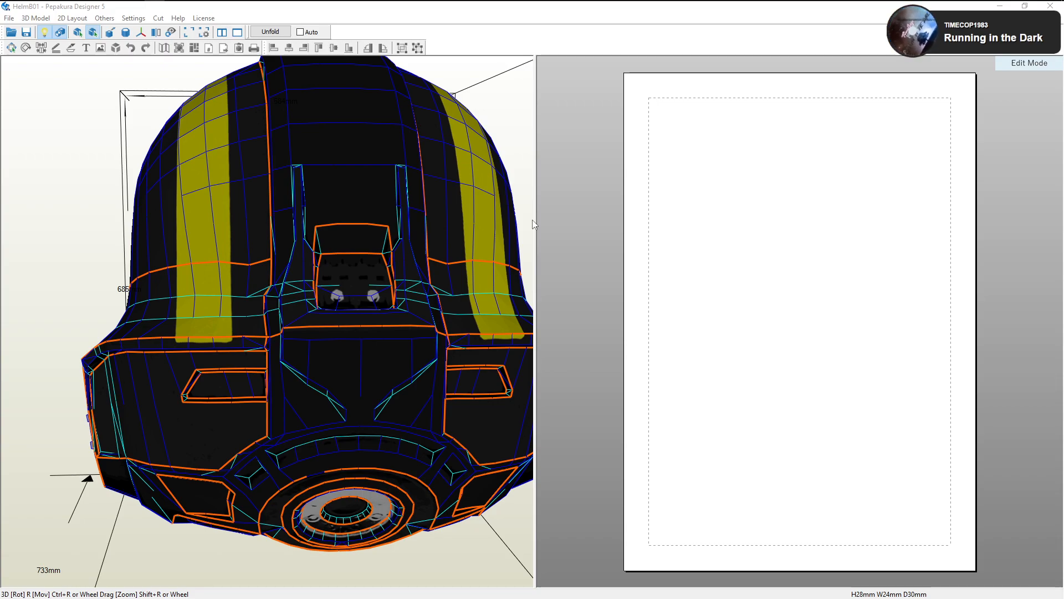
Switch the 3D model's edit mode to Specify Cutline Edges
{"action": "right_click_drag", "start_coordinate": [244, 216], "coordinate": [248, 246]}
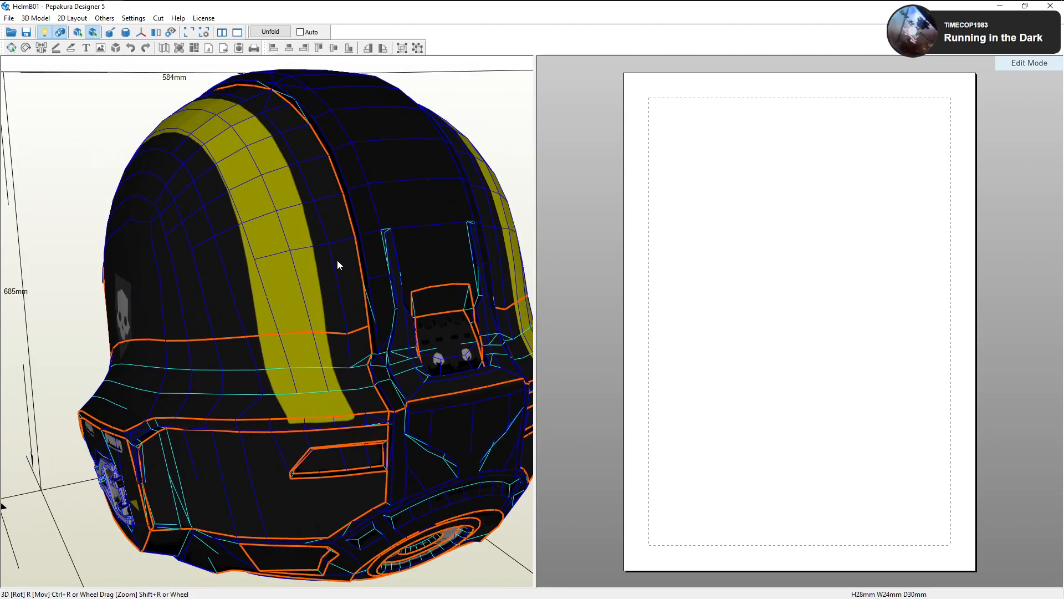
{"action": "right_click_drag", "start_coordinate": [355, 263], "coordinate": [318, 261]}
{"action": "scroll", "coordinate": [312, 268], "scroll_direction": "up", "scroll_amount": 5}
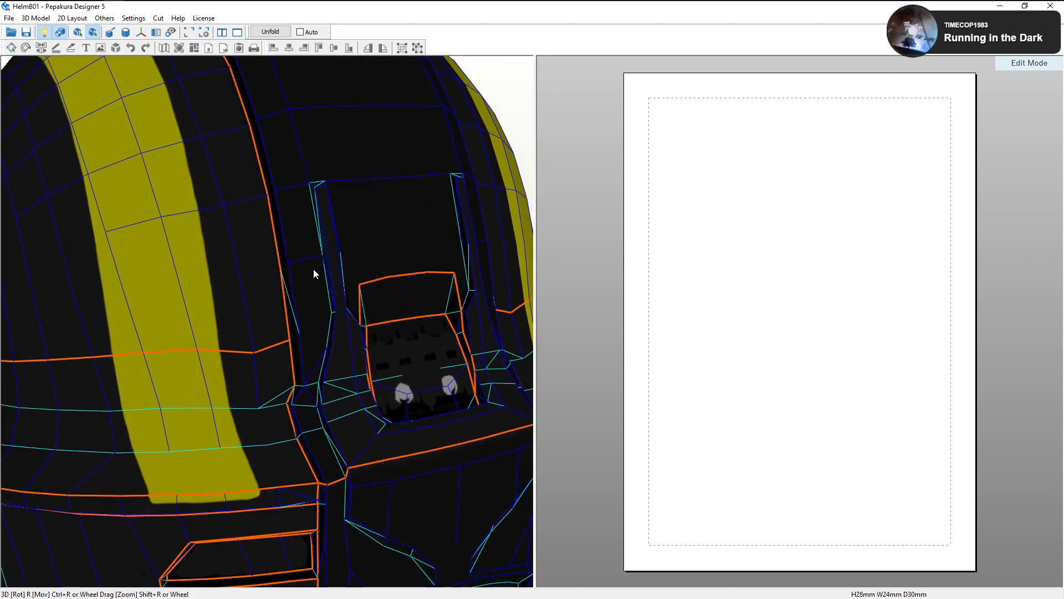
{"action": "right_click_drag", "start_coordinate": [384, 265], "coordinate": [319, 258]}
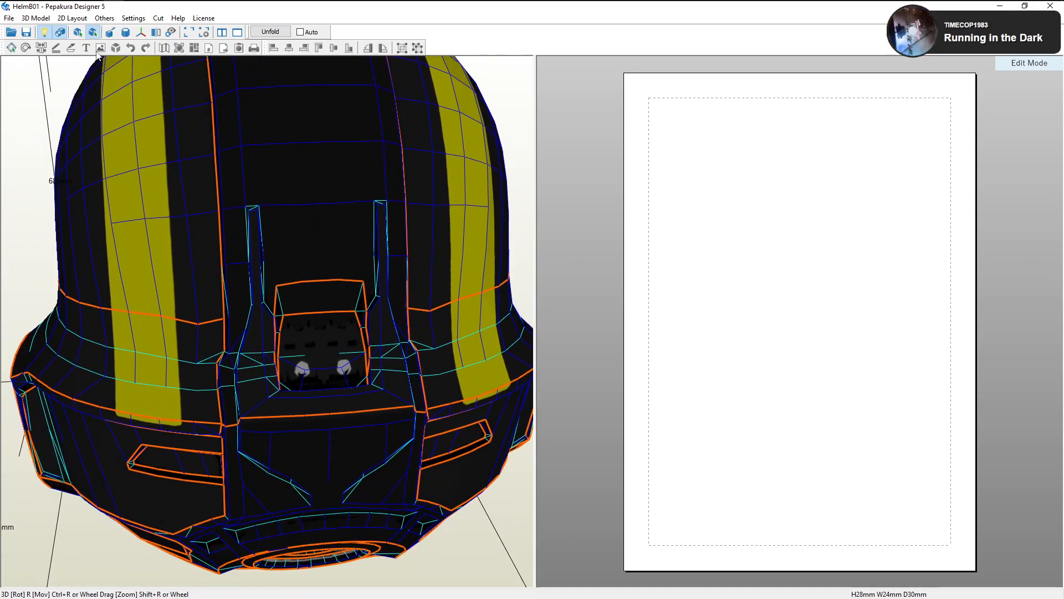
{"action": "left_click", "coordinate": [38, 18]}
{"action": "mouse_move", "coordinate": [166, 31]}
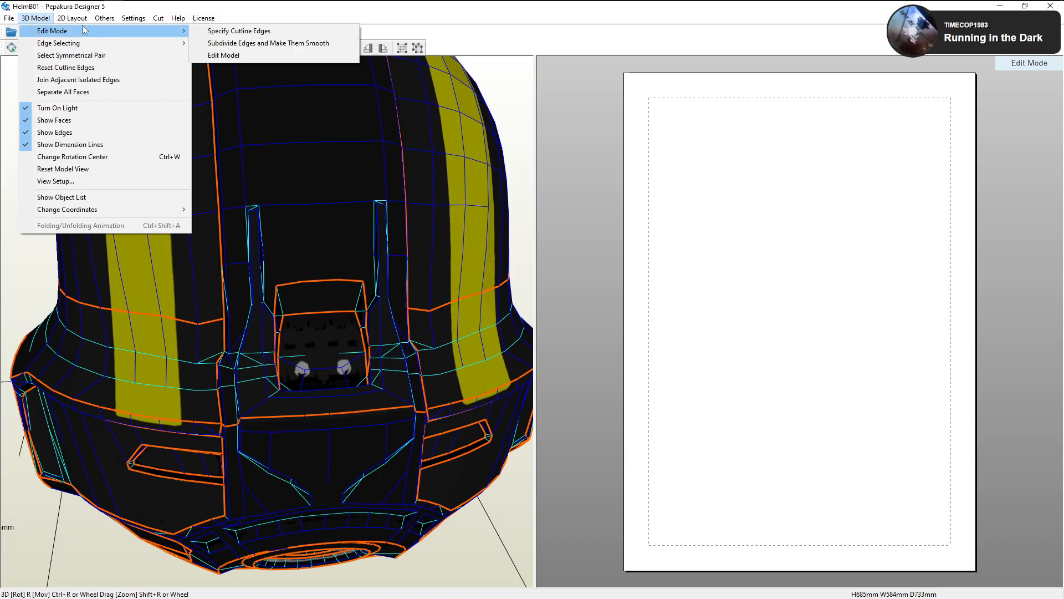
{"action": "left_click", "coordinate": [205, 31]}
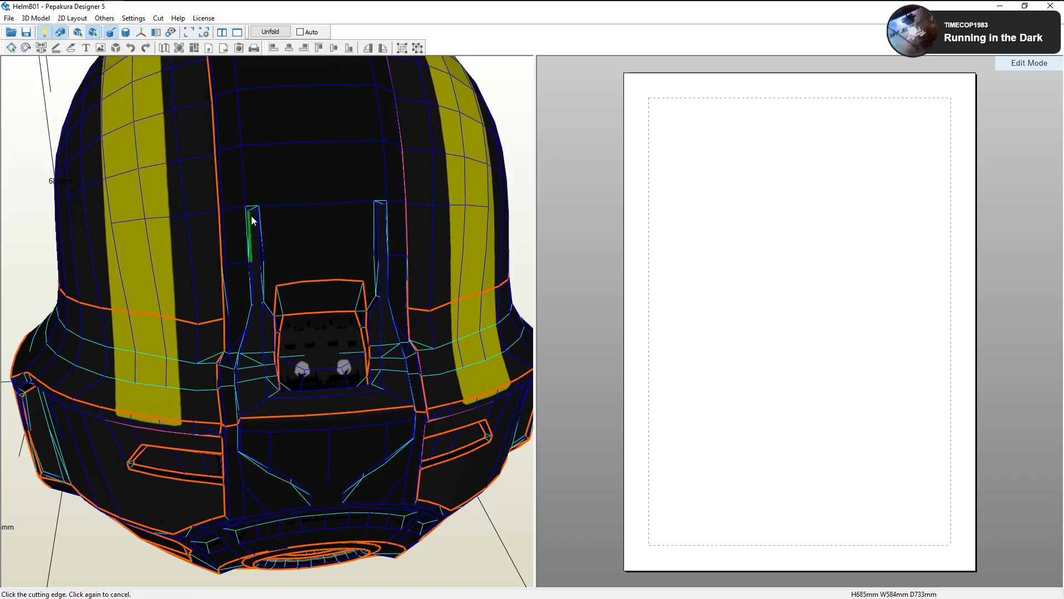
Mark the top and outer edges of the narrow left fin beside the front recess as cutlines, continuing down to the brow corner
{"action": "scroll", "coordinate": [253, 216], "scroll_direction": "up", "scroll_amount": 6}
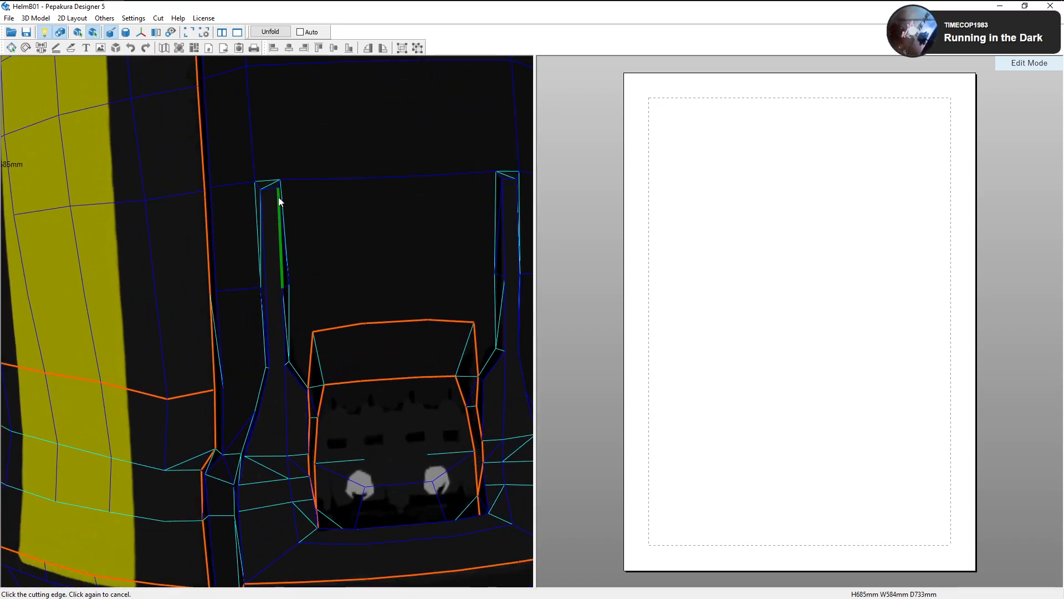
{"action": "left_click", "coordinate": [255, 195]}
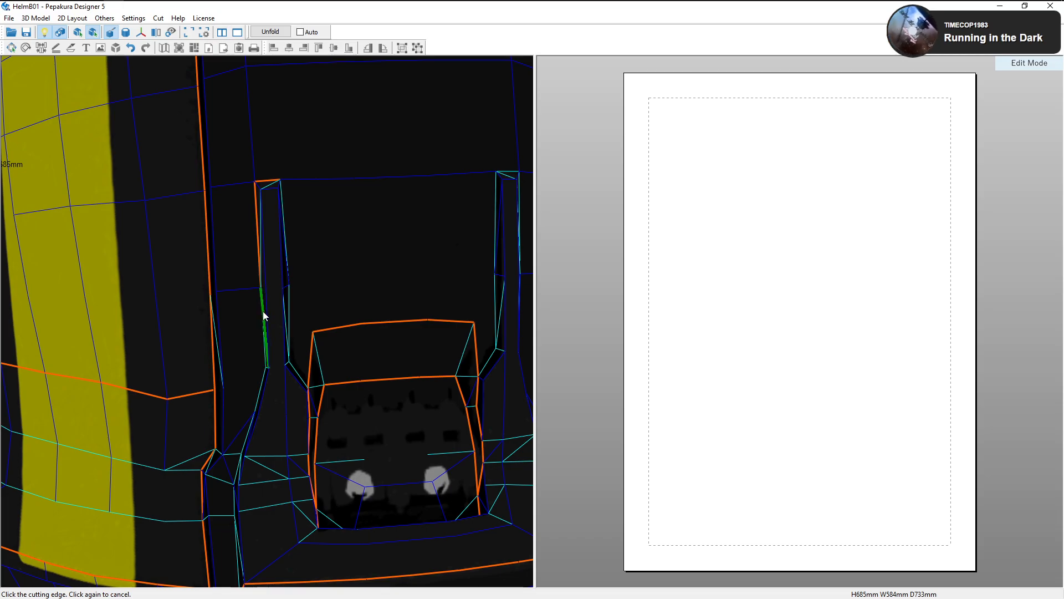
{"action": "left_click", "coordinate": [262, 311]}
{"action": "right_click_drag", "start_coordinate": [312, 286], "coordinate": [321, 285]}
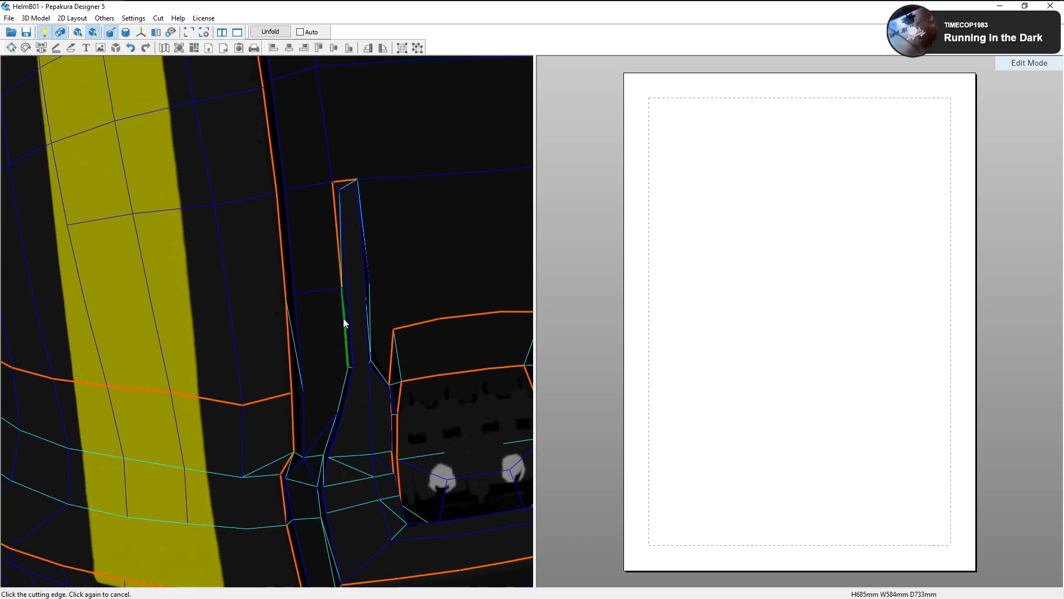
{"action": "left_click", "coordinate": [331, 435]}
{"action": "mouse_move", "coordinate": [359, 367]}
{"action": "right_mouse_down"}
{"action": "mouse_move", "coordinate": [351, 352]}
{"action": "mouse_move", "coordinate": [354, 361]}
{"action": "right_mouse_up"}
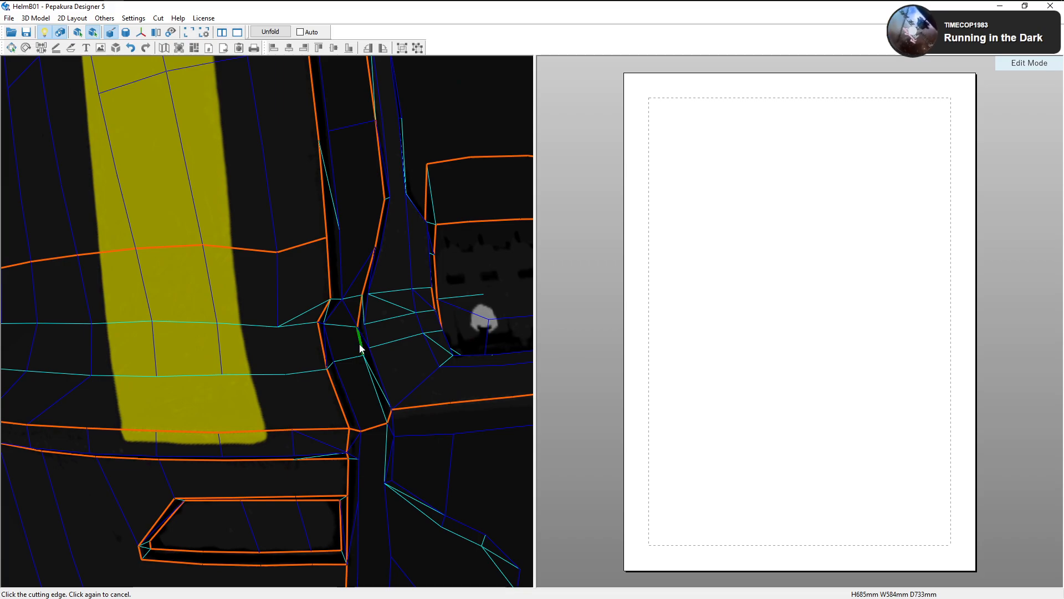
{"action": "left_click", "coordinate": [372, 378]}
{"action": "mouse_move", "coordinate": [414, 366]}
{"action": "right_mouse_down"}
{"action": "mouse_move", "coordinate": [400, 367]}
{"action": "mouse_move", "coordinate": [411, 361]}
{"action": "right_mouse_up"}
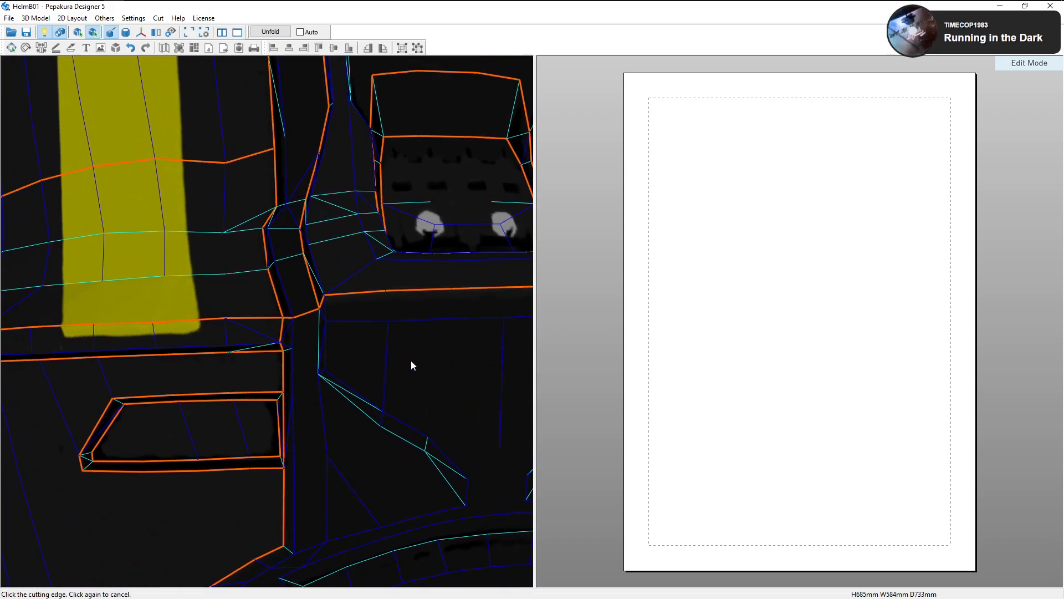
Mark the left vertical edge of the central front panel and its diagonal lower edge as cutlines
{"action": "left_click", "coordinate": [320, 346]}
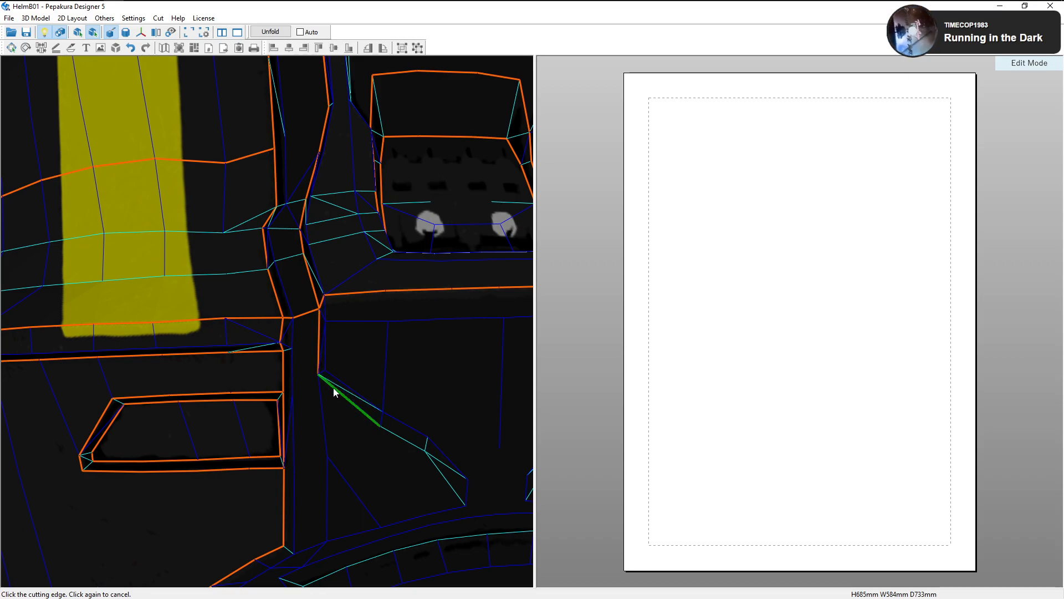
{"action": "left_click", "coordinate": [440, 471]}
{"action": "right_click_drag", "start_coordinate": [440, 471], "coordinate": [425, 431]}
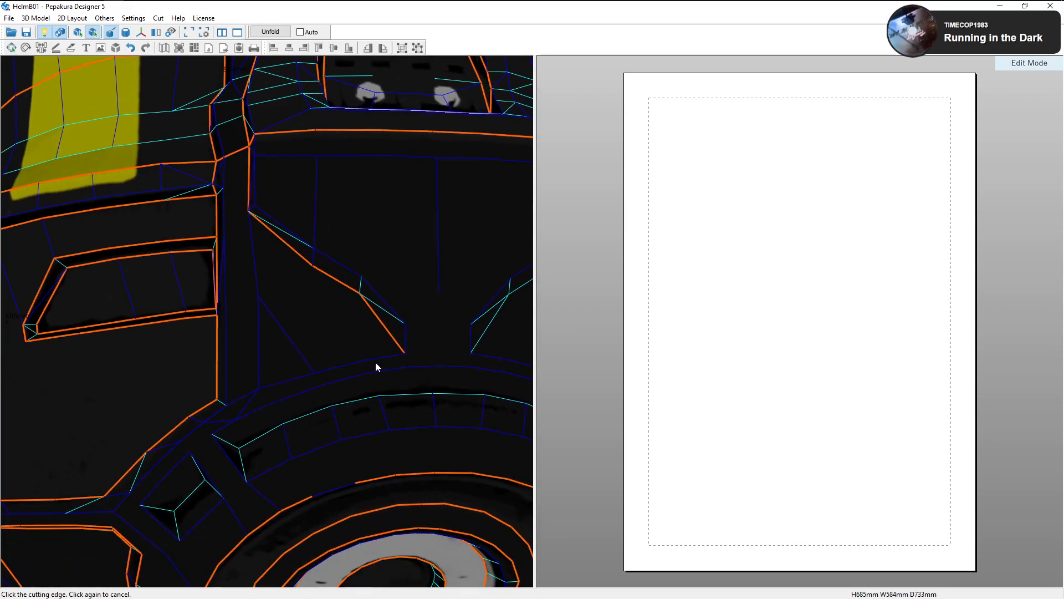
Mark the upper arc and both end edges of the curved slot above the round port as cutlines
{"action": "right_click_drag", "start_coordinate": [362, 362], "coordinate": [366, 359]}
{"action": "left_click", "coordinate": [329, 360]}
{"action": "left_click", "coordinate": [314, 316]}
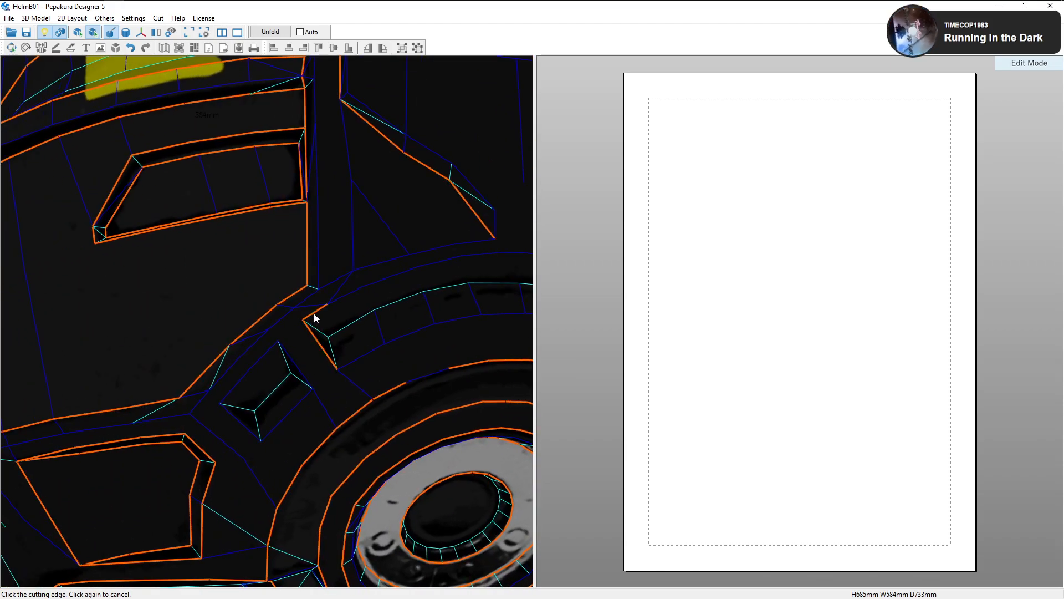
{"action": "left_click", "coordinate": [390, 277]}
{"action": "left_click", "coordinate": [441, 261]}
{"action": "right_click_drag", "start_coordinate": [441, 262], "coordinate": [430, 267]}
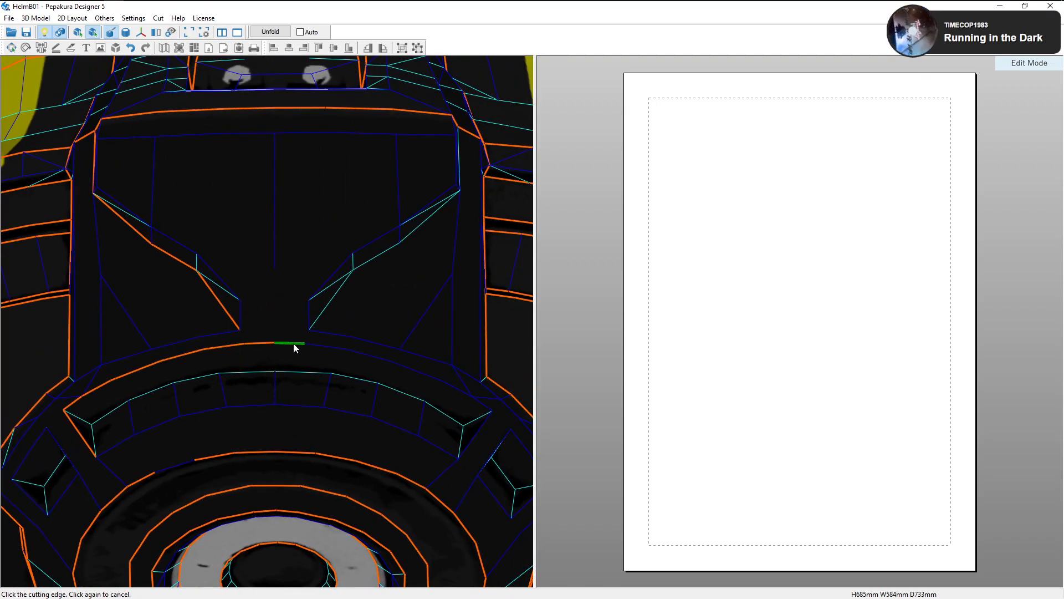
{"action": "left_click", "coordinate": [323, 351]}
{"action": "left_click", "coordinate": [361, 354]}
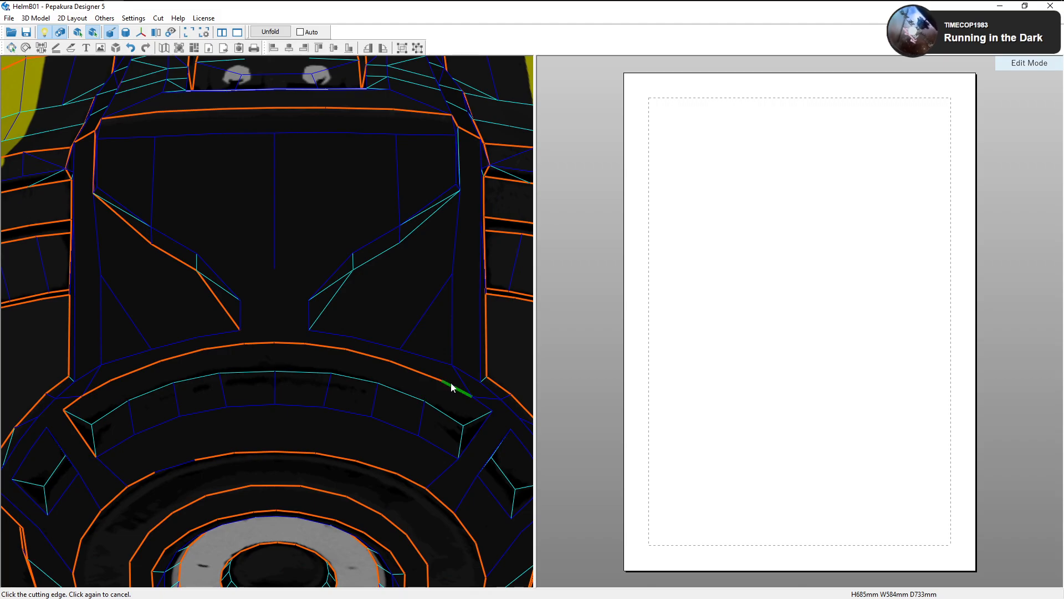
{"action": "left_click", "coordinate": [465, 392]}
{"action": "left_click", "coordinate": [480, 400]}
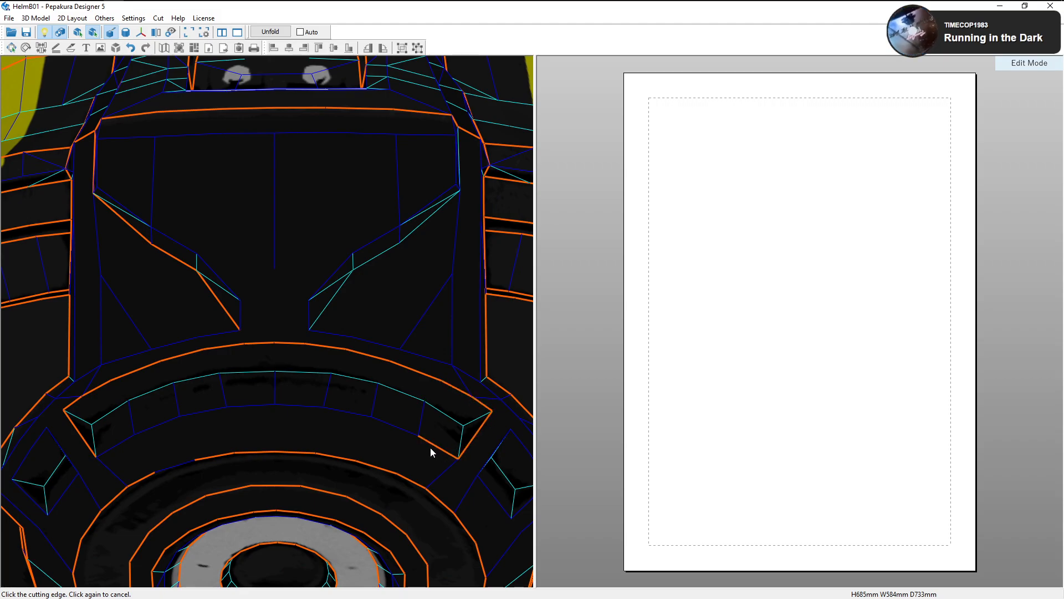
Close the curved slot's outline by marking the edges along its lower arc as cutlines
{"action": "left_click", "coordinate": [409, 433]}
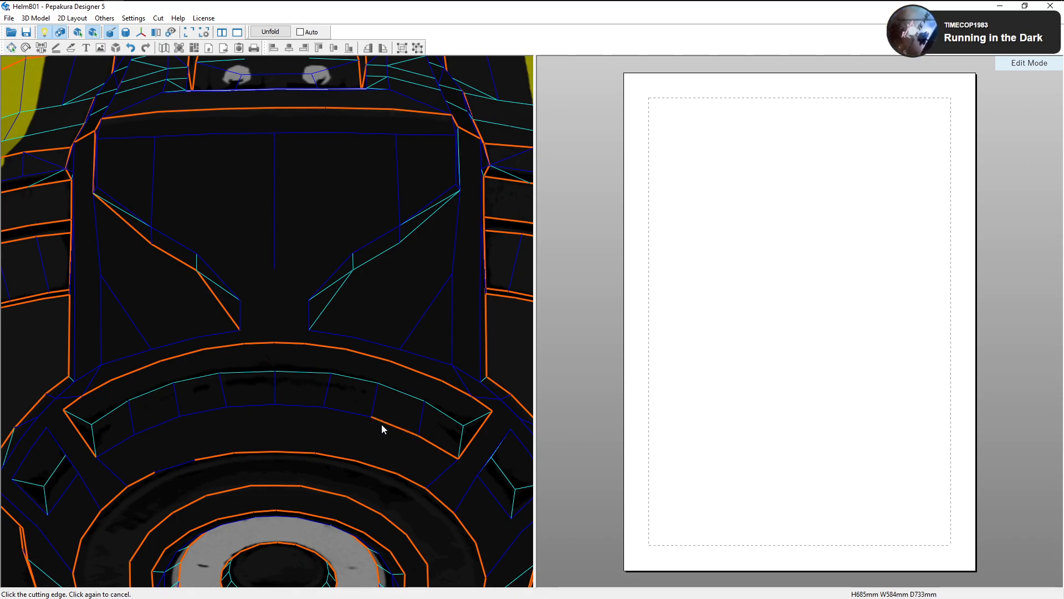
{"action": "left_click", "coordinate": [309, 407]}
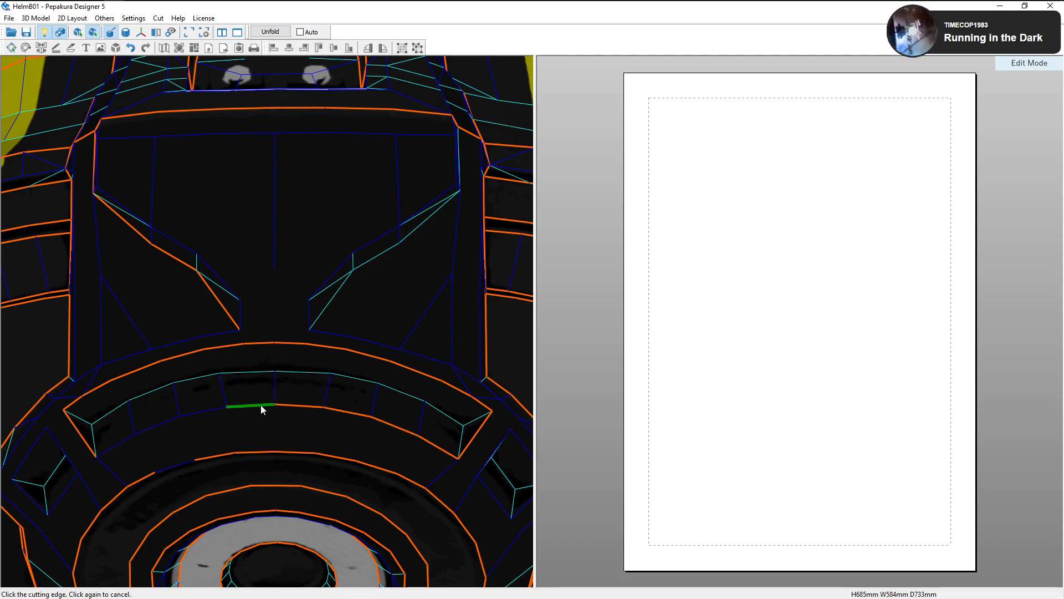
{"action": "left_click", "coordinate": [204, 414]}
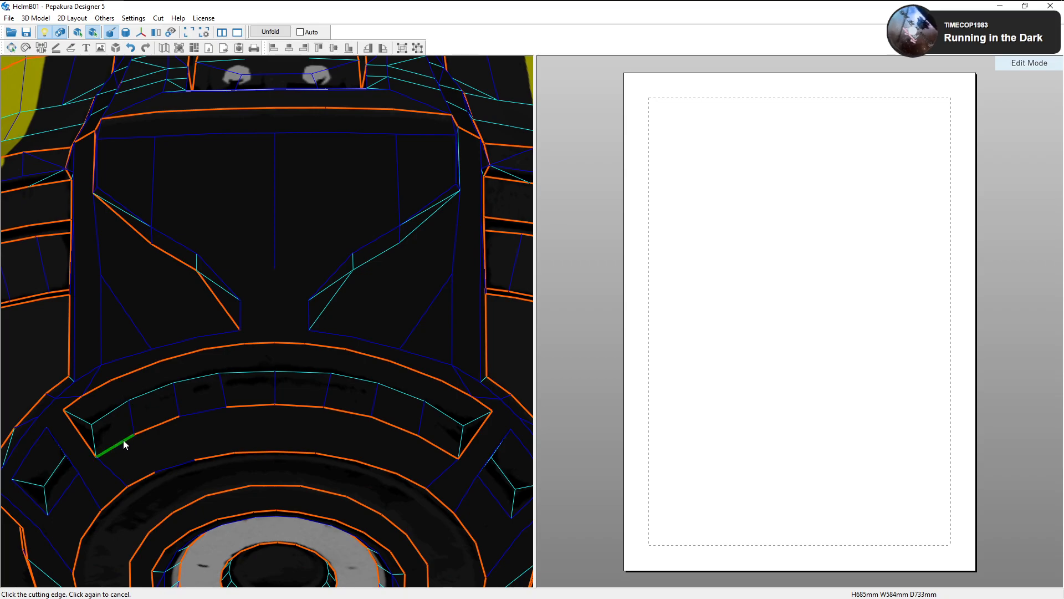
{"action": "right_click_drag", "start_coordinate": [119, 440], "coordinate": [120, 433]}
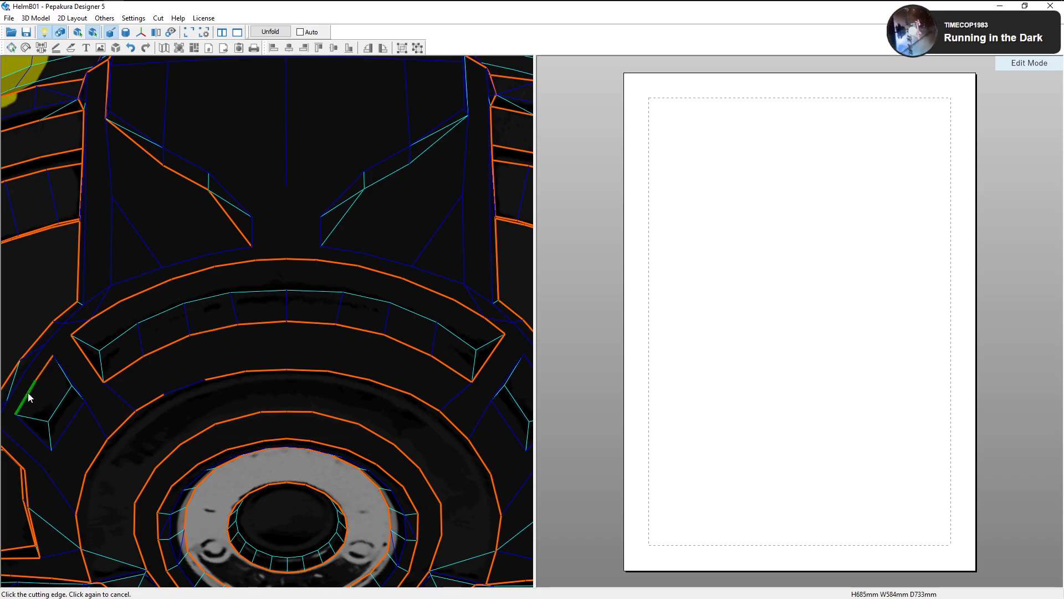
Mark the outlines of the small four-sided recesses on both sides of the round port as cutlines
{"action": "right_click_drag", "start_coordinate": [58, 436], "coordinate": [168, 399]}
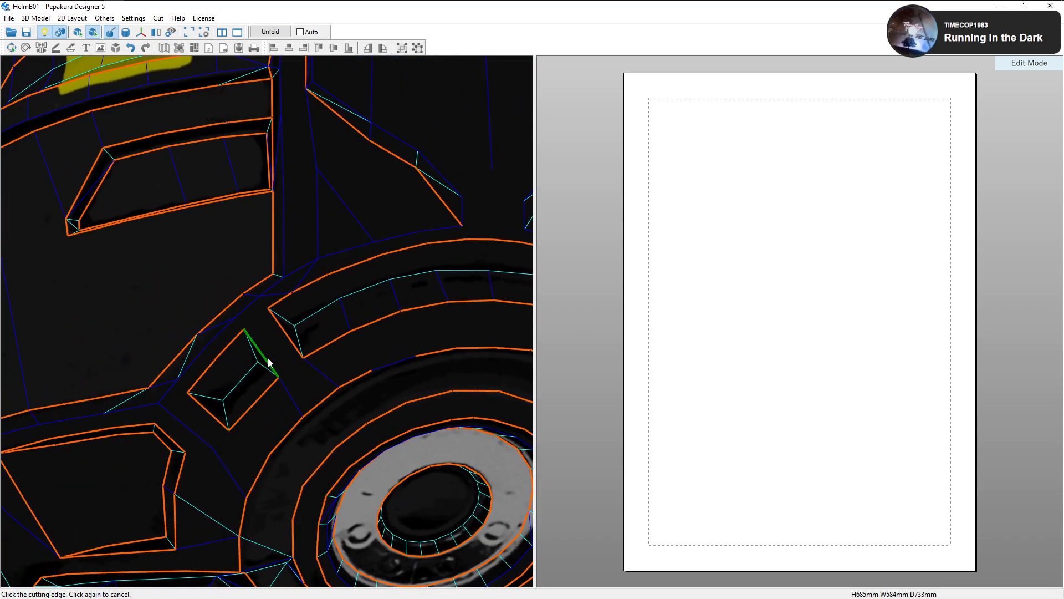
{"action": "mouse_move", "coordinate": [327, 377]}
{"action": "right_mouse_down"}
{"action": "mouse_move", "coordinate": [342, 384]}
{"action": "mouse_move", "coordinate": [331, 384]}
{"action": "right_mouse_up"}
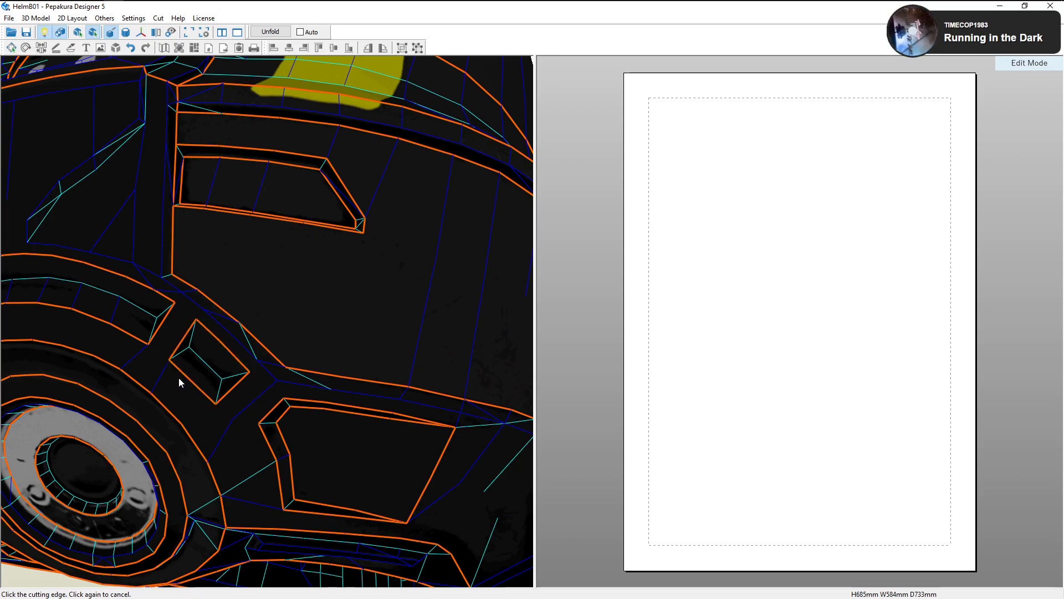
Mark the outer outline of the long narrow slot beneath the left cheek panel as cutlines
{"action": "right_click_drag", "start_coordinate": [179, 378], "coordinate": [188, 376]}
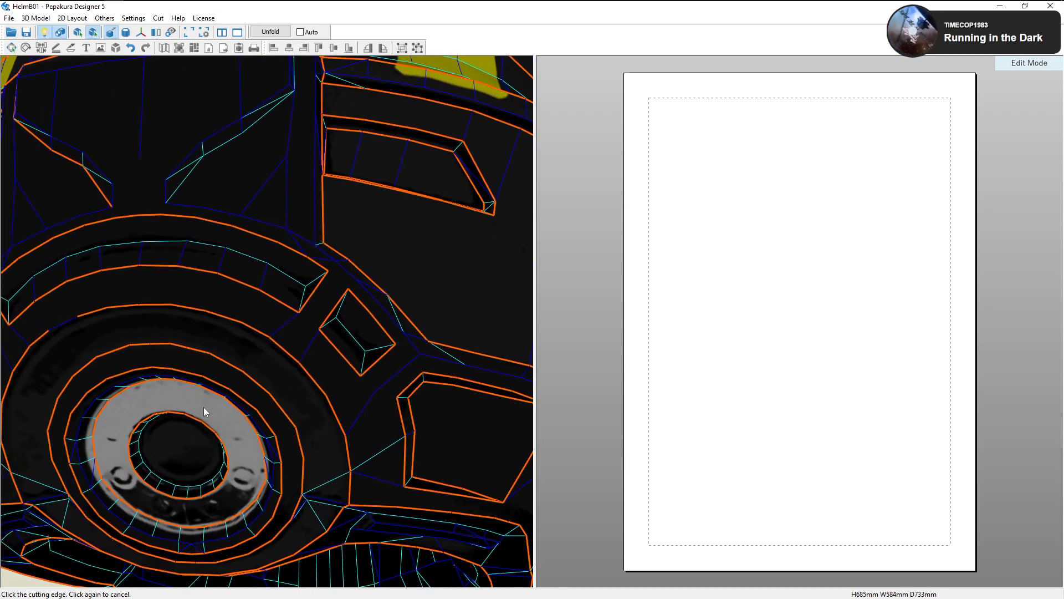
{"action": "right_click_drag", "start_coordinate": [204, 407], "coordinate": [185, 380]}
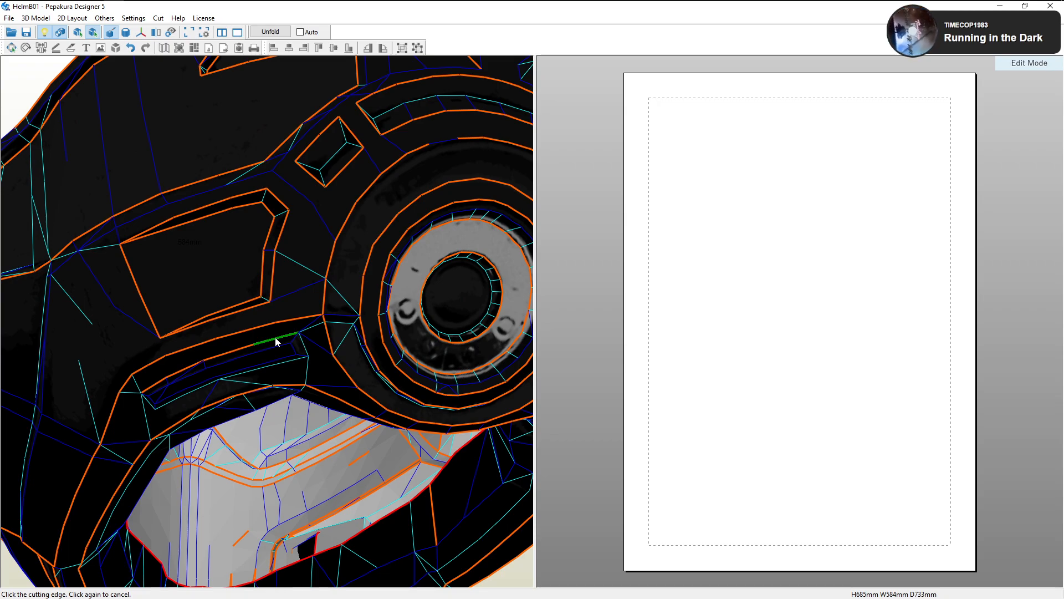
{"action": "left_click", "coordinate": [294, 362]}
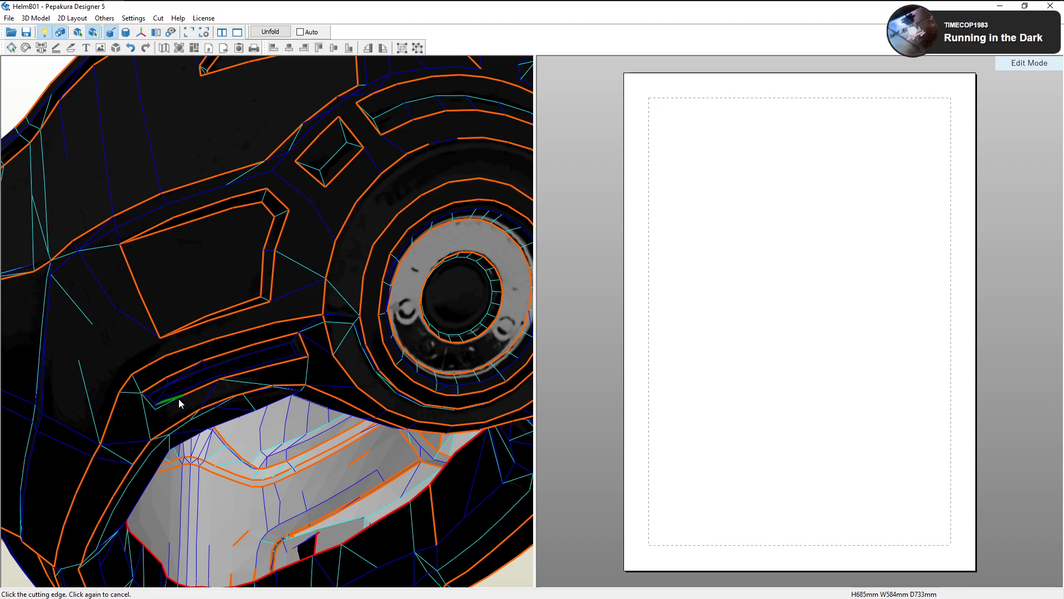
{"action": "left_click", "coordinate": [148, 406]}
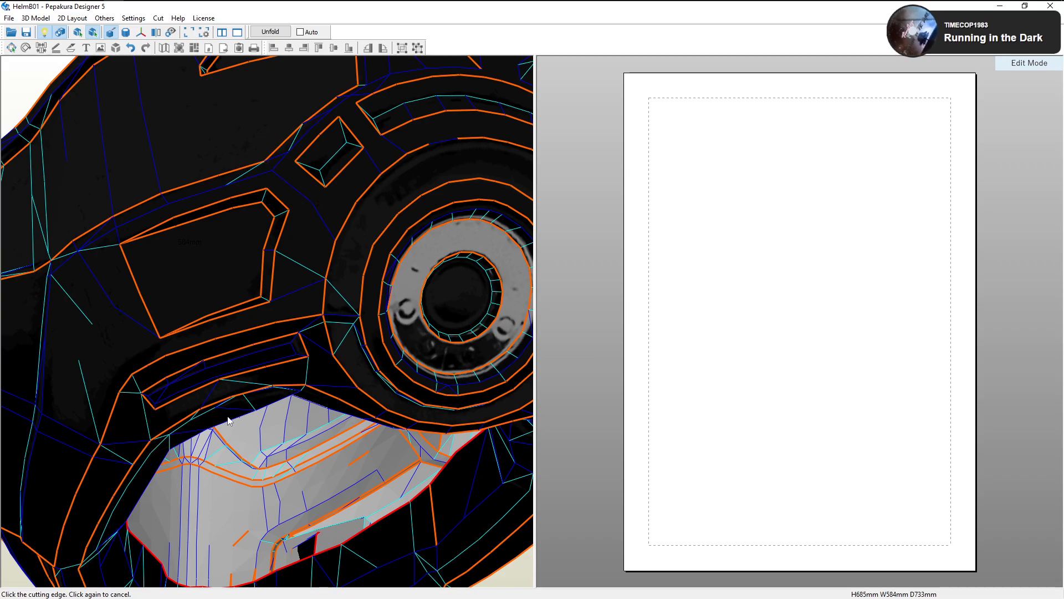
Mark the outer outline of the matching long slot beneath the right cheek panel as cutlines
{"action": "scroll", "coordinate": [226, 437], "scroll_direction": "down", "scroll_amount": 1}
{"action": "middle_click_drag", "start_coordinate": [379, 406], "coordinate": [314, 404]}
{"action": "right_click_drag", "start_coordinate": [429, 391], "coordinate": [412, 391]}
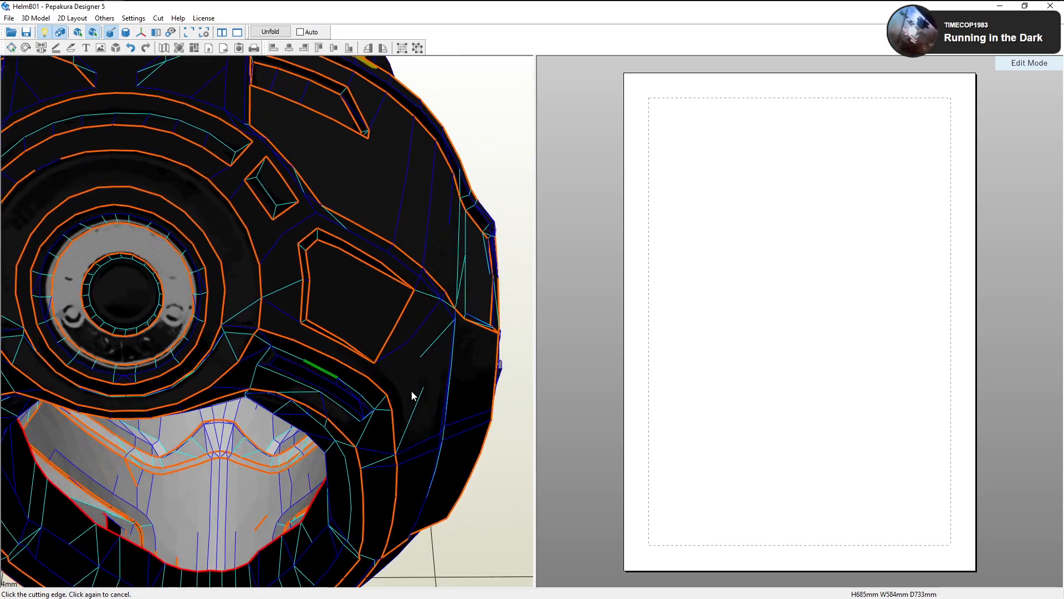
{"action": "left_click", "coordinate": [263, 357]}
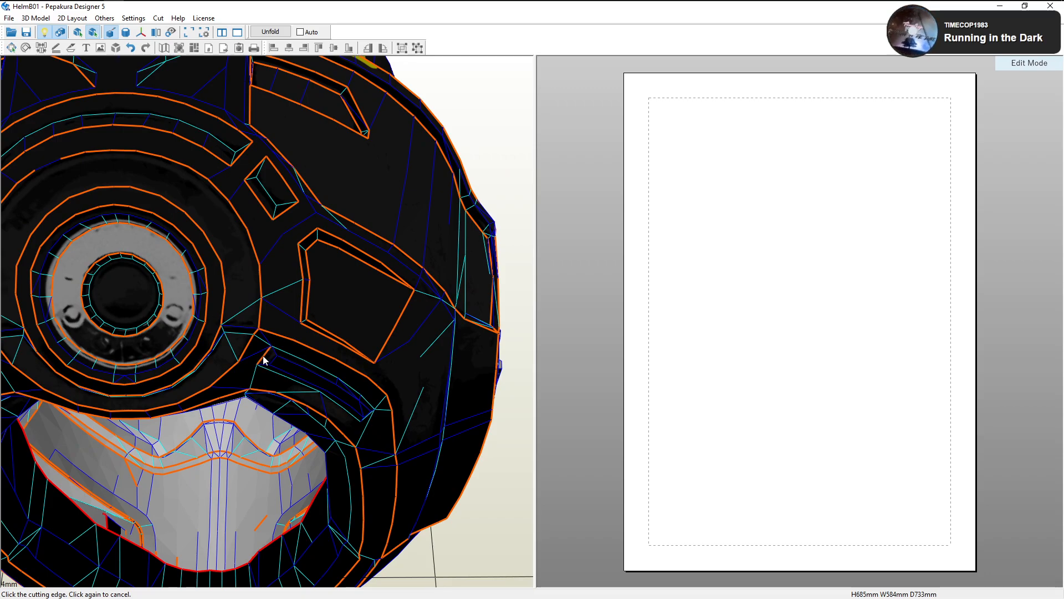
{"action": "left_click", "coordinate": [283, 352]}
{"action": "right_click_drag", "start_coordinate": [283, 352], "coordinate": [284, 348]}
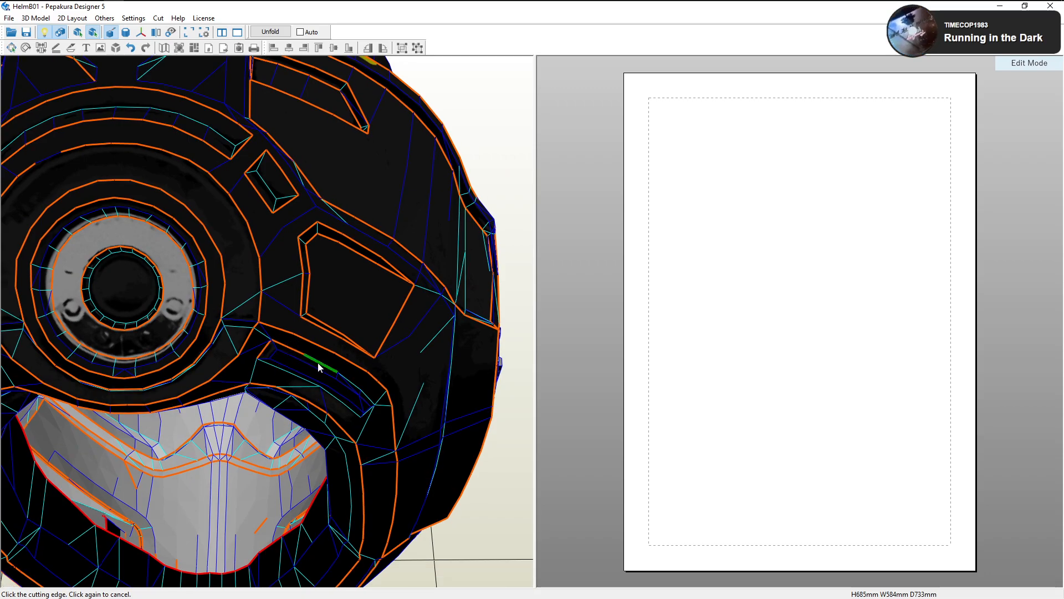
{"action": "scroll", "coordinate": [349, 381], "scroll_direction": "up", "scroll_amount": 2}
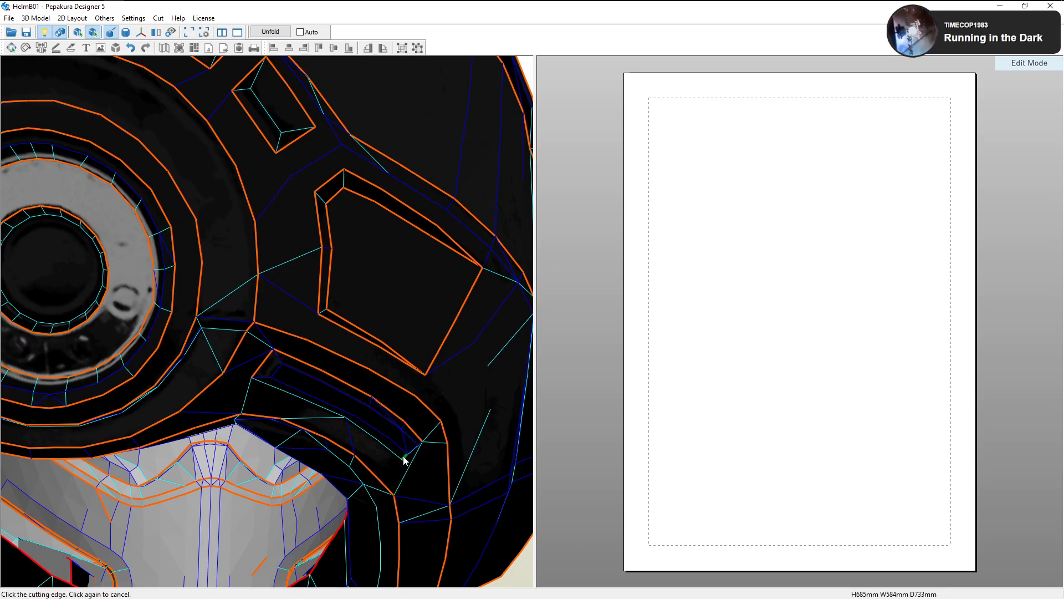
{"action": "left_click", "coordinate": [384, 448]}
{"action": "left_click", "coordinate": [366, 433]}
{"action": "left_click", "coordinate": [334, 413]}
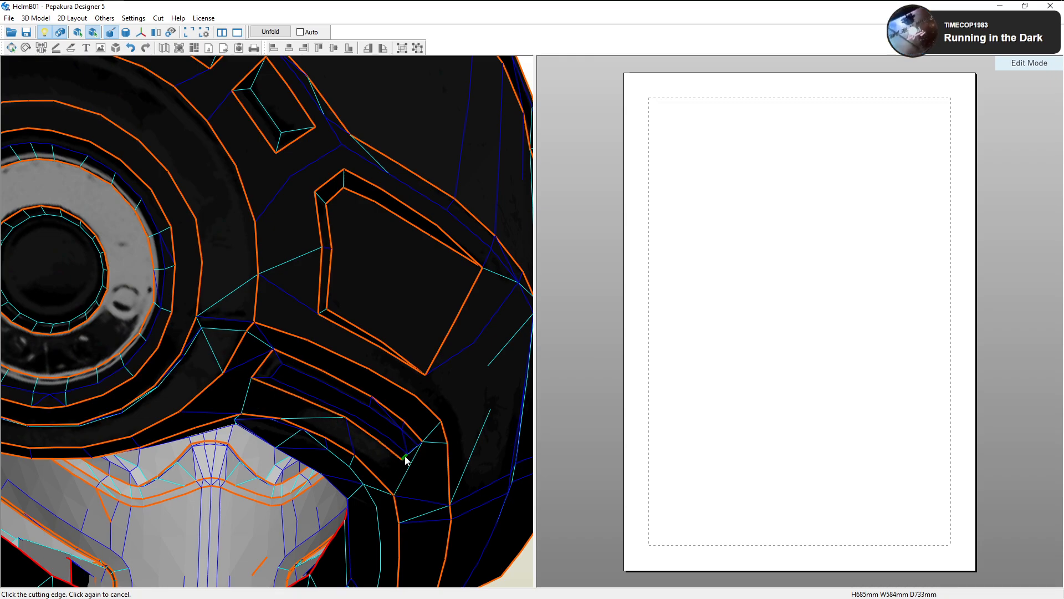
Mark the inner outline of the long narrow slot beneath the right cheek panel as cutlines
{"action": "right_click_drag", "start_coordinate": [416, 447], "coordinate": [400, 427]}
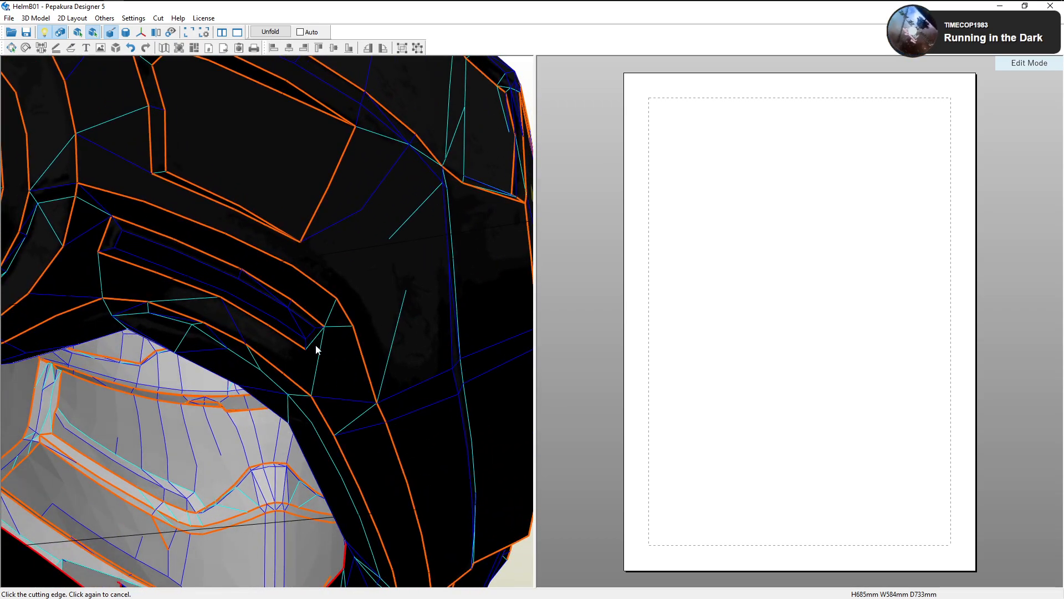
{"action": "right_click_drag", "start_coordinate": [249, 339], "coordinate": [242, 297]}
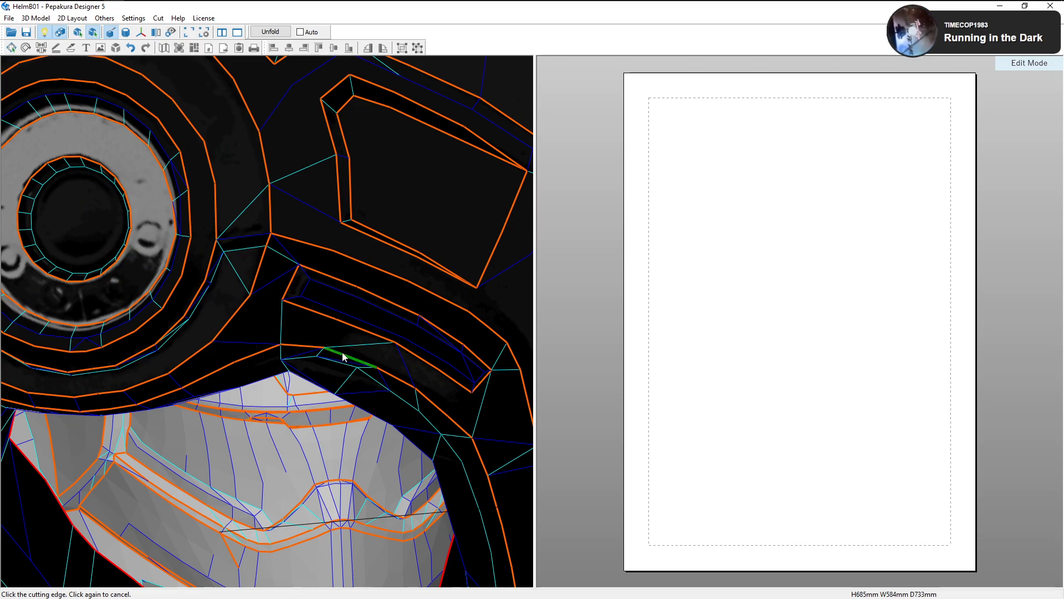
{"action": "left_click", "coordinate": [304, 292]}
{"action": "left_click", "coordinate": [335, 290]}
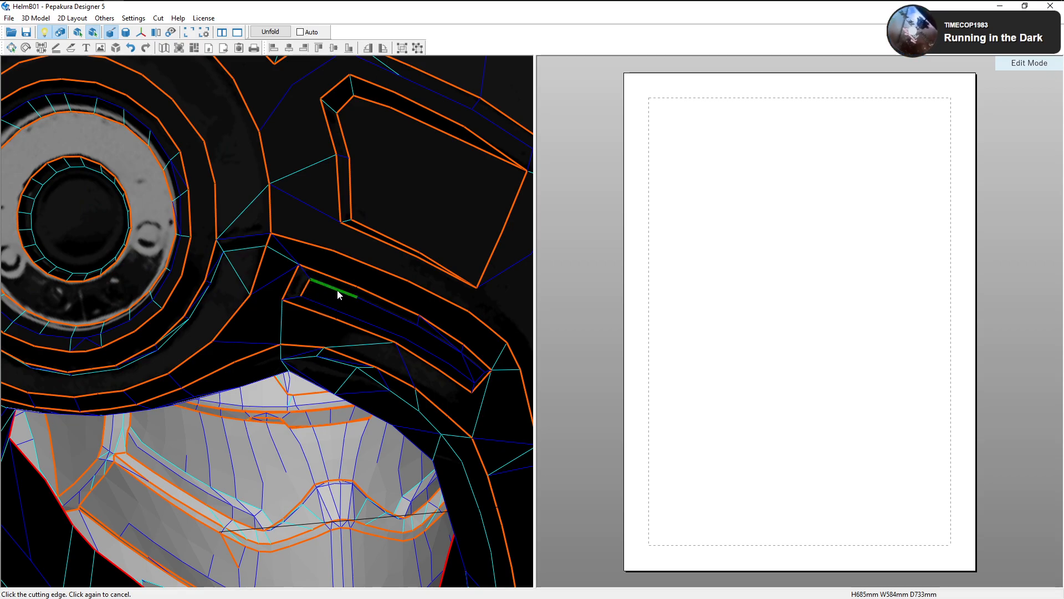
{"action": "right_click_drag", "start_coordinate": [417, 319], "coordinate": [374, 310]}
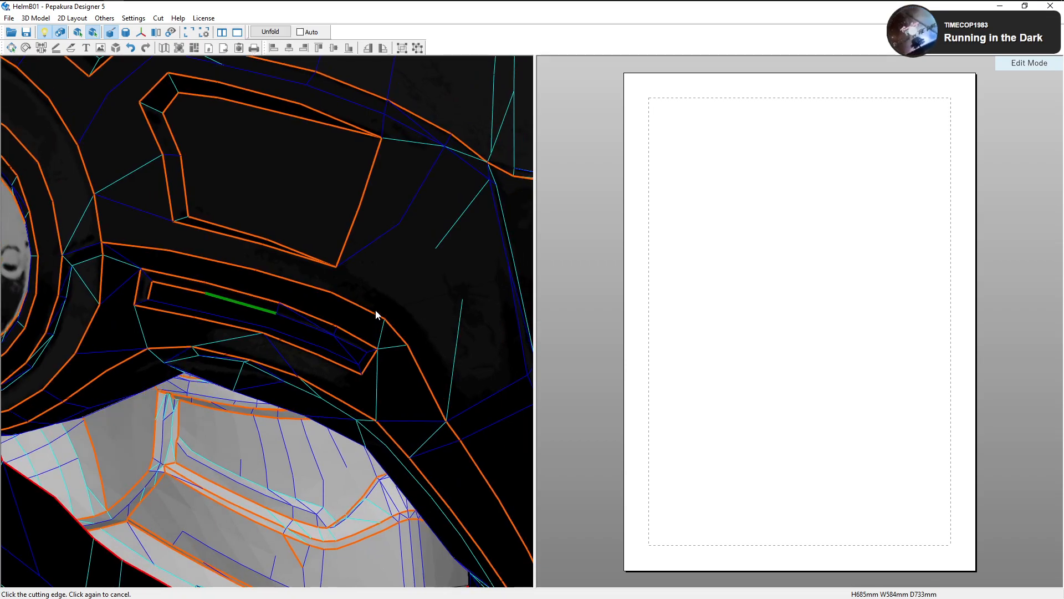
{"action": "left_click", "coordinate": [309, 327]}
{"action": "left_click", "coordinate": [346, 341]}
{"action": "left_click", "coordinate": [360, 359]}
{"action": "left_click", "coordinate": [349, 362]}
{"action": "left_click", "coordinate": [310, 346]}
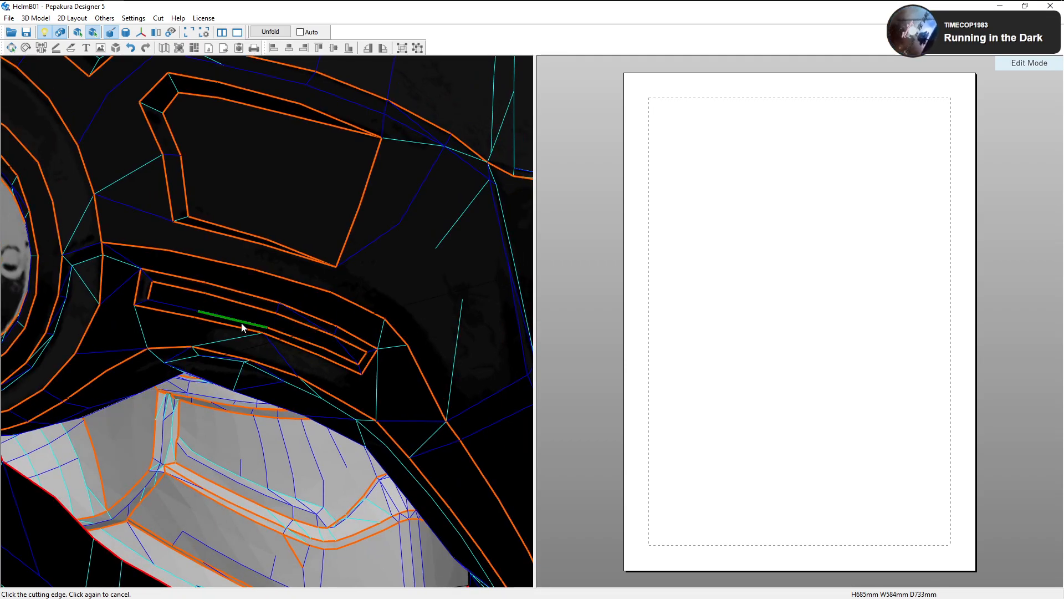
Mark the inner outline of the matching long slot beneath the left cheek panel as cutlines
{"action": "right_click_drag", "start_coordinate": [172, 307], "coordinate": [262, 344]}
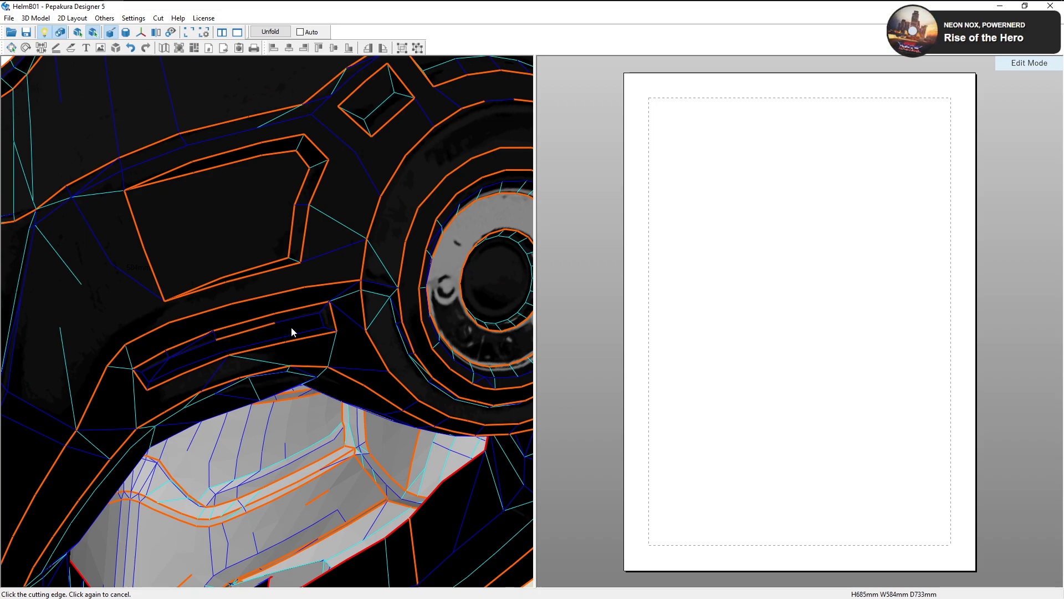
{"action": "left_click", "coordinate": [322, 317]}
{"action": "left_click", "coordinate": [307, 333]}
{"action": "left_click", "coordinate": [258, 343]}
{"action": "left_click", "coordinate": [205, 357]}
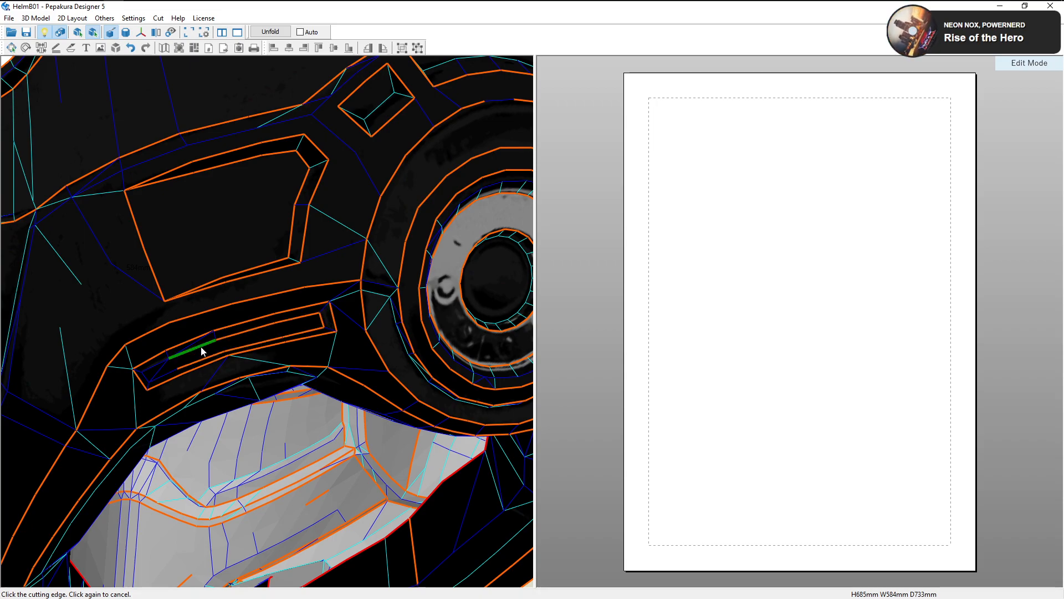
{"action": "left_click", "coordinate": [178, 355]}
{"action": "left_click", "coordinate": [144, 383]}
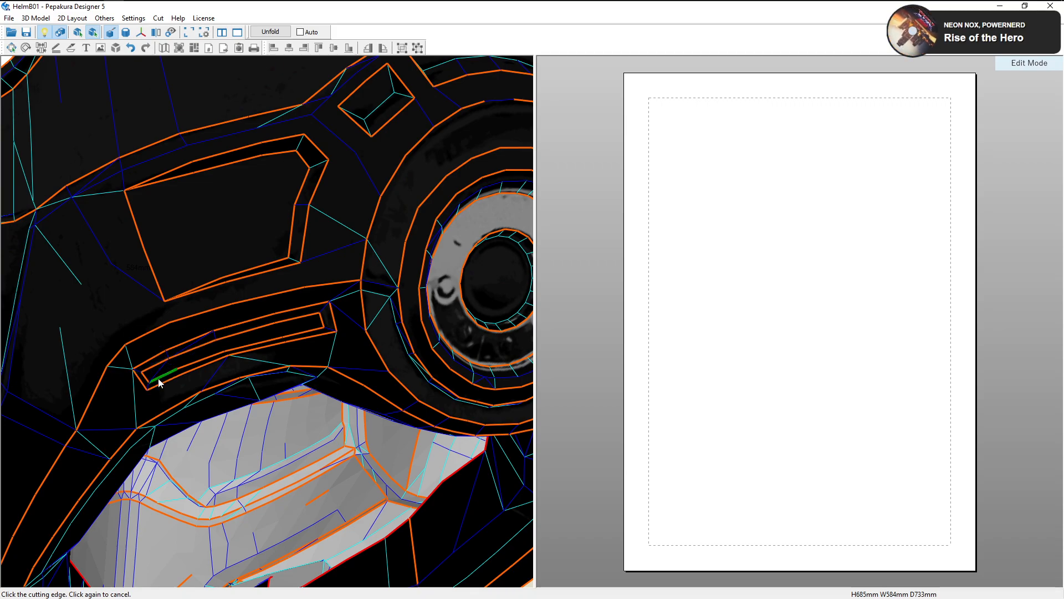
{"action": "left_click", "coordinate": [159, 382]}
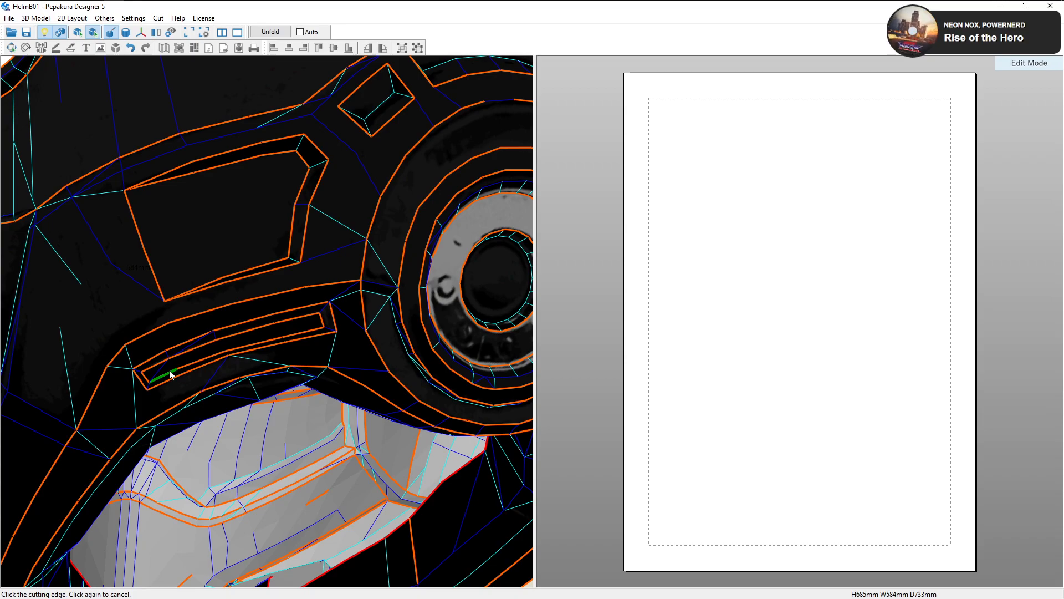
Mark the upper seam edges above the round port's left half as cutlines, joining them to the left side panel's seam
{"action": "mouse_move", "coordinate": [345, 350]}
{"action": "right_mouse_down"}
{"action": "mouse_move", "coordinate": [312, 349]}
{"action": "mouse_move", "coordinate": [336, 353]}
{"action": "right_mouse_up"}
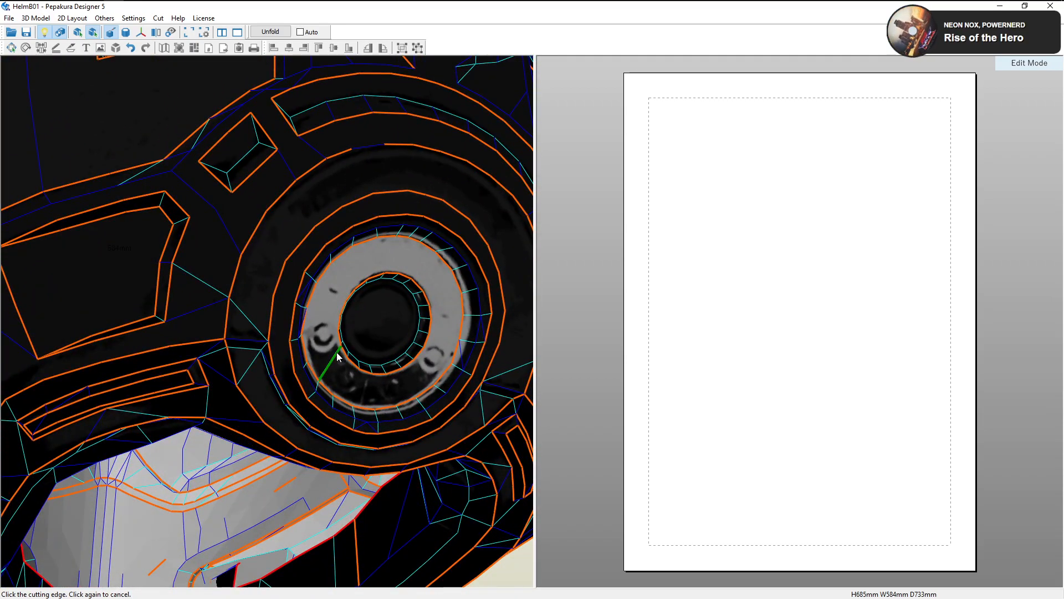
{"action": "scroll", "coordinate": [337, 357], "scroll_direction": "down", "scroll_amount": 1}
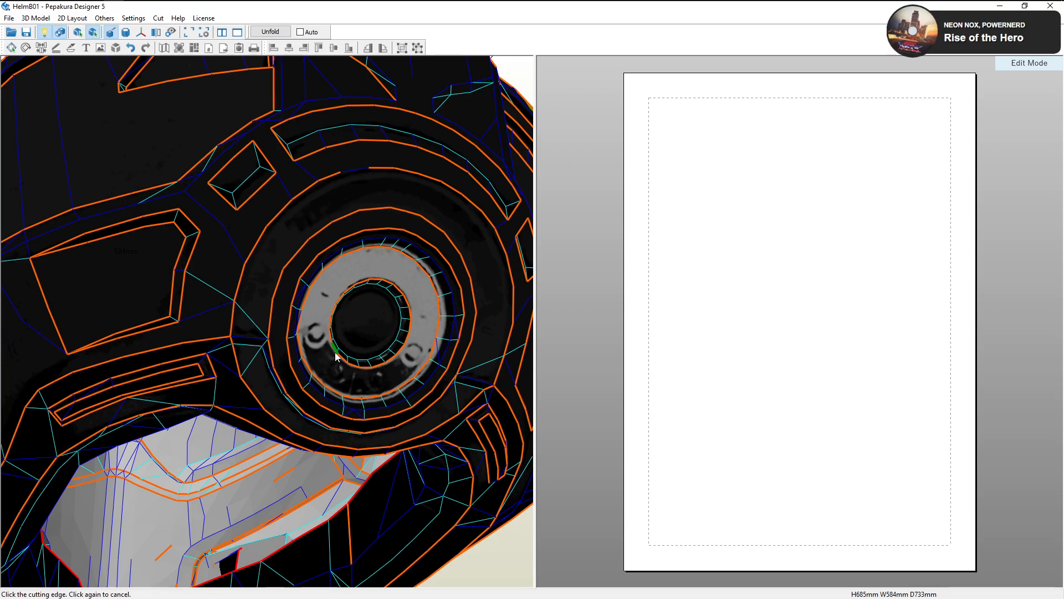
{"action": "right_click_drag", "start_coordinate": [335, 355], "coordinate": [275, 371]}
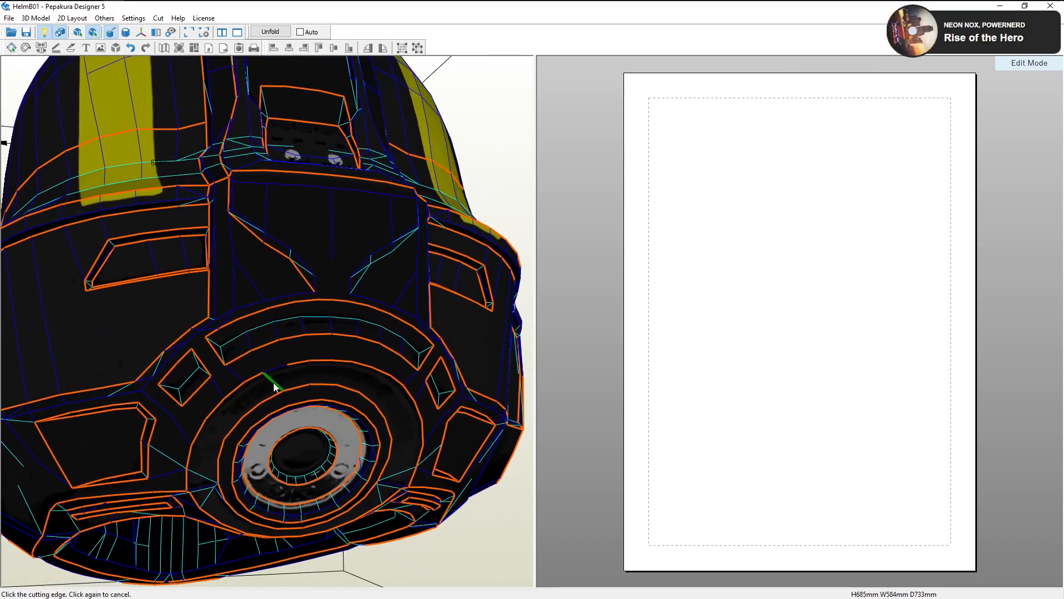
{"action": "right_click_drag", "start_coordinate": [355, 370], "coordinate": [310, 351]}
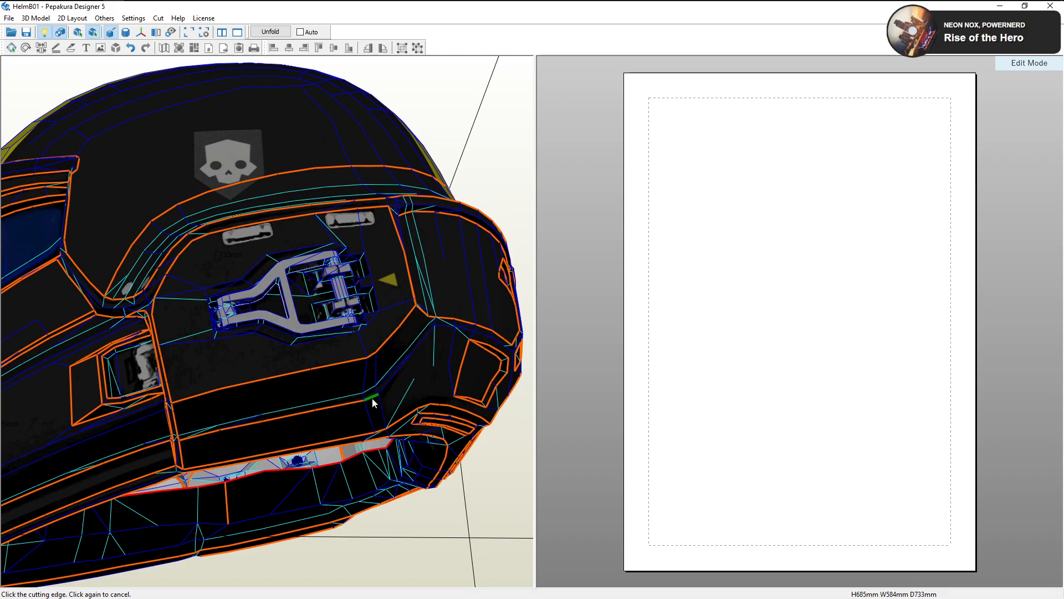
{"action": "right_click_drag", "start_coordinate": [385, 394], "coordinate": [320, 361]}
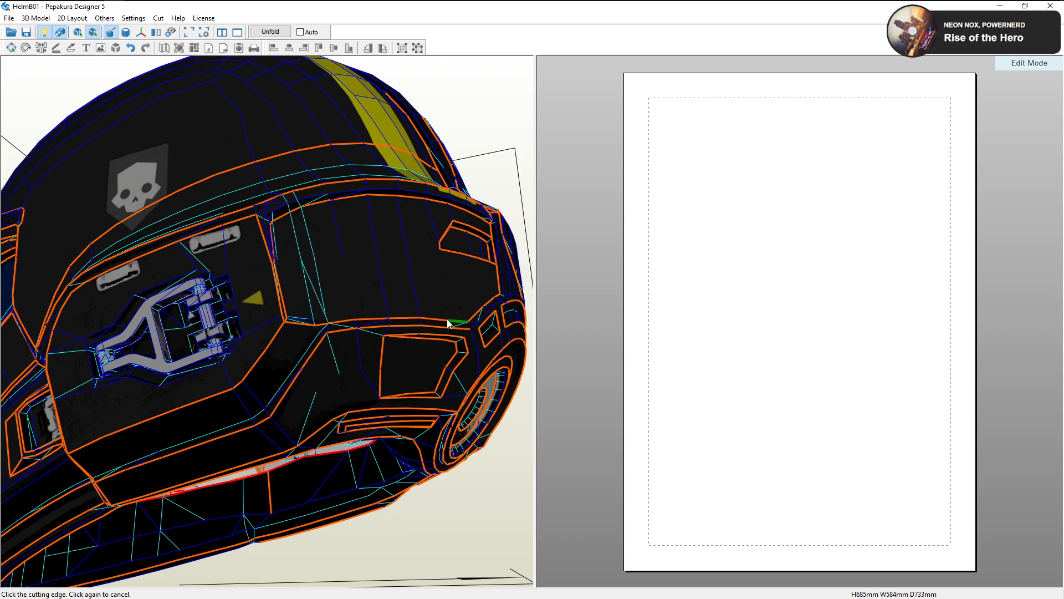
{"action": "right_click_drag", "start_coordinate": [440, 318], "coordinate": [410, 324]}
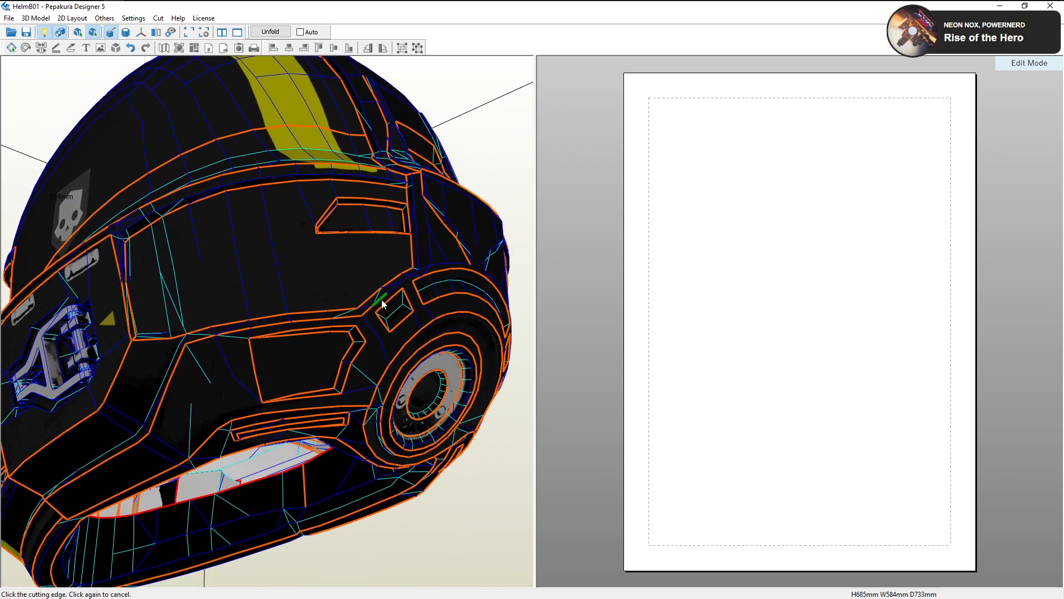
{"action": "right_click_drag", "start_coordinate": [405, 282], "coordinate": [387, 285]}
{"action": "scroll", "coordinate": [268, 346], "scroll_direction": "up", "scroll_amount": 2}
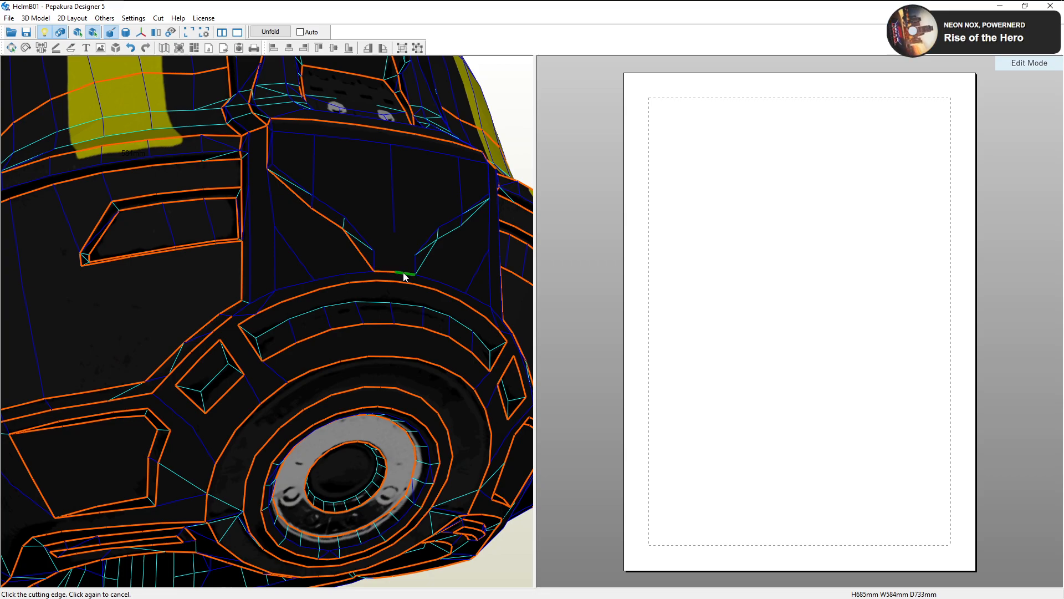
{"action": "left_click", "coordinate": [297, 283]}
{"action": "left_click", "coordinate": [261, 295]}
{"action": "left_click", "coordinate": [245, 305]}
Continue the upper seam cutline over the round port's right half and along the right side panel's lower edge
{"action": "right_click_drag", "start_coordinate": [308, 292], "coordinate": [274, 300]}
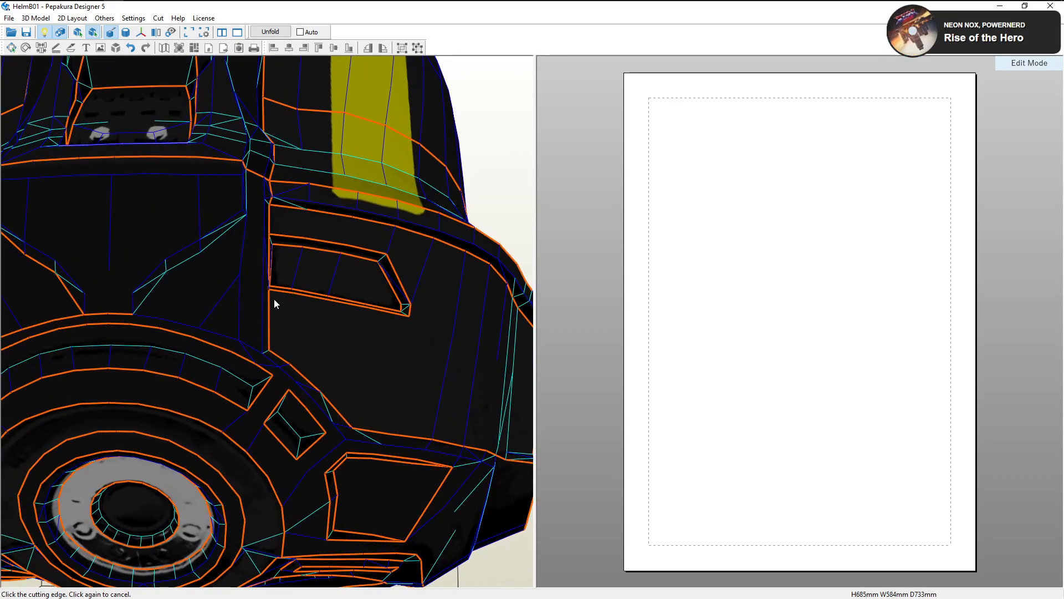
{"action": "left_click", "coordinate": [179, 324]}
{"action": "left_click", "coordinate": [204, 330]}
{"action": "left_click", "coordinate": [245, 343]}
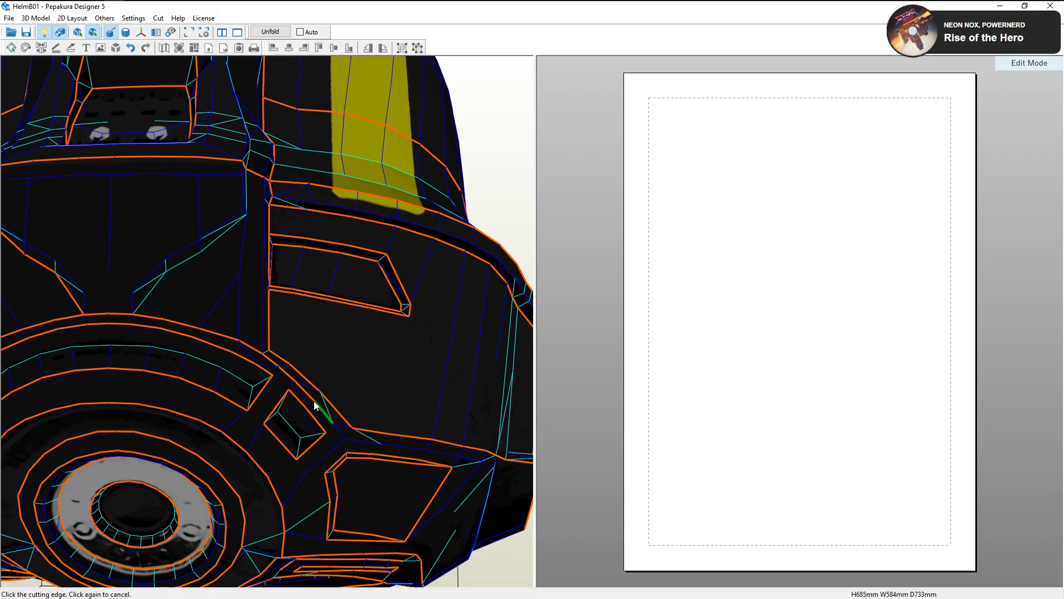
{"action": "left_click", "coordinate": [342, 437]}
{"action": "left_click", "coordinate": [357, 447]}
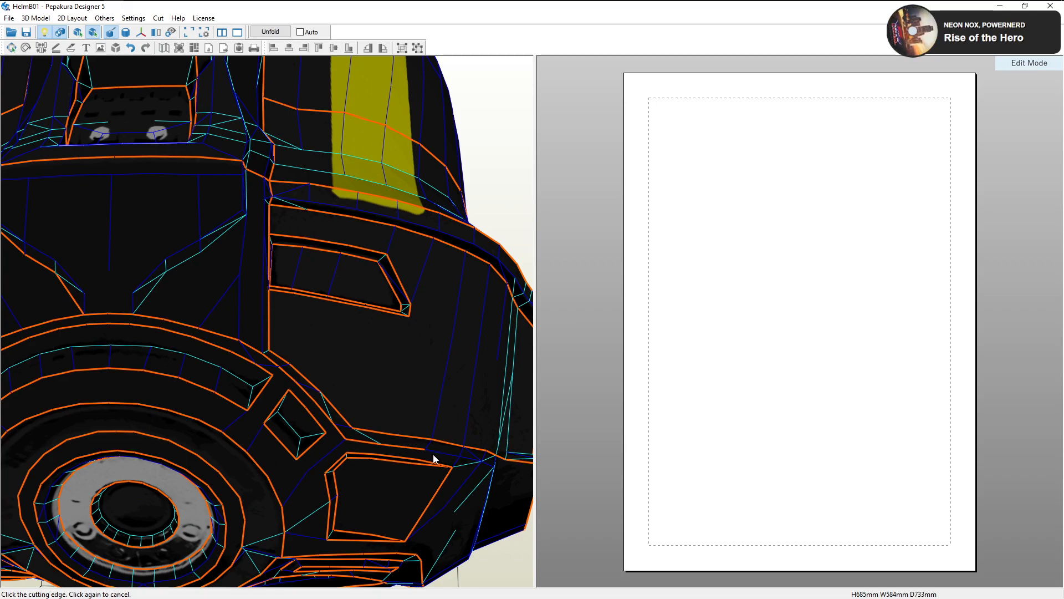
Extend the right side panel's lower cutline around its corner and down along the lower side edge toward the jaw
{"action": "right_click_drag", "start_coordinate": [435, 454], "coordinate": [405, 448]}
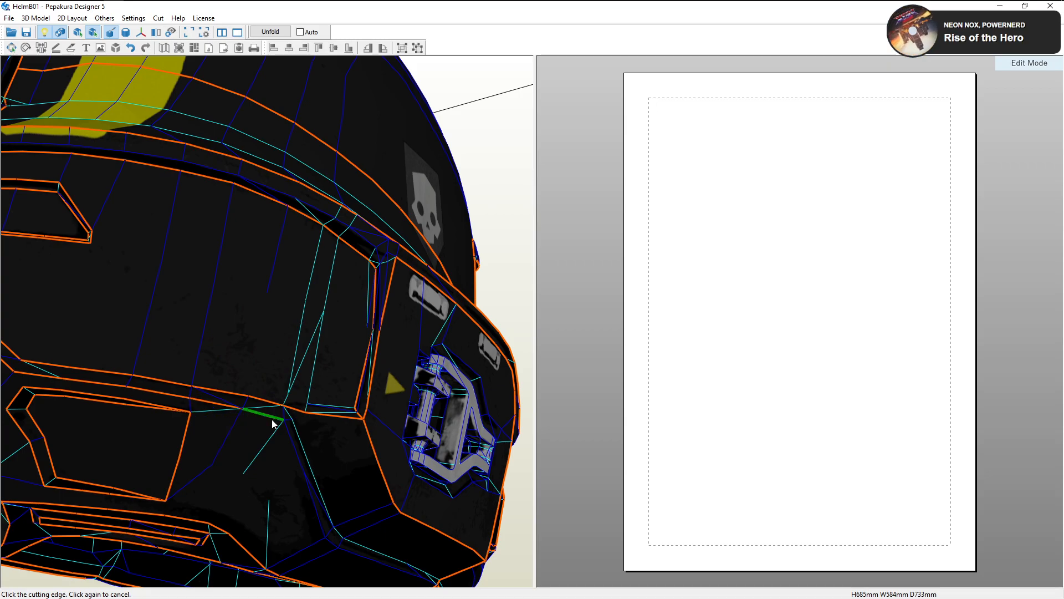
{"action": "right_click_drag", "start_coordinate": [309, 488], "coordinate": [304, 480]}
{"action": "left_click", "coordinate": [301, 472]}
{"action": "left_click", "coordinate": [317, 487]}
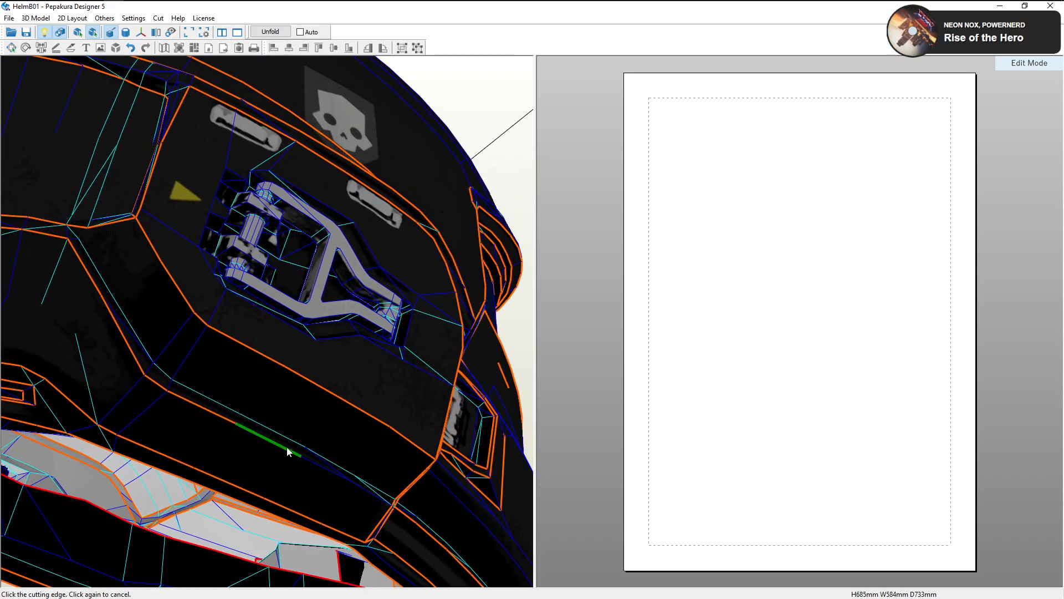
{"action": "right_click_drag", "start_coordinate": [368, 495], "coordinate": [281, 438]}
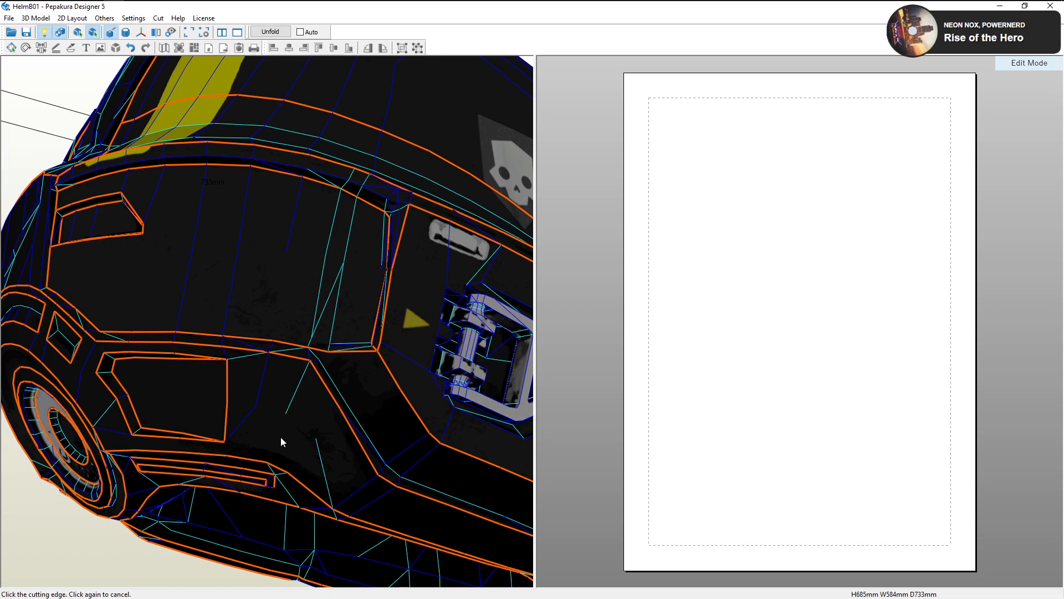
Mark the inner long side of the left vertical groove on the helmet's back as cutlines, down to the rear recess
{"action": "scroll", "coordinate": [290, 427], "scroll_direction": "down", "scroll_amount": 2}
{"action": "right_click_drag", "start_coordinate": [290, 427], "coordinate": [252, 425]}
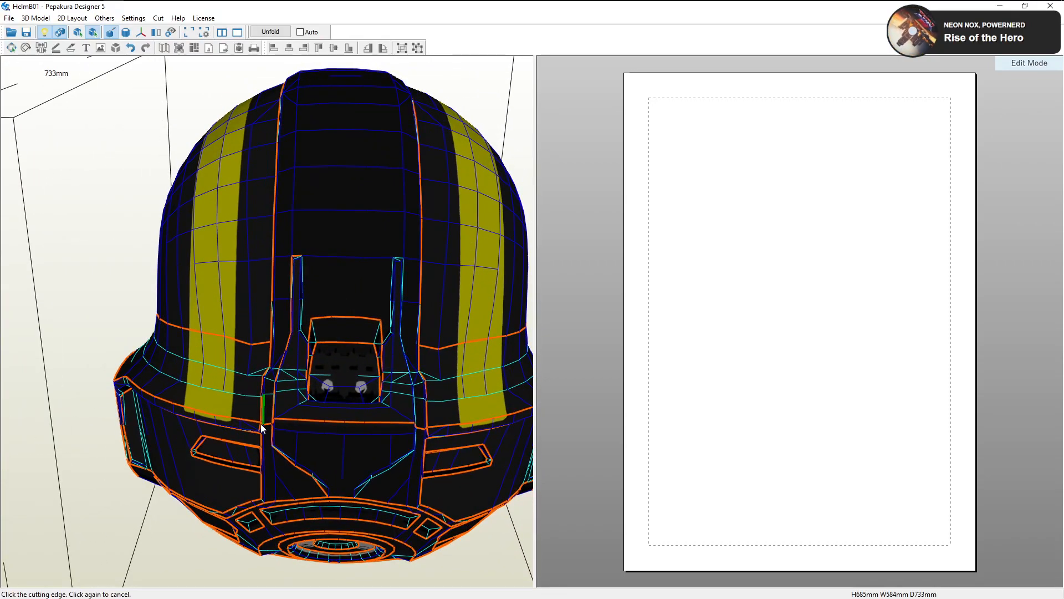
{"action": "scroll", "coordinate": [299, 387], "scroll_direction": "up", "scroll_amount": 2}
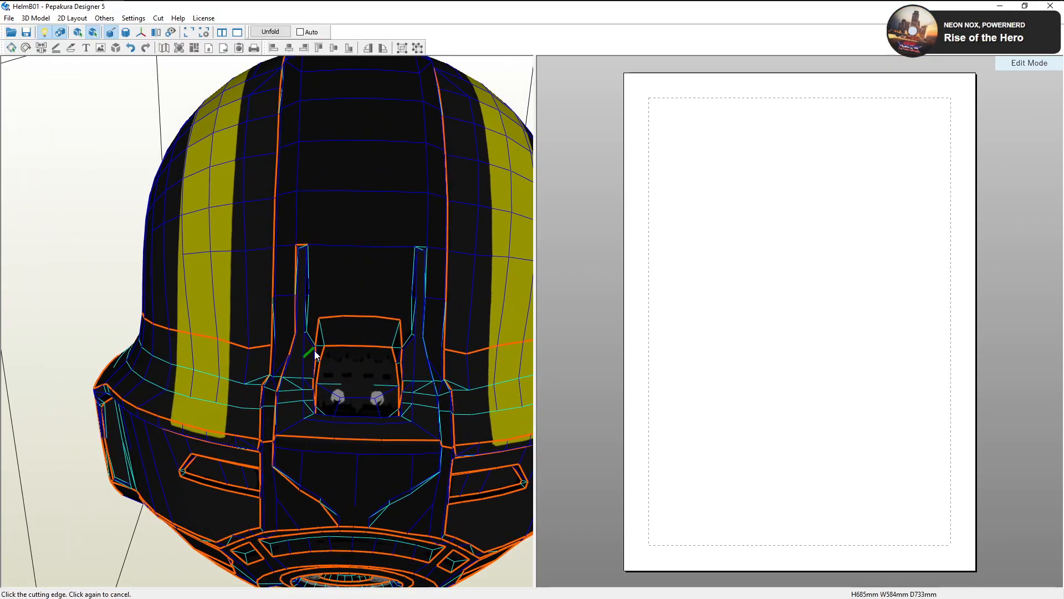
{"action": "scroll", "coordinate": [322, 315], "scroll_direction": "up", "scroll_amount": 2}
{"action": "scroll", "coordinate": [311, 278], "scroll_direction": "up", "scroll_amount": 1}
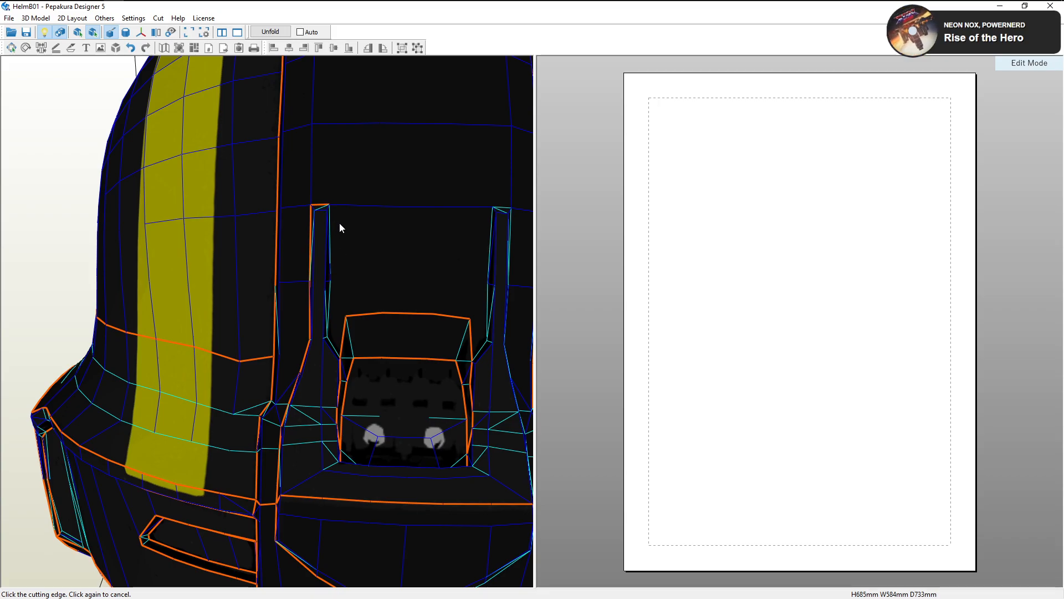
{"action": "scroll", "coordinate": [327, 230], "scroll_direction": "up", "scroll_amount": 3}
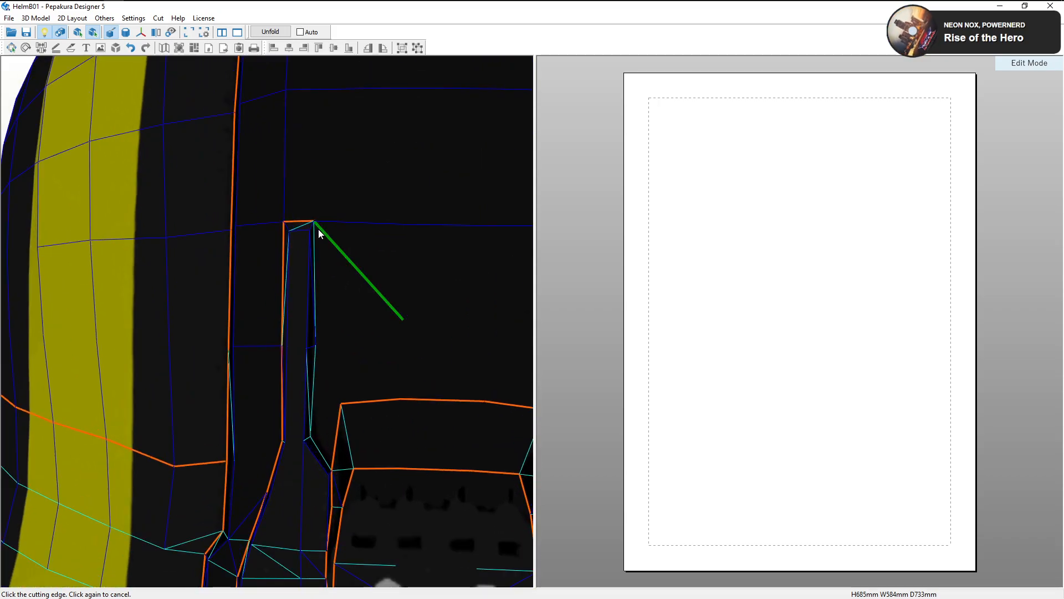
{"action": "left_click", "coordinate": [319, 306]}
{"action": "left_click", "coordinate": [314, 368]}
{"action": "left_click", "coordinate": [329, 465]}
Mark the top end and upper long sides of the right vertical groove on the helmet's back as cutlines
{"action": "scroll", "coordinate": [397, 427], "scroll_direction": "down", "scroll_amount": 2}
{"action": "right_click_drag", "start_coordinate": [409, 431], "coordinate": [387, 426]}
{"action": "right_click_drag", "start_coordinate": [288, 321], "coordinate": [339, 339]}
{"action": "left_click", "coordinate": [408, 344]}
{"action": "left_click", "coordinate": [420, 326]}
{"action": "left_click", "coordinate": [434, 350]}
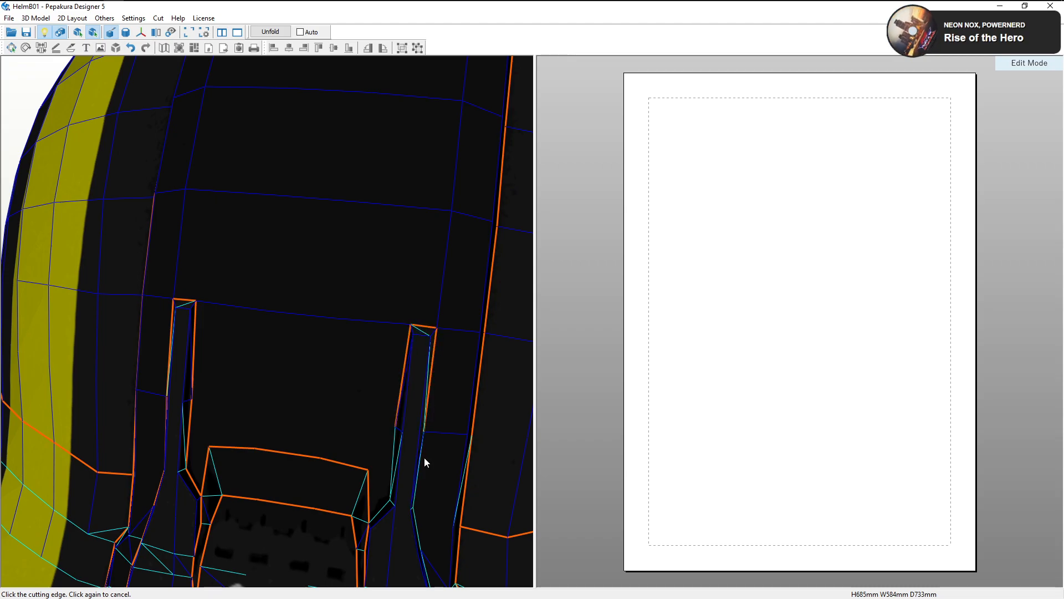
Extend the right groove's cutlines down both lower sides, joining the inner side to the rear recess
{"action": "right_click_drag", "start_coordinate": [398, 458], "coordinate": [396, 377]}
{"action": "left_click", "coordinate": [399, 379]}
{"action": "left_click", "coordinate": [384, 421]}
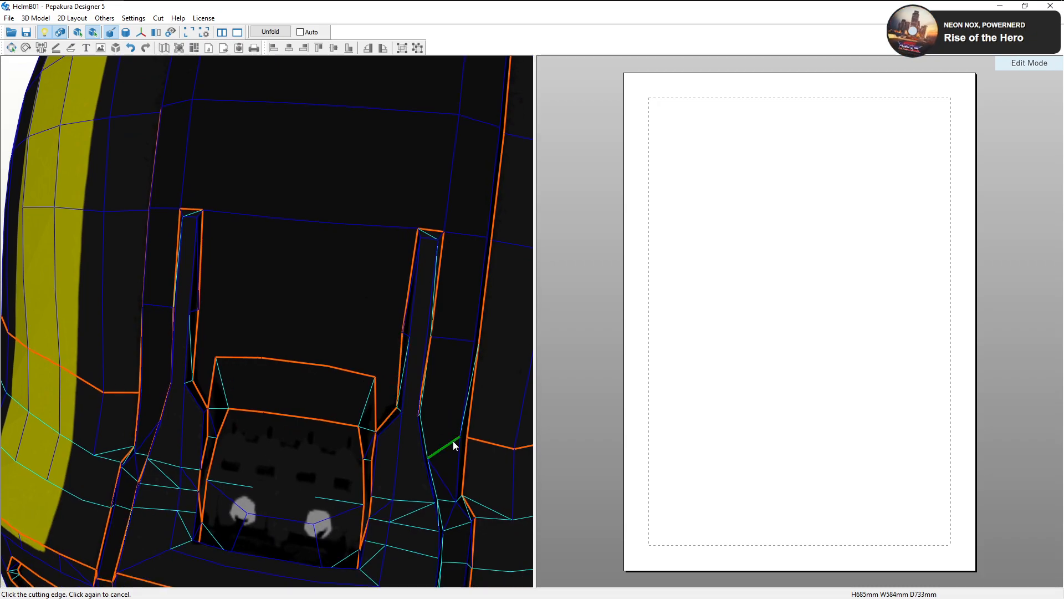
{"action": "left_click", "coordinate": [427, 438]}
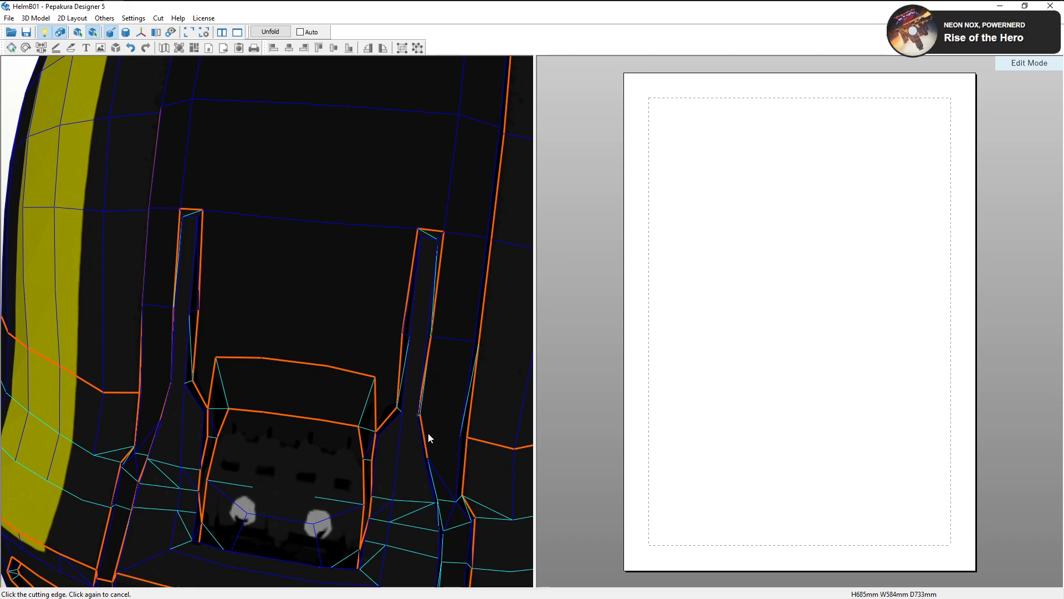
Move the rear recess's left outer cutline onto the outermost edges, from its upper notch down to the bottom corner
{"action": "right_click_drag", "start_coordinate": [437, 412], "coordinate": [414, 407]}
{"action": "scroll", "coordinate": [369, 399], "scroll_direction": "up", "scroll_amount": 3}
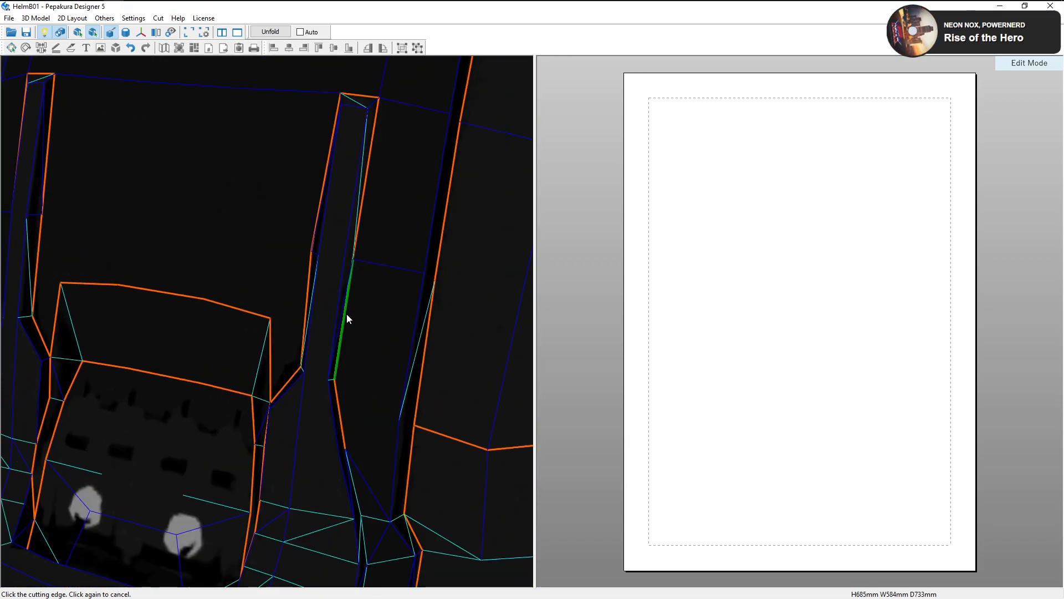
{"action": "right_click_drag", "start_coordinate": [306, 318], "coordinate": [344, 358]}
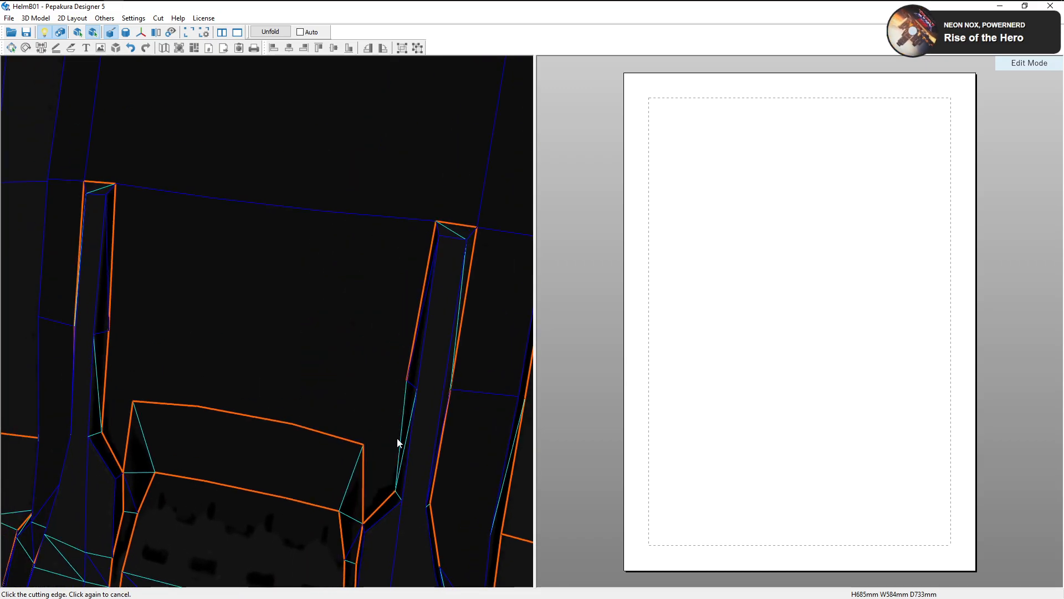
{"action": "right_click_drag", "start_coordinate": [410, 451], "coordinate": [427, 429]}
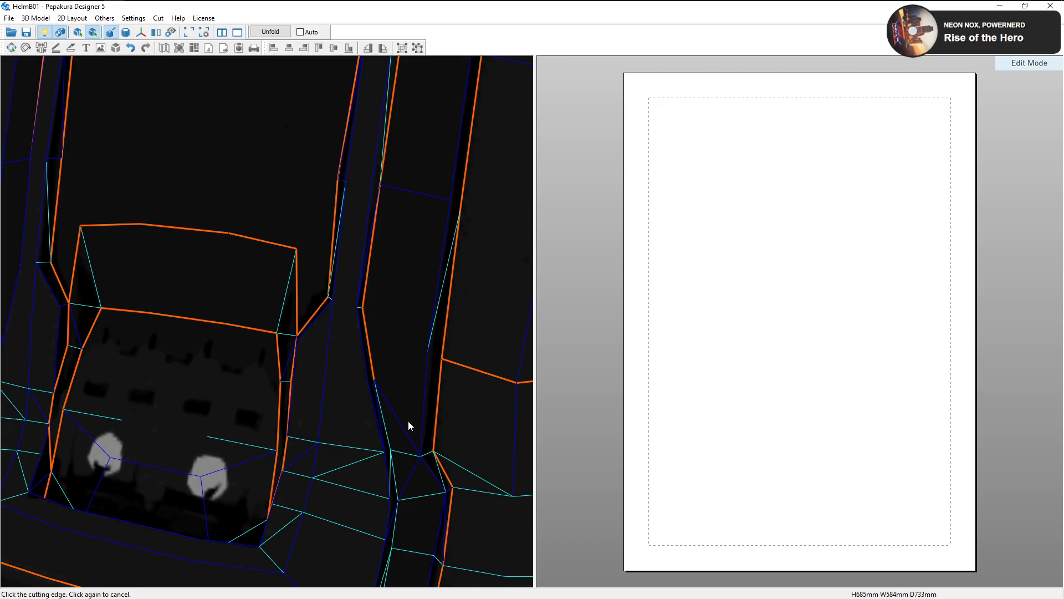
{"action": "middle_click_drag", "start_coordinate": [409, 481], "coordinate": [422, 451]}
{"action": "middle_click_drag", "start_coordinate": [292, 474], "coordinate": [351, 449]}
{"action": "right_click_drag", "start_coordinate": [320, 436], "coordinate": [325, 436]}
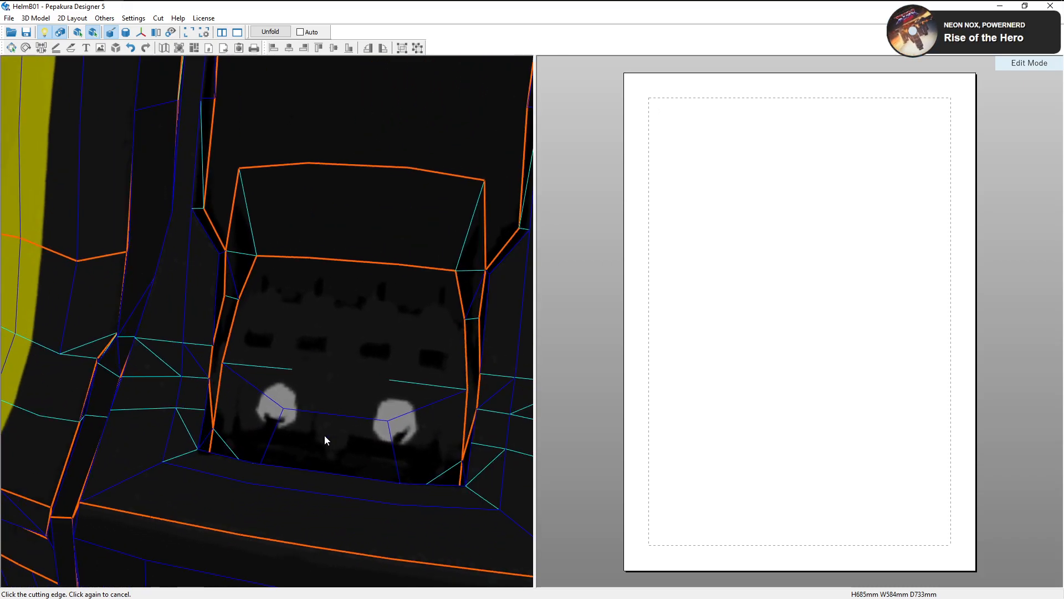
{"action": "left_click", "coordinate": [219, 269]}
{"action": "left_click", "coordinate": [216, 316]}
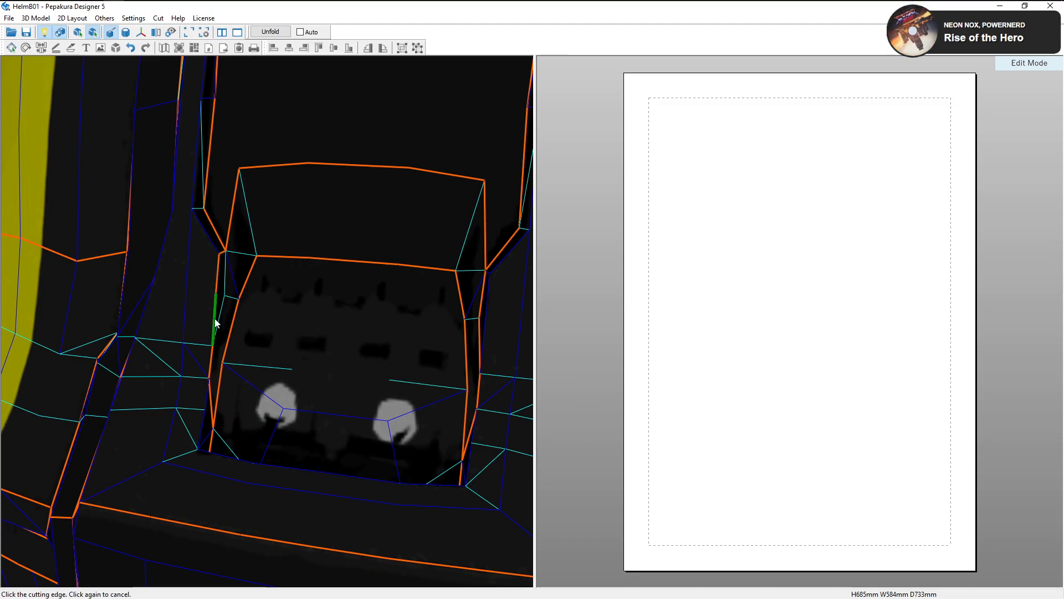
{"action": "left_click", "coordinate": [207, 408]}
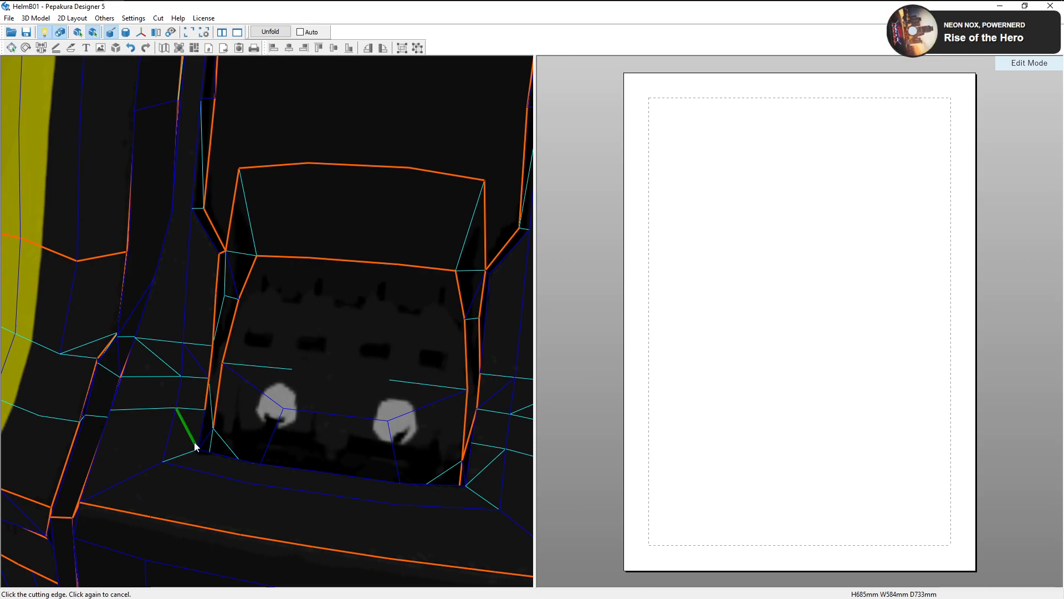
Mark the whole bottom edge of the rear recess as cutlines and join it to the right side's lower outer corner
{"action": "left_click", "coordinate": [208, 453]}
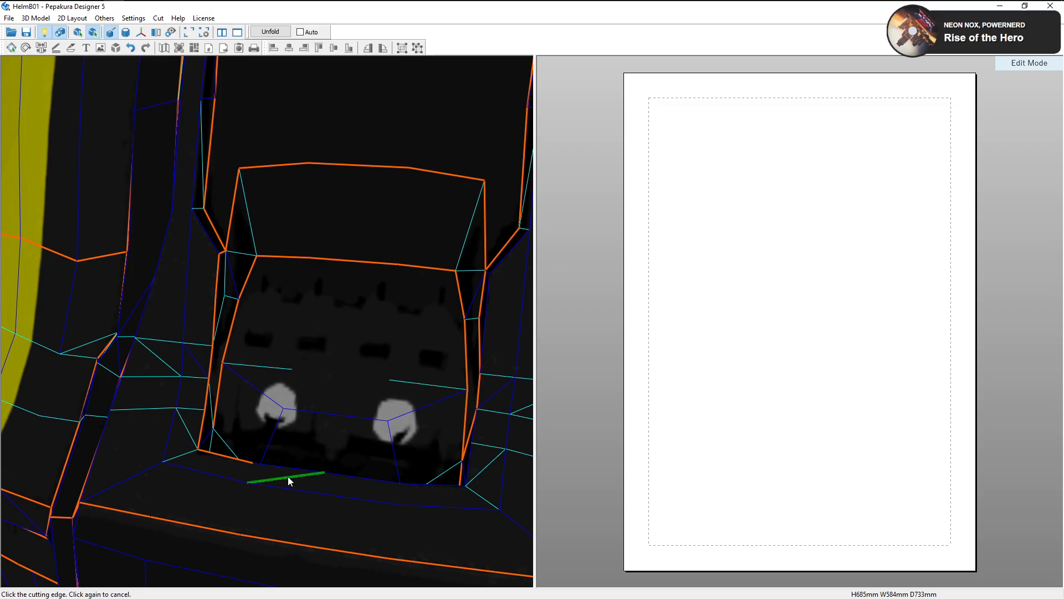
{"action": "left_click", "coordinate": [285, 469]}
{"action": "left_click", "coordinate": [349, 476]}
{"action": "left_click", "coordinate": [424, 485]}
{"action": "right_click_drag", "start_coordinate": [468, 444], "coordinate": [353, 458]}
{"action": "scroll", "coordinate": [478, 443], "scroll_direction": "down", "scroll_amount": 3}
{"action": "left_click", "coordinate": [459, 438]}
{"action": "scroll", "coordinate": [352, 458], "scroll_direction": "down", "scroll_amount": 5}
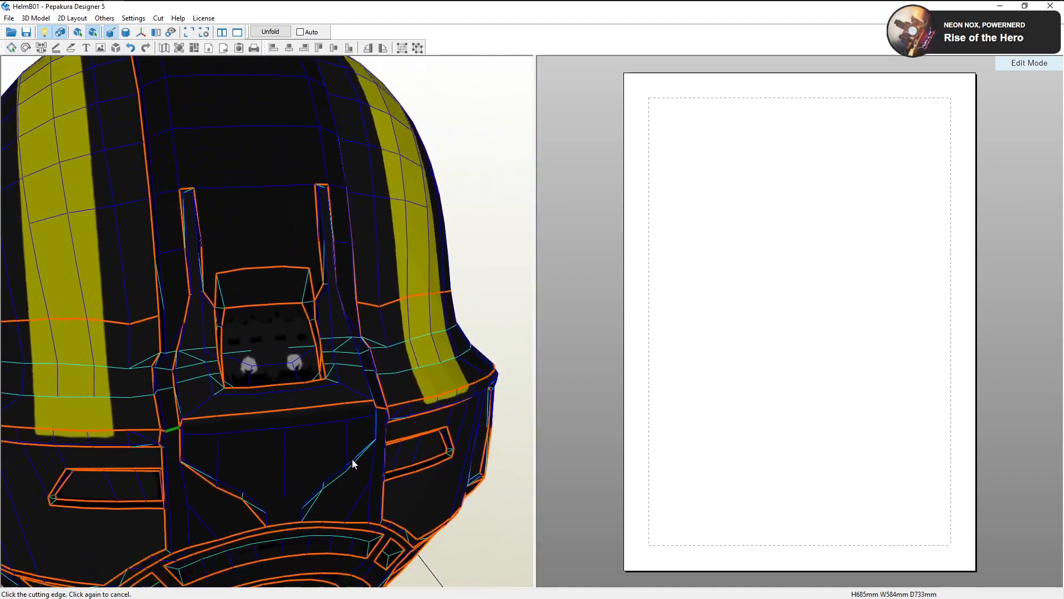
{"action": "scroll", "coordinate": [381, 443], "scroll_direction": "up", "scroll_amount": 4}
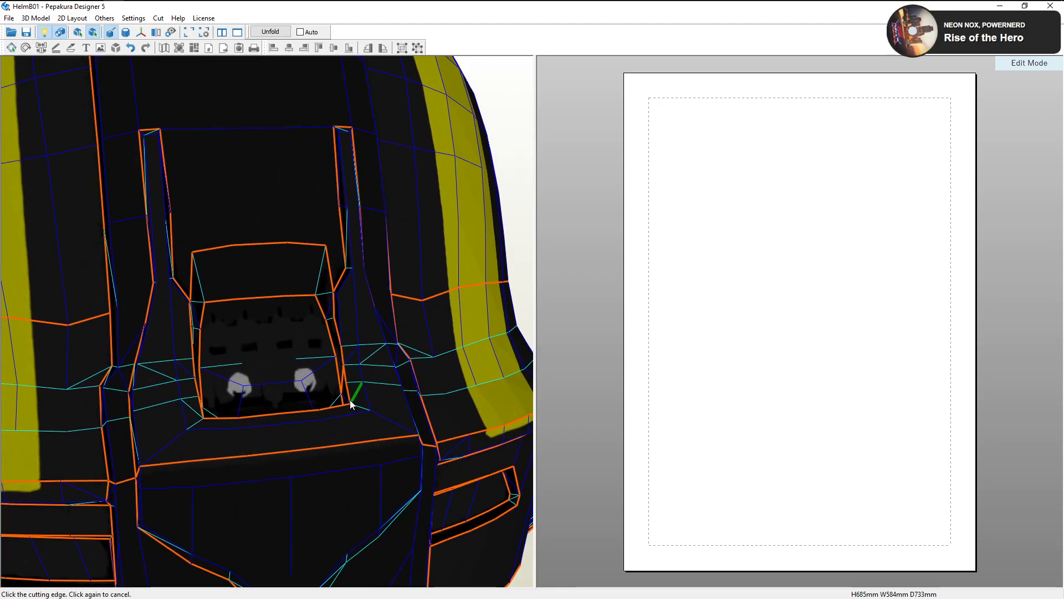
{"action": "scroll", "coordinate": [350, 401], "scroll_direction": "up", "scroll_amount": 4}
{"action": "left_click", "coordinate": [400, 429]}
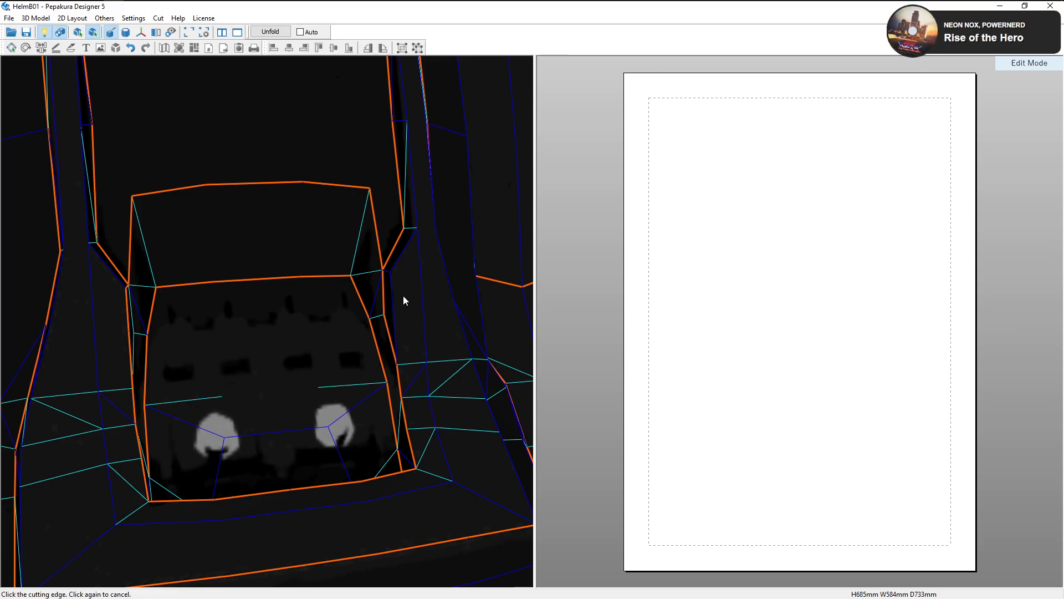
Examine the cutlines around the rear recess and along both vertical grooves for edges that are still unmarked
{"action": "middle_click_drag", "start_coordinate": [367, 278], "coordinate": [358, 326]}
{"action": "middle_click_drag", "start_coordinate": [317, 289], "coordinate": [314, 294]}
{"action": "right_click_drag", "start_coordinate": [157, 448], "coordinate": [156, 442]}
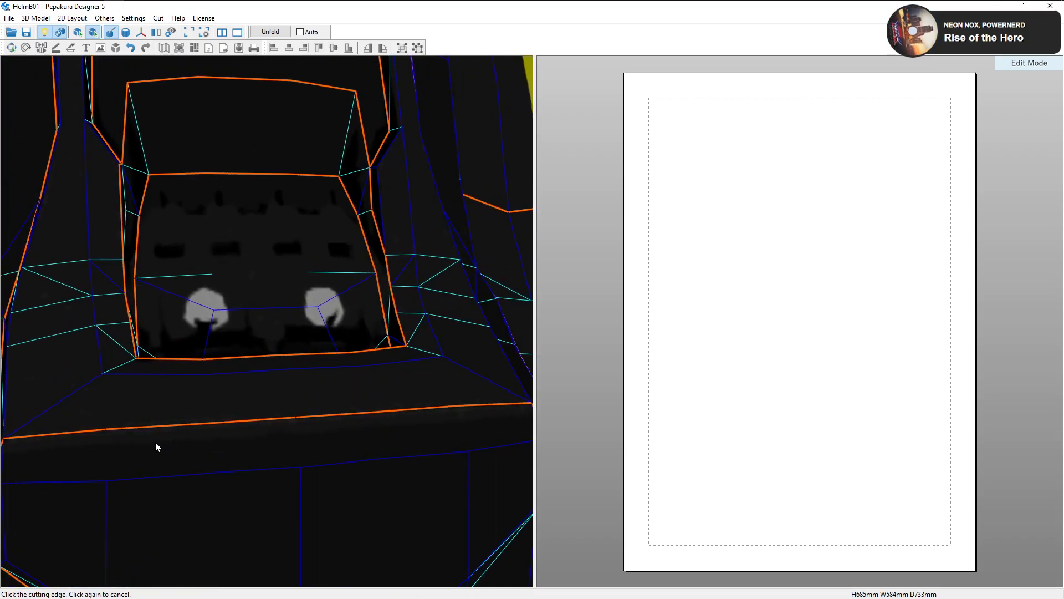
{"action": "right_click_drag", "start_coordinate": [295, 351], "coordinate": [281, 375]}
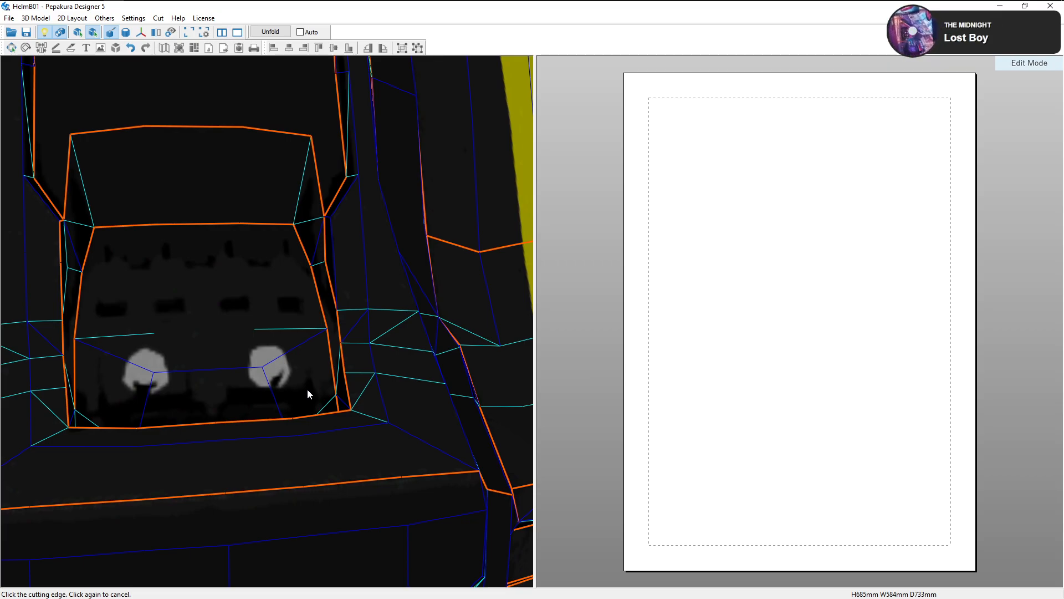
{"action": "right_click_drag", "start_coordinate": [221, 404], "coordinate": [204, 392]}
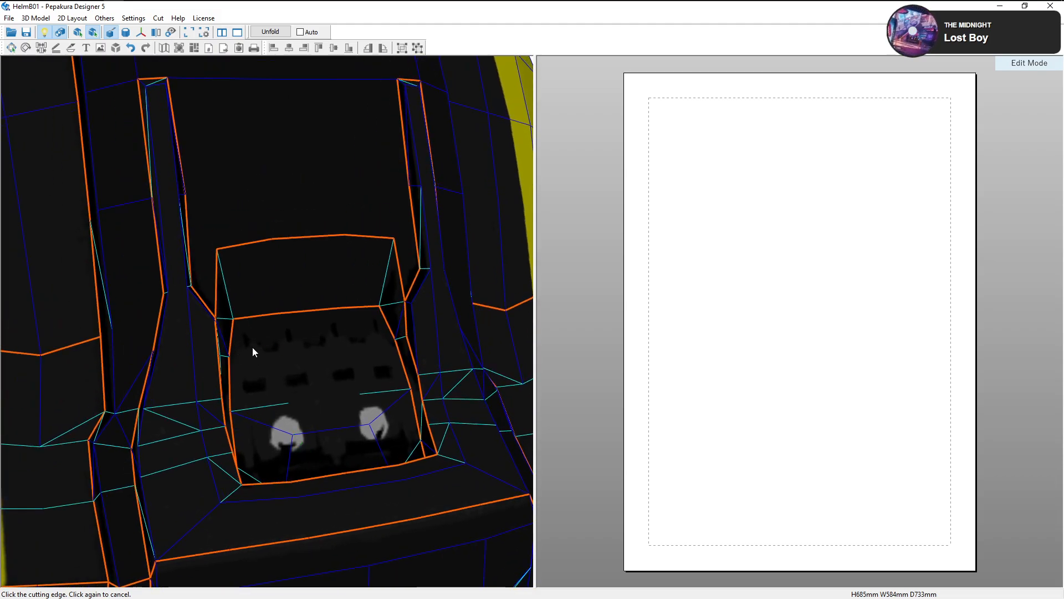
{"action": "right_click_drag", "start_coordinate": [281, 332], "coordinate": [278, 339]}
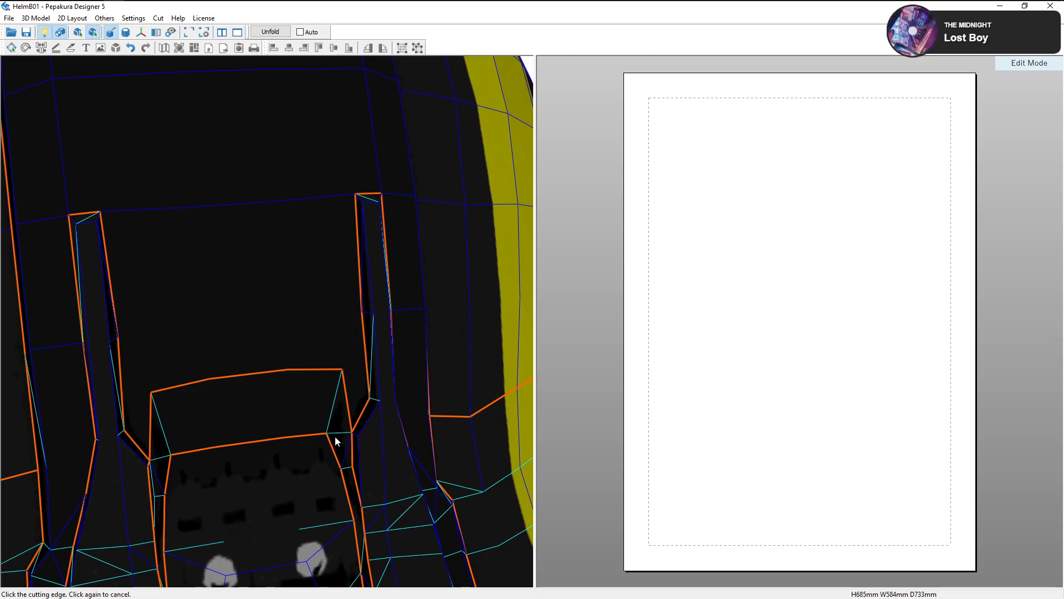
{"action": "right_click_drag", "start_coordinate": [332, 435], "coordinate": [330, 428]}
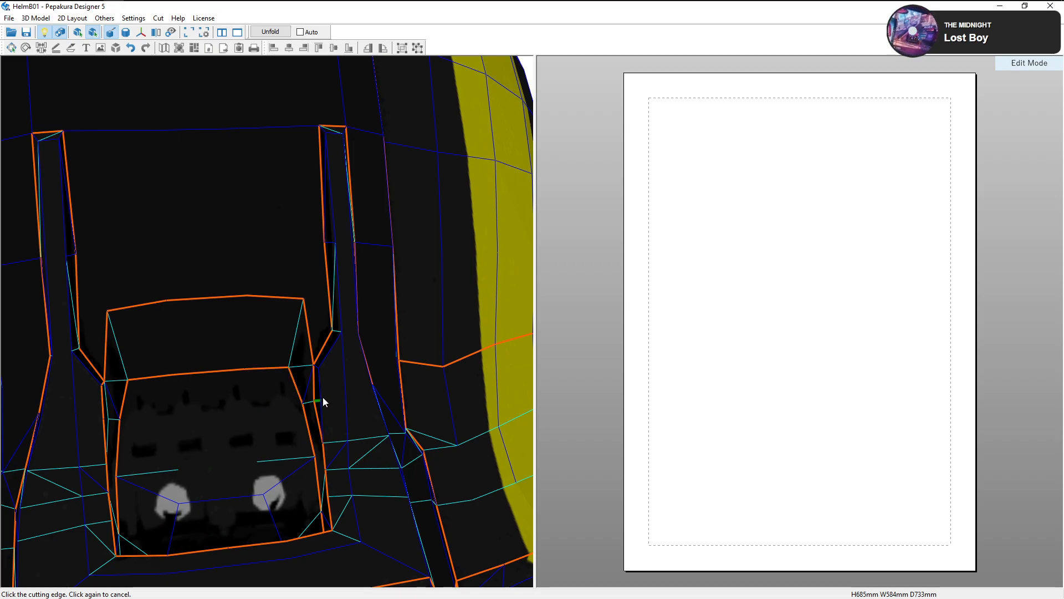
{"action": "right_click_drag", "start_coordinate": [329, 337], "coordinate": [329, 339]}
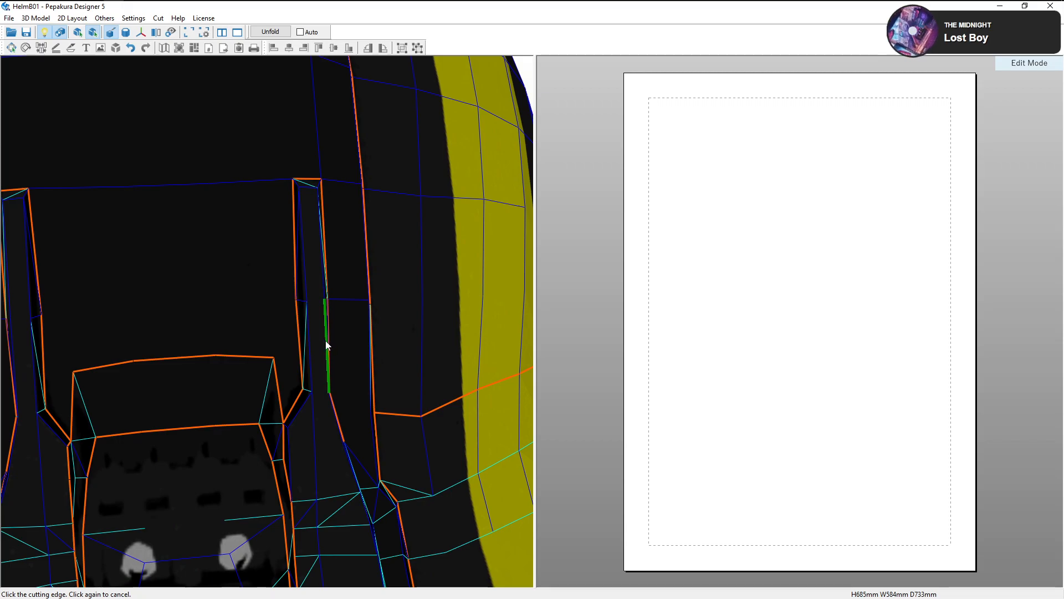
{"action": "right_click_drag", "start_coordinate": [280, 394], "coordinate": [300, 366]}
{"action": "mouse_move", "coordinate": [242, 389]}
{"action": "right_mouse_down"}
{"action": "mouse_move", "coordinate": [223, 391]}
{"action": "mouse_move", "coordinate": [248, 388]}
{"action": "right_mouse_up"}
{"action": "scroll", "coordinate": [247, 388], "scroll_direction": "up", "scroll_amount": 5}
{"action": "scroll", "coordinate": [262, 384], "scroll_direction": "down", "scroll_amount": 5}
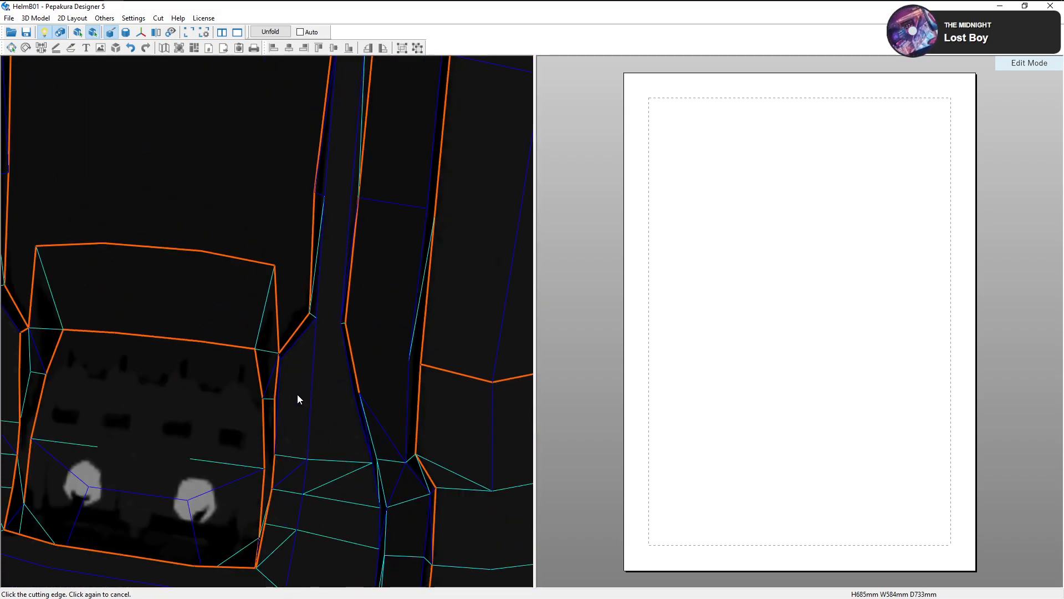
Extend the right groove's outer cutline down to the ledge below the recess, and mark the V-shaped panel's right outer outline
{"action": "right_click_drag", "start_coordinate": [297, 394], "coordinate": [289, 390]}
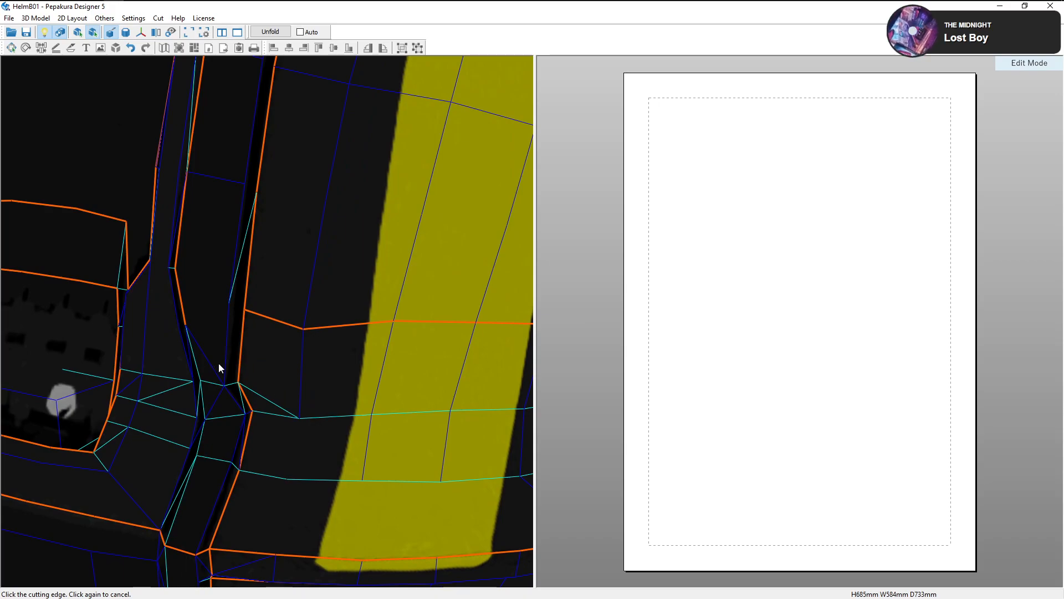
{"action": "left_click", "coordinate": [196, 366]}
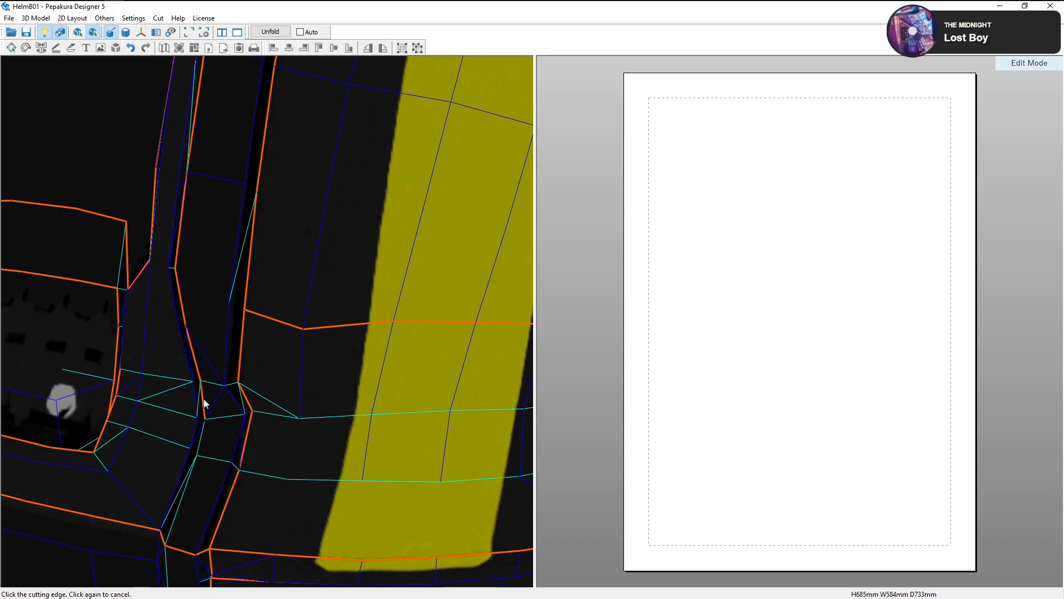
{"action": "right_click_drag", "start_coordinate": [188, 486], "coordinate": [235, 426]}
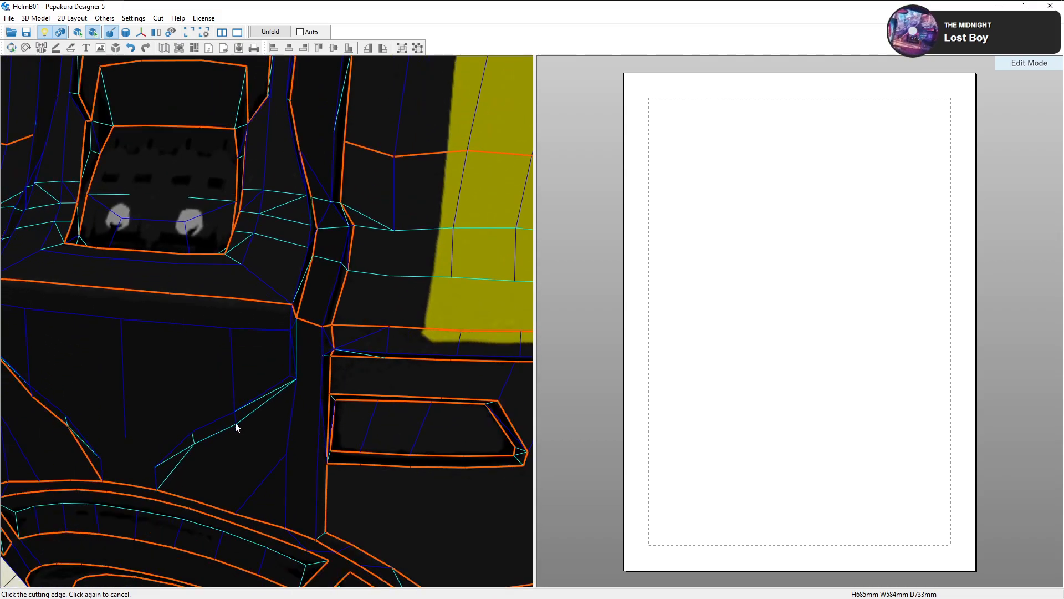
{"action": "left_click", "coordinate": [285, 390]}
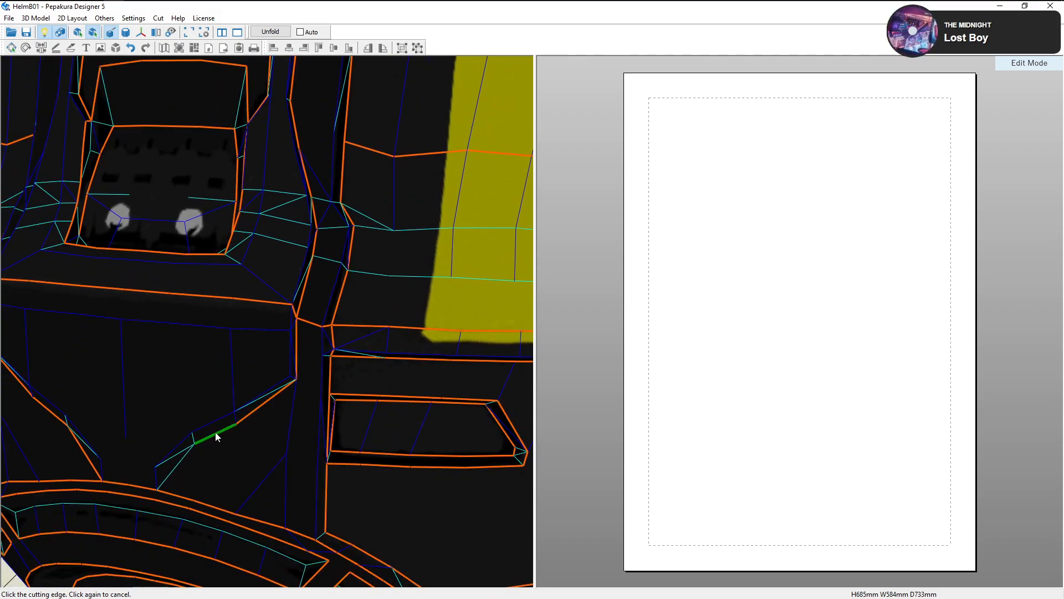
{"action": "left_click", "coordinate": [160, 467]}
Mark the inner edges on the V-shaped panel's left side as cutlines, from the lower tip up to the upper corner
{"action": "left_click", "coordinate": [100, 471]}
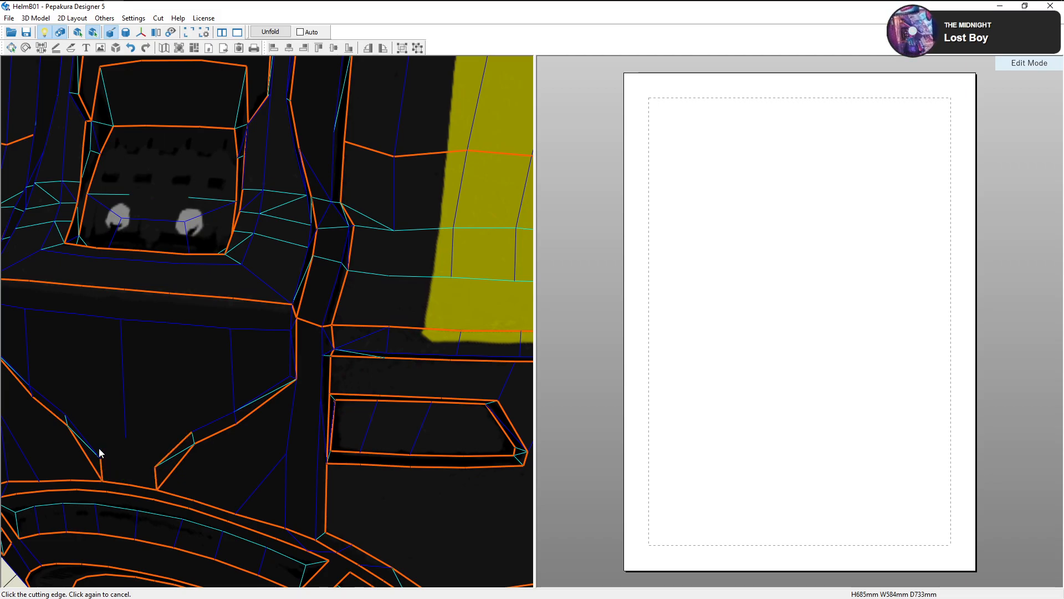
{"action": "left_click", "coordinate": [94, 448]}
{"action": "right_click_drag", "start_coordinate": [93, 448], "coordinate": [110, 443]}
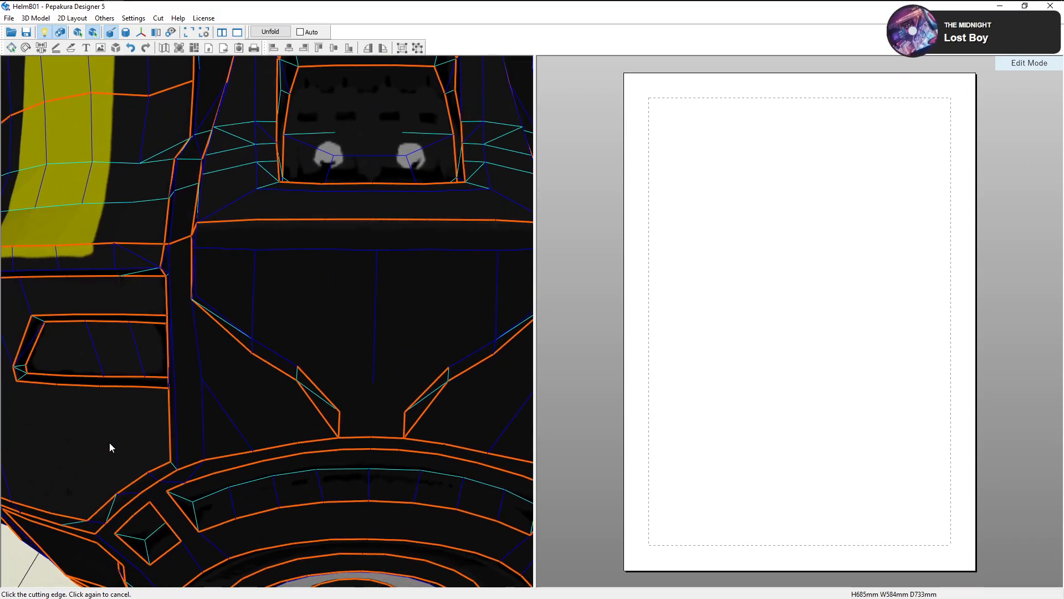
{"action": "left_click", "coordinate": [275, 350]}
{"action": "left_click", "coordinate": [225, 320]}
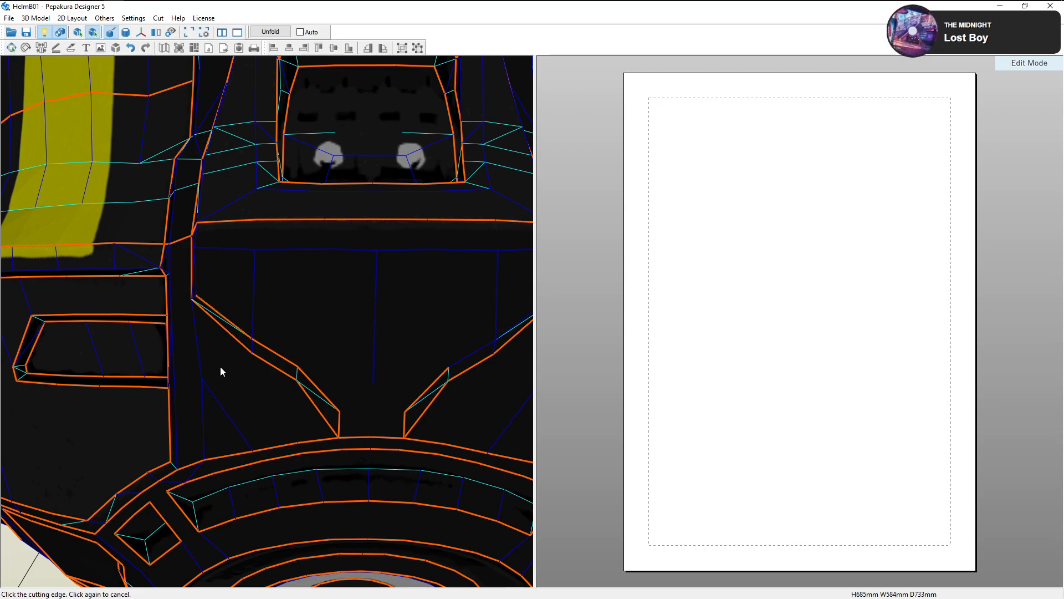
{"action": "mouse_move", "coordinate": [201, 284]}
{"action": "right_mouse_down"}
{"action": "mouse_move", "coordinate": [230, 292]}
{"action": "mouse_move", "coordinate": [201, 298]}
{"action": "right_mouse_up"}
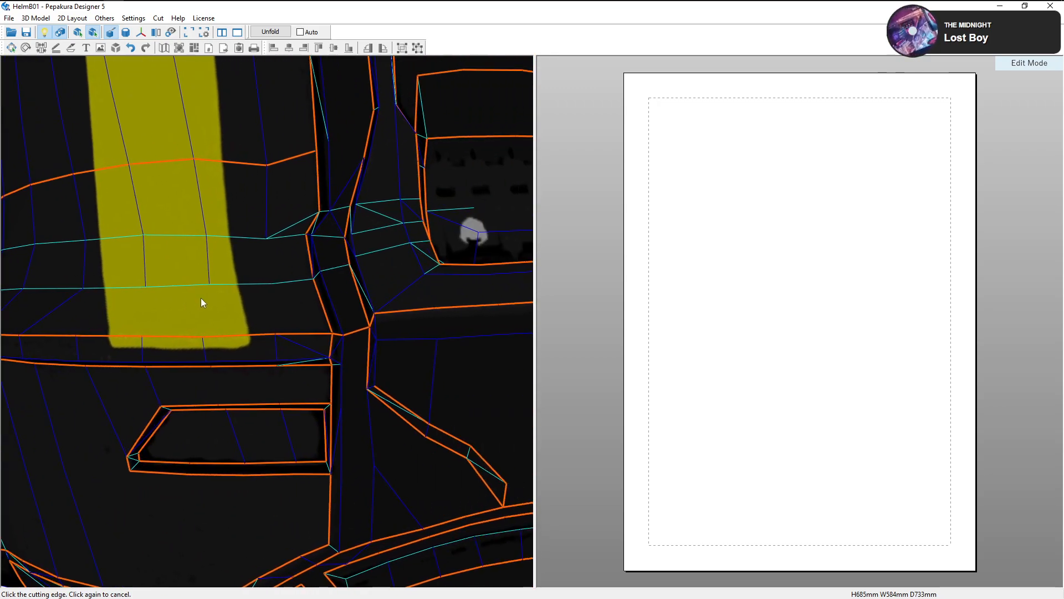
{"action": "right_click_drag", "start_coordinate": [401, 345], "coordinate": [408, 339]}
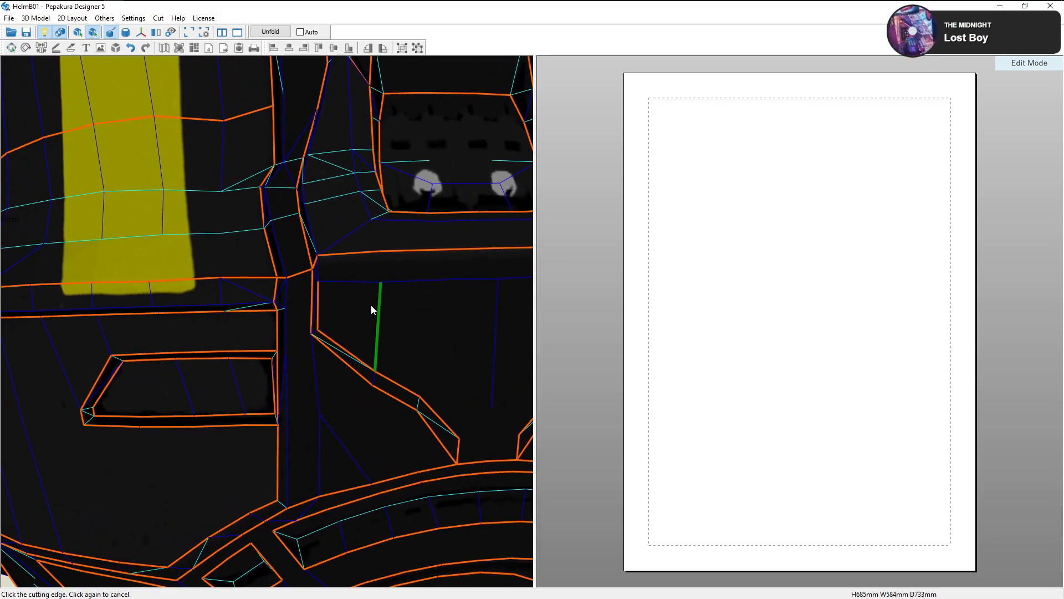
Mark the V-shaped panel's inner top edge as cutlines across its full width, just below the ledge
{"action": "right_click_drag", "start_coordinate": [371, 305], "coordinate": [288, 302]}
{"action": "left_click", "coordinate": [235, 289]}
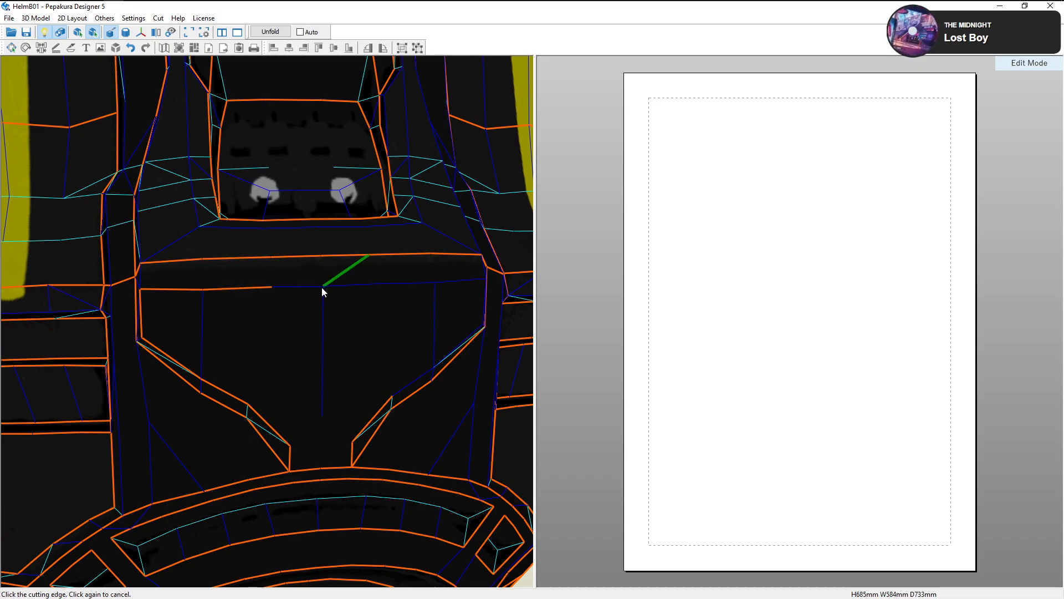
{"action": "left_click", "coordinate": [320, 287]}
{"action": "left_click", "coordinate": [347, 286]}
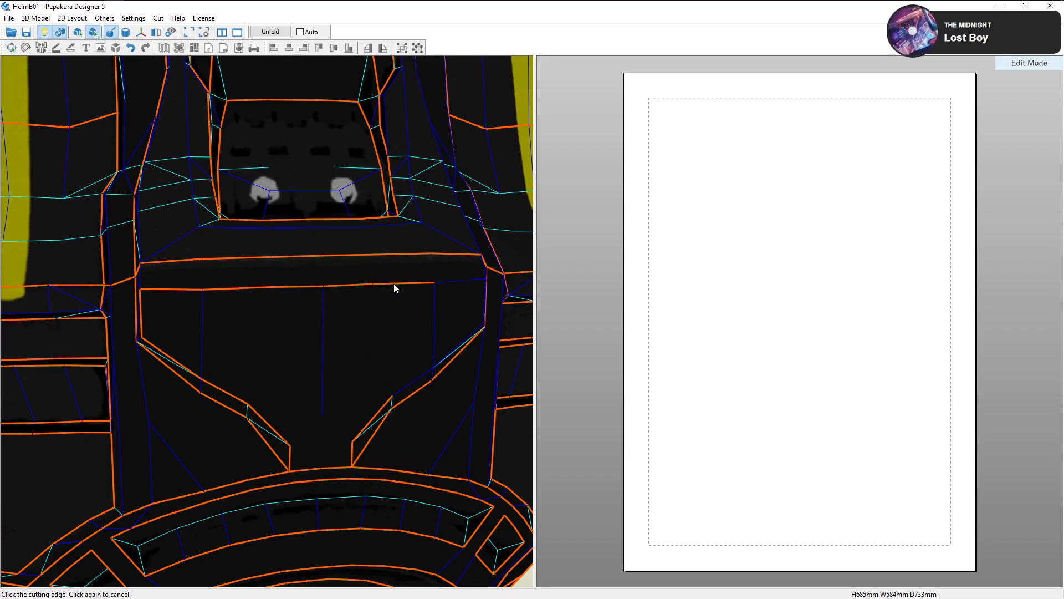
{"action": "left_click", "coordinate": [452, 282]}
Mark the inner vertical and slanted edges on the V-shaped panel's right side as cutlines, closing the inner outline
{"action": "right_click_drag", "start_coordinate": [451, 282], "coordinate": [435, 284]}
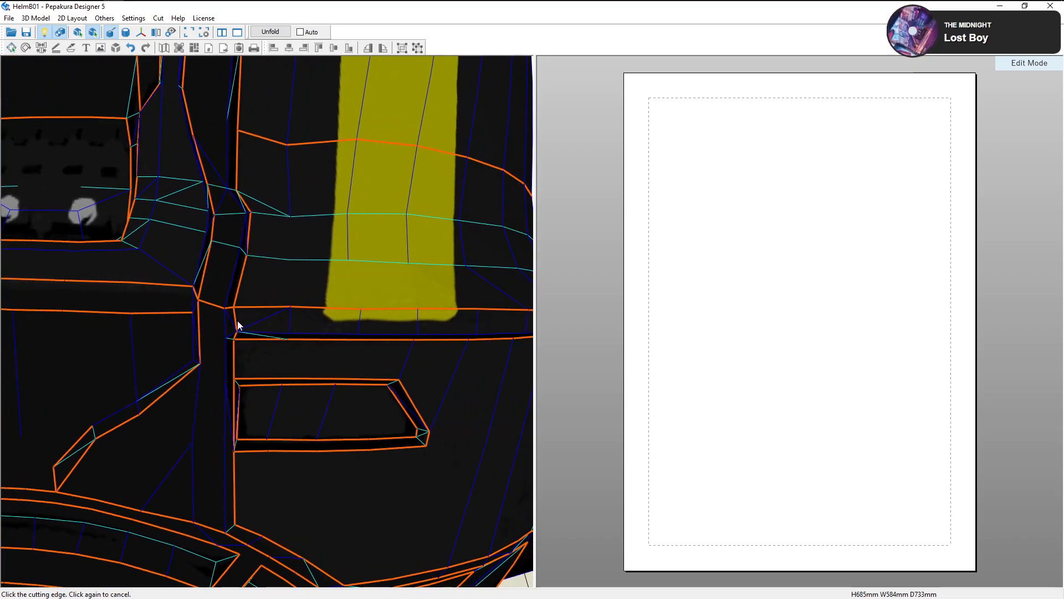
{"action": "scroll", "coordinate": [238, 322], "scroll_direction": "up", "scroll_amount": 1}
{"action": "left_click", "coordinate": [177, 327]}
{"action": "left_click", "coordinate": [126, 404]}
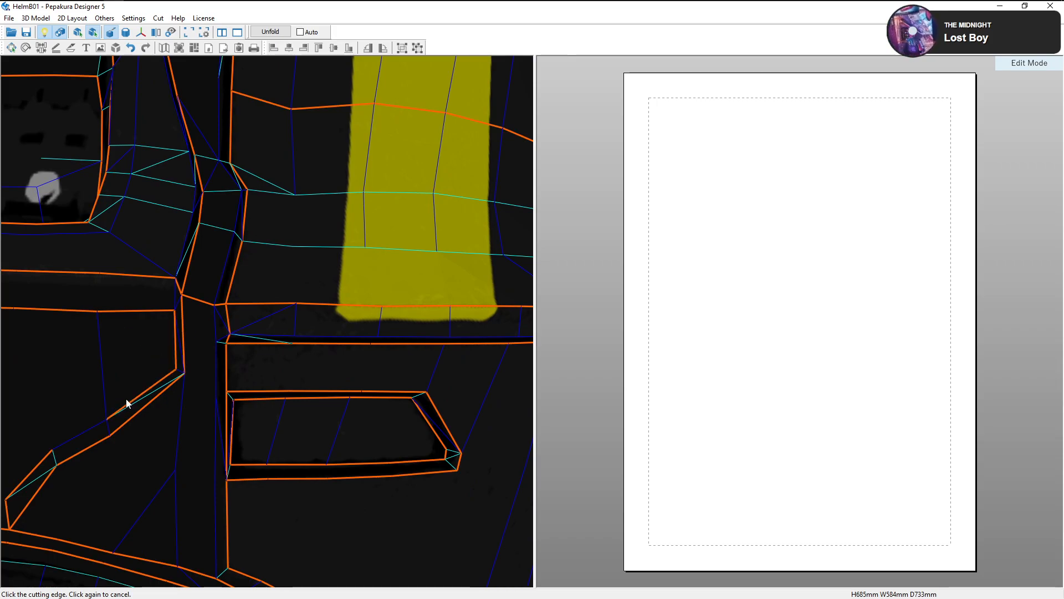
{"action": "left_click", "coordinate": [87, 433]}
Mark the edges running from the V-shaped panel's left and right outer corners down to the curved lower rim as cutlines
{"action": "right_click_drag", "start_coordinate": [90, 428], "coordinate": [108, 426]}
{"action": "right_click_drag", "start_coordinate": [161, 333], "coordinate": [198, 317]}
{"action": "right_click_drag", "start_coordinate": [288, 391], "coordinate": [316, 356]}
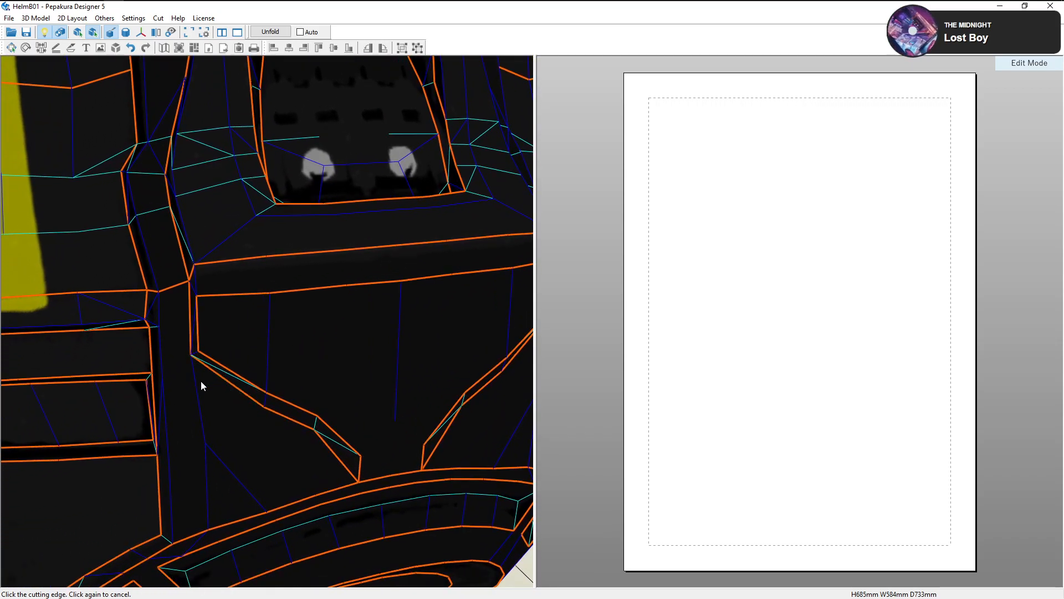
{"action": "left_click", "coordinate": [200, 408]}
{"action": "right_click_drag", "start_coordinate": [274, 429], "coordinate": [341, 388]}
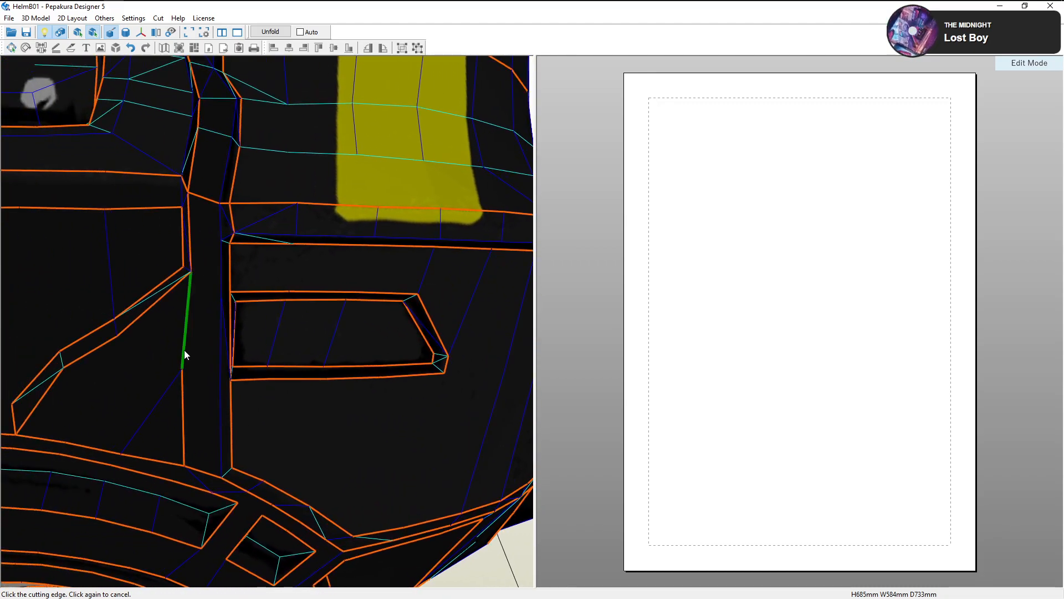
Review the cutlines over the whole helmet, covering the side panel, visor front and crown
{"action": "scroll", "coordinate": [178, 413], "scroll_direction": "down", "scroll_amount": 5}
{"action": "right_click_drag", "start_coordinate": [194, 386], "coordinate": [245, 397]}
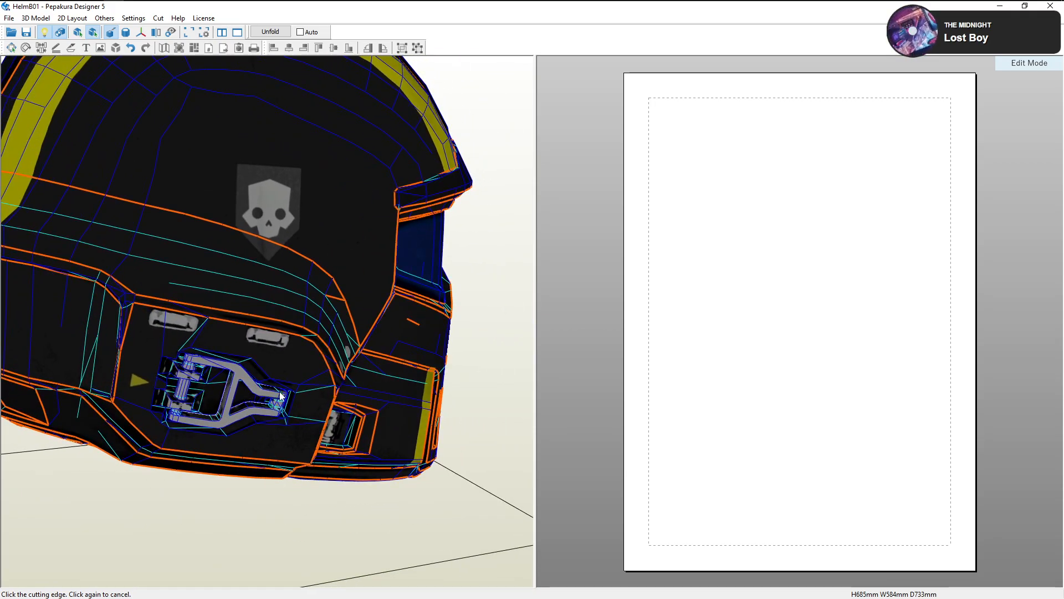
{"action": "left_click_drag", "start_coordinate": [285, 372], "coordinate": [234, 384]}
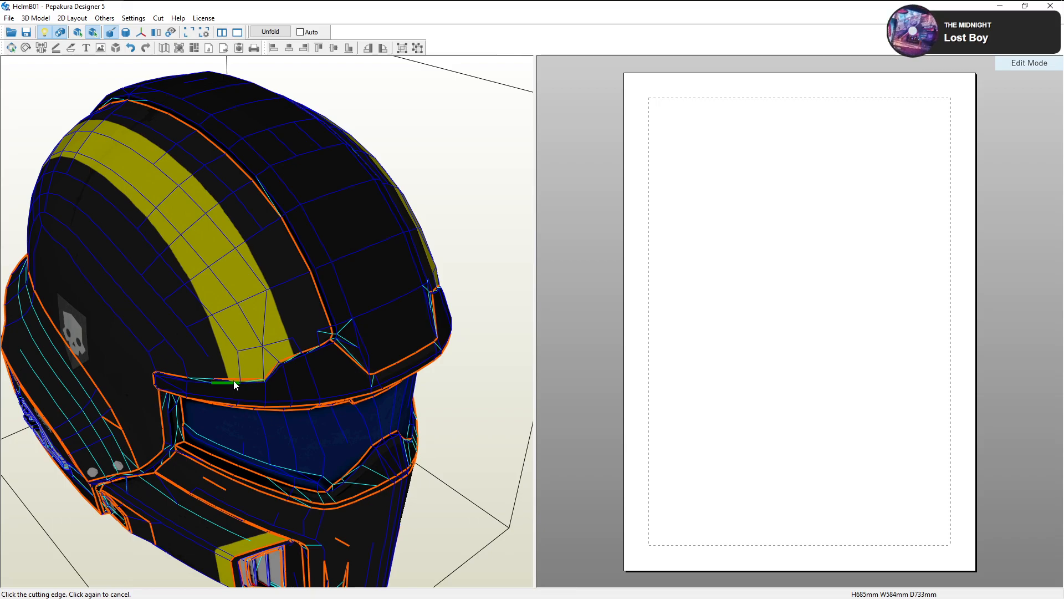
{"action": "left_click_drag", "start_coordinate": [290, 339], "coordinate": [350, 333]}
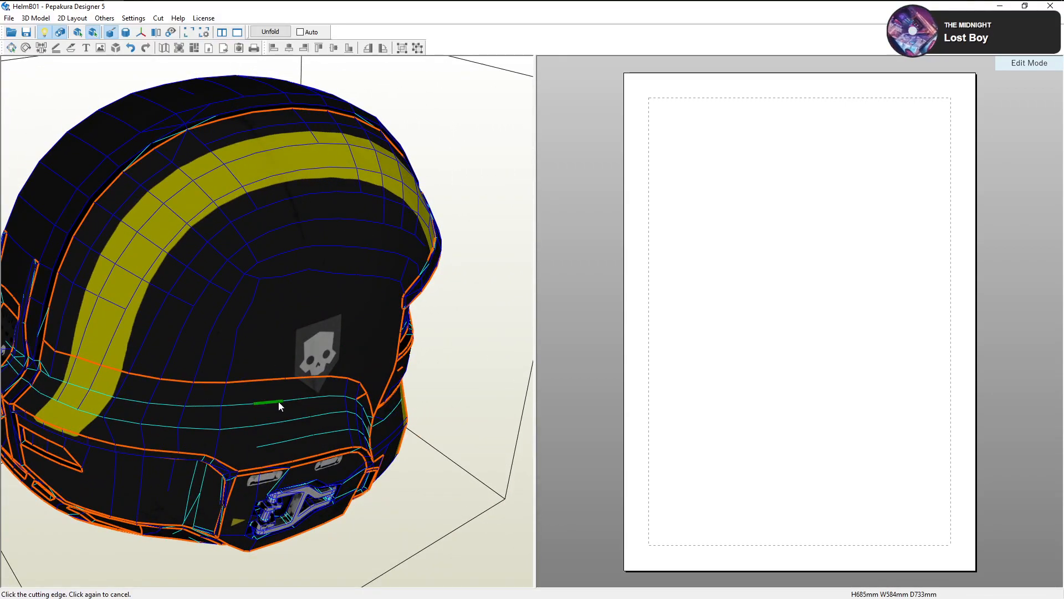
Review the cutlines on the helmet's side panel and around the underside opening and lower rim
{"action": "left_click_drag", "start_coordinate": [302, 390], "coordinate": [320, 362]}
{"action": "right_click_drag", "start_coordinate": [320, 363], "coordinate": [436, 360]}
{"action": "scroll", "coordinate": [326, 415], "scroll_direction": "up", "scroll_amount": 2}
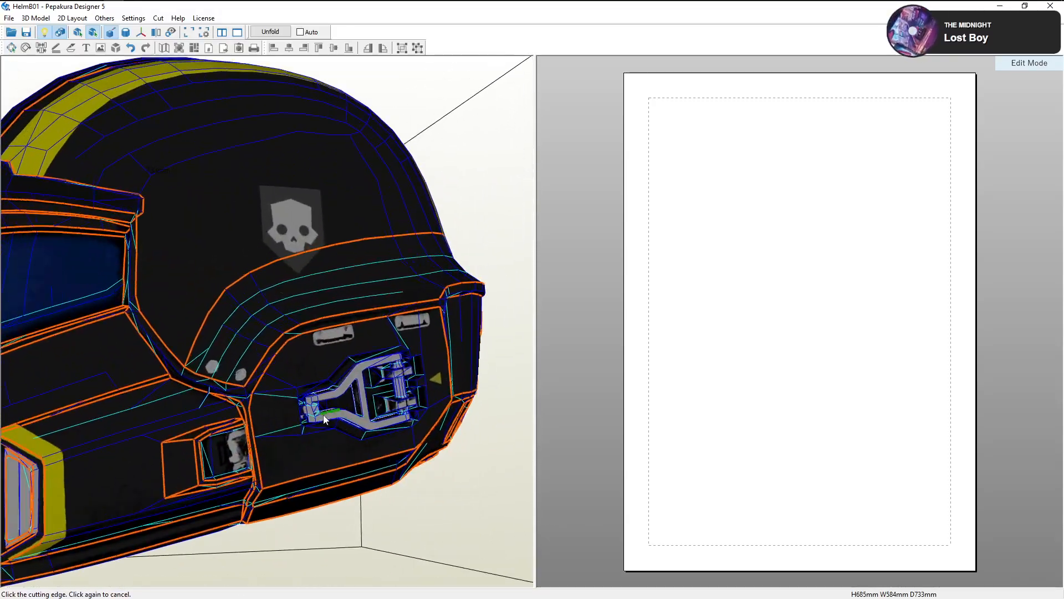
{"action": "right_click_drag", "start_coordinate": [302, 417], "coordinate": [423, 300]}
{"action": "scroll", "coordinate": [351, 415], "scroll_direction": "down", "scroll_amount": 2}
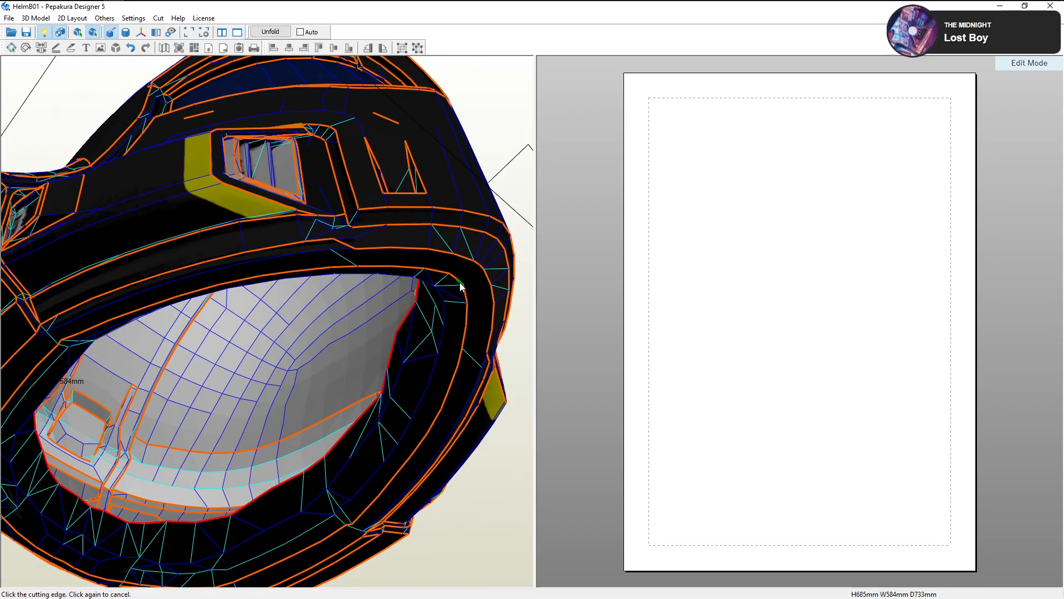
{"action": "mouse_move", "coordinate": [353, 316]}
{"action": "right_mouse_down"}
{"action": "mouse_move", "coordinate": [275, 333]}
{"action": "mouse_move", "coordinate": [363, 333]}
{"action": "mouse_move", "coordinate": [400, 364]}
{"action": "mouse_move", "coordinate": [439, 340]}
{"action": "mouse_move", "coordinate": [443, 325]}
{"action": "mouse_move", "coordinate": [369, 327]}
{"action": "right_mouse_up"}
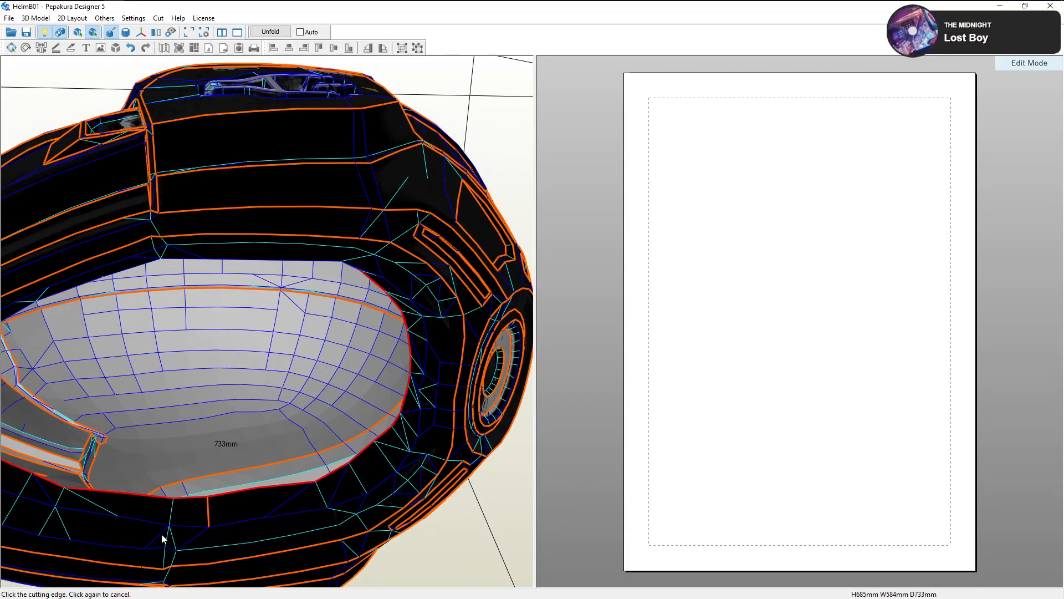
{"action": "right_click_drag", "start_coordinate": [313, 451], "coordinate": [169, 503]}
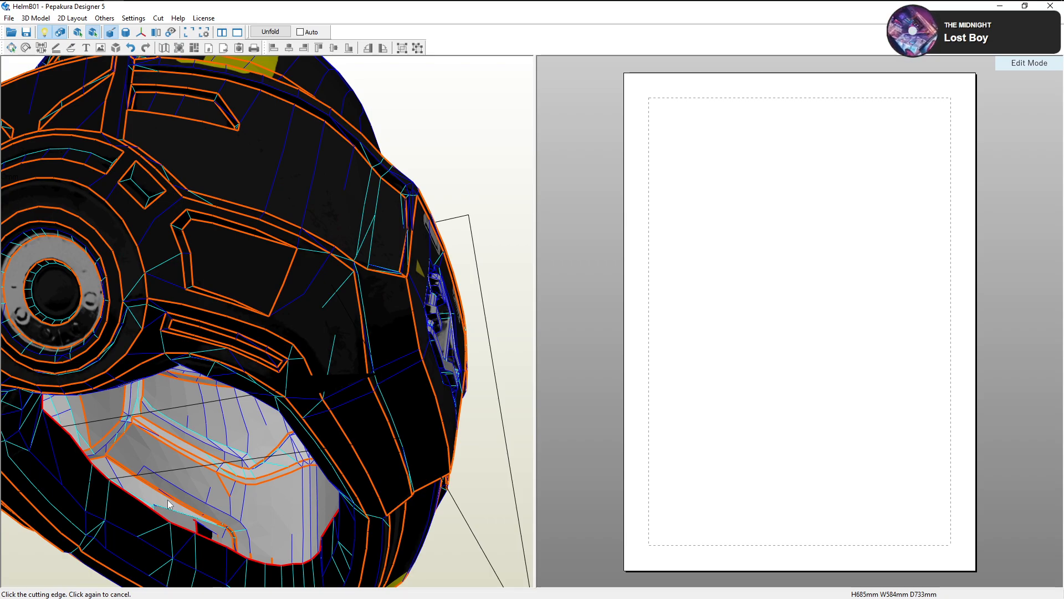
{"action": "right_click_drag", "start_coordinate": [179, 383], "coordinate": [219, 428]}
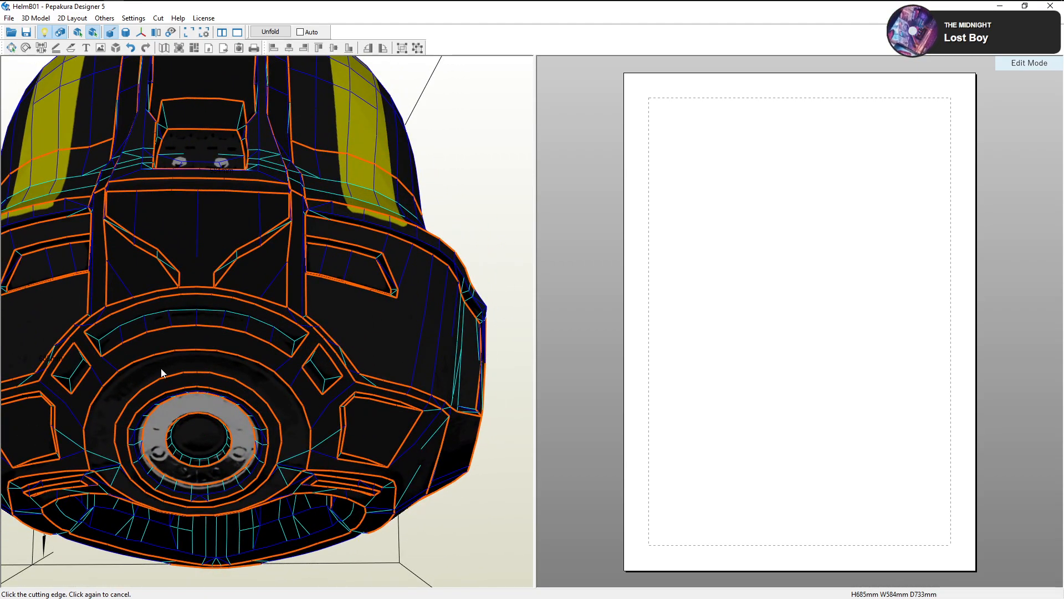
Examine the cutlines around the rear slots, back grooves and recess, and where the crown strip meets the front brow
{"action": "right_click_drag", "start_coordinate": [158, 373], "coordinate": [136, 383]}
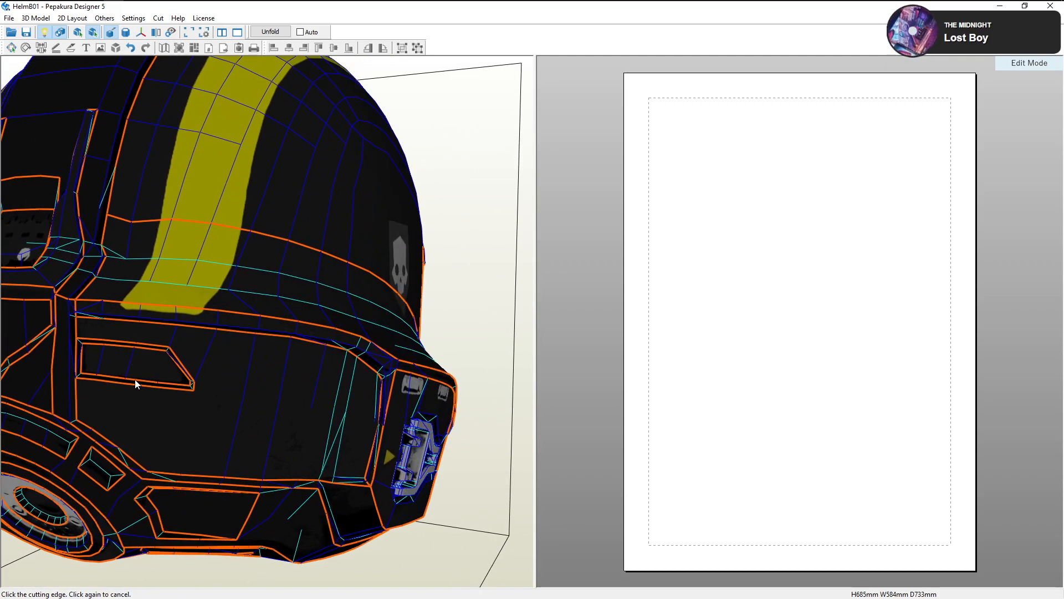
{"action": "scroll", "coordinate": [135, 380], "scroll_direction": "up", "scroll_amount": 2}
{"action": "scroll", "coordinate": [122, 378], "scroll_direction": "up", "scroll_amount": 2}
{"action": "scroll", "coordinate": [134, 377], "scroll_direction": "up", "scroll_amount": 2}
{"action": "right_click_drag", "start_coordinate": [122, 379], "coordinate": [127, 377]}
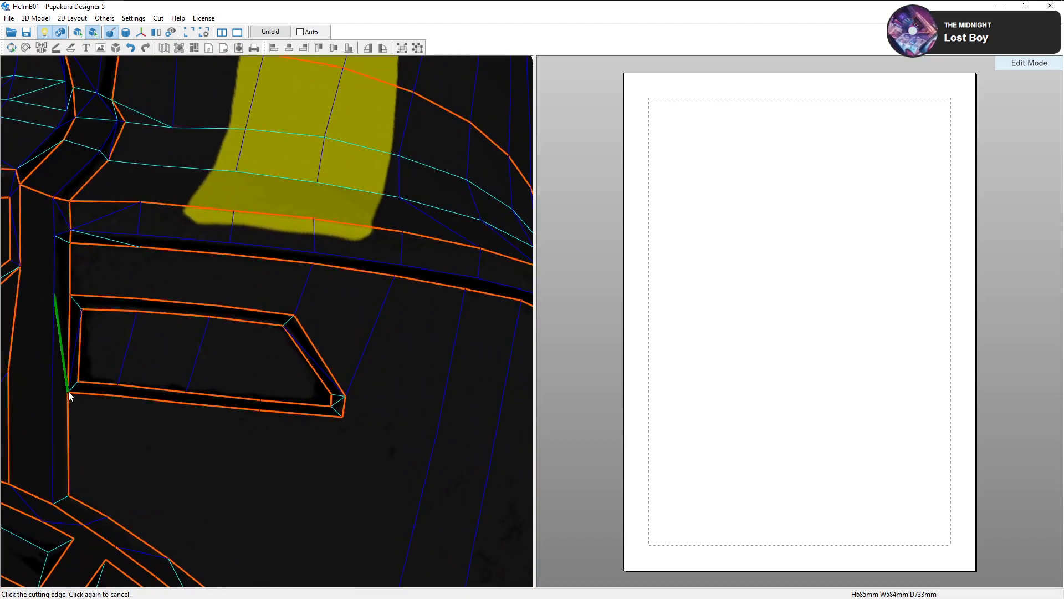
{"action": "scroll", "coordinate": [126, 409], "scroll_direction": "down", "scroll_amount": 4}
{"action": "right_click_drag", "start_coordinate": [128, 407], "coordinate": [158, 372]}
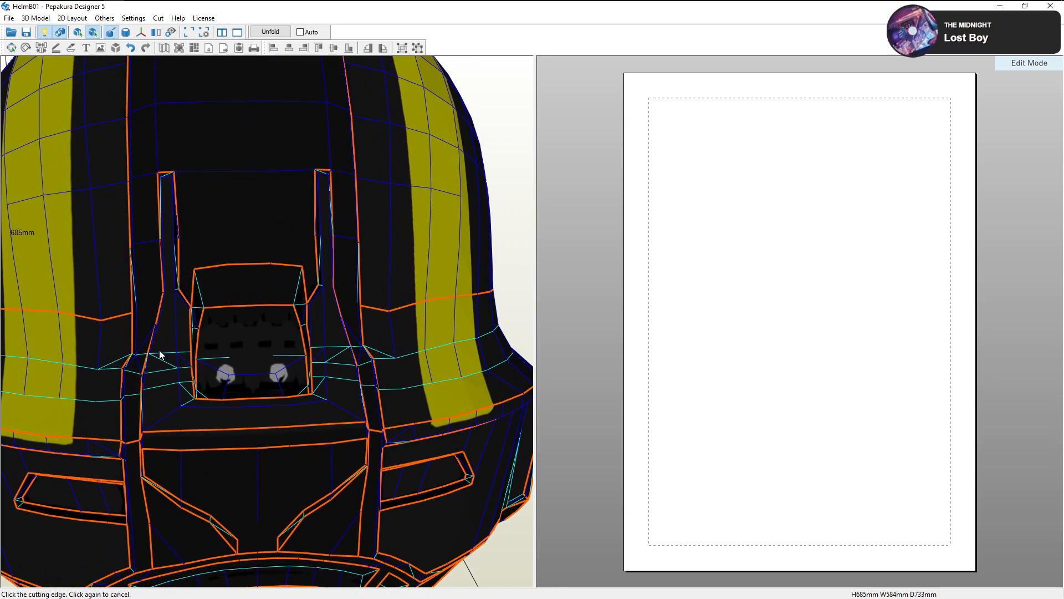
{"action": "scroll", "coordinate": [244, 352], "scroll_direction": "up", "scroll_amount": 3}
{"action": "scroll", "coordinate": [251, 358], "scroll_direction": "down", "scroll_amount": 3}
{"action": "right_click_drag", "start_coordinate": [253, 360], "coordinate": [340, 330]}
{"action": "right_click_drag", "start_coordinate": [213, 314], "coordinate": [270, 298]}
{"action": "scroll", "coordinate": [255, 302], "scroll_direction": "up", "scroll_amount": 2}
{"action": "scroll", "coordinate": [254, 300], "scroll_direction": "up", "scroll_amount": 3}
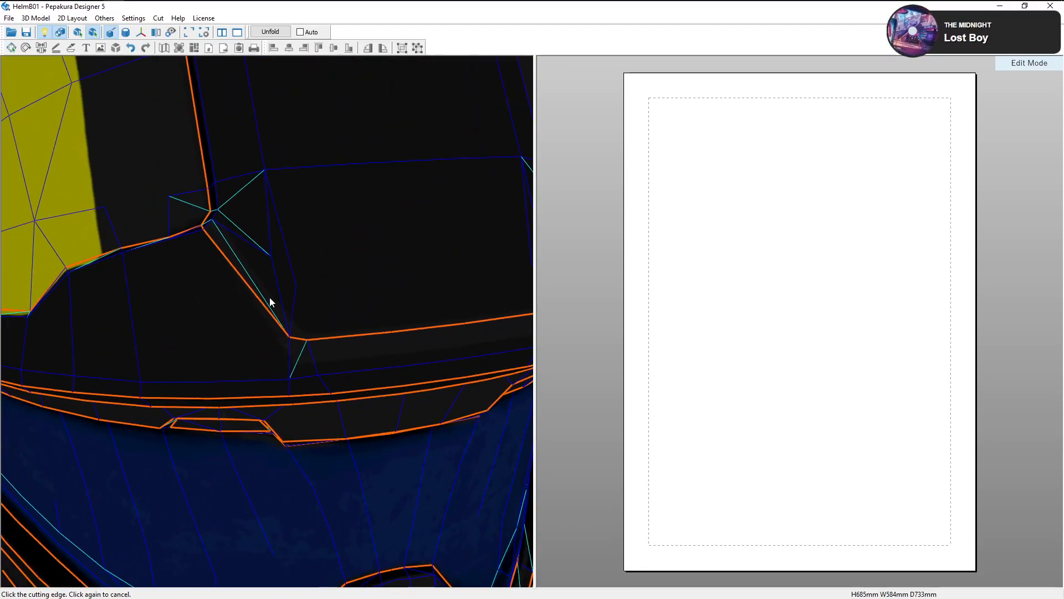
{"action": "scroll", "coordinate": [249, 333], "scroll_direction": "down", "scroll_amount": 3}
{"action": "right_click_drag", "start_coordinate": [248, 334], "coordinate": [105, 353]}
{"action": "scroll", "coordinate": [214, 350], "scroll_direction": "down", "scroll_amount": 5}
{"action": "scroll", "coordinate": [104, 349], "scroll_direction": "down", "scroll_amount": 1}
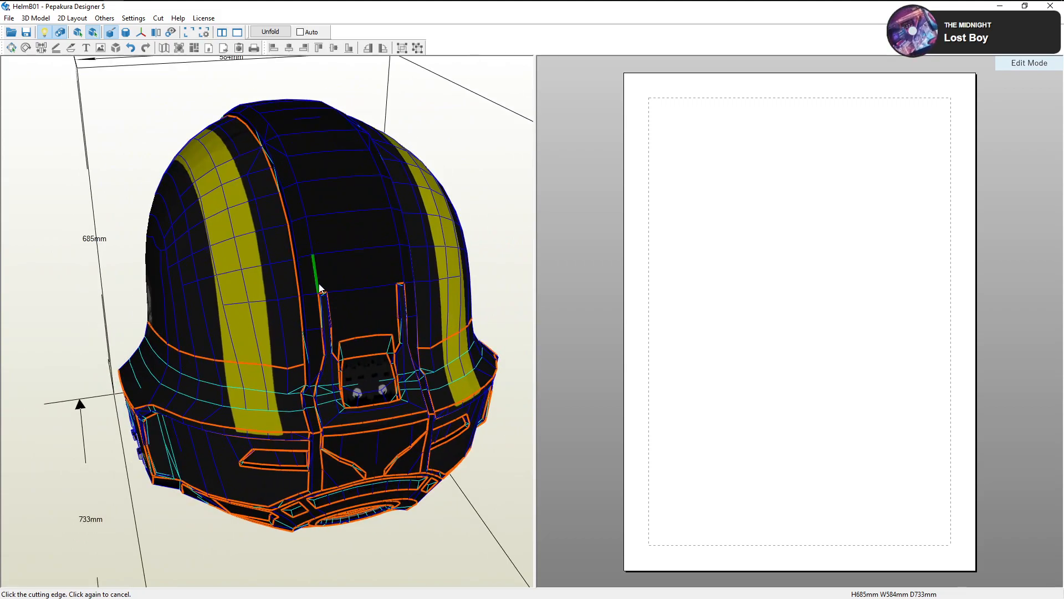
Mark the left edge of the crown's central strip, as seen from behind, as cutlines from the rear groove to the brow
{"action": "right_click_drag", "start_coordinate": [313, 235], "coordinate": [280, 358]}
{"action": "left_click", "coordinate": [280, 358]}
{"action": "left_click", "coordinate": [295, 341]}
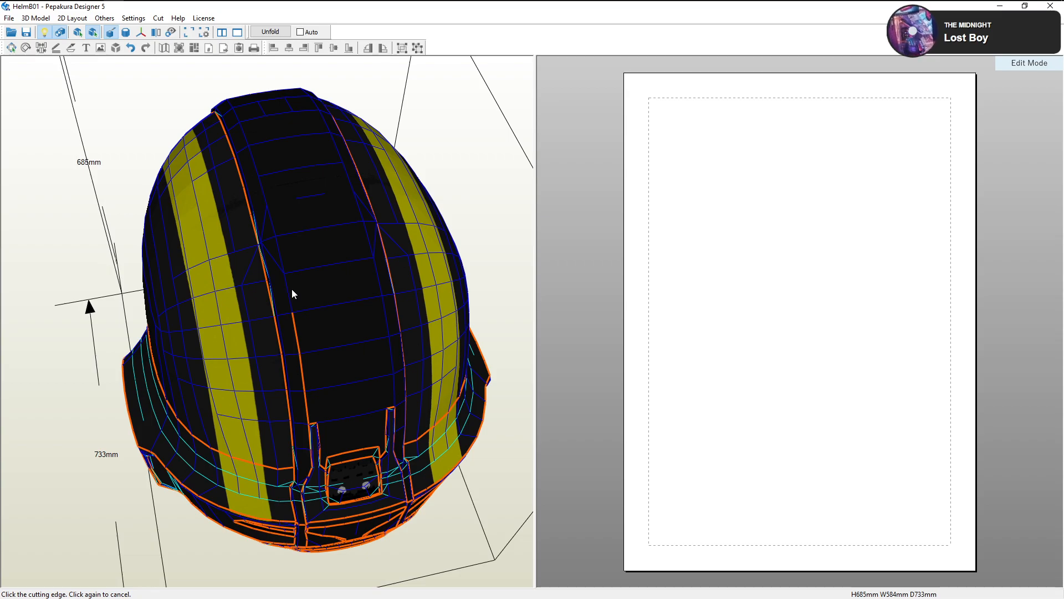
{"action": "left_click", "coordinate": [287, 286]}
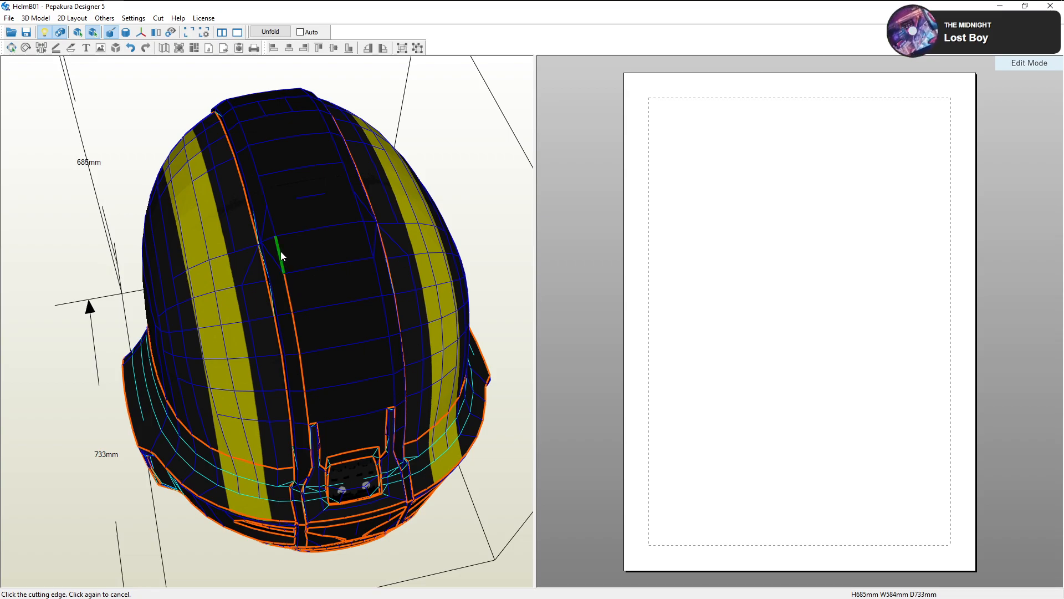
{"action": "left_click", "coordinate": [268, 220]}
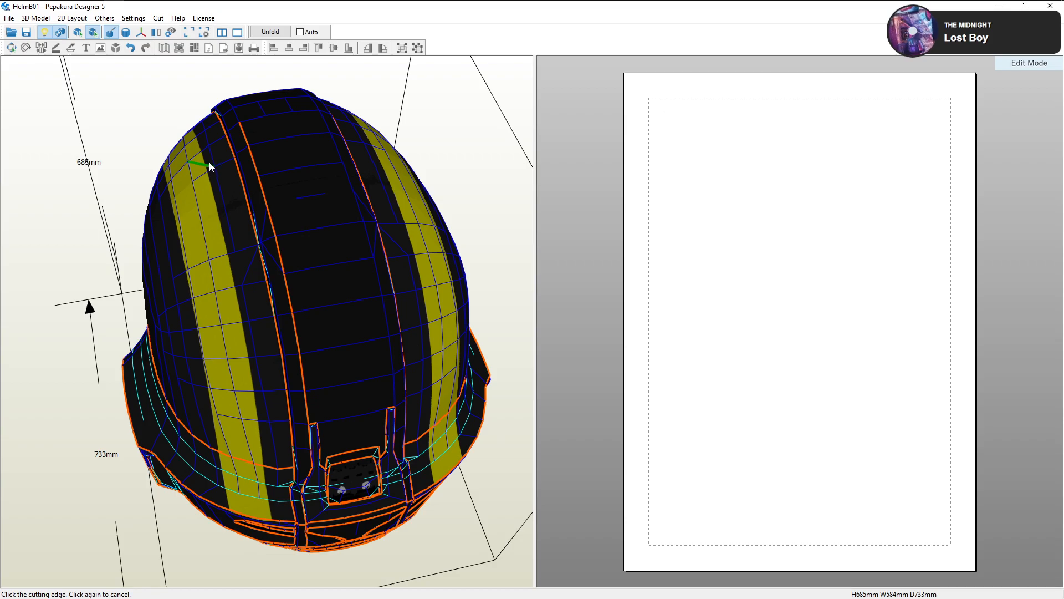
{"action": "right_click_drag", "start_coordinate": [220, 194], "coordinate": [307, 198]}
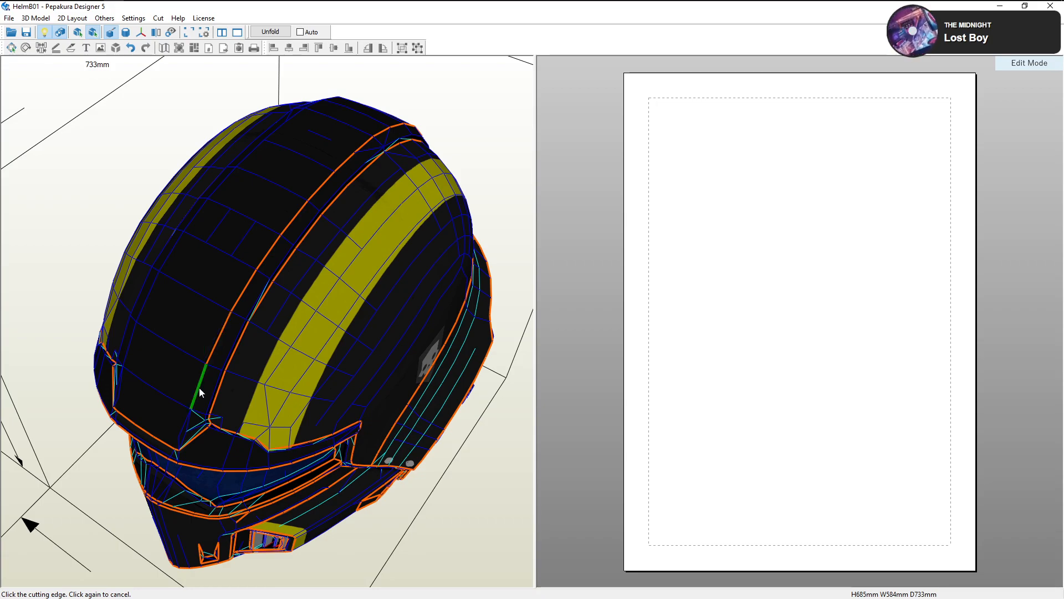
{"action": "right_click_drag", "start_coordinate": [200, 390], "coordinate": [214, 336]}
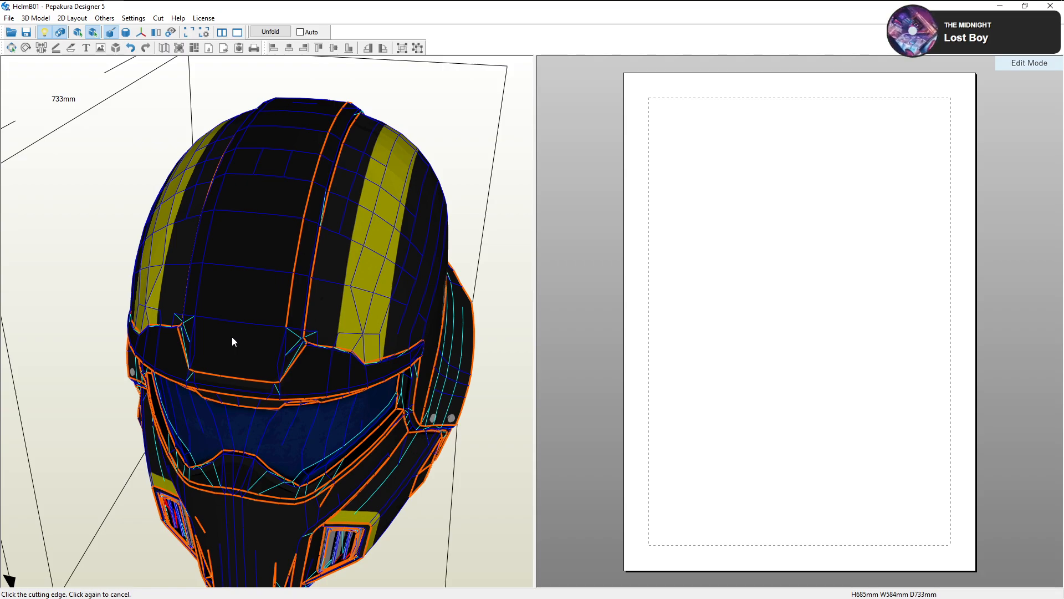
Mark the opposite edge of the crown's central strip as cutlines from the brow back to the rear groove
{"action": "left_click", "coordinate": [198, 304]}
{"action": "right_click_drag", "start_coordinate": [197, 304], "coordinate": [247, 281]}
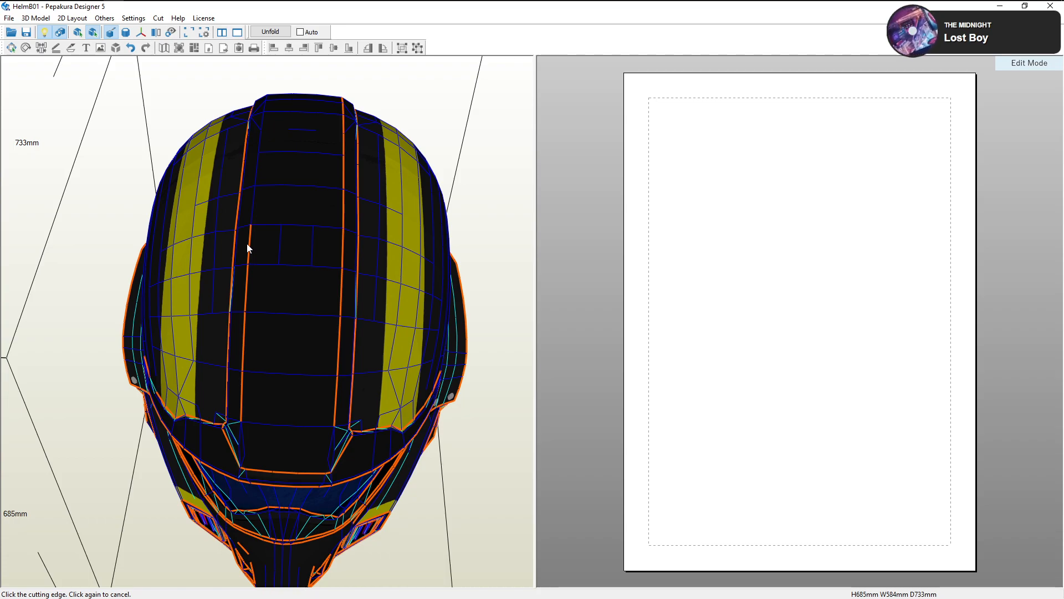
{"action": "left_click", "coordinate": [255, 218]}
{"action": "right_click_drag", "start_coordinate": [255, 218], "coordinate": [253, 229]}
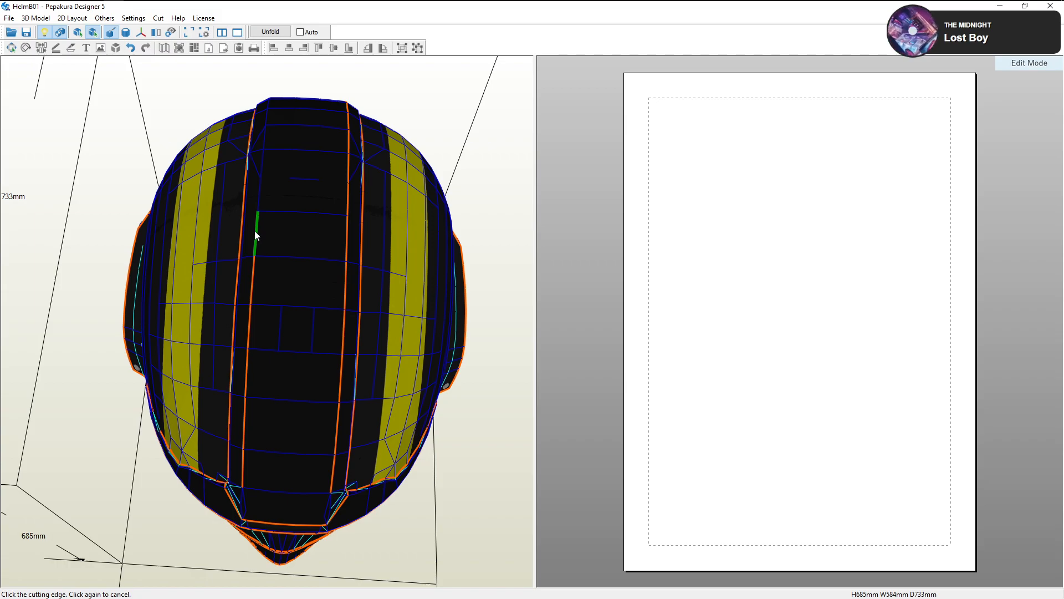
{"action": "right_click_drag", "start_coordinate": [259, 200], "coordinate": [265, 222]}
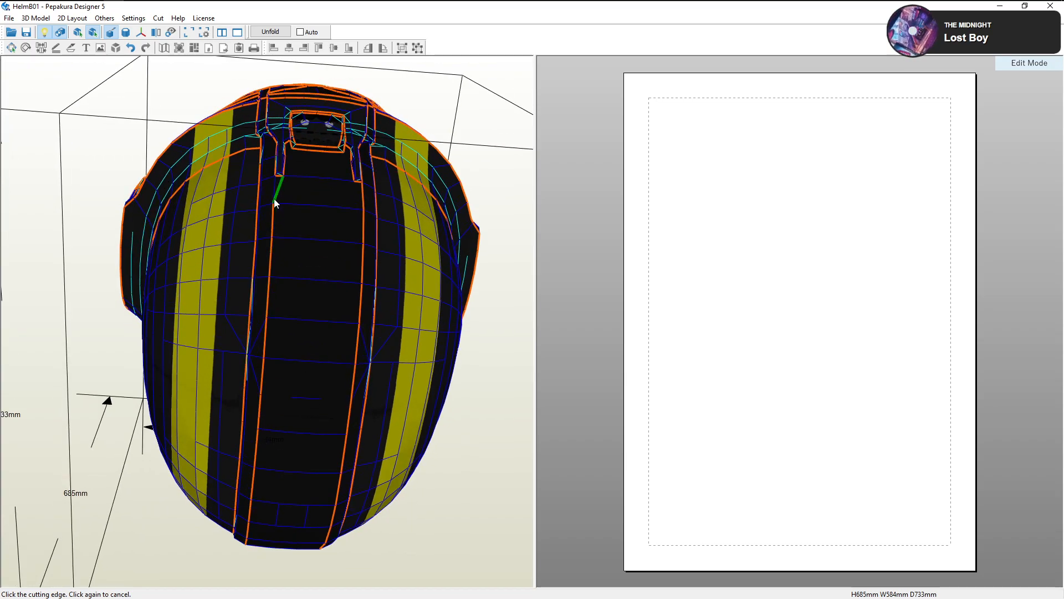
{"action": "right_click_drag", "start_coordinate": [273, 196], "coordinate": [313, 157]}
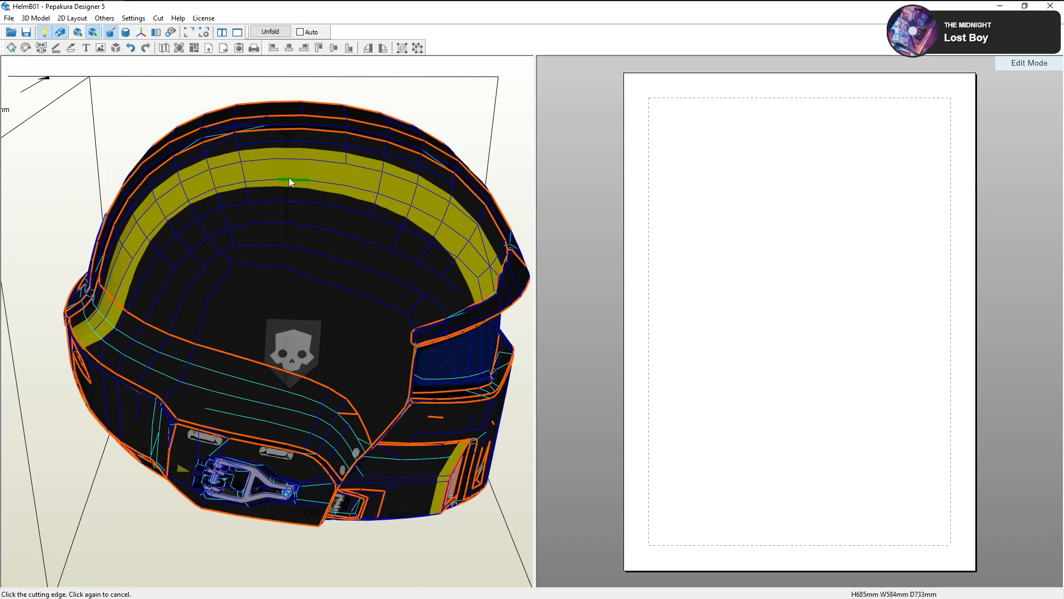
Check the side panel and front mask, and clear the stray cutline segments on the cheeks below the visor
{"action": "right_click_drag", "start_coordinate": [234, 192], "coordinate": [336, 208]}
{"action": "scroll", "coordinate": [334, 438], "scroll_direction": "up", "scroll_amount": 3}
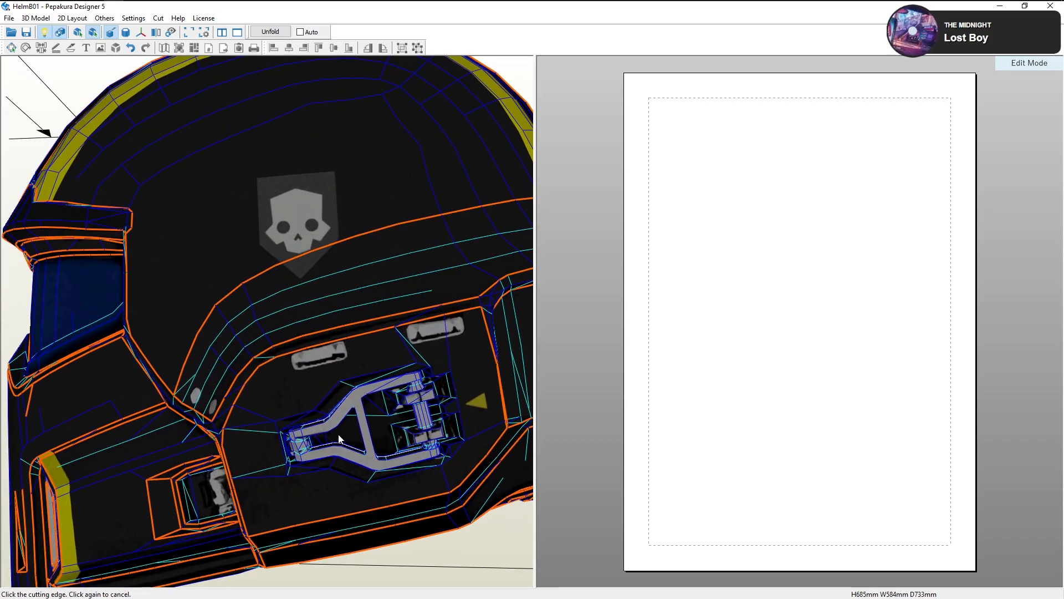
{"action": "right_click_drag", "start_coordinate": [338, 435], "coordinate": [256, 372]}
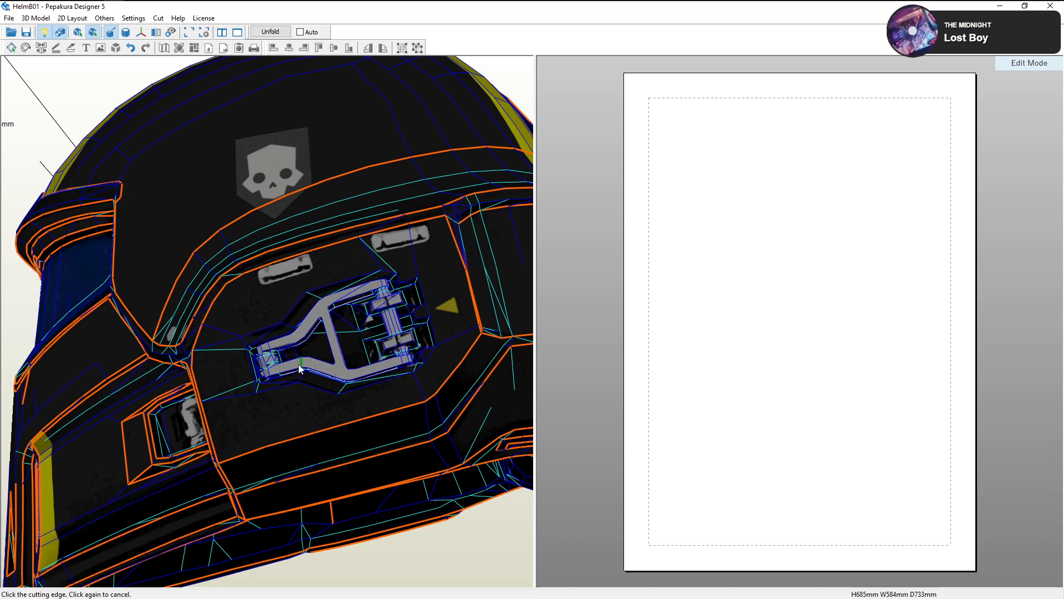
{"action": "right_click_drag", "start_coordinate": [332, 343], "coordinate": [405, 349]}
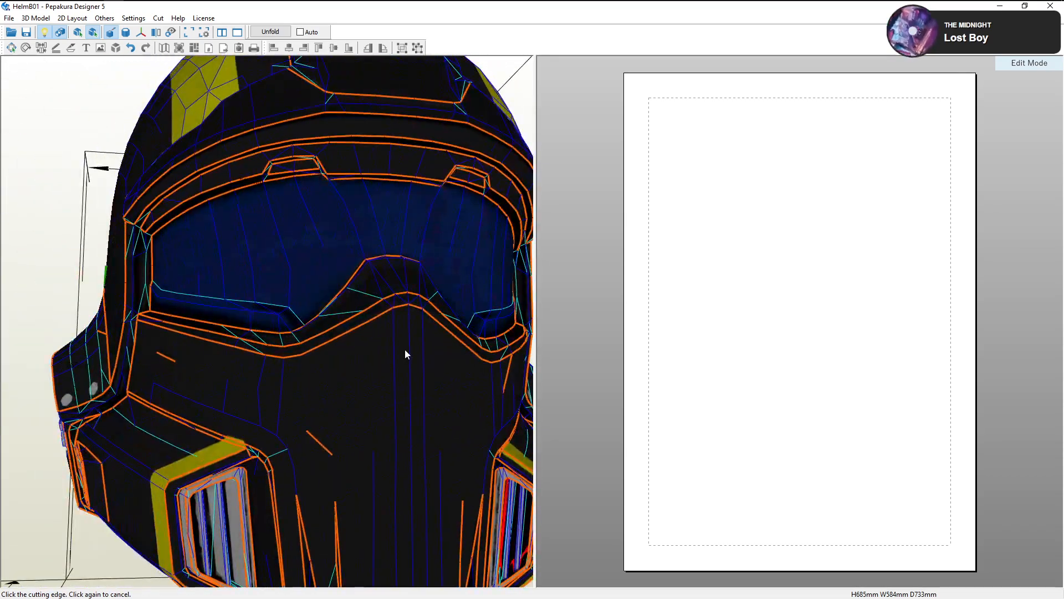
{"action": "scroll", "coordinate": [404, 350], "scroll_direction": "down", "scroll_amount": 2}
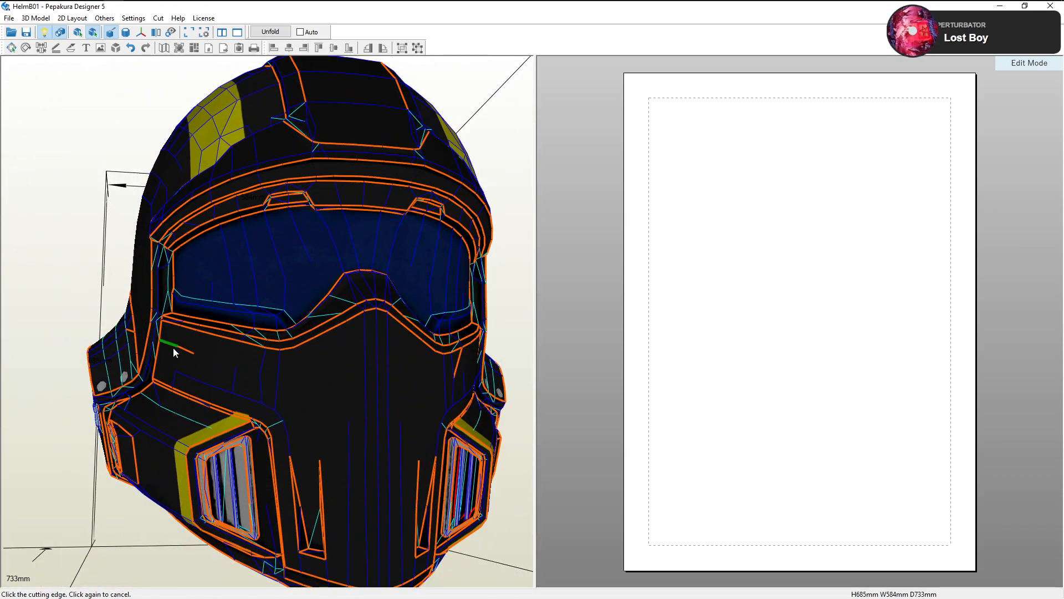
{"action": "right_click_drag", "start_coordinate": [285, 370], "coordinate": [364, 405]}
{"action": "scroll", "coordinate": [391, 425], "scroll_direction": "up", "scroll_amount": 3}
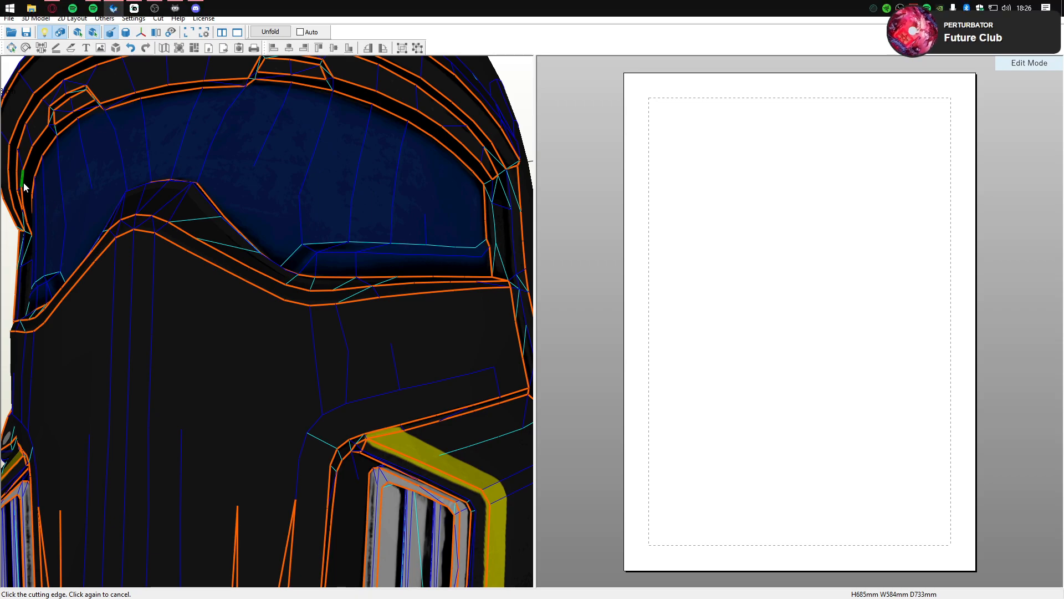
Start Blender and open the recent file Helldiver_ARP_QR_403_.blend as a reference for the helmet
{"action": "left_click", "coordinate": [10, 8]}
{"action": "type", "text": "BL"}
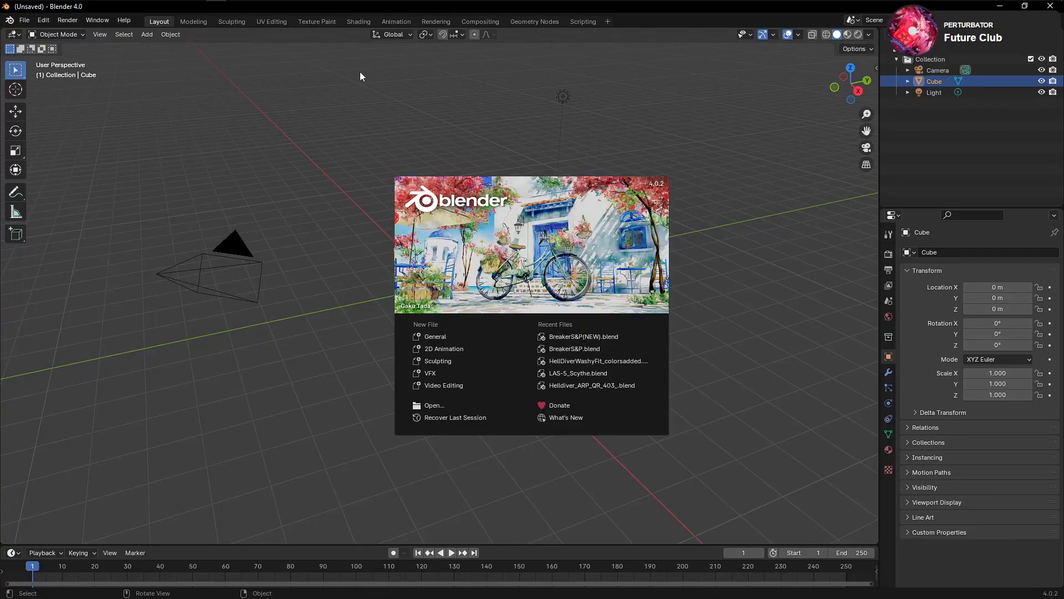
{"action": "left_click", "coordinate": [110, 68]}
{"action": "left_click", "coordinate": [25, 20]}
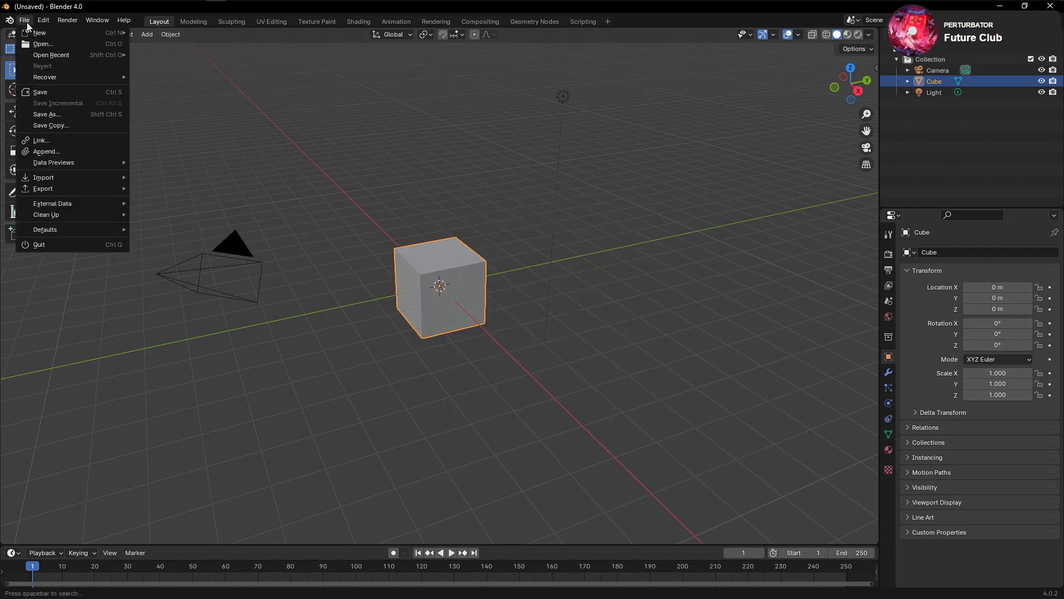
{"action": "mouse_move", "coordinate": [101, 54]}
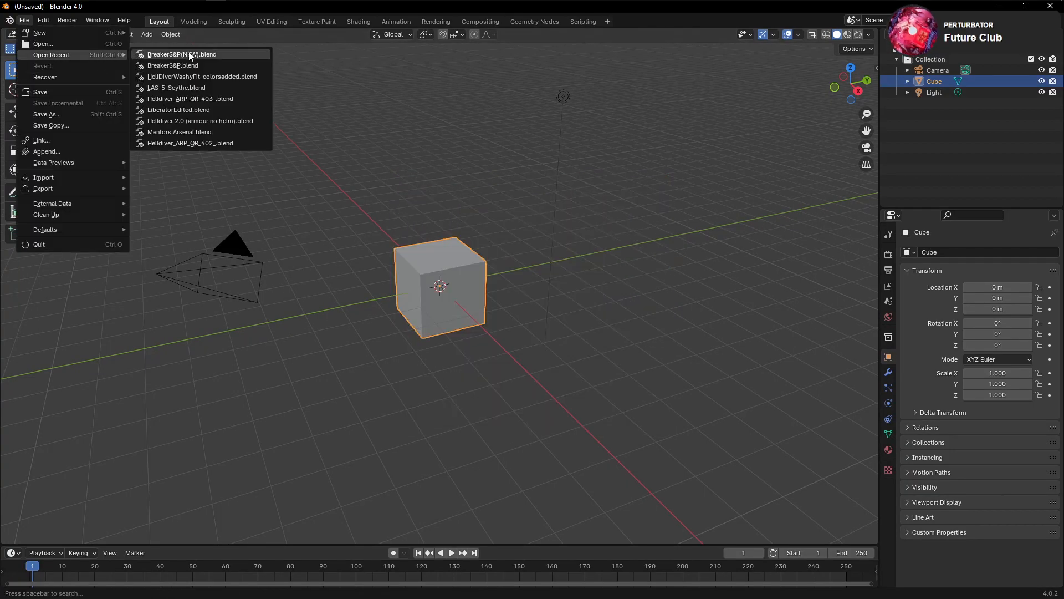
{"action": "left_click", "coordinate": [229, 98]}
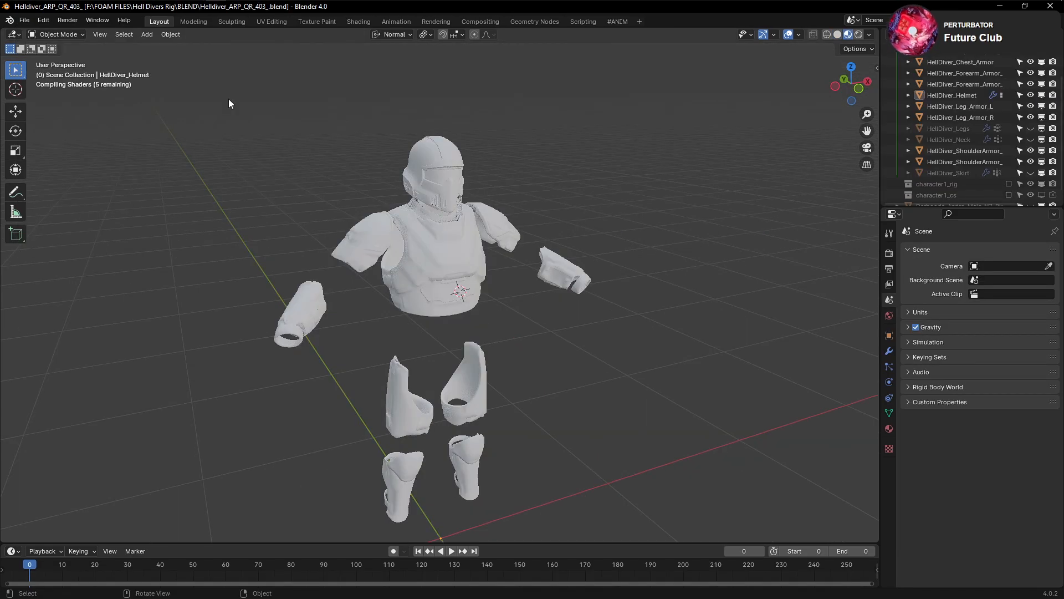
Examine the textured armour model in Blender, closing in on the helmet's visor and side
{"action": "scroll", "coordinate": [427, 251], "scroll_direction": "down", "scroll_amount": 7}
{"action": "scroll", "coordinate": [427, 250], "scroll_direction": "up", "scroll_amount": 10}
{"action": "middle_click_drag", "start_coordinate": [426, 250], "coordinate": [501, 214]}
{"action": "scroll", "coordinate": [500, 214], "scroll_direction": "up", "scroll_amount": 3}
{"action": "middle_click_drag", "start_coordinate": [498, 172], "coordinate": [459, 355], "text": "shift"}
{"action": "scroll", "coordinate": [438, 322], "scroll_direction": "down", "scroll_amount": 3}
{"action": "scroll", "coordinate": [437, 310], "scroll_direction": "up", "scroll_amount": 4}
{"action": "scroll", "coordinate": [437, 309], "scroll_direction": "up", "scroll_amount": 2}
{"action": "middle_click_drag", "start_coordinate": [440, 305], "coordinate": [358, 265]}
{"action": "scroll", "coordinate": [377, 294], "scroll_direction": "down", "scroll_amount": 4}
{"action": "scroll", "coordinate": [377, 284], "scroll_direction": "up", "scroll_amount": 6}
{"action": "scroll", "coordinate": [358, 265], "scroll_direction": "up", "scroll_amount": 2}
{"action": "scroll", "coordinate": [358, 265], "scroll_direction": "down", "scroll_amount": 2}
{"action": "scroll", "coordinate": [357, 265], "scroll_direction": "down", "scroll_amount": 3}
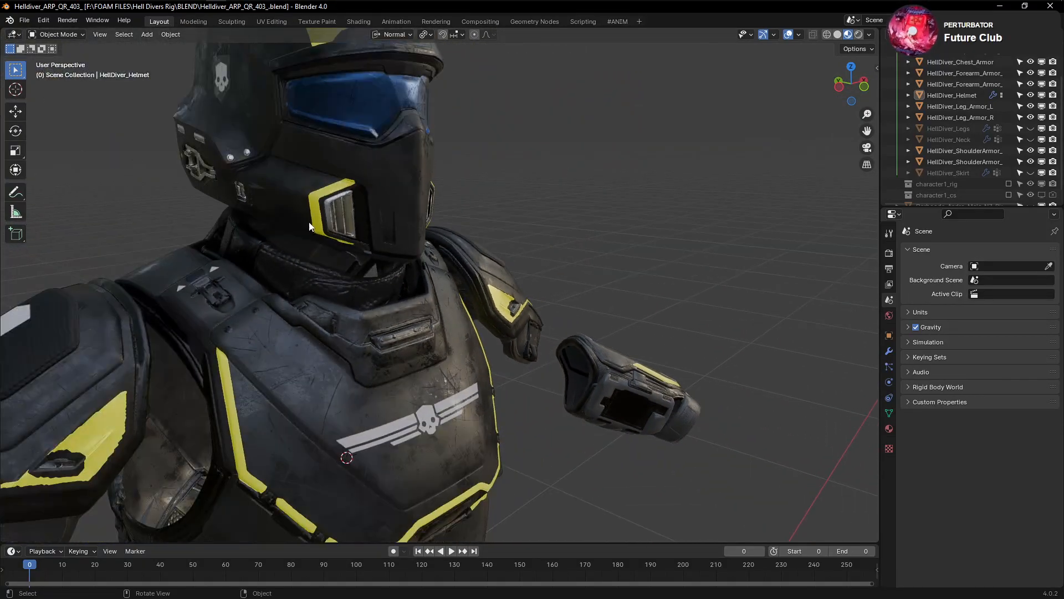
Study the mask below the visor on the textured helmet, including its cheek surfaces, side vents and front slits
{"action": "scroll", "coordinate": [355, 199], "scroll_direction": "up", "scroll_amount": 1}
{"action": "scroll", "coordinate": [366, 213], "scroll_direction": "down", "scroll_amount": 1}
{"action": "scroll", "coordinate": [377, 245], "scroll_direction": "up", "scroll_amount": 5}
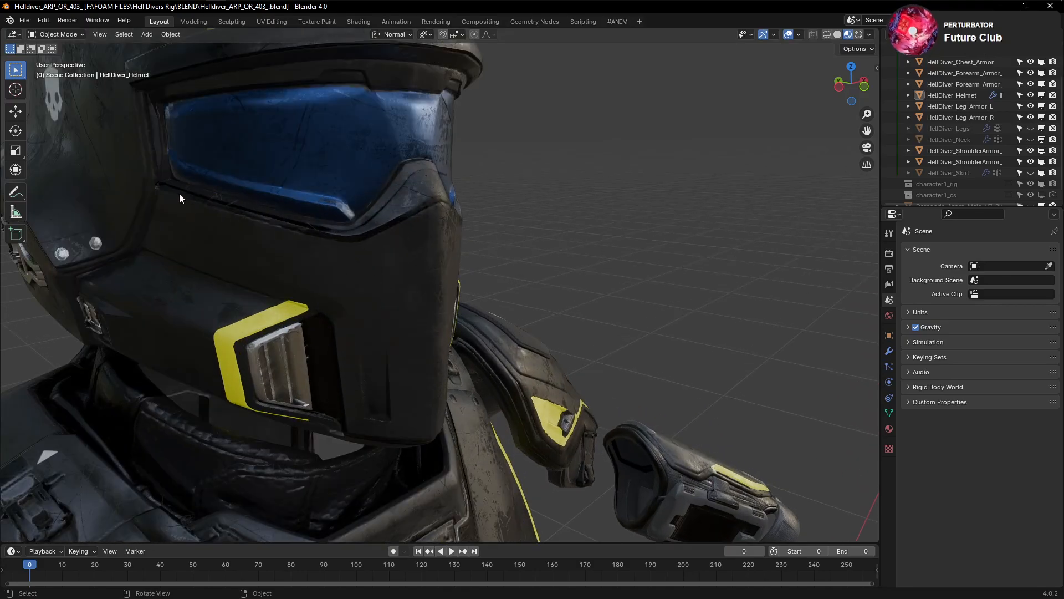
{"action": "middle_click_drag", "start_coordinate": [362, 428], "coordinate": [300, 274]}
{"action": "middle_click_drag", "start_coordinate": [303, 342], "coordinate": [364, 345]}
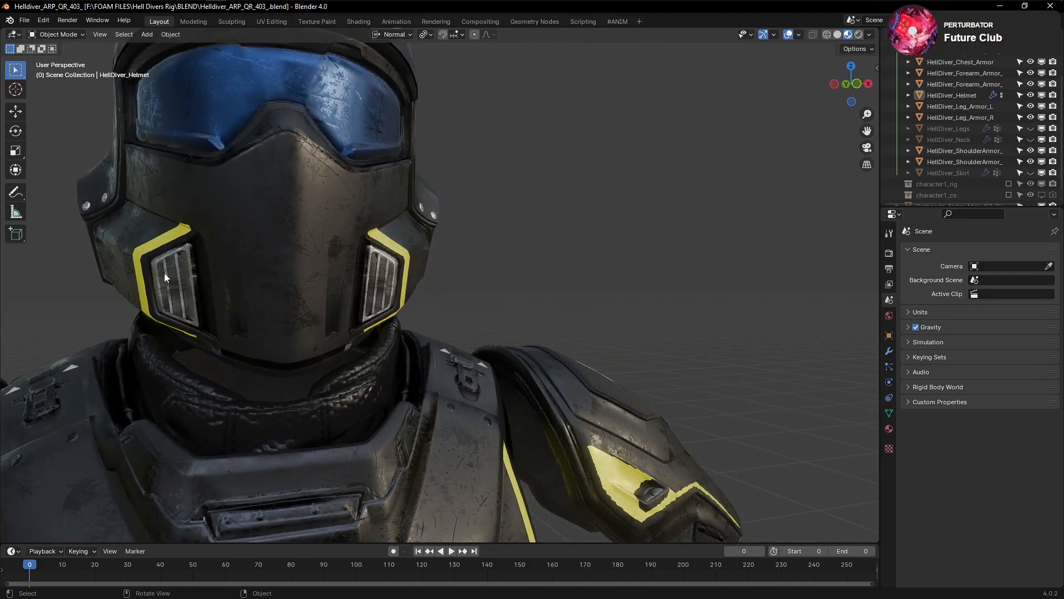
{"action": "scroll", "coordinate": [191, 295], "scroll_direction": "up", "scroll_amount": 2}
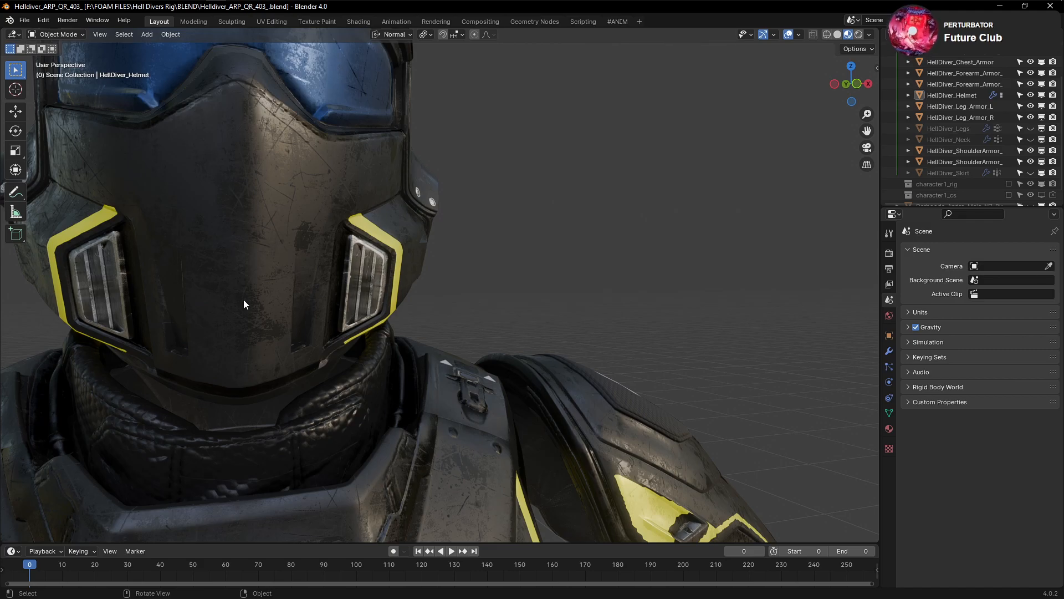
{"action": "middle_click_drag", "start_coordinate": [193, 335], "coordinate": [268, 372]}
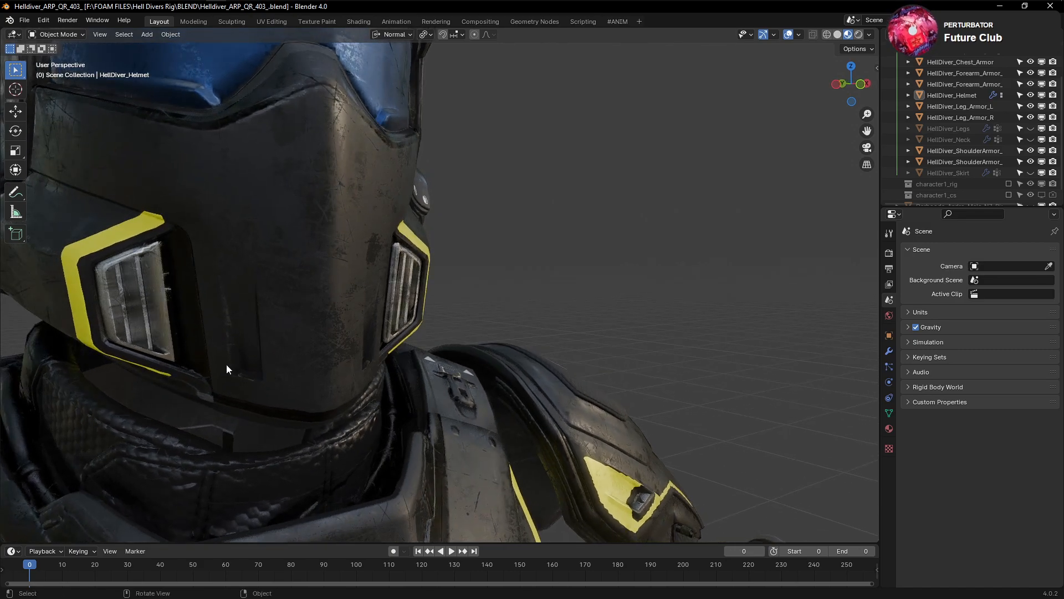
{"action": "middle_click_drag", "start_coordinate": [386, 343], "coordinate": [515, 271]}
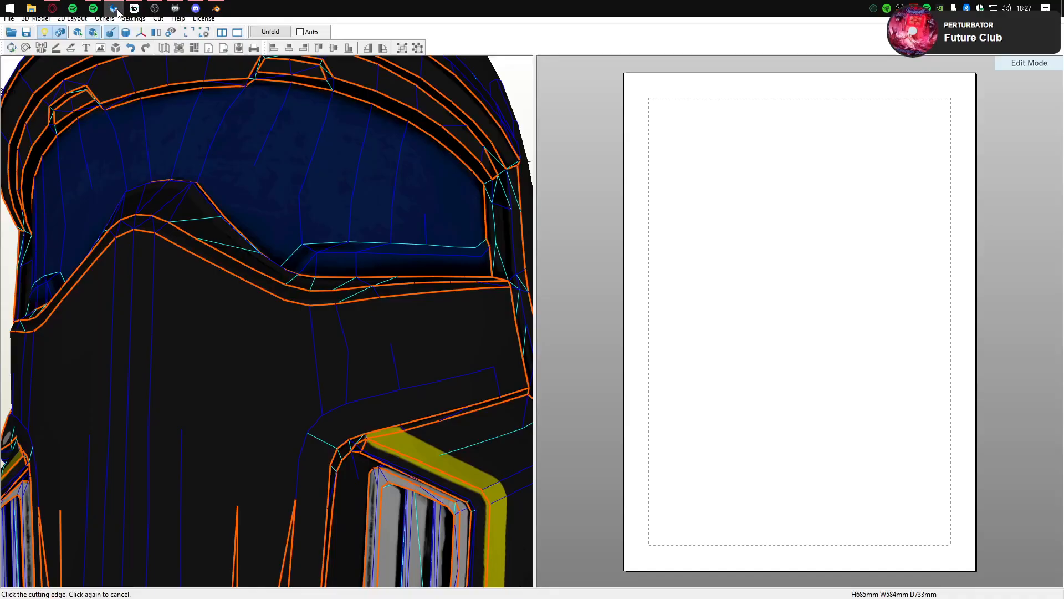
Switch to Pepakura Designer and unfold the helmet at the manual scale with 10 mm part spacing, avoiding page borders
{"action": "left_click", "coordinate": [113, 8]}
{"action": "scroll", "coordinate": [338, 230], "scroll_direction": "down", "scroll_amount": 5}
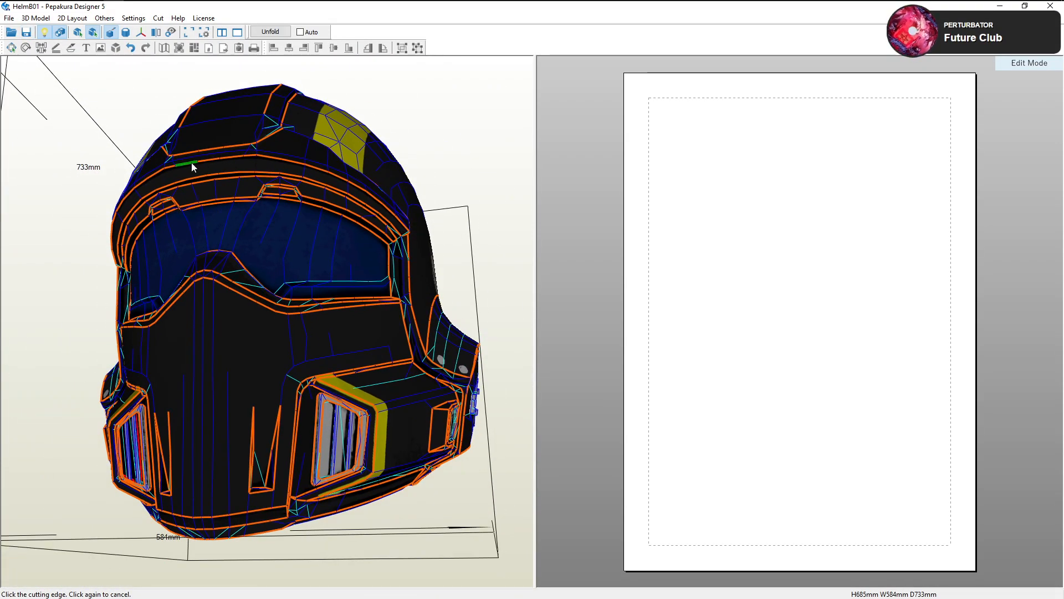
{"action": "left_click", "coordinate": [267, 34]}
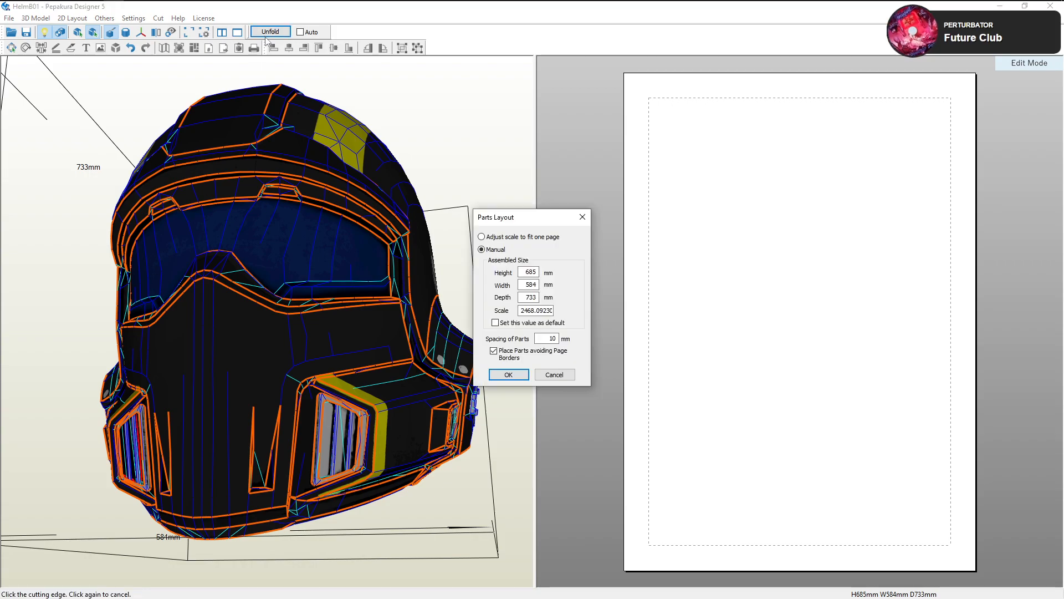
{"action": "left_click", "coordinate": [506, 375]}
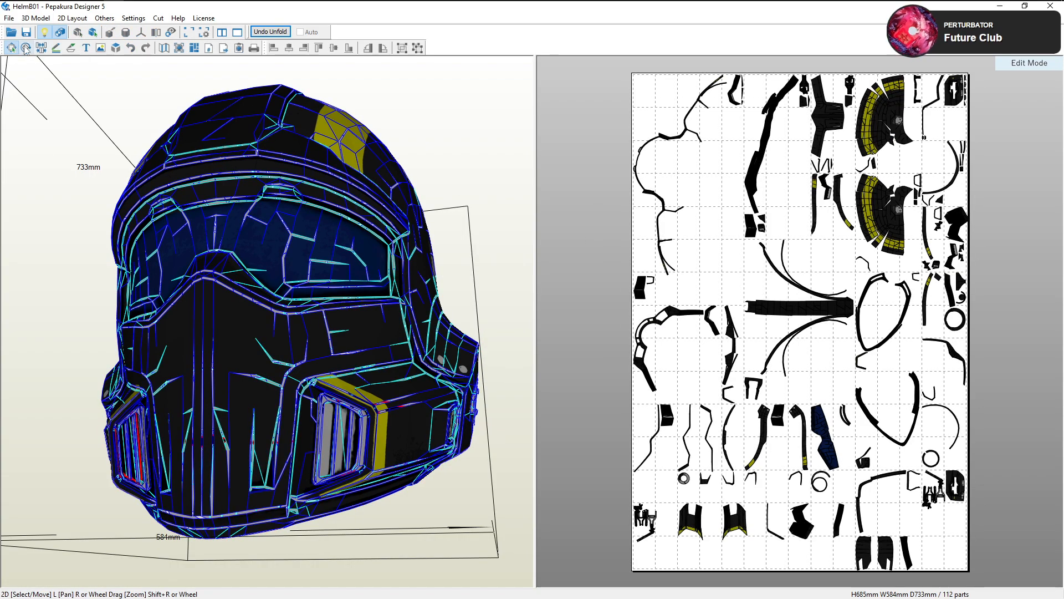
Match unfolded parts to the helmet model, checking the cheek panel, lower rim, side latch bracket and the panel around it
{"action": "left_click", "coordinate": [683, 529]}
{"action": "mouse_move", "coordinate": [421, 416]}
{"action": "left_mouse_down"}
{"action": "mouse_move", "coordinate": [371, 423]}
{"action": "mouse_move", "coordinate": [412, 409]}
{"action": "left_mouse_up"}
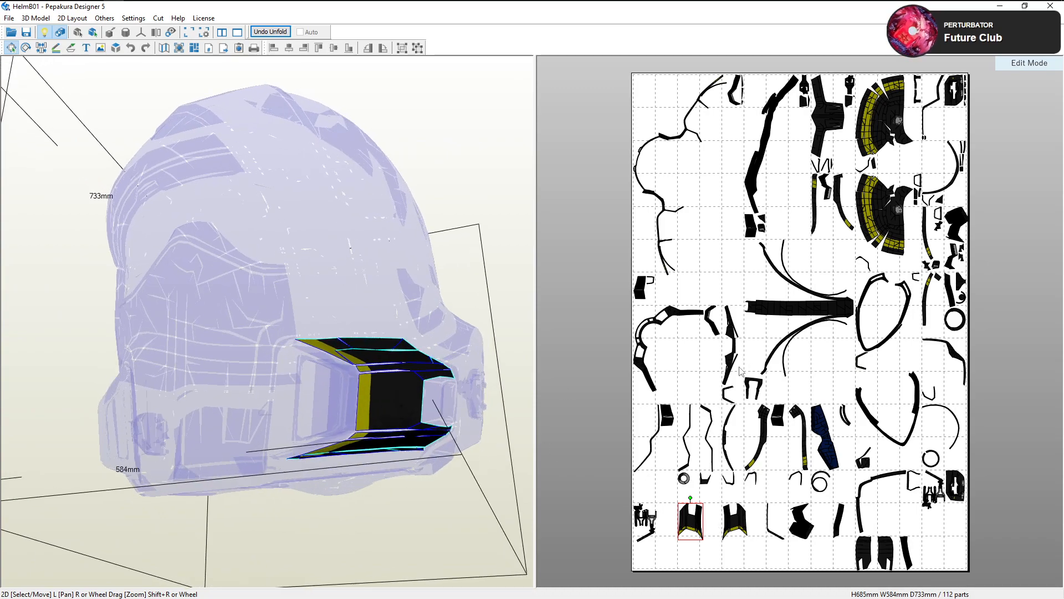
{"action": "left_click", "coordinate": [884, 281]}
{"action": "left_click", "coordinate": [884, 280]}
{"action": "right_click_drag", "start_coordinate": [404, 360], "coordinate": [502, 370]}
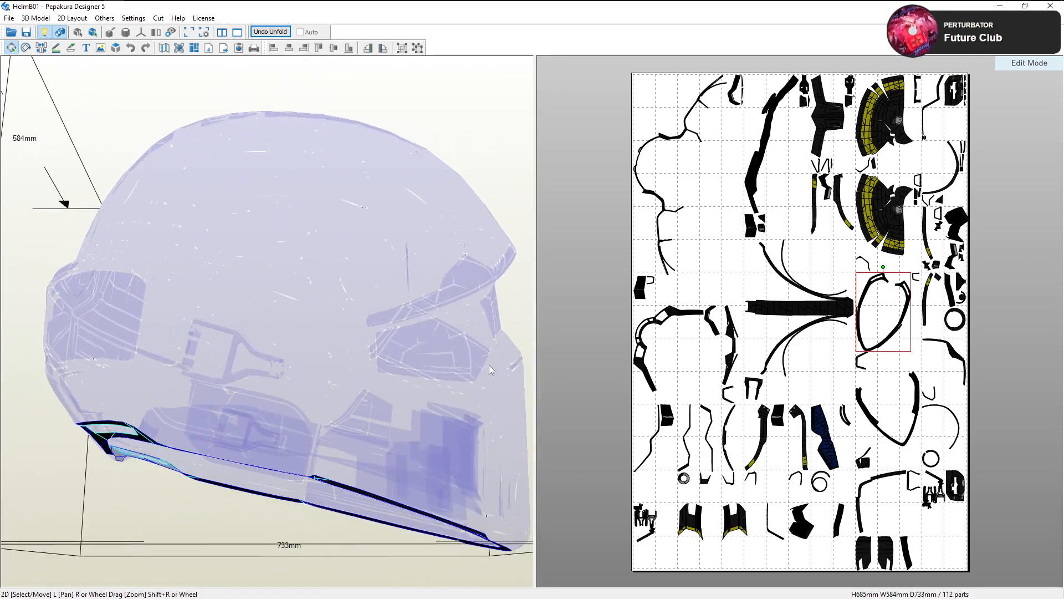
{"action": "left_click", "coordinate": [310, 361]}
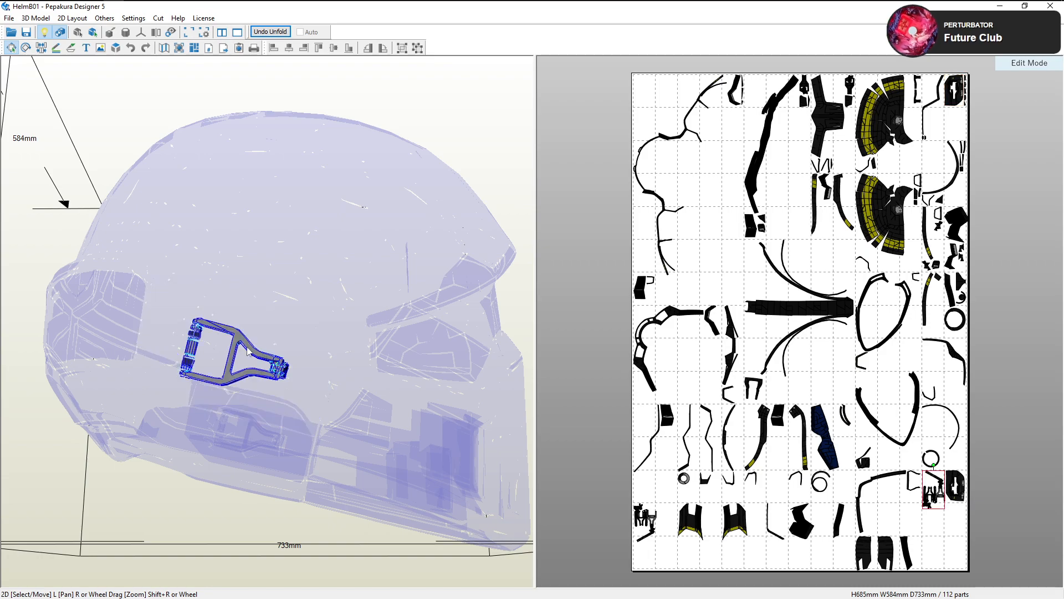
{"action": "right_click_drag", "start_coordinate": [260, 330], "coordinate": [284, 337]}
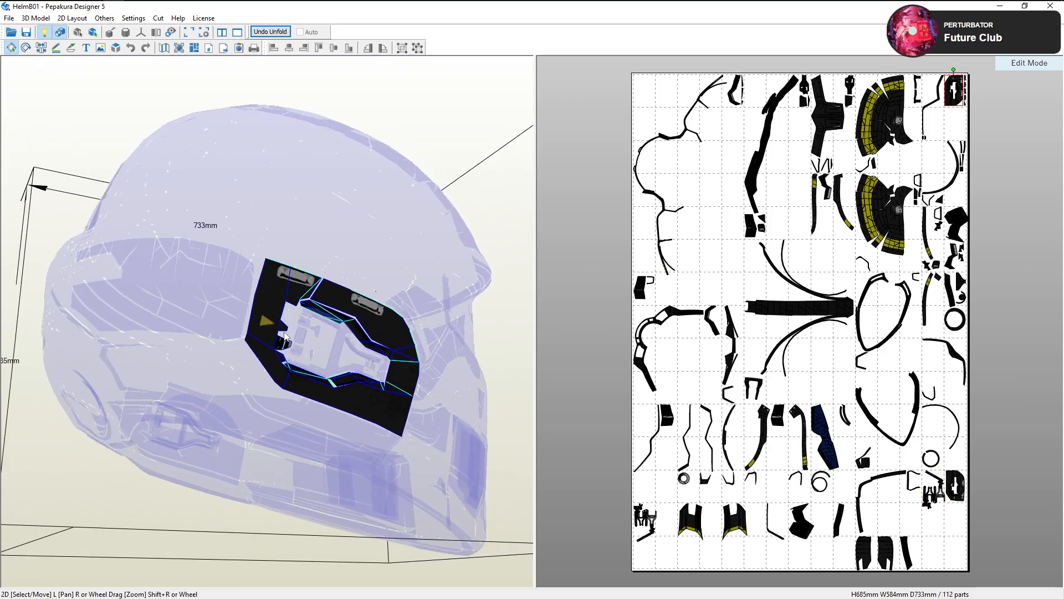
Inspect the unfolded side panel around the latch up close, including its inner recess flaps and the gaps between them
{"action": "right_click_drag", "start_coordinate": [898, 198], "coordinate": [805, 302]}
{"action": "scroll", "coordinate": [806, 301], "scroll_direction": "up", "scroll_amount": 4}
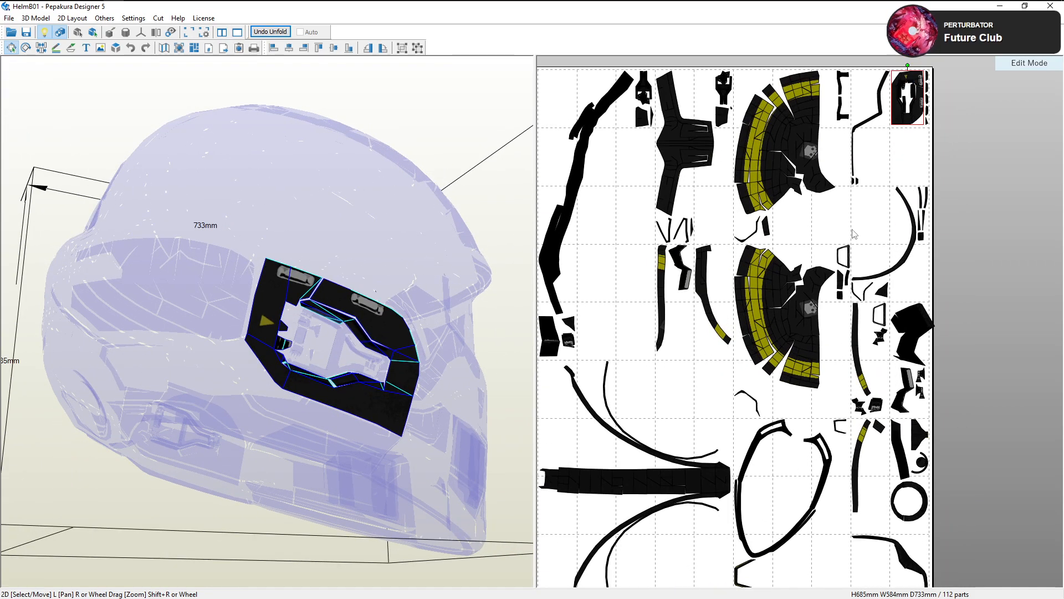
{"action": "right_click_drag", "start_coordinate": [899, 131], "coordinate": [743, 371]}
{"action": "scroll", "coordinate": [763, 288], "scroll_direction": "up", "scroll_amount": 4}
{"action": "scroll", "coordinate": [764, 283], "scroll_direction": "up", "scroll_amount": 6}
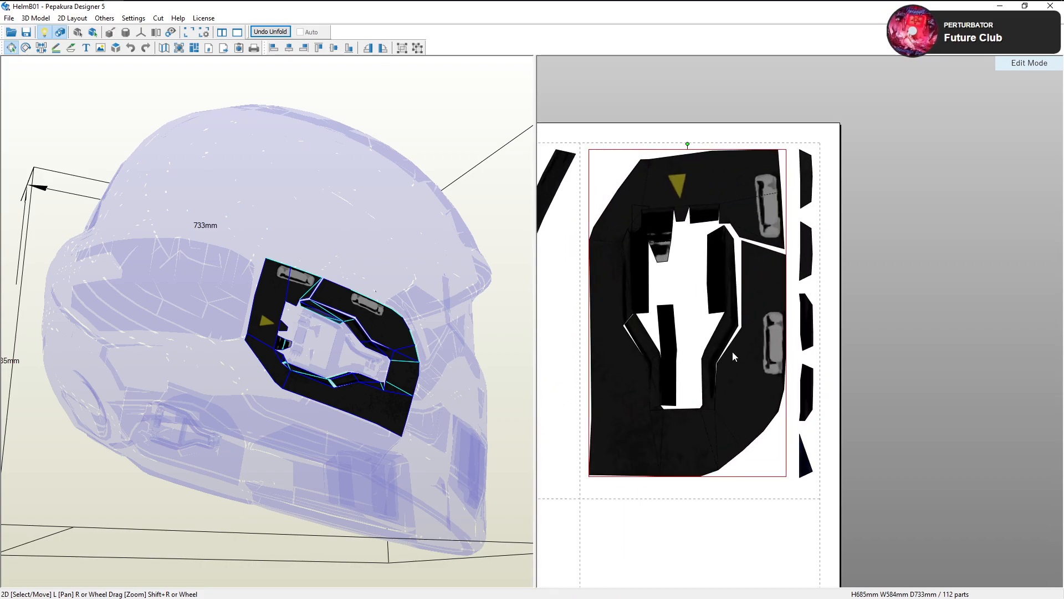
{"action": "right_click_drag", "start_coordinate": [788, 333], "coordinate": [797, 336]}
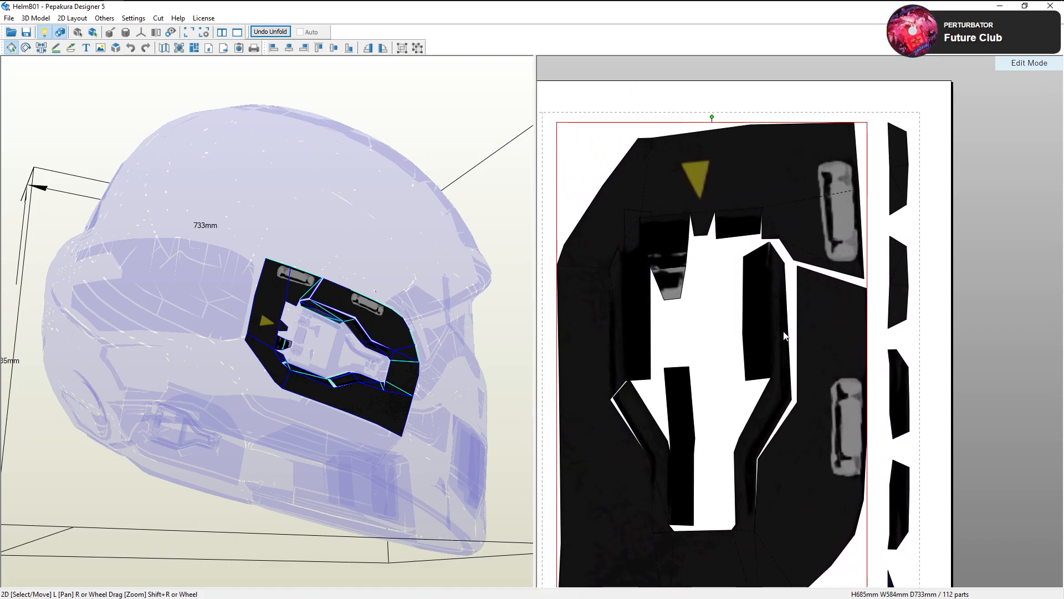
{"action": "scroll", "coordinate": [787, 335], "scroll_direction": "down", "scroll_amount": 6}
Locate the long branching trim strip of the layout on the helmet and follow its path around the visor and mask
{"action": "left_click_drag", "start_coordinate": [521, 306], "coordinate": [452, 307]}
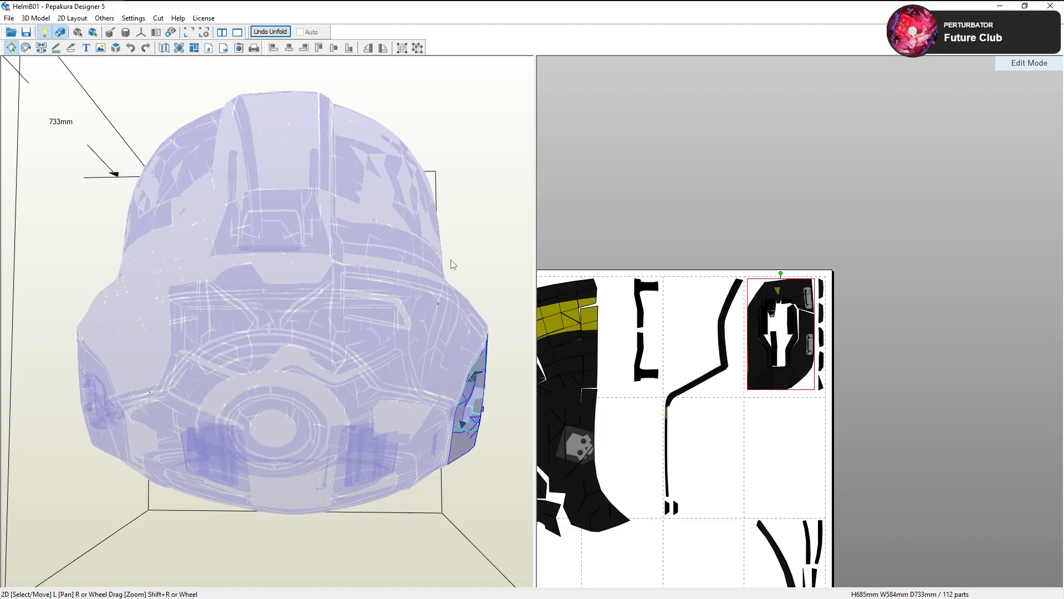
{"action": "scroll", "coordinate": [734, 426], "scroll_direction": "down", "scroll_amount": 6}
{"action": "scroll", "coordinate": [756, 343], "scroll_direction": "up", "scroll_amount": 3}
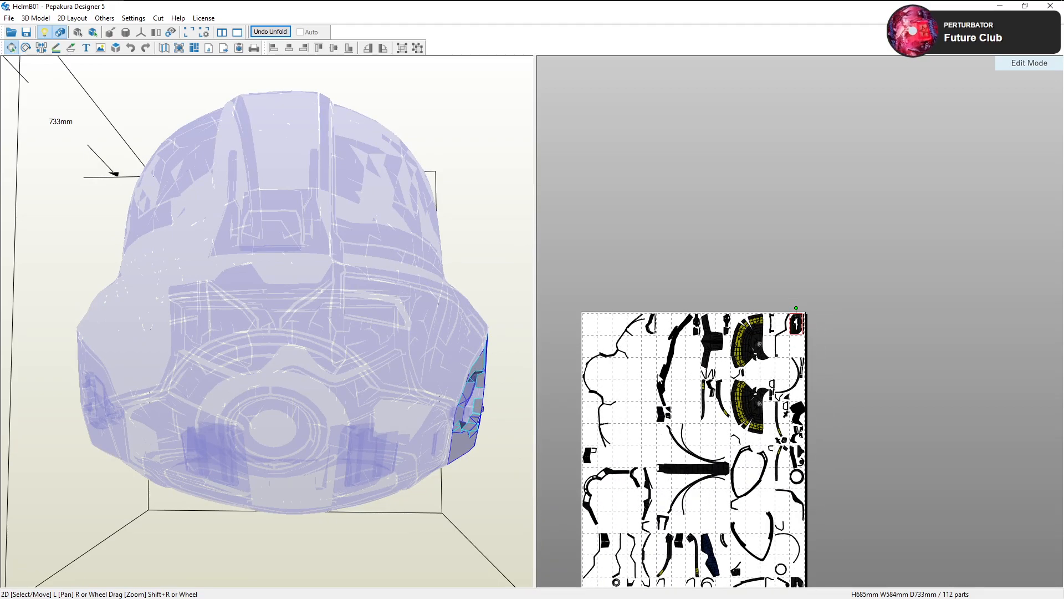
{"action": "left_click", "coordinate": [692, 302]}
{"action": "left_click_drag", "start_coordinate": [460, 310], "coordinate": [551, 308]}
{"action": "right_click_drag", "start_coordinate": [552, 309], "coordinate": [469, 311]}
{"action": "left_click_drag", "start_coordinate": [469, 315], "coordinate": [424, 324]}
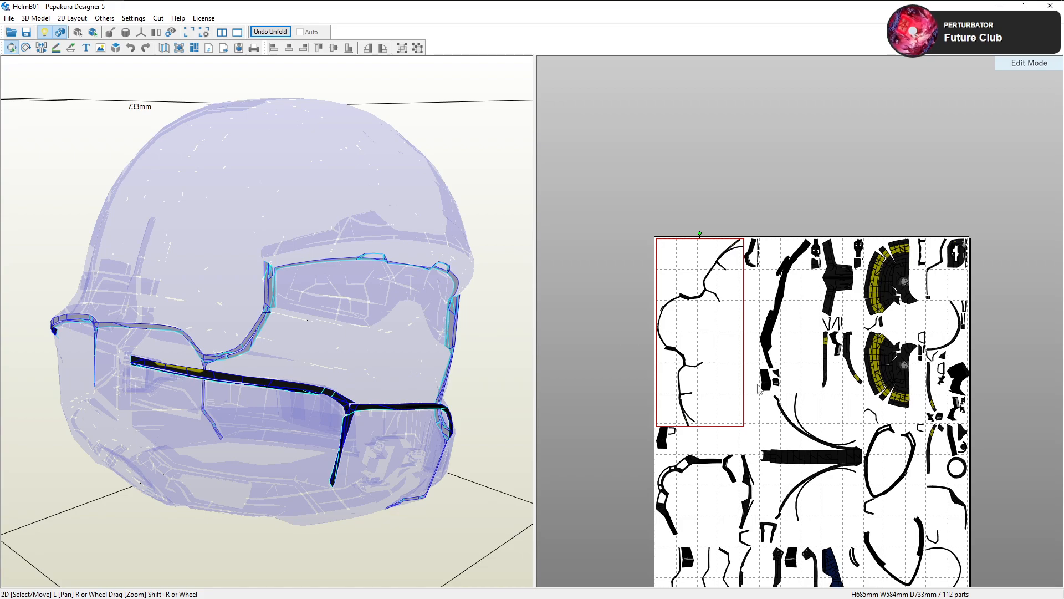
Check the strip above the visor on the model, then clear the selection and view the whole helmet beside its layout
{"action": "mouse_move", "coordinate": [381, 293]}
{"action": "right_mouse_down"}
{"action": "mouse_move", "coordinate": [399, 282]}
{"action": "mouse_move", "coordinate": [372, 277]}
{"action": "right_mouse_up"}
{"action": "left_click", "coordinate": [504, 217]}
{"action": "left_click", "coordinate": [374, 245]}
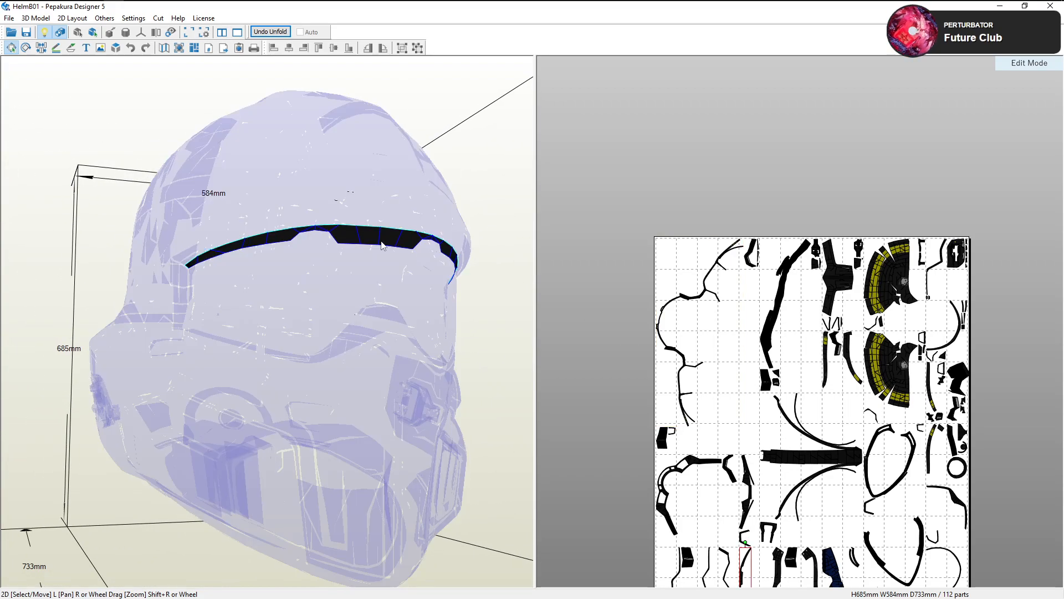
{"action": "left_click", "coordinate": [614, 219]}
{"action": "mouse_move", "coordinate": [417, 268]}
{"action": "right_mouse_down"}
{"action": "mouse_move", "coordinate": [638, 432]}
{"action": "mouse_move", "coordinate": [614, 395]}
{"action": "mouse_move", "coordinate": [707, 360]}
{"action": "right_mouse_up"}
{"action": "scroll", "coordinate": [711, 449], "scroll_direction": "up", "scroll_amount": 2}
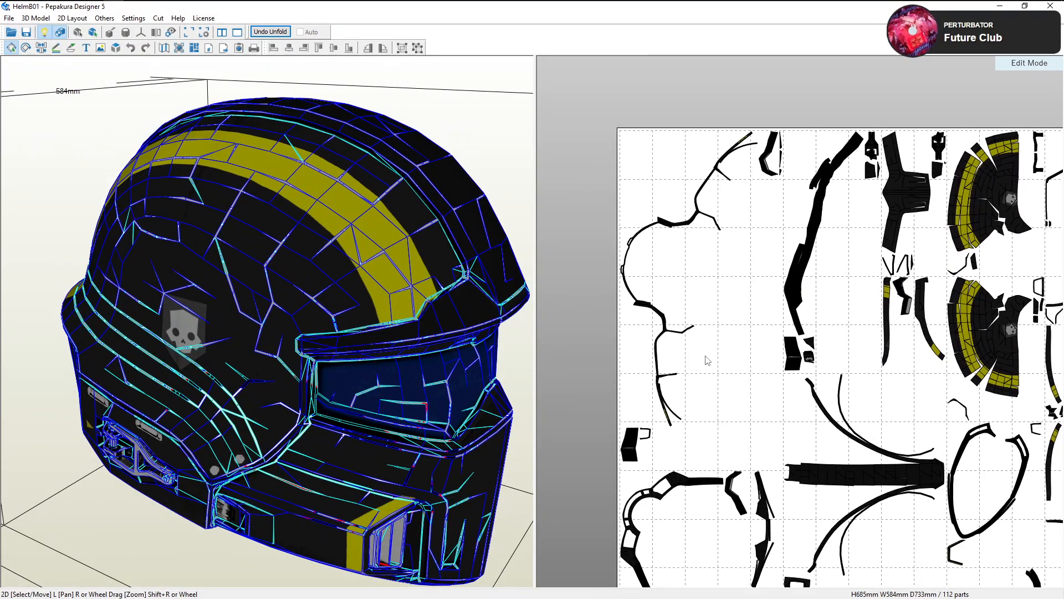
Compare the yellow-edged cheek panel and the small black vent part with their places on the helmet, then deselect them
{"action": "left_click", "coordinate": [635, 443]}
{"action": "left_click_drag", "start_coordinate": [499, 383], "coordinate": [451, 408]}
{"action": "right_click_drag", "start_coordinate": [452, 409], "coordinate": [496, 414]}
{"action": "left_click", "coordinate": [290, 470]}
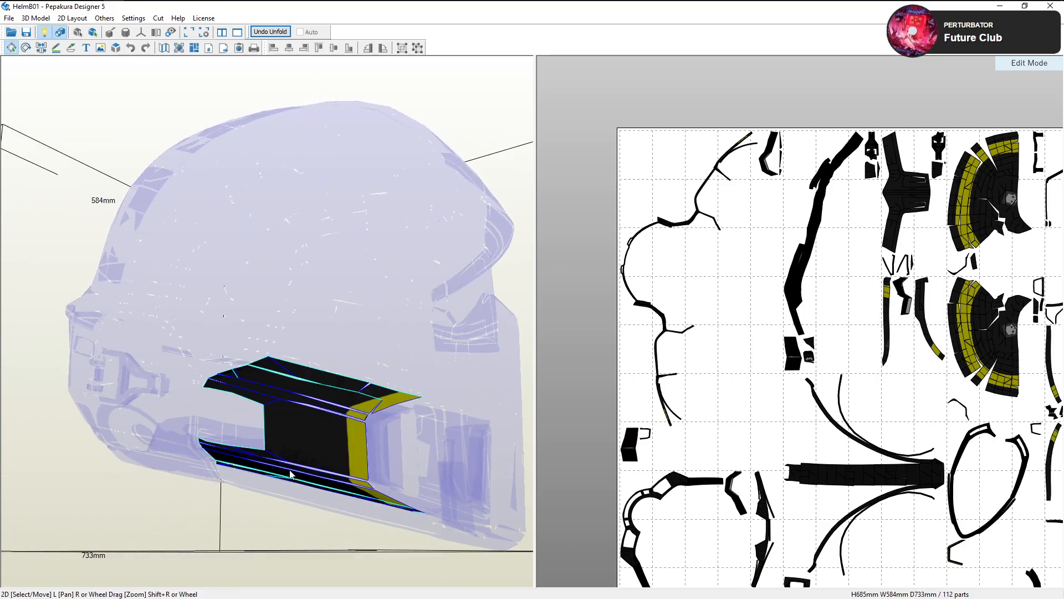
{"action": "left_click_drag", "start_coordinate": [292, 439], "coordinate": [361, 402]}
{"action": "left_click", "coordinate": [629, 441]}
{"action": "right_click_drag", "start_coordinate": [482, 433], "coordinate": [420, 427]}
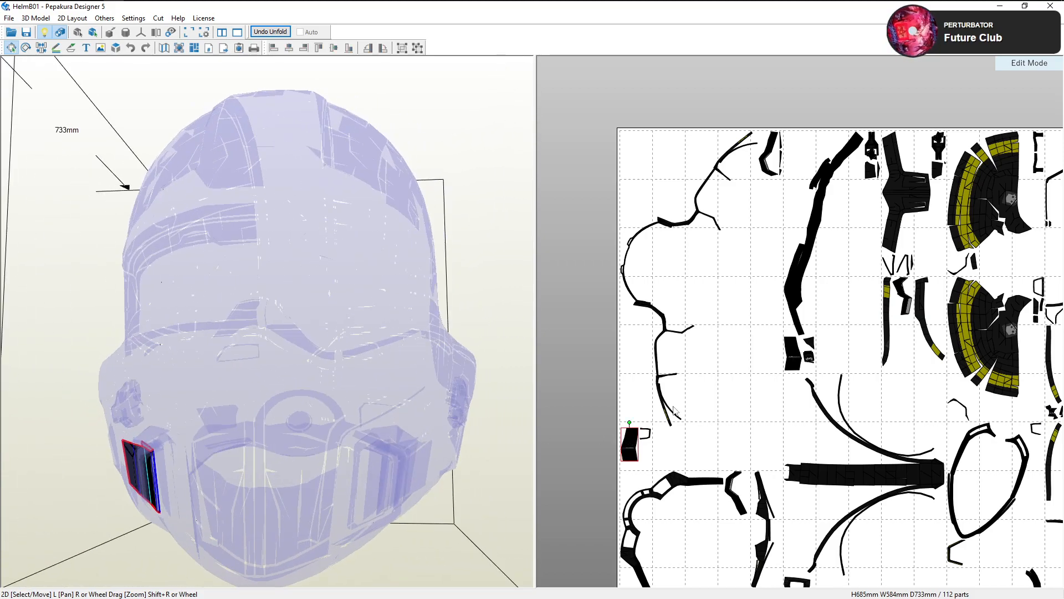
{"action": "left_click", "coordinate": [749, 413]}
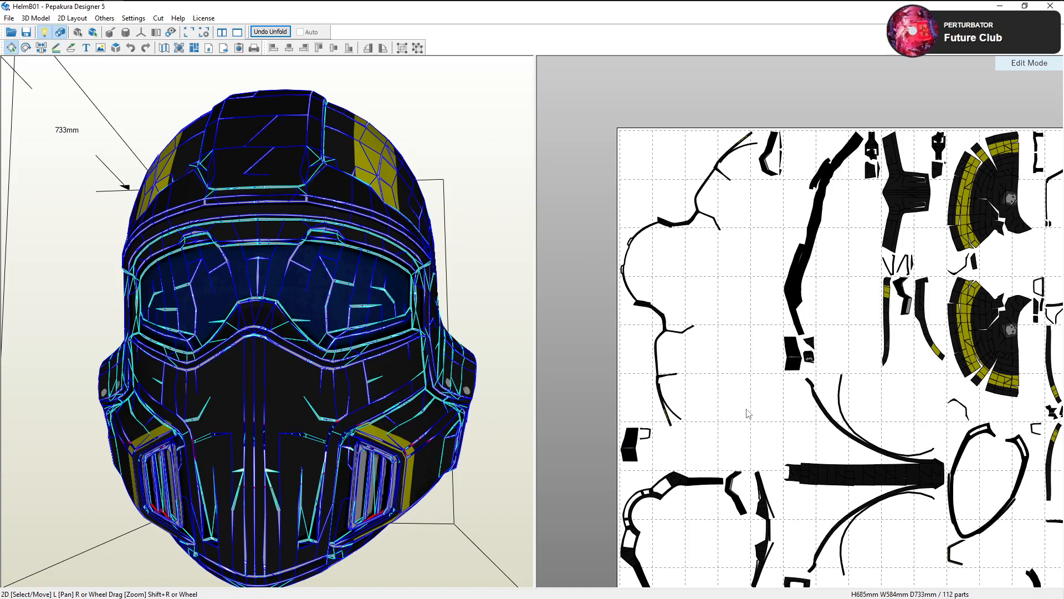
{"action": "scroll", "coordinate": [721, 435], "scroll_direction": "down", "scroll_amount": 2}
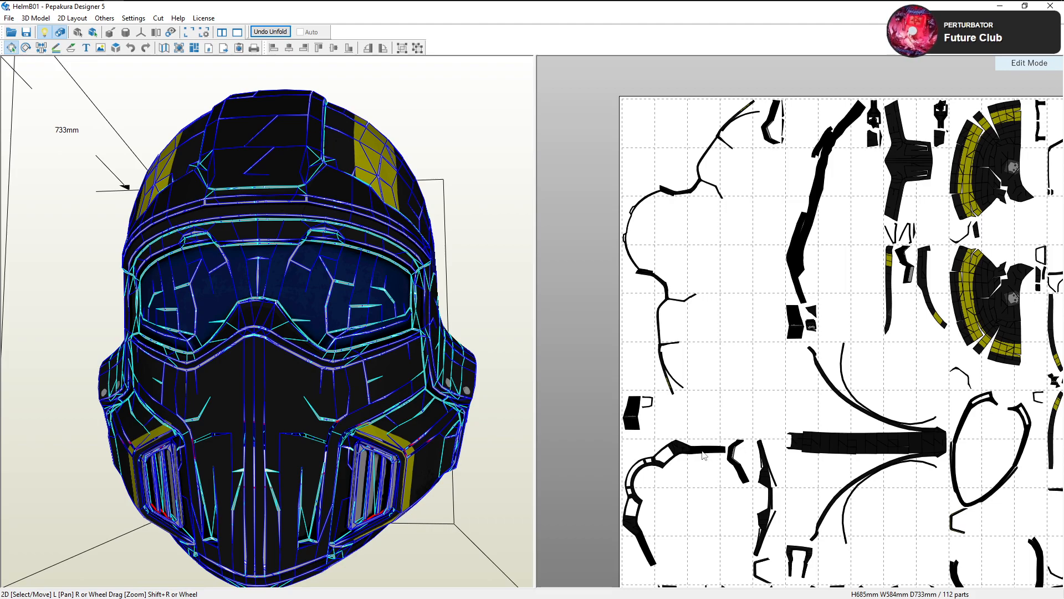
Examine the rear side inset, the side vent housing and the thin strip framing the mask as separate parts
{"action": "left_click", "coordinate": [703, 455]}
{"action": "right_click_drag", "start_coordinate": [410, 388], "coordinate": [445, 393]}
{"action": "mouse_move", "coordinate": [444, 394]}
{"action": "left_mouse_down"}
{"action": "mouse_move", "coordinate": [478, 390]}
{"action": "mouse_move", "coordinate": [451, 395]}
{"action": "mouse_move", "coordinate": [470, 388]}
{"action": "mouse_move", "coordinate": [455, 387]}
{"action": "left_mouse_up"}
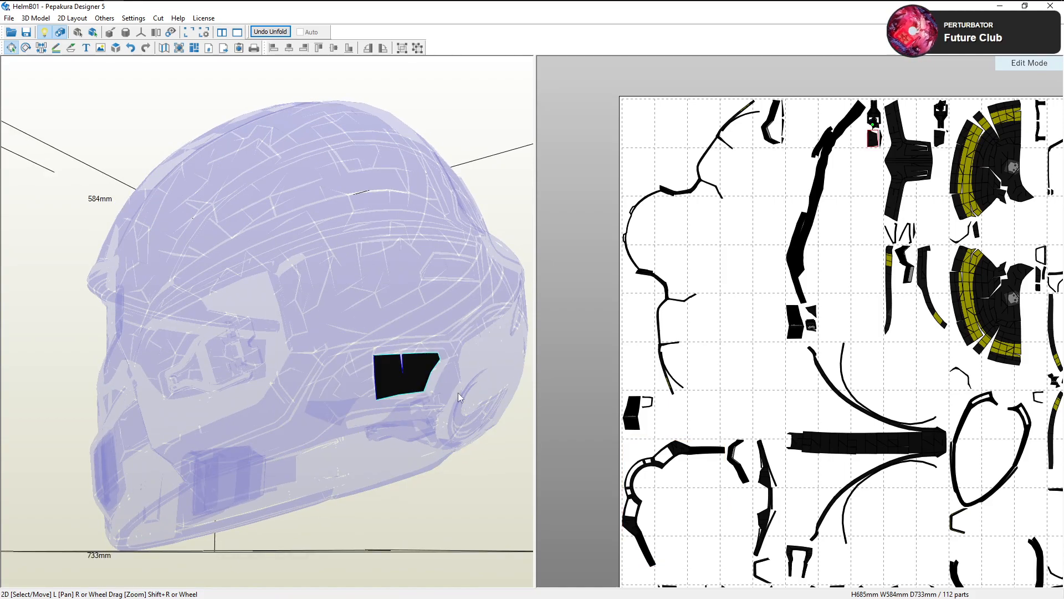
{"action": "left_click", "coordinate": [682, 451]}
{"action": "mouse_move", "coordinate": [460, 386]}
{"action": "right_mouse_down"}
{"action": "mouse_move", "coordinate": [478, 388]}
{"action": "mouse_move", "coordinate": [378, 377]}
{"action": "mouse_move", "coordinate": [455, 399]}
{"action": "right_mouse_up"}
{"action": "right_click_drag", "start_coordinate": [713, 431], "coordinate": [413, 389]}
{"action": "right_click_drag", "start_coordinate": [361, 434], "coordinate": [389, 413]}
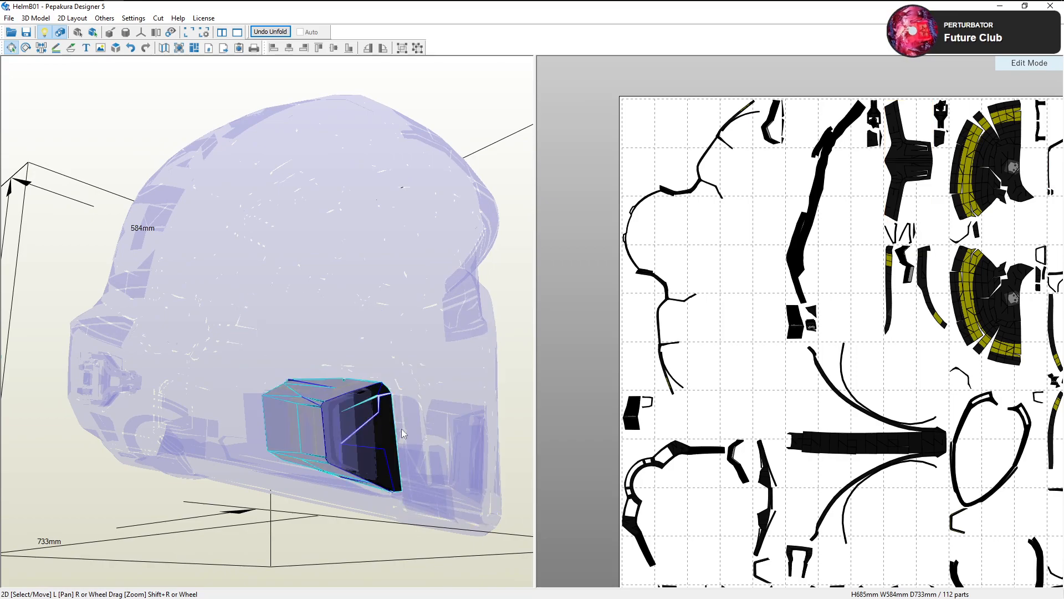
{"action": "scroll", "coordinate": [749, 415], "scroll_direction": "down", "scroll_amount": 6}
{"action": "middle_click_drag", "start_coordinate": [831, 409], "coordinate": [747, 471]}
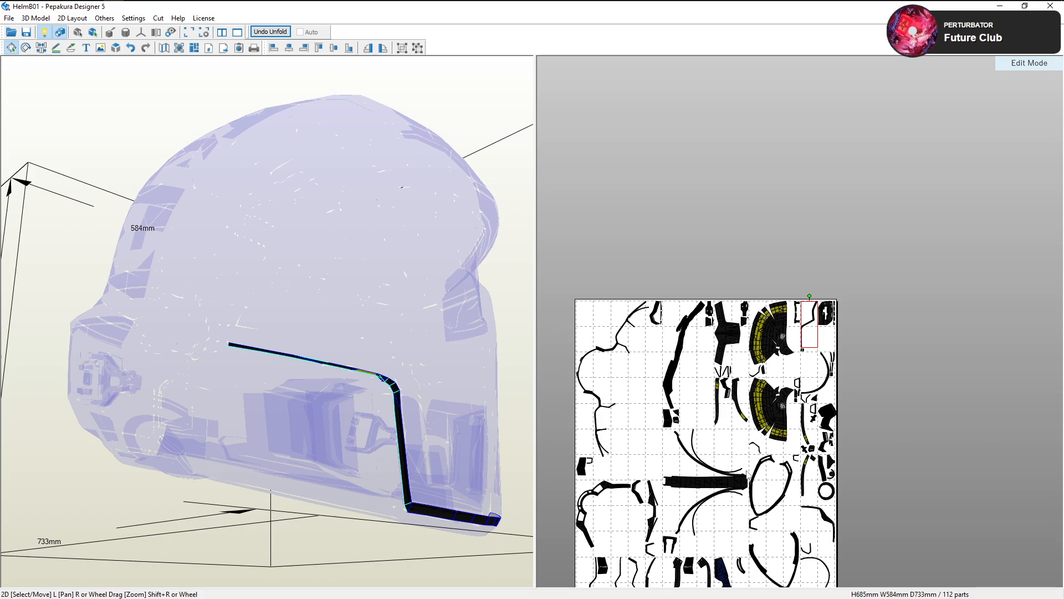
Switch to Blender and study the textured helmet's mask, side latch area and upper dome
{"action": "left_click", "coordinate": [667, 247]}
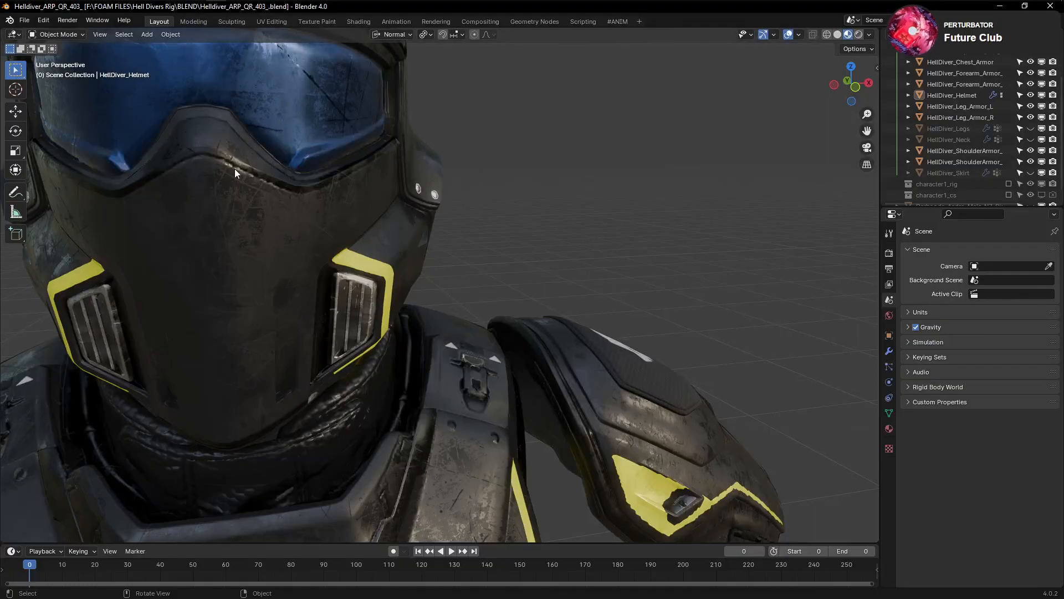
{"action": "right_click", "coordinate": [255, 204]}
{"action": "mouse_move", "coordinate": [381, 191]}
{"action": "middle_mouse_down"}
{"action": "mouse_move", "coordinate": [501, 190]}
{"action": "mouse_move", "coordinate": [390, 178]}
{"action": "middle_mouse_up"}
{"action": "scroll", "coordinate": [501, 191], "scroll_direction": "down", "scroll_amount": 5}
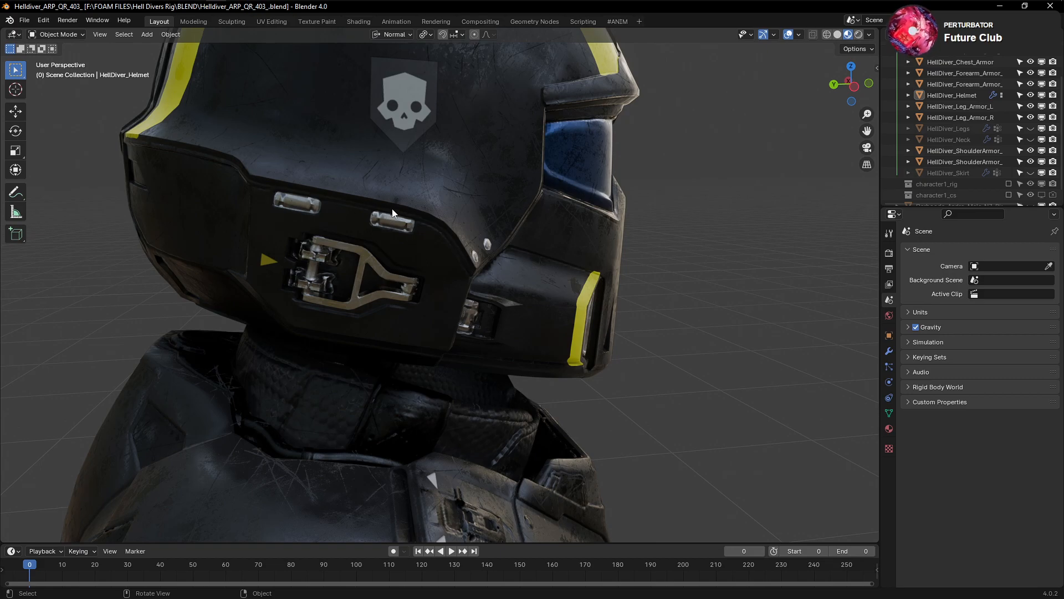
{"action": "middle_click_drag", "start_coordinate": [369, 208], "coordinate": [346, 209]}
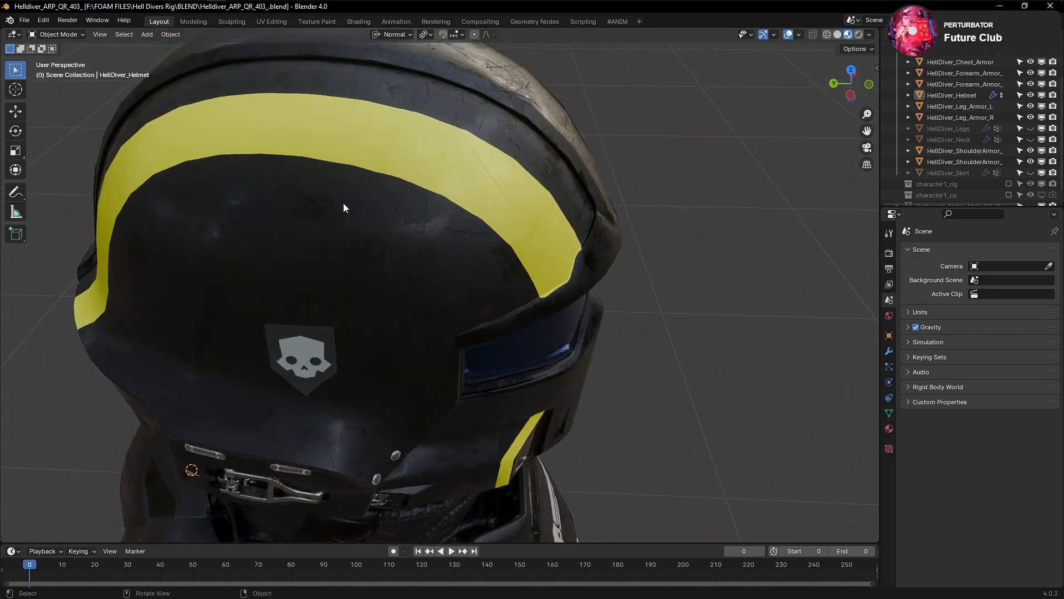
Return to Pepakura Designer and inspect the unfolded side dome part with the yellow stripe and skull up close
{"action": "left_click", "coordinate": [114, 6]}
{"action": "right_click_drag", "start_coordinate": [189, 147], "coordinate": [295, 216]}
{"action": "left_click", "coordinate": [763, 344]}
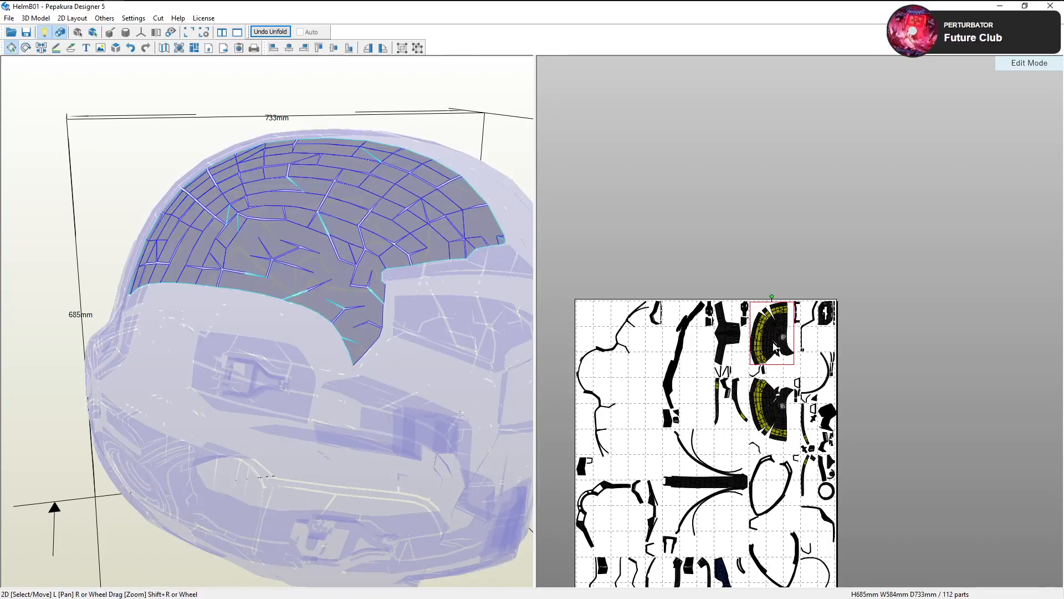
{"action": "scroll", "coordinate": [767, 331], "scroll_direction": "up", "scroll_amount": 5}
{"action": "scroll", "coordinate": [768, 332], "scroll_direction": "up", "scroll_amount": 2}
{"action": "scroll", "coordinate": [656, 294], "scroll_direction": "up", "scroll_amount": 1}
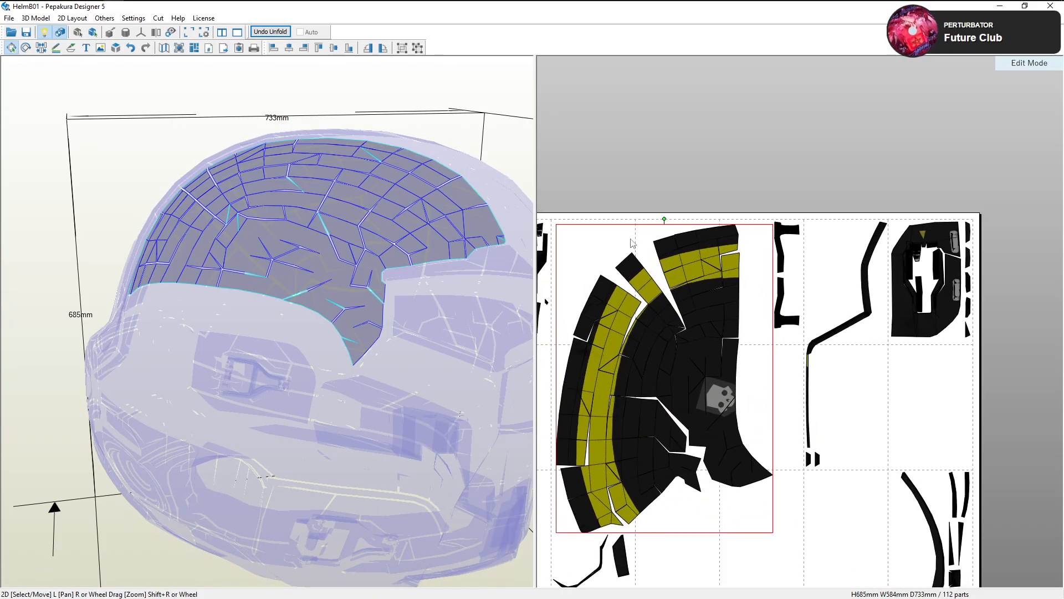
{"action": "right_click_drag", "start_coordinate": [627, 311], "coordinate": [688, 350]}
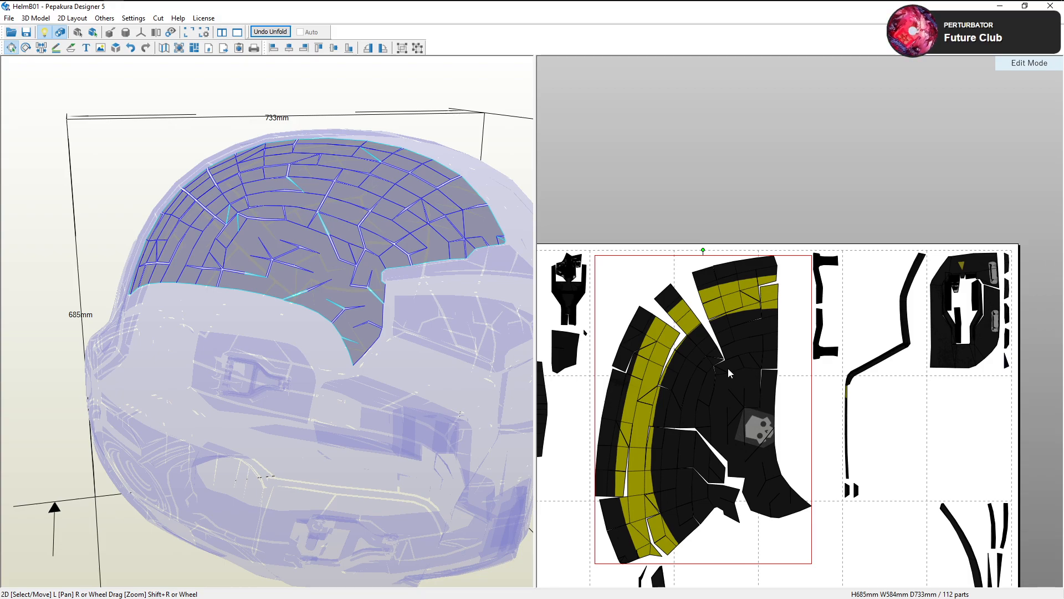
Switch to Blender and compare the textured helmet's side and rear, including the yellow stripe and lower rear panel
{"action": "mouse_move", "coordinate": [321, 3]}
{"action": "left_click", "coordinate": [216, 5]}
{"action": "mouse_move", "coordinate": [232, 241]}
{"action": "middle_mouse_down"}
{"action": "mouse_move", "coordinate": [244, 216]}
{"action": "mouse_move", "coordinate": [228, 242]}
{"action": "middle_mouse_up"}
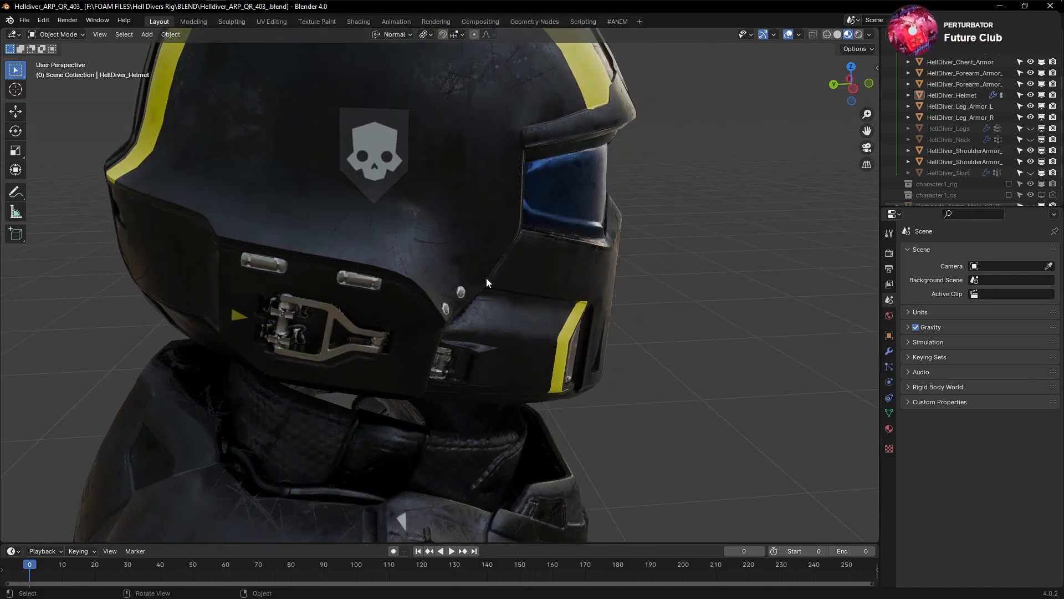
{"action": "middle_click_drag", "start_coordinate": [303, 240], "coordinate": [360, 238]}
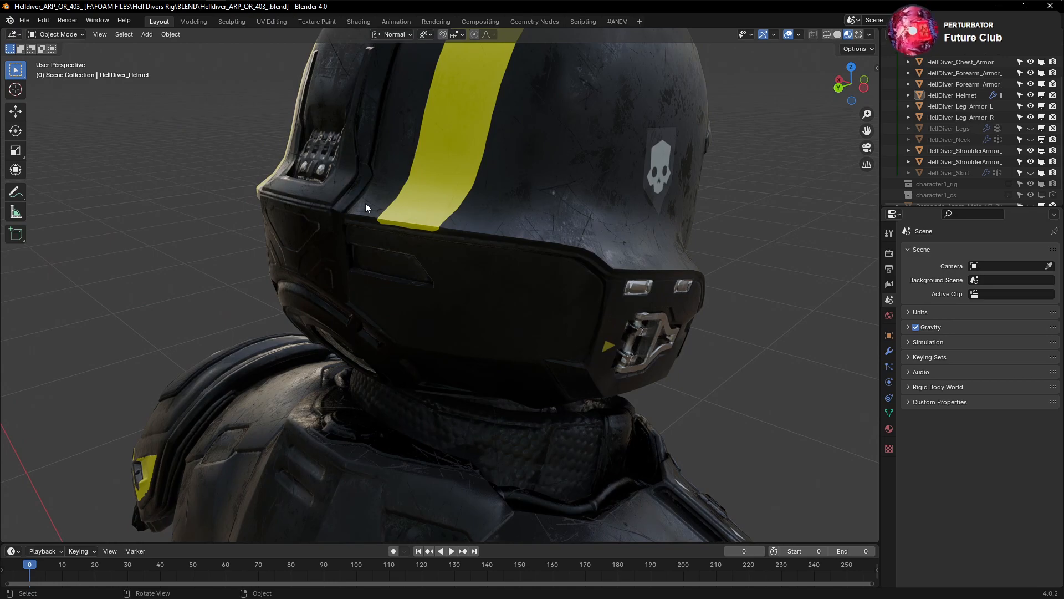
{"action": "mouse_move", "coordinate": [298, 2]}
{"action": "left_click", "coordinate": [179, 3]}
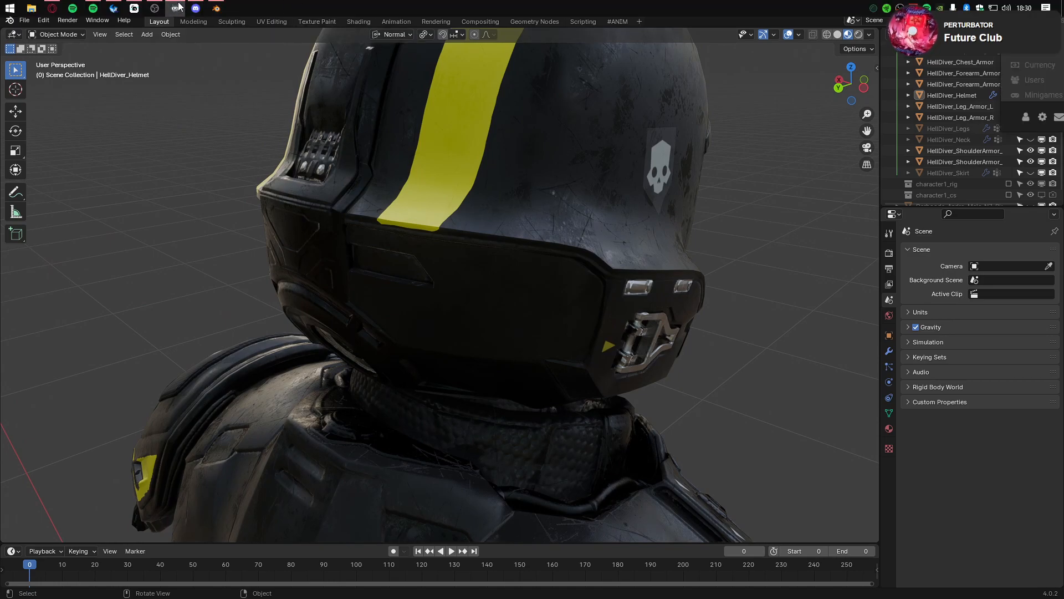
{"action": "left_click", "coordinate": [178, 3]}
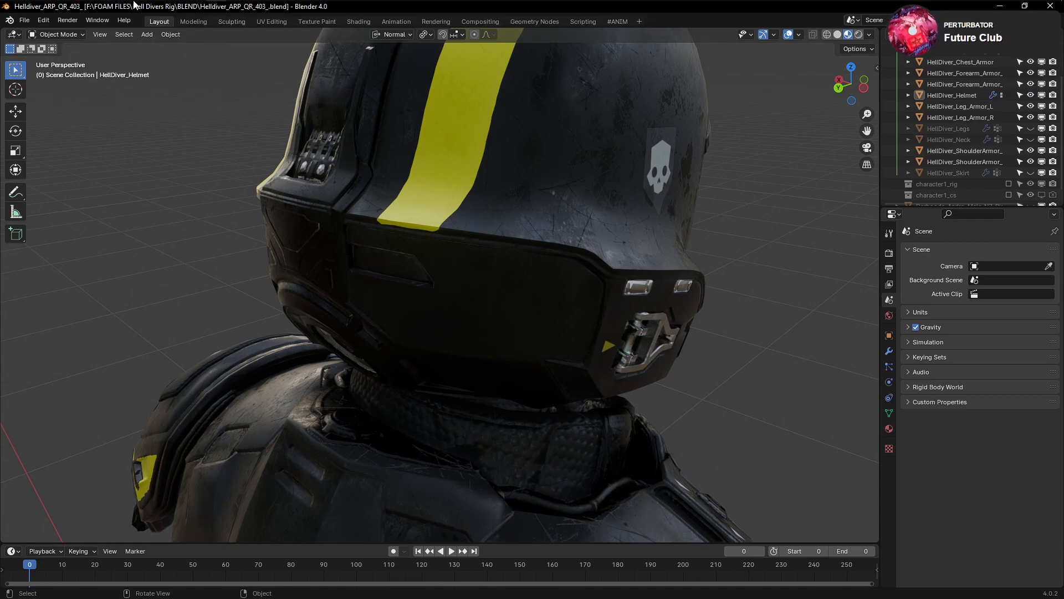
Return to Pepakura Designer and inspect the unfolded front mask part against its place on the helmet
{"action": "left_click", "coordinate": [113, 5]}
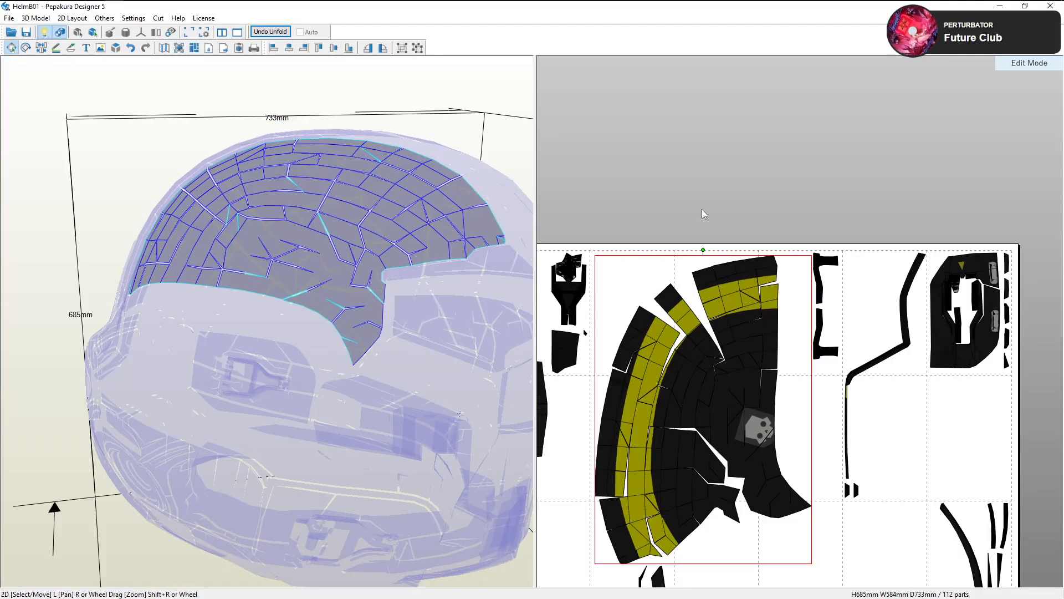
{"action": "scroll", "coordinate": [671, 320], "scroll_direction": "down", "scroll_amount": 4}
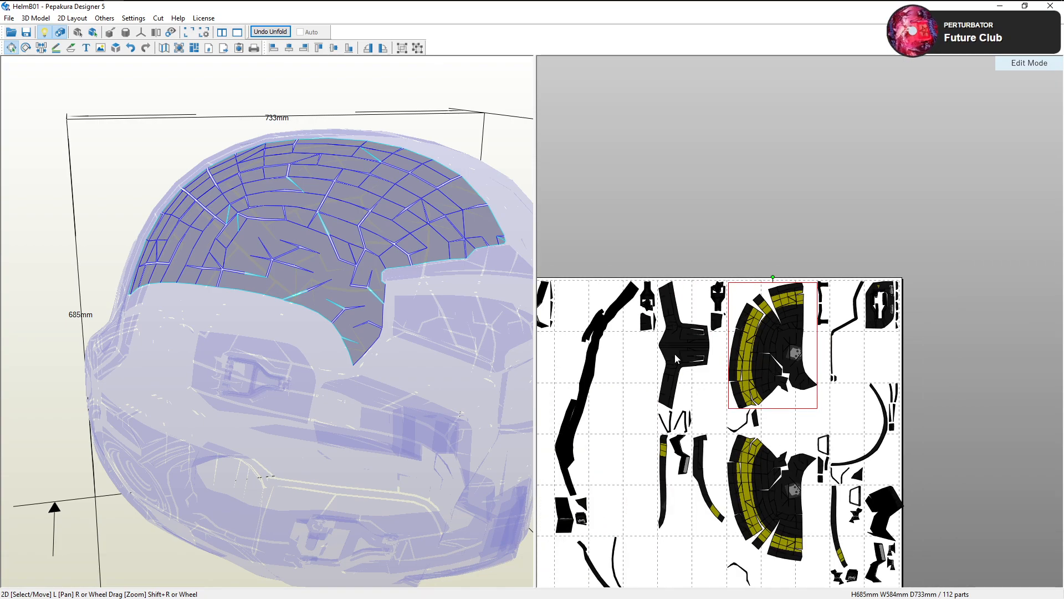
{"action": "left_click", "coordinate": [674, 354]}
{"action": "left_click_drag", "start_coordinate": [409, 307], "coordinate": [333, 271]}
{"action": "scroll", "coordinate": [791, 356], "scroll_direction": "up", "scroll_amount": 4}
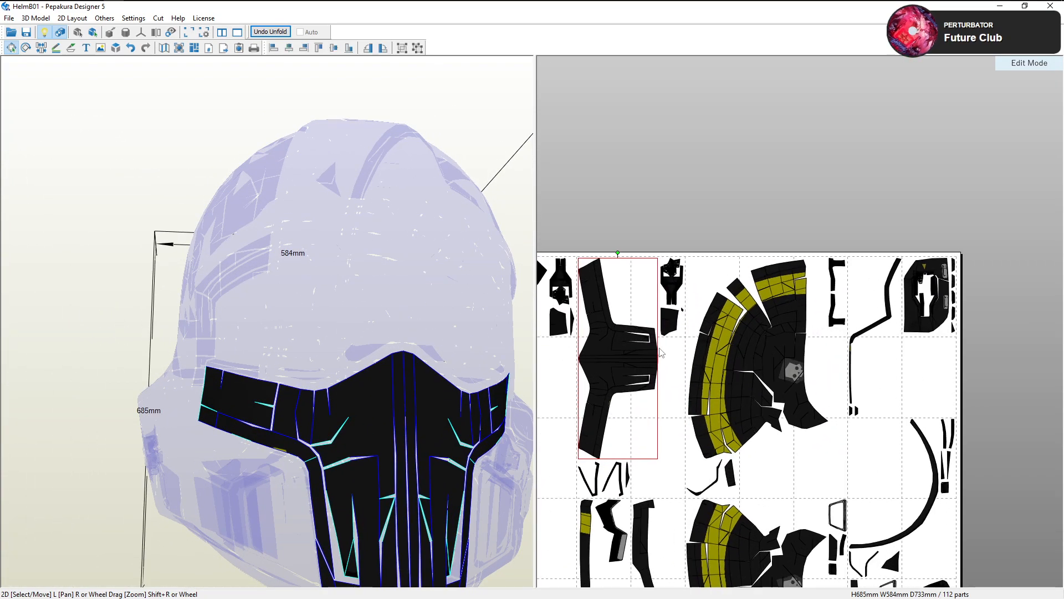
Move the long thin branching trim part from the sheet's upper-left area to the empty space at its right edge
{"action": "scroll", "coordinate": [792, 357], "scroll_direction": "up", "scroll_amount": 2}
{"action": "scroll", "coordinate": [721, 362], "scroll_direction": "down", "scroll_amount": 6}
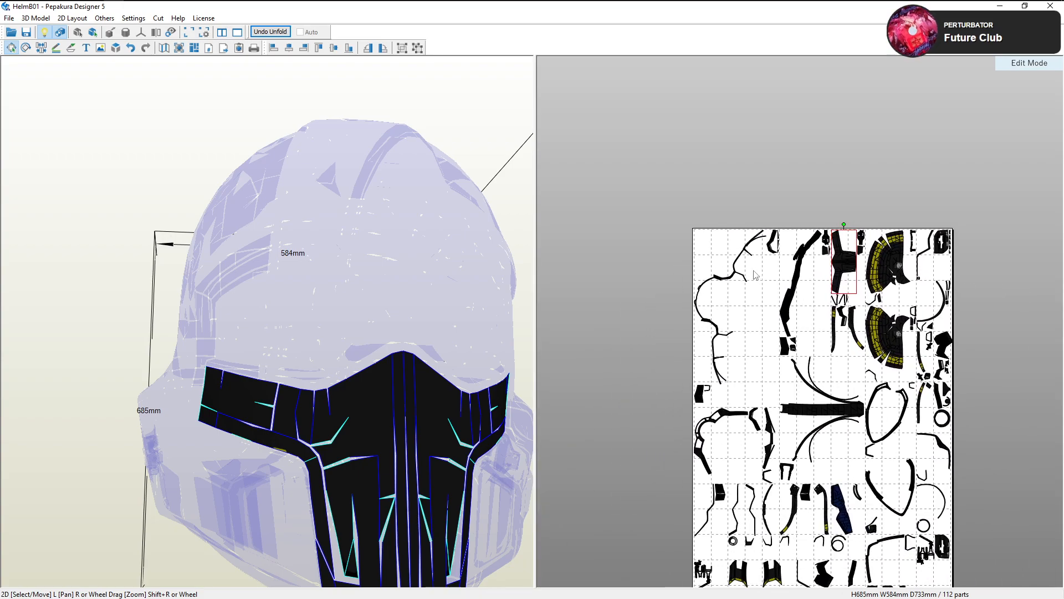
{"action": "left_click", "coordinate": [674, 221]}
{"action": "left_click_drag", "start_coordinate": [676, 230], "coordinate": [995, 274]}
{"action": "middle_click_drag", "start_coordinate": [995, 273], "coordinate": [917, 282]}
{"action": "left_click_drag", "start_coordinate": [910, 282], "coordinate": [925, 285]}
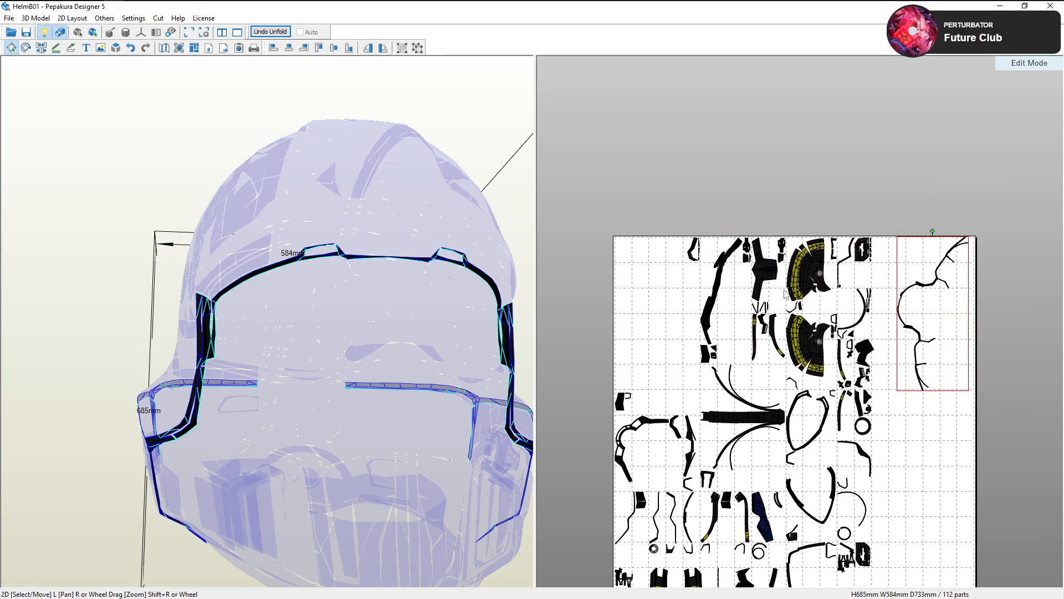
Check where the long dark strip part belongs on the helmet and move it off the sheet into the space above
{"action": "left_click", "coordinate": [668, 286]}
{"action": "left_click", "coordinate": [713, 304]}
{"action": "left_click_drag", "start_coordinate": [488, 288], "coordinate": [441, 311]}
{"action": "left_click_drag", "start_coordinate": [707, 303], "coordinate": [717, 152]}
{"action": "middle_click_drag", "start_coordinate": [717, 152], "coordinate": [730, 251]}
{"action": "left_click_drag", "start_coordinate": [730, 251], "coordinate": [698, 161]}
{"action": "middle_click_drag", "start_coordinate": [693, 386], "coordinate": [763, 324]}
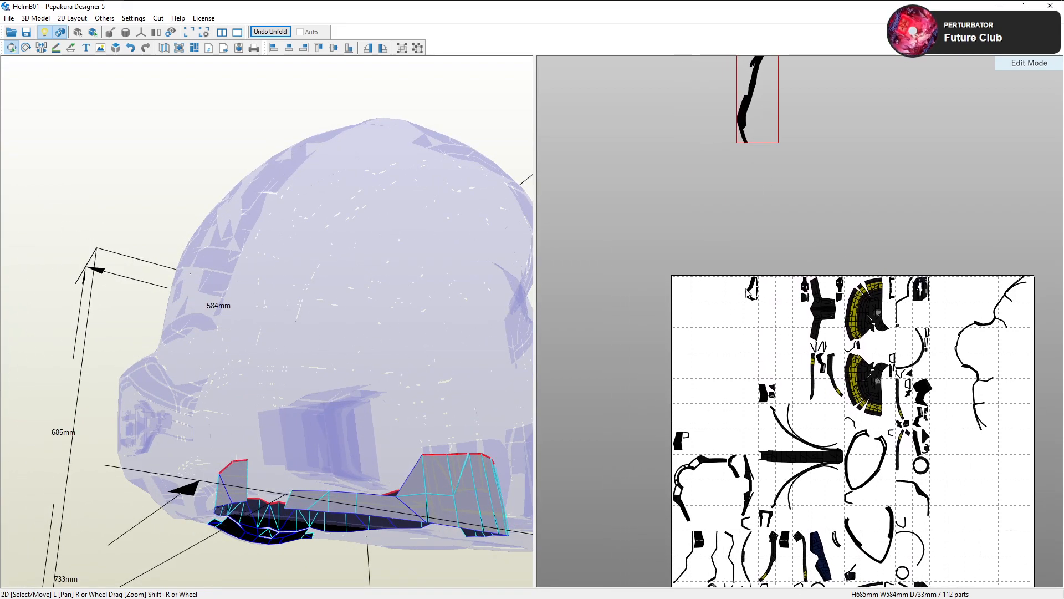
Locate the small bent part on the helmet model and place it off the sheet, above its upper edge
{"action": "left_click", "coordinate": [761, 322]}
{"action": "left_click", "coordinate": [753, 287]}
{"action": "left_click", "coordinate": [753, 289]}
{"action": "left_click_drag", "start_coordinate": [477, 339], "coordinate": [349, 365]}
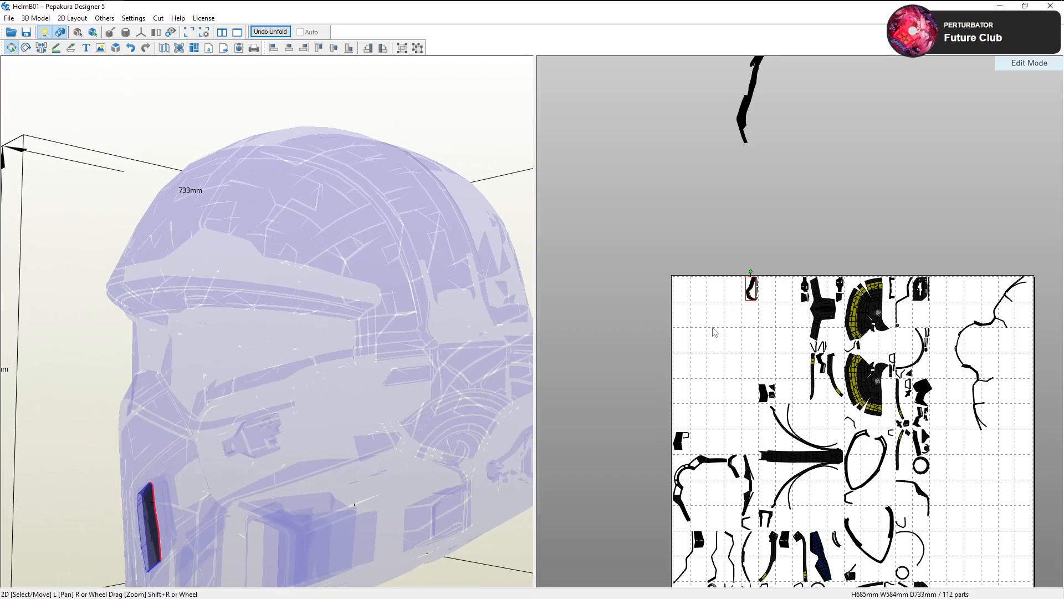
{"action": "left_click_drag", "start_coordinate": [753, 288], "coordinate": [732, 214]}
{"action": "left_click_drag", "start_coordinate": [310, 341], "coordinate": [365, 323]}
Examine the front mask part up close beside its position on the 3D helmet
{"action": "scroll", "coordinate": [674, 306], "scroll_direction": "up", "scroll_amount": 4}
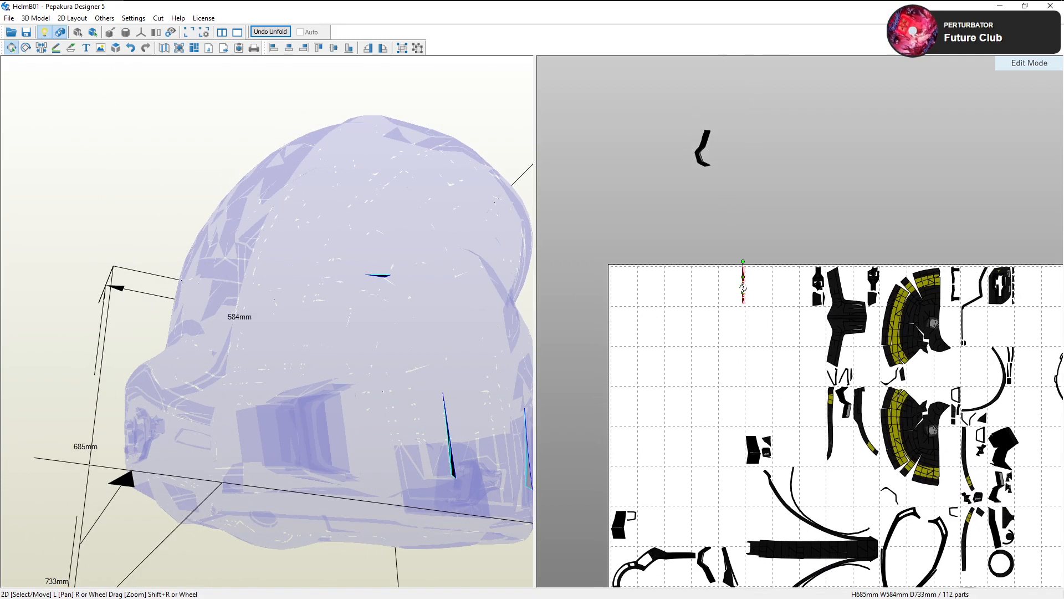
{"action": "scroll", "coordinate": [737, 295], "scroll_direction": "up", "scroll_amount": 3}
{"action": "left_click", "coordinate": [938, 339]}
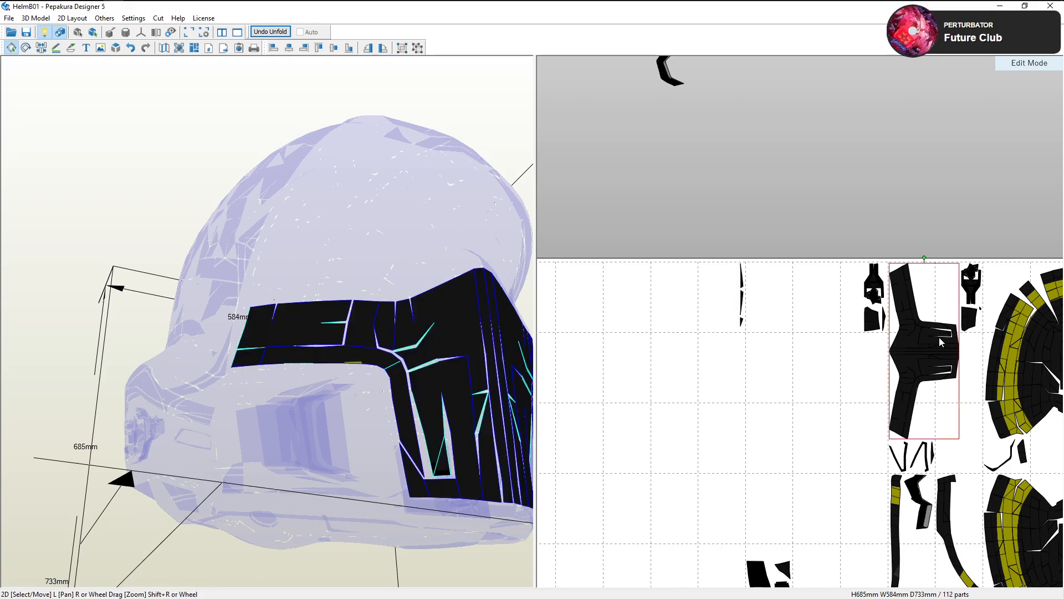
{"action": "scroll", "coordinate": [939, 339], "scroll_direction": "up", "scroll_amount": 4}
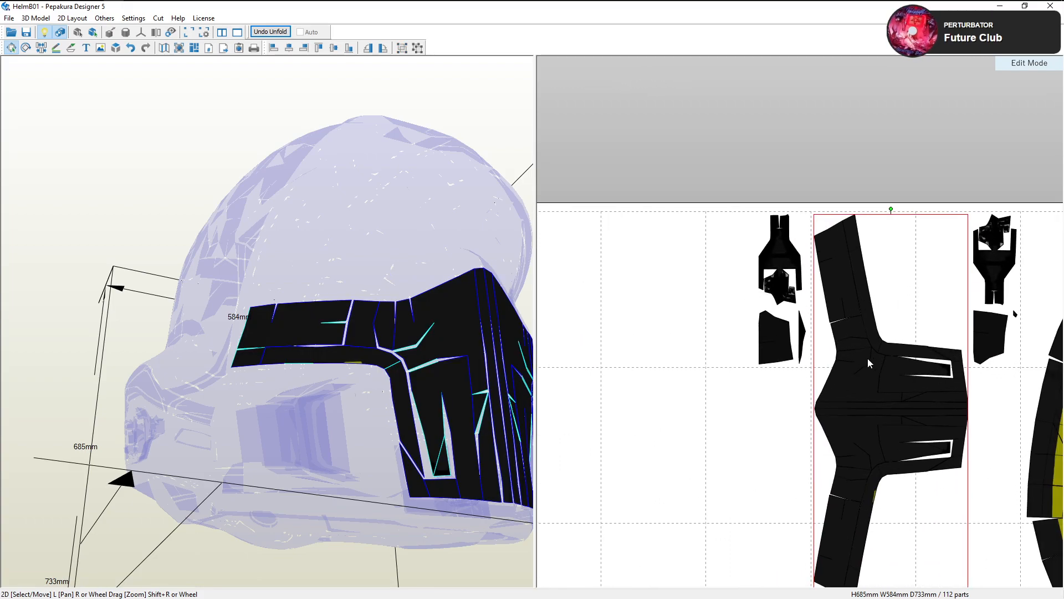
{"action": "left_click", "coordinate": [682, 361]}
{"action": "left_click_drag", "start_coordinate": [469, 404], "coordinate": [489, 486]}
{"action": "right_click_drag", "start_coordinate": [620, 448], "coordinate": [763, 510]}
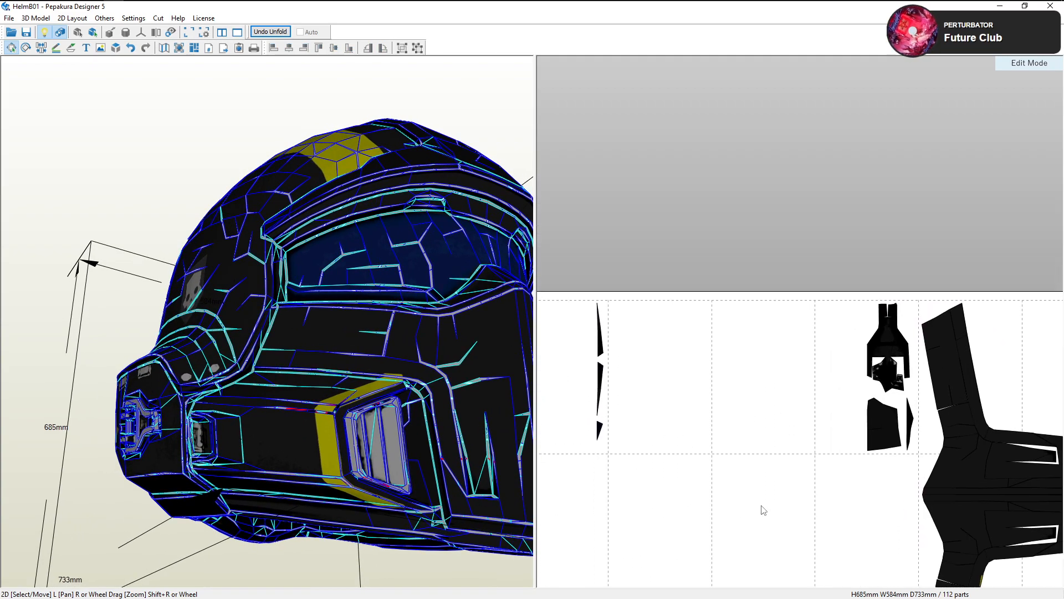
Select the three thin sliver parts together and move them above the sheet, beside the small bent part
{"action": "left_click_drag", "start_coordinate": [651, 327], "coordinate": [577, 480]}
{"action": "right_click_drag", "start_coordinate": [685, 409], "coordinate": [731, 450]}
{"action": "scroll", "coordinate": [731, 450], "scroll_direction": "down", "scroll_amount": 4}
{"action": "right_click_drag", "start_coordinate": [773, 417], "coordinate": [787, 509]}
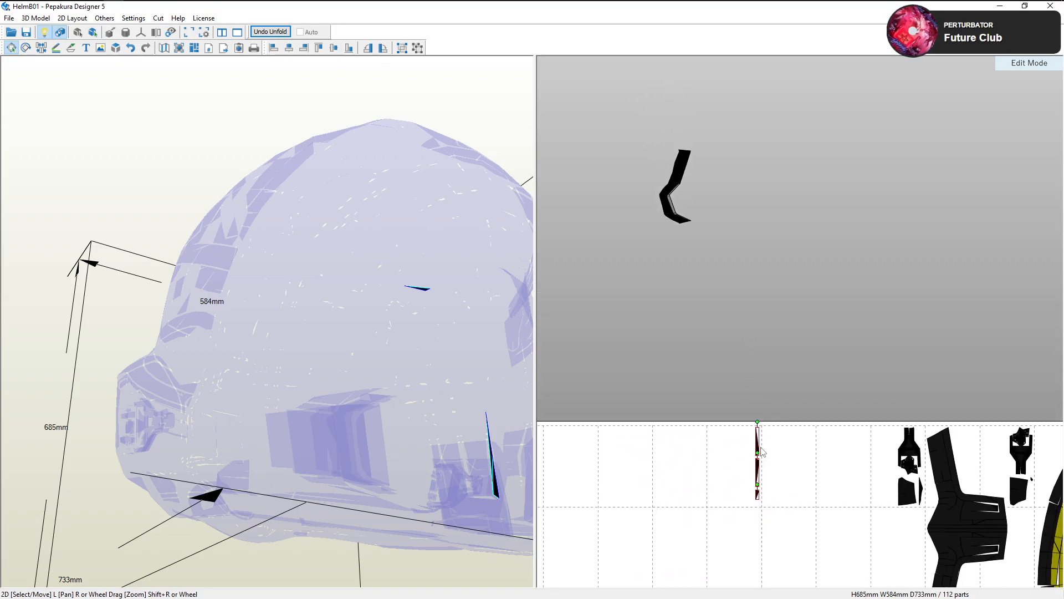
{"action": "left_click_drag", "start_coordinate": [758, 446], "coordinate": [764, 398]}
{"action": "right_click_drag", "start_coordinate": [764, 398], "coordinate": [751, 472]}
{"action": "left_click_drag", "start_coordinate": [751, 471], "coordinate": [719, 234]}
{"action": "right_click_drag", "start_coordinate": [742, 382], "coordinate": [681, 229]}
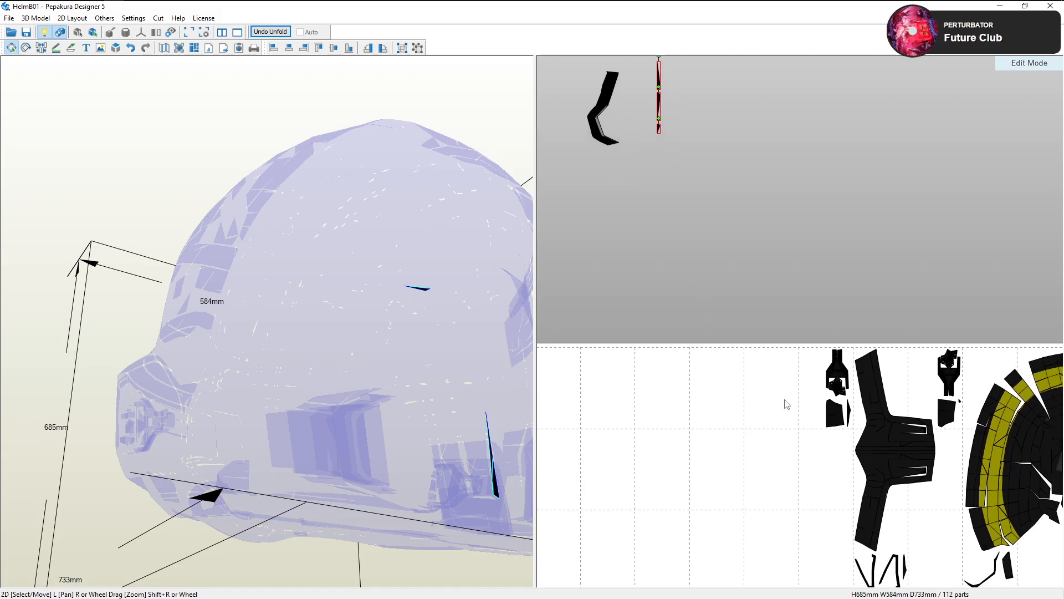
{"action": "left_click", "coordinate": [813, 463]}
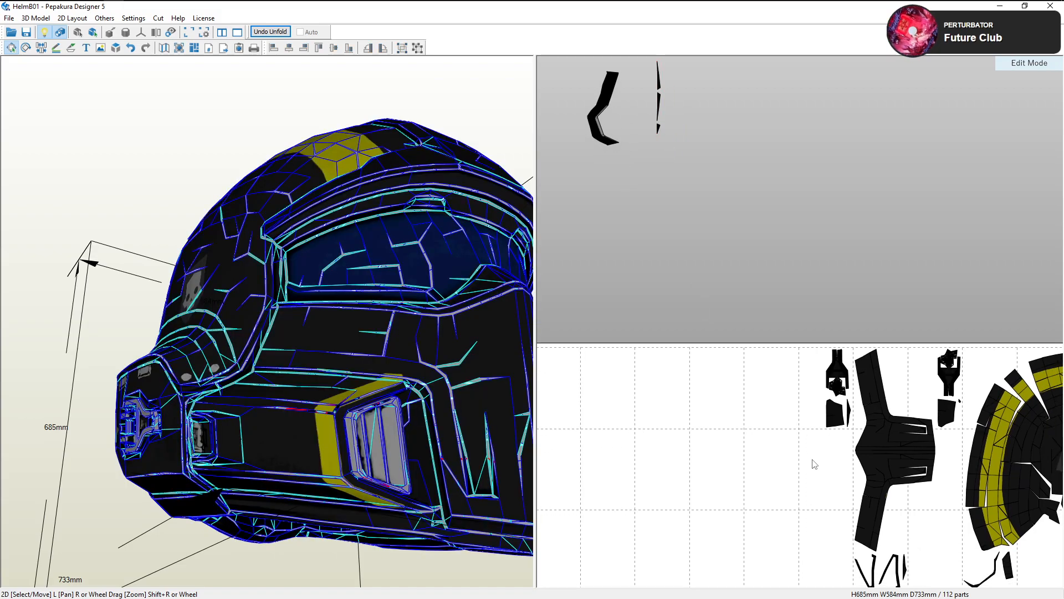
Move one yellow-striped side dome part to the cleared area left of the front mask part
{"action": "right_click_drag", "start_coordinate": [866, 450], "coordinate": [854, 372]}
{"action": "right_click_drag", "start_coordinate": [877, 430], "coordinate": [777, 429]}
{"action": "left_click_drag", "start_coordinate": [897, 400], "coordinate": [638, 424]}
{"action": "right_click_drag", "start_coordinate": [649, 424], "coordinate": [754, 424]}
{"action": "left_click_drag", "start_coordinate": [753, 424], "coordinate": [684, 424]}
Move the second yellow-striped side dome part to the sheet's upper-left area, beside the matching dome part
{"action": "right_click_drag", "start_coordinate": [372, 368], "coordinate": [368, 401]}
{"action": "scroll", "coordinate": [780, 458], "scroll_direction": "down", "scroll_amount": 6}
{"action": "left_click_drag", "start_coordinate": [906, 464], "coordinate": [635, 410]}
{"action": "scroll", "coordinate": [683, 402], "scroll_direction": "up", "scroll_amount": 3}
{"action": "left_click_drag", "start_coordinate": [707, 372], "coordinate": [734, 374]}
{"action": "left_click_drag", "start_coordinate": [583, 418], "coordinate": [622, 380]}
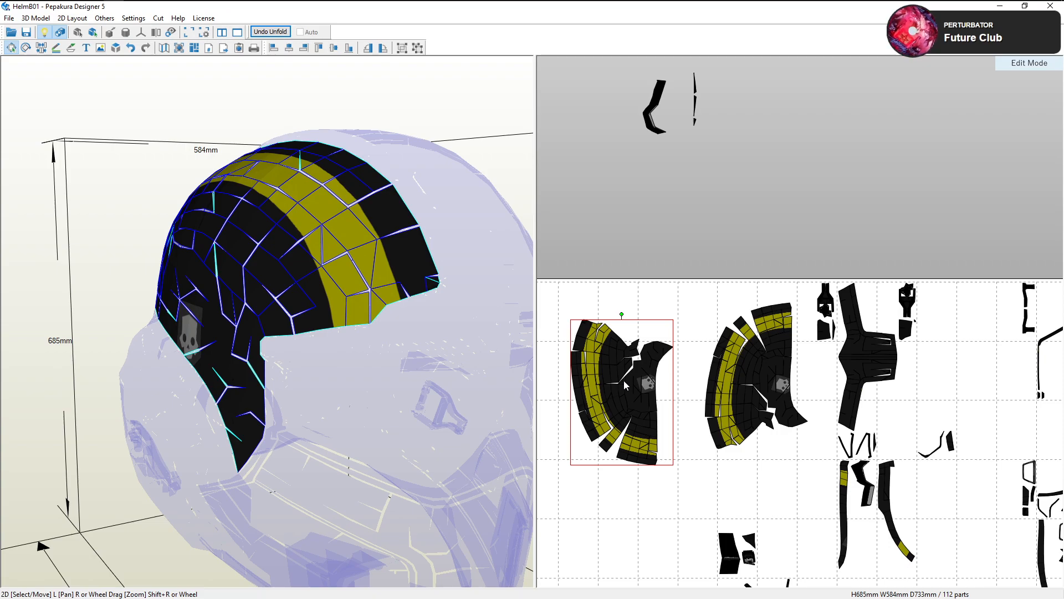
Examine the selected dome part's cuts, yellow stripe and skull against its place on the helmet
{"action": "scroll", "coordinate": [623, 380], "scroll_direction": "up", "scroll_amount": 2}
{"action": "middle_click_drag", "start_coordinate": [571, 406], "coordinate": [816, 389]}
{"action": "scroll", "coordinate": [682, 381], "scroll_direction": "up", "scroll_amount": 2}
{"action": "scroll", "coordinate": [666, 388], "scroll_direction": "up", "scroll_amount": 4}
{"action": "scroll", "coordinate": [687, 400], "scroll_direction": "up", "scroll_amount": 1}
{"action": "middle_click_drag", "start_coordinate": [677, 400], "coordinate": [682, 390]}
{"action": "right_click_drag", "start_coordinate": [371, 360], "coordinate": [594, 355]}
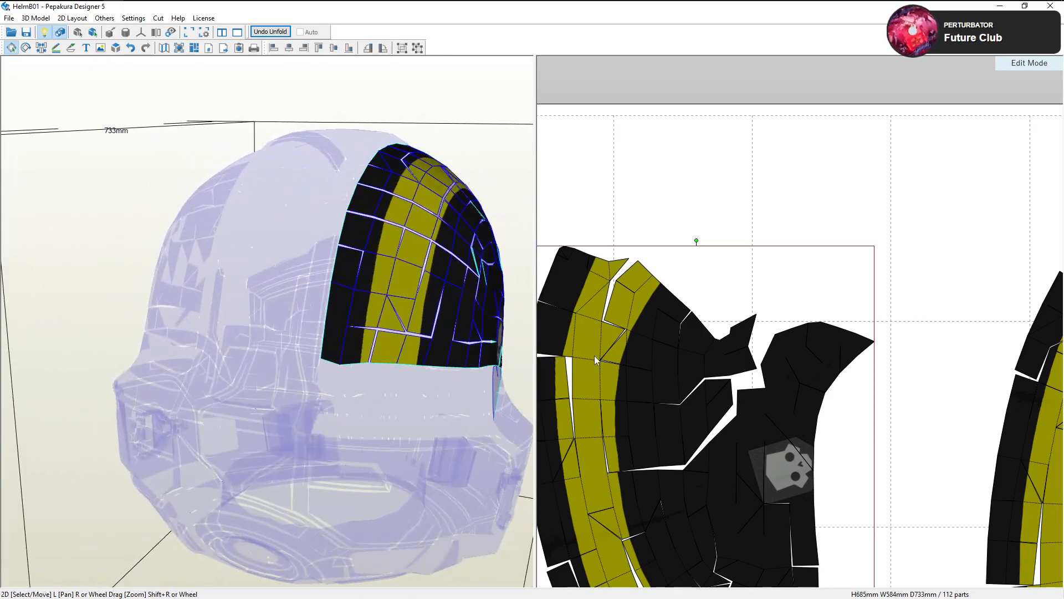
{"action": "scroll", "coordinate": [674, 403], "scroll_direction": "down", "scroll_amount": 1}
{"action": "middle_click_drag", "start_coordinate": [765, 405], "coordinate": [773, 353]}
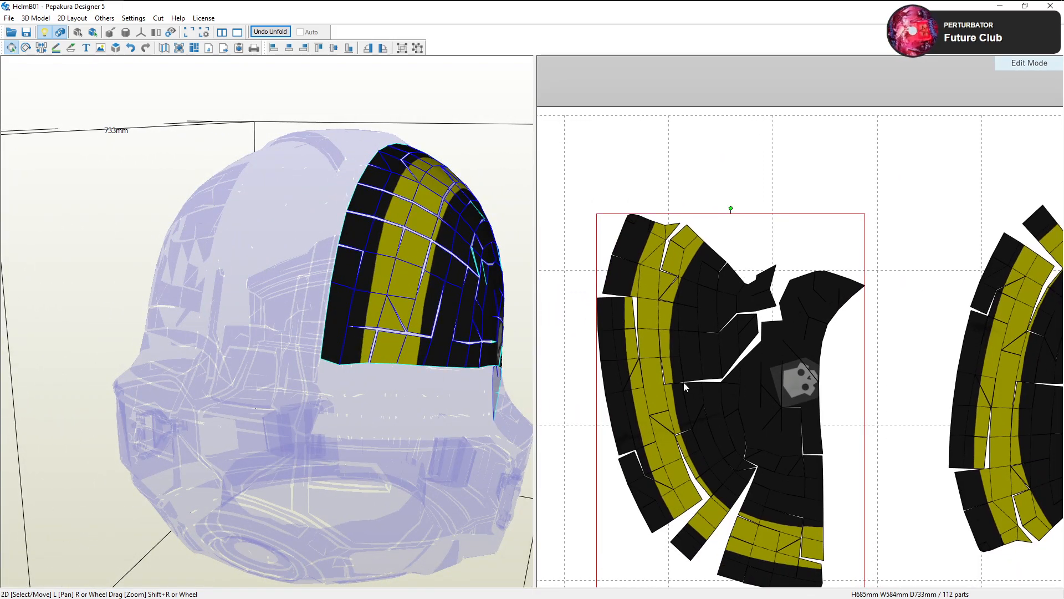
{"action": "scroll", "coordinate": [674, 385], "scroll_direction": "down", "scroll_amount": 4}
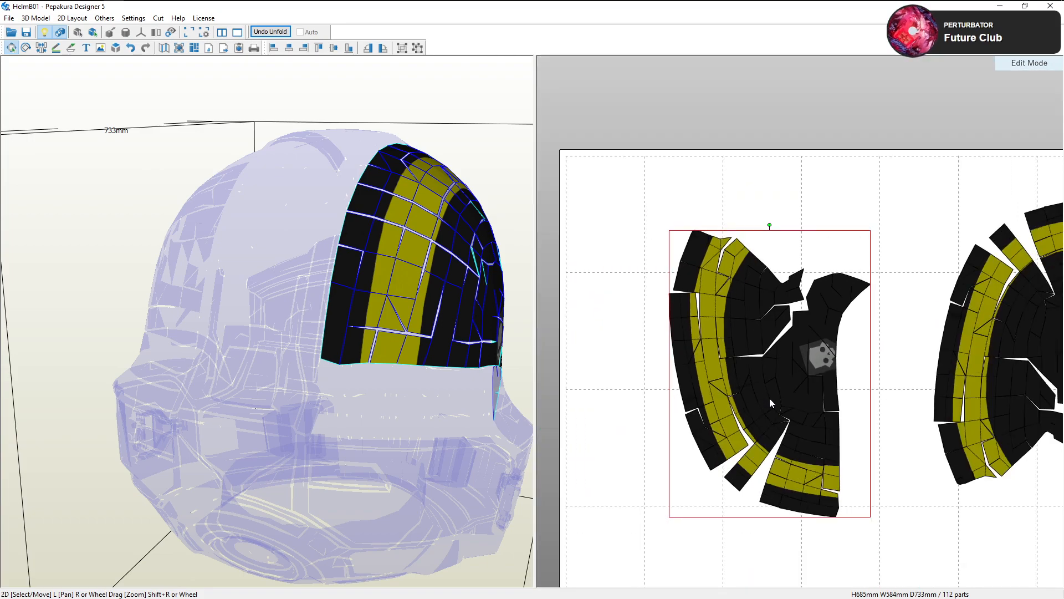
Rotate the selected dome part so the skull stands upright with the yellow stripe arching over it
{"action": "left_click_drag", "start_coordinate": [774, 246], "coordinate": [830, 366]}
{"action": "right_click_drag", "start_coordinate": [512, 349], "coordinate": [430, 337]}
{"action": "left_click_drag", "start_coordinate": [777, 284], "coordinate": [808, 287]}
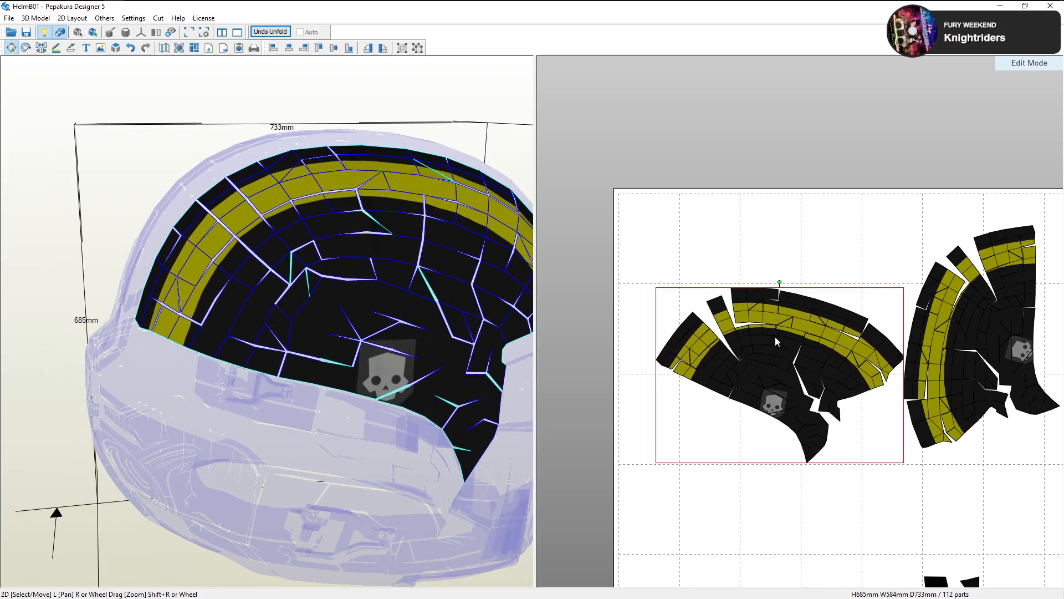
Disjoin the dome's upper stripe segment from the rear band and join it to the short stripe segment in front
{"action": "scroll", "coordinate": [775, 336], "scroll_direction": "up", "scroll_amount": 5}
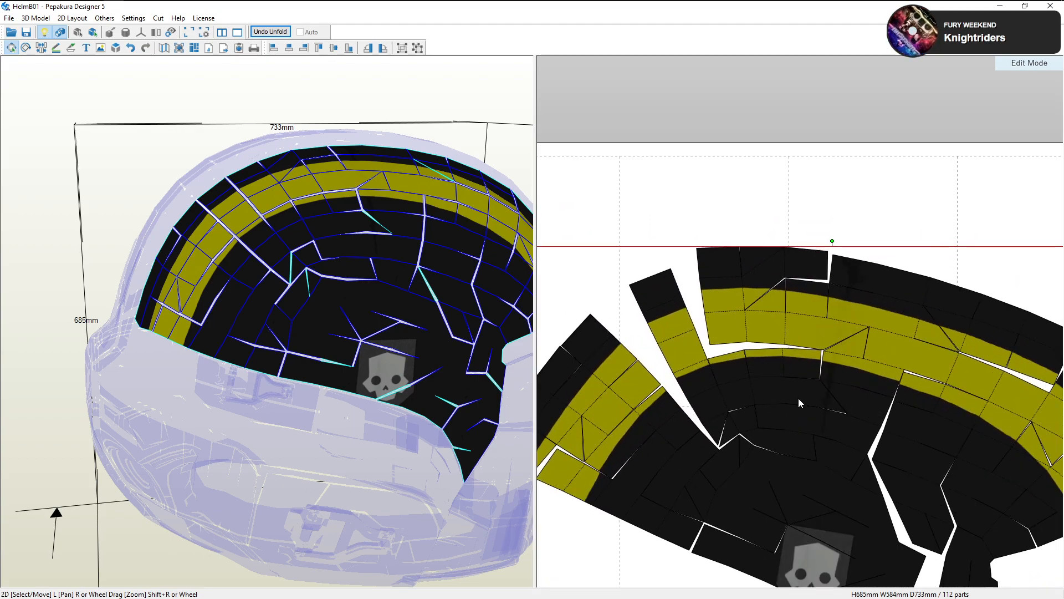
{"action": "scroll", "coordinate": [800, 398], "scroll_direction": "down", "scroll_amount": 2}
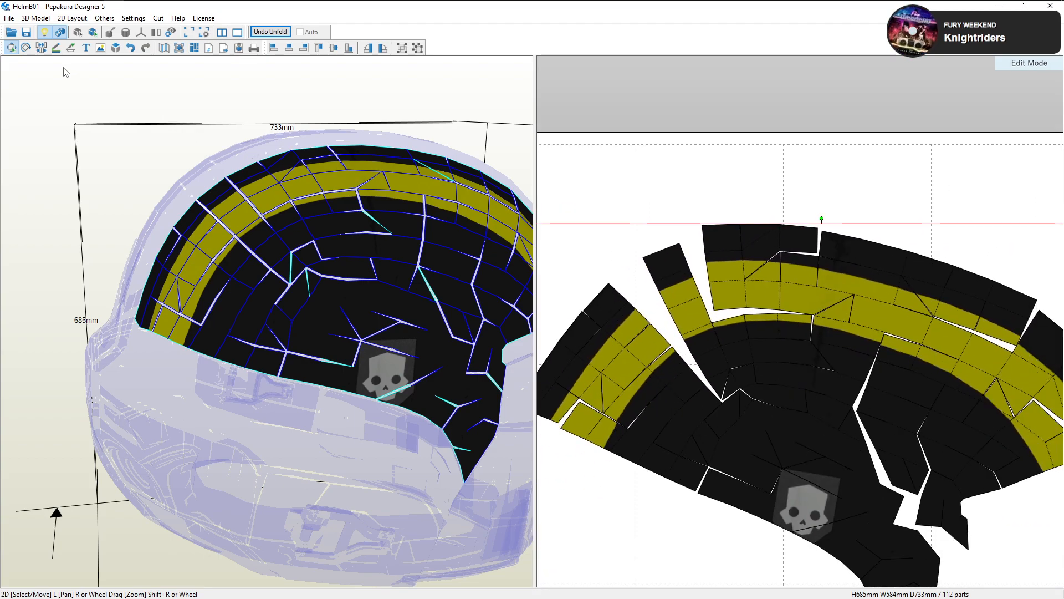
{"action": "left_click", "coordinate": [41, 48]}
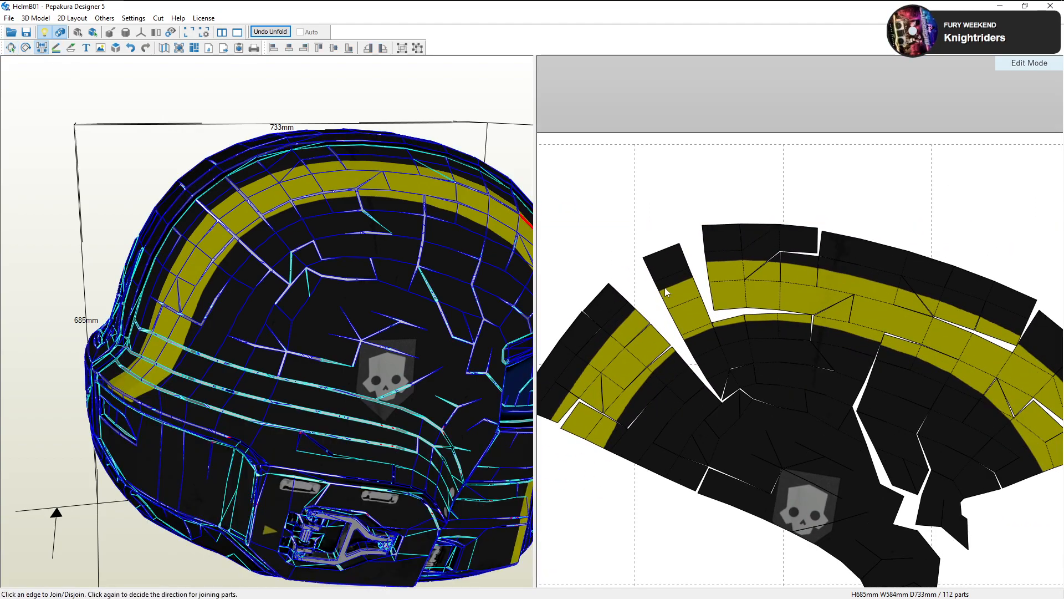
{"action": "left_click", "coordinate": [814, 304]}
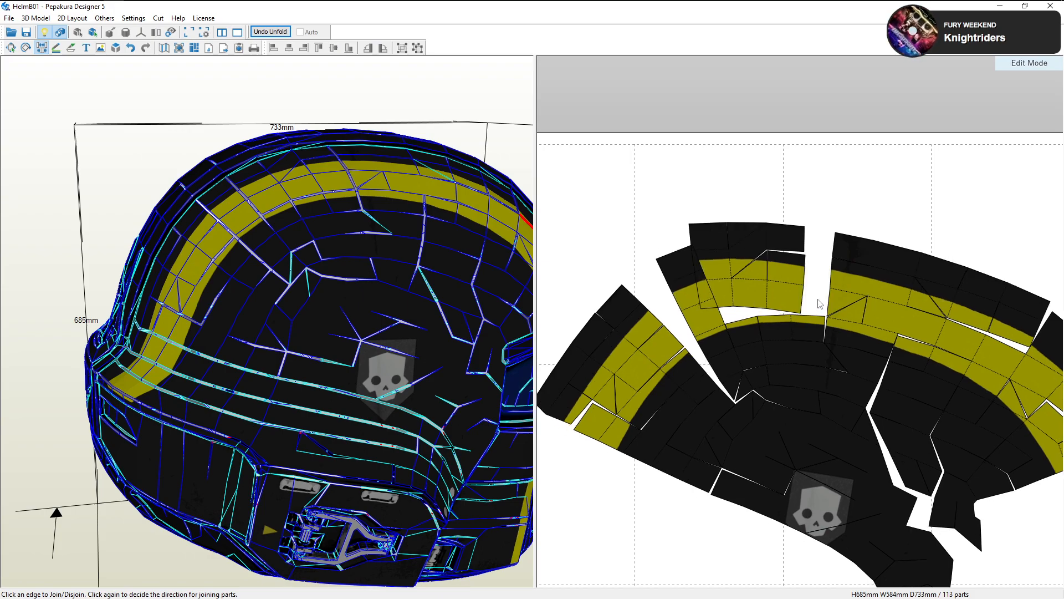
{"action": "left_click", "coordinate": [715, 305]}
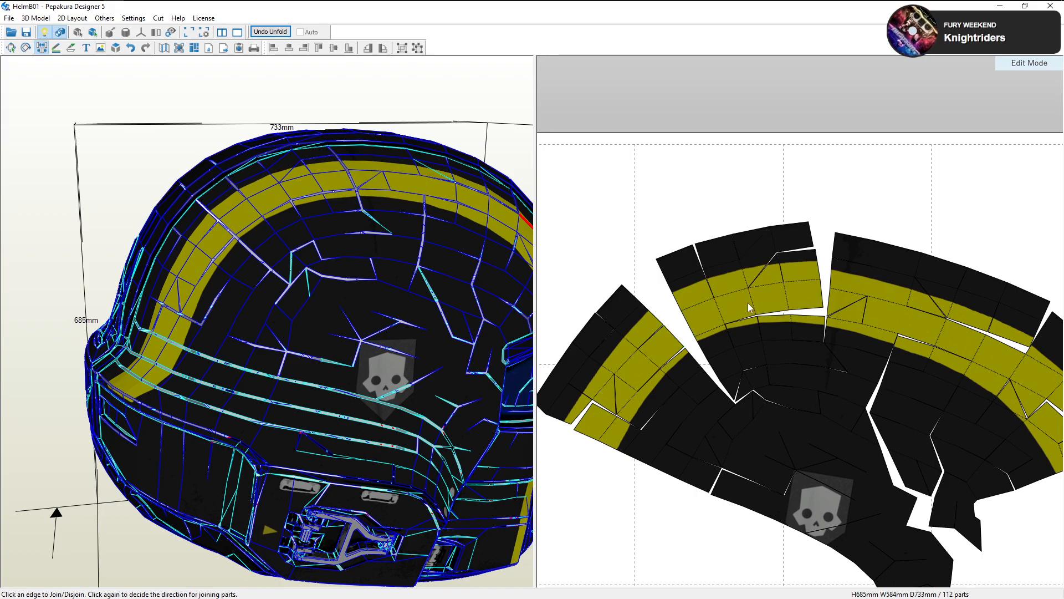
Disjoin the dark block beneath the short stripe segment and join it to the front section of the dome part
{"action": "scroll", "coordinate": [741, 348], "scroll_direction": "up", "scroll_amount": 3}
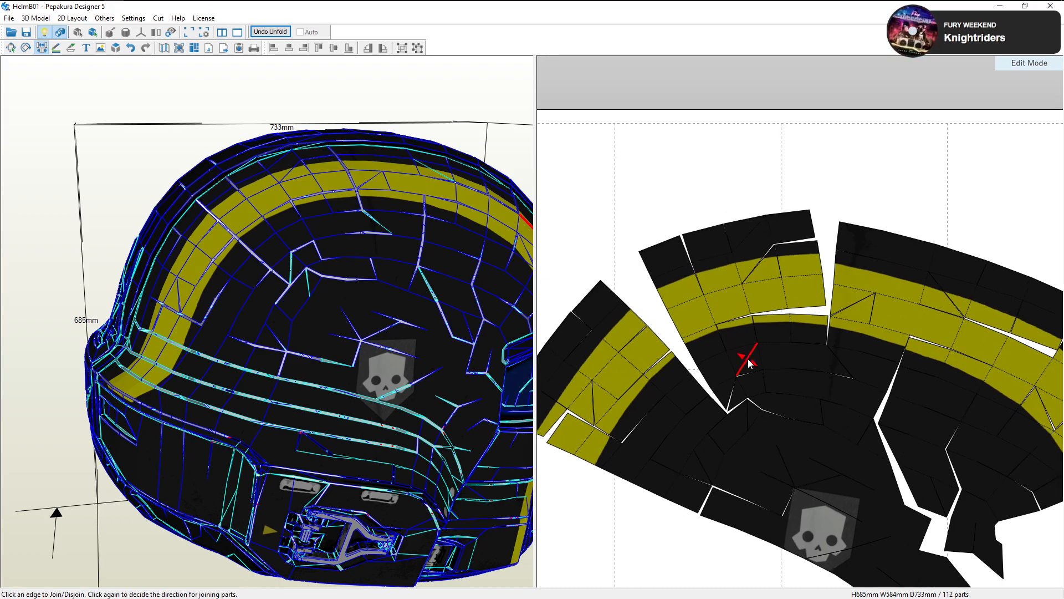
{"action": "left_click", "coordinate": [712, 364]}
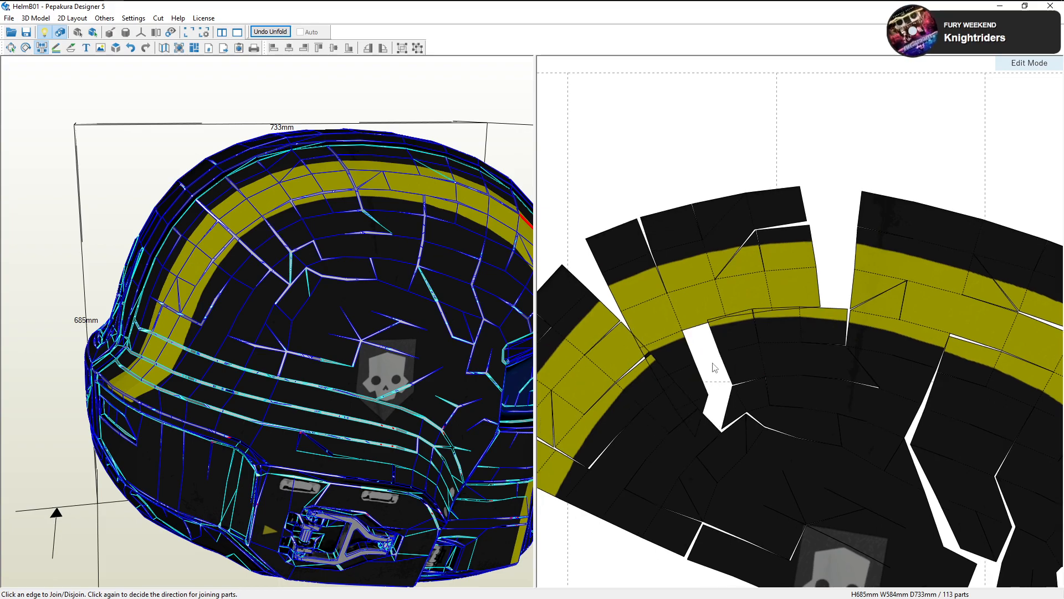
{"action": "left_click", "coordinate": [711, 425]}
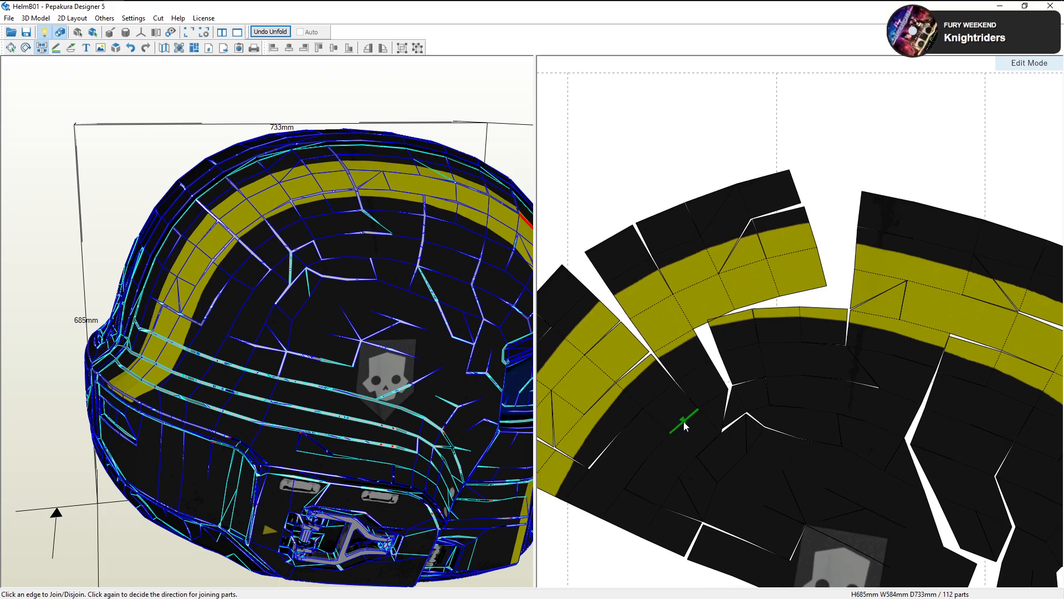
Rejoin the front yellow stripe segments into a continuous band, shifting the cut into the outer black rim
{"action": "middle_click_drag", "start_coordinate": [692, 417], "coordinate": [778, 417]}
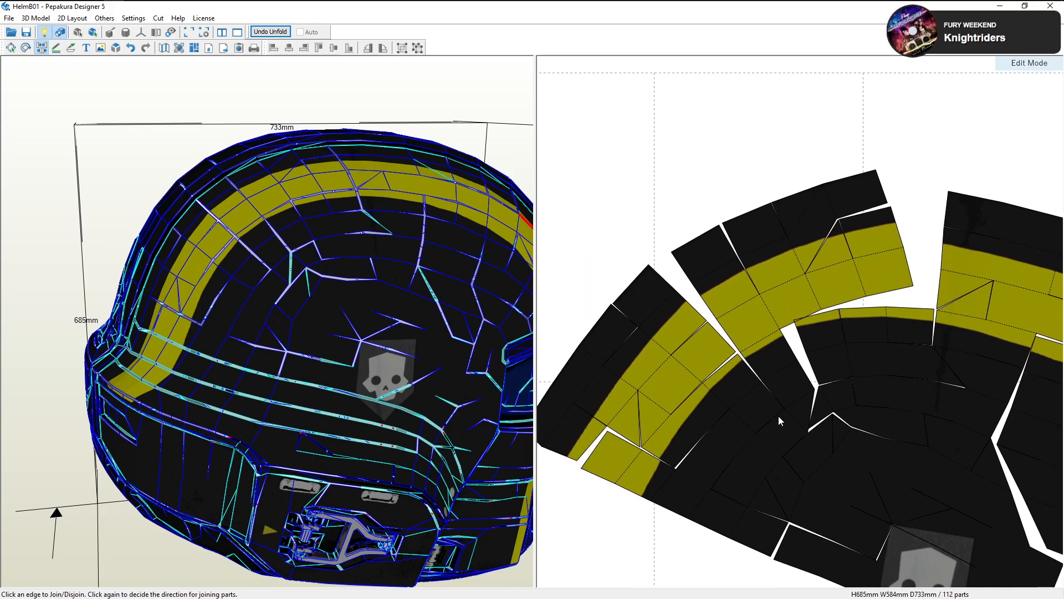
{"action": "left_click", "coordinate": [689, 369]}
{"action": "left_click", "coordinate": [720, 370]}
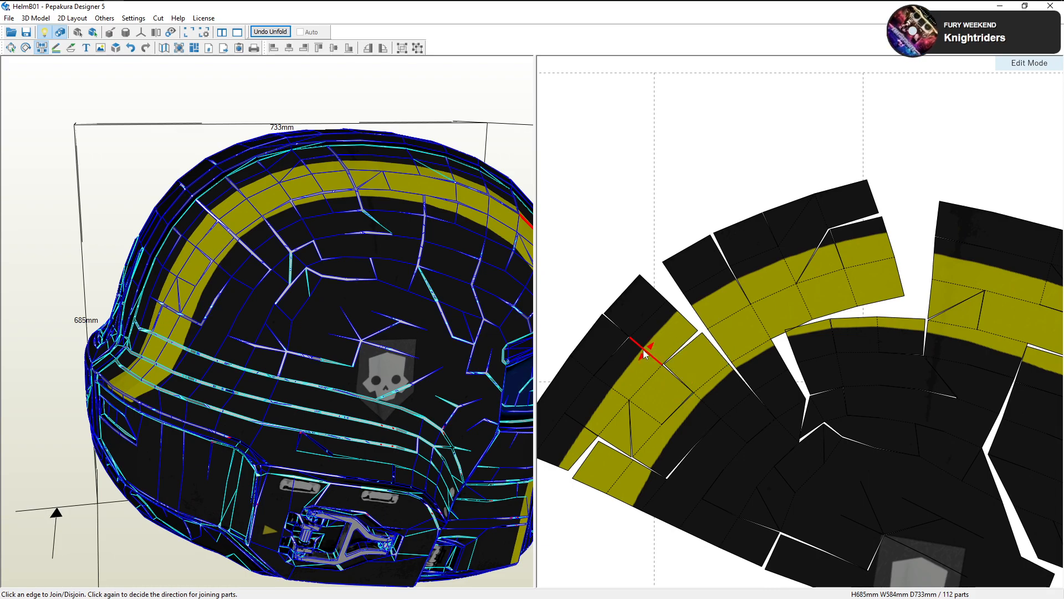
{"action": "left_click", "coordinate": [645, 352]}
{"action": "left_click", "coordinate": [665, 366]}
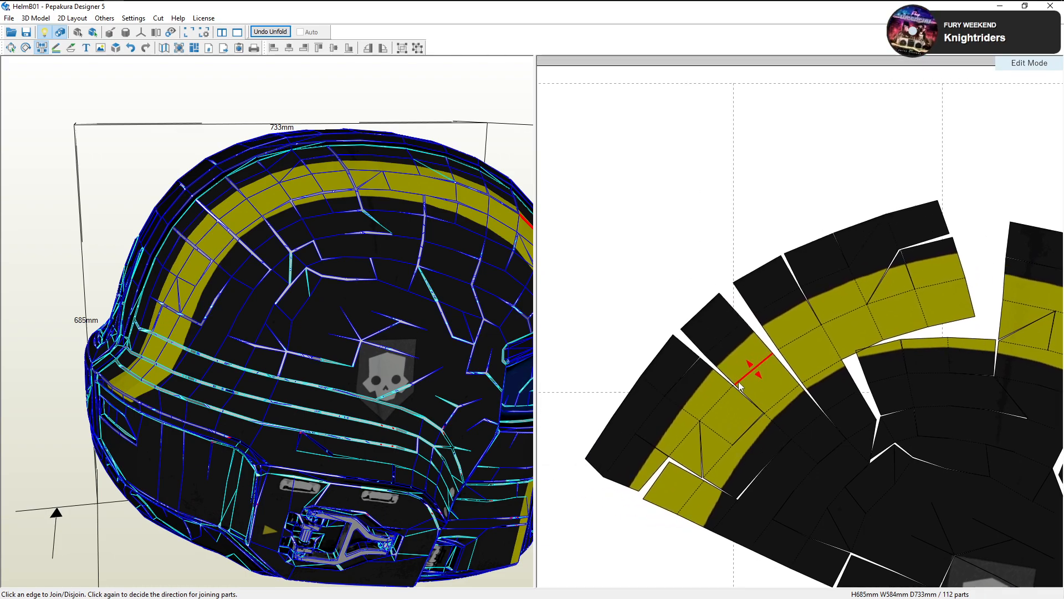
{"action": "scroll", "coordinate": [754, 382], "scroll_direction": "down", "scroll_amount": 2}
{"action": "right_click_drag", "start_coordinate": [769, 415], "coordinate": [727, 409]}
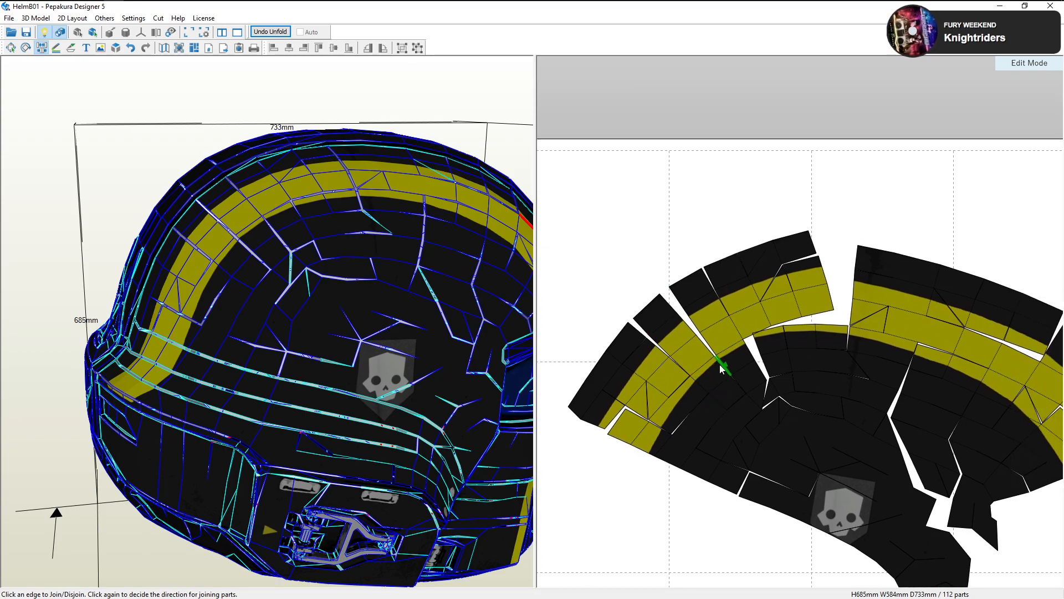
Disjoin the next dark block beneath the yellow stripe and rejoin it to the adjacent block in front
{"action": "scroll", "coordinate": [771, 404], "scroll_direction": "up", "scroll_amount": 3}
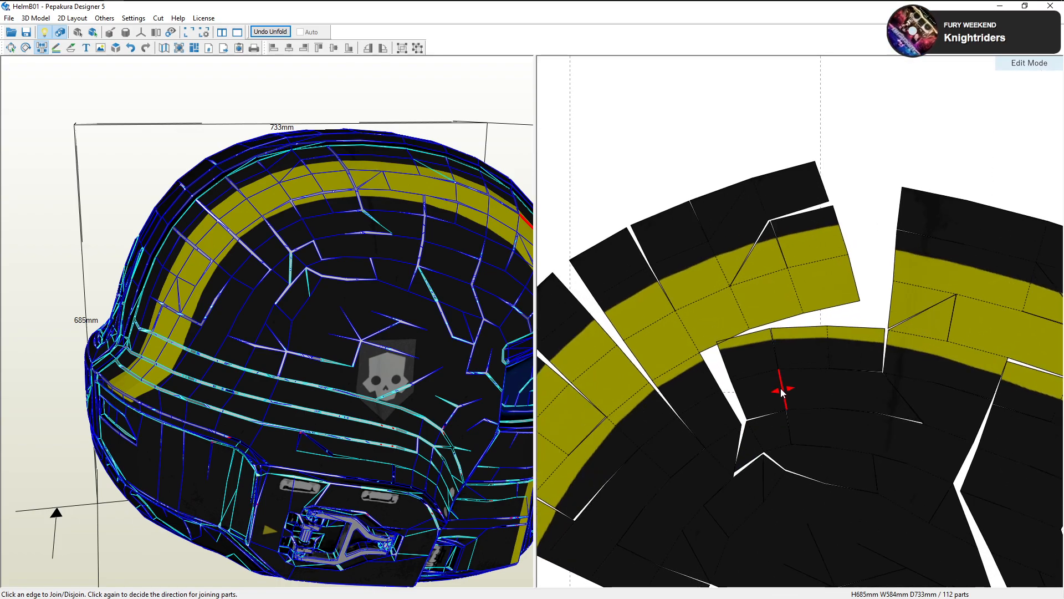
{"action": "left_click", "coordinate": [781, 388]}
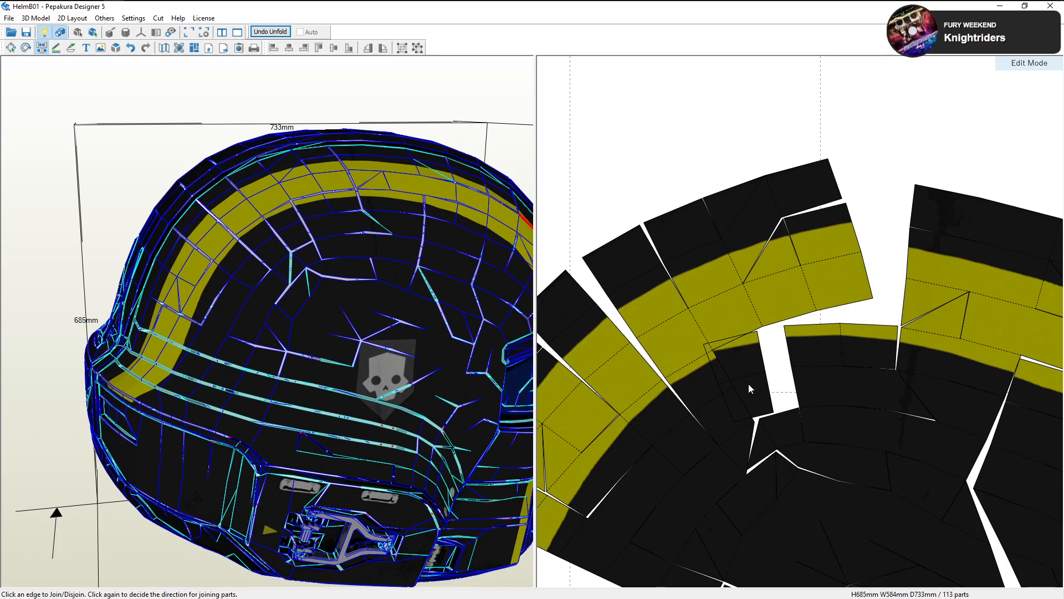
{"action": "left_click", "coordinate": [743, 335]}
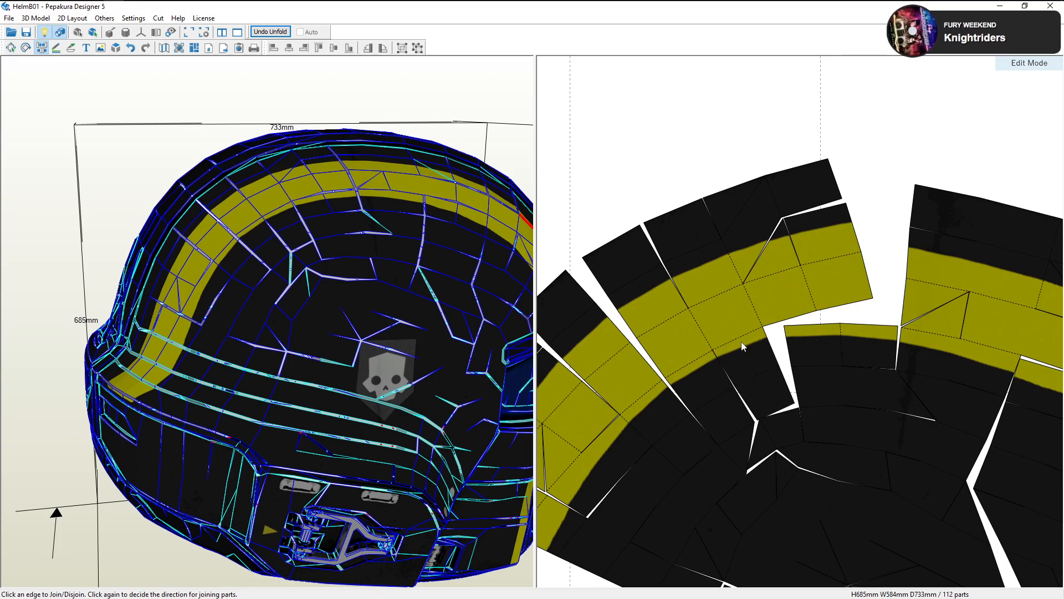
{"action": "left_click", "coordinate": [741, 340]}
{"action": "left_click", "coordinate": [713, 349]}
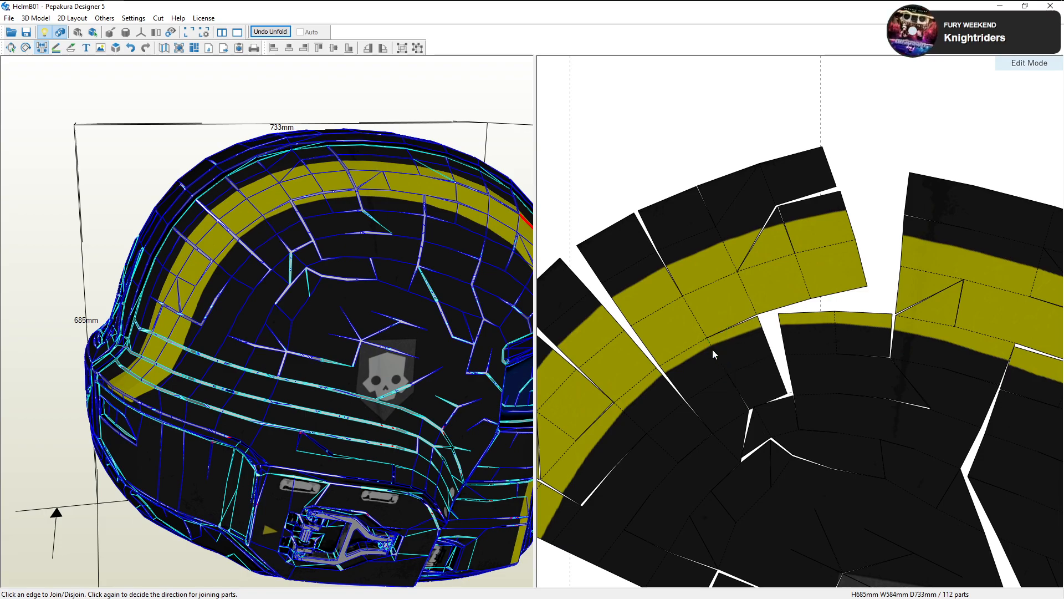
{"action": "left_click", "coordinate": [746, 367]}
{"action": "left_click", "coordinate": [733, 377]}
{"action": "scroll", "coordinate": [742, 378], "scroll_direction": "down", "scroll_amount": 4}
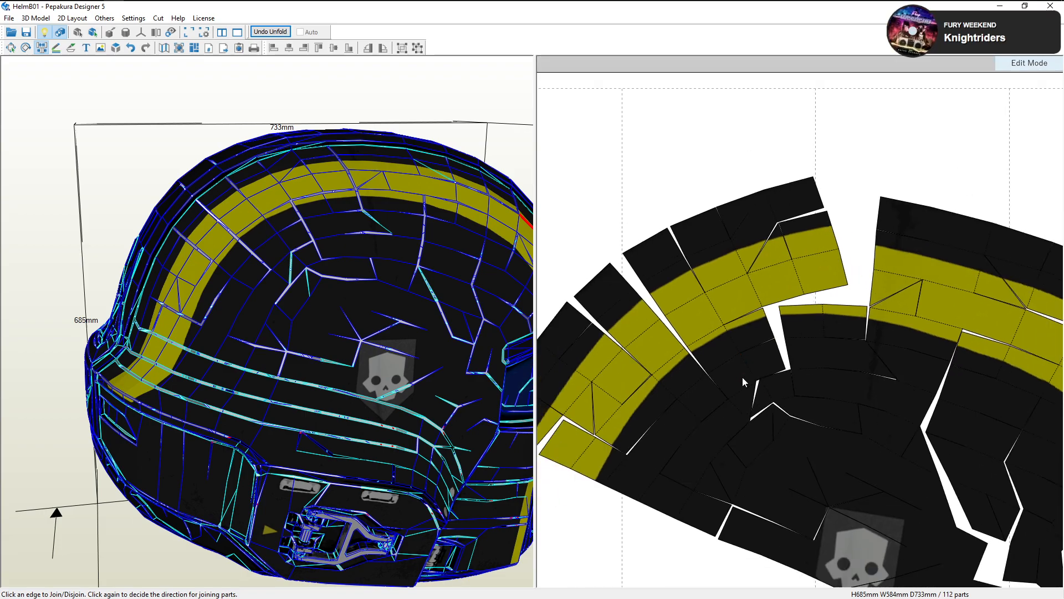
{"action": "middle_click_drag", "start_coordinate": [742, 334], "coordinate": [750, 405]}
{"action": "scroll", "coordinate": [751, 405], "scroll_direction": "up", "scroll_amount": 4}
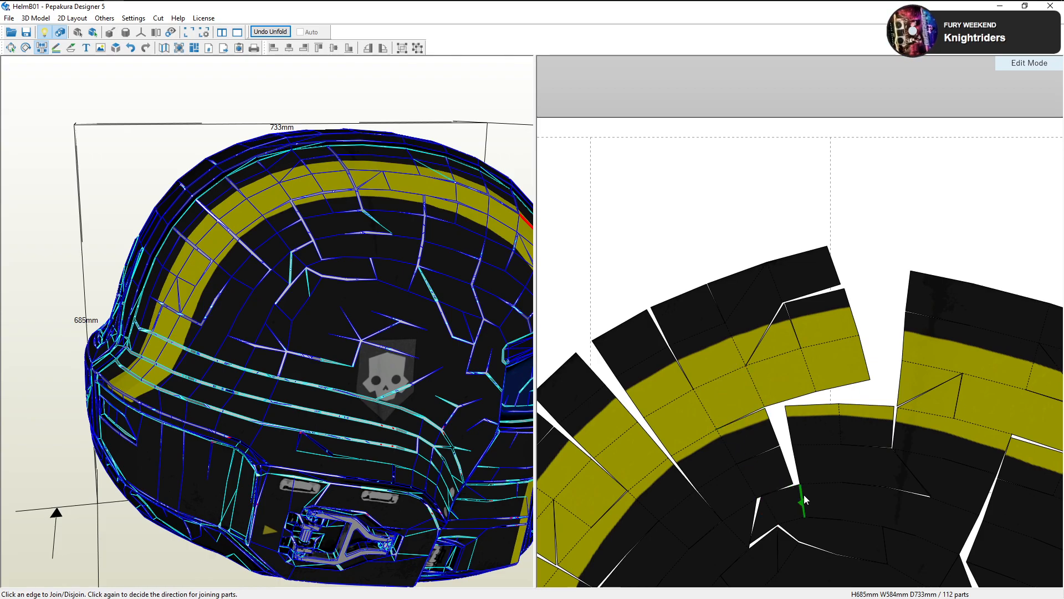
{"action": "scroll", "coordinate": [792, 493], "scroll_direction": "down", "scroll_amount": 2}
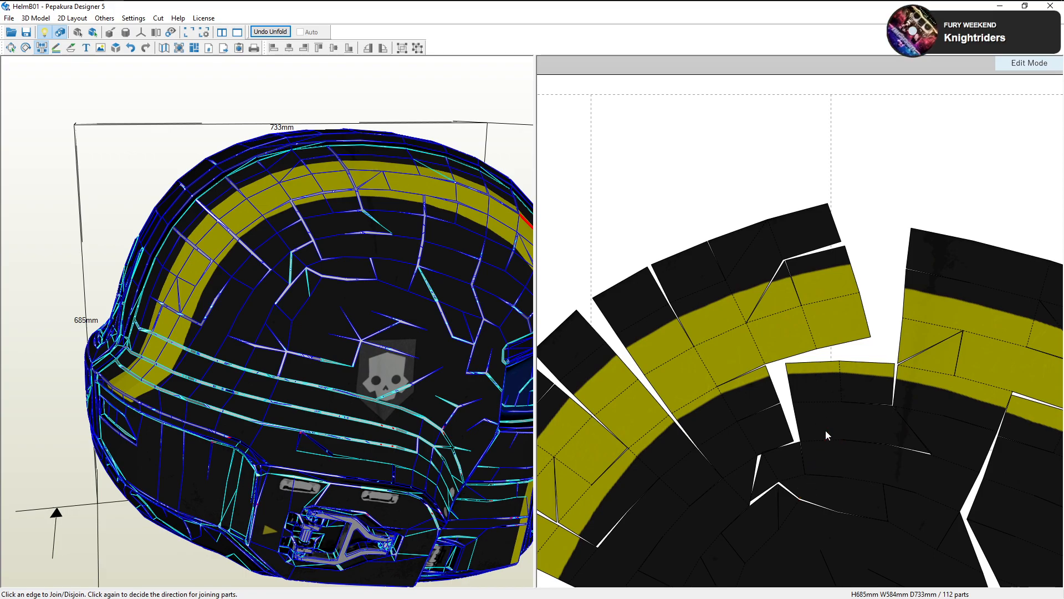
Launch a second instance of Pepakura Designer 5 and open the BreakerS&P project
{"action": "left_click", "coordinate": [4, 5]}
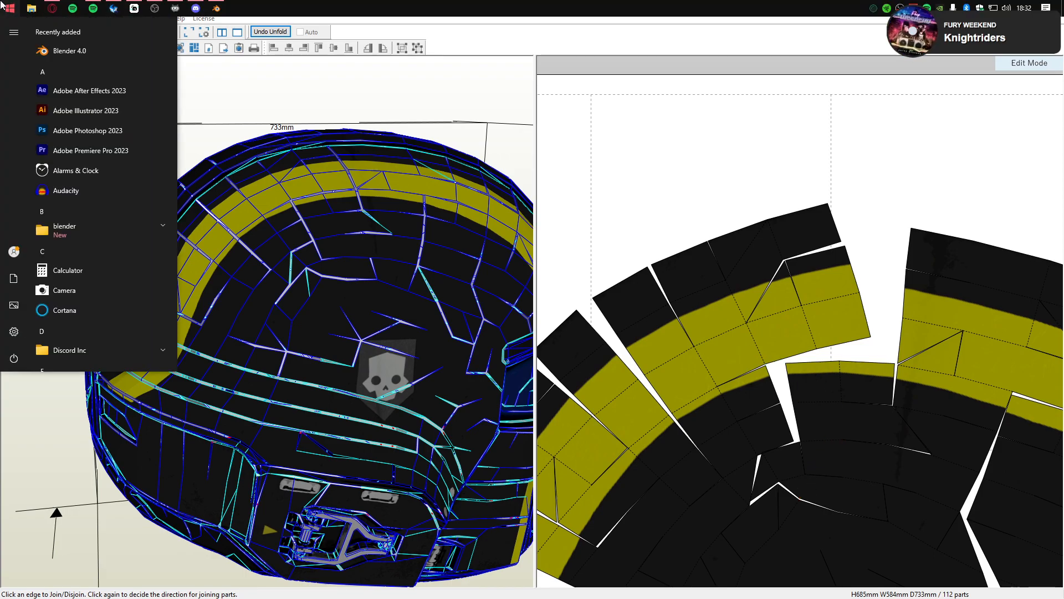
{"action": "type", "text": "PEP"}
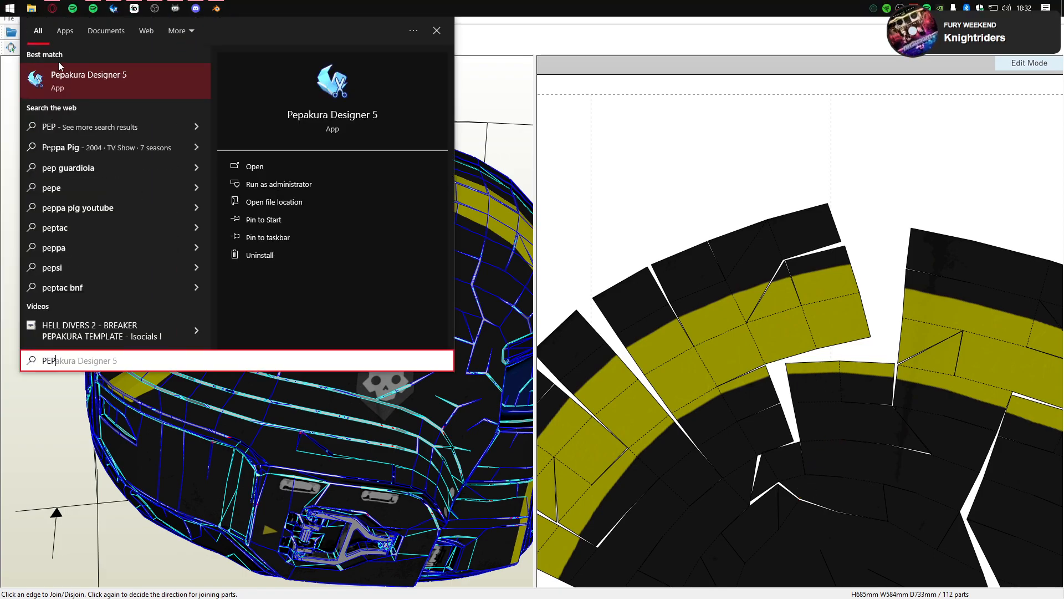
{"action": "left_click", "coordinate": [64, 75]}
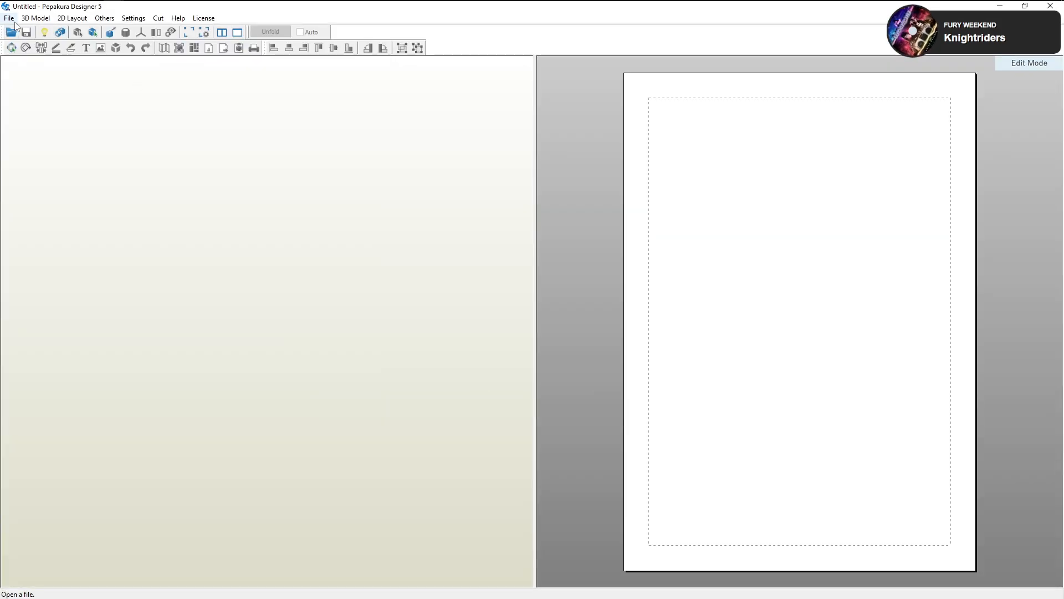
{"action": "left_click", "coordinate": [10, 18]}
{"action": "left_click", "coordinate": [135, 222]}
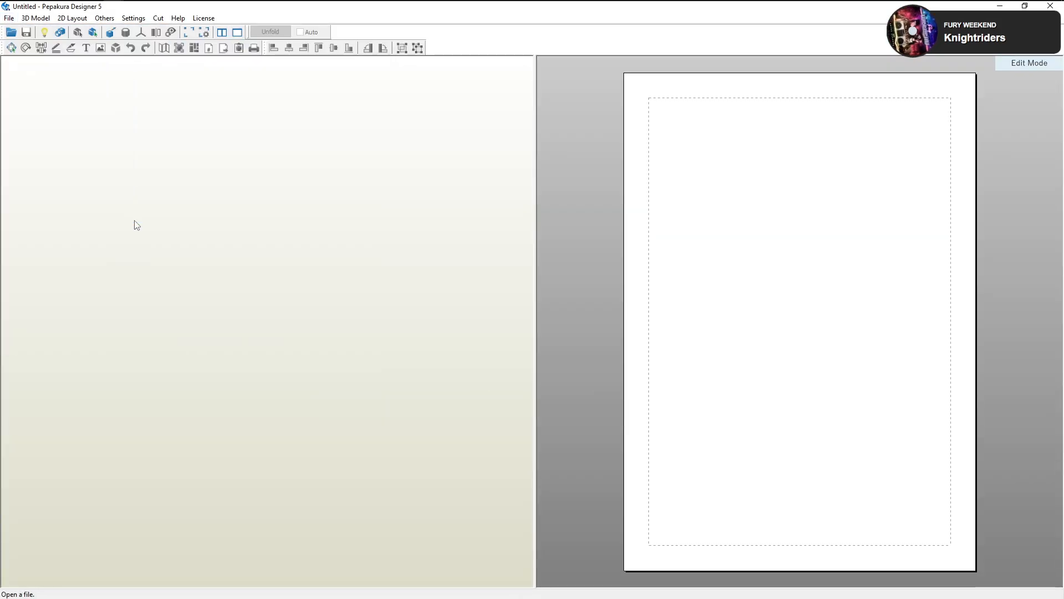
Examine the gun's front barrel shroud from several angles and highlight its unfolded part on the sheet
{"action": "scroll", "coordinate": [399, 333], "scroll_direction": "up", "scroll_amount": 2}
{"action": "right_click_drag", "start_coordinate": [394, 331], "coordinate": [427, 286]}
{"action": "scroll", "coordinate": [632, 326], "scroll_direction": "down", "scroll_amount": 5}
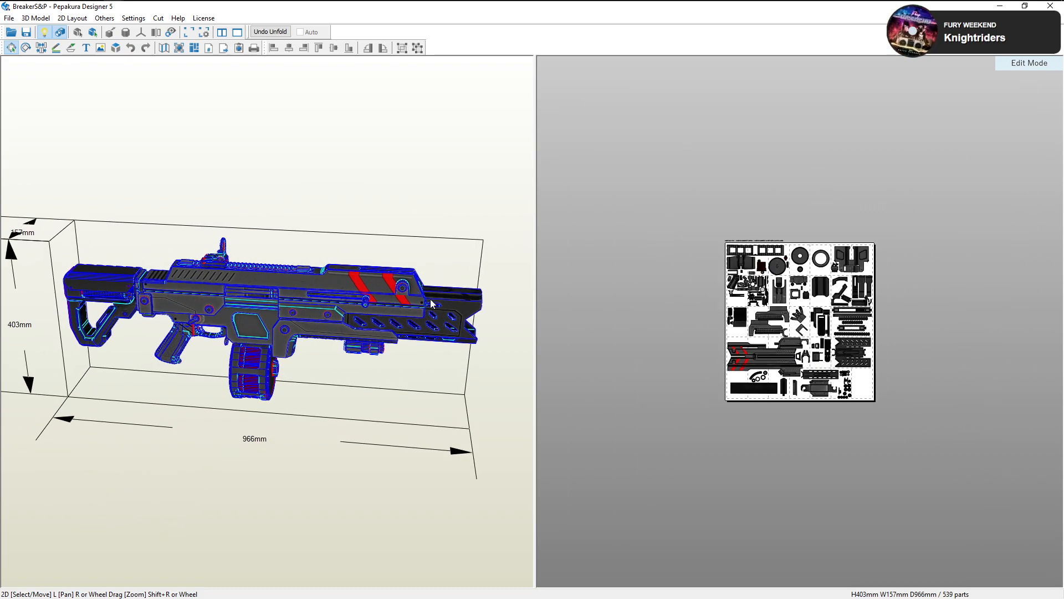
{"action": "middle_click_drag", "start_coordinate": [437, 298], "coordinate": [365, 285]}
{"action": "right_click_drag", "start_coordinate": [365, 285], "coordinate": [369, 290]}
{"action": "scroll", "coordinate": [382, 285], "scroll_direction": "up", "scroll_amount": 4}
{"action": "middle_click_drag", "start_coordinate": [388, 282], "coordinate": [295, 273]}
{"action": "left_click", "coordinate": [351, 302]}
{"action": "left_click", "coordinate": [310, 307]}
{"action": "mouse_move", "coordinate": [312, 304]}
{"action": "right_mouse_down"}
{"action": "mouse_move", "coordinate": [321, 300]}
{"action": "mouse_move", "coordinate": [304, 305]}
{"action": "right_mouse_up"}
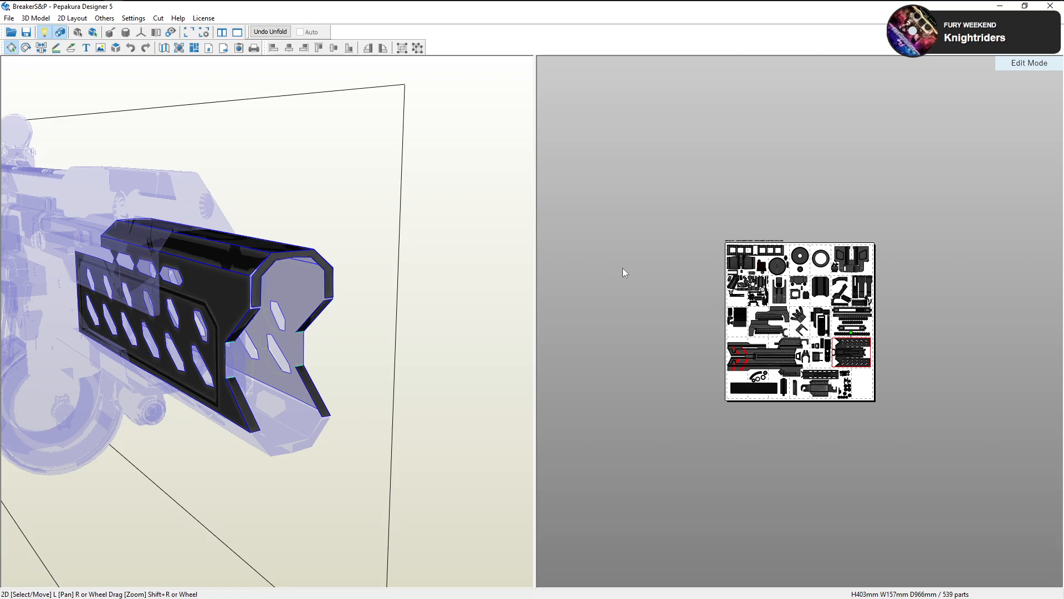
{"action": "scroll", "coordinate": [625, 269], "scroll_direction": "down", "scroll_amount": 1}
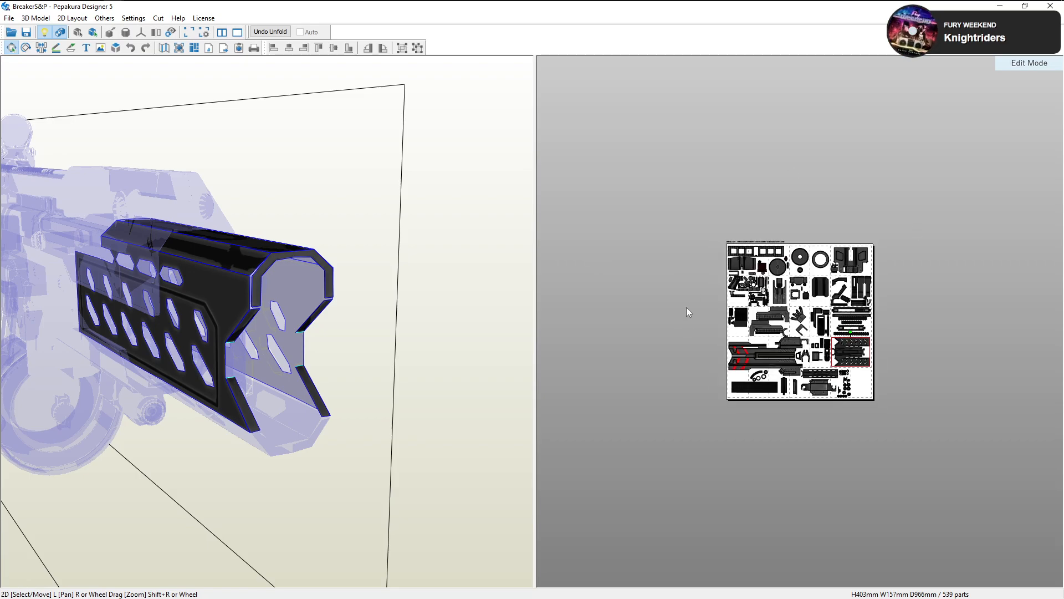
{"action": "left_click", "coordinate": [633, 265]}
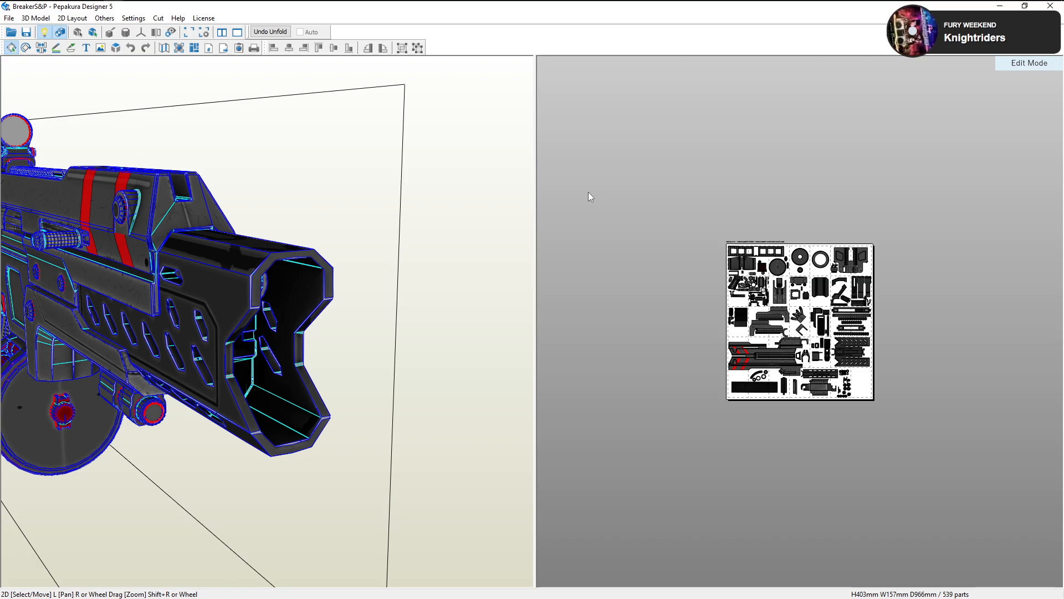
{"action": "right_click_drag", "start_coordinate": [365, 165], "coordinate": [410, 170]}
{"action": "middle_click_drag", "start_coordinate": [67, 239], "coordinate": [294, 241]}
{"action": "right_click_drag", "start_coordinate": [294, 242], "coordinate": [307, 272]}
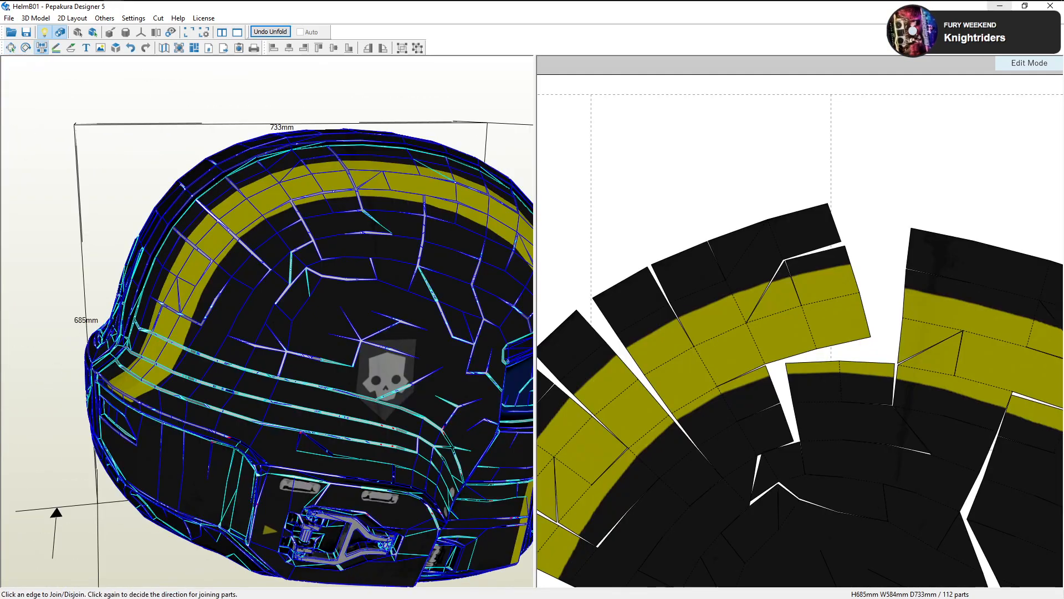
{"action": "scroll", "coordinate": [717, 261], "scroll_direction": "down", "scroll_amount": 3}
{"action": "scroll", "coordinate": [716, 256], "scroll_direction": "down", "scroll_amount": 1}
{"action": "right_click_drag", "start_coordinate": [441, 241], "coordinate": [358, 244]}
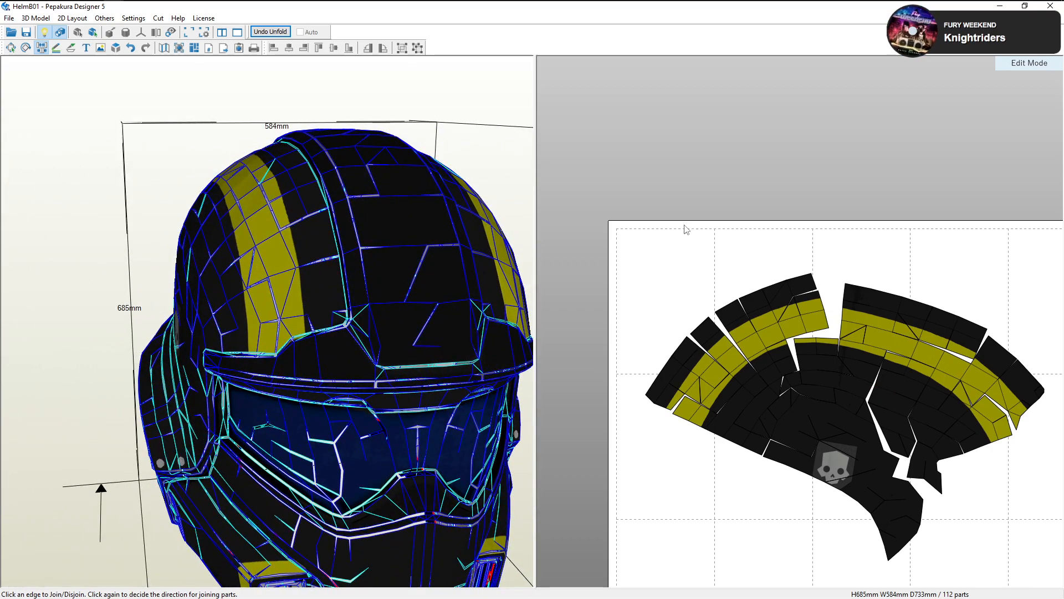
{"action": "scroll", "coordinate": [766, 309], "scroll_direction": "up", "scroll_amount": 4}
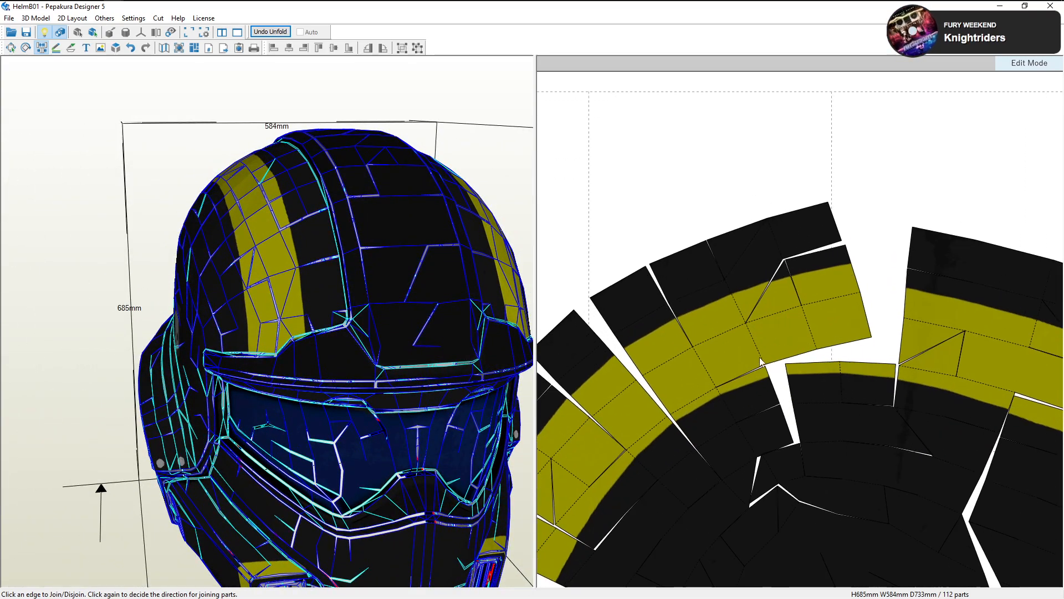
{"action": "left_click", "coordinate": [52, 8]}
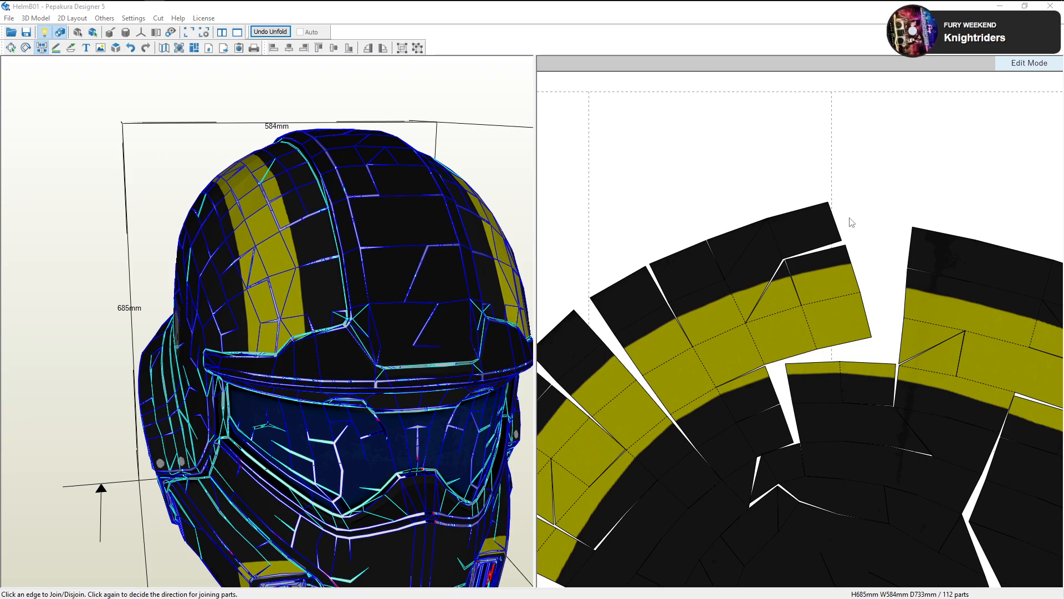
Split the short yellow stripe segment with its dark border and join the front half to the narrow strip beneath the front stripe
{"action": "scroll", "coordinate": [842, 317], "scroll_direction": "up", "scroll_amount": 1}
{"action": "scroll", "coordinate": [817, 322], "scroll_direction": "up", "scroll_amount": 1}
{"action": "middle_click_drag", "start_coordinate": [777, 400], "coordinate": [769, 355]}
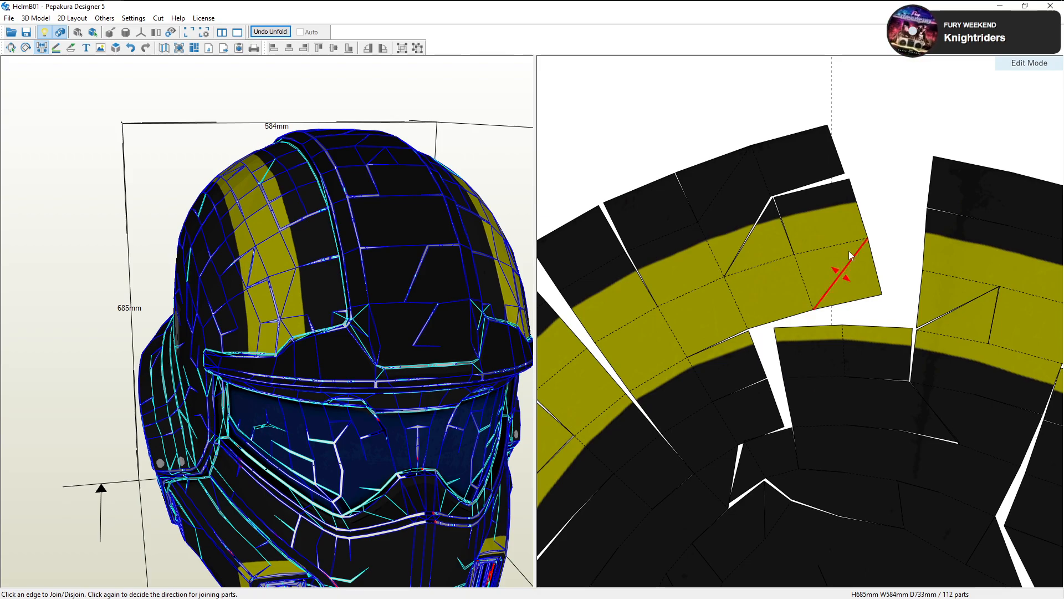
{"action": "middle_click_drag", "start_coordinate": [739, 300], "coordinate": [781, 285]}
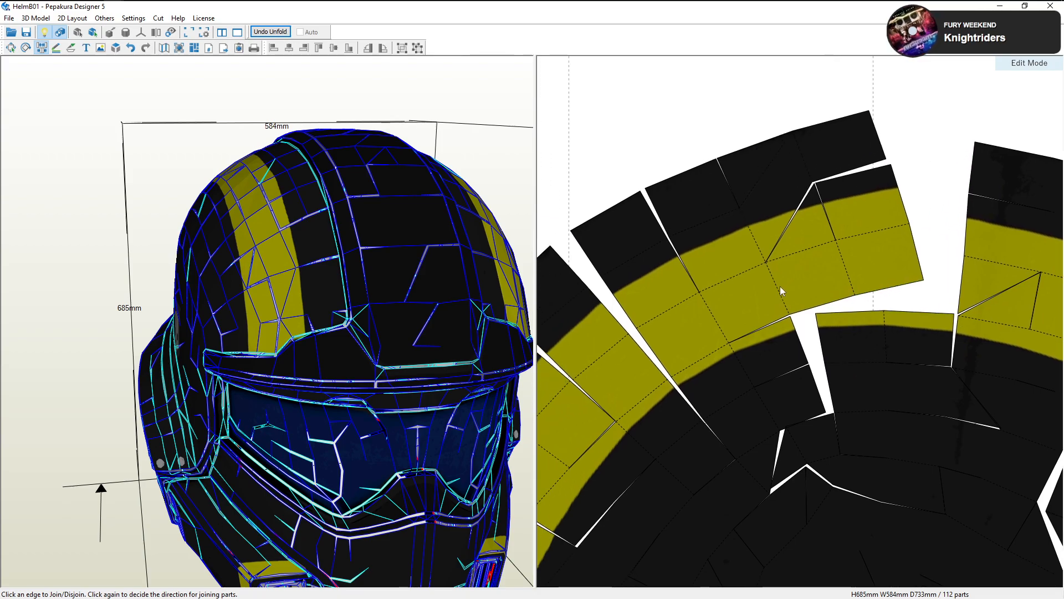
{"action": "left_click", "coordinate": [889, 388]}
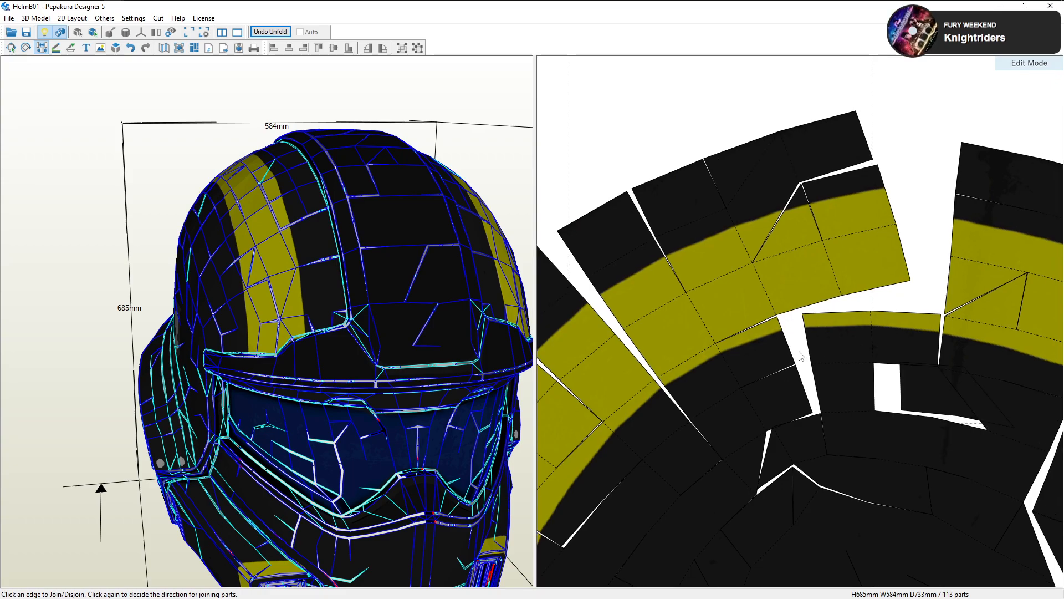
{"action": "left_click", "coordinate": [868, 334]}
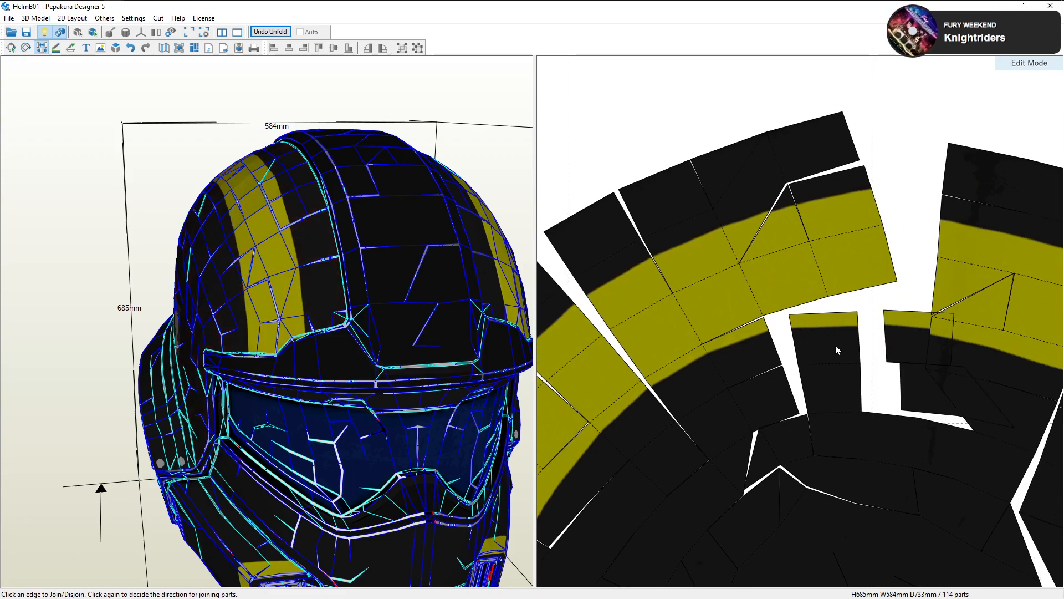
{"action": "left_click", "coordinate": [778, 352]}
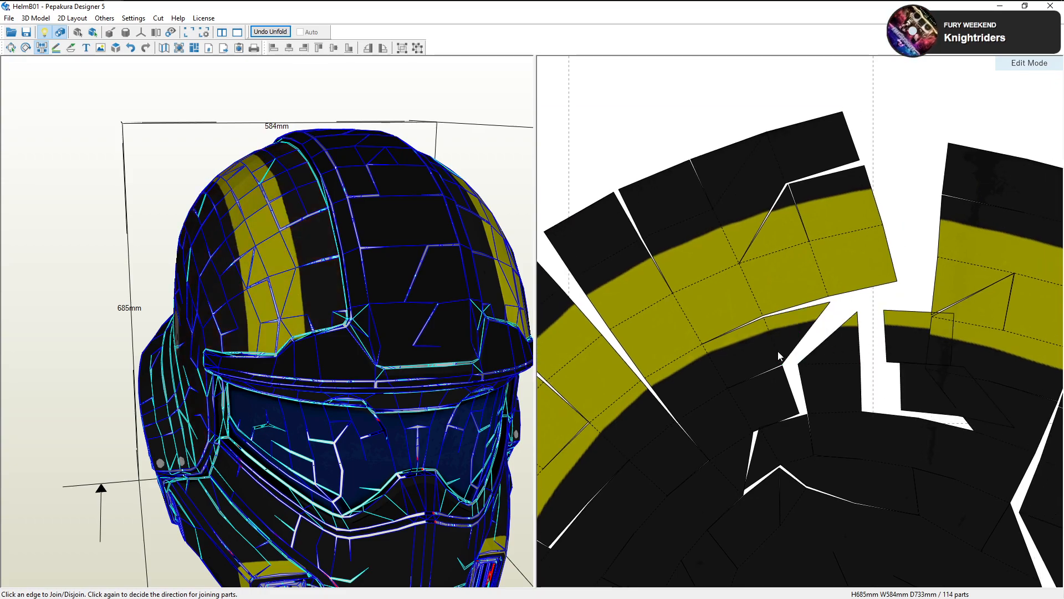
{"action": "left_click", "coordinate": [826, 365]}
{"action": "left_click", "coordinate": [796, 367]}
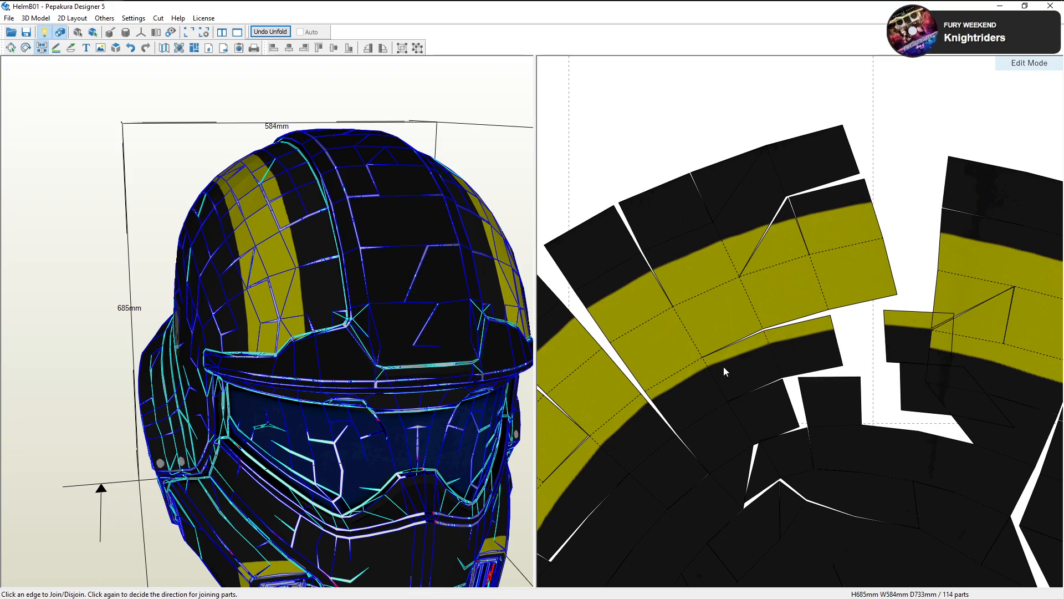
Disjoin the front end section of the yellow stripe and join its black rim block to the stripe segment behind it
{"action": "scroll", "coordinate": [762, 425], "scroll_direction": "down", "scroll_amount": 3}
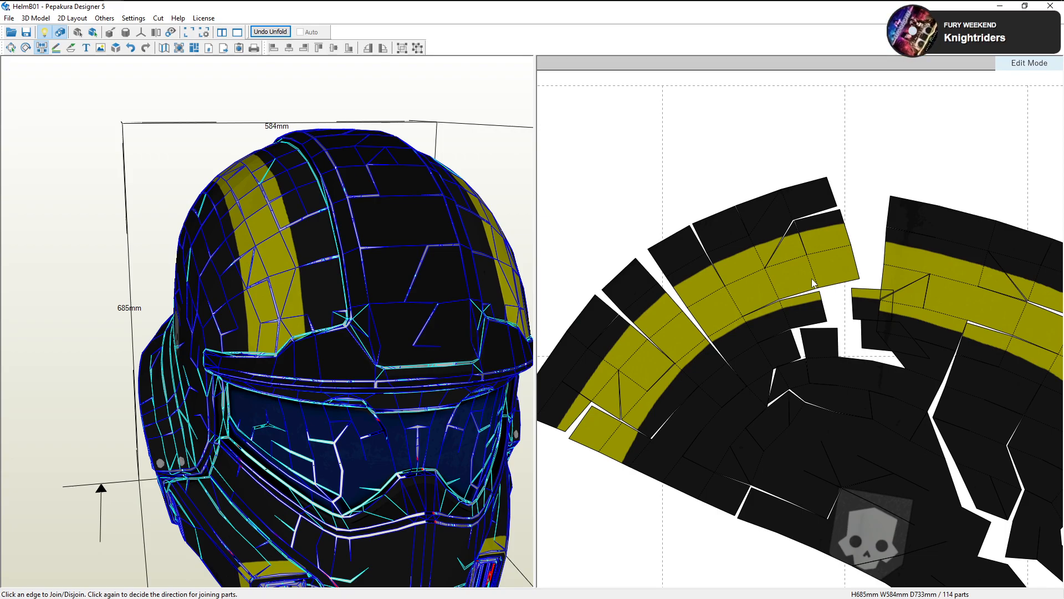
{"action": "scroll", "coordinate": [814, 268], "scroll_direction": "up", "scroll_amount": 1}
{"action": "middle_click_drag", "start_coordinate": [748, 326], "coordinate": [820, 270]}
{"action": "scroll", "coordinate": [821, 271], "scroll_direction": "up", "scroll_amount": 1}
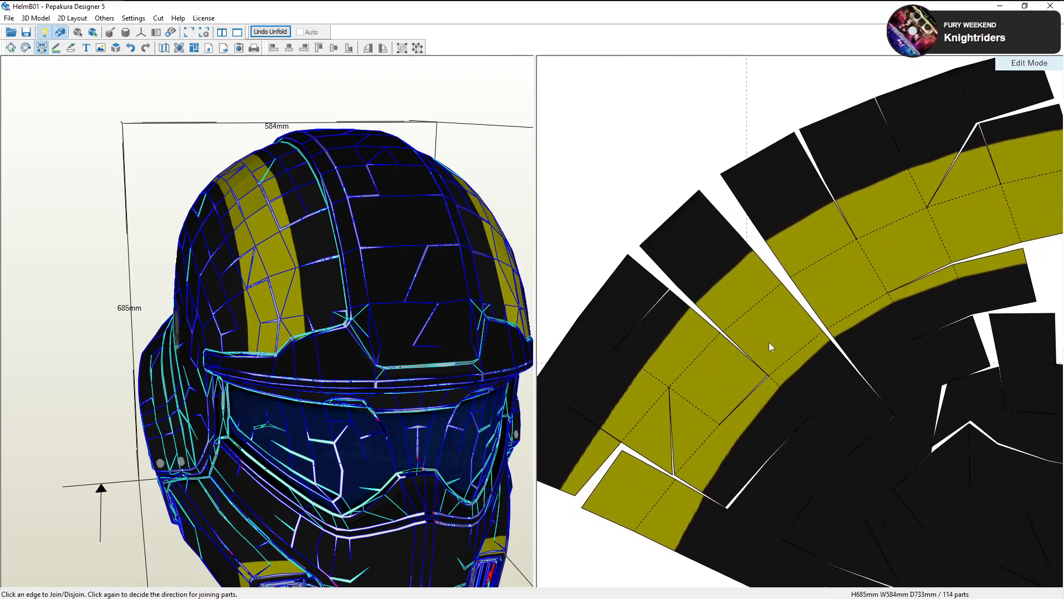
{"action": "middle_click_drag", "start_coordinate": [724, 381], "coordinate": [800, 371]}
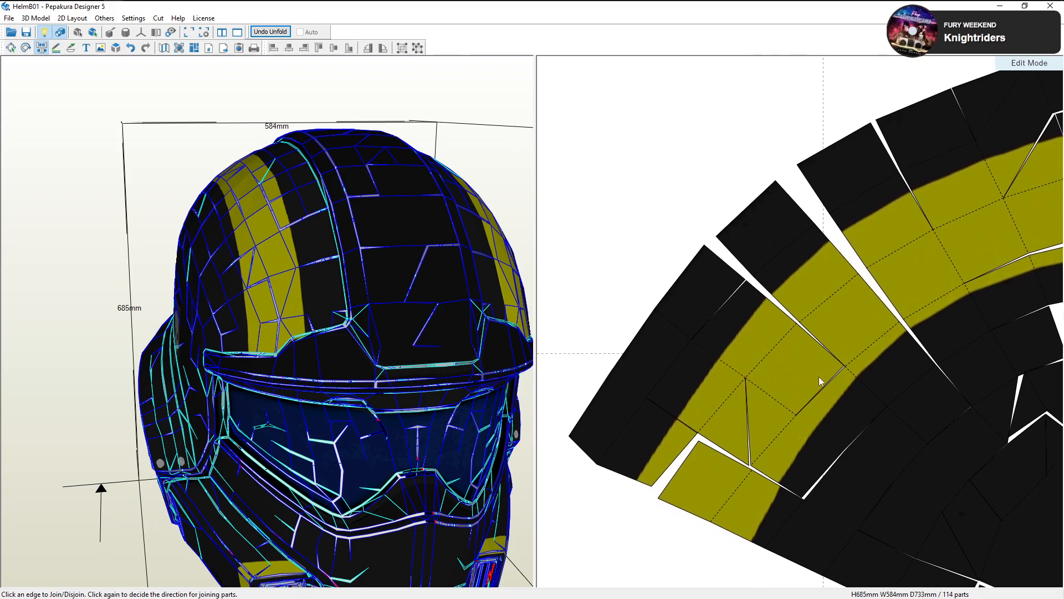
{"action": "left_click", "coordinate": [749, 383]}
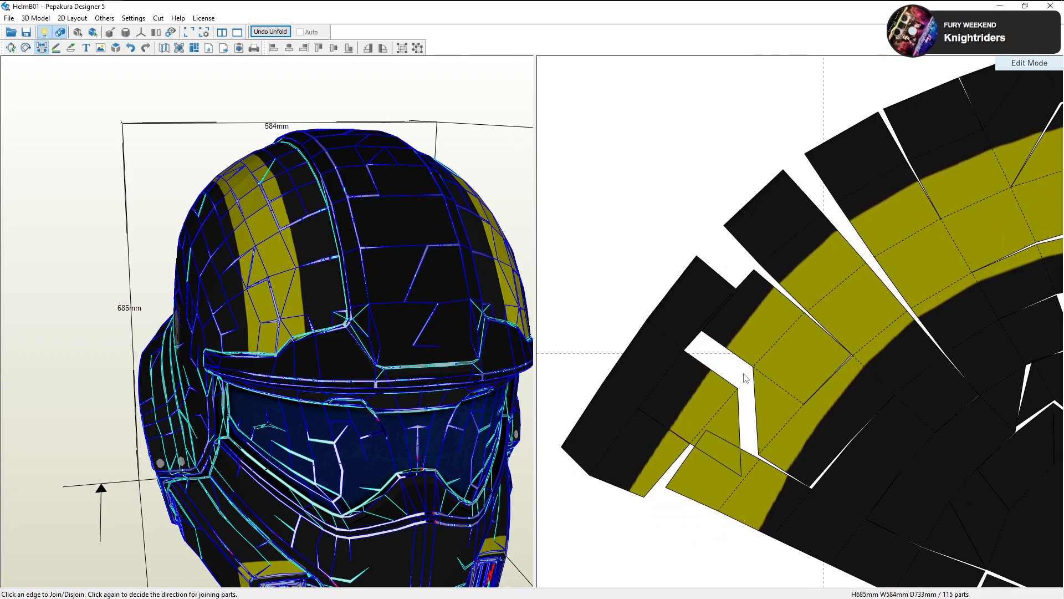
{"action": "left_click", "coordinate": [780, 384]}
{"action": "left_click", "coordinate": [817, 394]}
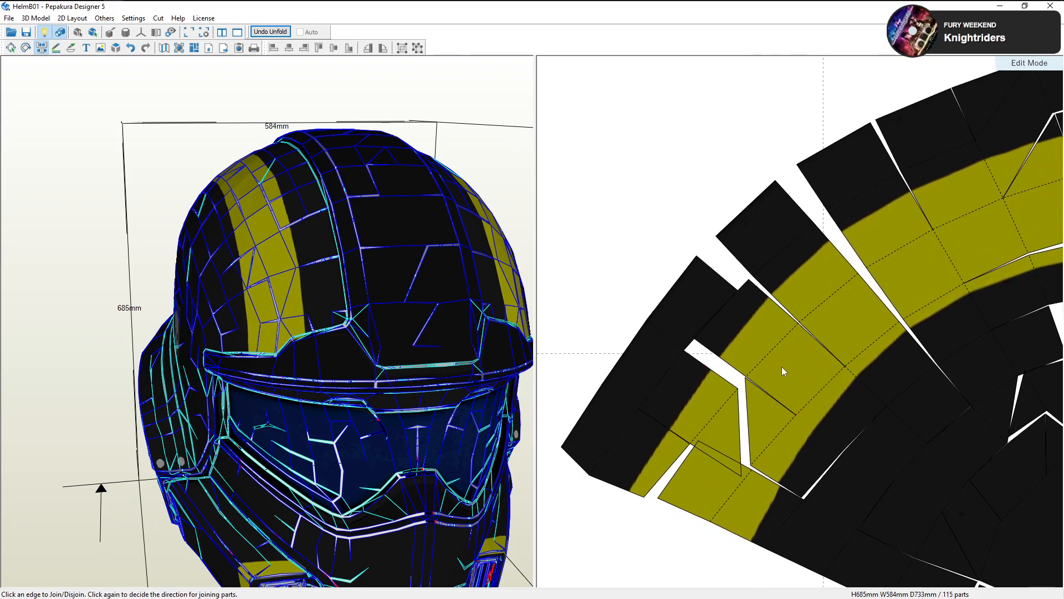
{"action": "left_click", "coordinate": [668, 336]}
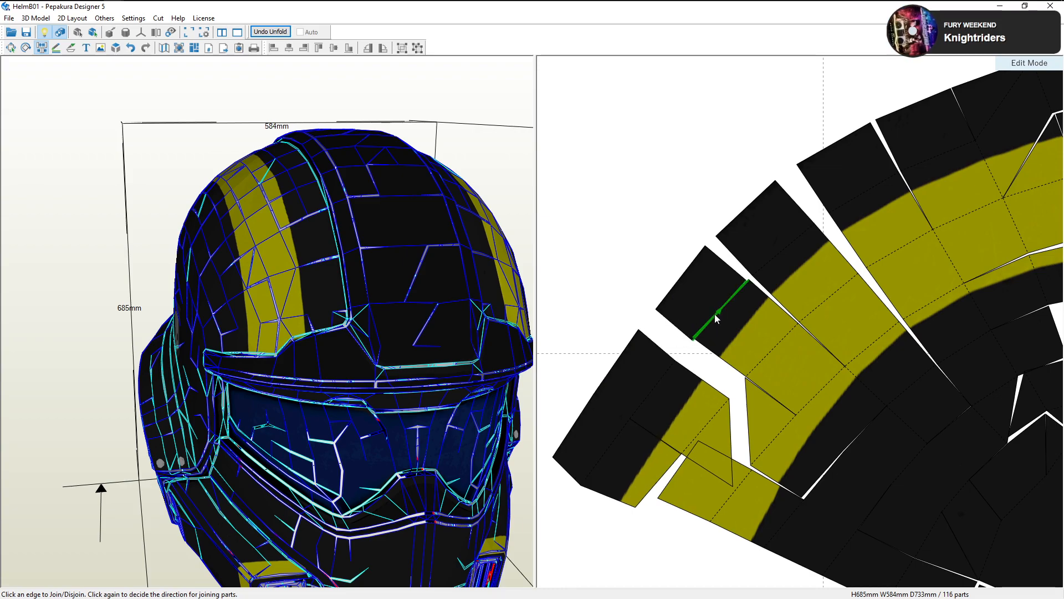
{"action": "left_click", "coordinate": [714, 314]}
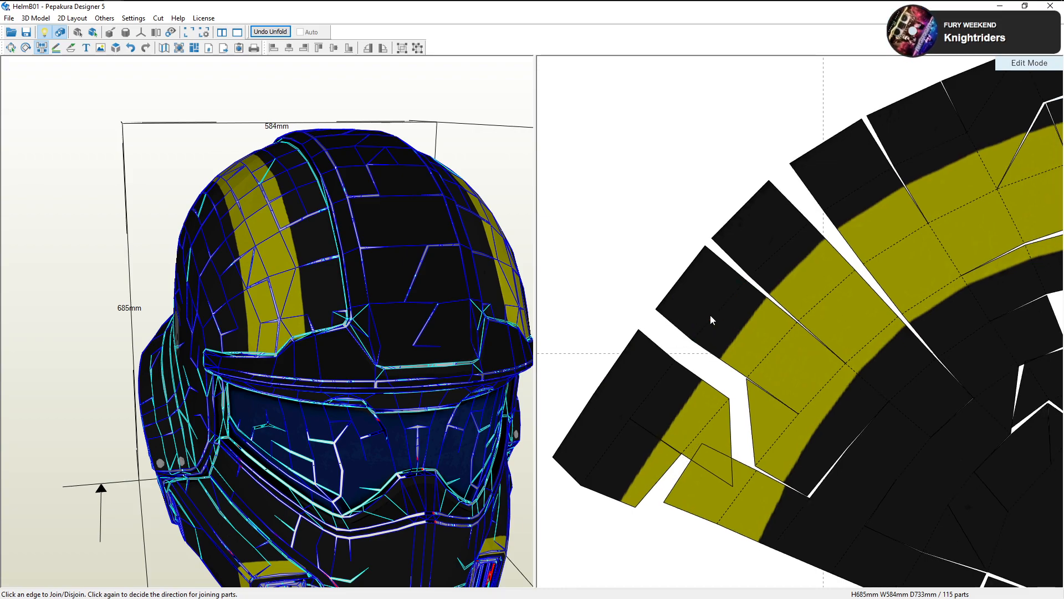
Join the loose front section back onto the yellow stripe and connect the foremost rim block to the stripe's end segment
{"action": "left_click", "coordinate": [750, 430]}
{"action": "left_click", "coordinate": [626, 395]}
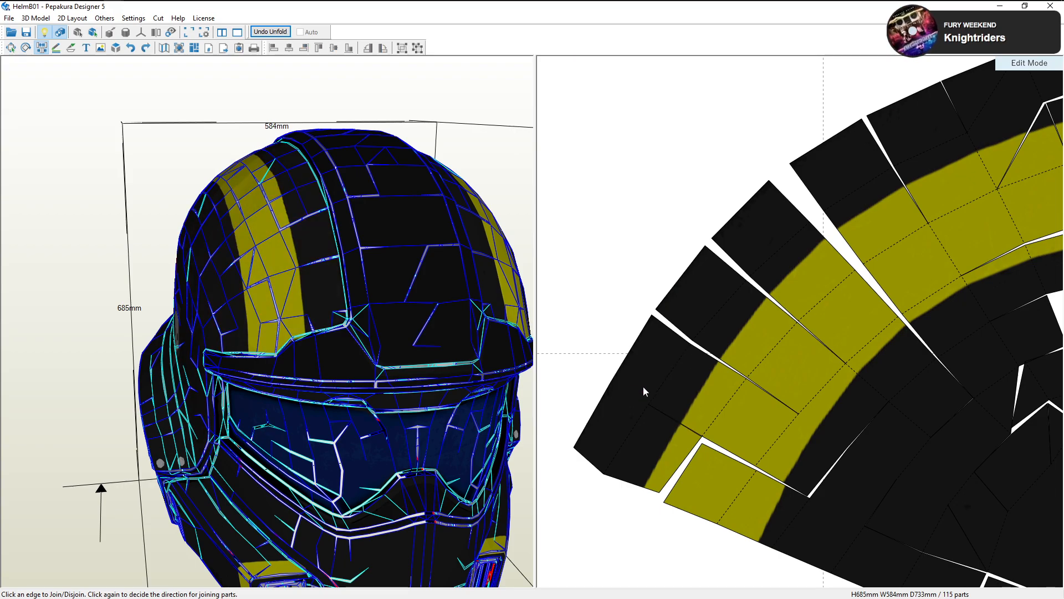
{"action": "left_click", "coordinate": [642, 397]}
{"action": "left_click", "coordinate": [703, 435]}
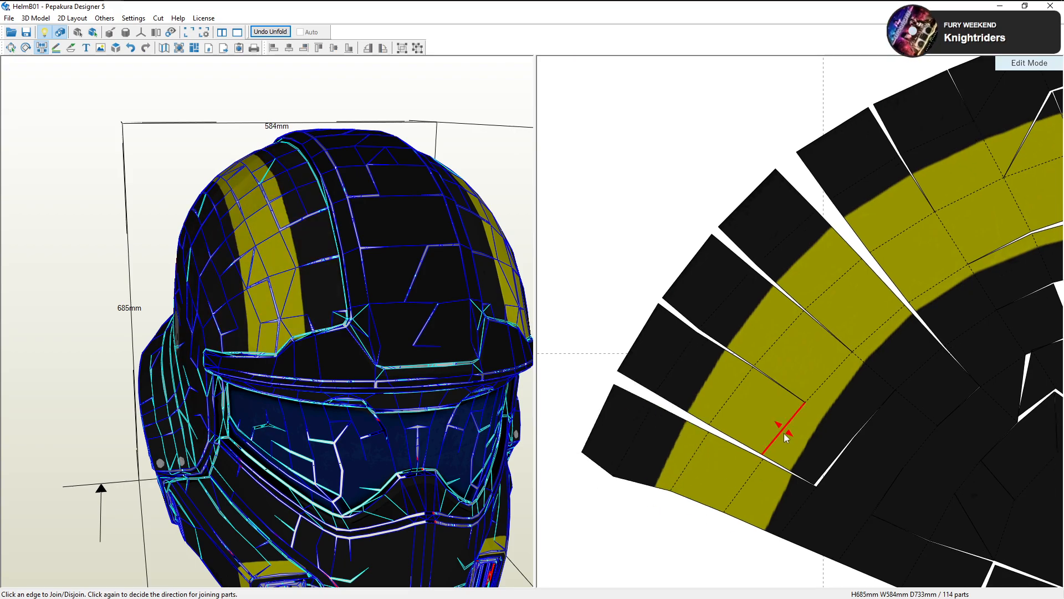
Rejoin the dark blocks beneath the front yellow stripe to the inner dome area, extending the cuts across the stripe between them
{"action": "left_click", "coordinate": [794, 396]}
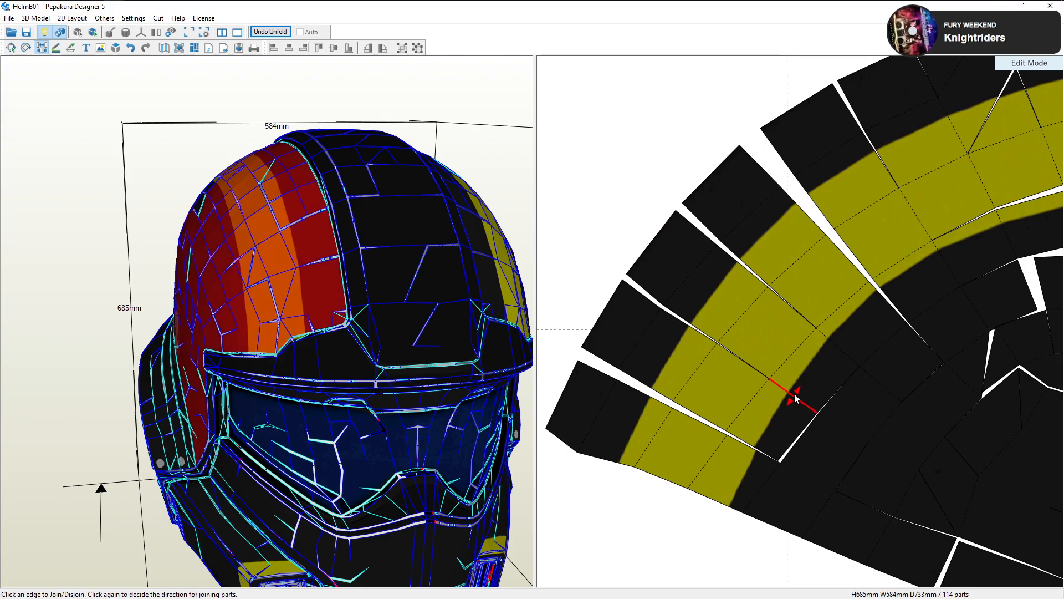
{"action": "left_click", "coordinate": [814, 420]}
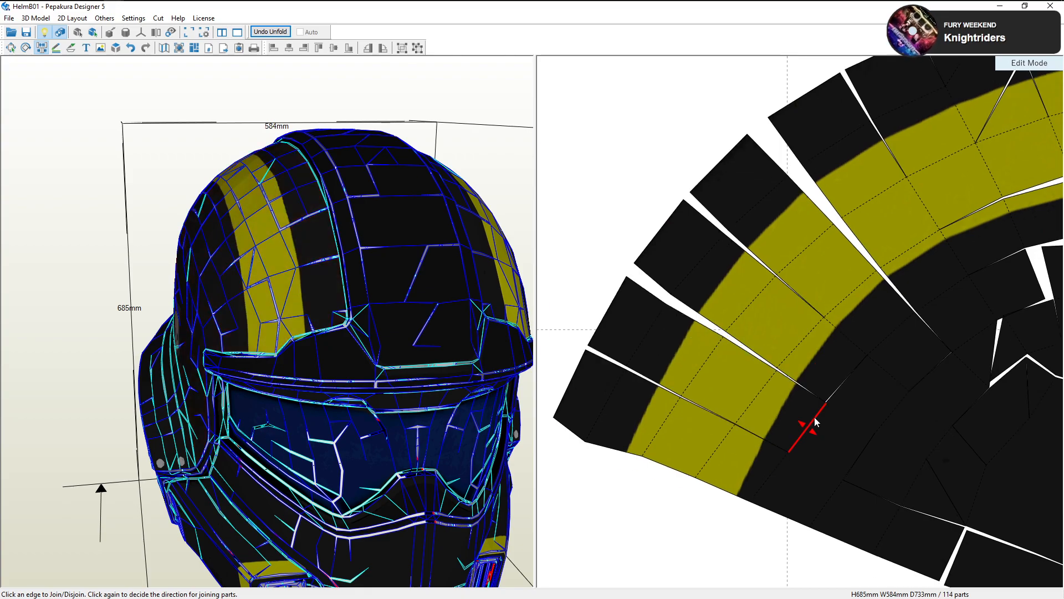
{"action": "left_click", "coordinate": [849, 341]}
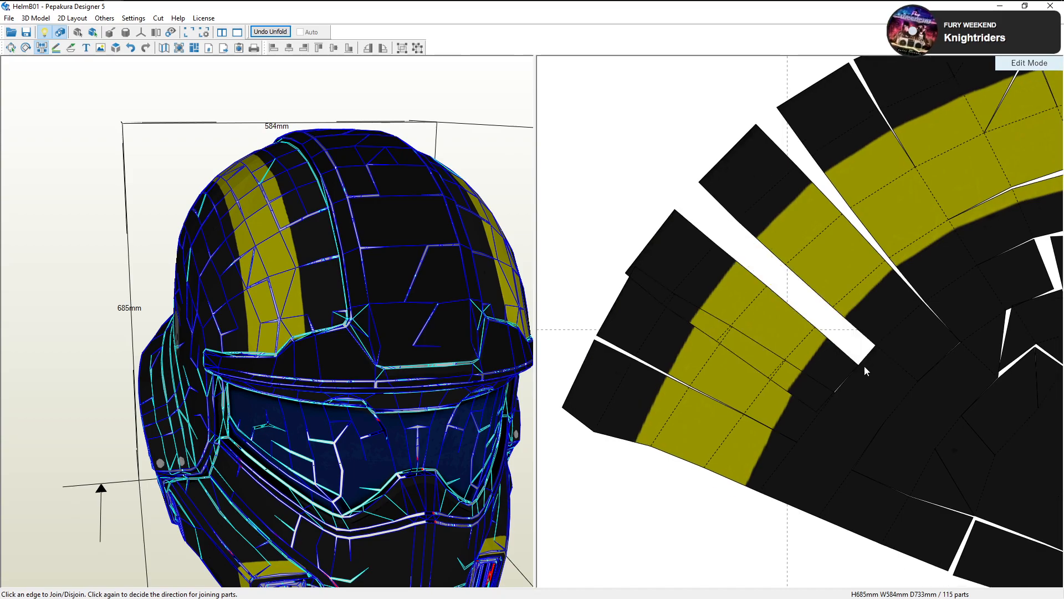
{"action": "left_click", "coordinate": [865, 360]}
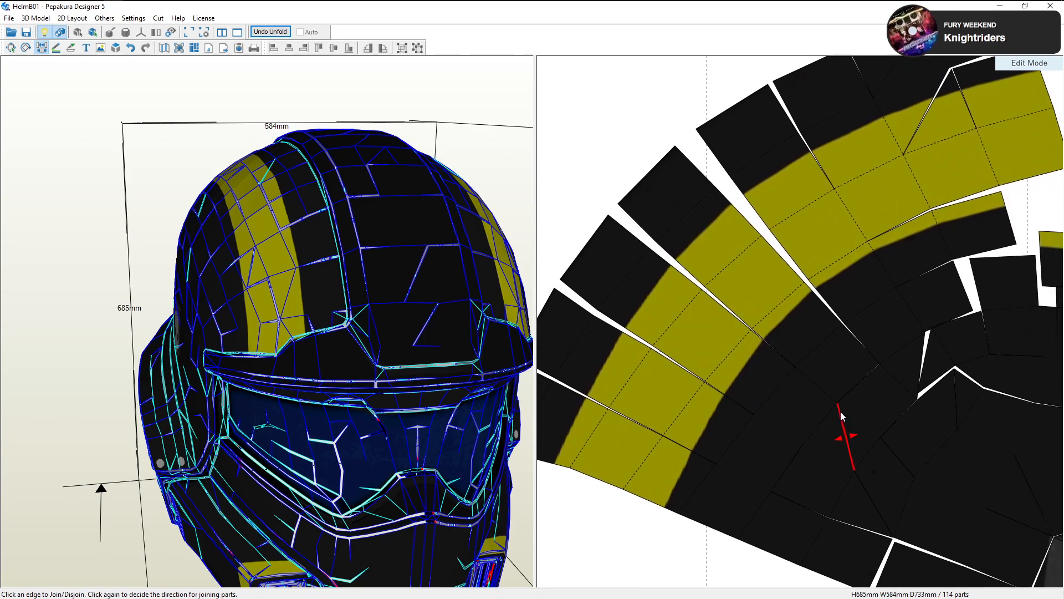
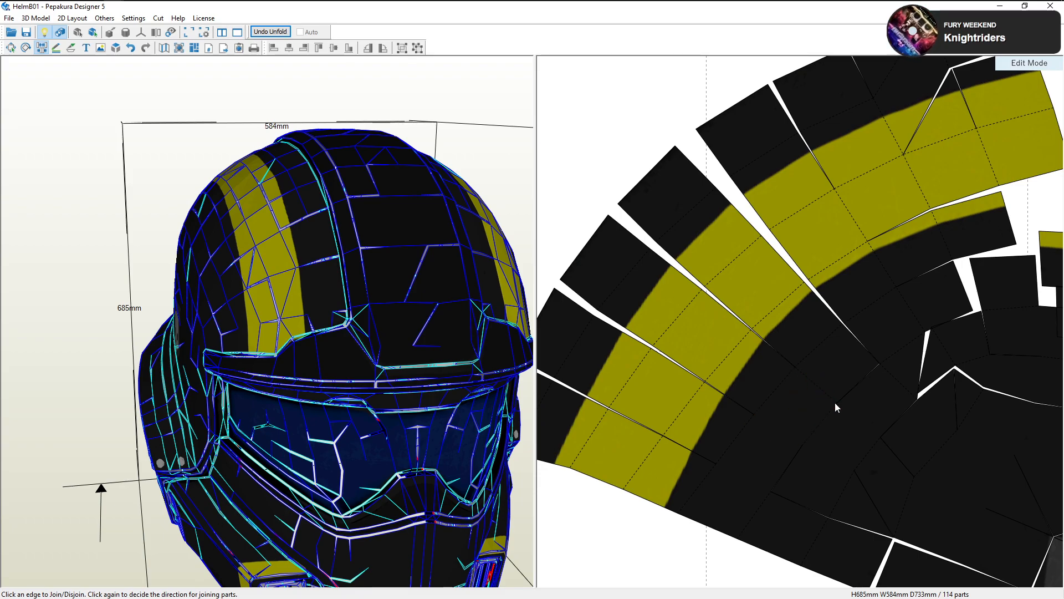
{"action": "left_click", "coordinate": [820, 388]}
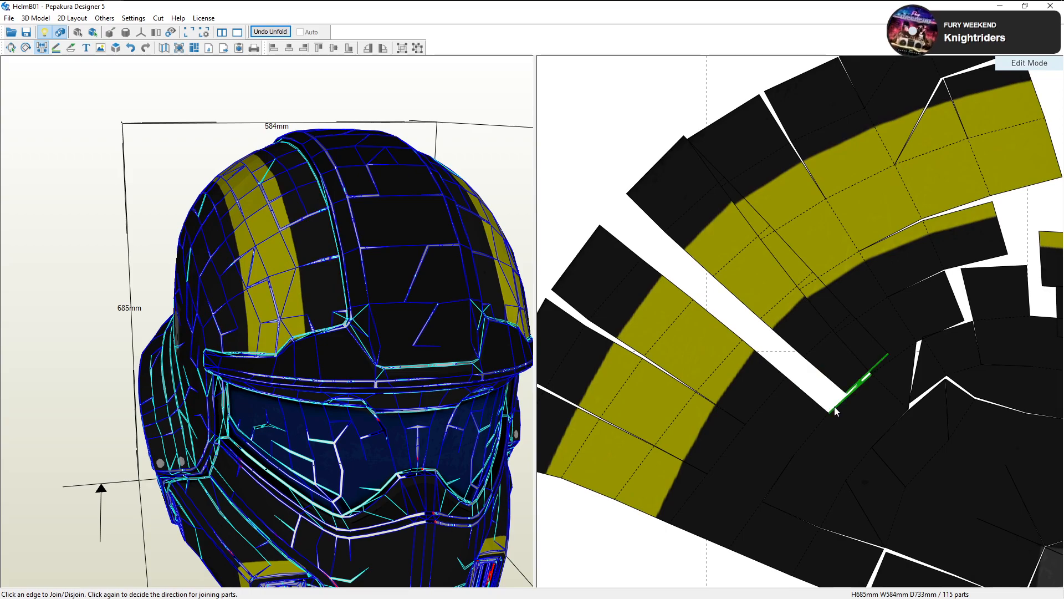
{"action": "left_click", "coordinate": [835, 407]}
{"action": "scroll", "coordinate": [851, 397], "scroll_direction": "down", "scroll_amount": 2}
{"action": "middle_click_drag", "start_coordinate": [843, 399], "coordinate": [796, 405]}
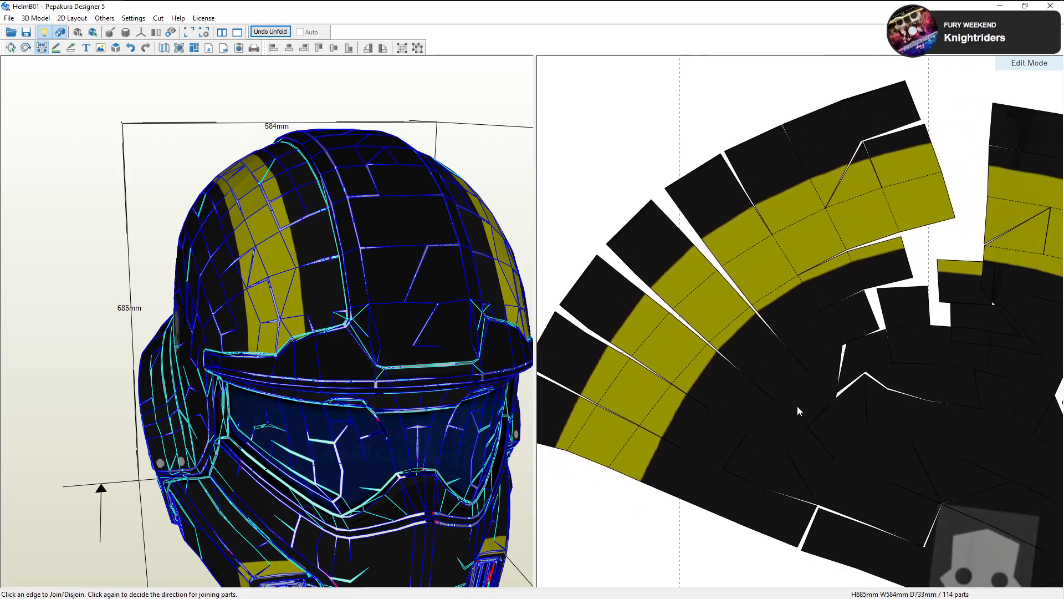
{"action": "middle_click_drag", "start_coordinate": [861, 409], "coordinate": [780, 408]}
{"action": "scroll", "coordinate": [810, 392], "scroll_direction": "down", "scroll_amount": 1}
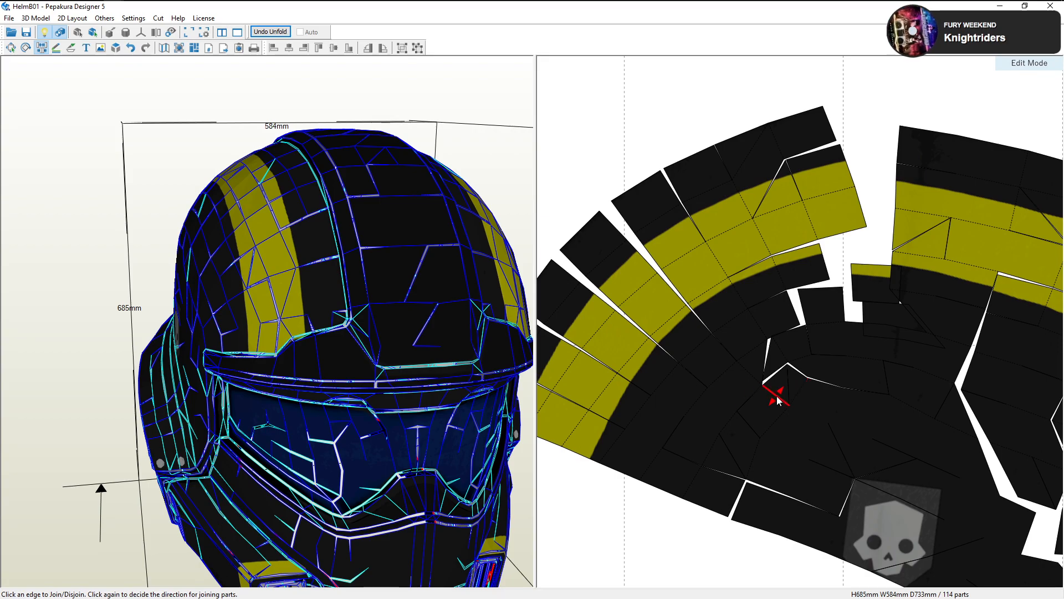
Select the unfolded side dome part and examine its pieces on the 3D helmet from the front, rear and side
{"action": "scroll", "coordinate": [778, 401], "scroll_direction": "down", "scroll_amount": 1}
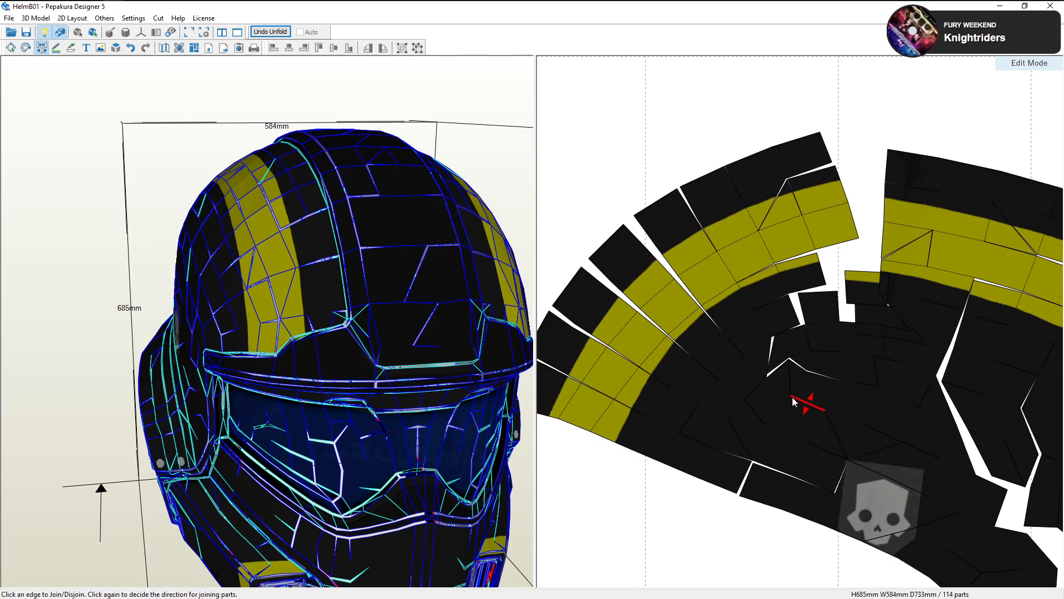
{"action": "left_click", "coordinate": [11, 48]}
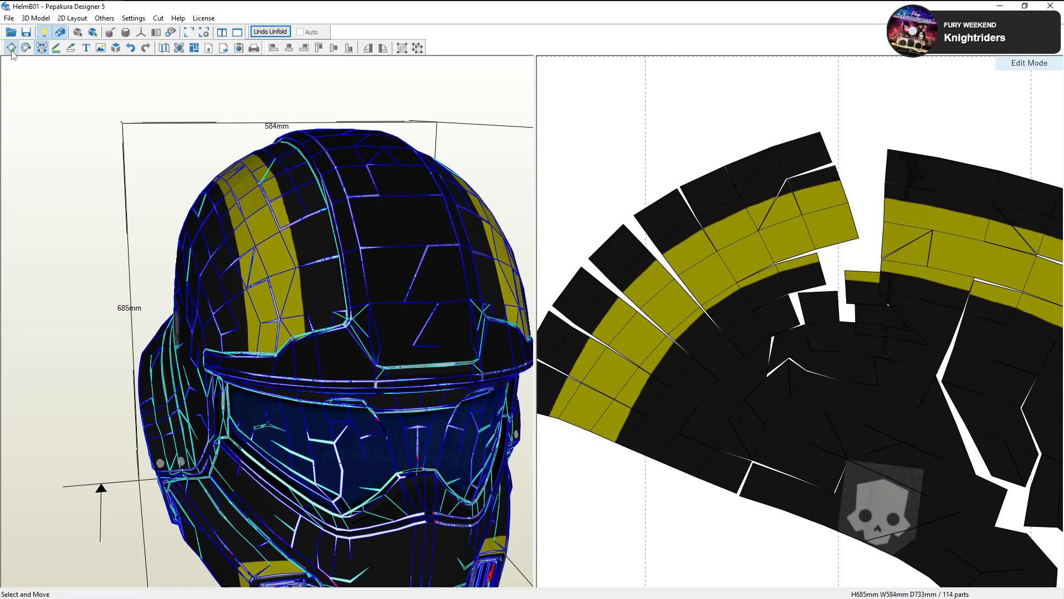
{"action": "left_click", "coordinate": [303, 244]}
{"action": "right_click_drag", "start_coordinate": [296, 312], "coordinate": [356, 314]}
{"action": "middle_click_drag", "start_coordinate": [786, 369], "coordinate": [727, 331]}
{"action": "middle_click_drag", "start_coordinate": [729, 388], "coordinate": [740, 358]}
{"action": "left_click_drag", "start_coordinate": [372, 346], "coordinate": [450, 338]}
{"action": "left_click_drag", "start_coordinate": [461, 339], "coordinate": [551, 348]}
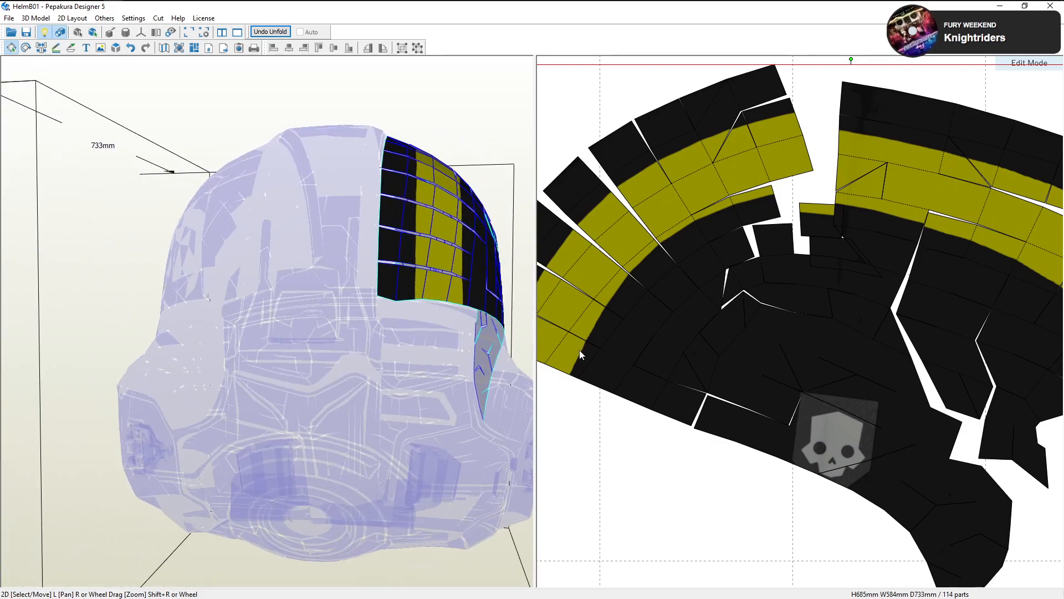
{"action": "scroll", "coordinate": [762, 344], "scroll_direction": "down", "scroll_amount": 3}
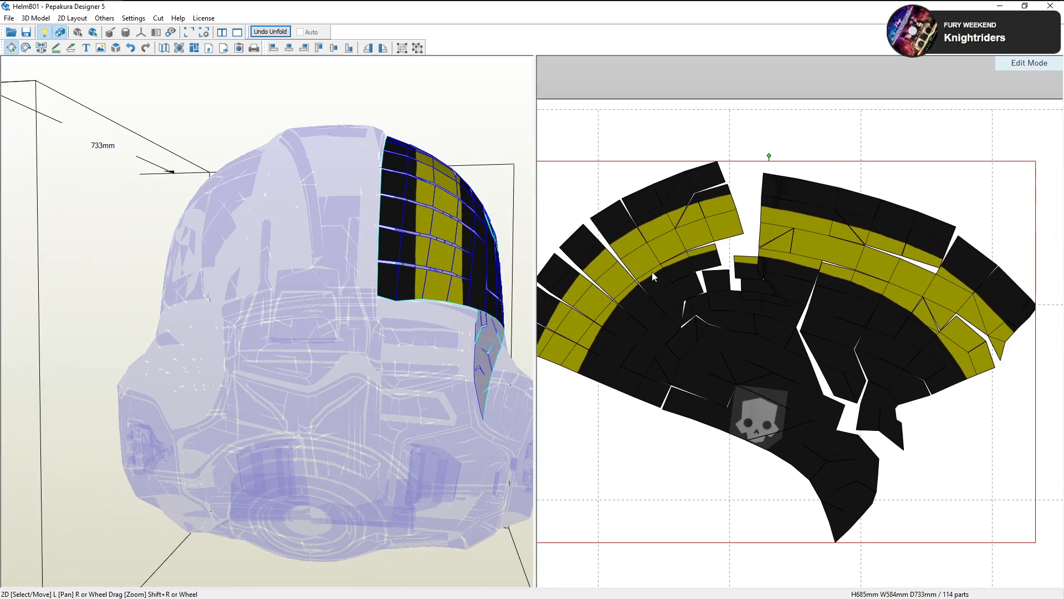
{"action": "right_click_drag", "start_coordinate": [493, 244], "coordinate": [356, 230]}
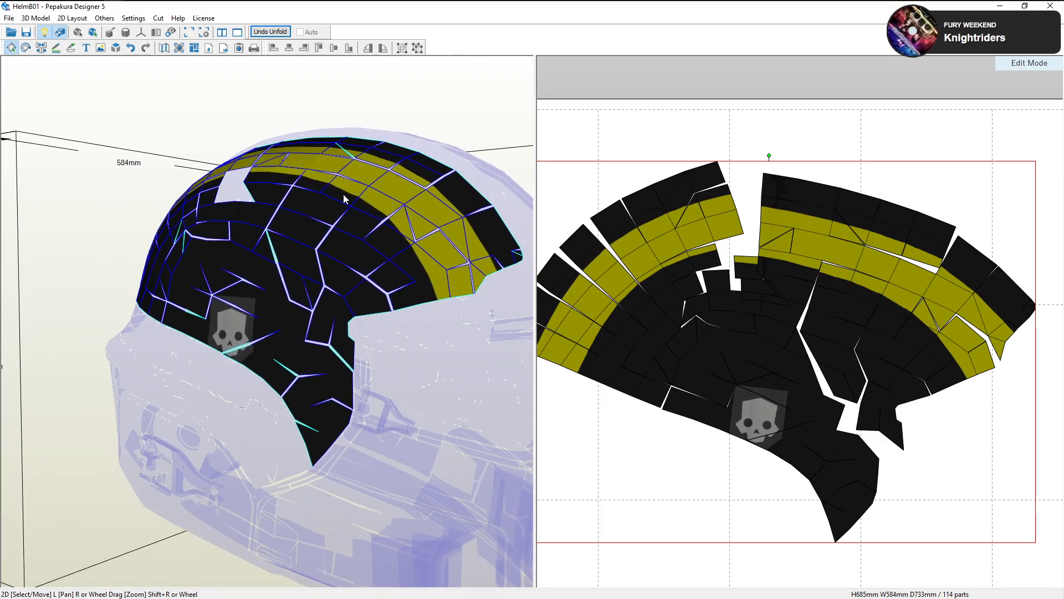
Close the diagonal cut at the front end of the rear yellow stripe by rejoining its yellow faces and rim blocks
{"action": "left_click", "coordinate": [41, 47]}
{"action": "scroll", "coordinate": [730, 265], "scroll_direction": "up", "scroll_amount": 3}
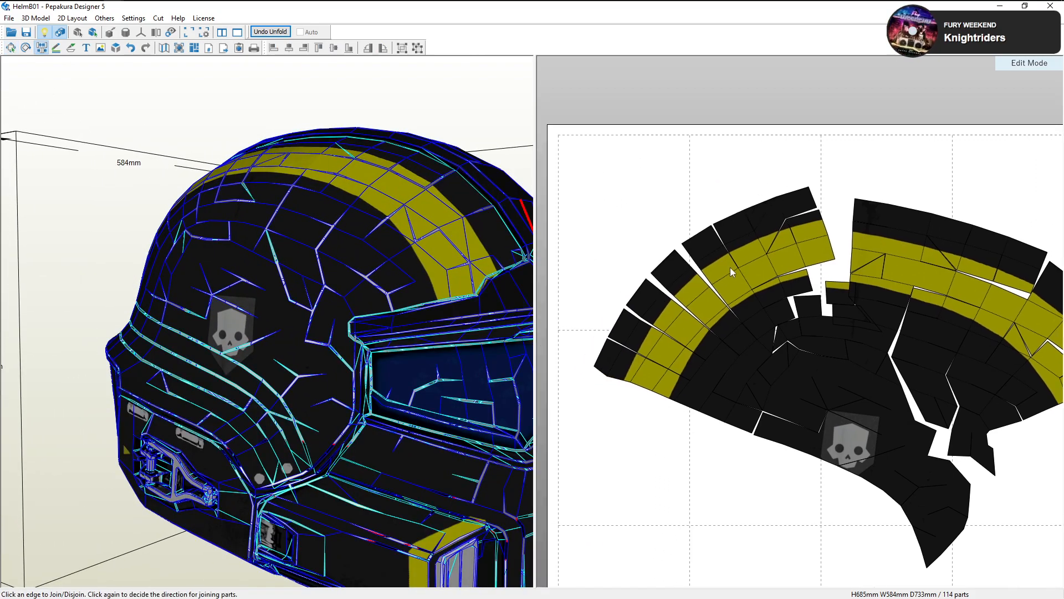
{"action": "scroll", "coordinate": [726, 266], "scroll_direction": "up", "scroll_amount": 1}
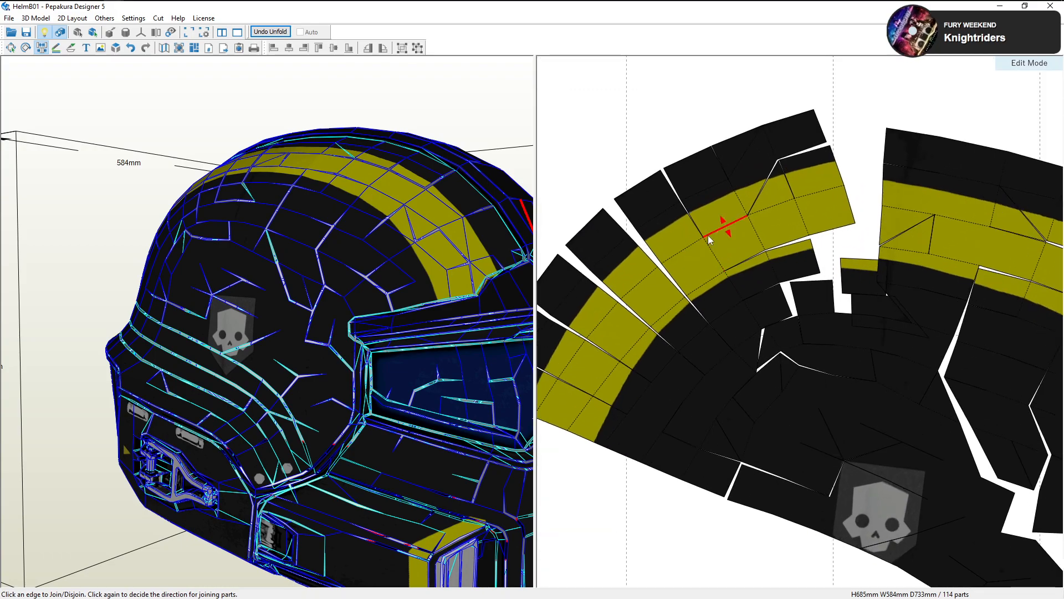
{"action": "right_click_drag", "start_coordinate": [718, 264], "coordinate": [718, 320]}
{"action": "left_click", "coordinate": [757, 293]}
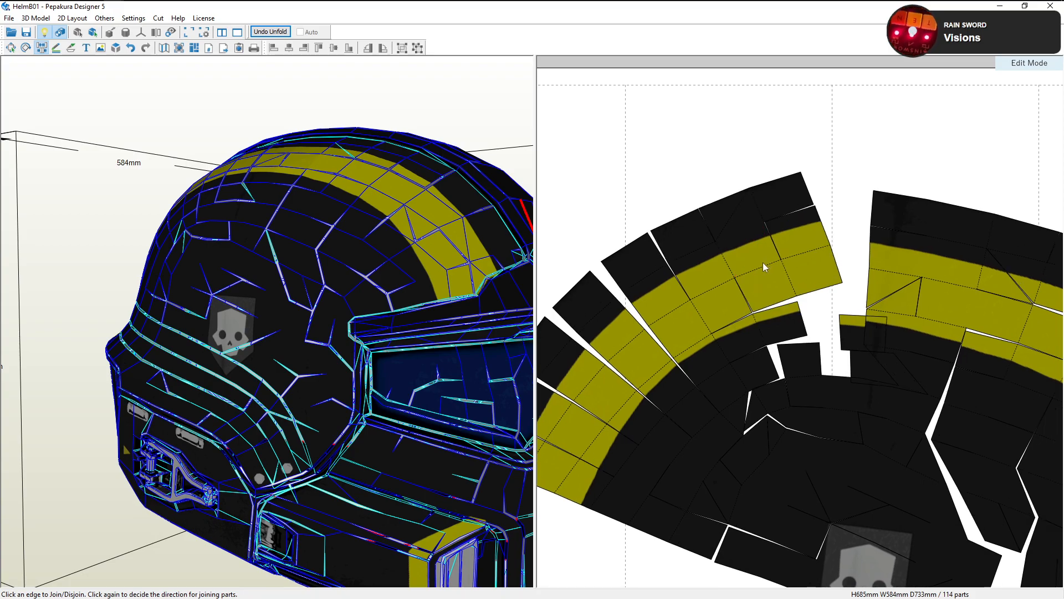
{"action": "left_click", "coordinate": [790, 279]}
{"action": "left_click", "coordinate": [764, 231]}
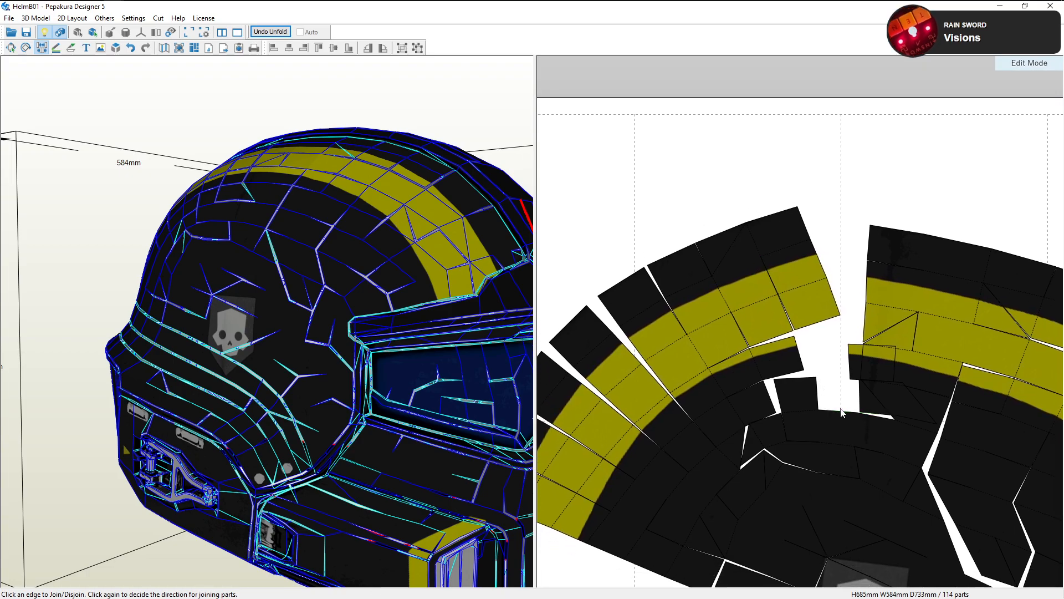
Join the dark blocks in the gap beneath the stripe and move the rear stripe's end column over to the front stripe
{"action": "left_click", "coordinate": [838, 412]}
{"action": "left_click", "coordinate": [831, 380]}
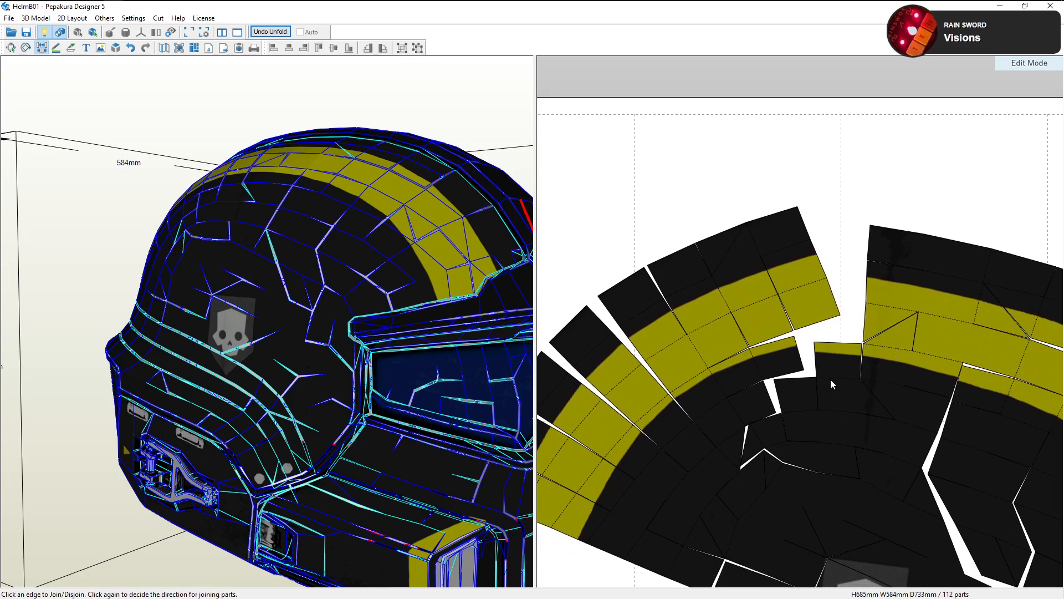
{"action": "left_click", "coordinate": [759, 253]}
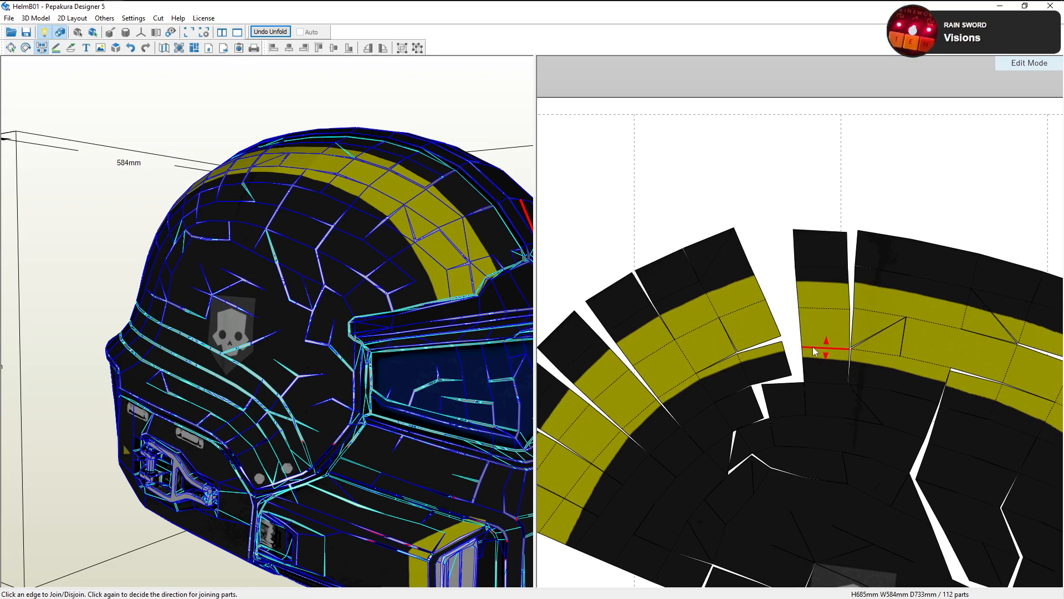
Separate the first column of the front stripe and rejoin its yellow faces and black rim blocks into one straight column
{"action": "middle_click_drag", "start_coordinate": [865, 349], "coordinate": [797, 342]}
{"action": "left_click", "coordinate": [839, 304]}
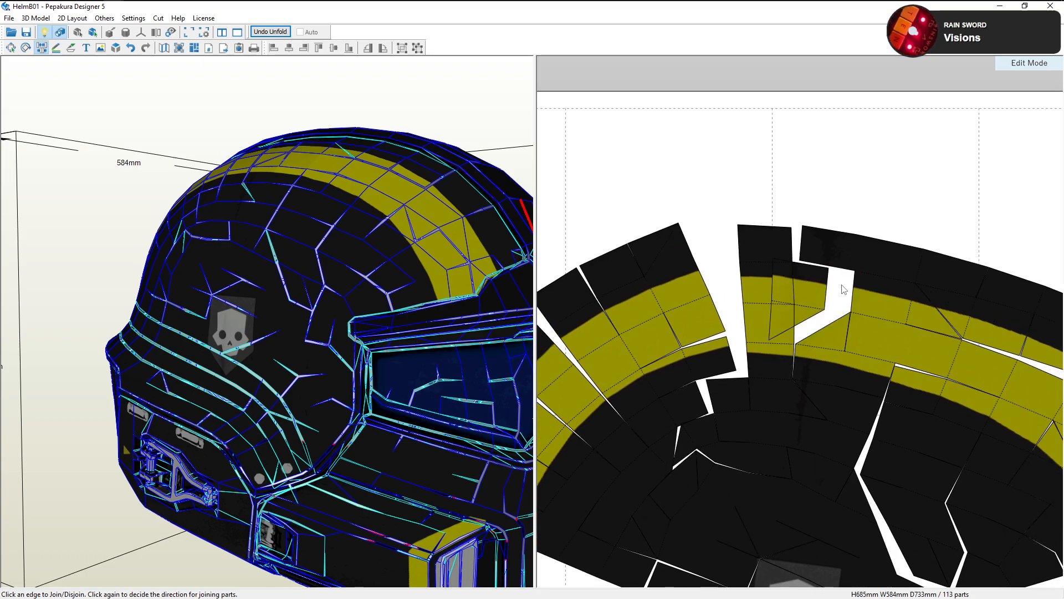
{"action": "left_click", "coordinate": [857, 261]}
{"action": "left_click", "coordinate": [855, 348]}
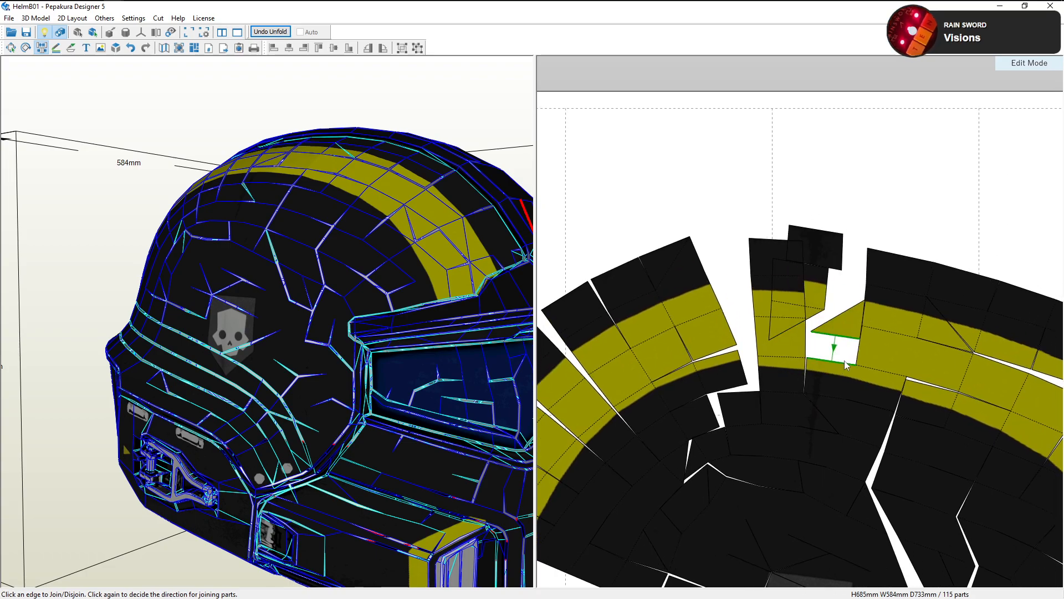
{"action": "left_click", "coordinate": [836, 345]}
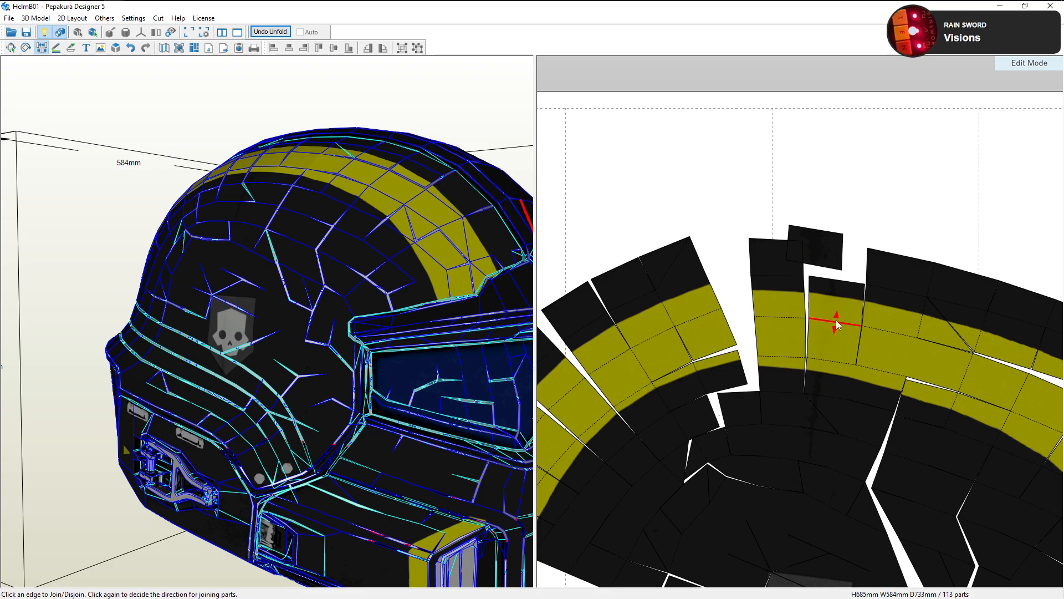
{"action": "left_click", "coordinate": [837, 282]}
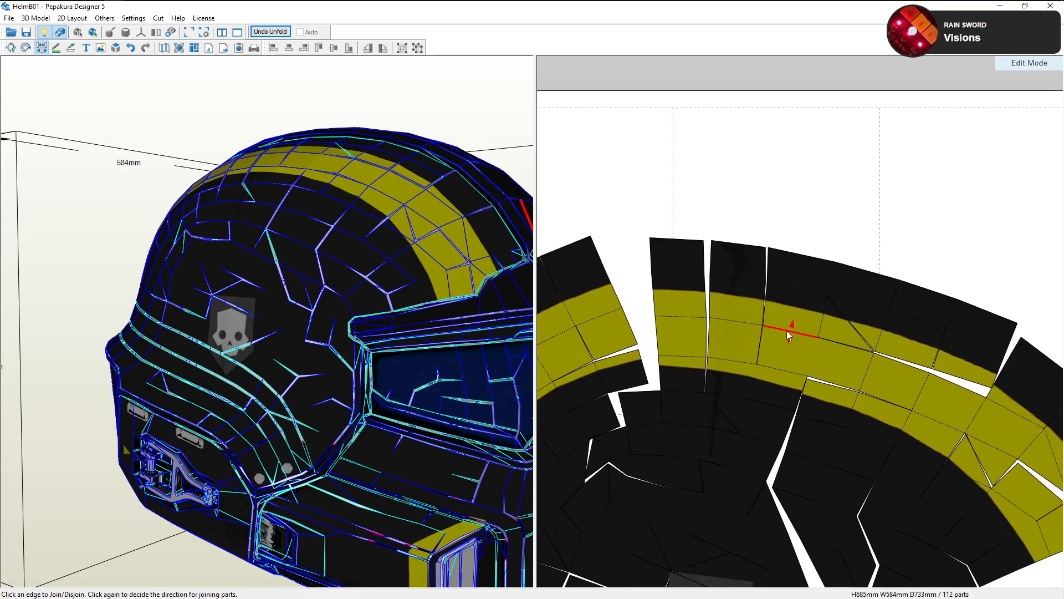
Cut the next front stripe column free with its black rim and join it to the narrow yellow strip beneath
{"action": "left_click", "coordinate": [796, 320]}
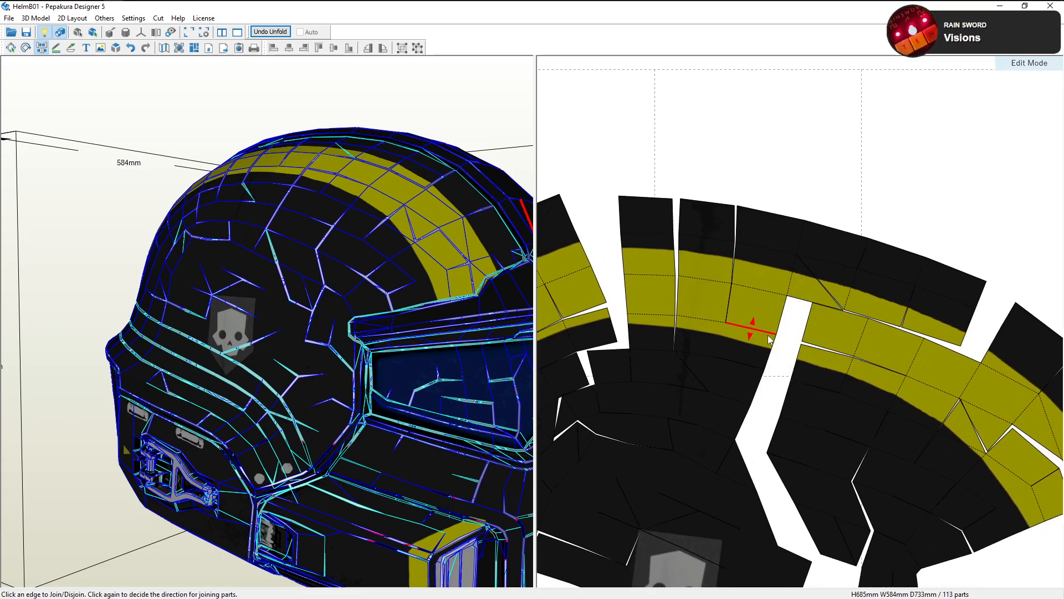
{"action": "left_click", "coordinate": [794, 278]}
{"action": "left_click", "coordinate": [786, 244]}
{"action": "left_click", "coordinate": [728, 324]}
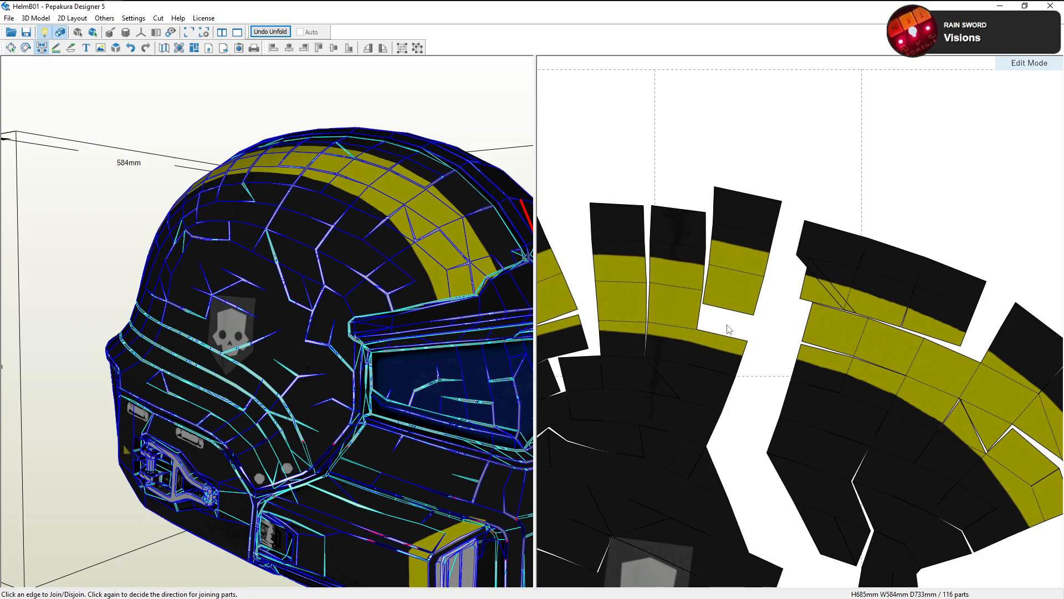
{"action": "left_click", "coordinate": [718, 337]}
{"action": "middle_click_drag", "start_coordinate": [718, 337], "coordinate": [794, 313]}
Try a different join for the dark blocks beneath the first two stripe columns at the end of their dividing cut
{"action": "scroll", "coordinate": [719, 340], "scroll_direction": "up", "scroll_amount": 2}
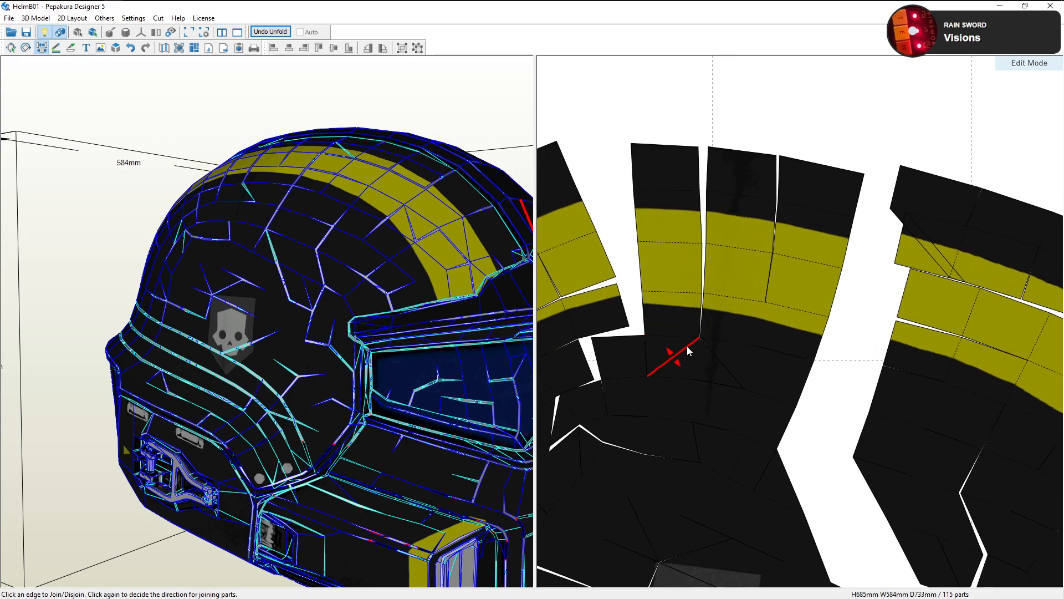
{"action": "left_click", "coordinate": [701, 340]}
{"action": "left_click", "coordinate": [702, 343]}
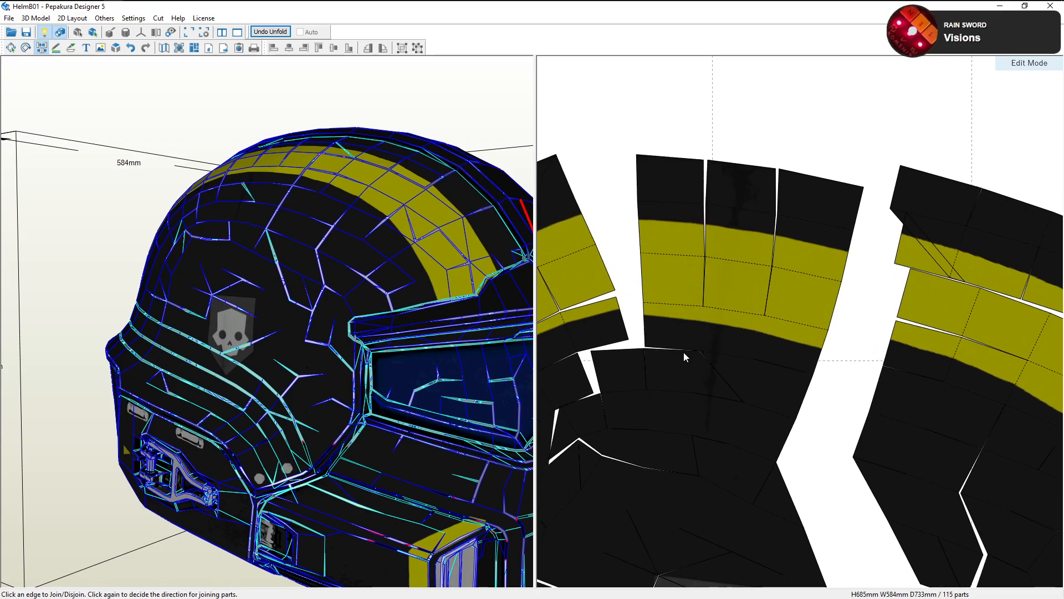
{"action": "left_click", "coordinate": [702, 335]}
{"action": "left_click", "coordinate": [697, 351]}
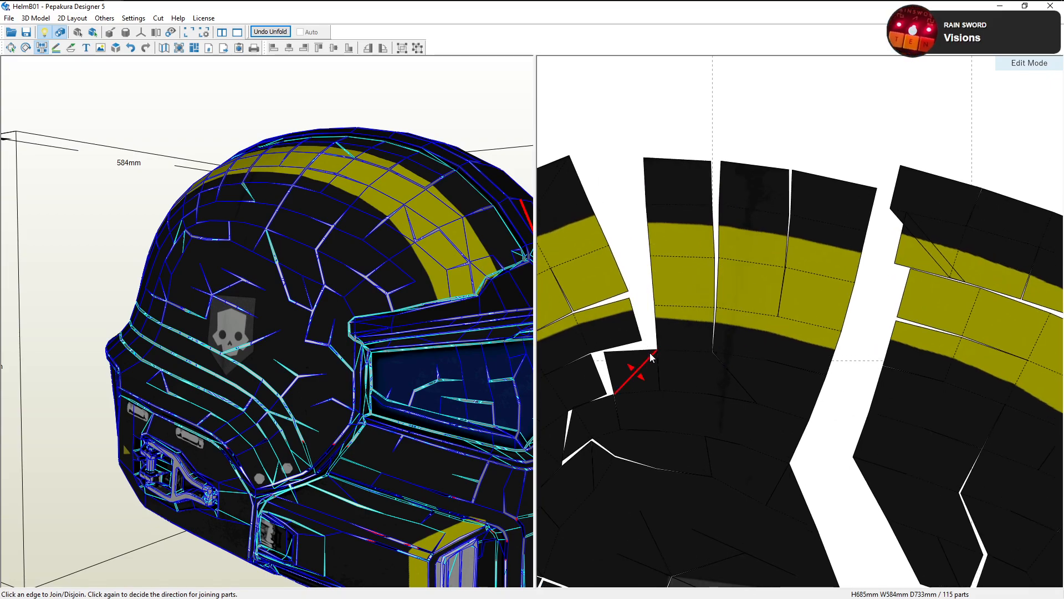
Split the dark blocks behind the first stripe column off the inner dome and attach them beneath the end of the rear stripe
{"action": "middle_click_drag", "start_coordinate": [647, 360], "coordinate": [733, 355]}
{"action": "scroll", "coordinate": [733, 356], "scroll_direction": "down", "scroll_amount": 3}
{"action": "scroll", "coordinate": [702, 343], "scroll_direction": "up", "scroll_amount": 2}
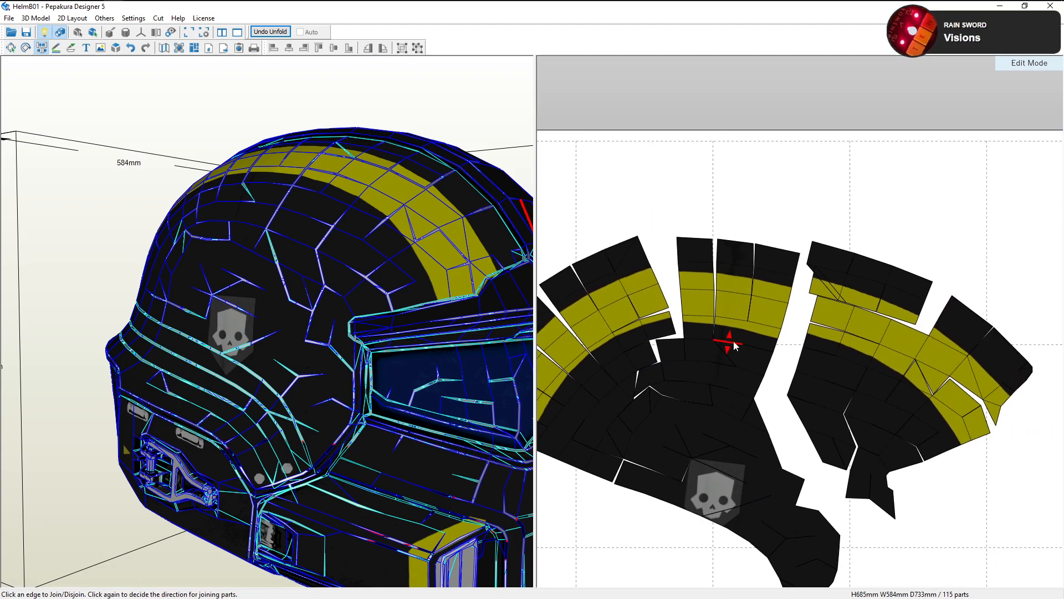
{"action": "middle_click_drag", "start_coordinate": [731, 352], "coordinate": [779, 349]}
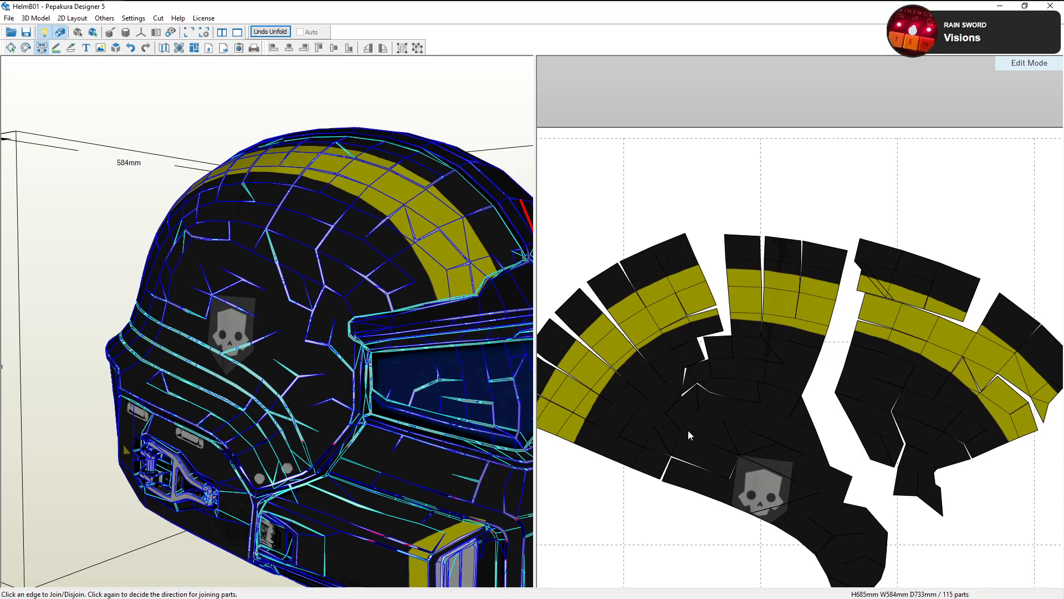
{"action": "scroll", "coordinate": [683, 405], "scroll_direction": "up", "scroll_amount": 3}
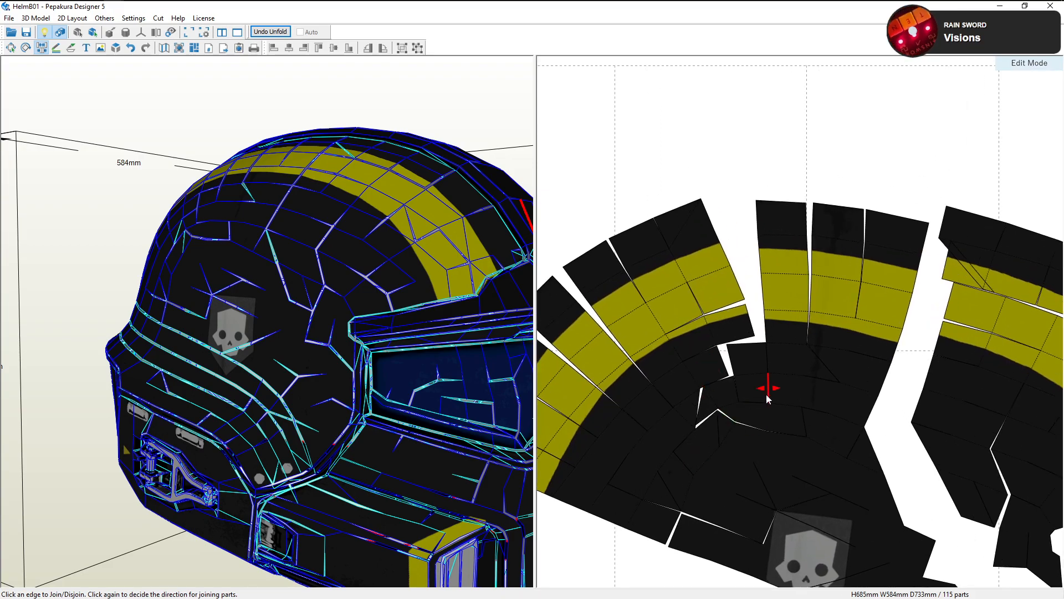
{"action": "left_click", "coordinate": [770, 392]}
{"action": "left_click", "coordinate": [784, 415]}
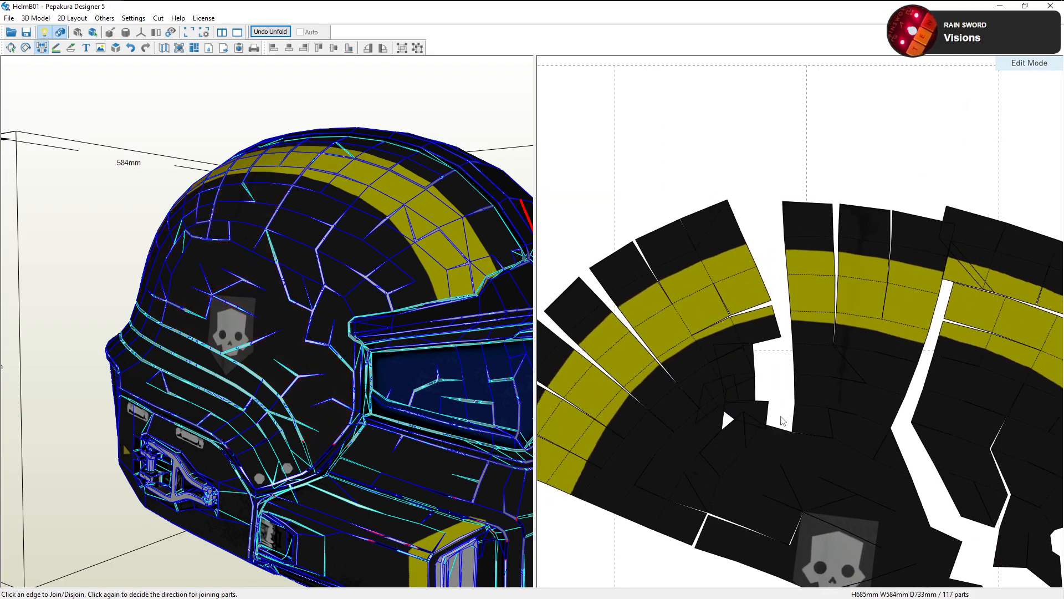
{"action": "left_click", "coordinate": [768, 344]}
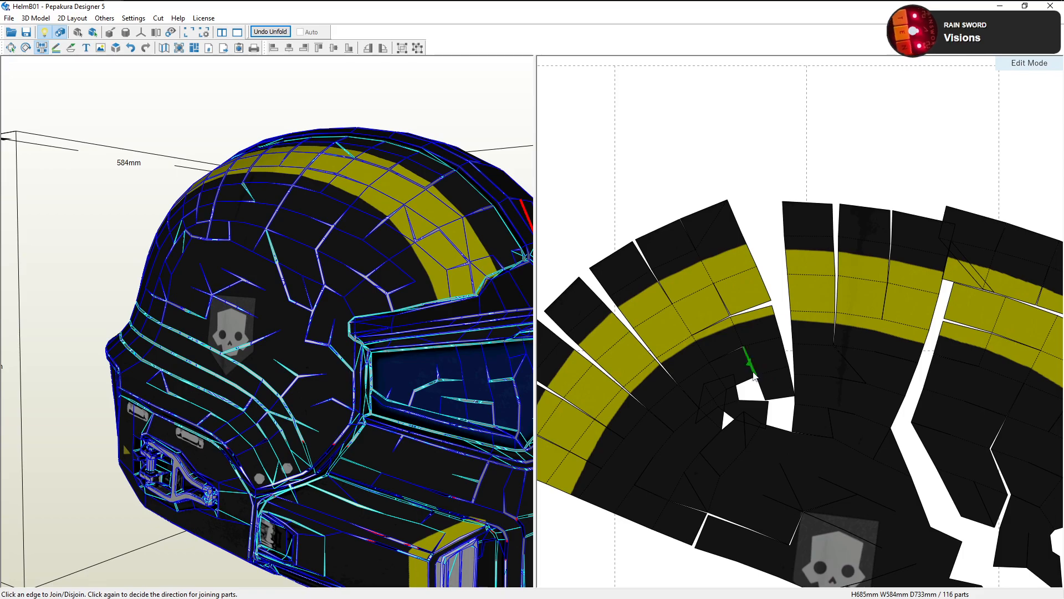
{"action": "left_click", "coordinate": [709, 372]}
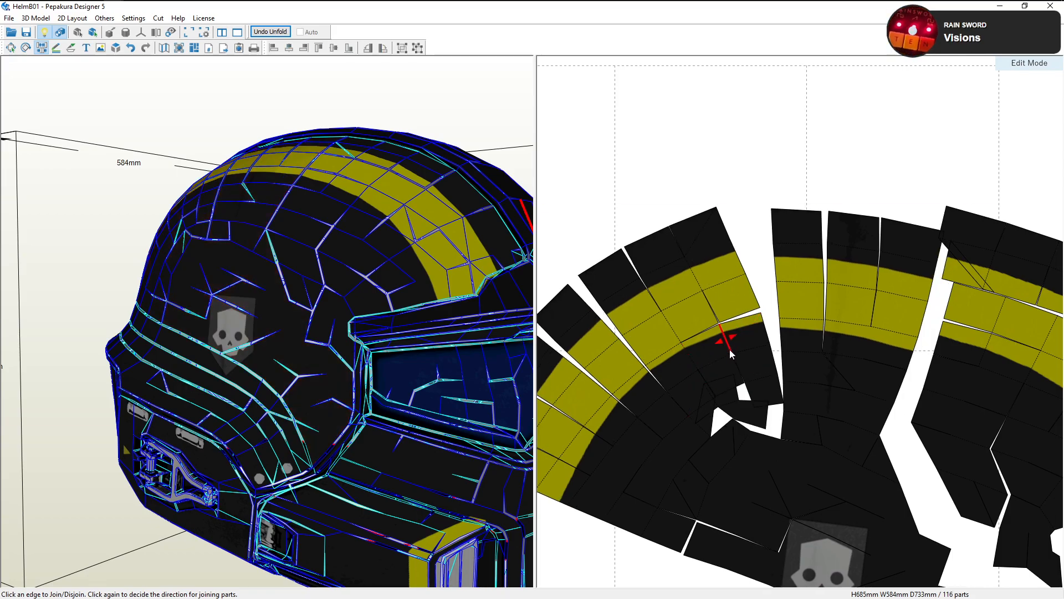
Join the narrow yellow strip and the dark blocks beneath it to the end of the rear stripe as one column
{"action": "left_click", "coordinate": [690, 357]}
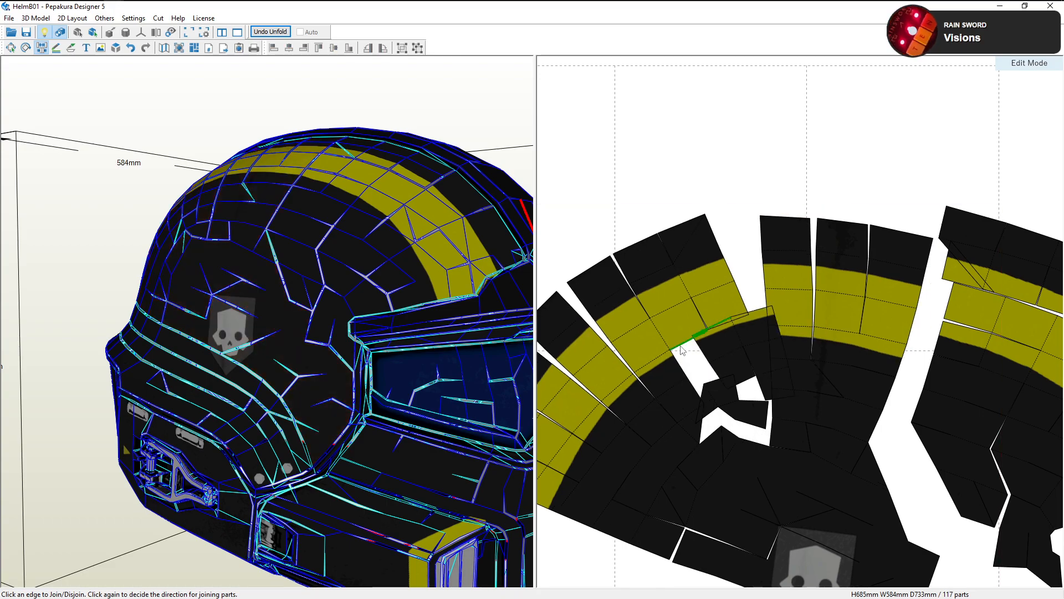
{"action": "left_click", "coordinate": [716, 354]}
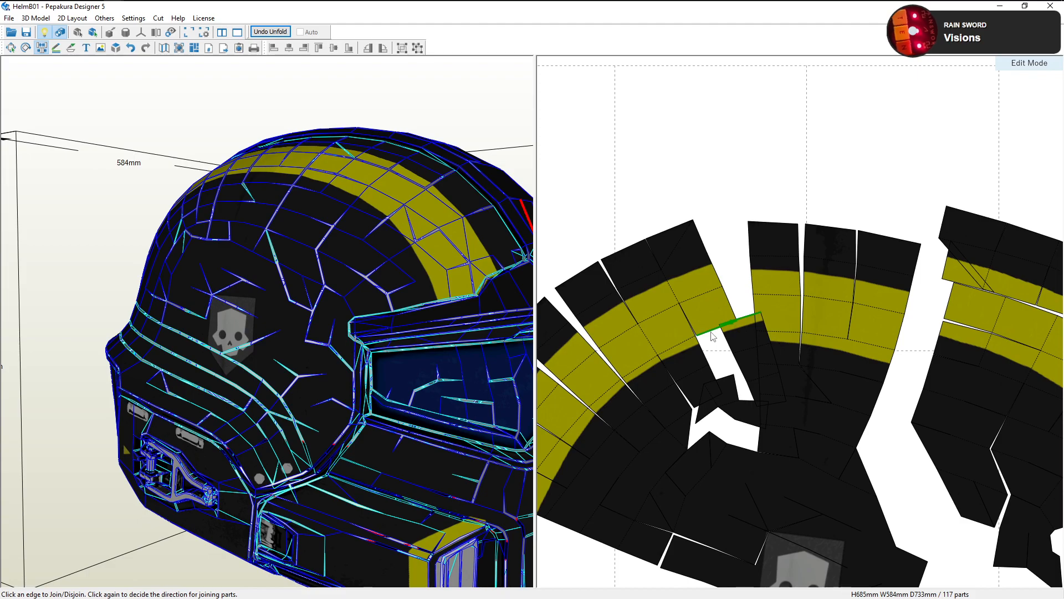
{"action": "left_click", "coordinate": [668, 292]}
{"action": "left_click", "coordinate": [692, 407]}
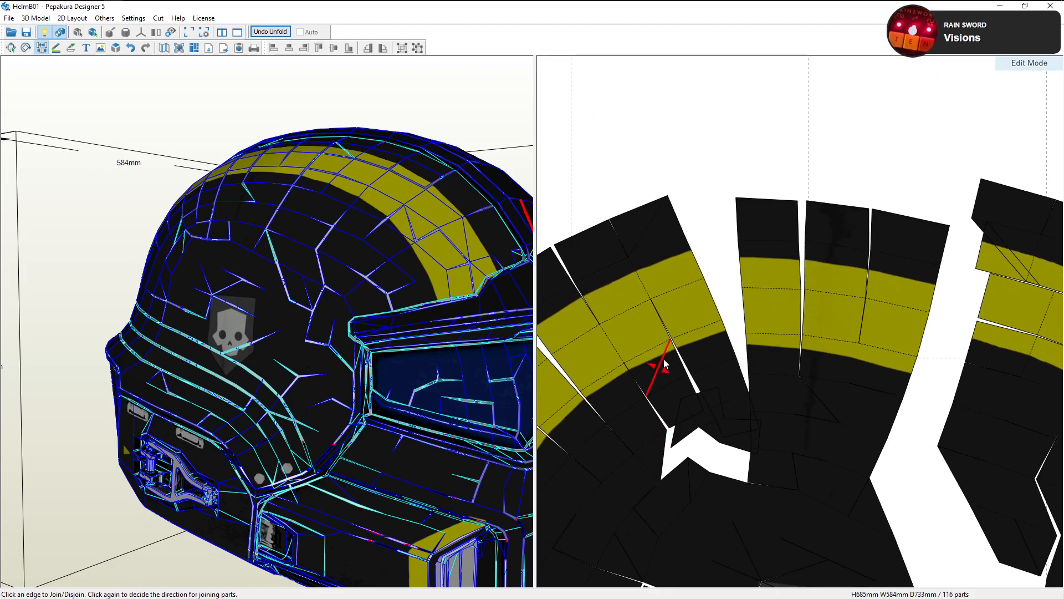
Extend the cut beside the rear stripe's end column, rejoin it through the dark blocks, and attach the small inner pieces to the dome
{"action": "left_click", "coordinate": [649, 298]}
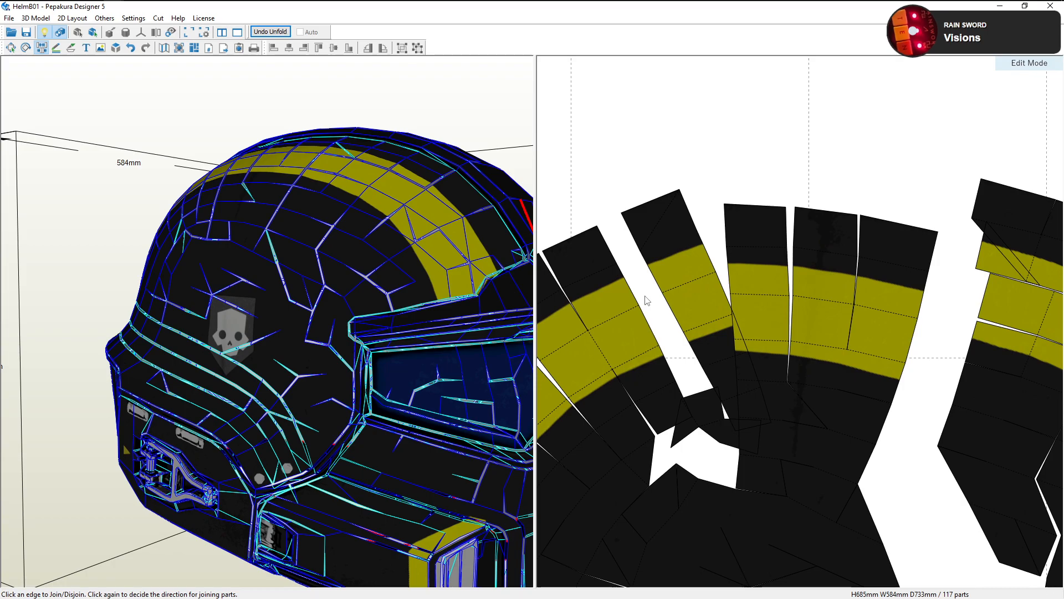
{"action": "left_click", "coordinate": [670, 371]}
{"action": "middle_click_drag", "start_coordinate": [669, 368], "coordinate": [702, 355]}
{"action": "scroll", "coordinate": [678, 330], "scroll_direction": "down", "scroll_amount": 3}
{"action": "scroll", "coordinate": [692, 361], "scroll_direction": "up", "scroll_amount": 4}
{"action": "left_click", "coordinate": [743, 421]}
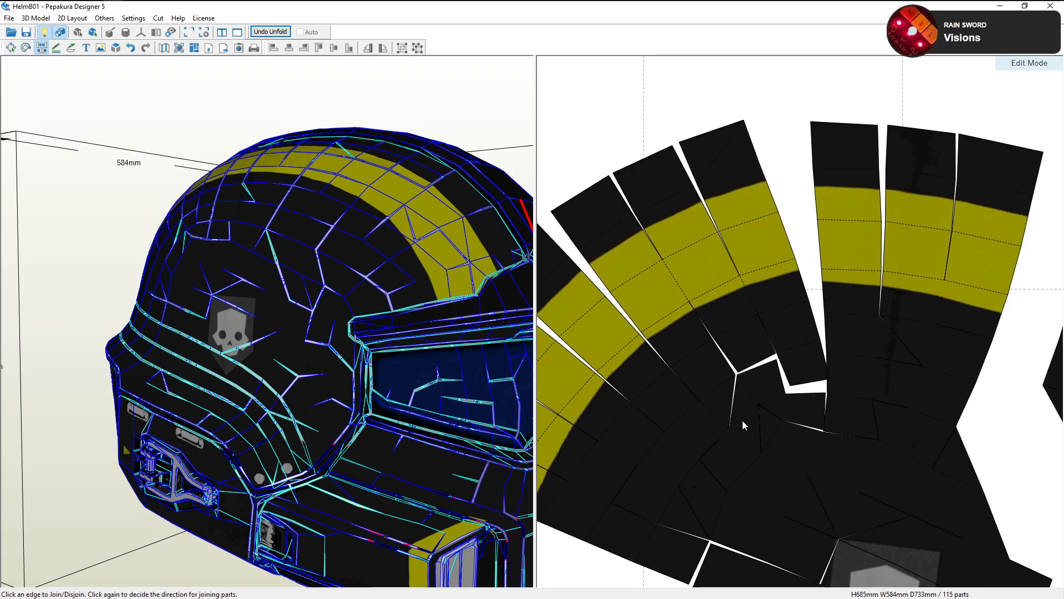
Split the inner dome off the curved row of dark blocks beneath the rear stripe columns and rejoin it at the row's inner end
{"action": "mouse_move", "coordinate": [737, 427]}
{"action": "middle_mouse_down"}
{"action": "mouse_move", "coordinate": [746, 438]}
{"action": "mouse_move", "coordinate": [782, 377]}
{"action": "middle_mouse_up"}
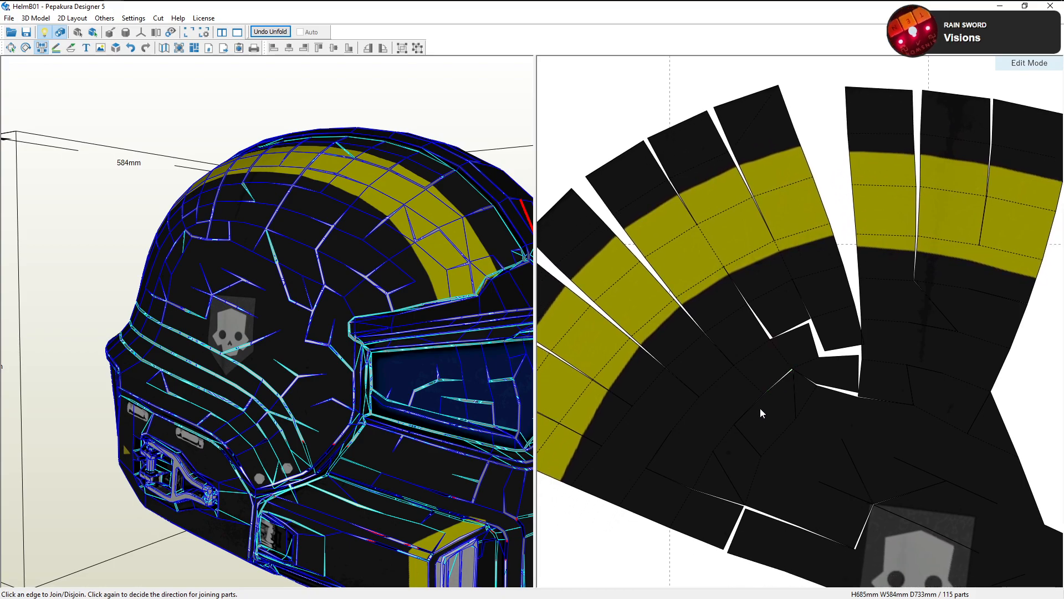
{"action": "left_click", "coordinate": [688, 507]}
{"action": "left_click", "coordinate": [704, 440]}
{"action": "left_click", "coordinate": [714, 404]}
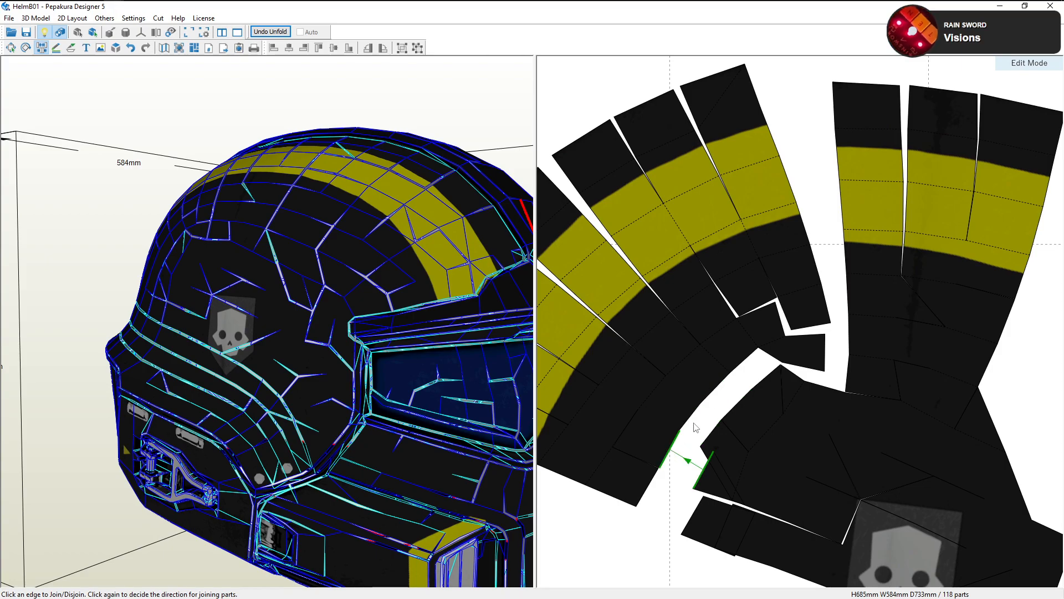
{"action": "left_click", "coordinate": [735, 372]}
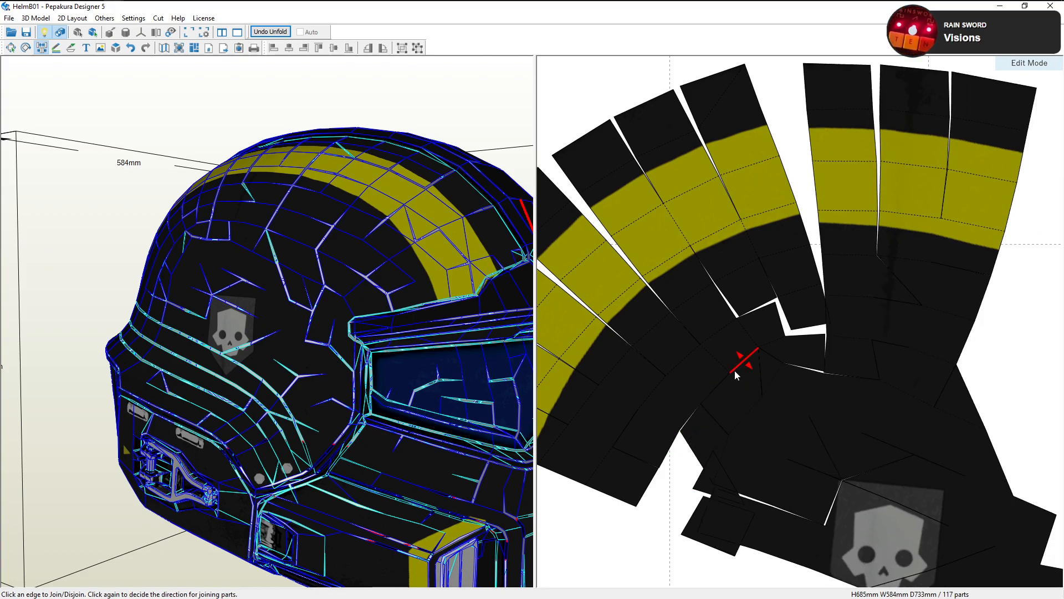
Attach the loose dark blocks near the rear edge to the inner dome, leaving a single straight cut beside the rear columns
{"action": "middle_click_drag", "start_coordinate": [694, 428], "coordinate": [743, 381]}
{"action": "scroll", "coordinate": [743, 381], "scroll_direction": "up", "scroll_amount": 1}
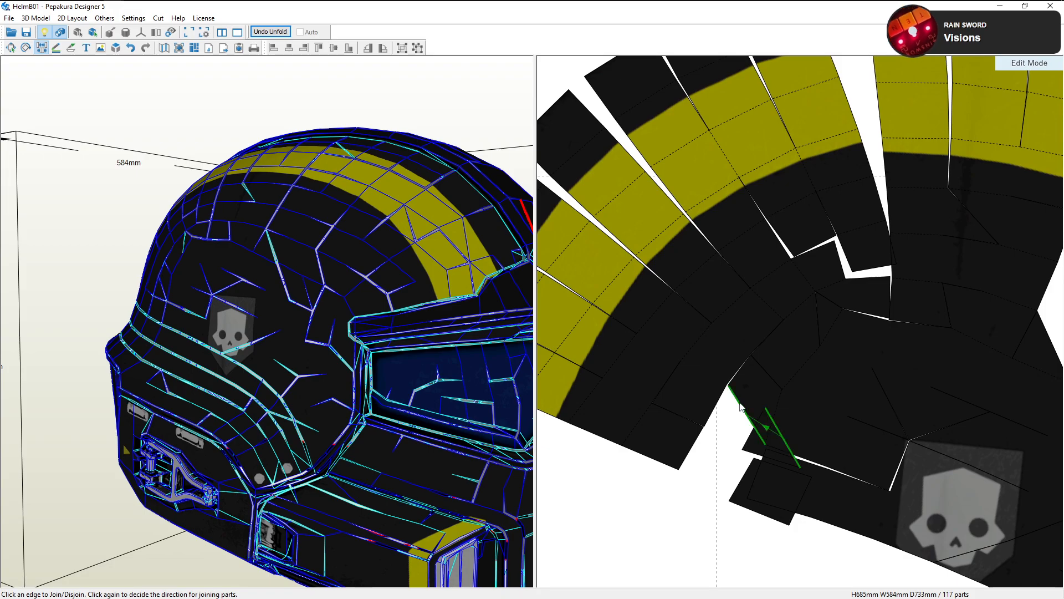
{"action": "left_click", "coordinate": [739, 405]}
{"action": "left_click", "coordinate": [727, 436]}
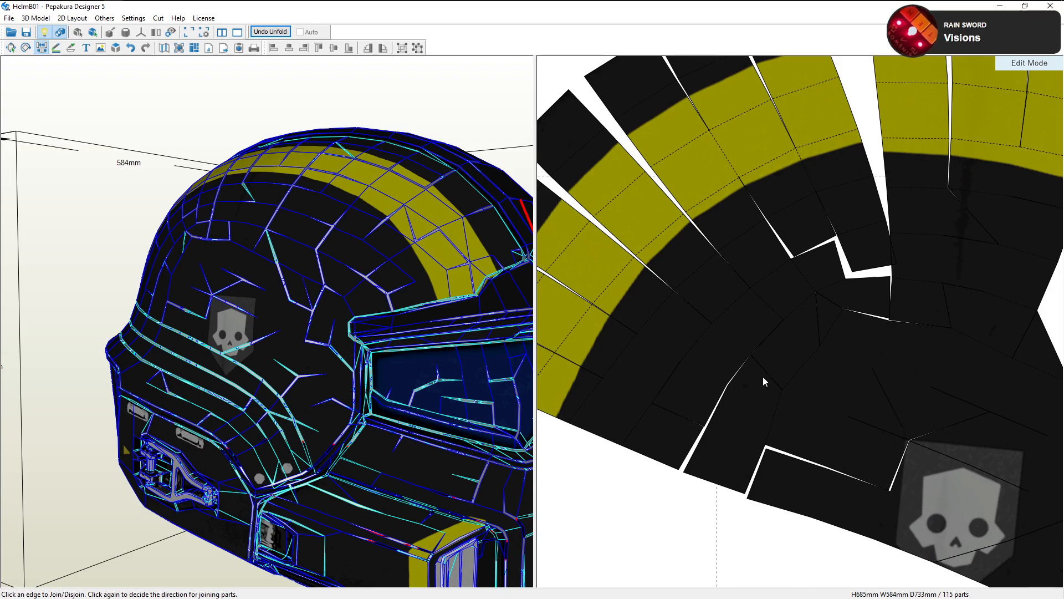
Extend the cuts between the middle stripe columns through the yellow rows and rejoin the dark blocks beneath them to close the jagged gap
{"action": "middle_click_drag", "start_coordinate": [773, 290], "coordinate": [751, 333]}
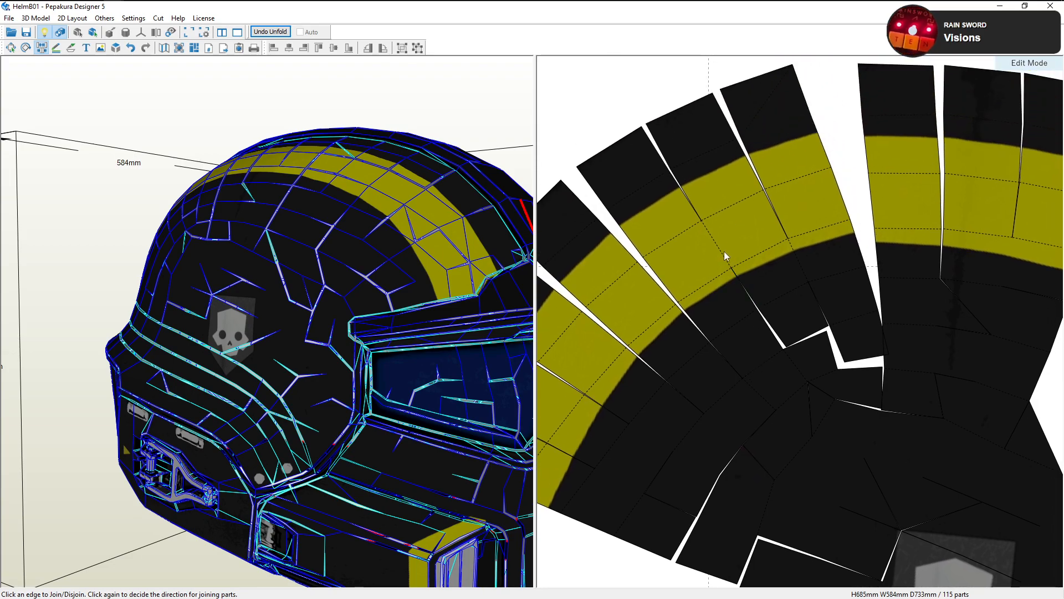
{"action": "left_click", "coordinate": [723, 252]}
{"action": "left_click", "coordinate": [757, 336]}
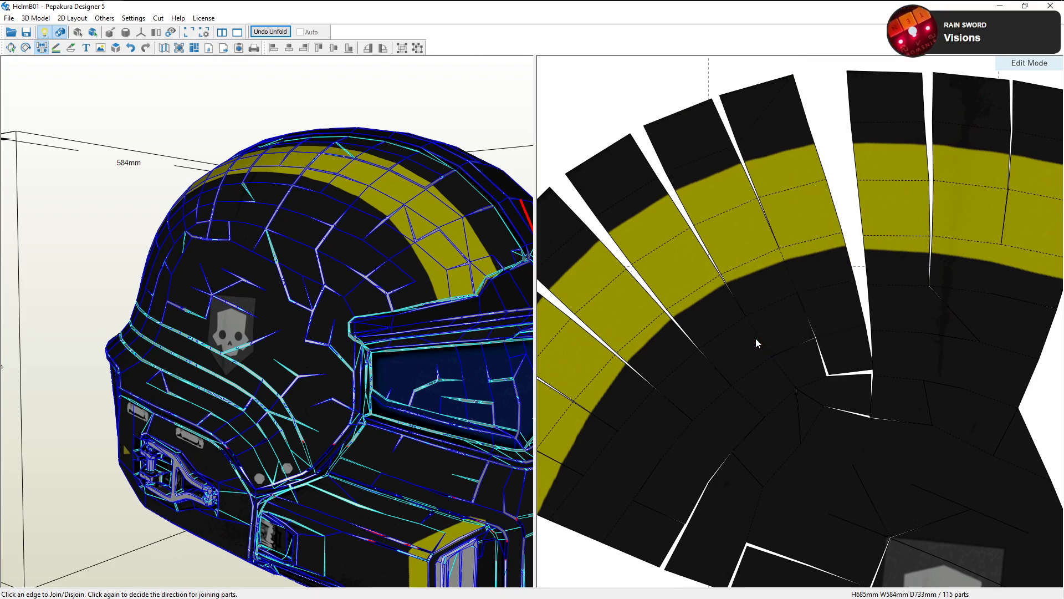
{"action": "left_click", "coordinate": [788, 270]}
{"action": "left_click", "coordinate": [793, 320]}
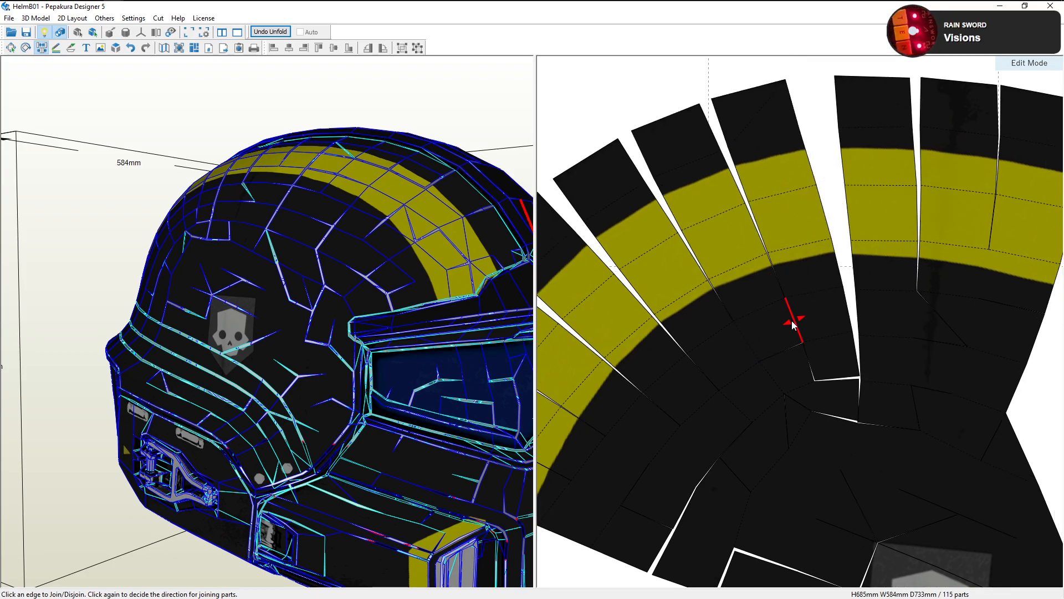
{"action": "left_click", "coordinate": [860, 342]}
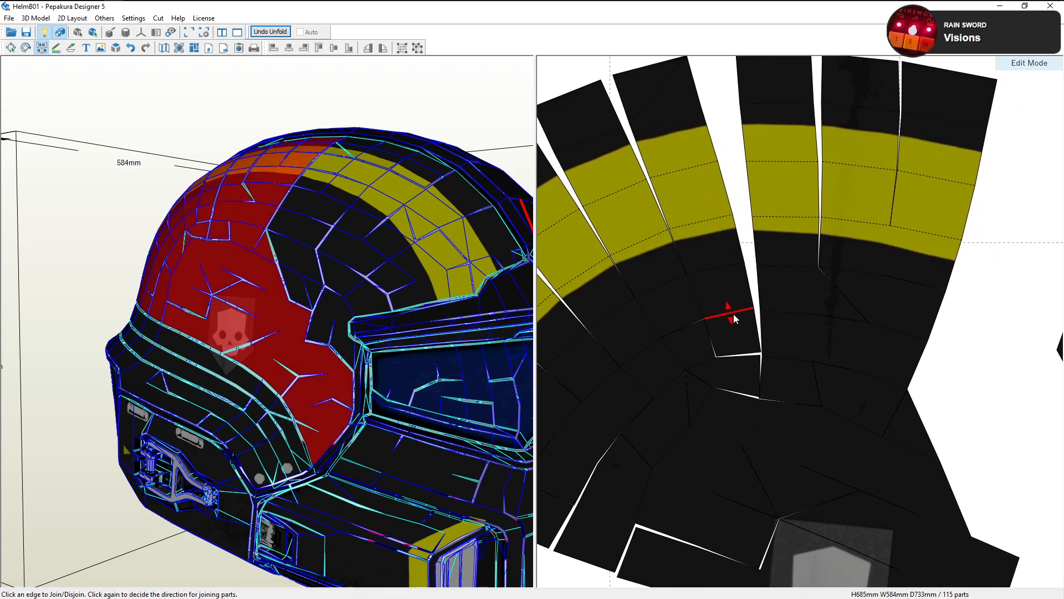
{"action": "left_click", "coordinate": [734, 314]}
{"action": "scroll", "coordinate": [775, 337], "scroll_direction": "down", "scroll_amount": 1}
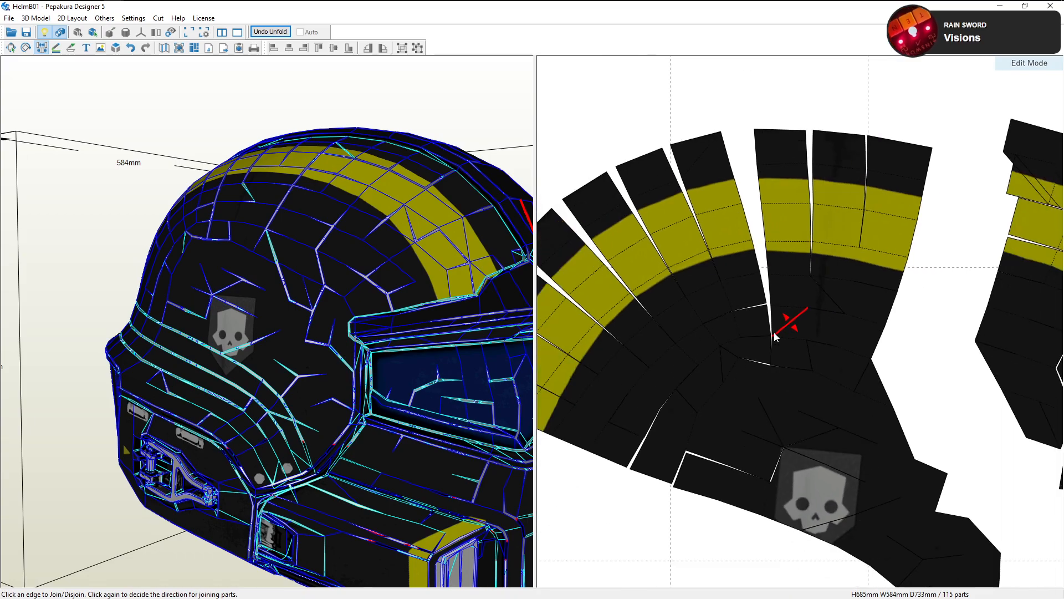
{"action": "scroll", "coordinate": [779, 363], "scroll_direction": "up", "scroll_amount": 2}
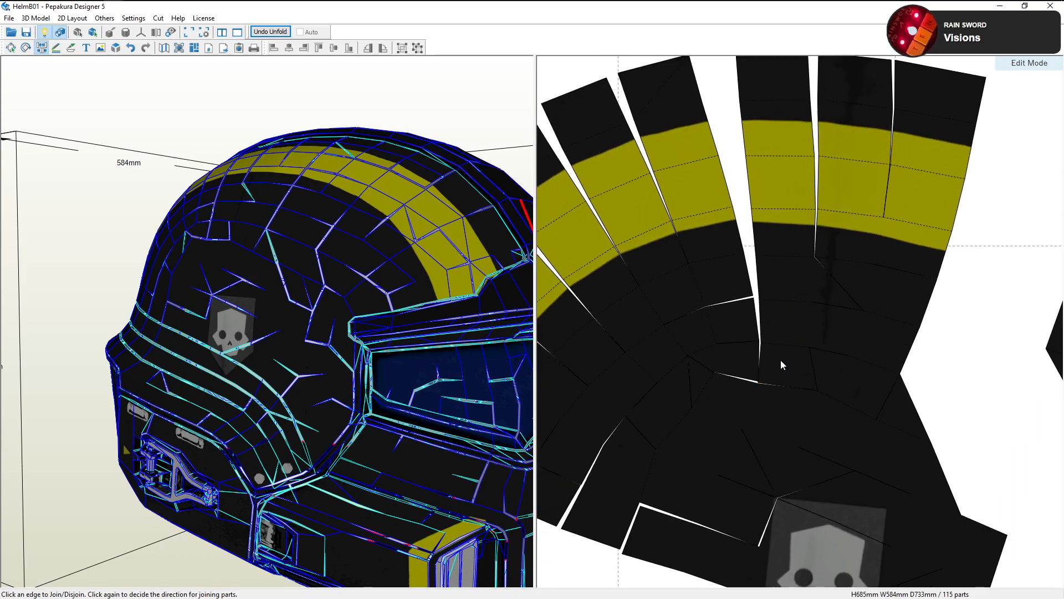
Try a different join for the dark corner block at the inner end of the wide cut
{"action": "left_click", "coordinate": [695, 374]}
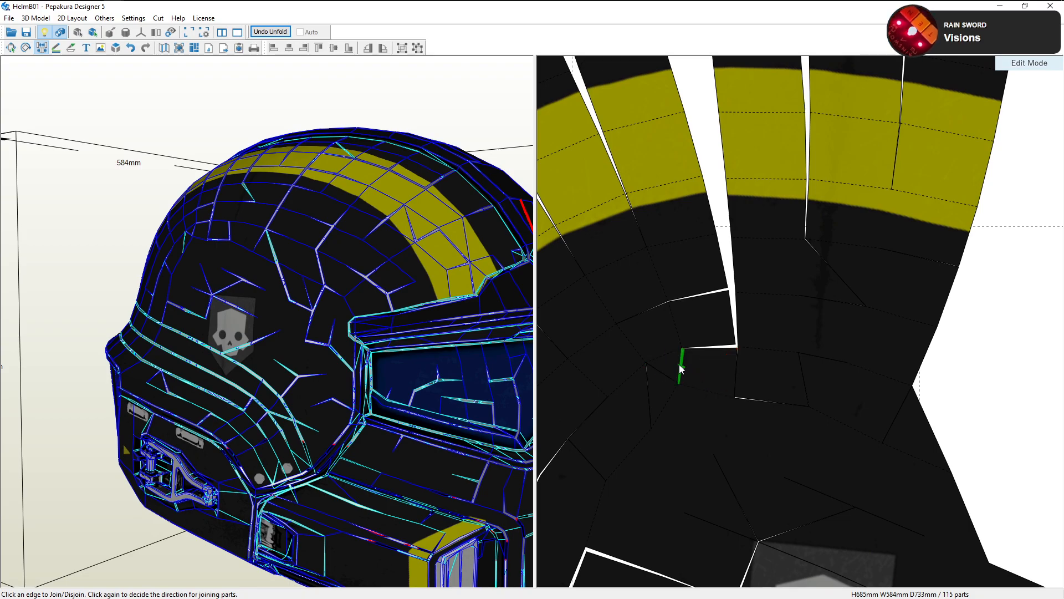
{"action": "left_click", "coordinate": [707, 395]}
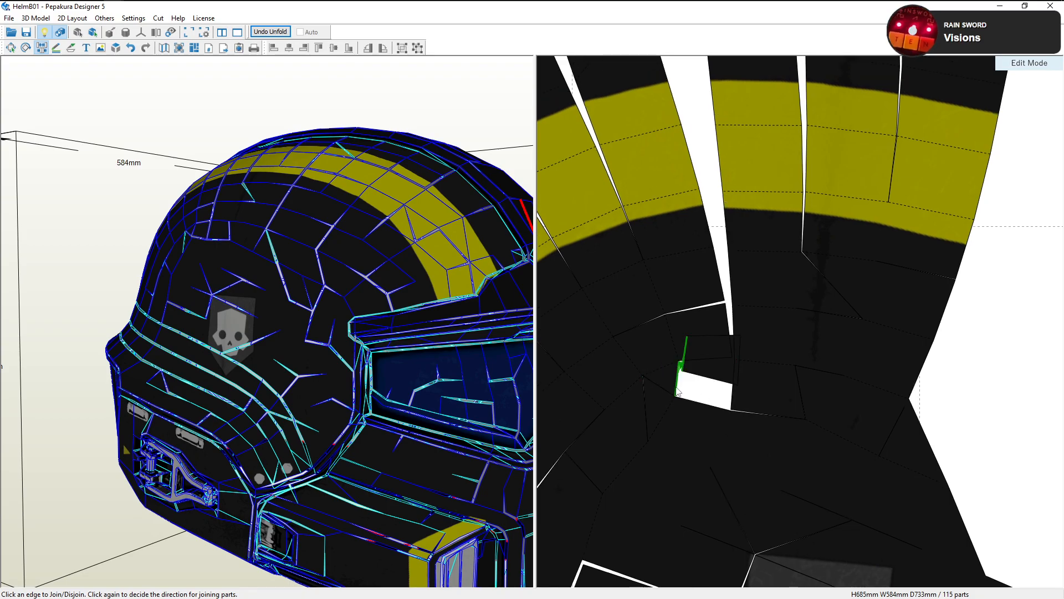
{"action": "left_click", "coordinate": [682, 388]}
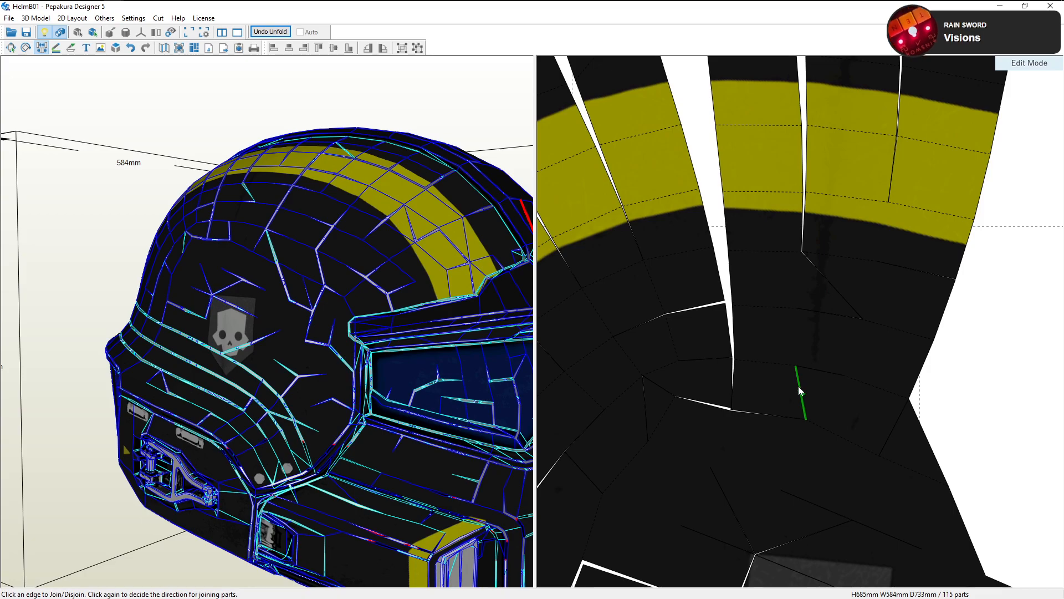
Shift the front stripe columns' join with the inner dome to its middle edge and attach the dark corner block to their inner end
{"action": "left_click", "coordinate": [837, 438]}
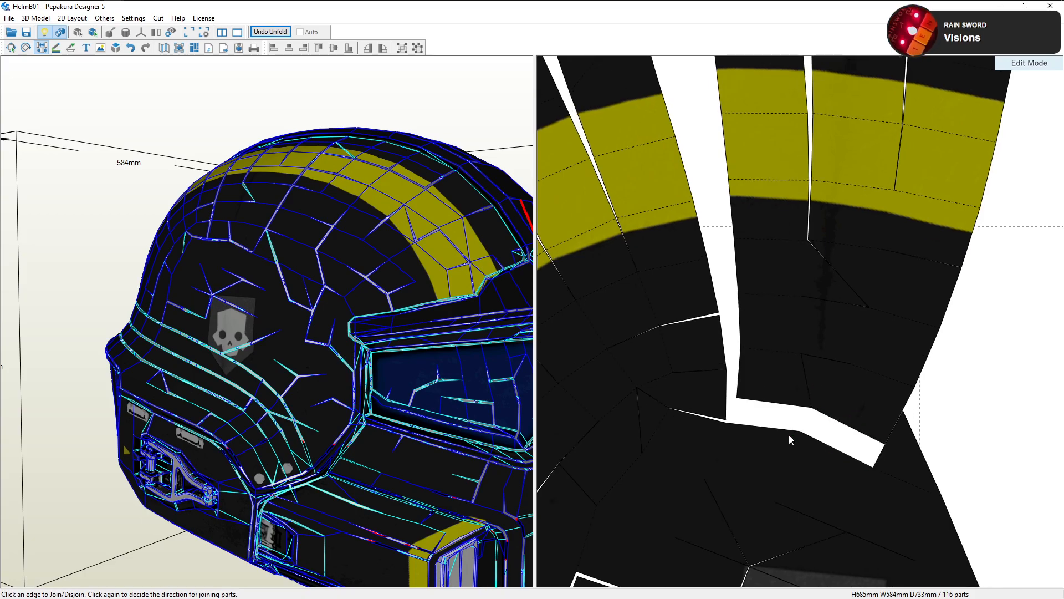
{"action": "left_click", "coordinate": [774, 427]}
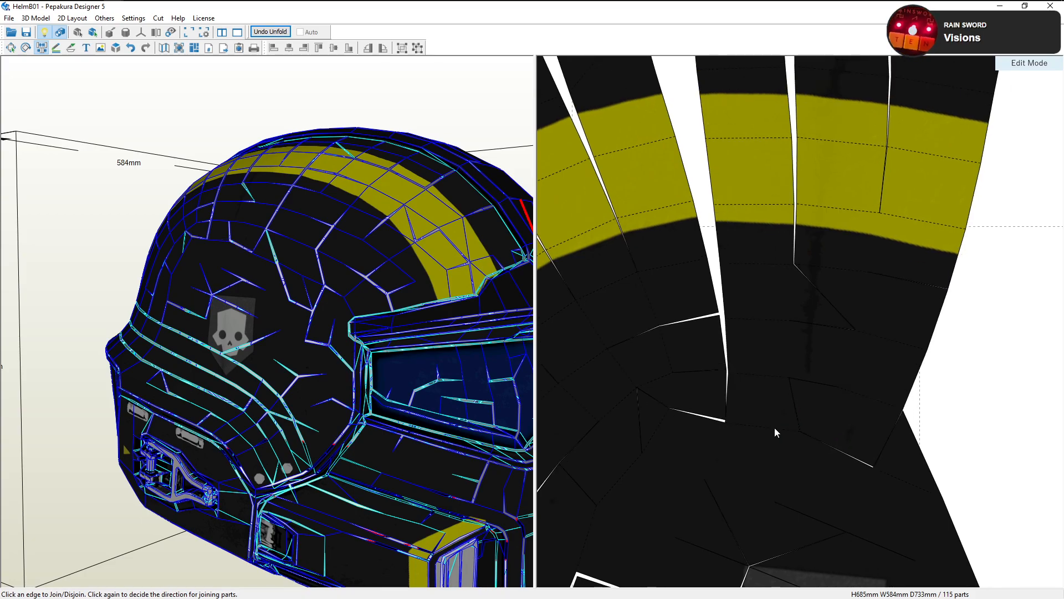
{"action": "left_click", "coordinate": [671, 403]}
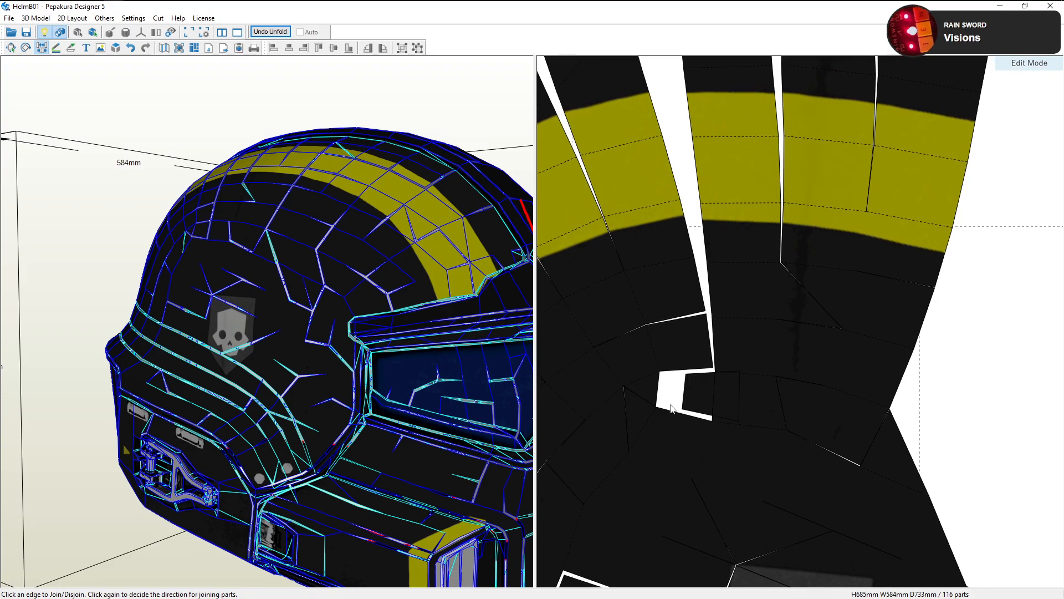
{"action": "left_click", "coordinate": [713, 389]}
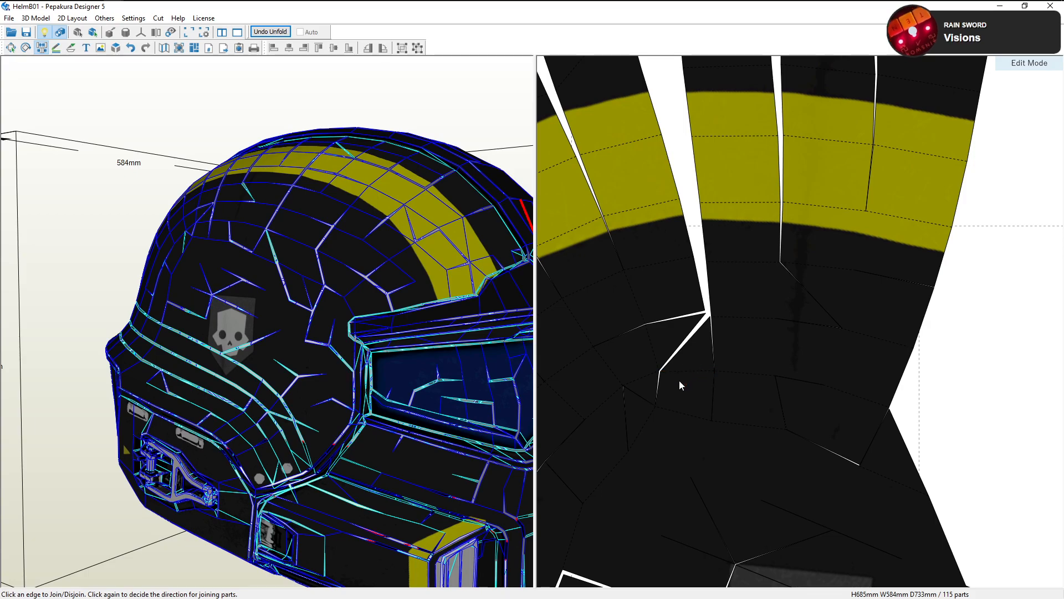
Transfer the dark blocks across the wide cut to the front section so the cut follows the middle column's edge down to the dome
{"action": "left_click", "coordinate": [686, 340]}
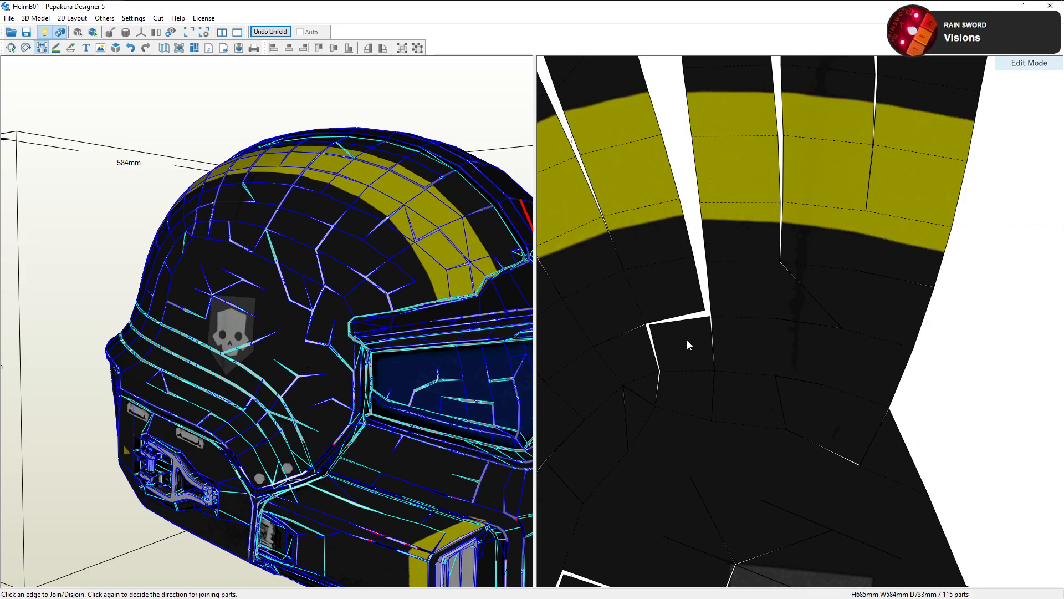
{"action": "left_click", "coordinate": [681, 326]}
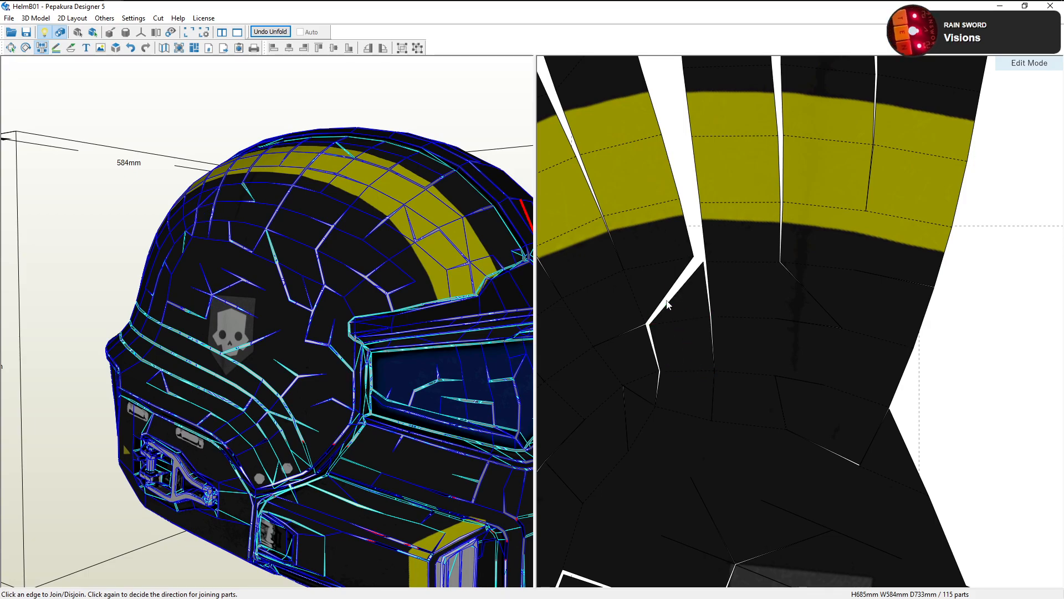
{"action": "left_click", "coordinate": [659, 268]}
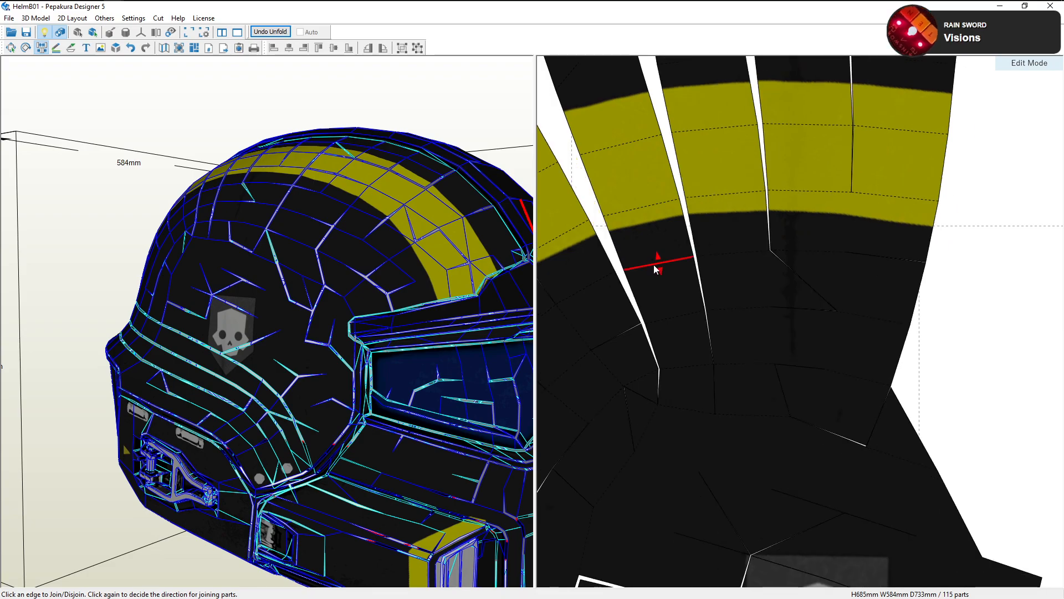
{"action": "middle_click_drag", "start_coordinate": [655, 268], "coordinate": [767, 307]}
{"action": "scroll", "coordinate": [779, 312], "scroll_direction": "down", "scroll_amount": 4}
{"action": "middle_click_drag", "start_coordinate": [775, 347], "coordinate": [718, 342]}
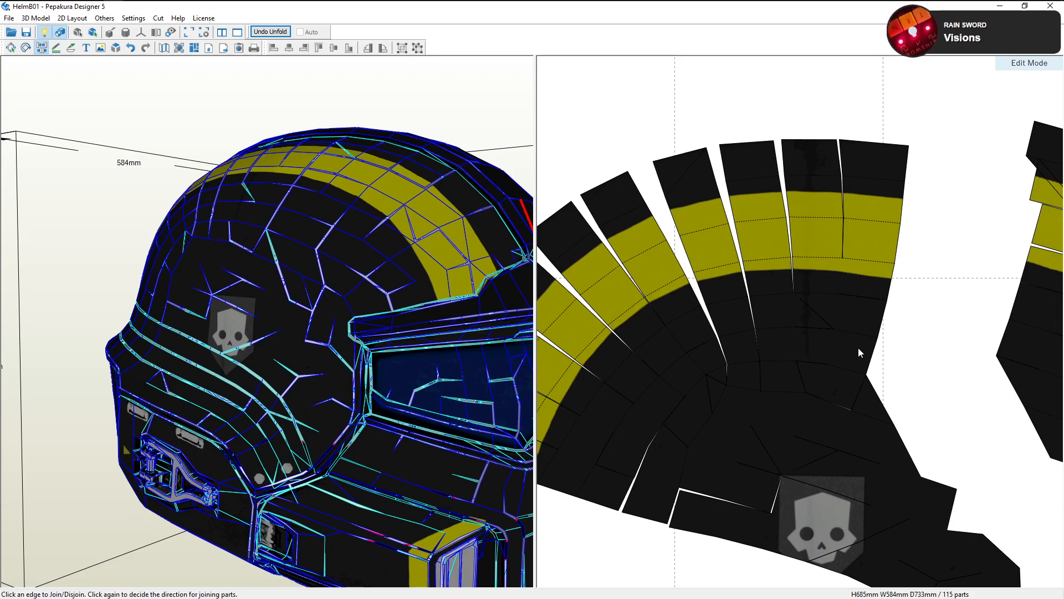
Straighten the cut between the front stripe columns through the dark rows and rejoin the front section to the inner dome
{"action": "scroll", "coordinate": [859, 348], "scroll_direction": "up", "scroll_amount": 5}
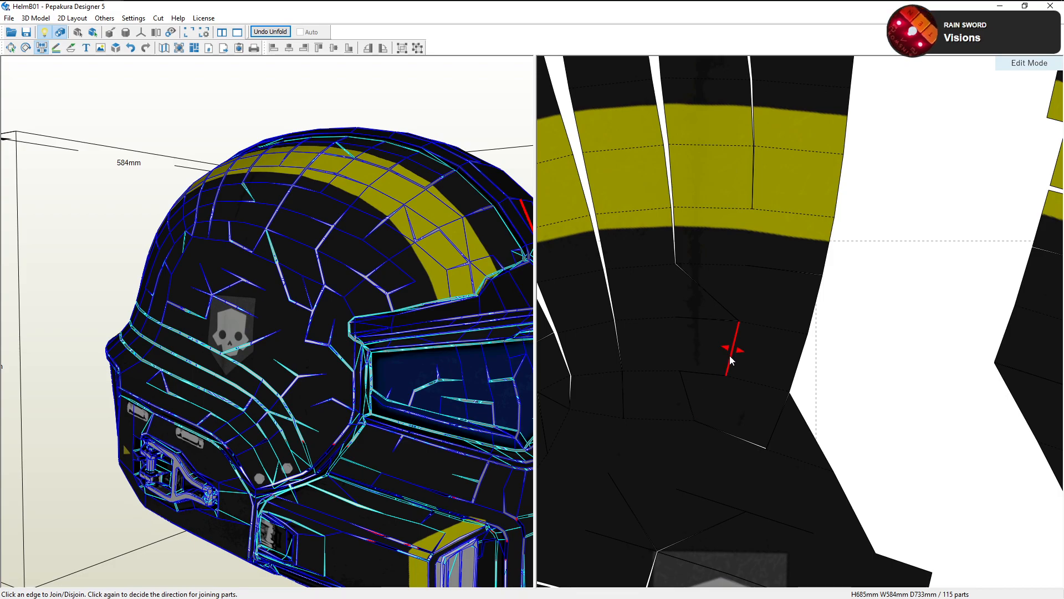
{"action": "left_click", "coordinate": [674, 292]}
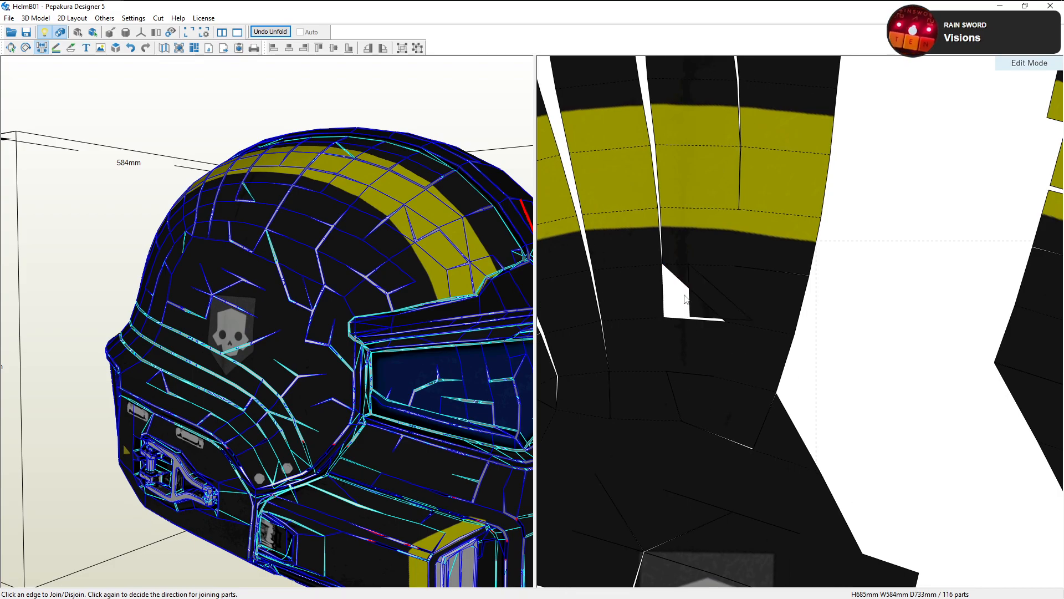
{"action": "middle_click_drag", "start_coordinate": [663, 323], "coordinate": [717, 316]}
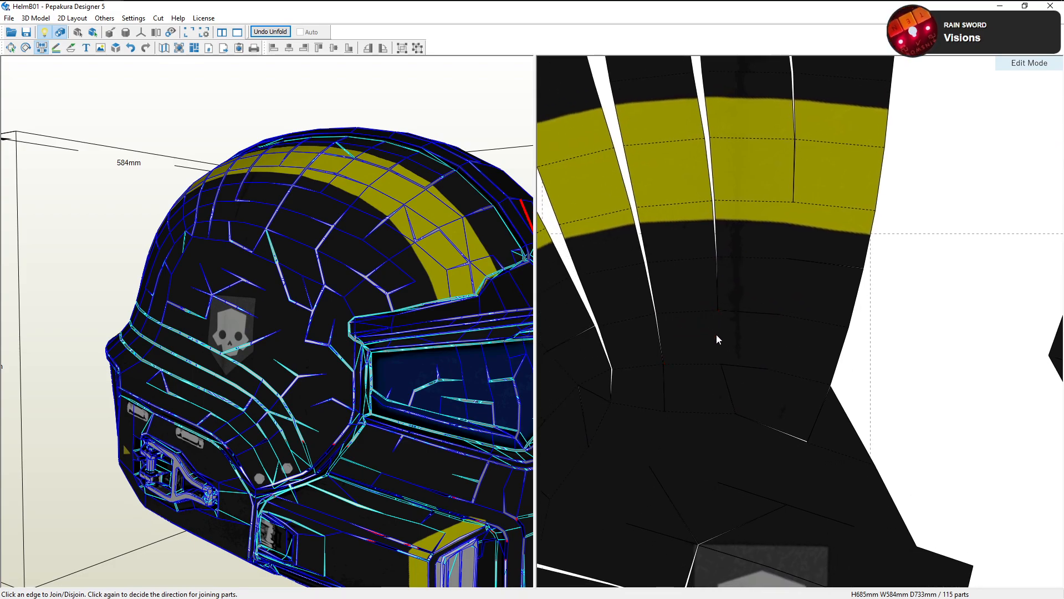
{"action": "left_click", "coordinate": [718, 337]}
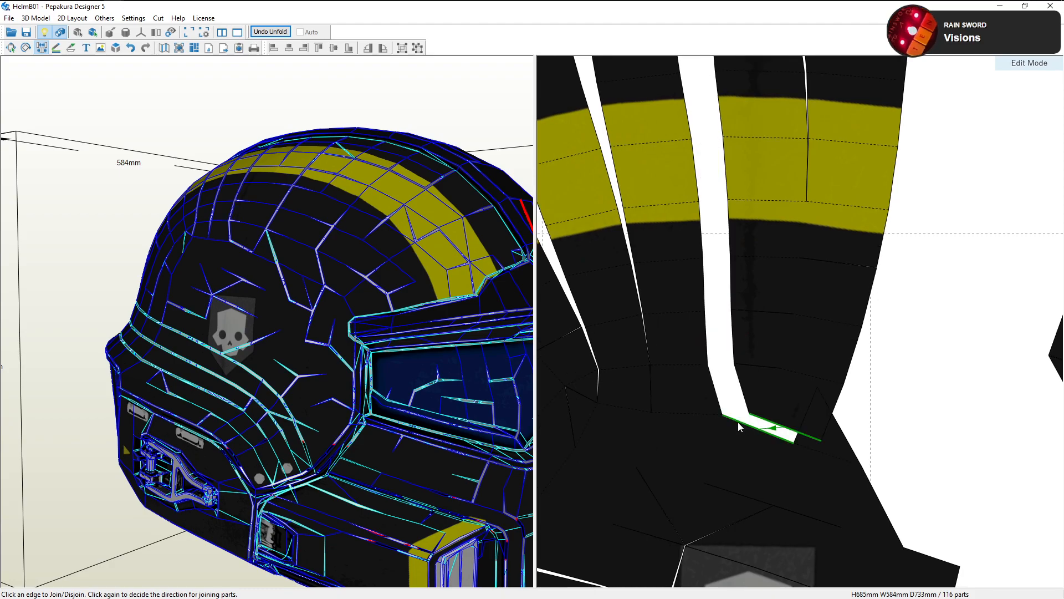
{"action": "left_click", "coordinate": [735, 421]}
{"action": "scroll", "coordinate": [748, 345], "scroll_direction": "down", "scroll_amount": 3}
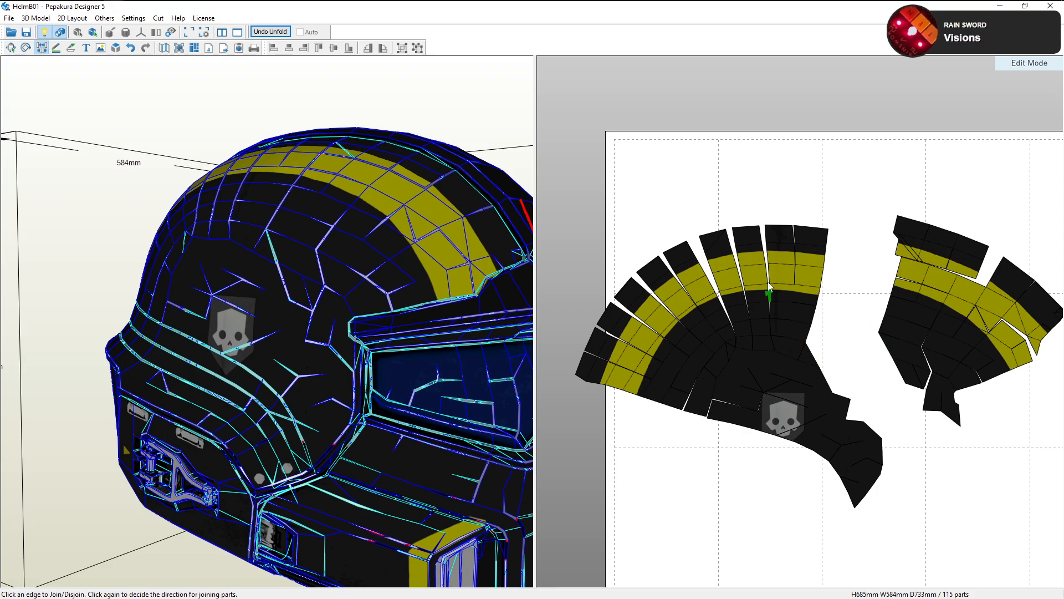
Save the project as HelmB01-A.pdo in the Hell Divers Rig folder under Armour, ALTS
{"action": "left_click", "coordinate": [10, 19]}
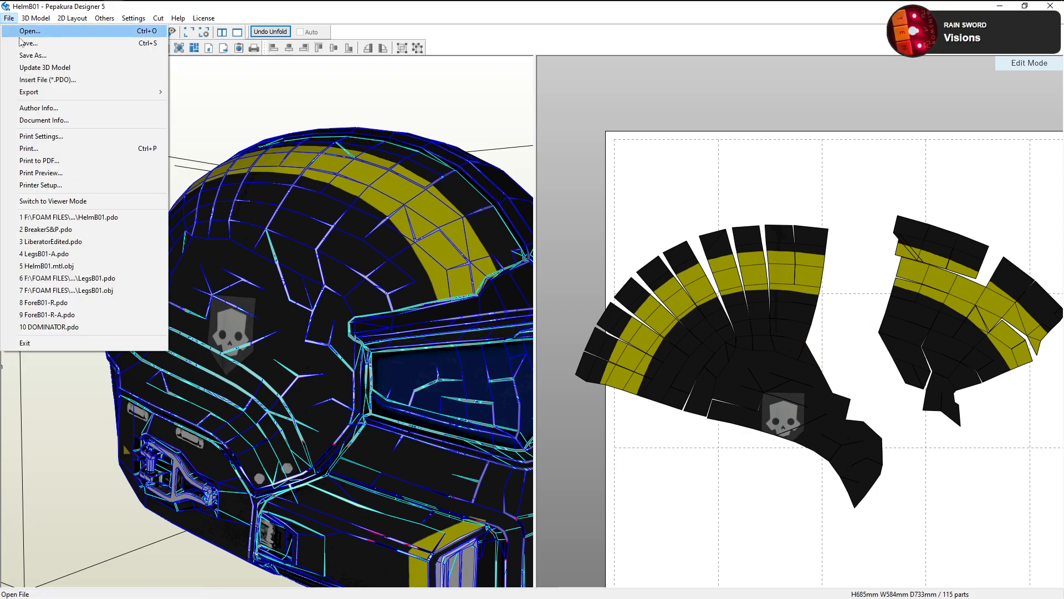
{"action": "left_click", "coordinate": [82, 55]}
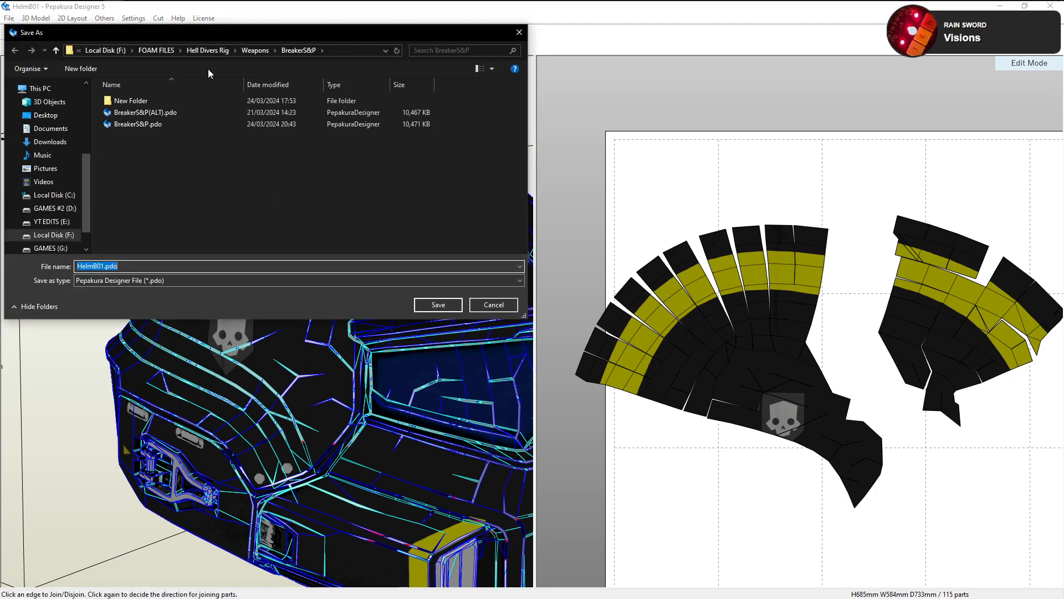
{"action": "left_click", "coordinate": [242, 50]}
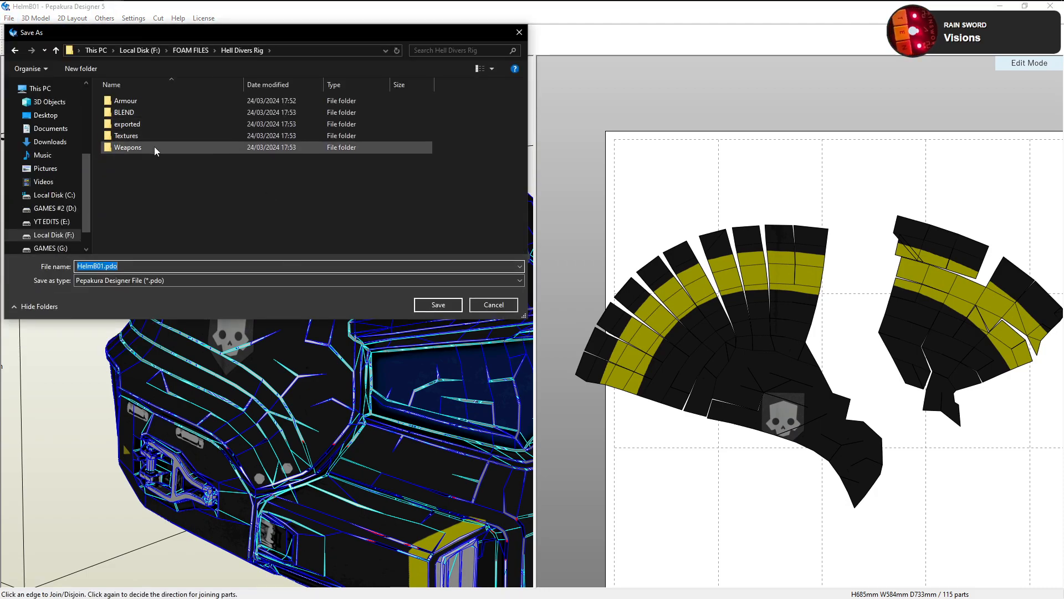
{"action": "double_click", "coordinate": [155, 101]}
{"action": "double_click", "coordinate": [154, 101]}
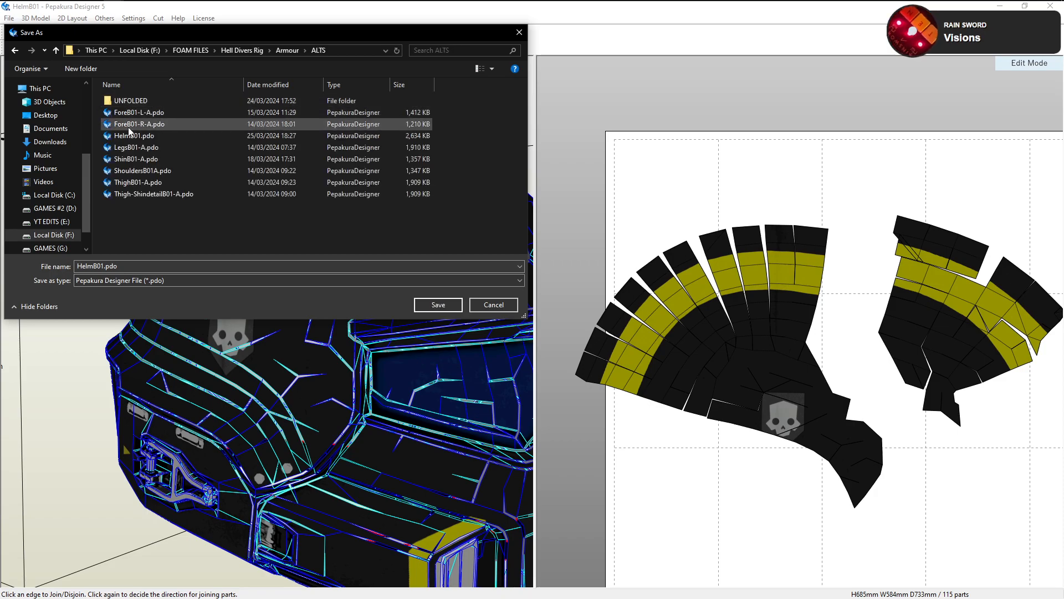
{"action": "left_click", "coordinate": [105, 266]}
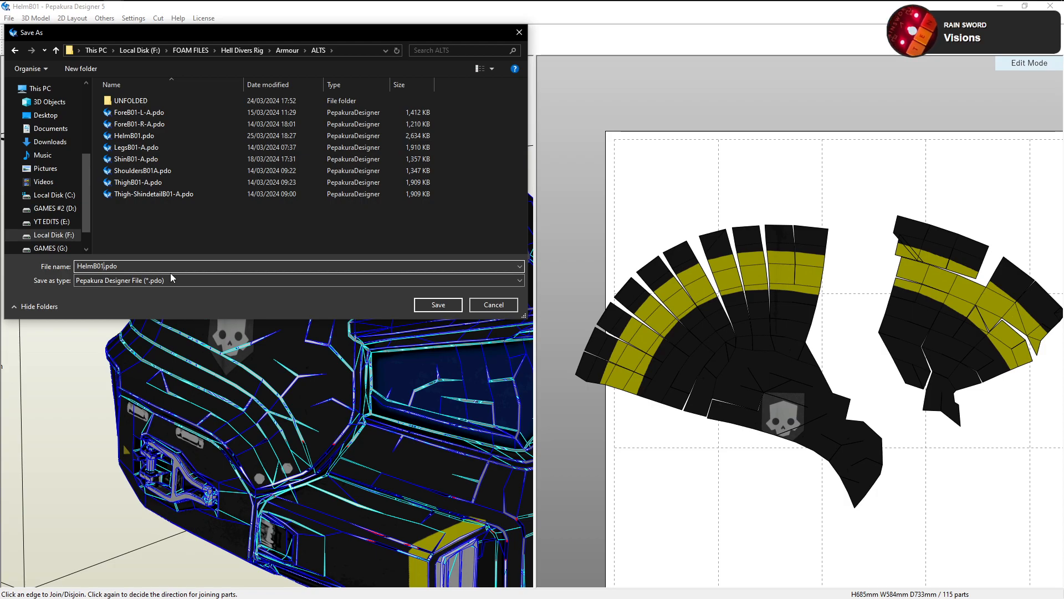
{"action": "type", "text": "-a"}
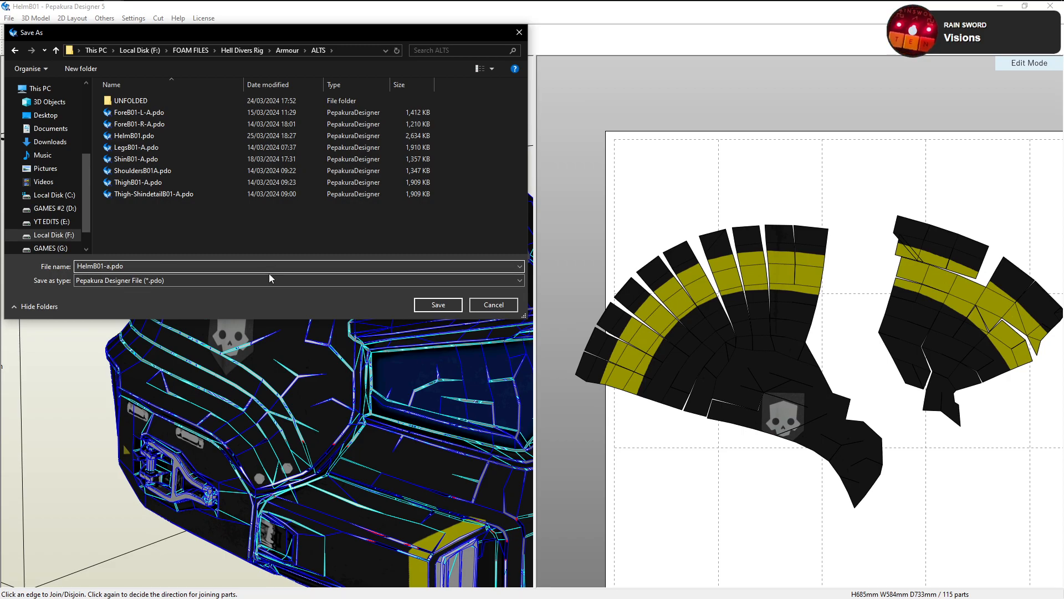
{"action": "key", "text": "BackSpace"}
{"action": "type", "text": "A"}
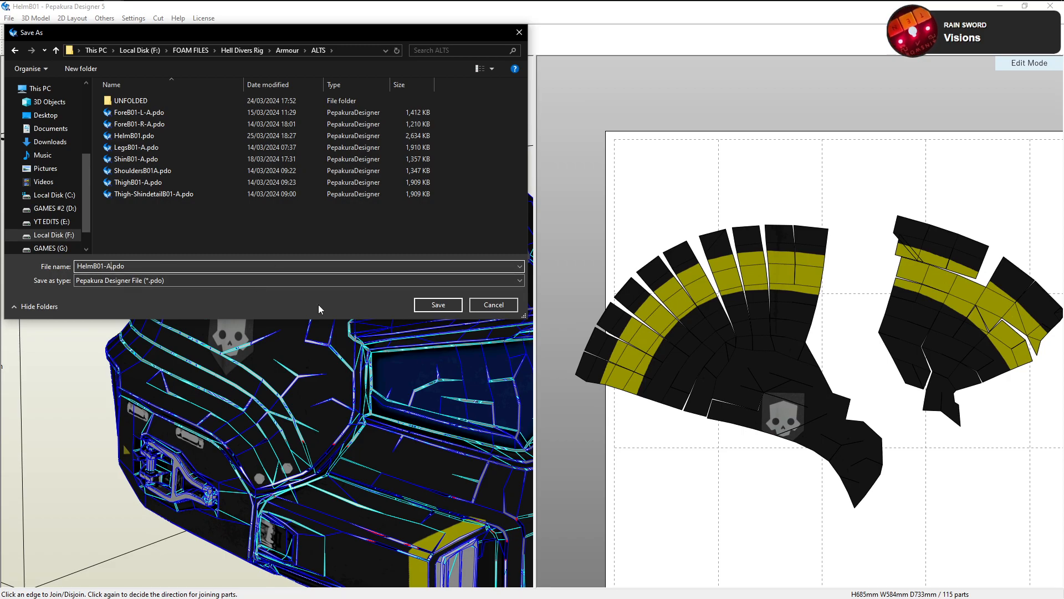
{"action": "left_click", "coordinate": [438, 305]}
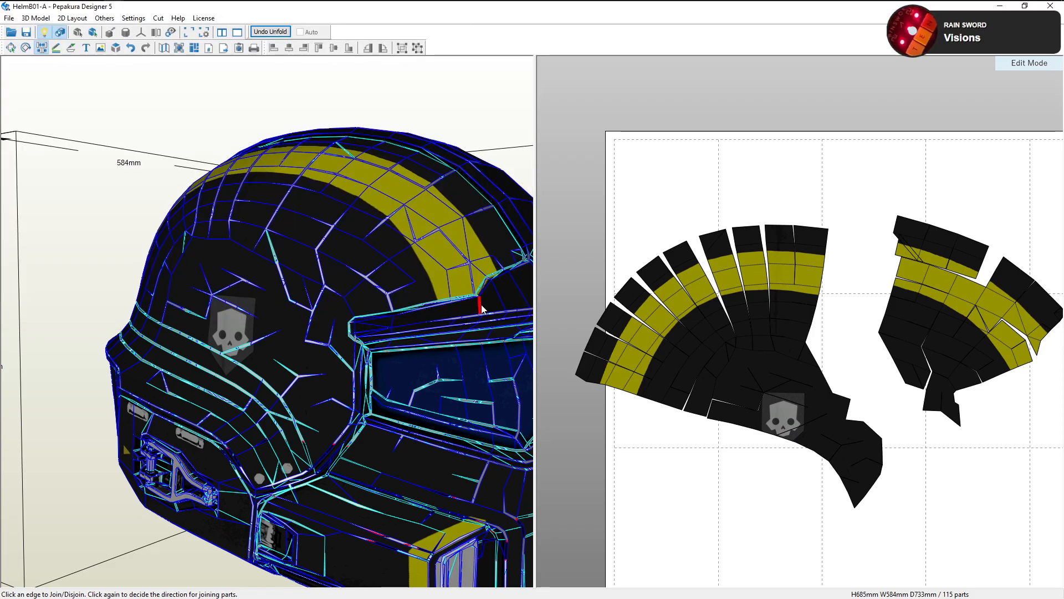
Join the narrow strip at the side dome's lower edge to the blocks above it, leaving one straight cut beside the skull
{"action": "scroll", "coordinate": [733, 315], "scroll_direction": "down", "scroll_amount": 2}
{"action": "scroll", "coordinate": [733, 315], "scroll_direction": "down", "scroll_amount": 1}
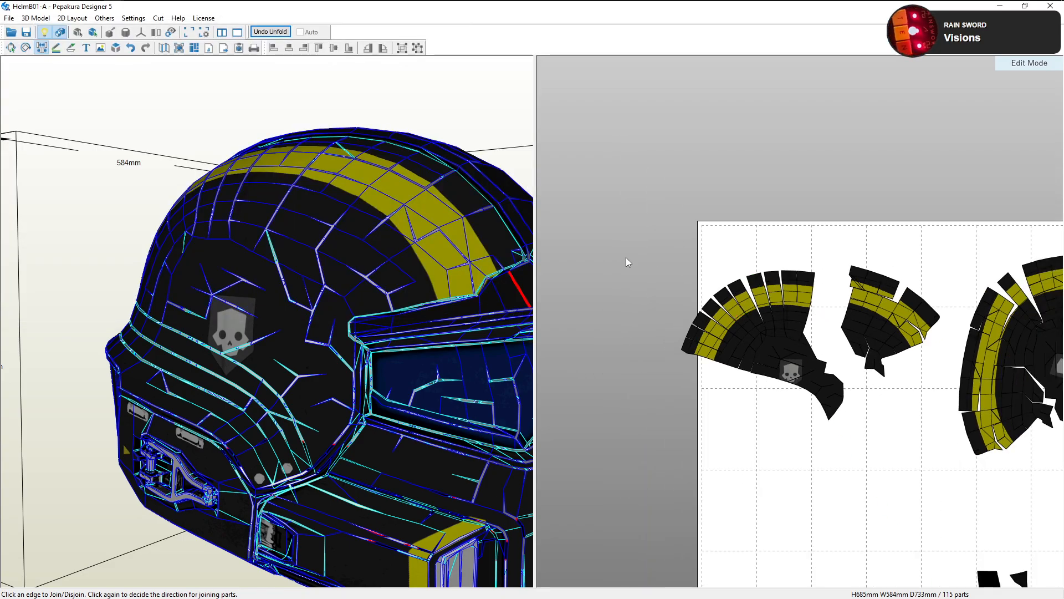
{"action": "scroll", "coordinate": [777, 287], "scroll_direction": "down", "scroll_amount": 1}
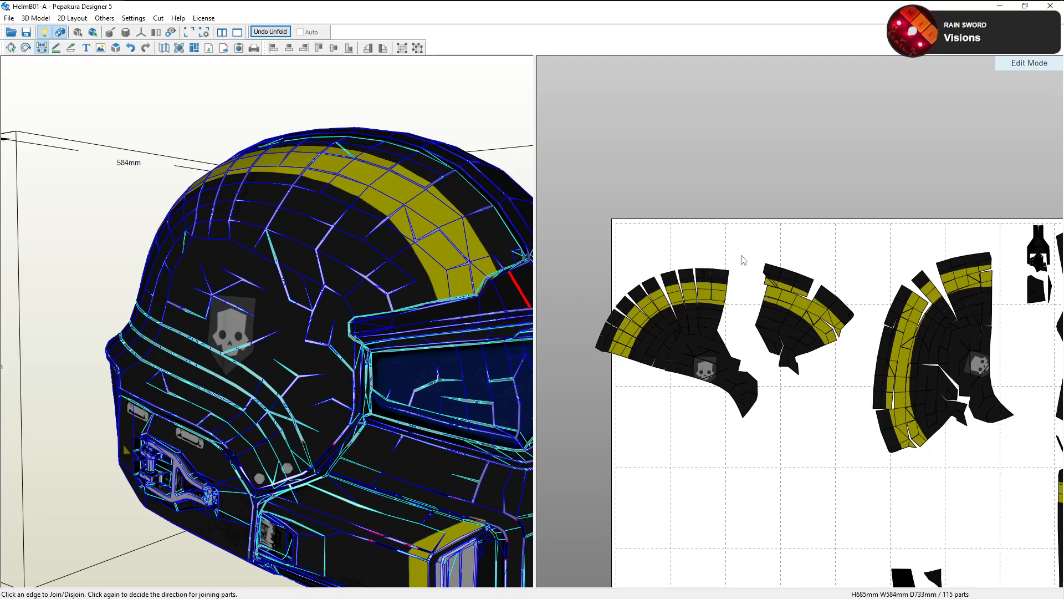
{"action": "scroll", "coordinate": [741, 266], "scroll_direction": "up", "scroll_amount": 3}
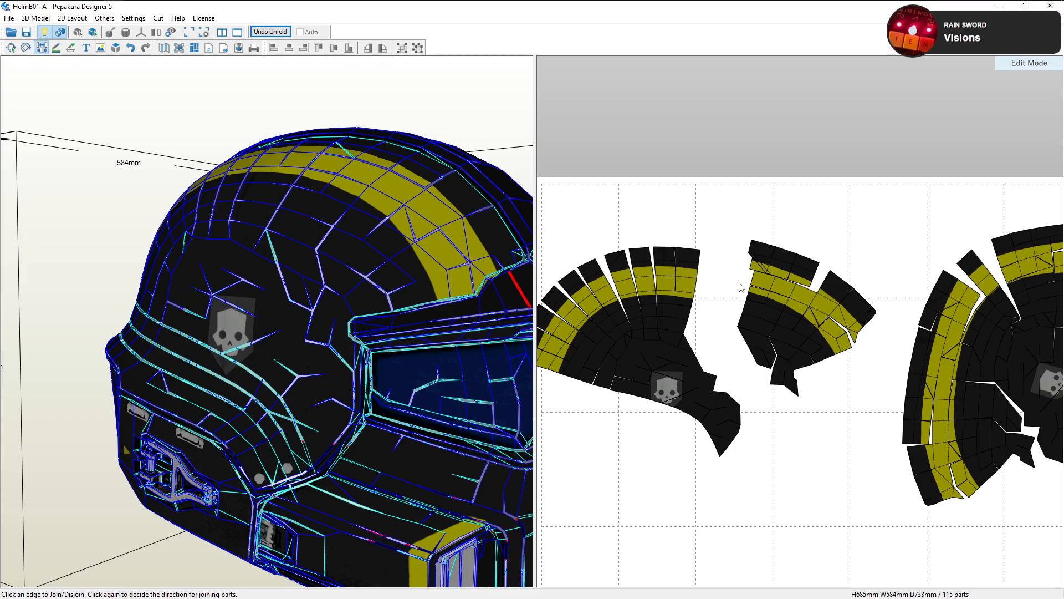
{"action": "scroll", "coordinate": [656, 306], "scroll_direction": "up", "scroll_amount": 1}
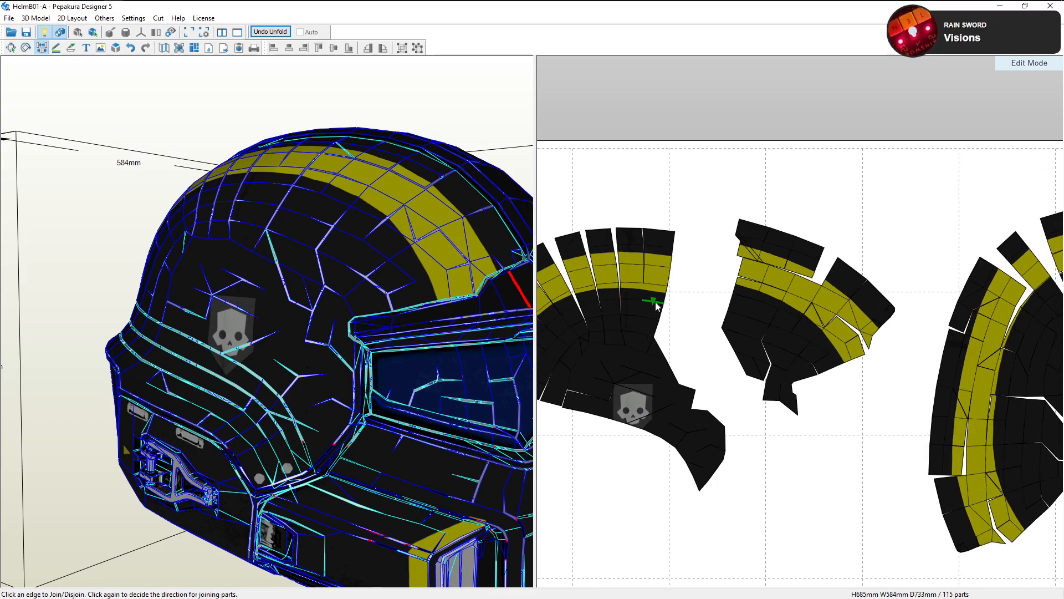
{"action": "scroll", "coordinate": [656, 303], "scroll_direction": "up", "scroll_amount": 1}
{"action": "middle_click_drag", "start_coordinate": [677, 281], "coordinate": [765, 288]}
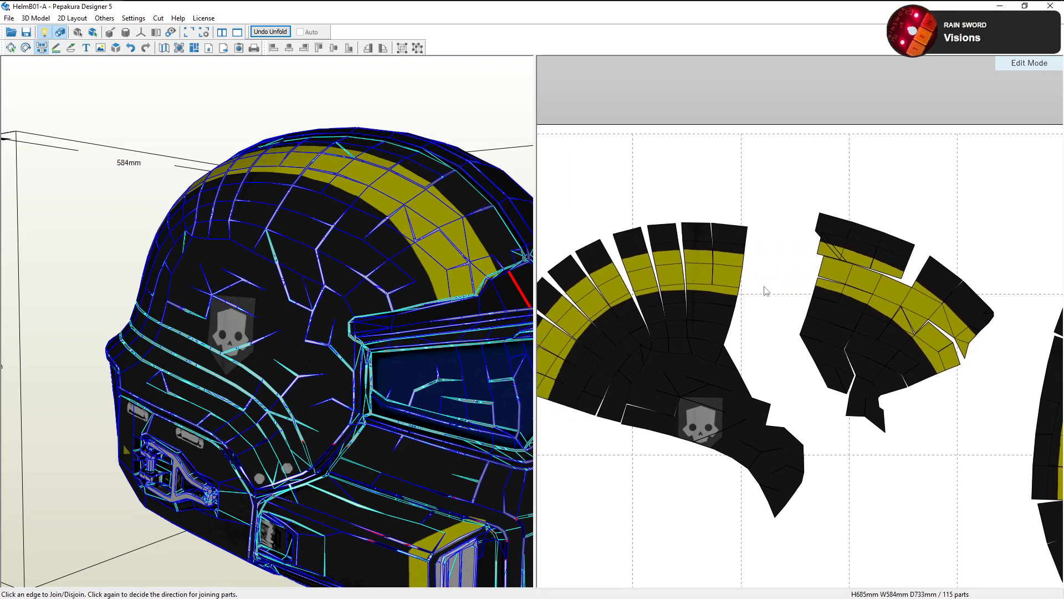
{"action": "middle_click_drag", "start_coordinate": [698, 320], "coordinate": [854, 300]}
{"action": "scroll", "coordinate": [853, 302], "scroll_direction": "up", "scroll_amount": 3}
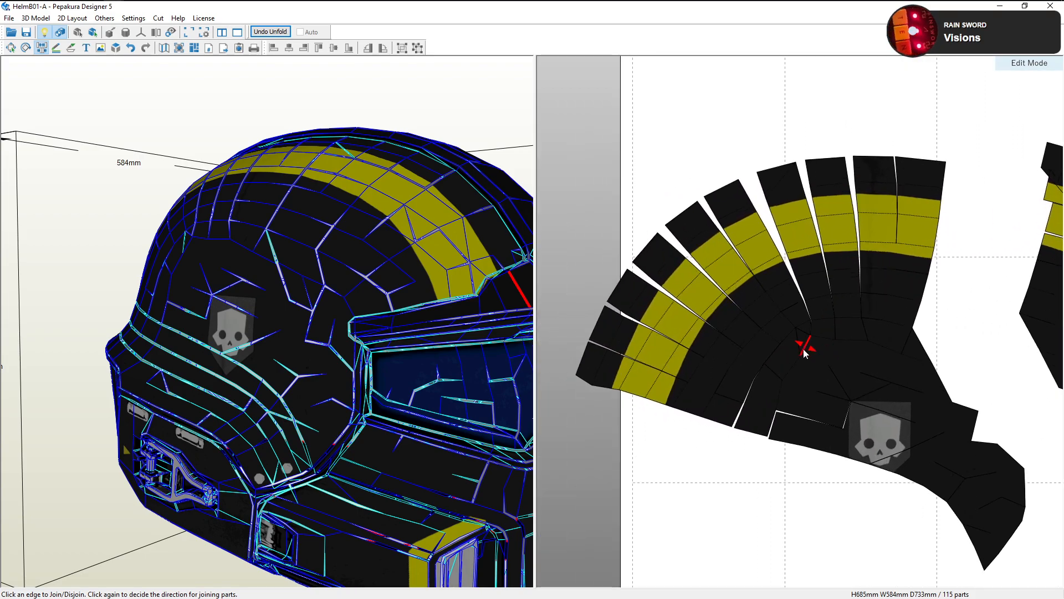
{"action": "middle_click_drag", "start_coordinate": [792, 362], "coordinate": [781, 325]}
{"action": "scroll", "coordinate": [780, 329], "scroll_direction": "up", "scroll_amount": 3}
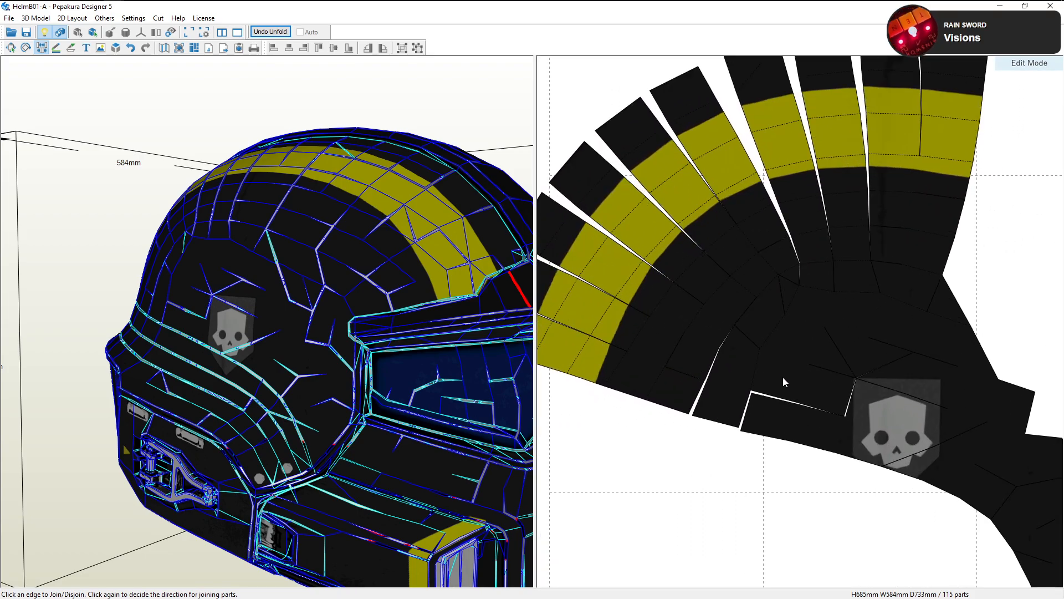
{"action": "left_click", "coordinate": [797, 407]}
{"action": "left_click", "coordinate": [796, 405]}
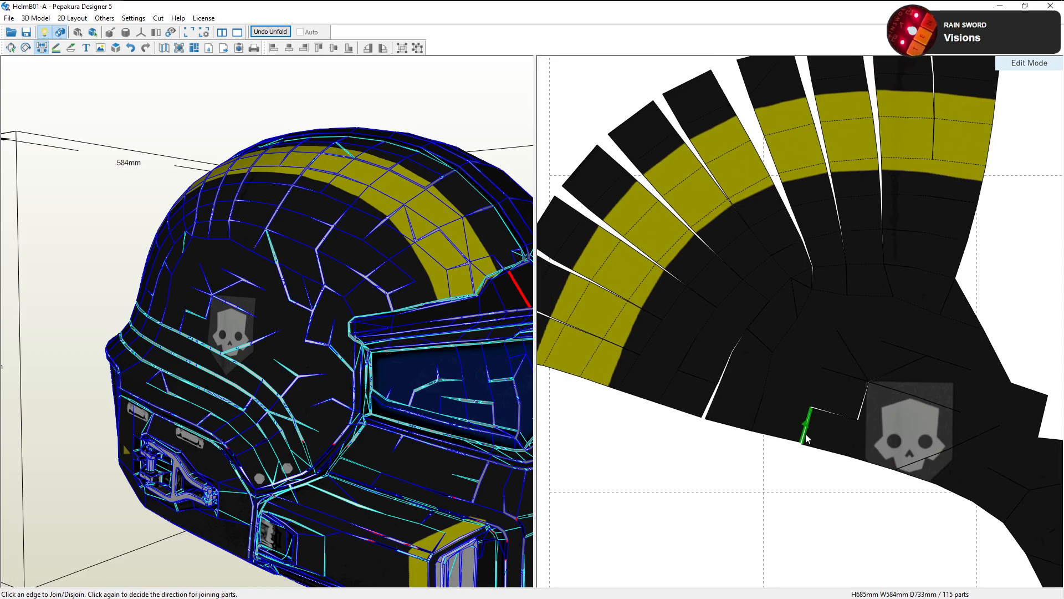
{"action": "left_click", "coordinate": [853, 436]}
{"action": "left_click", "coordinate": [846, 430]}
{"action": "middle_click_drag", "start_coordinate": [979, 404], "coordinate": [906, 387]}
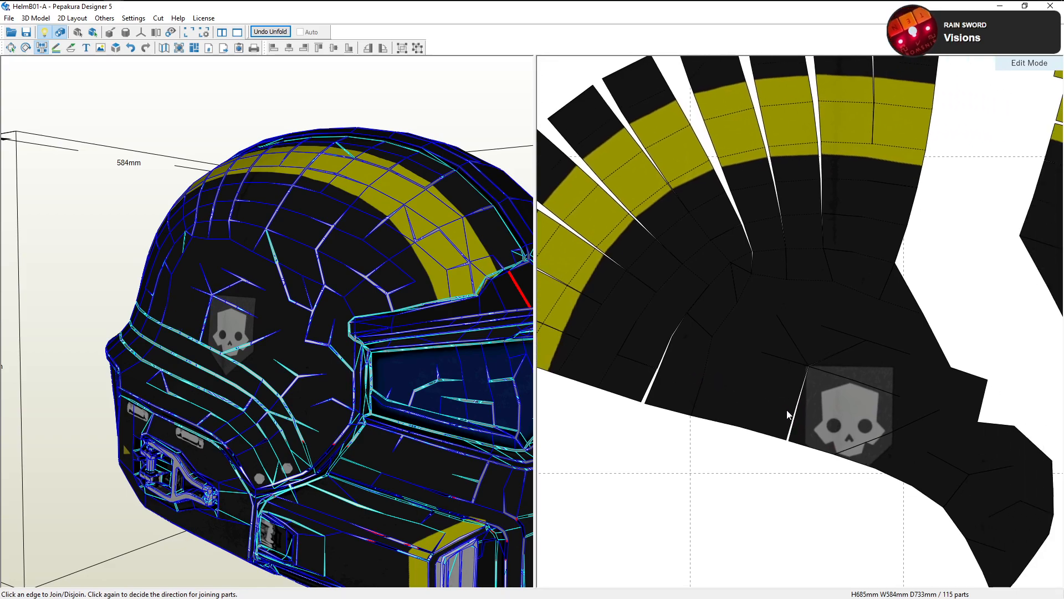
Attach the separate front section to the dome, cut it through the black rows, and join its small lower tail to the dome
{"action": "scroll", "coordinate": [875, 363], "scroll_direction": "down", "scroll_amount": 4}
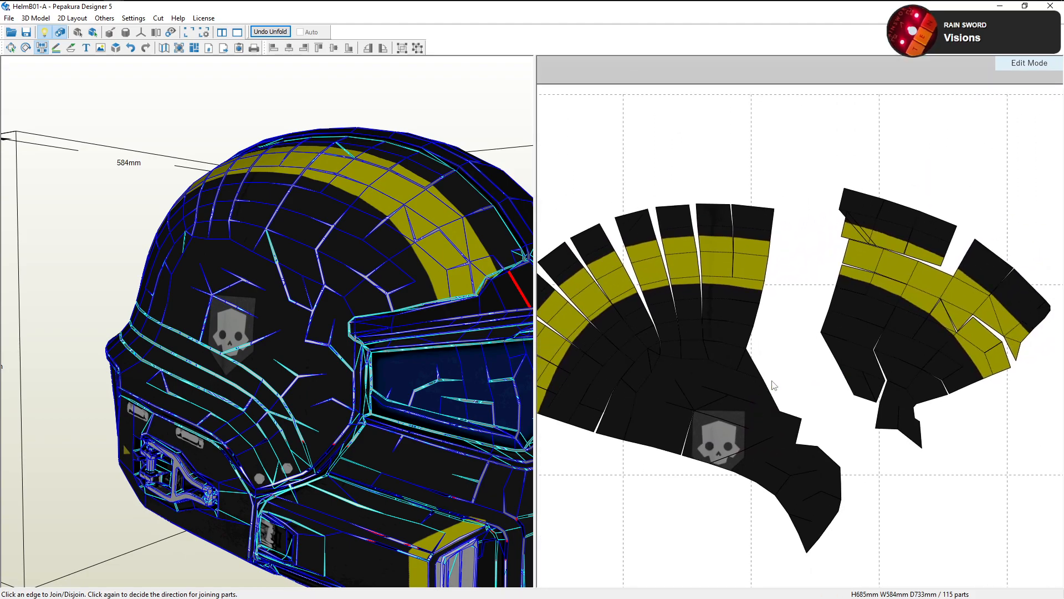
{"action": "left_click", "coordinate": [759, 364]}
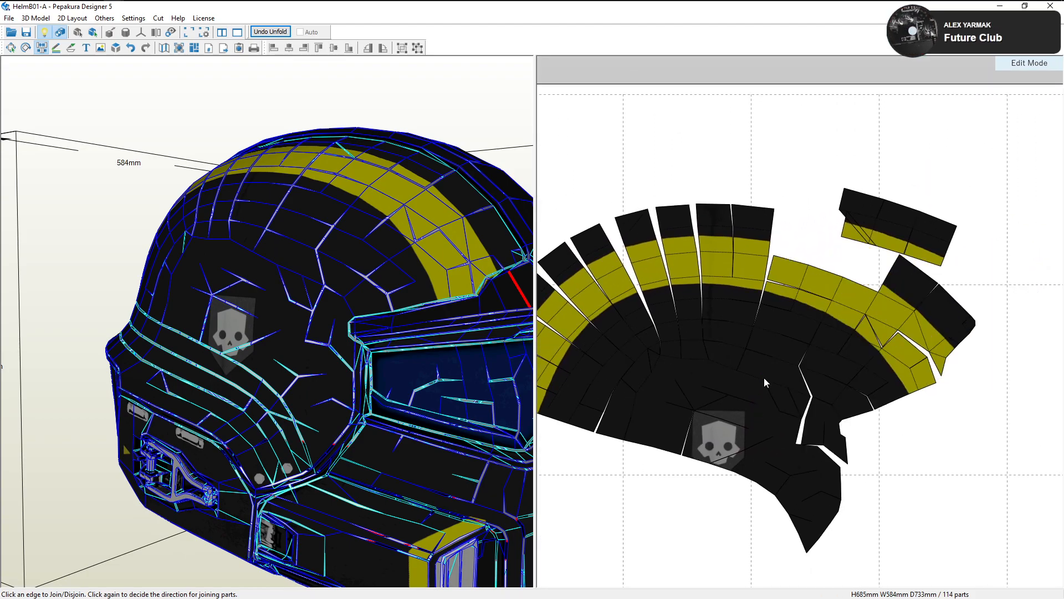
{"action": "middle_click_drag", "start_coordinate": [791, 415], "coordinate": [768, 412]}
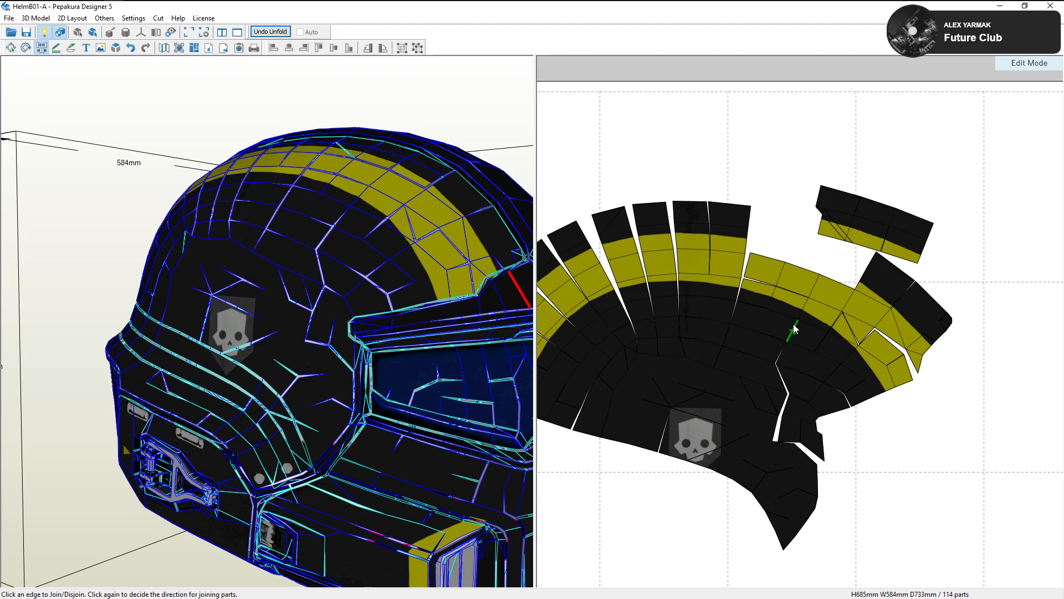
{"action": "left_click", "coordinate": [790, 305]}
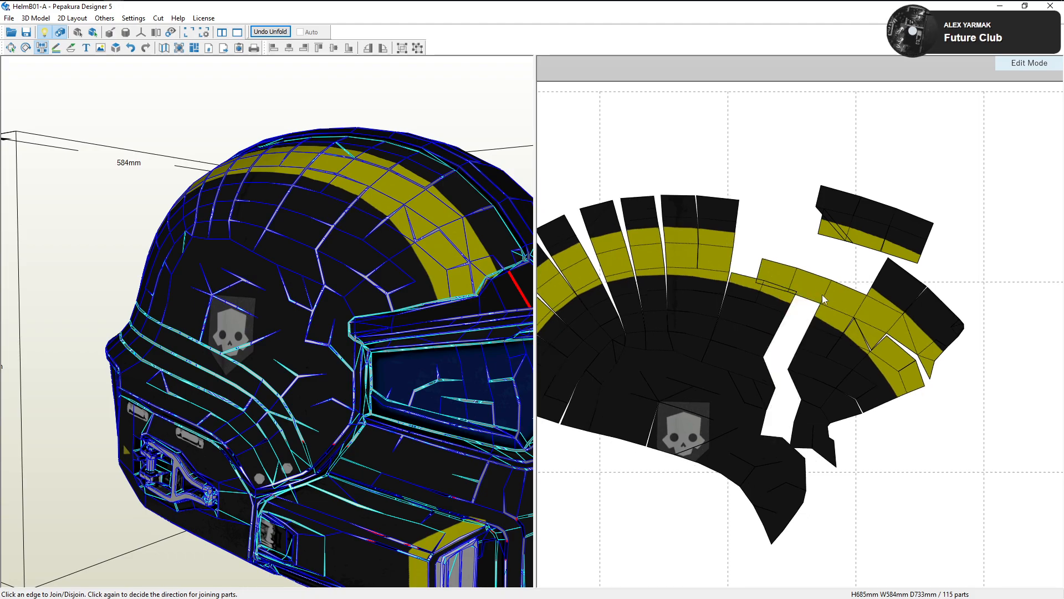
{"action": "left_click", "coordinate": [768, 422]}
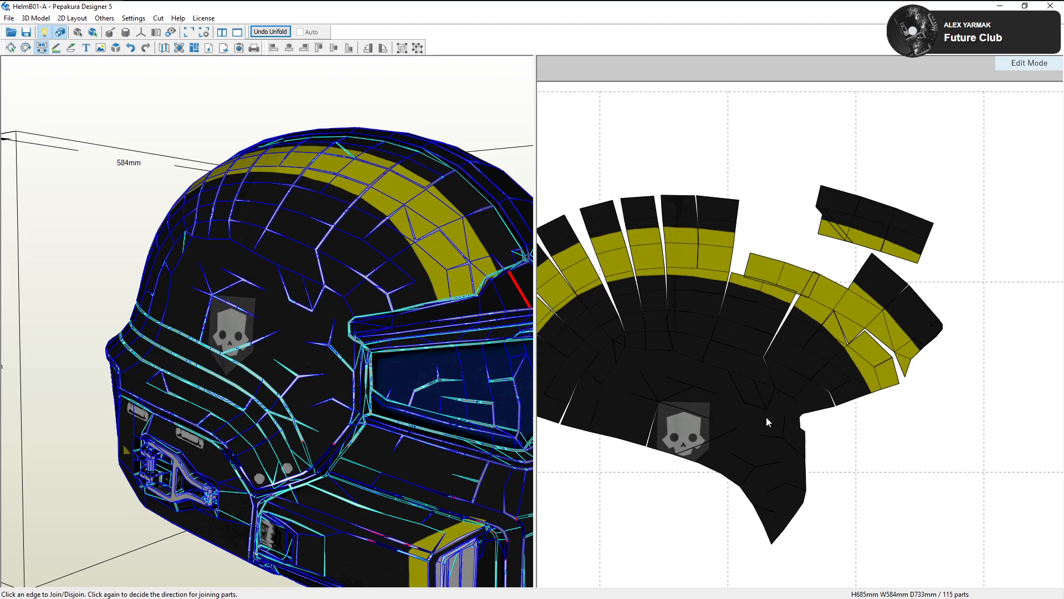
Detach the front columns from the lower tail and rejoin them to the dome along their inner edge
{"action": "scroll", "coordinate": [768, 379], "scroll_direction": "up", "scroll_amount": 2}
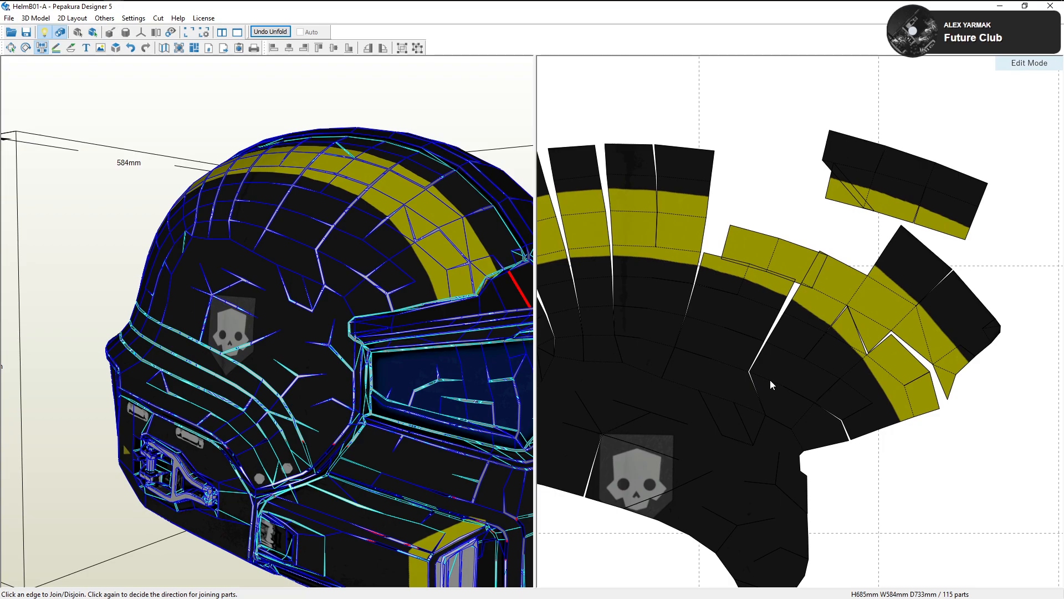
{"action": "left_click", "coordinate": [797, 435]}
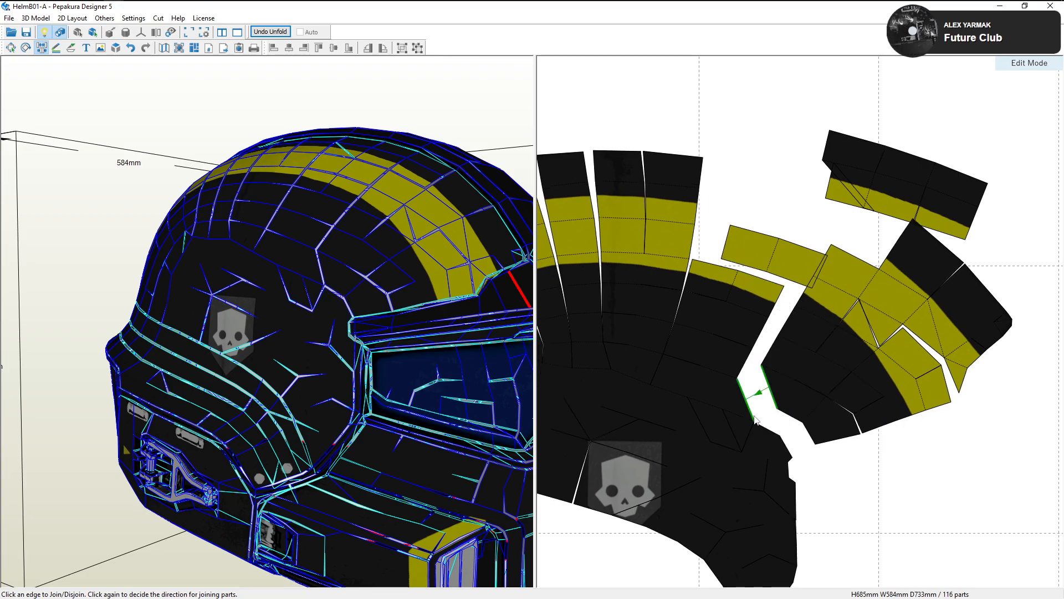
{"action": "left_click", "coordinate": [785, 402]}
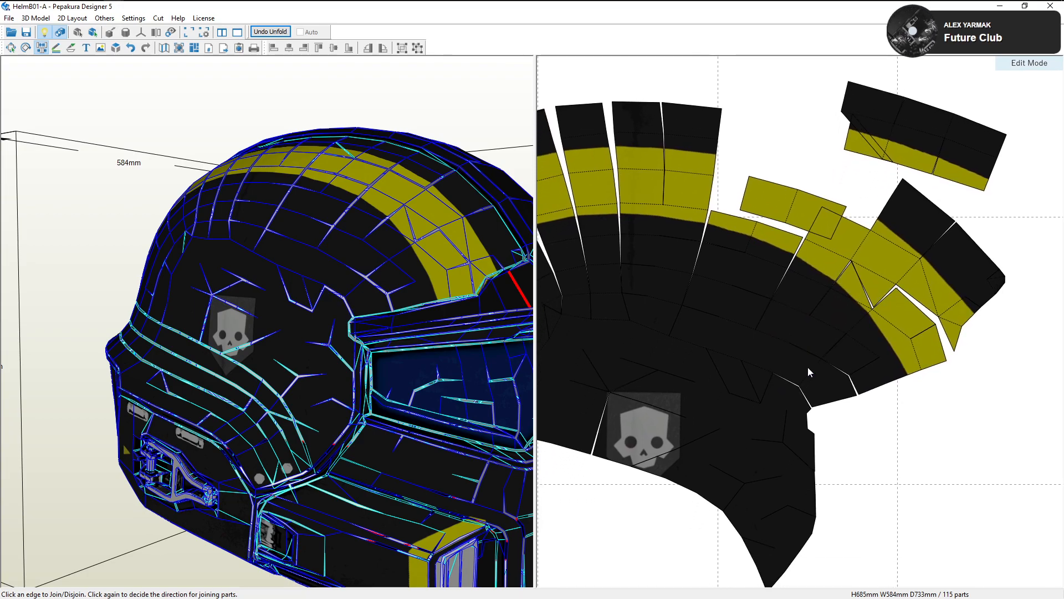
Free the slanted yellow block in the front columns and rejoin it so the triangular notch in the stripe closes
{"action": "scroll", "coordinate": [777, 414], "scroll_direction": "up", "scroll_amount": 4}
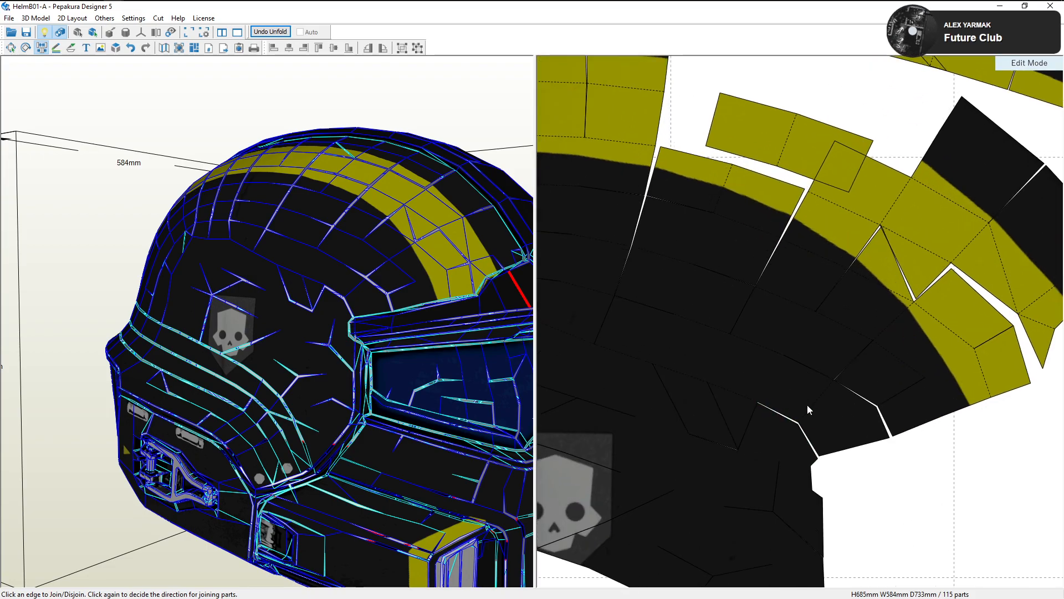
{"action": "scroll", "coordinate": [804, 409], "scroll_direction": "down", "scroll_amount": 2}
{"action": "scroll", "coordinate": [814, 411], "scroll_direction": "down", "scroll_amount": 1}
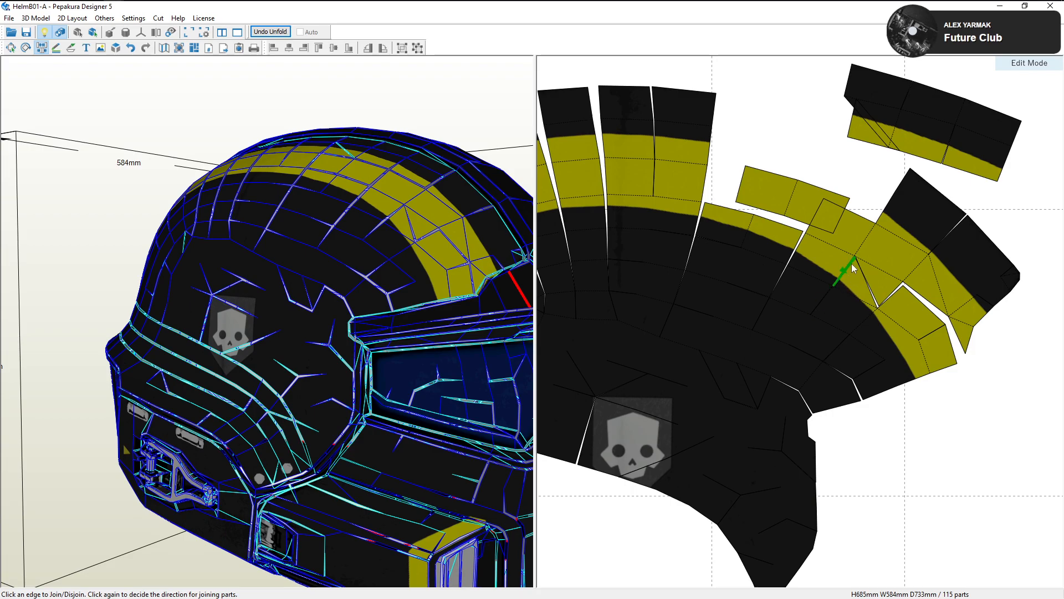
{"action": "left_click", "coordinate": [859, 245]}
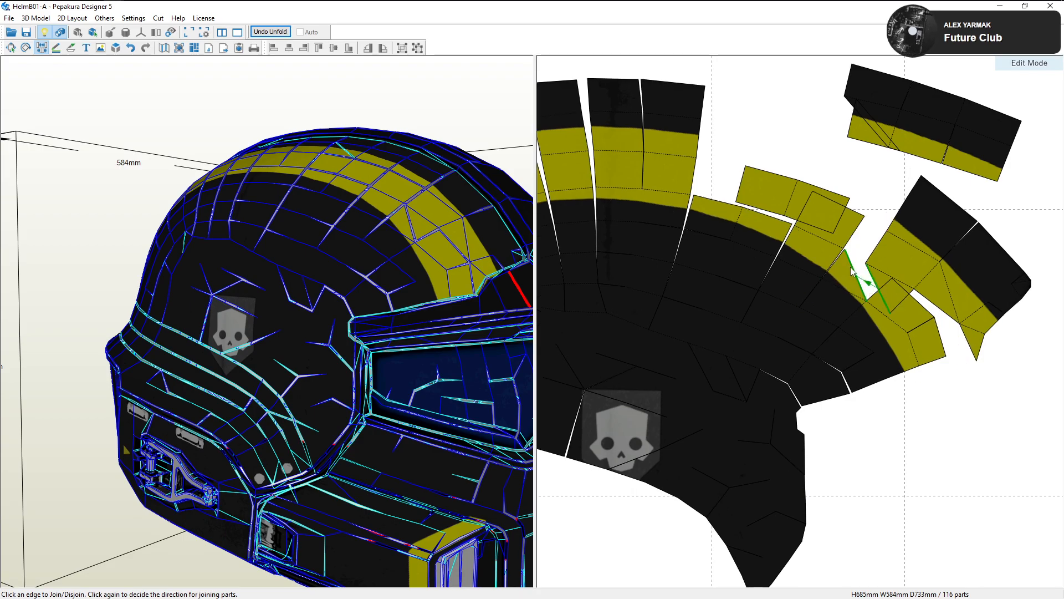
{"action": "left_click", "coordinate": [903, 268]}
{"action": "left_click", "coordinate": [902, 285]}
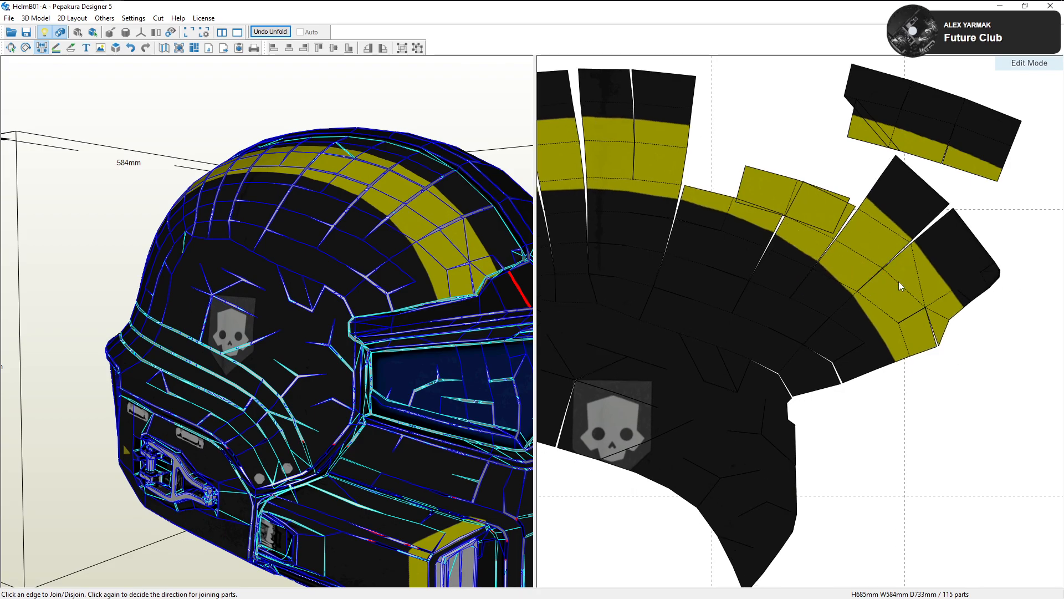
Move the front tip's yellow piece onto the stripe, separate the small black tip from its neighbour and attach it there
{"action": "left_click", "coordinate": [941, 299]}
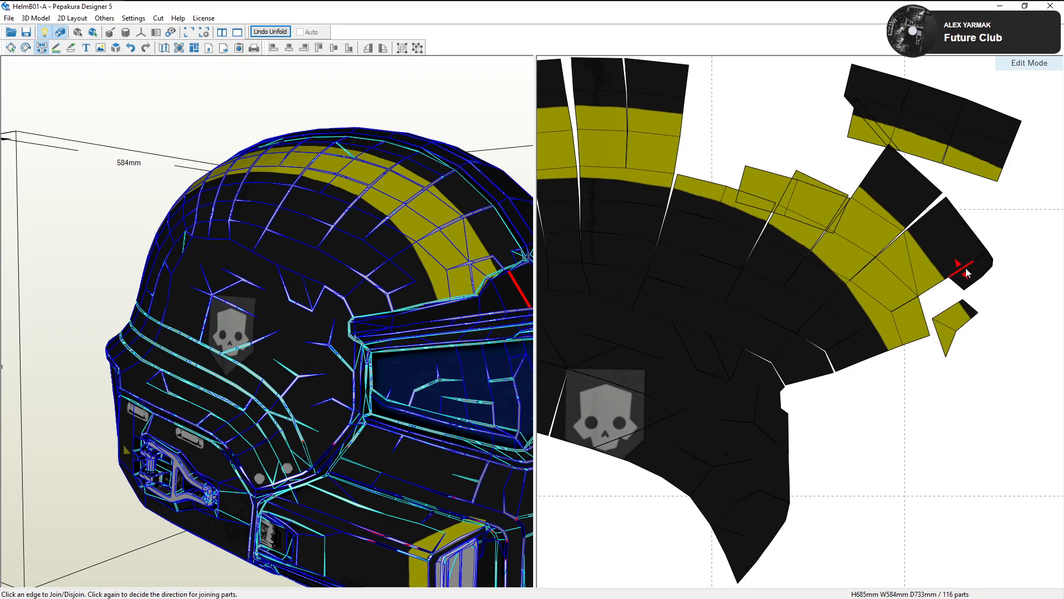
{"action": "left_click", "coordinate": [965, 271]}
{"action": "left_click", "coordinate": [917, 302]}
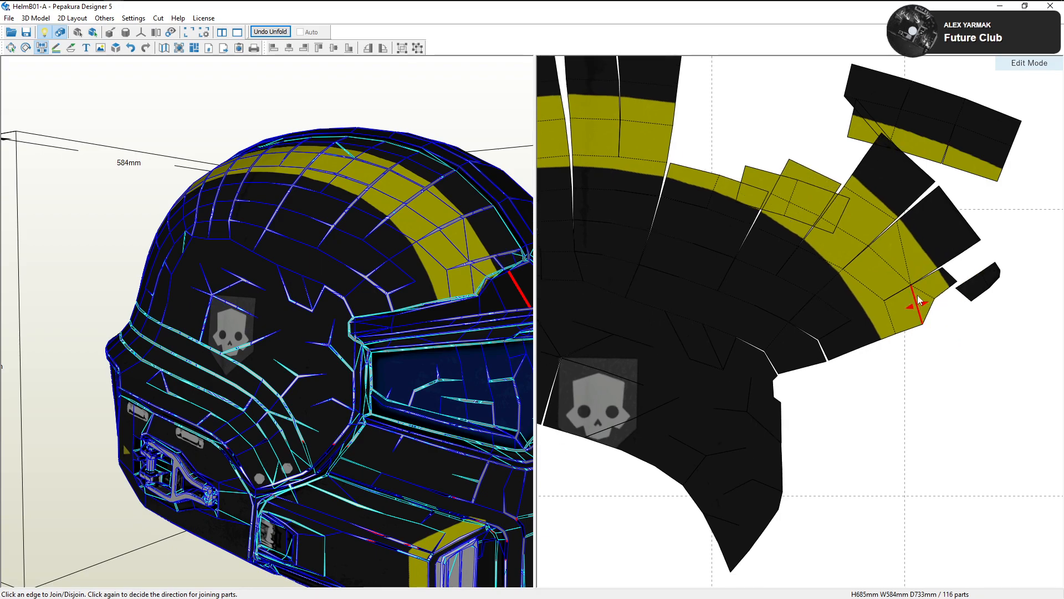
{"action": "left_click", "coordinate": [951, 277]}
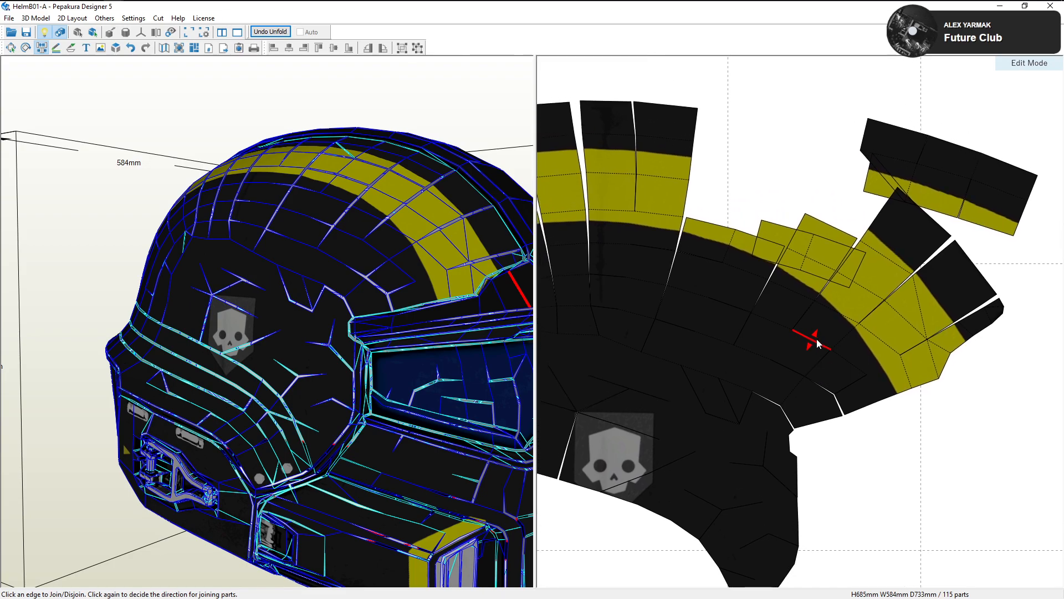
Attach the loose black outer strip to the front column's yellow block and join the floating yellow blocks to the narrow yellow row
{"action": "left_click", "coordinate": [839, 231]}
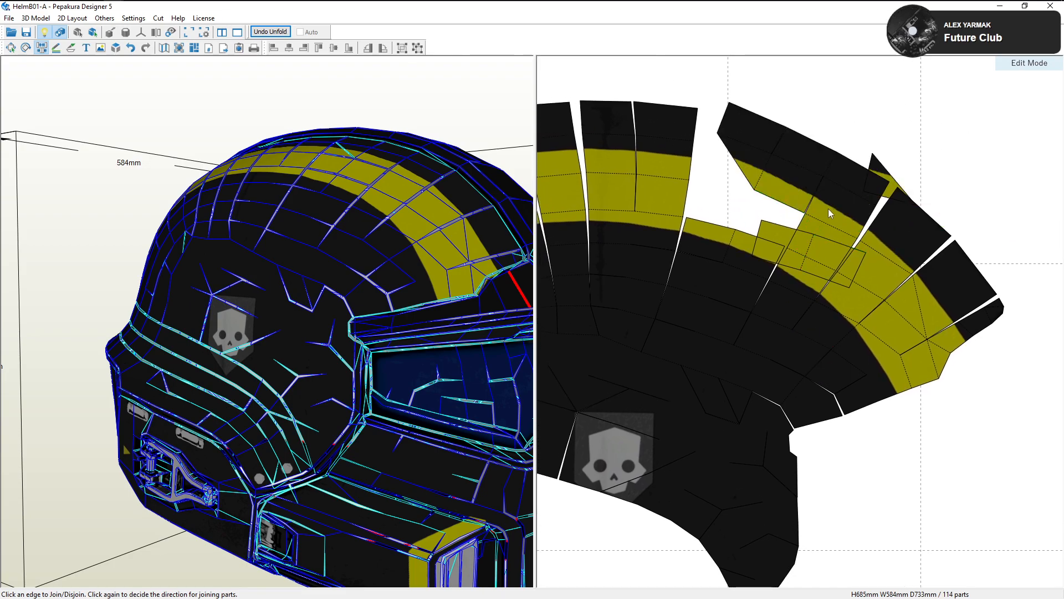
{"action": "left_click", "coordinate": [809, 198]}
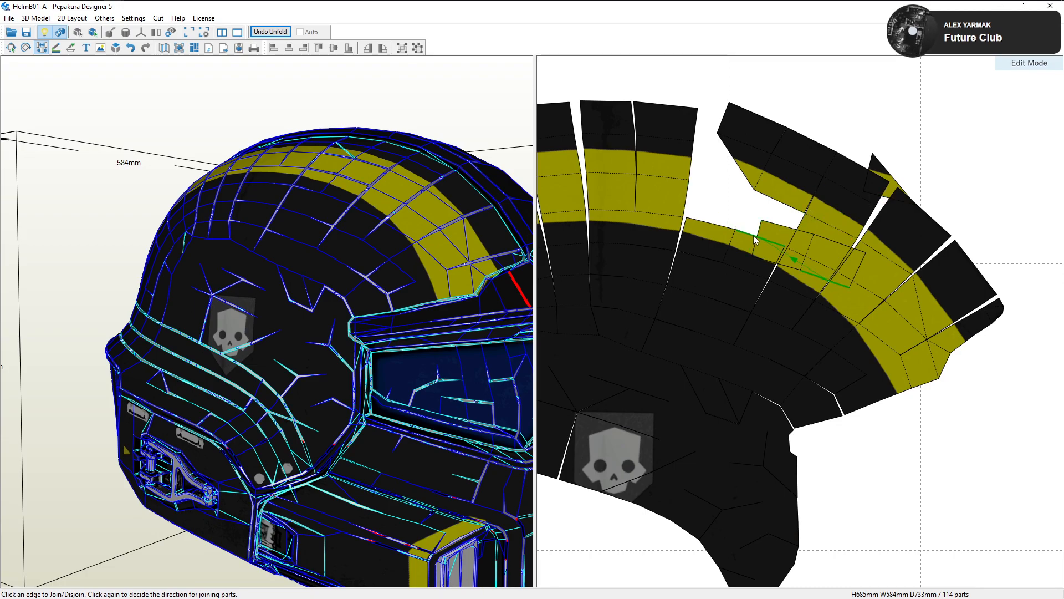
{"action": "middle_click_drag", "start_coordinate": [739, 220], "coordinate": [773, 265]}
{"action": "left_click", "coordinate": [773, 264]}
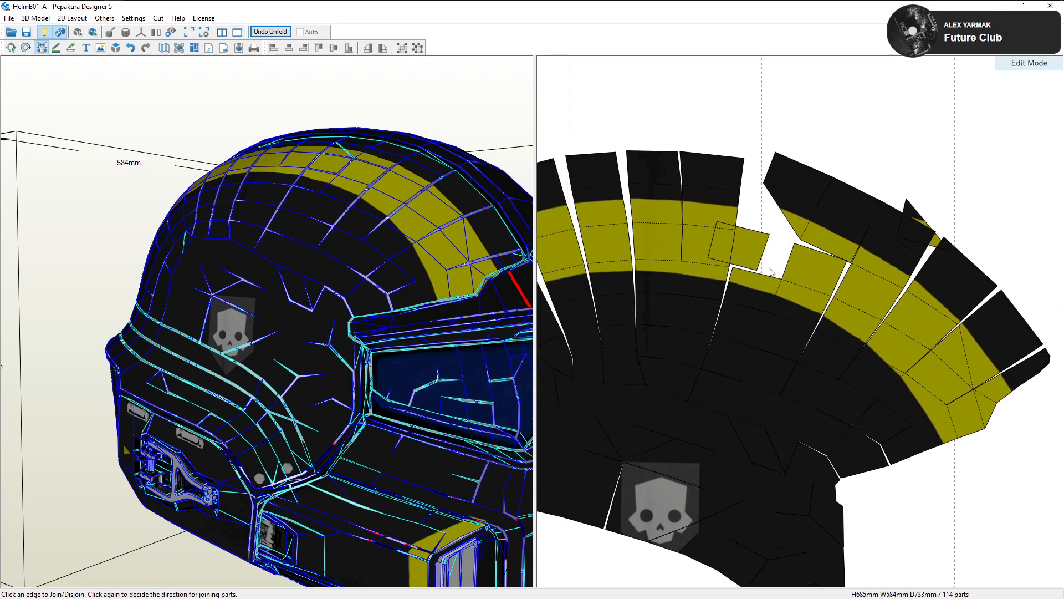
{"action": "left_click", "coordinate": [770, 281]}
{"action": "middle_click_drag", "start_coordinate": [861, 244], "coordinate": [837, 269]}
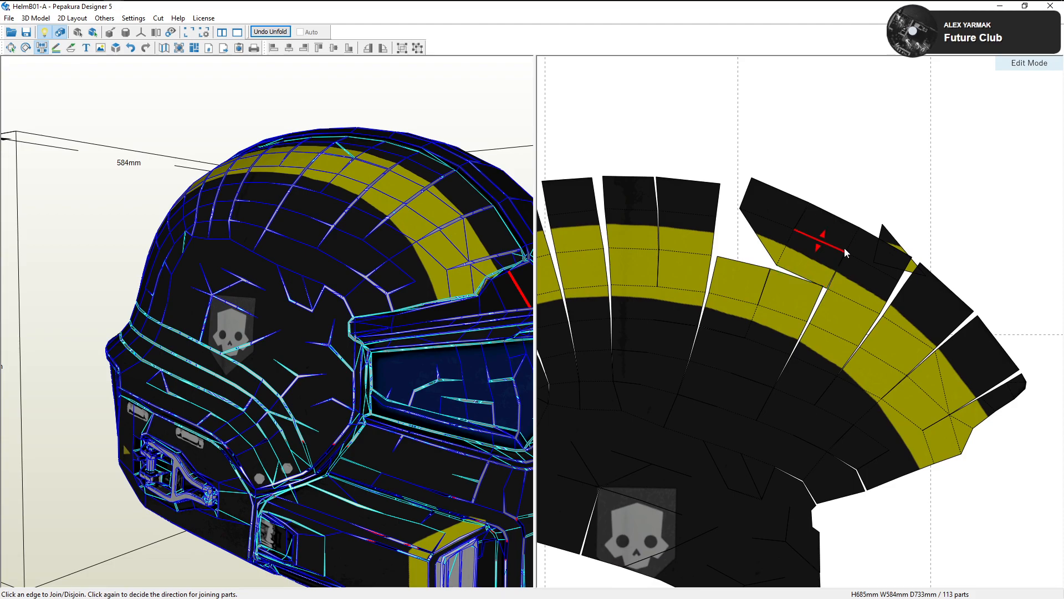
Cut the black outer strip at the column boundaries and join each block to the yellow column beneath it
{"action": "left_click", "coordinate": [851, 245]}
{"action": "left_click", "coordinate": [805, 279]}
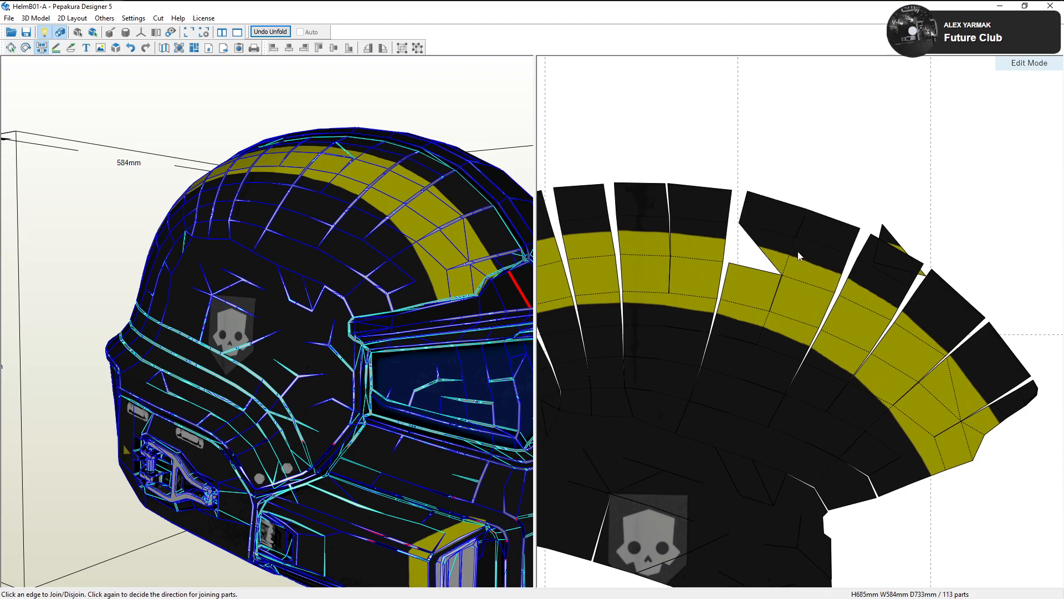
{"action": "left_click", "coordinate": [788, 246]}
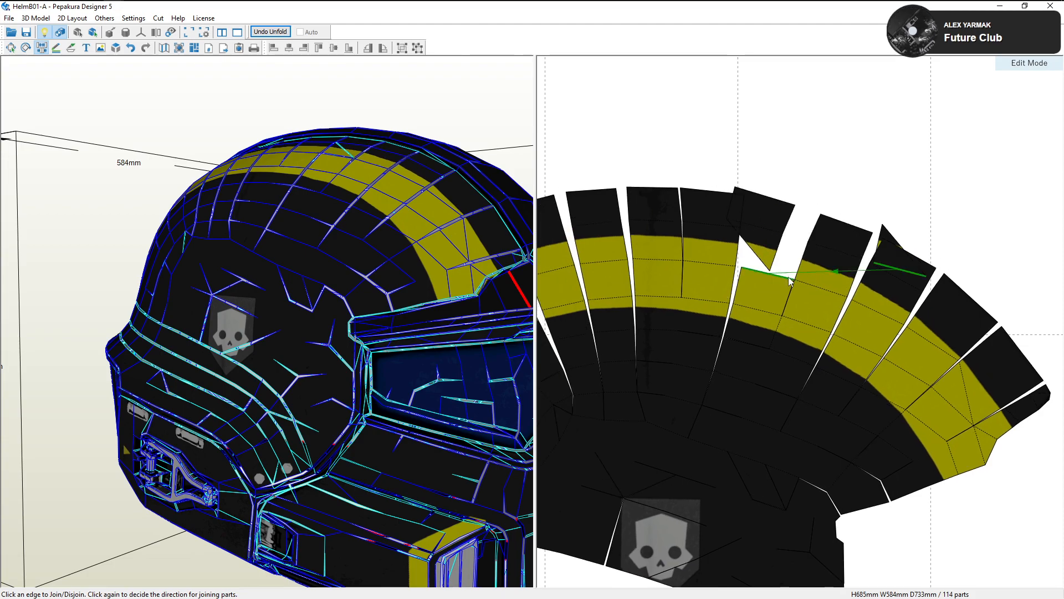
{"action": "left_click", "coordinate": [788, 277]}
{"action": "left_click", "coordinate": [783, 268]}
{"action": "scroll", "coordinate": [792, 292], "scroll_direction": "down", "scroll_amount": 2}
{"action": "scroll", "coordinate": [793, 296], "scroll_direction": "down", "scroll_amount": 2}
{"action": "scroll", "coordinate": [781, 286], "scroll_direction": "up", "scroll_amount": 1}
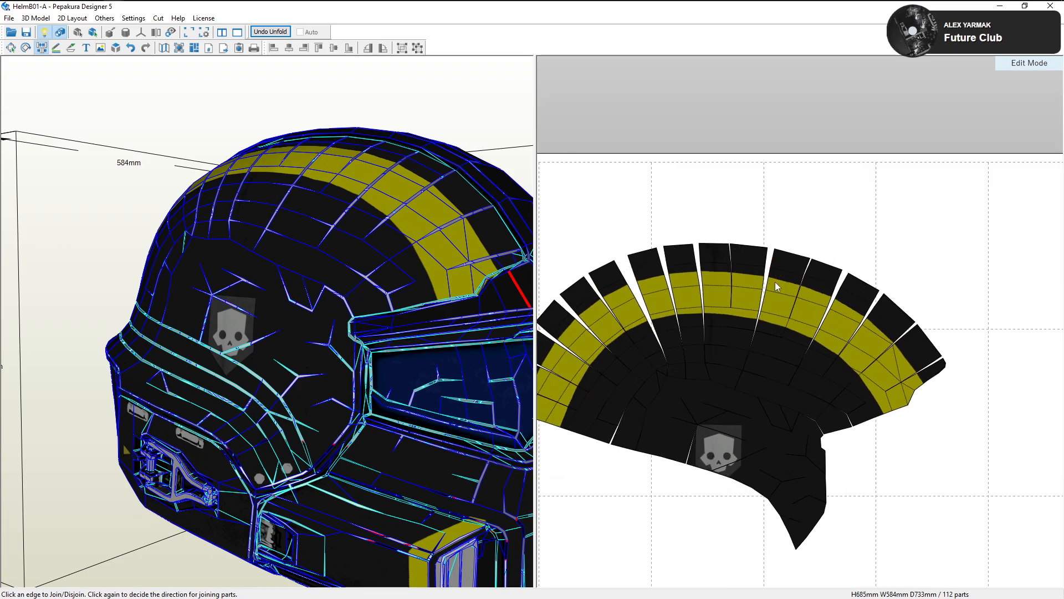
Select the reworked side dome part and examine its cut lines on the 3D model from the side and front
{"action": "left_click", "coordinate": [11, 48]}
{"action": "left_click", "coordinate": [610, 341]}
{"action": "scroll", "coordinate": [312, 317], "scroll_direction": "down", "scroll_amount": 2}
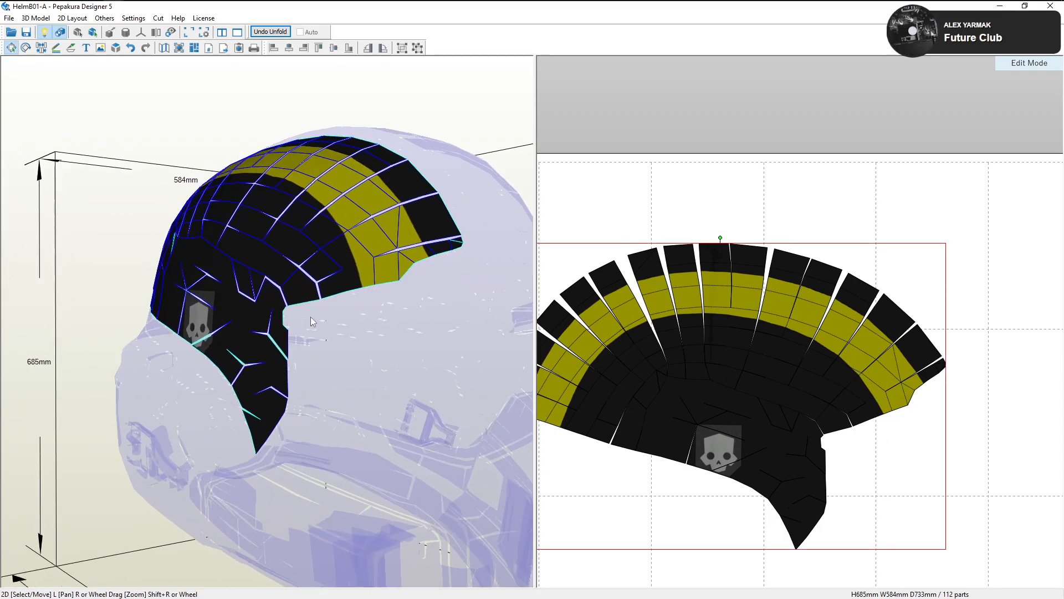
{"action": "left_click_drag", "start_coordinate": [312, 317], "coordinate": [352, 312]}
{"action": "middle_click_drag", "start_coordinate": [687, 402], "coordinate": [723, 398]}
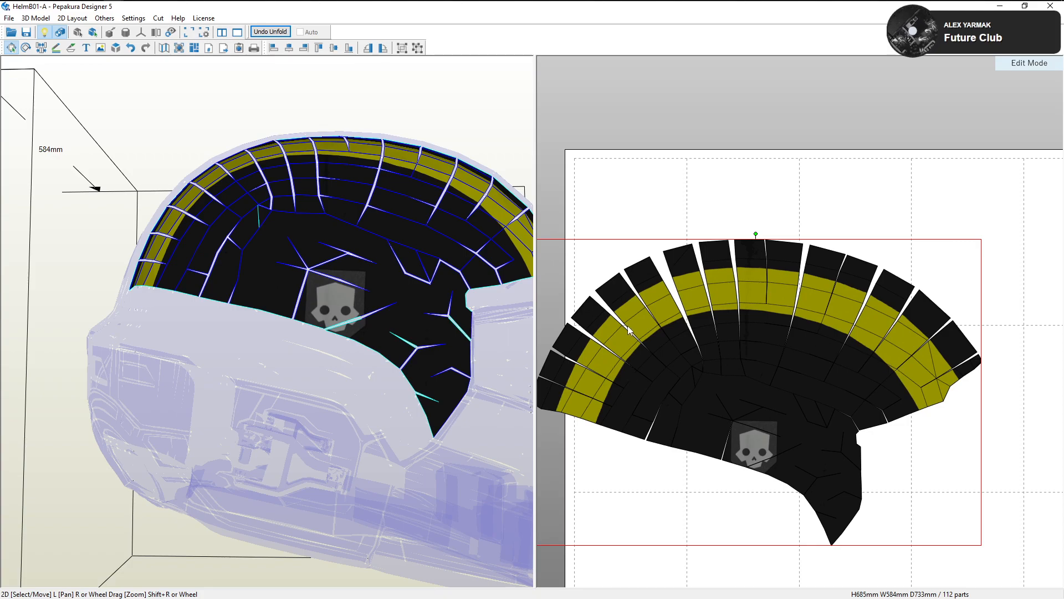
{"action": "left_click_drag", "start_coordinate": [432, 255], "coordinate": [322, 250]}
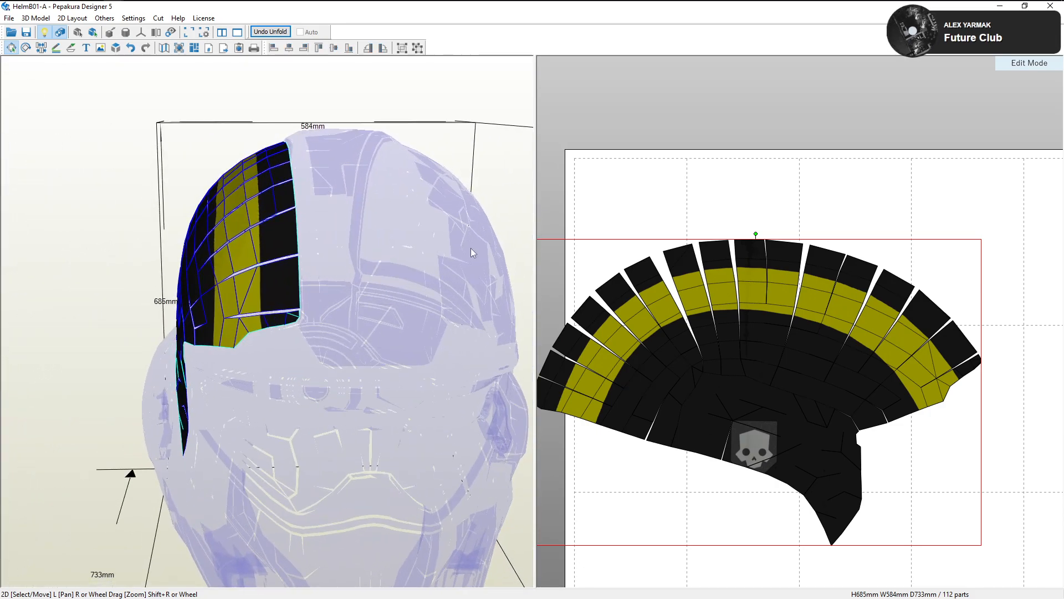
Select the black central band over the top of the helmet on the 3D model
{"action": "left_click_drag", "start_coordinate": [470, 247], "coordinate": [350, 212]}
{"action": "right_click_drag", "start_coordinate": [350, 213], "coordinate": [203, 210]}
{"action": "scroll", "coordinate": [577, 274], "scroll_direction": "down", "scroll_amount": 5}
{"action": "mouse_move", "coordinate": [774, 347]}
{"action": "right_mouse_down"}
{"action": "mouse_move", "coordinate": [804, 322]}
{"action": "mouse_move", "coordinate": [788, 333]}
{"action": "right_mouse_up"}
{"action": "scroll", "coordinate": [786, 307], "scroll_direction": "up", "scroll_amount": 3}
{"action": "right_click_drag", "start_coordinate": [429, 267], "coordinate": [388, 272]}
{"action": "left_click", "coordinate": [456, 234]}
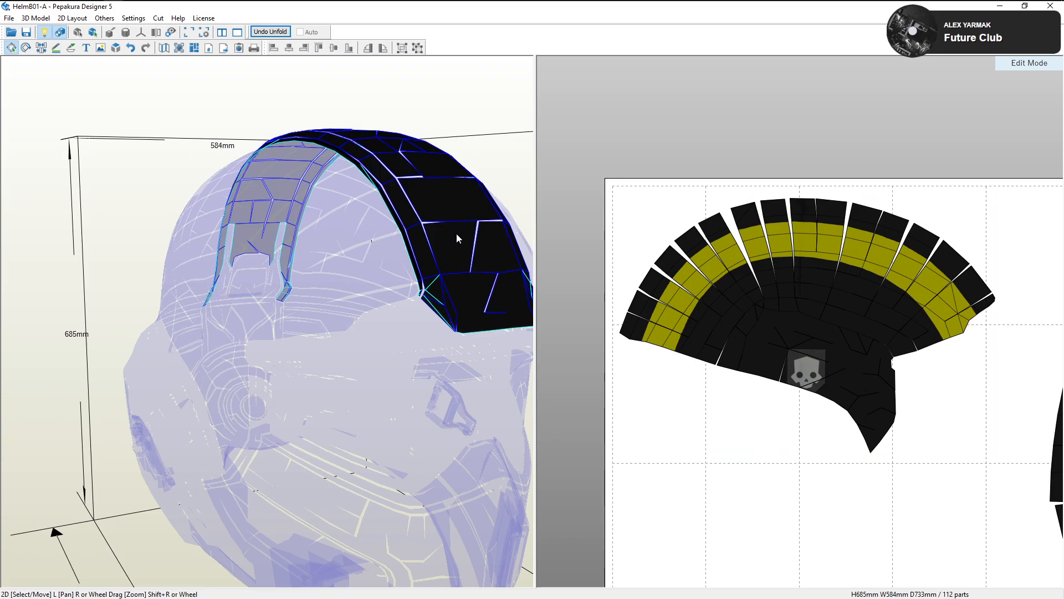
Move the unfolded central band with its curved arms to the area directly below the reworked side dome part
{"action": "scroll", "coordinate": [801, 320], "scroll_direction": "down", "scroll_amount": 5}
{"action": "mouse_move", "coordinate": [924, 522]}
{"action": "left_mouse_down"}
{"action": "mouse_move", "coordinate": [825, 466]}
{"action": "mouse_move", "coordinate": [780, 426]}
{"action": "left_mouse_up"}
{"action": "scroll", "coordinate": [775, 417], "scroll_direction": "up", "scroll_amount": 5}
{"action": "left_click_drag", "start_coordinate": [716, 485], "coordinate": [745, 365]}
{"action": "left_click", "coordinate": [694, 366]}
Select the reworked side dome part and examine its stripe columns on the 3D model and in the layout
{"action": "scroll", "coordinate": [793, 399], "scroll_direction": "down", "scroll_amount": 1}
{"action": "left_click", "coordinate": [800, 337]}
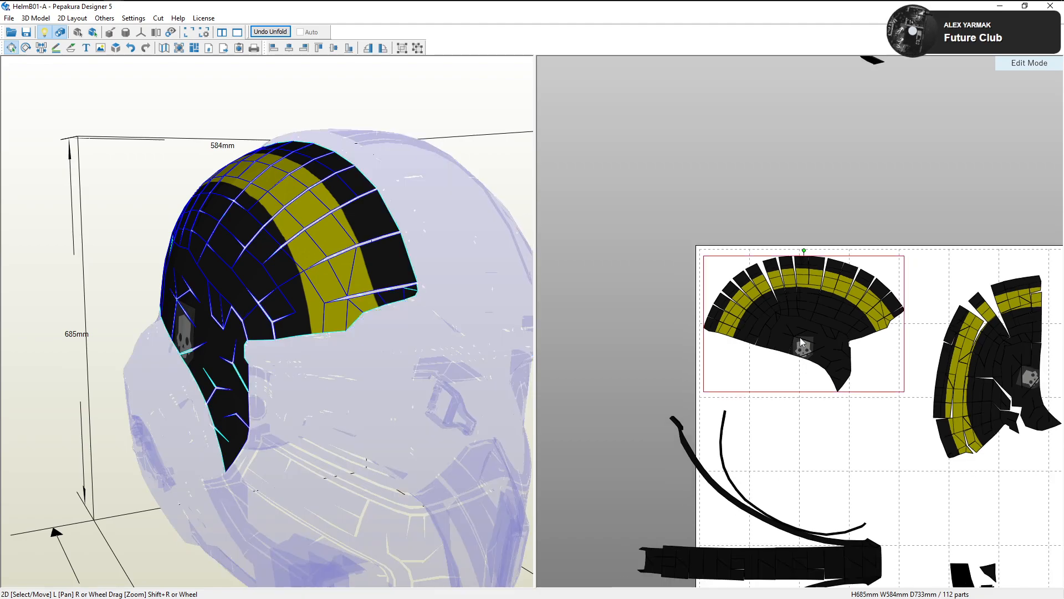
{"action": "left_click_drag", "start_coordinate": [410, 235], "coordinate": [465, 239]}
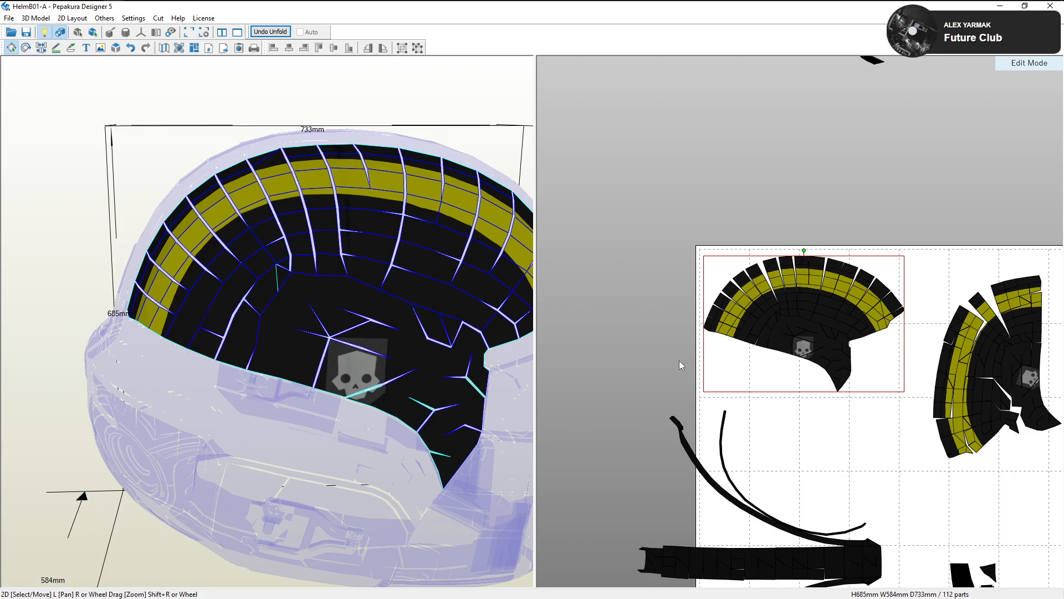
{"action": "scroll", "coordinate": [686, 344], "scroll_direction": "up", "scroll_amount": 2}
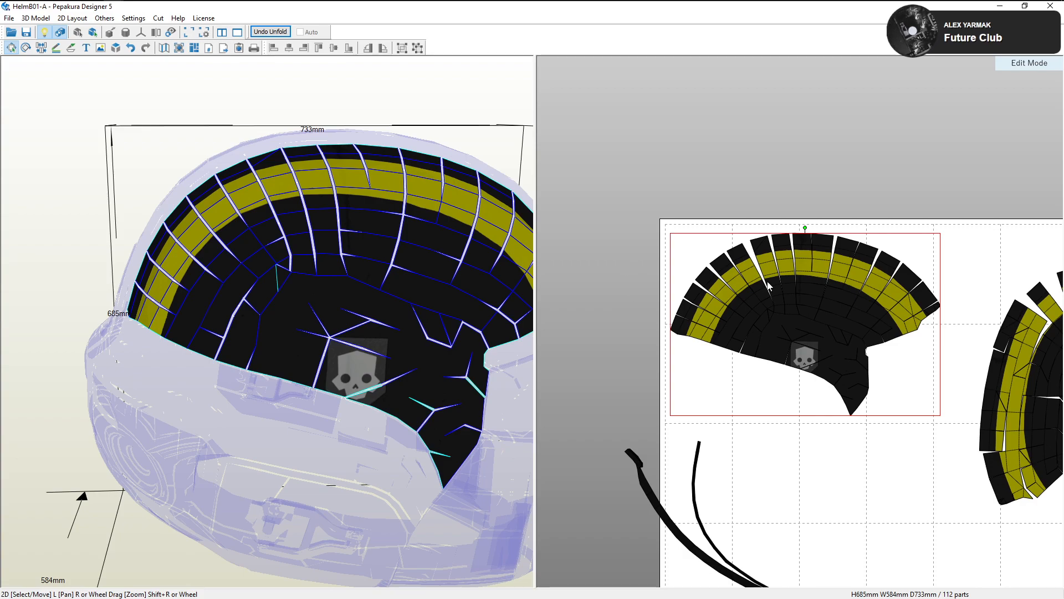
{"action": "right_click_drag", "start_coordinate": [783, 300], "coordinate": [752, 358]}
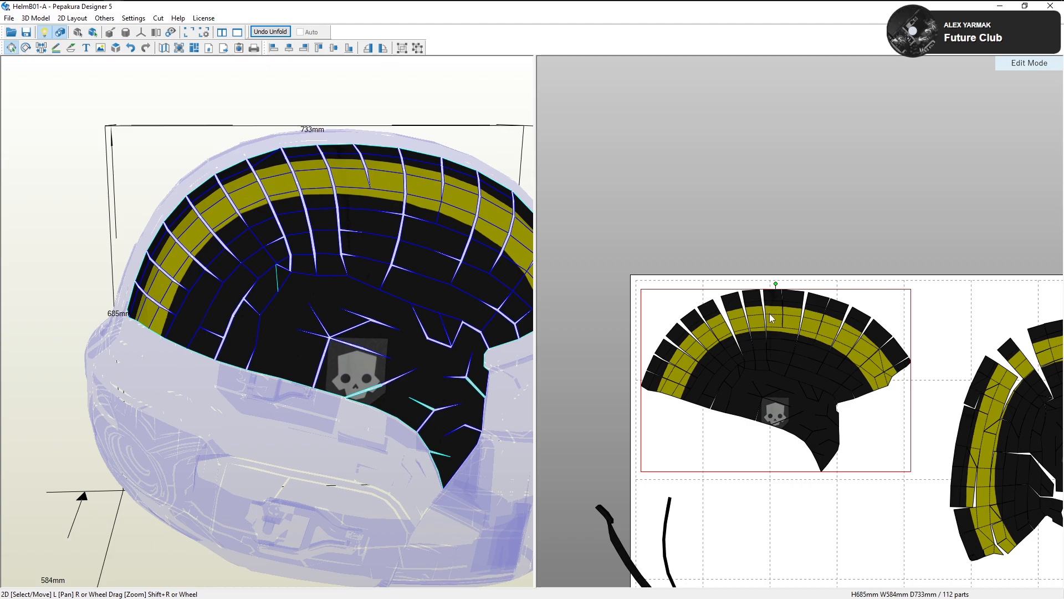
{"action": "right_click_drag", "start_coordinate": [761, 331], "coordinate": [783, 339]}
{"action": "scroll", "coordinate": [783, 338], "scroll_direction": "up", "scroll_amount": 3}
{"action": "right_click_drag", "start_coordinate": [728, 383], "coordinate": [772, 321]}
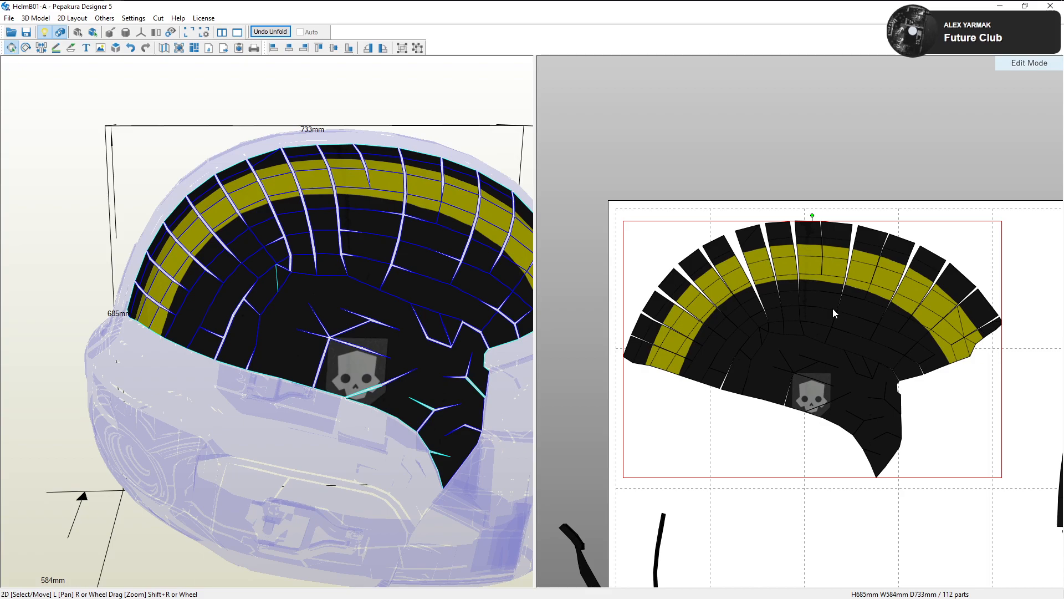
{"action": "middle_click_drag", "start_coordinate": [833, 309], "coordinate": [758, 328]}
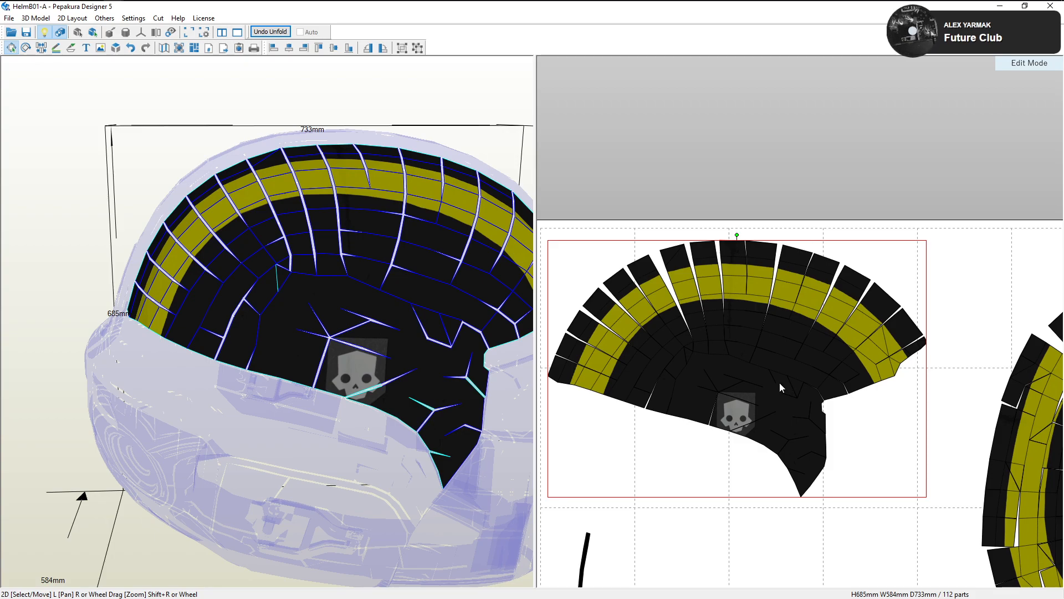
{"action": "scroll", "coordinate": [779, 383], "scroll_direction": "down", "scroll_amount": 3}
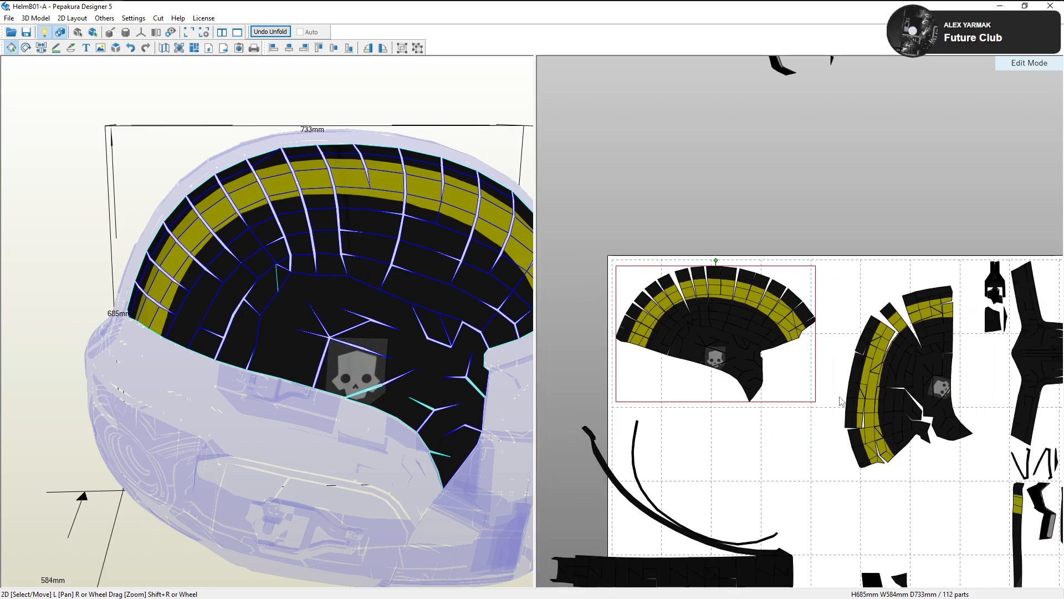
Compare the opposite, unreworked side dome part with the reworked one by selecting each and viewing its cut lines in 3D
{"action": "left_click", "coordinate": [897, 383]}
{"action": "scroll", "coordinate": [904, 383], "scroll_direction": "up", "scroll_amount": 1}
{"action": "scroll", "coordinate": [799, 410], "scroll_direction": "up", "scroll_amount": 1}
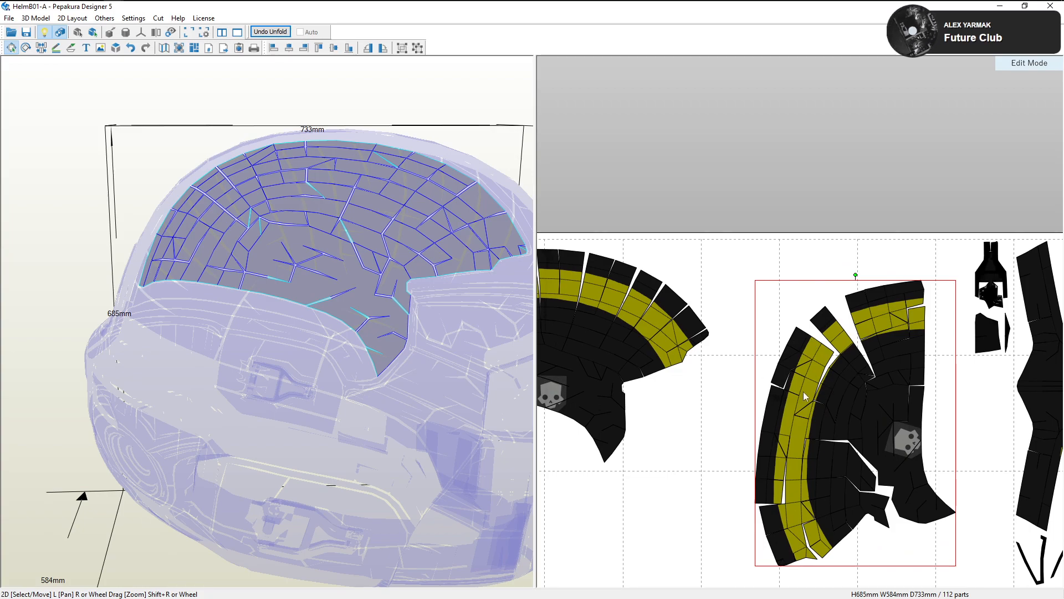
{"action": "scroll", "coordinate": [799, 410], "scroll_direction": "down", "scroll_amount": 2}
{"action": "left_click", "coordinate": [636, 325]}
{"action": "left_click_drag", "start_coordinate": [438, 291], "coordinate": [484, 305]}
{"action": "scroll", "coordinate": [583, 311], "scroll_direction": "down", "scroll_amount": 2}
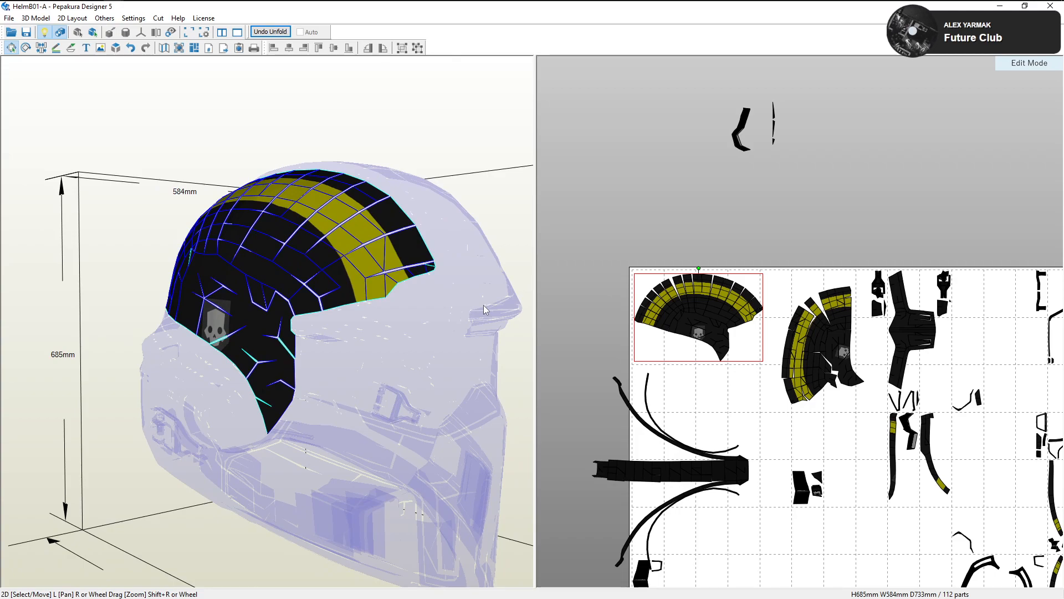
{"action": "right_click_drag", "start_coordinate": [417, 316], "coordinate": [457, 320]}
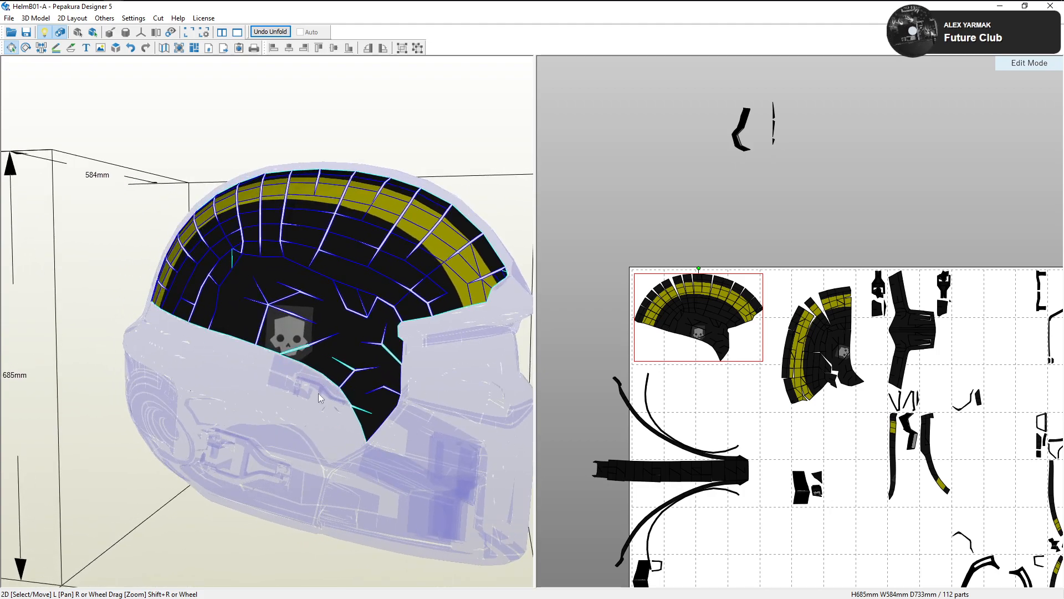
Select the black band with the yellow end below the dome and examine it on the 3D model from the side and back
{"action": "left_click", "coordinate": [316, 393]}
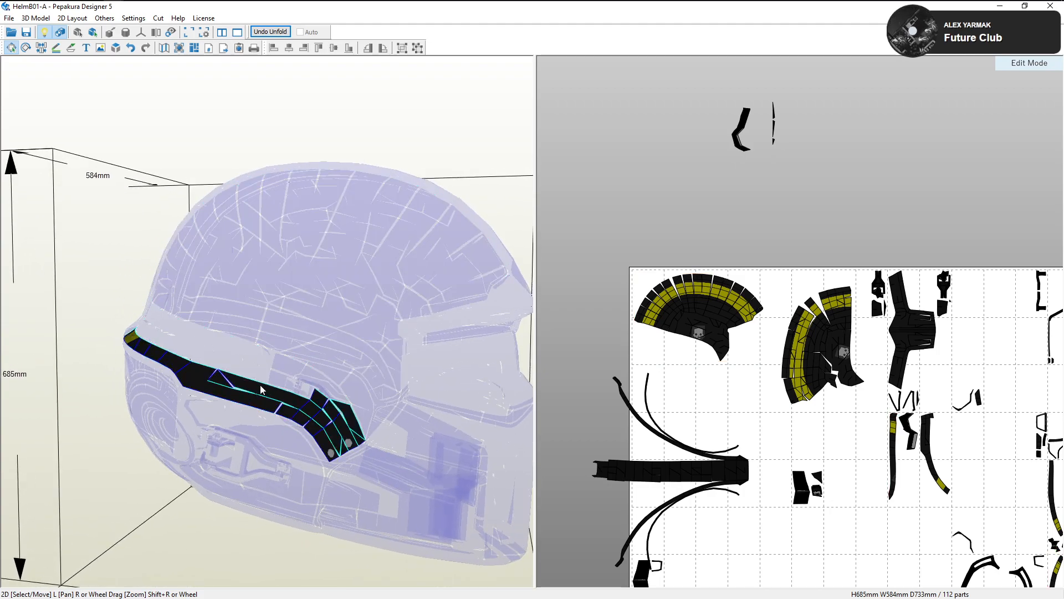
{"action": "scroll", "coordinate": [519, 434], "scroll_direction": "down", "scroll_amount": 1}
{"action": "right_click_drag", "start_coordinate": [258, 361], "coordinate": [318, 360]}
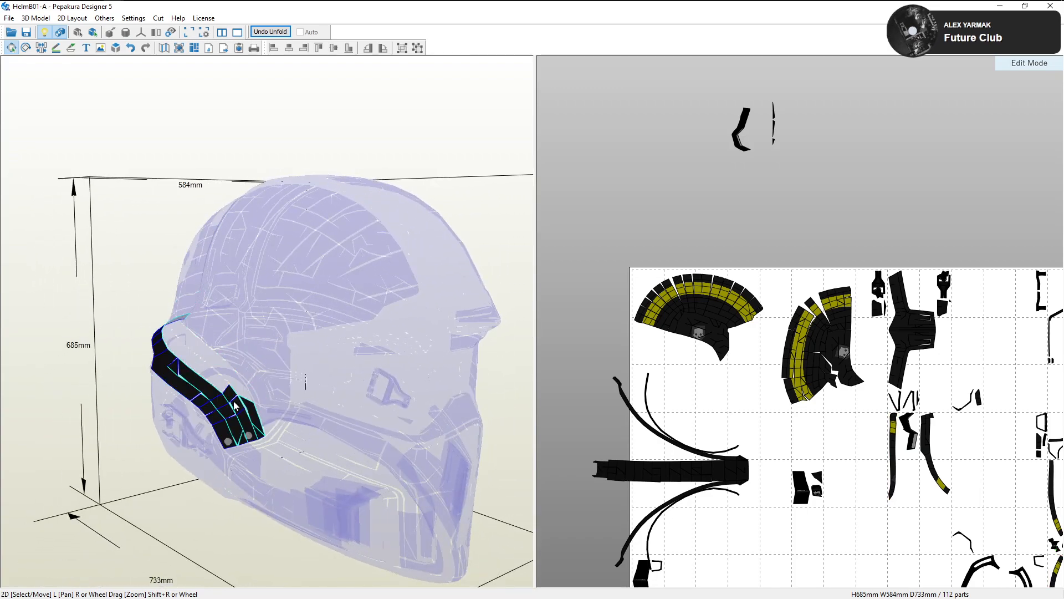
{"action": "left_click_drag", "start_coordinate": [237, 390], "coordinate": [434, 382]}
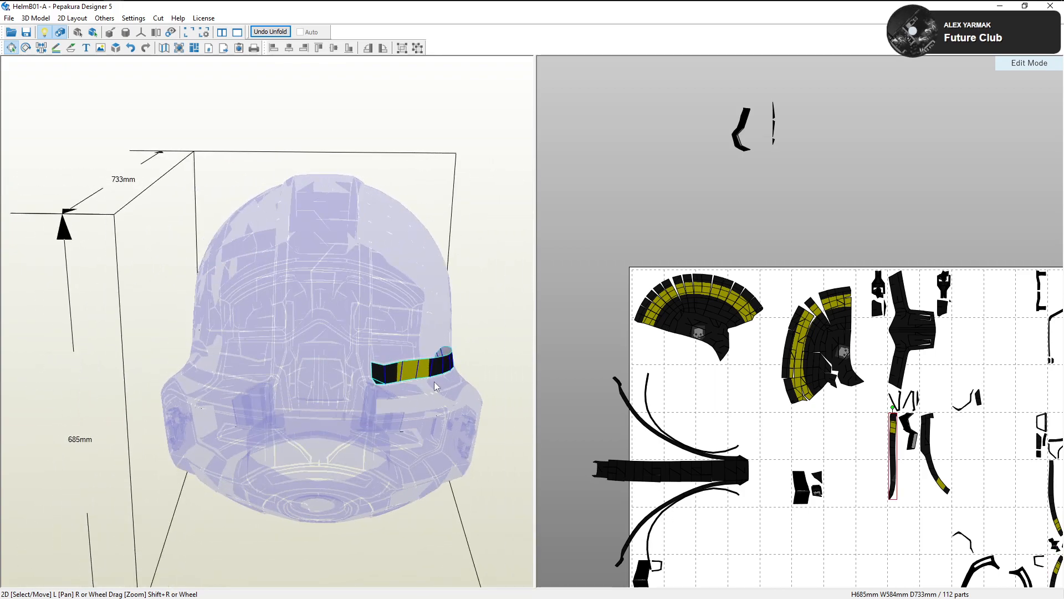
{"action": "right_click_drag", "start_coordinate": [436, 381], "coordinate": [316, 374]}
{"action": "left_click", "coordinate": [209, 397]}
{"action": "right_click_drag", "start_coordinate": [210, 397], "coordinate": [239, 398]}
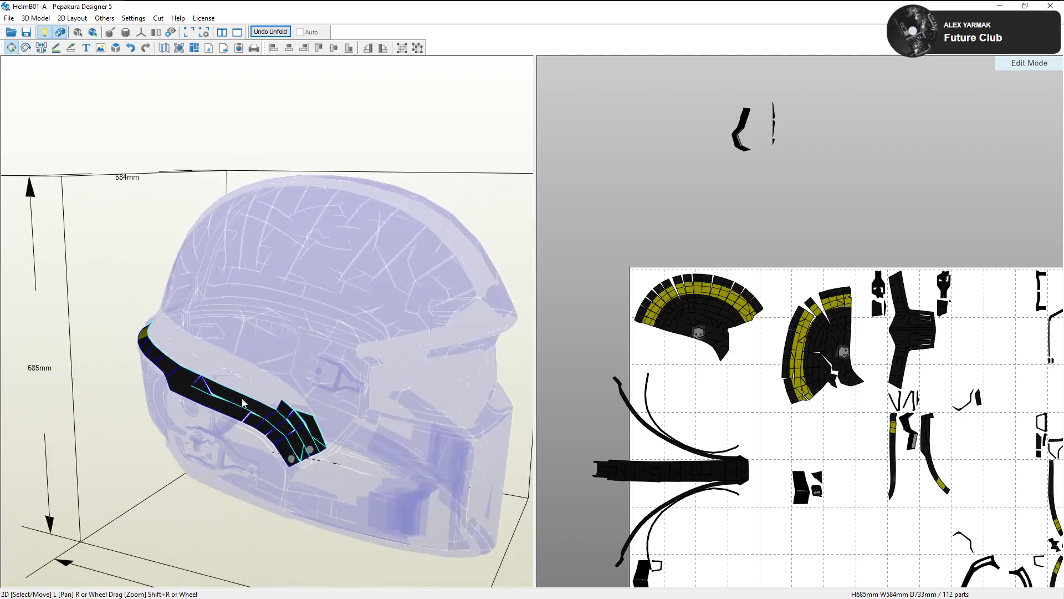
{"action": "scroll", "coordinate": [686, 503], "scroll_direction": "down", "scroll_amount": 5}
{"action": "scroll", "coordinate": [740, 463], "scroll_direction": "up", "scroll_amount": 5}
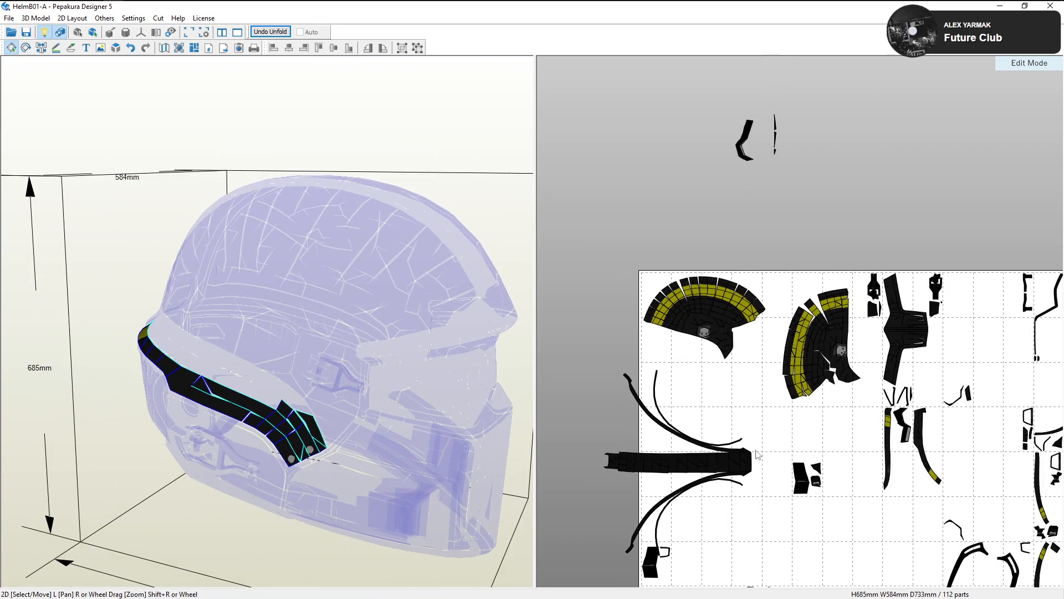
Shift the unreworked dome part and its neighbouring parts farther from the reworked one, and move the central band closer to the reworked part
{"action": "scroll", "coordinate": [831, 405], "scroll_direction": "down", "scroll_amount": 2}
{"action": "left_click_drag", "start_coordinate": [793, 282], "coordinate": [936, 412]}
{"action": "left_click_drag", "start_coordinate": [820, 349], "coordinate": [881, 348]}
{"action": "left_click", "coordinate": [820, 387]}
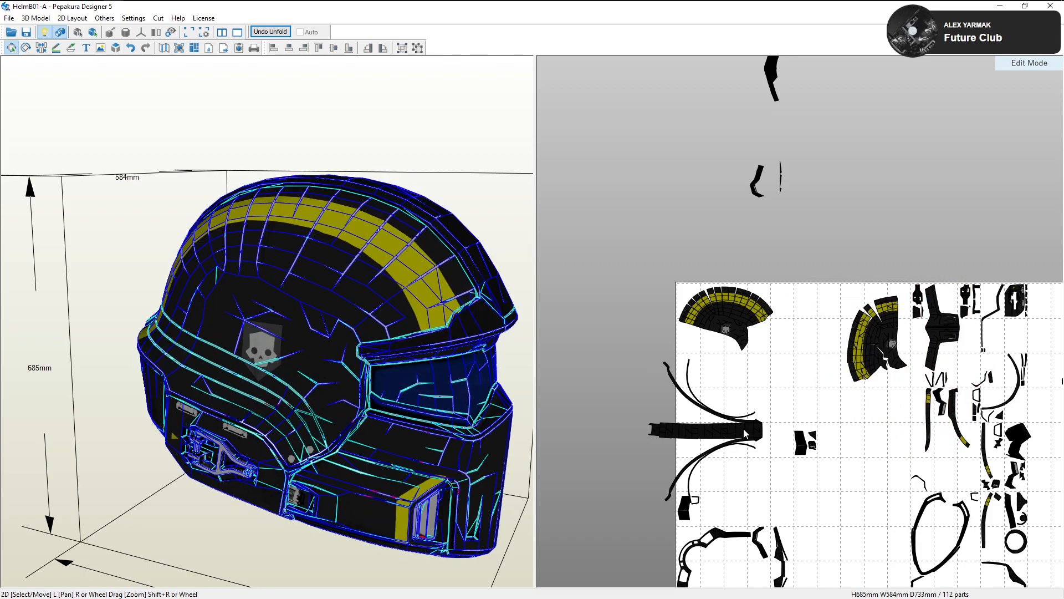
{"action": "left_click_drag", "start_coordinate": [746, 434], "coordinate": [760, 420]}
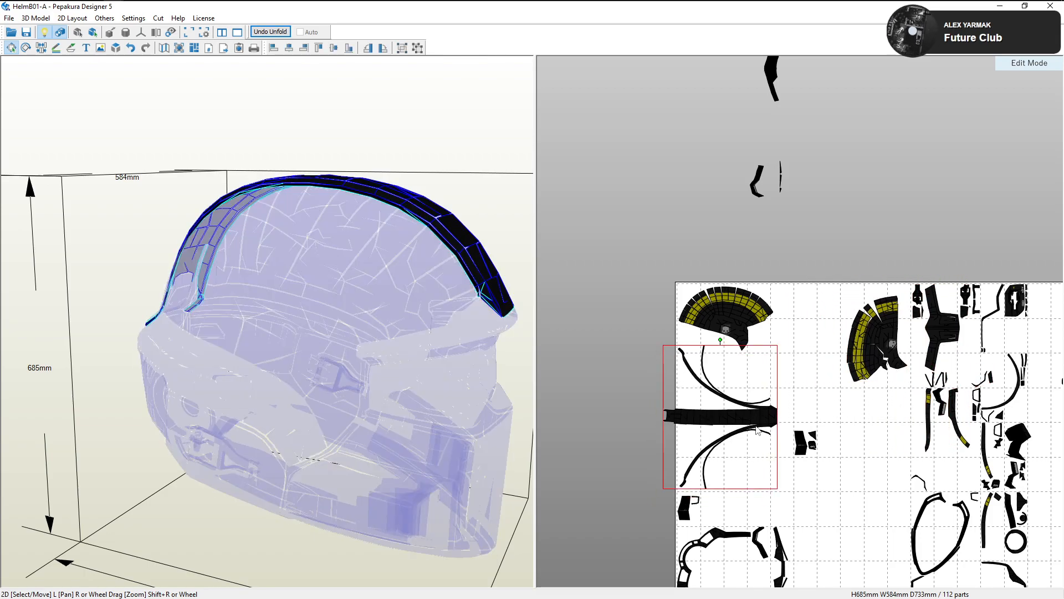
Examine the reworked dome part from the front and the black cheek frame from the side on the 3D model
{"action": "scroll", "coordinate": [830, 424], "scroll_direction": "down", "scroll_amount": 3}
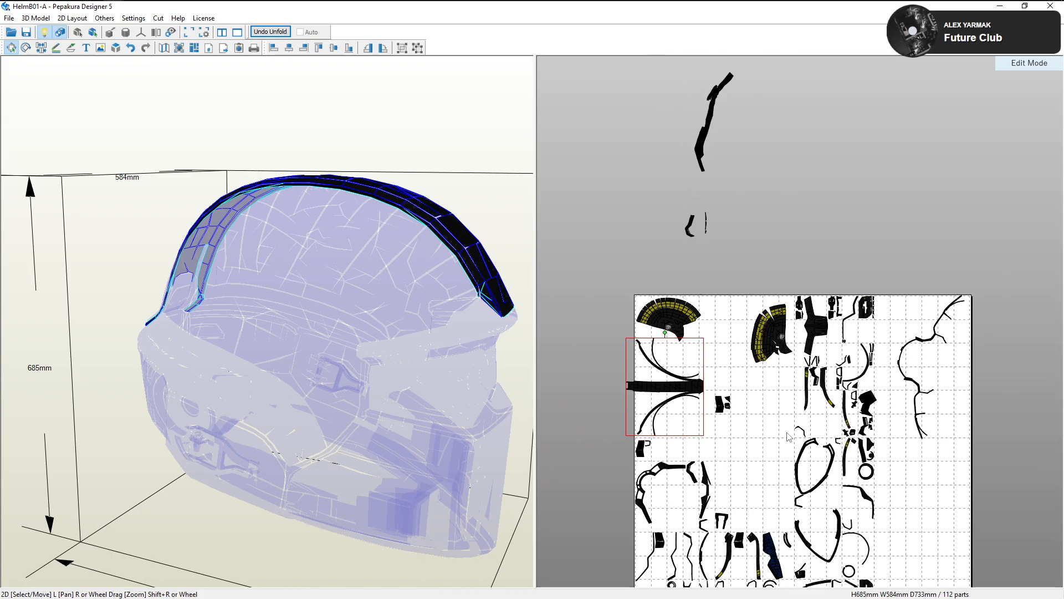
{"action": "scroll", "coordinate": [804, 355], "scroll_direction": "up", "scroll_amount": 2}
{"action": "left_click", "coordinate": [774, 360]}
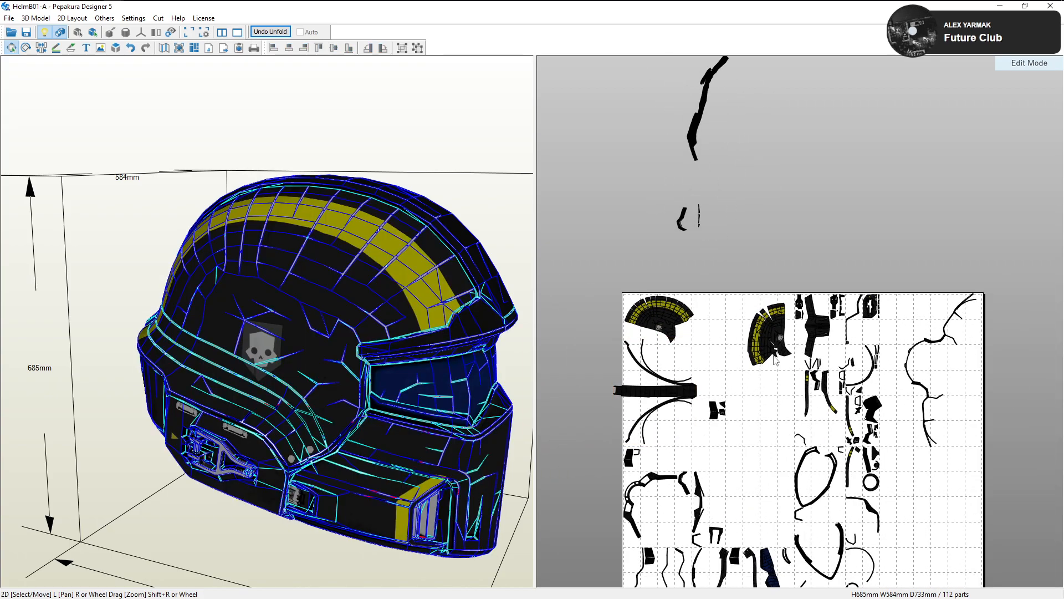
{"action": "left_click", "coordinate": [684, 315]}
{"action": "left_click_drag", "start_coordinate": [499, 305], "coordinate": [436, 305]}
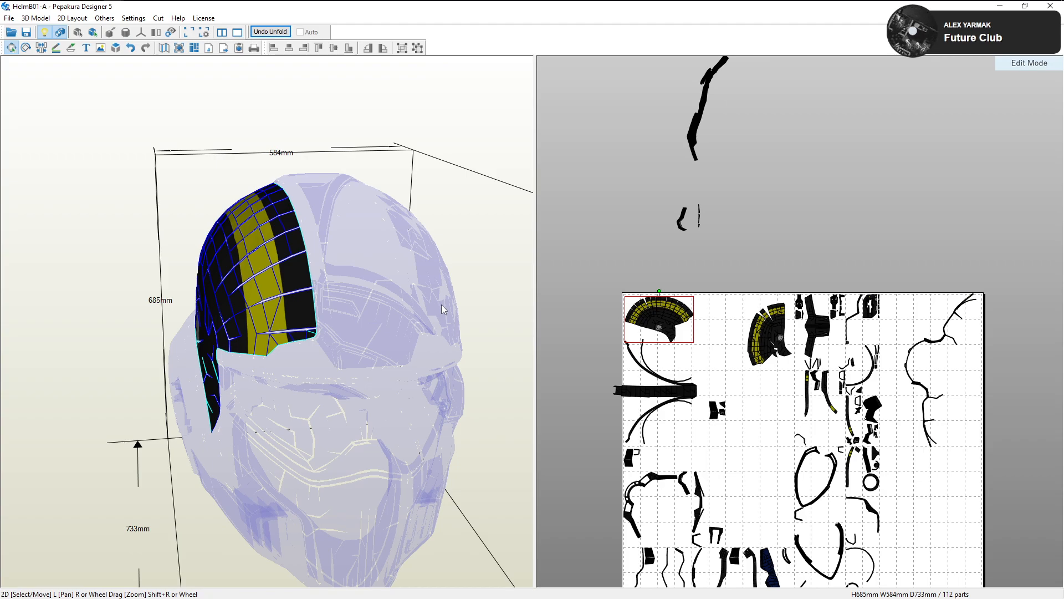
{"action": "scroll", "coordinate": [444, 304], "scroll_direction": "up", "scroll_amount": 1}
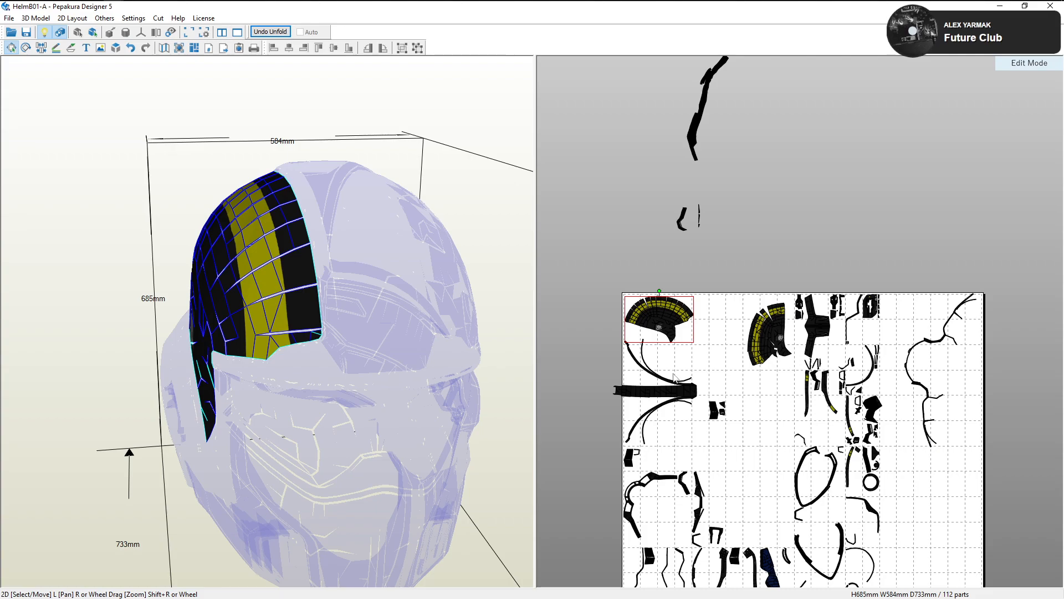
{"action": "left_click", "coordinate": [653, 481]}
{"action": "left_click", "coordinate": [653, 477]}
{"action": "right_click_drag", "start_coordinate": [355, 405], "coordinate": [445, 412]}
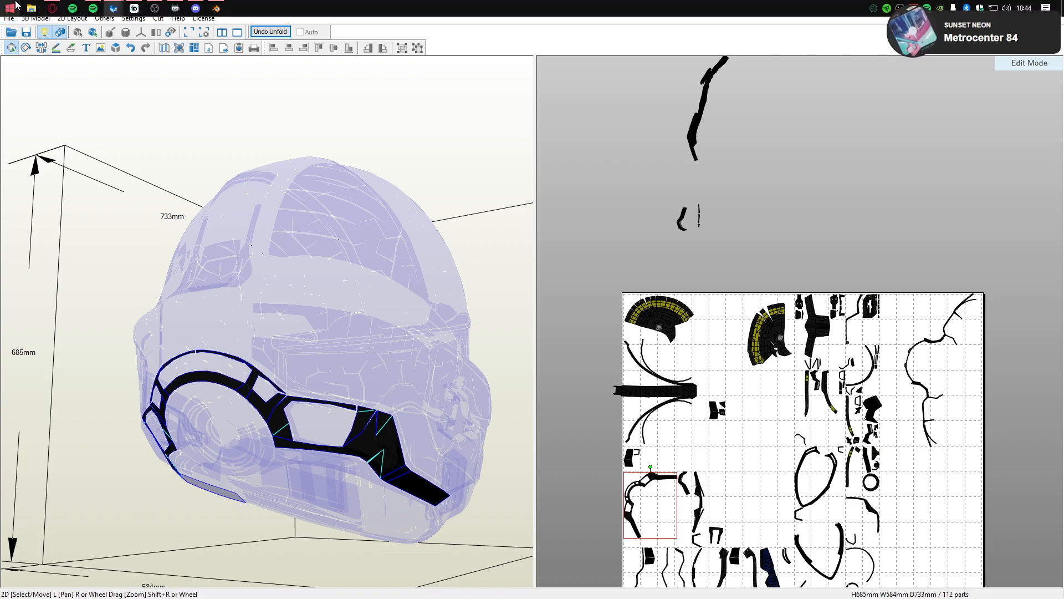
Switch to the BreakerS&P window and open the recent file HelmB01.pdo there
{"action": "mouse_move", "coordinate": [115, 10]}
{"action": "left_click", "coordinate": [133, 29]}
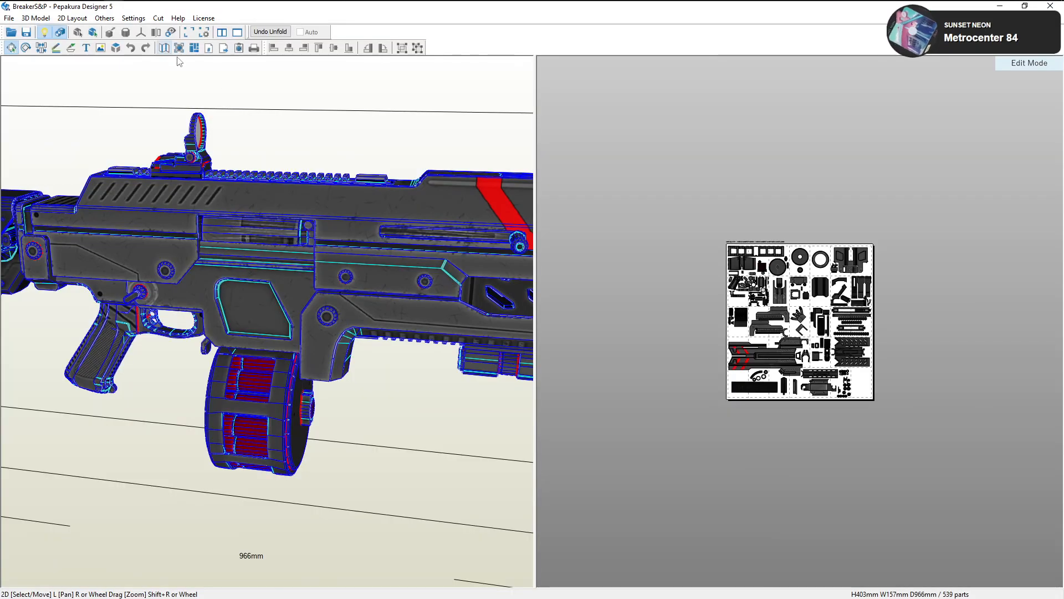
{"action": "left_click", "coordinate": [9, 18]}
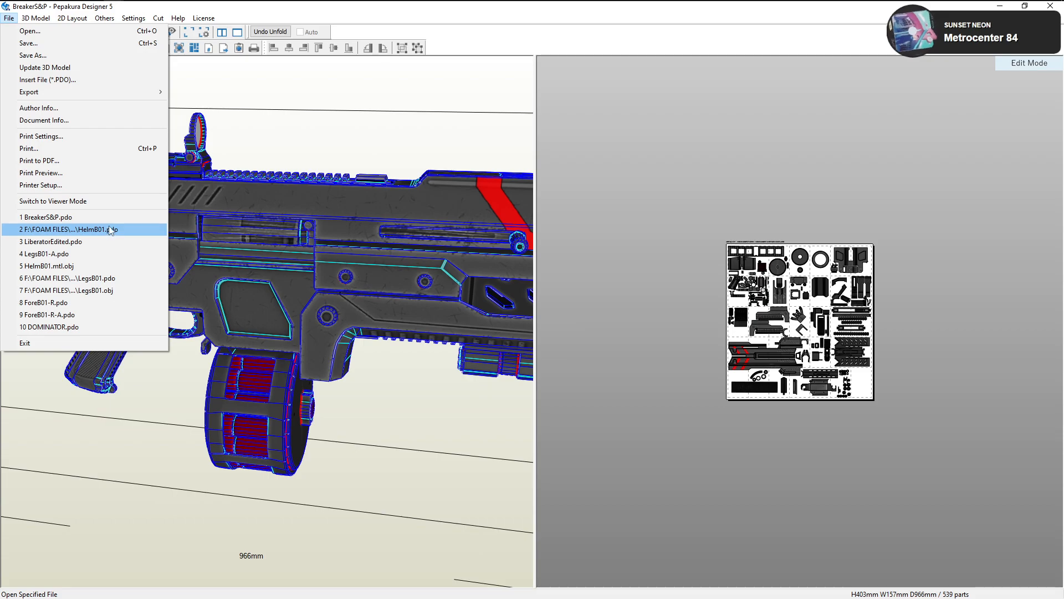
{"action": "left_click", "coordinate": [68, 229]}
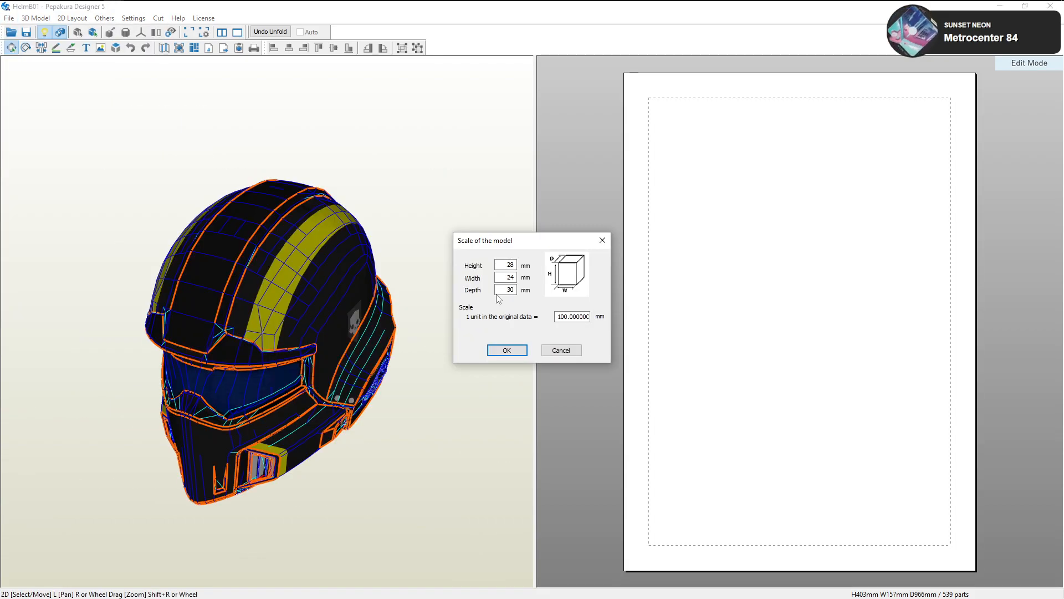
Scale the HelmB01 model proportionally to a width of 584 mm
{"action": "double_click", "coordinate": [507, 278]}
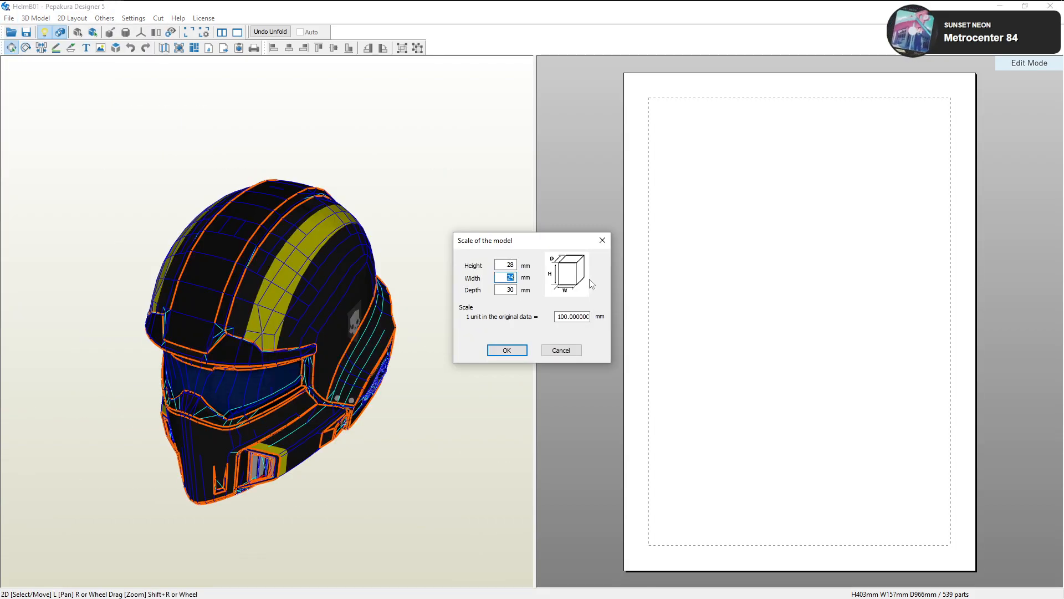
{"action": "left_click", "coordinate": [52, 7]}
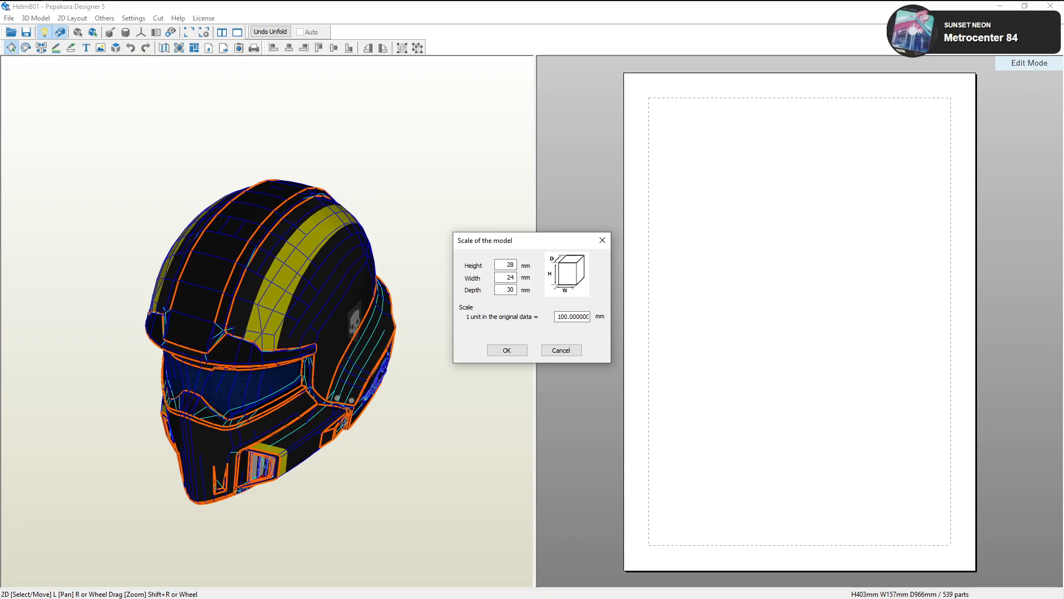
{"action": "left_click_drag", "start_coordinate": [504, 278], "coordinate": [579, 273]}
{"action": "type", "text": "58"}
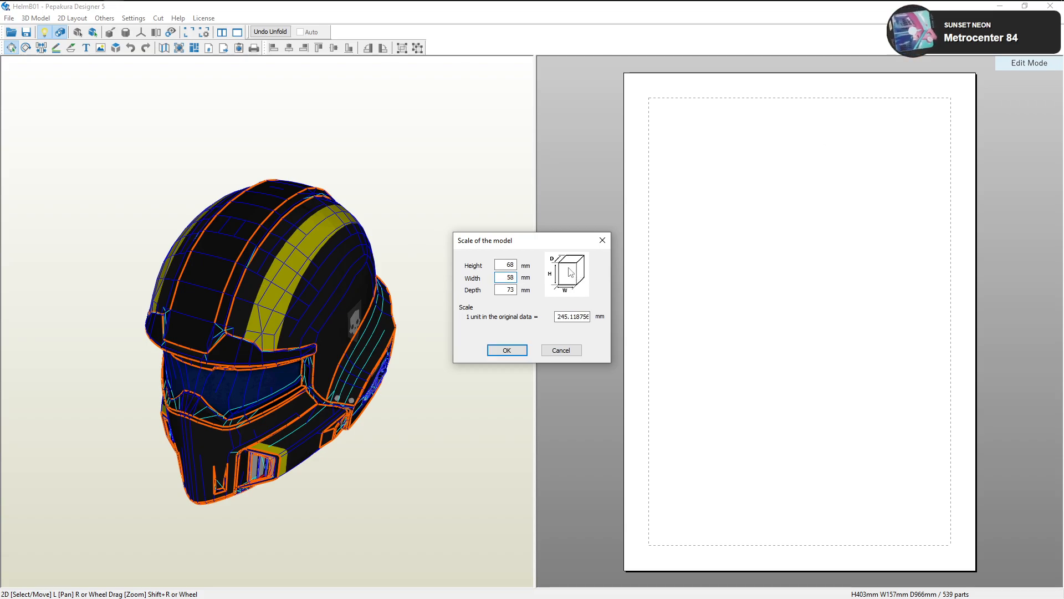
{"action": "type", "text": "4"}
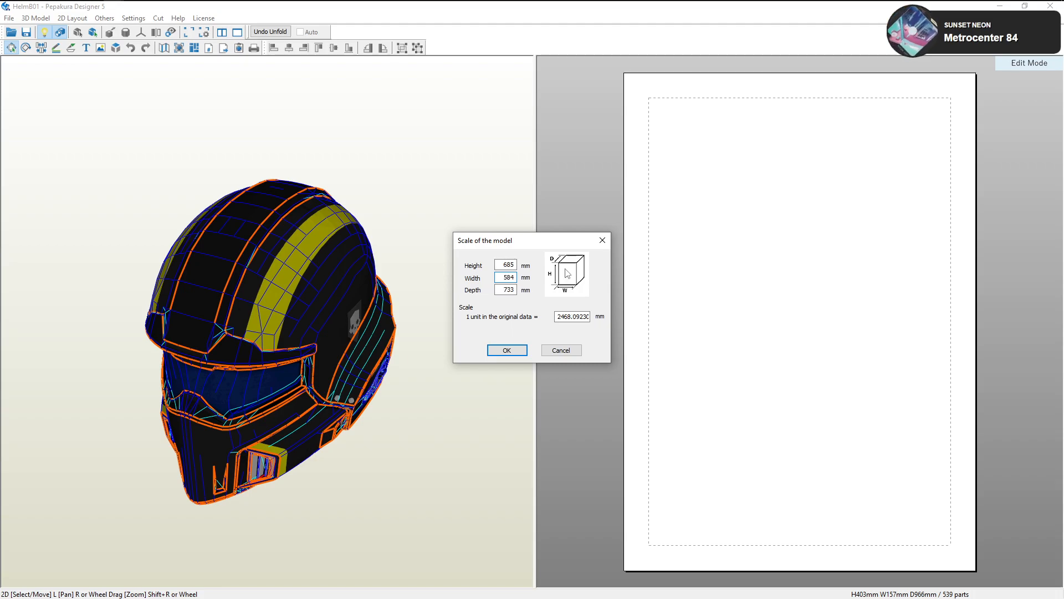
{"action": "left_click", "coordinate": [519, 350]}
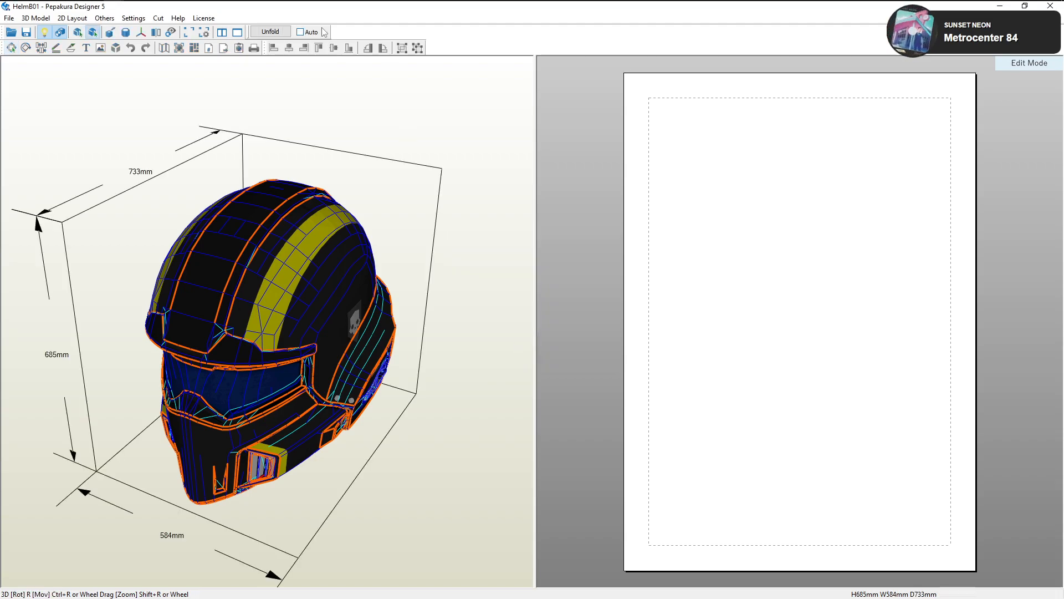
Unfold the helmet automatically and select one side dome part to examine its cut lines in 3D
{"action": "left_click", "coordinate": [300, 33]}
{"action": "left_click", "coordinate": [280, 33]}
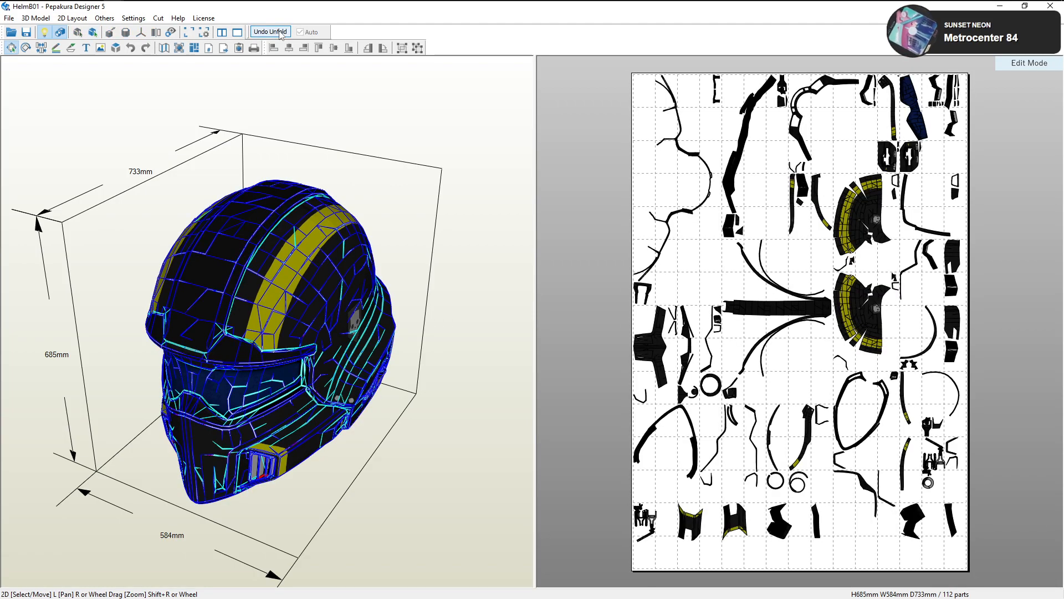
{"action": "left_click", "coordinate": [868, 206]}
{"action": "left_click_drag", "start_coordinate": [423, 224], "coordinate": [604, 307]}
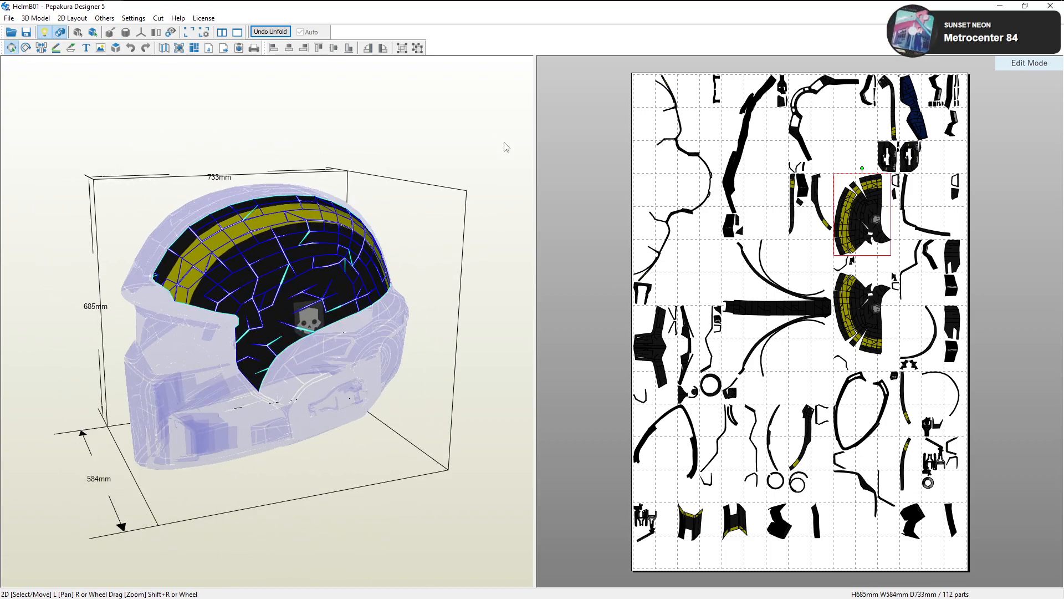
Open the Wavefront model HelmB01.mtl.obj from the OBJ folder inside Armour
{"action": "left_click", "coordinate": [9, 18]}
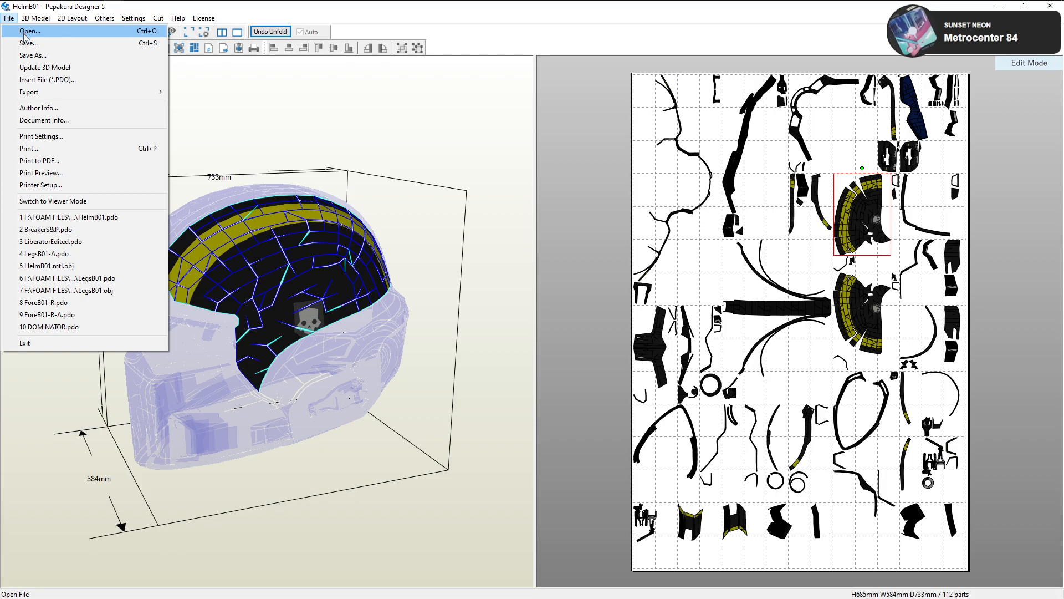
{"action": "left_click", "coordinate": [25, 36]}
{"action": "left_click", "coordinate": [542, 327]}
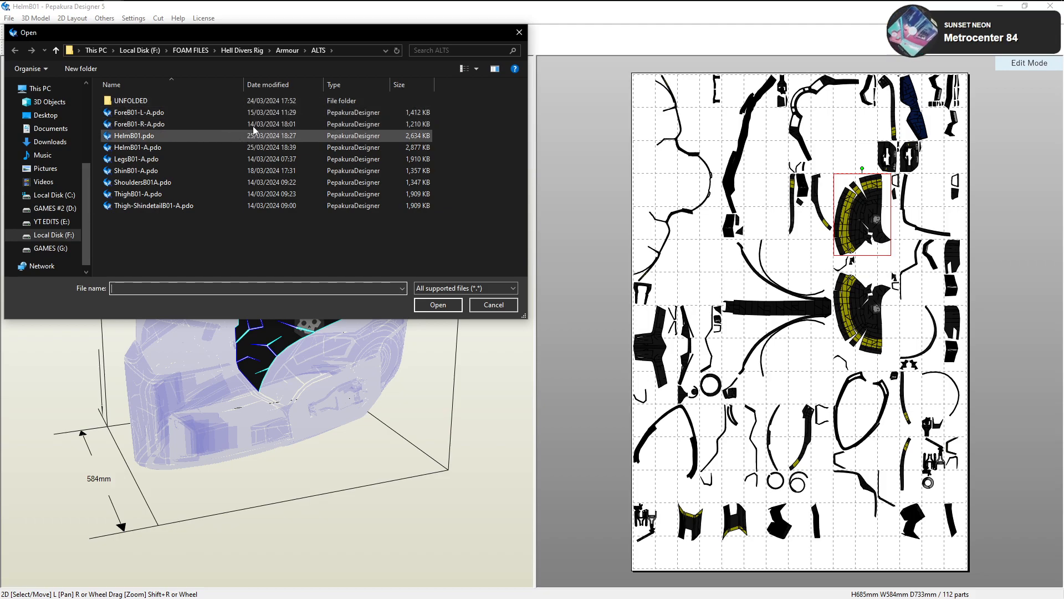
{"action": "left_click", "coordinate": [472, 288]}
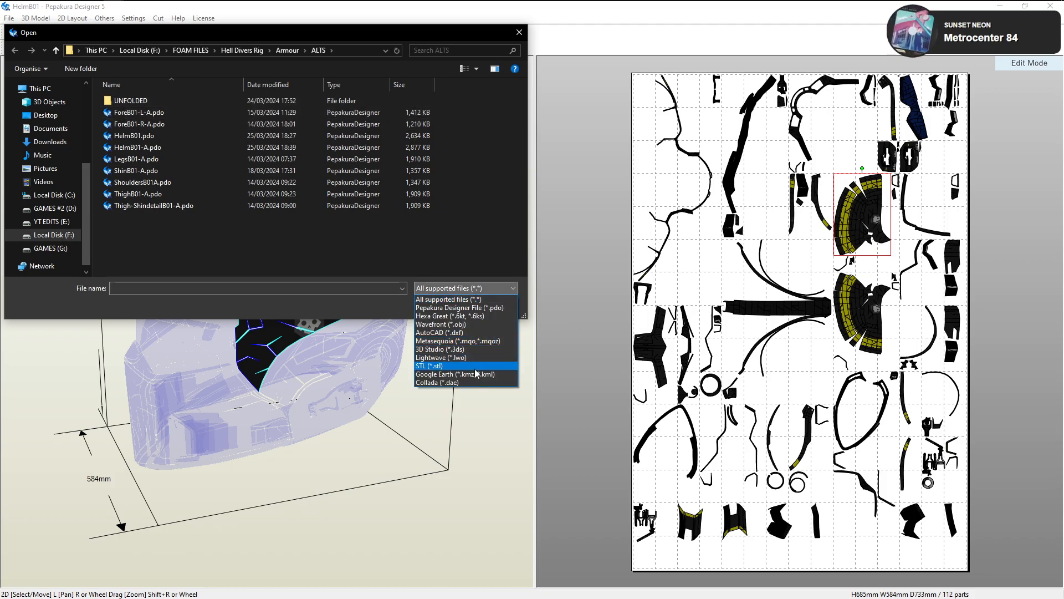
{"action": "left_click", "coordinate": [482, 326]}
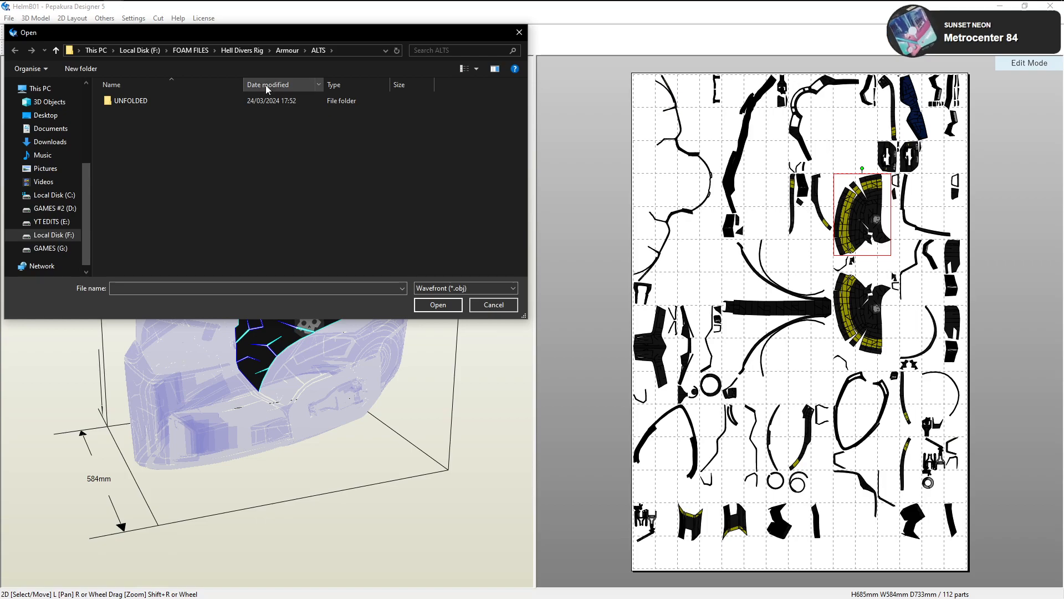
{"action": "left_click", "coordinate": [284, 51]}
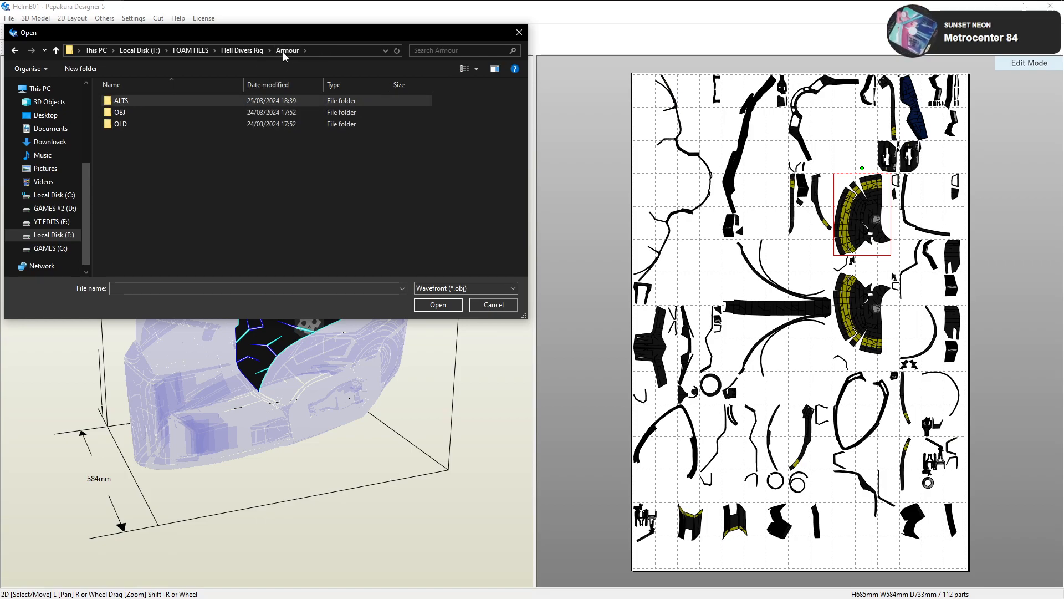
{"action": "double_click", "coordinate": [141, 112]}
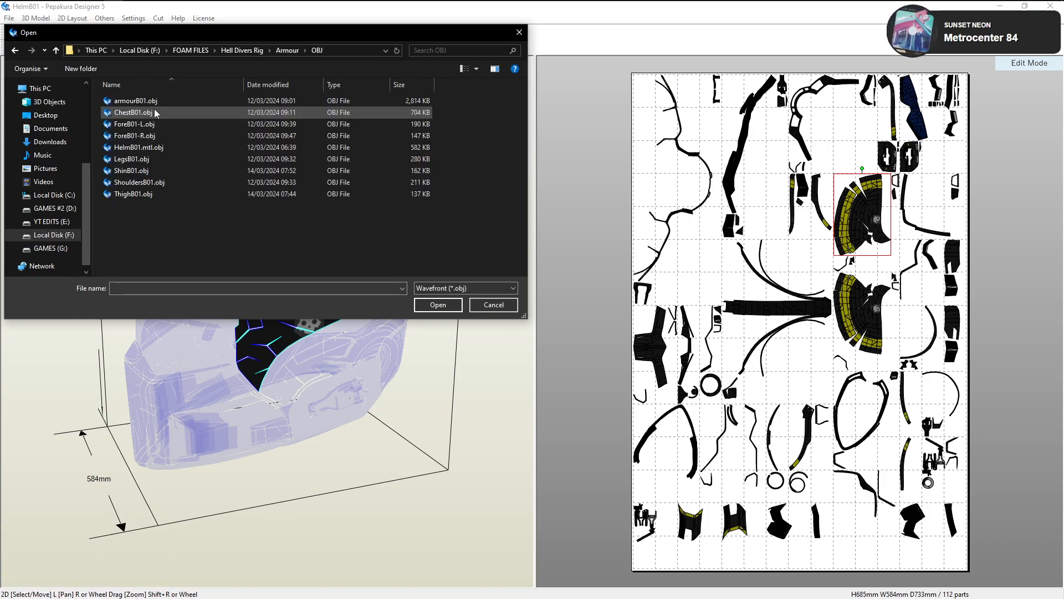
{"action": "double_click", "coordinate": [189, 147]}
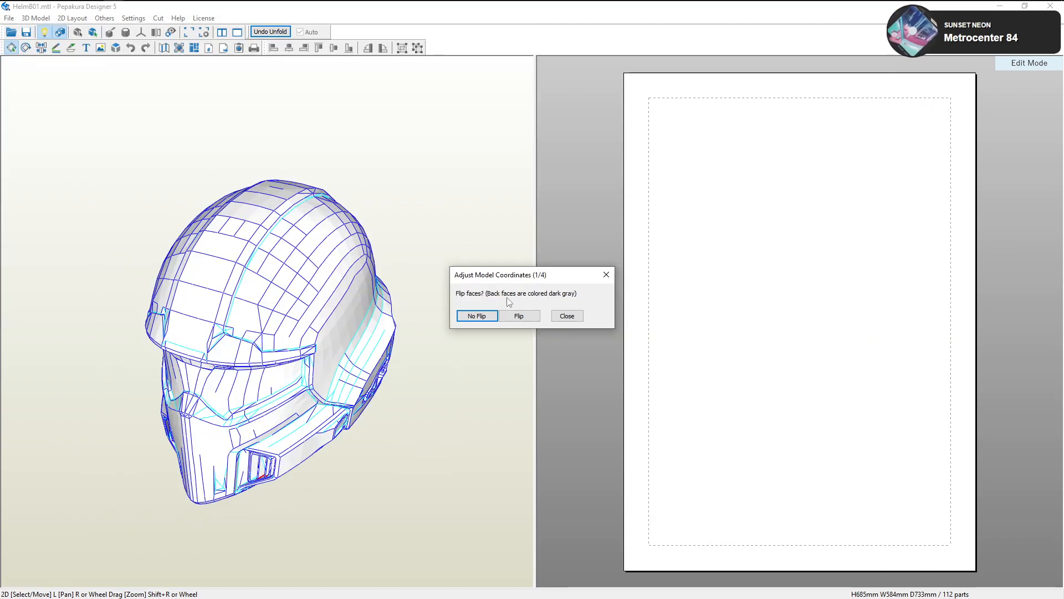
Import the helmet without flipping its faces and scale it proportionally to a width of 584 mm
{"action": "left_click", "coordinate": [476, 315]}
{"action": "left_click", "coordinate": [559, 330]}
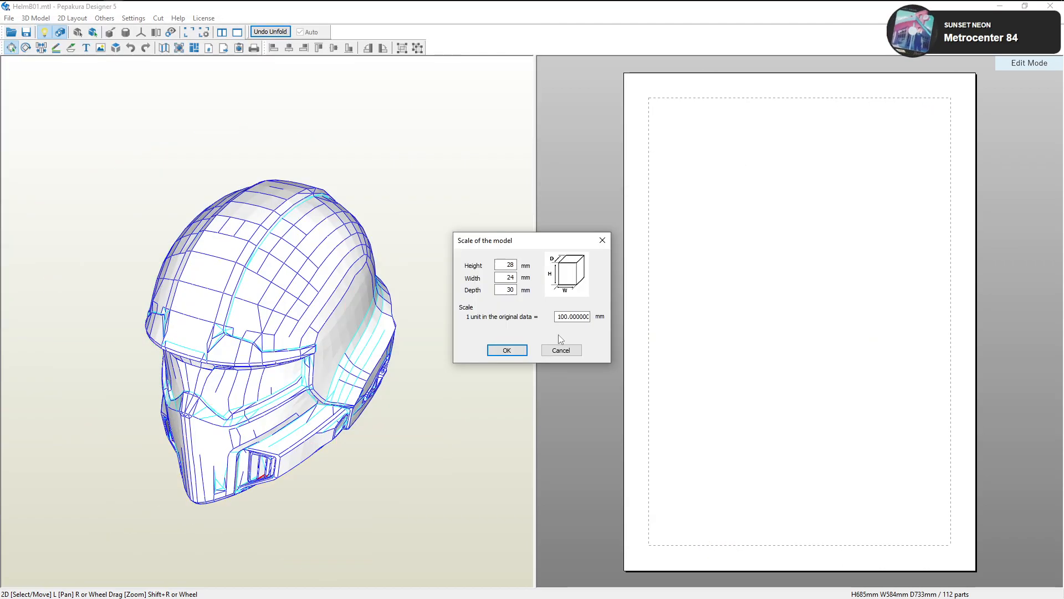
{"action": "type", "text": "584"}
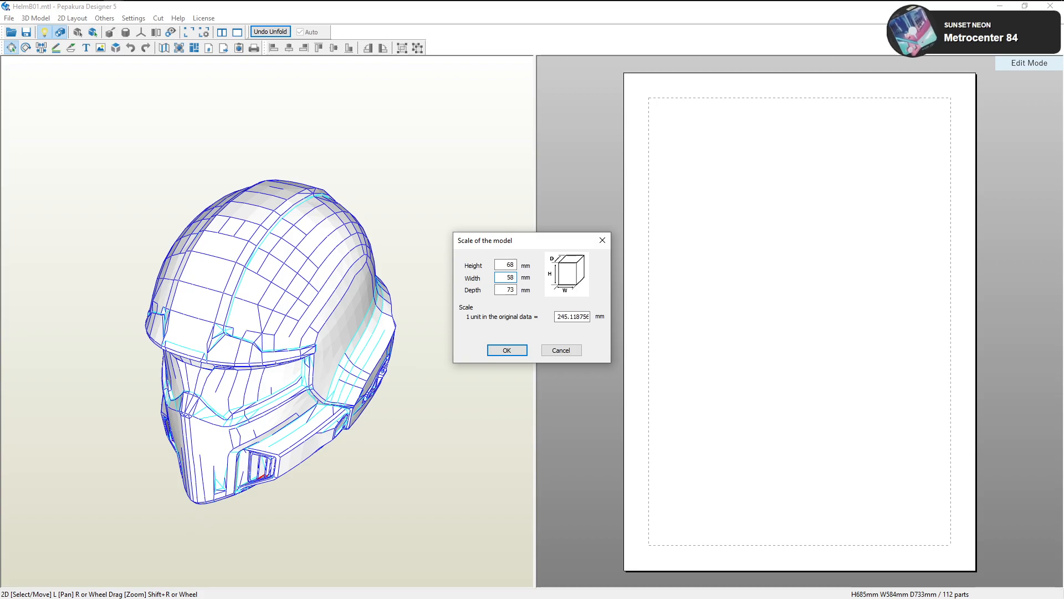
{"action": "left_click", "coordinate": [516, 352]}
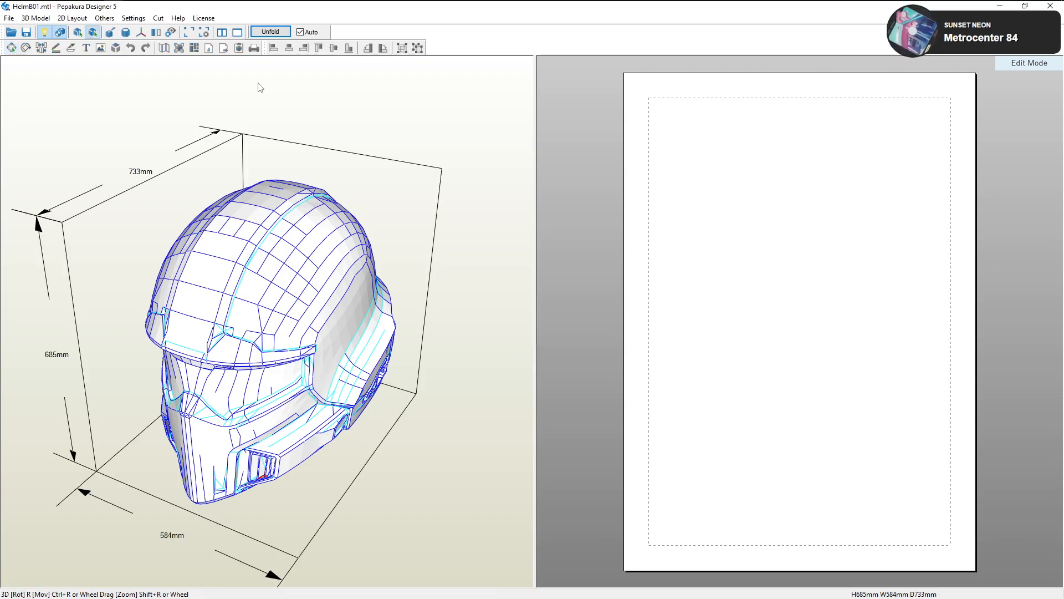
Unfold the imported helmet automatically into 2D parts and clear the part selection
{"action": "left_click", "coordinate": [270, 32]}
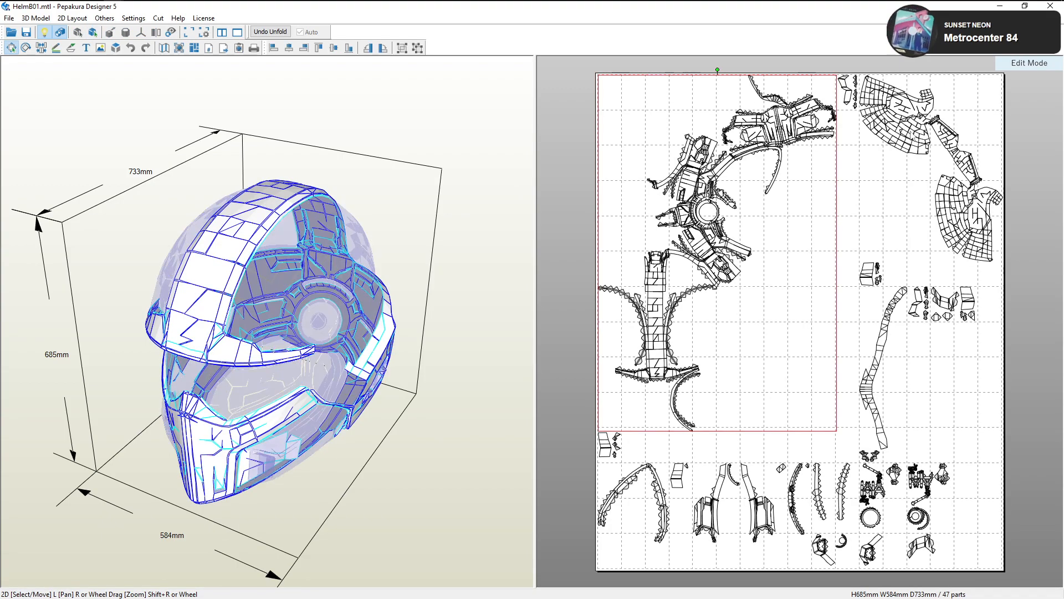
{"action": "left_click", "coordinate": [909, 133]}
{"action": "left_click", "coordinate": [703, 263]}
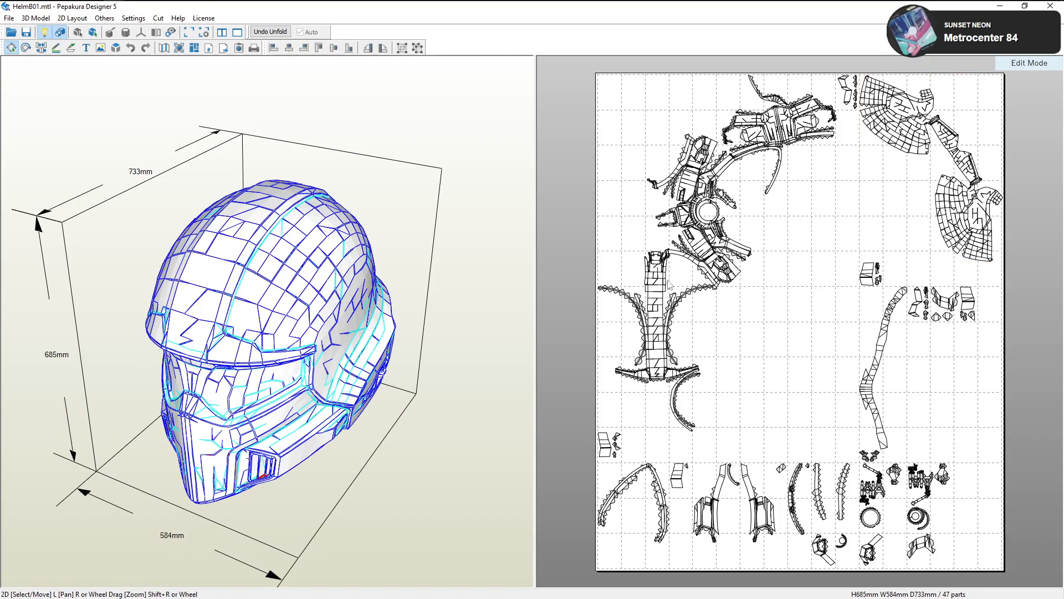
Examine on the 3D helmet which areas the large connected part, the long narrow strip and the joined dome part cover
{"action": "left_click_drag", "start_coordinate": [526, 251], "coordinate": [144, 249]}
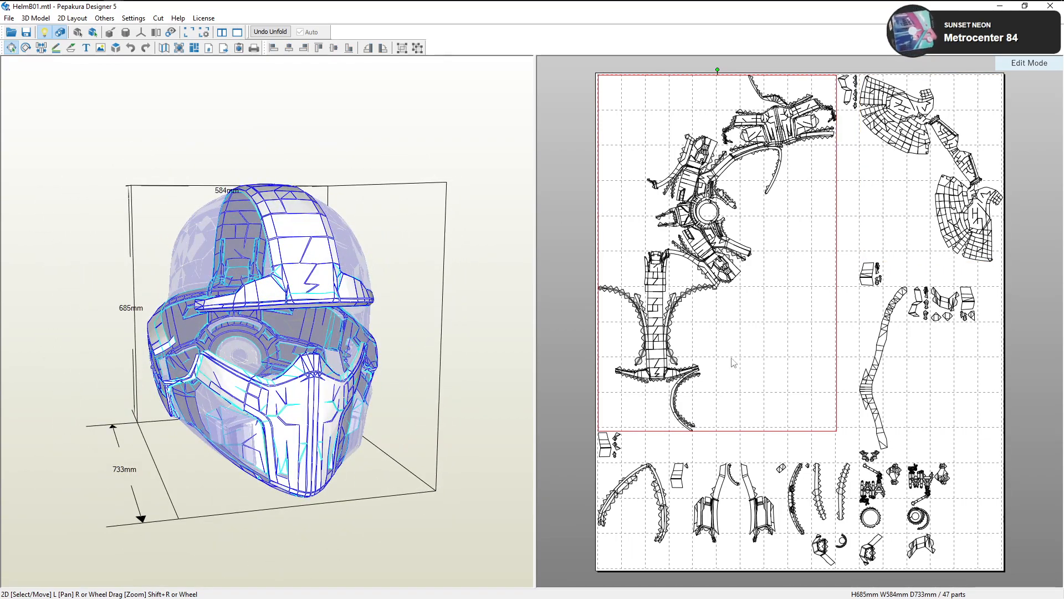
{"action": "left_click", "coordinate": [873, 421]}
{"action": "right_click_drag", "start_coordinate": [532, 306], "coordinate": [541, 299]}
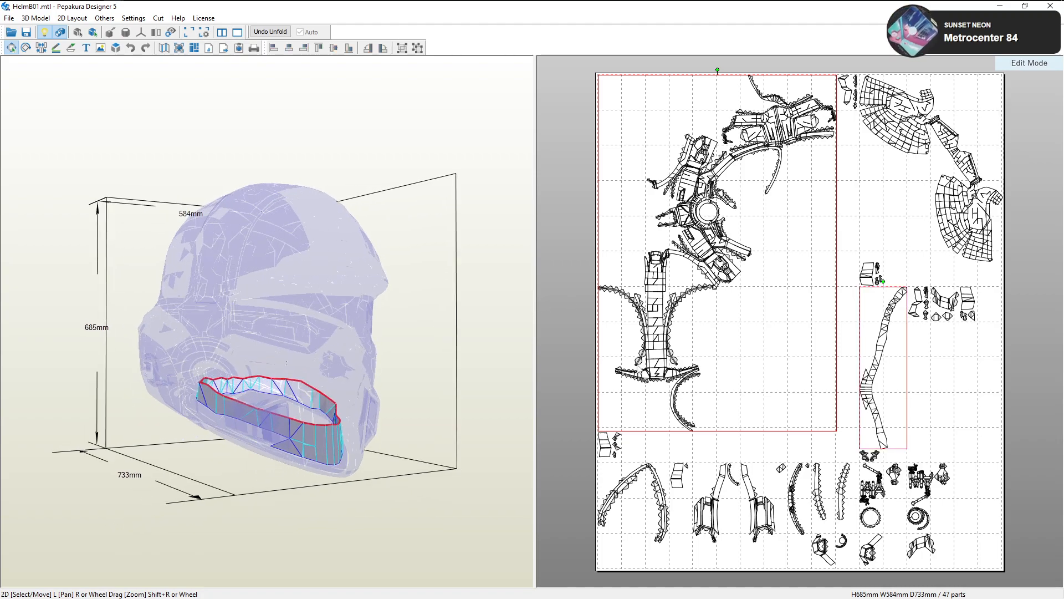
{"action": "left_click", "coordinate": [747, 492]}
{"action": "left_click_drag", "start_coordinate": [260, 403], "coordinate": [314, 401]}
{"action": "right_click_drag", "start_coordinate": [314, 400], "coordinate": [161, 397]}
{"action": "scroll", "coordinate": [748, 419], "scroll_direction": "up", "scroll_amount": 1}
{"action": "scroll", "coordinate": [887, 268], "scroll_direction": "down", "scroll_amount": 1}
{"action": "left_click", "coordinate": [966, 228]}
{"action": "right_click_drag", "start_coordinate": [188, 273], "coordinate": [276, 290]}
{"action": "scroll", "coordinate": [762, 239], "scroll_direction": "up", "scroll_amount": 3}
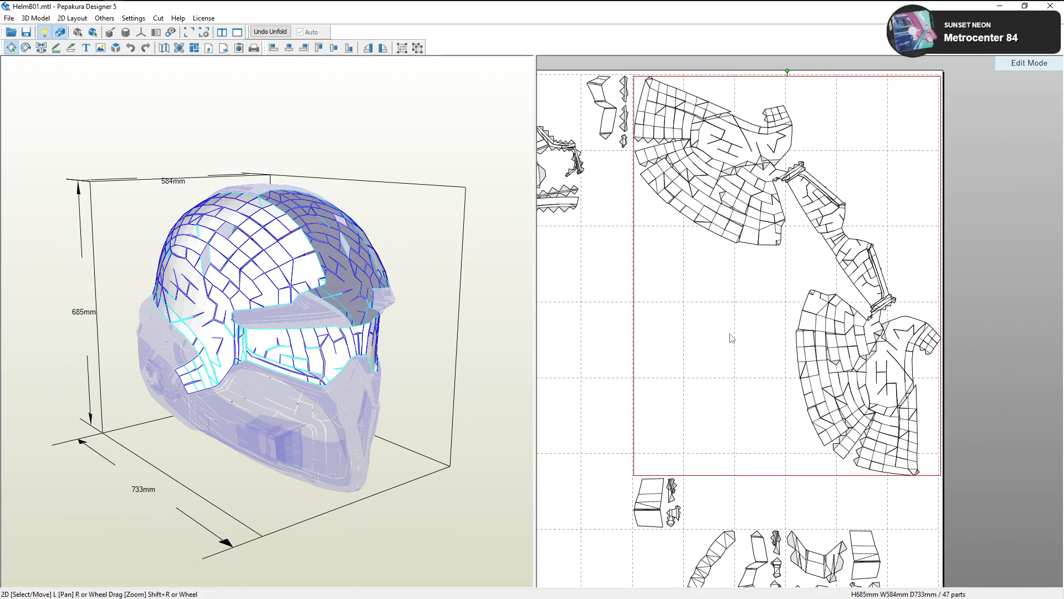
{"action": "scroll", "coordinate": [766, 326], "scroll_direction": "down", "scroll_amount": 3}
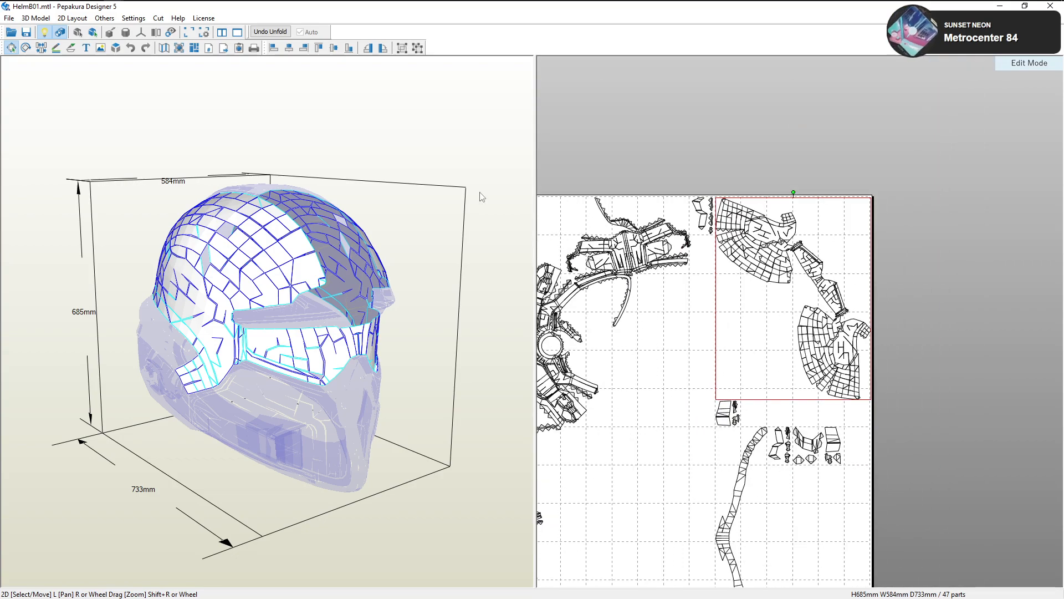
Apply HelmetDiffuseBake.png from the Textures, B-01, Diffuse(s) folder as the texture of material Pattern-1
{"action": "left_click", "coordinate": [133, 18]}
{"action": "left_click", "coordinate": [141, 33]}
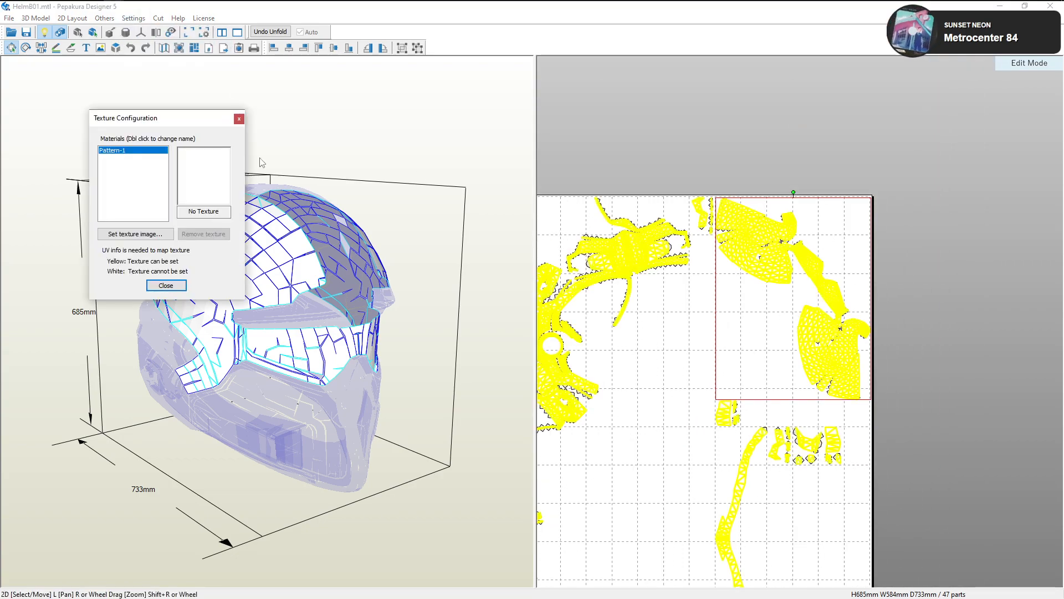
{"action": "left_click", "coordinate": [150, 234]}
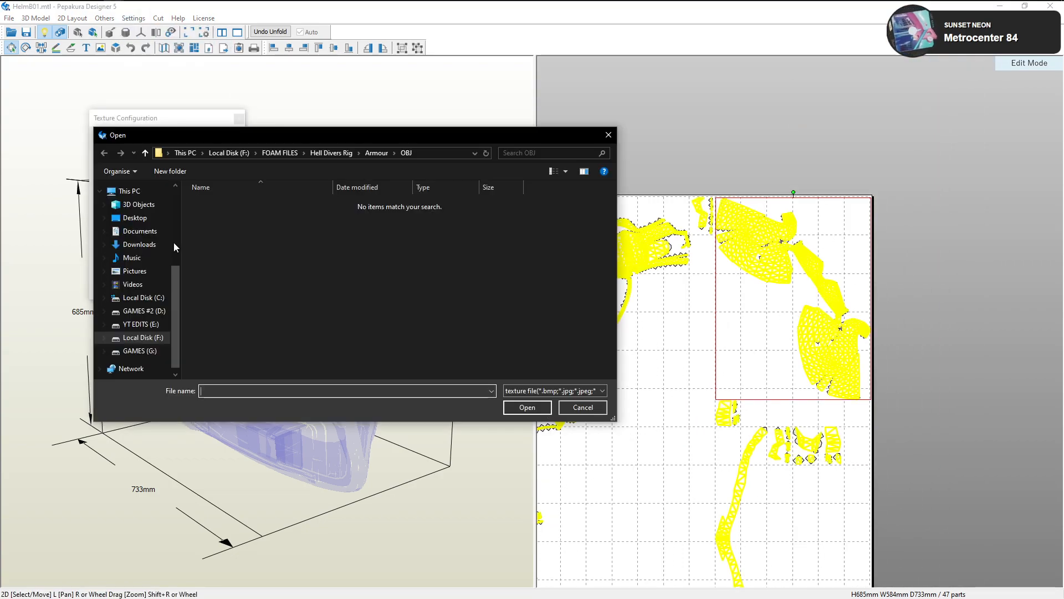
{"action": "left_click", "coordinate": [379, 157]}
{"action": "left_click", "coordinate": [339, 155]}
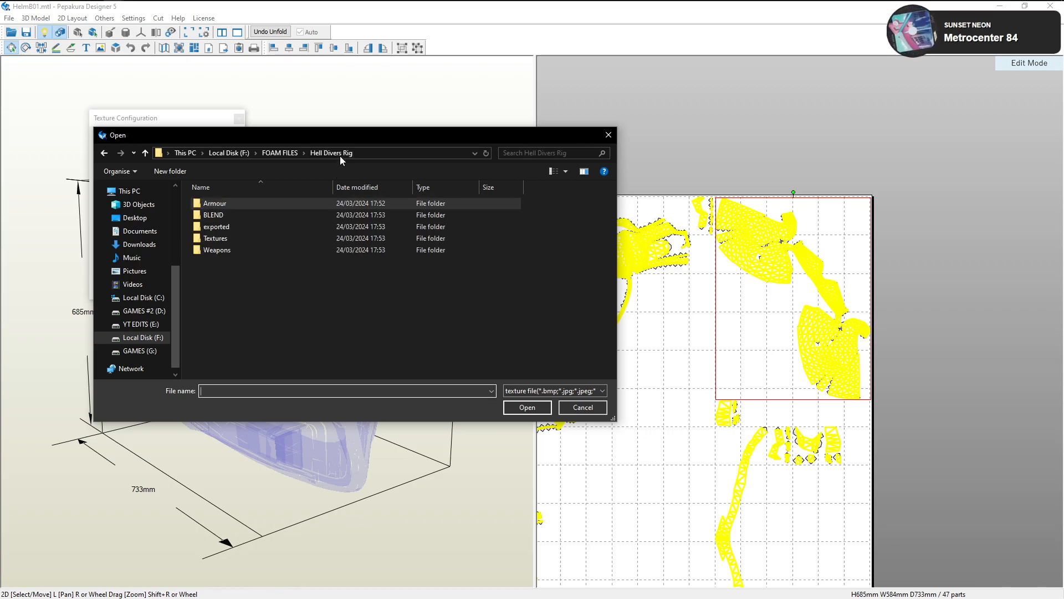
{"action": "double_click", "coordinate": [246, 237]}
{"action": "double_click", "coordinate": [219, 223]}
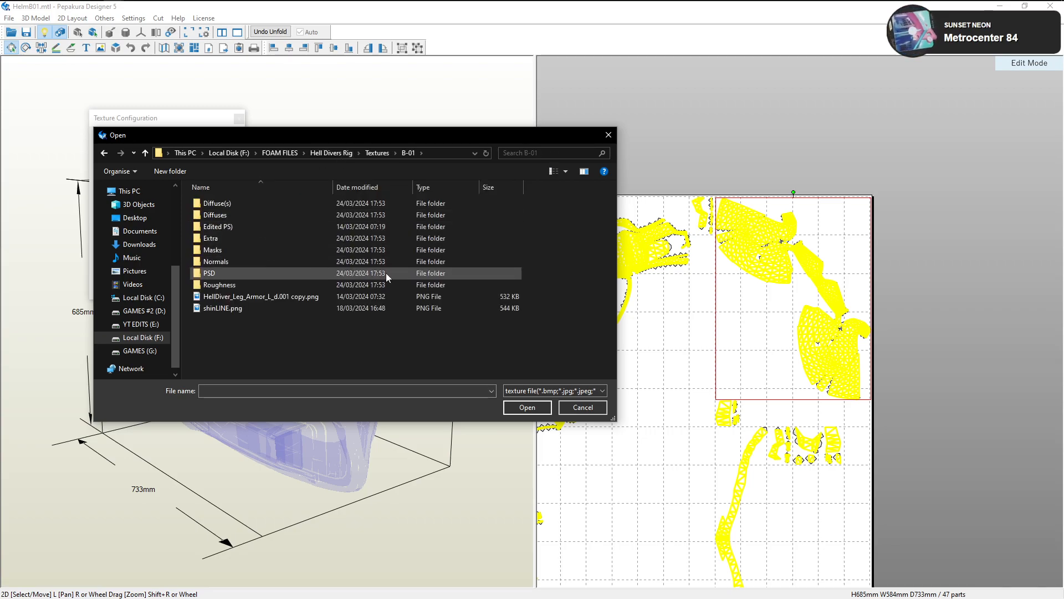
{"action": "double_click", "coordinate": [240, 205]}
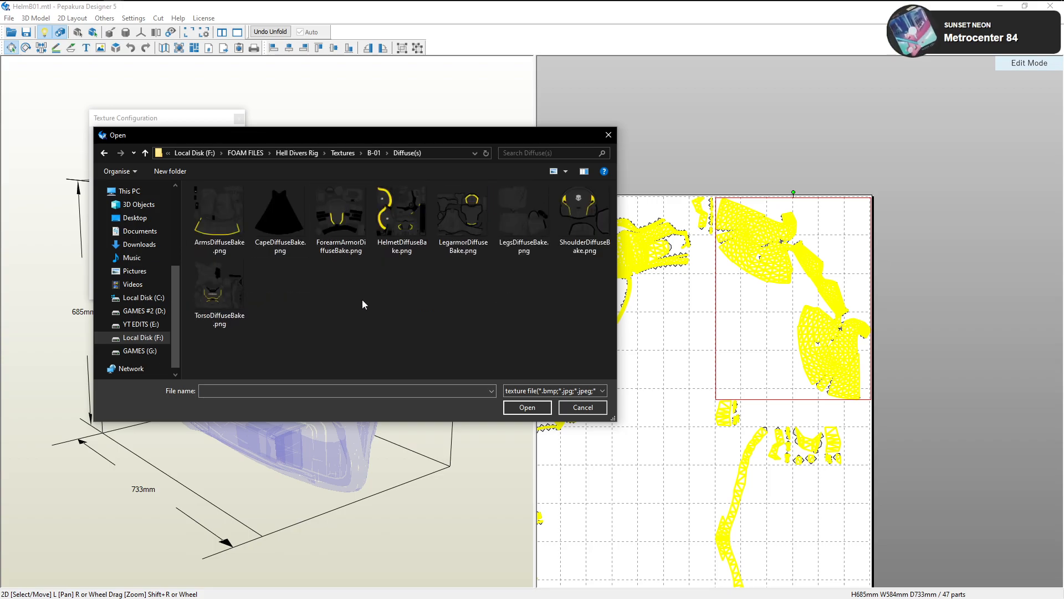
{"action": "double_click", "coordinate": [402, 237]}
{"action": "left_click", "coordinate": [175, 287]}
Examine the textured helmet from the side and check which areas the dome part and the large connected part cover
{"action": "right_click_drag", "start_coordinate": [206, 383], "coordinate": [338, 276]}
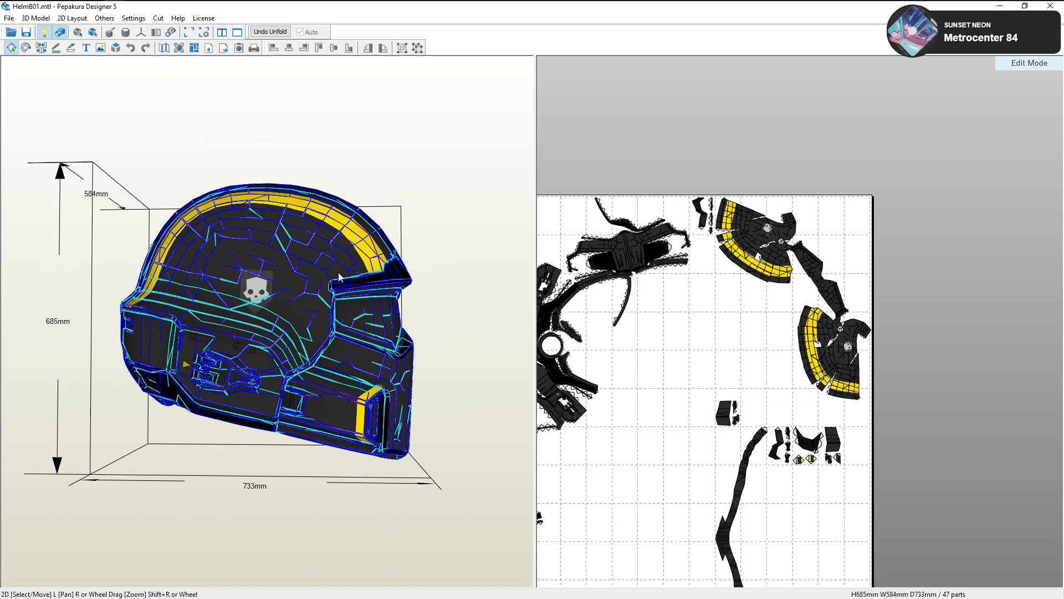
{"action": "left_click", "coordinate": [834, 357]}
{"action": "left_click", "coordinate": [626, 267]}
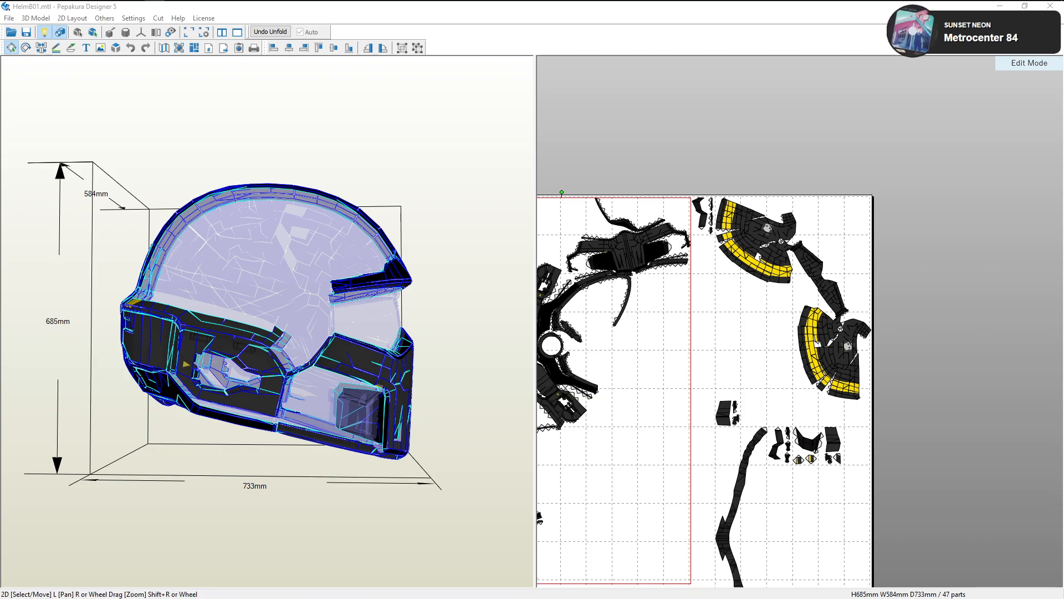
{"action": "left_click", "coordinate": [710, 290]}
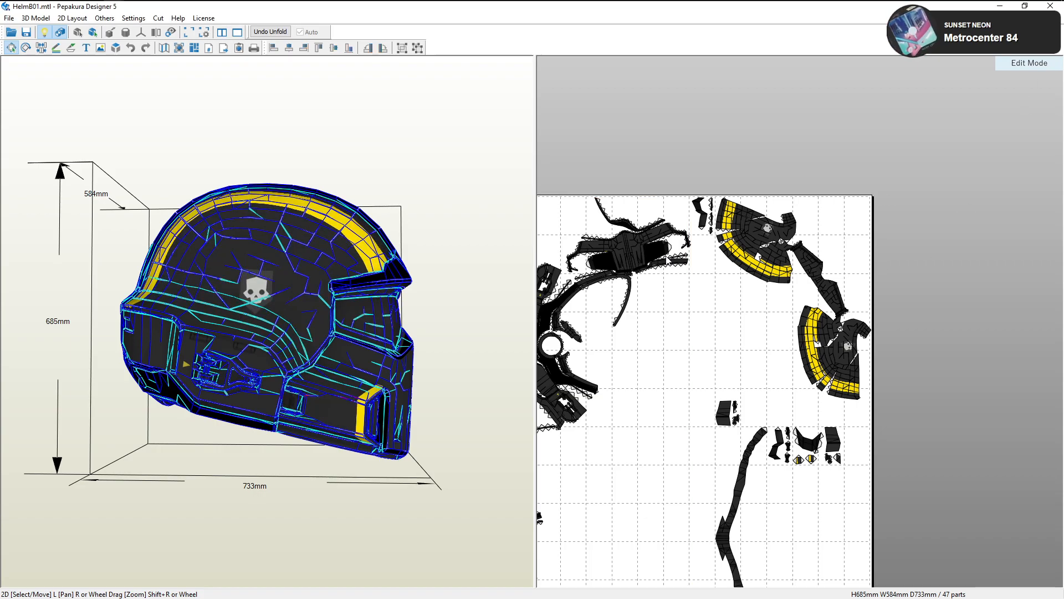
Hide the glue flaps on the parts in the 2D layout of HelmB01.mtl
{"action": "left_click", "coordinate": [35, 17]}
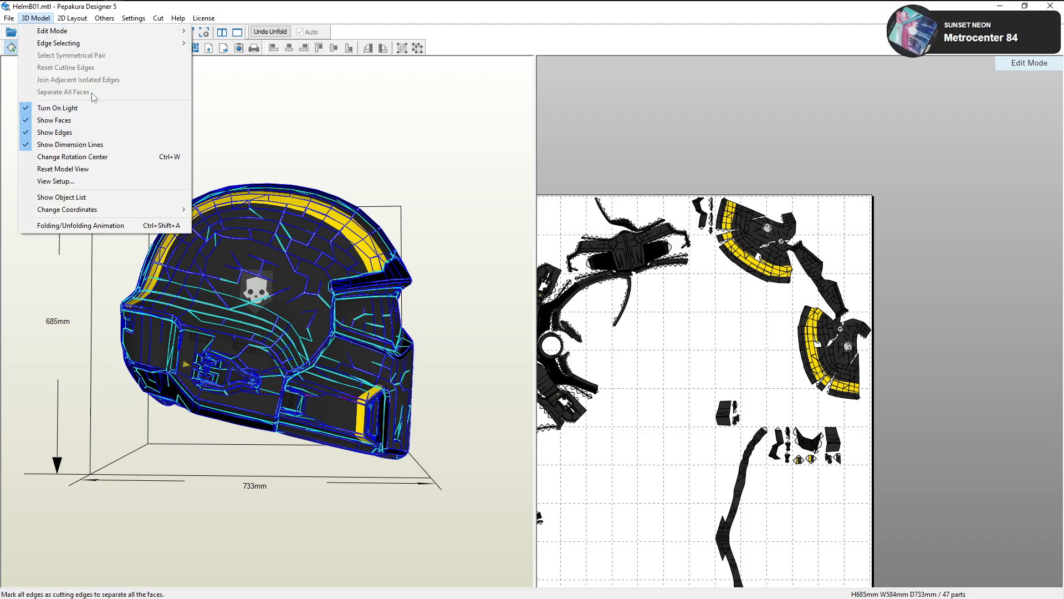
{"action": "mouse_move", "coordinate": [72, 18]}
{"action": "left_click", "coordinate": [111, 106]}
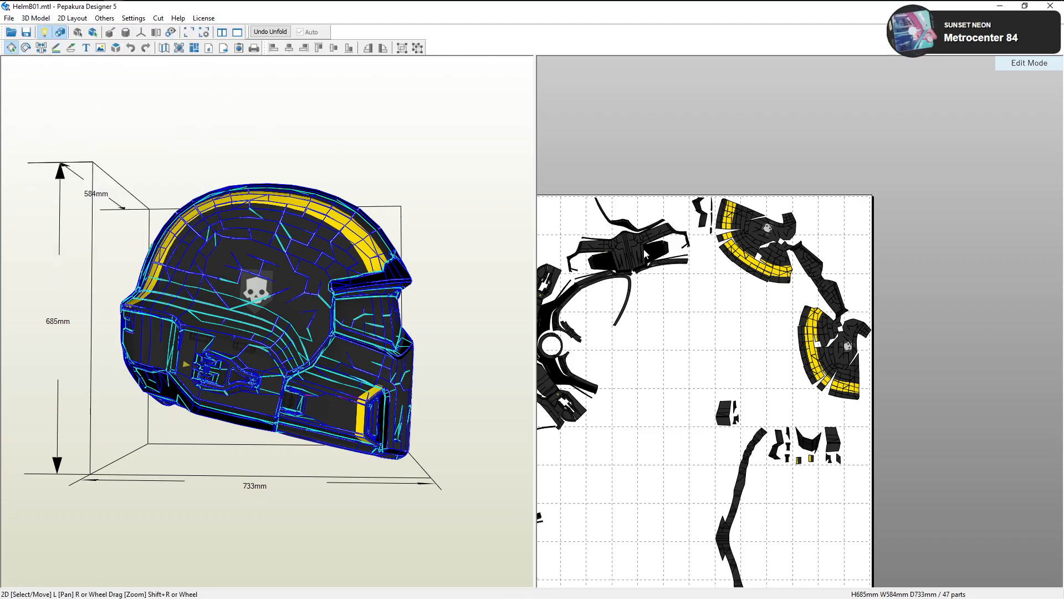
Select the large connected part in the pattern and examine where it sits on the 3D helmet
{"action": "right_click_drag", "start_coordinate": [642, 249], "coordinate": [813, 271]}
{"action": "left_click", "coordinate": [801, 280]}
{"action": "left_click_drag", "start_coordinate": [487, 284], "coordinate": [300, 282]}
{"action": "scroll", "coordinate": [710, 332], "scroll_direction": "up", "scroll_amount": 3}
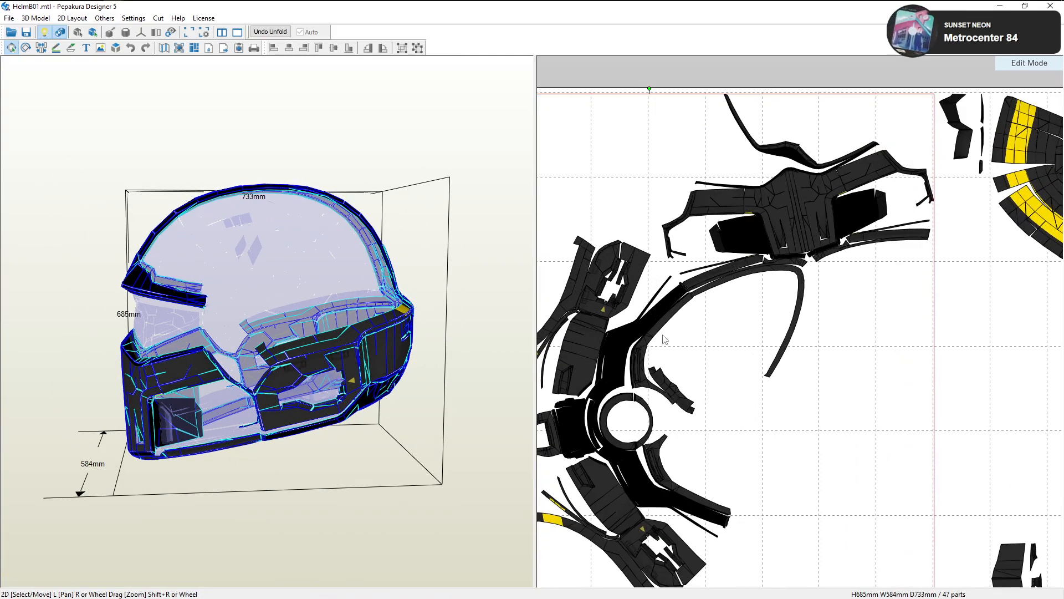
{"action": "scroll", "coordinate": [806, 331], "scroll_direction": "down", "scroll_amount": 2}
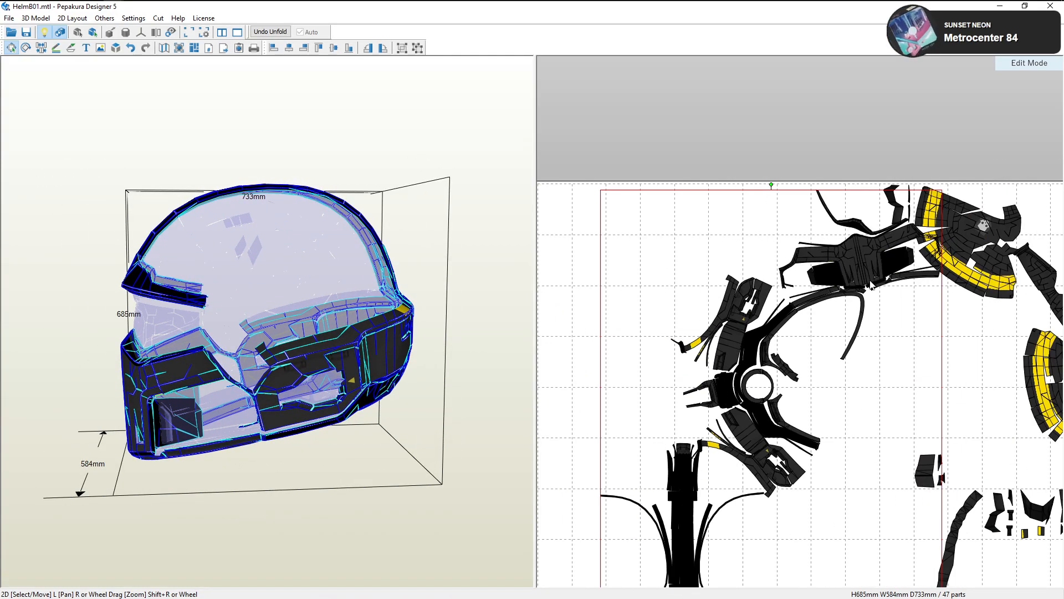
Switch to the HelmB01-A project to look over its part layout, and return to HelmB01.mtl
{"action": "mouse_move", "coordinate": [113, 9]}
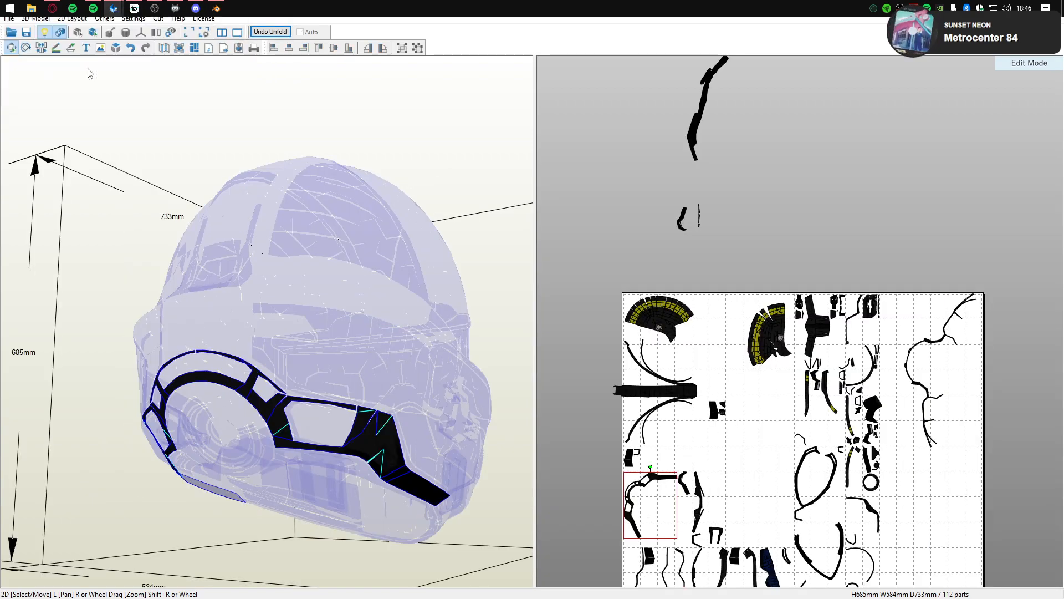
{"action": "left_click", "coordinate": [88, 70]}
{"action": "scroll", "coordinate": [751, 370], "scroll_direction": "up", "scroll_amount": 1}
{"action": "scroll", "coordinate": [788, 370], "scroll_direction": "up", "scroll_amount": 1}
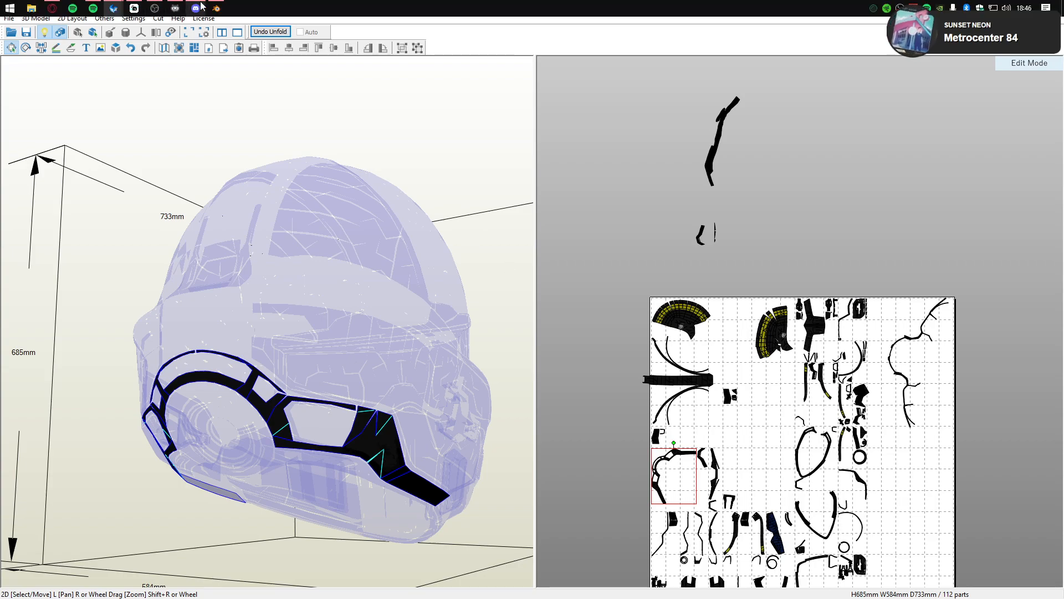
{"action": "mouse_move", "coordinate": [113, 8]}
{"action": "left_click", "coordinate": [230, 91]}
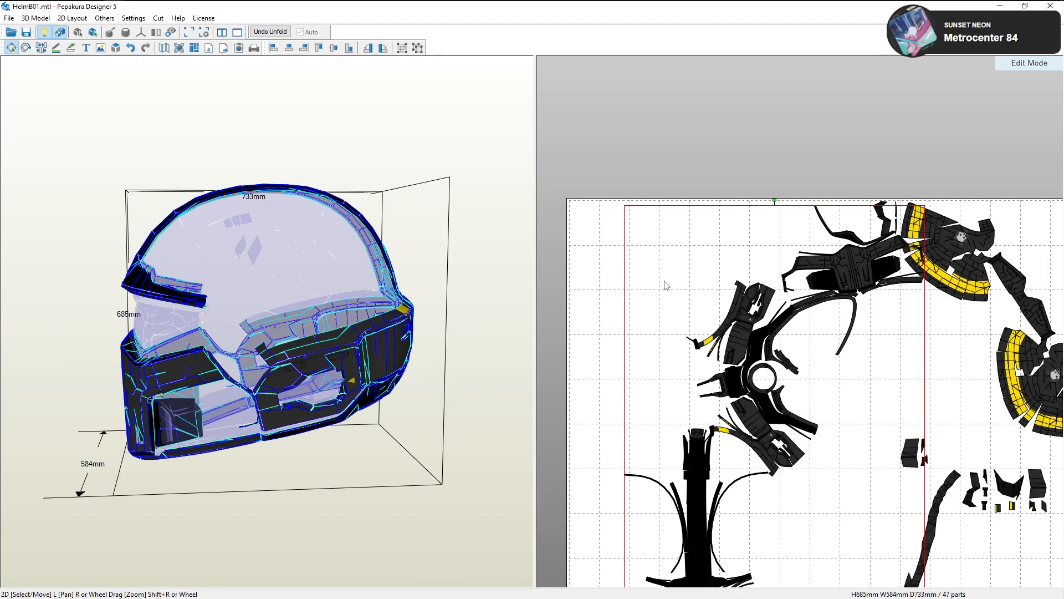
Examine the large connected part of HelmB01.mtl up close, comparing its unfolded shape with the faces it covers on the helmet
{"action": "scroll", "coordinate": [721, 360], "scroll_direction": "up", "scroll_amount": 5}
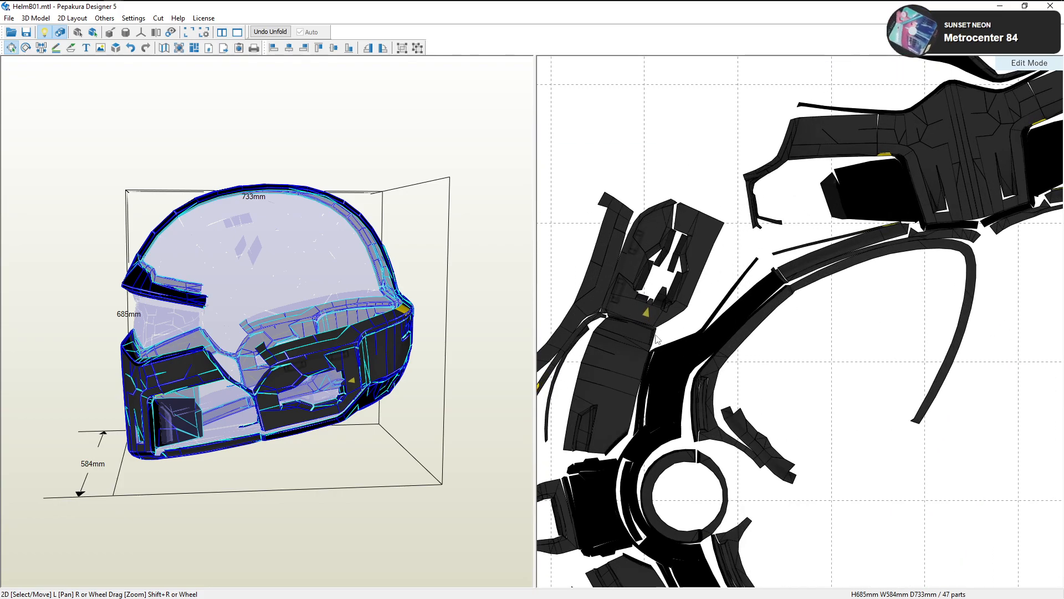
{"action": "left_click_drag", "start_coordinate": [411, 319], "coordinate": [316, 353]}
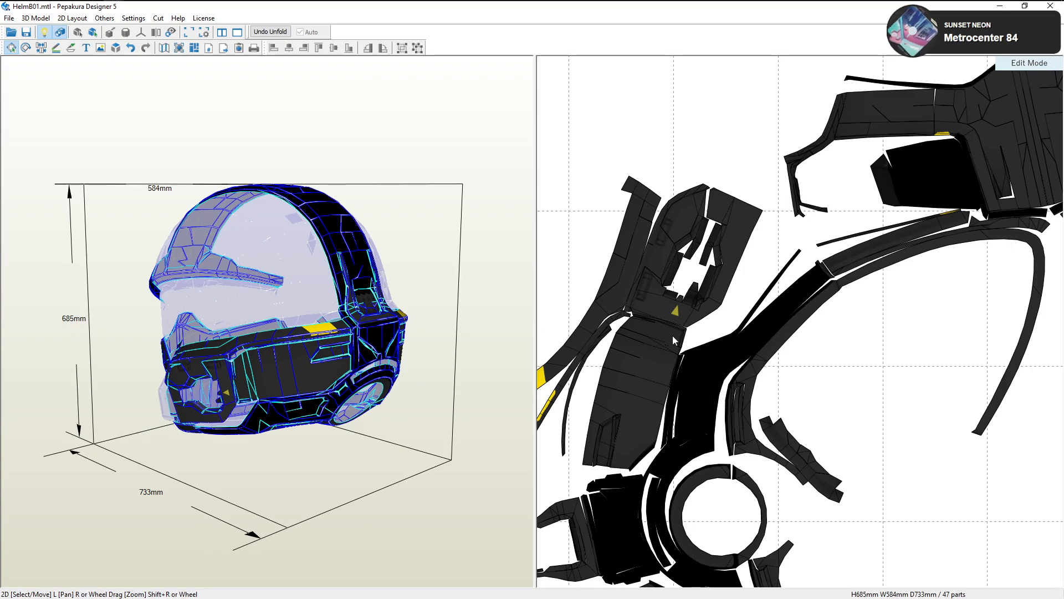
{"action": "scroll", "coordinate": [306, 388], "scroll_direction": "up", "scroll_amount": 6}
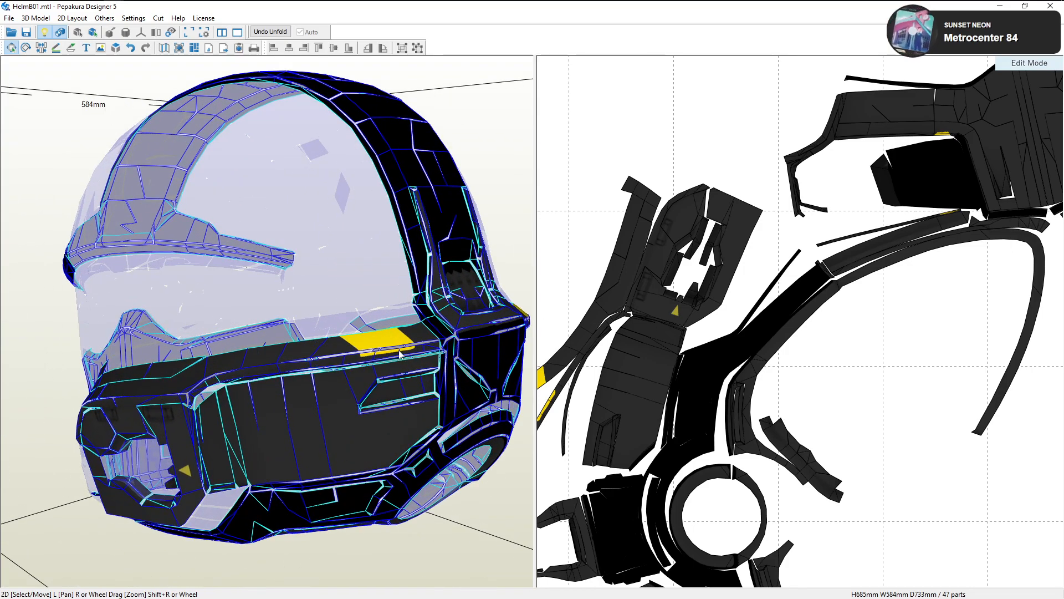
{"action": "scroll", "coordinate": [749, 346], "scroll_direction": "down", "scroll_amount": 5}
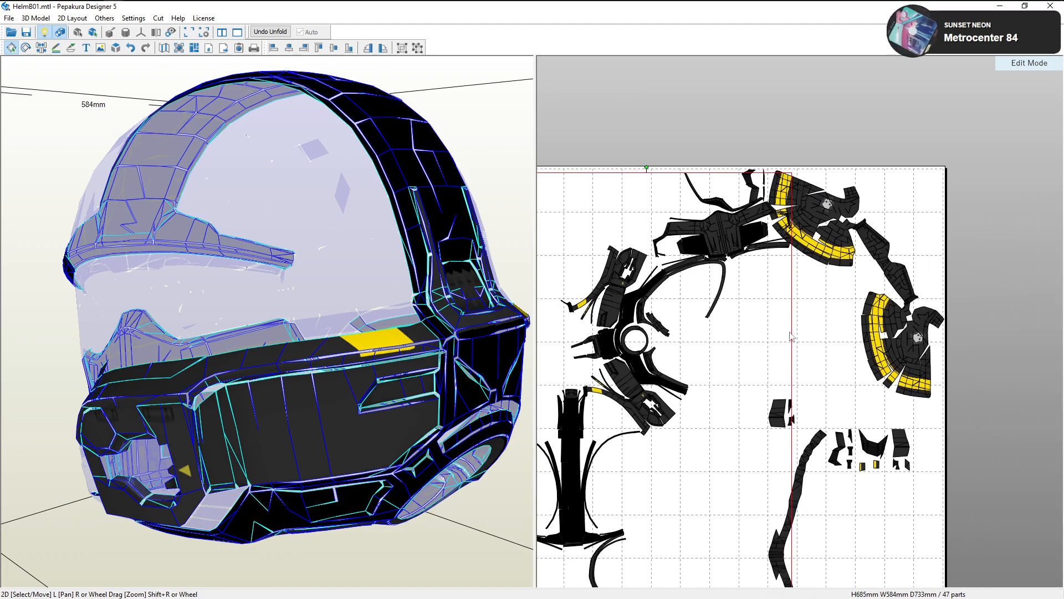
{"action": "scroll", "coordinate": [736, 338], "scroll_direction": "down", "scroll_amount": 2}
{"action": "right_click_drag", "start_coordinate": [339, 310], "coordinate": [376, 264]}
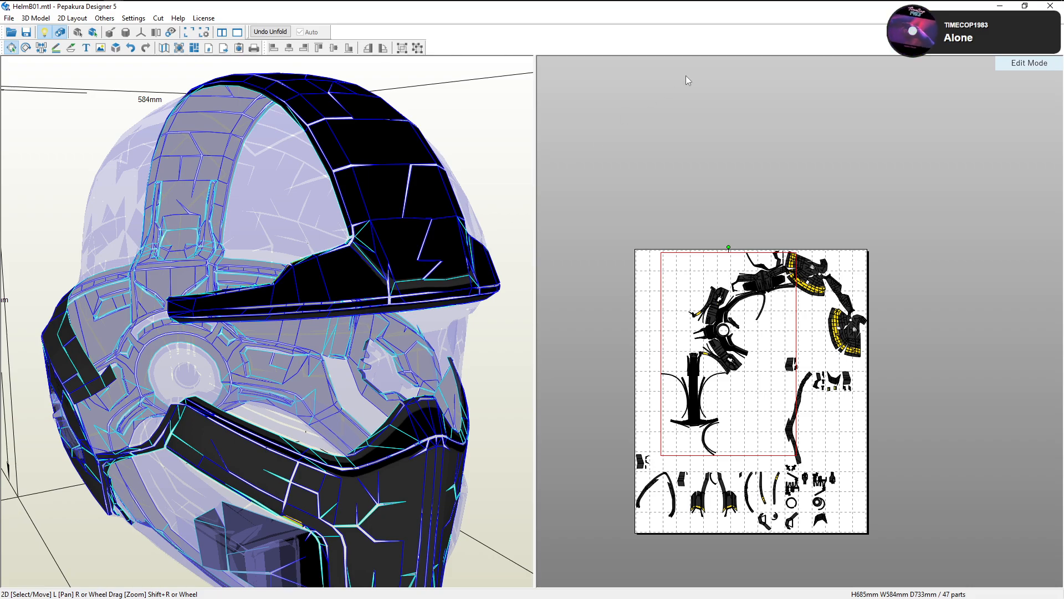
Close HelmB01.mtl and select the helmet's top crest strip in the HelmB01-A layout
{"action": "left_click", "coordinate": [1051, 5]}
{"action": "left_click", "coordinate": [537, 328]}
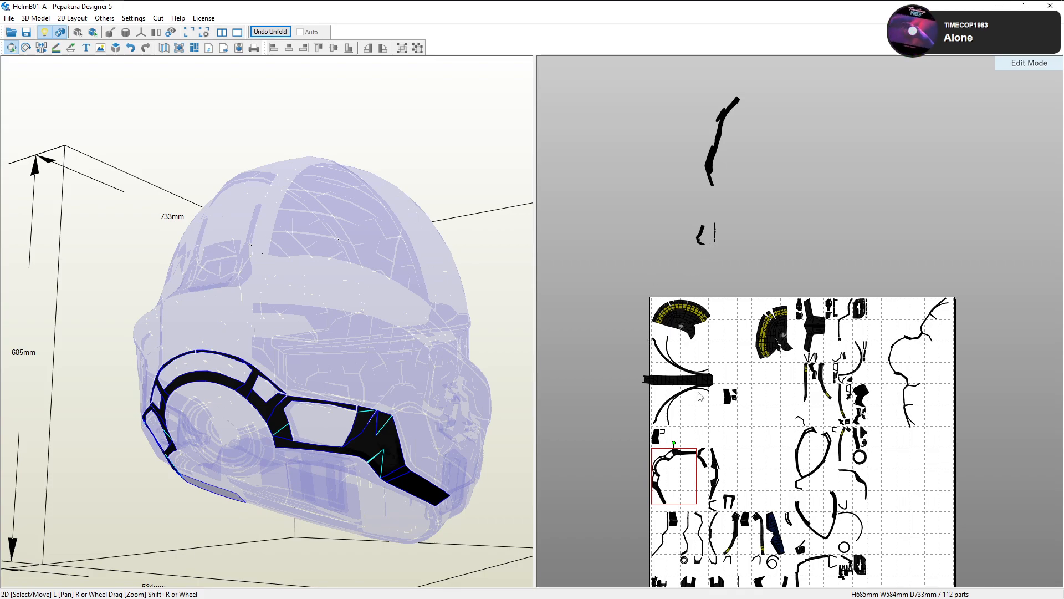
{"action": "right_click_drag", "start_coordinate": [740, 413], "coordinate": [796, 363]}
{"action": "scroll", "coordinate": [794, 359], "scroll_direction": "up", "scroll_amount": 7}
{"action": "left_click", "coordinate": [687, 350]}
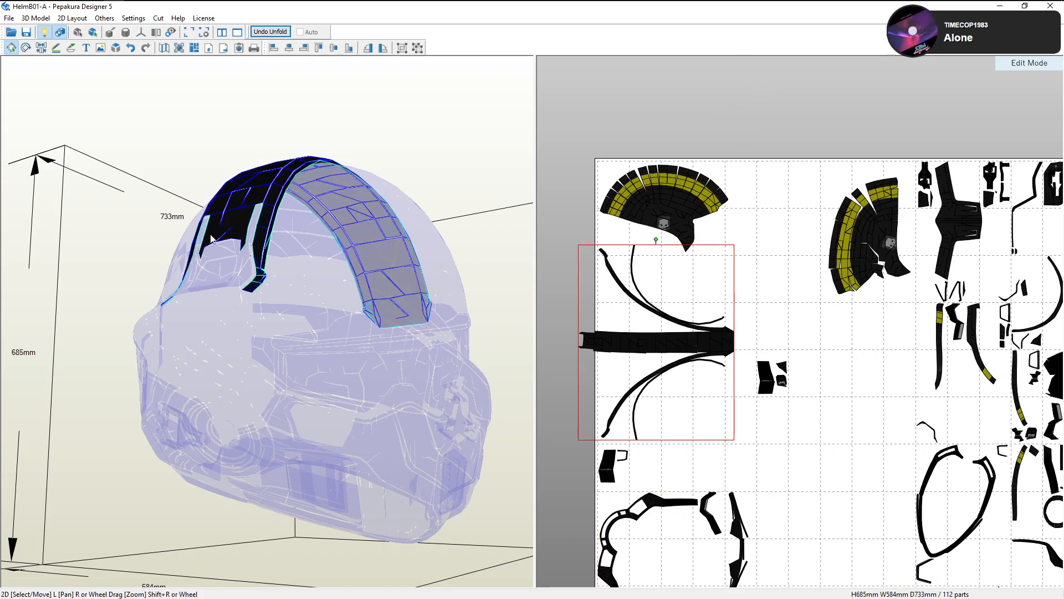
Turn off the texture display, clear the part selection and view the untextured helmet from the front
{"action": "left_click", "coordinate": [104, 18]}
{"action": "left_click", "coordinate": [115, 30]}
{"action": "right_click_drag", "start_coordinate": [654, 296], "coordinate": [811, 294]}
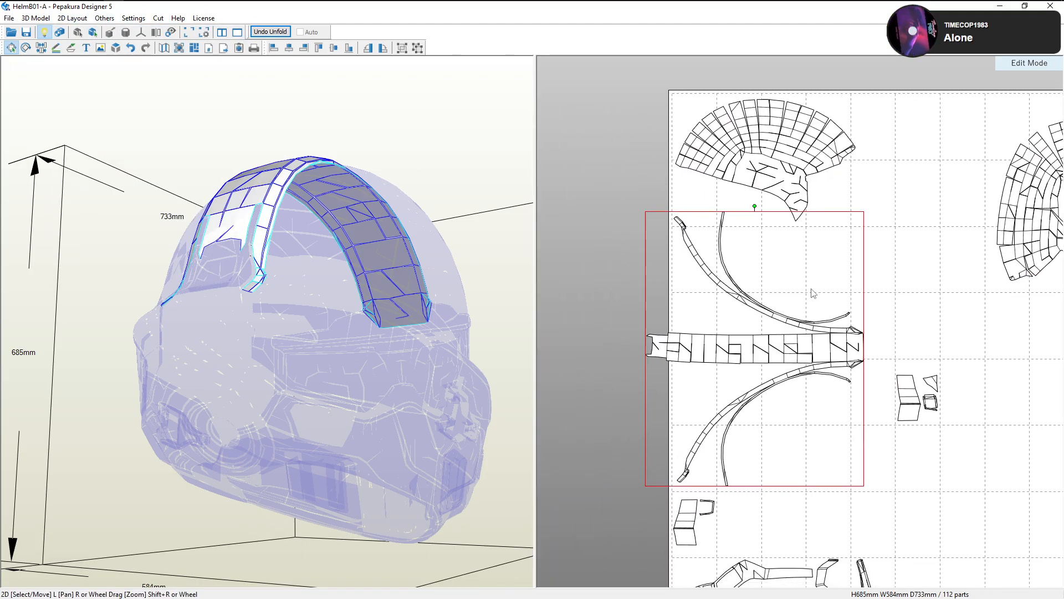
{"action": "left_click", "coordinate": [820, 293]}
{"action": "right_click_drag", "start_coordinate": [488, 273], "coordinate": [260, 276]}
{"action": "middle_click_drag", "start_coordinate": [289, 298], "coordinate": [305, 270]}
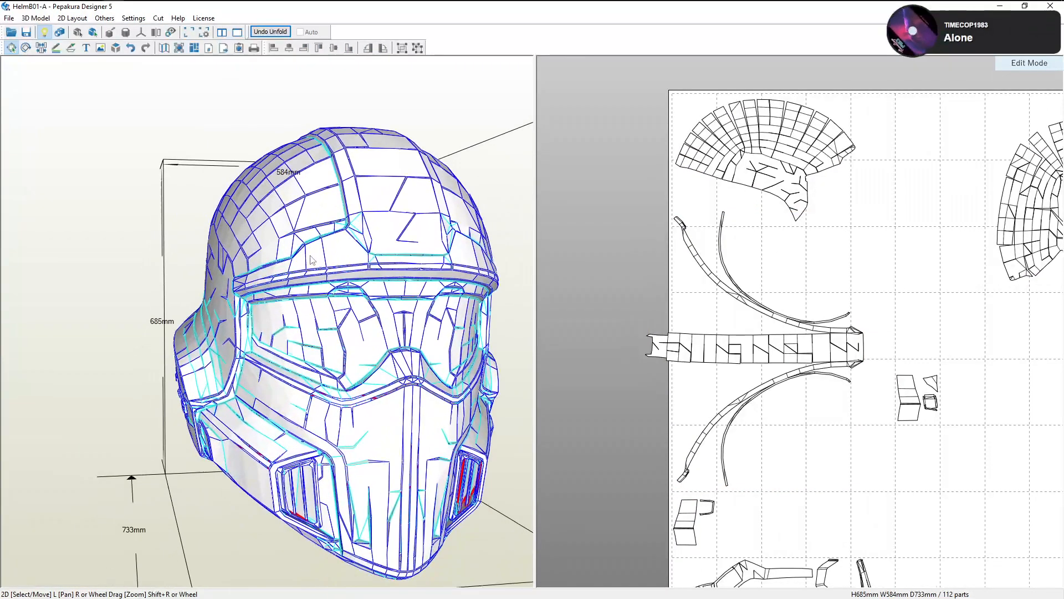
Select the visor part and examine it untextured on the helmet and in the 2D layout
{"action": "scroll", "coordinate": [825, 374], "scroll_direction": "down", "scroll_amount": 4}
{"action": "scroll", "coordinate": [825, 374], "scroll_direction": "down", "scroll_amount": 1}
{"action": "left_click", "coordinate": [403, 353]}
{"action": "left_click", "coordinate": [353, 338]}
{"action": "scroll", "coordinate": [791, 408], "scroll_direction": "down", "scroll_amount": 2}
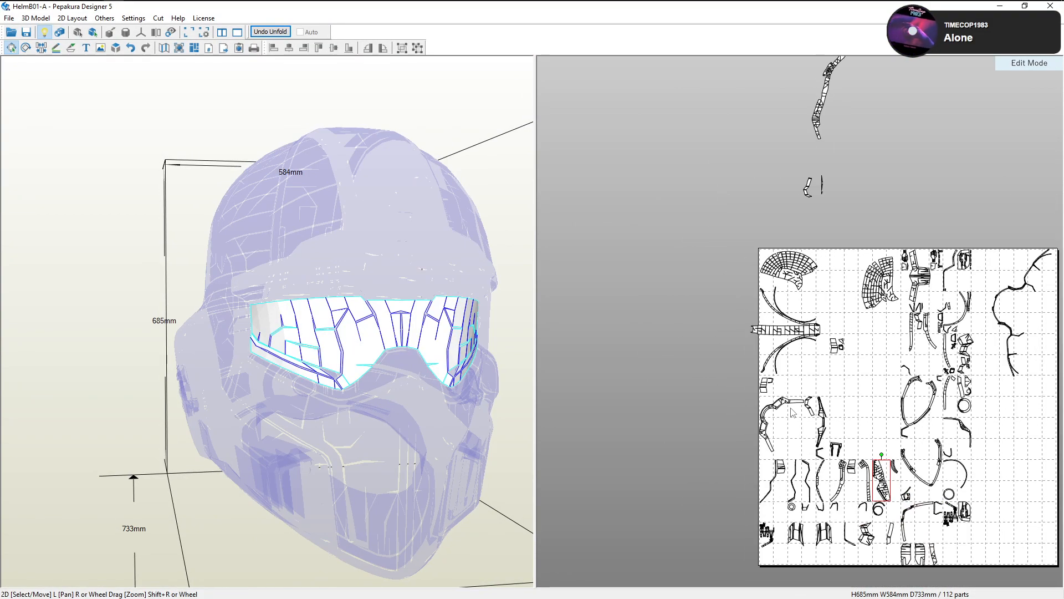
{"action": "right_click_drag", "start_coordinate": [673, 381], "coordinate": [706, 372]}
{"action": "right_click_drag", "start_coordinate": [896, 416], "coordinate": [877, 385]}
{"action": "scroll", "coordinate": [854, 380], "scroll_direction": "up", "scroll_amount": 4}
{"action": "right_click_drag", "start_coordinate": [935, 452], "coordinate": [809, 342]}
{"action": "scroll", "coordinate": [846, 378], "scroll_direction": "up", "scroll_amount": 3}
{"action": "scroll", "coordinate": [865, 455], "scroll_direction": "down", "scroll_amount": 2}
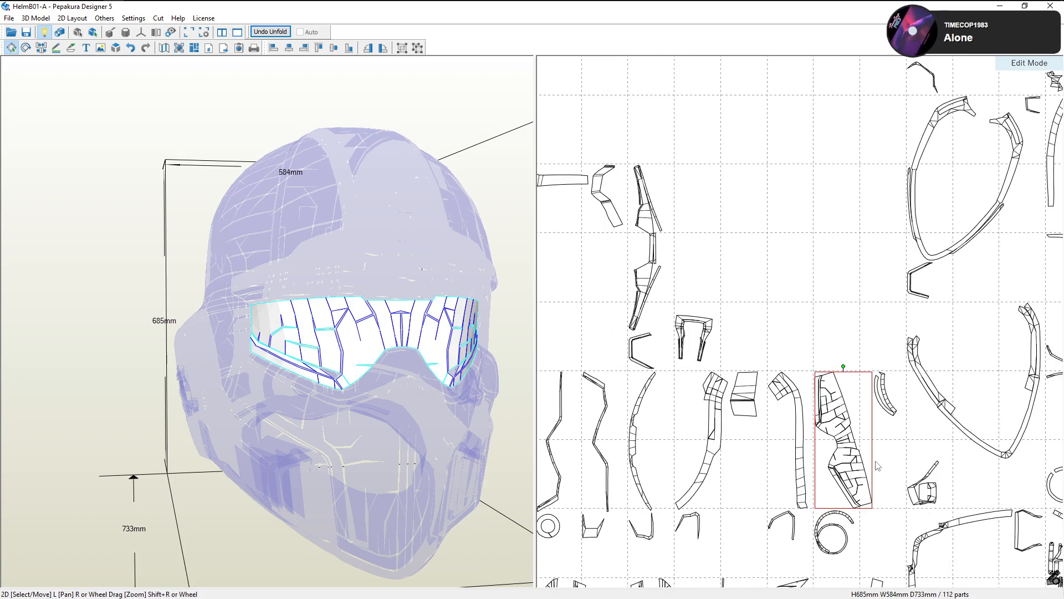
{"action": "left_click_drag", "start_coordinate": [844, 434], "coordinate": [844, 433]}
{"action": "right_click_drag", "start_coordinate": [388, 361], "coordinate": [405, 334]}
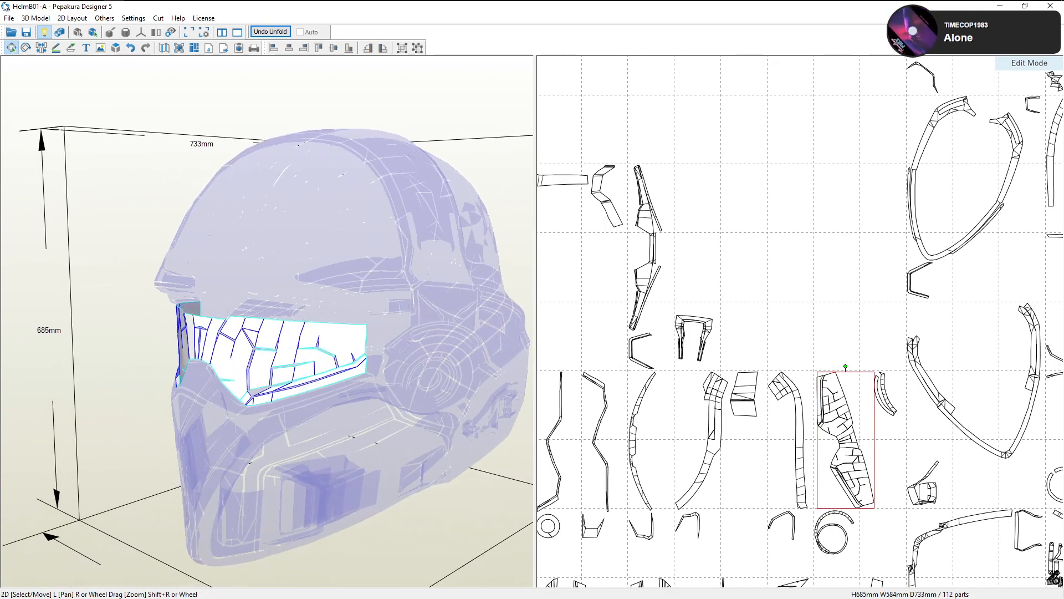
Open and close the texture configuration, and turn the texture display back on
{"action": "left_click", "coordinate": [104, 18]}
{"action": "left_click", "coordinate": [140, 31]}
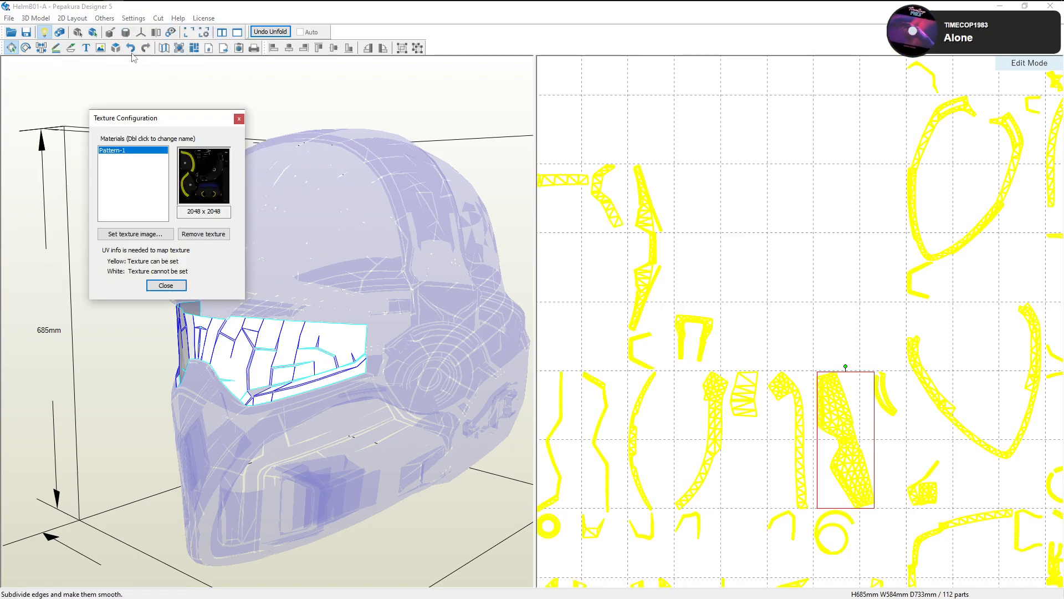
{"action": "left_click", "coordinate": [163, 283]}
{"action": "left_click", "coordinate": [60, 32]}
{"action": "right_click_drag", "start_coordinate": [237, 242], "coordinate": [282, 376]}
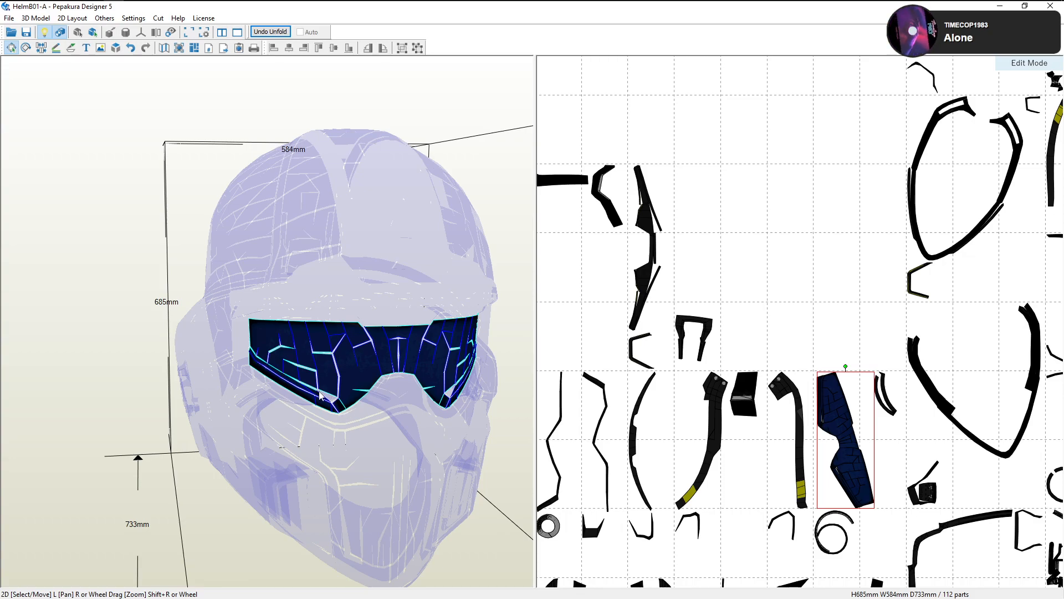
Switch to Blender and examine the textured Helldiver helmet from the side and the front
{"action": "left_click", "coordinate": [216, 8]}
{"action": "right_click", "coordinate": [427, 244]}
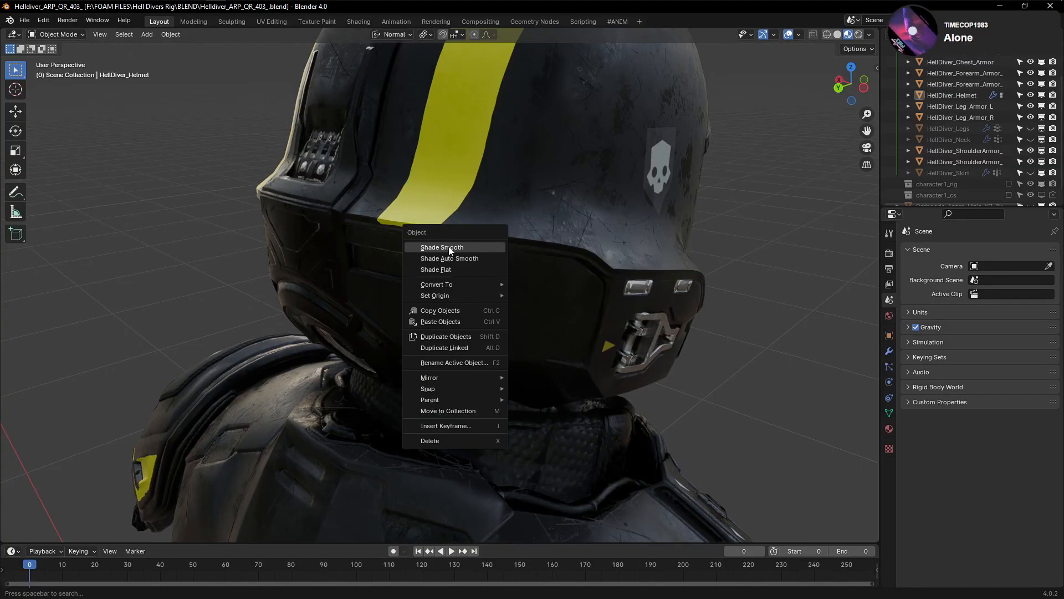
{"action": "middle_click_drag", "start_coordinate": [578, 222], "coordinate": [421, 216]}
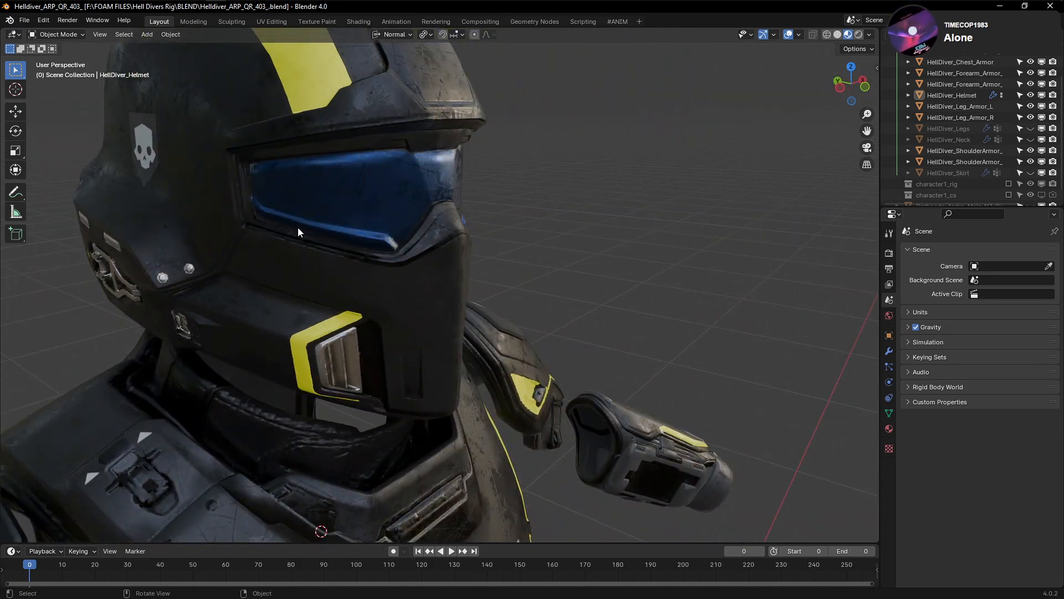
{"action": "right_click", "coordinate": [382, 238]}
{"action": "middle_click_drag", "start_coordinate": [374, 188], "coordinate": [318, 198]}
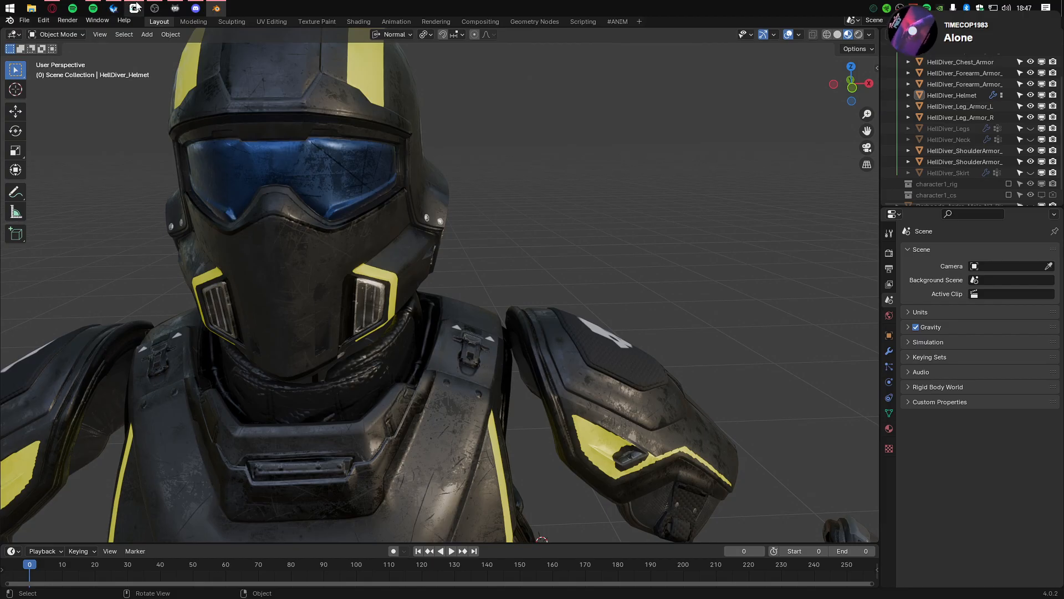
Return to Pepakura Designer, check where the side strip and brow strip sit on the helmet, and look over the whole layout
{"action": "left_click", "coordinate": [114, 8]}
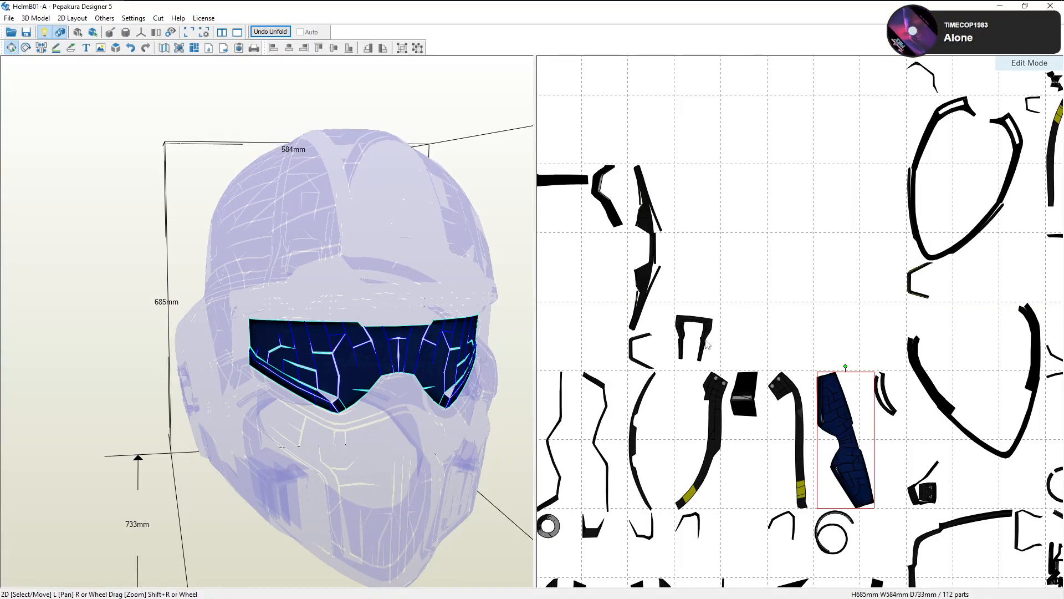
{"action": "left_click", "coordinate": [717, 399]}
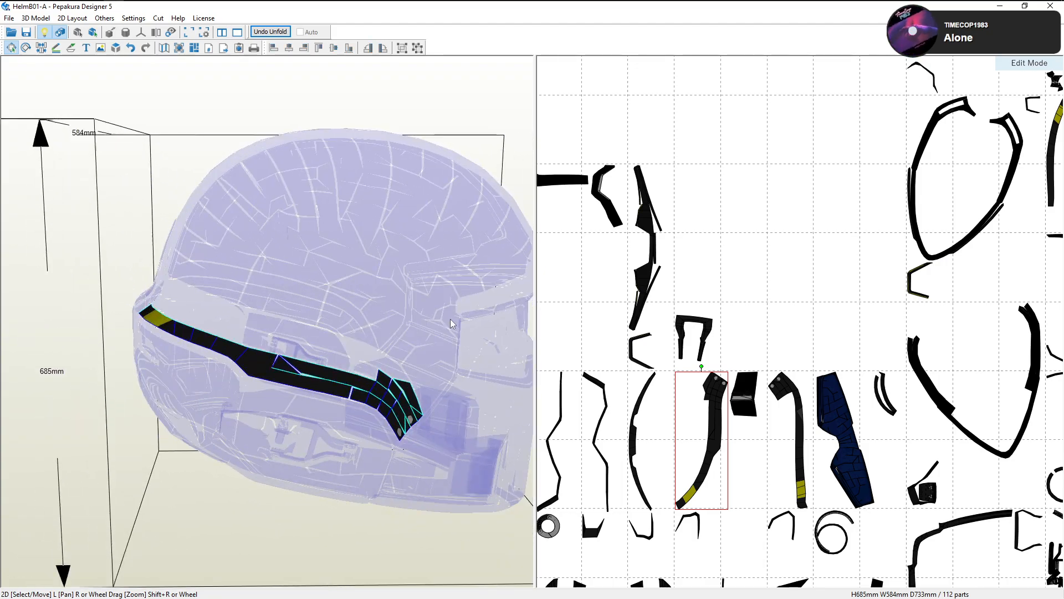
{"action": "left_click", "coordinate": [632, 437]}
{"action": "right_click_drag", "start_coordinate": [481, 336], "coordinate": [391, 329]}
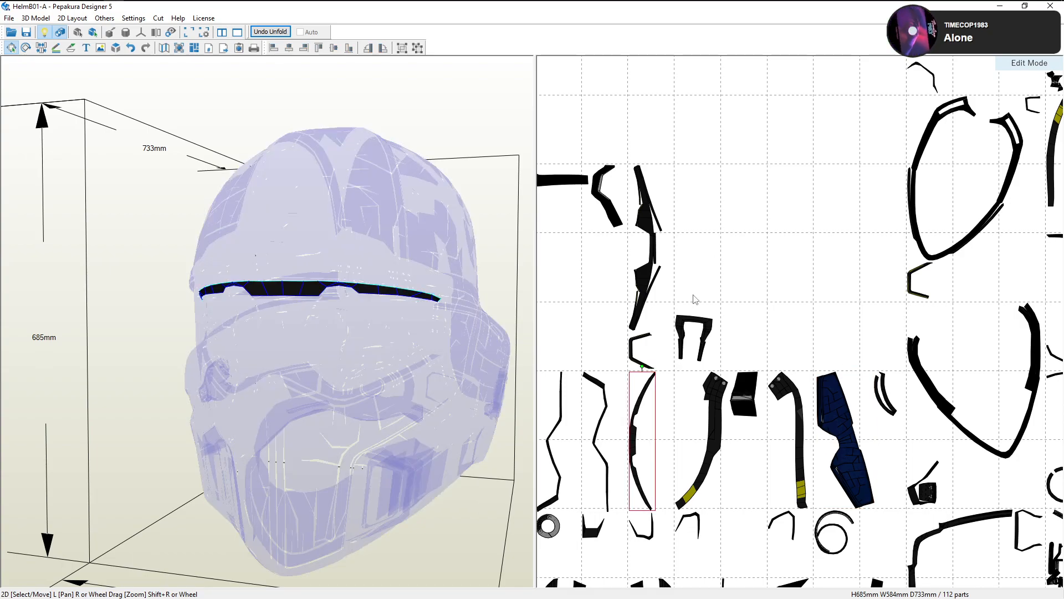
{"action": "right_click", "coordinate": [624, 281]}
{"action": "left_click", "coordinate": [727, 210]}
{"action": "right_click_drag", "start_coordinate": [377, 270], "coordinate": [327, 287]}
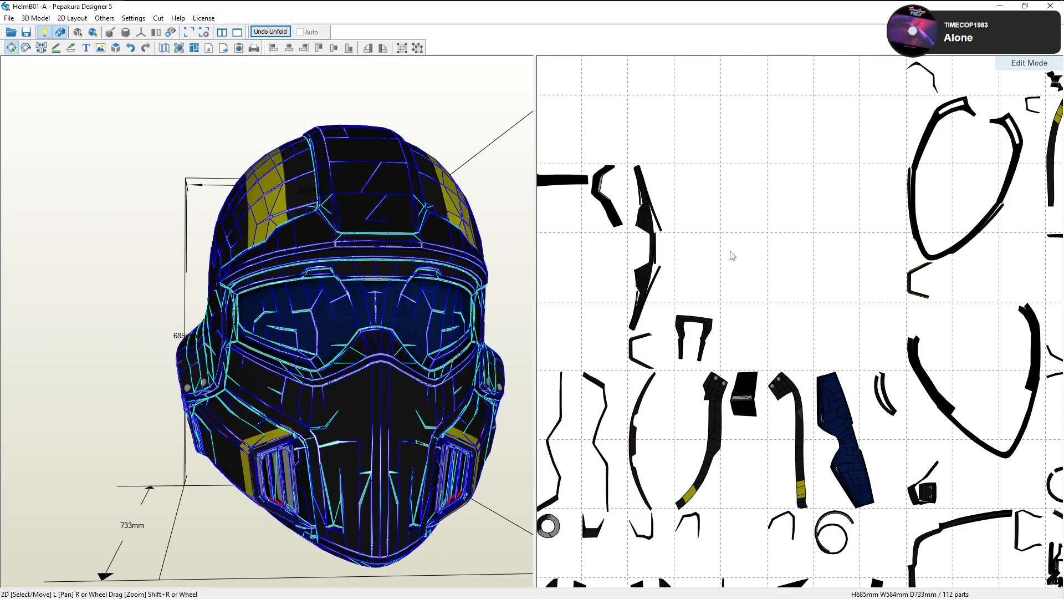
{"action": "scroll", "coordinate": [732, 255], "scroll_direction": "down", "scroll_amount": 5}
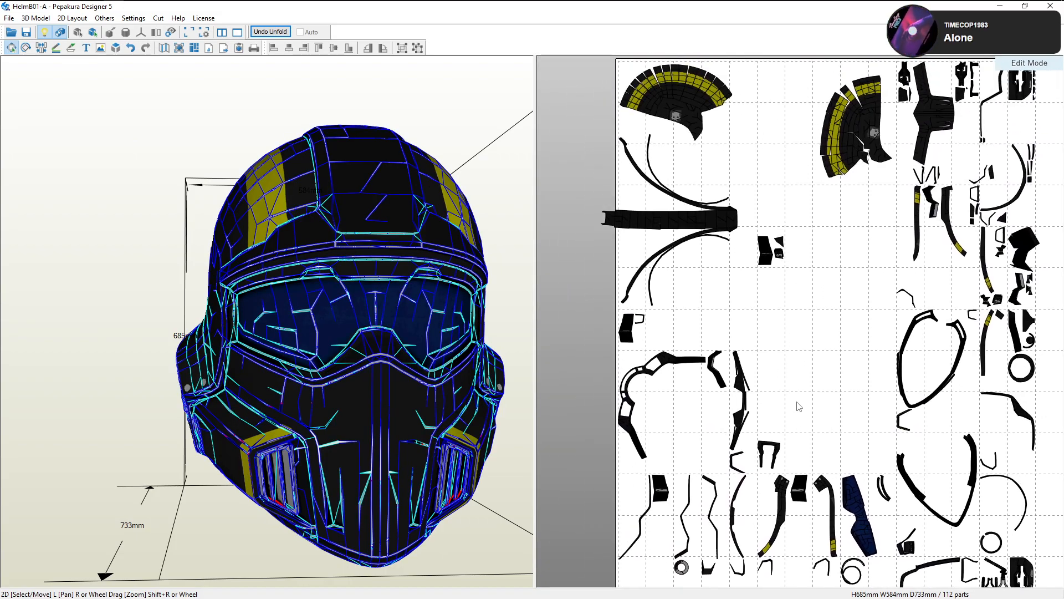
{"action": "right_click_drag", "start_coordinate": [744, 244], "coordinate": [766, 344]}
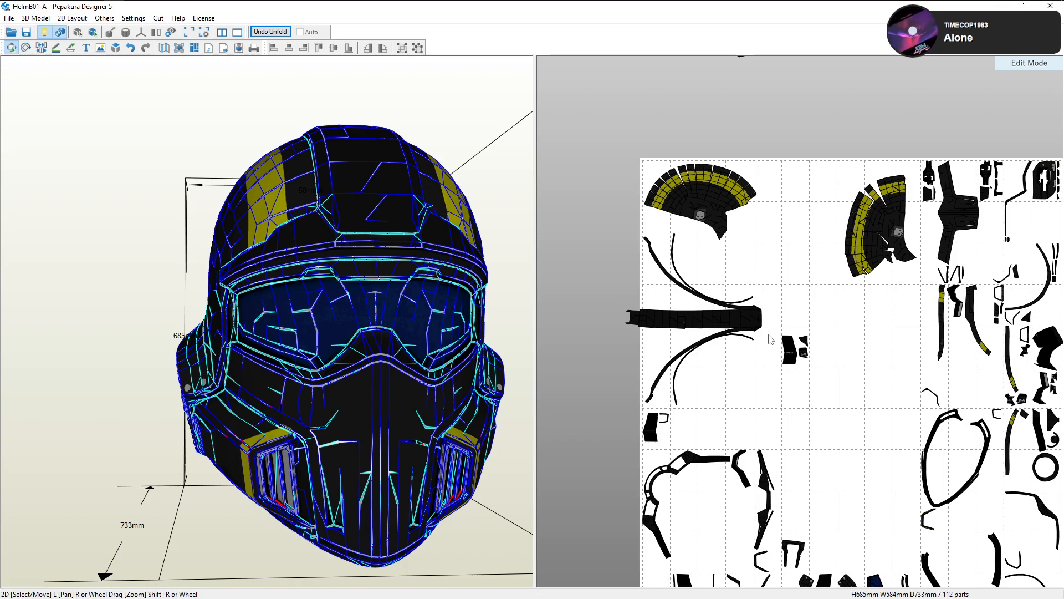
Move the visor part into the empty area of the sheet and rotate it to lie horizontally
{"action": "left_click", "coordinate": [398, 306]}
{"action": "mouse_move", "coordinate": [420, 298]}
{"action": "left_mouse_down"}
{"action": "mouse_move", "coordinate": [433, 293]}
{"action": "mouse_move", "coordinate": [419, 307]}
{"action": "left_mouse_up"}
{"action": "scroll", "coordinate": [693, 433], "scroll_direction": "down", "scroll_amount": 2}
{"action": "scroll", "coordinate": [793, 394], "scroll_direction": "up", "scroll_amount": 2}
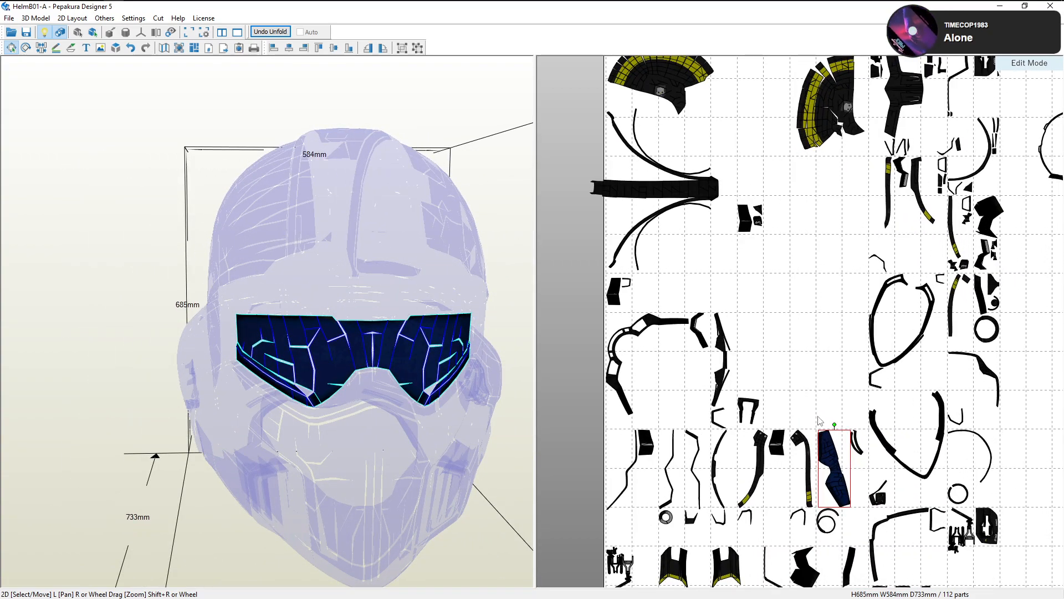
{"action": "left_click_drag", "start_coordinate": [831, 450], "coordinate": [815, 344]}
{"action": "scroll", "coordinate": [802, 373], "scroll_direction": "up", "scroll_amount": 5}
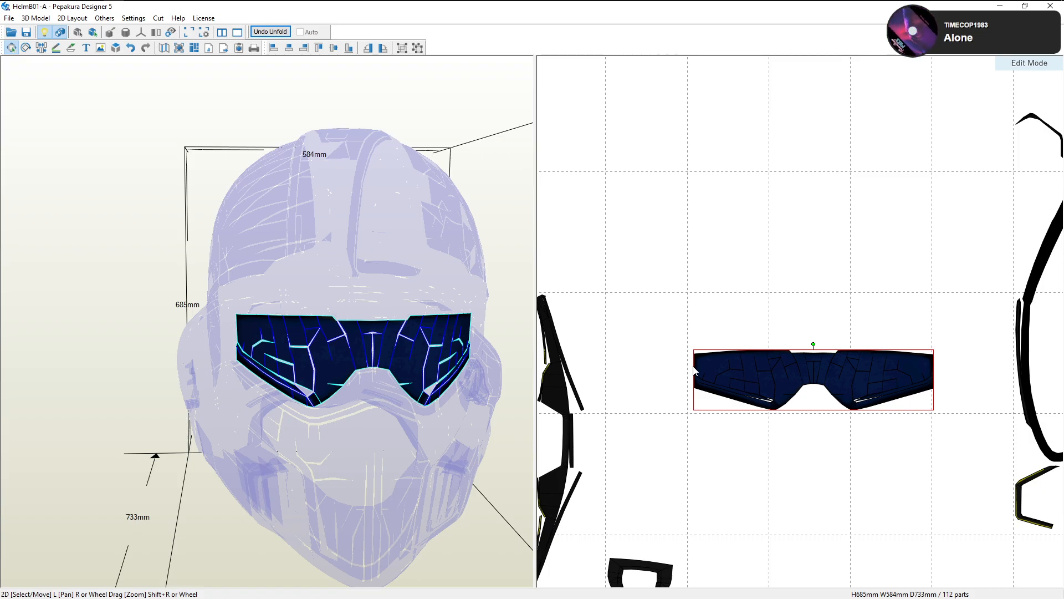
{"action": "left_click", "coordinate": [691, 316]}
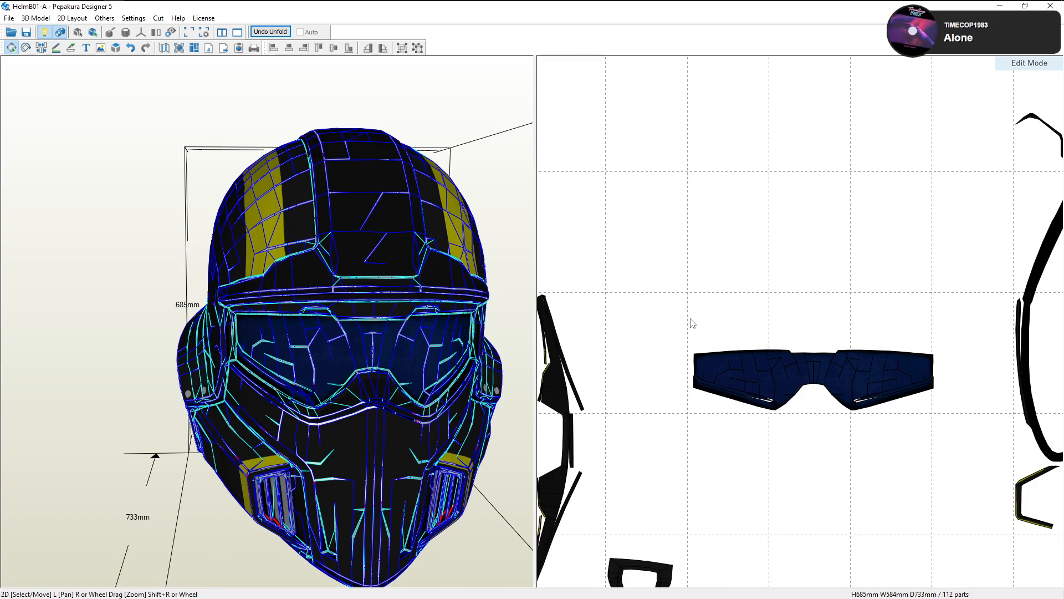
Select the horizontal visor part and examine its unfolded pattern up close
{"action": "scroll", "coordinate": [719, 333], "scroll_direction": "down", "scroll_amount": 4}
{"action": "left_click", "coordinate": [782, 344]}
{"action": "scroll", "coordinate": [781, 350], "scroll_direction": "up", "scroll_amount": 5}
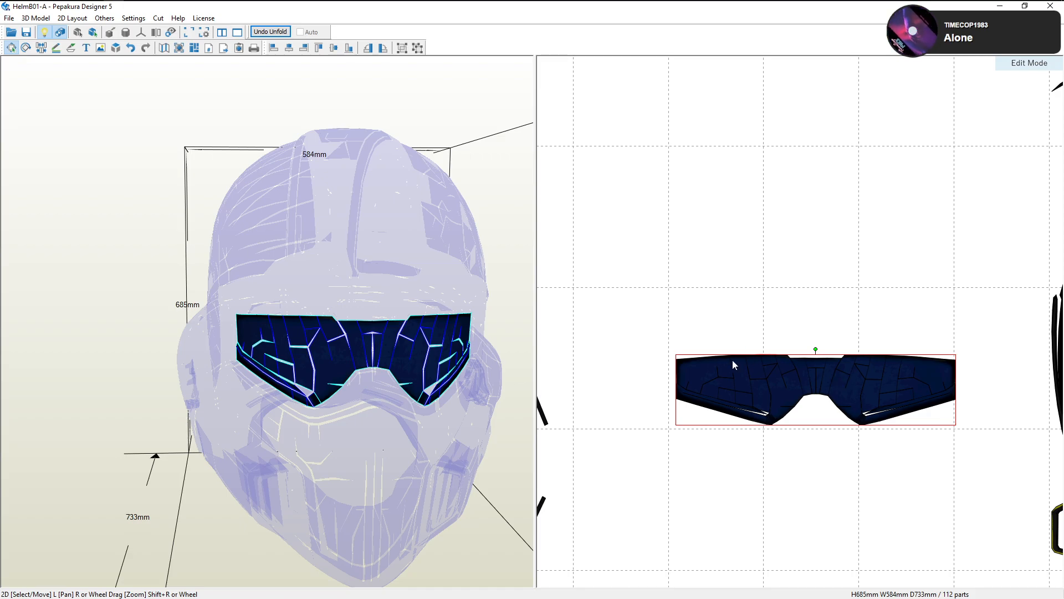
{"action": "scroll", "coordinate": [769, 363], "scroll_direction": "down", "scroll_amount": 5}
{"action": "left_click", "coordinate": [775, 302]}
{"action": "left_click", "coordinate": [770, 354]}
Select the helmet's central crest strip part and turn off texture display, leaving only the line pattern visible for editing
{"action": "scroll", "coordinate": [775, 287], "scroll_direction": "down", "scroll_amount": 2}
{"action": "middle_click_drag", "start_coordinate": [715, 120], "coordinate": [794, 332]}
{"action": "left_click", "coordinate": [709, 352]}
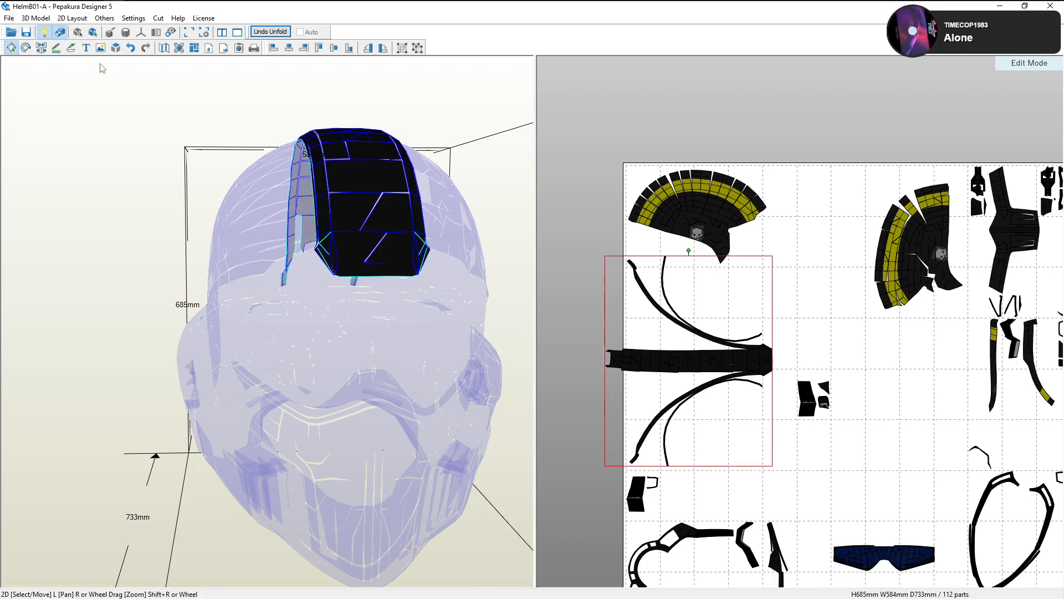
{"action": "left_click", "coordinate": [60, 31]}
{"action": "scroll", "coordinate": [623, 315], "scroll_direction": "up", "scroll_amount": 2}
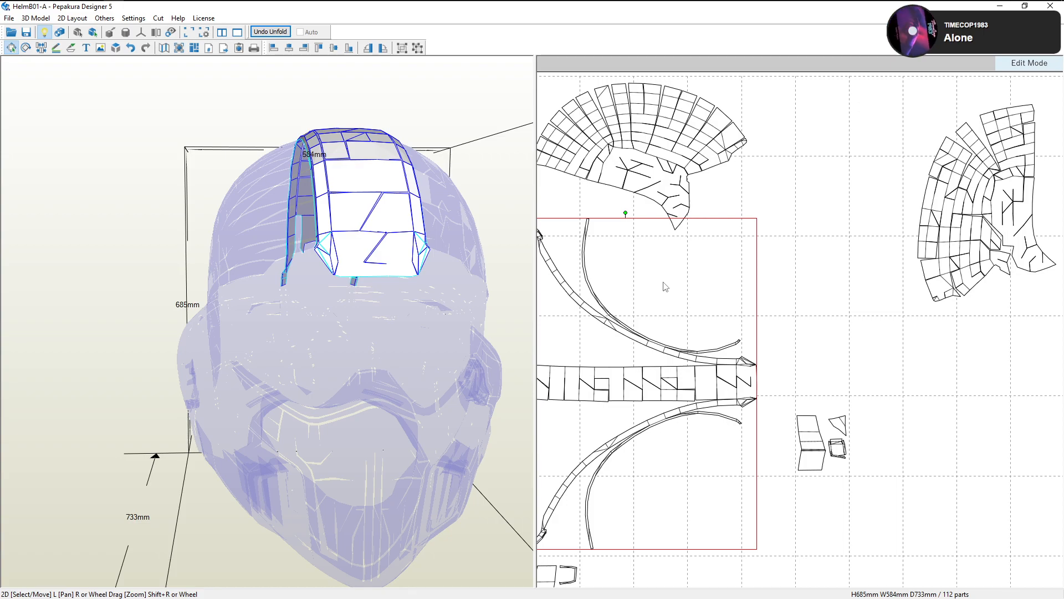
{"action": "right_click_drag", "start_coordinate": [727, 274], "coordinate": [814, 352]}
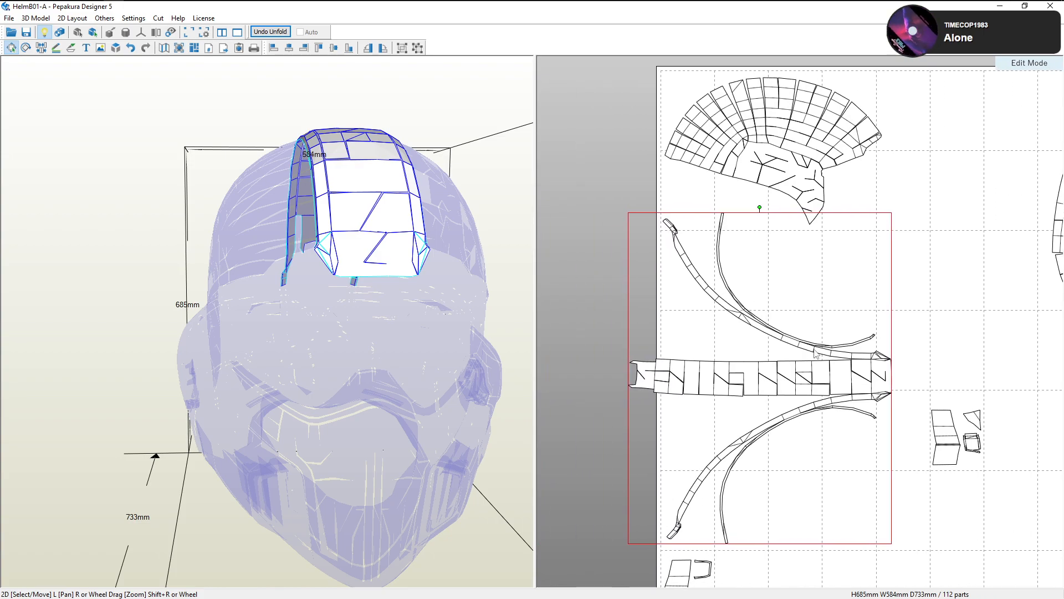
{"action": "scroll", "coordinate": [840, 369], "scroll_direction": "up", "scroll_amount": 1}
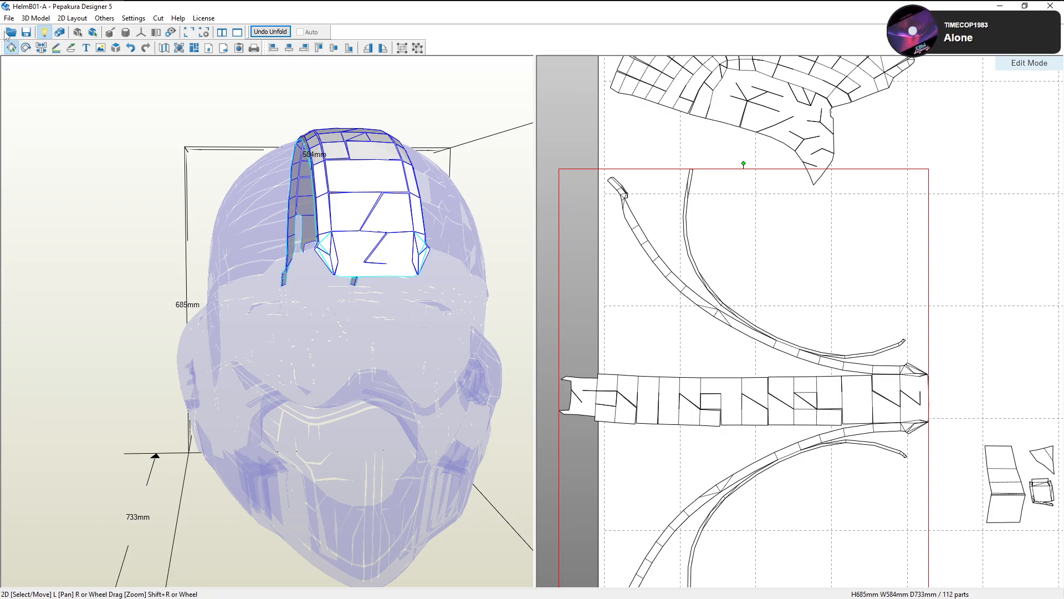
With Join/Disjoin, cut the straight edge near the crest strip's front end and rejoin the panel along its diagonal split
{"action": "left_click", "coordinate": [41, 48]}
{"action": "scroll", "coordinate": [820, 389], "scroll_direction": "up", "scroll_amount": 3}
{"action": "scroll", "coordinate": [823, 405], "scroll_direction": "up", "scroll_amount": 1}
{"action": "left_click", "coordinate": [899, 436]}
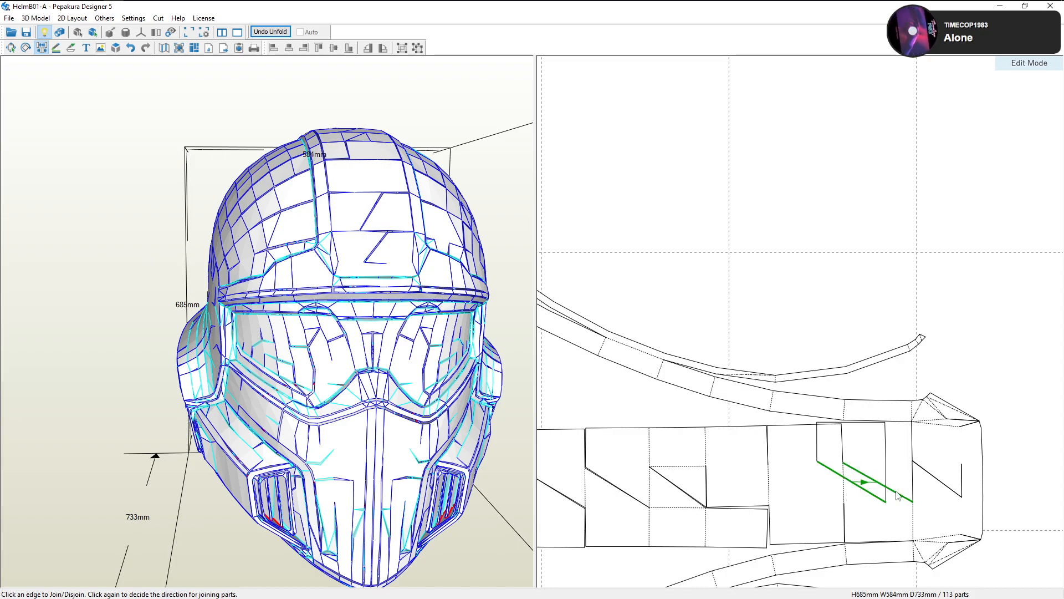
Detach the front faces of the crest's upper side border one by one and join them to the strip's long edge
{"action": "left_click", "coordinate": [910, 419]}
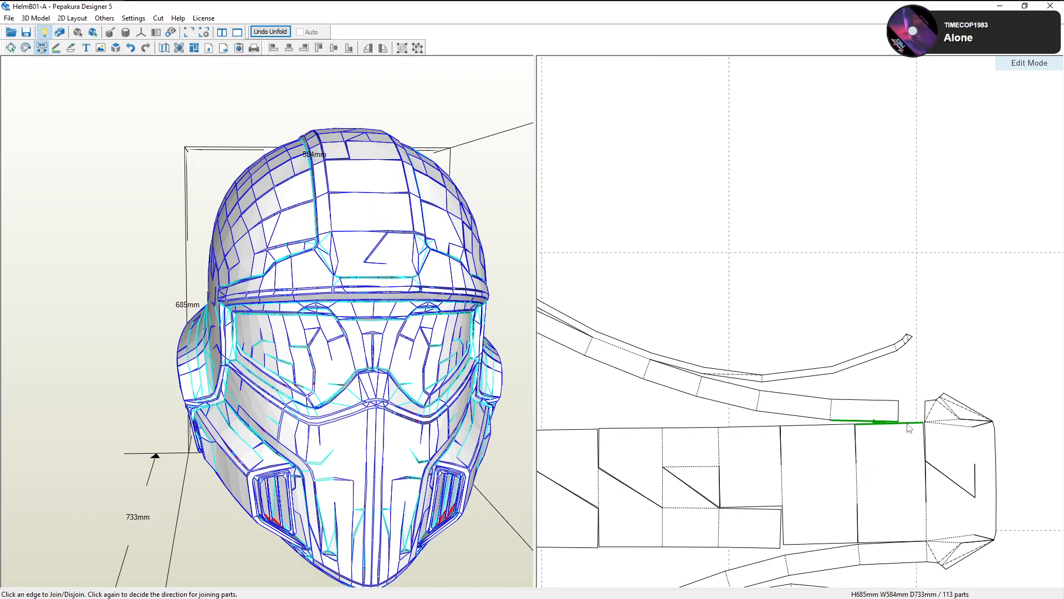
{"action": "left_click", "coordinate": [907, 423]}
{"action": "left_click", "coordinate": [855, 415]}
{"action": "left_click", "coordinate": [851, 426]}
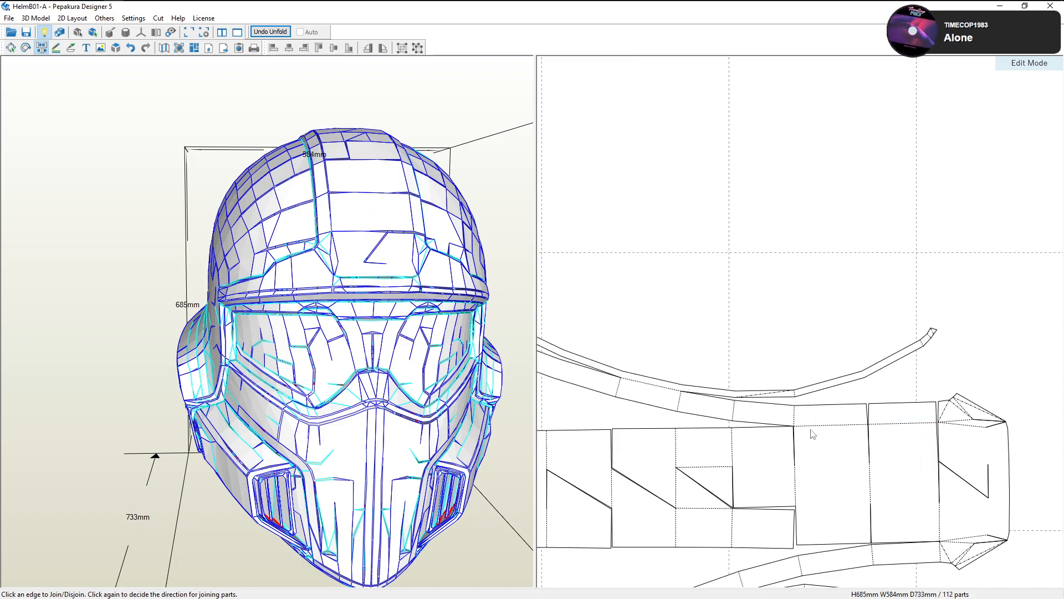
{"action": "left_click", "coordinate": [796, 413]}
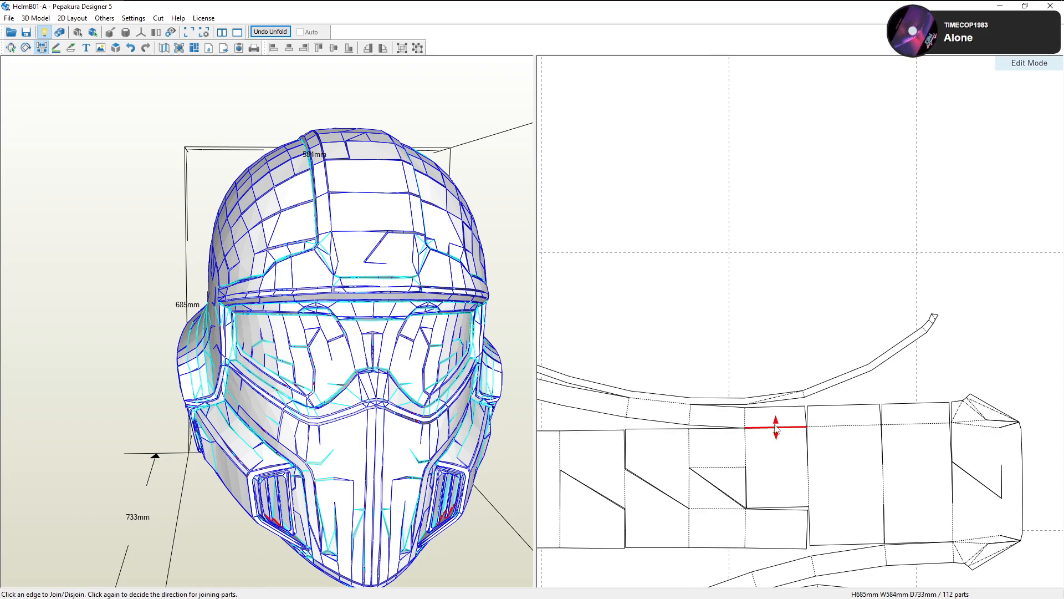
Continue along the middle of the crest strip, cutting each upper border face free and joining it to the adjacent panel
{"action": "left_click", "coordinate": [746, 419]}
{"action": "left_click", "coordinate": [740, 430]}
{"action": "left_click", "coordinate": [702, 420]}
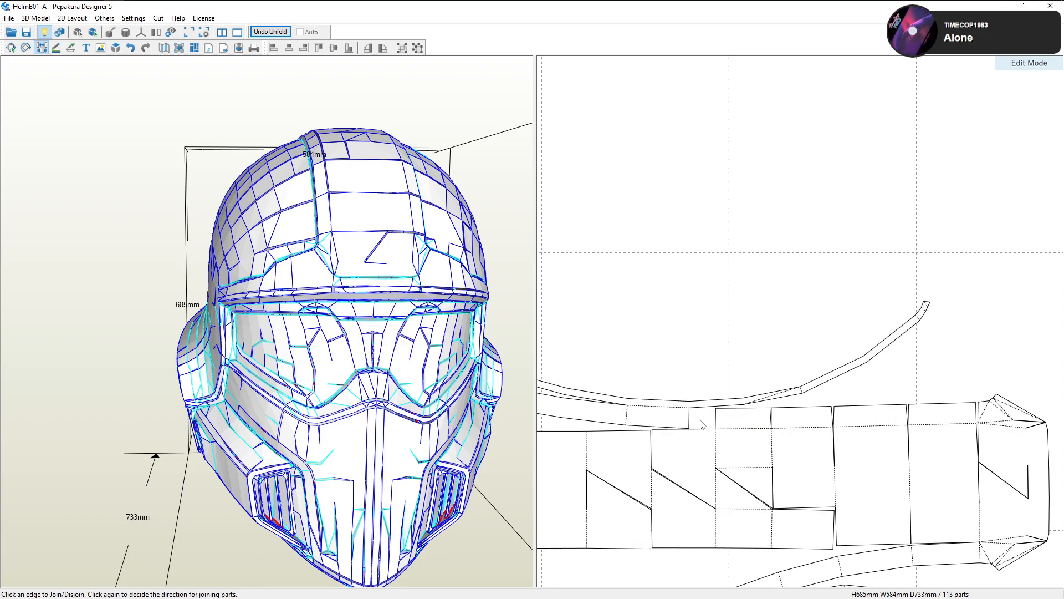
{"action": "left_click", "coordinate": [701, 428]}
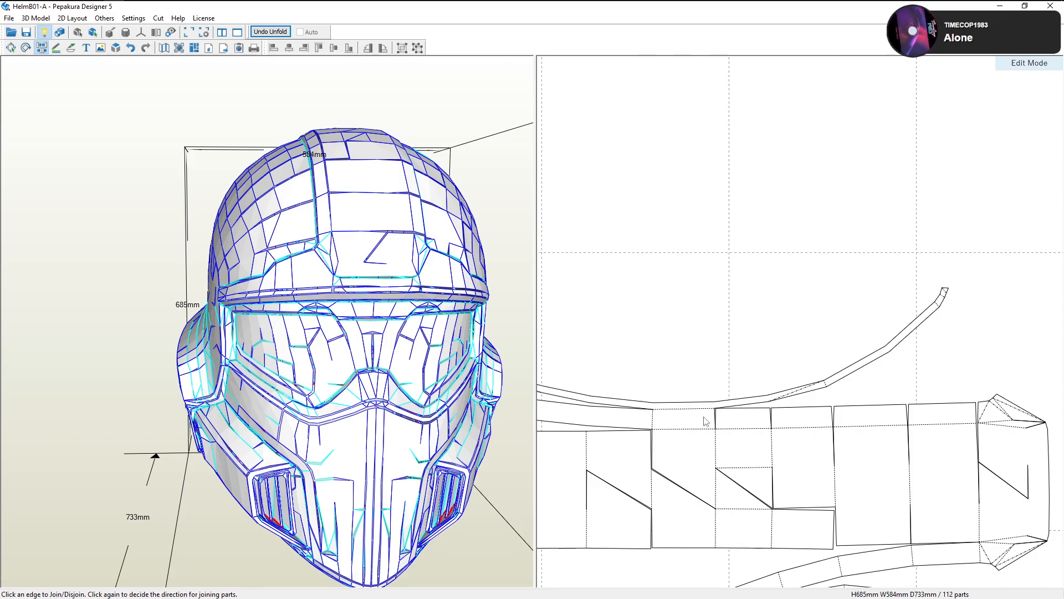
{"action": "left_click", "coordinate": [703, 420]}
{"action": "left_click", "coordinate": [774, 415]}
{"action": "left_click", "coordinate": [770, 426]}
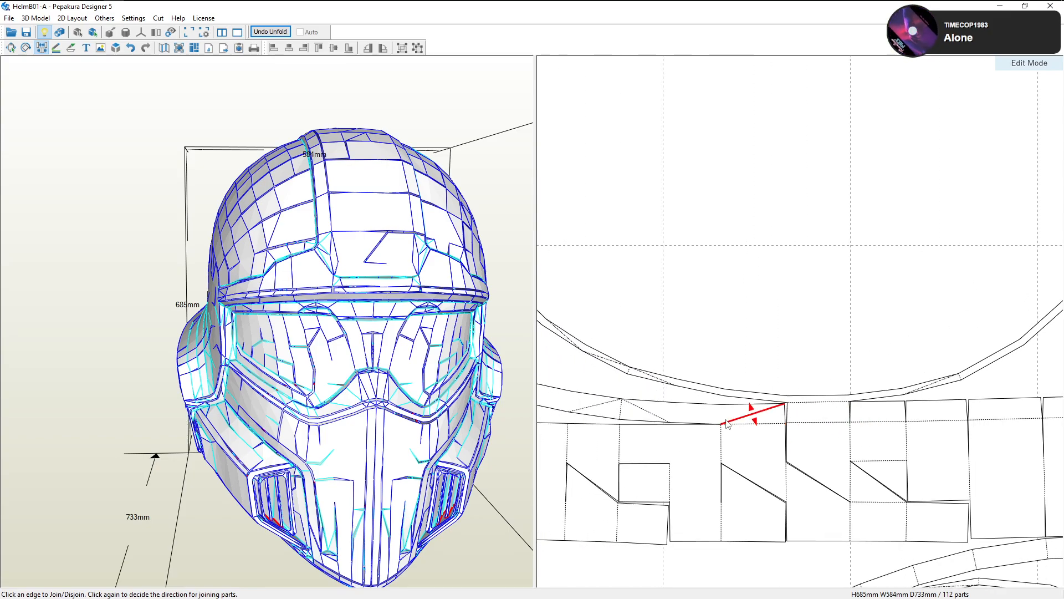
{"action": "left_click", "coordinate": [720, 415]}
{"action": "left_click", "coordinate": [723, 425]}
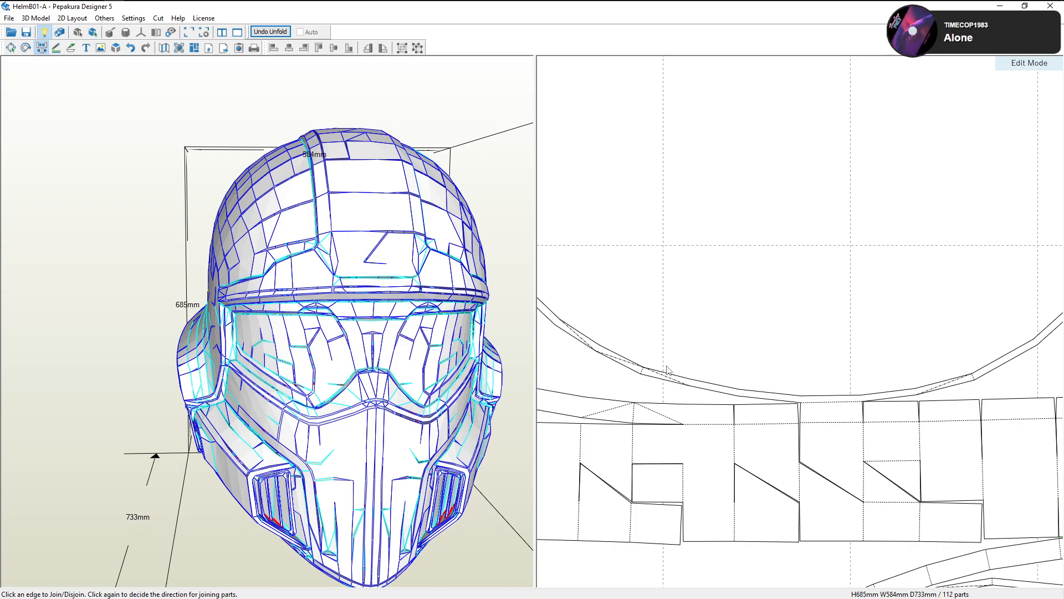
Join the border's triangulated faces and the faces behind them to the crest strip's upper long edge
{"action": "right_click_drag", "start_coordinate": [669, 365], "coordinate": [763, 360]}
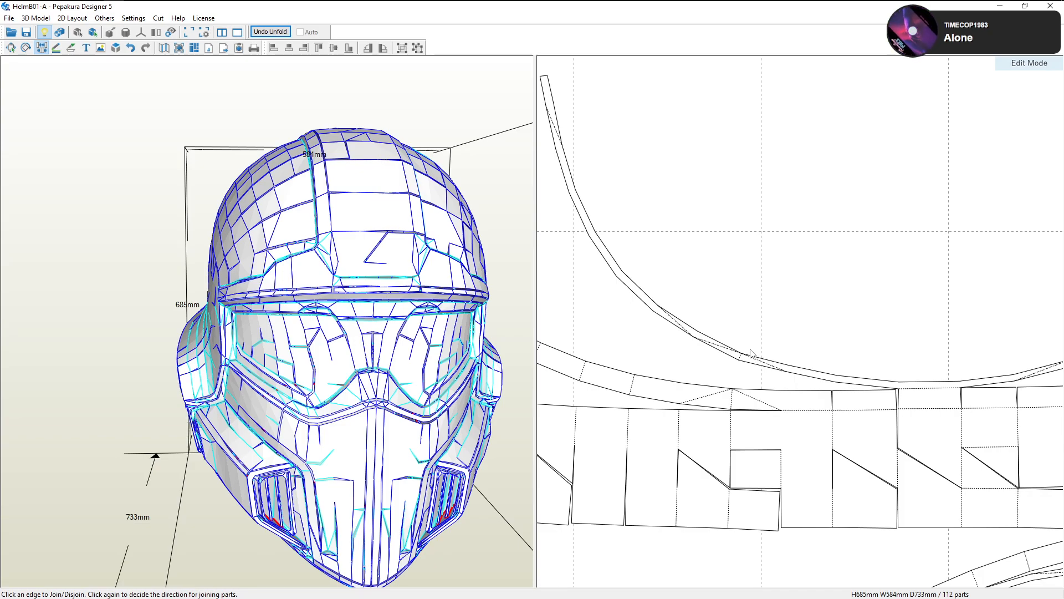
{"action": "right_click_drag", "start_coordinate": [732, 367], "coordinate": [779, 361]}
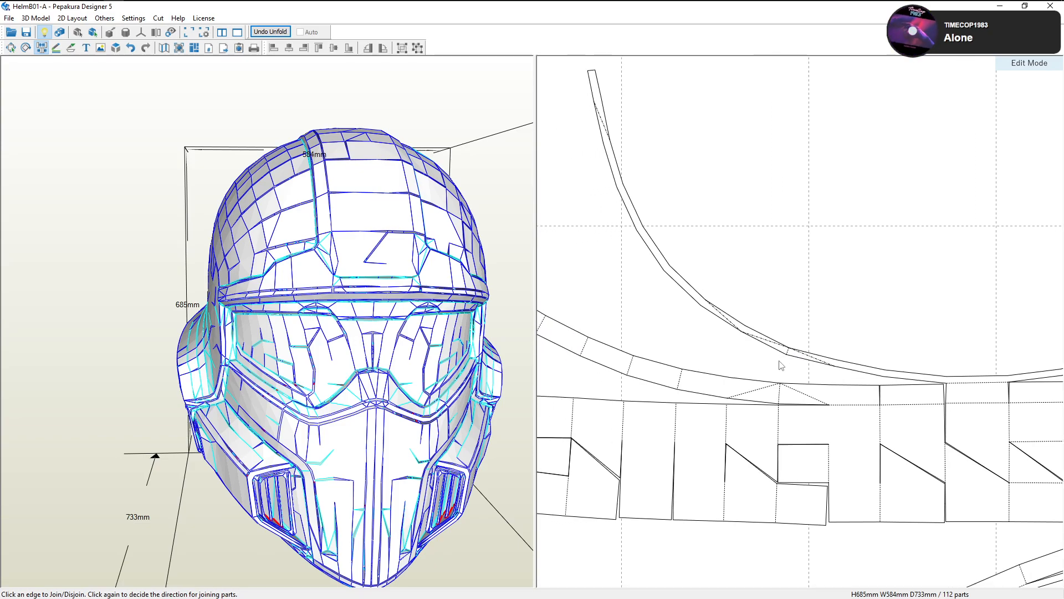
{"action": "left_click", "coordinate": [794, 390]}
{"action": "right_click_drag", "start_coordinate": [794, 390], "coordinate": [807, 391]}
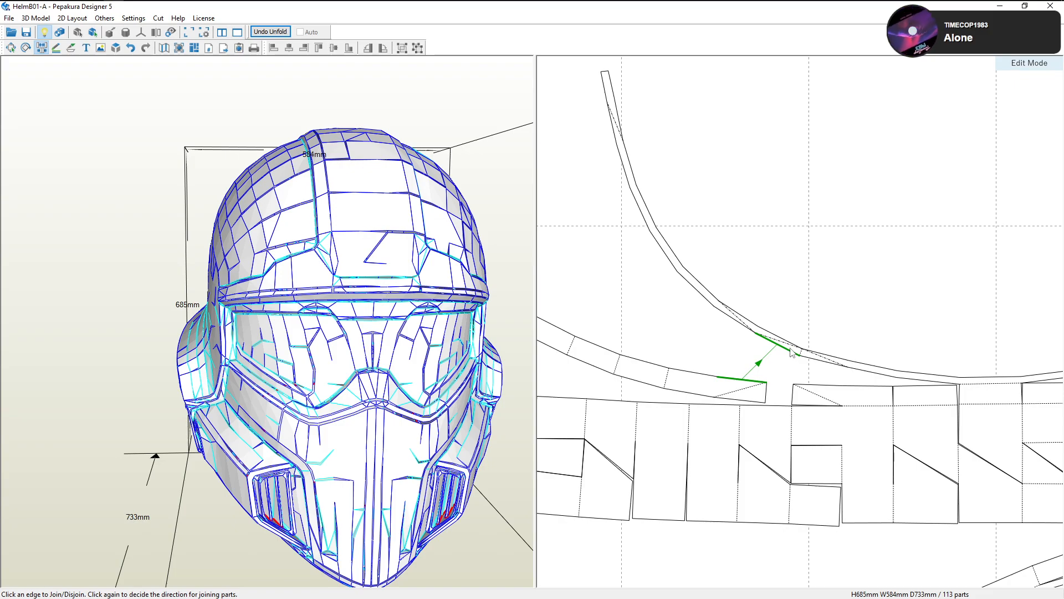
{"action": "left_click", "coordinate": [845, 405]}
{"action": "left_click", "coordinate": [840, 406]}
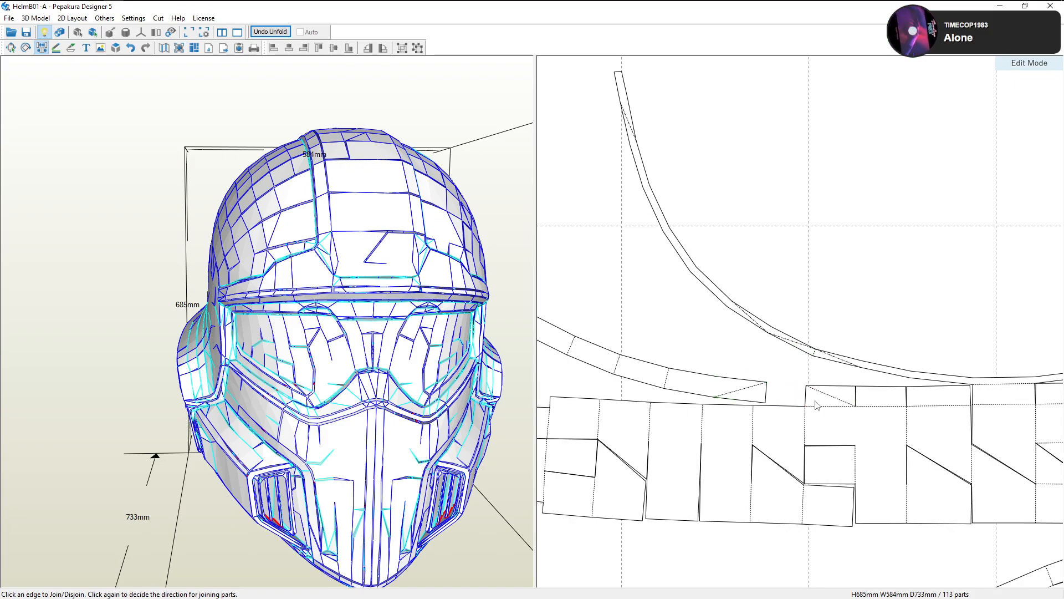
{"action": "left_click", "coordinate": [797, 406]}
{"action": "left_click", "coordinate": [755, 397]}
{"action": "left_click", "coordinate": [757, 406]}
{"action": "left_click", "coordinate": [717, 397]}
{"action": "left_click", "coordinate": [714, 403]}
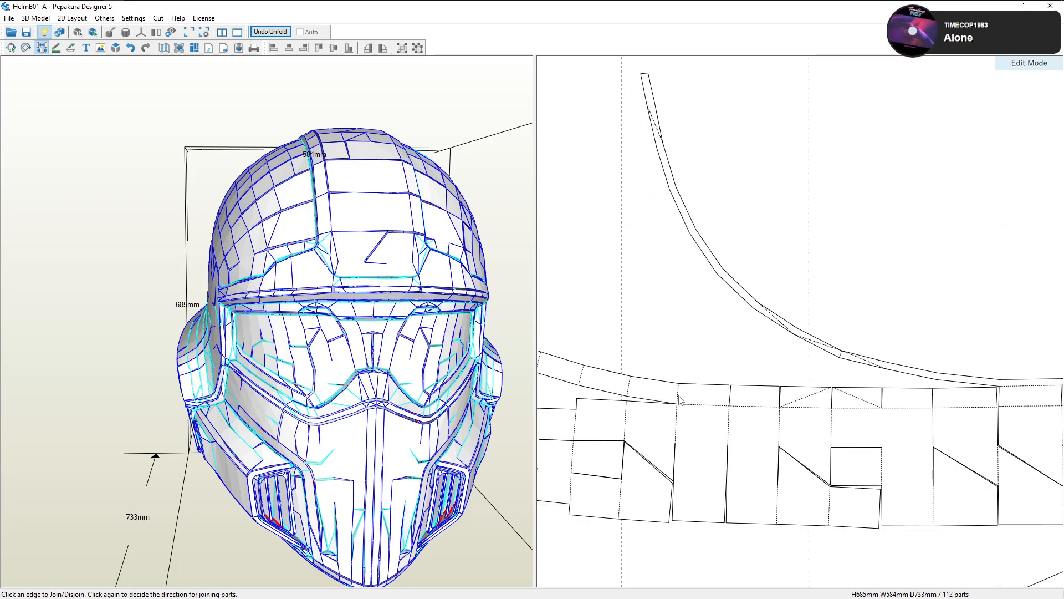
Attach the next border faces towards the crest's rear end to the strip, cutting each one from its neighbour
{"action": "left_click", "coordinate": [678, 394]}
{"action": "left_click", "coordinate": [678, 403]}
{"action": "middle_click_drag", "start_coordinate": [667, 400], "coordinate": [733, 408]}
{"action": "left_click", "coordinate": [708, 400]}
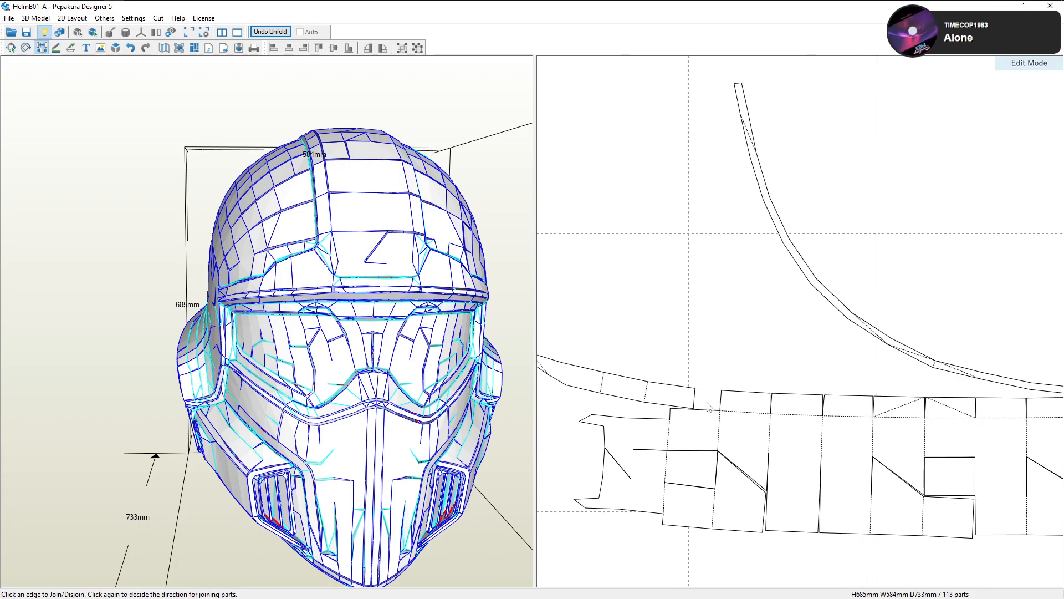
{"action": "left_click", "coordinate": [707, 411]}
{"action": "middle_click_drag", "start_coordinate": [669, 411], "coordinate": [784, 424]}
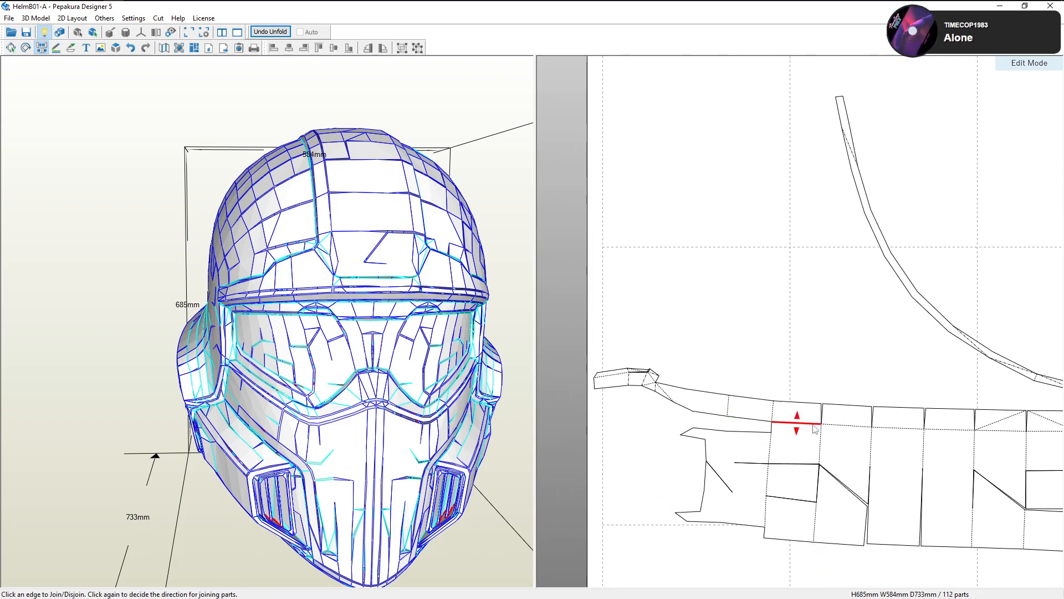
Recut the straight seams between the rear crest panels and rejoin the split panel there along its diagonal edge
{"action": "scroll", "coordinate": [773, 427], "scroll_direction": "down", "scroll_amount": 3}
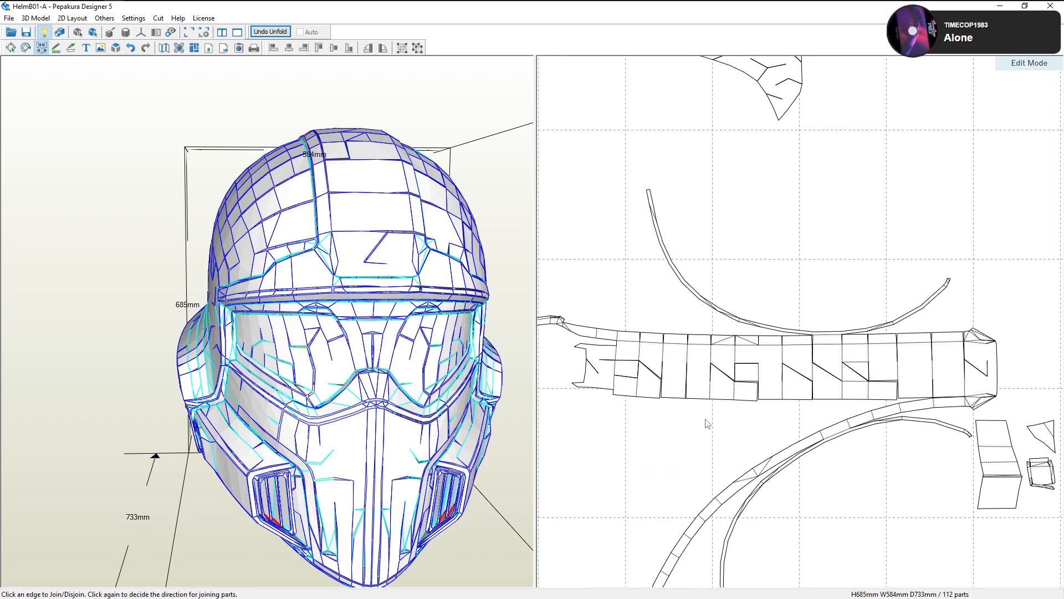
{"action": "scroll", "coordinate": [715, 423], "scroll_direction": "up", "scroll_amount": 4}
{"action": "left_click", "coordinate": [744, 419]}
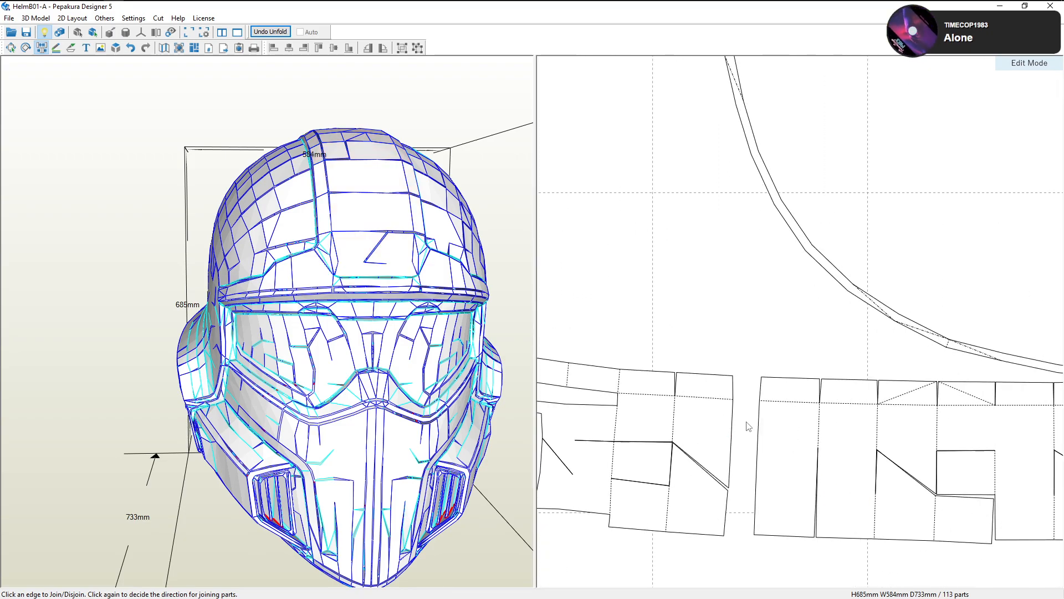
{"action": "left_click", "coordinate": [758, 432]}
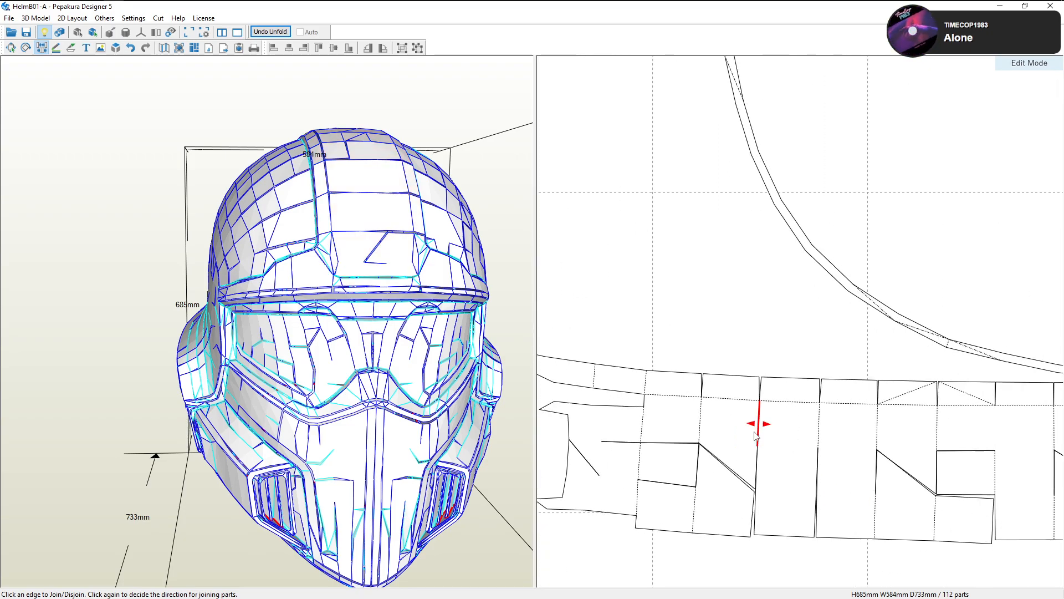
{"action": "left_click", "coordinate": [694, 507]}
{"action": "left_click", "coordinate": [701, 457]}
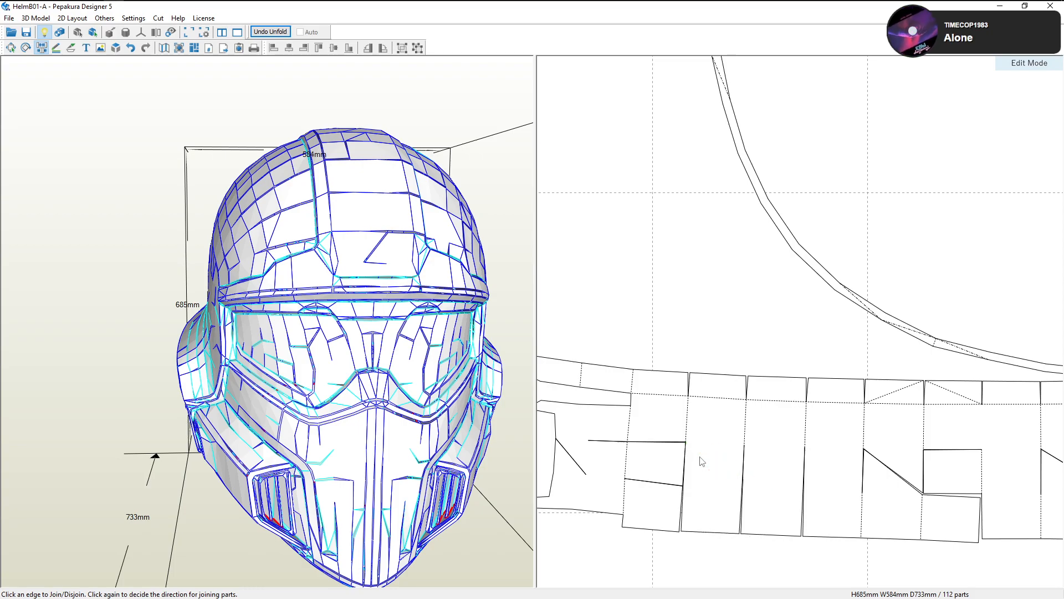
Detach the small square face near the crest's rear end and join it back into the adjoining panel
{"action": "middle_click_drag", "start_coordinate": [691, 459], "coordinate": [775, 421]}
{"action": "middle_click_drag", "start_coordinate": [712, 427], "coordinate": [699, 428]}
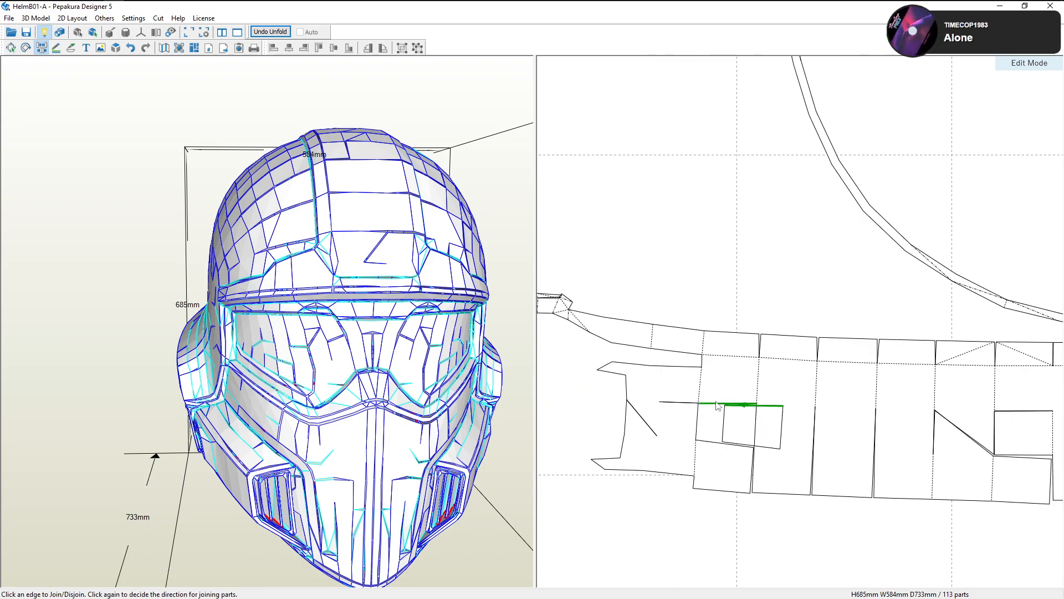
{"action": "left_click", "coordinate": [699, 452]}
{"action": "left_click", "coordinate": [702, 446]}
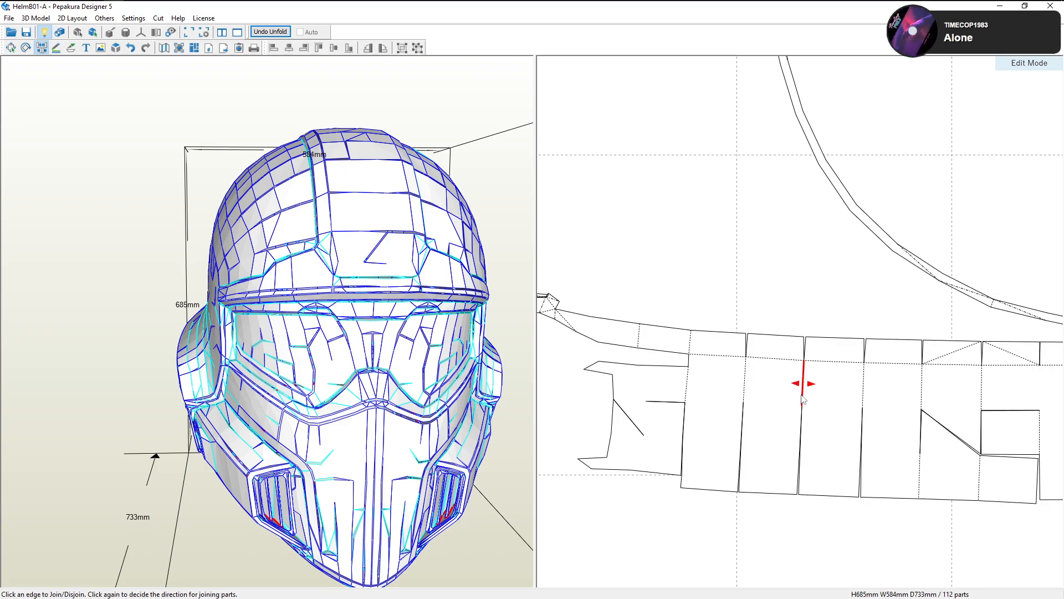
Rejoin the mid-crest panel along its diagonal split and merge the neighbouring square face into the panel above it
{"action": "scroll", "coordinate": [804, 380], "scroll_direction": "down", "scroll_amount": 2}
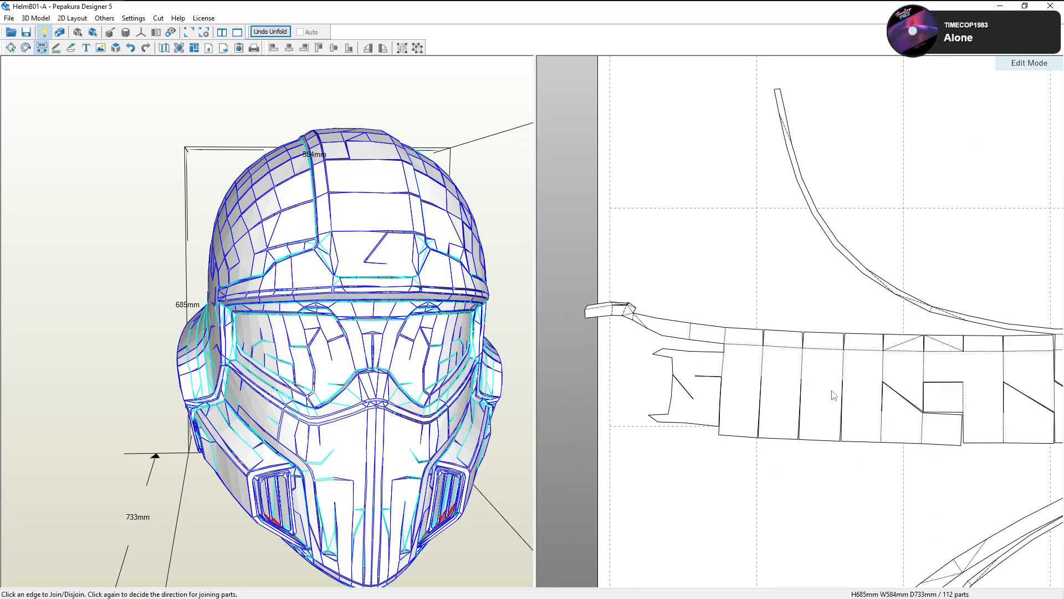
{"action": "left_click", "coordinate": [765, 418]}
{"action": "left_click", "coordinate": [767, 390]}
{"action": "scroll", "coordinate": [788, 433], "scroll_direction": "up", "scroll_amount": 1}
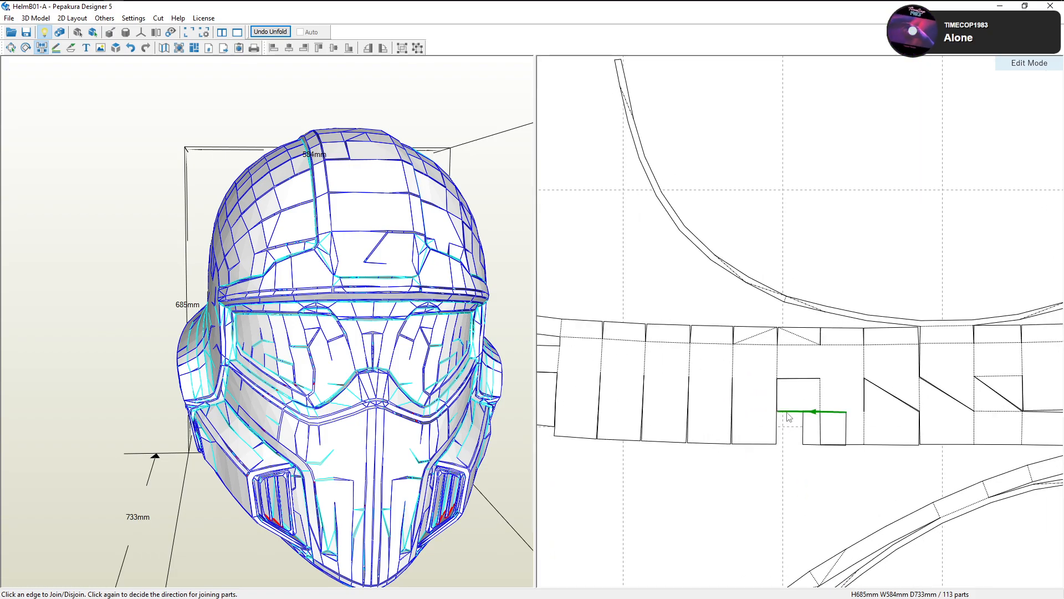
{"action": "scroll", "coordinate": [815, 430], "scroll_direction": "up", "scroll_amount": 2}
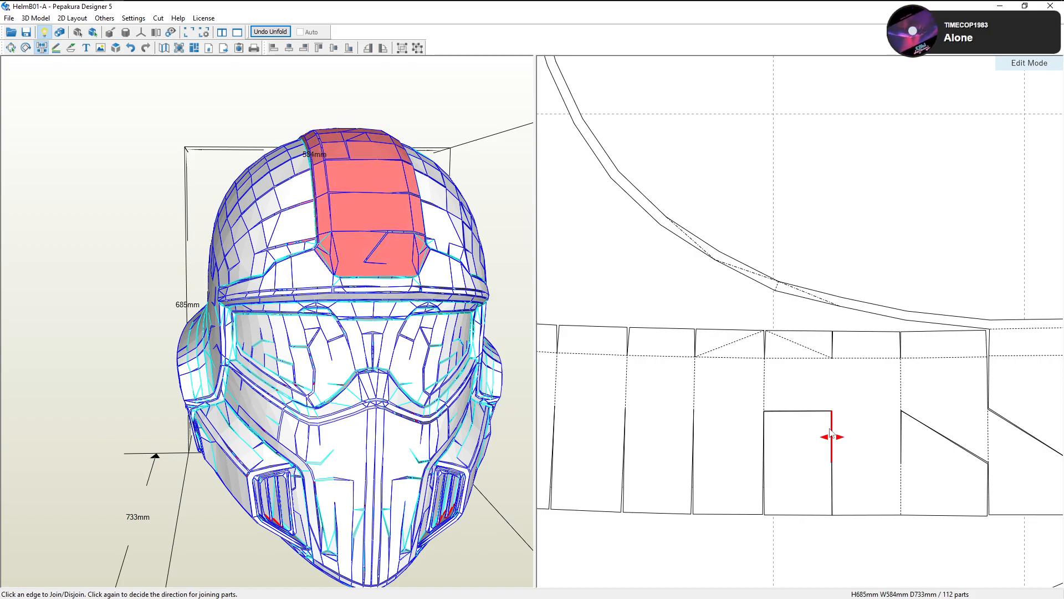
{"action": "left_click", "coordinate": [831, 432]}
{"action": "left_click", "coordinate": [824, 413]}
{"action": "scroll", "coordinate": [848, 423], "scroll_direction": "down", "scroll_amount": 2}
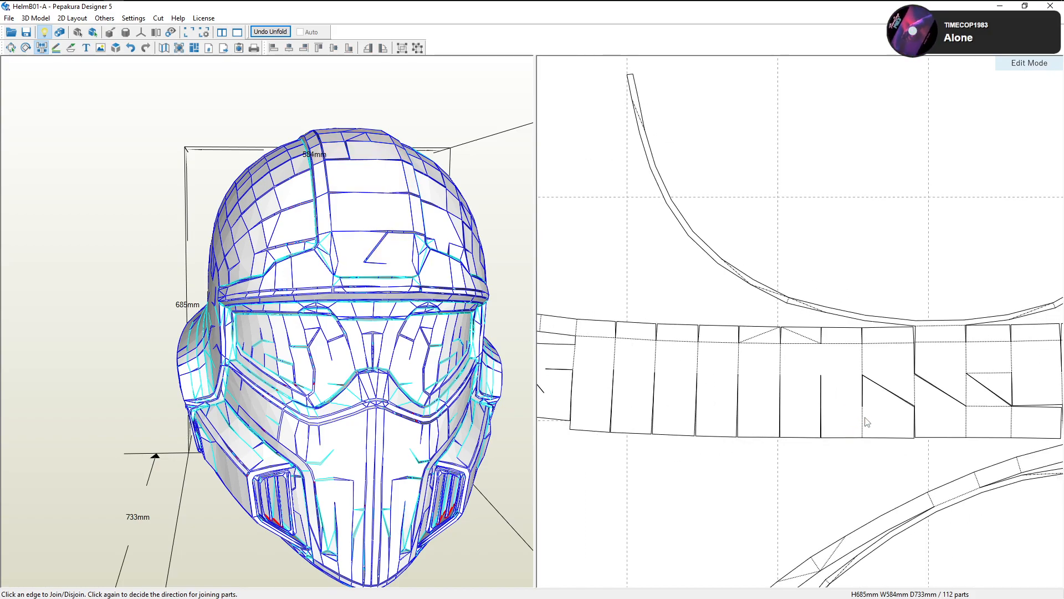
Cut the straight seams of the next three crest panels towards the front and rejoin each along its diagonal split
{"action": "scroll", "coordinate": [854, 423], "scroll_direction": "up", "scroll_amount": 2}
{"action": "left_click", "coordinate": [807, 478]}
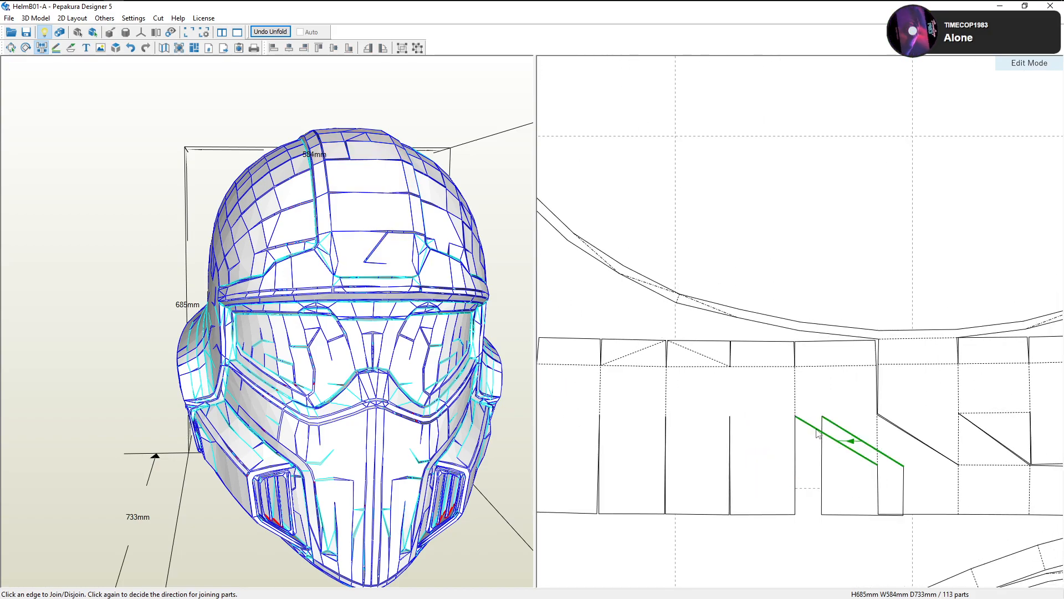
{"action": "left_click", "coordinate": [817, 429]}
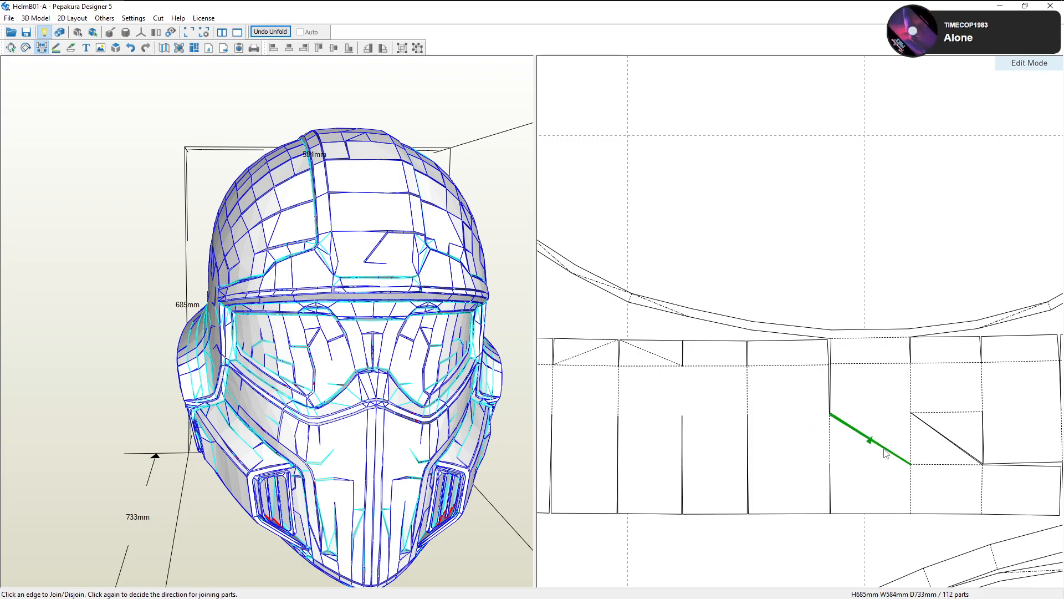
{"action": "left_click", "coordinate": [909, 438]}
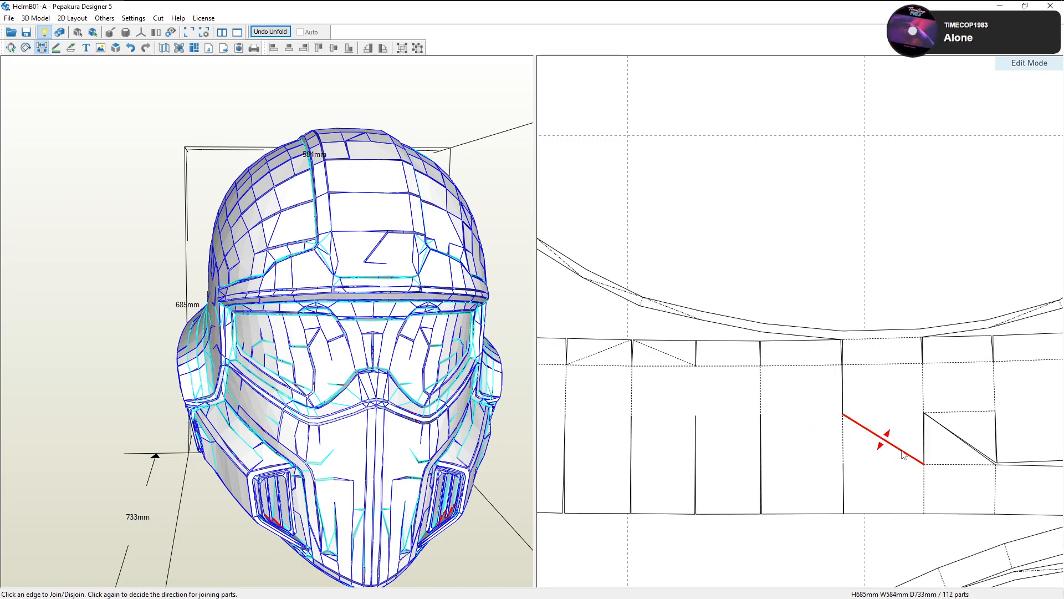
{"action": "left_click", "coordinate": [882, 435]}
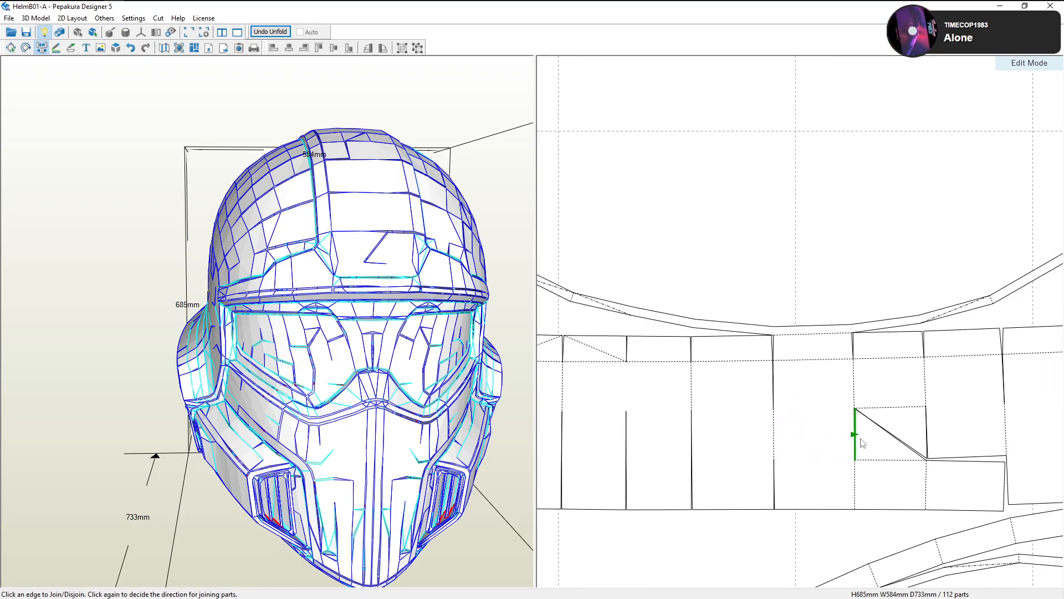
{"action": "left_click", "coordinate": [881, 412]}
{"action": "left_click", "coordinate": [883, 417]}
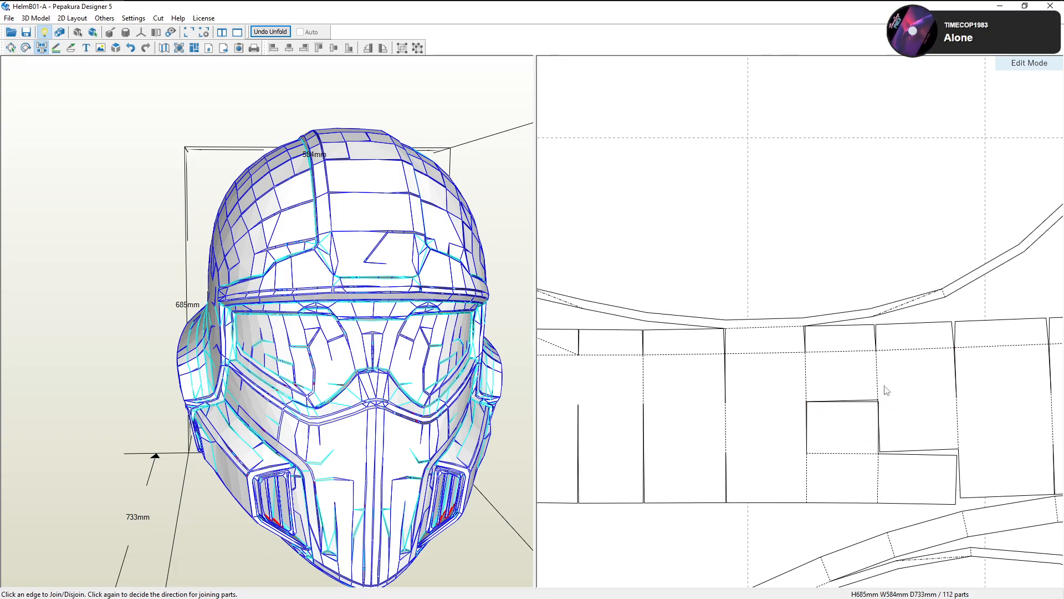
Separate the panel above the small mid-crest square from the rear neighbouring panel and join it to the square face
{"action": "left_click", "coordinate": [808, 378]}
{"action": "left_click", "coordinate": [808, 377]}
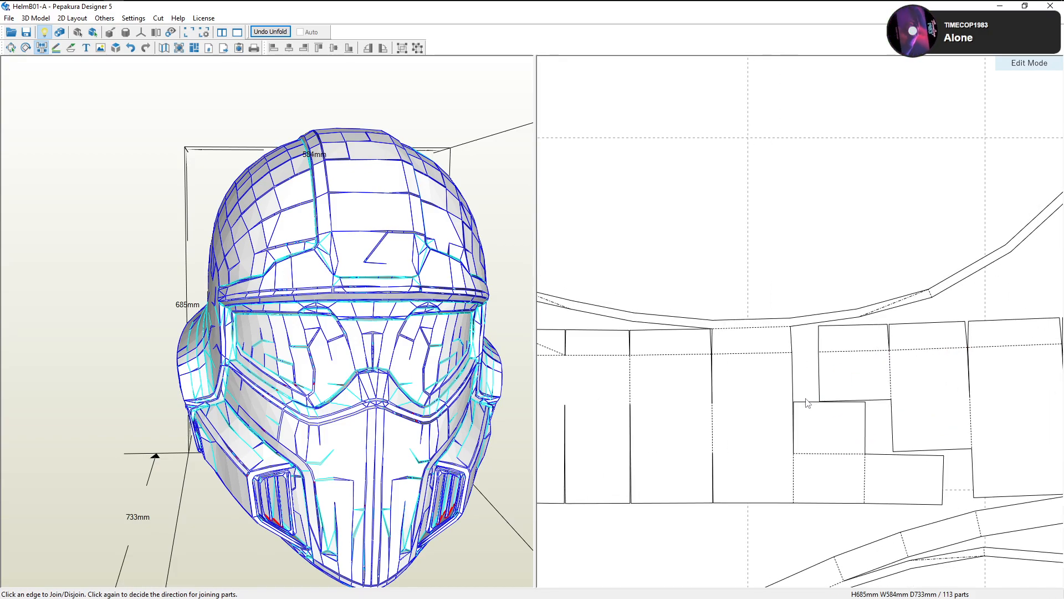
{"action": "left_click", "coordinate": [807, 405]}
{"action": "scroll", "coordinate": [832, 423], "scroll_direction": "down", "scroll_amount": 4}
{"action": "middle_click_drag", "start_coordinate": [723, 403], "coordinate": [866, 408]}
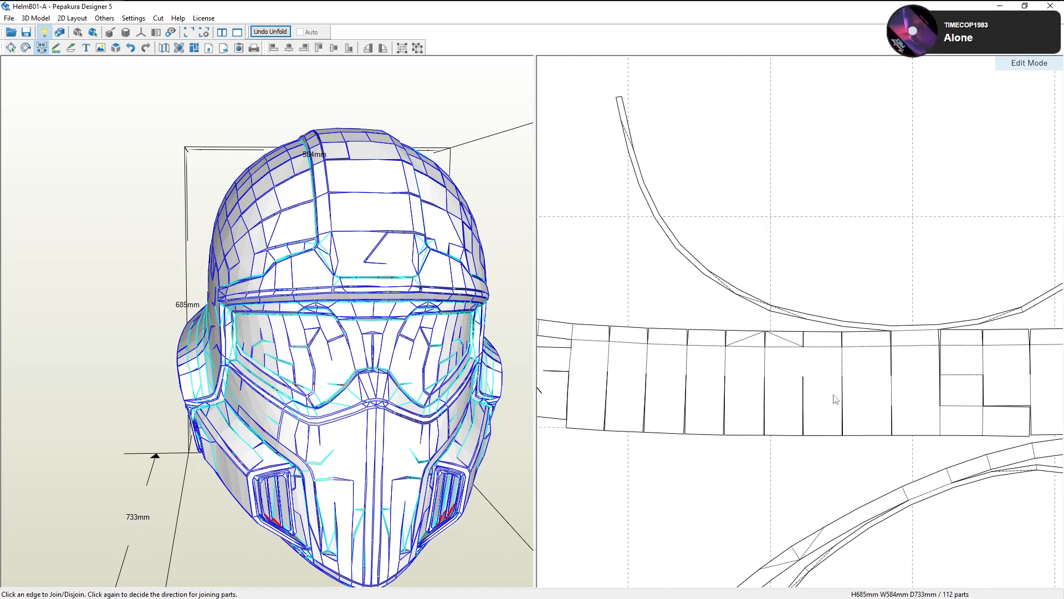
{"action": "middle_click_drag", "start_coordinate": [810, 377], "coordinate": [677, 370]}
{"action": "left_click", "coordinate": [678, 368]}
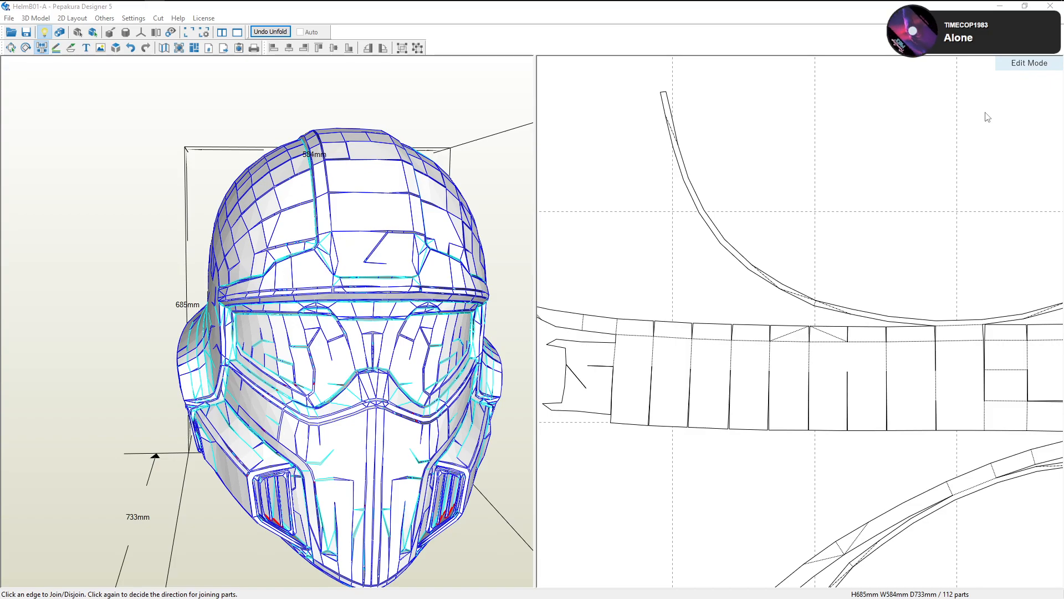
{"action": "scroll", "coordinate": [792, 211], "scroll_direction": "up", "scroll_amount": 6}
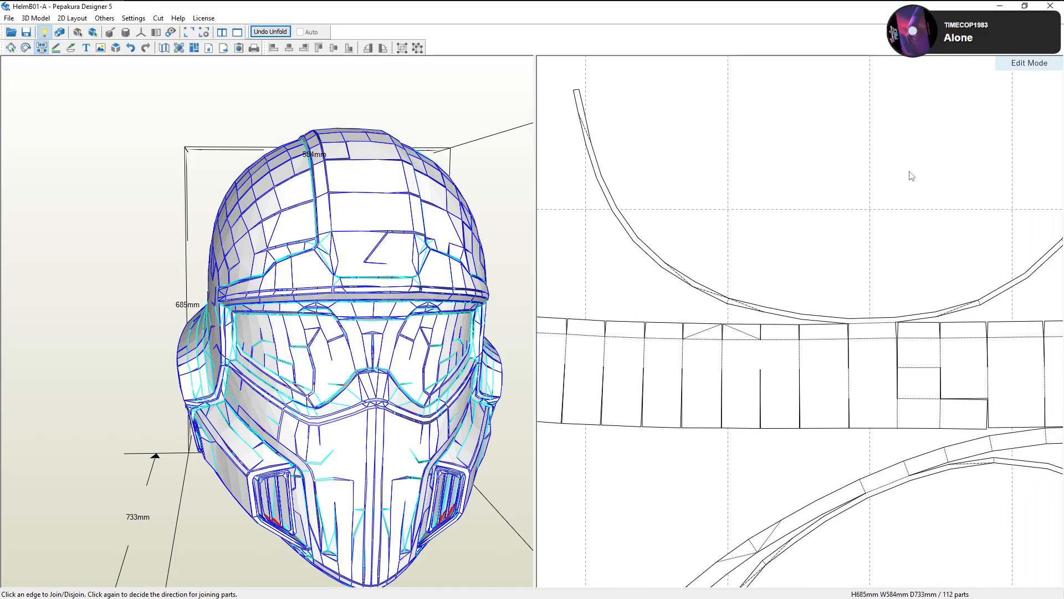
Cut the upper border strip between the mid-crest panels and join each narrow border face onto its adjacent panel towards the front
{"action": "left_click", "coordinate": [844, 319]}
{"action": "left_click", "coordinate": [865, 325]}
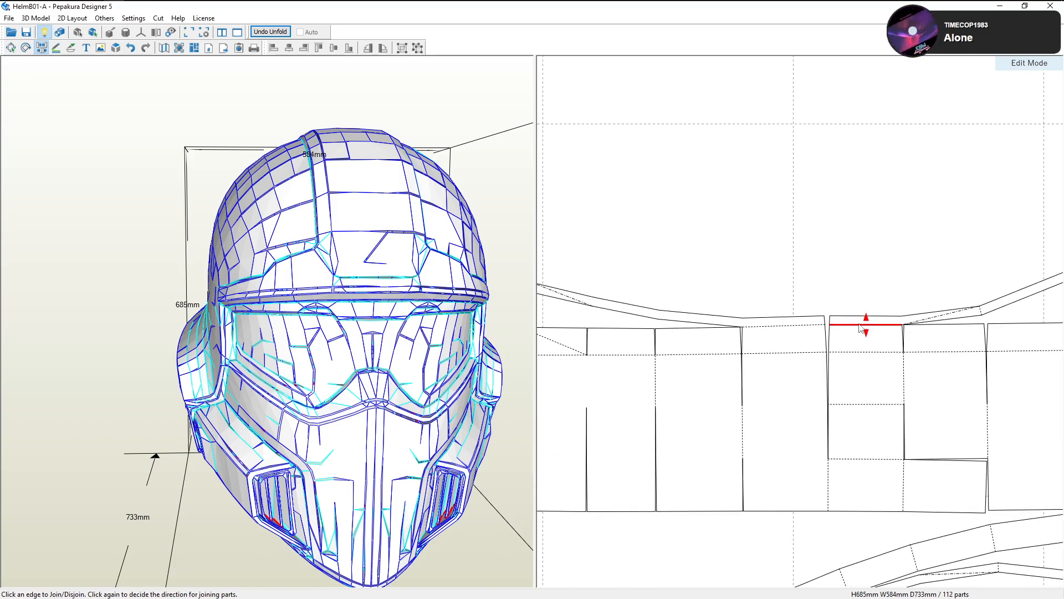
{"action": "middle_click_drag", "start_coordinate": [867, 326], "coordinate": [787, 333]}
{"action": "left_click", "coordinate": [827, 328]}
{"action": "left_click", "coordinate": [848, 334]}
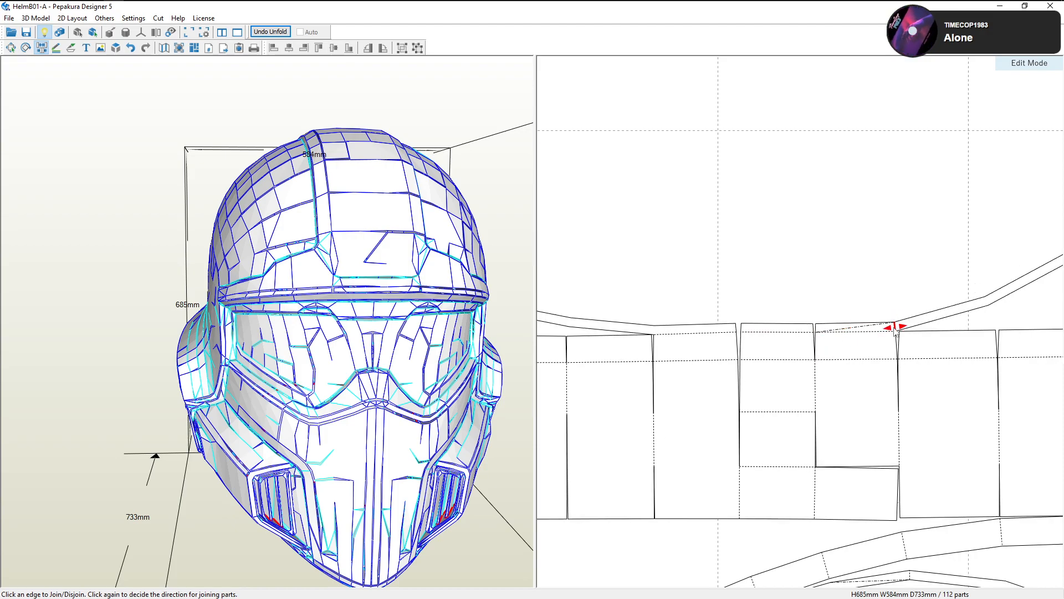
{"action": "left_click", "coordinate": [895, 328]}
{"action": "left_click", "coordinate": [910, 335]}
{"action": "middle_click_drag", "start_coordinate": [924, 337], "coordinate": [759, 332]}
{"action": "left_click", "coordinate": [832, 331]}
{"action": "left_click", "coordinate": [833, 336]}
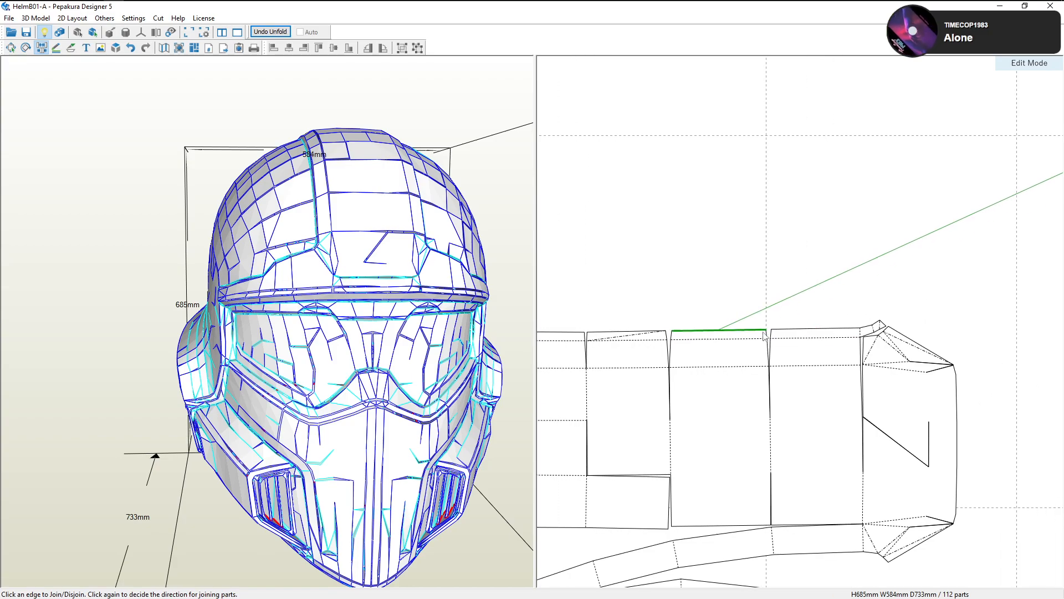
Cut the upper border strip at the crest's front corner and join its end face onto the front panel
{"action": "scroll", "coordinate": [758, 332], "scroll_direction": "up", "scroll_amount": 2}
{"action": "left_click", "coordinate": [885, 338]}
{"action": "left_click", "coordinate": [882, 342]}
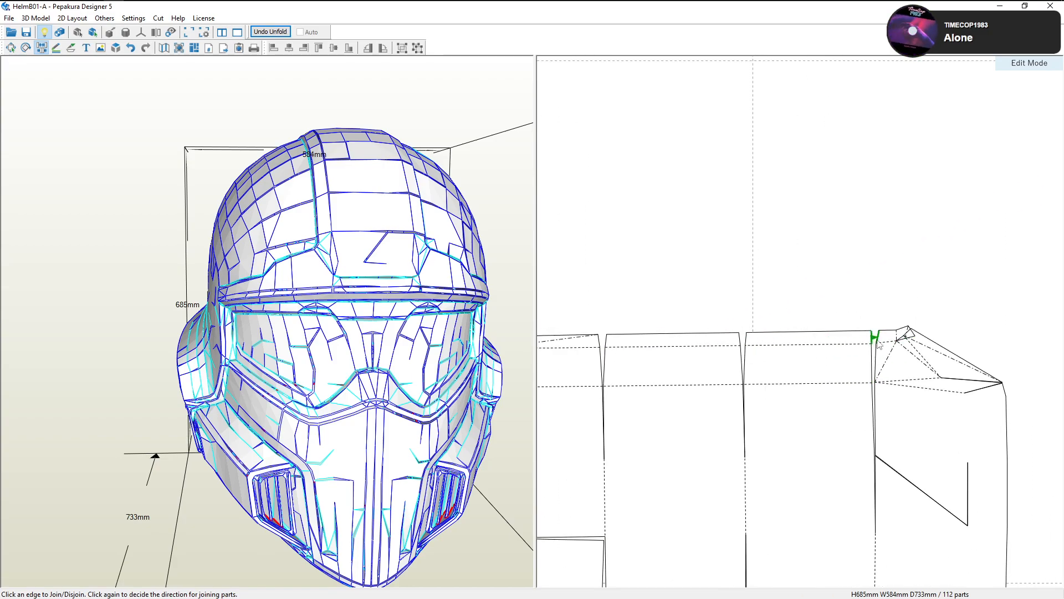
{"action": "left_click", "coordinate": [897, 338]}
{"action": "left_click", "coordinate": [887, 338]}
Split the upper border strip just behind the mid-crest and join its narrow faces onto the neighbouring crest panels
{"action": "middle_click_drag", "start_coordinate": [646, 331], "coordinate": [879, 316]}
{"action": "scroll", "coordinate": [803, 320], "scroll_direction": "down", "scroll_amount": 2}
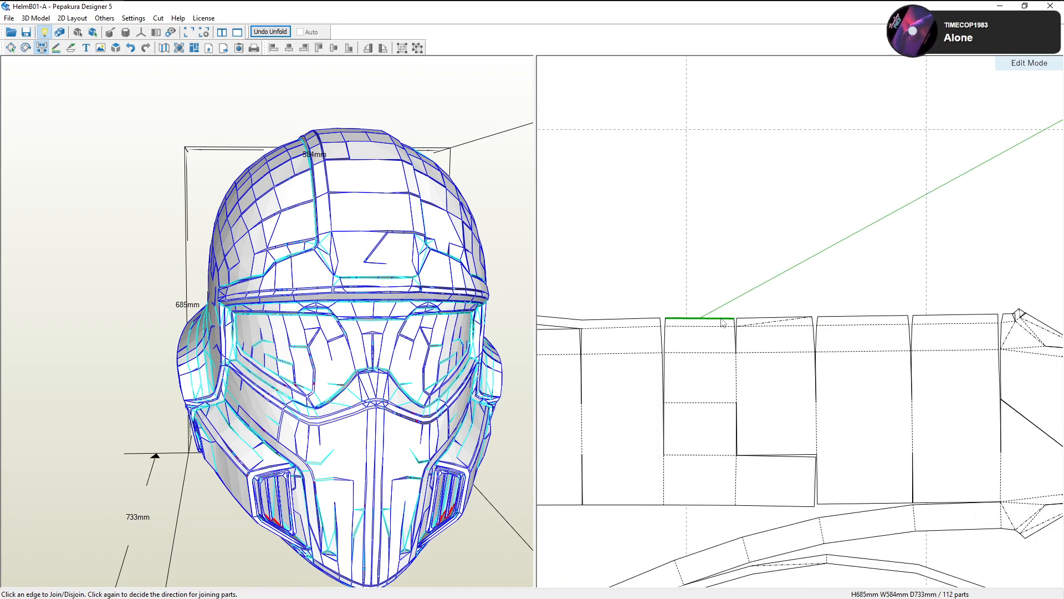
{"action": "middle_click_drag", "start_coordinate": [724, 319], "coordinate": [898, 321]}
{"action": "left_click", "coordinate": [756, 329]}
{"action": "left_click", "coordinate": [755, 329]}
{"action": "middle_click_drag", "start_coordinate": [729, 327], "coordinate": [815, 331]}
{"action": "left_click", "coordinate": [771, 339]}
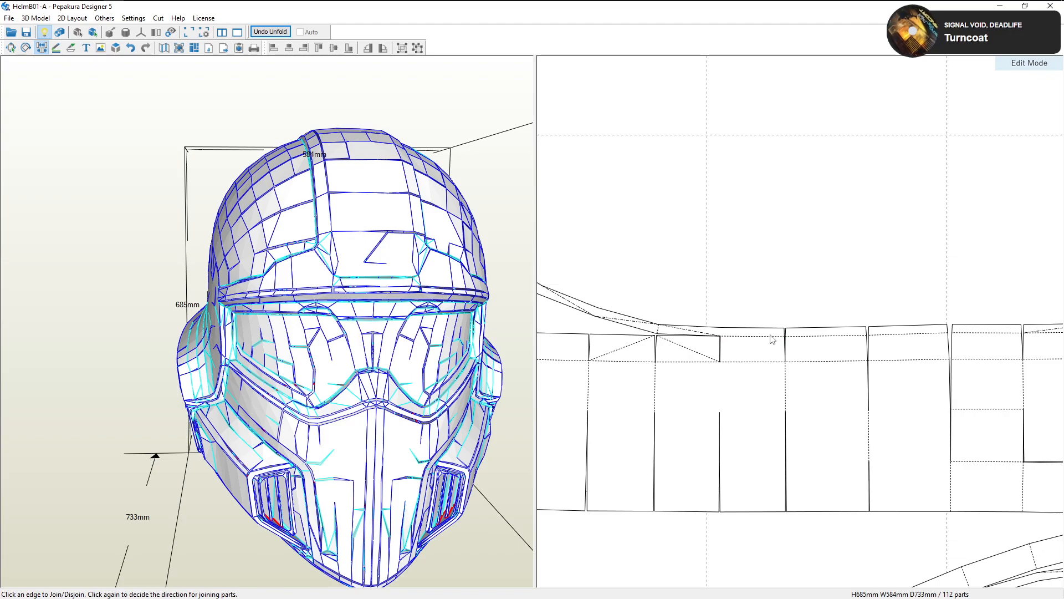
Join the border faces onto the crest panels with diagonal folds, cutting the border strip between those panels
{"action": "left_click", "coordinate": [724, 338]}
{"action": "left_click", "coordinate": [724, 337]}
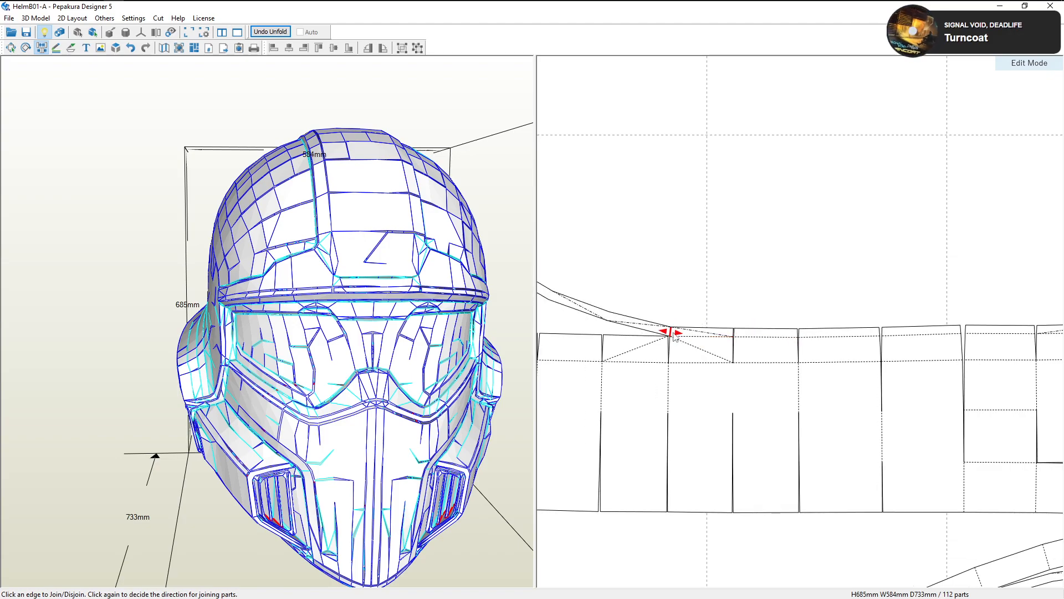
{"action": "left_click", "coordinate": [674, 335]}
{"action": "left_click", "coordinate": [615, 332]}
{"action": "left_click", "coordinate": [615, 337]}
{"action": "left_click", "coordinate": [616, 337]}
Cut the border strip behind the diagonally folded panels and join the next border faces onto their crest panels
{"action": "middle_click_drag", "start_coordinate": [574, 332], "coordinate": [721, 353]}
{"action": "left_click", "coordinate": [669, 343]}
{"action": "left_click", "coordinate": [661, 351]}
{"action": "left_click", "coordinate": [674, 342]}
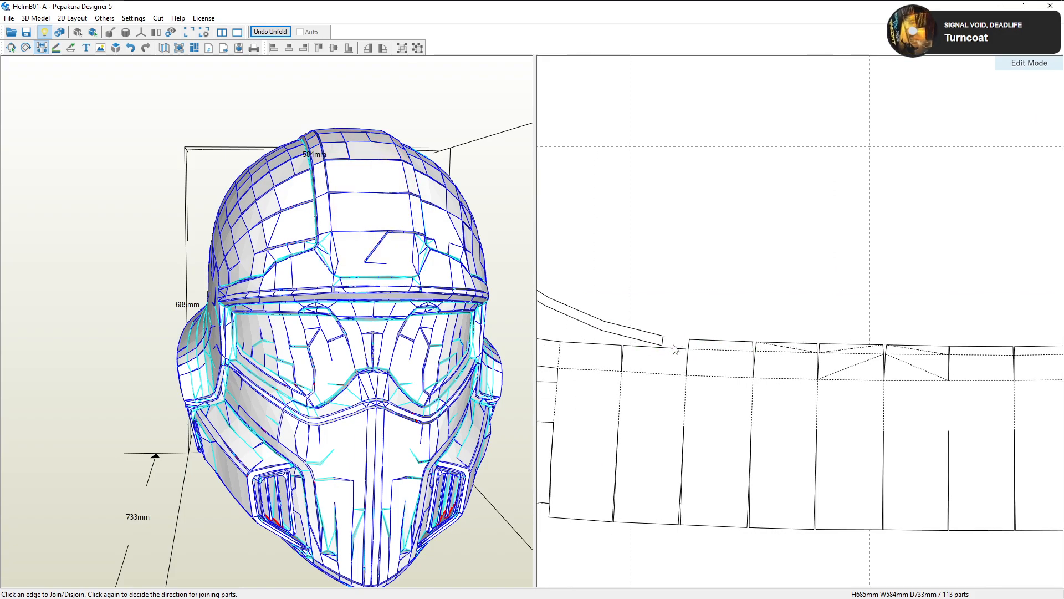
{"action": "left_click", "coordinate": [660, 348]}
{"action": "left_click", "coordinate": [656, 348]}
Separate the rearmost border faces from one another and join them onto the last crest panels towards the rear
{"action": "middle_click_drag", "start_coordinate": [656, 348], "coordinate": [729, 347]}
{"action": "left_click", "coordinate": [692, 342]}
{"action": "left_click", "coordinate": [687, 348]}
{"action": "left_click", "coordinate": [686, 341]}
{"action": "left_click", "coordinate": [681, 346]}
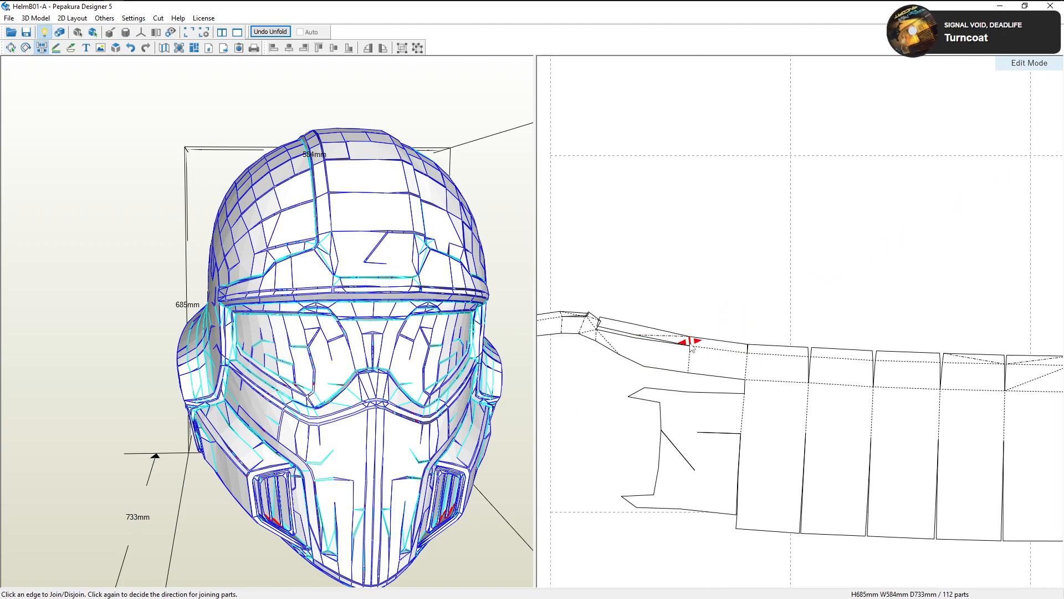
{"action": "left_click", "coordinate": [690, 341]}
{"action": "left_click", "coordinate": [688, 343]}
Detach the small lower face beside the mid-crest square and join it to the panel directly above it
{"action": "scroll", "coordinate": [784, 310], "scroll_direction": "down", "scroll_amount": 2}
{"action": "middle_click_drag", "start_coordinate": [793, 319], "coordinate": [712, 320]}
{"action": "scroll", "coordinate": [807, 337], "scroll_direction": "down", "scroll_amount": 2}
{"action": "middle_click_drag", "start_coordinate": [882, 336], "coordinate": [694, 301]}
{"action": "scroll", "coordinate": [813, 332], "scroll_direction": "up", "scroll_amount": 2}
{"action": "middle_click_drag", "start_coordinate": [815, 341], "coordinate": [744, 309]}
{"action": "scroll", "coordinate": [744, 310], "scroll_direction": "up", "scroll_amount": 2}
{"action": "left_click", "coordinate": [739, 372]}
{"action": "left_click", "coordinate": [743, 350]}
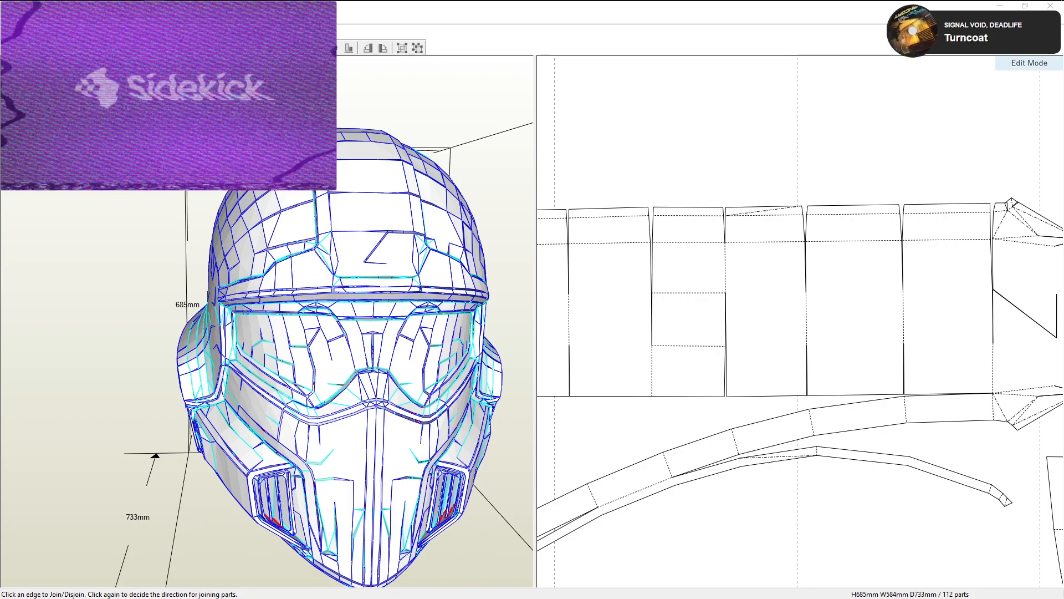
Turn on texture display for the helmet and its pattern to view the crest strip within the layout
{"action": "left_click", "coordinate": [60, 32]}
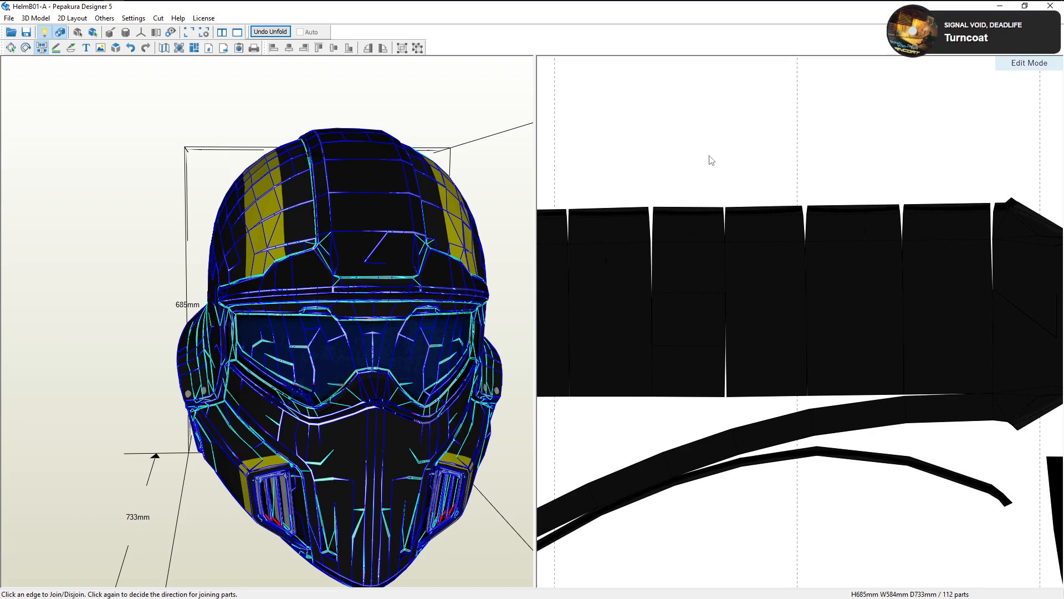
{"action": "scroll", "coordinate": [646, 144], "scroll_direction": "down", "scroll_amount": 3}
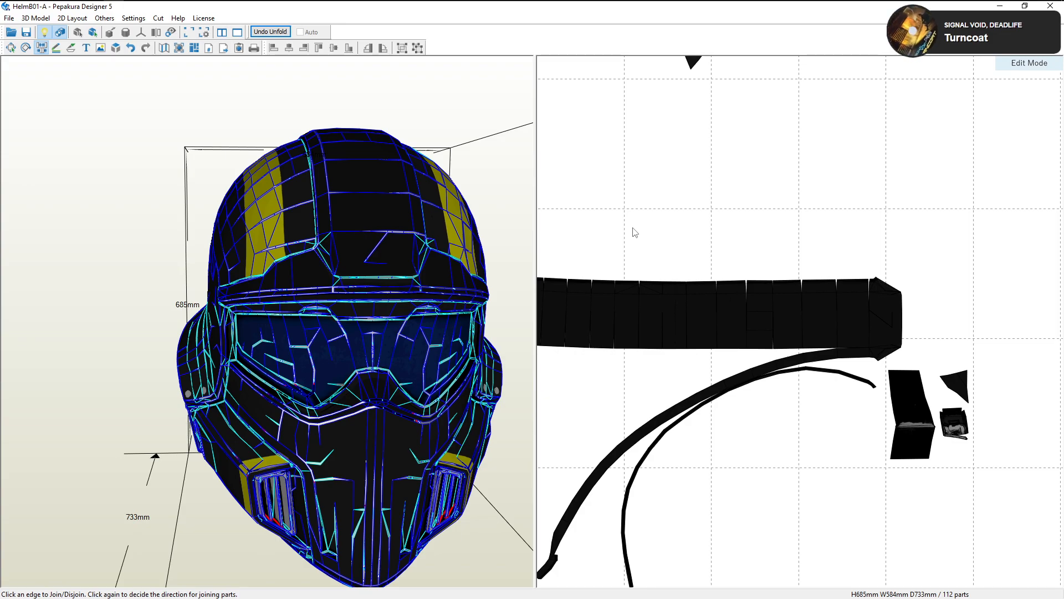
{"action": "scroll", "coordinate": [748, 202], "scroll_direction": "down", "scroll_amount": 2}
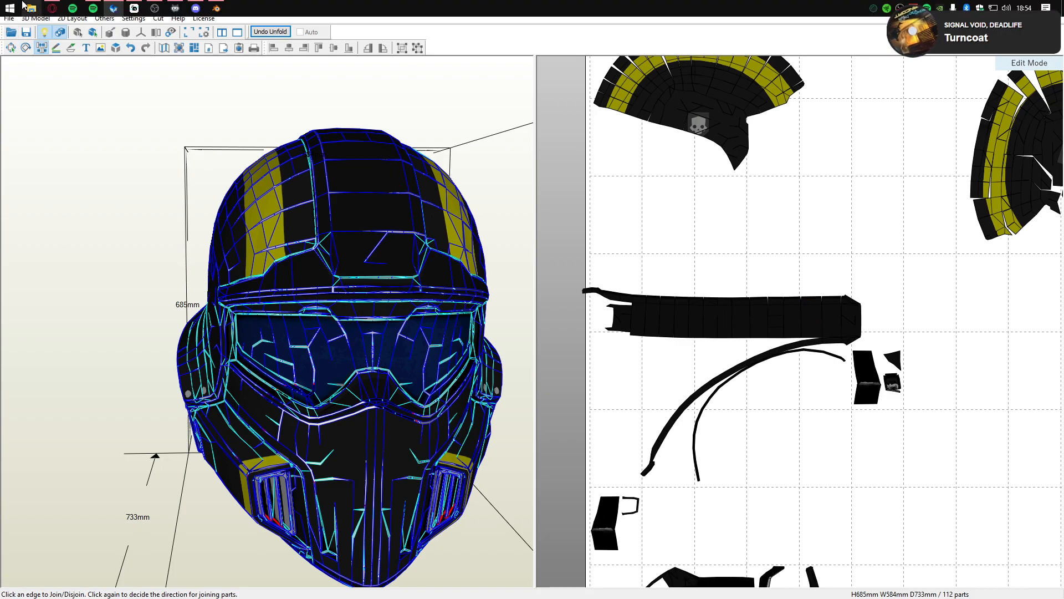
Start a second Pepakura Designer 5 window and open BreakerS&P.pdo from the recent files
{"action": "left_click", "coordinate": [5, 5]}
{"action": "type", "text": "pe"}
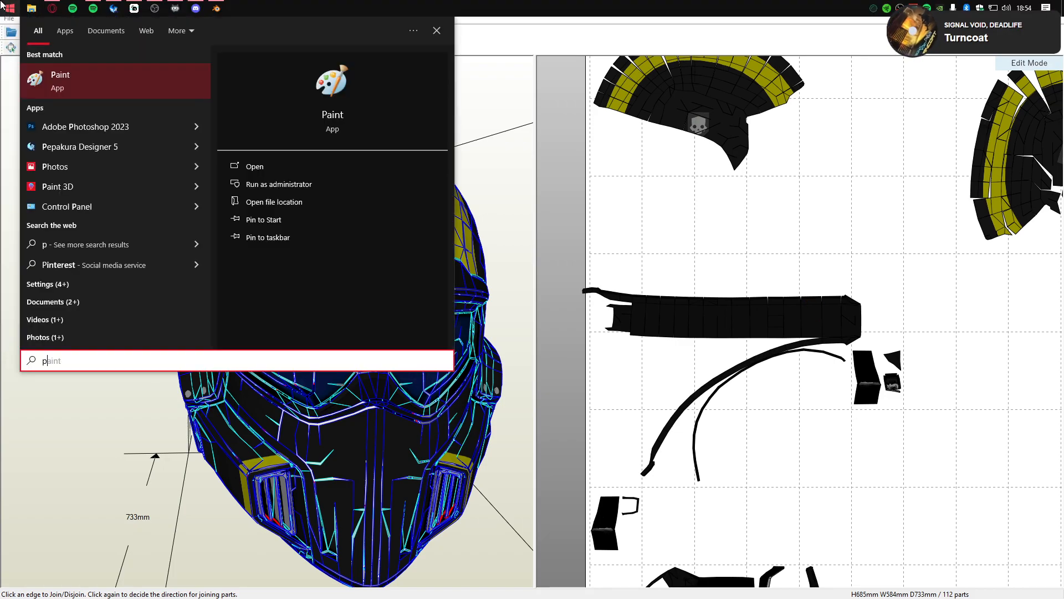
{"action": "type", "text": "p"}
{"action": "key", "text": "Return"}
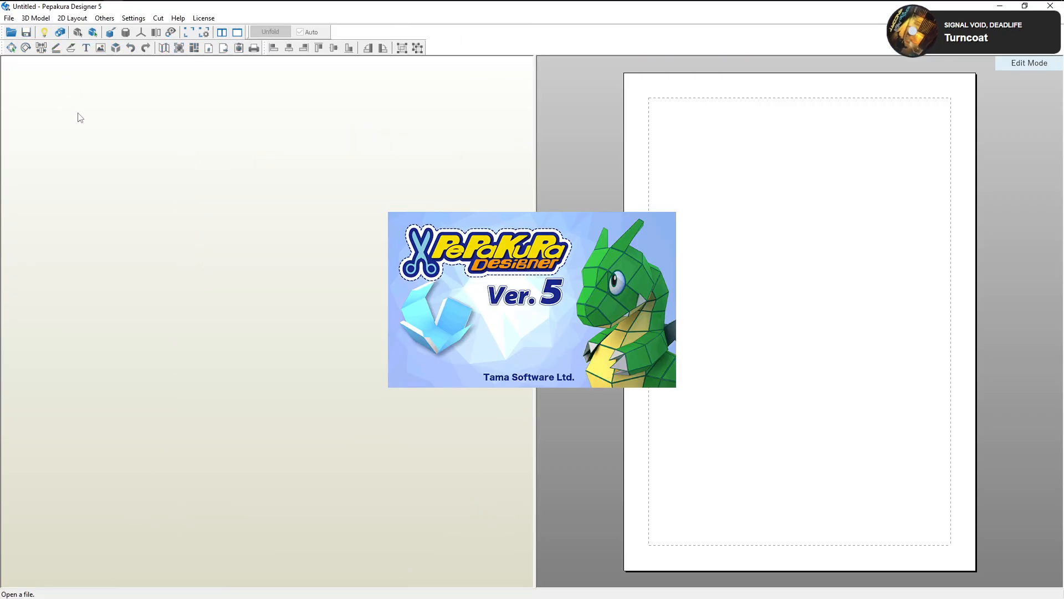
{"action": "left_click", "coordinate": [9, 17]}
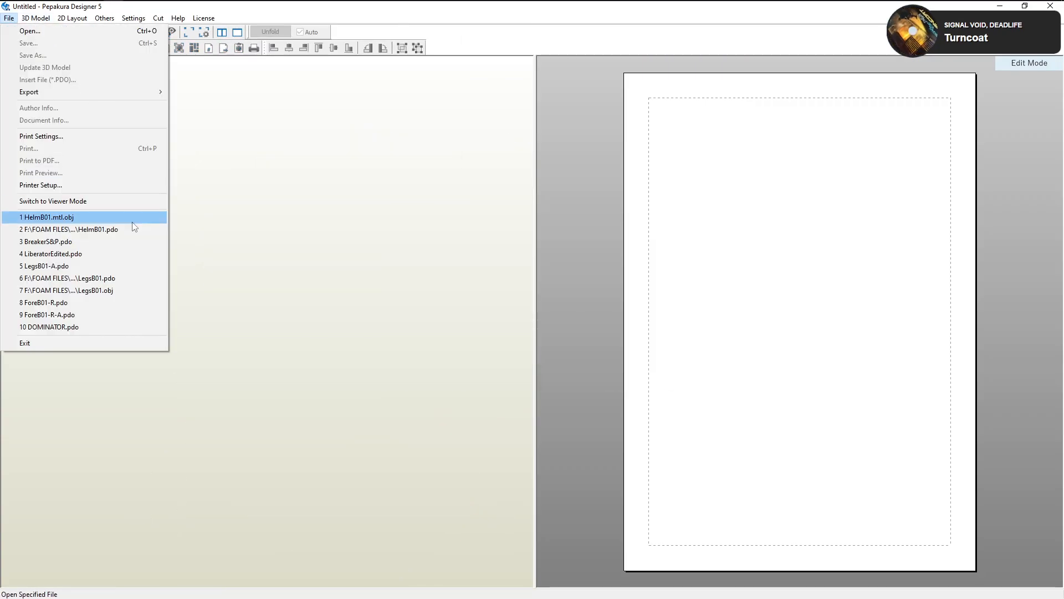
{"action": "left_click", "coordinate": [134, 242]}
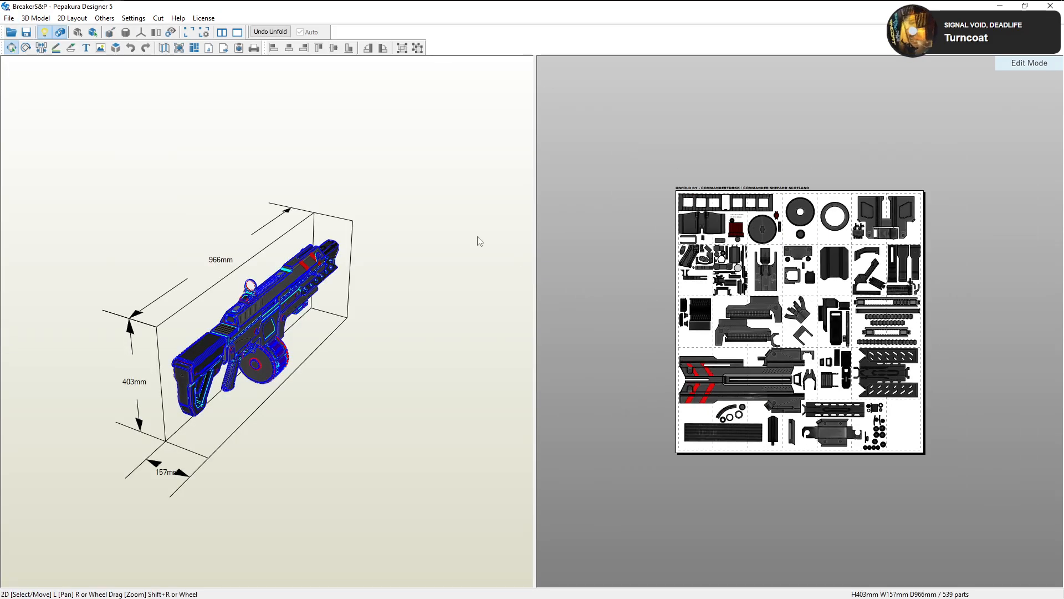
Examine the Breaker model from the side, highlighting its handgrip, trigger guard and lower receiver parts, and return to the helmet file
{"action": "left_click_drag", "start_coordinate": [478, 238], "coordinate": [338, 253]}
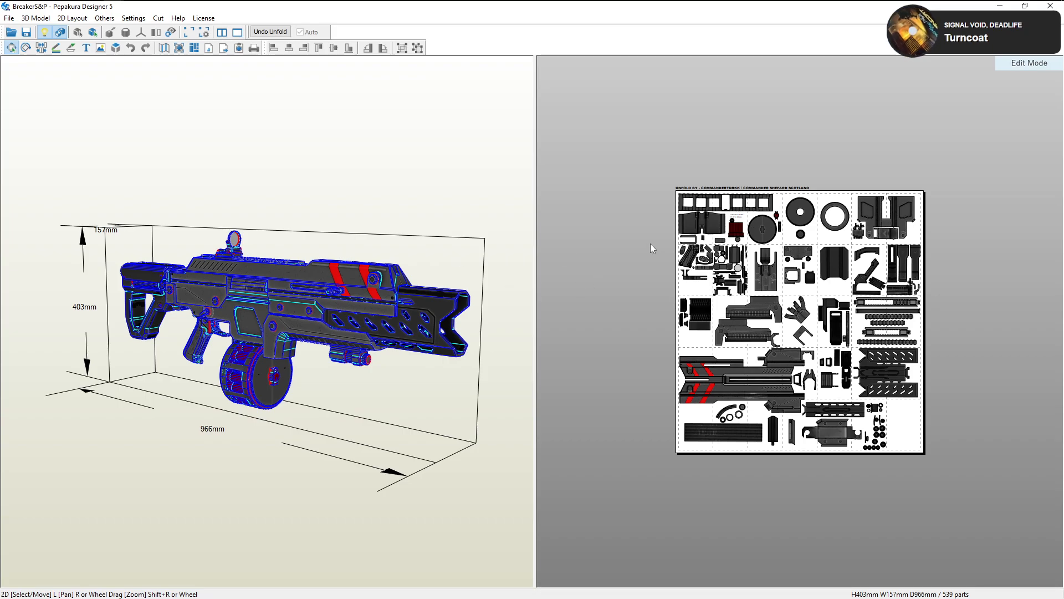
{"action": "left_click_drag", "start_coordinate": [694, 280], "coordinate": [691, 280]}
{"action": "mouse_move", "coordinate": [382, 266]}
{"action": "left_mouse_down"}
{"action": "mouse_move", "coordinate": [417, 257]}
{"action": "mouse_move", "coordinate": [394, 270]}
{"action": "left_mouse_up"}
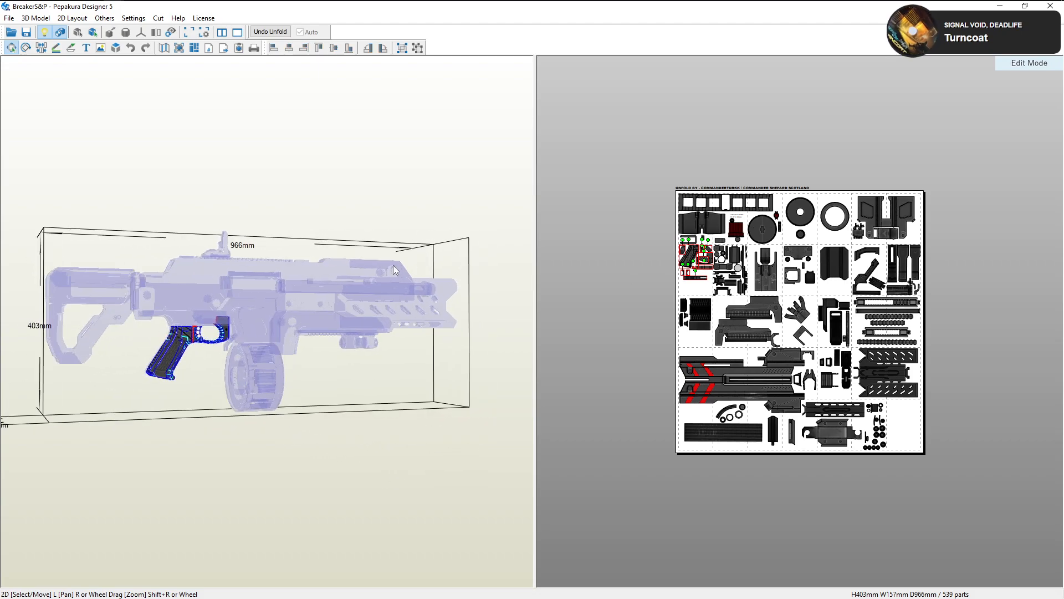
{"action": "left_click", "coordinate": [767, 285], "text": "shift"}
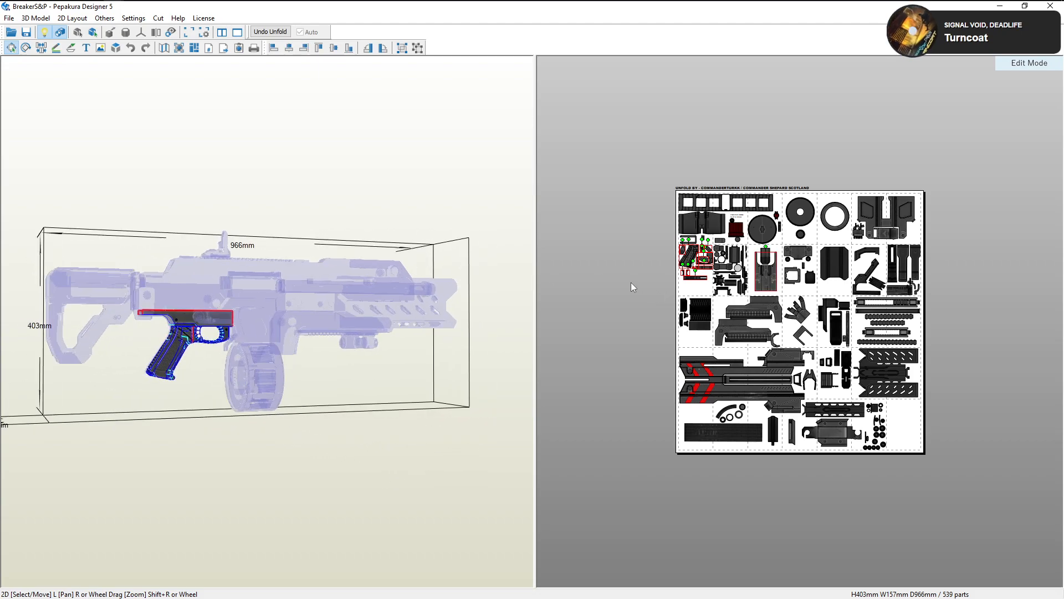
{"action": "left_click", "coordinate": [610, 261]}
{"action": "left_click_drag", "start_coordinate": [374, 142], "coordinate": [361, 202]}
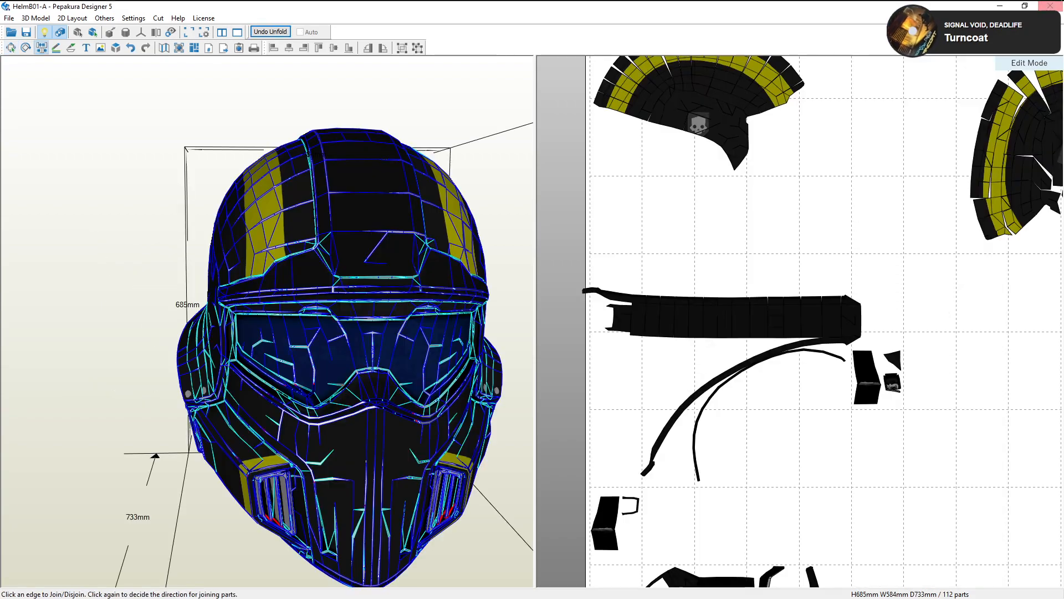
{"action": "scroll", "coordinate": [792, 355], "scroll_direction": "down", "scroll_amount": 3}
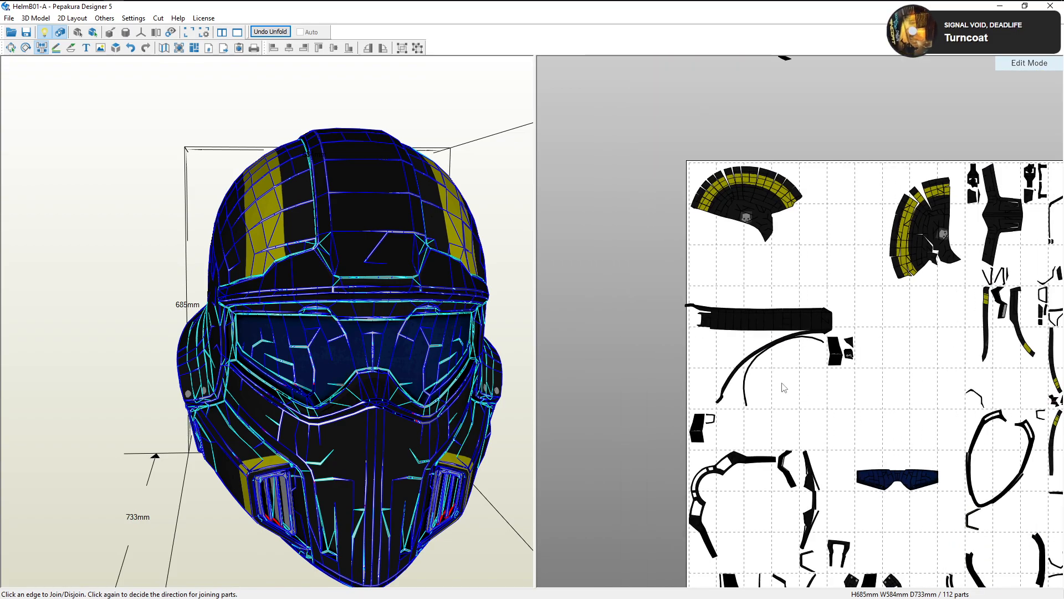
{"action": "middle_click_drag", "start_coordinate": [878, 320], "coordinate": [769, 352]}
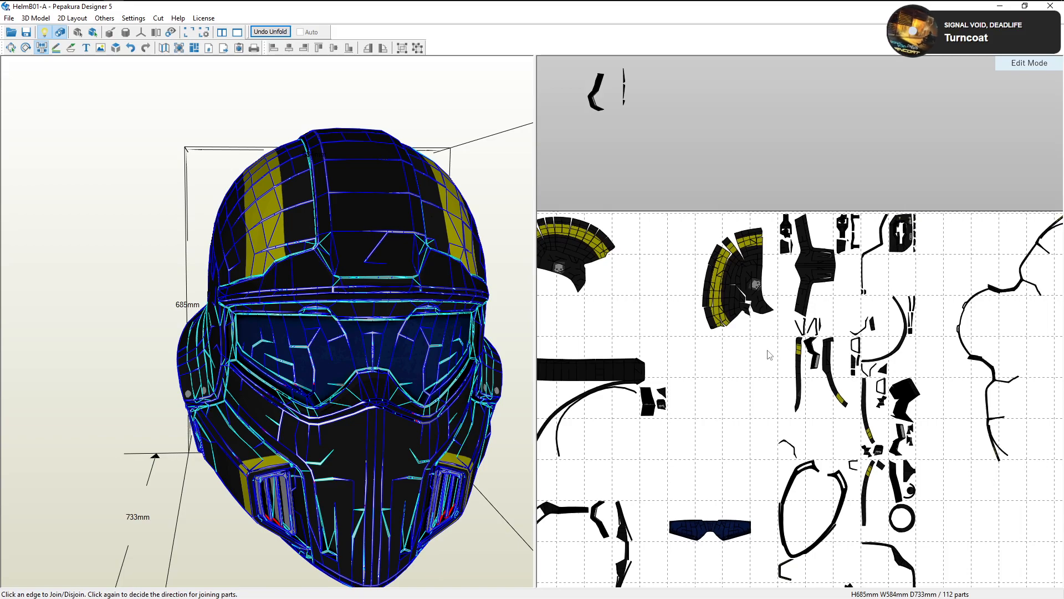
{"action": "scroll", "coordinate": [770, 355], "scroll_direction": "up", "scroll_amount": 2}
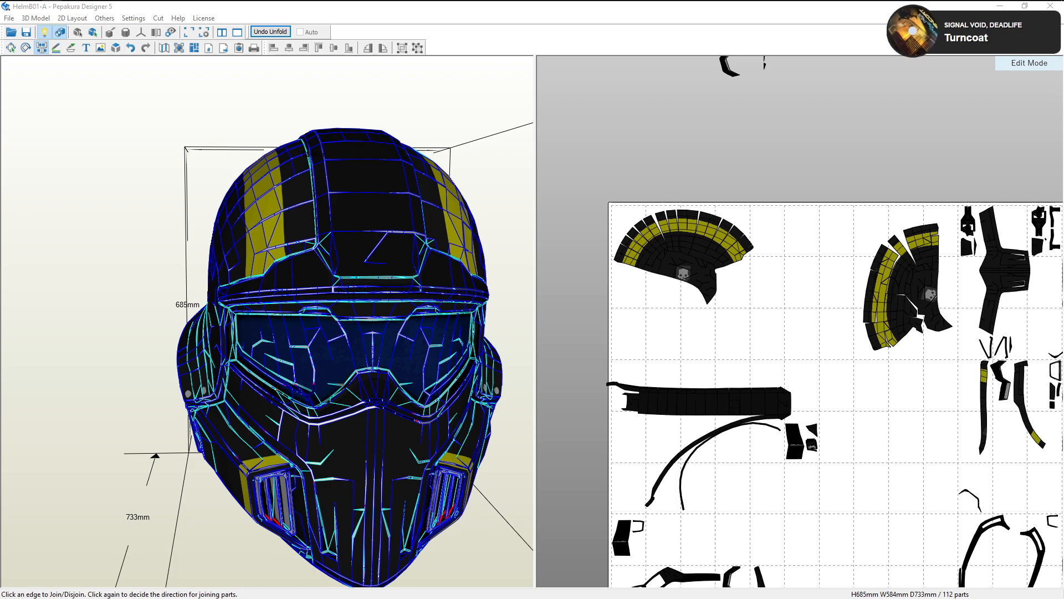
Switch to Discord and view the enlarged photo of the pinned-together handgrip in the cosplay channel
{"action": "key", "text": "super+d"}
{"action": "key", "text": "super+d"}
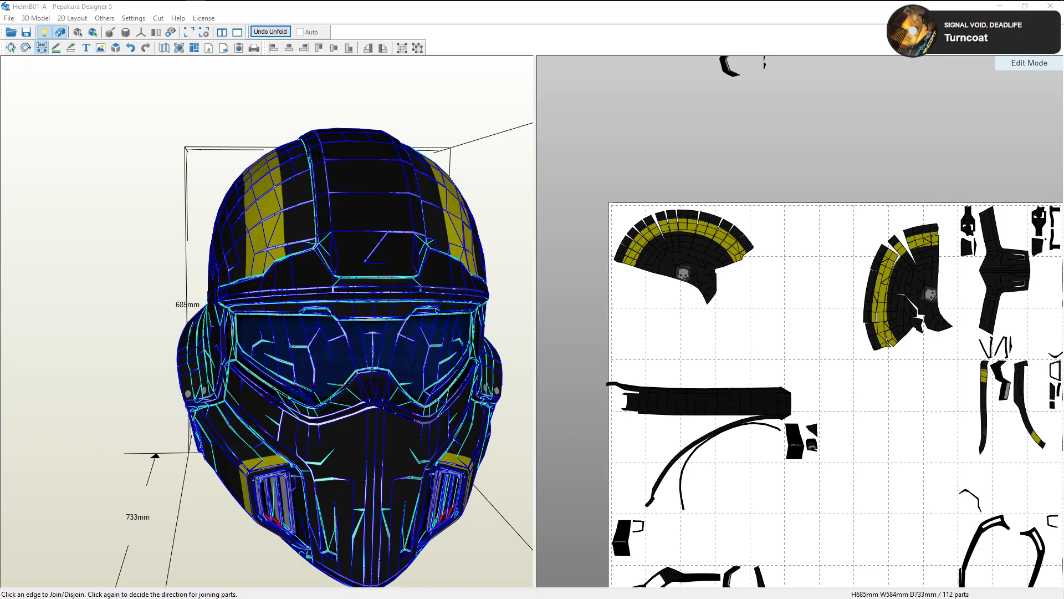
{"action": "left_click_drag", "start_coordinate": [1063, 0], "coordinate": [866, 117]}
{"action": "left_click", "coordinate": [956, 100]}
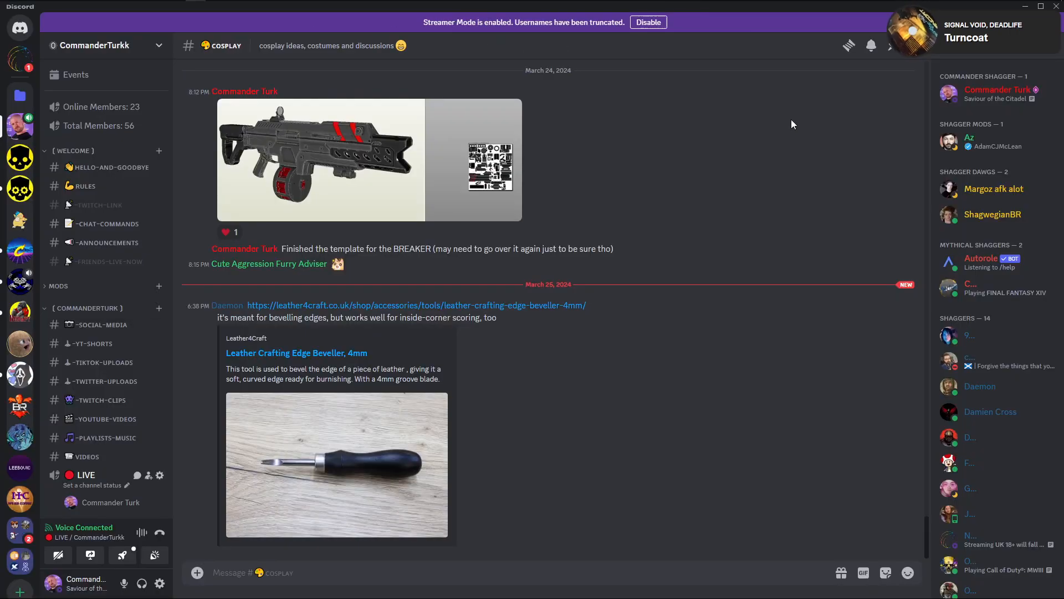
{"action": "scroll", "coordinate": [467, 364], "scroll_direction": "up", "scroll_amount": 15}
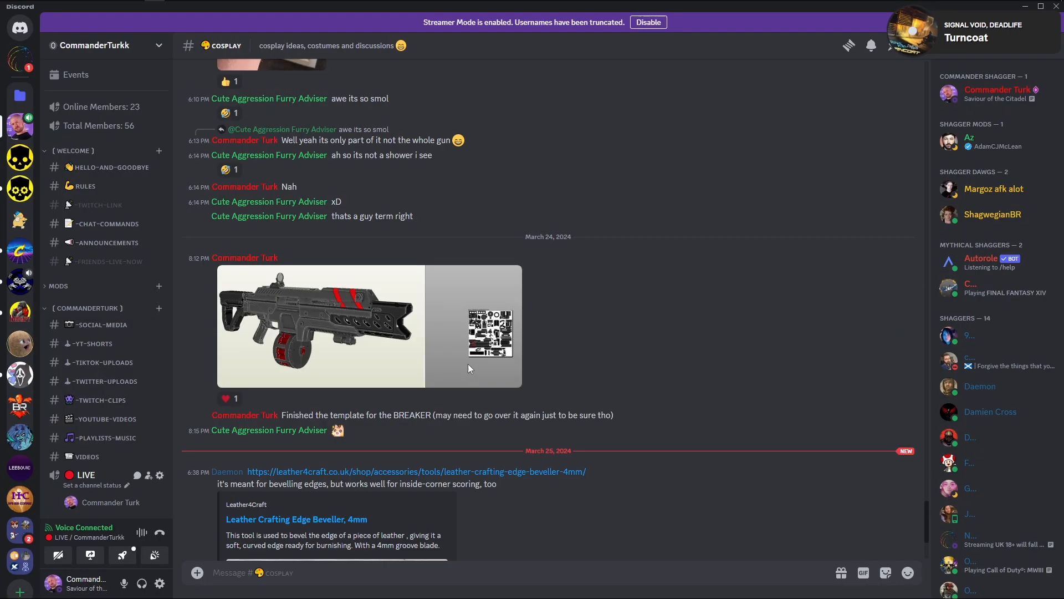
{"action": "scroll", "coordinate": [467, 368], "scroll_direction": "down", "scroll_amount": 4}
{"action": "left_click", "coordinate": [272, 360]}
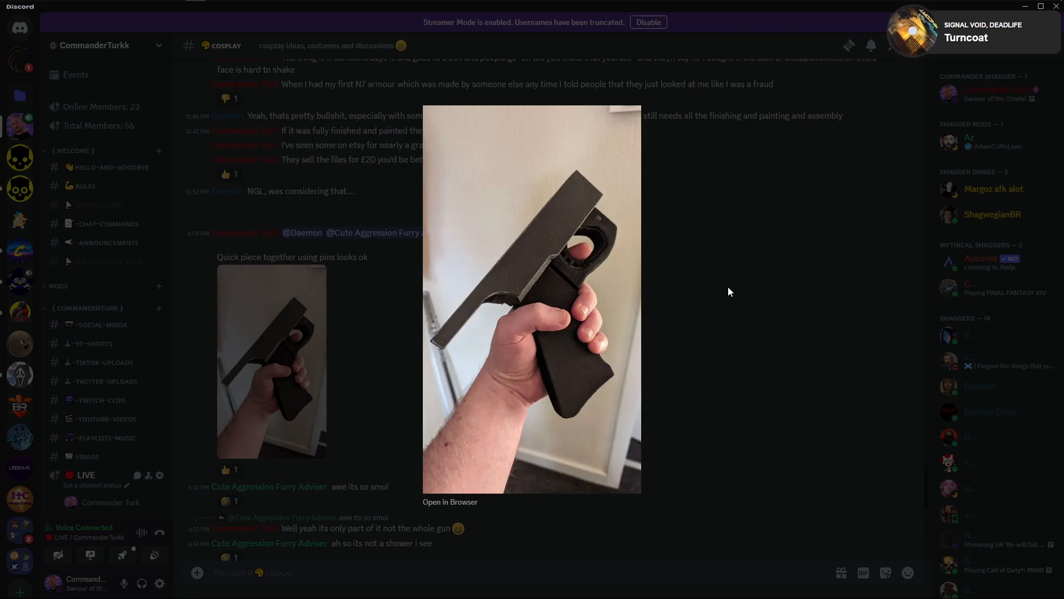
{"action": "left_click", "coordinate": [720, 303]}
Look through the older cosplay posts for photos of the Breaker handgrip, its templates and the earlier unfold
{"action": "scroll", "coordinate": [674, 345], "scroll_direction": "up", "scroll_amount": 13}
{"action": "scroll", "coordinate": [543, 335], "scroll_direction": "up", "scroll_amount": 4}
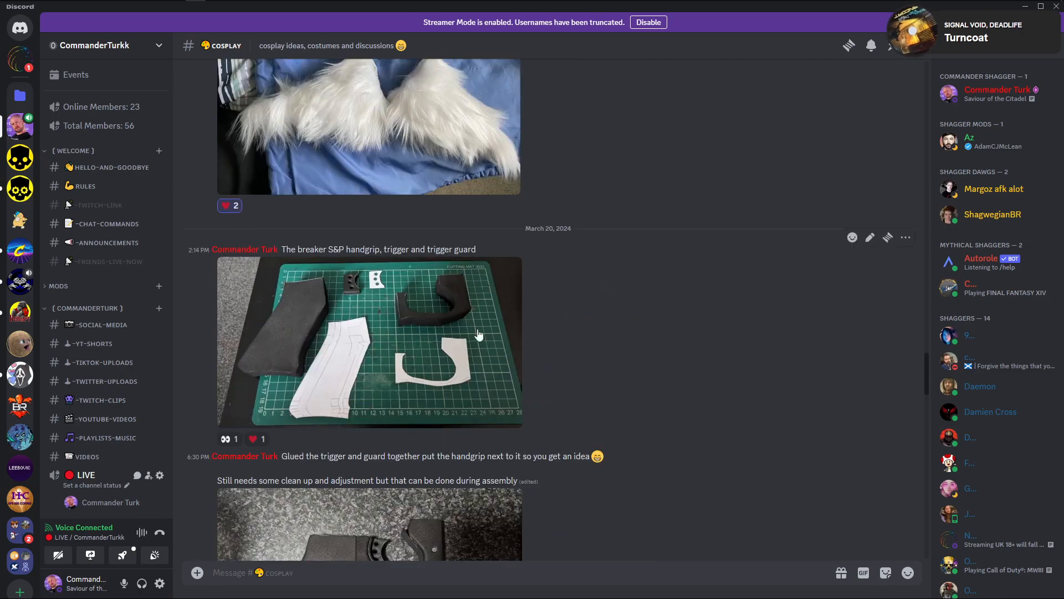
{"action": "scroll", "coordinate": [366, 406], "scroll_direction": "down", "scroll_amount": 2}
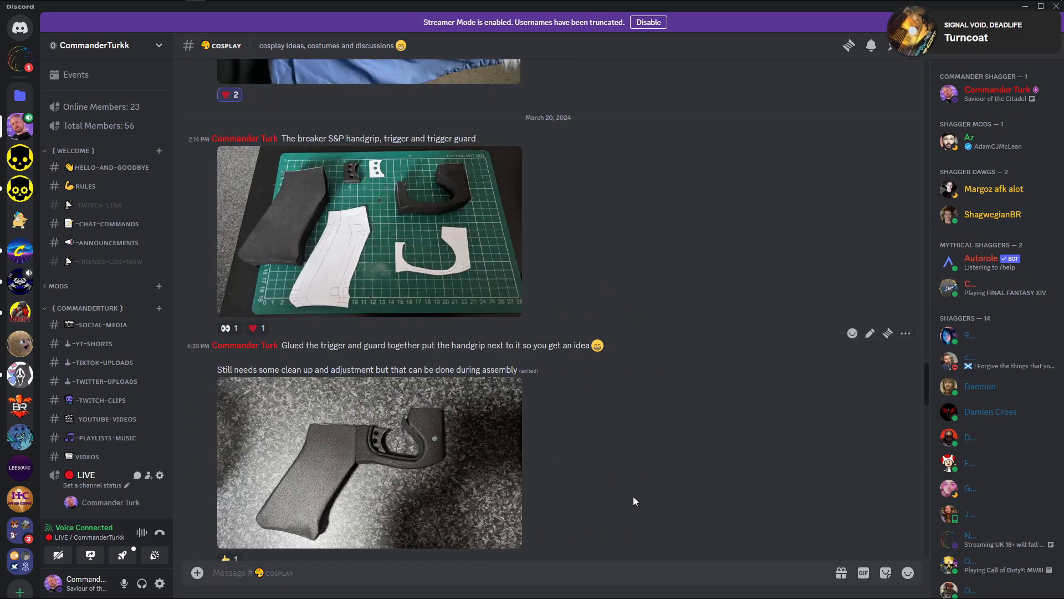
{"action": "scroll", "coordinate": [698, 464], "scroll_direction": "up", "scroll_amount": 10}
{"action": "scroll", "coordinate": [714, 444], "scroll_direction": "down", "scroll_amount": 5}
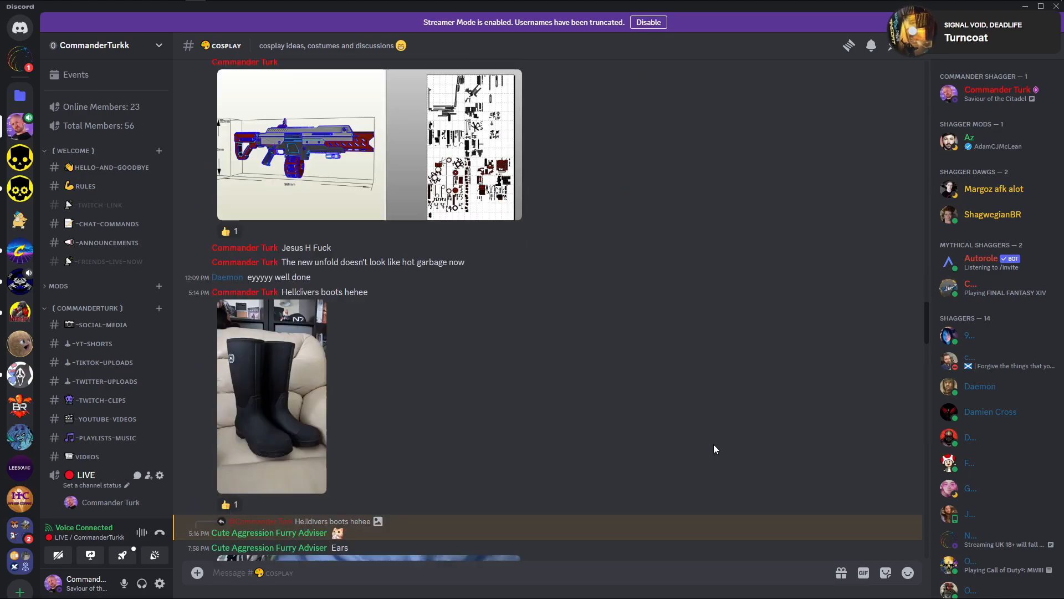
Look back through the March 2024 cosplay posts covering the Breaker model, the Liberator templates and the knee armour
{"action": "left_click", "coordinate": [285, 357]}
{"action": "left_click", "coordinate": [716, 417]}
{"action": "scroll", "coordinate": [718, 420], "scroll_direction": "up", "scroll_amount": 15}
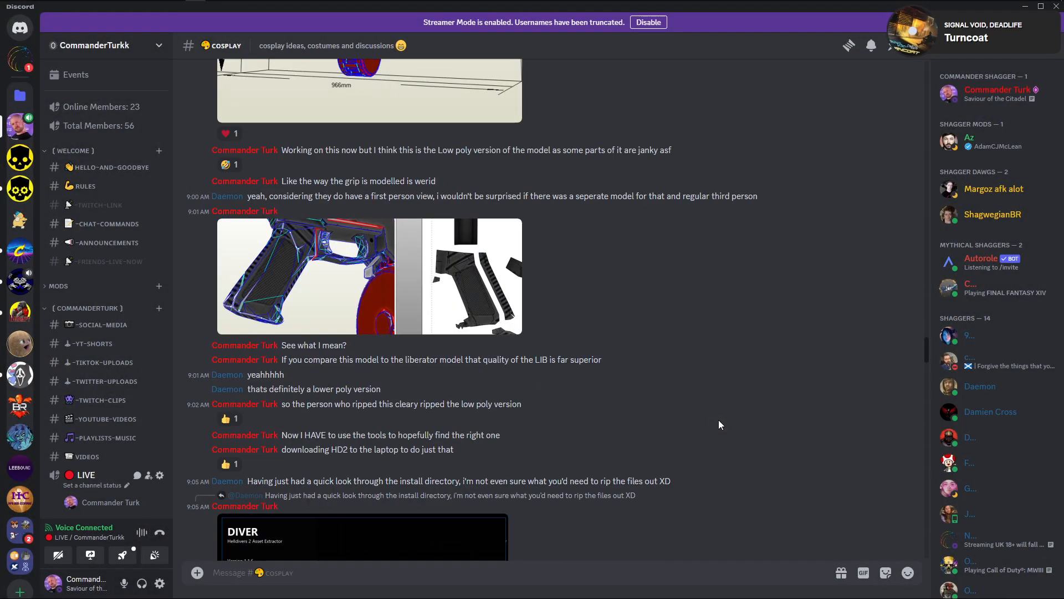
{"action": "scroll", "coordinate": [719, 424], "scroll_direction": "up", "scroll_amount": 15}
{"action": "scroll", "coordinate": [718, 423], "scroll_direction": "up", "scroll_amount": 10}
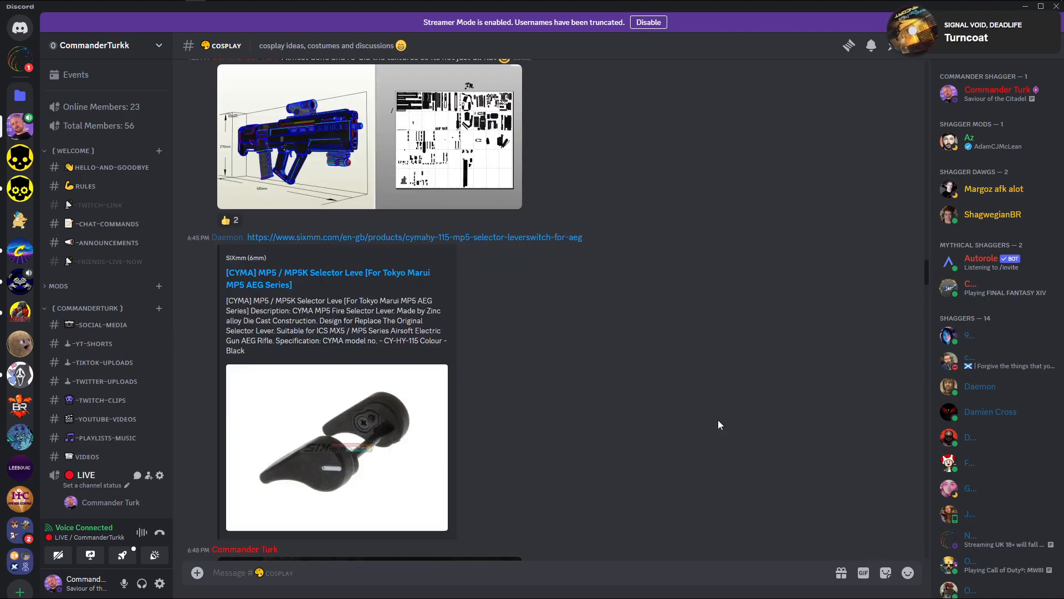
{"action": "scroll", "coordinate": [635, 391], "scroll_direction": "up", "scroll_amount": 10}
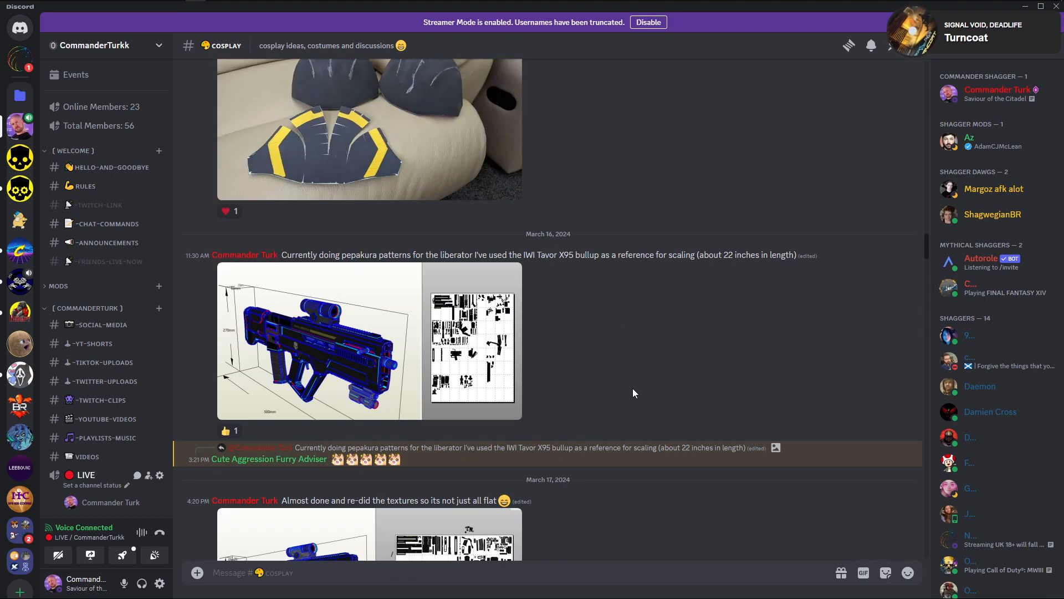
{"action": "scroll", "coordinate": [436, 390], "scroll_direction": "up", "scroll_amount": 1}
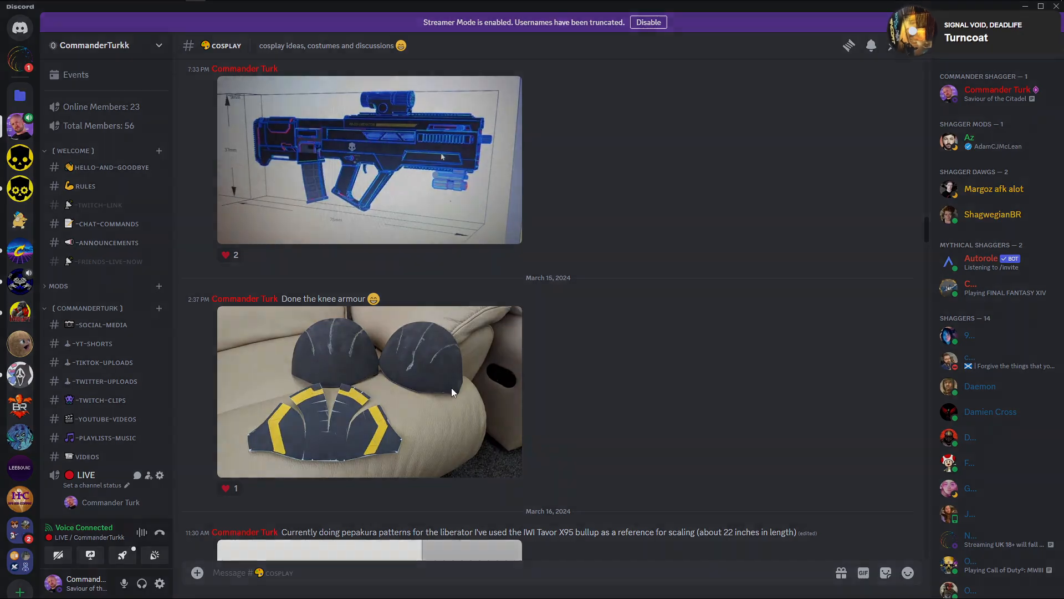
View the enlarged photos of the finished knee armour and of the cut foam armour pieces with their templates
{"action": "left_click", "coordinate": [451, 387]}
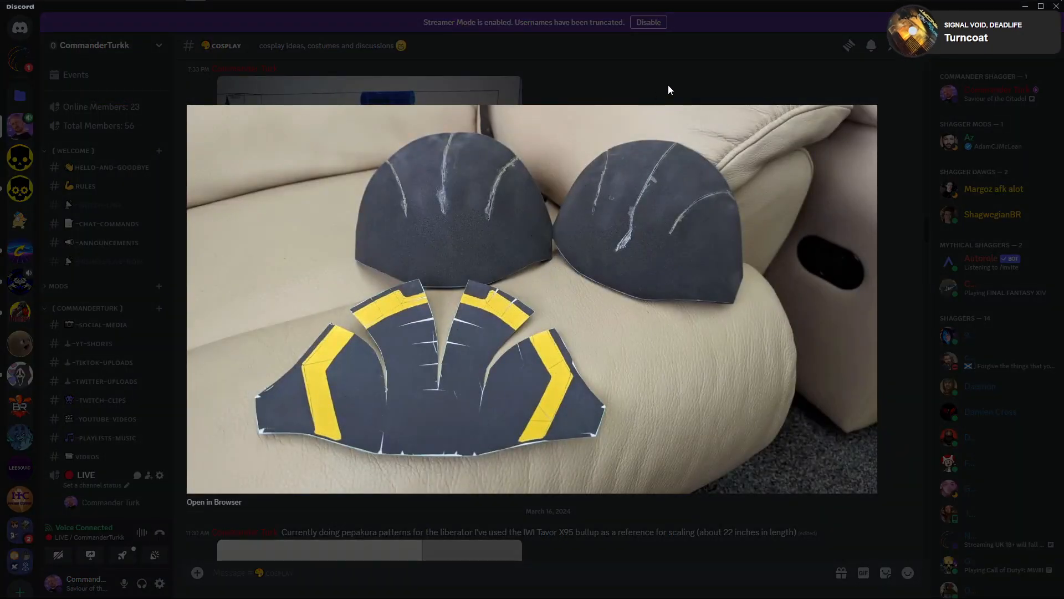
{"action": "key", "text": "Escape"}
{"action": "scroll", "coordinate": [643, 452], "scroll_direction": "up", "scroll_amount": 6}
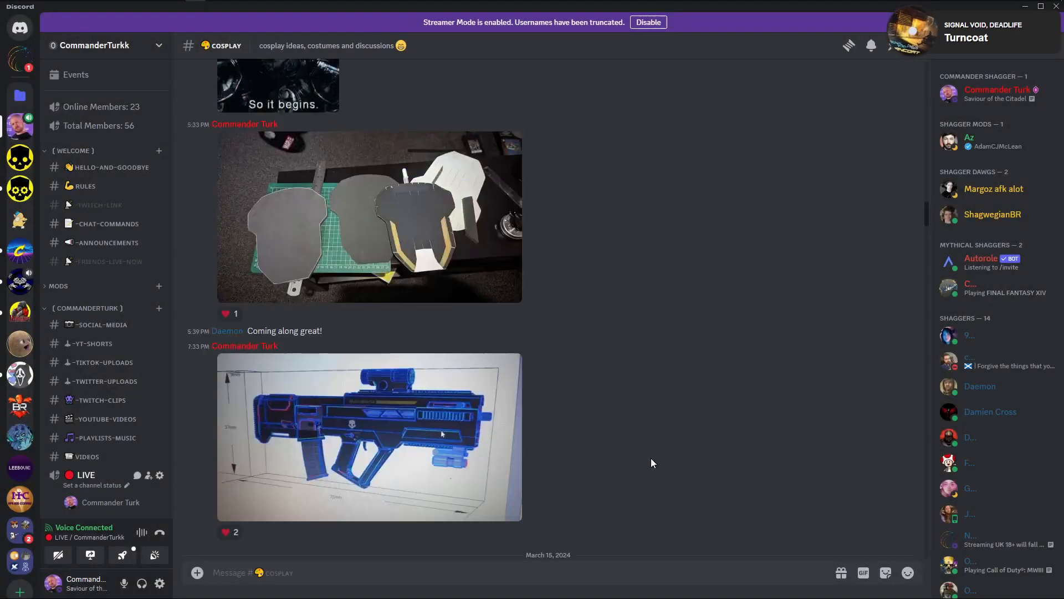
{"action": "left_click", "coordinate": [454, 395]}
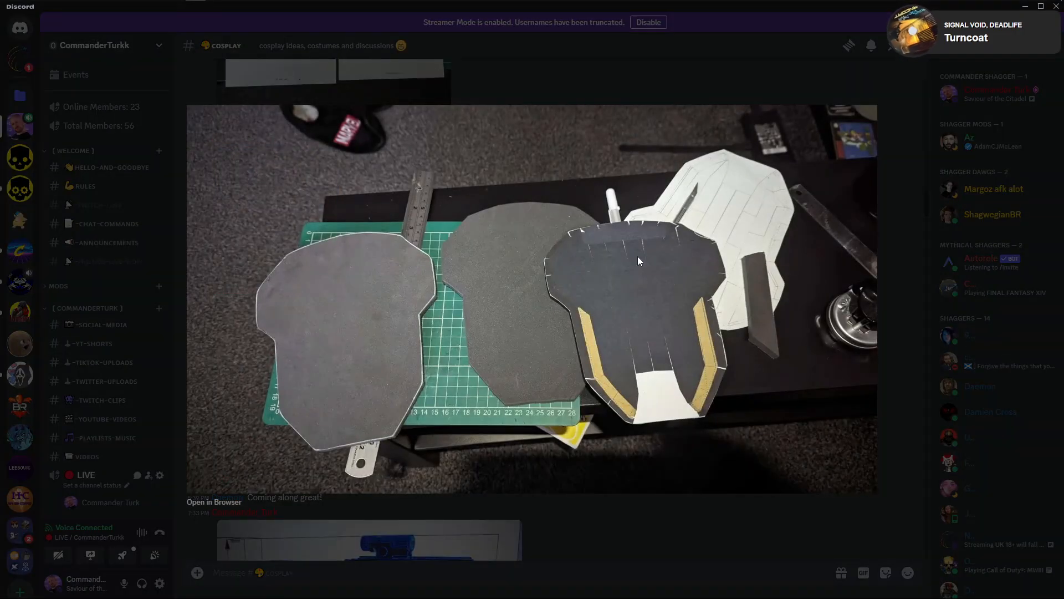
{"action": "key", "text": "Escape"}
Review the posts on the low-poly Breaker grip and the DIVER asset extractor, enlarge the model list, and return to the helmet file
{"action": "scroll", "coordinate": [676, 293], "scroll_direction": "down", "scroll_amount": 15}
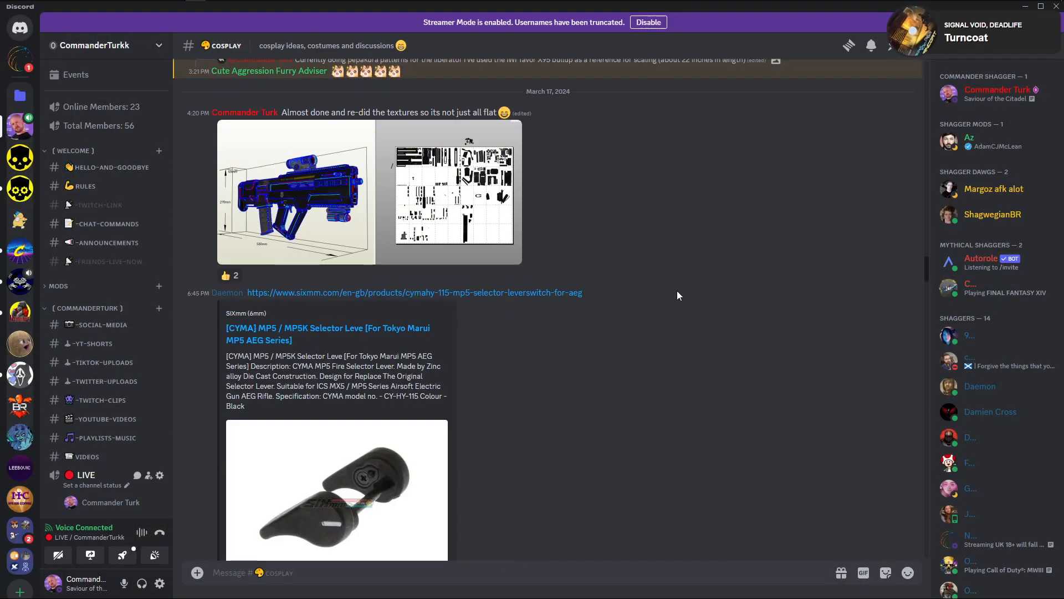
{"action": "scroll", "coordinate": [664, 335], "scroll_direction": "down", "scroll_amount": 15}
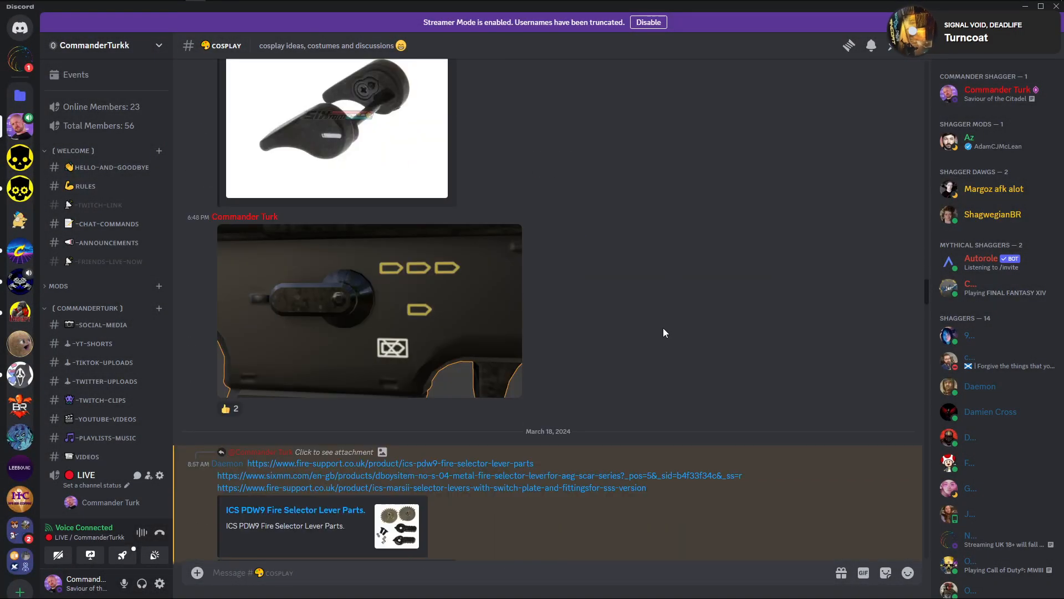
{"action": "scroll", "coordinate": [666, 335], "scroll_direction": "down", "scroll_amount": 3}
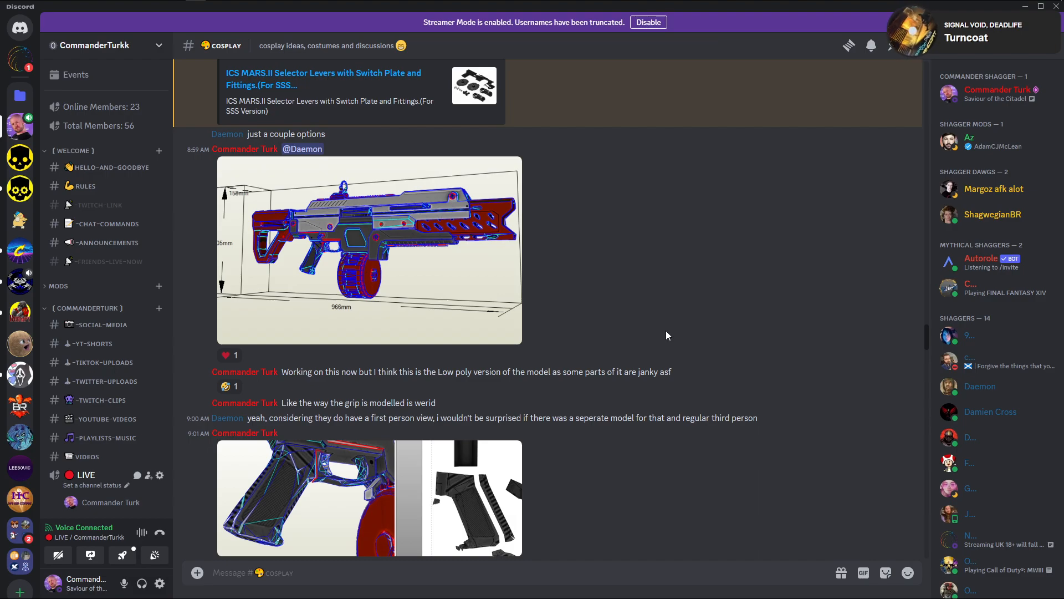
{"action": "scroll", "coordinate": [664, 311], "scroll_direction": "down", "scroll_amount": 15}
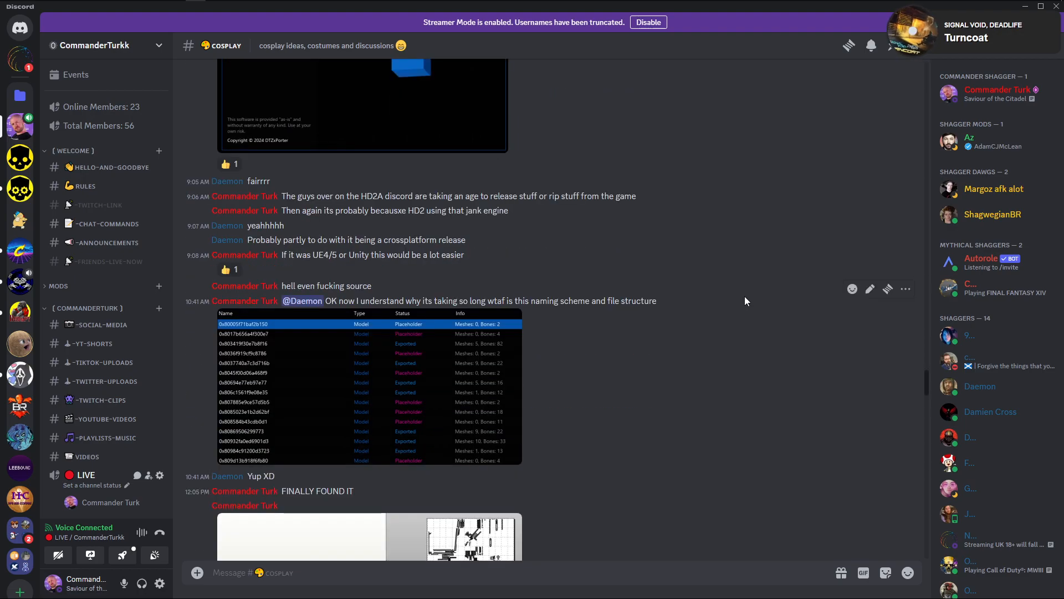
{"action": "scroll", "coordinate": [744, 296], "scroll_direction": "up", "scroll_amount": 5}
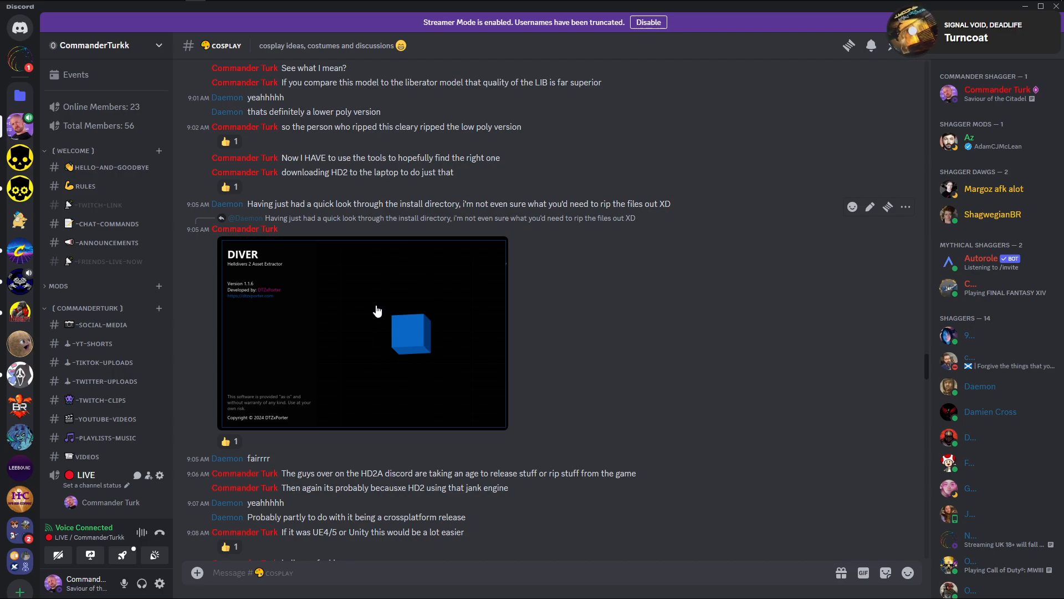
{"action": "scroll", "coordinate": [377, 311], "scroll_direction": "down", "scroll_amount": 4}
{"action": "left_click", "coordinate": [404, 430]}
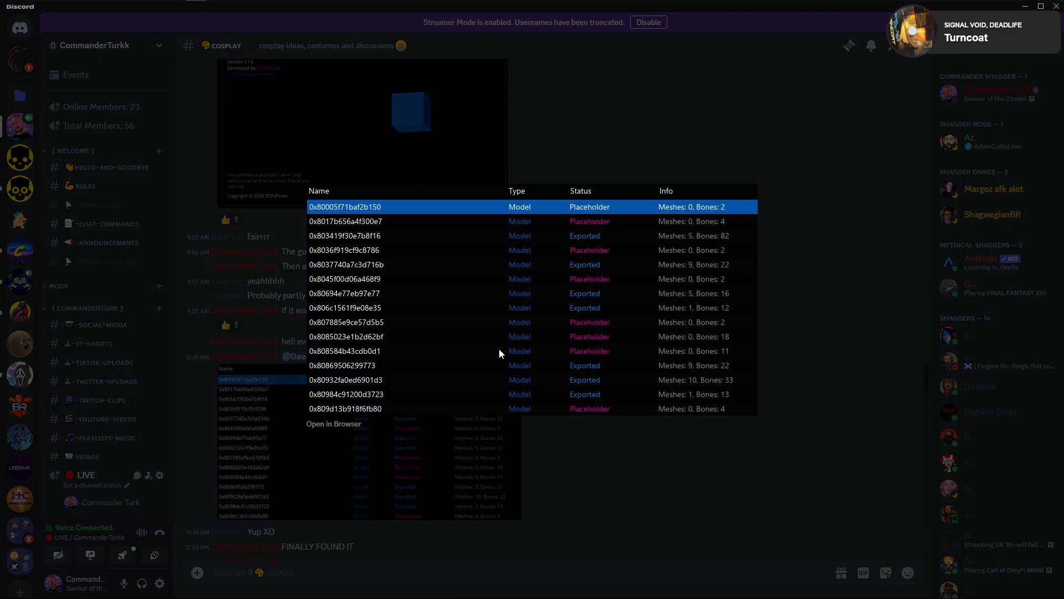
{"action": "left_click", "coordinate": [805, 322]}
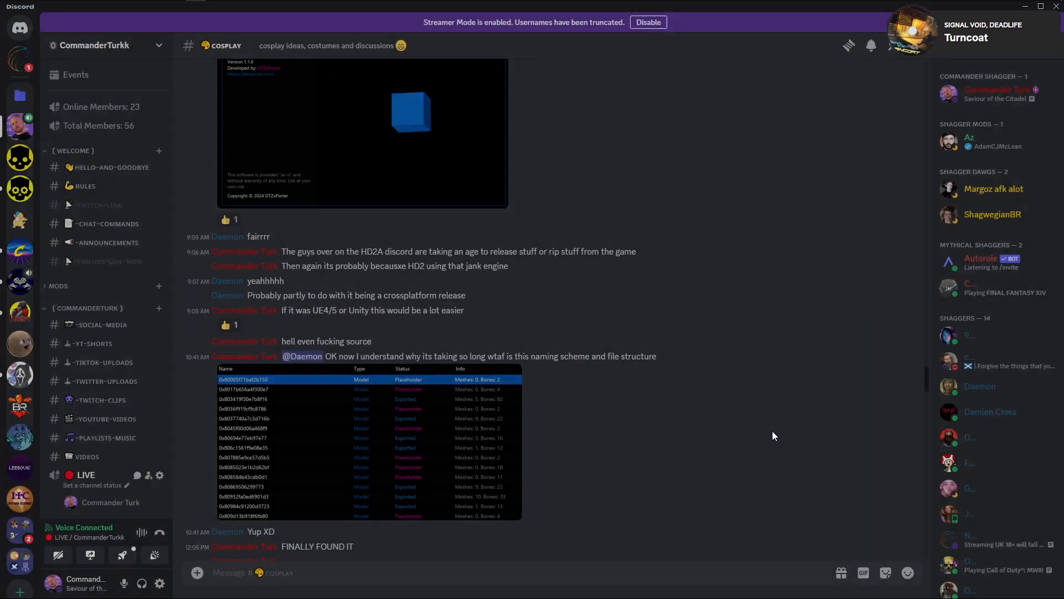
{"action": "scroll", "coordinate": [788, 422], "scroll_direction": "down", "scroll_amount": 10}
{"action": "left_click_drag", "start_coordinate": [477, 11], "coordinate": [1063, 83]}
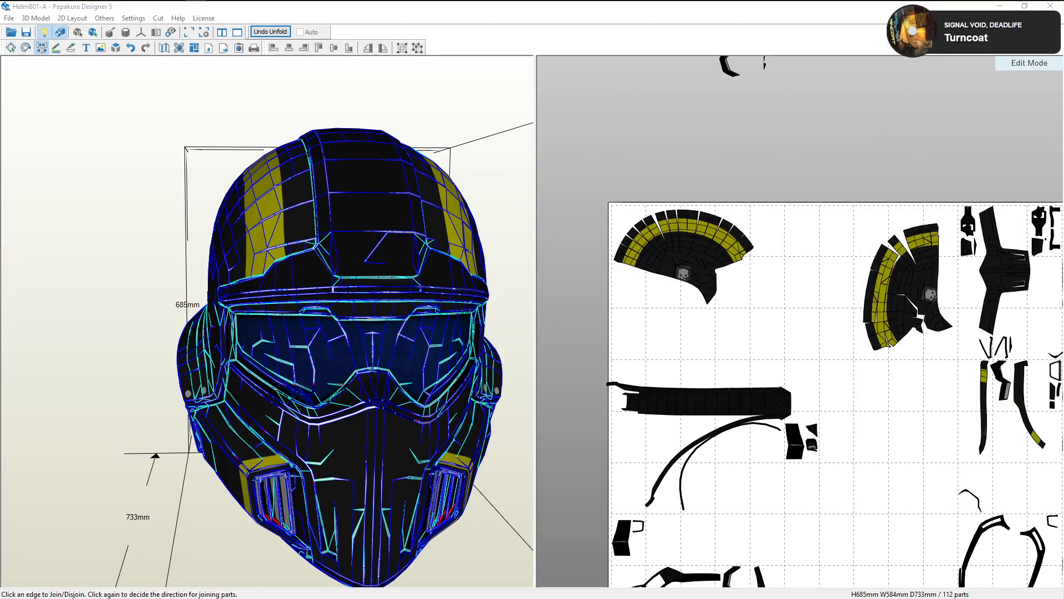
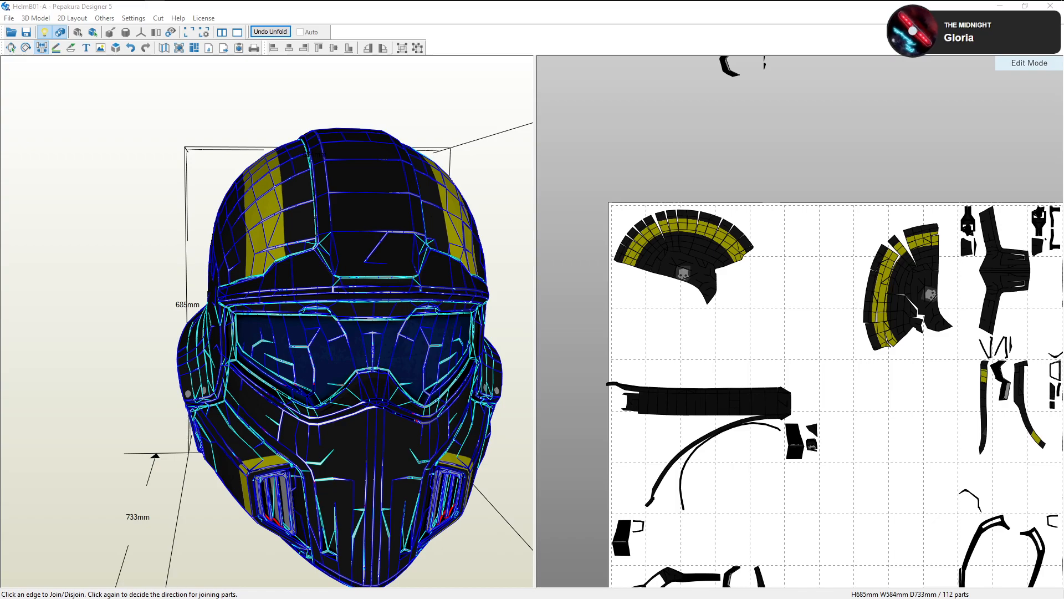
Turn the 3D helmet to show its side and switch off texture display in the model and pattern
{"action": "mouse_move", "coordinate": [805, 258]}
{"action": "middle_mouse_down"}
{"action": "mouse_move", "coordinate": [733, 216]}
{"action": "mouse_move", "coordinate": [791, 271]}
{"action": "middle_mouse_up"}
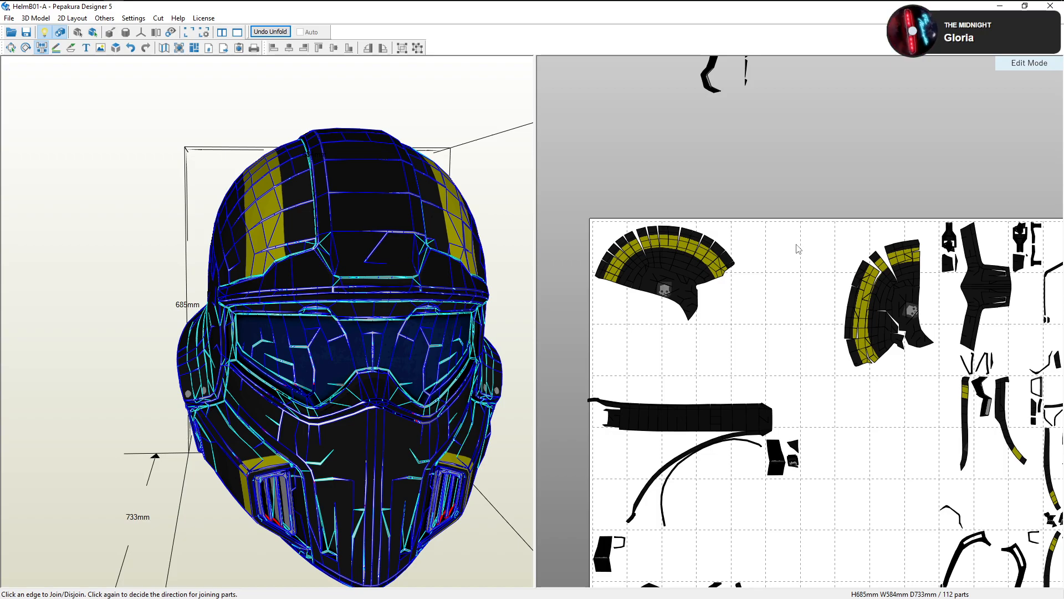
{"action": "middle_click_drag", "start_coordinate": [769, 304], "coordinate": [739, 246]}
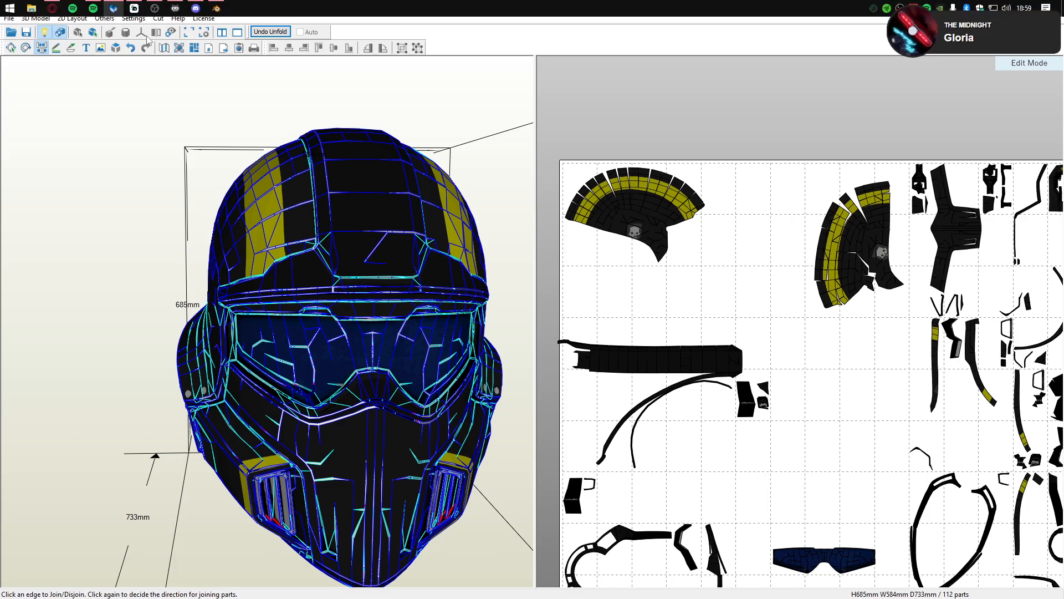
{"action": "right_click_drag", "start_coordinate": [327, 171], "coordinate": [443, 189]}
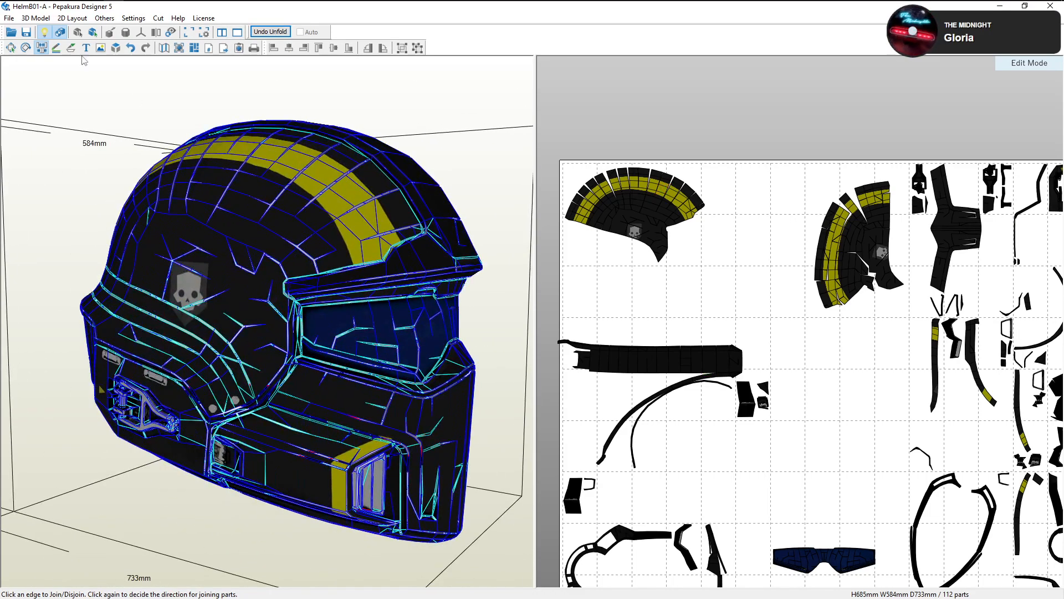
{"action": "left_click", "coordinate": [61, 34]}
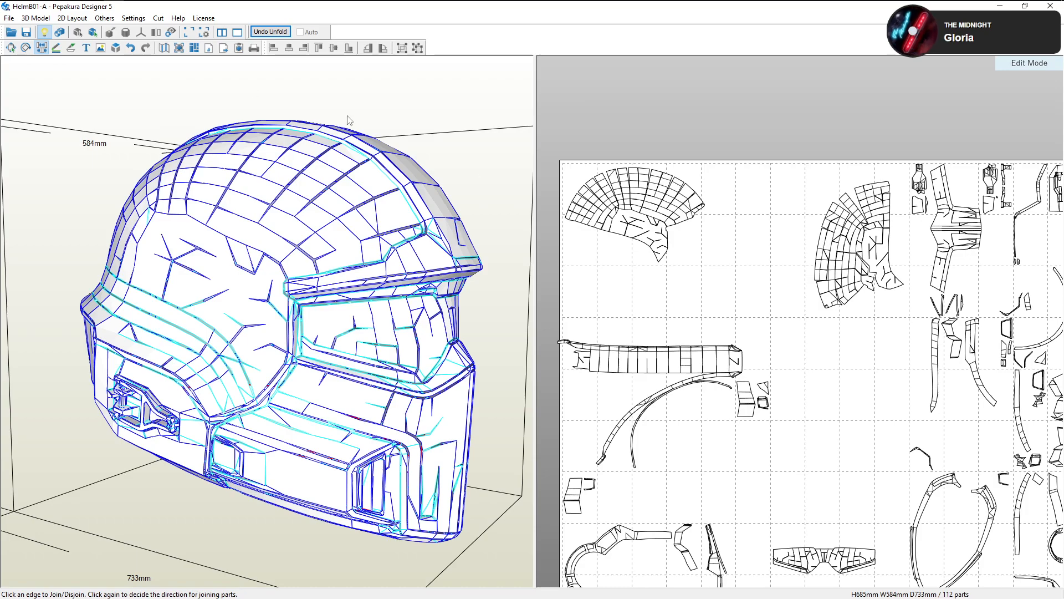
Cut the thin border strip at the angular end of the long crest band and rejoin its first faces to the adjoining panels
{"action": "scroll", "coordinate": [775, 200], "scroll_direction": "down", "scroll_amount": 3}
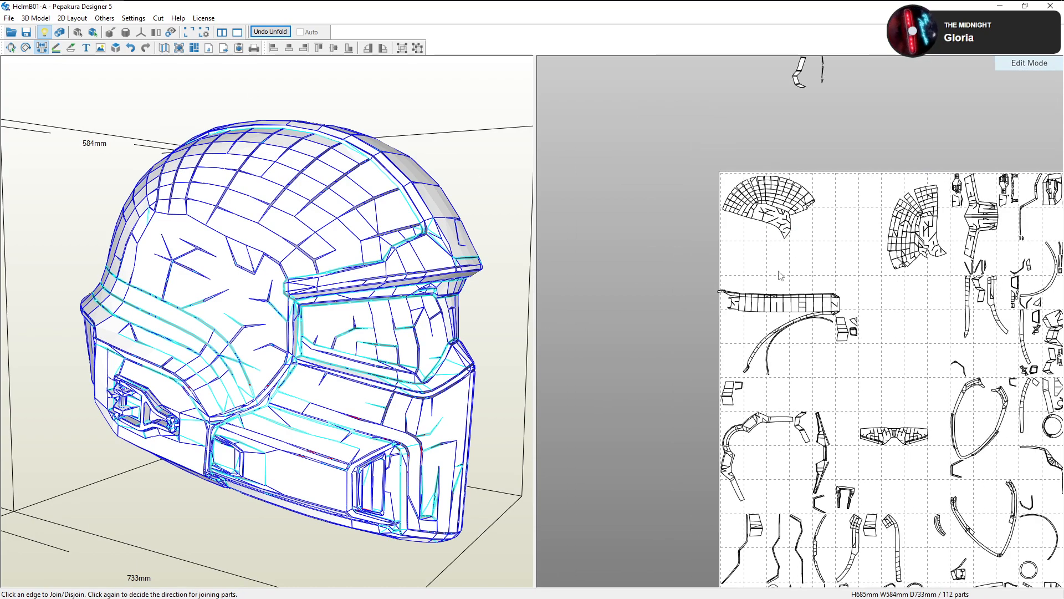
{"action": "scroll", "coordinate": [804, 275], "scroll_direction": "up", "scroll_amount": 5}
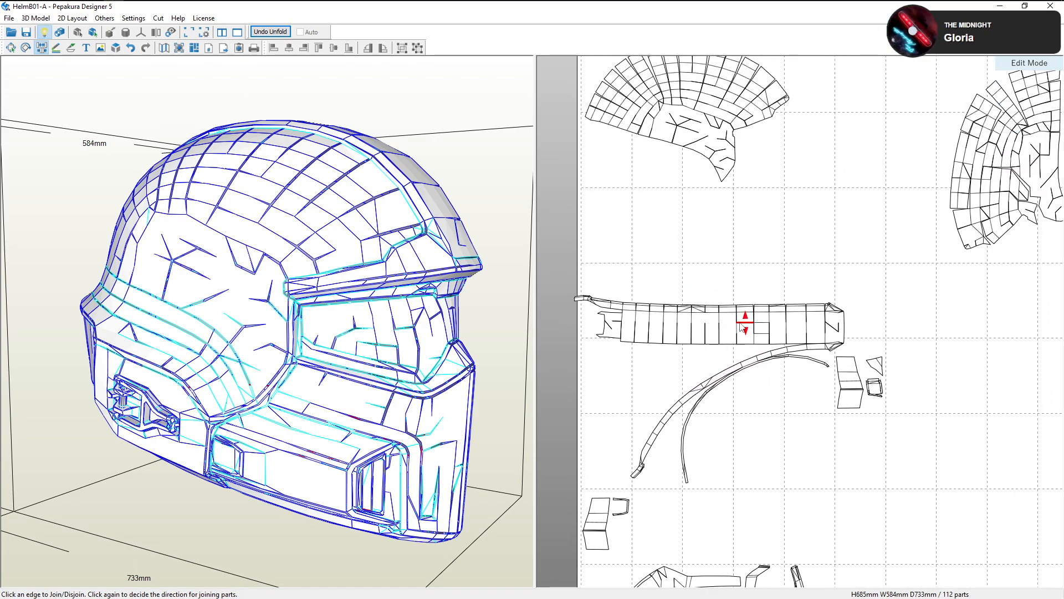
{"action": "scroll", "coordinate": [812, 370], "scroll_direction": "up", "scroll_amount": 2}
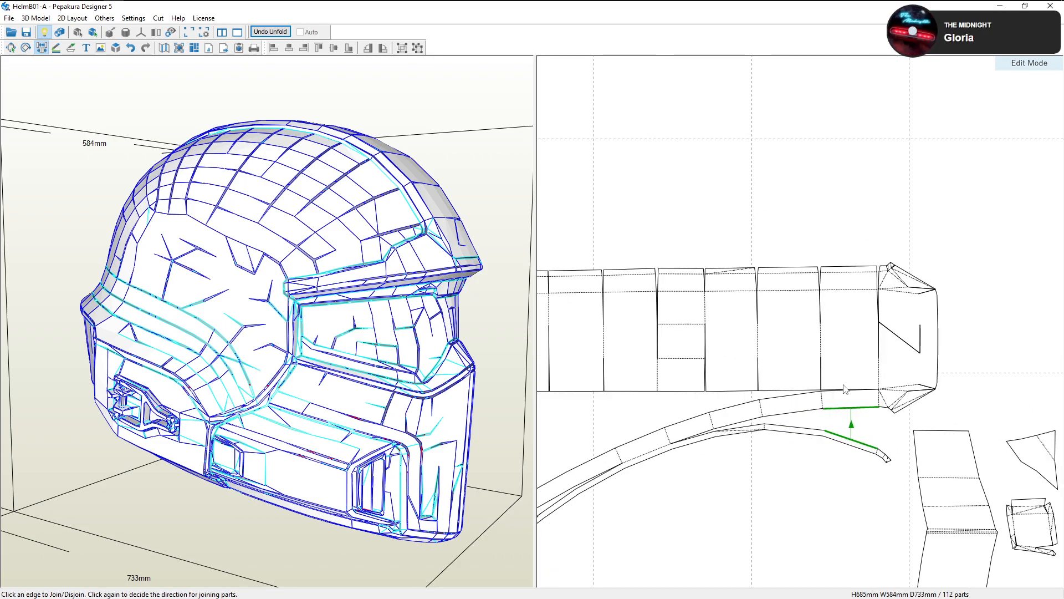
{"action": "left_click", "coordinate": [879, 399]}
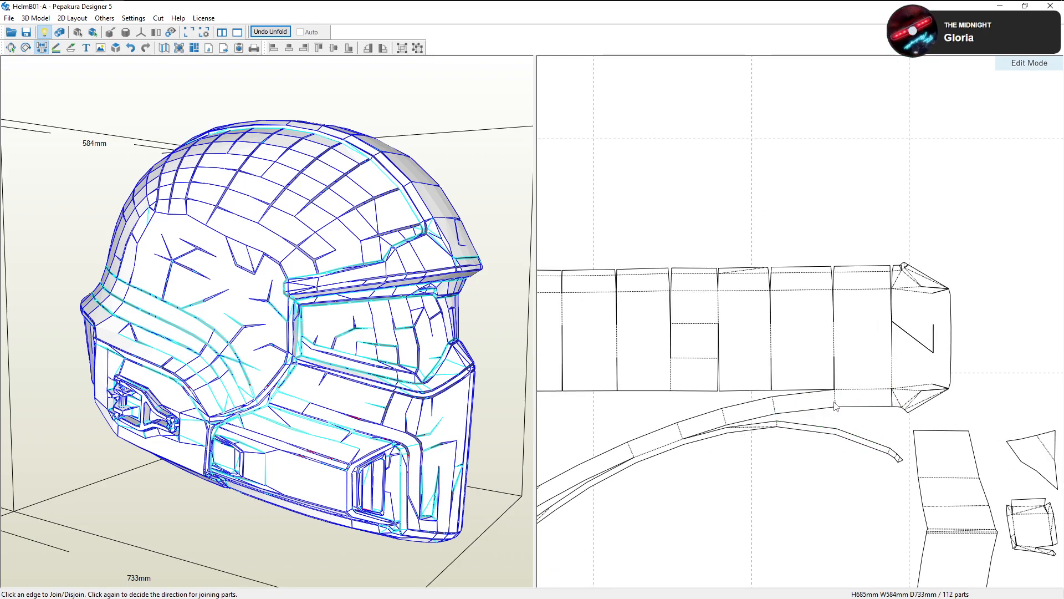
{"action": "left_click", "coordinate": [834, 400]}
{"action": "left_click", "coordinate": [833, 391]}
Continue along the crest band, separating the next border faces one by one and joining each to its matching panel
{"action": "left_click", "coordinate": [788, 397]}
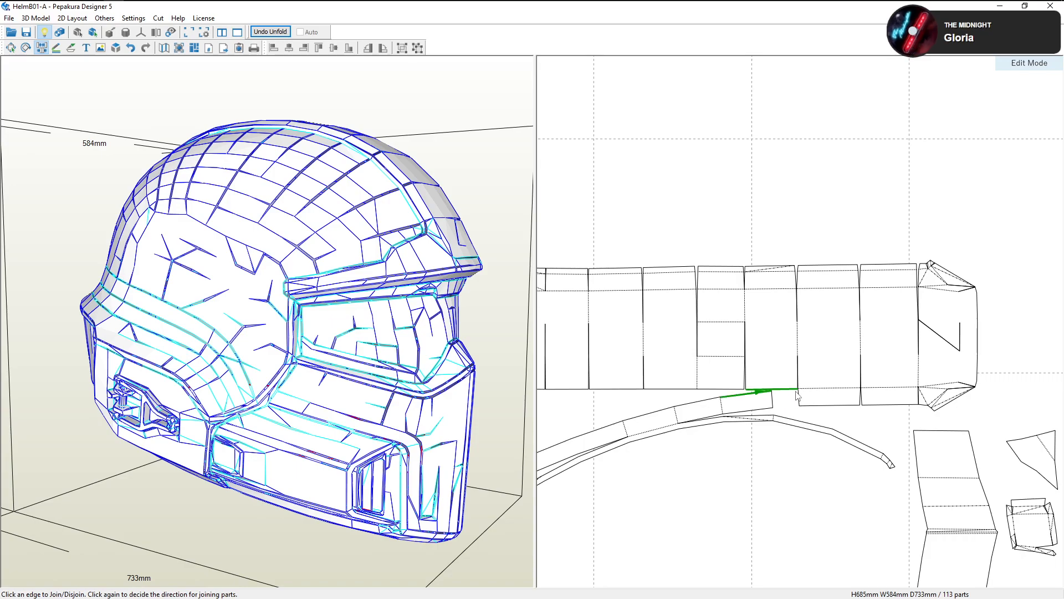
{"action": "left_click", "coordinate": [797, 394]}
{"action": "left_click", "coordinate": [748, 399]}
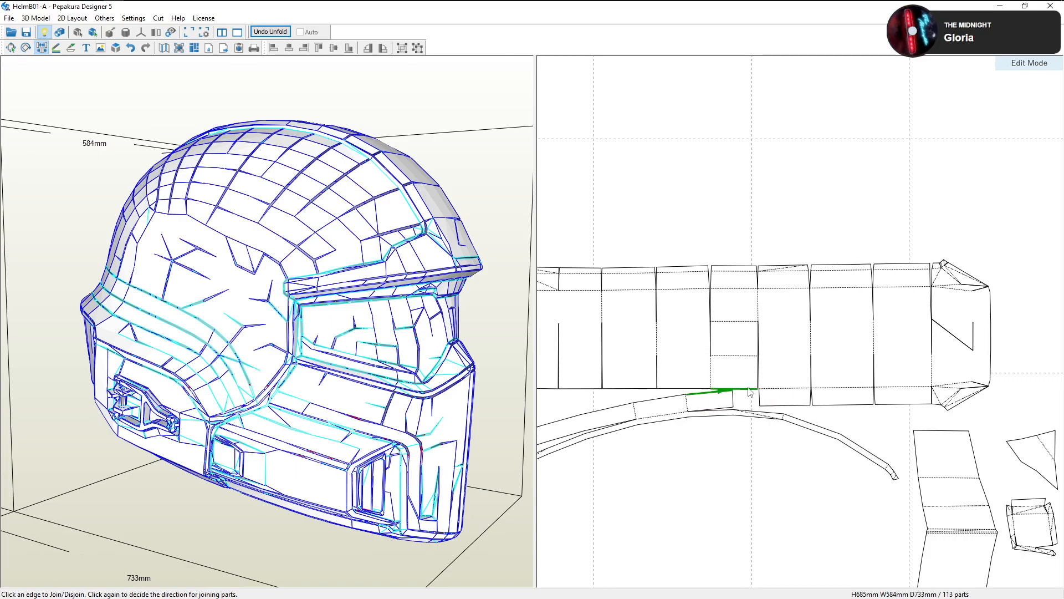
{"action": "left_click", "coordinate": [747, 388]}
{"action": "left_click", "coordinate": [711, 399]}
{"action": "left_click", "coordinate": [713, 393]}
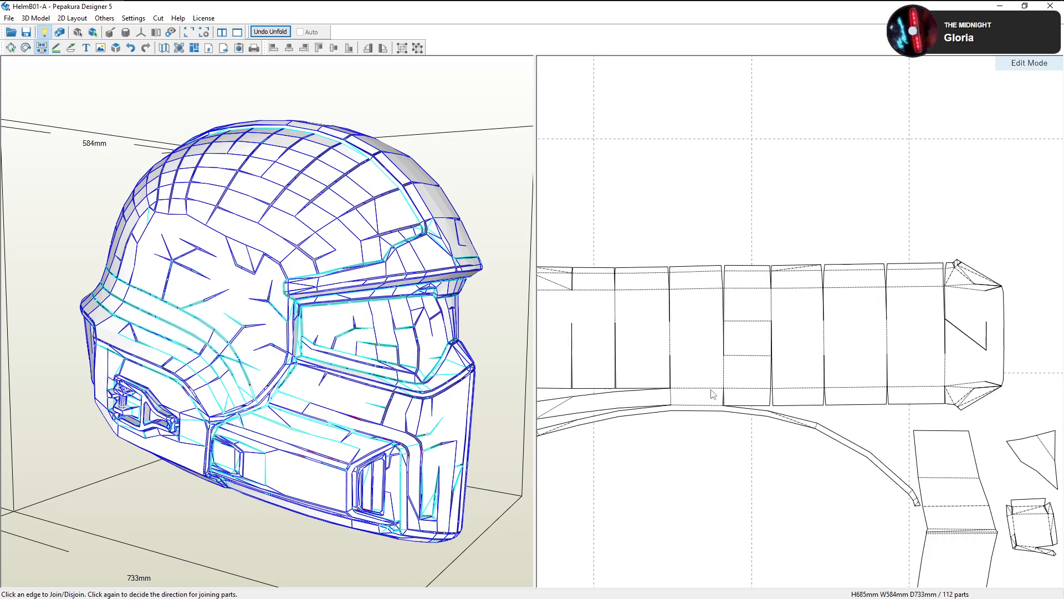
{"action": "left_click", "coordinate": [671, 399]}
{"action": "left_click", "coordinate": [670, 390]}
Separate the border faces around the crest band's triangulated middle section and join them to the panels above
{"action": "middle_click_drag", "start_coordinate": [671, 392], "coordinate": [757, 394]}
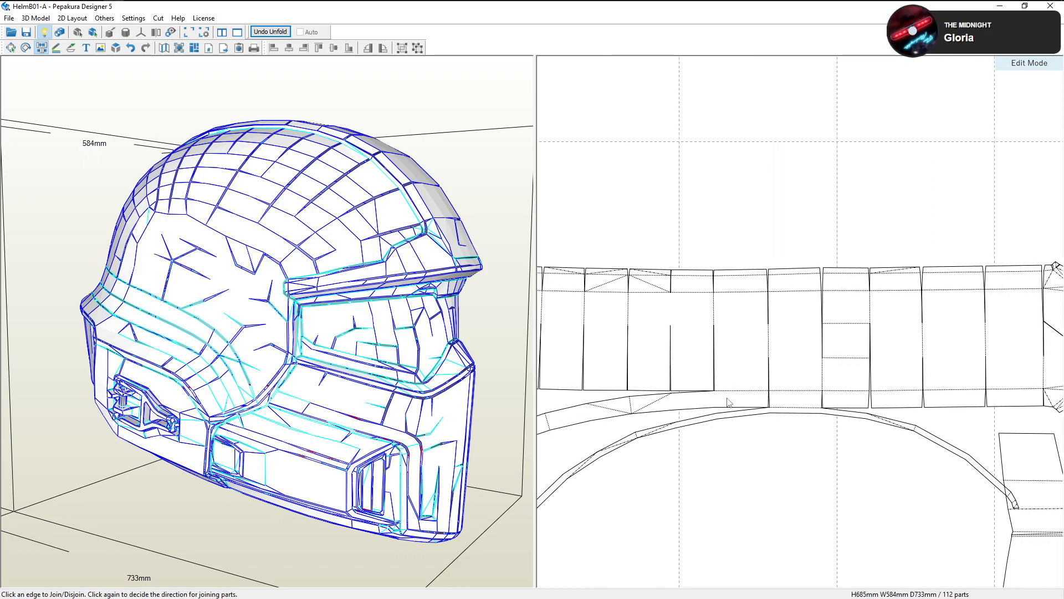
{"action": "left_click", "coordinate": [715, 399]}
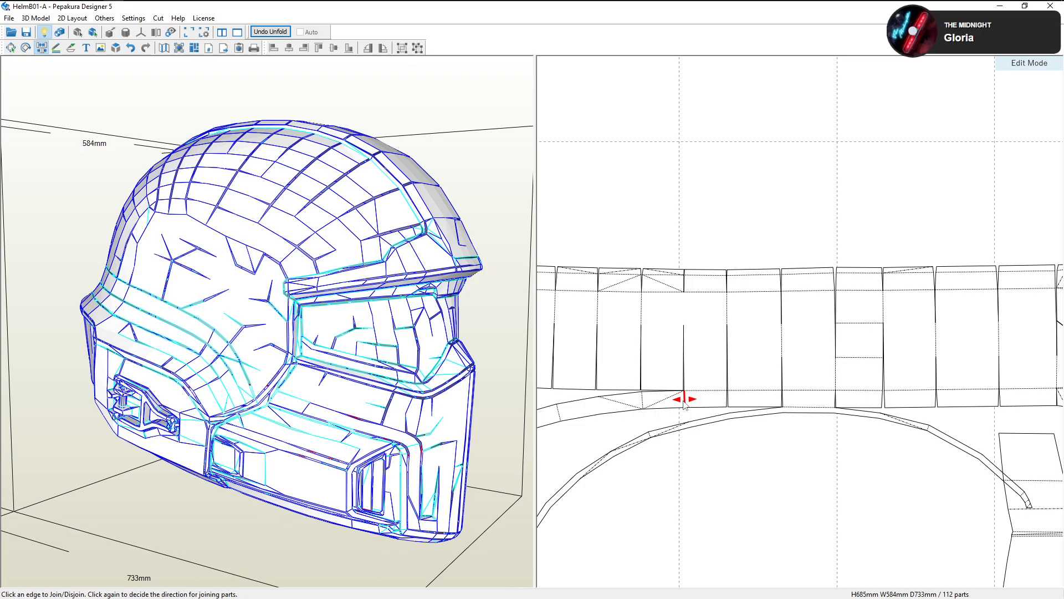
{"action": "left_click", "coordinate": [684, 397]}
{"action": "left_click", "coordinate": [684, 393]}
{"action": "left_click", "coordinate": [654, 399]}
{"action": "left_click", "coordinate": [651, 392]}
{"action": "middle_click_drag", "start_coordinate": [629, 397], "coordinate": [675, 398]}
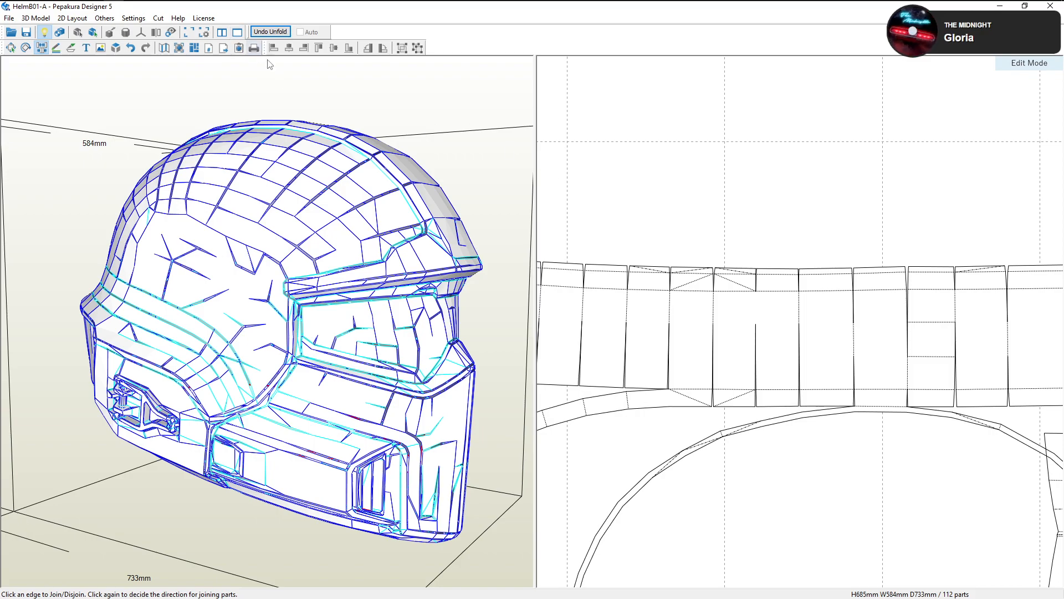
Switch to Blender and examine the textured Helldiver helmet from the front and side as a reference
{"action": "left_click", "coordinate": [217, 8]}
{"action": "scroll", "coordinate": [384, 156], "scroll_direction": "down", "scroll_amount": 8}
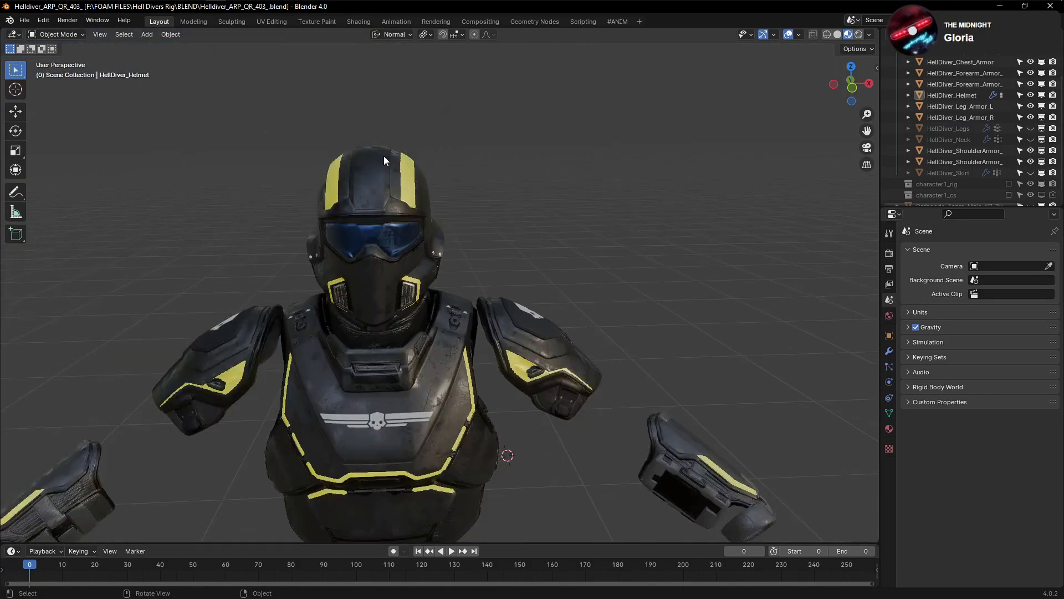
{"action": "middle_click_drag", "start_coordinate": [370, 207], "coordinate": [472, 266]}
{"action": "scroll", "coordinate": [440, 198], "scroll_direction": "up", "scroll_amount": 5}
{"action": "scroll", "coordinate": [440, 199], "scroll_direction": "down", "scroll_amount": 6}
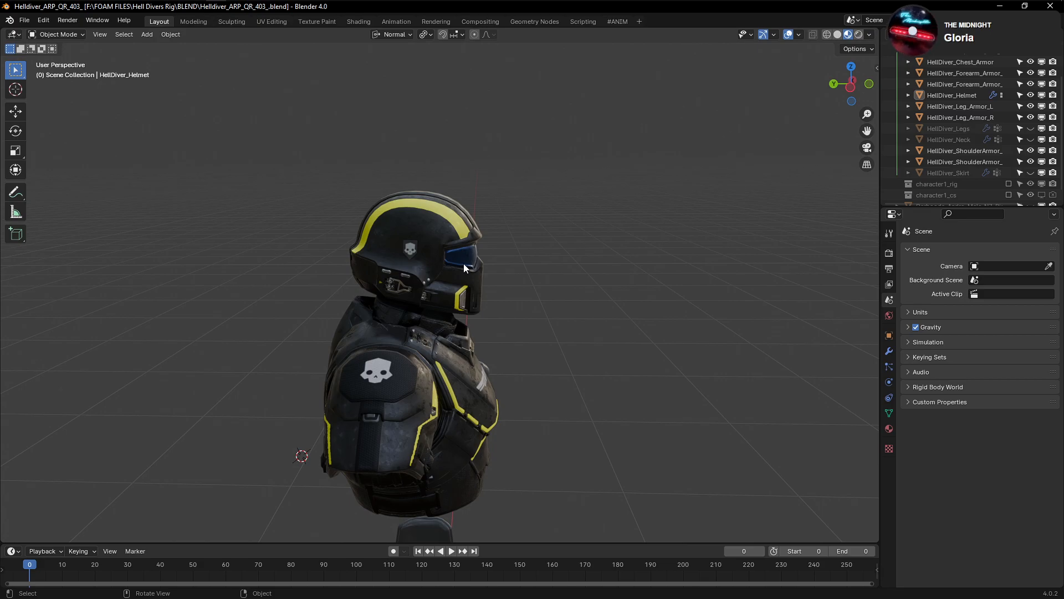
{"action": "middle_click_drag", "start_coordinate": [455, 274], "coordinate": [397, 273]}
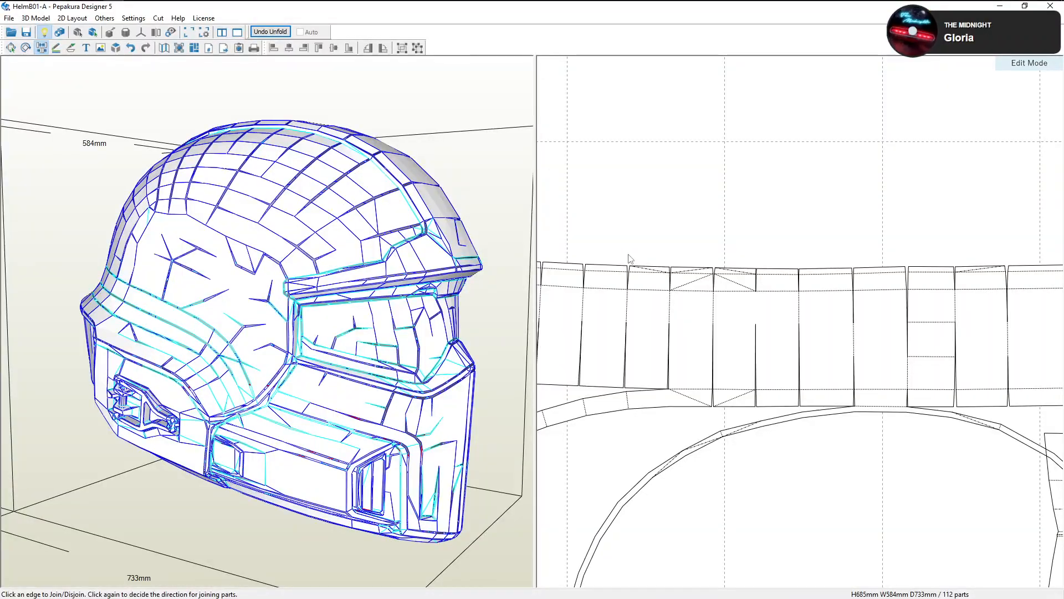
Separate the remaining inner border faces along the crest band's lower edge and join each to its matching panel near the forked end
{"action": "scroll", "coordinate": [798, 358], "scroll_direction": "up", "scroll_amount": 3}
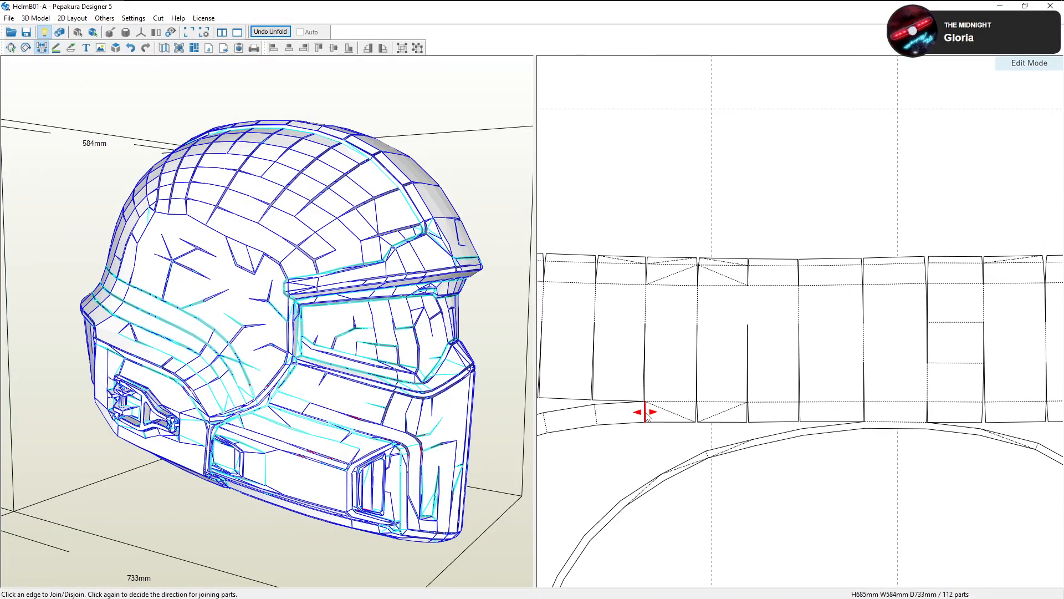
{"action": "left_click", "coordinate": [648, 410]}
{"action": "left_click", "coordinate": [610, 411]}
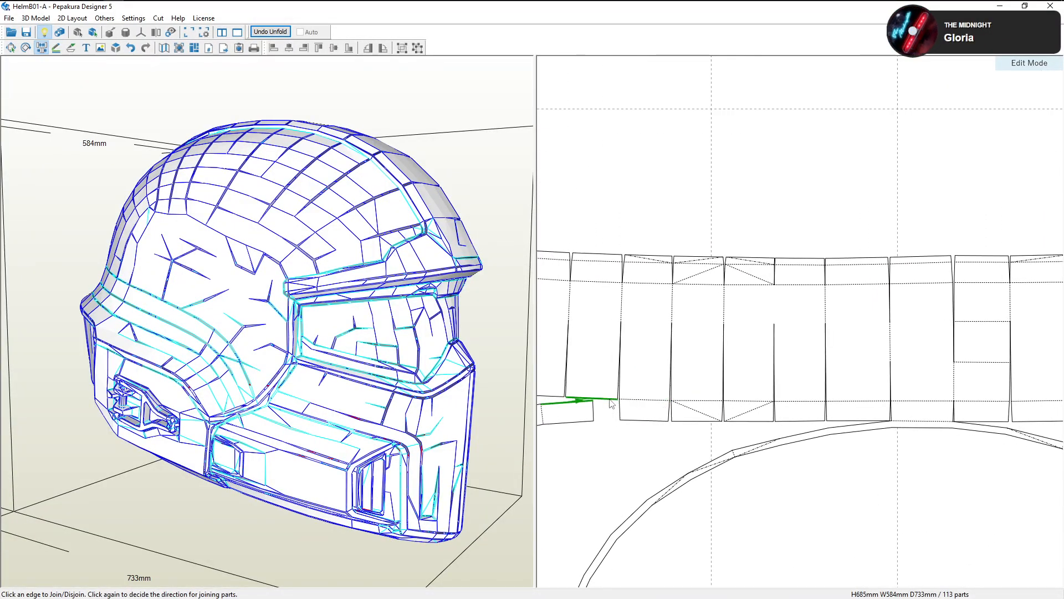
{"action": "scroll", "coordinate": [770, 422], "scroll_direction": "up", "scroll_amount": 2}
{"action": "middle_click_drag", "start_coordinate": [768, 418], "coordinate": [770, 418]}
{"action": "left_click", "coordinate": [668, 444]}
{"action": "left_click", "coordinate": [663, 431]}
{"action": "left_click", "coordinate": [664, 432]}
{"action": "left_click", "coordinate": [617, 443]}
{"action": "left_click", "coordinate": [608, 431]}
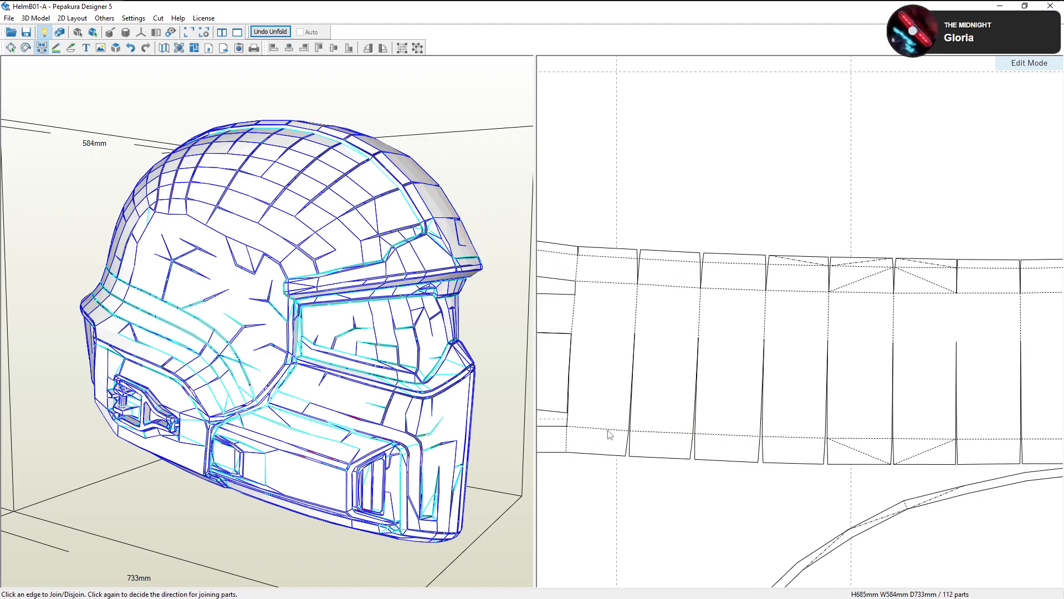
Join the forked end's lower arm to the adjoining edge of the crest band's notched end panel
{"action": "middle_click_drag", "start_coordinate": [609, 430], "coordinate": [770, 428]}
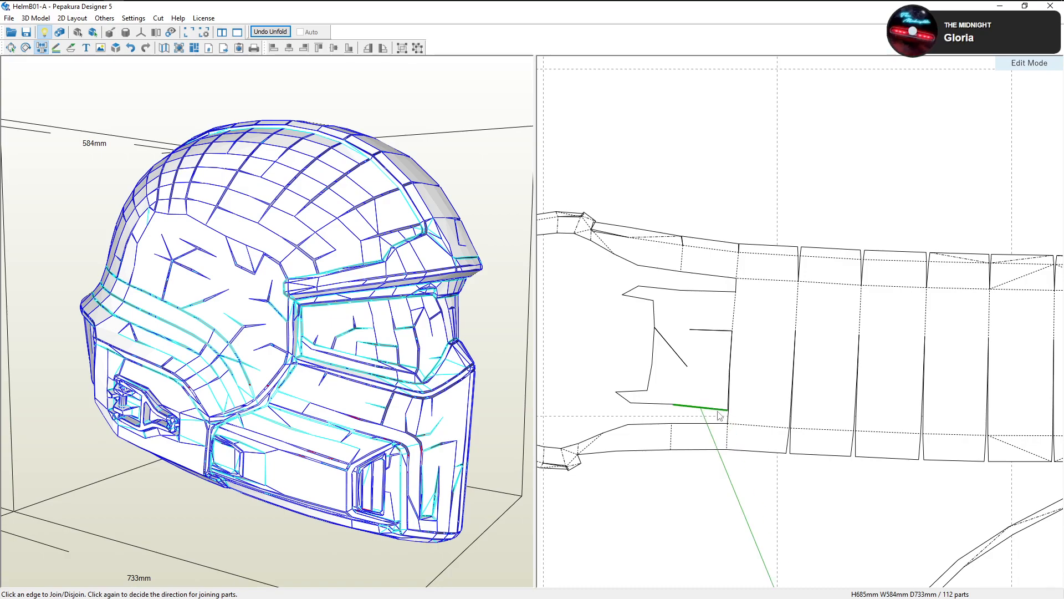
{"action": "scroll", "coordinate": [719, 415], "scroll_direction": "down", "scroll_amount": 3}
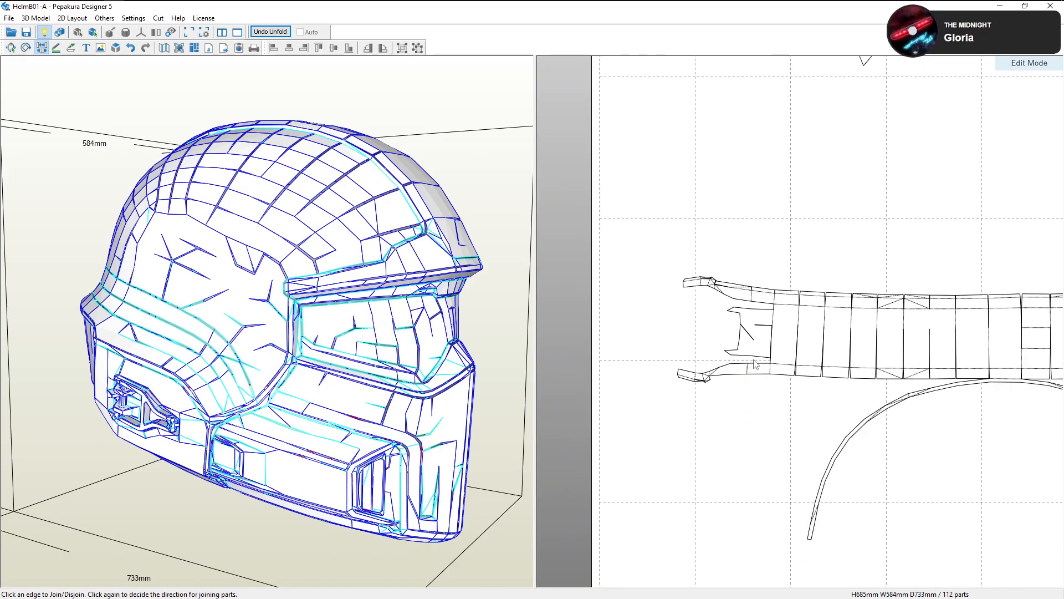
{"action": "left_click", "coordinate": [760, 359]}
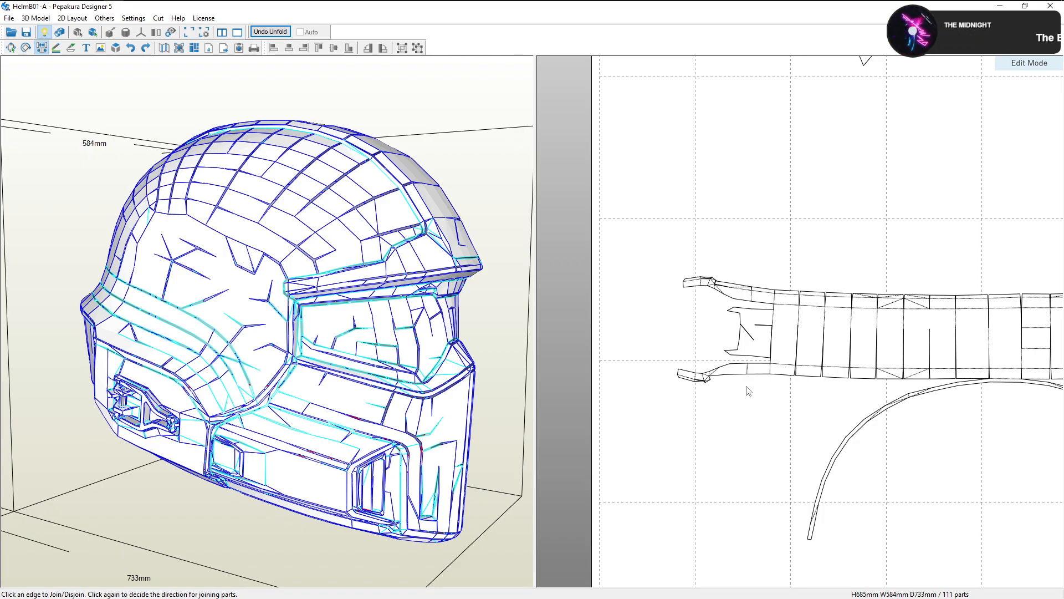
Split the curved outer border strip below the crest band and join its first faces around the triangulated middle section
{"action": "middle_click_drag", "start_coordinate": [947, 402], "coordinate": [841, 423]}
{"action": "scroll", "coordinate": [841, 423], "scroll_direction": "up", "scroll_amount": 3}
{"action": "left_click", "coordinate": [853, 402]}
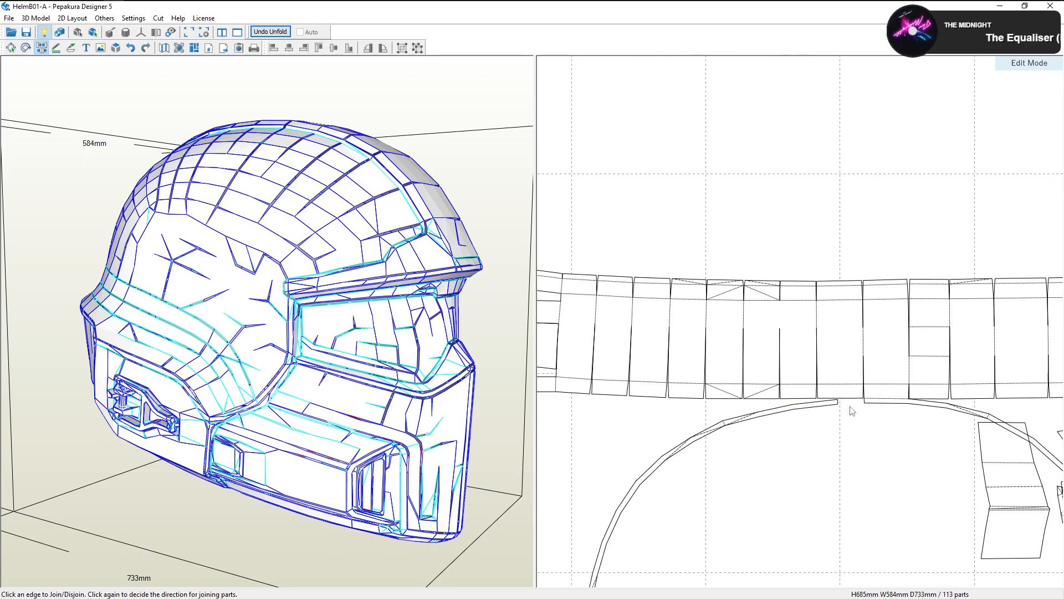
{"action": "left_click", "coordinate": [820, 399]}
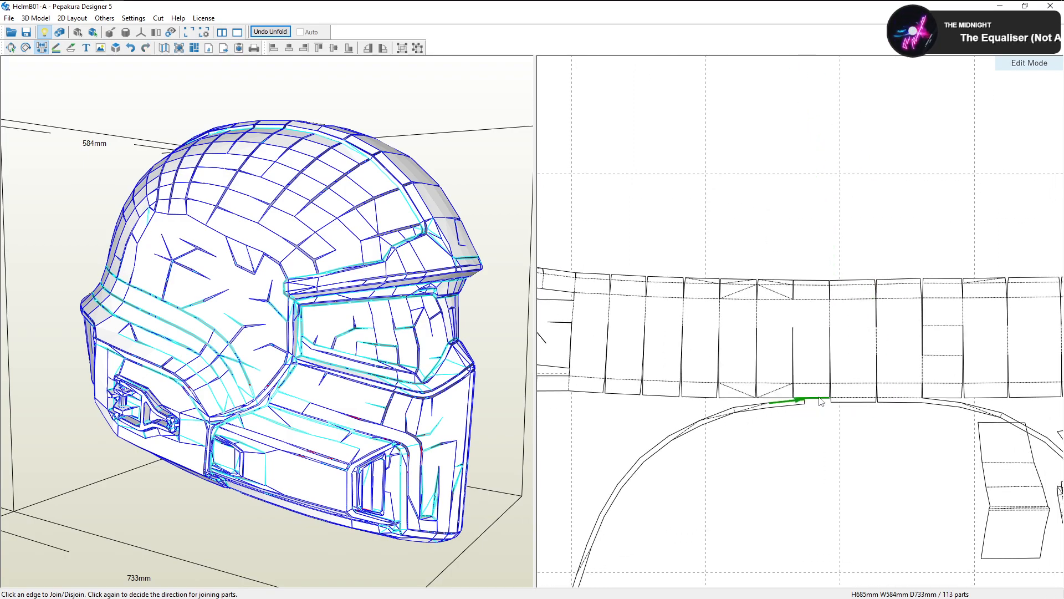
{"action": "left_click", "coordinate": [796, 400]}
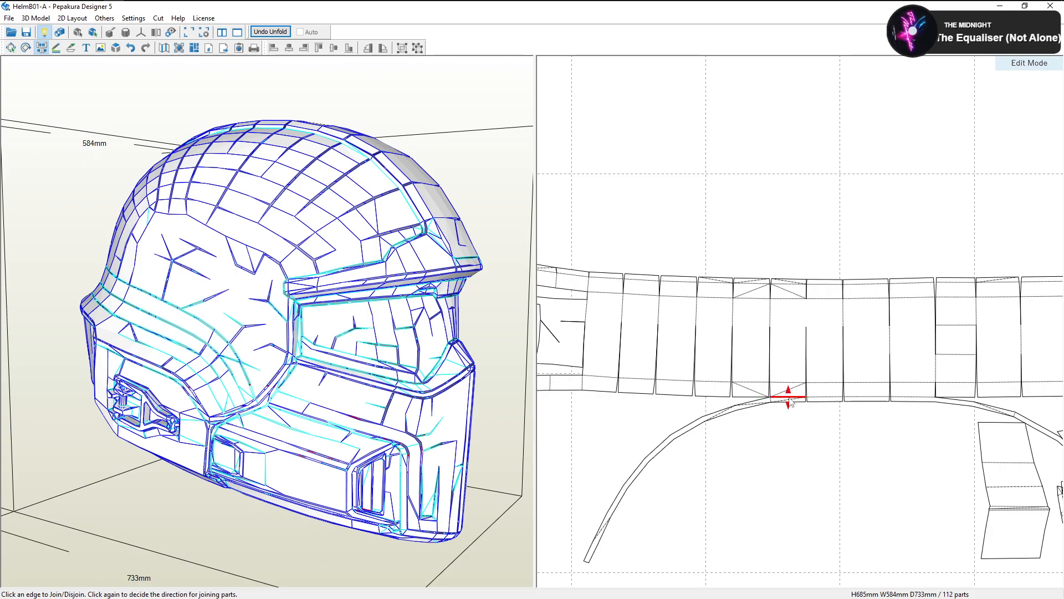
{"action": "left_click", "coordinate": [772, 399]}
{"action": "left_click", "coordinate": [774, 398]}
Continue from the triangulated section toward the forked end, cutting the outer border faces apart and joining them to their panels
{"action": "left_click", "coordinate": [743, 399]}
{"action": "left_click", "coordinate": [743, 399]}
{"action": "left_click", "coordinate": [729, 398]}
{"action": "left_click", "coordinate": [727, 398]}
{"action": "left_click", "coordinate": [706, 398]}
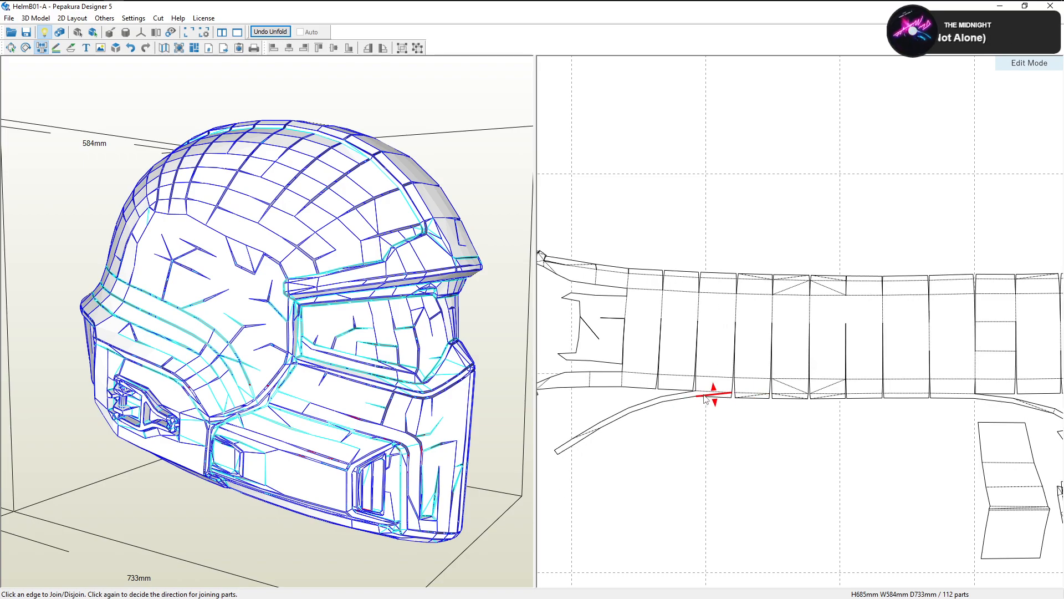
{"action": "left_click", "coordinate": [696, 395]}
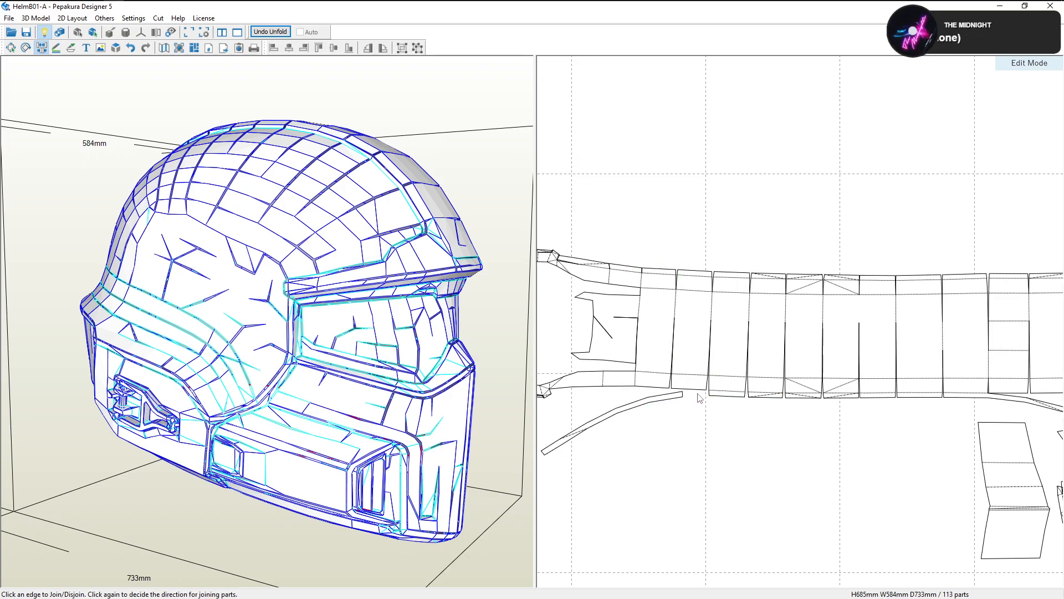
{"action": "left_click", "coordinate": [698, 394]}
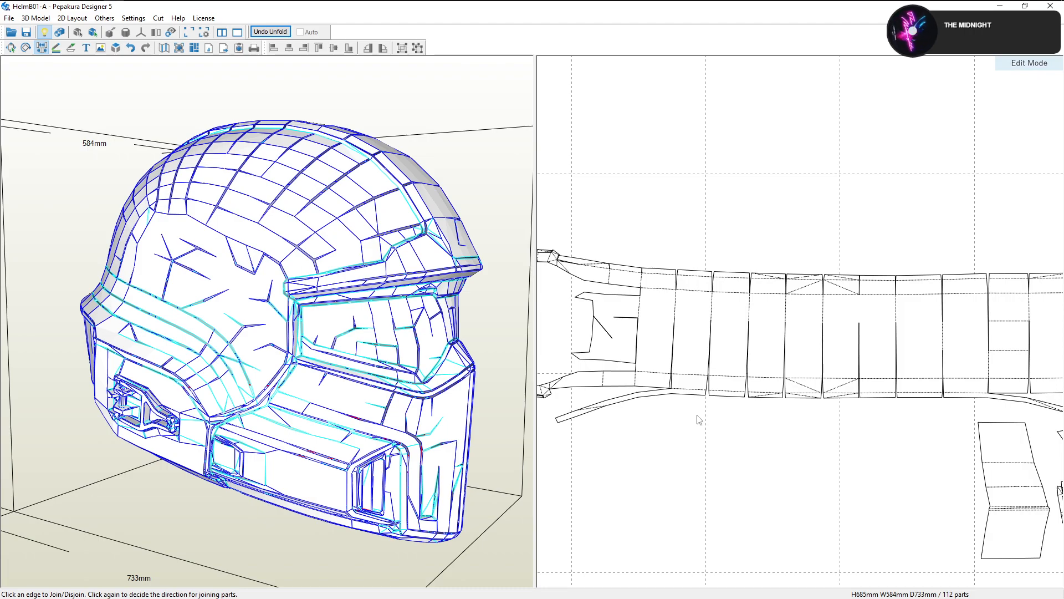
Join the last outer border faces to the crest band's lower edge and along the forked end's lower arm
{"action": "left_click", "coordinate": [668, 394]}
{"action": "left_click", "coordinate": [654, 392]}
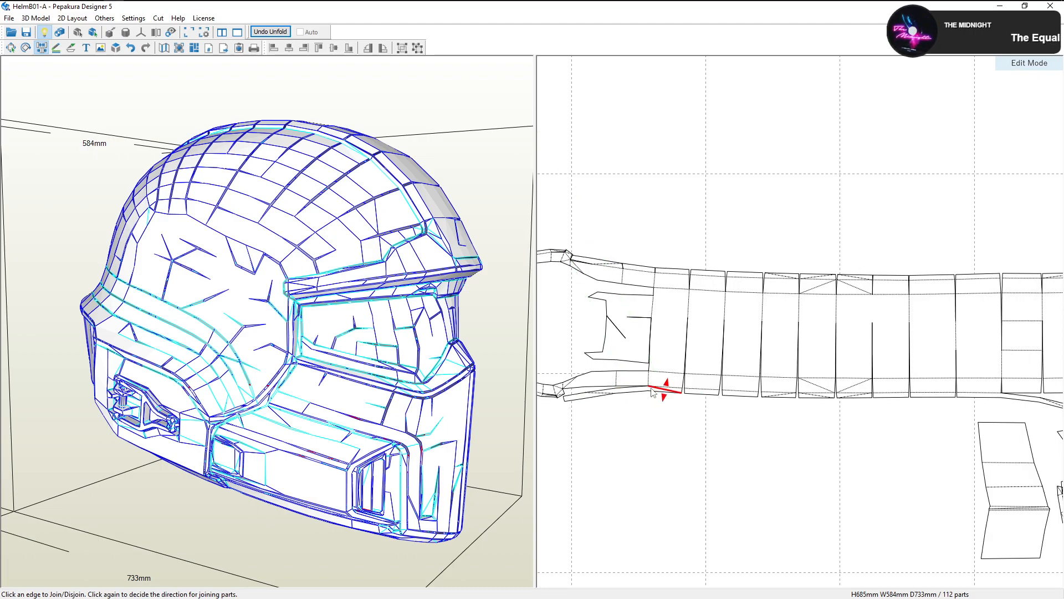
{"action": "left_click", "coordinate": [651, 391]}
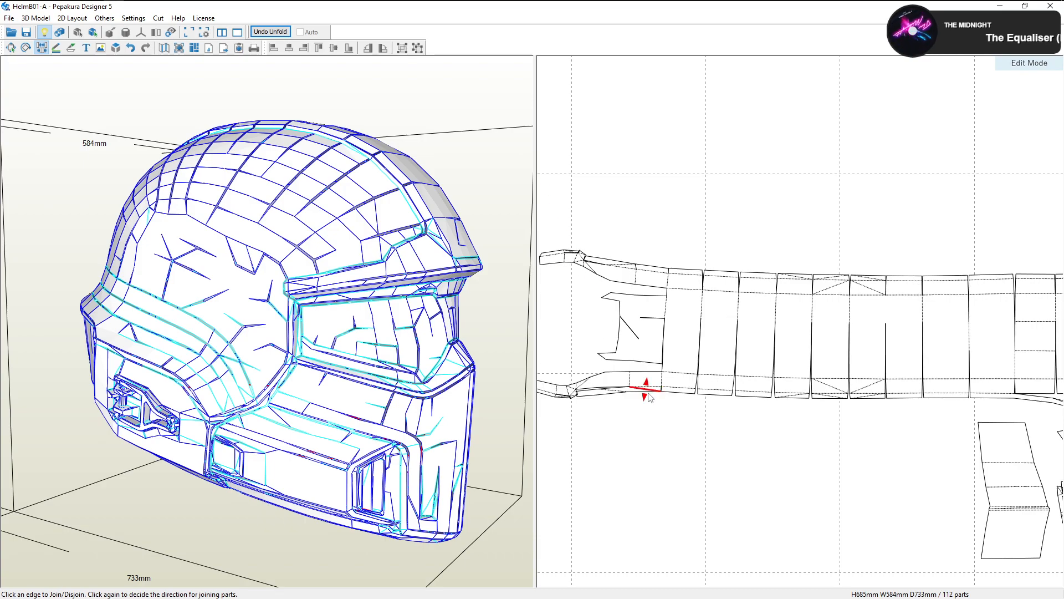
{"action": "scroll", "coordinate": [617, 458], "scroll_direction": "up", "scroll_amount": 2}
{"action": "middle_click_drag", "start_coordinate": [649, 452], "coordinate": [785, 451]}
{"action": "scroll", "coordinate": [785, 450], "scroll_direction": "up", "scroll_amount": 2}
{"action": "left_click", "coordinate": [643, 450]}
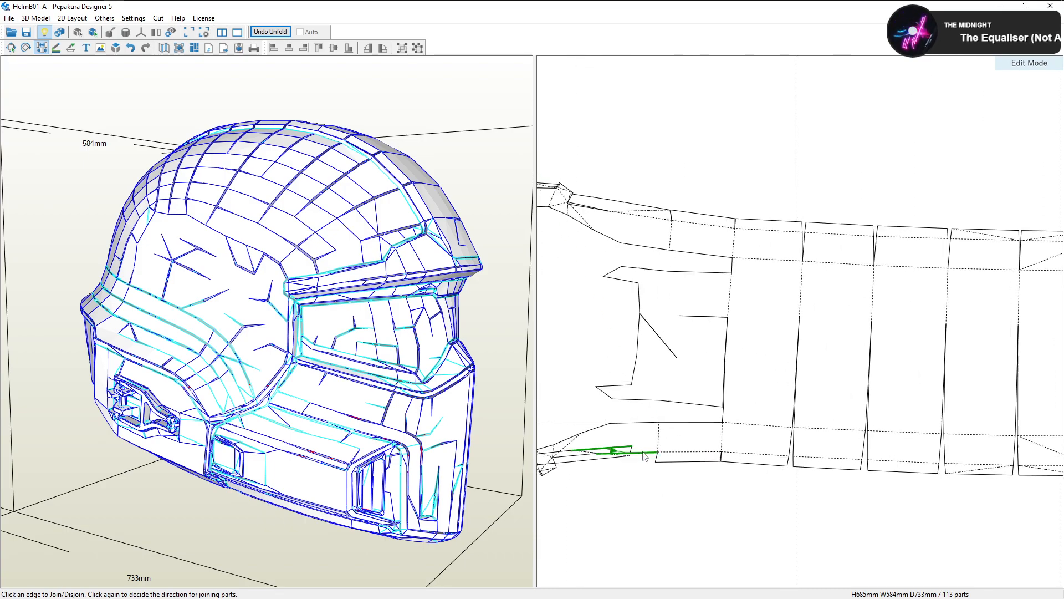
{"action": "left_click", "coordinate": [652, 455]}
{"action": "scroll", "coordinate": [737, 443], "scroll_direction": "down", "scroll_amount": 3}
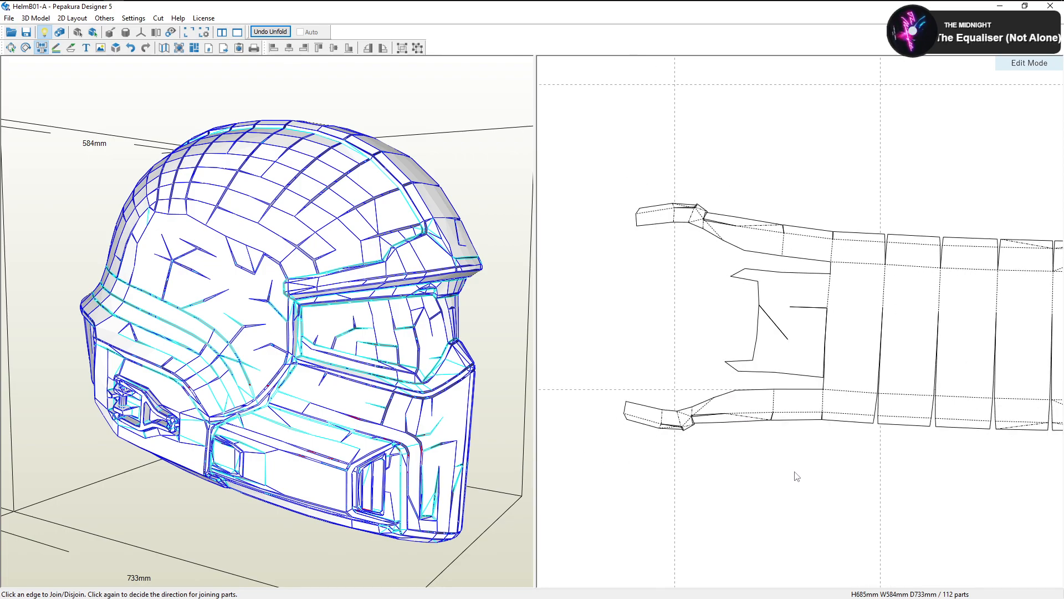
Separate the next outer border face on the crest band's other half and join it to the panel beside the subdivided one
{"action": "scroll", "coordinate": [790, 494], "scroll_direction": "down", "scroll_amount": 3}
{"action": "middle_click_drag", "start_coordinate": [813, 468], "coordinate": [717, 458]}
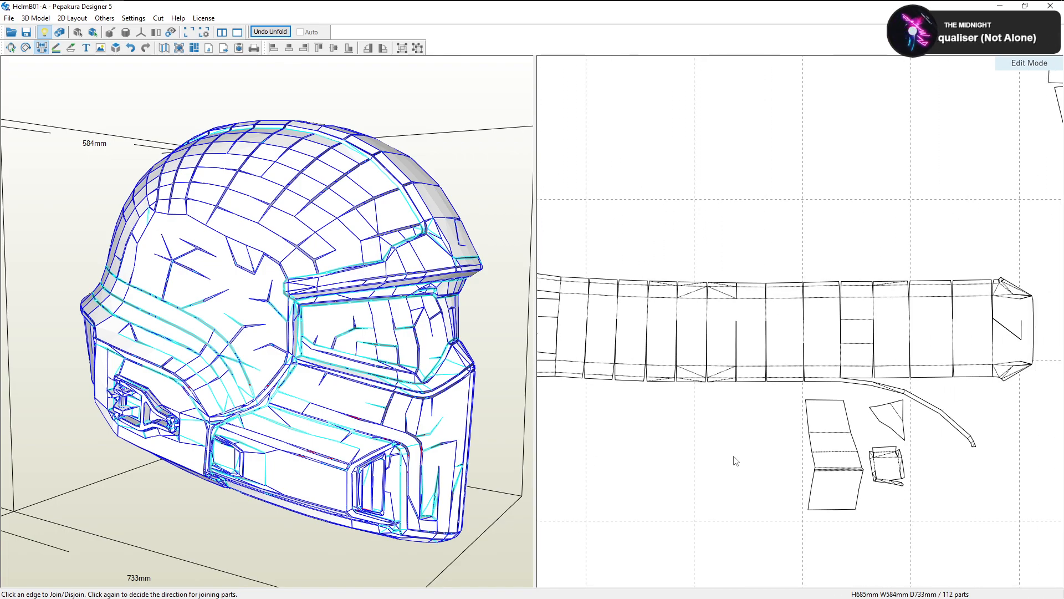
{"action": "mouse_move", "coordinate": [767, 379]}
{"action": "middle_mouse_down"}
{"action": "mouse_move", "coordinate": [855, 364]}
{"action": "mouse_move", "coordinate": [820, 352]}
{"action": "mouse_move", "coordinate": [766, 360]}
{"action": "middle_mouse_up"}
{"action": "scroll", "coordinate": [778, 361], "scroll_direction": "up", "scroll_amount": 2}
{"action": "scroll", "coordinate": [843, 374], "scroll_direction": "up", "scroll_amount": 2}
{"action": "middle_click_drag", "start_coordinate": [848, 393], "coordinate": [763, 384]}
{"action": "left_click", "coordinate": [795, 377]}
{"action": "left_click", "coordinate": [796, 375]}
Cut apart the rest of the outer border strip and join its faces to the last panels up to the angular end
{"action": "left_click", "coordinate": [834, 375]}
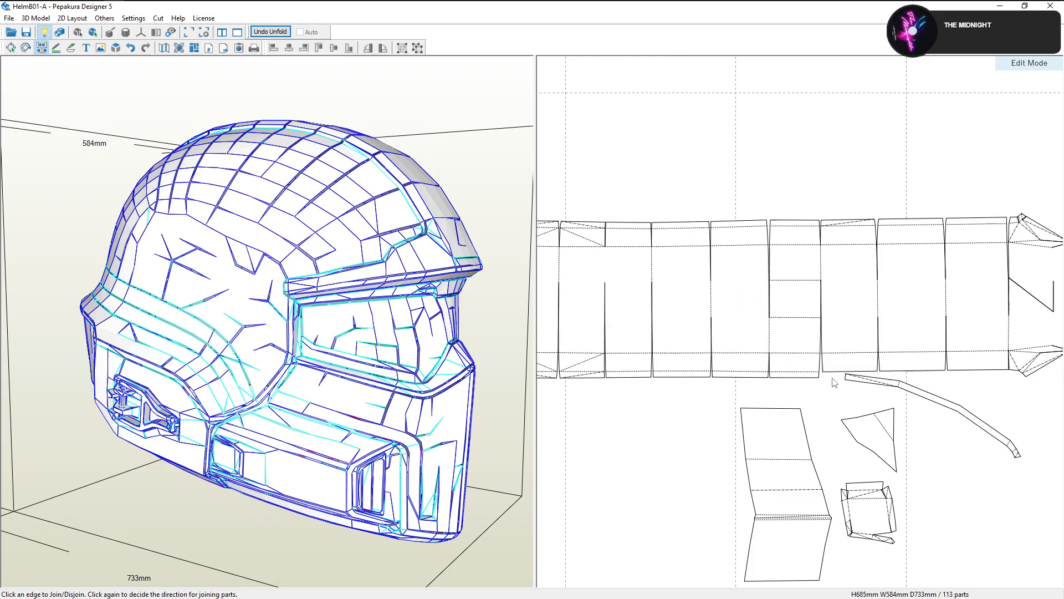
{"action": "left_click", "coordinate": [834, 371]}
{"action": "left_click", "coordinate": [880, 374]}
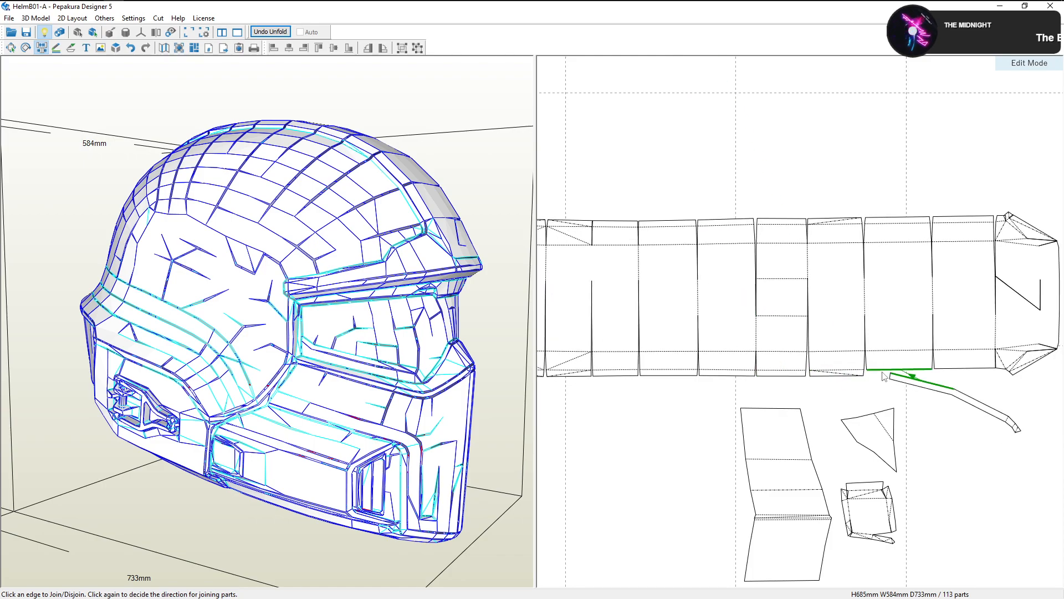
{"action": "left_click", "coordinate": [889, 373]}
{"action": "middle_click_drag", "start_coordinate": [916, 383], "coordinate": [829, 381]}
{"action": "left_click", "coordinate": [846, 369]}
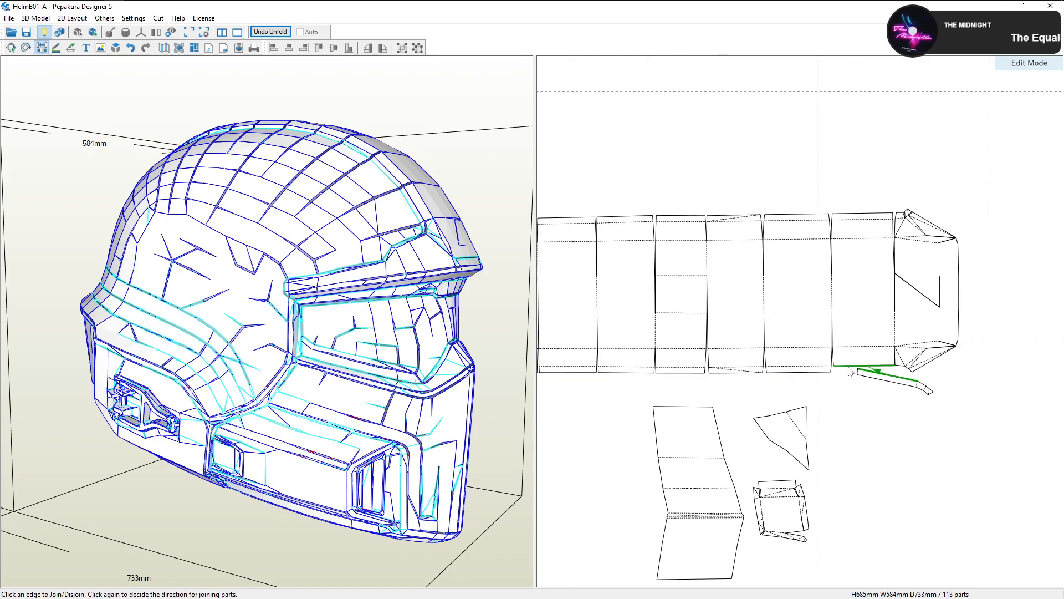
{"action": "left_click", "coordinate": [868, 368]}
{"action": "scroll", "coordinate": [836, 380], "scroll_direction": "down", "scroll_amount": 3}
Select the crest band and the folded panel below it to check where each sits on the 3D helmet
{"action": "left_click", "coordinate": [10, 51]}
{"action": "left_click", "coordinate": [612, 308]}
{"action": "right_click_drag", "start_coordinate": [493, 333], "coordinate": [384, 304]}
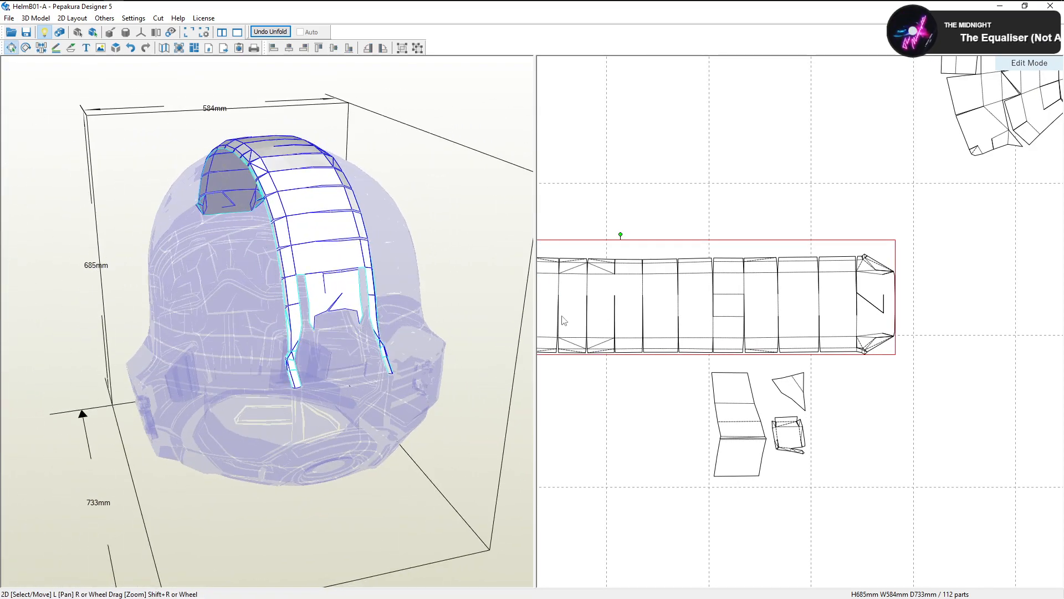
{"action": "left_click", "coordinate": [716, 380]}
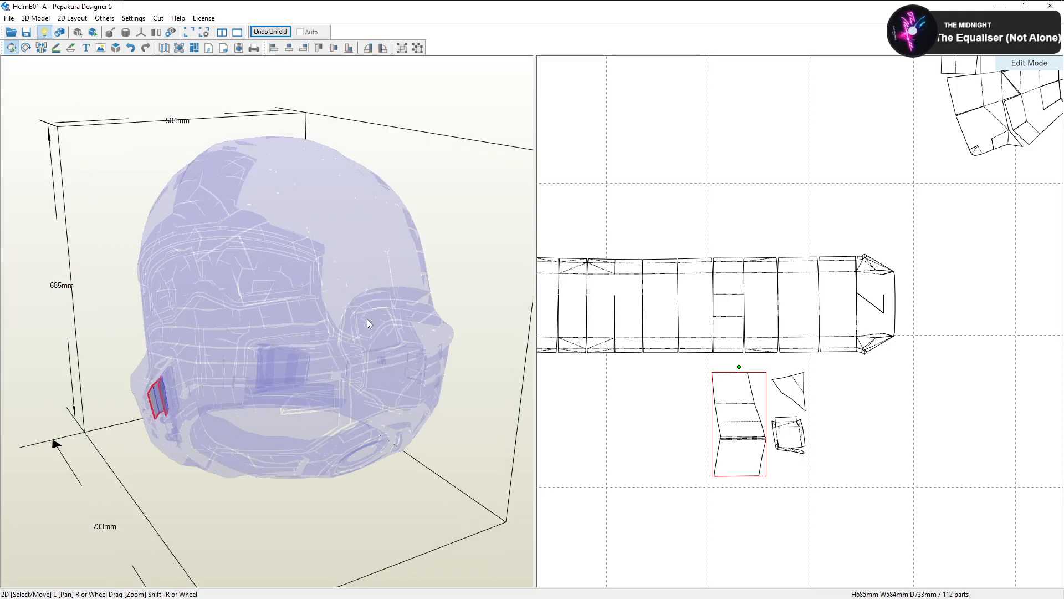
{"action": "left_click_drag", "start_coordinate": [840, 366], "coordinate": [693, 476]}
{"action": "right_click_drag", "start_coordinate": [430, 402], "coordinate": [200, 333]}
Move the small triangular piece and the small box-shaped piece sideways to beneath the crest band's angular end
{"action": "left_click", "coordinate": [848, 427]}
{"action": "left_click", "coordinate": [801, 399]}
{"action": "left_click_drag", "start_coordinate": [805, 398], "coordinate": [902, 409]}
{"action": "left_click", "coordinate": [848, 430]}
{"action": "left_click_drag", "start_coordinate": [789, 436], "coordinate": [880, 449]}
Move the folded cheek vent panel away from the crest band into the free area of the pattern page
{"action": "left_click_drag", "start_coordinate": [753, 429], "coordinate": [660, 388]}
{"action": "scroll", "coordinate": [747, 431], "scroll_direction": "down", "scroll_amount": 5}
{"action": "middle_click_drag", "start_coordinate": [660, 389], "coordinate": [879, 430]}
{"action": "left_click_drag", "start_coordinate": [880, 430], "coordinate": [644, 289]}
{"action": "middle_click_drag", "start_coordinate": [645, 289], "coordinate": [727, 403]}
{"action": "scroll", "coordinate": [693, 397], "scroll_direction": "down", "scroll_amount": 3}
{"action": "left_click_drag", "start_coordinate": [728, 404], "coordinate": [714, 227]}
{"action": "middle_click_drag", "start_coordinate": [714, 227], "coordinate": [679, 320]}
{"action": "left_click_drag", "start_coordinate": [722, 266], "coordinate": [785, 182]}
{"action": "middle_click_drag", "start_coordinate": [749, 239], "coordinate": [663, 299]}
{"action": "left_click_drag", "start_coordinate": [699, 244], "coordinate": [724, 158]}
{"action": "middle_click_drag", "start_coordinate": [847, 446], "coordinate": [817, 312]}
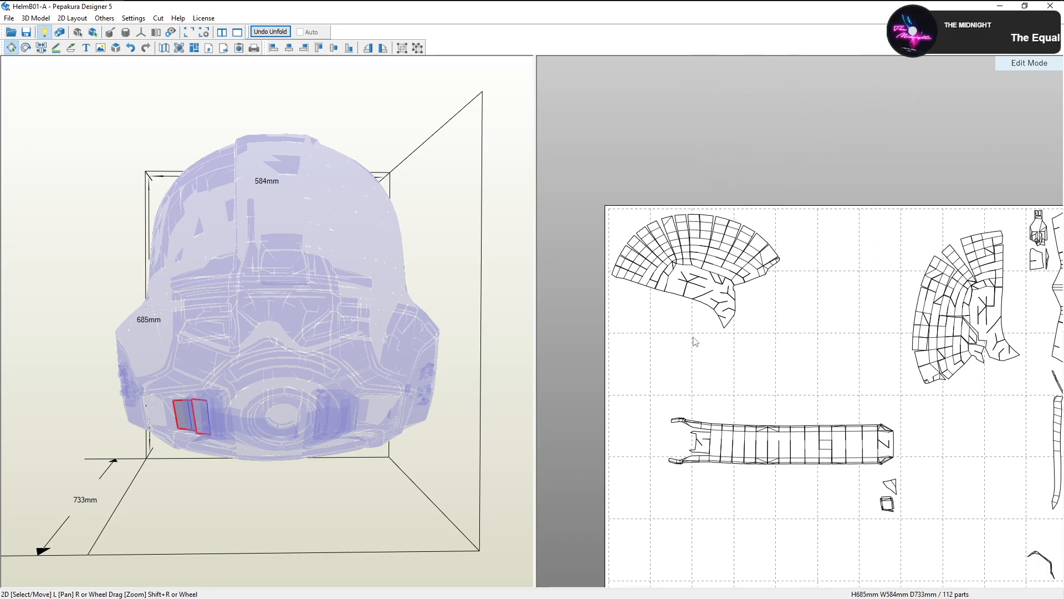
Turn on texture display for the helmet and its unfolded parts and view the helmet from the front
{"action": "left_click_drag", "start_coordinate": [354, 316], "coordinate": [194, 324]}
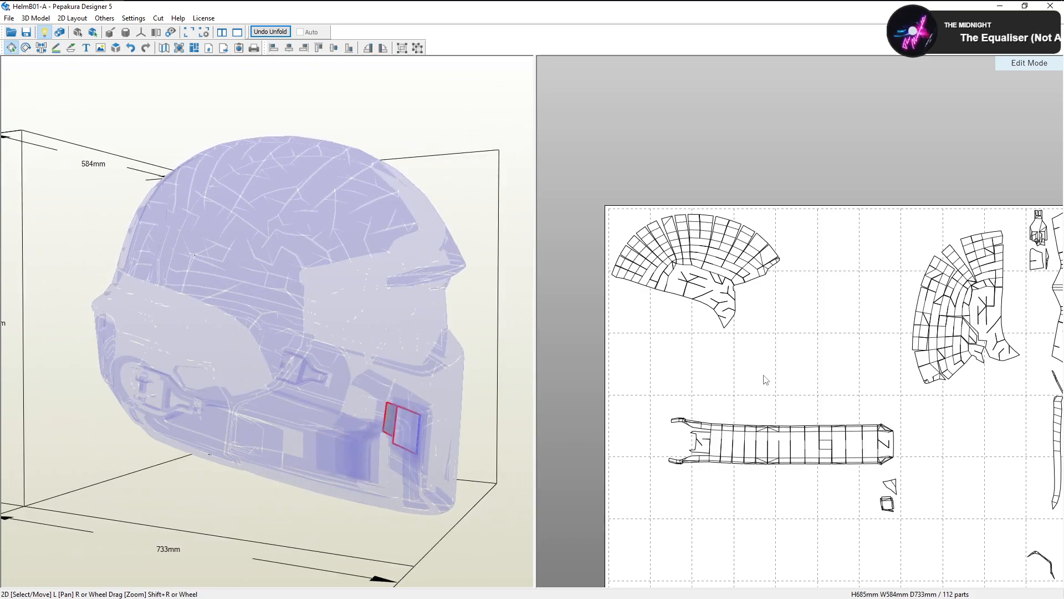
{"action": "middle_click_drag", "start_coordinate": [771, 448], "coordinate": [757, 400]}
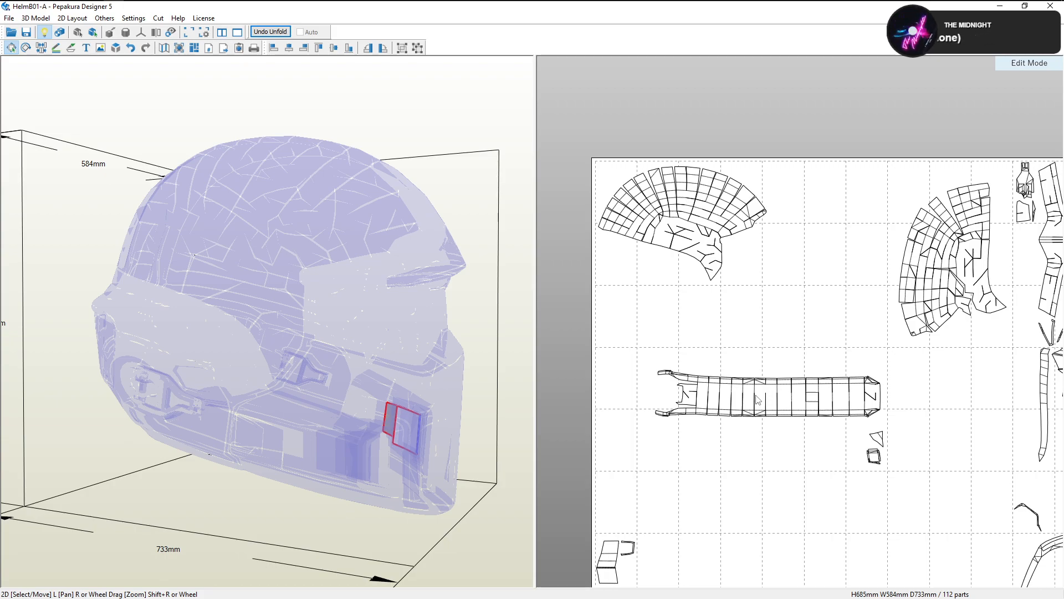
{"action": "scroll", "coordinate": [772, 384], "scroll_direction": "up", "scroll_amount": 5}
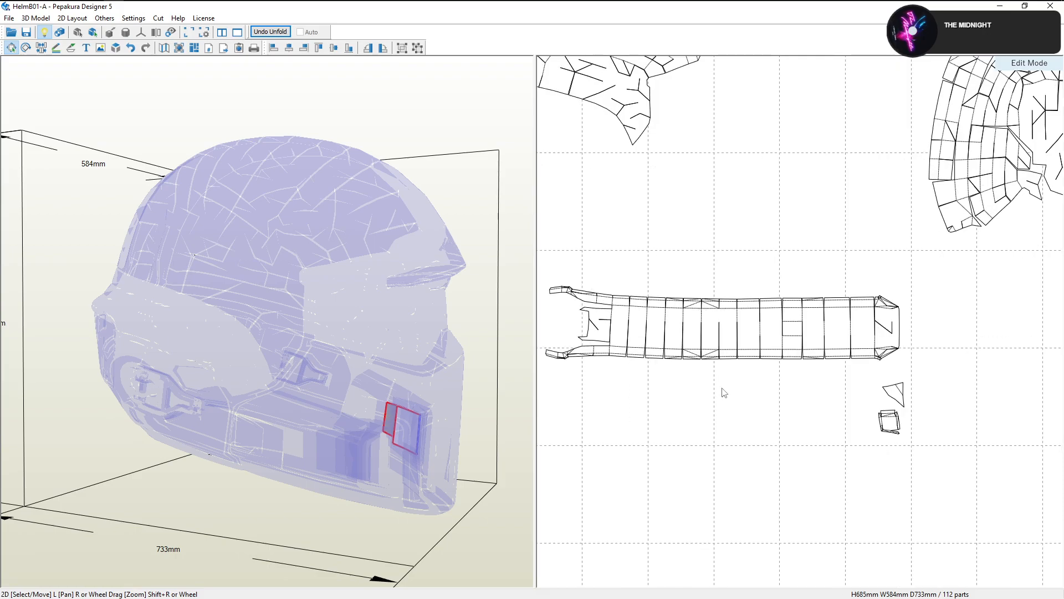
{"action": "middle_click_drag", "start_coordinate": [836, 387], "coordinate": [938, 383]}
{"action": "scroll", "coordinate": [939, 387], "scroll_direction": "down", "scroll_amount": 2}
{"action": "scroll", "coordinate": [879, 391], "scroll_direction": "down", "scroll_amount": 1}
{"action": "middle_click_drag", "start_coordinate": [754, 363], "coordinate": [823, 343]}
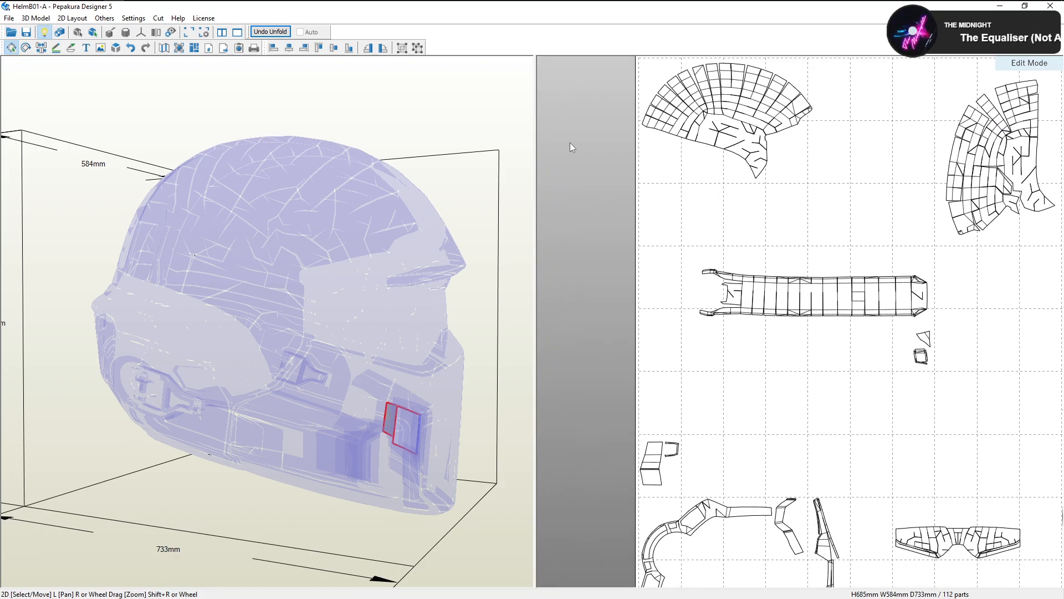
{"action": "left_click", "coordinate": [60, 32]}
{"action": "mouse_move", "coordinate": [288, 235]}
{"action": "left_mouse_down"}
{"action": "mouse_move", "coordinate": [294, 246]}
{"action": "mouse_move", "coordinate": [281, 238]}
{"action": "left_mouse_up"}
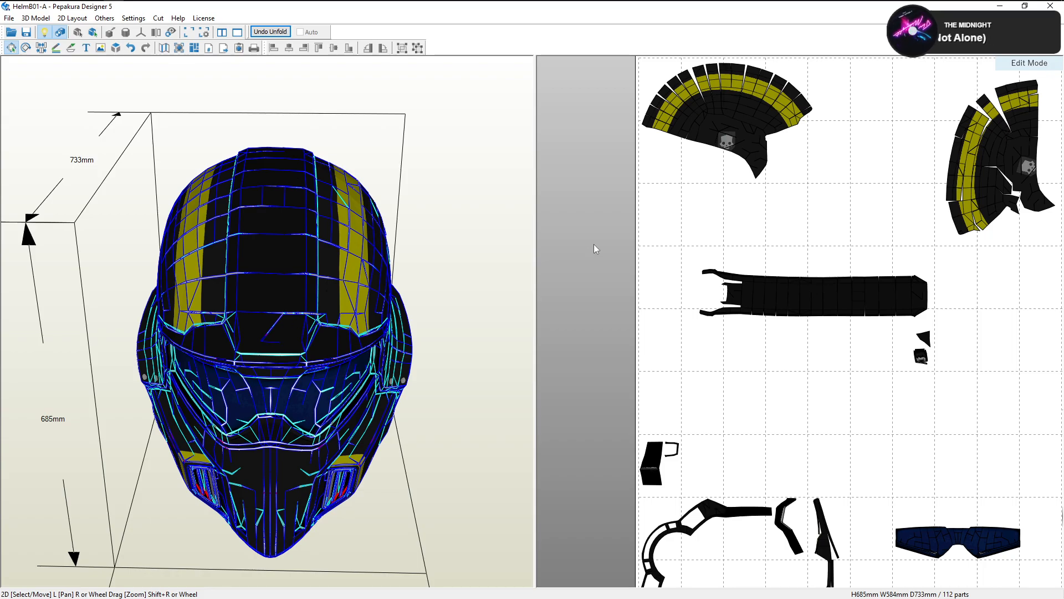
{"action": "right_click_drag", "start_coordinate": [378, 264], "coordinate": [380, 265]}
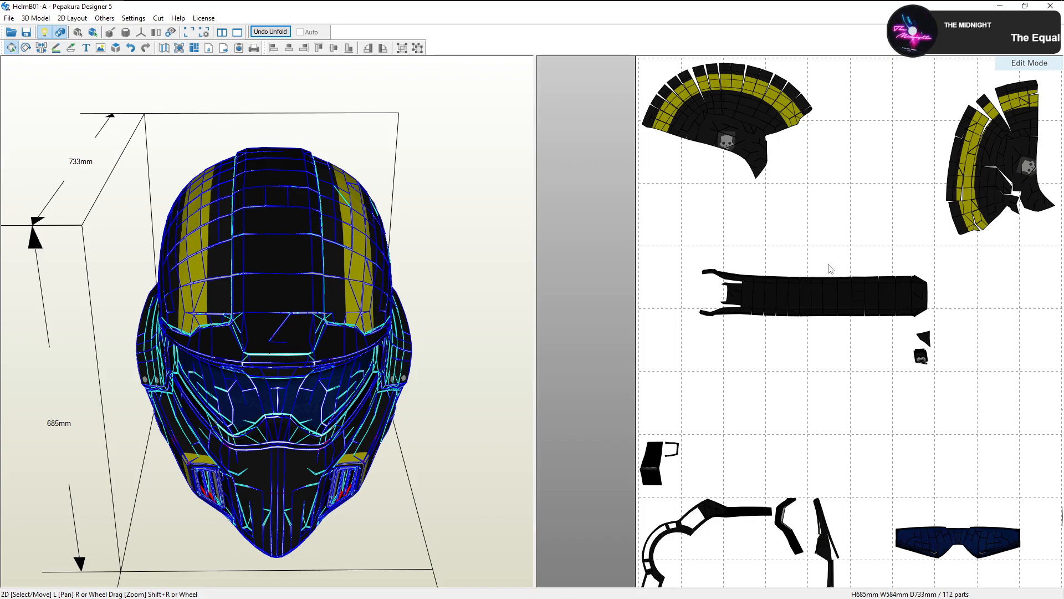
Select the crest band and the small box piece at the front of the helmet to check how they fit together
{"action": "scroll", "coordinate": [830, 268], "scroll_direction": "up", "scroll_amount": 2}
{"action": "left_click", "coordinate": [811, 265]}
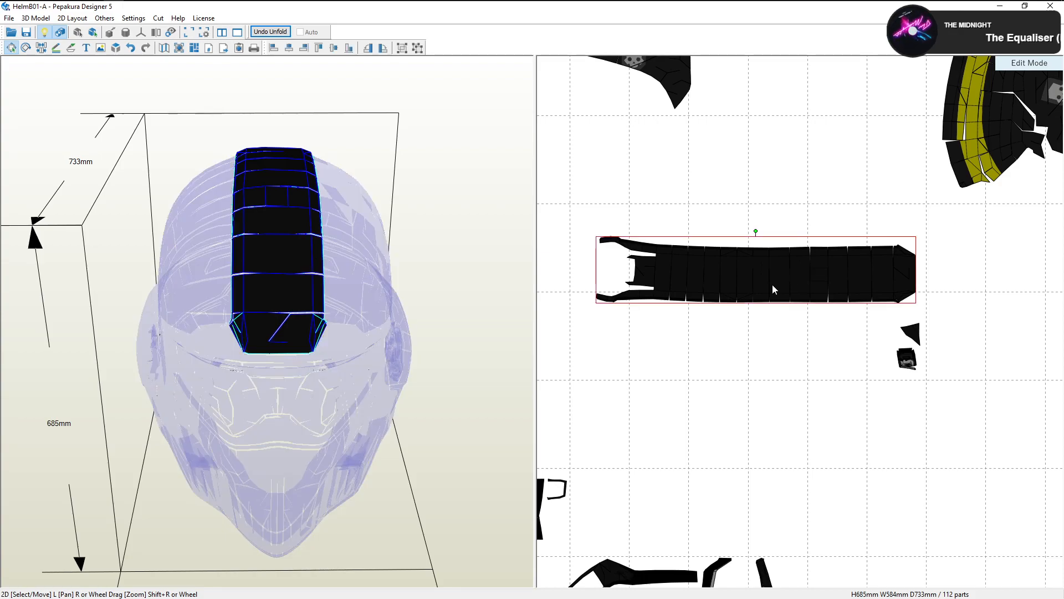
{"action": "left_click_drag", "start_coordinate": [443, 253], "coordinate": [396, 295]}
{"action": "right_click_drag", "start_coordinate": [395, 291], "coordinate": [395, 290]}
{"action": "left_click", "coordinate": [319, 302]}
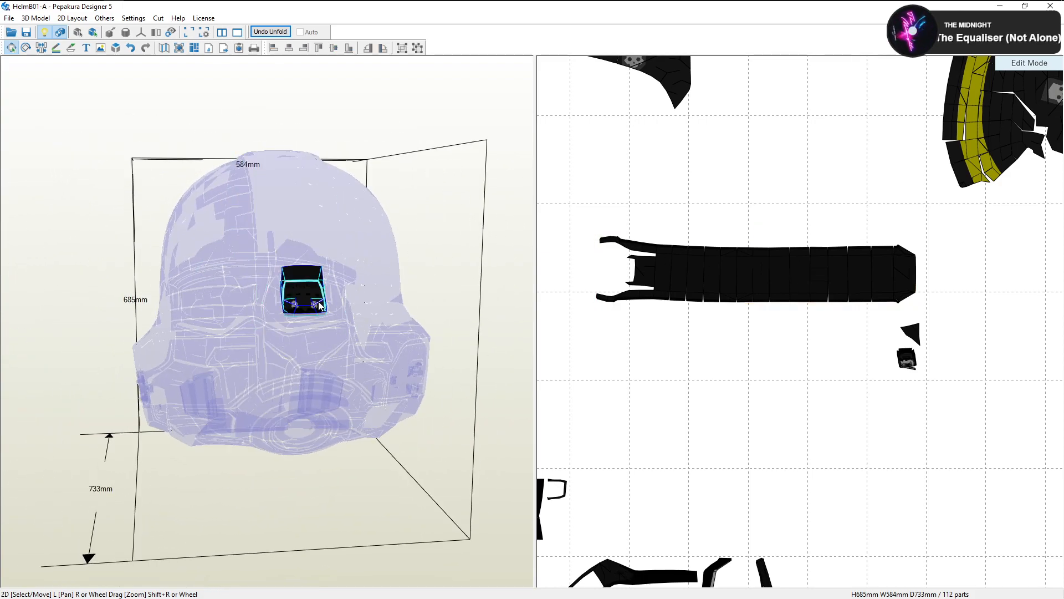
Select the U-shaped frame around the small box piece and move its unfolded part beneath the crest band
{"action": "left_click", "coordinate": [333, 289]}
{"action": "middle_click_drag", "start_coordinate": [666, 272], "coordinate": [769, 293]}
{"action": "scroll", "coordinate": [760, 295], "scroll_direction": "up", "scroll_amount": 3}
{"action": "scroll", "coordinate": [757, 306], "scroll_direction": "down", "scroll_amount": 4}
{"action": "scroll", "coordinate": [759, 311], "scroll_direction": "down", "scroll_amount": 3}
{"action": "left_click", "coordinate": [853, 504]}
{"action": "left_click_drag", "start_coordinate": [860, 506], "coordinate": [783, 358]}
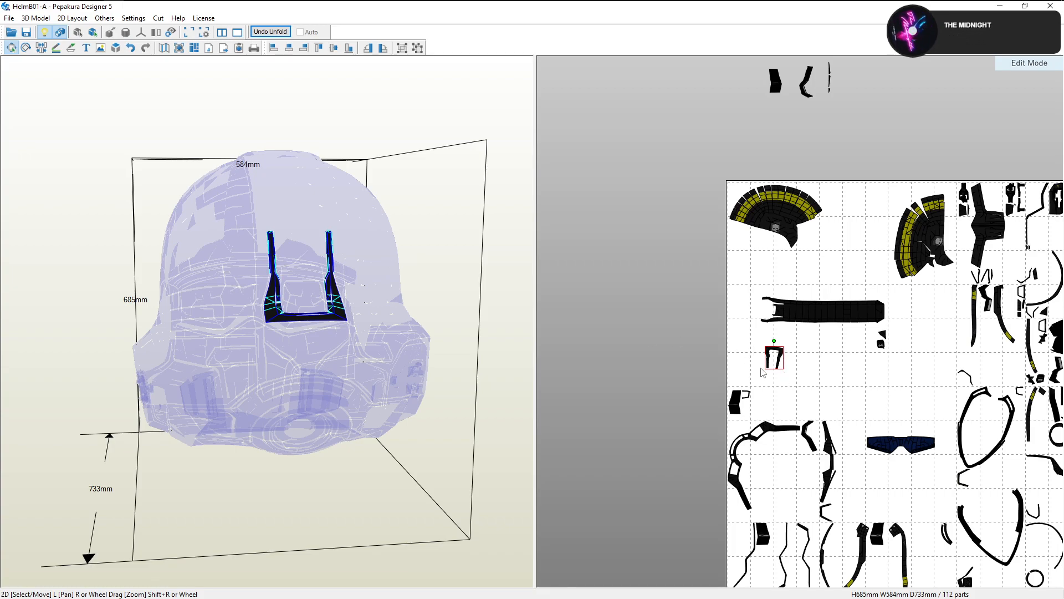
{"action": "left_click", "coordinate": [673, 317]}
Examine the textured helmet's side bracket details and its front cheek vents up close
{"action": "right_click_drag", "start_coordinate": [343, 332], "coordinate": [480, 319]}
{"action": "scroll", "coordinate": [425, 364], "scroll_direction": "up", "scroll_amount": 2}
{"action": "scroll", "coordinate": [424, 364], "scroll_direction": "up", "scroll_amount": 3}
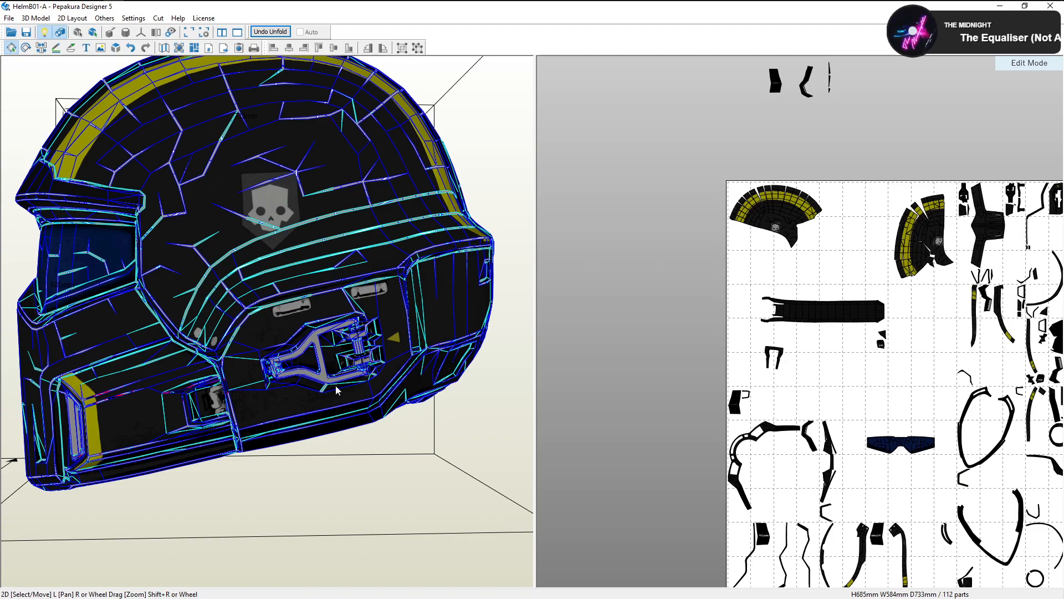
{"action": "scroll", "coordinate": [292, 352], "scroll_direction": "up", "scroll_amount": 2}
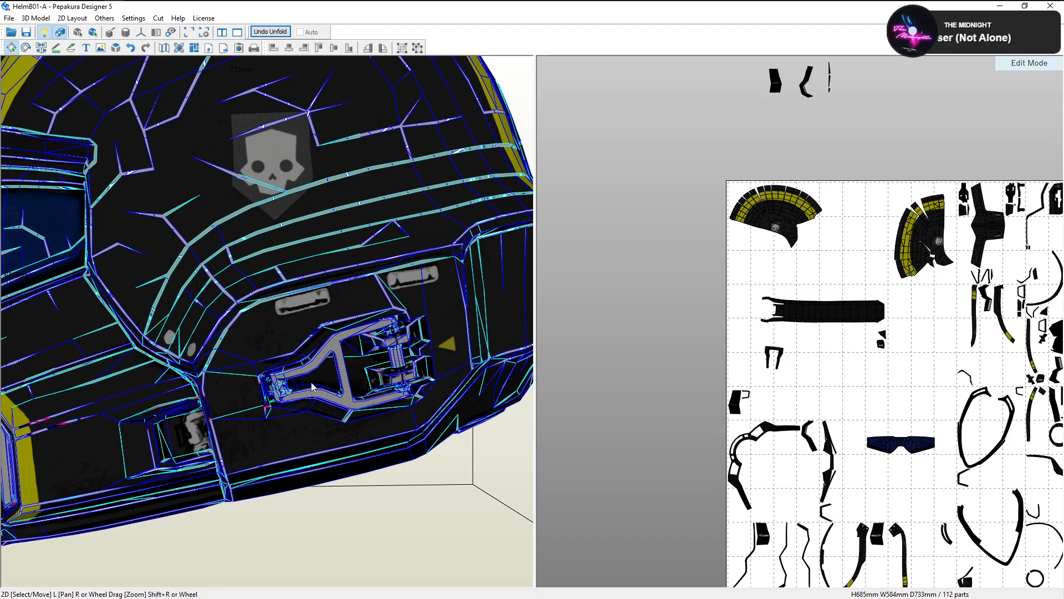
{"action": "right_click_drag", "start_coordinate": [343, 338], "coordinate": [400, 345]}
{"action": "right_click_drag", "start_coordinate": [396, 405], "coordinate": [396, 398]}
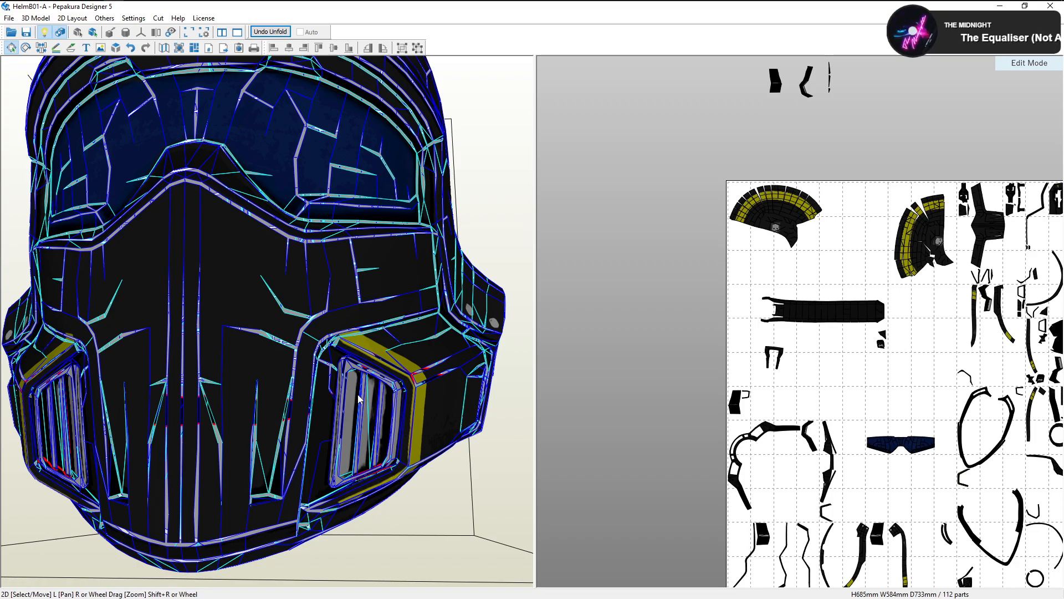
Move the unfolded U-shaped frame up next to the forked end of the crest band
{"action": "right_click_drag", "start_coordinate": [901, 339], "coordinate": [860, 349]}
{"action": "right_click_drag", "start_coordinate": [288, 418], "coordinate": [394, 409]}
{"action": "right_click_drag", "start_coordinate": [455, 391], "coordinate": [261, 417]}
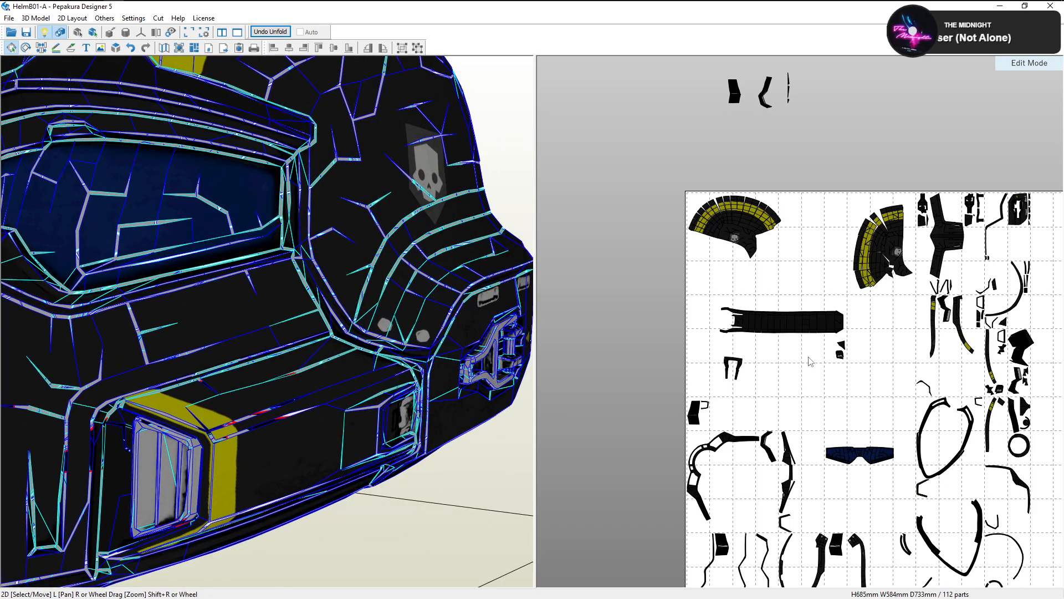
{"action": "scroll", "coordinate": [793, 379], "scroll_direction": "up", "scroll_amount": 3}
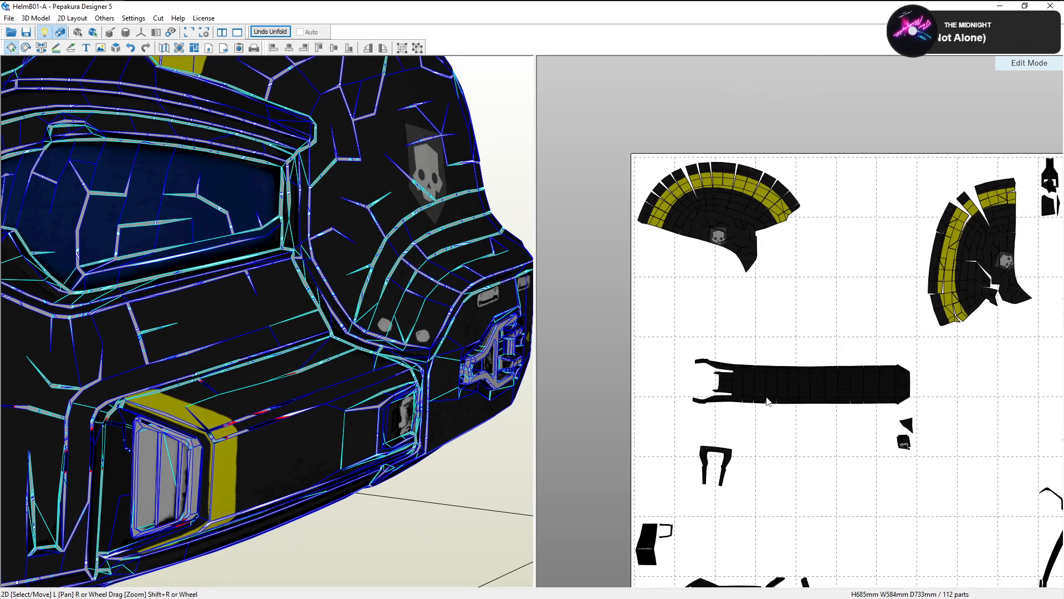
{"action": "left_click", "coordinate": [786, 392]}
{"action": "left_click_drag", "start_coordinate": [786, 388], "coordinate": [789, 376]}
{"action": "left_click_drag", "start_coordinate": [714, 444], "coordinate": [695, 391]}
{"action": "left_click", "coordinate": [717, 452]}
{"action": "left_click_drag", "start_coordinate": [723, 454], "coordinate": [700, 376]}
{"action": "scroll", "coordinate": [687, 388], "scroll_direction": "up", "scroll_amount": 2}
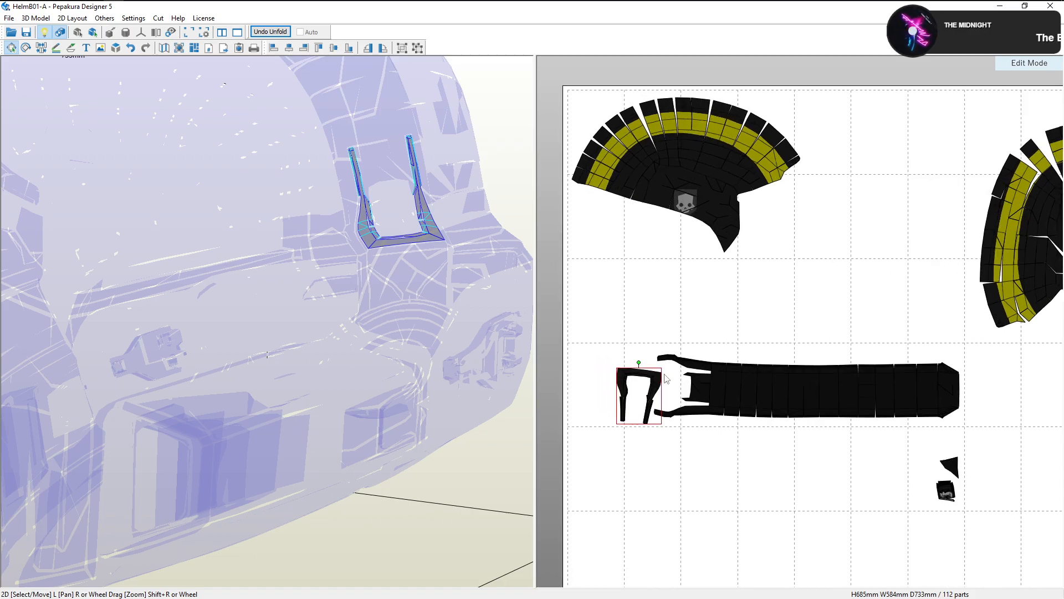
Turn off the texture display and join the U-shaped frame to the crest band's forked end along their shared edge
{"action": "left_click", "coordinate": [60, 33]}
{"action": "right_click_drag", "start_coordinate": [342, 215], "coordinate": [266, 267]}
{"action": "scroll", "coordinate": [544, 337], "scroll_direction": "up", "scroll_amount": 2}
{"action": "right_click_drag", "start_coordinate": [488, 266], "coordinate": [460, 288]}
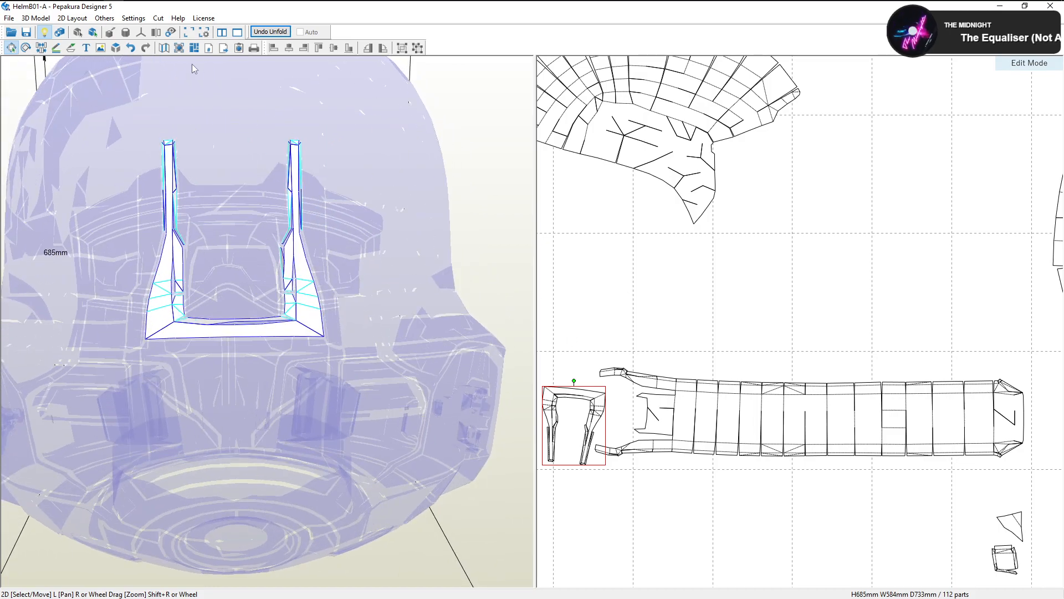
{"action": "left_click", "coordinate": [41, 48]}
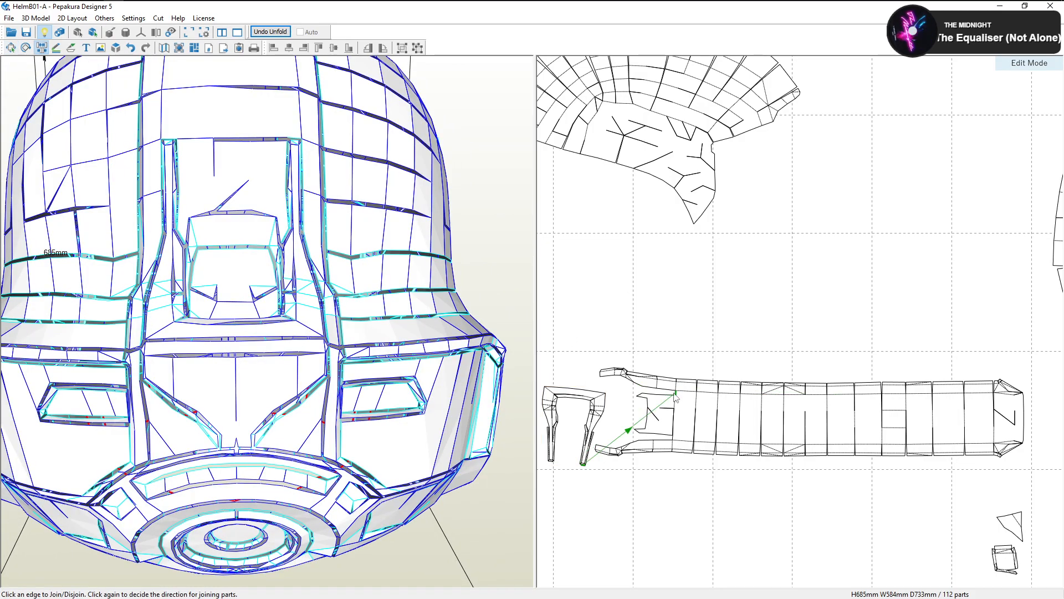
{"action": "left_click", "coordinate": [667, 411]}
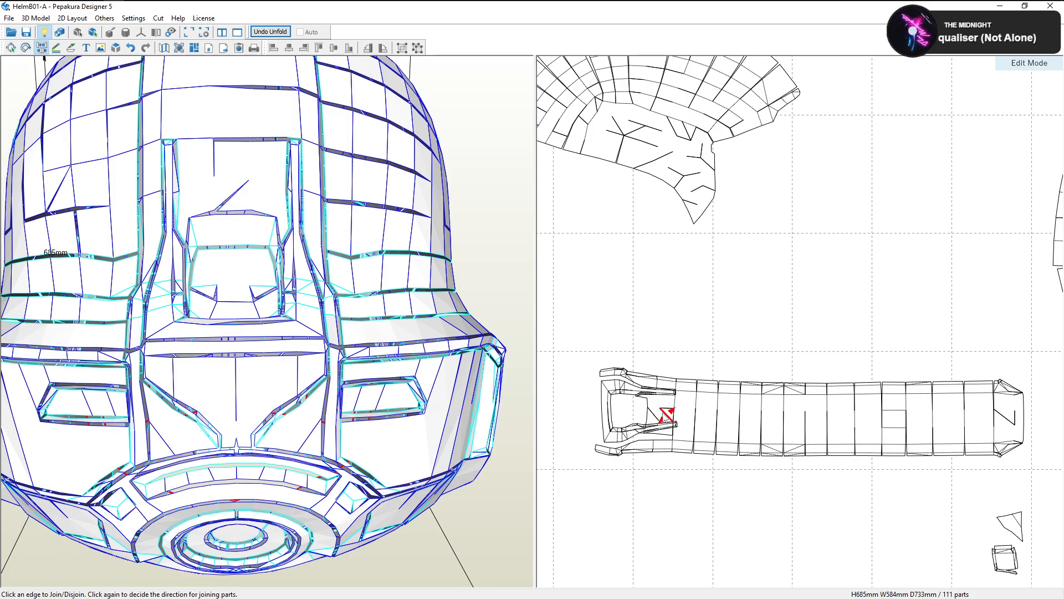
Split the U-shaped frame's crossbar and join the loose half to the crest band's other inner edge
{"action": "scroll", "coordinate": [667, 411], "scroll_direction": "up", "scroll_amount": 5}
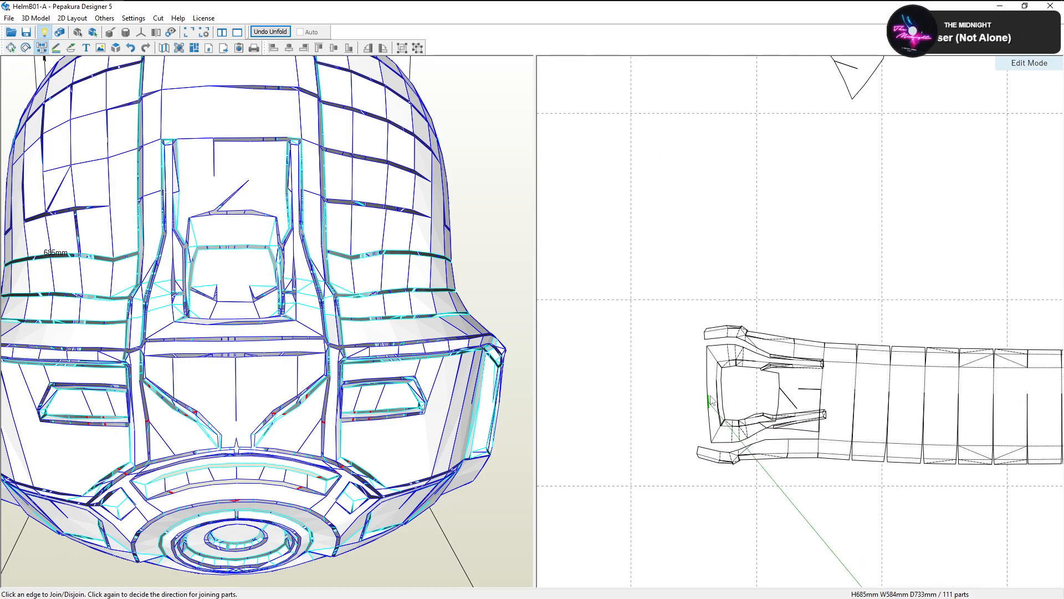
{"action": "left_click", "coordinate": [711, 383]}
{"action": "left_click", "coordinate": [714, 370]}
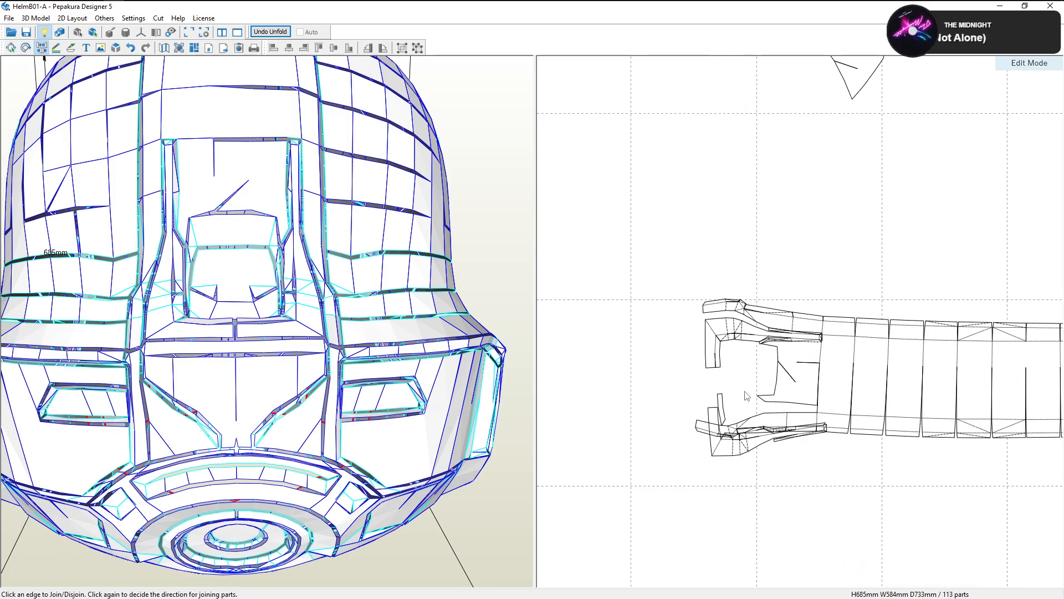
{"action": "scroll", "coordinate": [745, 392], "scroll_direction": "up", "scroll_amount": 1}
{"action": "left_click", "coordinate": [789, 400]}
{"action": "scroll", "coordinate": [792, 402], "scroll_direction": "up", "scroll_amount": 1}
{"action": "middle_click_drag", "start_coordinate": [792, 402], "coordinate": [768, 406]}
{"action": "scroll", "coordinate": [769, 408], "scroll_direction": "up", "scroll_amount": 2}
{"action": "scroll", "coordinate": [742, 440], "scroll_direction": "up", "scroll_amount": 2}
{"action": "middle_click_drag", "start_coordinate": [766, 482], "coordinate": [781, 455]}
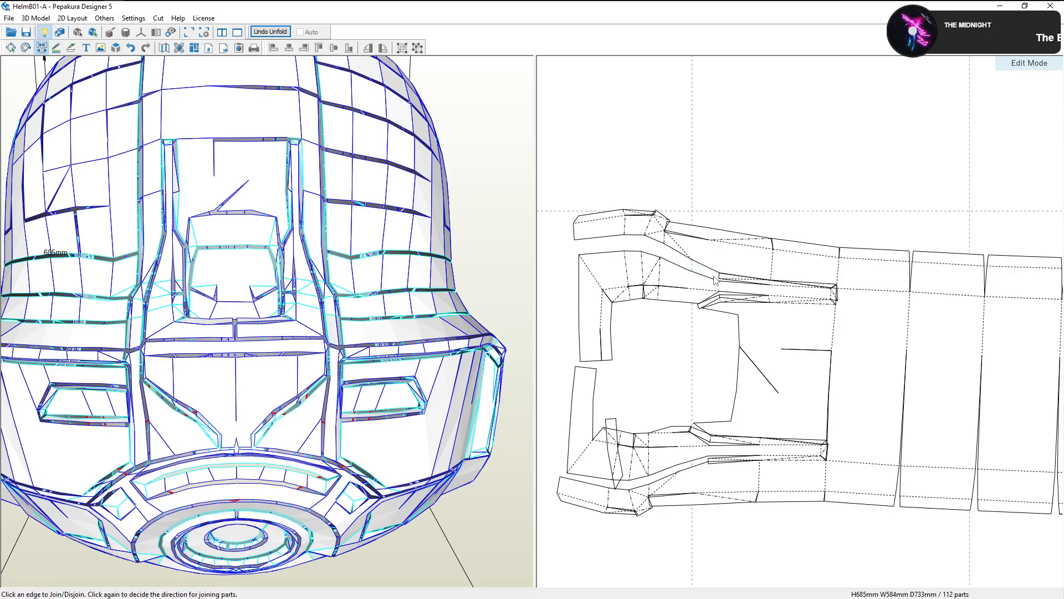
Examine the combined crest band and frame within the unfolded layout, comparing them with and without textures
{"action": "scroll", "coordinate": [806, 310], "scroll_direction": "down", "scroll_amount": 6}
{"action": "middle_click_drag", "start_coordinate": [801, 304], "coordinate": [759, 307]}
{"action": "scroll", "coordinate": [733, 312], "scroll_direction": "up", "scroll_amount": 1}
{"action": "scroll", "coordinate": [720, 312], "scroll_direction": "up", "scroll_amount": 3}
{"action": "scroll", "coordinate": [682, 294], "scroll_direction": "up", "scroll_amount": 1}
{"action": "scroll", "coordinate": [802, 326], "scroll_direction": "down", "scroll_amount": 9}
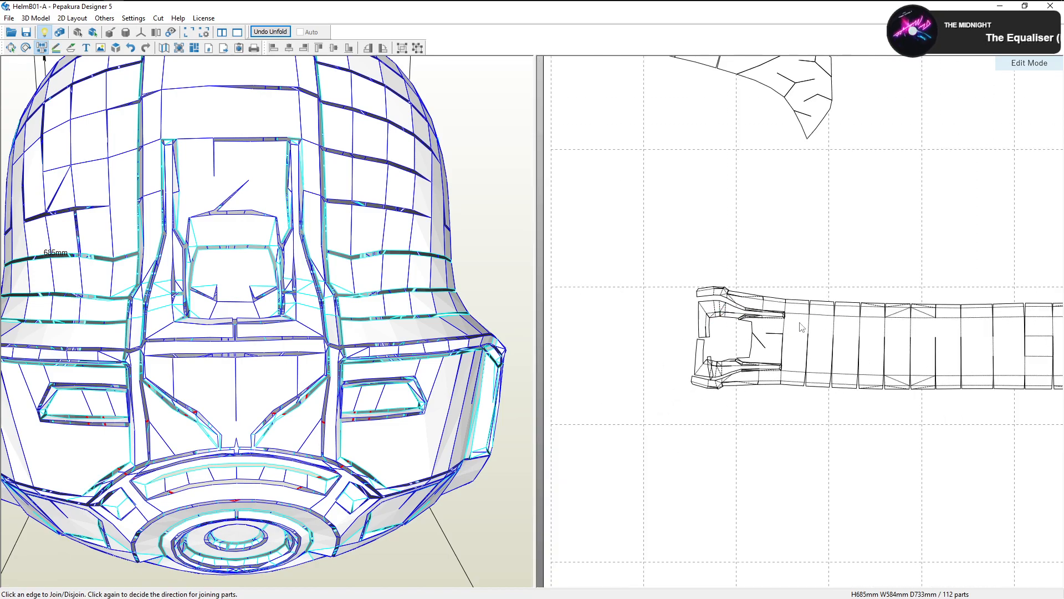
{"action": "scroll", "coordinate": [801, 327], "scroll_direction": "down", "scroll_amount": 3}
{"action": "middle_click_drag", "start_coordinate": [801, 328], "coordinate": [728, 326]}
{"action": "scroll", "coordinate": [762, 339], "scroll_direction": "down", "scroll_amount": 3}
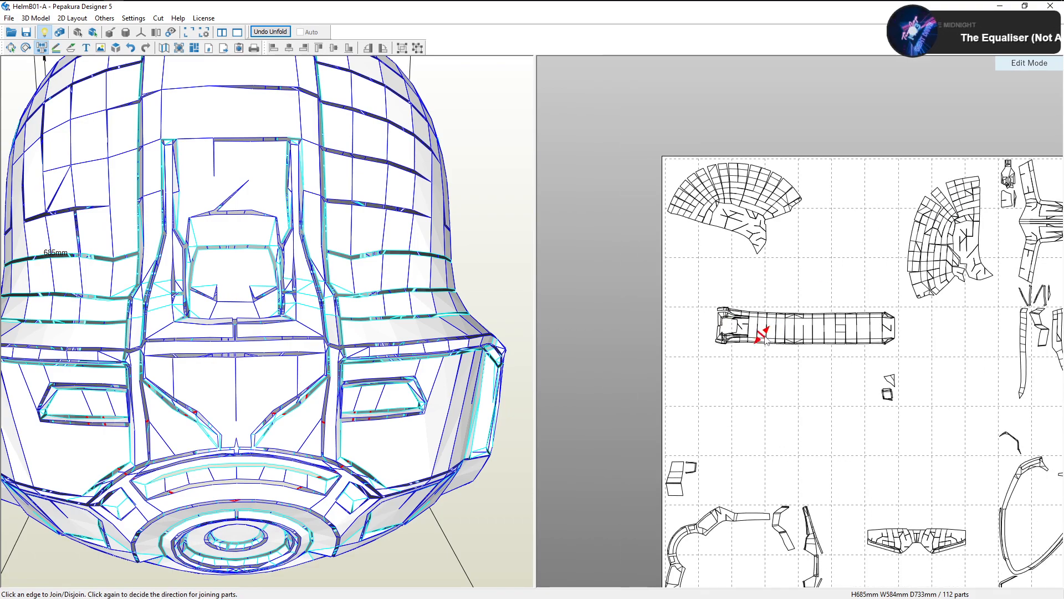
{"action": "scroll", "coordinate": [763, 342], "scroll_direction": "down", "scroll_amount": 2}
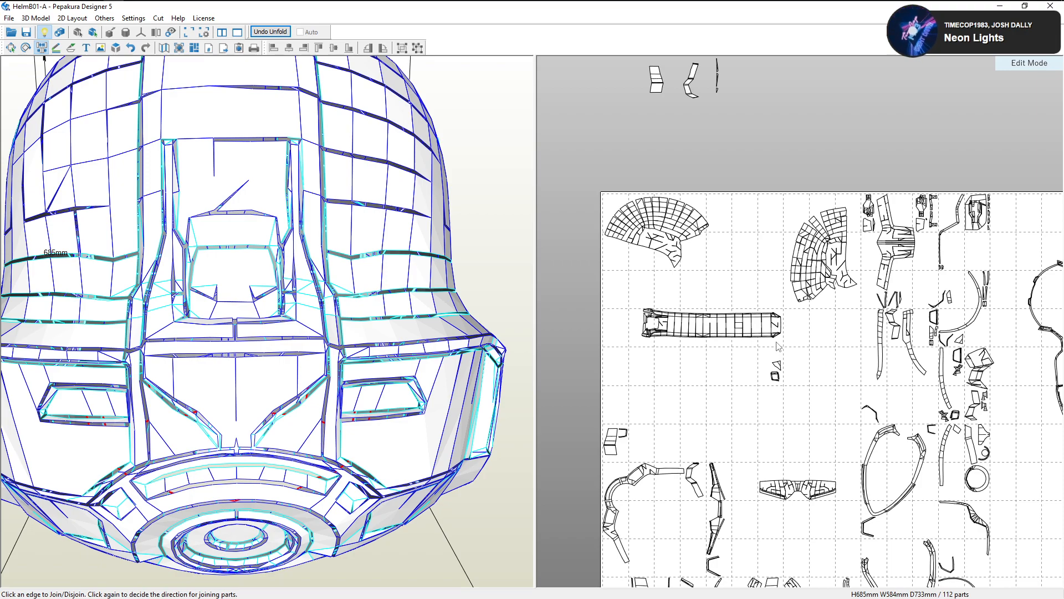
{"action": "scroll", "coordinate": [778, 346], "scroll_direction": "down", "scroll_amount": 1}
{"action": "scroll", "coordinate": [765, 366], "scroll_direction": "up", "scroll_amount": 5}
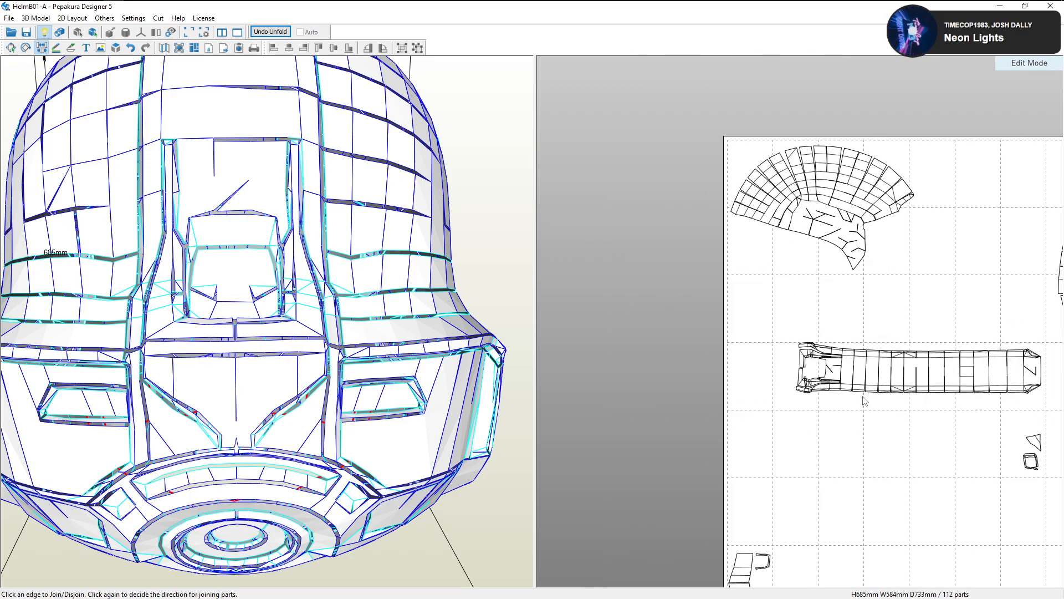
{"action": "middle_click_drag", "start_coordinate": [723, 400], "coordinate": [787, 374]}
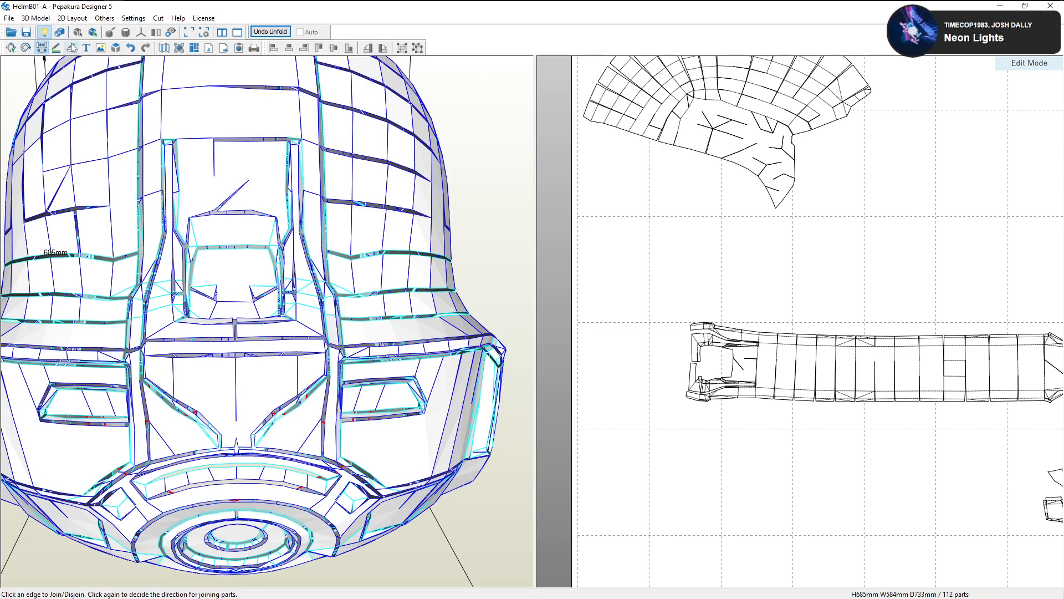
{"action": "left_click", "coordinate": [60, 33]}
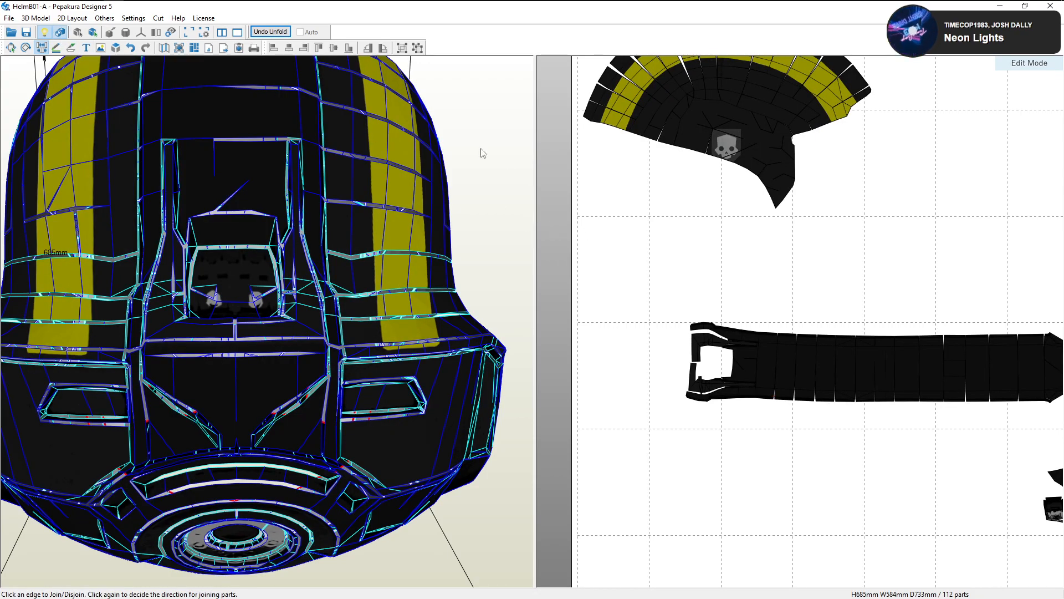
{"action": "left_click", "coordinate": [60, 32]}
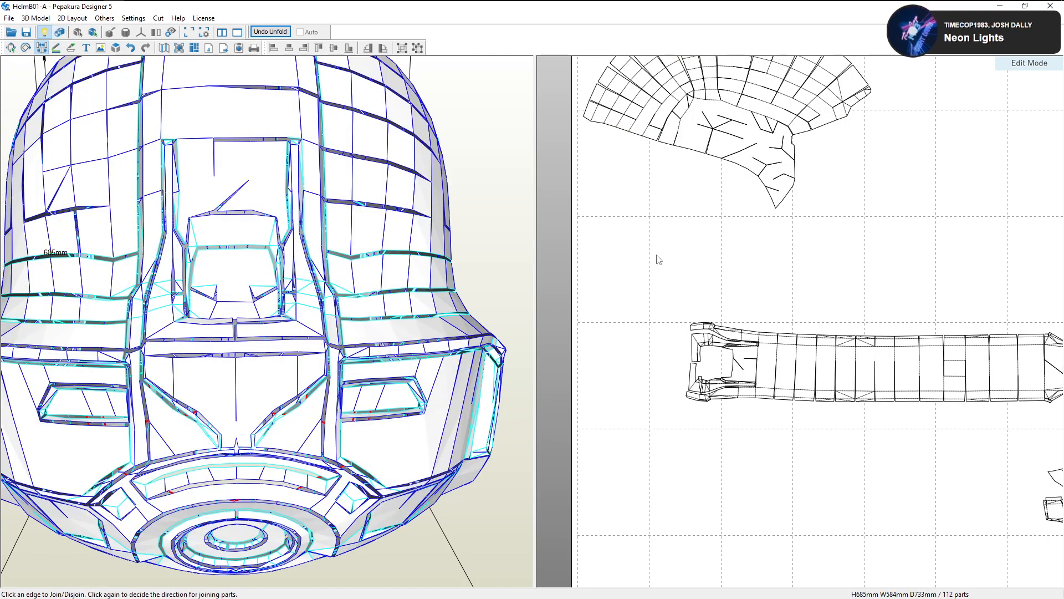
Disjoin the upper frame half's narrow arm and rejoin it along a different edge at the crest band's fork
{"action": "scroll", "coordinate": [687, 377], "scroll_direction": "up", "scroll_amount": 2}
{"action": "middle_click_drag", "start_coordinate": [690, 377], "coordinate": [807, 346]}
{"action": "scroll", "coordinate": [784, 350], "scroll_direction": "up", "scroll_amount": 6}
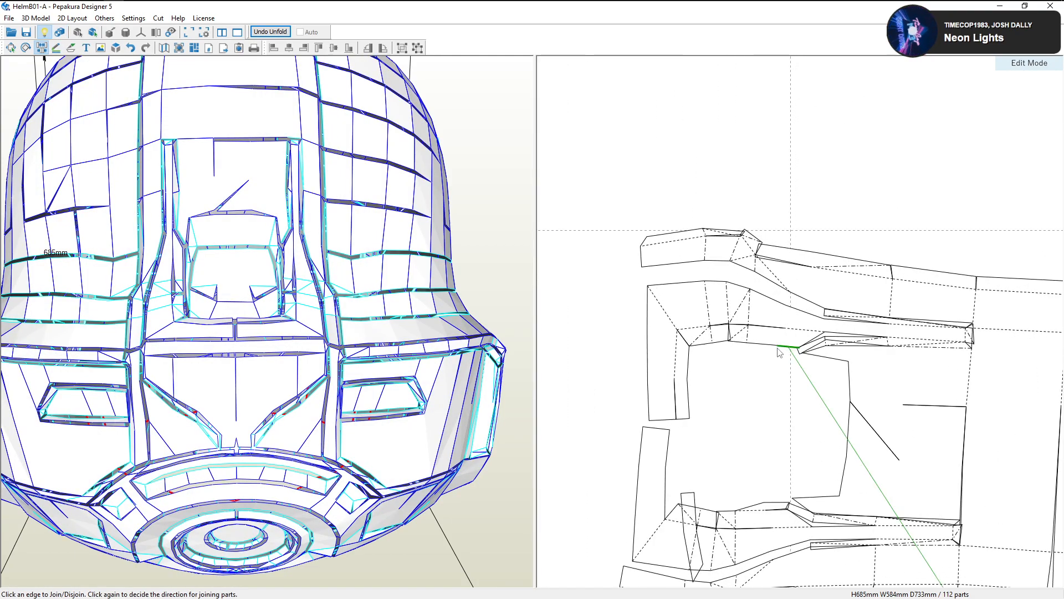
{"action": "scroll", "coordinate": [668, 381], "scroll_direction": "up", "scroll_amount": 1}
{"action": "middle_click_drag", "start_coordinate": [642, 340], "coordinate": [713, 336]}
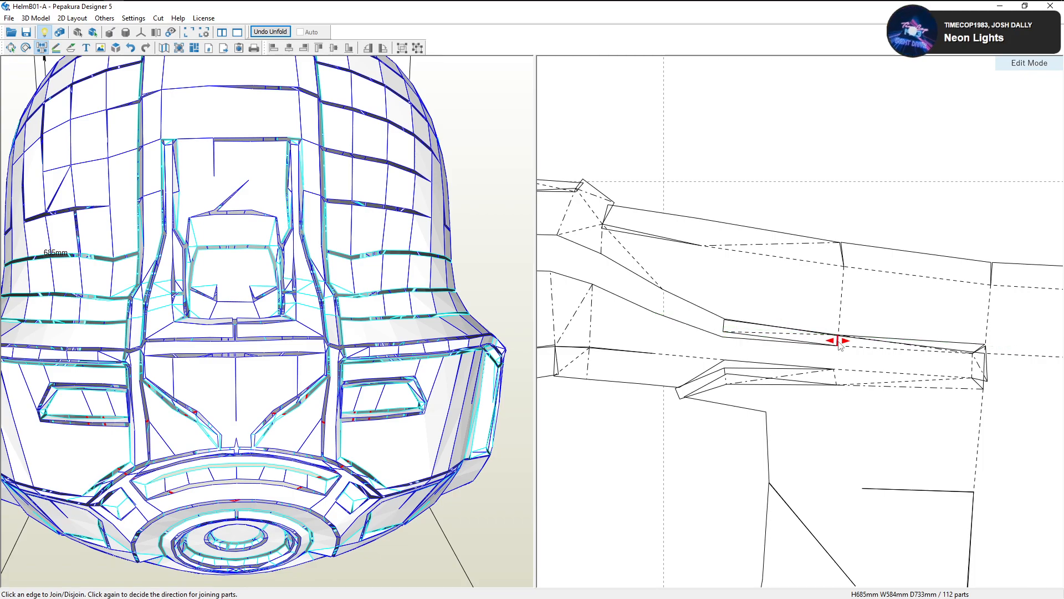
{"action": "middle_click_drag", "start_coordinate": [817, 348], "coordinate": [830, 348]}
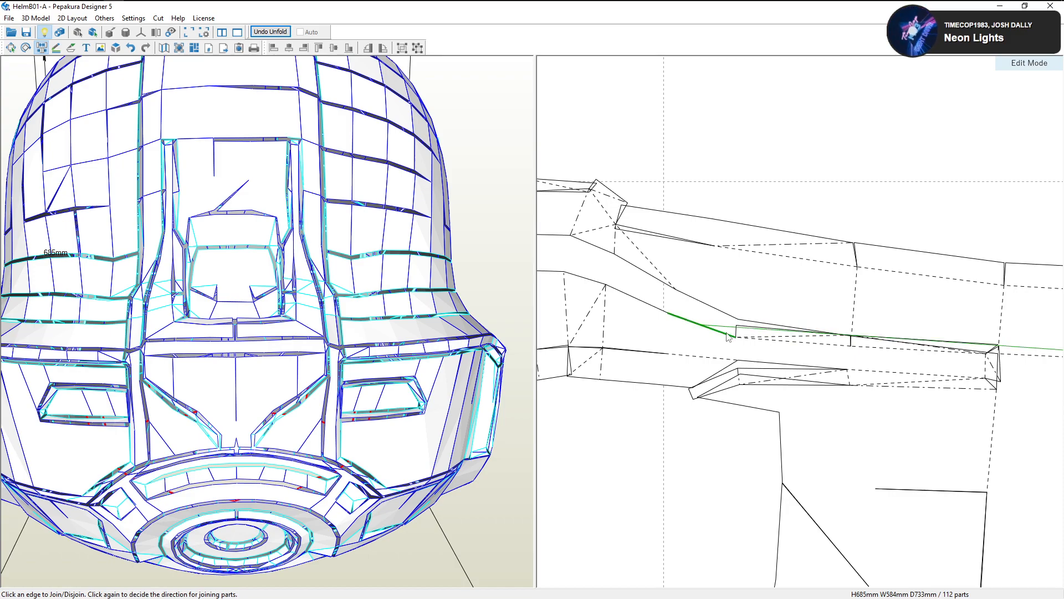
{"action": "scroll", "coordinate": [728, 336], "scroll_direction": "down", "scroll_amount": 5}
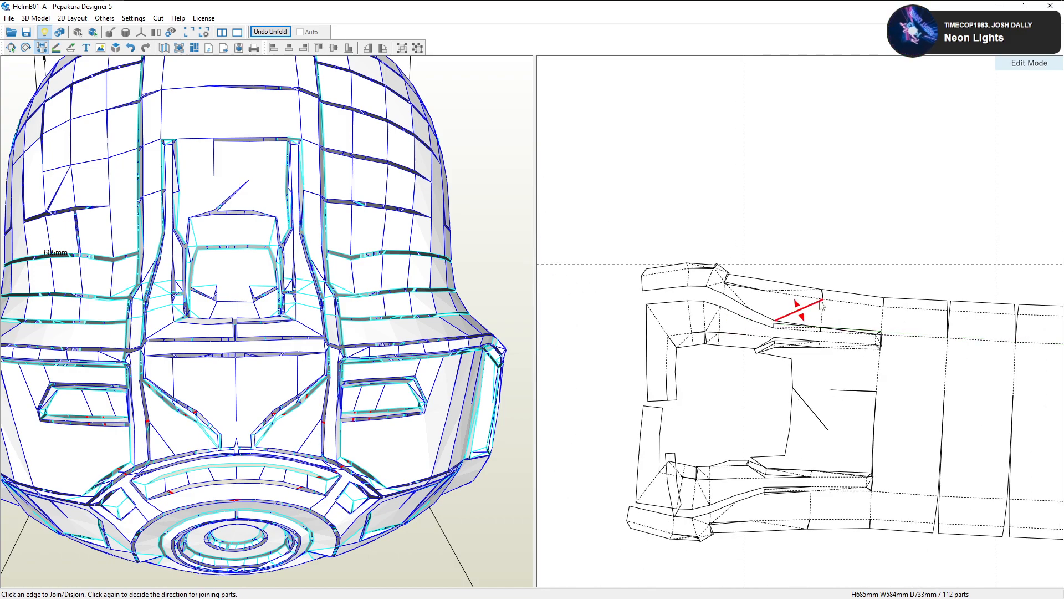
{"action": "scroll", "coordinate": [817, 311], "scroll_direction": "up", "scroll_amount": 2}
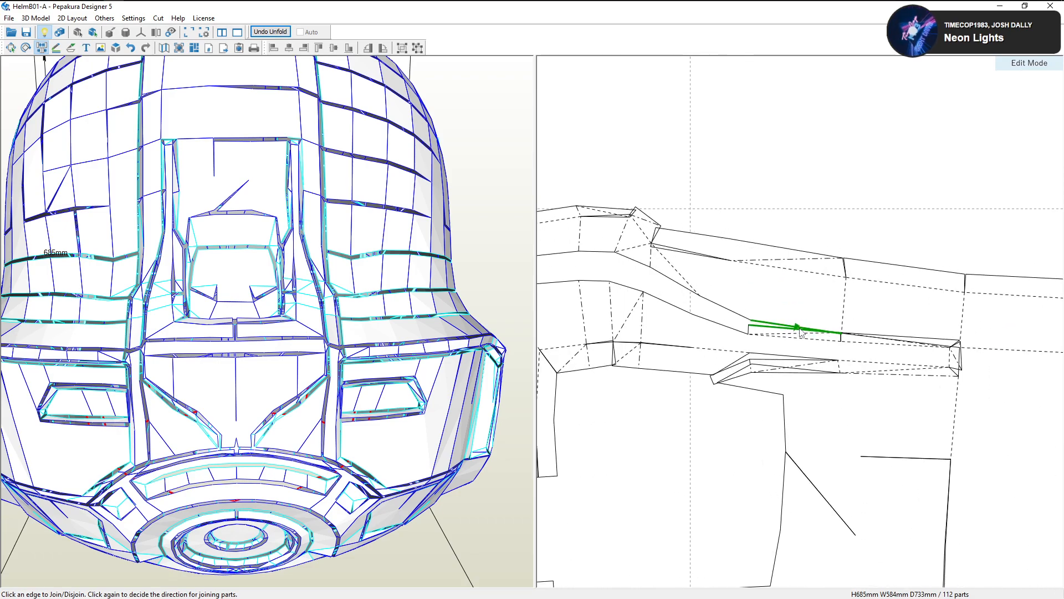
{"action": "left_click", "coordinate": [893, 365]}
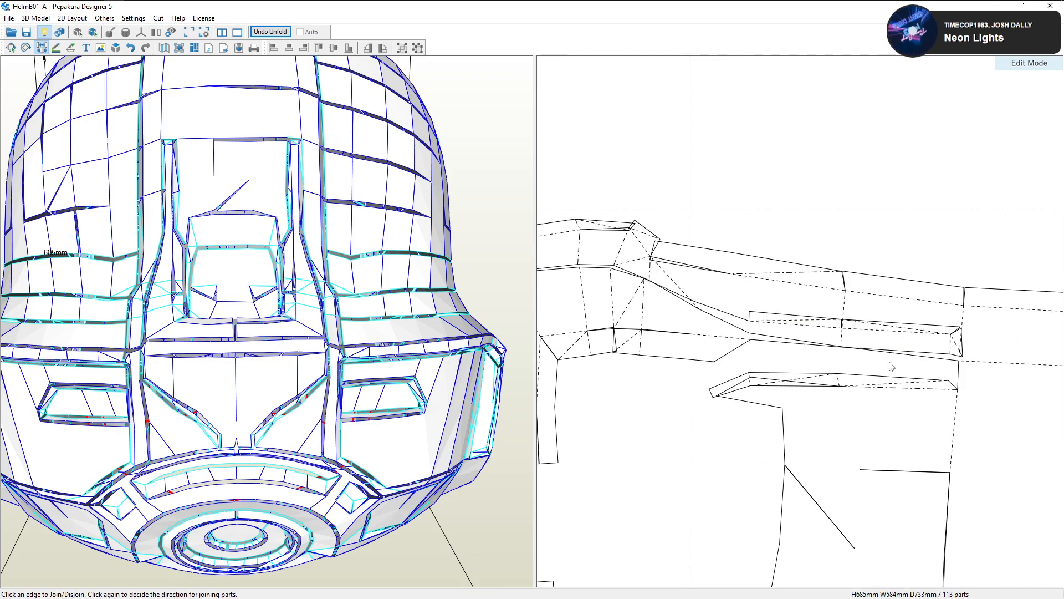
{"action": "left_click", "coordinate": [893, 358]}
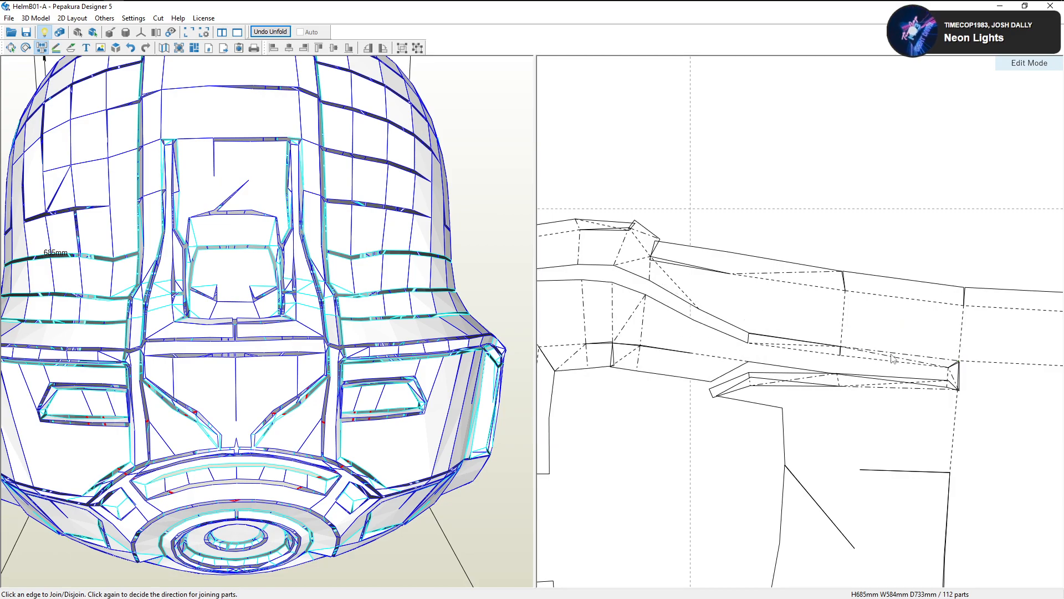
{"action": "scroll", "coordinate": [877, 355], "scroll_direction": "down", "scroll_amount": 2}
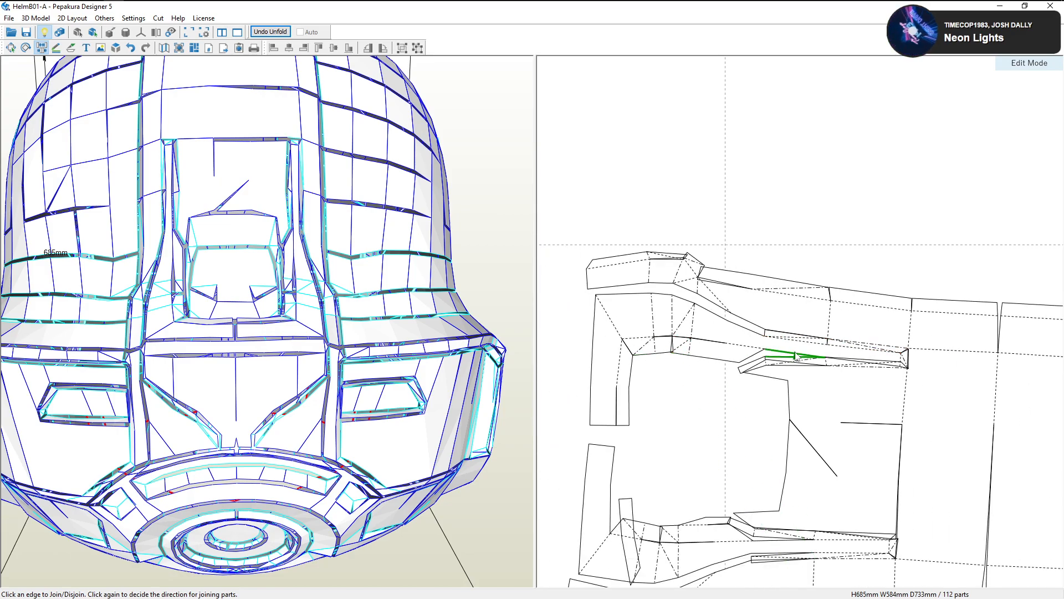
Turn on the texture display, switch to Blender and examine the reference helmet's rear frame and front
{"action": "right_click_drag", "start_coordinate": [365, 262], "coordinate": [389, 261]}
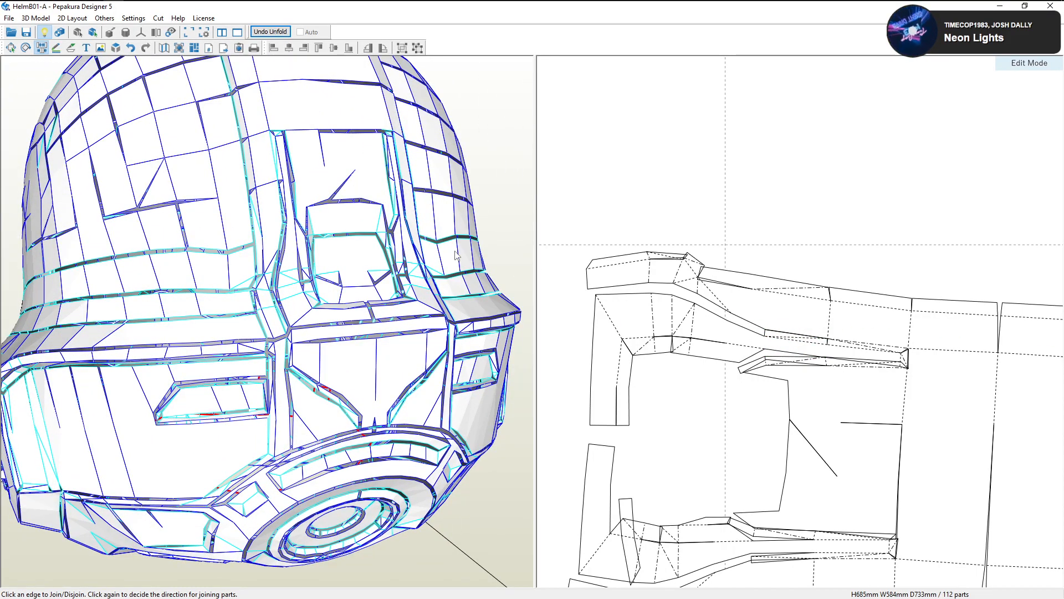
{"action": "mouse_move", "coordinate": [424, 240]}
{"action": "right_mouse_down"}
{"action": "mouse_move", "coordinate": [449, 244]}
{"action": "mouse_move", "coordinate": [408, 244]}
{"action": "right_mouse_up"}
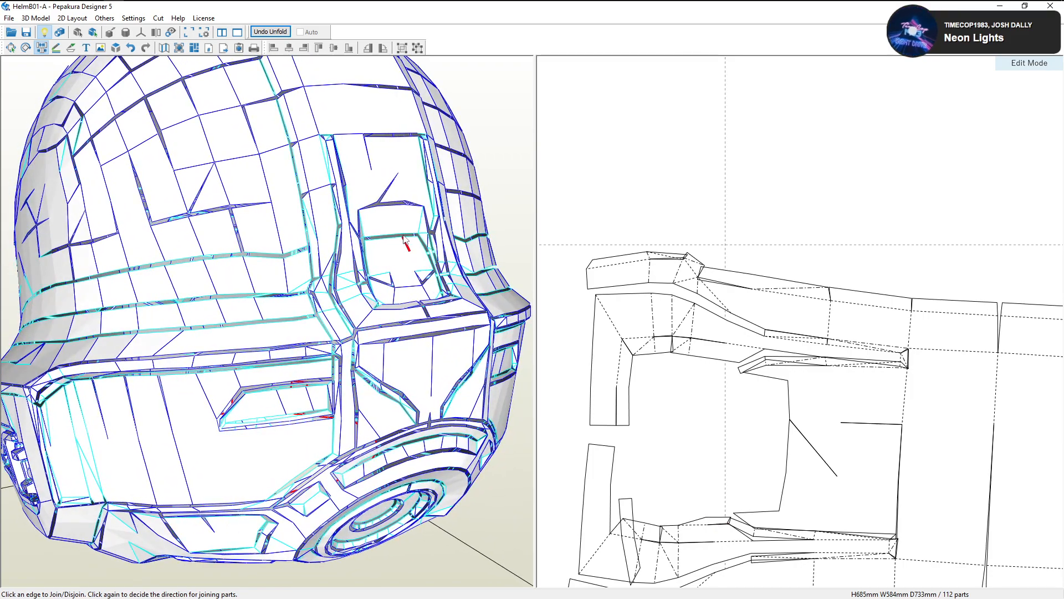
{"action": "left_click", "coordinate": [59, 33]}
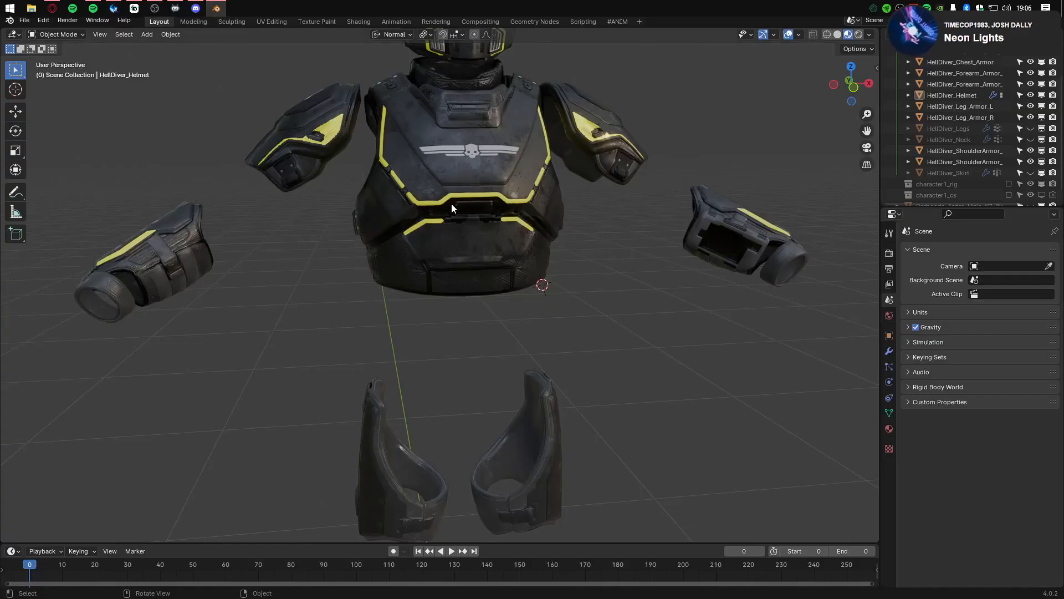
{"action": "scroll", "coordinate": [481, 166], "scroll_direction": "down", "scroll_amount": 5}
{"action": "middle_click_drag", "start_coordinate": [501, 269], "coordinate": [442, 316]}
{"action": "scroll", "coordinate": [383, 287], "scroll_direction": "up", "scroll_amount": 8}
{"action": "mouse_move", "coordinate": [434, 204]}
{"action": "middle_mouse_down"}
{"action": "mouse_move", "coordinate": [387, 205]}
{"action": "mouse_move", "coordinate": [433, 203]}
{"action": "mouse_move", "coordinate": [438, 192]}
{"action": "middle_mouse_up"}
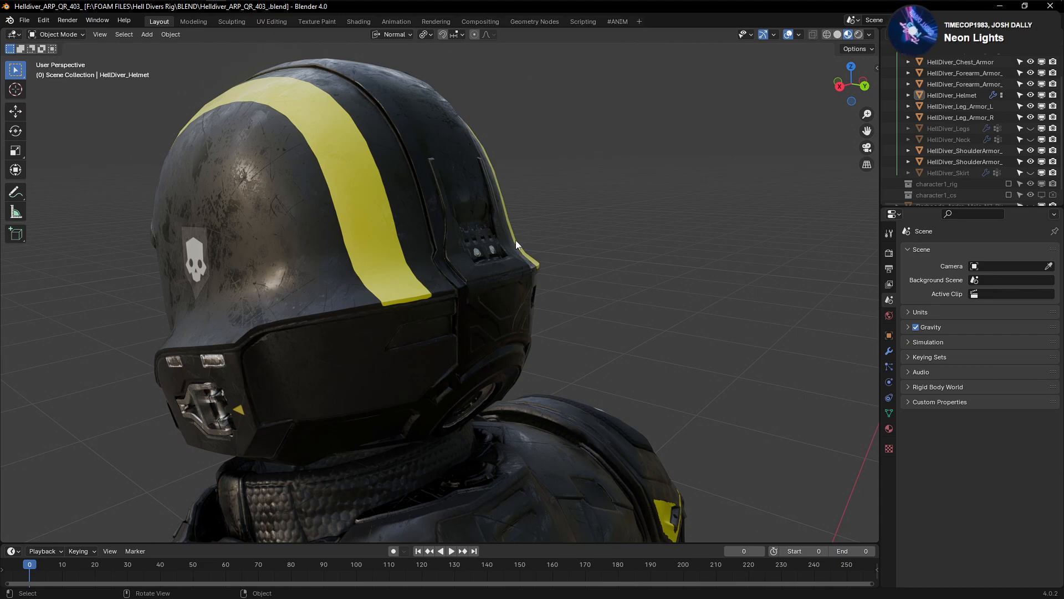
{"action": "middle_click_drag", "start_coordinate": [411, 295], "coordinate": [561, 307]}
{"action": "scroll", "coordinate": [533, 315], "scroll_direction": "down", "scroll_amount": 2}
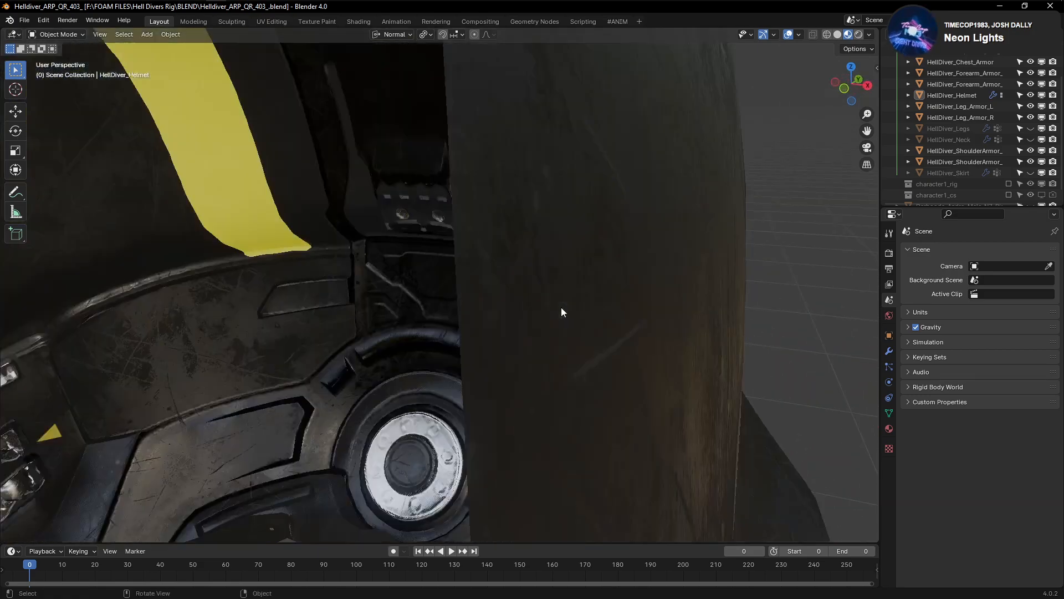
{"action": "scroll", "coordinate": [533, 316], "scroll_direction": "up", "scroll_amount": 3}
{"action": "scroll", "coordinate": [520, 324], "scroll_direction": "down", "scroll_amount": 3}
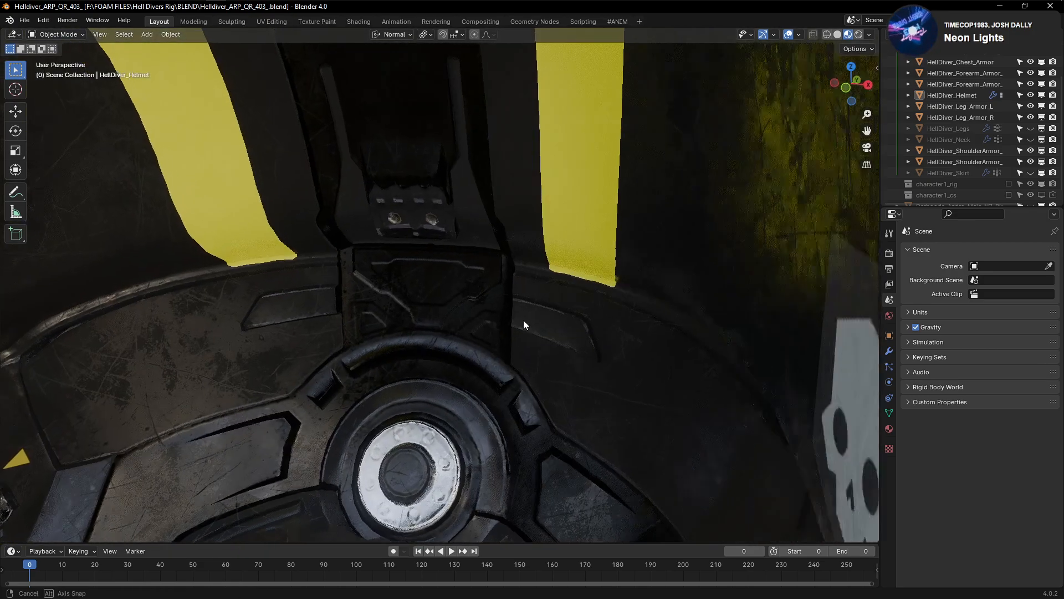
{"action": "scroll", "coordinate": [530, 338], "scroll_direction": "up", "scroll_amount": 8}
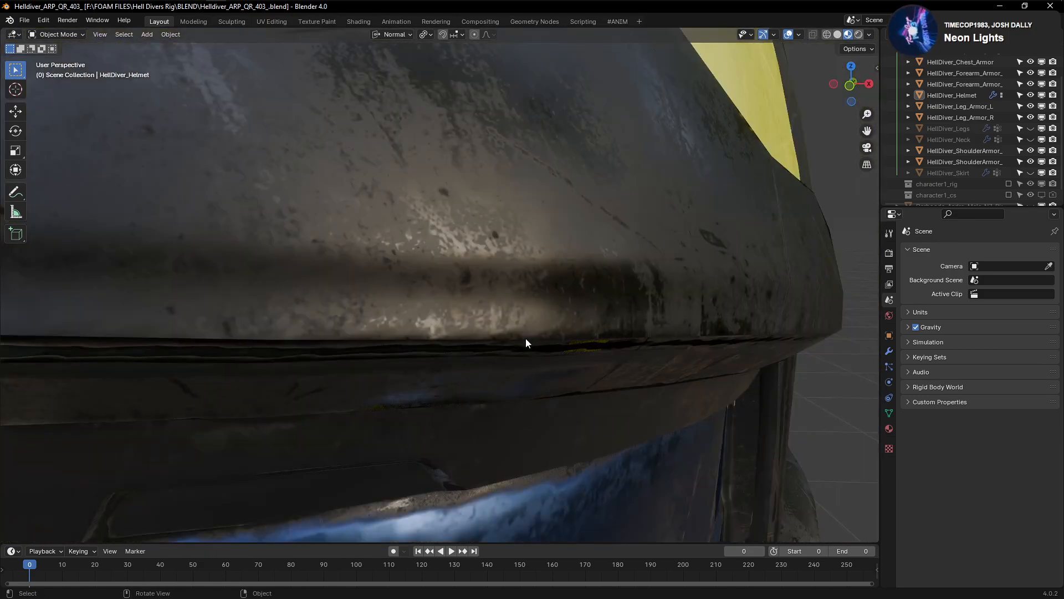
{"action": "scroll", "coordinate": [525, 338], "scroll_direction": "down", "scroll_amount": 8}
{"action": "middle_click_drag", "start_coordinate": [521, 334], "coordinate": [488, 294]}
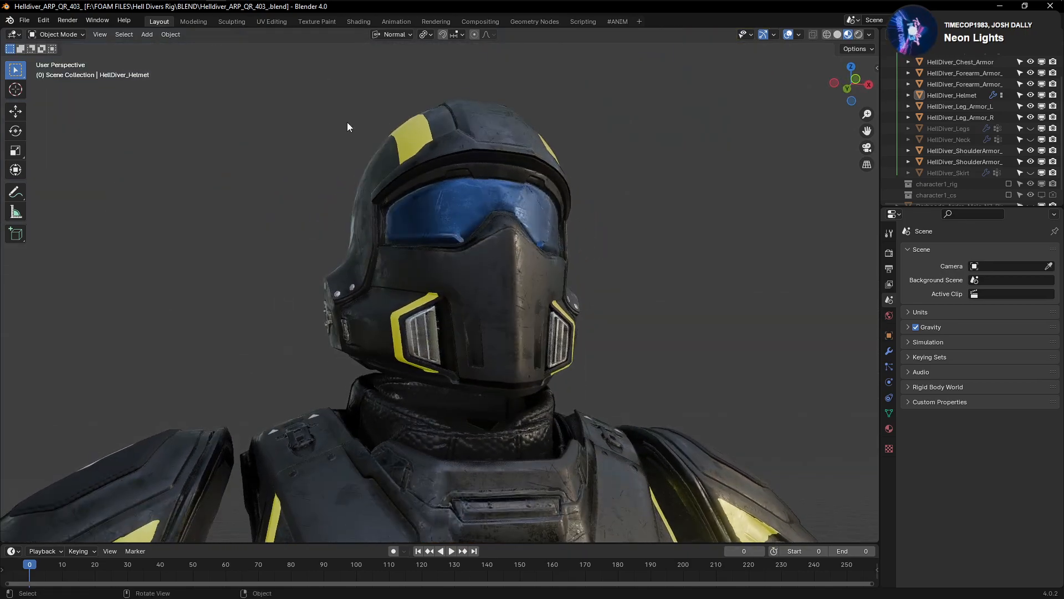
Return to Pepakura Designer, check the textured frame end of the crest band and turn off the texture display
{"action": "left_click", "coordinate": [134, 8]}
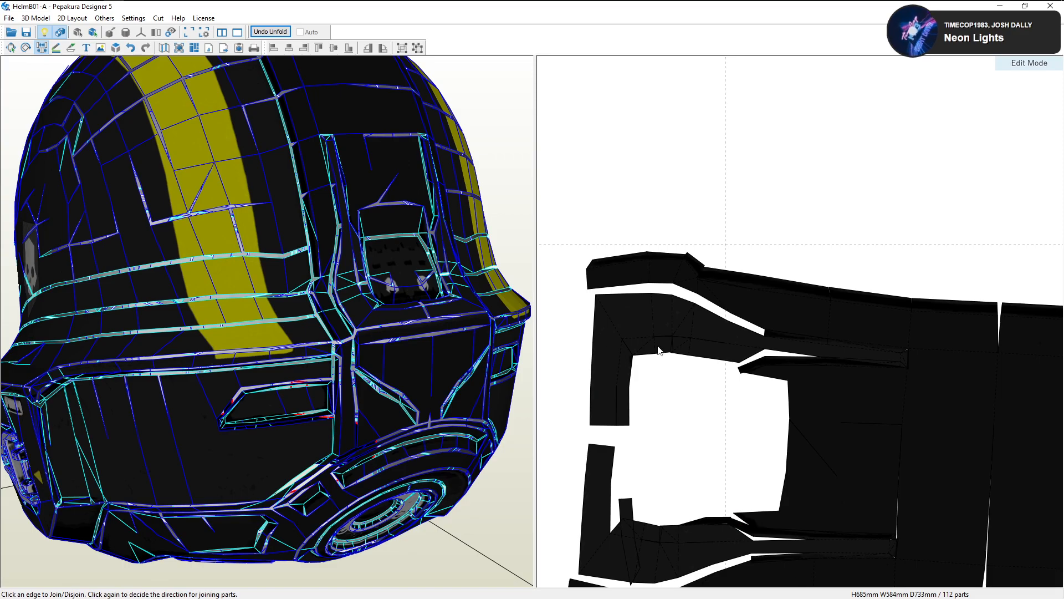
{"action": "scroll", "coordinate": [688, 341], "scroll_direction": "down", "scroll_amount": 2}
{"action": "middle_click_drag", "start_coordinate": [809, 425], "coordinate": [791, 368]}
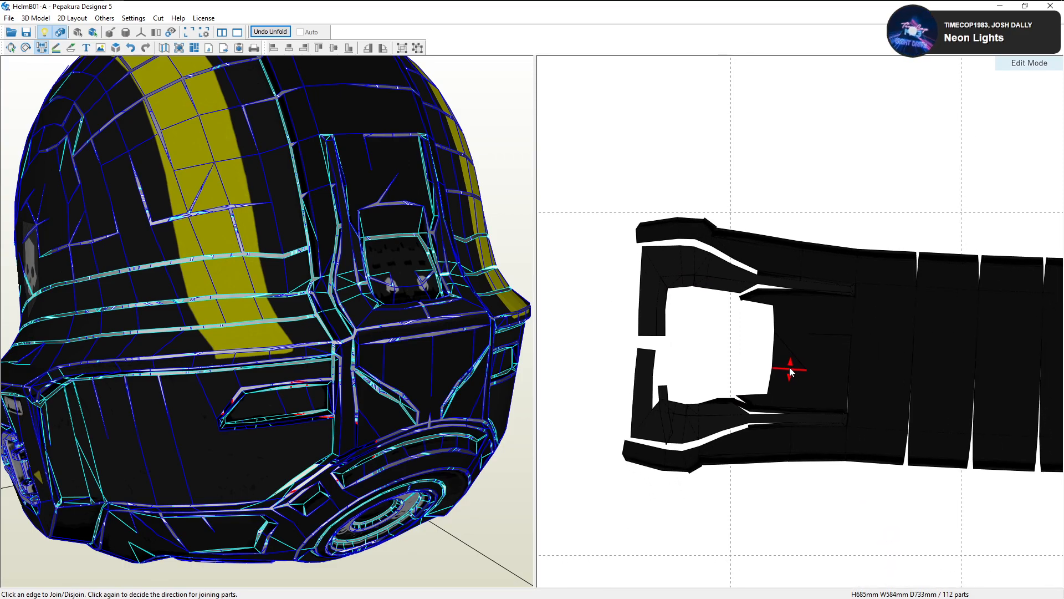
{"action": "left_click", "coordinate": [60, 31]}
{"action": "scroll", "coordinate": [606, 254], "scroll_direction": "down", "scroll_amount": 3}
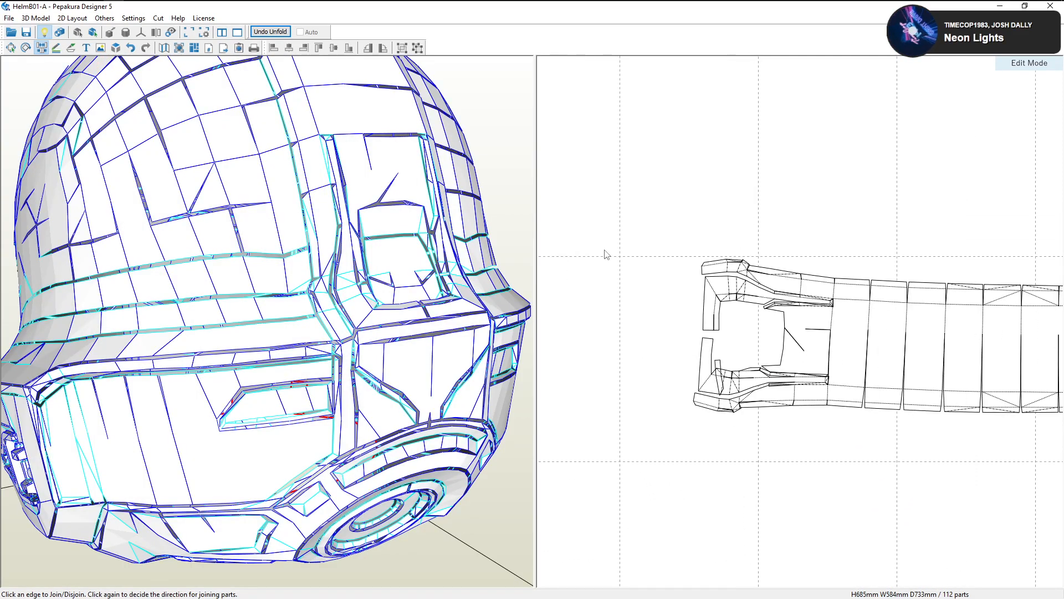
Switch to part selection, shift the crest band on the sheet and place the small loose piece inside its frame opening
{"action": "left_click", "coordinate": [11, 48]}
{"action": "left_click_drag", "start_coordinate": [601, 271], "coordinate": [537, 190]}
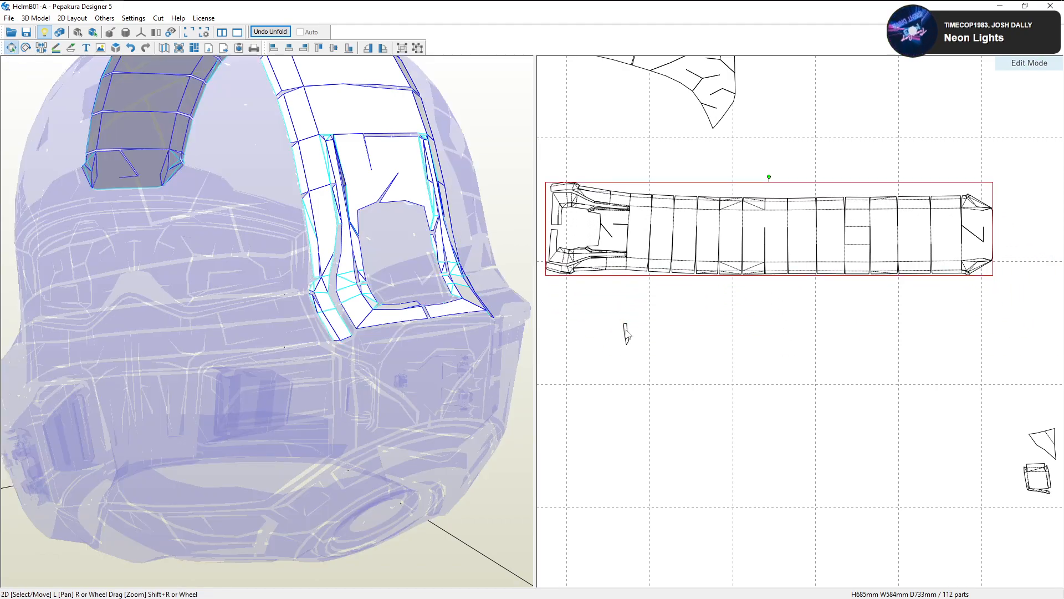
{"action": "left_click_drag", "start_coordinate": [627, 333], "coordinate": [584, 227]}
{"action": "scroll", "coordinate": [763, 349], "scroll_direction": "down", "scroll_amount": 2}
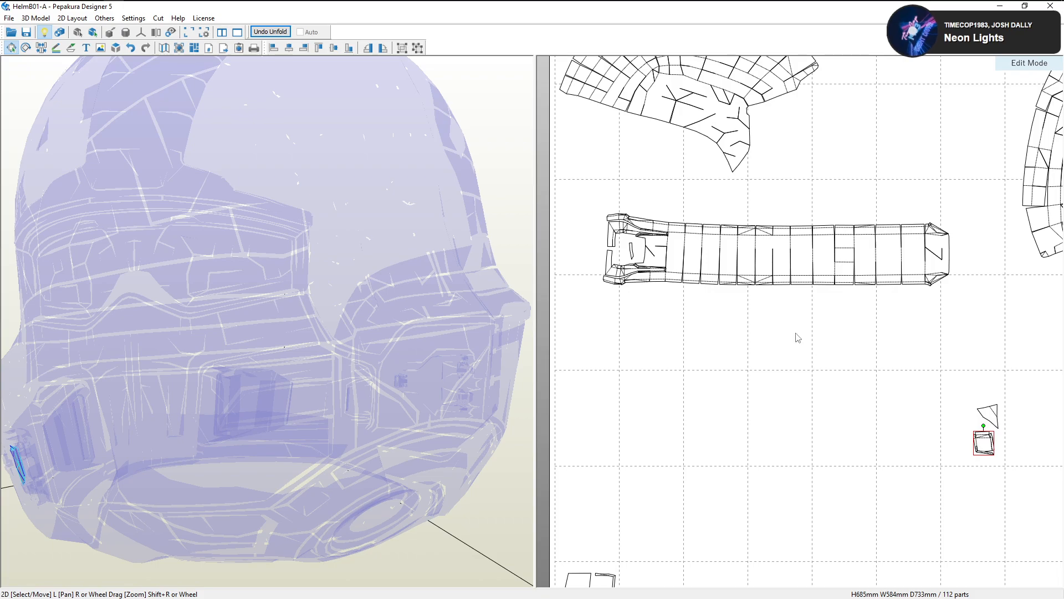
{"action": "left_click", "coordinate": [763, 335]}
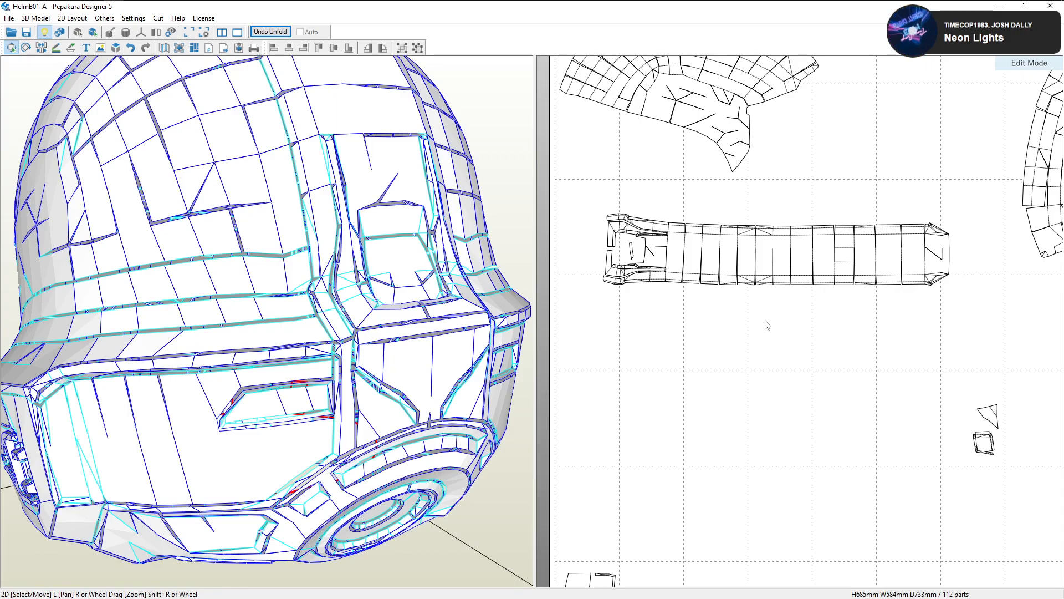
Move the long jaw frame part below the crest band and rotate it into an upright arch
{"action": "scroll", "coordinate": [775, 304], "scroll_direction": "down", "scroll_amount": 3}
{"action": "scroll", "coordinate": [851, 320], "scroll_direction": "up", "scroll_amount": 1}
{"action": "scroll", "coordinate": [851, 320], "scroll_direction": "down", "scroll_amount": 1}
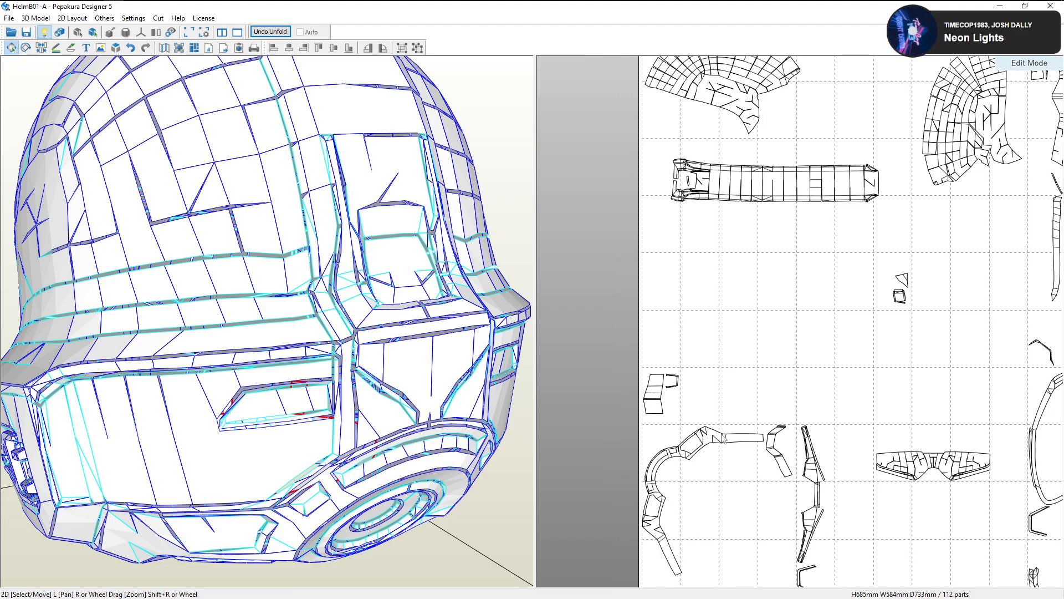
{"action": "left_click", "coordinate": [722, 434]}
{"action": "mouse_move", "coordinate": [488, 323]}
{"action": "left_mouse_down"}
{"action": "mouse_move", "coordinate": [447, 337]}
{"action": "mouse_move", "coordinate": [468, 320]}
{"action": "left_mouse_up"}
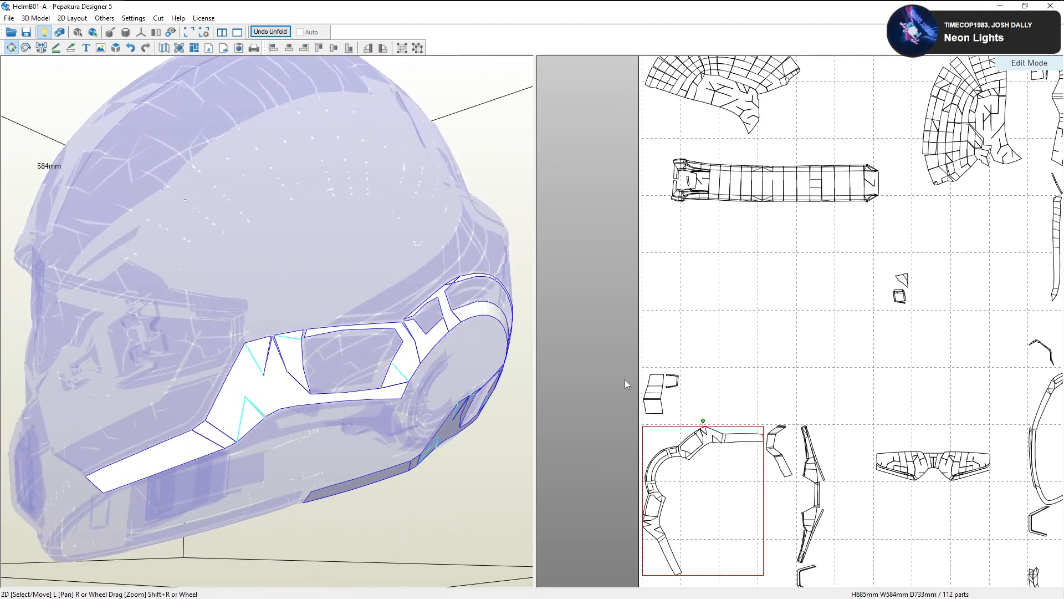
{"action": "left_click_drag", "start_coordinate": [743, 438], "coordinate": [806, 293]}
{"action": "scroll", "coordinate": [807, 292], "scroll_direction": "up", "scroll_amount": 2}
{"action": "middle_click_drag", "start_coordinate": [808, 308], "coordinate": [804, 382]}
{"action": "left_click_drag", "start_coordinate": [751, 312], "coordinate": [803, 371]}
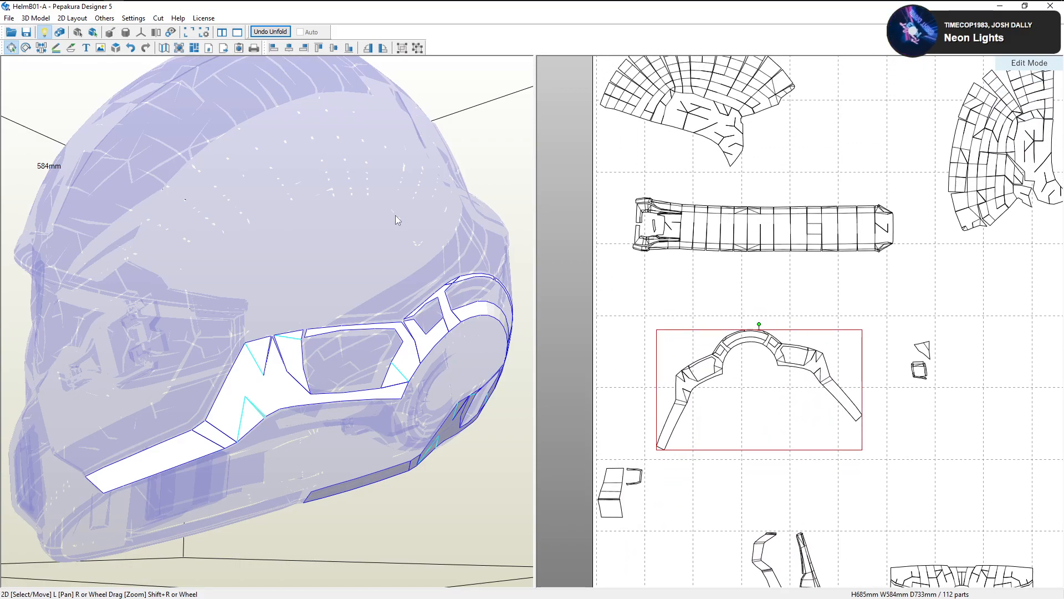
Turn on the texture display and move the crest band closer beneath the first dome half
{"action": "left_click", "coordinate": [61, 35]}
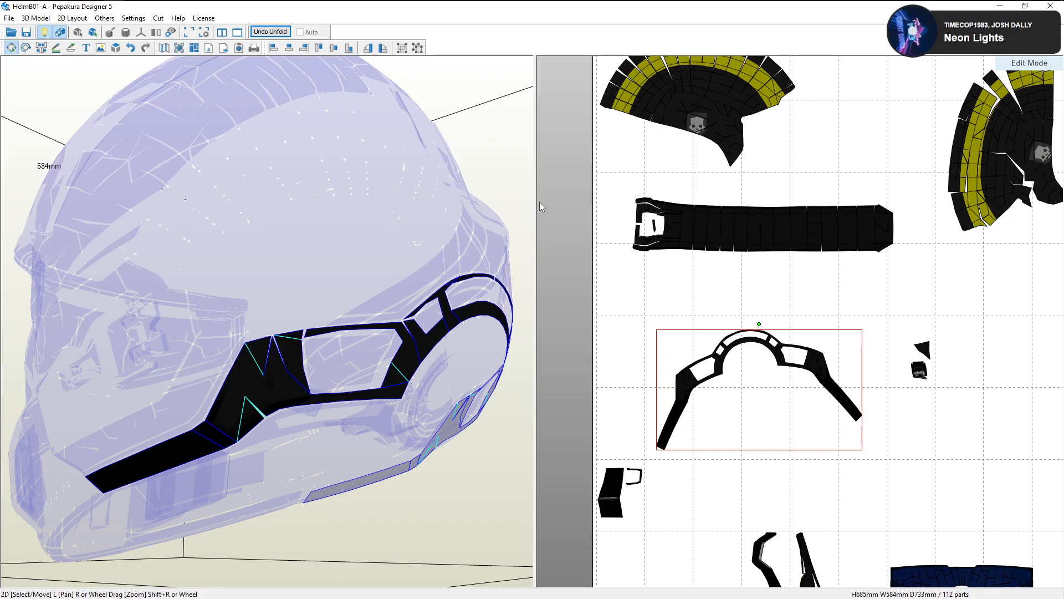
{"action": "scroll", "coordinate": [717, 352], "scroll_direction": "up", "scroll_amount": 2}
{"action": "scroll", "coordinate": [717, 352], "scroll_direction": "up", "scroll_amount": 2}
{"action": "scroll", "coordinate": [804, 333], "scroll_direction": "down", "scroll_amount": 4}
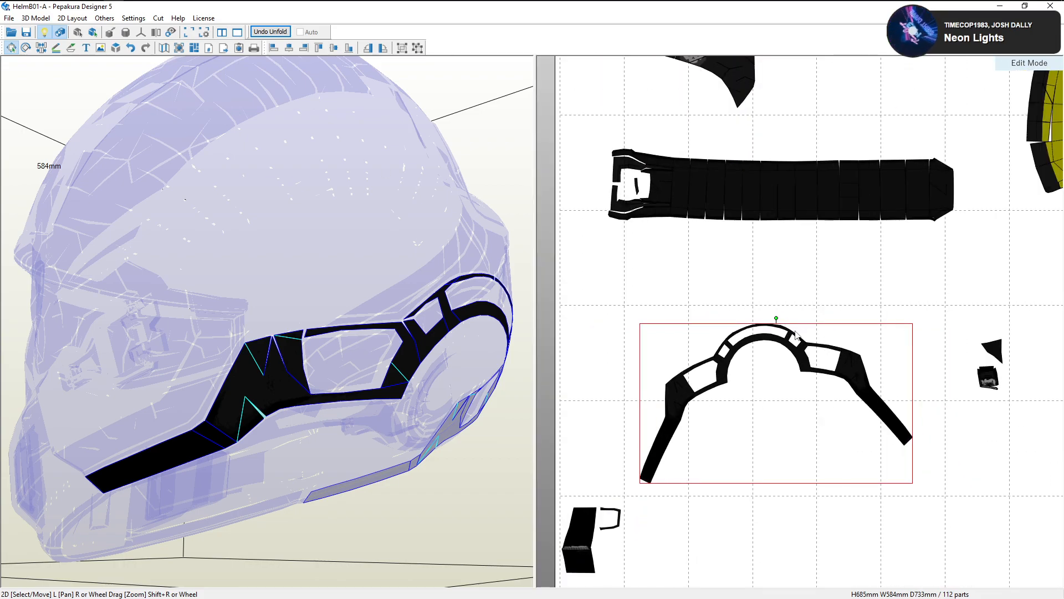
{"action": "scroll", "coordinate": [798, 275], "scroll_direction": "down", "scroll_amount": 2}
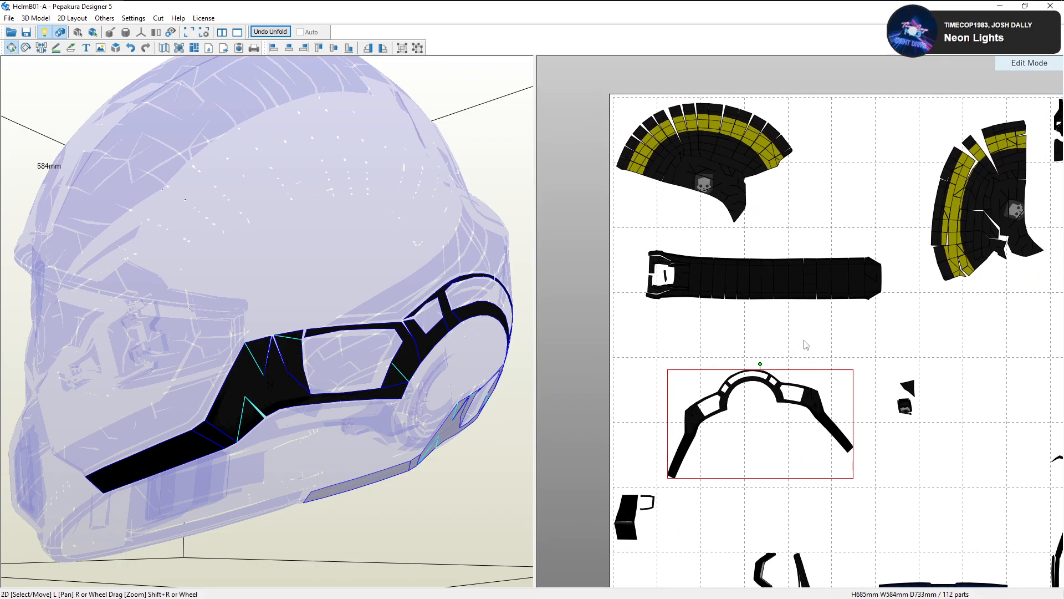
{"action": "left_click", "coordinate": [809, 292]}
{"action": "left_click_drag", "start_coordinate": [515, 260], "coordinate": [413, 288]}
{"action": "left_click_drag", "start_coordinate": [748, 282], "coordinate": [732, 266]}
{"action": "left_click_drag", "start_coordinate": [389, 232], "coordinate": [329, 229]}
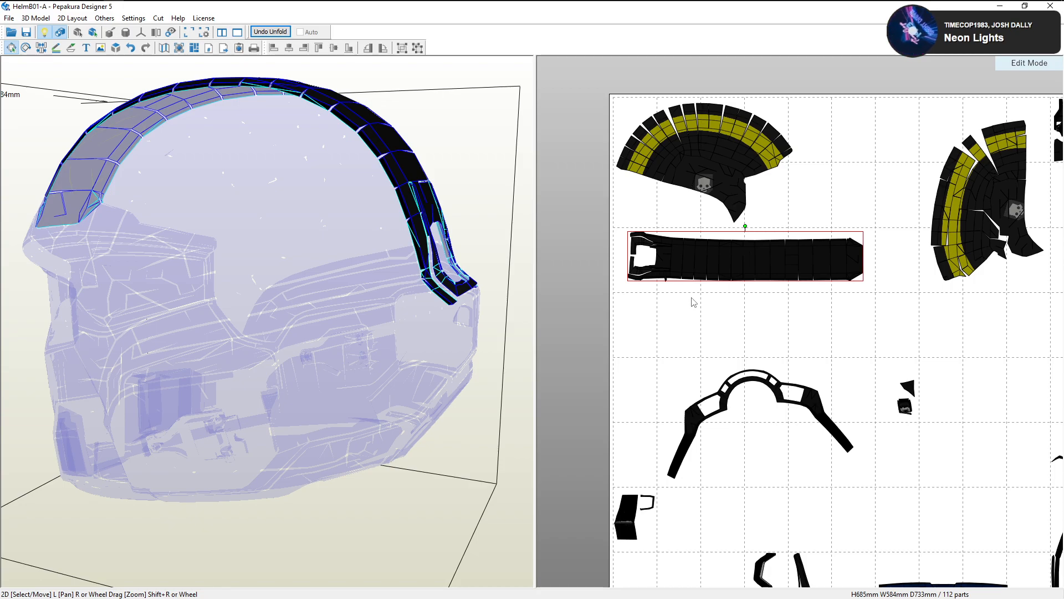
Reposition the jaw frame arch beneath the crest band and review the surrounding layout
{"action": "scroll", "coordinate": [767, 355], "scroll_direction": "down", "scroll_amount": 2}
{"action": "middle_click_drag", "start_coordinate": [770, 367], "coordinate": [738, 378]}
{"action": "scroll", "coordinate": [738, 382], "scroll_direction": "up", "scroll_amount": 2}
{"action": "left_click", "coordinate": [743, 467]}
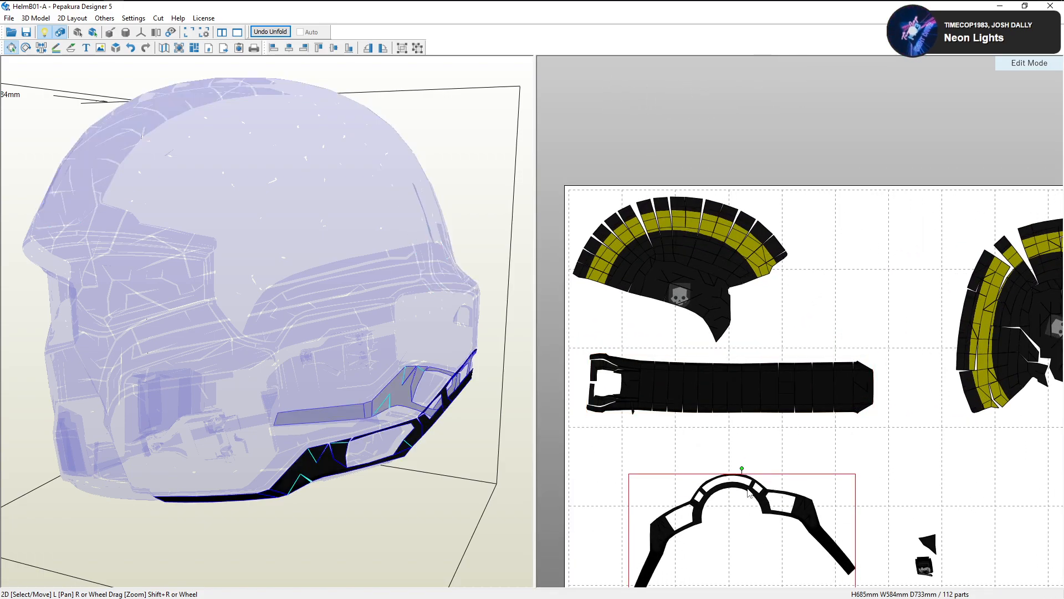
{"action": "left_click_drag", "start_coordinate": [735, 441], "coordinate": [749, 449]}
{"action": "scroll", "coordinate": [867, 493], "scroll_direction": "down", "scroll_amount": 1}
{"action": "middle_click_drag", "start_coordinate": [869, 483], "coordinate": [787, 426]}
{"action": "middle_click_drag", "start_coordinate": [873, 385], "coordinate": [821, 452]}
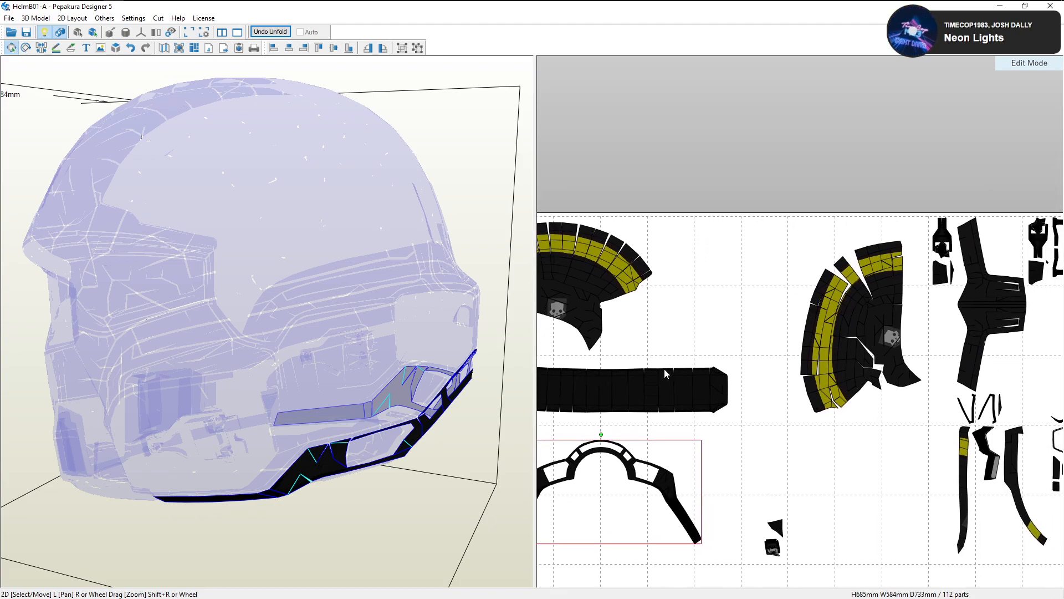
{"action": "middle_click_drag", "start_coordinate": [585, 406], "coordinate": [784, 394]}
{"action": "scroll", "coordinate": [783, 398], "scroll_direction": "down", "scroll_amount": 2}
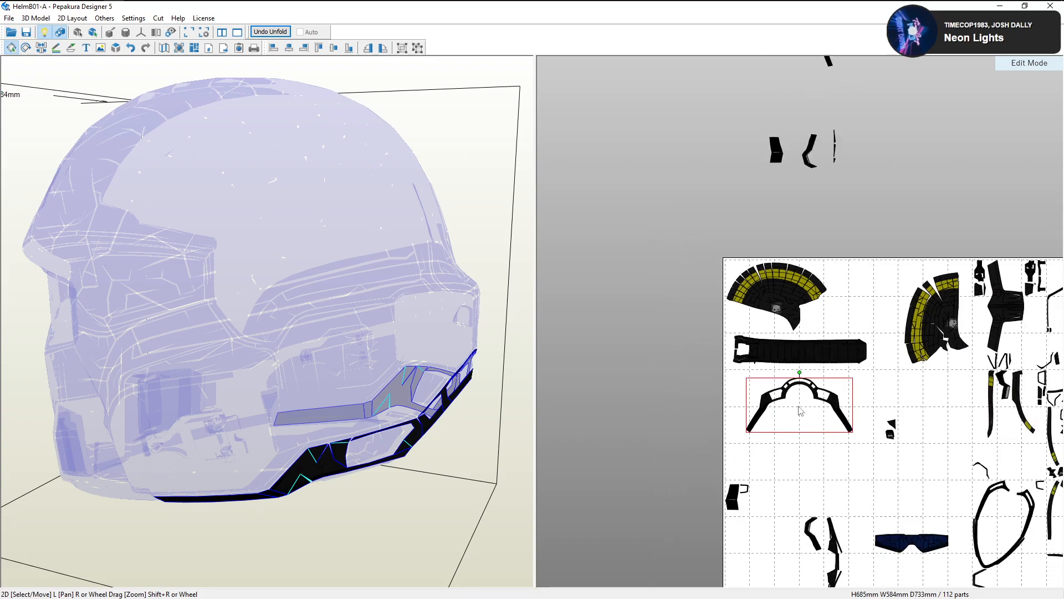
Move the curved vent piece near its matching black panel below the jaw arch and check both on the helmet
{"action": "left_click", "coordinate": [812, 536]}
{"action": "left_click_drag", "start_coordinate": [399, 413], "coordinate": [511, 397]}
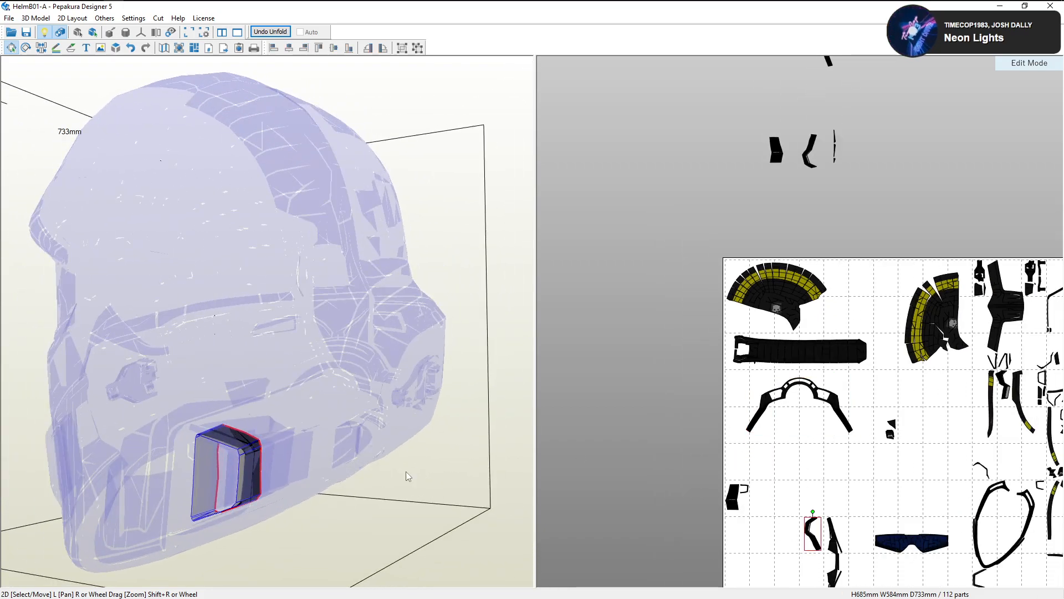
{"action": "left_click_drag", "start_coordinate": [813, 535], "coordinate": [759, 463]}
{"action": "left_click", "coordinate": [732, 496]}
{"action": "left_click_drag", "start_coordinate": [483, 426], "coordinate": [534, 438]}
{"action": "left_click_drag", "start_coordinate": [776, 455], "coordinate": [728, 510]}
{"action": "left_click_drag", "start_coordinate": [527, 434], "coordinate": [458, 423]}
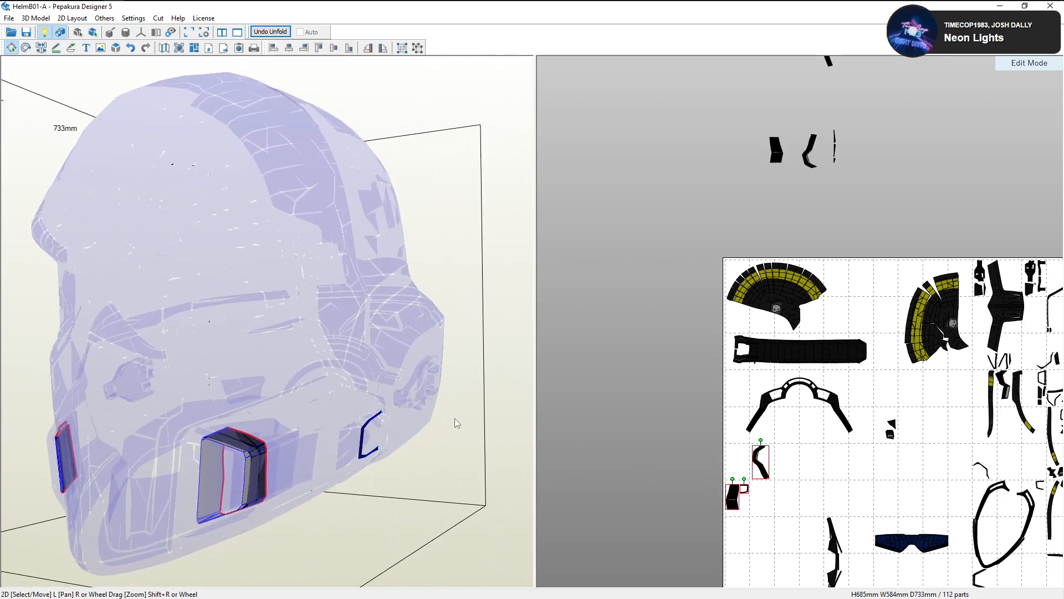
{"action": "right_click_drag", "start_coordinate": [481, 426], "coordinate": [458, 430]}
{"action": "left_click", "coordinate": [751, 472]}
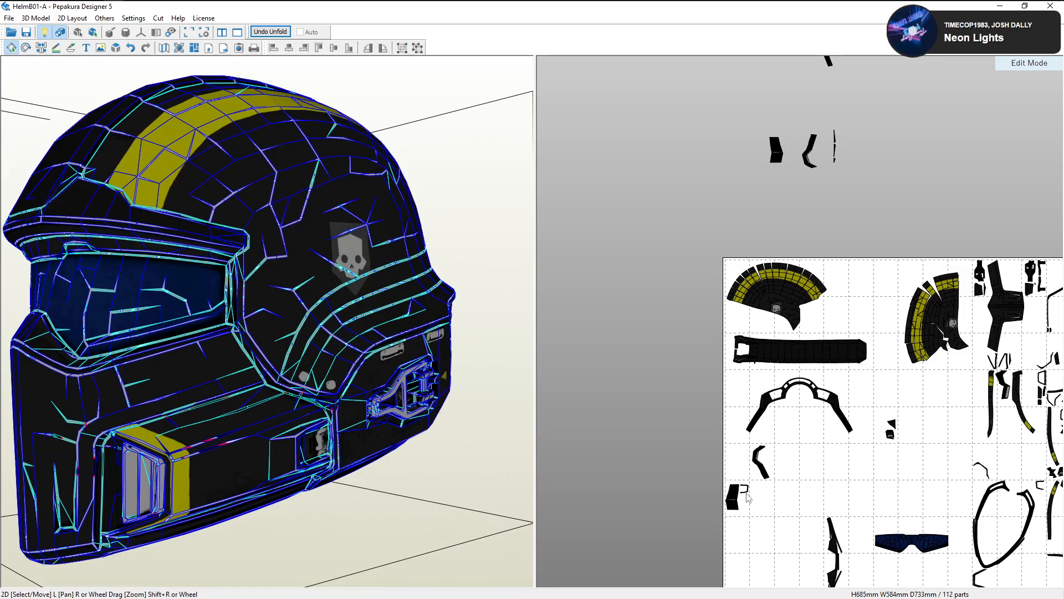
Move the small bracket and the two front vent pieces out of the space beneath the jaw arch
{"action": "left_click", "coordinate": [745, 489]}
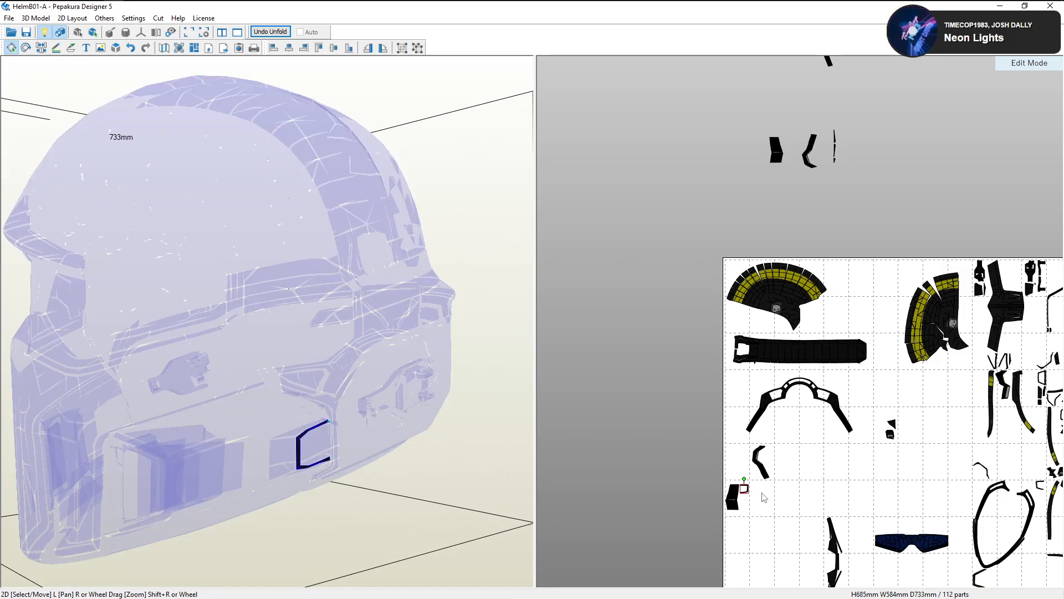
{"action": "left_click_drag", "start_coordinate": [748, 485], "coordinate": [685, 413]}
{"action": "right_click_drag", "start_coordinate": [685, 414], "coordinate": [680, 503]}
{"action": "left_click_drag", "start_coordinate": [681, 502], "coordinate": [741, 145]}
{"action": "scroll", "coordinate": [775, 262], "scroll_direction": "up", "scroll_amount": 5}
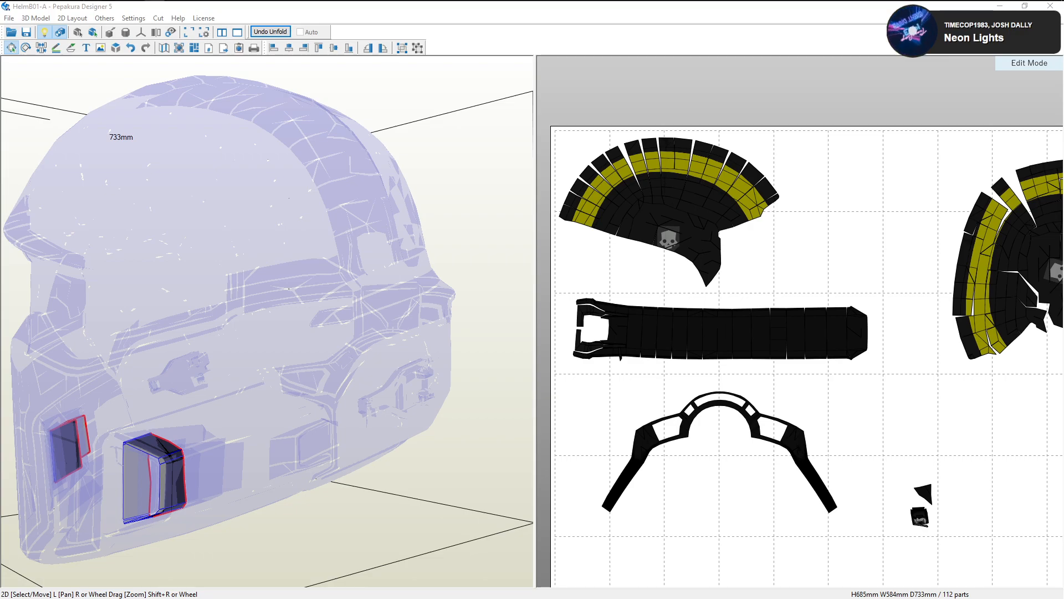
{"action": "scroll", "coordinate": [803, 167], "scroll_direction": "down", "scroll_amount": 2}
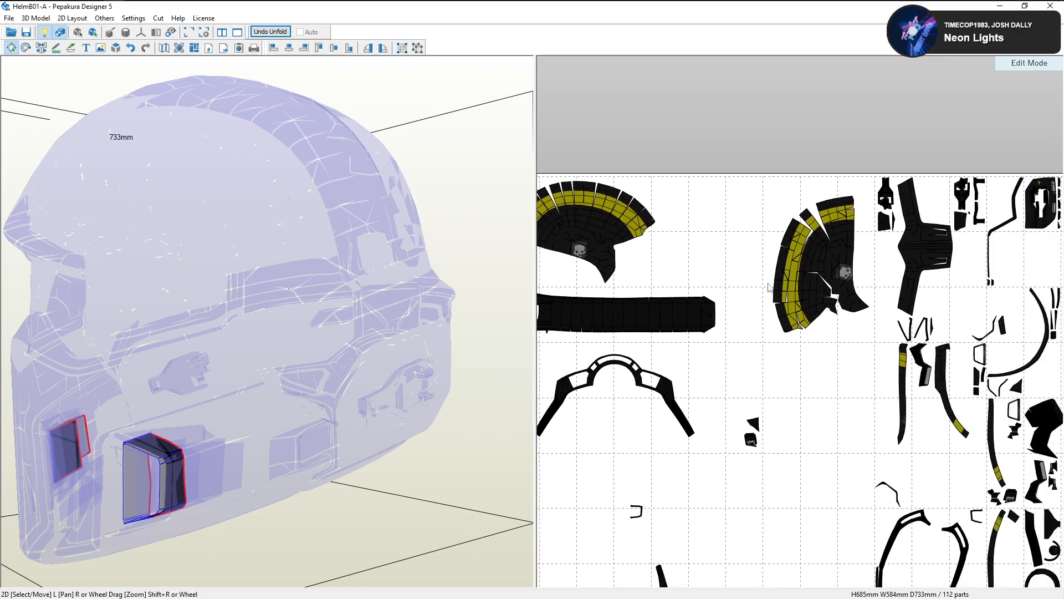
Move the front face mask part between the two dome halves and rotate it so its arms spread horizontally
{"action": "scroll", "coordinate": [768, 286], "scroll_direction": "down", "scroll_amount": 1}
{"action": "right_click_drag", "start_coordinate": [765, 289], "coordinate": [823, 257]}
{"action": "left_click_drag", "start_coordinate": [939, 235], "coordinate": [805, 233]}
{"action": "scroll", "coordinate": [789, 249], "scroll_direction": "up", "scroll_amount": 2}
{"action": "middle_click_drag", "start_coordinate": [793, 202], "coordinate": [791, 326]}
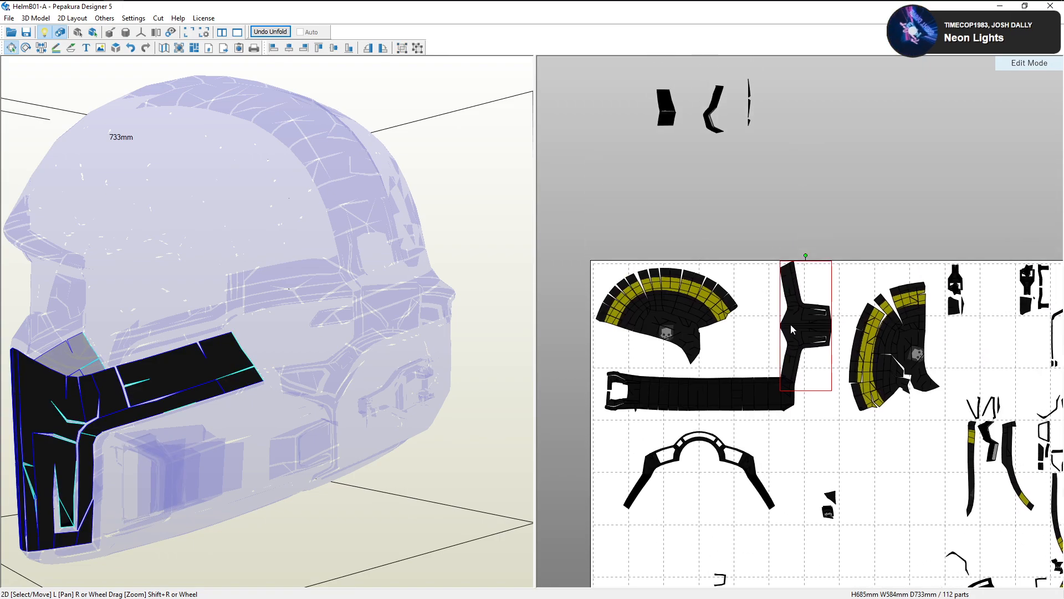
{"action": "left_click_drag", "start_coordinate": [806, 257], "coordinate": [858, 327]}
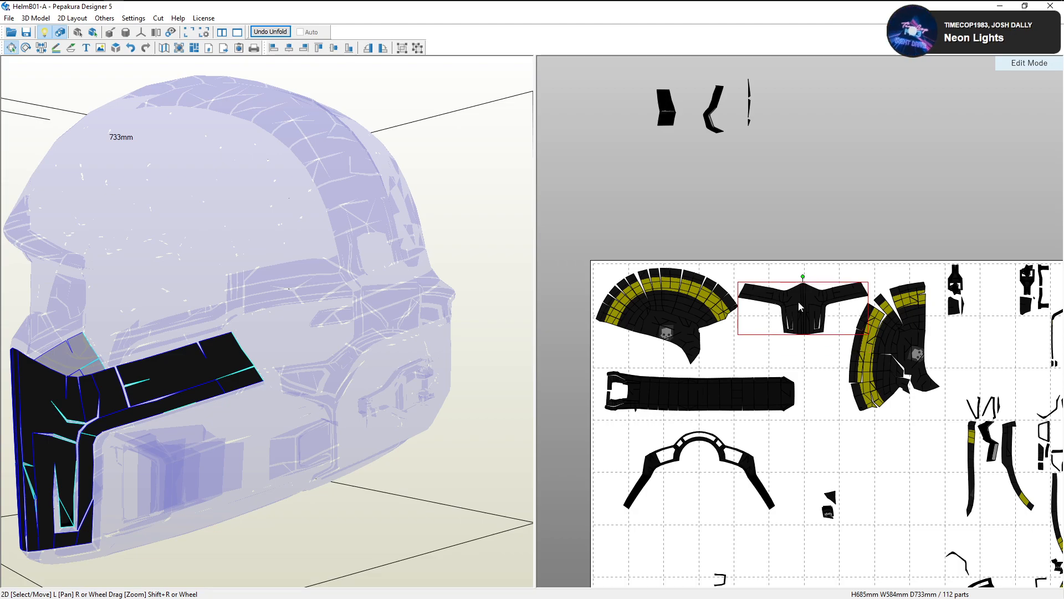
{"action": "scroll", "coordinate": [803, 298], "scroll_direction": "up", "scroll_amount": 2}
{"action": "left_click_drag", "start_coordinate": [809, 294], "coordinate": [805, 286]}
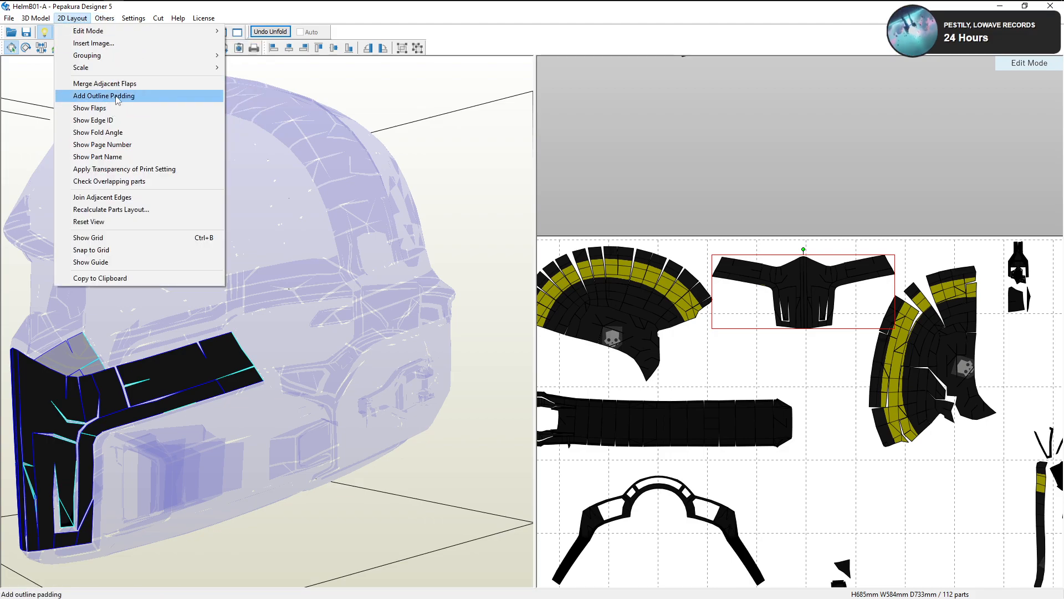
Check the model's height, width and depth in the scale settings and cancel out of them
{"action": "mouse_move", "coordinate": [139, 67]}
{"action": "left_click", "coordinate": [258, 68]}
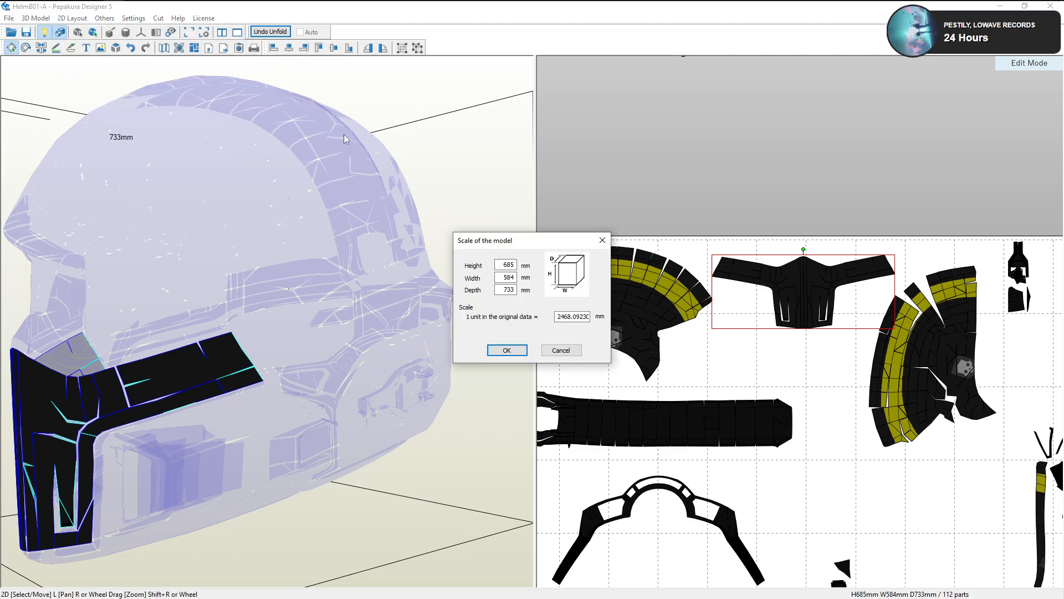
{"action": "double_click", "coordinate": [509, 277]}
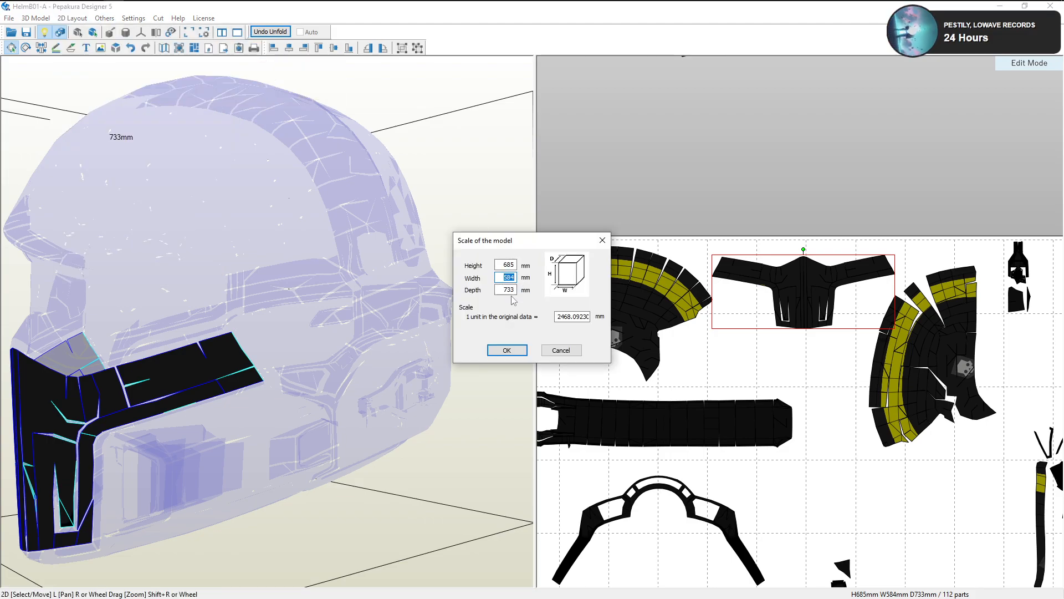
{"action": "left_click", "coordinate": [553, 348]}
Rotate the face mask part slightly toward level and nudge it within the gap between the dome halves
{"action": "scroll", "coordinate": [797, 316], "scroll_direction": "up", "scroll_amount": 3}
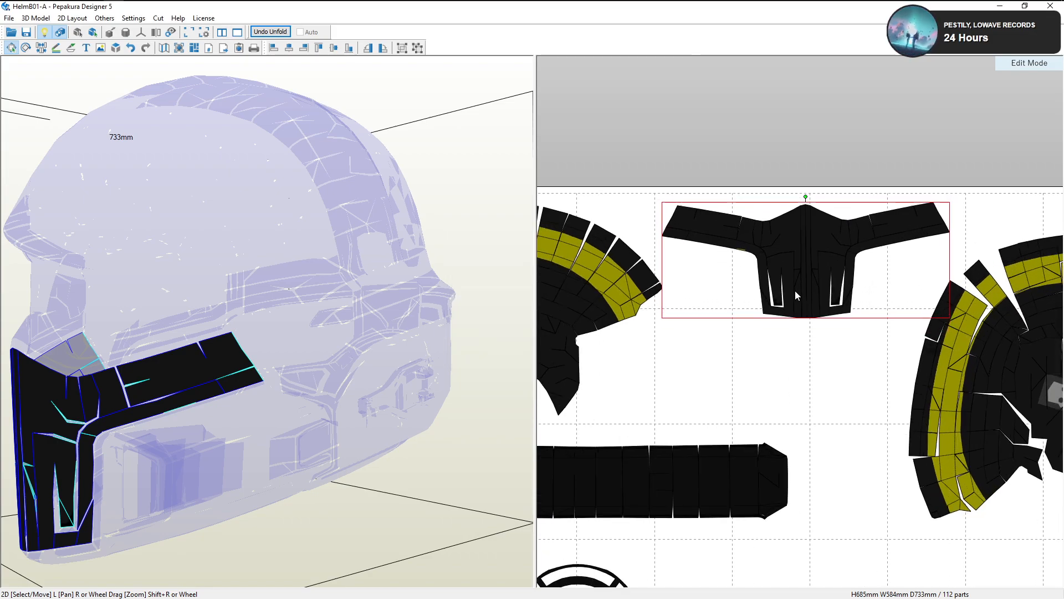
{"action": "scroll", "coordinate": [792, 293], "scroll_direction": "up", "scroll_amount": 2}
{"action": "left_click_drag", "start_coordinate": [767, 224], "coordinate": [770, 222]}
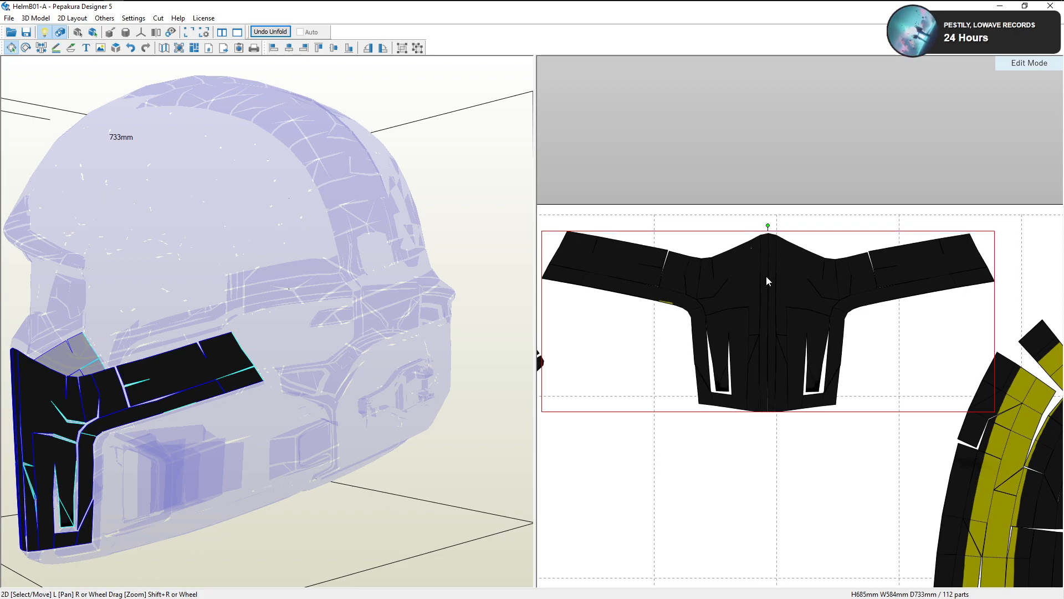
{"action": "scroll", "coordinate": [729, 309], "scroll_direction": "down", "scroll_amount": 3}
{"action": "middle_click_drag", "start_coordinate": [716, 304], "coordinate": [824, 347]}
{"action": "scroll", "coordinate": [822, 348], "scroll_direction": "up", "scroll_amount": 3}
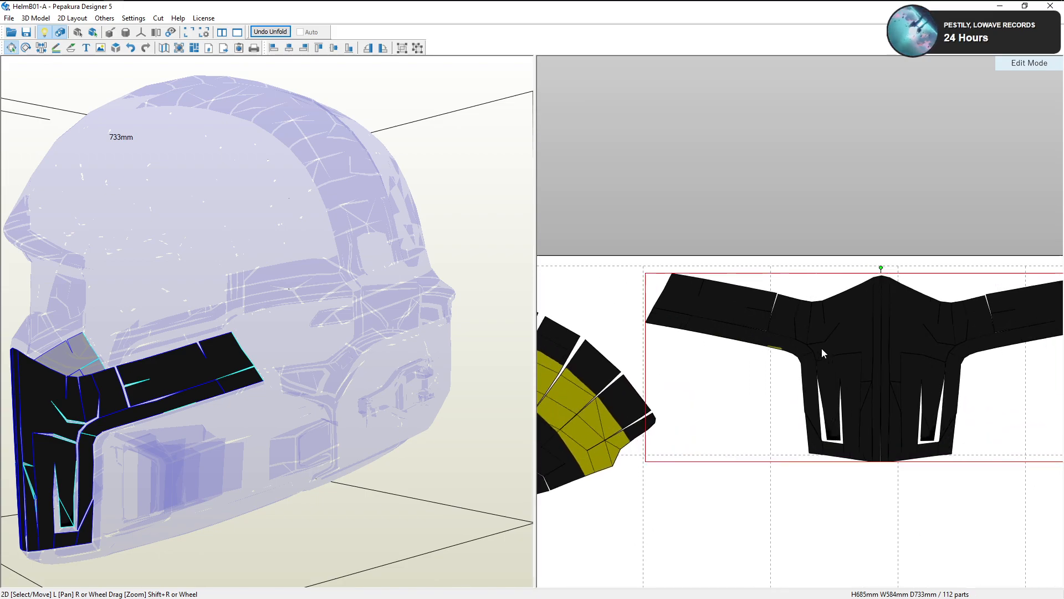
{"action": "left_click_drag", "start_coordinate": [873, 333], "coordinate": [874, 334]}
{"action": "middle_click_drag", "start_coordinate": [896, 337], "coordinate": [824, 353]}
Straighten the face mask part with another fine rotation, adjust its position near the sheet's upper edge and deselect it
{"action": "left_click", "coordinate": [986, 408]}
{"action": "middle_click_drag", "start_coordinate": [985, 408], "coordinate": [918, 407]}
{"action": "left_click", "coordinate": [763, 300]}
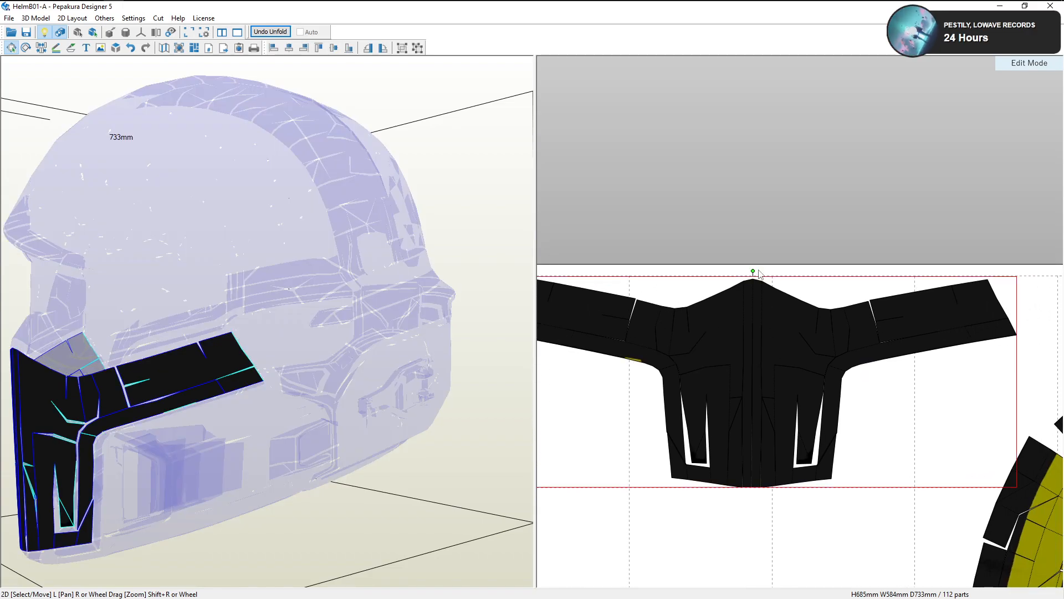
{"action": "left_click_drag", "start_coordinate": [755, 270], "coordinate": [753, 269]}
{"action": "middle_click_drag", "start_coordinate": [751, 295], "coordinate": [812, 305]}
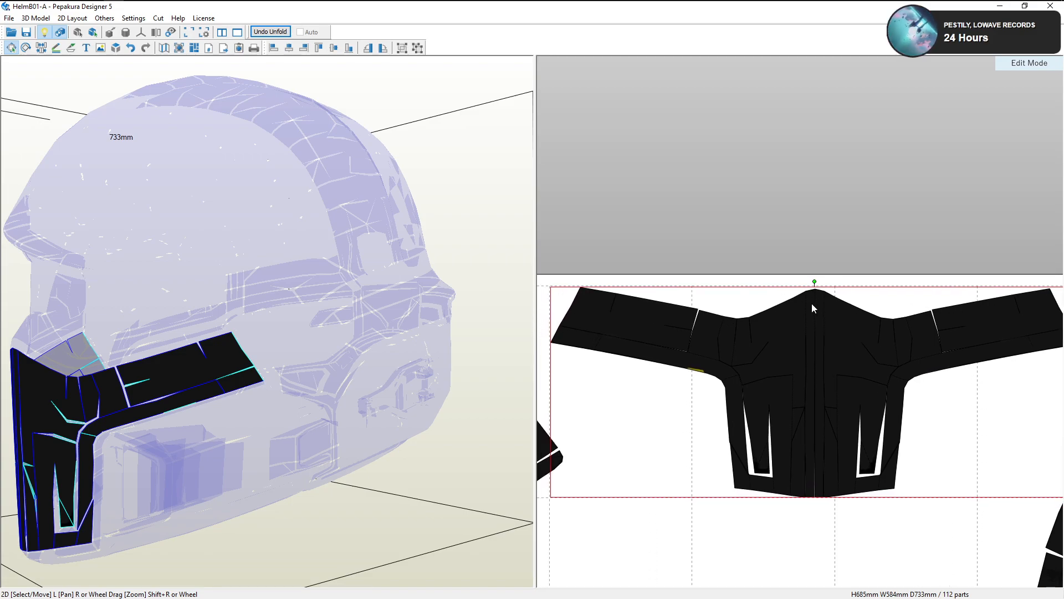
{"action": "left_click_drag", "start_coordinate": [810, 333], "coordinate": [811, 330]}
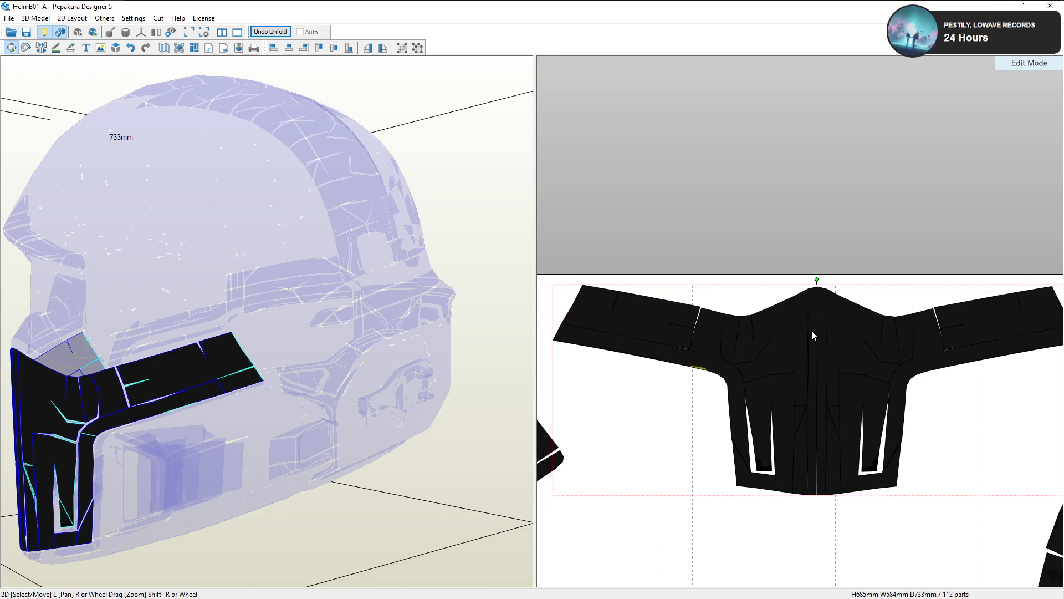
{"action": "left_click", "coordinate": [899, 525]}
{"action": "scroll", "coordinate": [755, 411], "scroll_direction": "down", "scroll_amount": 1}
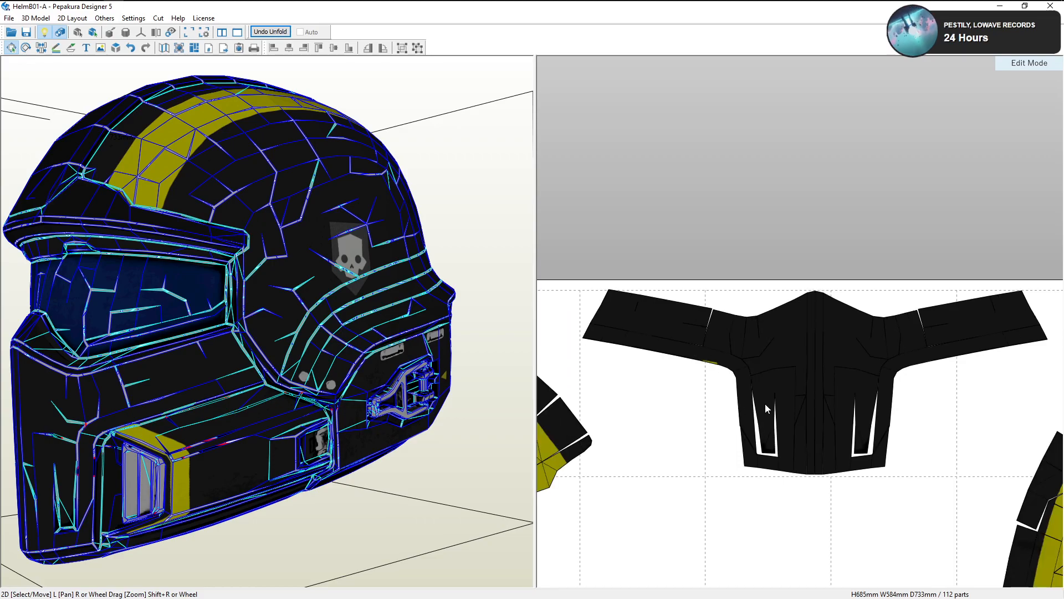
{"action": "left_click", "coordinate": [843, 384]}
{"action": "left_click", "coordinate": [875, 509]}
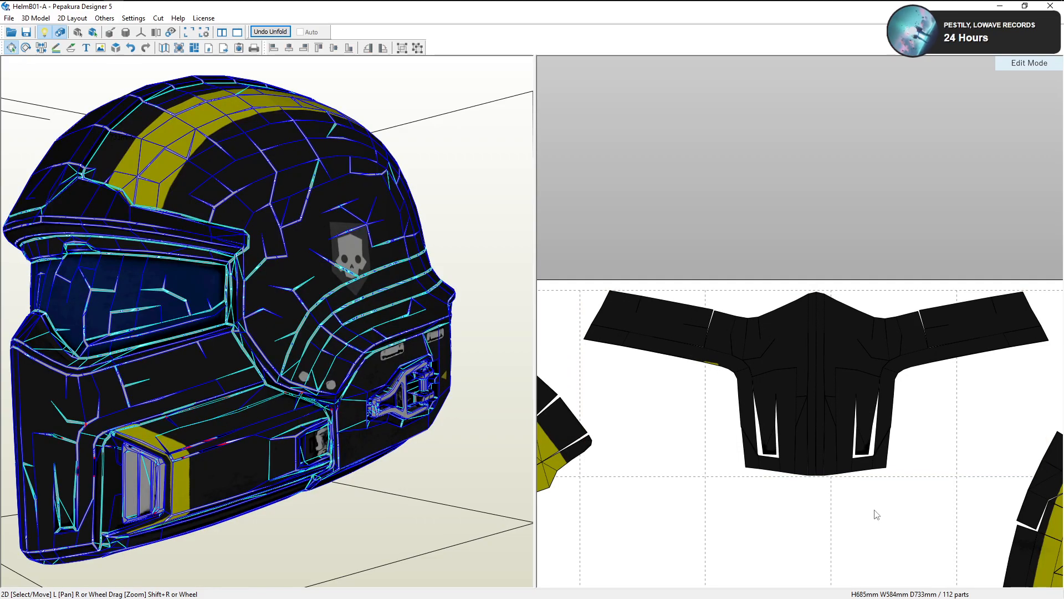
Examine the textured face mask part's arms, slots and the small yellow sliver at its arm edge
{"action": "scroll", "coordinate": [675, 379], "scroll_direction": "up", "scroll_amount": 1}
{"action": "scroll", "coordinate": [675, 380], "scroll_direction": "down", "scroll_amount": 1}
{"action": "scroll", "coordinate": [630, 366], "scroll_direction": "up", "scroll_amount": 2}
{"action": "scroll", "coordinate": [630, 366], "scroll_direction": "down", "scroll_amount": 2}
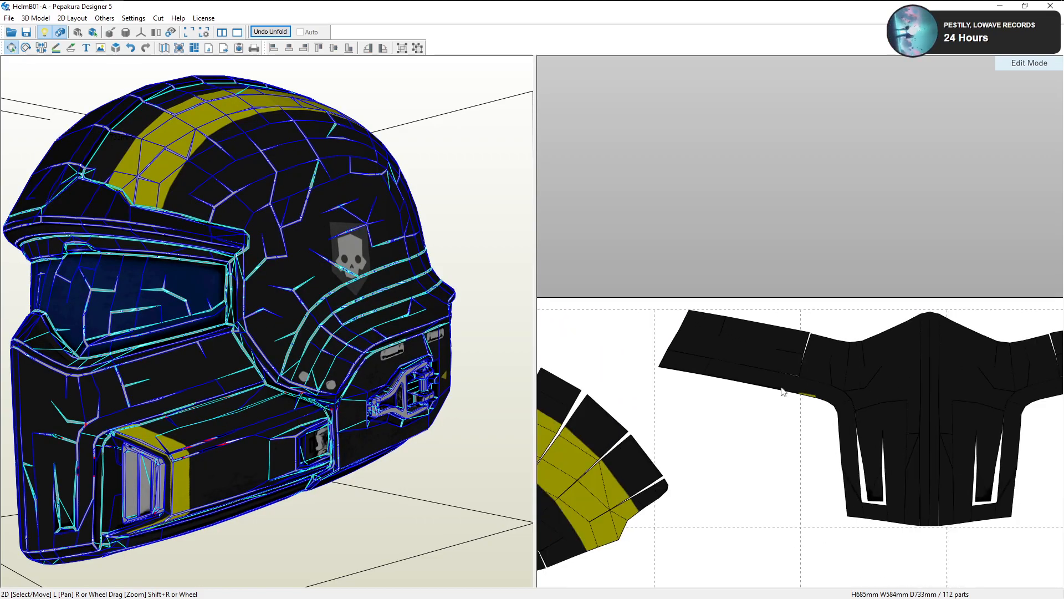
{"action": "scroll", "coordinate": [774, 364], "scroll_direction": "down", "scroll_amount": 1}
{"action": "scroll", "coordinate": [816, 394], "scroll_direction": "down", "scroll_amount": 1}
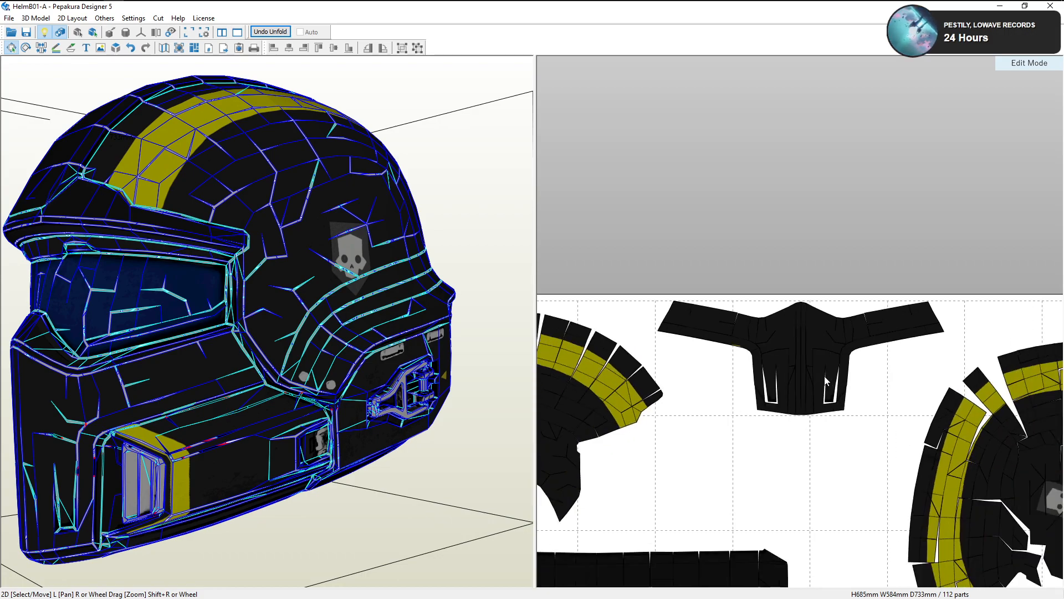
{"action": "scroll", "coordinate": [810, 378], "scroll_direction": "up", "scroll_amount": 1}
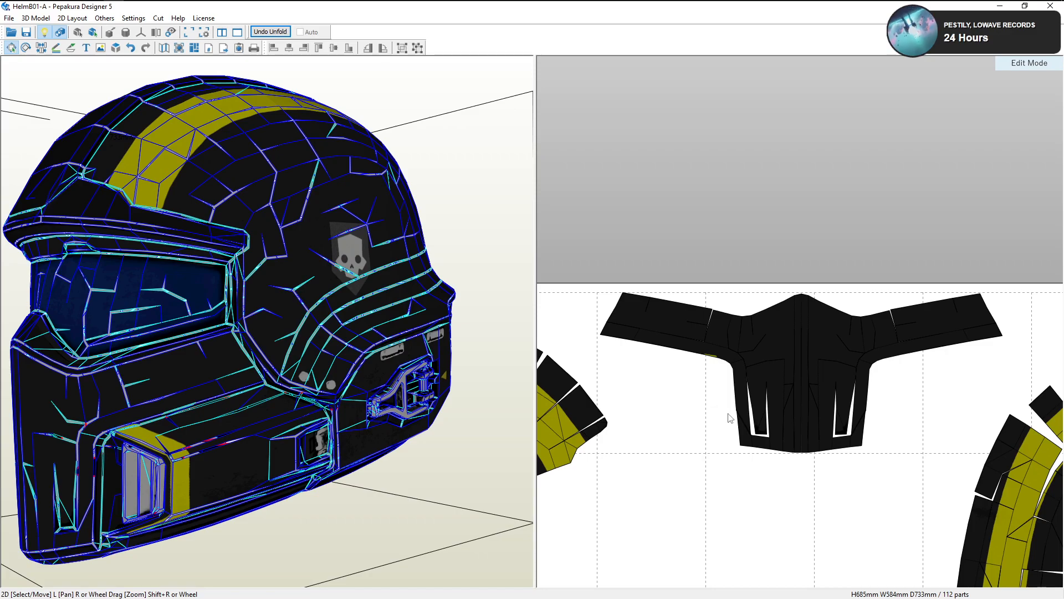
Shift the arched frame part slightly below the dome's centre strip and select the strip to check where it sits on the model
{"action": "middle_click_drag", "start_coordinate": [740, 365], "coordinate": [837, 341]}
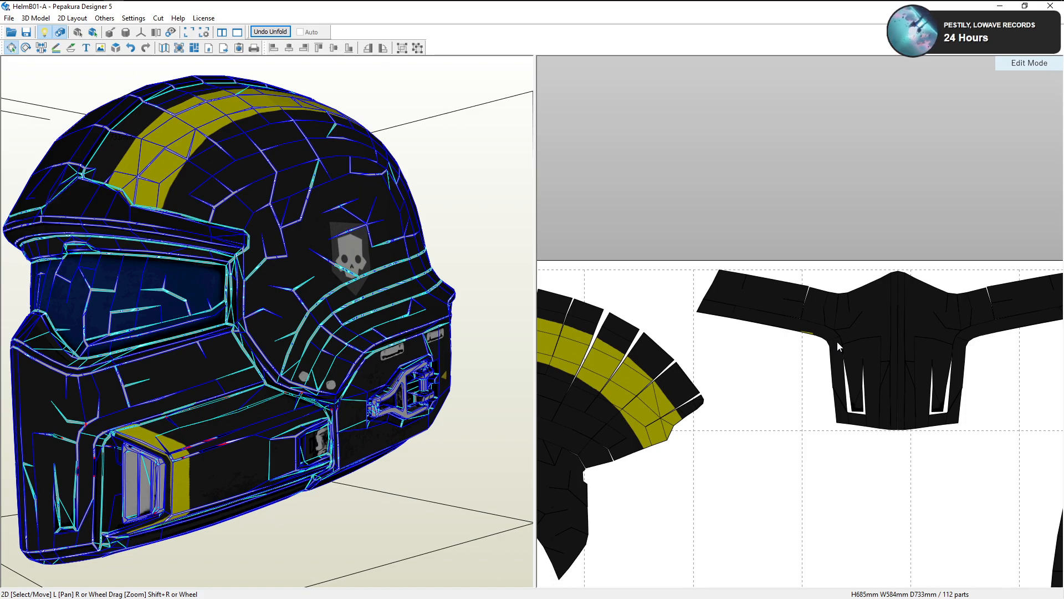
{"action": "scroll", "coordinate": [903, 367], "scroll_direction": "down", "scroll_amount": 3}
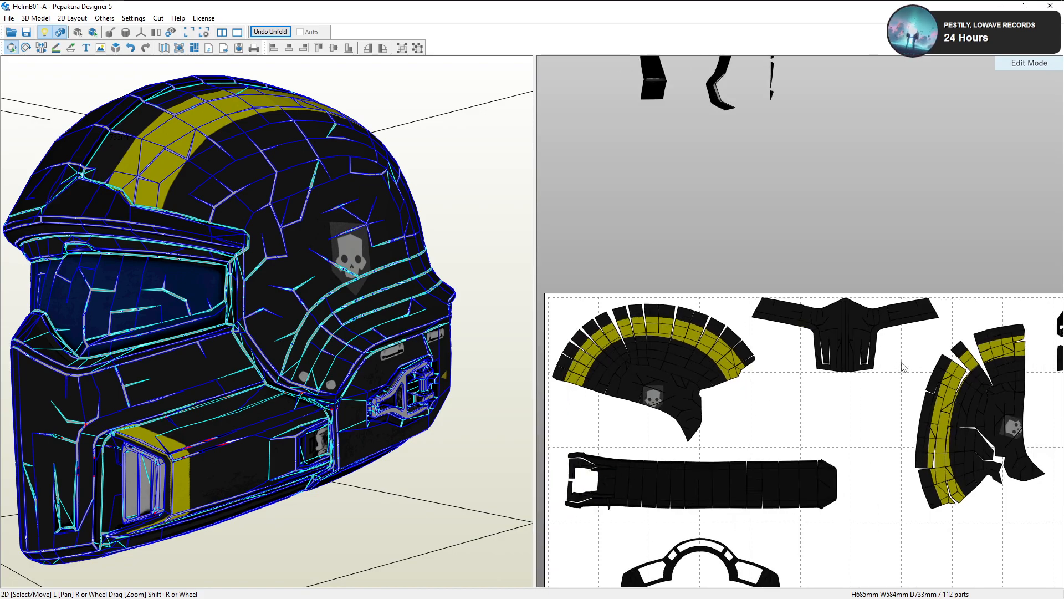
{"action": "scroll", "coordinate": [892, 364], "scroll_direction": "down", "scroll_amount": 3}
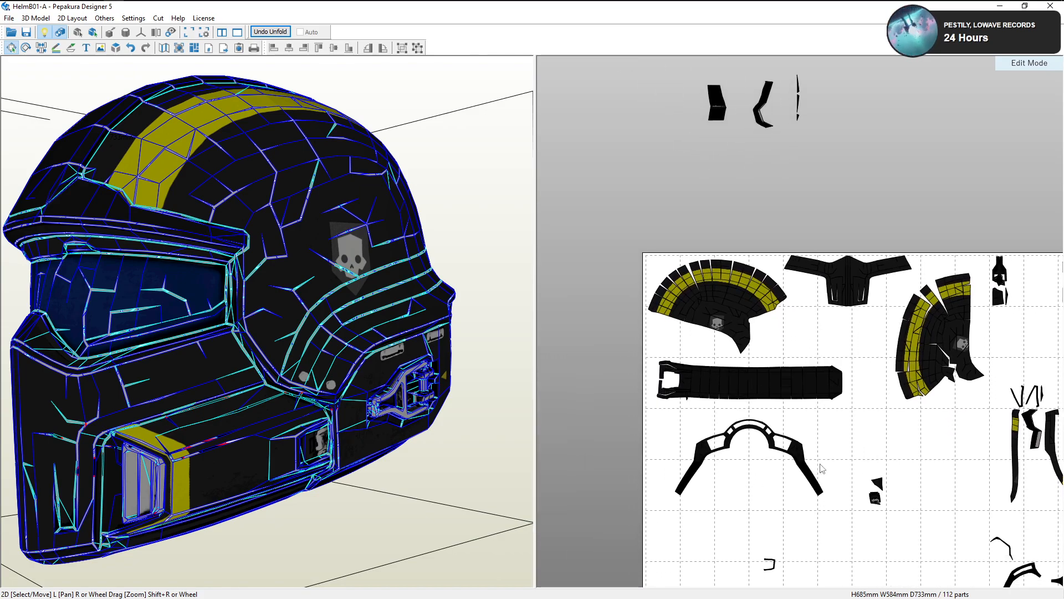
{"action": "left_click_drag", "start_coordinate": [804, 463], "coordinate": [797, 470]}
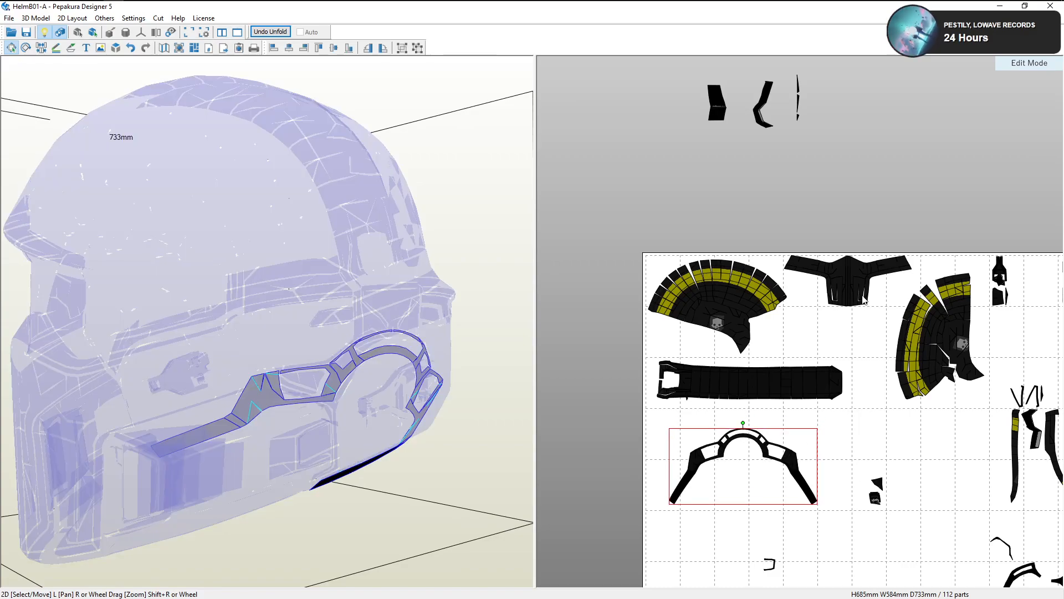
{"action": "left_click", "coordinate": [864, 299]}
{"action": "left_click", "coordinate": [779, 388]}
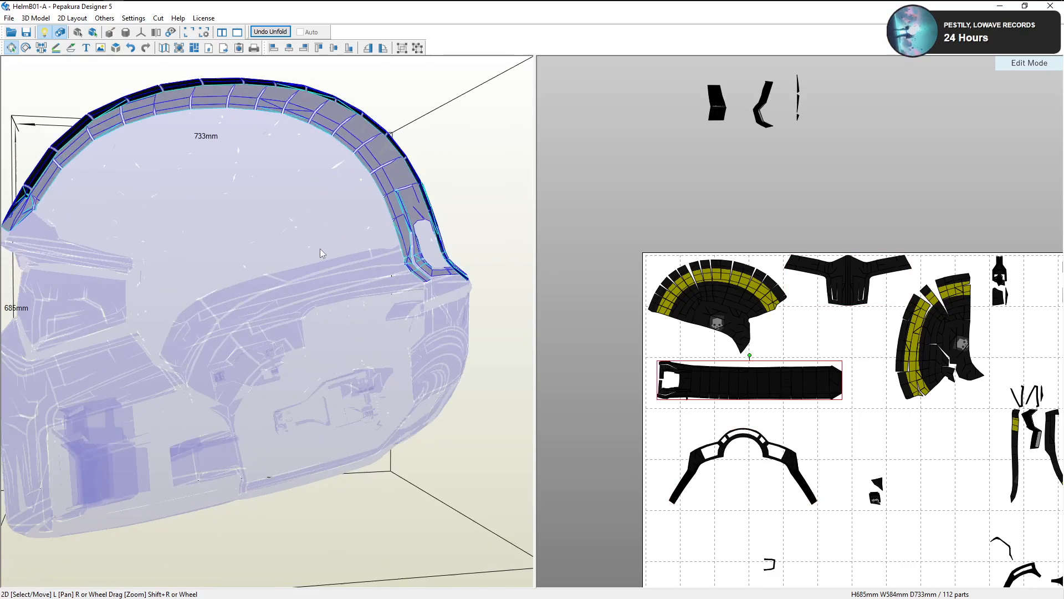
{"action": "scroll", "coordinate": [881, 387], "scroll_direction": "down", "scroll_amount": 2}
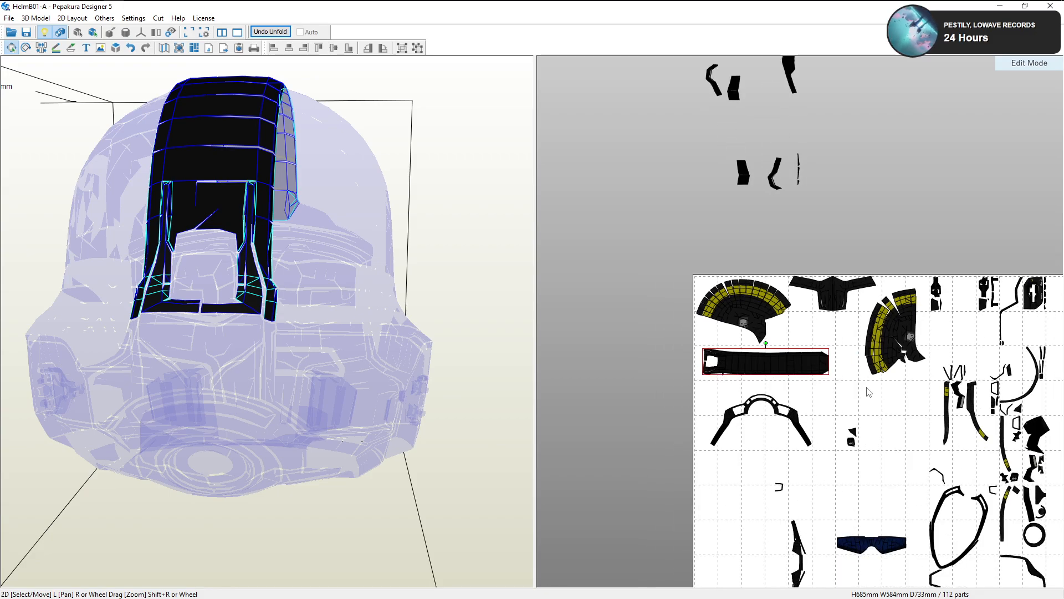
Move the blue visor part beneath the arched frame and the brow trim part below the visor
{"action": "left_click_drag", "start_coordinate": [894, 544], "coordinate": [777, 464]}
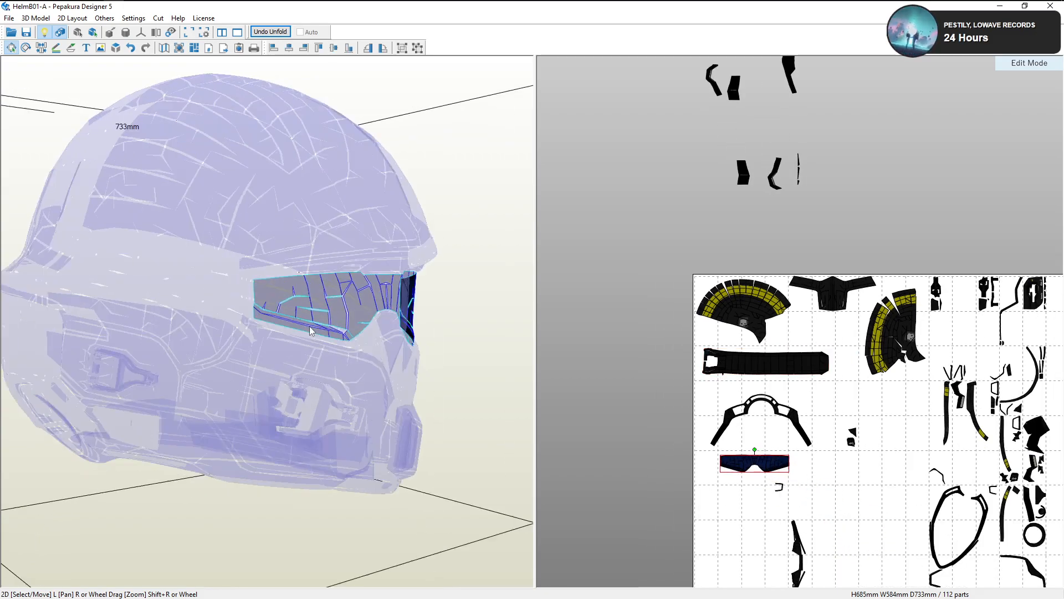
{"action": "right_click_drag", "start_coordinate": [706, 425], "coordinate": [692, 339]}
{"action": "left_click", "coordinate": [771, 463]}
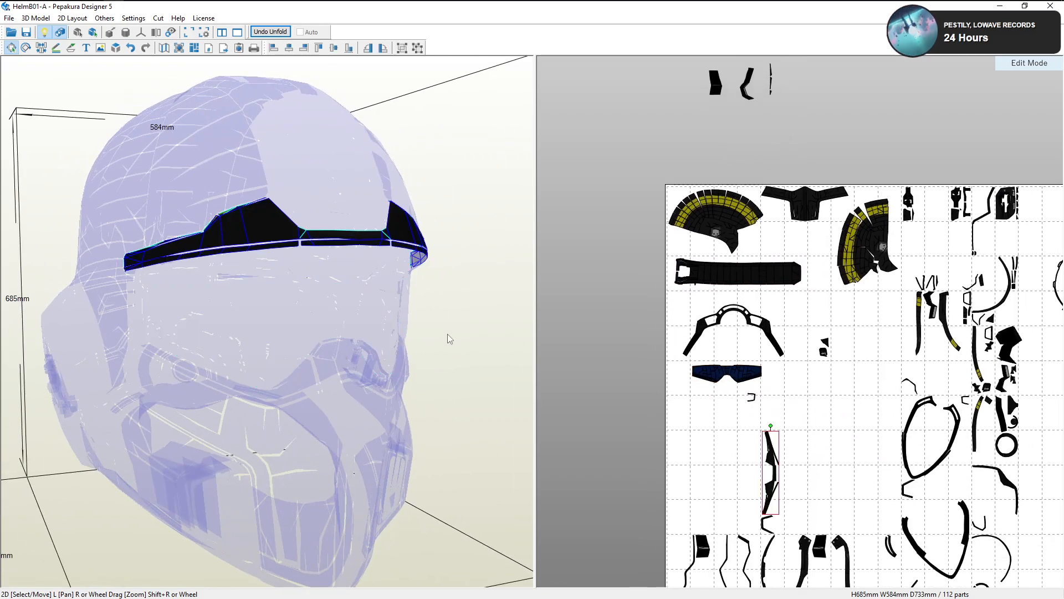
{"action": "left_click_drag", "start_coordinate": [772, 463], "coordinate": [723, 432]}
{"action": "right_click_drag", "start_coordinate": [327, 238], "coordinate": [379, 297]}
{"action": "scroll", "coordinate": [689, 414], "scroll_direction": "up", "scroll_amount": 2}
{"action": "right_click_drag", "start_coordinate": [720, 462], "coordinate": [779, 388]}
{"action": "scroll", "coordinate": [739, 446], "scroll_direction": "up", "scroll_amount": 2}
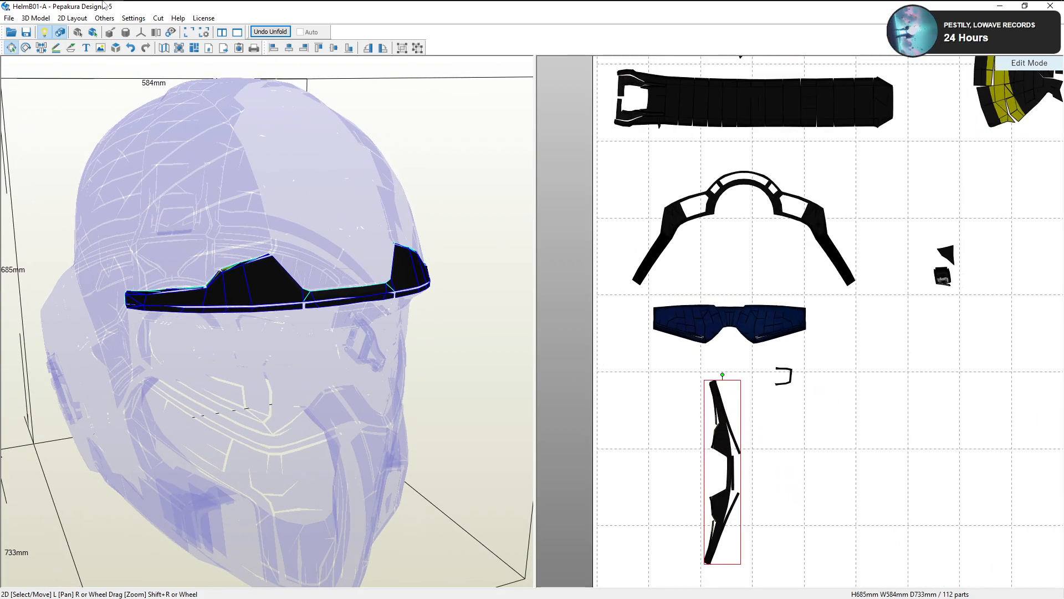
Hide the textures, rotate the brow trim part to horizontal and position it centred below the visor part
{"action": "left_click", "coordinate": [76, 32]}
{"action": "left_click_drag", "start_coordinate": [723, 374], "coordinate": [641, 474]}
{"action": "left_click_drag", "start_coordinate": [734, 476], "coordinate": [732, 402]}
{"action": "scroll", "coordinate": [737, 400], "scroll_direction": "up", "scroll_amount": 4}
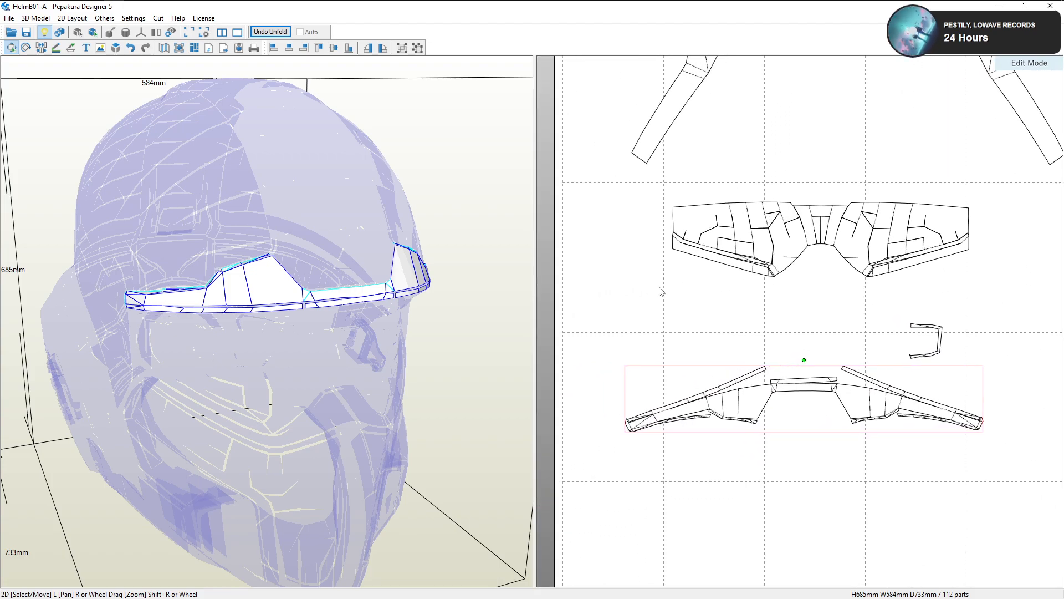
{"action": "scroll", "coordinate": [660, 288], "scroll_direction": "up", "scroll_amount": 2}
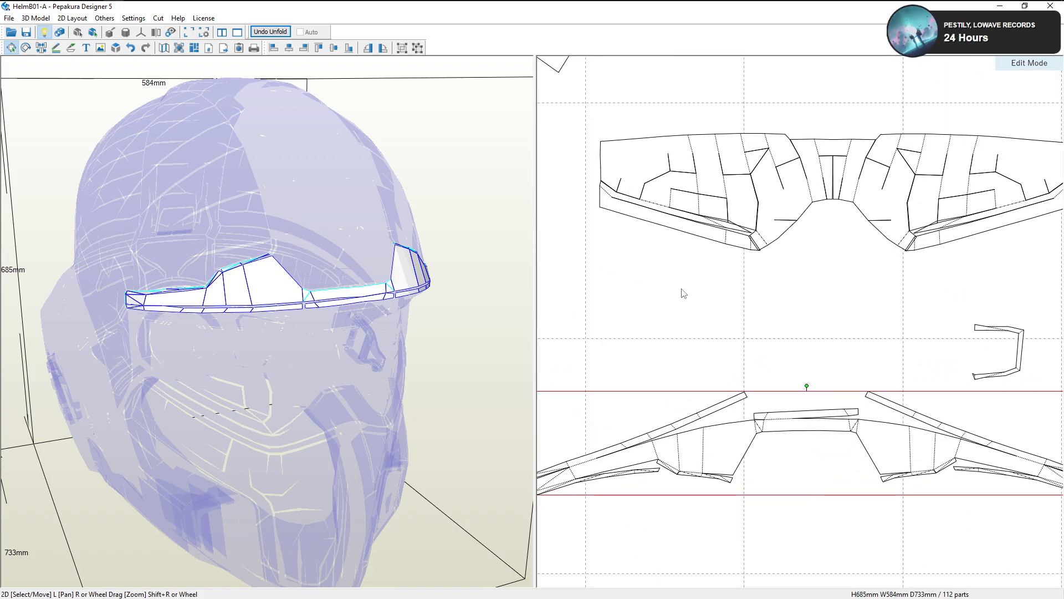
Separate the rim strip segments along the outer part of the brow trim's left arm and join each to the arm's edge
{"action": "left_click", "coordinate": [41, 48]}
{"action": "right_click_drag", "start_coordinate": [722, 320], "coordinate": [766, 309]}
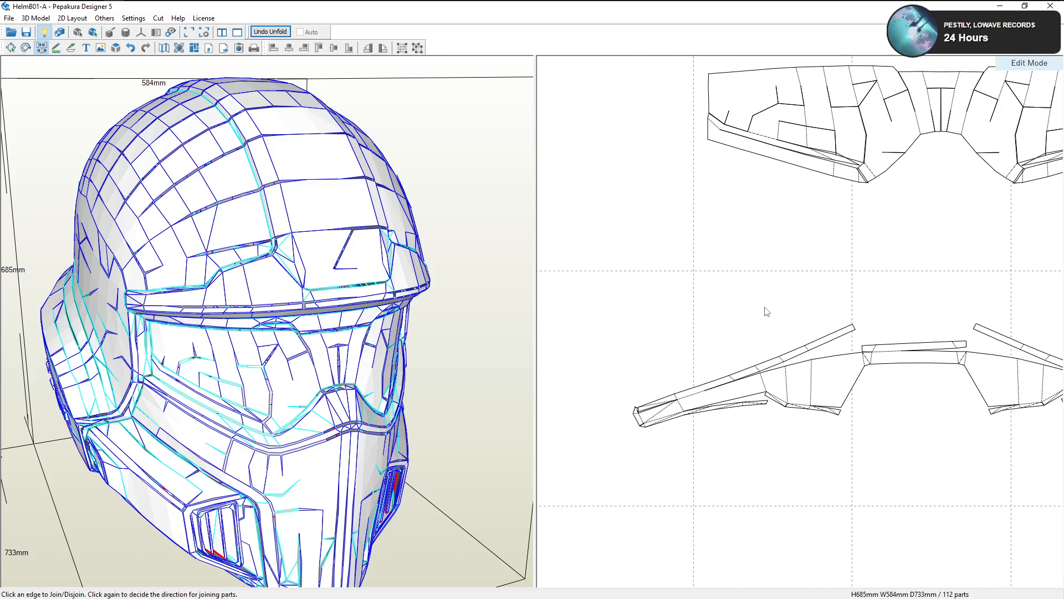
{"action": "scroll", "coordinate": [765, 309], "scroll_direction": "up", "scroll_amount": 2}
{"action": "left_click", "coordinate": [649, 426]}
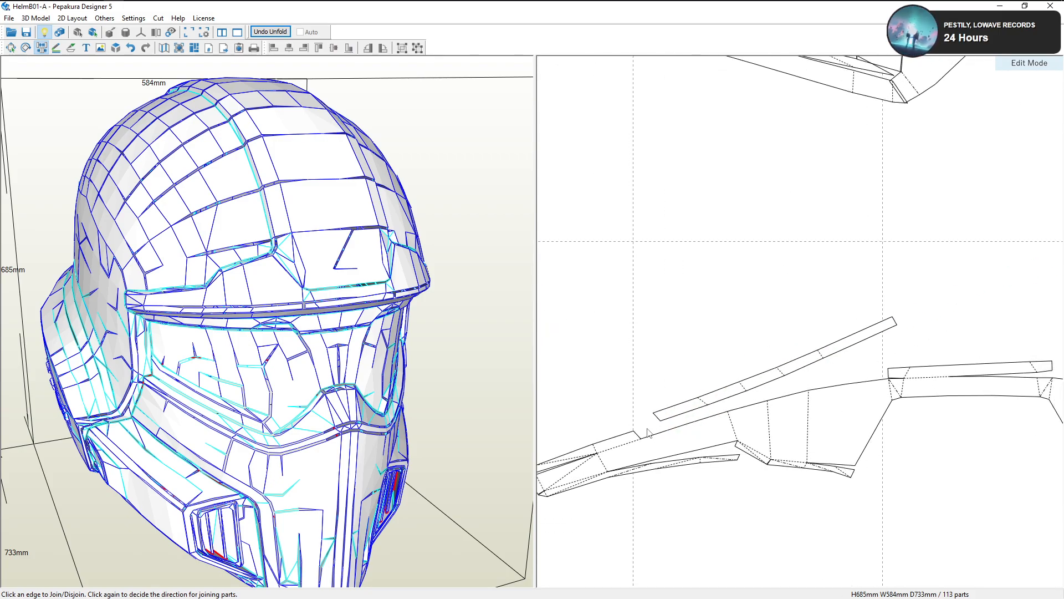
{"action": "left_click", "coordinate": [664, 433]}
{"action": "left_click", "coordinate": [685, 425]}
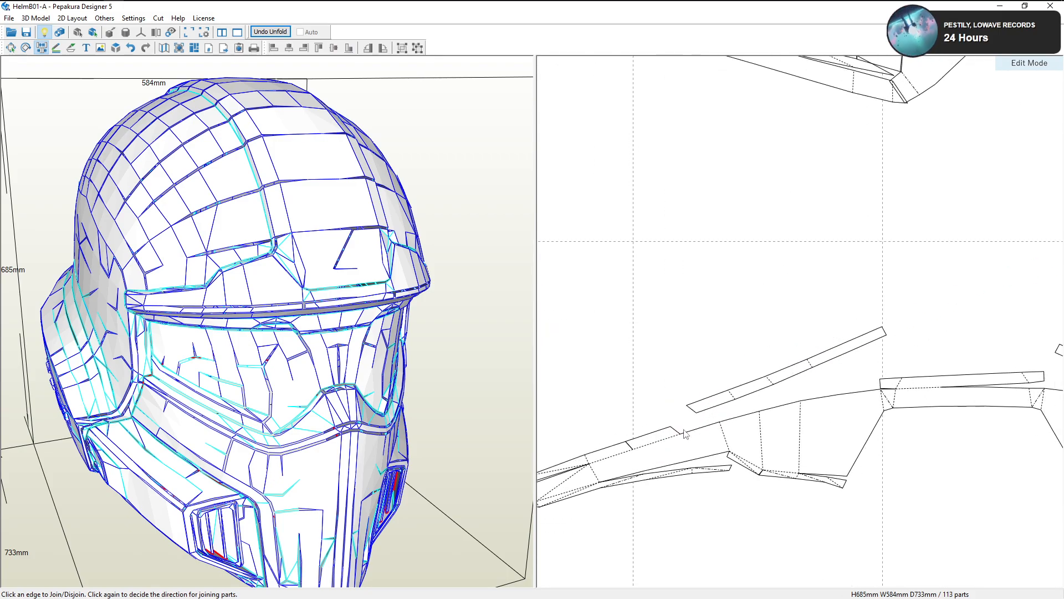
{"action": "left_click", "coordinate": [695, 430]}
{"action": "left_click", "coordinate": [719, 424]}
{"action": "left_click", "coordinate": [723, 425]}
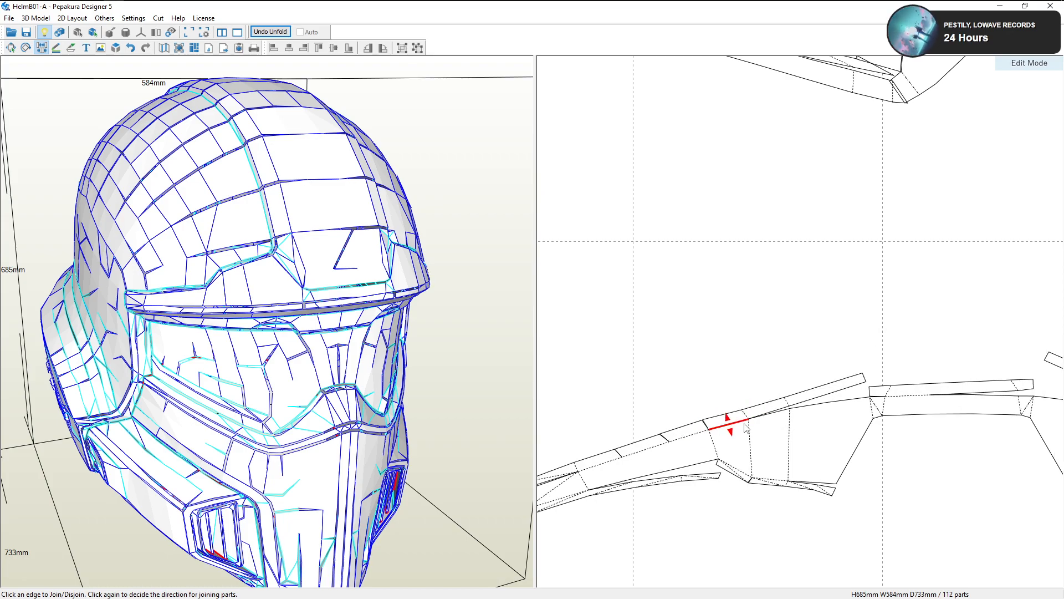
{"action": "left_click", "coordinate": [748, 425]}
{"action": "left_click", "coordinate": [751, 424]}
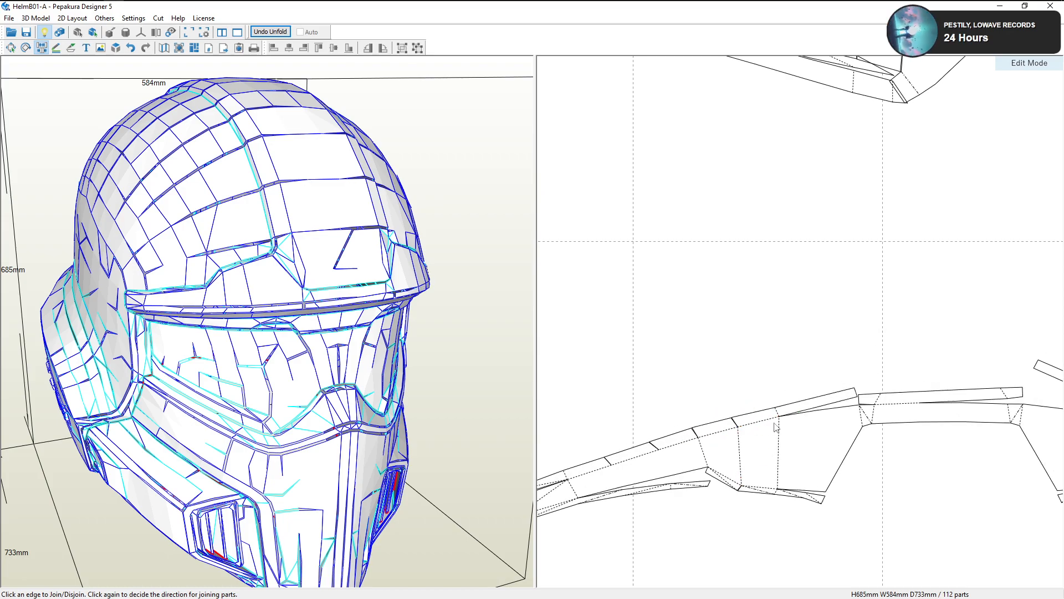
Split and reattach the remaining left-arm rim segments of the brow trim up to its central bridge
{"action": "left_click", "coordinate": [778, 413]}
{"action": "left_click", "coordinate": [789, 420]}
{"action": "scroll", "coordinate": [803, 422], "scroll_direction": "down", "scroll_amount": 1}
{"action": "middle_click_drag", "start_coordinate": [808, 423], "coordinate": [788, 411]}
{"action": "scroll", "coordinate": [719, 420], "scroll_direction": "up", "scroll_amount": 3}
{"action": "left_click", "coordinate": [675, 425]}
{"action": "left_click", "coordinate": [679, 432]}
{"action": "scroll", "coordinate": [796, 430], "scroll_direction": "up", "scroll_amount": 2}
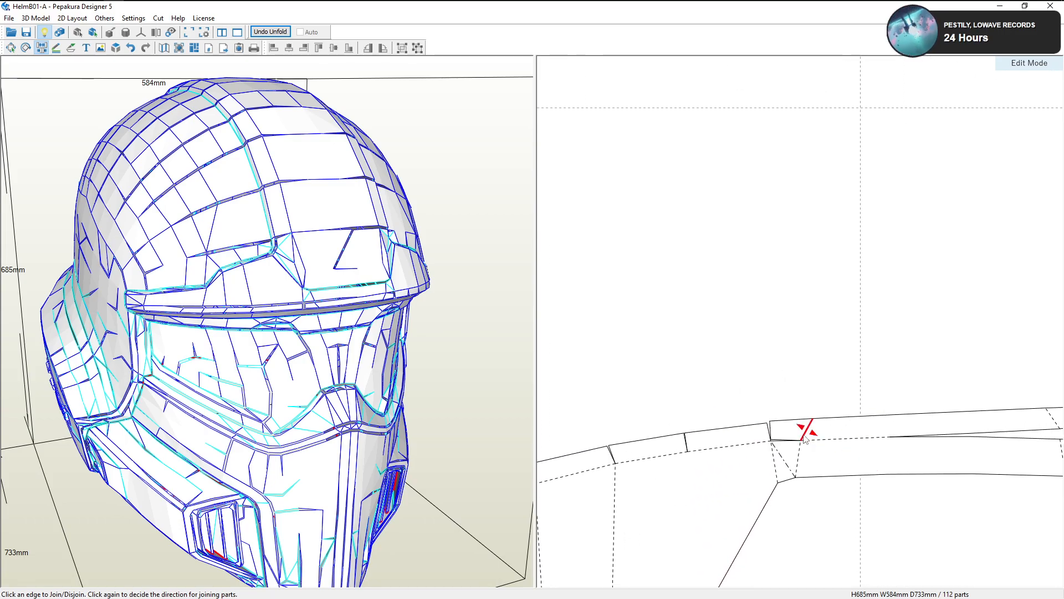
Divide the rim strip above the brow trim's central bridge into separate segments joined to the bridge edge
{"action": "left_click", "coordinate": [806, 431]}
{"action": "left_click", "coordinate": [799, 445]}
{"action": "middle_click_drag", "start_coordinate": [832, 445], "coordinate": [765, 420]}
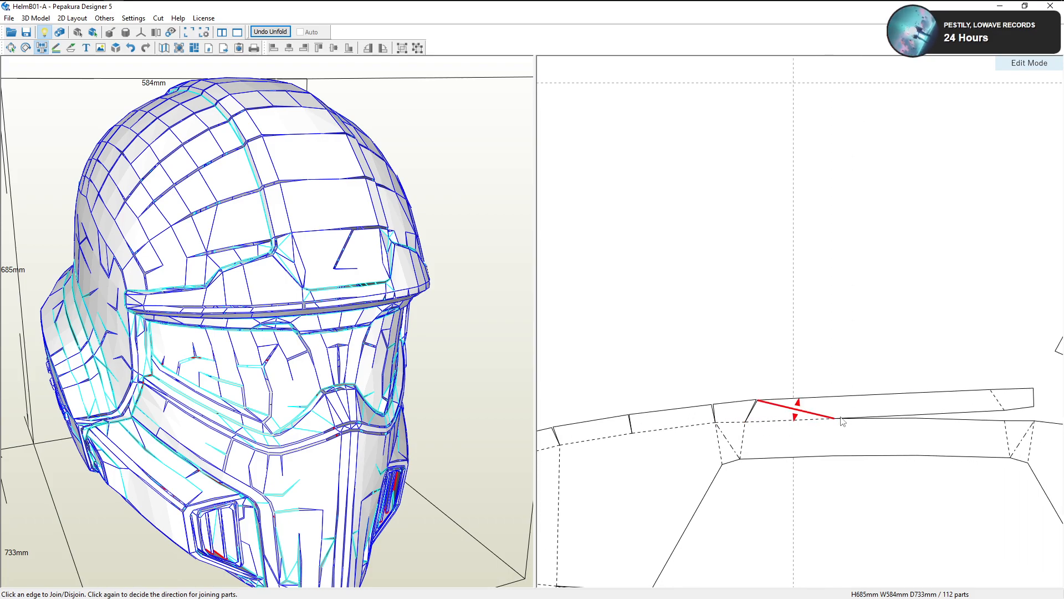
{"action": "left_click", "coordinate": [836, 413]}
{"action": "left_click", "coordinate": [839, 418]}
{"action": "middle_click_drag", "start_coordinate": [844, 415], "coordinate": [748, 411]}
{"action": "left_click", "coordinate": [807, 406]}
{"action": "left_click", "coordinate": [814, 416]}
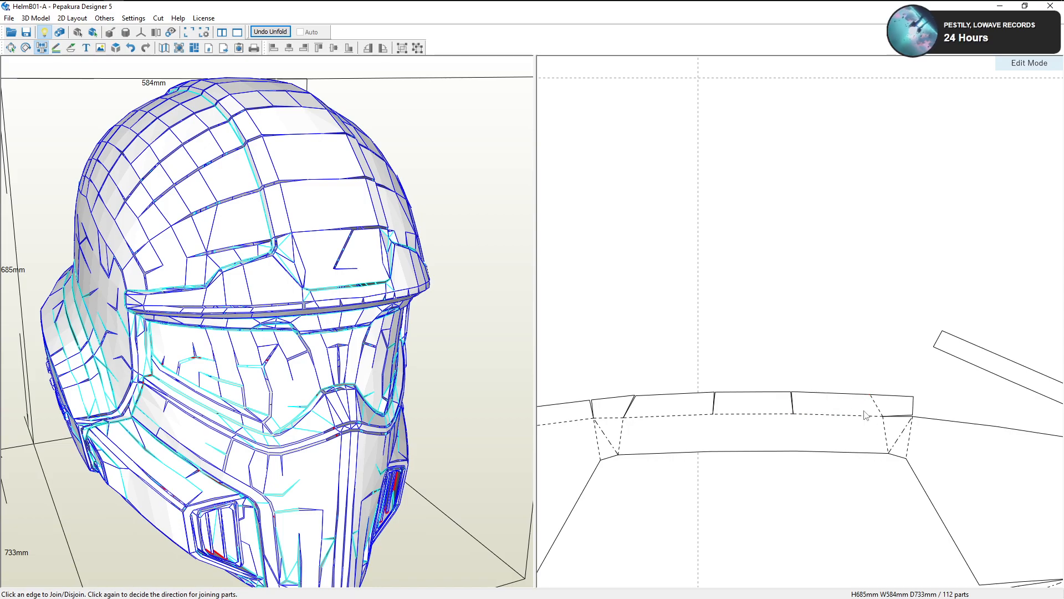
Separate the rim strip segments along the outer right arm of the brow trim and join them to the arm's edge
{"action": "middle_click_drag", "start_coordinate": [899, 409], "coordinate": [741, 397]}
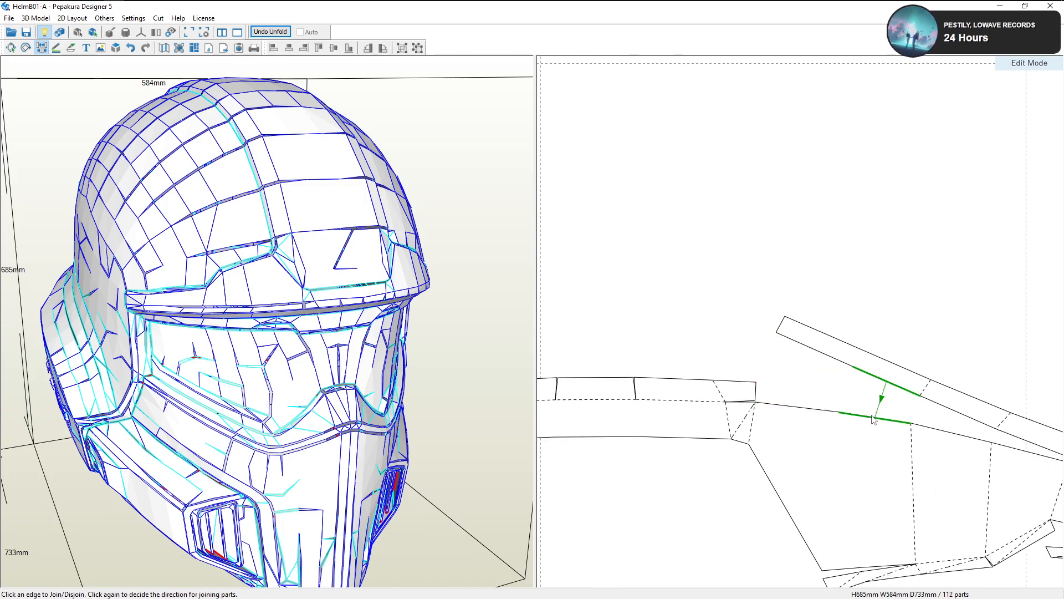
{"action": "scroll", "coordinate": [884, 427], "scroll_direction": "down", "scroll_amount": 1}
{"action": "middle_click_drag", "start_coordinate": [883, 427], "coordinate": [690, 390]}
{"action": "middle_click_drag", "start_coordinate": [970, 439], "coordinate": [836, 403]}
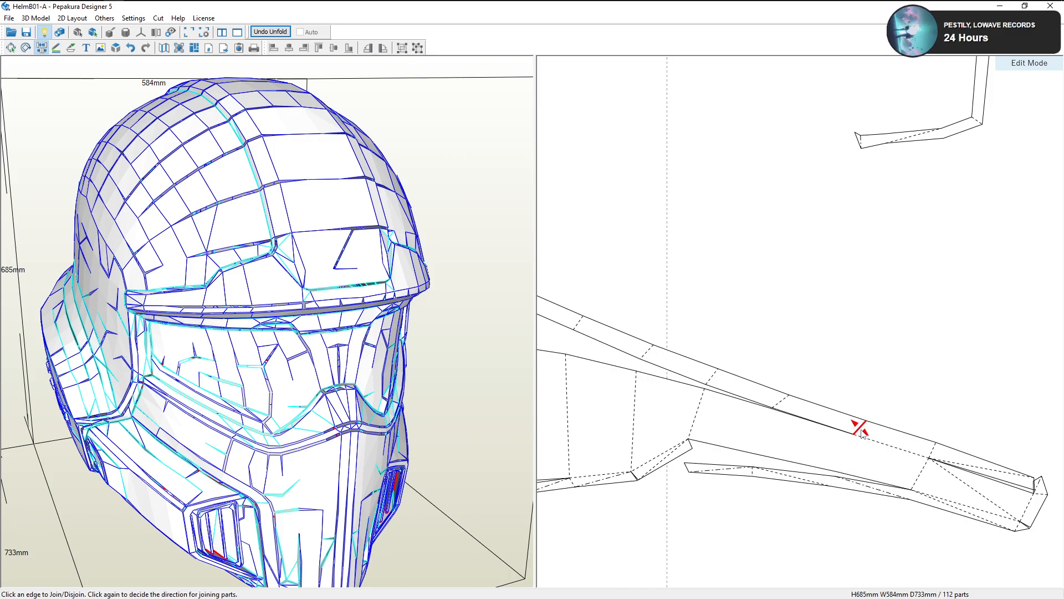
{"action": "left_click", "coordinate": [860, 433]}
{"action": "left_click", "coordinate": [796, 404]}
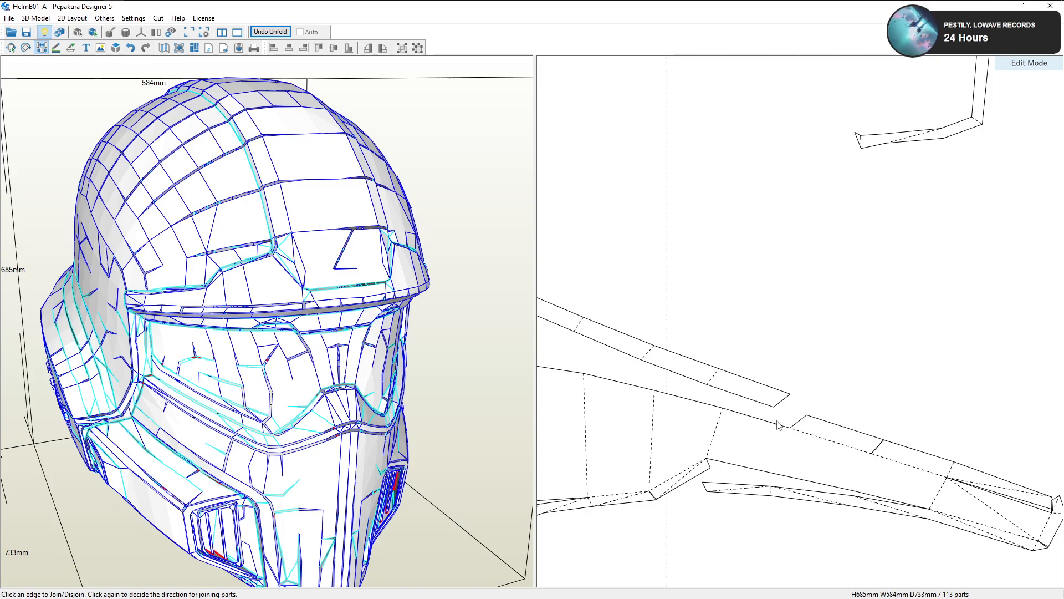
{"action": "middle_click_drag", "start_coordinate": [752, 424], "coordinate": [848, 441]}
{"action": "left_click", "coordinate": [822, 417]}
{"action": "left_click", "coordinate": [808, 426]}
{"action": "left_click", "coordinate": [765, 404]}
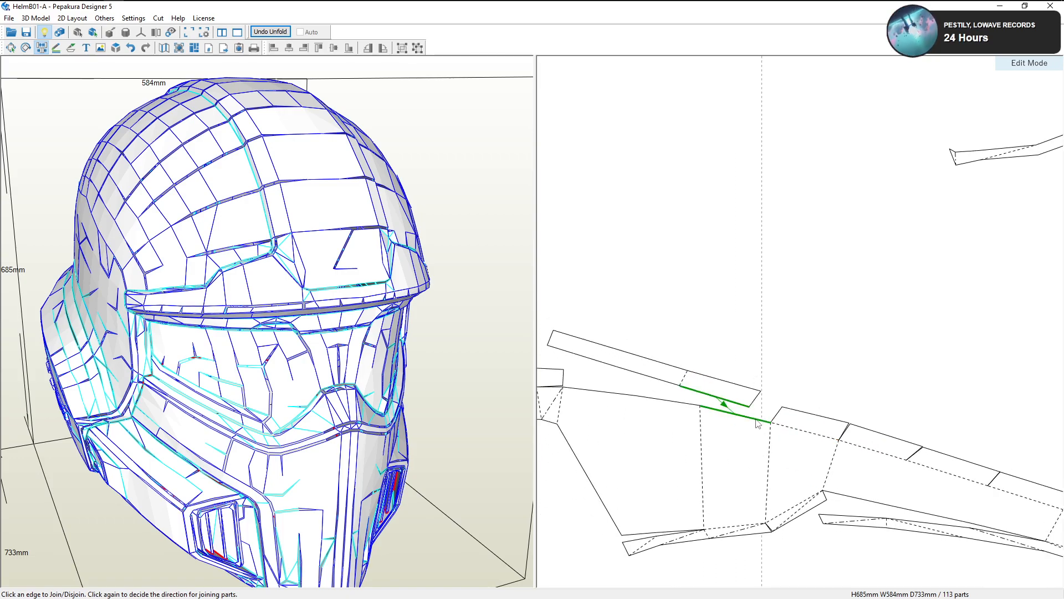
{"action": "left_click", "coordinate": [752, 421]}
Attach the last right-arm rim segments to the brow trim and rejoin the small corner piece to the central bridge
{"action": "middle_click_drag", "start_coordinate": [731, 425], "coordinate": [869, 462]}
{"action": "left_click", "coordinate": [839, 425]}
{"action": "left_click", "coordinate": [803, 426]}
{"action": "middle_click_drag", "start_coordinate": [746, 429], "coordinate": [783, 442]}
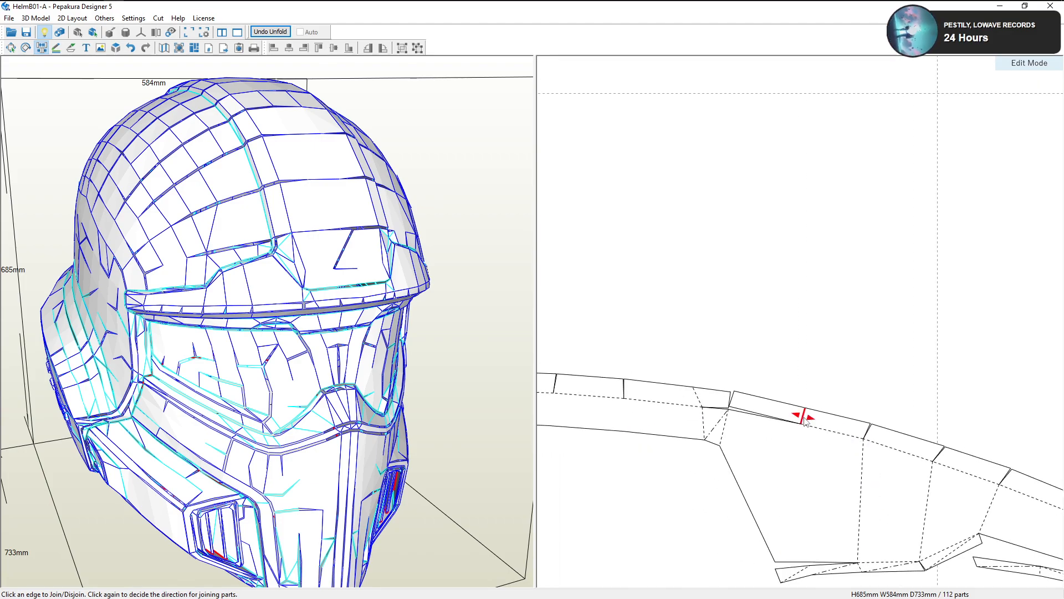
{"action": "left_click", "coordinate": [803, 417]}
{"action": "left_click", "coordinate": [744, 414]}
{"action": "left_click", "coordinate": [712, 405]}
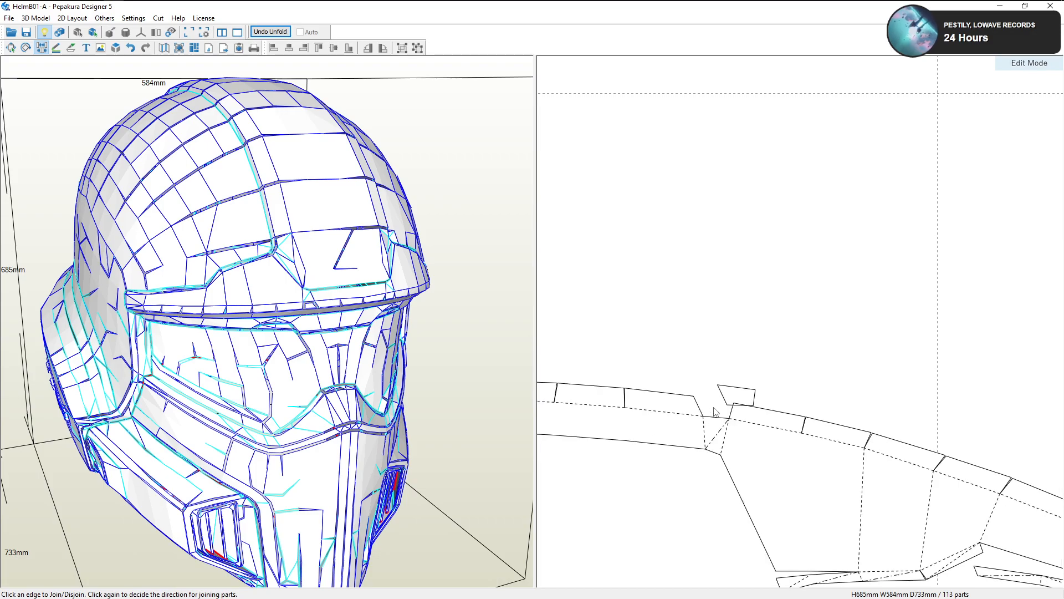
{"action": "left_click", "coordinate": [716, 416]}
Rotate the brow trim part half a turn so its rim runs along the lower edge, fine-tune it to level and deselect it
{"action": "left_click", "coordinate": [10, 47]}
{"action": "left_click", "coordinate": [601, 413]}
{"action": "left_click_drag", "start_coordinate": [418, 337], "coordinate": [472, 322]}
{"action": "scroll", "coordinate": [762, 368], "scroll_direction": "down", "scroll_amount": 2}
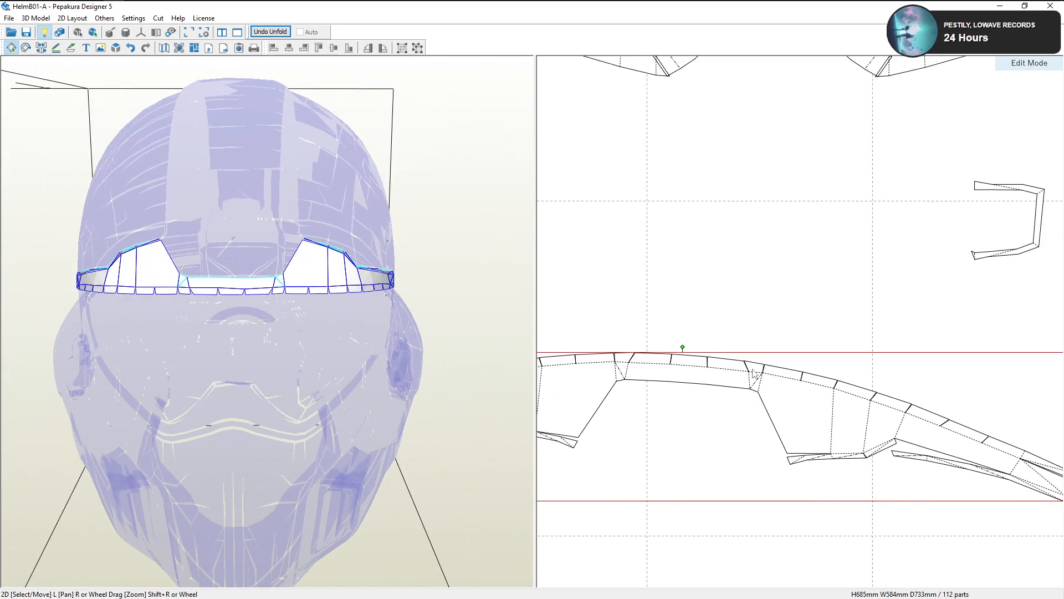
{"action": "right_click_drag", "start_coordinate": [666, 360], "coordinate": [778, 373]}
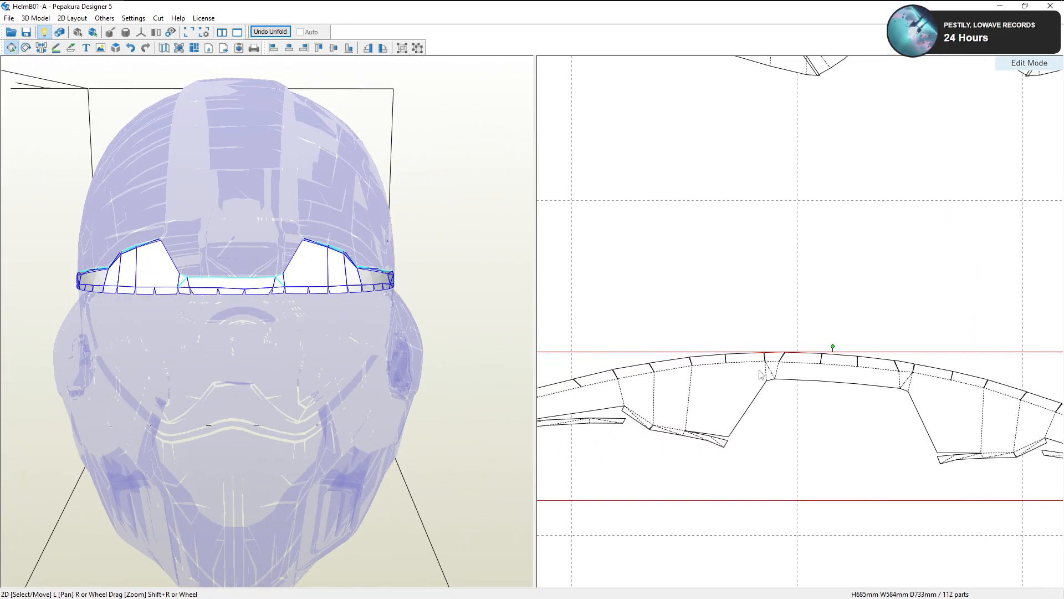
{"action": "right_click_drag", "start_coordinate": [650, 380], "coordinate": [653, 377]}
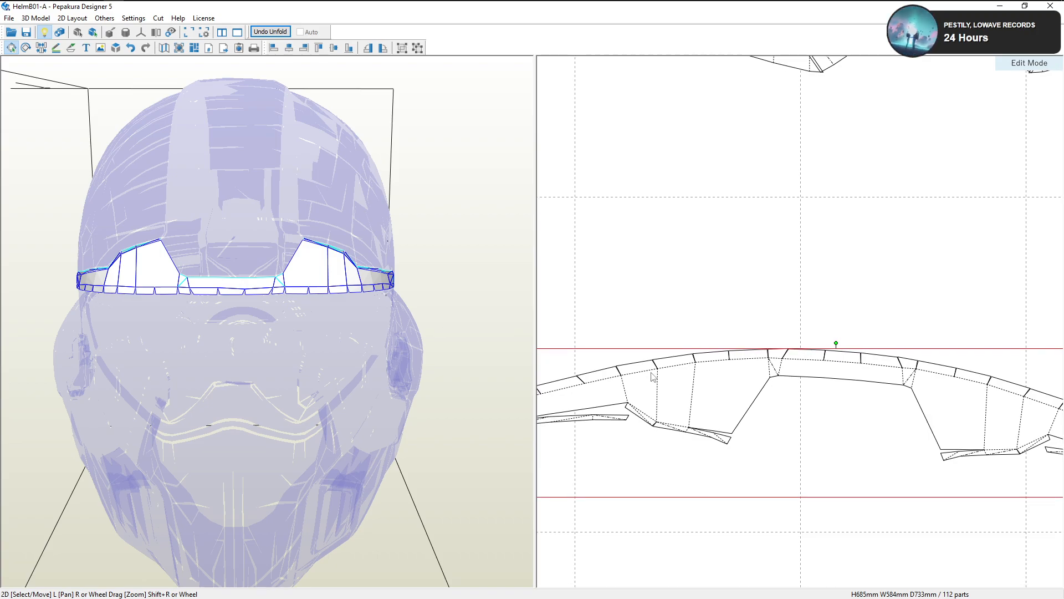
{"action": "left_click_drag", "start_coordinate": [834, 343], "coordinate": [841, 590]}
{"action": "scroll", "coordinate": [860, 561], "scroll_direction": "down", "scroll_amount": 4}
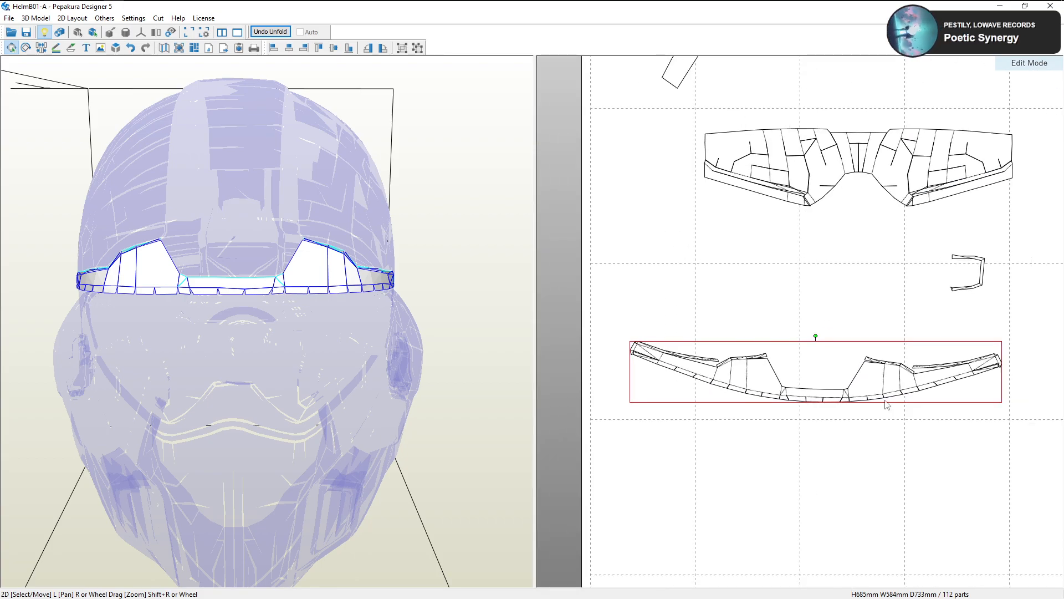
{"action": "scroll", "coordinate": [817, 352], "scroll_direction": "up", "scroll_amount": 1}
{"action": "left_click_drag", "start_coordinate": [818, 339], "coordinate": [817, 338]}
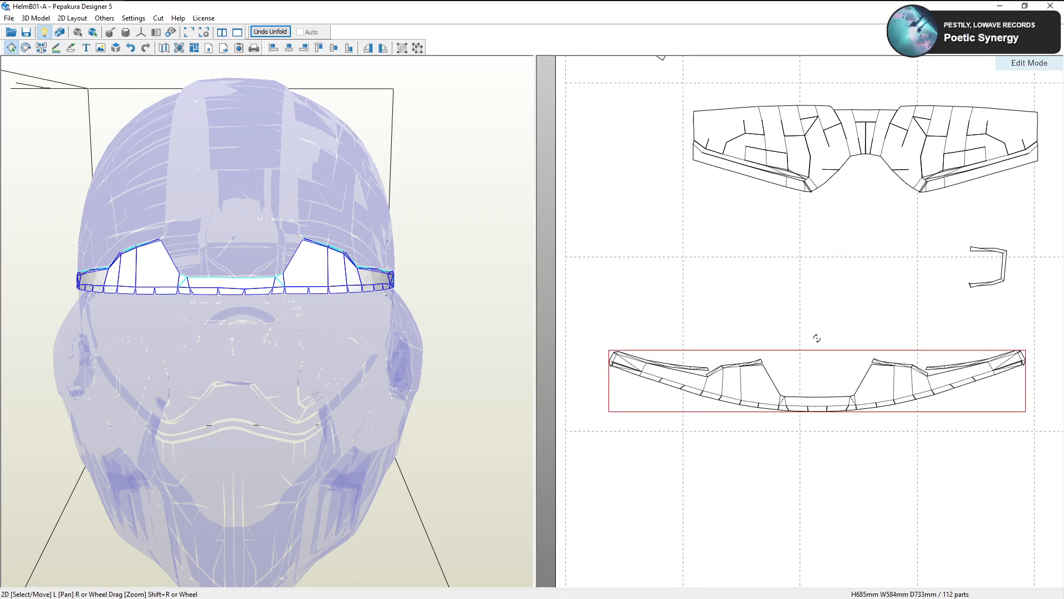
{"action": "scroll", "coordinate": [779, 387], "scroll_direction": "up", "scroll_amount": 4}
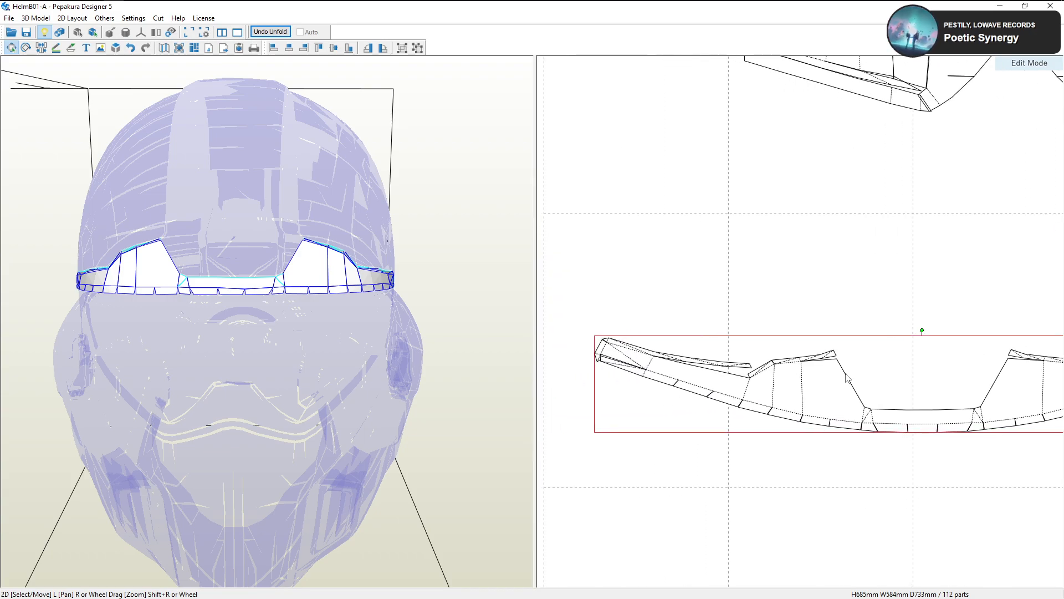
{"action": "left_click", "coordinate": [720, 409]}
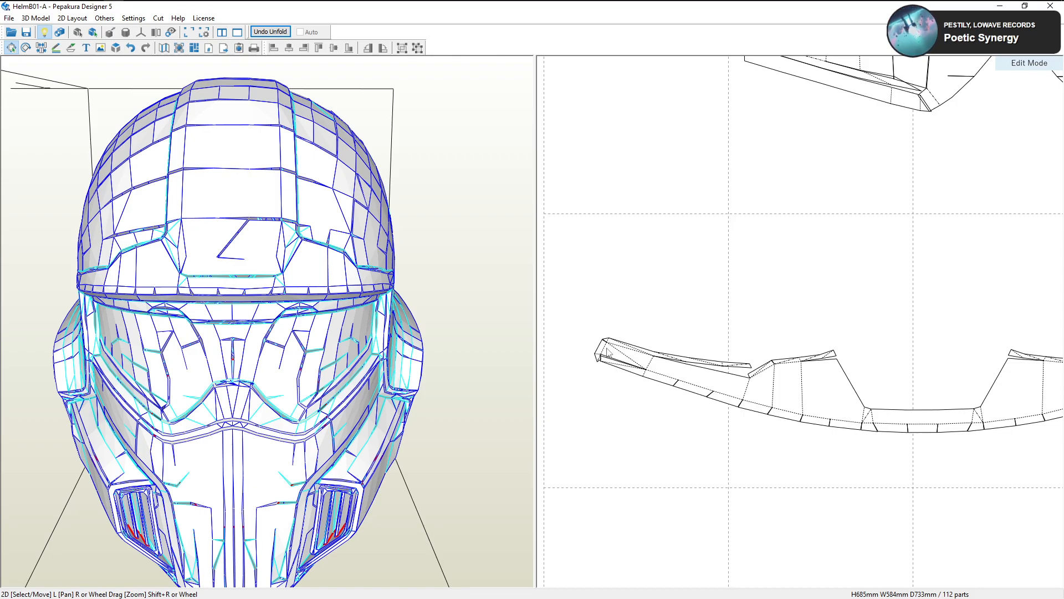
Split the upper rim strip along the brow trim's left arm into segments and join them to the arm's edge
{"action": "middle_click_drag", "start_coordinate": [844, 421], "coordinate": [776, 413]}
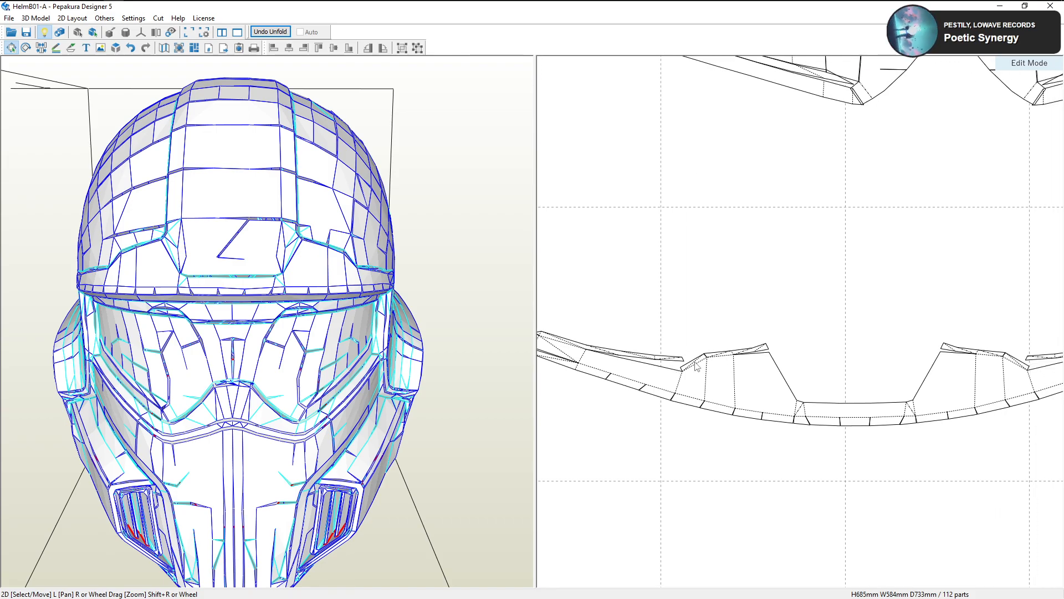
{"action": "middle_click_drag", "start_coordinate": [690, 366], "coordinate": [745, 383]}
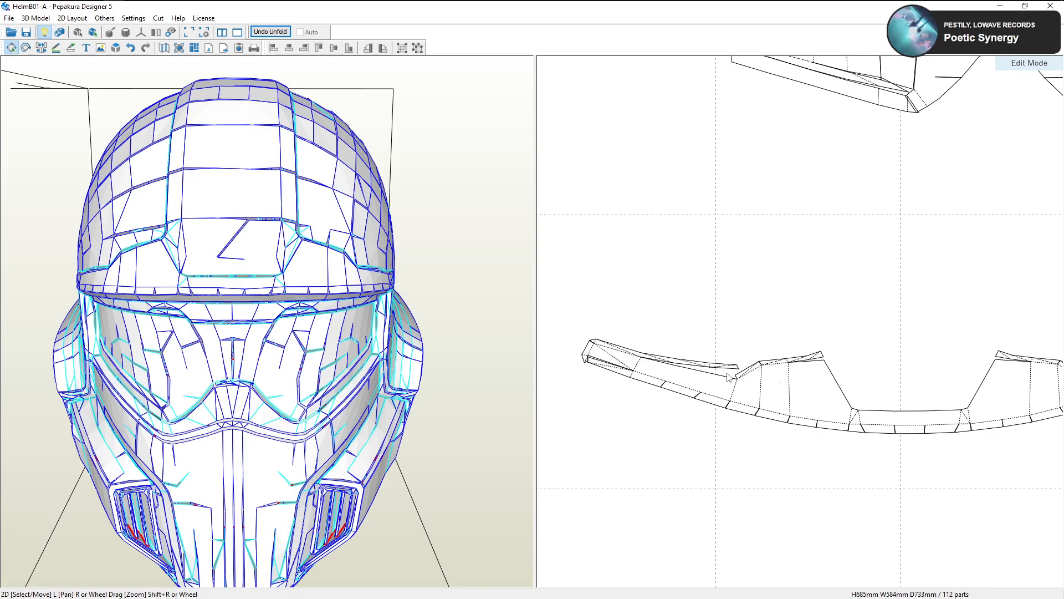
{"action": "scroll", "coordinate": [699, 373], "scroll_direction": "up", "scroll_amount": 2}
{"action": "left_click", "coordinate": [41, 47]}
{"action": "right_click_drag", "start_coordinate": [757, 339], "coordinate": [769, 295]}
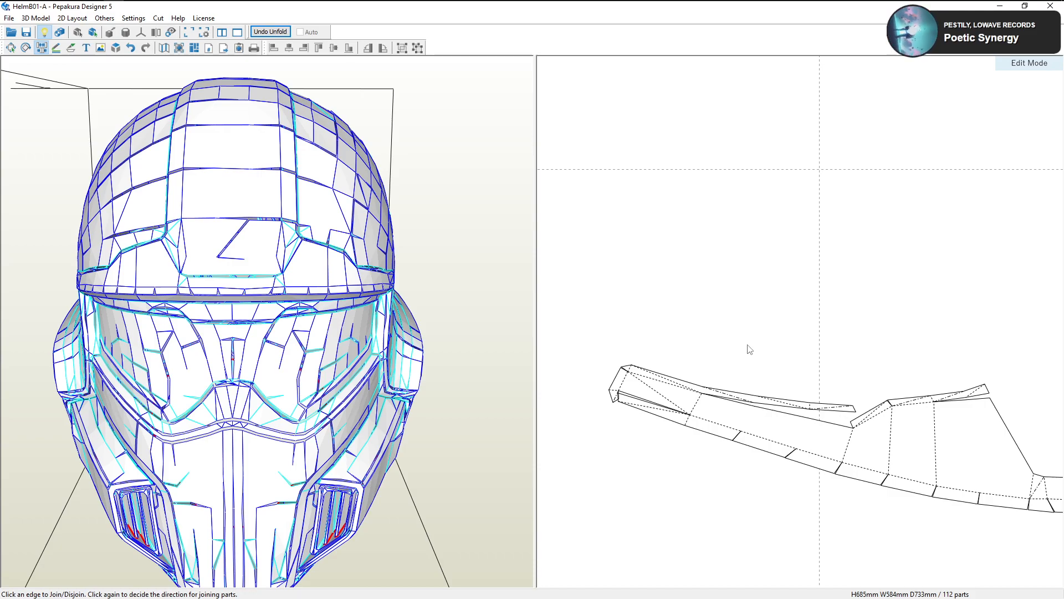
{"action": "left_click", "coordinate": [699, 397]}
{"action": "left_click", "coordinate": [706, 400]}
{"action": "scroll", "coordinate": [708, 407], "scroll_direction": "up", "scroll_amount": 2}
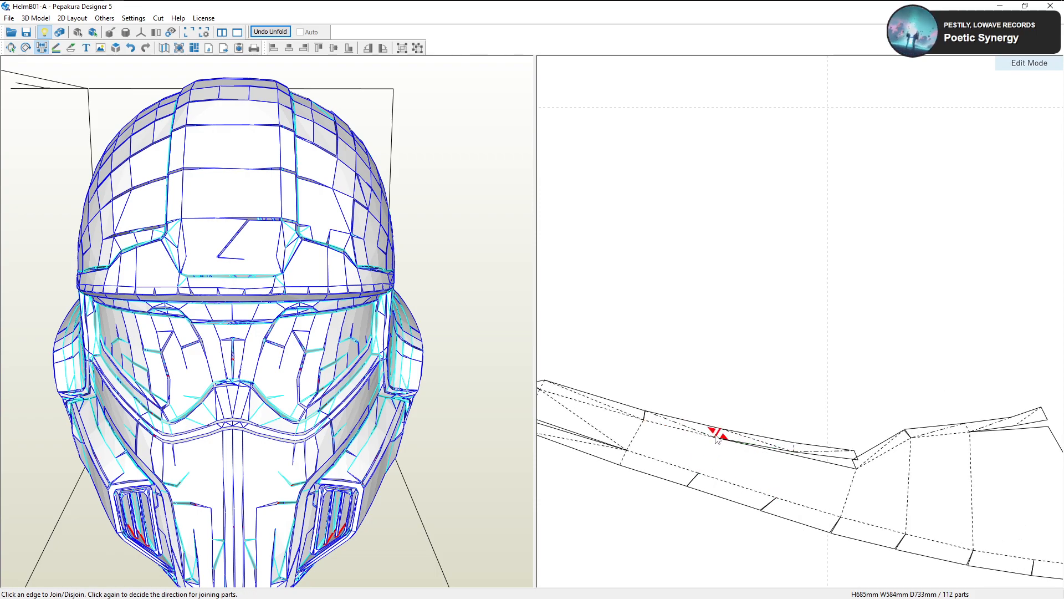
{"action": "scroll", "coordinate": [721, 449], "scroll_direction": "up", "scroll_amount": 1}
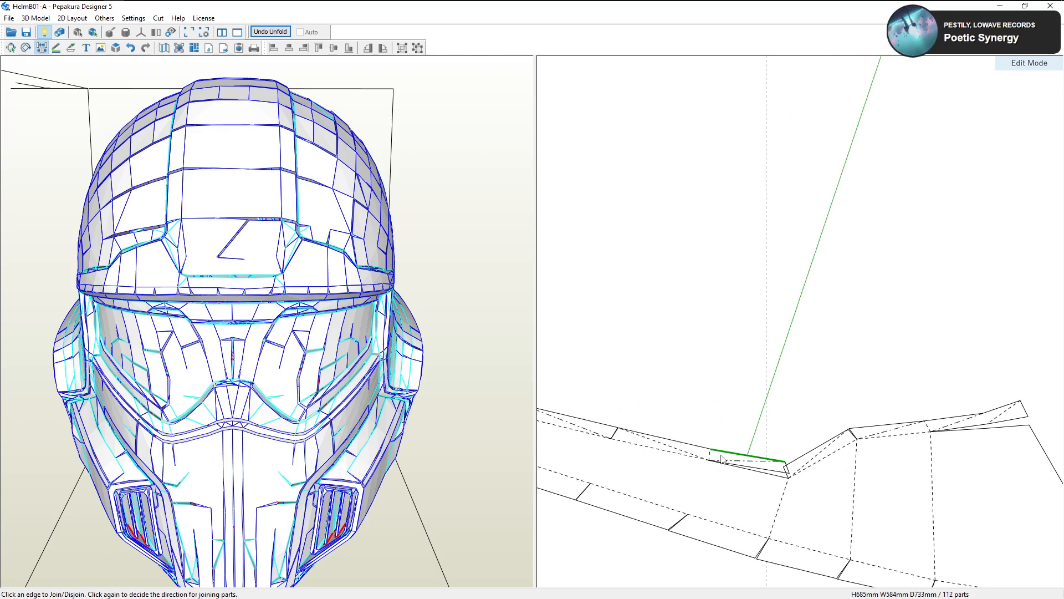
{"action": "left_click", "coordinate": [711, 451]}
{"action": "left_click", "coordinate": [710, 464]}
Divide the rim strip above the brow trim's left raised tab and join the segments to the tab's top edge
{"action": "right_click_drag", "start_coordinate": [911, 466], "coordinate": [823, 476]}
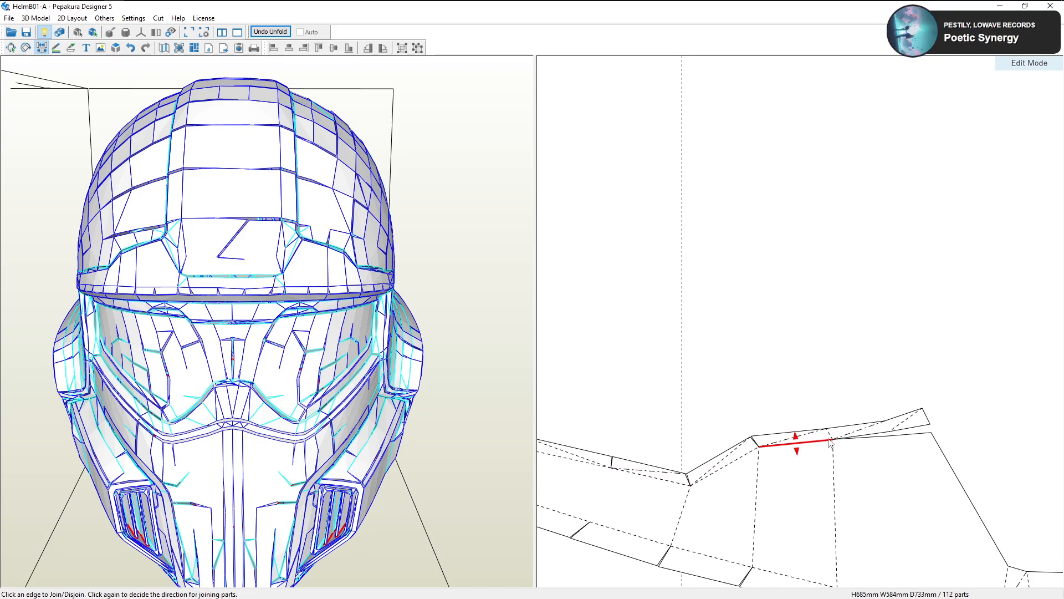
{"action": "left_click", "coordinate": [829, 436]}
{"action": "left_click", "coordinate": [857, 443]}
{"action": "middle_click_drag", "start_coordinate": [860, 450], "coordinate": [797, 449]}
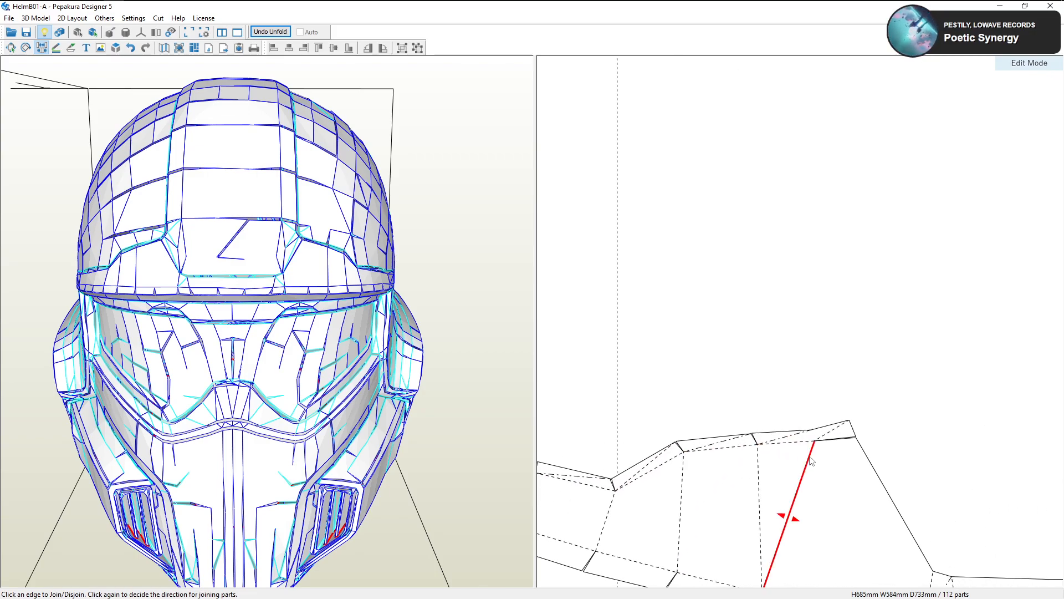
{"action": "scroll", "coordinate": [837, 478], "scroll_direction": "down", "scroll_amount": 2}
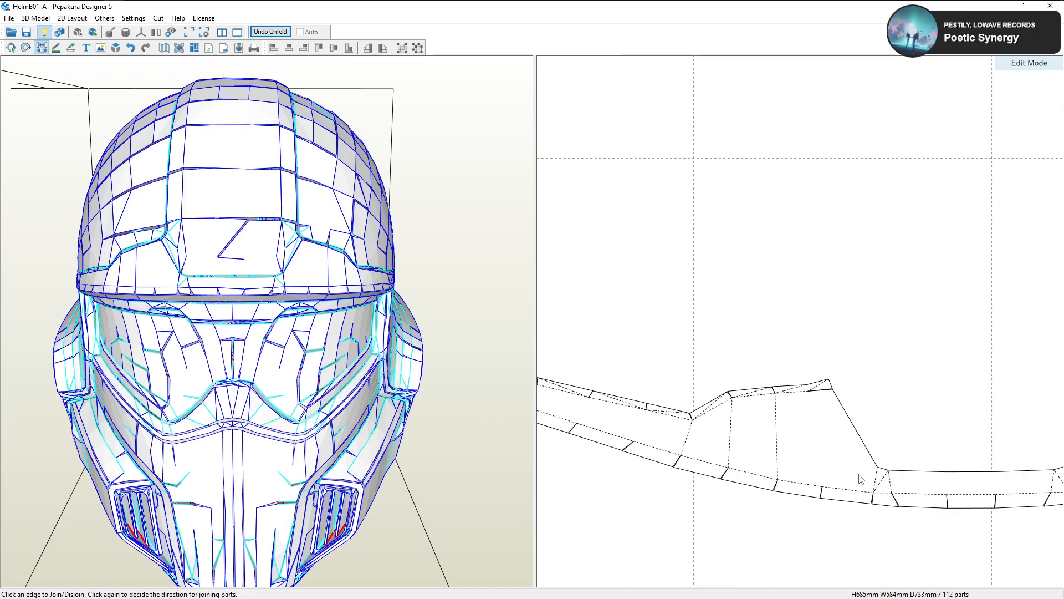
Split the rim strip above the brow trim's right raised tab and join the loose segment to the tab's top edge
{"action": "scroll", "coordinate": [860, 478], "scroll_direction": "down", "scroll_amount": 2}
{"action": "scroll", "coordinate": [853, 481], "scroll_direction": "up", "scroll_amount": 2}
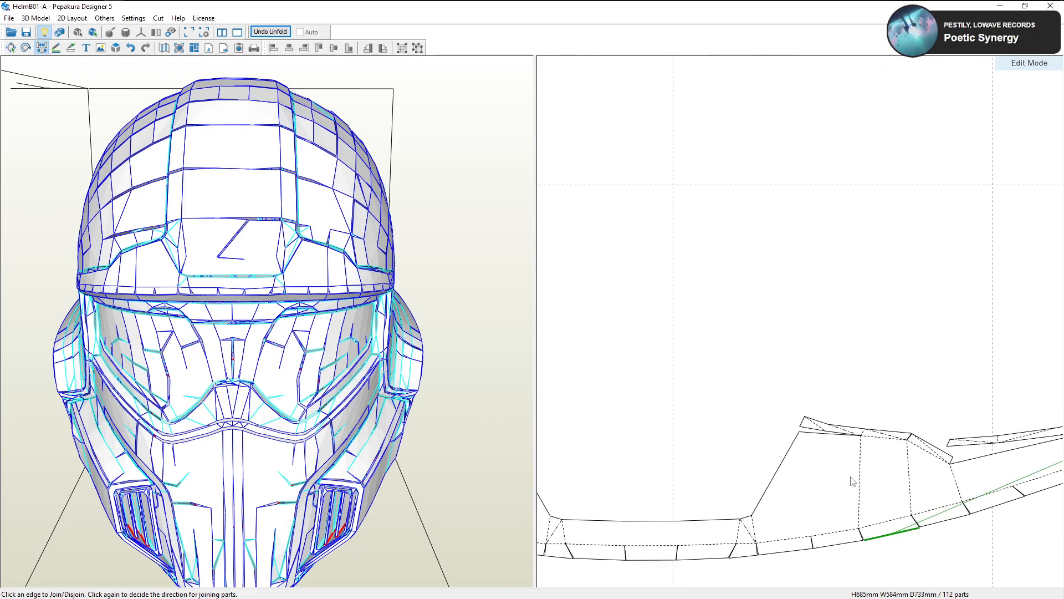
{"action": "scroll", "coordinate": [864, 478], "scroll_direction": "up", "scroll_amount": 2}
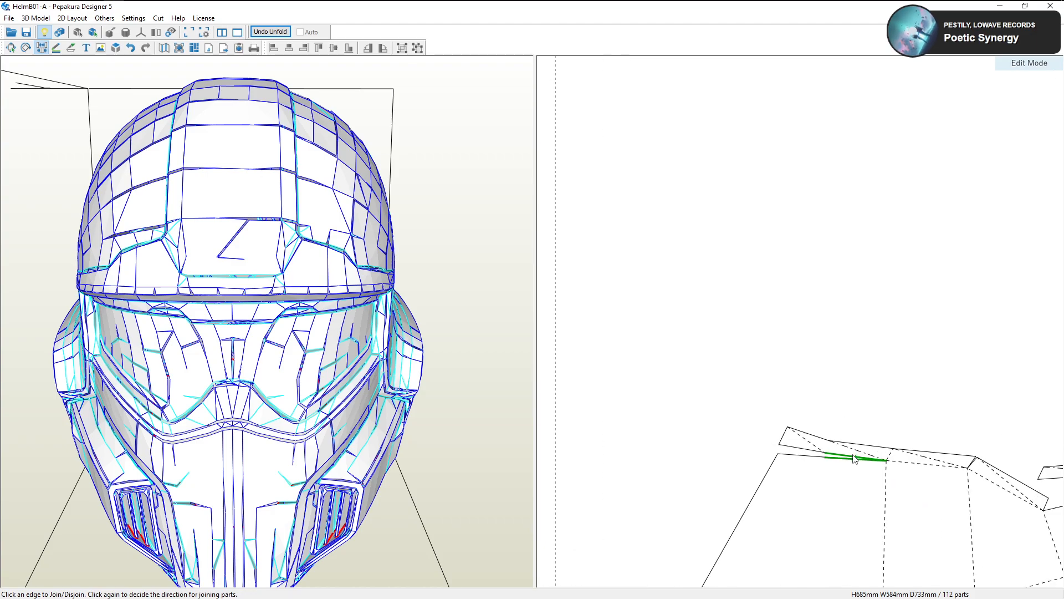
{"action": "left_click", "coordinate": [884, 463]}
{"action": "left_click", "coordinate": [884, 463]}
{"action": "scroll", "coordinate": [777, 499], "scroll_direction": "down", "scroll_amount": 3}
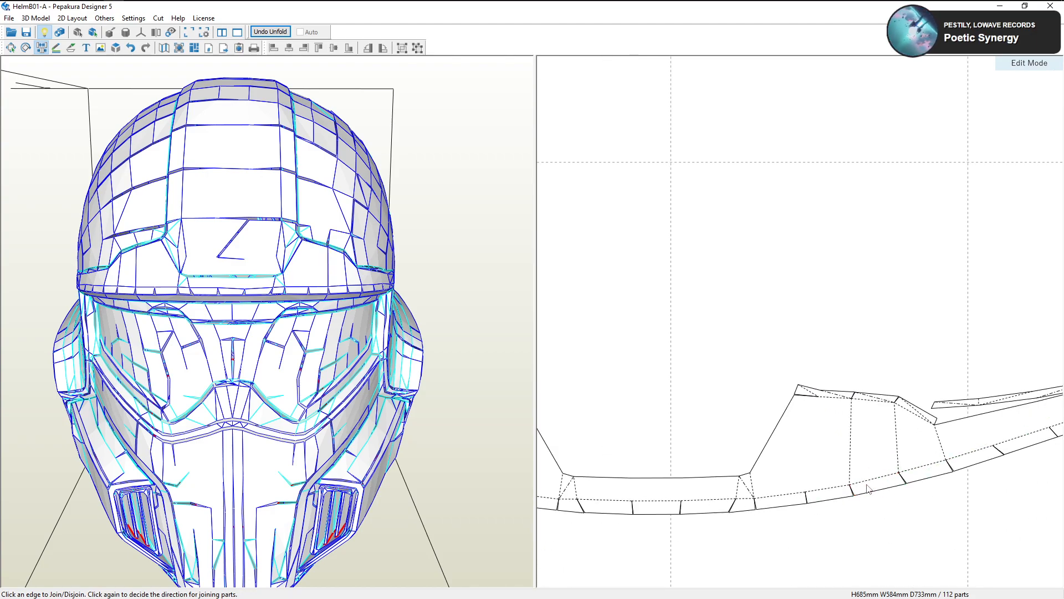
Separate the upper rim strip along the brow trim's right arm into segments joined to the arm's edge
{"action": "scroll", "coordinate": [782, 438], "scroll_direction": "up", "scroll_amount": 3}
{"action": "middle_click_drag", "start_coordinate": [924, 379], "coordinate": [855, 384]}
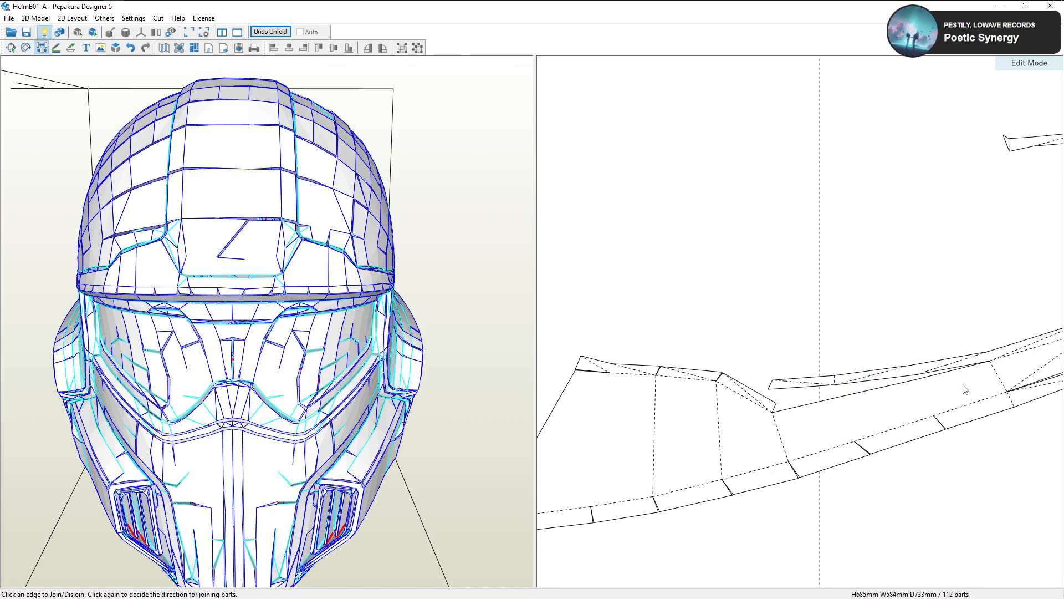
{"action": "left_click", "coordinate": [992, 359]}
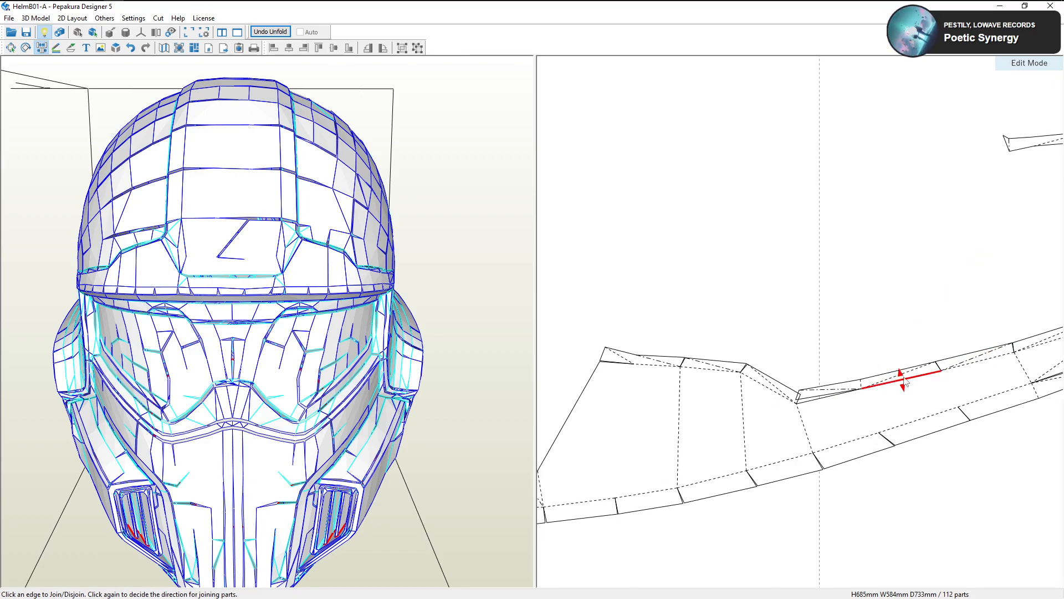
{"action": "left_click", "coordinate": [862, 389]}
{"action": "left_click", "coordinate": [839, 397]}
{"action": "scroll", "coordinate": [860, 406], "scroll_direction": "down", "scroll_amount": 2}
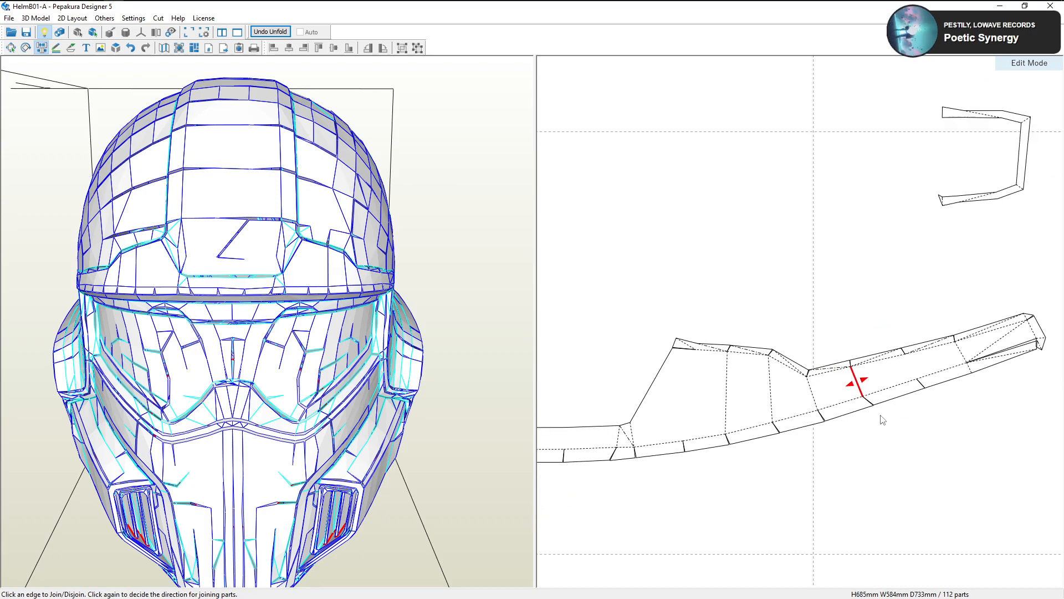
Detach the small lower rim segment at the brow trim's left tip from the rim strip and join it to the tip's edge
{"action": "middle_click_drag", "start_coordinate": [710, 396], "coordinate": [925, 397]}
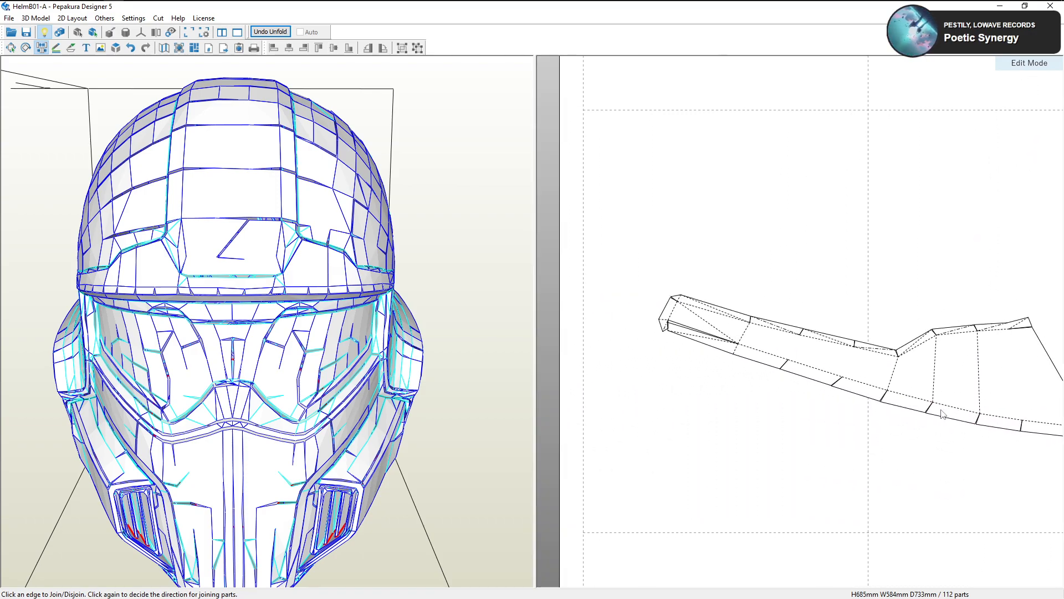
{"action": "middle_click_drag", "start_coordinate": [755, 378], "coordinate": [817, 431]}
{"action": "scroll", "coordinate": [819, 431], "scroll_direction": "up", "scroll_amount": 2}
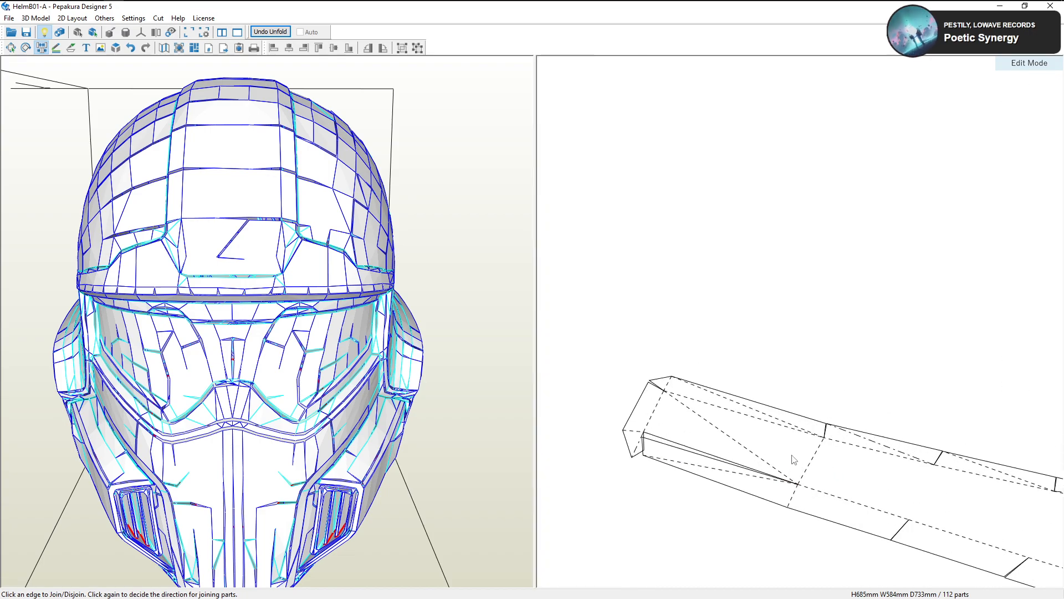
{"action": "left_click", "coordinate": [794, 488]}
{"action": "left_click", "coordinate": [793, 486]}
{"action": "scroll", "coordinate": [830, 458], "scroll_direction": "down", "scroll_amount": 2}
Detach the lower rim segment at the brow trim's right tip from the rim strip and join it to the tip's edge
{"action": "middle_click_drag", "start_coordinate": [874, 416], "coordinate": [704, 408]}
{"action": "scroll", "coordinate": [862, 422], "scroll_direction": "down", "scroll_amount": 2}
{"action": "middle_click_drag", "start_coordinate": [934, 433], "coordinate": [612, 415]}
{"action": "middle_click_drag", "start_coordinate": [856, 416], "coordinate": [688, 463]}
{"action": "scroll", "coordinate": [727, 454], "scroll_direction": "up", "scroll_amount": 2}
{"action": "left_click", "coordinate": [689, 450]}
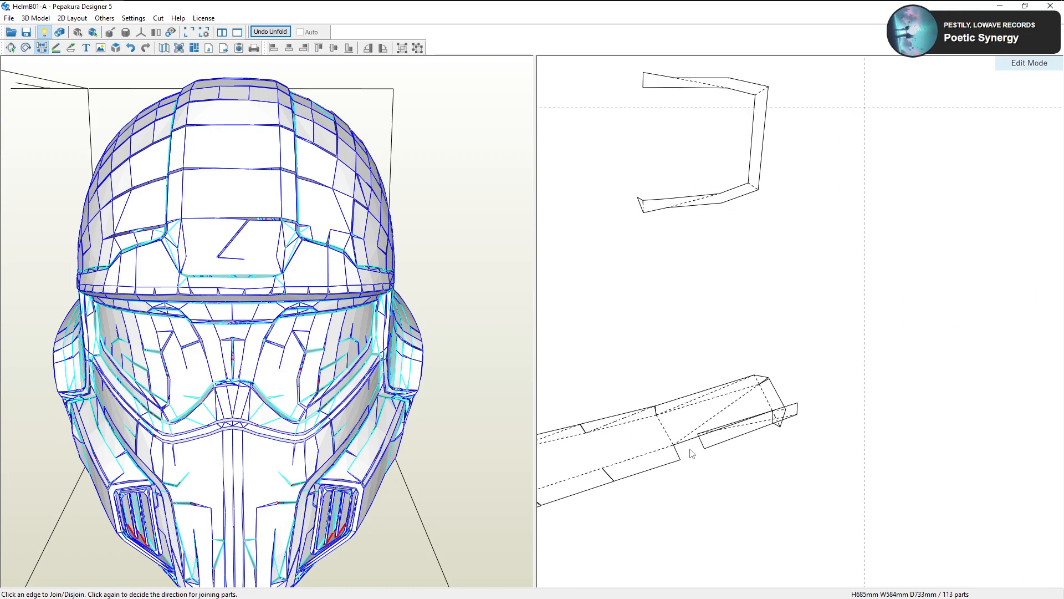
{"action": "left_click", "coordinate": [725, 427]}
{"action": "scroll", "coordinate": [781, 432], "scroll_direction": "down", "scroll_amount": 6}
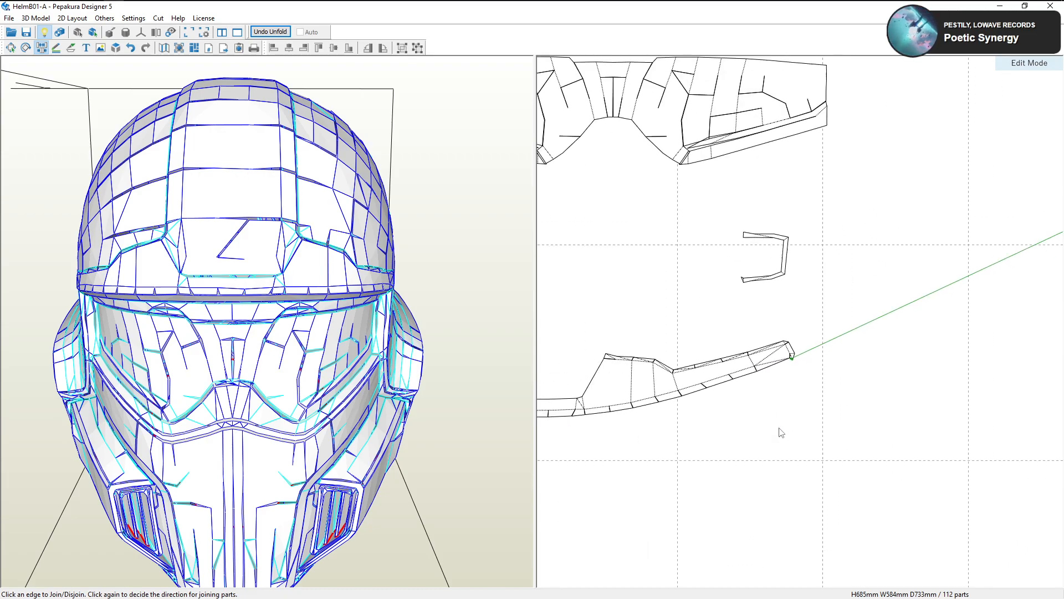
Join the long curved strip to the lower edge at the brow trim's right tip
{"action": "left_click", "coordinate": [800, 335]}
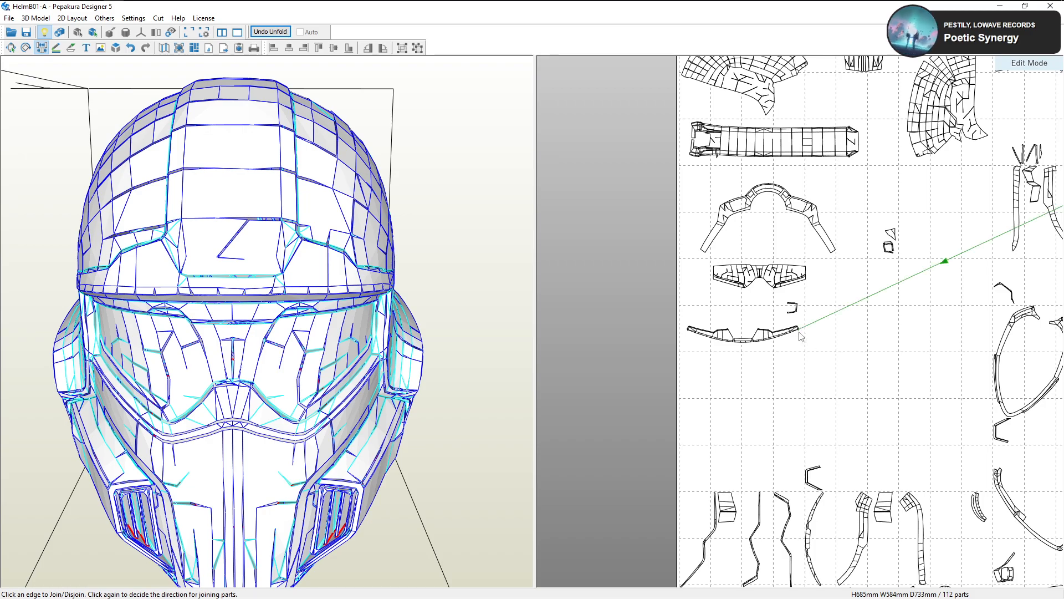
{"action": "scroll", "coordinate": [801, 335], "scroll_direction": "down", "scroll_amount": 2}
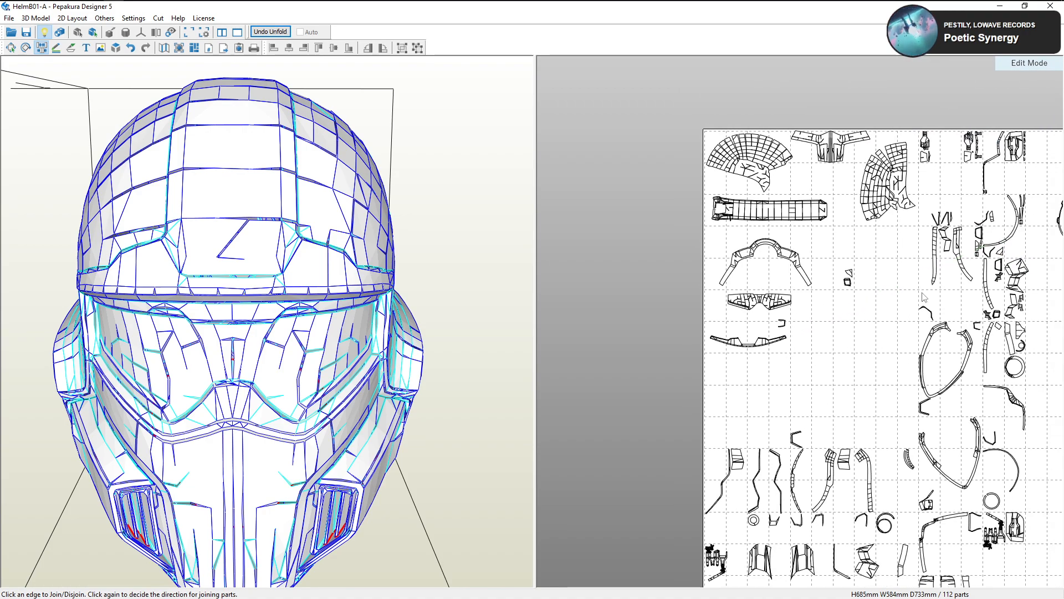
{"action": "scroll", "coordinate": [993, 240], "scroll_direction": "up", "scroll_amount": 5}
{"action": "scroll", "coordinate": [831, 428], "scroll_direction": "down", "scroll_amount": 2}
{"action": "middle_click_drag", "start_coordinate": [613, 447], "coordinate": [840, 391]}
{"action": "scroll", "coordinate": [793, 424], "scroll_direction": "down", "scroll_amount": 3}
{"action": "middle_click_drag", "start_coordinate": [627, 505], "coordinate": [822, 445]}
{"action": "scroll", "coordinate": [823, 450], "scroll_direction": "up", "scroll_amount": 6}
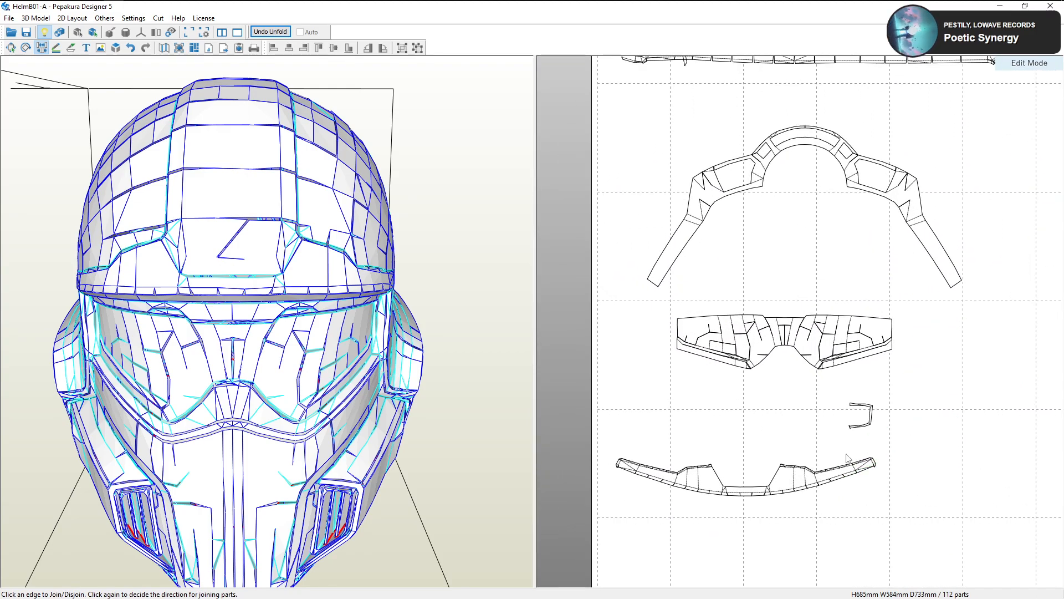
{"action": "middle_click_drag", "start_coordinate": [881, 546], "coordinate": [826, 440]}
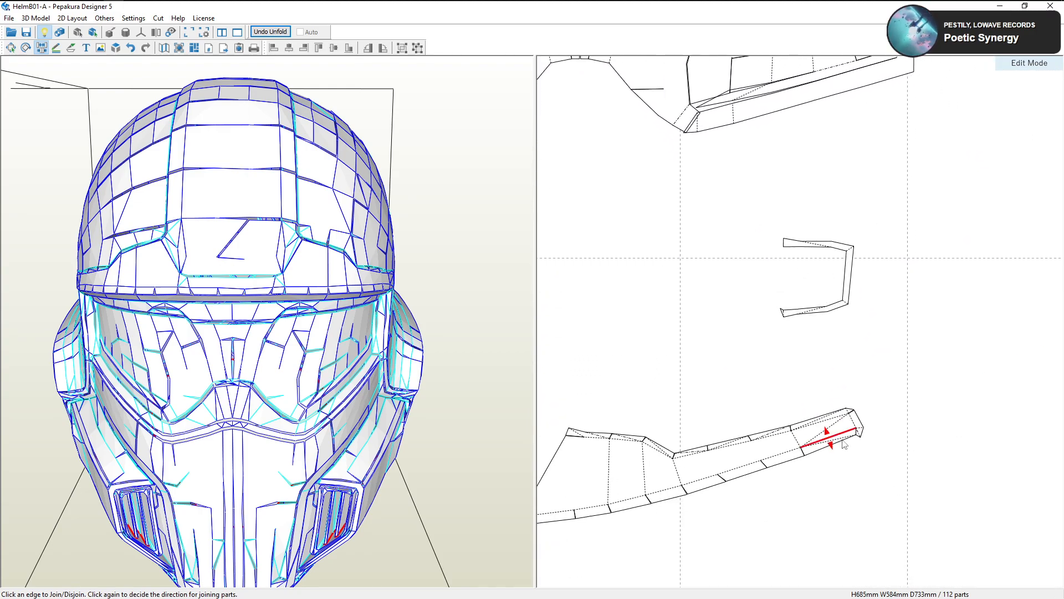
{"action": "left_click", "coordinate": [826, 438]}
{"action": "scroll", "coordinate": [784, 490], "scroll_direction": "down", "scroll_amount": 1}
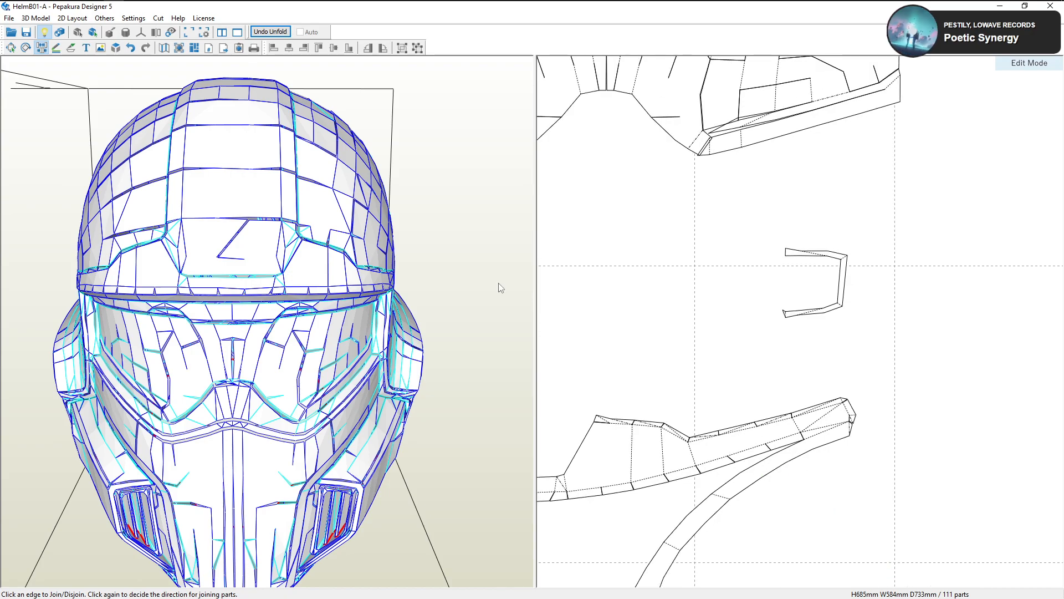
Examine the brow trim with the attached curved strip on the 3D helmet from the side
{"action": "left_click", "coordinate": [10, 48]}
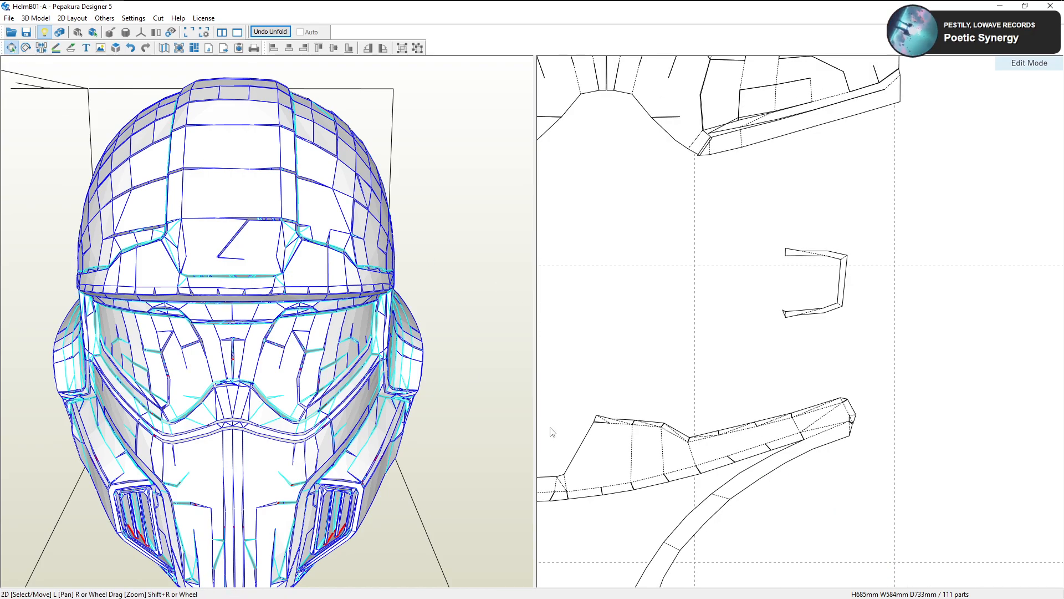
{"action": "left_click", "coordinate": [713, 500]}
{"action": "left_click_drag", "start_coordinate": [321, 365], "coordinate": [354, 343]}
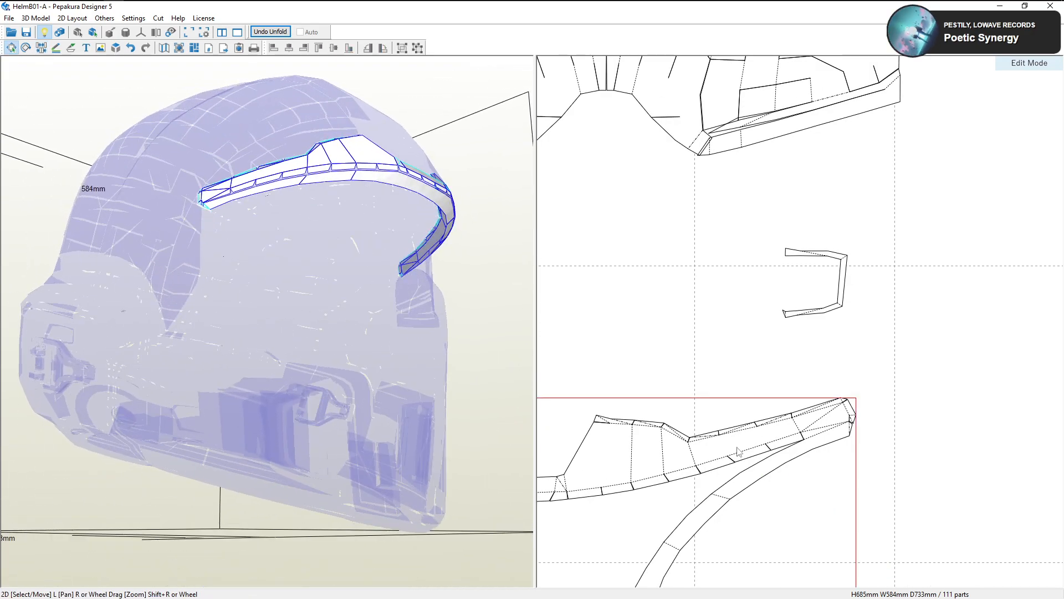
{"action": "scroll", "coordinate": [739, 452], "scroll_direction": "down", "scroll_amount": 1}
{"action": "scroll", "coordinate": [703, 413], "scroll_direction": "down", "scroll_amount": 2}
{"action": "mouse_move", "coordinate": [449, 308]}
{"action": "left_mouse_down"}
{"action": "mouse_move", "coordinate": [405, 309]}
{"action": "mouse_move", "coordinate": [384, 294]}
{"action": "mouse_move", "coordinate": [440, 313]}
{"action": "mouse_move", "coordinate": [398, 310]}
{"action": "mouse_move", "coordinate": [352, 283]}
{"action": "mouse_move", "coordinate": [371, 261]}
{"action": "mouse_move", "coordinate": [468, 302]}
{"action": "mouse_move", "coordinate": [452, 298]}
{"action": "left_mouse_up"}
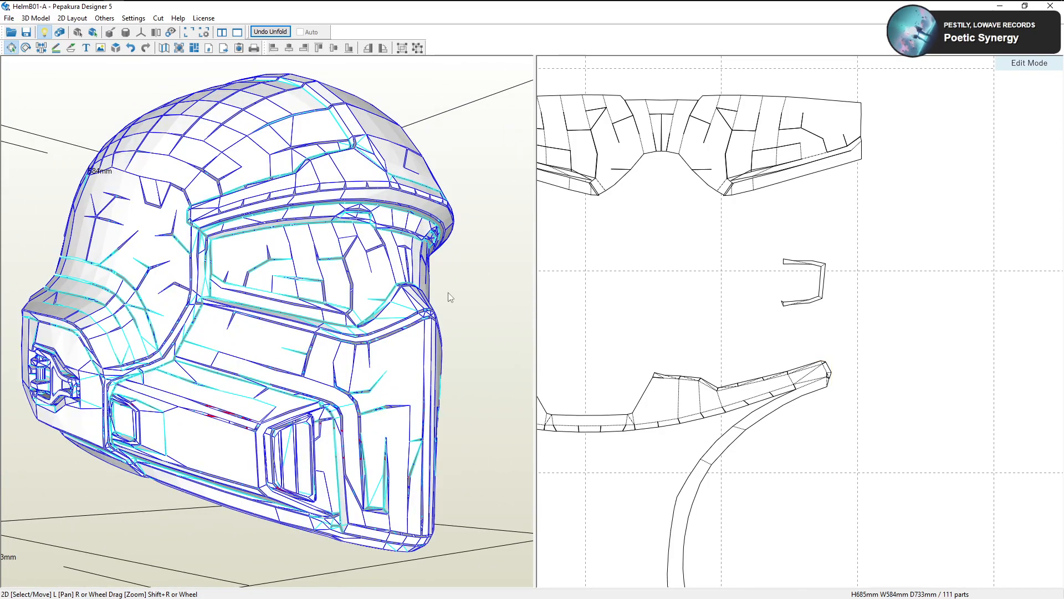
{"action": "left_click", "coordinate": [387, 203]}
{"action": "left_click_drag", "start_coordinate": [410, 255], "coordinate": [210, 199]}
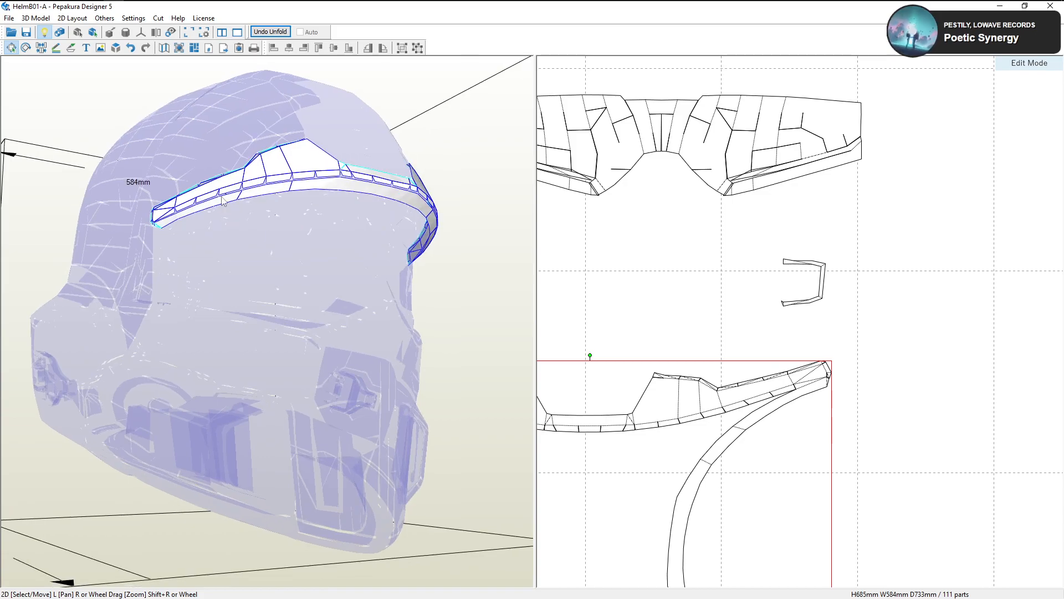
{"action": "scroll", "coordinate": [813, 441], "scroll_direction": "down", "scroll_amount": 2}
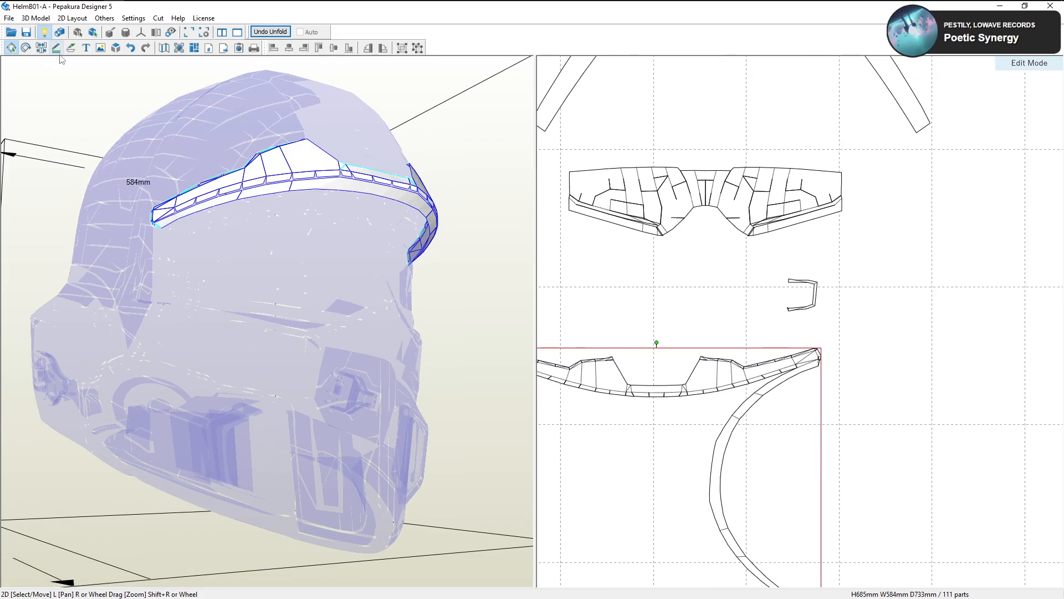
Separate the long curved strip from the brow trim's right tip again
{"action": "left_click", "coordinate": [42, 49]}
{"action": "left_click", "coordinate": [812, 364]}
{"action": "scroll", "coordinate": [826, 380], "scroll_direction": "down", "scroll_amount": 2}
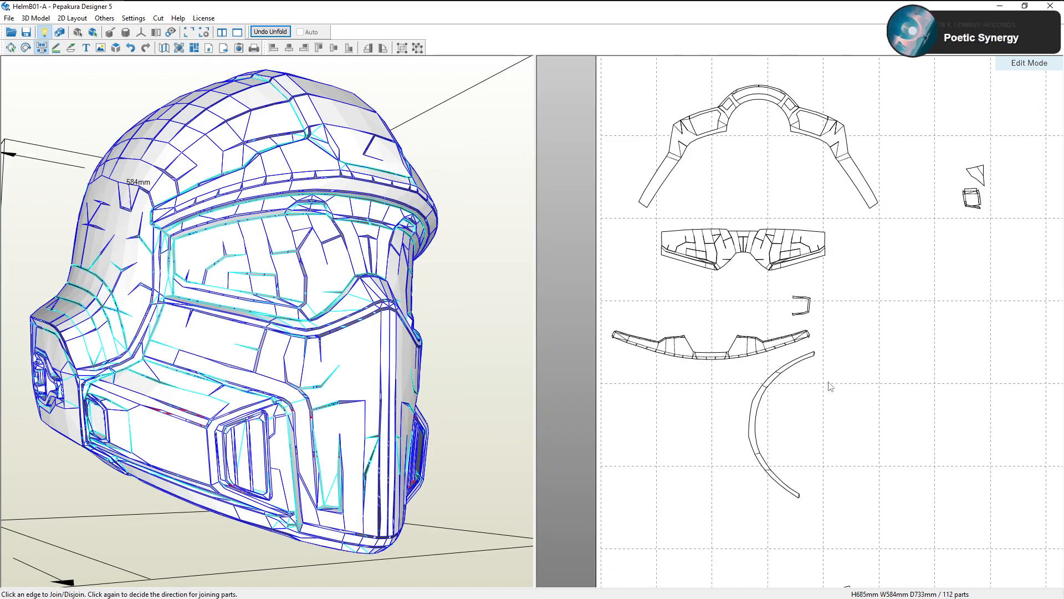
{"action": "scroll", "coordinate": [743, 297], "scroll_direction": "down", "scroll_amount": 3}
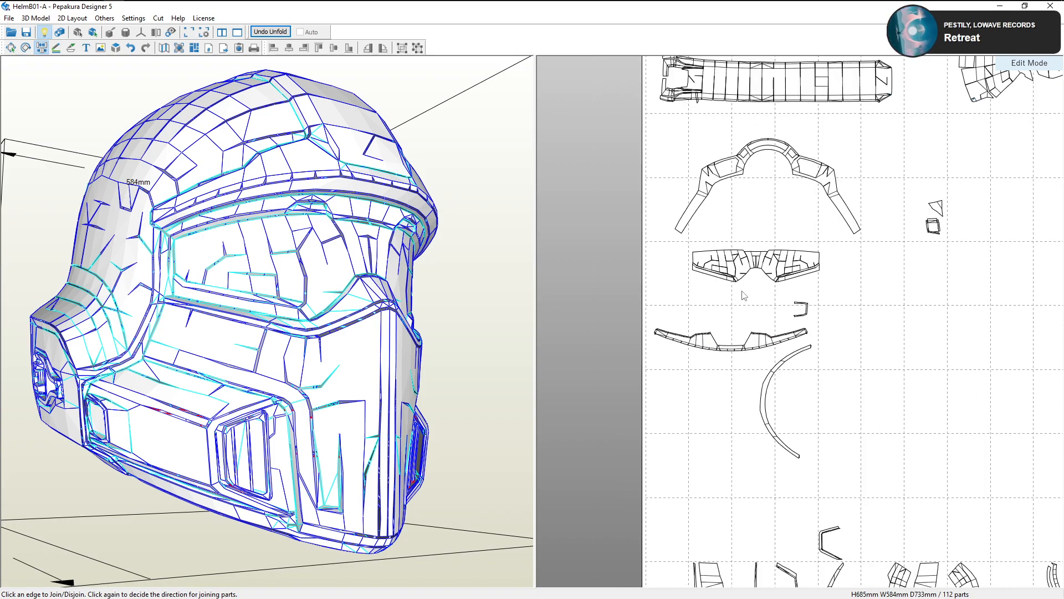
{"action": "scroll", "coordinate": [743, 158], "scroll_direction": "down", "scroll_amount": 1}
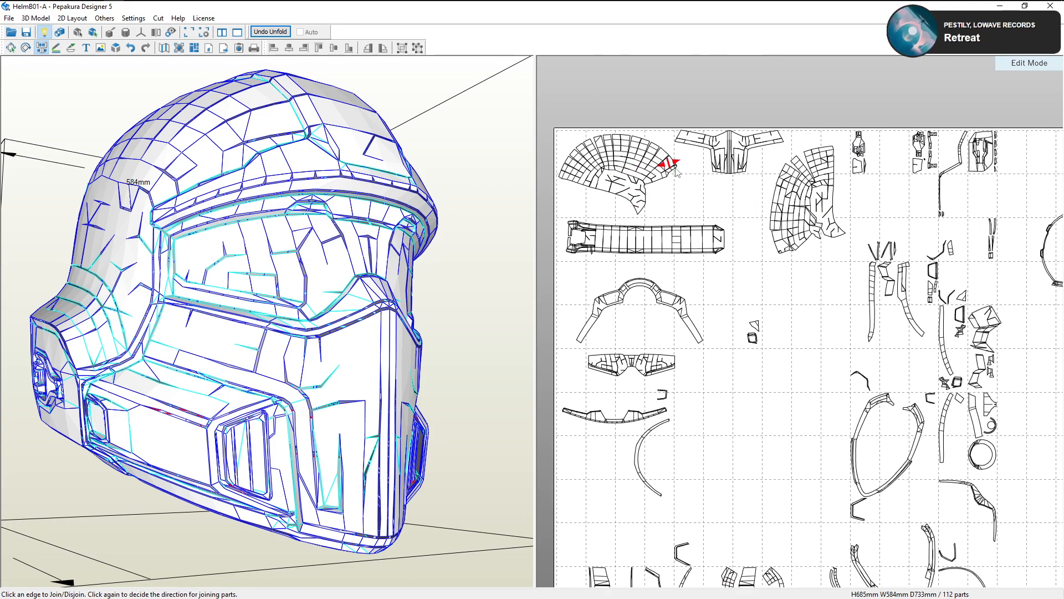
Identify the large looped rim part on the 3D helmet and move it beside the brow trim on the sheet
{"action": "left_click", "coordinate": [10, 47]}
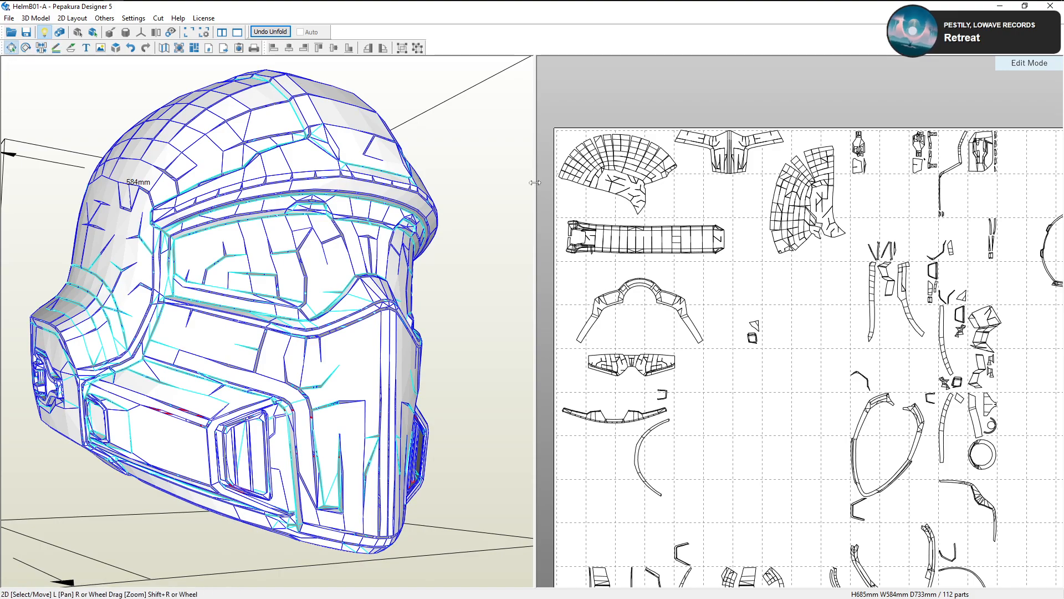
{"action": "left_click", "coordinate": [923, 421]}
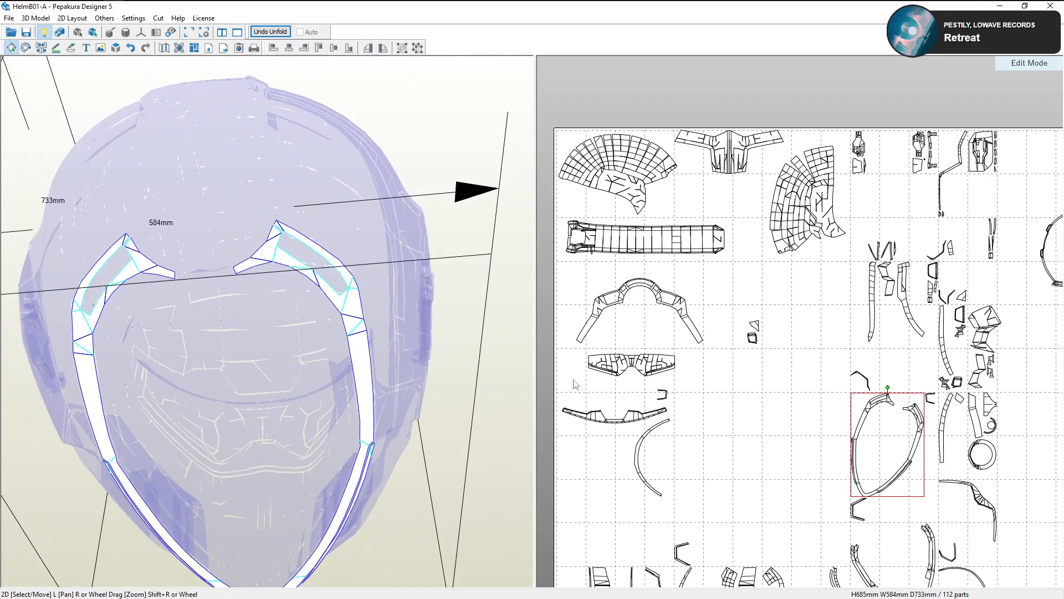
{"action": "left_click", "coordinate": [781, 448]}
{"action": "left_click", "coordinate": [145, 266]}
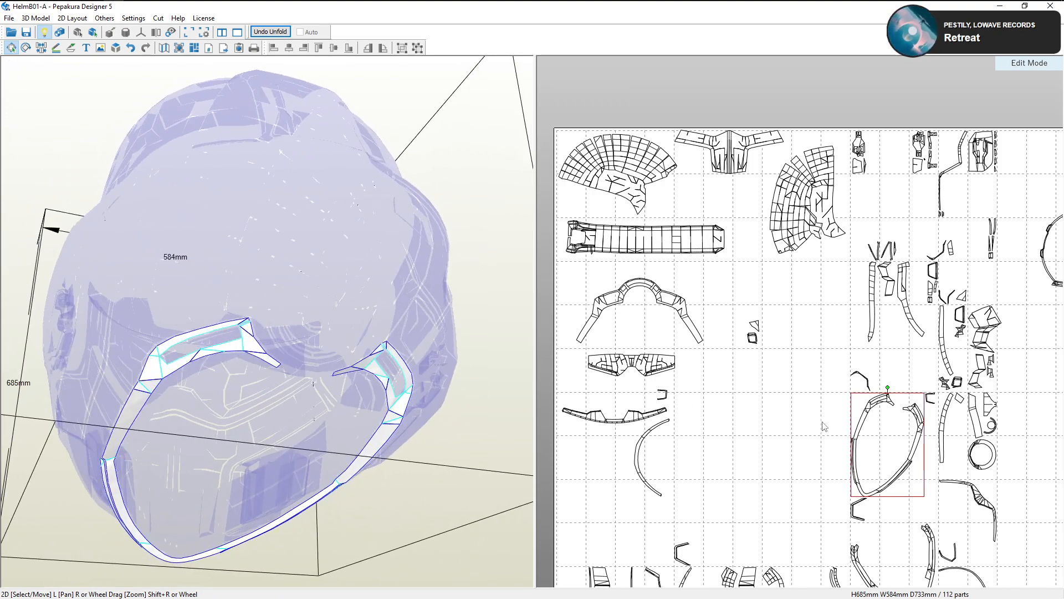
{"action": "left_click_drag", "start_coordinate": [864, 426], "coordinate": [769, 409]}
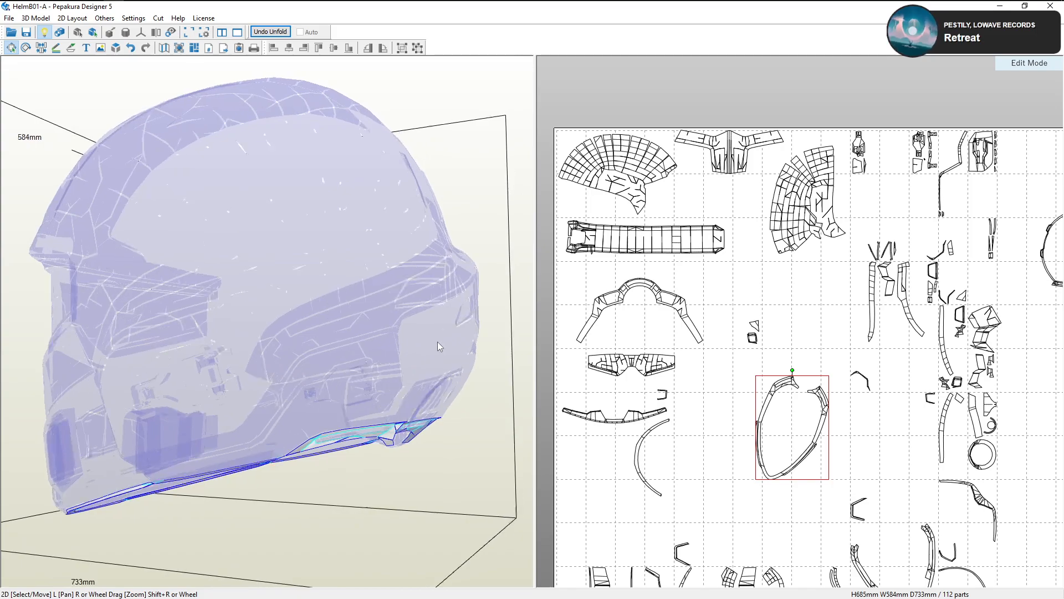
Deselect the looped rim part and show the textures on the 3D helmet and its pattern parts
{"action": "right_click_drag", "start_coordinate": [405, 319], "coordinate": [292, 334]}
{"action": "scroll", "coordinate": [820, 437], "scroll_direction": "up", "scroll_amount": 3}
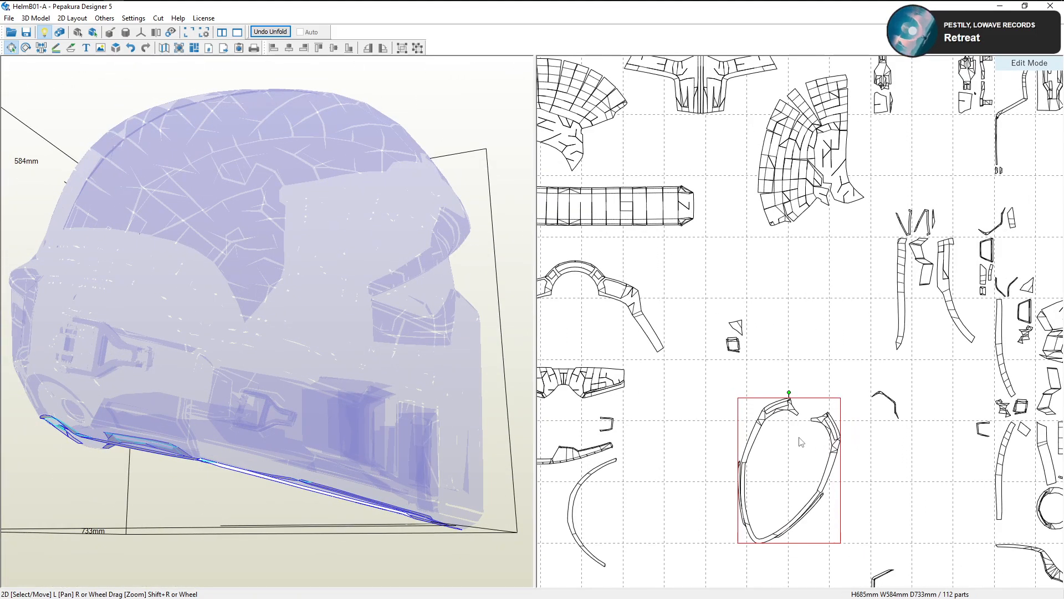
{"action": "left_click", "coordinate": [753, 379]}
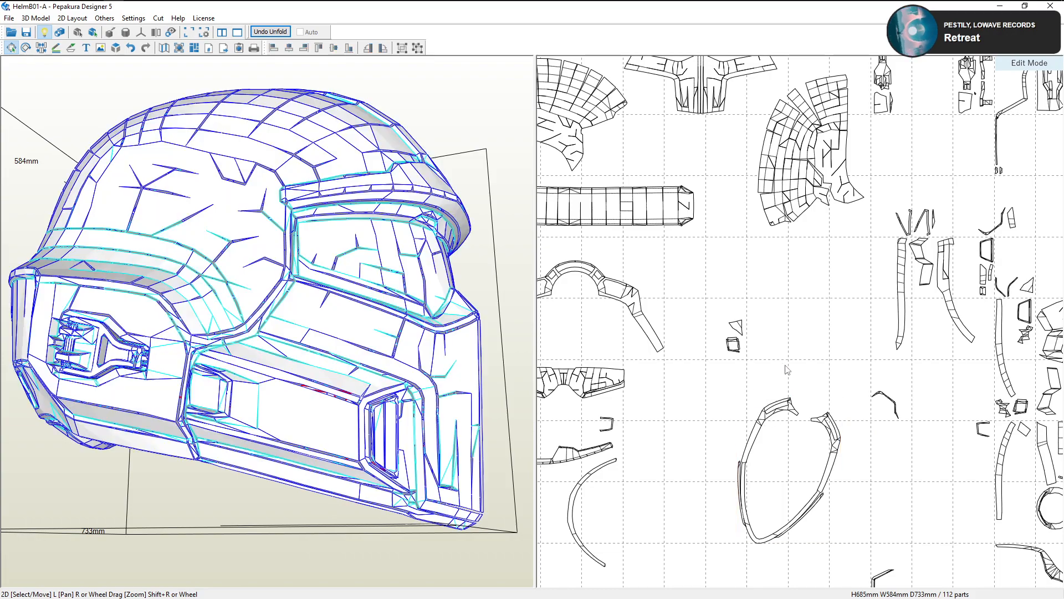
{"action": "scroll", "coordinate": [907, 344], "scroll_direction": "down", "scroll_amount": 2}
{"action": "right_click_drag", "start_coordinate": [458, 285], "coordinate": [359, 262]}
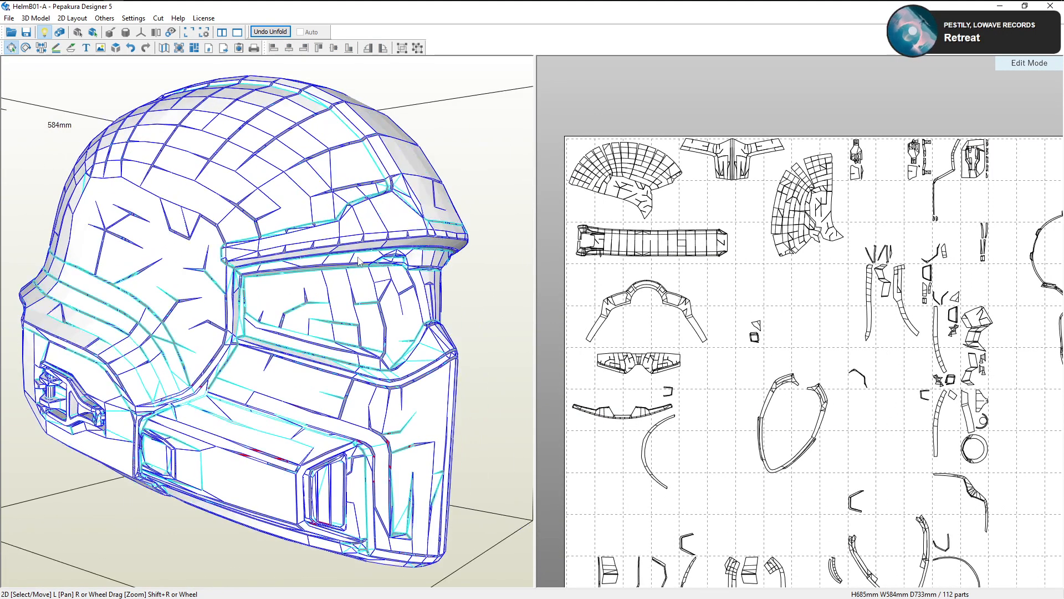
{"action": "left_click", "coordinate": [60, 32]}
{"action": "right_click_drag", "start_coordinate": [189, 239], "coordinate": [294, 234]}
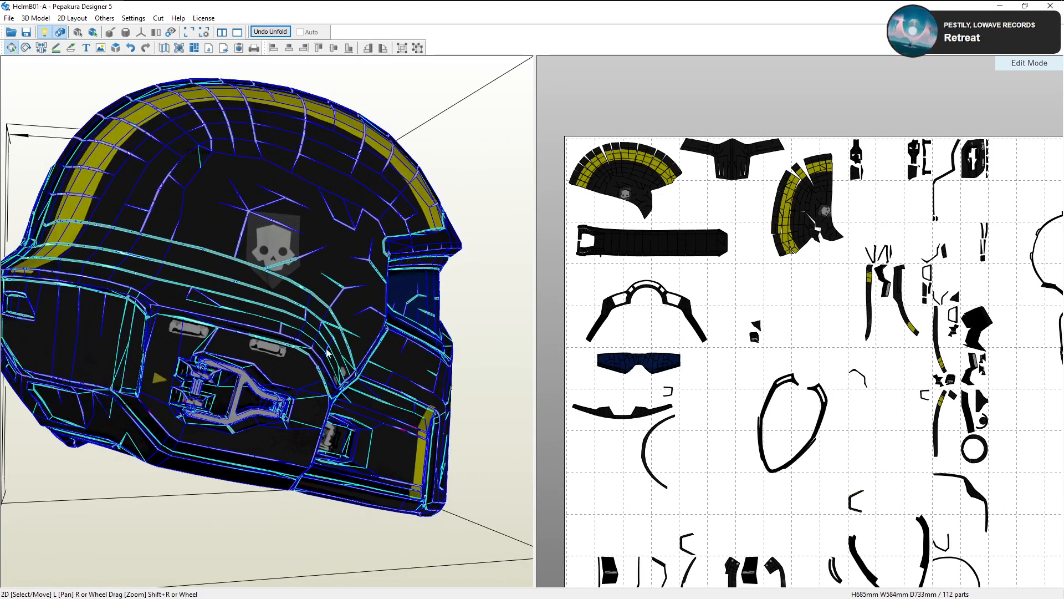
Examine where the side panel, dome panel, arched frame and face mask parts sit on the textured helmet
{"action": "left_click", "coordinate": [300, 368]}
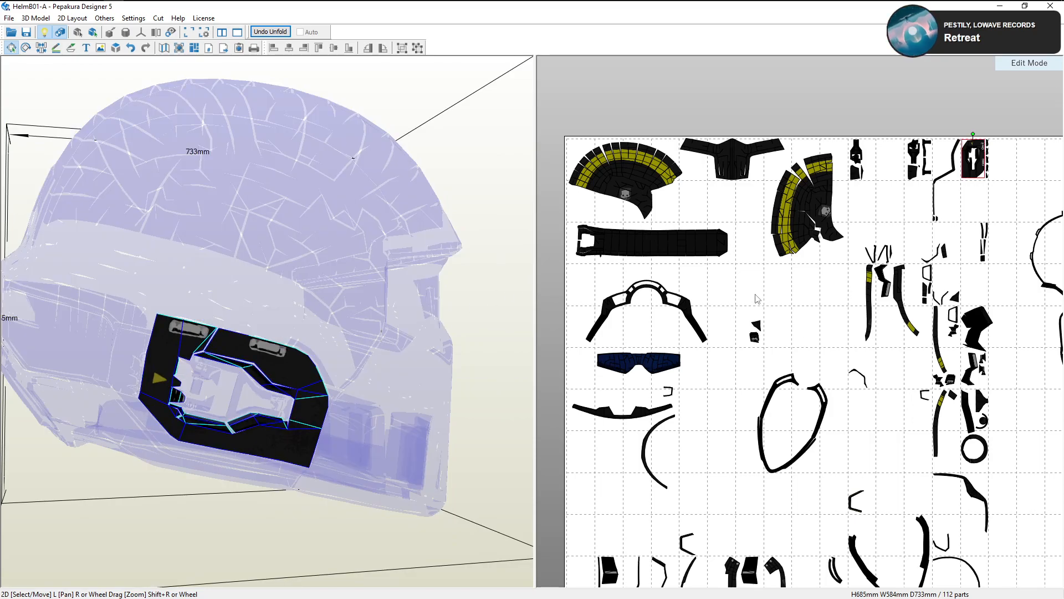
{"action": "left_click", "coordinate": [614, 182]}
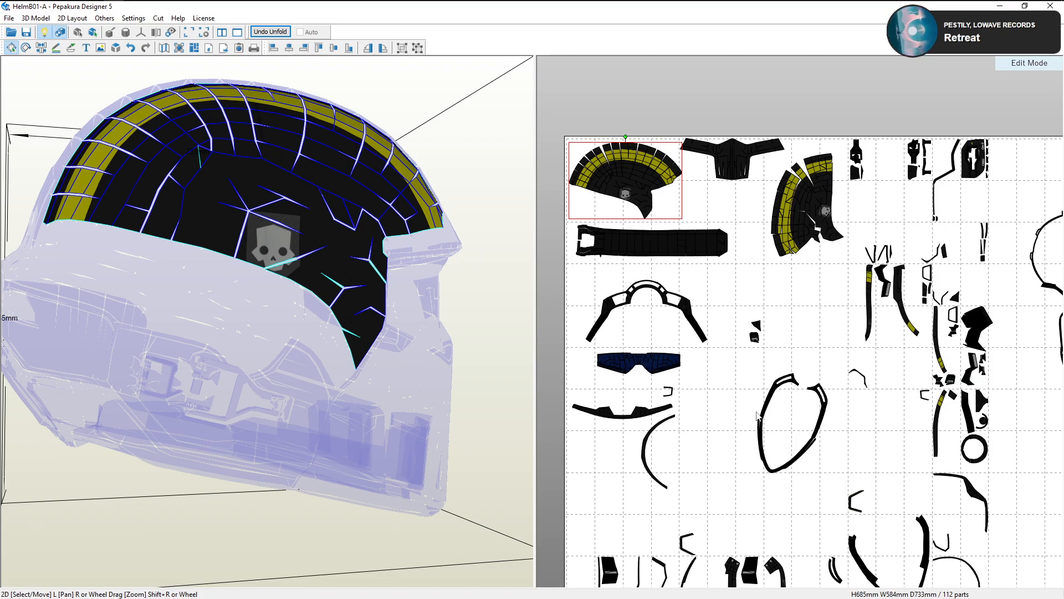
{"action": "left_click", "coordinate": [682, 308]}
{"action": "left_click_drag", "start_coordinate": [322, 278], "coordinate": [189, 291]}
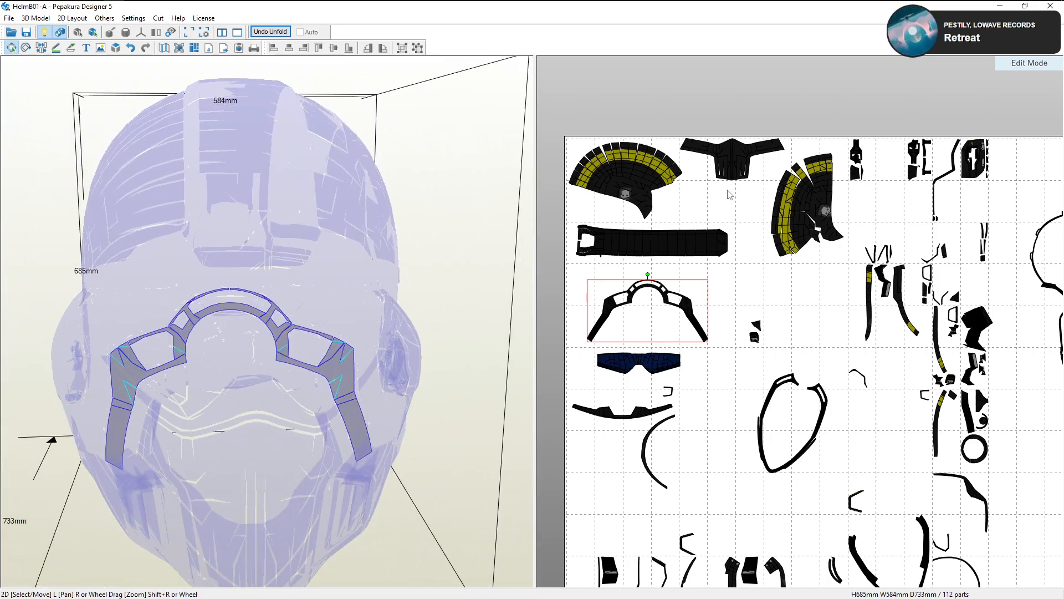
{"action": "left_click", "coordinate": [722, 167]}
{"action": "scroll", "coordinate": [723, 289], "scroll_direction": "up", "scroll_amount": 6}
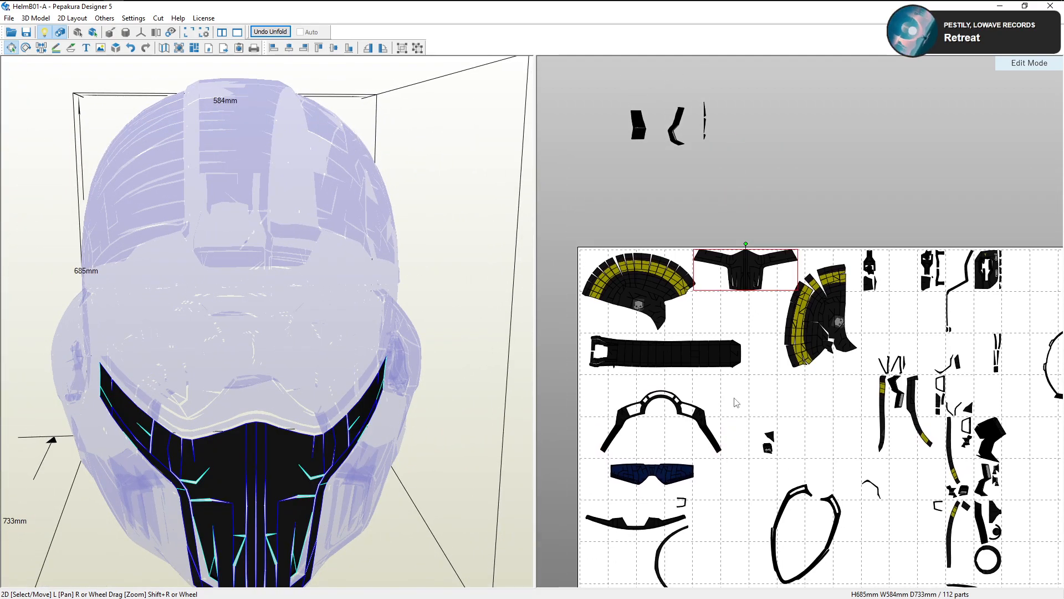
{"action": "right_click_drag", "start_coordinate": [743, 397], "coordinate": [780, 410]}
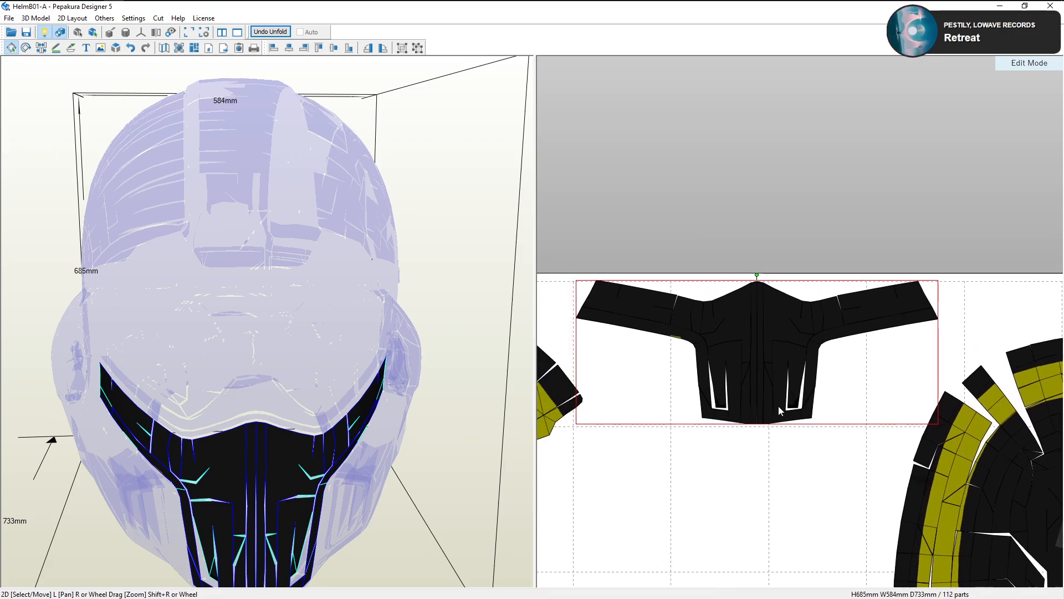
{"action": "scroll", "coordinate": [777, 405], "scroll_direction": "down", "scroll_amount": 4}
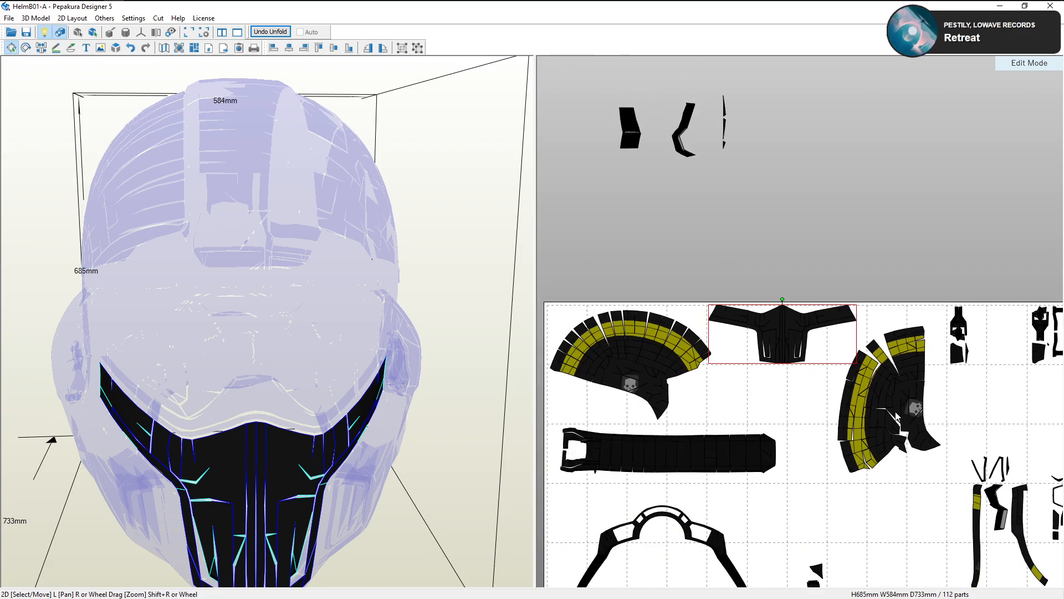
Move the second skull-marked dome panel away from the main group of parts, farther across the sheet
{"action": "left_click", "coordinate": [906, 409]}
{"action": "scroll", "coordinate": [853, 417], "scroll_direction": "down", "scroll_amount": 3}
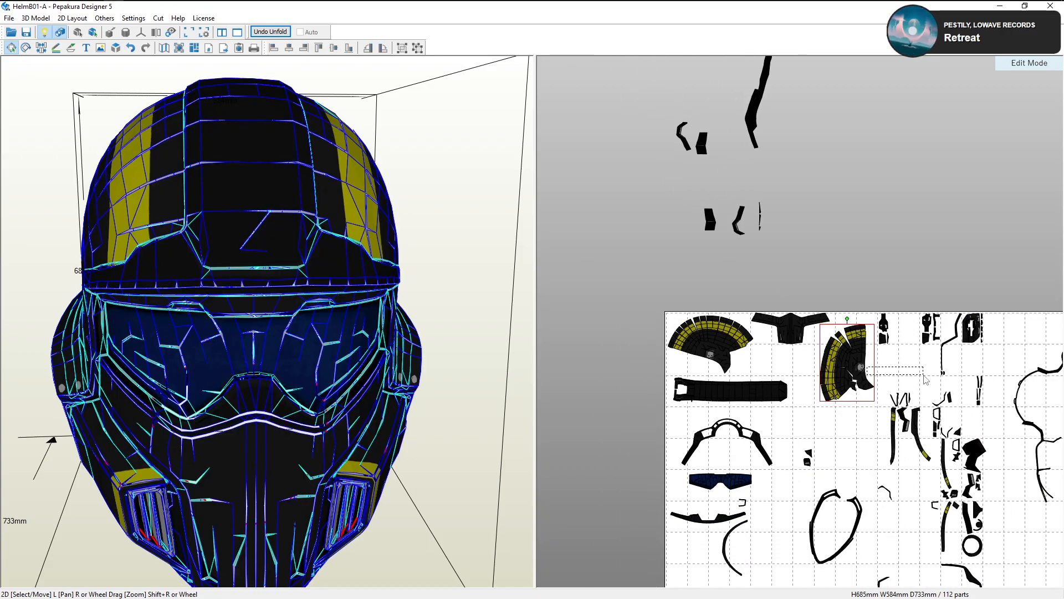
{"action": "right_click_drag", "start_coordinate": [865, 364], "coordinate": [767, 355]}
{"action": "left_click_drag", "start_coordinate": [768, 355], "coordinate": [896, 392]}
{"action": "right_click_drag", "start_coordinate": [411, 238], "coordinate": [263, 215]}
{"action": "right_click_drag", "start_coordinate": [683, 334], "coordinate": [794, 334]}
Examine the remaining skull-marked dome panel on the 3D helmet and its cuts up close on the sheet
{"action": "left_click", "coordinate": [647, 321]}
{"action": "right_click_drag", "start_coordinate": [347, 252], "coordinate": [449, 252]}
{"action": "right_click_drag", "start_coordinate": [656, 338], "coordinate": [740, 335]}
{"action": "scroll", "coordinate": [742, 340], "scroll_direction": "up", "scroll_amount": 5}
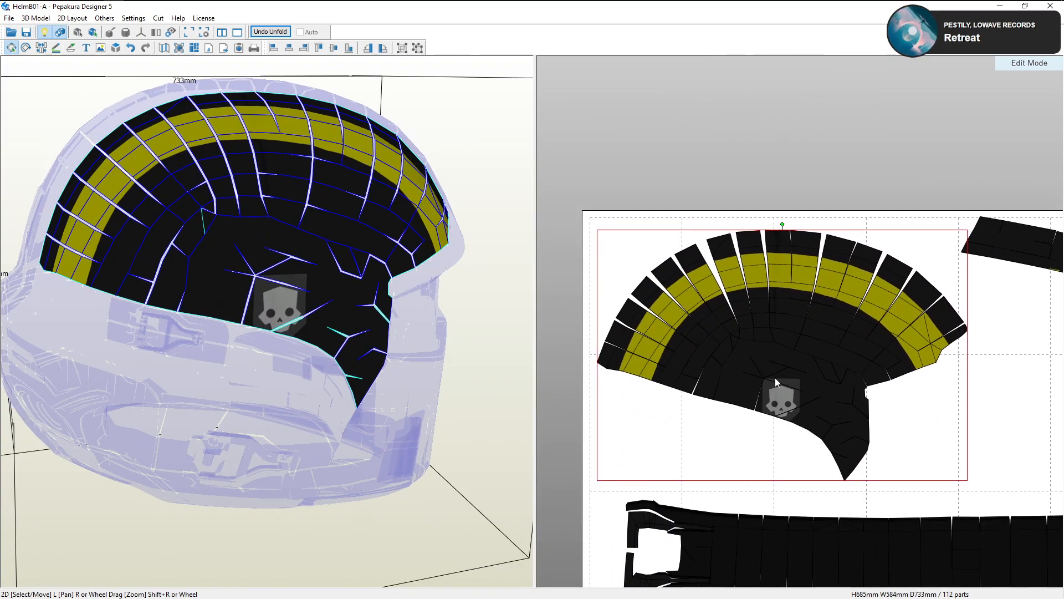
{"action": "scroll", "coordinate": [776, 377], "scroll_direction": "up", "scroll_amount": 8}
{"action": "right_click_drag", "start_coordinate": [683, 368], "coordinate": [793, 372]}
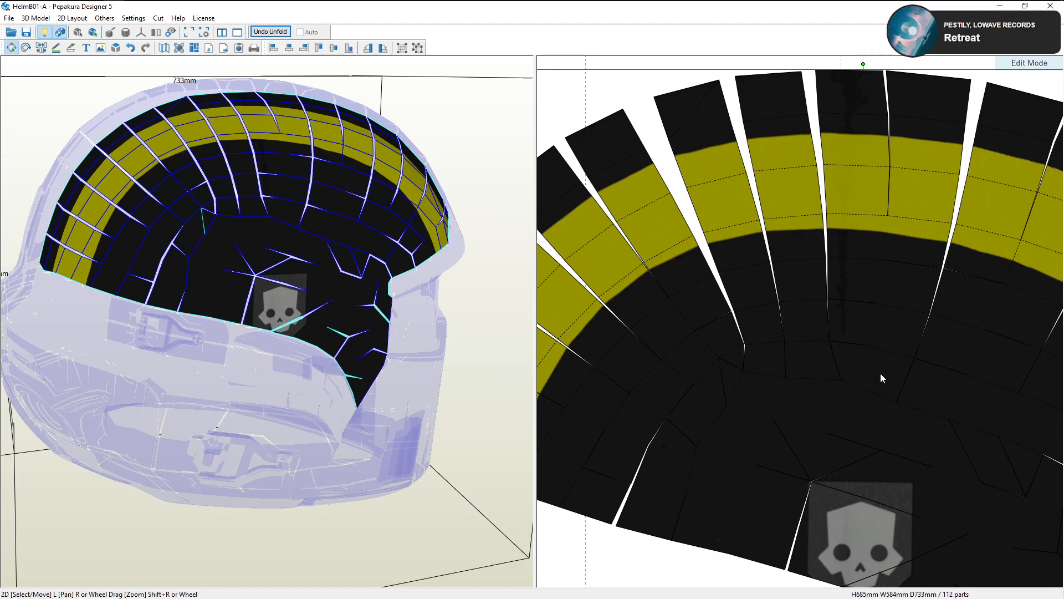
{"action": "scroll", "coordinate": [881, 373], "scroll_direction": "down", "scroll_amount": 5}
{"action": "right_click_drag", "start_coordinate": [904, 401], "coordinate": [841, 394]}
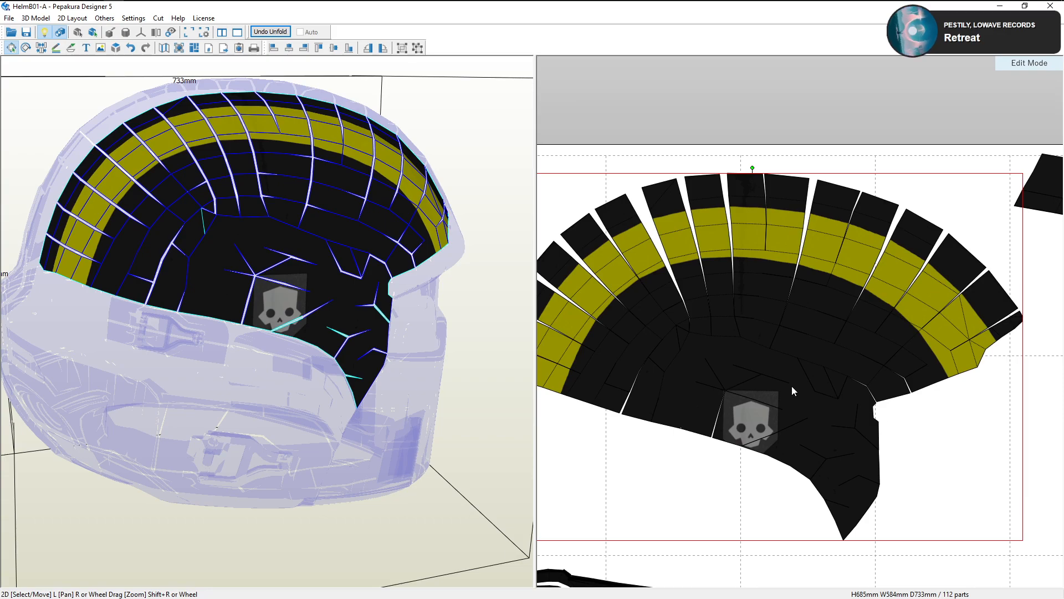
{"action": "scroll", "coordinate": [829, 403], "scroll_direction": "down", "scroll_amount": 7}
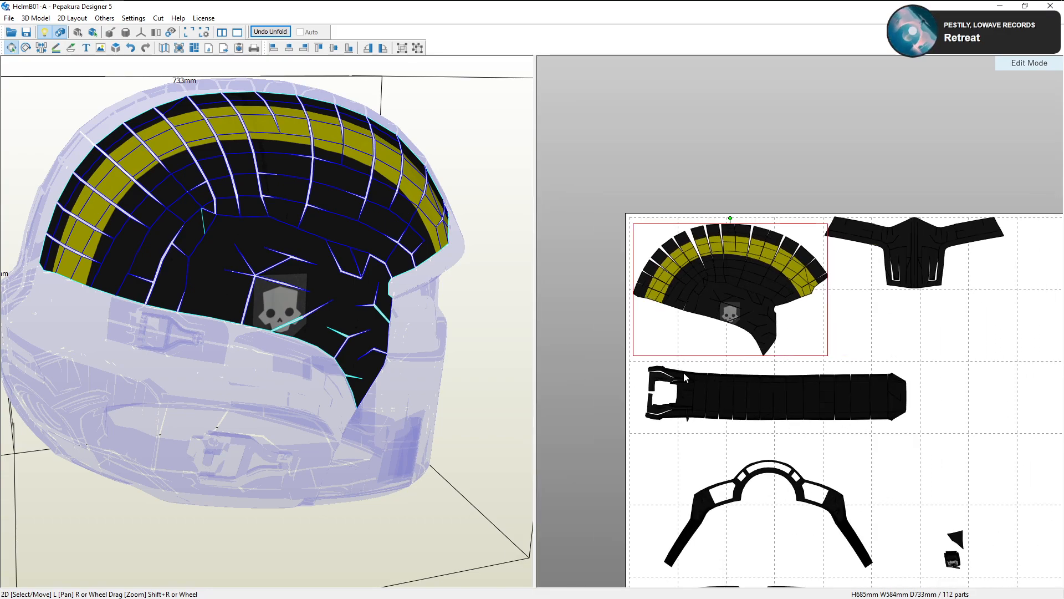
{"action": "right_click_drag", "start_coordinate": [754, 382], "coordinate": [741, 278]}
{"action": "scroll", "coordinate": [743, 283], "scroll_direction": "down", "scroll_amount": 4}
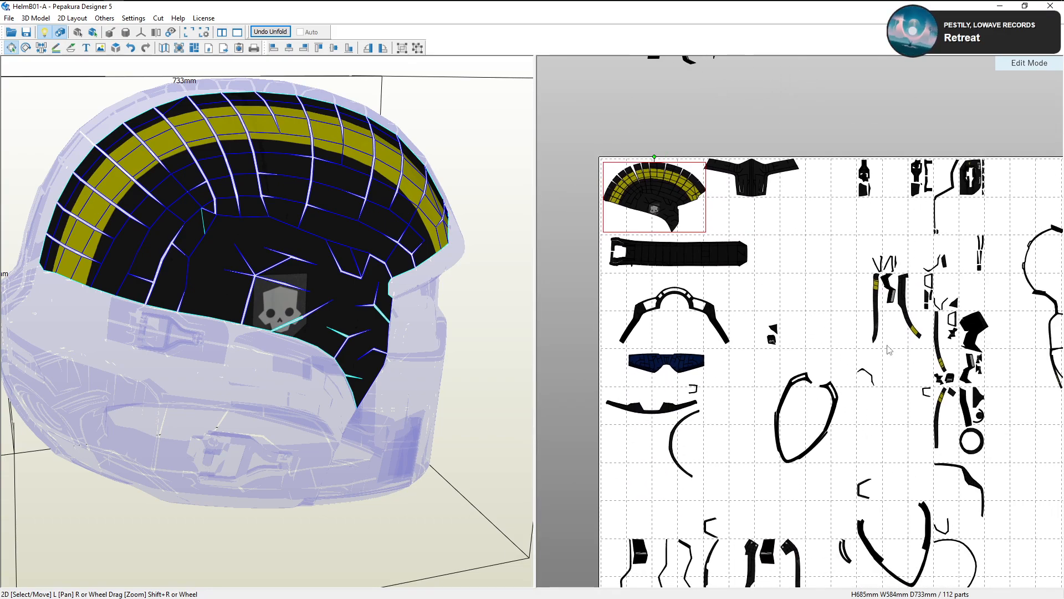
Identify the two narrow yellow-marked side strips on the helmet and place them side by side in free space on the sheet
{"action": "left_click", "coordinate": [904, 296]}
{"action": "left_click_drag", "start_coordinate": [480, 299], "coordinate": [294, 282]}
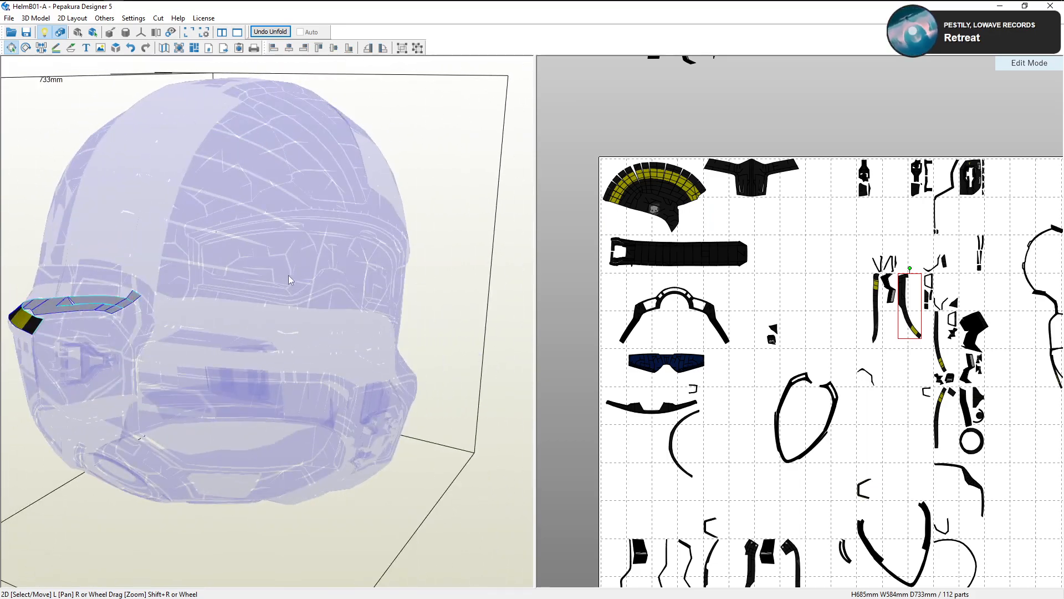
{"action": "left_click", "coordinate": [623, 194]}
{"action": "right_click_drag", "start_coordinate": [460, 214], "coordinate": [266, 238]}
{"action": "left_click", "coordinate": [261, 331]}
{"action": "left_click", "coordinate": [266, 317]}
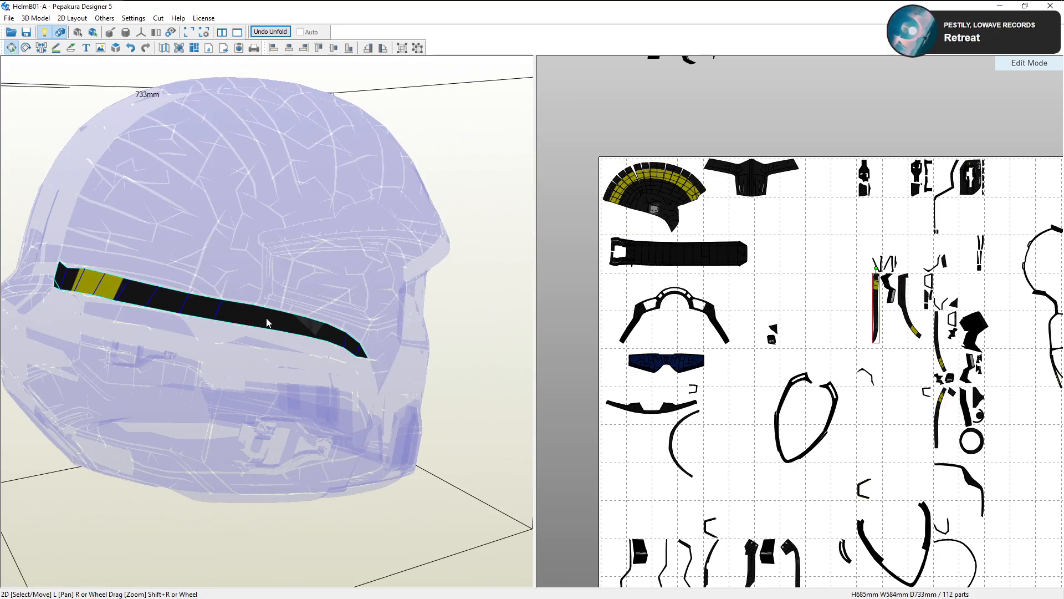
{"action": "left_click_drag", "start_coordinate": [878, 300], "coordinate": [821, 286]}
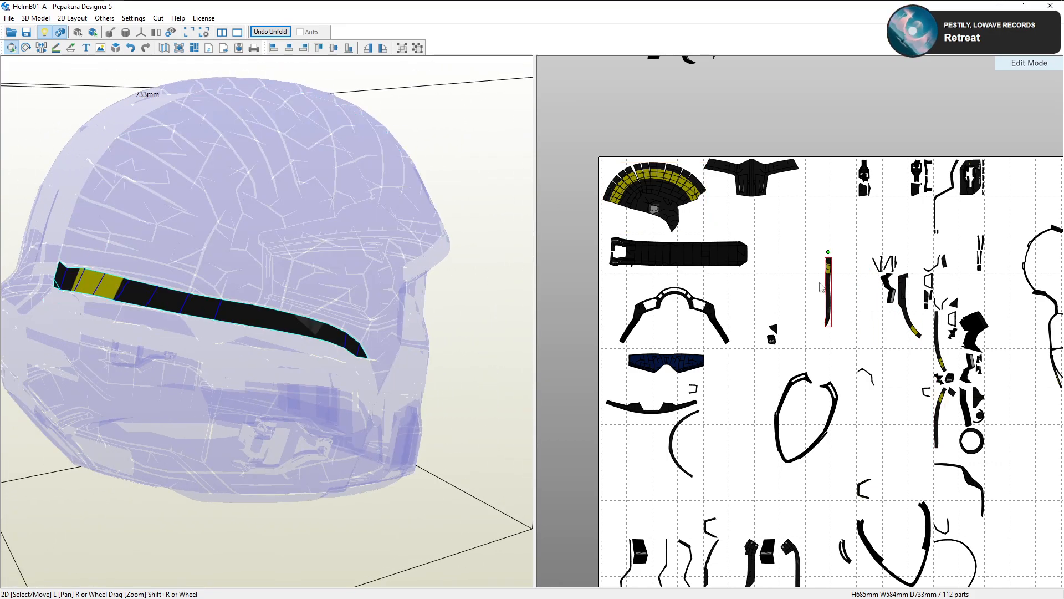
{"action": "left_click", "coordinate": [313, 352]}
{"action": "left_click_drag", "start_coordinate": [938, 432], "coordinate": [806, 307]}
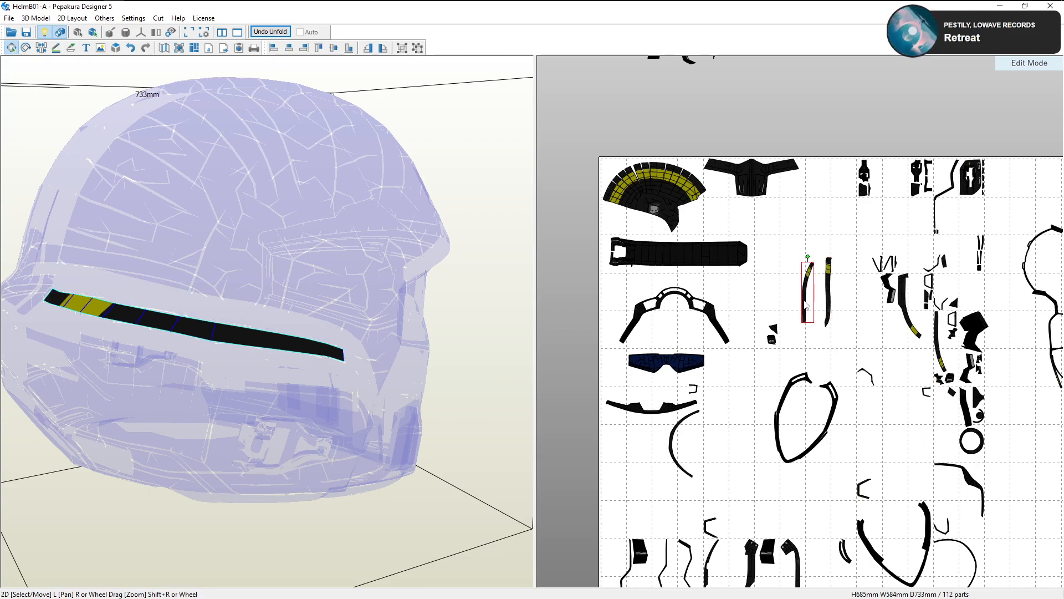
Select the lower side strip with the two round rivets and move it next to the two narrow yellow-marked strips
{"action": "left_click", "coordinate": [266, 368]}
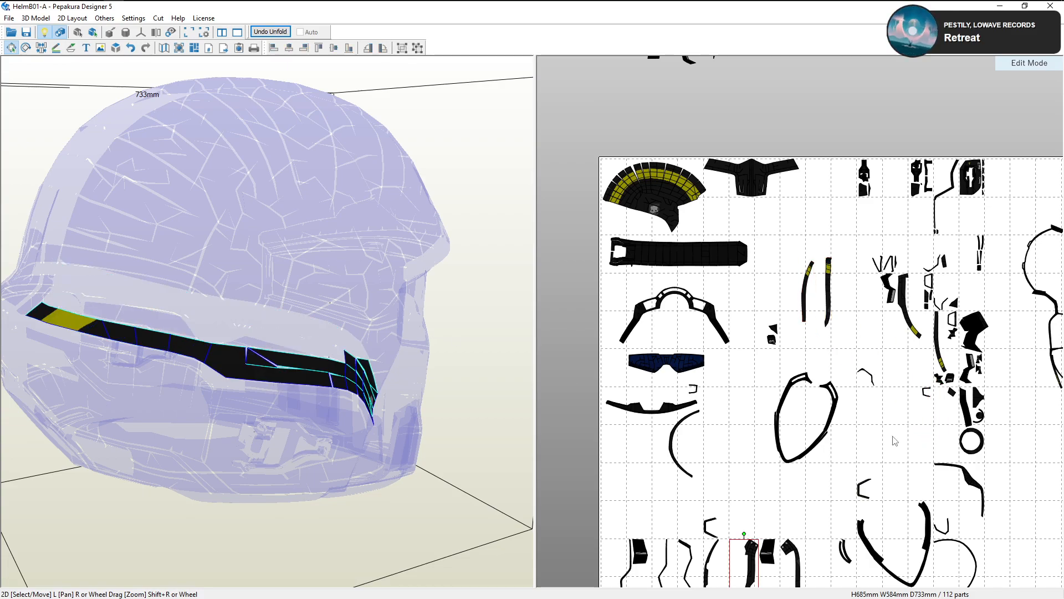
{"action": "scroll", "coordinate": [895, 441], "scroll_direction": "down", "scroll_amount": 1}
{"action": "left_click_drag", "start_coordinate": [764, 513], "coordinate": [837, 326]}
{"action": "scroll", "coordinate": [836, 327], "scroll_direction": "up", "scroll_amount": 4}
{"action": "middle_click_drag", "start_coordinate": [871, 333], "coordinate": [748, 363]}
{"action": "scroll", "coordinate": [749, 369], "scroll_direction": "up", "scroll_amount": 1}
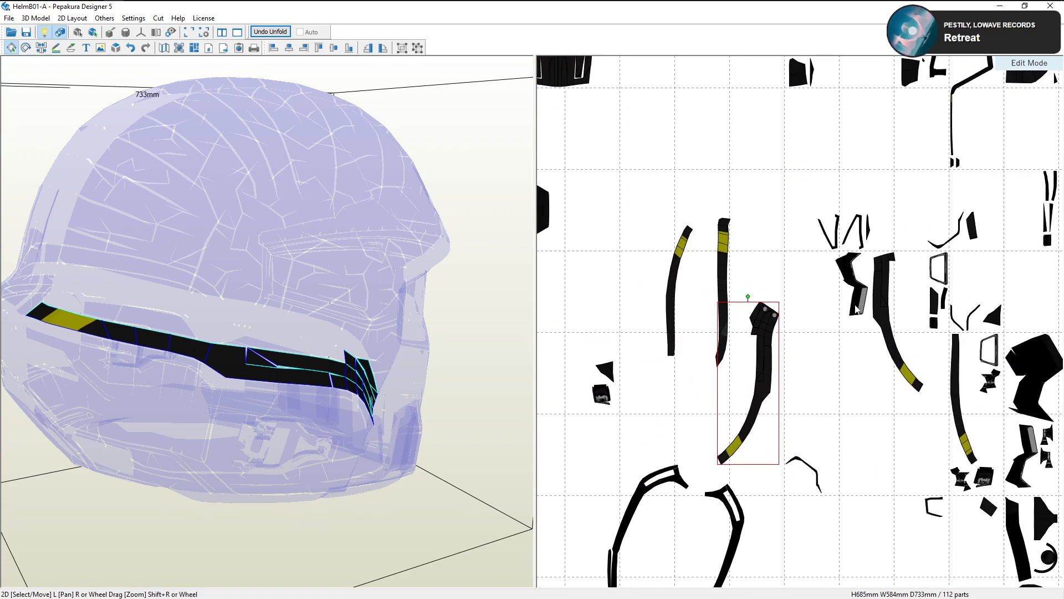
Check the neighbouring folded part against the helmet and rotate the riveted strip to lie roughly horizontal below the narrow strips
{"action": "left_click", "coordinate": [857, 310]}
{"action": "left_click_drag", "start_coordinate": [474, 296], "coordinate": [310, 275]}
{"action": "left_click", "coordinate": [769, 331]}
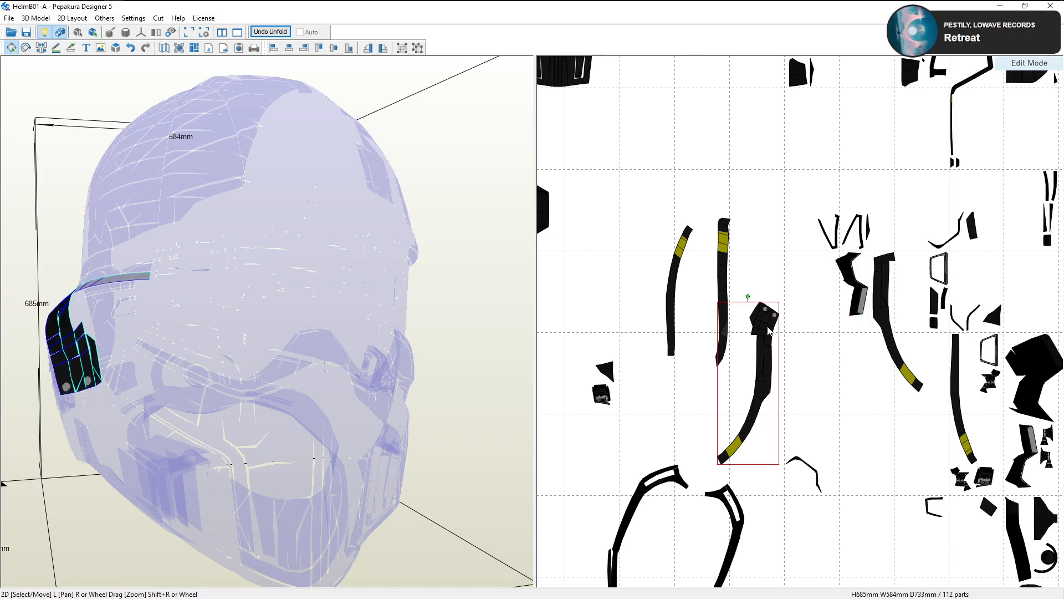
{"action": "left_click_drag", "start_coordinate": [749, 296], "coordinate": [839, 374]}
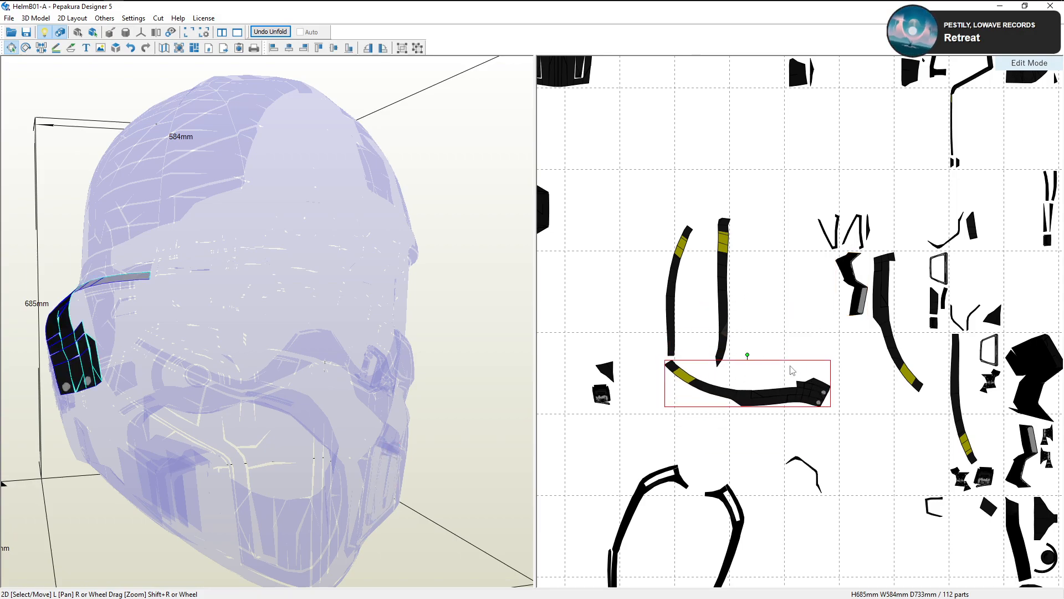
{"action": "left_click_drag", "start_coordinate": [747, 354], "coordinate": [750, 355]}
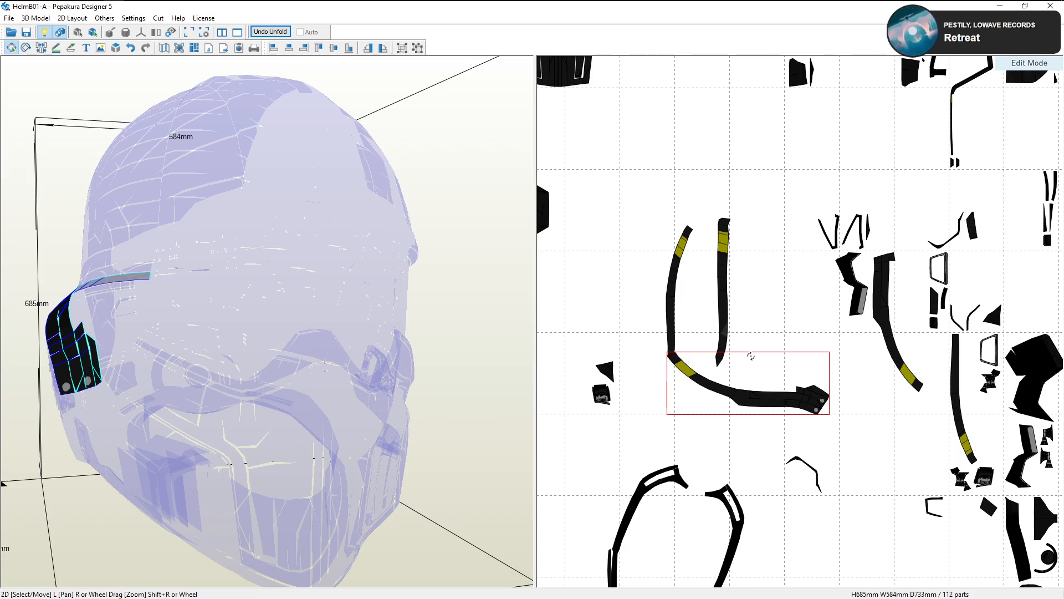
Hide the textures and join the curved narrow strip to the long upper edge of the riveted strip
{"action": "left_click_drag", "start_coordinate": [267, 300], "coordinate": [310, 302]}
{"action": "left_click", "coordinate": [41, 48]}
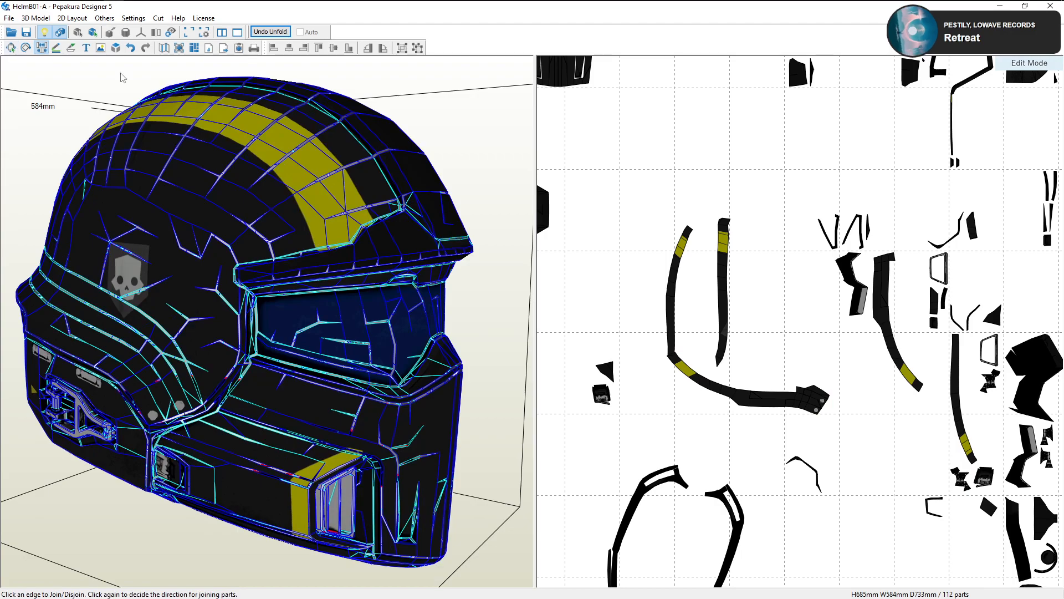
{"action": "scroll", "coordinate": [792, 358], "scroll_direction": "up", "scroll_amount": 4}
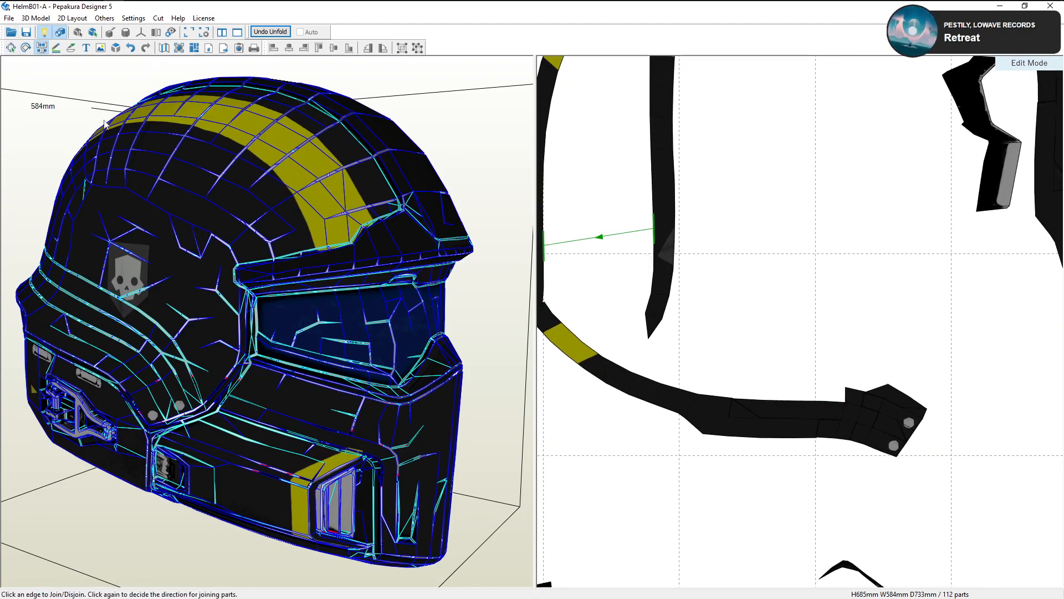
{"action": "left_click", "coordinate": [60, 32]}
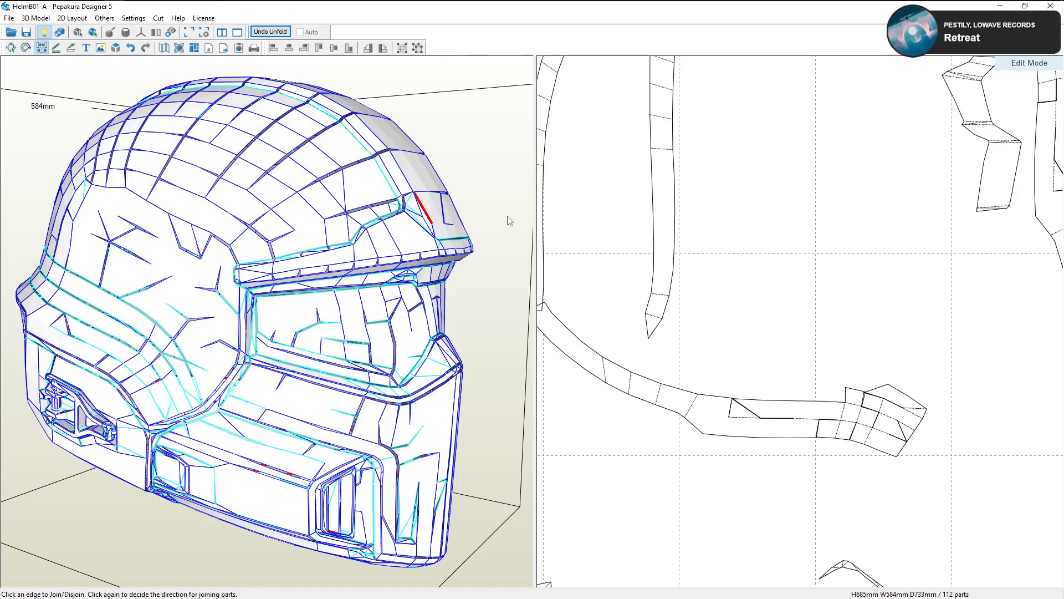
{"action": "left_click", "coordinate": [847, 396]}
{"action": "left_click", "coordinate": [918, 394]}
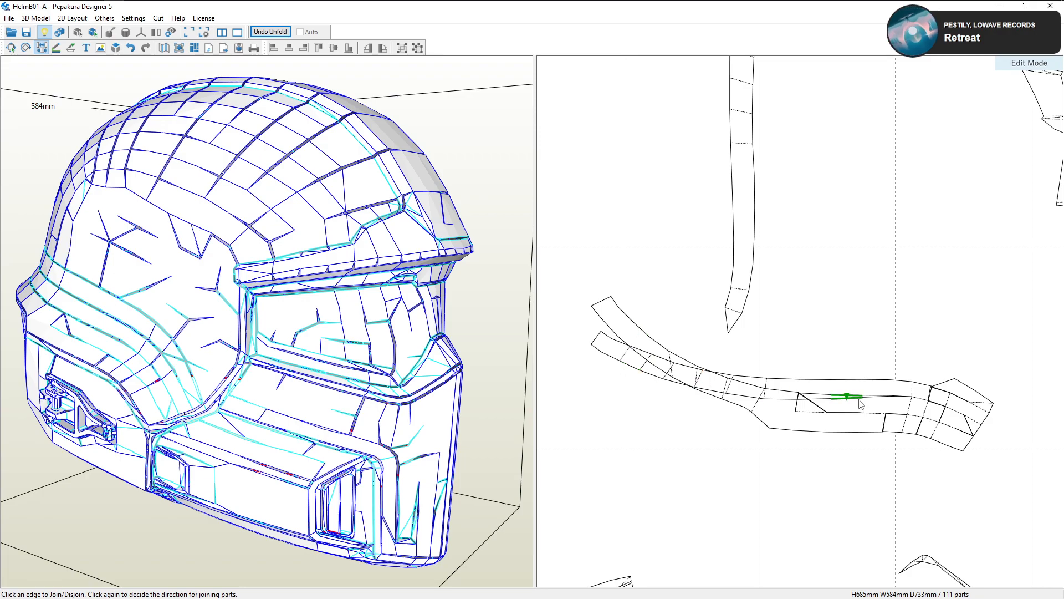
{"action": "left_click", "coordinate": [837, 391]}
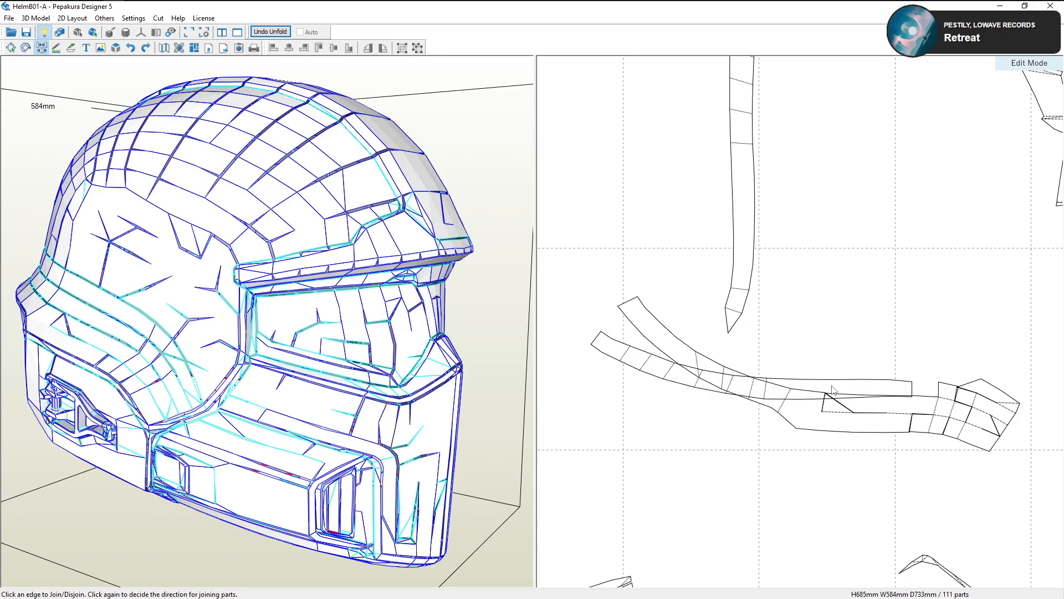
{"action": "left_click", "coordinate": [687, 348]}
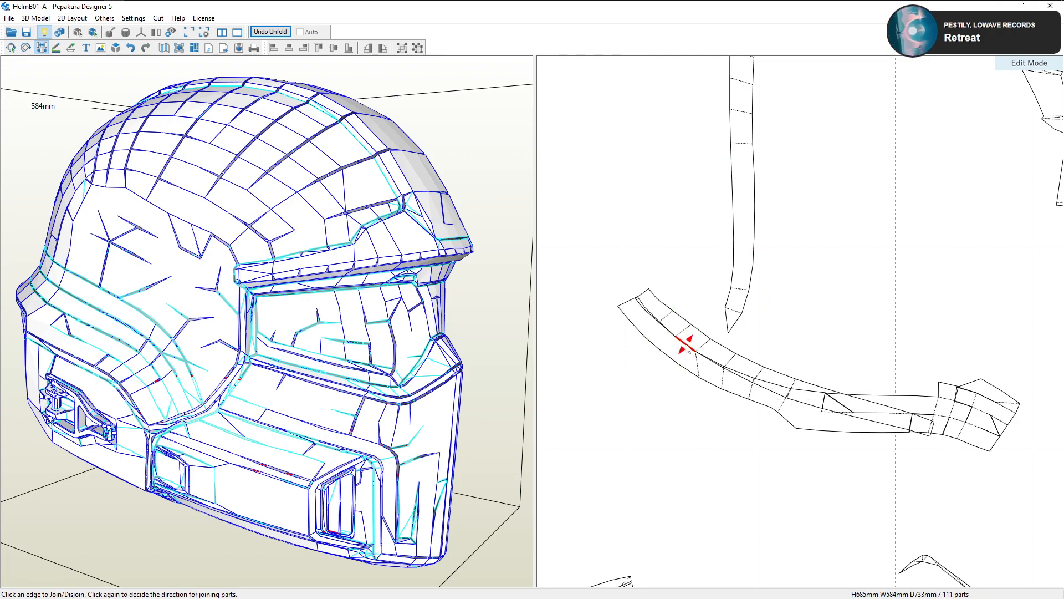
Try splitting the sharply curved part of the narrow strip into segments and joining each to the riveted strip's upper edge
{"action": "left_click", "coordinate": [707, 350]}
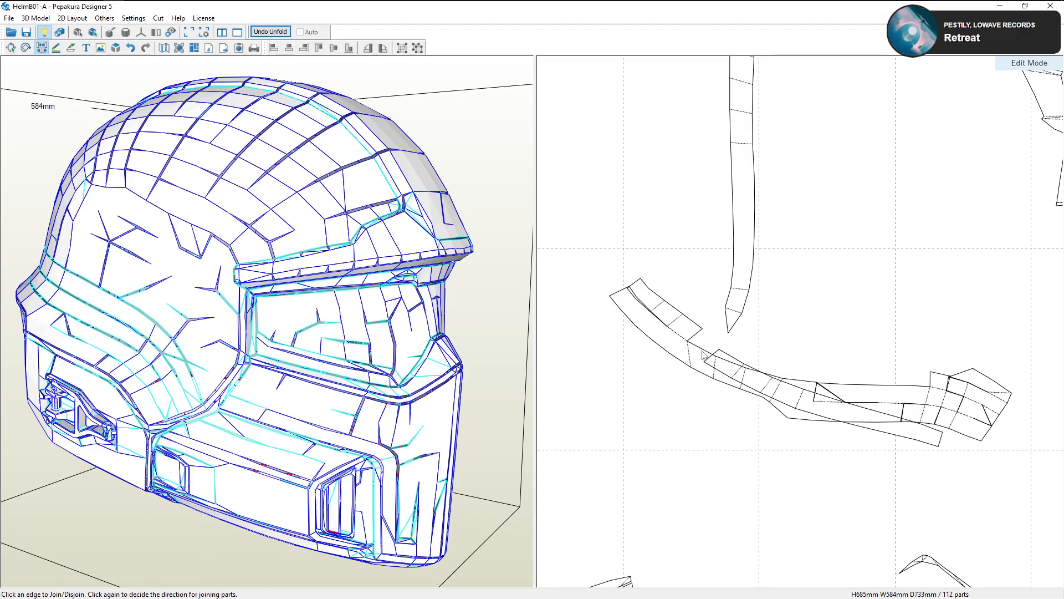
{"action": "left_click", "coordinate": [719, 365]}
{"action": "left_click", "coordinate": [723, 354]}
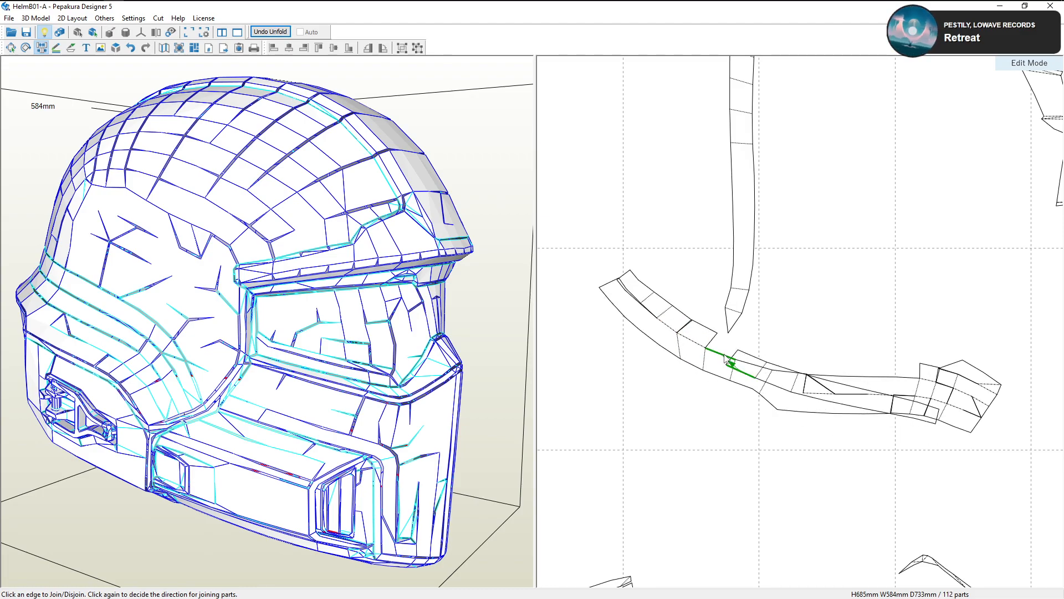
{"action": "left_click", "coordinate": [741, 355]}
{"action": "left_click", "coordinate": [740, 361]}
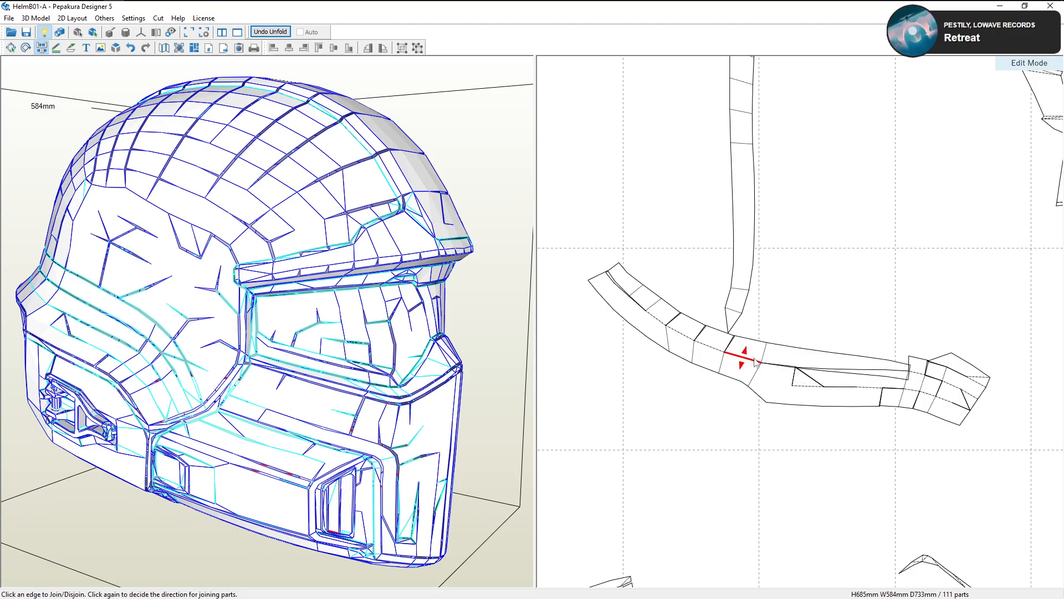
{"action": "left_click", "coordinate": [764, 358]}
{"action": "left_click", "coordinate": [763, 365]}
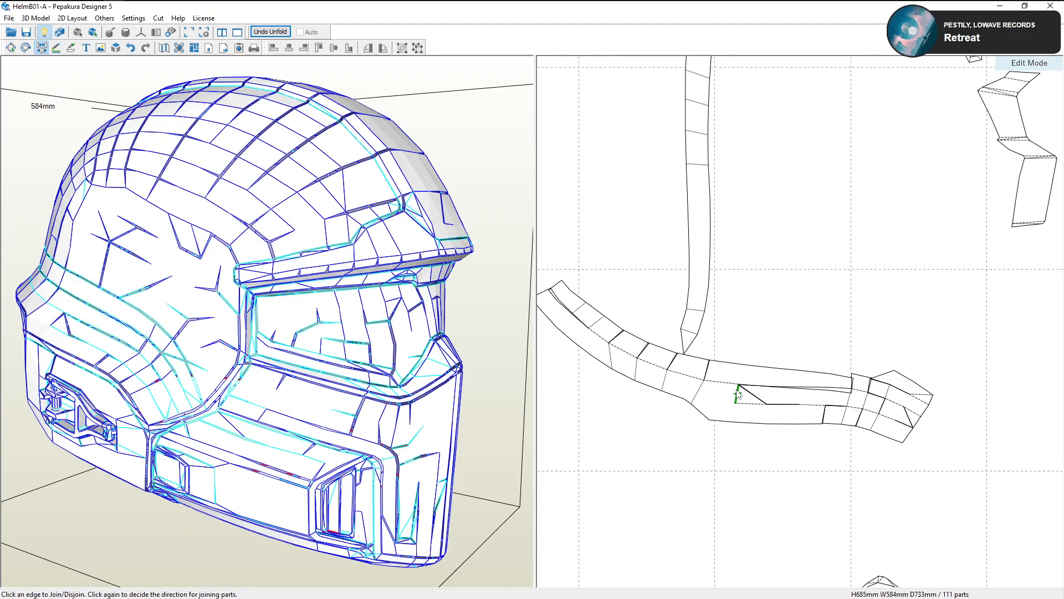
Try splitting the straighter end of the narrow strip crosswise and joining those segments along the riveted strip's long upper edge
{"action": "left_click", "coordinate": [774, 379]}
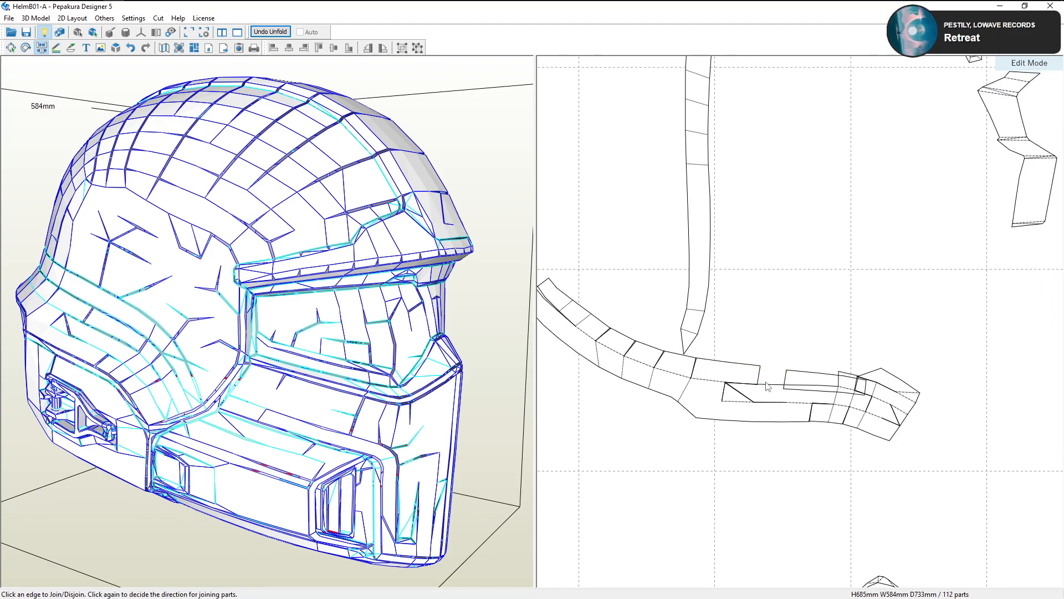
{"action": "left_click", "coordinate": [769, 389]}
{"action": "scroll", "coordinate": [787, 391], "scroll_direction": "up", "scroll_amount": 3}
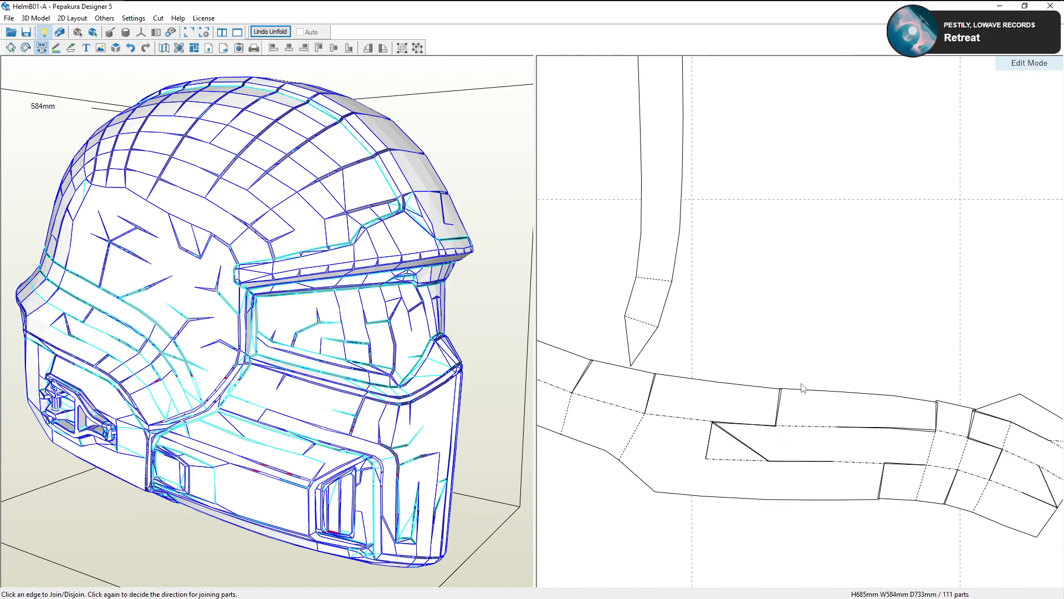
{"action": "scroll", "coordinate": [793, 388], "scroll_direction": "up", "scroll_amount": 1}
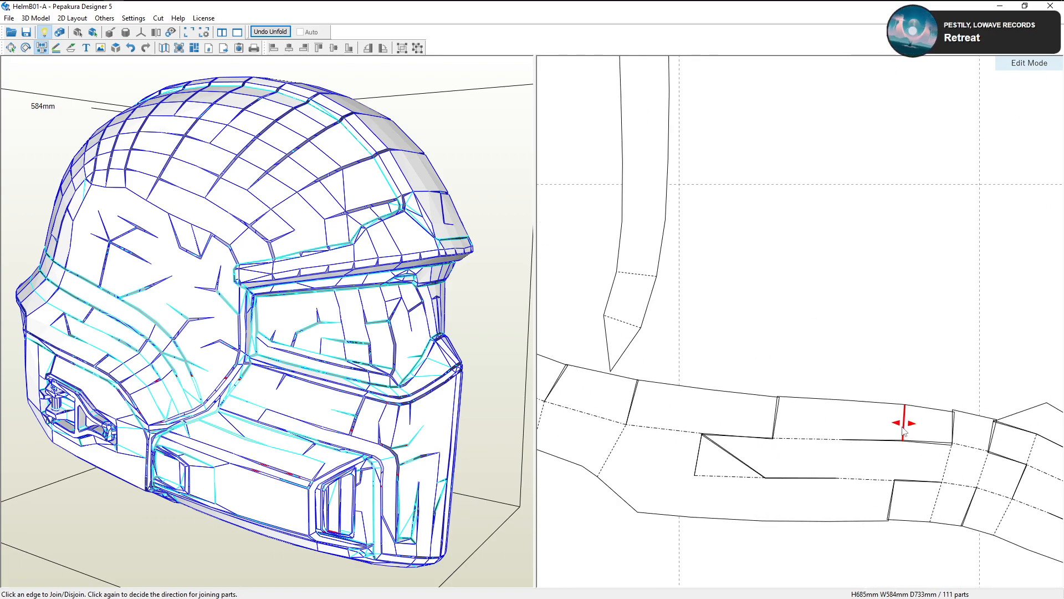
{"action": "left_click", "coordinate": [904, 424]}
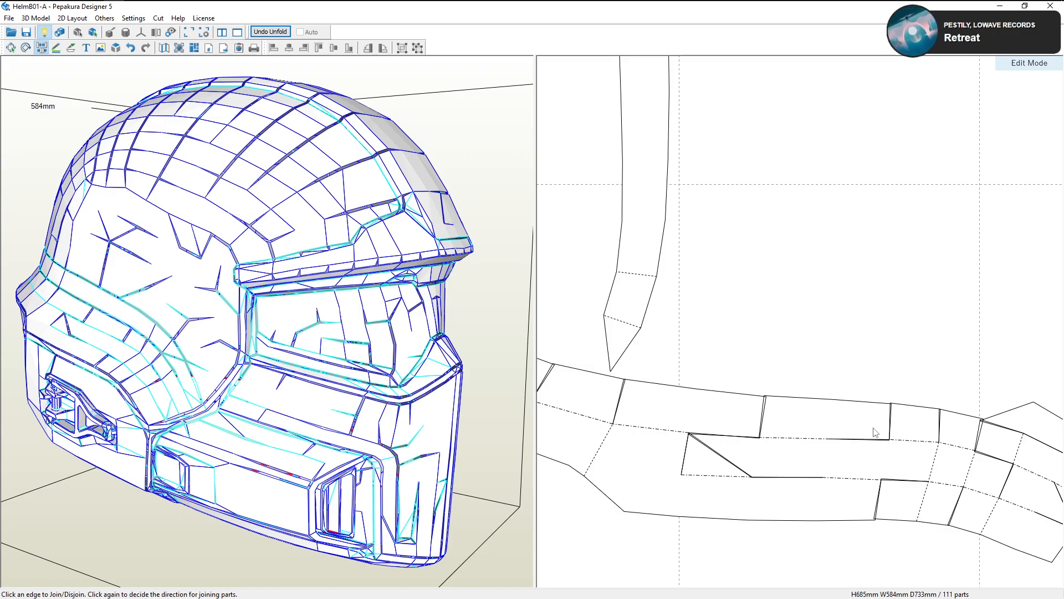
{"action": "left_click", "coordinate": [792, 438]}
{"action": "left_click", "coordinate": [889, 441]}
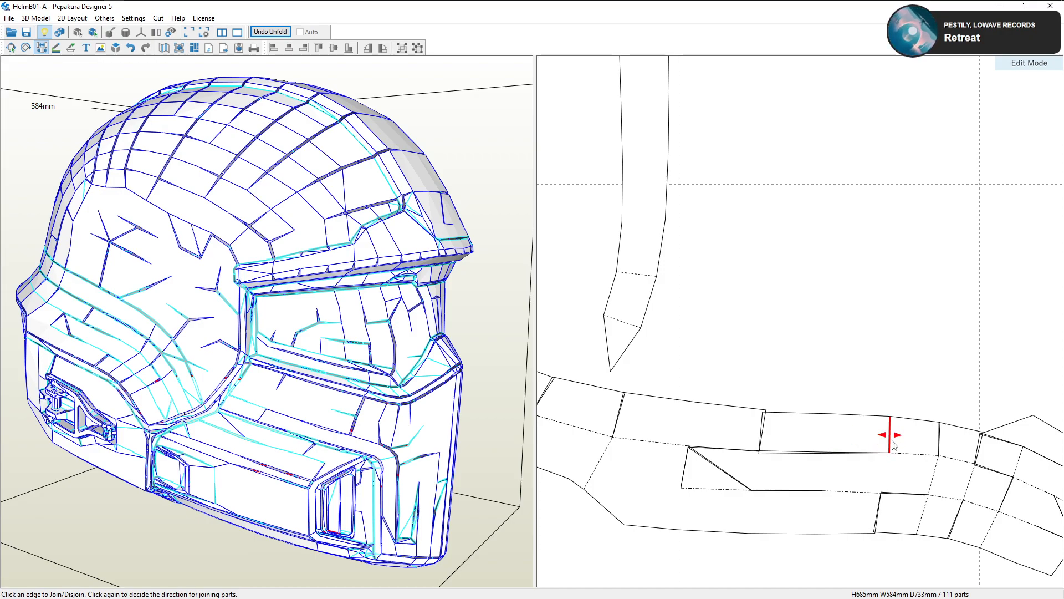
{"action": "left_click", "coordinate": [891, 442]}
{"action": "left_click", "coordinate": [886, 457]}
{"action": "scroll", "coordinate": [788, 435], "scroll_direction": "down", "scroll_amount": 4}
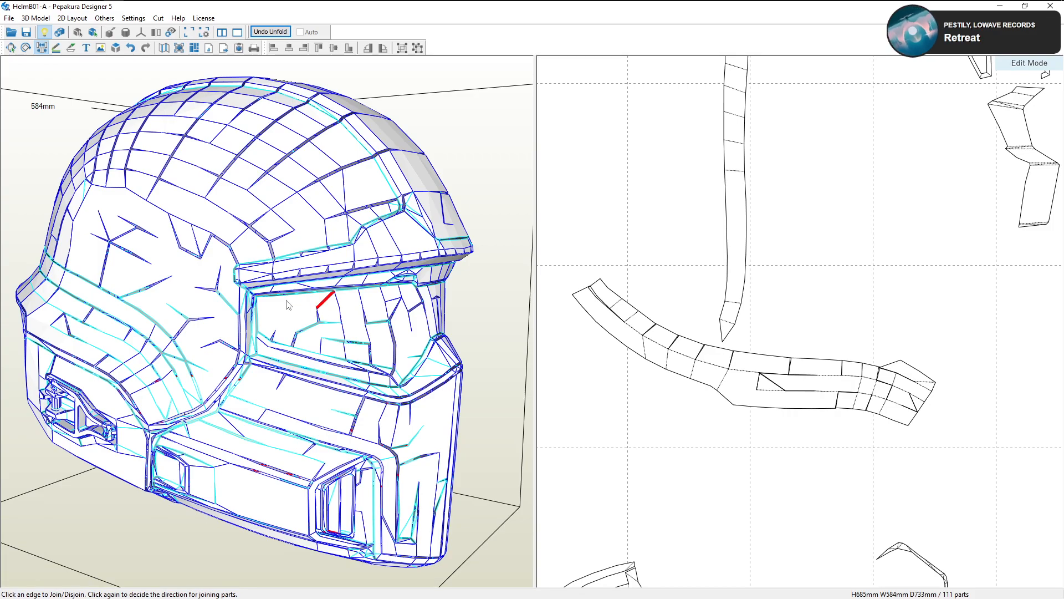
Select the combined strip and examine where it sits on the side and back of the helmet
{"action": "left_click", "coordinate": [10, 48]}
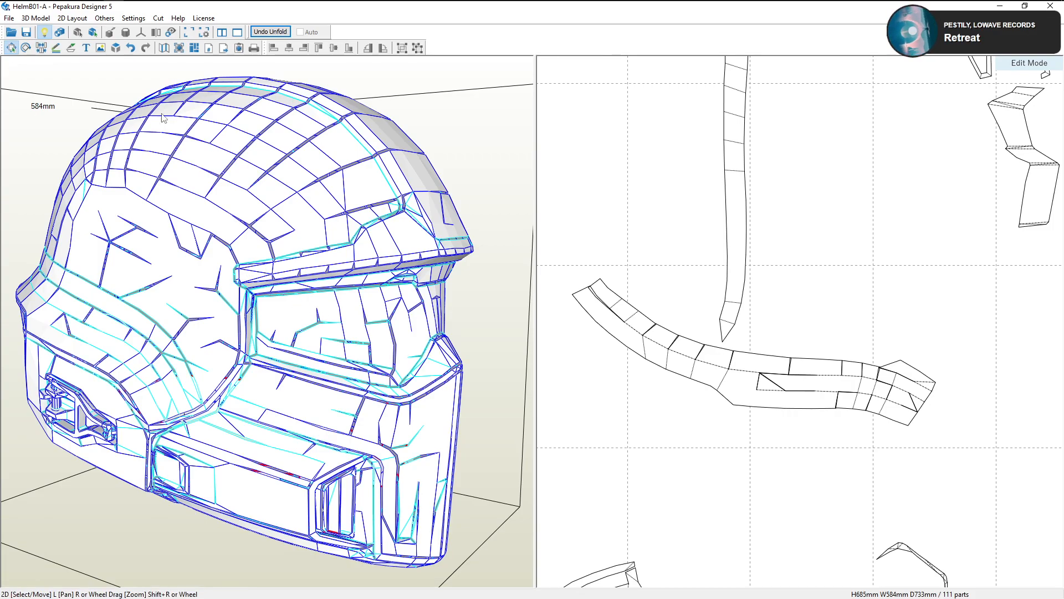
{"action": "left_click", "coordinate": [694, 357]}
{"action": "left_click_drag", "start_coordinate": [390, 304], "coordinate": [242, 288]}
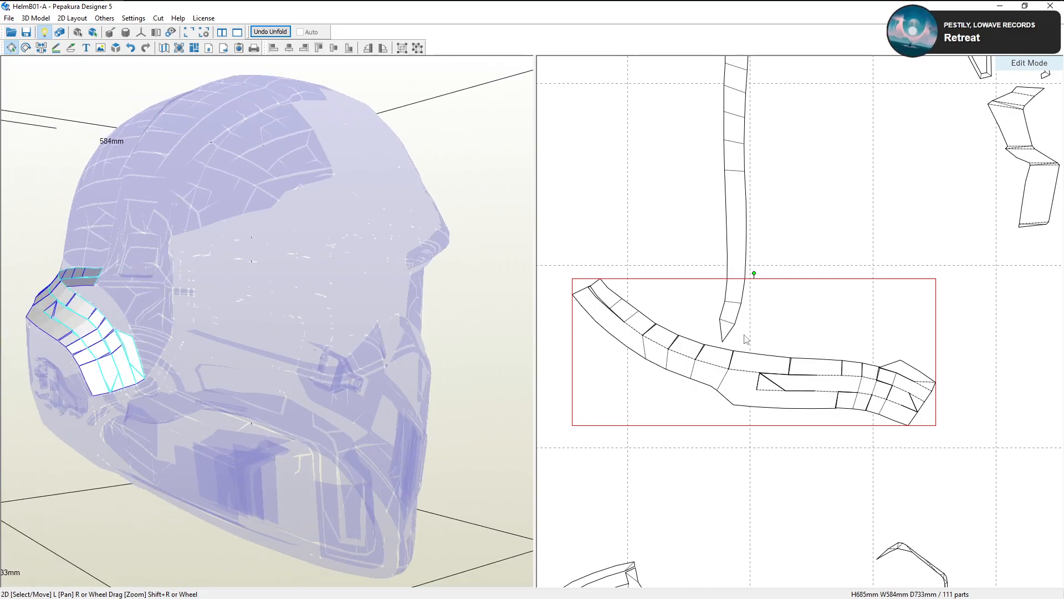
Detach all the narrow strip's segments from the upper edge of the riveted strip
{"action": "left_click", "coordinate": [41, 47]}
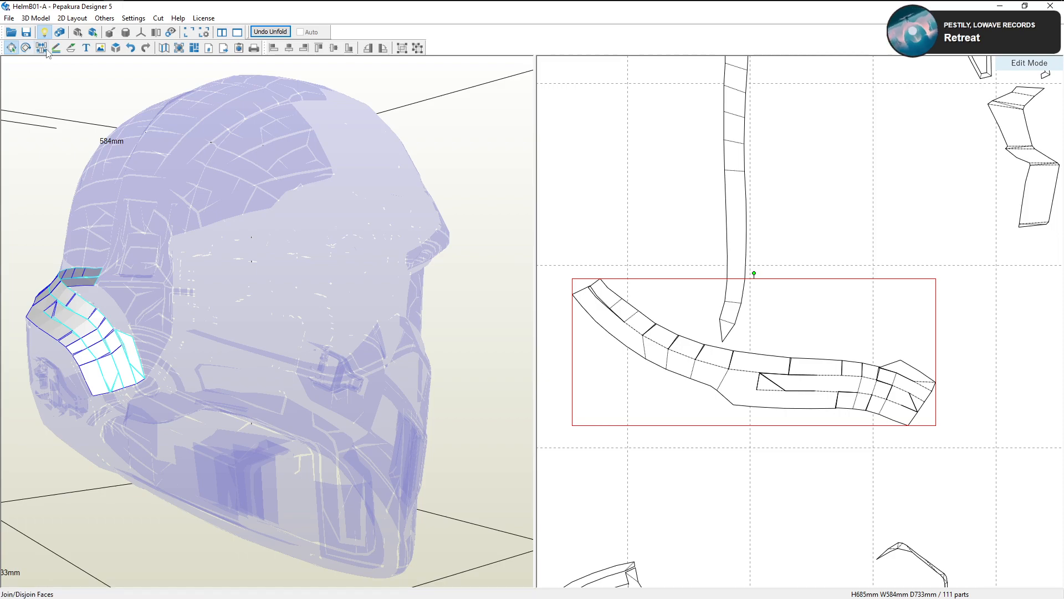
{"action": "scroll", "coordinate": [858, 404], "scroll_direction": "up", "scroll_amount": 2}
{"action": "left_click", "coordinate": [865, 393]}
{"action": "left_click", "coordinate": [845, 415]}
{"action": "left_click", "coordinate": [716, 424]}
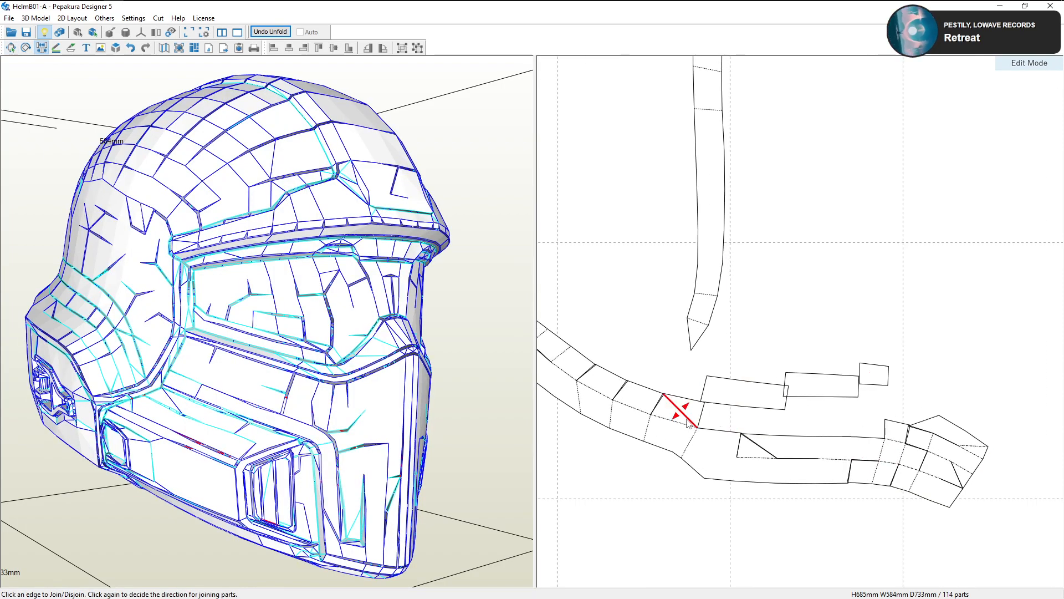
{"action": "left_click", "coordinate": [682, 426]}
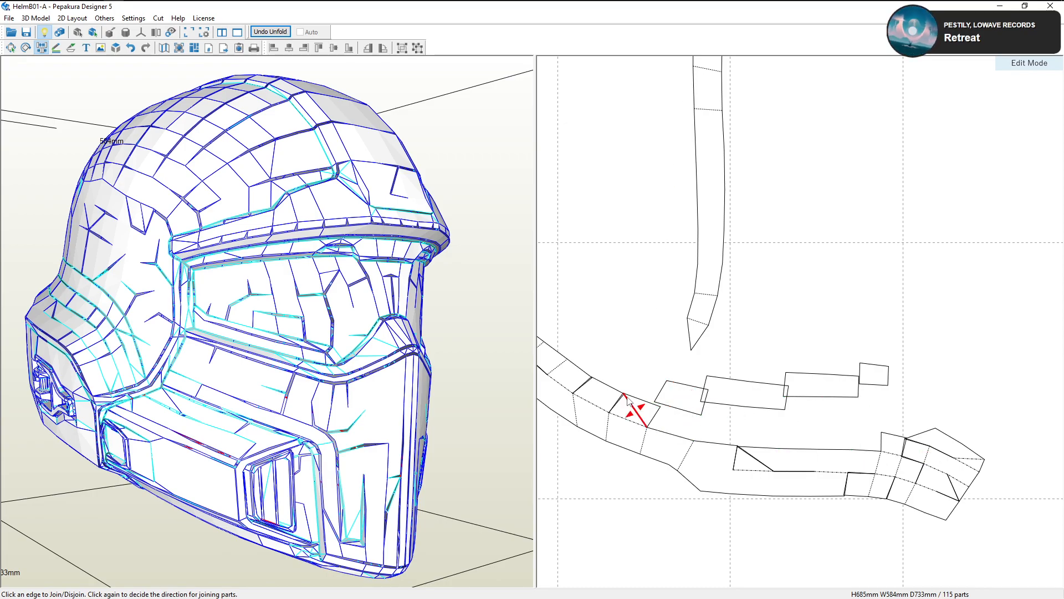
{"action": "middle_click_drag", "start_coordinate": [633, 417], "coordinate": [769, 424]}
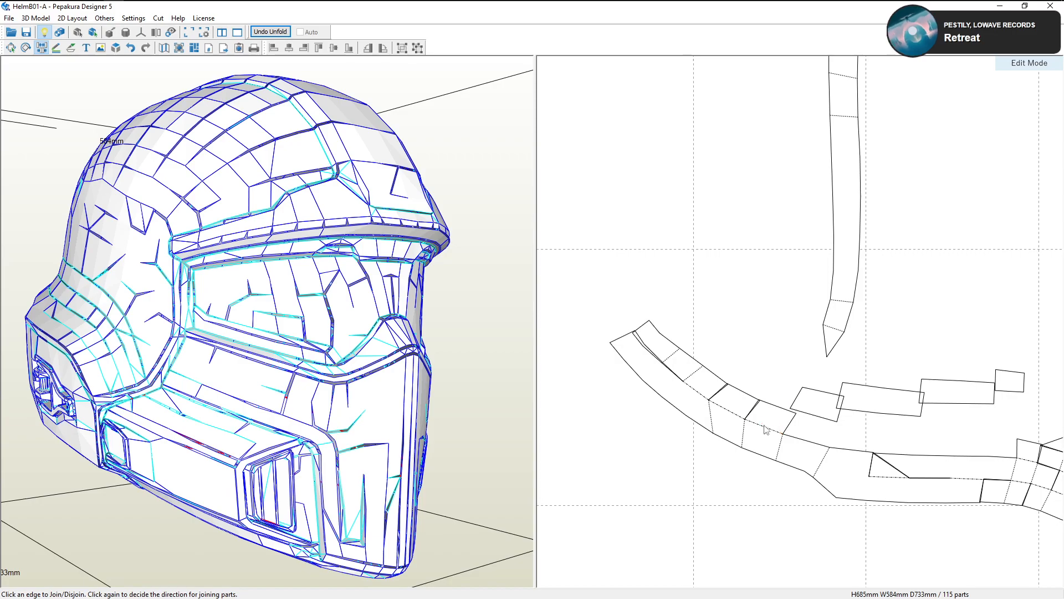
{"action": "left_click", "coordinate": [762, 425]}
{"action": "left_click", "coordinate": [723, 422]}
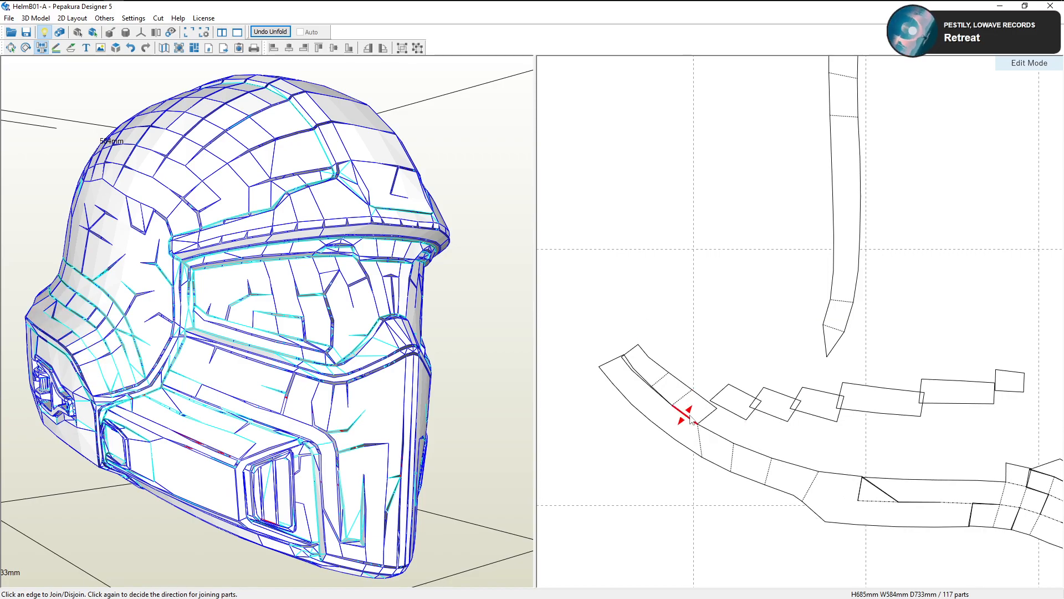
{"action": "left_click", "coordinate": [694, 417]}
Join the loose segments end to end into one continuous narrow curved strip
{"action": "left_click", "coordinate": [722, 398]}
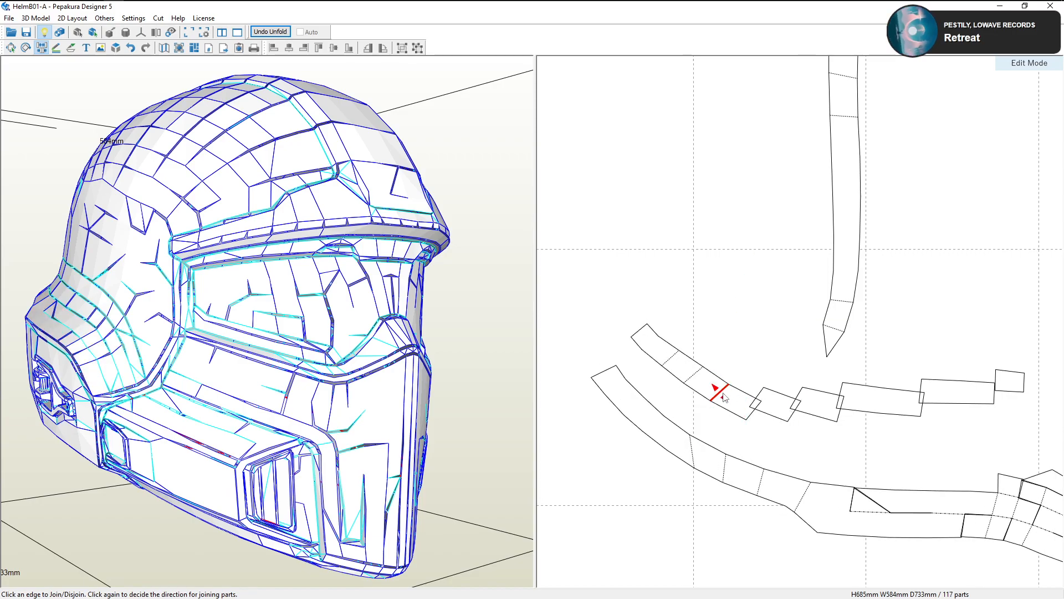
{"action": "left_click", "coordinate": [759, 401]}
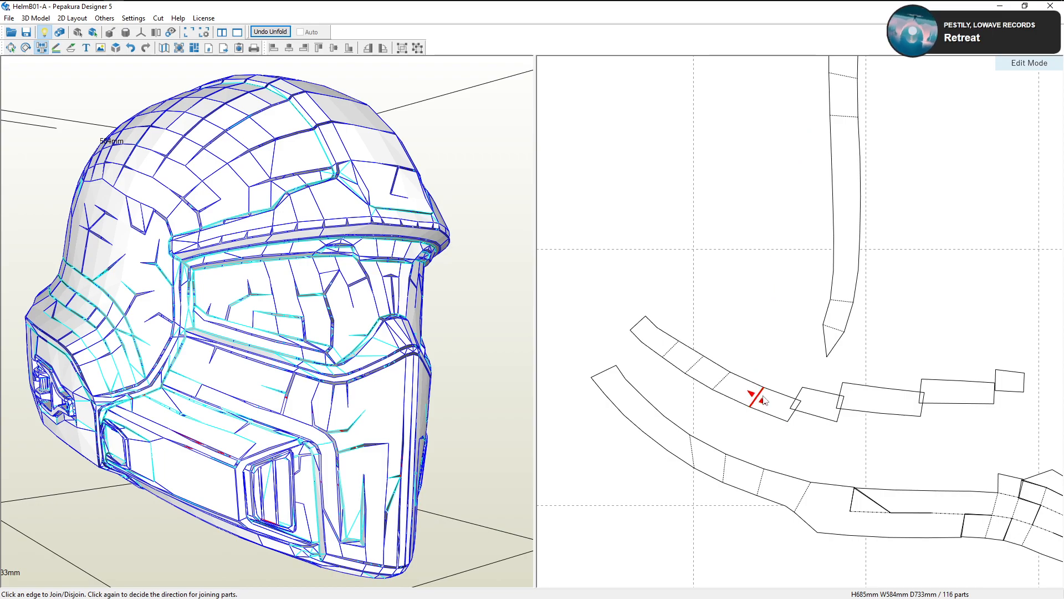
{"action": "left_click", "coordinate": [797, 400]}
{"action": "left_click", "coordinate": [841, 395]}
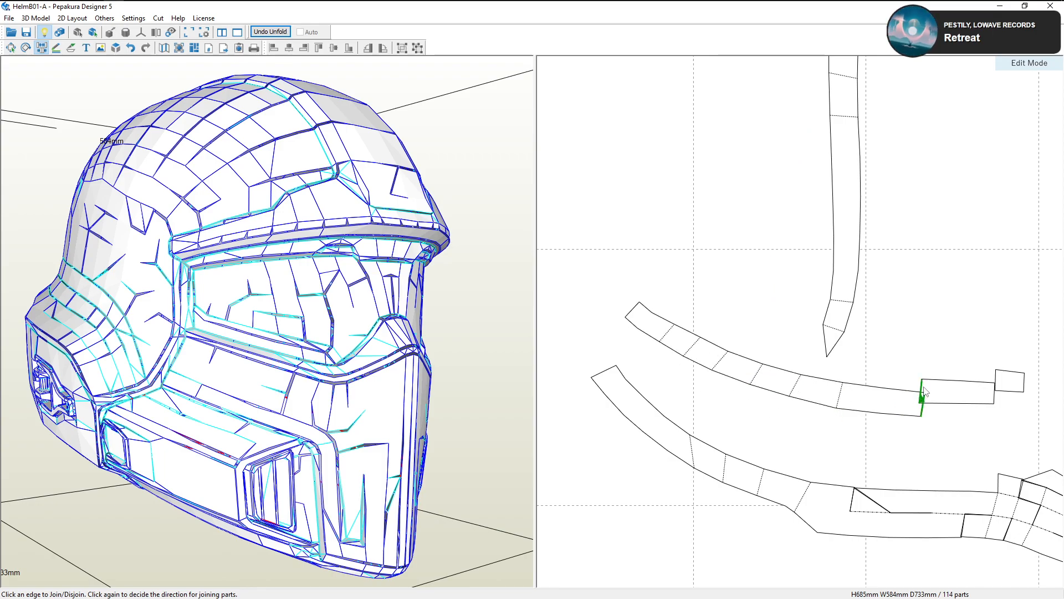
{"action": "left_click", "coordinate": [916, 392]}
{"action": "left_click", "coordinate": [996, 398]}
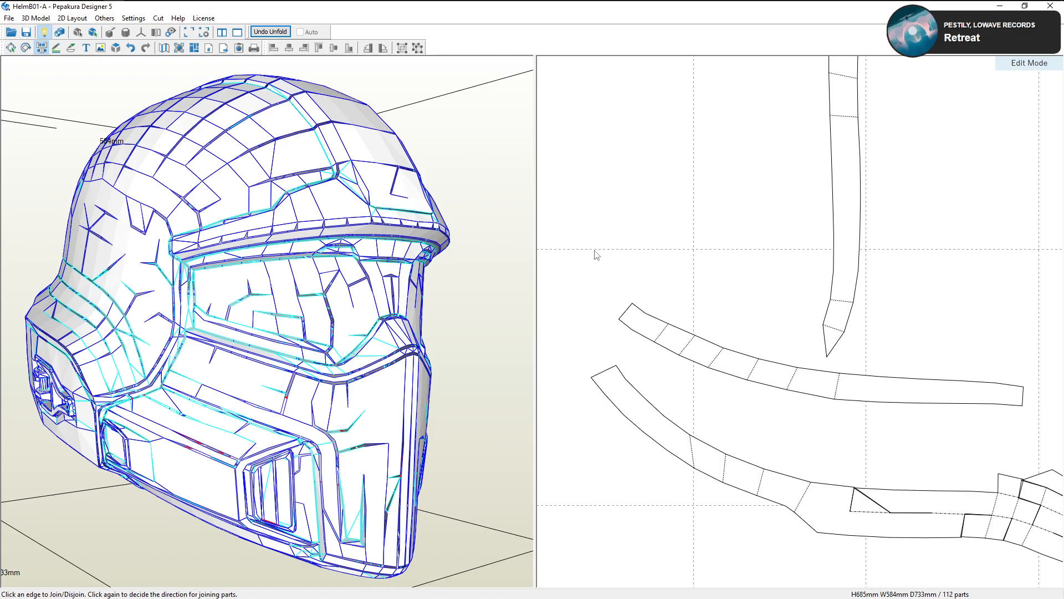
Select the narrow strip and the riveted strip in turn and examine how they lie against each other on the helmet
{"action": "left_click", "coordinate": [10, 49]}
{"action": "left_click", "coordinate": [744, 363]}
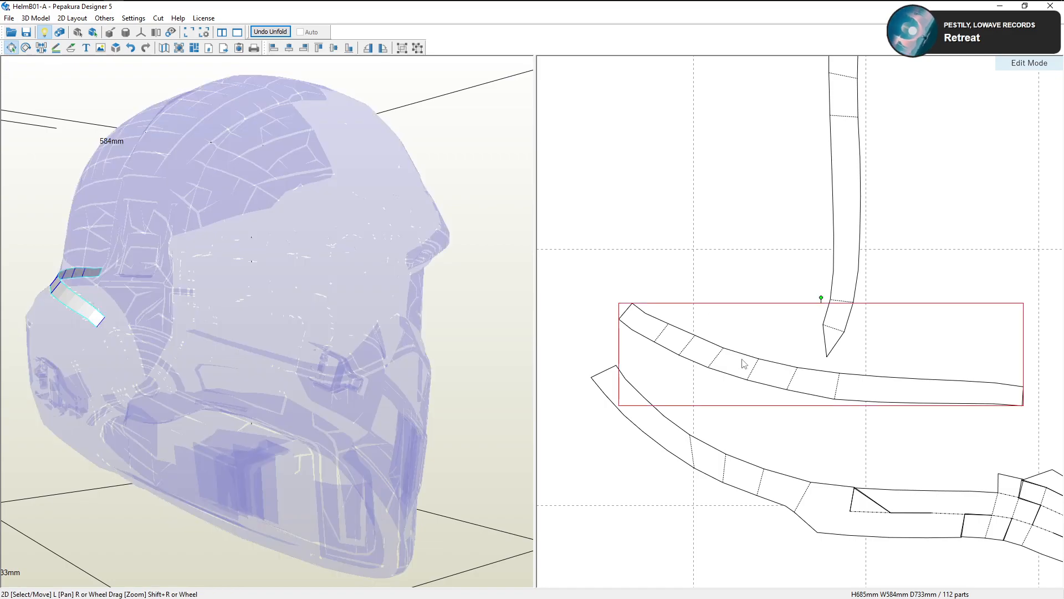
{"action": "right_click_drag", "start_coordinate": [349, 301], "coordinate": [592, 373]}
{"action": "left_click", "coordinate": [750, 467]}
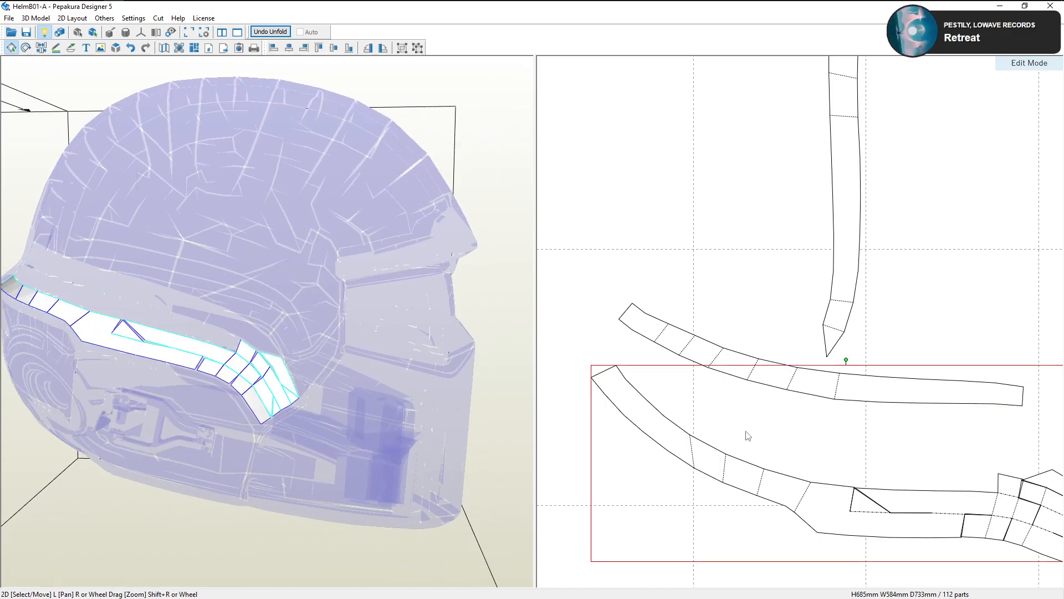
{"action": "scroll", "coordinate": [747, 373], "scroll_direction": "down", "scroll_amount": 1}
{"action": "right_click_drag", "start_coordinate": [790, 369], "coordinate": [733, 361]}
{"action": "right_click_drag", "start_coordinate": [494, 302], "coordinate": [344, 311]}
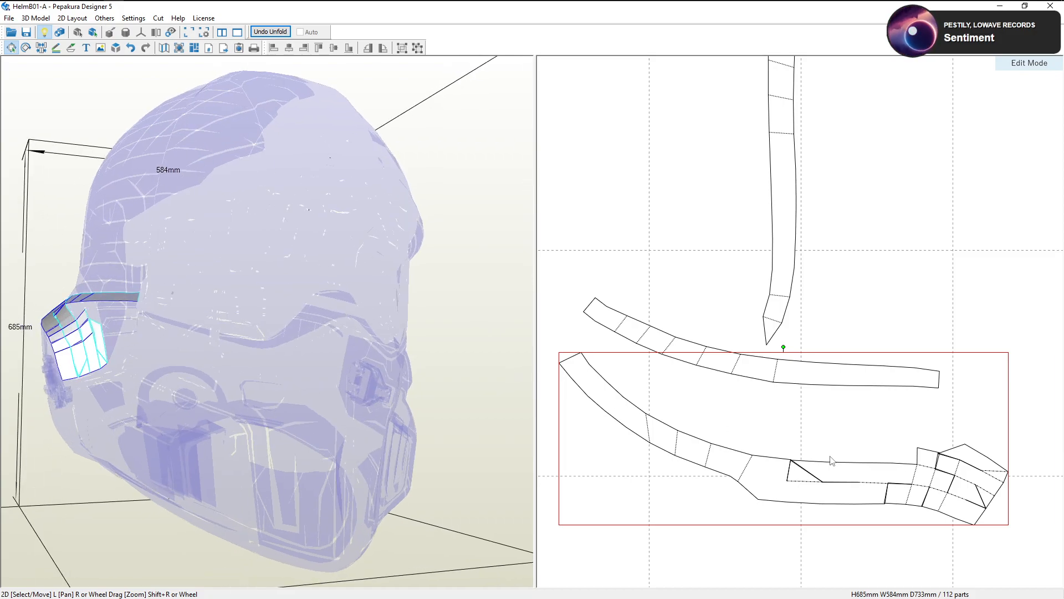
{"action": "left_click", "coordinate": [819, 427]}
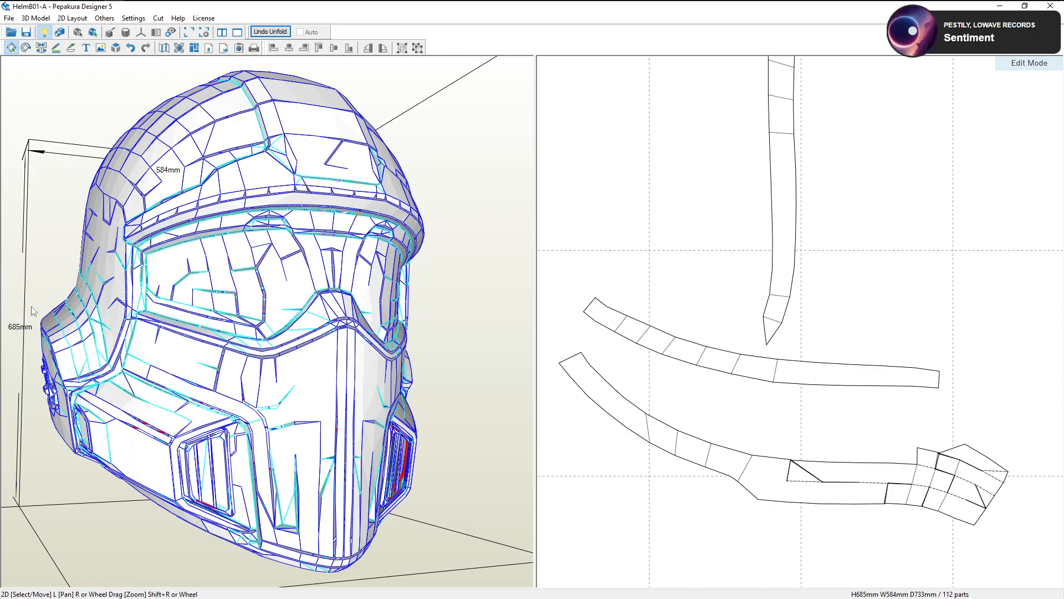
Cut the small end segment off the narrow strip and join it to the riveted strip's upper edge beside the angular end
{"action": "right_click_drag", "start_coordinate": [871, 452], "coordinate": [839, 426]}
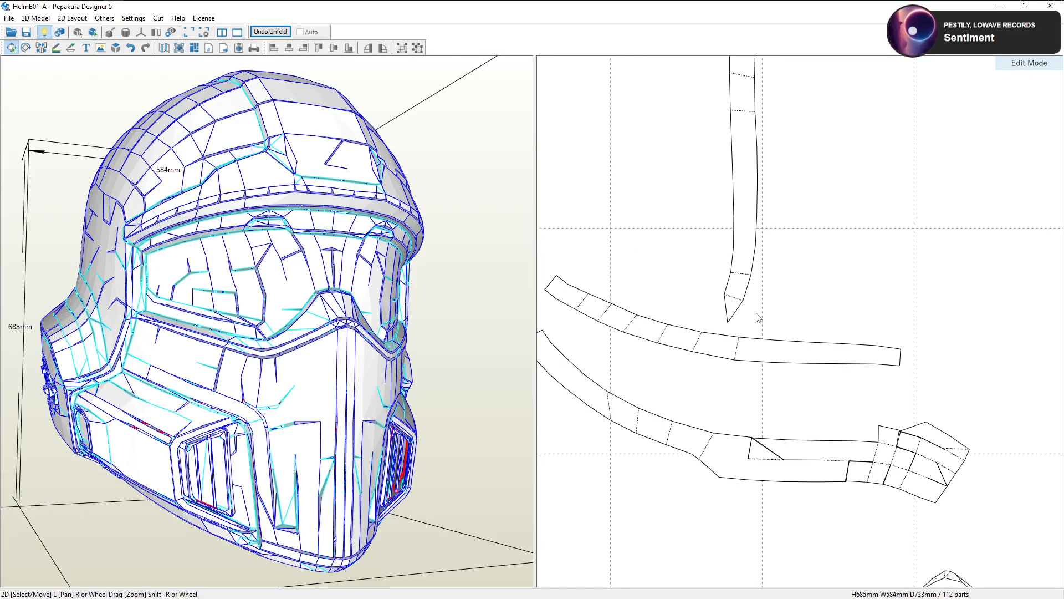
{"action": "left_click", "coordinate": [41, 48]}
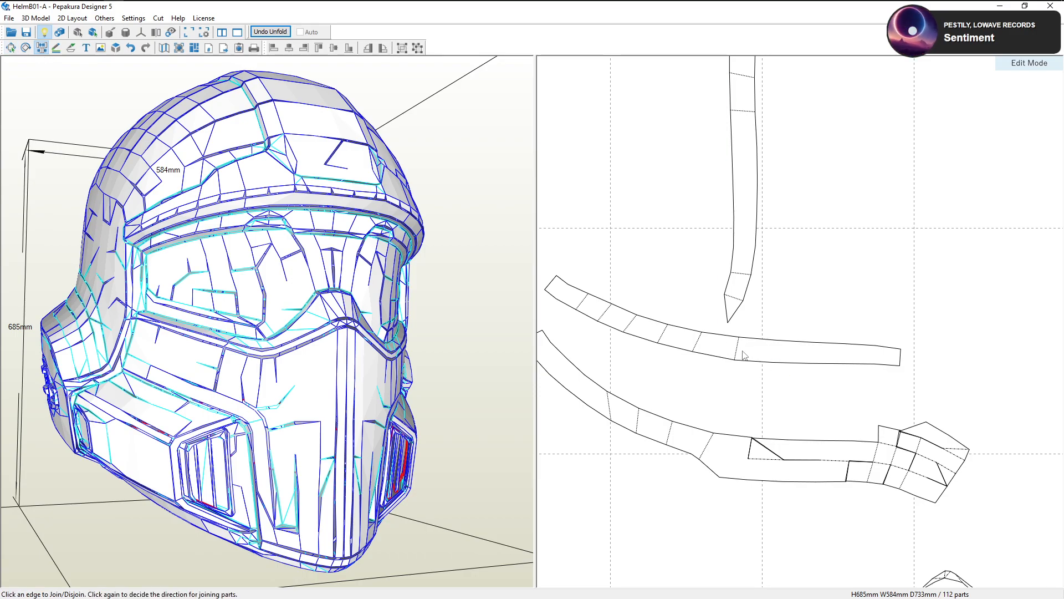
{"action": "scroll", "coordinate": [879, 368], "scroll_direction": "up", "scroll_amount": 2}
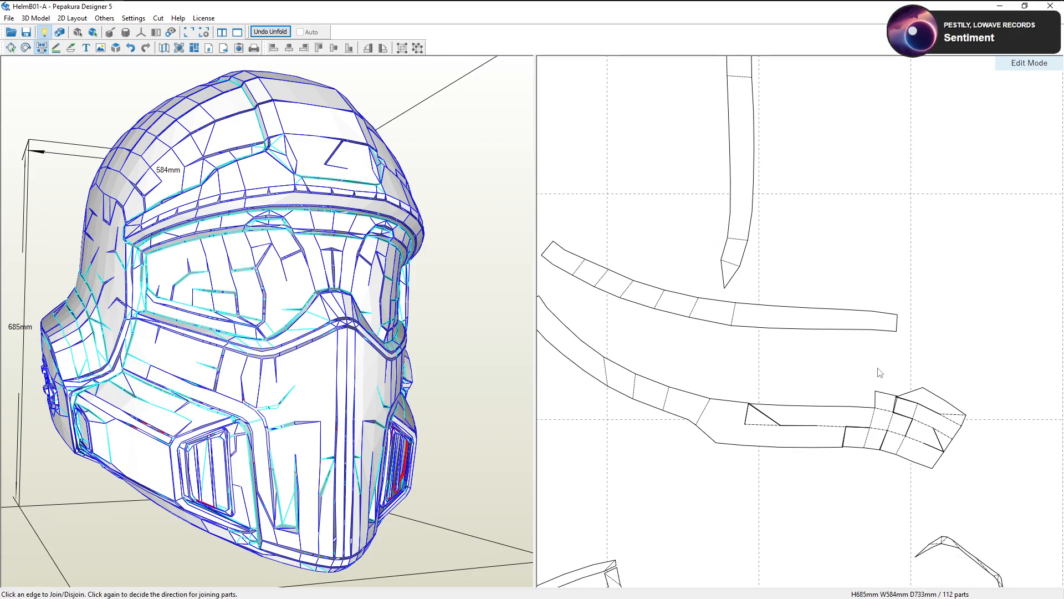
{"action": "middle_click_drag", "start_coordinate": [837, 397], "coordinate": [818, 378]}
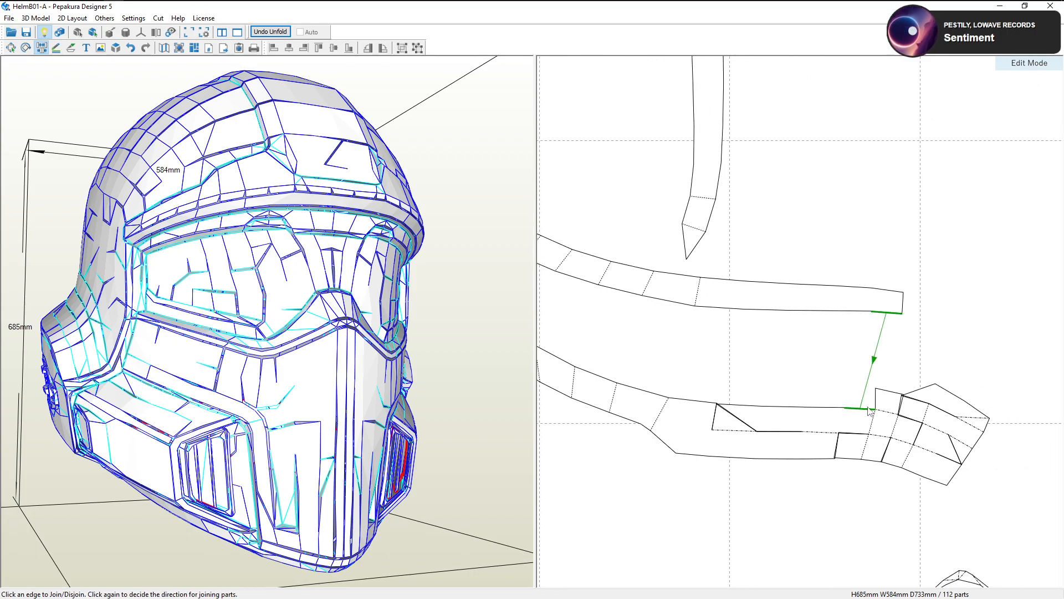
{"action": "left_click", "coordinate": [872, 300]}
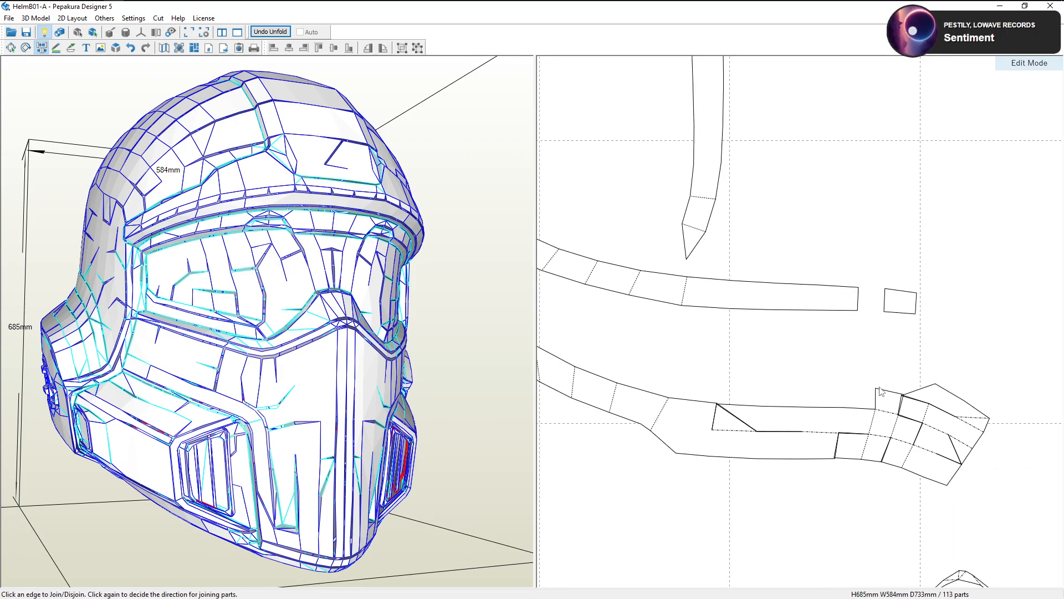
{"action": "left_click", "coordinate": [860, 409]}
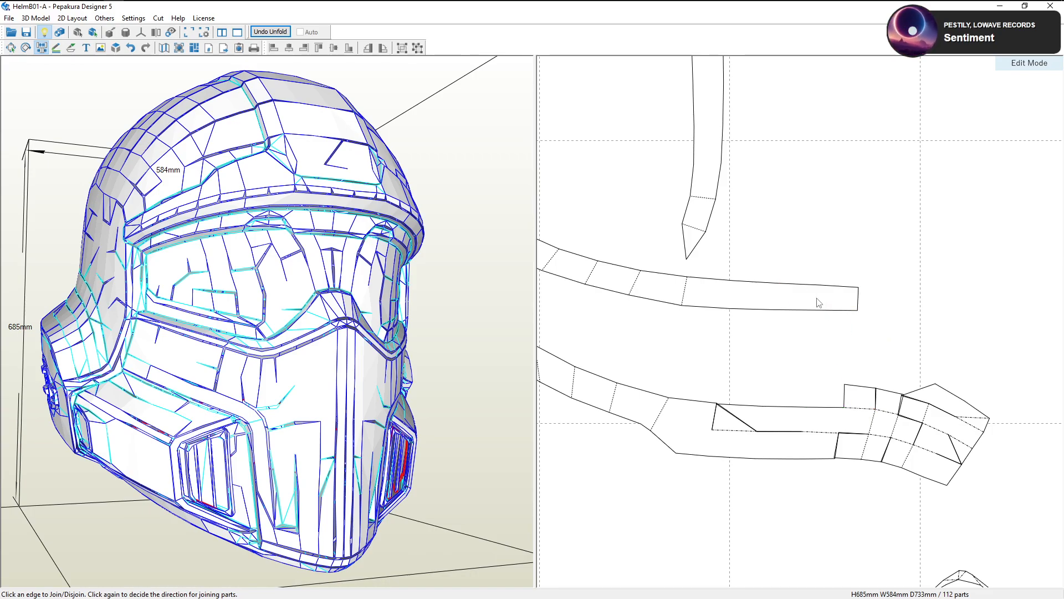
Cut the next three segments off the narrow strip one at a time and join each to its matching riveted-strip edge
{"action": "left_click", "coordinate": [820, 297]}
{"action": "left_click", "coordinate": [831, 409]}
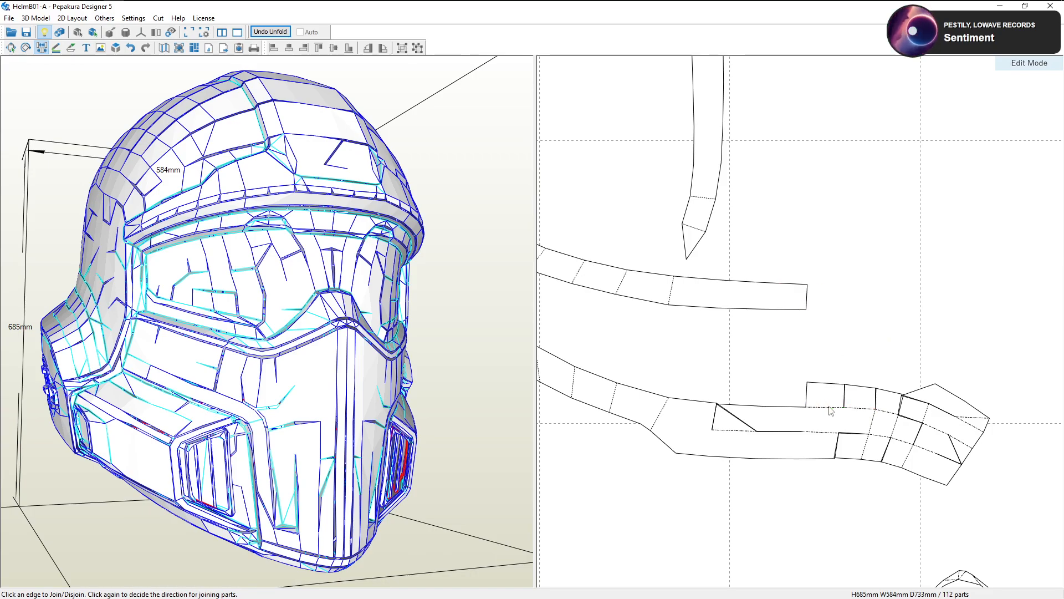
{"action": "left_click", "coordinate": [764, 295]}
{"action": "left_click", "coordinate": [780, 409]}
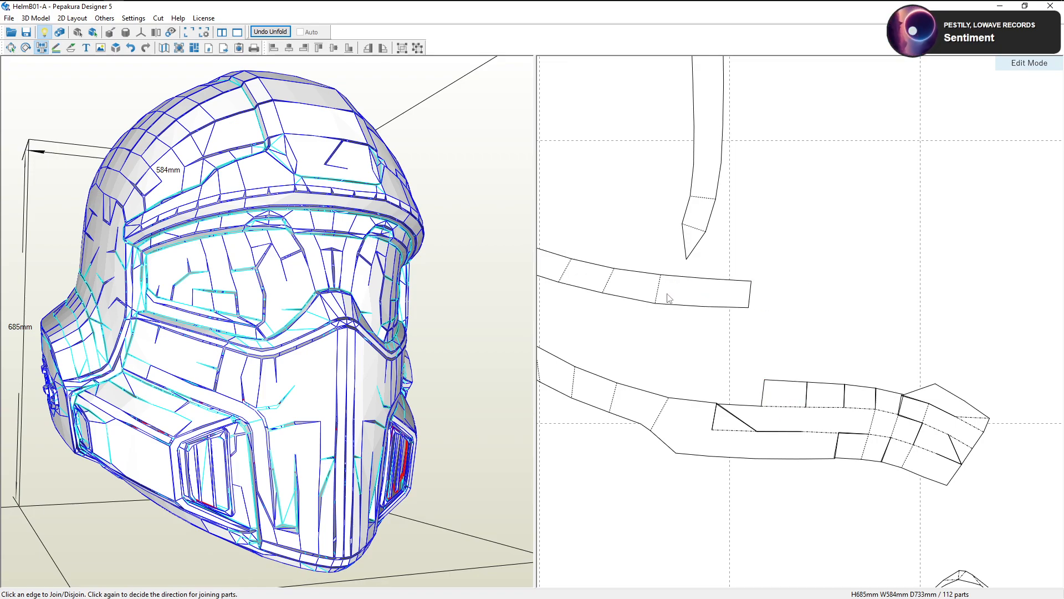
{"action": "left_click", "coordinate": [705, 294]}
{"action": "left_click", "coordinate": [737, 408]}
Separate the riveted strip's inner row crosswise beside the triangular notch and join the triangular face along its diagonal
{"action": "middle_click_drag", "start_coordinate": [739, 409], "coordinate": [777, 376]}
{"action": "scroll", "coordinate": [787, 393], "scroll_direction": "up", "scroll_amount": 4}
{"action": "left_click", "coordinate": [791, 478]}
{"action": "left_click", "coordinate": [791, 483]}
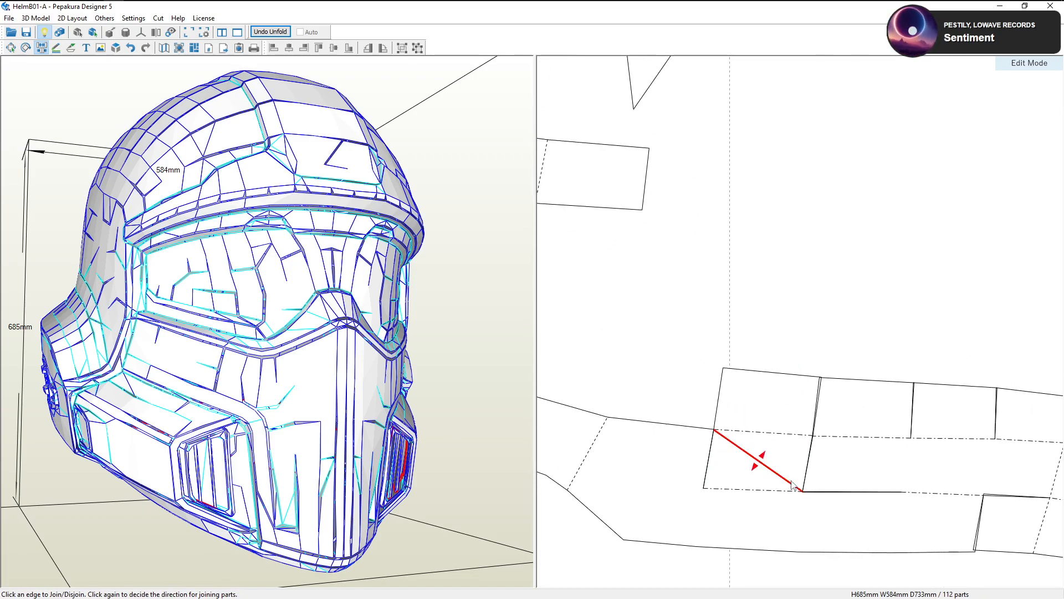
{"action": "middle_click_drag", "start_coordinate": [735, 423], "coordinate": [839, 417]}
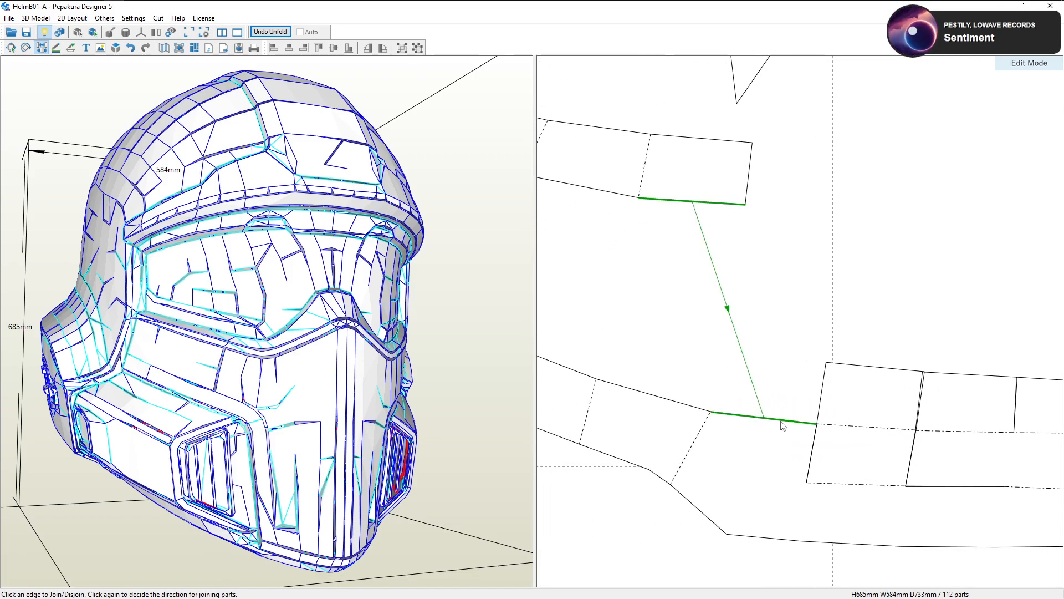
Cut the next segment off the narrow strip, join it to the riveted strip, and join the remaining strip at the following edge
{"action": "left_click", "coordinate": [643, 181]}
{"action": "left_click", "coordinate": [754, 416]}
{"action": "middle_click_drag", "start_coordinate": [725, 382], "coordinate": [871, 378]}
{"action": "left_click", "coordinate": [800, 393]}
{"action": "left_click", "coordinate": [800, 393]}
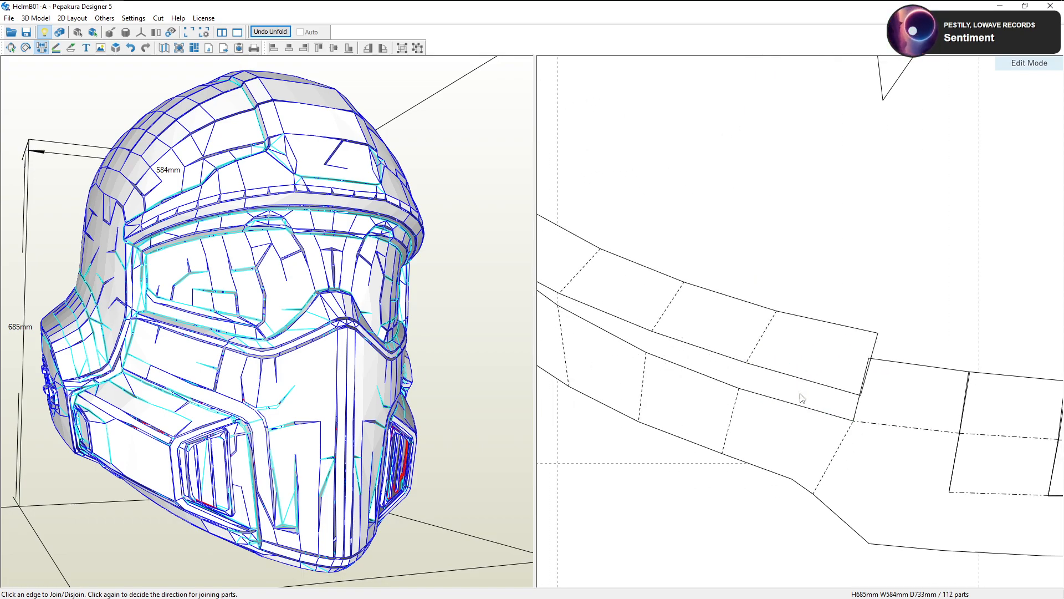
{"action": "left_click", "coordinate": [783, 400]}
{"action": "left_click", "coordinate": [783, 400]}
{"action": "left_click", "coordinate": [778, 412]}
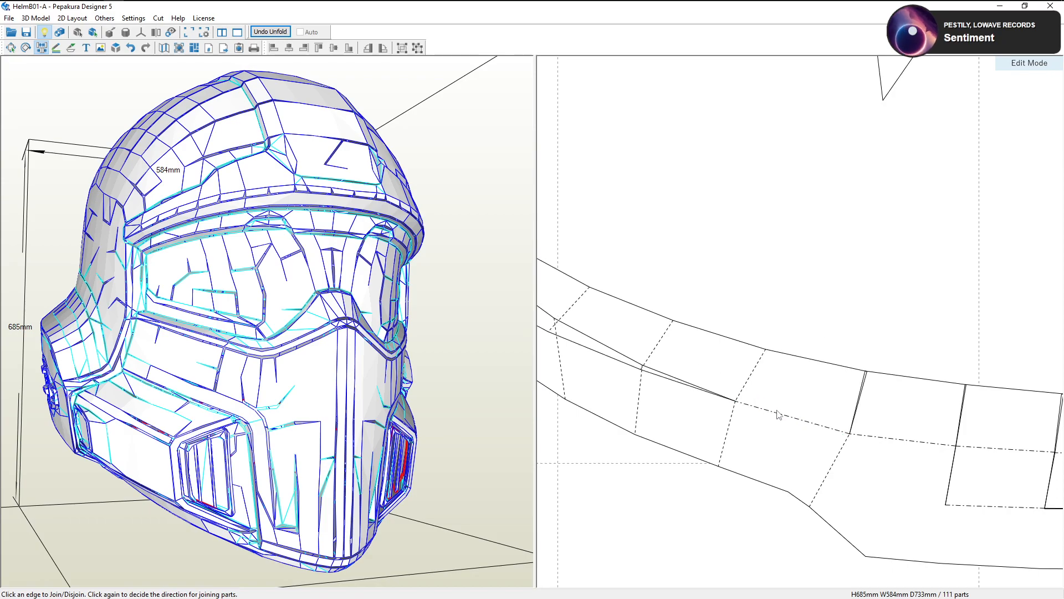
Separate the next three narrow-strip segments crosswise, each time rejoining the remaining strip to the riveted strip's following edge
{"action": "left_click", "coordinate": [745, 387]}
{"action": "left_click", "coordinate": [729, 398]}
{"action": "middle_click_drag", "start_coordinate": [740, 377], "coordinate": [884, 400]}
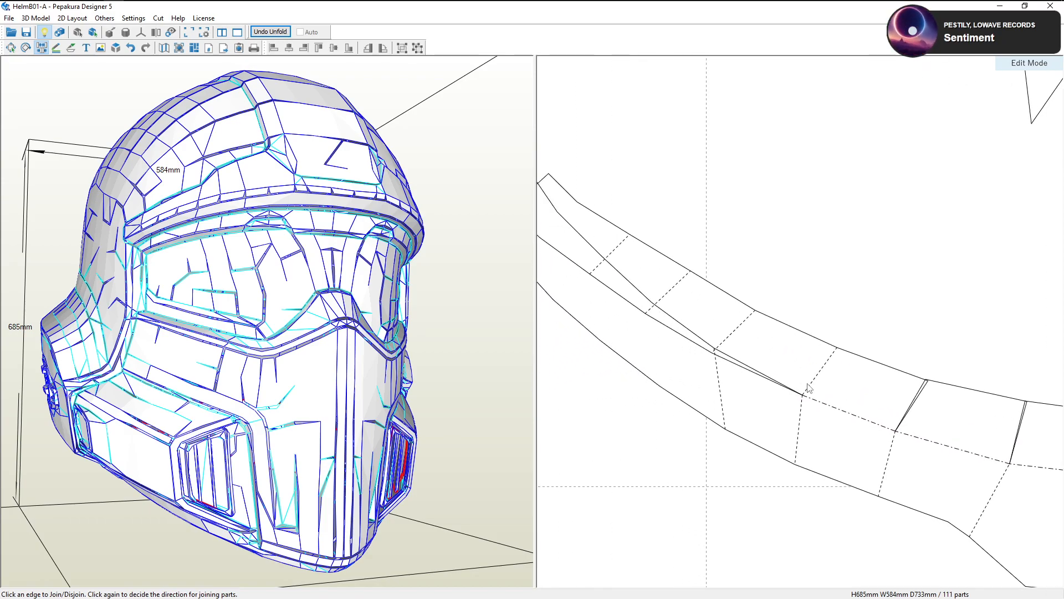
{"action": "left_click", "coordinate": [810, 388]}
{"action": "left_click", "coordinate": [803, 399]}
{"action": "middle_click_drag", "start_coordinate": [745, 333], "coordinate": [891, 350]}
{"action": "left_click", "coordinate": [887, 363]}
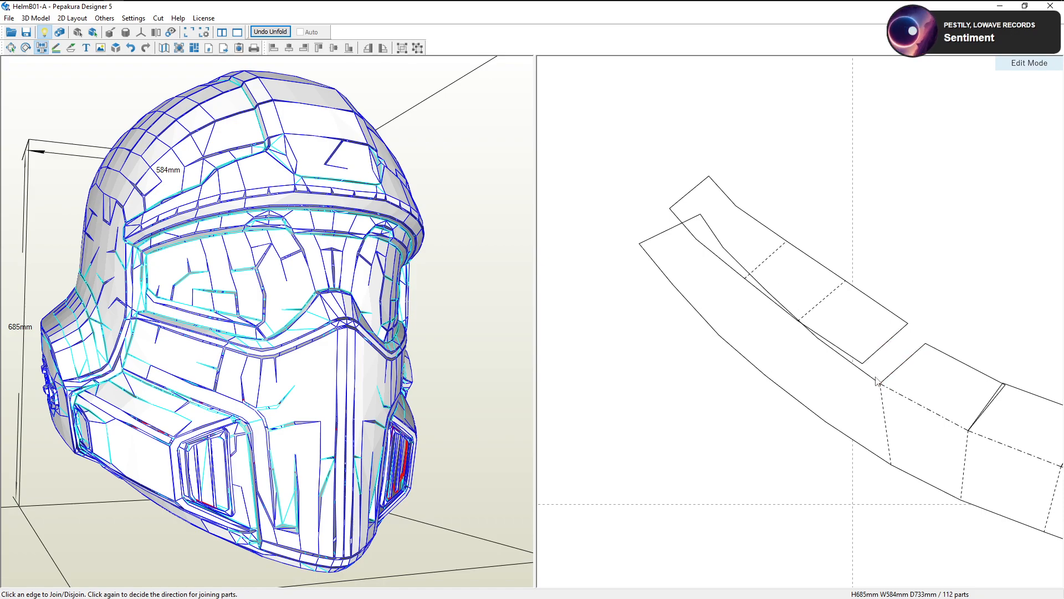
{"action": "left_click", "coordinate": [876, 378]}
Split off the last segment and the end piece of the narrow strip and join both to the riveted strip's curved end
{"action": "left_click", "coordinate": [843, 320]}
{"action": "left_click", "coordinate": [821, 340]}
{"action": "left_click", "coordinate": [792, 293]}
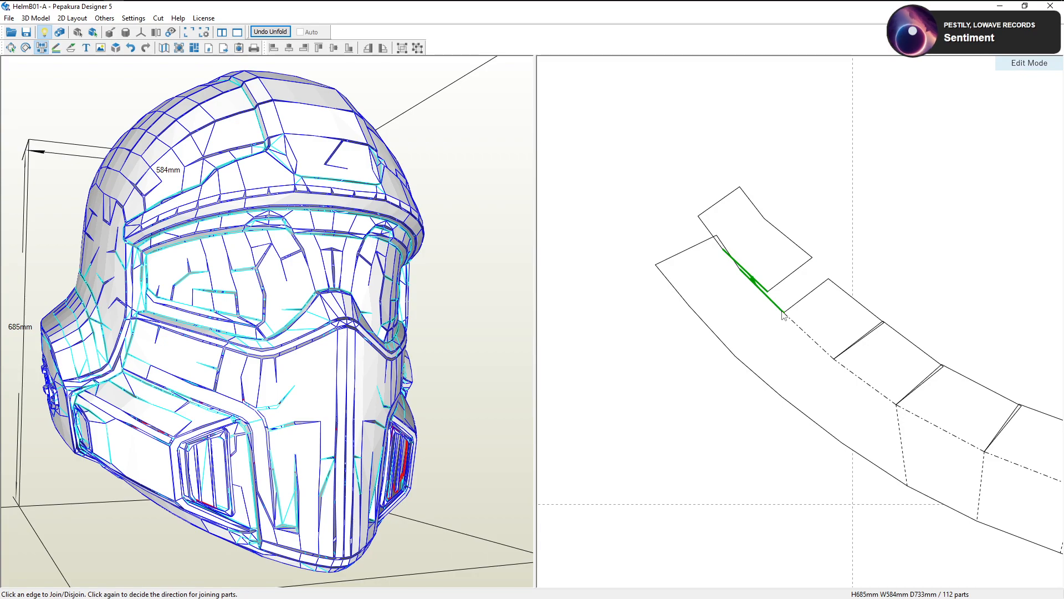
{"action": "left_click", "coordinate": [781, 313]}
{"action": "scroll", "coordinate": [799, 368], "scroll_direction": "down", "scroll_amount": 5}
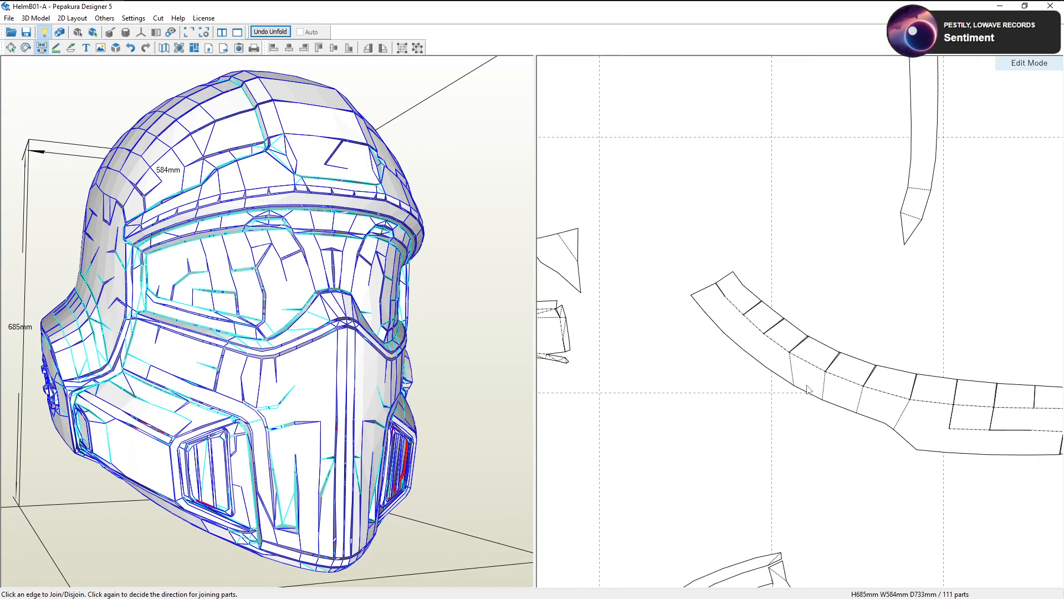
At the angular end of the riveted strip, extend the crosswise cut up through the inner row and rejoin that row's lengthwise edge
{"action": "left_click", "coordinate": [733, 302]}
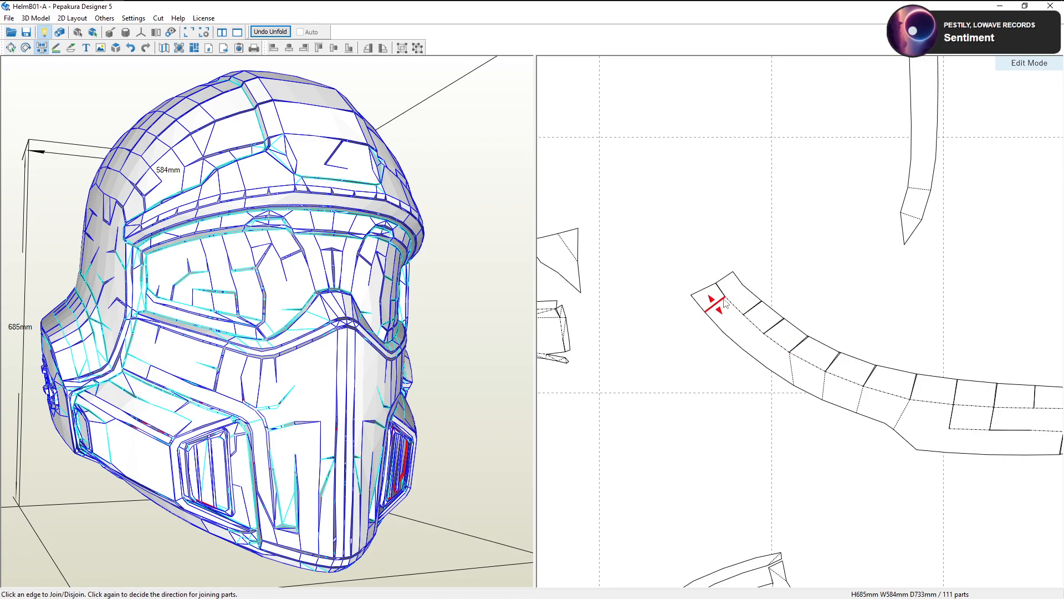
{"action": "middle_click_drag", "start_coordinate": [844, 342], "coordinate": [694, 327]}
{"action": "middle_click_drag", "start_coordinate": [954, 382], "coordinate": [838, 370]}
{"action": "scroll", "coordinate": [838, 370], "scroll_direction": "up", "scroll_amount": 2}
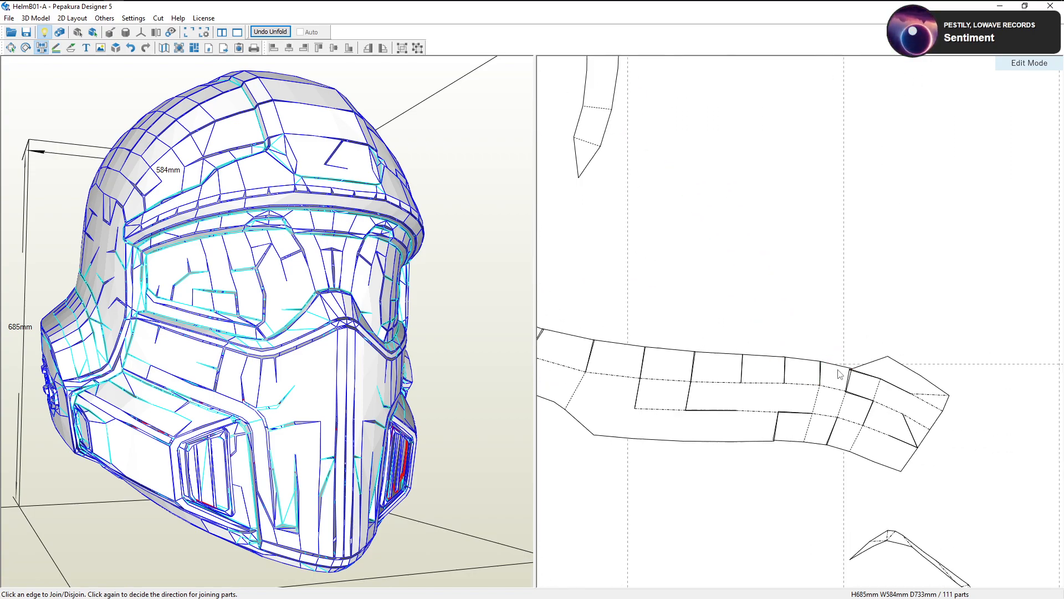
{"action": "left_click", "coordinate": [875, 367]}
{"action": "scroll", "coordinate": [829, 388], "scroll_direction": "up", "scroll_amount": 3}
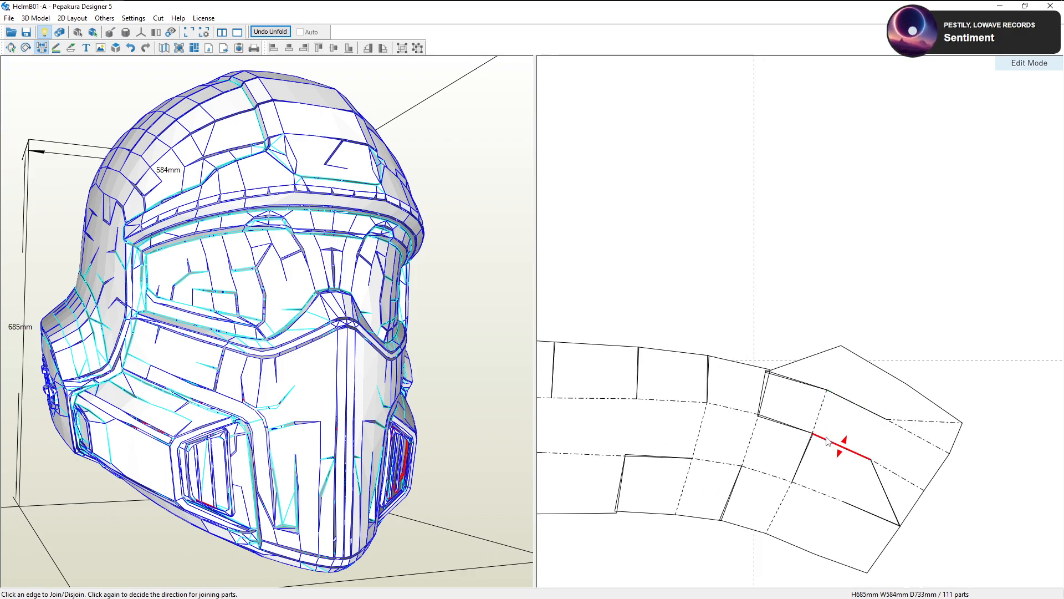
{"action": "left_click", "coordinate": [828, 441]}
{"action": "left_click", "coordinate": [797, 441]}
{"action": "middle_click_drag", "start_coordinate": [845, 436], "coordinate": [831, 395]}
{"action": "left_click", "coordinate": [796, 398]}
{"action": "left_click", "coordinate": [799, 409]}
{"action": "scroll", "coordinate": [887, 405], "scroll_direction": "up", "scroll_amount": 1}
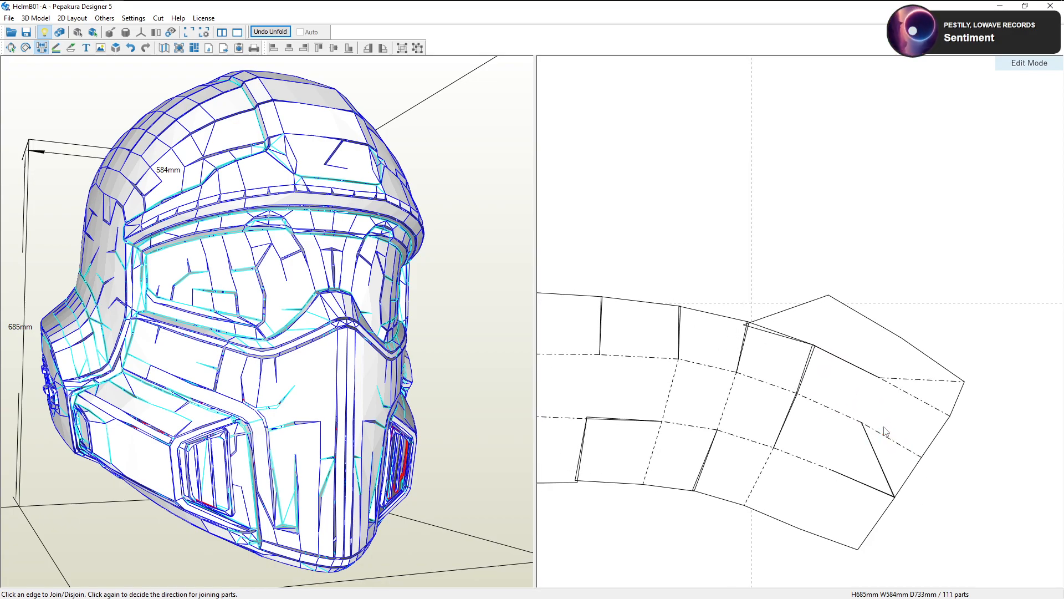
Open the short upper edge at the angular end, rejoin the upper row lengthwise, and separate the whole end section crosswise at the peak
{"action": "left_click", "coordinate": [902, 382]}
{"action": "left_click", "coordinate": [848, 363]}
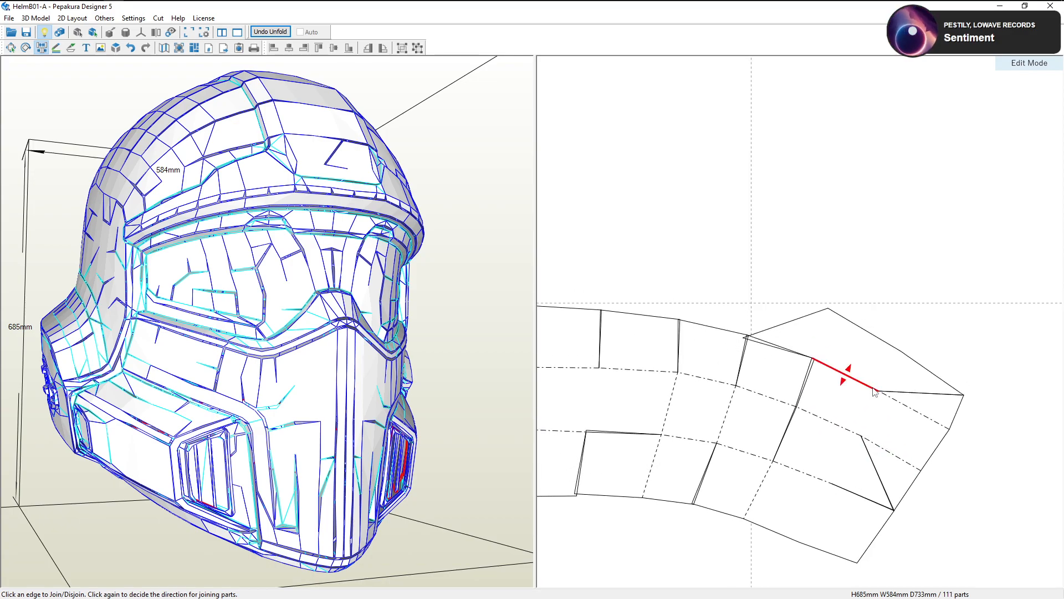
{"action": "left_click", "coordinate": [819, 335]}
{"action": "left_click", "coordinate": [782, 355]}
{"action": "left_click", "coordinate": [787, 468]}
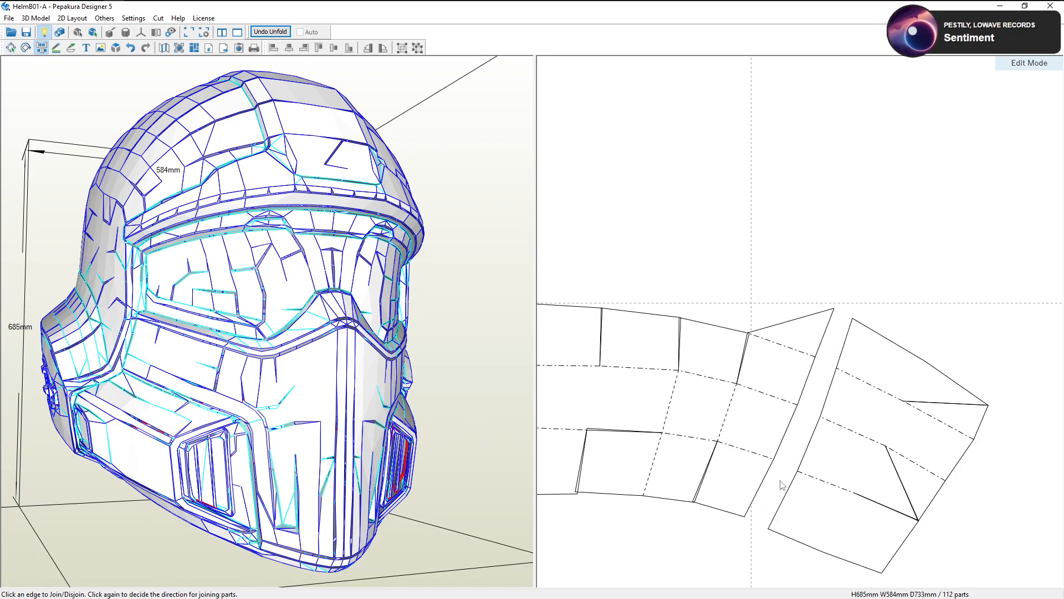
Try attaching the separated end section to the riveted strip at the third, first and second crosswise edges from the peak
{"action": "left_click", "coordinate": [796, 435]}
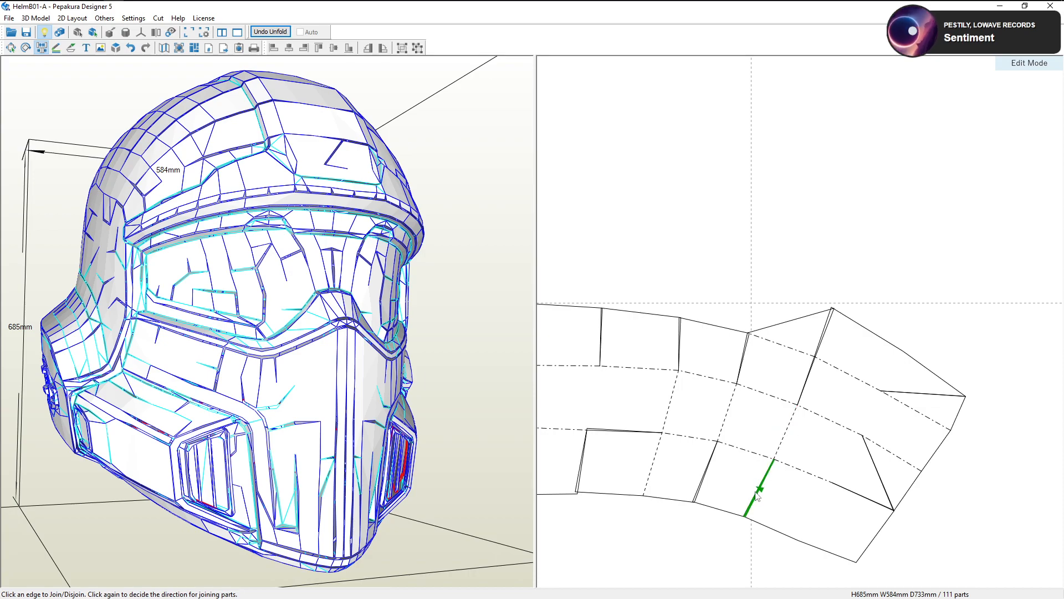
{"action": "left_click", "coordinate": [782, 445]}
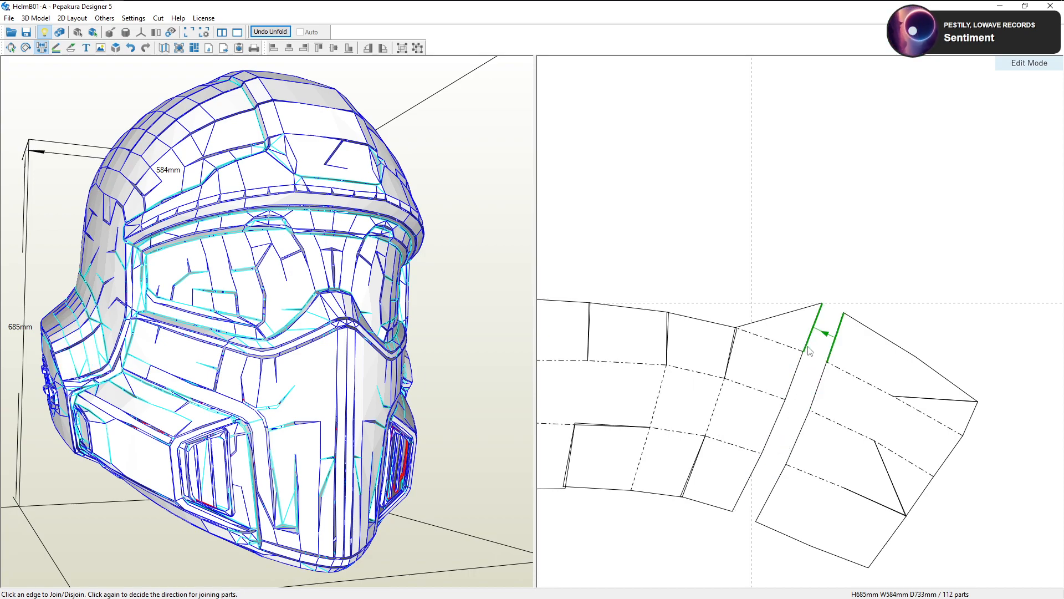
{"action": "left_click", "coordinate": [808, 350]}
{"action": "left_click", "coordinate": [807, 351]}
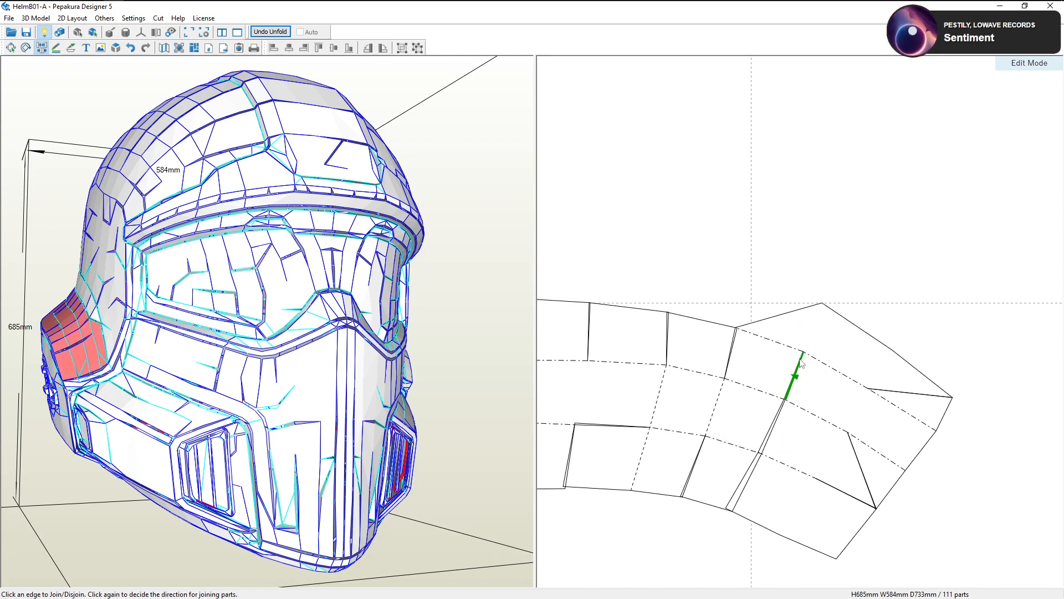
{"action": "left_click", "coordinate": [798, 372]}
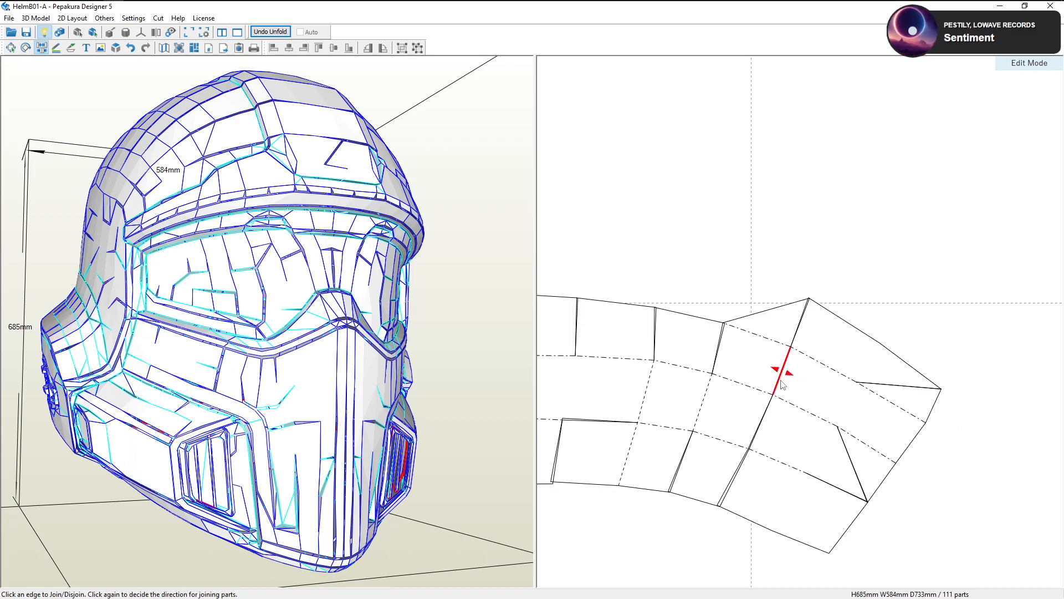
{"action": "left_click", "coordinate": [779, 368]}
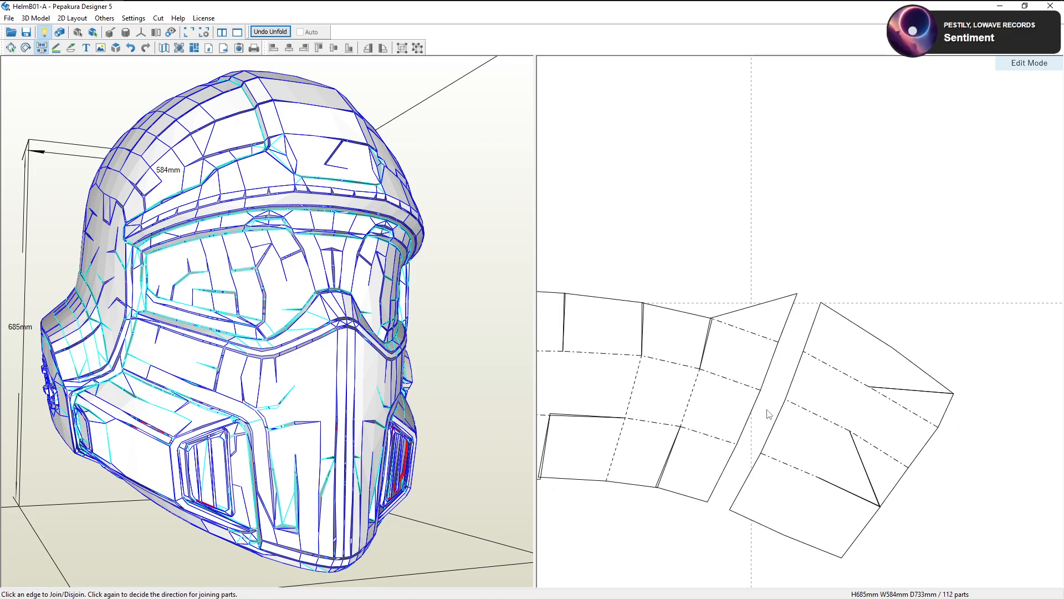
Join the loose end block to the curved strip across its lower rows, cutting the fold above the bottom row
{"action": "left_click", "coordinate": [722, 481]}
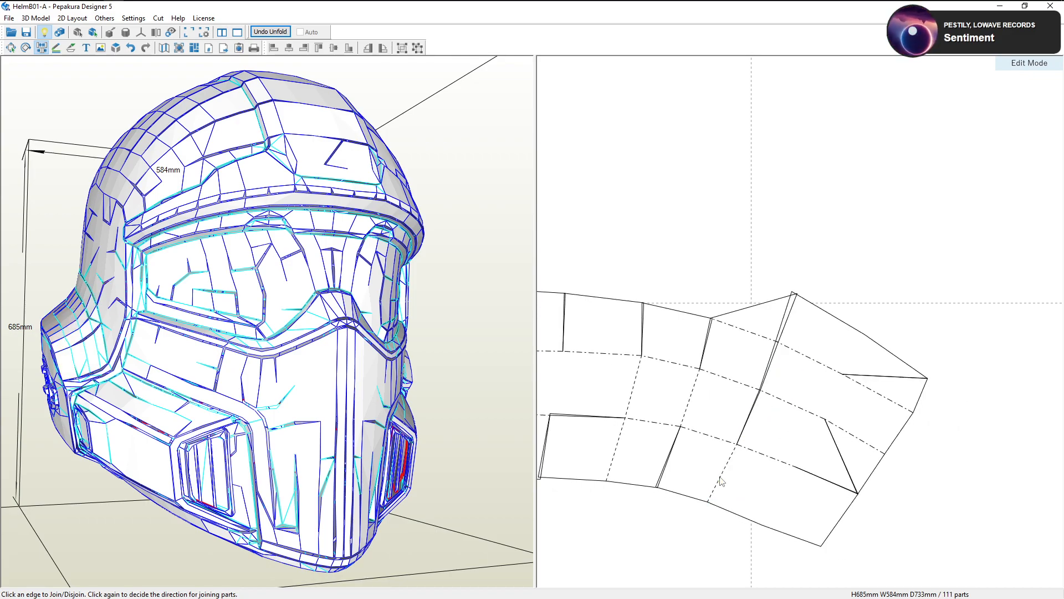
{"action": "left_click", "coordinate": [746, 448]}
{"action": "left_click", "coordinate": [742, 440]}
{"action": "left_click", "coordinate": [781, 417]}
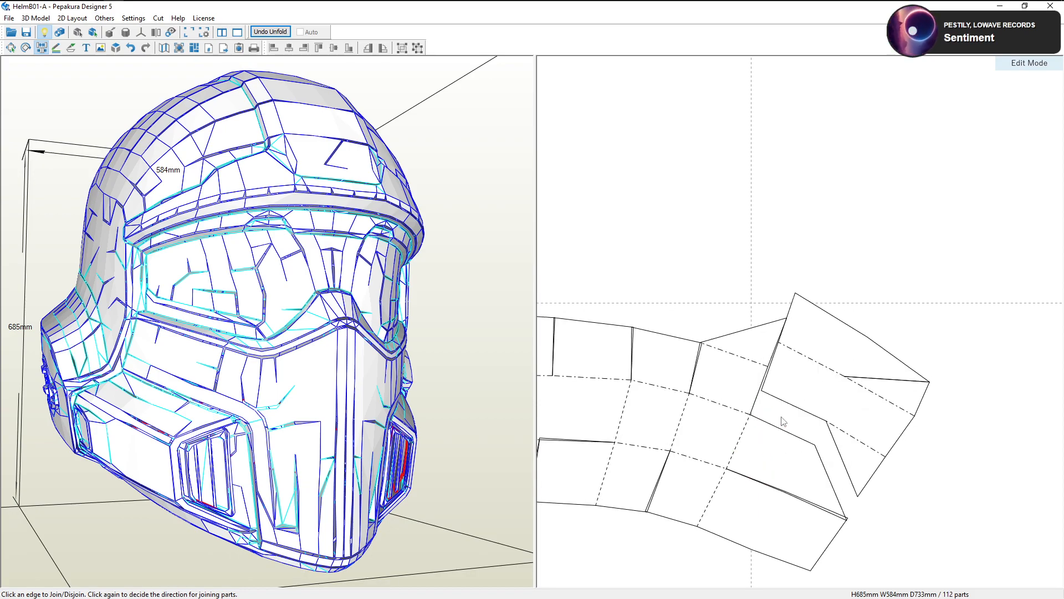
{"action": "left_click", "coordinate": [760, 409]}
Rejoin the triangular faces in the strip's end block so both lengthwise cuts run straight to its outer edge
{"action": "middle_click_drag", "start_coordinate": [817, 416], "coordinate": [867, 396]}
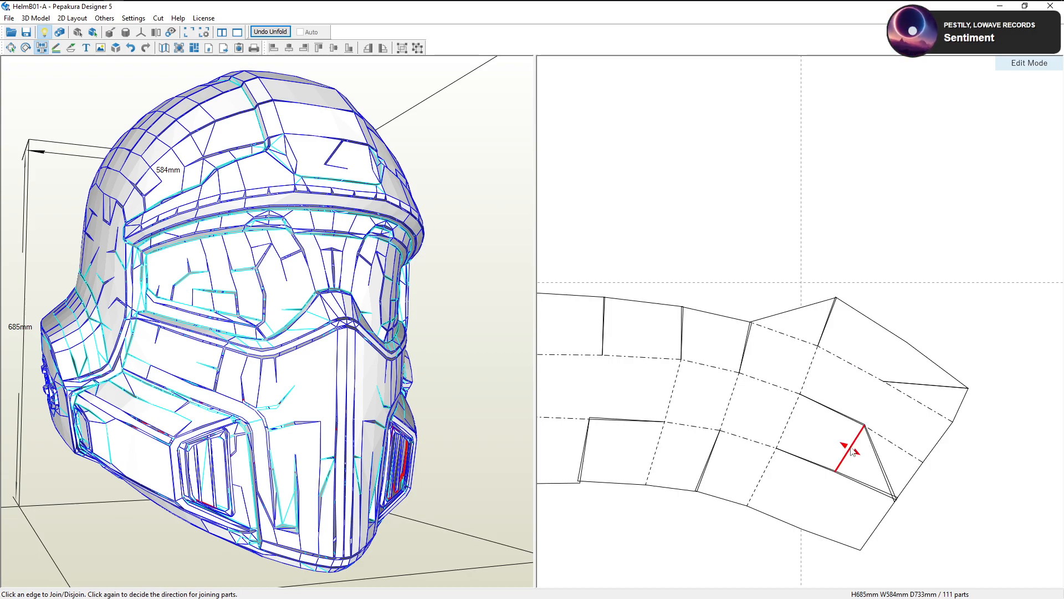
{"action": "left_click", "coordinate": [853, 451]}
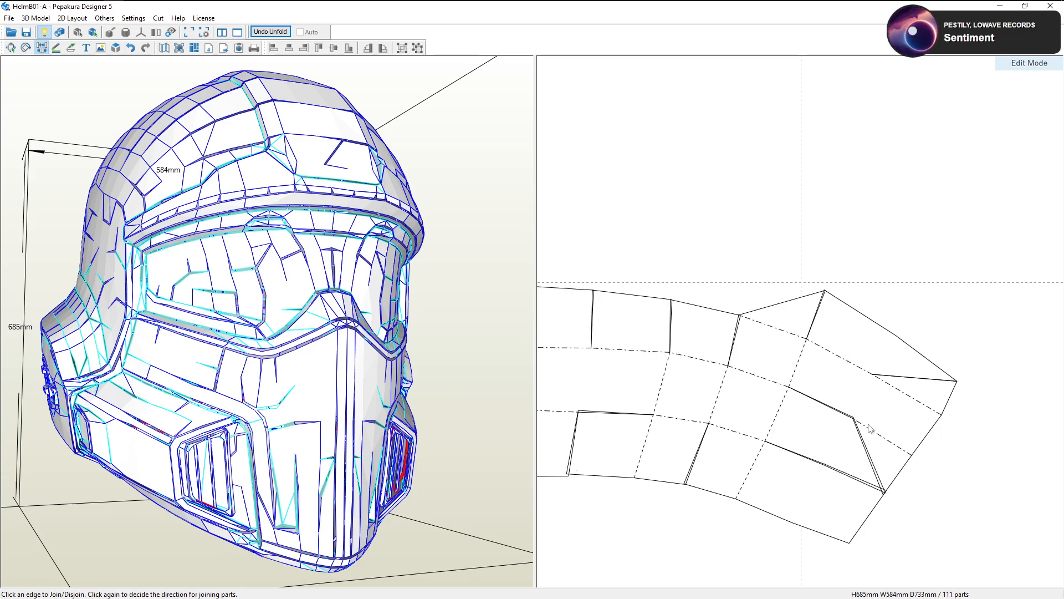
{"action": "middle_click_drag", "start_coordinate": [874, 453], "coordinate": [869, 434]}
{"action": "left_click", "coordinate": [869, 447]}
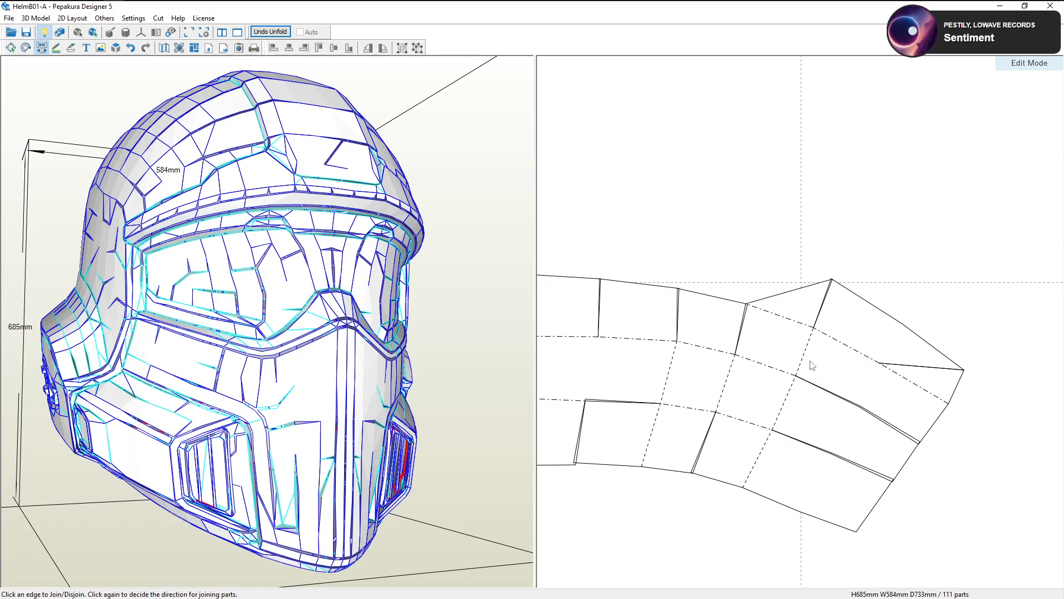
Cut the small bottom-row faces apart near the strip's end block and join each to its neighbouring panel along the lengthwise row
{"action": "scroll", "coordinate": [822, 378], "scroll_direction": "up", "scroll_amount": 1}
{"action": "middle_click_drag", "start_coordinate": [810, 368], "coordinate": [807, 390]}
{"action": "middle_click_drag", "start_coordinate": [725, 417], "coordinate": [870, 372]}
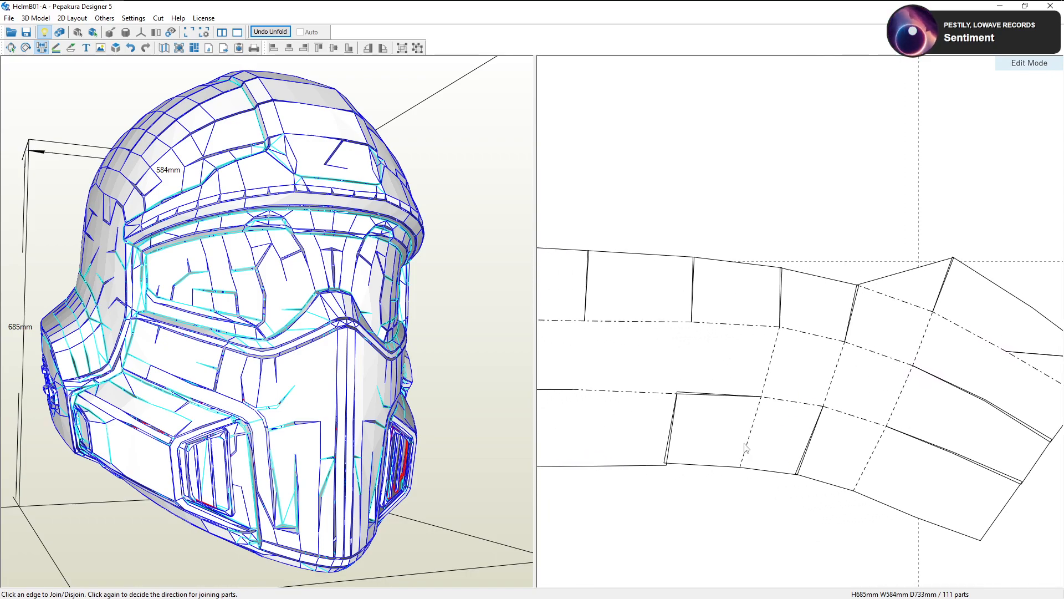
{"action": "left_click", "coordinate": [793, 404]}
{"action": "left_click", "coordinate": [678, 399]}
{"action": "left_click", "coordinate": [753, 422]}
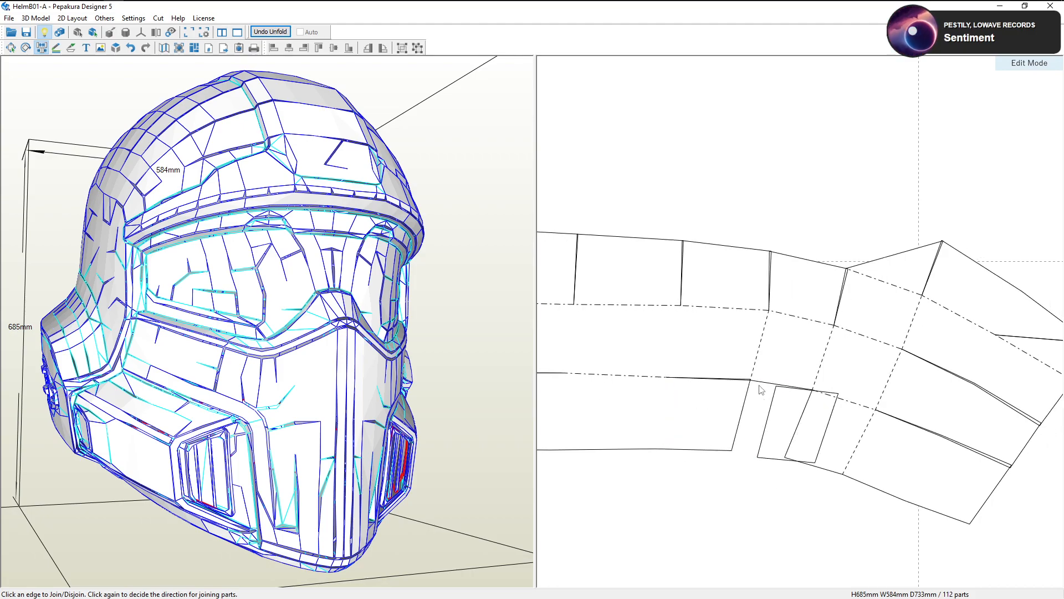
{"action": "left_click", "coordinate": [763, 387]}
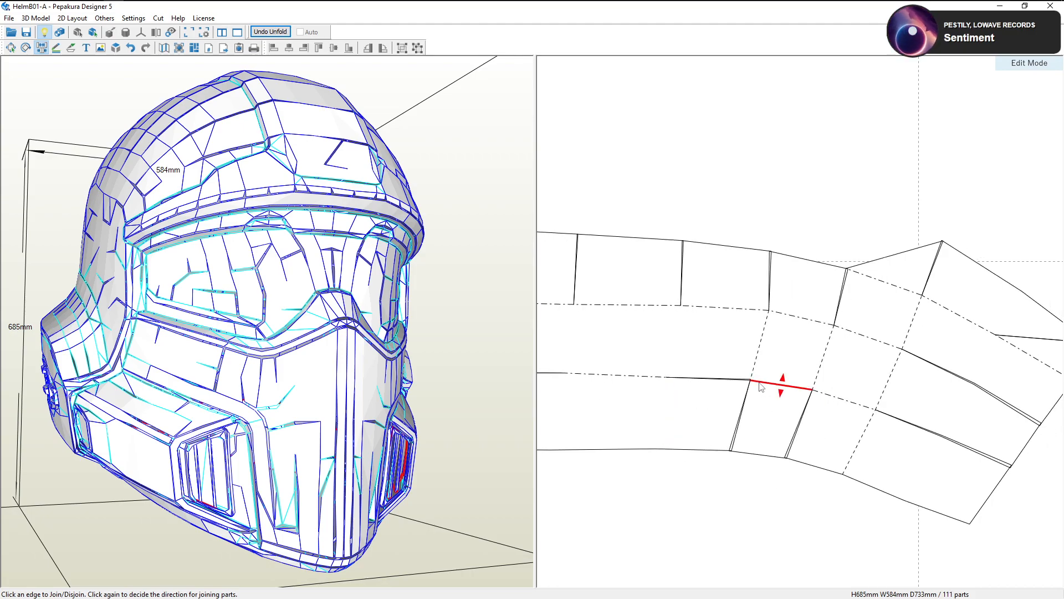
Cut the bottom-row end face from its side neighbour and join it lengthwise to the row above
{"action": "left_click", "coordinate": [868, 430]}
{"action": "left_click", "coordinate": [877, 414]}
{"action": "middle_click_drag", "start_coordinate": [934, 410], "coordinate": [890, 439]}
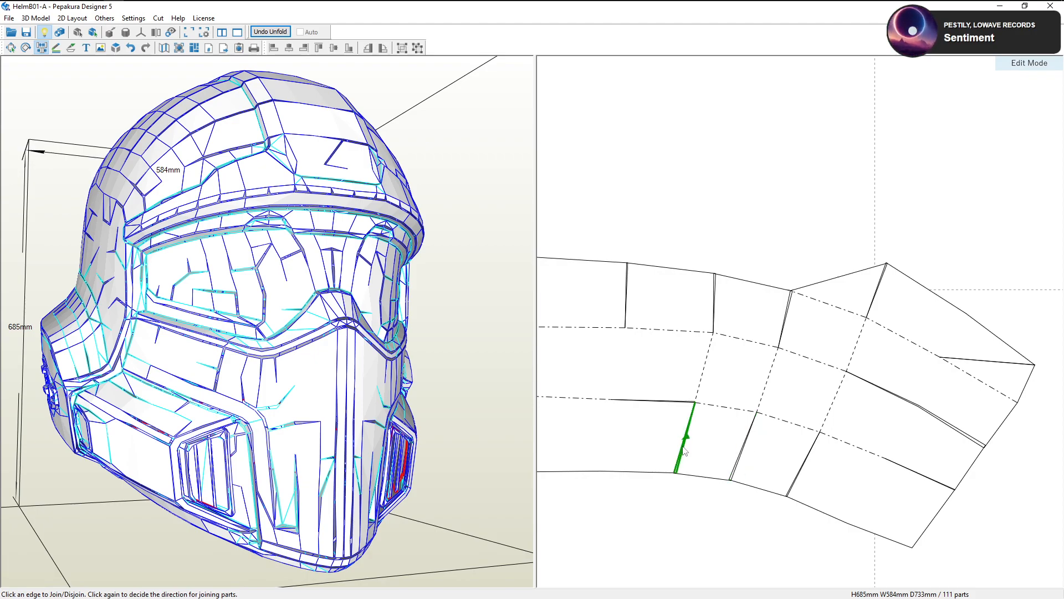
Cut the end block's cross fold in the middle row and join the two end rows along their lengthwise edge
{"action": "scroll", "coordinate": [887, 411], "scroll_direction": "down", "scroll_amount": 1}
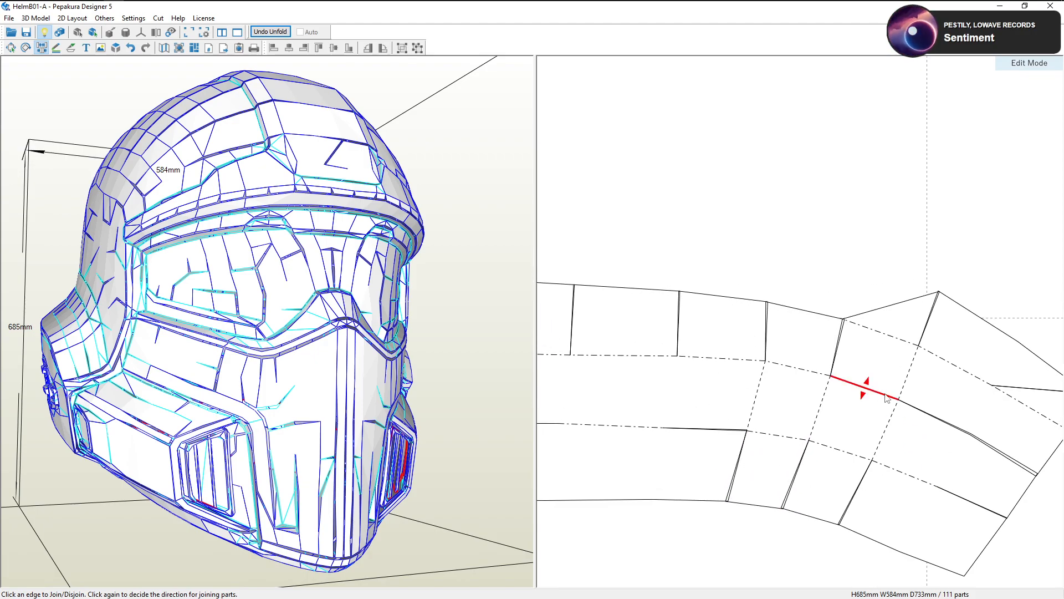
{"action": "scroll", "coordinate": [894, 464], "scroll_direction": "down", "scroll_amount": 1}
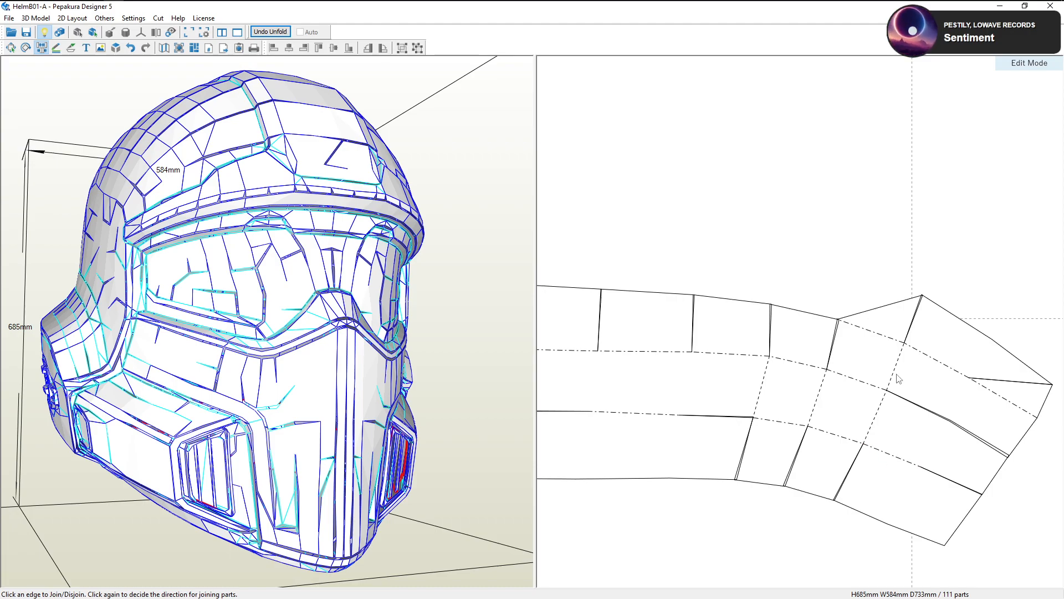
{"action": "middle_click_drag", "start_coordinate": [908, 382], "coordinate": [850, 382]}
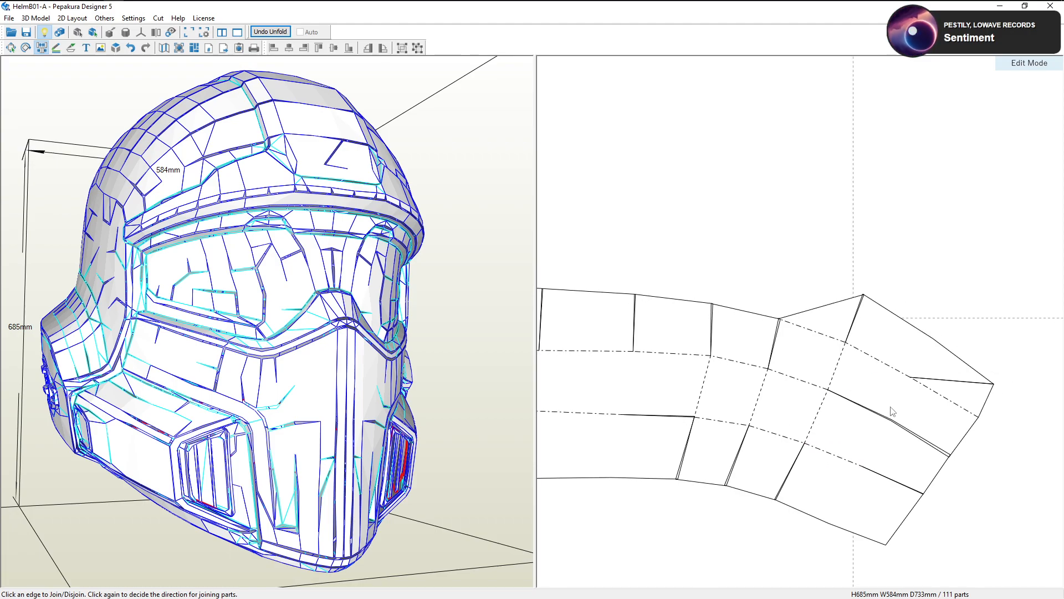
{"action": "scroll", "coordinate": [867, 380], "scroll_direction": "up", "scroll_amount": 2}
{"action": "left_click", "coordinate": [810, 376]}
{"action": "left_click", "coordinate": [806, 406]}
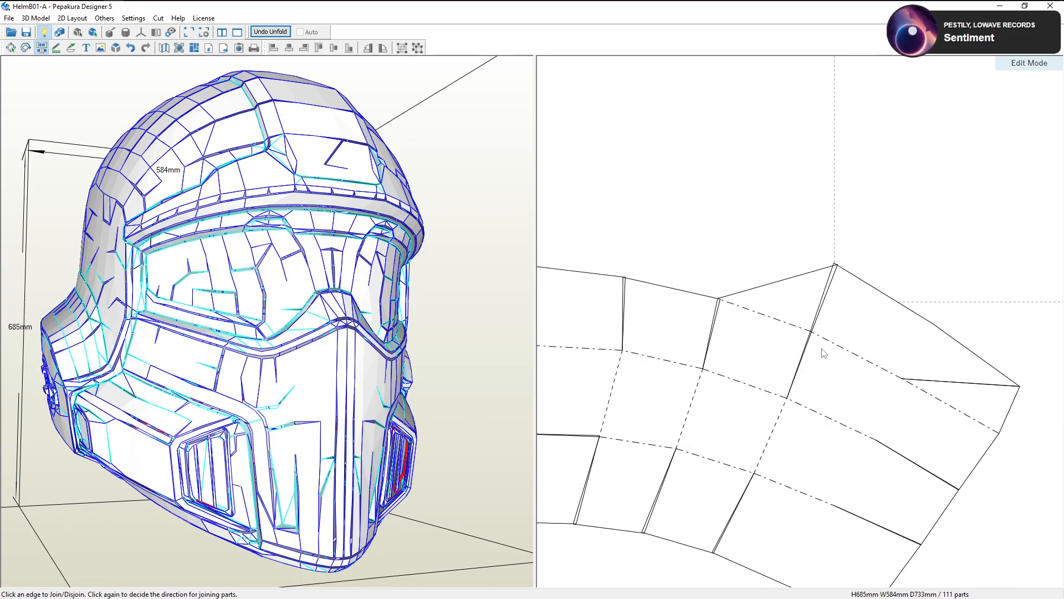
Try alternative cuts and joins around the top-row face and small triangular tip of the strip's end block
{"action": "left_click", "coordinate": [767, 316]}
{"action": "left_click", "coordinate": [807, 331]}
{"action": "left_click", "coordinate": [807, 331]}
{"action": "left_click", "coordinate": [798, 340]}
{"action": "left_click", "coordinate": [845, 361]}
{"action": "left_click", "coordinate": [821, 357]}
{"action": "left_click", "coordinate": [821, 348]}
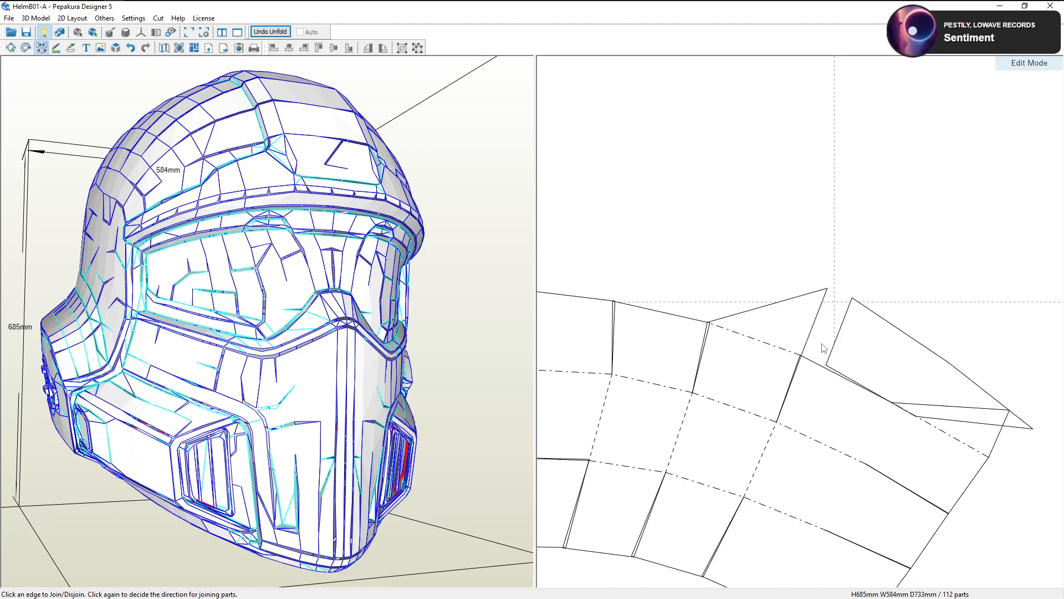
{"action": "left_click", "coordinate": [817, 366]}
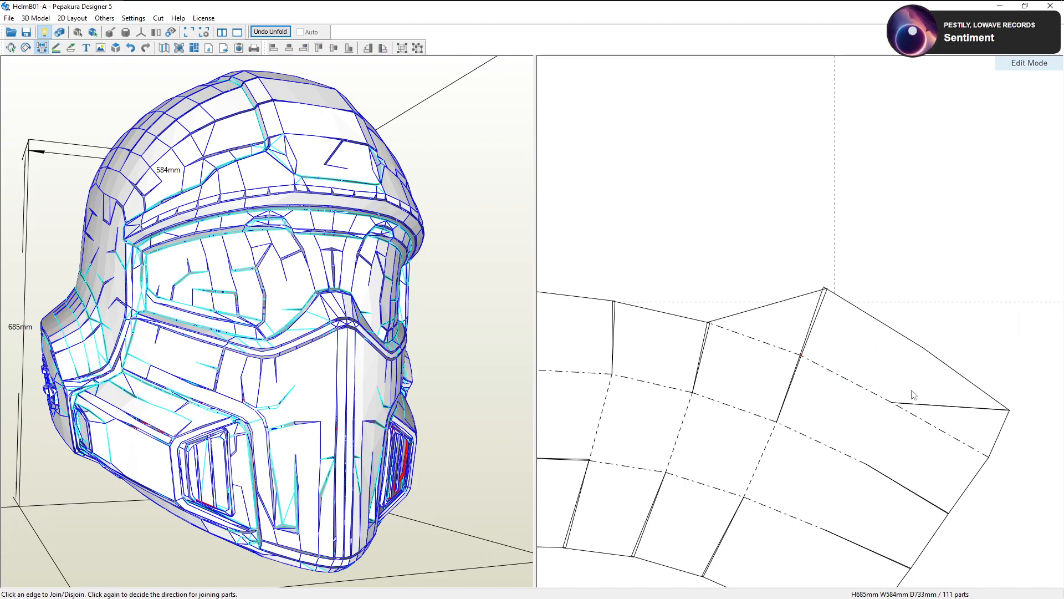
{"action": "left_click", "coordinate": [944, 430]}
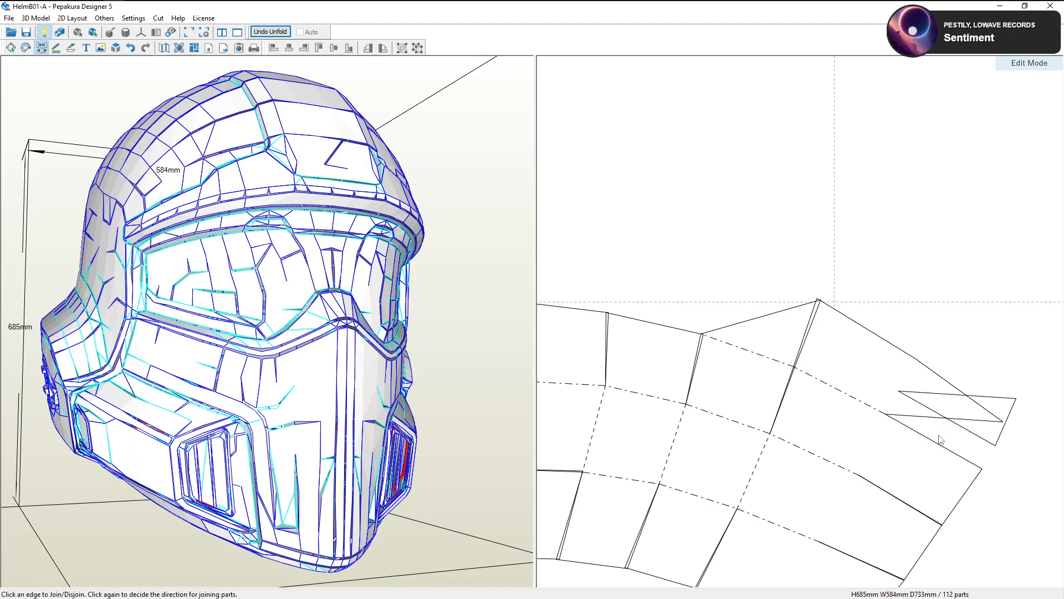
{"action": "left_click", "coordinate": [893, 400]}
{"action": "left_click", "coordinate": [904, 409]}
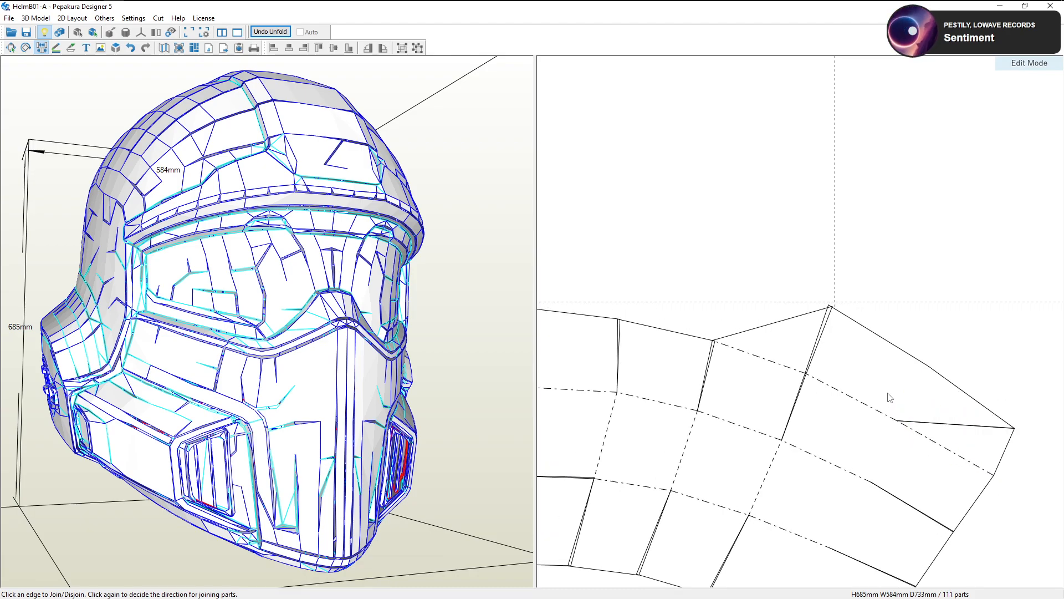
Cut the end block's top-row face along its lengthwise fold and join it to the tip face along the slanted edge
{"action": "left_click", "coordinate": [848, 395]}
{"action": "left_click", "coordinate": [910, 395]}
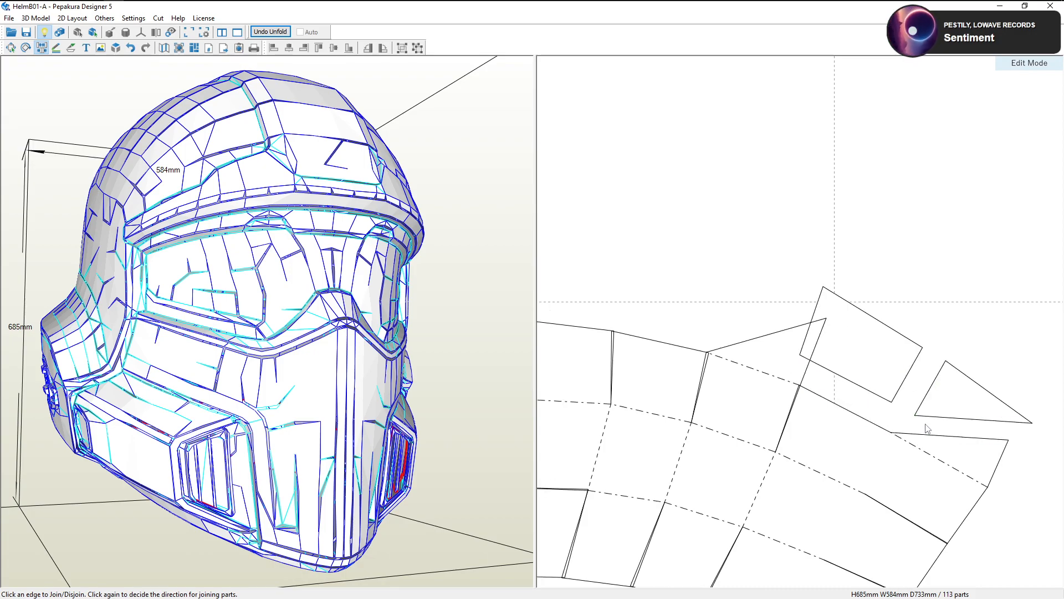
{"action": "left_click", "coordinate": [925, 436]}
{"action": "left_click", "coordinate": [903, 422]}
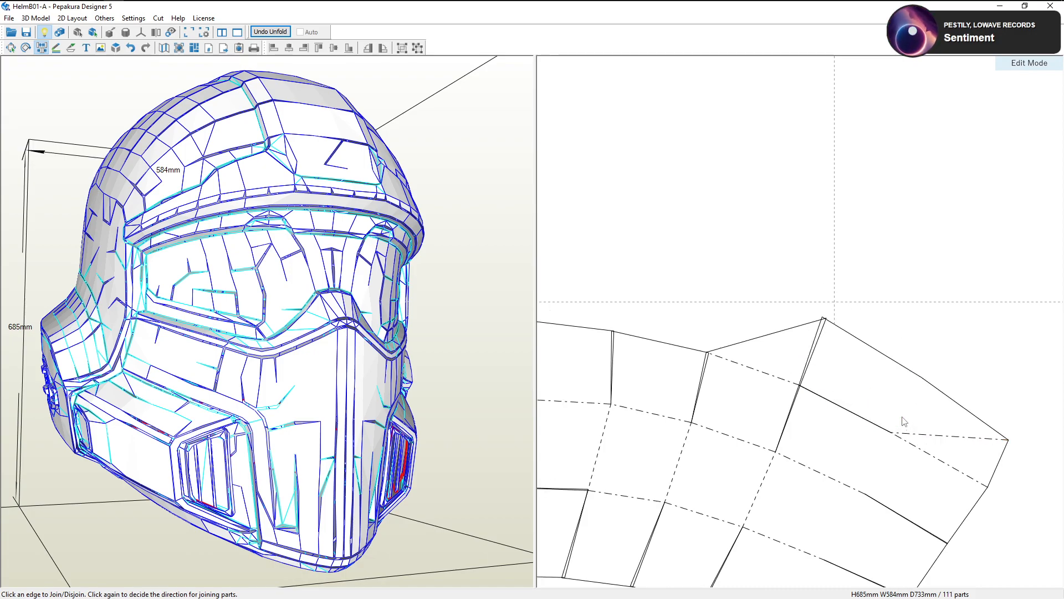
{"action": "left_click", "coordinate": [901, 421]}
{"action": "middle_click_drag", "start_coordinate": [874, 428], "coordinate": [973, 393]}
{"action": "scroll", "coordinate": [873, 392], "scroll_direction": "down", "scroll_amount": 4}
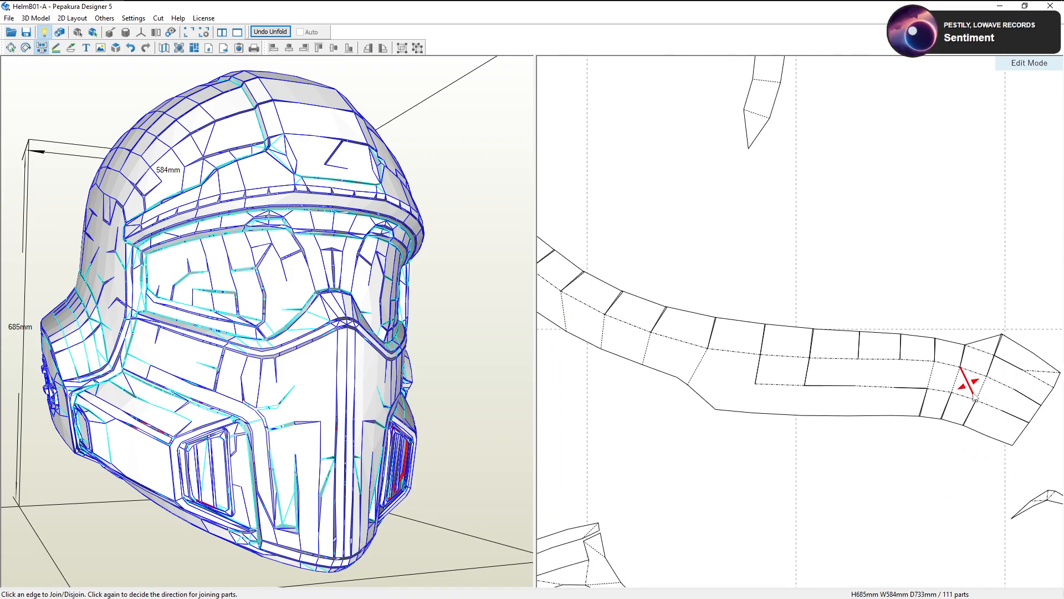
Locate the long thin band that borders the curved strip and move it directly above the strip in the pattern layout
{"action": "left_click", "coordinate": [15, 49]}
{"action": "left_click", "coordinate": [656, 355]}
{"action": "right_click_drag", "start_coordinate": [230, 269], "coordinate": [346, 276]}
{"action": "left_click", "coordinate": [220, 287]}
{"action": "scroll", "coordinate": [661, 363], "scroll_direction": "down", "scroll_amount": 4}
{"action": "left_click_drag", "start_coordinate": [795, 118], "coordinate": [851, 200]}
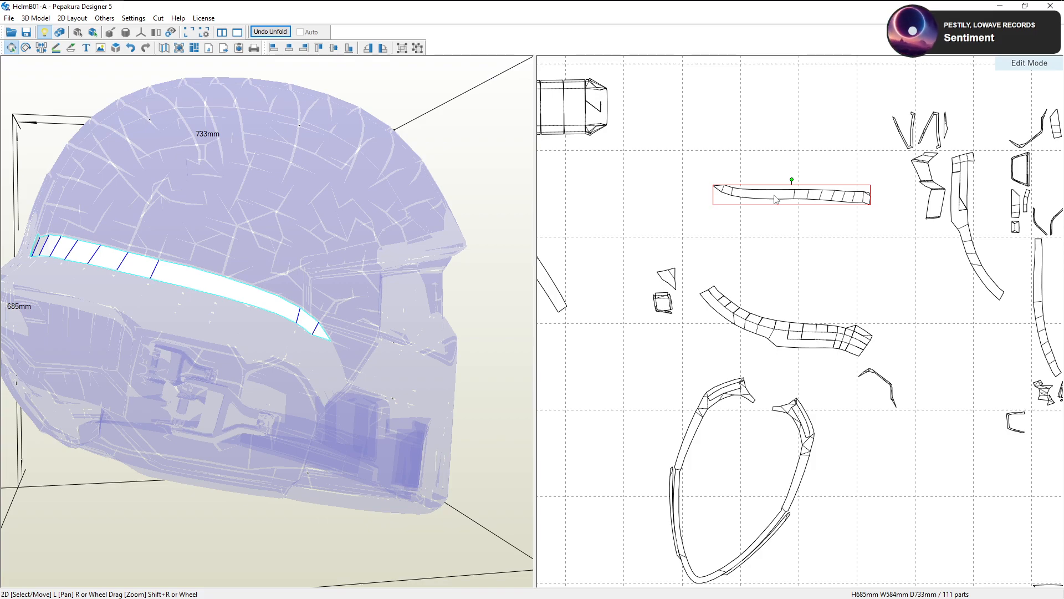
{"action": "left_click_drag", "start_coordinate": [775, 199], "coordinate": [778, 276]}
Examine the selected thin band's position on the 3D helmet from the side and front, then clear the selection
{"action": "left_click_drag", "start_coordinate": [341, 285], "coordinate": [284, 277]}
{"action": "scroll", "coordinate": [697, 347], "scroll_direction": "up", "scroll_amount": 3}
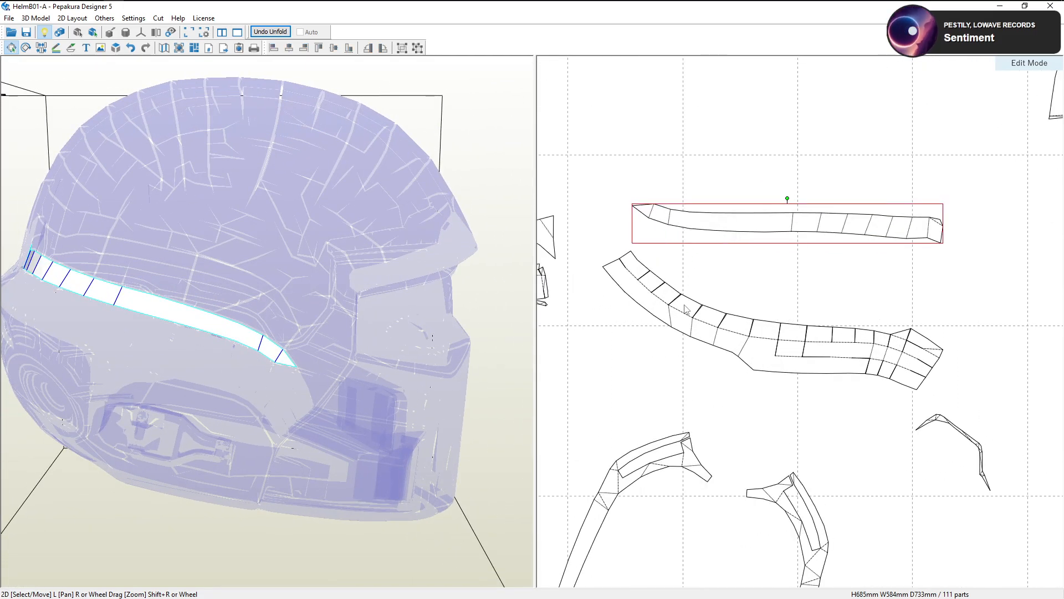
{"action": "mouse_move", "coordinate": [366, 271]}
{"action": "left_mouse_down"}
{"action": "mouse_move", "coordinate": [444, 285]}
{"action": "mouse_move", "coordinate": [278, 255]}
{"action": "mouse_move", "coordinate": [386, 269]}
{"action": "left_mouse_up"}
{"action": "right_click", "coordinate": [796, 304]}
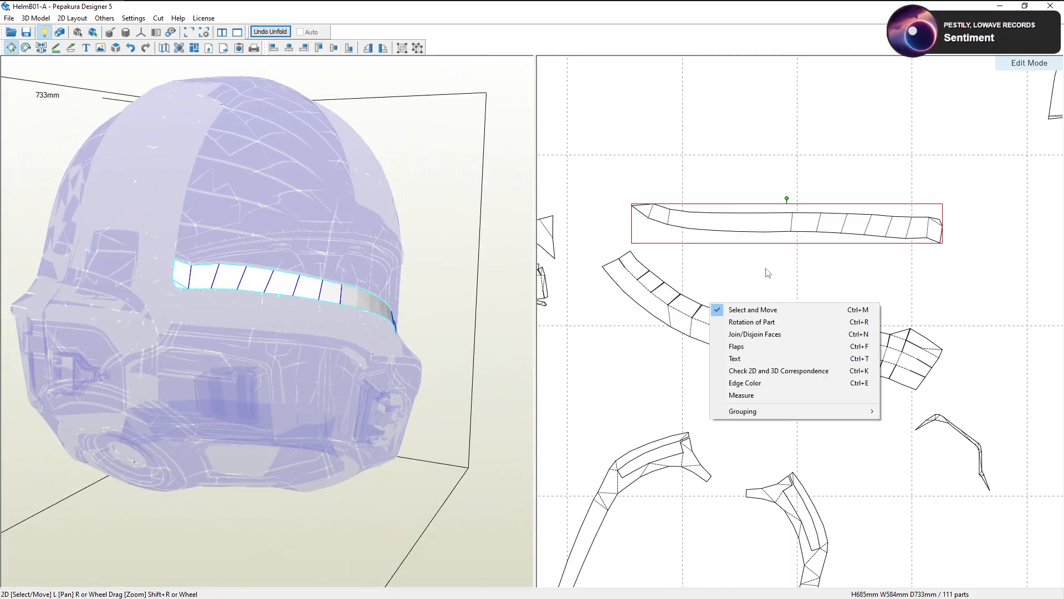
{"action": "left_click", "coordinate": [770, 271]}
{"action": "left_click_drag", "start_coordinate": [435, 240], "coordinate": [328, 240]}
{"action": "scroll", "coordinate": [696, 314], "scroll_direction": "up", "scroll_amount": 2}
{"action": "right_click_drag", "start_coordinate": [696, 314], "coordinate": [783, 318]}
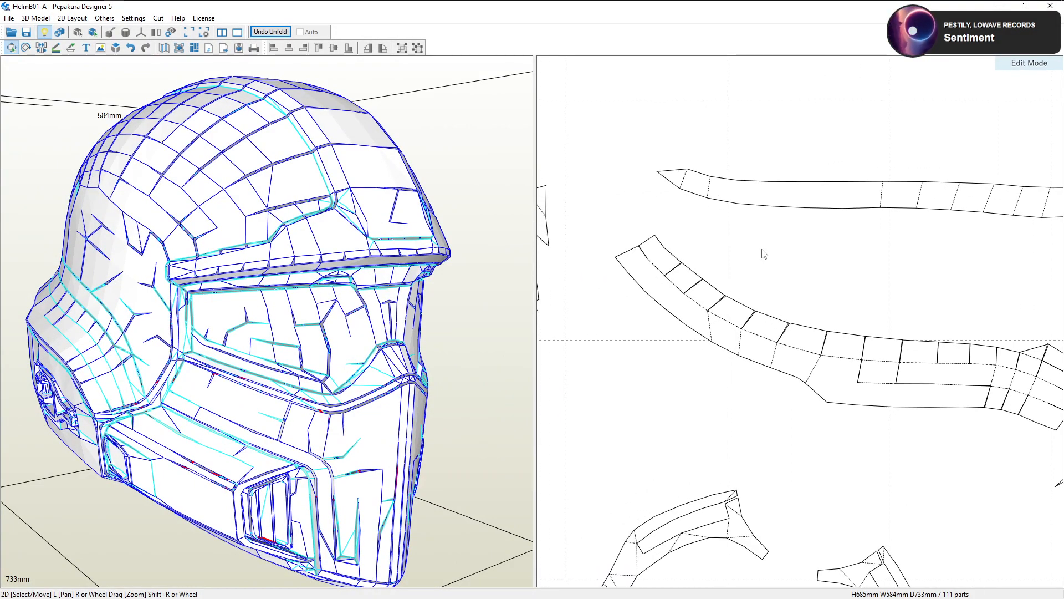
Join the thin band's end face to the curved strip's upper edge, cut it off, and attach the remaining band to the next face
{"action": "left_click", "coordinate": [41, 47]}
{"action": "scroll", "coordinate": [733, 248], "scroll_direction": "up", "scroll_amount": 2}
{"action": "scroll", "coordinate": [733, 248], "scroll_direction": "up", "scroll_amount": 1}
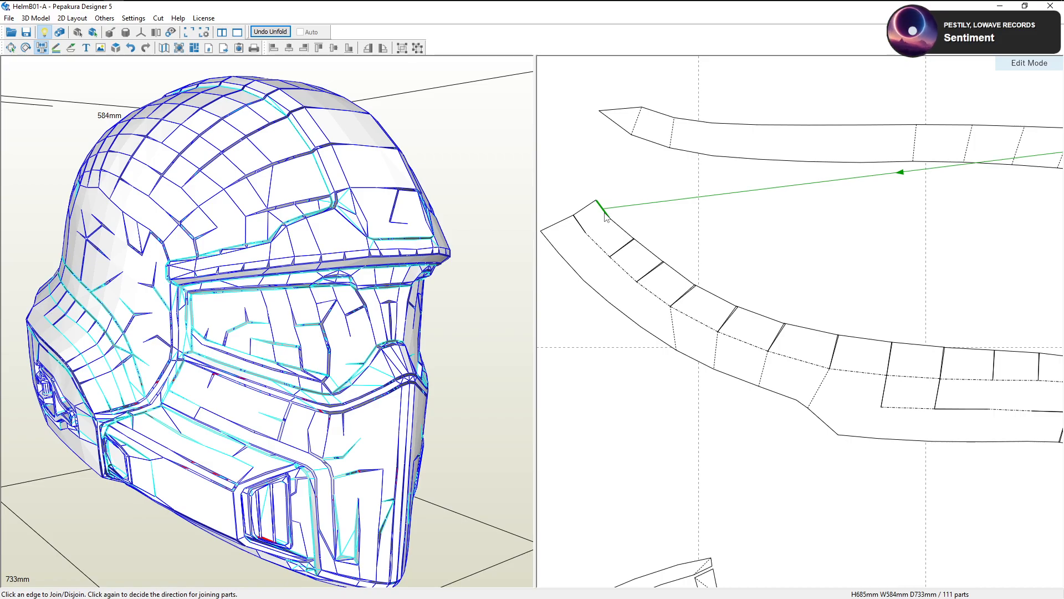
{"action": "scroll", "coordinate": [571, 234], "scroll_direction": "down", "scroll_amount": 2}
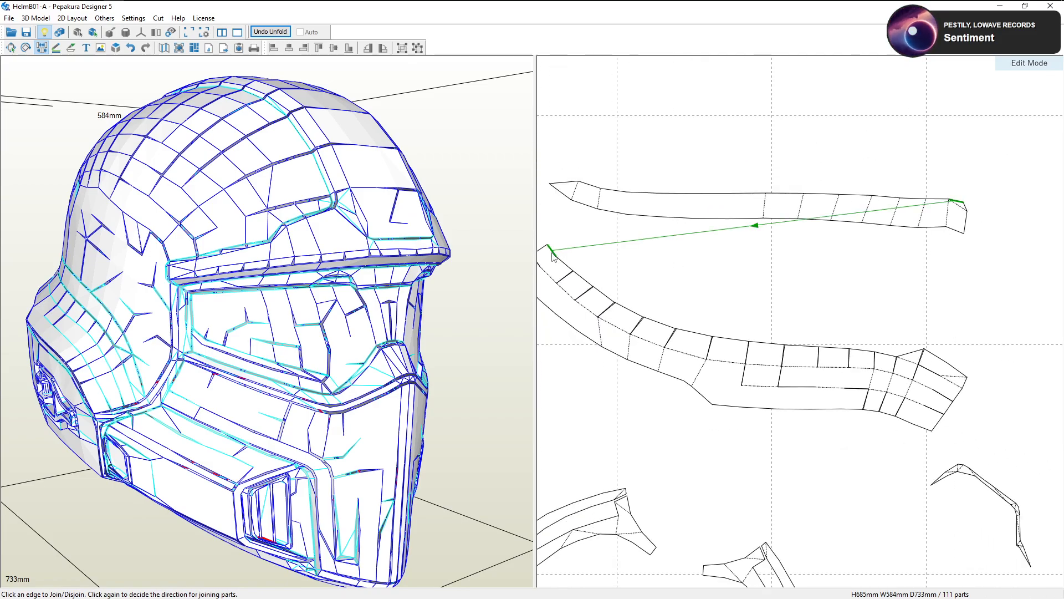
{"action": "left_click", "coordinate": [551, 252]}
{"action": "left_click", "coordinate": [564, 263]}
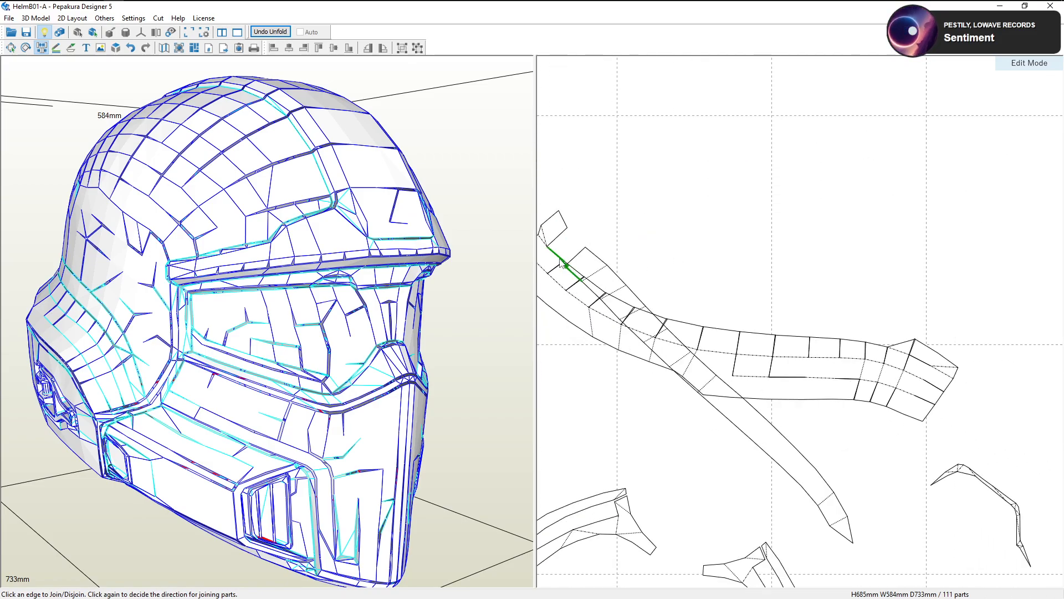
{"action": "left_click", "coordinate": [562, 259]}
Cut three more faces off the thin band in sequence, rejoining the remaining band to the strip's next upper edge each time
{"action": "left_click", "coordinate": [572, 266]}
{"action": "left_click", "coordinate": [573, 263]}
{"action": "middle_click_drag", "start_coordinate": [591, 269], "coordinate": [678, 297]}
{"action": "left_click", "coordinate": [676, 286]}
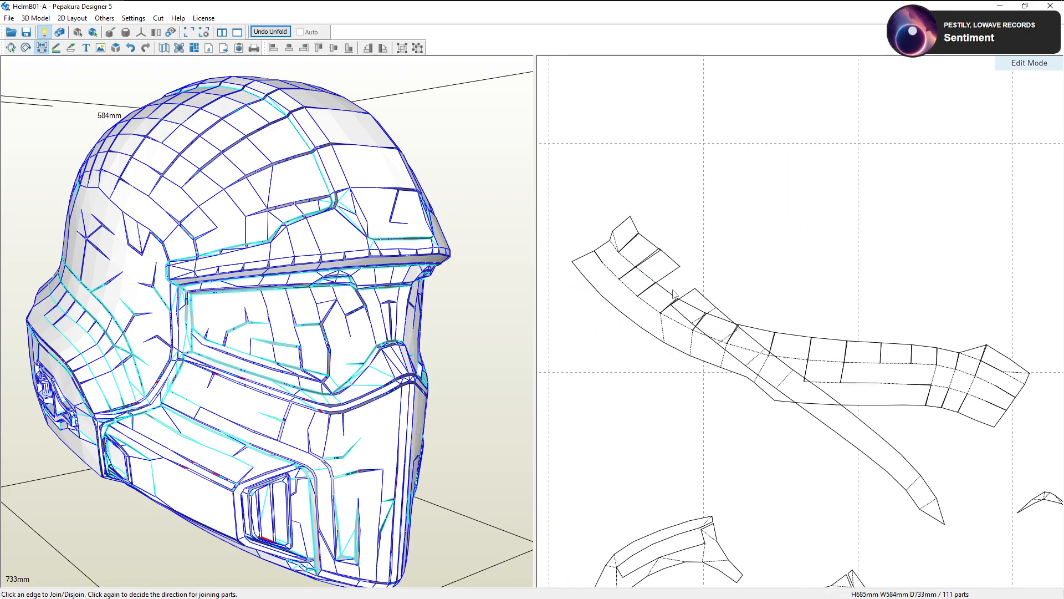
{"action": "left_click", "coordinate": [669, 291]}
{"action": "left_click", "coordinate": [690, 300]}
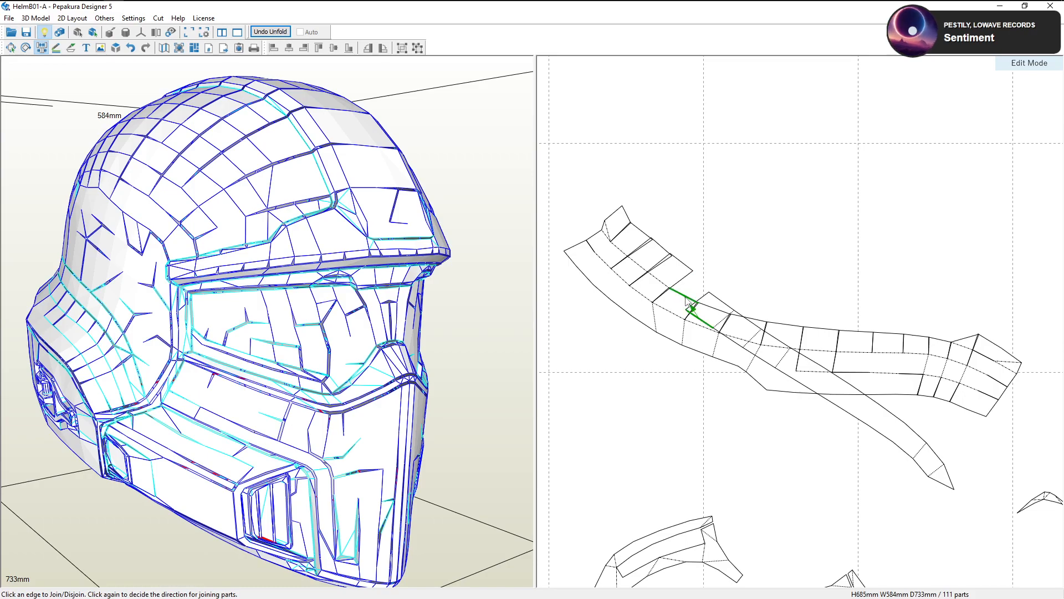
{"action": "left_click", "coordinate": [687, 299]}
Separate the band's cross folds at the strip's middle section and attach the next three segments to the strip's upper edge
{"action": "scroll", "coordinate": [721, 319], "scroll_direction": "up", "scroll_amount": 5}
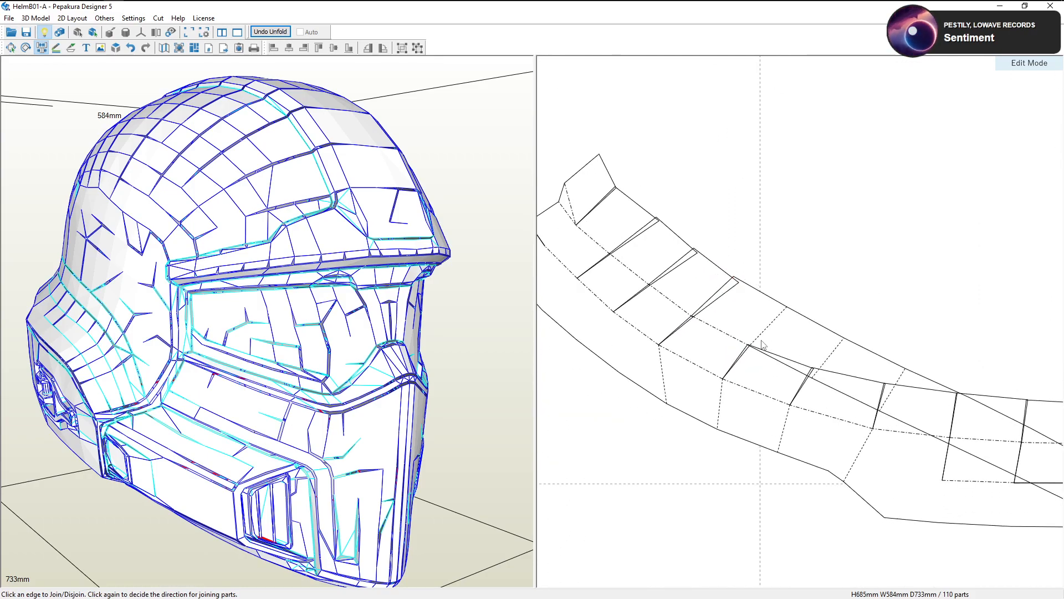
{"action": "left_click", "coordinate": [763, 337]}
{"action": "left_click", "coordinate": [769, 343]}
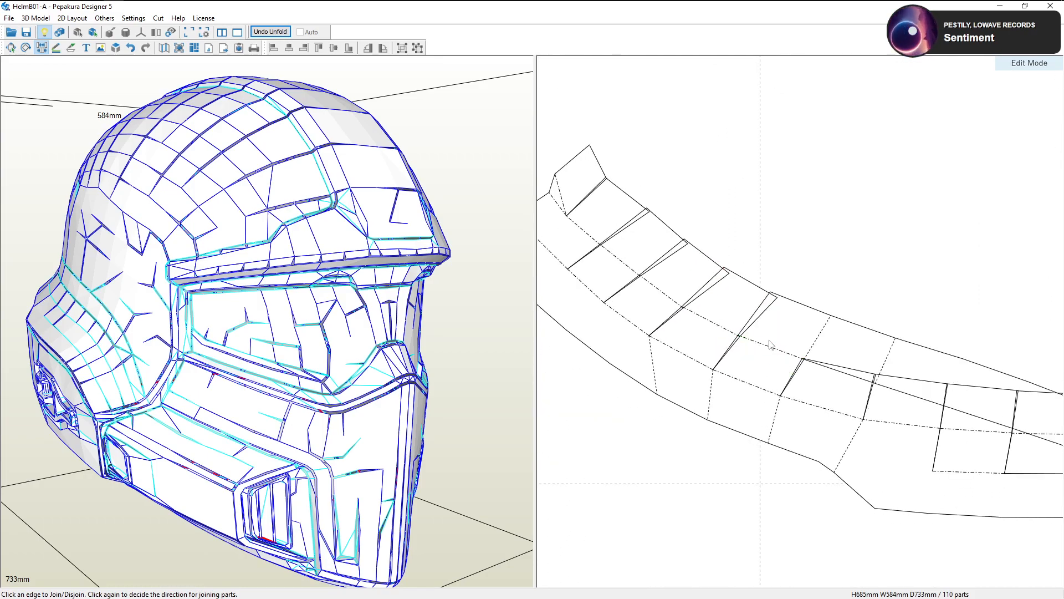
{"action": "left_click", "coordinate": [821, 348]}
{"action": "left_click", "coordinate": [831, 358]}
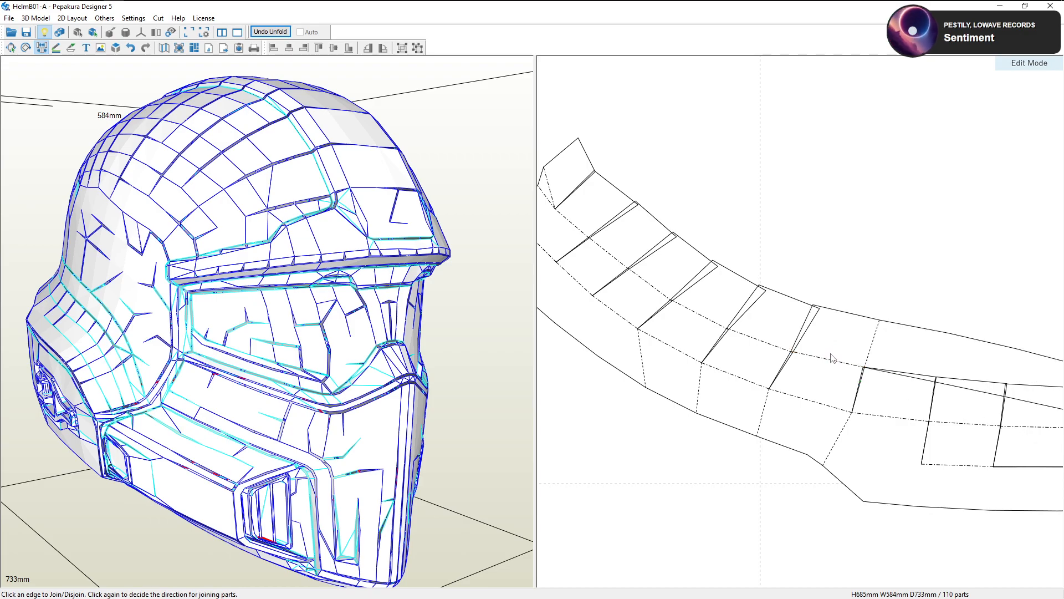
{"action": "left_click", "coordinate": [869, 355]}
{"action": "left_click", "coordinate": [876, 363]}
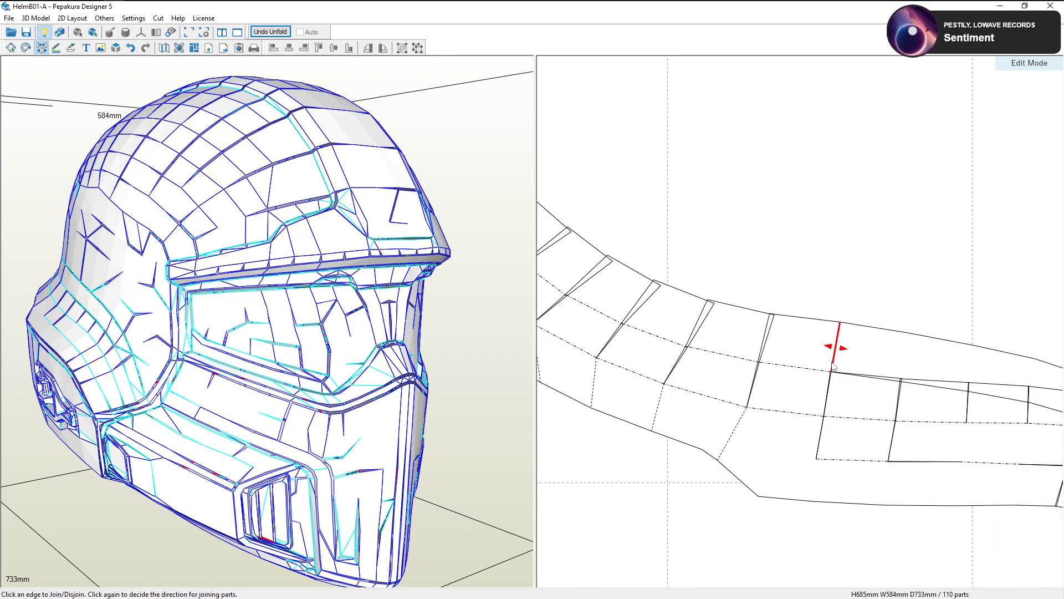
Cut the band at the next two cross folds and join the remaining long section to the strip's small upper-row faces
{"action": "left_click", "coordinate": [832, 369]}
{"action": "left_click", "coordinate": [843, 370]}
{"action": "left_click", "coordinate": [889, 364]}
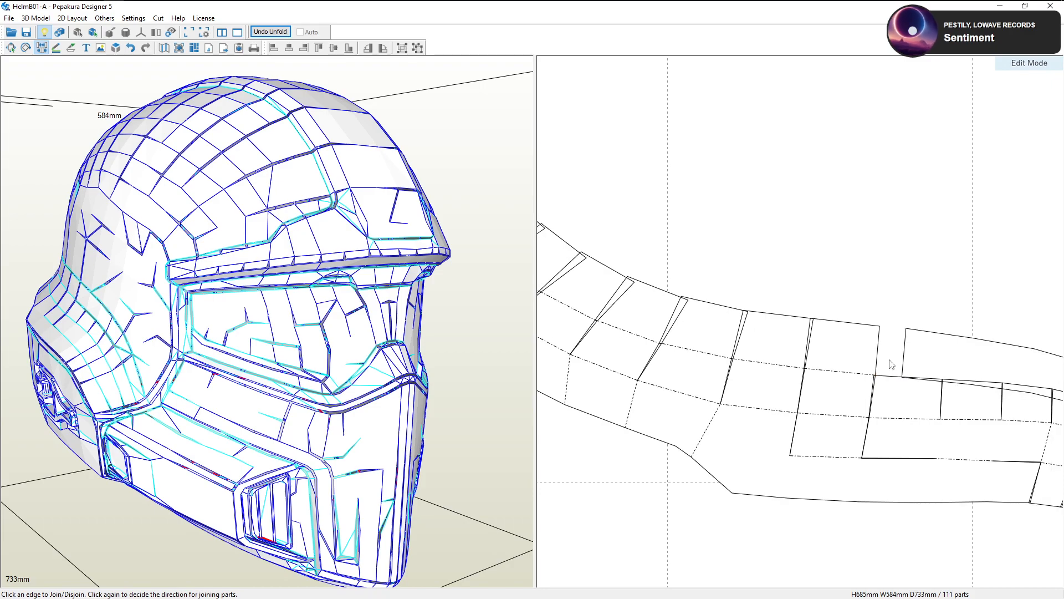
{"action": "left_click", "coordinate": [887, 378]}
{"action": "left_click", "coordinate": [886, 380]}
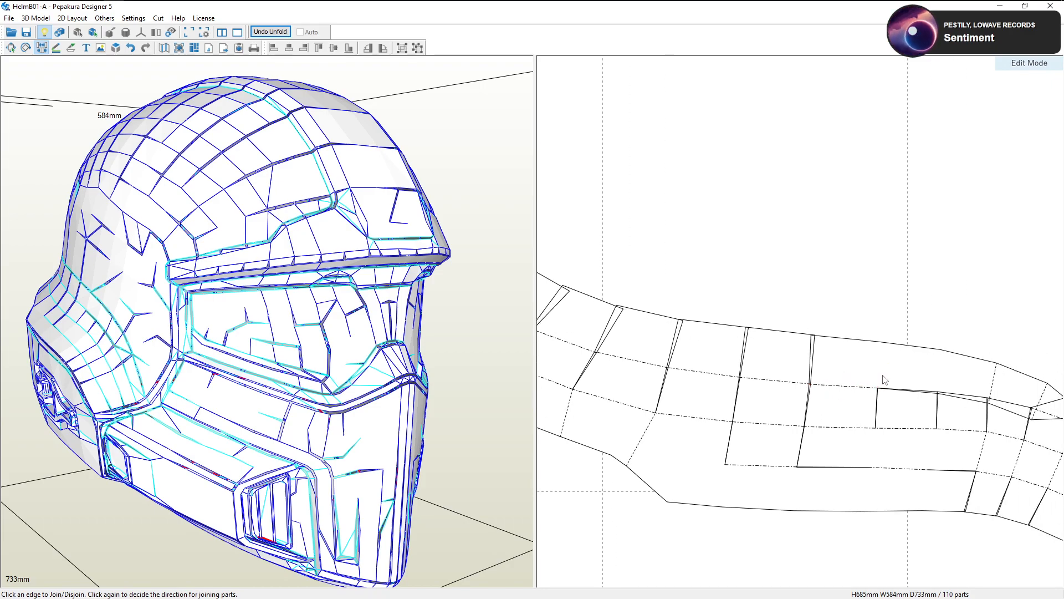
Cut the thin band at its next three cross folds, rejoining the remaining band to the strip's upper edge each time
{"action": "left_click", "coordinate": [878, 382]}
{"action": "left_click", "coordinate": [879, 391]}
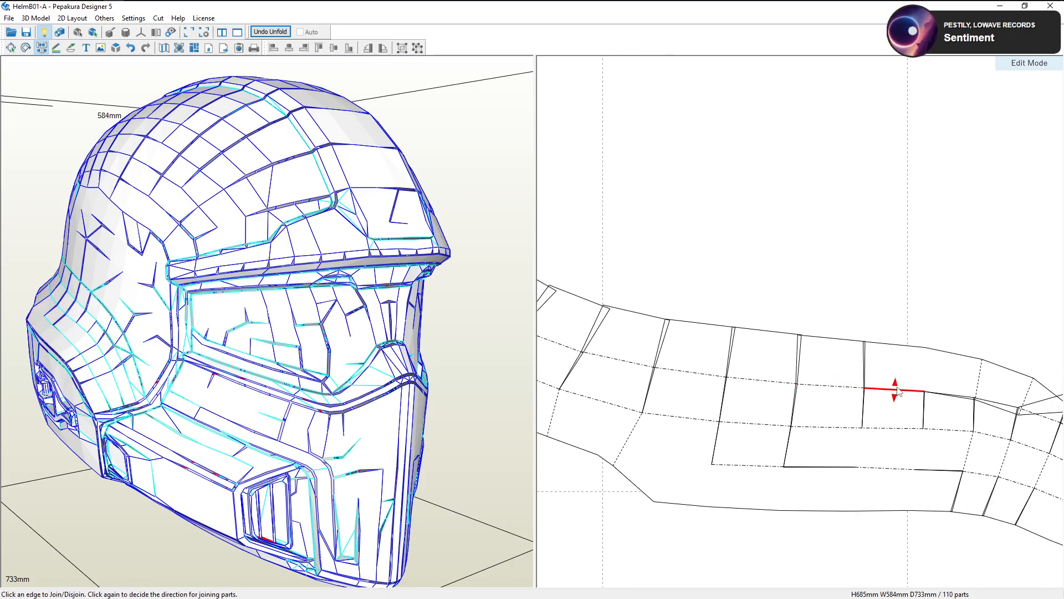
{"action": "left_click", "coordinate": [924, 376]}
{"action": "left_click", "coordinate": [931, 394]}
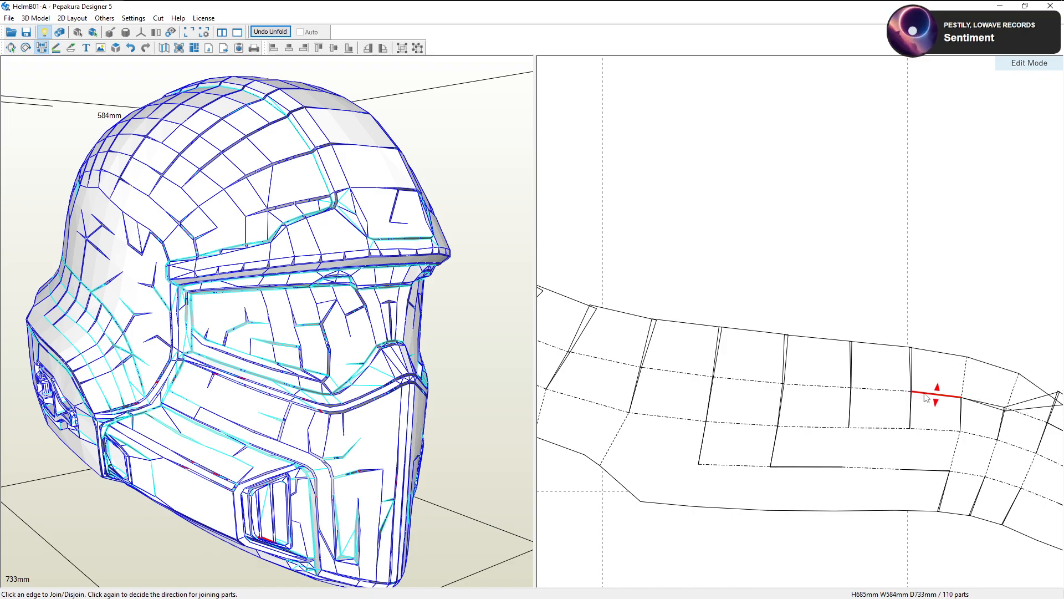
{"action": "left_click", "coordinate": [963, 383]}
{"action": "left_click", "coordinate": [964, 400]}
Cut the band at the fold near the strip's tapered end and join the loose end section to the strip's upper edge
{"action": "middle_click_drag", "start_coordinate": [959, 396], "coordinate": [873, 395]}
{"action": "left_click", "coordinate": [913, 385]}
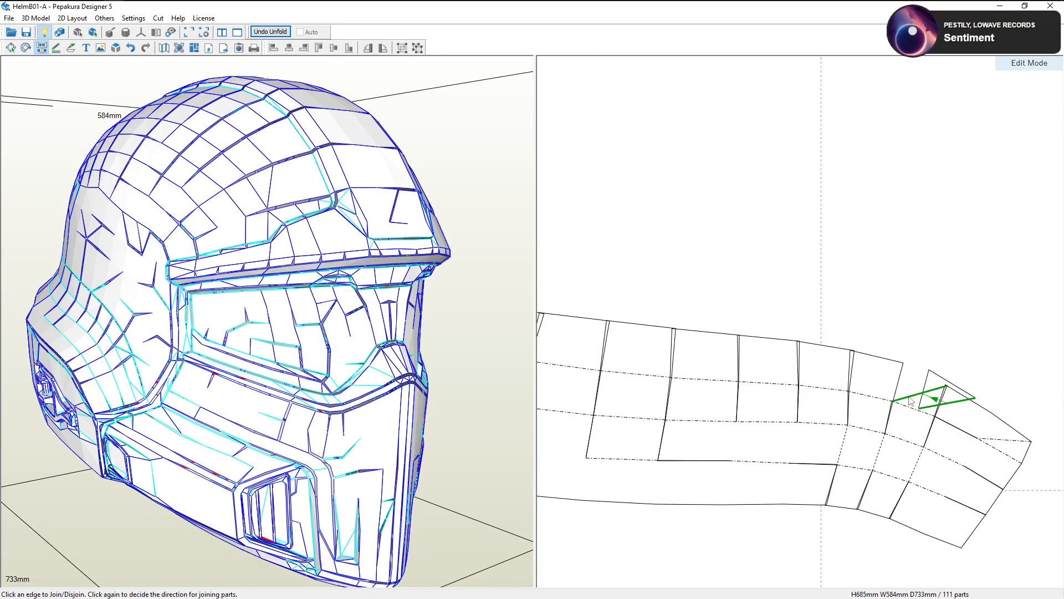
{"action": "left_click", "coordinate": [910, 401]}
{"action": "scroll", "coordinate": [822, 377], "scroll_direction": "down", "scroll_amount": 3}
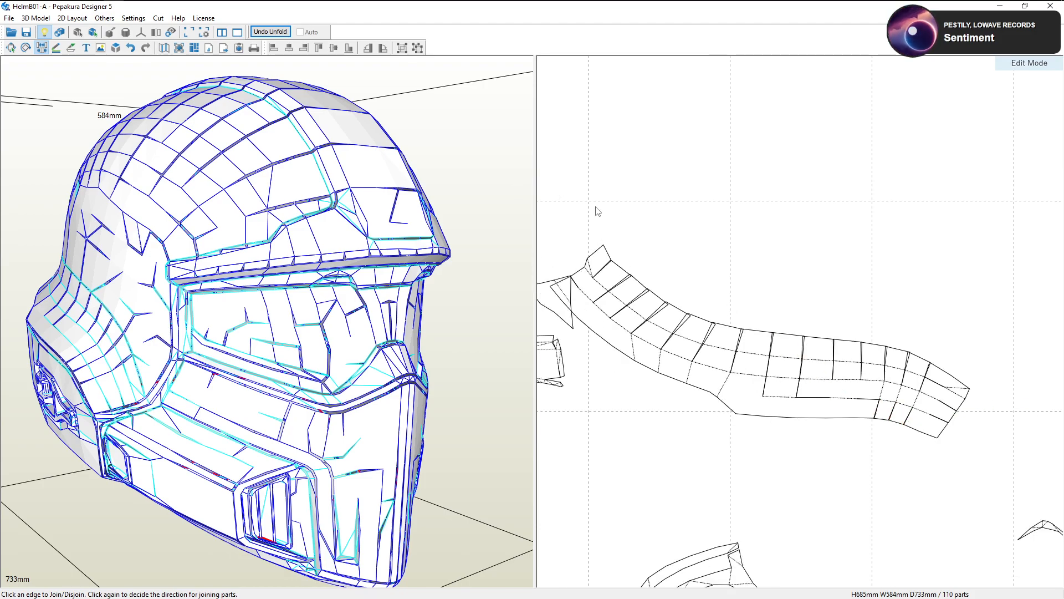
Move the combined strip clear of the overlapping triangular part and check its location on the helmet model
{"action": "left_click", "coordinate": [11, 48]}
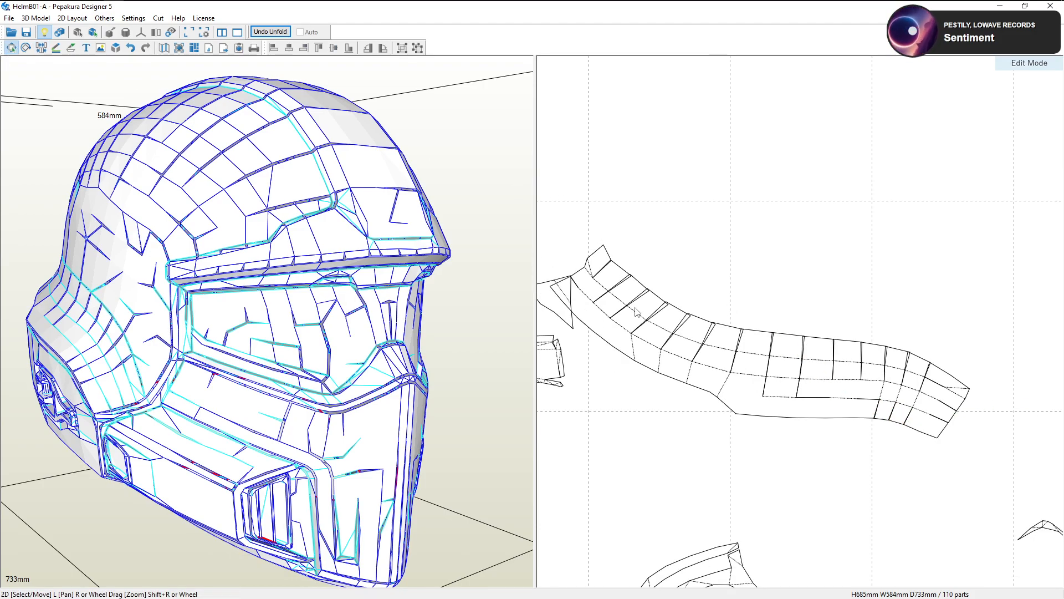
{"action": "left_click_drag", "start_coordinate": [634, 308], "coordinate": [683, 307]}
{"action": "right_click_drag", "start_coordinate": [238, 246], "coordinate": [257, 247]}
{"action": "left_click_drag", "start_coordinate": [257, 247], "coordinate": [228, 228]}
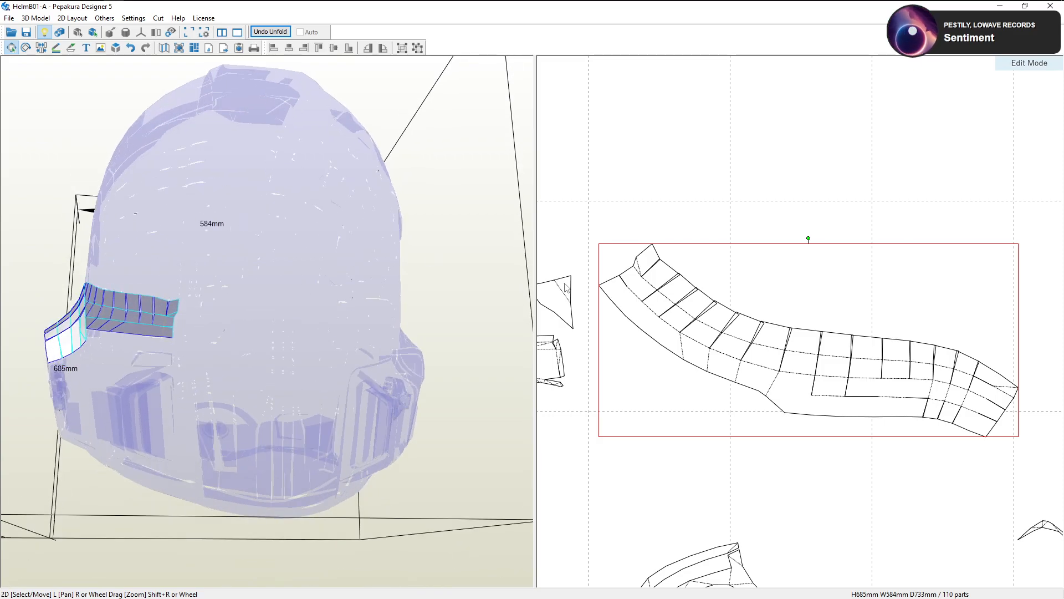
Try to cut the strip at a cross fold near its middle and rejoin the two halves along other edges
{"action": "scroll", "coordinate": [730, 358], "scroll_direction": "up", "scroll_amount": 4}
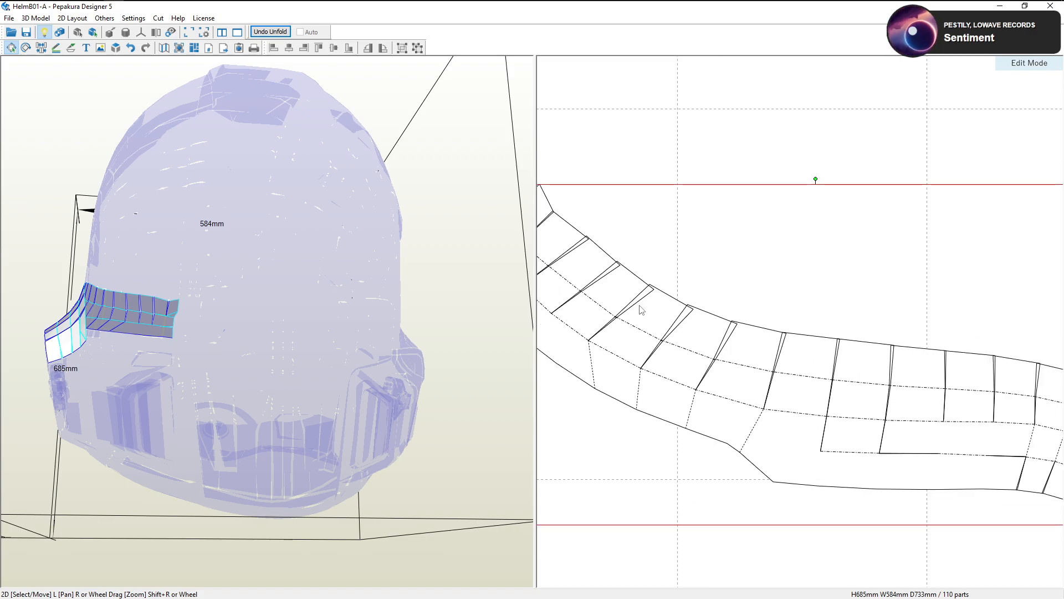
{"action": "left_click", "coordinate": [41, 48]}
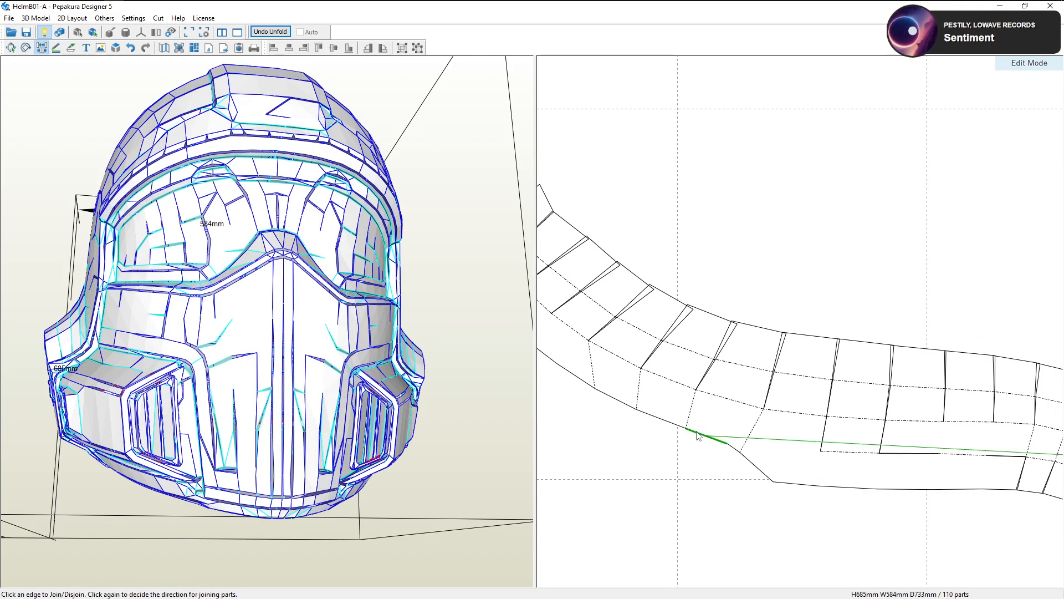
{"action": "left_click", "coordinate": [692, 411]}
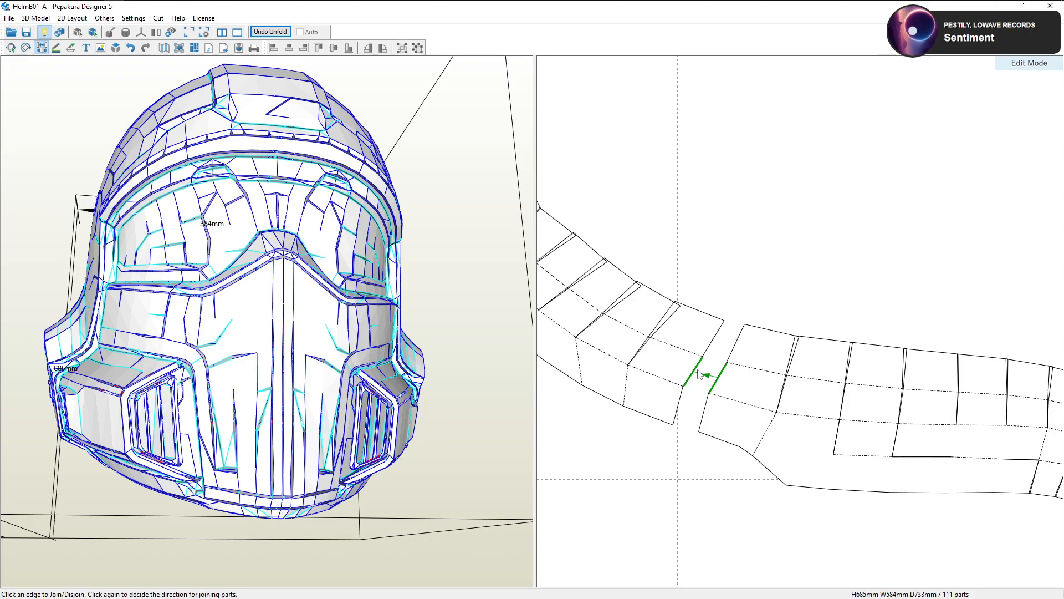
{"action": "left_click", "coordinate": [725, 342]}
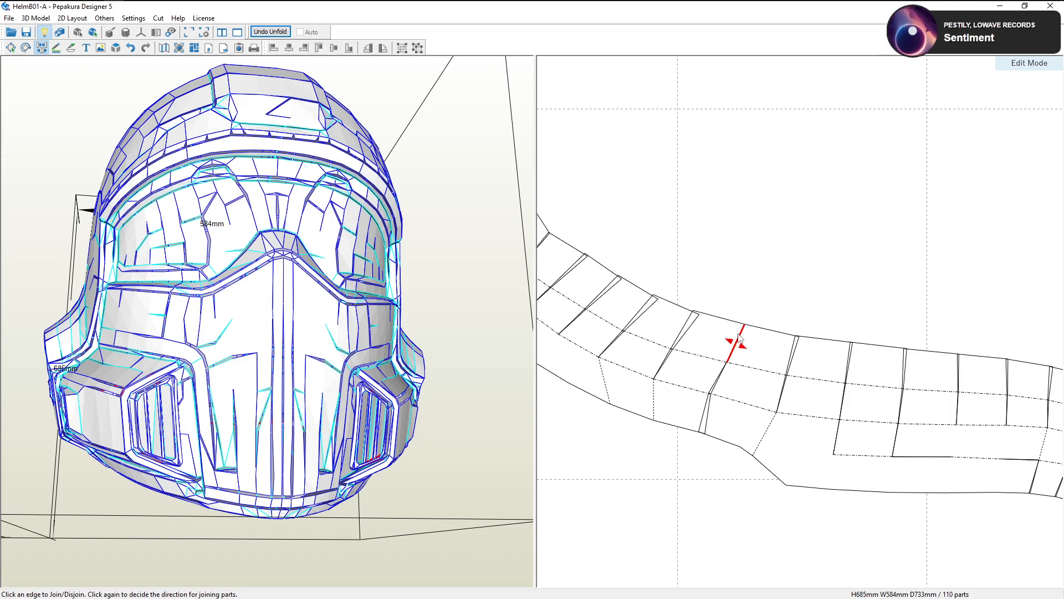
{"action": "left_click", "coordinate": [762, 445]}
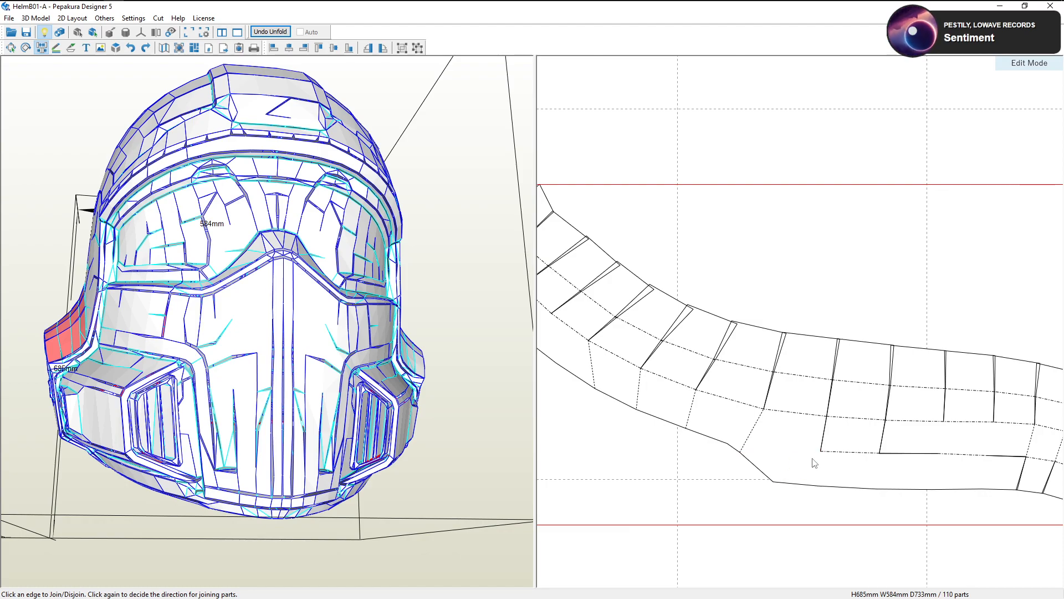
Examine where the combined strip sits on the helmet model from the side and the front
{"action": "scroll", "coordinate": [826, 457], "scroll_direction": "down", "scroll_amount": 4}
{"action": "middle_click_drag", "start_coordinate": [857, 461], "coordinate": [797, 470]}
{"action": "scroll", "coordinate": [799, 474], "scroll_direction": "down", "scroll_amount": 2}
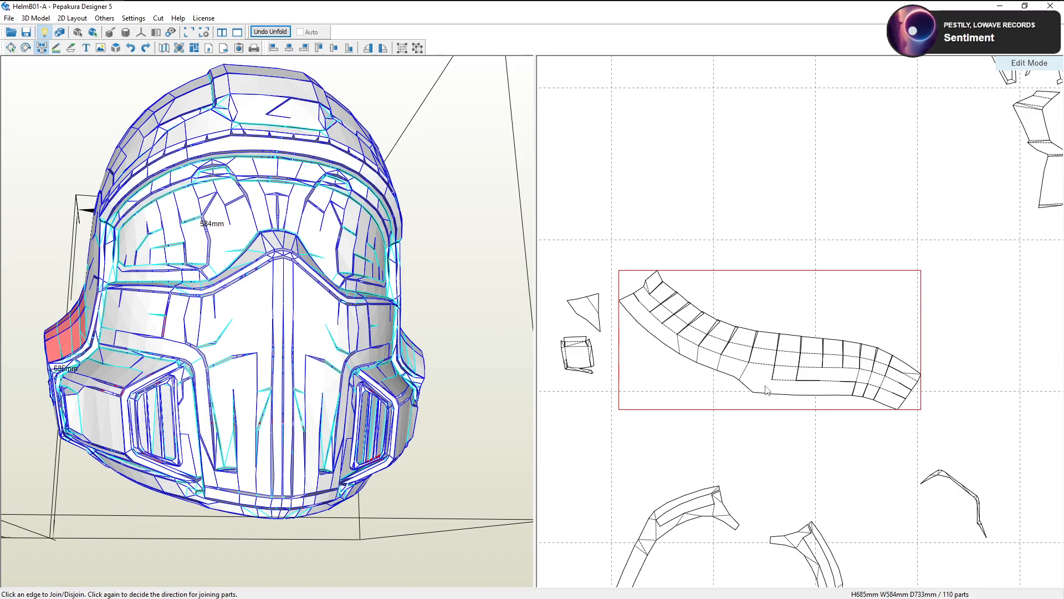
{"action": "left_click_drag", "start_coordinate": [361, 277], "coordinate": [411, 287]}
{"action": "right_click_drag", "start_coordinate": [410, 288], "coordinate": [481, 317]}
{"action": "scroll", "coordinate": [616, 350], "scroll_direction": "down", "scroll_amount": 1}
{"action": "scroll", "coordinate": [615, 347], "scroll_direction": "down", "scroll_amount": 3}
{"action": "middle_click_drag", "start_coordinate": [648, 242], "coordinate": [759, 290]}
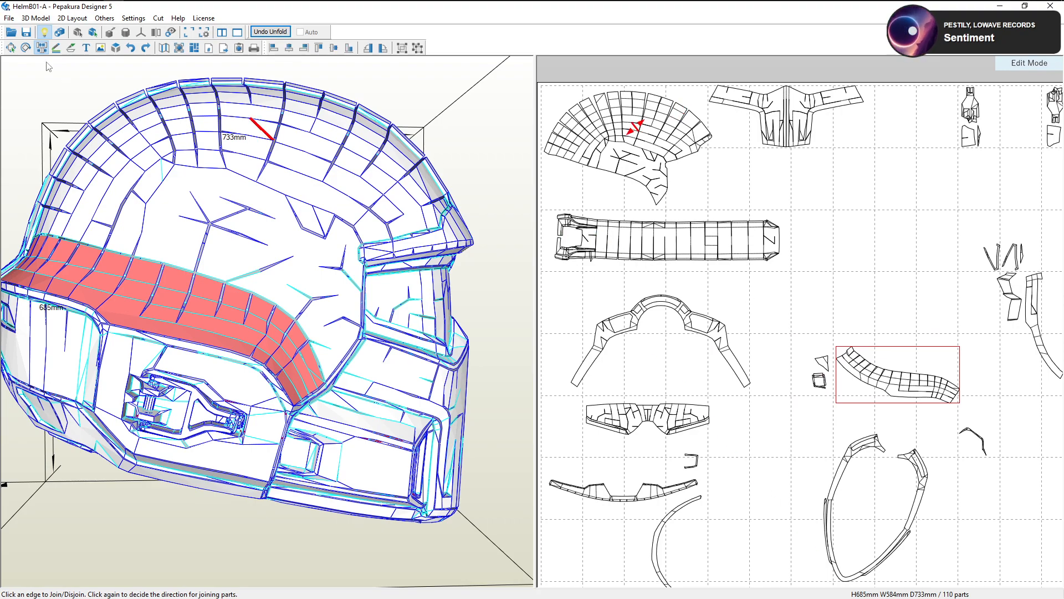
{"action": "right_click_drag", "start_coordinate": [244, 166], "coordinate": [121, 161]}
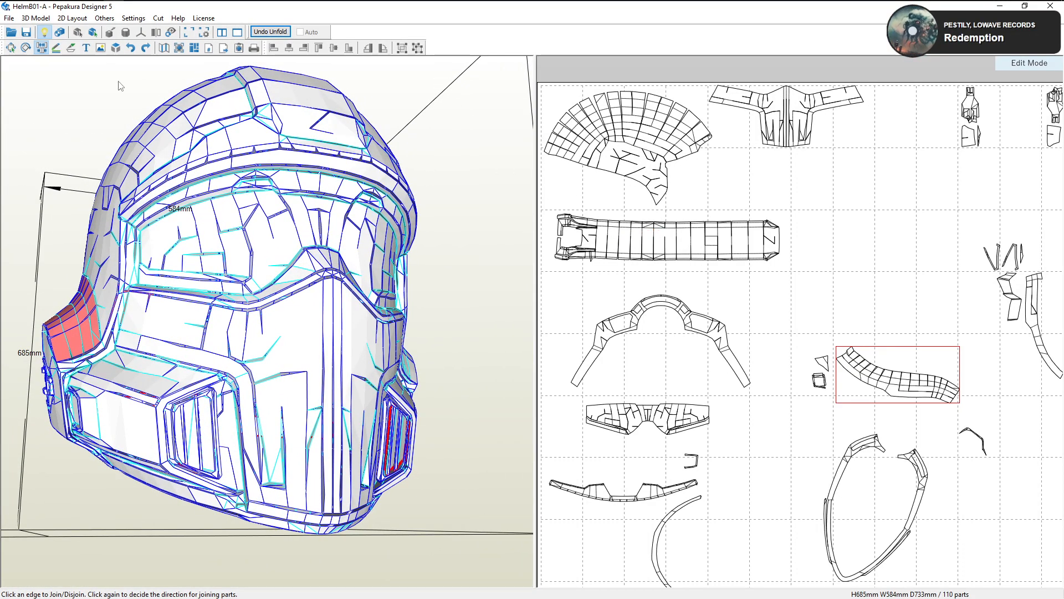
Move the long ribbed centre part and its small leftover fragment out of the space below the fan-shaped dome part
{"action": "left_click", "coordinate": [11, 47]}
{"action": "left_click_drag", "start_coordinate": [645, 236], "coordinate": [836, 233]}
{"action": "left_click", "coordinate": [590, 259]}
{"action": "left_click", "coordinate": [590, 257]}
{"action": "left_click", "coordinate": [592, 256]}
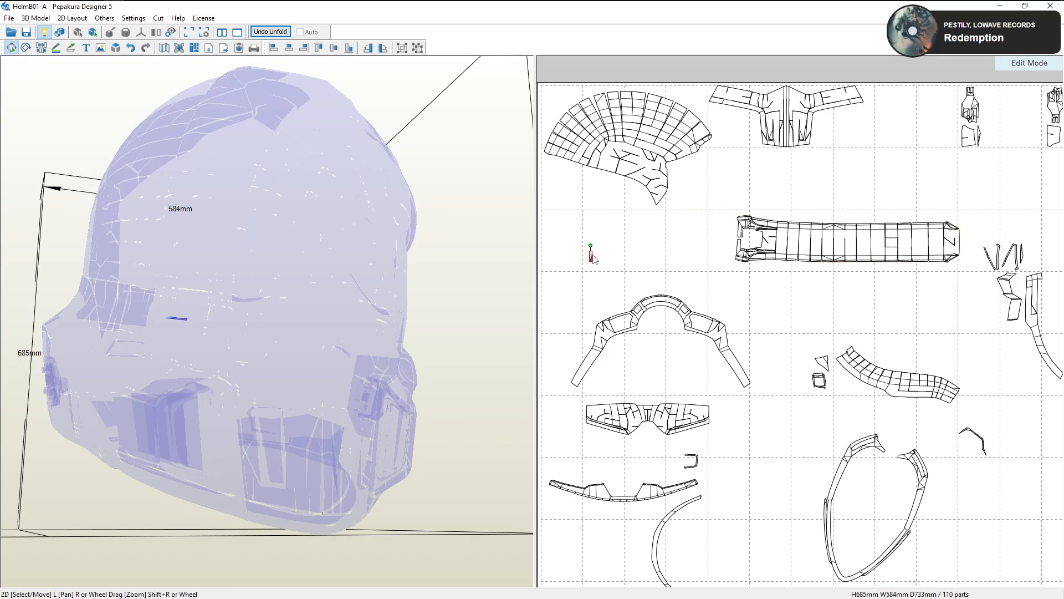
{"action": "left_click_drag", "start_coordinate": [592, 259], "coordinate": [800, 296]}
Place the curved strip directly beneath the fan-shaped dome part and shift the dome part slightly
{"action": "left_click_drag", "start_coordinate": [865, 370], "coordinate": [600, 209]}
{"action": "scroll", "coordinate": [724, 279], "scroll_direction": "up", "scroll_amount": 4}
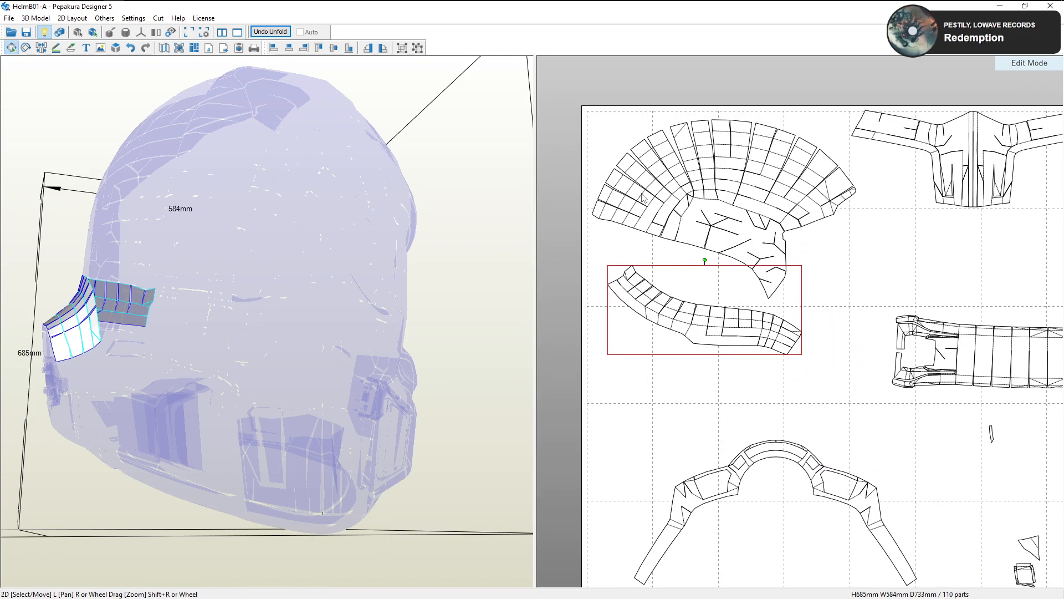
{"action": "scroll", "coordinate": [723, 279], "scroll_direction": "up", "scroll_amount": 2}
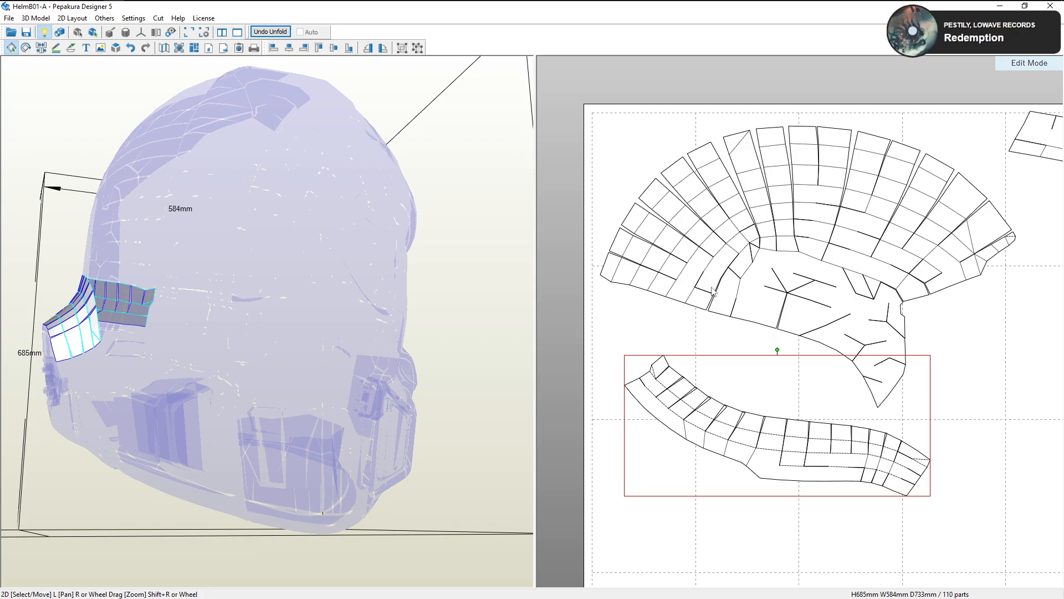
{"action": "left_click_drag", "start_coordinate": [761, 266], "coordinate": [766, 264]}
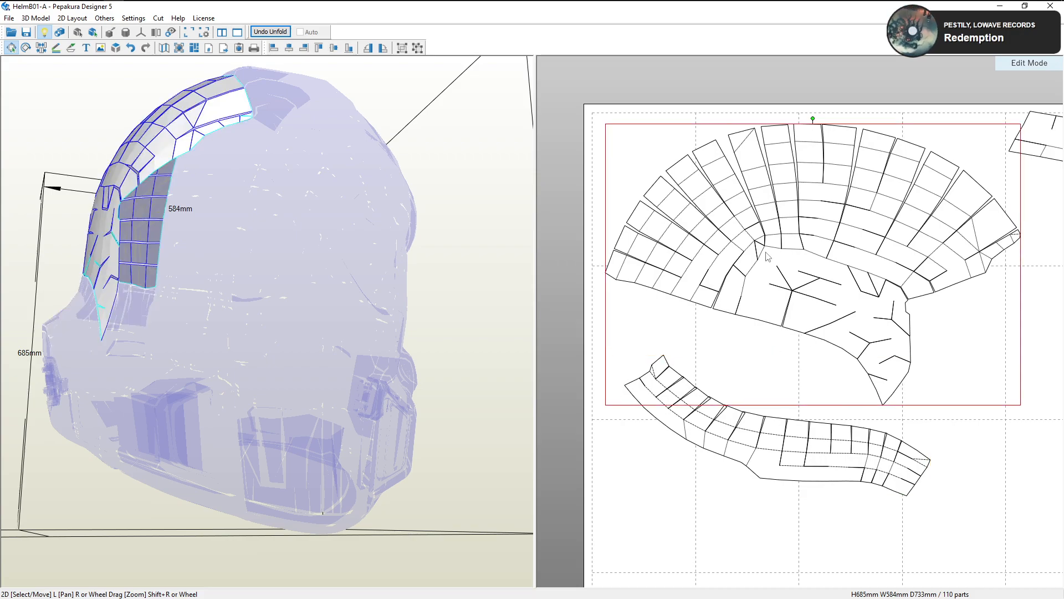
Show the textures and try to join the curved strip to the lower edge of the fan-shaped dome part
{"action": "left_click", "coordinate": [59, 31]}
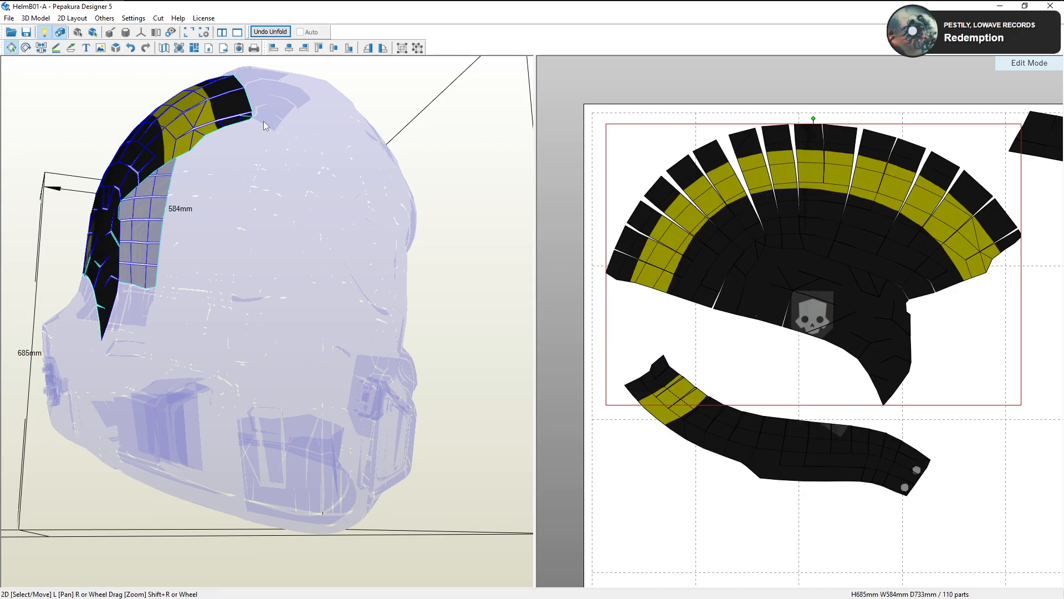
{"action": "left_click", "coordinate": [41, 48]}
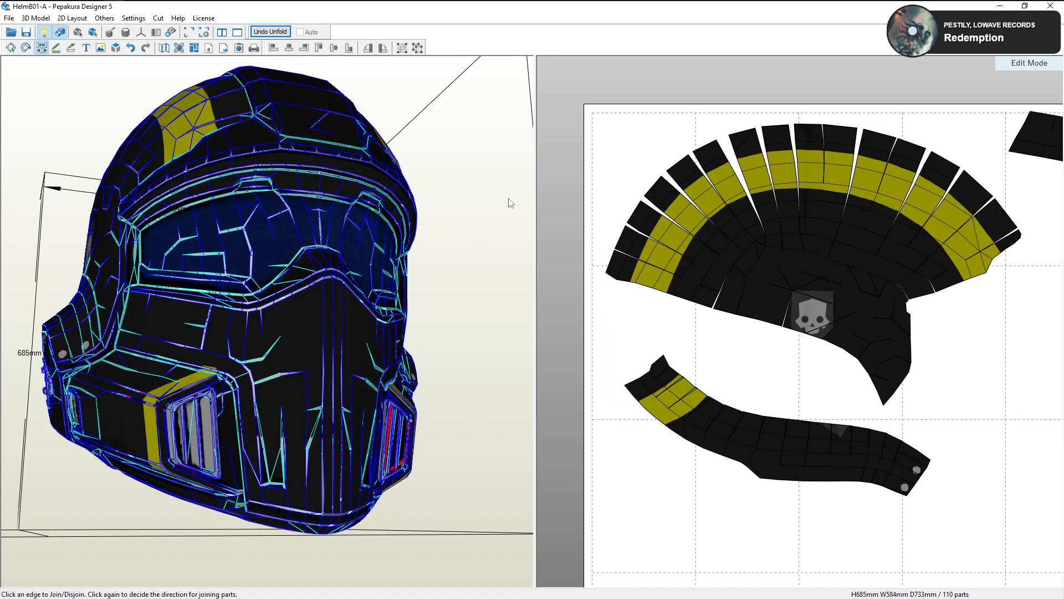
{"action": "left_click", "coordinate": [692, 302]}
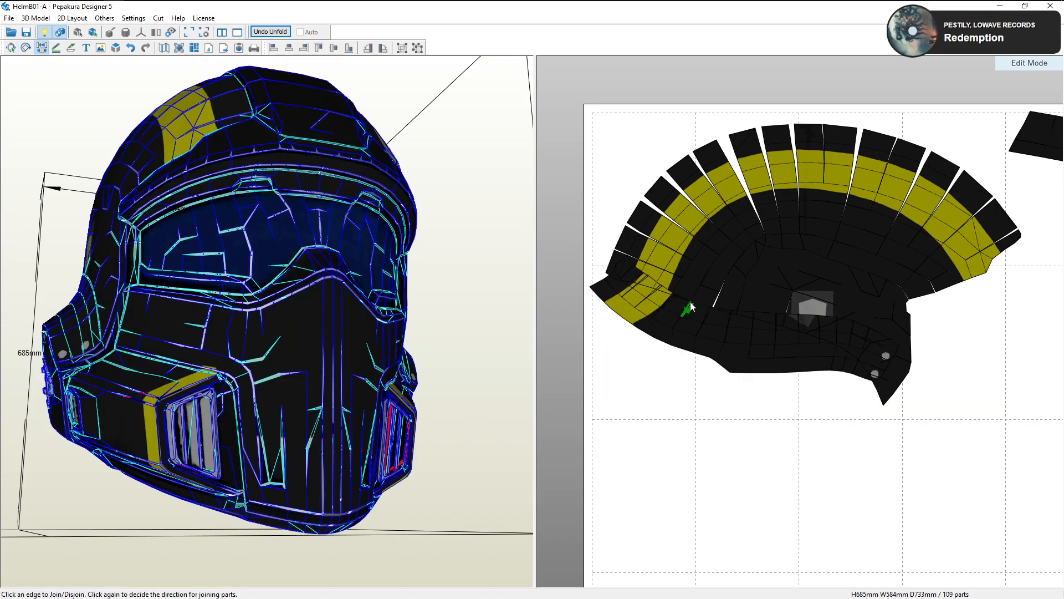
{"action": "left_click", "coordinate": [628, 285]}
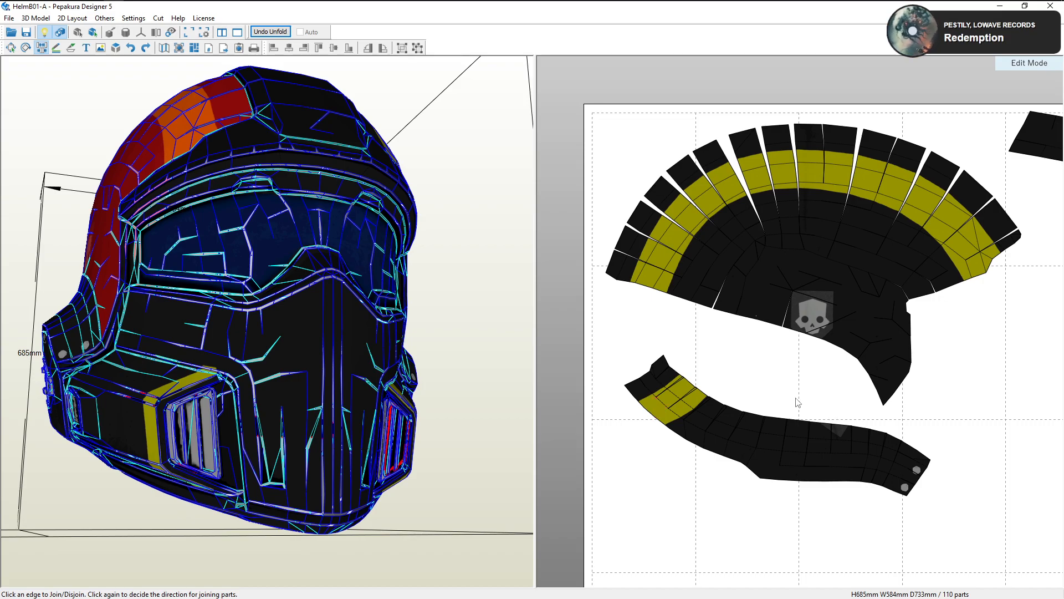
{"action": "key", "text": "Escape"}
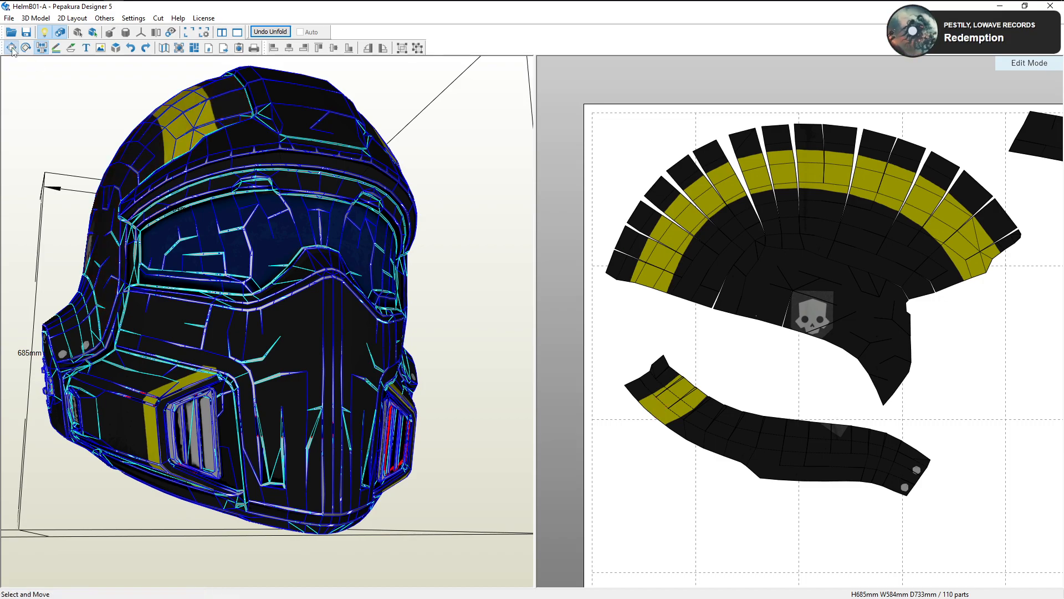
Shift the curved strip slightly closer to the dome part and hide the textures
{"action": "left_click", "coordinate": [720, 419]}
{"action": "left_click_drag", "start_coordinate": [291, 306], "coordinate": [344, 324]}
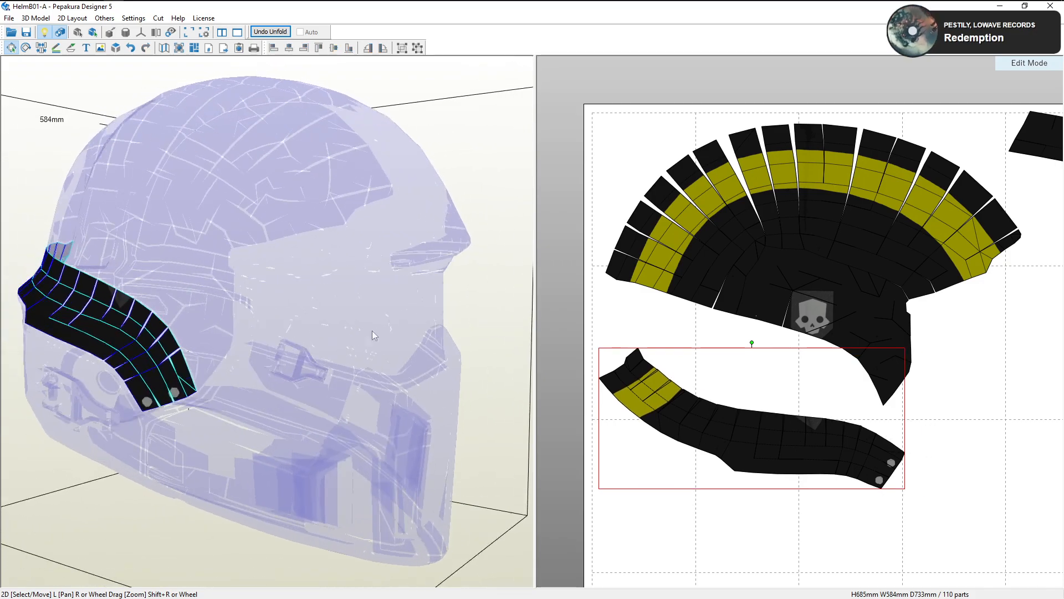
{"action": "left_click", "coordinate": [60, 33]}
Examine where the small detailed part in the layout's upper row sits on the helmet model
{"action": "scroll", "coordinate": [814, 336], "scroll_direction": "down", "scroll_amount": 3}
{"action": "scroll", "coordinate": [814, 337], "scroll_direction": "down", "scroll_amount": 1}
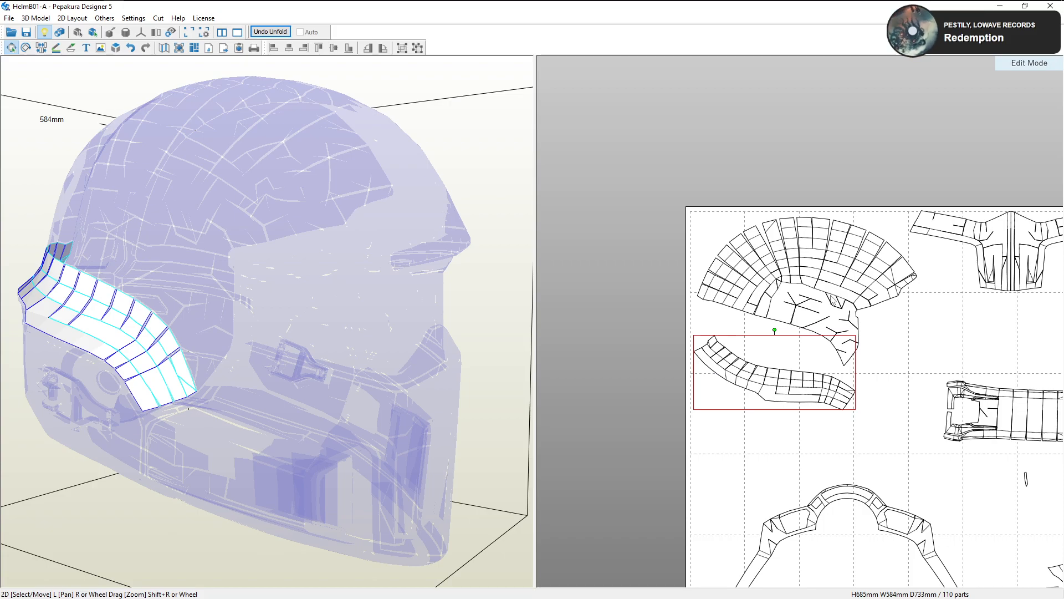
{"action": "middle_click_drag", "start_coordinate": [838, 337], "coordinate": [794, 298]}
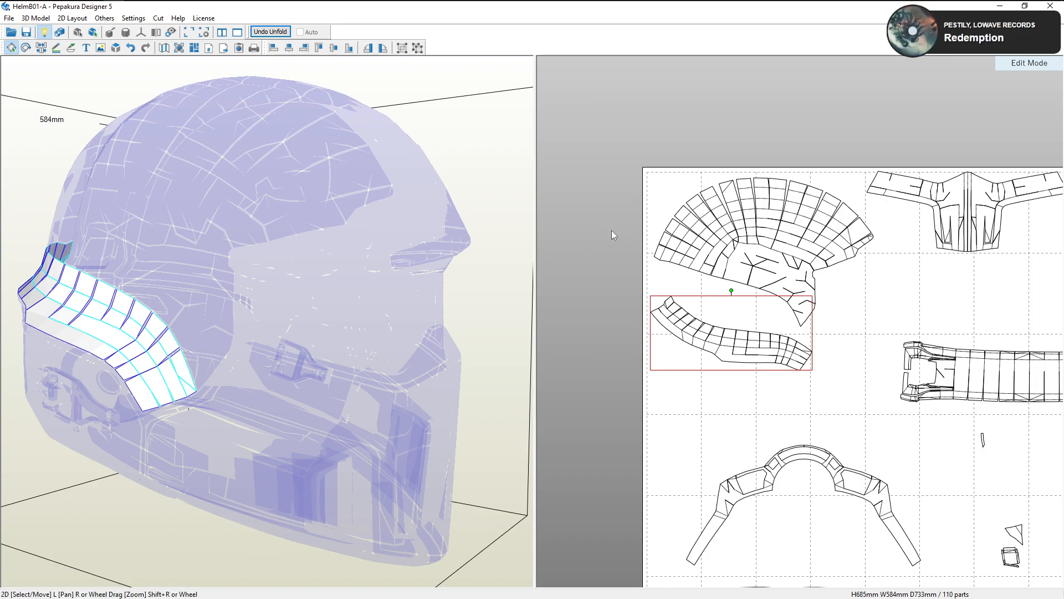
{"action": "scroll", "coordinate": [843, 280], "scroll_direction": "down", "scroll_amount": 3}
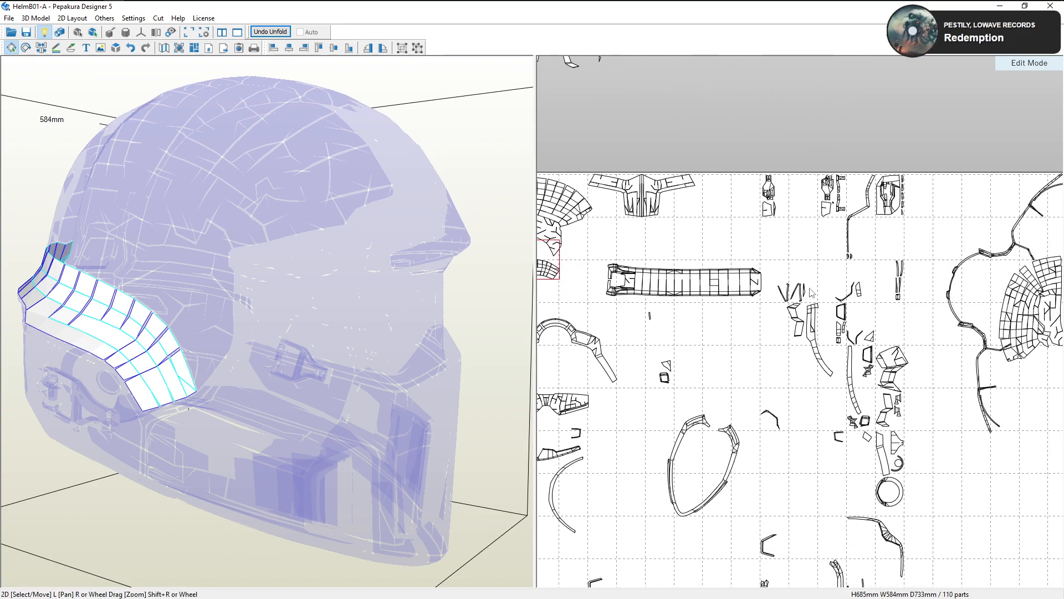
{"action": "scroll", "coordinate": [913, 244], "scroll_direction": "up", "scroll_amount": 2}
{"action": "right_click_drag", "start_coordinate": [658, 187], "coordinate": [697, 240]}
{"action": "left_click", "coordinate": [674, 244]}
{"action": "right_click_drag", "start_coordinate": [520, 210], "coordinate": [477, 215]}
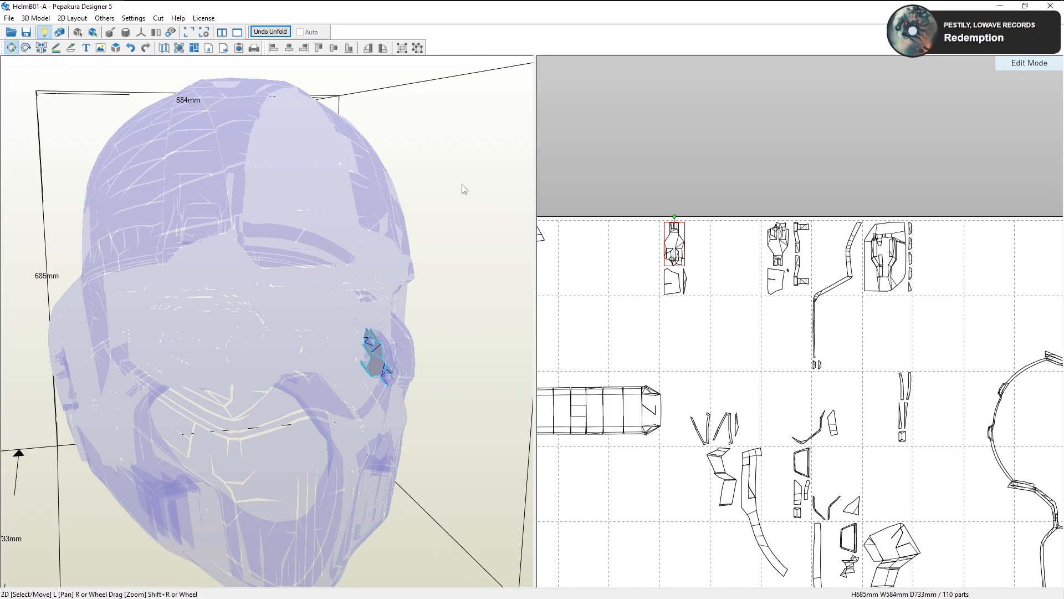
{"action": "left_click", "coordinate": [749, 274]}
{"action": "right_click_drag", "start_coordinate": [668, 289], "coordinate": [754, 302]}
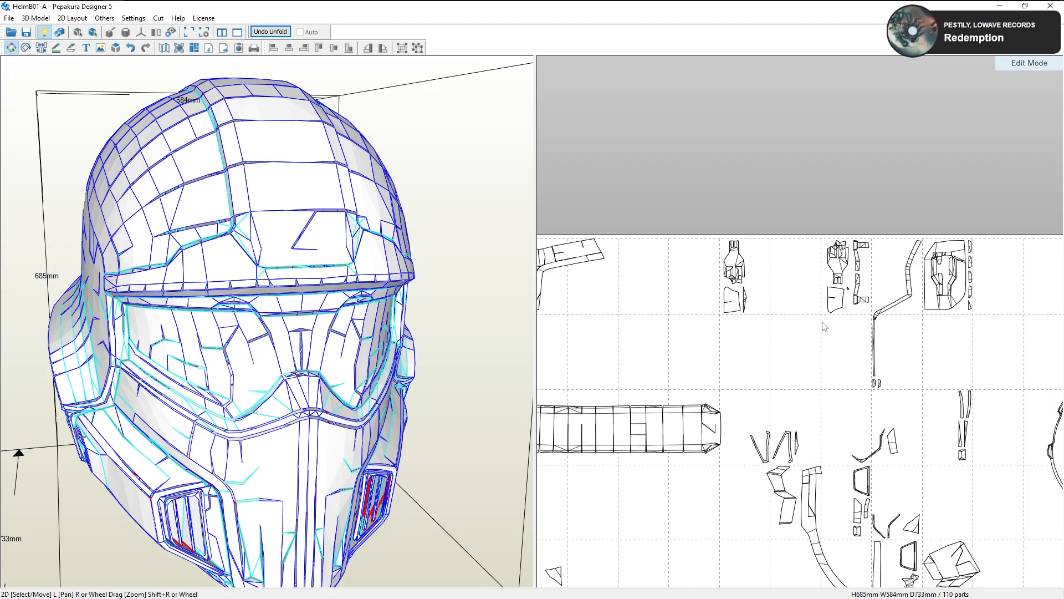
Examine where the small notched panel, the large ear-side plate and the long thin trim part sit on the helmet
{"action": "left_click", "coordinate": [841, 301]}
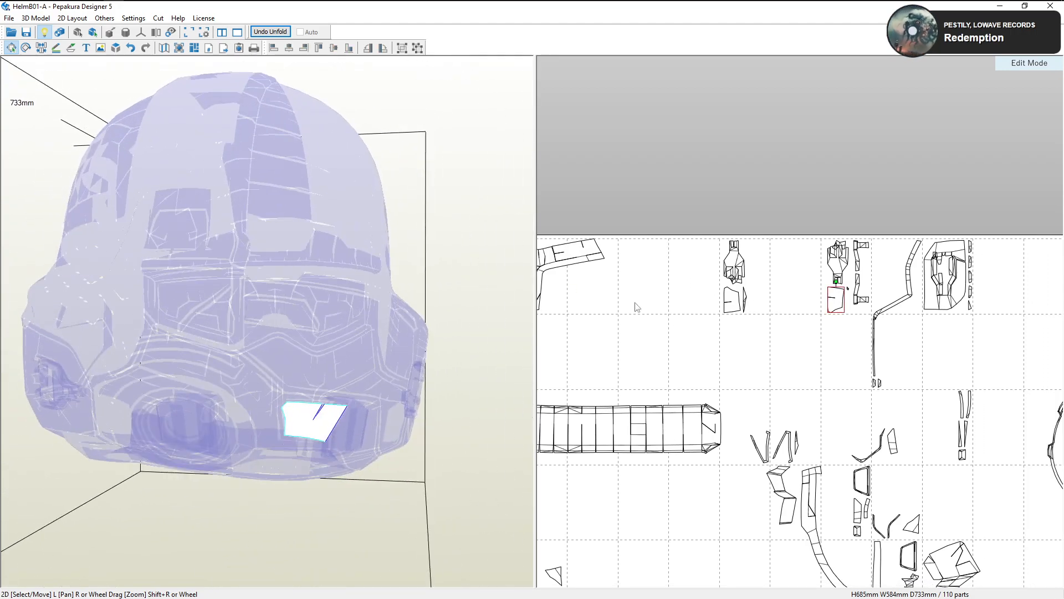
{"action": "right_click_drag", "start_coordinate": [886, 333], "coordinate": [786, 340]}
{"action": "left_click_drag", "start_coordinate": [361, 287], "coordinate": [387, 294]}
{"action": "scroll", "coordinate": [759, 405], "scroll_direction": "down", "scroll_amount": 2}
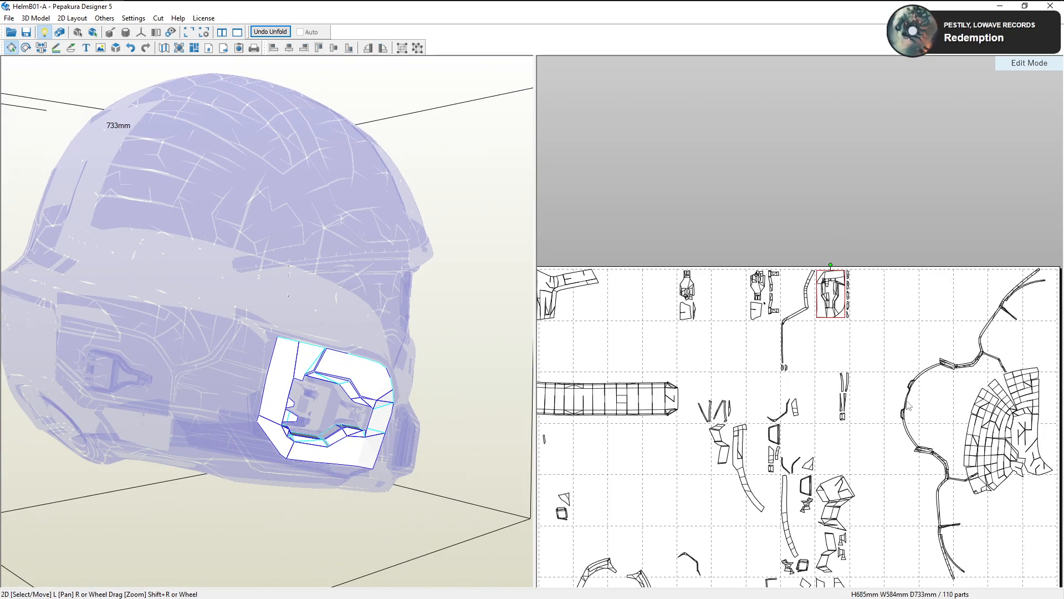
{"action": "left_click", "coordinate": [928, 376]}
{"action": "left_click", "coordinate": [941, 377]}
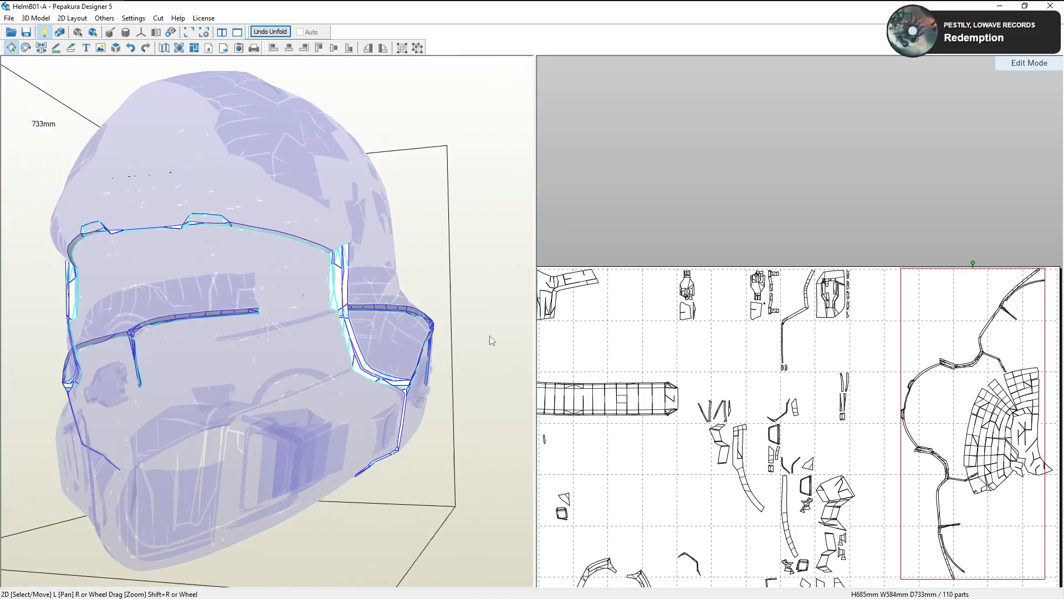
{"action": "left_click", "coordinate": [911, 381]}
{"action": "left_click", "coordinate": [949, 364]}
Look over the remaining parts of the layout and check where the arched frame part sits on the helmet
{"action": "left_click_drag", "start_coordinate": [947, 373], "coordinate": [861, 145]}
{"action": "scroll", "coordinate": [951, 380], "scroll_direction": "down", "scroll_amount": 3}
{"action": "middle_click_drag", "start_coordinate": [860, 145], "coordinate": [887, 271]}
{"action": "left_click_drag", "start_coordinate": [887, 271], "coordinate": [800, 164]}
{"action": "middle_click_drag", "start_coordinate": [933, 394], "coordinate": [938, 266]}
{"action": "left_click_drag", "start_coordinate": [952, 393], "coordinate": [945, 360]}
{"action": "left_click", "coordinate": [881, 405]}
{"action": "middle_click_drag", "start_coordinate": [732, 464], "coordinate": [807, 350]}
{"action": "middle_click_drag", "start_coordinate": [691, 319], "coordinate": [713, 397]}
{"action": "scroll", "coordinate": [789, 350], "scroll_direction": "up", "scroll_amount": 2}
{"action": "middle_click_drag", "start_coordinate": [767, 331], "coordinate": [785, 437]}
{"action": "scroll", "coordinate": [784, 436], "scroll_direction": "up", "scroll_amount": 2}
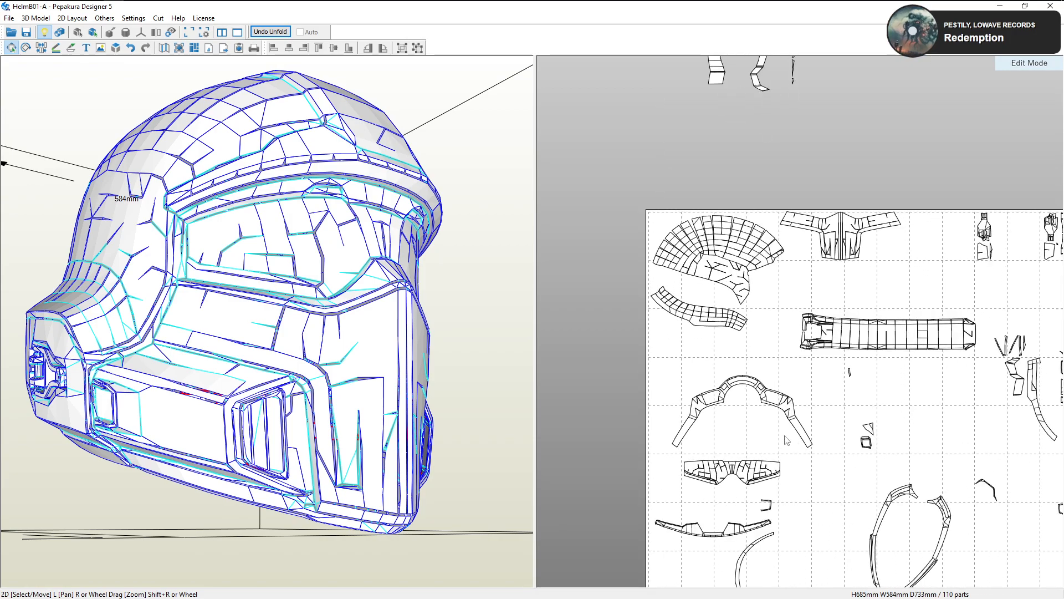
{"action": "scroll", "coordinate": [787, 440], "scroll_direction": "up", "scroll_amount": 2}
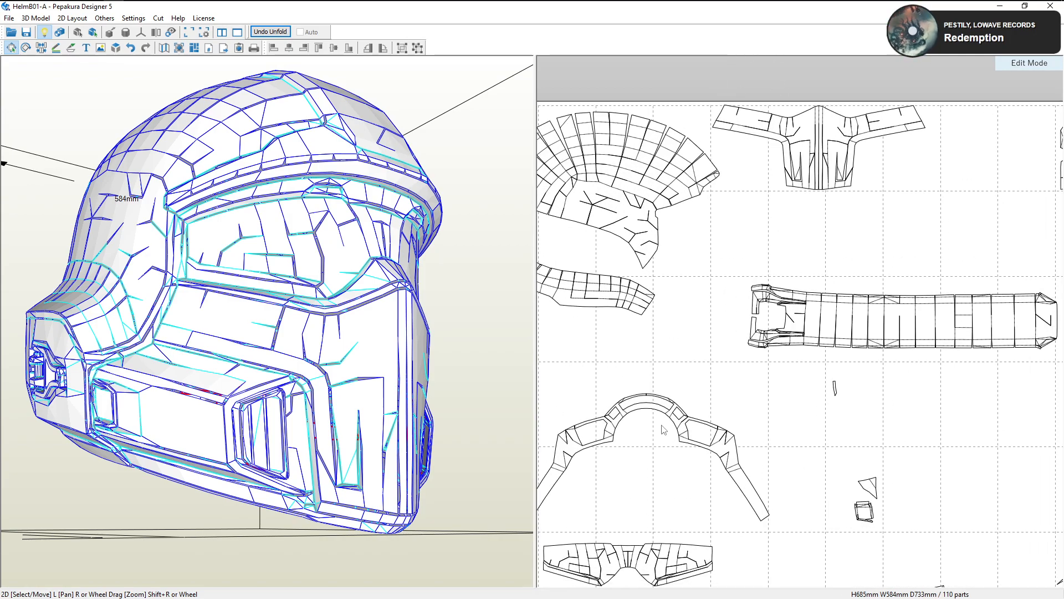
{"action": "left_click", "coordinate": [720, 455]}
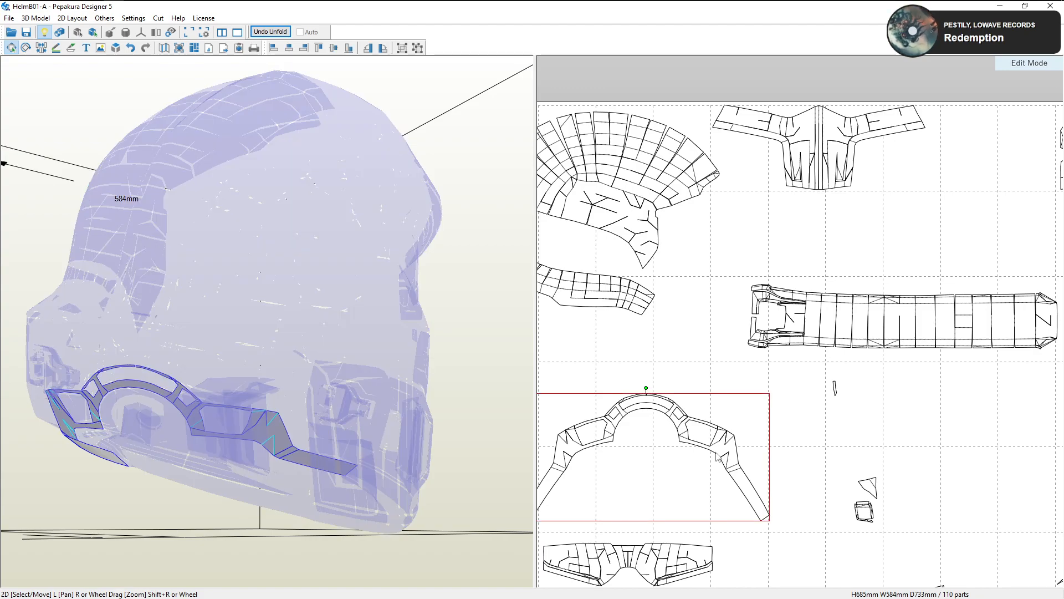
Examine where the long segmented strip with the forked end sits on the helmet, viewing the model from the strip's side
{"action": "left_click", "coordinate": [784, 471]}
{"action": "left_click", "coordinate": [861, 337]}
{"action": "scroll", "coordinate": [859, 380], "scroll_direction": "up", "scroll_amount": 2}
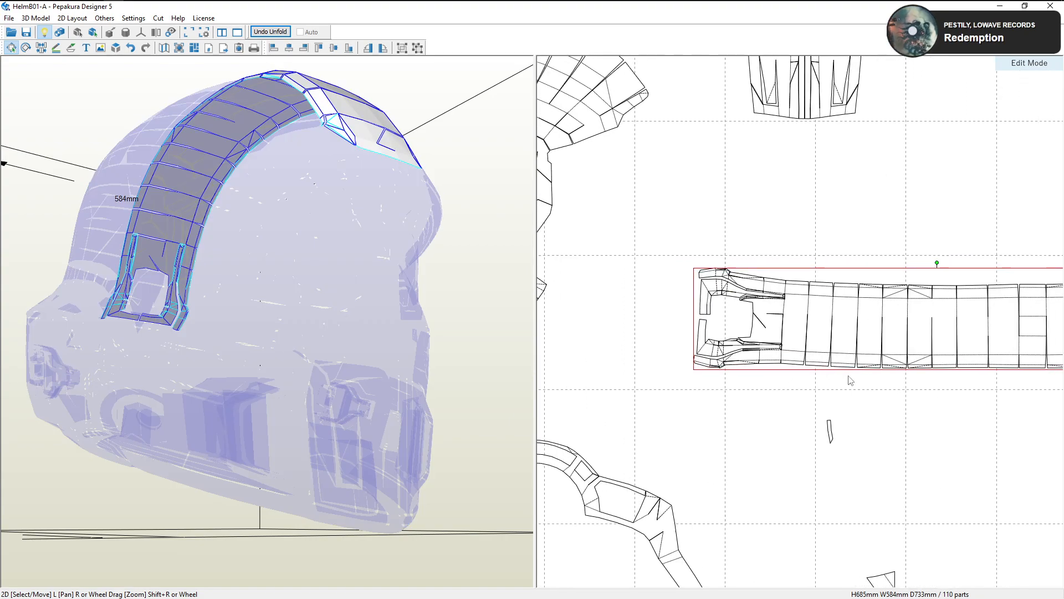
{"action": "right_click_drag", "start_coordinate": [859, 379], "coordinate": [715, 403]}
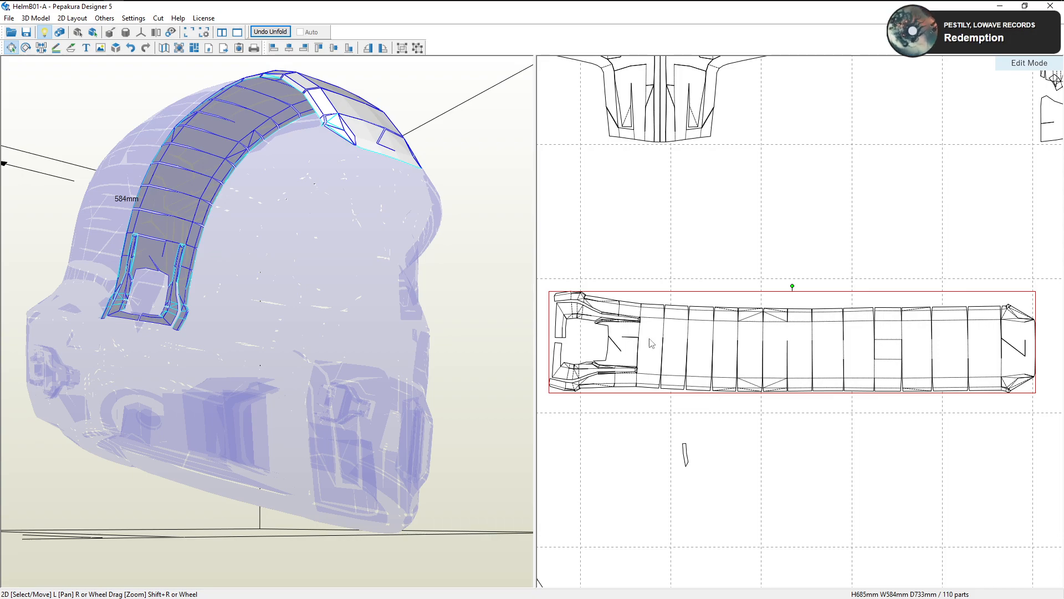
{"action": "left_click_drag", "start_coordinate": [278, 240], "coordinate": [387, 275]}
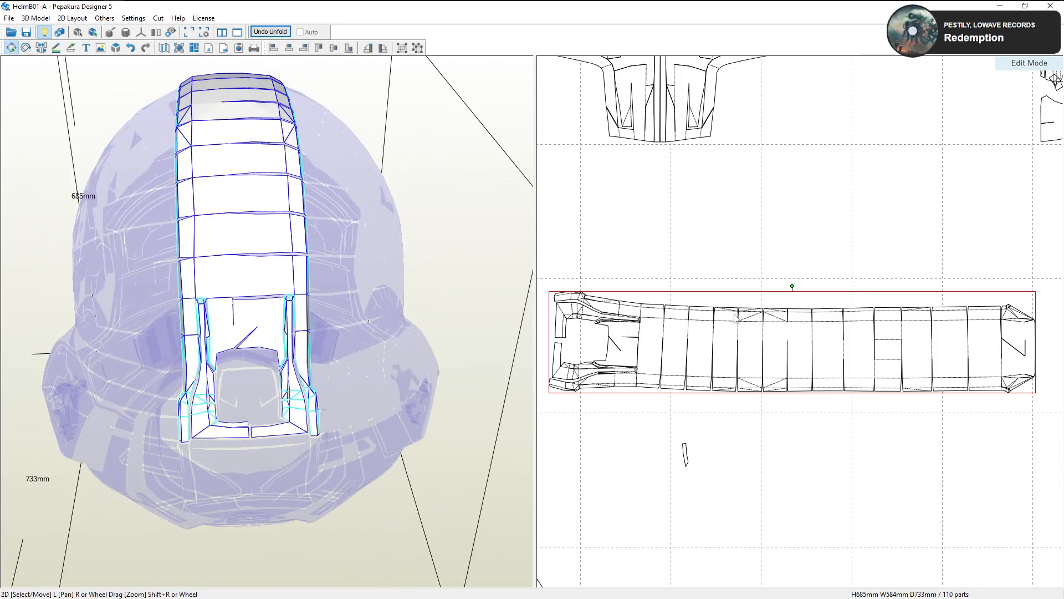
{"action": "scroll", "coordinate": [735, 316], "scroll_direction": "up", "scroll_amount": 1}
Split the segments near the long strip's forked end and rejoin them along the middle of their shared edges
{"action": "left_click", "coordinate": [42, 48]}
{"action": "scroll", "coordinate": [721, 319], "scroll_direction": "up", "scroll_amount": 3}
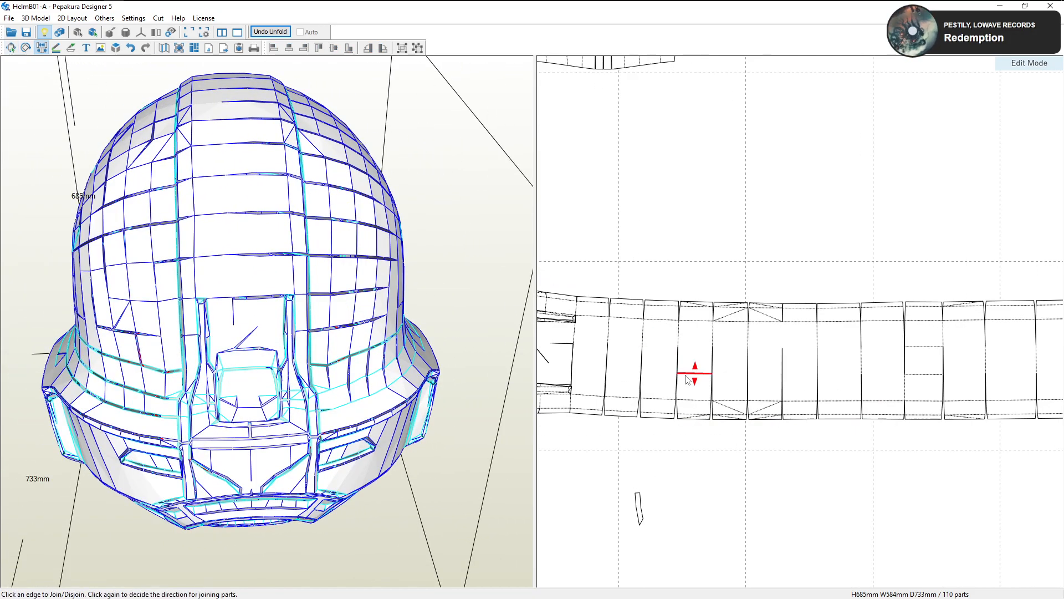
{"action": "left_click", "coordinate": [690, 341]}
{"action": "left_click", "coordinate": [690, 369]}
{"action": "middle_click_drag", "start_coordinate": [690, 370], "coordinate": [756, 374]}
{"action": "left_click", "coordinate": [732, 347]}
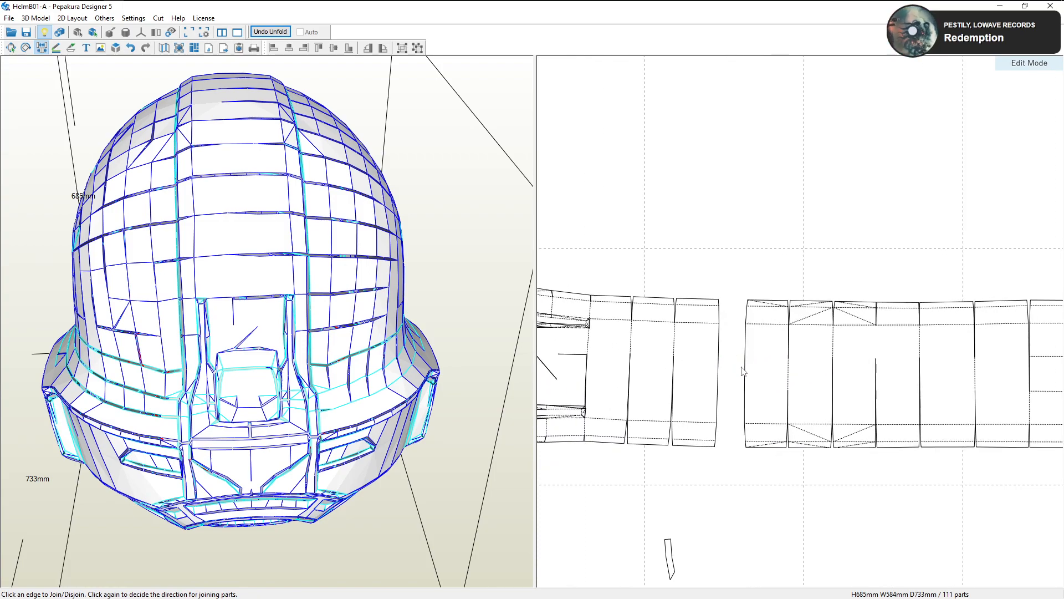
{"action": "left_click", "coordinate": [744, 371]}
{"action": "left_click", "coordinate": [701, 341]}
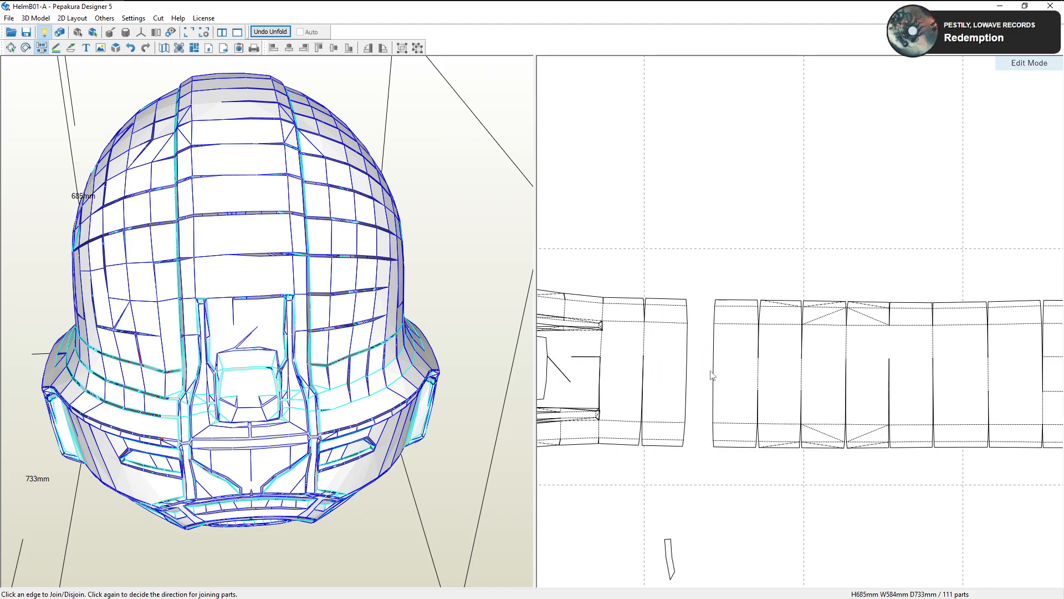
{"action": "left_click", "coordinate": [714, 372]}
{"action": "left_click", "coordinate": [670, 340]}
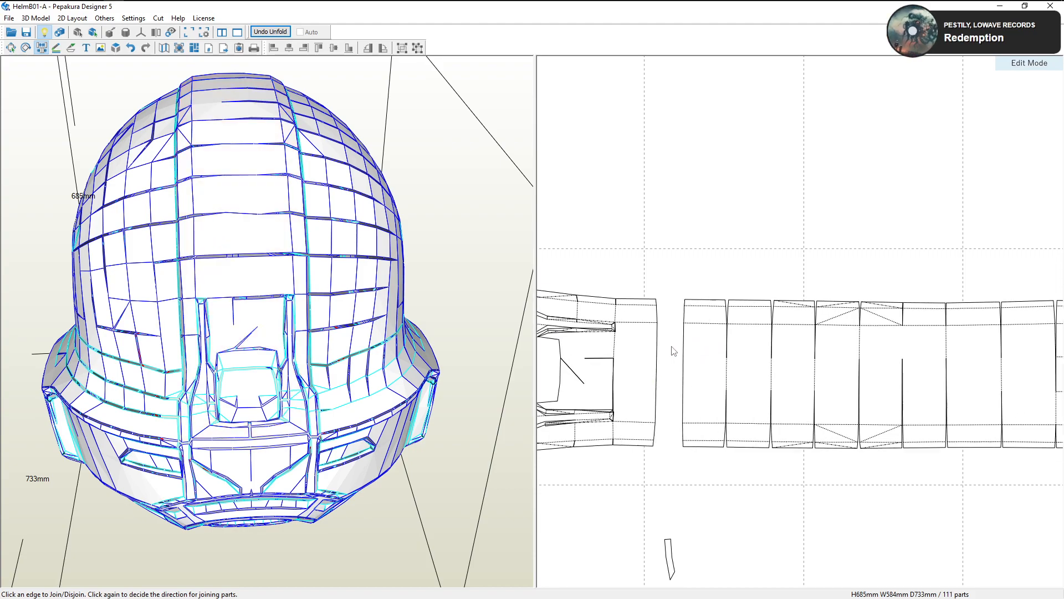
{"action": "left_click", "coordinate": [670, 373]}
Split the segments around the long strip's centre and rejoin each pair along the middle of their shared edge
{"action": "middle_click_drag", "start_coordinate": [744, 380], "coordinate": [664, 376]}
{"action": "scroll", "coordinate": [798, 379], "scroll_direction": "down", "scroll_amount": 4}
{"action": "scroll", "coordinate": [812, 380], "scroll_direction": "up", "scroll_amount": 5}
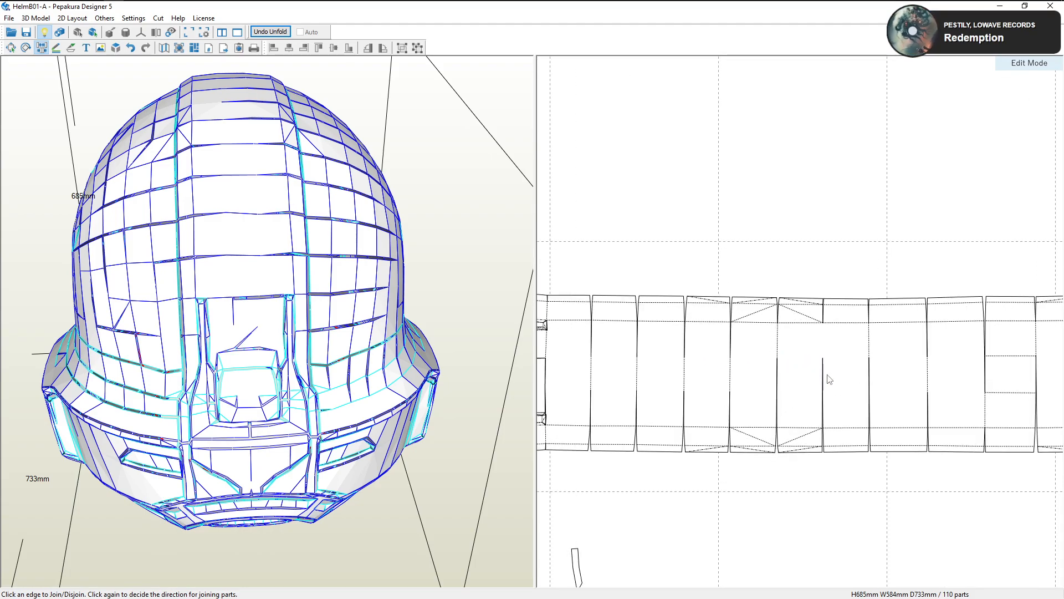
{"action": "left_click", "coordinate": [779, 341]}
{"action": "left_click", "coordinate": [773, 373]}
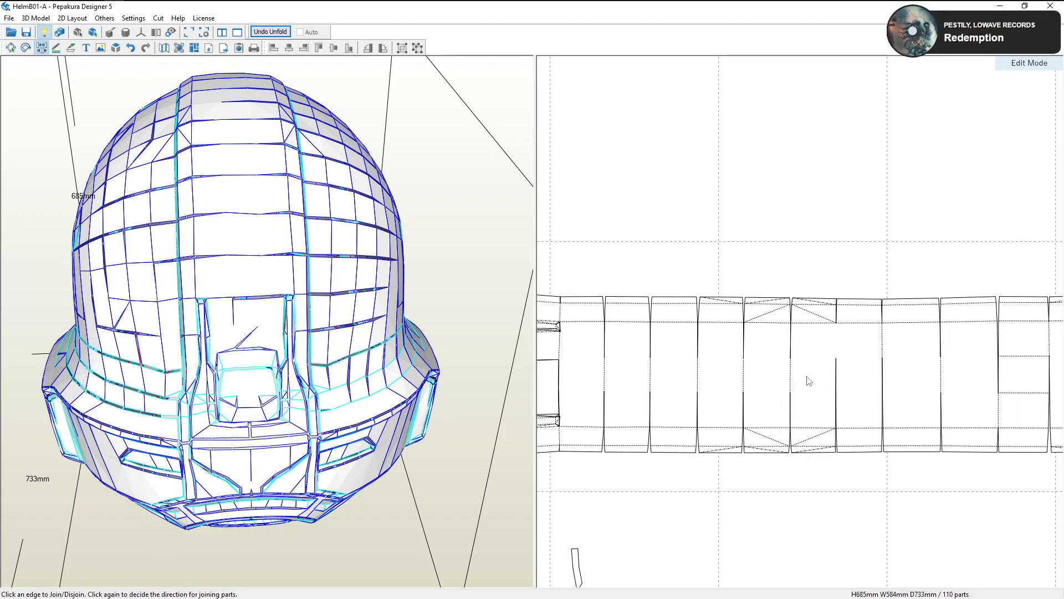
{"action": "left_click", "coordinate": [838, 348]}
{"action": "left_click", "coordinate": [834, 373]}
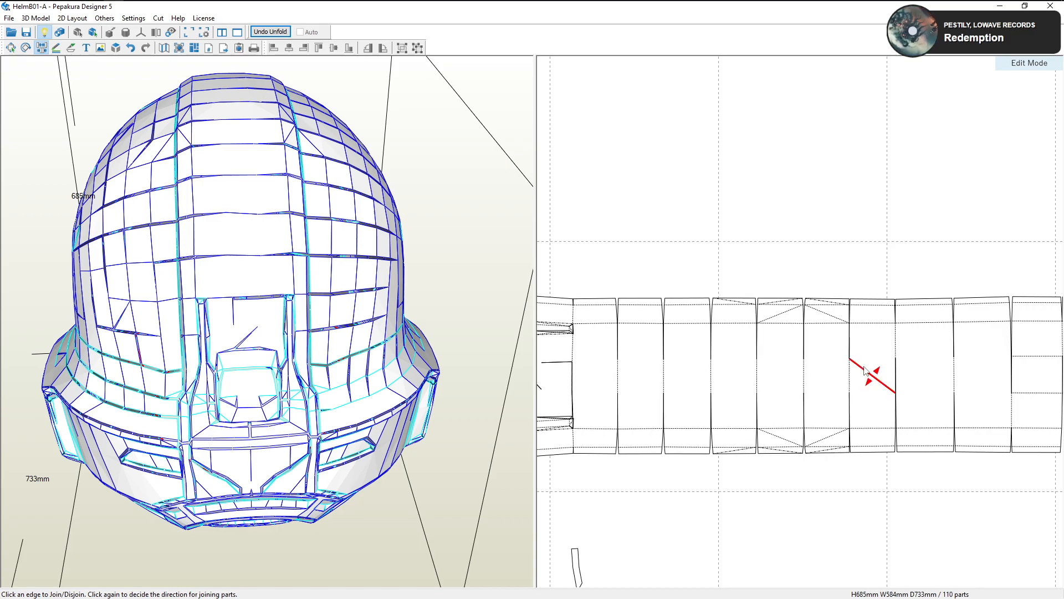
{"action": "left_click", "coordinate": [897, 350]}
{"action": "left_click", "coordinate": [894, 373]}
{"action": "middle_click_drag", "start_coordinate": [919, 374], "coordinate": [819, 391]}
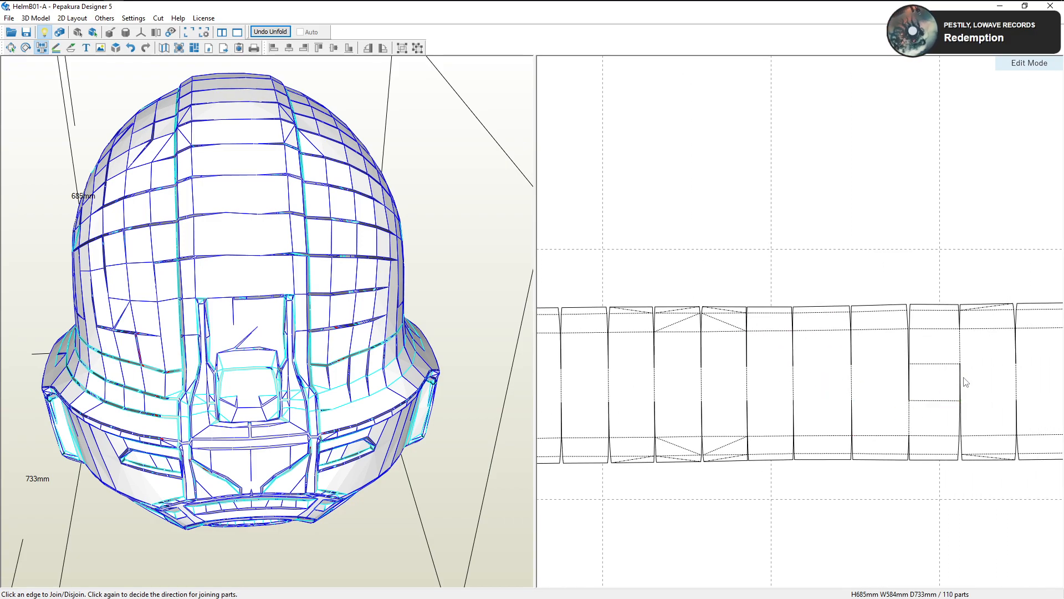
Rejoin the segments on both sides of the long strip's small central square along the middle of their shared edges
{"action": "left_click", "coordinate": [908, 419]}
{"action": "left_click", "coordinate": [923, 390]}
{"action": "middle_click_drag", "start_coordinate": [931, 392], "coordinate": [910, 404]}
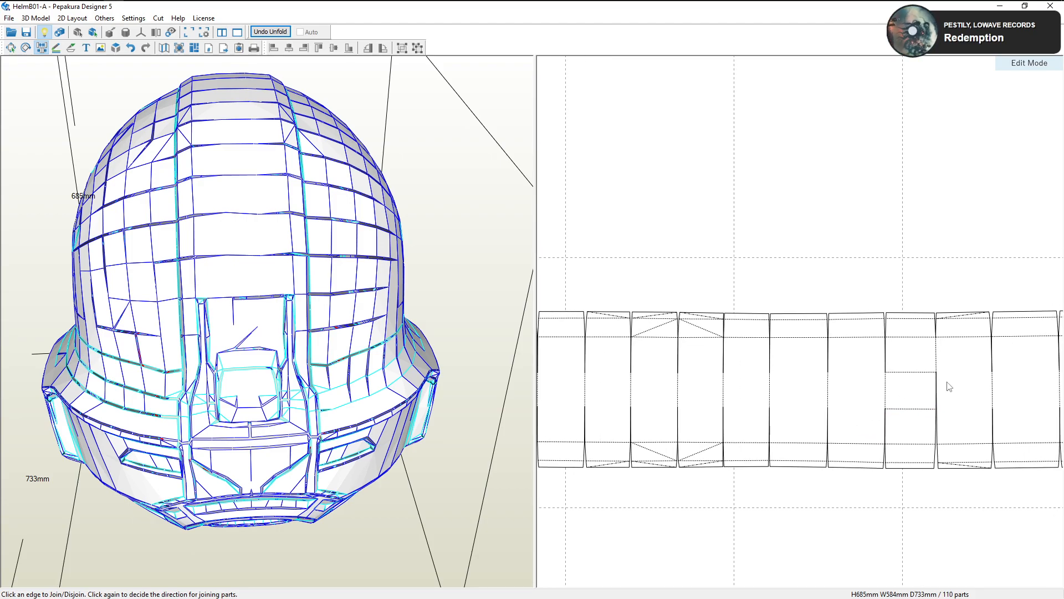
{"action": "left_click", "coordinate": [936, 354]}
{"action": "left_click", "coordinate": [936, 388]}
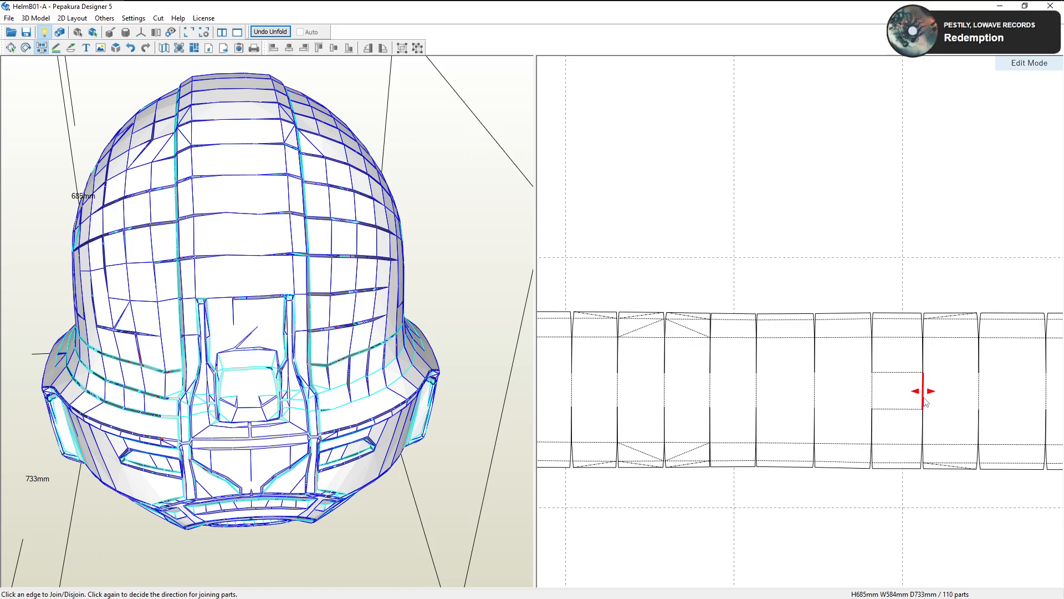
{"action": "scroll", "coordinate": [925, 399], "scroll_direction": "down", "scroll_amount": 3}
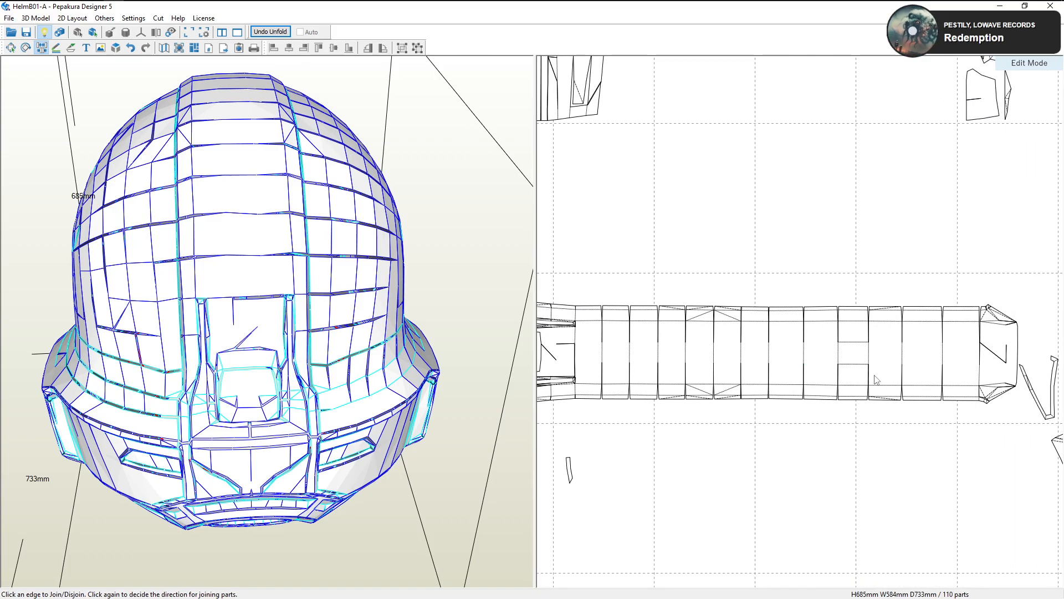
{"action": "scroll", "coordinate": [904, 354], "scroll_direction": "up", "scroll_amount": 3}
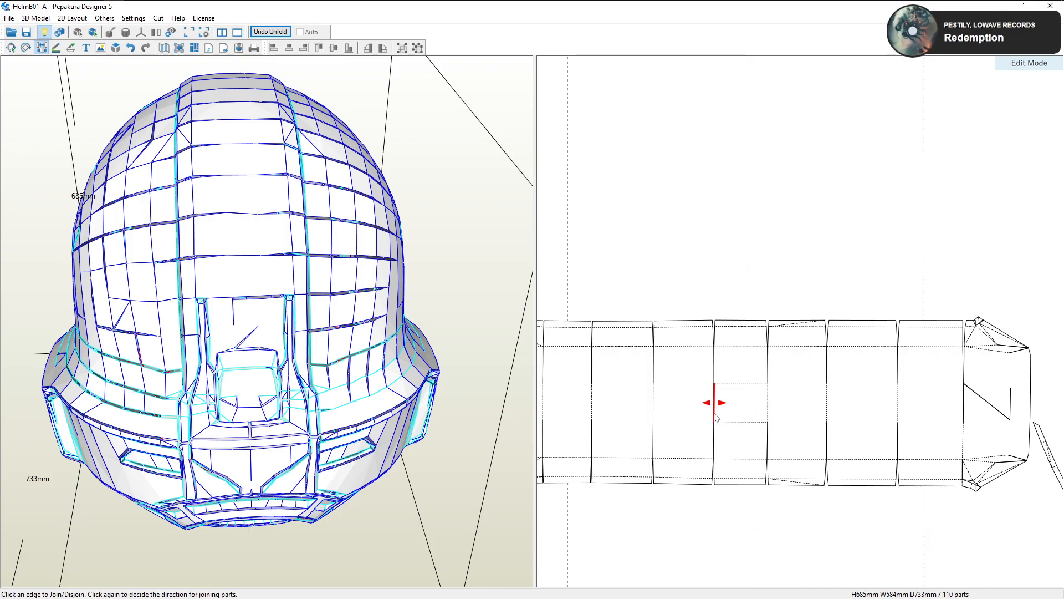
{"action": "left_click", "coordinate": [683, 406]}
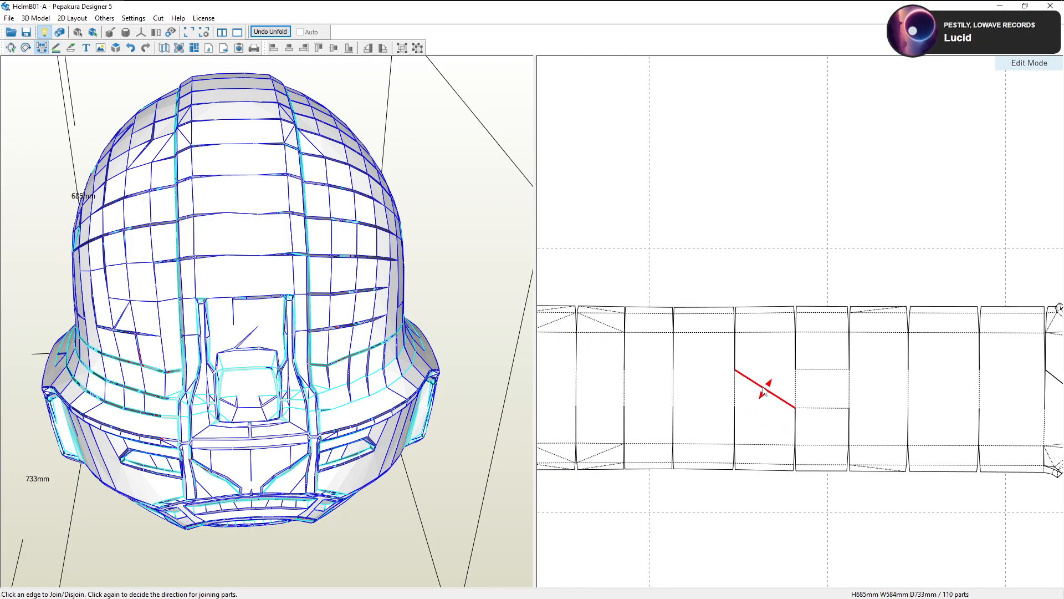
{"action": "left_click", "coordinate": [820, 388]}
{"action": "scroll", "coordinate": [815, 399], "scroll_direction": "down", "scroll_amount": 2}
{"action": "scroll", "coordinate": [865, 394], "scroll_direction": "down", "scroll_amount": 2}
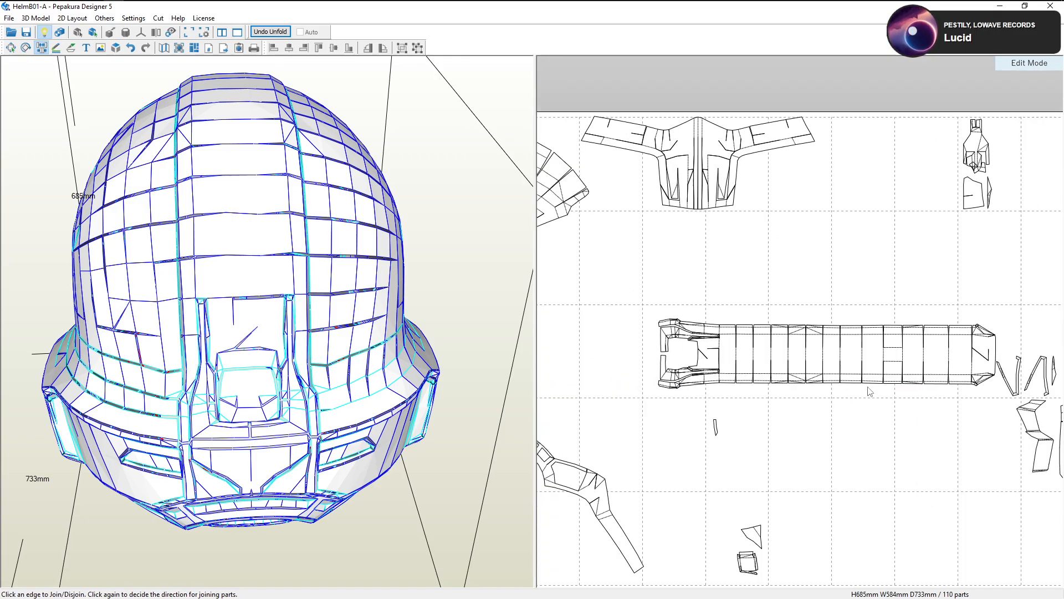
Move the long segmented strip closer to the dome parts, below the winged part
{"action": "left_click", "coordinate": [11, 48]}
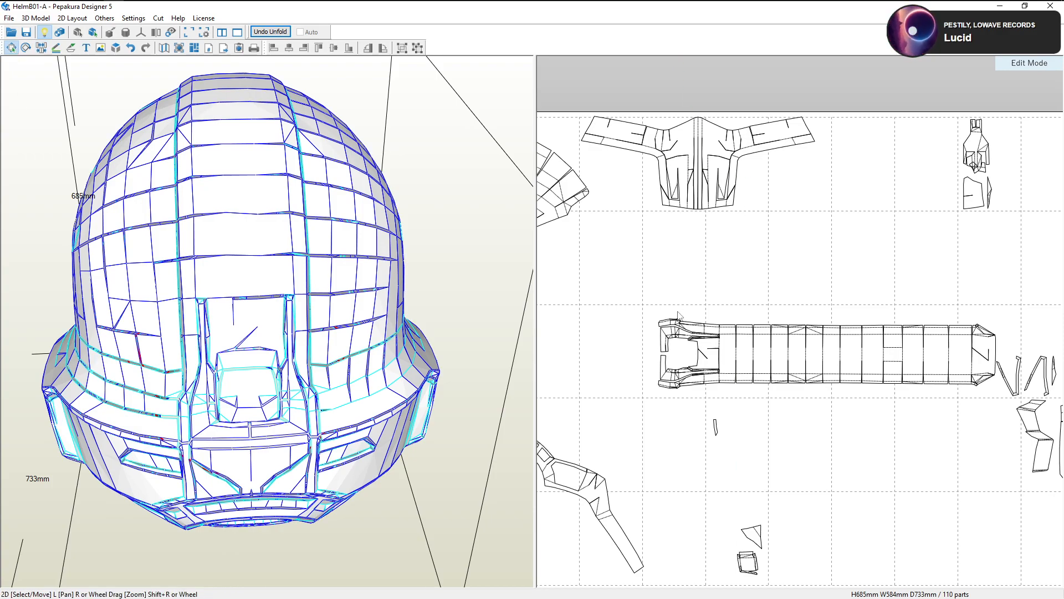
{"action": "left_click_drag", "start_coordinate": [805, 349], "coordinate": [703, 341]}
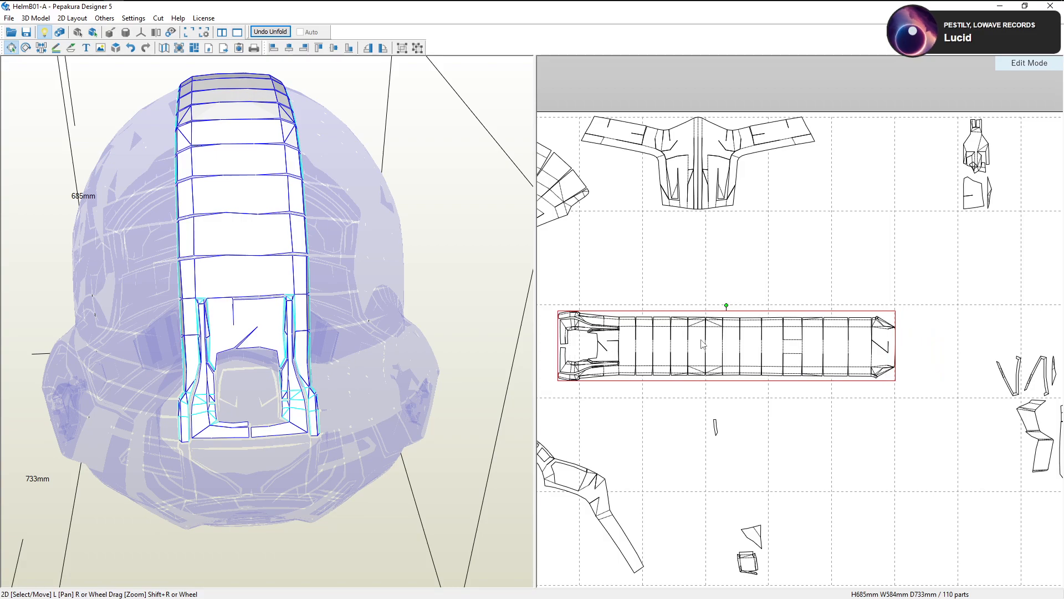
{"action": "middle_click_drag", "start_coordinate": [720, 342], "coordinate": [818, 361]}
{"action": "mouse_move", "coordinate": [823, 360]}
{"action": "left_mouse_down"}
{"action": "mouse_move", "coordinate": [823, 371]}
{"action": "mouse_move", "coordinate": [829, 363]}
{"action": "left_mouse_up"}
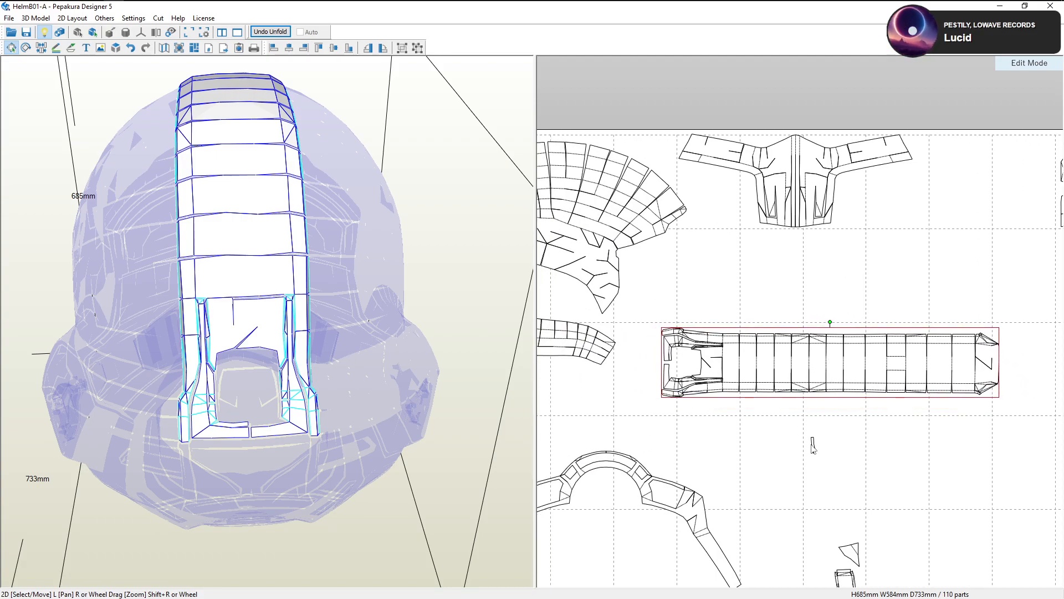
Place the small loose sliver from below the long strip directly beside the strip's forked end
{"action": "left_click", "coordinate": [812, 447]}
{"action": "left_click", "coordinate": [811, 448]}
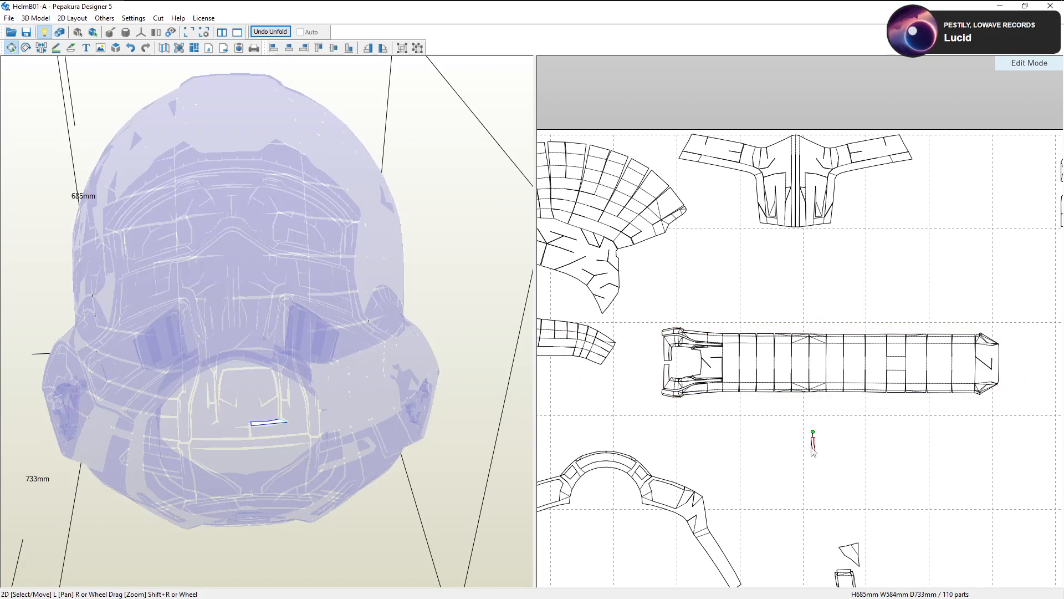
{"action": "left_click_drag", "start_coordinate": [815, 450], "coordinate": [658, 378]}
{"action": "scroll", "coordinate": [829, 413], "scroll_direction": "down", "scroll_amount": 1}
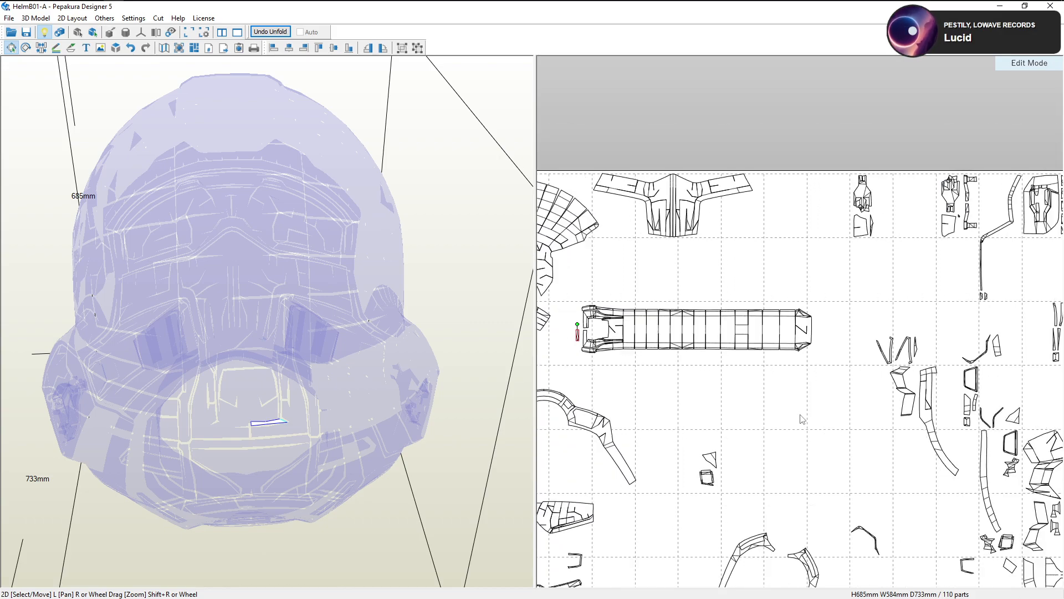
Examine where the folded zigzag part, the long curved strip and the three thin angled pieces sit on the helmet
{"action": "left_click", "coordinate": [903, 390]}
{"action": "left_click_drag", "start_coordinate": [347, 330], "coordinate": [405, 293]}
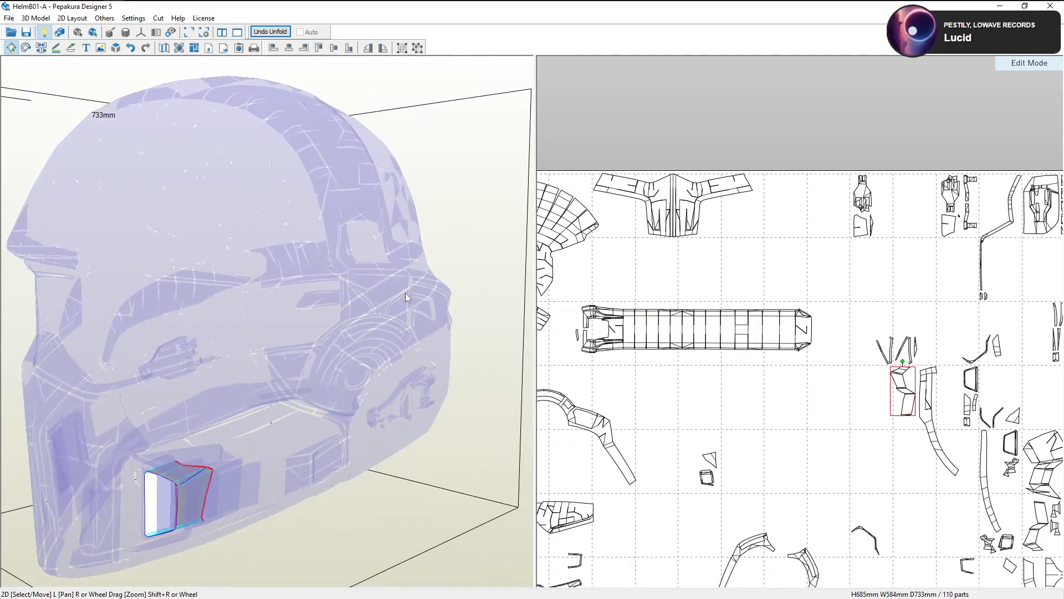
{"action": "left_click", "coordinate": [921, 399]}
{"action": "right_click_drag", "start_coordinate": [527, 350], "coordinate": [501, 337]}
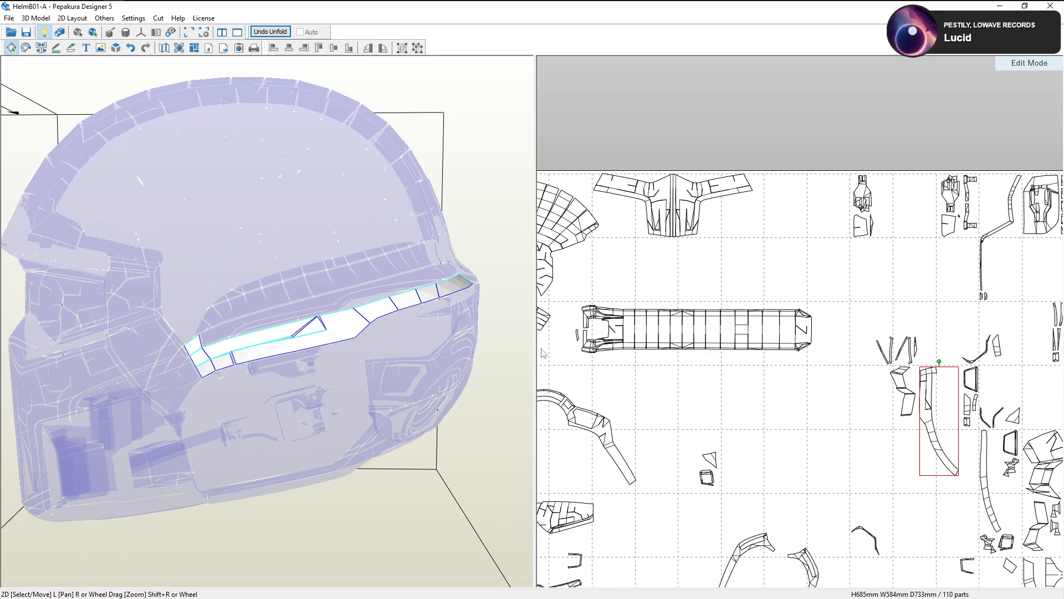
{"action": "left_click", "coordinate": [887, 434]}
{"action": "left_click_drag", "start_coordinate": [921, 324], "coordinate": [877, 342]}
{"action": "left_click_drag", "start_coordinate": [260, 356], "coordinate": [310, 349]}
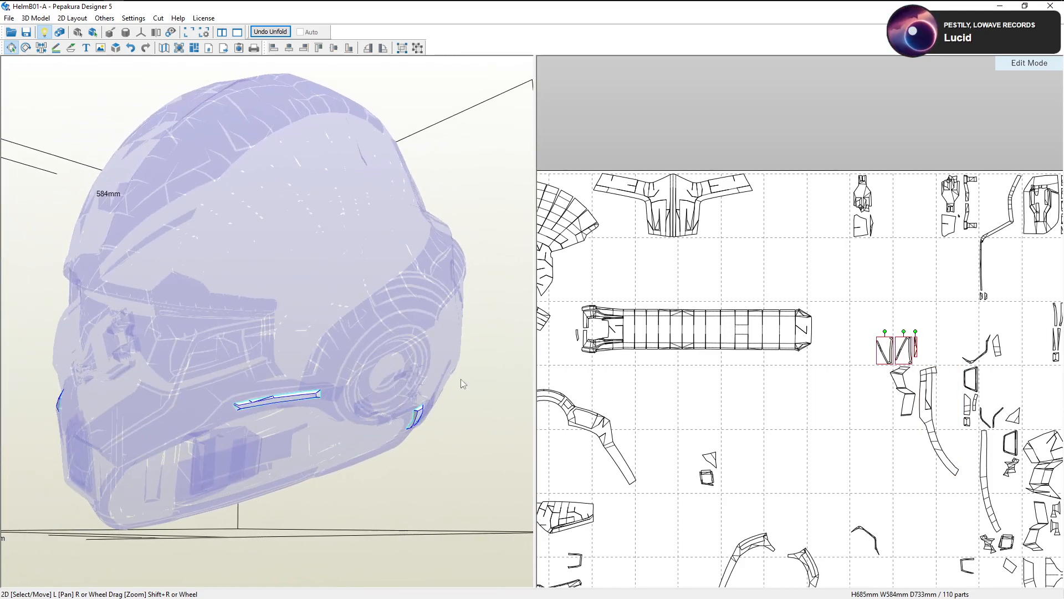
Move the folded zigzag part off the page to the parts set aside above the layout
{"action": "left_click", "coordinate": [713, 433]}
{"action": "left_click_drag", "start_coordinate": [903, 377], "coordinate": [685, 377]}
{"action": "scroll", "coordinate": [758, 424], "scroll_direction": "down", "scroll_amount": 4}
{"action": "middle_click_drag", "start_coordinate": [685, 377], "coordinate": [699, 440]}
{"action": "left_click_drag", "start_coordinate": [699, 440], "coordinate": [615, 168]}
{"action": "middle_click_drag", "start_coordinate": [798, 488], "coordinate": [741, 389]}
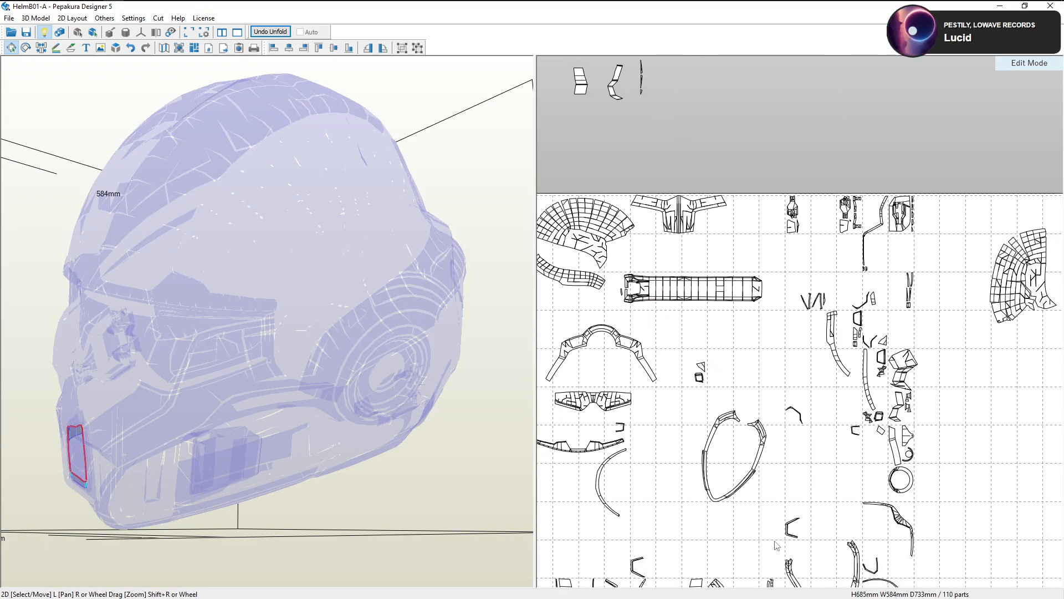
Check the thin bent strip above the large oval frame on the model and move it off the page to the set-aside parts
{"action": "scroll", "coordinate": [783, 413], "scroll_direction": "up", "scroll_amount": 1}
{"action": "left_click", "coordinate": [787, 435]}
{"action": "right_click_drag", "start_coordinate": [294, 352], "coordinate": [399, 342]}
{"action": "left_click_drag", "start_coordinate": [399, 347], "coordinate": [461, 354]}
{"action": "left_click_drag", "start_coordinate": [802, 440], "coordinate": [755, 387]}
{"action": "middle_click_drag", "start_coordinate": [755, 388], "coordinate": [813, 530]}
{"action": "left_click_drag", "start_coordinate": [813, 530], "coordinate": [646, 140]}
{"action": "middle_click_drag", "start_coordinate": [751, 521], "coordinate": [712, 388]}
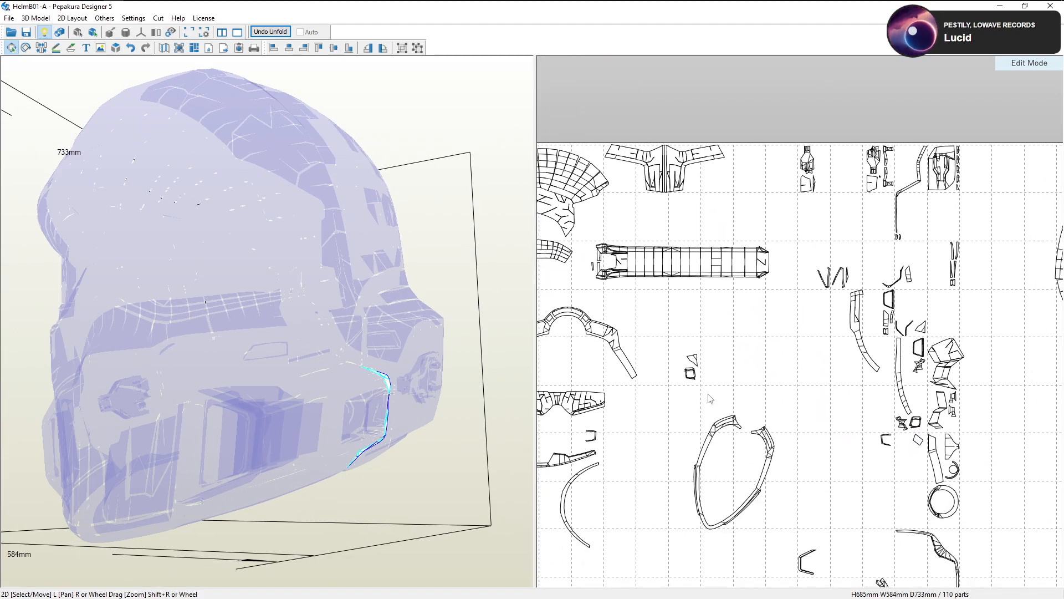
Check the large boxy folded part on the model and move it off the page beside the other set-aside parts
{"action": "left_click", "coordinate": [857, 331]}
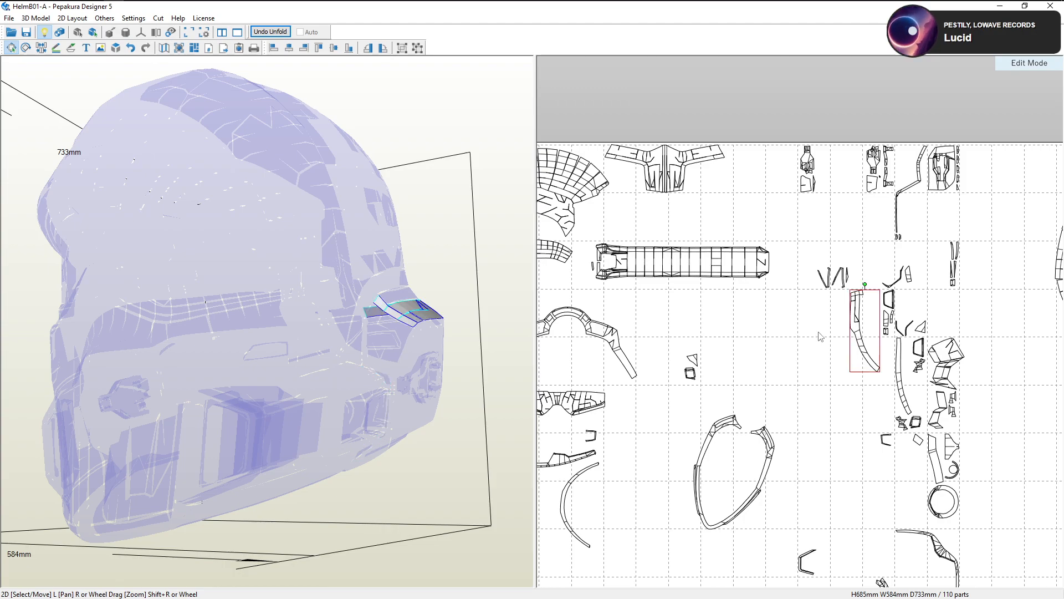
{"action": "middle_click_drag", "start_coordinate": [885, 349], "coordinate": [888, 413]}
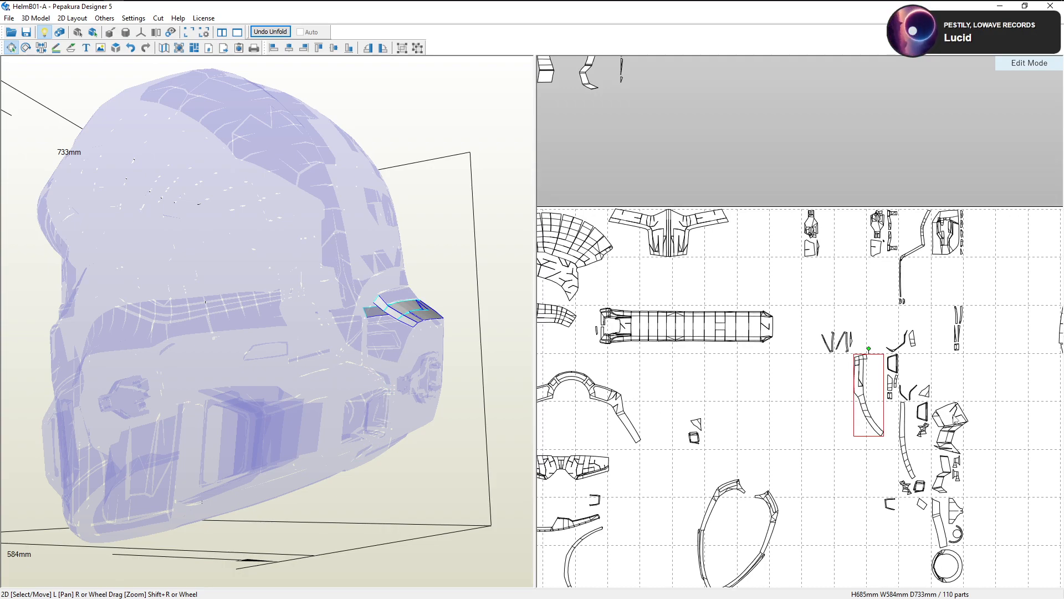
{"action": "left_click", "coordinate": [951, 426]}
{"action": "left_click_drag", "start_coordinate": [337, 285], "coordinate": [488, 360]}
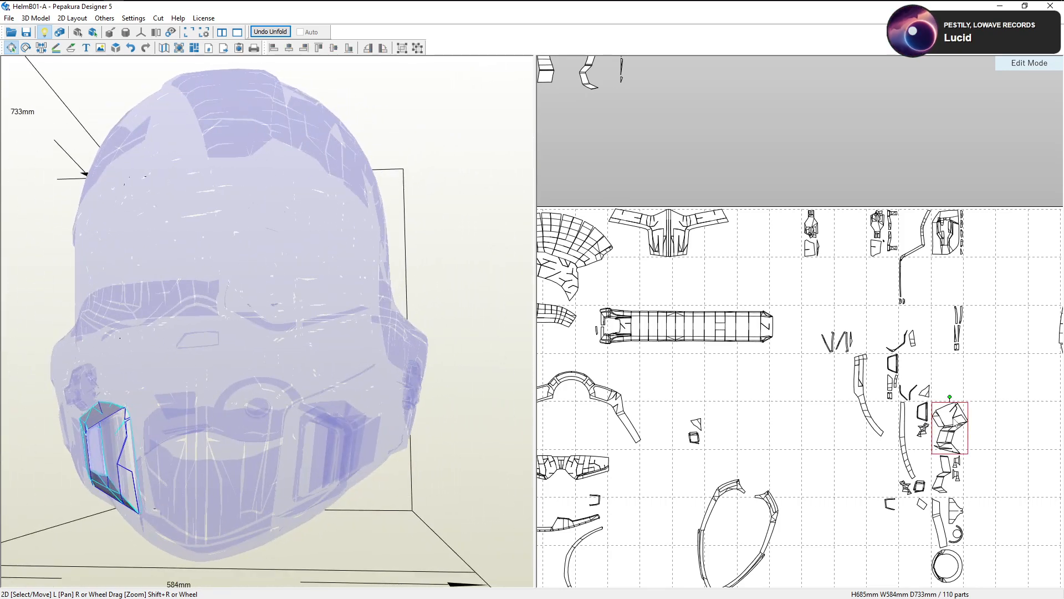
{"action": "left_click_drag", "start_coordinate": [955, 423], "coordinate": [811, 363]}
{"action": "middle_click_drag", "start_coordinate": [812, 363], "coordinate": [884, 472]}
{"action": "left_click_drag", "start_coordinate": [884, 472], "coordinate": [760, 144]}
{"action": "scroll", "coordinate": [811, 478], "scroll_direction": "down", "scroll_amount": 4}
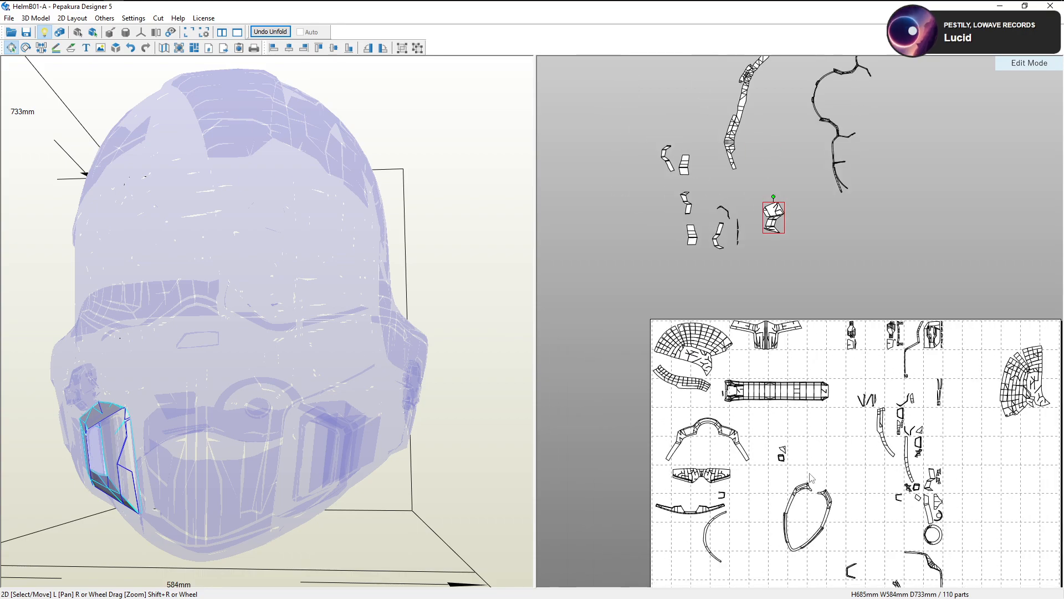
Check where the ring part sits on the helmet and move it just below the long segmented strip
{"action": "scroll", "coordinate": [810, 477], "scroll_direction": "down", "scroll_amount": 2}
{"action": "left_click", "coordinate": [900, 477]}
{"action": "double_click", "coordinate": [901, 477]}
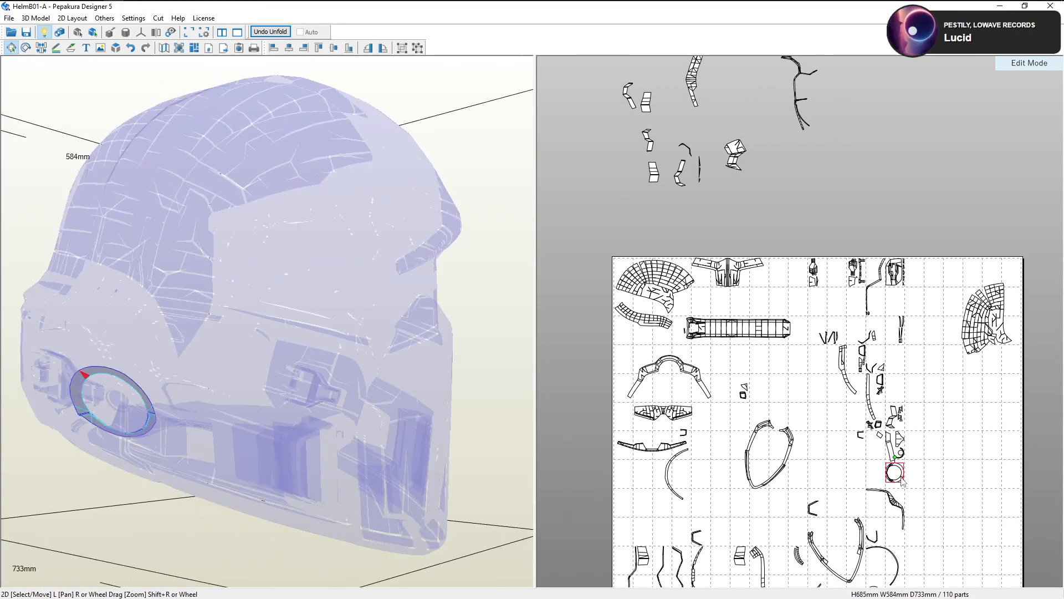
{"action": "left_click", "coordinate": [822, 465]}
{"action": "scroll", "coordinate": [838, 457], "scroll_direction": "up", "scroll_amount": 4}
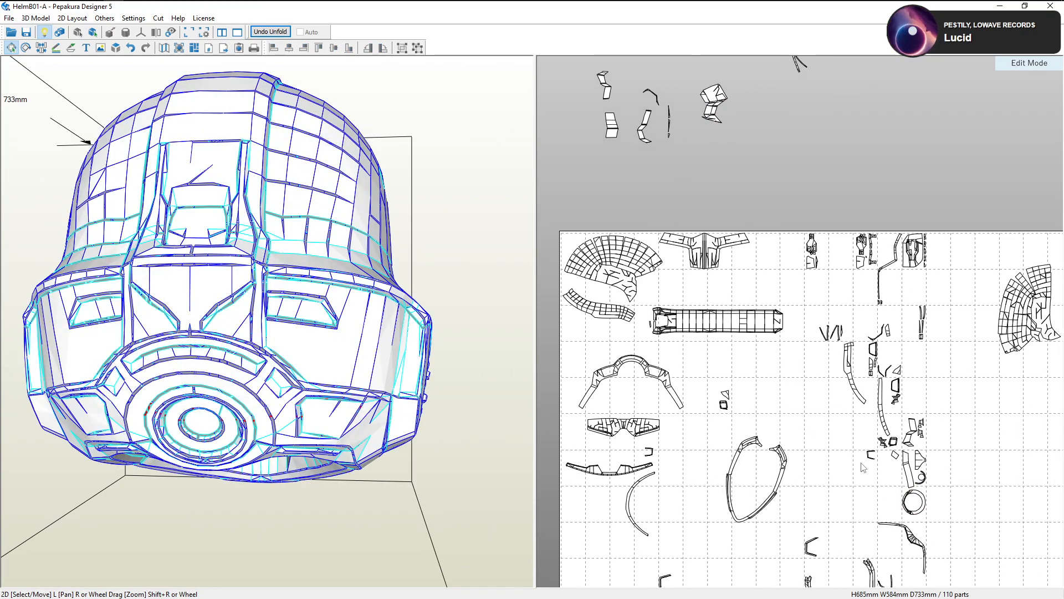
{"action": "left_click", "coordinate": [925, 484]}
{"action": "left_click_drag", "start_coordinate": [925, 484], "coordinate": [732, 323]}
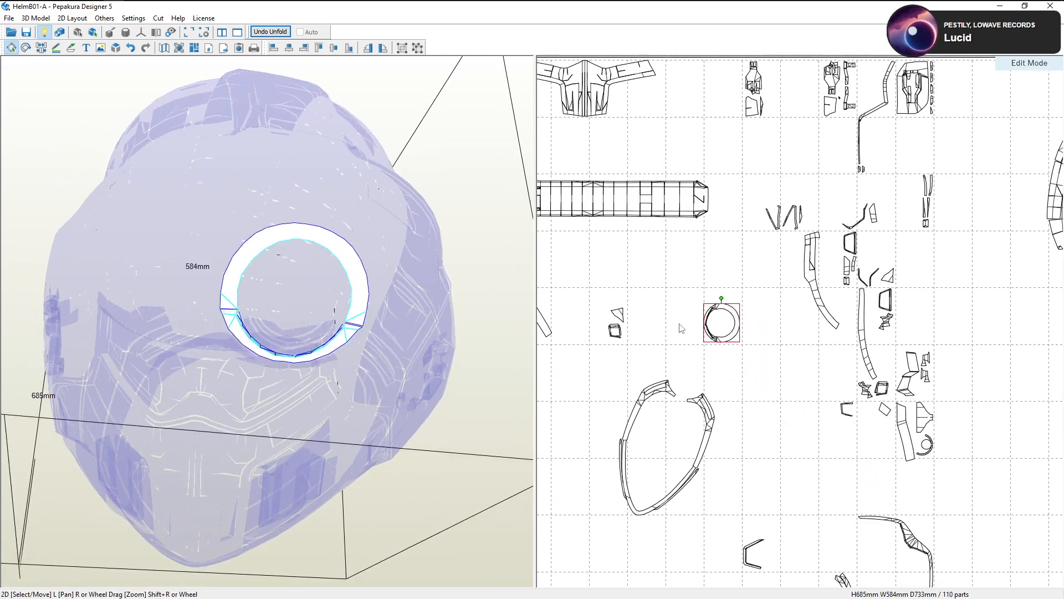
{"action": "scroll", "coordinate": [778, 413], "scroll_direction": "up", "scroll_amount": 2}
{"action": "left_click_drag", "start_coordinate": [788, 413], "coordinate": [650, 314]}
{"action": "middle_click_drag", "start_coordinate": [650, 314], "coordinate": [692, 335]}
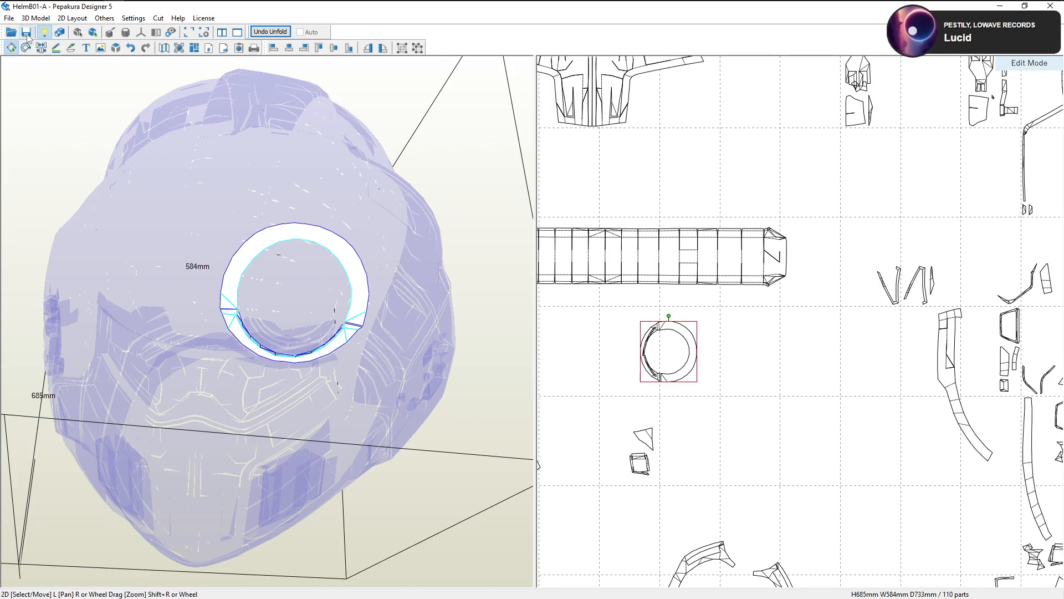
Turn on the part textures and pick the rear side panel with the cut-out opening on the helmet model
{"action": "left_click", "coordinate": [60, 32]}
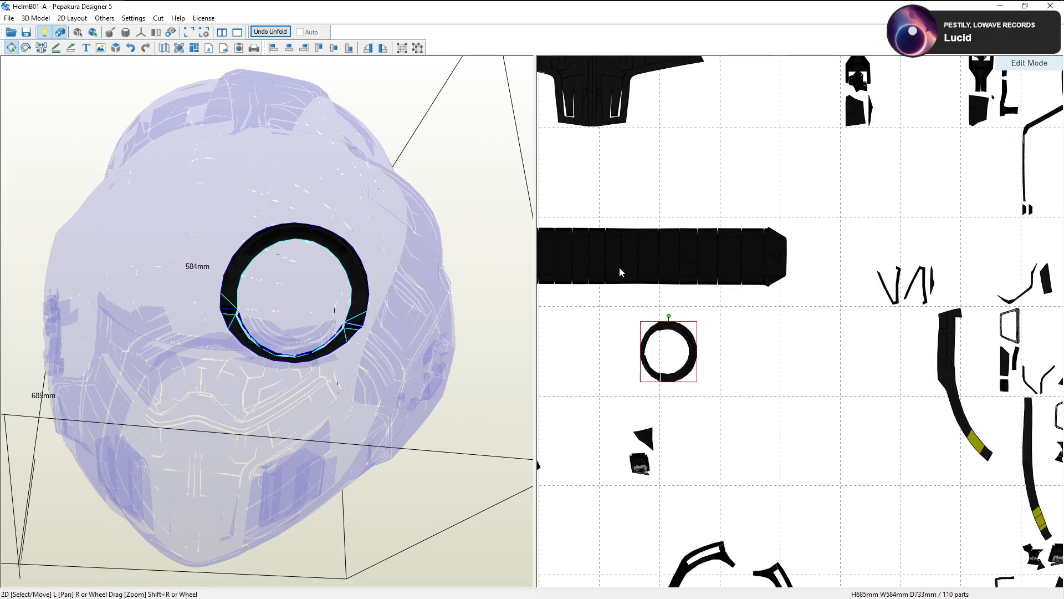
{"action": "scroll", "coordinate": [808, 344], "scroll_direction": "down", "scroll_amount": 3}
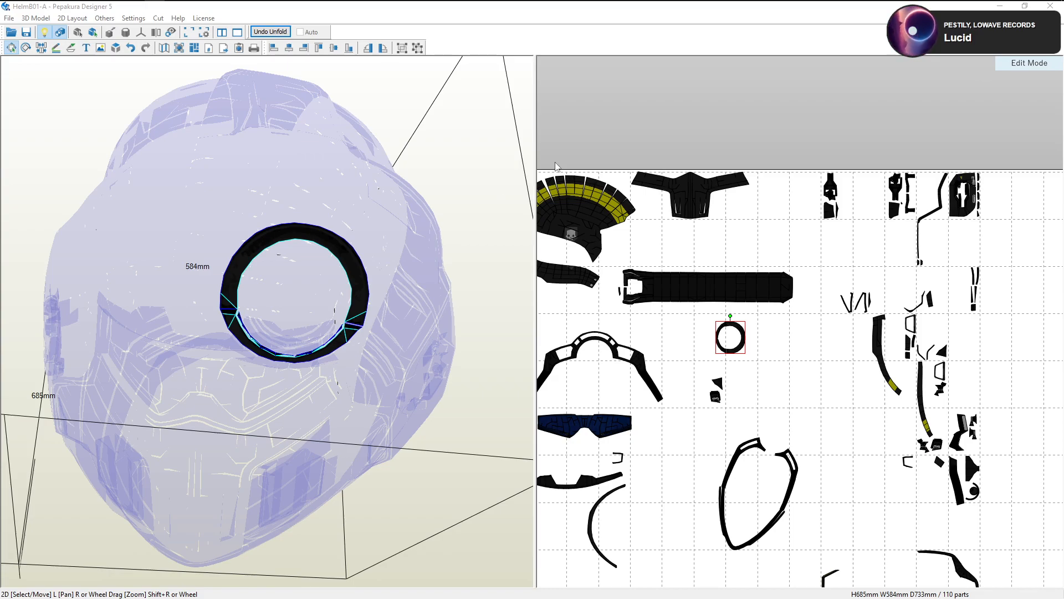
{"action": "left_click_drag", "start_coordinate": [441, 240], "coordinate": [271, 259]}
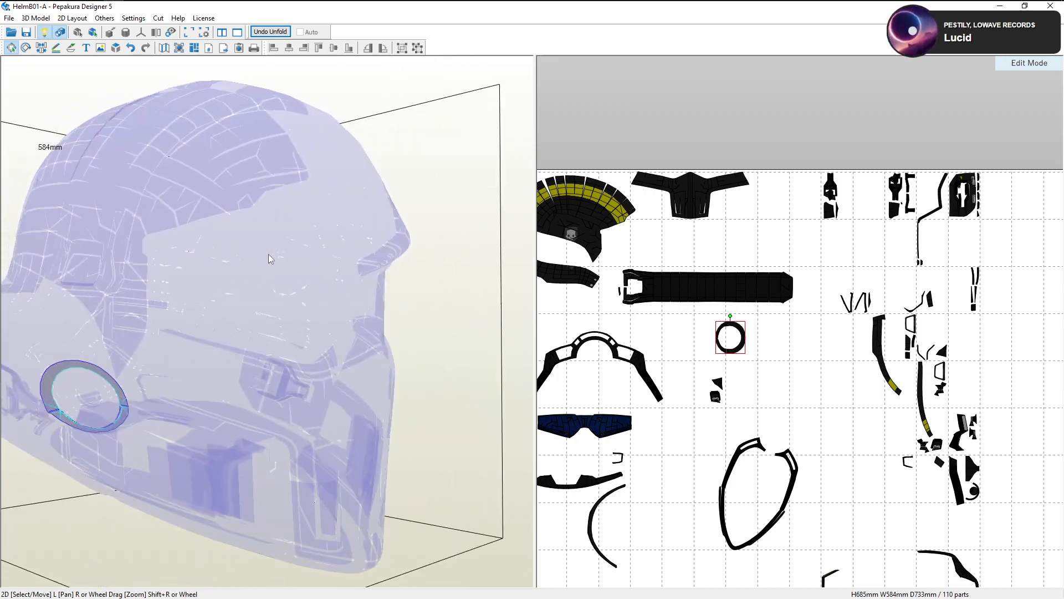
{"action": "left_click", "coordinate": [283, 190]}
{"action": "middle_click_drag", "start_coordinate": [178, 294], "coordinate": [259, 297]}
{"action": "left_click", "coordinate": [148, 322]}
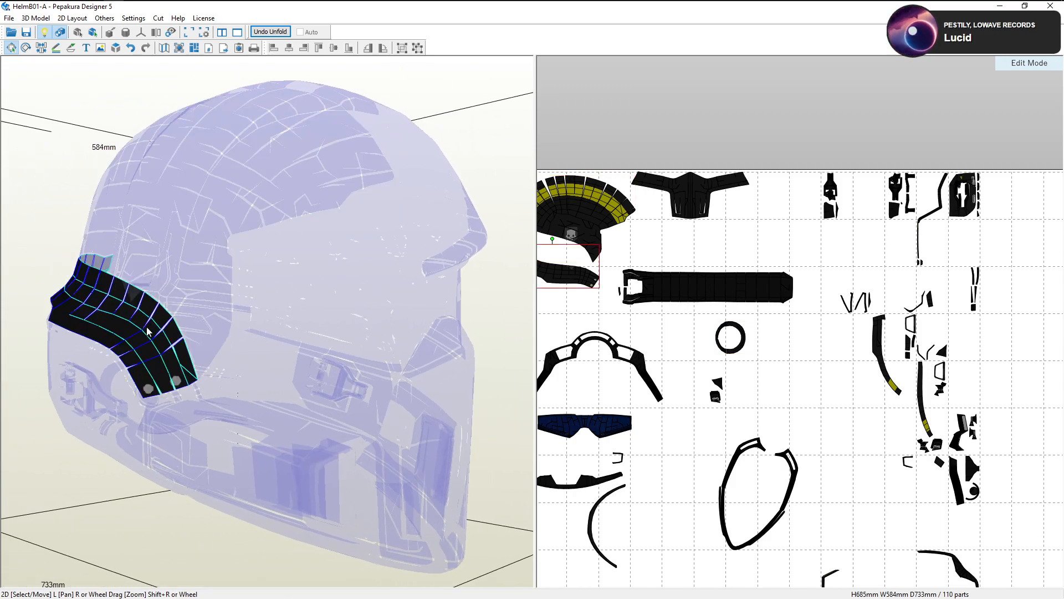
{"action": "left_click", "coordinate": [122, 384]}
Move the side panel with the cut-out opening to the free space below the curved yellow-banded strip
{"action": "right_click_drag", "start_coordinate": [698, 268], "coordinate": [846, 265]}
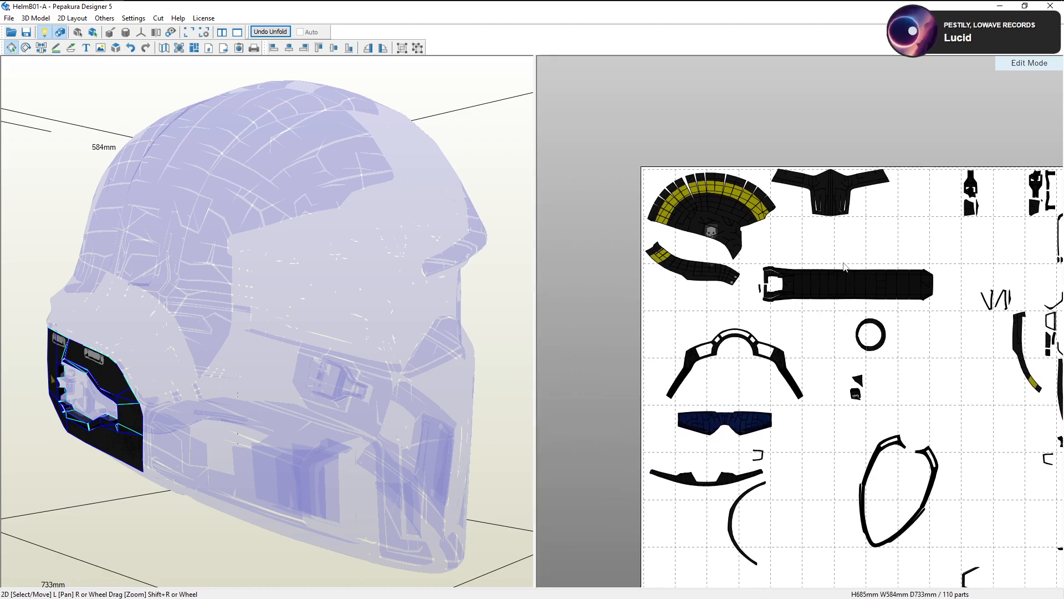
{"action": "middle_click_drag", "start_coordinate": [932, 229], "coordinate": [864, 258]}
{"action": "left_click_drag", "start_coordinate": [1036, 242], "coordinate": [612, 361]}
{"action": "middle_click_drag", "start_coordinate": [630, 335], "coordinate": [682, 328]}
{"action": "left_click_drag", "start_coordinate": [316, 349], "coordinate": [577, 352]}
{"action": "scroll", "coordinate": [606, 340], "scroll_direction": "up", "scroll_amount": 5}
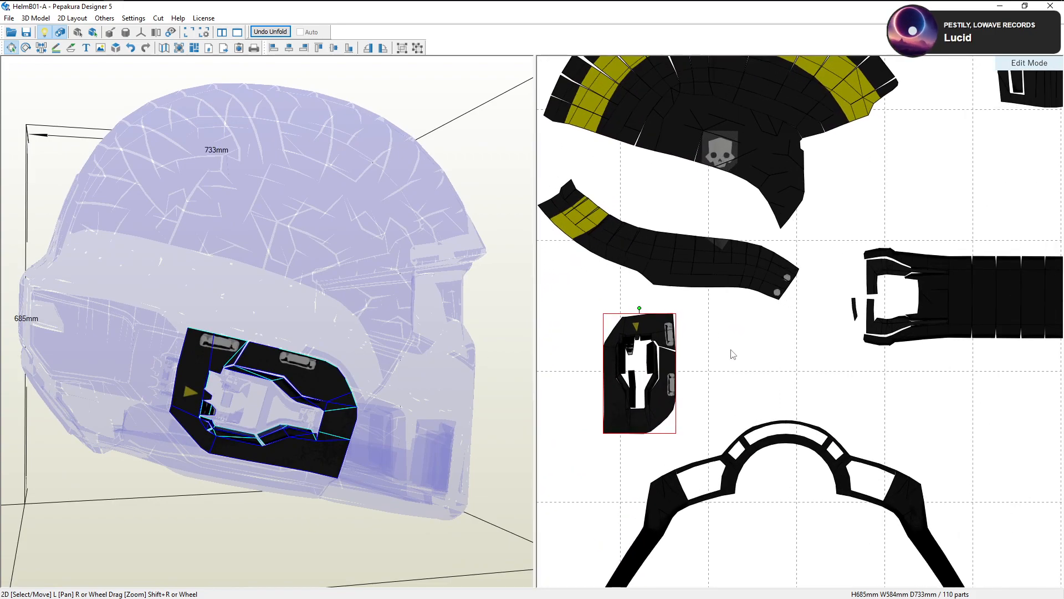
{"action": "scroll", "coordinate": [736, 355], "scroll_direction": "up", "scroll_amount": 4}
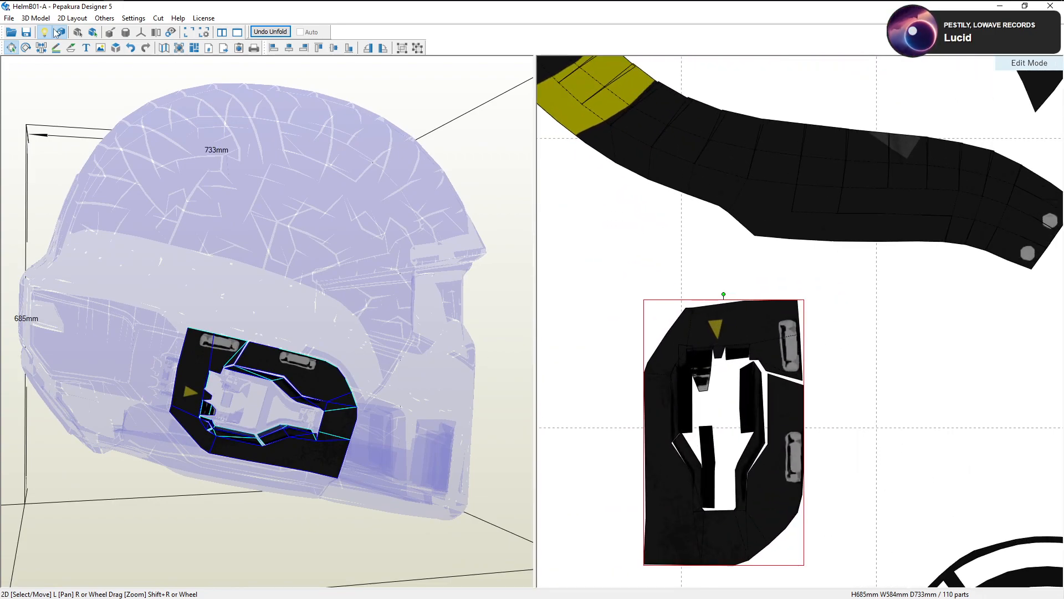
Turn off the textures and rotate the side panel 90 degrees counterclockwise so its long side lies horizontally
{"action": "left_click", "coordinate": [57, 32]}
{"action": "left_click_drag", "start_coordinate": [730, 301], "coordinate": [611, 434]}
{"action": "left_click_drag", "start_coordinate": [333, 246], "coordinate": [338, 261]}
{"action": "left_click", "coordinate": [592, 296]}
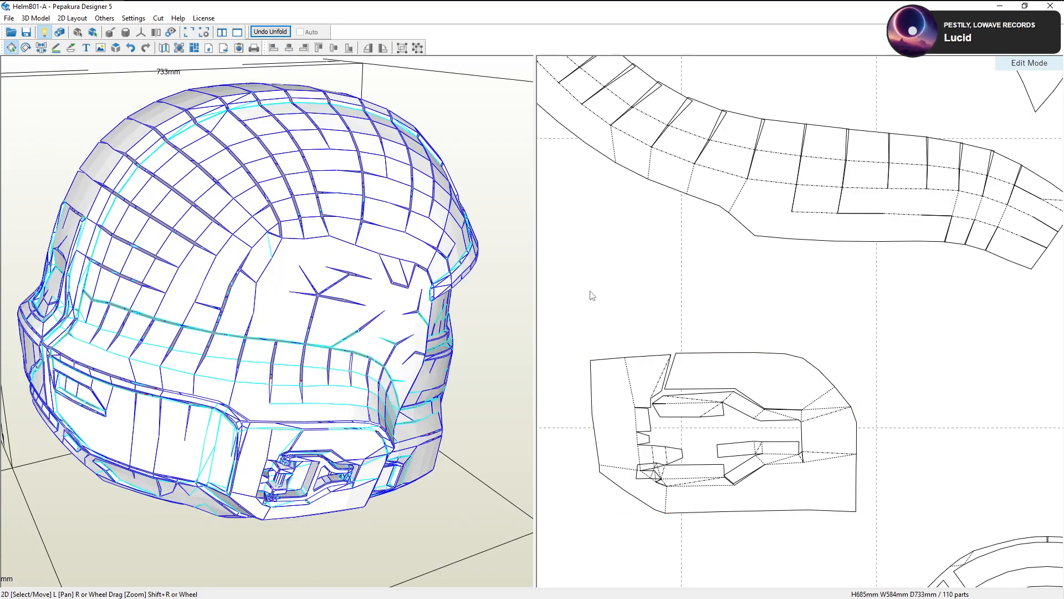
Examine the side panel's textured markings around its slanted gap, leaving the textures hidden
{"action": "left_click", "coordinate": [44, 32]}
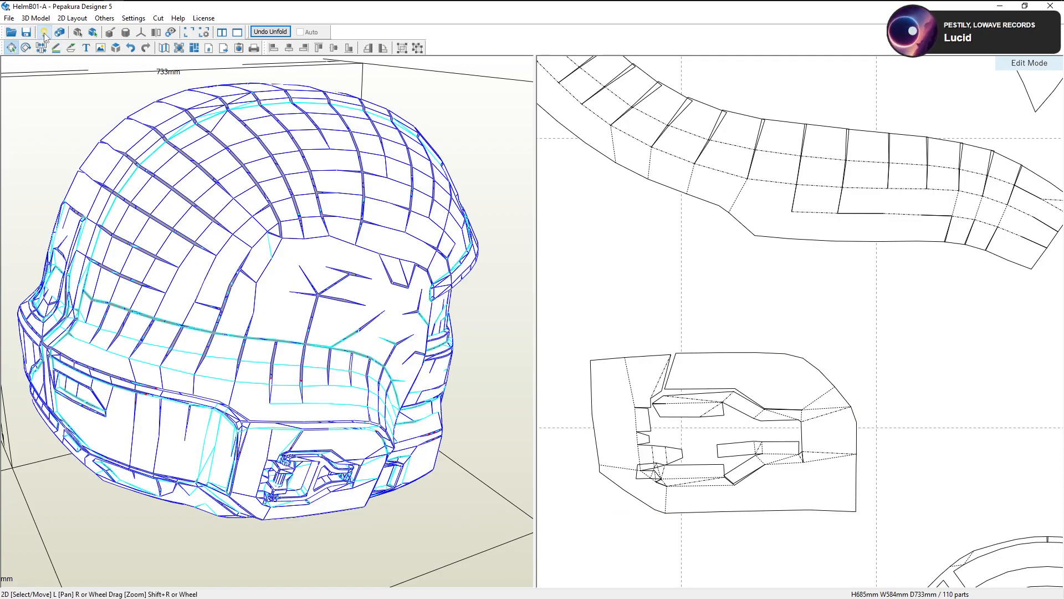
{"action": "left_click", "coordinate": [60, 33]}
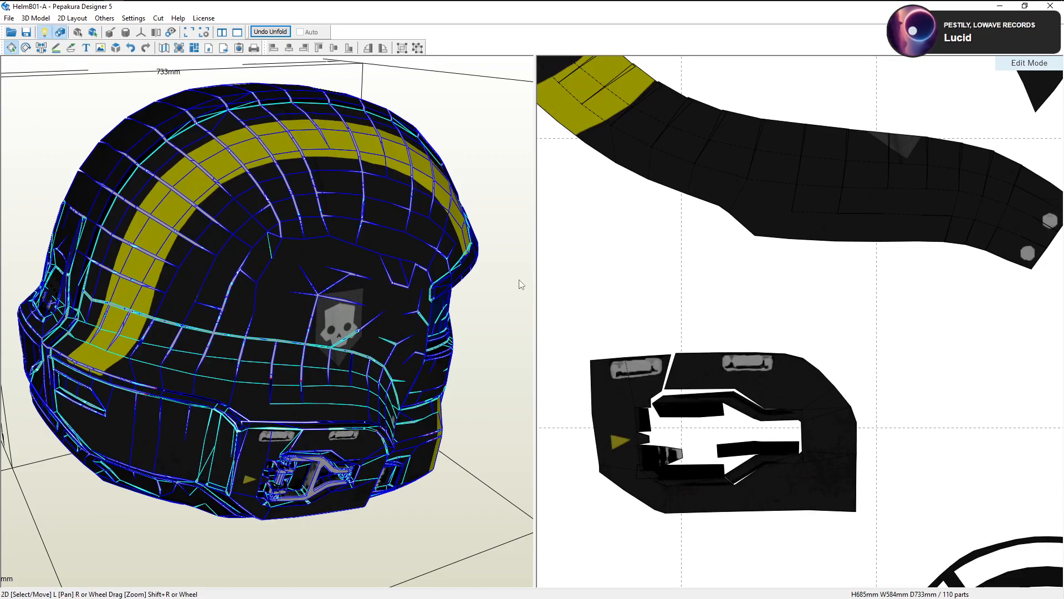
{"action": "scroll", "coordinate": [677, 277], "scroll_direction": "up", "scroll_amount": 5}
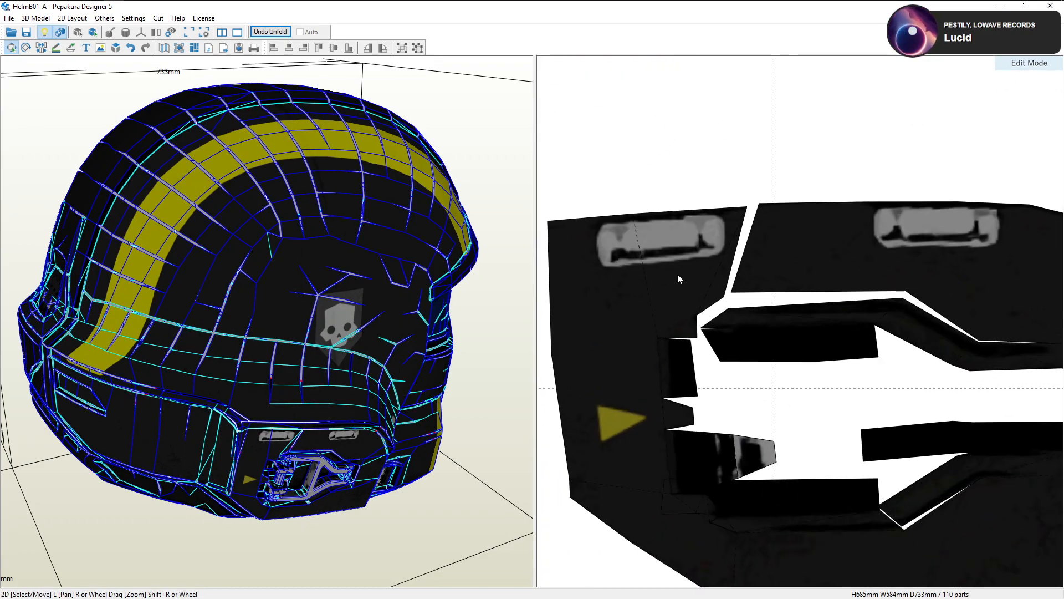
{"action": "right_click_drag", "start_coordinate": [678, 275], "coordinate": [712, 264]}
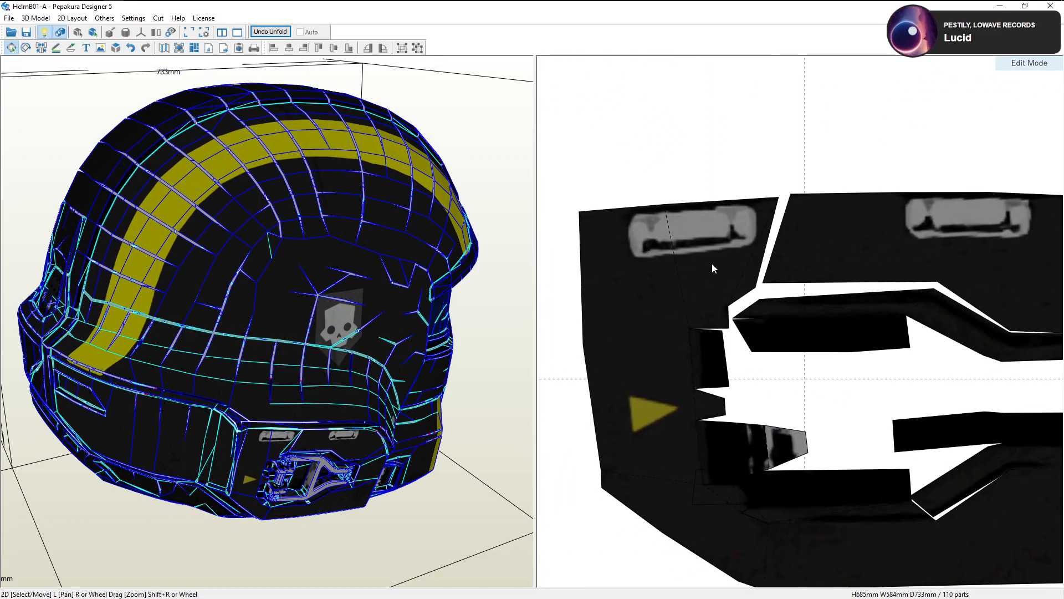
{"action": "left_click", "coordinate": [60, 33]}
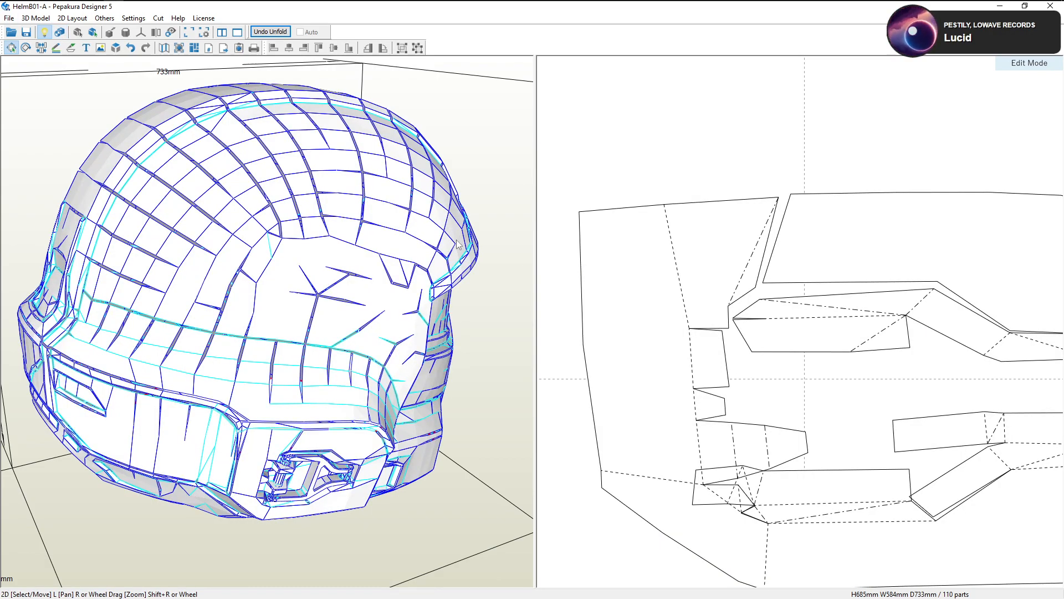
Separate the side panel at its lower left fold and rejoin its two upper sections across the slanted gap
{"action": "left_click", "coordinate": [41, 48]}
{"action": "left_click", "coordinate": [665, 481]}
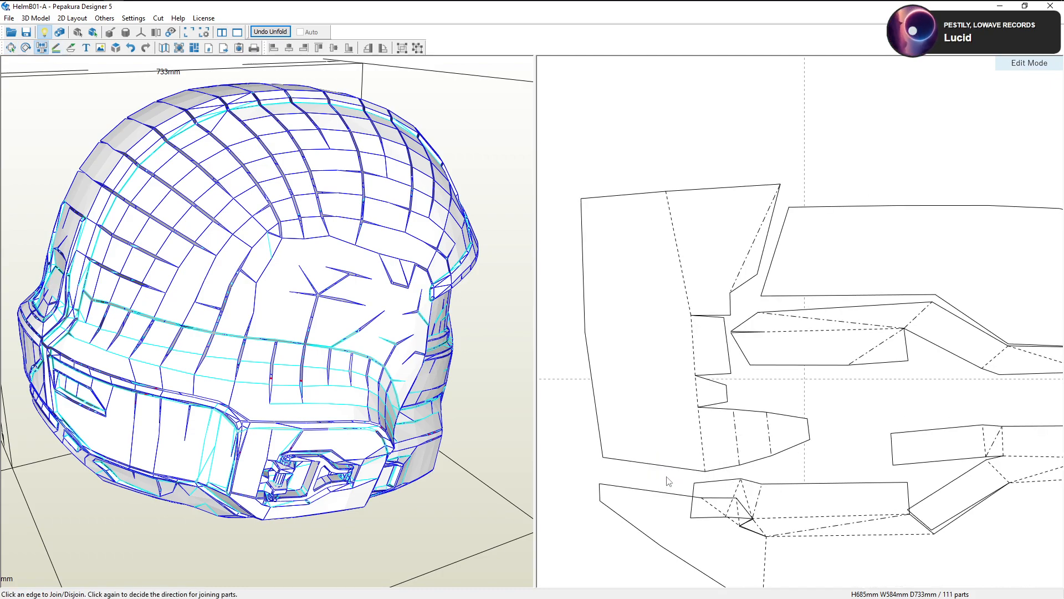
{"action": "left_click", "coordinate": [774, 243]}
{"action": "scroll", "coordinate": [741, 377], "scroll_direction": "down", "scroll_amount": 3}
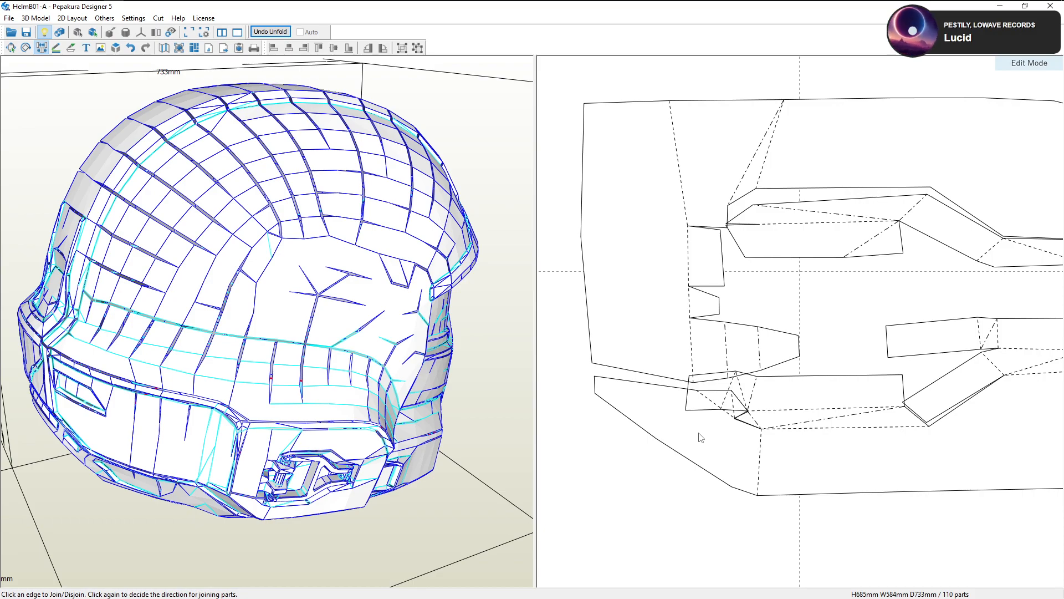
Detach the two narrow strips inside the side panel's opening from its lower edge flaps
{"action": "scroll", "coordinate": [773, 464], "scroll_direction": "down", "scroll_amount": 3}
{"action": "middle_click_drag", "start_coordinate": [784, 449], "coordinate": [759, 451]}
{"action": "scroll", "coordinate": [761, 455], "scroll_direction": "up", "scroll_amount": 1}
{"action": "scroll", "coordinate": [733, 468], "scroll_direction": "up", "scroll_amount": 1}
{"action": "left_click", "coordinate": [725, 432]}
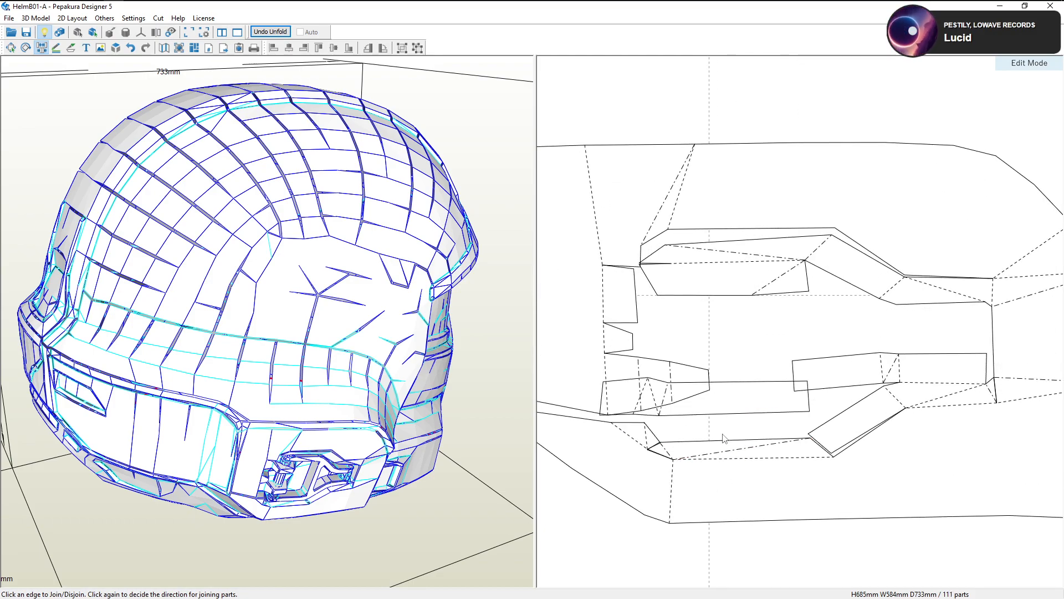
{"action": "middle_click_drag", "start_coordinate": [846, 430], "coordinate": [740, 443]}
{"action": "left_click", "coordinate": [838, 396]}
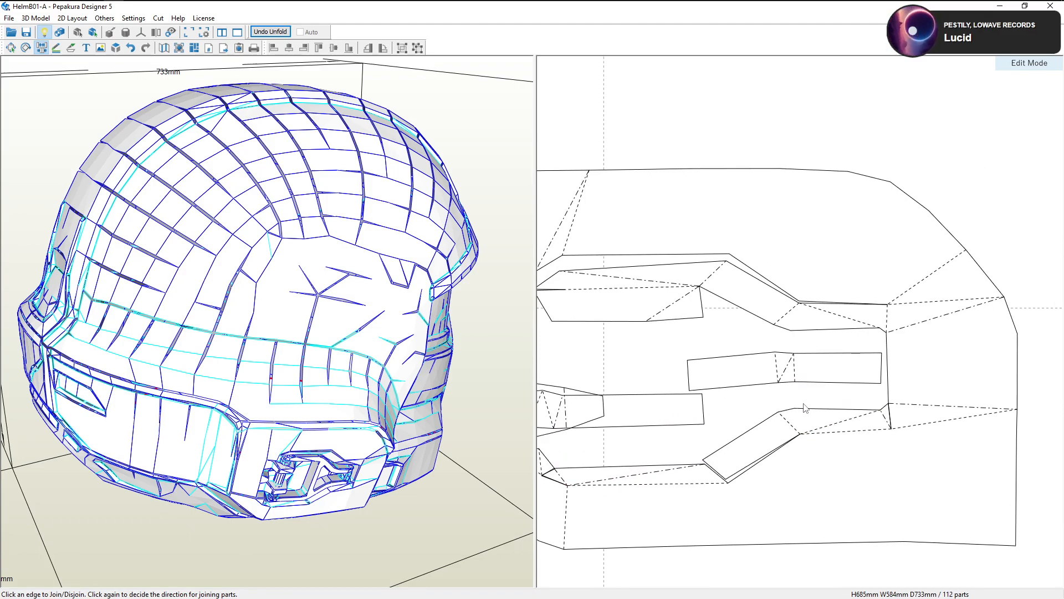
Move the two detached narrow strips out of the opening to the space above the side panel
{"action": "left_click_drag", "start_coordinate": [512, 387], "coordinate": [415, 361]}
{"action": "left_click_drag", "start_coordinate": [400, 361], "coordinate": [488, 360]}
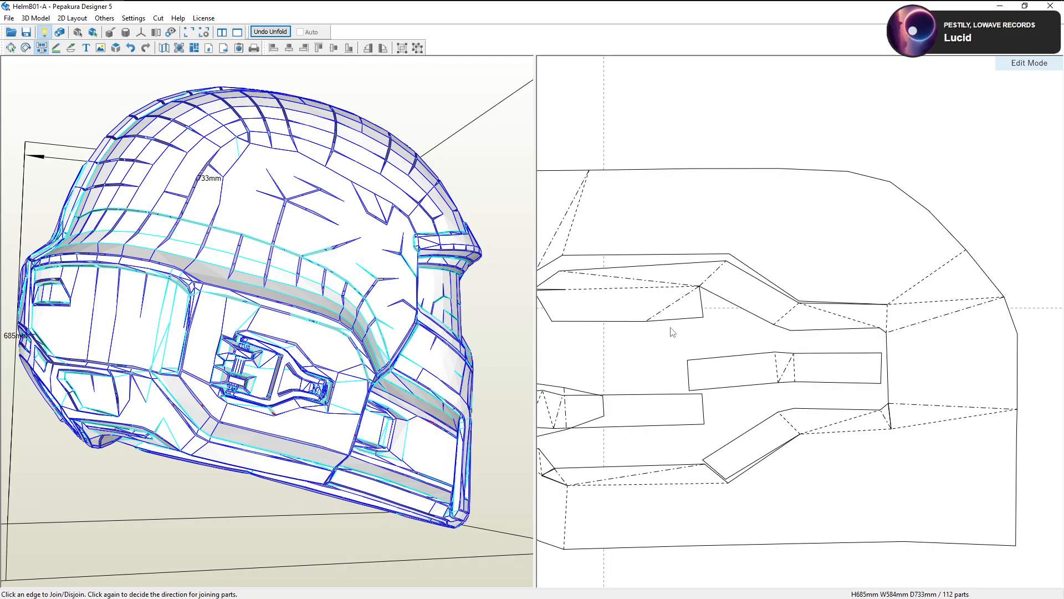
{"action": "right_click_drag", "start_coordinate": [667, 340], "coordinate": [760, 342]}
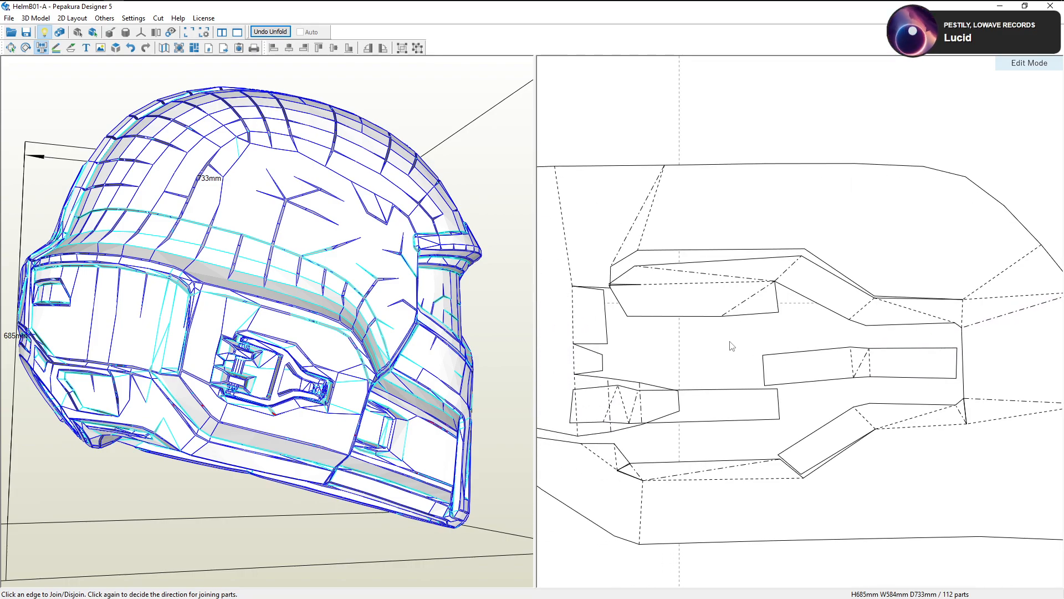
{"action": "left_click", "coordinate": [11, 48]}
{"action": "left_click_drag", "start_coordinate": [829, 364], "coordinate": [786, 121]}
{"action": "left_click_drag", "start_coordinate": [697, 395], "coordinate": [762, 275]}
{"action": "right_click_drag", "start_coordinate": [761, 275], "coordinate": [861, 410]}
{"action": "left_click_drag", "start_coordinate": [861, 410], "coordinate": [754, 197]}
{"action": "mouse_move", "coordinate": [825, 424]}
{"action": "left_mouse_down"}
{"action": "mouse_move", "coordinate": [825, 435]}
{"action": "mouse_move", "coordinate": [825, 412]}
{"action": "left_mouse_up"}
{"action": "right_click_drag", "start_coordinate": [898, 445], "coordinate": [884, 427]}
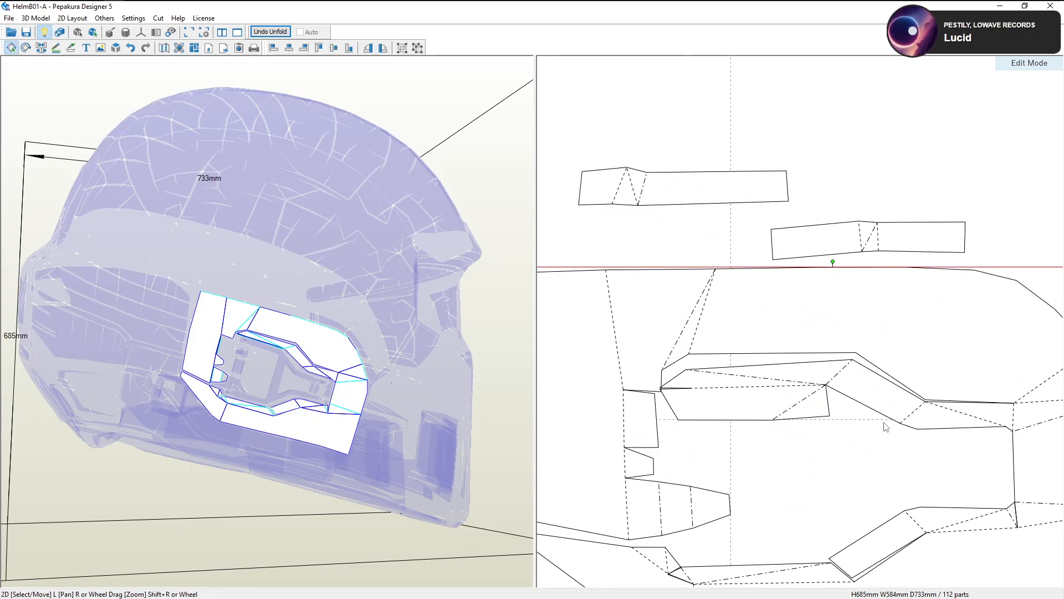
Examine where the side panel, the two detached strips and the bracket inside the opening sit on the model
{"action": "left_click_drag", "start_coordinate": [363, 334], "coordinate": [373, 333]}
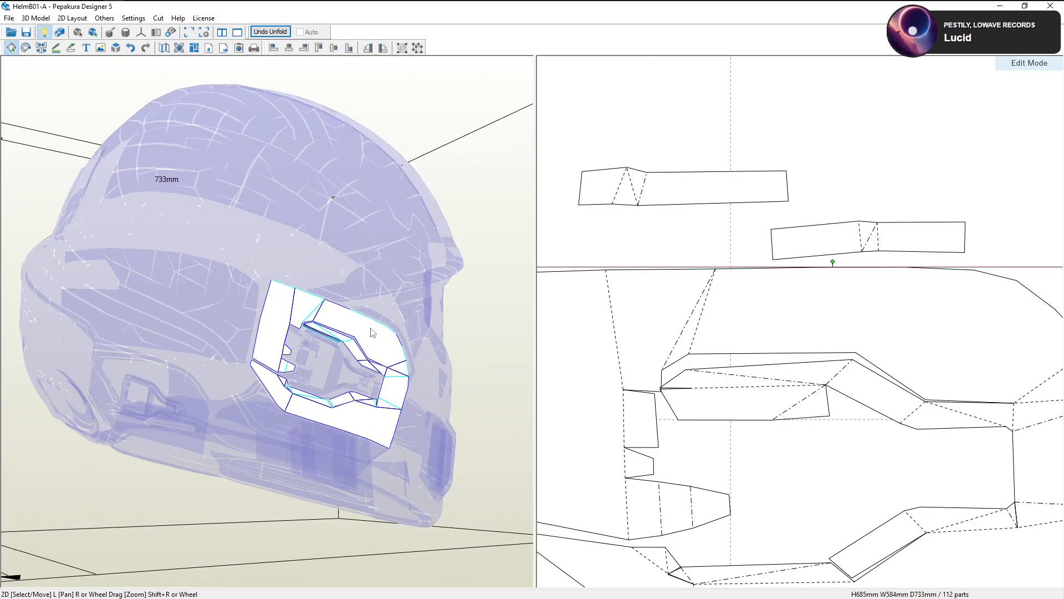
{"action": "left_click", "coordinate": [689, 200]}
{"action": "right_click_drag", "start_coordinate": [466, 257], "coordinate": [489, 280]}
{"action": "left_click", "coordinate": [815, 241]}
{"action": "left_click", "coordinate": [689, 199]}
{"action": "left_click", "coordinate": [782, 332]}
{"action": "right_click_drag", "start_coordinate": [332, 354], "coordinate": [365, 359]}
{"action": "right_click_drag", "start_coordinate": [616, 398], "coordinate": [621, 371]}
{"action": "right_click_drag", "start_coordinate": [435, 388], "coordinate": [448, 353]}
{"action": "left_click", "coordinate": [346, 415]}
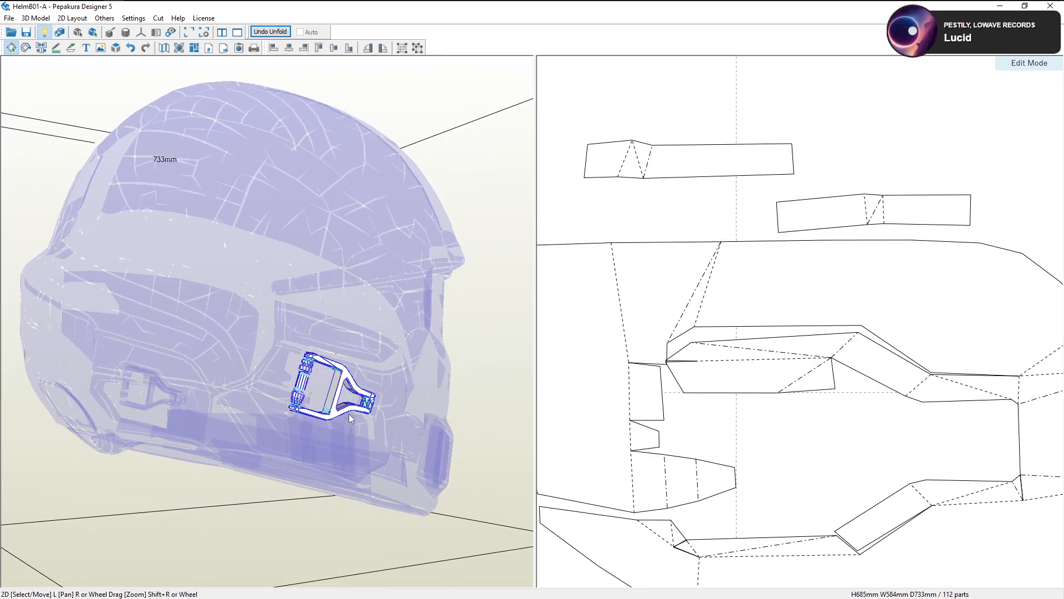
{"action": "right_click_drag", "start_coordinate": [346, 412], "coordinate": [357, 415]}
Check the shorter detached strip on the model and move it up beside the longer strip
{"action": "left_click", "coordinate": [825, 214]}
{"action": "mouse_move", "coordinate": [454, 299]}
{"action": "right_mouse_down"}
{"action": "mouse_move", "coordinate": [369, 348]}
{"action": "mouse_move", "coordinate": [398, 355]}
{"action": "mouse_move", "coordinate": [377, 326]}
{"action": "right_mouse_up"}
{"action": "left_click", "coordinate": [619, 225]}
{"action": "left_click", "coordinate": [825, 225]}
{"action": "right_click_drag", "start_coordinate": [391, 438], "coordinate": [390, 405]}
{"action": "left_click_drag", "start_coordinate": [842, 220], "coordinate": [830, 154]}
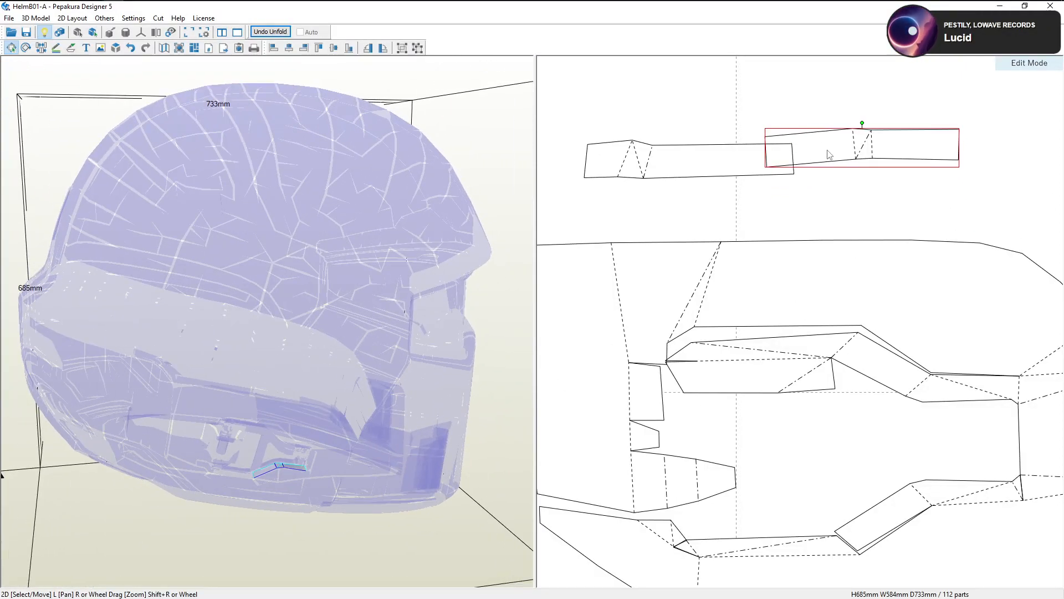
Detach the long tapered flap from the strip along the upper edge of the side panel's opening
{"action": "right_click_drag", "start_coordinate": [798, 406], "coordinate": [816, 344]}
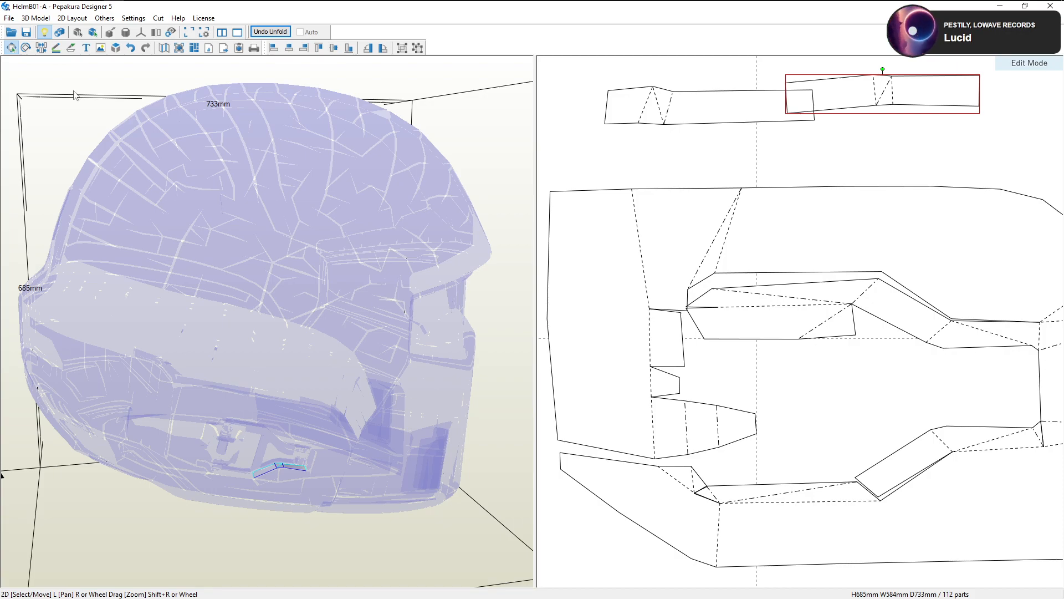
{"action": "left_click", "coordinate": [41, 48]}
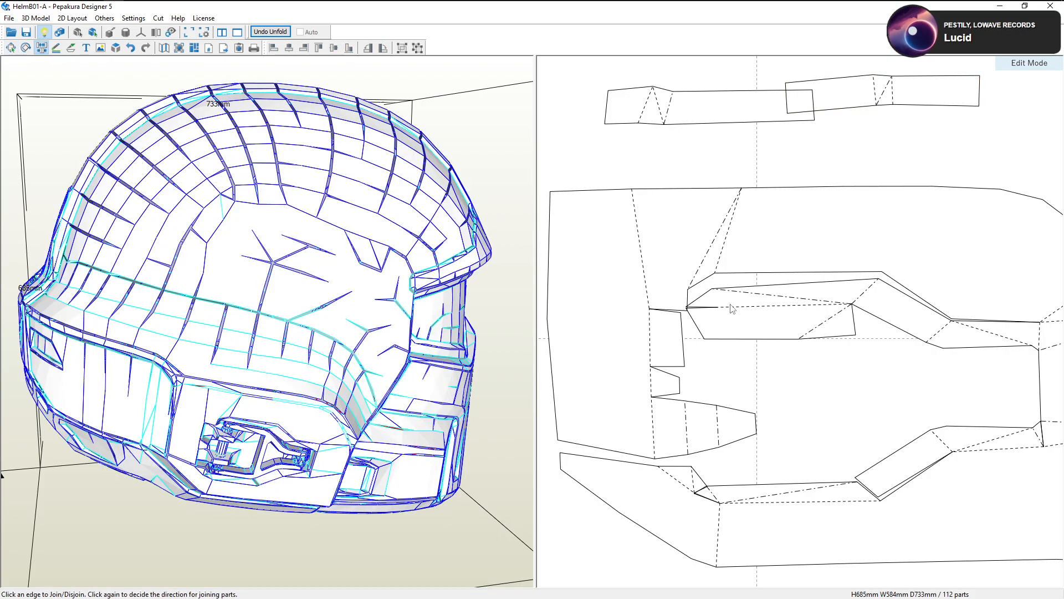
{"action": "left_click", "coordinate": [806, 306]}
{"action": "middle_click_drag", "start_coordinate": [839, 316], "coordinate": [779, 338]}
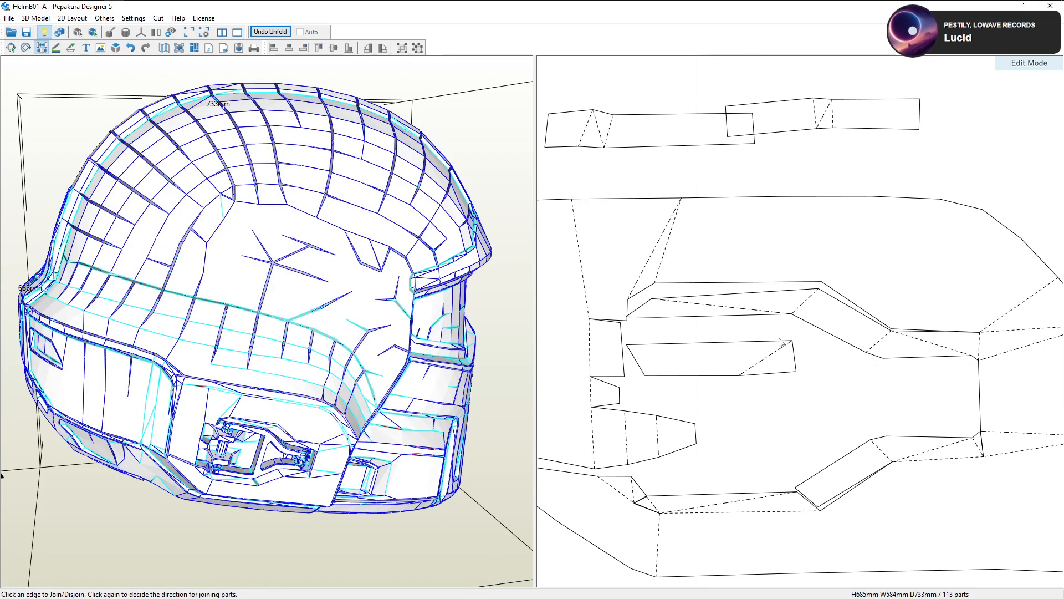
Cut the opening's upper edge strip at its bends and rejoin the segments directly to the side panel
{"action": "left_click", "coordinate": [803, 303]}
{"action": "left_click", "coordinate": [806, 295]}
{"action": "left_click", "coordinate": [886, 353]}
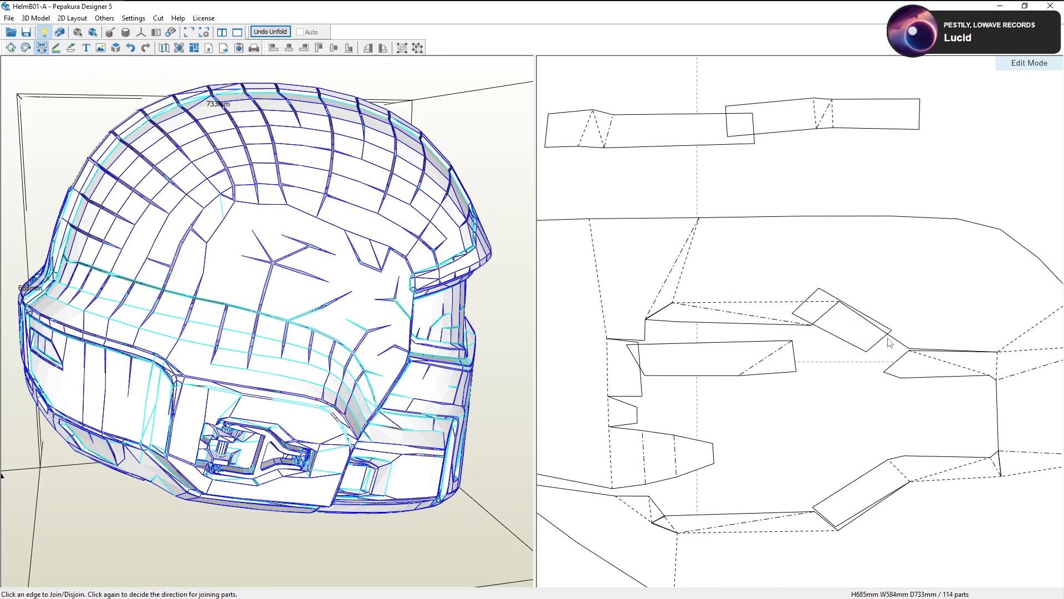
{"action": "left_click", "coordinate": [890, 336]}
Cut the flap loose at the opening's upper right corner and rejoin it along the adjacent panel edge
{"action": "middle_click_drag", "start_coordinate": [978, 393], "coordinate": [896, 386]}
{"action": "scroll", "coordinate": [898, 391], "scroll_direction": "up", "scroll_amount": 2}
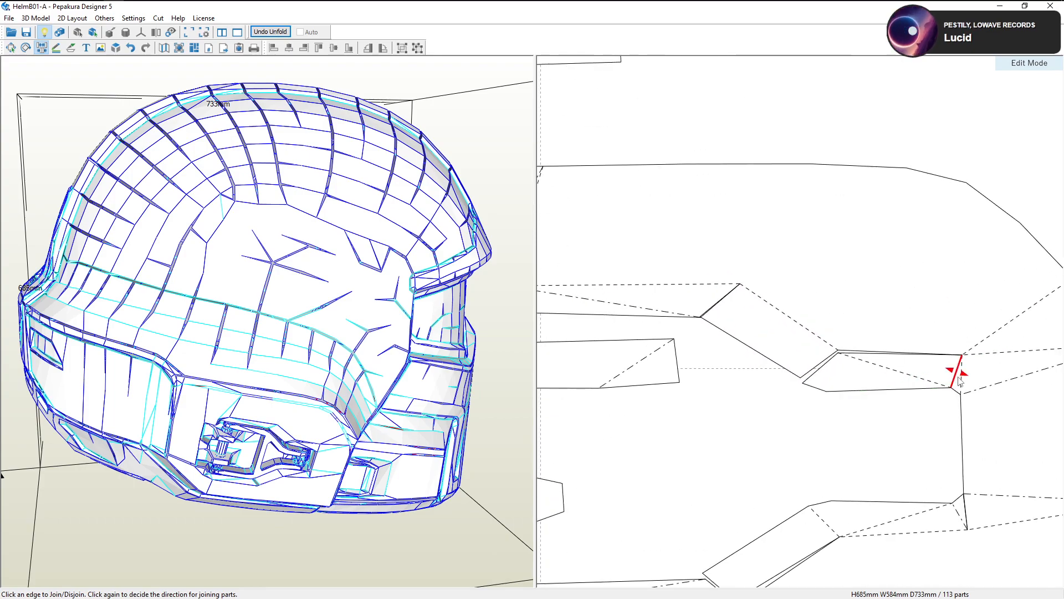
{"action": "left_click", "coordinate": [962, 372]}
{"action": "left_click", "coordinate": [962, 363]}
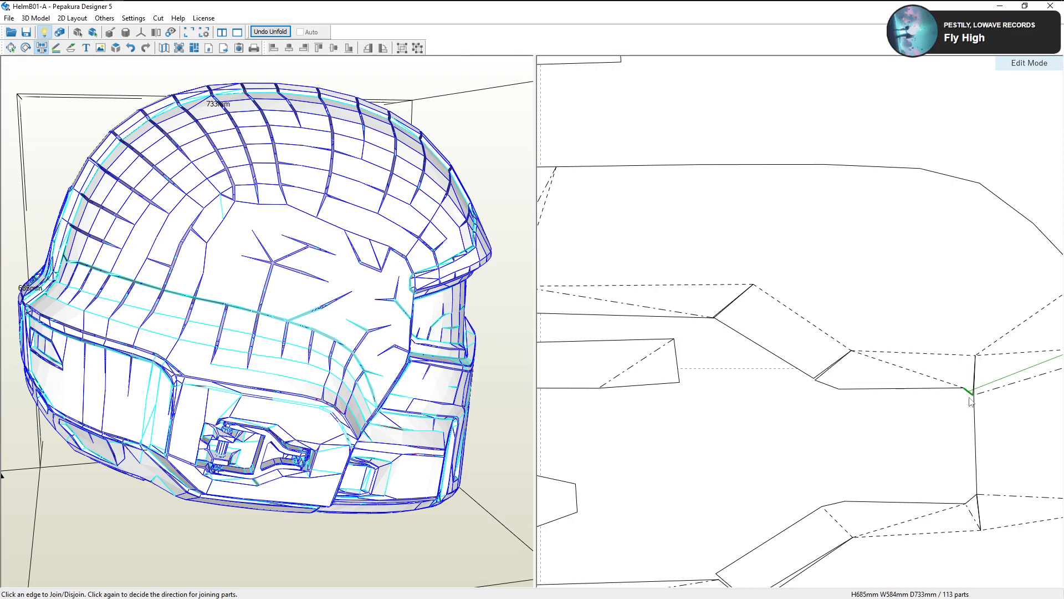
{"action": "left_click", "coordinate": [978, 413]}
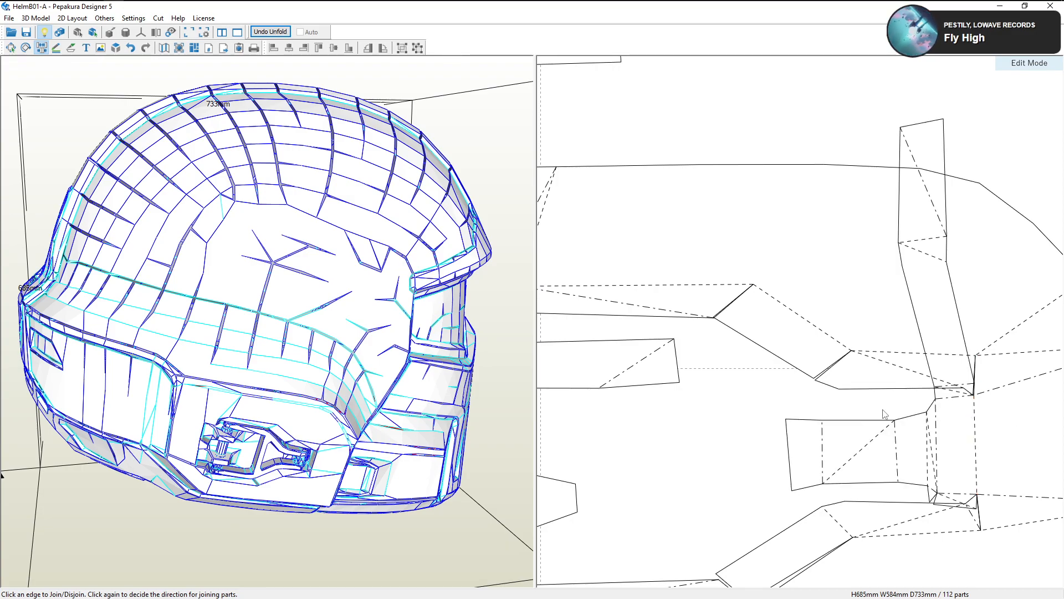
{"action": "left_click", "coordinate": [905, 420]}
Cut the opening's lower edge strip at its bend and rejoin the slanted segment directly to the side panel
{"action": "middle_click_drag", "start_coordinate": [894, 427], "coordinate": [923, 308]}
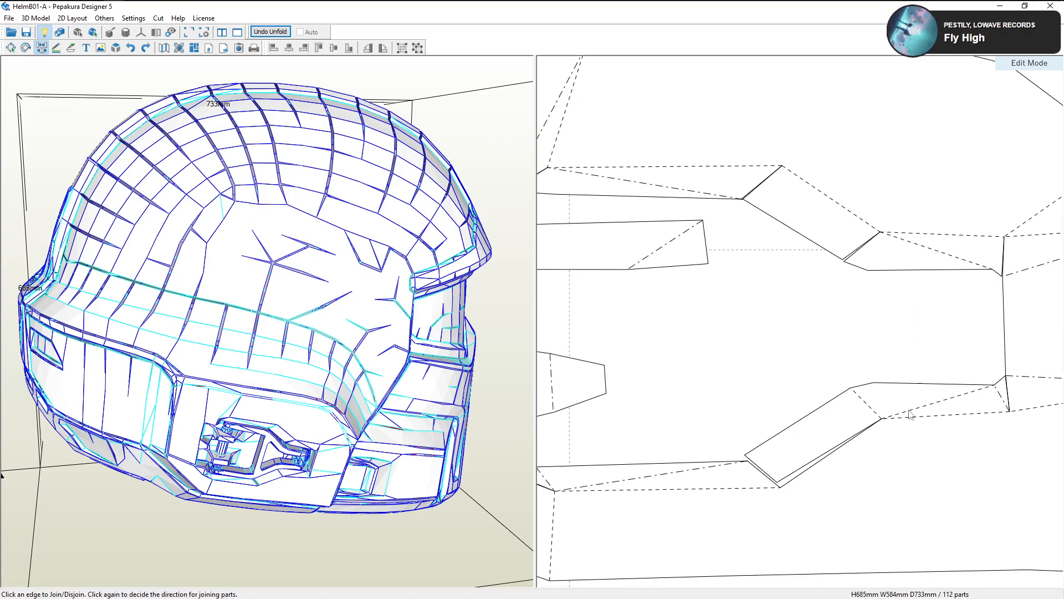
{"action": "left_click", "coordinate": [874, 412]}
{"action": "left_click", "coordinate": [878, 419]}
{"action": "middle_click_drag", "start_coordinate": [805, 397], "coordinate": [965, 404]}
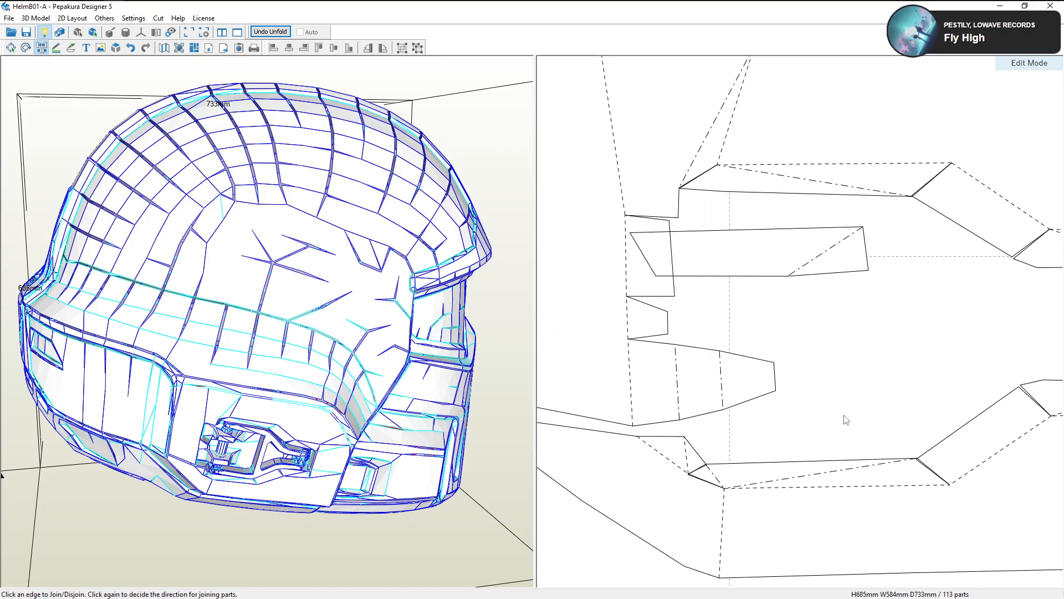
Detach the outer end of the large tapered tab inside the opening and check that area on the model
{"action": "middle_click_drag", "start_coordinate": [754, 426], "coordinate": [830, 470]}
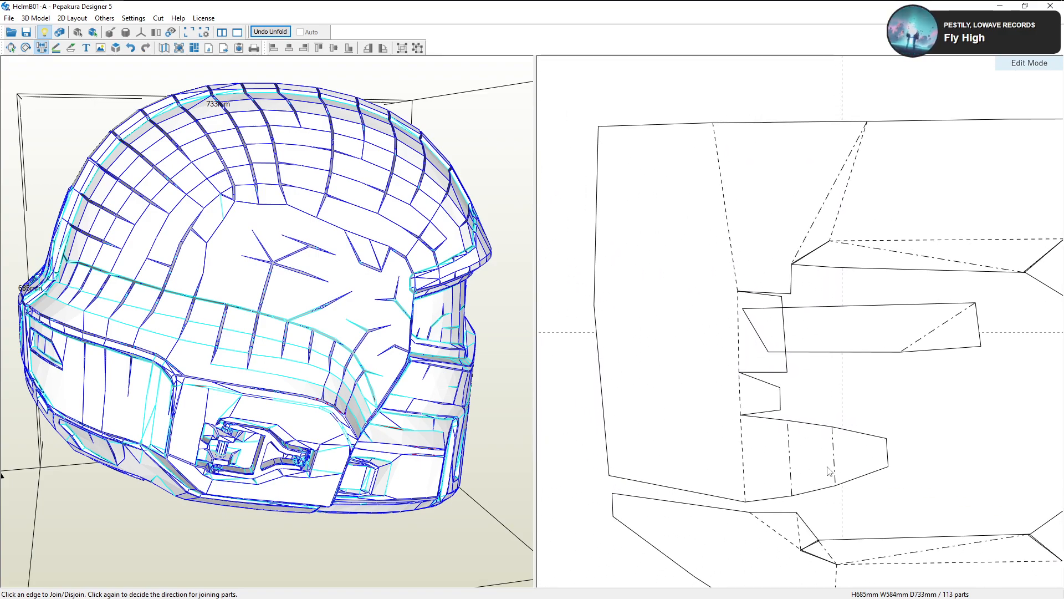
{"action": "left_click", "coordinate": [789, 459]}
{"action": "left_click", "coordinate": [12, 48]}
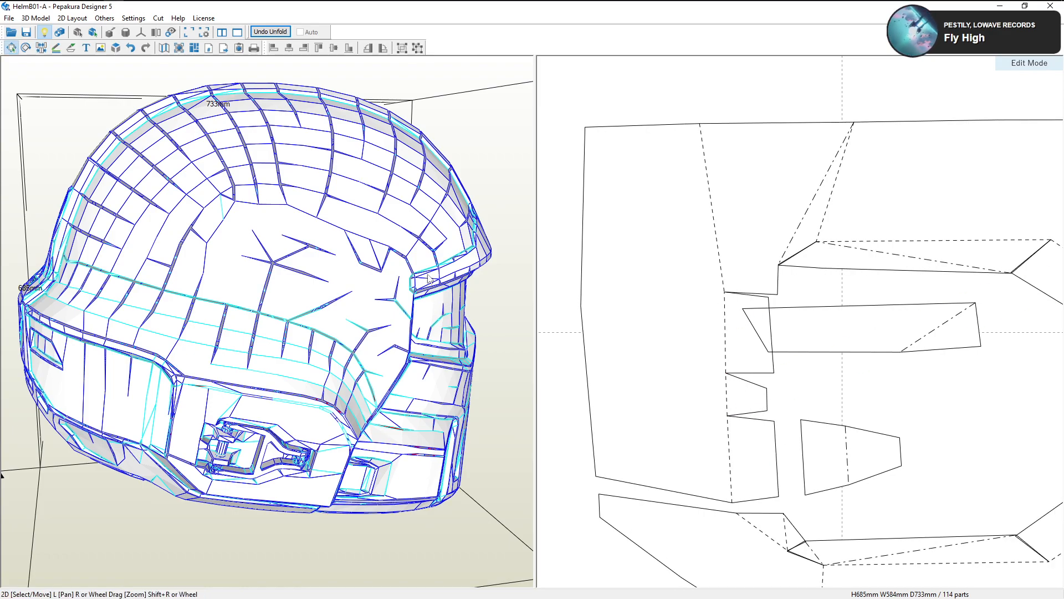
{"action": "left_click", "coordinate": [826, 458]}
{"action": "left_click_drag", "start_coordinate": [354, 392], "coordinate": [415, 410]}
{"action": "left_click", "coordinate": [458, 410]}
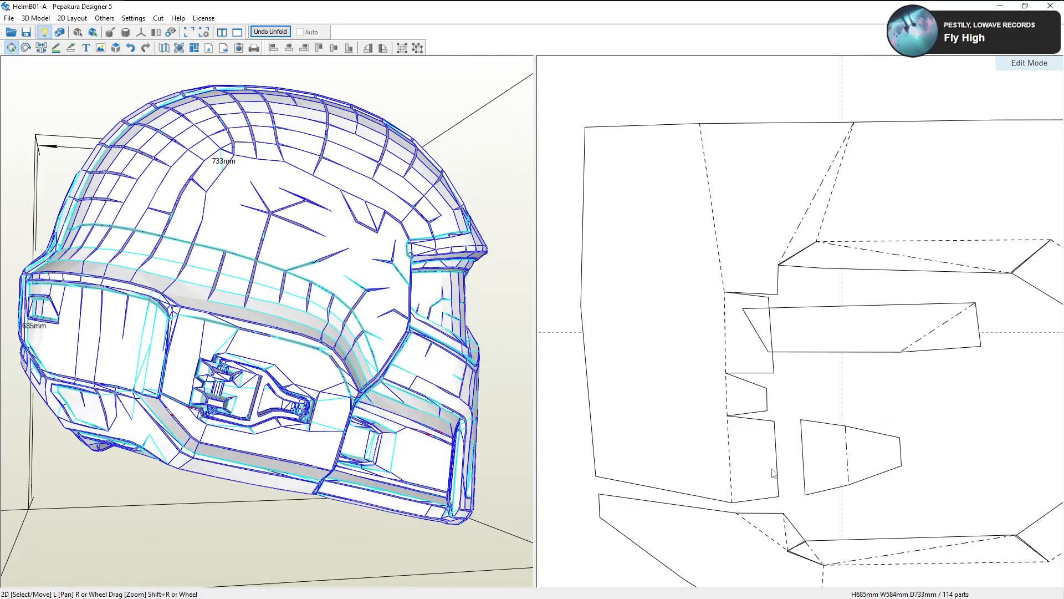
Identify the loose strip and tapered tab on the model and move them out of the opening, clear of the side panel
{"action": "left_click", "coordinate": [829, 469]}
{"action": "left_click", "coordinate": [223, 390]}
{"action": "left_click", "coordinate": [240, 390]}
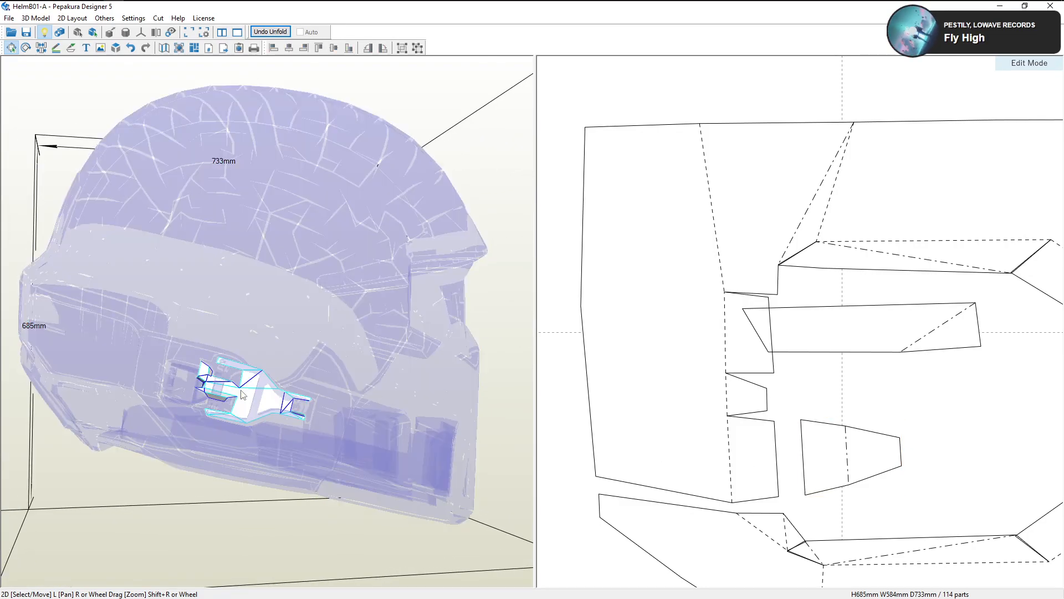
{"action": "left_click", "coordinate": [805, 331]}
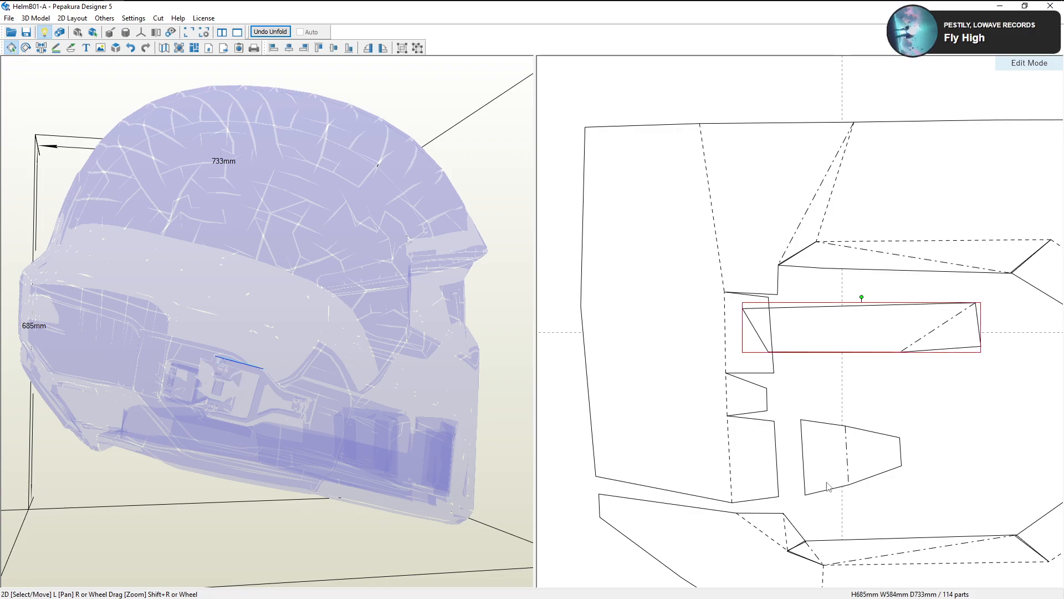
{"action": "scroll", "coordinate": [825, 478], "scroll_direction": "down", "scroll_amount": 4}
{"action": "left_click_drag", "start_coordinate": [852, 320], "coordinate": [758, 276]}
{"action": "middle_click_drag", "start_coordinate": [758, 276], "coordinate": [803, 472]}
{"action": "left_click_drag", "start_coordinate": [802, 472], "coordinate": [730, 276]}
{"action": "middle_click_drag", "start_coordinate": [730, 280], "coordinate": [681, 120]}
{"action": "left_click_drag", "start_coordinate": [821, 417], "coordinate": [644, 294]}
Examine the side panel's opening and the recessed parts around the bracket on the model
{"action": "left_click", "coordinate": [775, 389]}
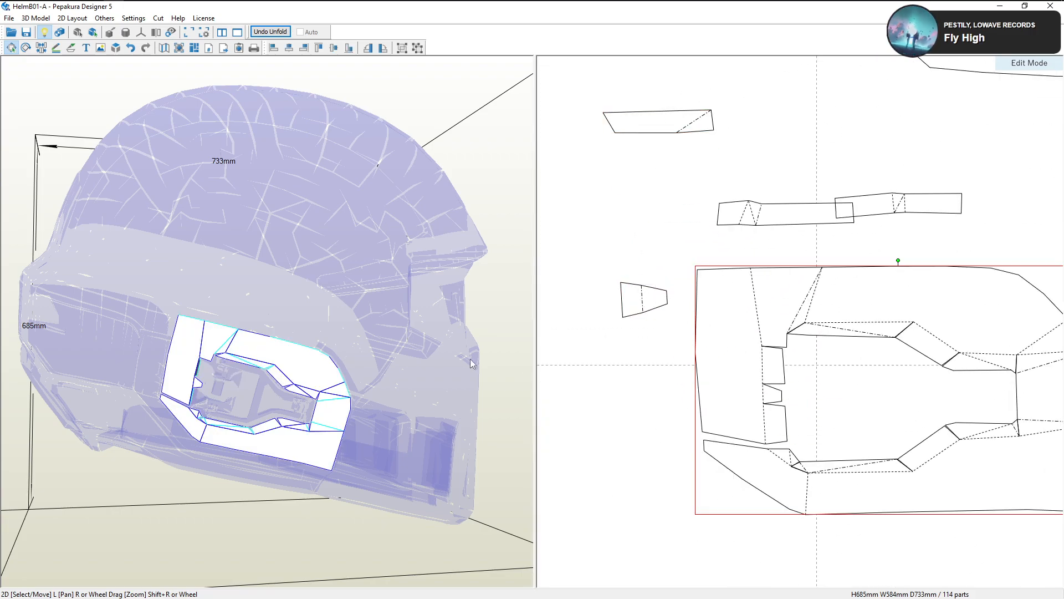
{"action": "left_click", "coordinate": [545, 292]}
{"action": "scroll", "coordinate": [271, 422], "scroll_direction": "up", "scroll_amount": 7}
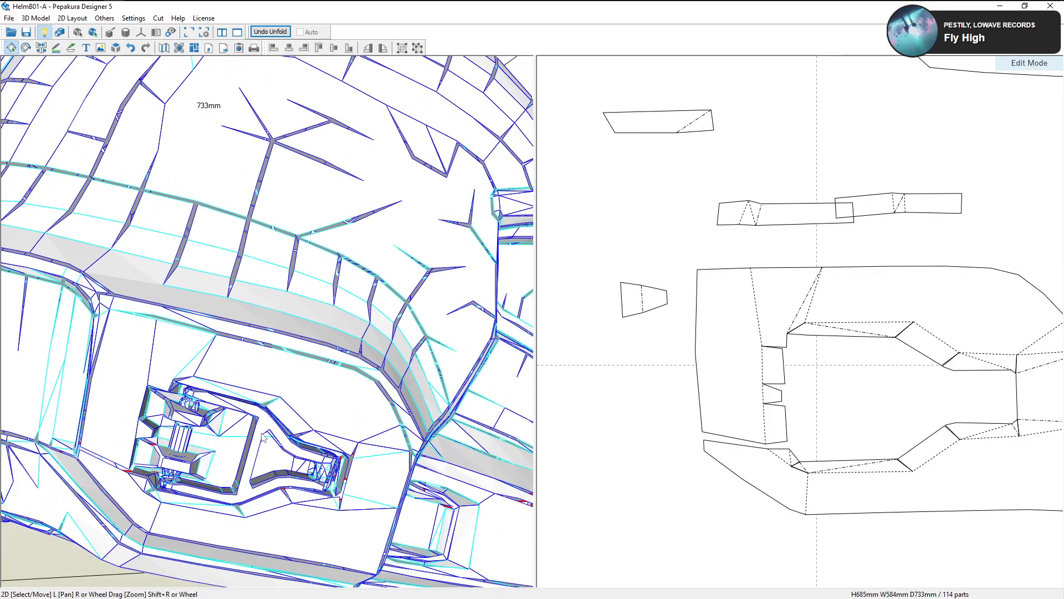
{"action": "right_click_drag", "start_coordinate": [254, 430], "coordinate": [266, 433]}
{"action": "left_click_drag", "start_coordinate": [267, 438], "coordinate": [274, 434]}
{"action": "right_click_drag", "start_coordinate": [273, 429], "coordinate": [259, 431]}
{"action": "scroll", "coordinate": [257, 430], "scroll_direction": "down", "scroll_amount": 4}
{"action": "left_click", "coordinate": [241, 407]}
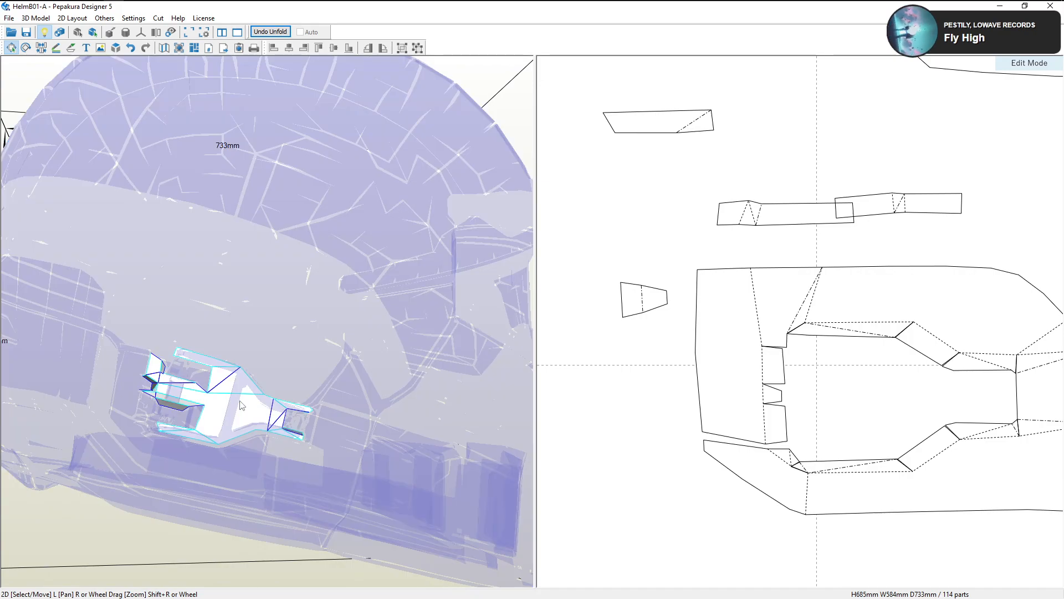
Select the Y-shaped bracket part on the model and move its pattern across the page to just below the long segmented strip
{"action": "scroll", "coordinate": [861, 398], "scroll_direction": "down", "scroll_amount": 10}
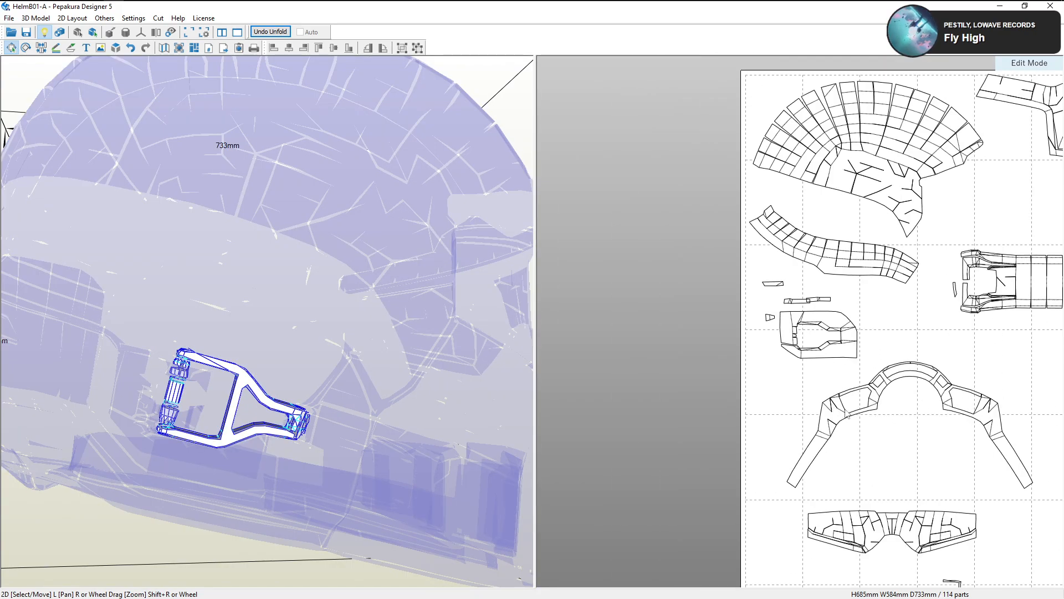
{"action": "scroll", "coordinate": [840, 393], "scroll_direction": "up", "scroll_amount": 8}
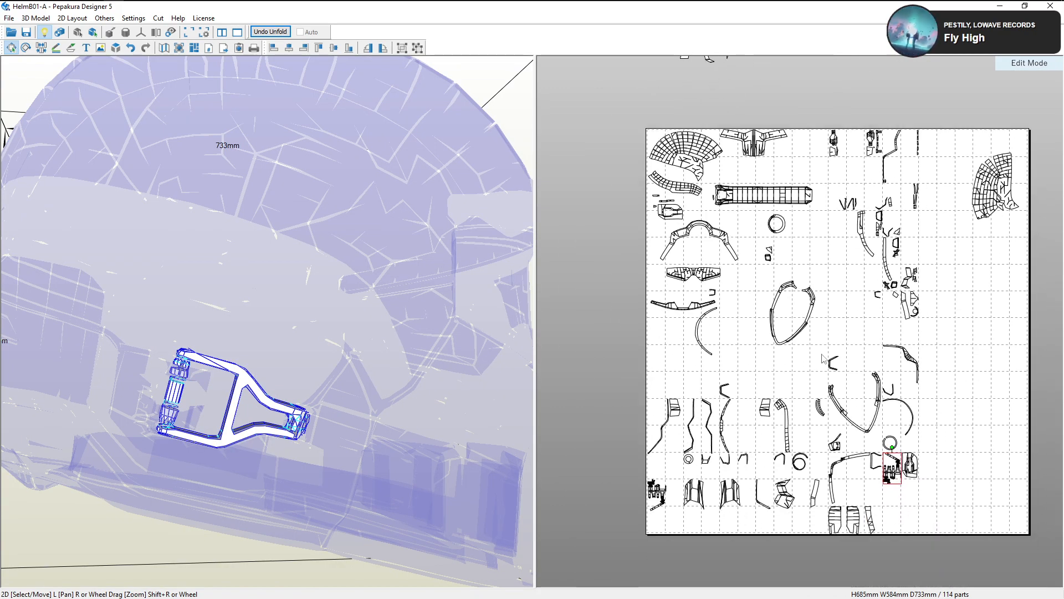
{"action": "scroll", "coordinate": [892, 392], "scroll_direction": "up", "scroll_amount": 4}
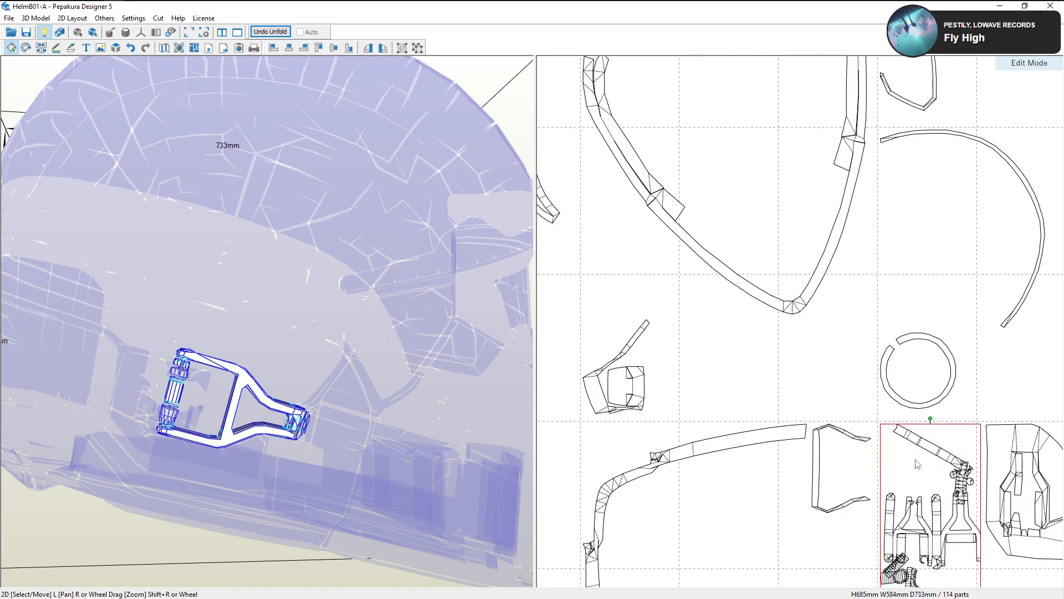
{"action": "left_click_drag", "start_coordinate": [900, 392], "coordinate": [808, 293]}
{"action": "middle_click_drag", "start_coordinate": [809, 293], "coordinate": [895, 387]}
{"action": "scroll", "coordinate": [895, 387], "scroll_direction": "down", "scroll_amount": 2}
{"action": "left_click_drag", "start_coordinate": [895, 387], "coordinate": [742, 256]}
{"action": "middle_click_drag", "start_coordinate": [741, 256], "coordinate": [907, 540]}
{"action": "left_click_drag", "start_coordinate": [907, 539], "coordinate": [757, 305]}
{"action": "middle_click_drag", "start_coordinate": [758, 308], "coordinate": [910, 491]}
{"action": "scroll", "coordinate": [909, 491], "scroll_direction": "down", "scroll_amount": 2}
{"action": "left_click_drag", "start_coordinate": [909, 491], "coordinate": [655, 263]}
{"action": "scroll", "coordinate": [753, 324], "scroll_direction": "down", "scroll_amount": 1}
{"action": "middle_click_drag", "start_coordinate": [655, 263], "coordinate": [827, 482]}
{"action": "left_click_drag", "start_coordinate": [827, 482], "coordinate": [774, 387]}
{"action": "middle_click_drag", "start_coordinate": [774, 410], "coordinate": [876, 327]}
{"action": "left_click_drag", "start_coordinate": [873, 323], "coordinate": [810, 414]}
{"action": "middle_click_drag", "start_coordinate": [810, 415], "coordinate": [893, 343]}
{"action": "scroll", "coordinate": [771, 362], "scroll_direction": "down", "scroll_amount": 2}
{"action": "left_click_drag", "start_coordinate": [785, 321], "coordinate": [691, 240]}
{"action": "middle_click_drag", "start_coordinate": [692, 241], "coordinate": [674, 324]}
{"action": "left_click_drag", "start_coordinate": [674, 323], "coordinate": [893, 385]}
{"action": "middle_click_drag", "start_coordinate": [894, 384], "coordinate": [648, 359]}
{"action": "left_click_drag", "start_coordinate": [648, 359], "coordinate": [933, 406]}
{"action": "middle_click_drag", "start_coordinate": [933, 407], "coordinate": [691, 388]}
{"action": "left_click_drag", "start_coordinate": [709, 389], "coordinate": [971, 320]}
{"action": "middle_click_drag", "start_coordinate": [776, 365], "coordinate": [997, 357]}
{"action": "middle_click_drag", "start_coordinate": [669, 353], "coordinate": [916, 395]}
{"action": "scroll", "coordinate": [823, 271], "scroll_direction": "down", "scroll_amount": 1}
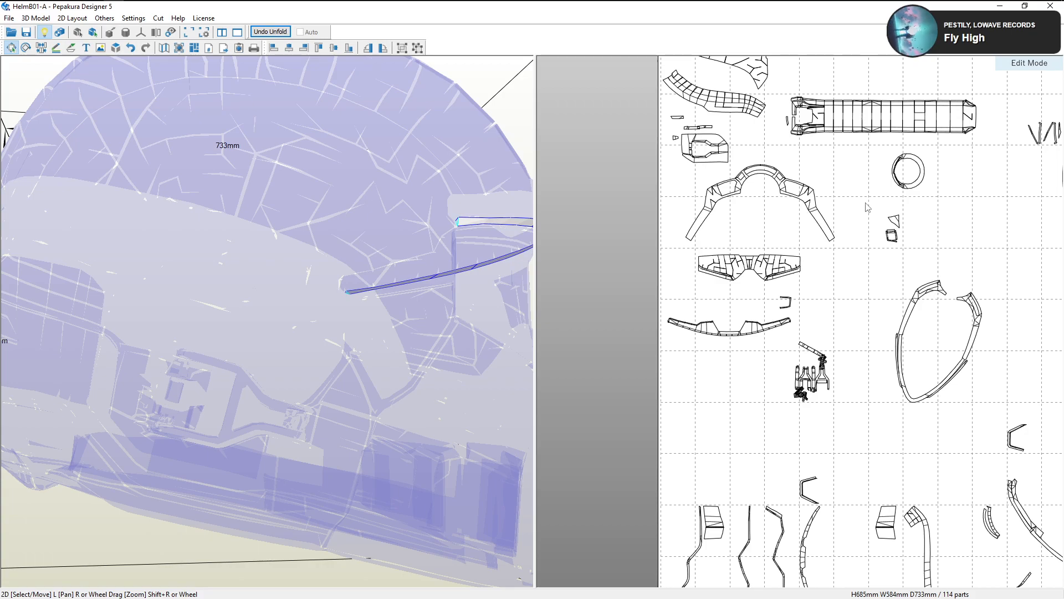
{"action": "middle_click_drag", "start_coordinate": [868, 207], "coordinate": [806, 269]}
{"action": "left_click_drag", "start_coordinate": [753, 443], "coordinate": [787, 246]}
{"action": "scroll", "coordinate": [786, 241], "scroll_direction": "up", "scroll_amount": 1}
{"action": "middle_click_drag", "start_coordinate": [785, 233], "coordinate": [813, 359]}
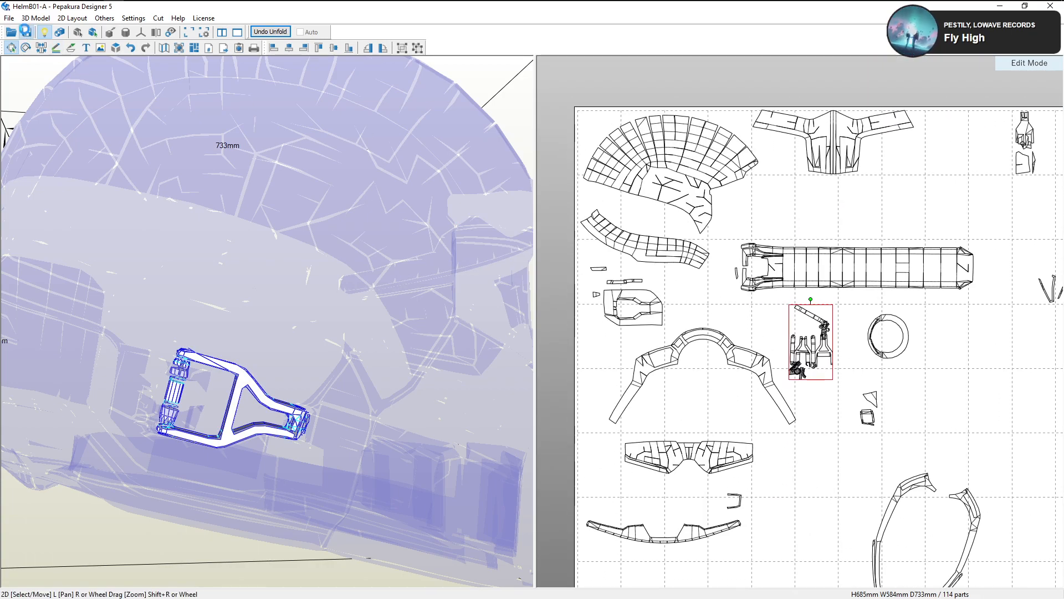
Split the bracket pattern at the slanted edge linking the long narrow strip to the Y-shaped frame with the hinge pieces
{"action": "scroll", "coordinate": [822, 366], "scroll_direction": "up", "scroll_amount": 3}
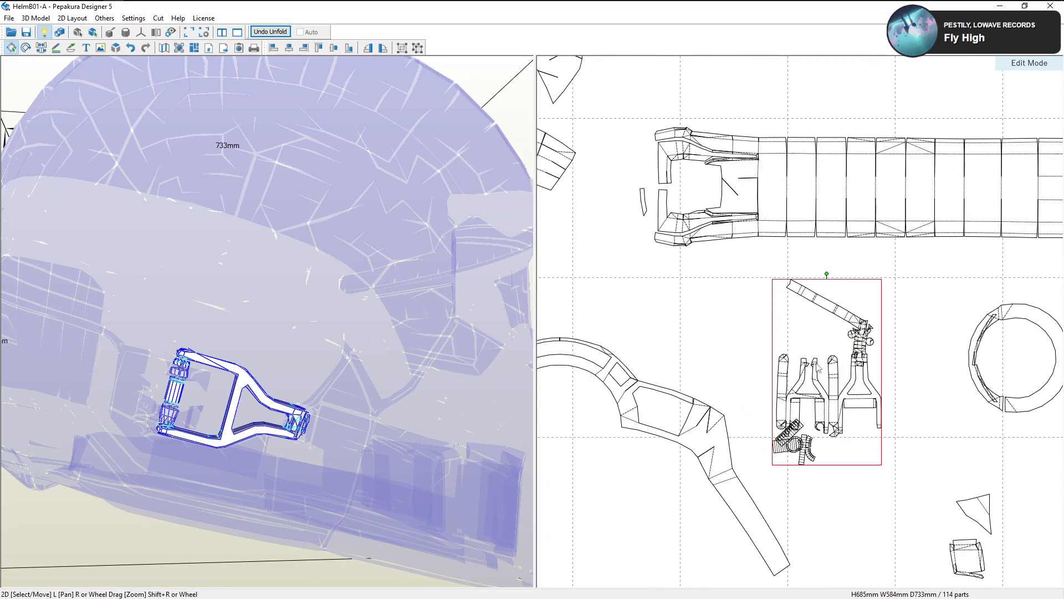
{"action": "scroll", "coordinate": [851, 409], "scroll_direction": "up", "scroll_amount": 3}
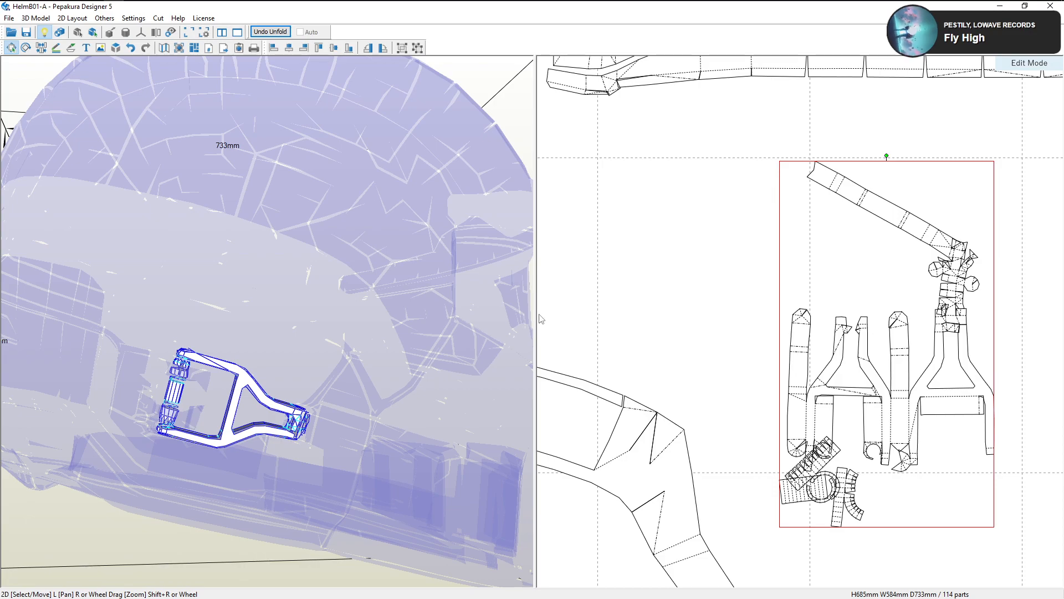
{"action": "left_click_drag", "start_coordinate": [306, 364], "coordinate": [325, 363]}
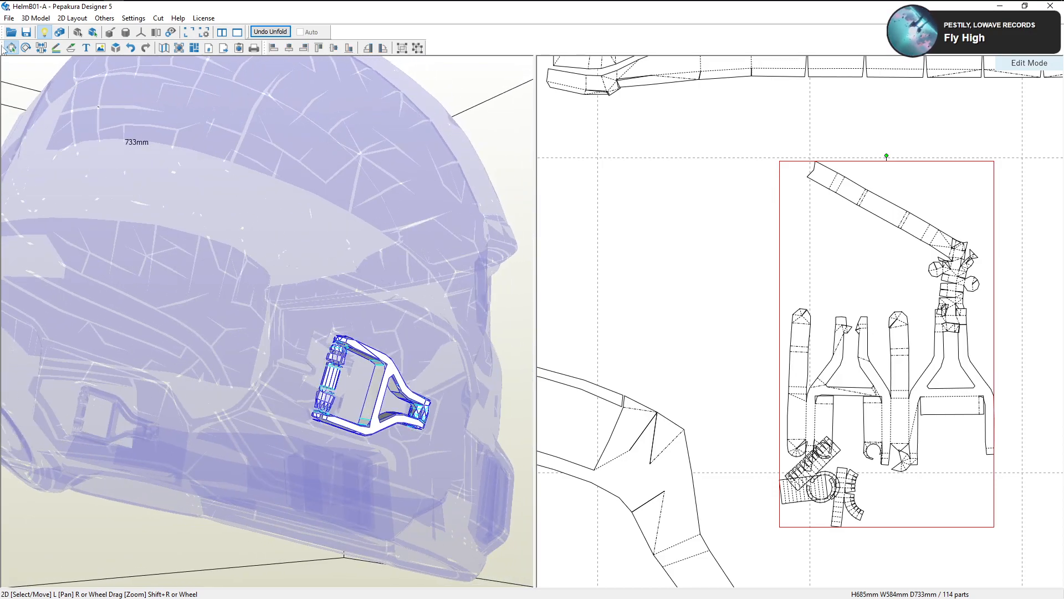
{"action": "left_click", "coordinate": [41, 48]}
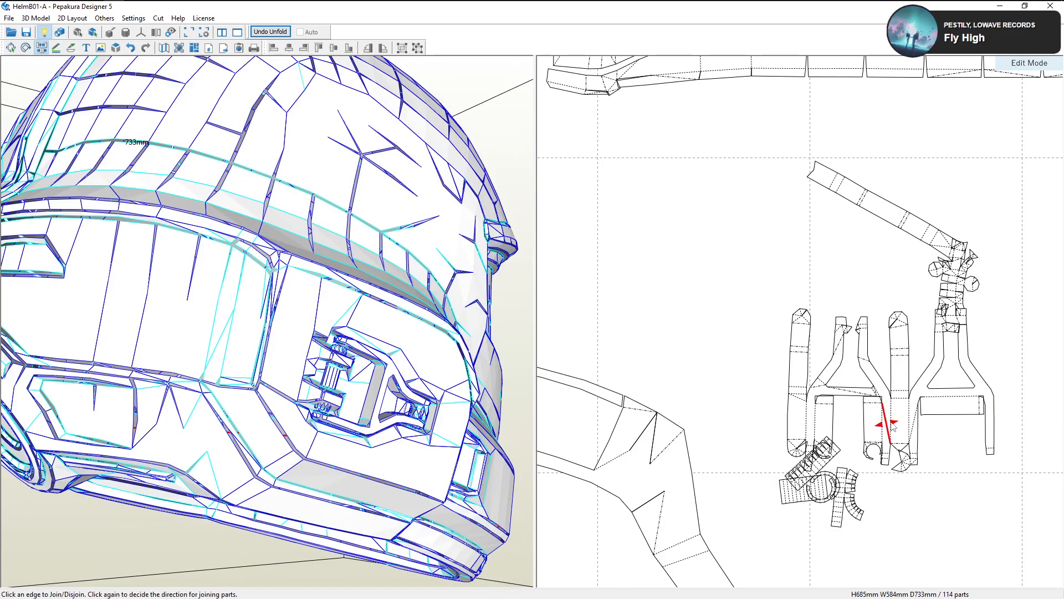
{"action": "left_click", "coordinate": [910, 423]}
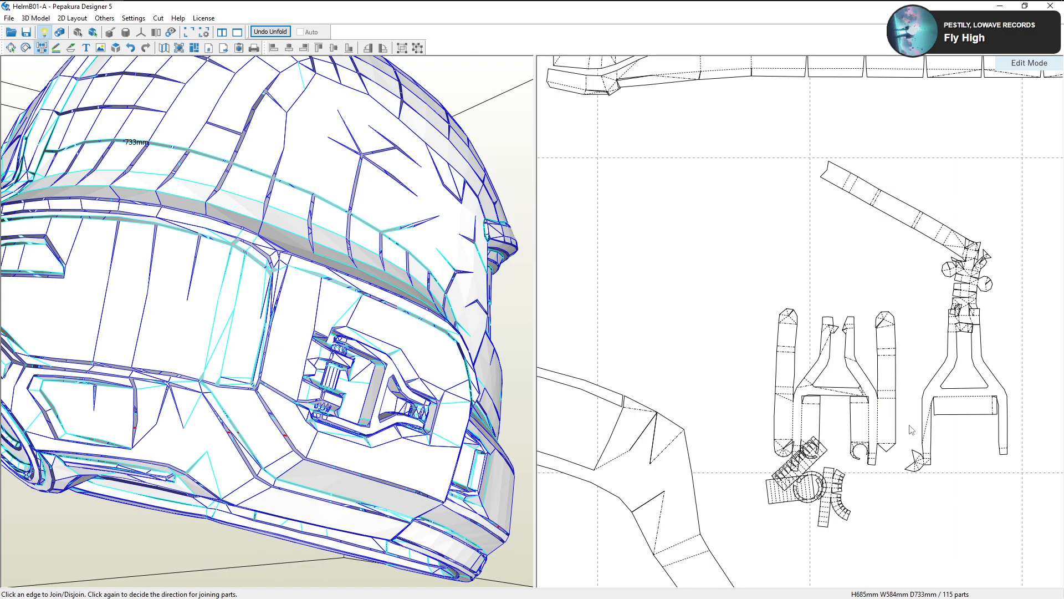
Examine the two separated bracket halves individually on the model from several angles
{"action": "left_click", "coordinate": [10, 49]}
{"action": "left_click", "coordinate": [922, 401]}
{"action": "right_click_drag", "start_coordinate": [476, 317], "coordinate": [395, 319]}
{"action": "left_click", "coordinate": [860, 398]}
{"action": "right_click_drag", "start_coordinate": [272, 355], "coordinate": [343, 337]}
{"action": "right_click_drag", "start_coordinate": [831, 425], "coordinate": [820, 418]}
{"action": "right_click_drag", "start_coordinate": [399, 360], "coordinate": [477, 395]}
{"action": "left_click", "coordinate": [923, 386]}
{"action": "mouse_move", "coordinate": [354, 438]}
{"action": "right_mouse_down"}
{"action": "mouse_move", "coordinate": [406, 437]}
{"action": "mouse_move", "coordinate": [421, 414]}
{"action": "mouse_move", "coordinate": [372, 429]}
{"action": "right_mouse_up"}
{"action": "scroll", "coordinate": [388, 422], "scroll_direction": "up", "scroll_amount": 3}
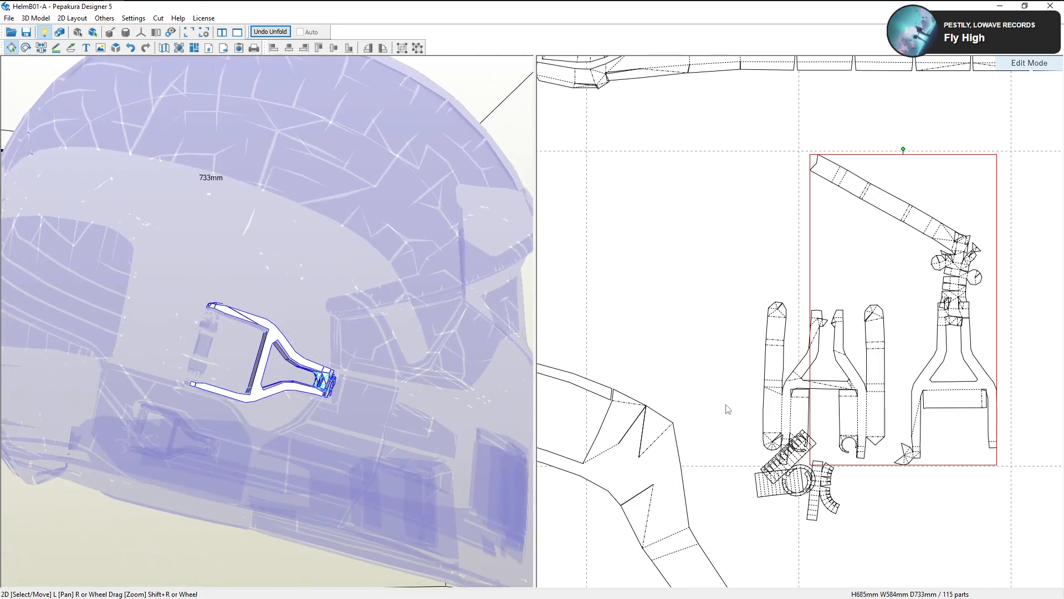
{"action": "right_click_drag", "start_coordinate": [448, 341], "coordinate": [412, 359]}
{"action": "left_click", "coordinate": [634, 308]}
Separate the hinge assembly from the Y-shaped frame's narrow end and cut the overlapping flaps there loose
{"action": "scroll", "coordinate": [989, 336], "scroll_direction": "up", "scroll_amount": 6}
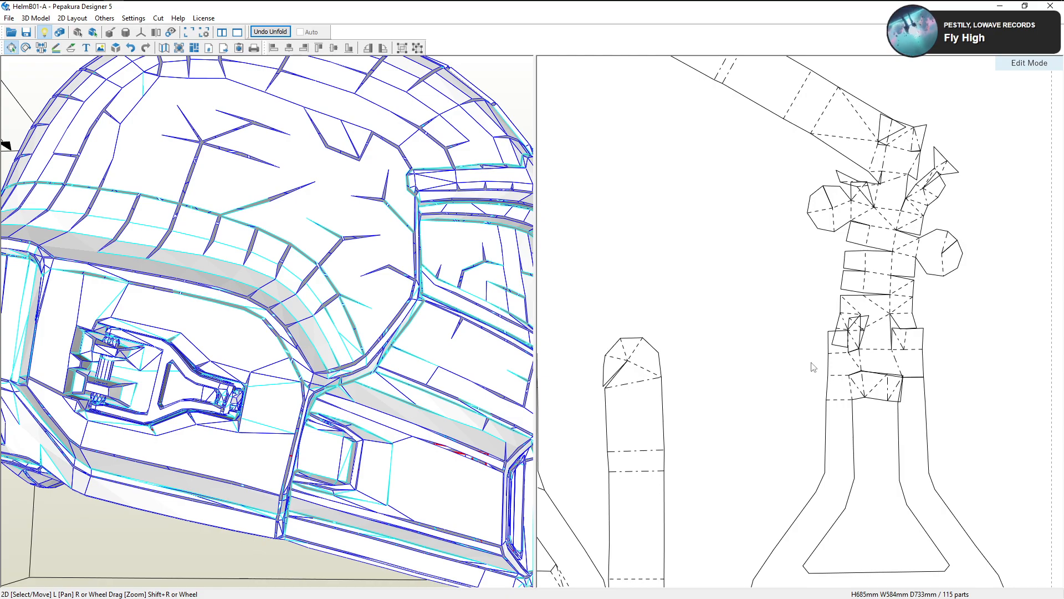
{"action": "left_click", "coordinate": [41, 48]}
{"action": "scroll", "coordinate": [934, 405], "scroll_direction": "up", "scroll_amount": 2}
{"action": "left_click", "coordinate": [877, 355]}
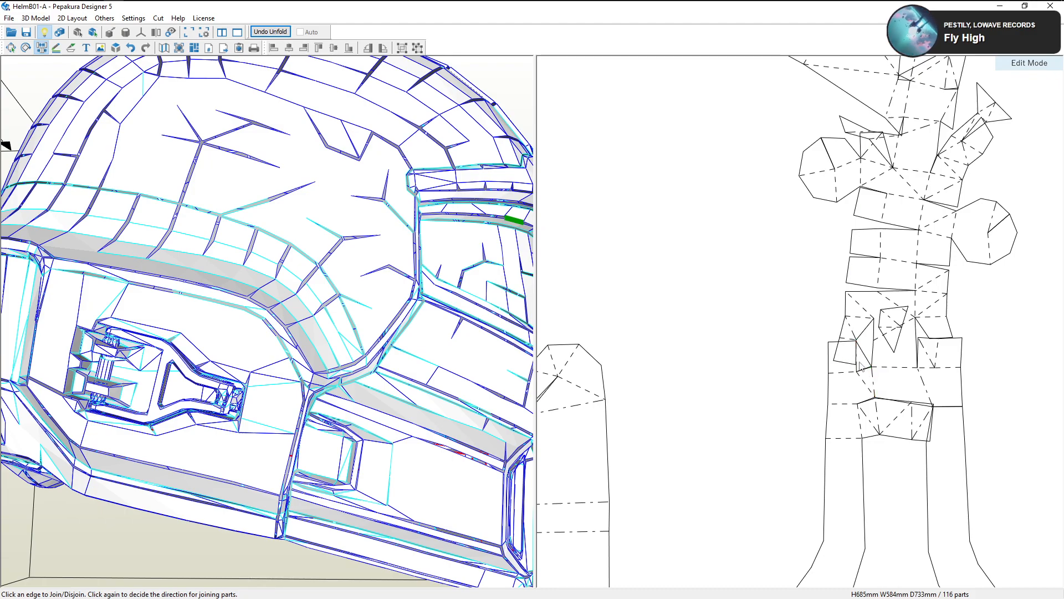
{"action": "left_click", "coordinate": [858, 365]}
{"action": "left_click", "coordinate": [861, 374]}
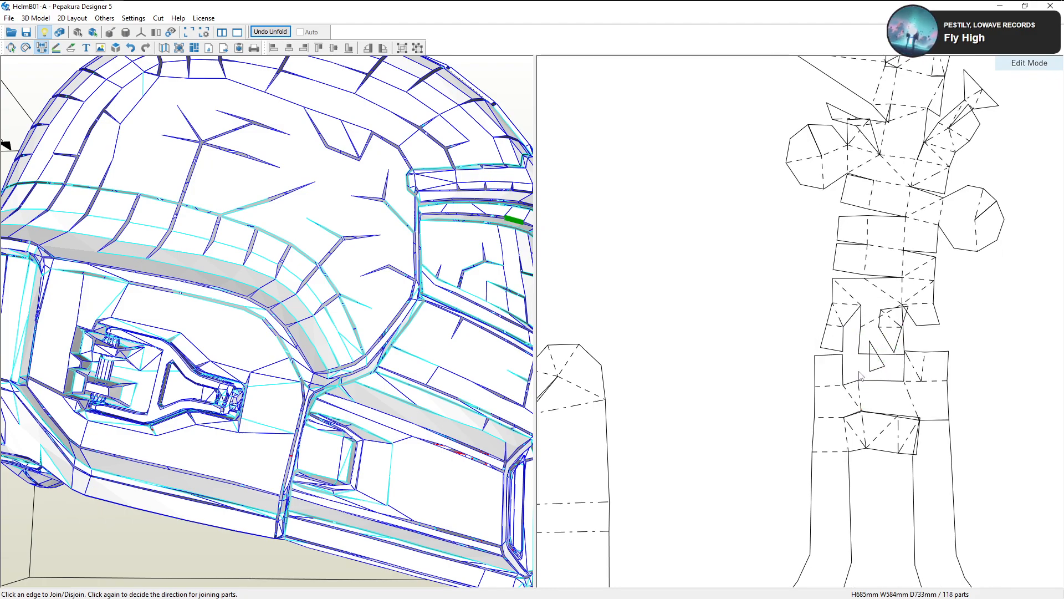
{"action": "left_click", "coordinate": [919, 381]}
{"action": "scroll", "coordinate": [906, 421], "scroll_direction": "down", "scroll_amount": 4}
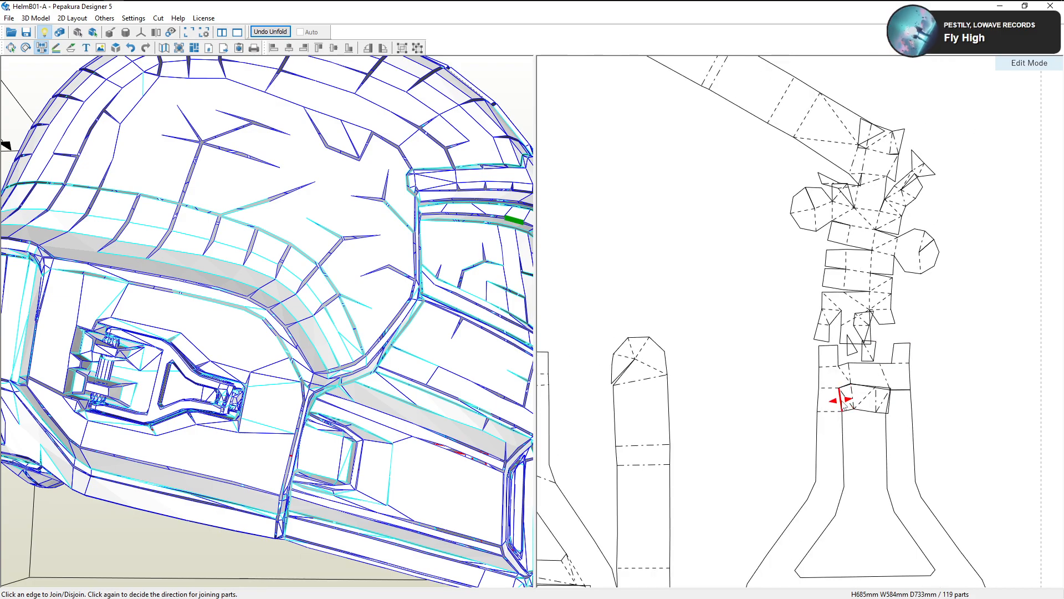
{"action": "left_click", "coordinate": [842, 401]}
Check the Y-shaped frame's extent on the model and move its pattern slightly farther from the hinge assembly
{"action": "left_click", "coordinate": [10, 47]}
{"action": "left_click", "coordinate": [797, 457]}
{"action": "mouse_move", "coordinate": [407, 382]}
{"action": "left_mouse_down"}
{"action": "mouse_move", "coordinate": [420, 386]}
{"action": "mouse_move", "coordinate": [400, 385]}
{"action": "left_mouse_up"}
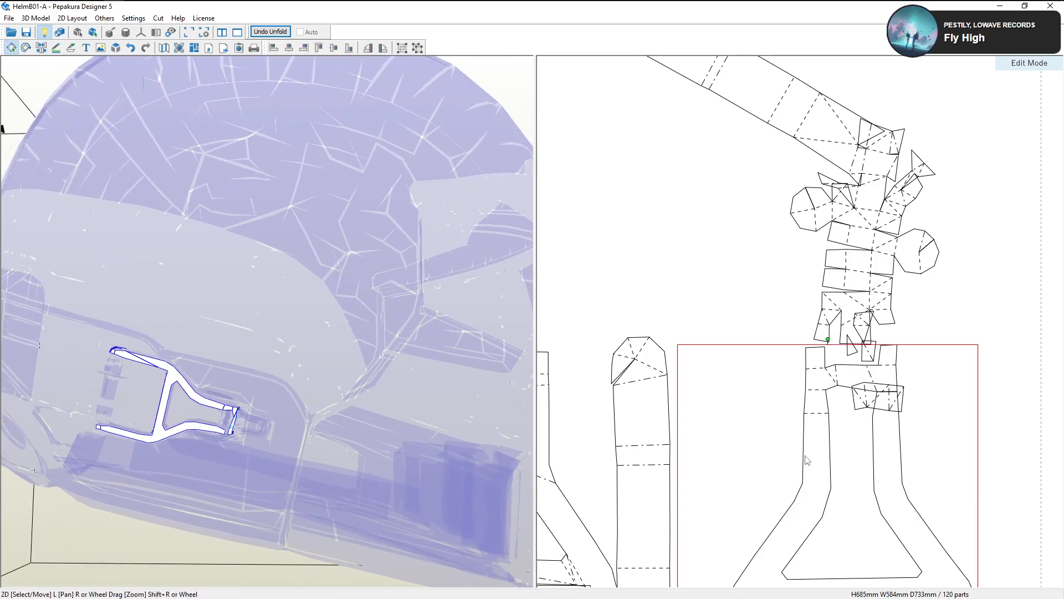
{"action": "left_click_drag", "start_coordinate": [319, 409], "coordinate": [329, 409]}
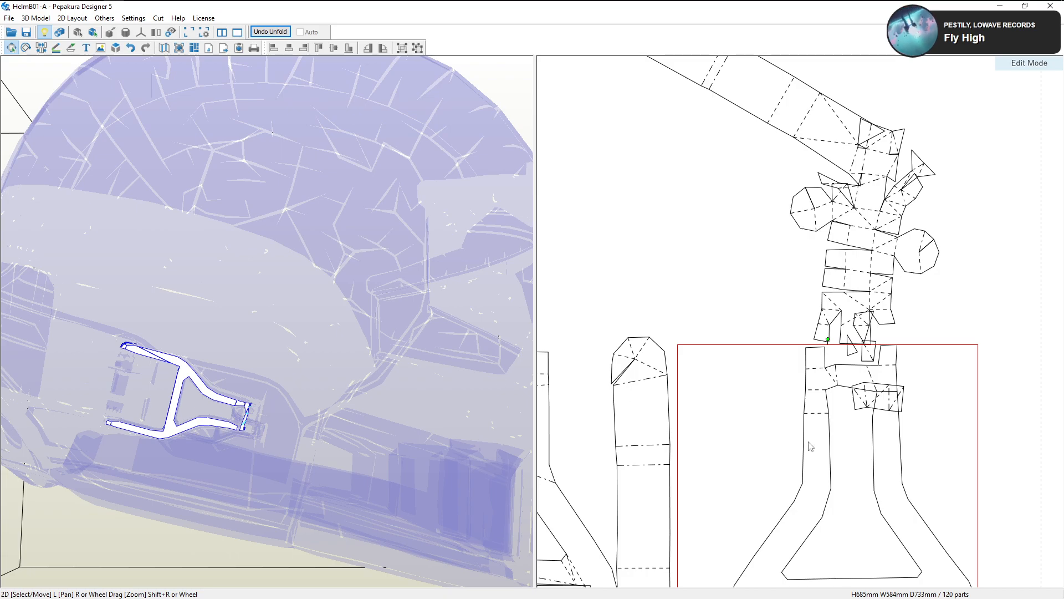
{"action": "left_click_drag", "start_coordinate": [805, 446], "coordinate": [826, 469]}
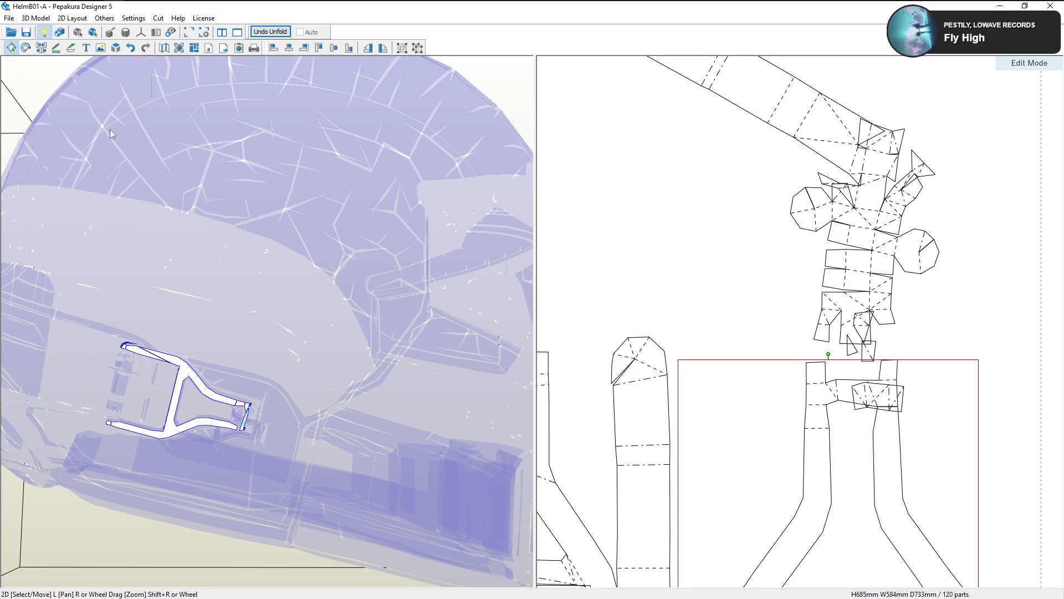
Cut the end sections off both prongs of the Y-shaped frame at their fold lines
{"action": "left_click", "coordinate": [41, 47]}
{"action": "left_click", "coordinate": [817, 428]}
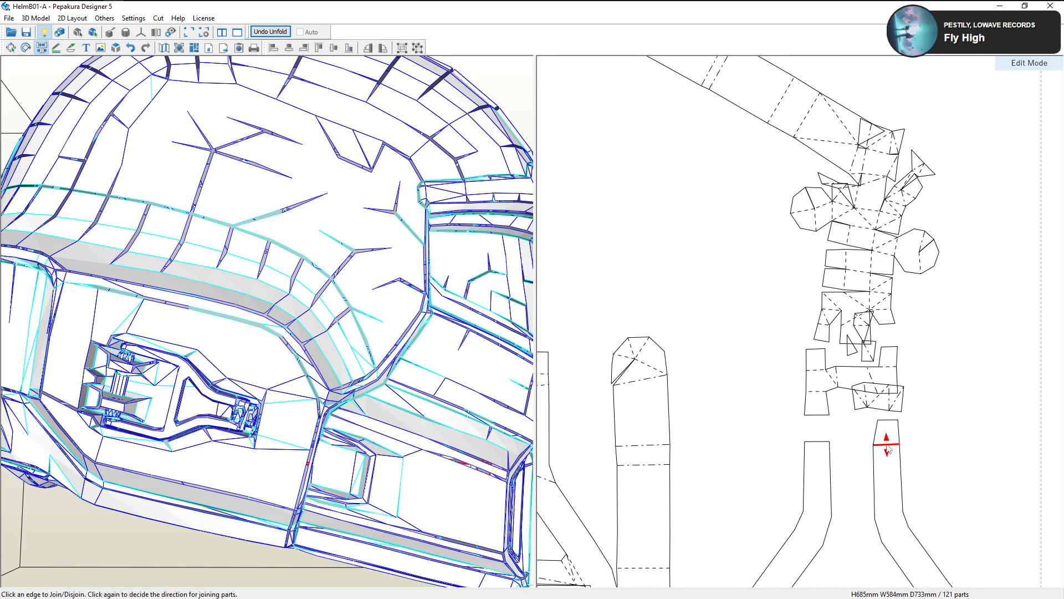
{"action": "left_click", "coordinate": [887, 447]}
Check the trimmed Y-shaped frame on the model and rotate its pattern very slightly to straighten it
{"action": "scroll", "coordinate": [839, 508], "scroll_direction": "down", "scroll_amount": 4}
{"action": "middle_click_drag", "start_coordinate": [809, 407], "coordinate": [735, 353]}
{"action": "scroll", "coordinate": [737, 357], "scroll_direction": "down", "scroll_amount": 1}
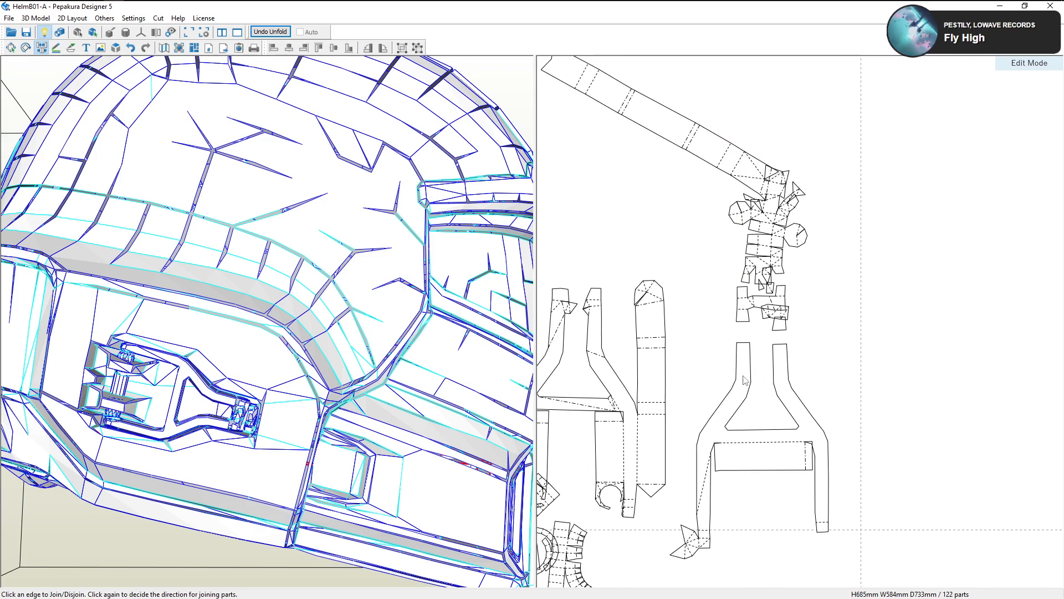
{"action": "left_click", "coordinate": [11, 48]}
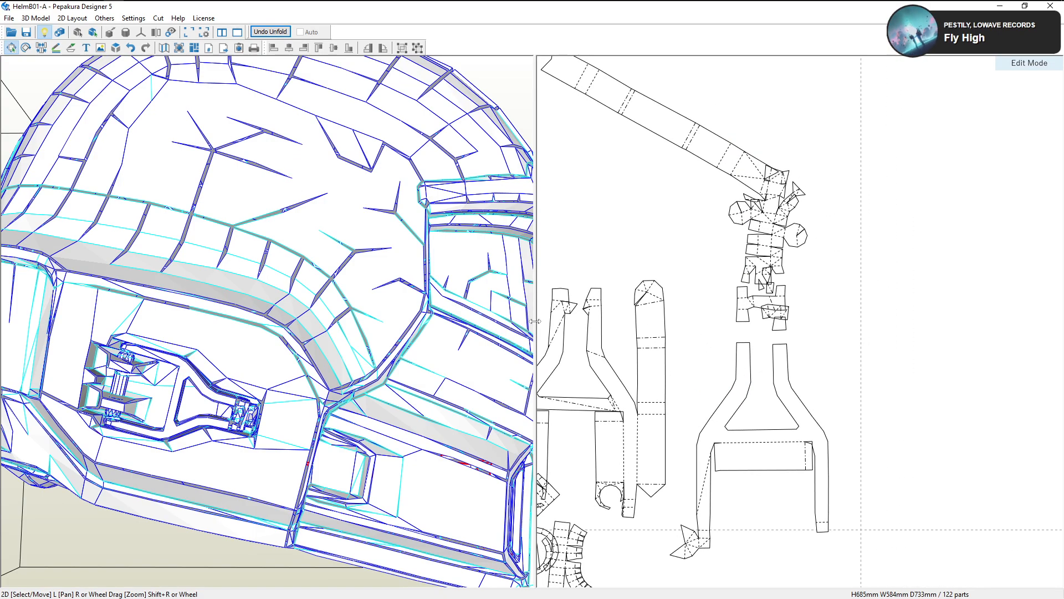
{"action": "left_click", "coordinate": [730, 377]}
{"action": "left_click_drag", "start_coordinate": [333, 363], "coordinate": [357, 365]}
{"action": "right_click_drag", "start_coordinate": [357, 366], "coordinate": [320, 374]}
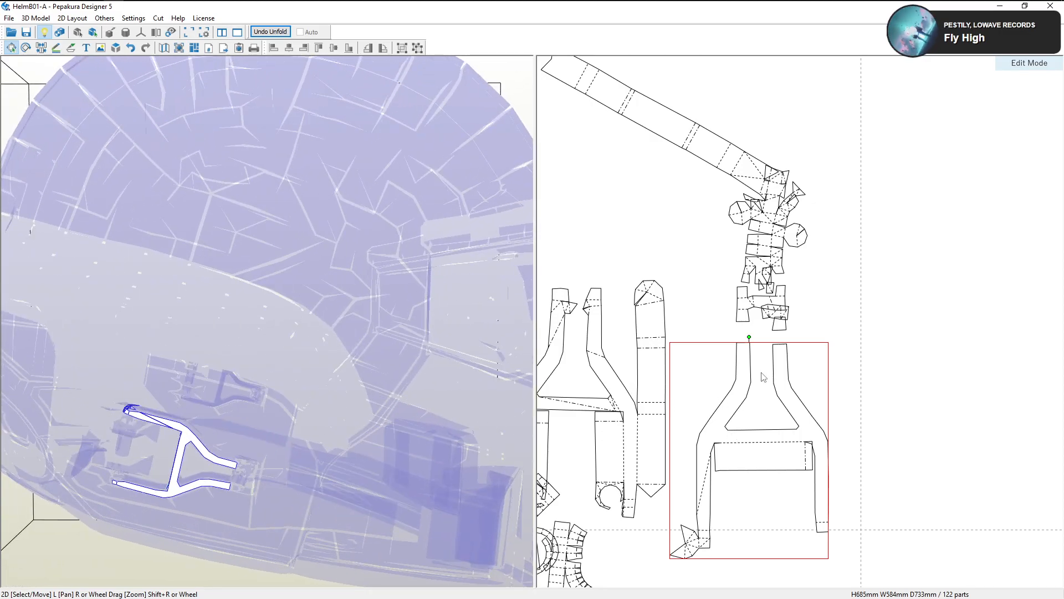
{"action": "left_click_drag", "start_coordinate": [750, 337], "coordinate": [751, 339]}
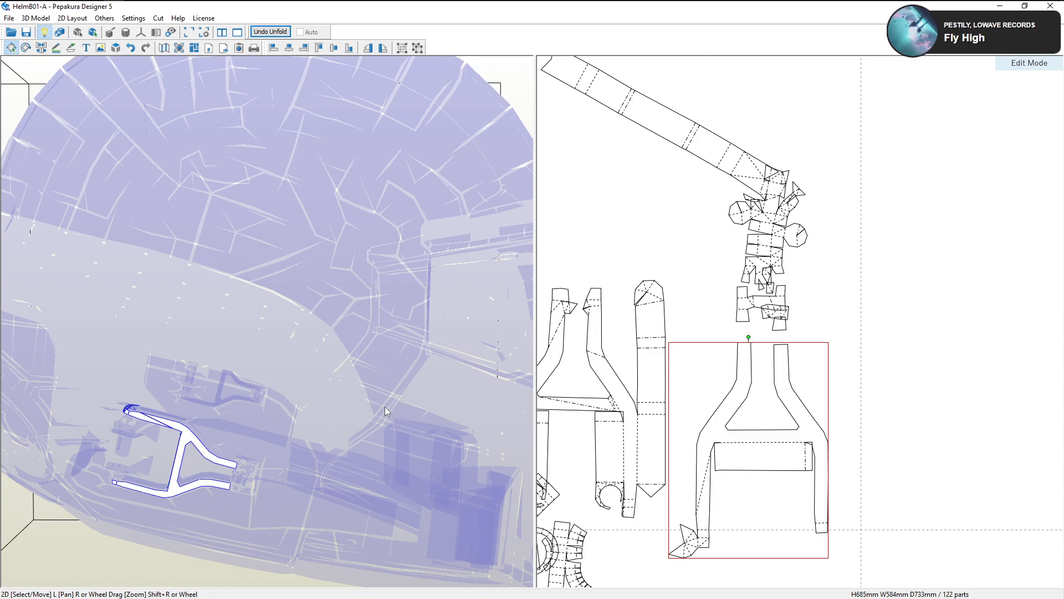
Inspect the Y-shaped frame's prongs and inner strip up close on the model and compare them with the pattern
{"action": "scroll", "coordinate": [407, 369], "scroll_direction": "up", "scroll_amount": 8}
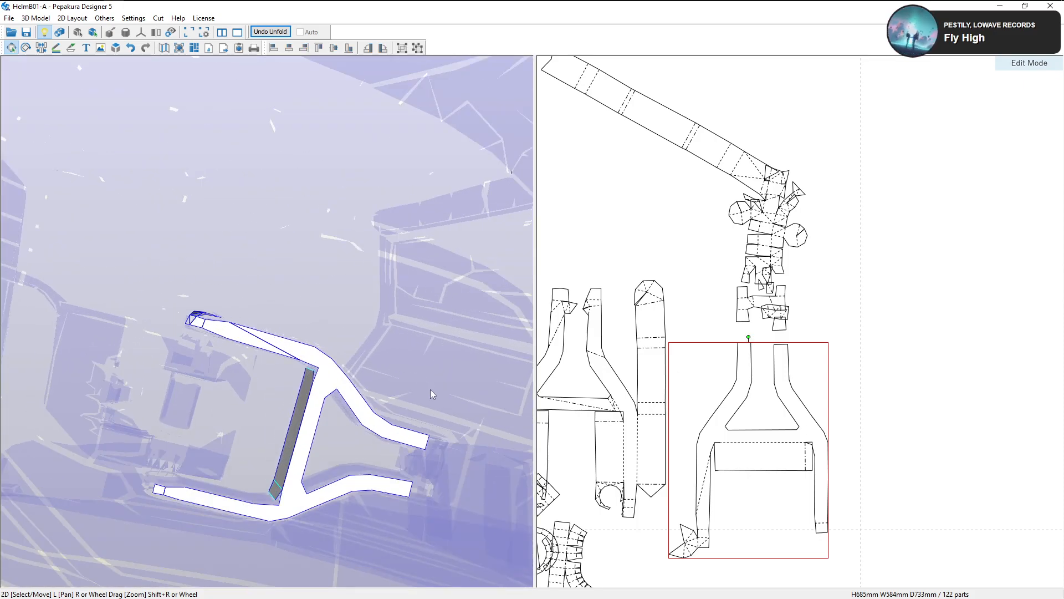
{"action": "scroll", "coordinate": [388, 400], "scroll_direction": "up", "scroll_amount": 5}
{"action": "scroll", "coordinate": [381, 394], "scroll_direction": "up", "scroll_amount": 1}
{"action": "scroll", "coordinate": [804, 367], "scroll_direction": "up", "scroll_amount": 2}
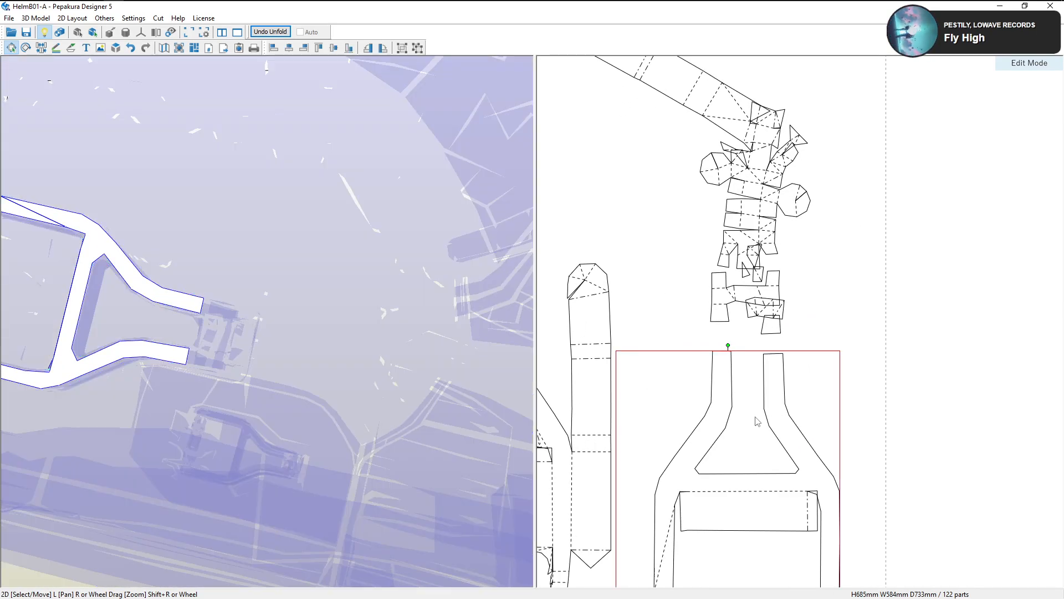
{"action": "scroll", "coordinate": [757, 421], "scroll_direction": "up", "scroll_amount": 1}
{"action": "scroll", "coordinate": [758, 441], "scroll_direction": "down", "scroll_amount": 2}
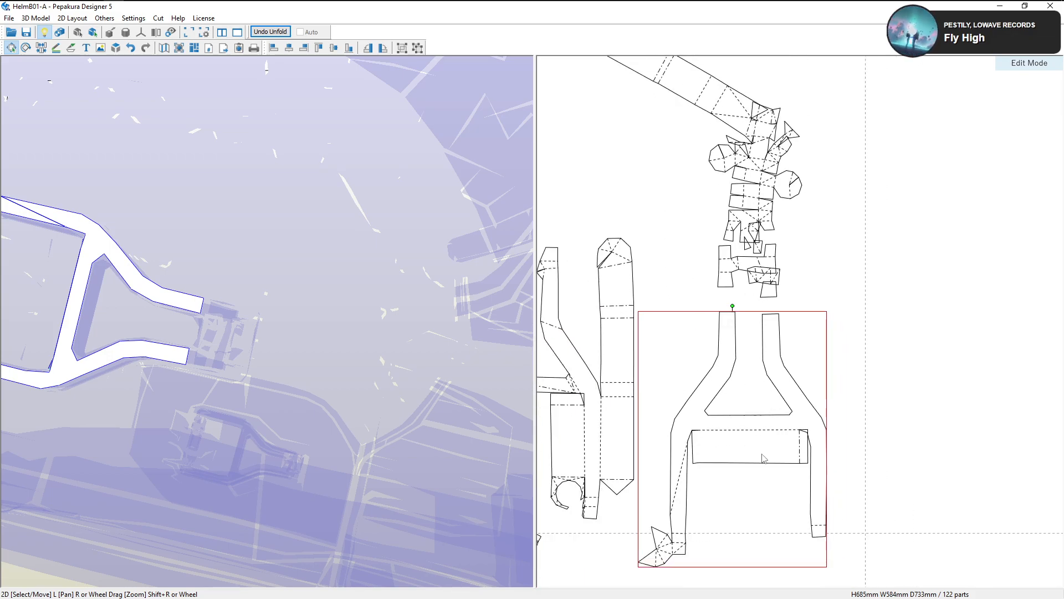
{"action": "mouse_move", "coordinate": [249, 227]}
{"action": "right_mouse_down"}
{"action": "mouse_move", "coordinate": [265, 233]}
{"action": "mouse_move", "coordinate": [253, 227]}
{"action": "right_mouse_up"}
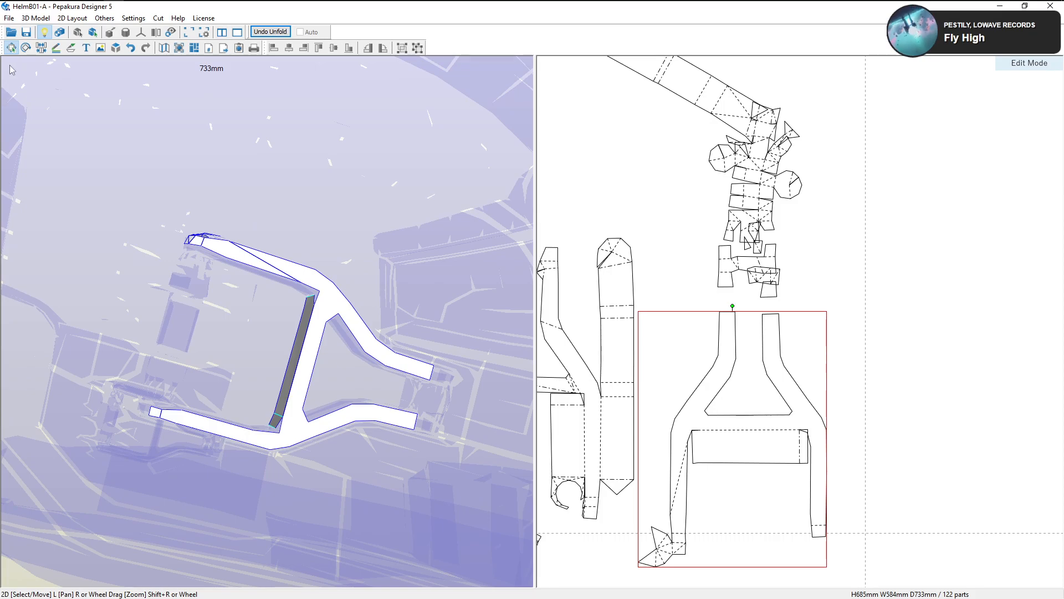
Detach the small faceted end piece from the lower leg of the Y-shaped frame at its fold line
{"action": "left_click", "coordinate": [41, 48]}
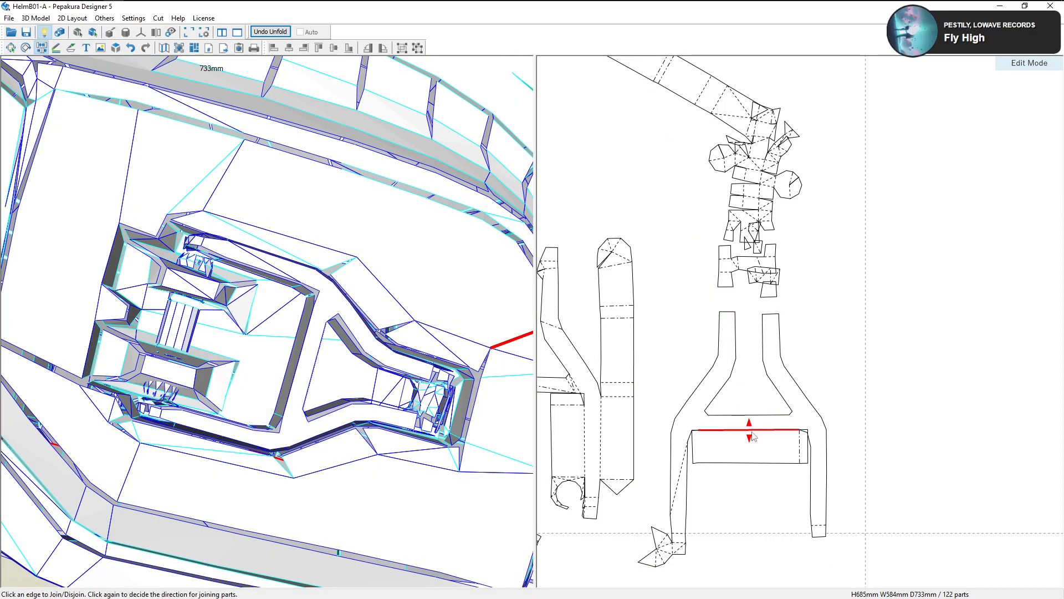
{"action": "scroll", "coordinate": [784, 447], "scroll_direction": "down", "scroll_amount": 3}
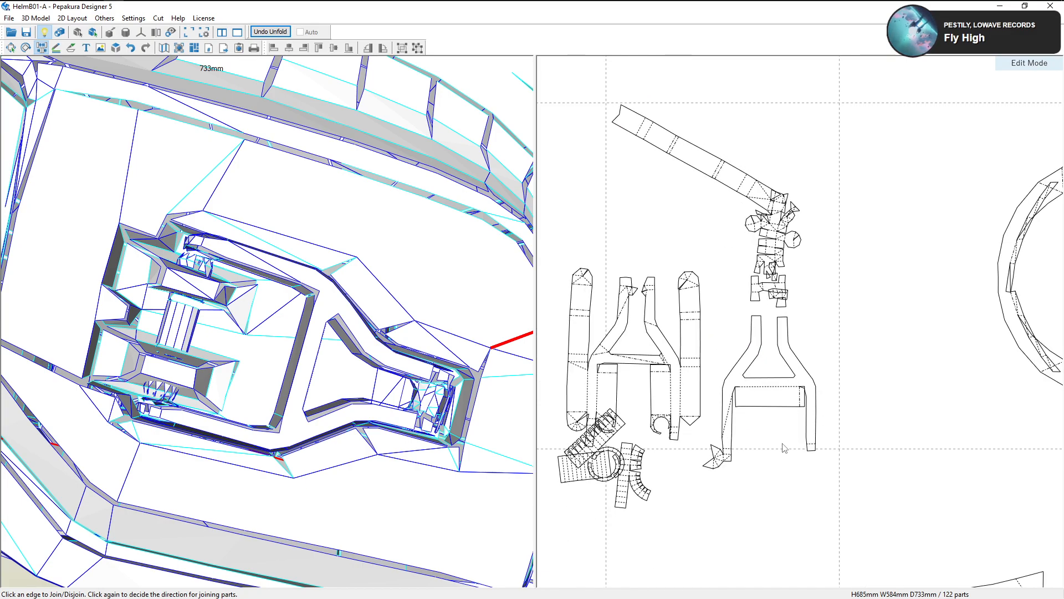
{"action": "scroll", "coordinate": [759, 432], "scroll_direction": "up", "scroll_amount": 3}
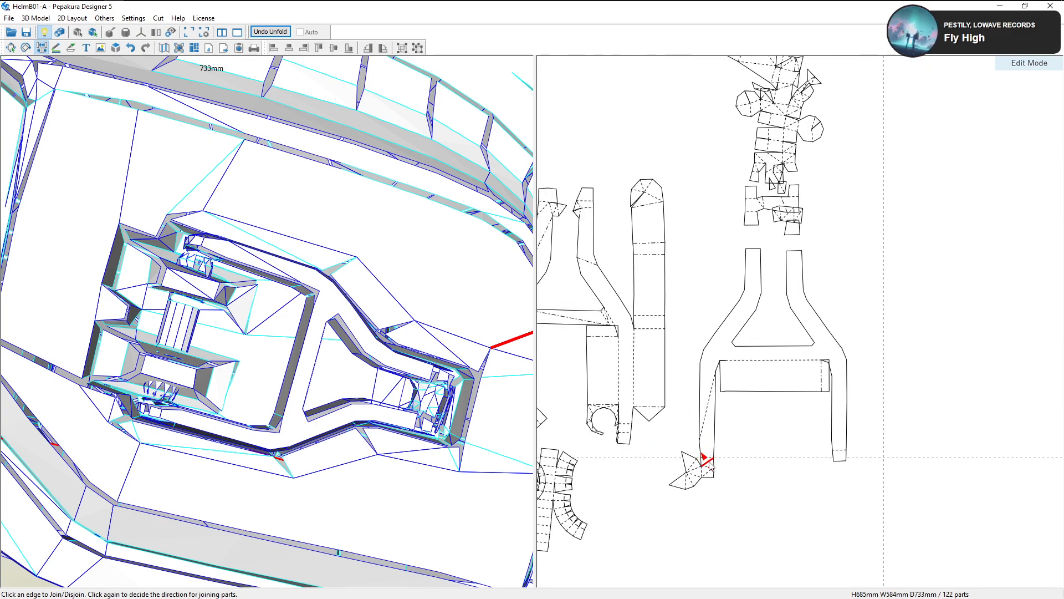
{"action": "left_click", "coordinate": [710, 461]}
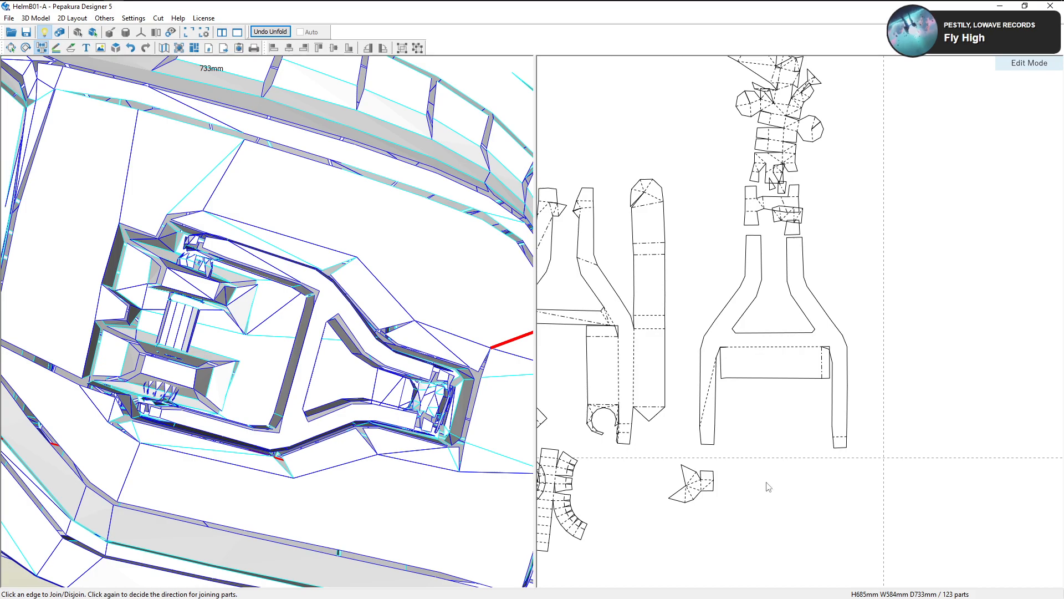
Check the trimmed Y-shaped frame on the model and shift its pattern slightly away from the hinge assembly
{"action": "left_click", "coordinate": [11, 48]}
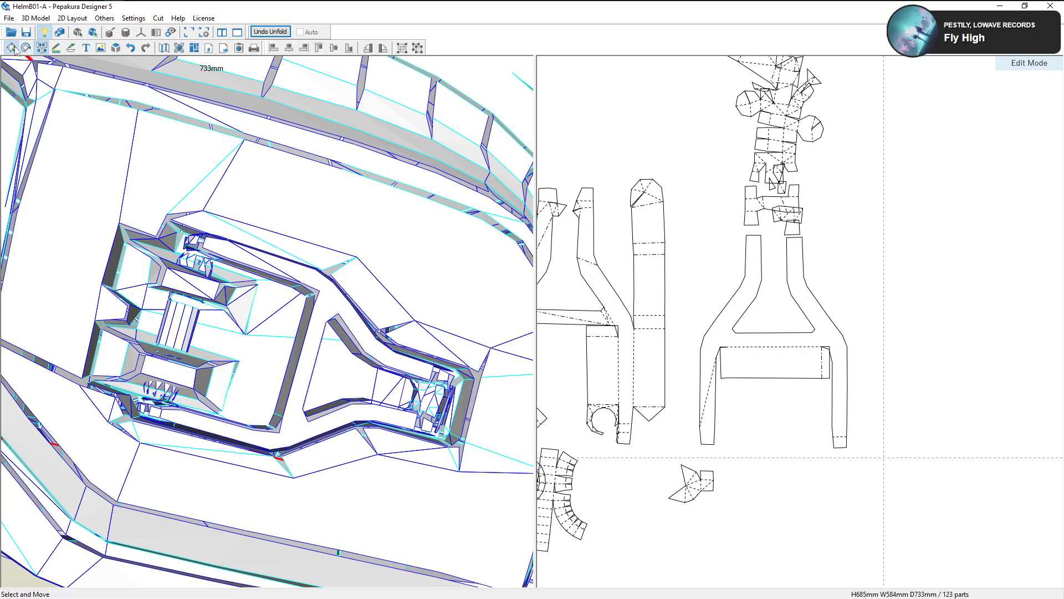
{"action": "left_click", "coordinate": [744, 354]}
{"action": "right_click_drag", "start_coordinate": [386, 323], "coordinate": [383, 331]}
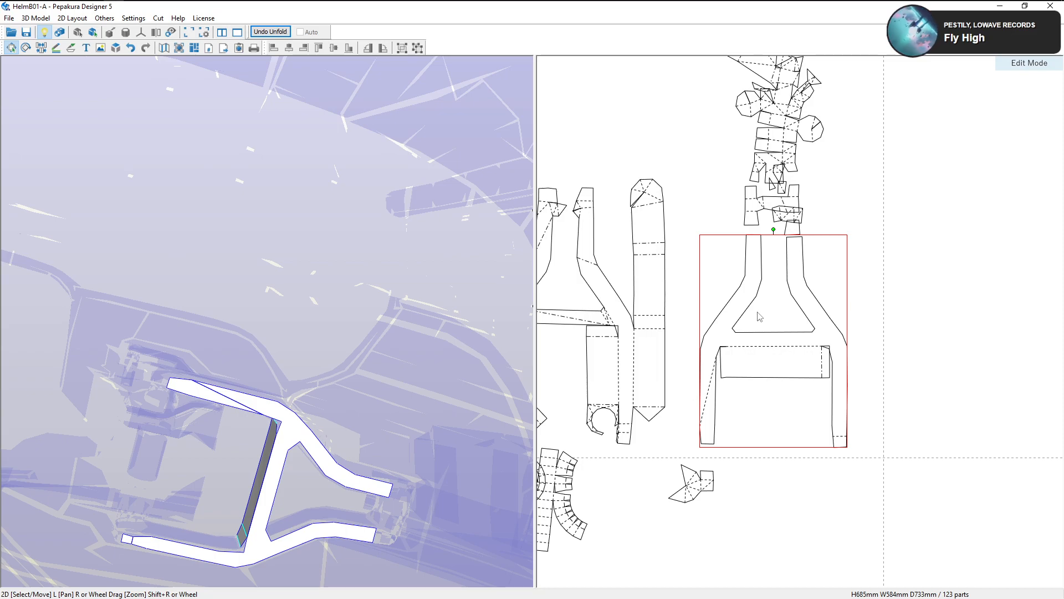
{"action": "left_click_drag", "start_coordinate": [758, 361], "coordinate": [762, 372]}
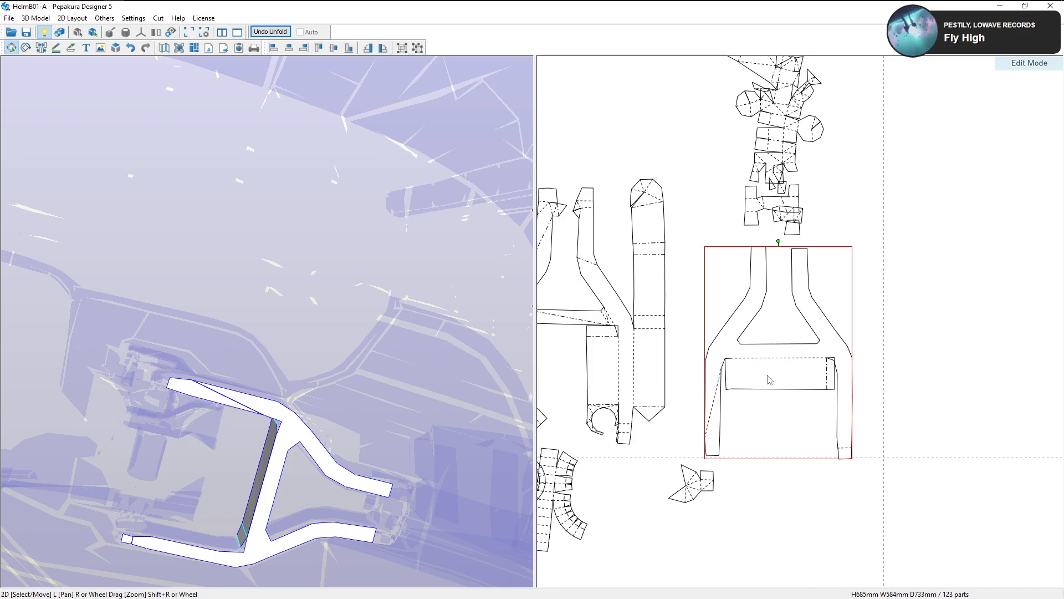
{"action": "key", "text": "Up"}
{"action": "key", "text": "Up"}
{"action": "key", "text": "Up"}
{"action": "key", "text": "Down"}
{"action": "key", "text": "Down"}
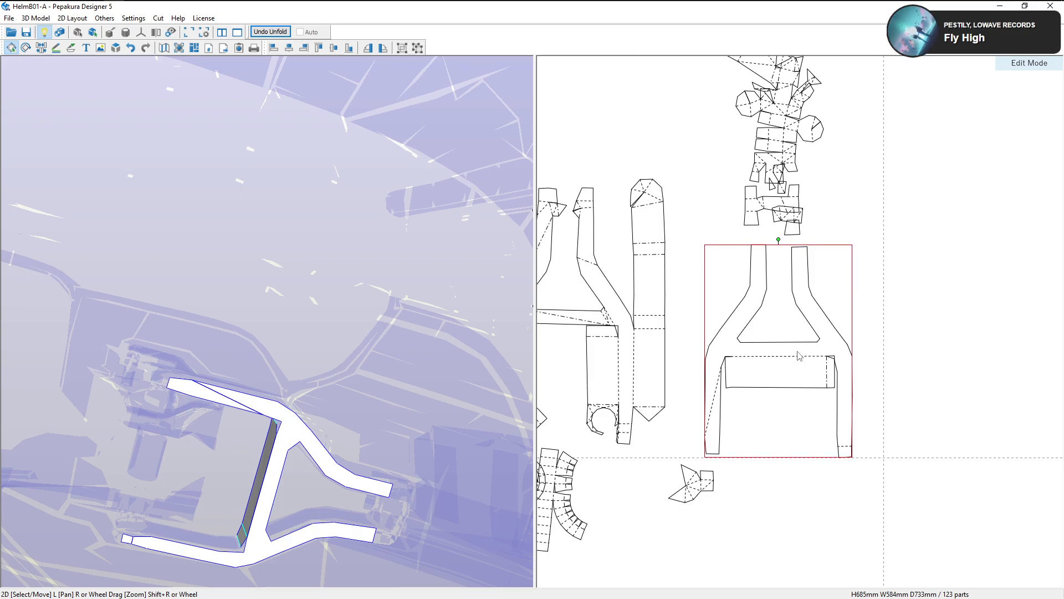
{"action": "scroll", "coordinate": [800, 355], "scroll_direction": "down", "scroll_amount": 3}
{"action": "left_click", "coordinate": [858, 345]}
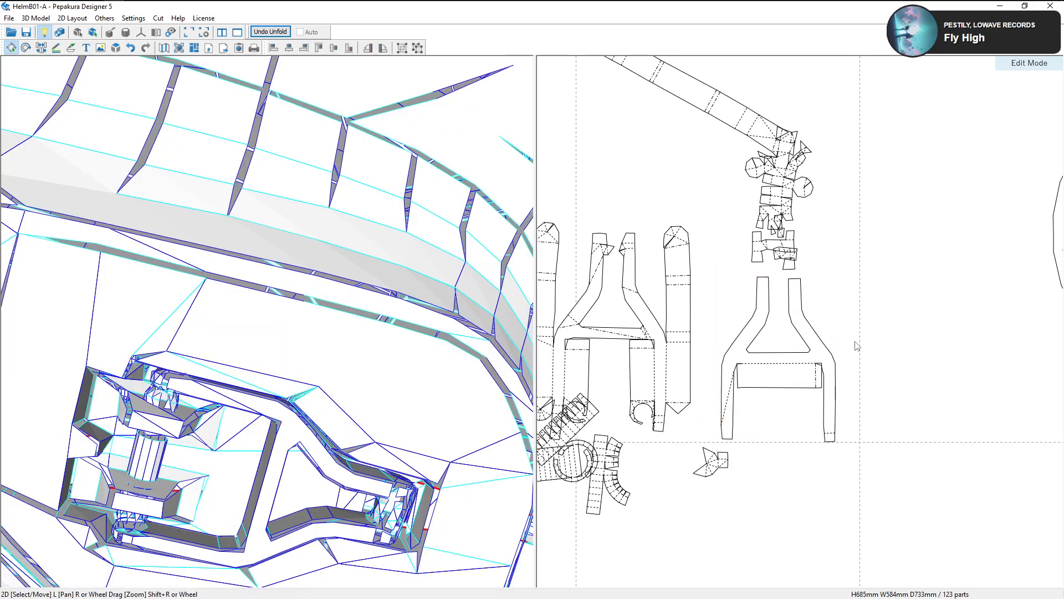
Review the layout around the Y-shaped frames and turn on texture display for the model and pattern
{"action": "middle_click_drag", "start_coordinate": [779, 318], "coordinate": [753, 359]}
{"action": "scroll", "coordinate": [703, 317], "scroll_direction": "up", "scroll_amount": 3}
{"action": "scroll", "coordinate": [754, 390], "scroll_direction": "down", "scroll_amount": 2}
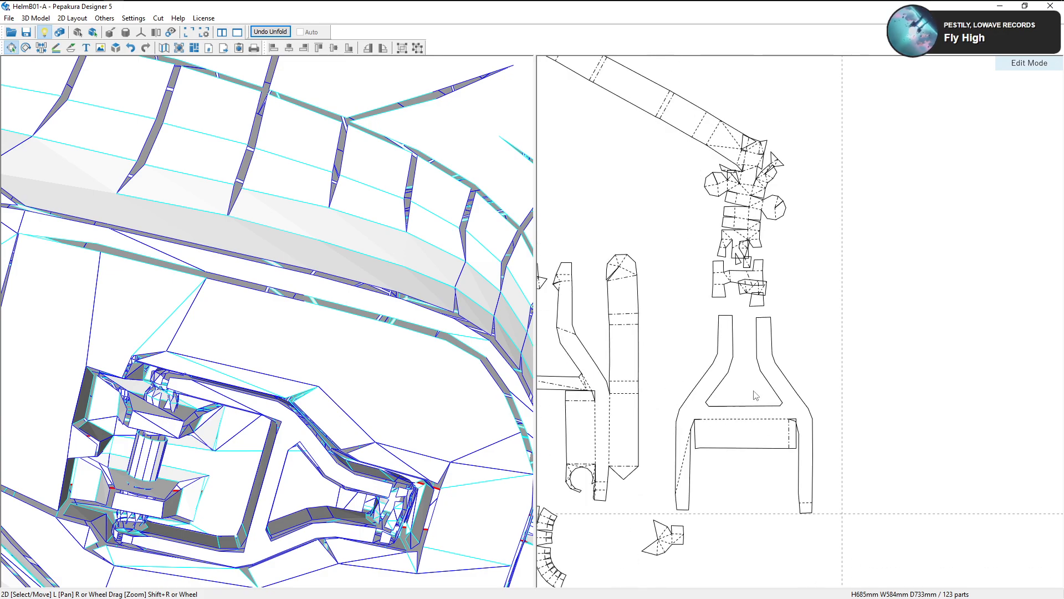
{"action": "scroll", "coordinate": [750, 398], "scroll_direction": "down", "scroll_amount": 2}
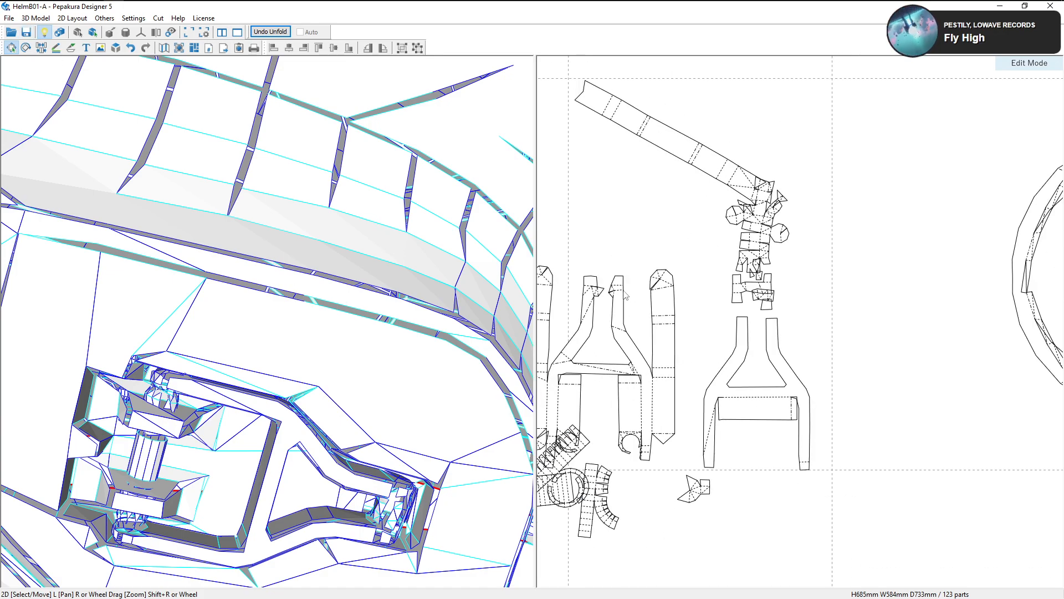
{"action": "scroll", "coordinate": [630, 296], "scroll_direction": "down", "scroll_amount": 2}
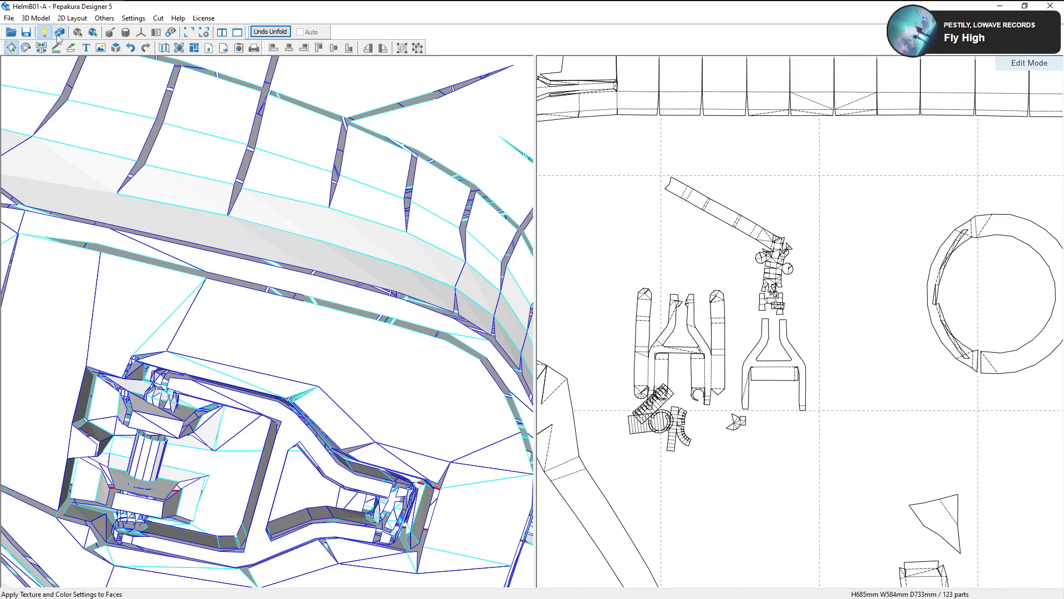
{"action": "left_click", "coordinate": [60, 34]}
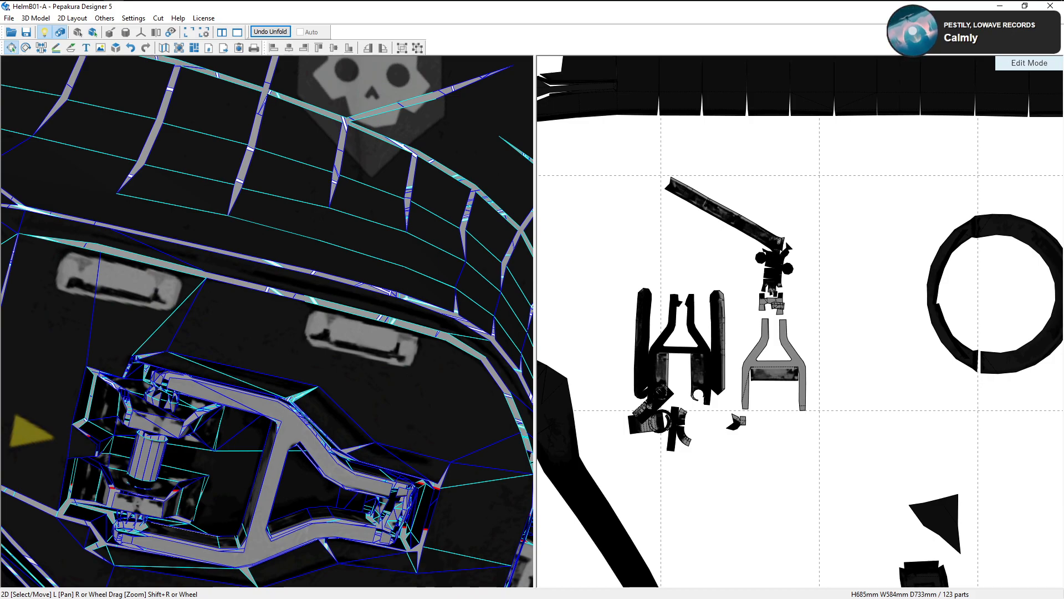
Switch to File Explorer and launch Stream Timer v2.2.exe from the Desktop folder
{"action": "left_click", "coordinate": [10, 7]}
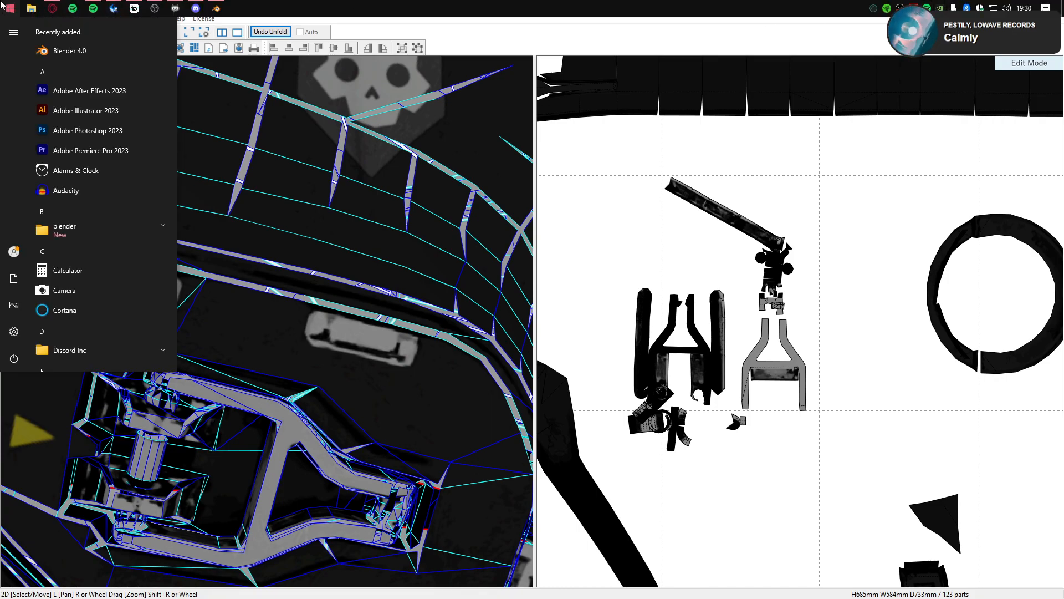
{"action": "left_click", "coordinate": [32, 7]}
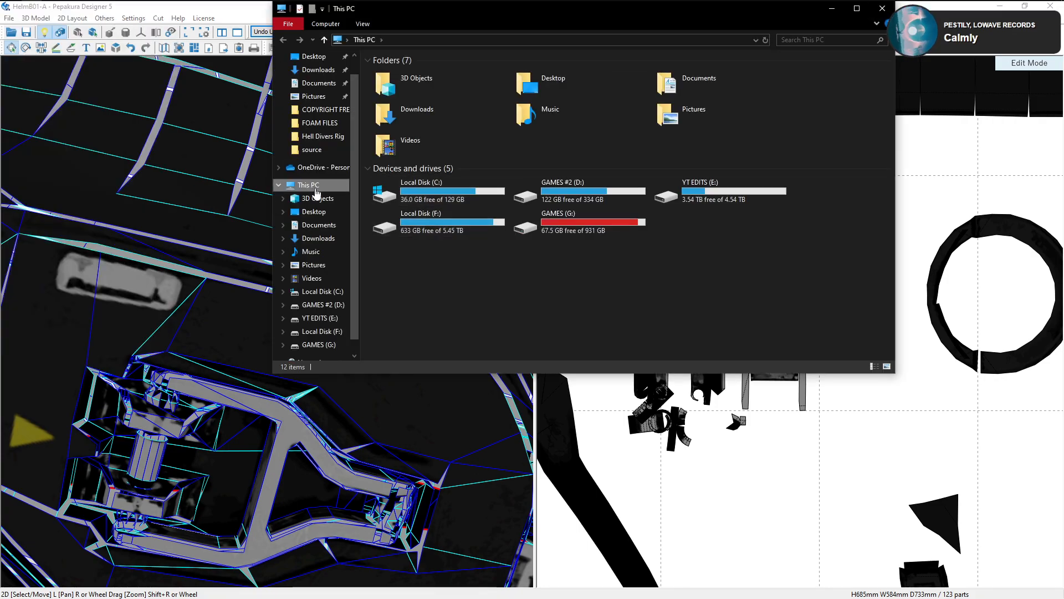
{"action": "left_click", "coordinate": [323, 218]}
{"action": "scroll", "coordinate": [499, 275], "scroll_direction": "down", "scroll_amount": 3}
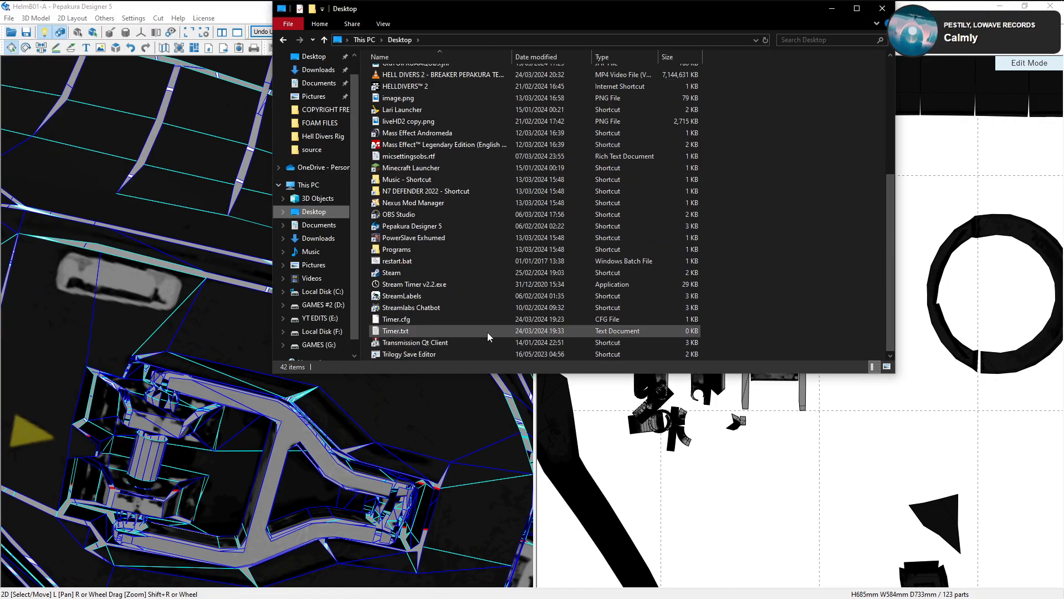
{"action": "double_click", "coordinate": [417, 284]}
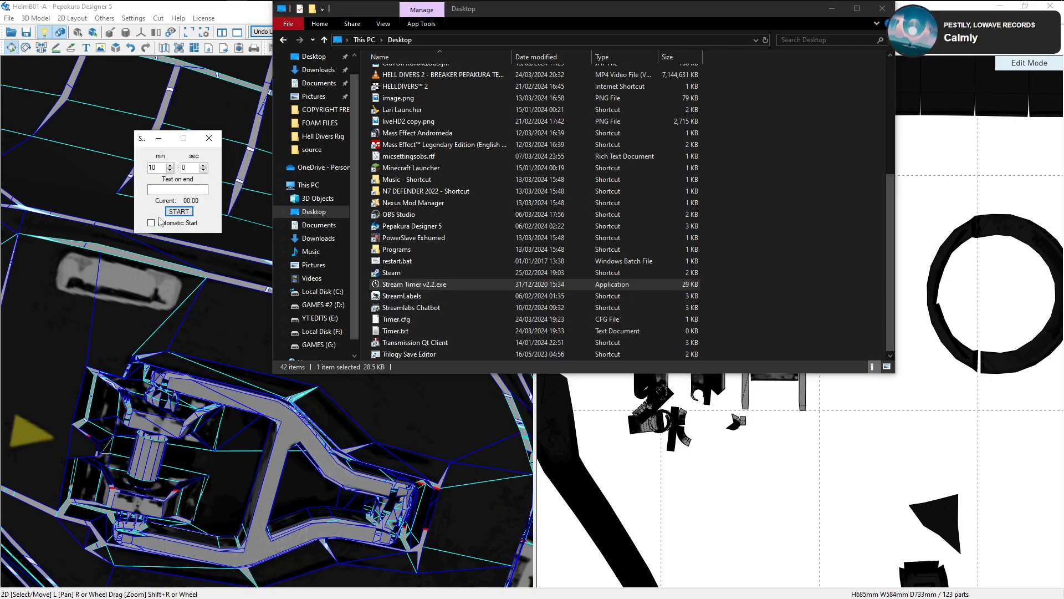
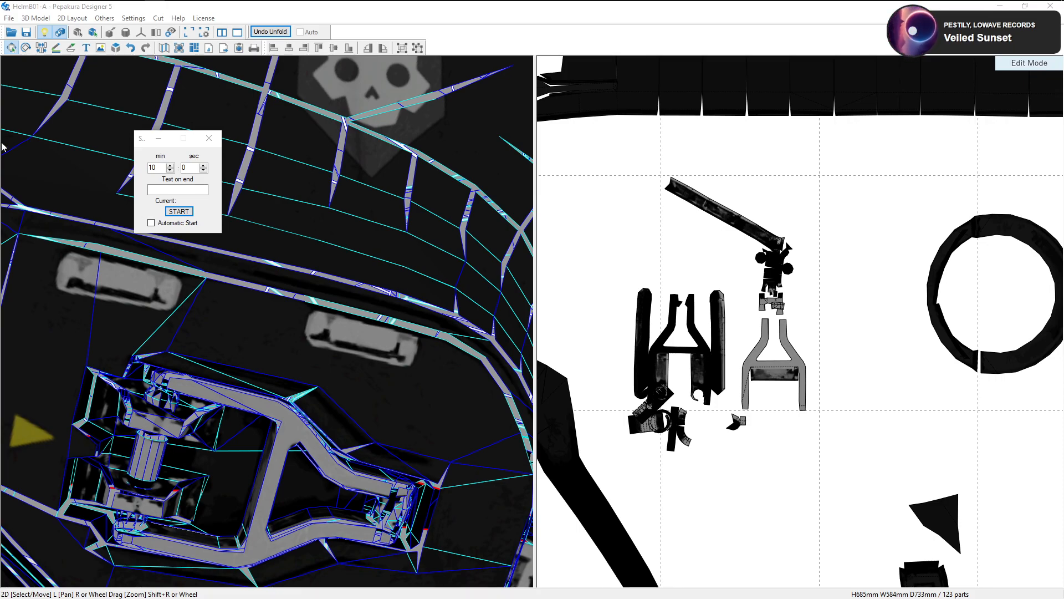
Move the Stream Timer window off the Pepakura Designer workspace onto the other screen
{"action": "right_click", "coordinate": [143, 146]}
{"action": "left_click", "coordinate": [126, 126]}
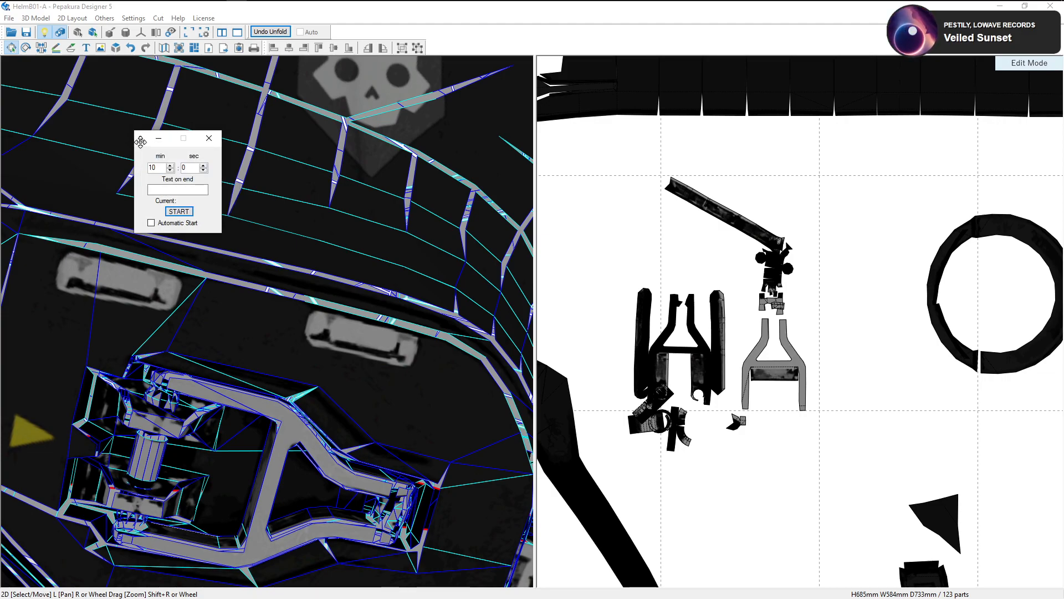
{"action": "left_click_drag", "start_coordinate": [143, 144], "coordinate": [1063, 192]}
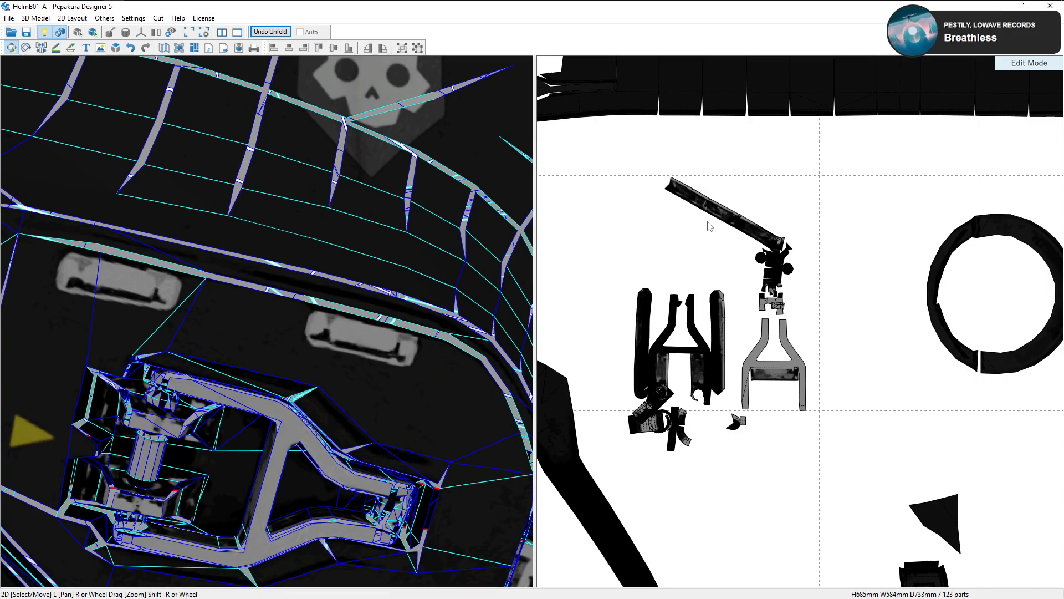
Detach the dark inner strip from the grey Y-shaped frame's crossbar and place it below the frame
{"action": "scroll", "coordinate": [813, 197], "scroll_direction": "down", "scroll_amount": 2}
{"action": "scroll", "coordinate": [377, 259], "scroll_direction": "down", "scroll_amount": 5}
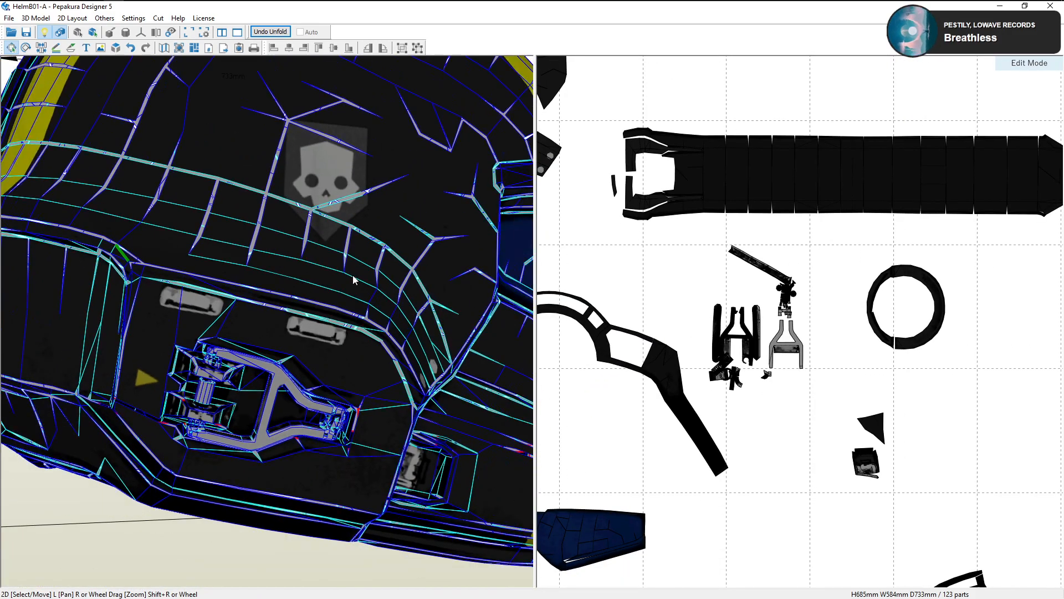
{"action": "left_click", "coordinate": [794, 349]}
{"action": "right_click_drag", "start_coordinate": [361, 346], "coordinate": [386, 348]}
{"action": "scroll", "coordinate": [799, 327], "scroll_direction": "up", "scroll_amount": 4}
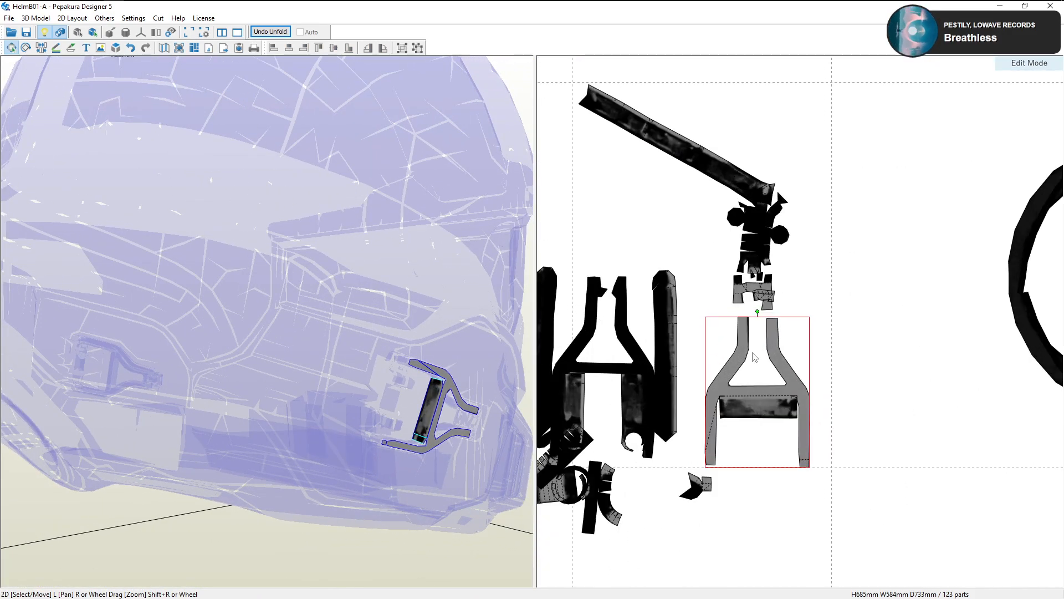
{"action": "left_click", "coordinate": [41, 48]}
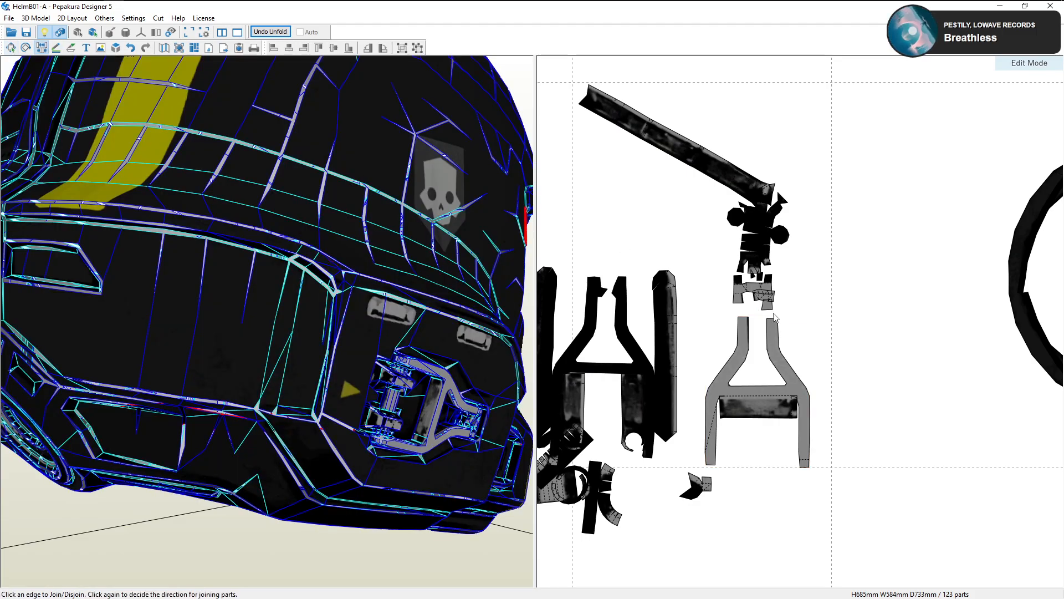
{"action": "left_click", "coordinate": [754, 398]}
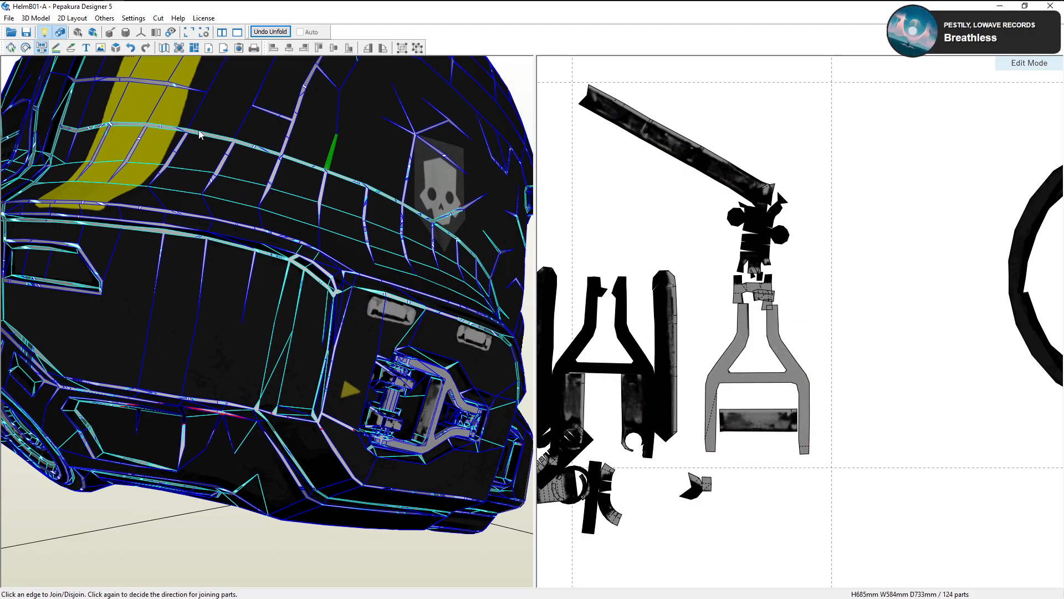
{"action": "left_click", "coordinate": [11, 48]}
{"action": "left_click_drag", "start_coordinate": [759, 420], "coordinate": [776, 512]}
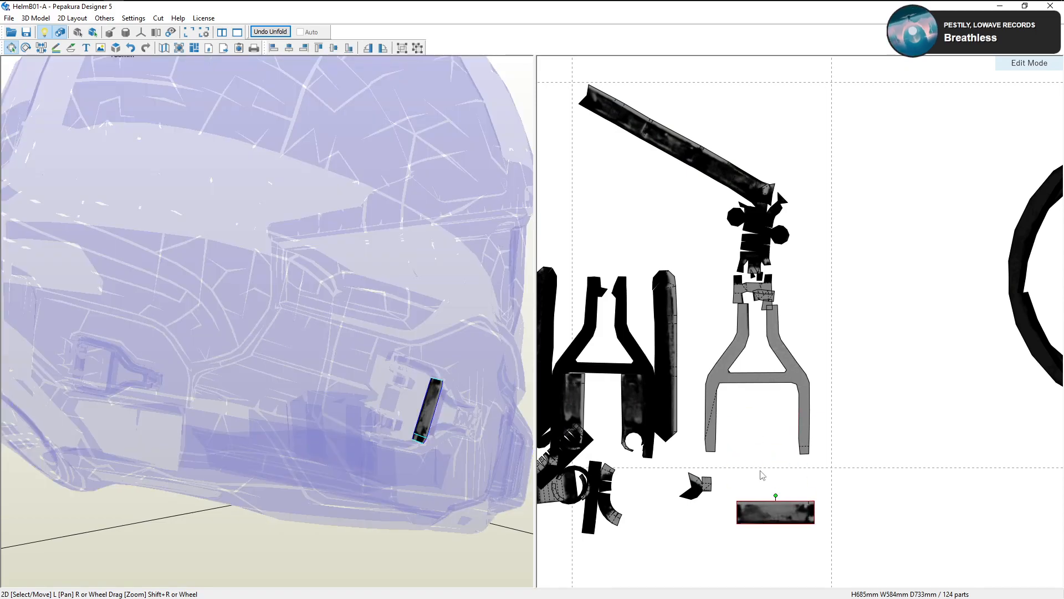
Move the grey Y-shaped frame clear of the hinge assembly and rotate it very slightly to straighten it
{"action": "left_click", "coordinate": [754, 399]}
{"action": "left_click_drag", "start_coordinate": [754, 399], "coordinate": [760, 394]}
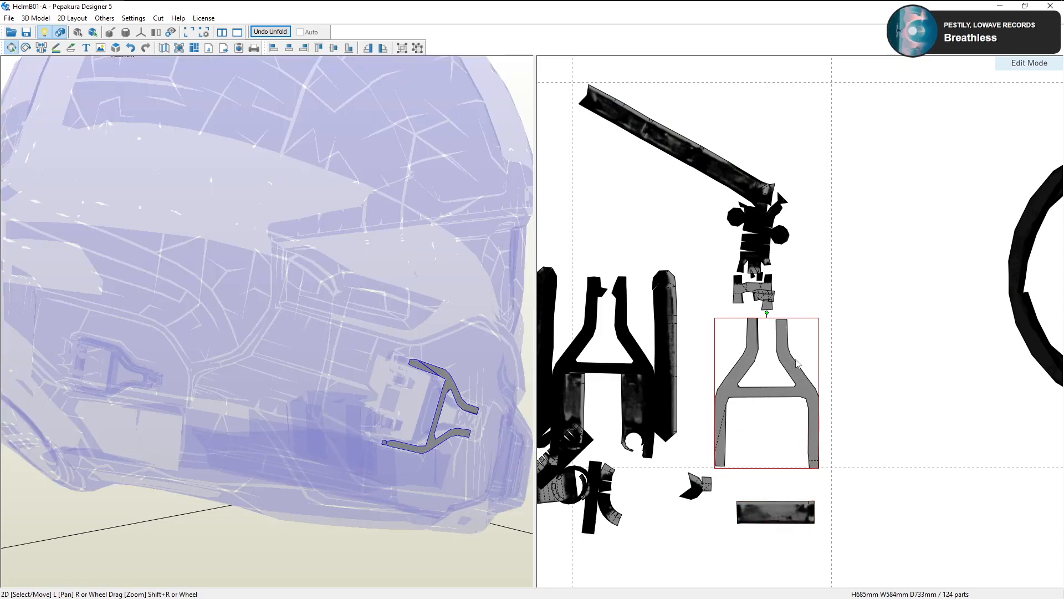
{"action": "left_click_drag", "start_coordinate": [766, 313], "coordinate": [766, 311]}
{"action": "scroll", "coordinate": [721, 349], "scroll_direction": "down", "scroll_amount": 1}
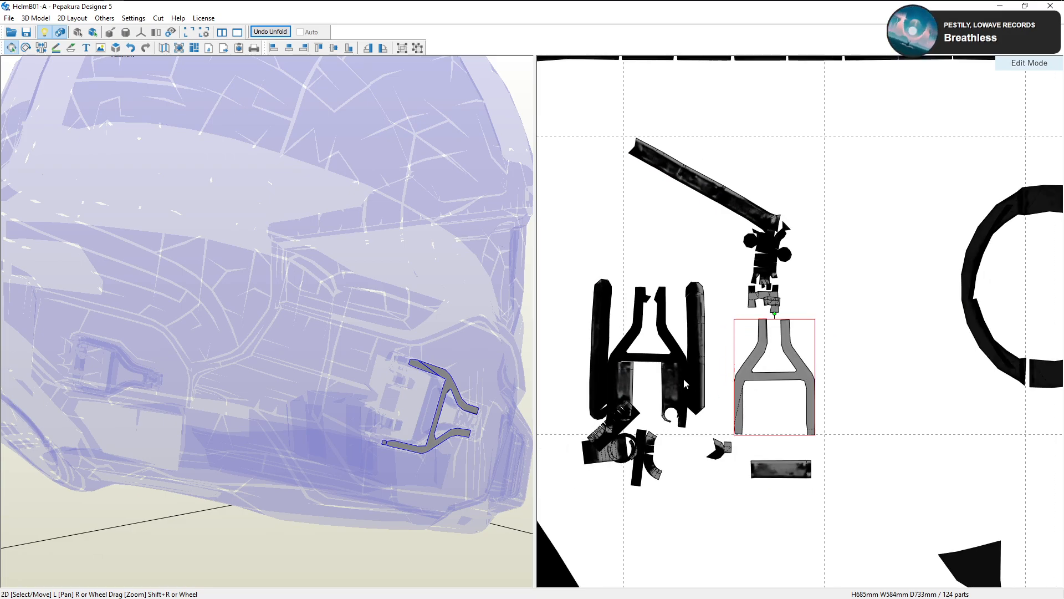
Inspect the black Y-shaped bracket and its cylindrical hinge sections on the model and compare them with their pattern group
{"action": "left_click", "coordinate": [684, 381]}
{"action": "right_click_drag", "start_coordinate": [447, 372], "coordinate": [428, 372]}
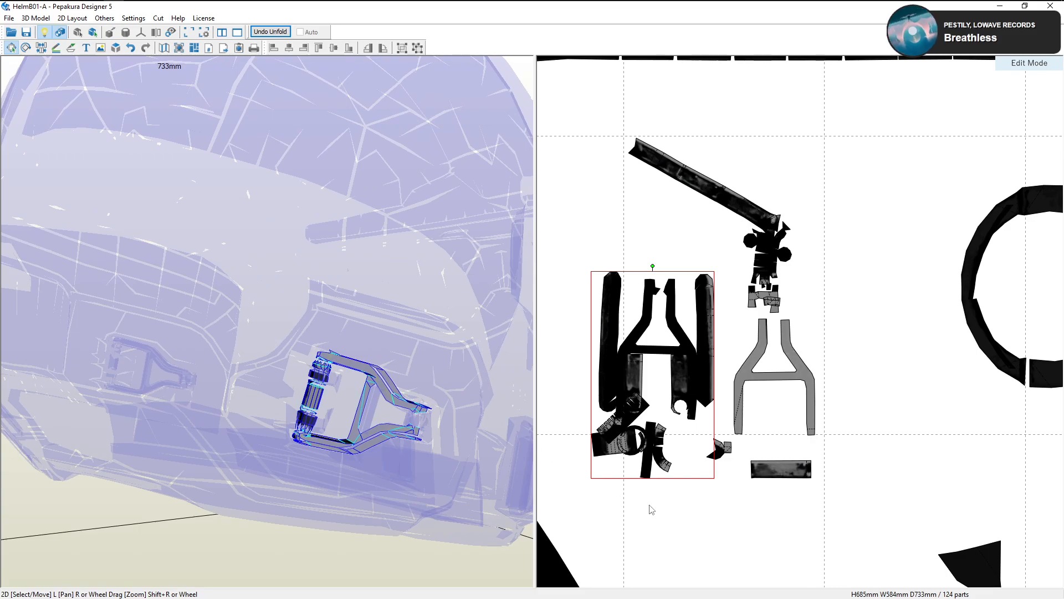
{"action": "left_click", "coordinate": [649, 505]}
{"action": "left_click", "coordinate": [314, 389]}
{"action": "scroll", "coordinate": [313, 392], "scroll_direction": "up", "scroll_amount": 4}
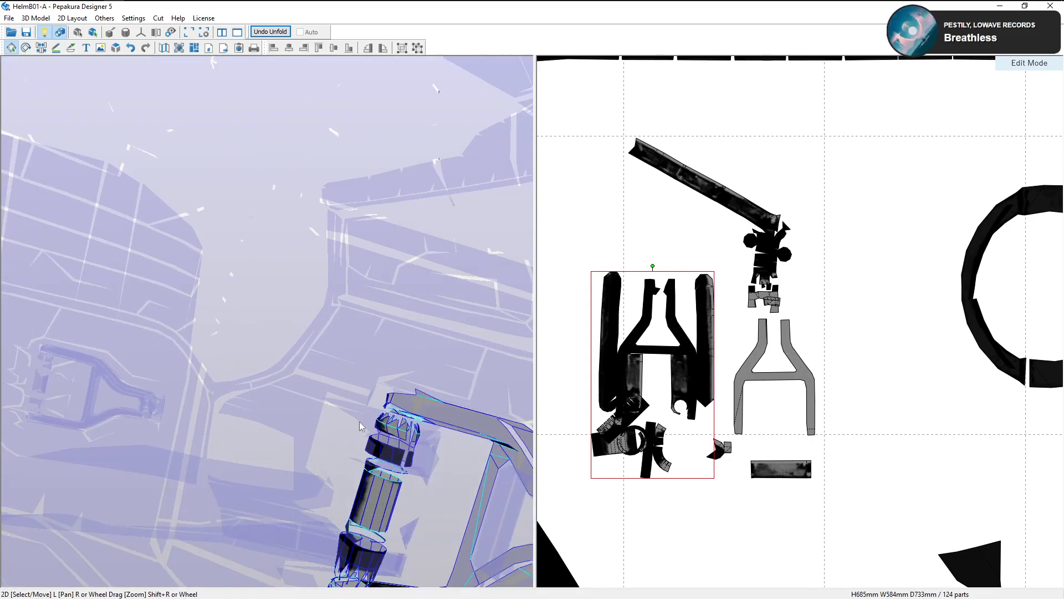
{"action": "scroll", "coordinate": [666, 456], "scroll_direction": "up", "scroll_amount": 1}
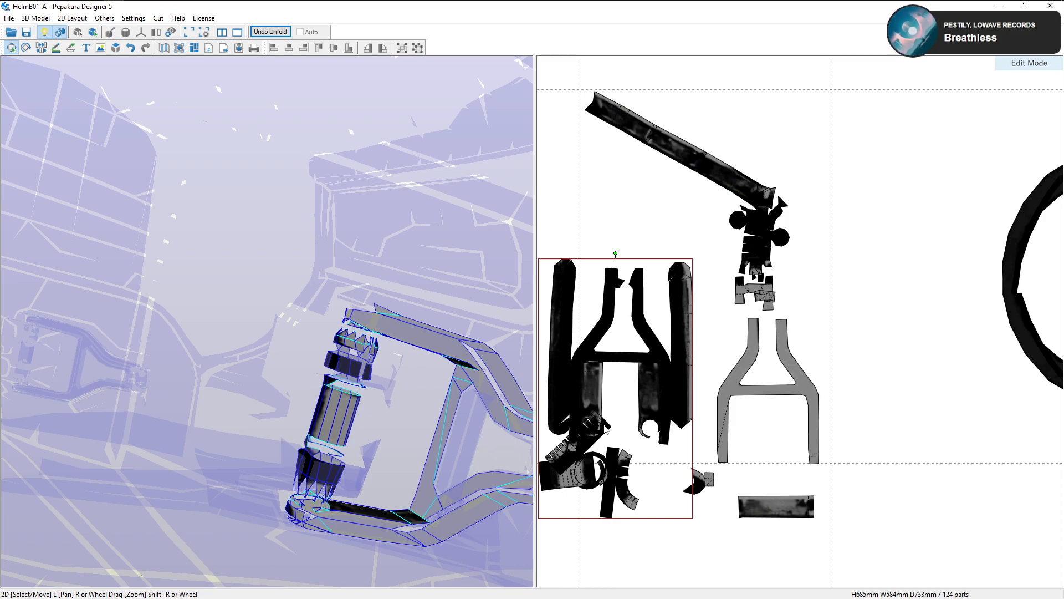
{"action": "scroll", "coordinate": [776, 443], "scroll_direction": "down", "scroll_amount": 2}
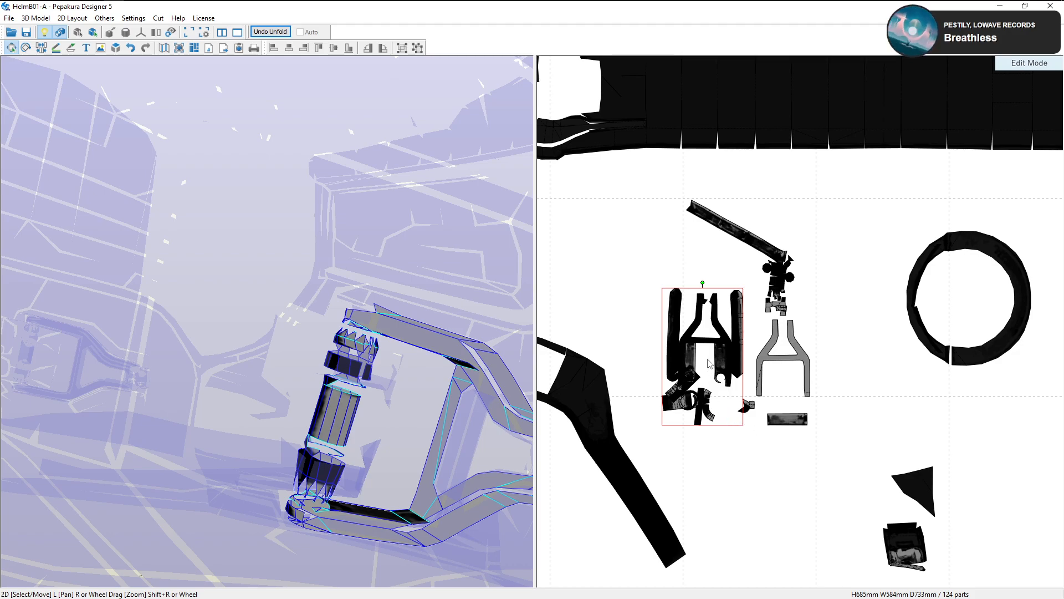
{"action": "middle_click_drag", "start_coordinate": [708, 360], "coordinate": [727, 398]}
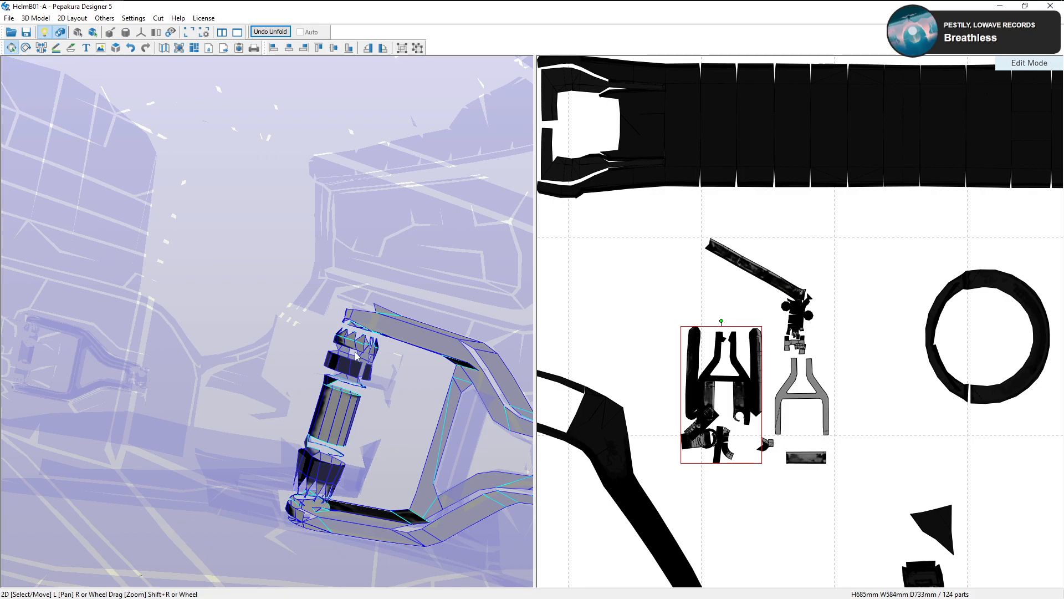
{"action": "scroll", "coordinate": [754, 443], "scroll_direction": "down", "scroll_amount": 1}
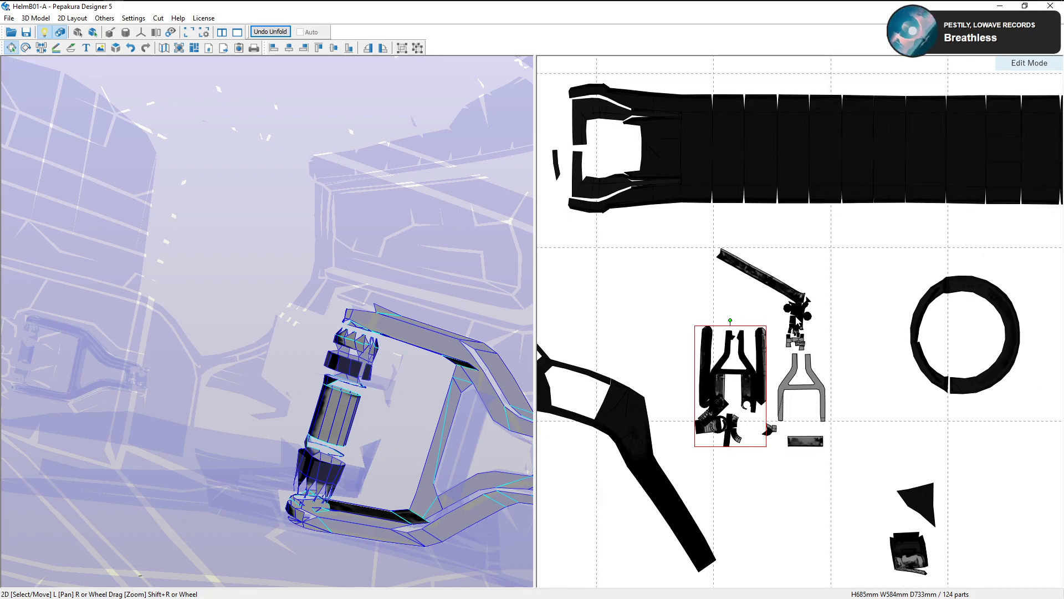
Shift the long strip's hinge assembly slightly and move the black Y-shaped bracket group into the open space beyond the ring
{"action": "mouse_move", "coordinate": [796, 317]}
{"action": "left_mouse_down"}
{"action": "mouse_move", "coordinate": [770, 315]}
{"action": "mouse_move", "coordinate": [783, 316]}
{"action": "left_mouse_up"}
{"action": "left_click", "coordinate": [771, 303]}
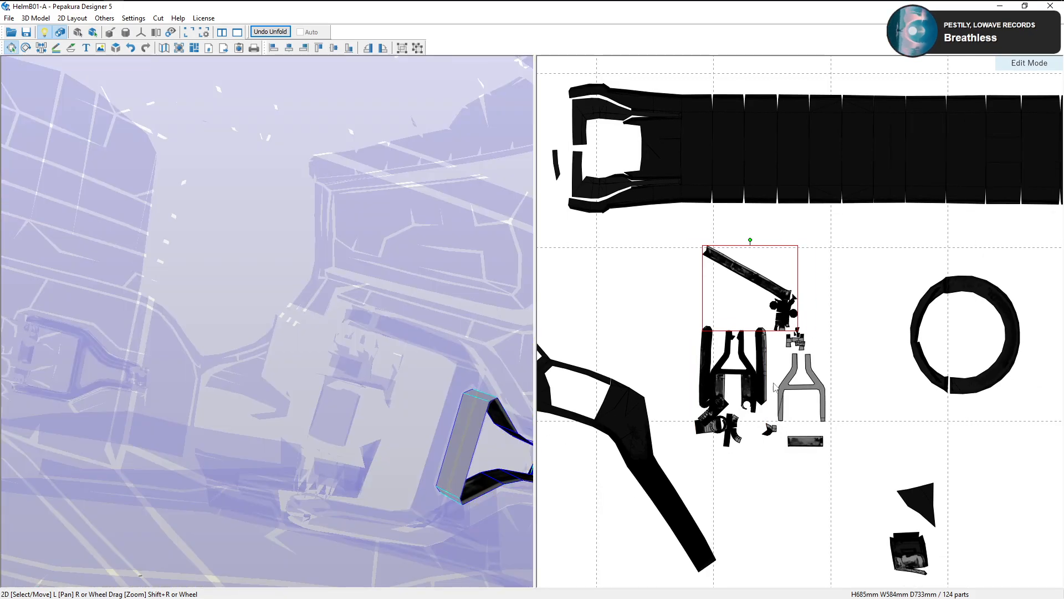
{"action": "left_click_drag", "start_coordinate": [752, 375], "coordinate": [953, 469]}
{"action": "scroll", "coordinate": [934, 463], "scroll_direction": "down", "scroll_amount": 2}
{"action": "scroll", "coordinate": [842, 497], "scroll_direction": "down", "scroll_amount": 3}
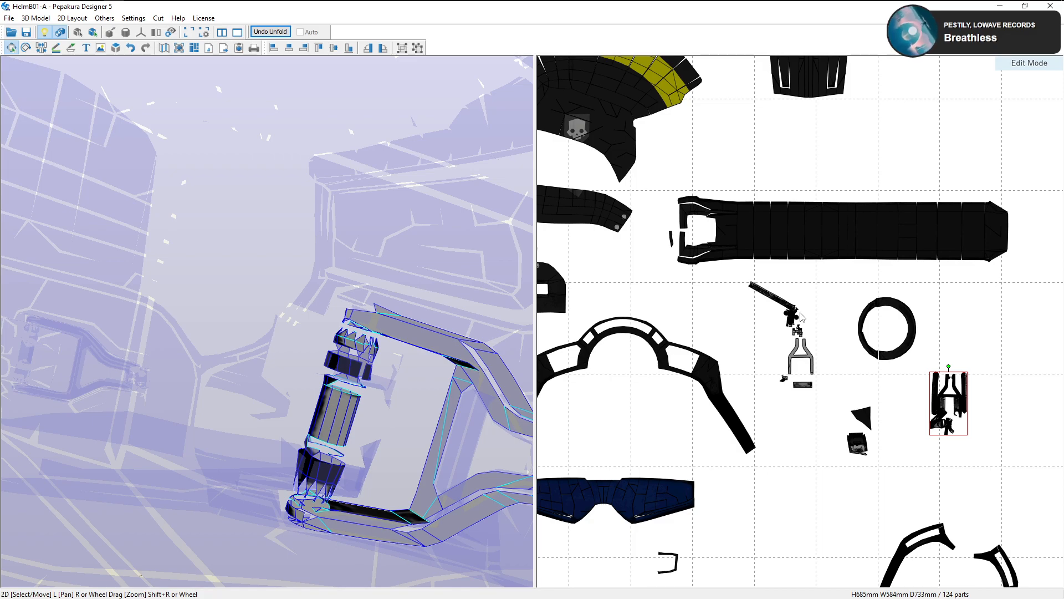
Review the pattern layout around the ring, the long segmented strip and the grey Y-shaped frame
{"action": "scroll", "coordinate": [882, 354], "scroll_direction": "down", "scroll_amount": 3}
{"action": "left_click", "coordinate": [866, 348]}
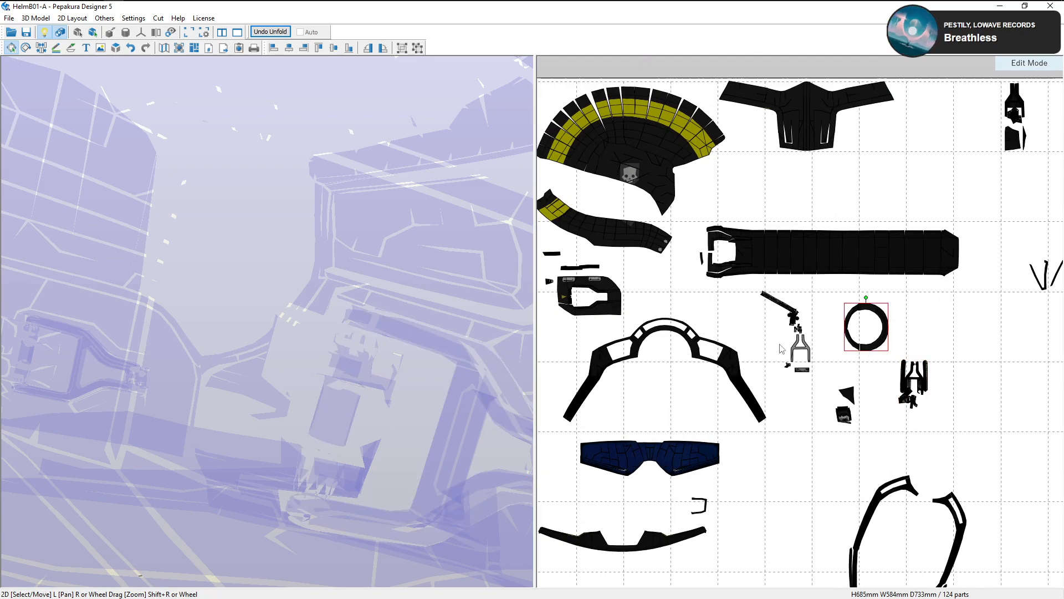
{"action": "scroll", "coordinate": [800, 427], "scroll_direction": "down", "scroll_amount": 4}
{"action": "scroll", "coordinate": [800, 427], "scroll_direction": "up", "scroll_amount": 2}
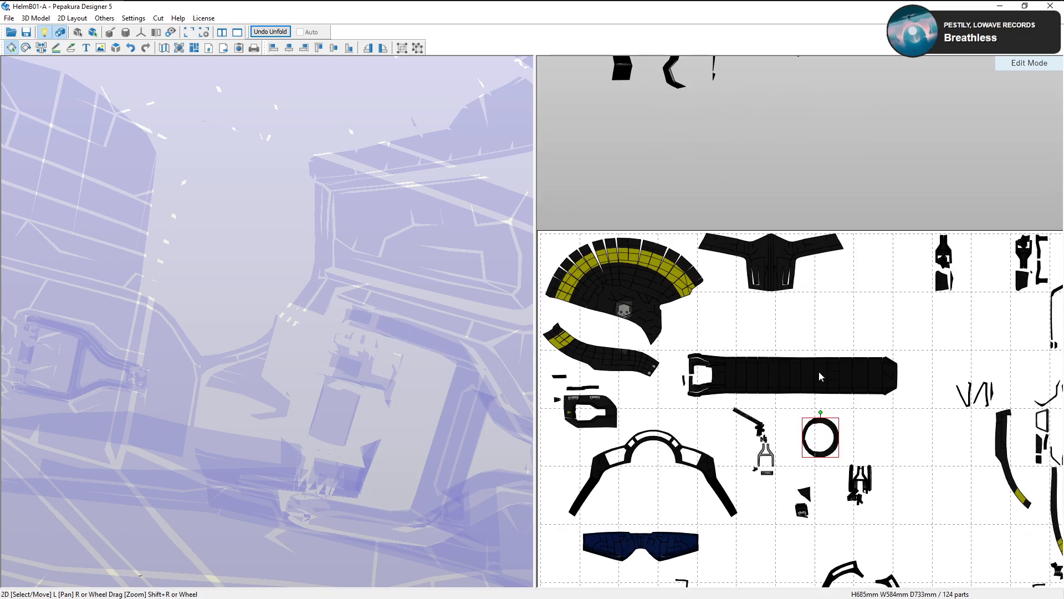
{"action": "left_click", "coordinate": [817, 374]}
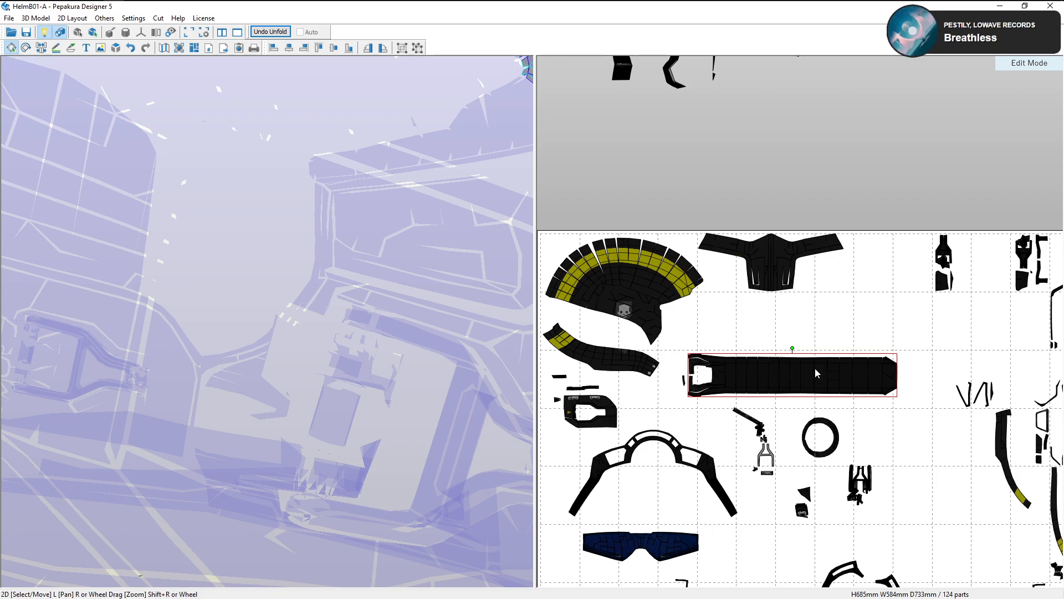
{"action": "middle_click_drag", "start_coordinate": [831, 393], "coordinate": [901, 373]}
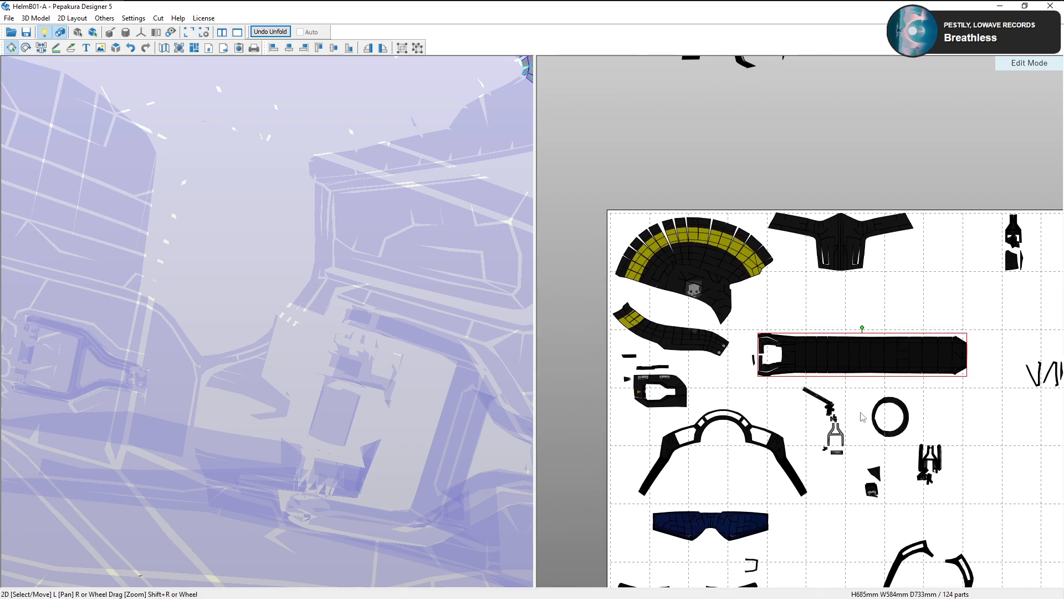
{"action": "middle_click_drag", "start_coordinate": [861, 413], "coordinate": [879, 384]}
{"action": "scroll", "coordinate": [879, 384], "scroll_direction": "down", "scroll_amount": 2}
{"action": "scroll", "coordinate": [903, 461], "scroll_direction": "up", "scroll_amount": 3}
{"action": "middle_click_drag", "start_coordinate": [902, 462], "coordinate": [884, 446]}
{"action": "scroll", "coordinate": [884, 445], "scroll_direction": "up", "scroll_amount": 2}
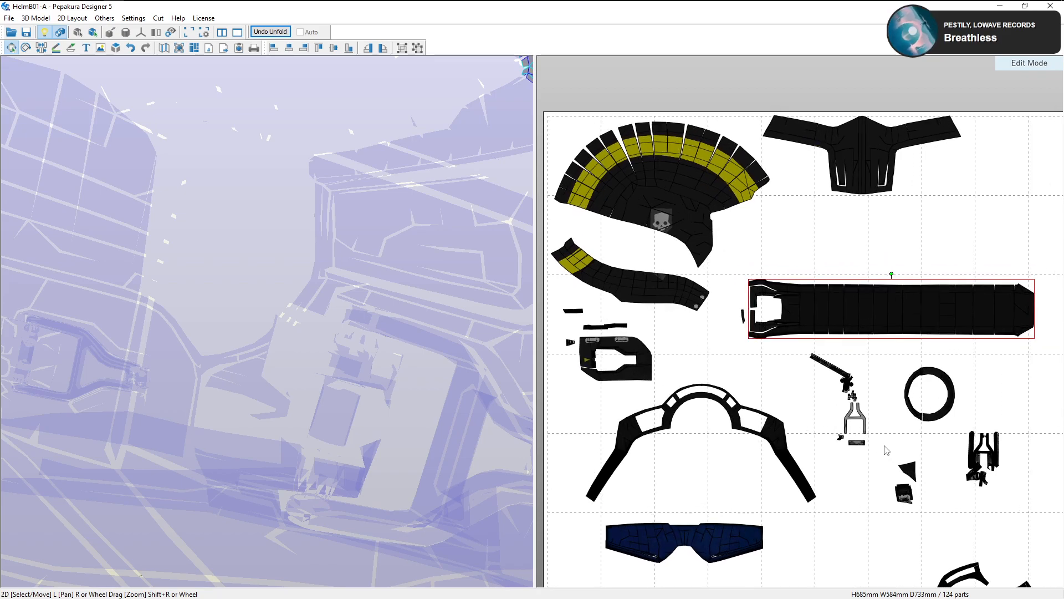
{"action": "scroll", "coordinate": [886, 450], "scroll_direction": "up", "scroll_amount": 2}
{"action": "left_click", "coordinate": [799, 438]}
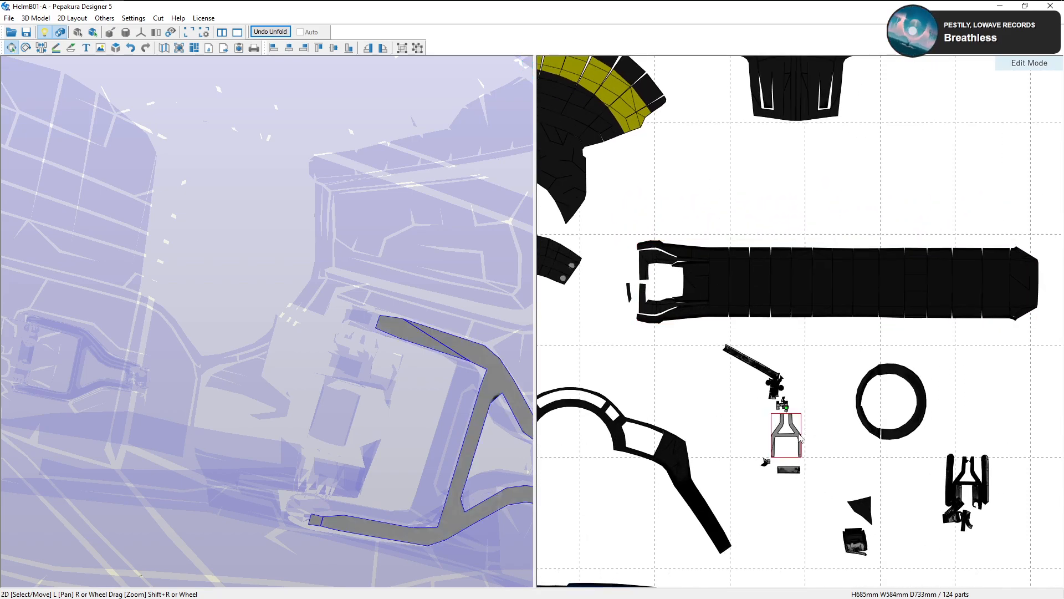
{"action": "left_click", "coordinate": [814, 416]}
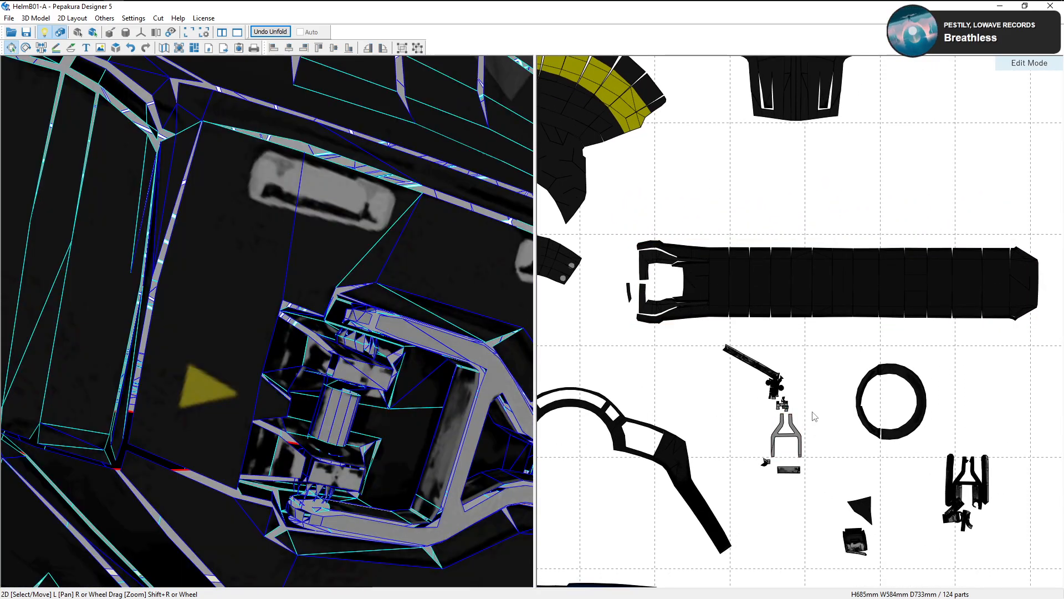
{"action": "scroll", "coordinate": [814, 410], "scroll_direction": "down", "scroll_amount": 2}
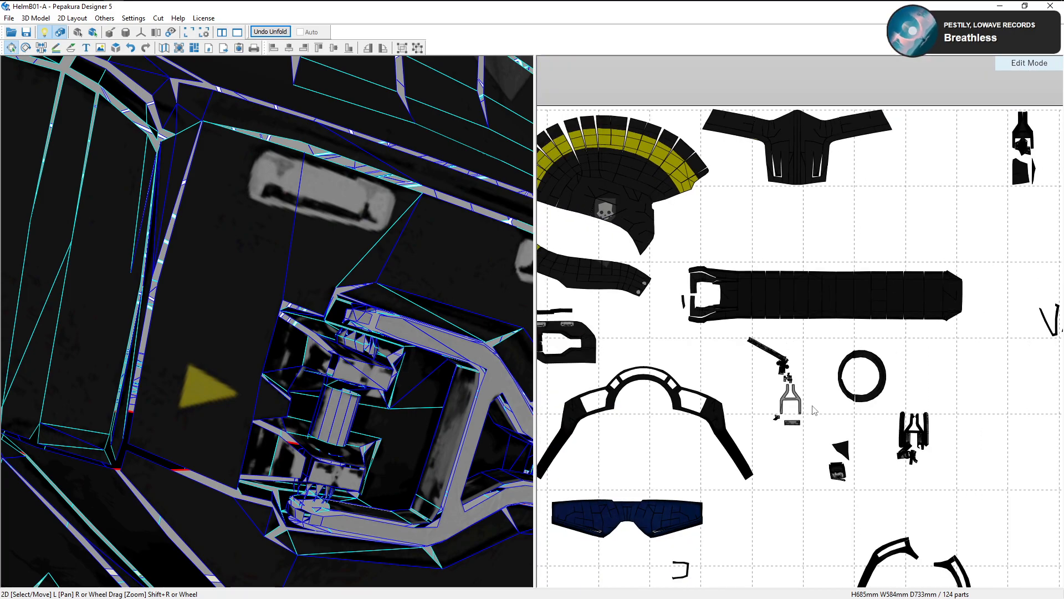
{"action": "scroll", "coordinate": [814, 410], "scroll_direction": "down", "scroll_amount": 2}
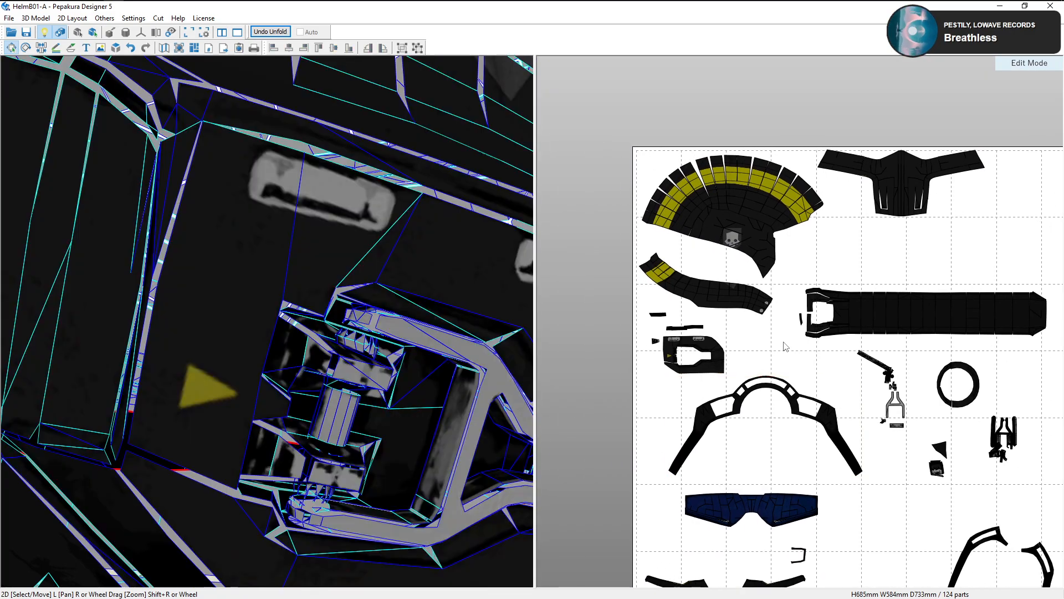
{"action": "middle_click_drag", "start_coordinate": [858, 413], "coordinate": [778, 404]}
{"action": "middle_click_drag", "start_coordinate": [710, 453], "coordinate": [718, 401]}
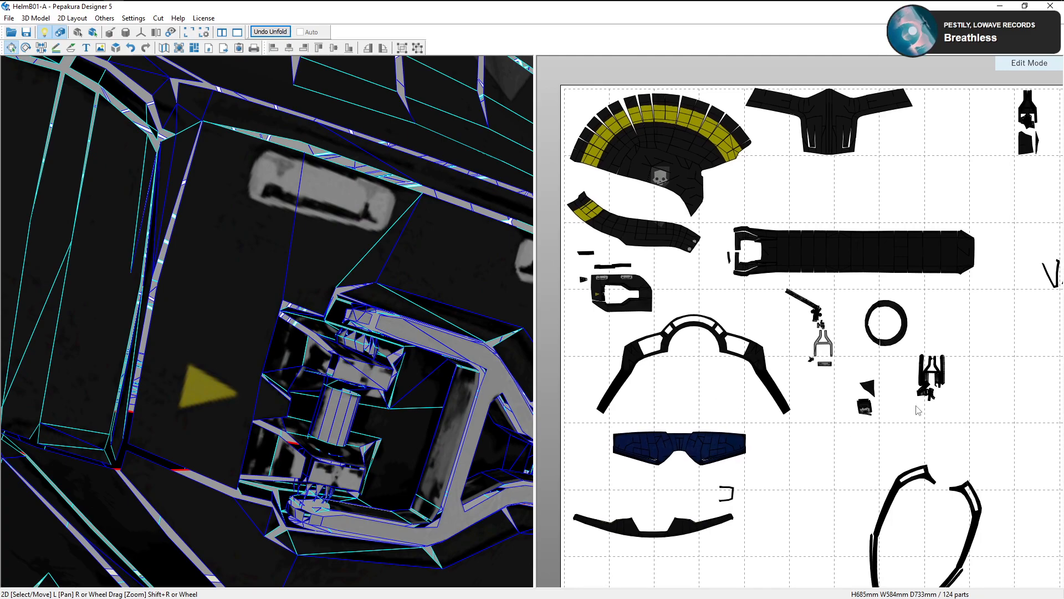
Place the small triangular part against the textured block and move the dark strip beside the grey Y-shaped frame
{"action": "left_click", "coordinate": [869, 388]}
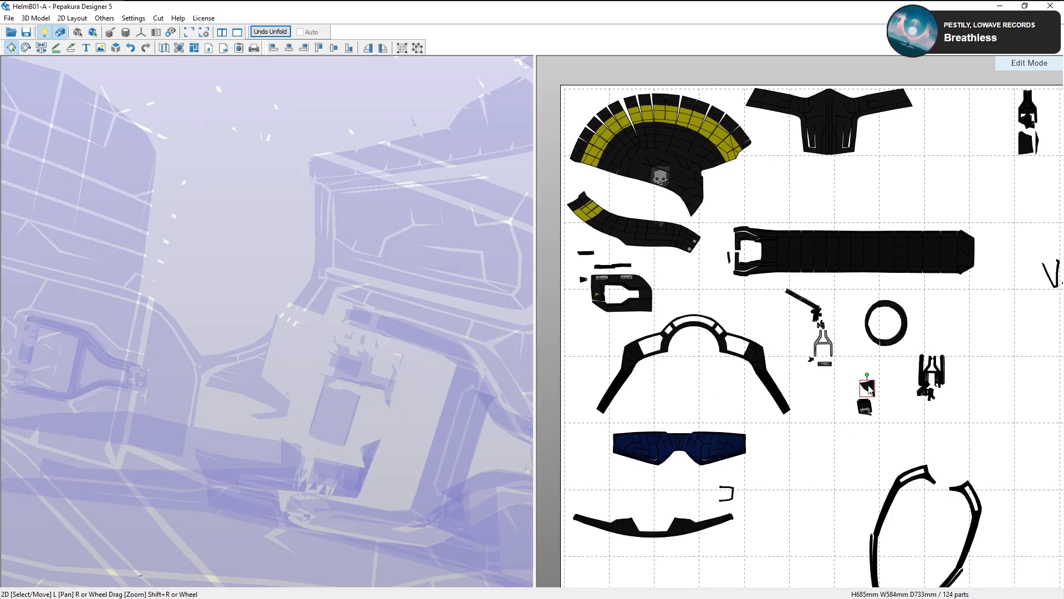
{"action": "left_click_drag", "start_coordinate": [871, 390], "coordinate": [800, 367]}
{"action": "left_click", "coordinate": [825, 366]}
{"action": "scroll", "coordinate": [845, 400], "scroll_direction": "up", "scroll_amount": 3}
{"action": "left_click", "coordinate": [835, 363]}
{"action": "scroll", "coordinate": [801, 399], "scroll_direction": "down", "scroll_amount": 2}
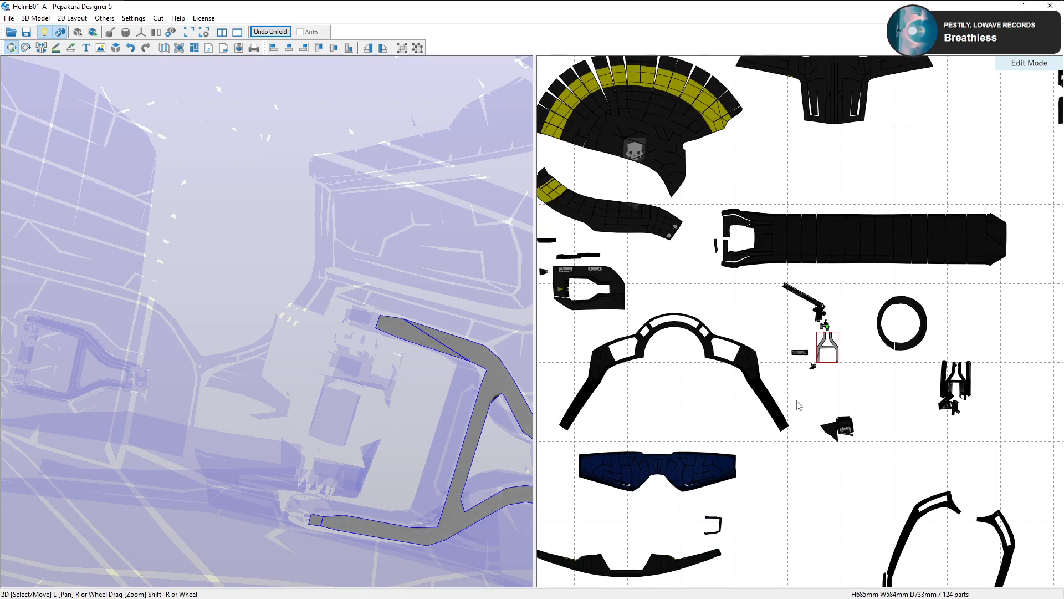
Move the black Y-shaped bracket group off the page, next to the loose parts parked above it
{"action": "scroll", "coordinate": [799, 406], "scroll_direction": "down", "scroll_amount": 3}
{"action": "scroll", "coordinate": [914, 410], "scroll_direction": "up", "scroll_amount": 1}
{"action": "left_click", "coordinate": [879, 432]}
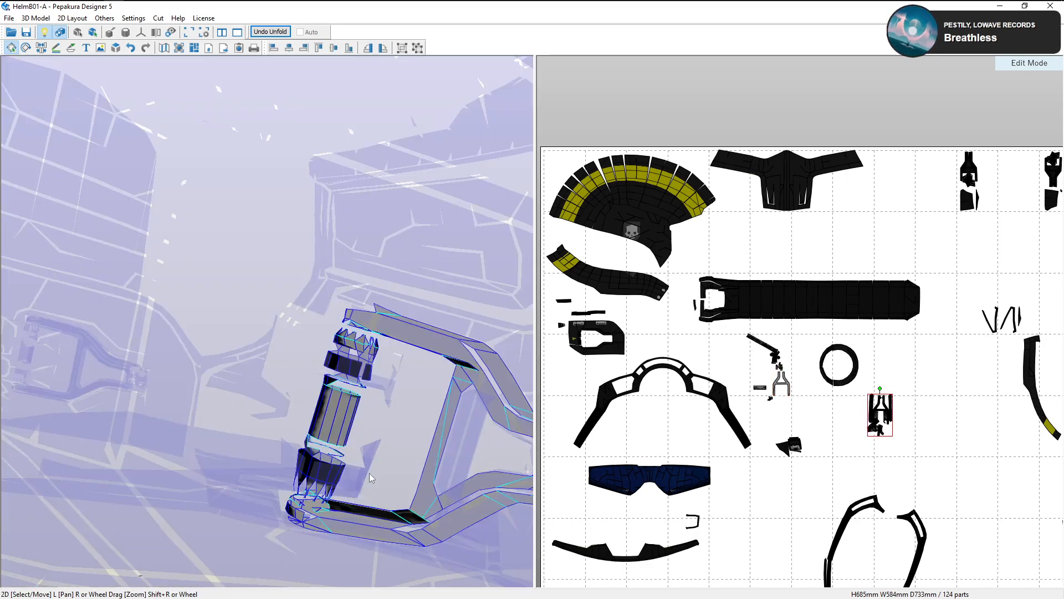
{"action": "scroll", "coordinate": [837, 452], "scroll_direction": "down", "scroll_amount": 1}
{"action": "left_click_drag", "start_coordinate": [865, 405], "coordinate": [860, 425]}
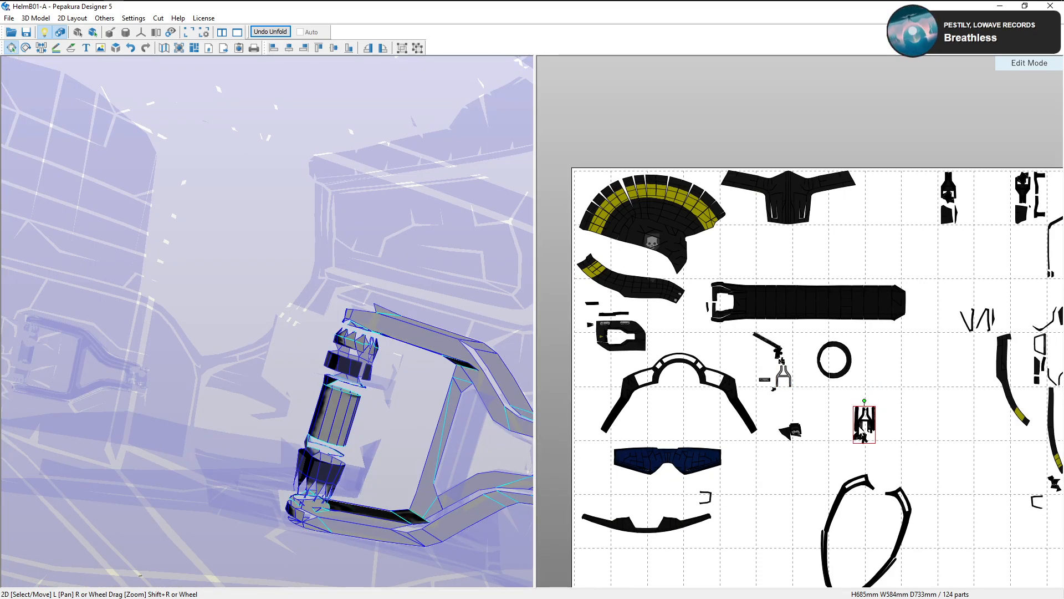
{"action": "scroll", "coordinate": [862, 430], "scroll_direction": "down", "scroll_amount": 2}
{"action": "left_click_drag", "start_coordinate": [838, 384], "coordinate": [678, 350]}
{"action": "middle_click_drag", "start_coordinate": [678, 350], "coordinate": [725, 523]}
{"action": "left_click_drag", "start_coordinate": [725, 522], "coordinate": [716, 269]}
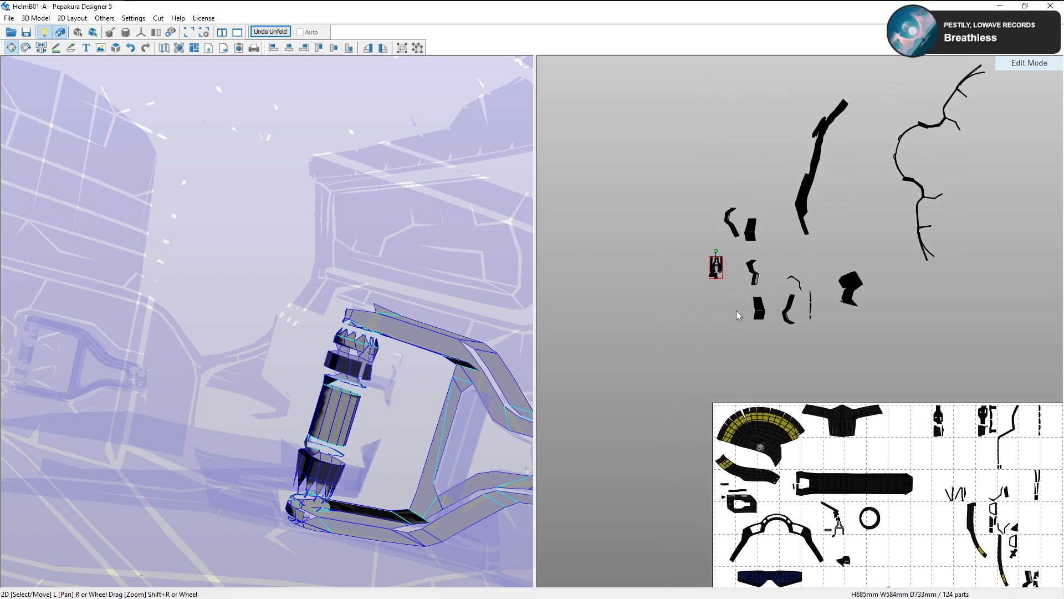
Look over the remaining parts on the page and locate the thin curved arc strip on the helmet model
{"action": "middle_click_drag", "start_coordinate": [897, 507], "coordinate": [819, 405]}
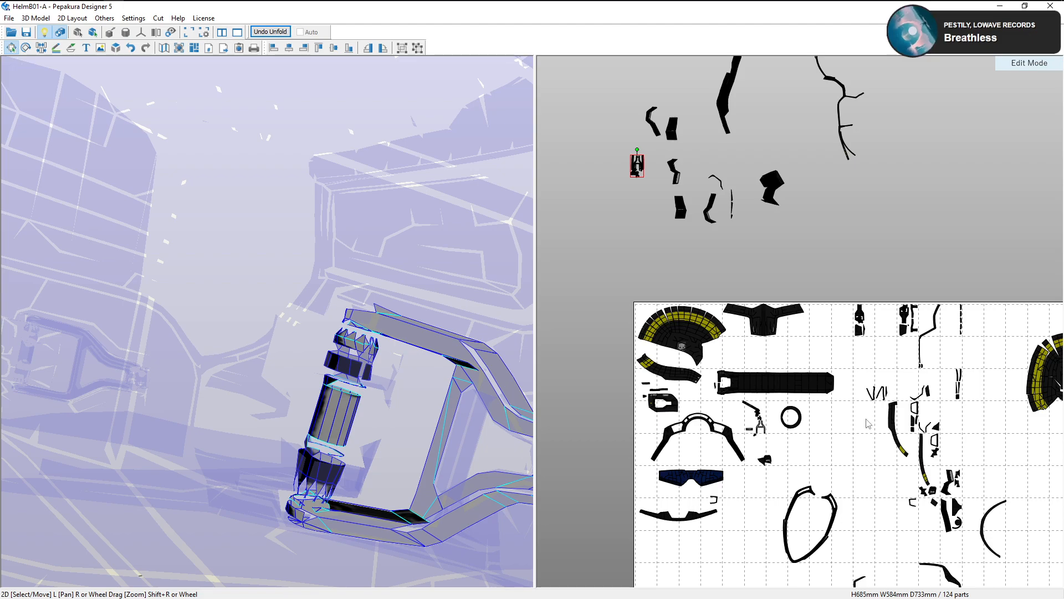
{"action": "scroll", "coordinate": [826, 471], "scroll_direction": "up", "scroll_amount": 3}
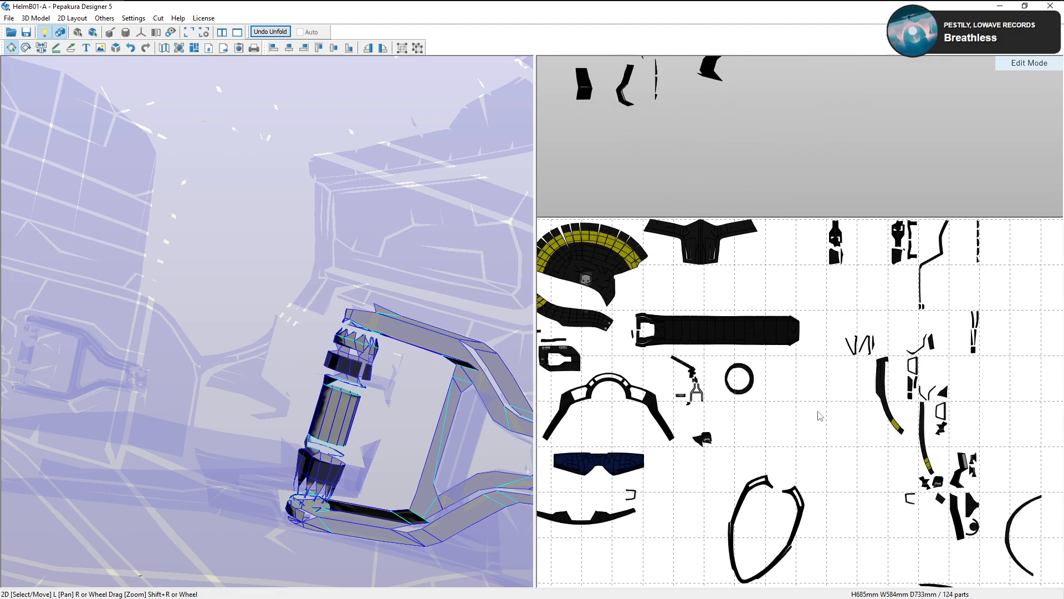
{"action": "right_click_drag", "start_coordinate": [818, 413], "coordinate": [867, 424]}
{"action": "scroll", "coordinate": [831, 441], "scroll_direction": "up", "scroll_amount": 2}
{"action": "middle_click_drag", "start_coordinate": [796, 454], "coordinate": [860, 441]}
{"action": "scroll", "coordinate": [798, 443], "scroll_direction": "up", "scroll_amount": 3}
{"action": "middle_click_drag", "start_coordinate": [739, 445], "coordinate": [829, 425]}
{"action": "scroll", "coordinate": [834, 452], "scroll_direction": "down", "scroll_amount": 2}
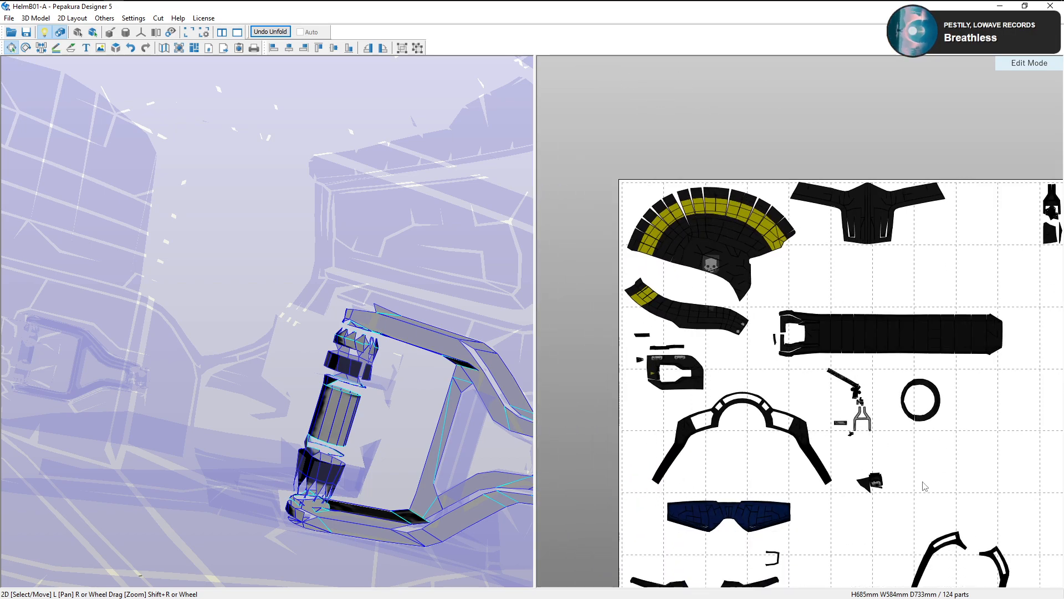
{"action": "scroll", "coordinate": [923, 488], "scroll_direction": "down", "scroll_amount": 1}
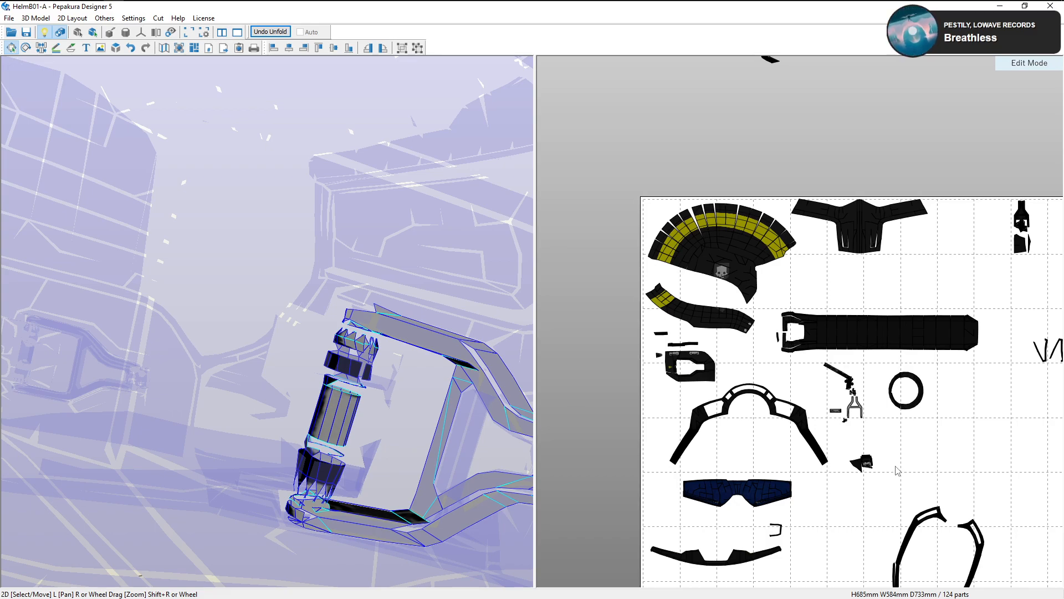
{"action": "scroll", "coordinate": [893, 469], "scroll_direction": "down", "scroll_amount": 4}
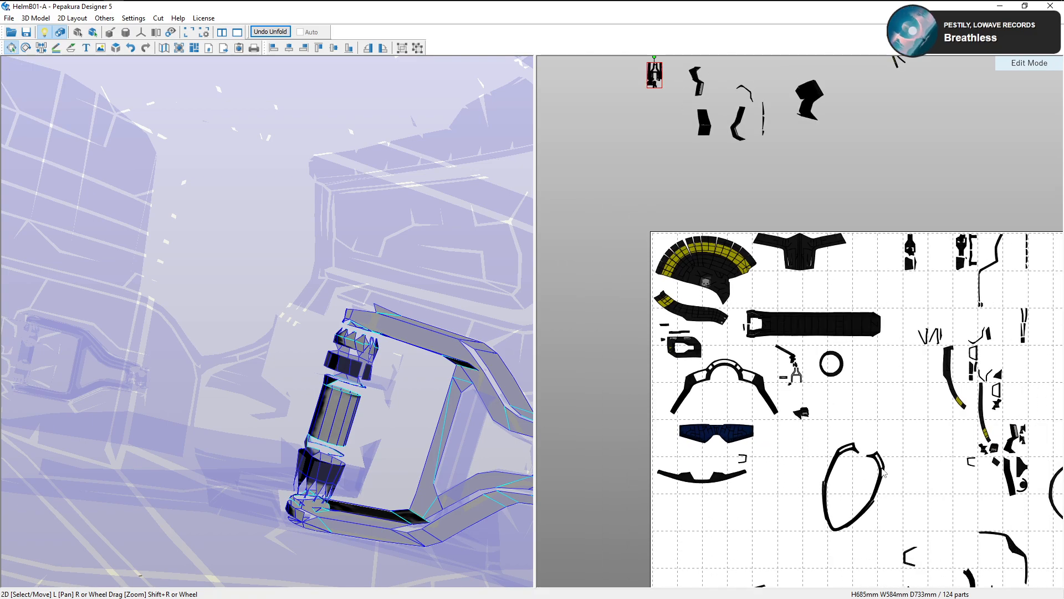
{"action": "middle_click_drag", "start_coordinate": [953, 491], "coordinate": [920, 460]}
{"action": "left_click", "coordinate": [896, 435]}
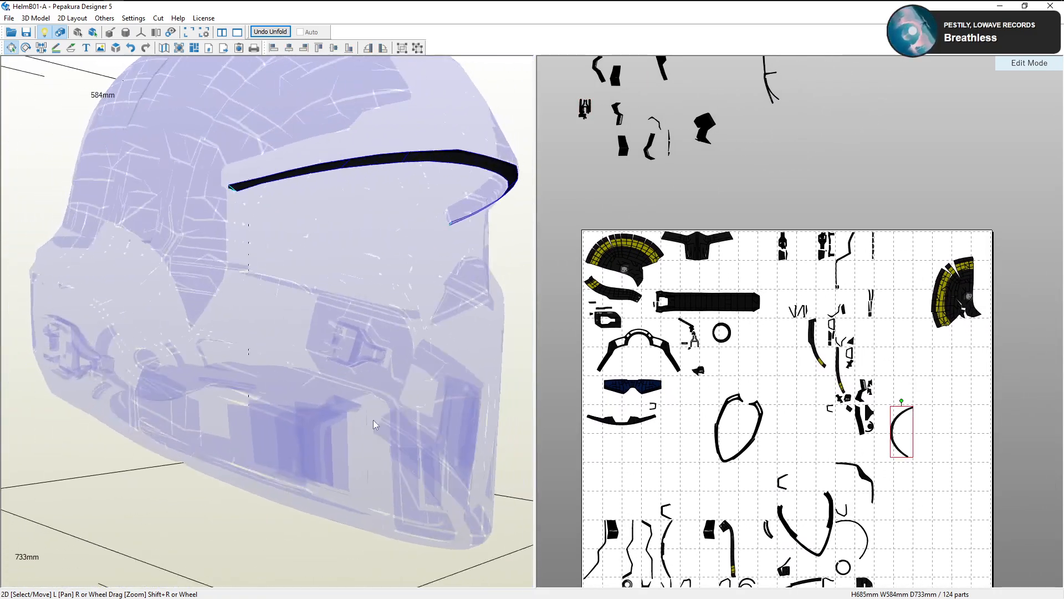
{"action": "scroll", "coordinate": [856, 455], "scroll_direction": "down", "scroll_amount": 1}
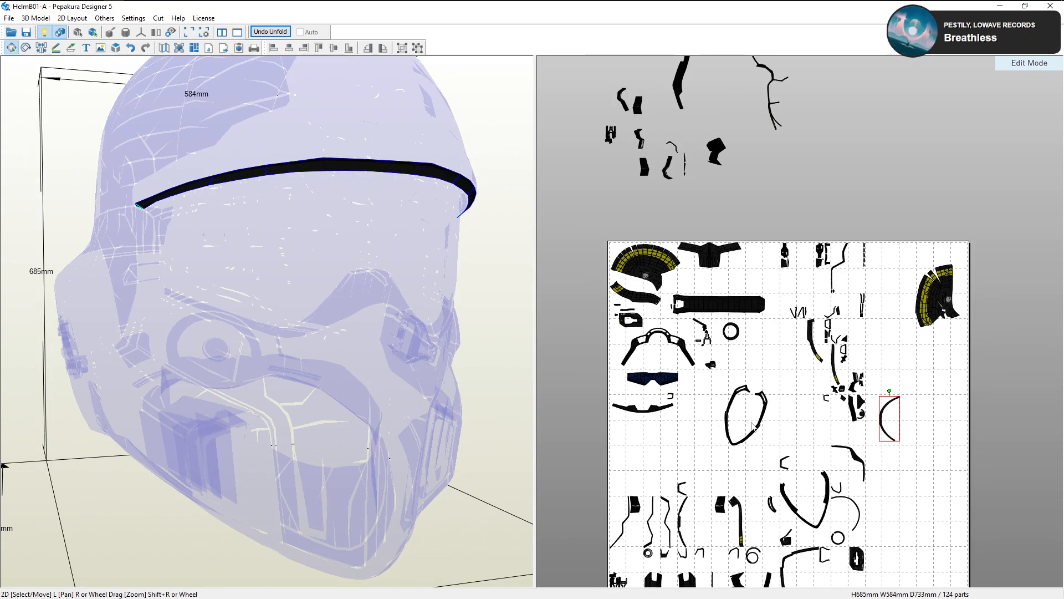
Move the wavy strip from the visor's lower edge above the looped frame and check its shape on the model
{"action": "left_click", "coordinate": [854, 455]}
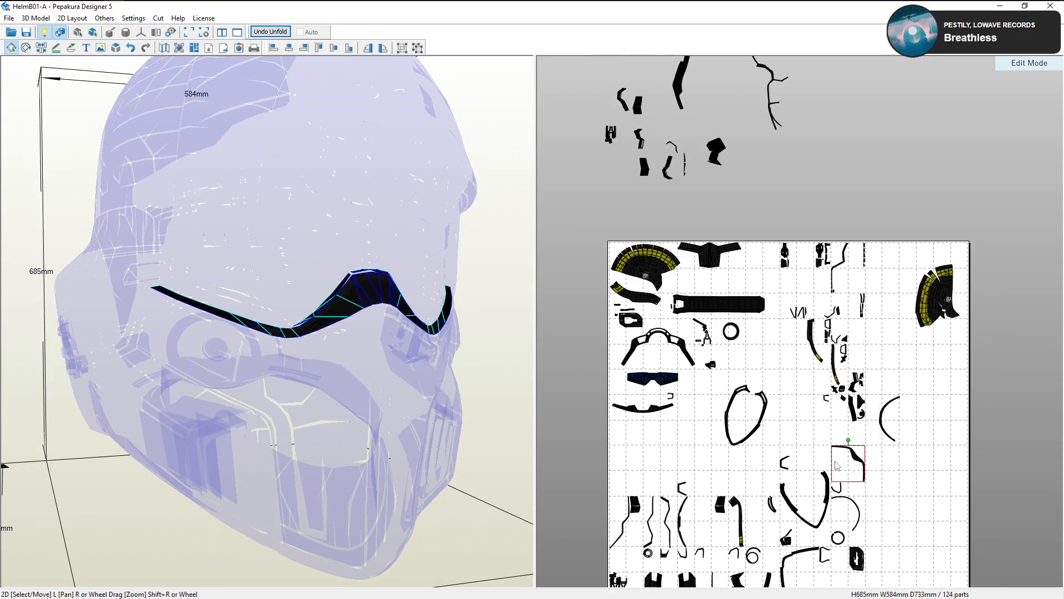
{"action": "left_click_drag", "start_coordinate": [839, 464], "coordinate": [777, 374]}
{"action": "right_click_drag", "start_coordinate": [432, 337], "coordinate": [403, 387]}
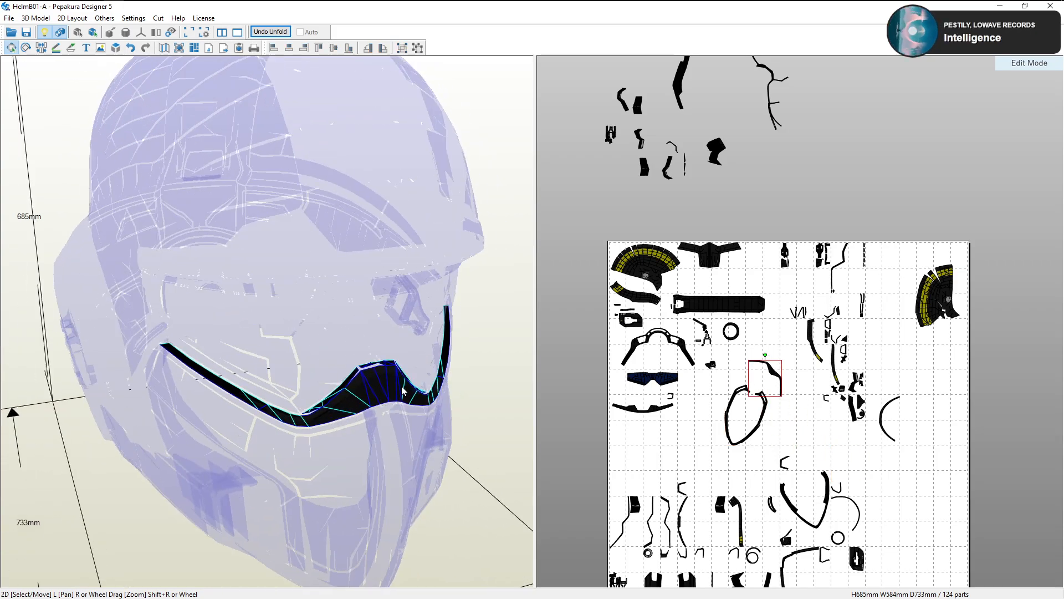
{"action": "right_click_drag", "start_coordinate": [515, 369], "coordinate": [386, 359]}
{"action": "scroll", "coordinate": [744, 370], "scroll_direction": "up", "scroll_amount": 4}
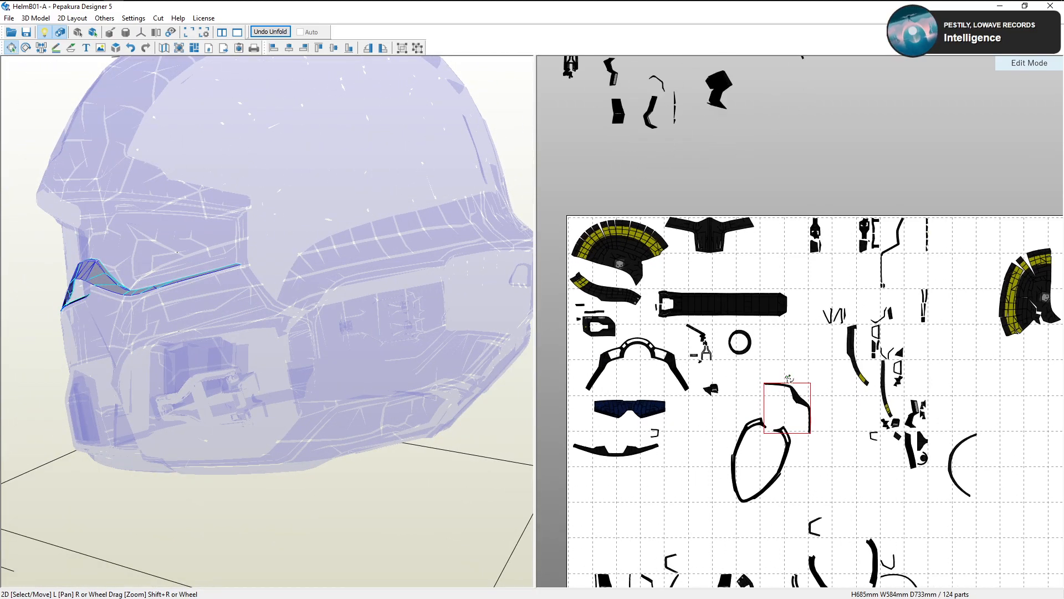
{"action": "right_click_drag", "start_coordinate": [441, 308], "coordinate": [510, 340]}
{"action": "scroll", "coordinate": [733, 406], "scroll_direction": "up", "scroll_amount": 3}
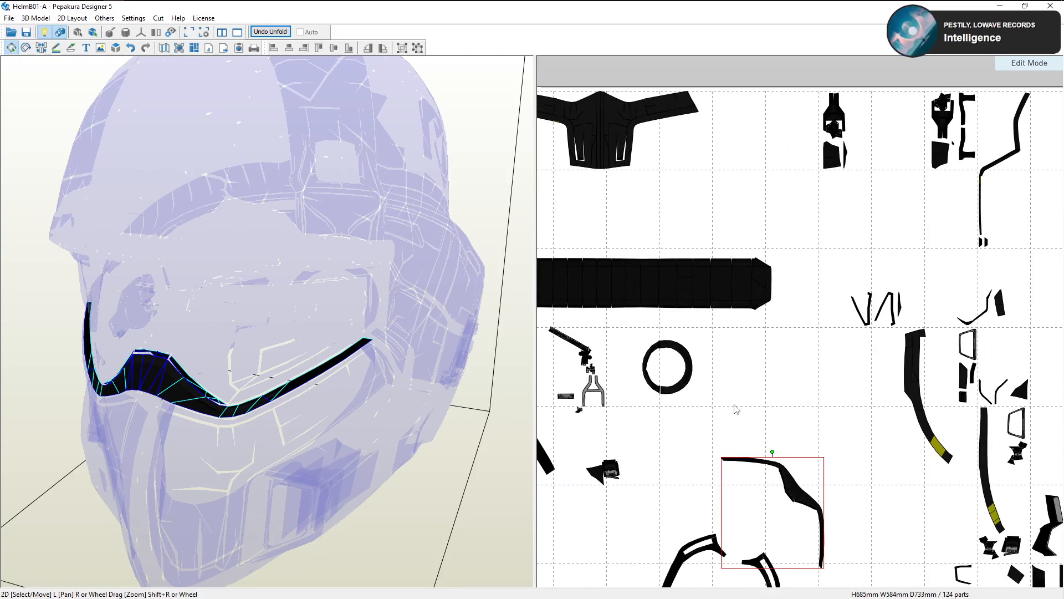
{"action": "middle_click_drag", "start_coordinate": [736, 396], "coordinate": [737, 303]}
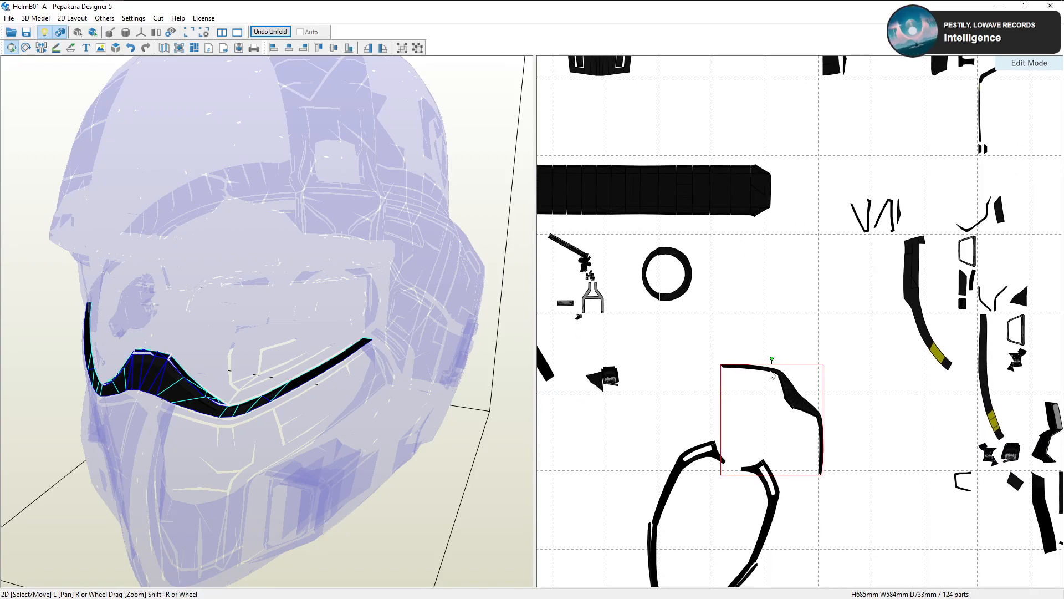
Hide the pattern textures, rotate the wavy visor strip level and symmetrical, and place it just below the ring
{"action": "left_click", "coordinate": [60, 33]}
{"action": "scroll", "coordinate": [772, 407], "scroll_direction": "up", "scroll_amount": 1}
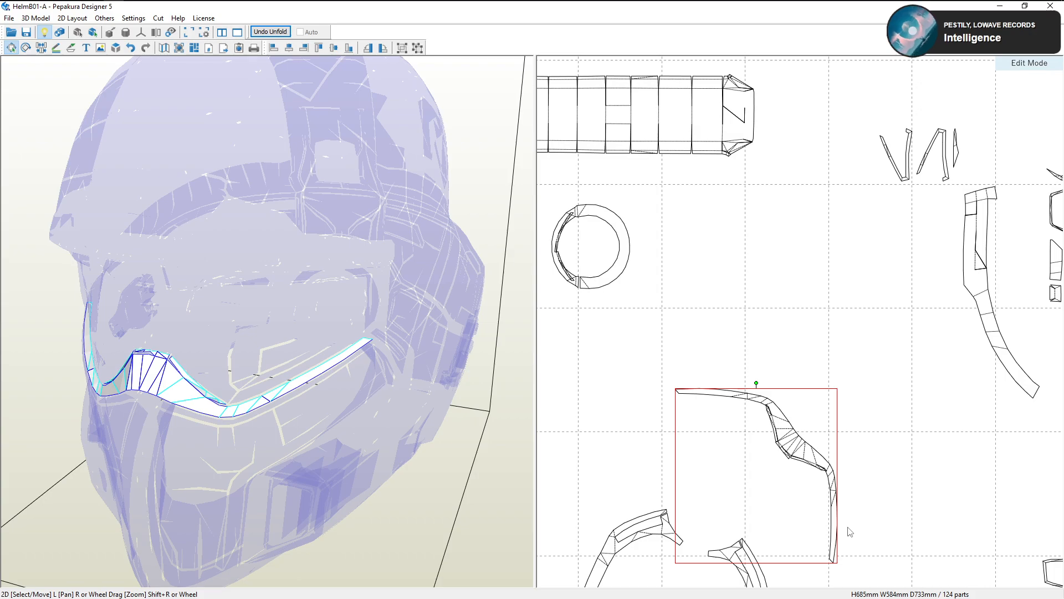
{"action": "scroll", "coordinate": [812, 442], "scroll_direction": "down", "scroll_amount": 2}
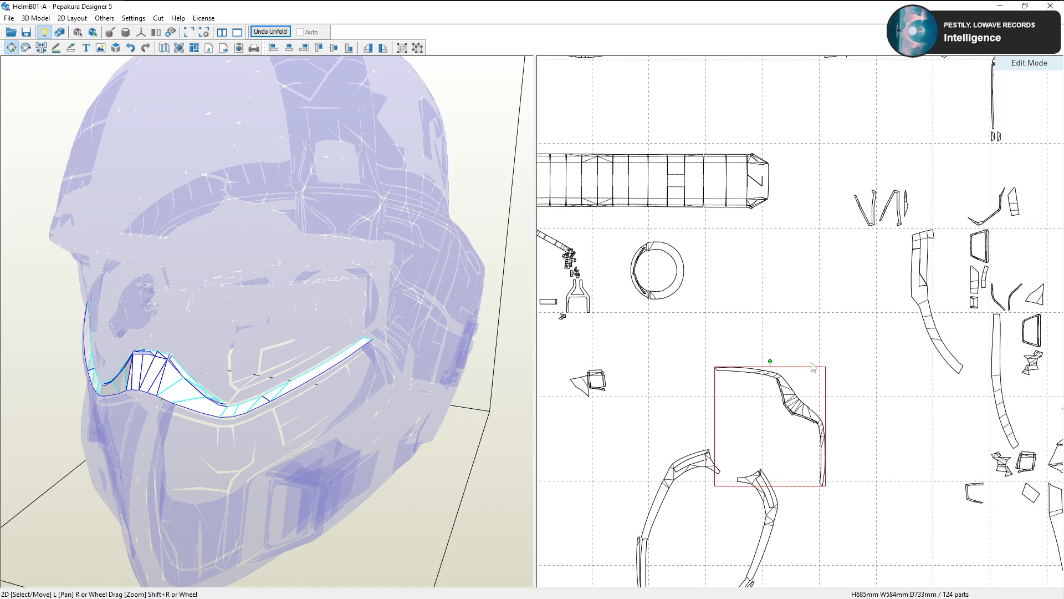
{"action": "left_click_drag", "start_coordinate": [770, 361], "coordinate": [785, 388]}
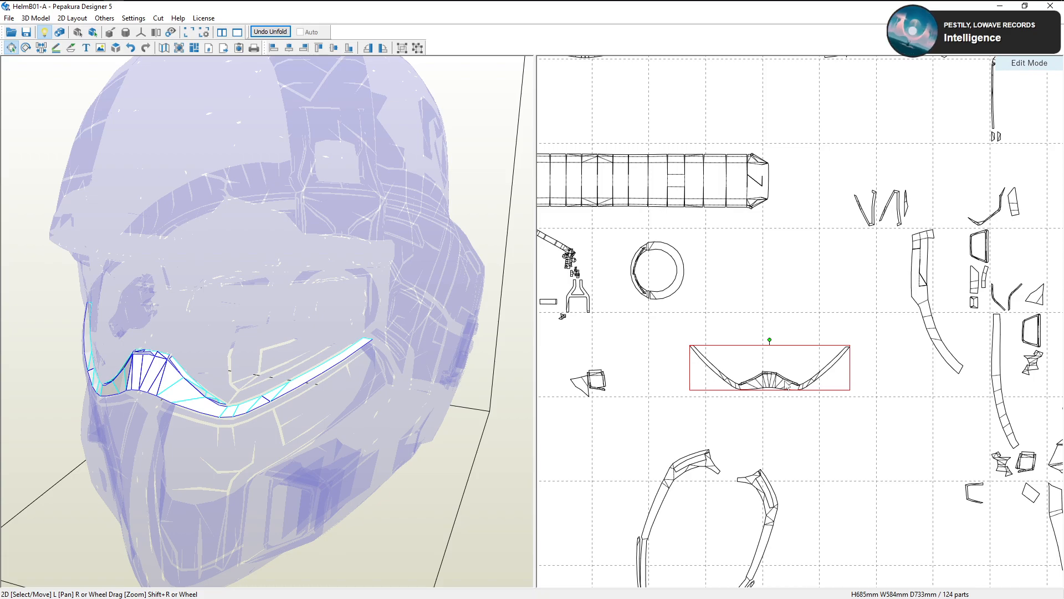
{"action": "left_click_drag", "start_coordinate": [781, 387], "coordinate": [740, 372]}
{"action": "right_click_drag", "start_coordinate": [721, 356], "coordinate": [821, 395]}
{"action": "right_click_drag", "start_coordinate": [749, 388], "coordinate": [898, 390]}
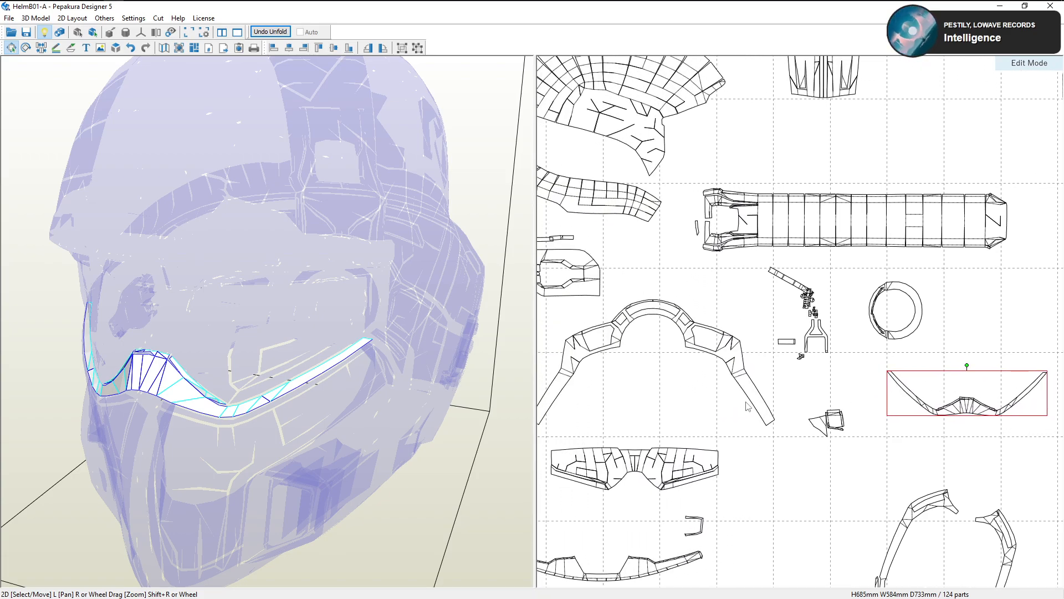
Examine the large arch-shaped frame's outline and position on the helmet, and look over the remaining parts on the page
{"action": "left_click", "coordinate": [738, 365]}
{"action": "left_click_drag", "start_coordinate": [411, 292], "coordinate": [337, 285]}
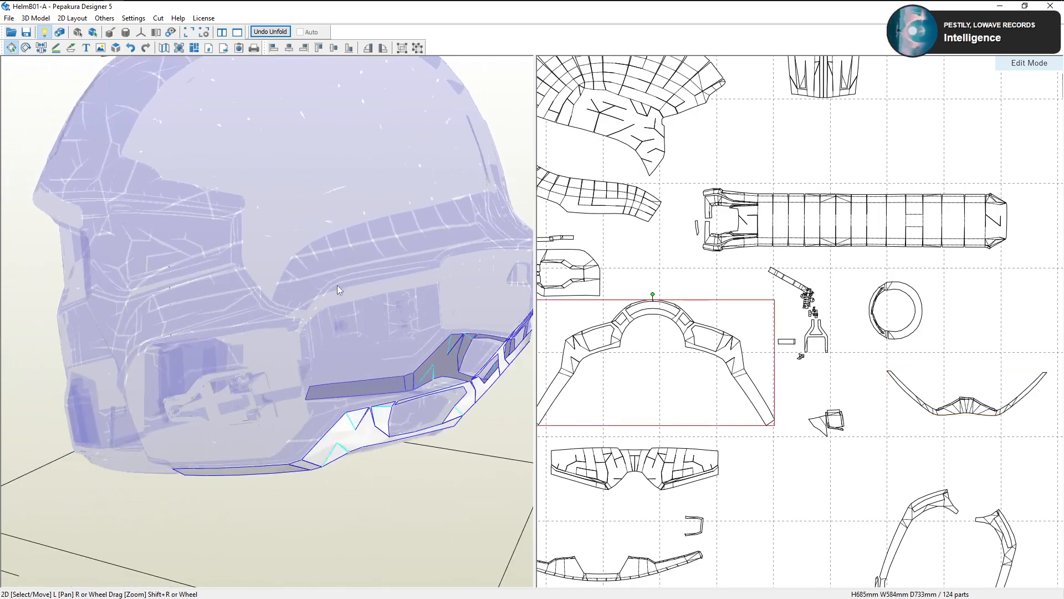
{"action": "scroll", "coordinate": [693, 369], "scroll_direction": "up", "scroll_amount": 6}
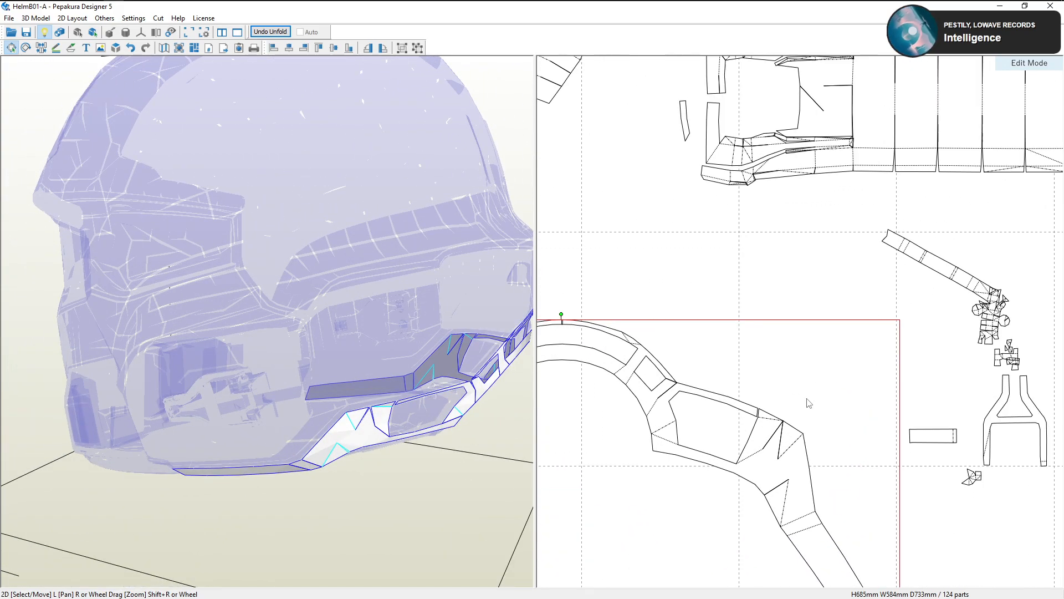
{"action": "scroll", "coordinate": [800, 372], "scroll_direction": "up", "scroll_amount": 2}
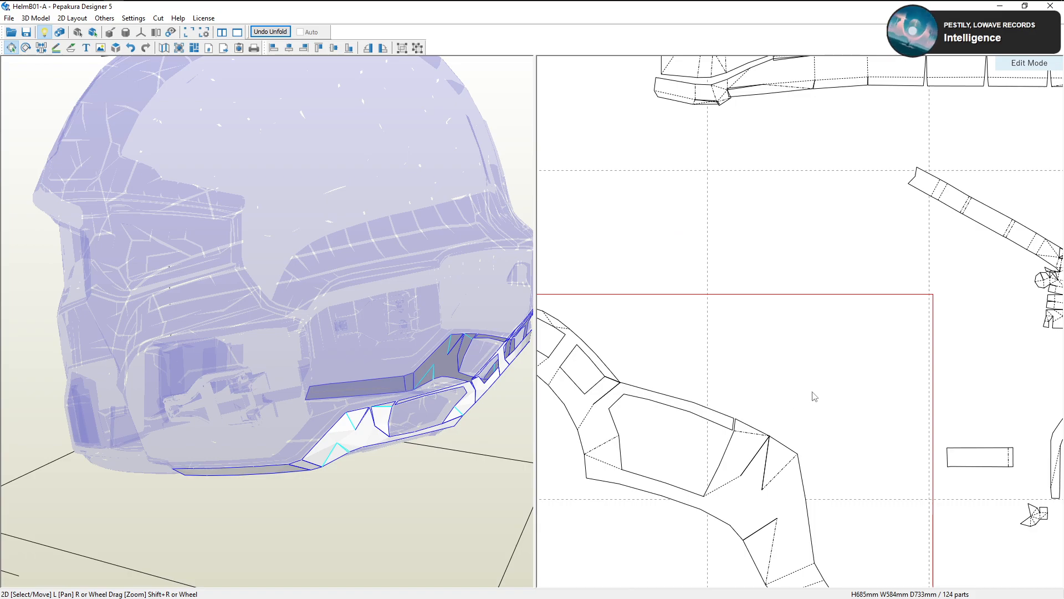
{"action": "scroll", "coordinate": [796, 391], "scroll_direction": "down", "scroll_amount": 2}
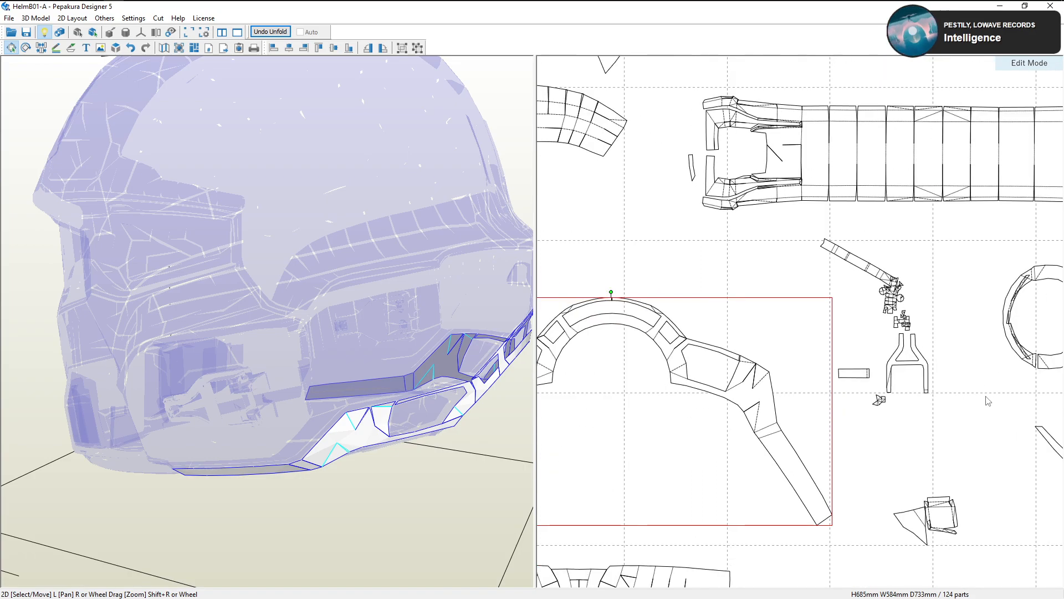
{"action": "scroll", "coordinate": [989, 399], "scroll_direction": "down", "scroll_amount": 2}
{"action": "scroll", "coordinate": [949, 395], "scroll_direction": "down", "scroll_amount": 1}
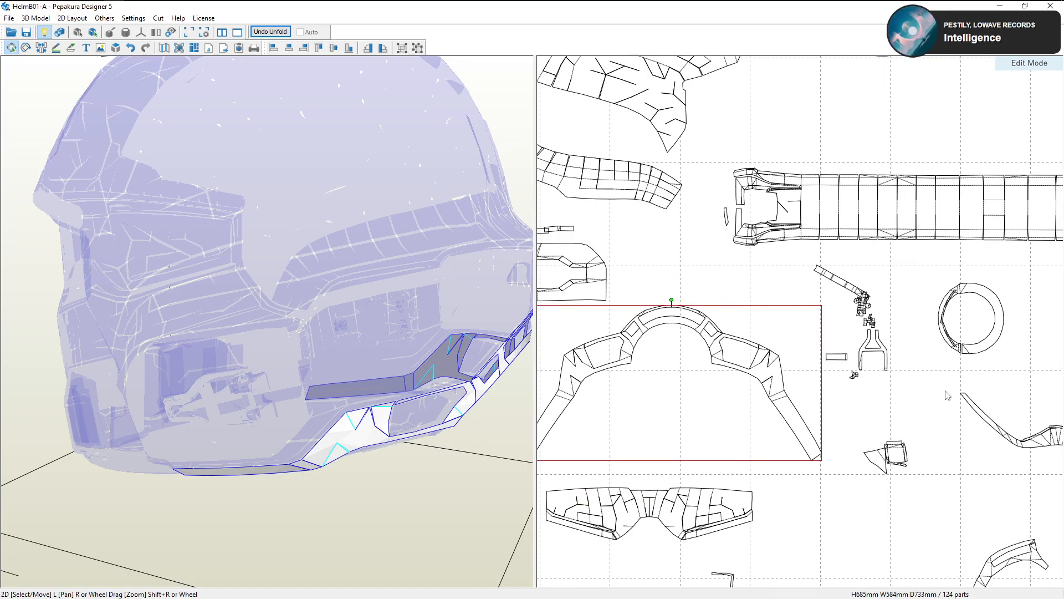
{"action": "scroll", "coordinate": [937, 391], "scroll_direction": "down", "scroll_amount": 3}
{"action": "middle_click_drag", "start_coordinate": [878, 379], "coordinate": [885, 350]}
{"action": "scroll", "coordinate": [876, 344], "scroll_direction": "down", "scroll_amount": 3}
{"action": "middle_click_drag", "start_coordinate": [829, 307], "coordinate": [724, 314]}
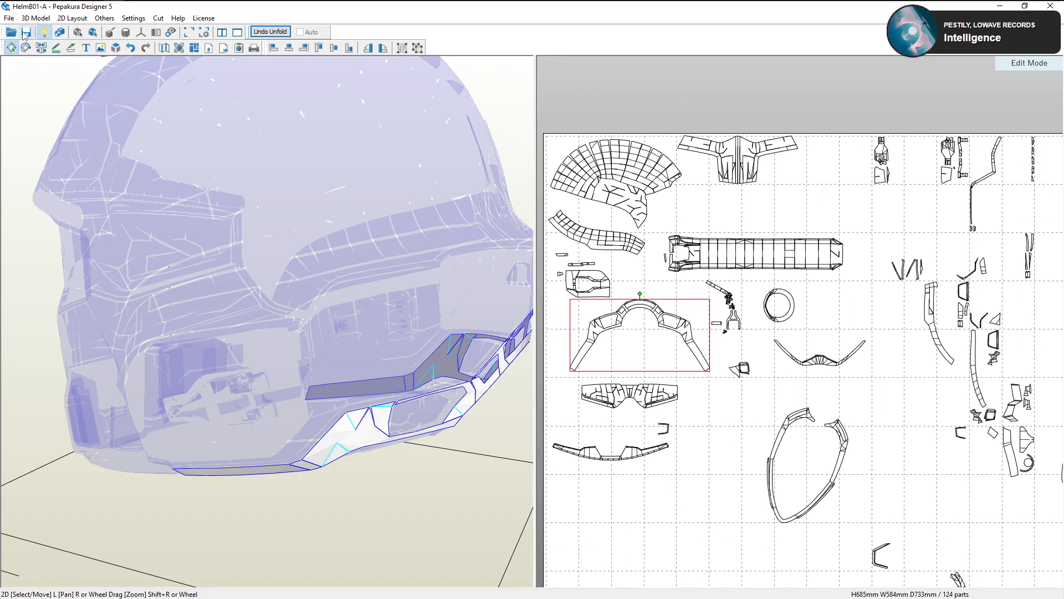
{"action": "scroll", "coordinate": [854, 380], "scroll_direction": "down", "scroll_amount": 1}
{"action": "scroll", "coordinate": [866, 389], "scroll_direction": "down", "scroll_amount": 2}
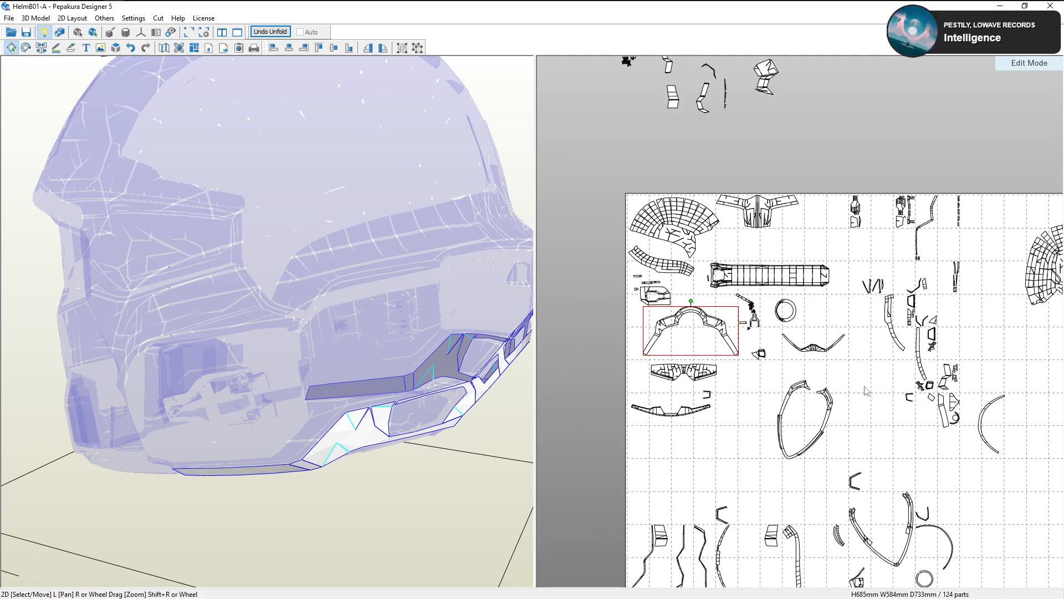
{"action": "middle_click_drag", "start_coordinate": [891, 322], "coordinate": [799, 337]}
{"action": "left_click", "coordinate": [798, 334]}
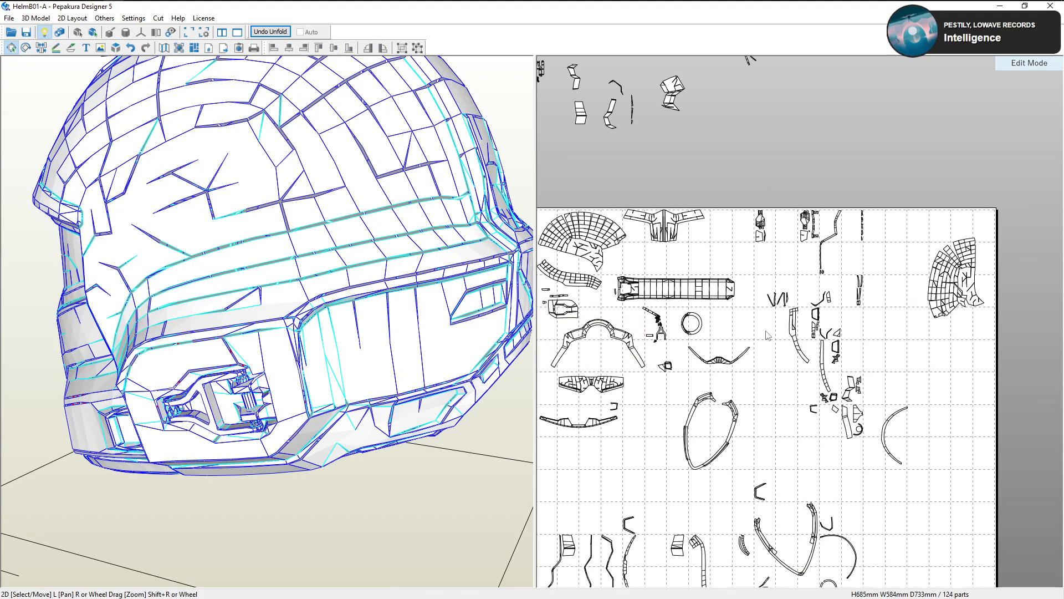
Locate the helmet's broad side panel on the model and place its unfolded part below the long curved strip on the page
{"action": "middle_click_drag", "start_coordinate": [626, 308], "coordinate": [745, 328]}
{"action": "left_click_drag", "start_coordinate": [621, 229], "coordinate": [834, 473]}
{"action": "right_click_drag", "start_coordinate": [321, 280], "coordinate": [231, 310]}
{"action": "scroll", "coordinate": [257, 300], "scroll_direction": "down", "scroll_amount": 2}
{"action": "right_click_drag", "start_coordinate": [537, 312], "coordinate": [371, 306]}
{"action": "left_click", "coordinate": [265, 304]}
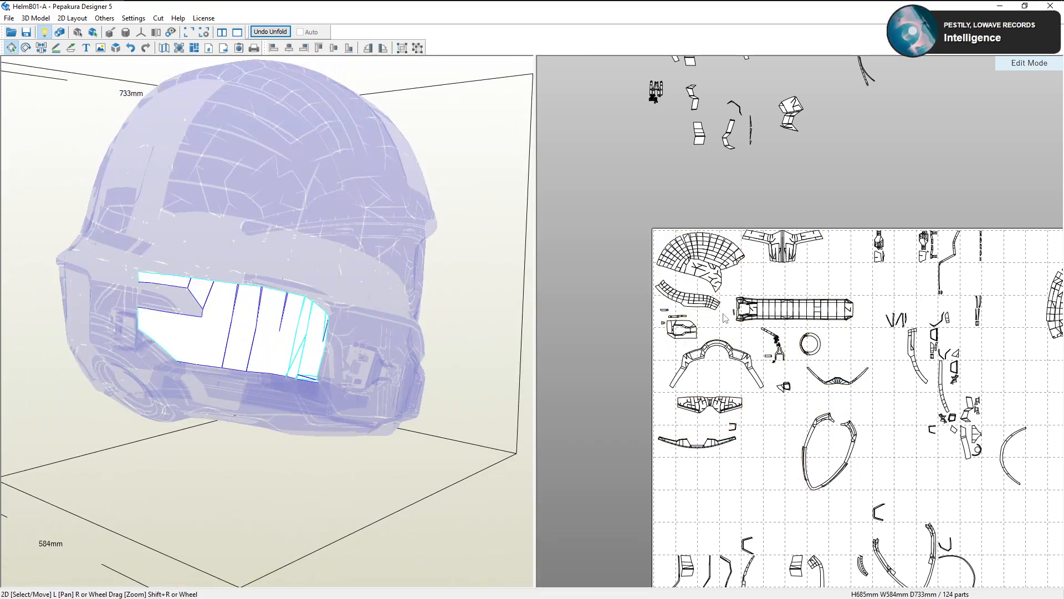
{"action": "scroll", "coordinate": [820, 337], "scroll_direction": "down", "scroll_amount": 2}
{"action": "middle_click_drag", "start_coordinate": [861, 327], "coordinate": [840, 224]}
{"action": "left_click_drag", "start_coordinate": [837, 501], "coordinate": [683, 347]}
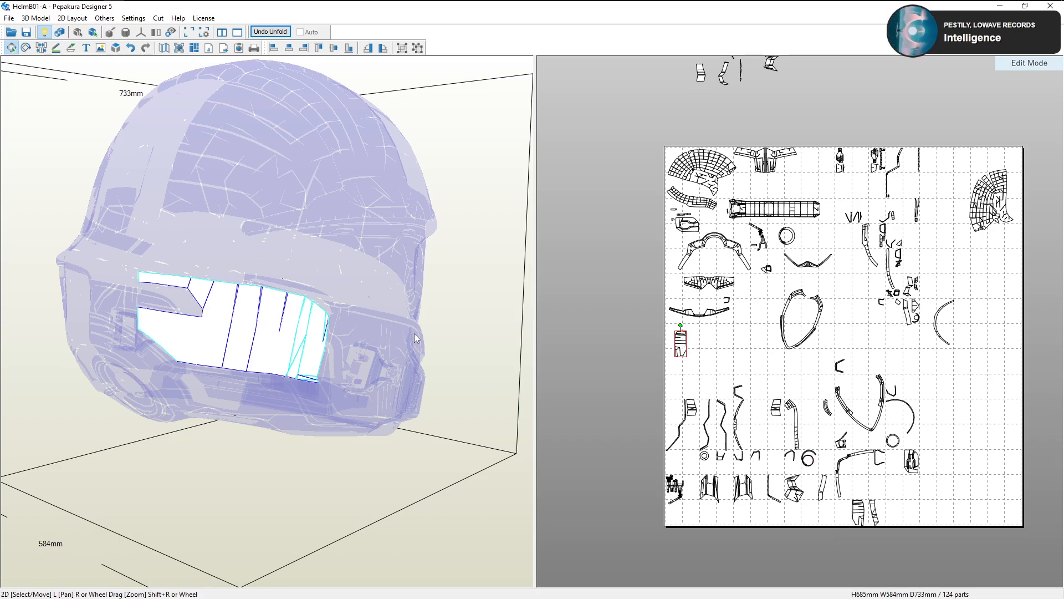
Place the side panel's slanted window face and its thin rim strip next to the panel part on the page
{"action": "left_click", "coordinate": [169, 298]}
{"action": "scroll", "coordinate": [923, 256], "scroll_direction": "up", "scroll_amount": 3}
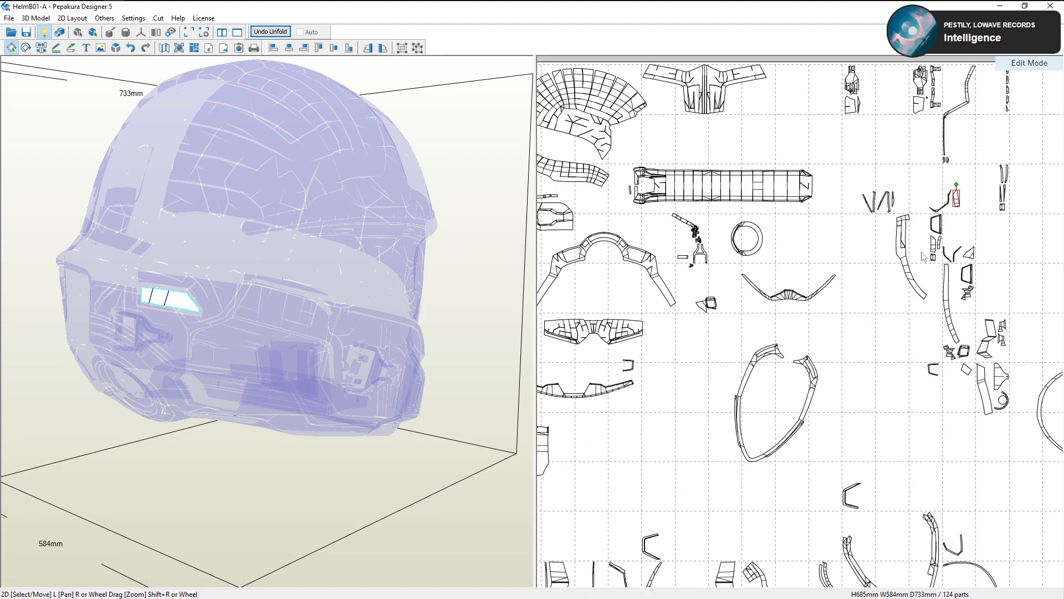
{"action": "left_click_drag", "start_coordinate": [961, 203], "coordinate": [574, 444]}
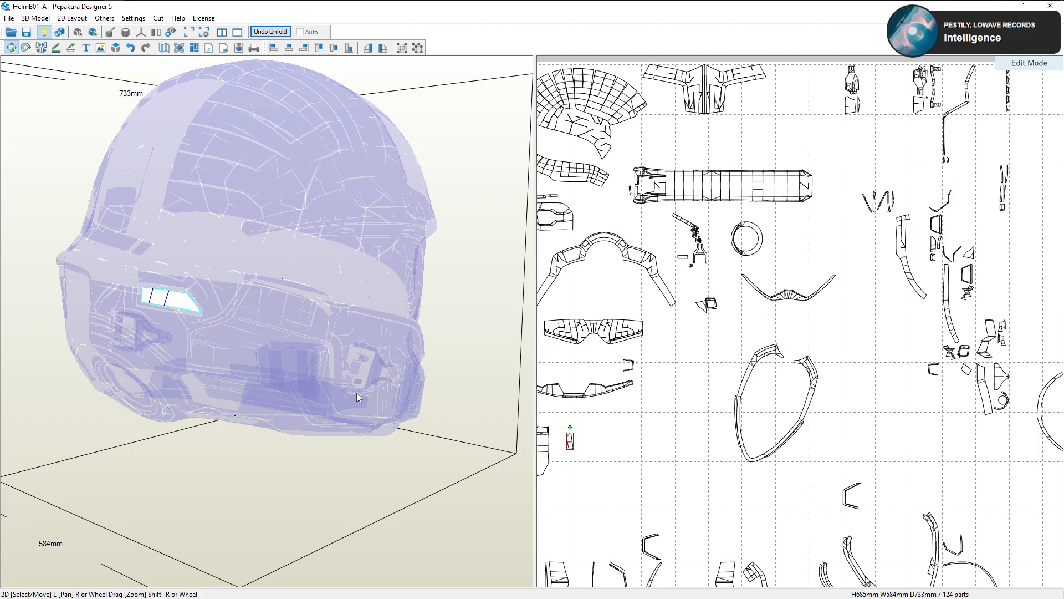
{"action": "left_click", "coordinate": [185, 295]}
{"action": "scroll", "coordinate": [643, 413], "scroll_direction": "down", "scroll_amount": 1}
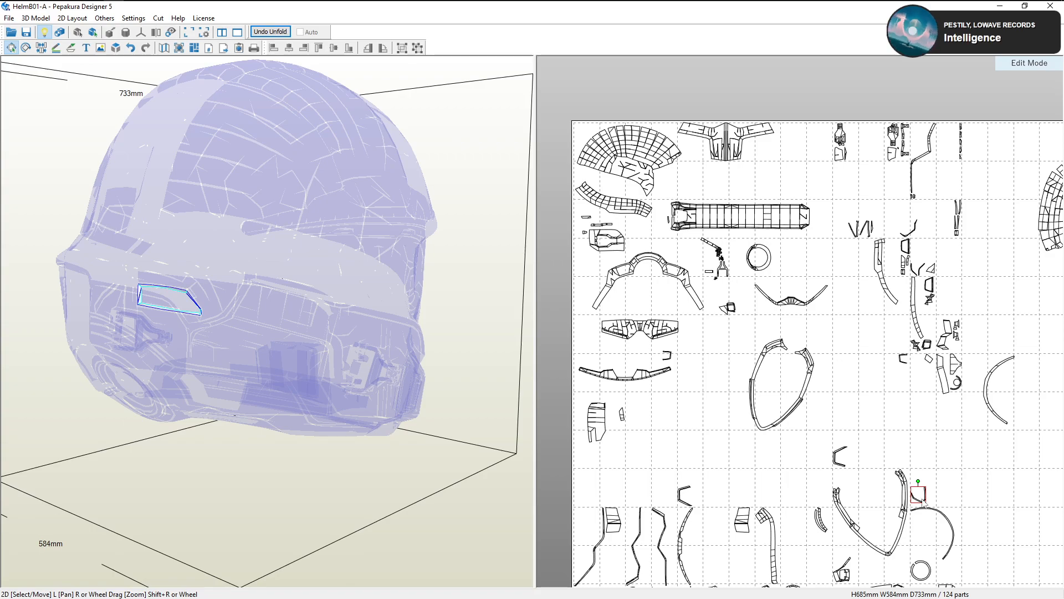
{"action": "left_click_drag", "start_coordinate": [920, 501], "coordinate": [624, 443]}
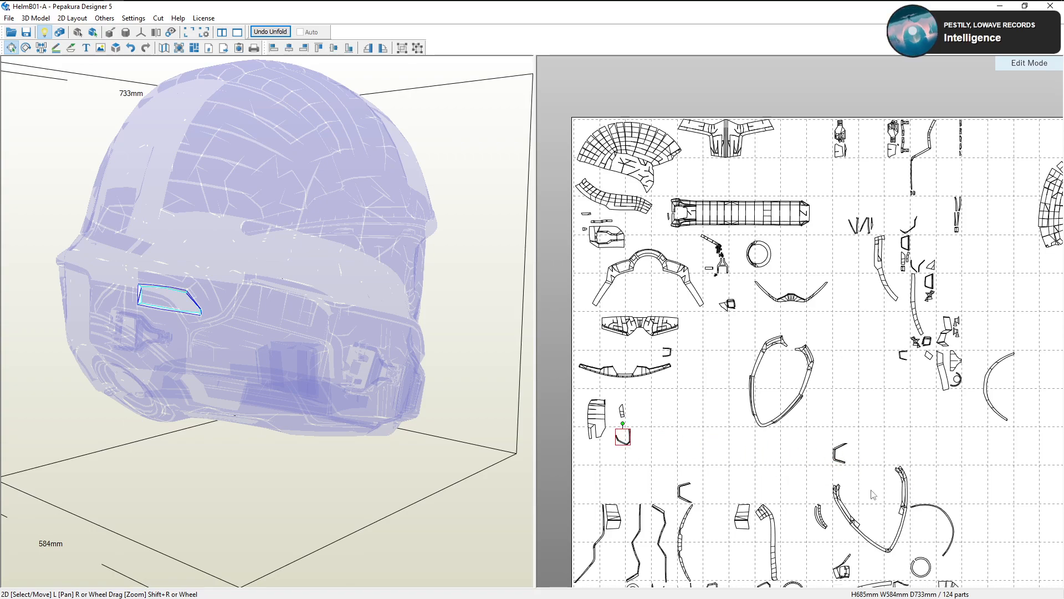
Compare the V-shaped strip, the looped frame and the inner wall strip around the helmet's bottom opening on the model
{"action": "right_click_drag", "start_coordinate": [876, 507], "coordinate": [916, 475]}
{"action": "left_click", "coordinate": [892, 488]}
{"action": "right_click_drag", "start_coordinate": [399, 388], "coordinate": [458, 342]}
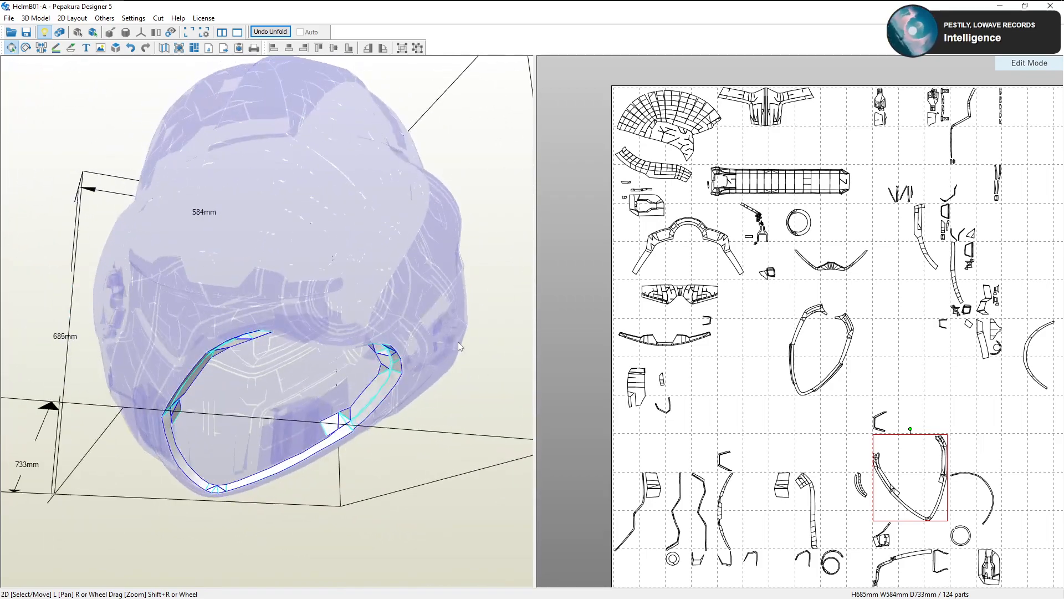
{"action": "left_click", "coordinate": [407, 380]}
{"action": "left_click", "coordinate": [894, 487]}
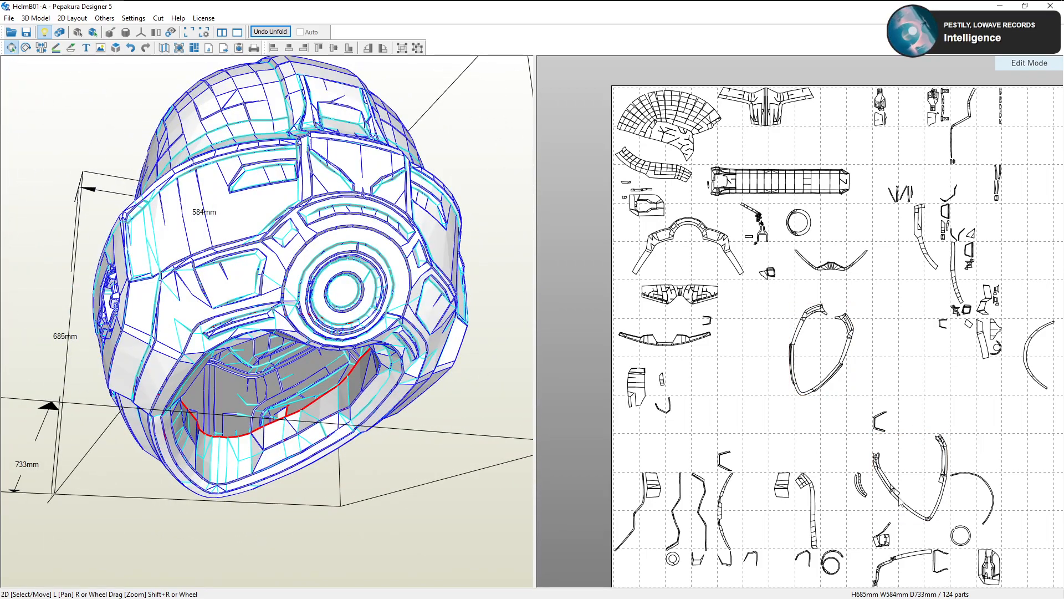
{"action": "right_click_drag", "start_coordinate": [349, 344], "coordinate": [484, 334]}
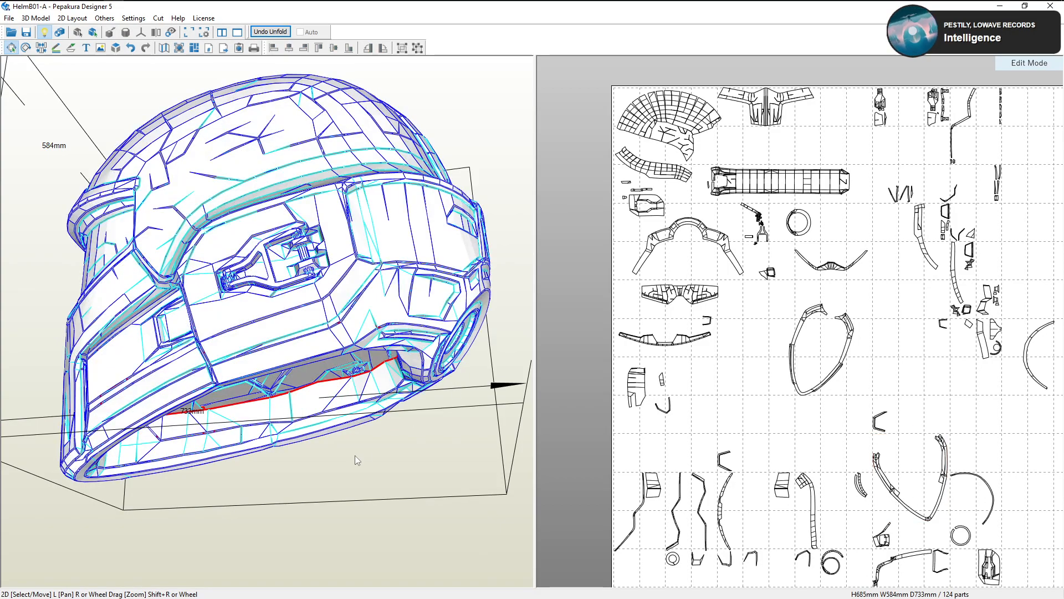
{"action": "right_click_drag", "start_coordinate": [355, 455], "coordinate": [286, 423]}
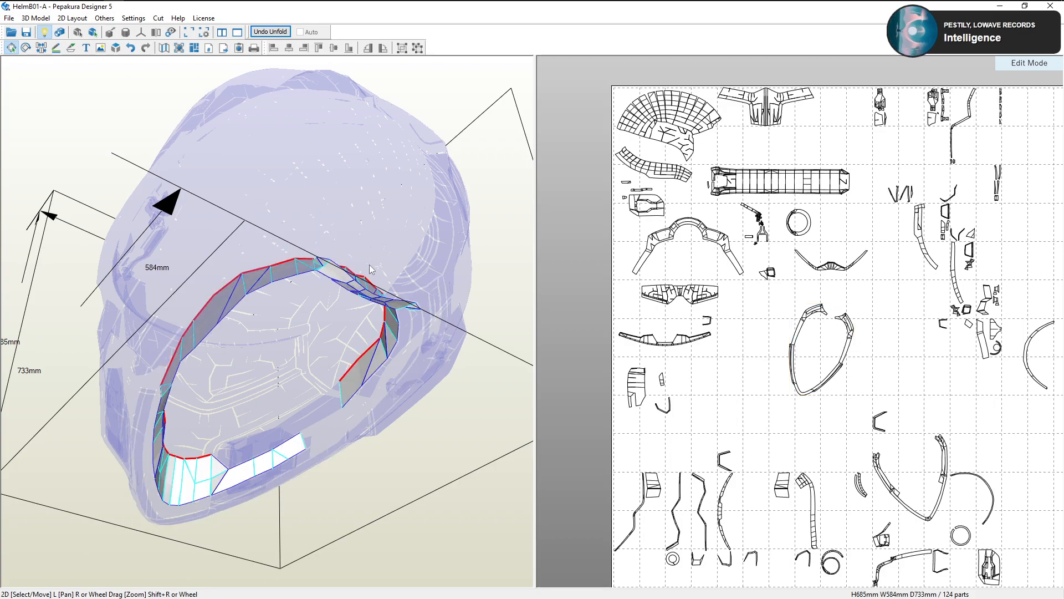
{"action": "left_click_drag", "start_coordinate": [371, 269], "coordinate": [355, 292]}
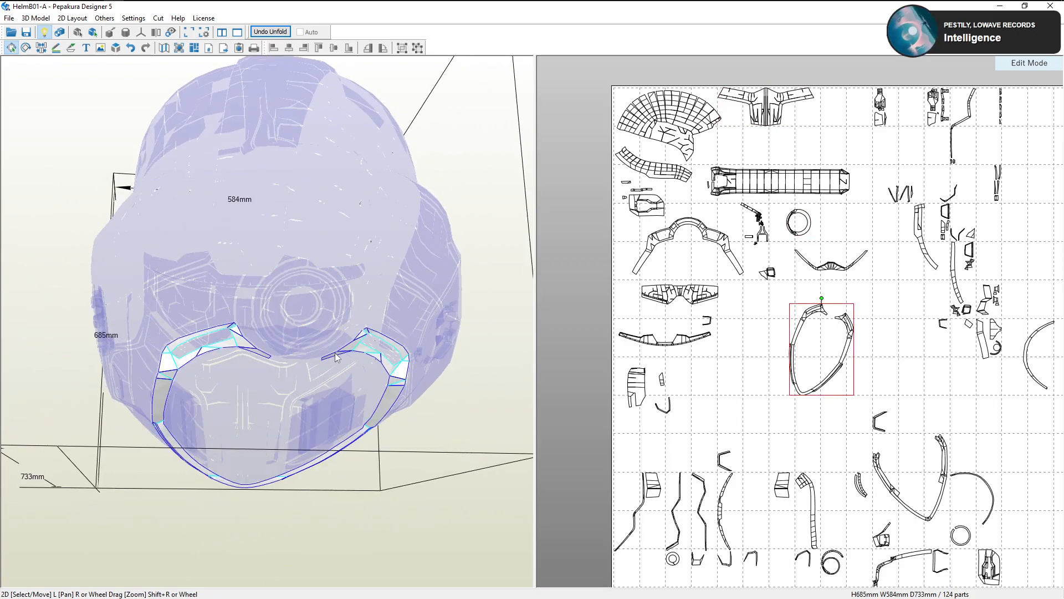
{"action": "left_click_drag", "start_coordinate": [336, 356], "coordinate": [341, 325]}
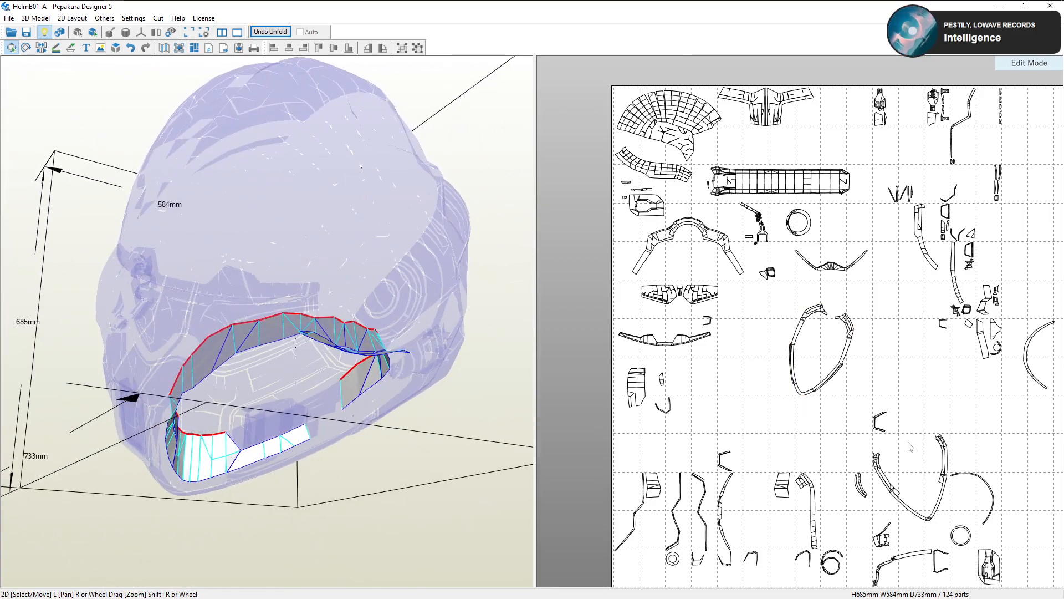
{"action": "scroll", "coordinate": [911, 447], "scroll_direction": "down", "scroll_amount": 3}
{"action": "scroll", "coordinate": [688, 345], "scroll_direction": "up", "scroll_amount": 1}
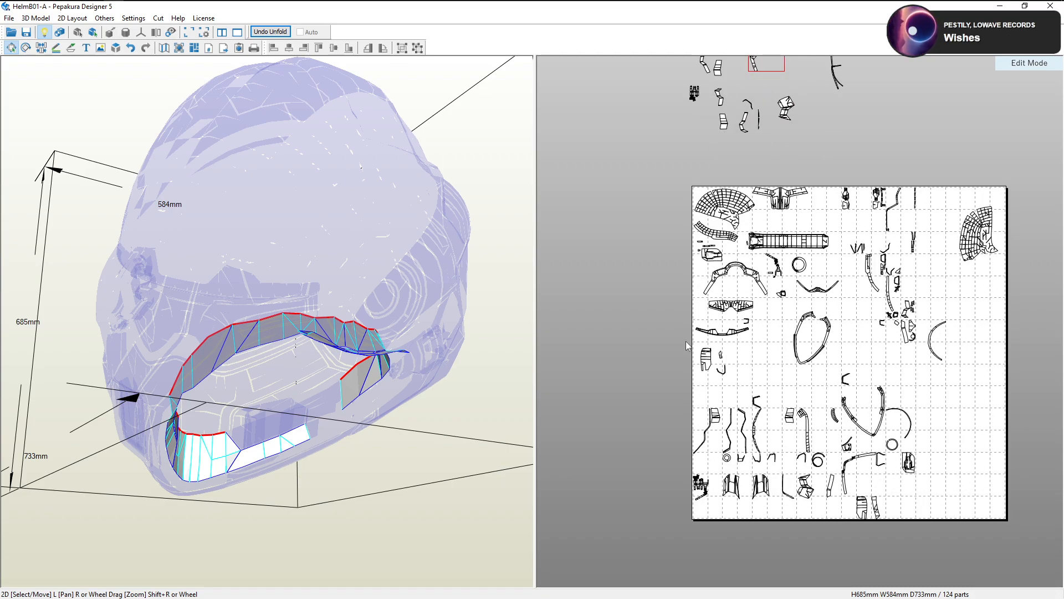
{"action": "left_click", "coordinate": [831, 383]}
{"action": "left_click", "coordinate": [320, 324]}
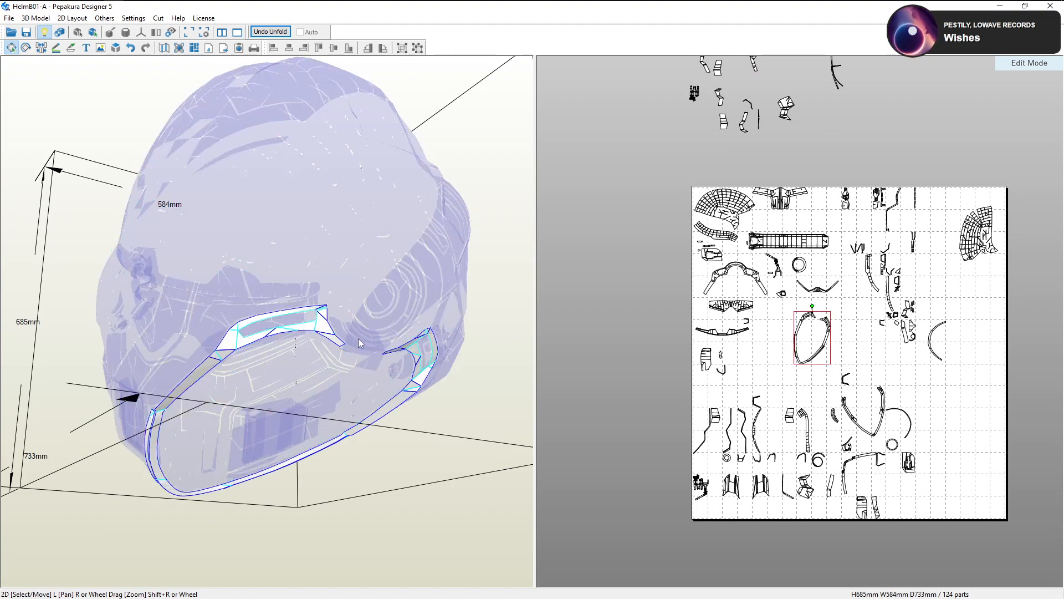
{"action": "right_click_drag", "start_coordinate": [358, 338], "coordinate": [355, 303]}
{"action": "left_click", "coordinate": [356, 294]}
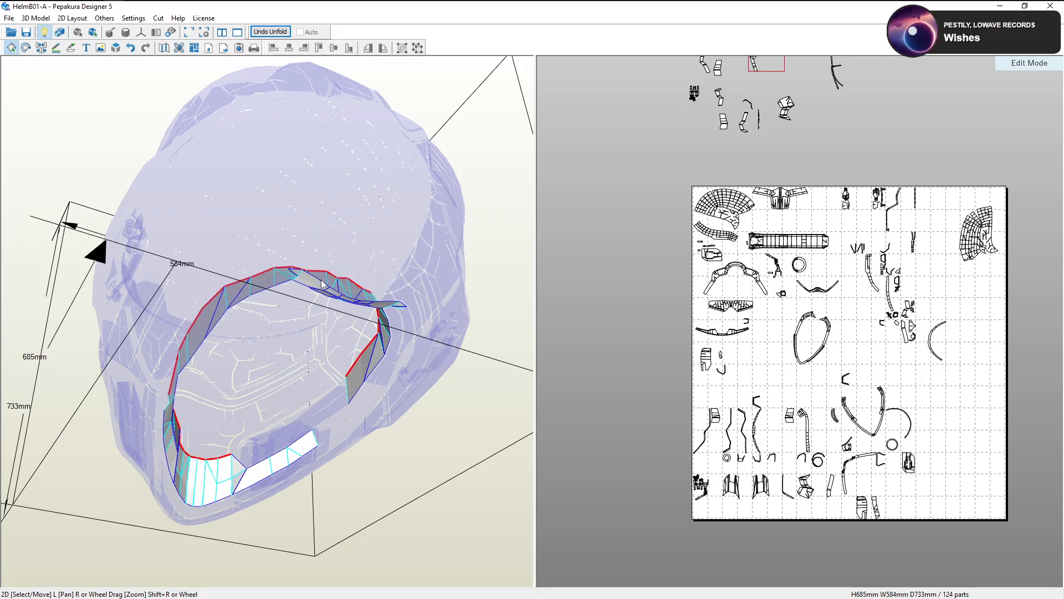
{"action": "left_click", "coordinate": [324, 275]}
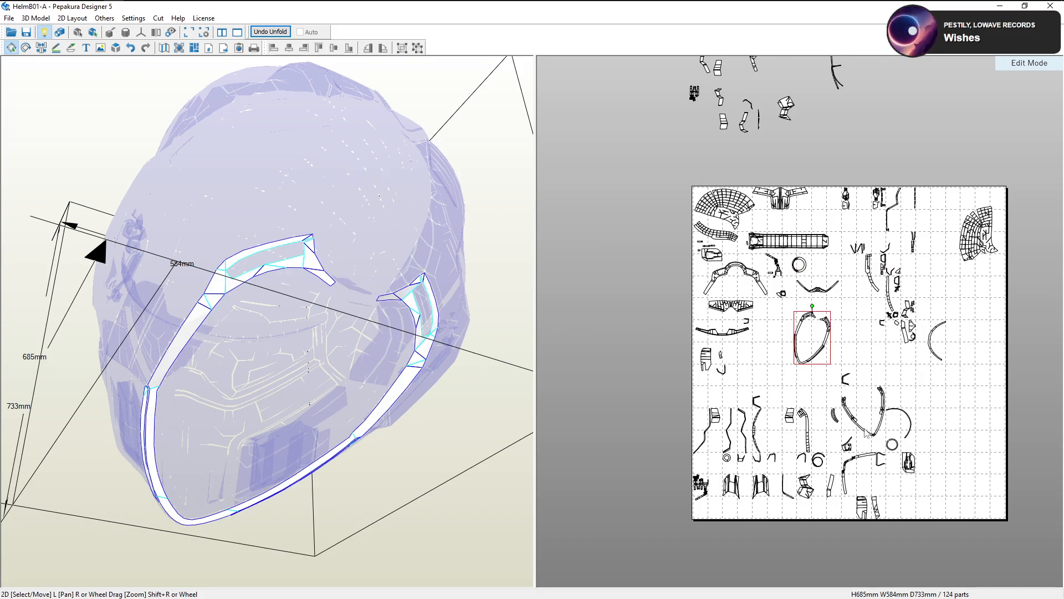
Check where the V-shaped strip fits among the helmet's lower parts and move it off the page, near the parked parts
{"action": "left_click", "coordinate": [866, 435]}
{"action": "left_click", "coordinate": [868, 436]}
{"action": "right_click_drag", "start_coordinate": [515, 313], "coordinate": [242, 371]}
{"action": "left_click", "coordinate": [178, 409]}
{"action": "right_click_drag", "start_coordinate": [178, 409], "coordinate": [369, 363]}
{"action": "left_click", "coordinate": [267, 375]}
{"action": "left_click", "coordinate": [295, 377]}
{"action": "left_click", "coordinate": [369, 363]}
{"action": "right_click_drag", "start_coordinate": [487, 365], "coordinate": [530, 378]}
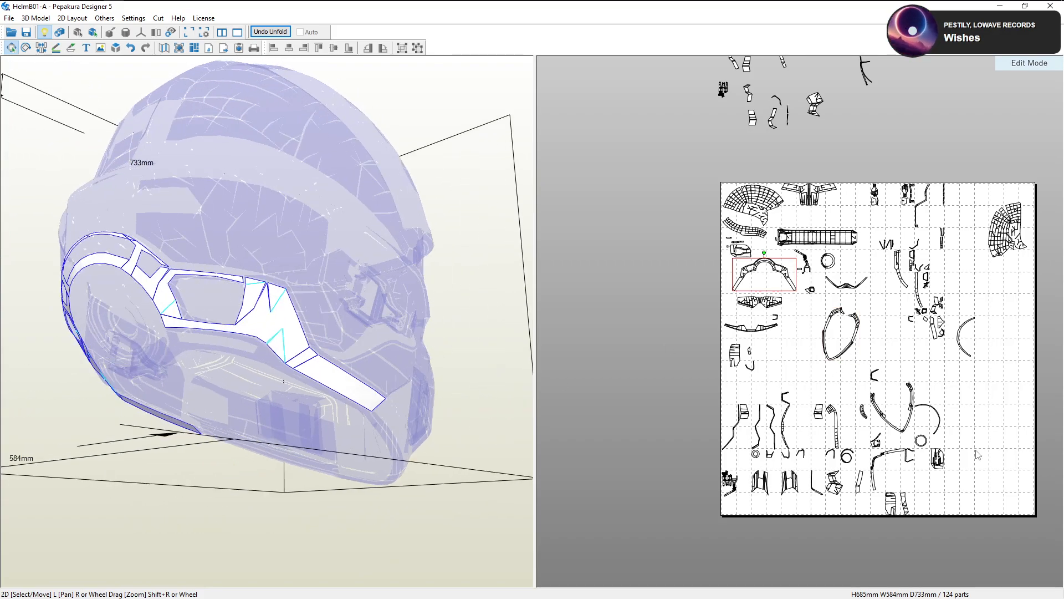
{"action": "left_click", "coordinate": [912, 399]}
{"action": "left_click_drag", "start_coordinate": [912, 398], "coordinate": [954, 372]}
{"action": "right_click_drag", "start_coordinate": [955, 373], "coordinate": [881, 443]}
{"action": "left_click_drag", "start_coordinate": [881, 443], "coordinate": [919, 177]}
Locate the thin arc strip under the helmet's brim on the model and move it off the page beside the V-shaped strip
{"action": "left_click", "coordinate": [862, 494]}
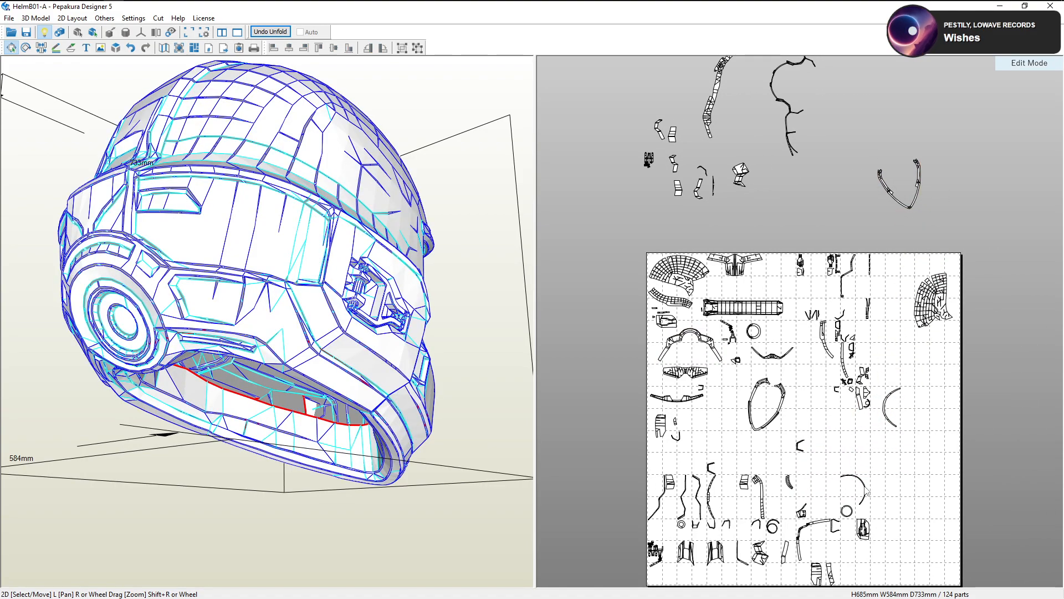
{"action": "left_click", "coordinate": [864, 486]}
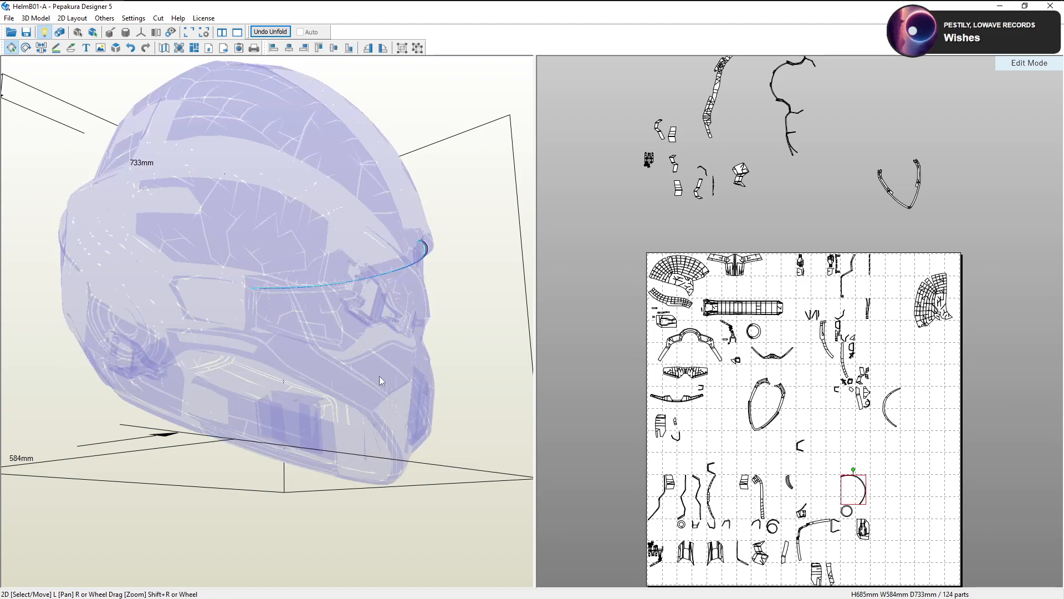
{"action": "left_click_drag", "start_coordinate": [380, 381], "coordinate": [512, 230]}
{"action": "left_click", "coordinate": [510, 276]}
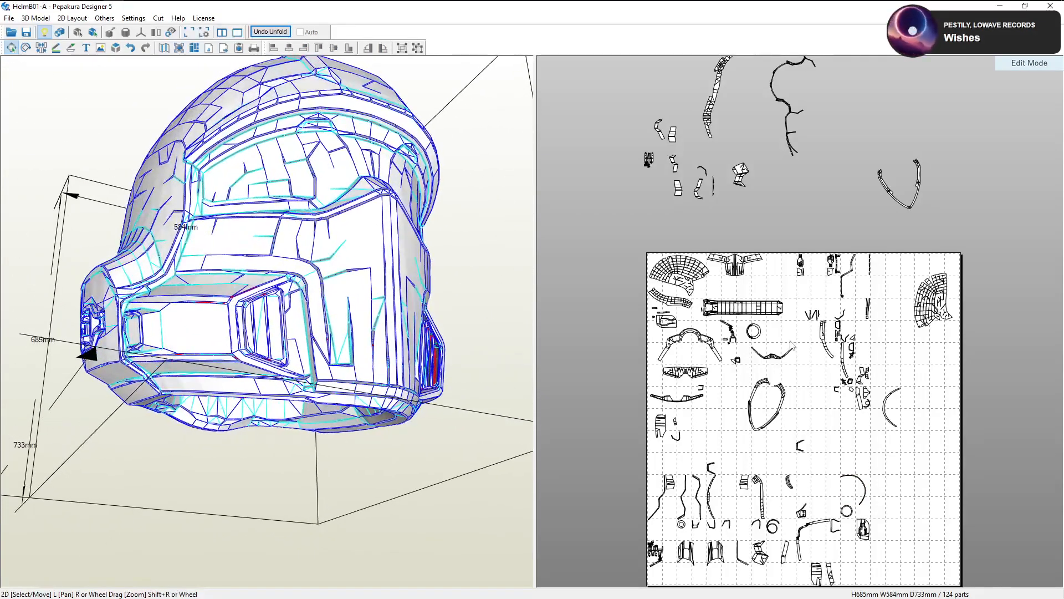
{"action": "left_click", "coordinate": [863, 486]}
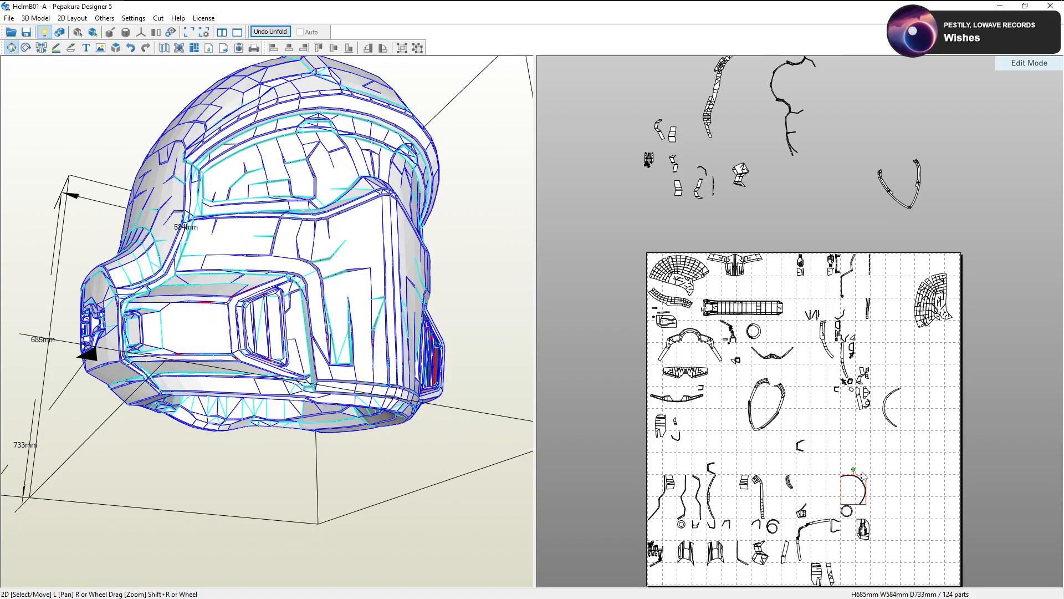
{"action": "left_click_drag", "start_coordinate": [865, 485], "coordinate": [834, 192]}
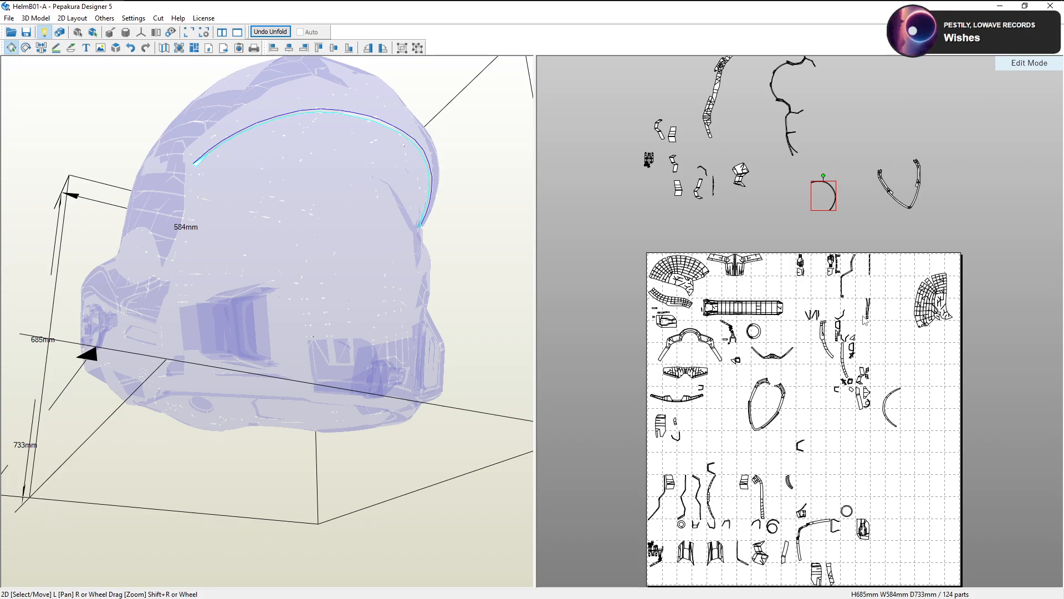
Identify the small open ring on the back of the helmet, place it beside the larger ring, and inspect its outline
{"action": "mouse_move", "coordinate": [790, 428]}
{"action": "middle_mouse_down"}
{"action": "mouse_move", "coordinate": [805, 384]}
{"action": "mouse_move", "coordinate": [772, 391]}
{"action": "middle_mouse_up"}
{"action": "left_click", "coordinate": [863, 440]}
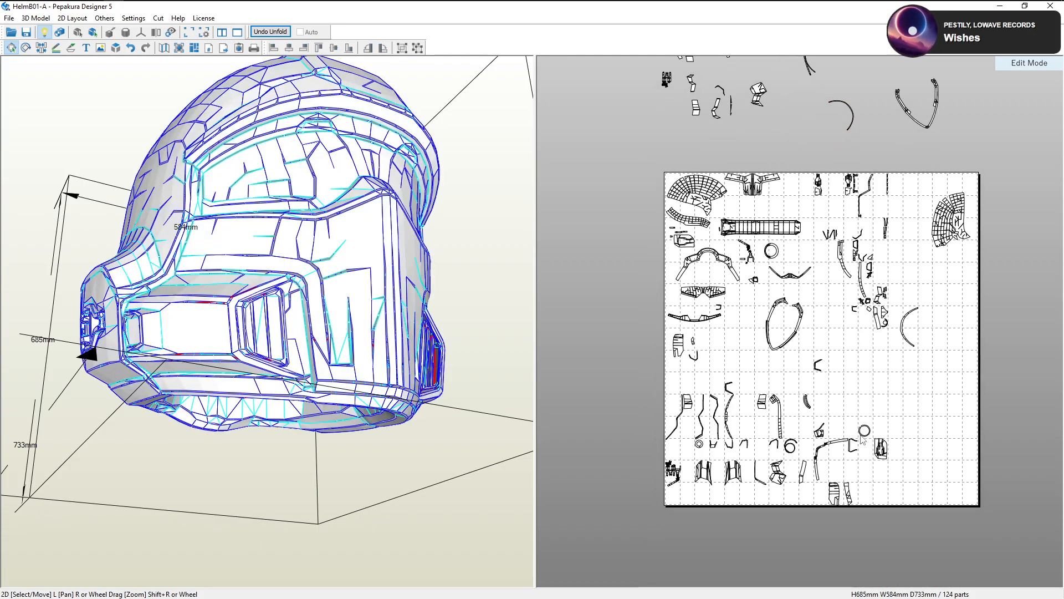
{"action": "left_click", "coordinate": [861, 433]}
{"action": "right_click_drag", "start_coordinate": [390, 295], "coordinate": [614, 327]}
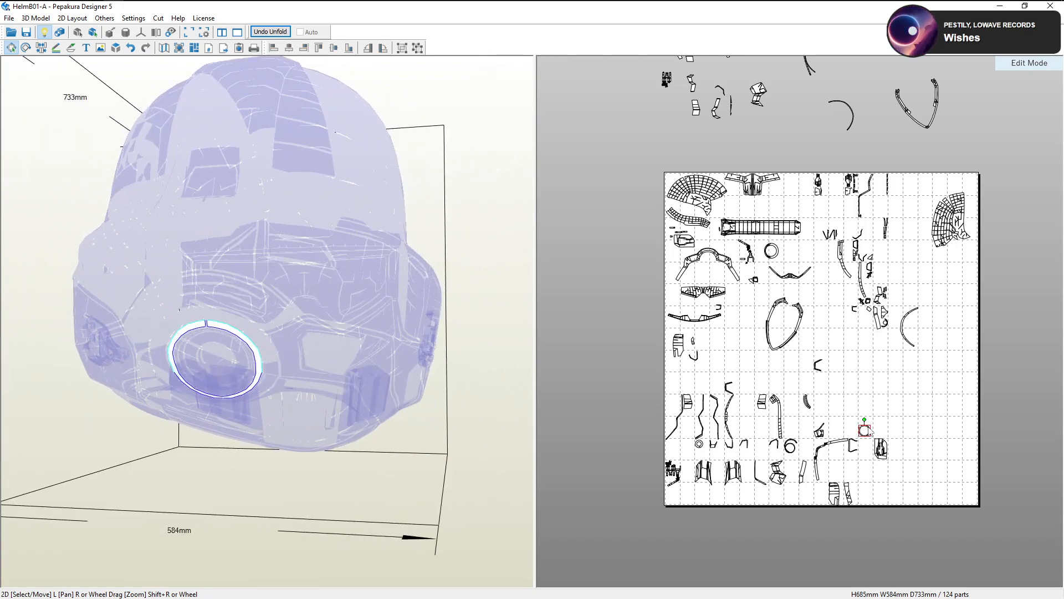
{"action": "scroll", "coordinate": [872, 430], "scroll_direction": "up", "scroll_amount": 3}
{"action": "middle_click_drag", "start_coordinate": [920, 436], "coordinate": [855, 346]}
{"action": "left_click_drag", "start_coordinate": [831, 386], "coordinate": [798, 343]}
{"action": "middle_click_drag", "start_coordinate": [798, 343], "coordinate": [828, 450]}
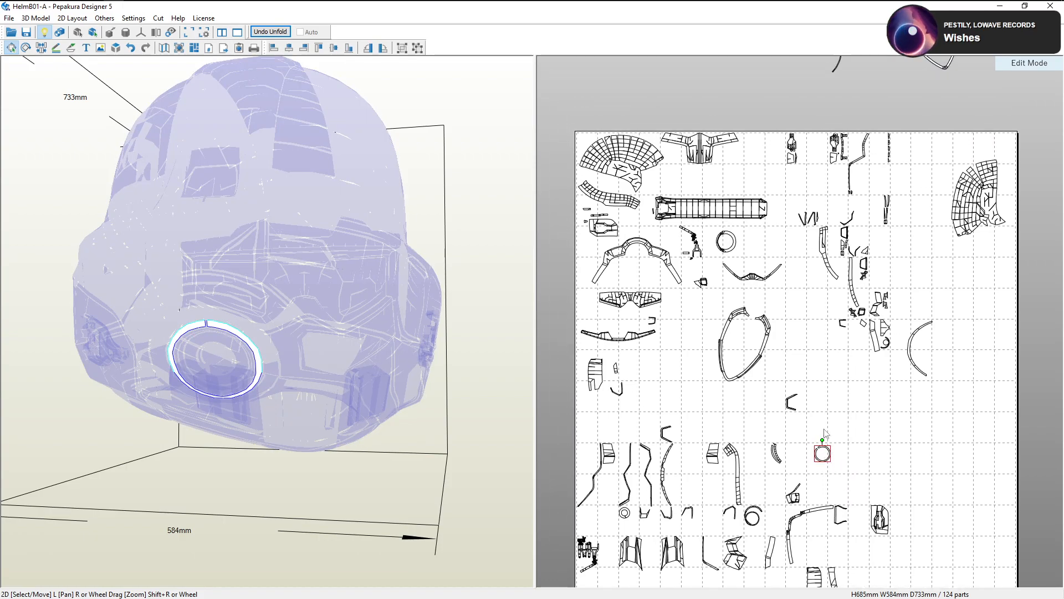
{"action": "left_click_drag", "start_coordinate": [829, 450], "coordinate": [756, 302]}
{"action": "middle_click_drag", "start_coordinate": [757, 303], "coordinate": [776, 348]}
{"action": "left_click_drag", "start_coordinate": [776, 348], "coordinate": [778, 284]}
{"action": "right_click_drag", "start_coordinate": [299, 305], "coordinate": [363, 292]}
{"action": "scroll", "coordinate": [731, 291], "scroll_direction": "up", "scroll_amount": 5}
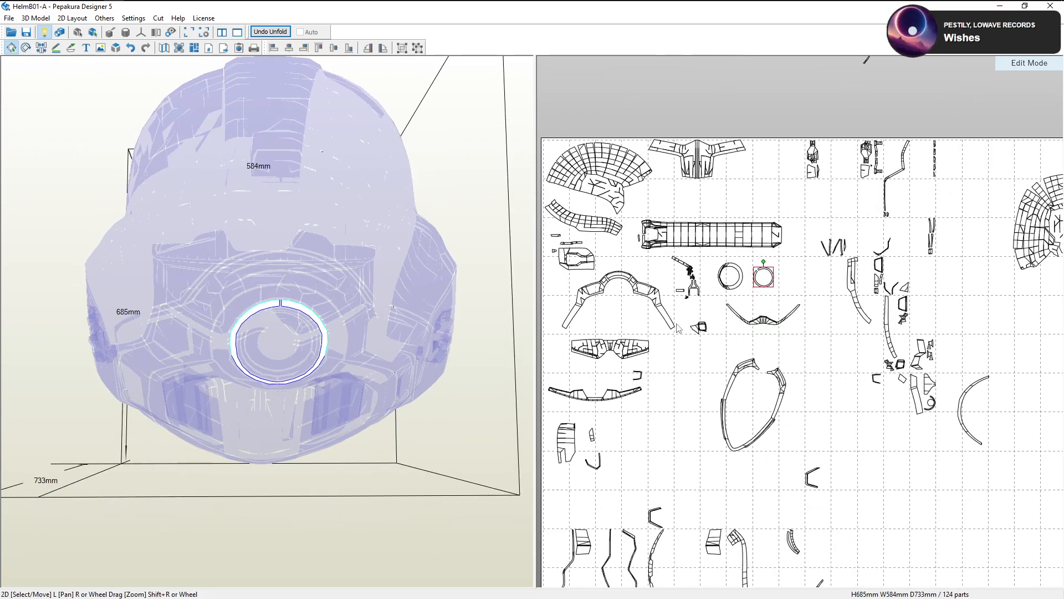
{"action": "middle_click_drag", "start_coordinate": [724, 288], "coordinate": [770, 383]}
{"action": "scroll", "coordinate": [772, 387], "scroll_direction": "up", "scroll_amount": 4}
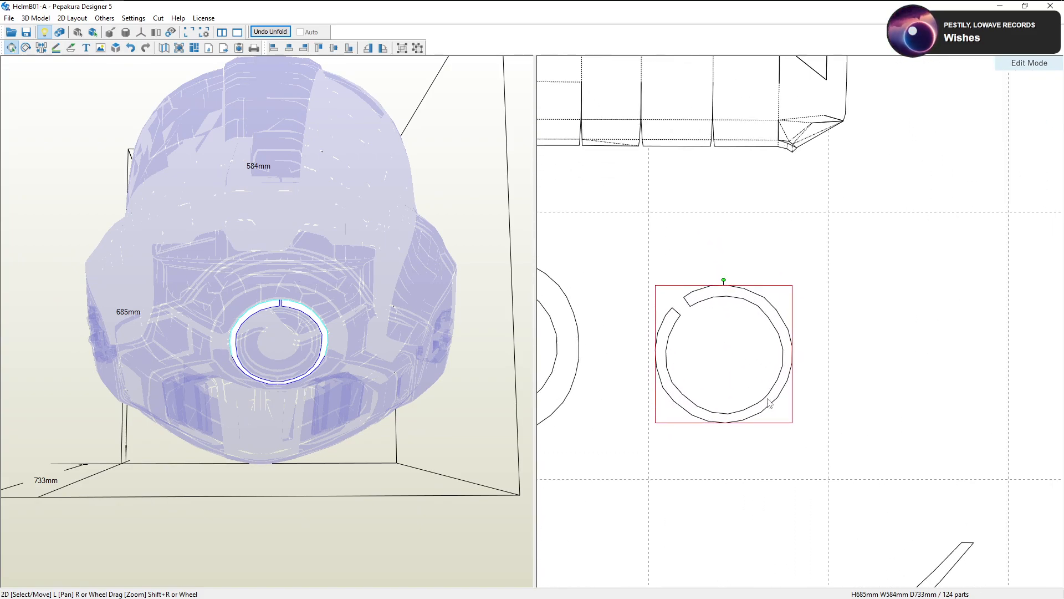
Cut the small open ring near its upper-right side and join the edges of its existing upper-left gap
{"action": "left_click", "coordinate": [42, 48]}
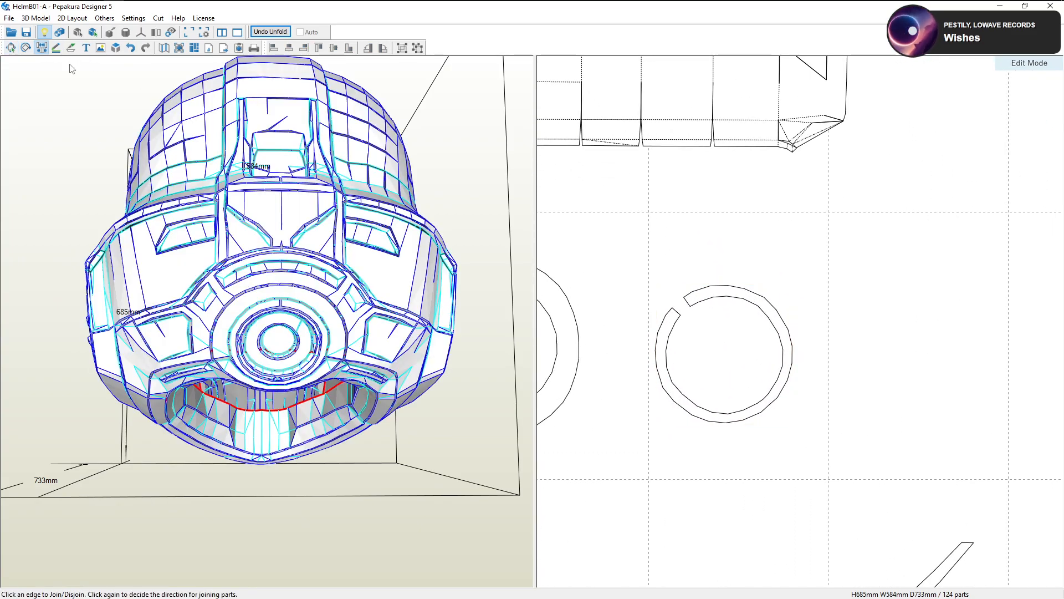
{"action": "left_click", "coordinate": [787, 332]}
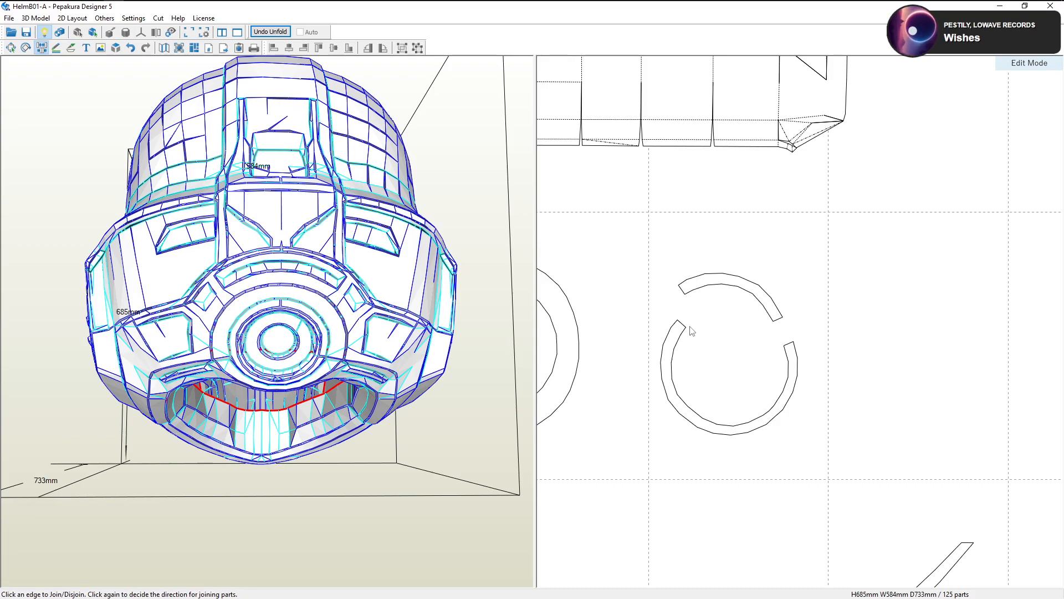
{"action": "left_click", "coordinate": [687, 331]}
{"action": "scroll", "coordinate": [820, 351], "scroll_direction": "down", "scroll_amount": 2}
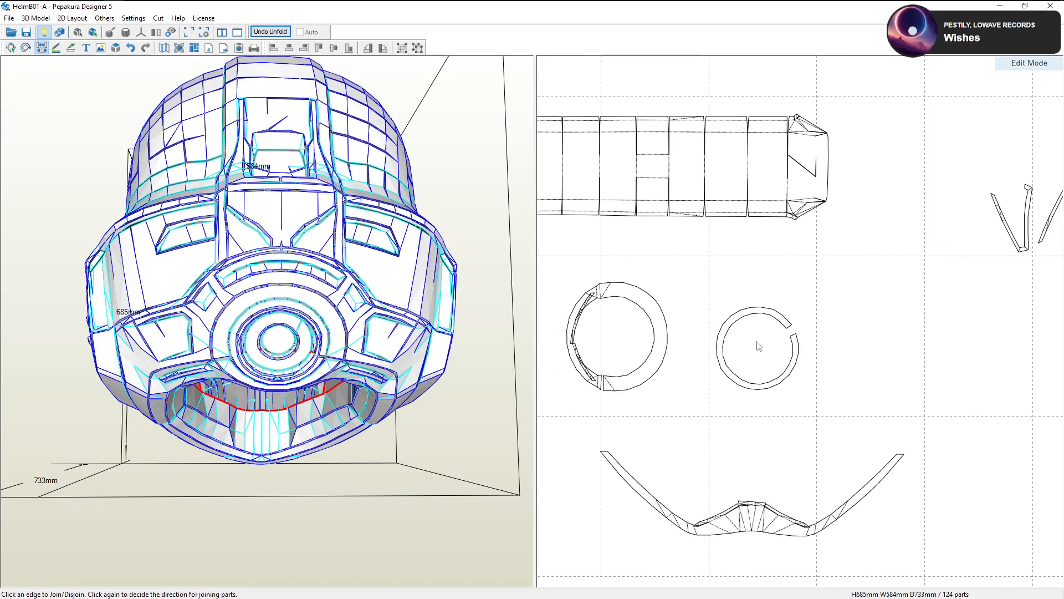
{"action": "scroll", "coordinate": [788, 346], "scroll_direction": "down", "scroll_amount": 1}
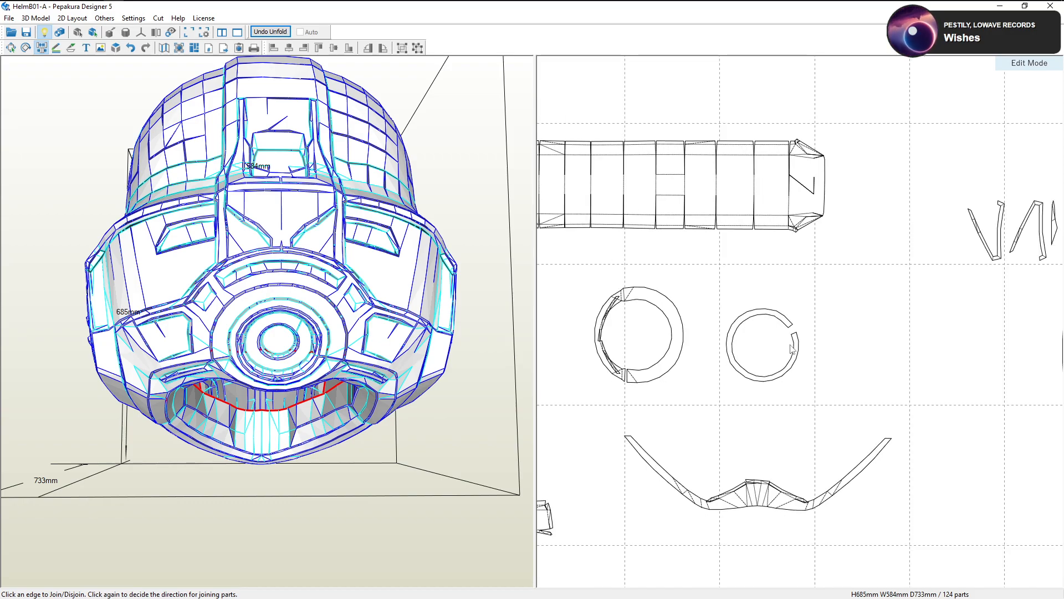
{"action": "scroll", "coordinate": [793, 346], "scroll_direction": "up", "scroll_amount": 1}
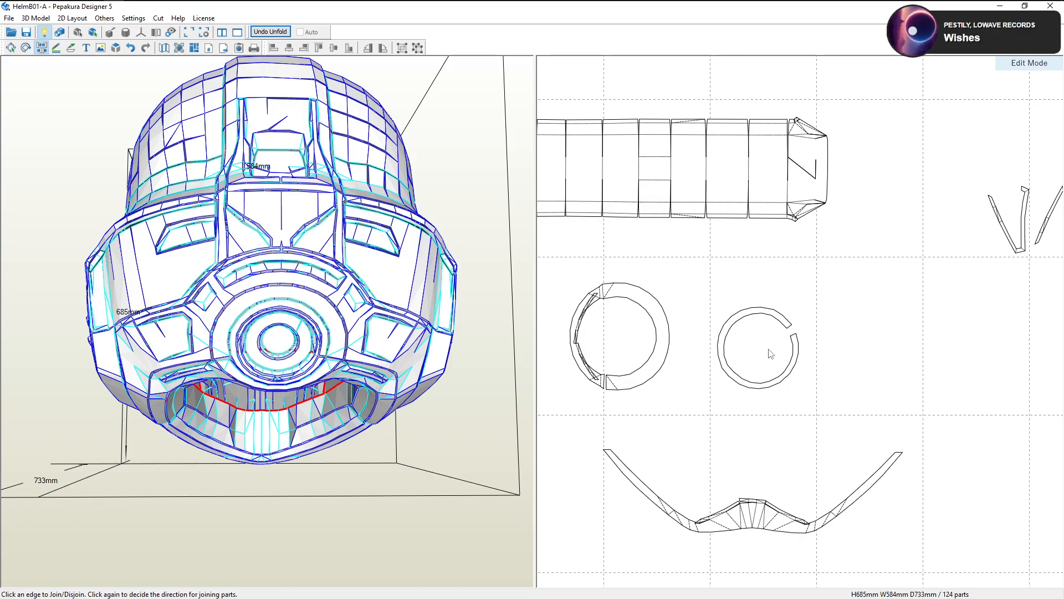
Check where the zigzag strip from the page's lower group fits along the side edge of the visor on the model
{"action": "scroll", "coordinate": [771, 353], "scroll_direction": "down", "scroll_amount": 5}
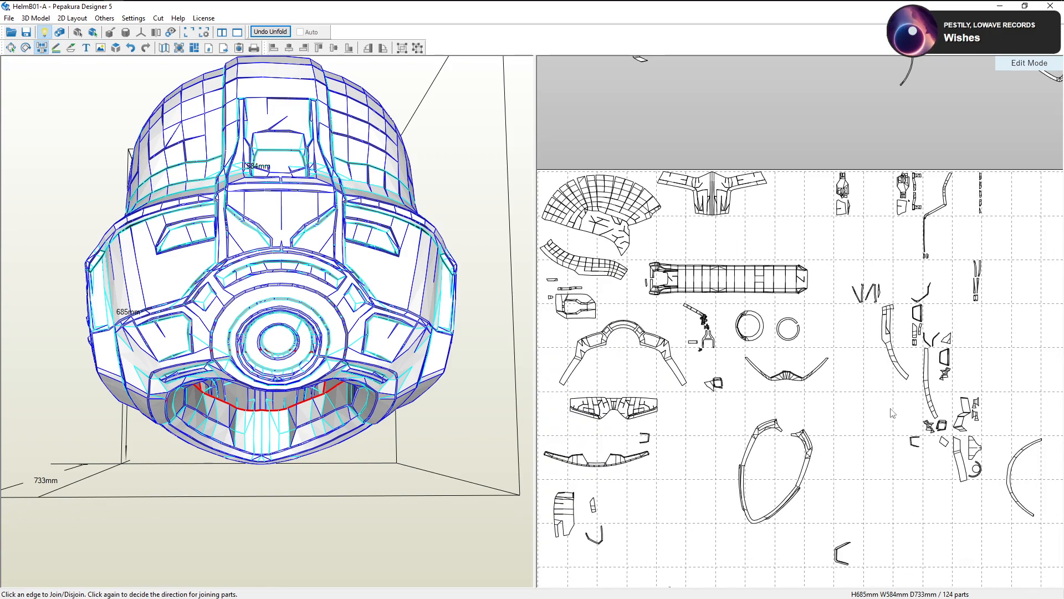
{"action": "scroll", "coordinate": [840, 400], "scroll_direction": "down", "scroll_amount": 4}
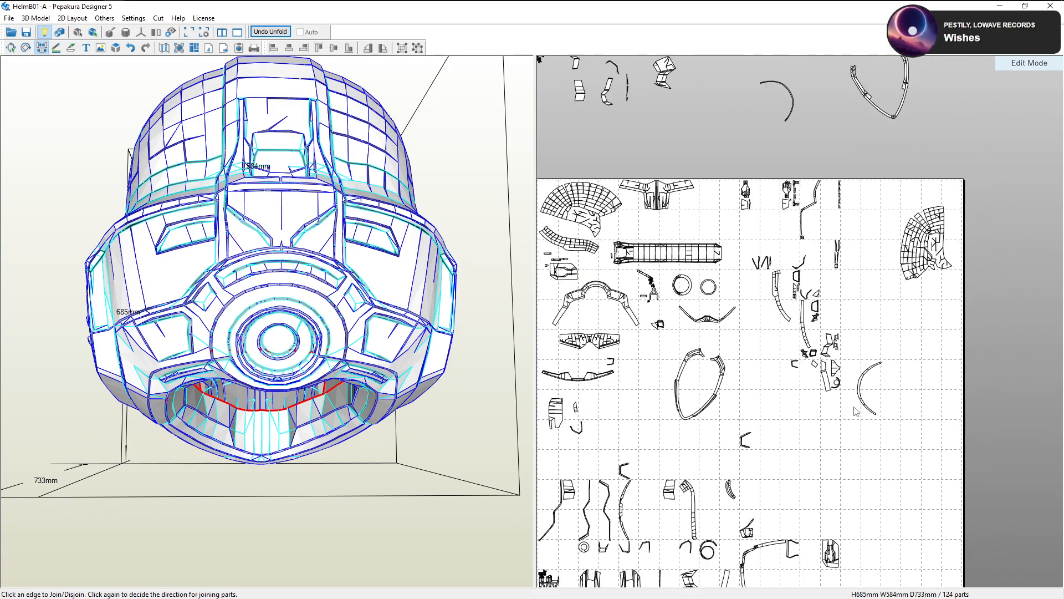
{"action": "left_click", "coordinate": [12, 48]}
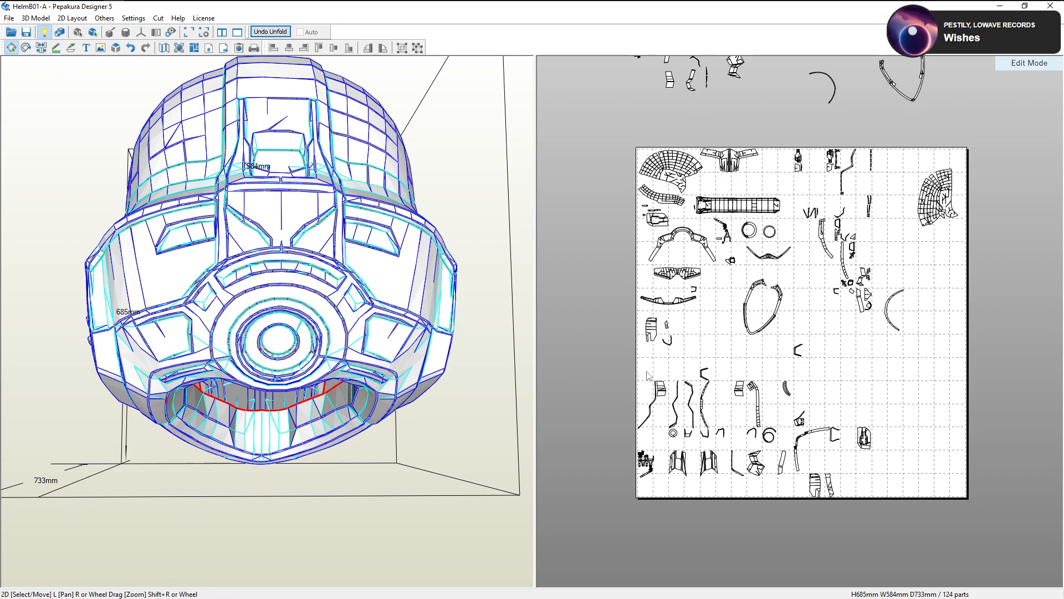
{"action": "left_click", "coordinate": [691, 401]}
{"action": "right_click_drag", "start_coordinate": [513, 311], "coordinate": [400, 331]}
{"action": "scroll", "coordinate": [397, 331], "scroll_direction": "up", "scroll_amount": 3}
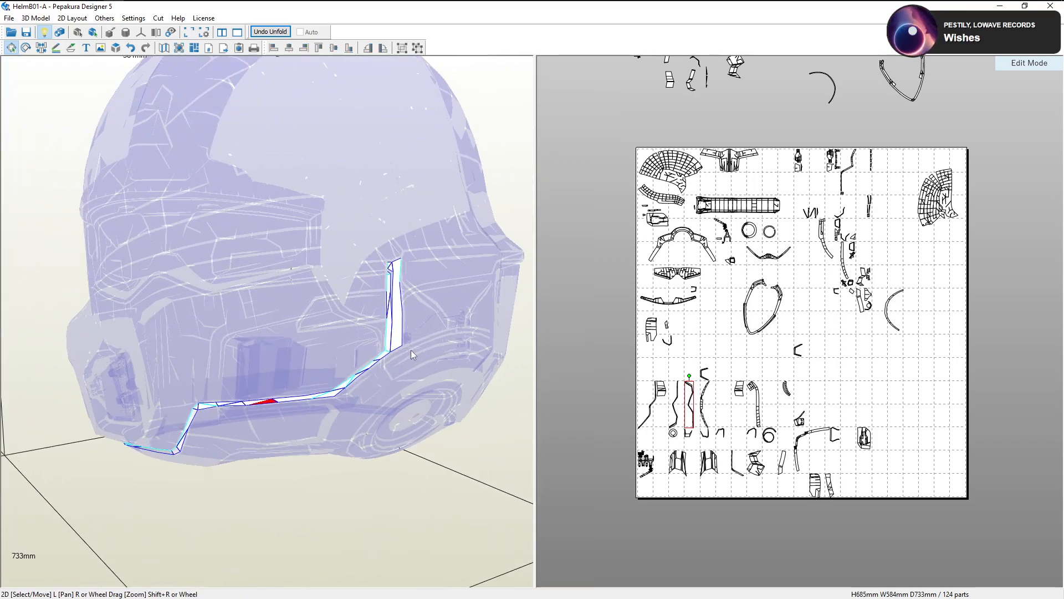
{"action": "left_click", "coordinate": [367, 488]}
{"action": "left_click", "coordinate": [480, 294]}
{"action": "right_click_drag", "start_coordinate": [479, 294], "coordinate": [499, 312]}
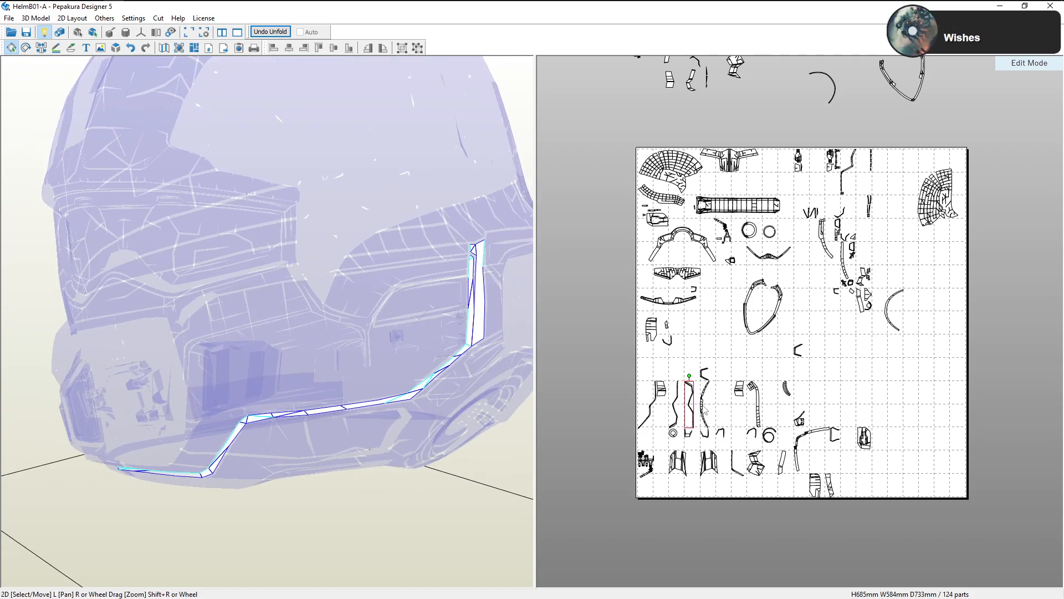
Move the thin strip under the helmet's brim beside the brow band, and identify which zigzag strip runs along the visor's lower edge
{"action": "right_click_drag", "start_coordinate": [382, 361], "coordinate": [462, 357]}
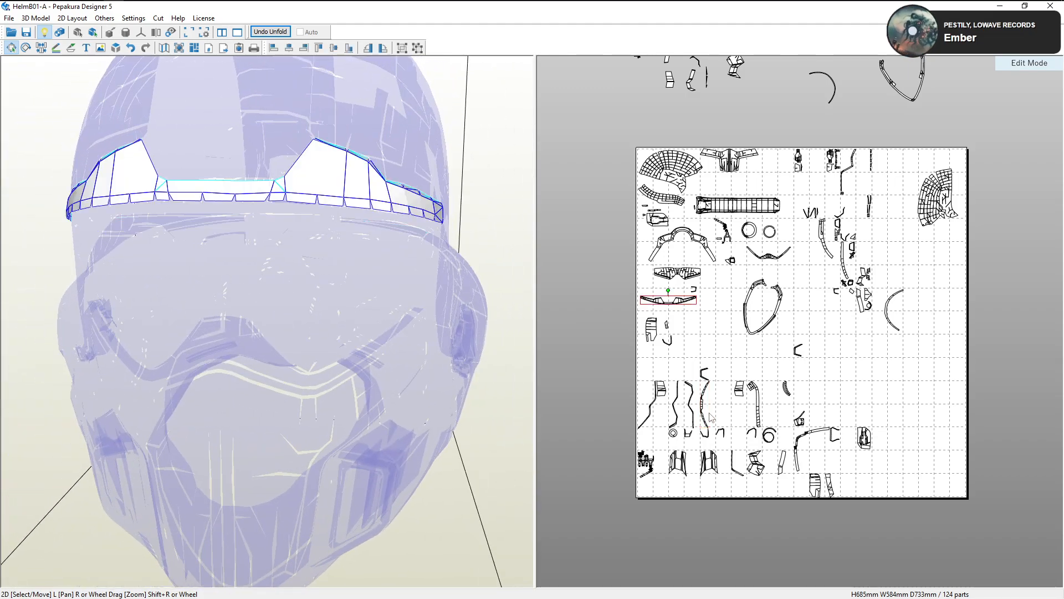
{"action": "left_click_drag", "start_coordinate": [706, 409], "coordinate": [712, 326]}
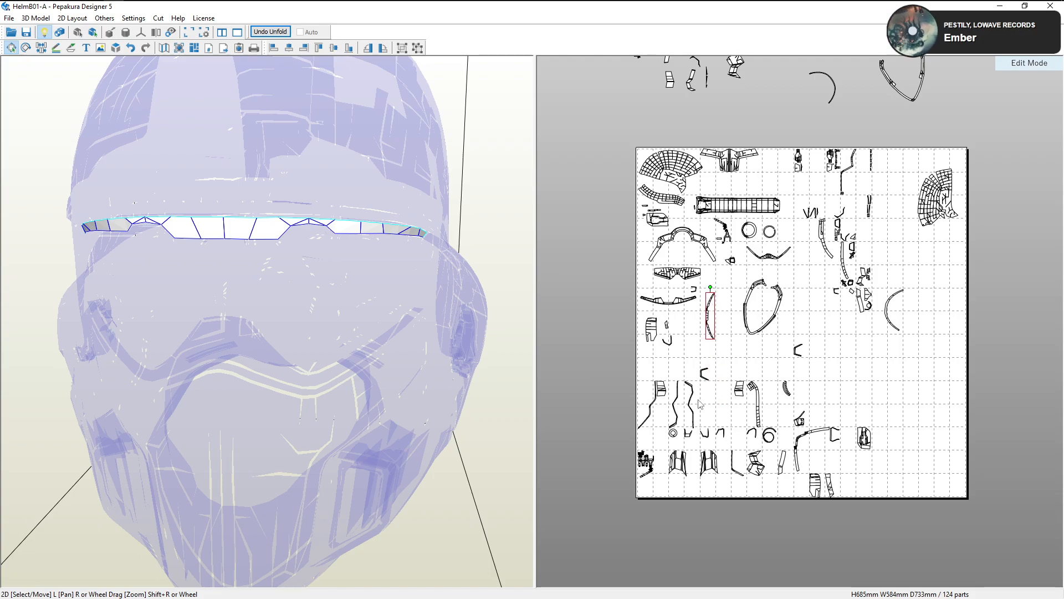
{"action": "mouse_move", "coordinate": [679, 415]}
{"action": "left_mouse_down"}
{"action": "mouse_move", "coordinate": [654, 417]}
{"action": "mouse_move", "coordinate": [692, 415]}
{"action": "left_mouse_up"}
{"action": "left_click", "coordinate": [652, 416]}
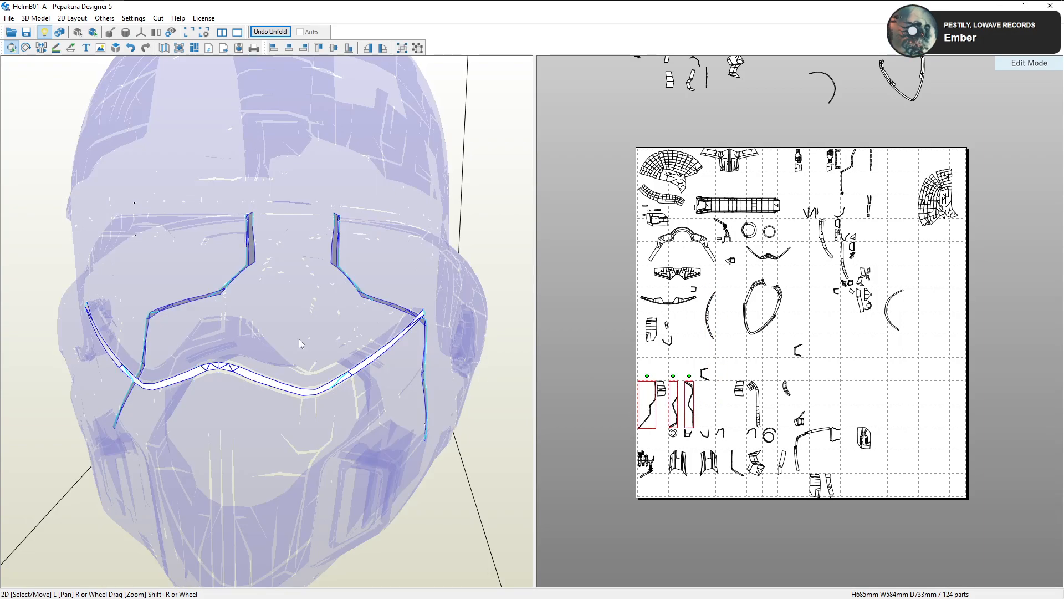
{"action": "right_click_drag", "start_coordinate": [298, 339], "coordinate": [438, 347]}
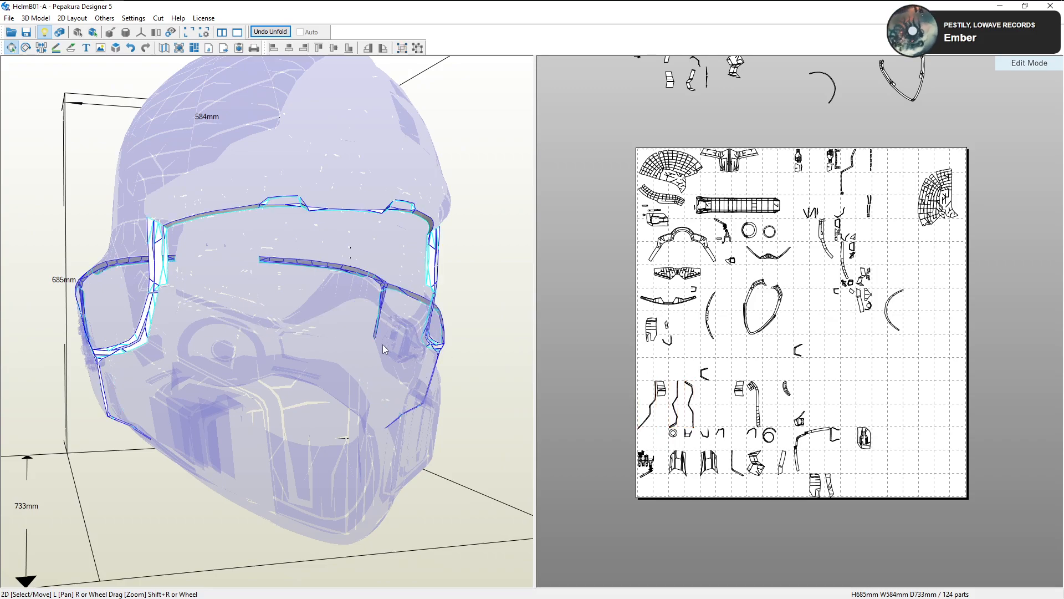
{"action": "left_click", "coordinate": [363, 348]}
{"action": "left_click", "coordinate": [338, 321]}
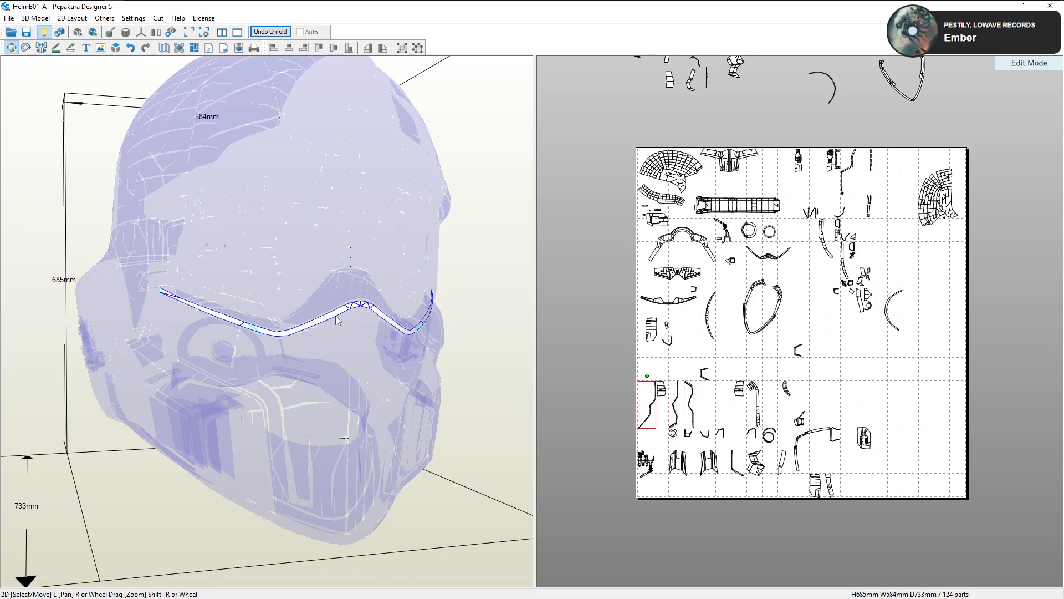
Find the front face plate and join the visor's lower-edge strip to its upper edge
{"action": "right_click_drag", "start_coordinate": [710, 266], "coordinate": [716, 346]}
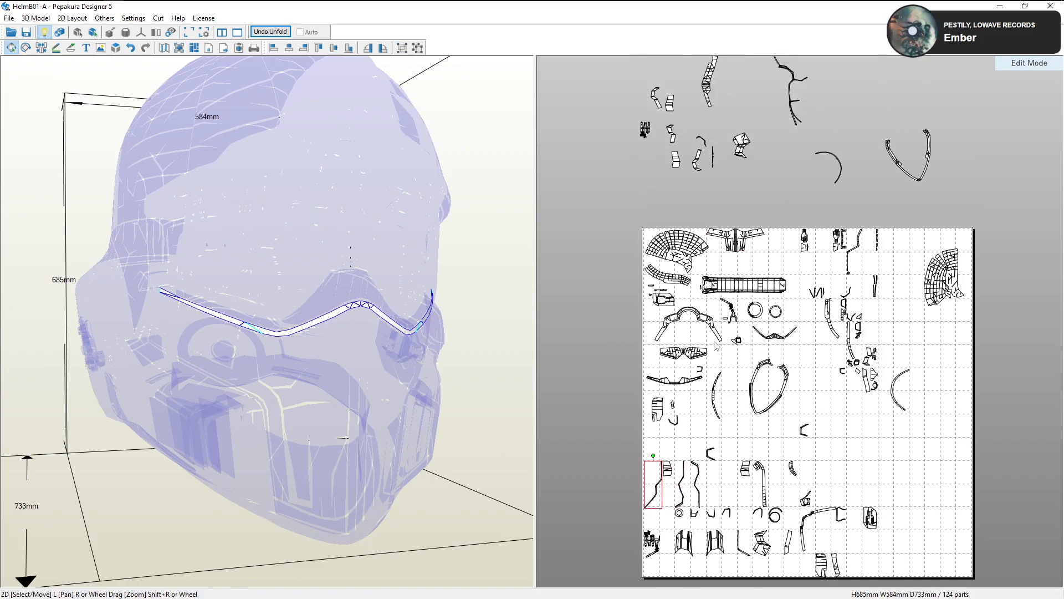
{"action": "left_click_drag", "start_coordinate": [734, 236], "coordinate": [744, 245]}
{"action": "scroll", "coordinate": [744, 245], "scroll_direction": "up", "scroll_amount": 2}
{"action": "right_click_drag", "start_coordinate": [744, 245], "coordinate": [760, 311]}
{"action": "scroll", "coordinate": [759, 311], "scroll_direction": "up", "scroll_amount": 6}
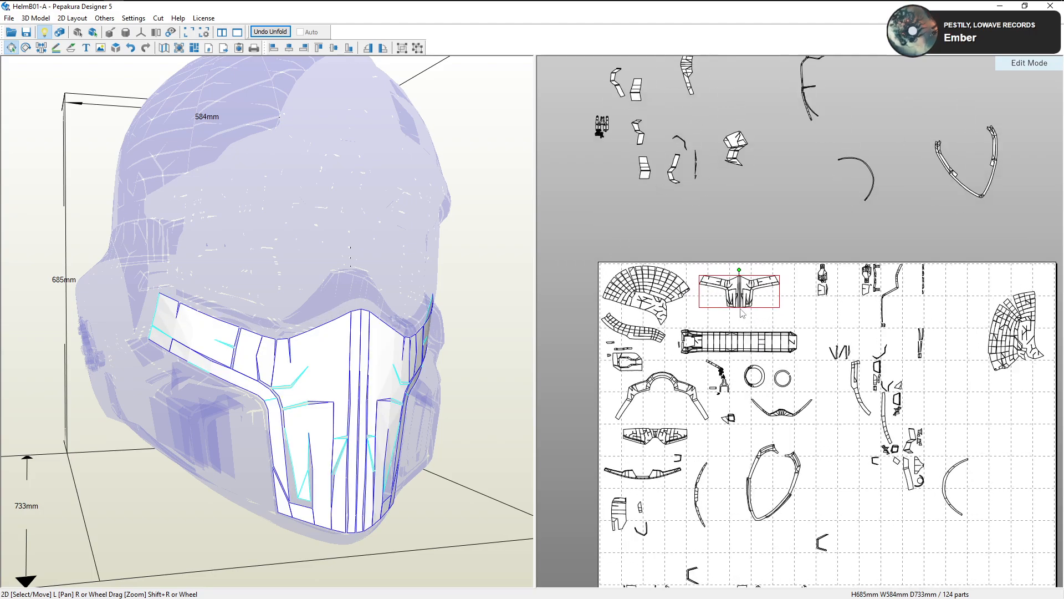
{"action": "scroll", "coordinate": [681, 283], "scroll_direction": "up", "scroll_amount": 2}
{"action": "right_click_drag", "start_coordinate": [681, 283], "coordinate": [755, 369]}
{"action": "scroll", "coordinate": [726, 351], "scroll_direction": "up", "scroll_amount": 6}
{"action": "right_click_drag", "start_coordinate": [693, 331], "coordinate": [774, 349]}
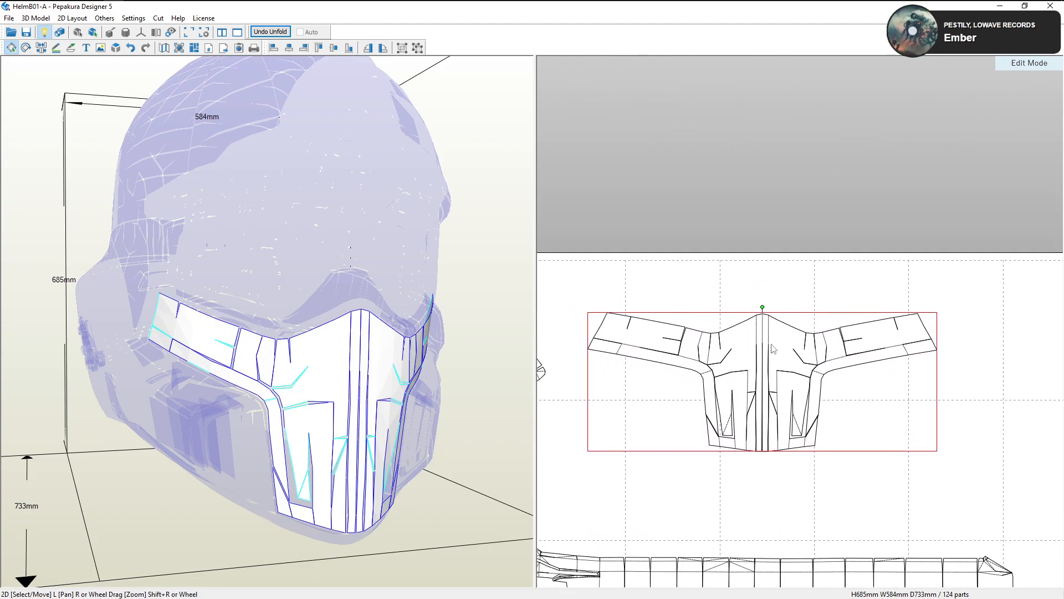
{"action": "left_click", "coordinate": [41, 48]}
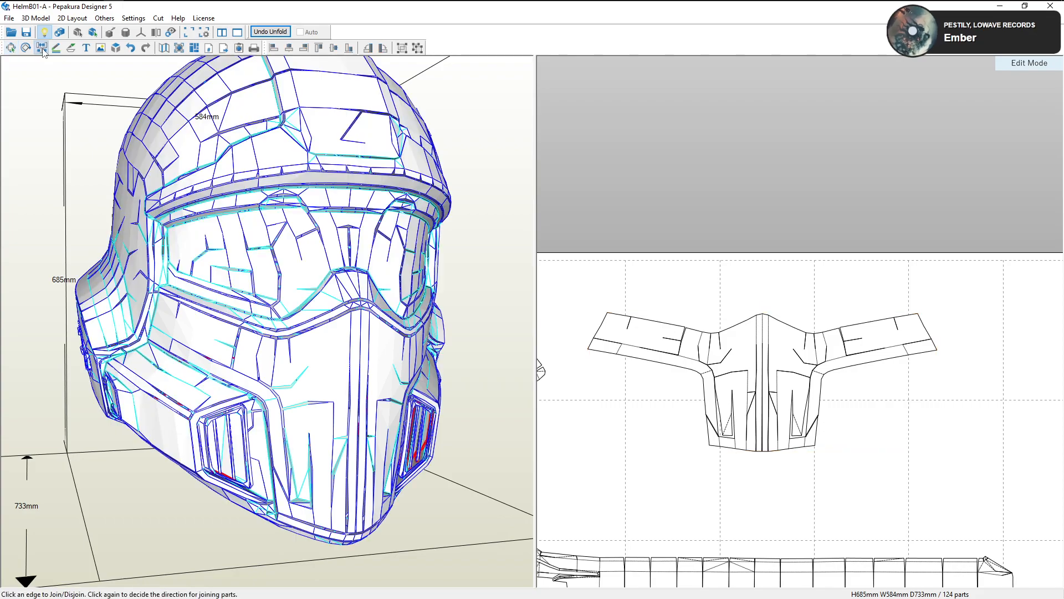
{"action": "left_click", "coordinate": [723, 322]}
{"action": "left_click", "coordinate": [722, 321]}
{"action": "scroll", "coordinate": [686, 318], "scroll_direction": "up", "scroll_amount": 5}
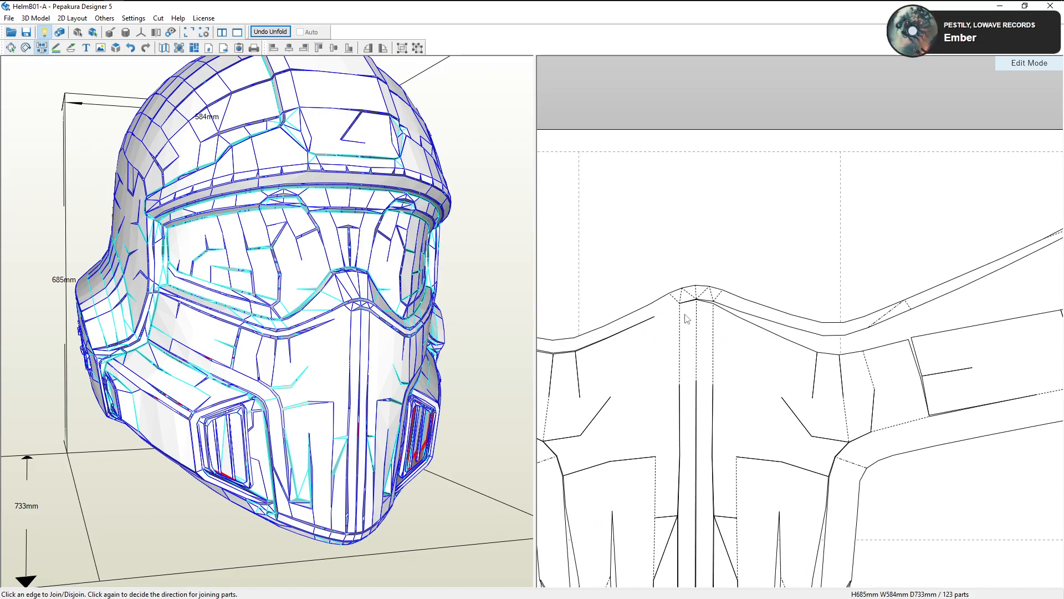
Cut the strip around the face plate's central peak and rejoin its segments to the matching plate edges
{"action": "left_click", "coordinate": [678, 309]}
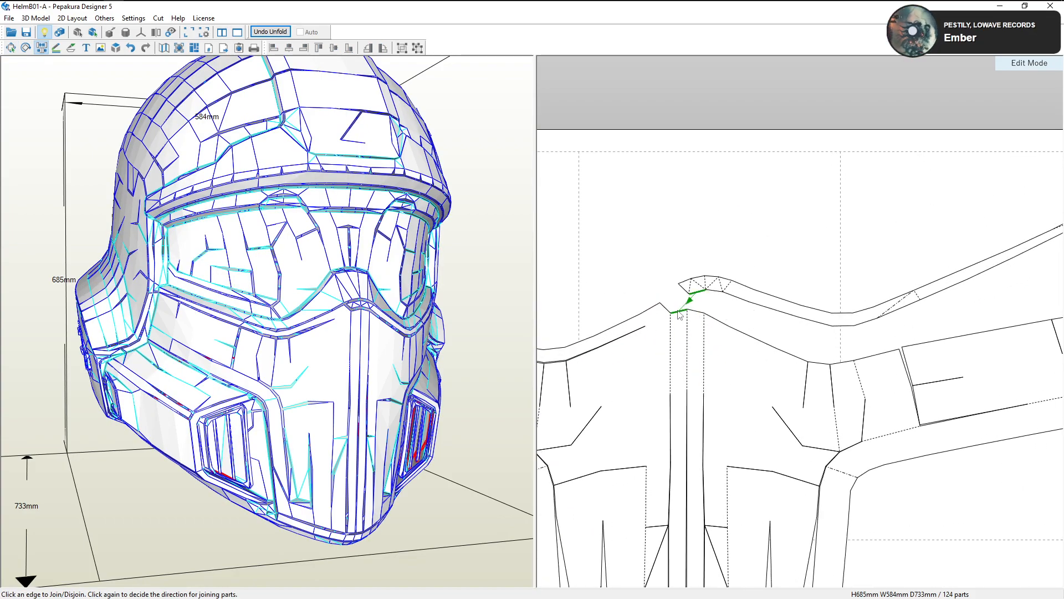
{"action": "left_click", "coordinate": [678, 310]}
{"action": "left_click", "coordinate": [689, 303]}
{"action": "left_click", "coordinate": [688, 312]}
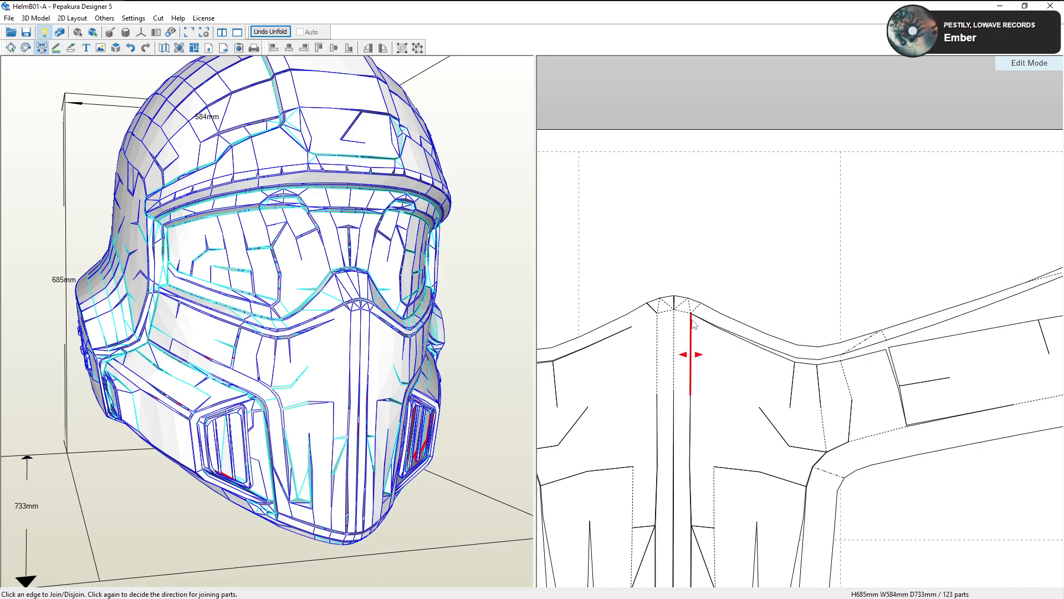
{"action": "left_click", "coordinate": [695, 320]}
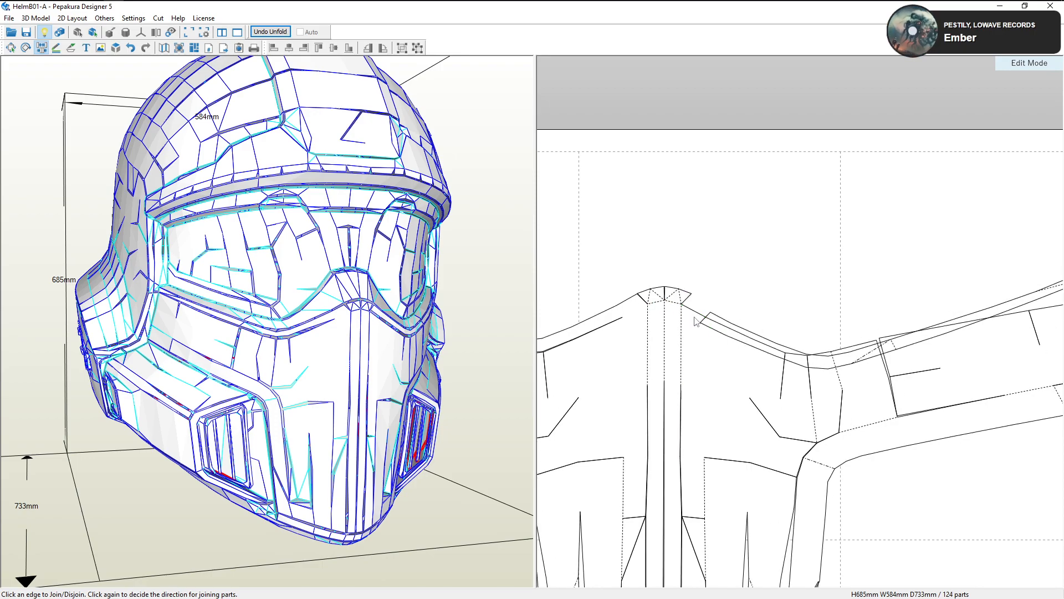
{"action": "left_click", "coordinate": [696, 305]}
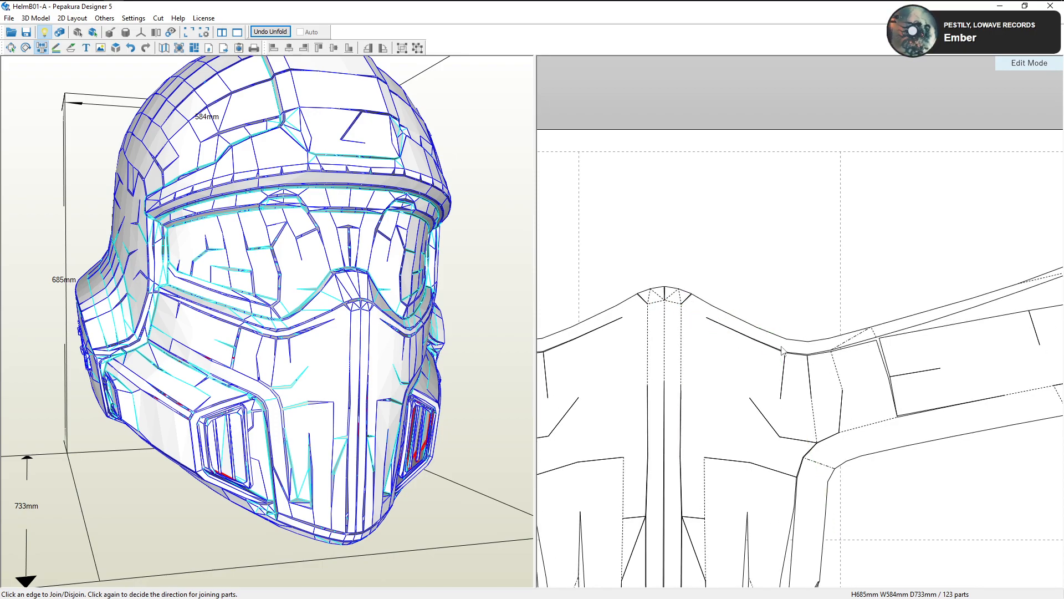
Cut the strip at the bends right of the face plate's peak and rejoin the pieces along the plate's upper edge
{"action": "left_click", "coordinate": [710, 317]}
{"action": "left_click", "coordinate": [774, 347]}
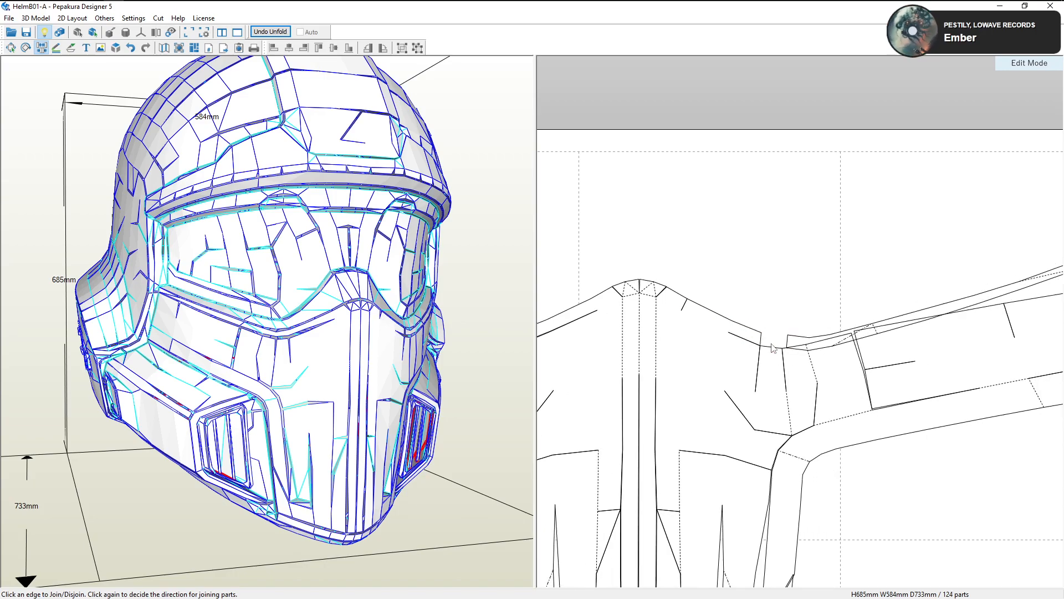
{"action": "left_click", "coordinate": [771, 348]}
{"action": "middle_click_drag", "start_coordinate": [772, 348], "coordinate": [740, 360]}
{"action": "left_click", "coordinate": [753, 356]}
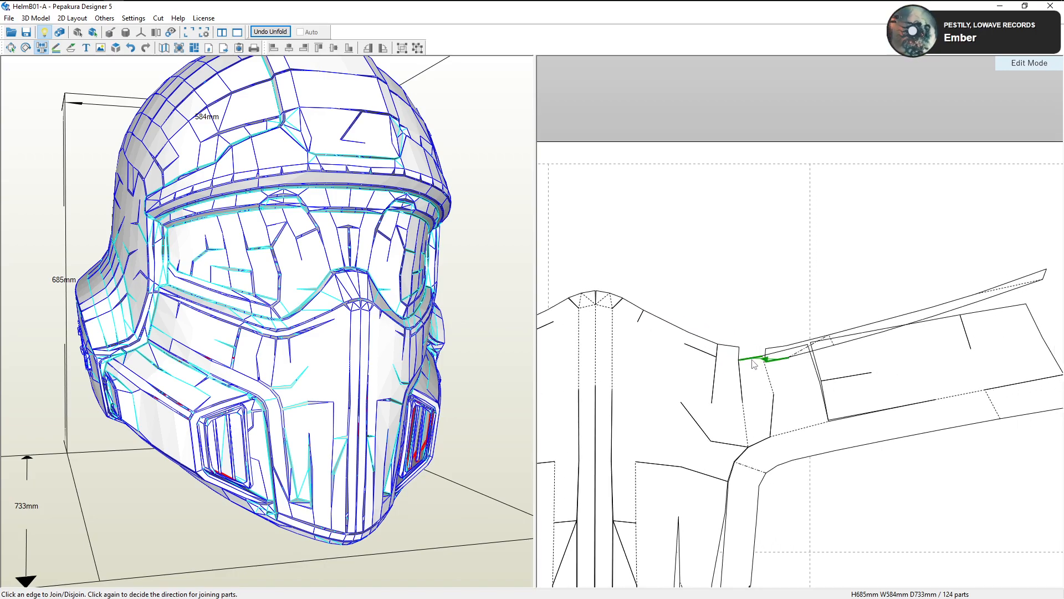
{"action": "left_click", "coordinate": [762, 358]}
{"action": "left_click", "coordinate": [762, 351]}
{"action": "left_click", "coordinate": [783, 349]}
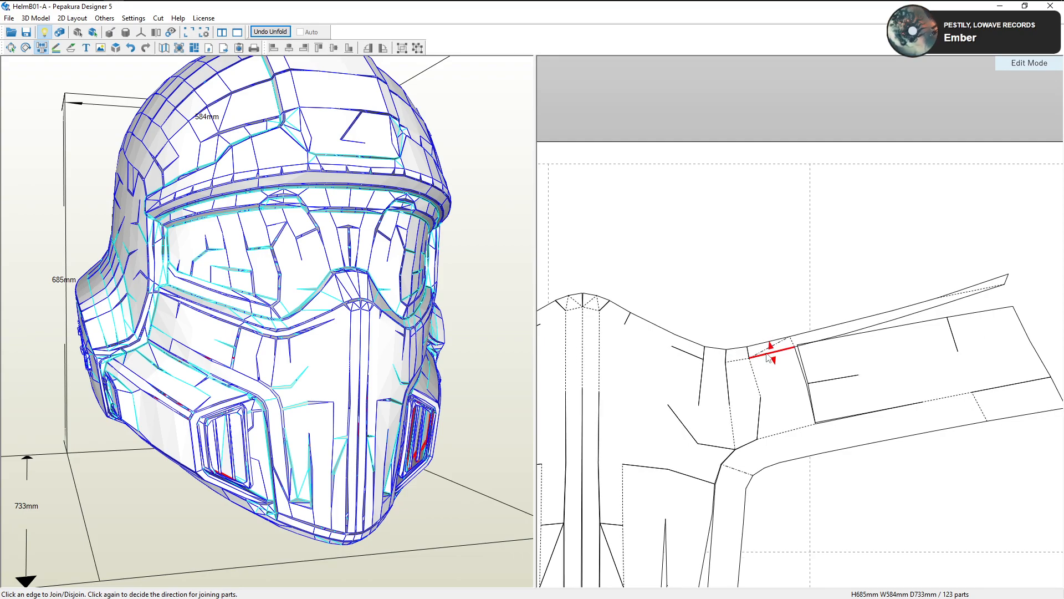
Separate the strip at the start of the plate's right arm and divide the arm's lower border into segments attached to its panel
{"action": "middle_click_drag", "start_coordinate": [791, 342], "coordinate": [762, 362]}
{"action": "left_click", "coordinate": [763, 362]}
{"action": "left_click", "coordinate": [771, 369]}
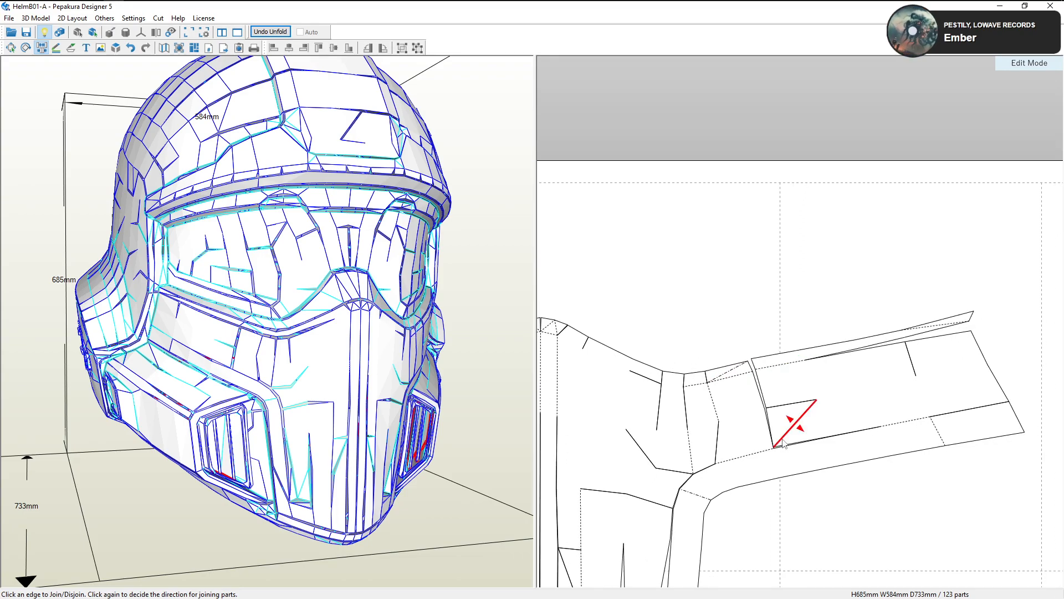
{"action": "left_click", "coordinate": [777, 456]}
{"action": "left_click", "coordinate": [762, 449]}
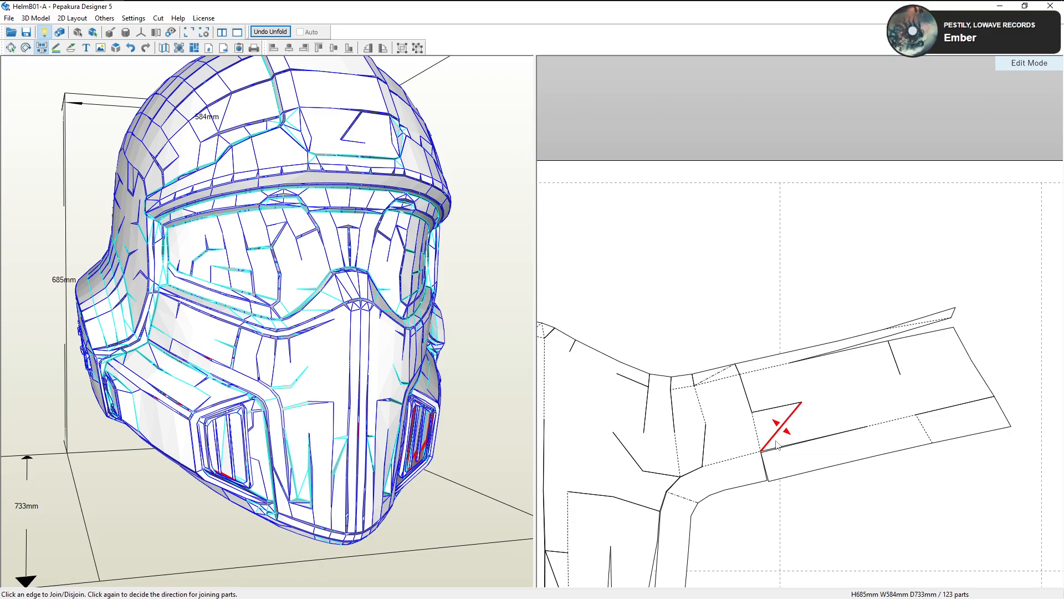
{"action": "left_click", "coordinate": [874, 439]}
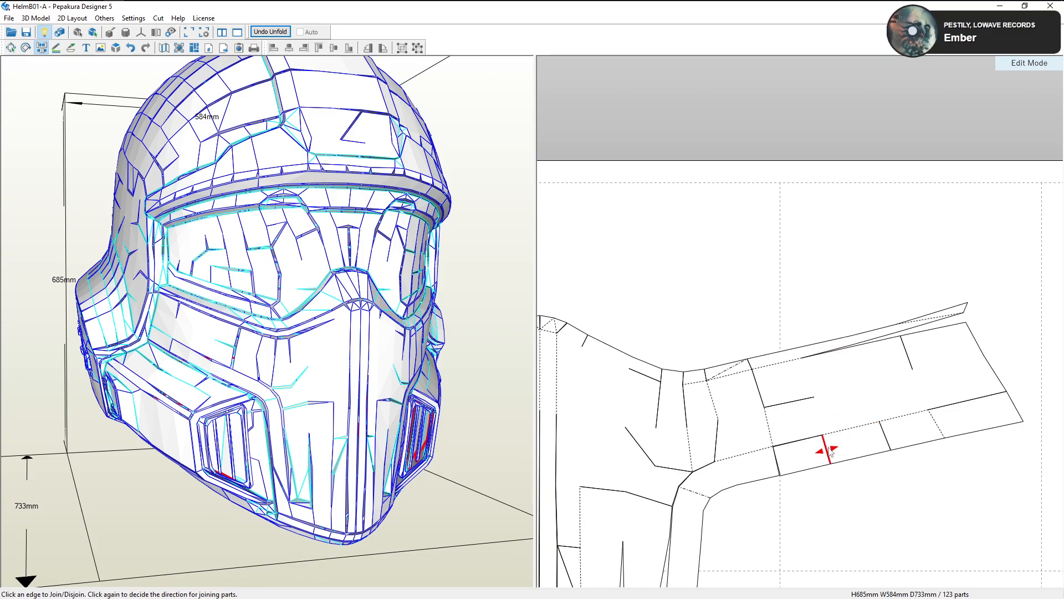
{"action": "left_click", "coordinate": [828, 443]}
{"action": "left_click", "coordinate": [808, 438]}
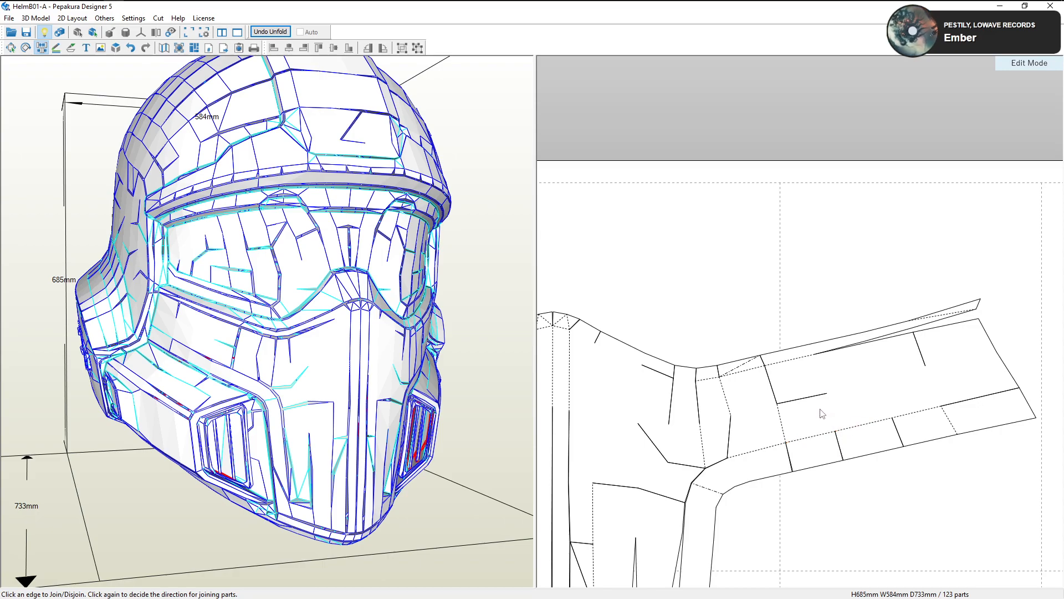
Rework the cuts and joins of the strip's outer end along the upper edge of the face plate's right arm
{"action": "scroll", "coordinate": [820, 409], "scroll_direction": "up", "scroll_amount": 3}
{"action": "left_click", "coordinate": [818, 361]}
{"action": "left_click", "coordinate": [841, 366]}
{"action": "middle_click_drag", "start_coordinate": [816, 374], "coordinate": [733, 402]}
{"action": "left_click", "coordinate": [796, 377]}
{"action": "left_click", "coordinate": [806, 378]}
{"action": "middle_click_drag", "start_coordinate": [821, 381], "coordinate": [945, 406]}
{"action": "left_click", "coordinate": [791, 387]}
{"action": "left_click", "coordinate": [793, 393]}
Cut the strip at the bends left of the face plate's peak and rejoin the pieces along the slope's upper edge
{"action": "scroll", "coordinate": [776, 410], "scroll_direction": "down", "scroll_amount": 4}
{"action": "middle_click_drag", "start_coordinate": [693, 392], "coordinate": [851, 413]}
{"action": "scroll", "coordinate": [797, 394], "scroll_direction": "up", "scroll_amount": 4}
{"action": "middle_click_drag", "start_coordinate": [943, 432], "coordinate": [842, 410]}
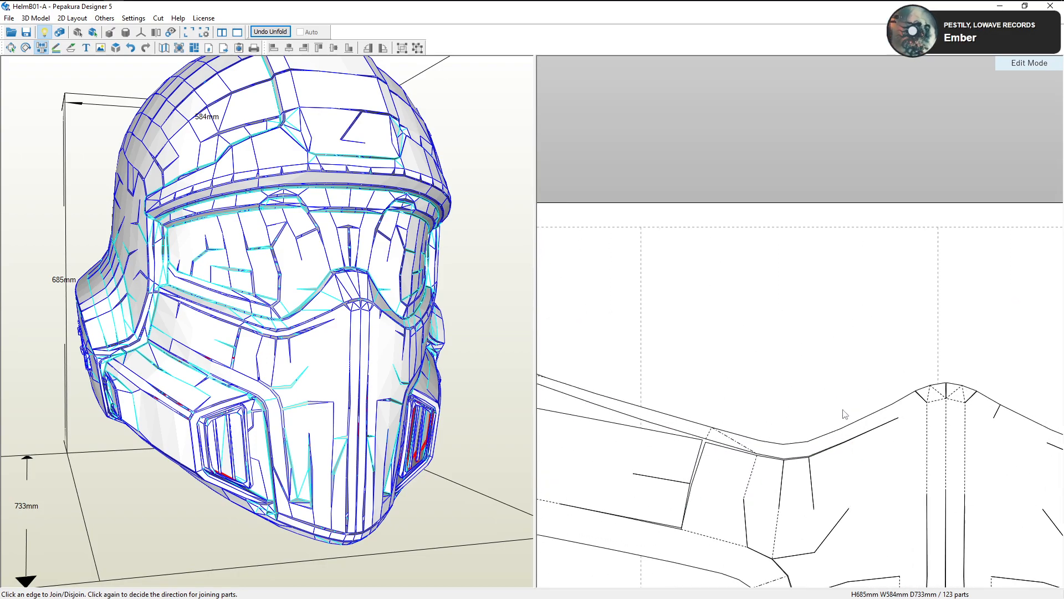
{"action": "scroll", "coordinate": [887, 424], "scroll_direction": "up", "scroll_amount": 1}
{"action": "left_click", "coordinate": [905, 428]}
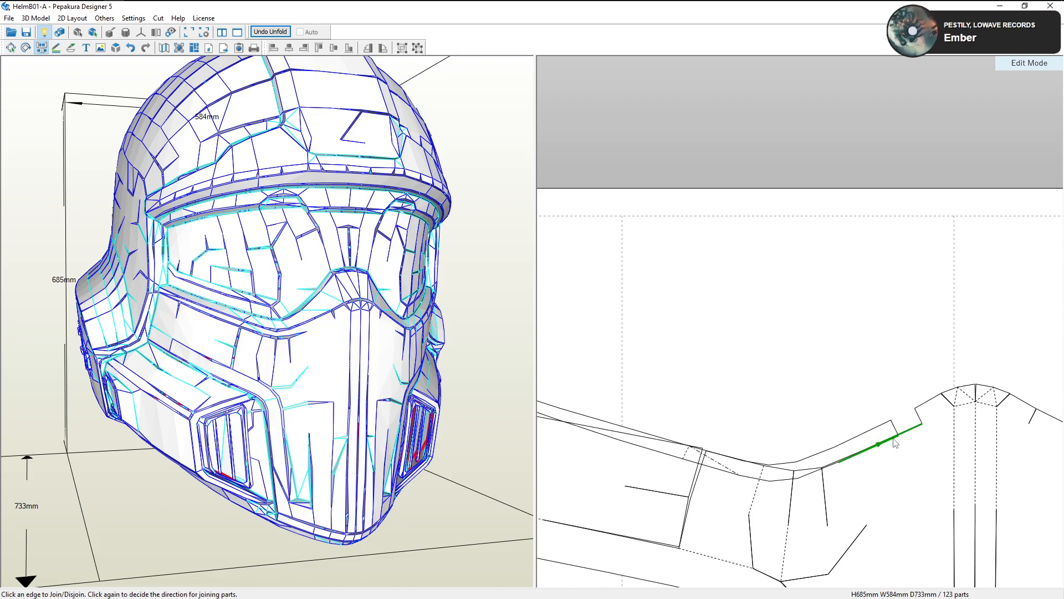
{"action": "left_click", "coordinate": [894, 440]}
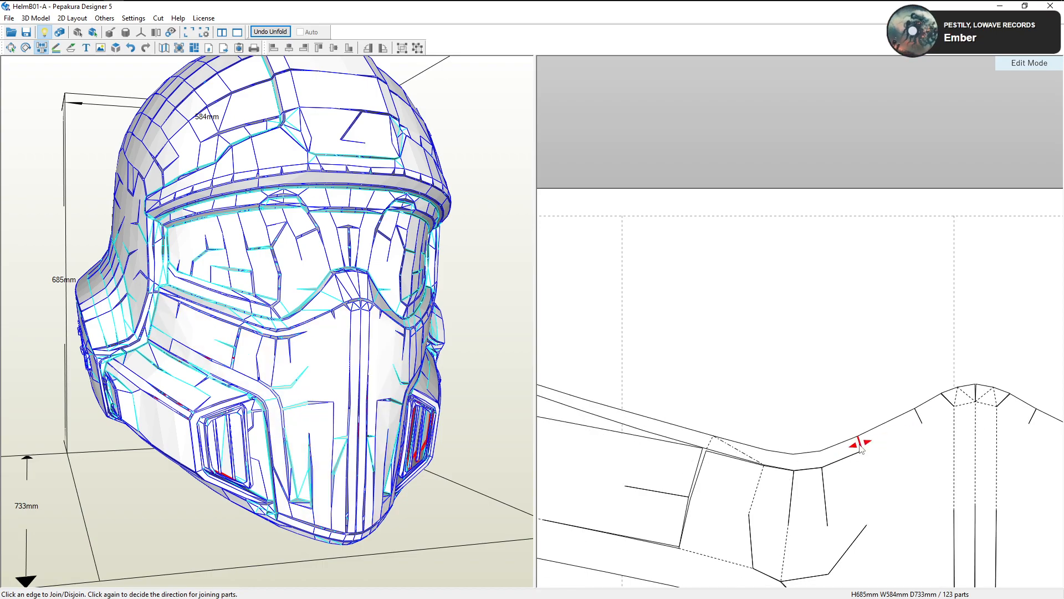
{"action": "left_click", "coordinate": [860, 445]}
{"action": "left_click", "coordinate": [859, 453]}
Divide the strip along the dip left of the face plate's peak and attach each segment to its matching plate edge
{"action": "left_click", "coordinate": [834, 454]}
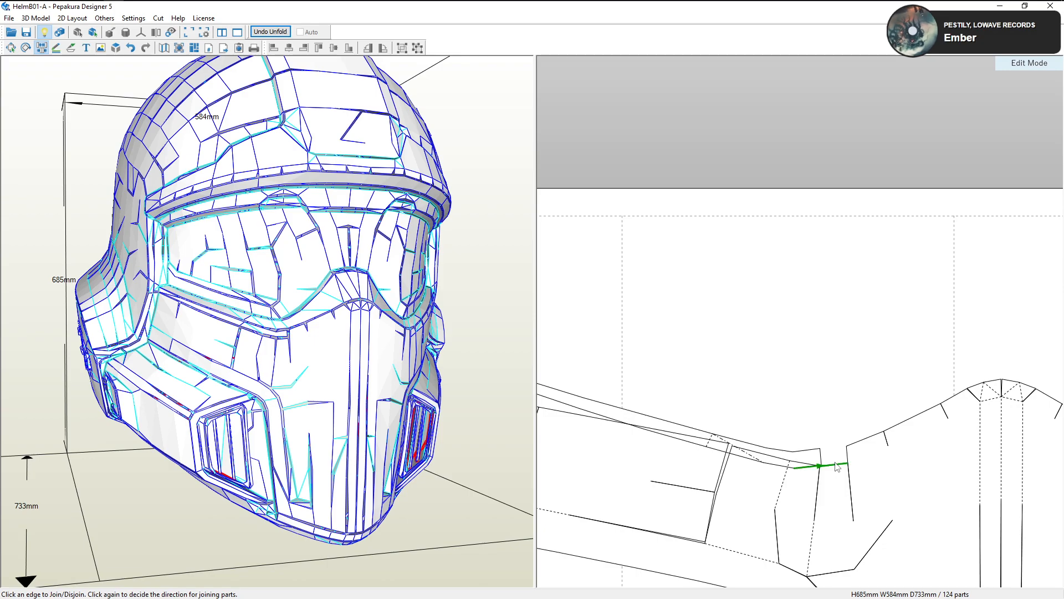
{"action": "left_click", "coordinate": [835, 465]}
{"action": "left_click", "coordinate": [819, 464]}
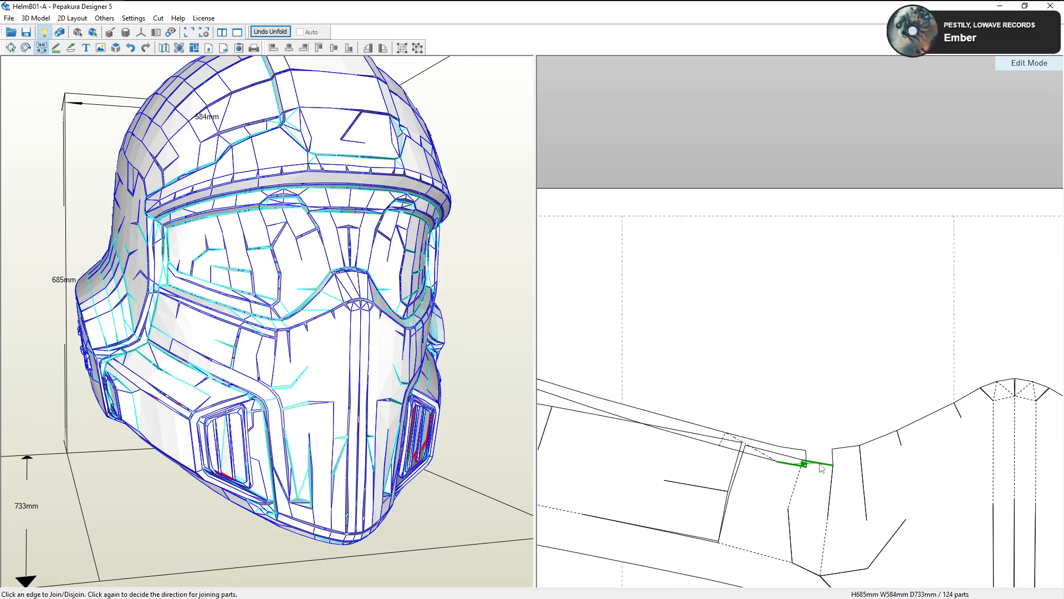
{"action": "left_click", "coordinate": [821, 466]}
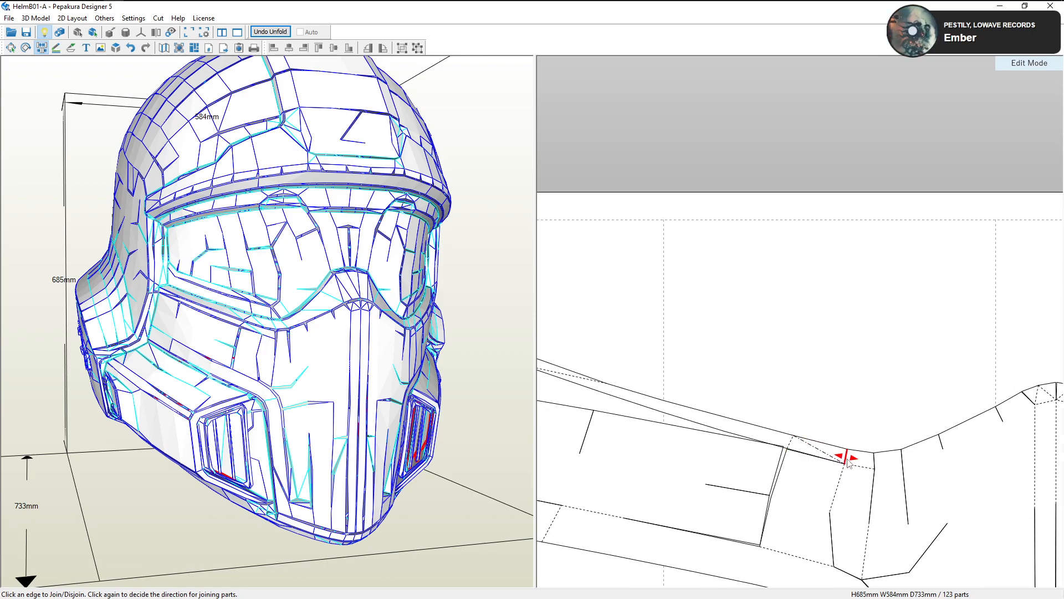
{"action": "left_click", "coordinate": [848, 460]}
{"action": "left_click", "coordinate": [825, 461]}
Separate the strip at the start of the face plate's left arm and divide it into segments attached along the arm's upper edge
{"action": "left_click", "coordinate": [800, 450]}
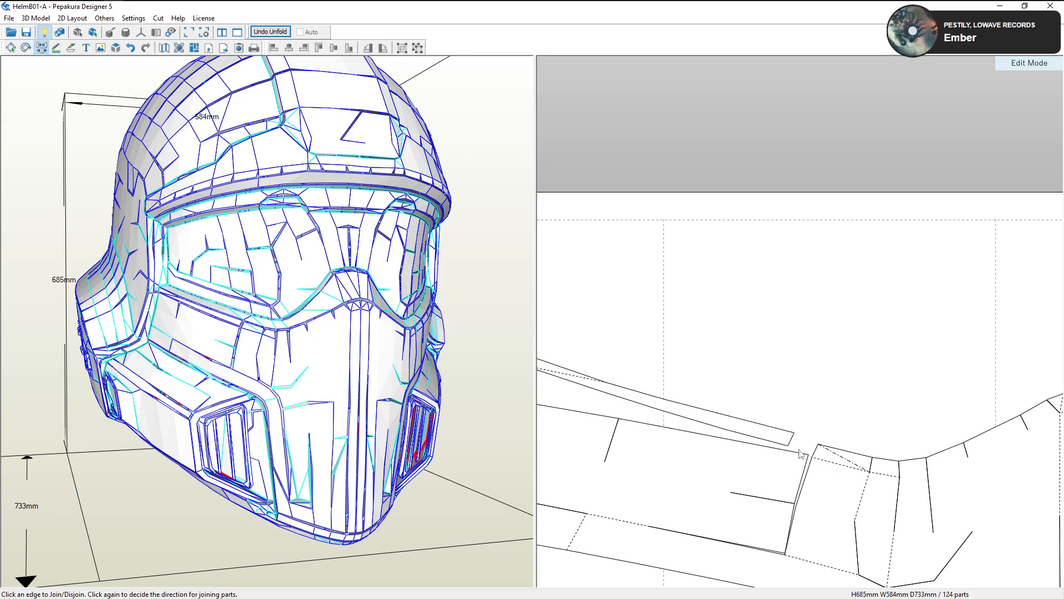
{"action": "left_click", "coordinate": [799, 452]}
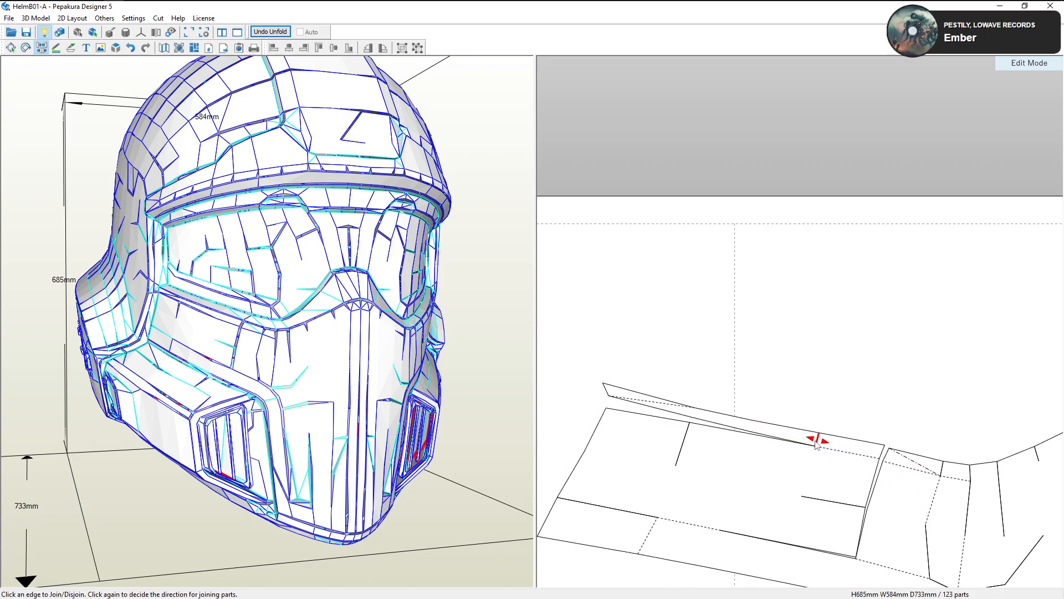
{"action": "left_click", "coordinate": [816, 442]}
{"action": "left_click", "coordinate": [807, 446]}
{"action": "left_click", "coordinate": [763, 437]}
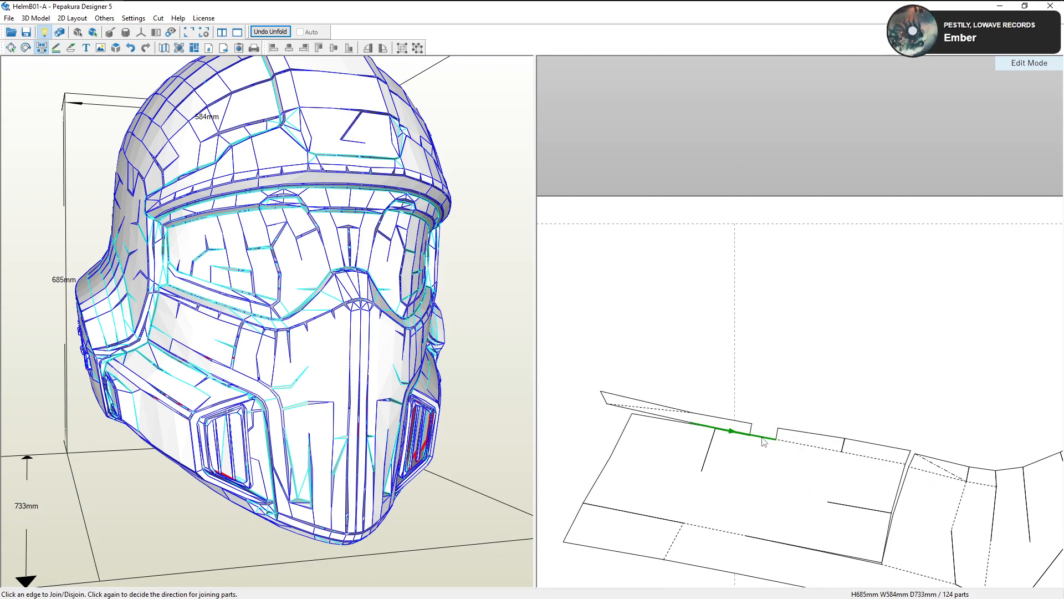
{"action": "left_click", "coordinate": [764, 442]}
{"action": "left_click", "coordinate": [720, 433]}
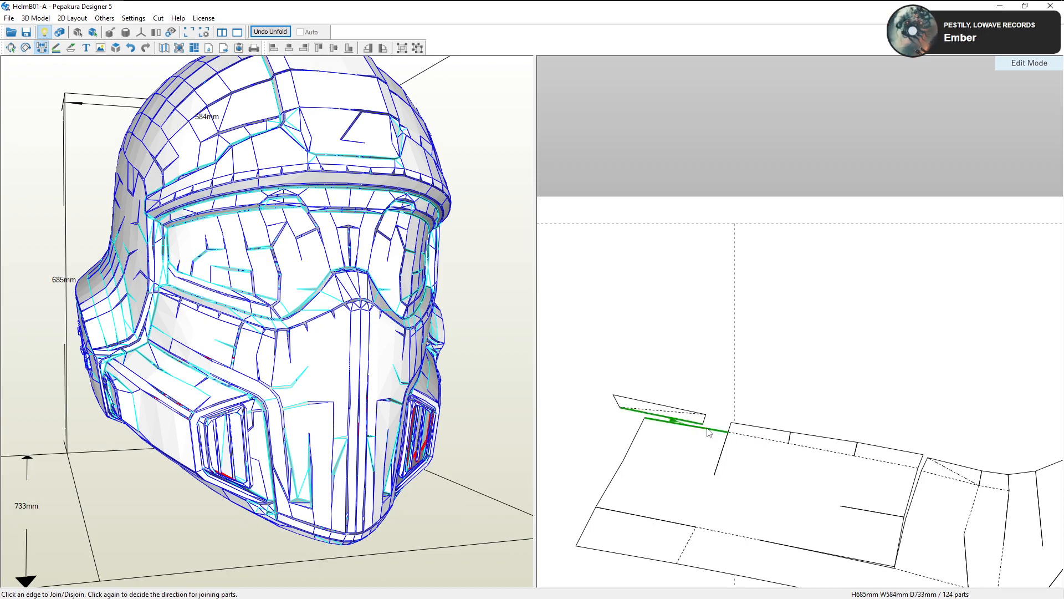
{"action": "left_click", "coordinate": [708, 432]}
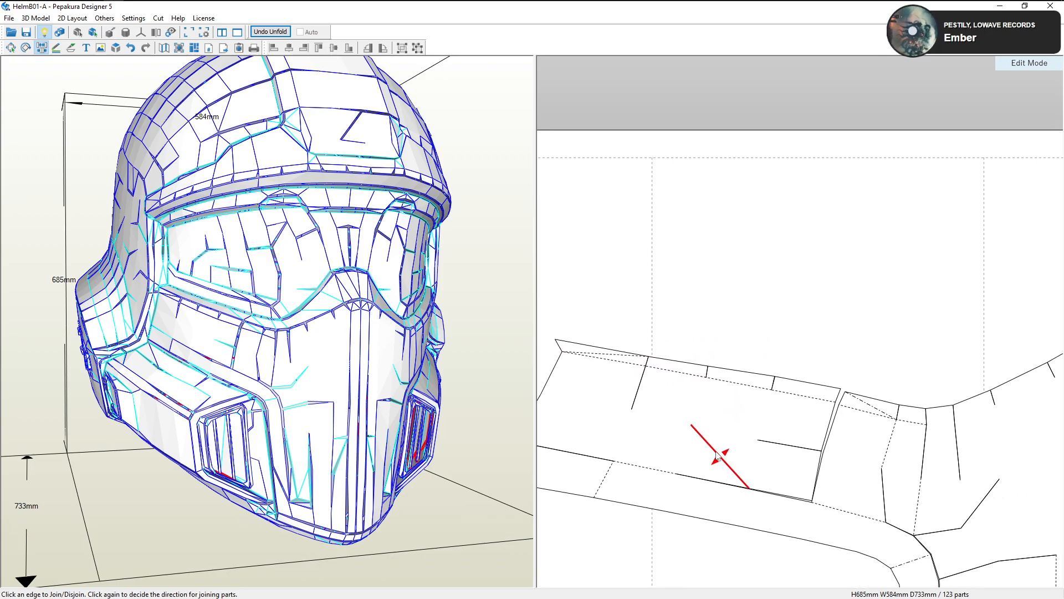
Detach the outer panel of the face plate's left arm and rework the cuts and joins between the arm's inner panels
{"action": "left_click", "coordinate": [625, 441]}
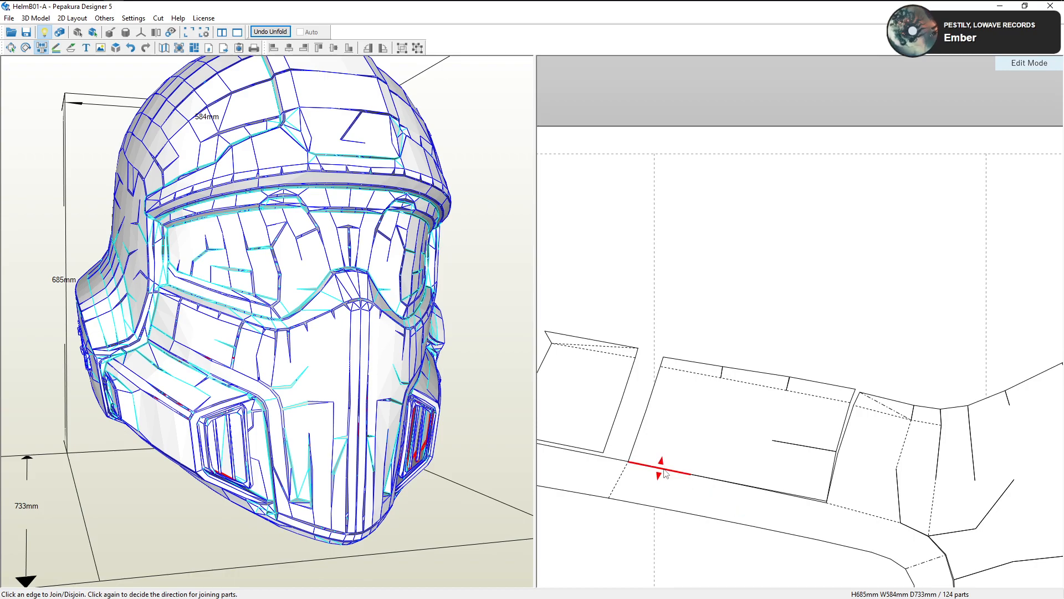
{"action": "left_click", "coordinate": [660, 465]}
{"action": "left_click", "coordinate": [777, 508]}
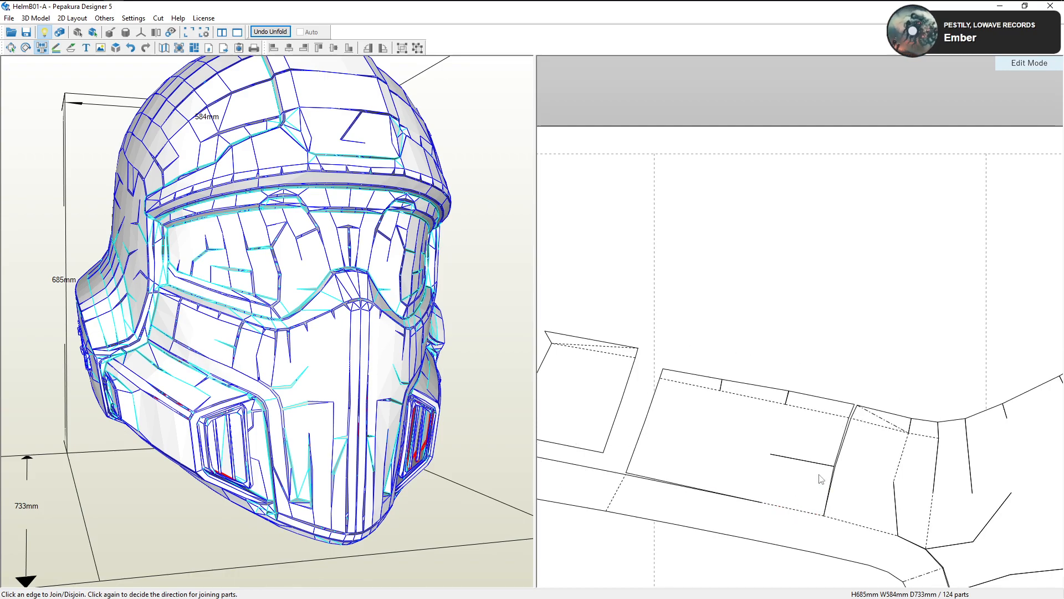
{"action": "left_click", "coordinate": [777, 431]}
{"action": "left_click", "coordinate": [755, 473]}
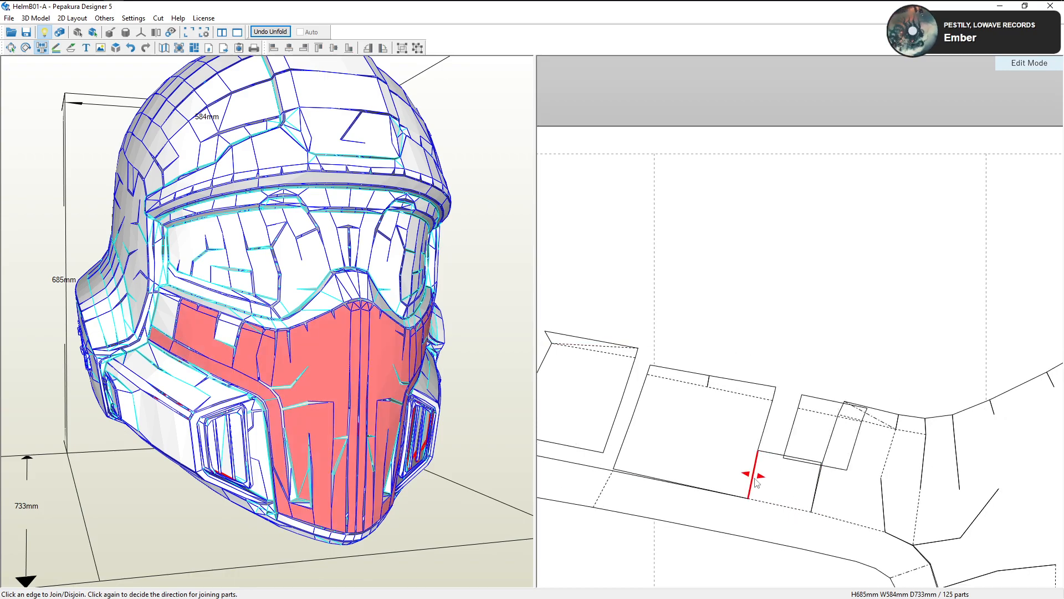
{"action": "left_click", "coordinate": [810, 459]}
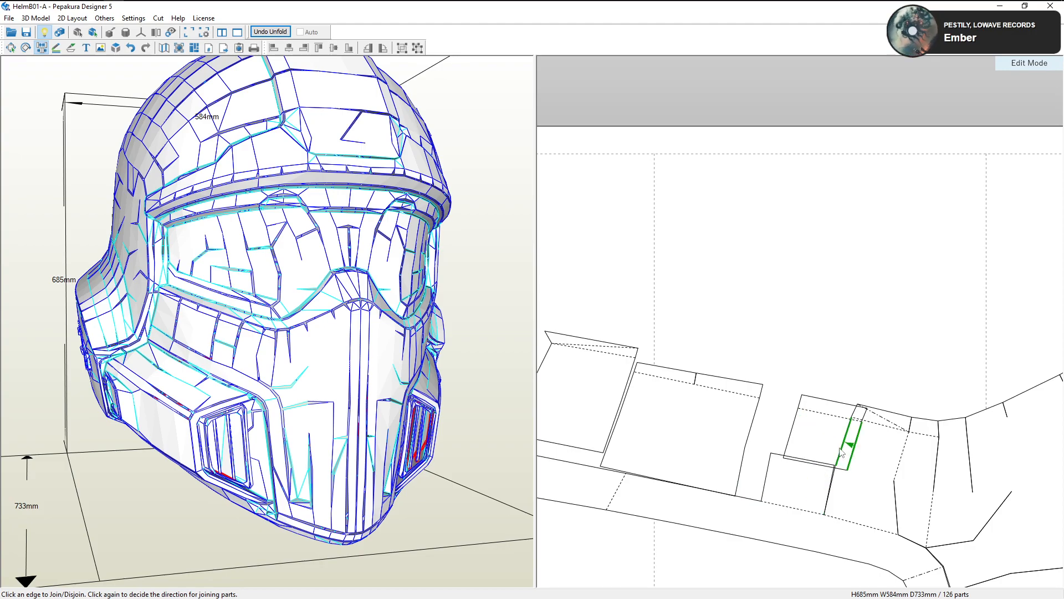
{"action": "left_click", "coordinate": [840, 452]}
{"action": "left_click", "coordinate": [829, 476]}
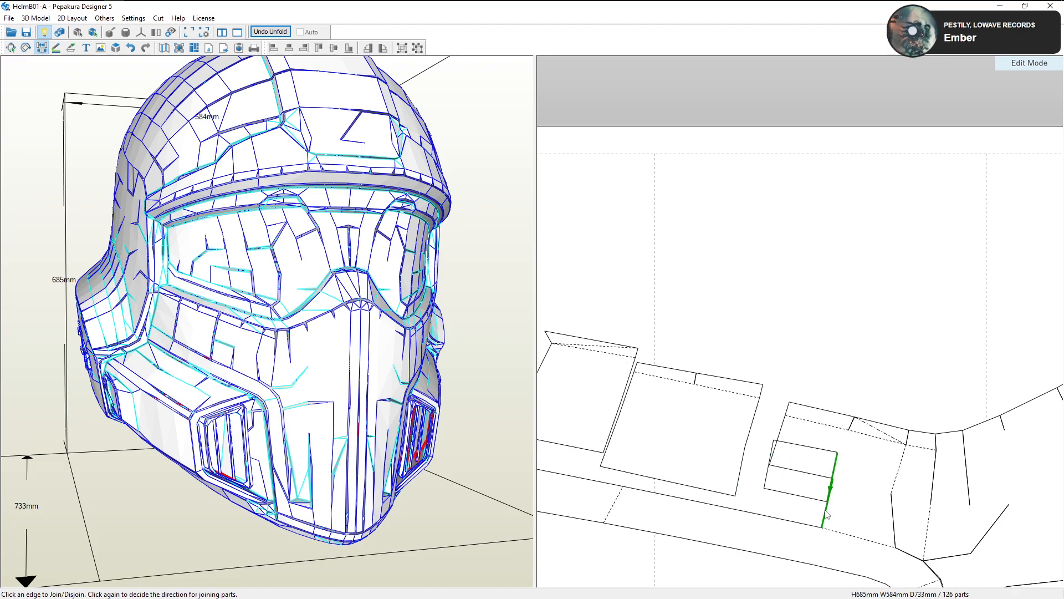
{"action": "left_click", "coordinate": [776, 453]}
{"action": "scroll", "coordinate": [771, 438], "scroll_direction": "down", "scroll_amount": 2}
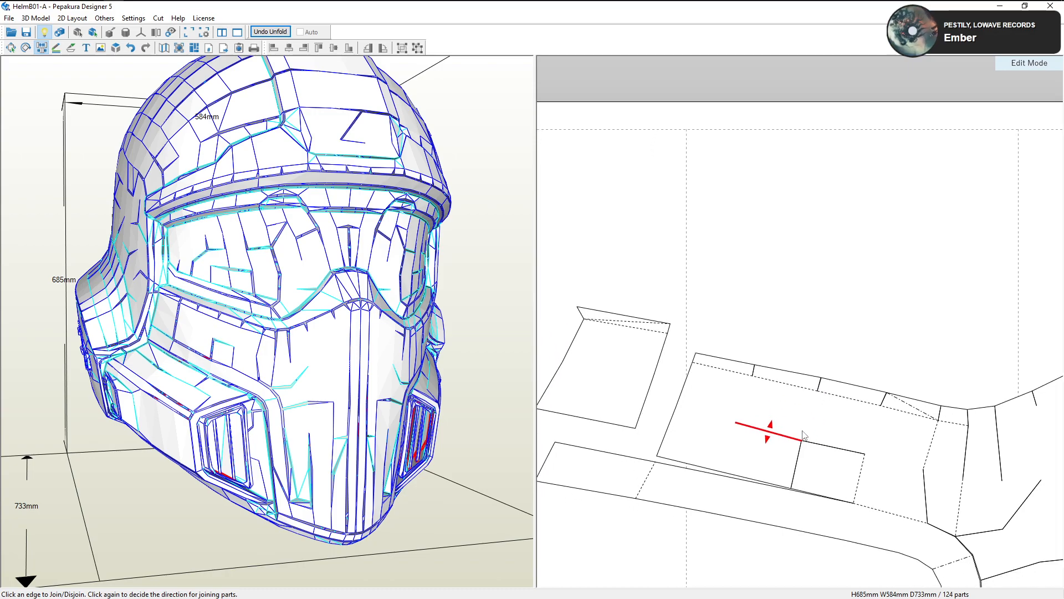
Divide the left arm's lower border into segments attached to their panels and rejoin the arm's outer end panel
{"action": "left_click", "coordinate": [839, 455]}
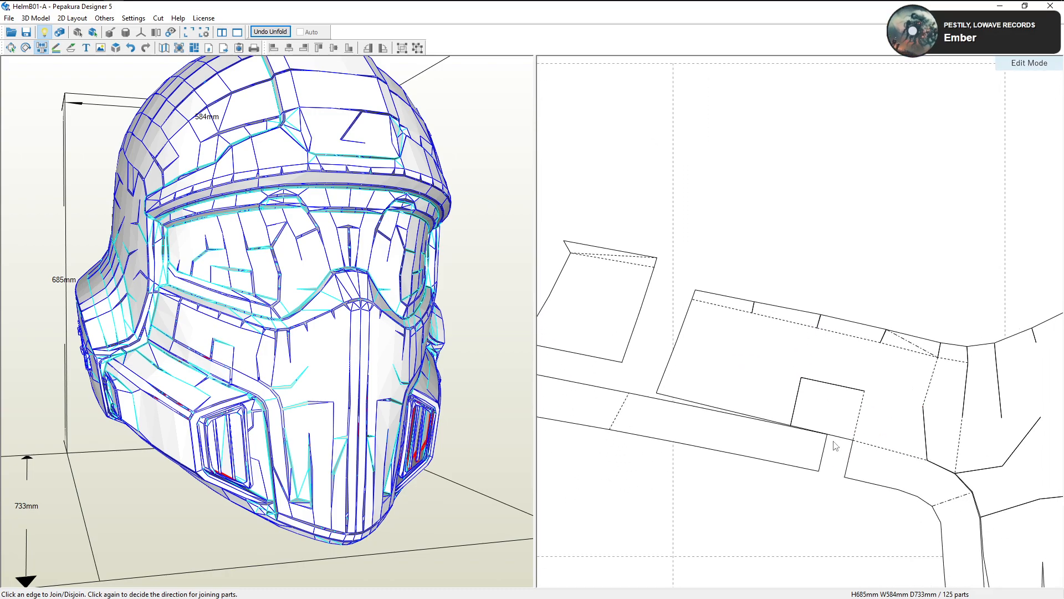
{"action": "left_click", "coordinate": [838, 442]}
{"action": "left_click", "coordinate": [789, 445]}
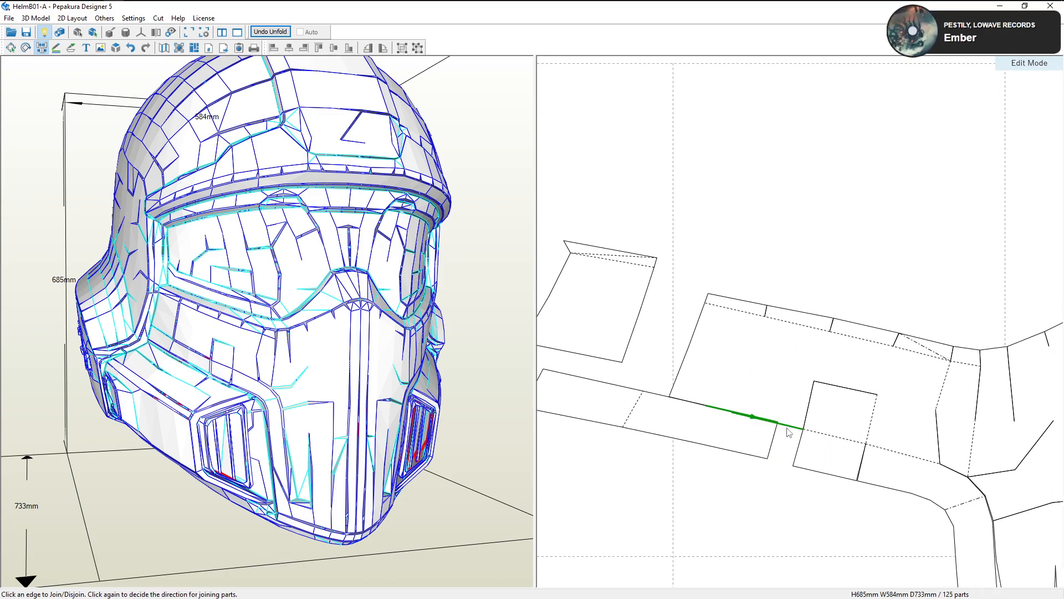
{"action": "left_click", "coordinate": [785, 433]}
{"action": "middle_click_drag", "start_coordinate": [682, 435], "coordinate": [740, 451]}
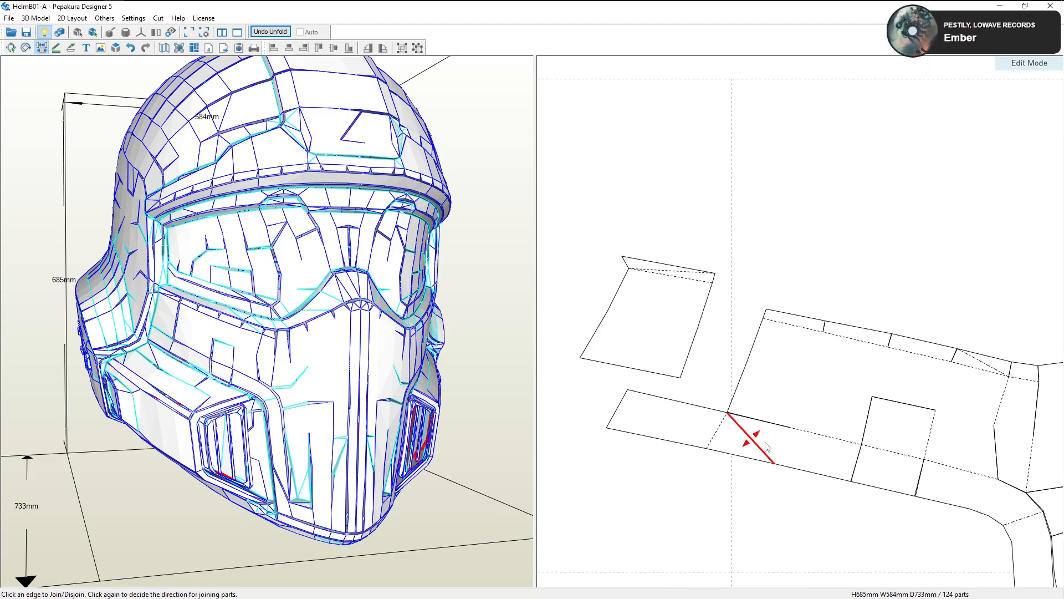
{"action": "left_click", "coordinate": [783, 445]}
{"action": "left_click", "coordinate": [786, 431]}
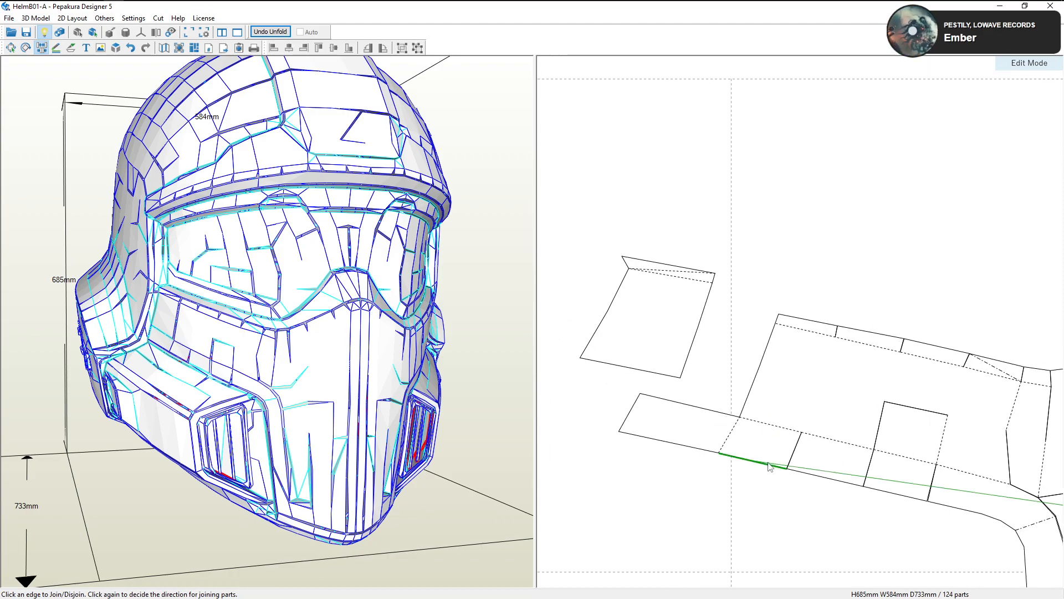
{"action": "left_click", "coordinate": [747, 404]}
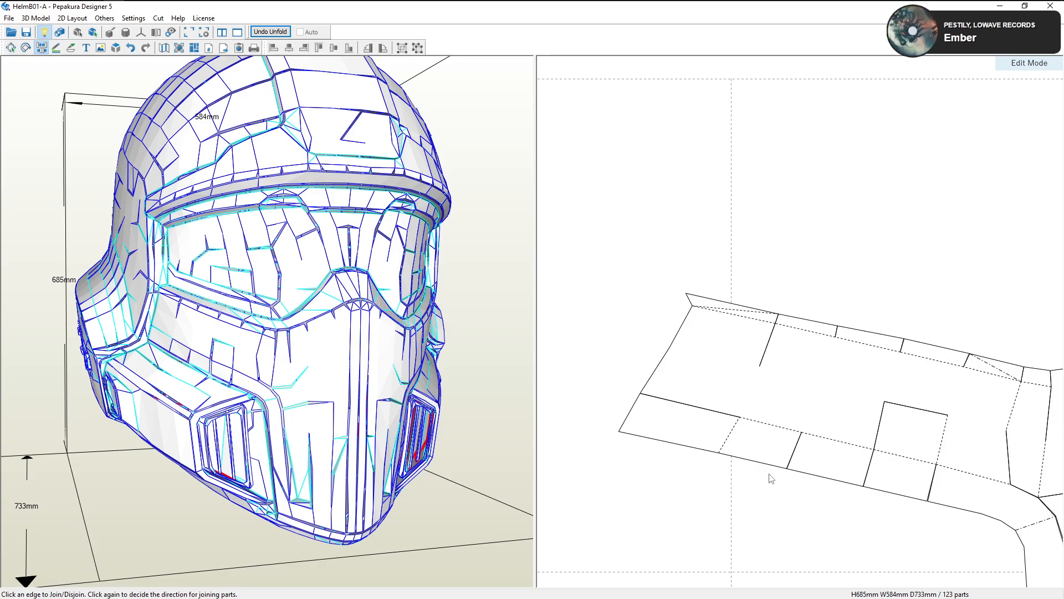
Inspect the reworked face plate in the pattern and on the helmet from both sides, including its place among the other parts
{"action": "scroll", "coordinate": [771, 478], "scroll_direction": "down", "scroll_amount": 5}
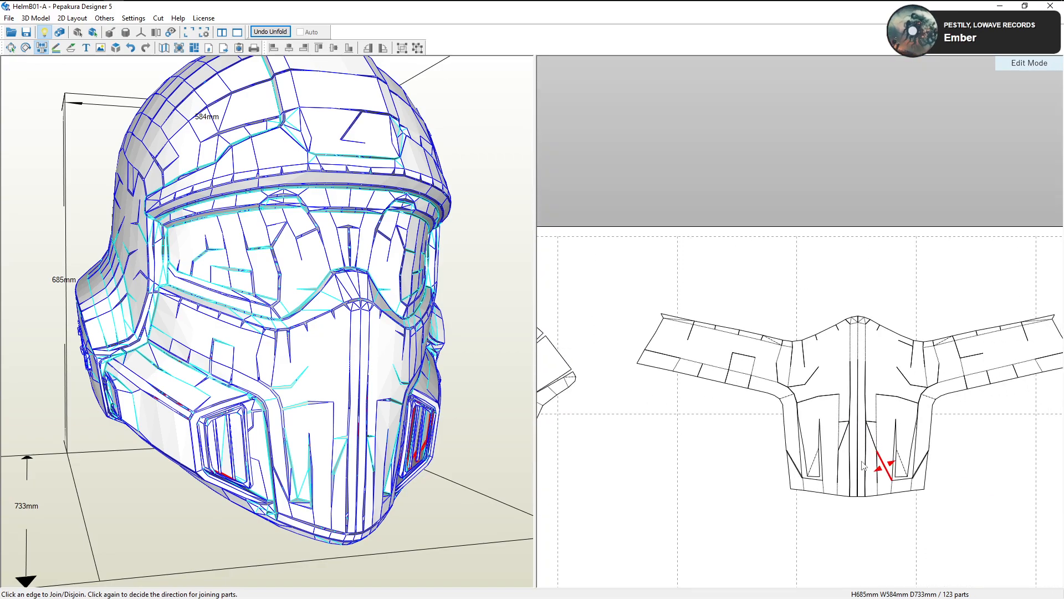
{"action": "middle_click_drag", "start_coordinate": [862, 464], "coordinate": [719, 460]}
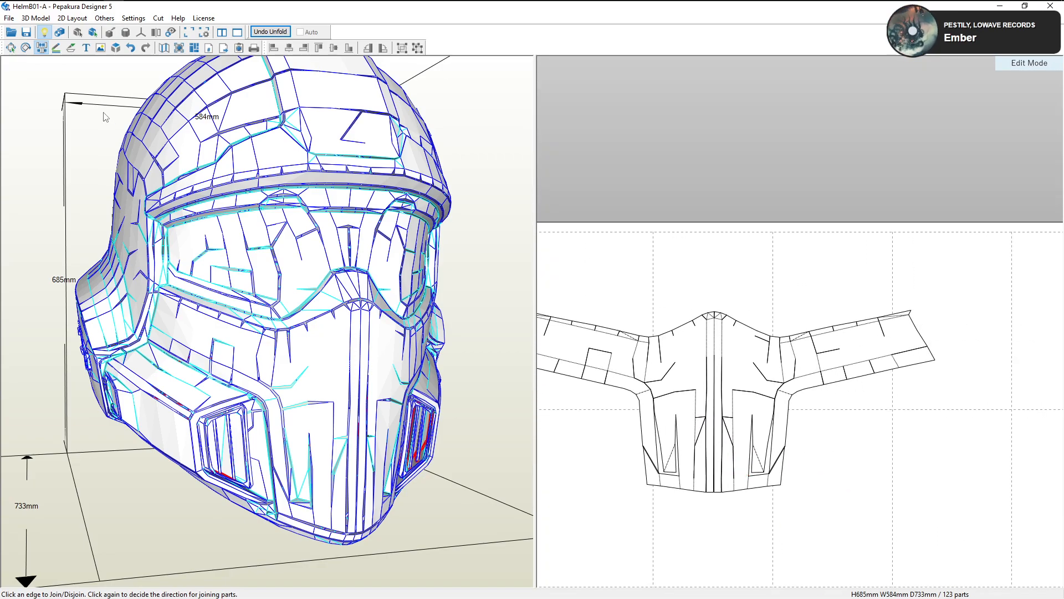
{"action": "left_click", "coordinate": [11, 48]}
{"action": "left_click", "coordinate": [710, 471]}
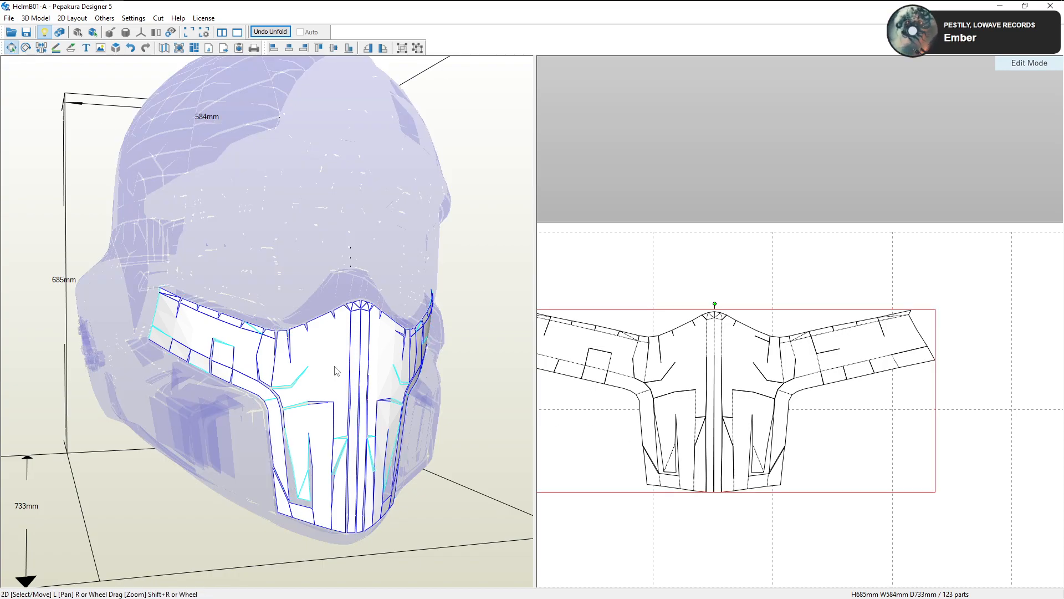
{"action": "mouse_move", "coordinate": [335, 370]}
{"action": "left_mouse_down"}
{"action": "mouse_move", "coordinate": [404, 371]}
{"action": "mouse_move", "coordinate": [286, 375]}
{"action": "mouse_move", "coordinate": [342, 377]}
{"action": "left_mouse_up"}
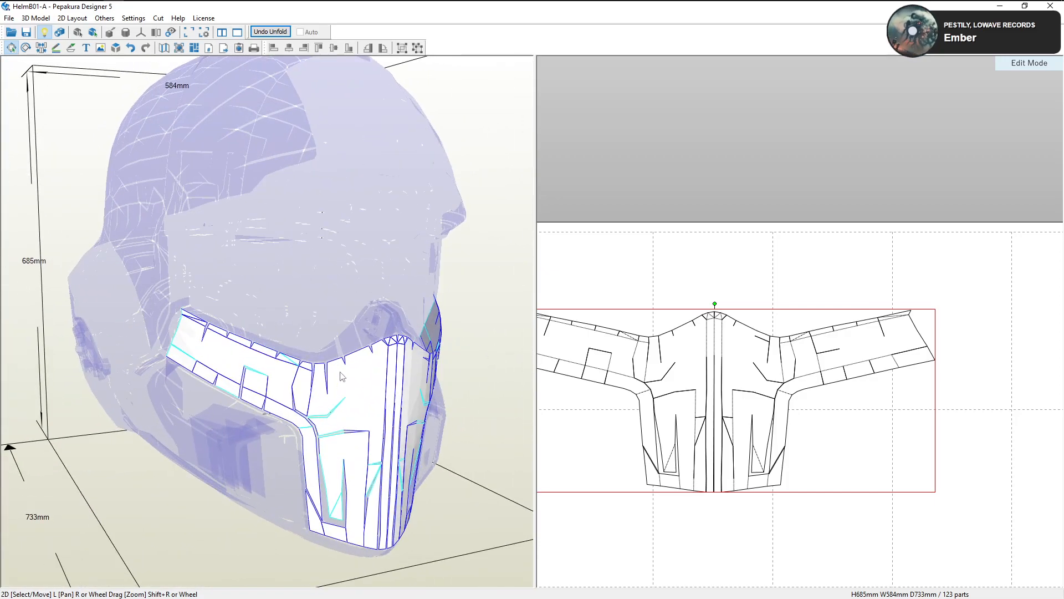
{"action": "right_click_drag", "start_coordinate": [684, 382], "coordinate": [758, 400]}
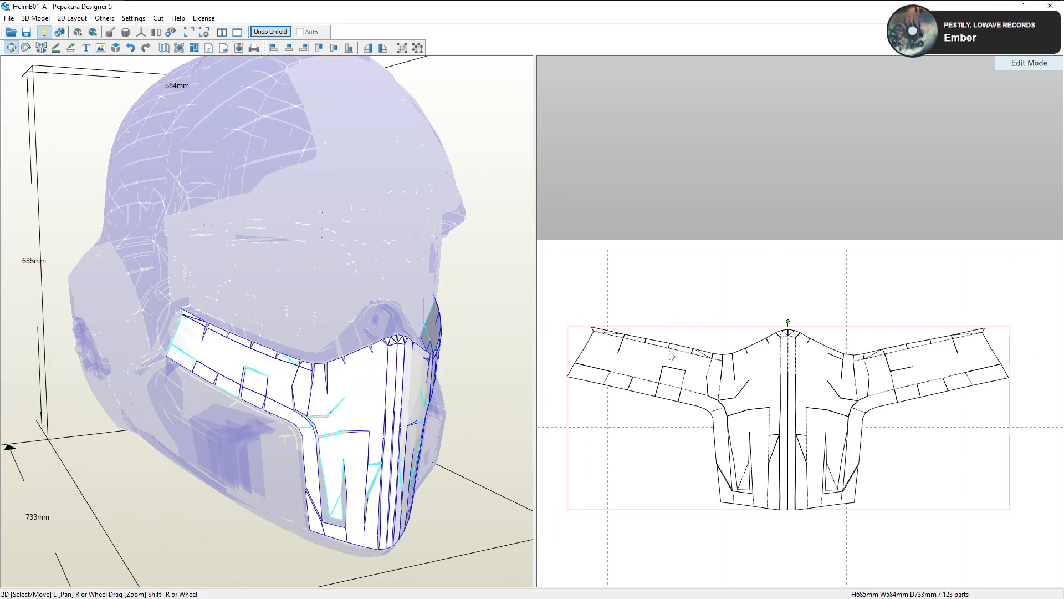
{"action": "scroll", "coordinate": [806, 391], "scroll_direction": "up", "scroll_amount": 4}
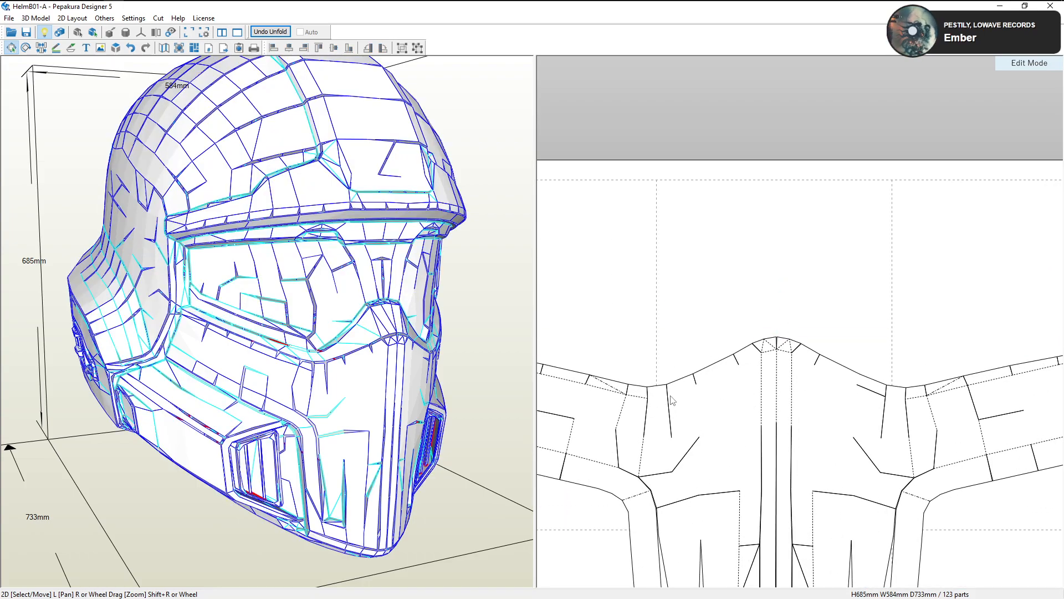
{"action": "right_click_drag", "start_coordinate": [672, 400], "coordinate": [735, 391]}
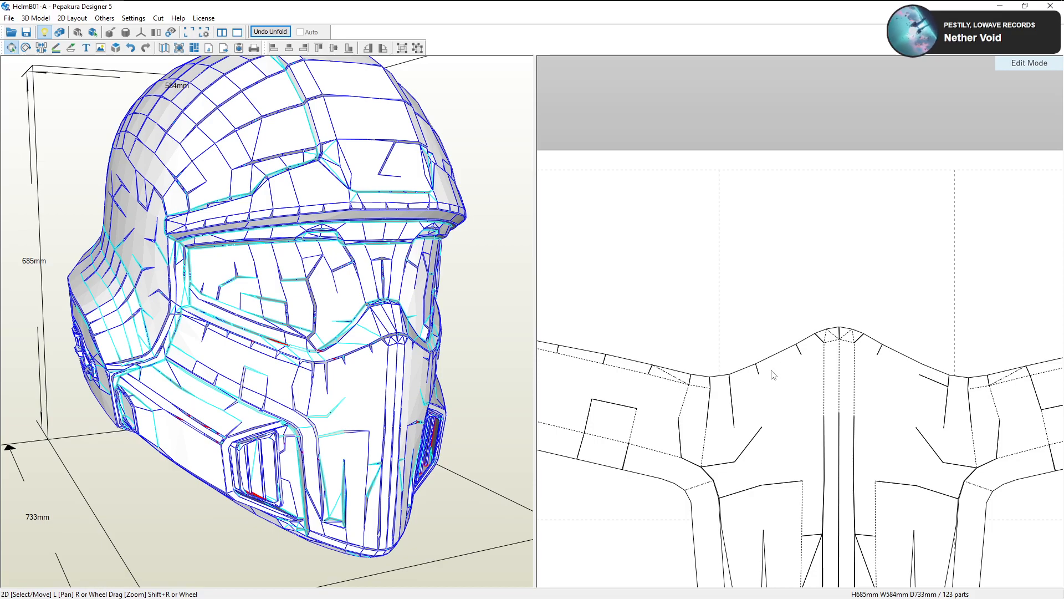
{"action": "scroll", "coordinate": [921, 397], "scroll_direction": "down", "scroll_amount": 4}
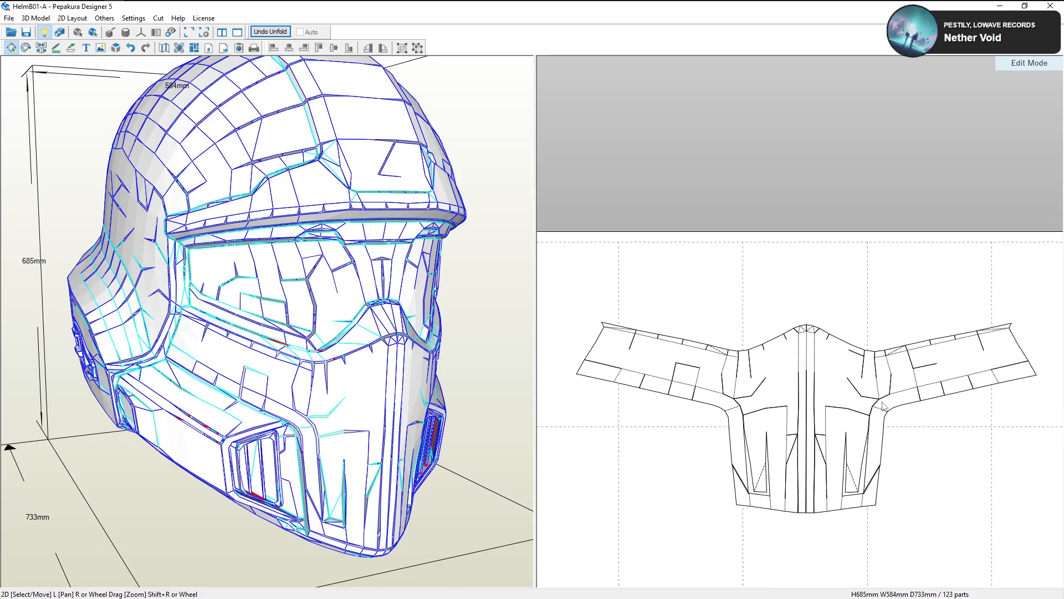
{"action": "left_click", "coordinate": [673, 350]}
{"action": "right_click_drag", "start_coordinate": [286, 339], "coordinate": [399, 326]}
{"action": "left_click_drag", "start_coordinate": [398, 326], "coordinate": [473, 277]}
{"action": "scroll", "coordinate": [830, 453], "scroll_direction": "down", "scroll_amount": 2}
{"action": "scroll", "coordinate": [830, 453], "scroll_direction": "down", "scroll_amount": 3}
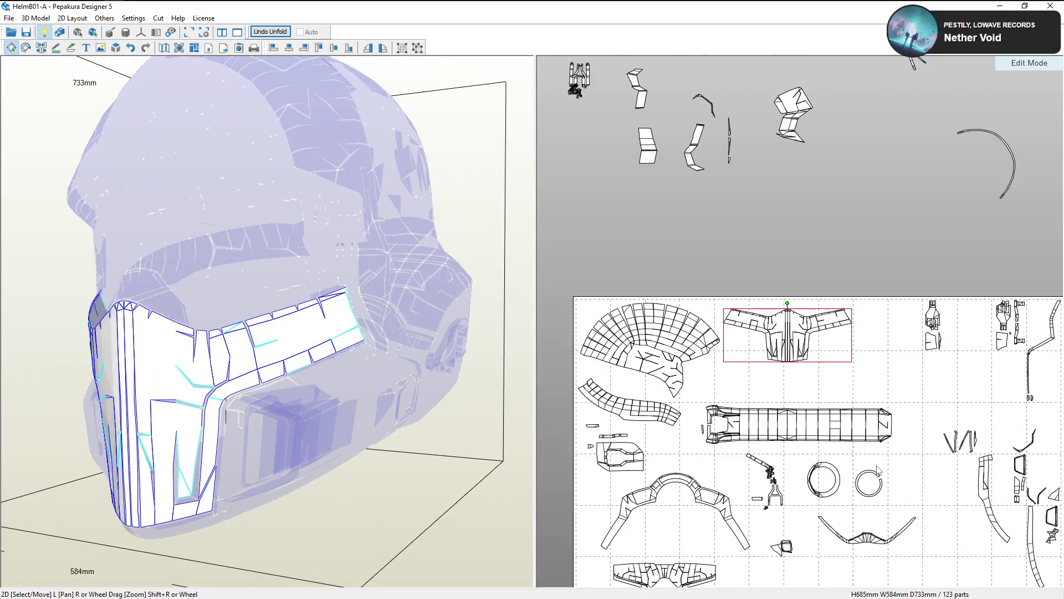
{"action": "middle_click_drag", "start_coordinate": [790, 441], "coordinate": [778, 410]}
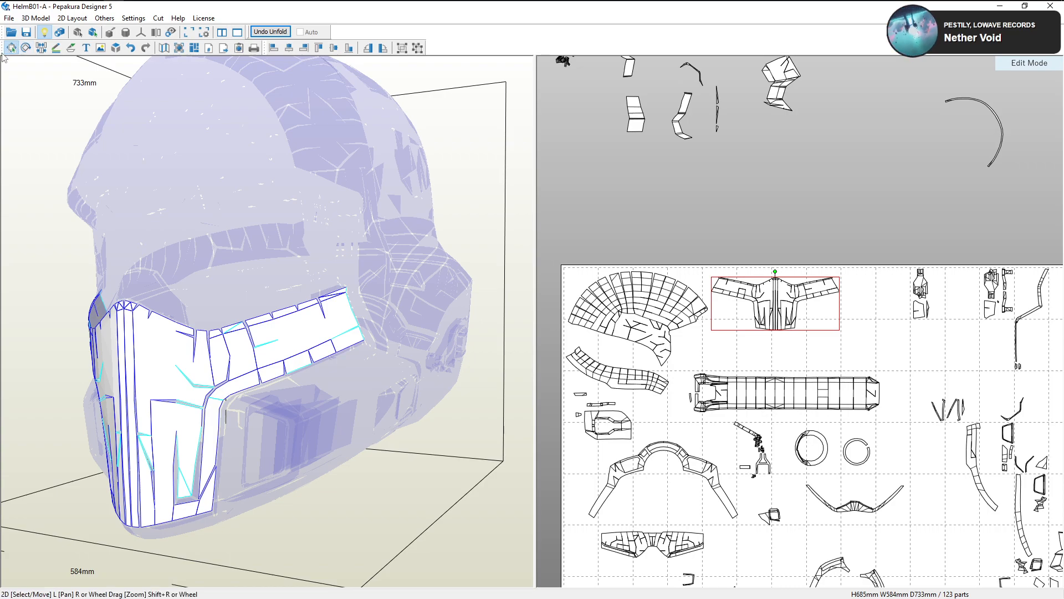
{"action": "scroll", "coordinate": [686, 235], "scroll_direction": "down", "scroll_amount": 4}
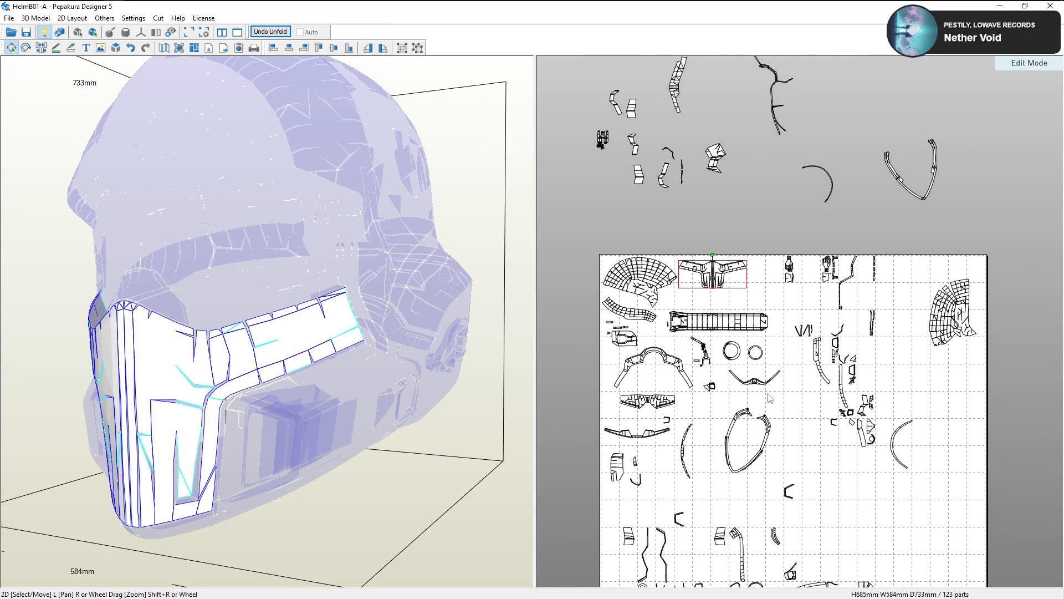
Locate the cheek vent parts on the helmet and move one large vent housing part below the last group in the page's first column
{"action": "middle_click_drag", "start_coordinate": [850, 416], "coordinate": [844, 355]}
{"action": "left_click_drag", "start_coordinate": [876, 319], "coordinate": [812, 368]}
{"action": "right_click_drag", "start_coordinate": [342, 280], "coordinate": [395, 298]}
{"action": "left_click", "coordinate": [267, 394]}
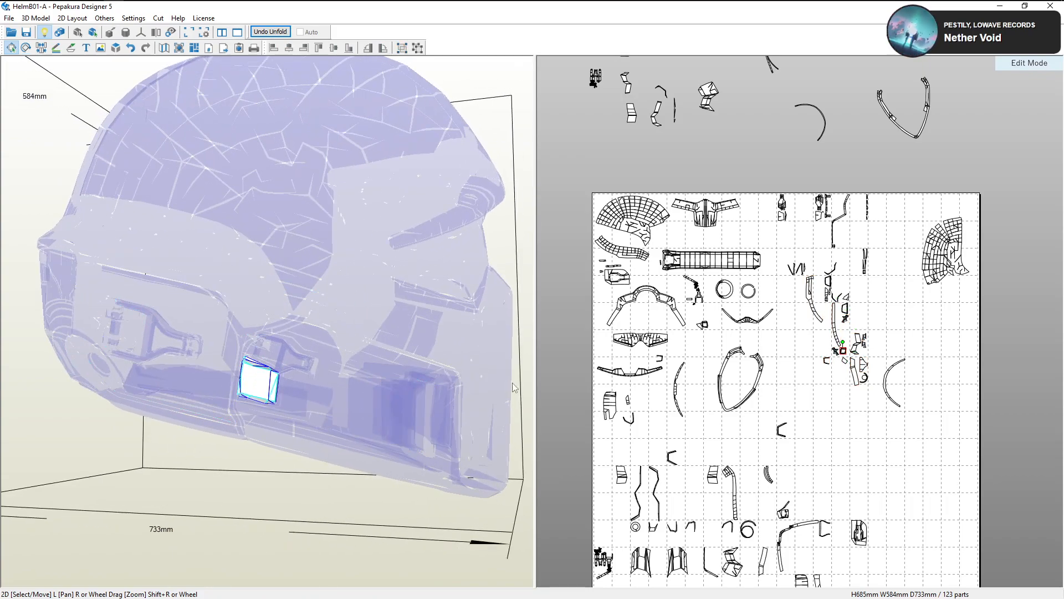
{"action": "left_click", "coordinate": [289, 379]}
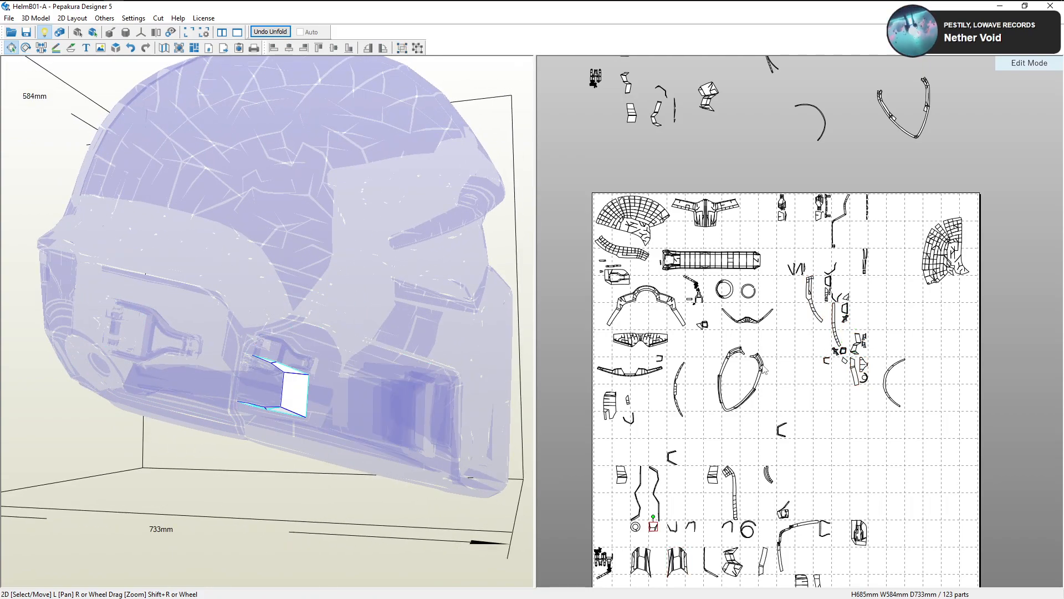
{"action": "left_click", "coordinate": [638, 568]}
{"action": "right_click_drag", "start_coordinate": [471, 438], "coordinate": [361, 410]}
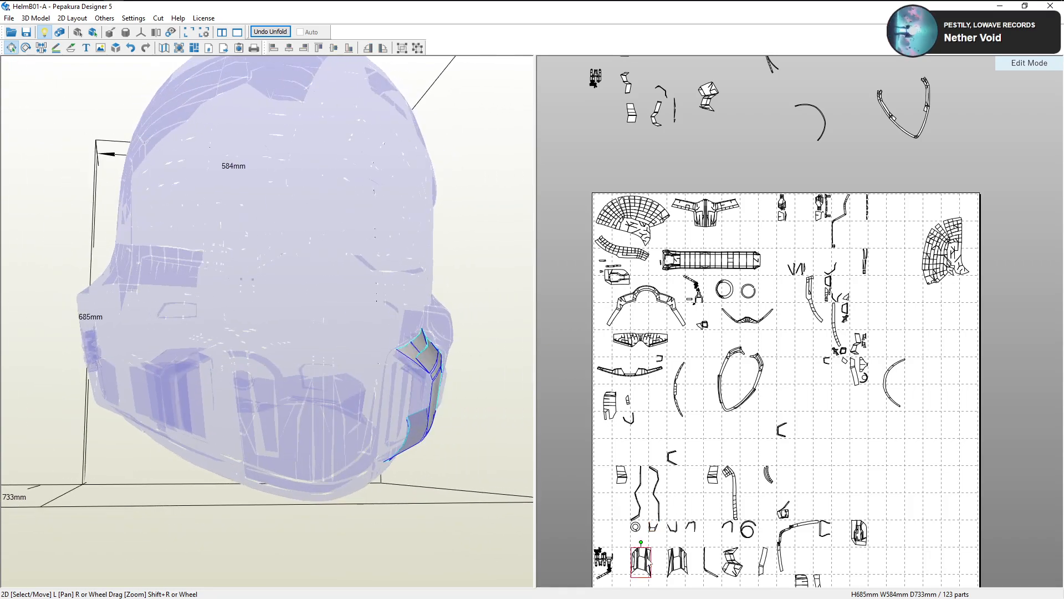
{"action": "left_click_drag", "start_coordinate": [685, 563], "coordinate": [615, 449]}
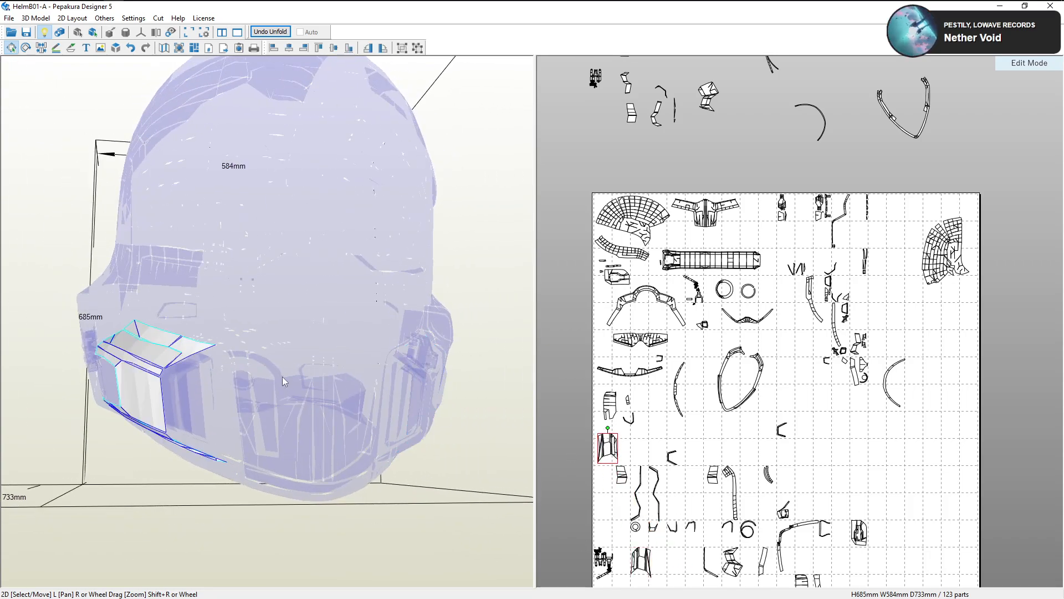
Place the small H-shaped vent frame part beside the vent housing part in the first column's group
{"action": "right_click_drag", "start_coordinate": [283, 378], "coordinate": [315, 383]}
{"action": "left_click", "coordinate": [213, 388]}
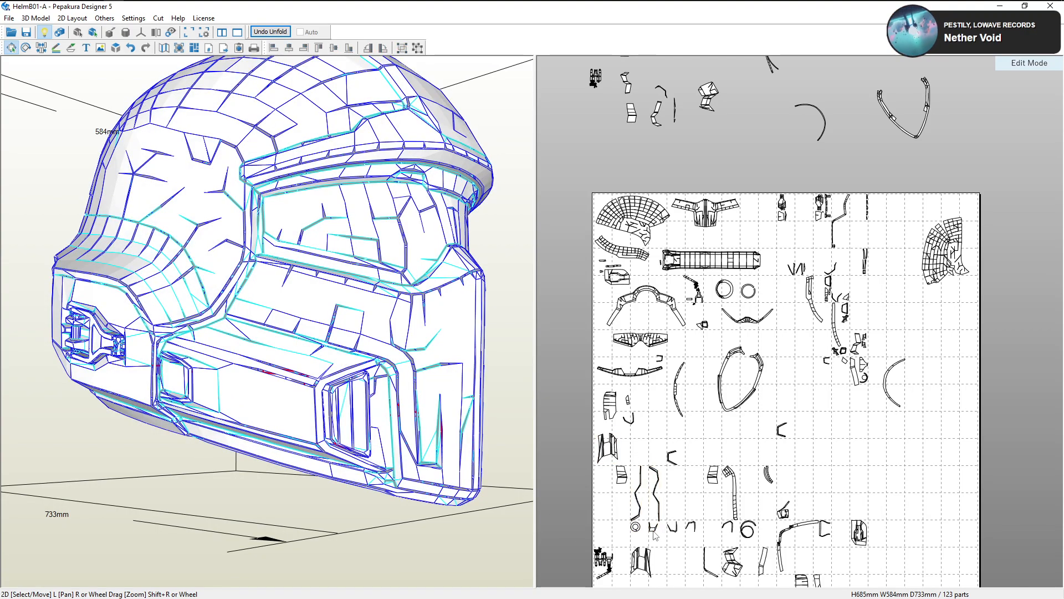
{"action": "left_click_drag", "start_coordinate": [653, 531], "coordinate": [642, 454]}
Select the two long zigzag strips and park them off the page among the pieces above its upper edge
{"action": "left_click_drag", "start_coordinate": [678, 502], "coordinate": [632, 508]}
{"action": "right_click_drag", "start_coordinate": [311, 383], "coordinate": [422, 389]}
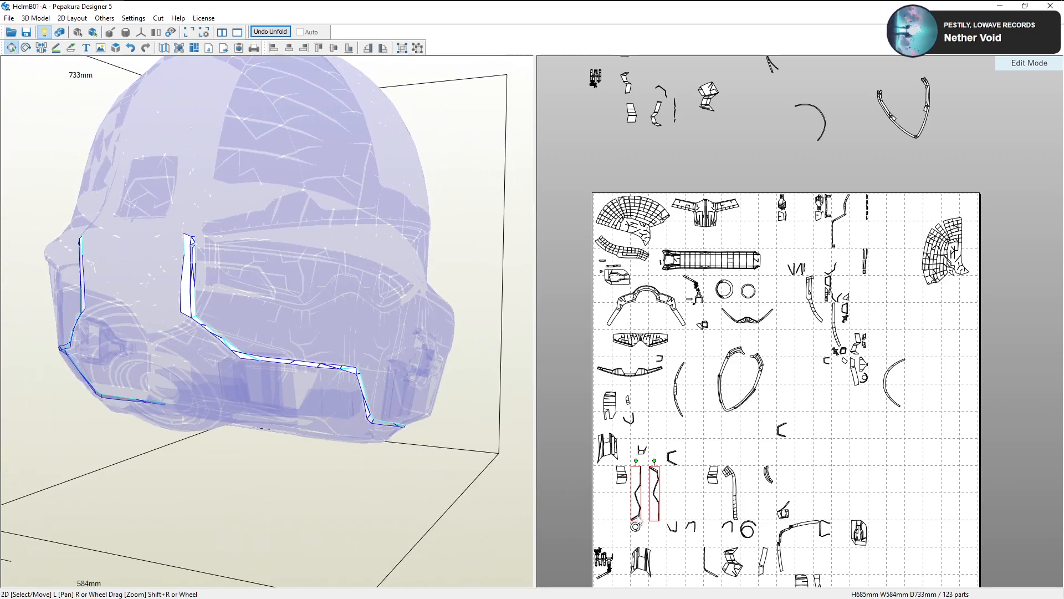
{"action": "left_click_drag", "start_coordinate": [636, 519], "coordinate": [625, 472]}
{"action": "middle_click_drag", "start_coordinate": [625, 472], "coordinate": [612, 553]}
{"action": "left_click_drag", "start_coordinate": [613, 554], "coordinate": [740, 191]}
Select the large segmented panel and the narrow part beside it, and move both to the page's upper edge above the right-hand dome part
{"action": "middle_click_drag", "start_coordinate": [708, 490], "coordinate": [720, 310]}
{"action": "middle_click_drag", "start_coordinate": [862, 331], "coordinate": [843, 390]}
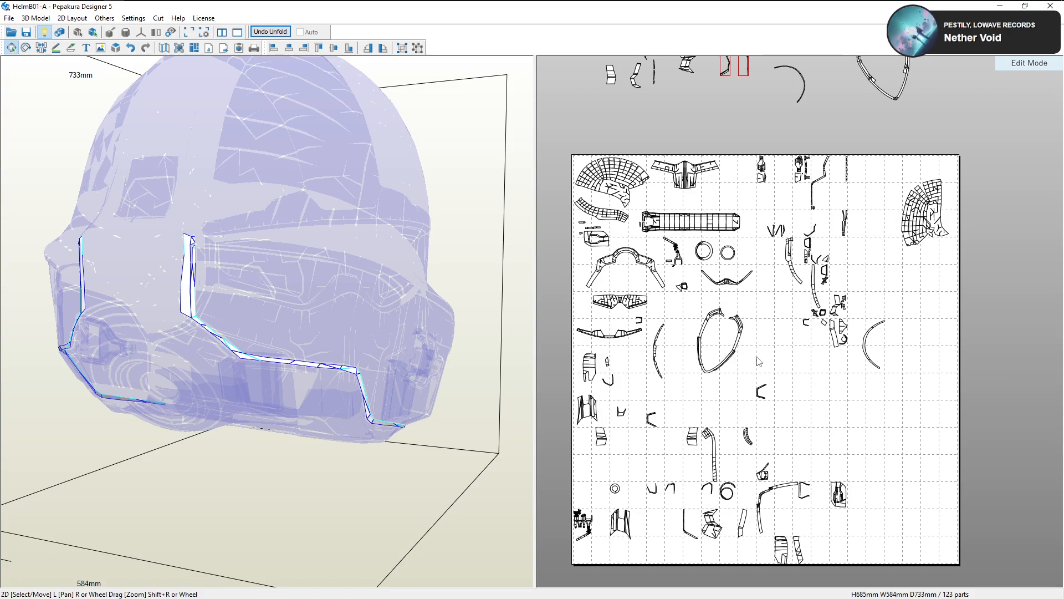
{"action": "middle_click_drag", "start_coordinate": [747, 354], "coordinate": [827, 395]}
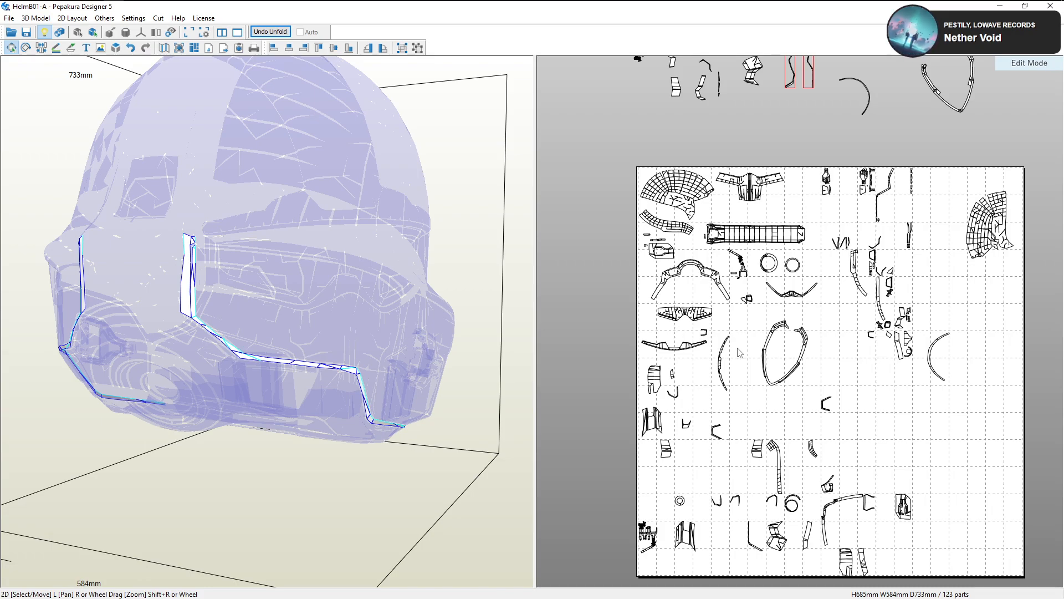
{"action": "middle_click_drag", "start_coordinate": [848, 350], "coordinate": [894, 326]}
{"action": "left_click", "coordinate": [835, 521]}
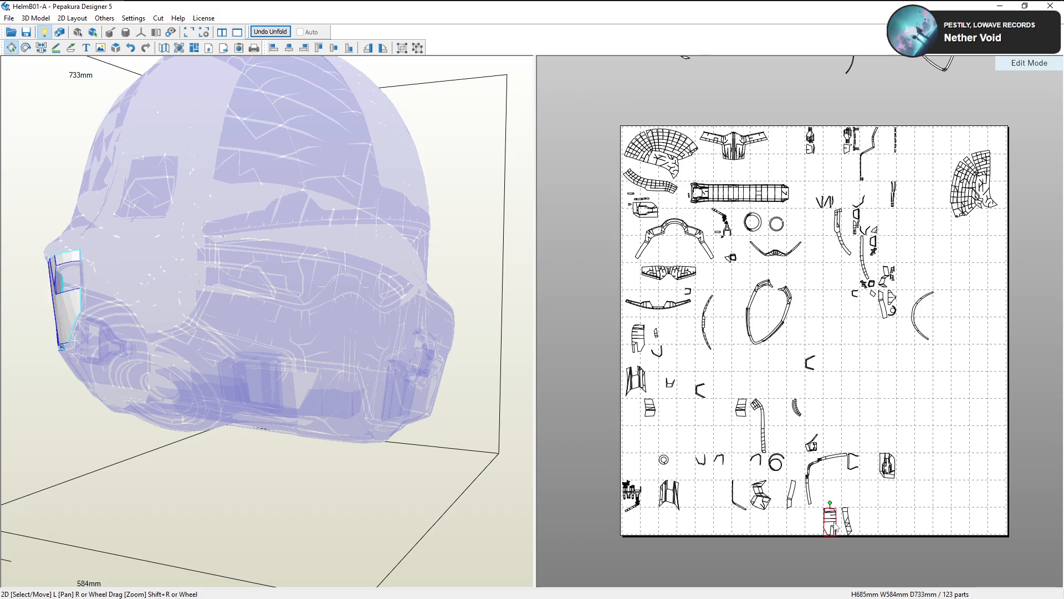
{"action": "left_click_drag", "start_coordinate": [344, 311], "coordinate": [420, 299]}
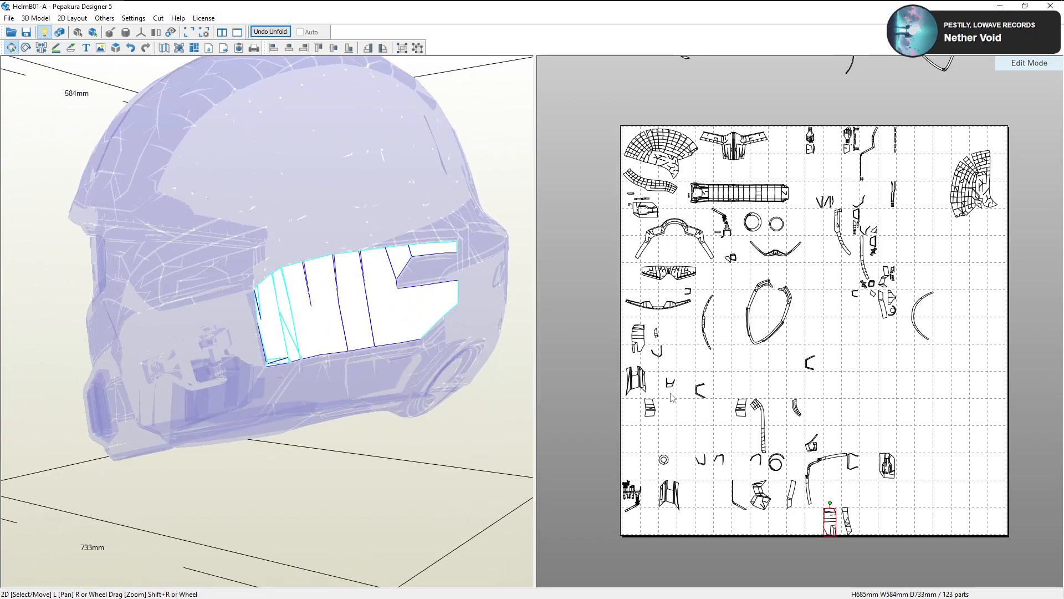
{"action": "left_click", "coordinate": [847, 521], "text": "shift"}
{"action": "left_click_drag", "start_coordinate": [424, 321], "coordinate": [317, 318]}
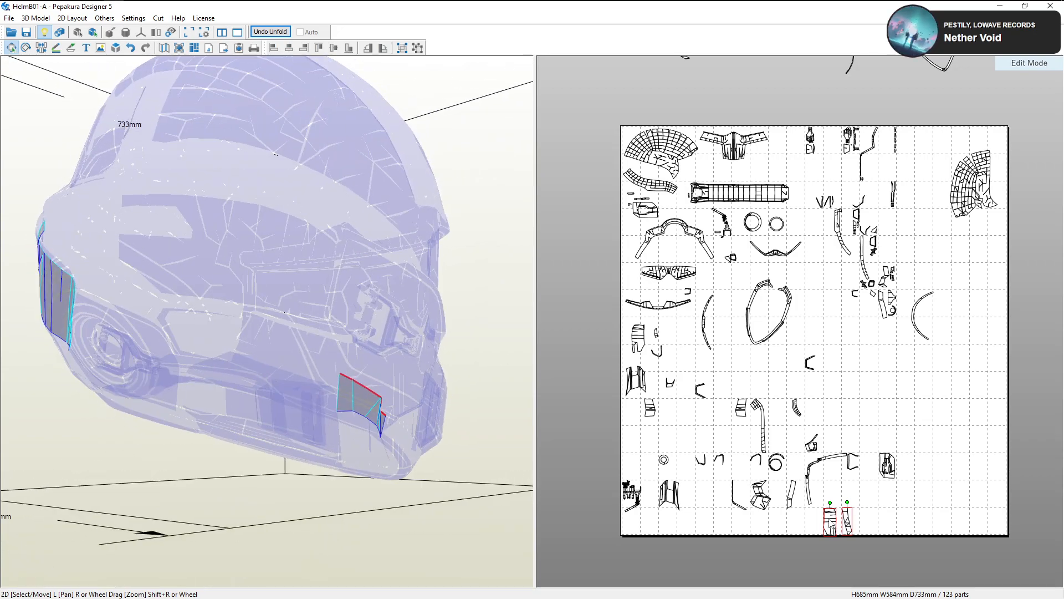
{"action": "left_click_drag", "start_coordinate": [830, 524], "coordinate": [865, 276]}
Locate the thin parked arc strip on the helmet's brow and examine the face plate from both sides and in the pattern
{"action": "left_click", "coordinate": [804, 271]}
{"action": "left_click_drag", "start_coordinate": [463, 274], "coordinate": [326, 269]}
{"action": "left_click", "coordinate": [437, 206]}
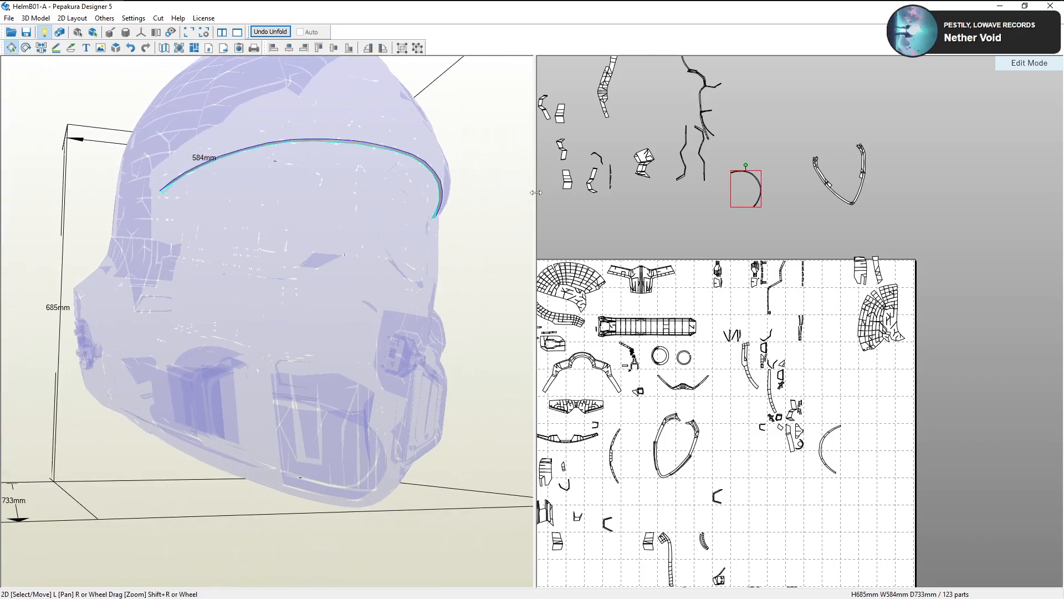
{"action": "left_click", "coordinate": [294, 154]}
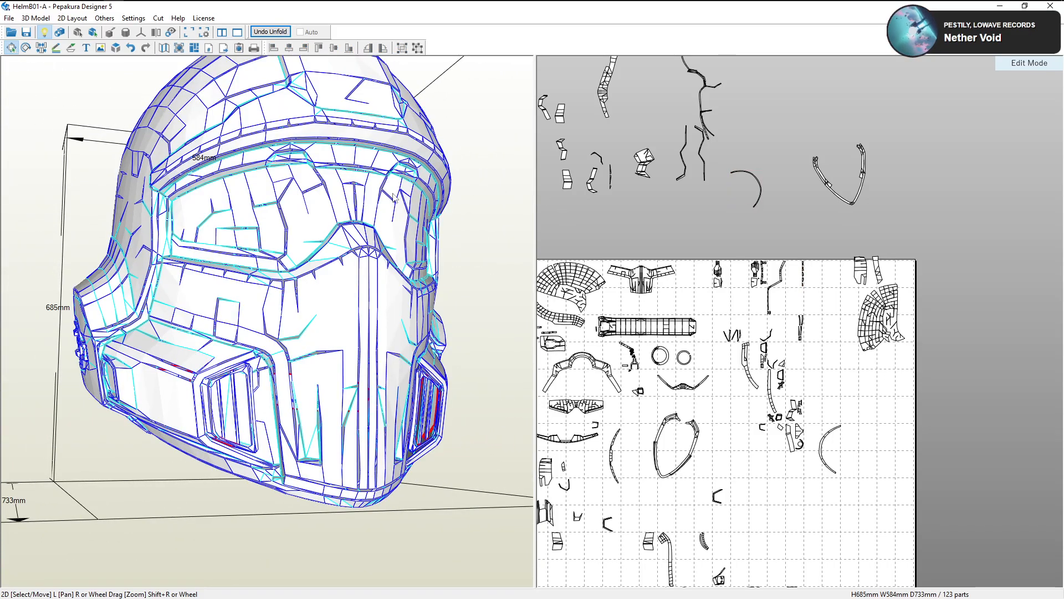
{"action": "right_click_drag", "start_coordinate": [392, 193], "coordinate": [388, 216]}
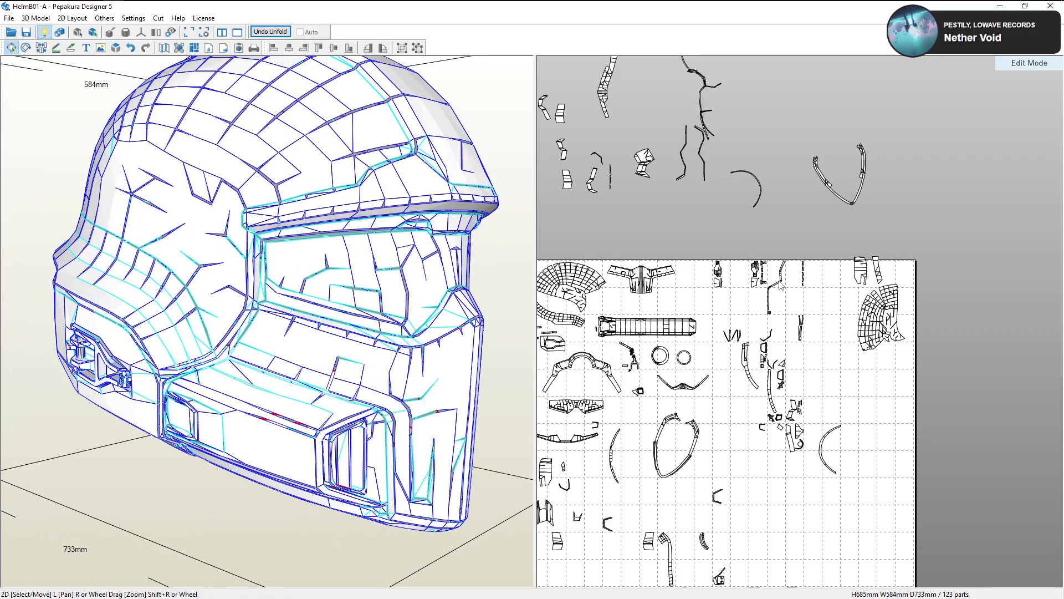
{"action": "right_click_drag", "start_coordinate": [439, 278], "coordinate": [417, 267]}
{"action": "scroll", "coordinate": [706, 364], "scroll_direction": "up", "scroll_amount": 5}
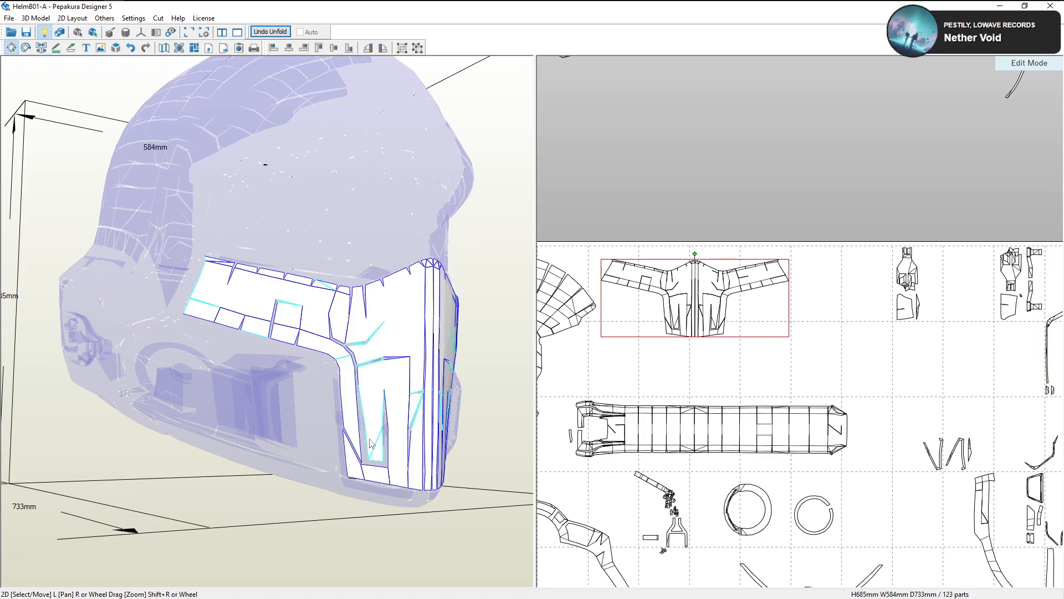
{"action": "right_click_drag", "start_coordinate": [370, 449], "coordinate": [398, 441]}
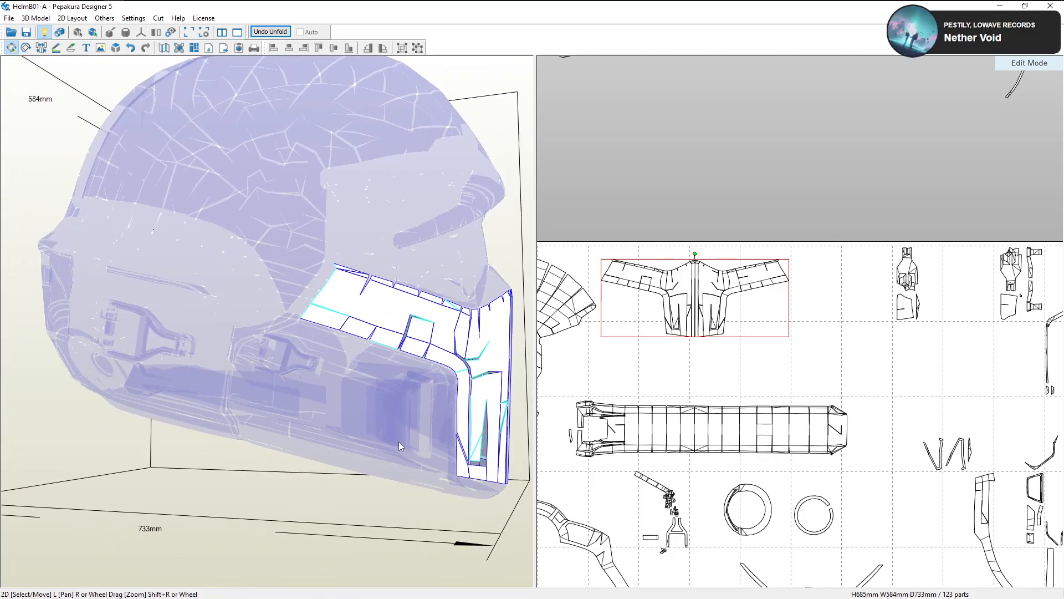
{"action": "mouse_move", "coordinate": [387, 353]}
{"action": "right_mouse_down"}
{"action": "mouse_move", "coordinate": [440, 364]}
{"action": "mouse_move", "coordinate": [396, 357]}
{"action": "right_mouse_up"}
{"action": "scroll", "coordinate": [889, 406], "scroll_direction": "down", "scroll_amount": 2}
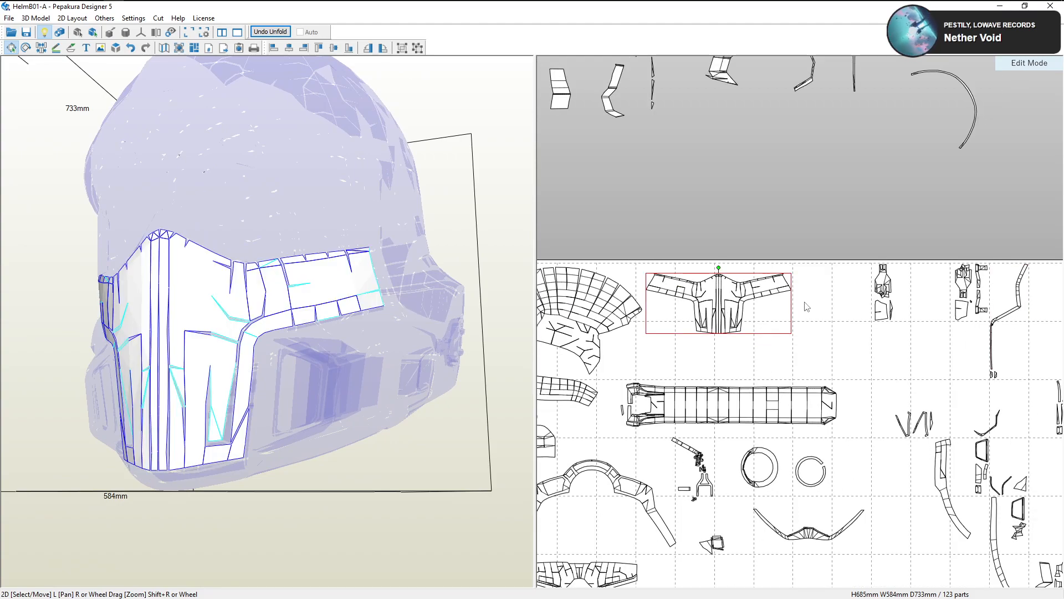
{"action": "left_click", "coordinate": [731, 299]}
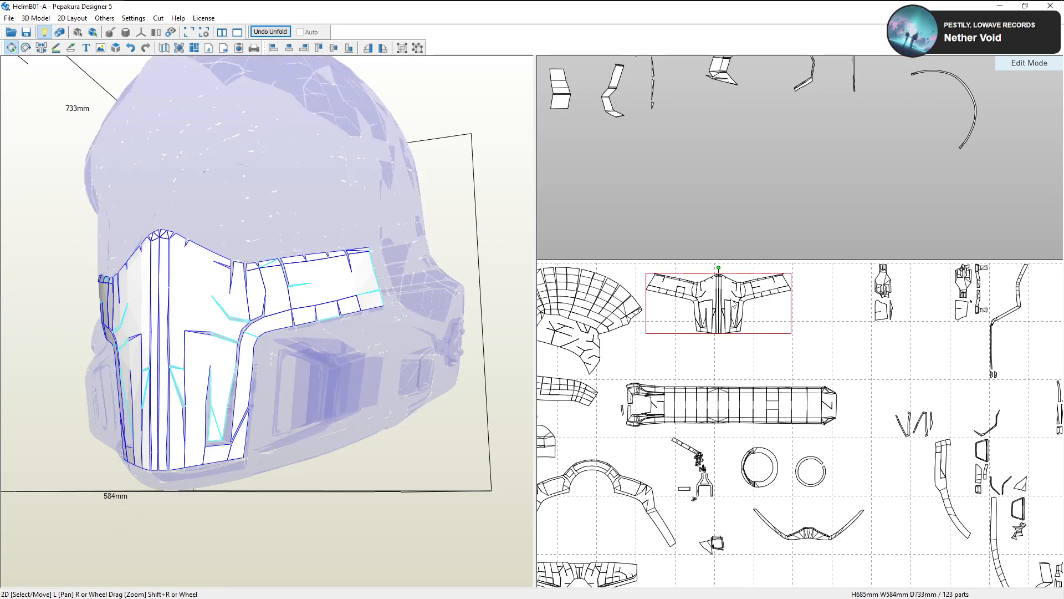
{"action": "right_click_drag", "start_coordinate": [354, 308], "coordinate": [264, 312]}
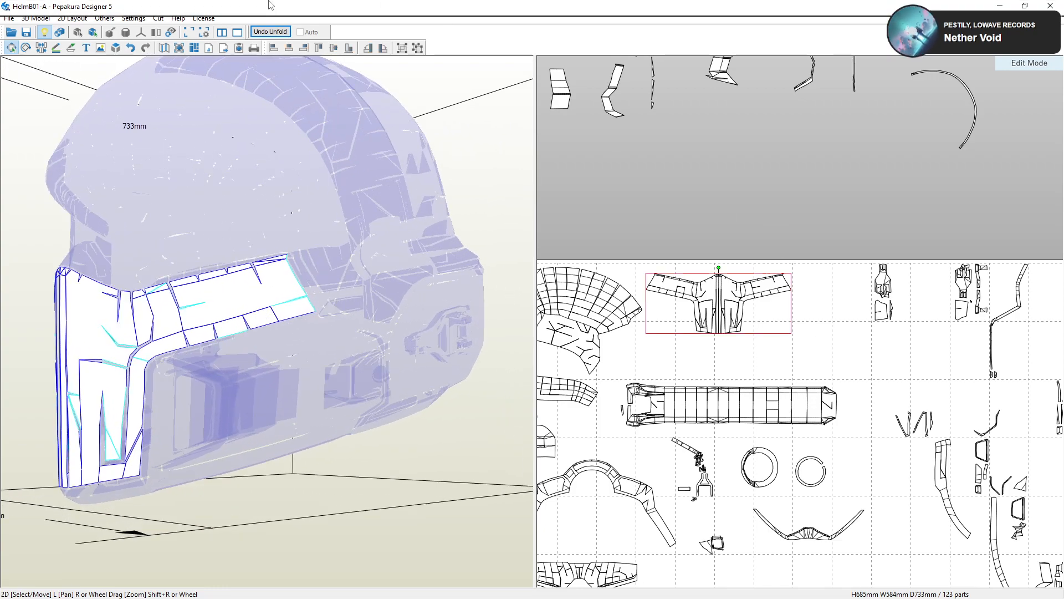
Switch to Blender and examine the helmet model in solid, rendered and material preview shading
{"action": "left_click", "coordinate": [217, 6]}
{"action": "middle_click_drag", "start_coordinate": [425, 205], "coordinate": [485, 239]}
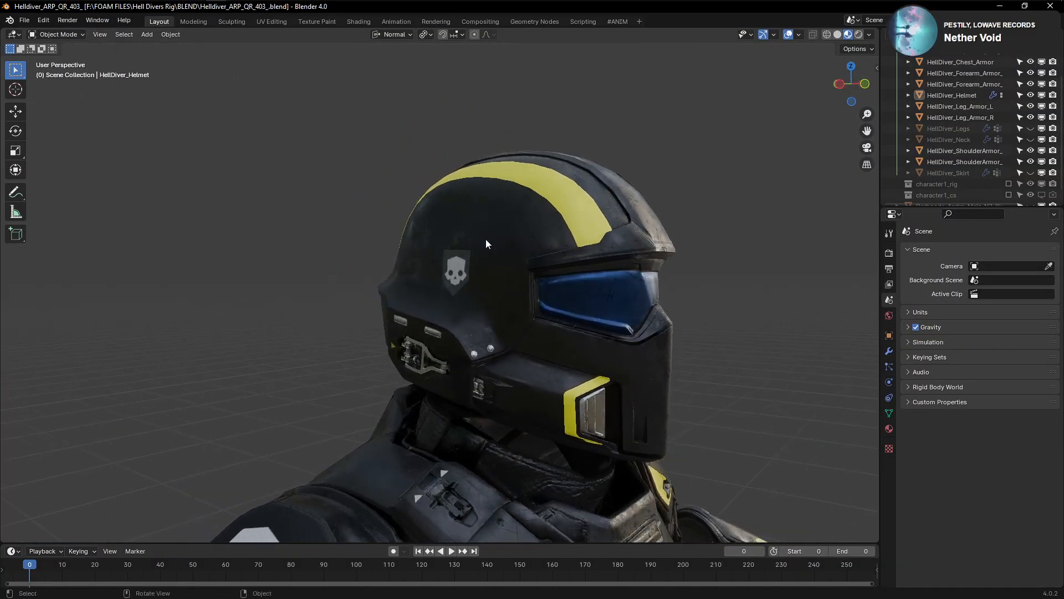
{"action": "scroll", "coordinate": [582, 276], "scroll_direction": "down", "scroll_amount": 4}
{"action": "scroll", "coordinate": [586, 277], "scroll_direction": "up", "scroll_amount": 3}
{"action": "scroll", "coordinate": [580, 270], "scroll_direction": "up", "scroll_amount": 3}
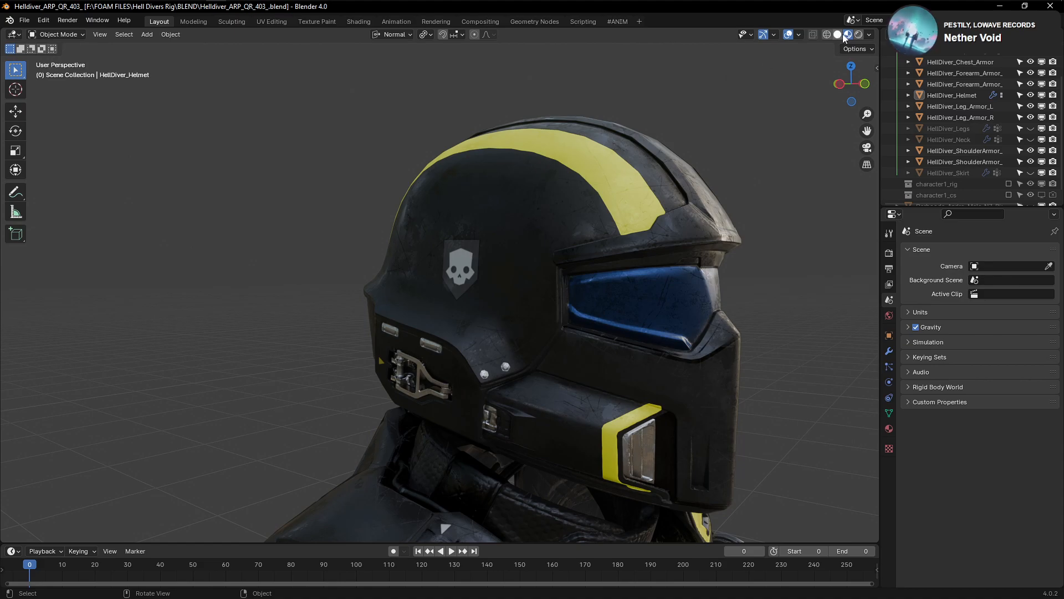
{"action": "key", "text": "z"}
{"action": "mouse_move", "coordinate": [628, 258]}
{"action": "middle_mouse_down"}
{"action": "mouse_move", "coordinate": [591, 227]}
{"action": "mouse_move", "coordinate": [604, 214]}
{"action": "mouse_move", "coordinate": [568, 220]}
{"action": "mouse_move", "coordinate": [621, 224]}
{"action": "mouse_move", "coordinate": [610, 236]}
{"action": "middle_mouse_up"}
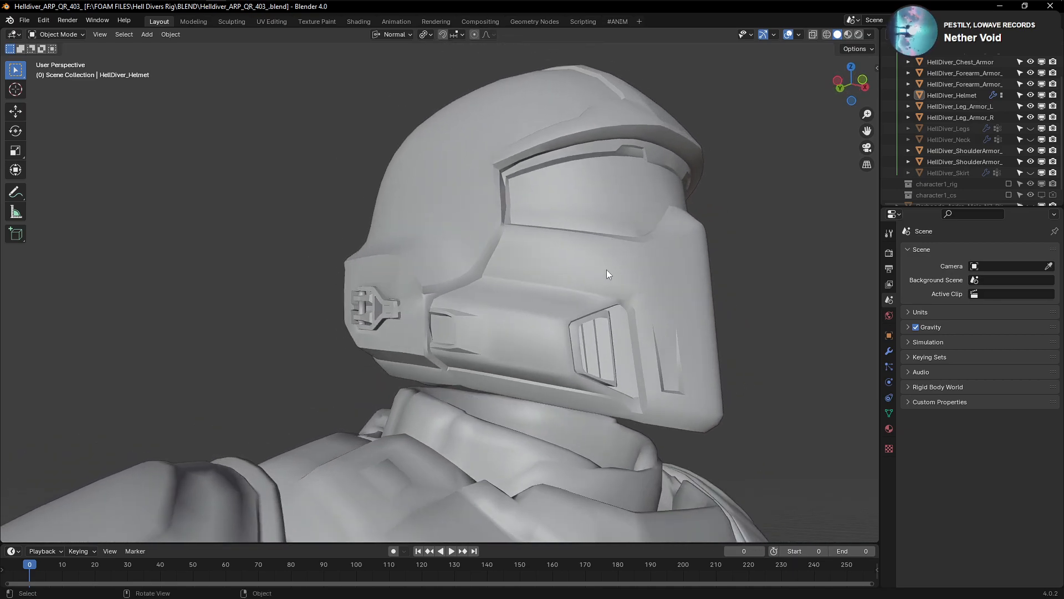
{"action": "left_click", "coordinate": [848, 34]}
{"action": "left_click", "coordinate": [858, 35]}
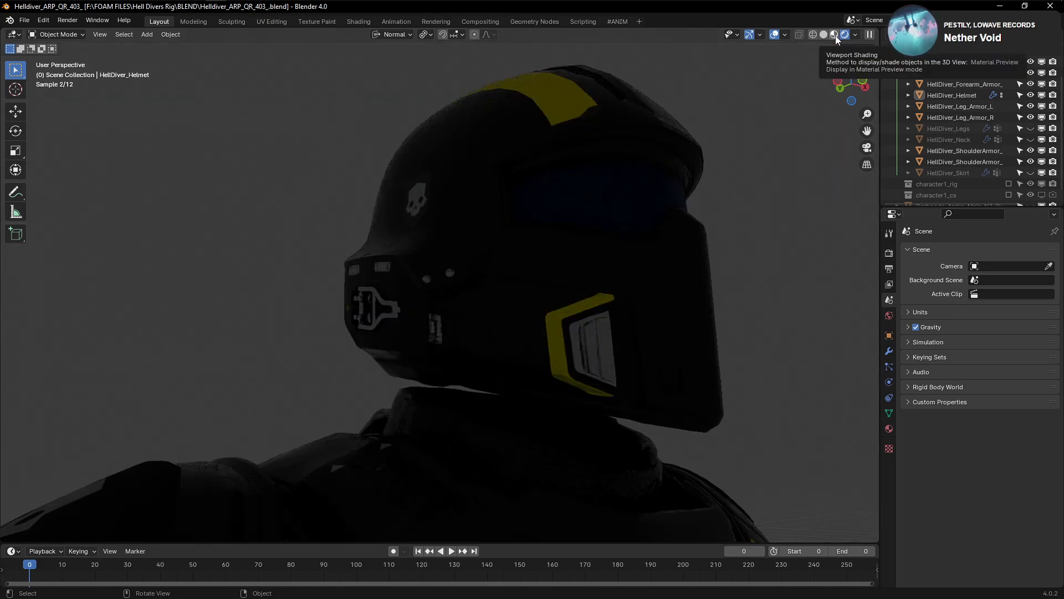
{"action": "left_click", "coordinate": [835, 34]}
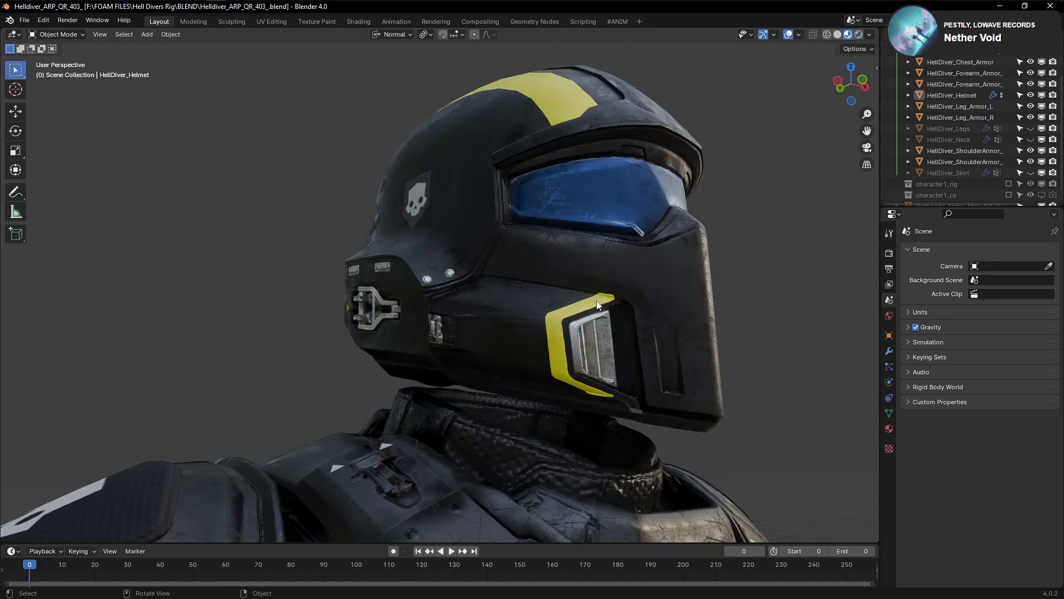
Examine the reference helmet's cheek vent, visor and lower face plate up close from several angles
{"action": "middle_click_drag", "start_coordinate": [624, 241], "coordinate": [607, 345]}
{"action": "scroll", "coordinate": [617, 327], "scroll_direction": "up", "scroll_amount": 6}
{"action": "scroll", "coordinate": [617, 327], "scroll_direction": "down", "scroll_amount": 5}
{"action": "scroll", "coordinate": [715, 308], "scroll_direction": "up", "scroll_amount": 2}
{"action": "scroll", "coordinate": [747, 305], "scroll_direction": "down", "scroll_amount": 1}
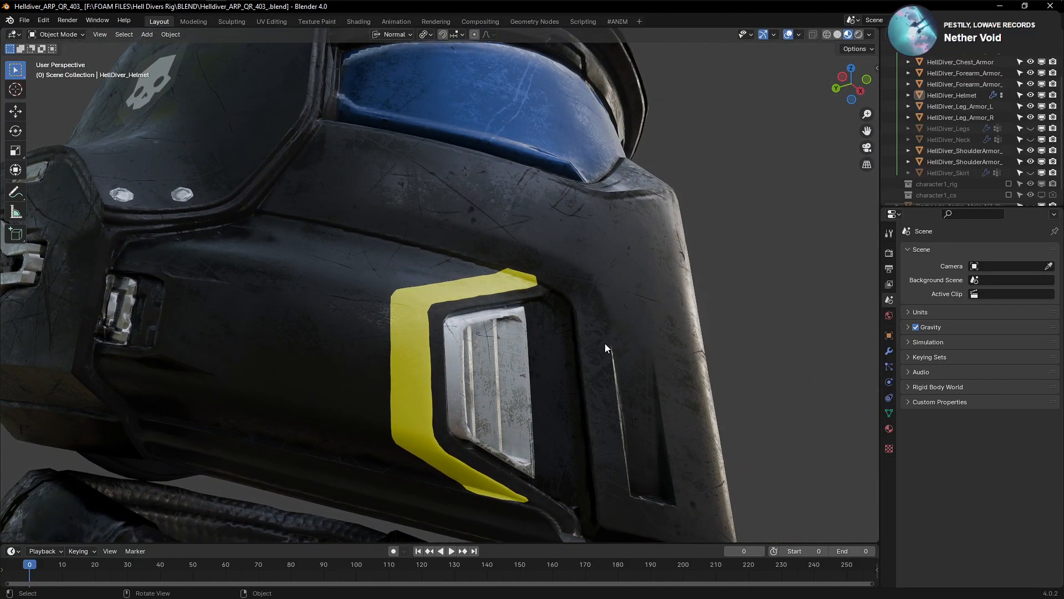
{"action": "middle_click_drag", "start_coordinate": [523, 345], "coordinate": [505, 358]}
{"action": "scroll", "coordinate": [524, 361], "scroll_direction": "up", "scroll_amount": 2}
{"action": "scroll", "coordinate": [530, 363], "scroll_direction": "down", "scroll_amount": 2}
{"action": "scroll", "coordinate": [530, 363], "scroll_direction": "down", "scroll_amount": 5}
{"action": "scroll", "coordinate": [504, 359], "scroll_direction": "up", "scroll_amount": 5}
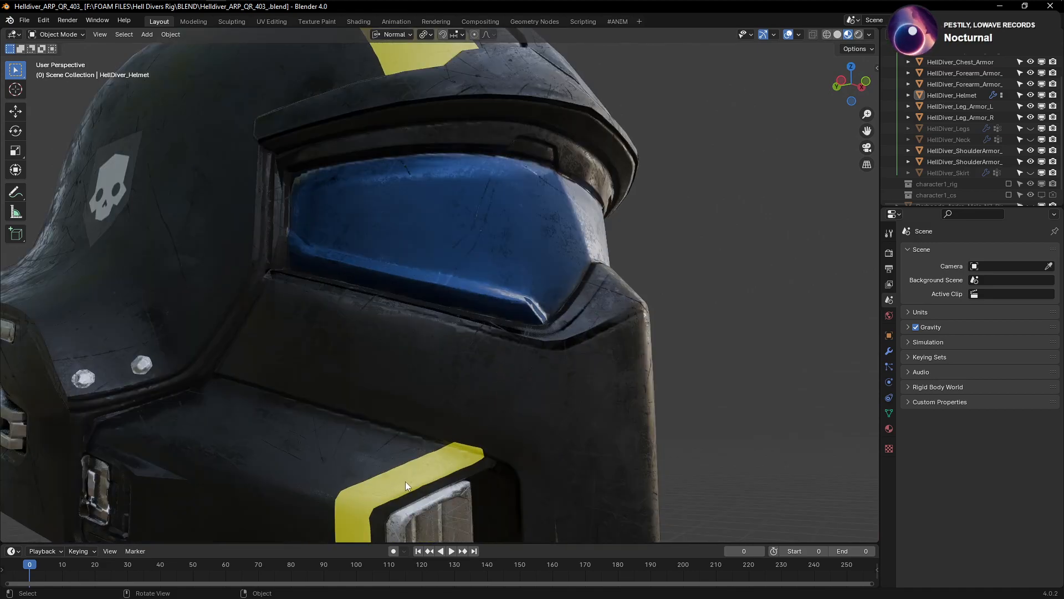
{"action": "middle_click_drag", "start_coordinate": [404, 481], "coordinate": [464, 419]}
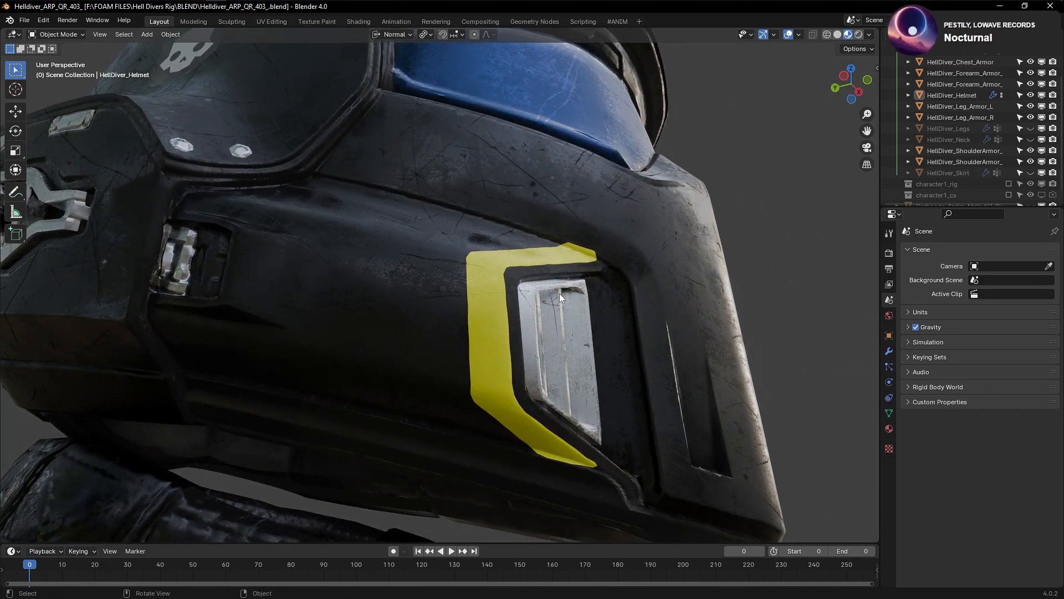
{"action": "scroll", "coordinate": [646, 352], "scroll_direction": "down", "scroll_amount": 5}
{"action": "middle_click_drag", "start_coordinate": [647, 353], "coordinate": [457, 397]}
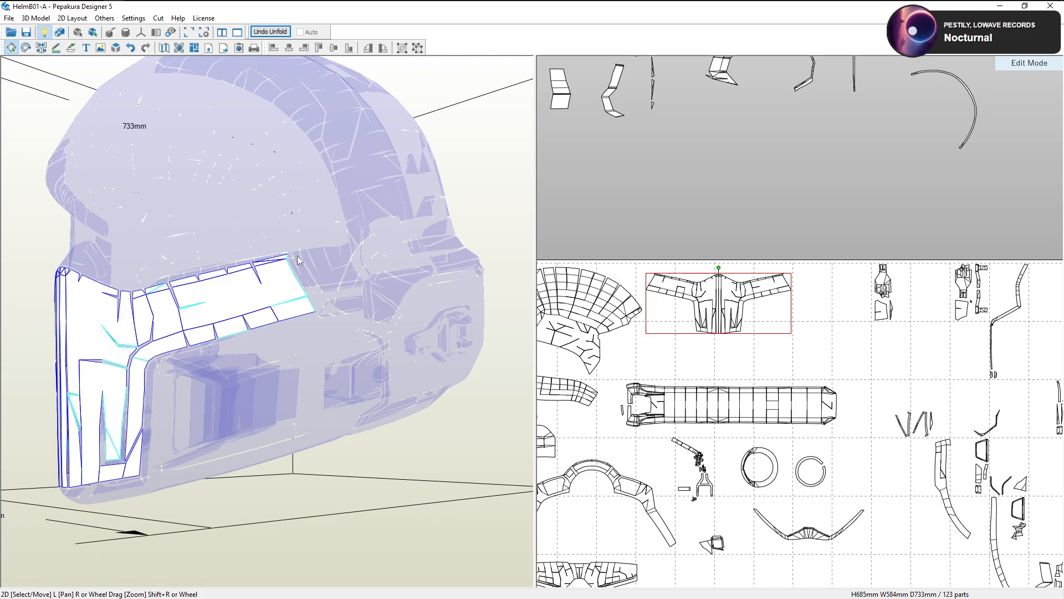
Back in Pepakura Designer, move the first buckle part and its small plate to the page's upper right corner
{"action": "middle_click_drag", "start_coordinate": [713, 356], "coordinate": [841, 322]}
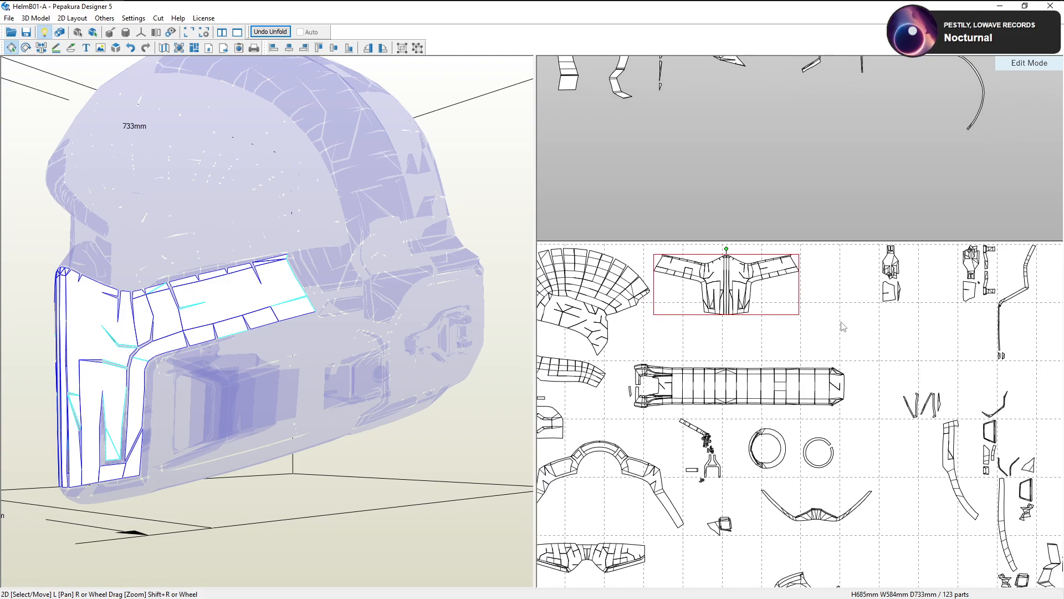
{"action": "left_click", "coordinate": [890, 268]}
{"action": "left_click_drag", "start_coordinate": [499, 283], "coordinate": [458, 309]}
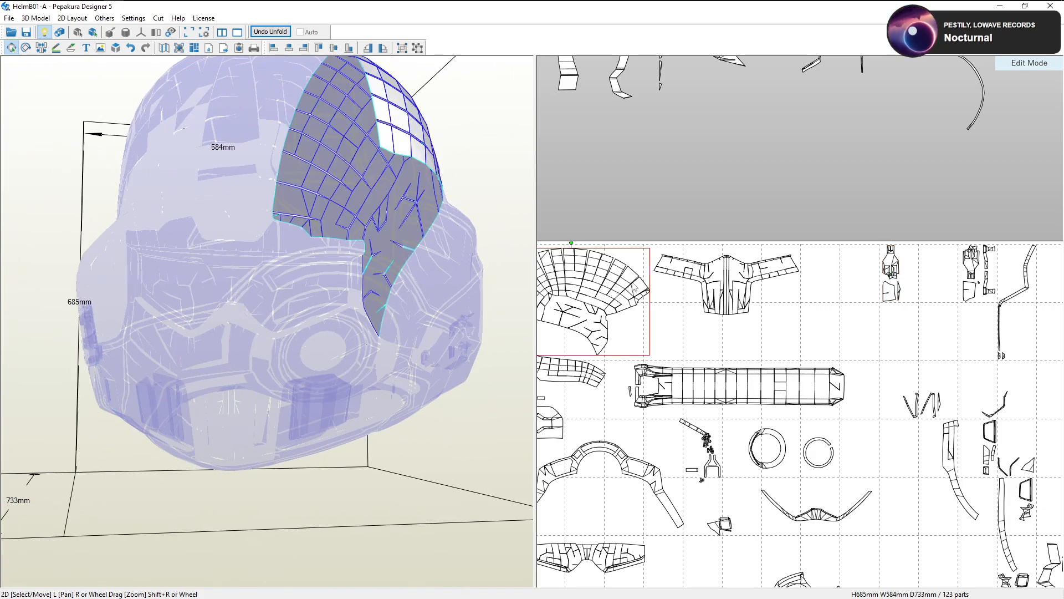
{"action": "left_click_drag", "start_coordinate": [896, 266], "coordinate": [993, 290]}
Move the two long curved strips side by side beneath the dome part at the page's right edge
{"action": "middle_click_drag", "start_coordinate": [718, 392], "coordinate": [882, 306]}
{"action": "left_click", "coordinate": [811, 384]}
{"action": "left_click_drag", "start_coordinate": [809, 405], "coordinate": [939, 440]}
{"action": "left_click_drag", "start_coordinate": [681, 475], "coordinate": [921, 451]}
{"action": "middle_click_drag", "start_coordinate": [755, 457], "coordinate": [841, 366]}
Locate the bent strip under the helmet's side buckle recess and move it to an open area in the middle of the page
{"action": "left_click", "coordinate": [812, 497]}
{"action": "left_click_drag", "start_coordinate": [400, 355], "coordinate": [338, 334]}
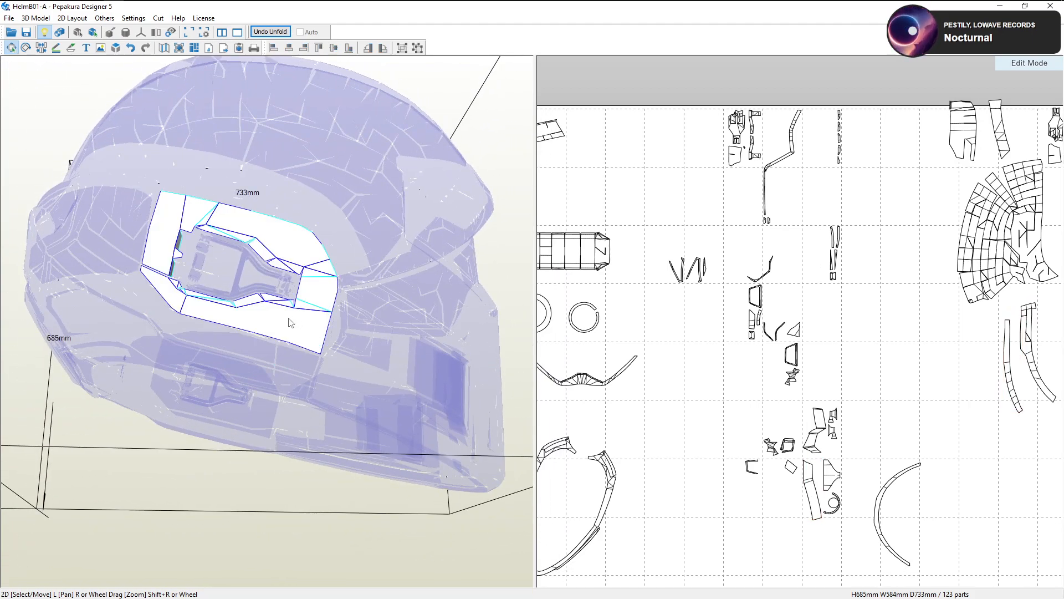
{"action": "left_click_drag", "start_coordinate": [813, 501], "coordinate": [691, 438]}
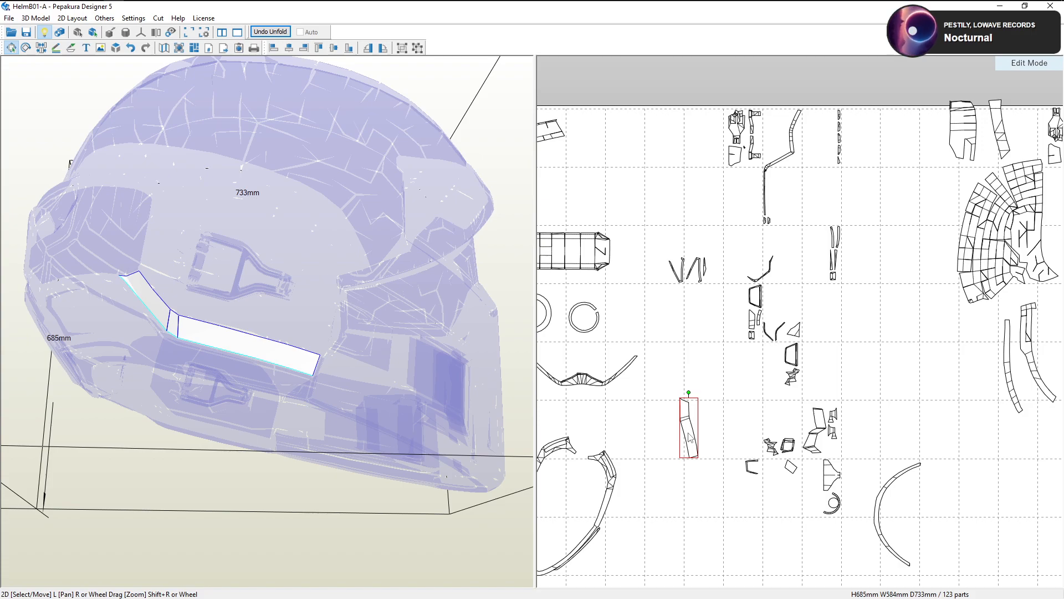
Locate the symmetrical tapered part on the helmet and move it between the arch-shaped part and the part below it in the first column
{"action": "scroll", "coordinate": [909, 305], "scroll_direction": "down", "scroll_amount": 3}
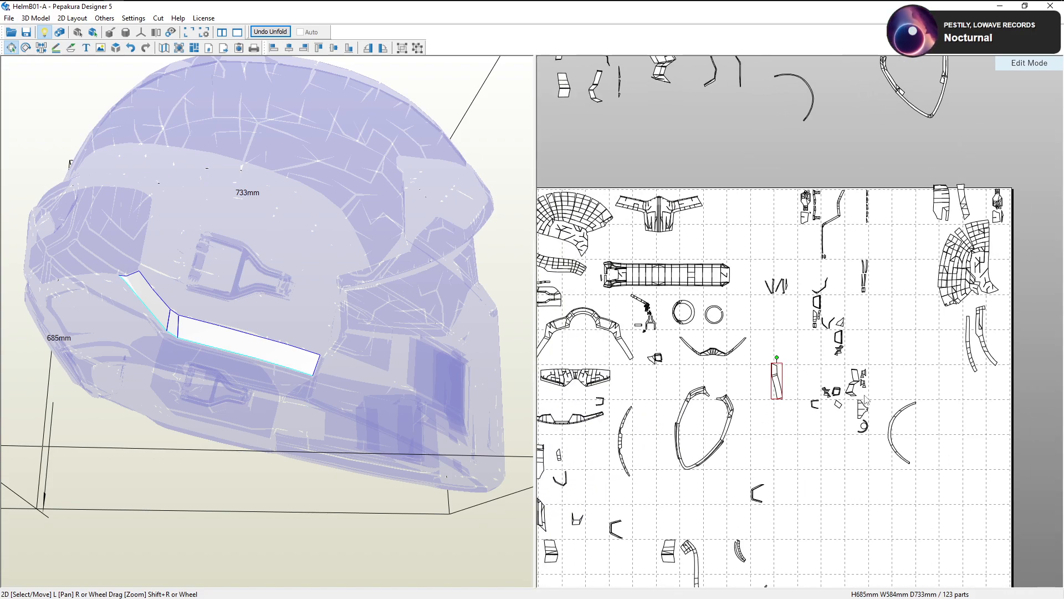
{"action": "left_click", "coordinate": [864, 408]}
{"action": "right_click_drag", "start_coordinate": [344, 334], "coordinate": [503, 351]}
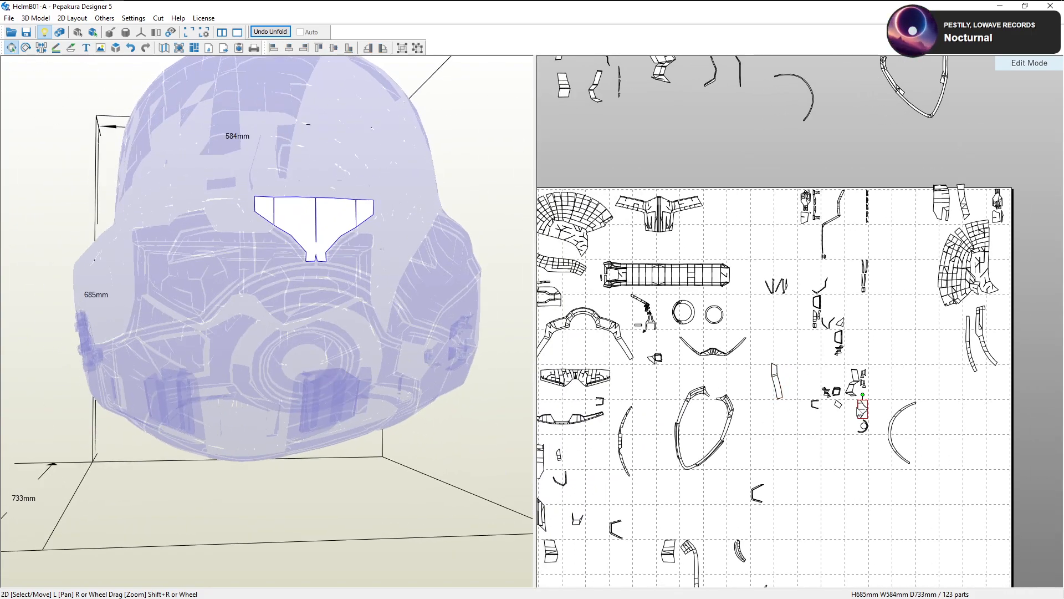
{"action": "left_click_drag", "start_coordinate": [862, 409], "coordinate": [643, 367]}
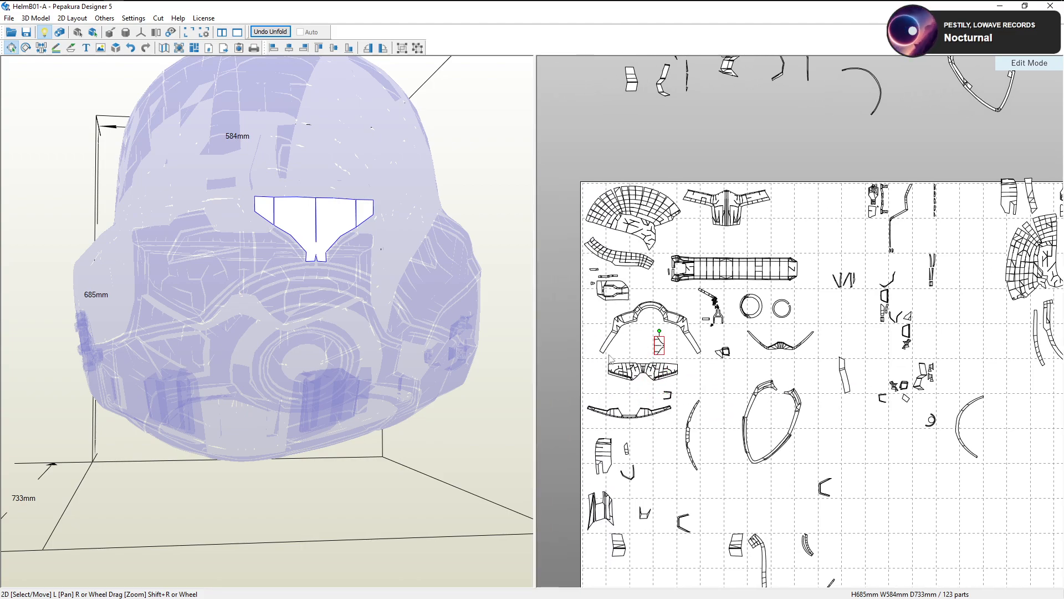
Locate the two mirrored triangular parts below the tapered part on the helmet and group them beside it under the arch-shaped part
{"action": "left_click", "coordinate": [273, 259]}
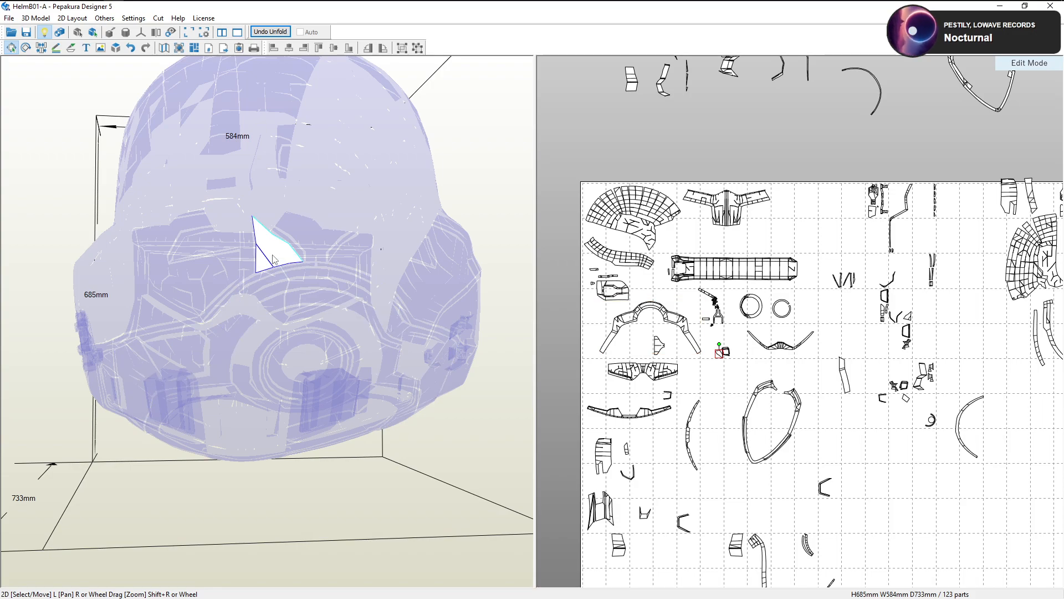
{"action": "scroll", "coordinate": [709, 387], "scroll_direction": "up", "scroll_amount": 3}
{"action": "mouse_move", "coordinate": [657, 378]}
{"action": "left_mouse_down"}
{"action": "mouse_move", "coordinate": [606, 380]}
{"action": "mouse_move", "coordinate": [657, 363]}
{"action": "left_mouse_up"}
{"action": "left_click", "coordinate": [354, 260]}
{"action": "scroll", "coordinate": [609, 353], "scroll_direction": "down", "scroll_amount": 3}
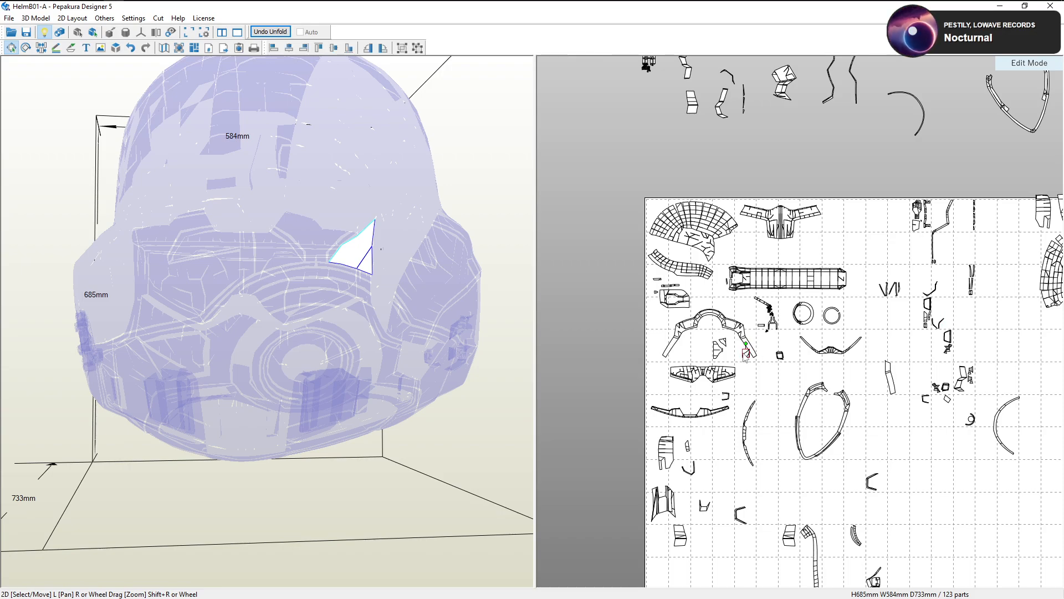
{"action": "left_click", "coordinate": [325, 247]}
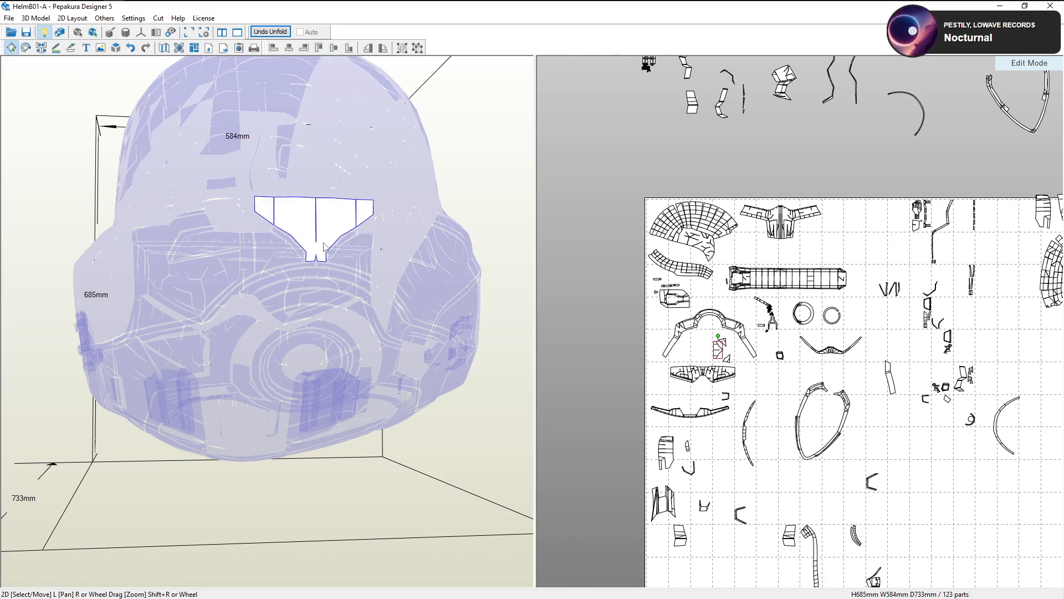
Locate the trim strip framing the tapered part on the helmet and move it beside the mask-shaped part in the first column
{"action": "left_click", "coordinate": [302, 254]}
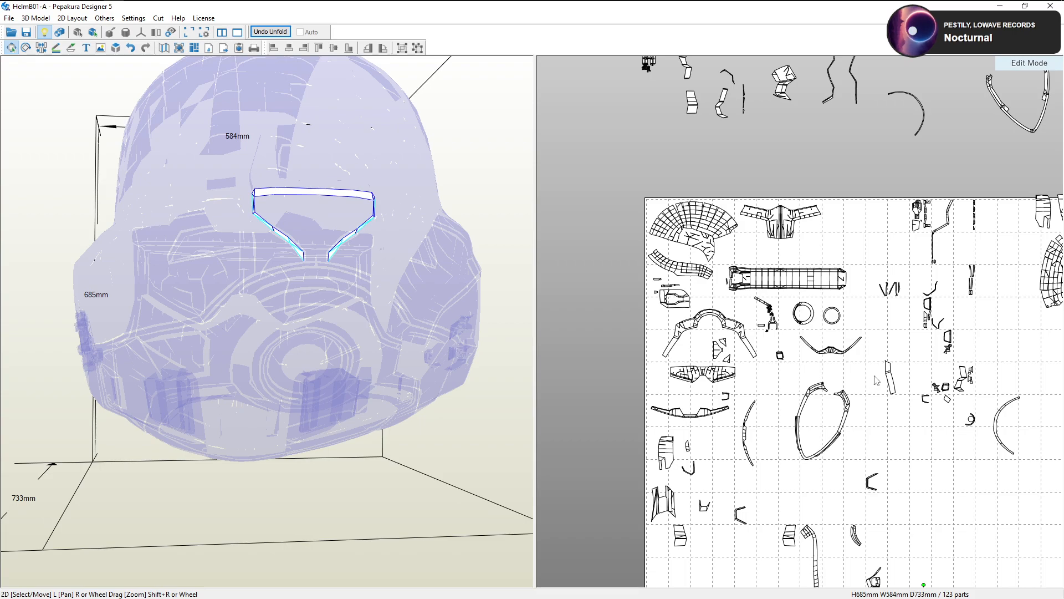
{"action": "scroll", "coordinate": [876, 380], "scroll_direction": "down", "scroll_amount": 5}
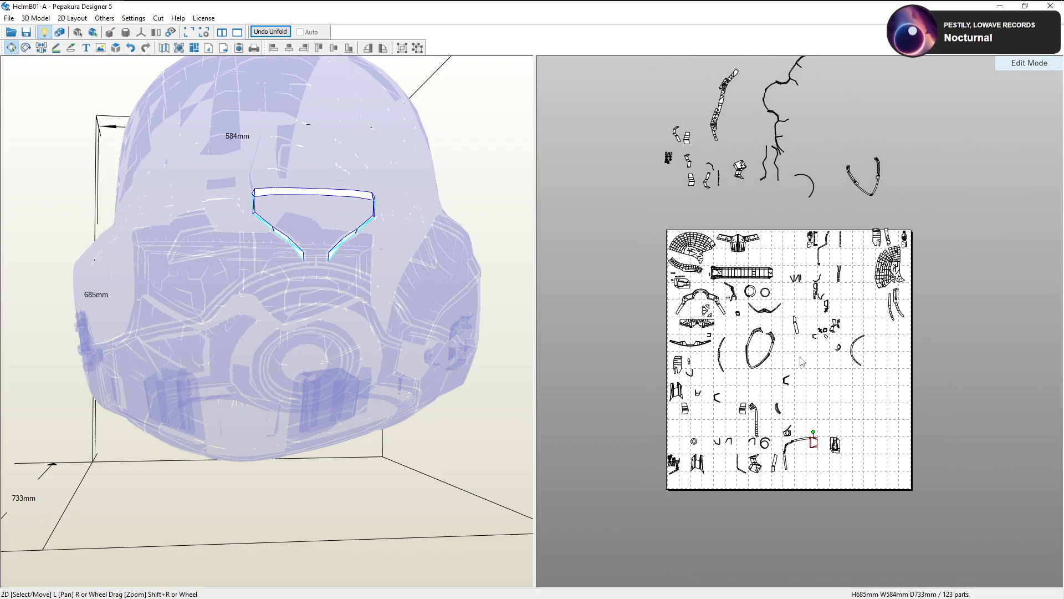
{"action": "scroll", "coordinate": [802, 361], "scroll_direction": "up", "scroll_amount": 3}
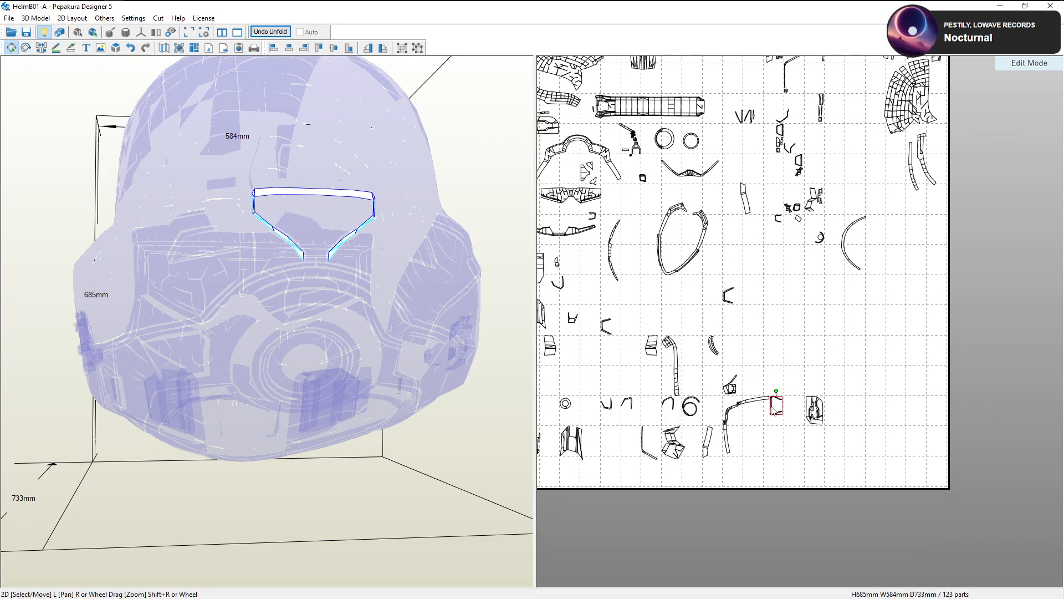
{"action": "left_click_drag", "start_coordinate": [768, 398], "coordinate": [714, 373]}
{"action": "middle_click_drag", "start_coordinate": [714, 373], "coordinate": [827, 473]}
{"action": "left_click_drag", "start_coordinate": [826, 474], "coordinate": [728, 308]}
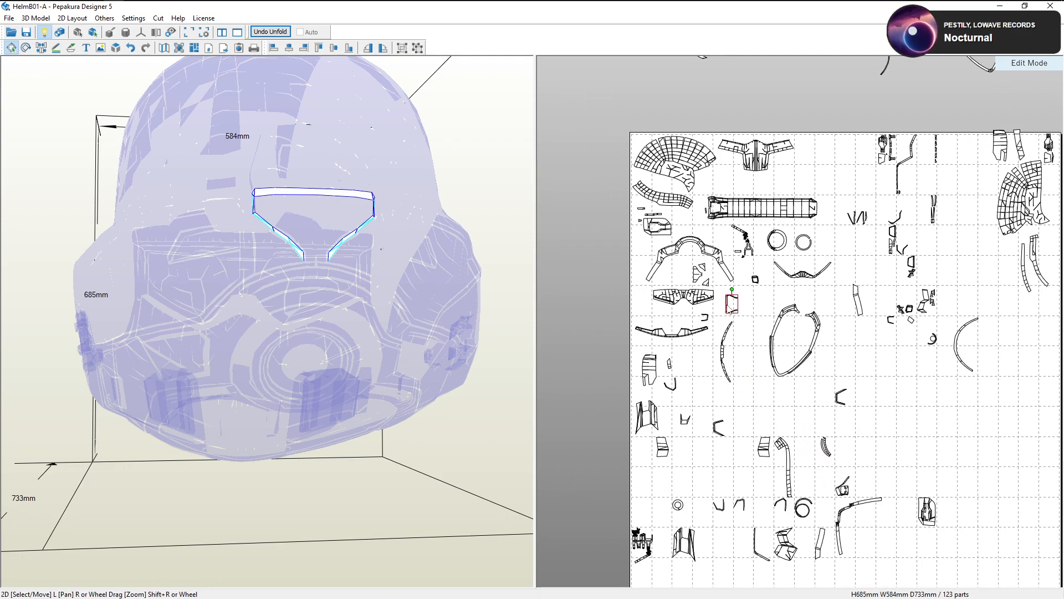
Examine where the long angled strip near the page's lower edge and the small bracket-shaped strip mid-page belong on the helmet
{"action": "left_click", "coordinate": [841, 521]}
{"action": "left_click_drag", "start_coordinate": [310, 328], "coordinate": [478, 334]}
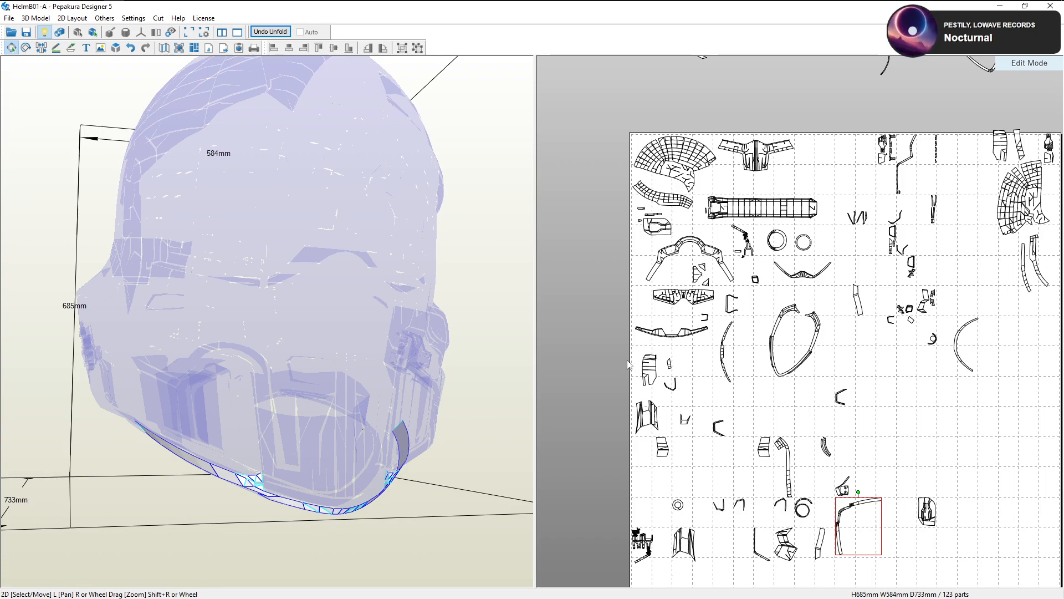
{"action": "left_click", "coordinate": [841, 397]}
{"action": "left_click_drag", "start_coordinate": [448, 335], "coordinate": [414, 331]}
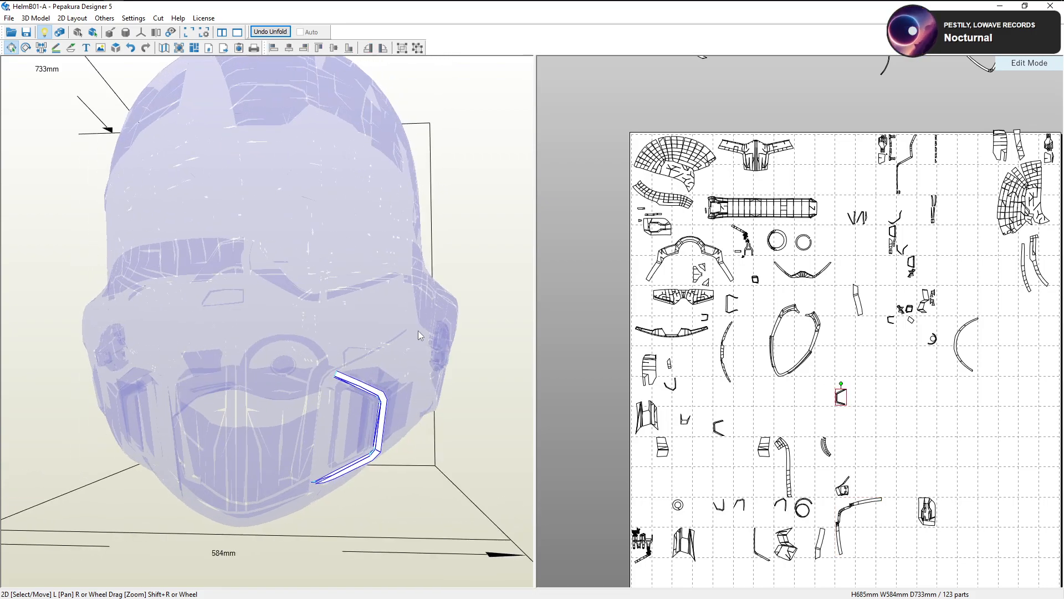
{"action": "left_click", "coordinate": [153, 117]}
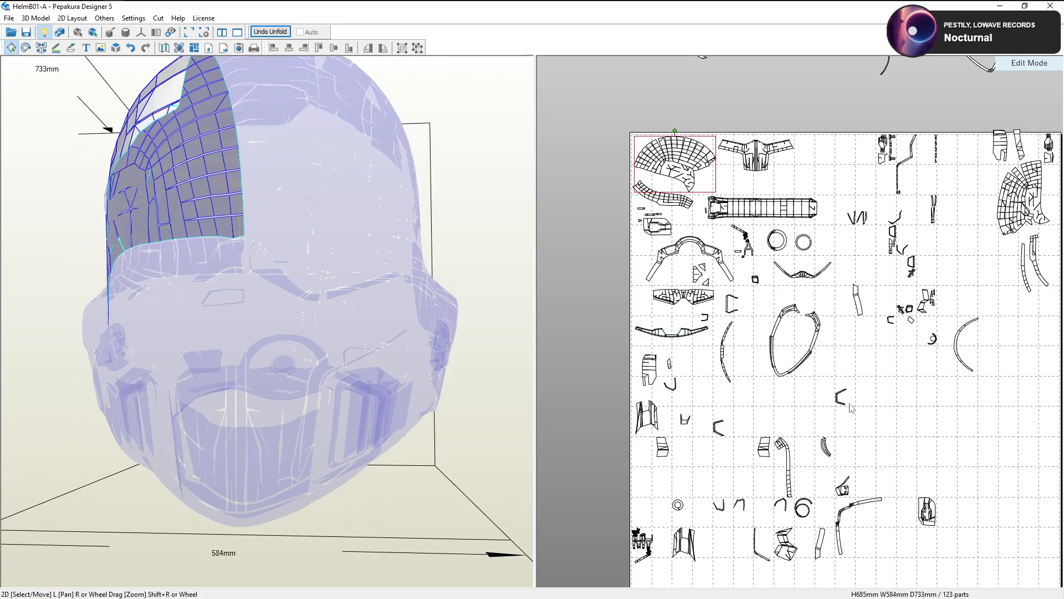
{"action": "left_click", "coordinate": [841, 397]}
{"action": "left_click_drag", "start_coordinate": [482, 341], "coordinate": [464, 346]}
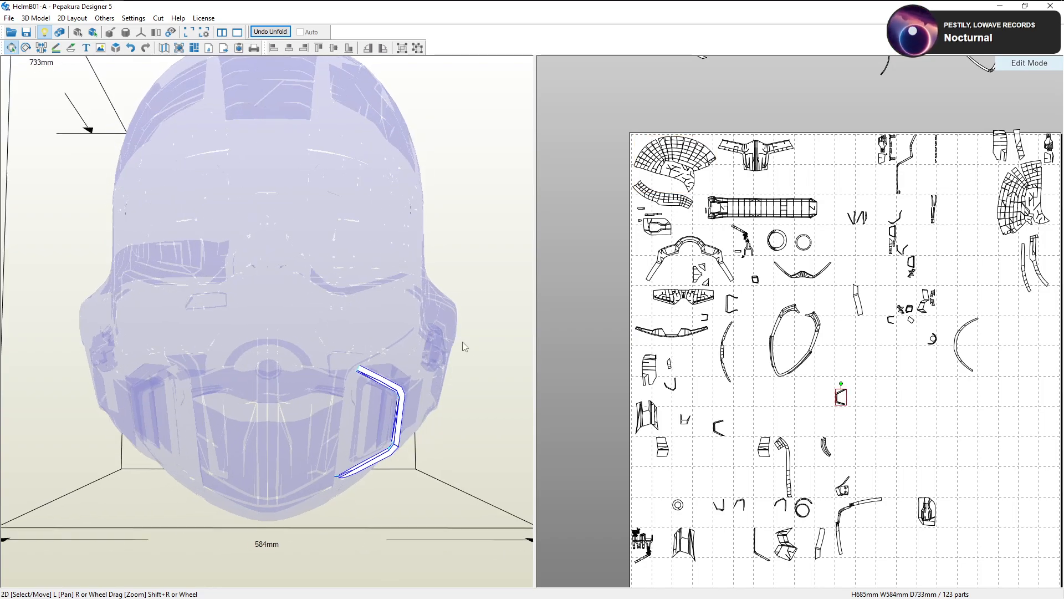
Move the bracket-shaped strip near the first column up beside the small pieces next to the column's grooved part
{"action": "left_click", "coordinate": [719, 428]}
{"action": "left_click_drag", "start_coordinate": [715, 433], "coordinate": [684, 372]}
{"action": "left_click", "coordinate": [830, 450]}
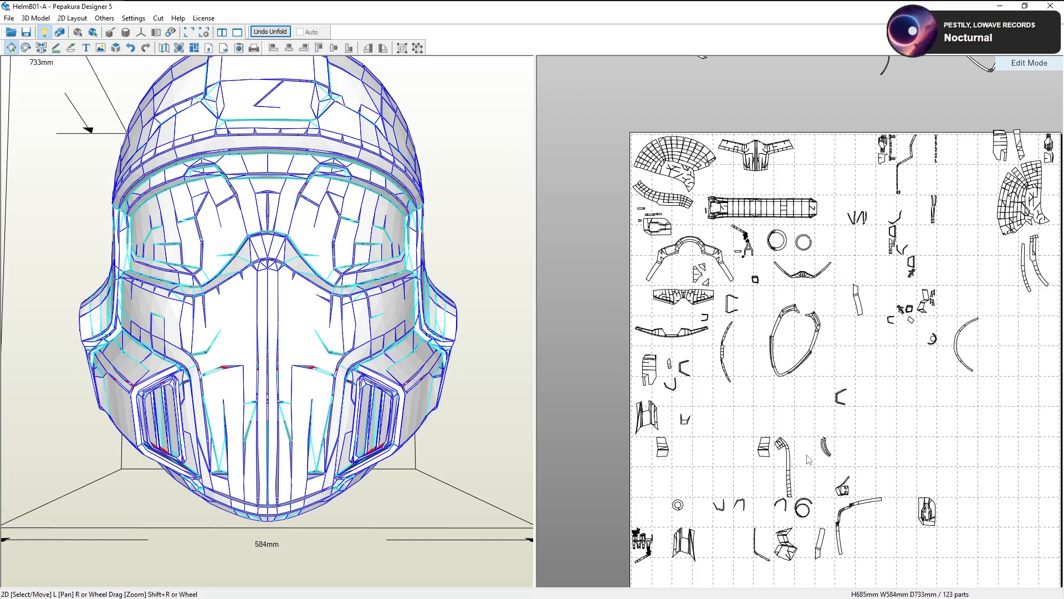
Locate the short curved segmented strip on the helmet's side and move it beside the lower end of the slender curved strip
{"action": "left_click", "coordinate": [826, 448]}
{"action": "left_click_drag", "start_coordinate": [461, 364], "coordinate": [578, 374]}
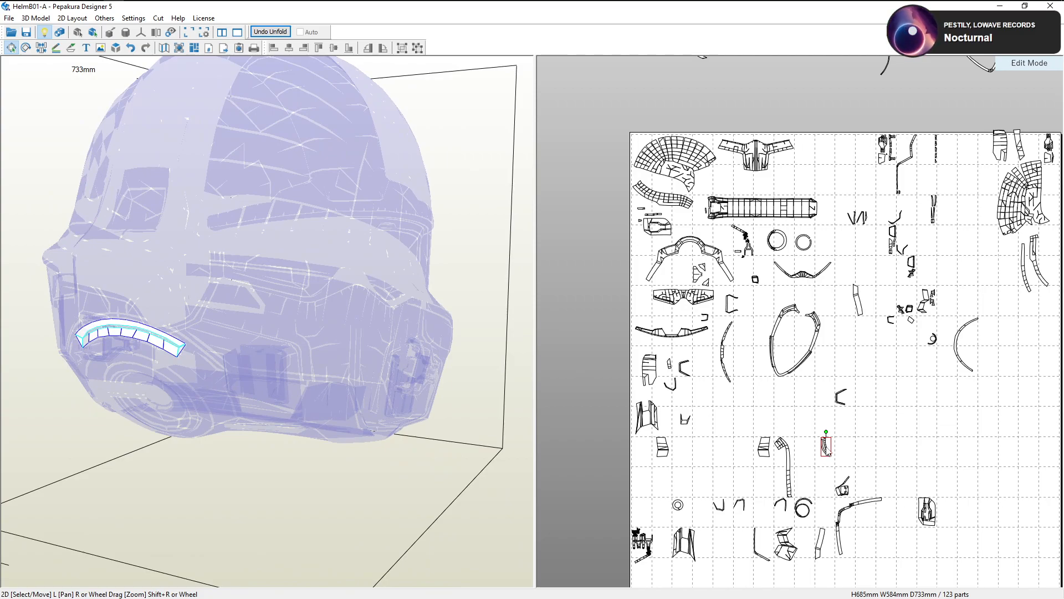
{"action": "left_click_drag", "start_coordinate": [829, 452], "coordinate": [751, 386]}
{"action": "middle_click_drag", "start_coordinate": [759, 472], "coordinate": [779, 456]}
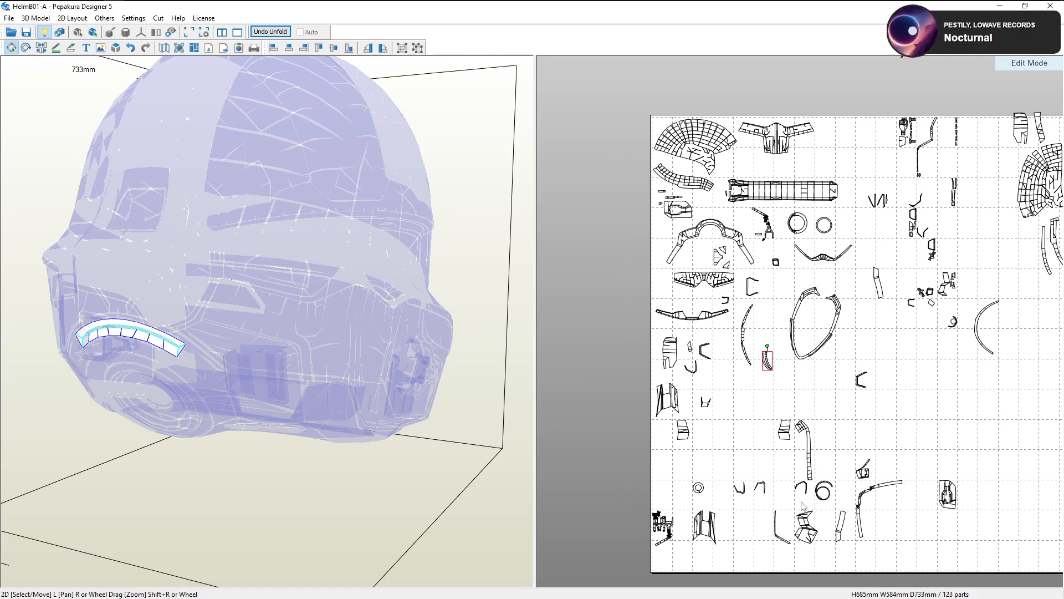
Locate the narrow two-panel part on the helmet's lower edge and move it beside the two long curved strips beneath the dome part
{"action": "left_click", "coordinate": [843, 530]}
{"action": "left_click_drag", "start_coordinate": [410, 375], "coordinate": [482, 372]}
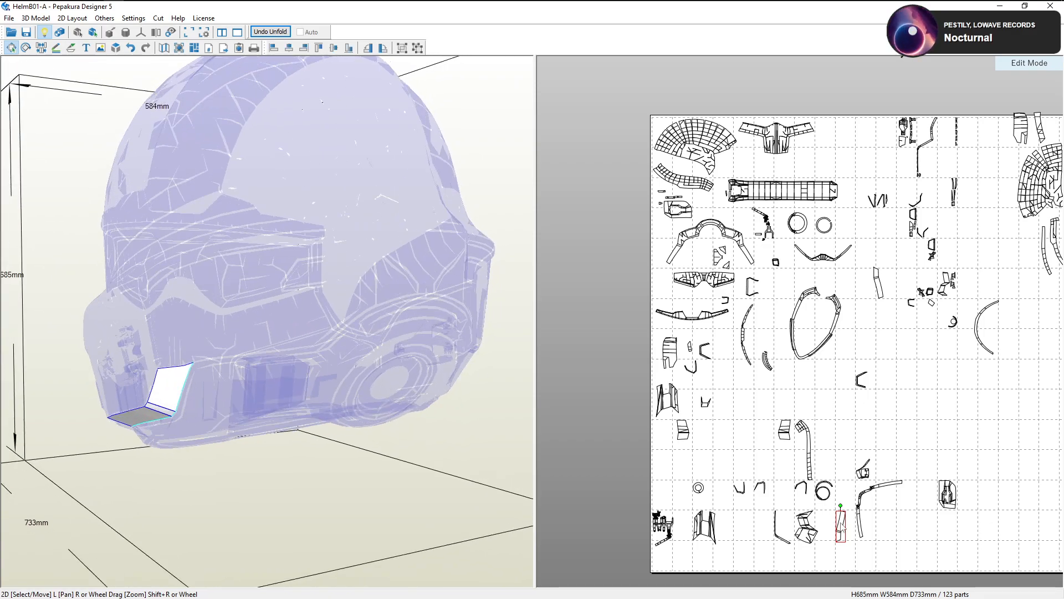
{"action": "left_click_drag", "start_coordinate": [843, 527], "coordinate": [912, 456]}
{"action": "middle_click_drag", "start_coordinate": [912, 456], "coordinate": [807, 507]}
{"action": "left_click_drag", "start_coordinate": [806, 506], "coordinate": [934, 307]}
Locate the folded part inside the helmet's cheek vent and park it above the page beside the thin curved strip
{"action": "left_click", "coordinate": [874, 378]}
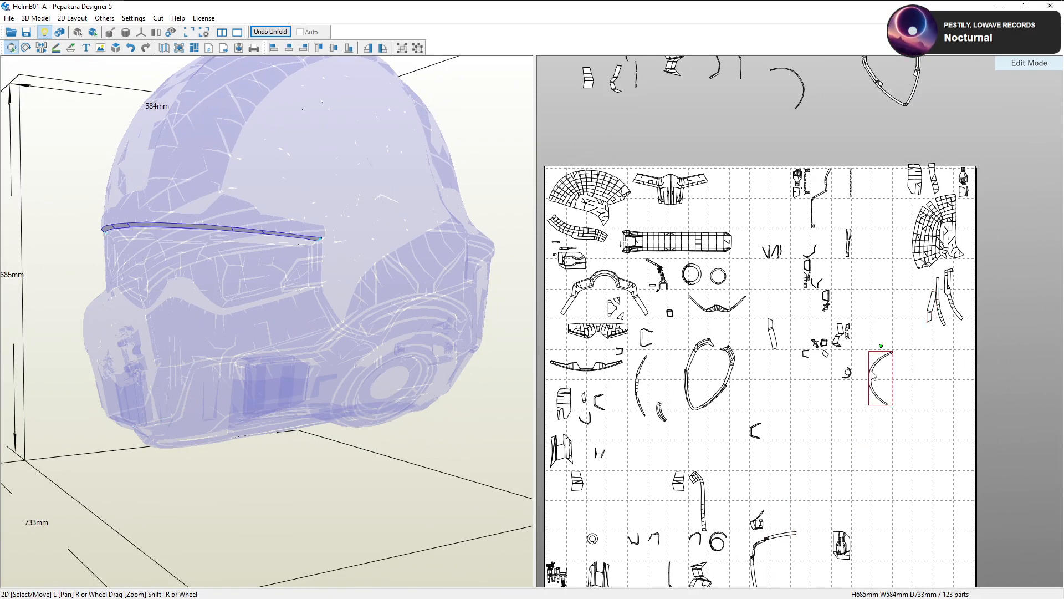
{"action": "left_click", "coordinate": [841, 336]}
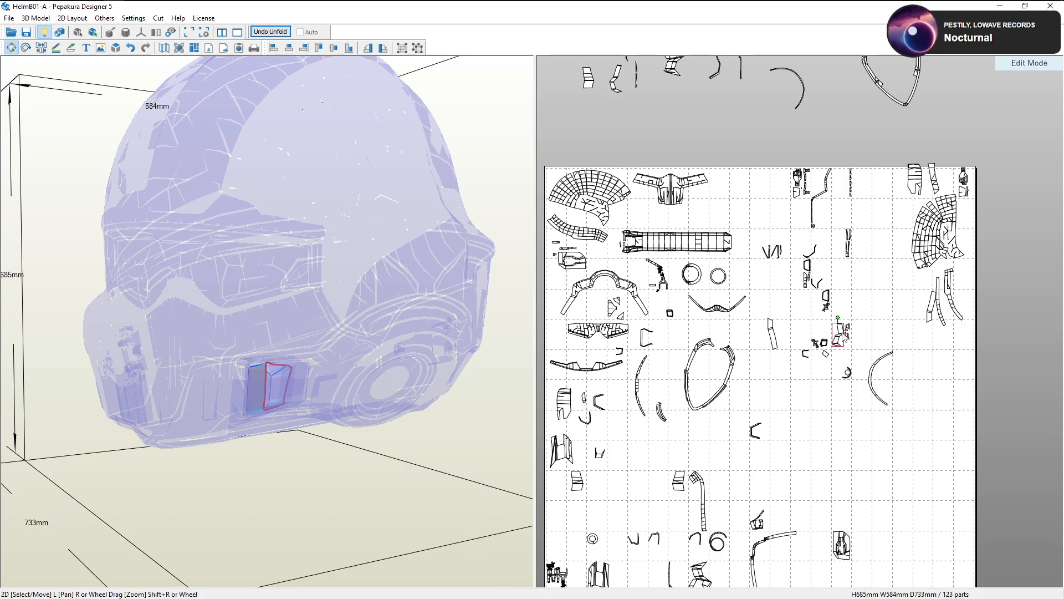
{"action": "left_click_drag", "start_coordinate": [422, 340], "coordinate": [467, 334]}
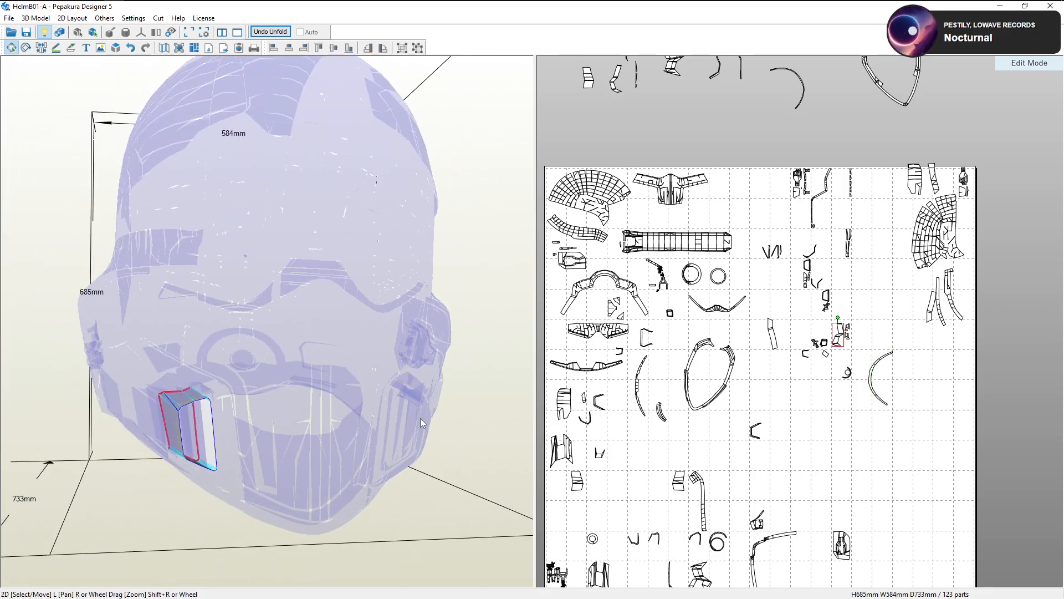
{"action": "left_click_drag", "start_coordinate": [839, 334], "coordinate": [773, 87]}
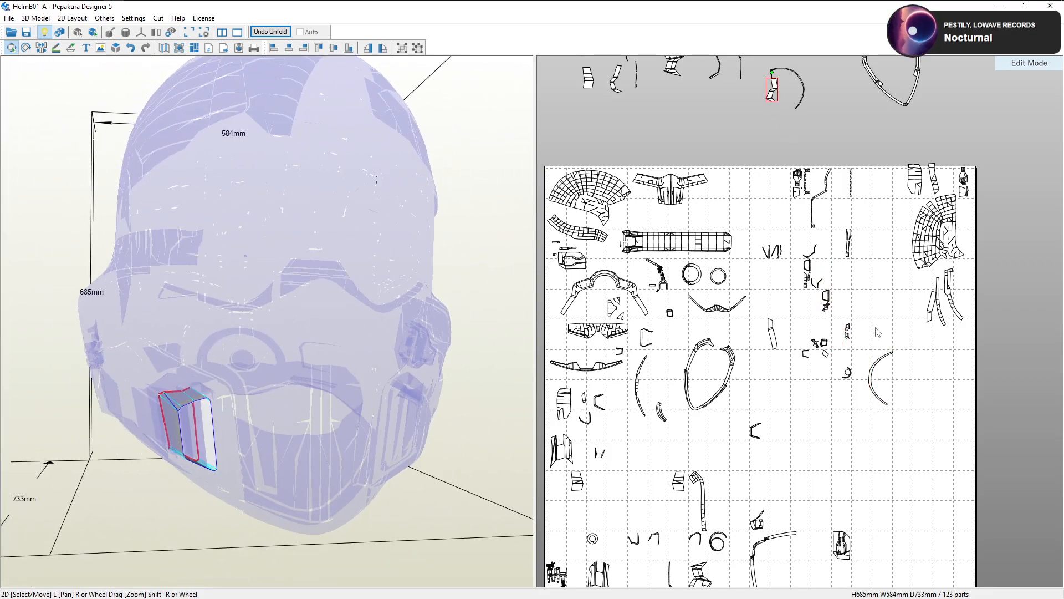
Locate the small box-shaped part in front of the side buckle recess on the helmet and in the page's small-part cluster
{"action": "left_click_drag", "start_coordinate": [860, 321], "coordinate": [800, 386]}
{"action": "left_click_drag", "start_coordinate": [344, 320], "coordinate": [438, 319]}
{"action": "left_click", "coordinate": [318, 381]}
{"action": "scroll", "coordinate": [819, 411], "scroll_direction": "up", "scroll_amount": 2}
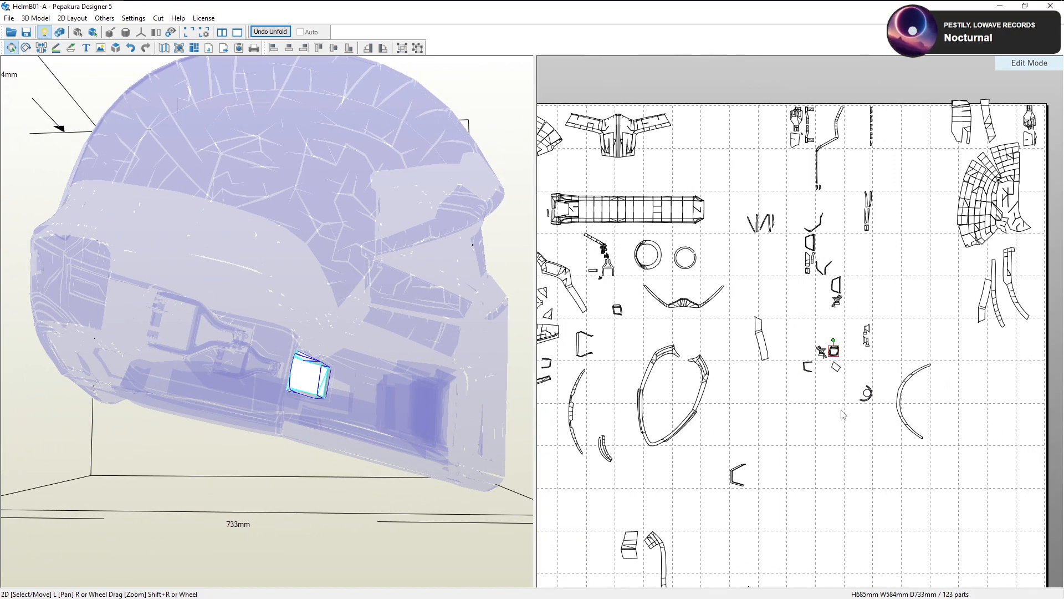
Locate the small circular eyepiece part on the 3D helmet and move its pattern beside the two larger ring parts, above the winged strip
{"action": "left_click", "coordinate": [876, 402]}
{"action": "left_click_drag", "start_coordinate": [311, 297], "coordinate": [376, 298]}
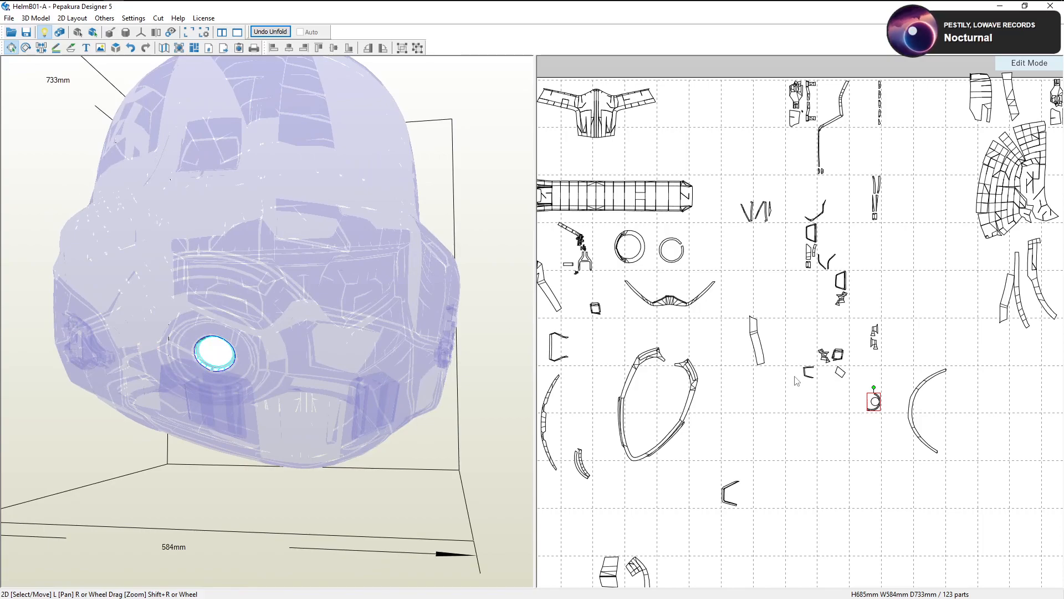
{"action": "left_click_drag", "start_coordinate": [872, 400], "coordinate": [732, 365]}
{"action": "middle_click_drag", "start_coordinate": [733, 366], "coordinate": [756, 423]}
{"action": "left_click_drag", "start_coordinate": [756, 424], "coordinate": [678, 341]}
{"action": "middle_click_drag", "start_coordinate": [770, 401], "coordinate": [763, 370]}
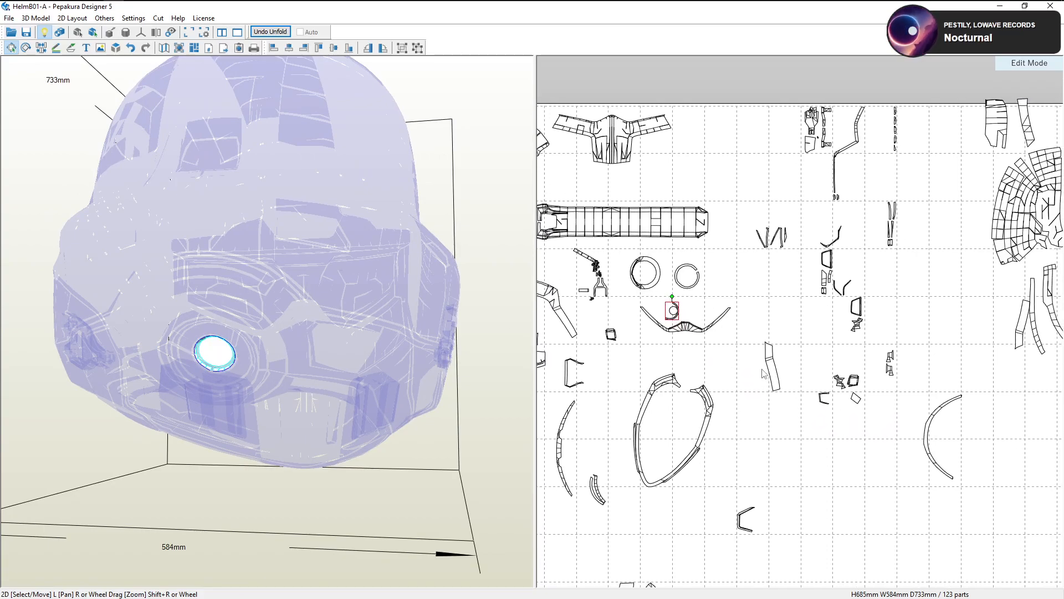
Move the ear-side panel pattern from near the page's lower right corner to below the curved strips along the right edge
{"action": "scroll", "coordinate": [764, 373], "scroll_direction": "down", "scroll_amount": 3}
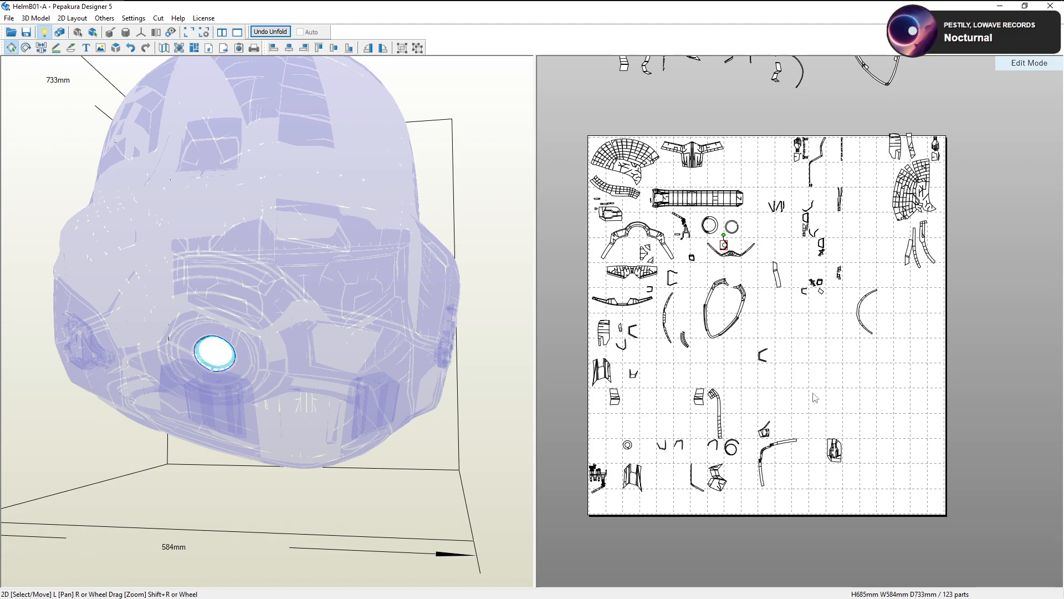
{"action": "left_click", "coordinate": [836, 451]}
{"action": "left_click_drag", "start_coordinate": [275, 278], "coordinate": [513, 357]}
{"action": "left_click", "coordinate": [616, 161]}
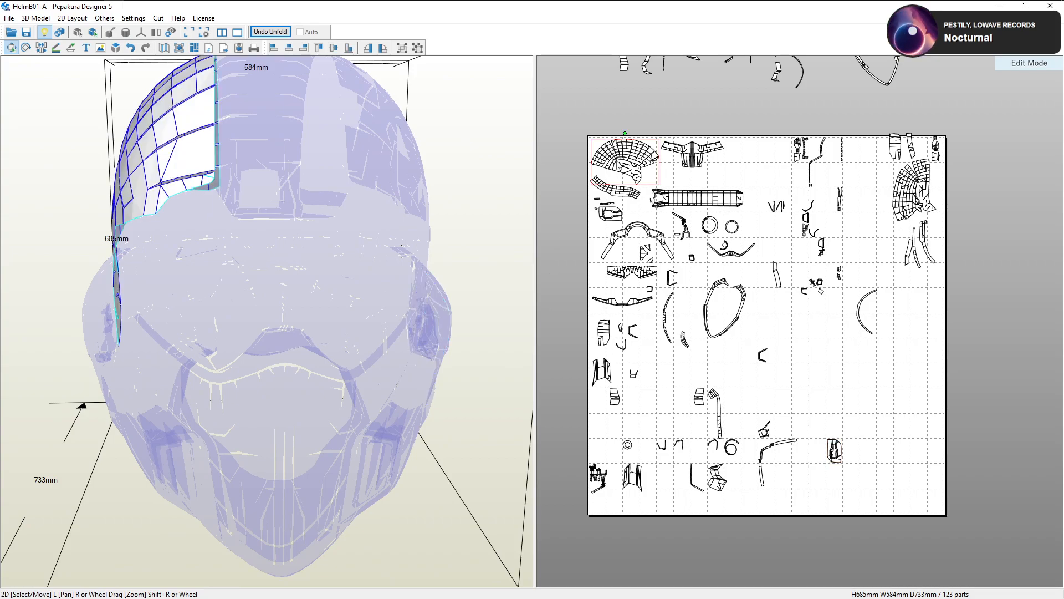
{"action": "left_click_drag", "start_coordinate": [836, 451], "coordinate": [930, 290]}
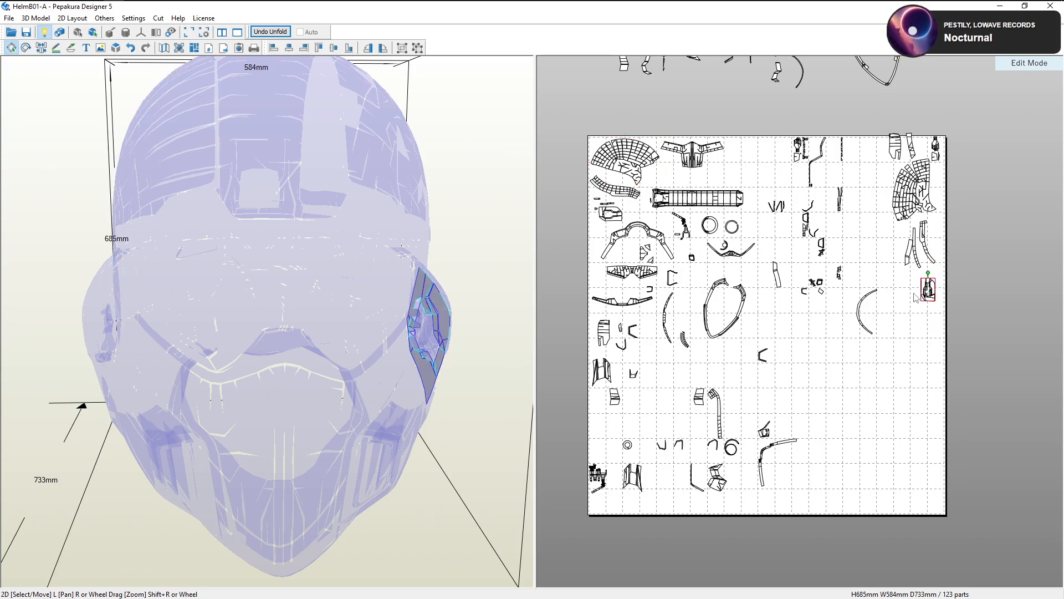
Check the long brow-to-ear strip on the 3D helmet and move its pattern next to the curved strips near the page's right edge
{"action": "left_click", "coordinate": [728, 454]}
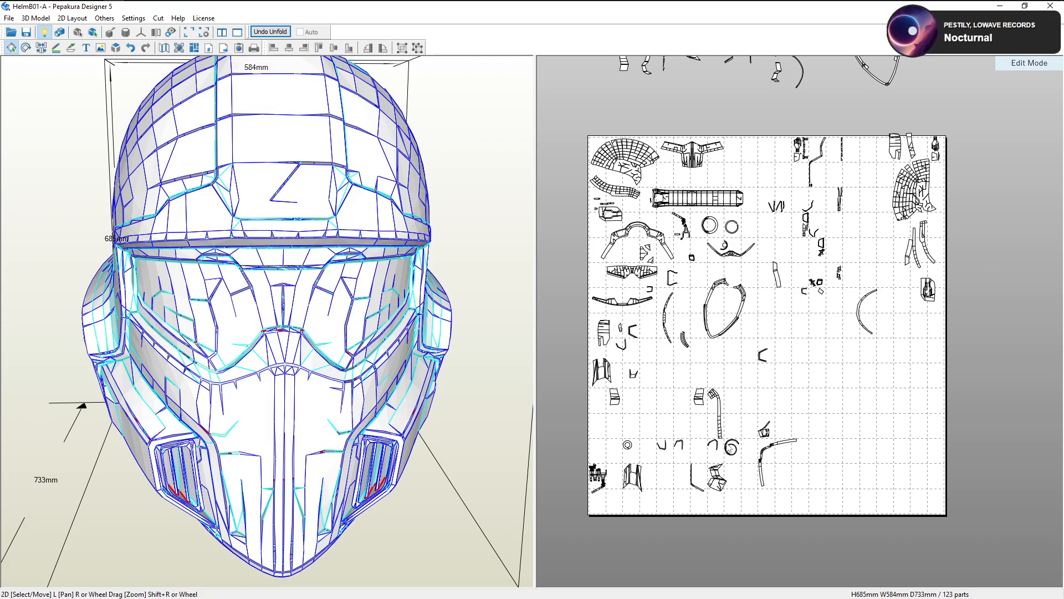
{"action": "left_click", "coordinate": [719, 413]}
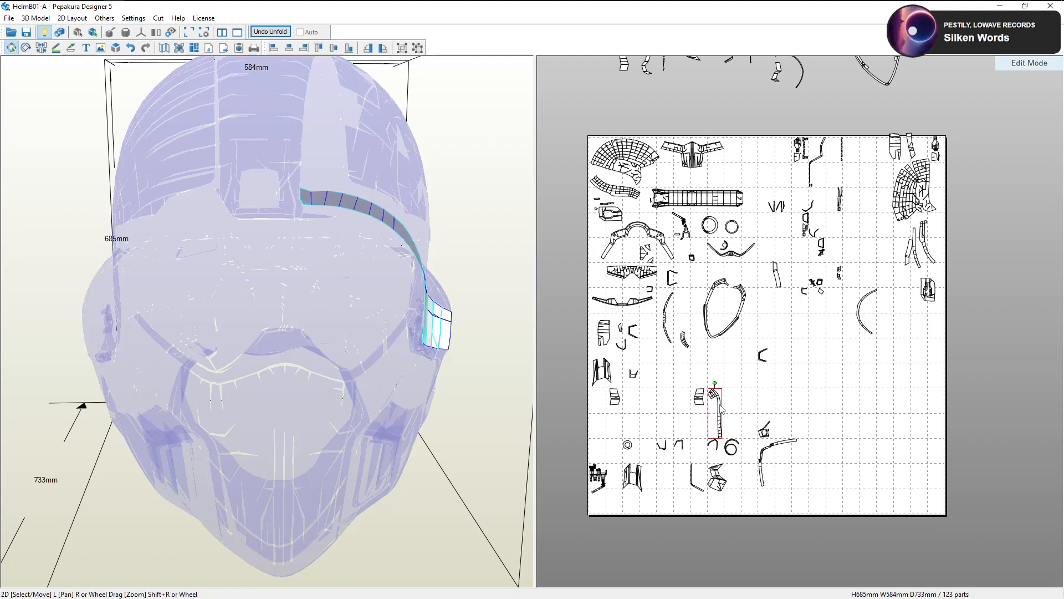
{"action": "left_click_drag", "start_coordinate": [436, 348], "coordinate": [412, 348]}
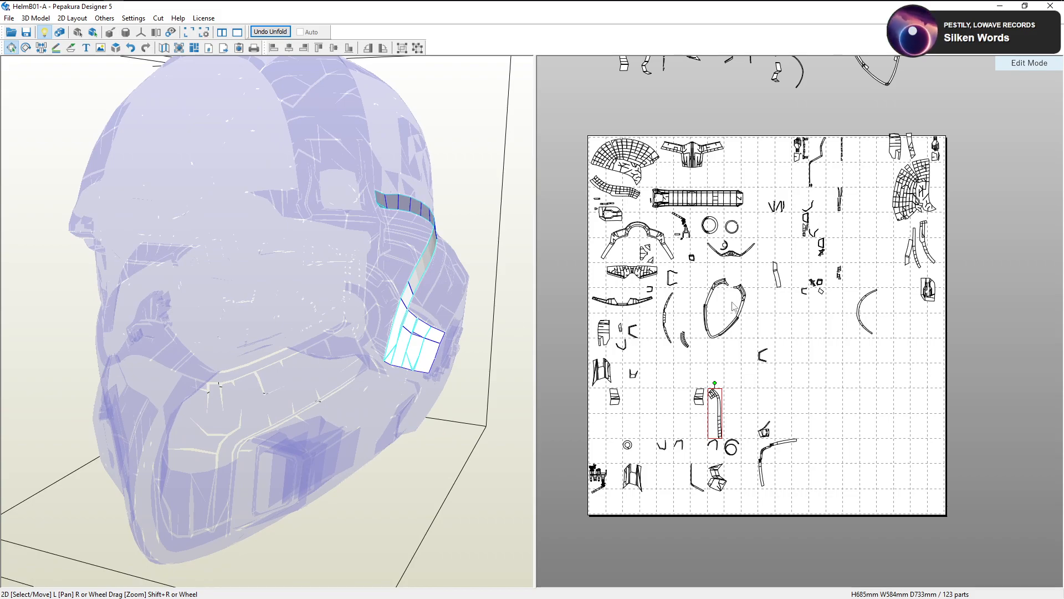
{"action": "left_click", "coordinate": [927, 244]}
{"action": "left_click_drag", "start_coordinate": [388, 249], "coordinate": [298, 228]}
{"action": "left_click_drag", "start_coordinate": [716, 413], "coordinate": [909, 253]}
Move the two matching cheek vent patterns off the page above its upper right corner and set them side by side
{"action": "left_click", "coordinate": [703, 402]}
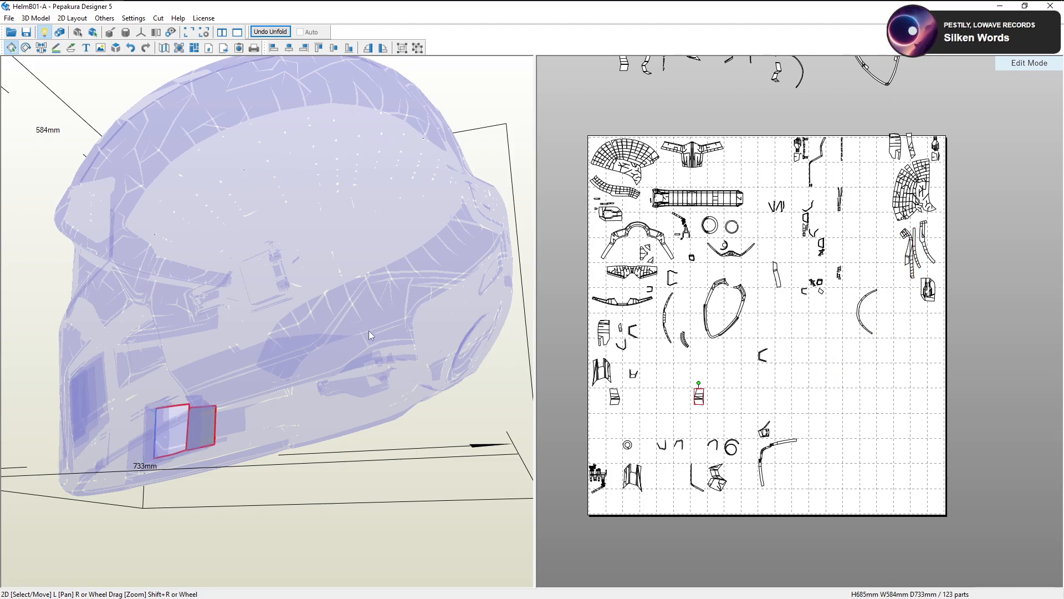
{"action": "left_click_drag", "start_coordinate": [368, 330], "coordinate": [400, 345]}
{"action": "left_click", "coordinate": [615, 396]}
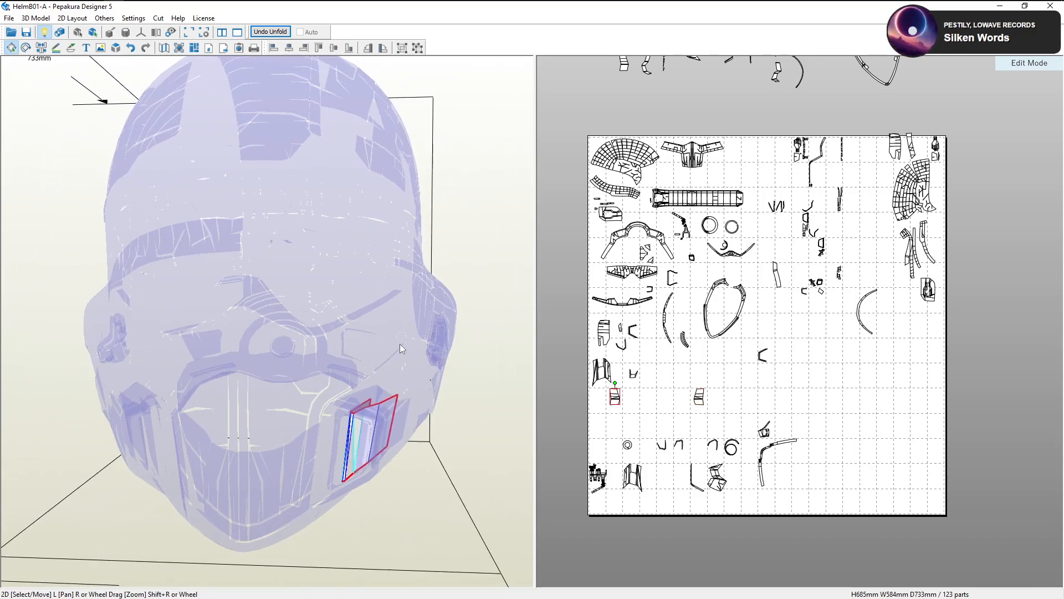
{"action": "left_click_drag", "start_coordinate": [713, 429], "coordinate": [826, 366]}
{"action": "middle_click_drag", "start_coordinate": [826, 367], "coordinate": [807, 428]}
{"action": "left_click_drag", "start_coordinate": [807, 428], "coordinate": [855, 173]}
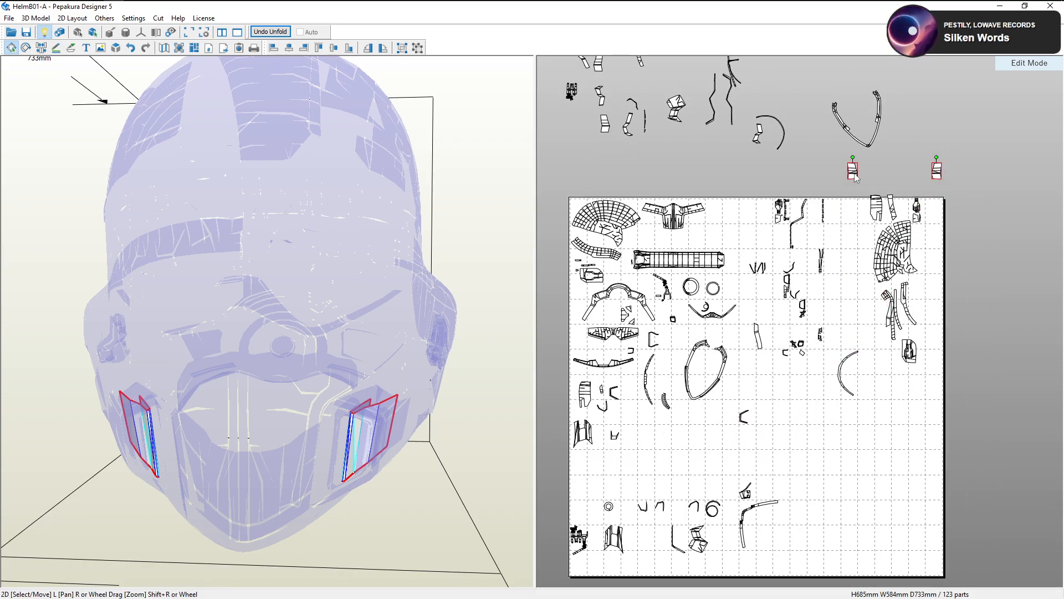
{"action": "left_click", "coordinate": [952, 163]}
{"action": "left_click_drag", "start_coordinate": [930, 174], "coordinate": [890, 186]}
{"action": "left_click", "coordinate": [850, 173]}
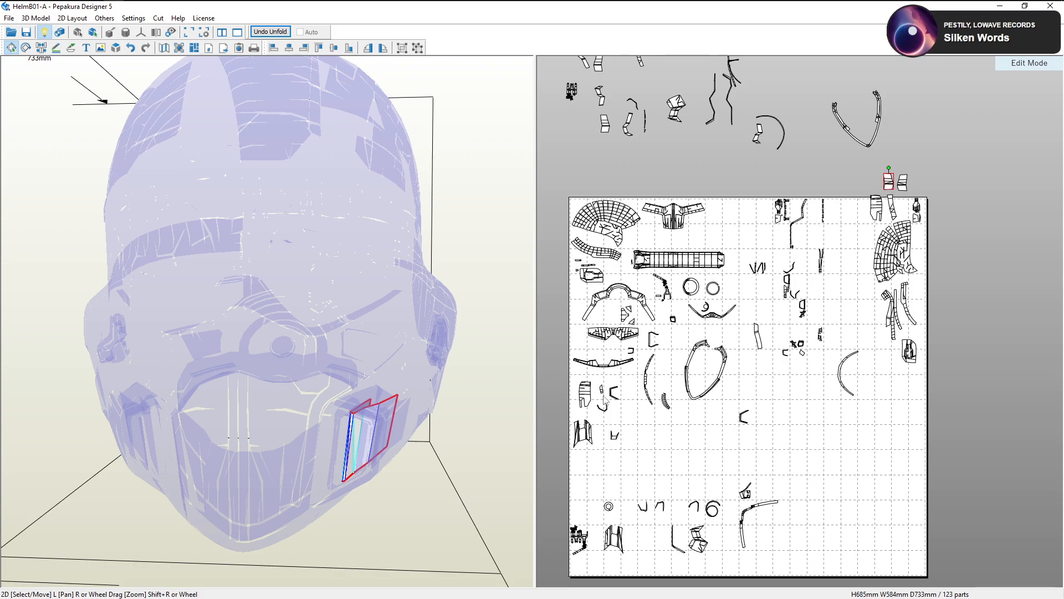
Select the small double-ring pattern near the page's lower edge to check its place on the 3D helmet
{"action": "middle_click_drag", "start_coordinate": [591, 473], "coordinate": [630, 431]}
{"action": "left_click", "coordinate": [646, 466]}
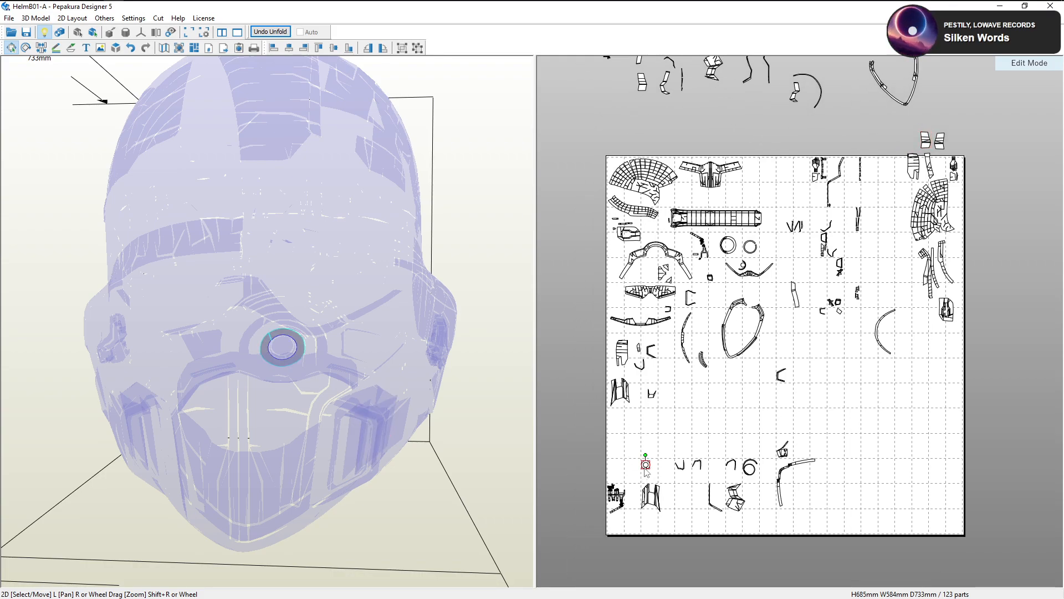
{"action": "left_click_drag", "start_coordinate": [645, 466], "coordinate": [703, 401]}
{"action": "left_click", "coordinate": [702, 412]}
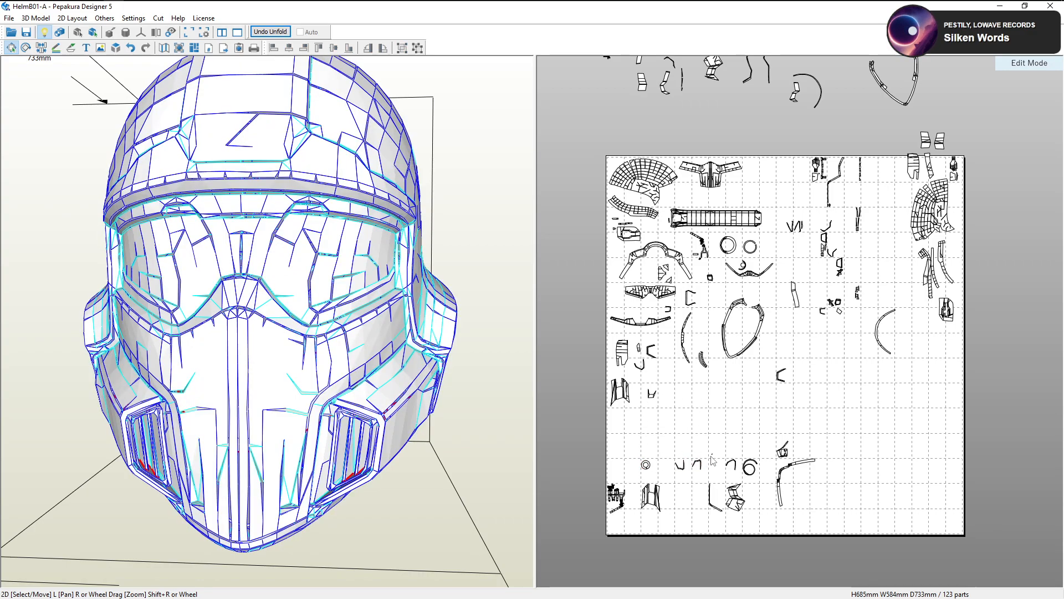
{"action": "left_click_drag", "start_coordinate": [710, 453], "coordinate": [680, 471]}
{"action": "left_click", "coordinate": [695, 362]}
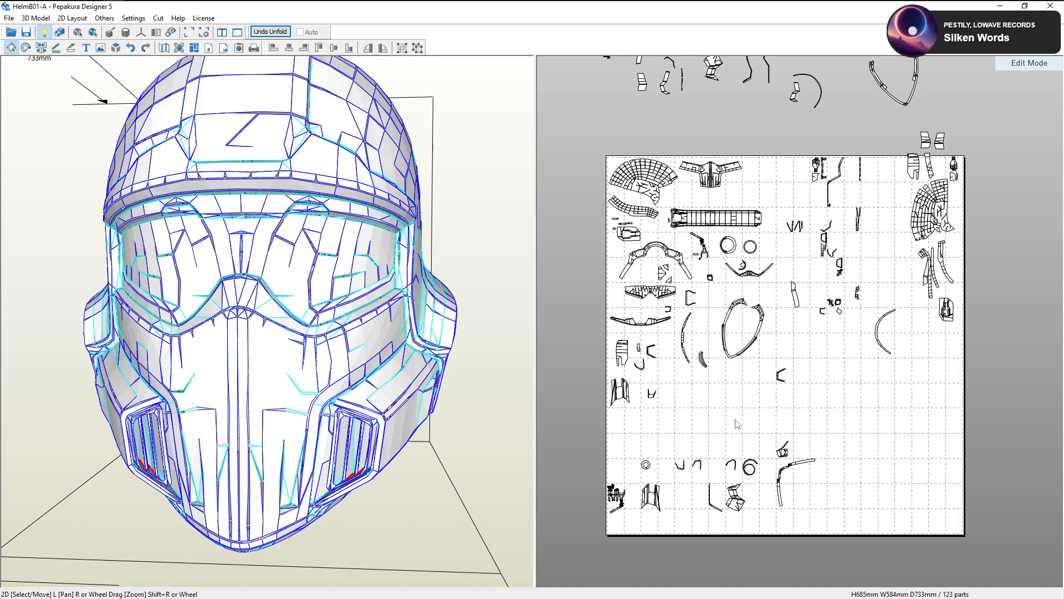
Select the intricate strap-like pattern in the page's lower left corner and examine it closely in the 3D model and the layout
{"action": "right_click_drag", "start_coordinate": [661, 406], "coordinate": [702, 405]}
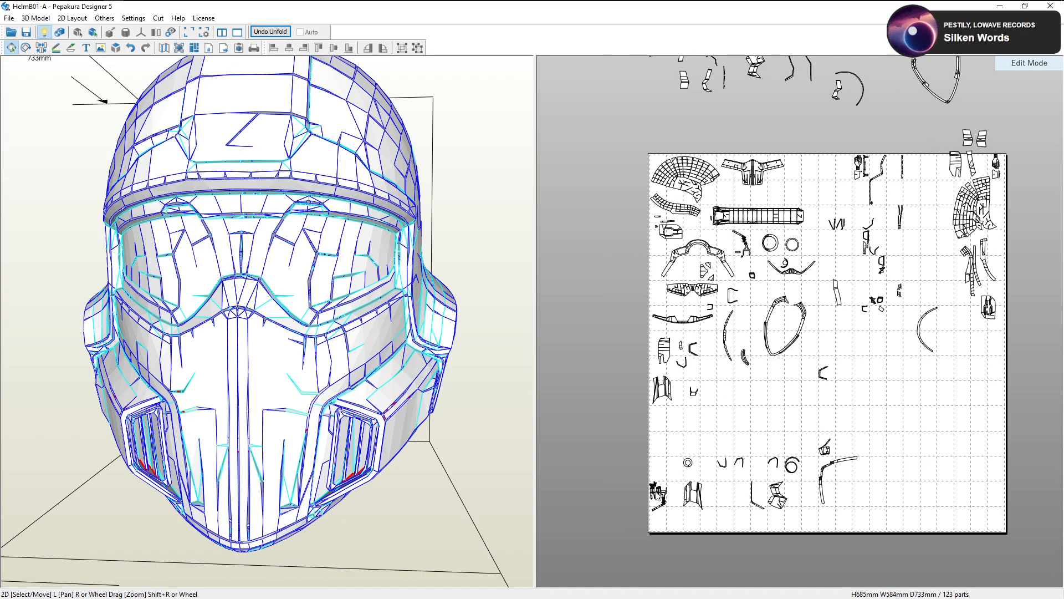
{"action": "left_click", "coordinate": [659, 497]}
{"action": "left_click", "coordinate": [661, 495]}
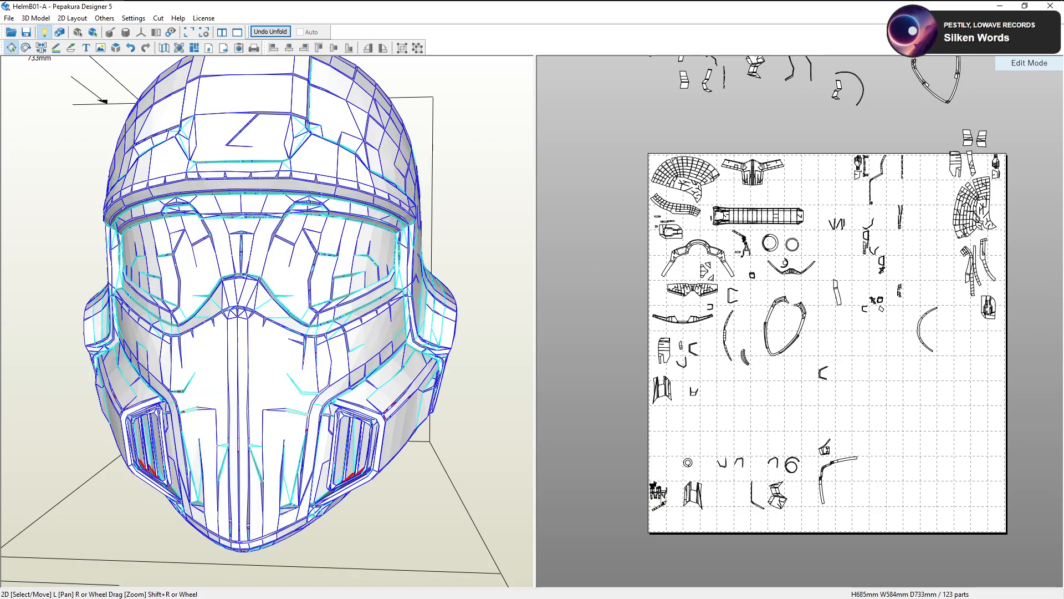
{"action": "left_click", "coordinate": [658, 494]}
{"action": "right_click_drag", "start_coordinate": [513, 394], "coordinate": [398, 363]}
{"action": "scroll", "coordinate": [395, 414], "scroll_direction": "up", "scroll_amount": 2}
{"action": "scroll", "coordinate": [394, 415], "scroll_direction": "up", "scroll_amount": 2}
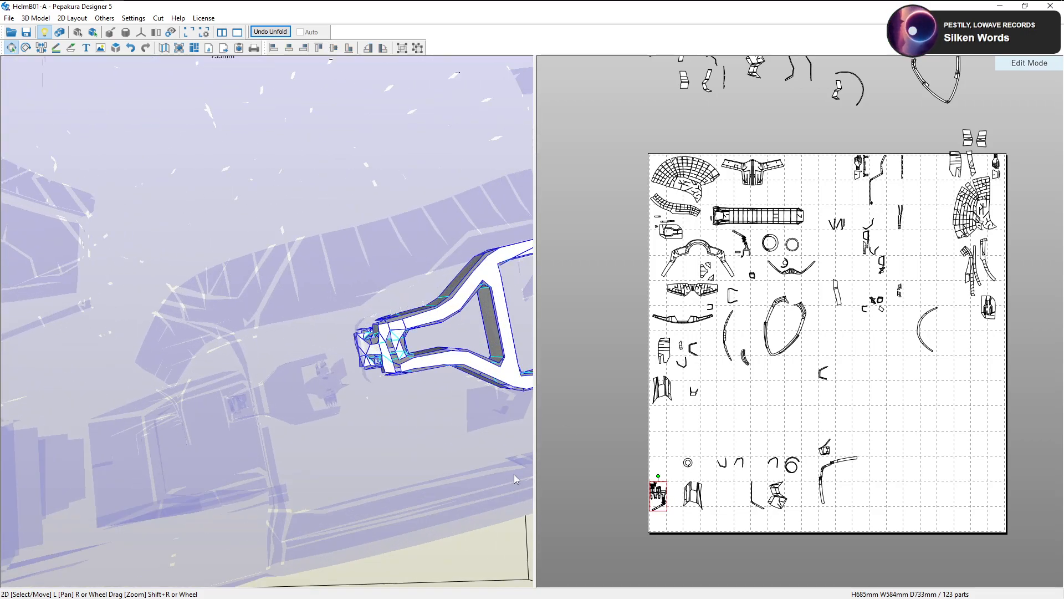
{"action": "scroll", "coordinate": [793, 496], "scroll_direction": "up", "scroll_amount": 3}
{"action": "scroll", "coordinate": [793, 496], "scroll_direction": "up", "scroll_amount": 5}
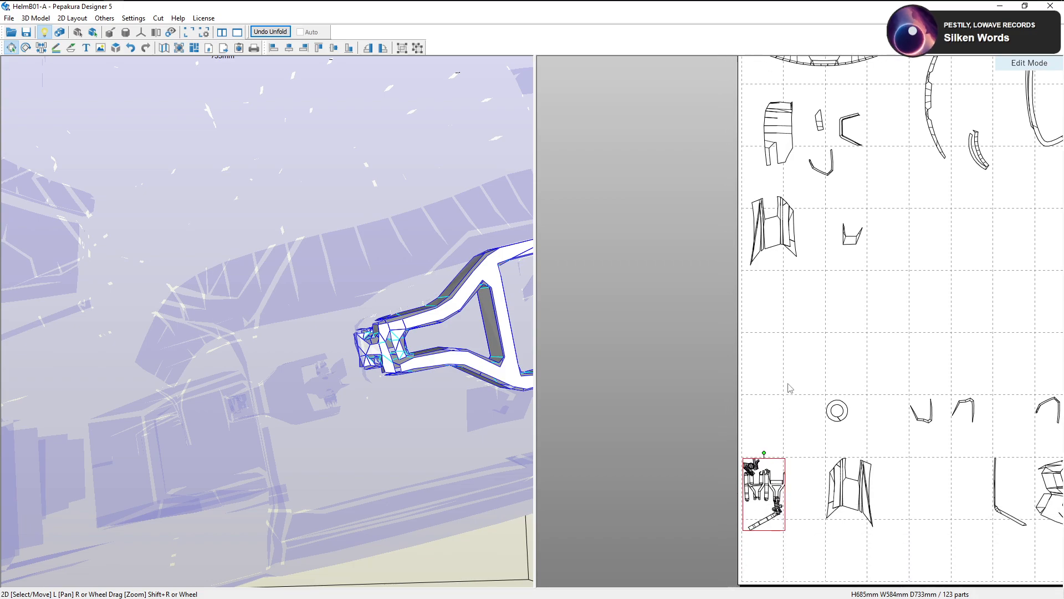
{"action": "right_click_drag", "start_coordinate": [844, 410], "coordinate": [852, 324]}
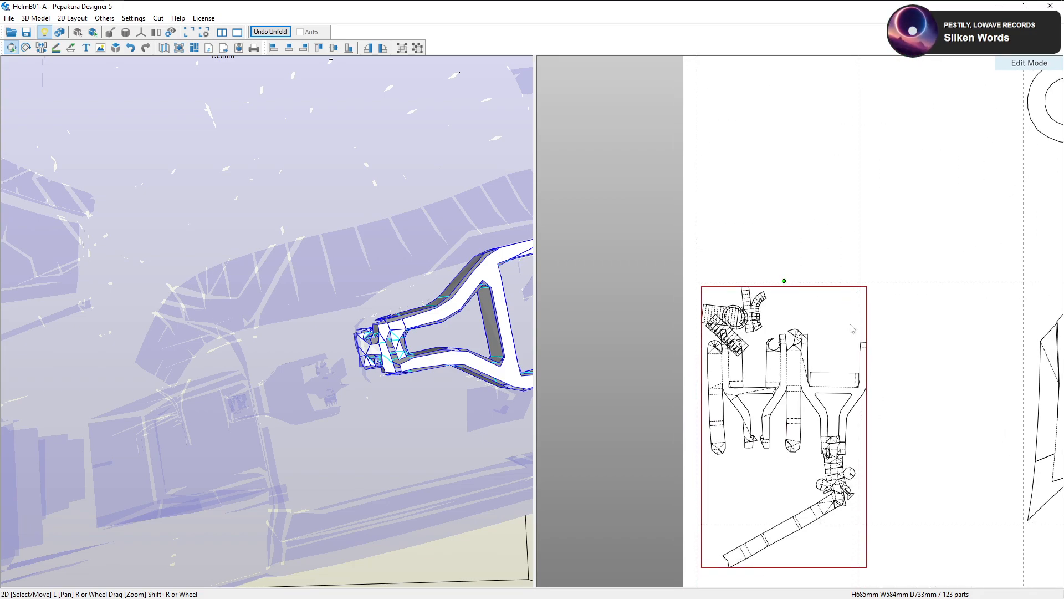
{"action": "scroll", "coordinate": [881, 409], "scroll_direction": "down", "scroll_amount": 5}
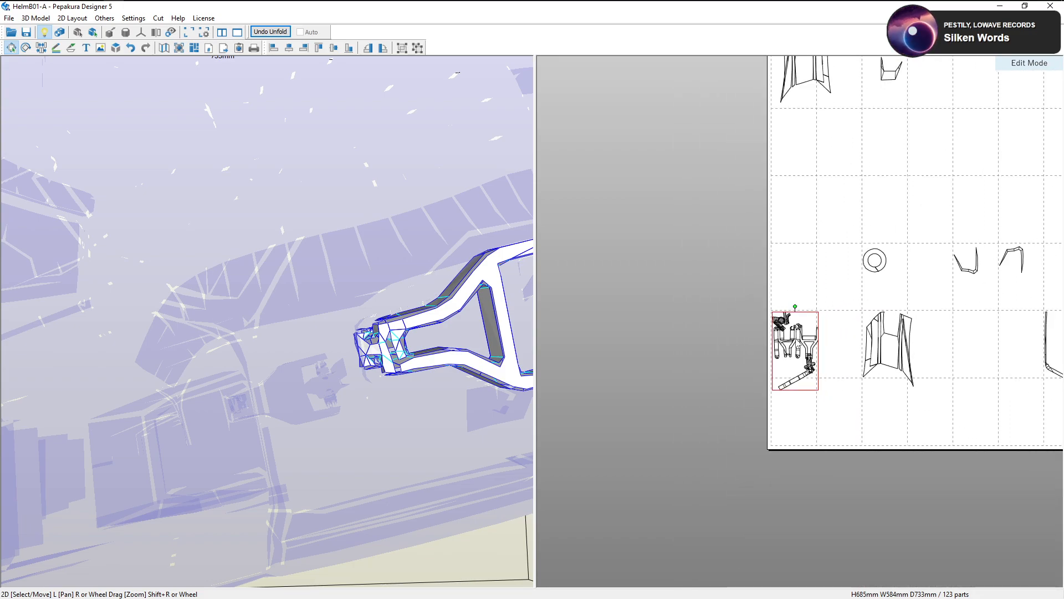
Move the intricate strap-like pattern across the page to the right edge, directly below the ear-side panel pattern
{"action": "left_click_drag", "start_coordinate": [799, 340], "coordinate": [898, 335]}
{"action": "right_click_drag", "start_coordinate": [898, 335], "coordinate": [676, 401]}
{"action": "left_click_drag", "start_coordinate": [676, 401], "coordinate": [976, 278]}
{"action": "right_click_drag", "start_coordinate": [976, 279], "coordinate": [694, 399]}
{"action": "left_click_drag", "start_coordinate": [693, 400], "coordinate": [1026, 257]}
{"action": "right_click_drag", "start_coordinate": [1025, 256], "coordinate": [774, 363]}
{"action": "left_click_drag", "start_coordinate": [774, 364], "coordinate": [914, 212]}
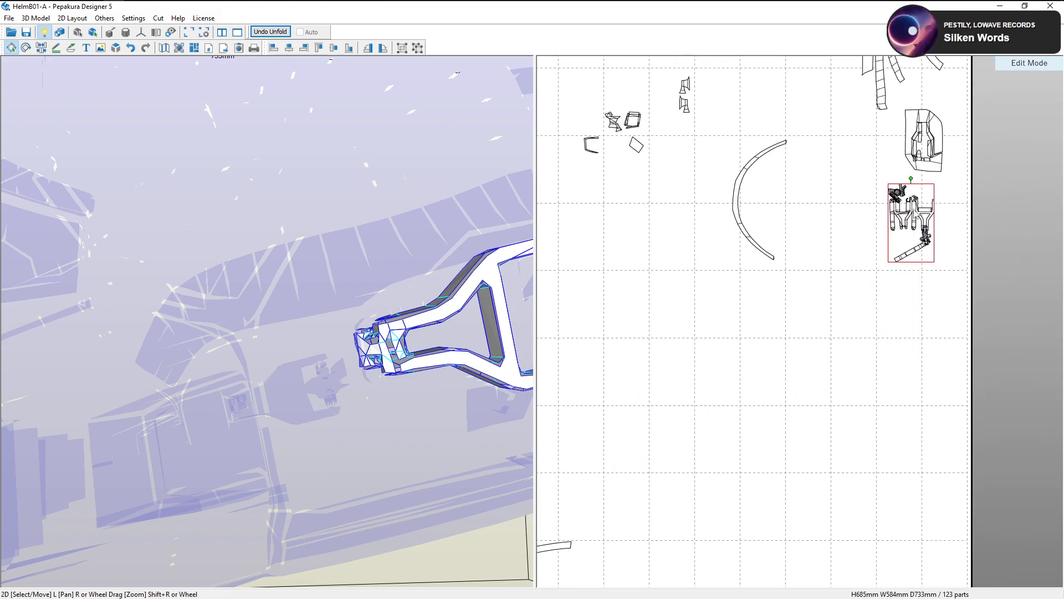
Select the two small bracket patterns left of the large arc and inspect the helmet's side recess around their matching 3D faces
{"action": "right_click_drag", "start_coordinate": [702, 307], "coordinate": [836, 388]}
{"action": "left_click_drag", "start_coordinate": [845, 148], "coordinate": [809, 199]}
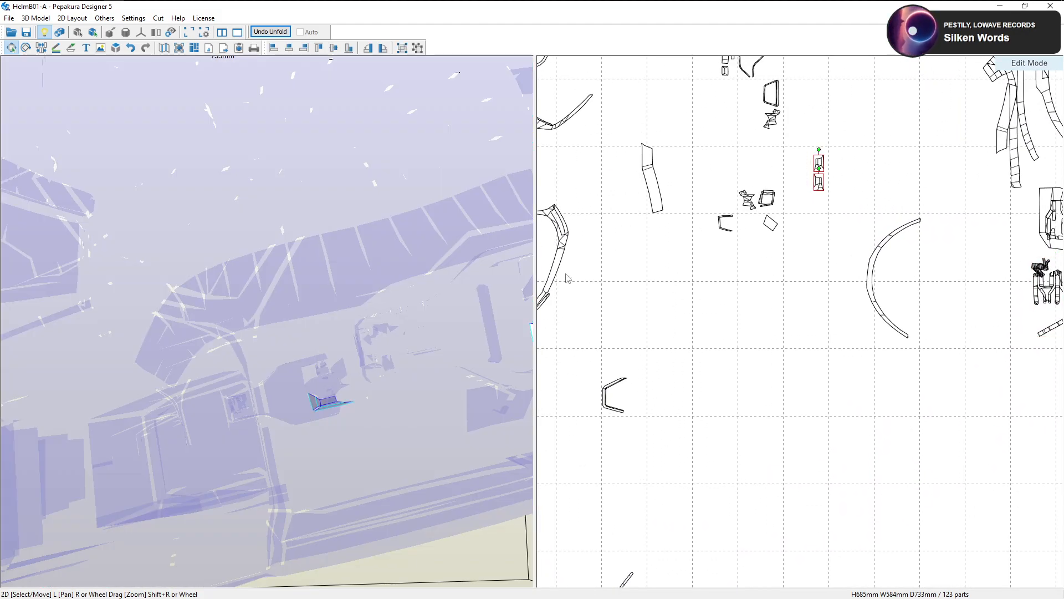
{"action": "scroll", "coordinate": [324, 400], "scroll_direction": "down", "scroll_amount": 1}
{"action": "mouse_move", "coordinate": [324, 400]}
{"action": "right_mouse_down"}
{"action": "mouse_move", "coordinate": [368, 408]}
{"action": "mouse_move", "coordinate": [310, 405]}
{"action": "right_mouse_up"}
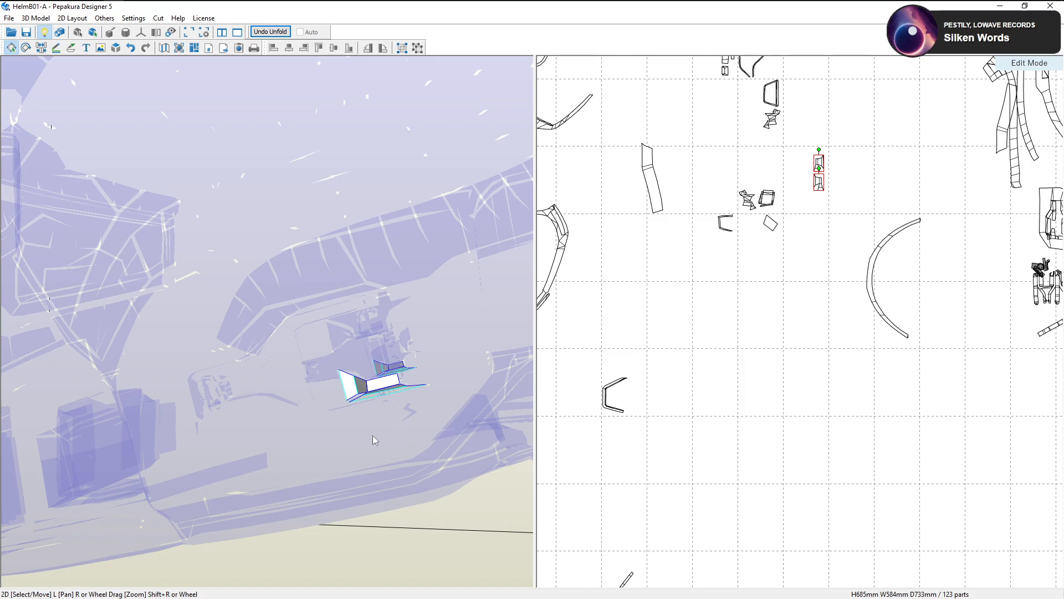
{"action": "left_click", "coordinate": [353, 376]}
{"action": "left_click", "coordinate": [354, 365]}
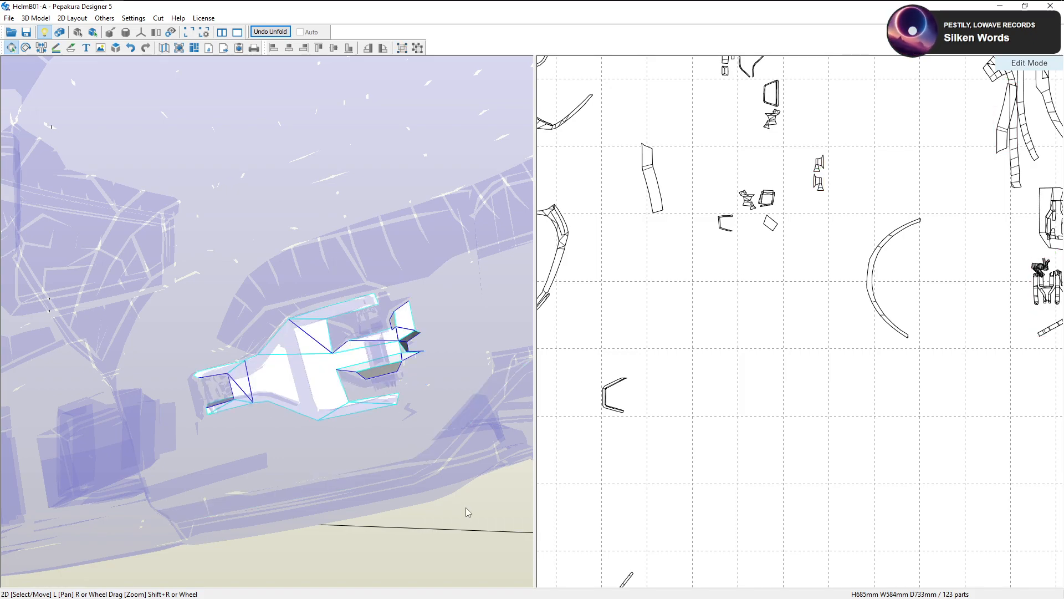
{"action": "left_click", "coordinate": [466, 507]}
{"action": "right_click_drag", "start_coordinate": [465, 494], "coordinate": [470, 484]}
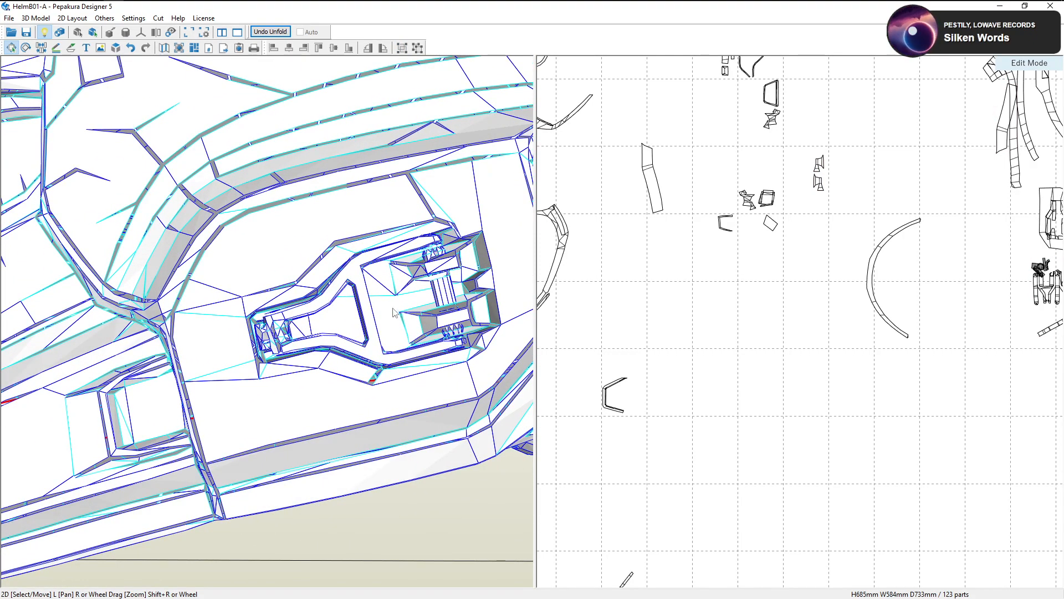
Identify the pieces forming the helmet's side recess by selecting its jagged insert and its base piece in the 3D model
{"action": "scroll", "coordinate": [399, 351], "scroll_direction": "down", "scroll_amount": 1}
{"action": "mouse_move", "coordinate": [401, 352]}
{"action": "right_mouse_down"}
{"action": "mouse_move", "coordinate": [408, 330]}
{"action": "mouse_move", "coordinate": [392, 351]}
{"action": "right_mouse_up"}
{"action": "scroll", "coordinate": [404, 337], "scroll_direction": "down", "scroll_amount": 2}
{"action": "left_click", "coordinate": [353, 191]}
{"action": "left_click", "coordinate": [335, 175]}
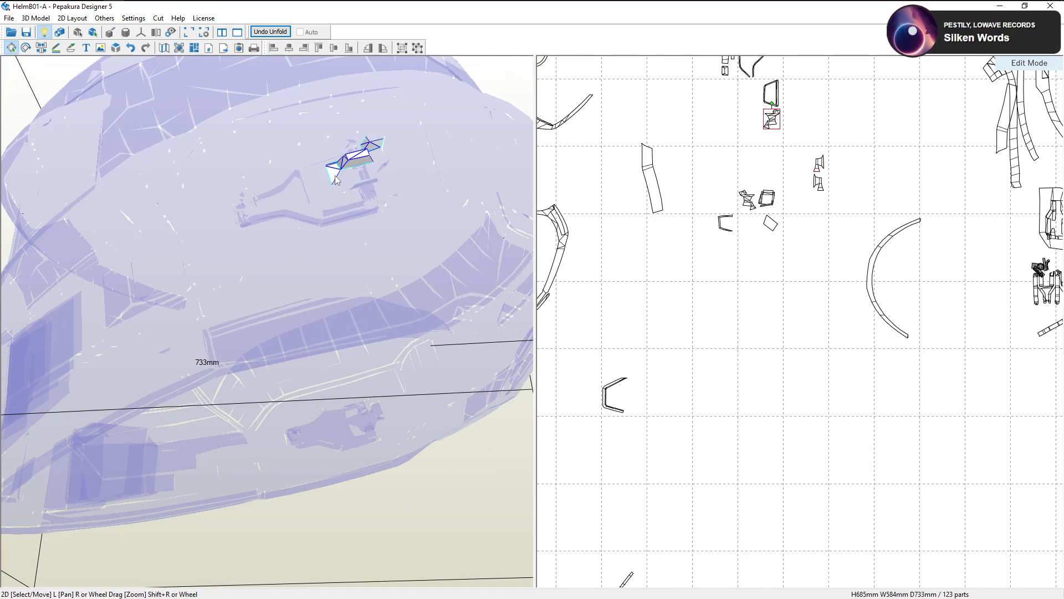
{"action": "left_click", "coordinate": [348, 186]}
{"action": "right_click_drag", "start_coordinate": [349, 185], "coordinate": [366, 201]}
{"action": "left_click", "coordinate": [366, 201]}
{"action": "left_click", "coordinate": [367, 200]}
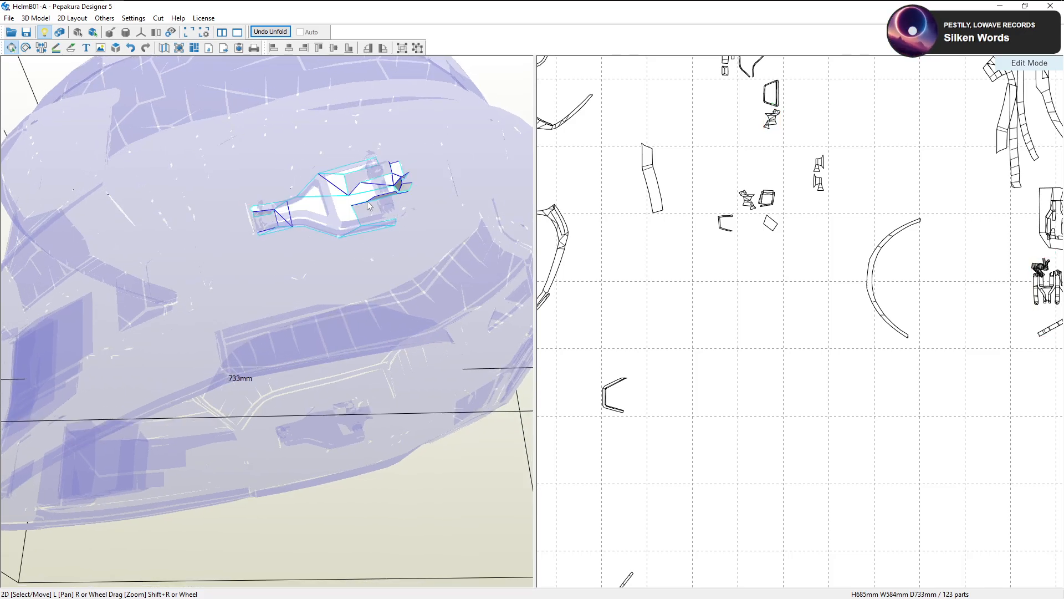
{"action": "left_click", "coordinate": [375, 208]}
{"action": "scroll", "coordinate": [775, 340], "scroll_direction": "down", "scroll_amount": 1}
{"action": "left_click", "coordinate": [353, 193]}
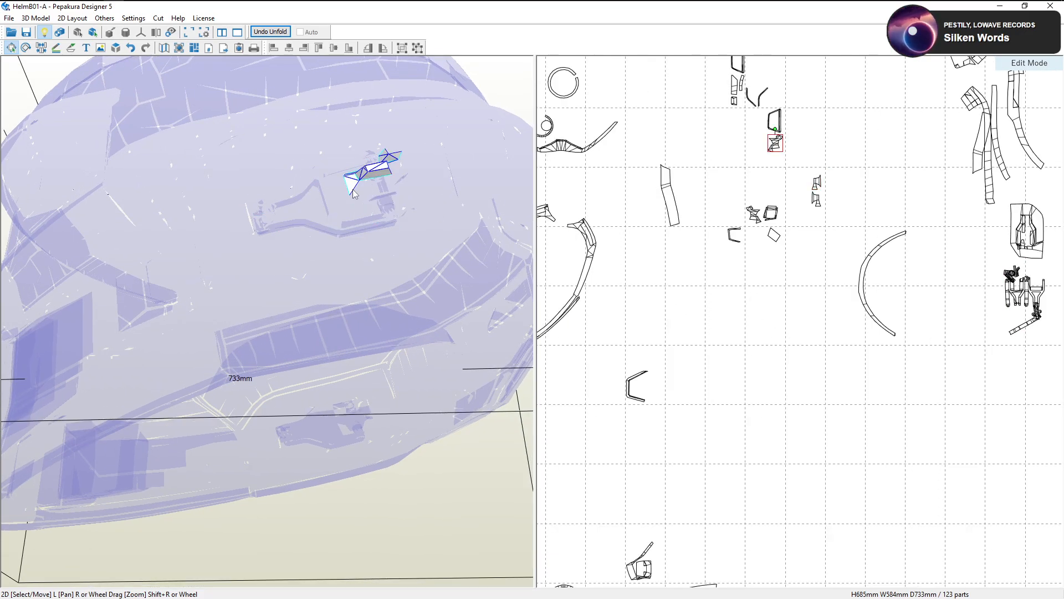
{"action": "left_click", "coordinate": [362, 191]}
{"action": "left_click", "coordinate": [361, 180]}
{"action": "right_click_drag", "start_coordinate": [361, 180], "coordinate": [362, 188]}
{"action": "left_click", "coordinate": [361, 189]}
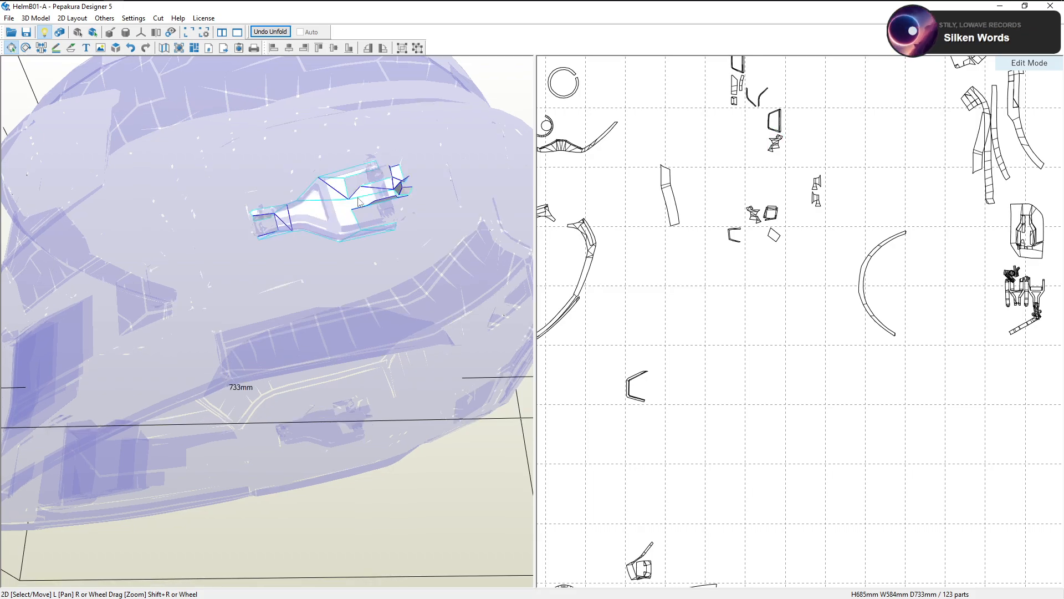
Find the selected recess base pattern in the page's upper right corner and examine its unfolded outline and overlapping flaps up close
{"action": "scroll", "coordinate": [715, 304], "scroll_direction": "down", "scroll_amount": 3}
{"action": "scroll", "coordinate": [714, 267], "scroll_direction": "up", "scroll_amount": 4}
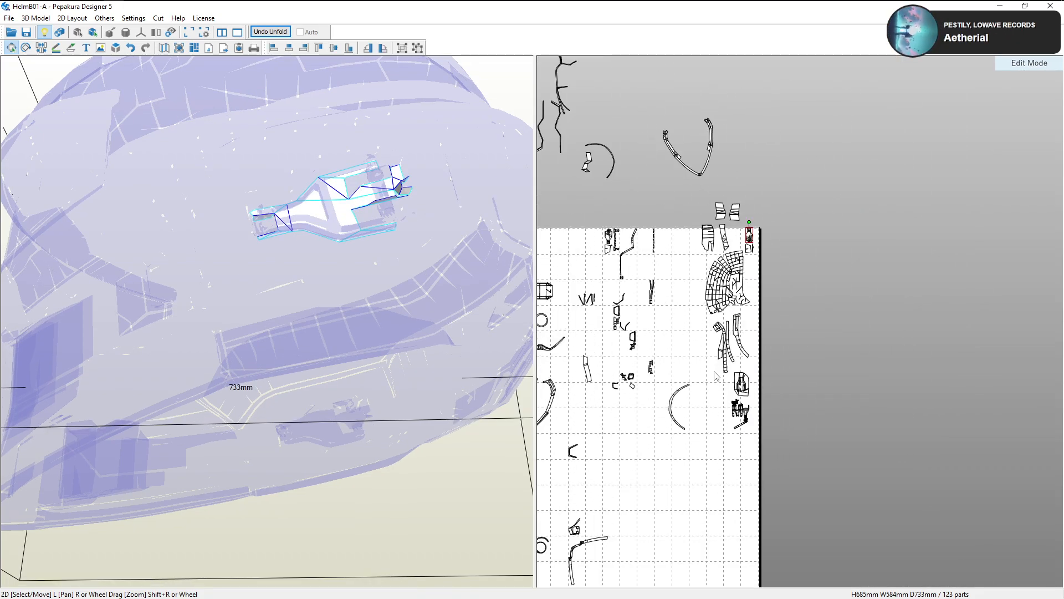
{"action": "middle_click_drag", "start_coordinate": [733, 229], "coordinate": [670, 296]}
{"action": "scroll", "coordinate": [670, 296], "scroll_direction": "up", "scroll_amount": 4}
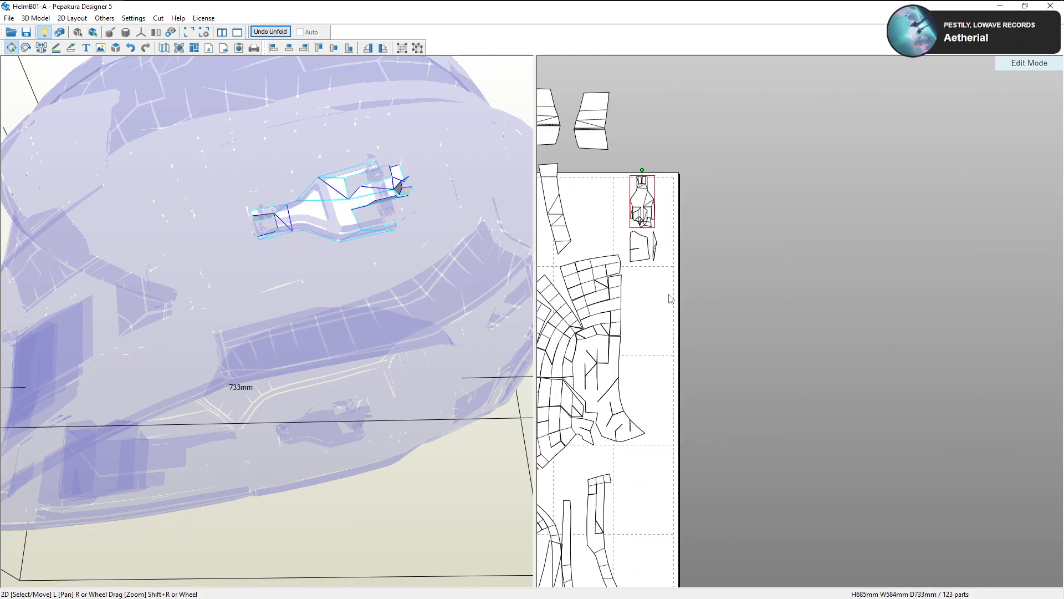
{"action": "middle_click_drag", "start_coordinate": [641, 253], "coordinate": [703, 326]}
{"action": "scroll", "coordinate": [703, 327], "scroll_direction": "up", "scroll_amount": 5}
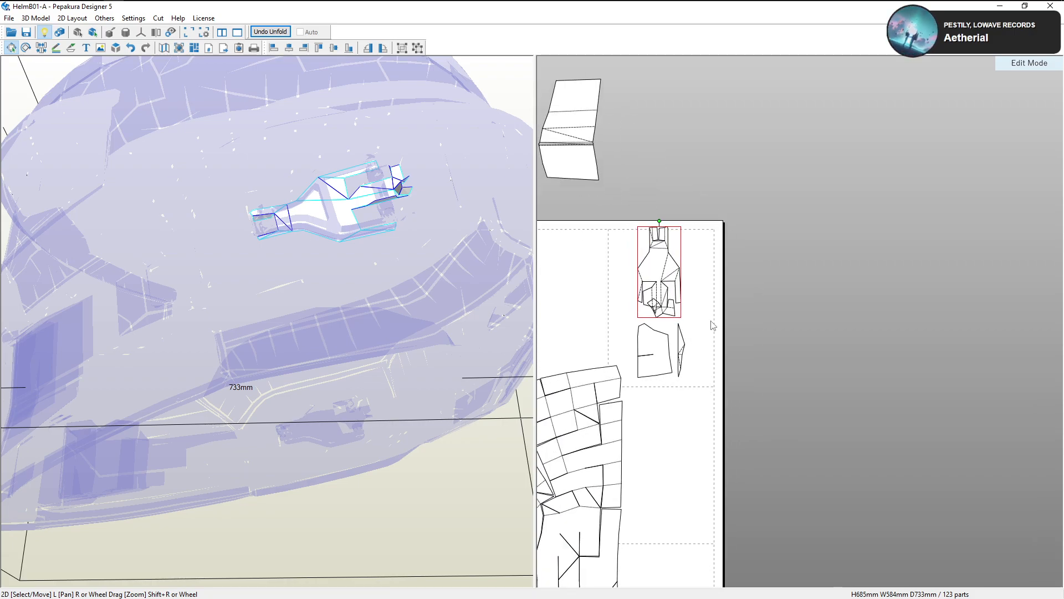
{"action": "scroll", "coordinate": [668, 309], "scroll_direction": "up", "scroll_amount": 5}
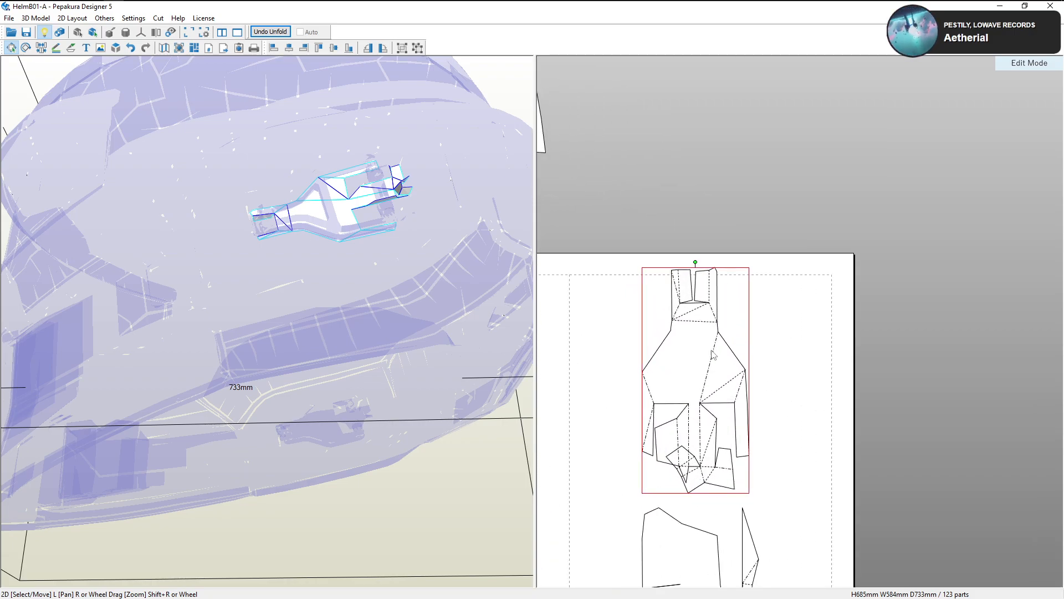
{"action": "left_click_drag", "start_coordinate": [717, 388], "coordinate": [719, 390]}
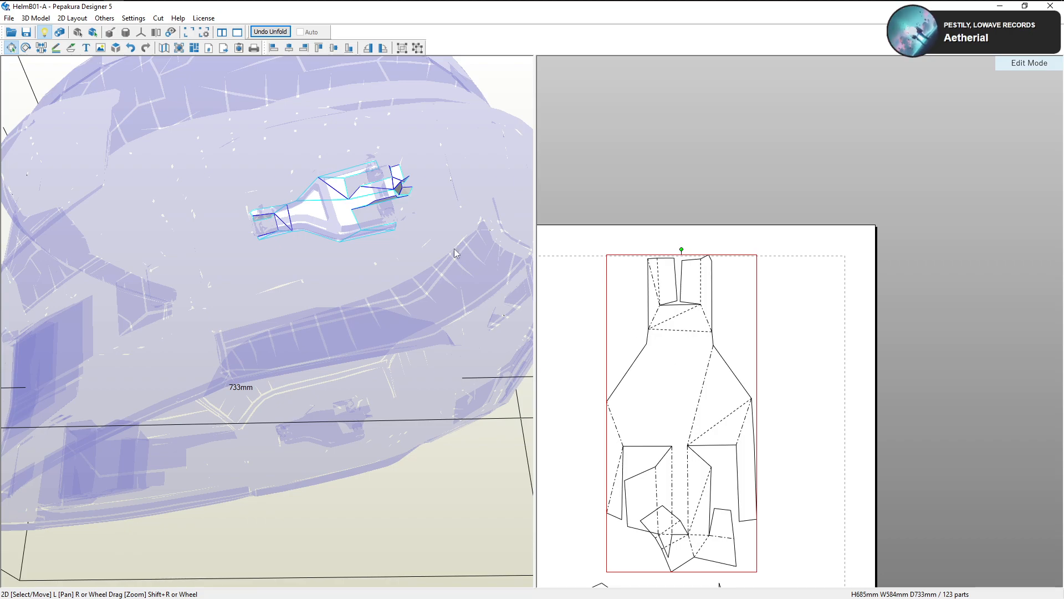
Split the narrow two-flap end off the recess base pattern and check where it sits on the helmet
{"action": "left_click_drag", "start_coordinate": [411, 239], "coordinate": [385, 247]}
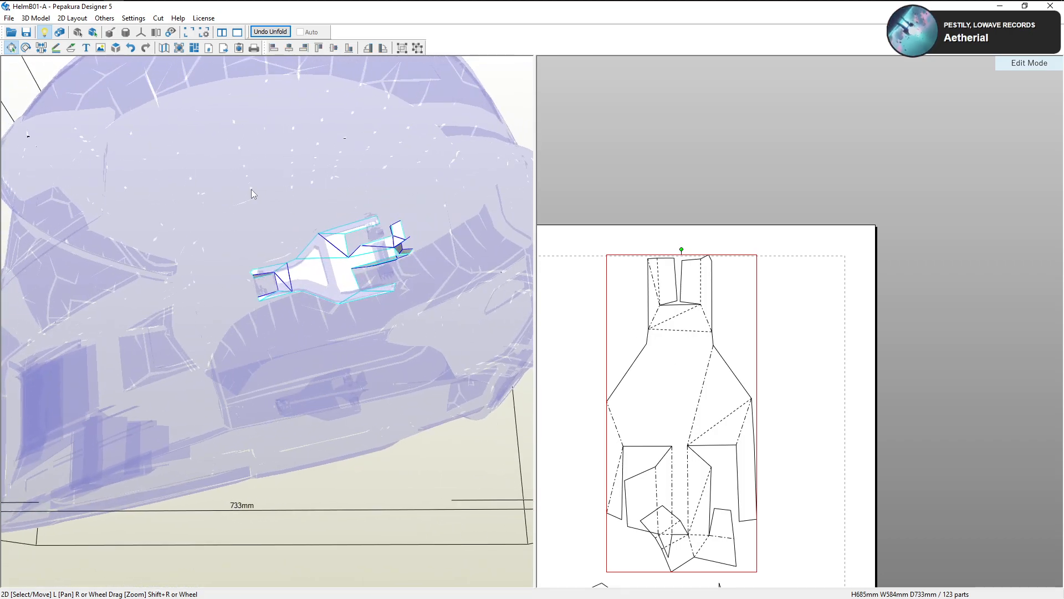
{"action": "left_click", "coordinate": [40, 49]}
{"action": "left_click", "coordinate": [680, 329]}
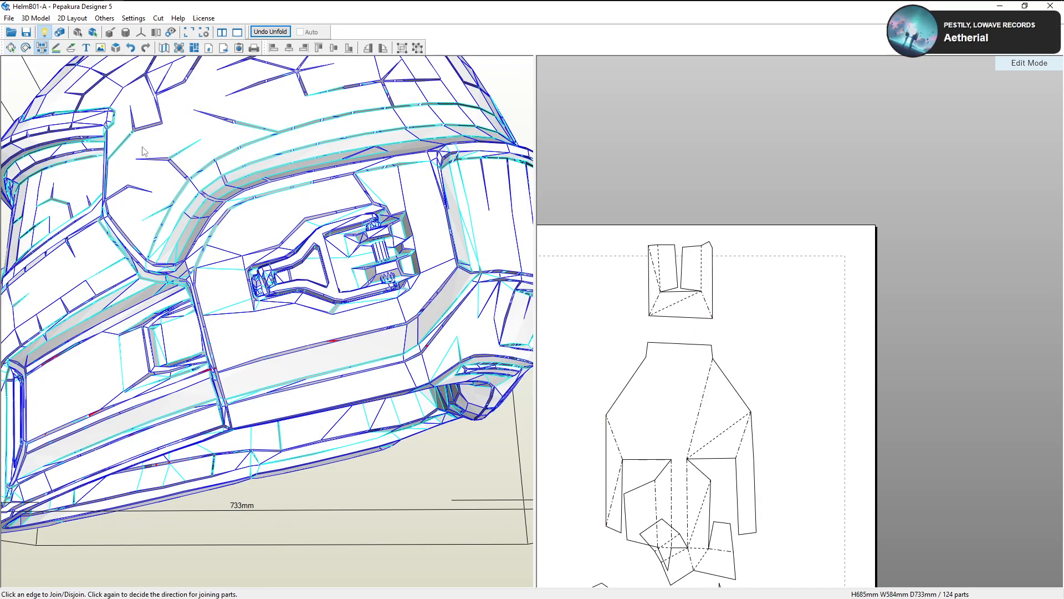
{"action": "left_click", "coordinate": [11, 48]}
{"action": "left_click", "coordinate": [682, 280]}
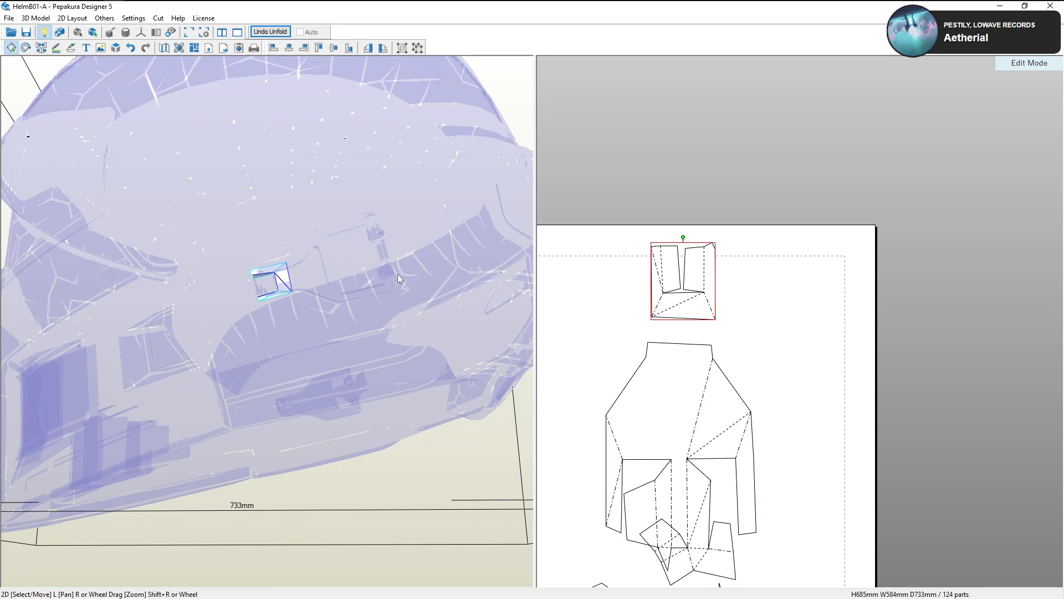
{"action": "right_click_drag", "start_coordinate": [677, 378], "coordinate": [670, 318]}
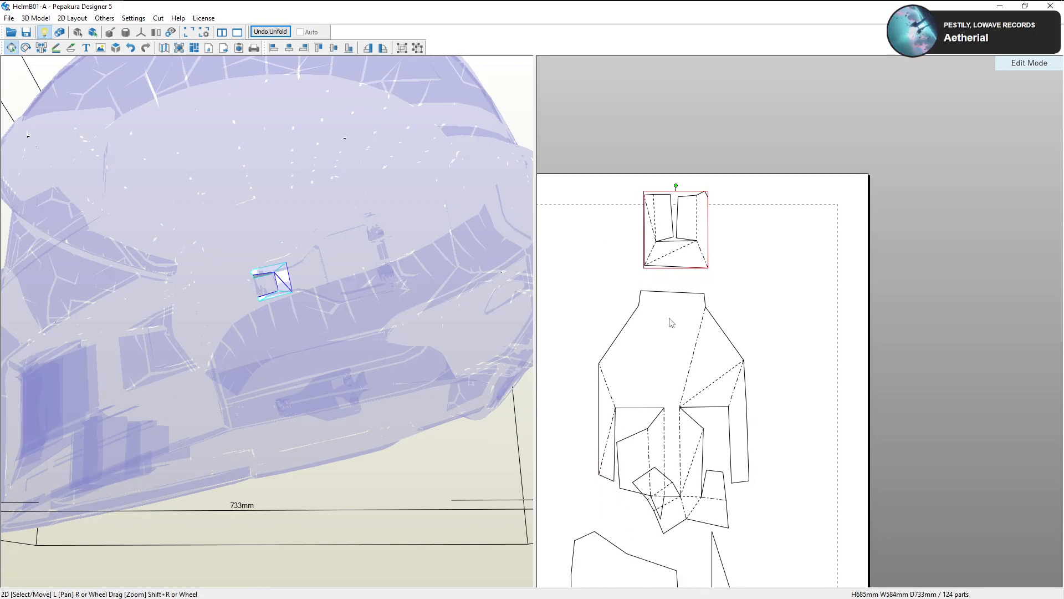
Detach the two overlapping flap sections from the recess base pattern's prongs and rejoin its narrow two-flap end
{"action": "left_click", "coordinate": [41, 49]}
{"action": "left_click", "coordinate": [683, 452]}
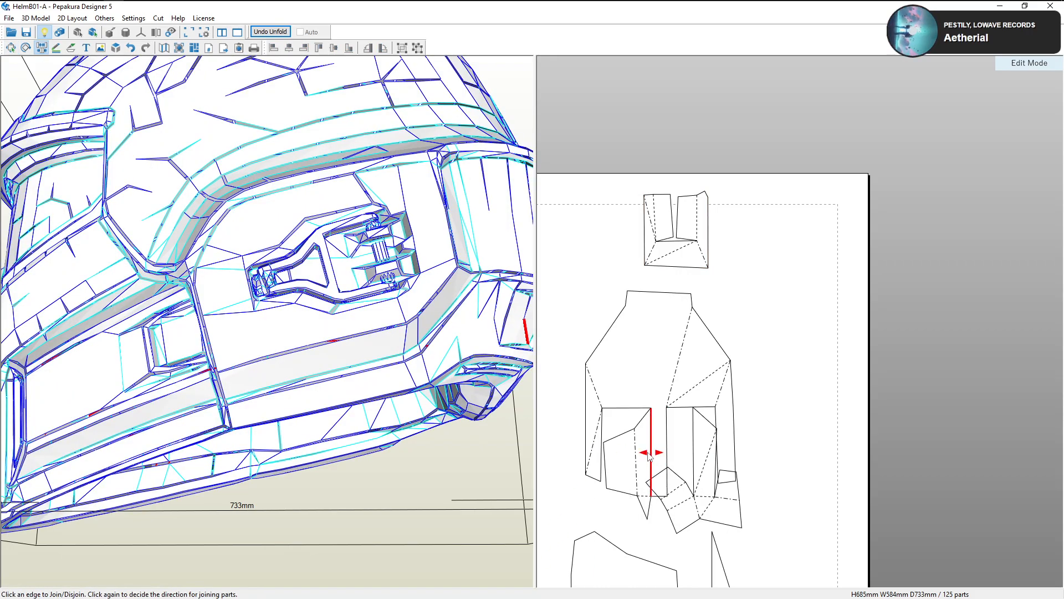
{"action": "left_click", "coordinate": [650, 453]}
{"action": "left_click", "coordinate": [675, 294]}
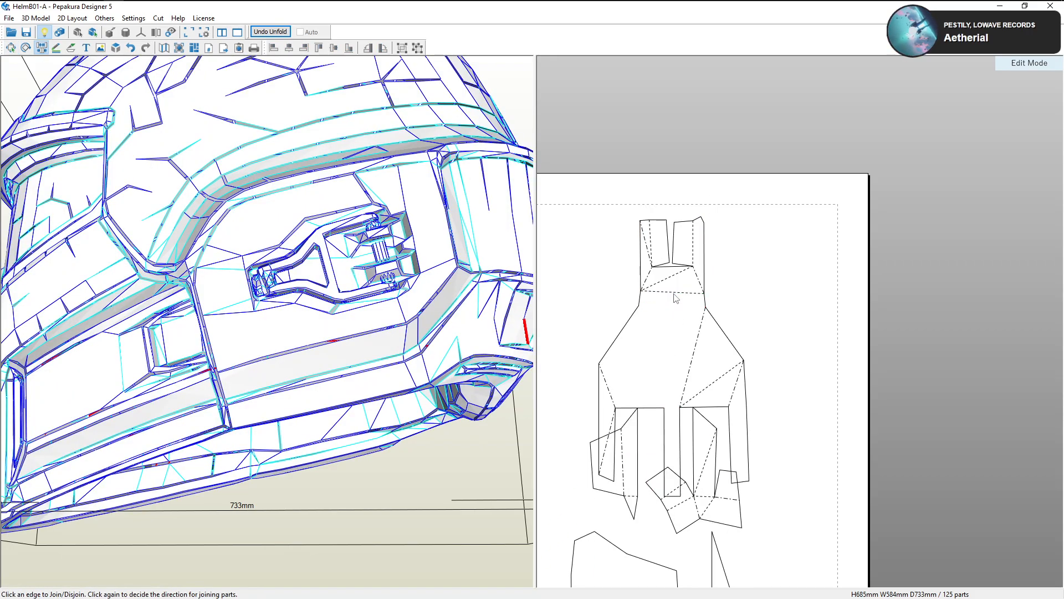
Move the recess base pattern toward the page's right edge, clear of the detached flap pieces, and check its faces on the helmet
{"action": "key", "text": "Escape"}
{"action": "left_click", "coordinate": [619, 351]}
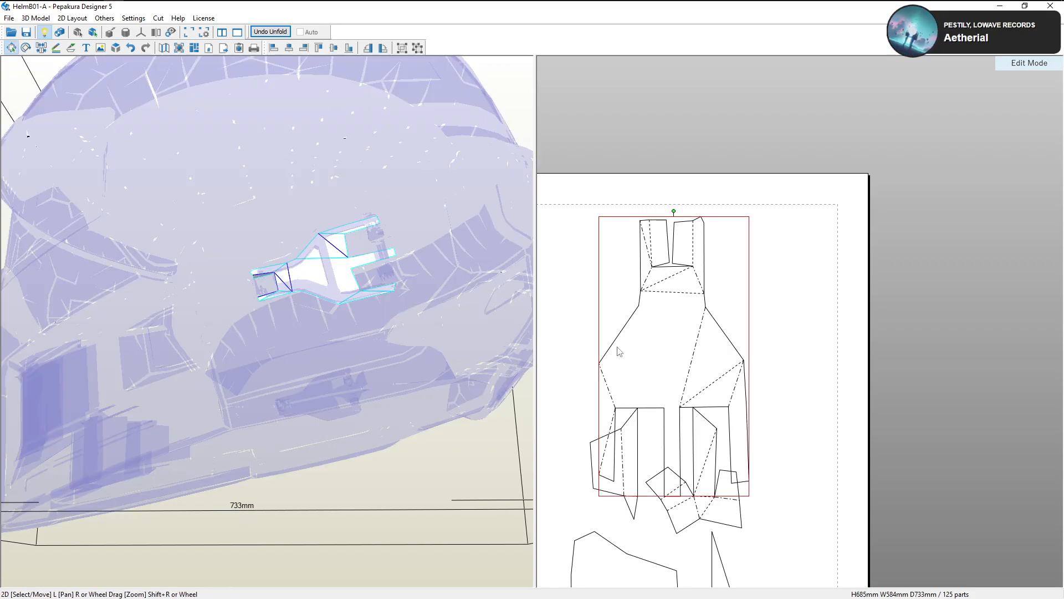
{"action": "right_click_drag", "start_coordinate": [355, 302], "coordinate": [382, 326]}
{"action": "left_click_drag", "start_coordinate": [681, 361], "coordinate": [777, 308]}
{"action": "mouse_move", "coordinate": [343, 366]}
{"action": "right_mouse_down"}
{"action": "mouse_move", "coordinate": [362, 385]}
{"action": "mouse_move", "coordinate": [361, 364]}
{"action": "right_mouse_up"}
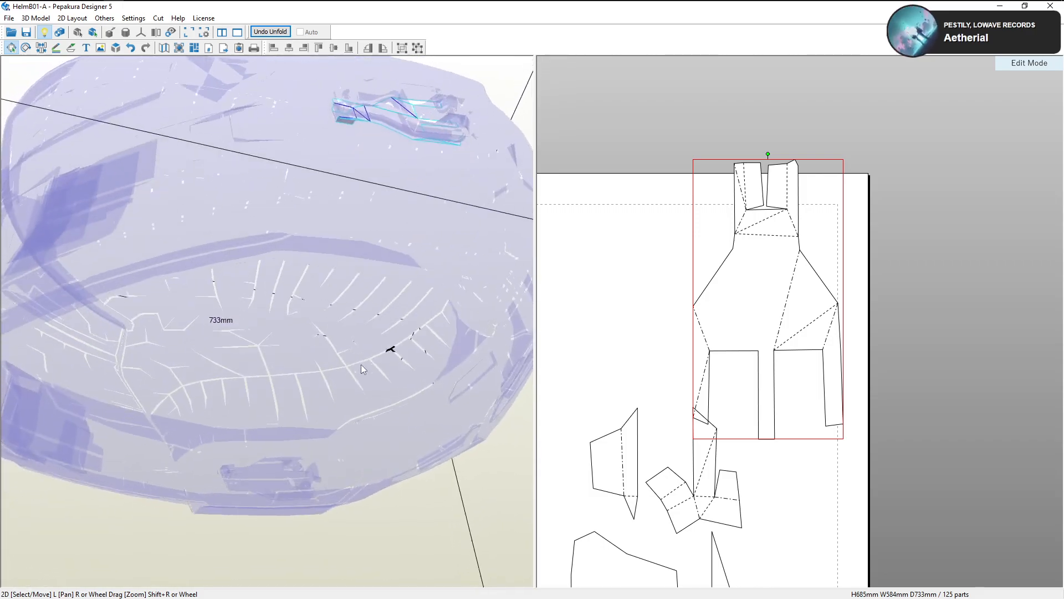
{"action": "left_click_drag", "start_coordinate": [760, 316], "coordinate": [756, 346]}
{"action": "right_click_drag", "start_coordinate": [478, 387], "coordinate": [486, 409]}
{"action": "right_click_drag", "start_coordinate": [425, 303], "coordinate": [433, 318]}
Move the detached multi-flap piece up beside the recess base pattern, just above the trapezoidal flap
{"action": "left_click", "coordinate": [621, 474]}
{"action": "right_click_drag", "start_coordinate": [425, 272], "coordinate": [433, 302]}
{"action": "left_click_drag", "start_coordinate": [680, 507], "coordinate": [609, 378]}
{"action": "right_click_drag", "start_coordinate": [422, 327], "coordinate": [437, 344]}
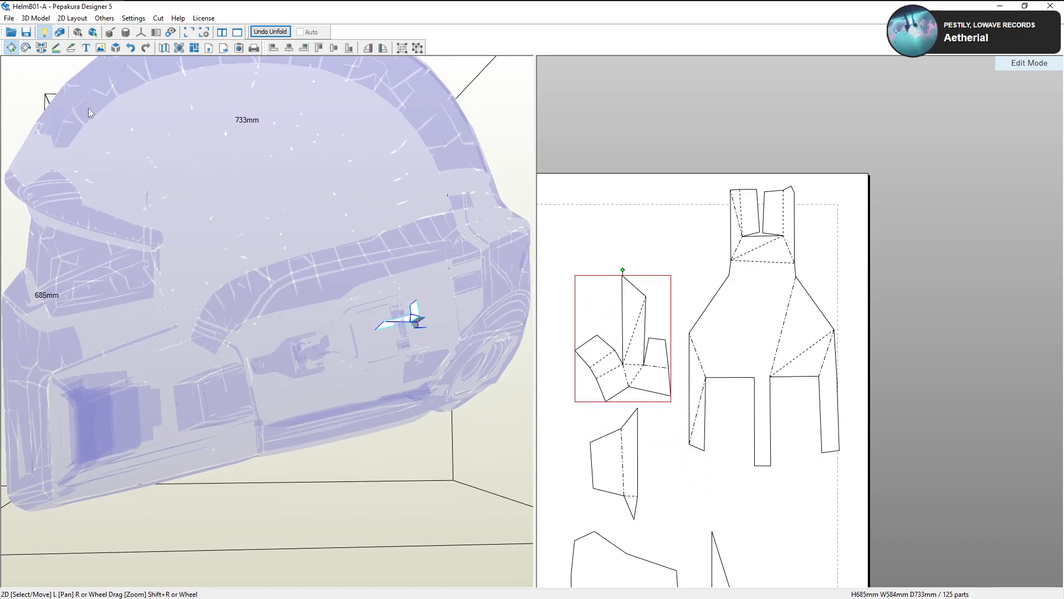
Identify the detached trapezoidal flap on the helmet and move it out of the page corner toward the middle of the layout
{"action": "left_click", "coordinate": [41, 47]}
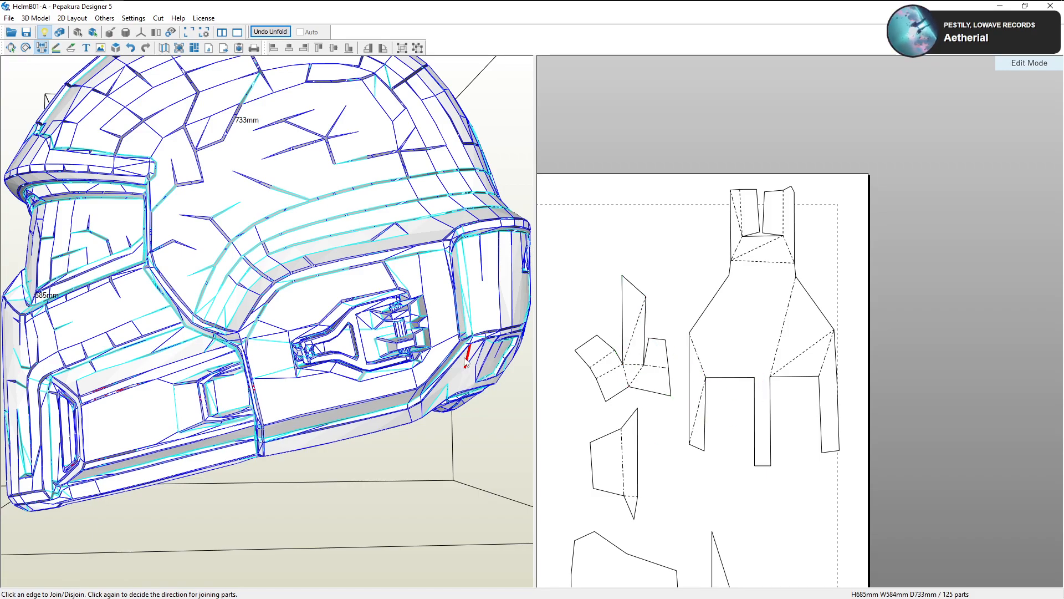
{"action": "left_click", "coordinate": [11, 48]}
{"action": "left_click", "coordinate": [618, 447]}
{"action": "right_click_drag", "start_coordinate": [406, 356], "coordinate": [438, 311]}
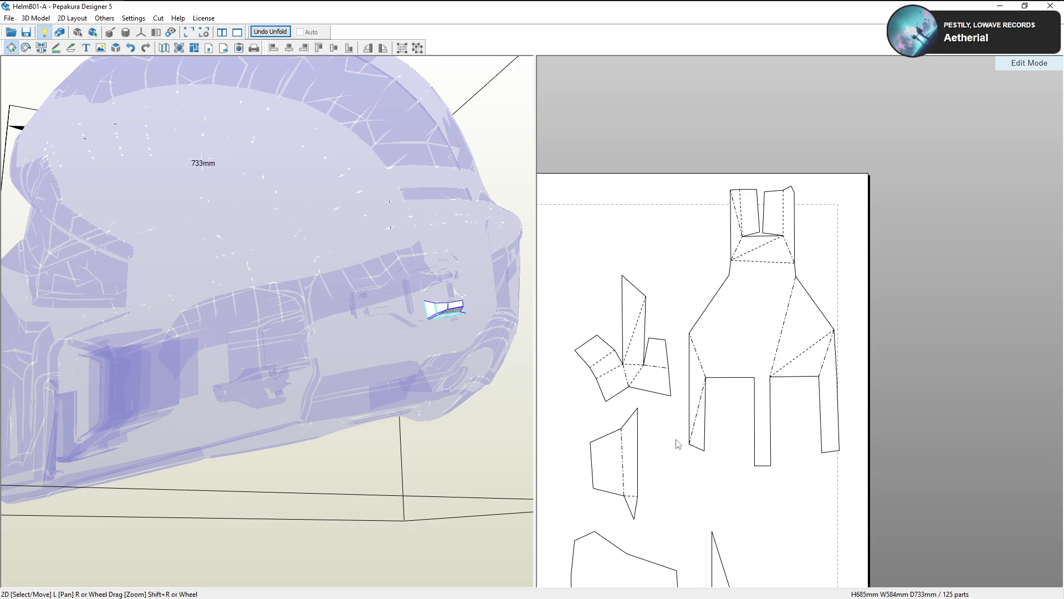
{"action": "scroll", "coordinate": [678, 444], "scroll_direction": "down", "scroll_amount": 6}
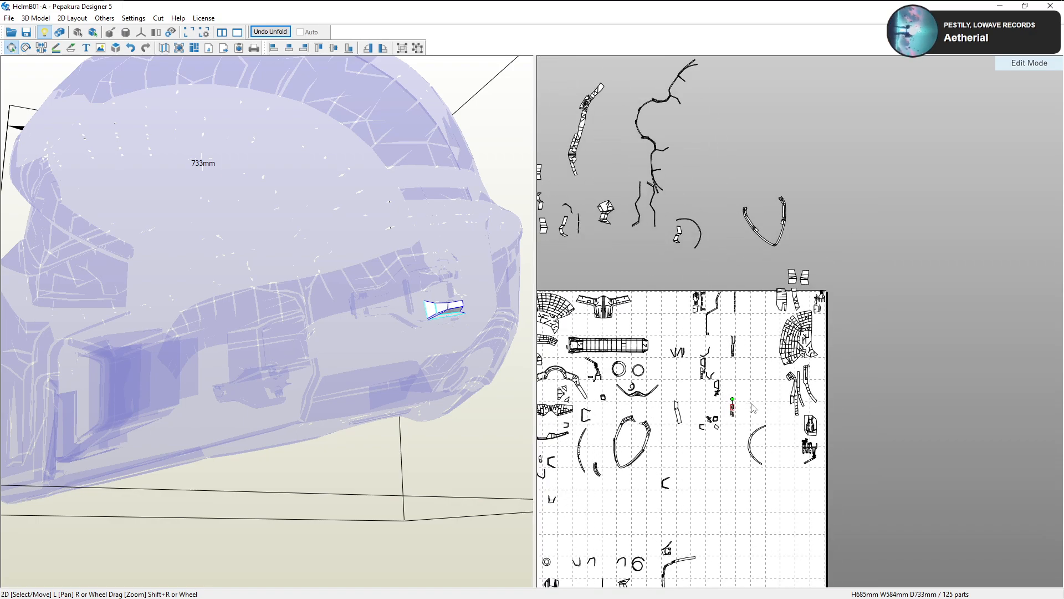
{"action": "scroll", "coordinate": [754, 408], "scroll_direction": "up", "scroll_amount": 4}
{"action": "left_click_drag", "start_coordinate": [633, 535], "coordinate": [655, 519]}
Find the adjoining jagged recess piece on the 3D model and place it with the trapezoidal flap above the small bracket patterns
{"action": "right_click_drag", "start_coordinate": [254, 322], "coordinate": [334, 340]}
{"action": "scroll", "coordinate": [334, 340], "scroll_direction": "down", "scroll_amount": 1}
{"action": "scroll", "coordinate": [588, 470], "scroll_direction": "down", "scroll_amount": 1}
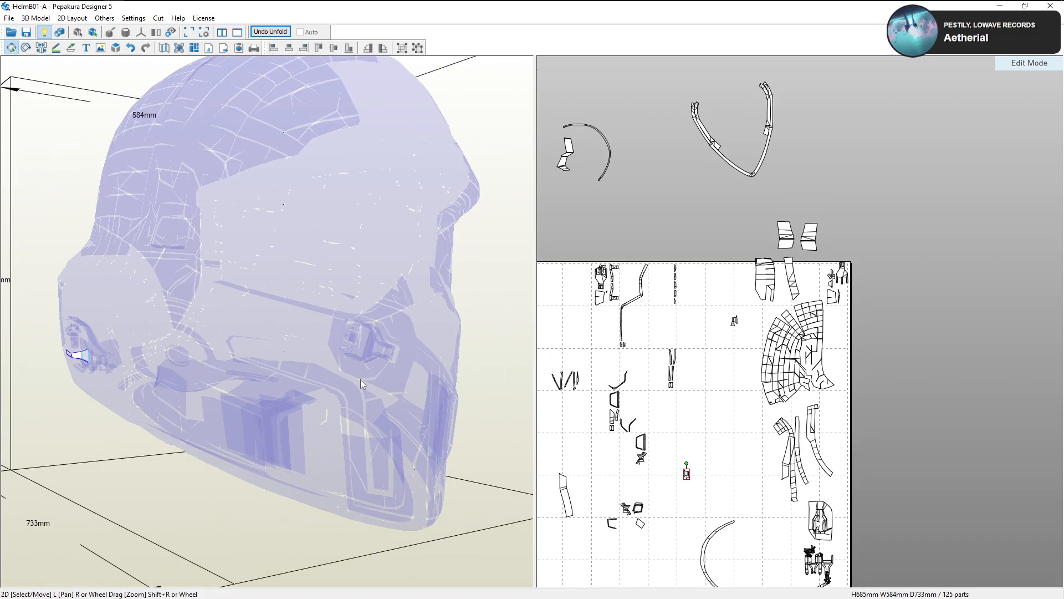
{"action": "right_click_drag", "start_coordinate": [359, 379], "coordinate": [472, 377]}
{"action": "left_click", "coordinate": [163, 351]}
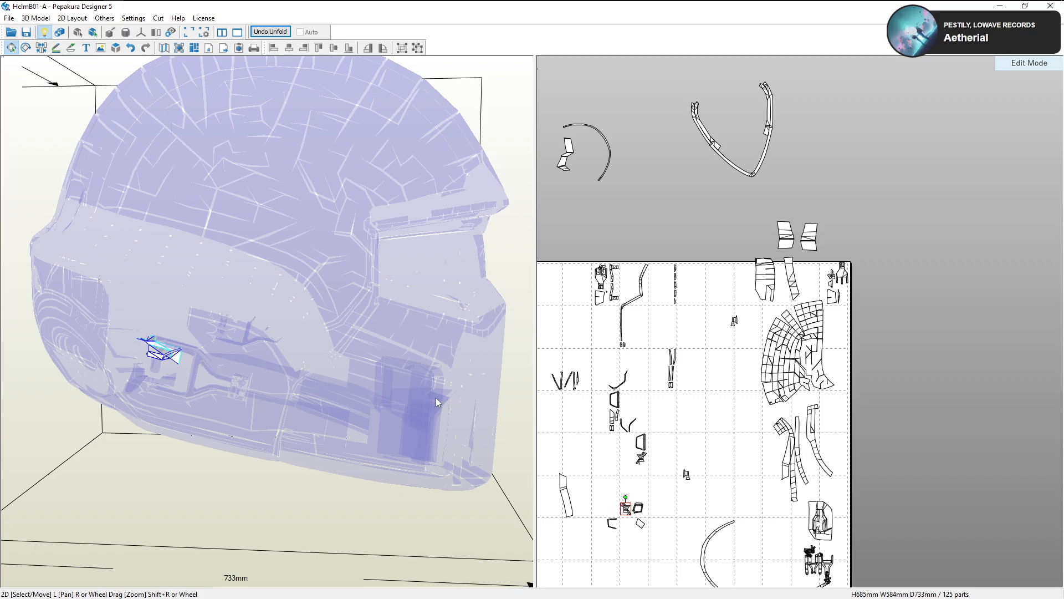
{"action": "left_click", "coordinate": [687, 475]}
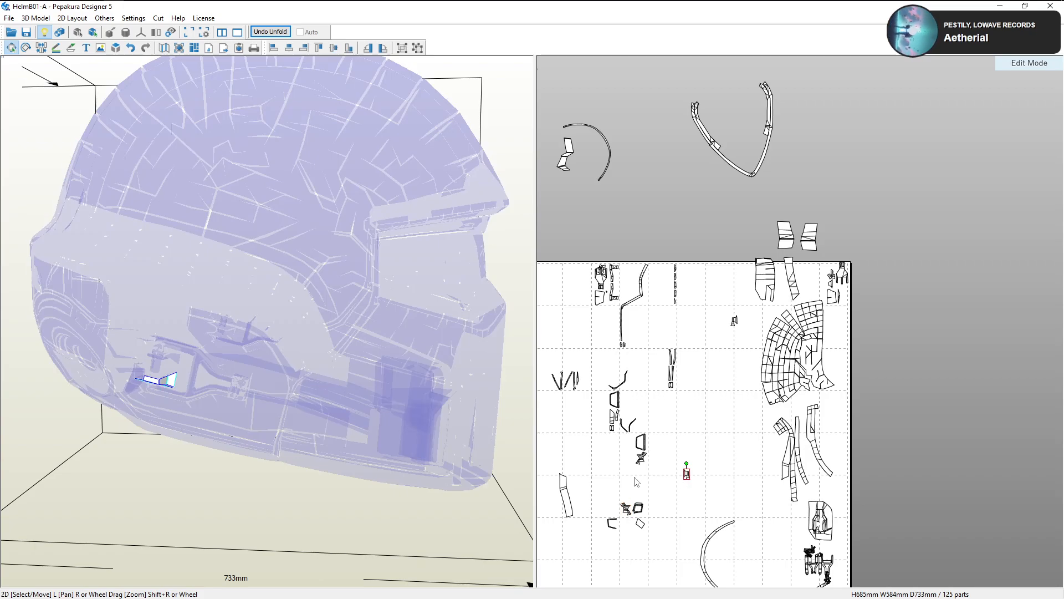
{"action": "left_click_drag", "start_coordinate": [686, 476], "coordinate": [602, 495]}
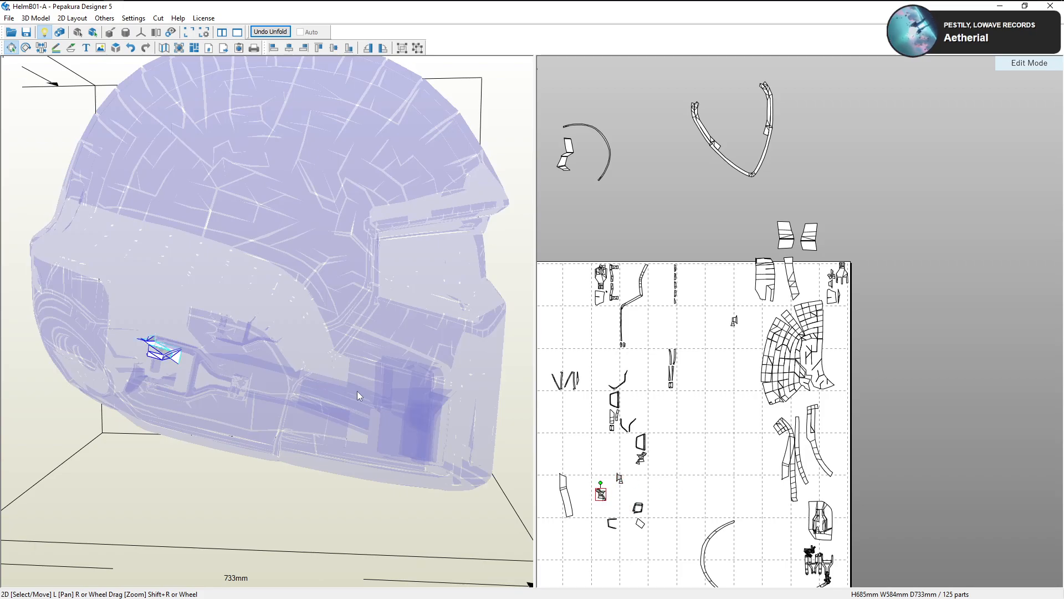
{"action": "right_click_drag", "start_coordinate": [313, 383], "coordinate": [330, 373]}
Identify the upper trapezoidal frame pattern on the helmet's lower front and move it across the page to just above the large oval ring
{"action": "left_click", "coordinate": [609, 462]}
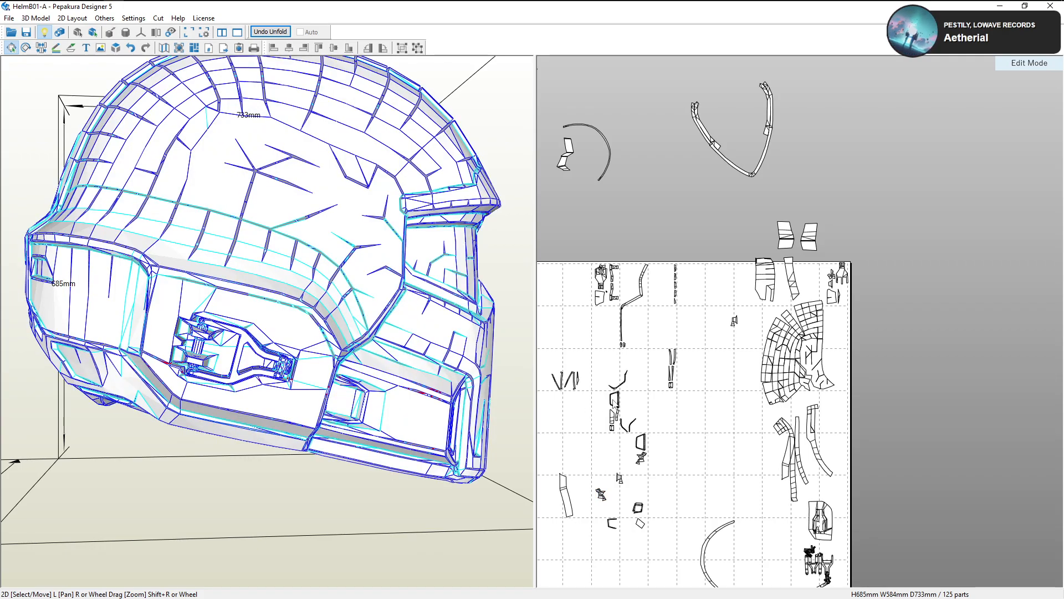
{"action": "left_click", "coordinate": [615, 399]}
{"action": "right_click_drag", "start_coordinate": [424, 372], "coordinate": [349, 378]}
{"action": "scroll", "coordinate": [661, 440], "scroll_direction": "up", "scroll_amount": 5}
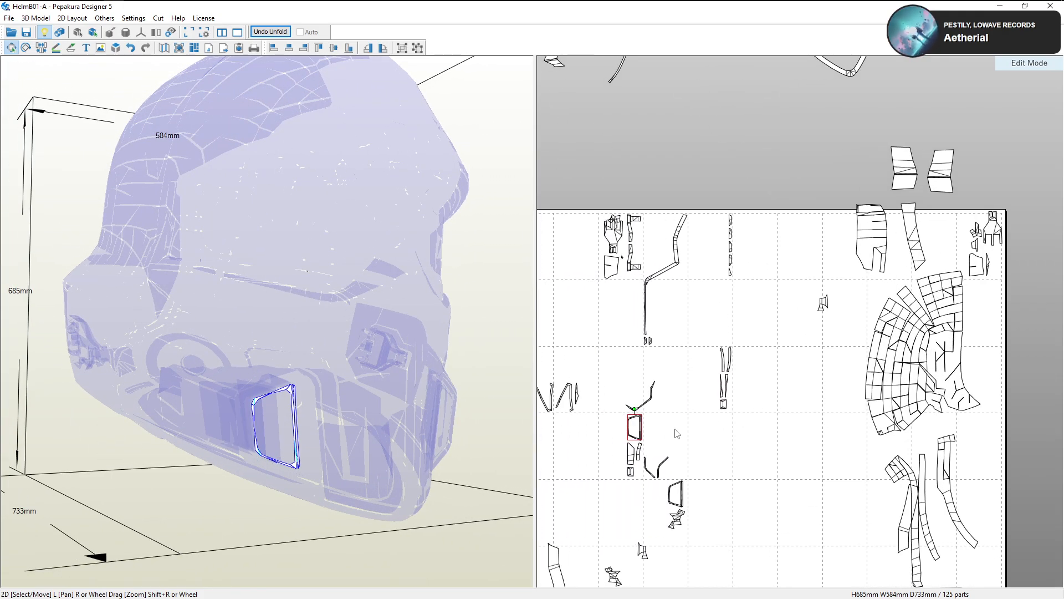
{"action": "scroll", "coordinate": [661, 439], "scroll_direction": "down", "scroll_amount": 3}
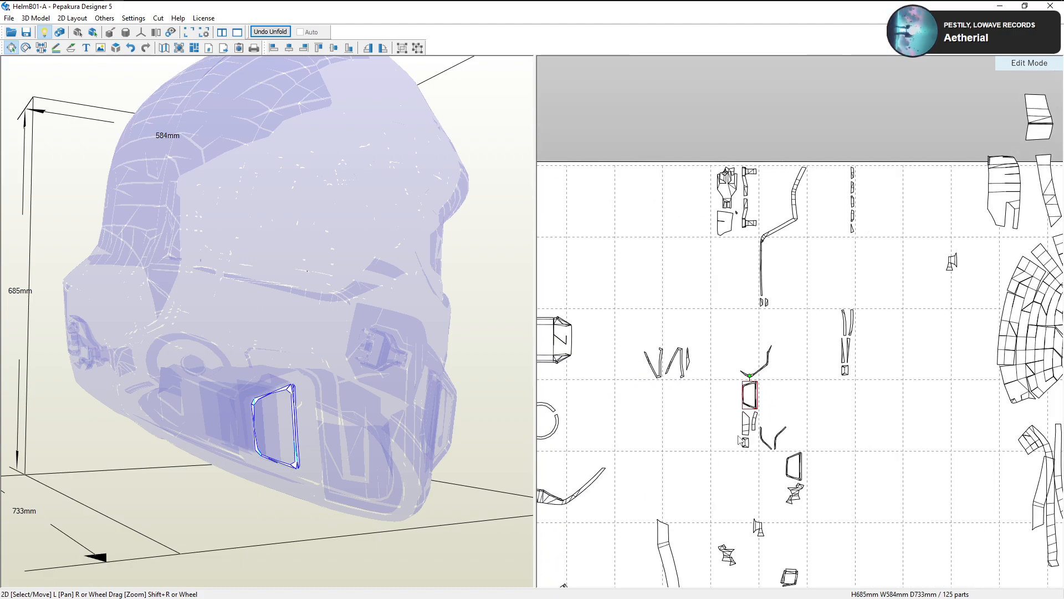
{"action": "left_click_drag", "start_coordinate": [756, 415], "coordinate": [793, 430]}
{"action": "scroll", "coordinate": [796, 436], "scroll_direction": "down", "scroll_amount": 2}
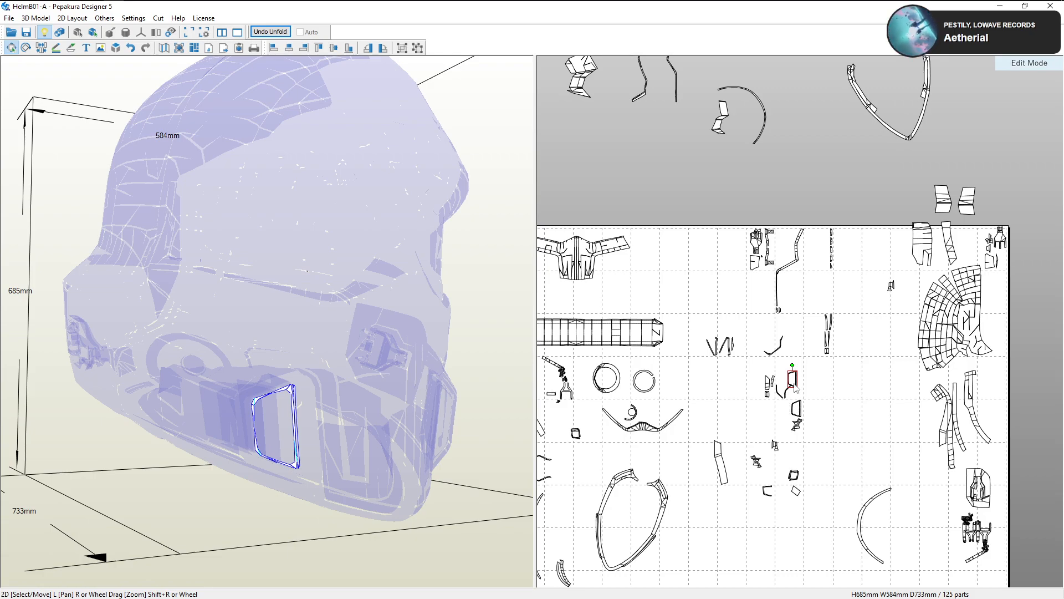
{"action": "left_click_drag", "start_coordinate": [797, 384], "coordinate": [734, 404]}
{"action": "middle_click_drag", "start_coordinate": [735, 405], "coordinate": [816, 372]}
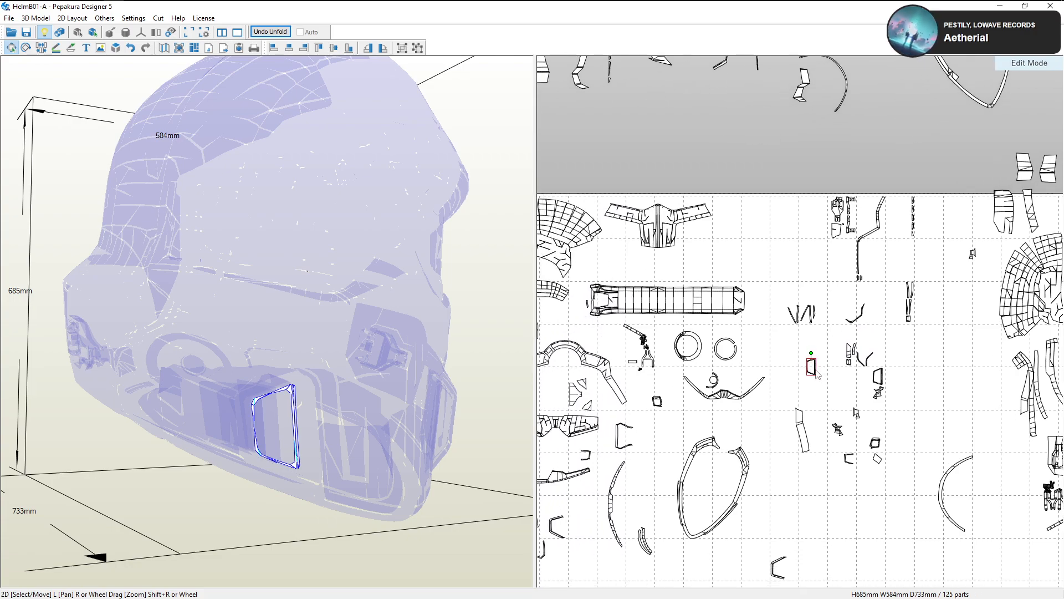
{"action": "left_click_drag", "start_coordinate": [816, 373], "coordinate": [746, 426]}
{"action": "middle_click_drag", "start_coordinate": [747, 430], "coordinate": [841, 418]}
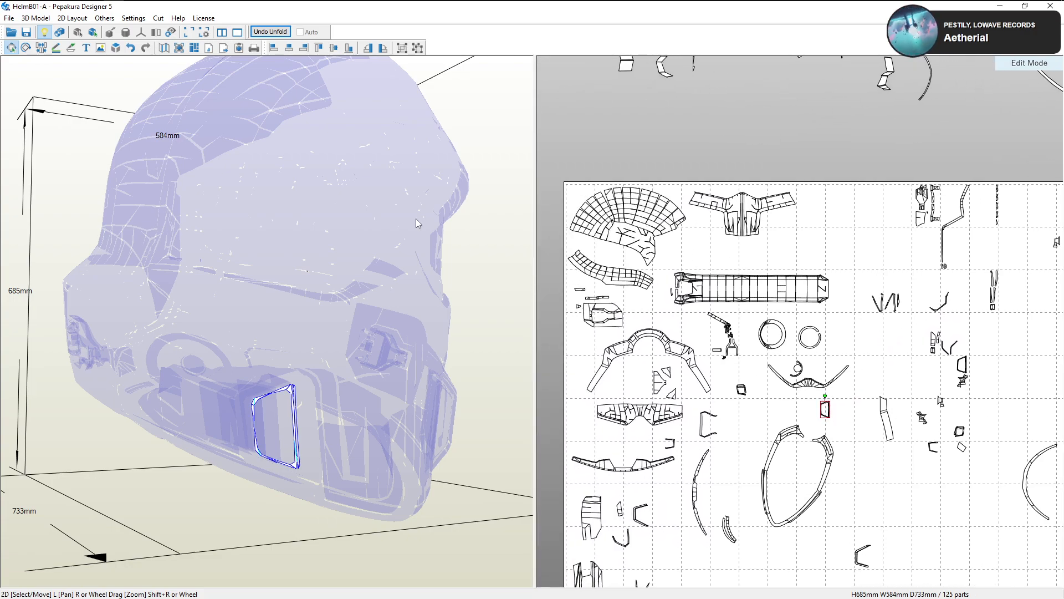
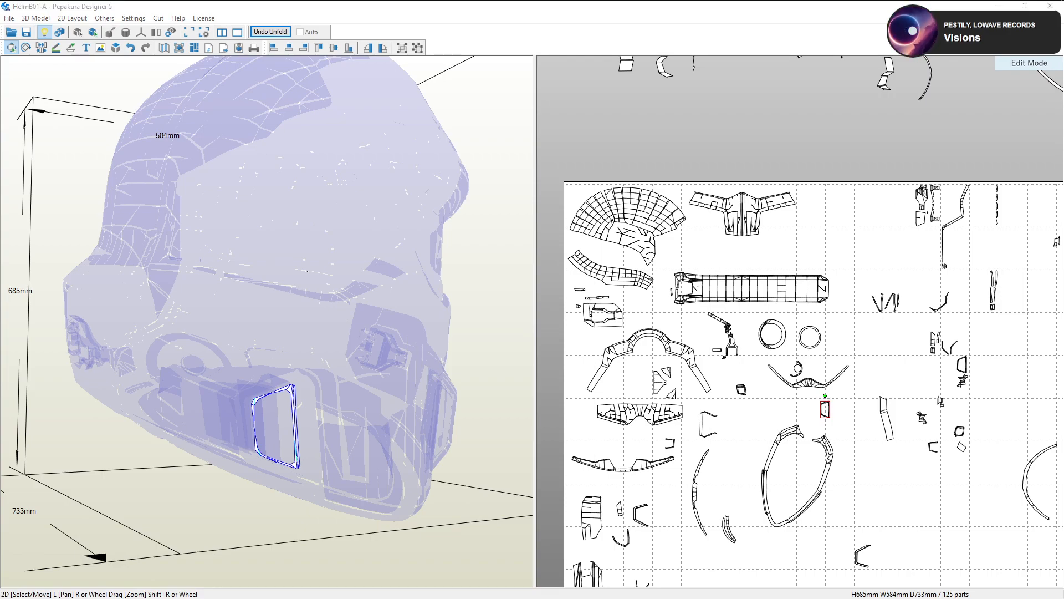
{"action": "right_click_drag", "start_coordinate": [829, 335], "coordinate": [839, 264]}
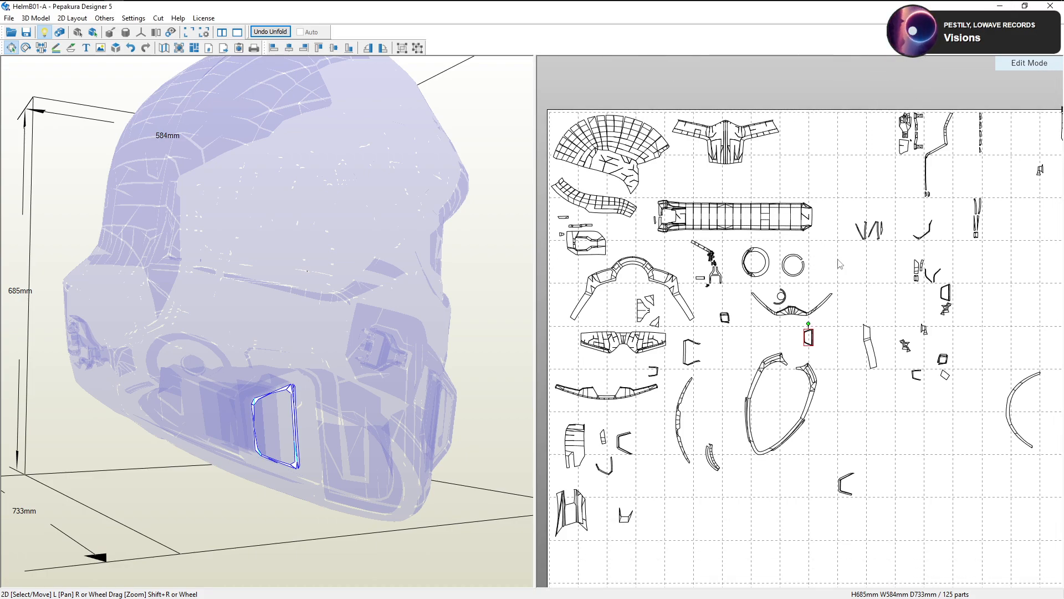
Launch a second instance of Pepakura Designer 5 from the Windows app search
{"action": "left_click", "coordinate": [10, 8]}
{"action": "type", "text": "pep"}
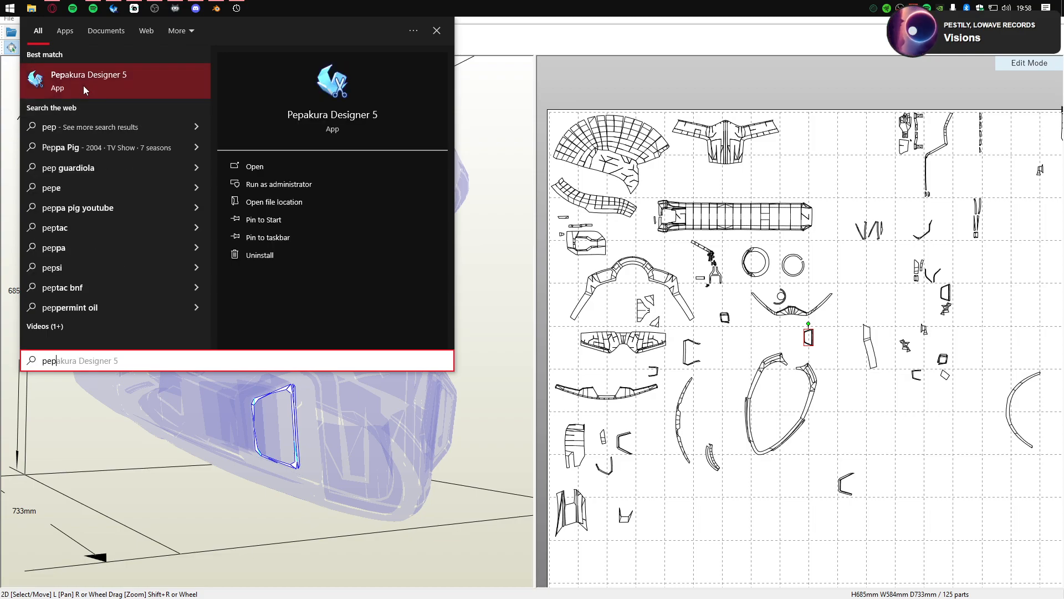
{"action": "left_click", "coordinate": [85, 89]}
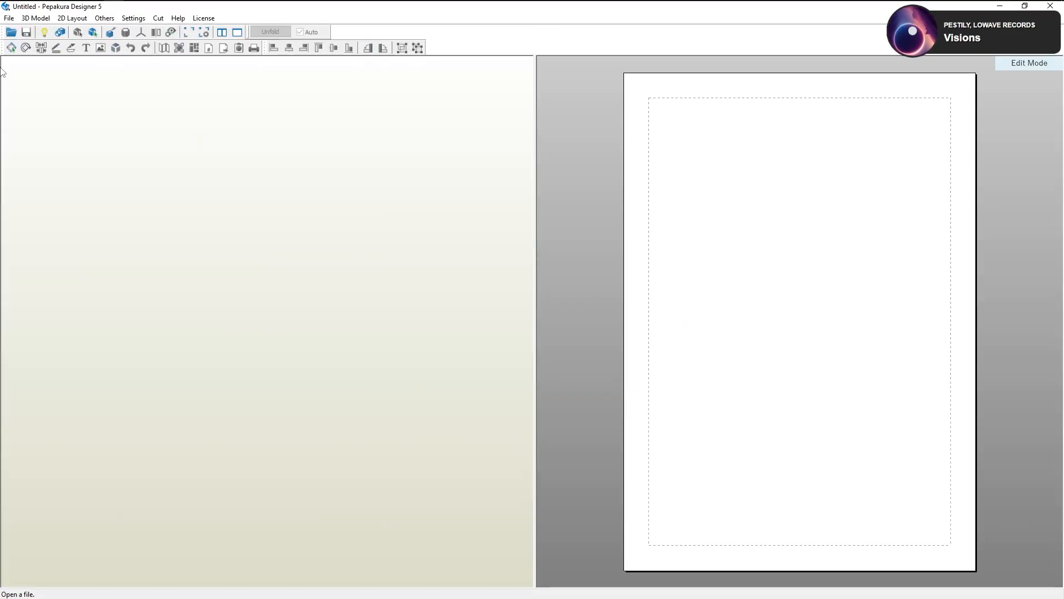
Start opening a file and browse from Hell Divers Rig through Armour and ALTS into the UNFOLDED folder
{"action": "left_click", "coordinate": [9, 18]}
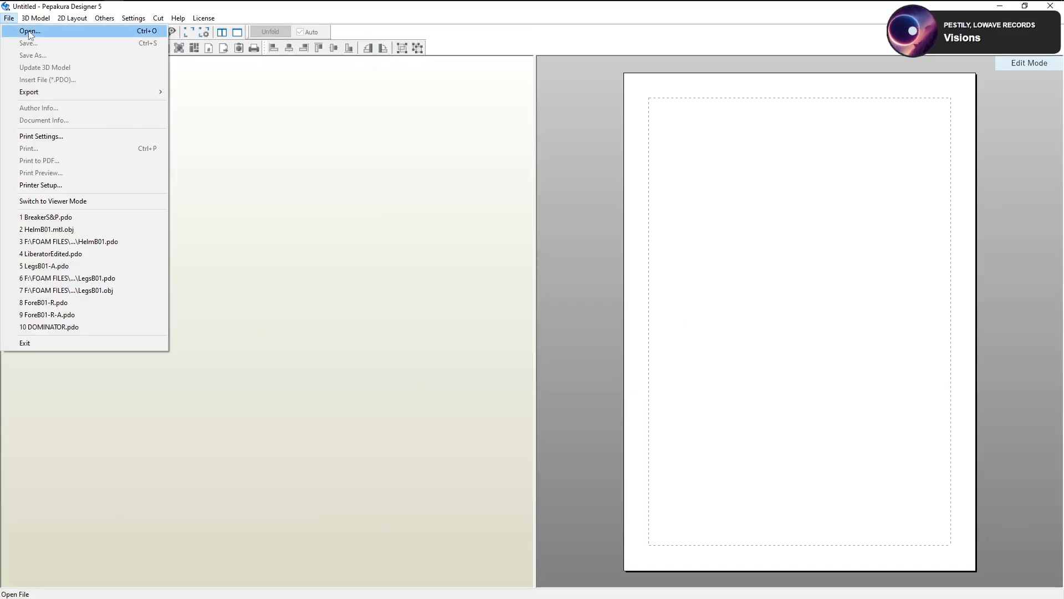
{"action": "left_click", "coordinate": [22, 30]}
{"action": "left_click", "coordinate": [566, 184]}
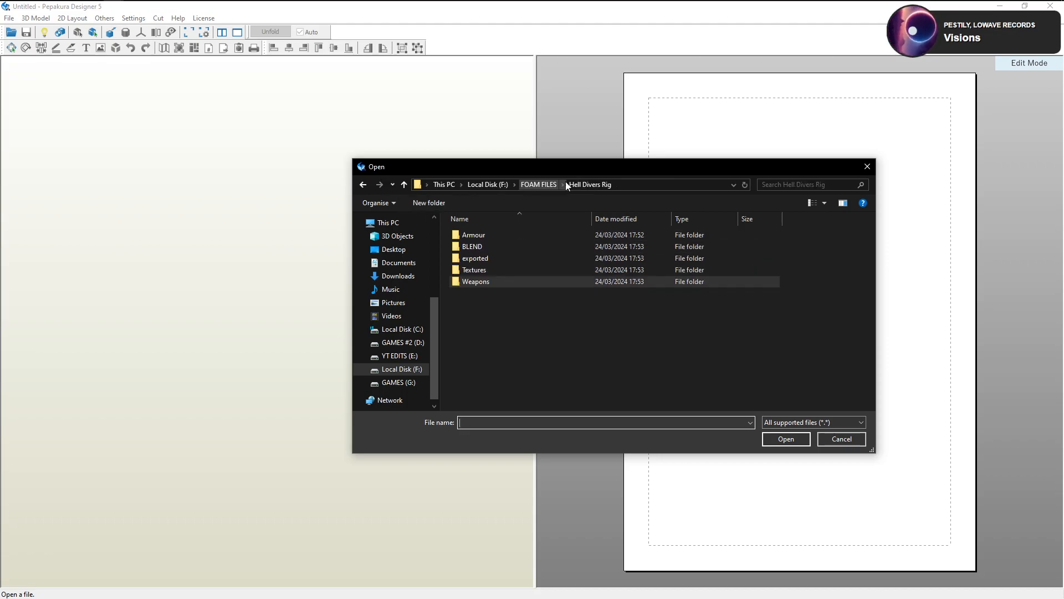
{"action": "double_click", "coordinate": [487, 235]}
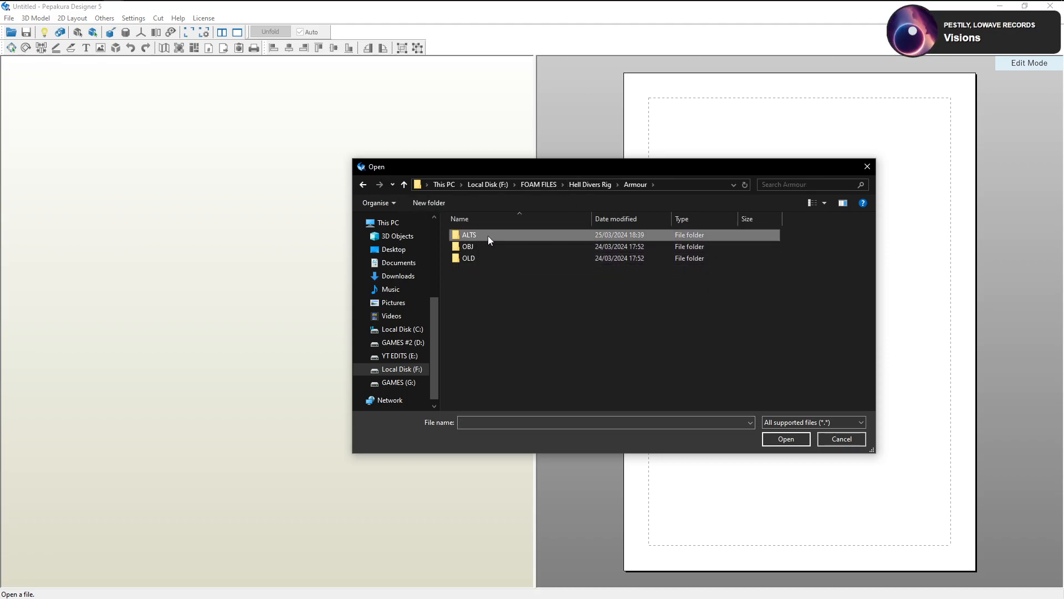
{"action": "double_click", "coordinate": [488, 235]}
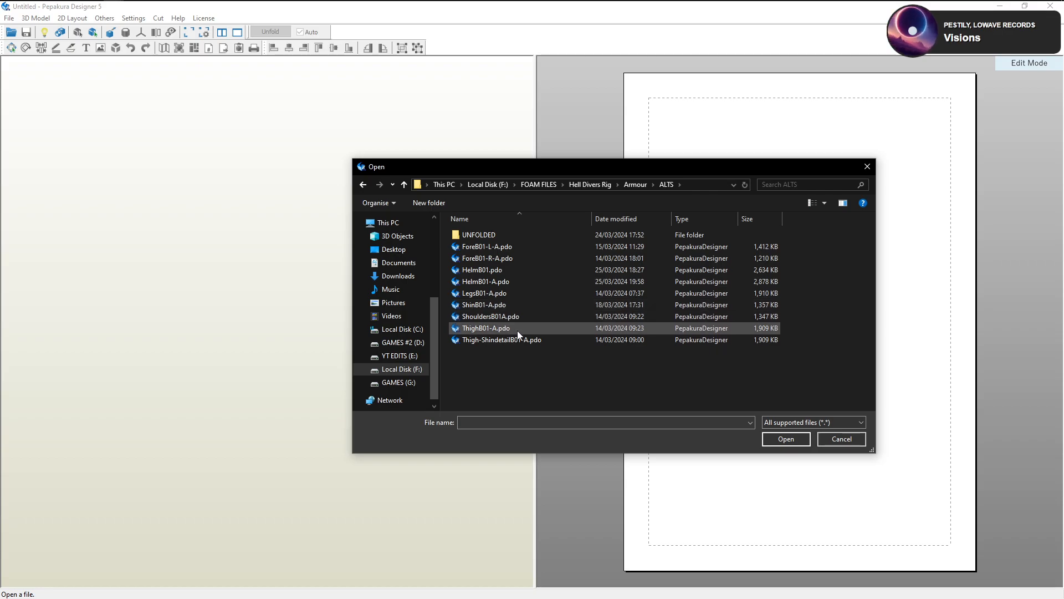
{"action": "double_click", "coordinate": [550, 234]}
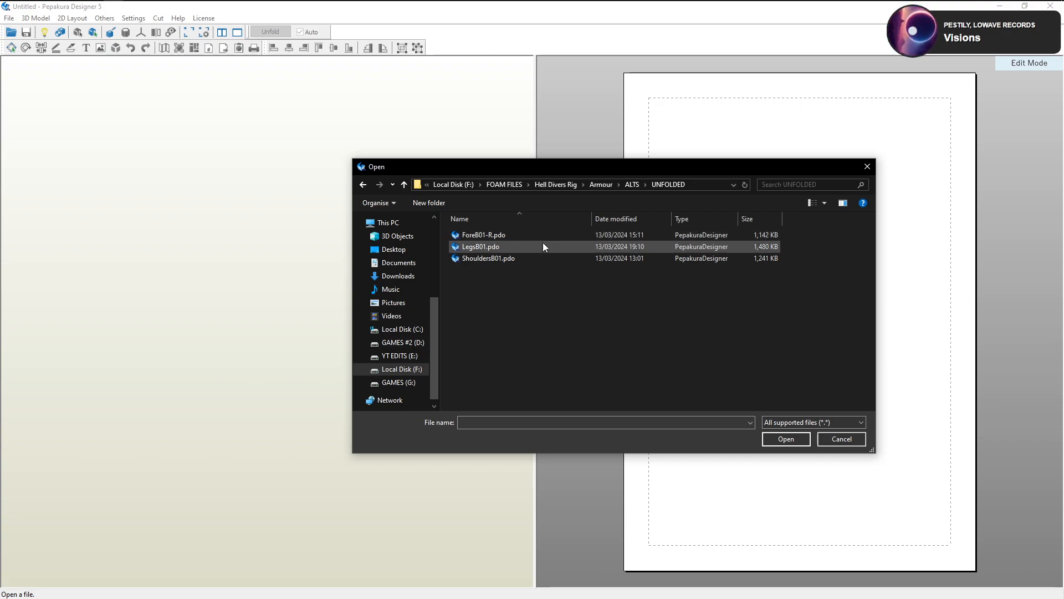
Look through the Armour folder's OLD, ALTS and UNFOLDED subfolders for the chest armour's pattern file
{"action": "left_click", "coordinate": [594, 186]}
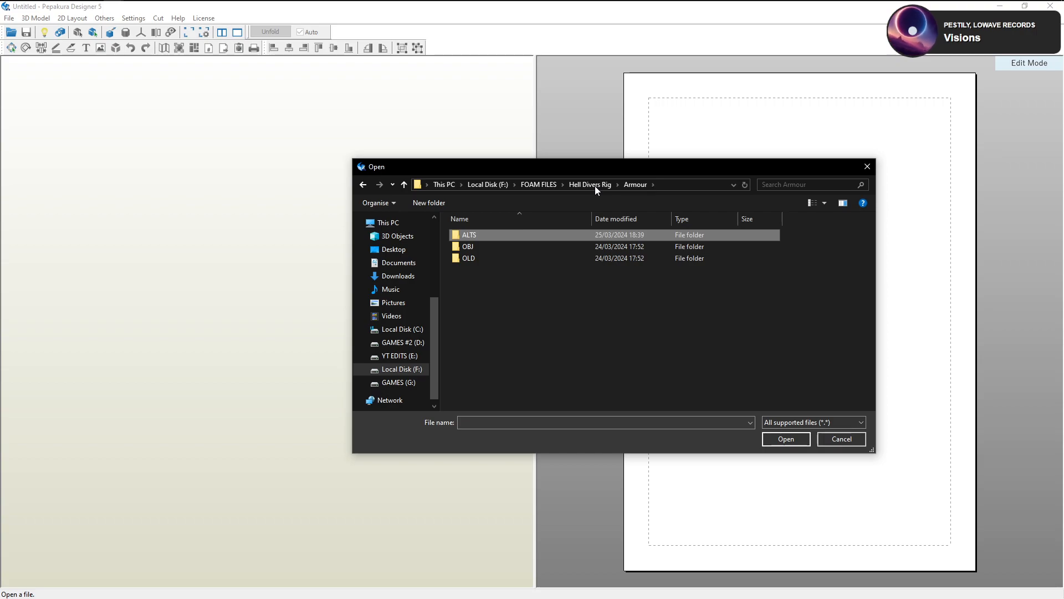
{"action": "double_click", "coordinate": [504, 260]}
{"action": "left_click", "coordinate": [631, 185]}
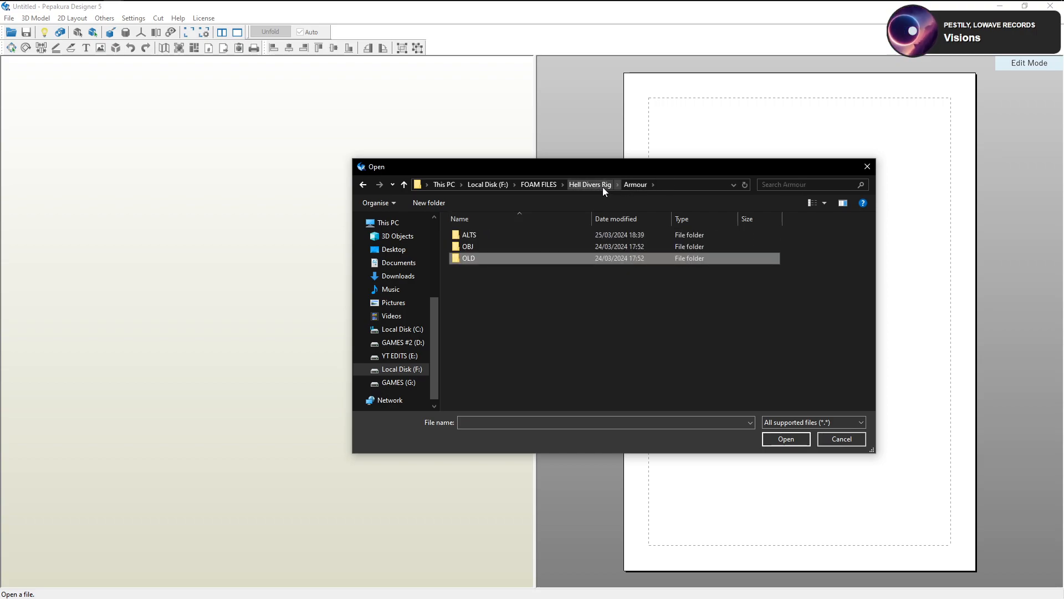
{"action": "left_click", "coordinate": [603, 187]}
{"action": "double_click", "coordinate": [519, 236]}
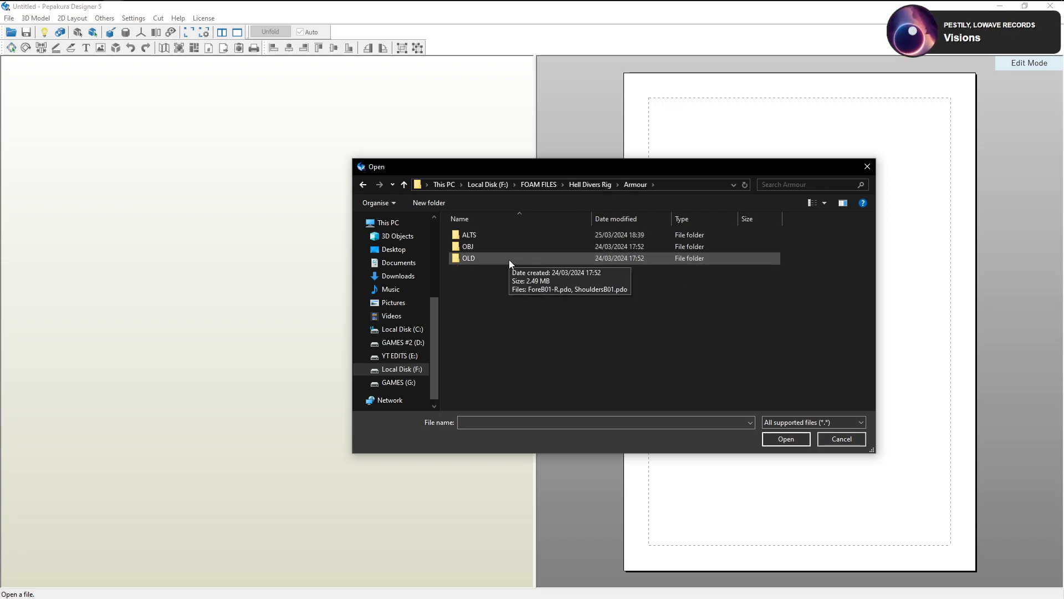
{"action": "double_click", "coordinate": [481, 257]}
{"action": "left_click", "coordinate": [628, 185]}
{"action": "left_click", "coordinate": [582, 189]}
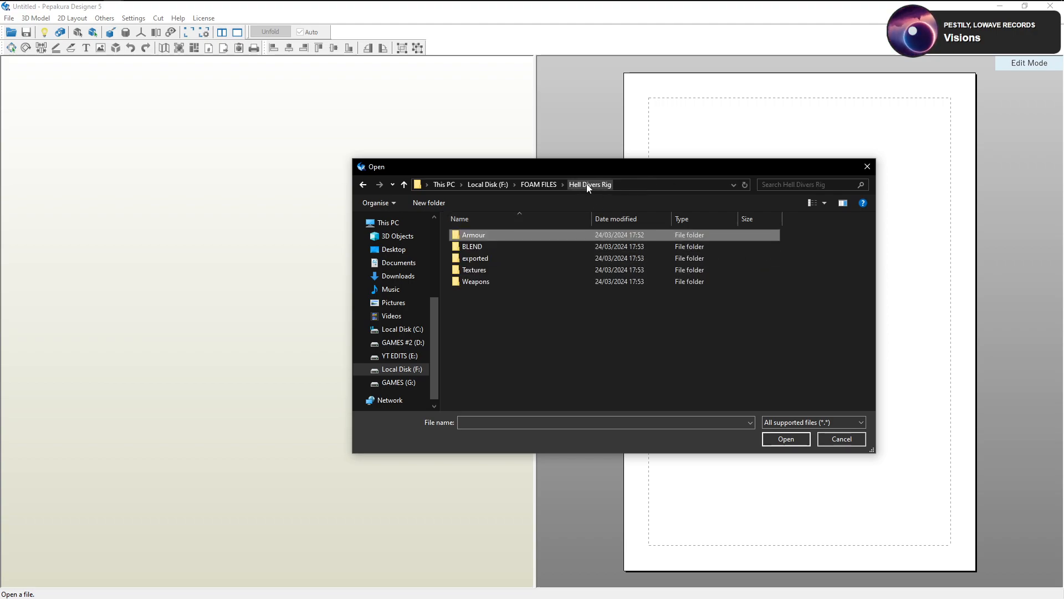
{"action": "double_click", "coordinate": [495, 236]}
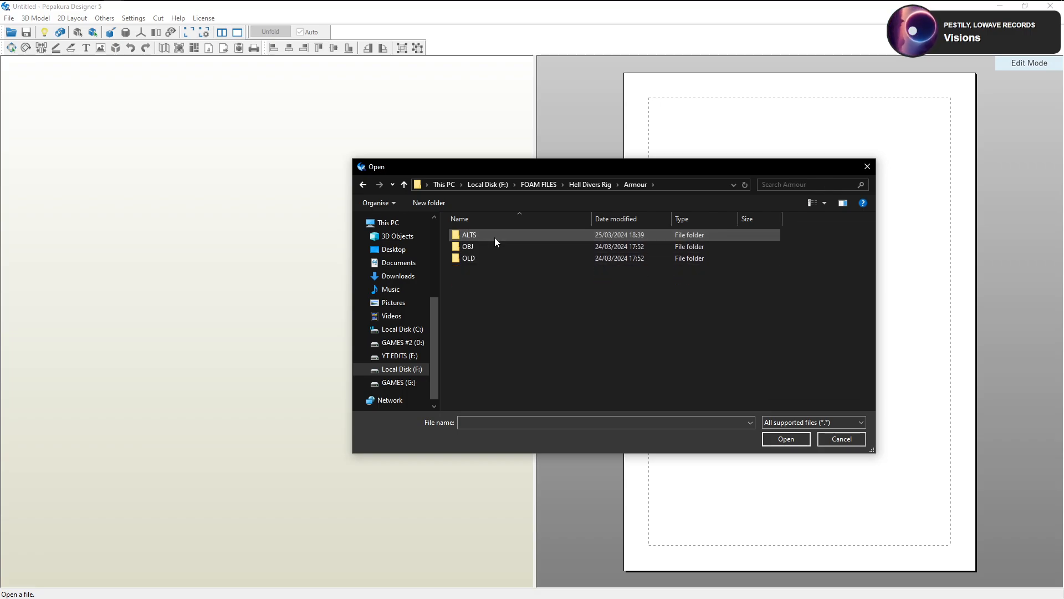
{"action": "double_click", "coordinate": [494, 237]}
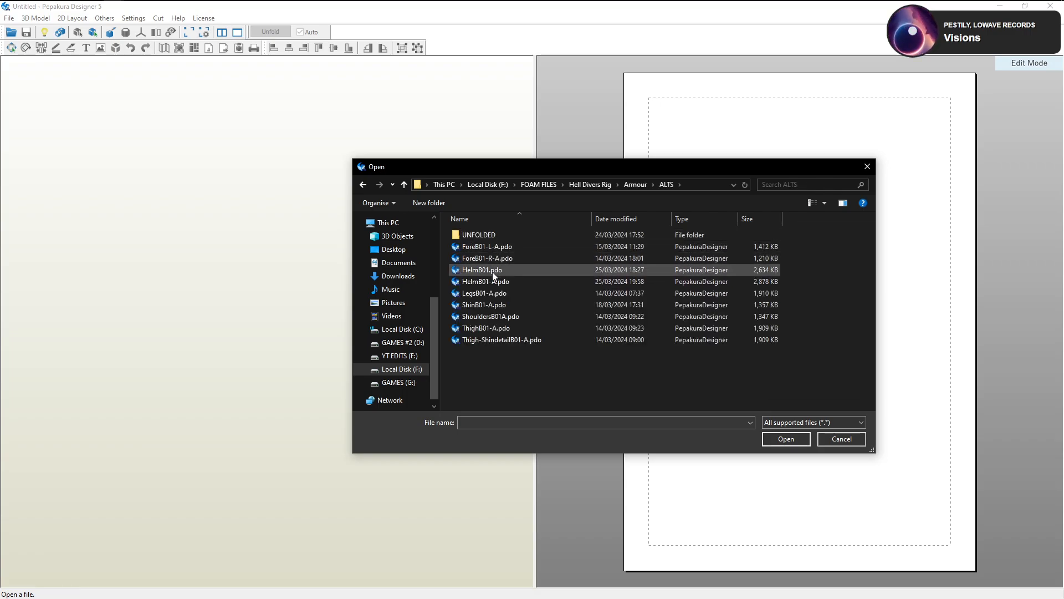
{"action": "double_click", "coordinate": [501, 236]}
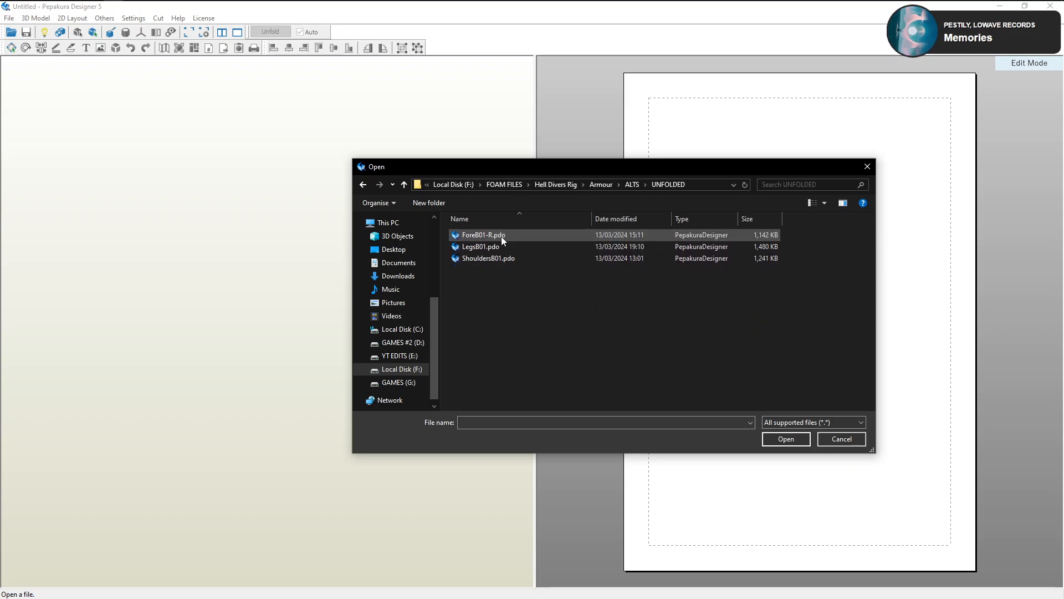
{"action": "left_click", "coordinate": [631, 184]}
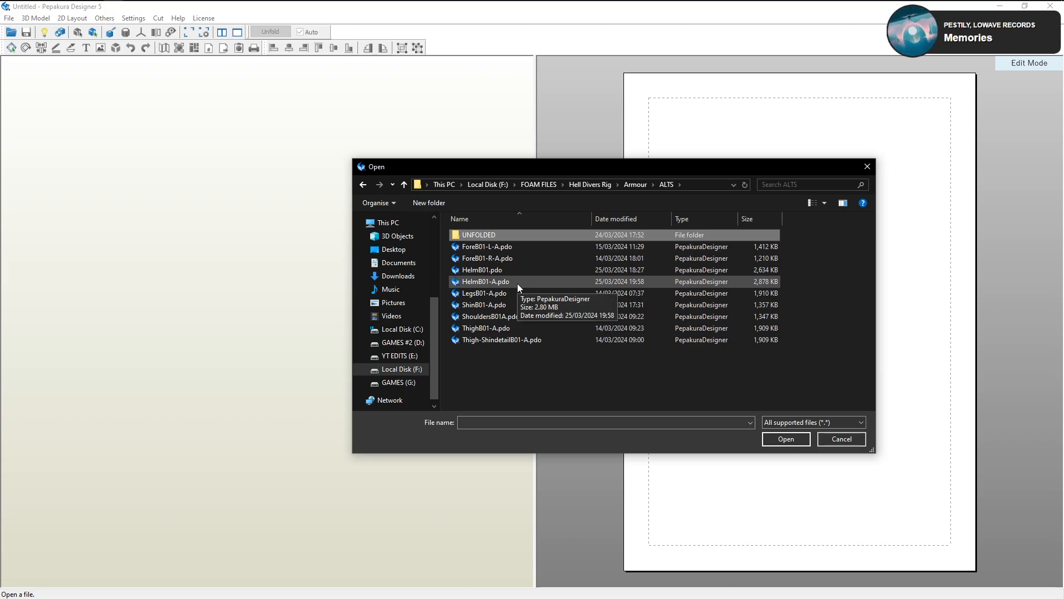
Open armourB01.obj from Armour's OBJ folder, skipping the coordinate adjustment and cancelling the model scaling
{"action": "left_click", "coordinate": [625, 185]}
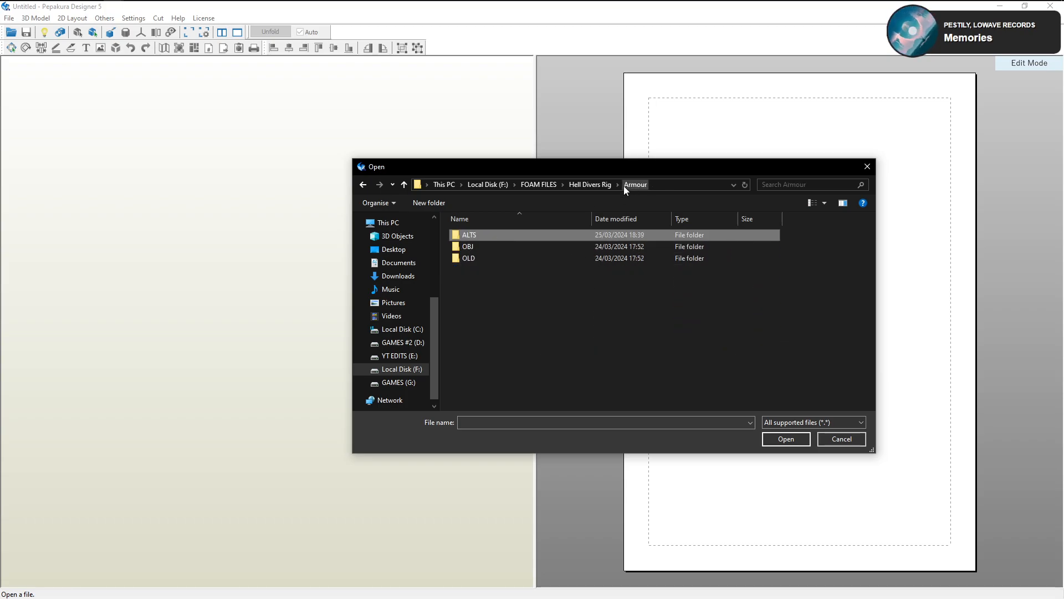
{"action": "double_click", "coordinate": [485, 246]}
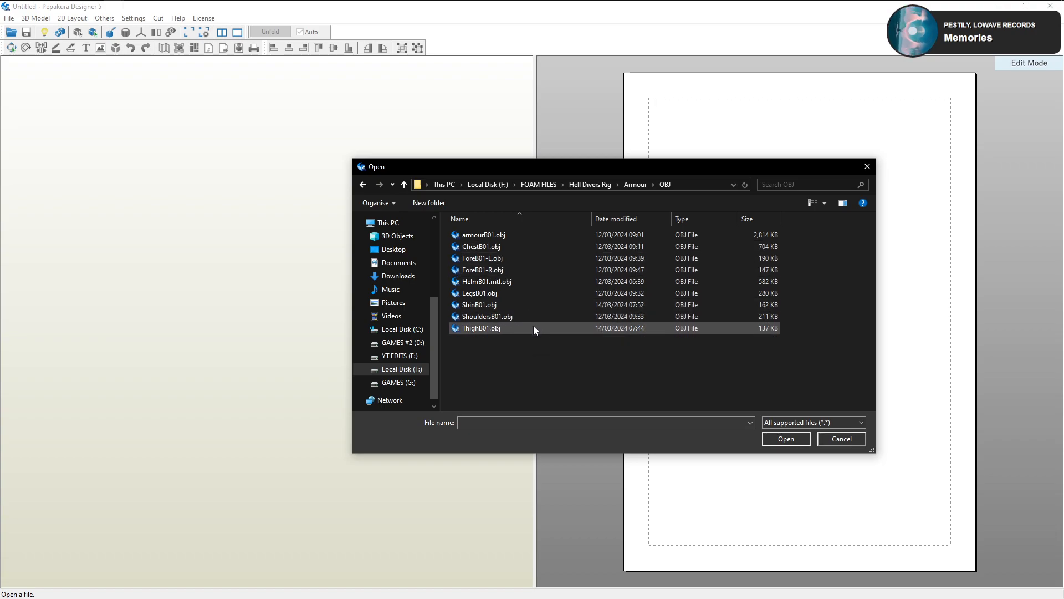
{"action": "double_click", "coordinate": [542, 237]}
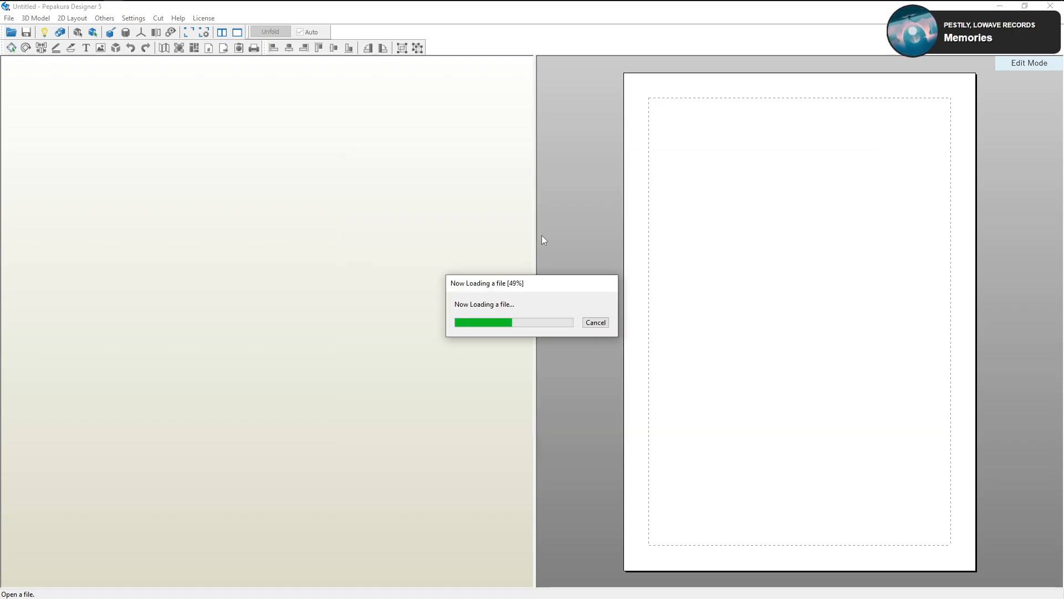
{"action": "left_click", "coordinate": [567, 315]}
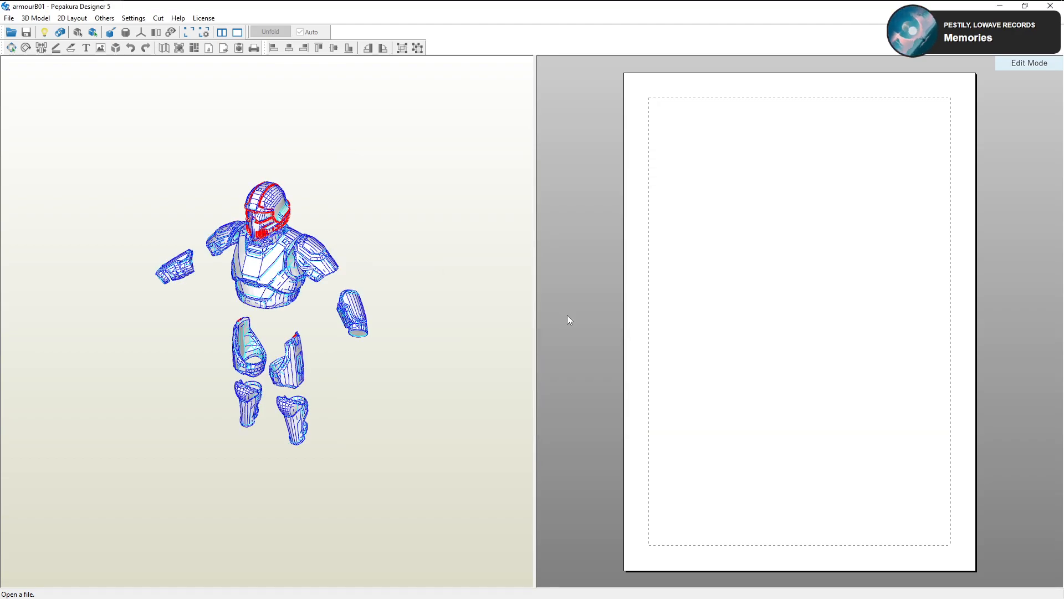
{"action": "left_click", "coordinate": [558, 352]}
Open ChestB01.obj from the OBJ folder with No Flip for its faces and close the remaining coordinate adjustment
{"action": "left_click", "coordinate": [9, 17]}
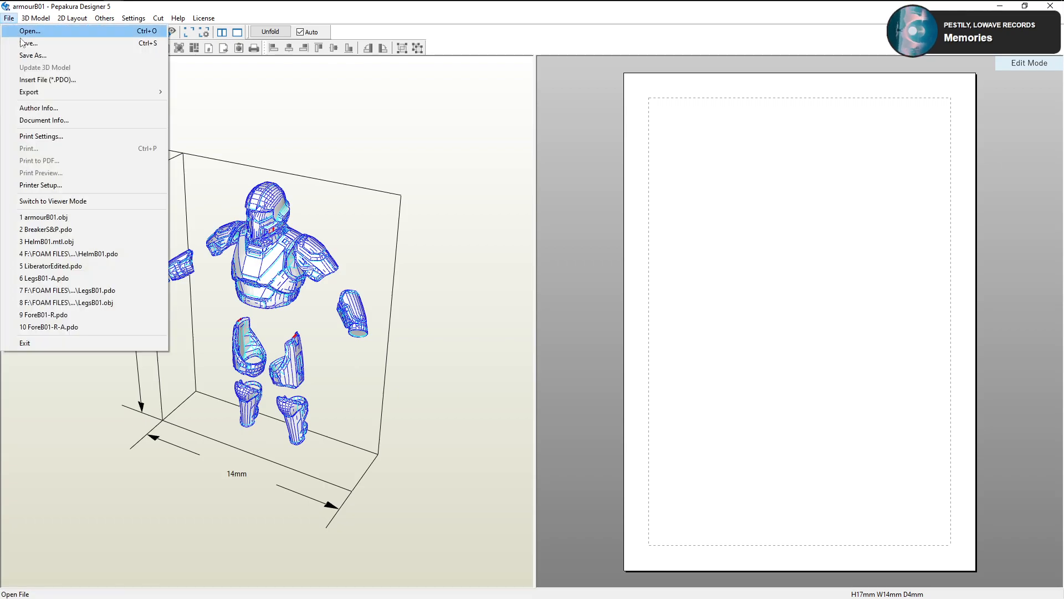
{"action": "left_click", "coordinate": [22, 29]}
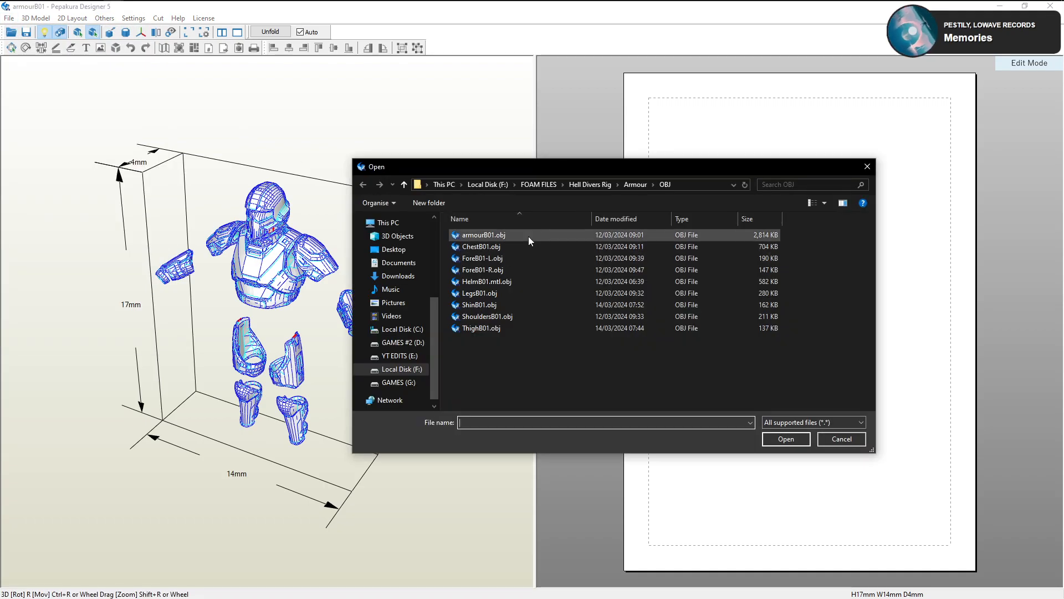
{"action": "double_click", "coordinate": [560, 246]}
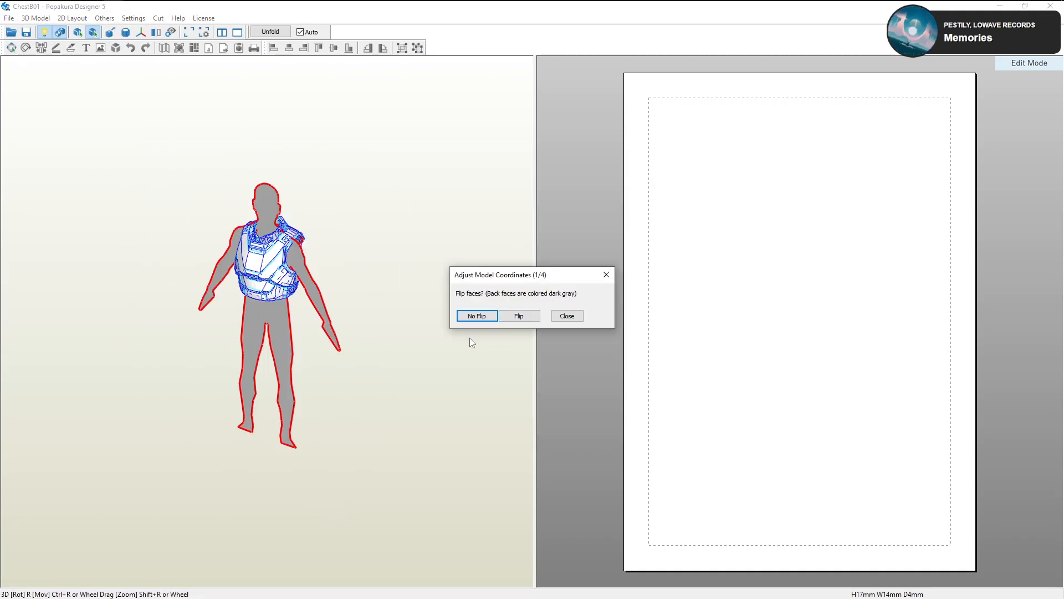
{"action": "left_click", "coordinate": [476, 315]}
{"action": "left_click", "coordinate": [562, 330]}
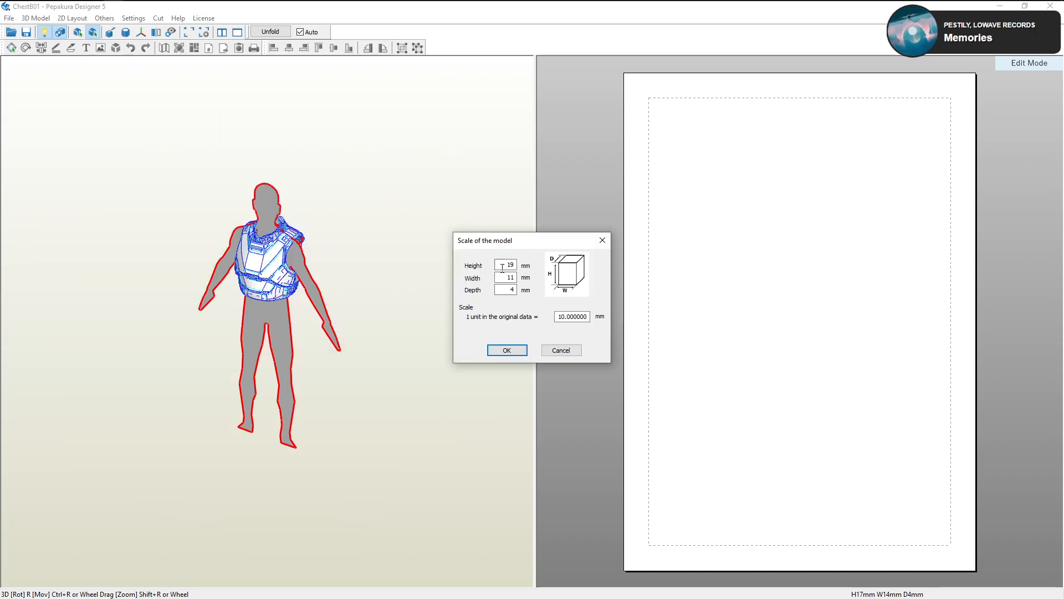
Scale the chest model to a height of 1800 mm
{"action": "type", "text": "1"}
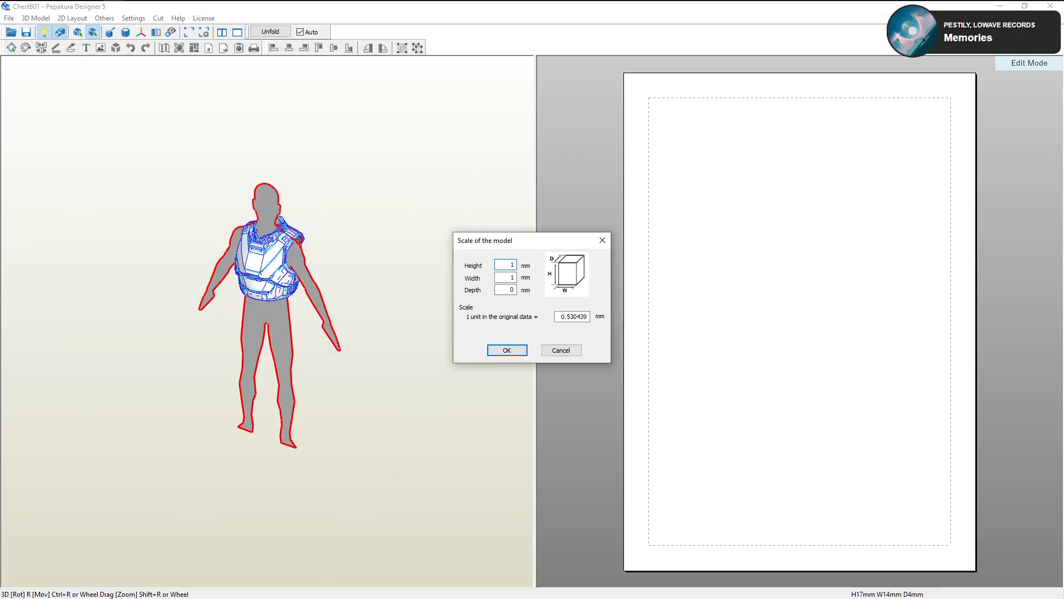
{"action": "type", "text": "800"}
{"action": "left_click", "coordinate": [499, 350]}
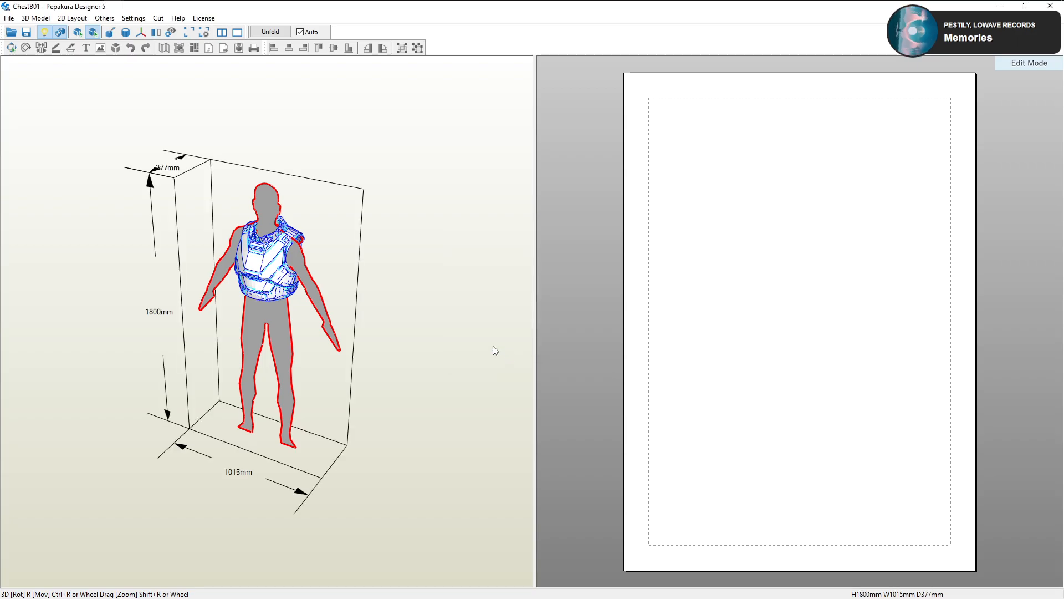
Inspect the chest armour from the side and save it as ChestB01.pdo in the Armour folder's ALTS subfolder
{"action": "right_click_drag", "start_coordinate": [495, 351], "coordinate": [313, 331]}
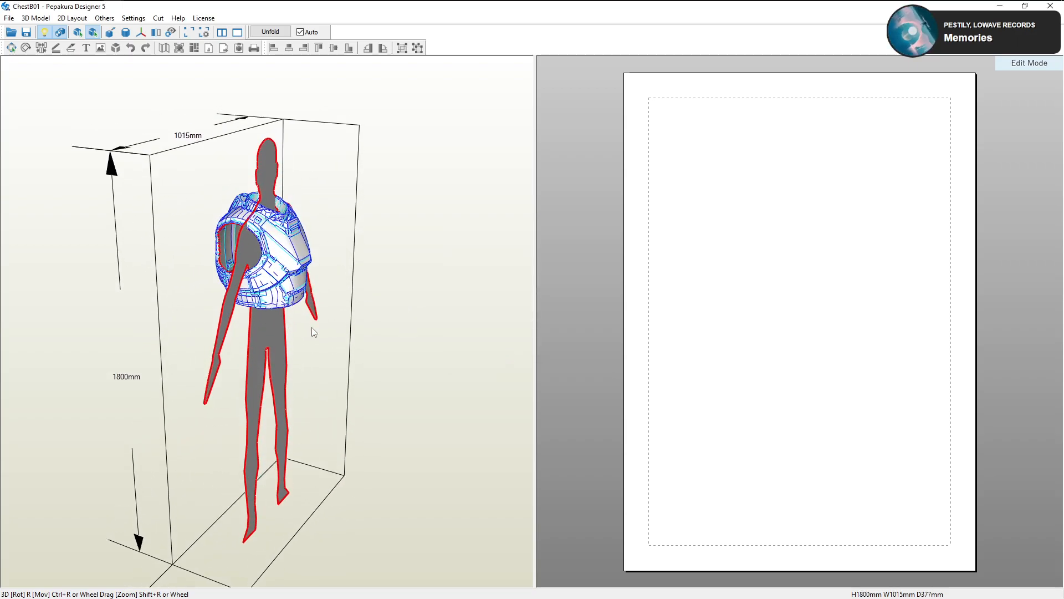
{"action": "middle_click_drag", "start_coordinate": [314, 331], "coordinate": [317, 388]}
{"action": "scroll", "coordinate": [317, 388], "scroll_direction": "up", "scroll_amount": 8}
{"action": "mouse_move", "coordinate": [321, 383]}
{"action": "right_mouse_down"}
{"action": "mouse_move", "coordinate": [196, 359]}
{"action": "mouse_move", "coordinate": [307, 367]}
{"action": "right_mouse_up"}
{"action": "right_click_drag", "start_coordinate": [320, 292], "coordinate": [416, 299]}
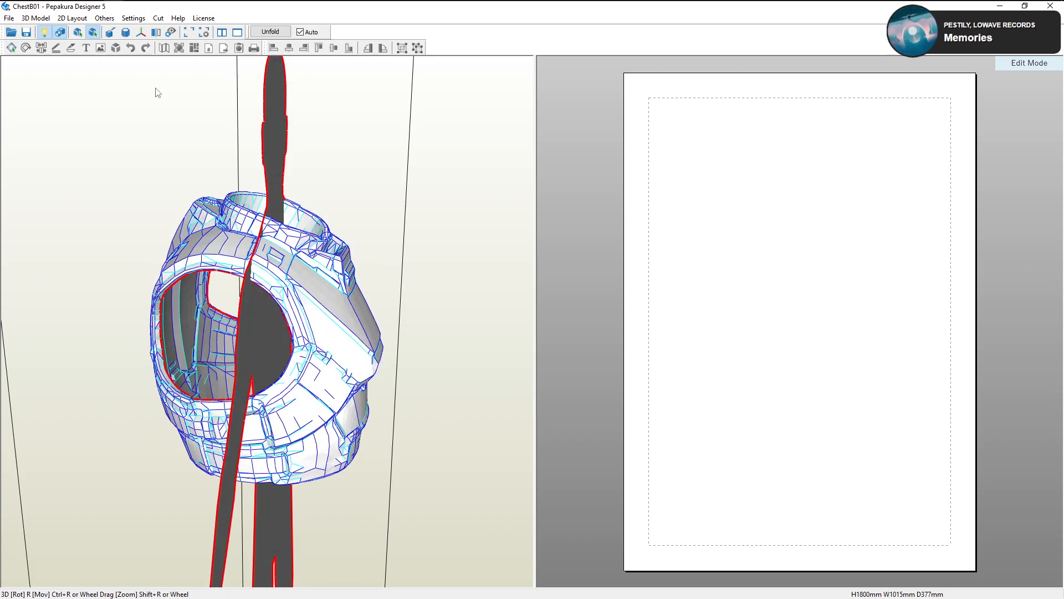
{"action": "left_click", "coordinate": [9, 18]}
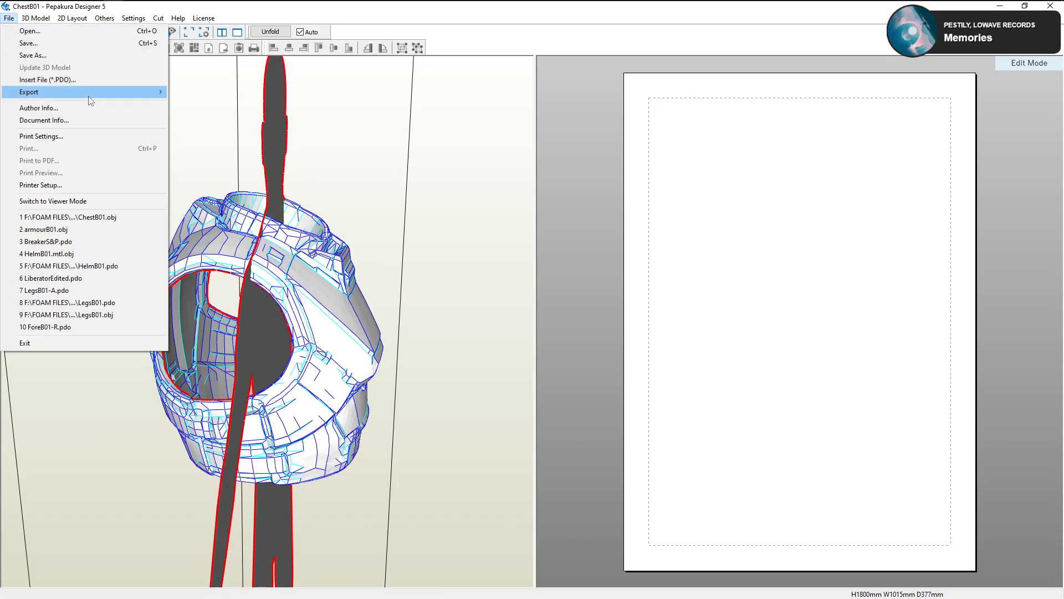
{"action": "left_click", "coordinate": [86, 55]}
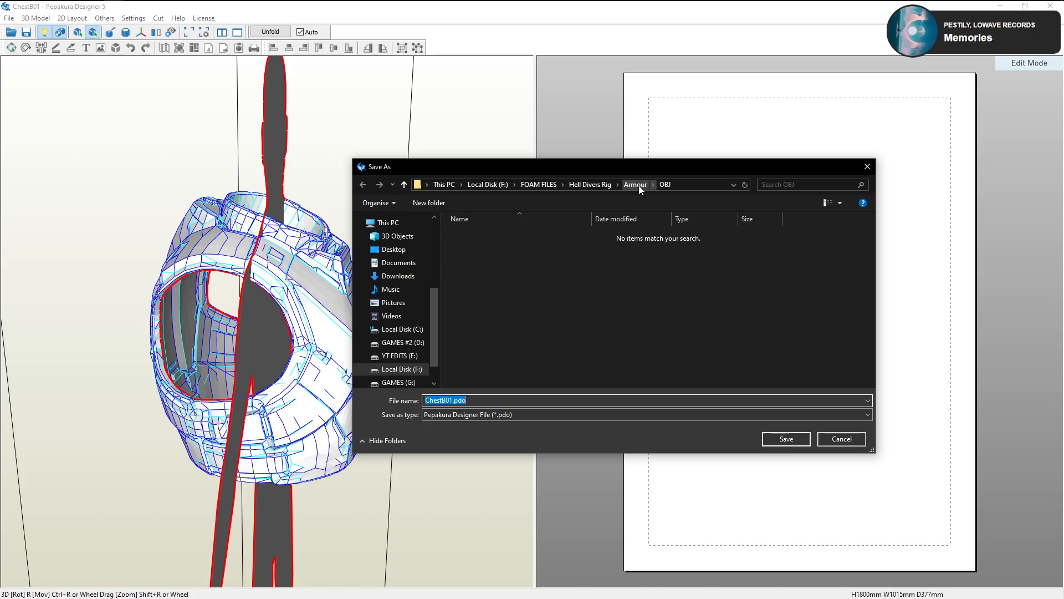
{"action": "left_click", "coordinate": [635, 184]}
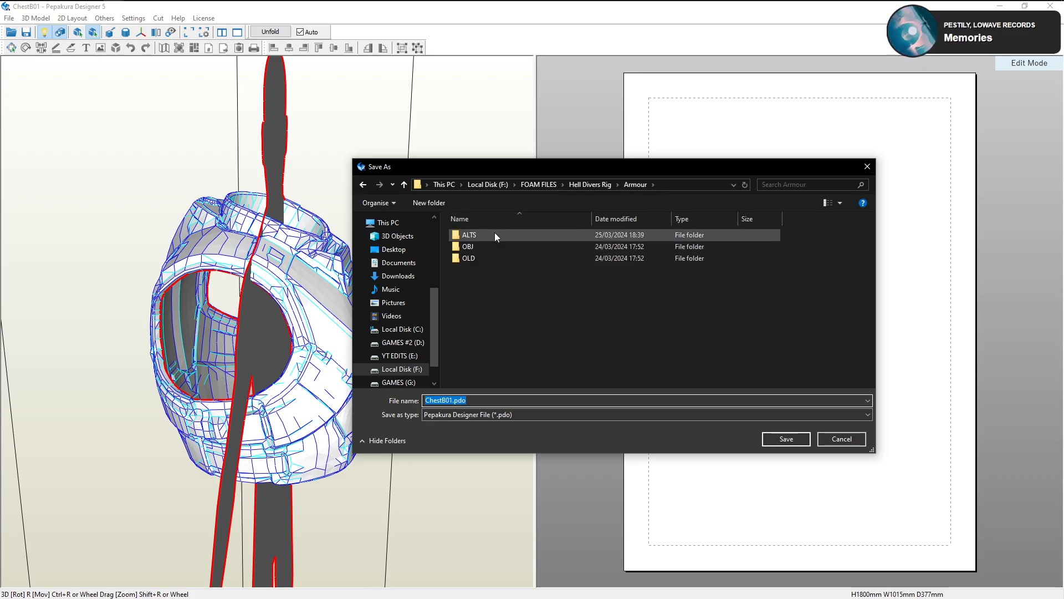
{"action": "double_click", "coordinate": [495, 235]}
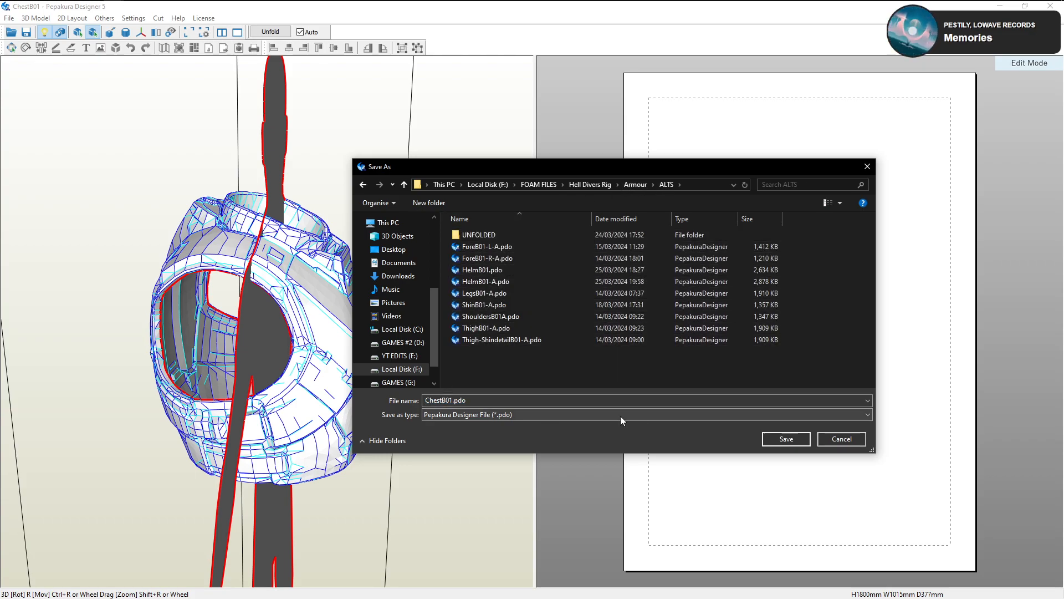
{"action": "left_click", "coordinate": [770, 439]}
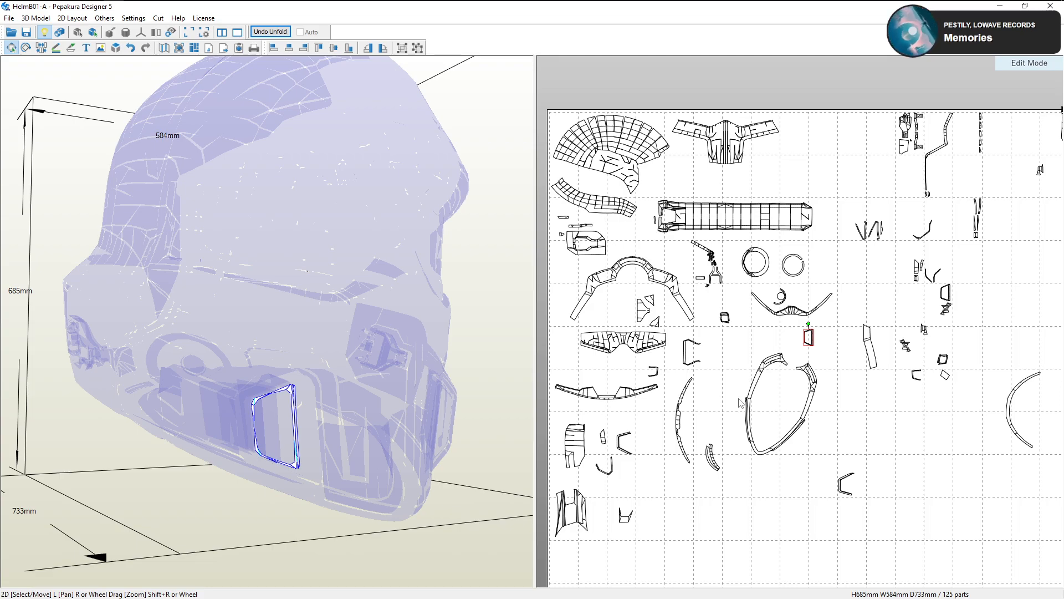
Return to the HelmB01-A window and move the small ring pattern up the page to beside the large oval ring
{"action": "scroll", "coordinate": [795, 404], "scroll_direction": "down", "scroll_amount": 2}
{"action": "middle_click_drag", "start_coordinate": [857, 341], "coordinate": [760, 361]}
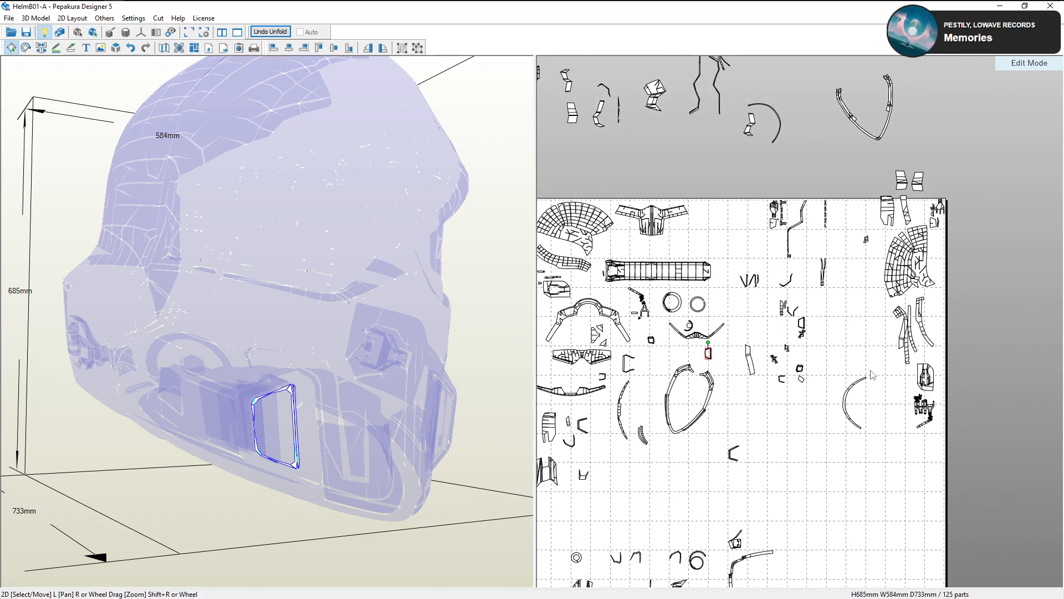
{"action": "middle_click_drag", "start_coordinate": [809, 424], "coordinate": [901, 342]}
{"action": "left_click_drag", "start_coordinate": [673, 473], "coordinate": [699, 388]}
{"action": "middle_click_drag", "start_coordinate": [699, 388], "coordinate": [699, 451]}
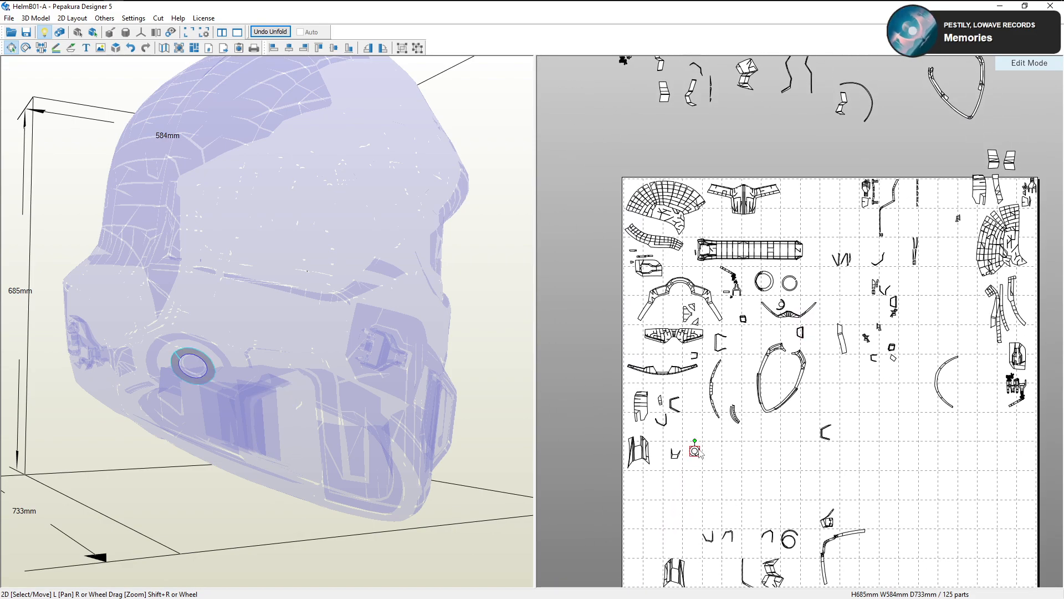
{"action": "left_click_drag", "start_coordinate": [698, 452], "coordinate": [743, 361]}
Move the two faceted side-panel patterns from the page's lower edge to the bottom of the right-hand column of parts
{"action": "middle_click_drag", "start_coordinate": [790, 466], "coordinate": [773, 355]}
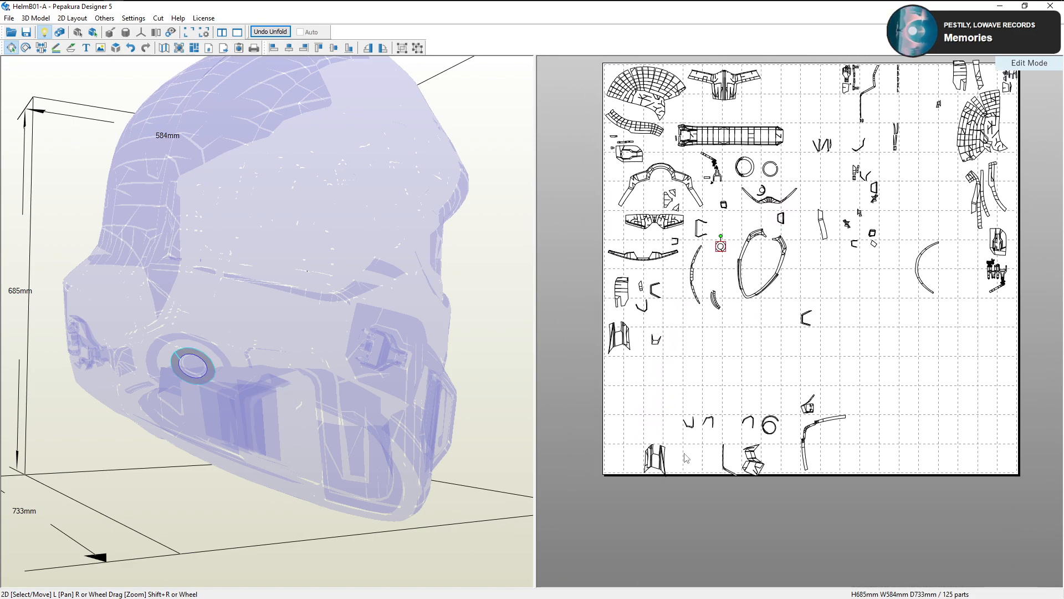
{"action": "left_click", "coordinate": [655, 459]}
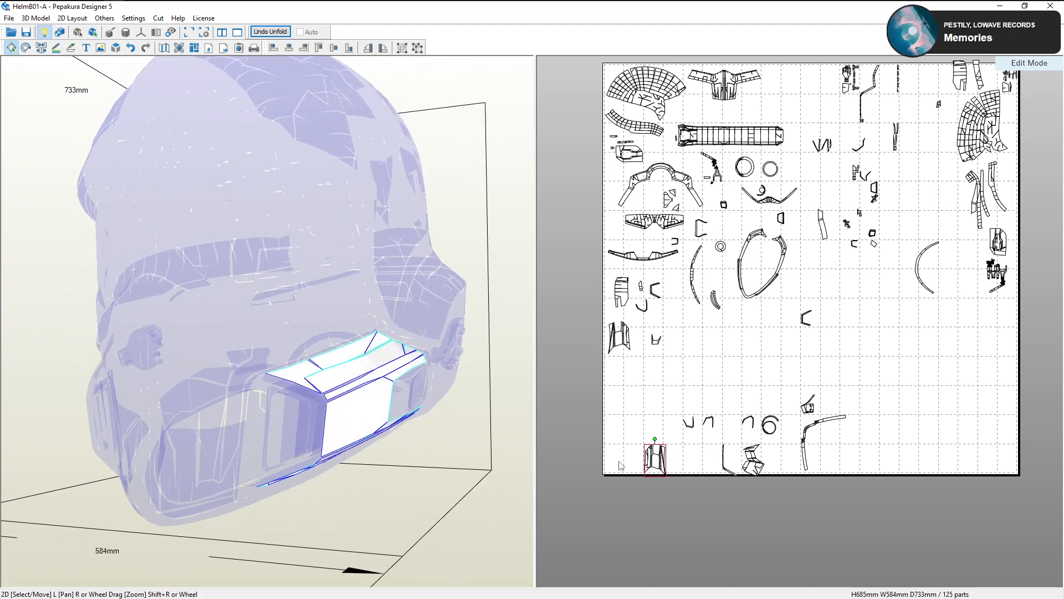
{"action": "left_click_drag", "start_coordinate": [652, 467], "coordinate": [889, 380]}
{"action": "middle_click_drag", "start_coordinate": [889, 380], "coordinate": [828, 441]}
{"action": "left_click_drag", "start_coordinate": [827, 441], "coordinate": [934, 383]}
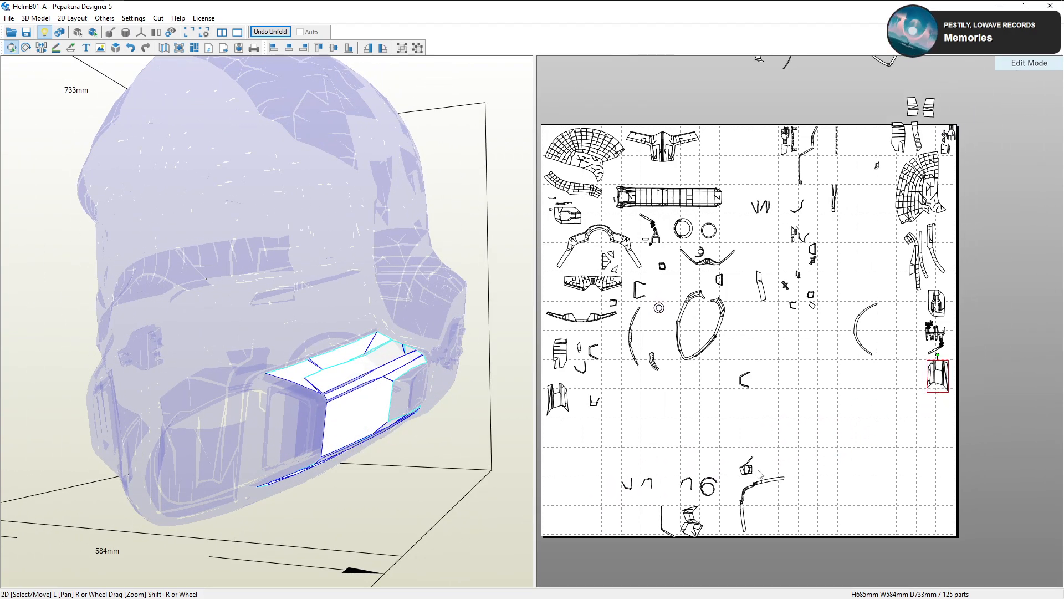
{"action": "left_click", "coordinate": [681, 526]}
{"action": "left_click_drag", "start_coordinate": [680, 525], "coordinate": [922, 427]}
Move the mouthpiece's circular ring pattern above the lower row of brackets and place one lower-cheek bracket pattern directly above it
{"action": "left_click_drag", "start_coordinate": [715, 478], "coordinate": [607, 497]}
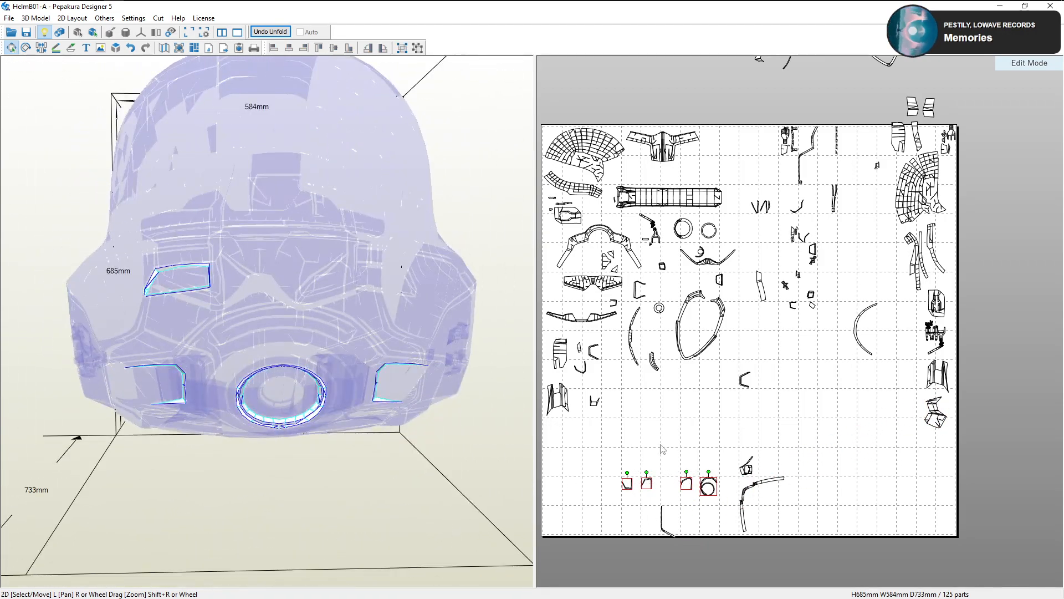
{"action": "left_click", "coordinate": [678, 454]}
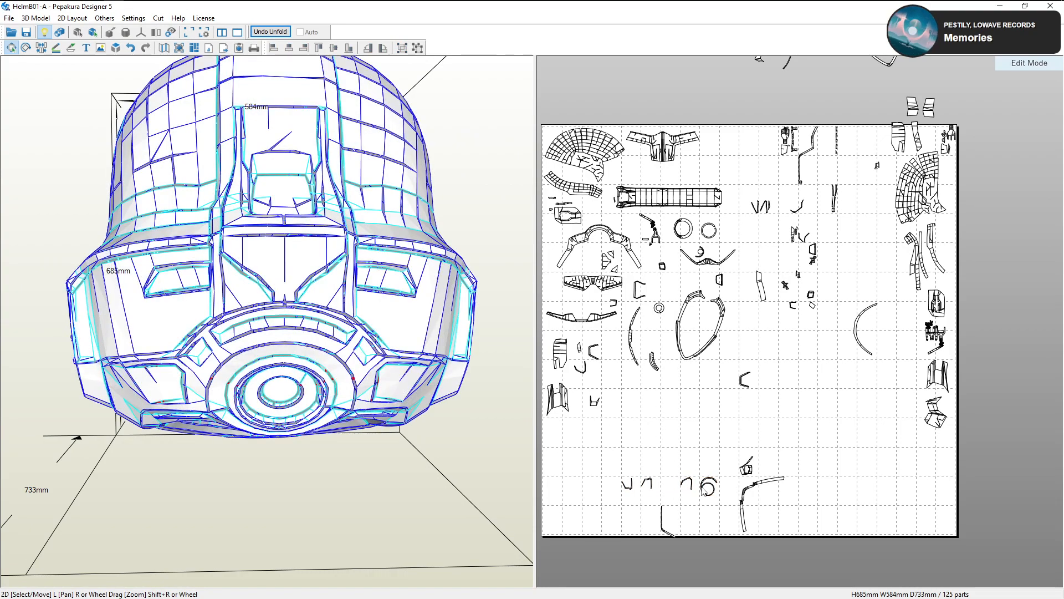
{"action": "left_click_drag", "start_coordinate": [713, 488], "coordinate": [663, 455]}
{"action": "left_click", "coordinate": [647, 483]}
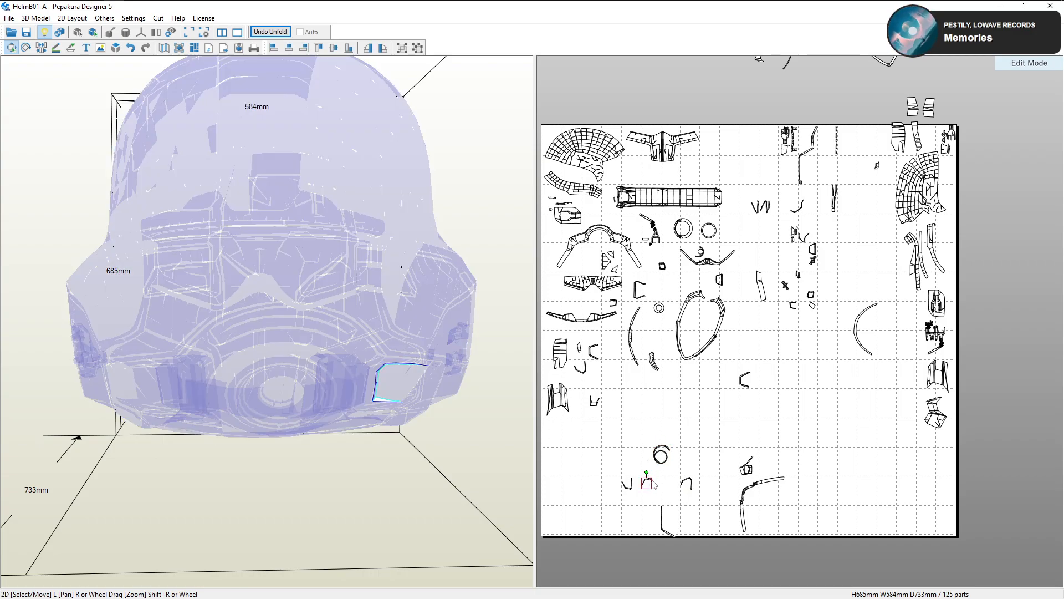
{"action": "left_click_drag", "start_coordinate": [653, 481], "coordinate": [653, 478]}
{"action": "left_click_drag", "start_coordinate": [669, 431], "coordinate": [655, 463]}
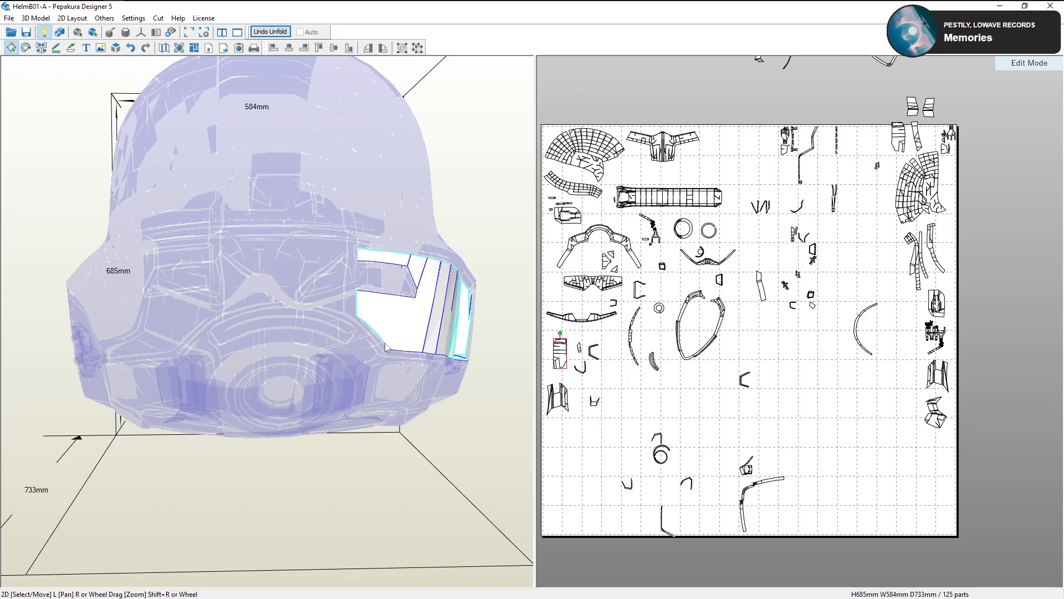
Move the circular ring pattern and the small bracket above it up the page, beside the left-hand column of parts
{"action": "left_click", "coordinate": [389, 289]}
{"action": "left_click", "coordinate": [411, 280]}
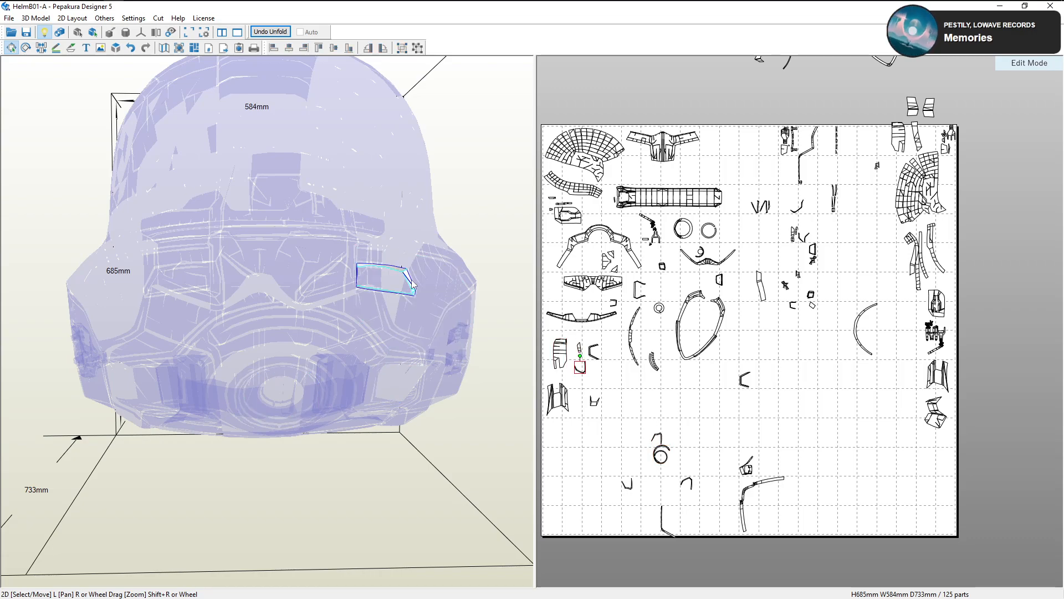
{"action": "left_click_drag", "start_coordinate": [690, 422], "coordinate": [609, 399]}
Move the L-shaped strip up from the page's lower edge and the two small lower brackets to the right-hand column of parts
{"action": "left_click_drag", "start_coordinate": [704, 467], "coordinate": [615, 535]}
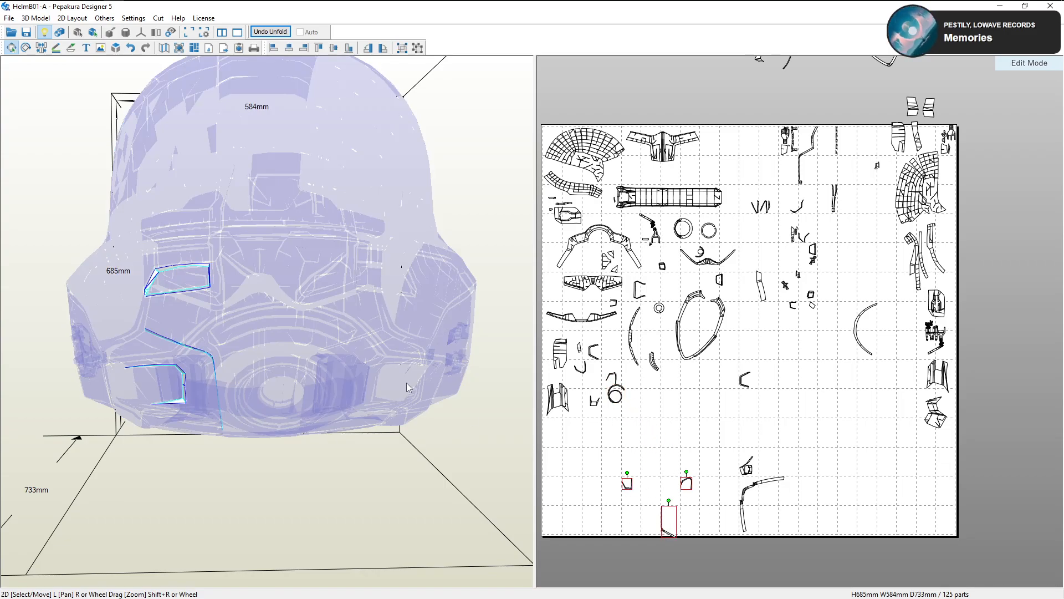
{"action": "left_click_drag", "start_coordinate": [407, 383], "coordinate": [228, 374]}
{"action": "left_click", "coordinate": [670, 541]}
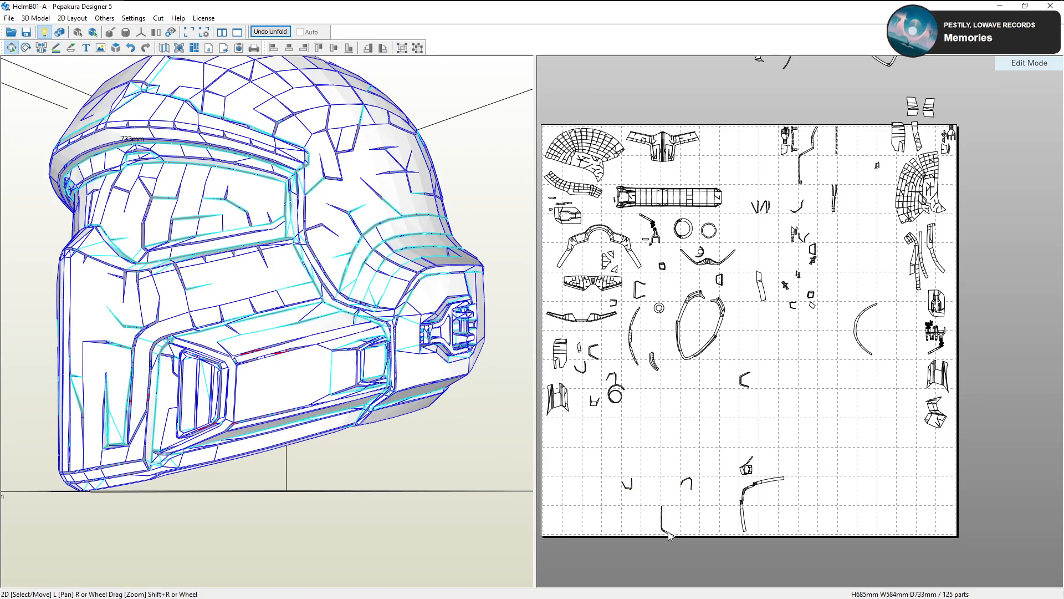
{"action": "left_click_drag", "start_coordinate": [664, 534], "coordinate": [713, 431]}
{"action": "mouse_move", "coordinate": [701, 471]}
{"action": "left_mouse_down"}
{"action": "mouse_move", "coordinate": [619, 495]}
{"action": "mouse_move", "coordinate": [889, 364]}
{"action": "mouse_move", "coordinate": [879, 366]}
{"action": "mouse_move", "coordinate": [906, 324]}
{"action": "mouse_move", "coordinate": [889, 333]}
{"action": "mouse_move", "coordinate": [914, 314]}
{"action": "mouse_move", "coordinate": [907, 319]}
{"action": "left_mouse_up"}
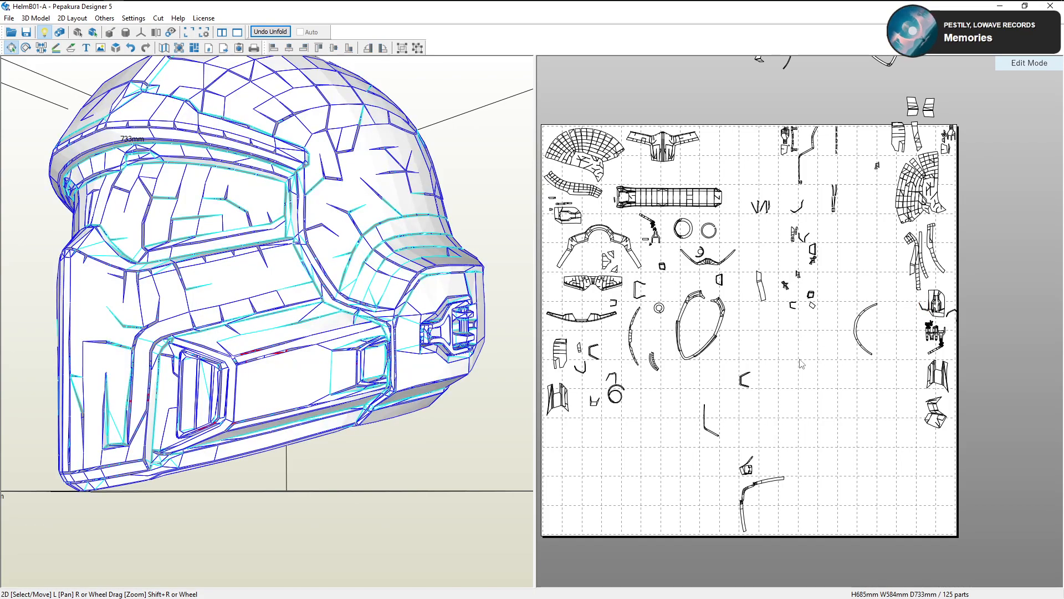
Examine where both jaw panels, the rear side panel, the opening's rim and the curved neck band sit on the helmet
{"action": "right_click_drag", "start_coordinate": [638, 323], "coordinate": [683, 414]}
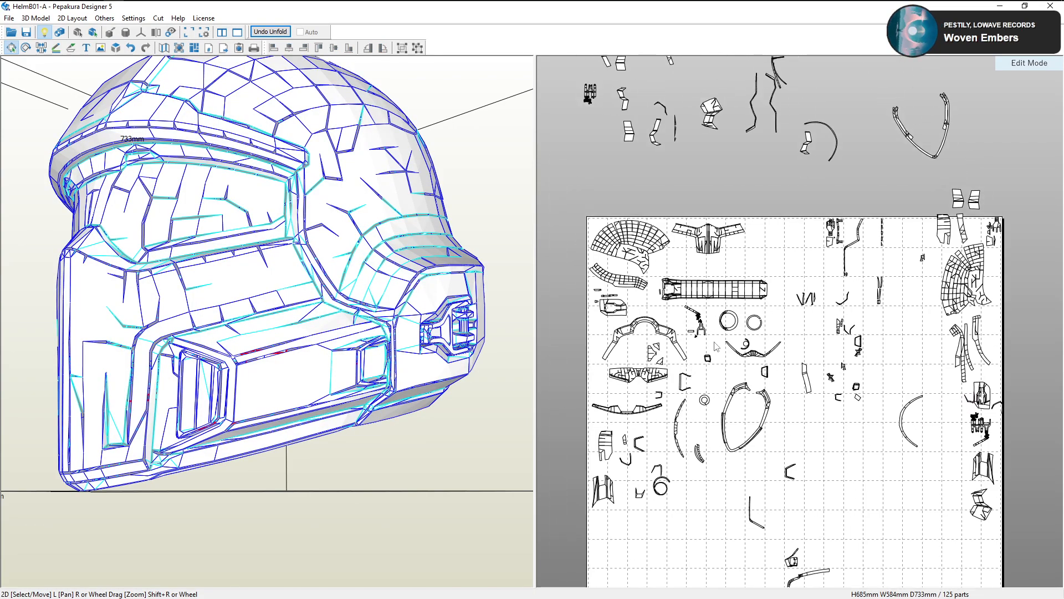
{"action": "left_click", "coordinate": [325, 370]}
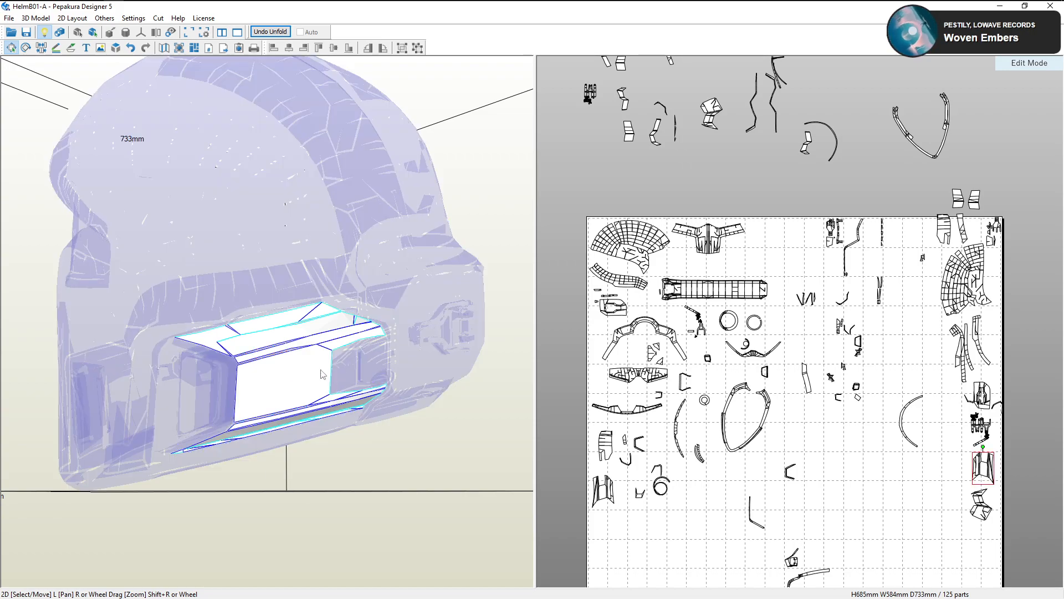
{"action": "left_click", "coordinate": [603, 487]}
{"action": "right_click_drag", "start_coordinate": [316, 348], "coordinate": [499, 382]}
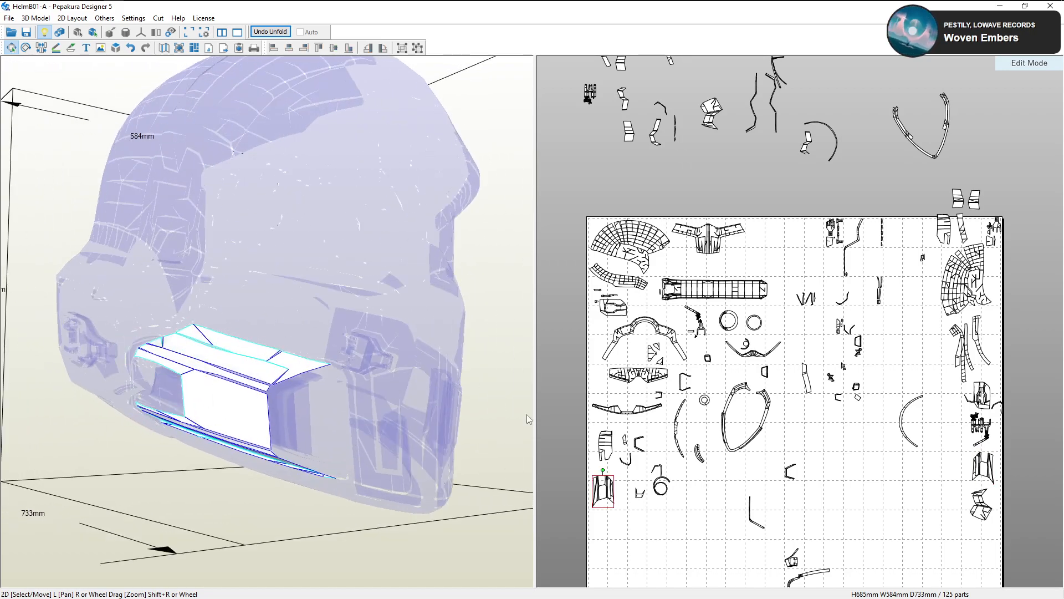
{"action": "left_click", "coordinate": [605, 445]}
{"action": "right_click_drag", "start_coordinate": [343, 366], "coordinate": [370, 409]}
{"action": "left_click", "coordinate": [298, 387]}
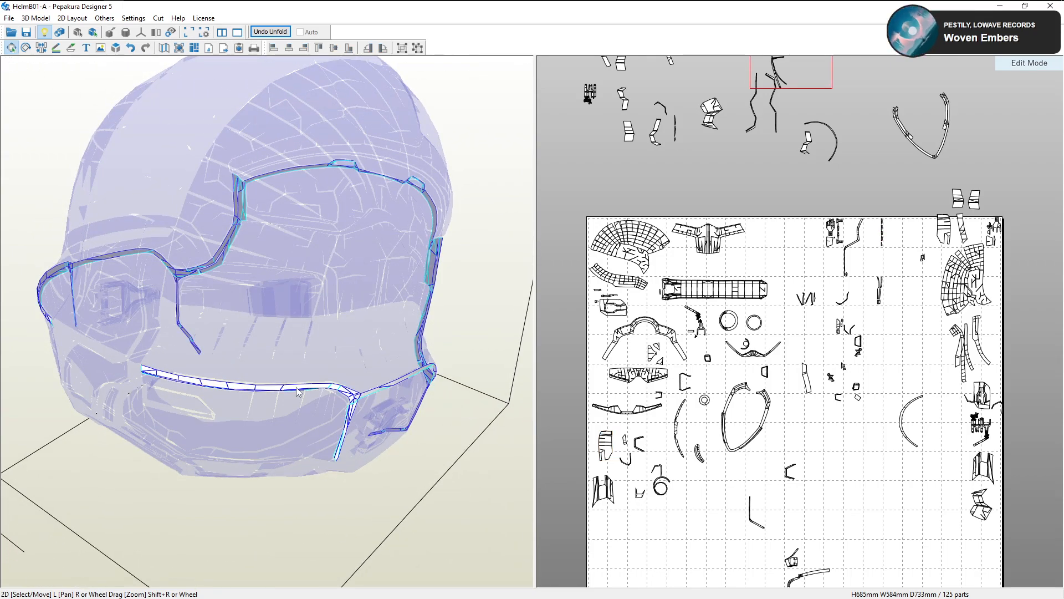
{"action": "right_click_drag", "start_coordinate": [306, 385], "coordinate": [312, 377]}
{"action": "left_click", "coordinate": [375, 361]}
{"action": "right_click_drag", "start_coordinate": [375, 362], "coordinate": [323, 333]}
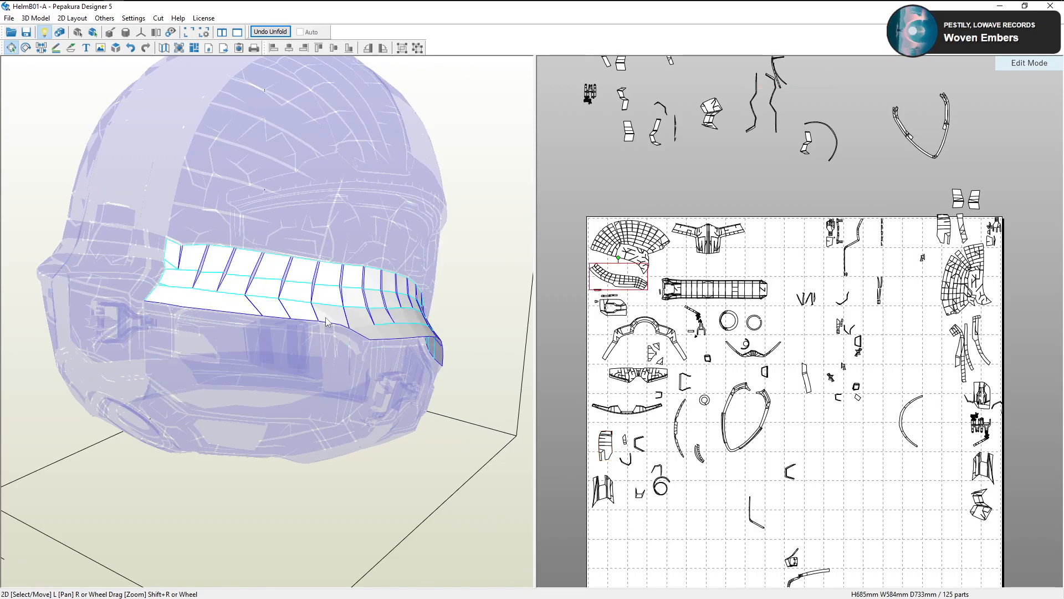
Compare the rear side panel with the adjoining curved neck band and dome part from the helmet's back and side
{"action": "right_click_drag", "start_coordinate": [297, 372], "coordinate": [324, 377]}
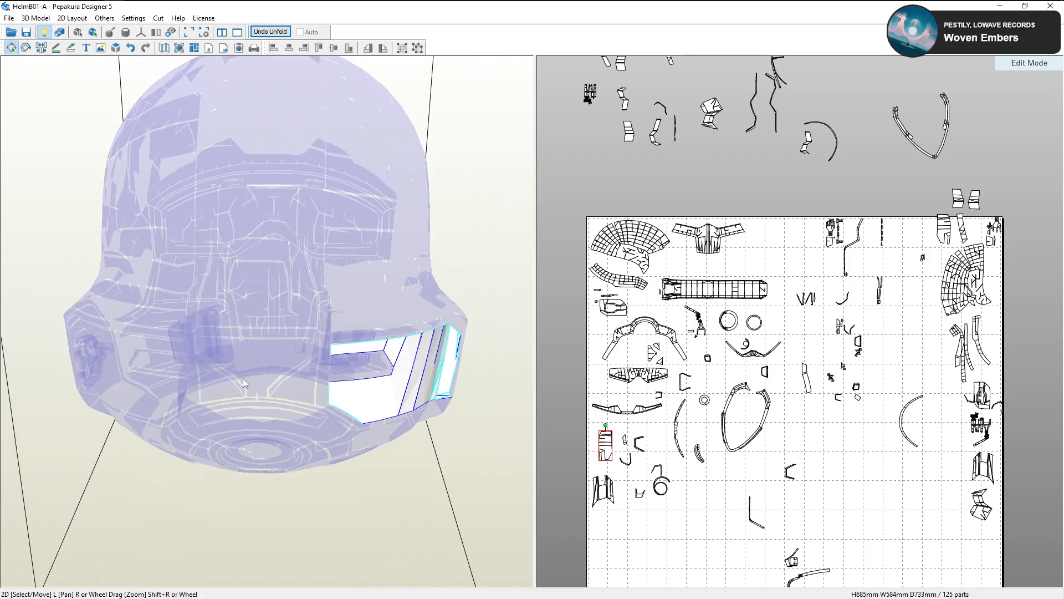
{"action": "right_click_drag", "start_coordinate": [243, 378], "coordinate": [266, 388]}
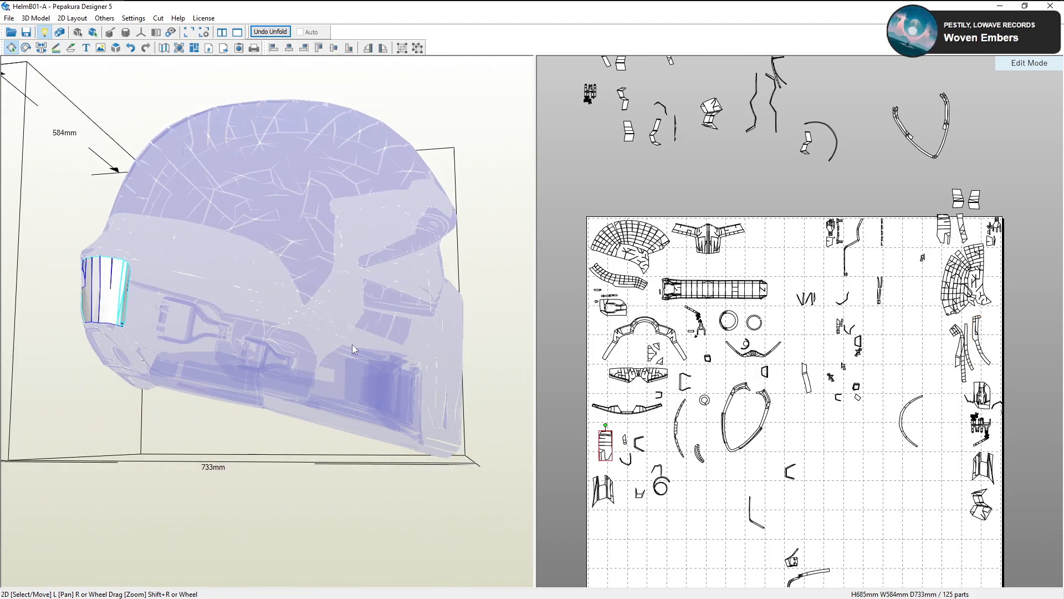
{"action": "right_click_drag", "start_coordinate": [352, 344], "coordinate": [330, 366]}
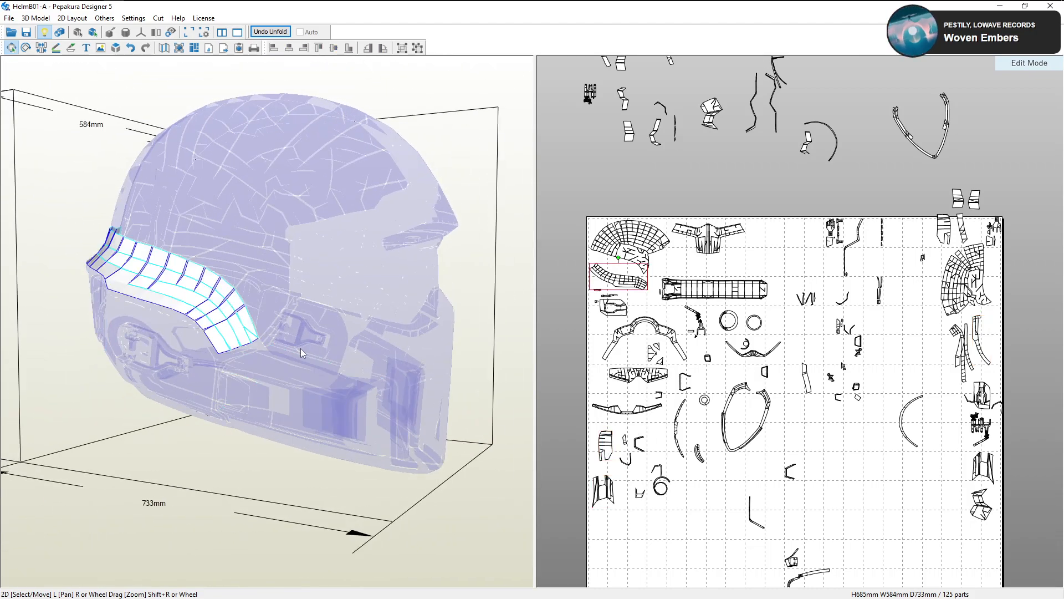
{"action": "right_click_drag", "start_coordinate": [318, 348], "coordinate": [236, 227]}
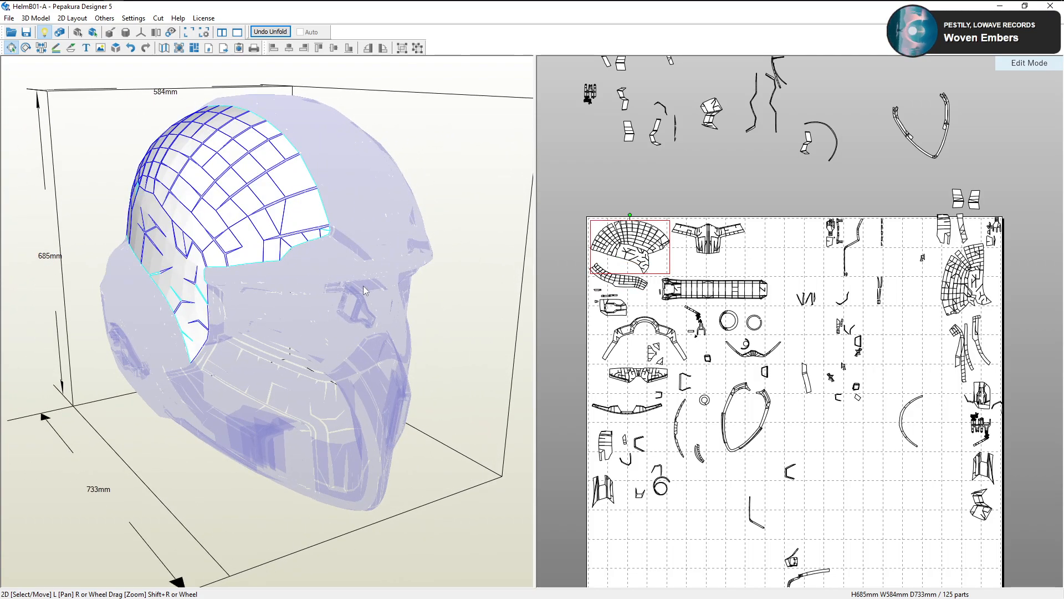
{"action": "mouse_move", "coordinate": [192, 308]}
{"action": "right_mouse_down"}
{"action": "mouse_move", "coordinate": [133, 320]}
{"action": "mouse_move", "coordinate": [199, 312]}
{"action": "right_mouse_up"}
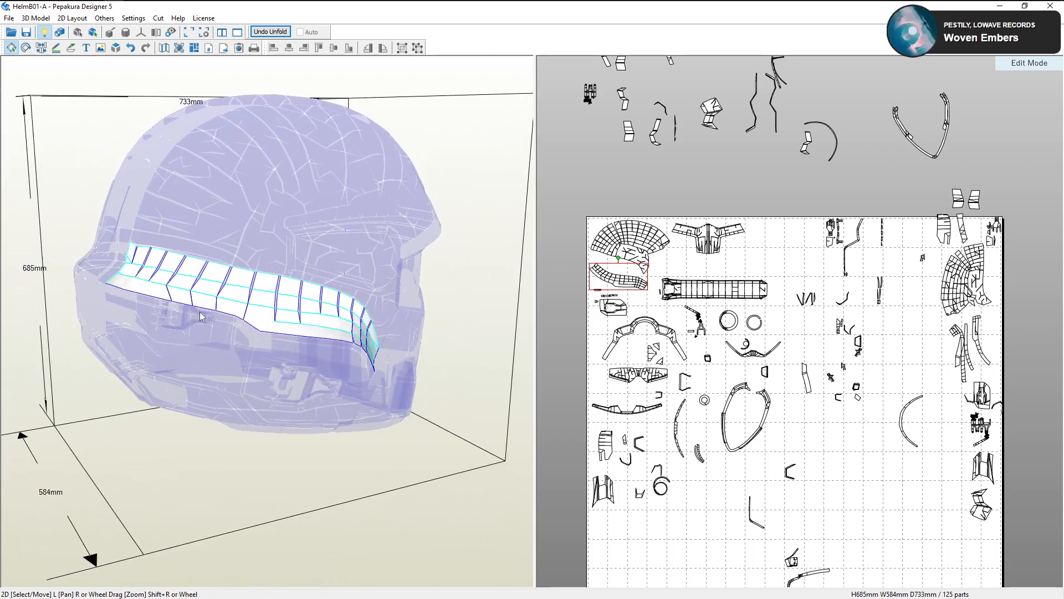
{"action": "right_click_drag", "start_coordinate": [272, 354], "coordinate": [325, 356]}
{"action": "left_click", "coordinate": [325, 347]}
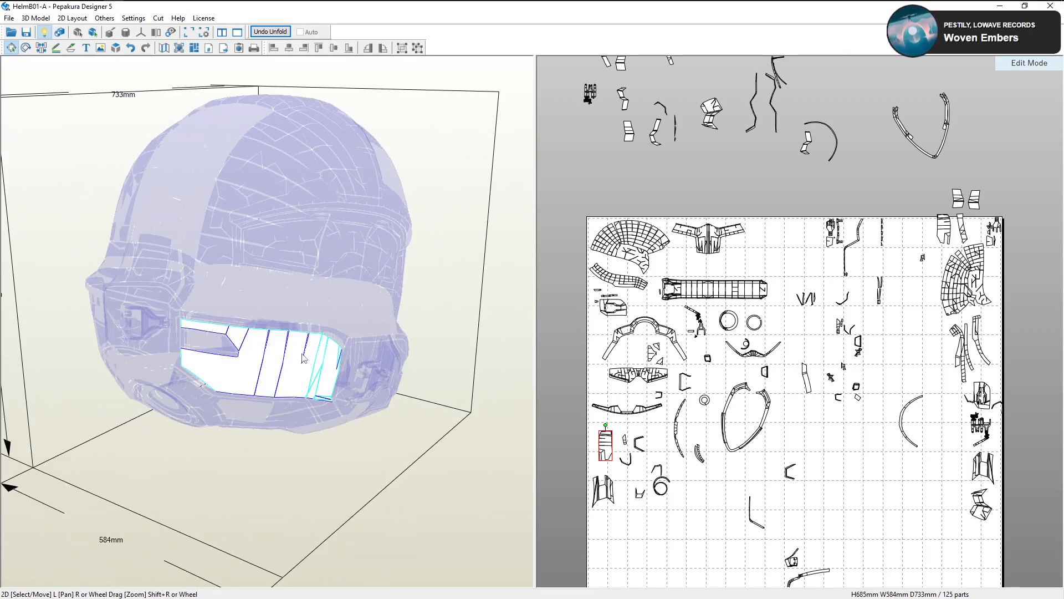
{"action": "right_click_drag", "start_coordinate": [331, 359], "coordinate": [304, 349]}
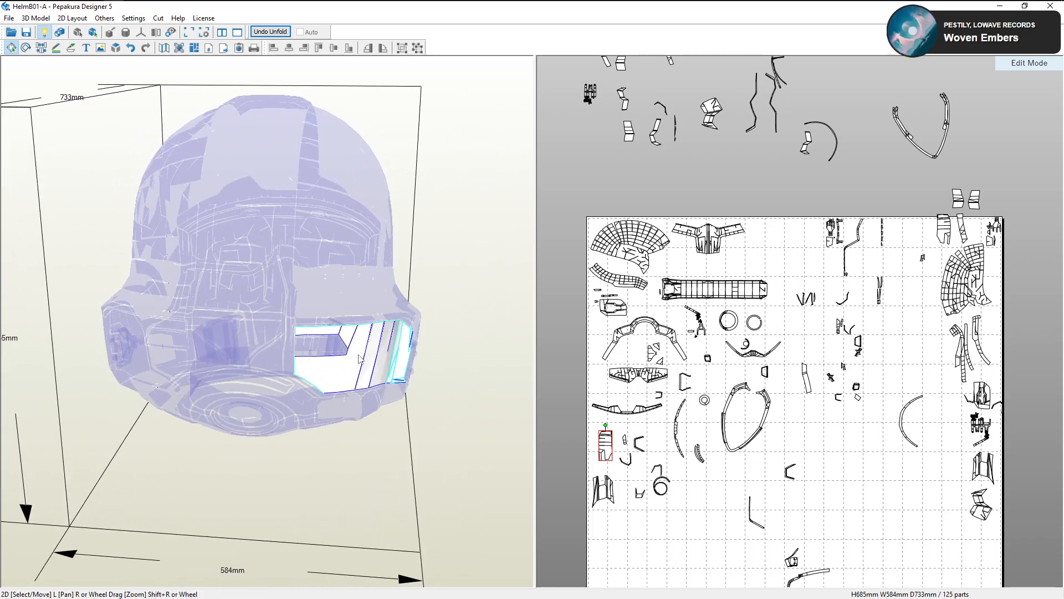
Clear the part highlight and show textures on the helmet model and its 2D patterns
{"action": "left_click", "coordinate": [856, 456]}
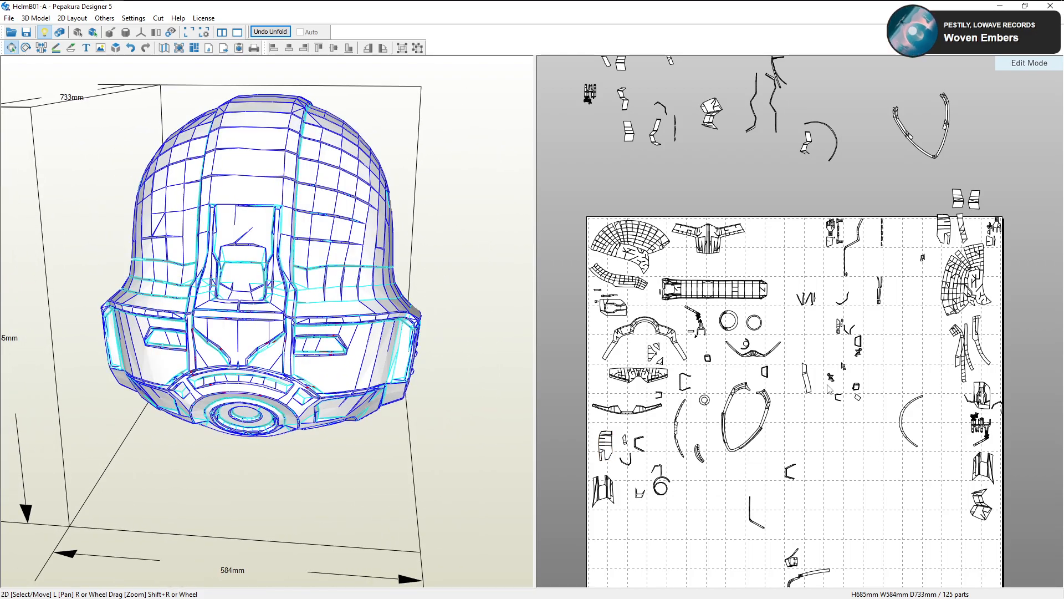
{"action": "left_click", "coordinate": [59, 32]}
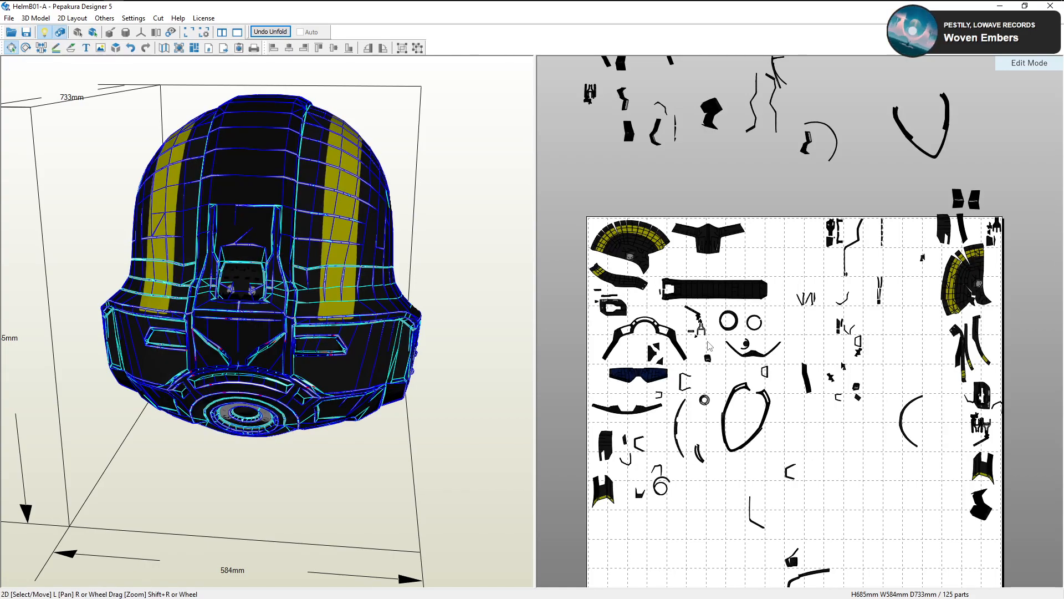
{"action": "right_click_drag", "start_coordinate": [710, 345], "coordinate": [786, 362]}
{"action": "scroll", "coordinate": [786, 362], "scroll_direction": "up", "scroll_amount": 2}
{"action": "scroll", "coordinate": [776, 364], "scroll_direction": "down", "scroll_amount": 3}
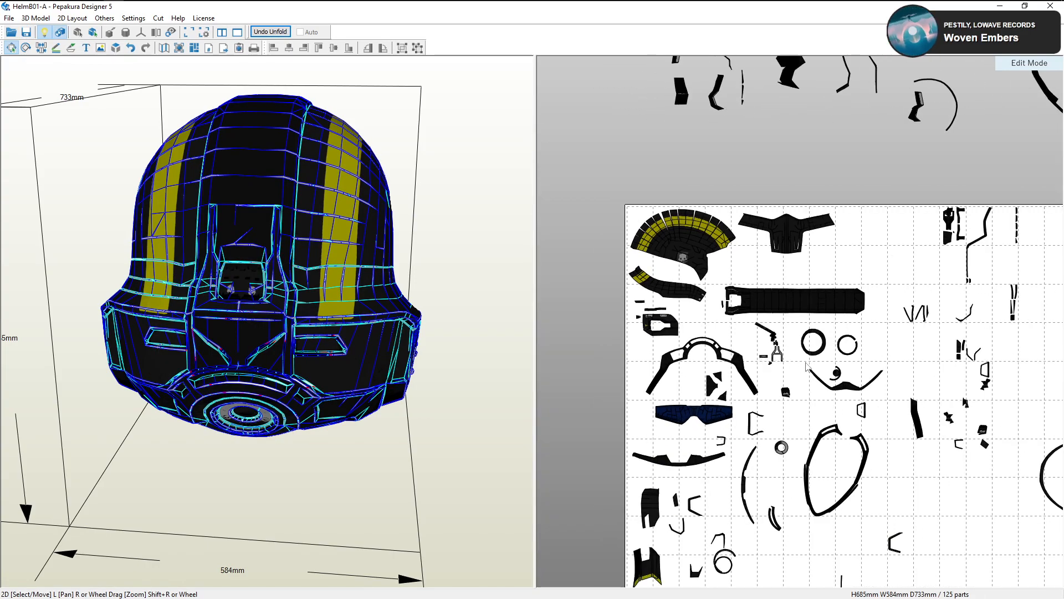
{"action": "scroll", "coordinate": [771, 361], "scroll_direction": "up", "scroll_amount": 2}
{"action": "scroll", "coordinate": [770, 358], "scroll_direction": "down", "scroll_amount": 1}
Locate the angled strip below the ear panel and move its pattern beside the jaw panel in the left-hand column
{"action": "left_click", "coordinate": [816, 374]}
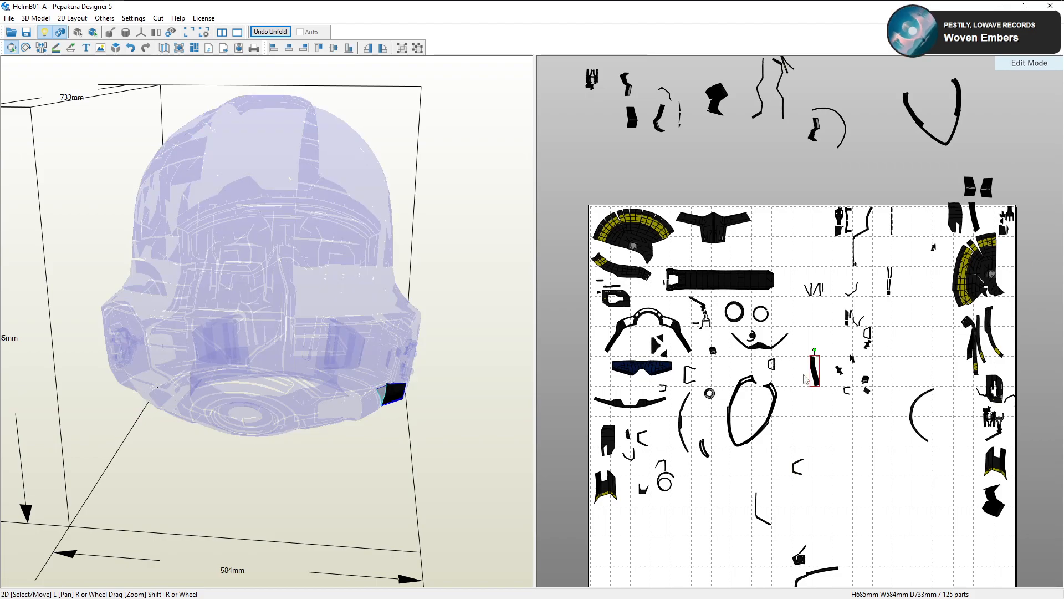
{"action": "right_click_drag", "start_coordinate": [471, 327], "coordinate": [350, 294]}
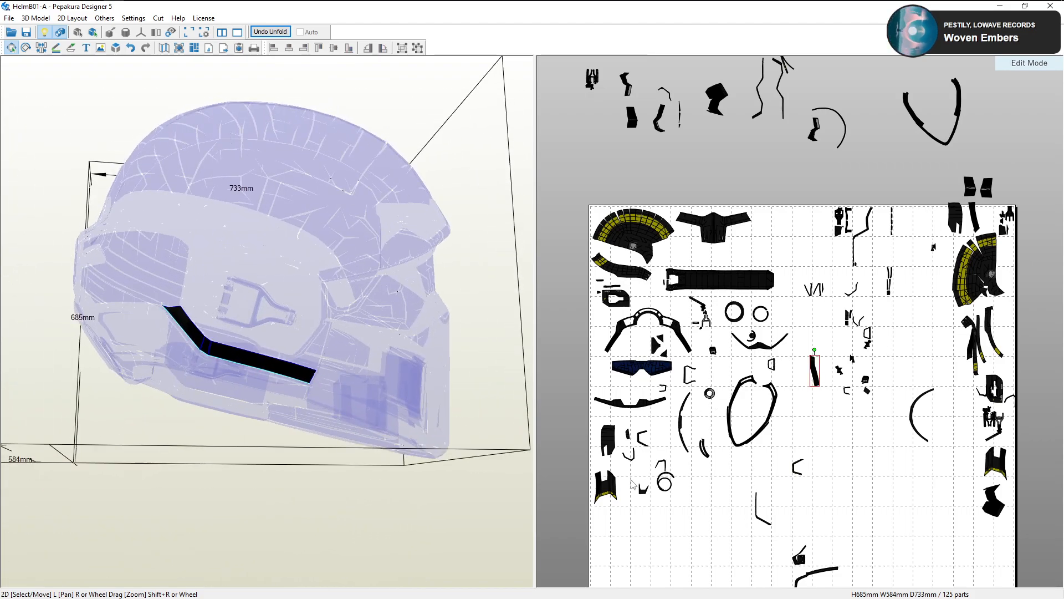
{"action": "left_click", "coordinate": [253, 355]}
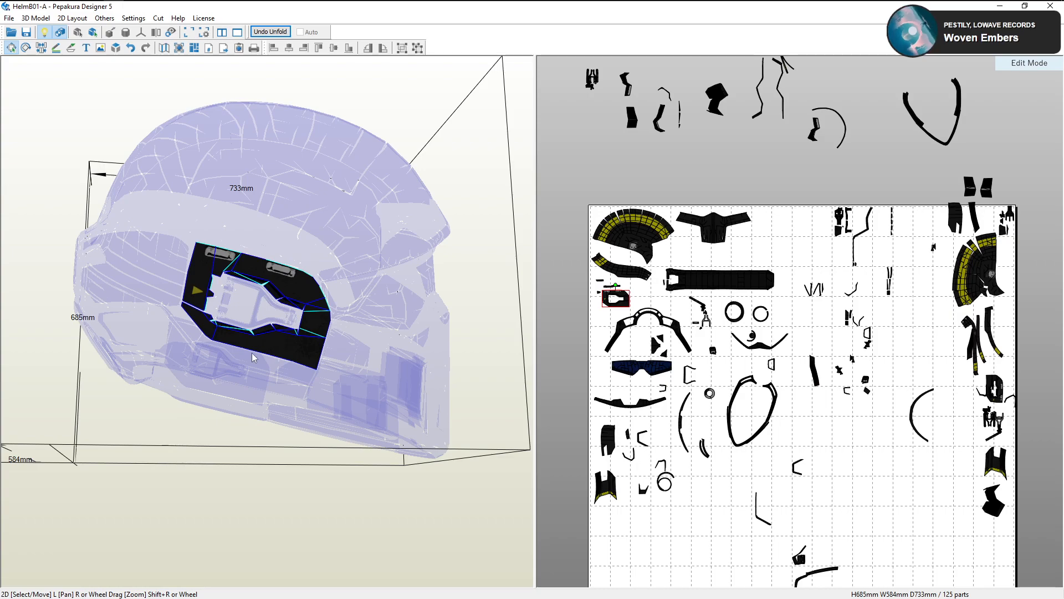
{"action": "left_click_drag", "start_coordinate": [816, 377], "coordinate": [622, 481]}
Examine the parts around the repositioned angled strip and the striped dome section from the helmet's side and back
{"action": "right_click_drag", "start_coordinate": [343, 363], "coordinate": [377, 401]}
{"action": "left_click", "coordinate": [337, 364]}
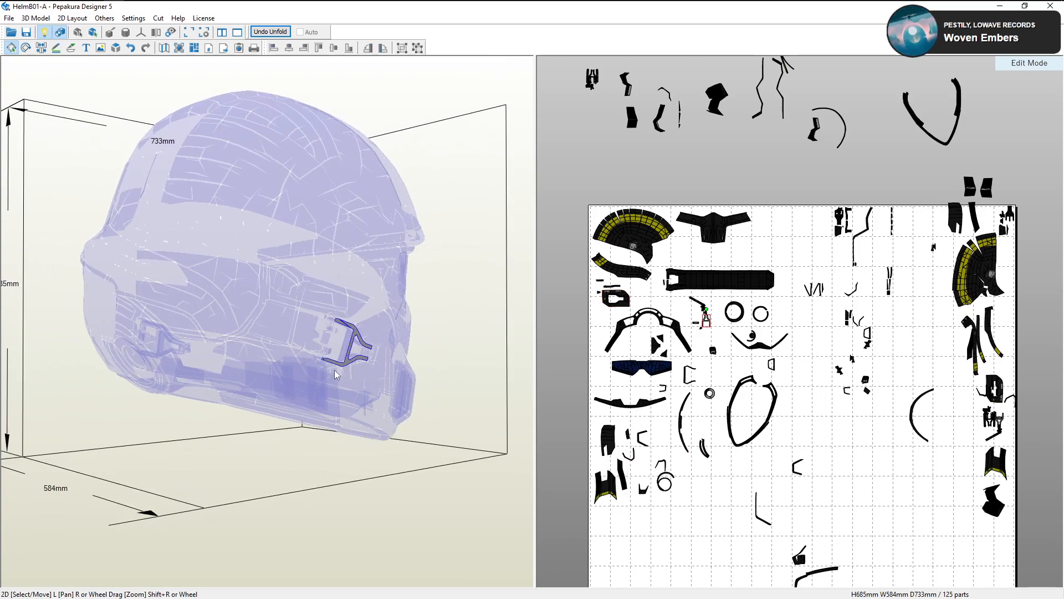
{"action": "left_click", "coordinate": [329, 374]}
{"action": "left_click", "coordinate": [286, 379]}
{"action": "right_click_drag", "start_coordinate": [286, 379], "coordinate": [365, 387]}
{"action": "left_click", "coordinate": [373, 379]}
{"action": "left_click", "coordinate": [299, 379]}
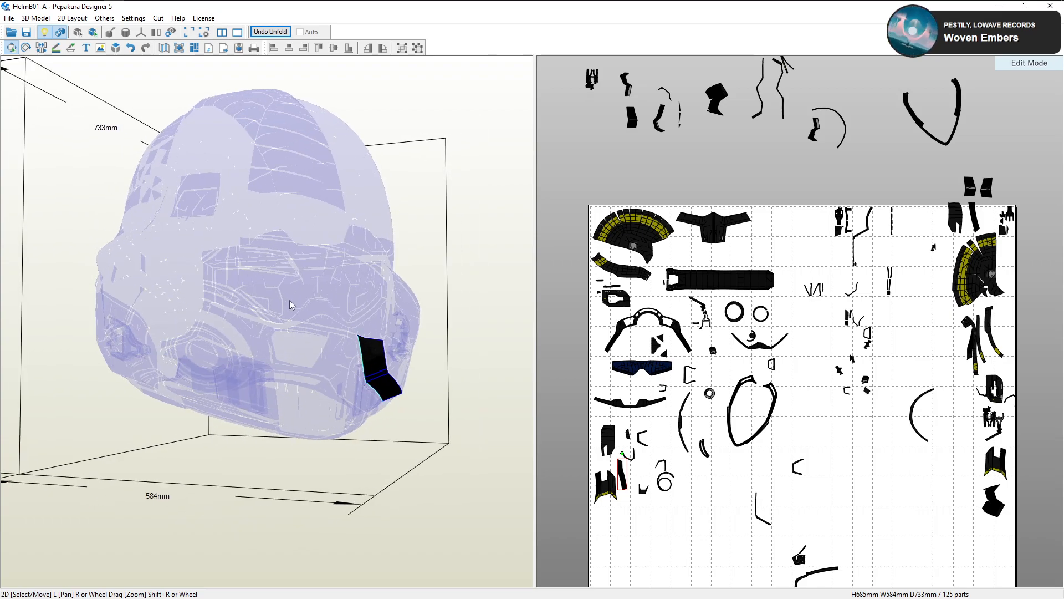
{"action": "mouse_move", "coordinate": [290, 301]}
{"action": "right_mouse_down"}
{"action": "mouse_move", "coordinate": [300, 331]}
{"action": "mouse_move", "coordinate": [305, 315]}
{"action": "right_mouse_up"}
{"action": "right_click_drag", "start_coordinate": [361, 383], "coordinate": [353, 376]}
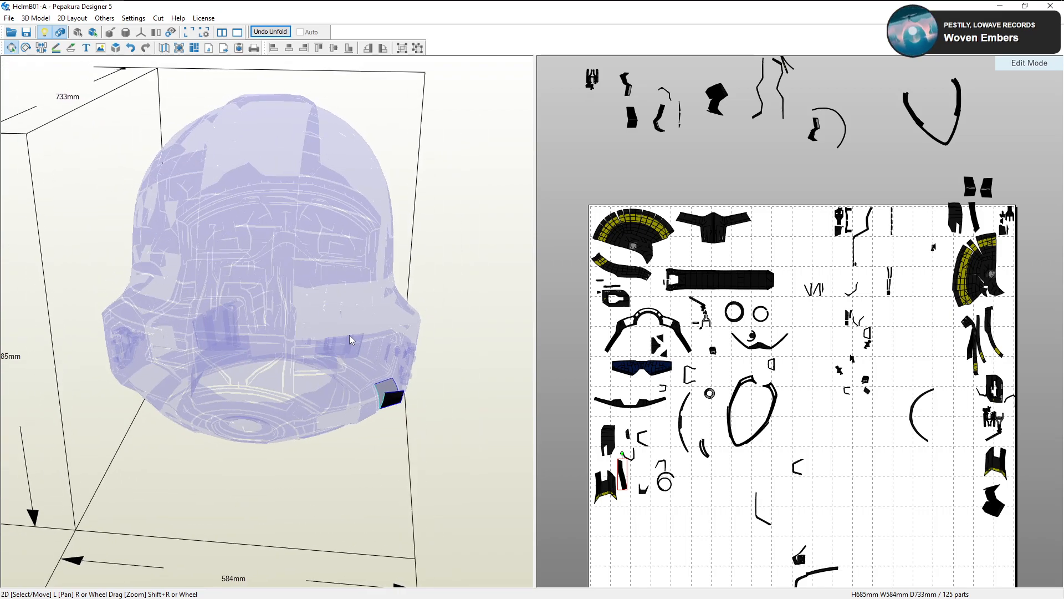
{"action": "left_click", "coordinate": [277, 134]}
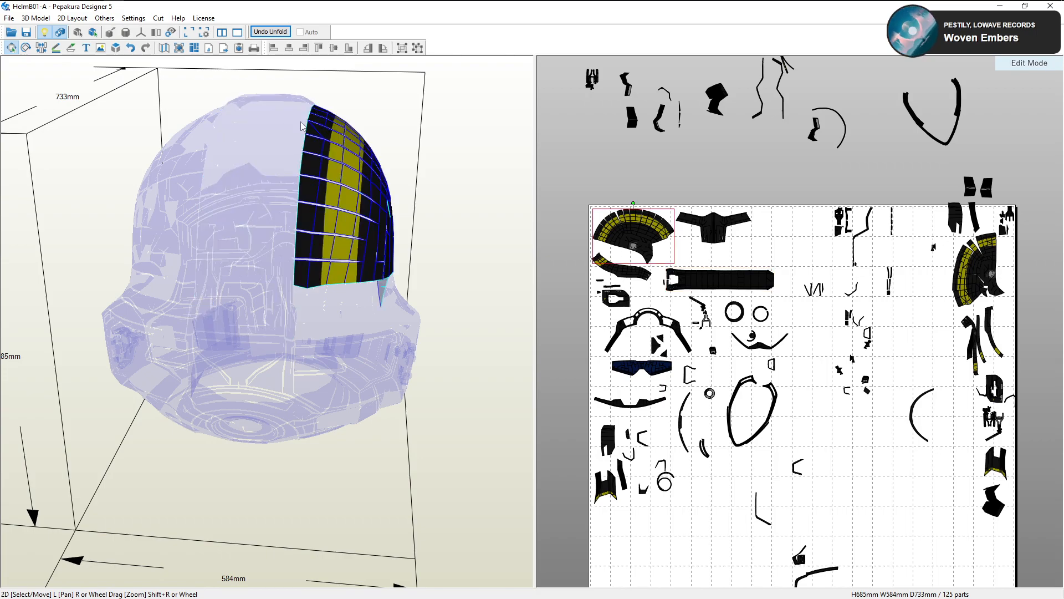
{"action": "left_click", "coordinate": [347, 138]}
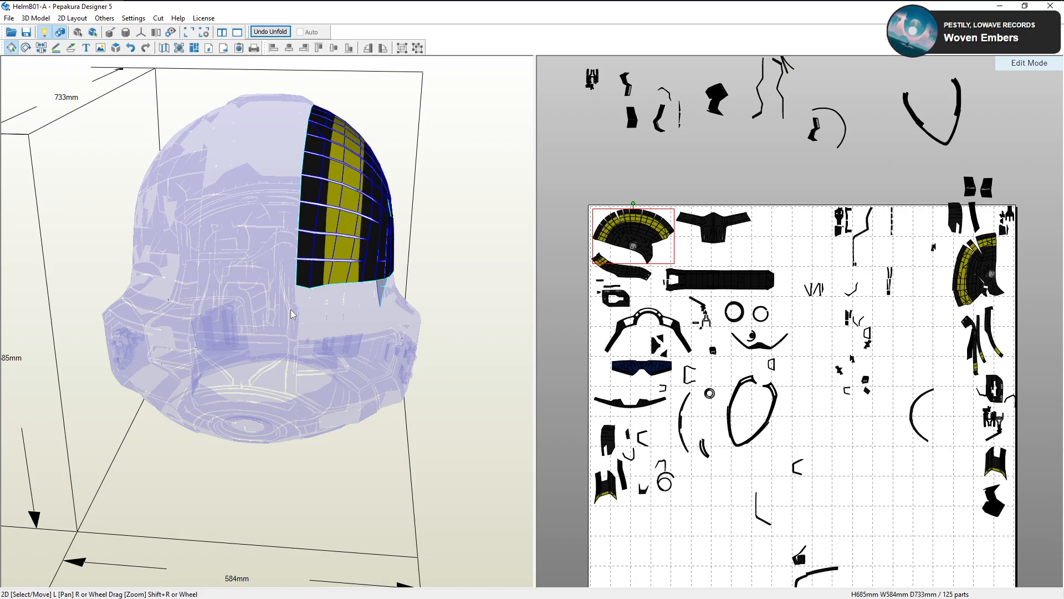
Examine the ear panel's pattern and its small neighbouring strips up close, comparing the selected narrow strip with its place on the helmet
{"action": "right_click_drag", "start_coordinate": [729, 309], "coordinate": [797, 361]}
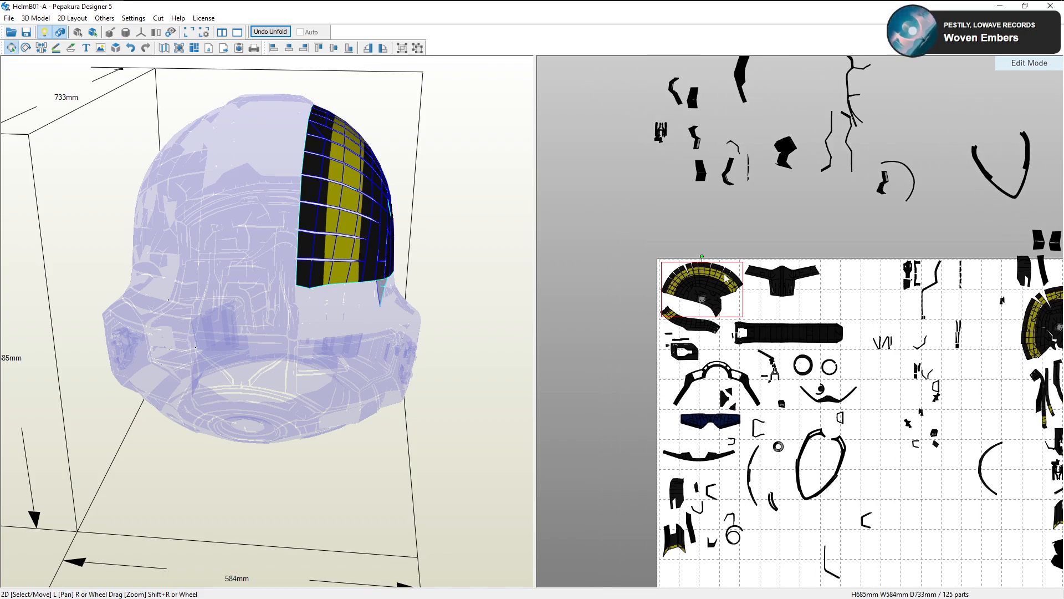
{"action": "right_click_drag", "start_coordinate": [732, 298], "coordinate": [756, 285]}
{"action": "left_click", "coordinate": [810, 320]}
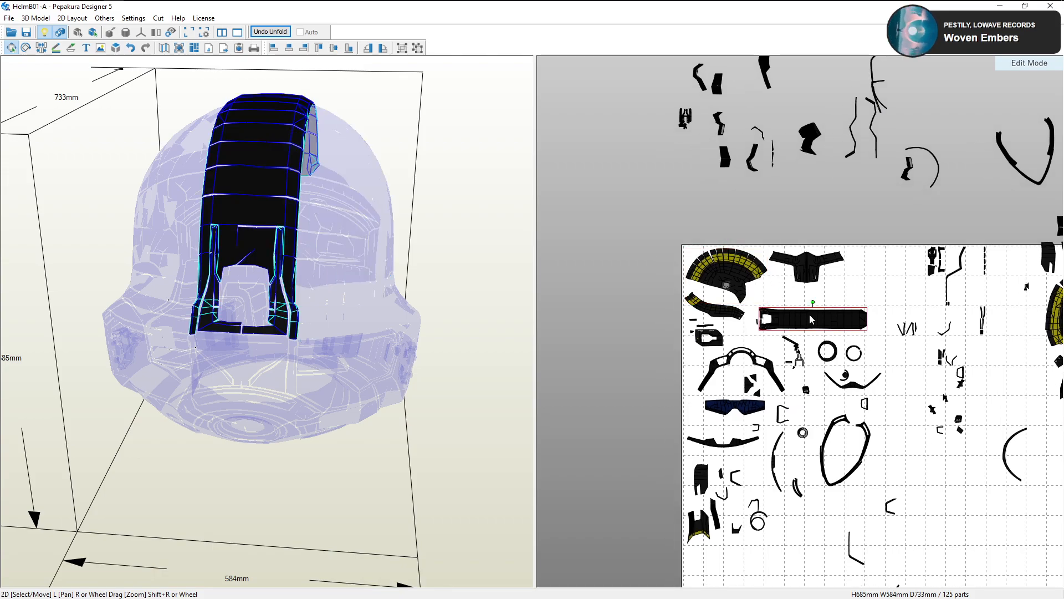
{"action": "left_click", "coordinate": [713, 335]}
{"action": "left_click", "coordinate": [700, 330]}
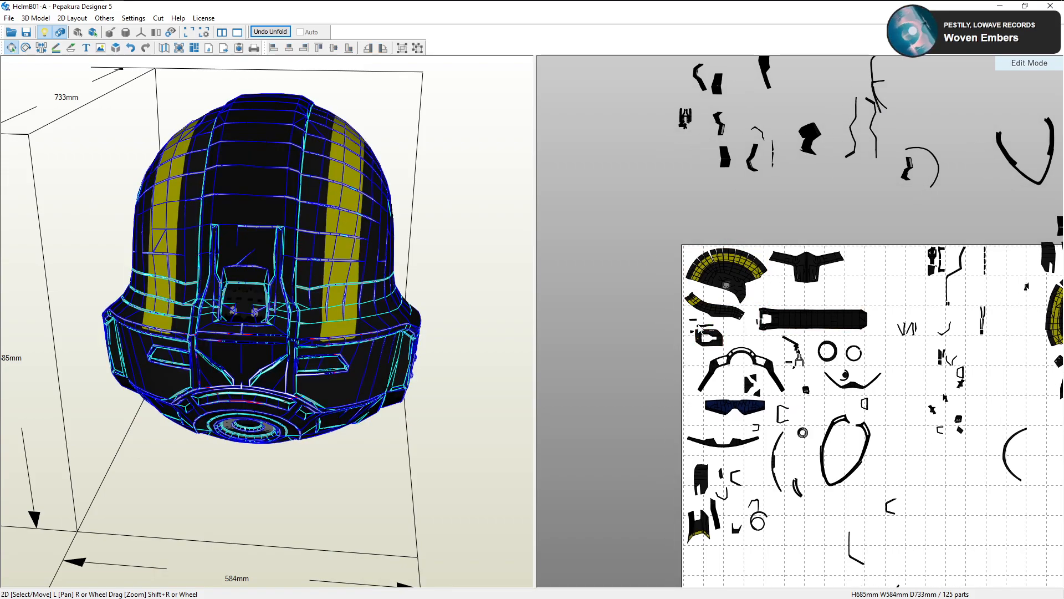
{"action": "left_click", "coordinate": [703, 328]}
{"action": "left_click_drag", "start_coordinate": [337, 373], "coordinate": [364, 344]}
{"action": "scroll", "coordinate": [691, 354], "scroll_direction": "up", "scroll_amount": 5}
{"action": "middle_click_drag", "start_coordinate": [679, 354], "coordinate": [802, 355]}
{"action": "scroll", "coordinate": [737, 363], "scroll_direction": "up", "scroll_amount": 4}
{"action": "right_click_drag", "start_coordinate": [366, 356], "coordinate": [393, 359]}
{"action": "scroll", "coordinate": [687, 383], "scroll_direction": "up", "scroll_amount": 5}
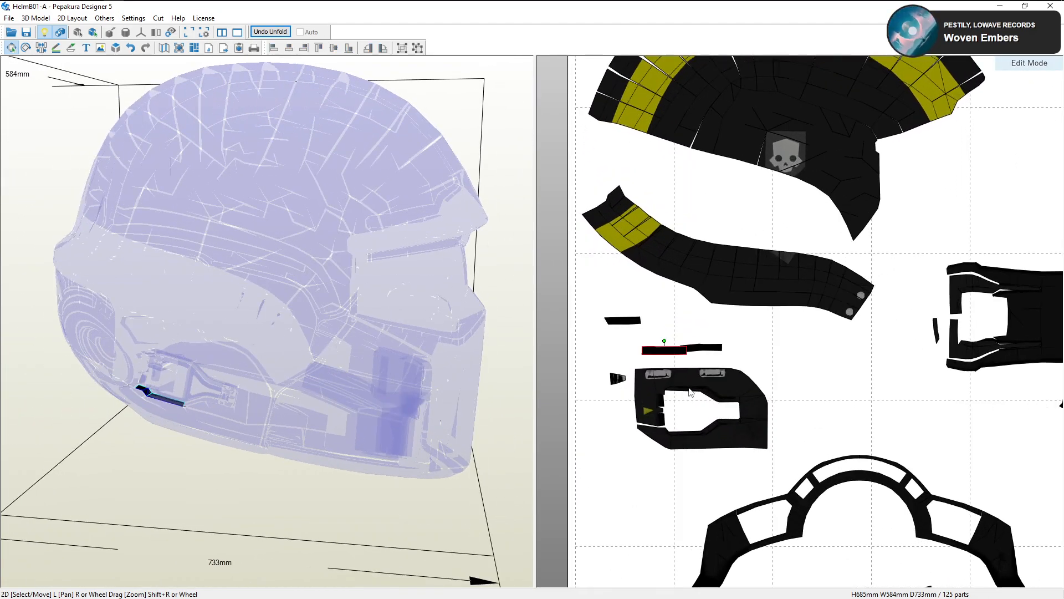
{"action": "middle_click_drag", "start_coordinate": [688, 386], "coordinate": [726, 377]}
{"action": "mouse_move", "coordinate": [443, 370]}
{"action": "left_mouse_down"}
{"action": "mouse_move", "coordinate": [431, 363]}
{"action": "mouse_move", "coordinate": [454, 367]}
{"action": "mouse_move", "coordinate": [424, 366]}
{"action": "left_mouse_up"}
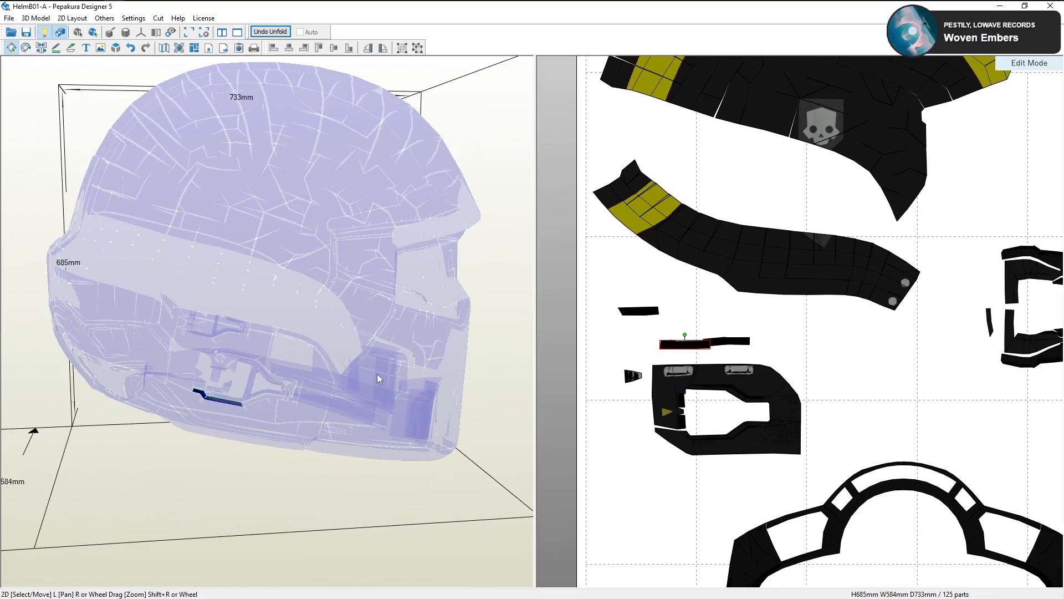
{"action": "left_click_drag", "start_coordinate": [288, 373], "coordinate": [196, 365]}
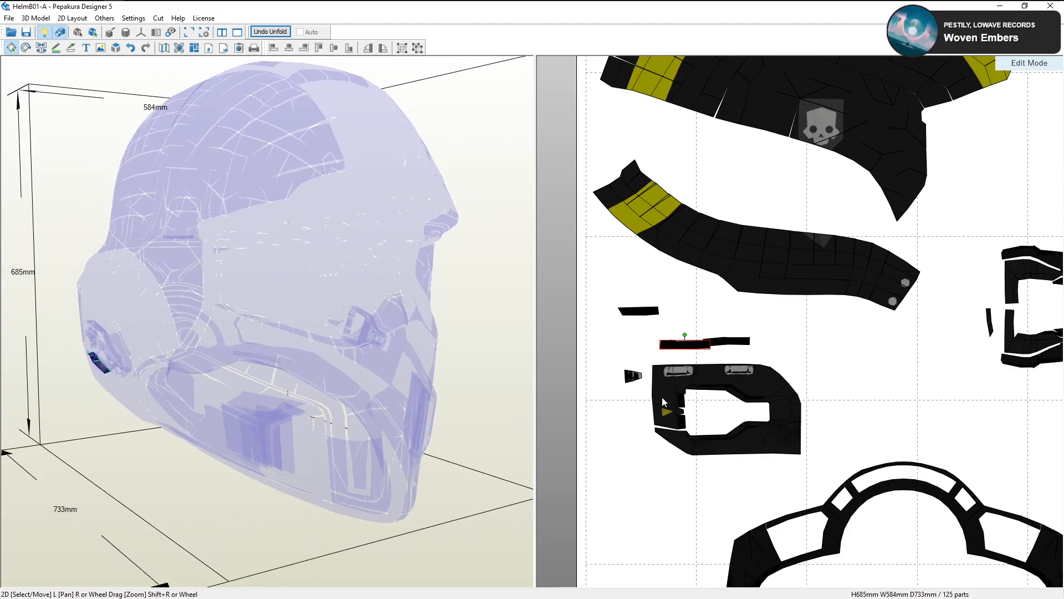
{"action": "scroll", "coordinate": [664, 401], "scroll_direction": "up", "scroll_amount": 4}
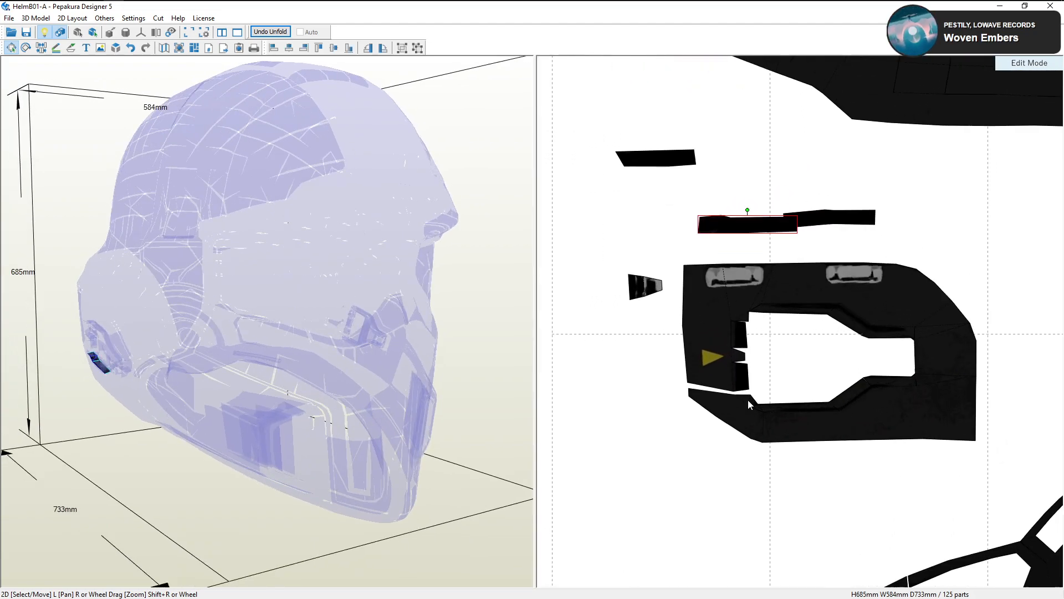
{"action": "scroll", "coordinate": [749, 403], "scroll_direction": "up", "scroll_amount": 1}
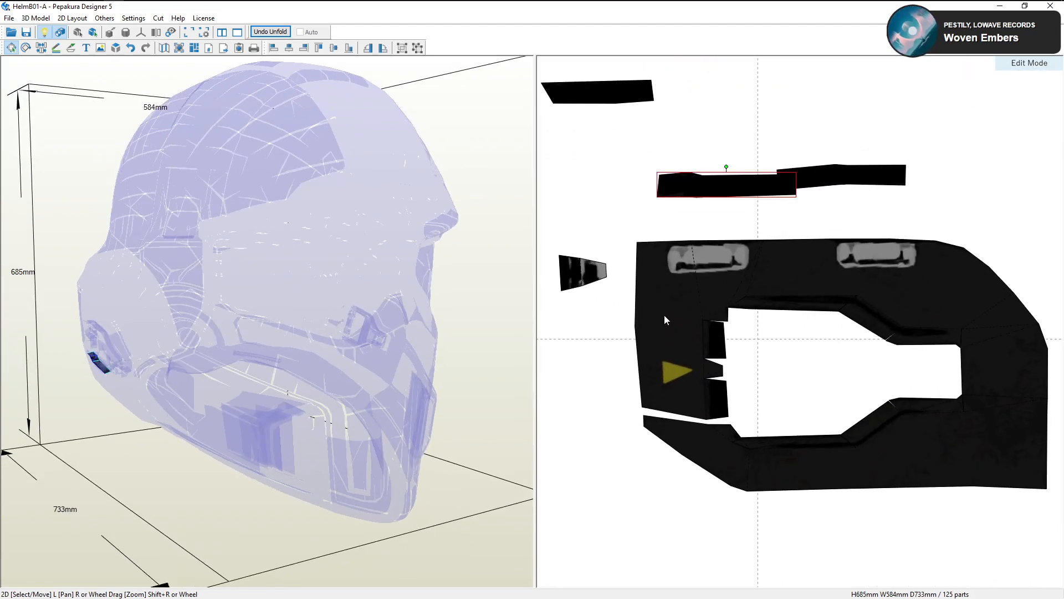
Detach the two small rectangular flaps beside the yellow triangle from the ear panel's pattern, leaving the cutout's long bevel attached
{"action": "left_click", "coordinate": [681, 362]}
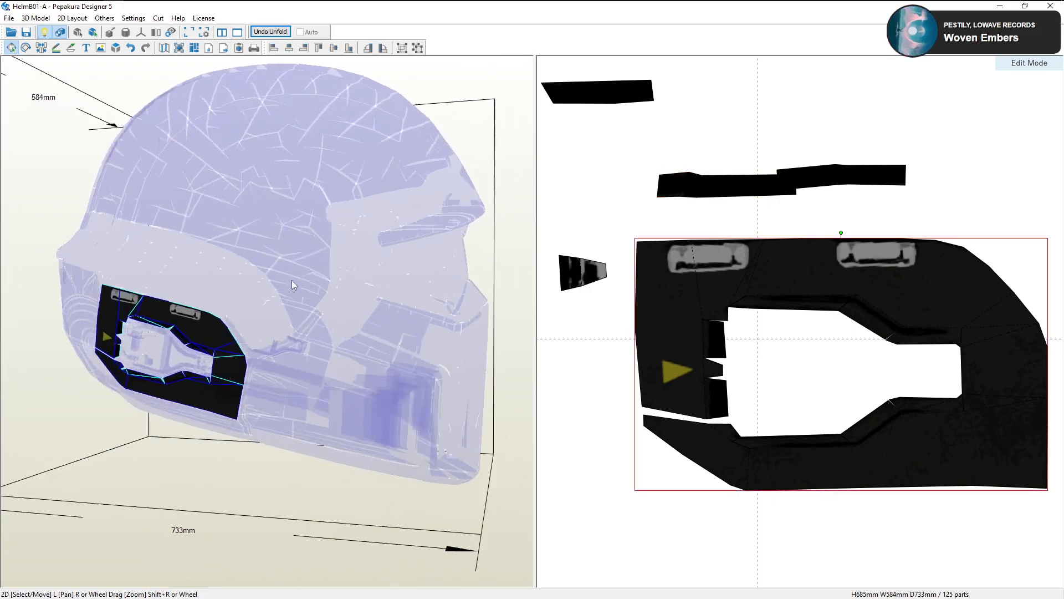
{"action": "right_click_drag", "start_coordinate": [267, 293], "coordinate": [241, 282]}
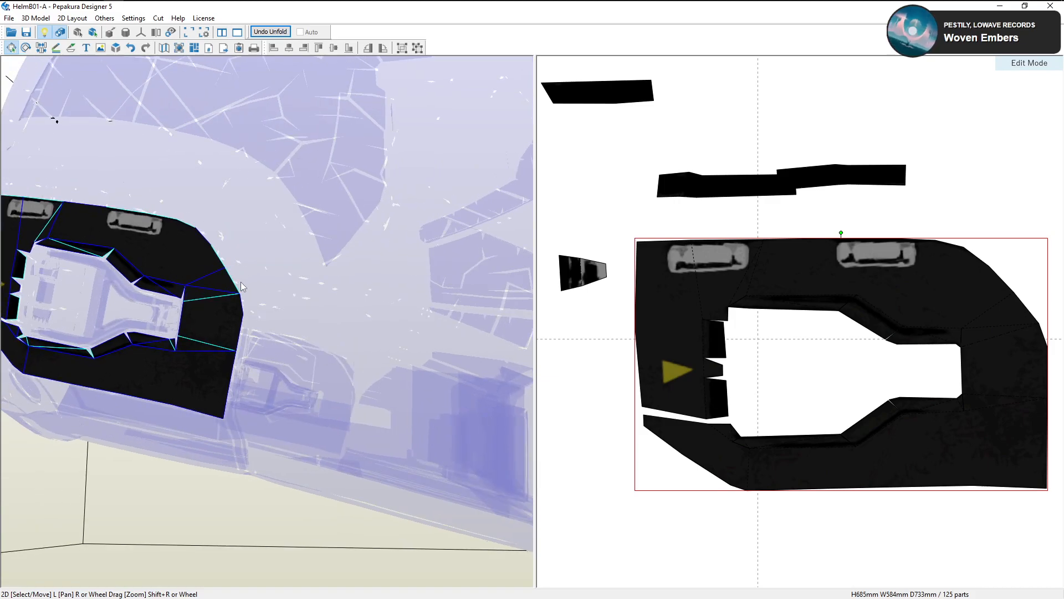
{"action": "left_click", "coordinate": [42, 47]}
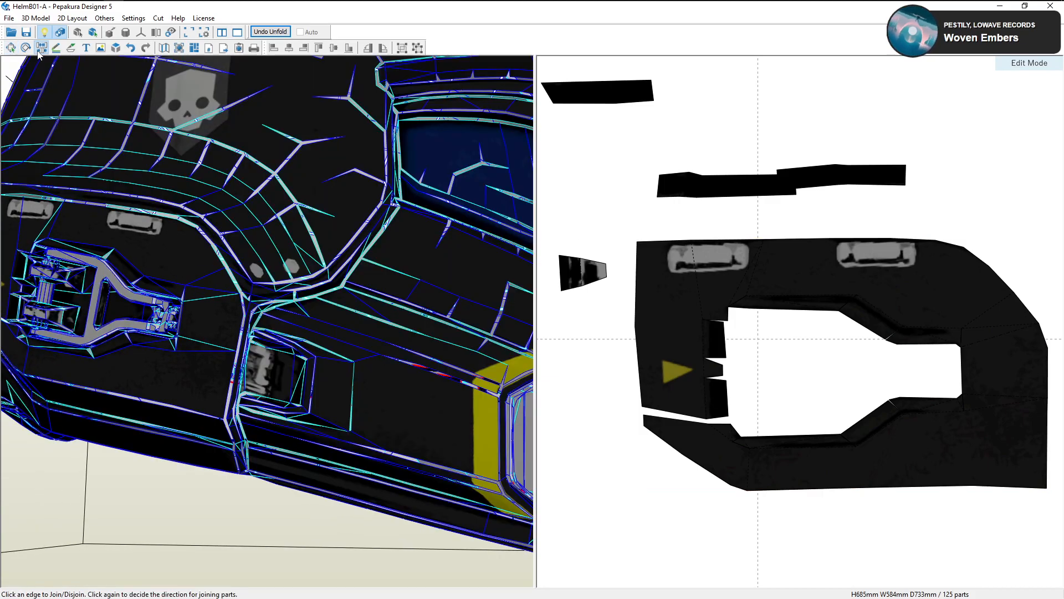
{"action": "left_click", "coordinate": [704, 347]}
{"action": "left_click", "coordinate": [692, 401]}
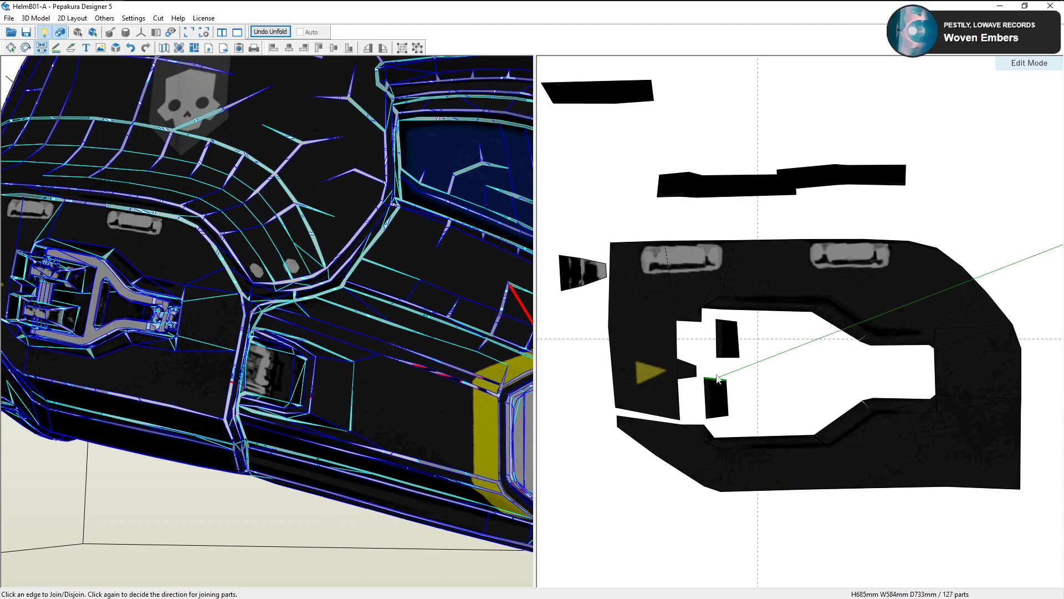
{"action": "left_click", "coordinate": [790, 300]}
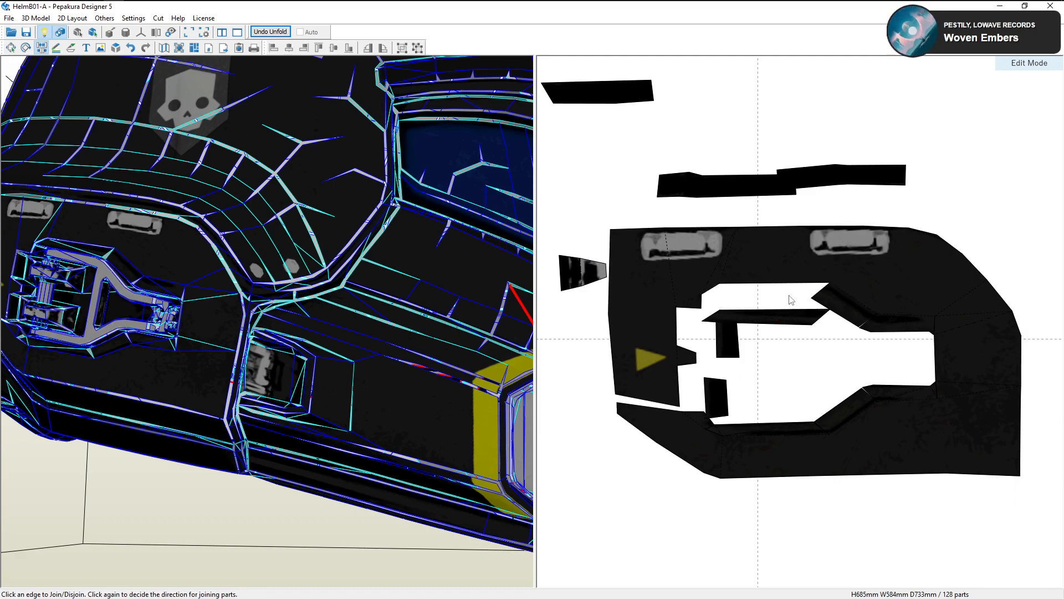
{"action": "left_click", "coordinate": [792, 300]}
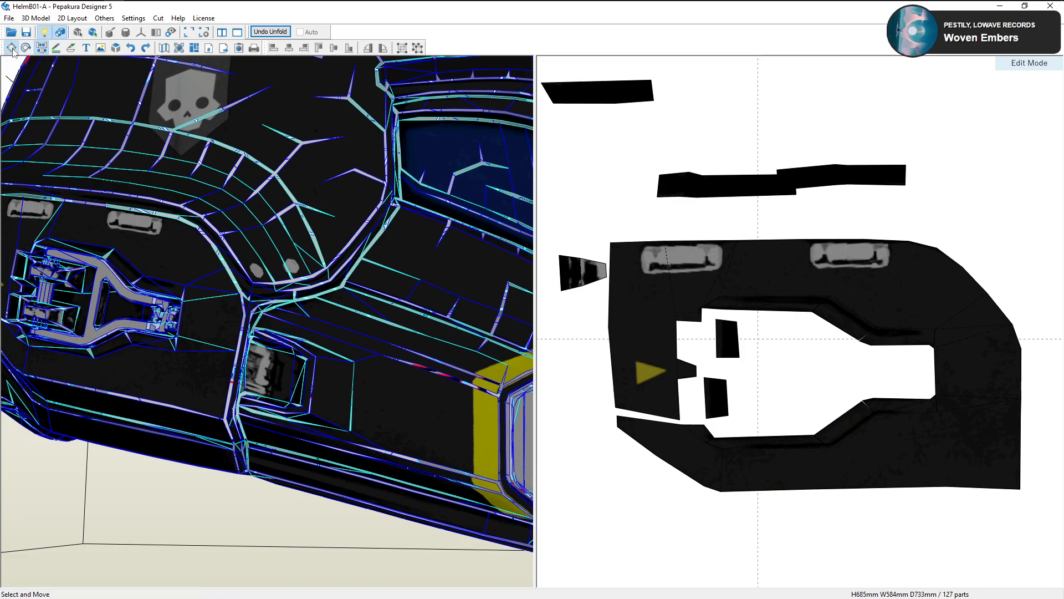
Locate the bent bracket part at the narrow end of the ear cutout and join it to the ear panel's pattern
{"action": "left_click", "coordinate": [646, 292]}
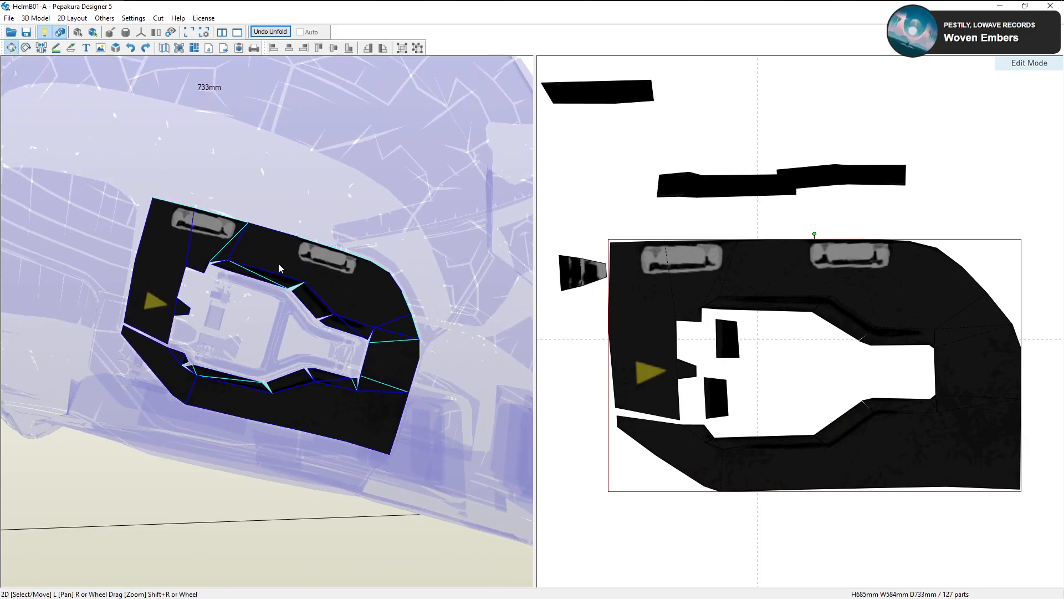
{"action": "left_click_drag", "start_coordinate": [398, 328], "coordinate": [249, 312]}
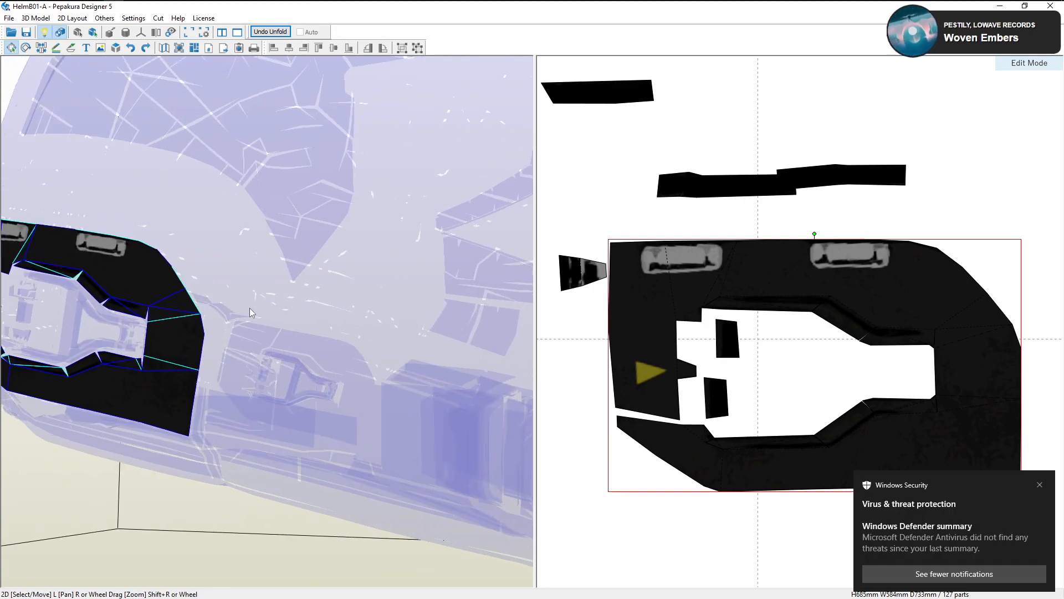
{"action": "left_click", "coordinate": [1039, 485]}
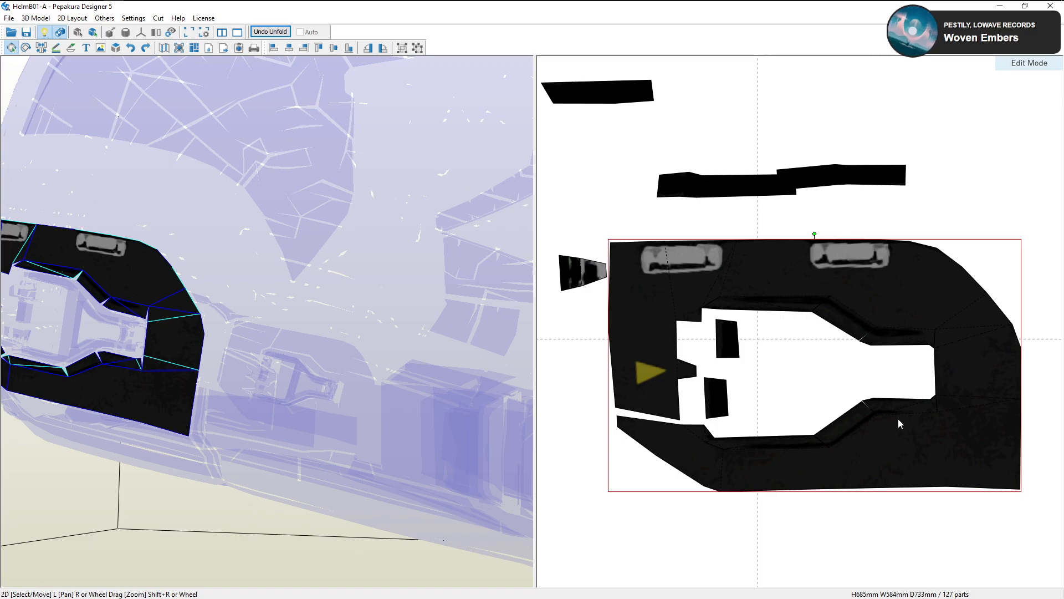
{"action": "right_click_drag", "start_coordinate": [220, 318], "coordinate": [253, 318]}
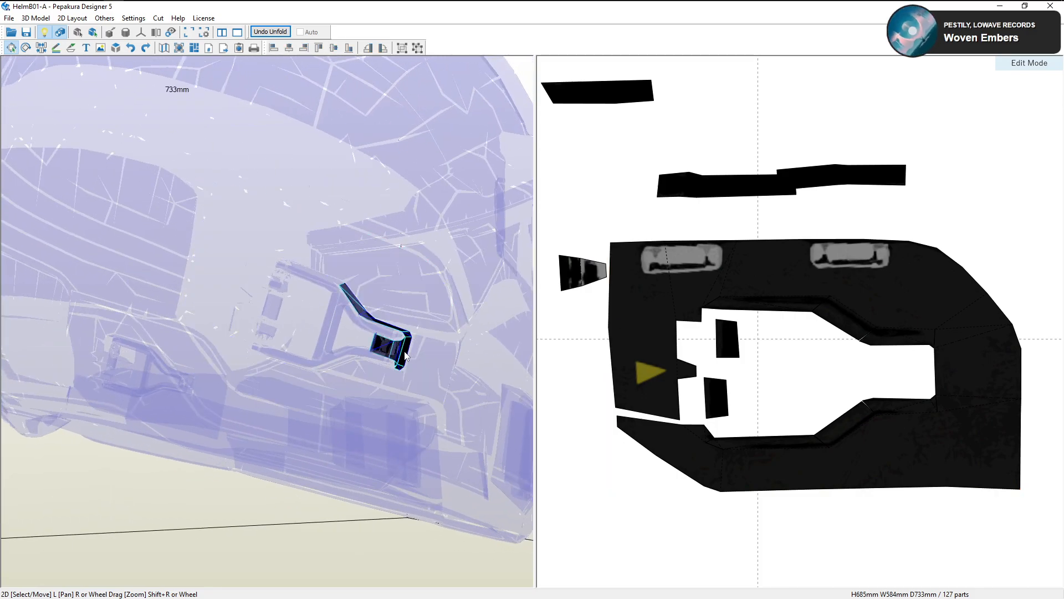
{"action": "right_click_drag", "start_coordinate": [870, 403], "coordinate": [808, 417]}
{"action": "scroll", "coordinate": [529, 261], "scroll_direction": "down", "scroll_amount": 2}
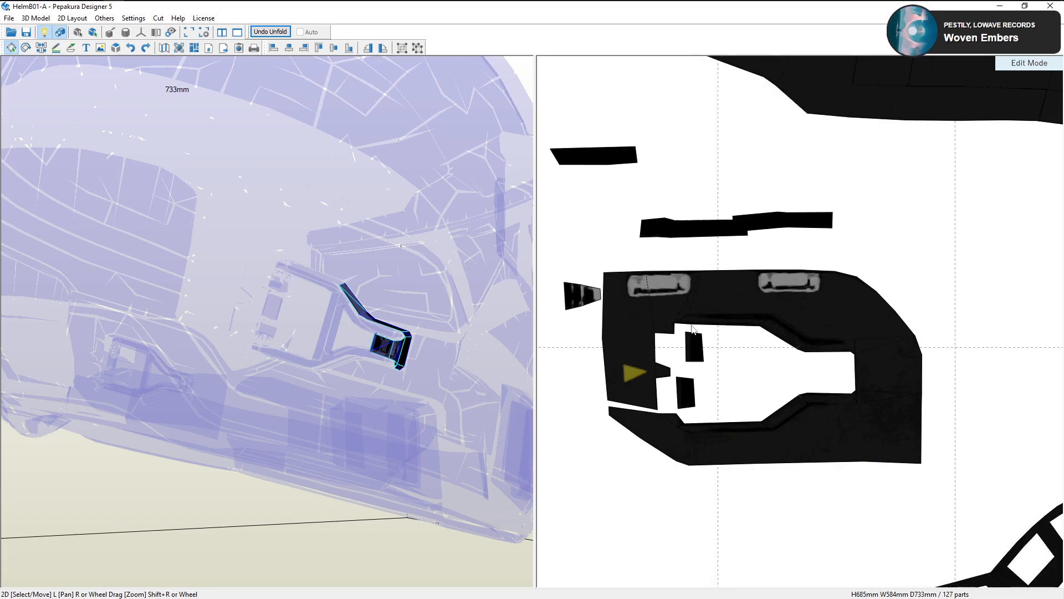
{"action": "left_click", "coordinate": [41, 48]}
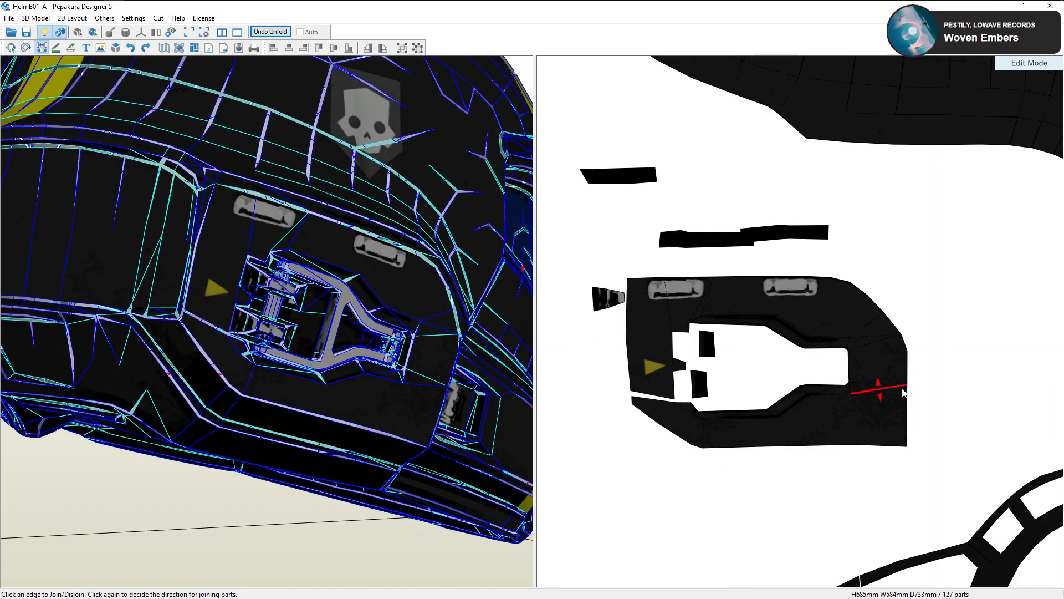
{"action": "right_click_drag", "start_coordinate": [880, 381], "coordinate": [816, 392]}
{"action": "left_click", "coordinate": [787, 384]}
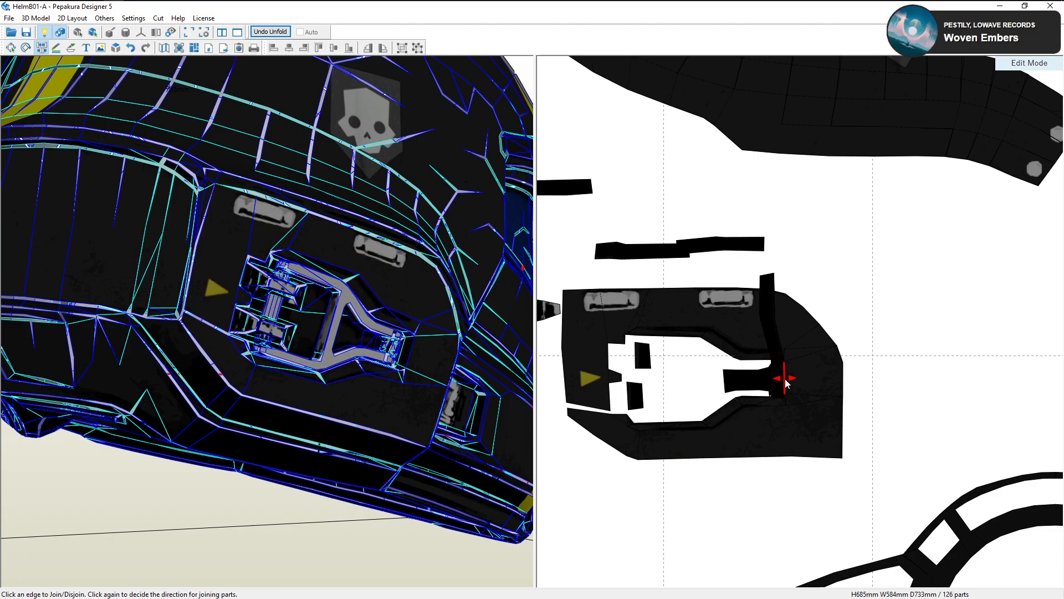
Hide the textures and detach the bracket's socket piece and long bent strip, leaving its end strip on the ear panel's pattern
{"action": "scroll", "coordinate": [782, 391], "scroll_direction": "up", "scroll_amount": 4}
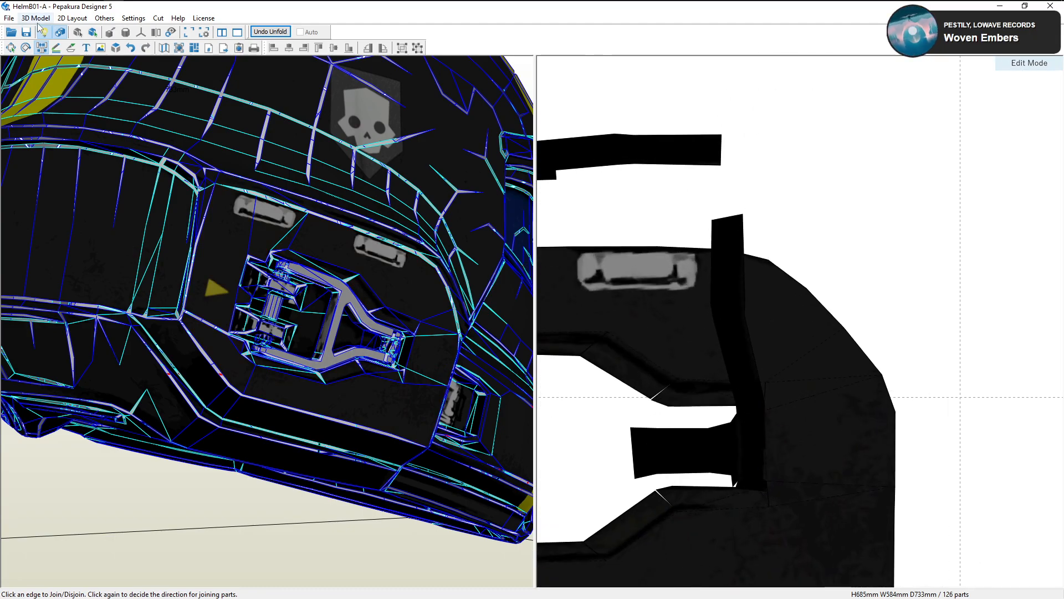
{"action": "left_click", "coordinate": [78, 32]}
{"action": "scroll", "coordinate": [708, 371], "scroll_direction": "up", "scroll_amount": 1}
{"action": "scroll", "coordinate": [759, 404], "scroll_direction": "up", "scroll_amount": 1}
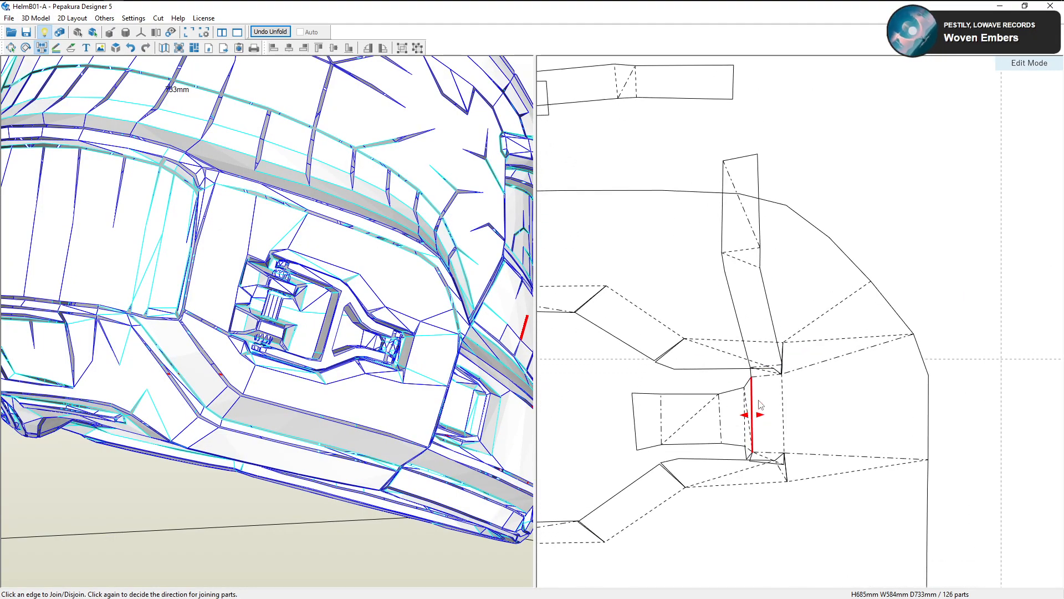
{"action": "left_click", "coordinate": [753, 413]}
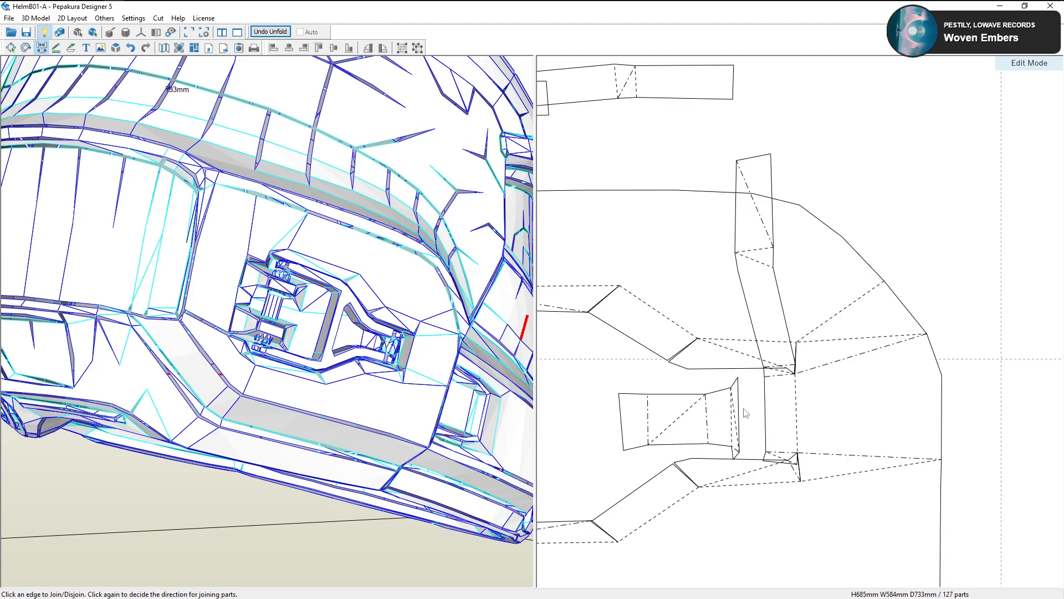
{"action": "left_click", "coordinate": [782, 379]}
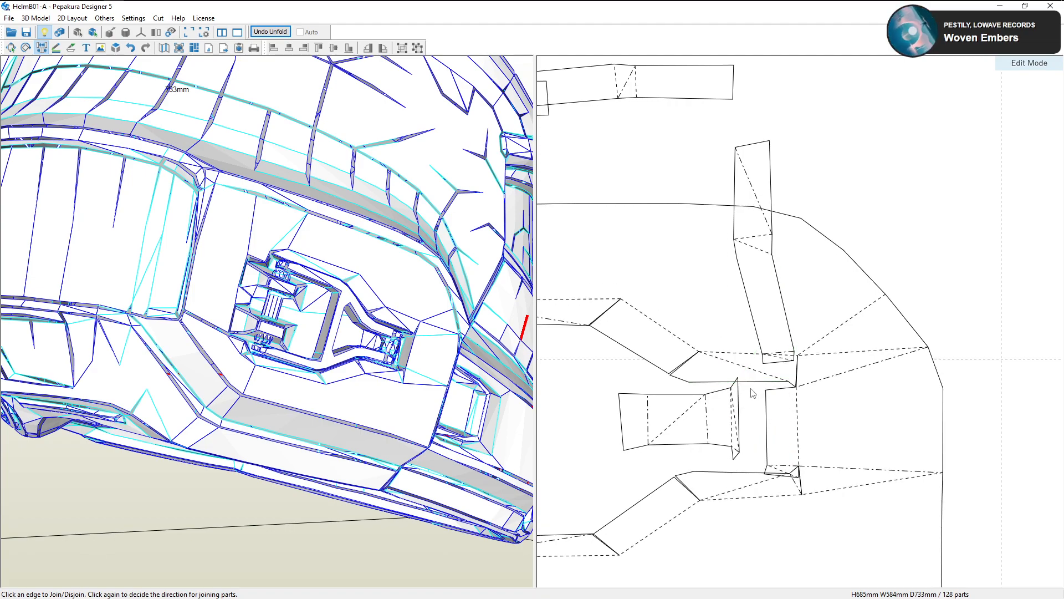
{"action": "left_click", "coordinate": [782, 380]}
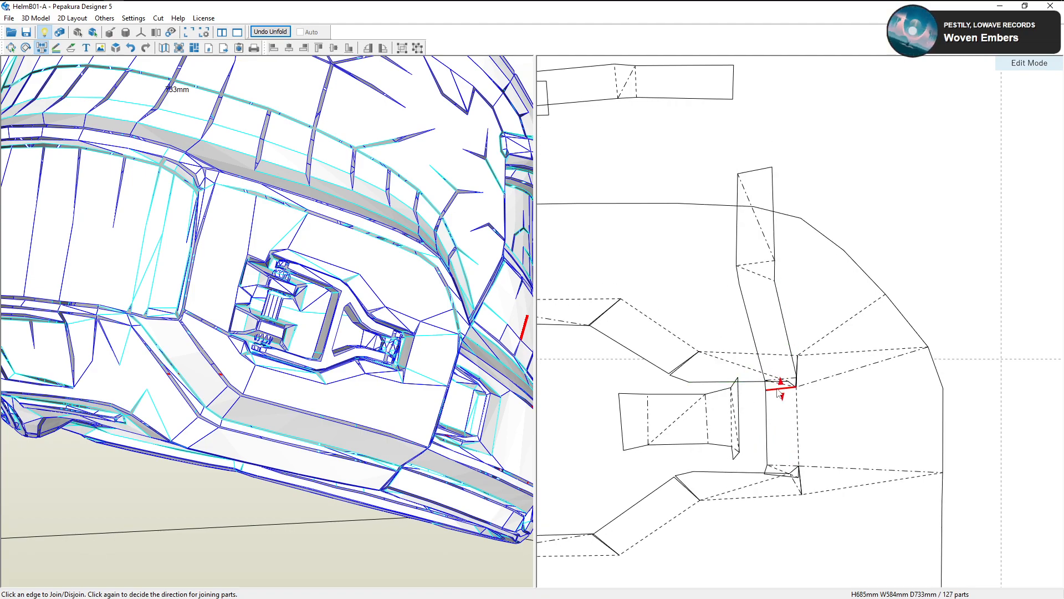
{"action": "left_click", "coordinate": [782, 380]}
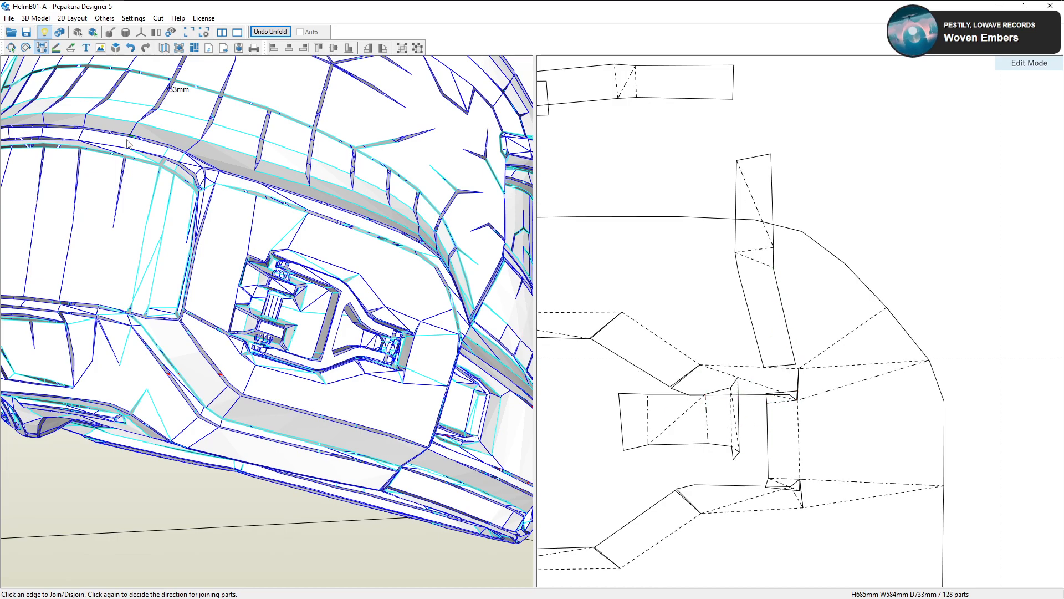
Move the detached socket piece and long bent strip clear of the ear panel's pattern, placing them side by side
{"action": "left_click_drag", "start_coordinate": [653, 395], "coordinate": [899, 213]}
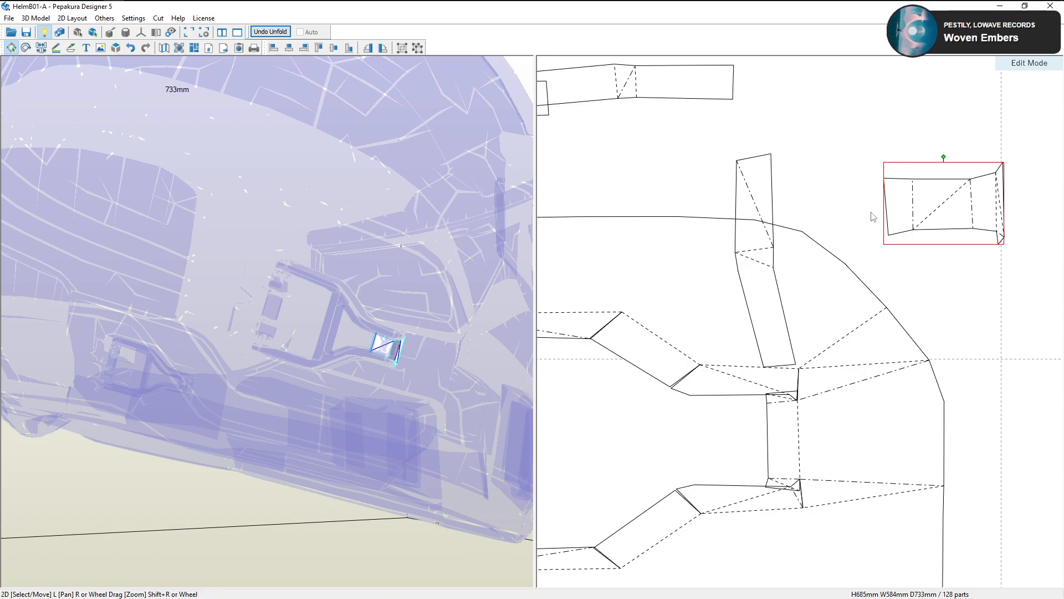
{"action": "scroll", "coordinate": [874, 216], "scroll_direction": "down", "scroll_amount": 1}
{"action": "left_click_drag", "start_coordinate": [775, 208], "coordinate": [1002, 209]}
Examine the ear panel's bevelled cutout up close on the helmet and compare it with the Y-shaped insert inside it
{"action": "left_click", "coordinate": [827, 334]}
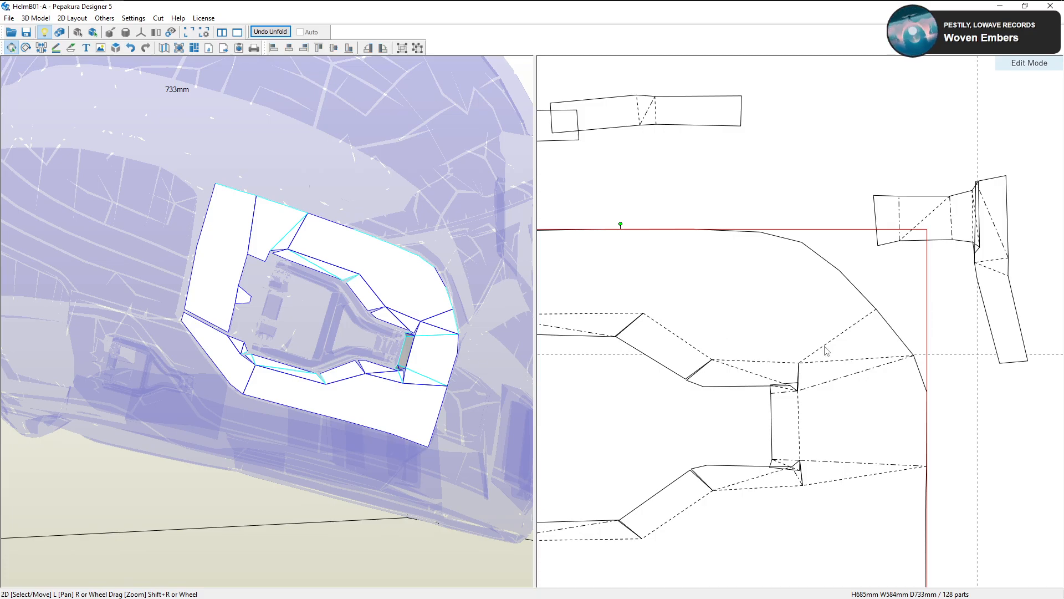
{"action": "scroll", "coordinate": [826, 349], "scroll_direction": "down", "scroll_amount": 1}
{"action": "left_click", "coordinate": [707, 422]}
{"action": "left_click_drag", "start_coordinate": [494, 357], "coordinate": [510, 361]}
{"action": "right_click_drag", "start_coordinate": [510, 362], "coordinate": [422, 386]}
{"action": "scroll", "coordinate": [415, 374], "scroll_direction": "up", "scroll_amount": 5}
{"action": "scroll", "coordinate": [416, 374], "scroll_direction": "up", "scroll_amount": 2}
{"action": "left_click", "coordinate": [362, 328]}
{"action": "scroll", "coordinate": [404, 375], "scroll_direction": "down", "scroll_amount": 2}
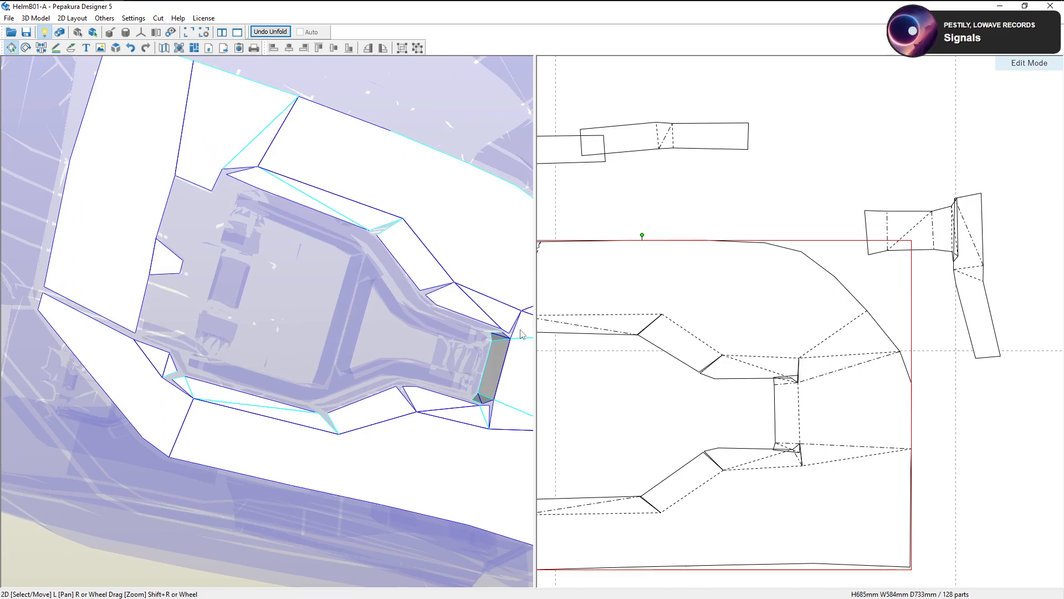
{"action": "left_click", "coordinate": [408, 355]}
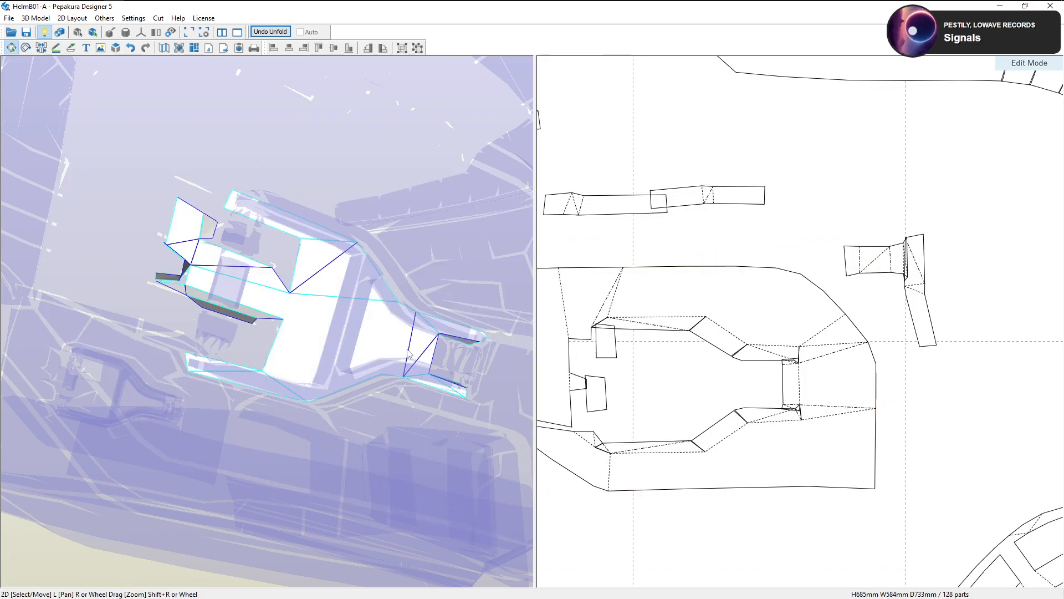
{"action": "left_click", "coordinate": [340, 389]}
{"action": "left_click", "coordinate": [416, 399]}
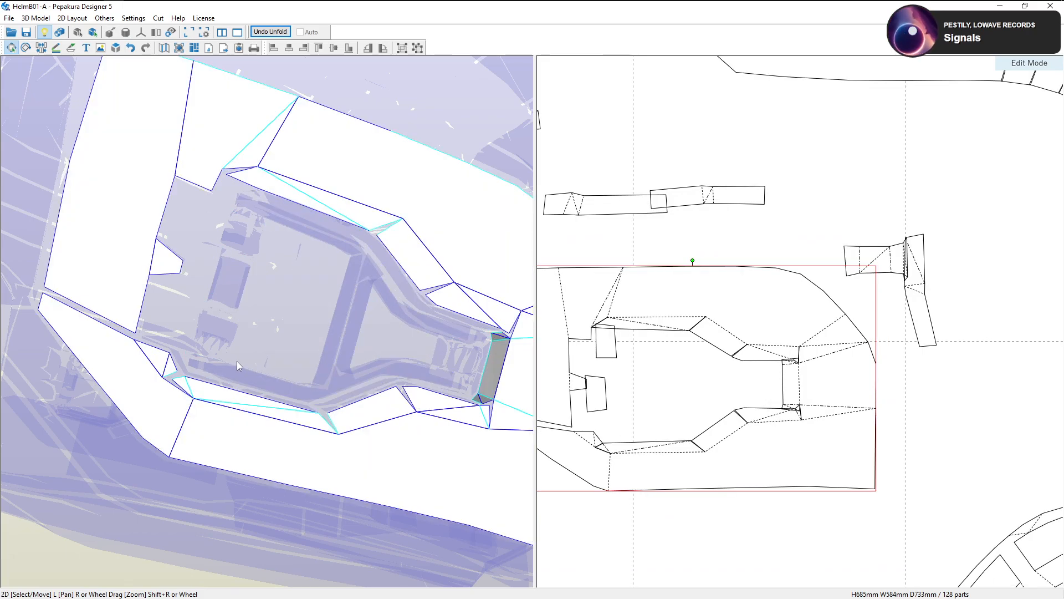
Examine the tapered flap and small rectangular flaps at the wide end of the ear cutout from several angles
{"action": "left_click", "coordinate": [188, 309]}
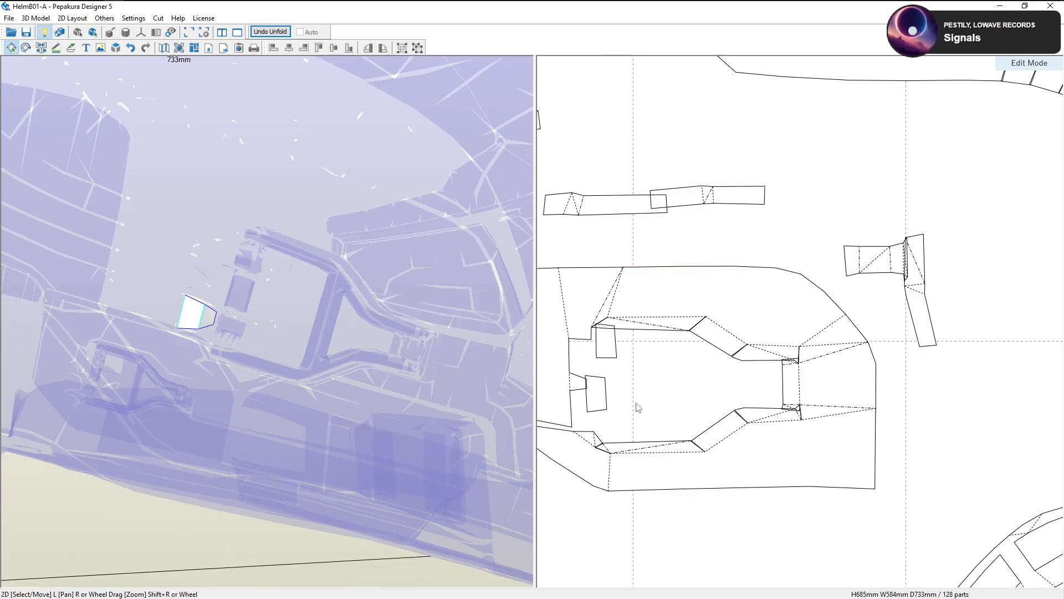
{"action": "right_click_drag", "start_coordinate": [250, 301], "coordinate": [221, 311]}
{"action": "left_click", "coordinate": [601, 225]}
{"action": "right_click_drag", "start_coordinate": [294, 291], "coordinate": [326, 288]}
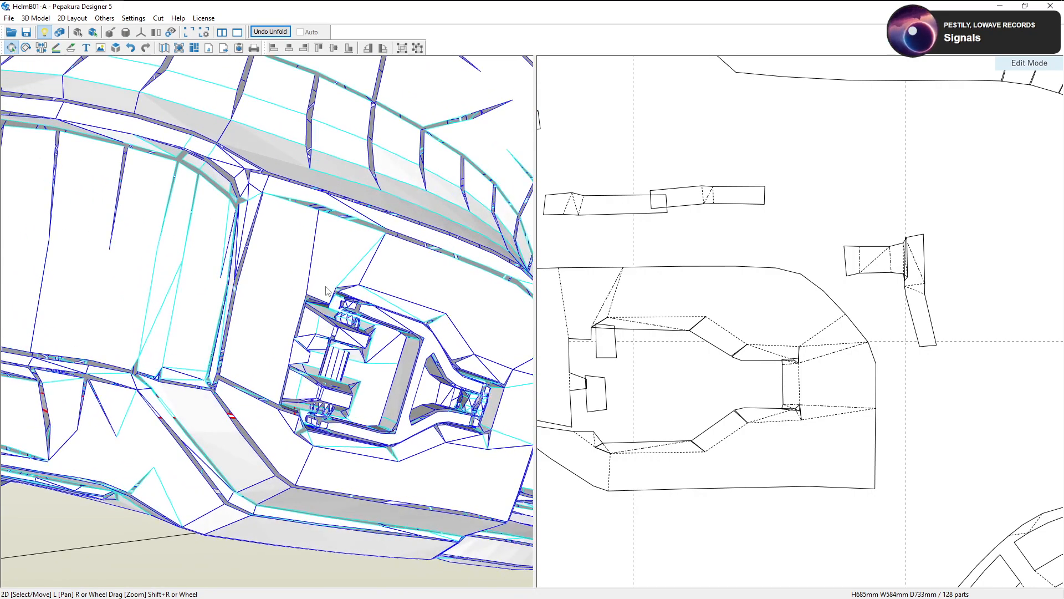
{"action": "left_click", "coordinate": [309, 324]}
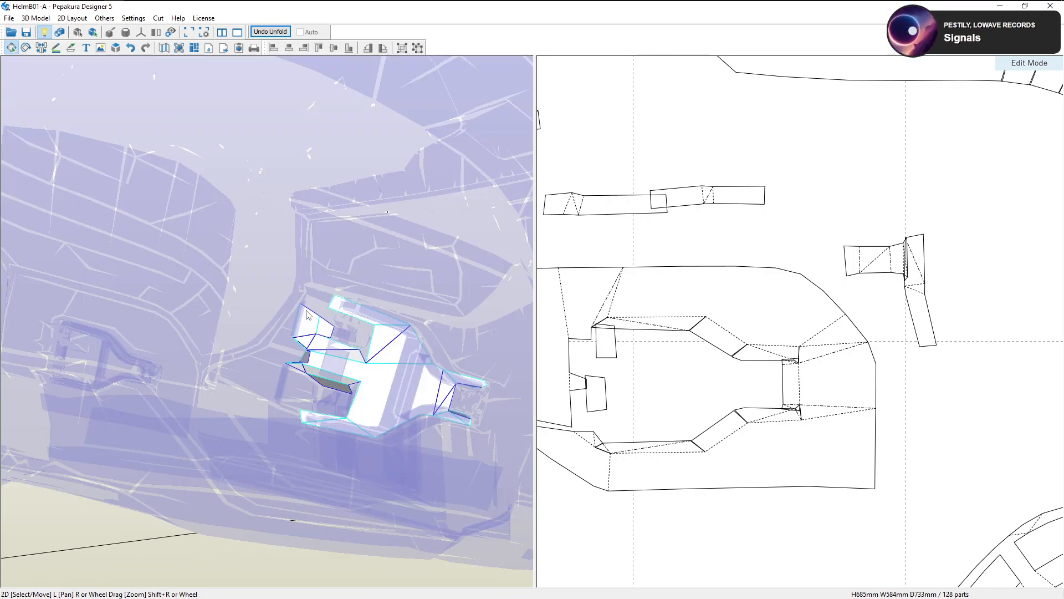
{"action": "mouse_move", "coordinate": [381, 338]}
{"action": "right_mouse_down"}
{"action": "mouse_move", "coordinate": [345, 331]}
{"action": "mouse_move", "coordinate": [387, 318]}
{"action": "right_mouse_up"}
{"action": "right_click_drag", "start_coordinate": [395, 277], "coordinate": [332, 297]}
{"action": "left_click", "coordinate": [93, 316]}
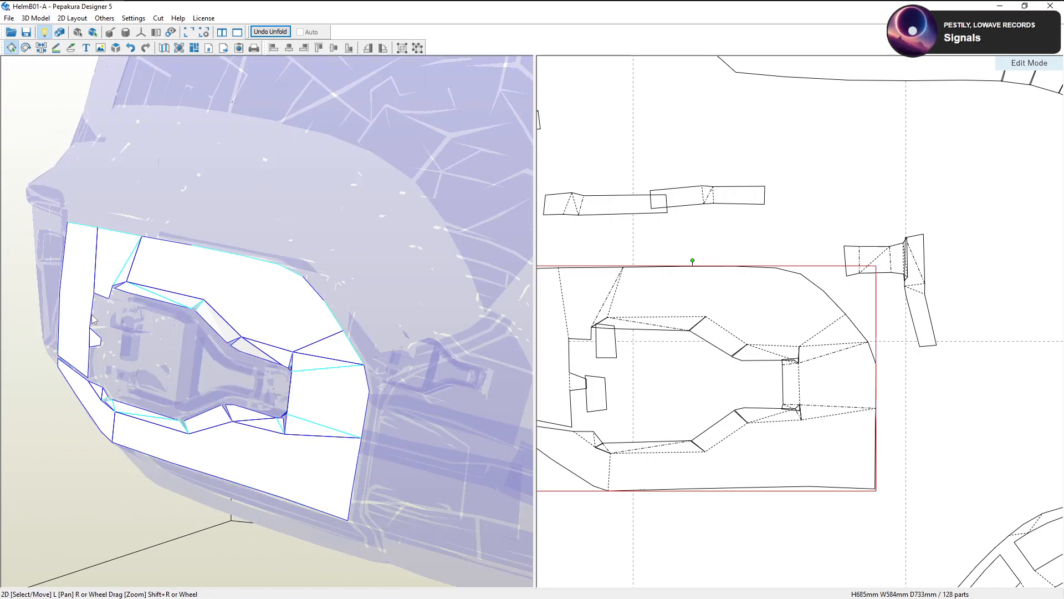
{"action": "left_click", "coordinate": [101, 315]}
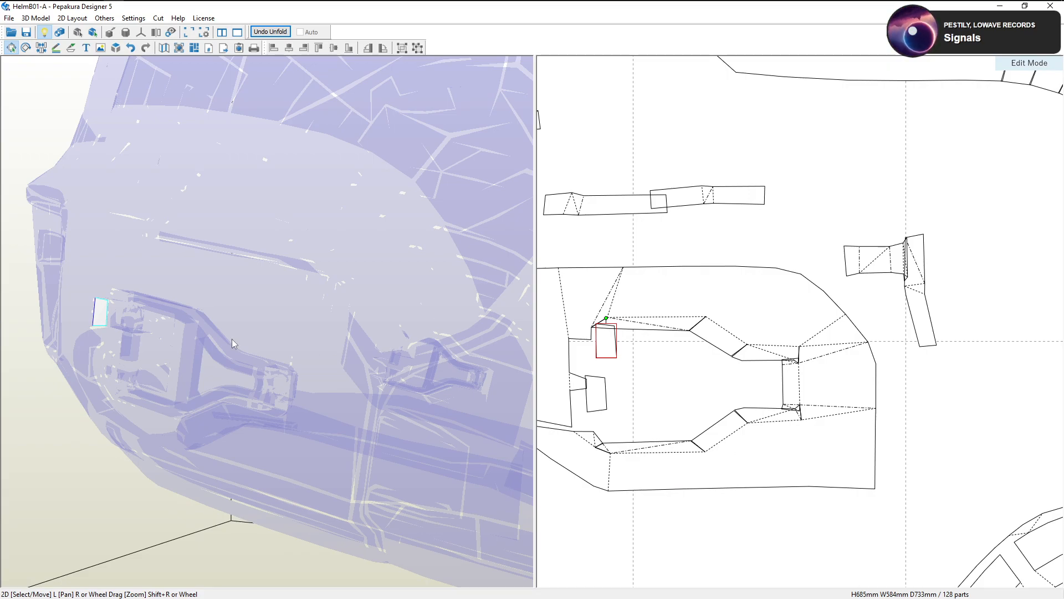
{"action": "right_click_drag", "start_coordinate": [237, 339], "coordinate": [285, 347]}
{"action": "left_click", "coordinate": [285, 344]}
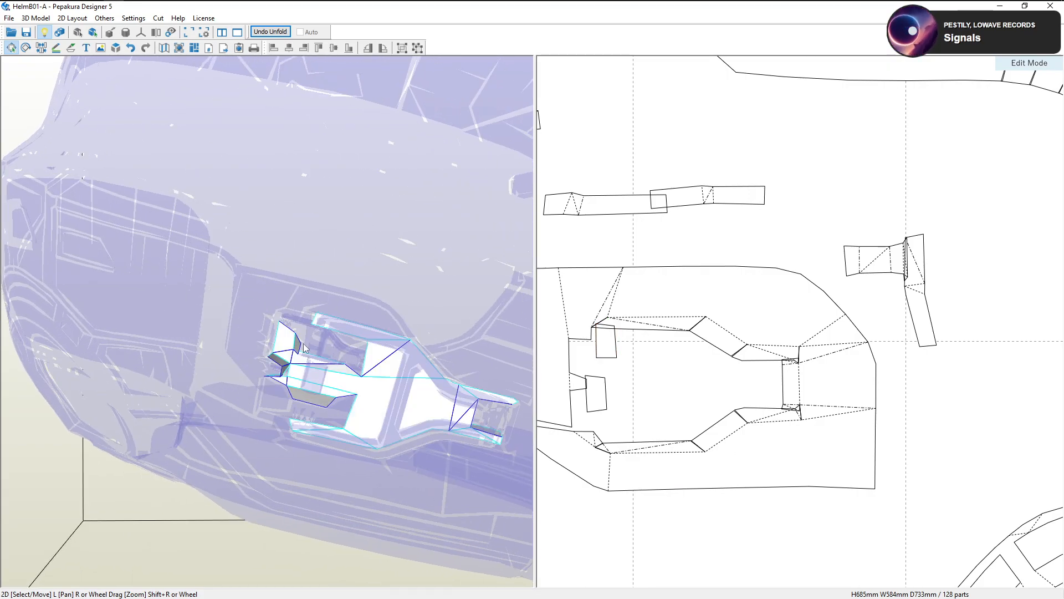
Move the two small rectangular flaps out of the ear panel's cutout and group them below the loose slanted strip
{"action": "scroll", "coordinate": [627, 375], "scroll_direction": "down", "scroll_amount": 2}
{"action": "left_click_drag", "start_coordinate": [637, 379], "coordinate": [740, 270]}
{"action": "middle_click_drag", "start_coordinate": [740, 270], "coordinate": [807, 307]}
{"action": "left_click_drag", "start_coordinate": [808, 312], "coordinate": [605, 253]}
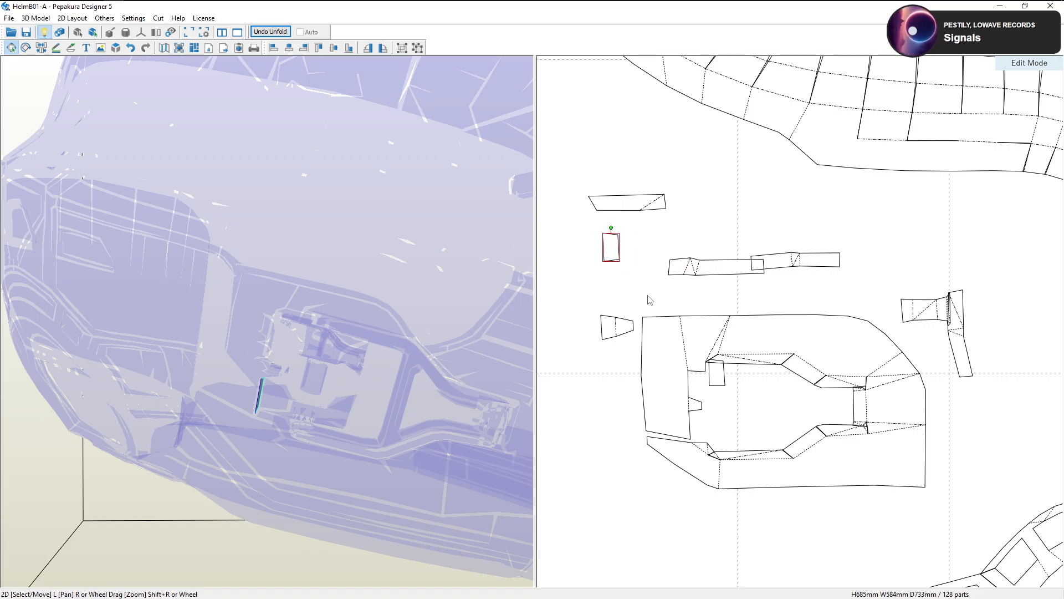
{"action": "left_click", "coordinate": [717, 373]}
{"action": "left_click_drag", "start_coordinate": [717, 373], "coordinate": [594, 264]}
Move the socket piece and long bent strip together into the group with the two small rectangular flaps
{"action": "right_click_drag", "start_coordinate": [361, 392], "coordinate": [372, 385]}
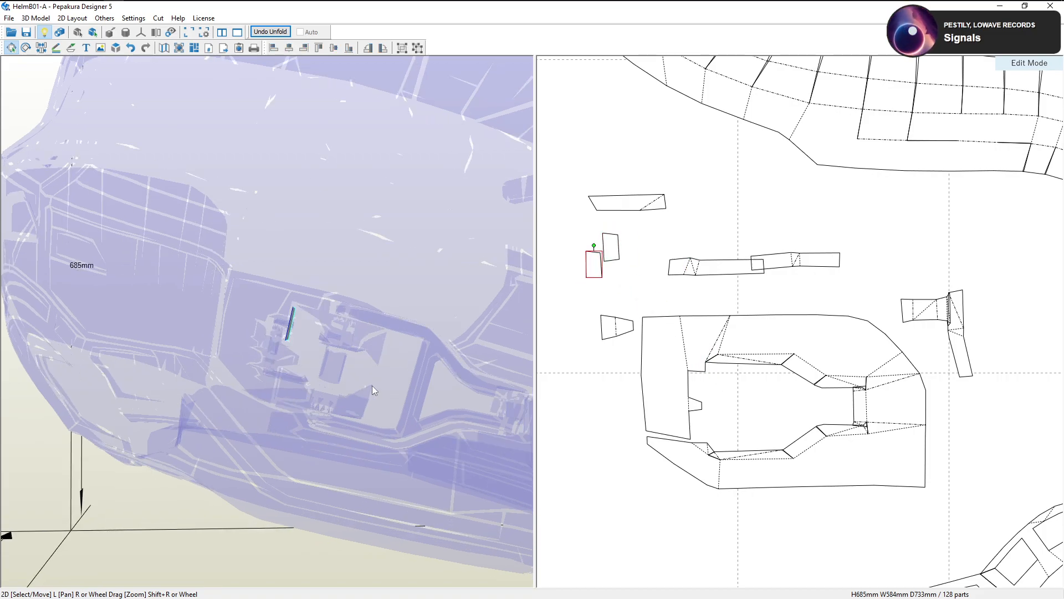
{"action": "left_click", "coordinate": [930, 312]}
{"action": "left_click", "coordinate": [965, 314], "text": "shift"}
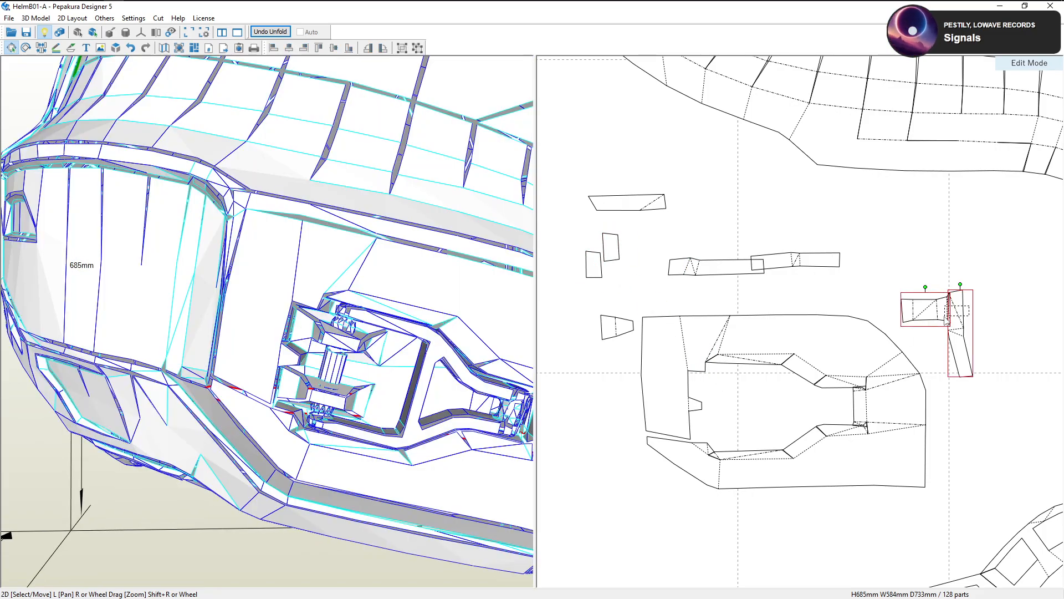
{"action": "right_click_drag", "start_coordinate": [491, 373], "coordinate": [507, 400]}
{"action": "left_click_drag", "start_coordinate": [947, 335], "coordinate": [630, 250]}
Check the tapered flap's place on the helmet and set its pattern apart from the small-part group, beside the ear panel
{"action": "left_click_drag", "start_coordinate": [616, 327], "coordinate": [572, 258]}
{"action": "left_click", "coordinate": [552, 358]}
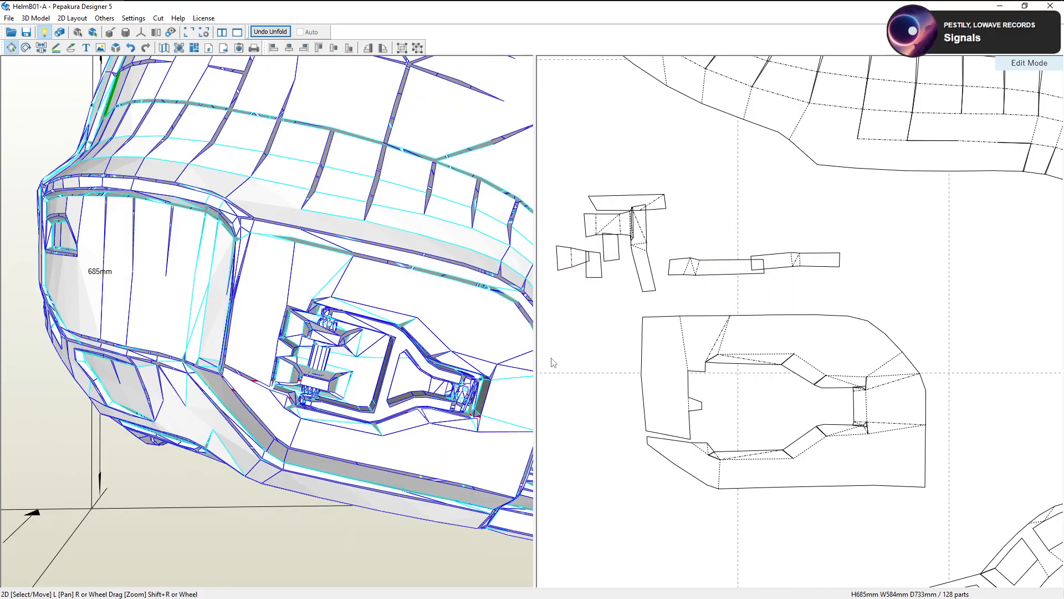
{"action": "right_click_drag", "start_coordinate": [372, 376], "coordinate": [377, 372]}
{"action": "left_click", "coordinate": [306, 361]}
{"action": "left_click_drag", "start_coordinate": [560, 262], "coordinate": [582, 351]}
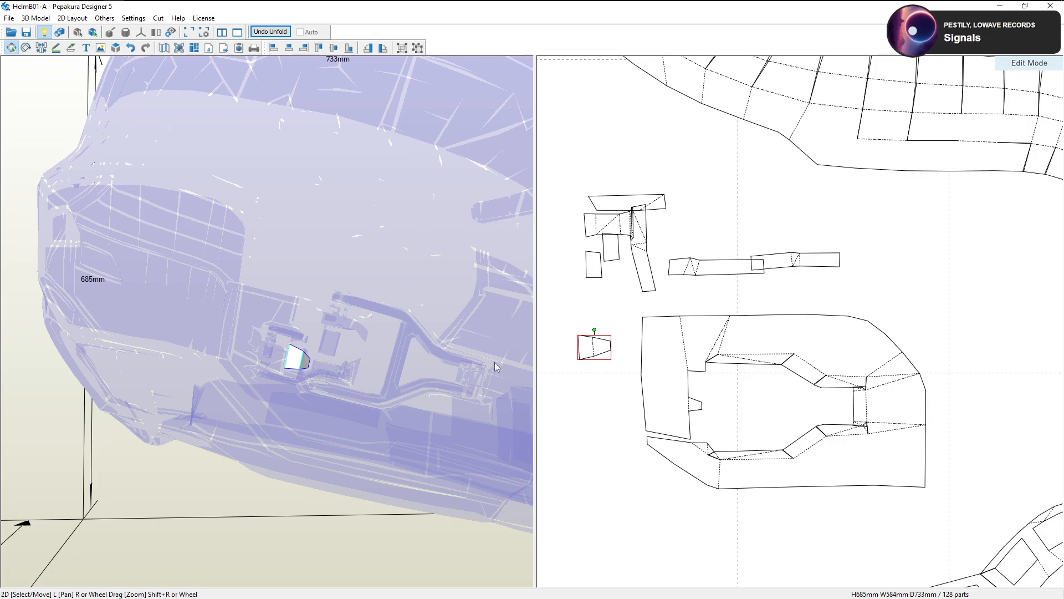
Check the ear panel on the helmet and shift its pattern away from the group of small ear pieces
{"action": "left_click", "coordinate": [303, 315]}
{"action": "left_click", "coordinate": [666, 402]}
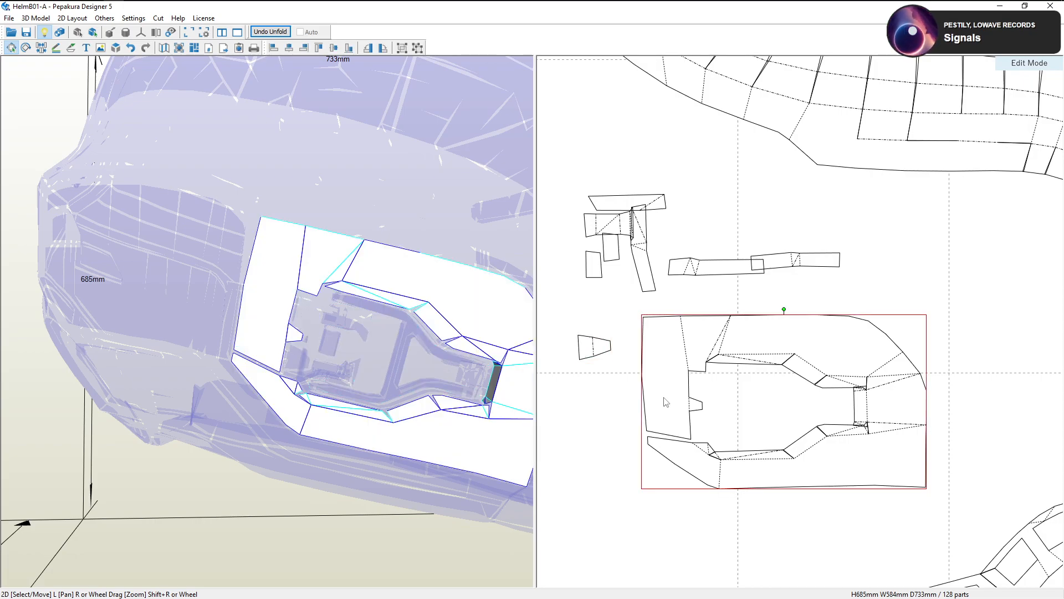
{"action": "scroll", "coordinate": [814, 413], "scroll_direction": "down", "scroll_amount": 1}
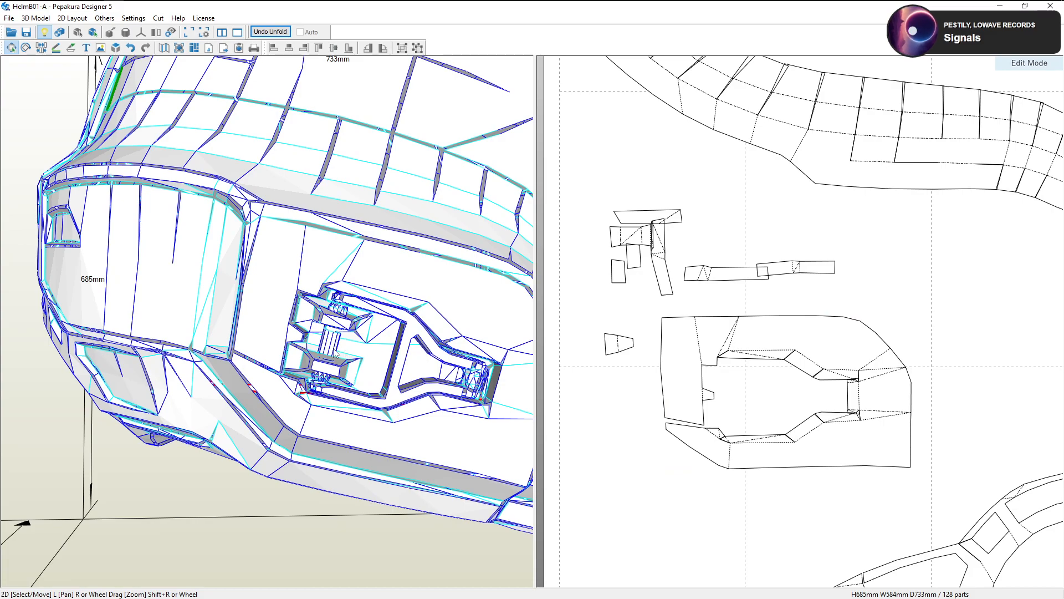
{"action": "mouse_move", "coordinate": [335, 354]}
{"action": "right_mouse_down"}
{"action": "mouse_move", "coordinate": [432, 350]}
{"action": "mouse_move", "coordinate": [343, 365]}
{"action": "right_mouse_up"}
{"action": "scroll", "coordinate": [433, 351], "scroll_direction": "down", "scroll_amount": 3}
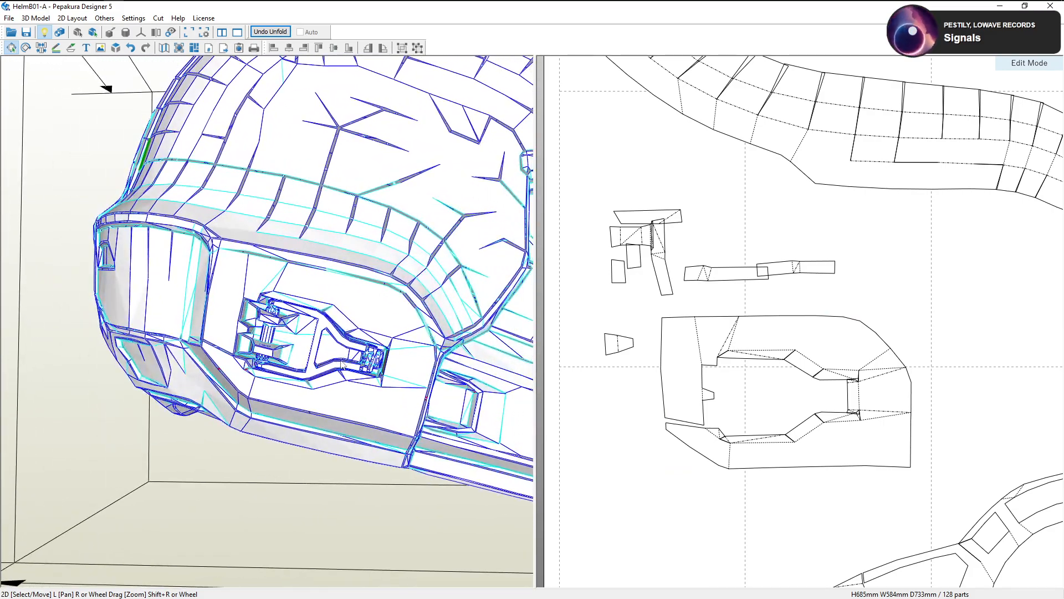
{"action": "scroll", "coordinate": [611, 415], "scroll_direction": "down", "scroll_amount": 3}
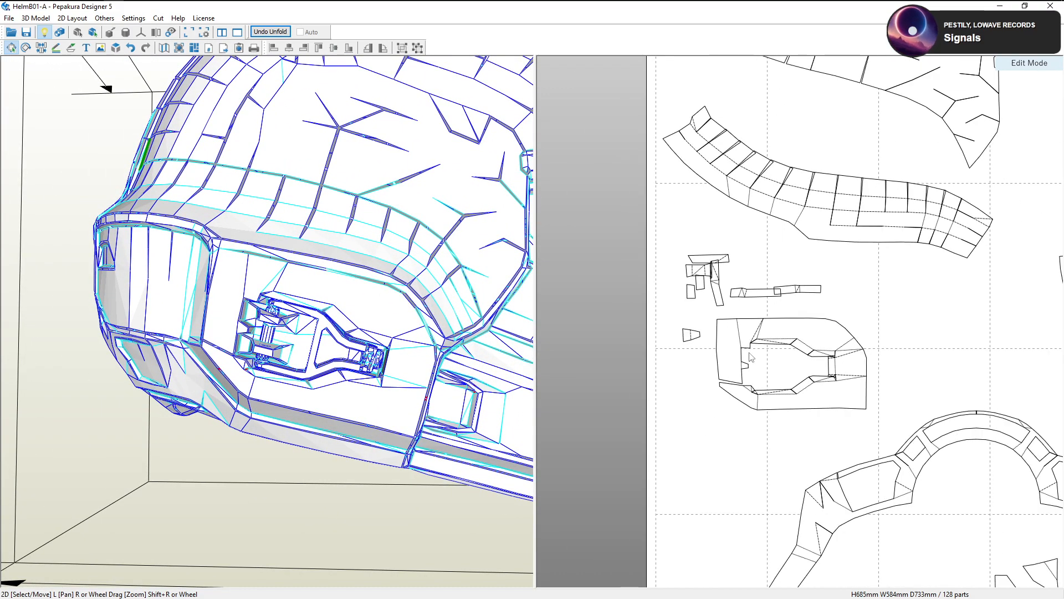
{"action": "left_click_drag", "start_coordinate": [761, 324], "coordinate": [779, 356]}
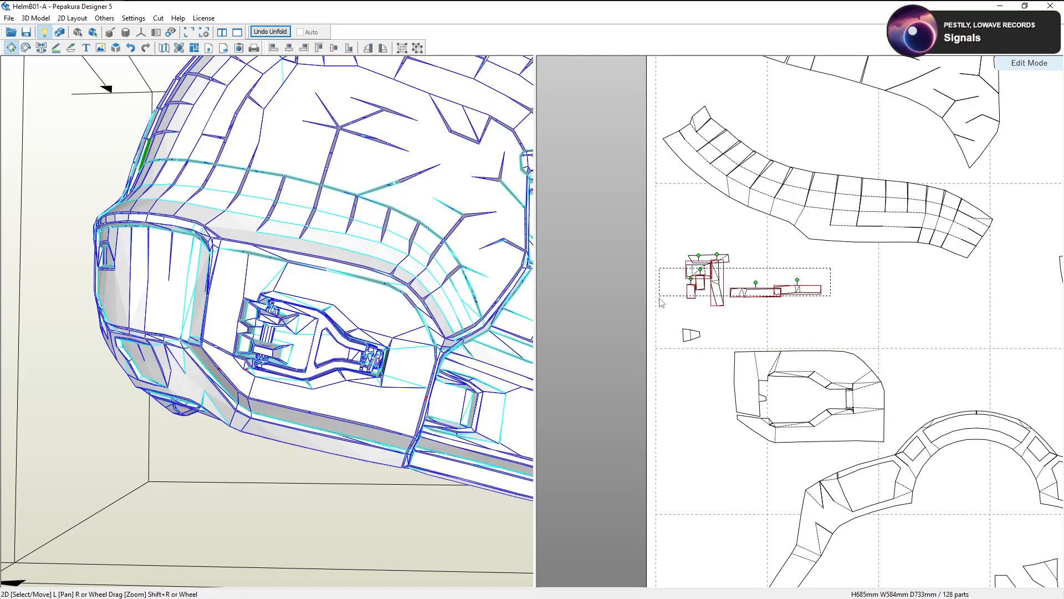
Move the group of small ear pieces off the sheet above it, and place the ear panel beneath the curved segmented band
{"action": "left_click_drag", "start_coordinate": [836, 263], "coordinate": [699, 283]}
{"action": "left_click", "coordinate": [804, 230], "text": "shift"}
{"action": "scroll", "coordinate": [716, 317], "scroll_direction": "down", "scroll_amount": 5}
{"action": "middle_click_drag", "start_coordinate": [697, 282], "coordinate": [681, 313]}
{"action": "left_click_drag", "start_coordinate": [681, 313], "coordinate": [717, 108]}
{"action": "middle_click_drag", "start_coordinate": [717, 108], "coordinate": [656, 315]}
{"action": "left_click_drag", "start_coordinate": [656, 315], "coordinate": [625, 149]}
{"action": "middle_click_drag", "start_coordinate": [742, 575], "coordinate": [721, 365]}
{"action": "left_click_drag", "start_coordinate": [723, 369], "coordinate": [717, 334]}
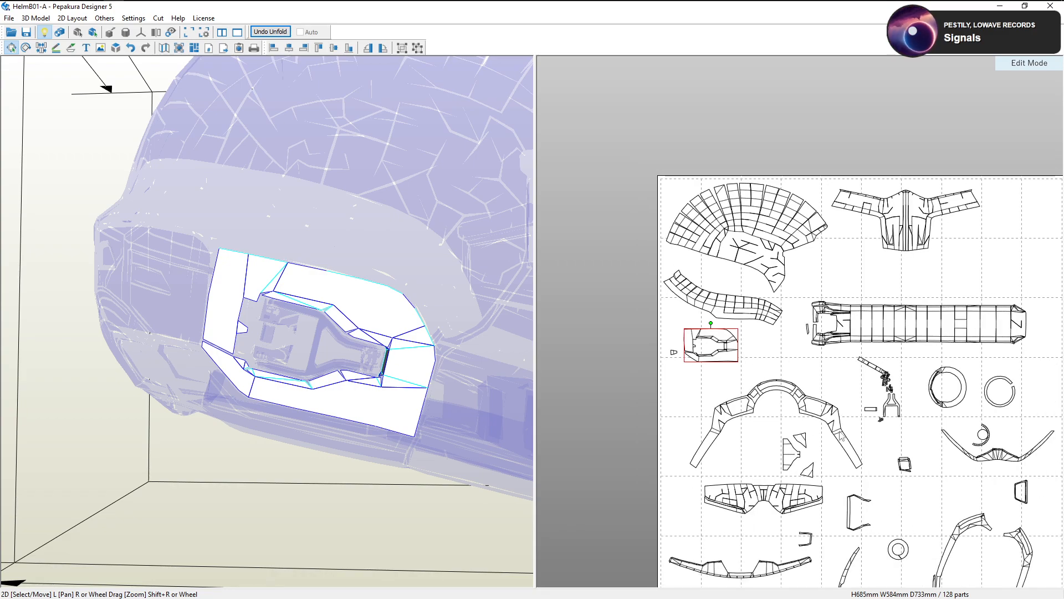
Look through the sheet's remaining parts and check where the small ring pattern sits on the helmet
{"action": "middle_click_drag", "start_coordinate": [862, 421], "coordinate": [743, 418]}
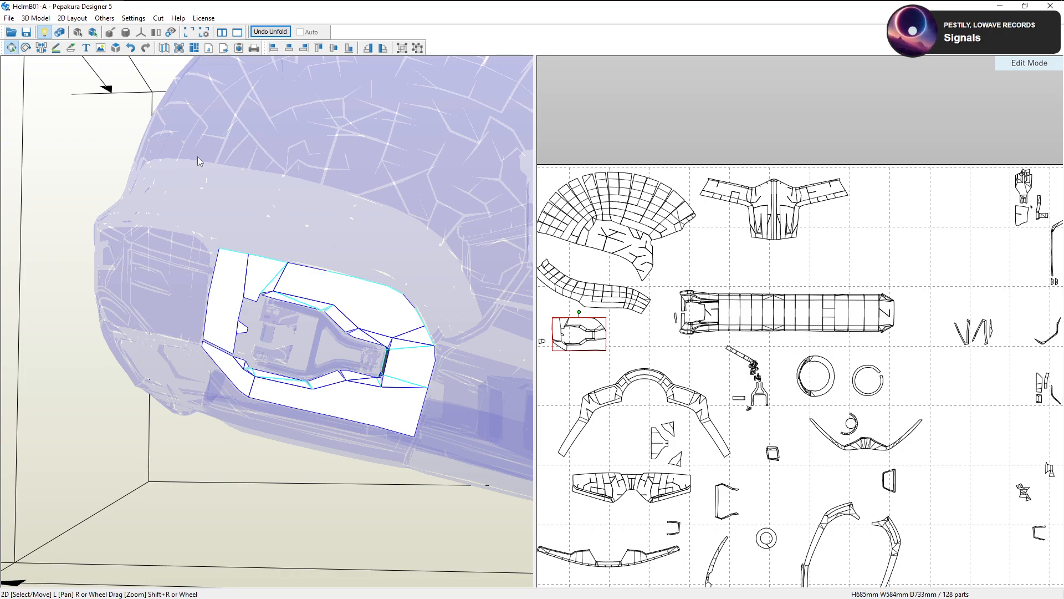
{"action": "scroll", "coordinate": [699, 266], "scroll_direction": "down", "scroll_amount": 1}
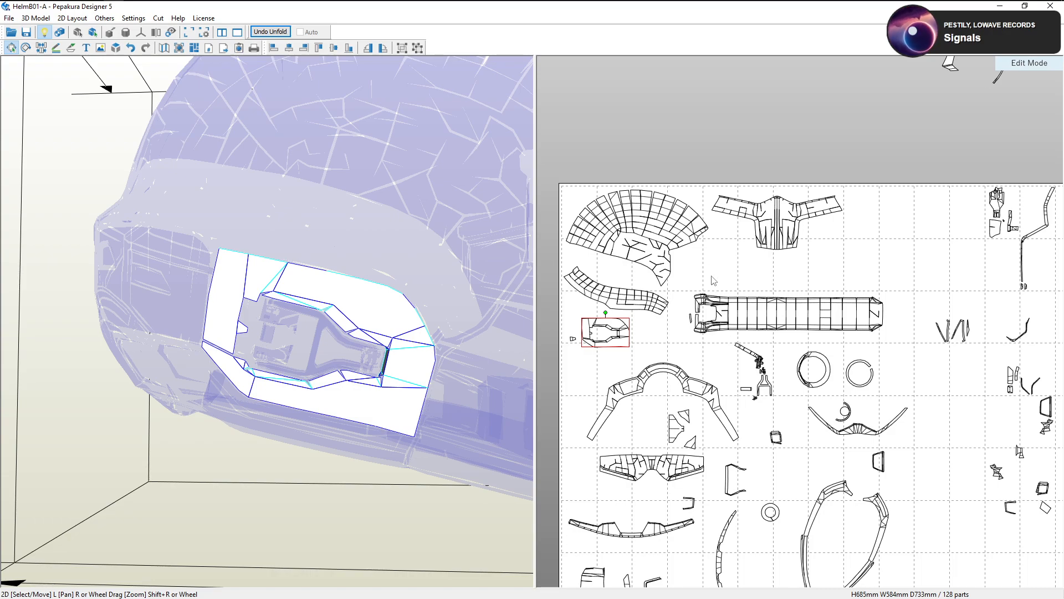
{"action": "right_click_drag", "start_coordinate": [722, 339], "coordinate": [747, 259]}
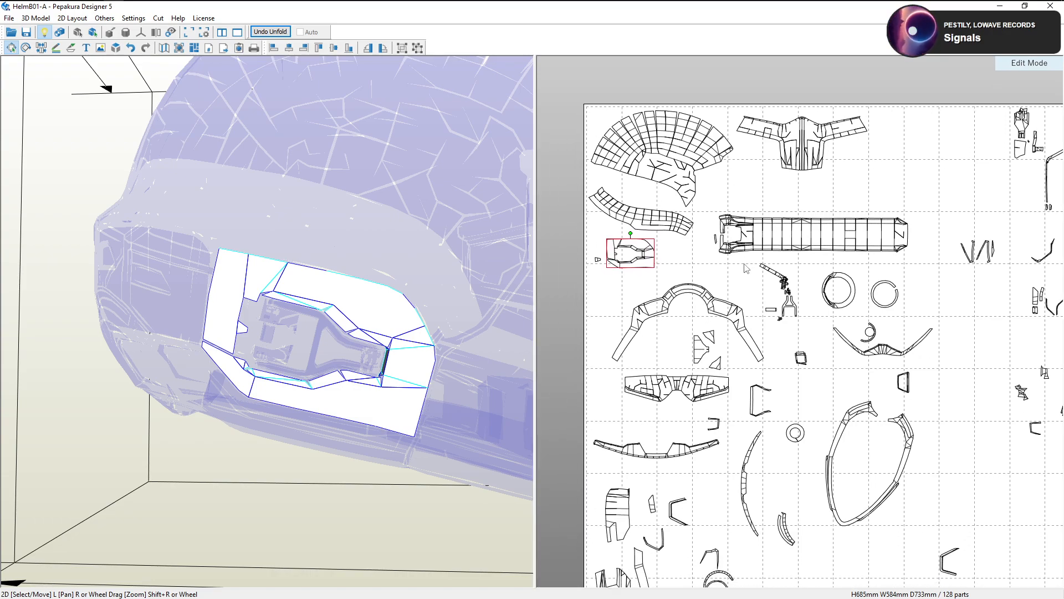
{"action": "right_click_drag", "start_coordinate": [766, 340], "coordinate": [770, 275]}
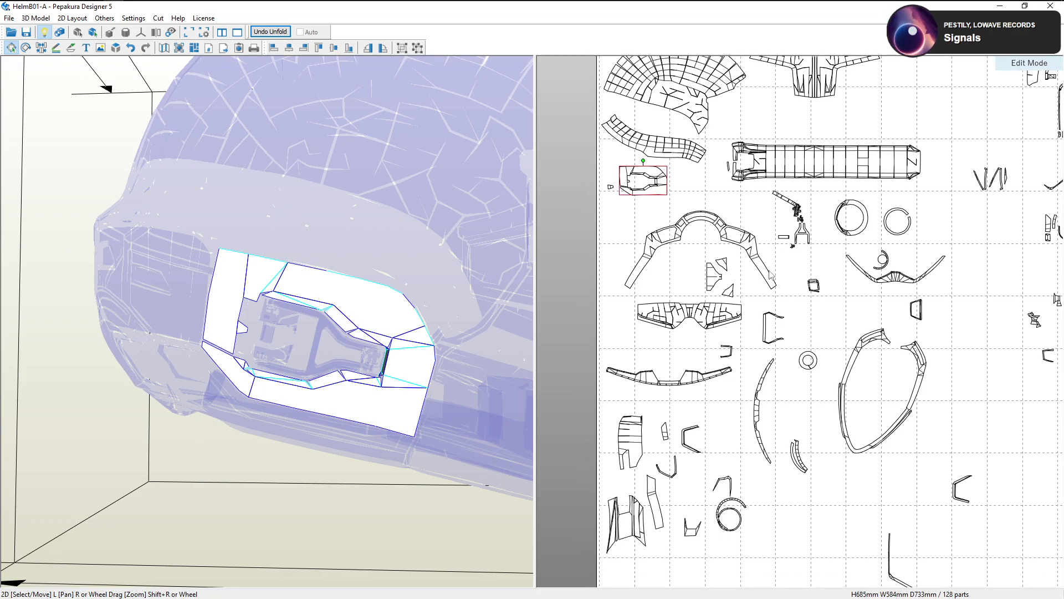
{"action": "left_click", "coordinate": [807, 362]}
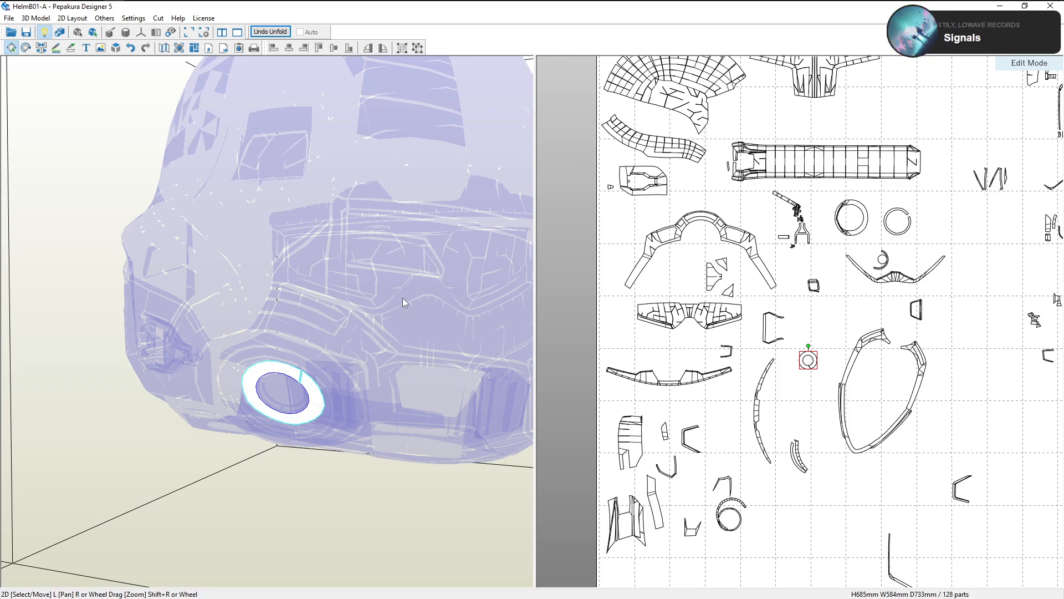
{"action": "right_click_drag", "start_coordinate": [881, 337], "coordinate": [739, 375]}
{"action": "scroll", "coordinate": [933, 378], "scroll_direction": "down", "scroll_amount": 2}
{"action": "right_click_drag", "start_coordinate": [943, 379], "coordinate": [814, 366]}
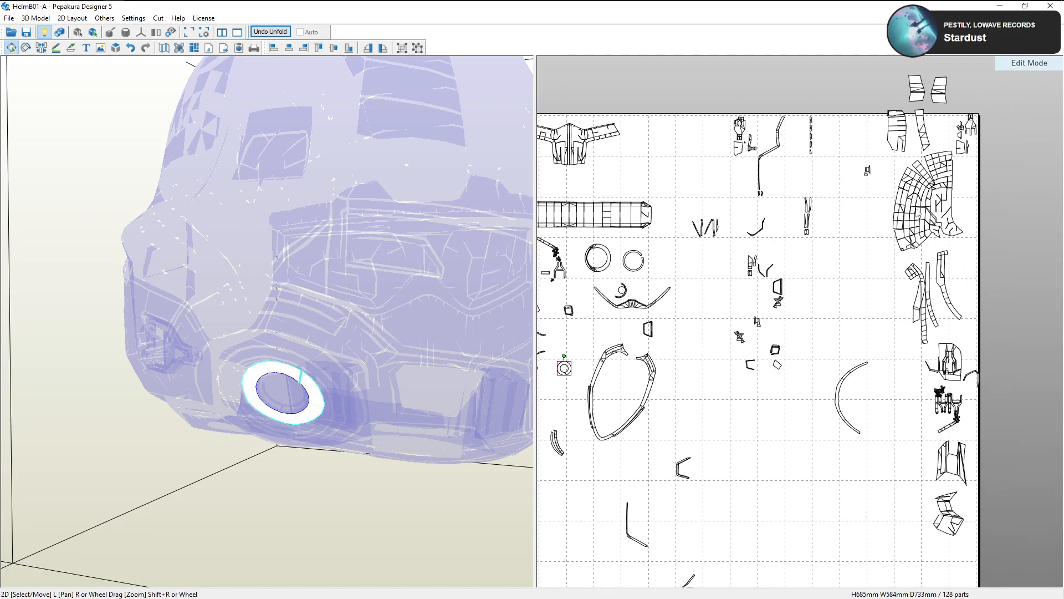
Check the small trapezoid frame and adjacent bow-shaped piece on the helmet, and move both beside the long strips at the sheet's edge
{"action": "left_click", "coordinate": [778, 299]}
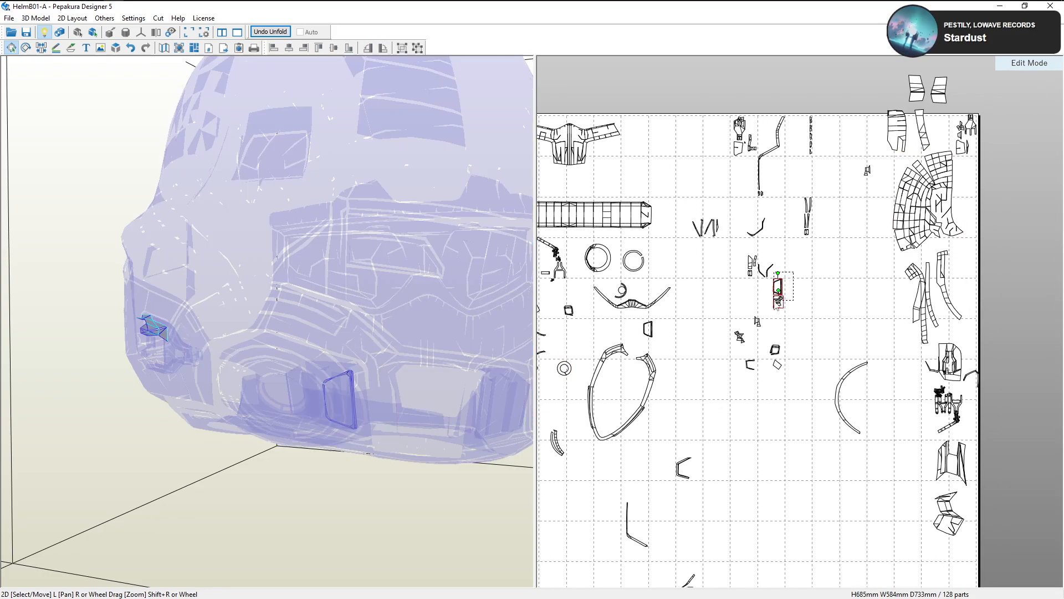
{"action": "right_click_drag", "start_coordinate": [436, 306], "coordinate": [353, 303]}
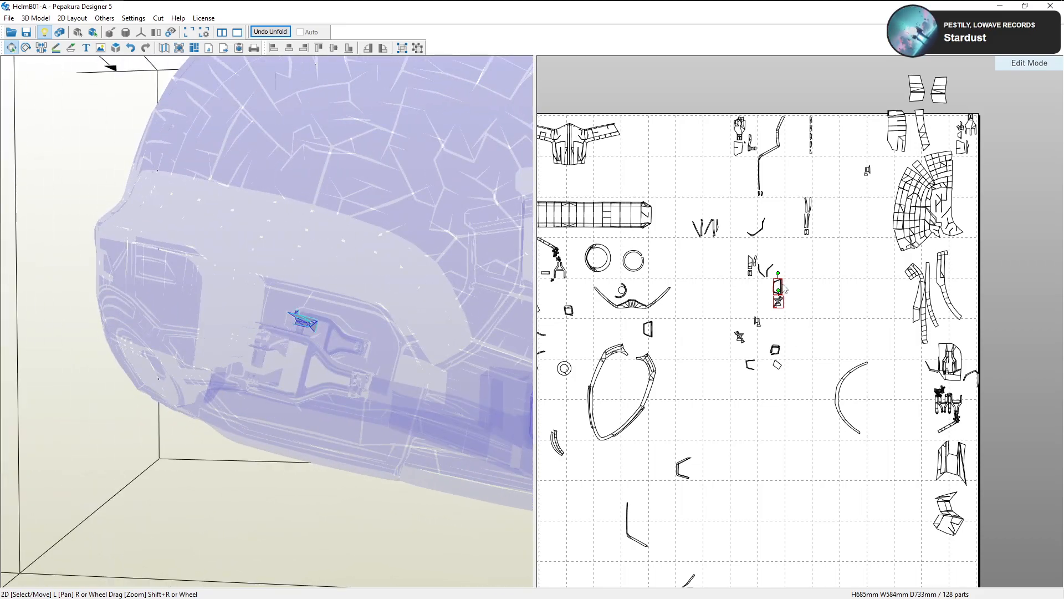
{"action": "left_click_drag", "start_coordinate": [783, 286], "coordinate": [818, 287]}
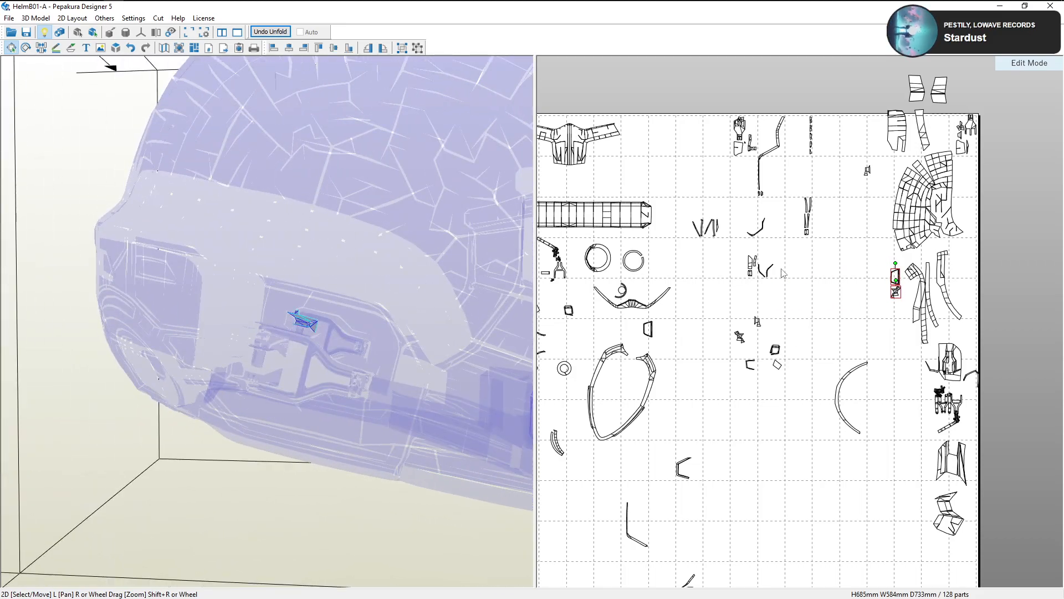
Check the small box and rectangular plate on the helmet, and move the plate's pattern below the trapezoid frame and bow-shaped piece
{"action": "left_click", "coordinate": [775, 349]}
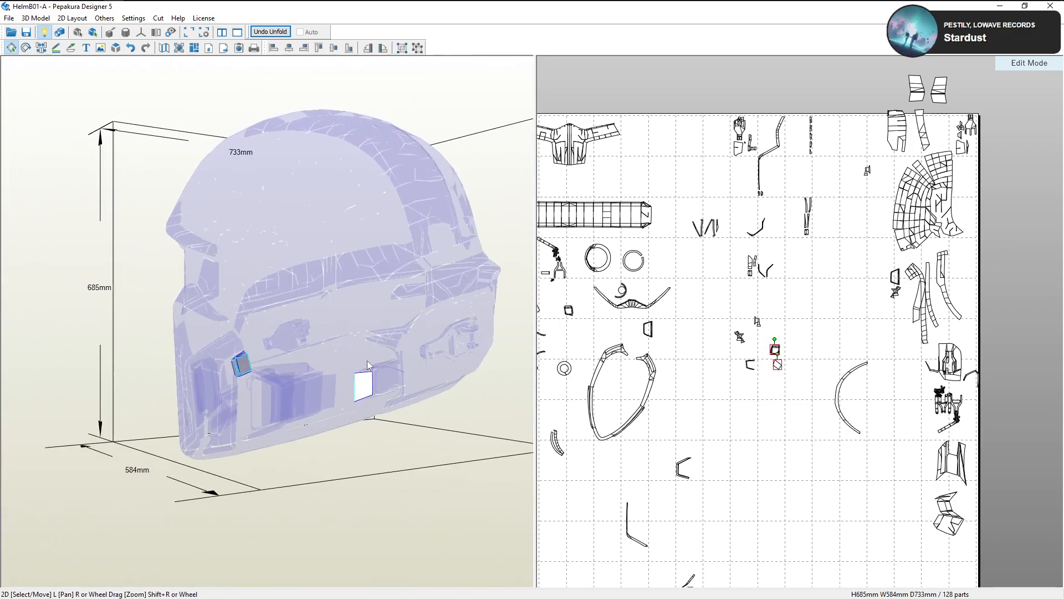
{"action": "left_click", "coordinate": [732, 394]}
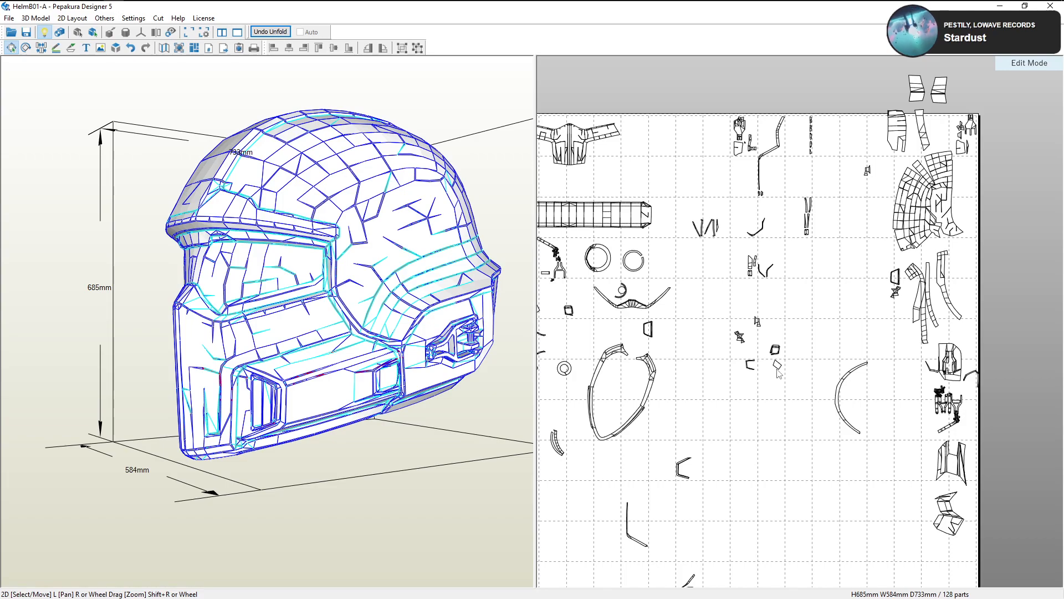
{"action": "left_click_drag", "start_coordinate": [779, 371], "coordinate": [889, 329]}
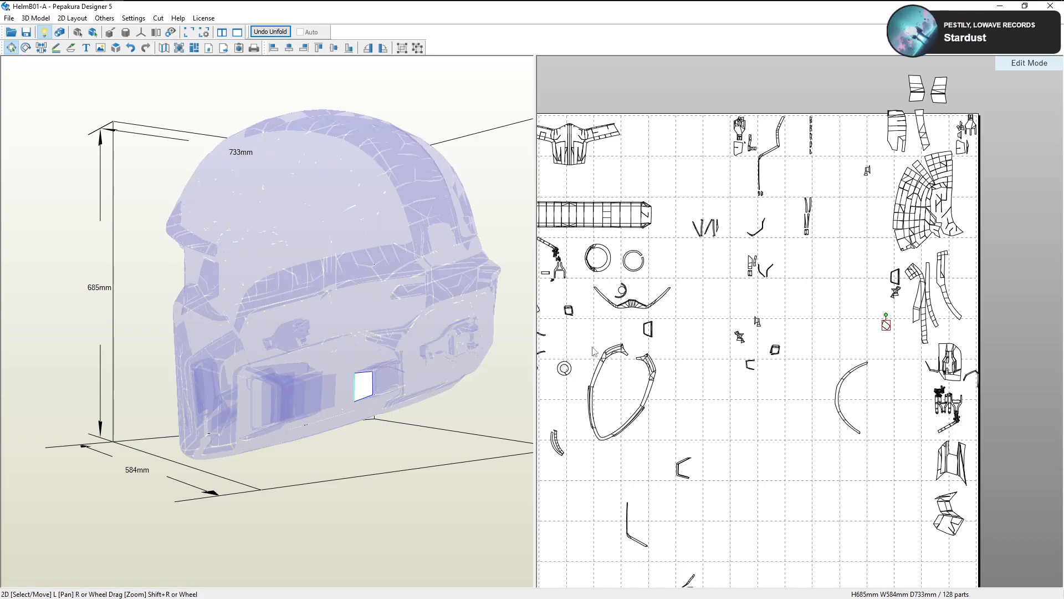
Examine the opposite cheek's panels on the 3D model to find the pattern matching the rectangular plate there
{"action": "right_click_drag", "start_coordinate": [366, 357], "coordinate": [501, 340]}
{"action": "left_click", "coordinate": [267, 388]}
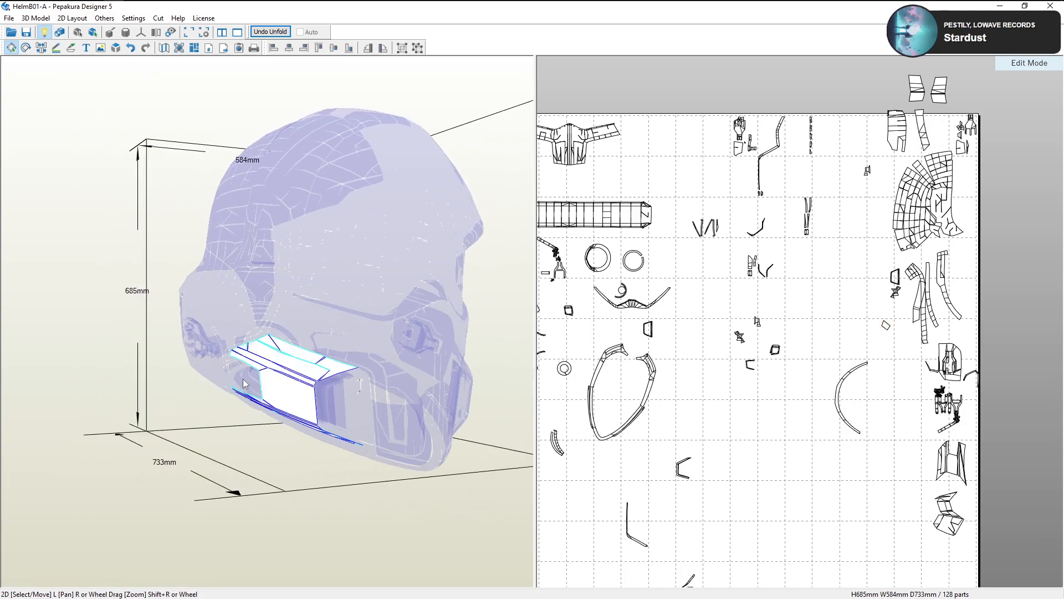
{"action": "left_click", "coordinate": [244, 381]}
{"action": "left_click", "coordinate": [326, 399]}
{"action": "left_click", "coordinate": [215, 369]}
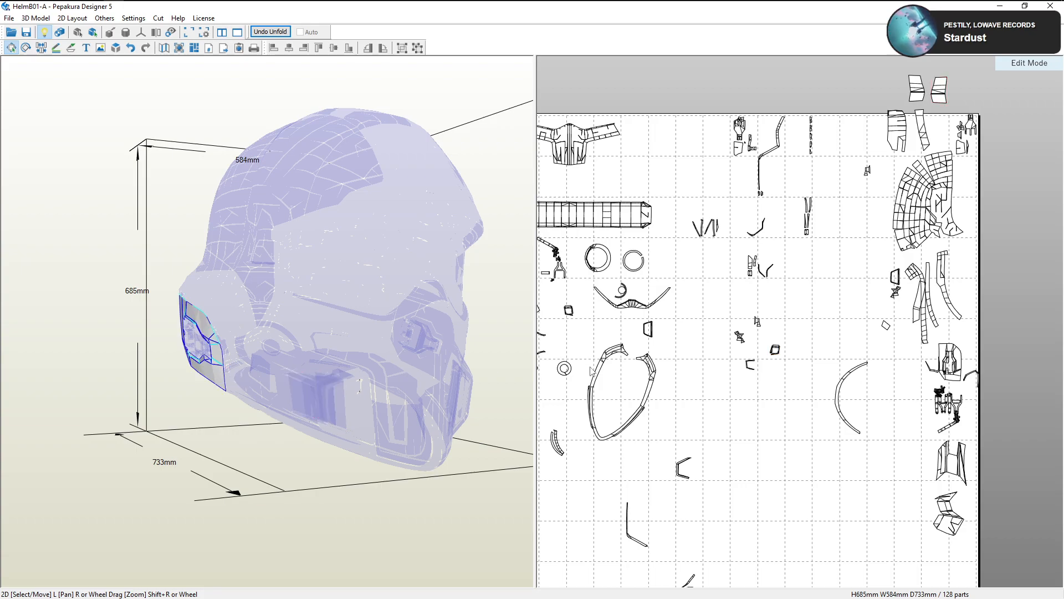
{"action": "left_click", "coordinate": [254, 388]}
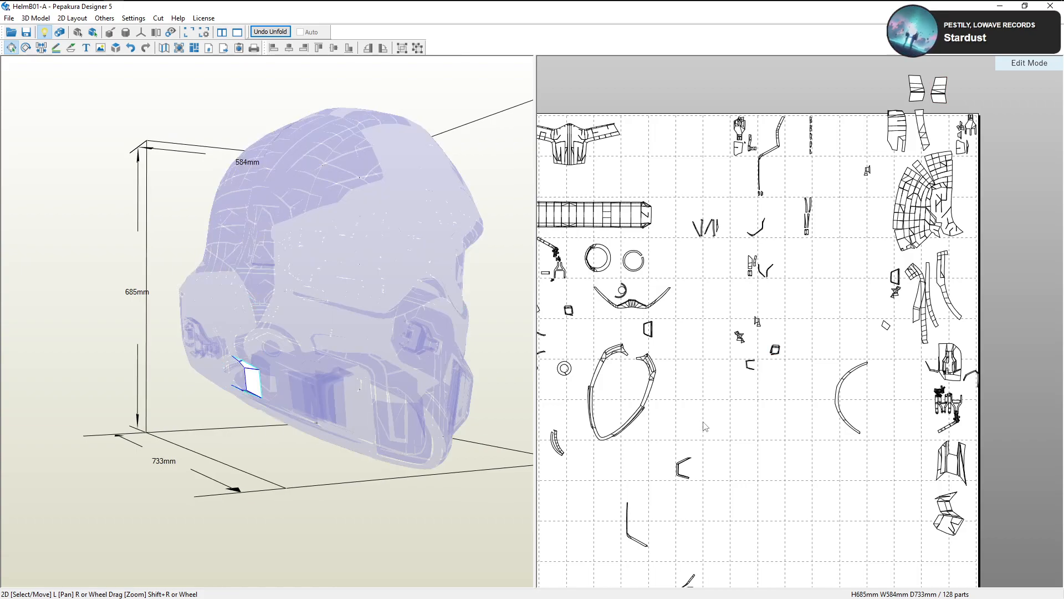
{"action": "scroll", "coordinate": [705, 425], "scroll_direction": "down", "scroll_amount": 3}
{"action": "scroll", "coordinate": [844, 392], "scroll_direction": "up", "scroll_amount": 5}
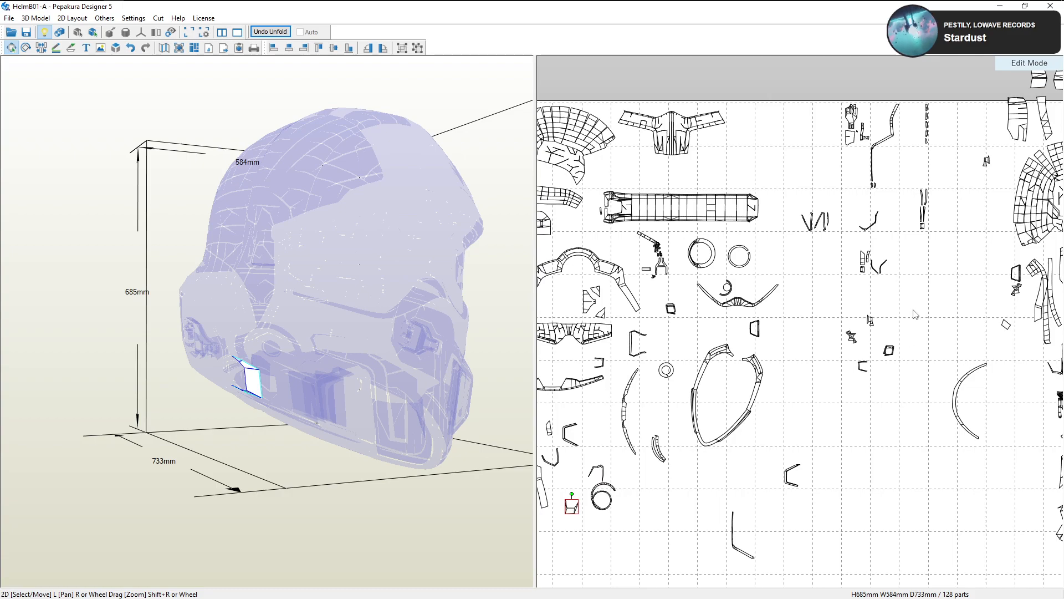
Move the four small cheek and ear pieces together to the free area below the flared cheek panel pattern
{"action": "left_click_drag", "start_coordinate": [912, 309], "coordinate": [845, 378]}
{"action": "right_click_drag", "start_coordinate": [349, 355], "coordinate": [438, 346]}
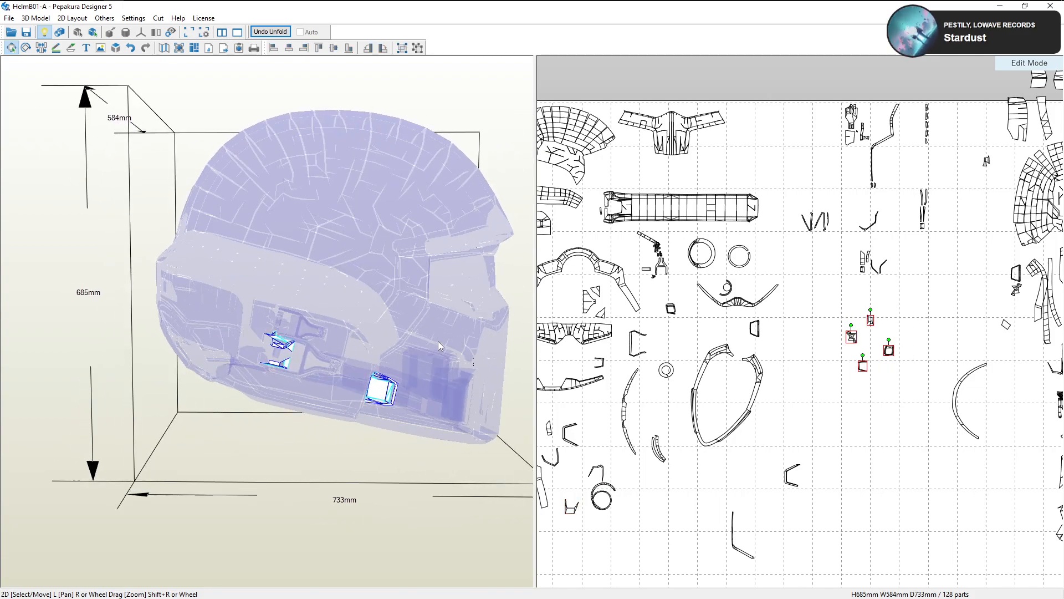
{"action": "left_click_drag", "start_coordinate": [871, 322], "coordinate": [677, 442]}
{"action": "middle_click_drag", "start_coordinate": [677, 442], "coordinate": [765, 374]}
{"action": "left_click_drag", "start_coordinate": [766, 374], "coordinate": [633, 466]}
Move the L-shaped strip, long curved strip and small angular chin piece together up into the middle of the sheet
{"action": "middle_click_drag", "start_coordinate": [808, 459], "coordinate": [730, 321]}
{"action": "left_click_drag", "start_coordinate": [888, 313], "coordinate": [732, 469]}
{"action": "left_click_drag", "start_coordinate": [837, 419], "coordinate": [850, 334]}
{"action": "middle_click_drag", "start_coordinate": [850, 333], "coordinate": [836, 447]}
{"action": "scroll", "coordinate": [837, 447], "scroll_direction": "down", "scroll_amount": 5}
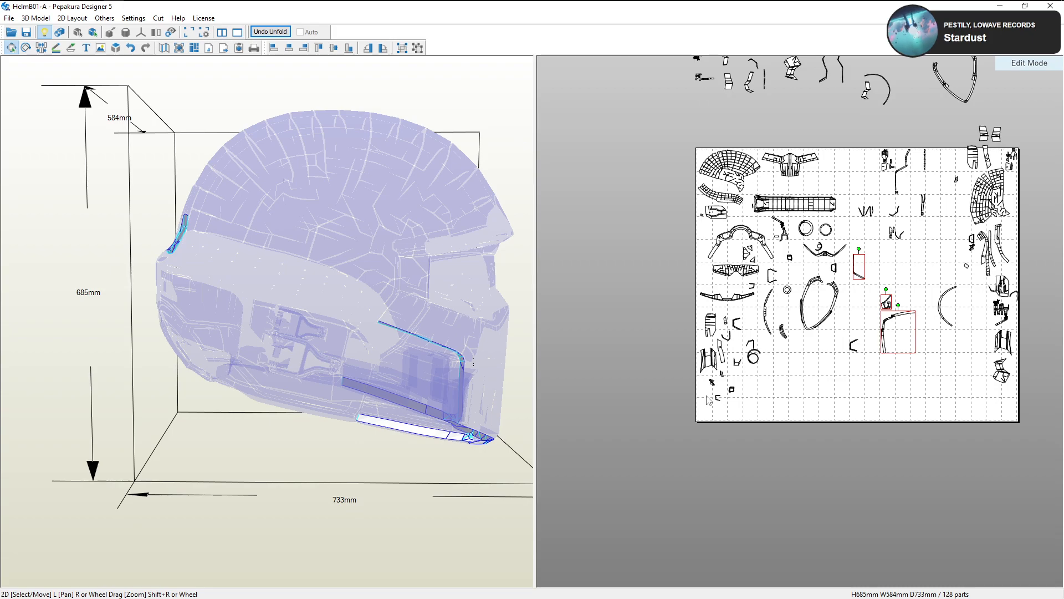
Move the four small pieces up near the ring pattern beside the cheek parts, and shift the bent strip clear of them
{"action": "left_click", "coordinate": [718, 398]}
{"action": "scroll", "coordinate": [790, 408], "scroll_direction": "up", "scroll_amount": 3}
{"action": "left_click", "coordinate": [795, 438]}
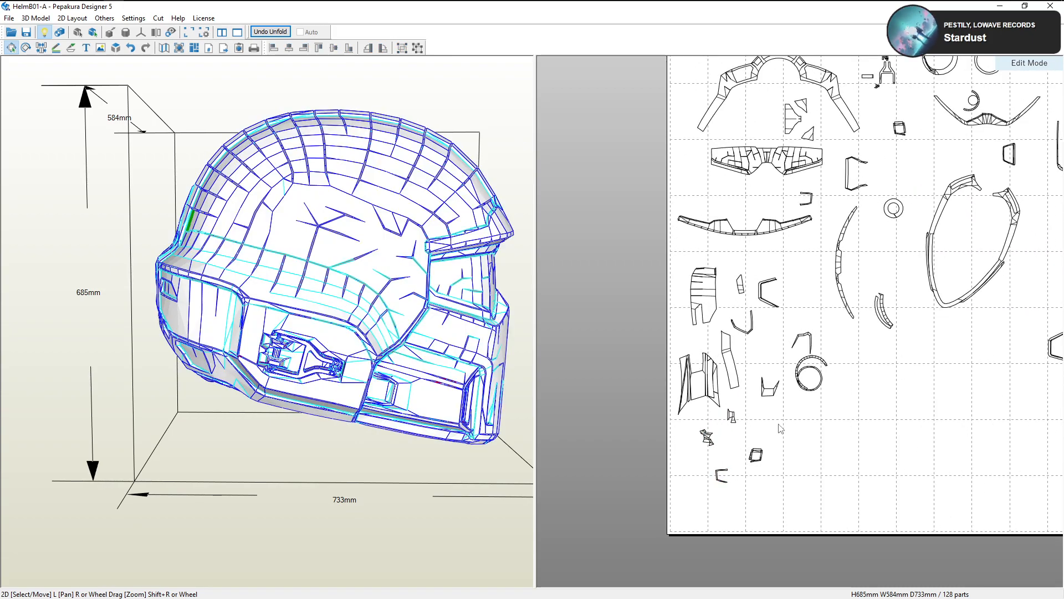
{"action": "left_click_drag", "start_coordinate": [777, 425], "coordinate": [687, 479]}
{"action": "left_click_drag", "start_coordinate": [781, 410], "coordinate": [698, 486]}
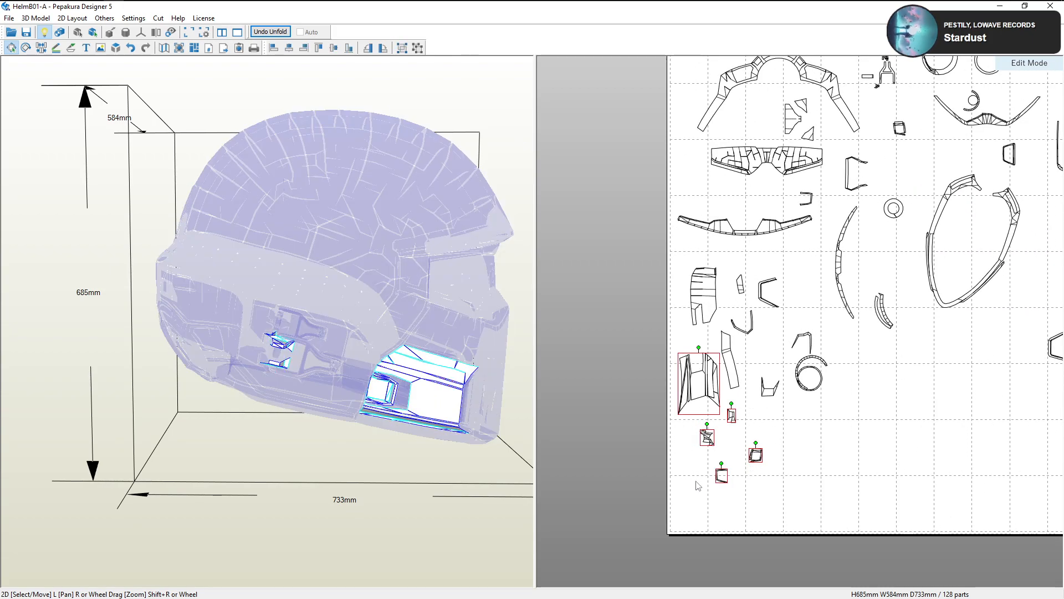
{"action": "left_click", "coordinate": [692, 385], "text": "ctrl"}
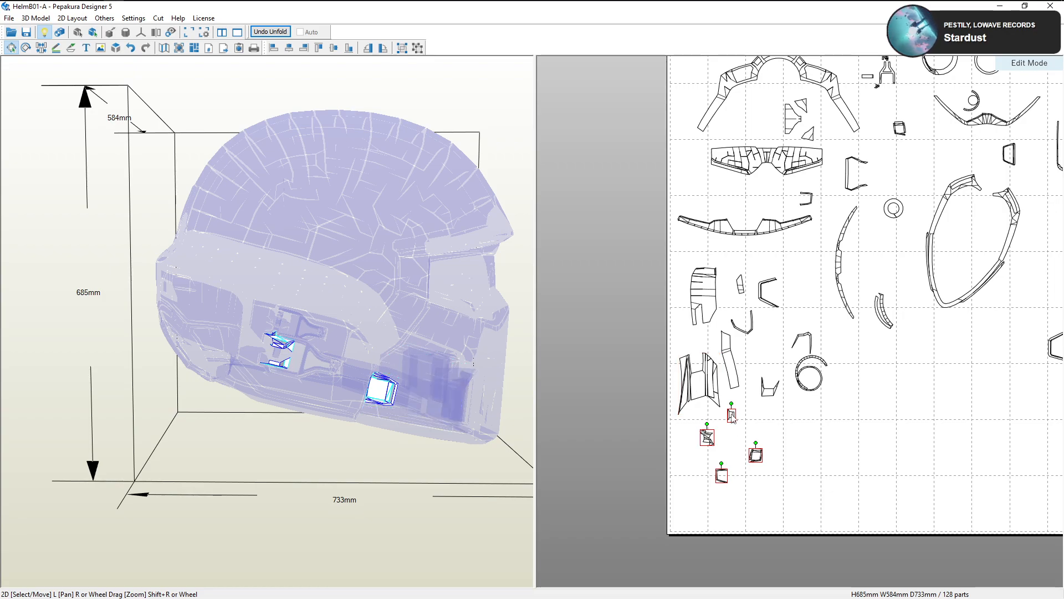
{"action": "left_click_drag", "start_coordinate": [731, 416], "coordinate": [797, 298]}
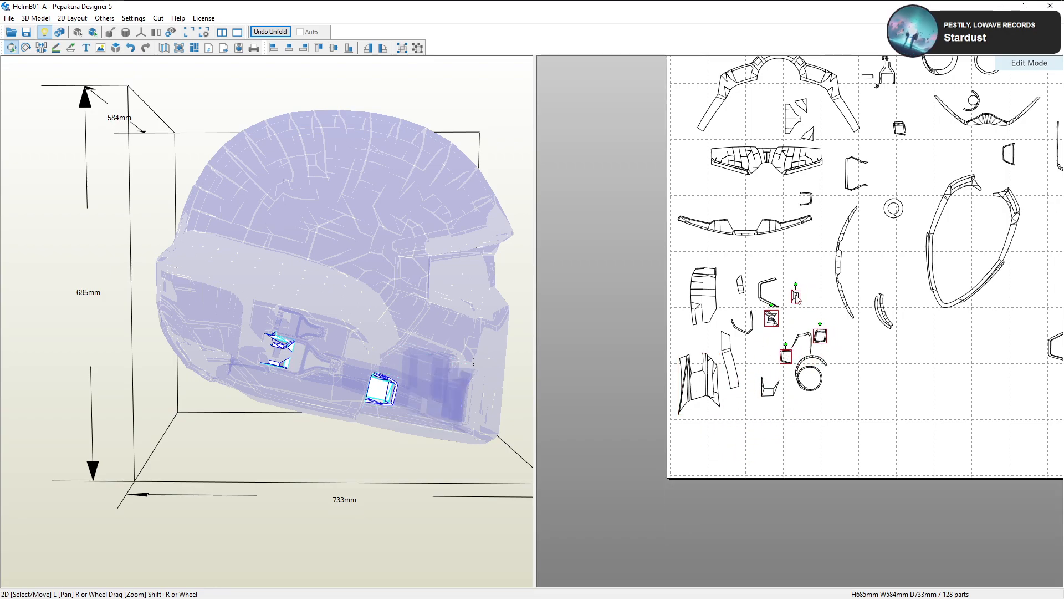
{"action": "left_click", "coordinate": [805, 341]}
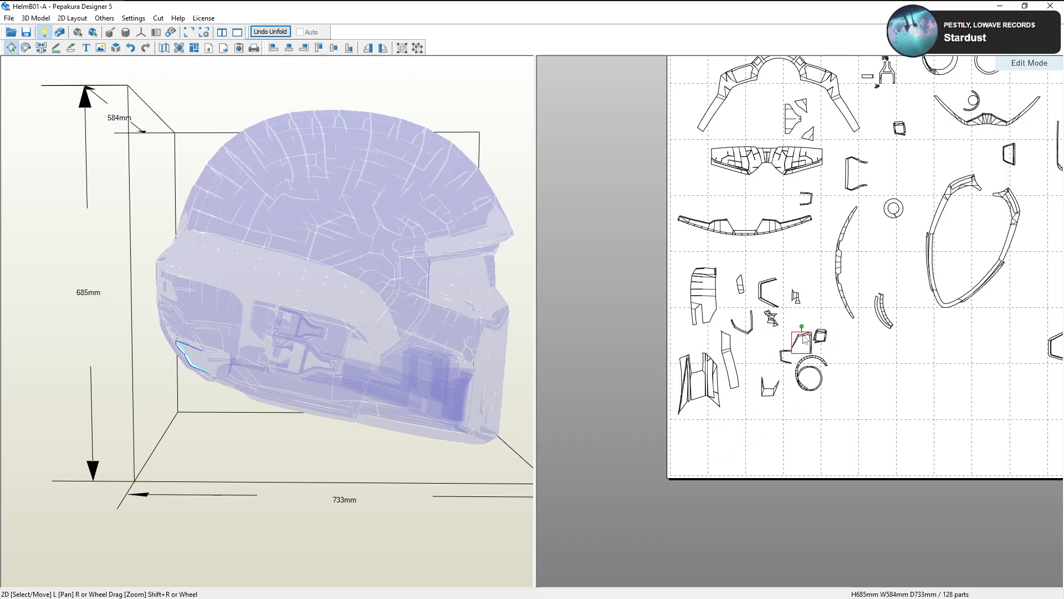
{"action": "left_click_drag", "start_coordinate": [803, 336], "coordinate": [857, 343]}
Check the angular box-shaped part on the helmet's cheek and move its pattern beside the flared panel at the sheet's edge
{"action": "middle_click_drag", "start_coordinate": [772, 410], "coordinate": [635, 392]}
{"action": "scroll", "coordinate": [882, 405], "scroll_direction": "down", "scroll_amount": 3}
{"action": "middle_click_drag", "start_coordinate": [932, 408], "coordinate": [716, 400]}
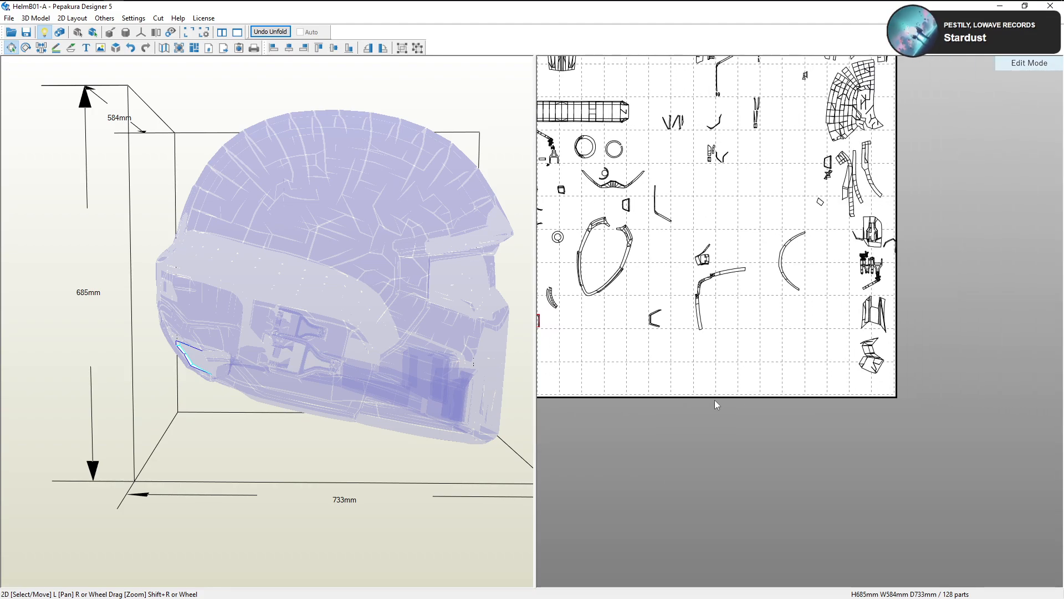
{"action": "left_click", "coordinate": [873, 357]}
{"action": "scroll", "coordinate": [854, 379], "scroll_direction": "down", "scroll_amount": 2}
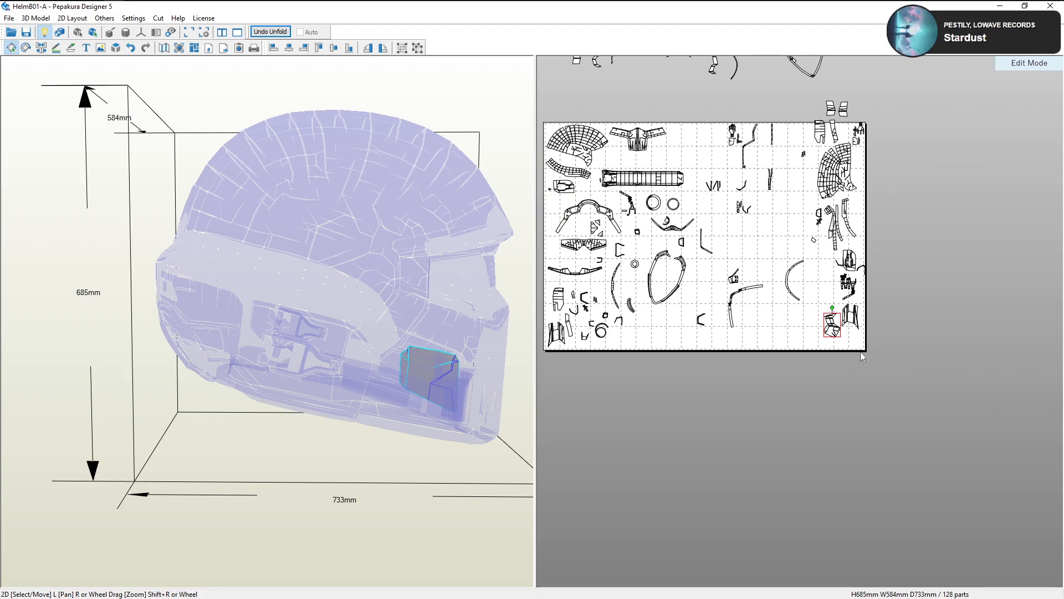
Select the whole column of parts along the sheet's far edge and move it off the sheet among the set-aside parts above
{"action": "middle_click_drag", "start_coordinate": [871, 121], "coordinate": [852, 178]}
{"action": "scroll", "coordinate": [852, 178], "scroll_direction": "down", "scroll_amount": 1}
{"action": "left_click_drag", "start_coordinate": [862, 175], "coordinate": [791, 404]}
{"action": "middle_click_drag", "start_coordinate": [888, 302], "coordinate": [871, 371]}
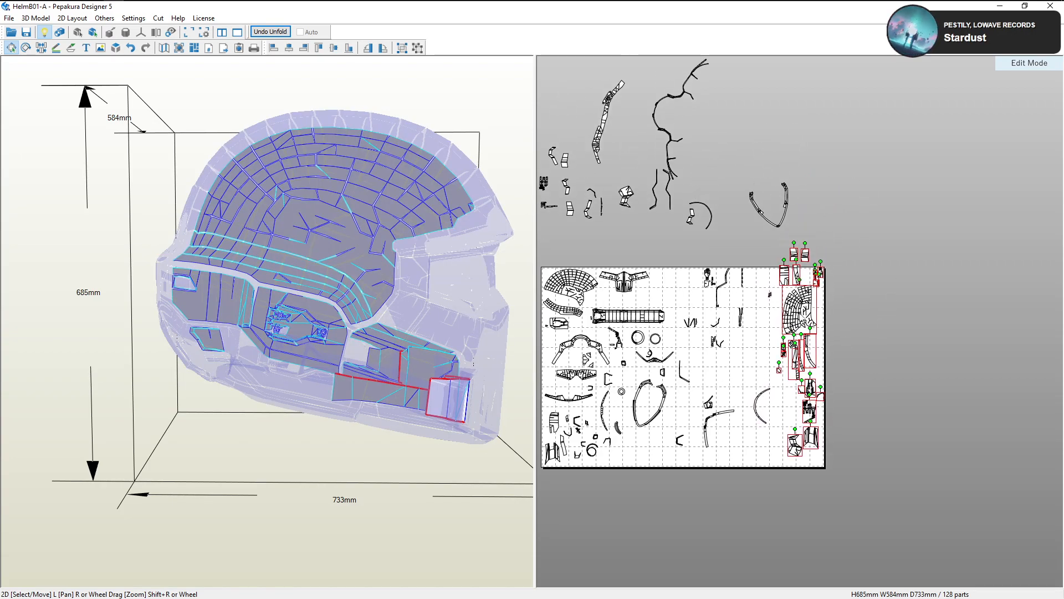
{"action": "left_click_drag", "start_coordinate": [799, 314], "coordinate": [846, 261]}
{"action": "middle_click_drag", "start_coordinate": [846, 260], "coordinate": [824, 357]}
{"action": "left_click_drag", "start_coordinate": [823, 358], "coordinate": [751, 187]}
{"action": "middle_click_drag", "start_coordinate": [751, 188], "coordinate": [737, 323]}
{"action": "left_click_drag", "start_coordinate": [737, 324], "coordinate": [647, 152]}
{"action": "middle_click_drag", "start_coordinate": [647, 152], "coordinate": [731, 200]}
{"action": "left_click_drag", "start_coordinate": [731, 201], "coordinate": [699, 173]}
Move all the set-aside parts above the sheet together to a spot farther away from it
{"action": "left_click", "coordinate": [874, 361]}
{"action": "left_click_drag", "start_coordinate": [886, 368], "coordinate": [578, 509]}
{"action": "left_click_drag", "start_coordinate": [647, 410], "coordinate": [638, 351]}
{"action": "right_click_drag", "start_coordinate": [639, 352], "coordinate": [798, 497]}
{"action": "left_click_drag", "start_coordinate": [797, 498], "coordinate": [688, 335]}
{"action": "right_click_drag", "start_coordinate": [687, 335], "coordinate": [671, 259]}
{"action": "right_click", "coordinate": [578, 252]}
{"action": "left_click", "coordinate": [631, 212]}
{"action": "left_click", "coordinate": [631, 211]}
{"action": "right_click_drag", "start_coordinate": [844, 491], "coordinate": [786, 220]}
{"action": "scroll", "coordinate": [788, 222], "scroll_direction": "up", "scroll_amount": 3}
Move the remaining small part at the sheet's far edge off the sheet, next to the set-aside parts above
{"action": "left_click_drag", "start_coordinate": [958, 378], "coordinate": [916, 407]}
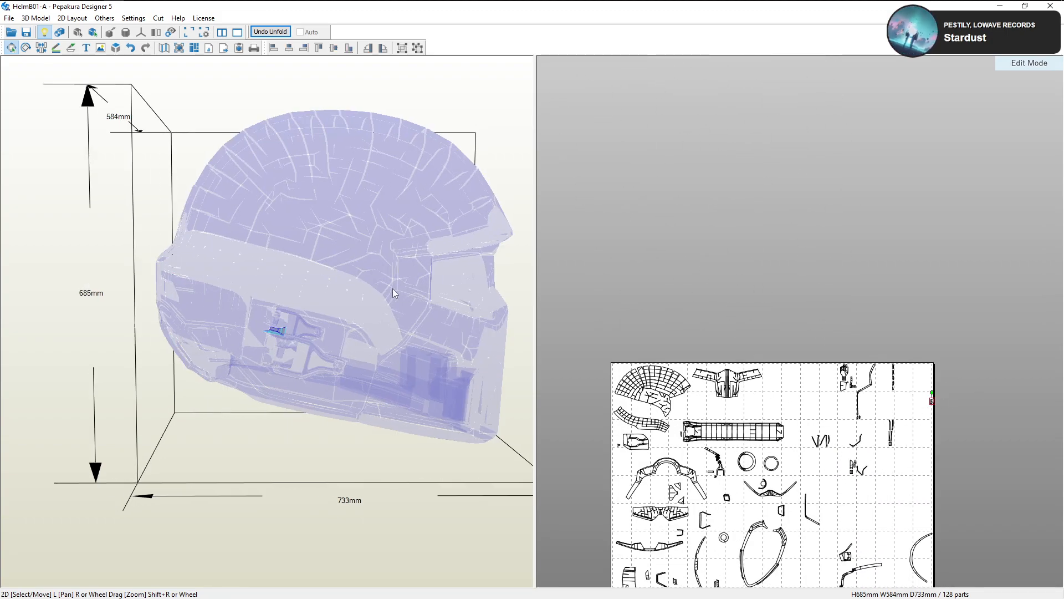
{"action": "scroll", "coordinate": [907, 414], "scroll_direction": "up", "scroll_amount": 2}
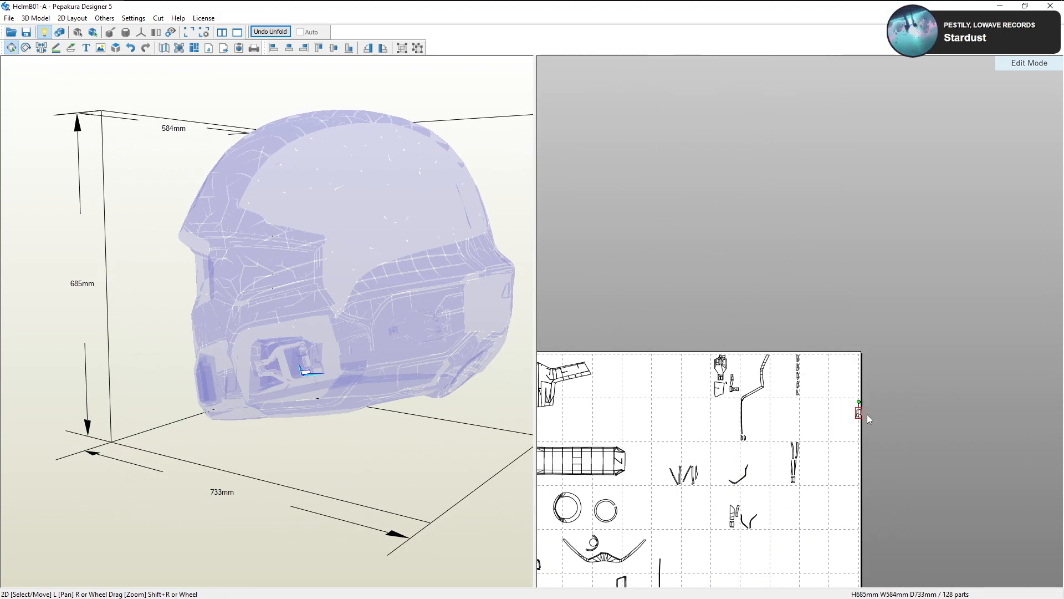
{"action": "left_click_drag", "start_coordinate": [859, 415], "coordinate": [846, 362]}
{"action": "right_click_drag", "start_coordinate": [804, 363], "coordinate": [845, 362]}
{"action": "scroll", "coordinate": [881, 368], "scroll_direction": "down", "scroll_amount": 3}
{"action": "left_click_drag", "start_coordinate": [846, 362], "coordinate": [753, 298]}
{"action": "right_click_drag", "start_coordinate": [768, 158], "coordinate": [765, 302]}
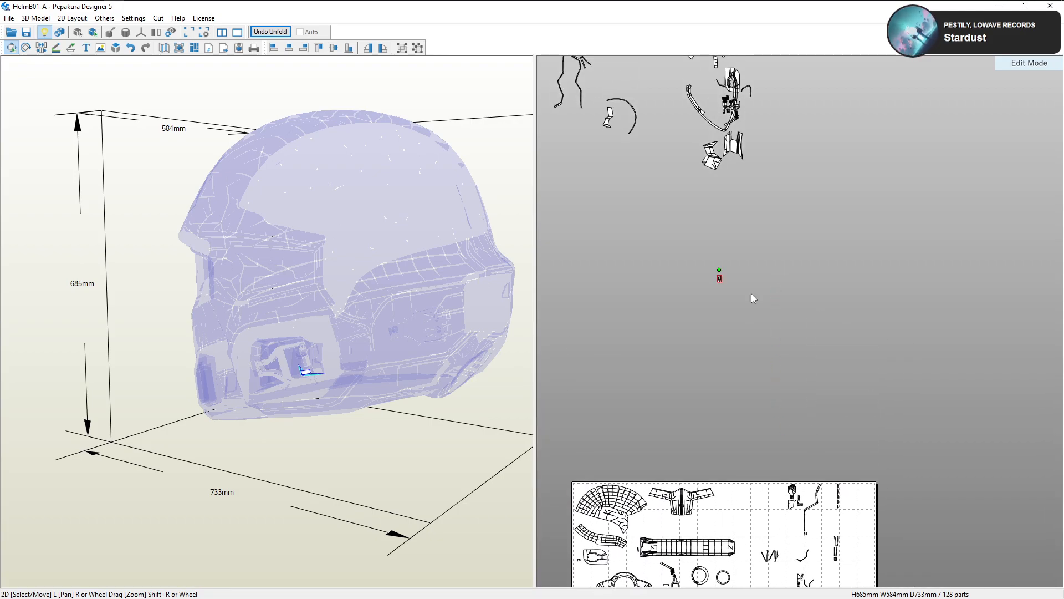
{"action": "left_click_drag", "start_coordinate": [754, 298], "coordinate": [710, 221]}
{"action": "right_click_drag", "start_coordinate": [749, 275], "coordinate": [765, 345]}
Move the curved brow strip's pattern inward on the sheet, in line with the column of parts near the far edge
{"action": "right_click_drag", "start_coordinate": [809, 478], "coordinate": [771, 258]}
{"action": "left_click_drag", "start_coordinate": [833, 520], "coordinate": [762, 477]}
{"action": "right_click_drag", "start_coordinate": [751, 572], "coordinate": [840, 562]}
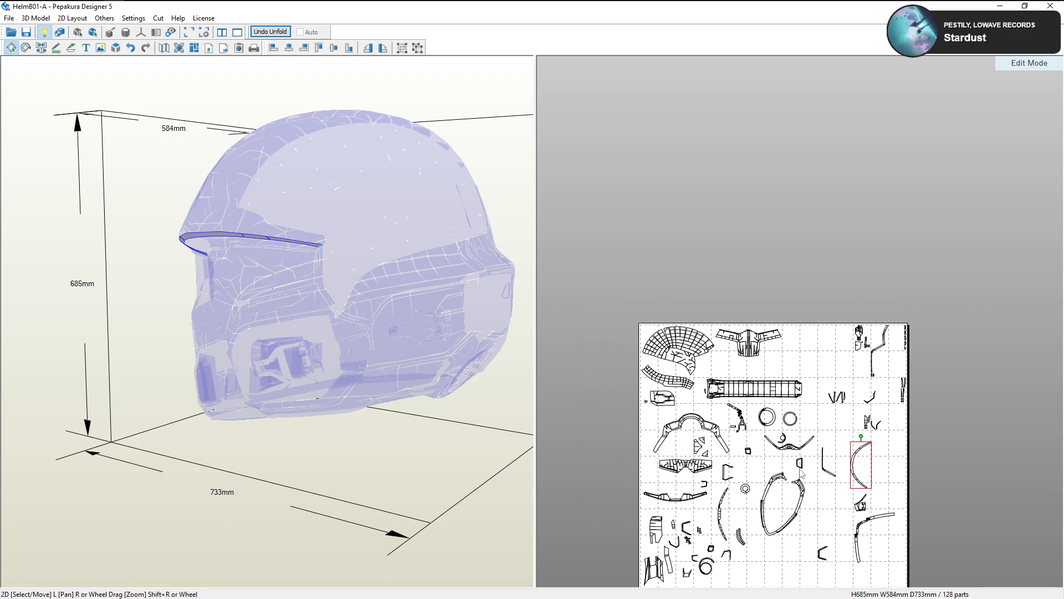
{"action": "right_click_drag", "start_coordinate": [786, 393], "coordinate": [762, 305]}
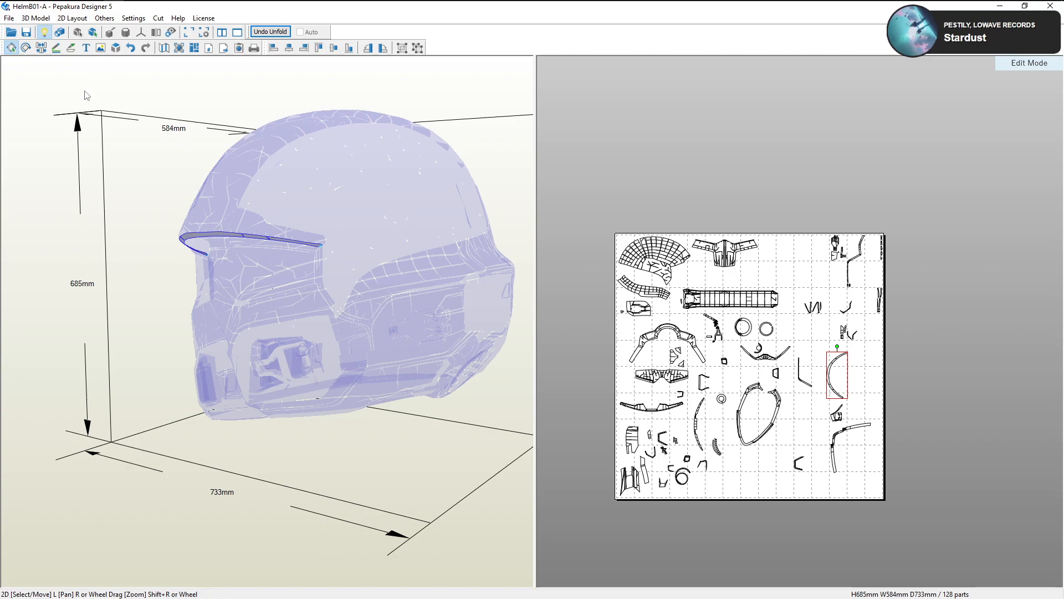
Examine on the 3D model where the dome's side panel, the curved side band and the rear side panel sit
{"action": "mouse_move", "coordinate": [269, 223]}
{"action": "right_mouse_down"}
{"action": "mouse_move", "coordinate": [391, 222]}
{"action": "mouse_move", "coordinate": [337, 217]}
{"action": "right_mouse_up"}
{"action": "left_click", "coordinate": [551, 217]}
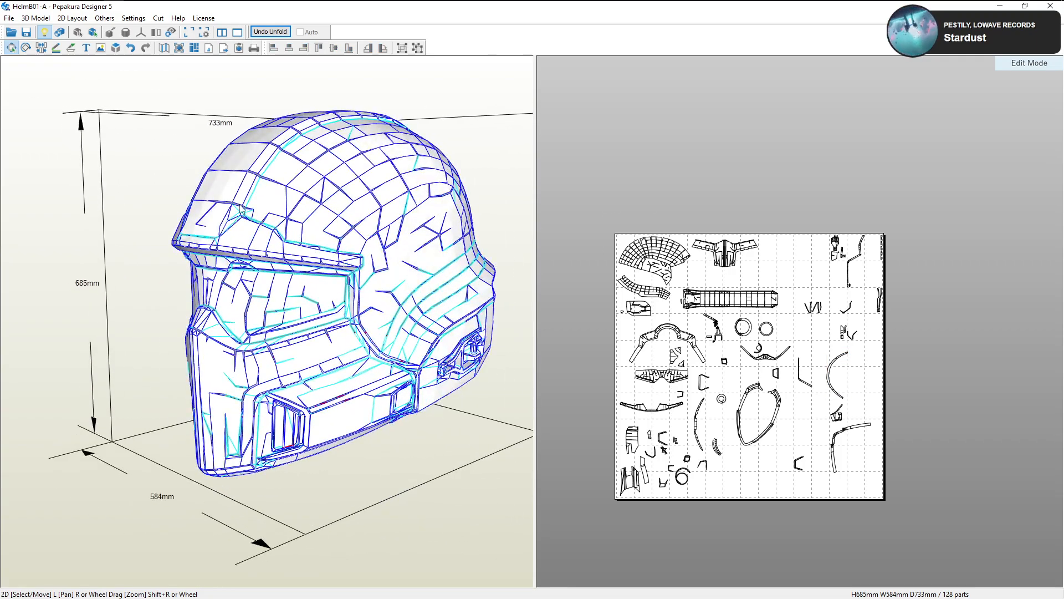
{"action": "left_click", "coordinate": [218, 202]}
{"action": "left_click", "coordinate": [325, 203]}
{"action": "right_click_drag", "start_coordinate": [250, 213], "coordinate": [311, 225]}
{"action": "left_click", "coordinate": [490, 238]}
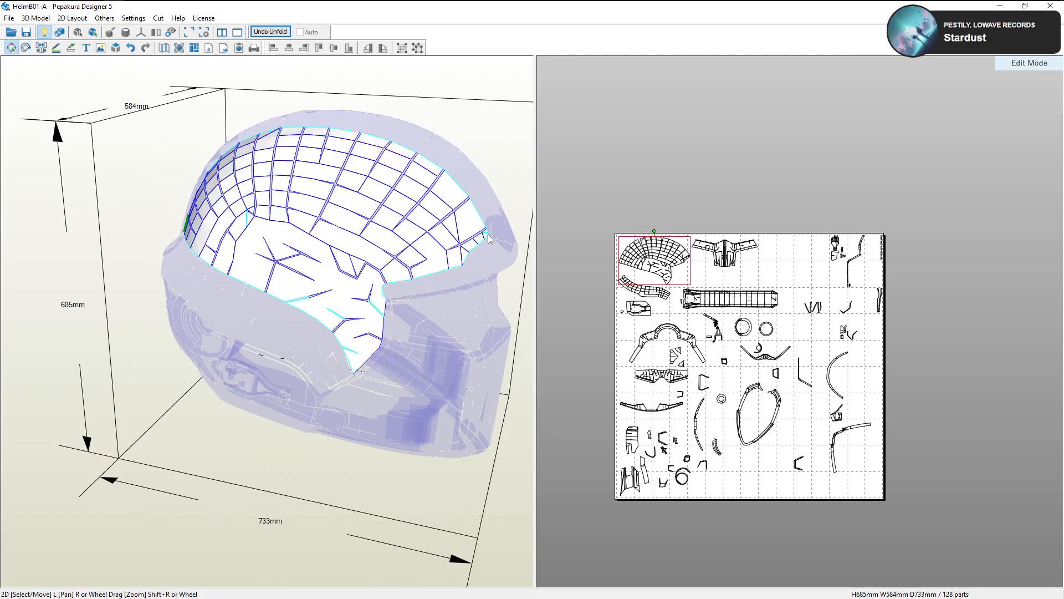
{"action": "left_click", "coordinate": [708, 229]}
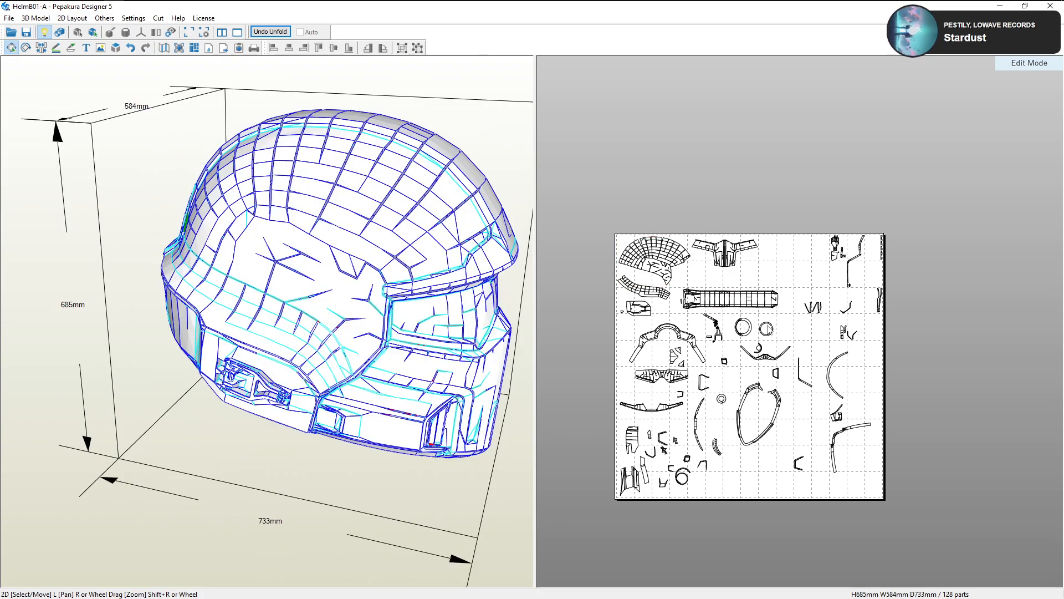
{"action": "scroll", "coordinate": [710, 353], "scroll_direction": "up", "scroll_amount": 5}
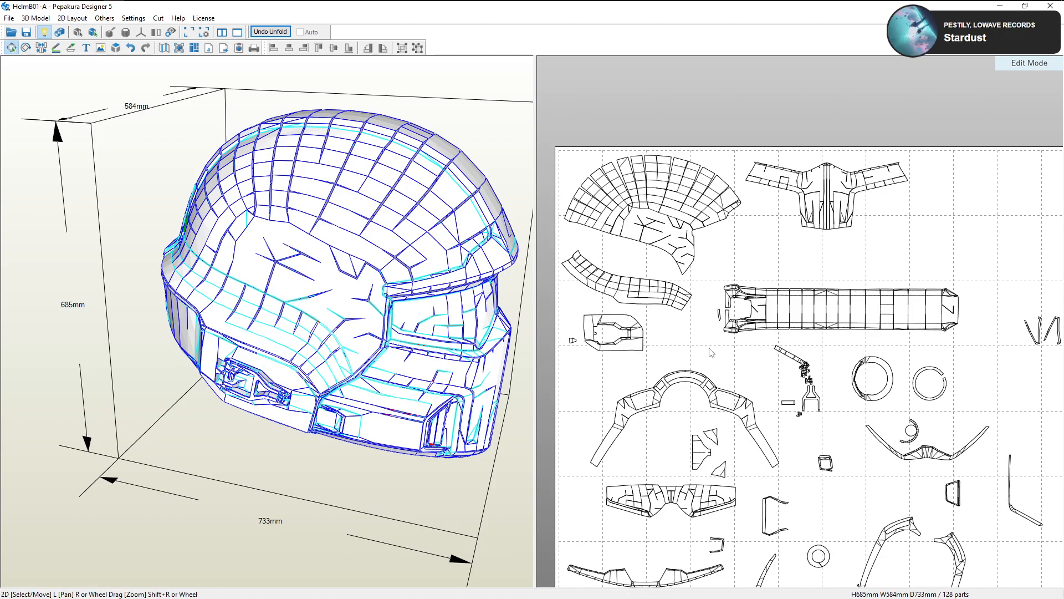
{"action": "scroll", "coordinate": [842, 349], "scroll_direction": "down", "scroll_amount": 3}
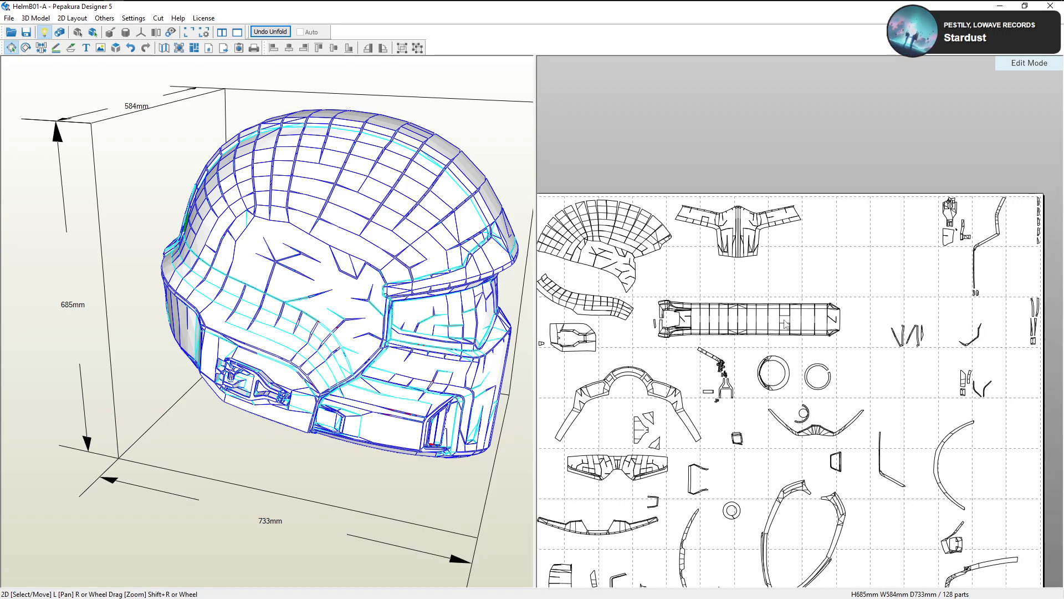
{"action": "right_click_drag", "start_coordinate": [819, 324], "coordinate": [856, 327]}
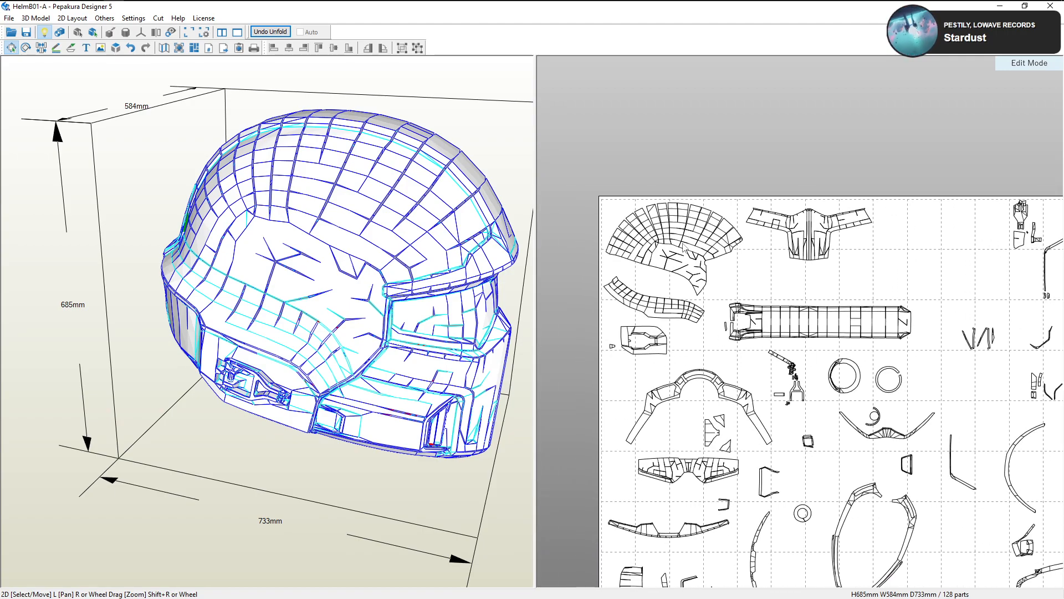
{"action": "left_click", "coordinate": [661, 308]}
{"action": "left_click", "coordinate": [320, 355]}
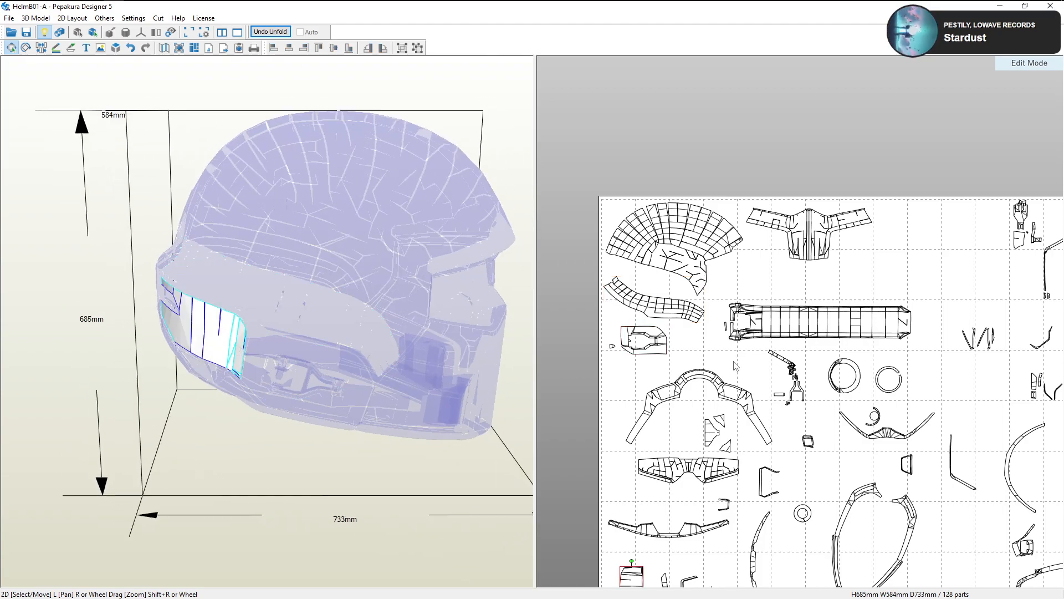
Move the long central crest strip with its small sliver farther across the sheet, clear of the curved side patterns
{"action": "left_click", "coordinate": [765, 325]}
{"action": "scroll", "coordinate": [800, 323], "scroll_direction": "down", "scroll_amount": 2}
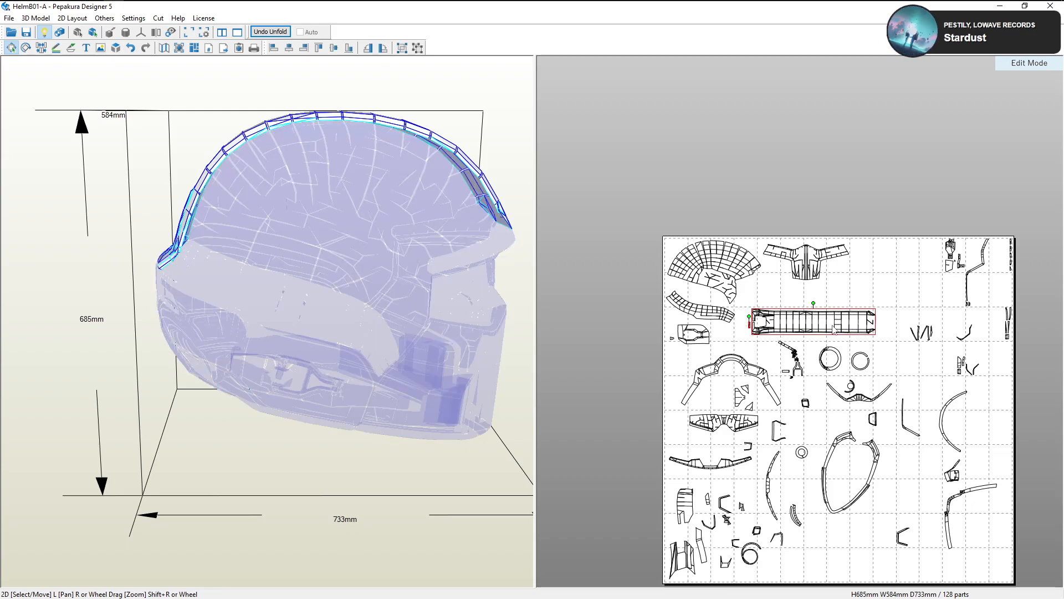
{"action": "left_click_drag", "start_coordinate": [833, 329], "coordinate": [911, 302]}
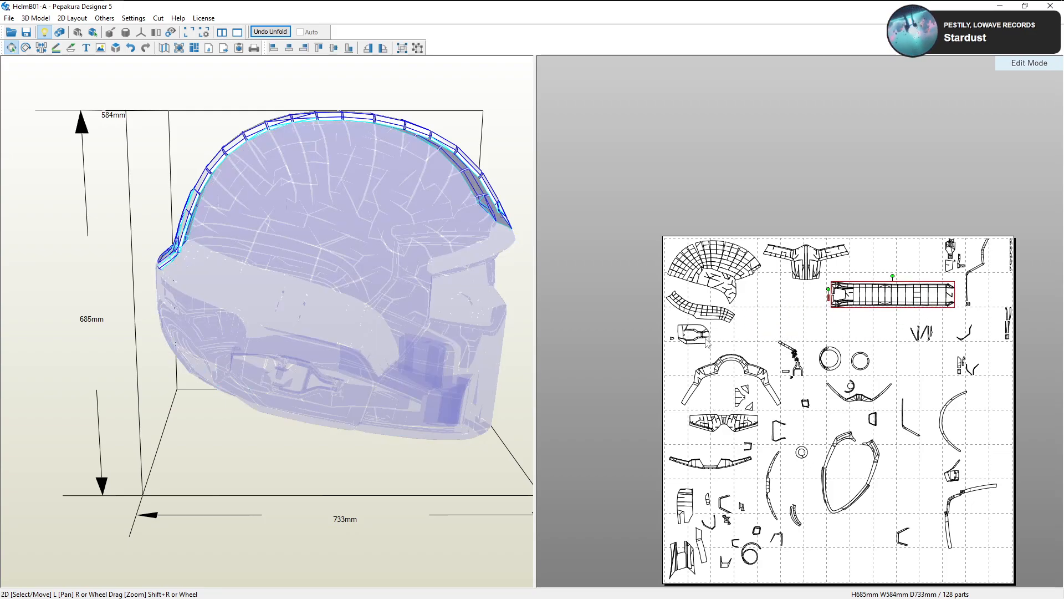
Rotate the curved side band's pattern slightly and tuck it close beneath the fan-shaped dome pattern
{"action": "left_click", "coordinate": [692, 313]}
{"action": "scroll", "coordinate": [694, 310], "scroll_direction": "up", "scroll_amount": 2}
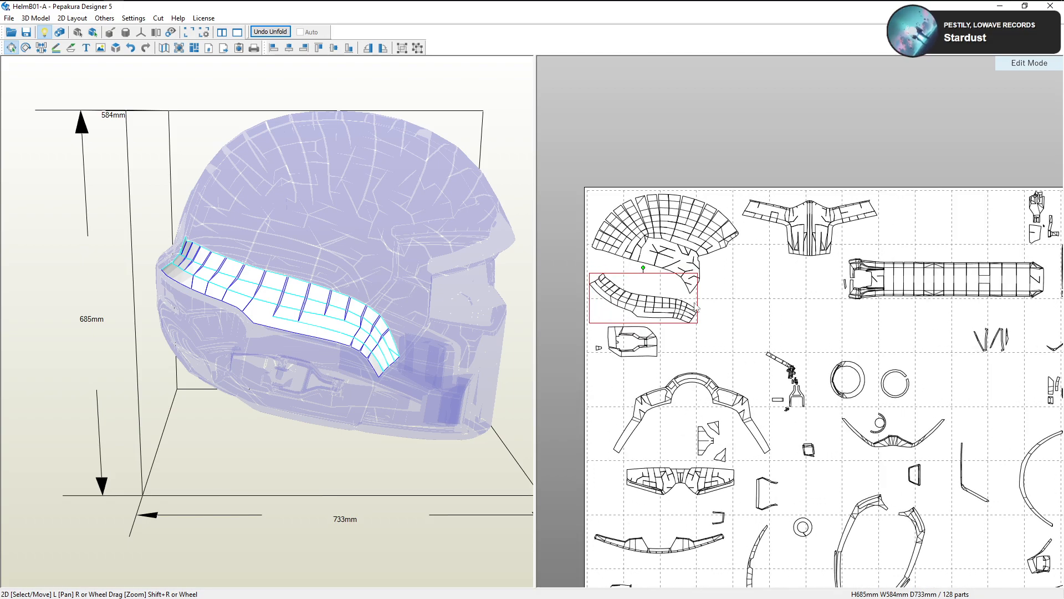
{"action": "right_click_drag", "start_coordinate": [696, 308], "coordinate": [782, 373]}
{"action": "left_click", "coordinate": [760, 299]}
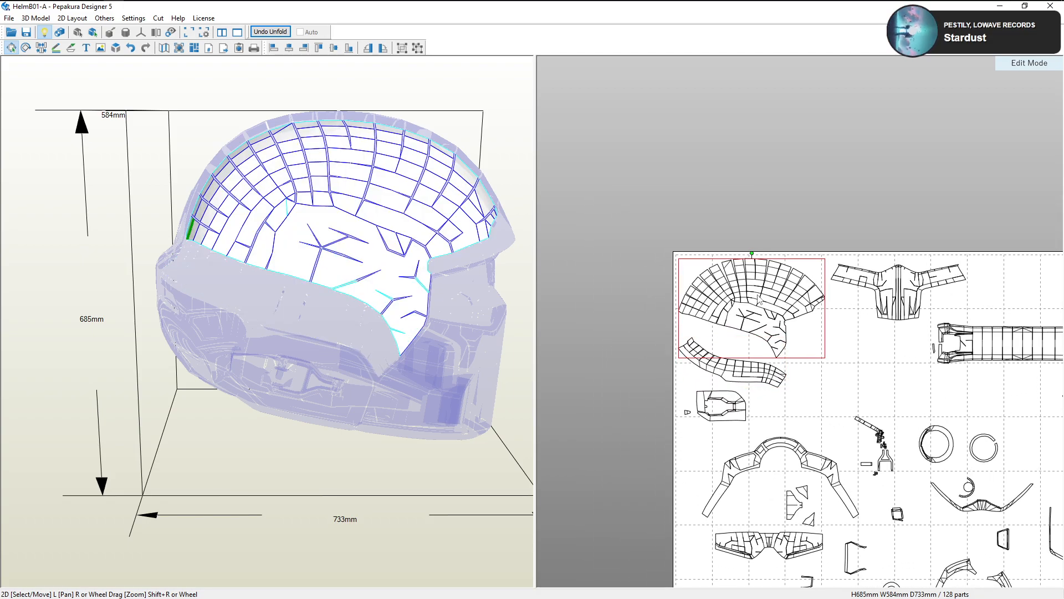
{"action": "left_click_drag", "start_coordinate": [731, 372], "coordinate": [730, 363]}
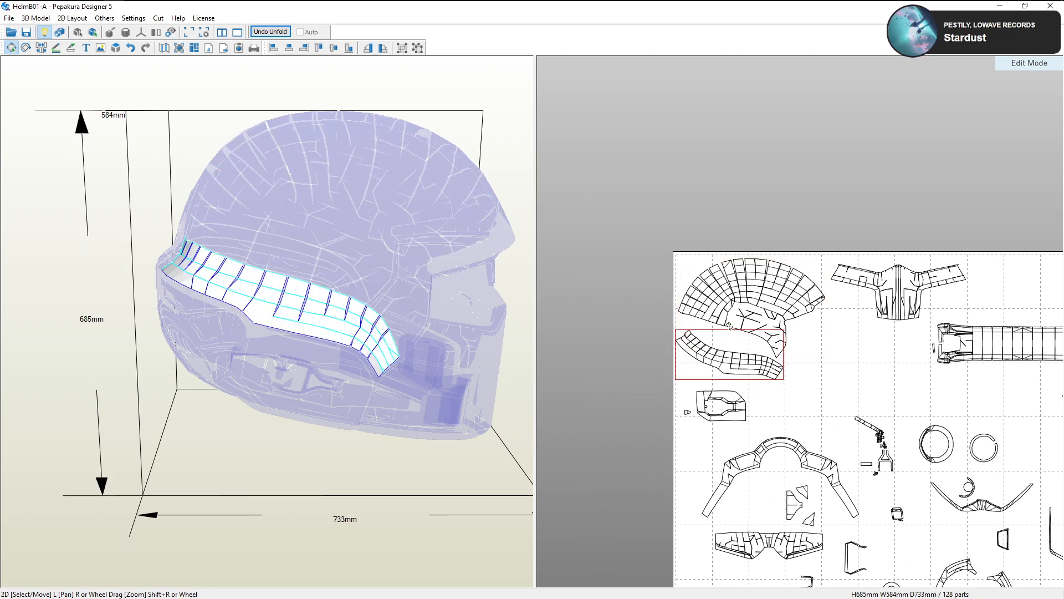
{"action": "left_click_drag", "start_coordinate": [729, 326], "coordinate": [729, 355]}
{"action": "left_click", "coordinate": [789, 284]}
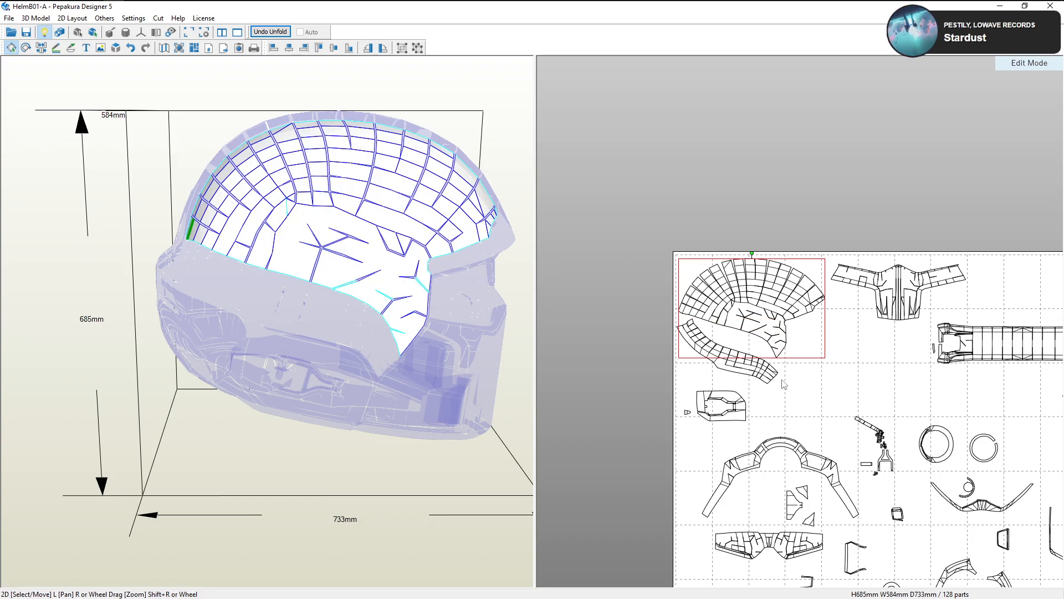
{"action": "left_click", "coordinate": [799, 367]}
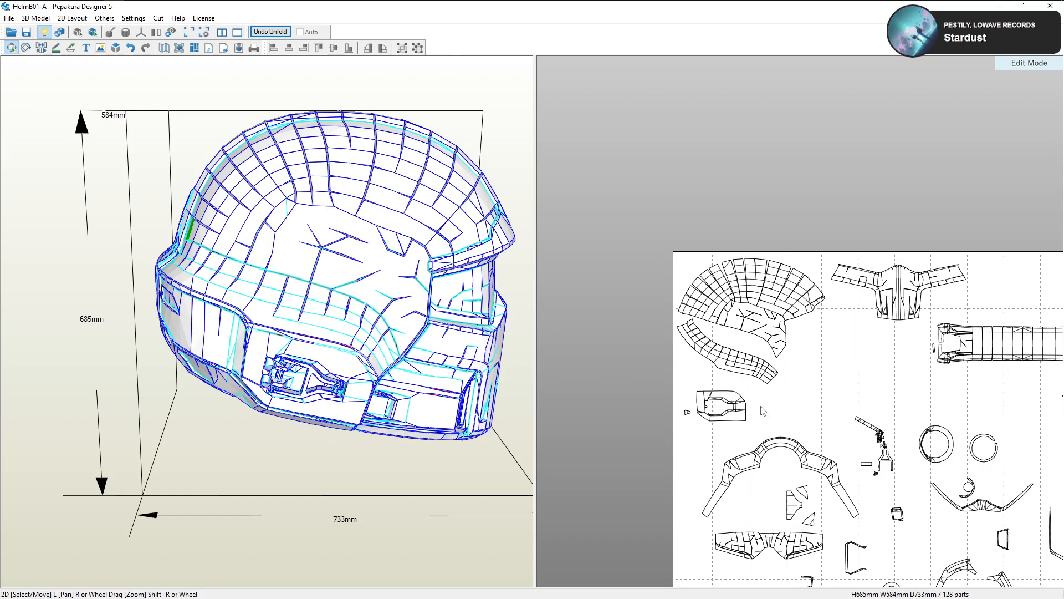
Stand the cheek panel's pattern upright below the curved band with its small piece beside it, and check the mechanical insert on the model
{"action": "left_click", "coordinate": [744, 418]}
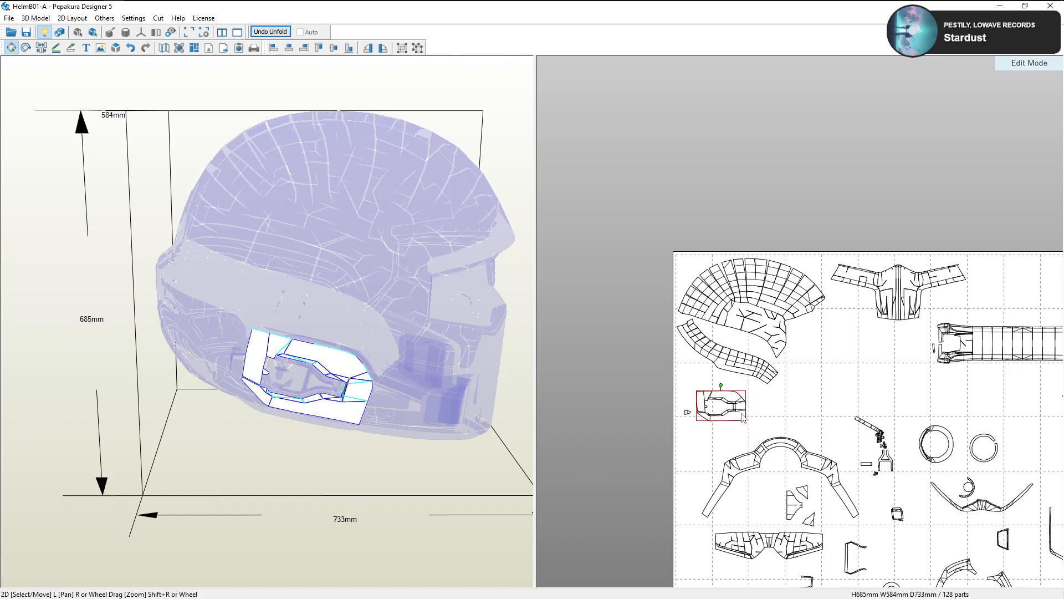
{"action": "left_click_drag", "start_coordinate": [742, 417], "coordinate": [691, 452]}
{"action": "scroll", "coordinate": [722, 421], "scroll_direction": "up", "scroll_amount": 4}
{"action": "left_click_drag", "start_coordinate": [654, 497], "coordinate": [688, 457]}
{"action": "left_click", "coordinate": [660, 481]}
{"action": "left_click_drag", "start_coordinate": [763, 451], "coordinate": [700, 498]}
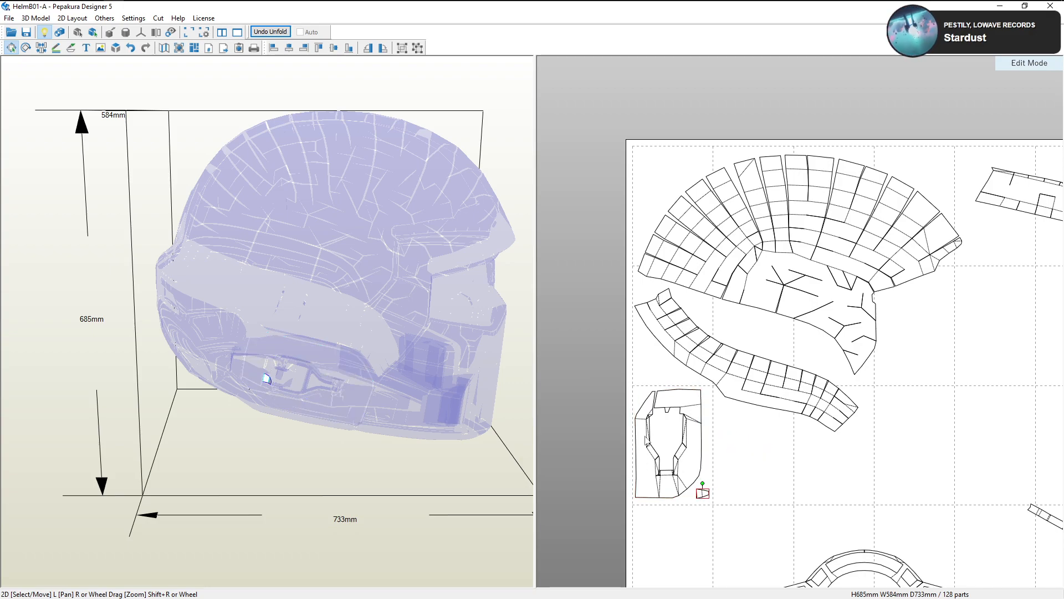
{"action": "left_click", "coordinate": [270, 376]}
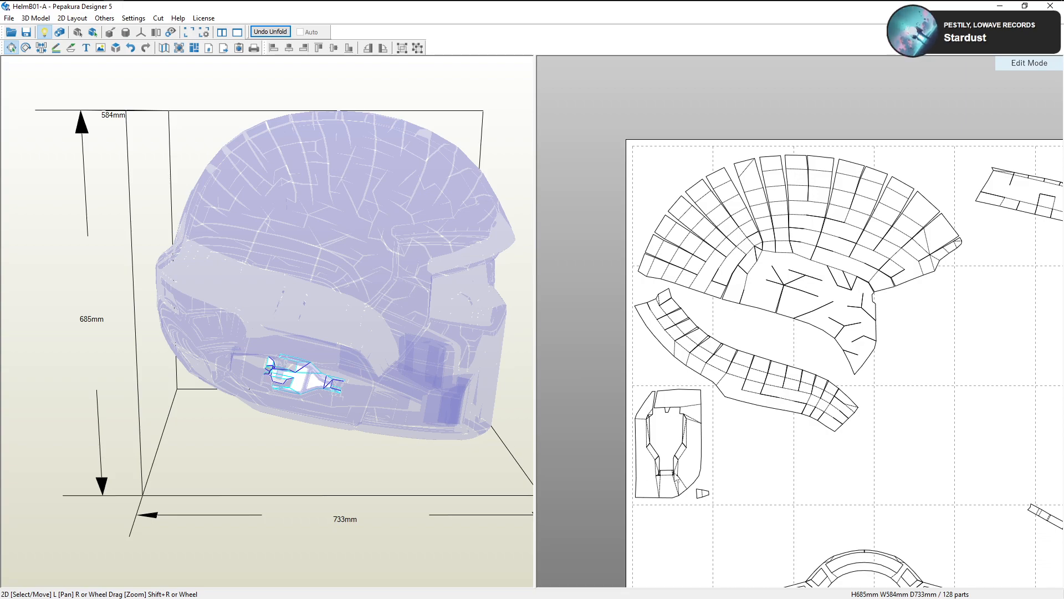
Move the long central crest strip and its small sliver below the winged pattern, leaving a gap between them
{"action": "scroll", "coordinate": [737, 427], "scroll_direction": "down", "scroll_amount": 4}
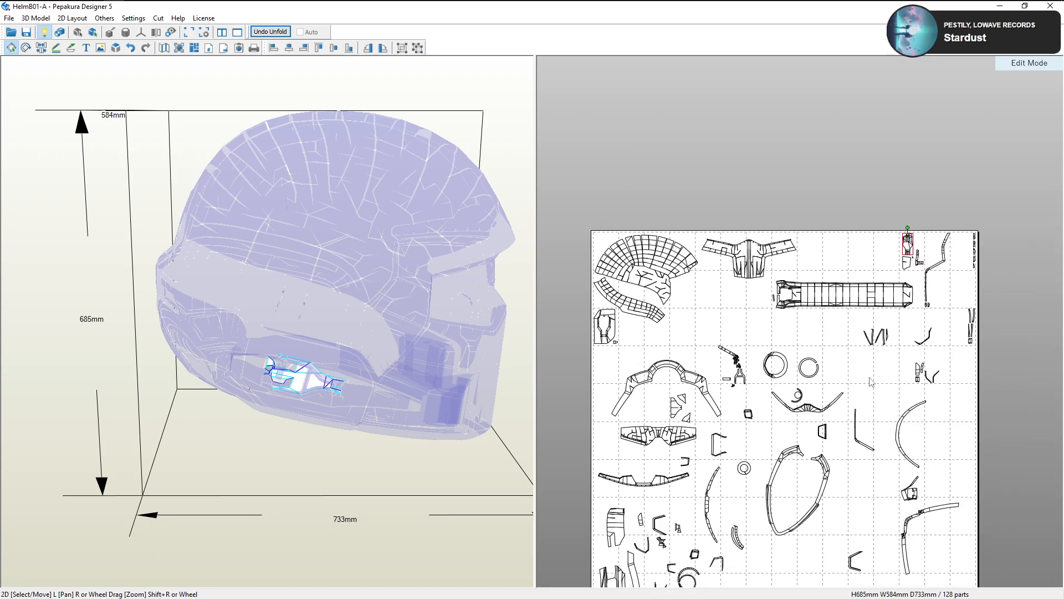
{"action": "right_click_drag", "start_coordinate": [846, 413], "coordinate": [821, 437]}
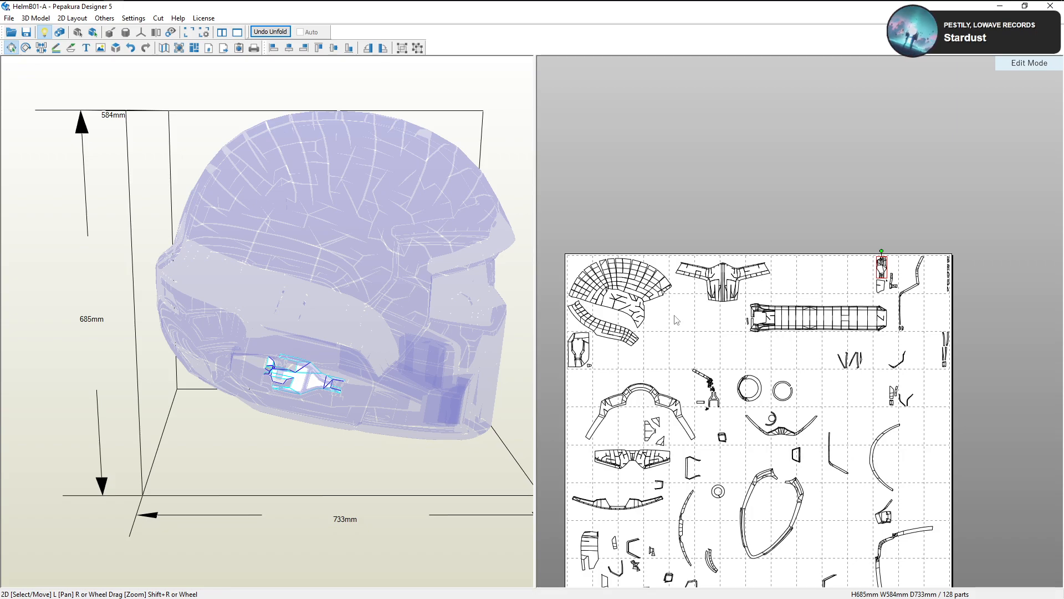
{"action": "scroll", "coordinate": [710, 305], "scroll_direction": "up", "scroll_amount": 3}
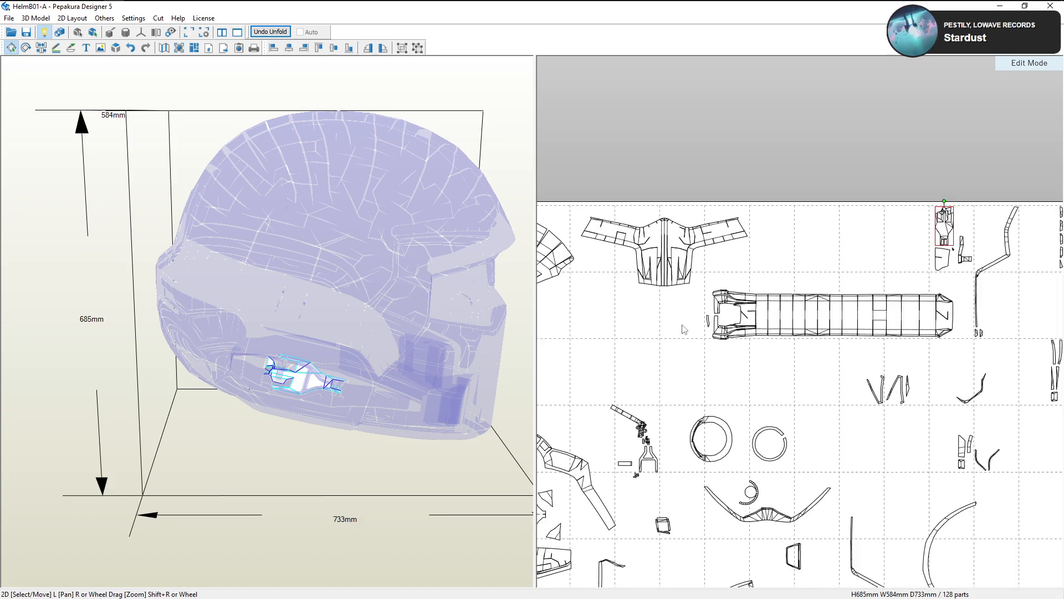
{"action": "left_click_drag", "start_coordinate": [892, 342], "coordinate": [697, 336]}
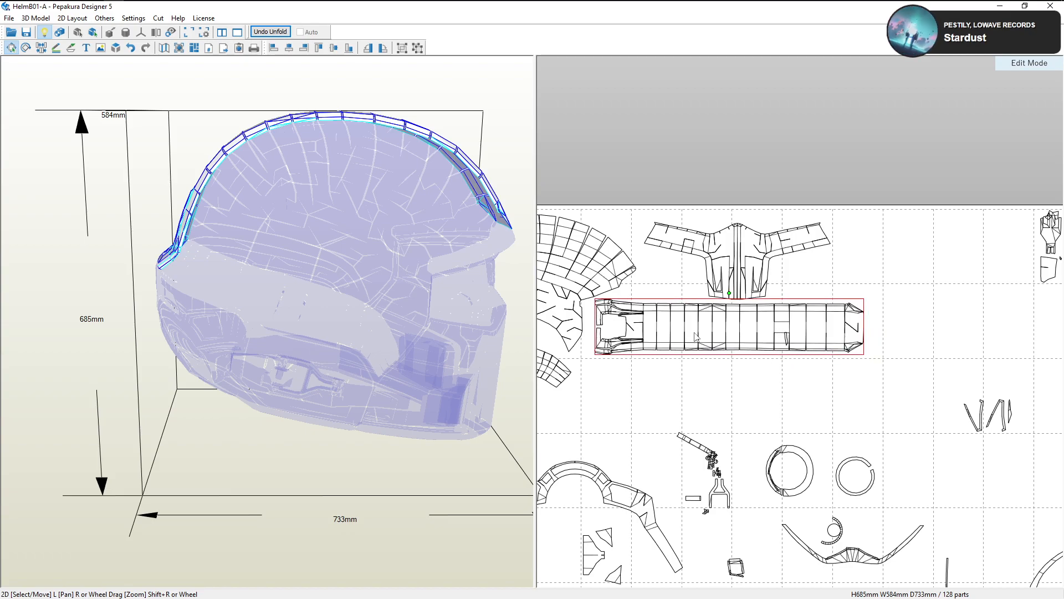
{"action": "left_click_drag", "start_coordinate": [786, 339], "coordinate": [816, 383]}
{"action": "left_click", "coordinate": [790, 339]}
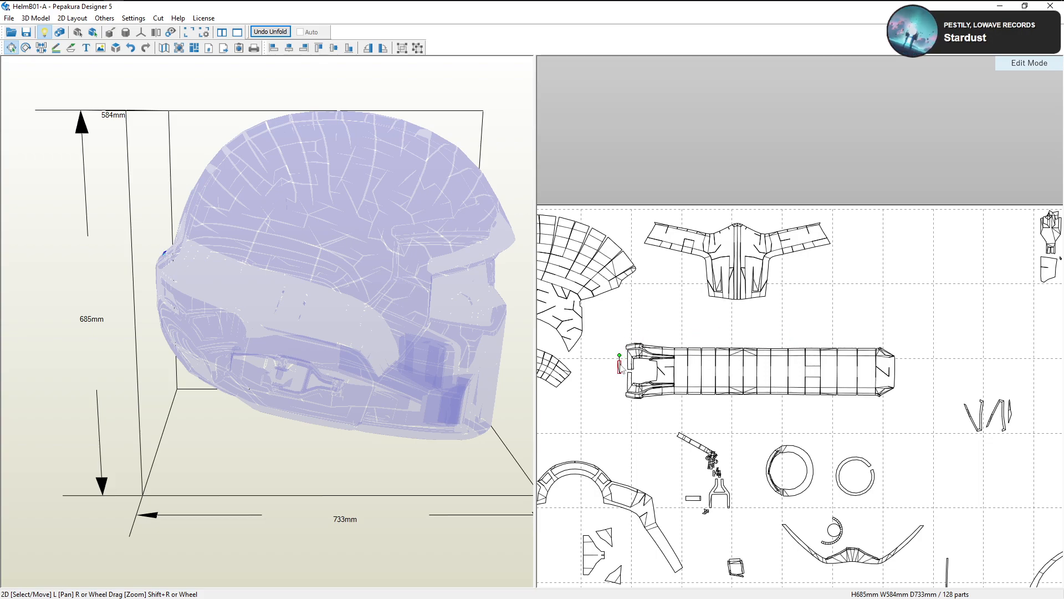
Check the small sliver's place at the back of the helmet and join it to the forked end of the crest strip
{"action": "left_click", "coordinate": [698, 377]}
{"action": "left_click_drag", "start_coordinate": [404, 330], "coordinate": [355, 315]}
{"action": "left_click", "coordinate": [620, 367]}
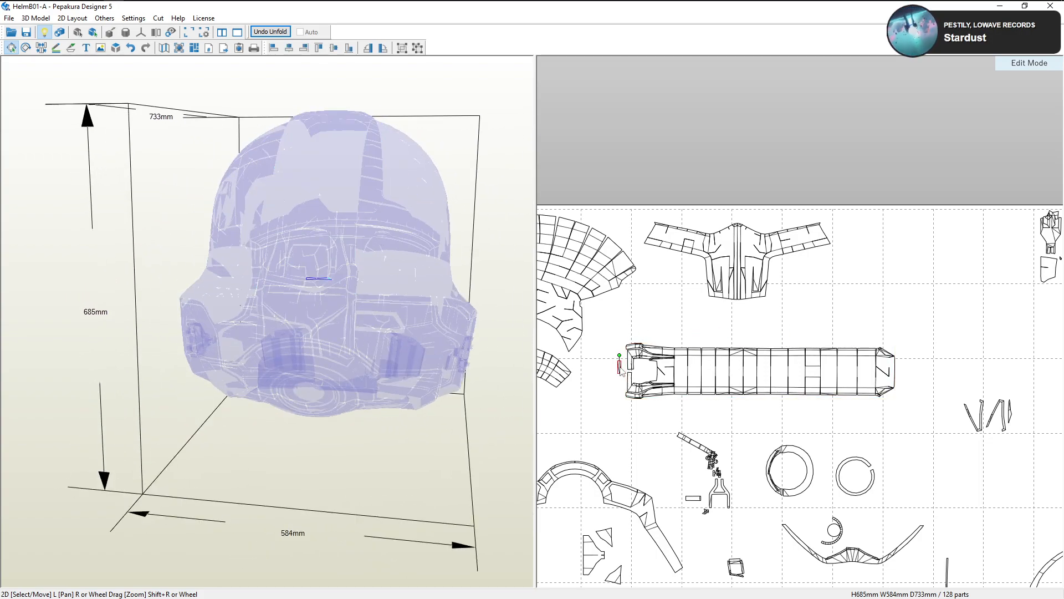
{"action": "scroll", "coordinate": [639, 373], "scroll_direction": "up", "scroll_amount": 6}
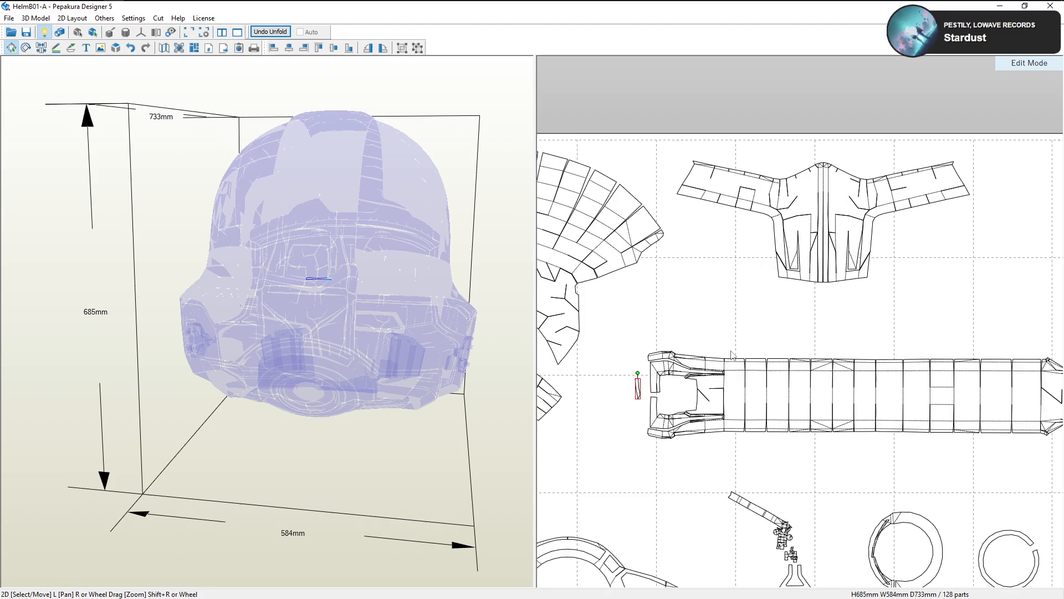
{"action": "right_click_drag", "start_coordinate": [697, 389], "coordinate": [790, 334]}
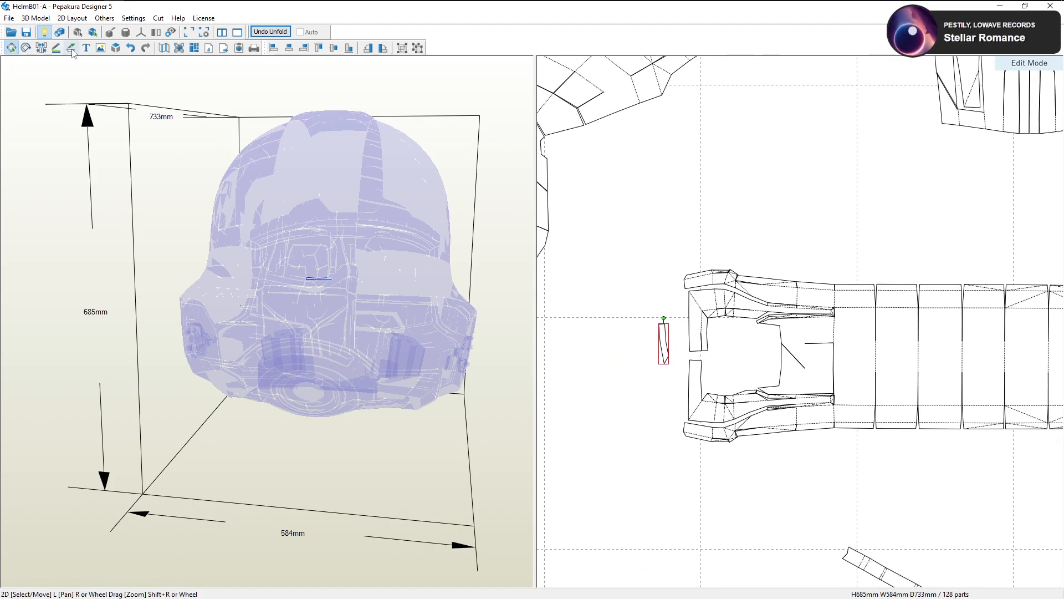
{"action": "left_click", "coordinate": [41, 48]}
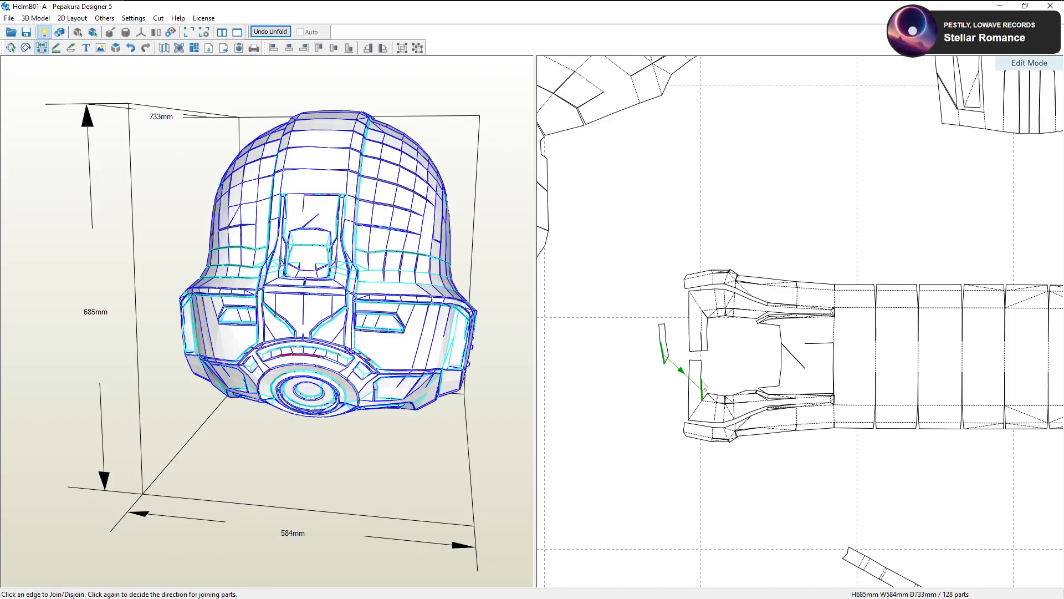
{"action": "left_click", "coordinate": [703, 389]}
Join another narrow loose strip to the inner edge of the crest strip's forked end using Join/Disjoin
{"action": "middle_click_drag", "start_coordinate": [721, 397], "coordinate": [701, 381]}
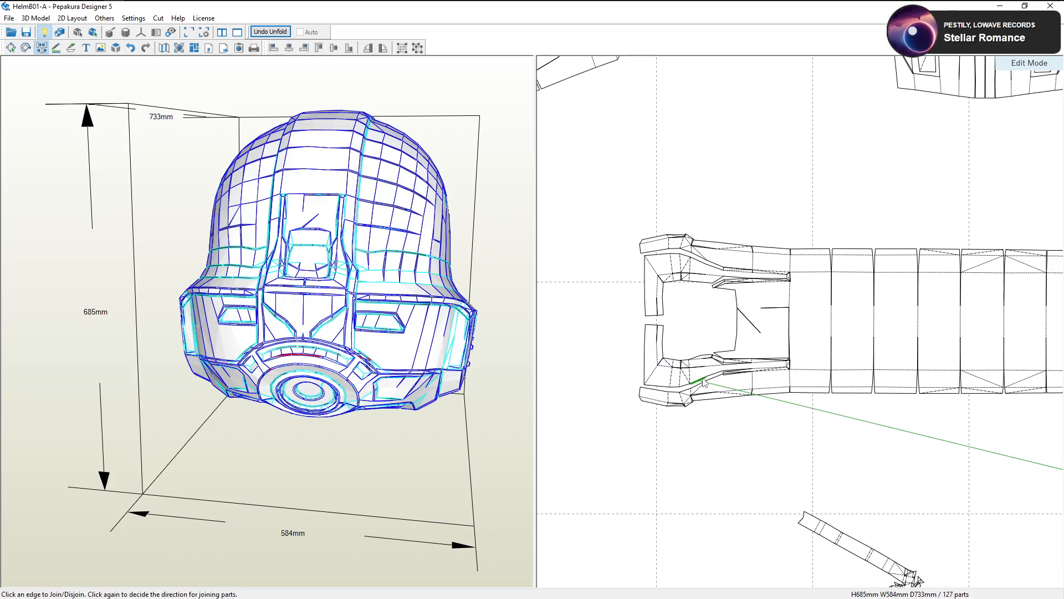
{"action": "scroll", "coordinate": [700, 355], "scroll_direction": "up", "scroll_amount": 2}
{"action": "middle_click_drag", "start_coordinate": [699, 317], "coordinate": [730, 383]}
{"action": "scroll", "coordinate": [731, 385], "scroll_direction": "up", "scroll_amount": 3}
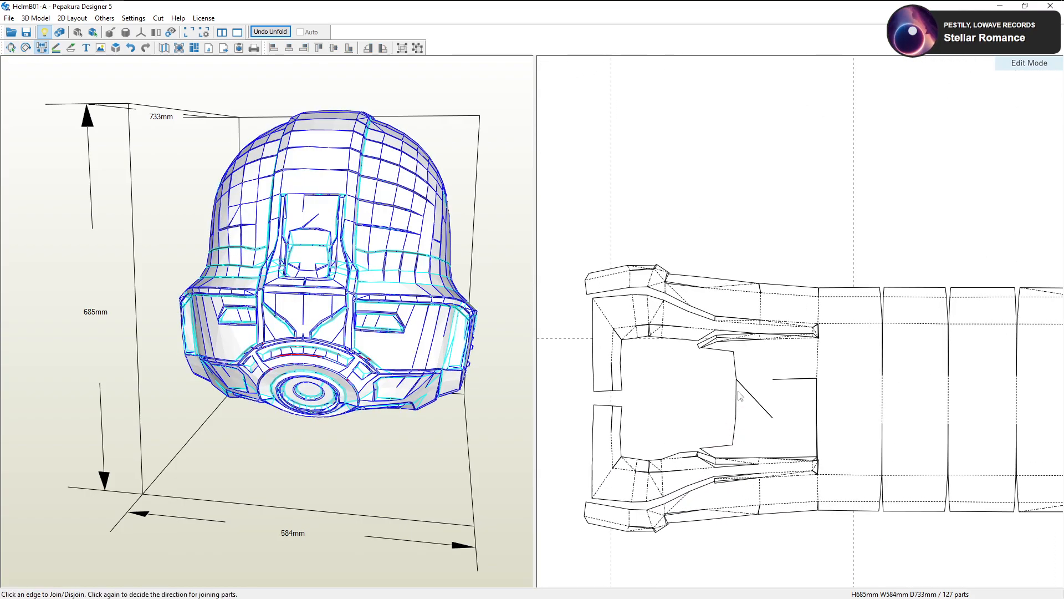
{"action": "left_click", "coordinate": [697, 320]}
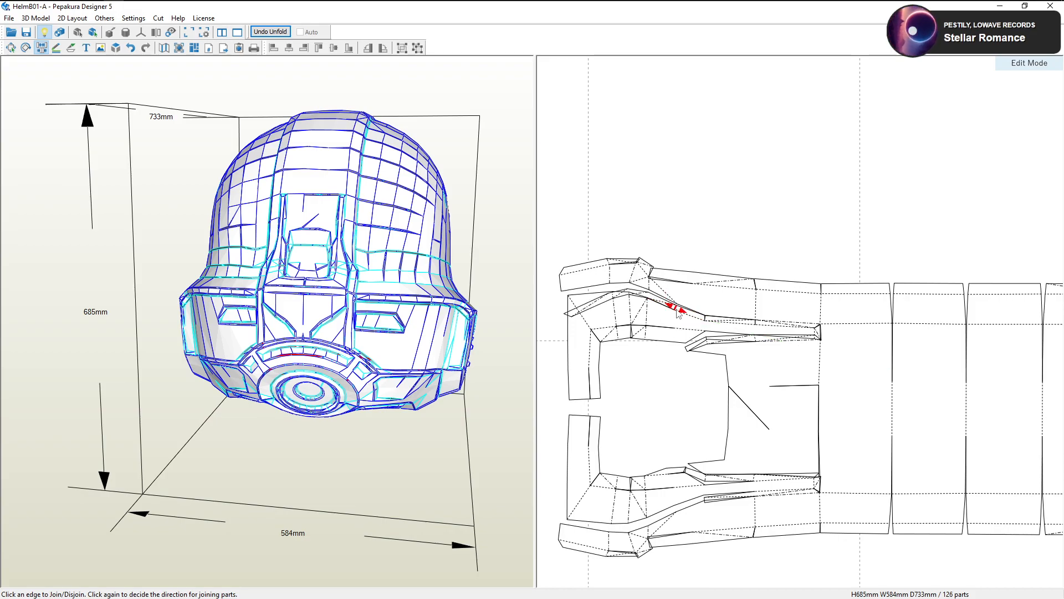
{"action": "left_click", "coordinate": [679, 315]}
{"action": "left_click", "coordinate": [677, 312]}
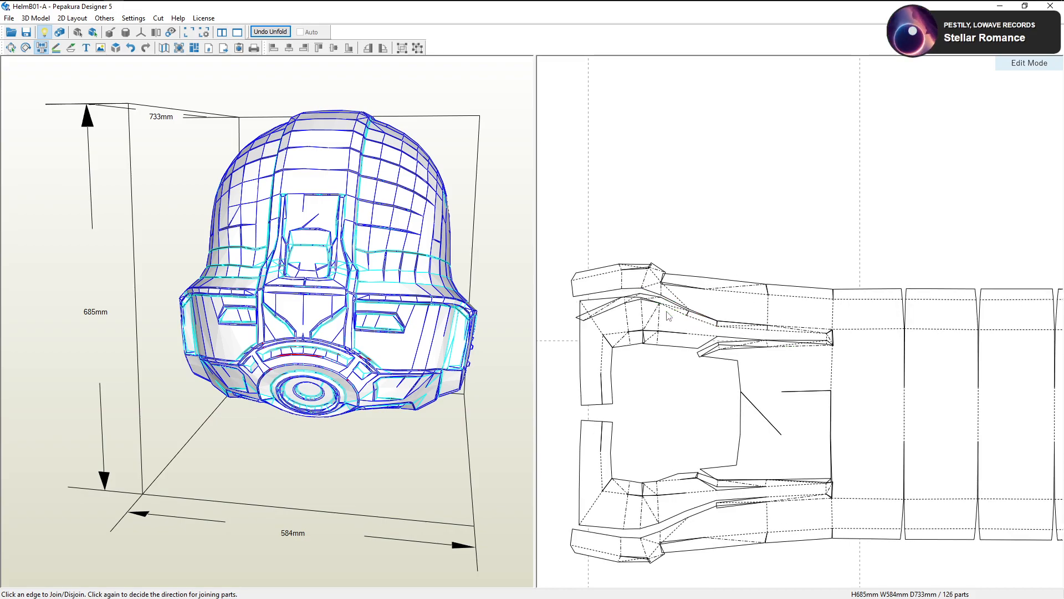
Rejoin the narrow strip along the crest strip's upper forked arm to the arm's facing edges, segment by segment
{"action": "left_click", "coordinate": [661, 303]}
{"action": "left_click", "coordinate": [661, 304]}
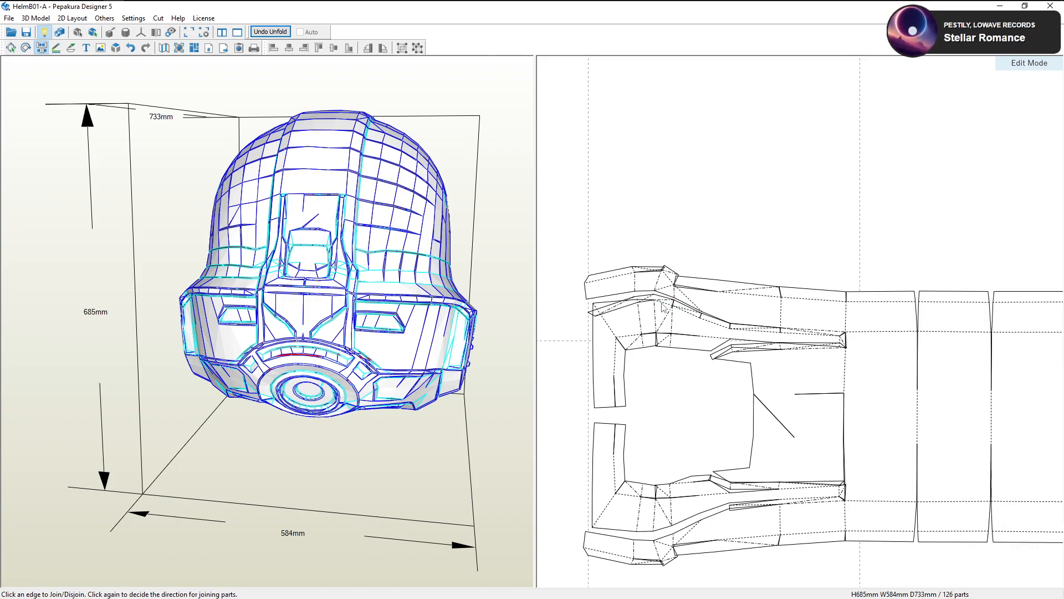
{"action": "left_click", "coordinate": [654, 300]}
{"action": "left_click", "coordinate": [656, 300]}
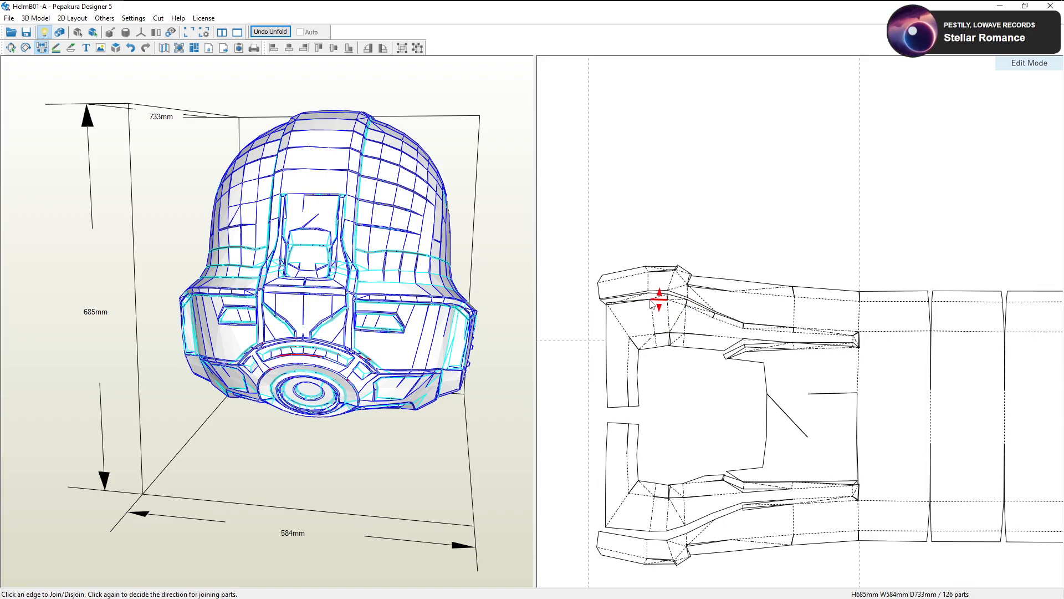
{"action": "left_click", "coordinate": [650, 297]}
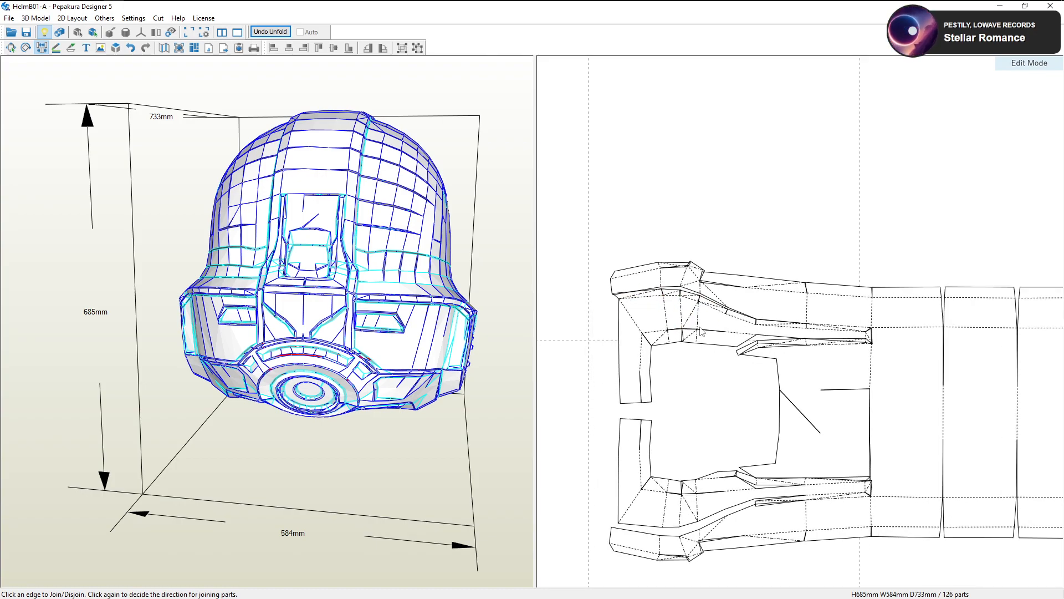
{"action": "left_click", "coordinate": [779, 342]}
{"action": "middle_click_drag", "start_coordinate": [733, 345], "coordinate": [732, 290]}
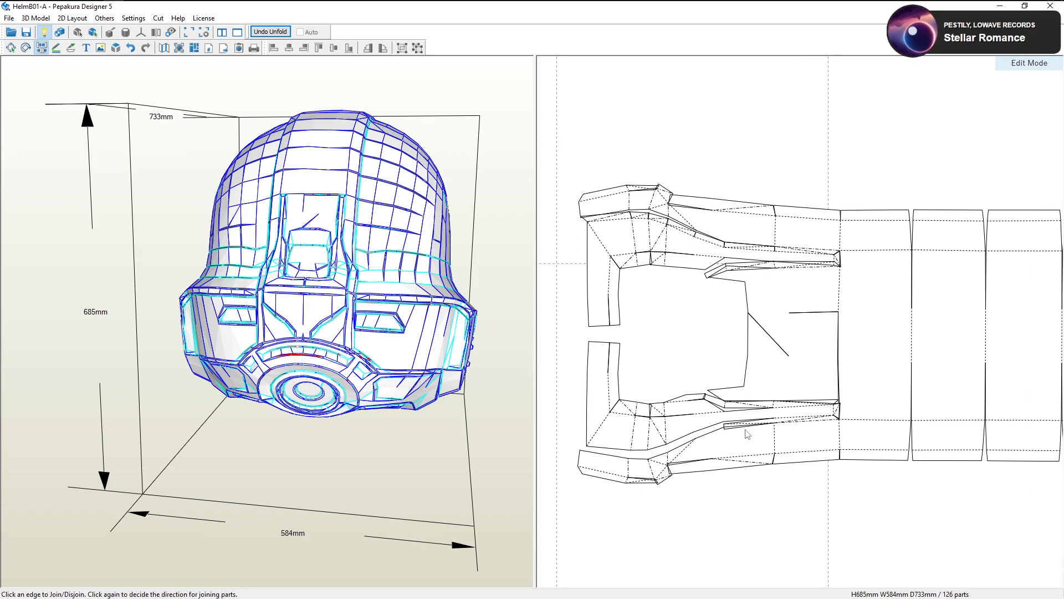
Transfer the narrow strip on the crest strip's lower forked arm to the matching outer edges, joining each segment in turn
{"action": "left_click", "coordinate": [775, 421]}
{"action": "left_click", "coordinate": [776, 423]}
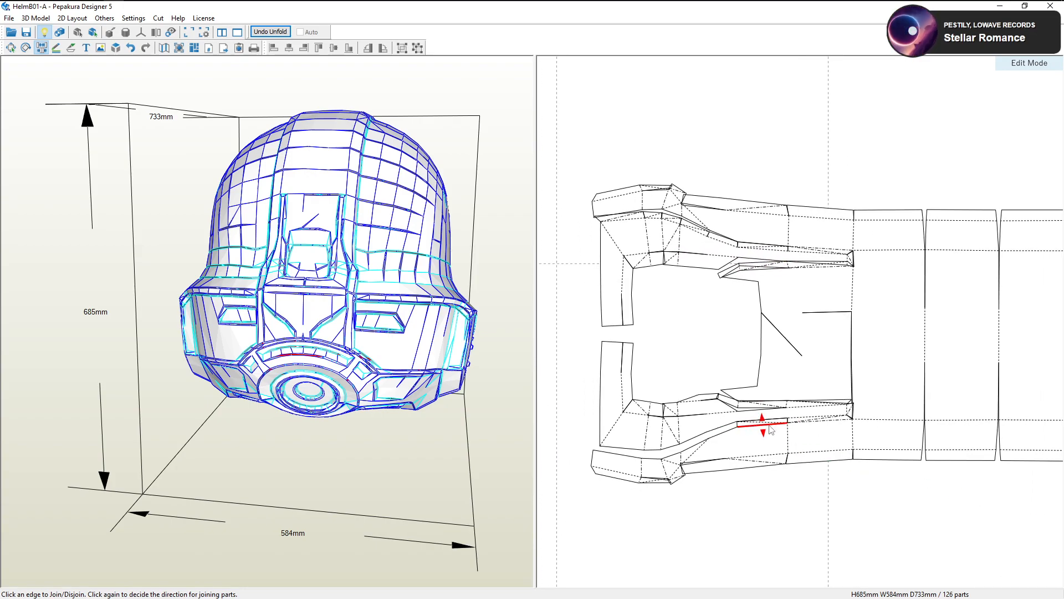
{"action": "left_click", "coordinate": [733, 430]}
{"action": "left_click", "coordinate": [708, 438]}
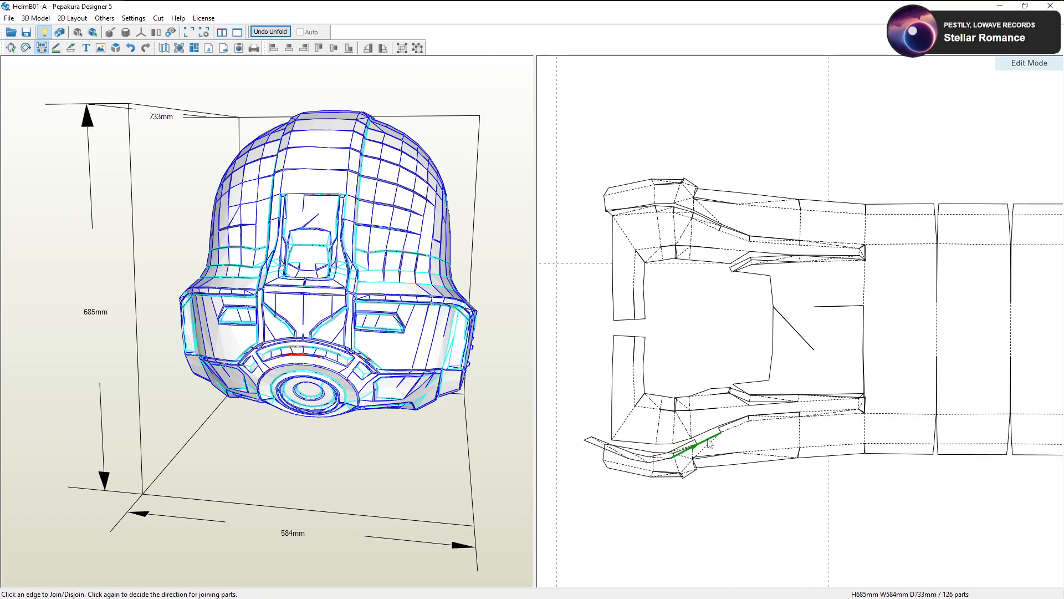
{"action": "left_click", "coordinate": [708, 439]}
{"action": "left_click", "coordinate": [692, 443]}
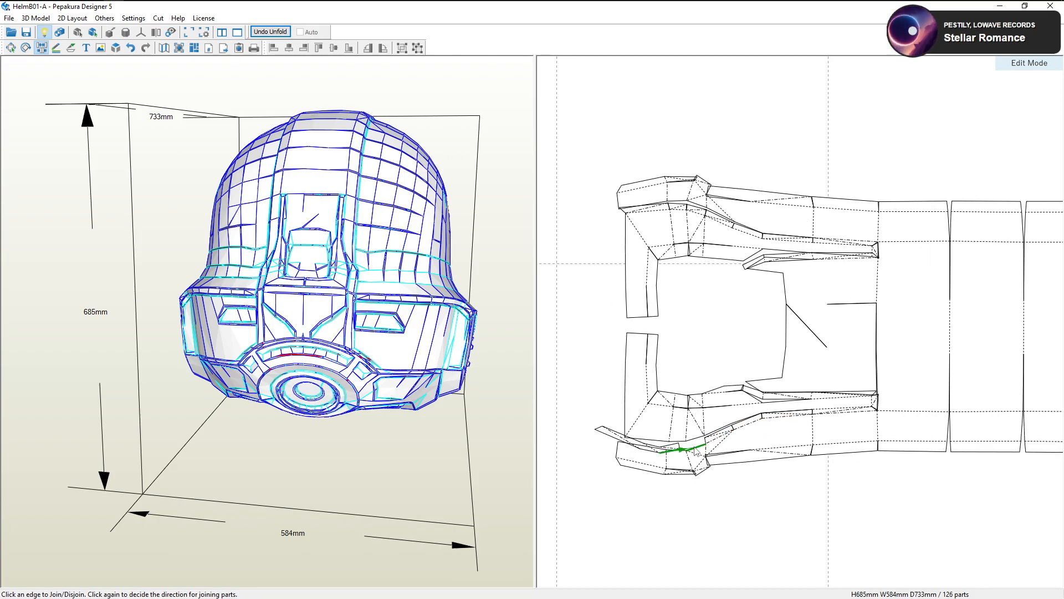
{"action": "left_click", "coordinate": [695, 449]}
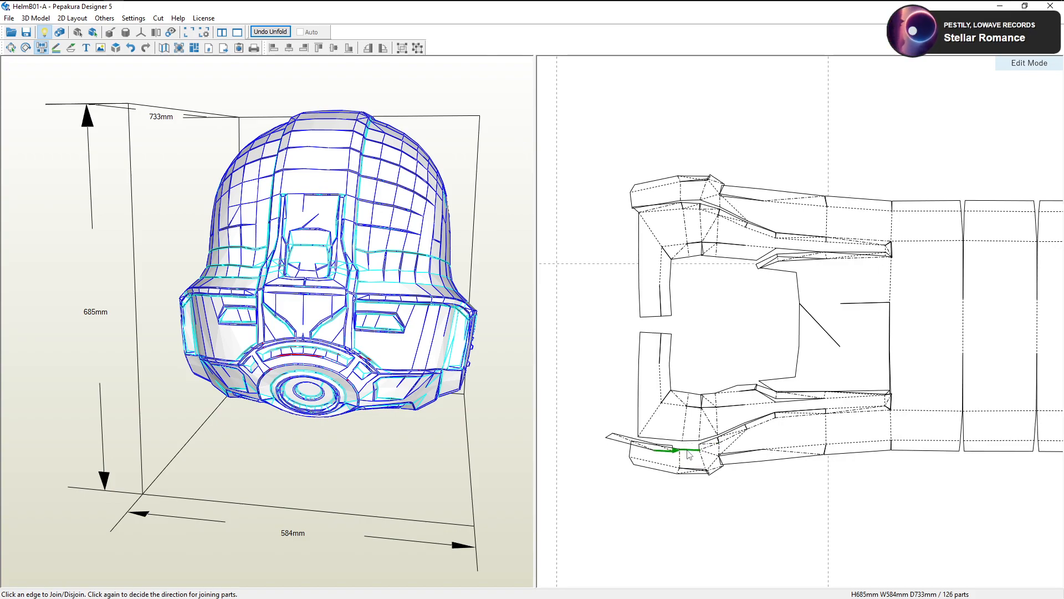
{"action": "left_click", "coordinate": [685, 451]}
{"action": "left_click", "coordinate": [682, 450]}
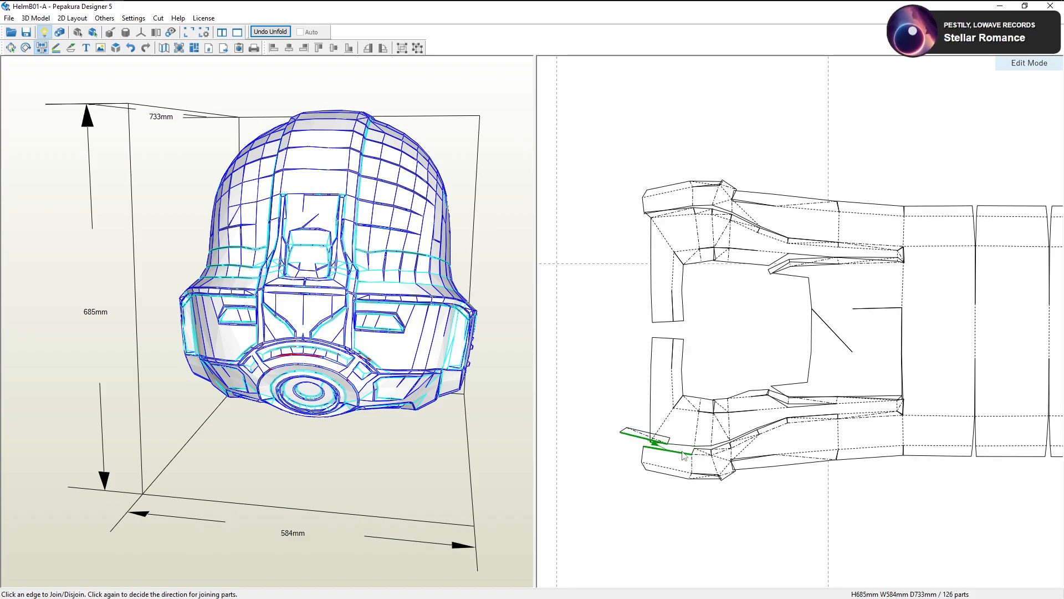
{"action": "left_click", "coordinate": [683, 452]}
Join the C-shaped band to the crest strip's forked end to align it, and detach it again as a separate part
{"action": "left_click", "coordinate": [652, 404]}
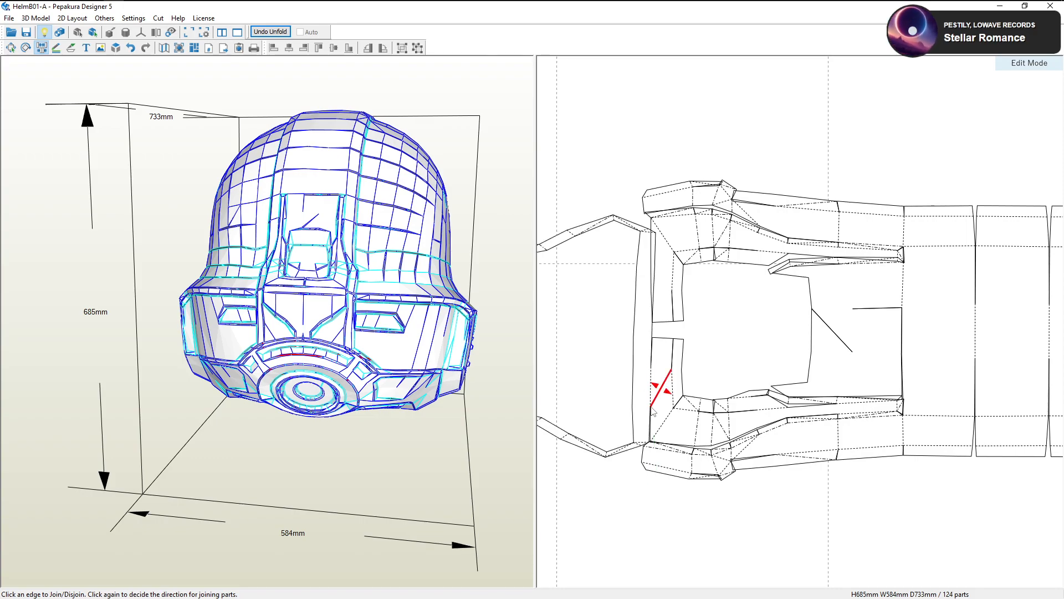
{"action": "scroll", "coordinate": [660, 421], "scroll_direction": "down", "scroll_amount": 3}
{"action": "middle_click_drag", "start_coordinate": [699, 395], "coordinate": [788, 429]}
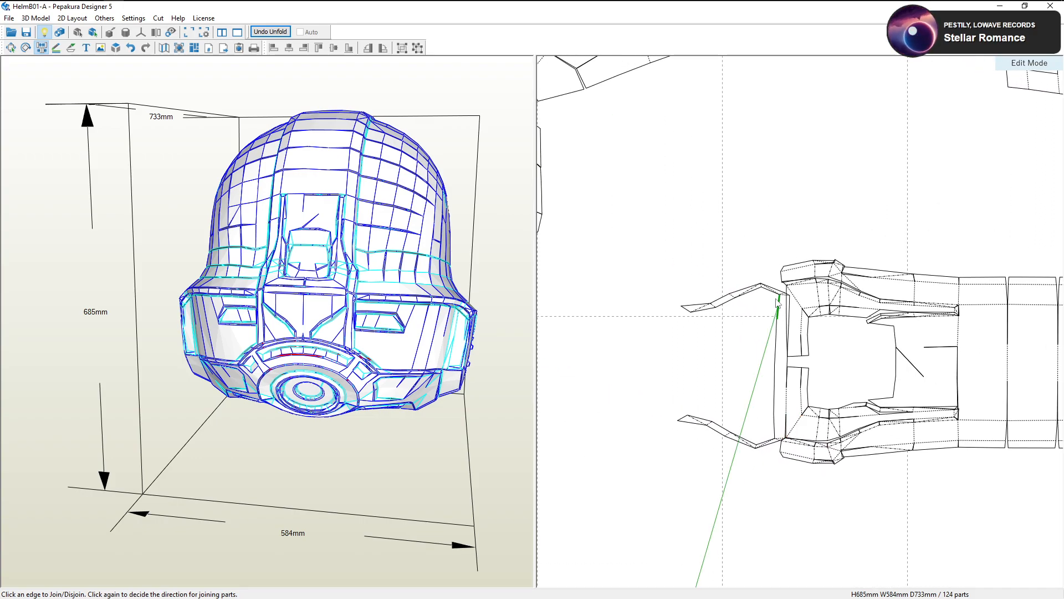
{"action": "left_click", "coordinate": [785, 401]}
Examine on the model where the crest strip's forked end and the small box-shaped insert sit
{"action": "left_click", "coordinate": [11, 48]}
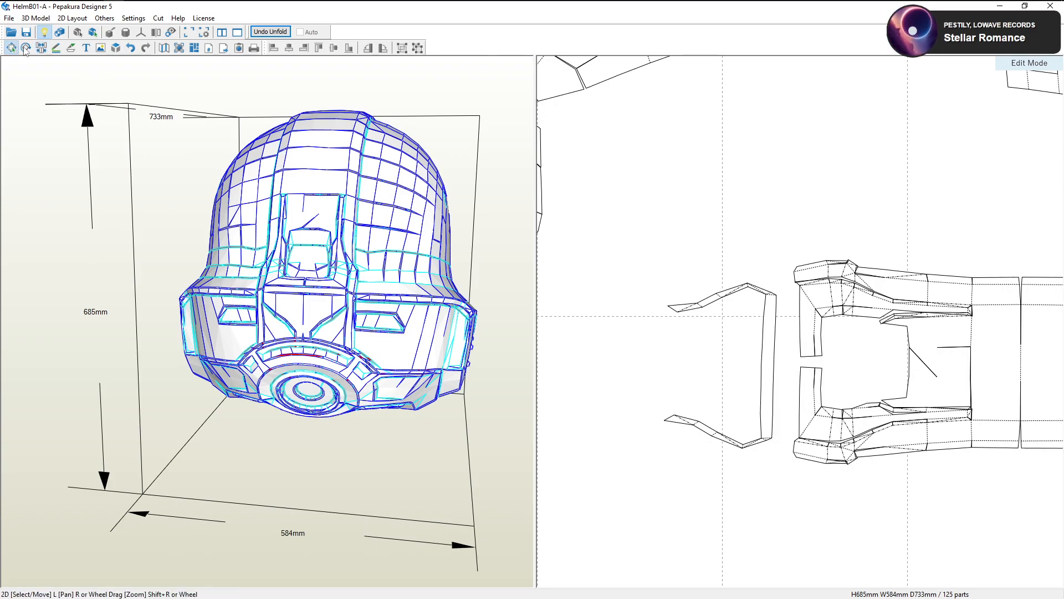
{"action": "left_click", "coordinate": [767, 330]}
{"action": "left_click_drag", "start_coordinate": [355, 255], "coordinate": [447, 310]}
{"action": "left_click", "coordinate": [403, 299]}
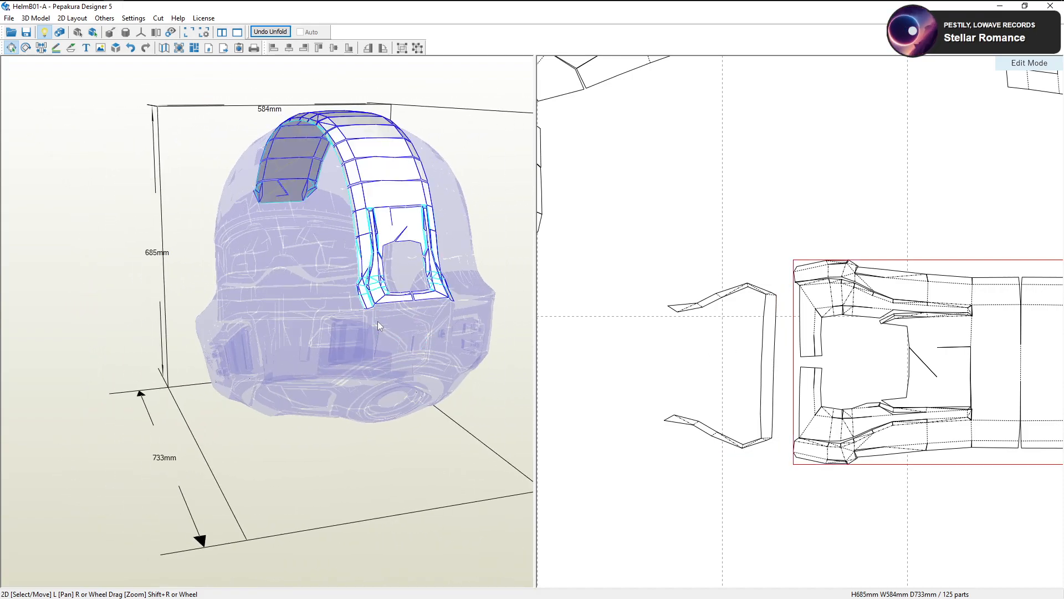
{"action": "scroll", "coordinate": [804, 388], "scroll_direction": "down", "scroll_amount": 1}
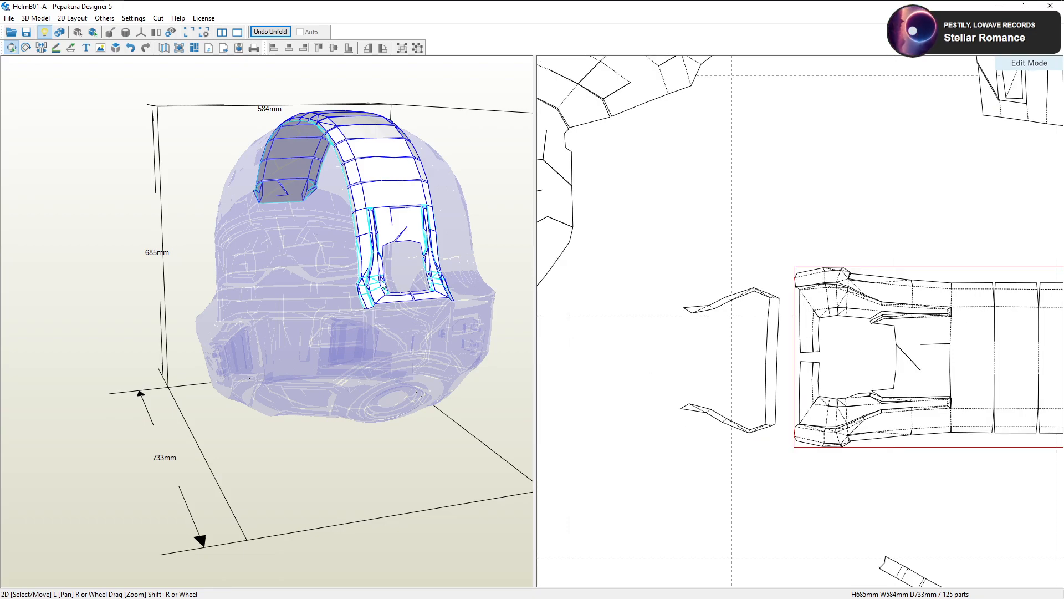
{"action": "left_click_drag", "start_coordinate": [384, 285], "coordinate": [370, 293]}
{"action": "left_click", "coordinate": [343, 296]}
{"action": "scroll", "coordinate": [804, 399], "scroll_direction": "down", "scroll_amount": 5}
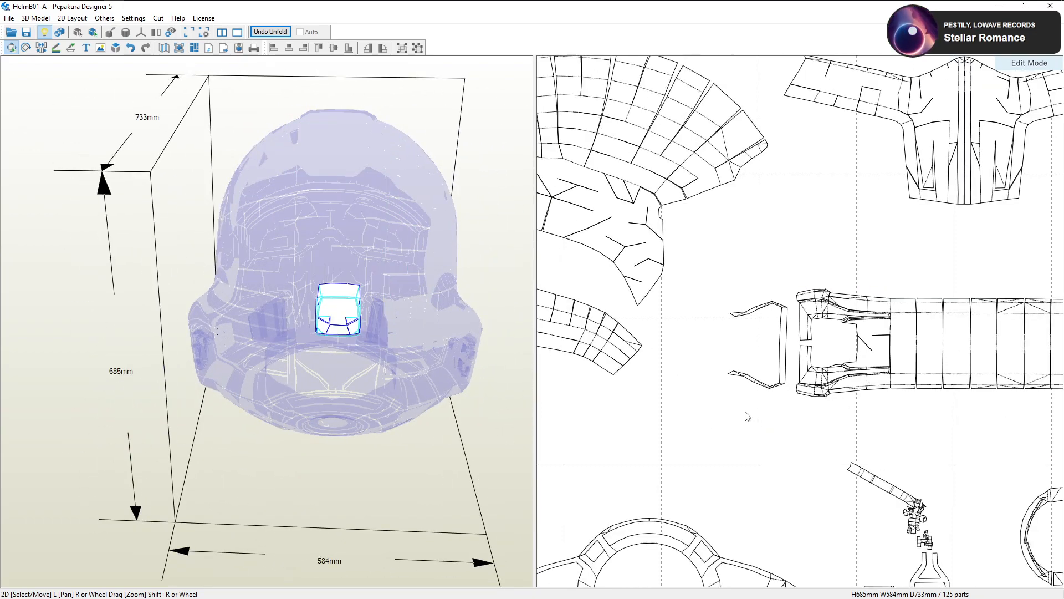
Move the box-shaped insert's pattern below the C-shaped band near the crest strip's forked end, and save the file
{"action": "scroll", "coordinate": [743, 396], "scroll_direction": "down", "scroll_amount": 3}
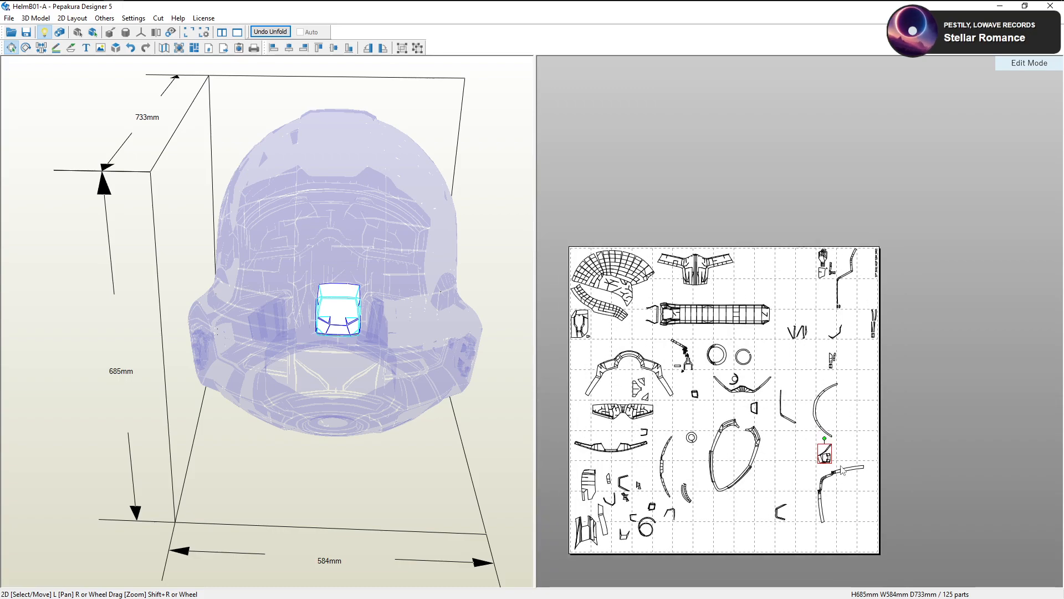
{"action": "scroll", "coordinate": [776, 416], "scroll_direction": "up", "scroll_amount": 1}
{"action": "left_click_drag", "start_coordinate": [829, 478], "coordinate": [628, 367]}
{"action": "middle_click_drag", "start_coordinate": [628, 367], "coordinate": [701, 403]}
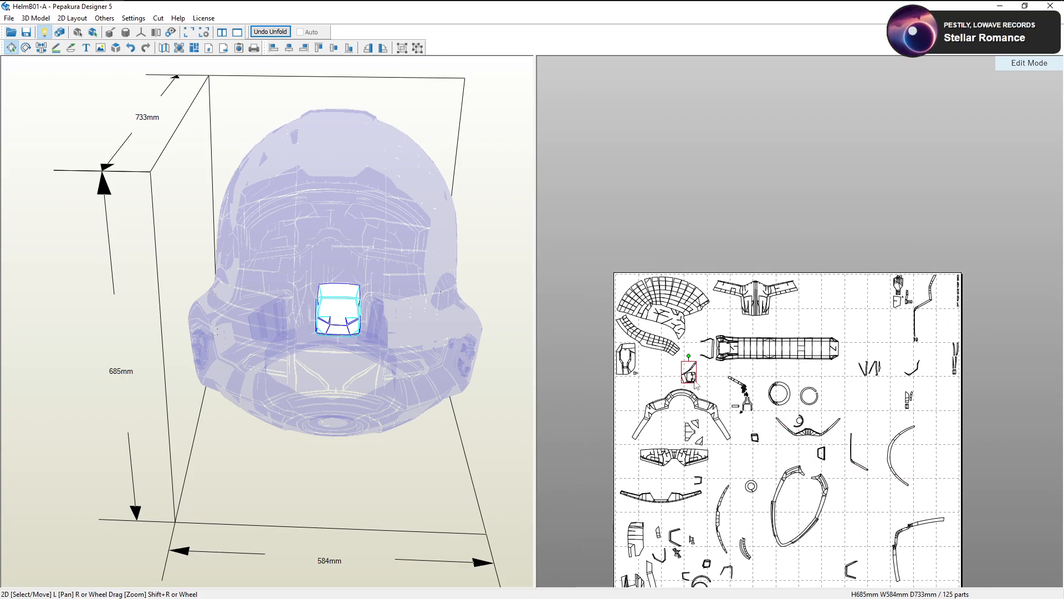
{"action": "scroll", "coordinate": [702, 398], "scroll_direction": "up", "scroll_amount": 5}
{"action": "scroll", "coordinate": [755, 453], "scroll_direction": "up", "scroll_amount": 4}
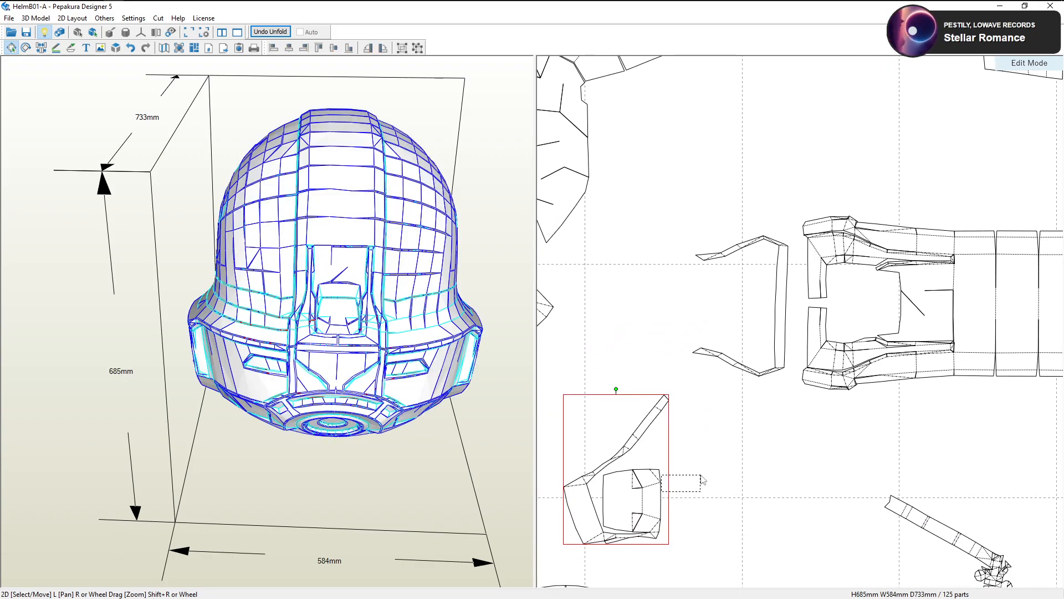
{"action": "left_click_drag", "start_coordinate": [616, 483], "coordinate": [646, 457]}
{"action": "right_click_drag", "start_coordinate": [342, 307], "coordinate": [395, 300]}
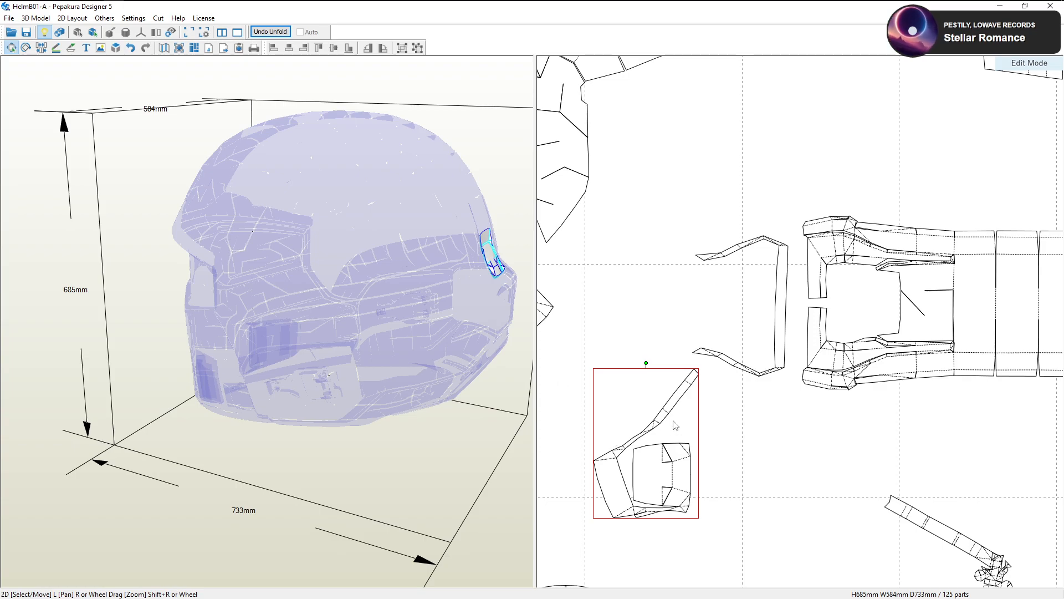
{"action": "left_click", "coordinate": [26, 34]}
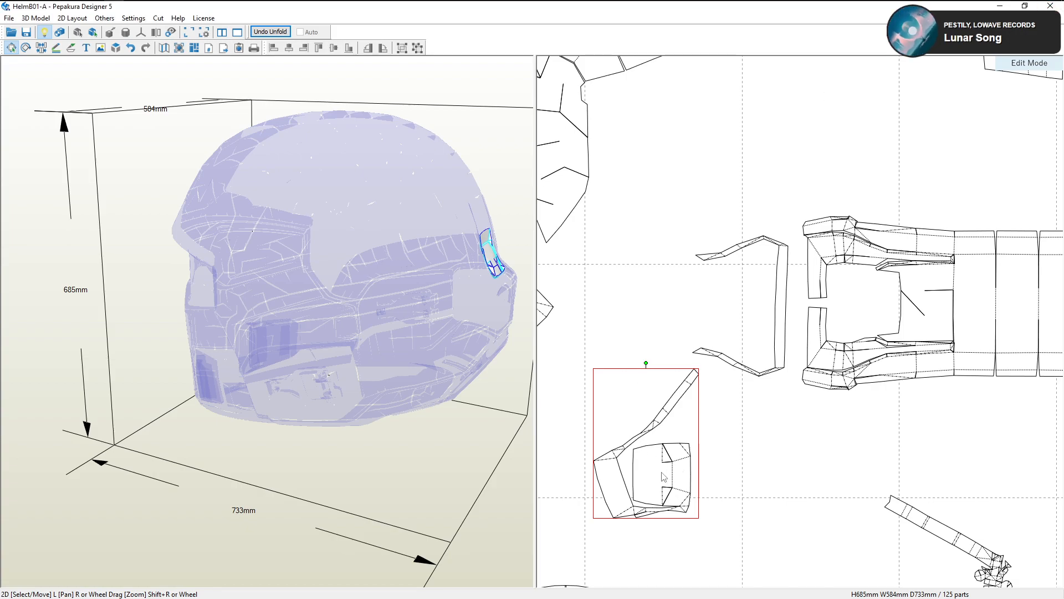
Detach the insert's end panel with its long arm and rejoin it along the main face's straight edge
{"action": "left_click_drag", "start_coordinate": [516, 289], "coordinate": [418, 288]}
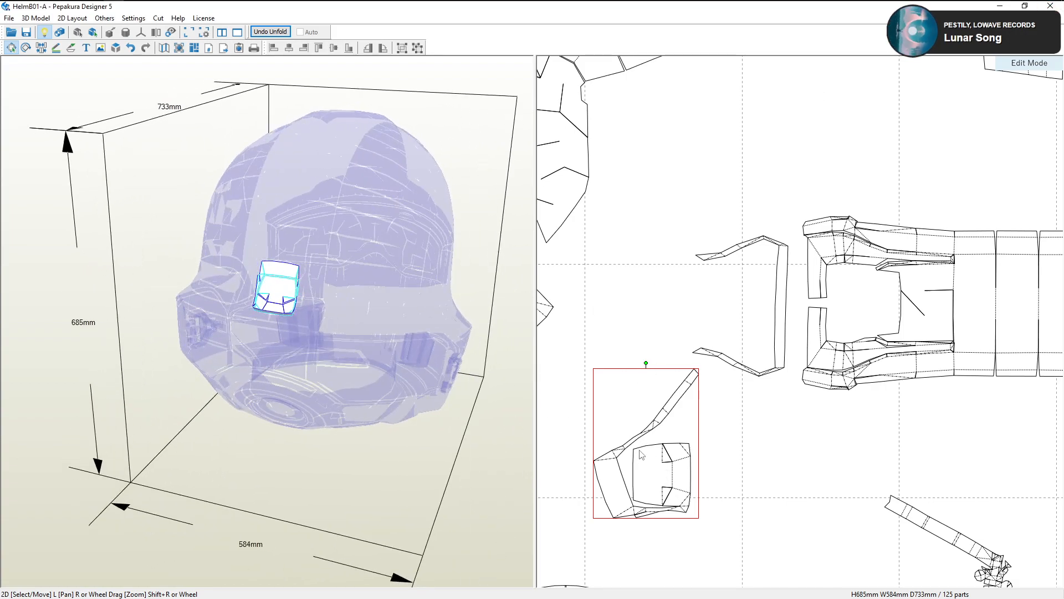
{"action": "left_click", "coordinate": [41, 47]}
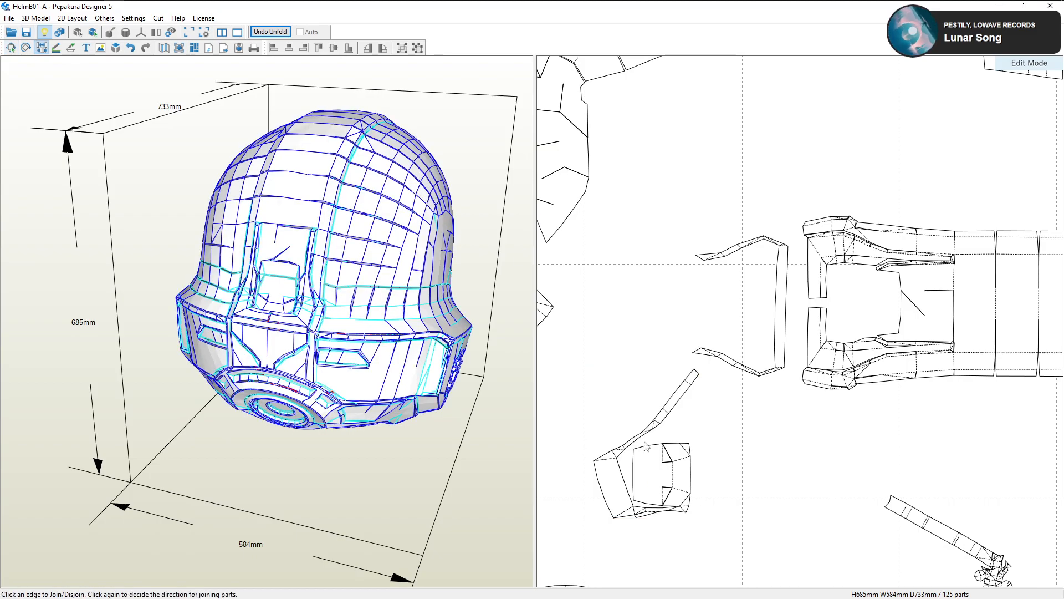
{"action": "left_click", "coordinate": [626, 514]}
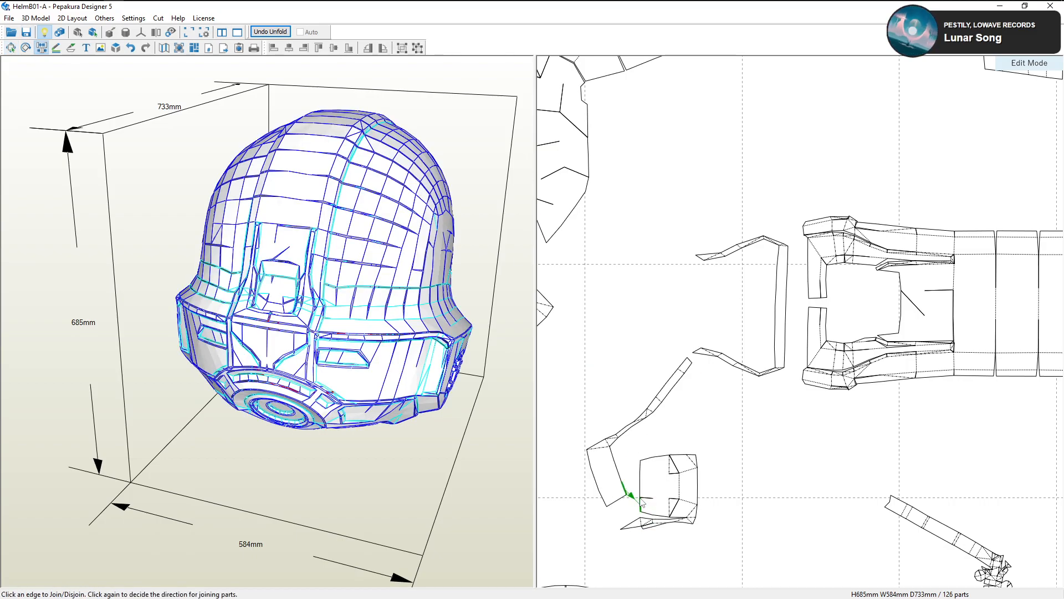
{"action": "left_click", "coordinate": [642, 491]}
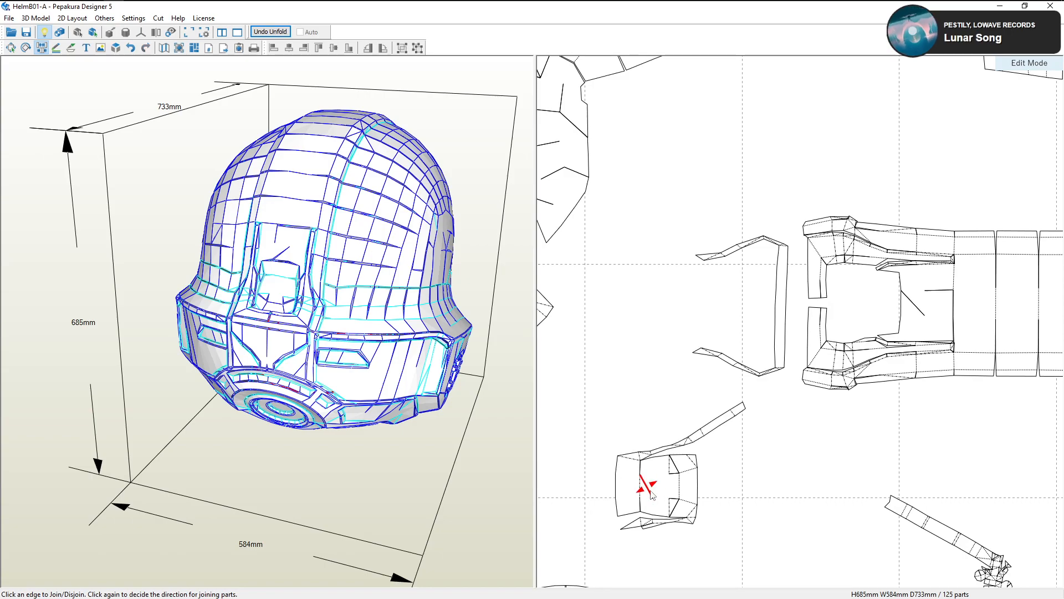
Rejoin the insert's triangular sliver to the end panel and its long arm to the main face's side edge
{"action": "right_click_drag", "start_coordinate": [657, 478], "coordinate": [648, 420]}
{"action": "scroll", "coordinate": [647, 416], "scroll_direction": "up", "scroll_amount": 1}
{"action": "middle_click_drag", "start_coordinate": [638, 420], "coordinate": [671, 353]}
{"action": "scroll", "coordinate": [672, 355], "scroll_direction": "up", "scroll_amount": 2}
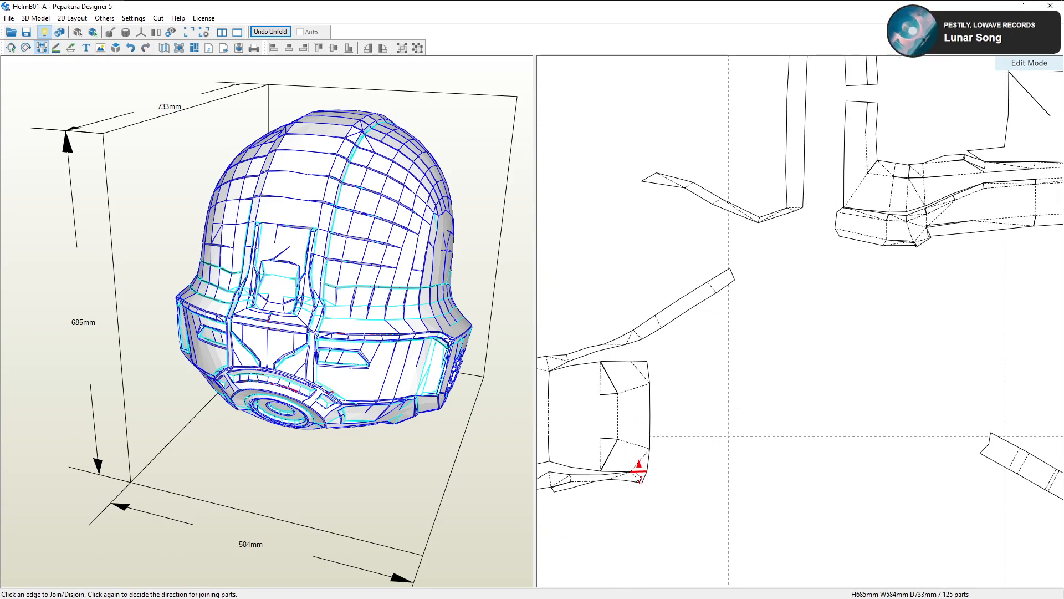
{"action": "left_click", "coordinate": [636, 469]}
{"action": "middle_click_drag", "start_coordinate": [638, 473], "coordinate": [707, 462]}
{"action": "left_click", "coordinate": [626, 449]}
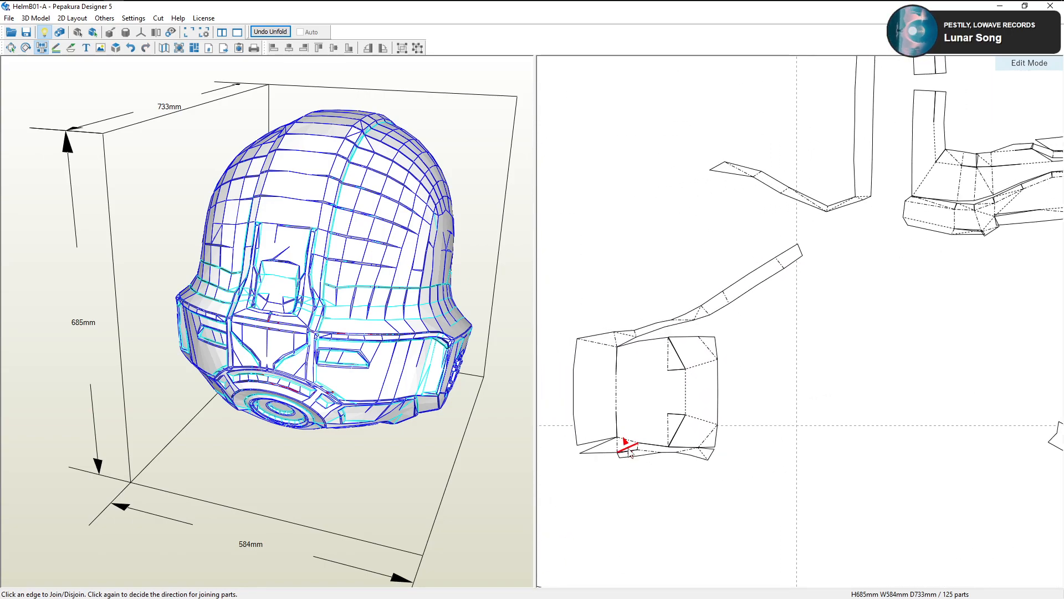
{"action": "middle_click_drag", "start_coordinate": [626, 451], "coordinate": [673, 448]}
{"action": "left_click", "coordinate": [659, 440]}
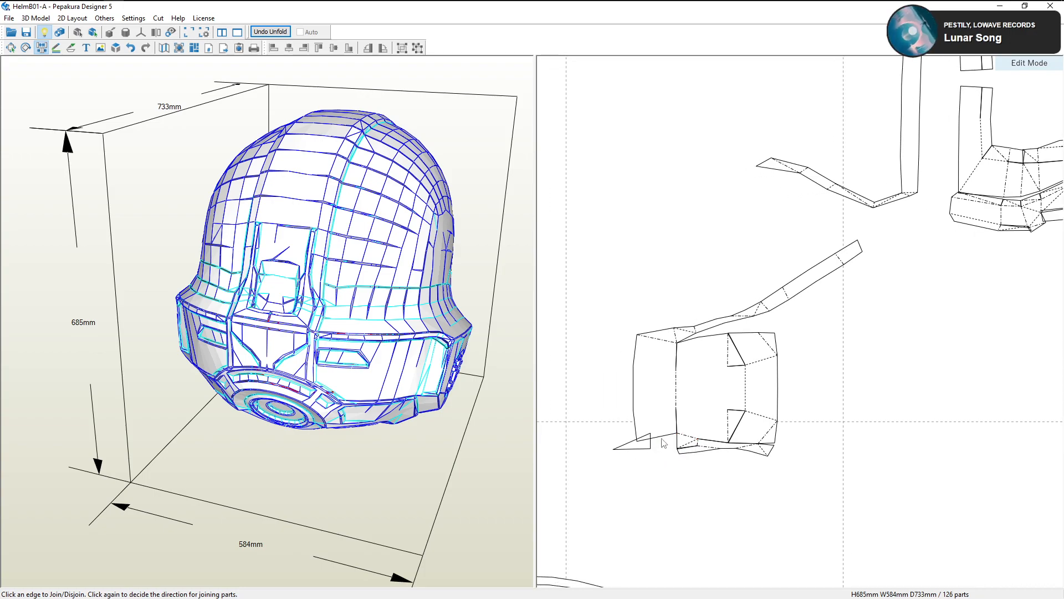
{"action": "left_click", "coordinate": [677, 338]}
{"action": "left_click", "coordinate": [679, 345]}
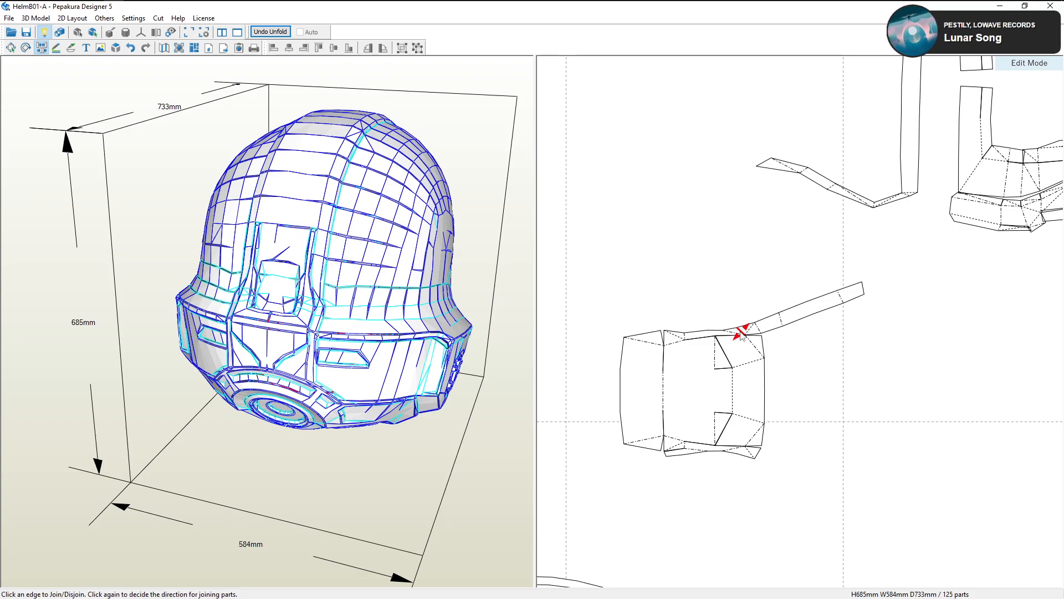
Split the insert's long arm into segments and join each as a flap along the insert's outer end edges
{"action": "scroll", "coordinate": [754, 341], "scroll_direction": "up", "scroll_amount": 1}
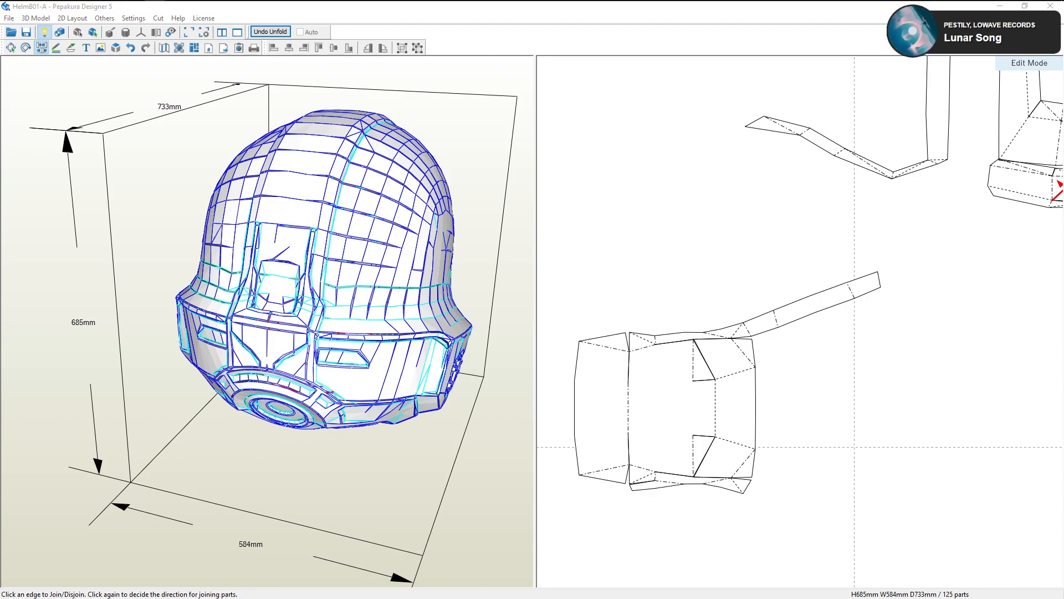
{"action": "scroll", "coordinate": [743, 360], "scroll_direction": "up", "scroll_amount": 1}
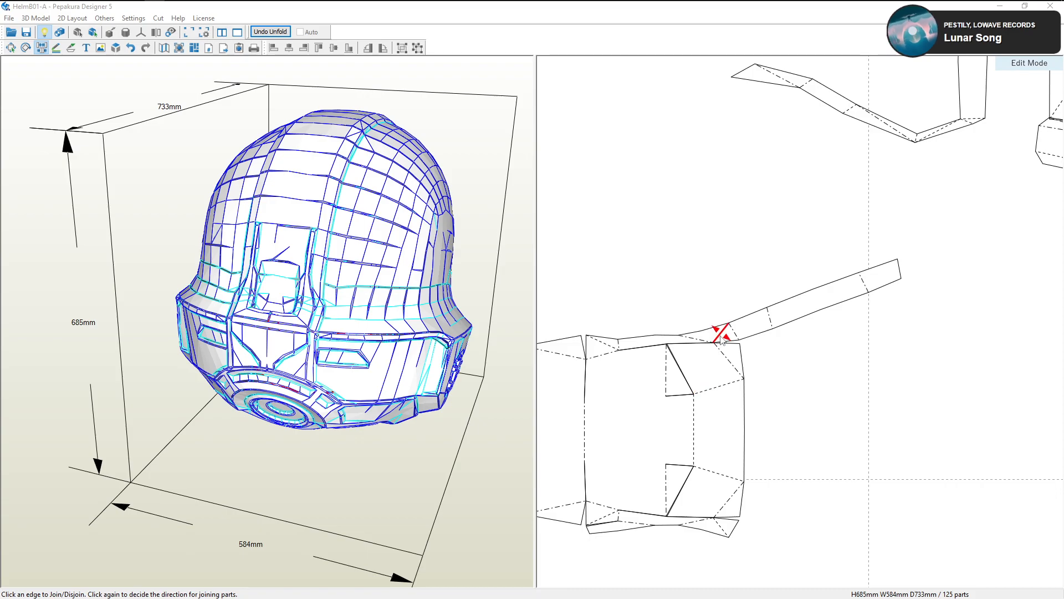
{"action": "left_click", "coordinate": [740, 340]}
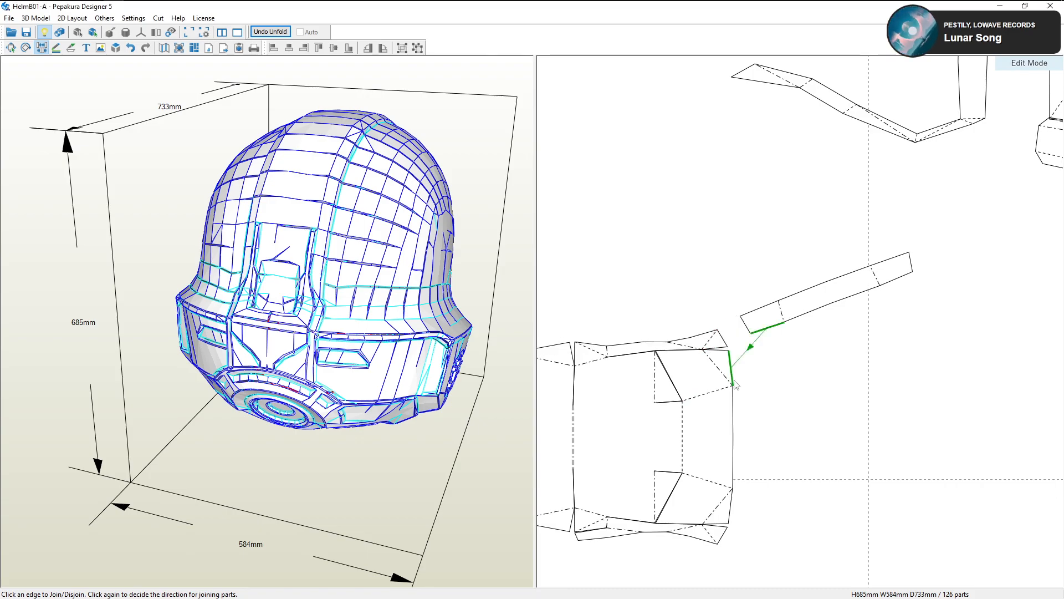
{"action": "left_click", "coordinate": [732, 369]}
{"action": "left_click", "coordinate": [757, 359]}
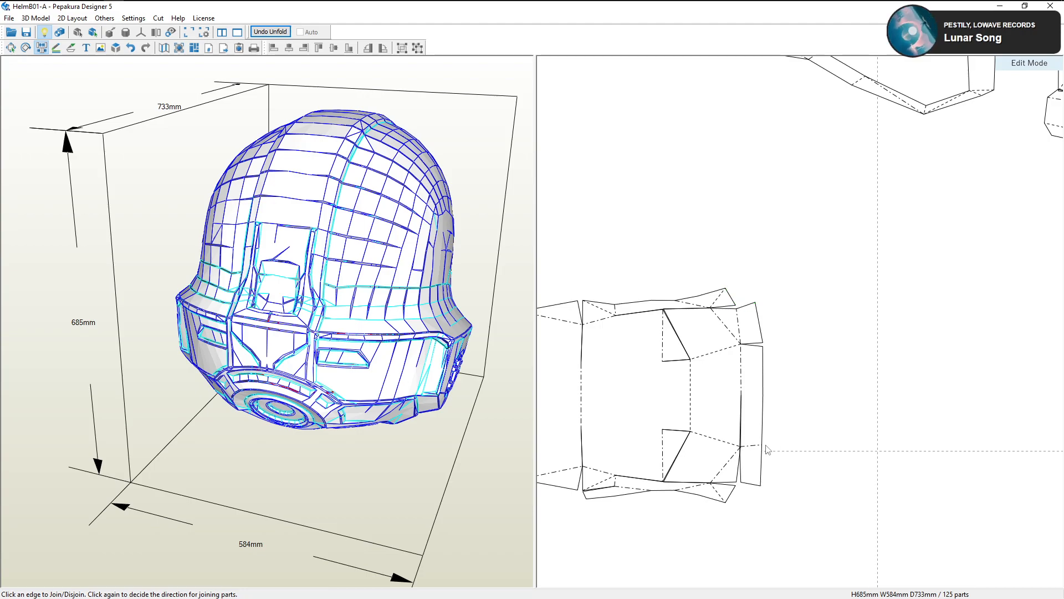
{"action": "left_click", "coordinate": [743, 447]}
{"action": "left_click", "coordinate": [741, 448]}
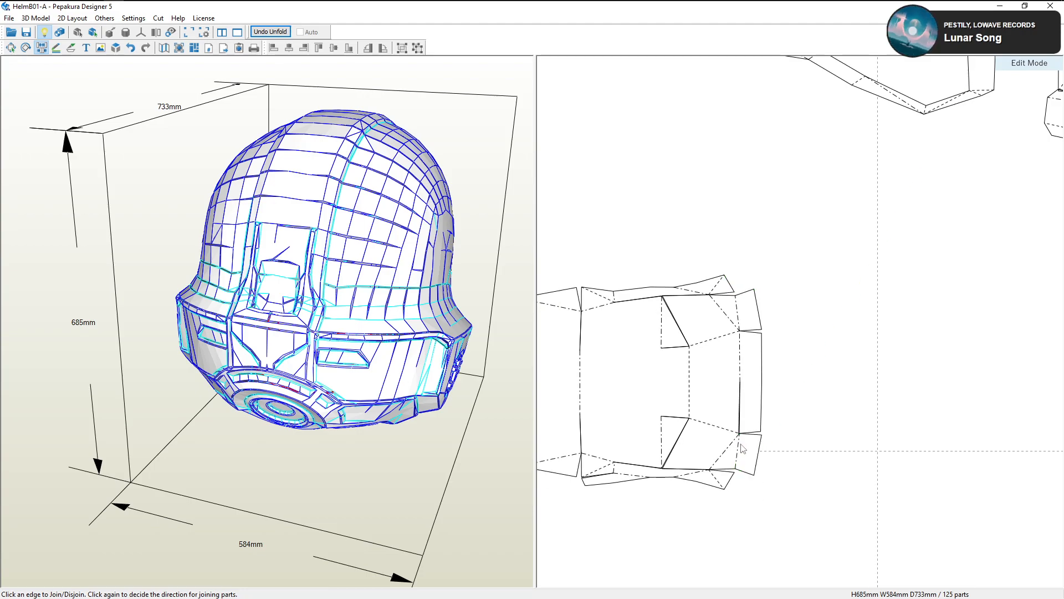
Join the insert's end panel to the inner edge of the opening in the crest strip's forked end
{"action": "scroll", "coordinate": [793, 404], "scroll_direction": "down", "scroll_amount": 5}
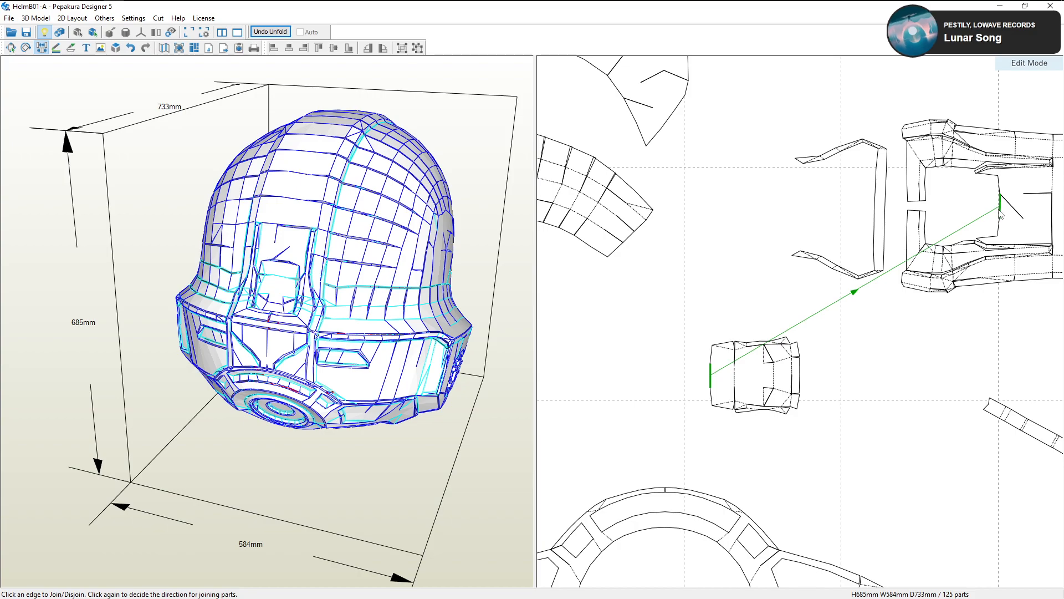
{"action": "left_click", "coordinate": [998, 215]}
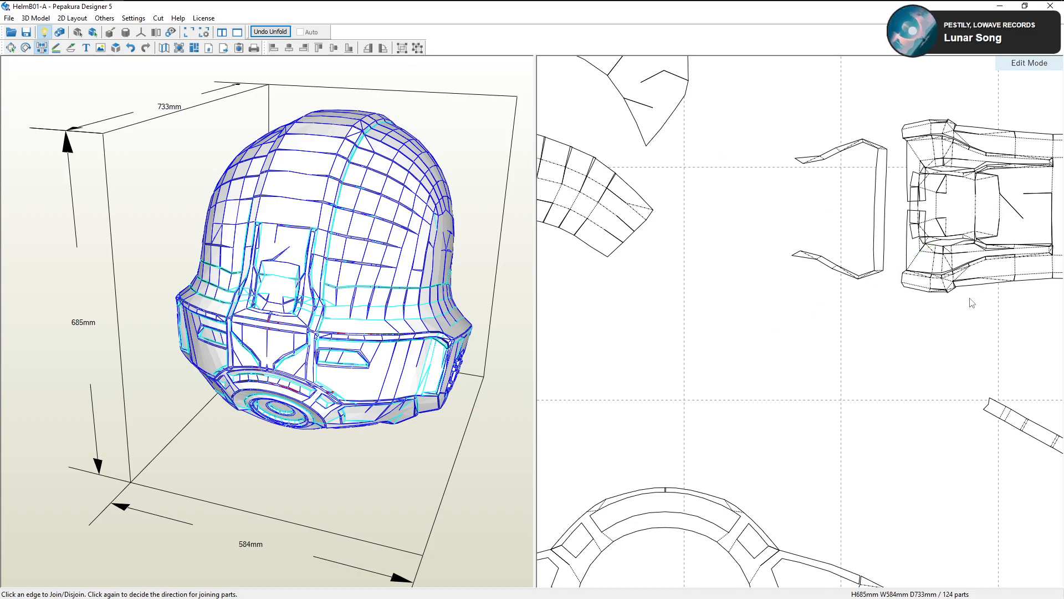
Undo the insert's join to the crest strip and place the insert on the empty area below the strip's forked end
{"action": "key", "text": "ctrl+z"}
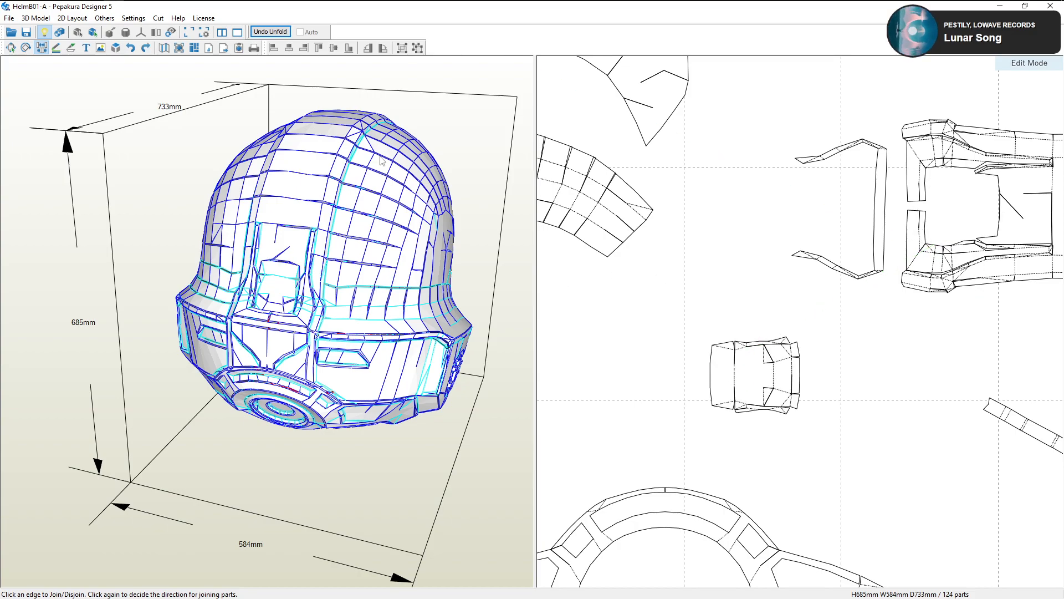
{"action": "left_click", "coordinate": [10, 48]}
{"action": "left_click_drag", "start_coordinate": [773, 363], "coordinate": [924, 337]}
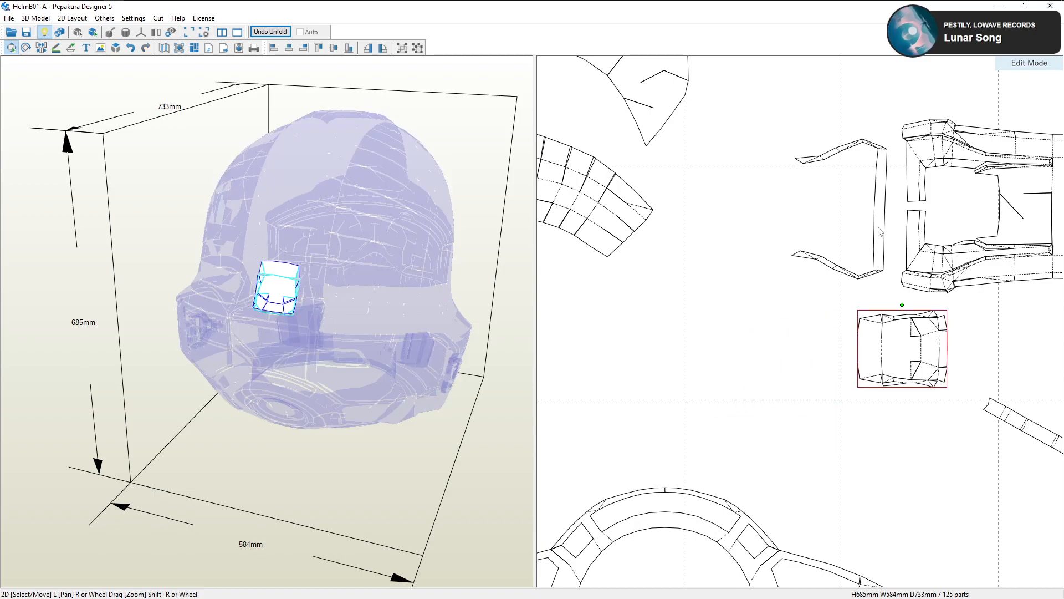
Split the bracket-shaped strip at its middle and join one half to the outer edge of the crest strip's upper prong
{"action": "left_click", "coordinate": [878, 227]}
{"action": "middle_click_drag", "start_coordinate": [933, 211], "coordinate": [850, 260]}
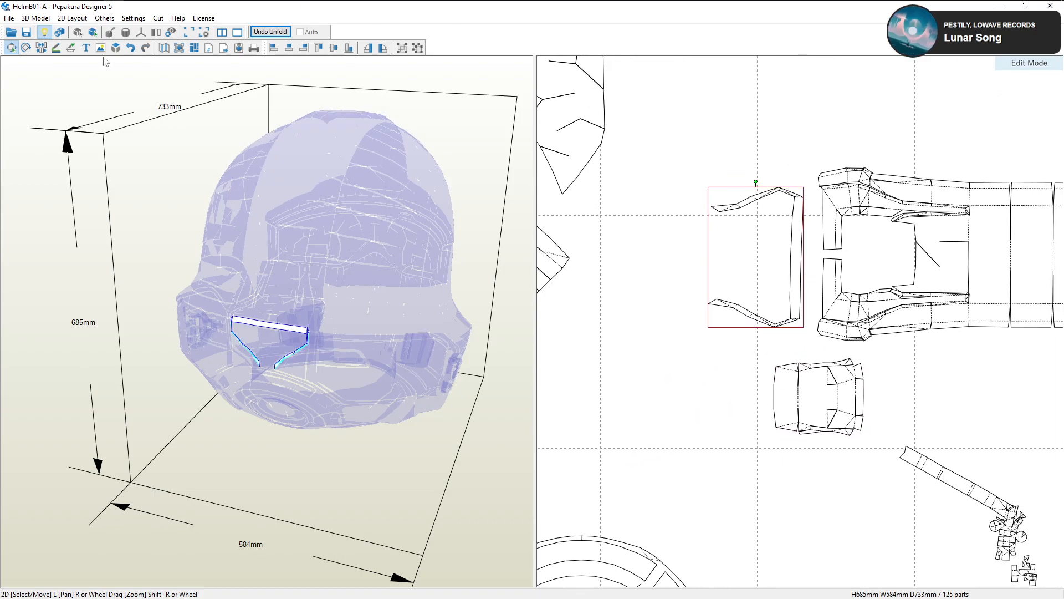
{"action": "left_click", "coordinate": [41, 48]}
{"action": "scroll", "coordinate": [802, 320], "scroll_direction": "up", "scroll_amount": 2}
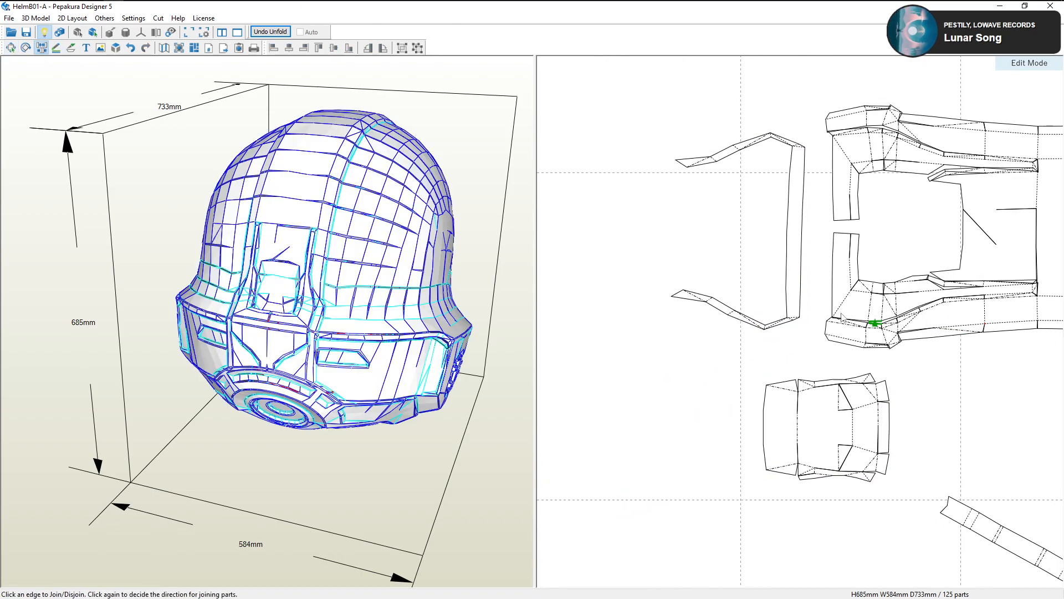
{"action": "left_click", "coordinate": [796, 233]}
{"action": "left_click", "coordinate": [834, 210]}
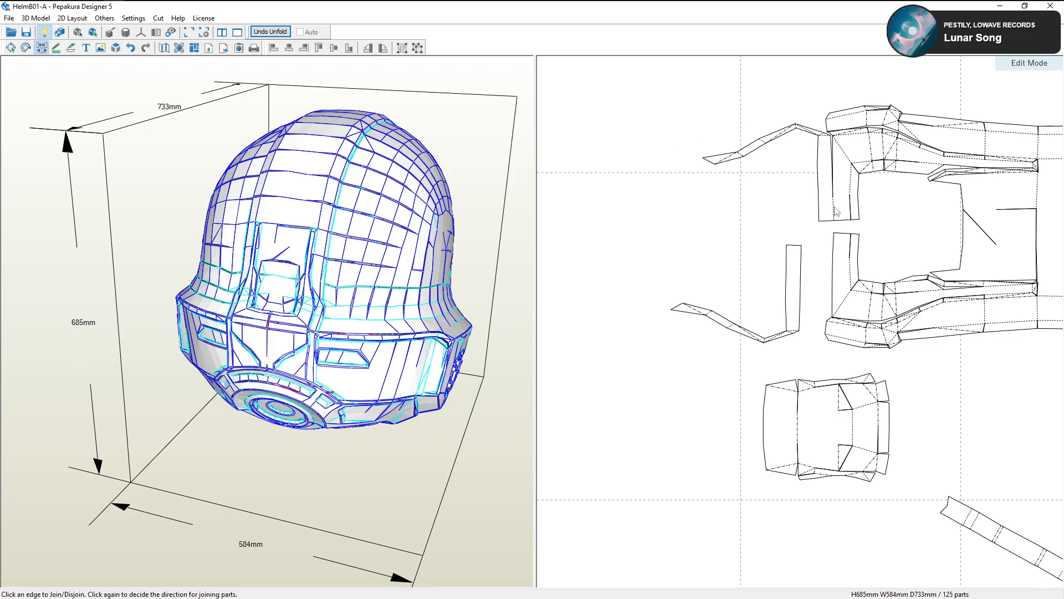
Split the joined half into segments and rejoin each as a flap along the upper prong's outer edge
{"action": "left_click_drag", "start_coordinate": [832, 183], "coordinate": [786, 320]}
{"action": "scroll", "coordinate": [786, 319], "scroll_direction": "up", "scroll_amount": 2}
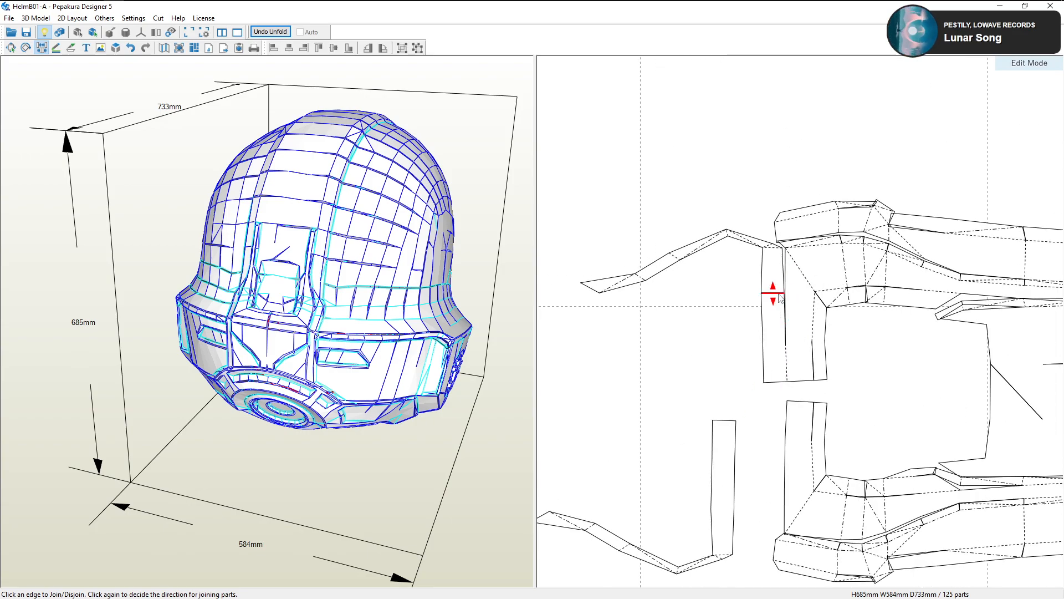
{"action": "scroll", "coordinate": [777, 281], "scroll_direction": "up", "scroll_amount": 1}
{"action": "left_click", "coordinate": [776, 347]}
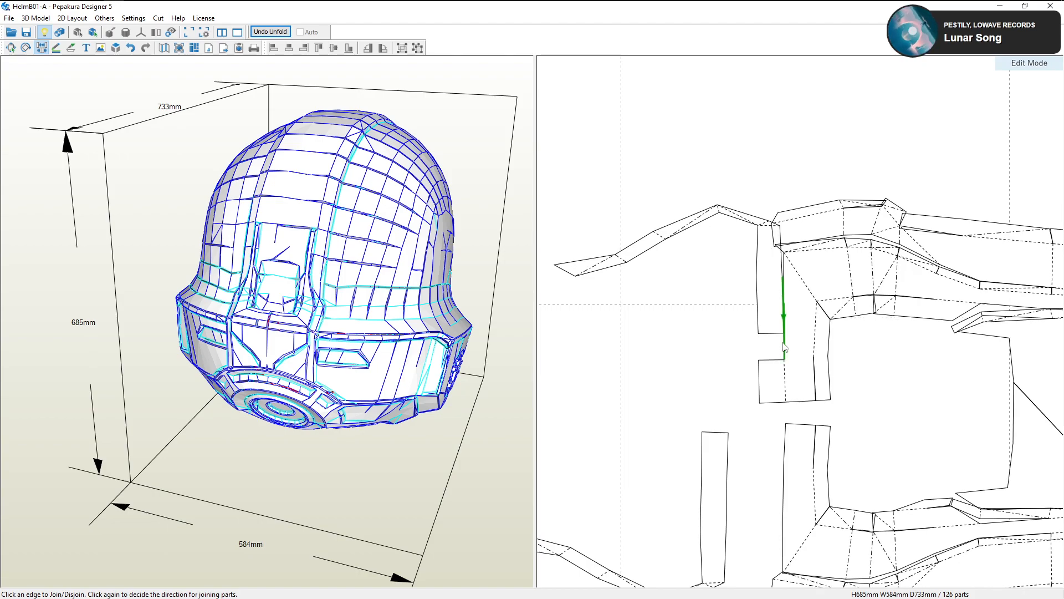
{"action": "left_click", "coordinate": [783, 346]}
{"action": "left_click", "coordinate": [770, 304]}
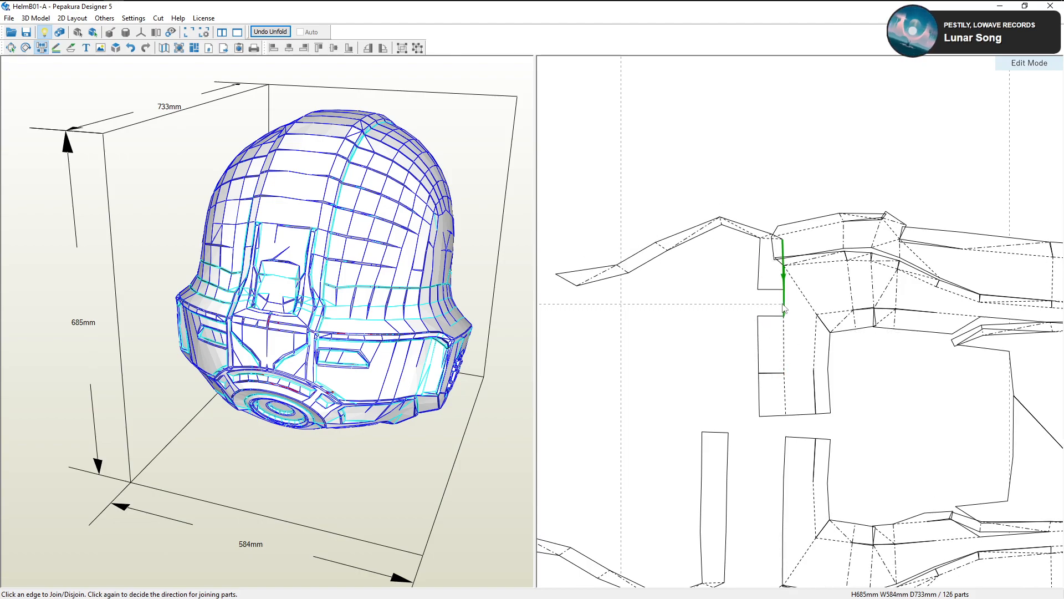
{"action": "left_click", "coordinate": [782, 297]}
{"action": "middle_click_drag", "start_coordinate": [759, 301], "coordinate": [828, 300]}
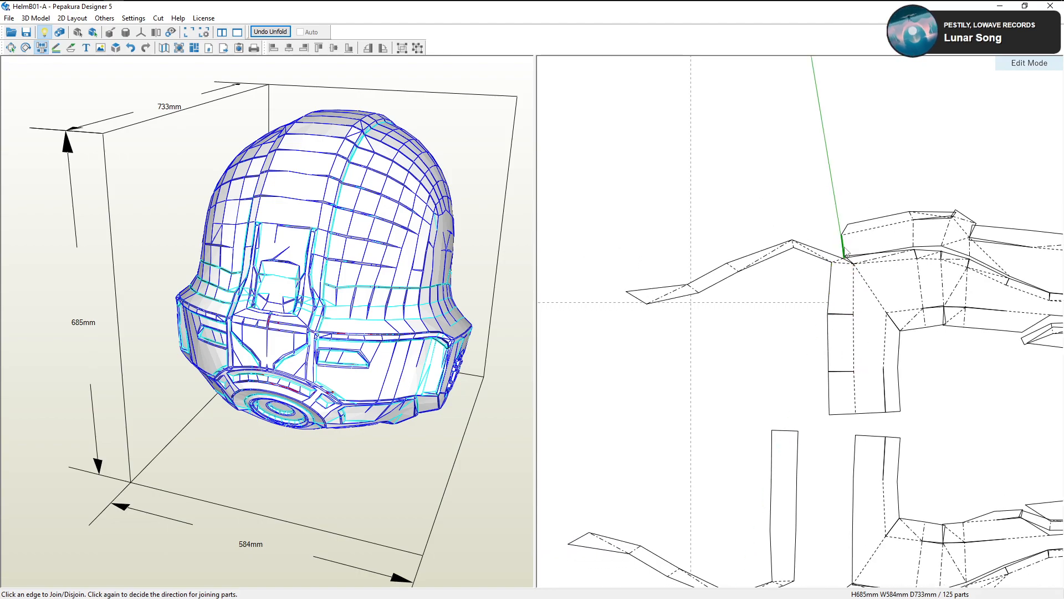
Join the bracket strip's other half to the lower prong's outer edge, attaching its segments as separate flaps
{"action": "scroll", "coordinate": [830, 298], "scroll_direction": "down", "scroll_amount": 2}
{"action": "middle_click_drag", "start_coordinate": [825, 362], "coordinate": [803, 328]}
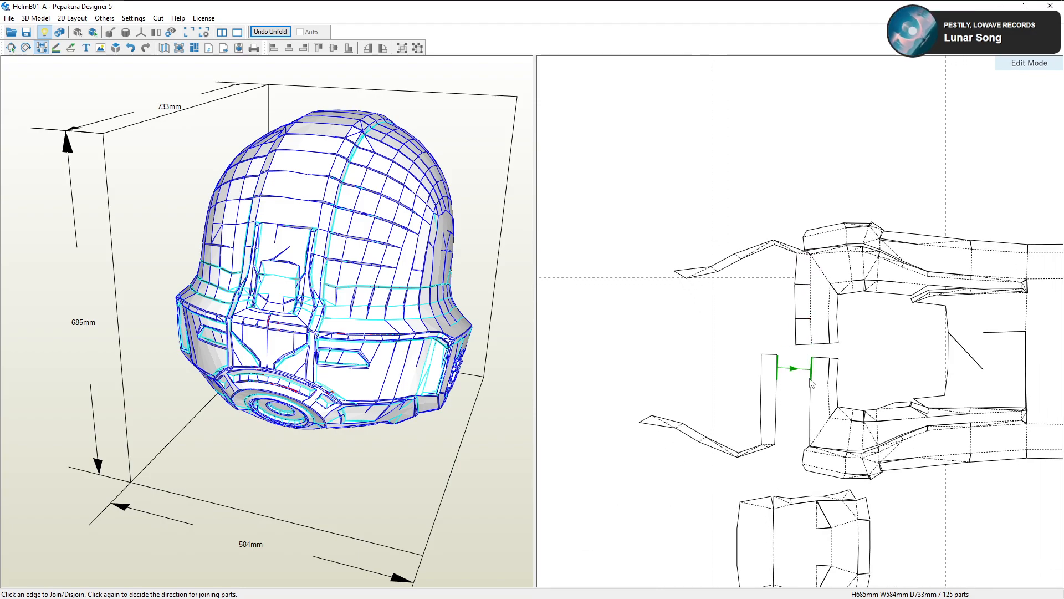
{"action": "left_click", "coordinate": [807, 370]}
{"action": "left_click", "coordinate": [806, 389]}
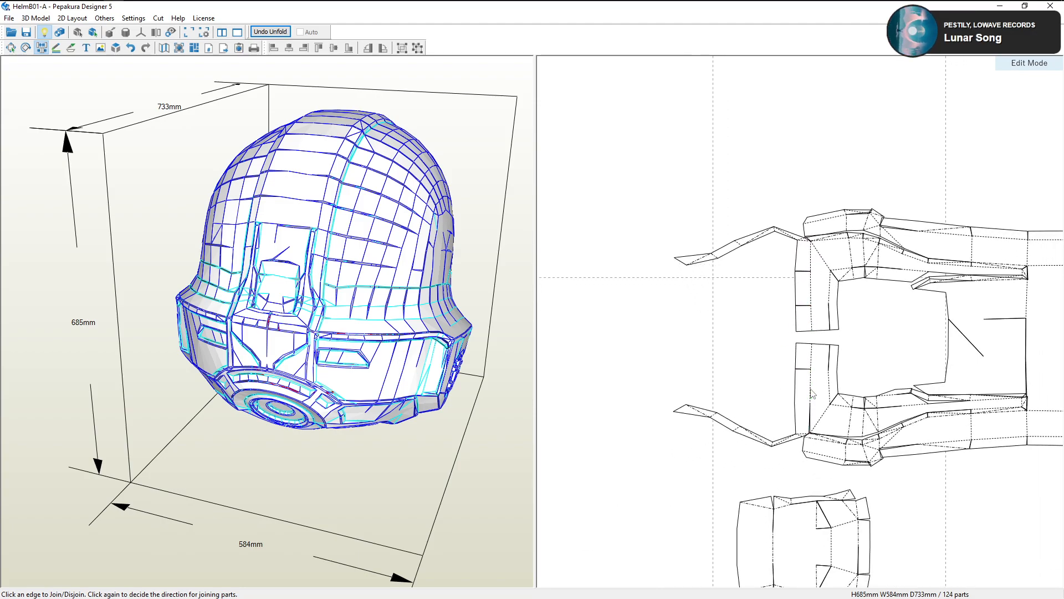
{"action": "left_click", "coordinate": [808, 404]}
{"action": "left_click", "coordinate": [810, 409]}
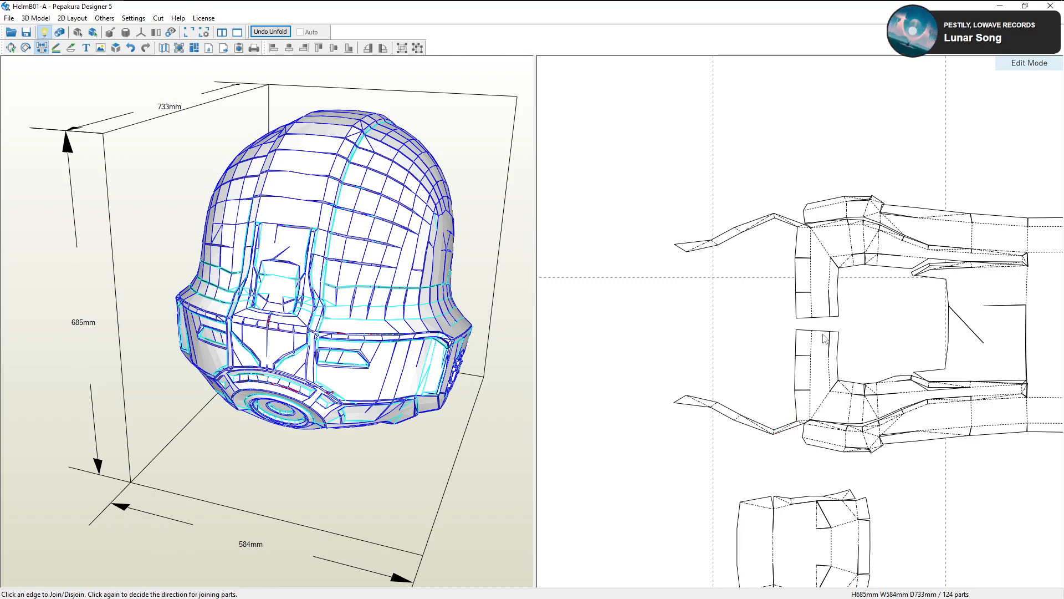
Examine the sheet layout around the crest strip and the loose parts near its forked end
{"action": "middle_click_drag", "start_coordinate": [842, 345], "coordinate": [778, 377]}
{"action": "scroll", "coordinate": [831, 373], "scroll_direction": "down", "scroll_amount": 2}
{"action": "middle_click_drag", "start_coordinate": [875, 388], "coordinate": [783, 395]}
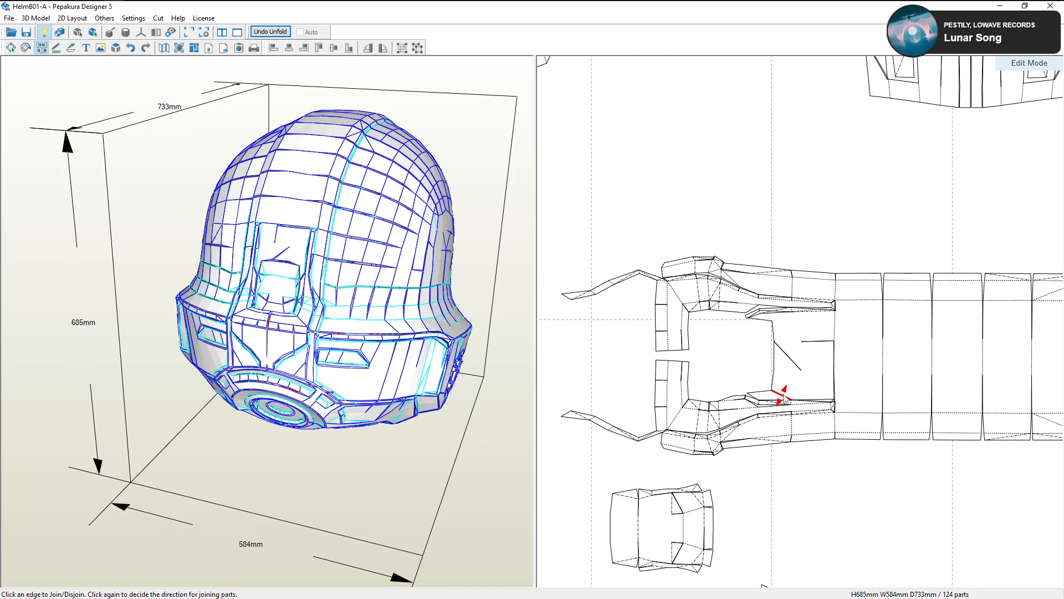
{"action": "scroll", "coordinate": [808, 400], "scroll_direction": "down", "scroll_amount": 3}
{"action": "scroll", "coordinate": [811, 403], "scroll_direction": "down", "scroll_amount": 5}
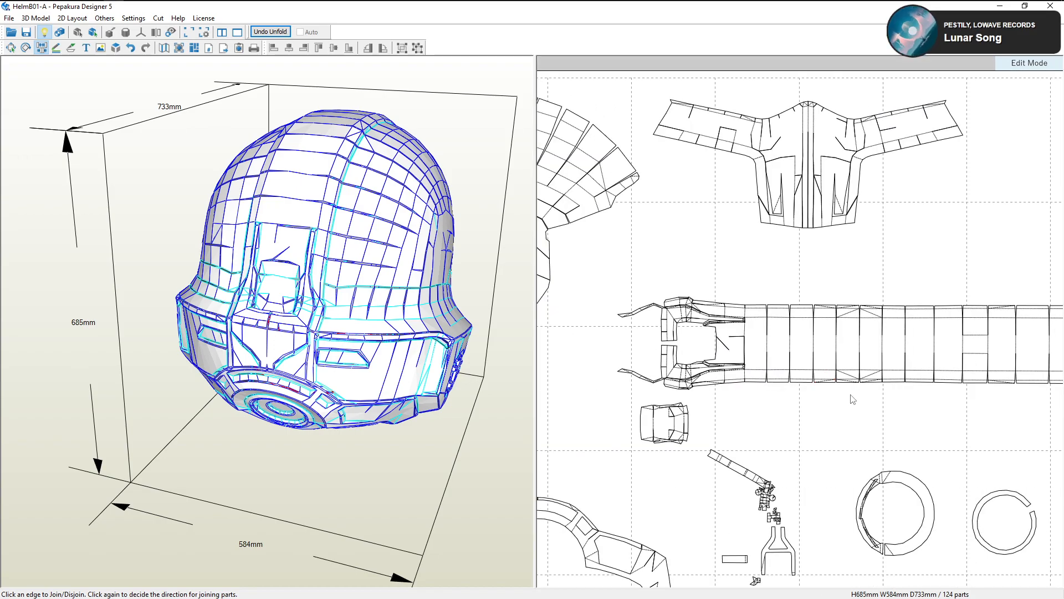
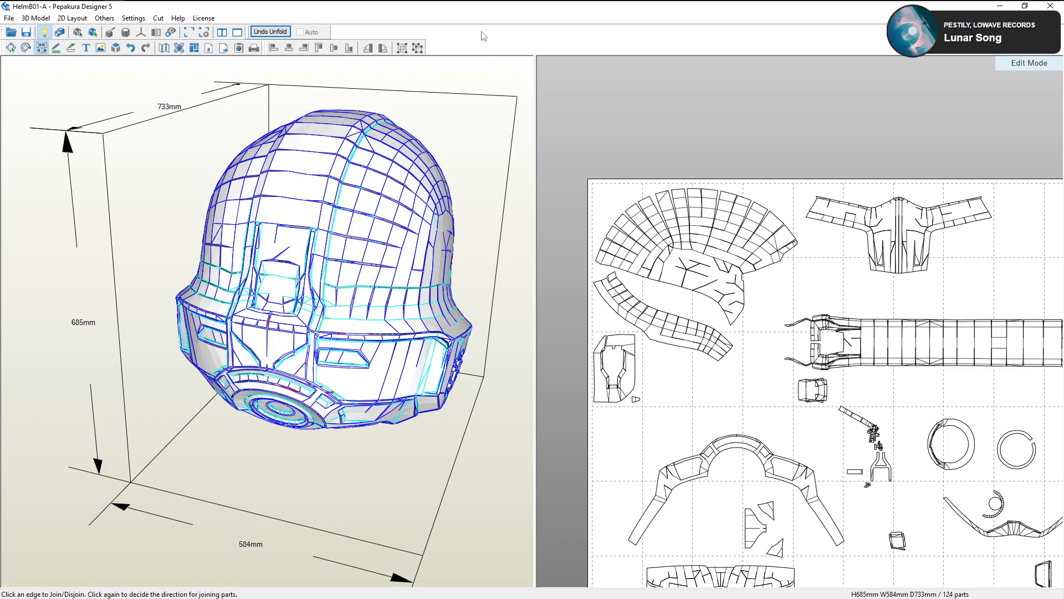
{"action": "scroll", "coordinate": [778, 305], "scroll_direction": "down", "scroll_amount": 3}
{"action": "middle_click_drag", "start_coordinate": [844, 344], "coordinate": [790, 321]}
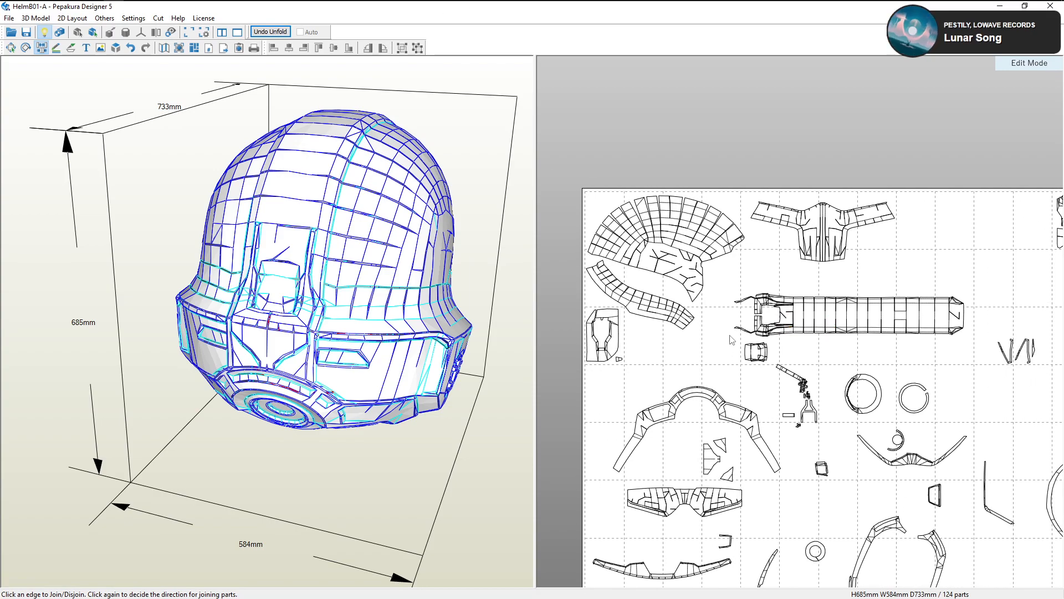
{"action": "scroll", "coordinate": [743, 332], "scroll_direction": "up", "scroll_amount": 4}
{"action": "scroll", "coordinate": [743, 331], "scroll_direction": "up", "scroll_amount": 4}
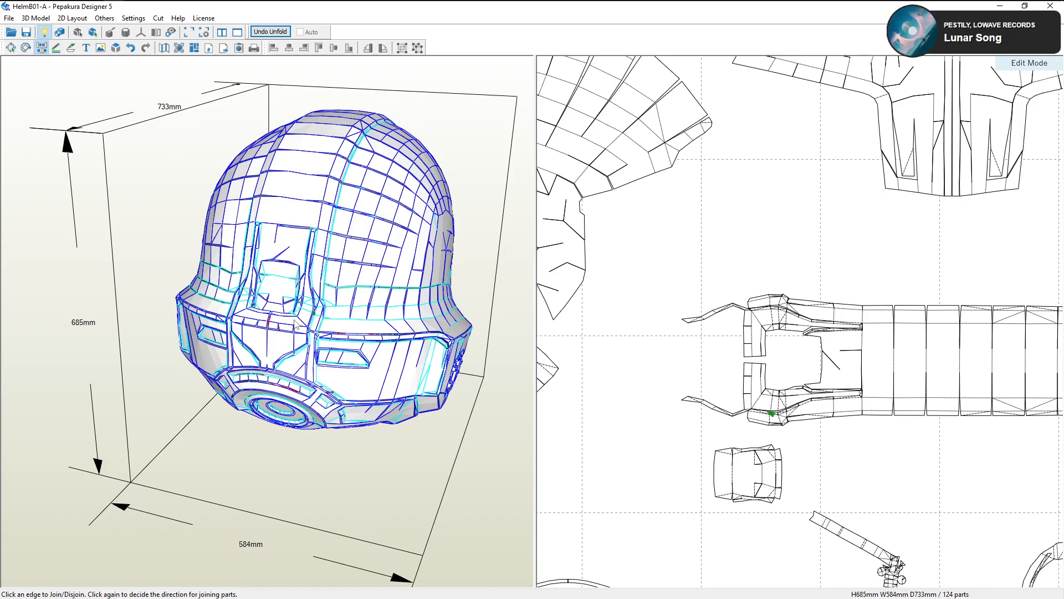
Find the funnel-shaped plate below the crest on the helmet and move its pattern beside the crest strip's forked end
{"action": "left_click", "coordinate": [11, 48]}
{"action": "left_click", "coordinate": [282, 317]}
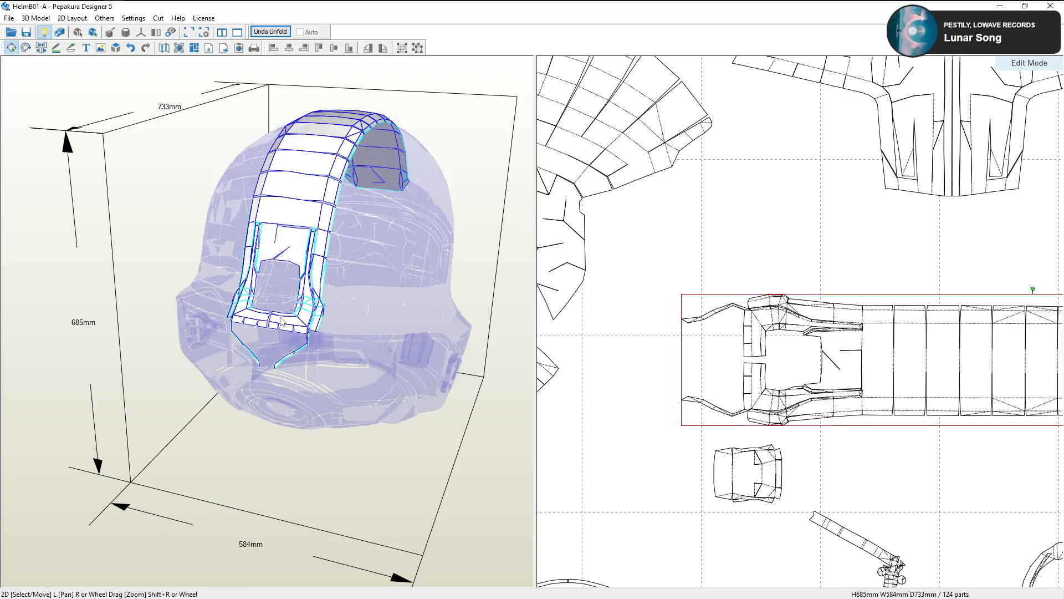
{"action": "left_click", "coordinate": [282, 346]}
{"action": "scroll", "coordinate": [776, 349], "scroll_direction": "down", "scroll_amount": 3}
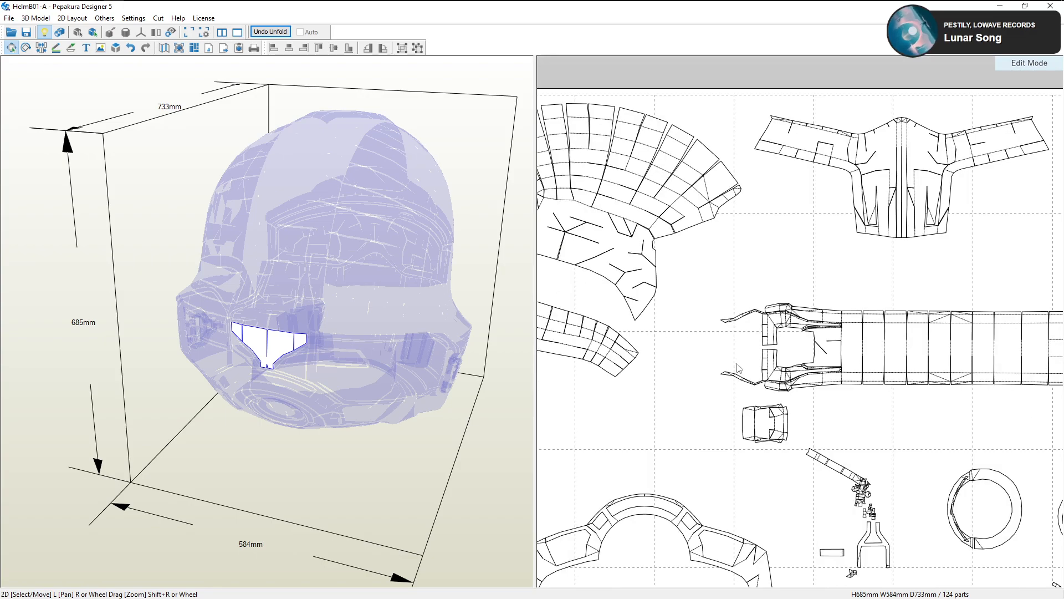
{"action": "scroll", "coordinate": [721, 452], "scroll_direction": "up", "scroll_amount": 2}
{"action": "left_click_drag", "start_coordinate": [694, 425], "coordinate": [699, 263]}
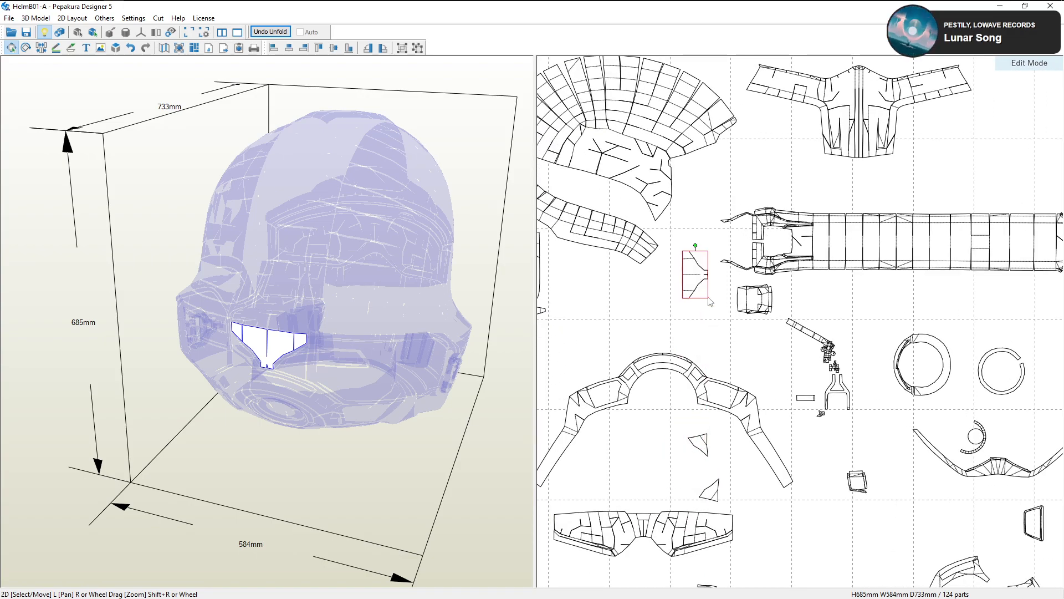
Detach the upper thin bent sliver from the corner of the crest strip's forked end
{"action": "scroll", "coordinate": [710, 249], "scroll_direction": "up", "scroll_amount": 2}
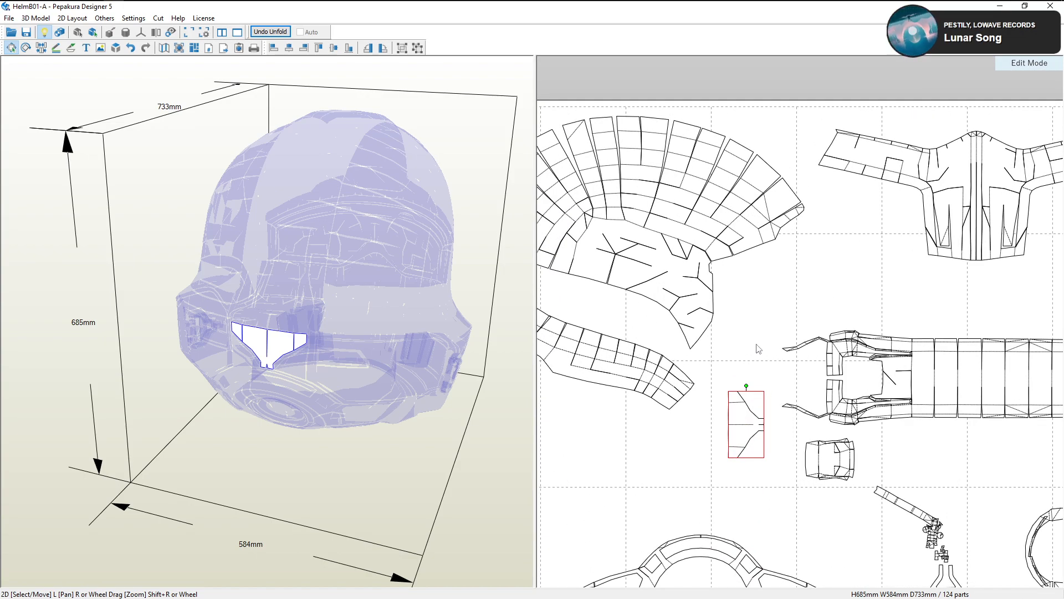
{"action": "scroll", "coordinate": [803, 382], "scroll_direction": "up", "scroll_amount": 2}
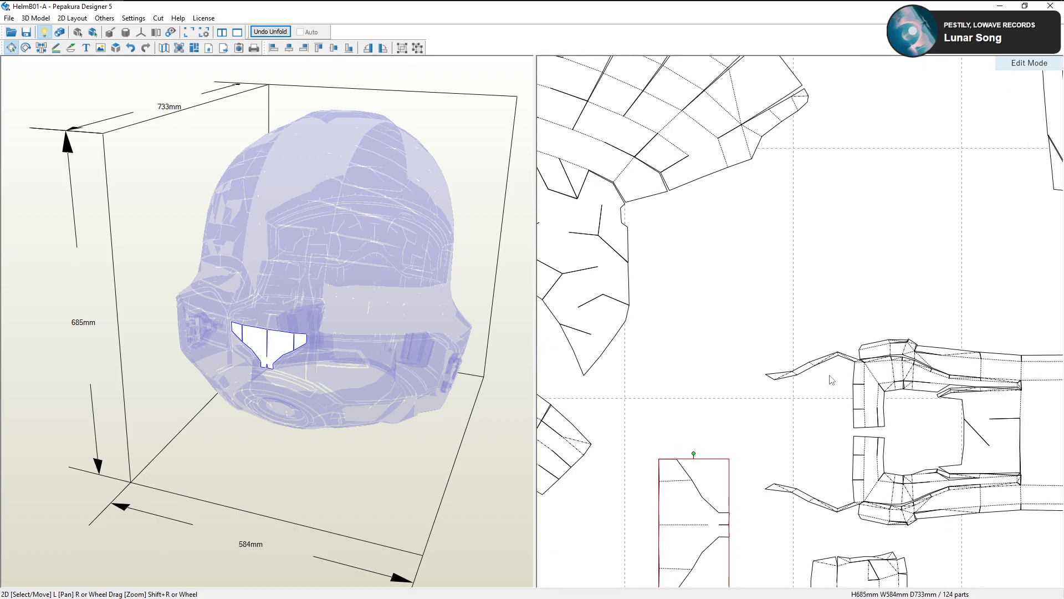
{"action": "left_click", "coordinate": [42, 48]}
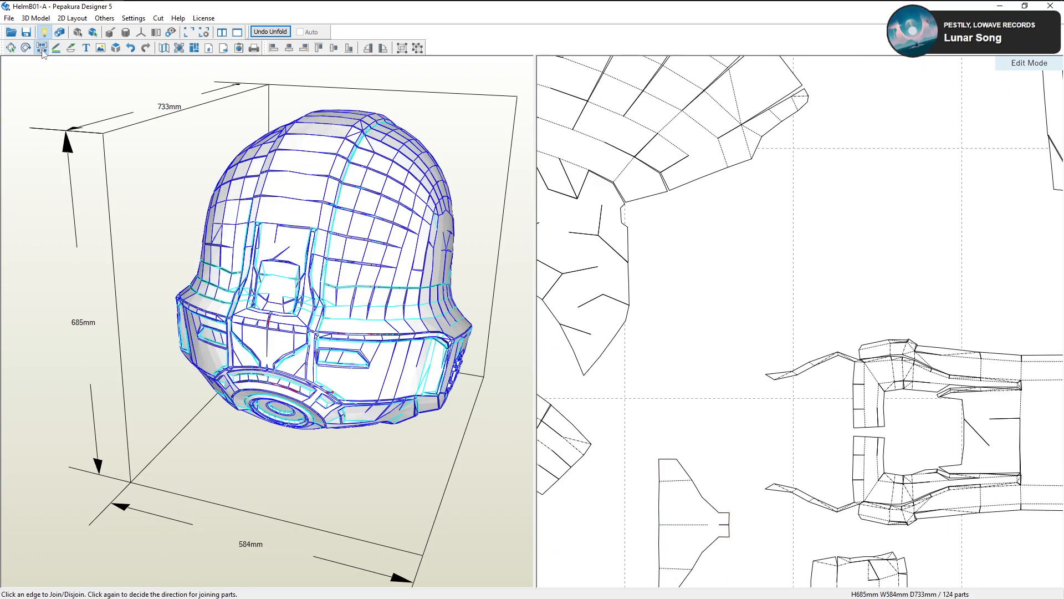
{"action": "left_click", "coordinate": [857, 360]}
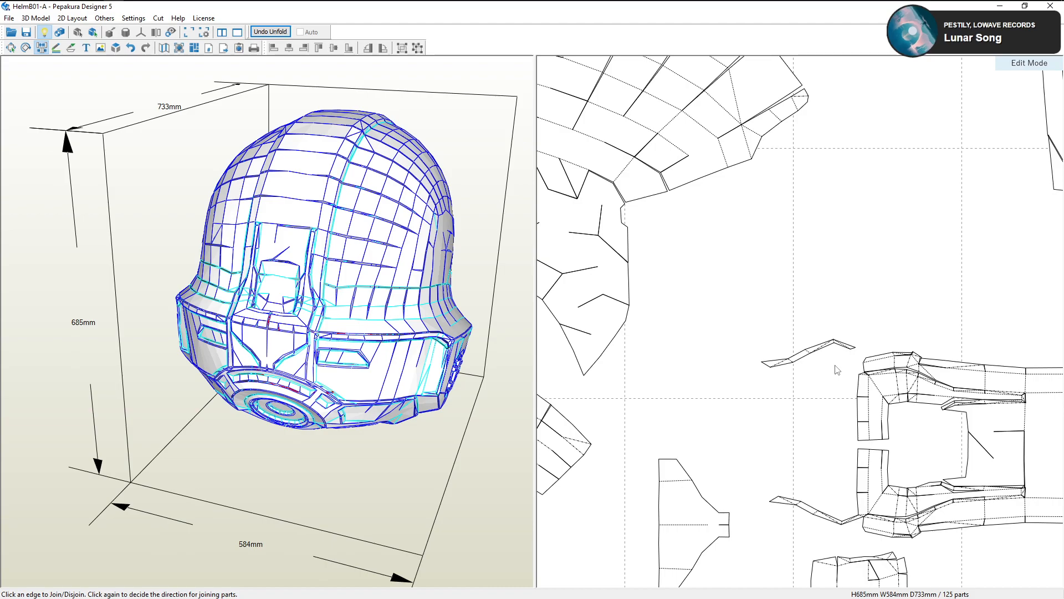
Try to join the neighbouring long thin strip to the upper corner of the crest strip's forked end
{"action": "scroll", "coordinate": [838, 366], "scroll_direction": "down", "scroll_amount": 2}
{"action": "scroll", "coordinate": [838, 338], "scroll_direction": "down", "scroll_amount": 3}
{"action": "scroll", "coordinate": [835, 343], "scroll_direction": "up", "scroll_amount": 2}
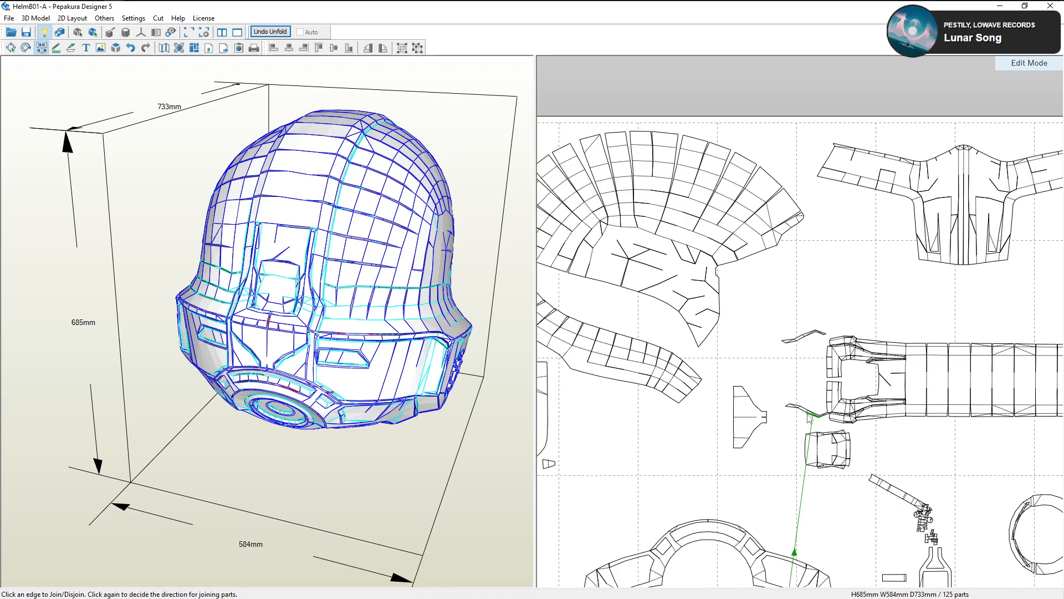
{"action": "left_click", "coordinate": [830, 348]}
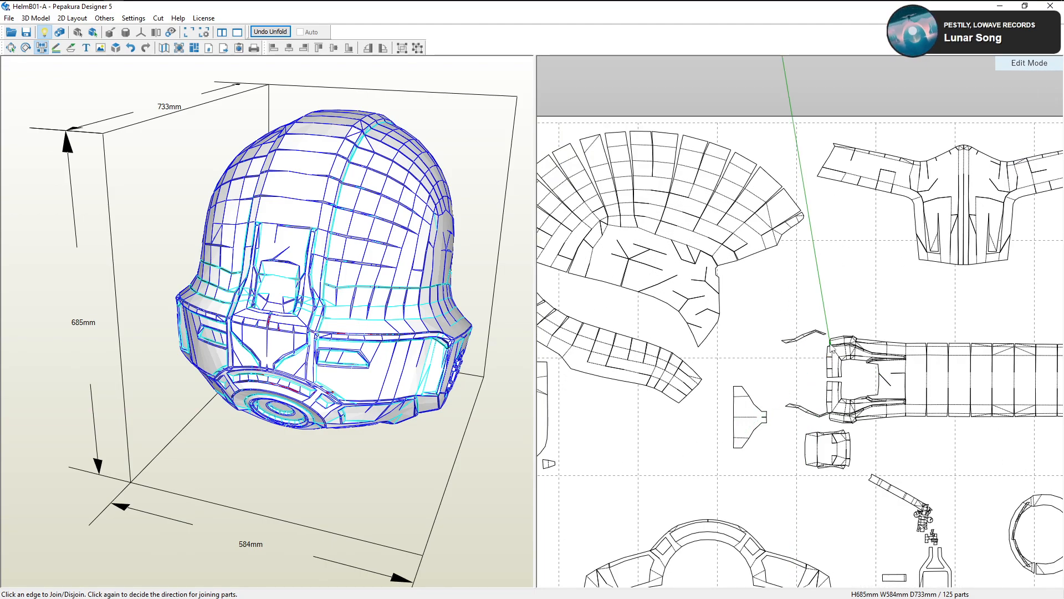
{"action": "left_click", "coordinate": [832, 350]}
{"action": "scroll", "coordinate": [812, 377], "scroll_direction": "up", "scroll_amount": 2}
{"action": "scroll", "coordinate": [809, 381], "scroll_direction": "down", "scroll_amount": 2}
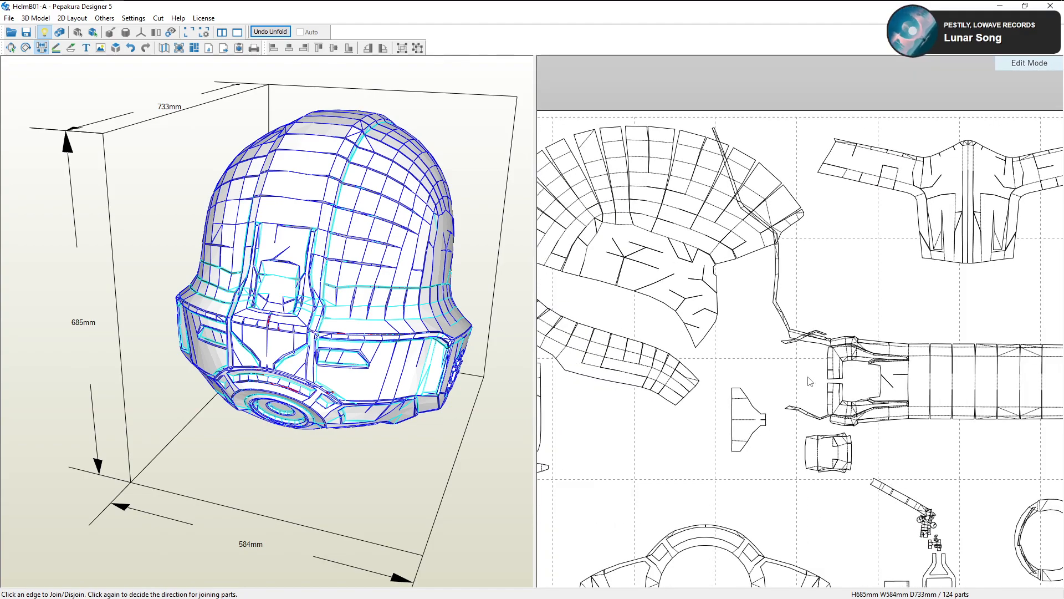
{"action": "scroll", "coordinate": [810, 382], "scroll_direction": "up", "scroll_amount": 3}
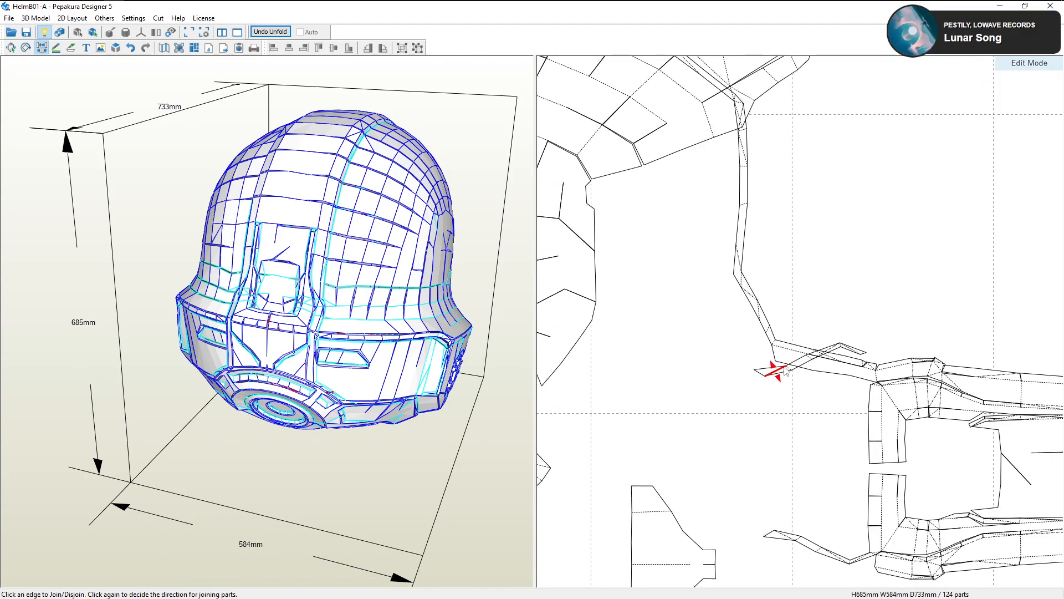
{"action": "left_click", "coordinate": [785, 366]}
Join the detached bent sliver to the funnel-shaped plate, splitting it into segments that follow the plate's lower slanted edge
{"action": "middle_click_drag", "start_coordinate": [825, 378], "coordinate": [821, 322]}
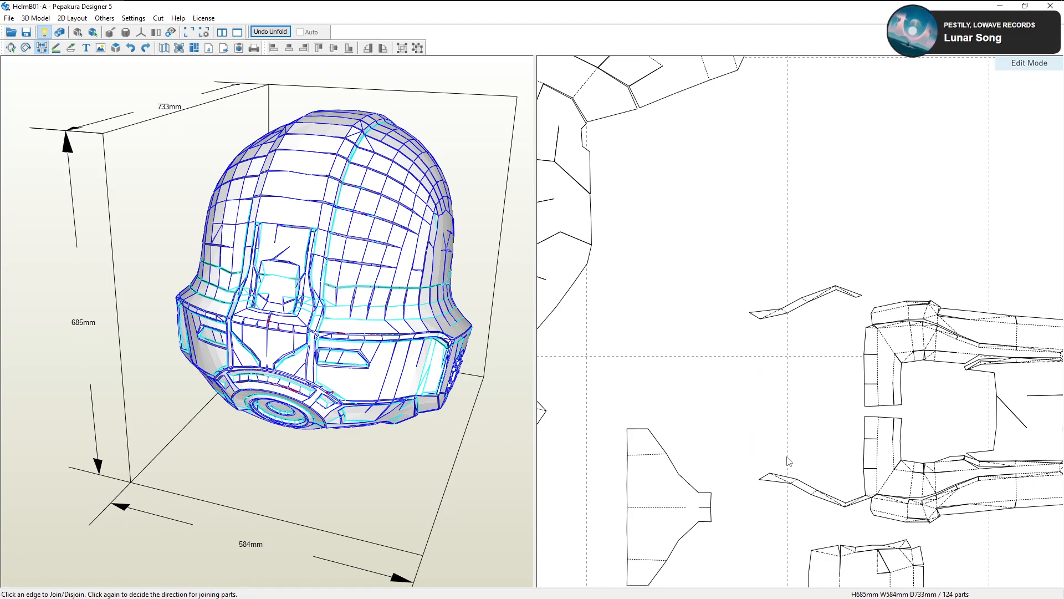
{"action": "middle_click_drag", "start_coordinate": [790, 461], "coordinate": [860, 444]}
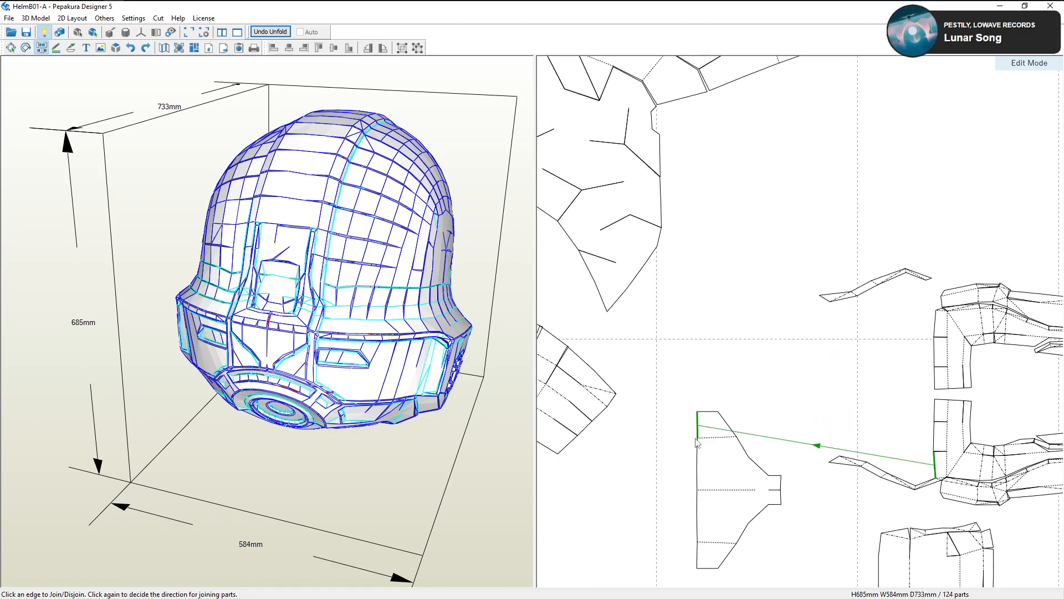
{"action": "left_click", "coordinate": [762, 513]}
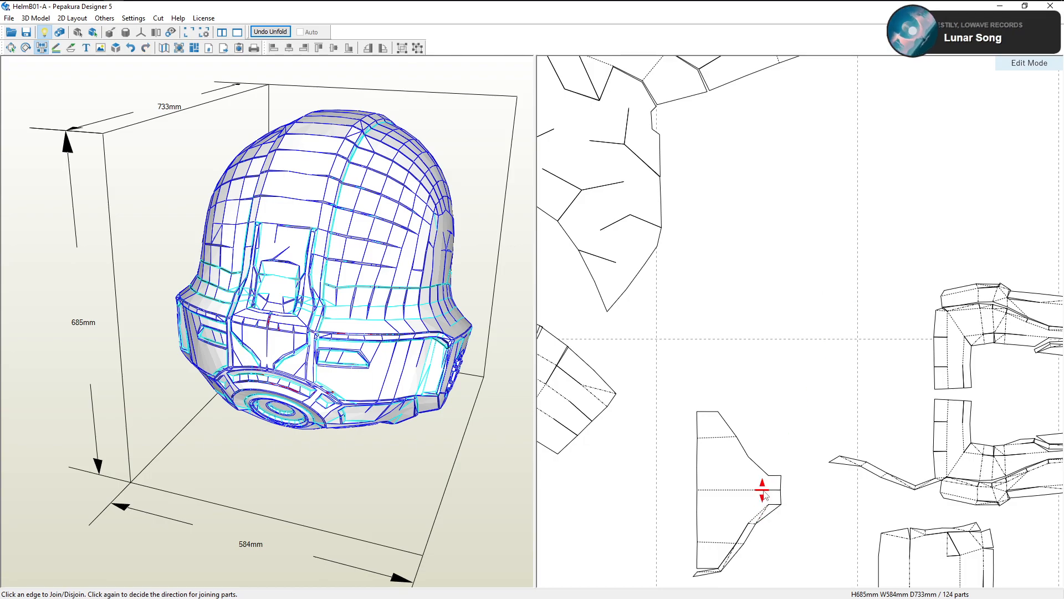
{"action": "middle_click_drag", "start_coordinate": [766, 540], "coordinate": [772, 484]}
{"action": "left_click", "coordinate": [759, 468]}
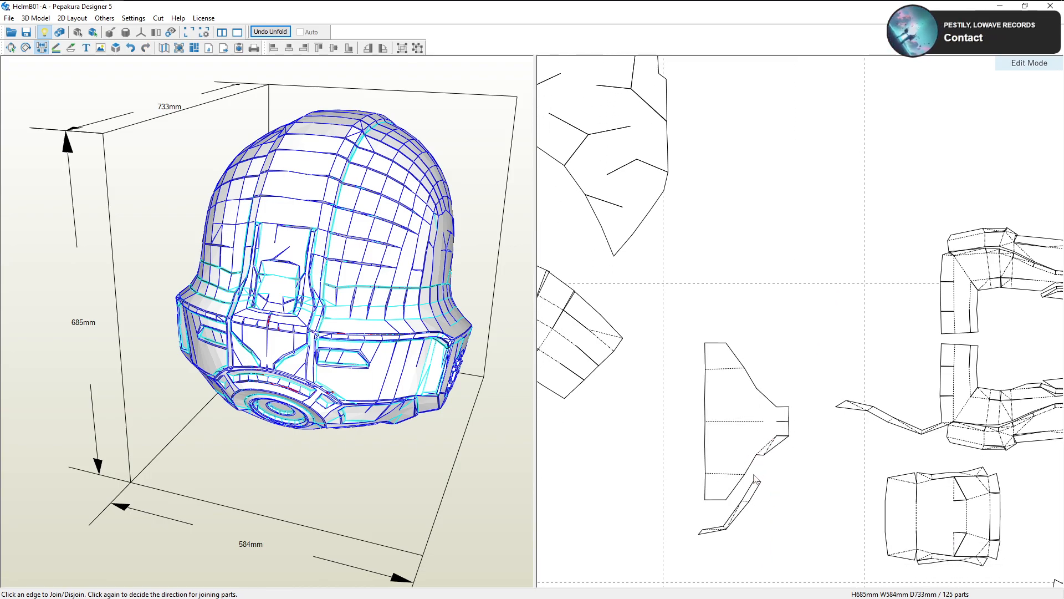
{"action": "left_click", "coordinate": [748, 475]}
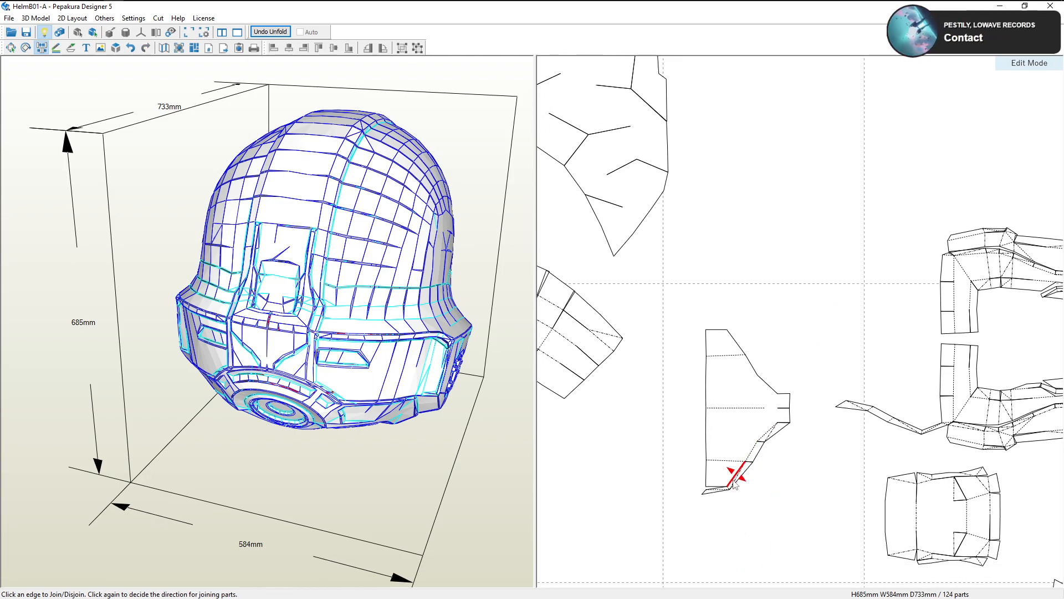
{"action": "left_click", "coordinate": [721, 486]}
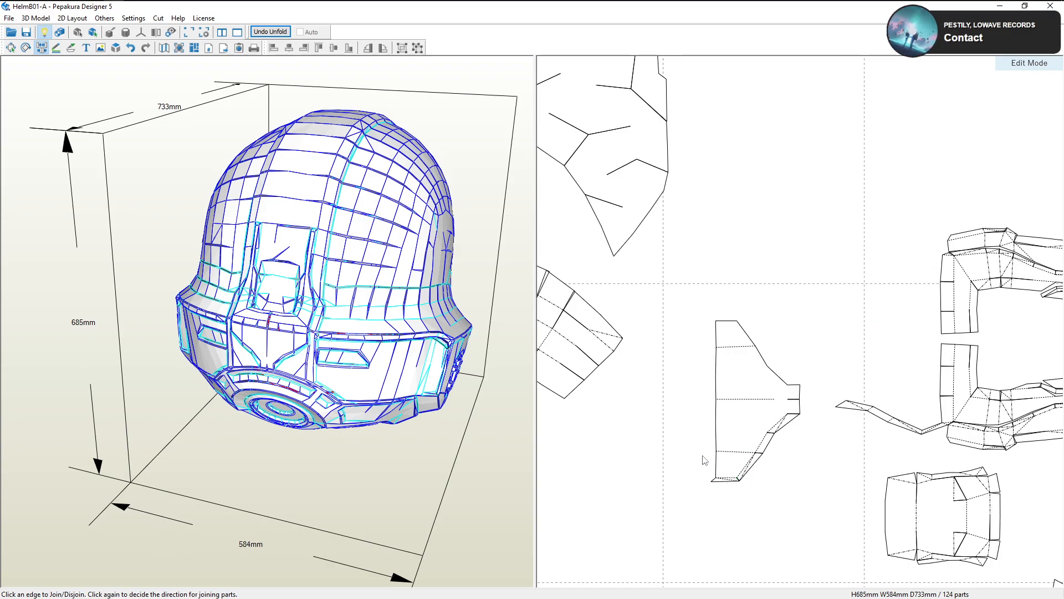
{"action": "middle_click_drag", "start_coordinate": [811, 393], "coordinate": [776, 437]}
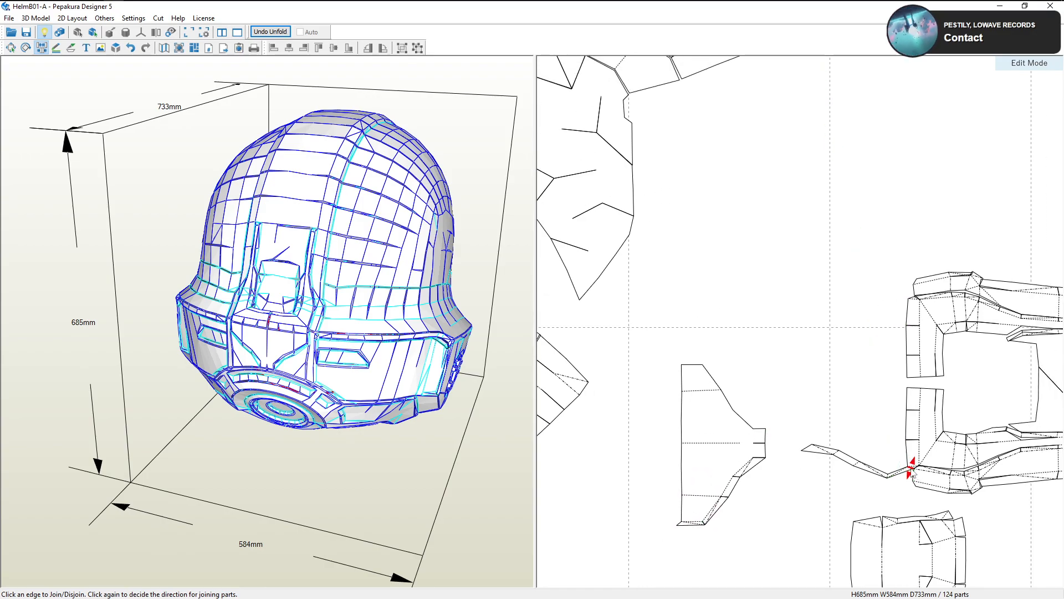
Join the remaining thin bent strip to the funnel-shaped plate, splitting it into segments that follow the plate's upper slanted edge
{"action": "left_click", "coordinate": [910, 470]}
{"action": "left_click", "coordinate": [742, 421]}
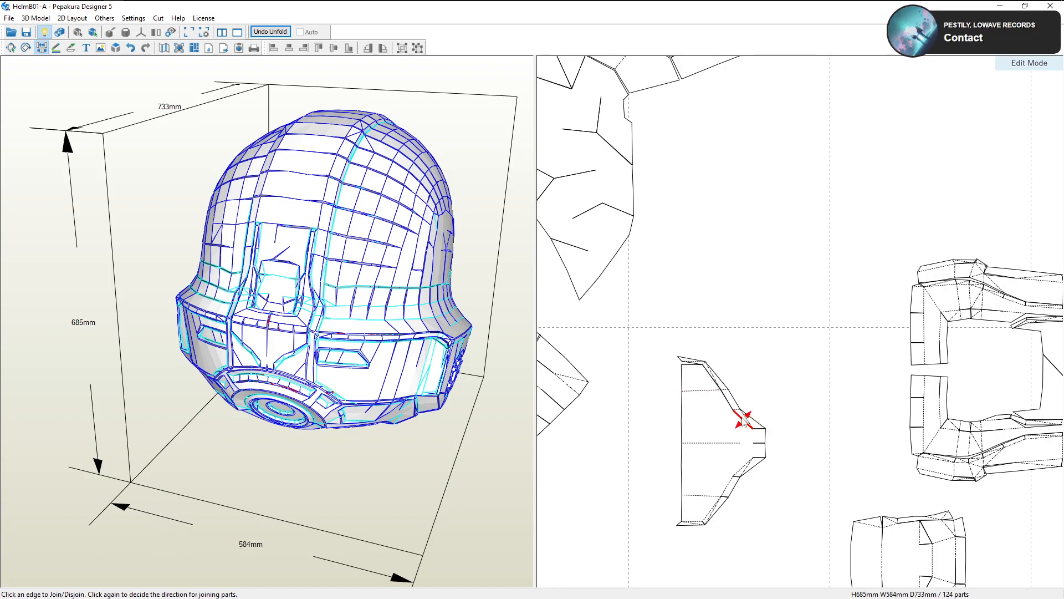
{"action": "scroll", "coordinate": [729, 429], "scroll_direction": "up", "scroll_amount": 2}
{"action": "left_click", "coordinate": [711, 445]}
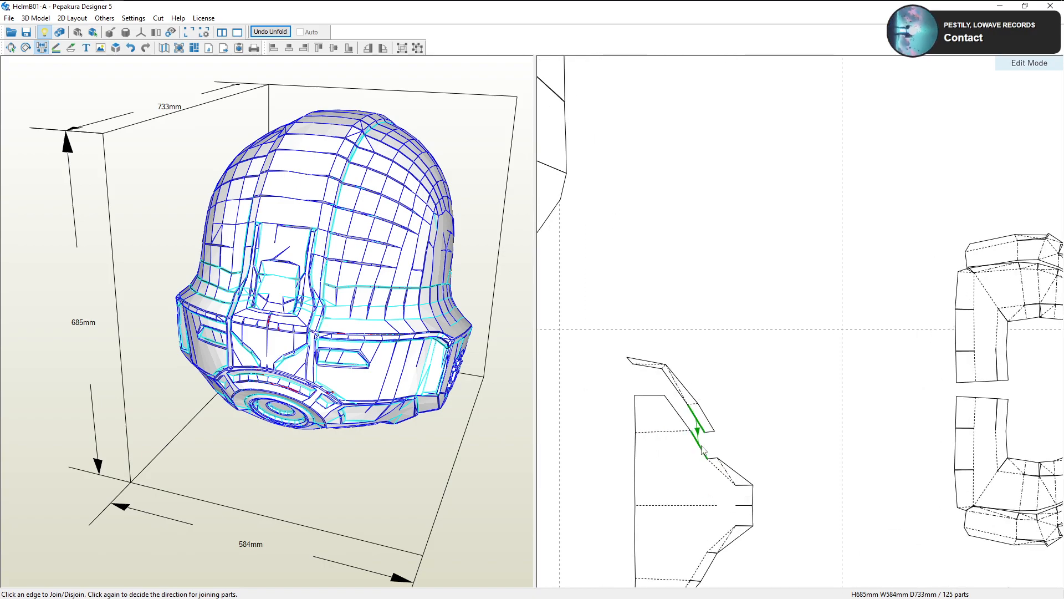
{"action": "left_click", "coordinate": [697, 431]}
{"action": "left_click", "coordinate": [697, 431]}
{"action": "left_click", "coordinate": [679, 424]}
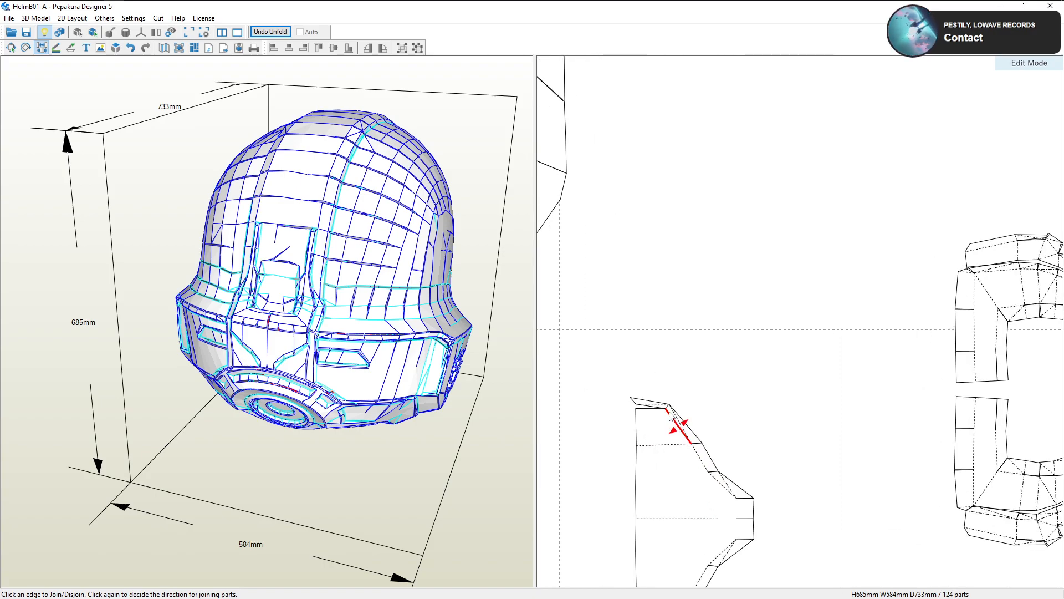
{"action": "left_click", "coordinate": [667, 406]}
{"action": "left_click", "coordinate": [665, 422]}
{"action": "scroll", "coordinate": [808, 471], "scroll_direction": "down", "scroll_amount": 2}
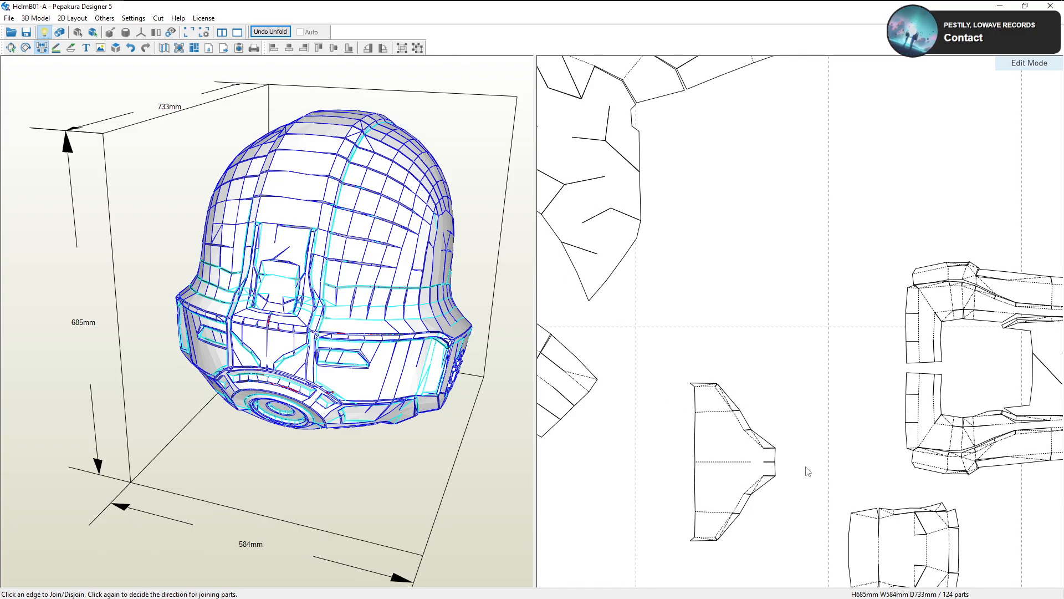
Move the funnel-shaped plate's pattern level with the crest strip's forked end
{"action": "left_click", "coordinate": [11, 47]}
{"action": "left_click_drag", "start_coordinate": [743, 475], "coordinate": [824, 473]}
{"action": "middle_click_drag", "start_coordinate": [915, 422], "coordinate": [848, 418]}
Examine the crest strip and the narrow trim strip on the helmet, and look for that trim's pattern among the off-sheet parts
{"action": "left_click", "coordinate": [886, 435]}
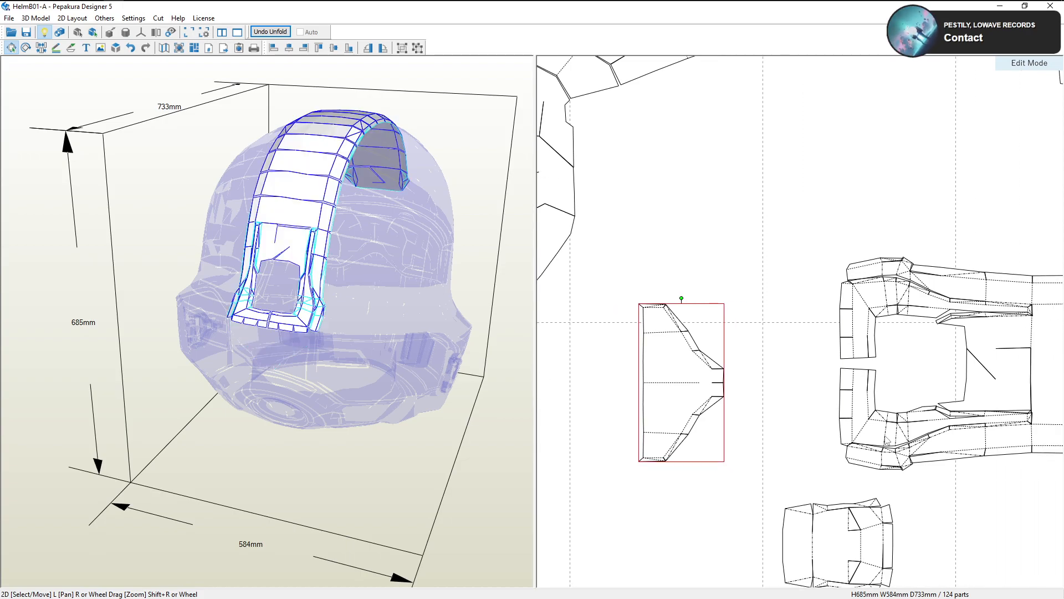
{"action": "scroll", "coordinate": [348, 327], "scroll_direction": "up", "scroll_amount": 5}
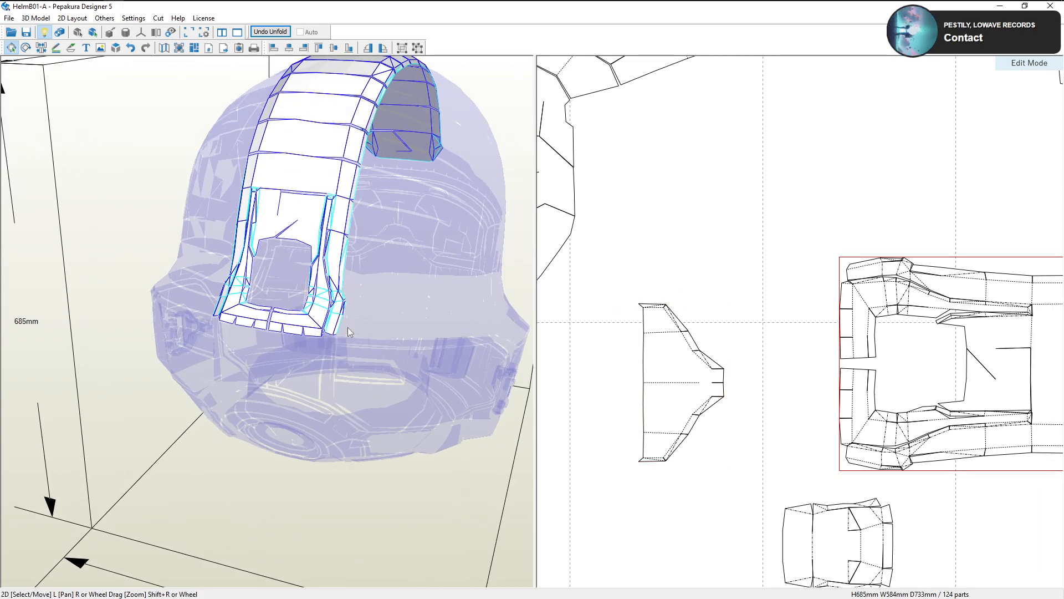
{"action": "right_click_drag", "start_coordinate": [361, 351], "coordinate": [313, 340]}
{"action": "left_click", "coordinate": [189, 320]}
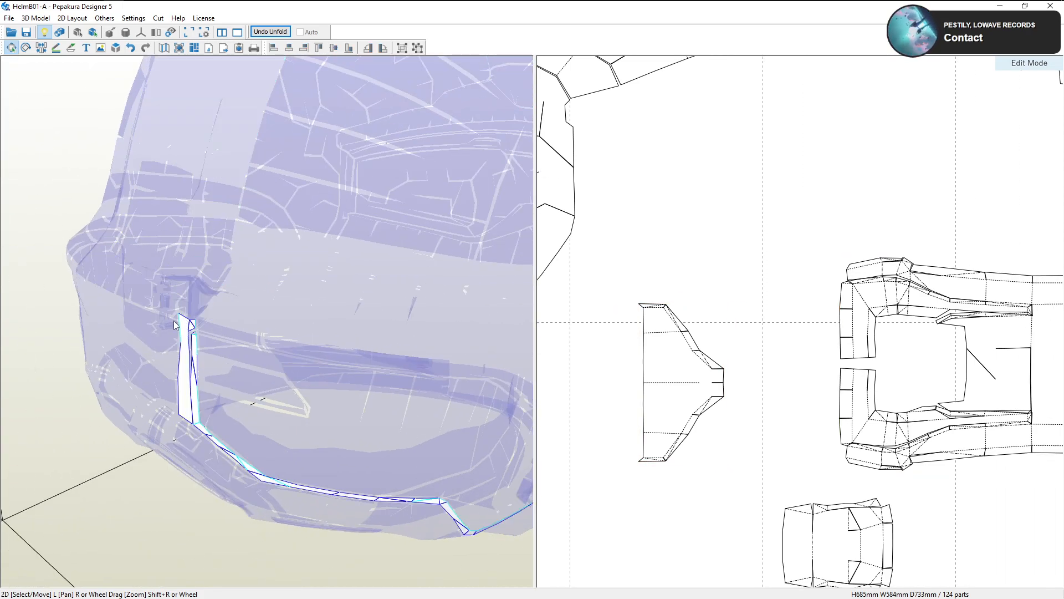
{"action": "right_click_drag", "start_coordinate": [175, 324], "coordinate": [192, 314]}
{"action": "scroll", "coordinate": [775, 406], "scroll_direction": "down", "scroll_amount": 8}
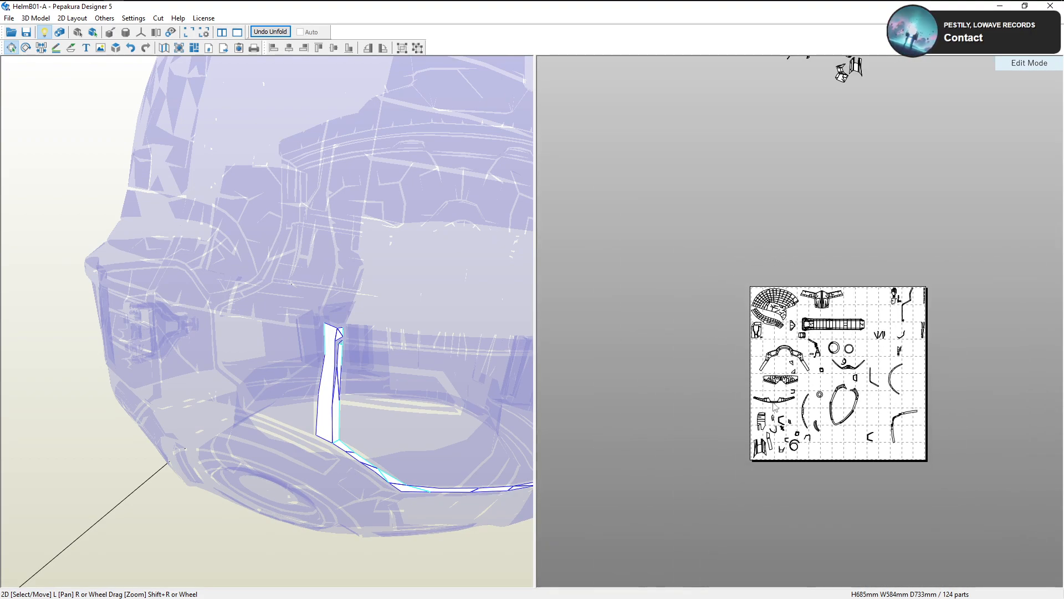
{"action": "scroll", "coordinate": [774, 403], "scroll_direction": "down", "scroll_amount": 1}
{"action": "middle_click_drag", "start_coordinate": [769, 114], "coordinate": [768, 278]}
Inspect the trim strip and the adjoining slotted cheek panel on the helmet, and compare them with their patterns
{"action": "right_click_drag", "start_coordinate": [372, 430], "coordinate": [359, 340]}
{"action": "left_click", "coordinate": [298, 265]}
{"action": "left_click", "coordinate": [271, 237]}
{"action": "left_click", "coordinate": [308, 259]}
{"action": "left_click", "coordinate": [353, 294]}
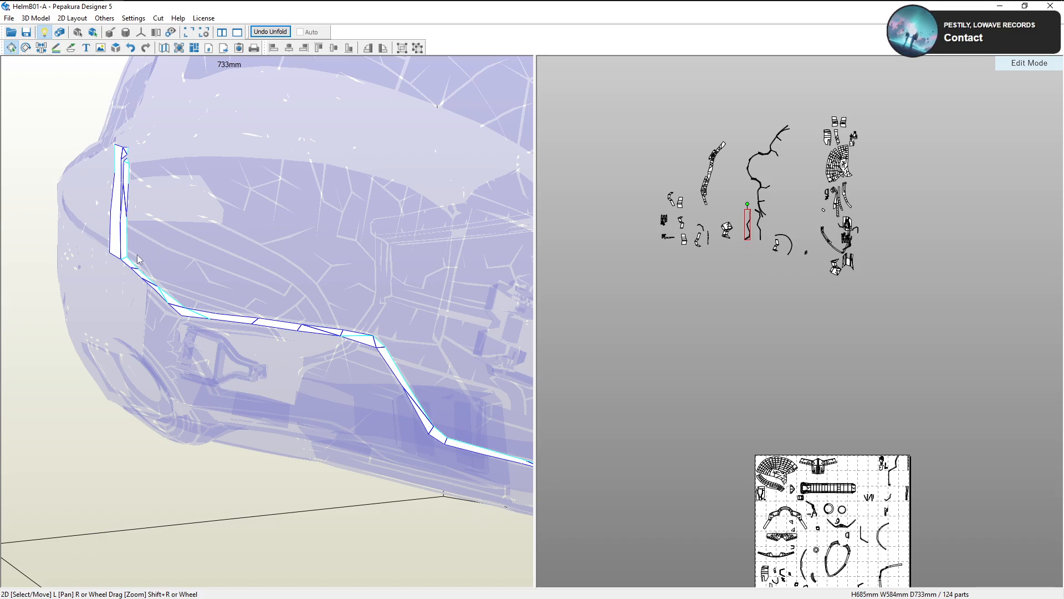
{"action": "left_click", "coordinate": [355, 456]}
{"action": "right_click_drag", "start_coordinate": [308, 502], "coordinate": [308, 504]}
{"action": "left_click", "coordinate": [339, 317]}
{"action": "left_click", "coordinate": [372, 369]}
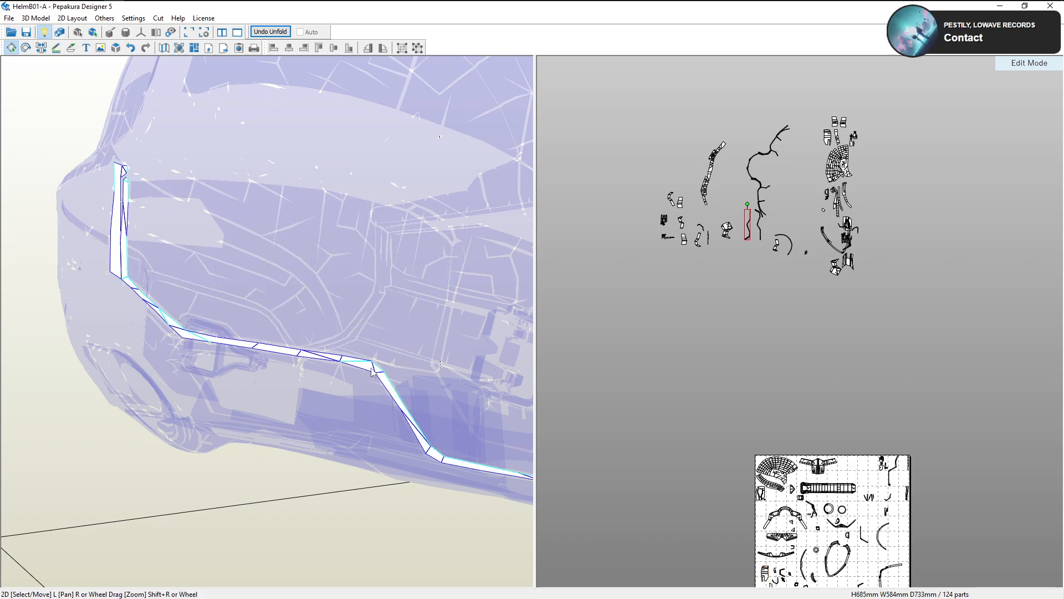
{"action": "left_click", "coordinate": [282, 308]}
{"action": "right_click_drag", "start_coordinate": [248, 335], "coordinate": [257, 331]}
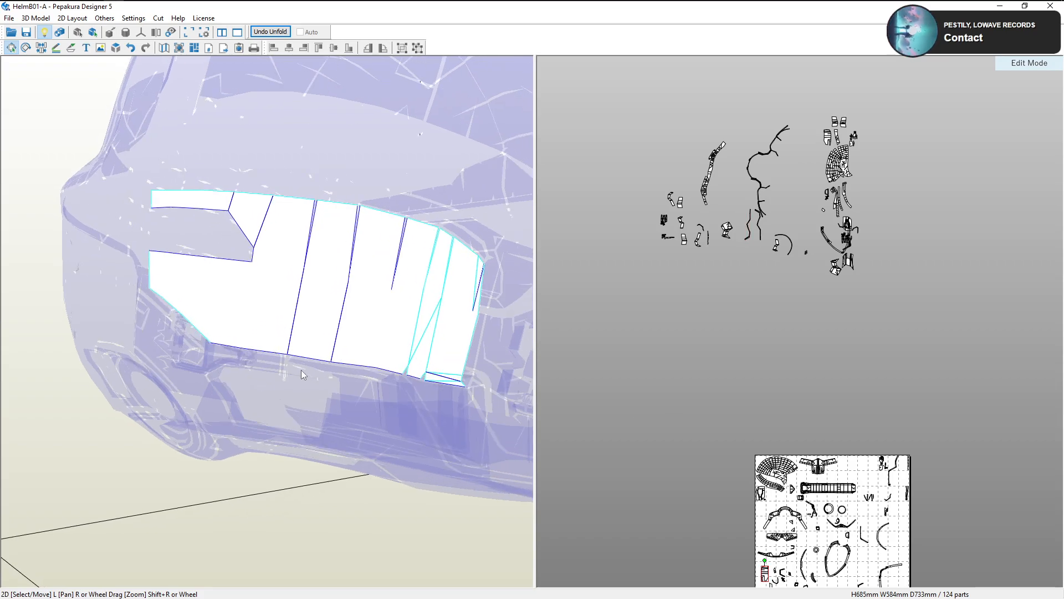
{"action": "right_click_drag", "start_coordinate": [303, 375], "coordinate": [283, 357]}
{"action": "scroll", "coordinate": [798, 488], "scroll_direction": "up", "scroll_amount": 5}
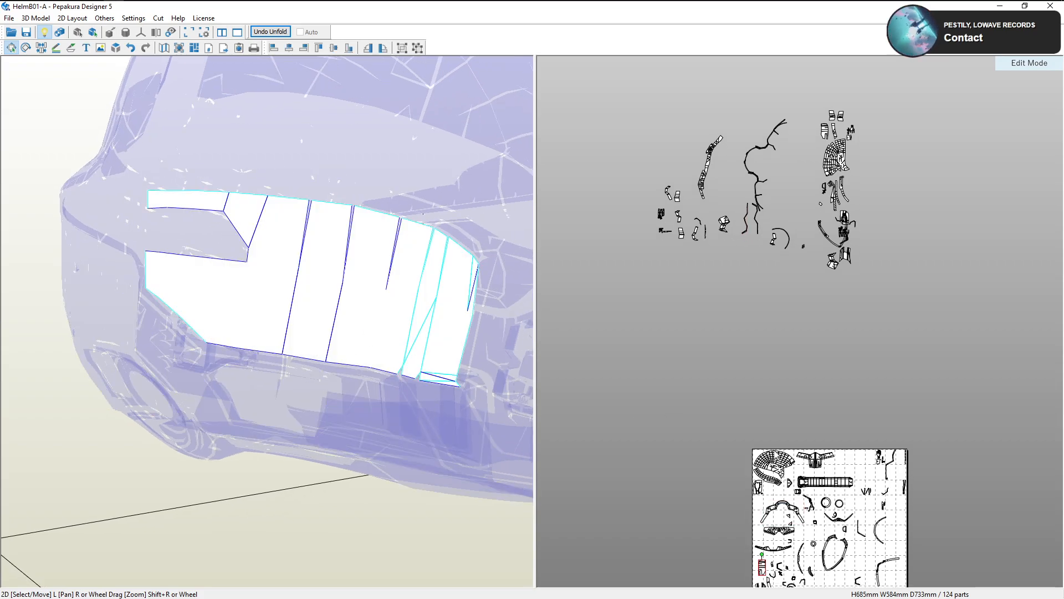
{"action": "scroll", "coordinate": [805, 419], "scroll_direction": "up", "scroll_amount": 6}
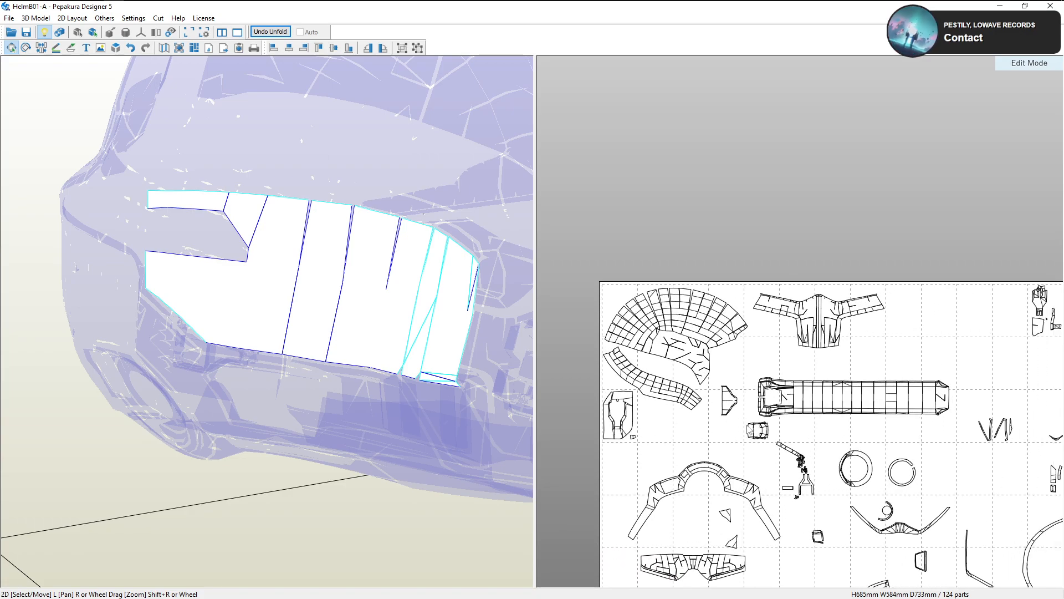
{"action": "scroll", "coordinate": [704, 374], "scroll_direction": "up", "scroll_amount": 4}
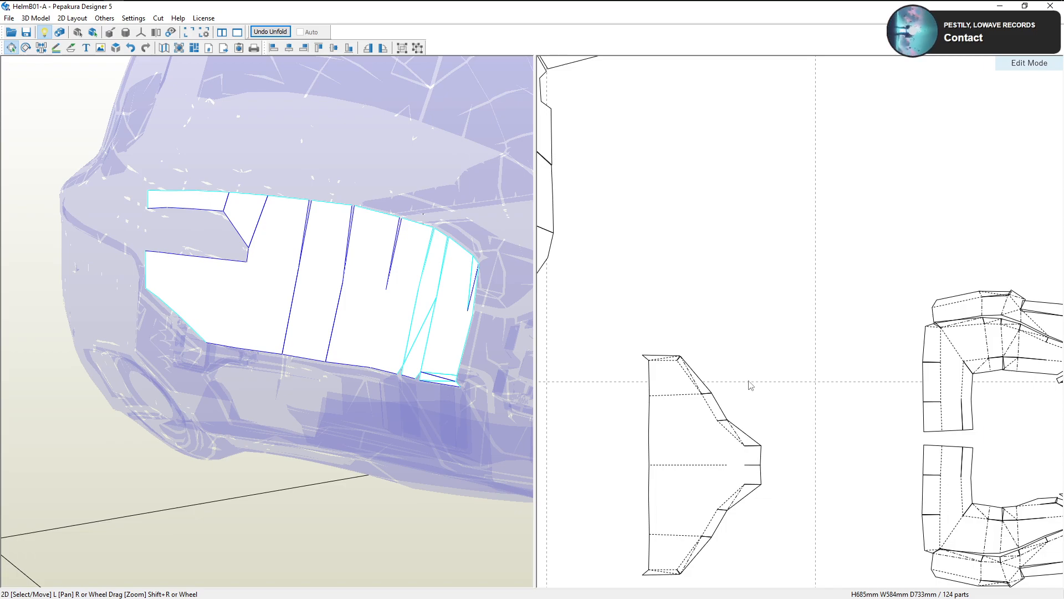
{"action": "scroll", "coordinate": [750, 385], "scroll_direction": "down", "scroll_amount": 5}
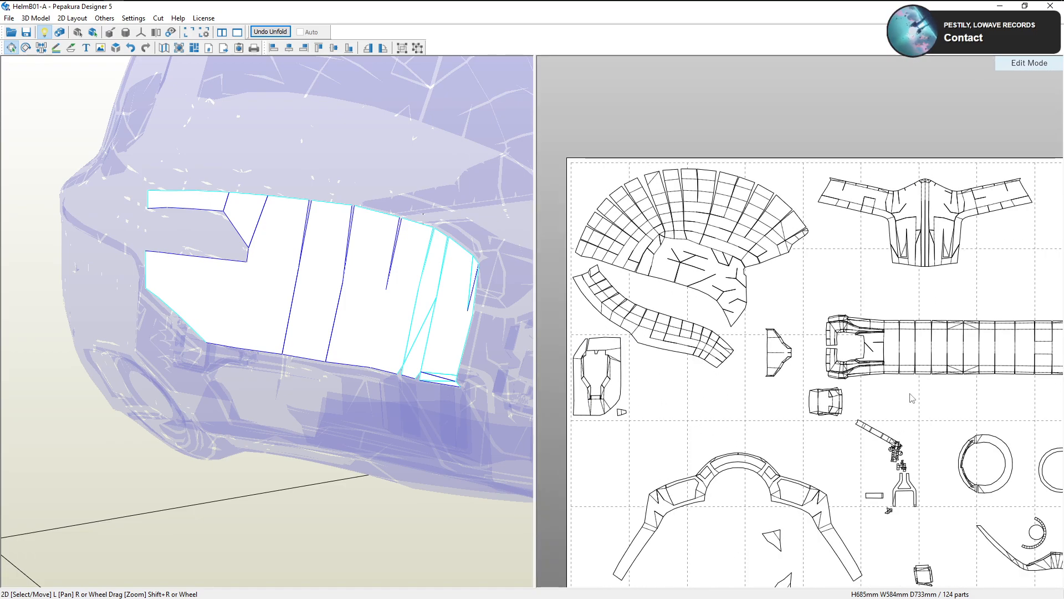
Move the crest strip's pattern up, closer beneath the winged centre pattern
{"action": "right_click_drag", "start_coordinate": [912, 398], "coordinate": [742, 371]}
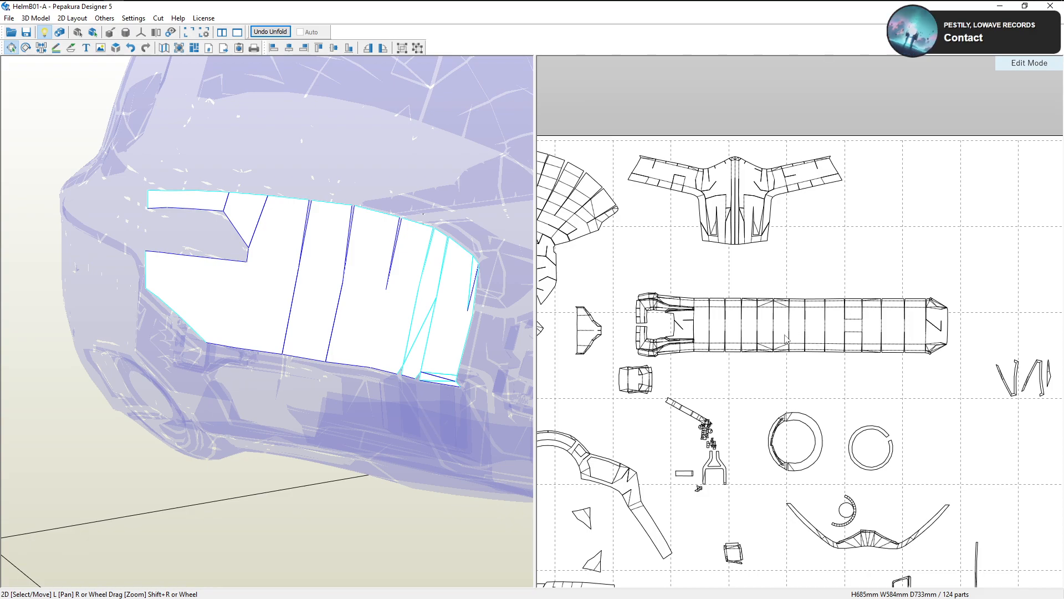
{"action": "left_click_drag", "start_coordinate": [798, 328], "coordinate": [793, 291]}
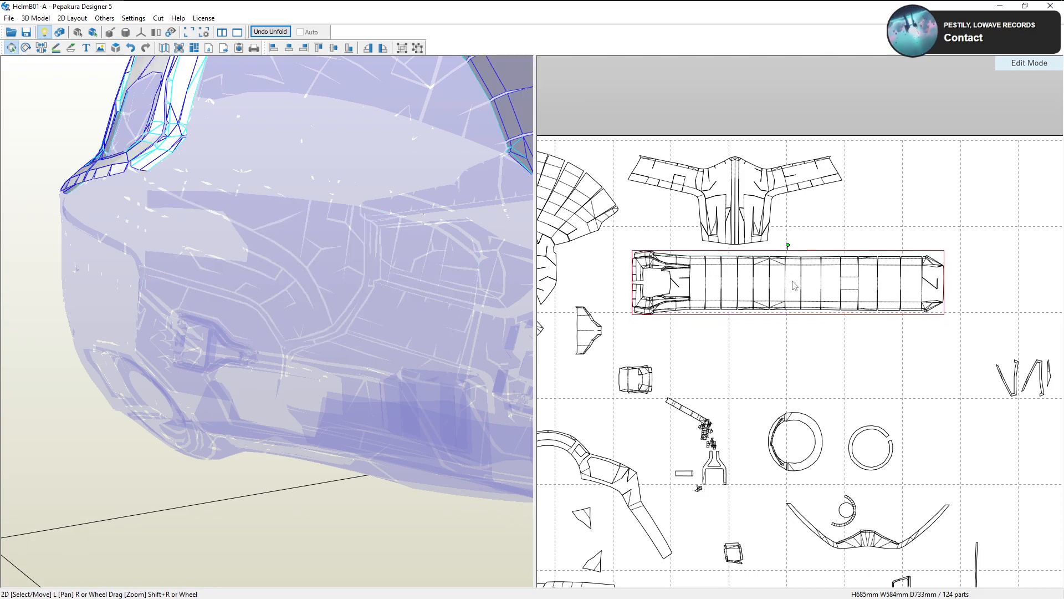
{"action": "right_click_drag", "start_coordinate": [753, 317], "coordinate": [888, 349]}
{"action": "left_click_drag", "start_coordinate": [860, 321], "coordinate": [866, 317]}
Rotate the funnel-shaped plate's pattern by 180 degrees and place it with its wide edge facing the crest strip's forked end
{"action": "right_click_drag", "start_coordinate": [260, 322], "coordinate": [348, 312]}
{"action": "left_click", "coordinate": [321, 262]}
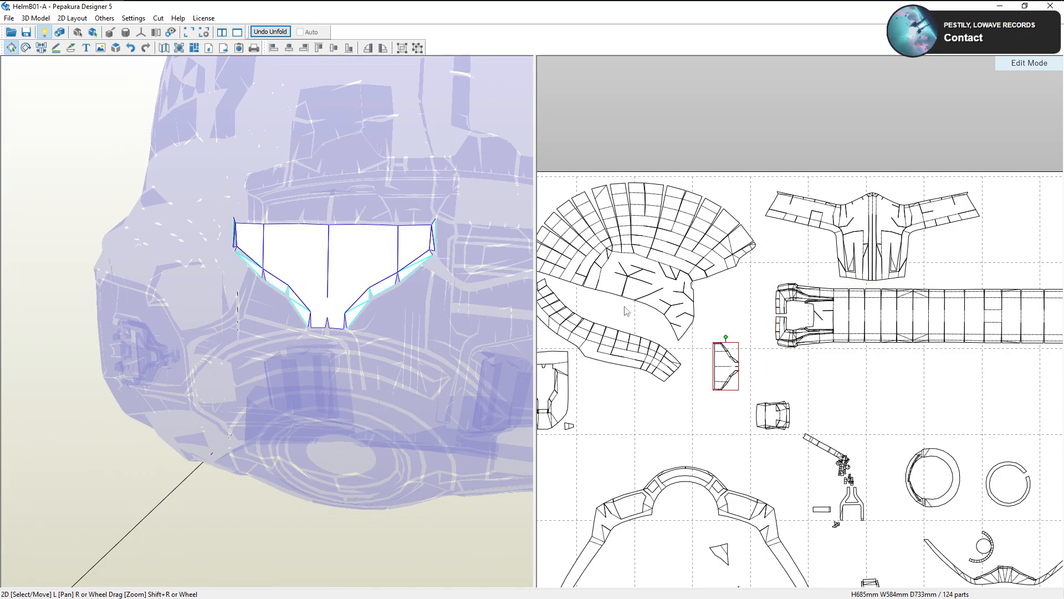
{"action": "scroll", "coordinate": [627, 311], "scroll_direction": "up", "scroll_amount": 3}
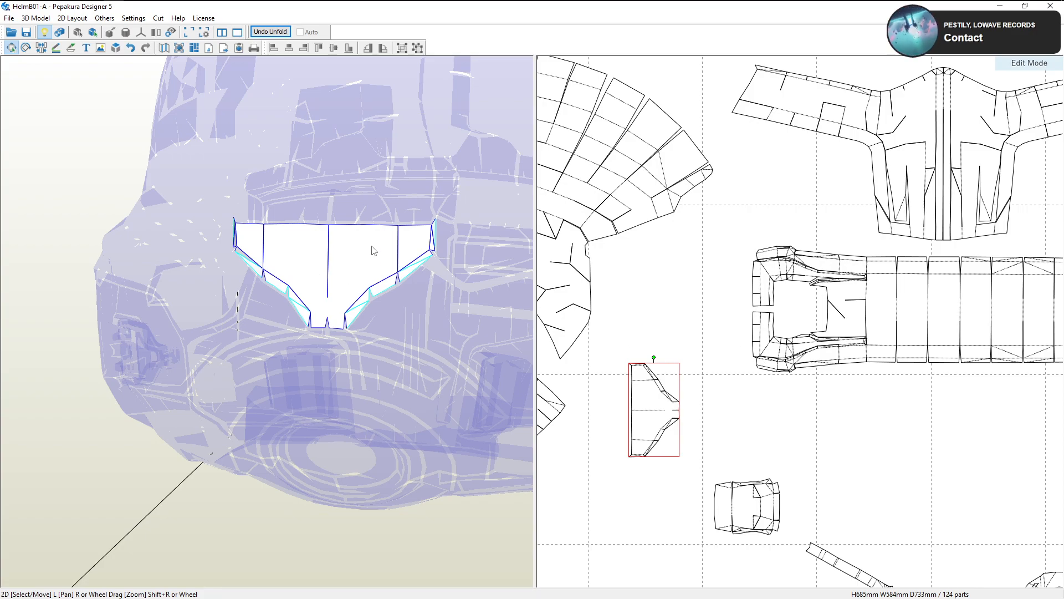
{"action": "left_click_drag", "start_coordinate": [659, 409], "coordinate": [695, 395]}
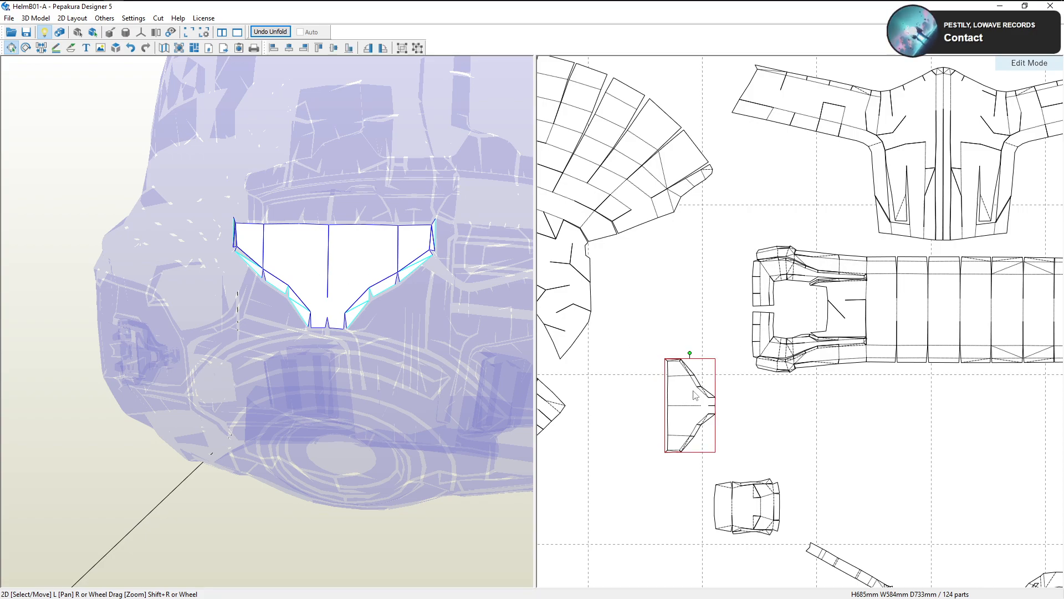
{"action": "left_click_drag", "start_coordinate": [691, 353], "coordinate": [690, 456]}
{"action": "left_click_drag", "start_coordinate": [695, 373], "coordinate": [683, 310]}
{"action": "left_click", "coordinate": [705, 378]}
{"action": "scroll", "coordinate": [730, 373], "scroll_direction": "up", "scroll_amount": 4}
{"action": "left_click_drag", "start_coordinate": [659, 233], "coordinate": [639, 237]}
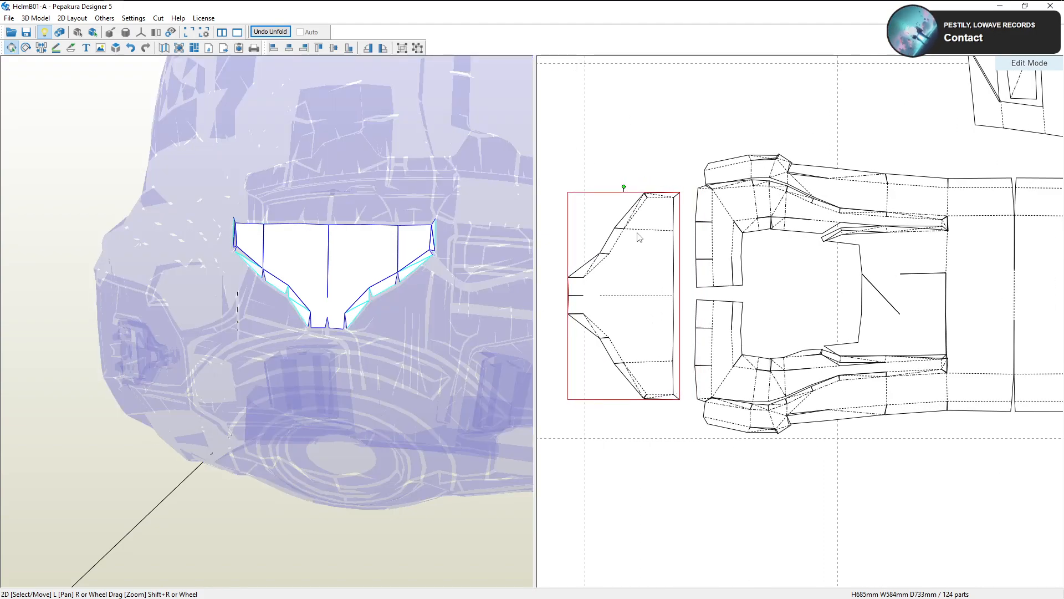
Join the funnel-shaped plate to the crest's forked end, split it along its centre line, and attach the lower half to the lower corner
{"action": "left_click", "coordinate": [41, 48]}
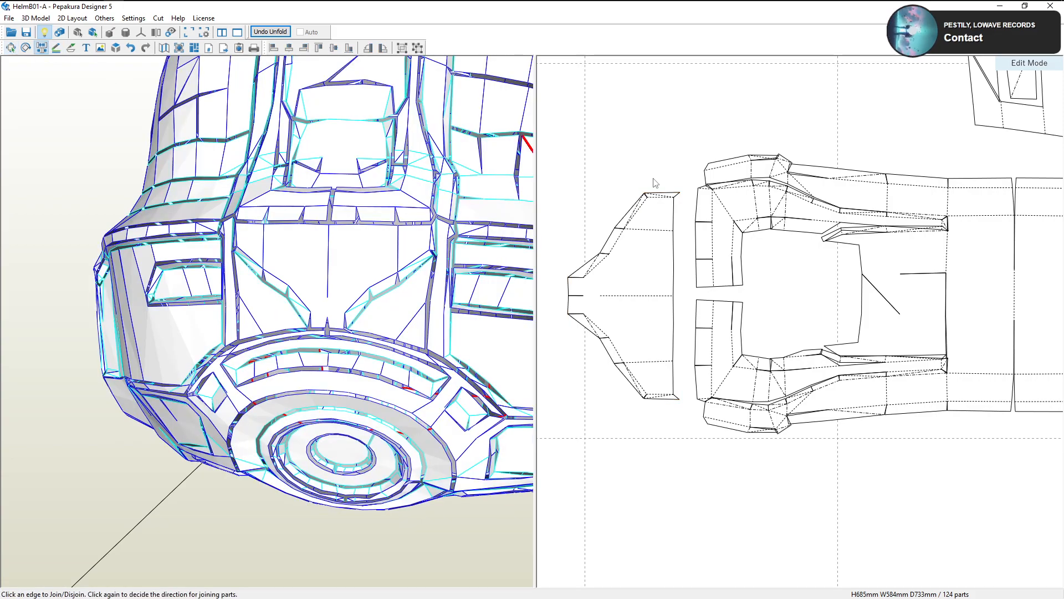
{"action": "left_click", "coordinate": [704, 188]}
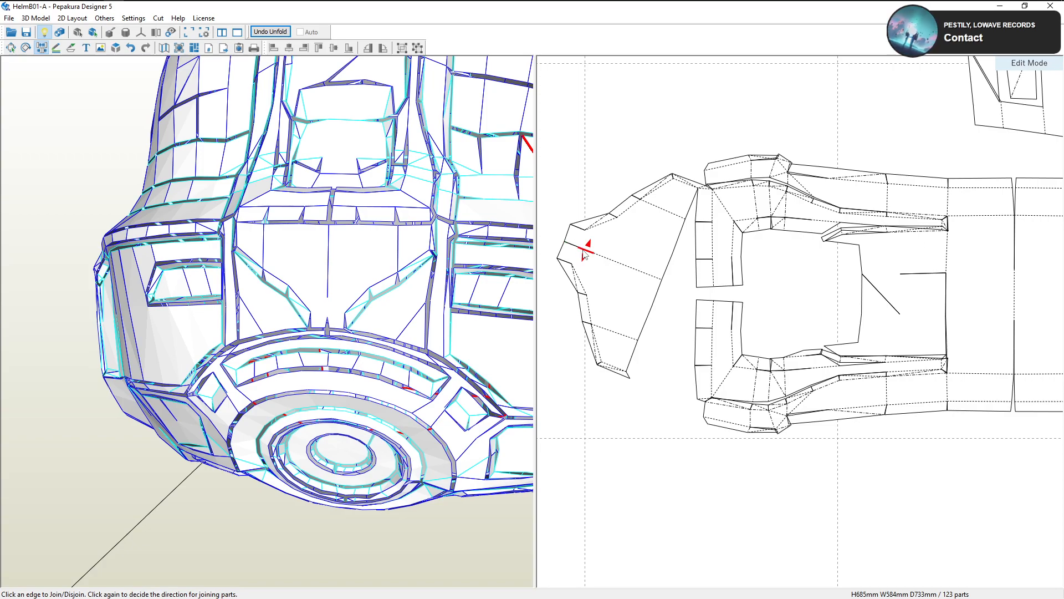
{"action": "left_click", "coordinate": [617, 266]}
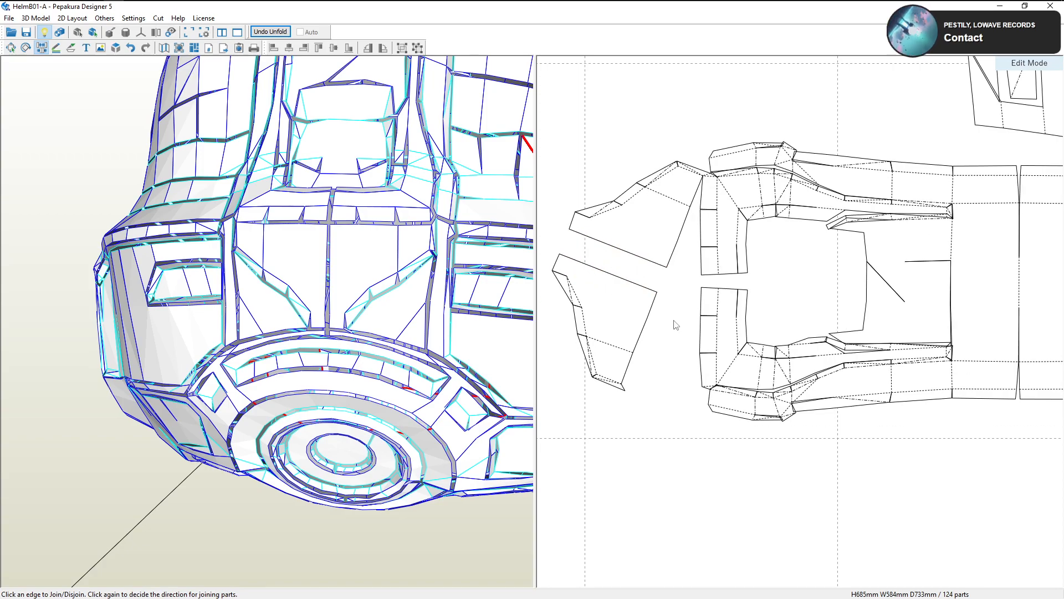
{"action": "left_click", "coordinate": [704, 391]}
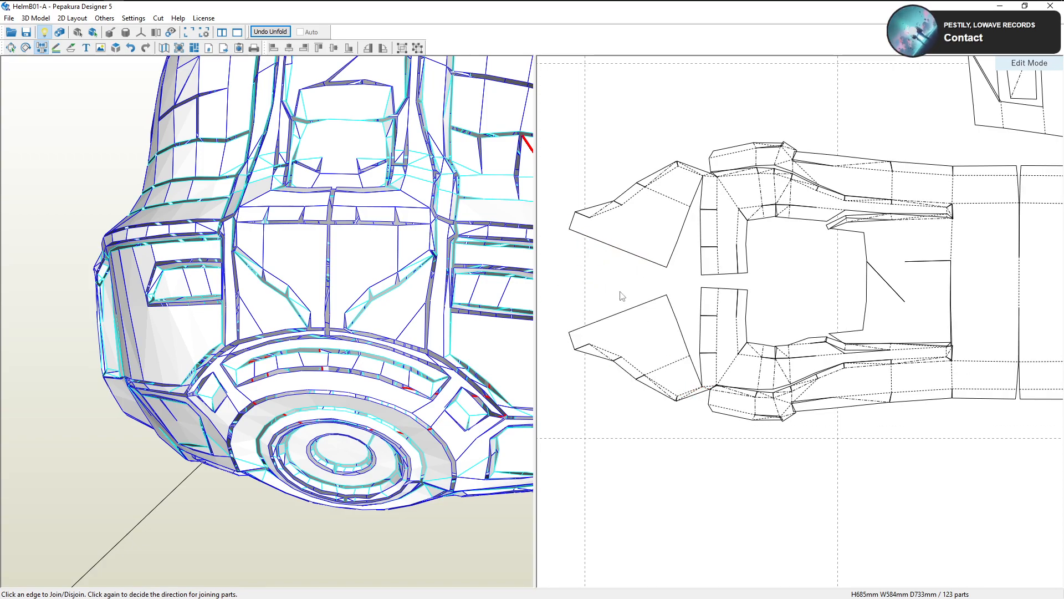
Detach the plate's upper half from the fork's corner and rejoin it along its straight edge to the fork's innermost segment
{"action": "scroll", "coordinate": [679, 221], "scroll_direction": "up", "scroll_amount": 3}
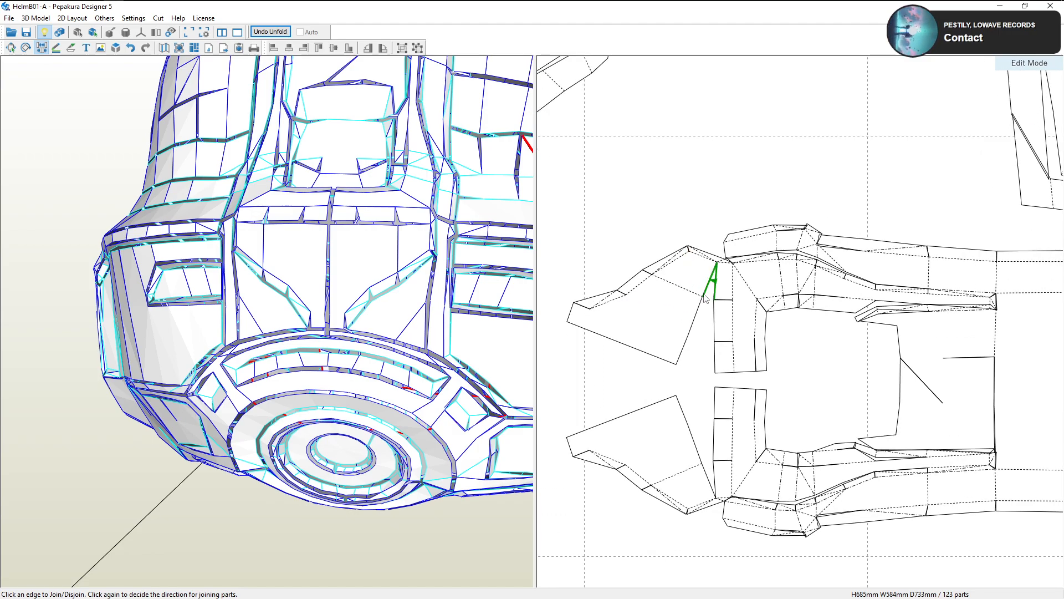
{"action": "left_click", "coordinate": [700, 260]}
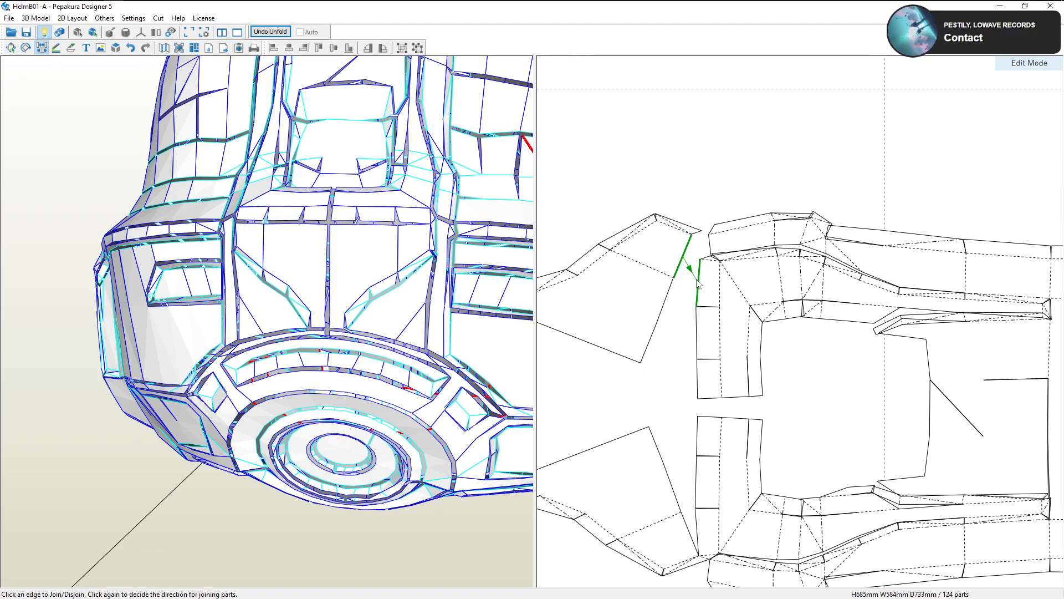
{"action": "left_click", "coordinate": [698, 283]}
{"action": "left_click", "coordinate": [697, 296]}
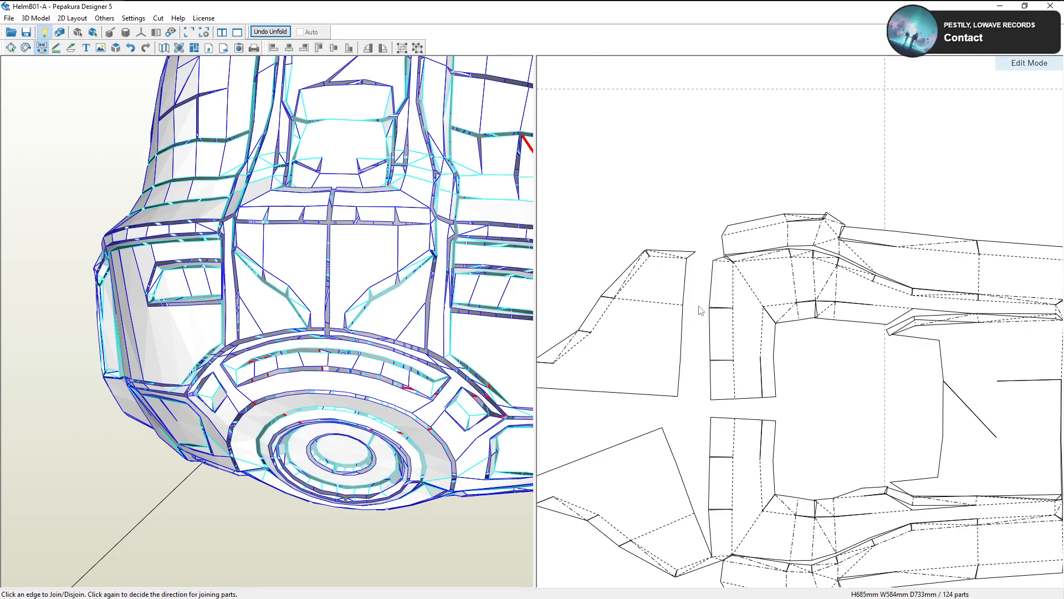
{"action": "left_click", "coordinate": [711, 378]}
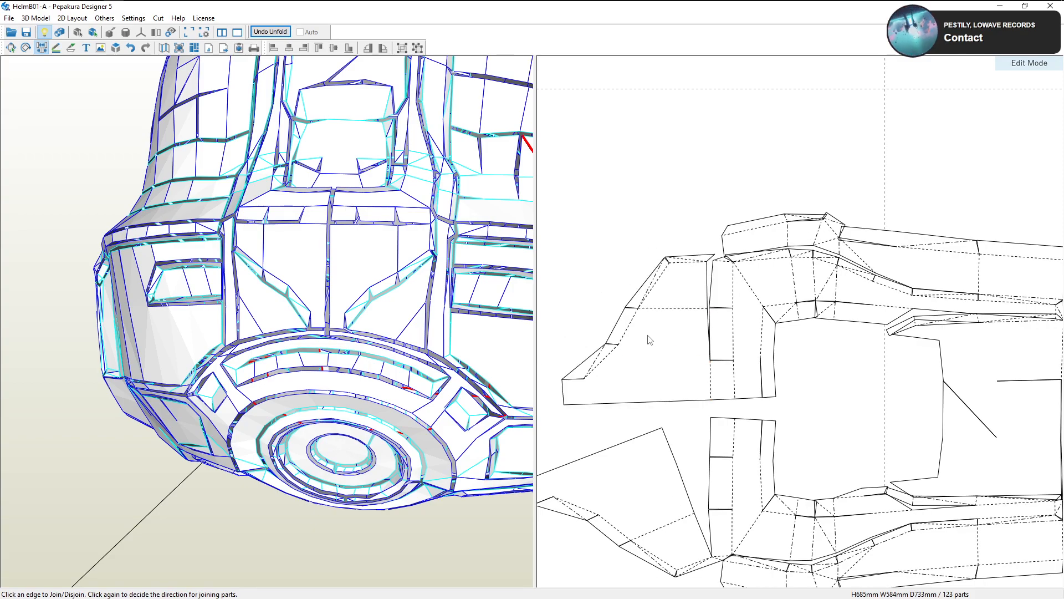
{"action": "middle_click_drag", "start_coordinate": [705, 472], "coordinate": [720, 415]}
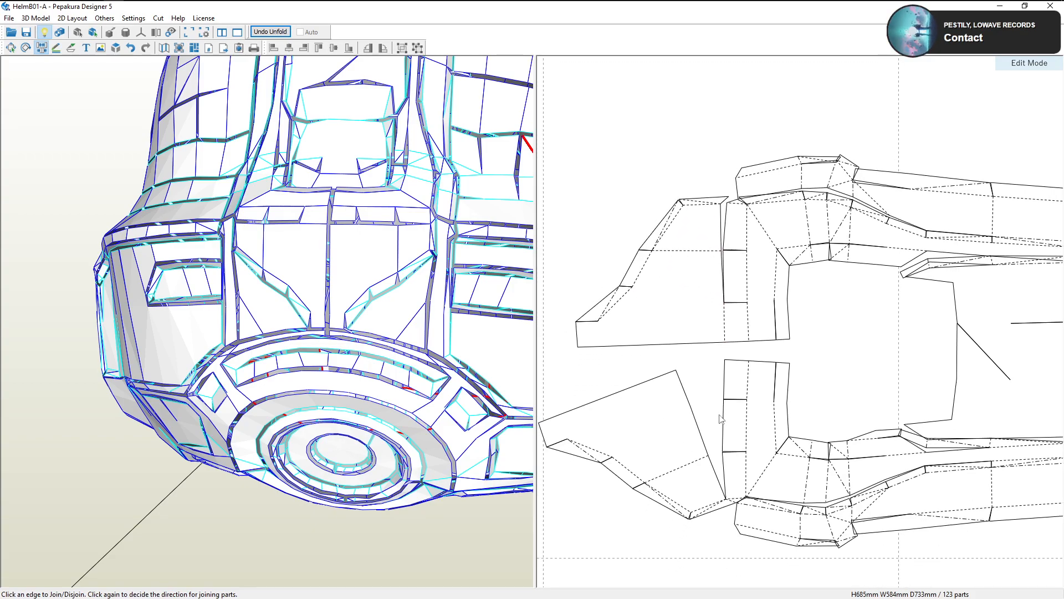
Detach the plate's lower half from the fork's corner and rejoin it along its straight edge to the fork's innermost segment
{"action": "left_click", "coordinate": [722, 476]}
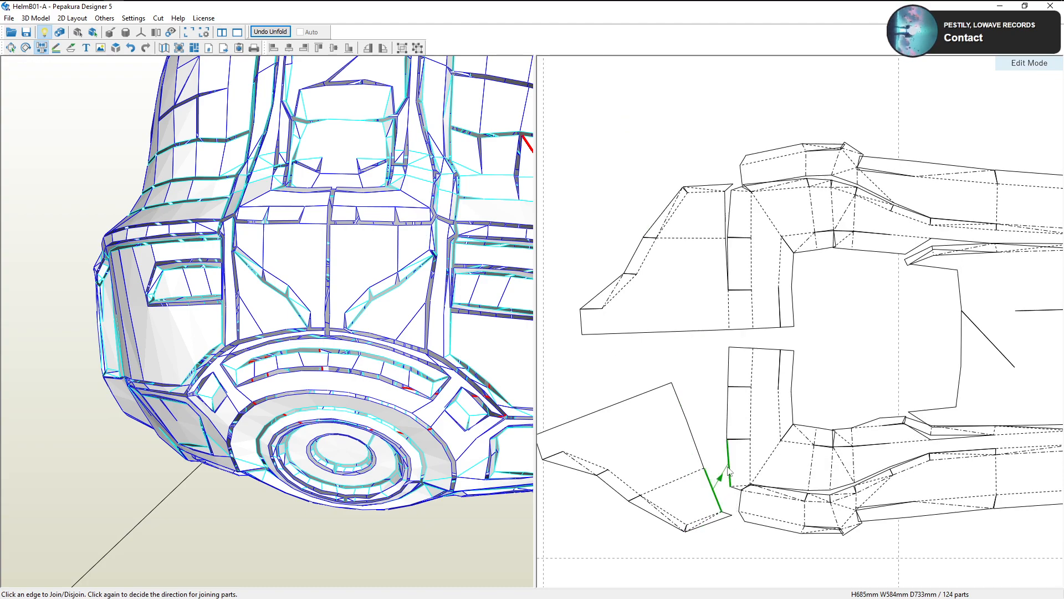
{"action": "left_click", "coordinate": [729, 471]}
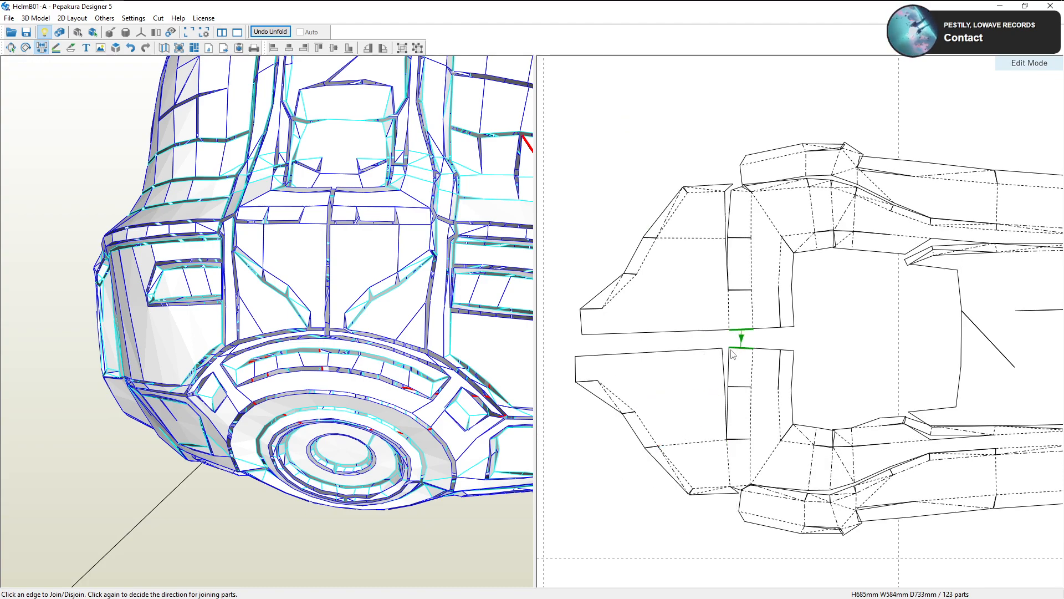
{"action": "left_click", "coordinate": [730, 468]}
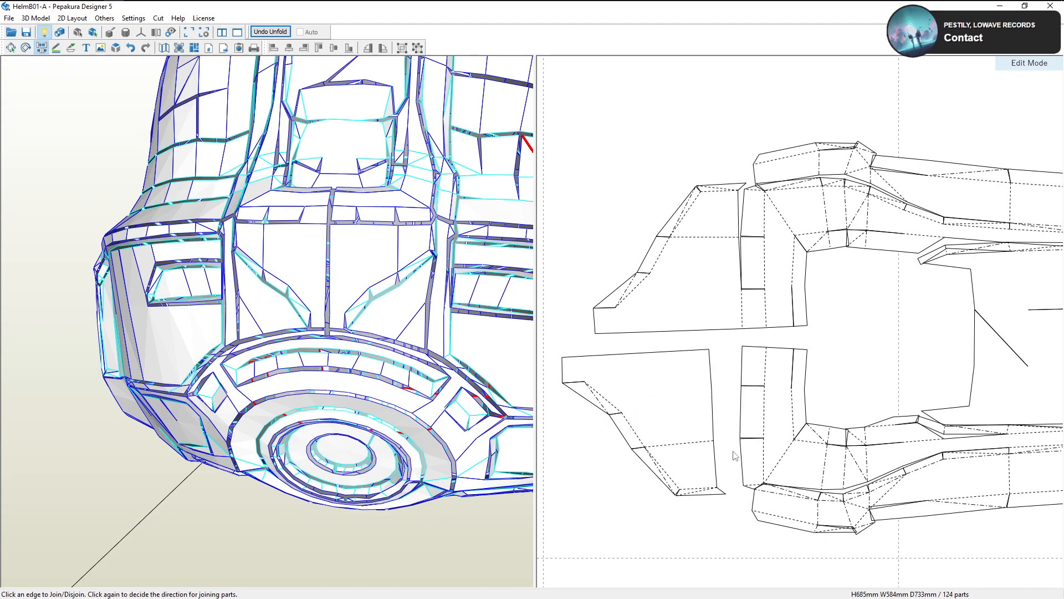
{"action": "left_click", "coordinate": [743, 419]}
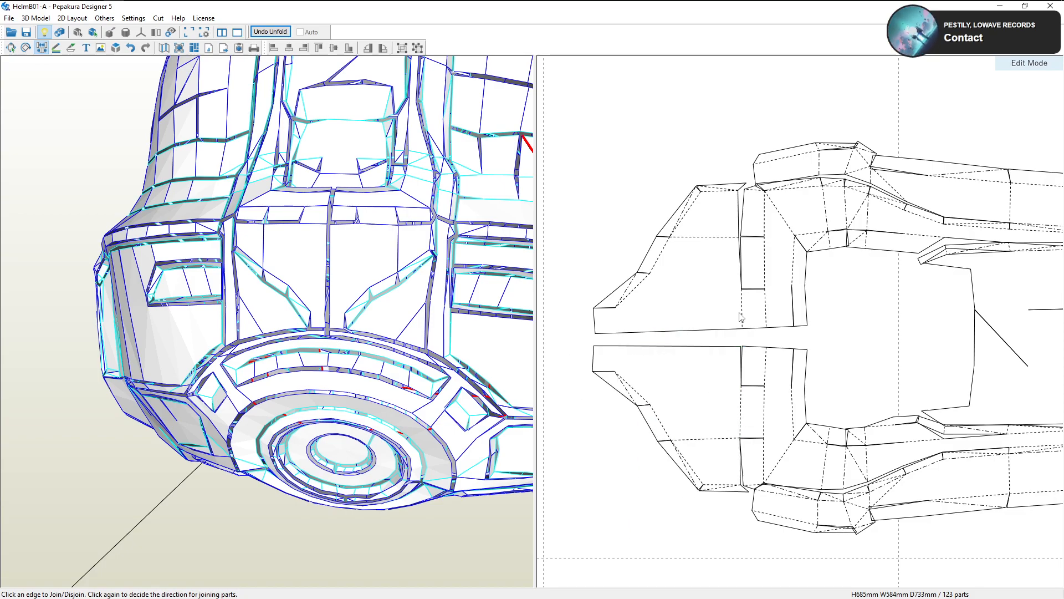
{"action": "left_click", "coordinate": [741, 414]}
{"action": "left_click", "coordinate": [754, 379]}
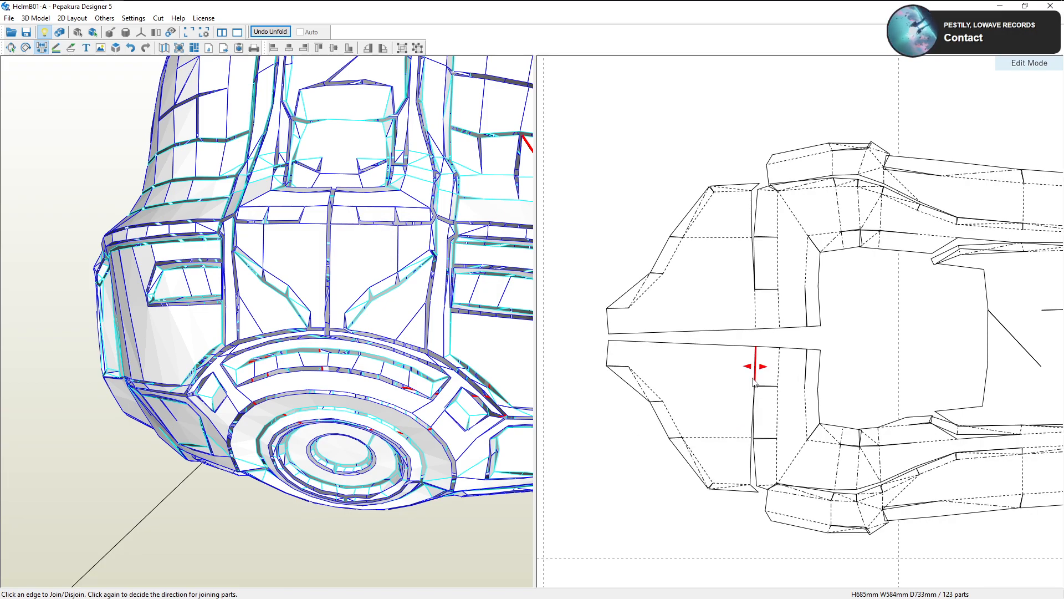
Detach both funnel-shaped plate halves from the fork's innermost segments and rejoin each along the adjacent middle segment
{"action": "left_click", "coordinate": [755, 377]}
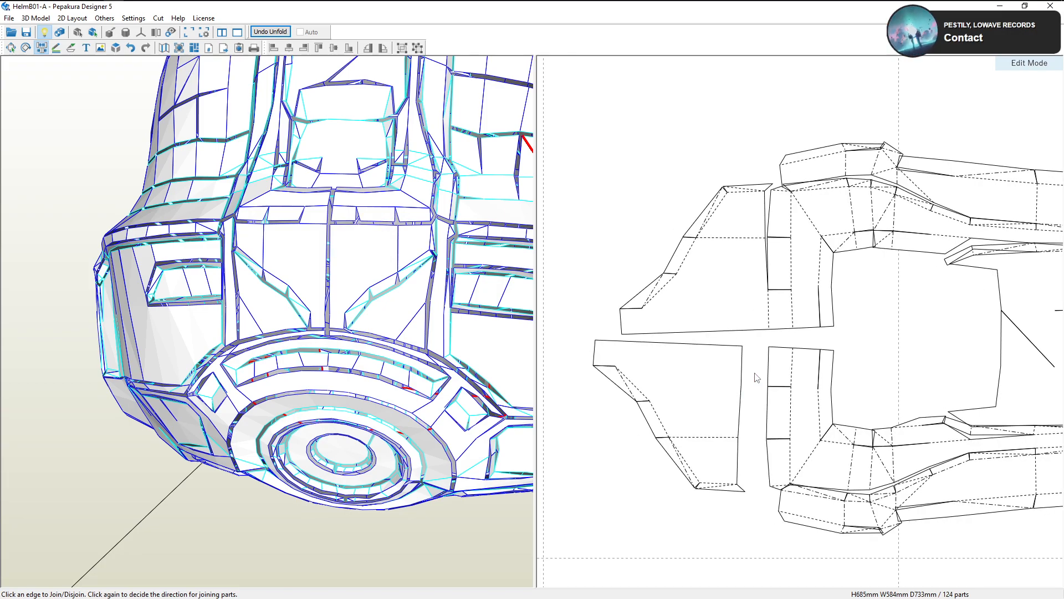
{"action": "left_click", "coordinate": [767, 419]}
{"action": "left_click", "coordinate": [769, 296]}
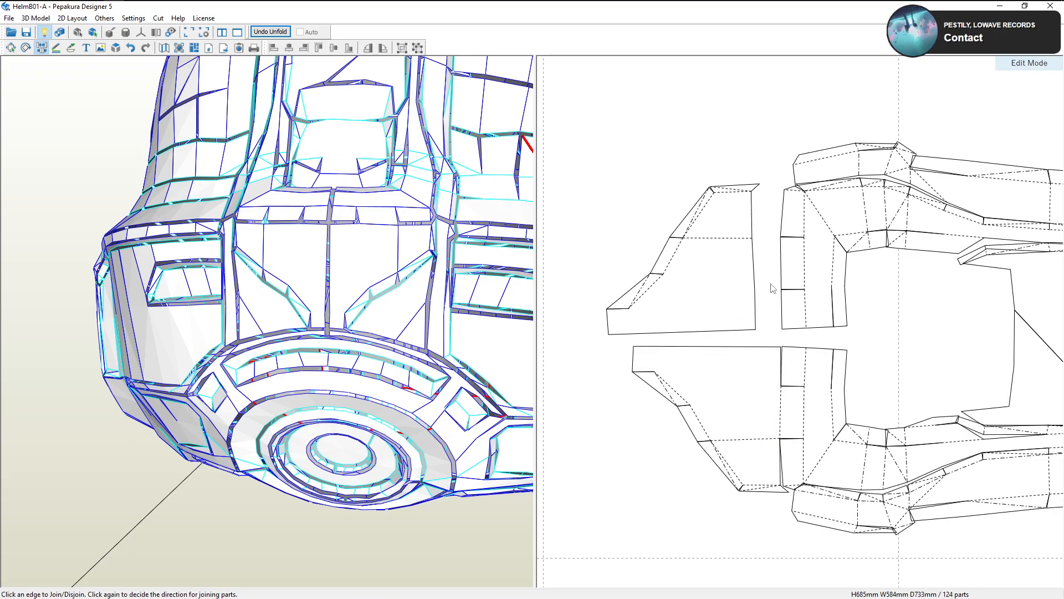
{"action": "left_click", "coordinate": [781, 282]}
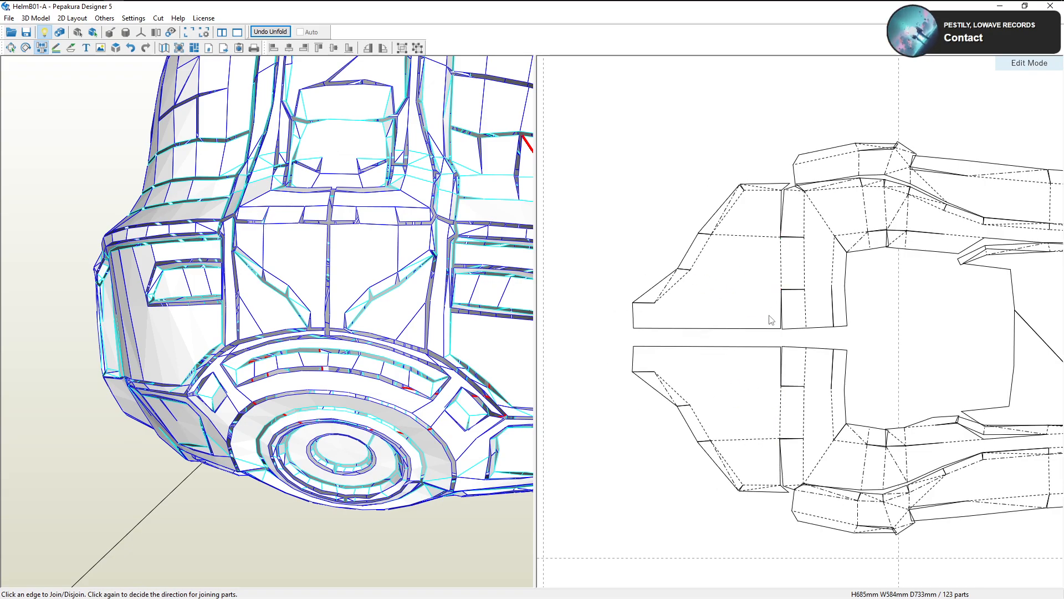
Join the triangular corner pieces to the slanted outer edges of the lower and upper plate halves
{"action": "scroll", "coordinate": [787, 386], "scroll_direction": "down", "scroll_amount": 5}
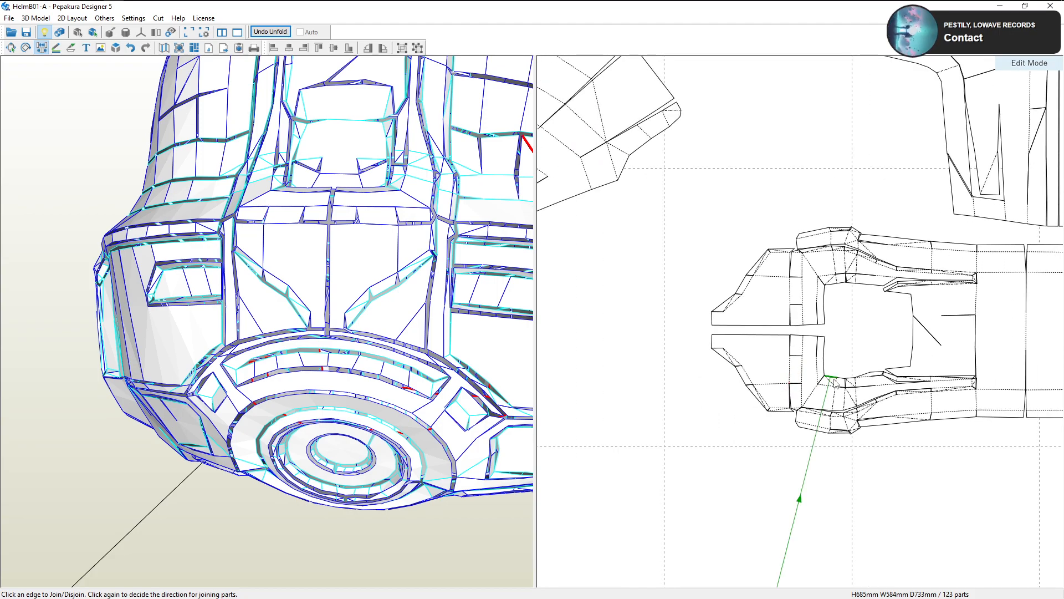
{"action": "right_click_drag", "start_coordinate": [836, 382], "coordinate": [743, 415]}
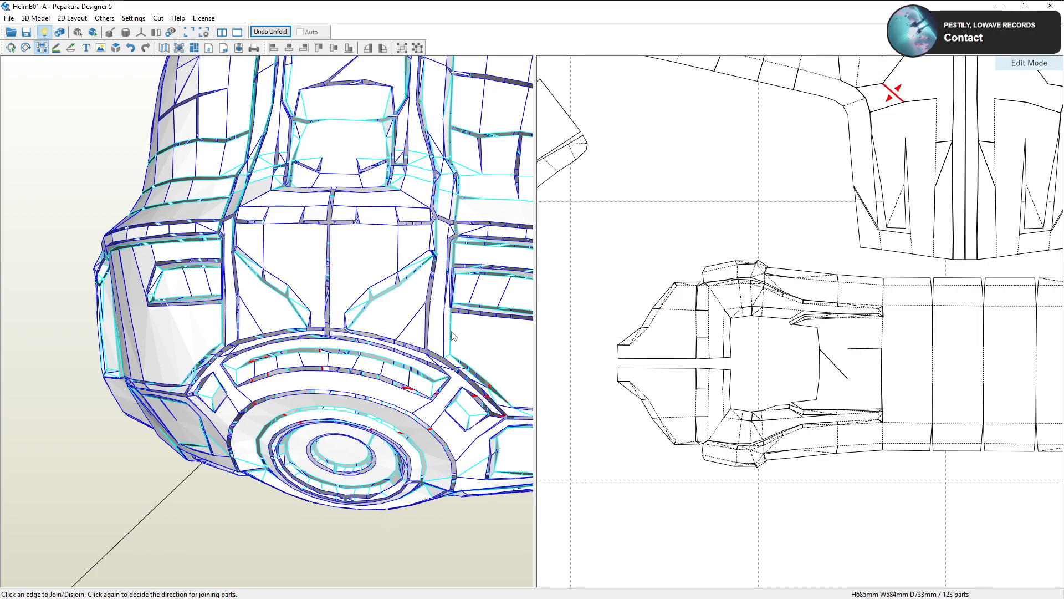
{"action": "left_click", "coordinate": [16, 50]}
{"action": "left_click", "coordinate": [653, 338]}
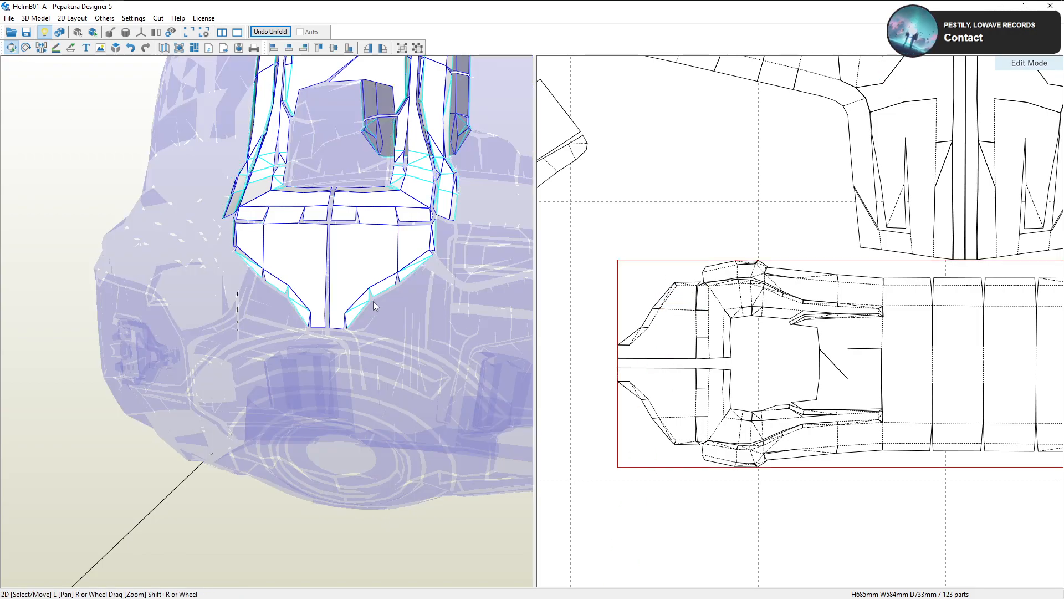
{"action": "scroll", "coordinate": [375, 300], "scroll_direction": "up", "scroll_amount": 5}
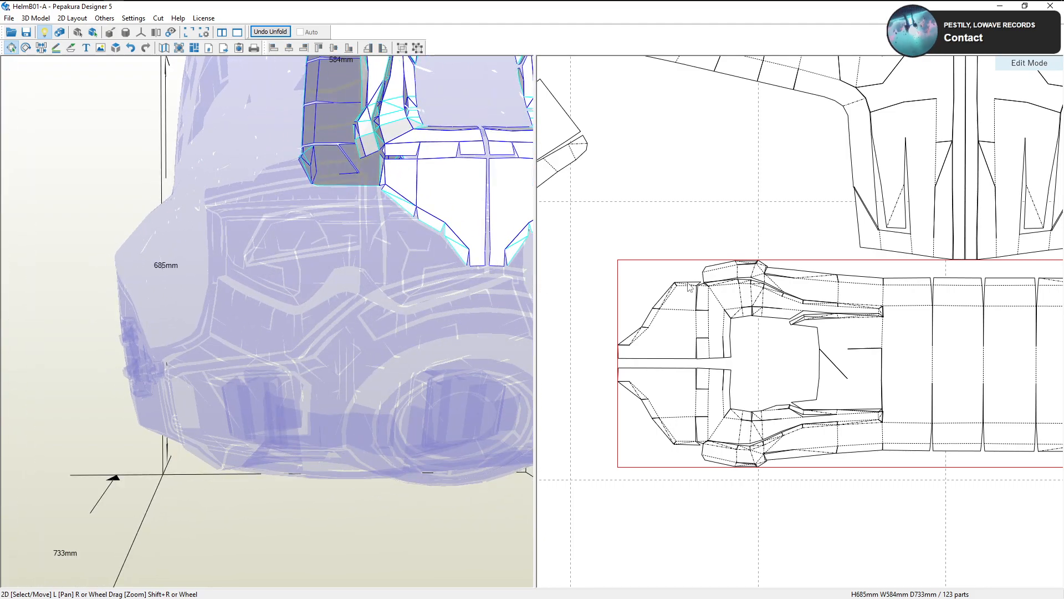
{"action": "left_click_drag", "start_coordinate": [533, 280], "coordinate": [424, 268]}
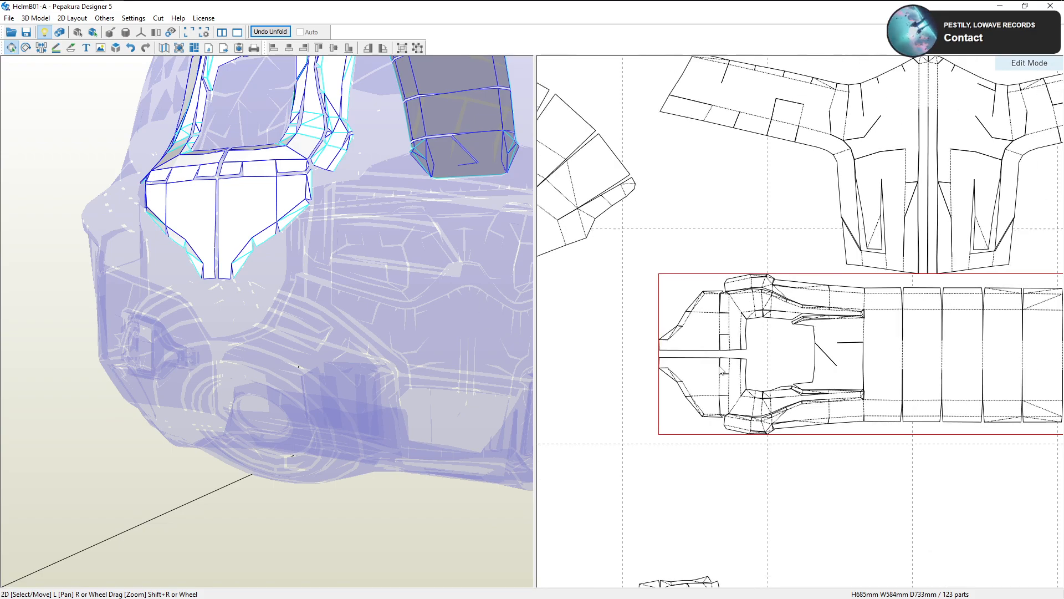
{"action": "scroll", "coordinate": [718, 370], "scroll_direction": "down", "scroll_amount": 1}
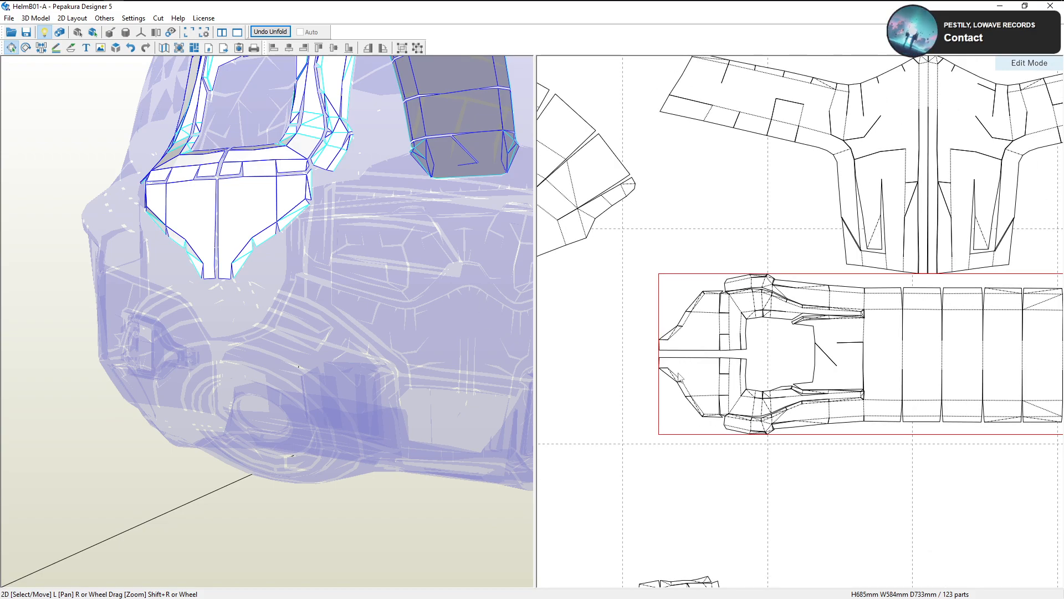
{"action": "scroll", "coordinate": [693, 382], "scroll_direction": "down", "scroll_amount": 2}
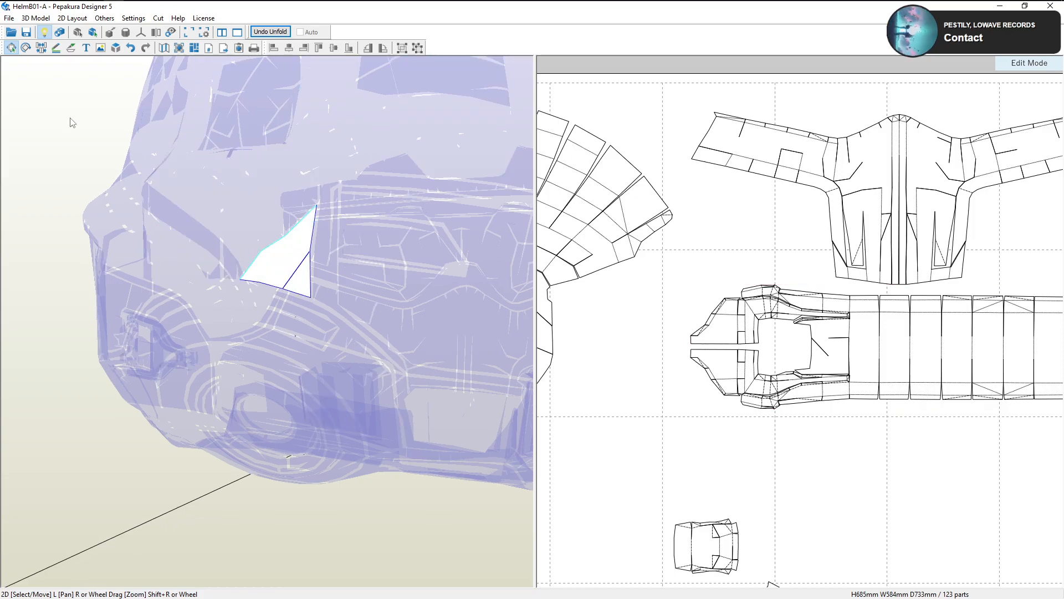
{"action": "left_click", "coordinate": [41, 47]}
{"action": "left_click", "coordinate": [708, 379]}
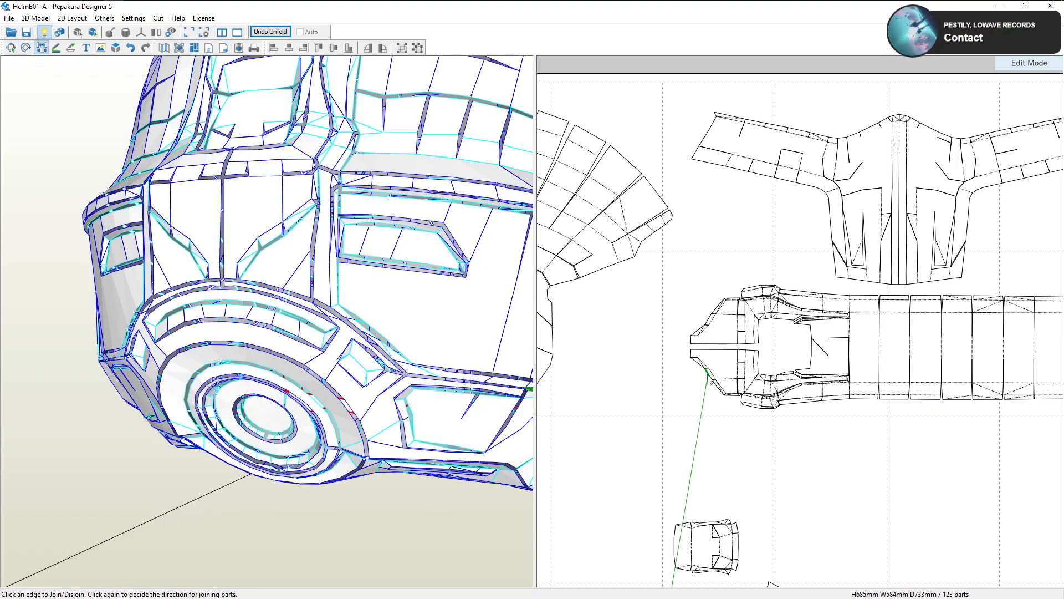
{"action": "scroll", "coordinate": [672, 432], "scroll_direction": "up", "scroll_amount": 2}
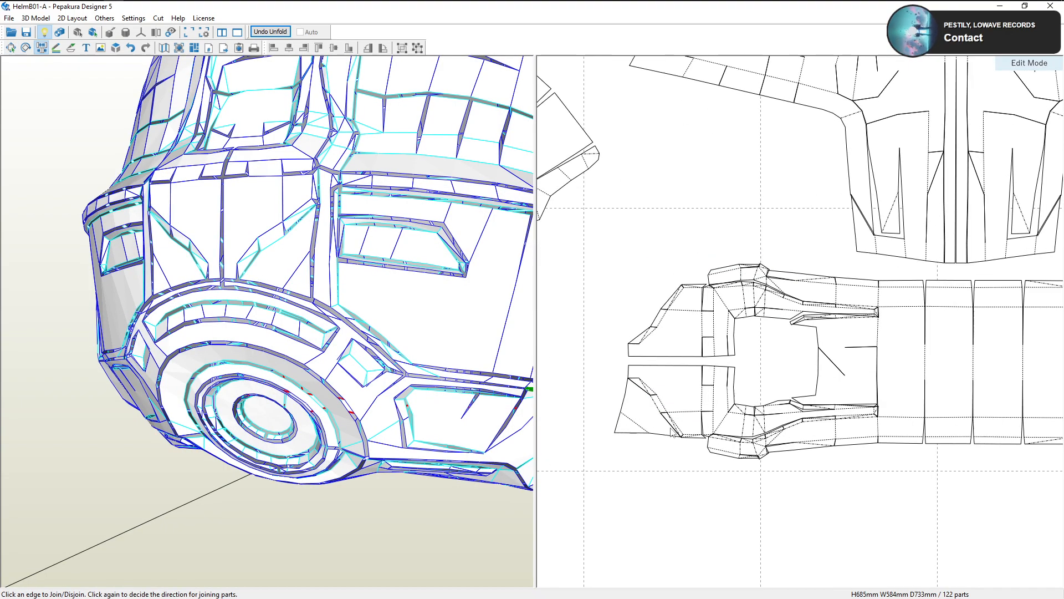
{"action": "left_click", "coordinate": [658, 318]}
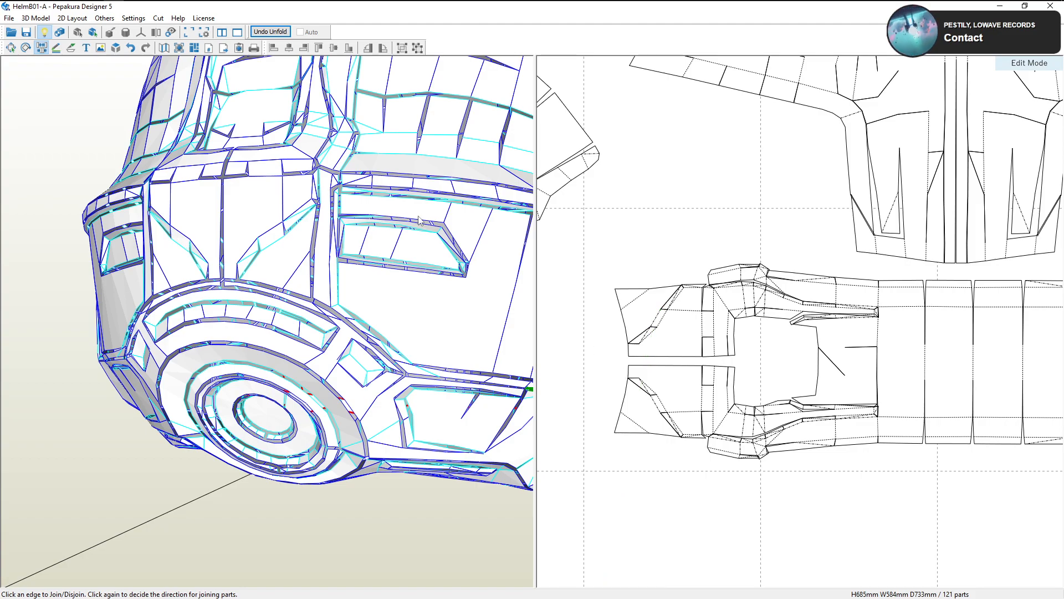
{"action": "key", "text": "Escape"}
Examine the extended crest part on the helmet model and the pieces bordering its plate halves
{"action": "left_click", "coordinate": [665, 335]}
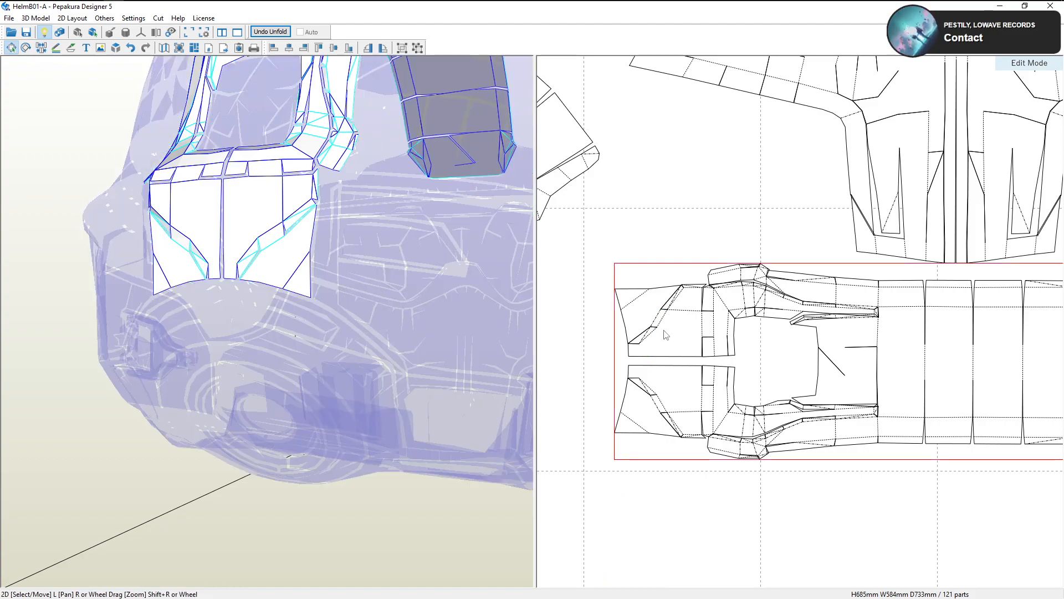
{"action": "right_click_drag", "start_coordinate": [254, 234], "coordinate": [285, 229]}
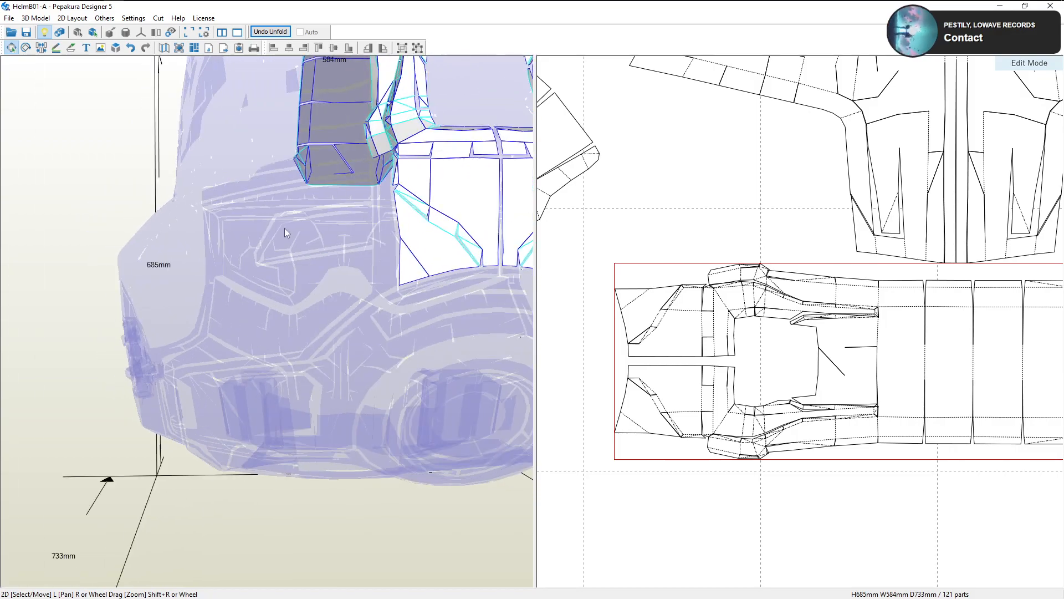
{"action": "left_click", "coordinate": [441, 266]}
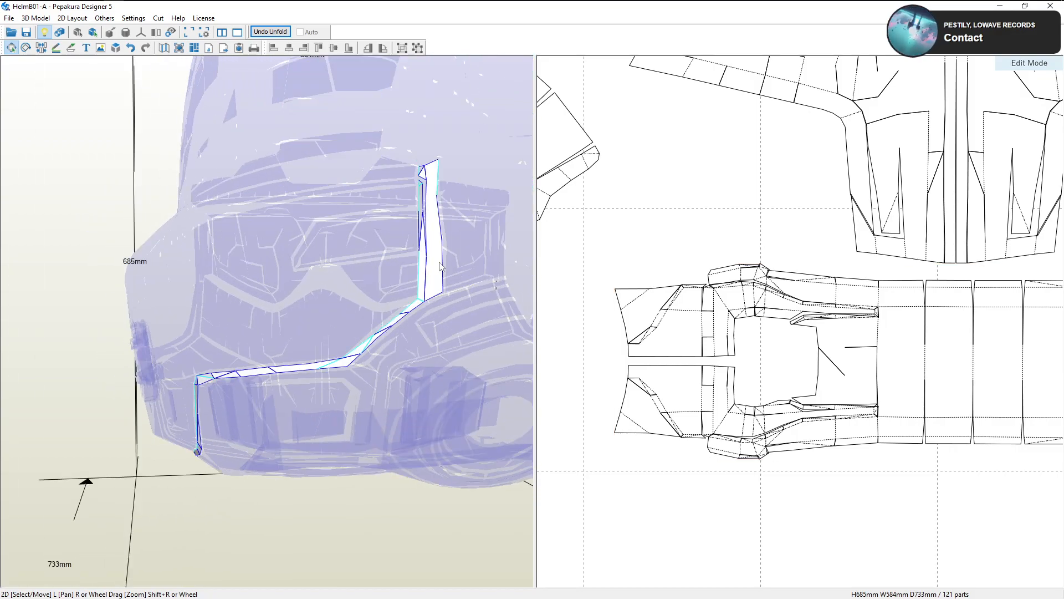
{"action": "left_click", "coordinate": [472, 238]}
{"action": "scroll", "coordinate": [453, 274], "scroll_direction": "down", "scroll_amount": 2}
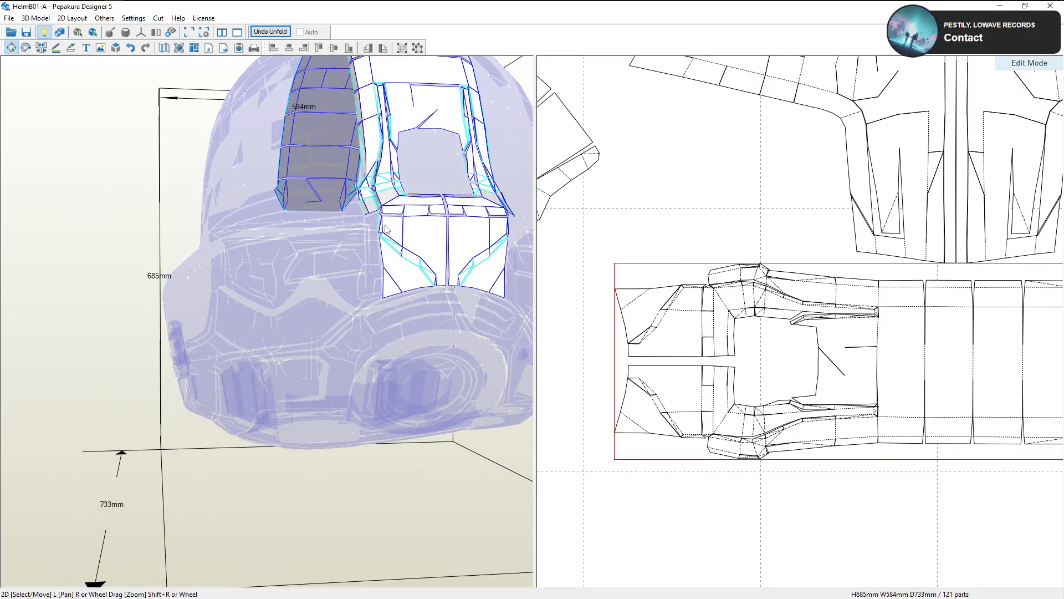
{"action": "scroll", "coordinate": [697, 333], "scroll_direction": "down", "scroll_amount": 1}
{"action": "middle_click_drag", "start_coordinate": [768, 337], "coordinate": [592, 363]}
{"action": "scroll", "coordinate": [743, 354], "scroll_direction": "down", "scroll_amount": 4}
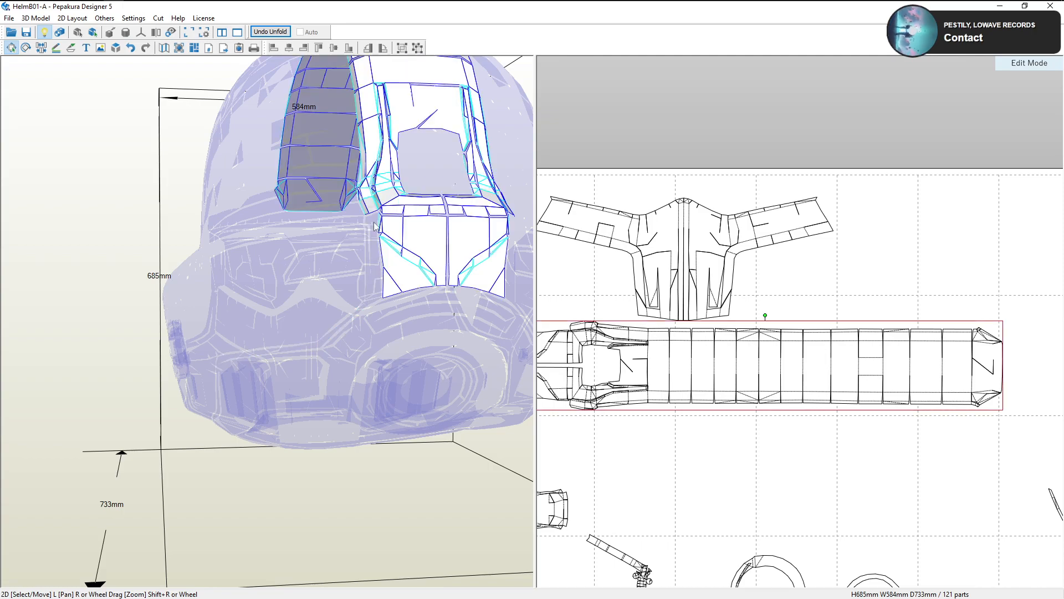
{"action": "left_click_drag", "start_coordinate": [461, 235], "coordinate": [447, 232]}
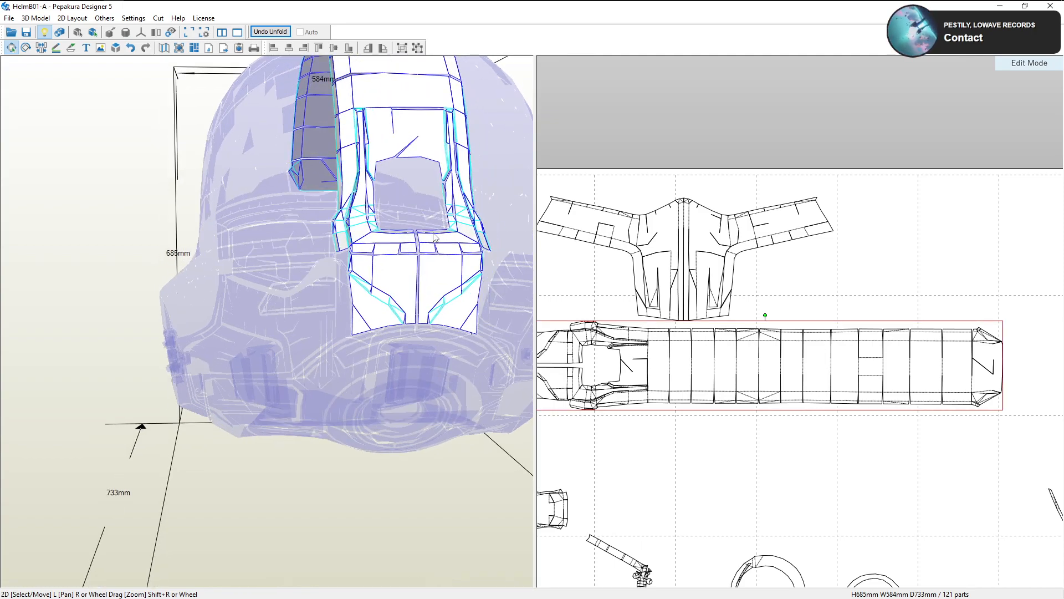
{"action": "middle_click_drag", "start_coordinate": [676, 354], "coordinate": [717, 354]}
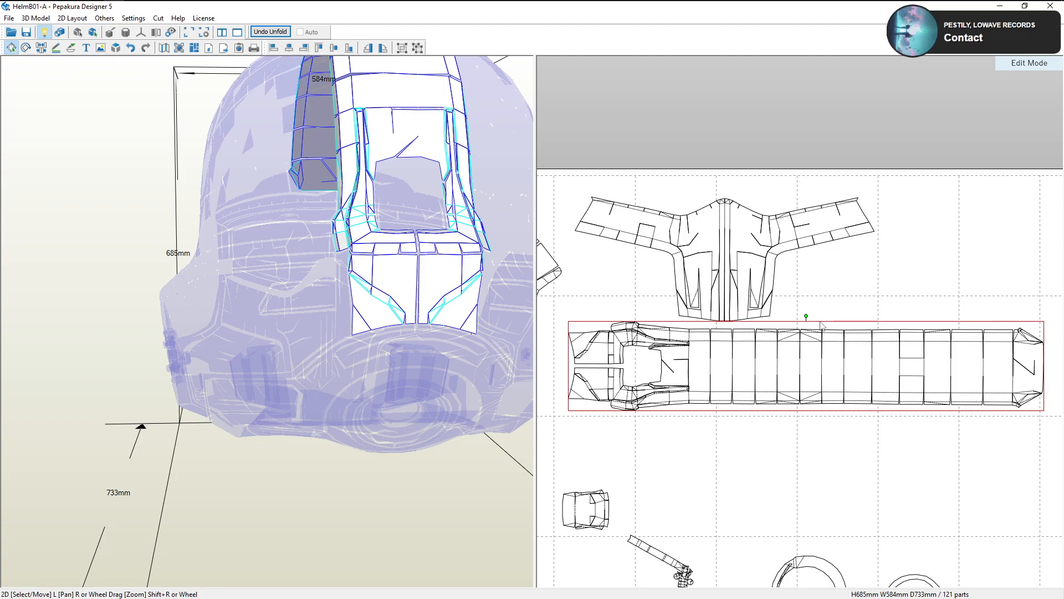
{"action": "scroll", "coordinate": [802, 298], "scroll_direction": "down", "scroll_amount": 3}
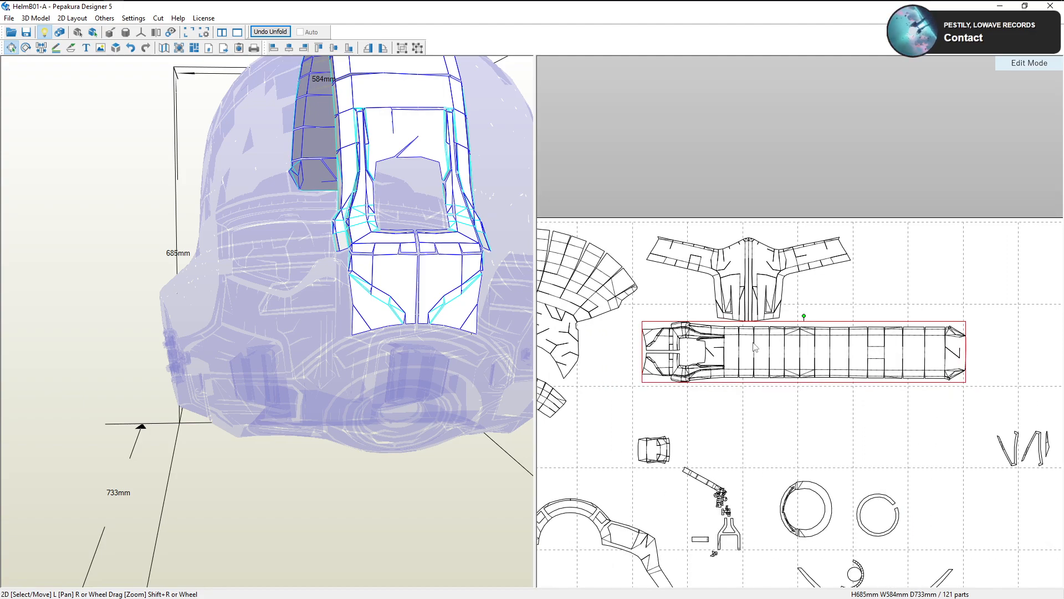
{"action": "scroll", "coordinate": [765, 332], "scroll_direction": "up", "scroll_amount": 1}
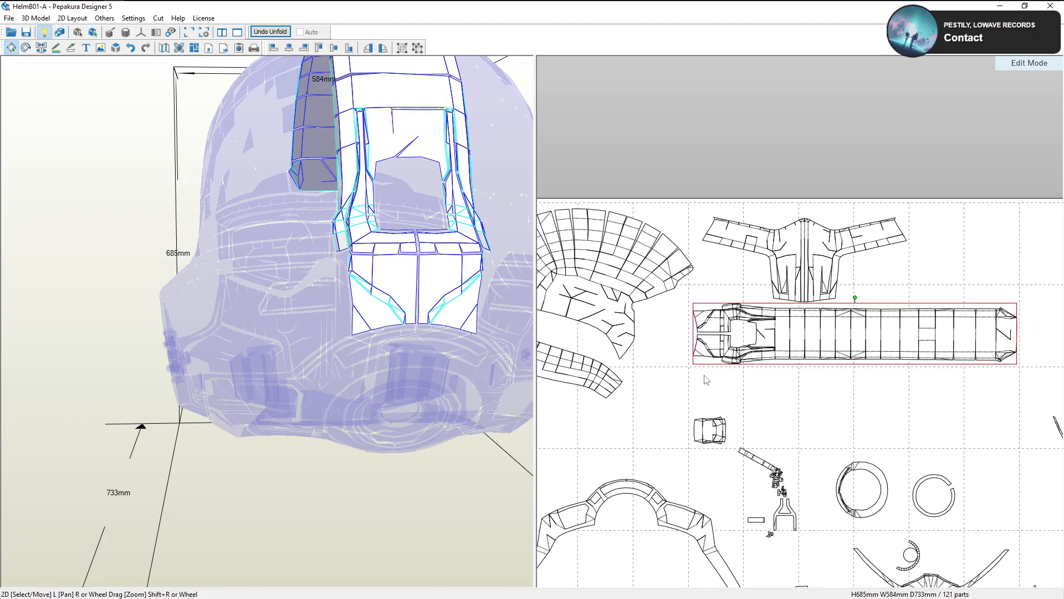
{"action": "left_click", "coordinate": [704, 376]}
{"action": "left_click", "coordinate": [431, 290]}
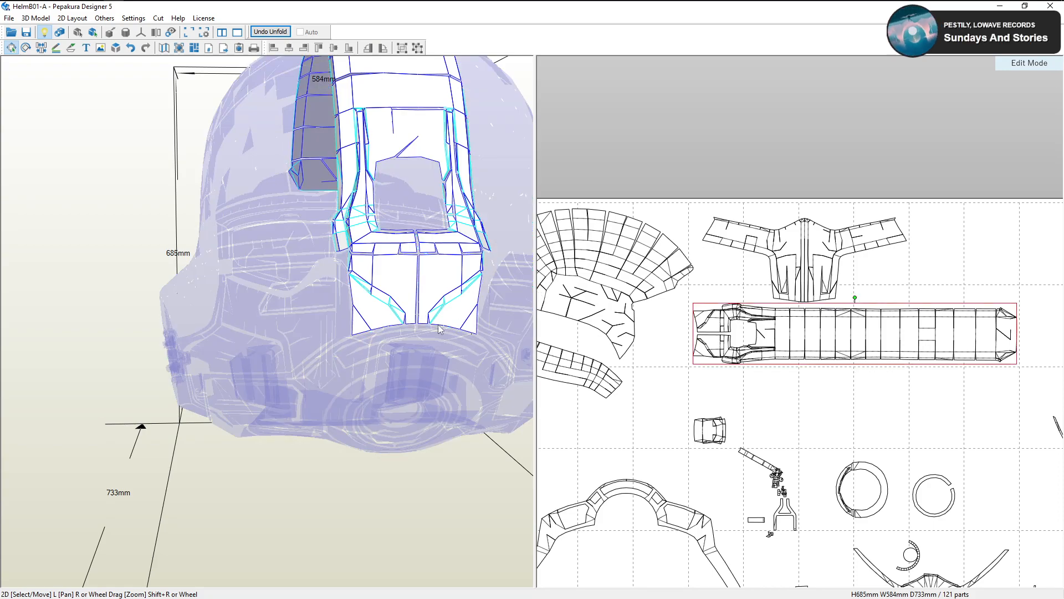
{"action": "scroll", "coordinate": [617, 366], "scroll_direction": "up", "scroll_amount": 2}
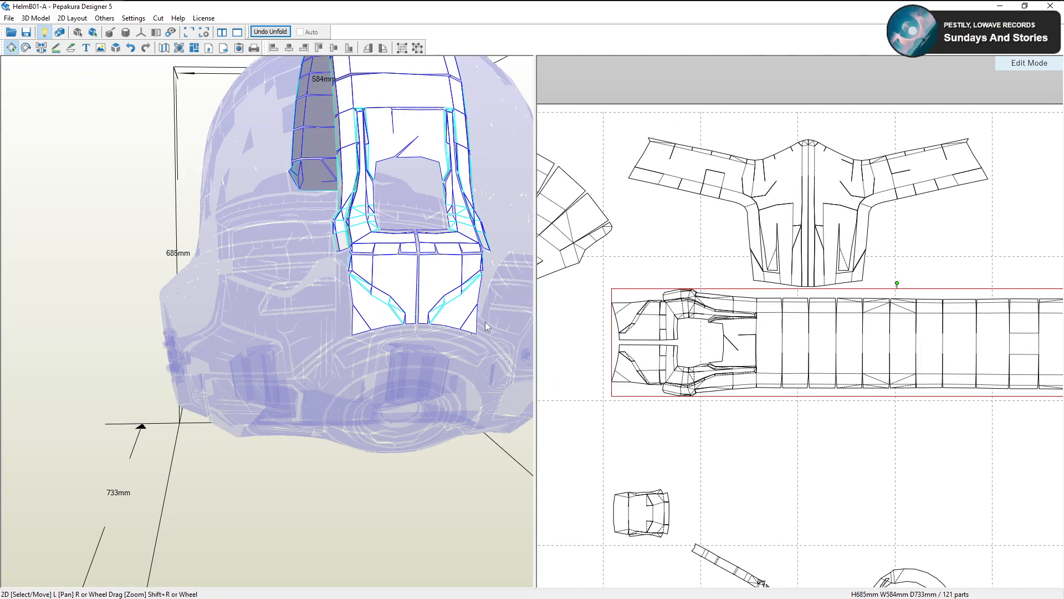
Join the long narrow side strip to the upper plate half's outer edge and split off its bent tail at the corner
{"action": "right_click_drag", "start_coordinate": [475, 322], "coordinate": [477, 317]}
{"action": "left_click", "coordinate": [358, 279]}
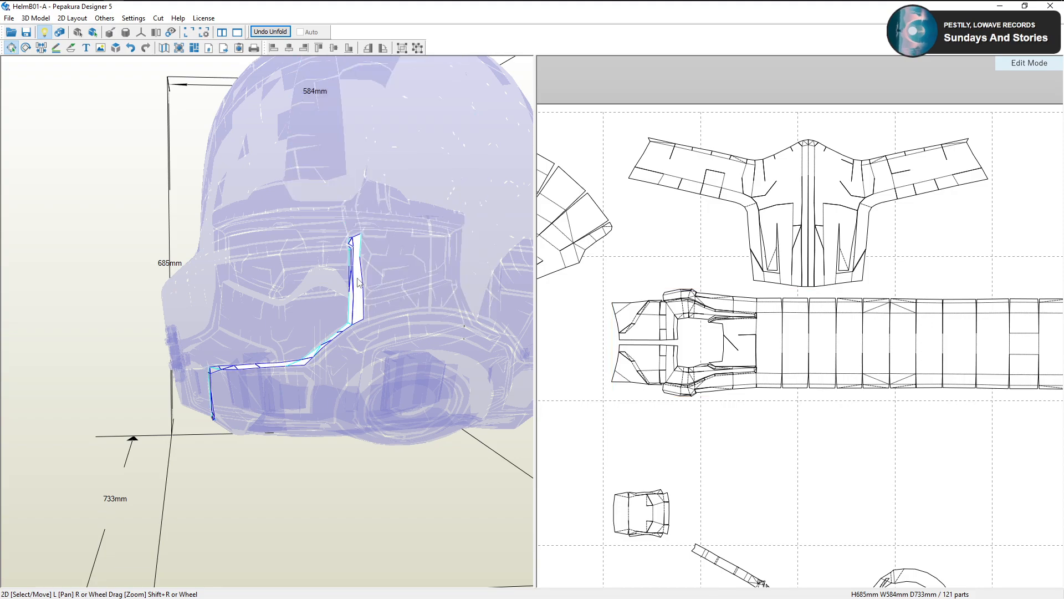
{"action": "scroll", "coordinate": [585, 361], "scroll_direction": "up", "scroll_amount": 3}
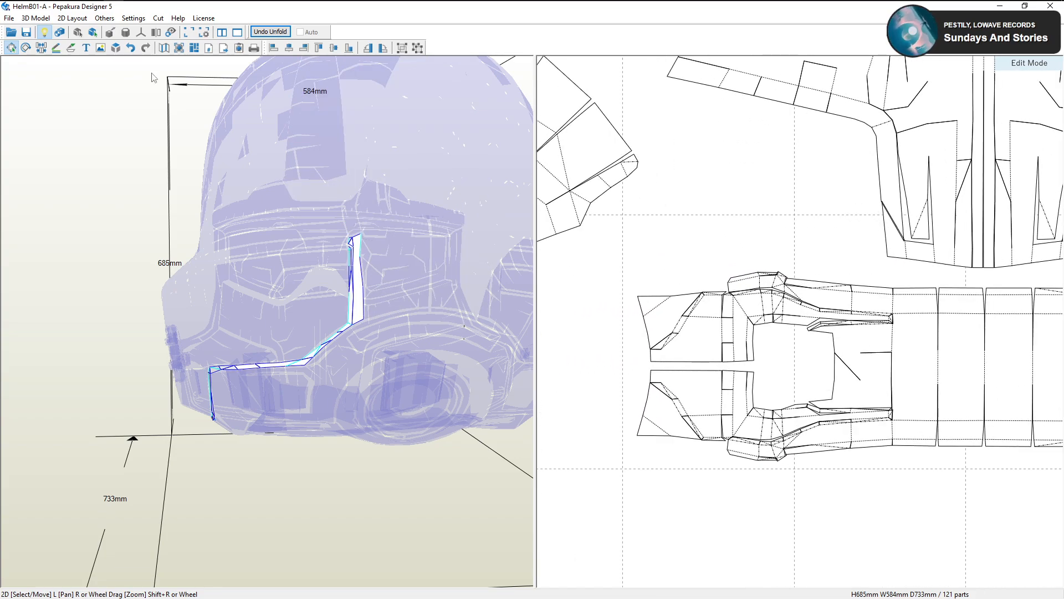
{"action": "left_click", "coordinate": [41, 48]}
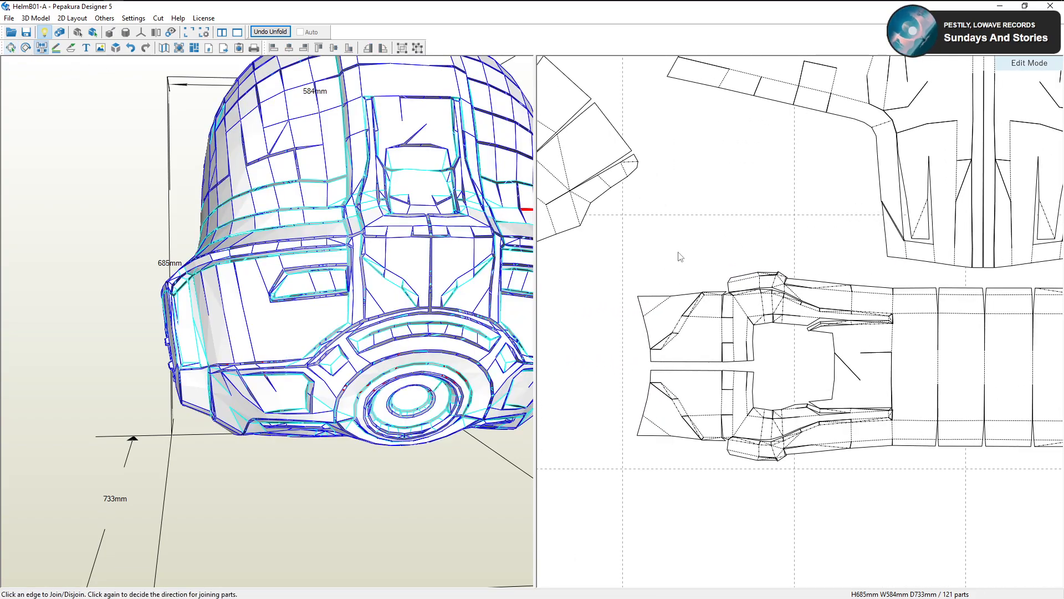
{"action": "left_click", "coordinate": [696, 291]}
{"action": "middle_click_drag", "start_coordinate": [648, 284], "coordinate": [713, 287]}
{"action": "scroll", "coordinate": [712, 288], "scroll_direction": "up", "scroll_amount": 2}
{"action": "left_click", "coordinate": [712, 287]}
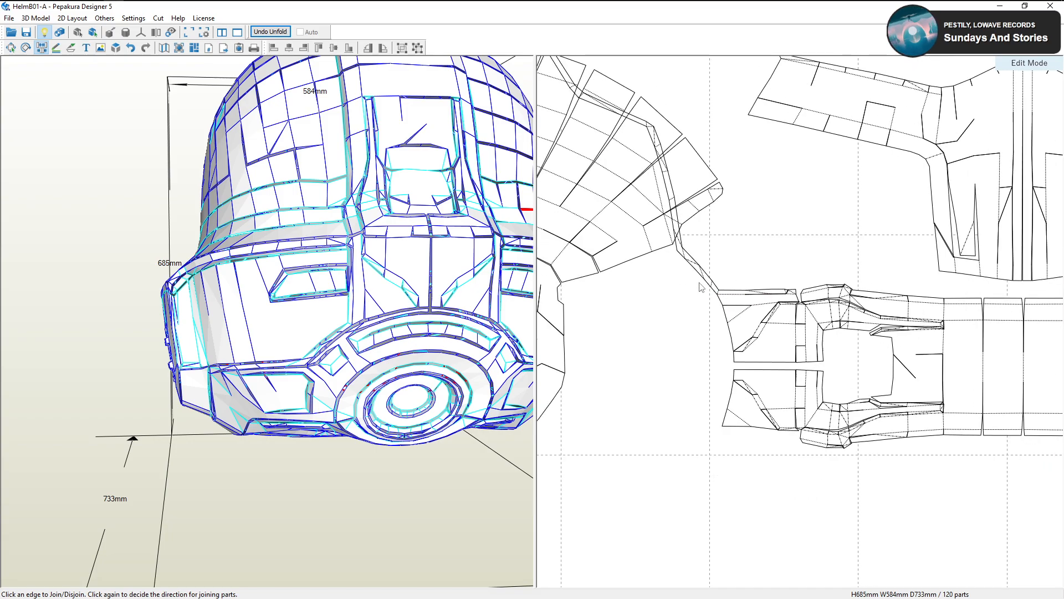
{"action": "scroll", "coordinate": [782, 411], "scroll_direction": "down", "scroll_amount": 1}
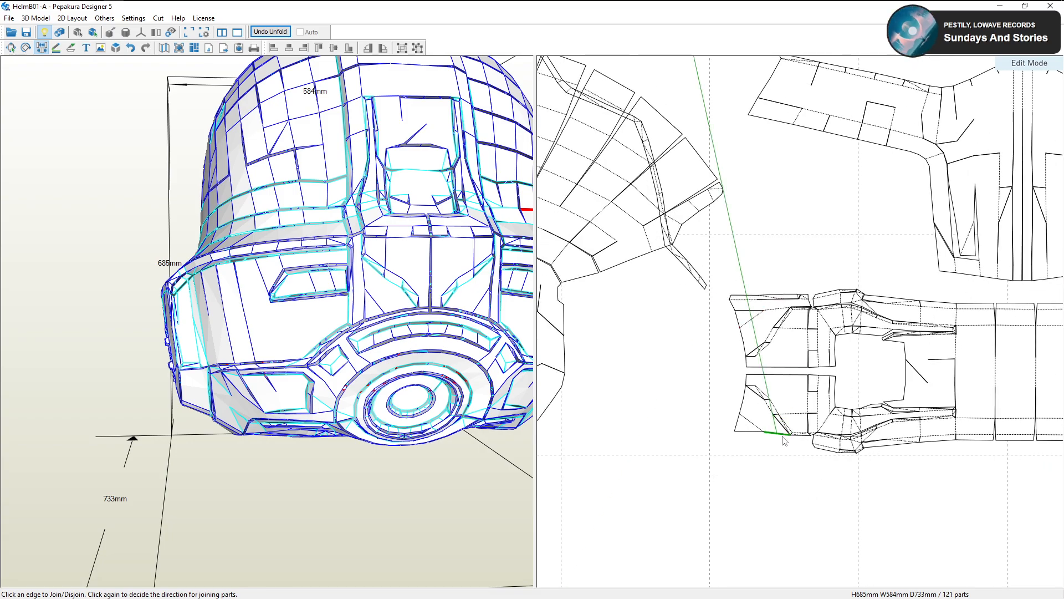
Join the mirrored narrow side strip to the lower plate half's outer edge and split off its bent tail at the corner
{"action": "left_click", "coordinate": [783, 427]}
{"action": "scroll", "coordinate": [770, 432], "scroll_direction": "up", "scroll_amount": 2}
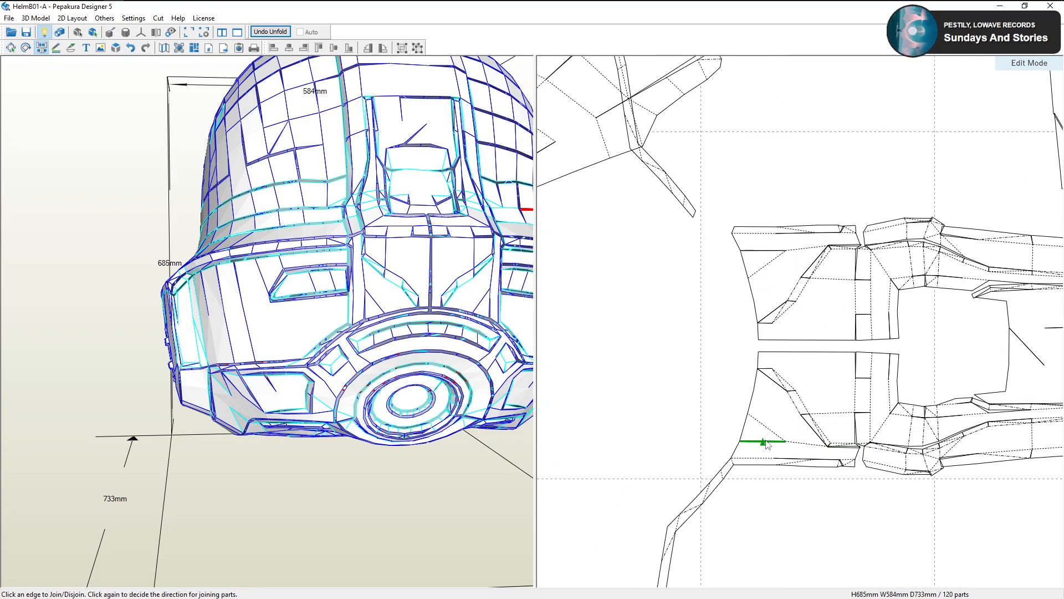
{"action": "left_click", "coordinate": [732, 465]}
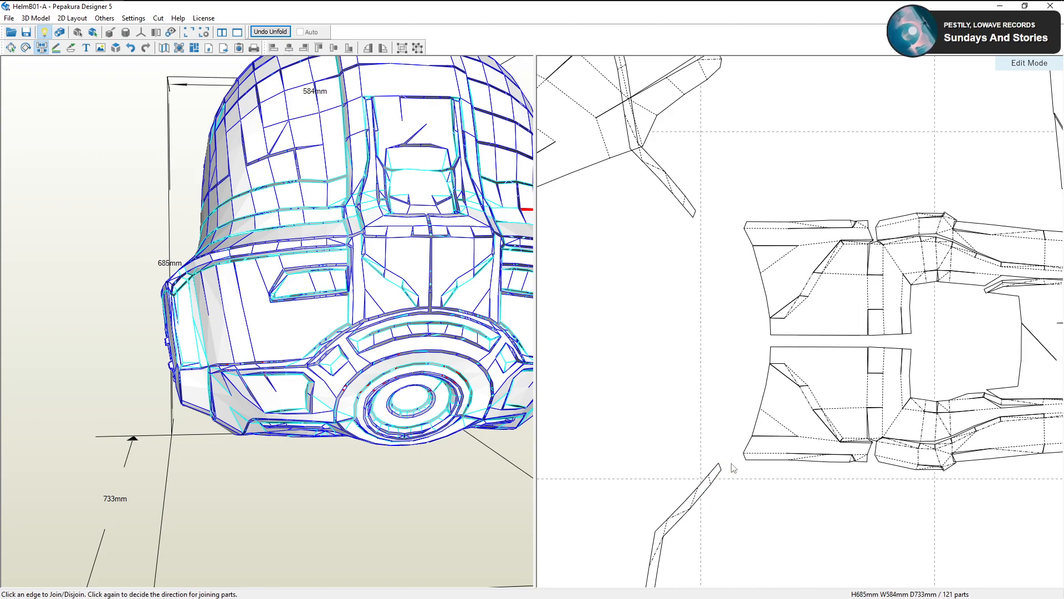
Examine the crest part with its side strips on the model and inspect the brow band from the front
{"action": "scroll", "coordinate": [735, 418], "scroll_direction": "down", "scroll_amount": 5}
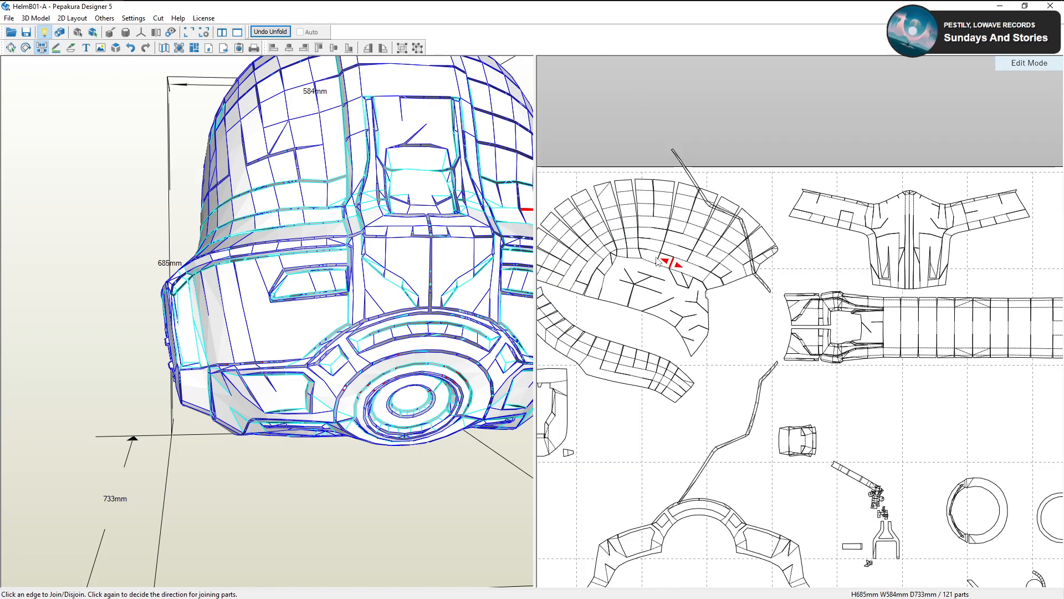
{"action": "left_click", "coordinate": [11, 47]}
{"action": "left_click", "coordinate": [842, 353]}
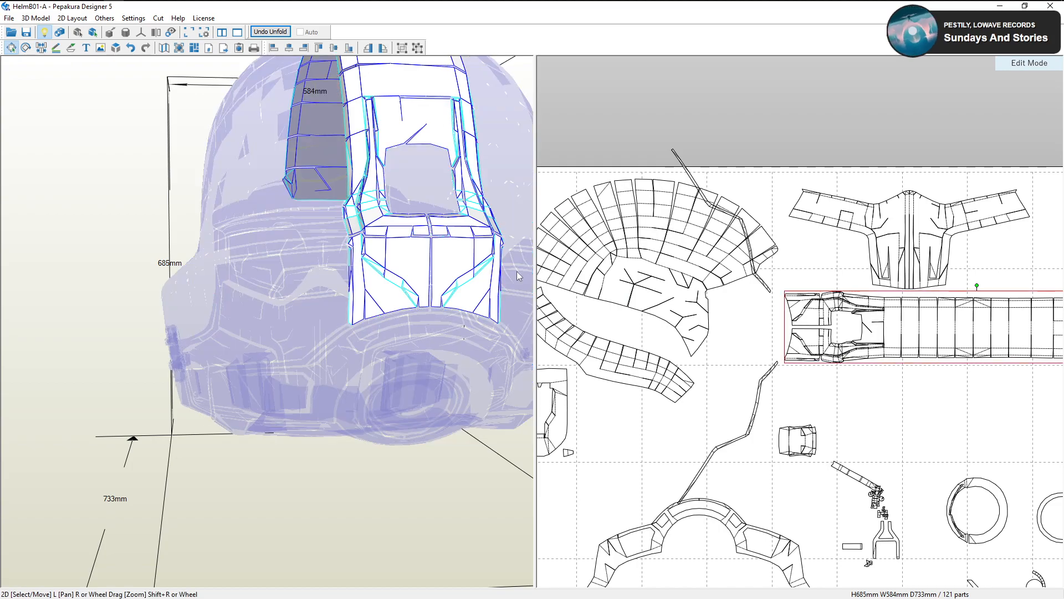
{"action": "left_click_drag", "start_coordinate": [520, 277], "coordinate": [383, 305]}
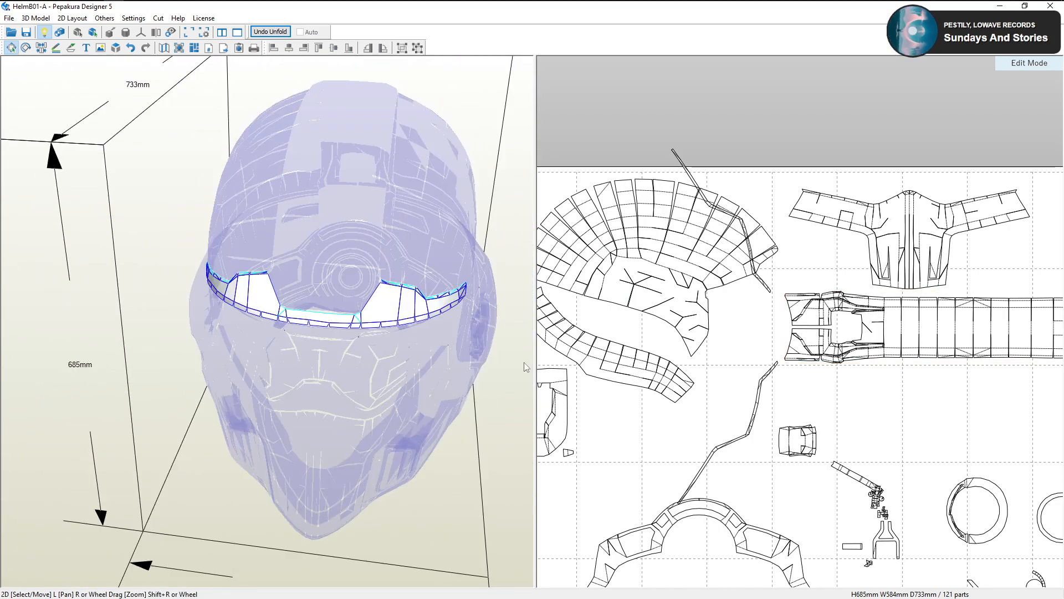
{"action": "left_click", "coordinate": [356, 287]}
{"action": "right_click_drag", "start_coordinate": [305, 296], "coordinate": [350, 288]}
{"action": "left_click", "coordinate": [331, 306]}
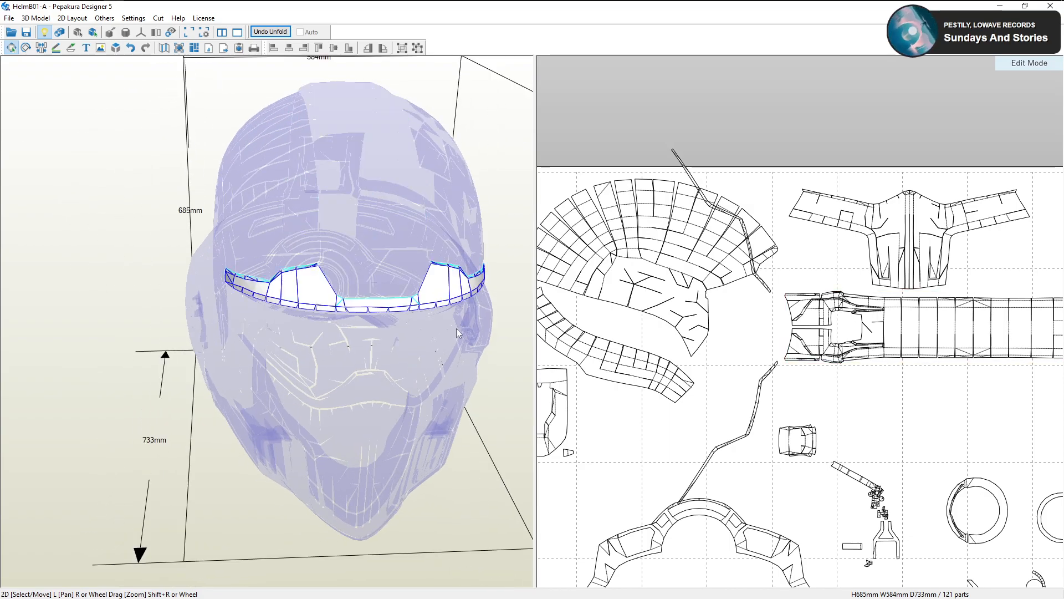
Inspect the brow band and crest on the helmet model and nudge the long crest pattern slightly along the sheet
{"action": "left_click_drag", "start_coordinate": [456, 328], "coordinate": [413, 319]}
{"action": "scroll", "coordinate": [737, 390], "scroll_direction": "down", "scroll_amount": 4}
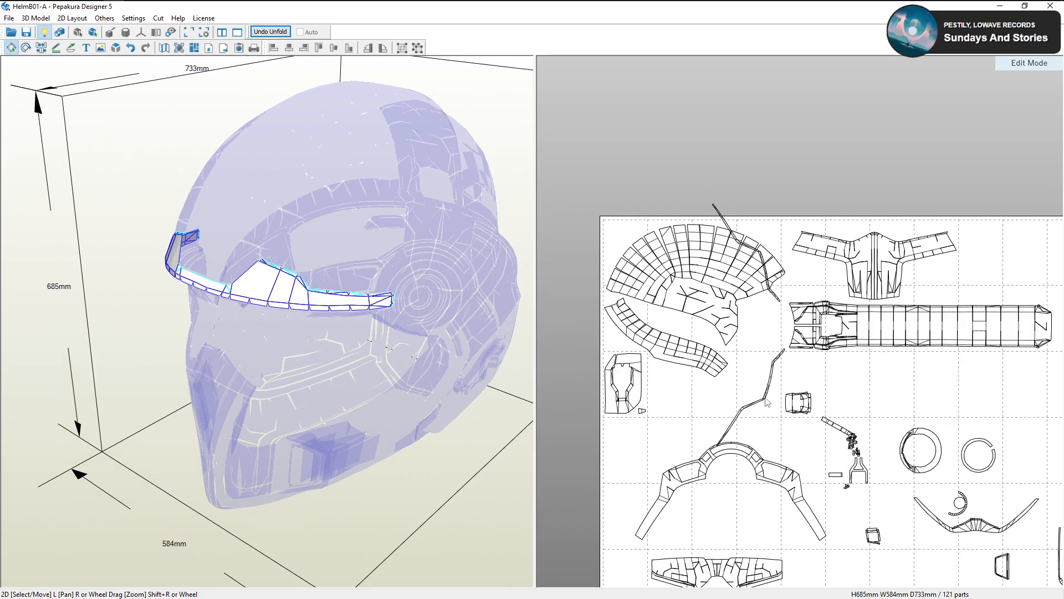
{"action": "left_click", "coordinate": [260, 226]}
{"action": "left_click_drag", "start_coordinate": [319, 183], "coordinate": [405, 213]}
{"action": "left_click_drag", "start_coordinate": [381, 249], "coordinate": [722, 319]}
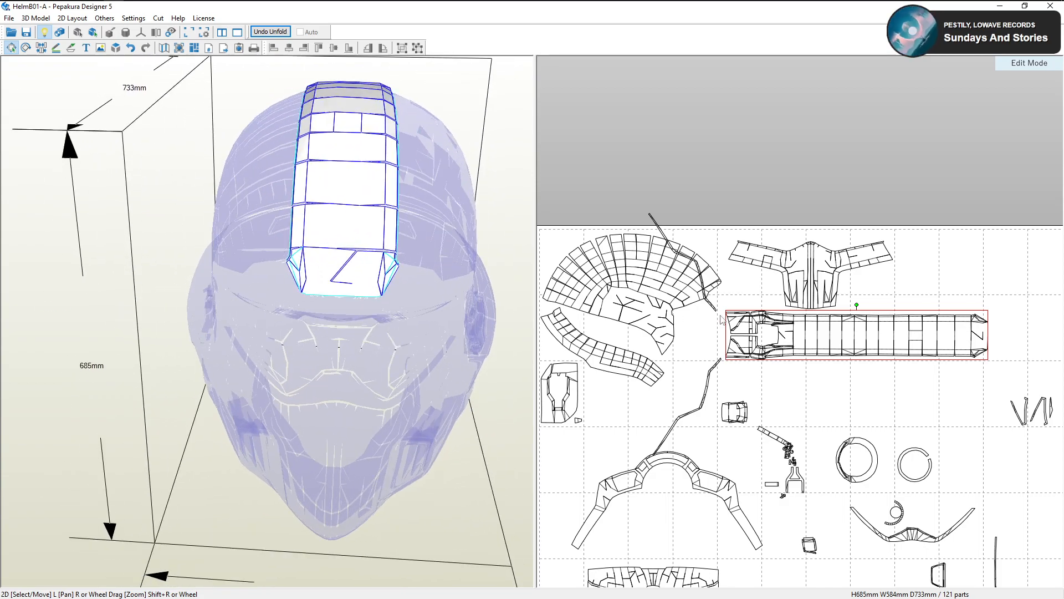
{"action": "left_click_drag", "start_coordinate": [950, 348], "coordinate": [929, 349]}
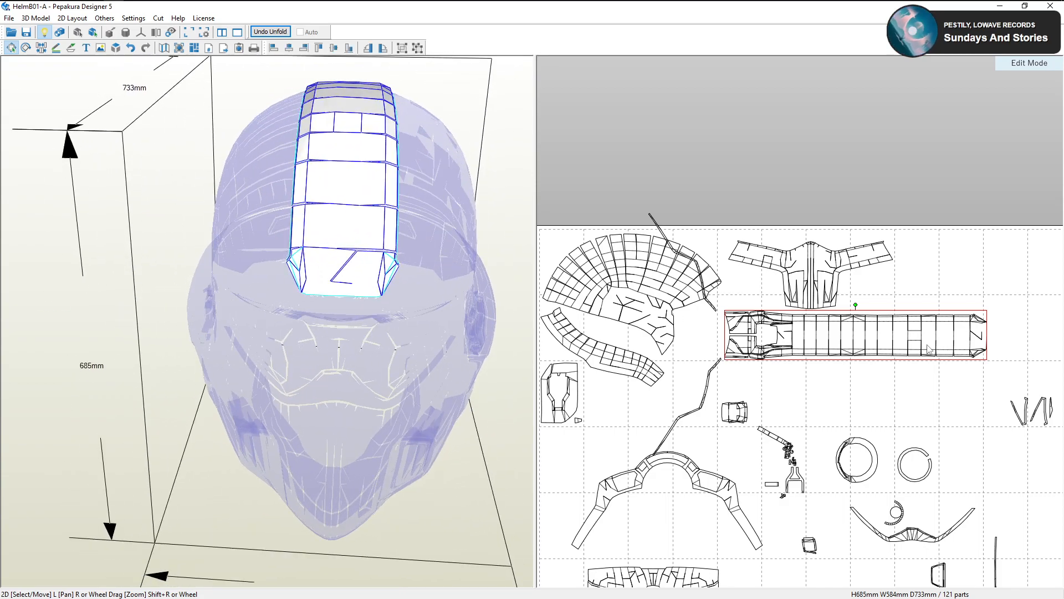
{"action": "left_click", "coordinate": [709, 375]}
{"action": "left_click", "coordinate": [687, 379]}
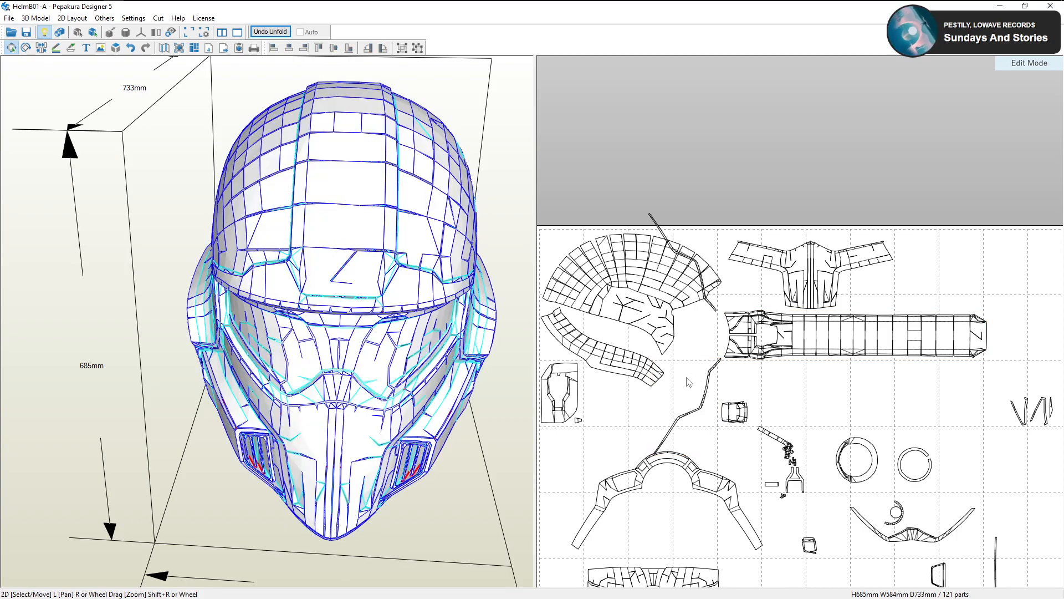
Move the long bent strip below the crest pattern to the empty area above the sheet
{"action": "right_click_drag", "start_coordinate": [333, 316], "coordinate": [616, 348]}
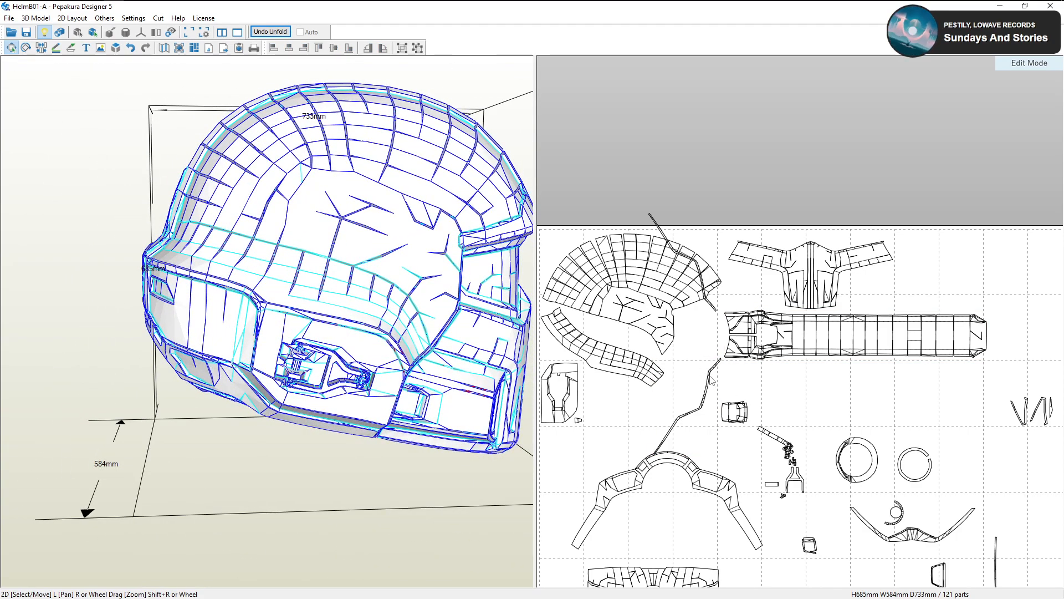
{"action": "left_click", "coordinate": [711, 380]}
{"action": "left_click_drag", "start_coordinate": [466, 319], "coordinate": [491, 317]}
{"action": "left_click_drag", "start_coordinate": [693, 417], "coordinate": [747, 173]}
Select the slotted side panel on the helmet model and move its pattern beside the small boxy part below the crest
{"action": "left_click", "coordinate": [382, 311]}
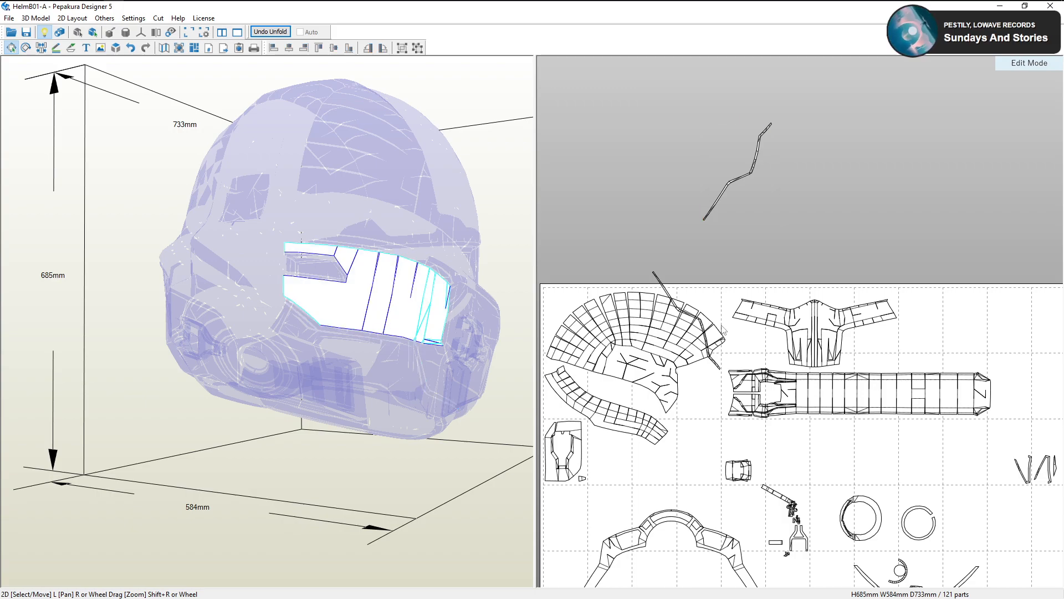
{"action": "scroll", "coordinate": [647, 384], "scroll_direction": "down", "scroll_amount": 5}
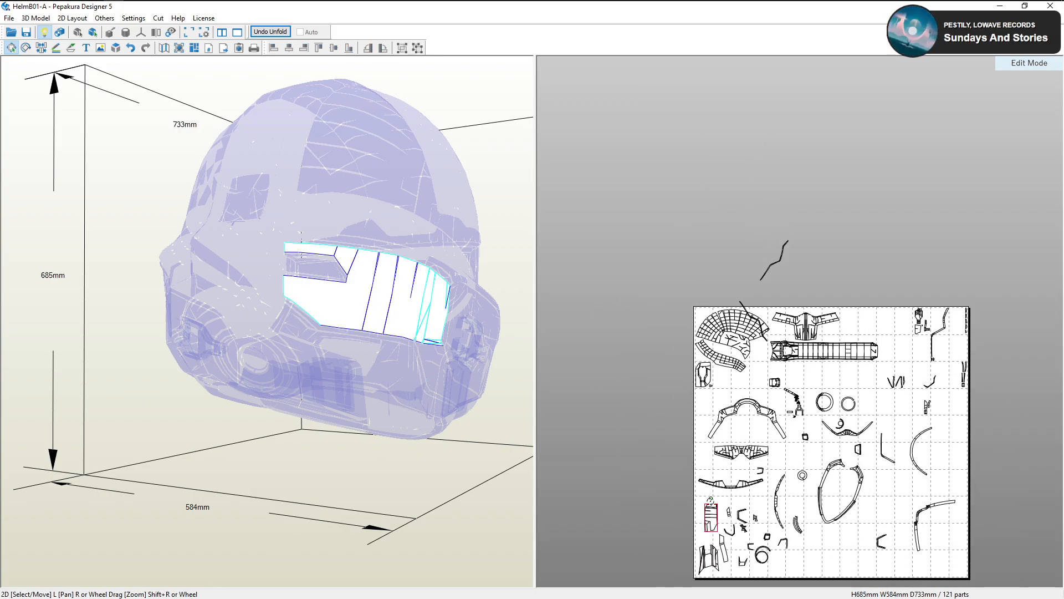
{"action": "left_click", "coordinate": [735, 427]}
{"action": "left_click_drag", "start_coordinate": [739, 423], "coordinate": [762, 380]}
{"action": "scroll", "coordinate": [739, 420], "scroll_direction": "up", "scroll_amount": 4}
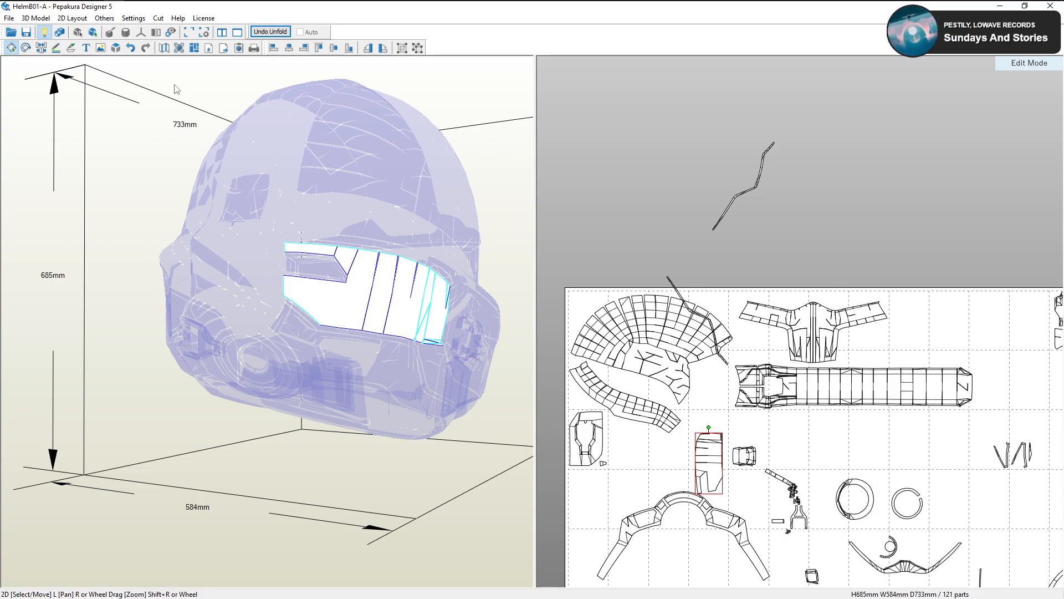
Join the long bent strip to the slotted side panel's long edge and switch its attachment to the neighbouring edge segments
{"action": "left_click", "coordinate": [41, 48]}
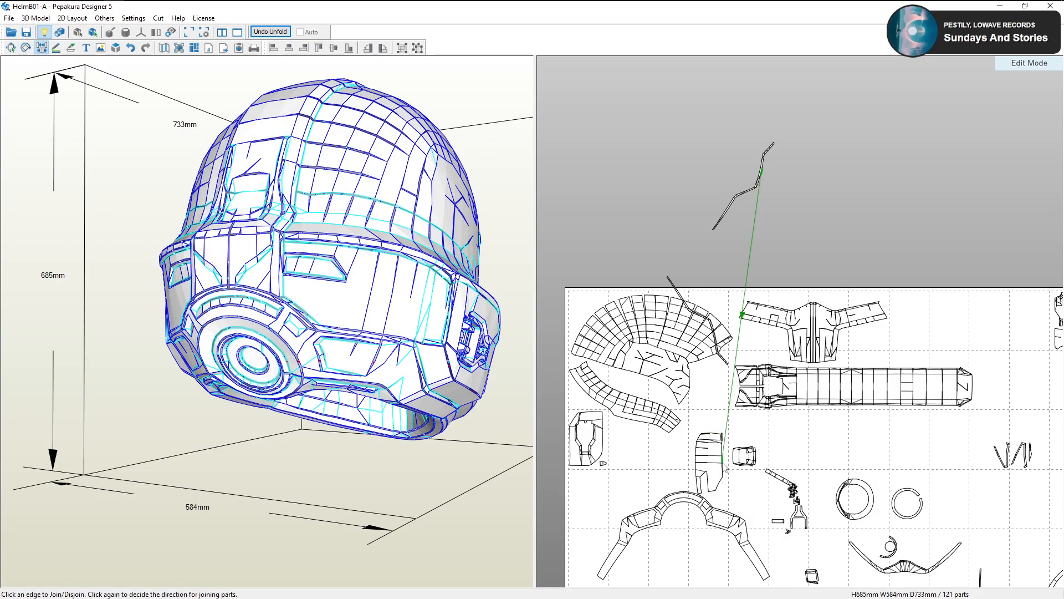
{"action": "left_click", "coordinate": [724, 468]}
{"action": "scroll", "coordinate": [715, 475], "scroll_direction": "up", "scroll_amount": 3}
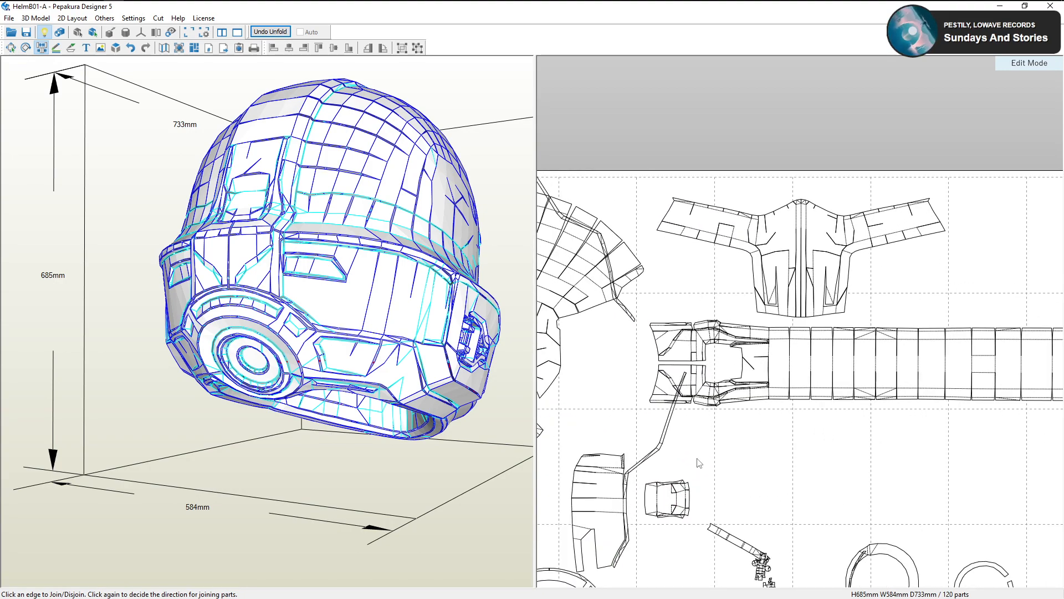
{"action": "scroll", "coordinate": [705, 482], "scroll_direction": "up", "scroll_amount": 5}
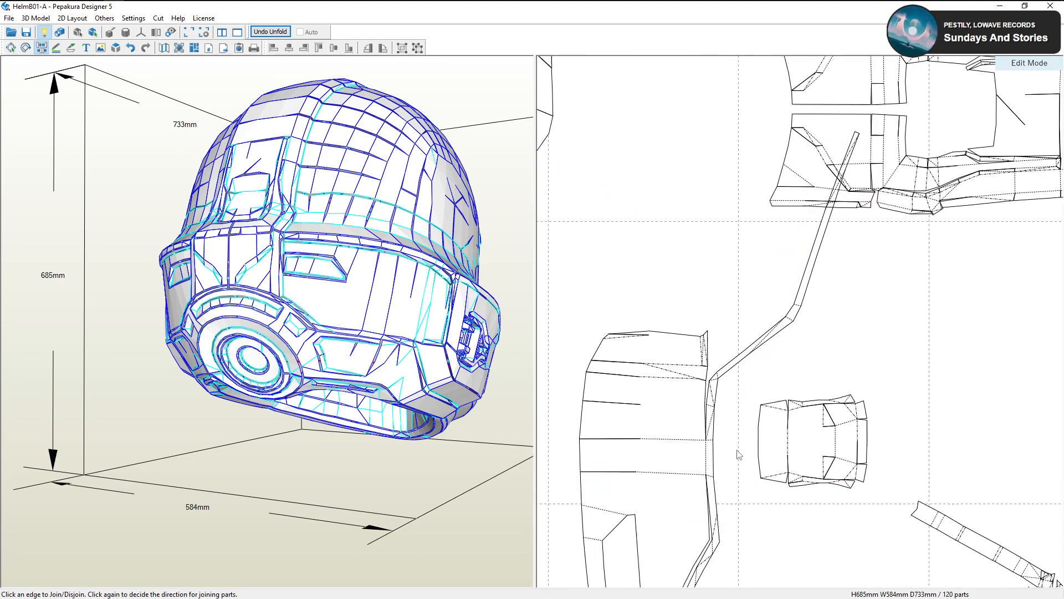
{"action": "left_click", "coordinate": [686, 471]}
{"action": "left_click", "coordinate": [686, 457]}
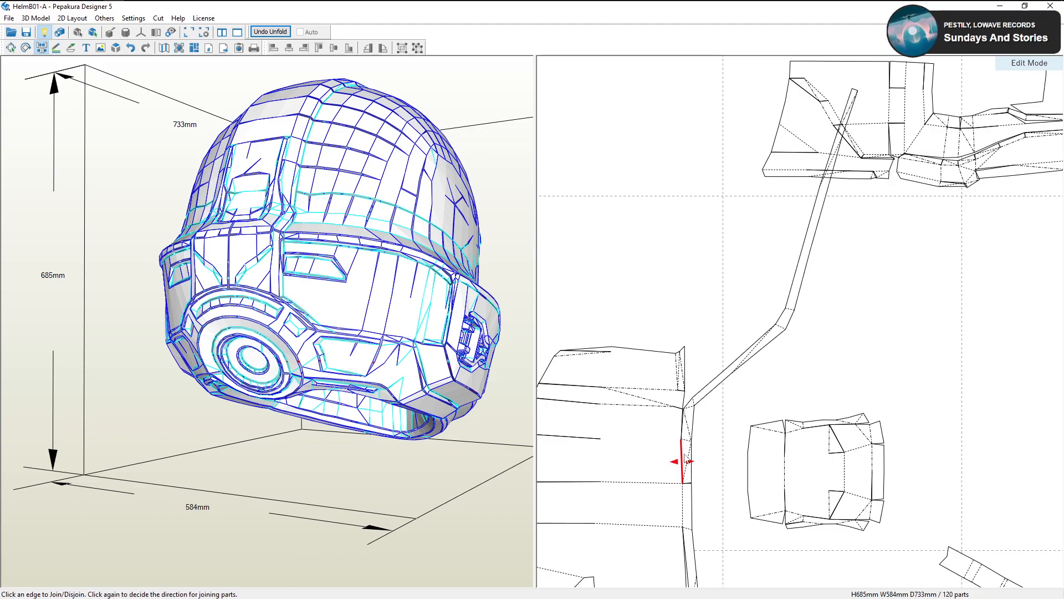
{"action": "left_click", "coordinate": [688, 443]}
{"action": "left_click", "coordinate": [685, 439]}
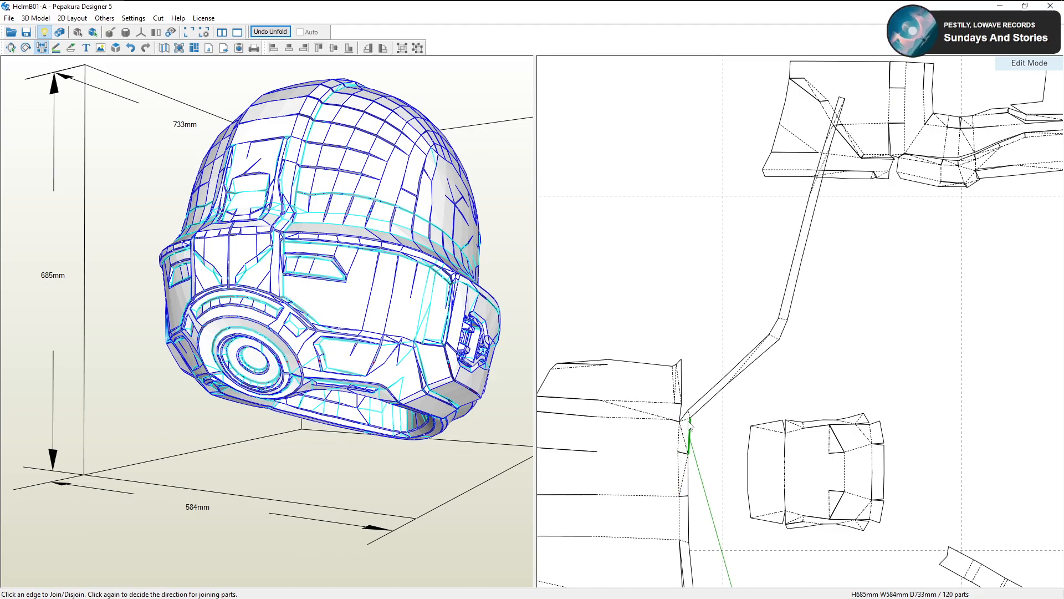
Split the joined strip at the side panel's upper corner and lower bend to detach its two bent ends
{"action": "left_click", "coordinate": [688, 422]}
{"action": "scroll", "coordinate": [693, 489], "scroll_direction": "down", "scroll_amount": 1}
{"action": "middle_click_drag", "start_coordinate": [695, 490], "coordinate": [696, 410]}
{"action": "middle_click_drag", "start_coordinate": [700, 465], "coordinate": [700, 408]}
{"action": "left_click", "coordinate": [701, 391]}
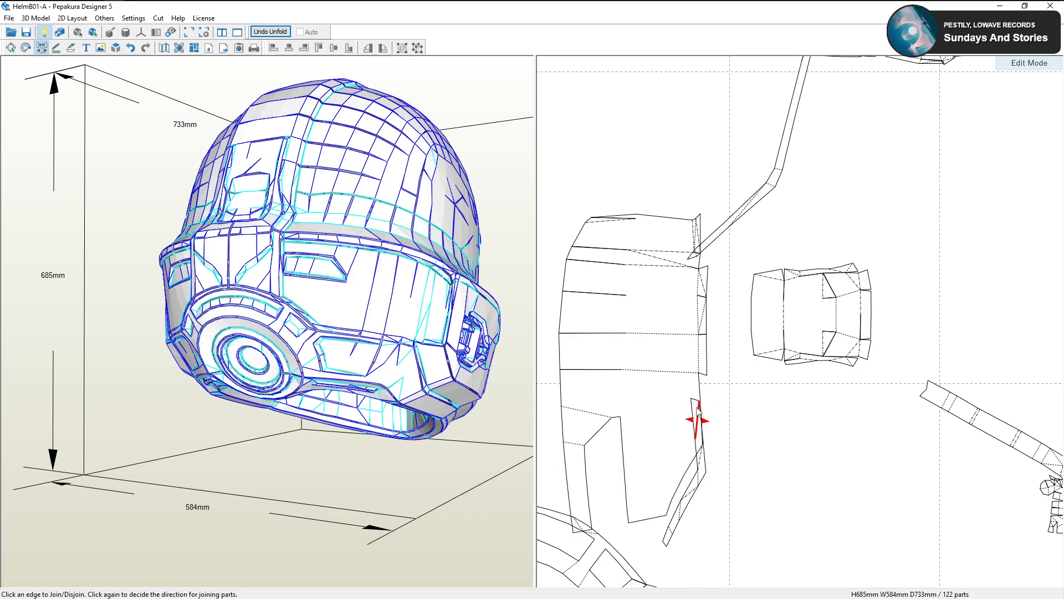
Join the loose edge strip to the slotted side panel, reattaching its end segment along the panel's slanted edge
{"action": "left_click", "coordinate": [709, 446]}
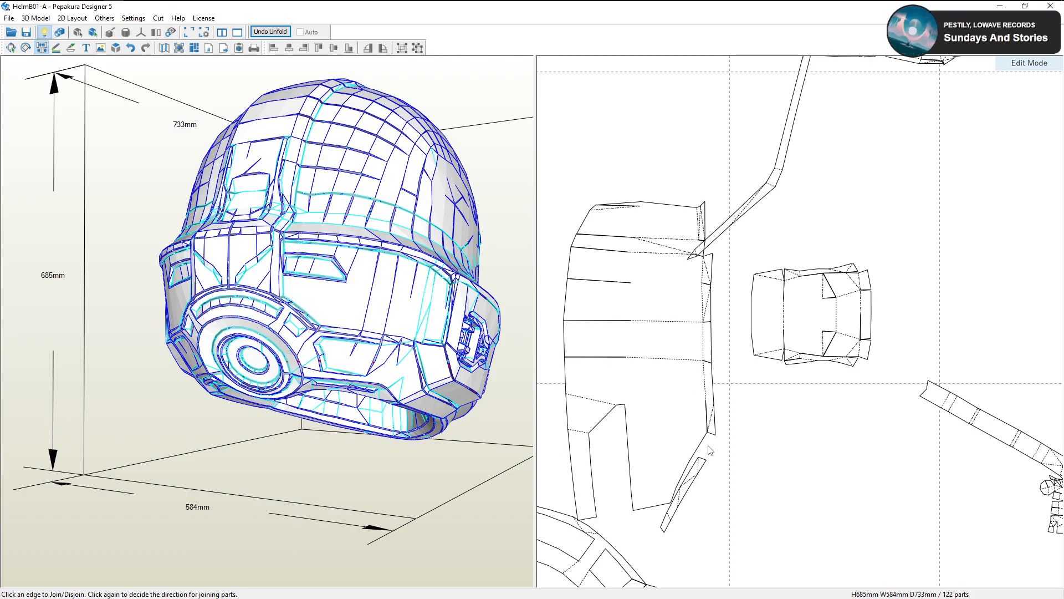
{"action": "scroll", "coordinate": [674, 499], "scroll_direction": "up", "scroll_amount": 3}
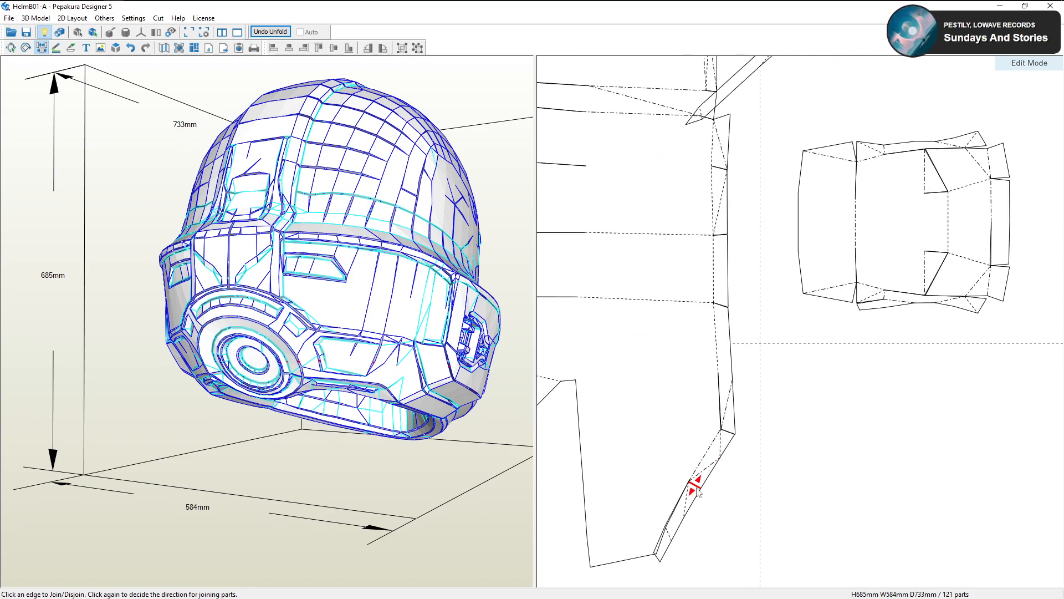
{"action": "left_click", "coordinate": [698, 480]}
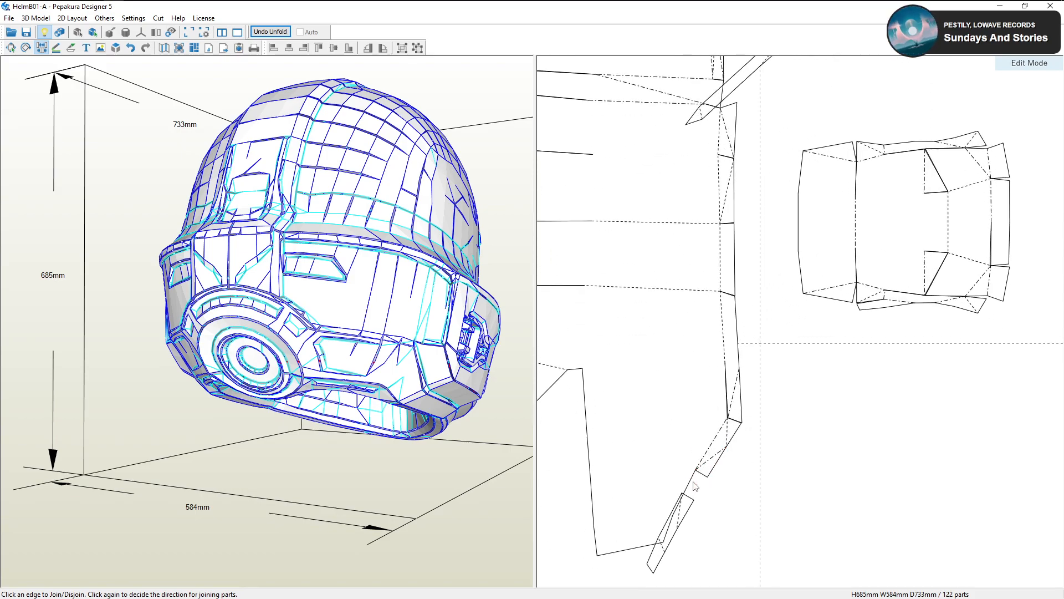
{"action": "left_click", "coordinate": [670, 527]}
{"action": "scroll", "coordinate": [666, 544], "scroll_direction": "down", "scroll_amount": 2}
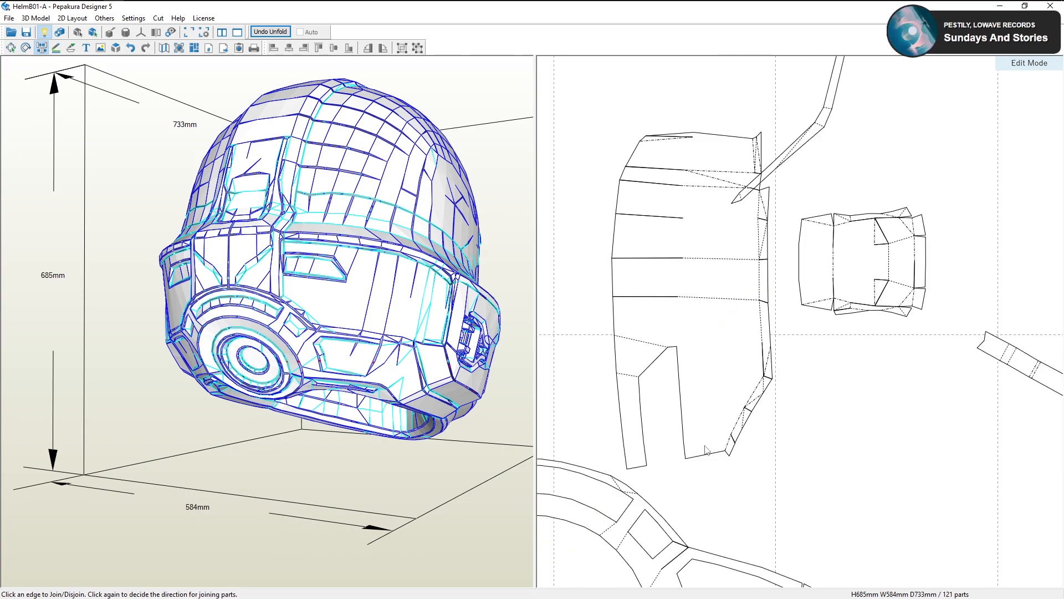
{"action": "scroll", "coordinate": [713, 471], "scroll_direction": "down", "scroll_amount": 2}
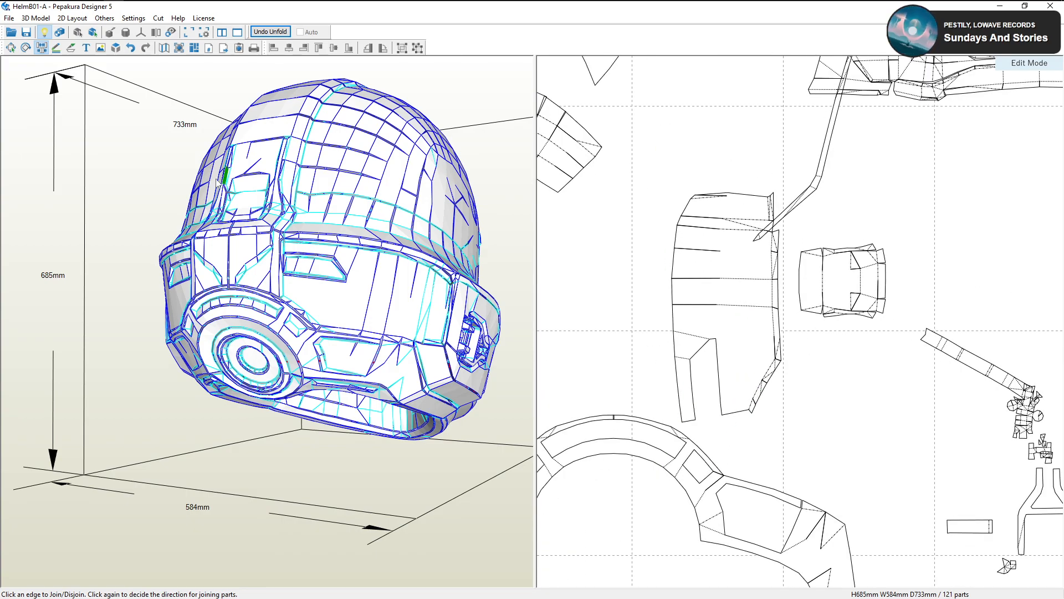
Move the slotted side panel clear of the thin bent strip overlapping it in the 2D layout
{"action": "left_click", "coordinate": [11, 48]}
{"action": "left_click", "coordinate": [686, 306]}
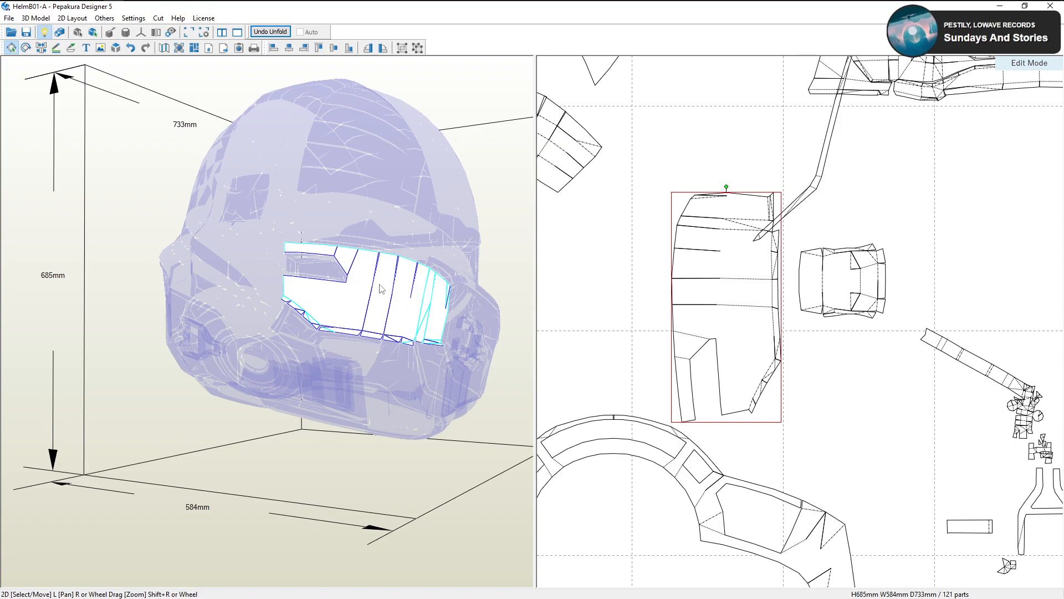
{"action": "right_click_drag", "start_coordinate": [360, 284], "coordinate": [351, 285]}
{"action": "left_click", "coordinate": [273, 279]}
{"action": "left_click", "coordinate": [324, 286]}
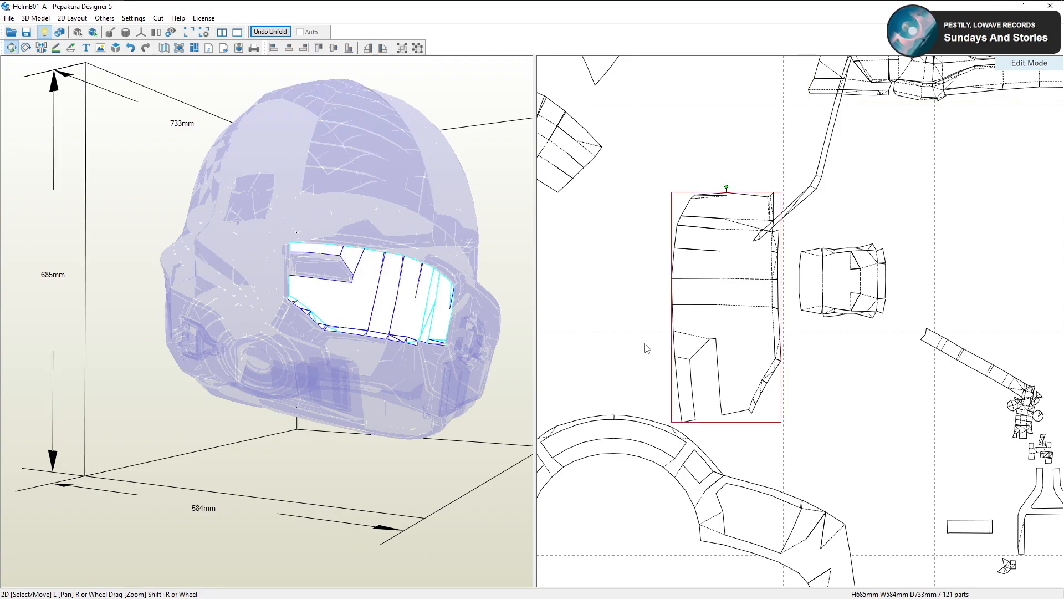
{"action": "scroll", "coordinate": [646, 344], "scroll_direction": "down", "scroll_amount": 1}
{"action": "left_click_drag", "start_coordinate": [705, 320], "coordinate": [672, 323]}
Examine where the slotted side panel, the thin bent strip and the arched jaw frame sit on the 3D helmet
{"action": "right_click_drag", "start_coordinate": [437, 322], "coordinate": [385, 348]}
{"action": "left_click", "coordinate": [403, 333]}
{"action": "scroll", "coordinate": [385, 348], "scroll_direction": "up", "scroll_amount": 3}
{"action": "left_click", "coordinate": [397, 287]}
{"action": "right_click_drag", "start_coordinate": [396, 289], "coordinate": [392, 301]}
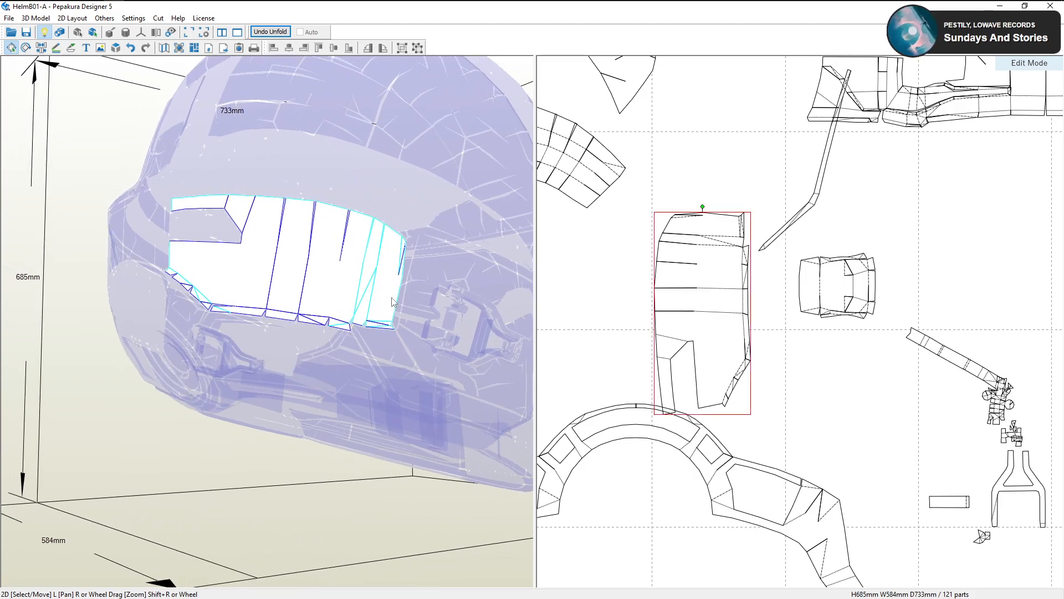
{"action": "right_click_drag", "start_coordinate": [315, 455], "coordinate": [320, 451]}
{"action": "left_click", "coordinate": [320, 450]}
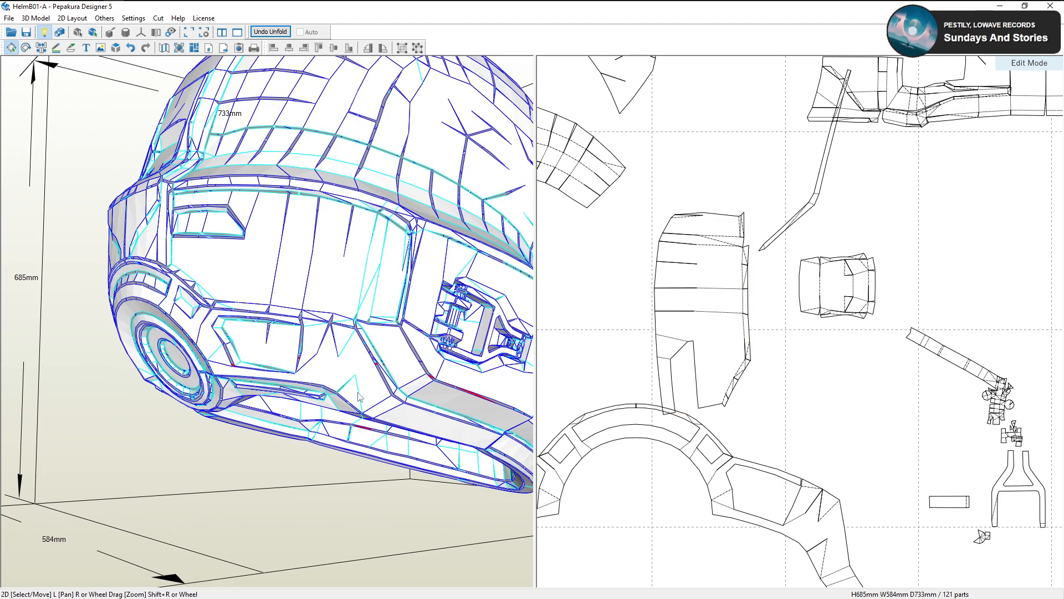
{"action": "right_click_drag", "start_coordinate": [351, 311], "coordinate": [346, 331]}
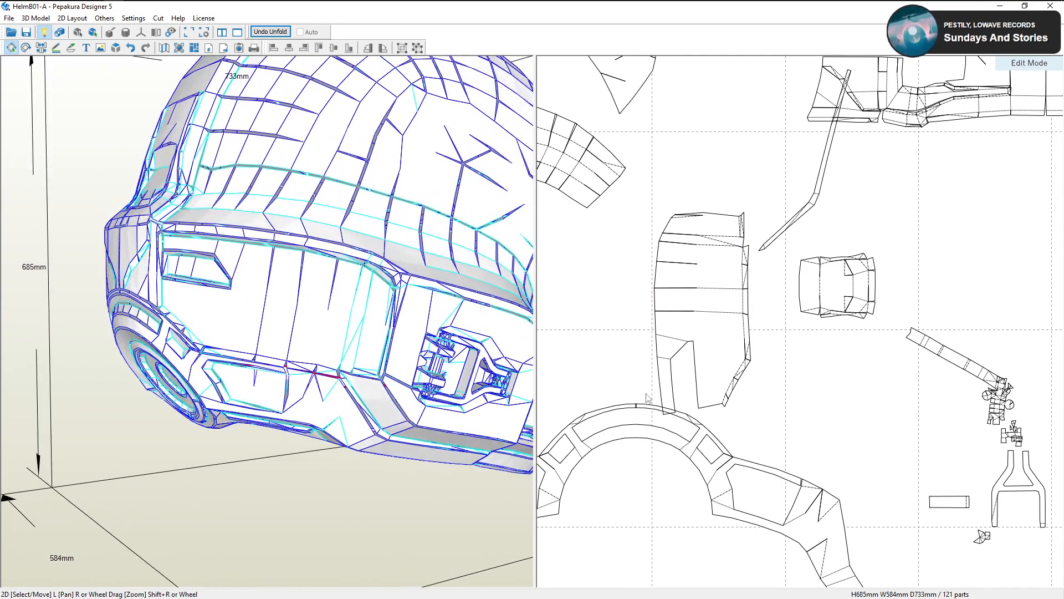
{"action": "scroll", "coordinate": [678, 378], "scroll_direction": "down", "scroll_amount": 3}
{"action": "left_click", "coordinate": [725, 321]}
{"action": "left_click", "coordinate": [810, 251]}
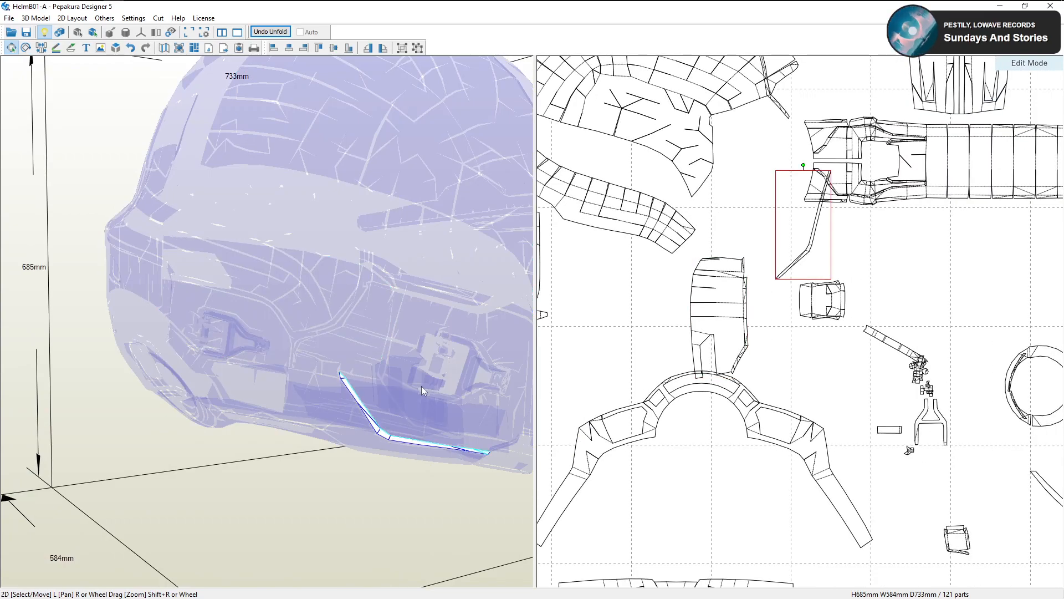
{"action": "right_click_drag", "start_coordinate": [381, 419], "coordinate": [386, 407]}
{"action": "left_click", "coordinate": [404, 374]}
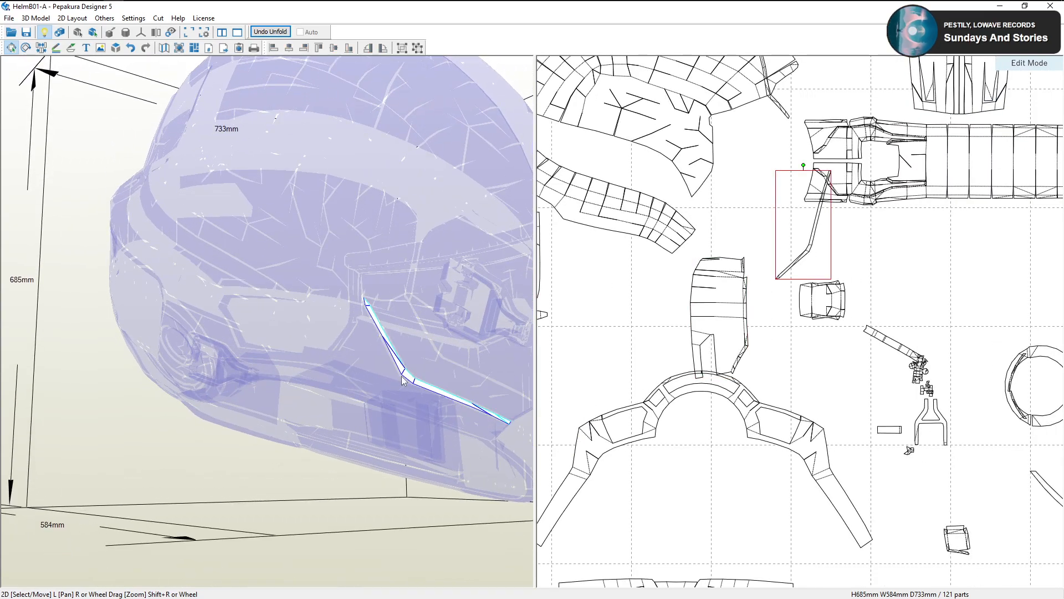
{"action": "left_click", "coordinate": [369, 504]}
{"action": "right_click_drag", "start_coordinate": [369, 503], "coordinate": [390, 461]}
{"action": "left_click", "coordinate": [391, 438]}
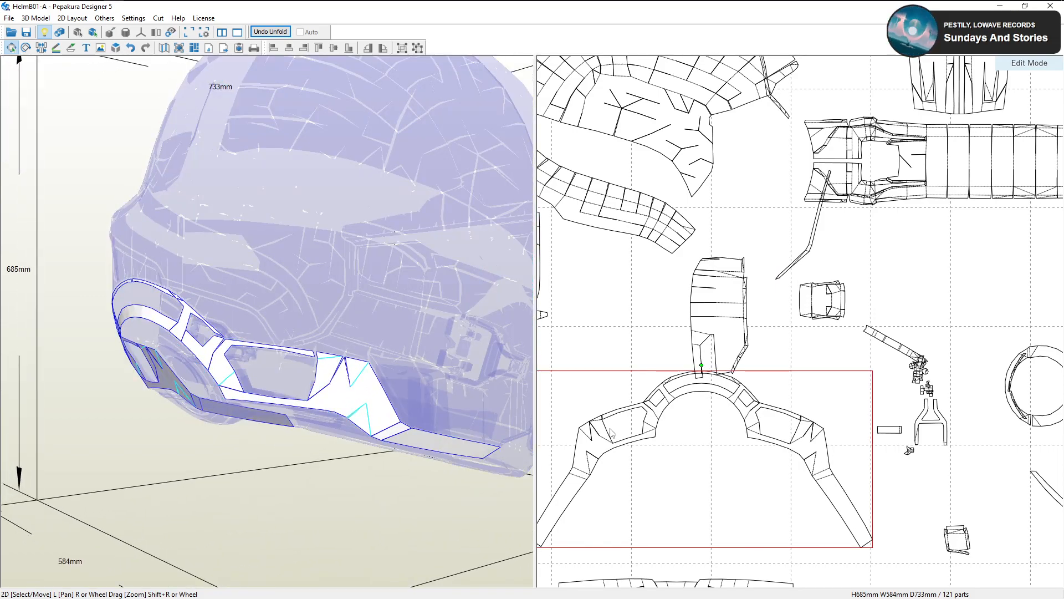
Move the thin bent strip beside the slotted side panel off the page, into the empty area above the layout
{"action": "left_click_drag", "start_coordinate": [808, 251], "coordinate": [769, 292]}
{"action": "scroll", "coordinate": [776, 299], "scroll_direction": "down", "scroll_amount": 5}
{"action": "right_click_drag", "start_coordinate": [778, 305], "coordinate": [798, 499]}
{"action": "left_click_drag", "start_coordinate": [798, 499], "coordinate": [793, 241]}
{"action": "right_click_drag", "start_coordinate": [793, 241], "coordinate": [794, 417]}
{"action": "left_click_drag", "start_coordinate": [794, 417], "coordinate": [778, 131]}
{"action": "right_click_drag", "start_coordinate": [788, 481], "coordinate": [749, 304]}
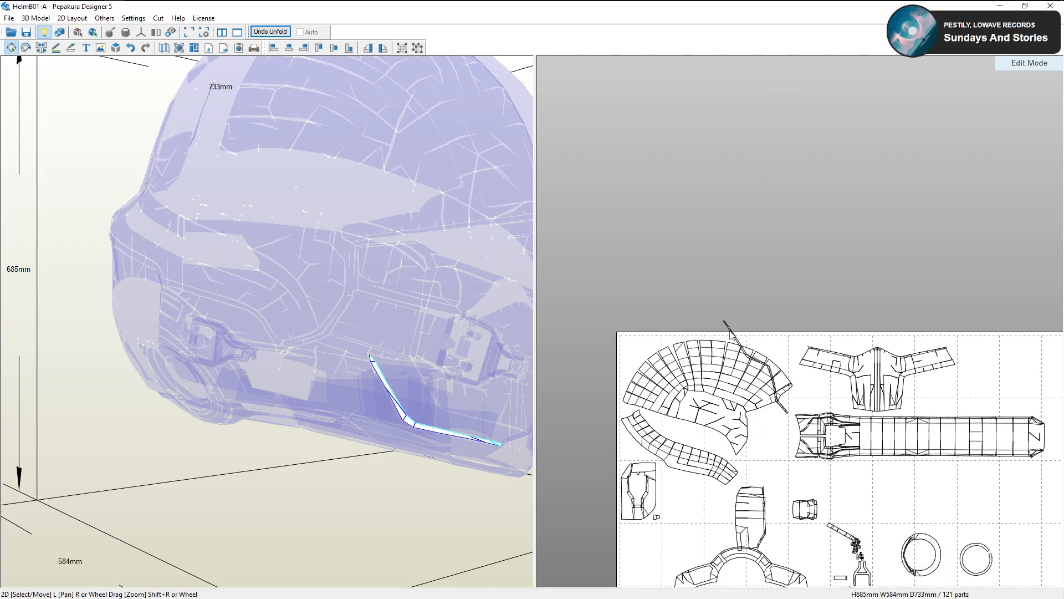
Move the second thin strip, overlapping the fan-shaped dome part, well above the page and check its place on the helmet
{"action": "left_click_drag", "start_coordinate": [731, 331], "coordinate": [755, 226]}
{"action": "right_click_drag", "start_coordinate": [266, 244], "coordinate": [344, 236]}
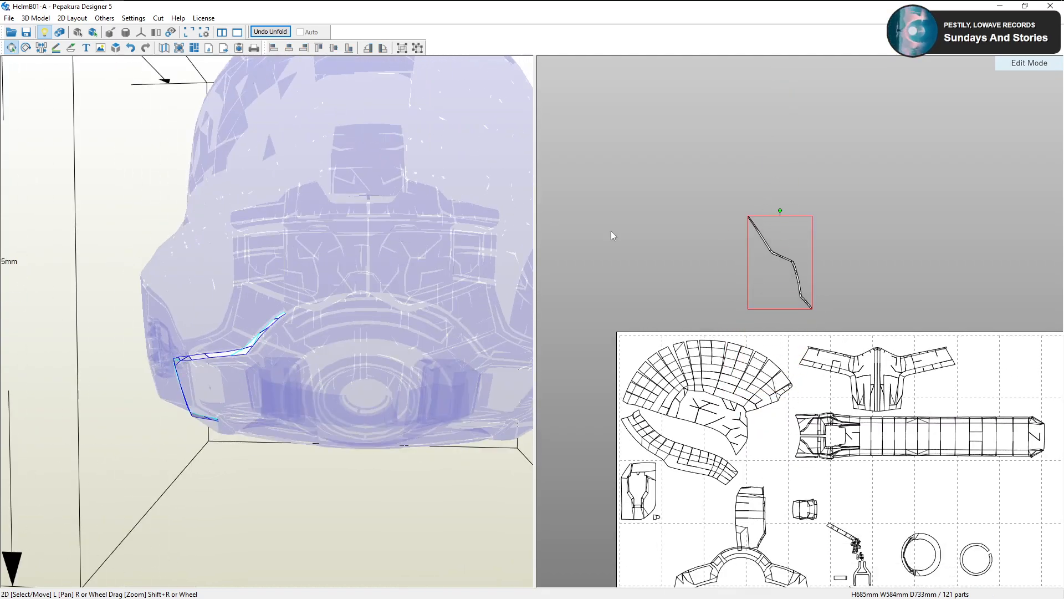
{"action": "left_click", "coordinate": [798, 271]}
{"action": "left_click", "coordinate": [795, 263]}
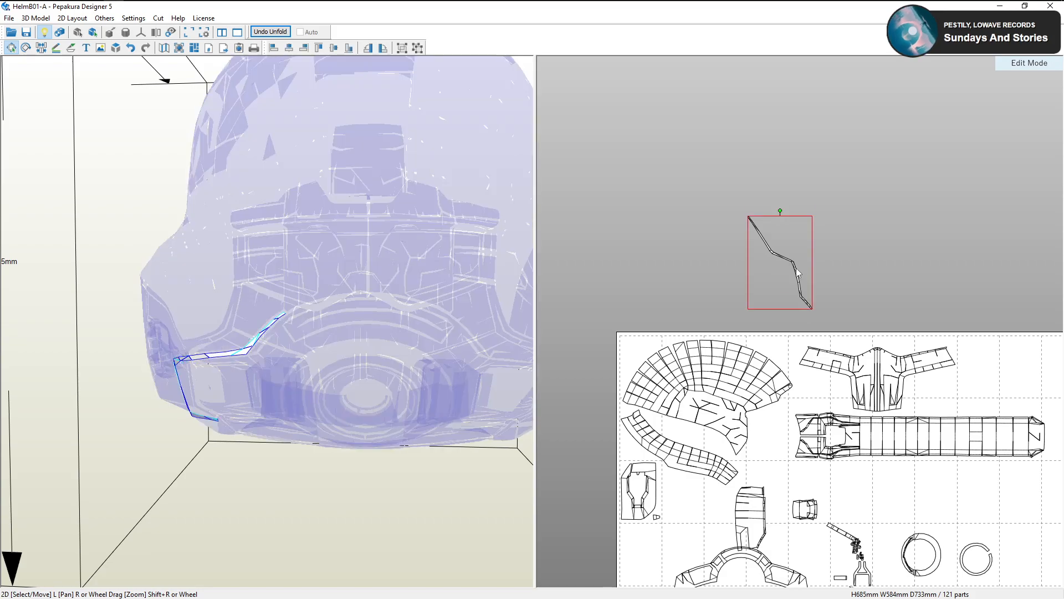
{"action": "left_click_drag", "start_coordinate": [794, 260], "coordinate": [785, 125]}
{"action": "right_click_drag", "start_coordinate": [786, 119], "coordinate": [782, 270]}
{"action": "left_click_drag", "start_coordinate": [781, 270], "coordinate": [768, 145]}
{"action": "right_click_drag", "start_coordinate": [769, 147], "coordinate": [789, 340]}
{"action": "left_click_drag", "start_coordinate": [789, 341], "coordinate": [771, 147]}
Move the slotted side panel to the page's left edge, directly below the panel with the large cut-out
{"action": "scroll", "coordinate": [798, 300], "scroll_direction": "down", "scroll_amount": 3}
{"action": "right_click_drag", "start_coordinate": [810, 369], "coordinate": [771, 46]}
{"action": "scroll", "coordinate": [683, 276], "scroll_direction": "up", "scroll_amount": 4}
{"action": "left_click_drag", "start_coordinate": [666, 246], "coordinate": [608, 276]}
{"action": "right_click_drag", "start_coordinate": [607, 276], "coordinate": [737, 306]}
{"action": "left_click_drag", "start_coordinate": [737, 306], "coordinate": [656, 324]}
{"action": "scroll", "coordinate": [635, 309], "scroll_direction": "up", "scroll_amount": 3}
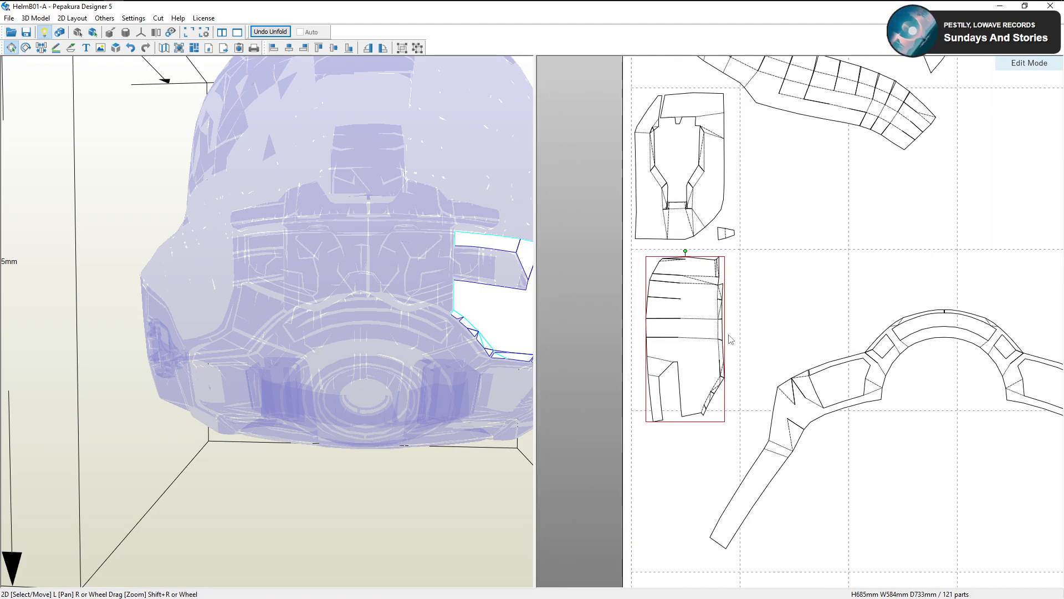
Nudge the slotted side panel toward the page margin and rotate it slightly to straighten it upright
{"action": "left_click_drag", "start_coordinate": [683, 247], "coordinate": [669, 273]}
{"action": "scroll", "coordinate": [681, 273], "scroll_direction": "up", "scroll_amount": 1}
{"action": "scroll", "coordinate": [668, 267], "scroll_direction": "up", "scroll_amount": 1}
{"action": "left_click_drag", "start_coordinate": [645, 221], "coordinate": [625, 222]}
{"action": "left_click_drag", "start_coordinate": [635, 296], "coordinate": [633, 289]}
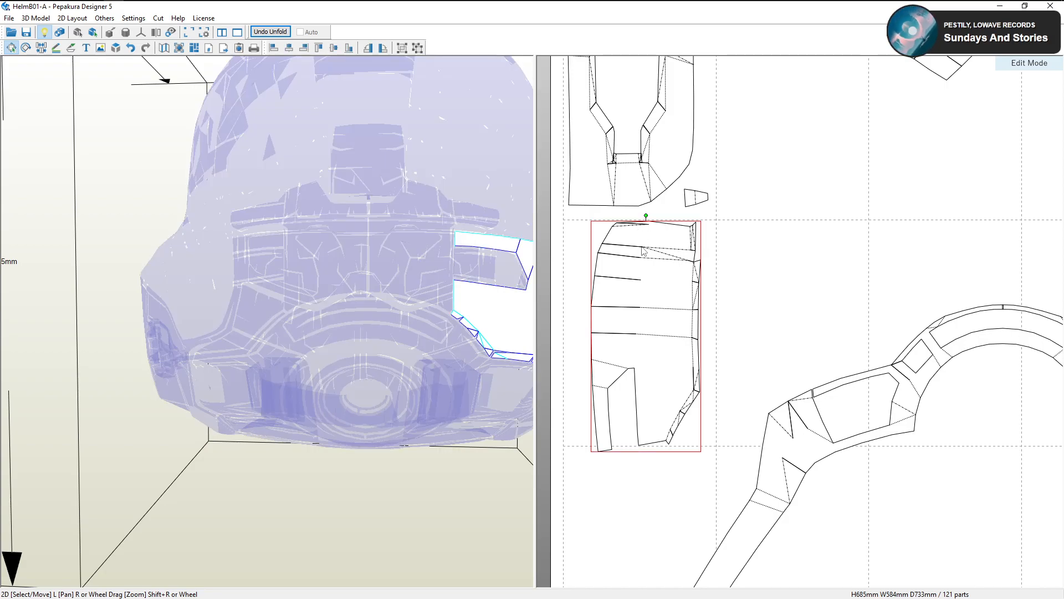
{"action": "left_click_drag", "start_coordinate": [647, 217], "coordinate": [650, 217]}
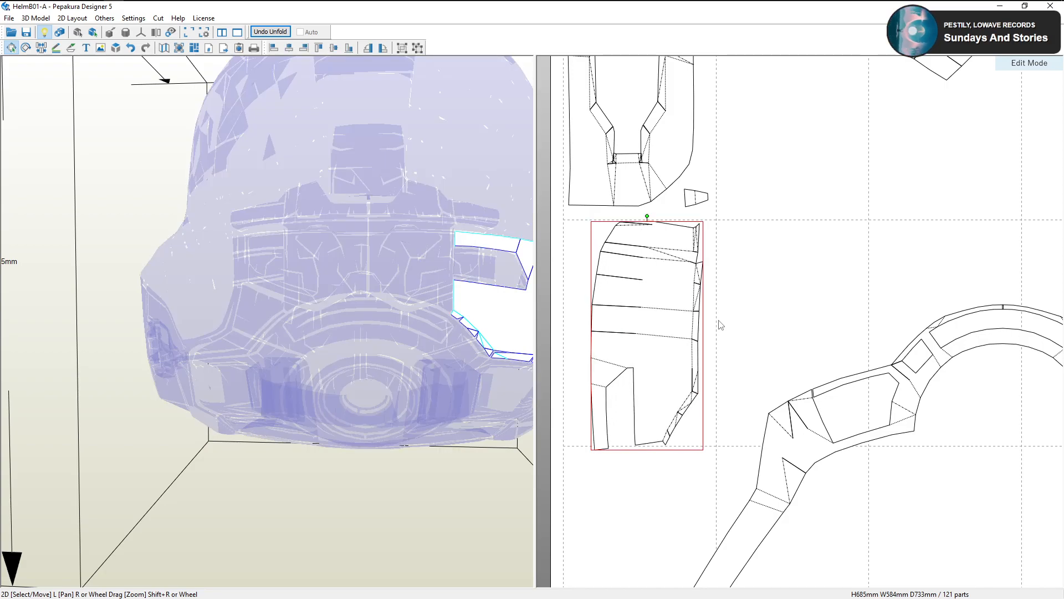
Place the slotted side panel beside the panel with the large cut-out and rotate it to lie horizontally
{"action": "scroll", "coordinate": [721, 325], "scroll_direction": "down", "scroll_amount": 2}
{"action": "scroll", "coordinate": [743, 327], "scroll_direction": "up", "scroll_amount": 4}
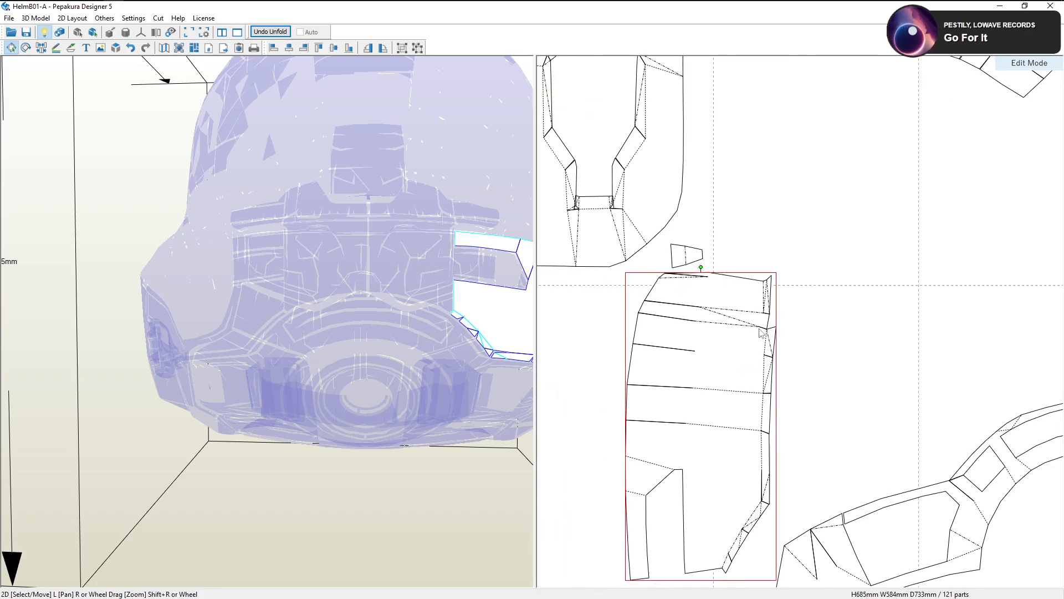
{"action": "scroll", "coordinate": [761, 332], "scroll_direction": "down", "scroll_amount": 3}
{"action": "scroll", "coordinate": [865, 330], "scroll_direction": "up", "scroll_amount": 1}
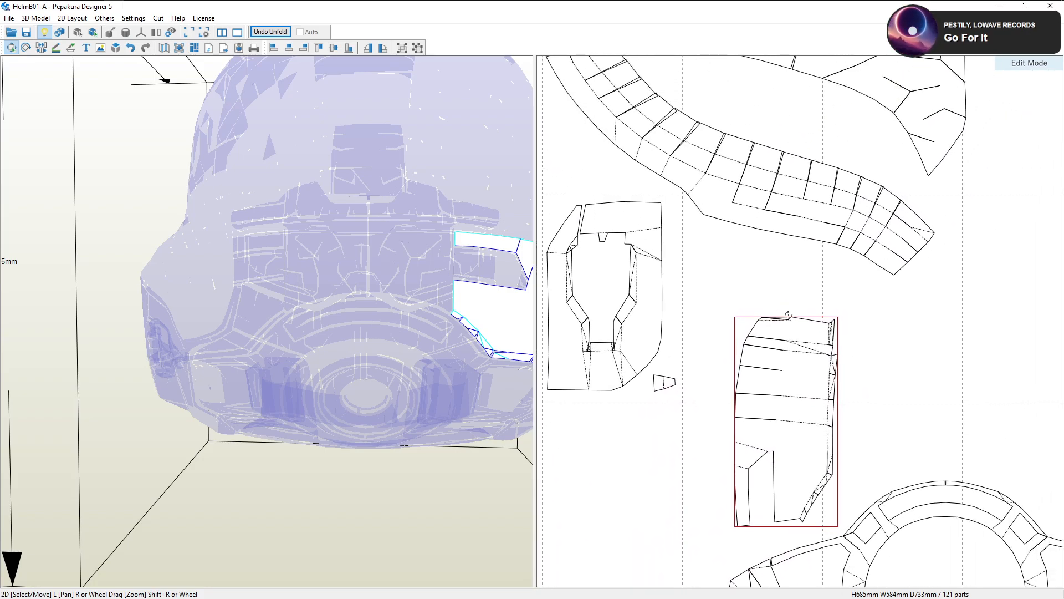
{"action": "left_click_drag", "start_coordinate": [789, 315], "coordinate": [848, 344]}
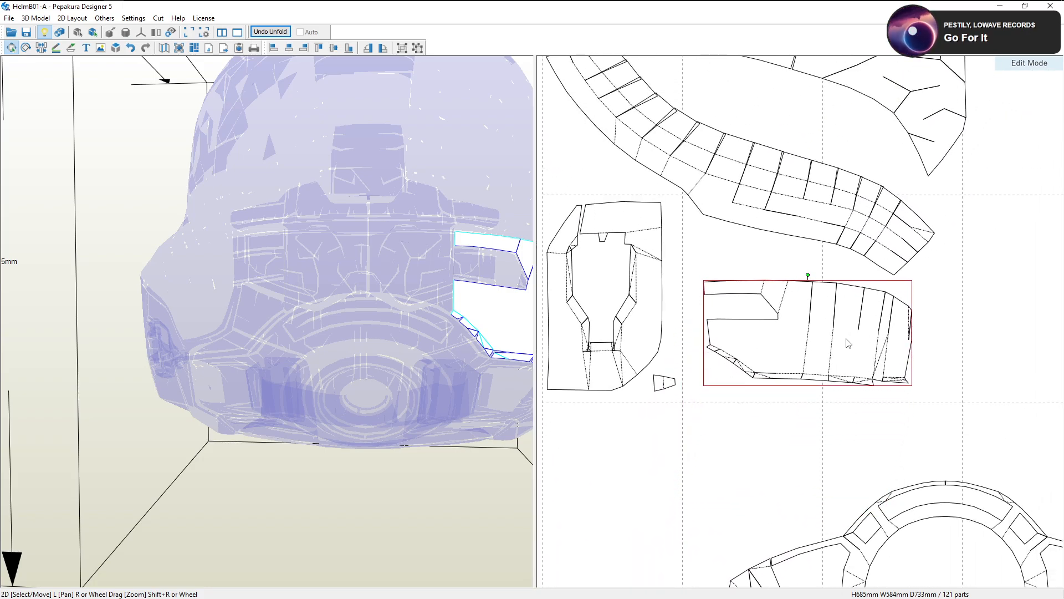
{"action": "left_click", "coordinate": [788, 448]}
{"action": "left_click", "coordinate": [787, 320]}
Pick the slot's inner face on the 3D helmet and move its small part beneath the slotted side panel
{"action": "right_click_drag", "start_coordinate": [501, 324], "coordinate": [401, 329]}
{"action": "left_click", "coordinate": [434, 336]}
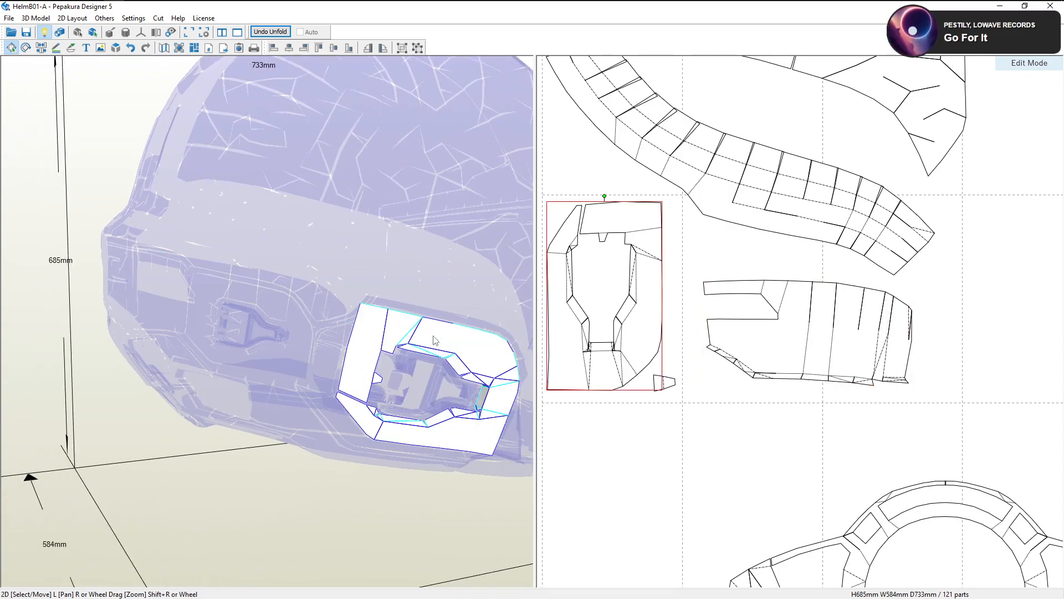
{"action": "left_click", "coordinate": [793, 350]}
{"action": "left_click", "coordinate": [172, 280]}
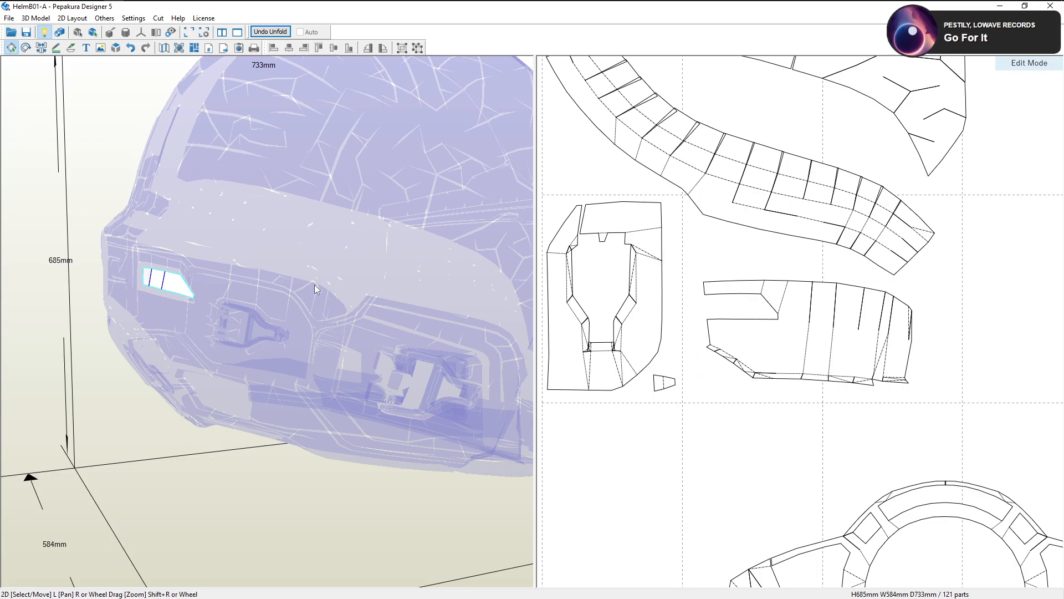
{"action": "scroll", "coordinate": [804, 332], "scroll_direction": "down", "scroll_amount": 10}
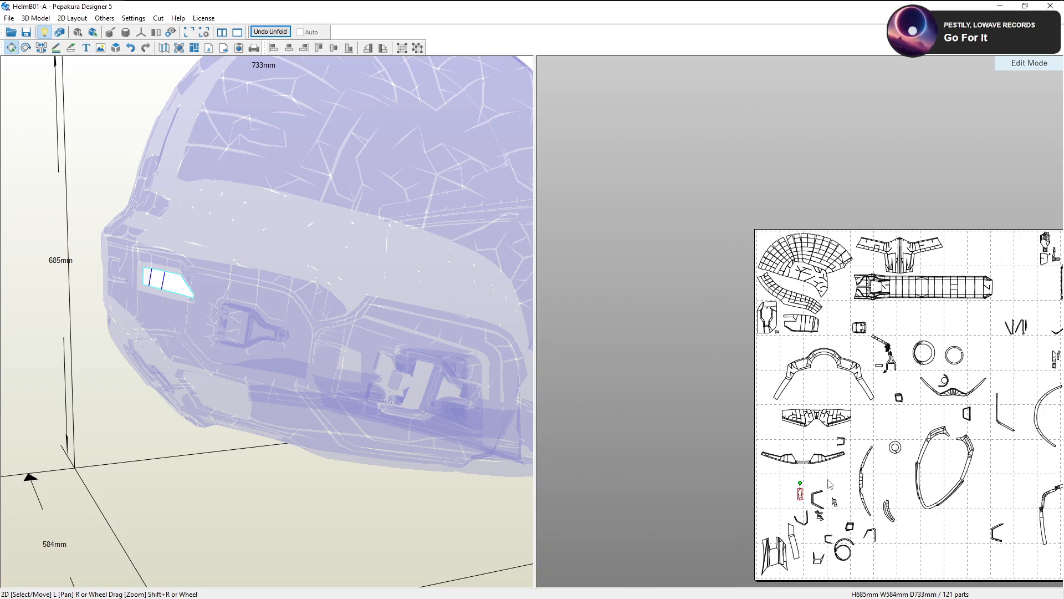
{"action": "left_click_drag", "start_coordinate": [800, 495], "coordinate": [786, 352]}
{"action": "scroll", "coordinate": [776, 377], "scroll_direction": "up", "scroll_amount": 6}
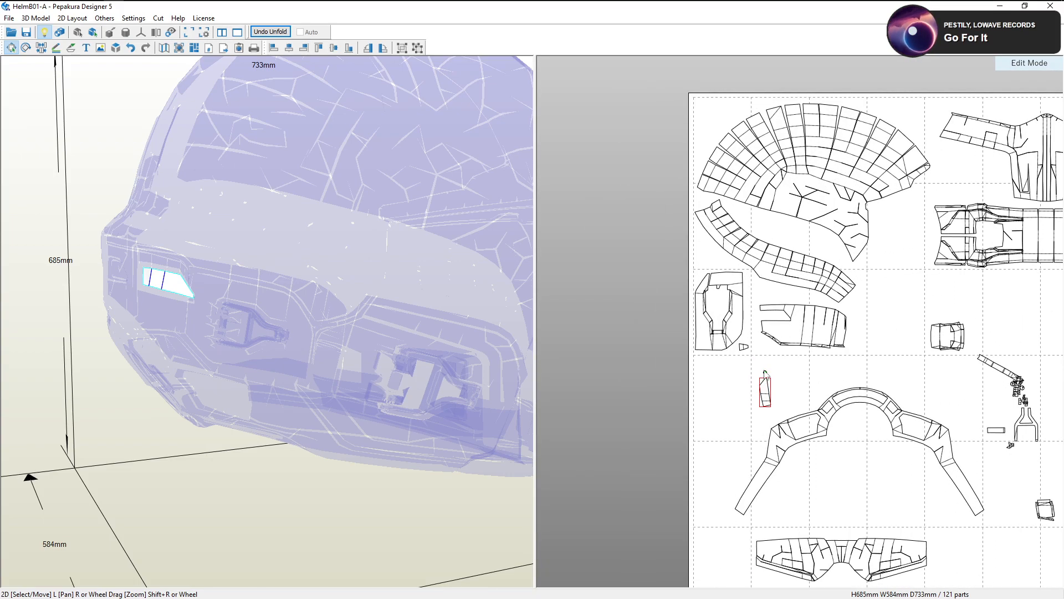
{"action": "left_click_drag", "start_coordinate": [729, 467], "coordinate": [735, 410]}
Locate the slot's rim strip on the helmet and join it to the upper slot edge of the side panel
{"action": "left_click_drag", "start_coordinate": [305, 336], "coordinate": [297, 323]}
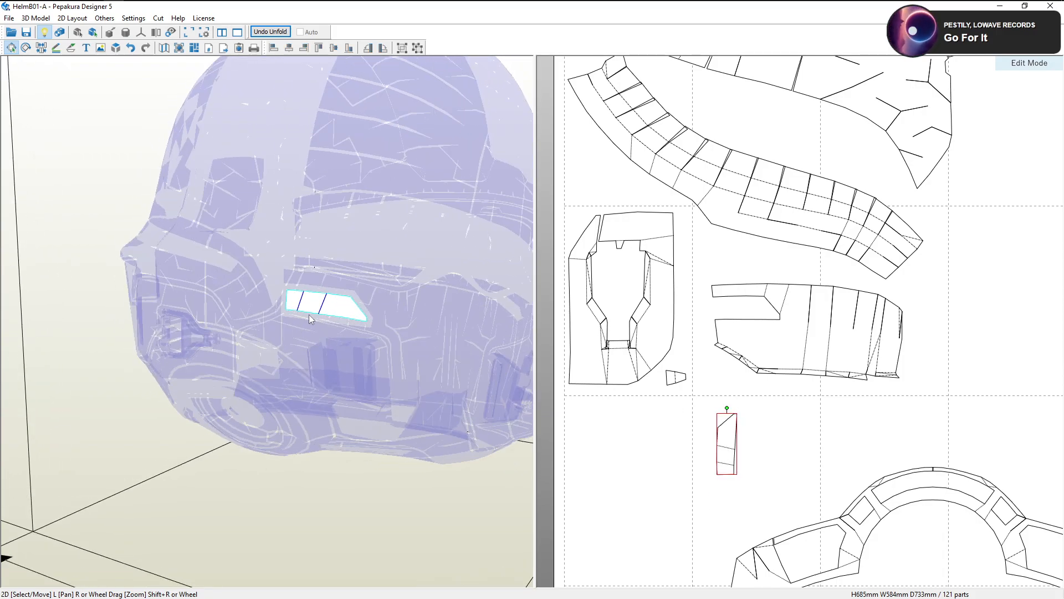
{"action": "left_click", "coordinate": [310, 315]}
{"action": "scroll", "coordinate": [668, 430], "scroll_direction": "up", "scroll_amount": 1}
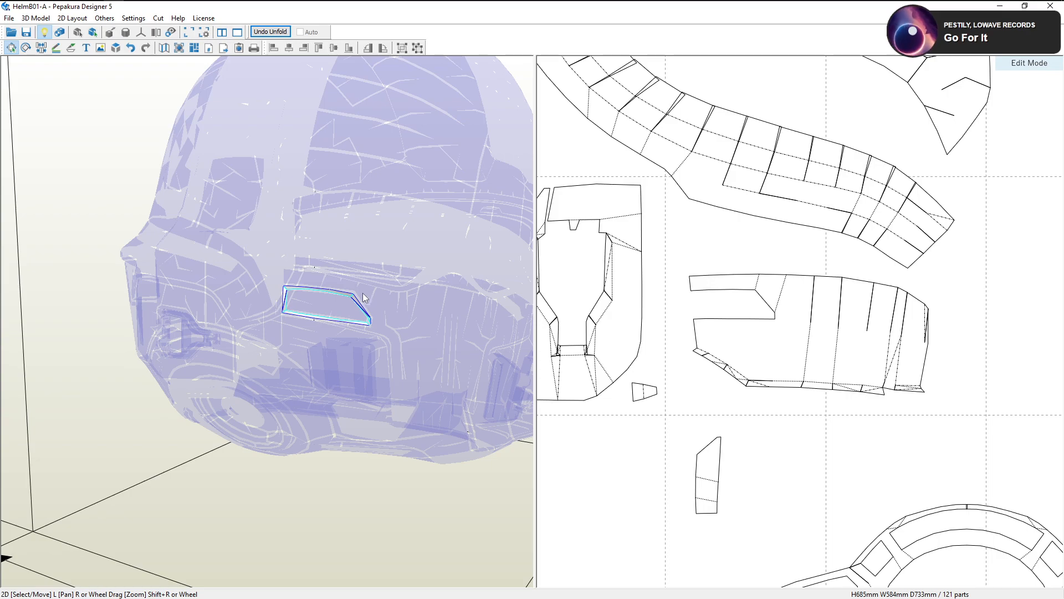
{"action": "left_click_drag", "start_coordinate": [364, 297], "coordinate": [442, 309]}
{"action": "scroll", "coordinate": [694, 293], "scroll_direction": "up", "scroll_amount": 1}
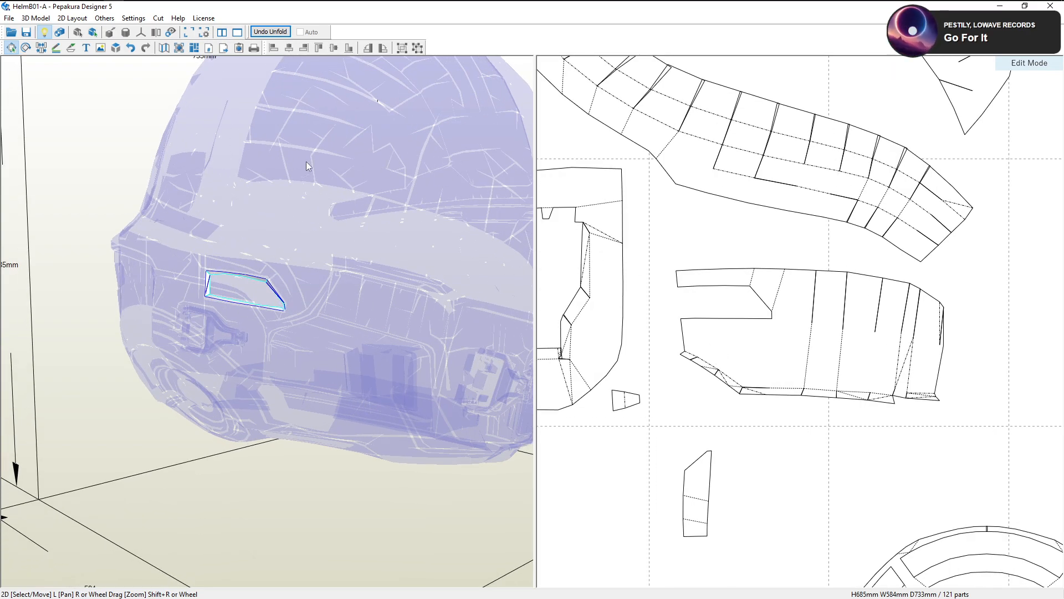
{"action": "left_click", "coordinate": [41, 48]}
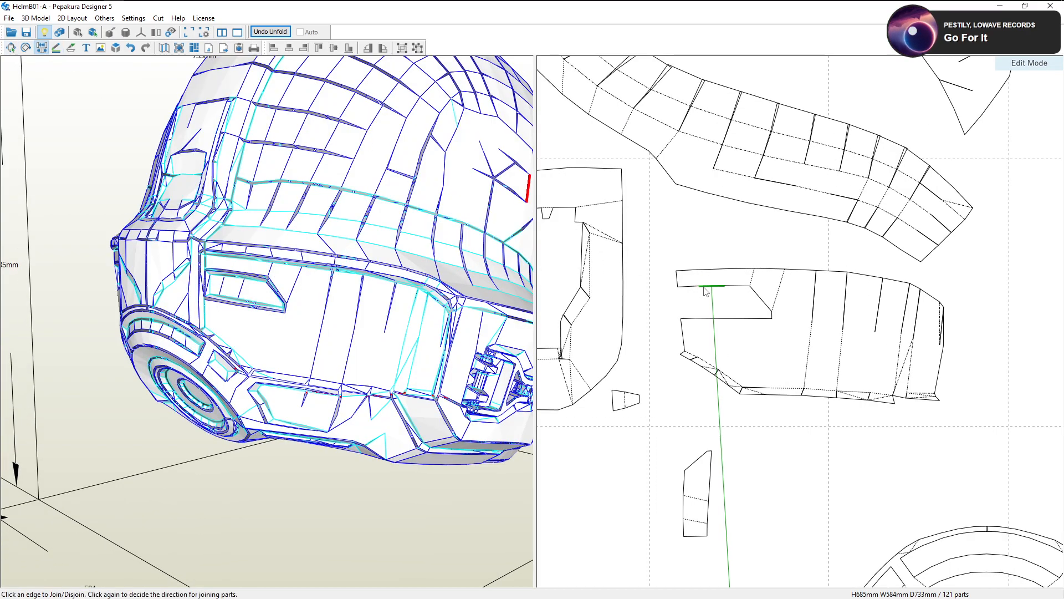
{"action": "left_click", "coordinate": [704, 288]}
{"action": "scroll", "coordinate": [705, 287], "scroll_direction": "up", "scroll_amount": 3}
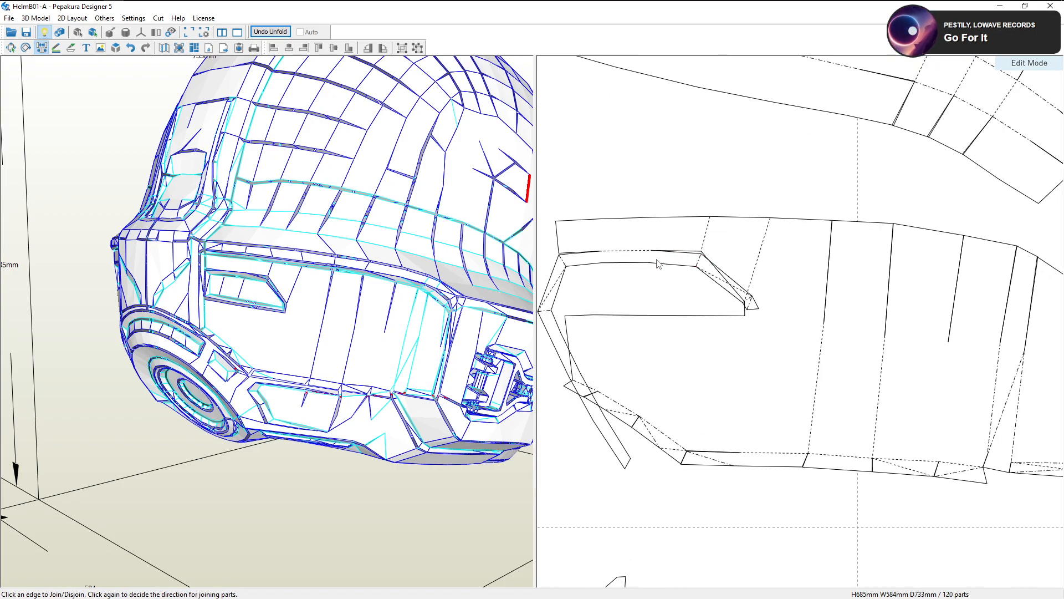
Join the next rim strip segments to the side panel along the slot's upper edge and slanted end
{"action": "left_click", "coordinate": [650, 257]}
{"action": "left_click", "coordinate": [654, 248]}
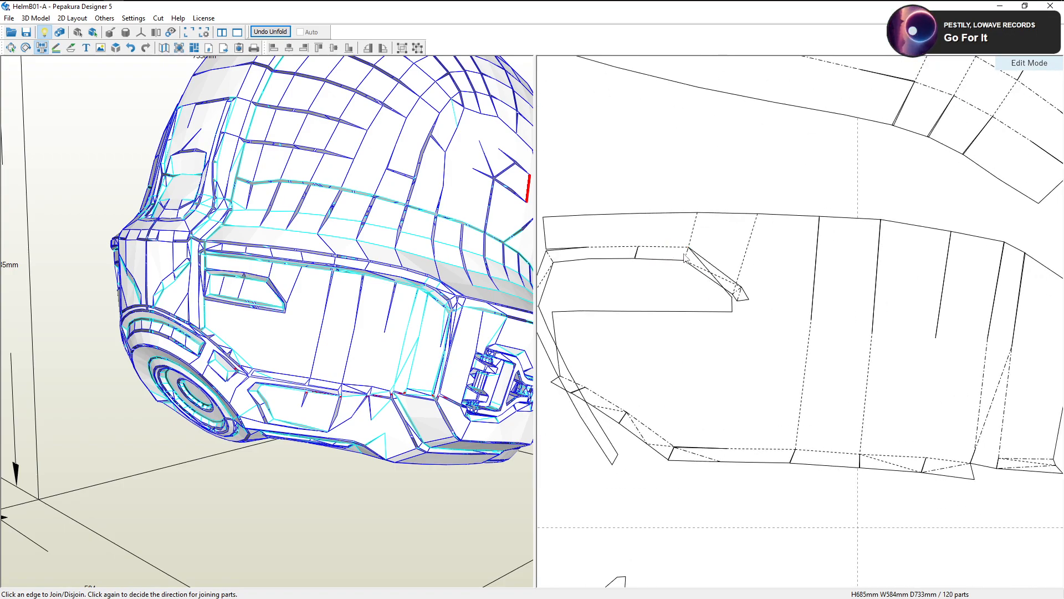
{"action": "left_click", "coordinate": [686, 257]}
{"action": "left_click", "coordinate": [692, 259]}
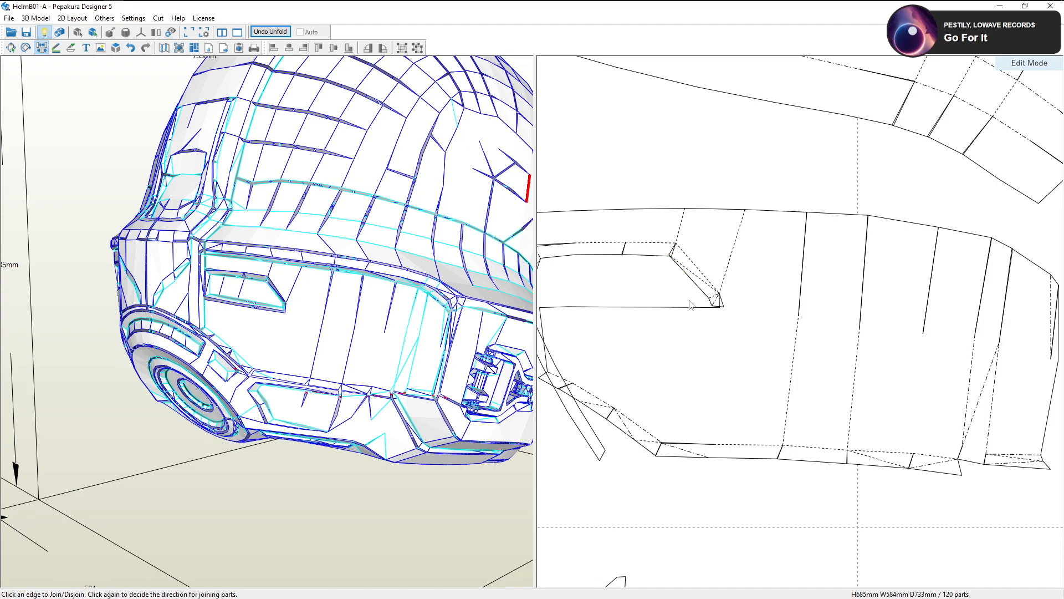
{"action": "left_click", "coordinate": [711, 301]}
{"action": "left_click", "coordinate": [713, 291]}
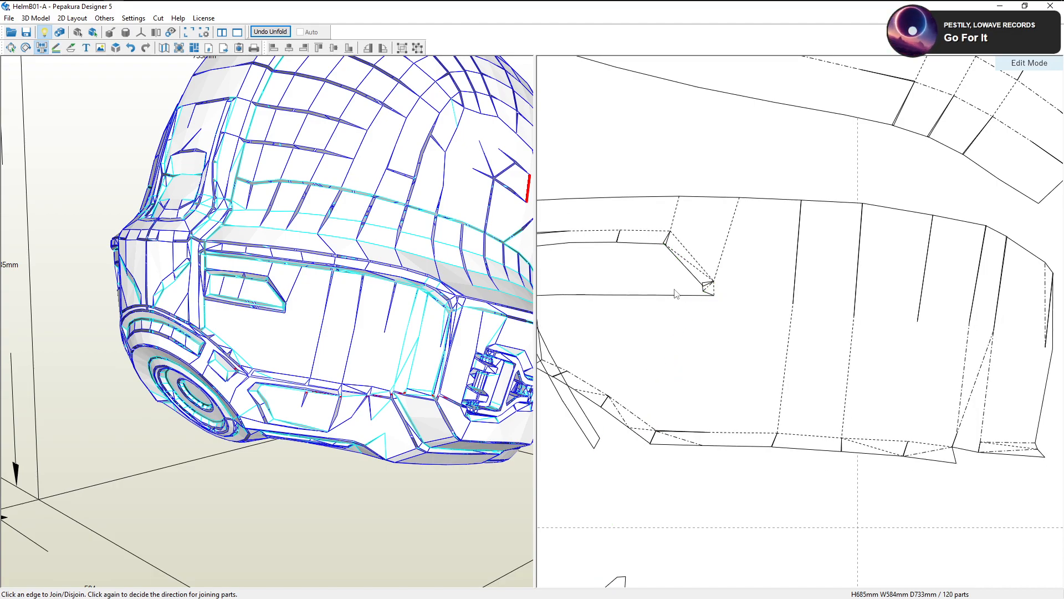
Join the remaining rim strip segments one by one along the slot's lower edge
{"action": "middle_click_drag", "start_coordinate": [676, 291], "coordinate": [747, 324]}
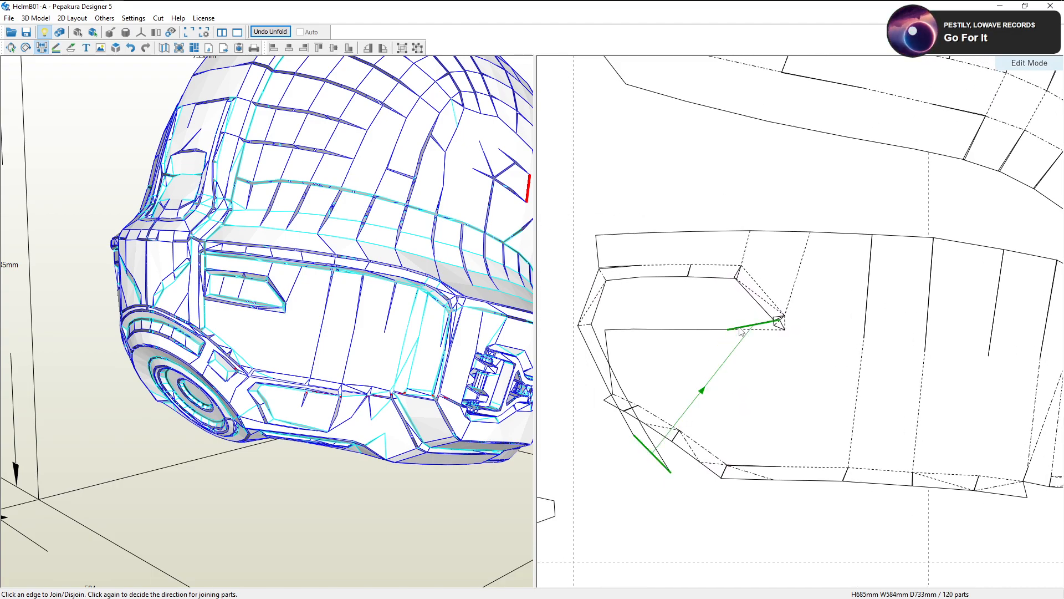
{"action": "left_click", "coordinate": [746, 329]}
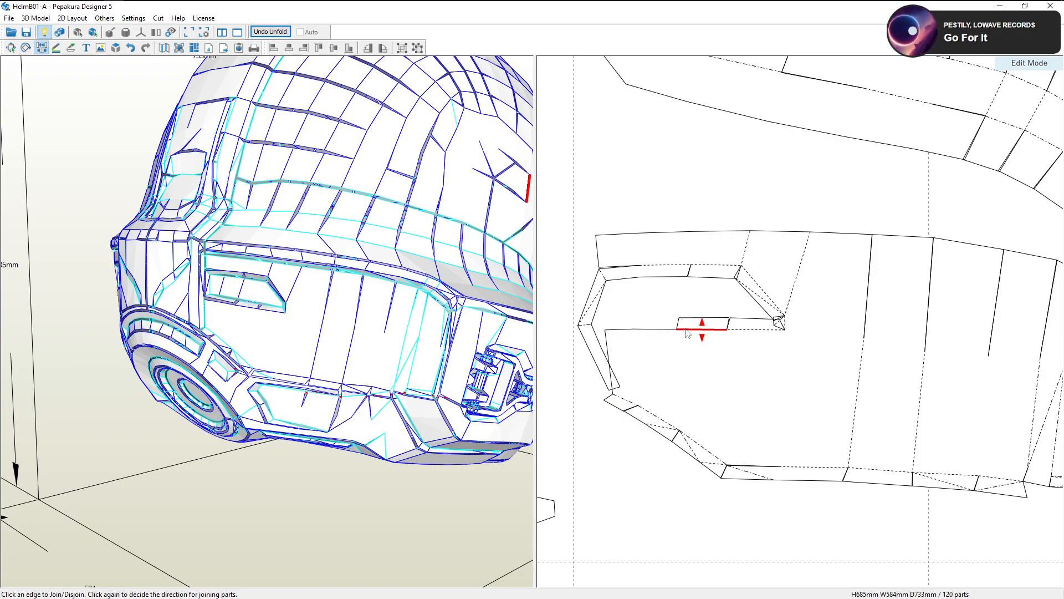
{"action": "left_click", "coordinate": [661, 330]}
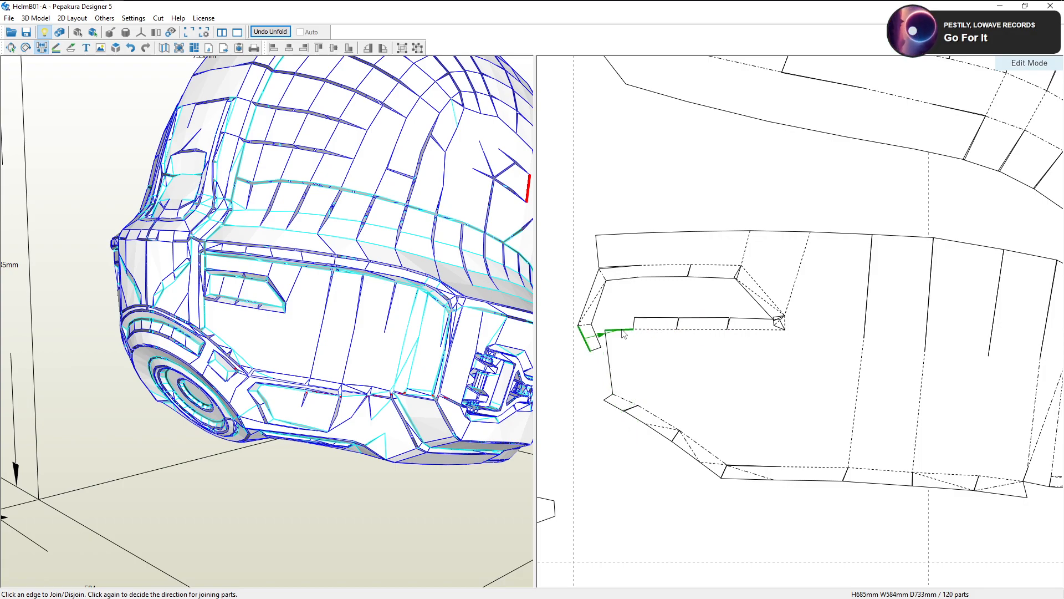
{"action": "left_click", "coordinate": [622, 324]}
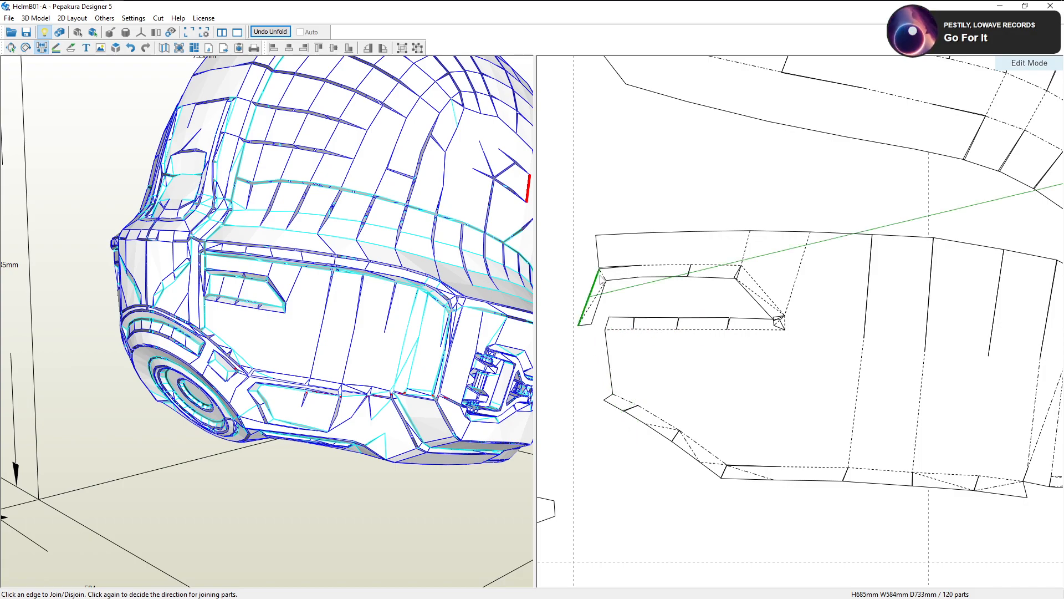
Detach the leftover end piece from the slot rim, then attach the slot's inner face to the rim and the end piece to that face
{"action": "left_click", "coordinate": [603, 278]}
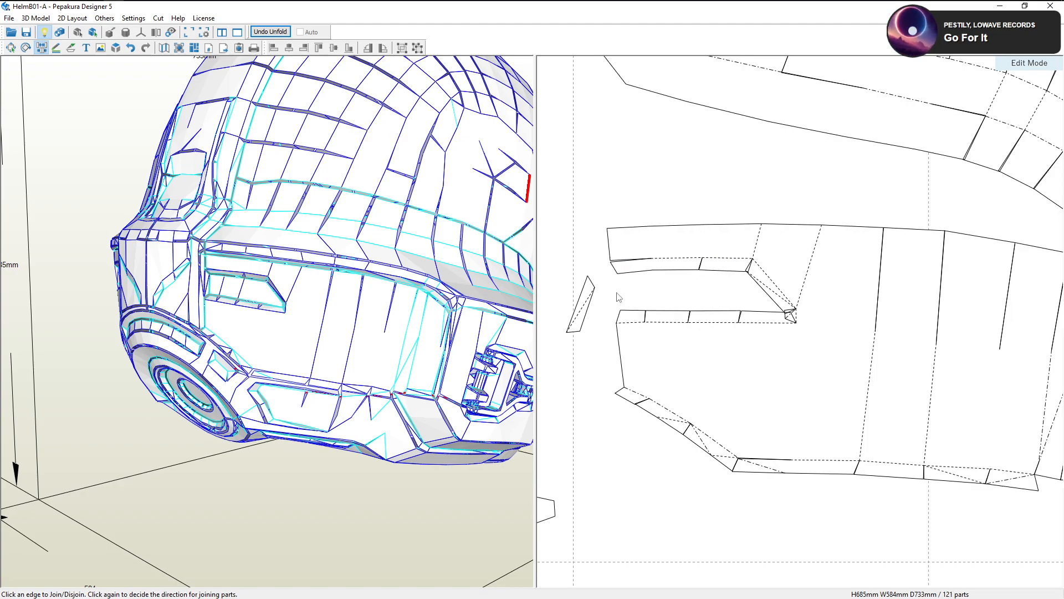
{"action": "left_click", "coordinate": [663, 315]}
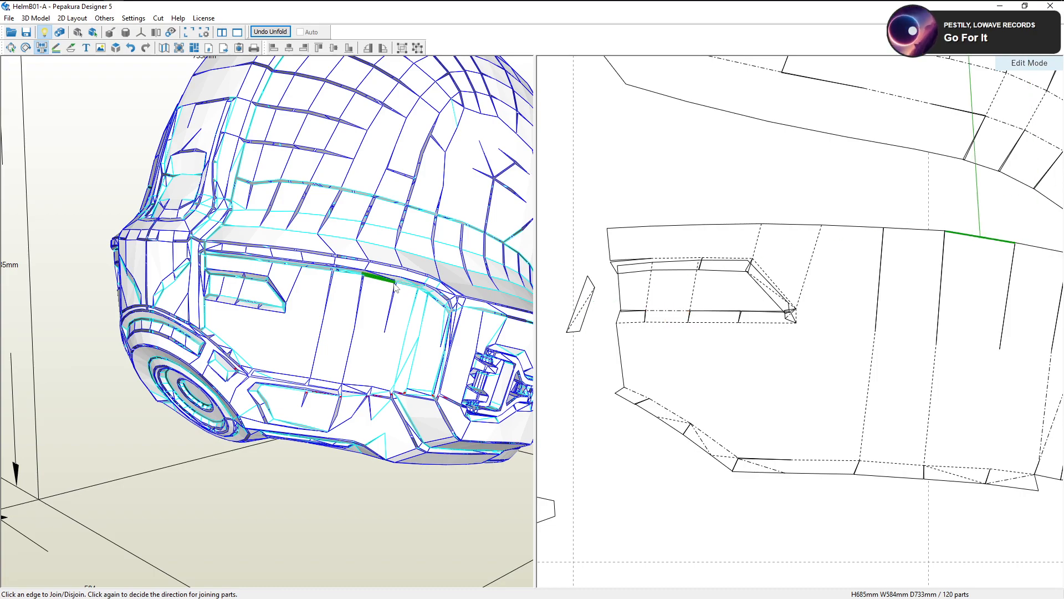
{"action": "left_click", "coordinate": [619, 297]}
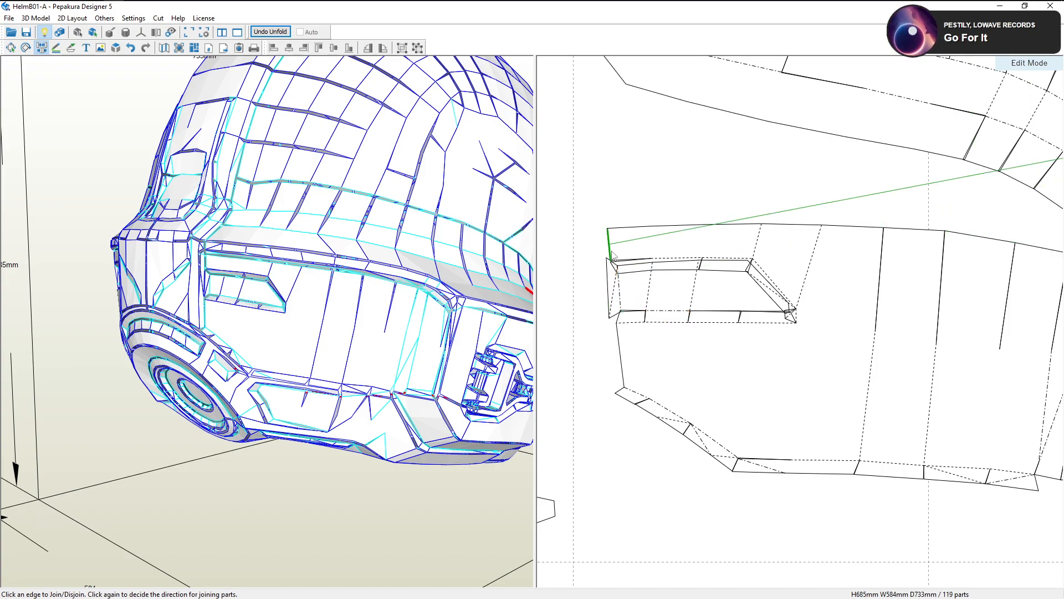
{"action": "scroll", "coordinate": [712, 321], "scroll_direction": "down", "scroll_amount": 2}
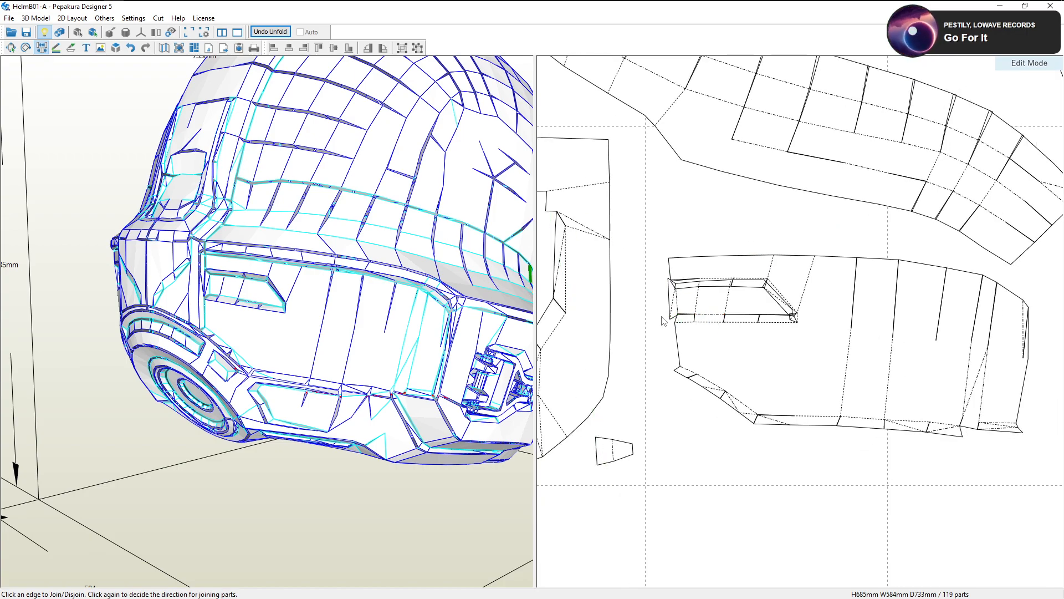
{"action": "scroll", "coordinate": [665, 319], "scroll_direction": "up", "scroll_amount": 2}
{"action": "scroll", "coordinate": [643, 306], "scroll_direction": "up", "scroll_amount": 1}
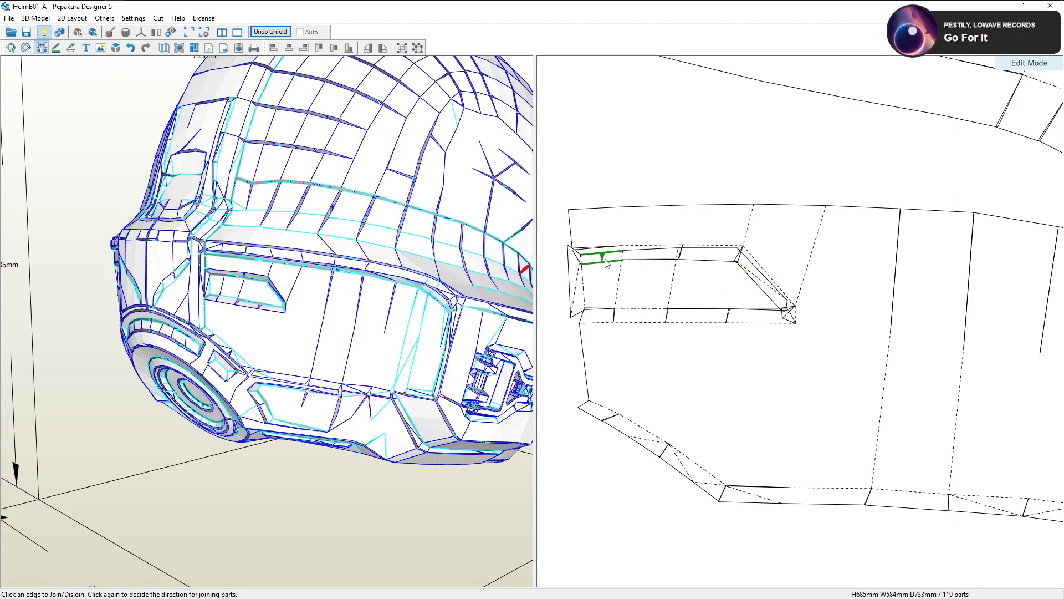
{"action": "scroll", "coordinate": [683, 349], "scroll_direction": "down", "scroll_amount": 1}
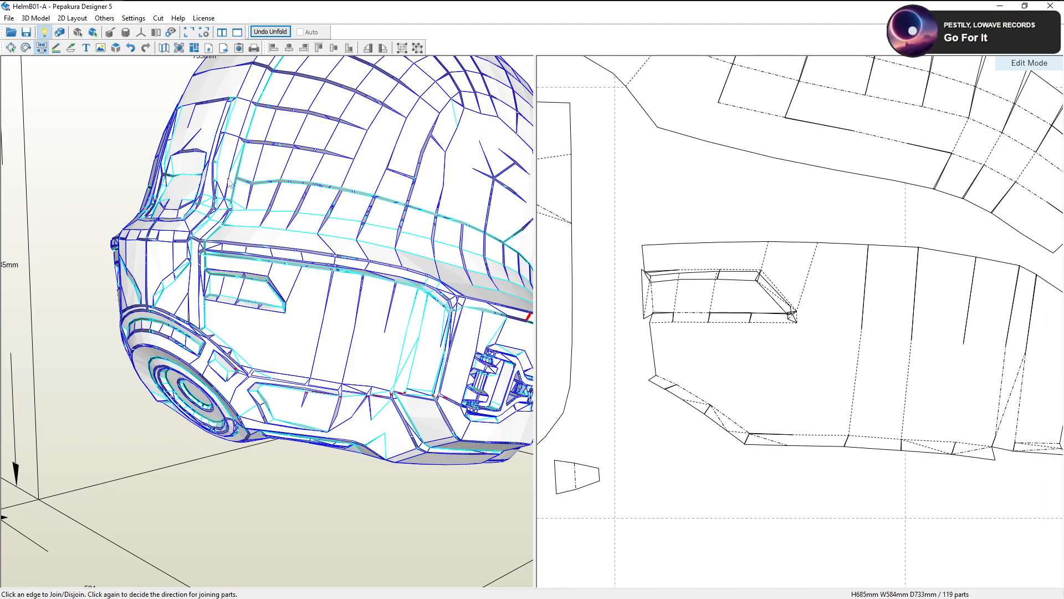
Select the completed slotted side panel and nudge it slightly away from the curved strip panel
{"action": "left_click", "coordinate": [10, 48]}
{"action": "left_click", "coordinate": [794, 321]}
{"action": "scroll", "coordinate": [813, 345], "scroll_direction": "down", "scroll_amount": 1}
{"action": "scroll", "coordinate": [811, 340], "scroll_direction": "down", "scroll_amount": 1}
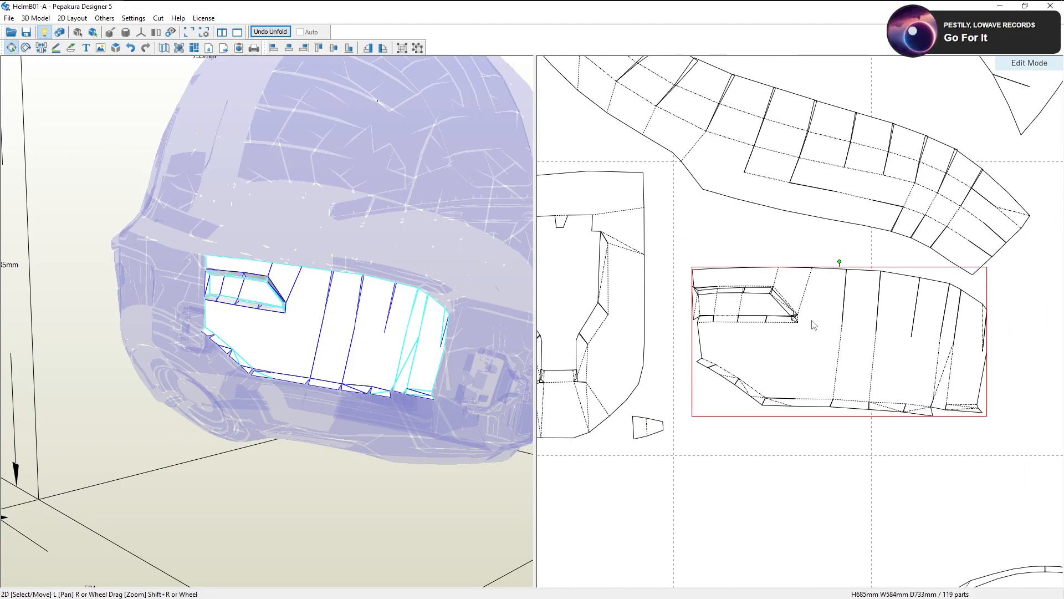
{"action": "left_click_drag", "start_coordinate": [827, 314], "coordinate": [832, 320]}
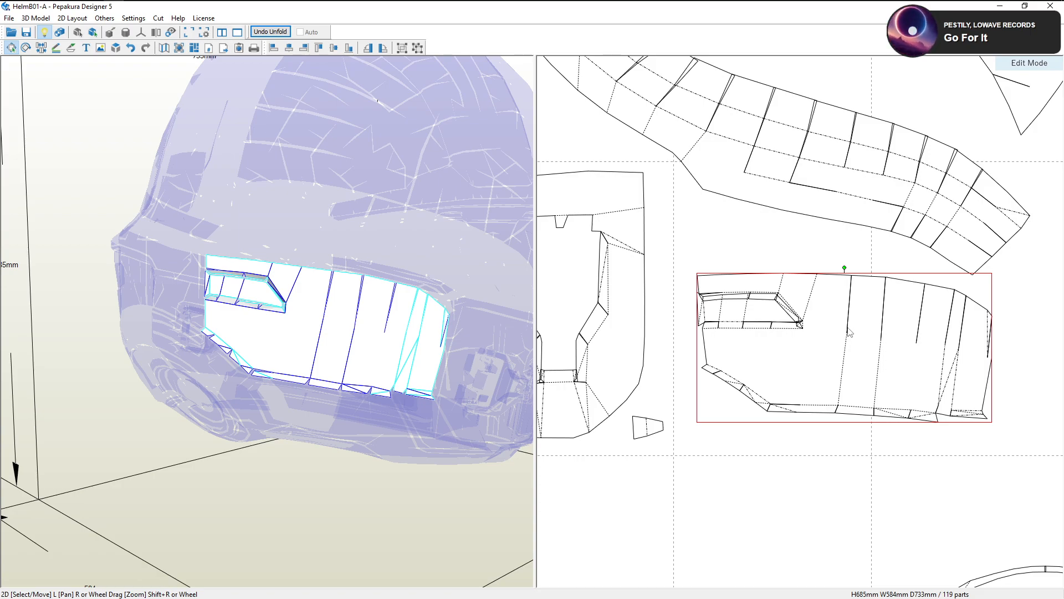
Move the large arched jaw frame slightly away from the page margin, below the side panels, and deselect it
{"action": "scroll", "coordinate": [848, 331], "scroll_direction": "down", "scroll_amount": 2}
{"action": "left_click", "coordinate": [878, 488]}
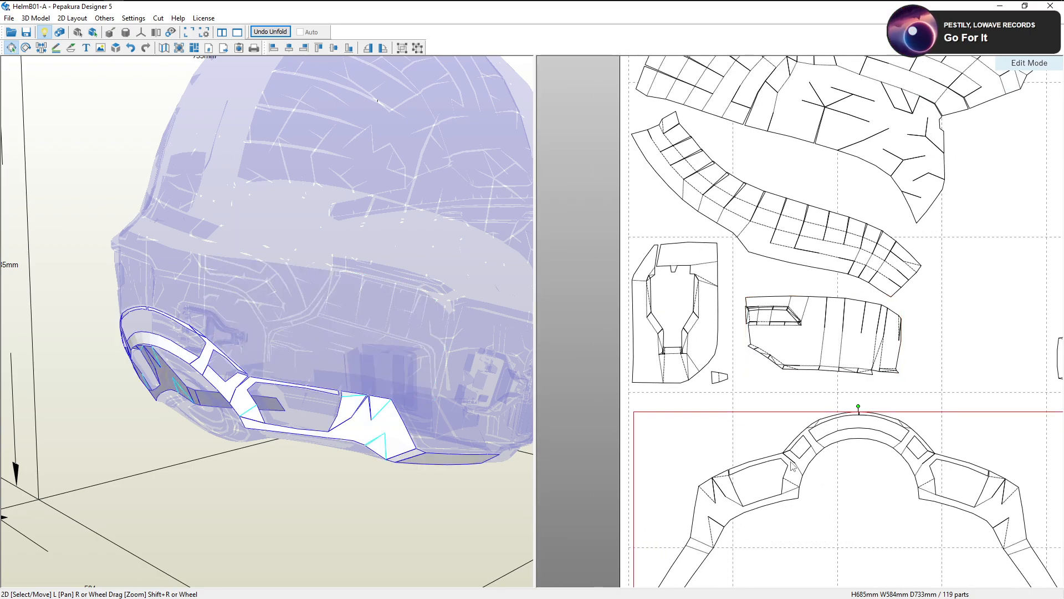
{"action": "scroll", "coordinate": [816, 448], "scroll_direction": "down", "scroll_amount": 2}
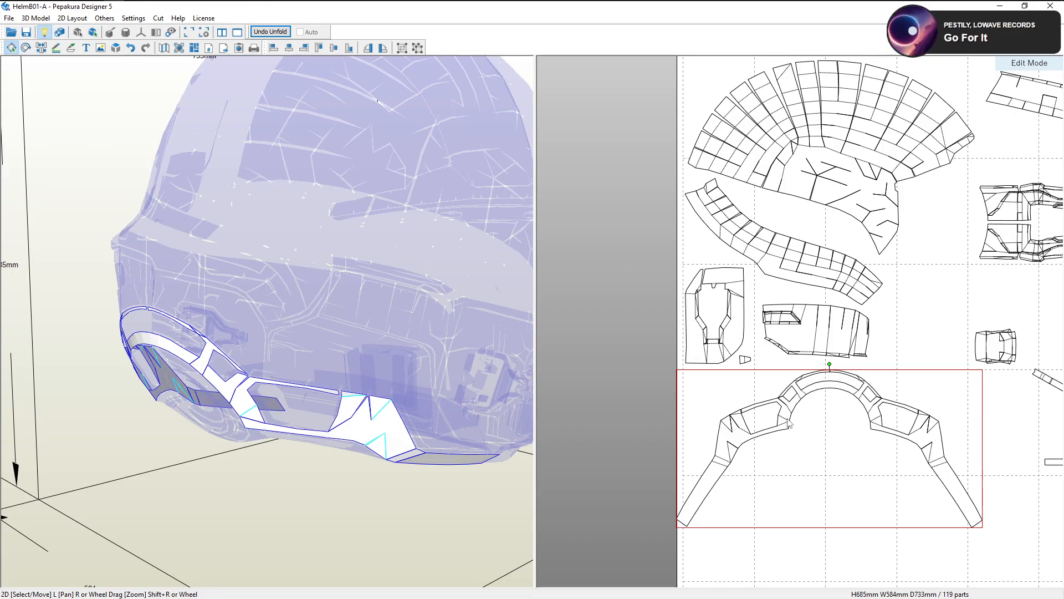
{"action": "left_click_drag", "start_coordinate": [790, 424], "coordinate": [814, 433]}
{"action": "left_click", "coordinate": [853, 473]}
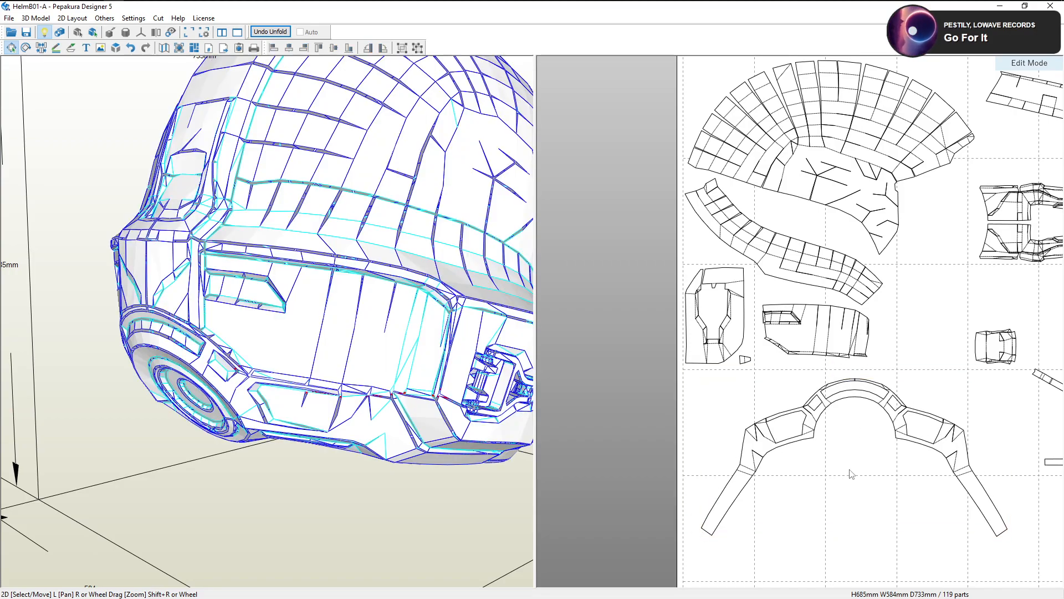
Pick the small boxy part and place it between the fan-shaped panel and the long segmented strip
{"action": "middle_click_drag", "start_coordinate": [989, 348], "coordinate": [874, 375]}
{"action": "scroll", "coordinate": [921, 394], "scroll_direction": "down", "scroll_amount": 2}
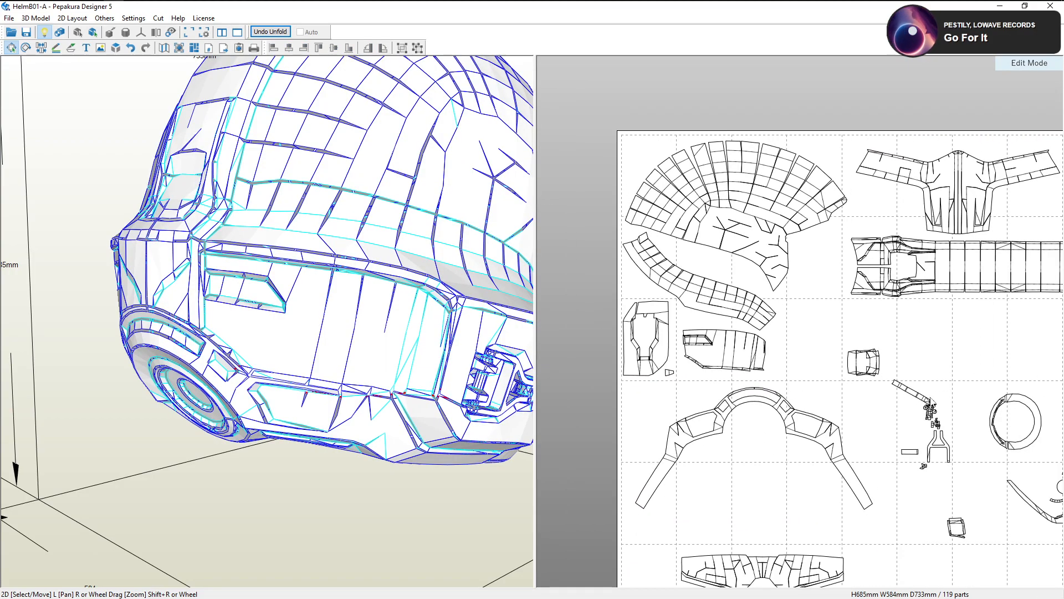
{"action": "middle_click_drag", "start_coordinate": [1028, 348], "coordinate": [853, 380]}
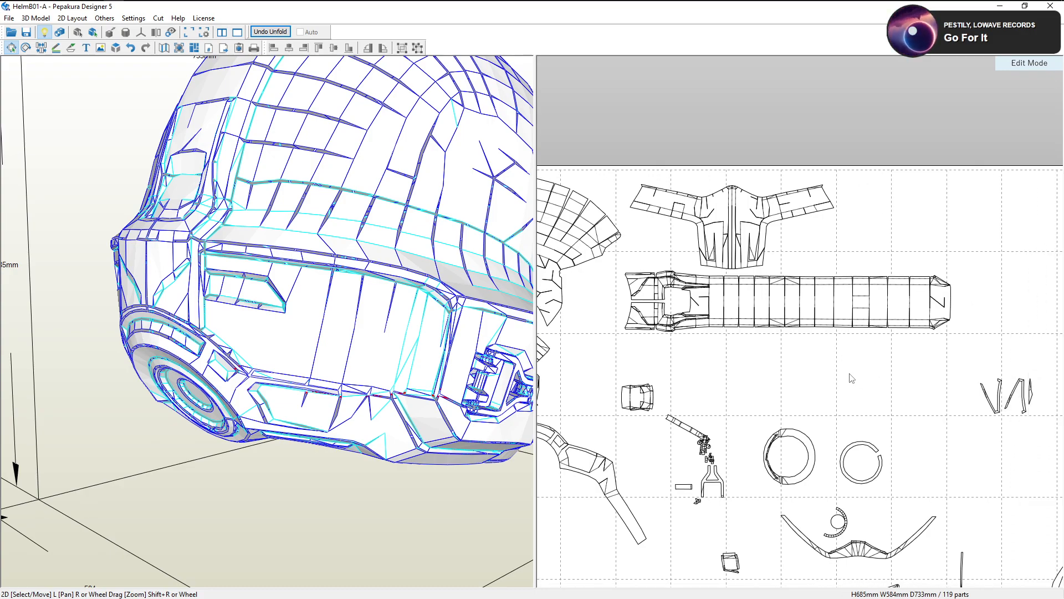
{"action": "scroll", "coordinate": [852, 378], "scroll_direction": "down", "scroll_amount": 1}
{"action": "scroll", "coordinate": [809, 411], "scroll_direction": "up", "scroll_amount": 2}
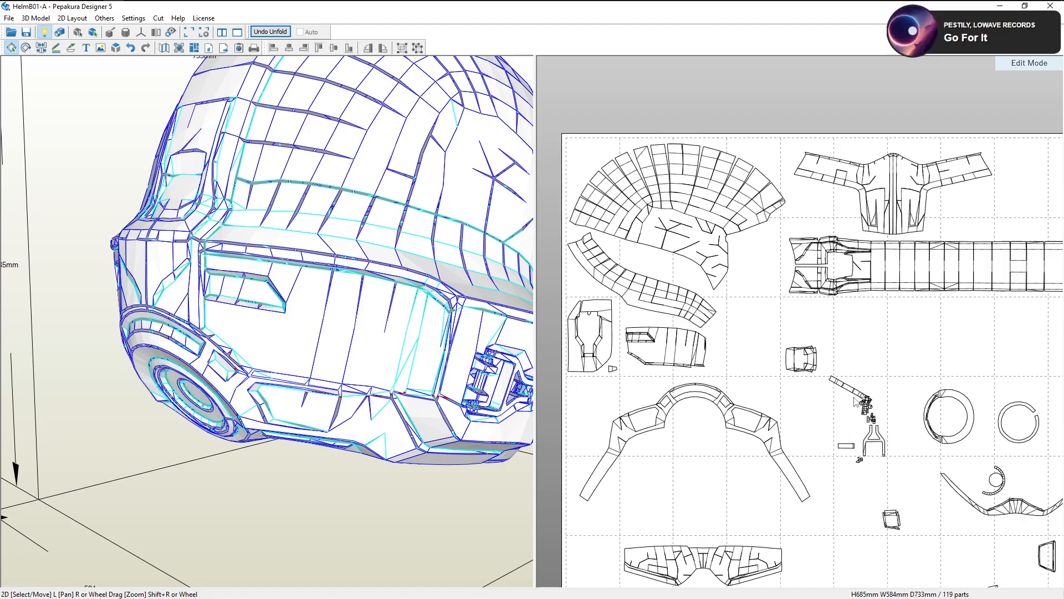
{"action": "left_click", "coordinate": [792, 361]}
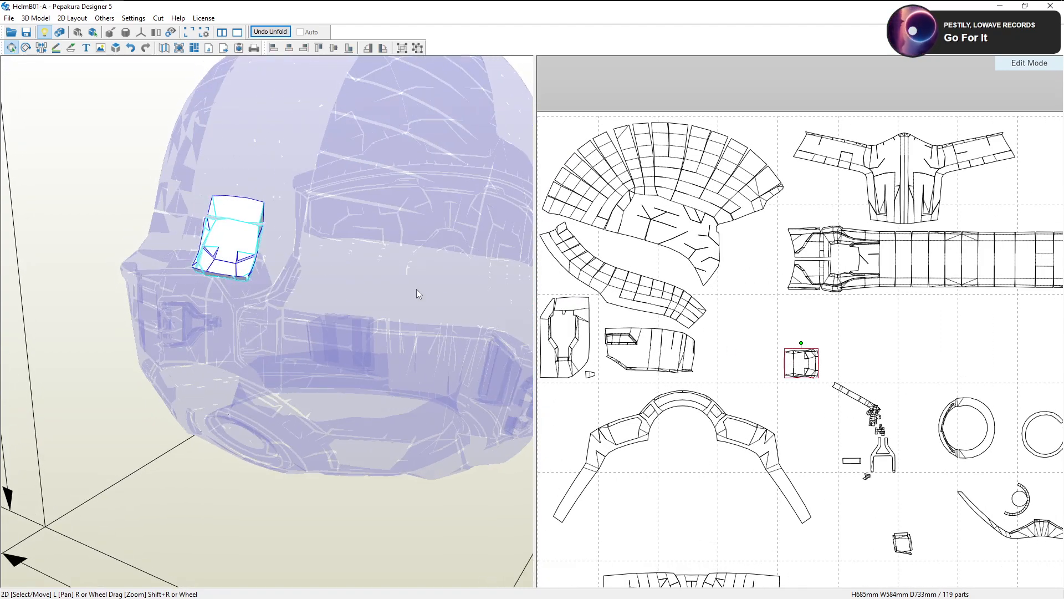
{"action": "left_click_drag", "start_coordinate": [791, 363], "coordinate": [748, 258]}
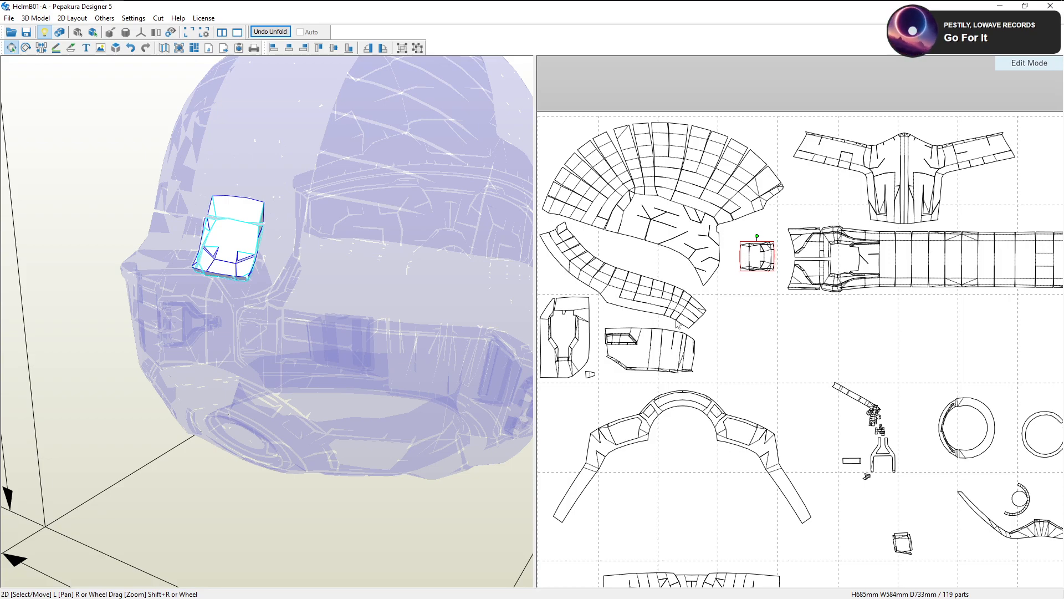
Examine the side panels on the front of the helmet and survey the loose parts left on the 2D layout
{"action": "left_click", "coordinate": [385, 286]}
{"action": "left_click_drag", "start_coordinate": [348, 306], "coordinate": [367, 308]}
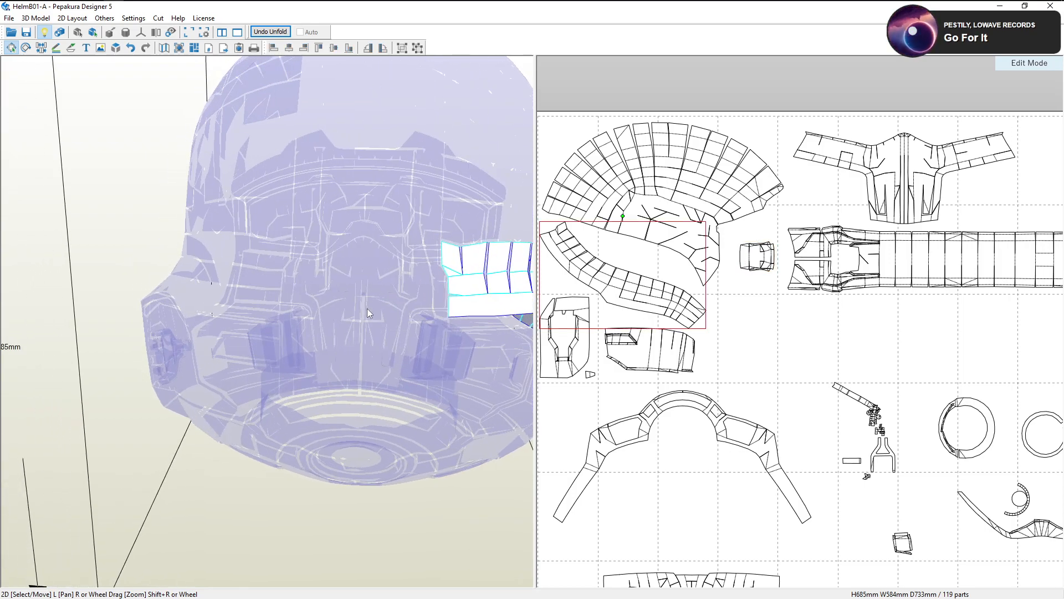
{"action": "left_click", "coordinate": [387, 356]}
{"action": "left_click", "coordinate": [467, 399]}
{"action": "scroll", "coordinate": [740, 435], "scroll_direction": "down", "scroll_amount": 6}
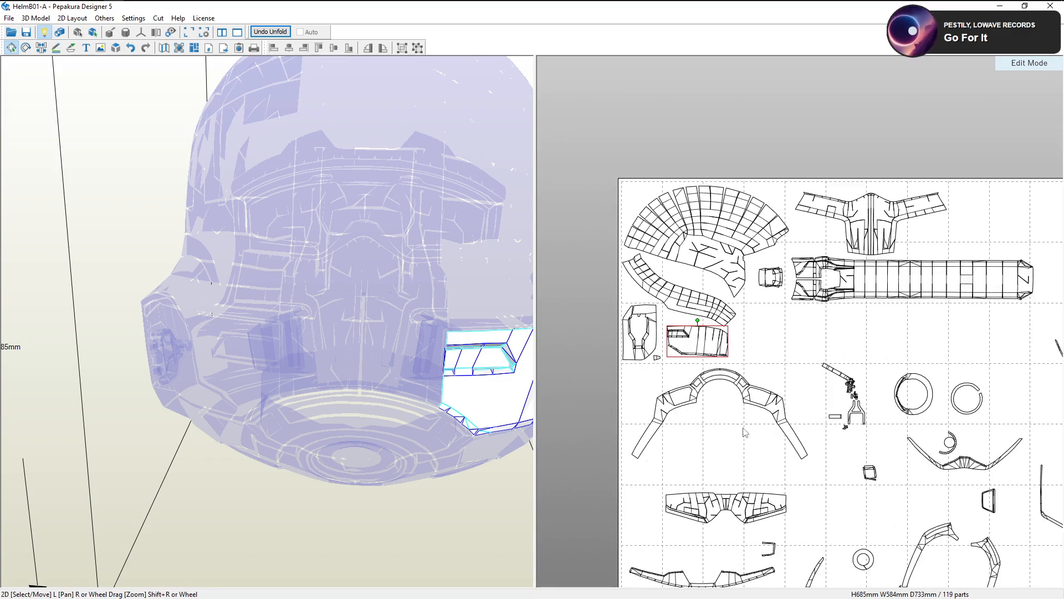
{"action": "middle_click_drag", "start_coordinate": [825, 401], "coordinate": [777, 407]}
{"action": "scroll", "coordinate": [731, 430], "scroll_direction": "down", "scroll_amount": 3}
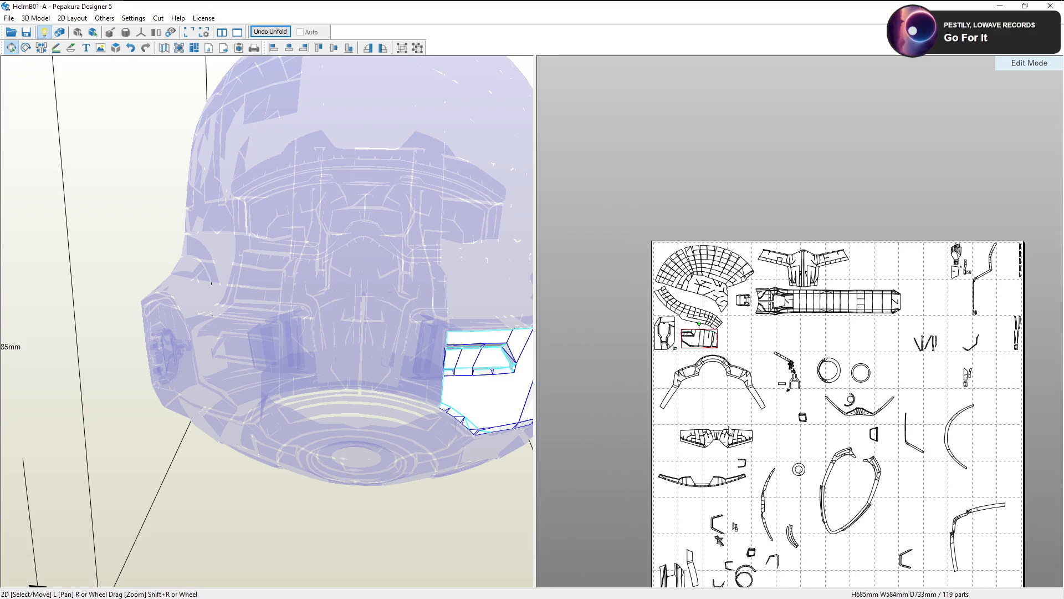
{"action": "scroll", "coordinate": [732, 417], "scroll_direction": "up", "scroll_amount": 3}
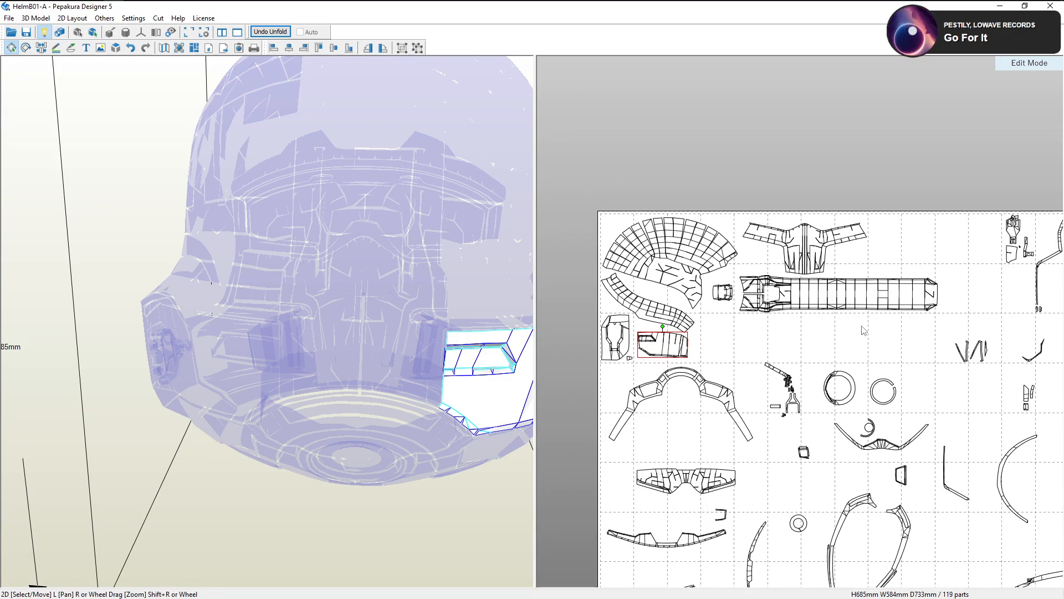
{"action": "middle_click_drag", "start_coordinate": [822, 318], "coordinate": [753, 318]}
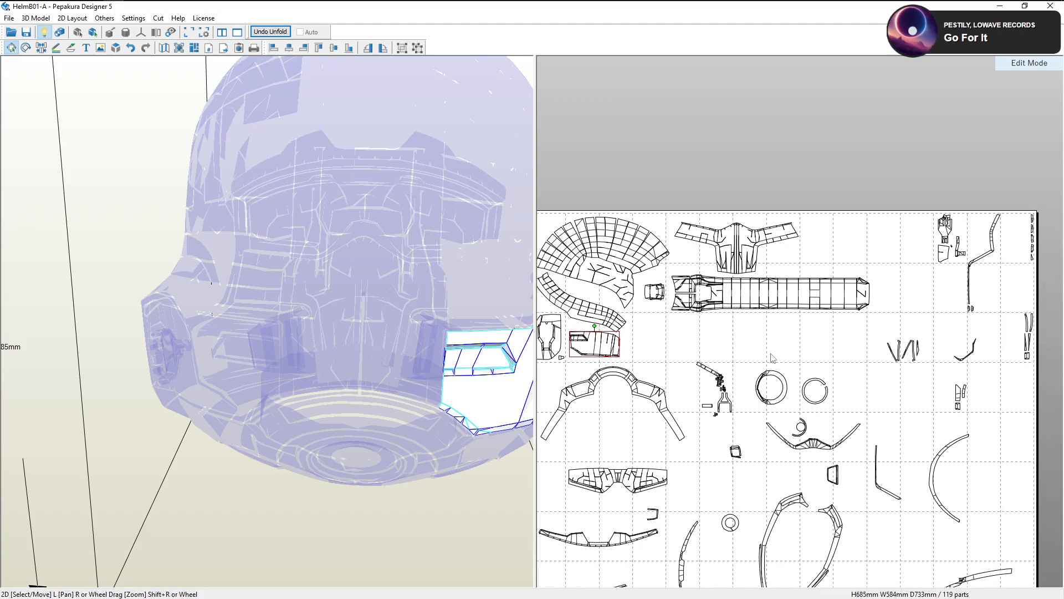
Move the larger chin ring beside the slotted side panel
{"action": "left_click", "coordinate": [781, 384]}
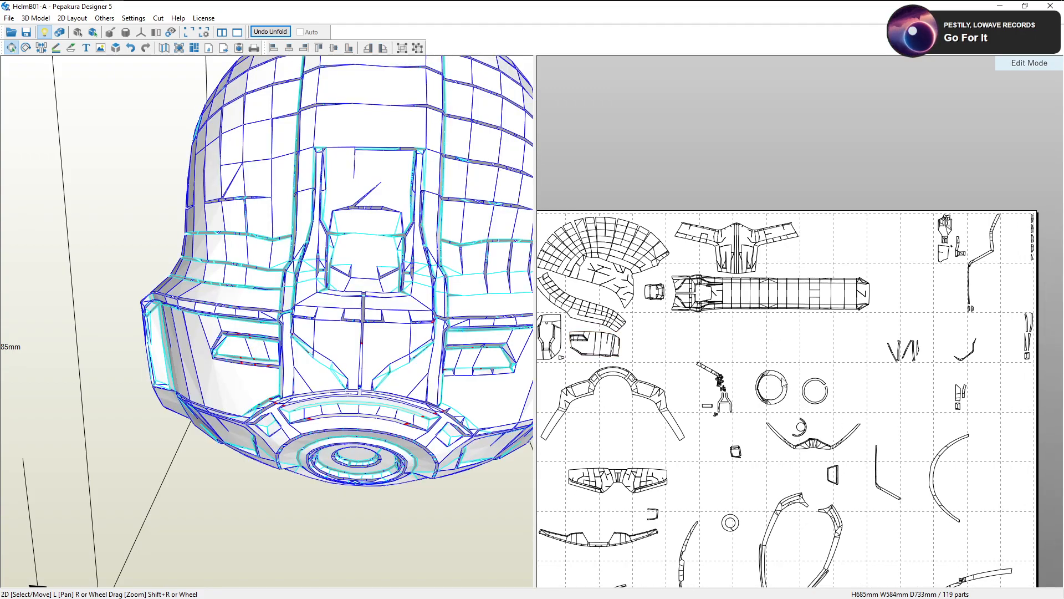
{"action": "left_click_drag", "start_coordinate": [781, 378], "coordinate": [661, 331]}
{"action": "scroll", "coordinate": [645, 337], "scroll_direction": "up", "scroll_amount": 3}
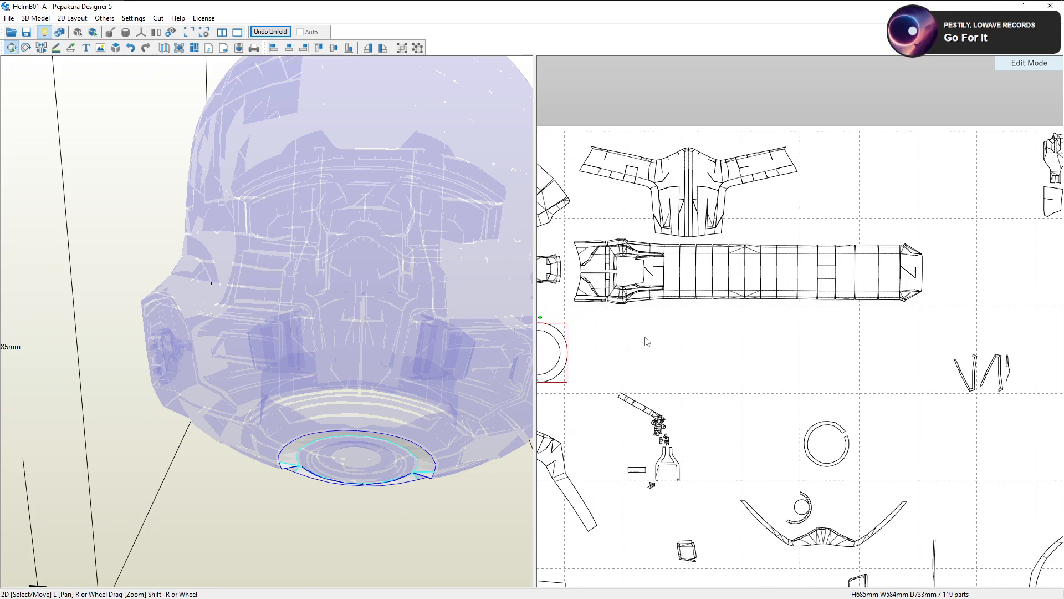
{"action": "middle_click_drag", "start_coordinate": [645, 337], "coordinate": [724, 344]}
Identify the jaw frame around the chin ring on the 3D helmet and place the ring inside the frame's arch
{"action": "right_click_drag", "start_coordinate": [500, 367], "coordinate": [500, 358]}
{"action": "left_click", "coordinate": [414, 388]}
{"action": "left_click", "coordinate": [408, 412]}
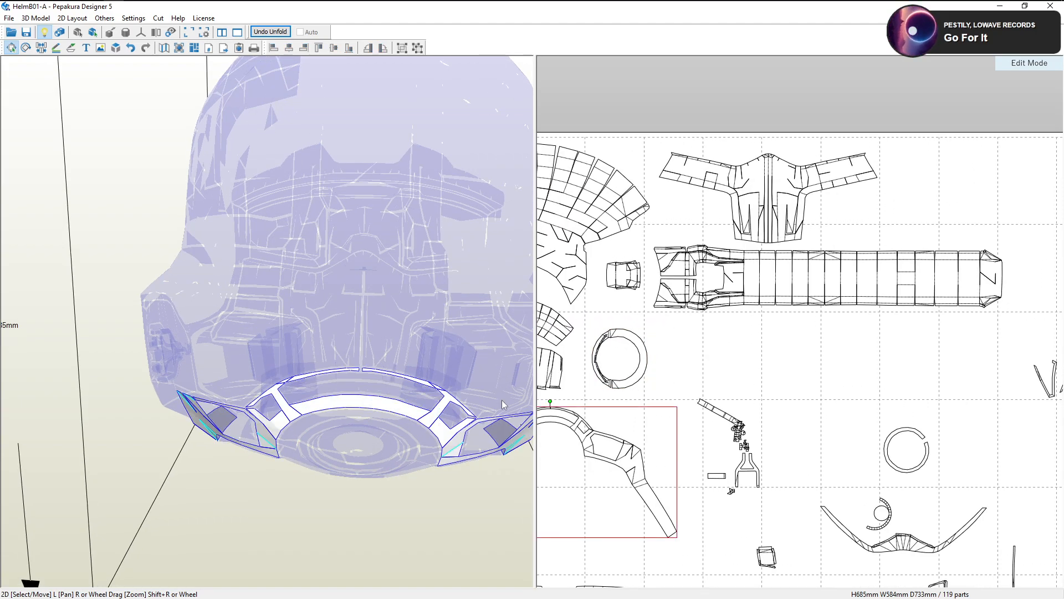
{"action": "scroll", "coordinate": [827, 304], "scroll_direction": "down", "scroll_amount": 3}
{"action": "left_click_drag", "start_coordinate": [688, 366], "coordinate": [632, 449]}
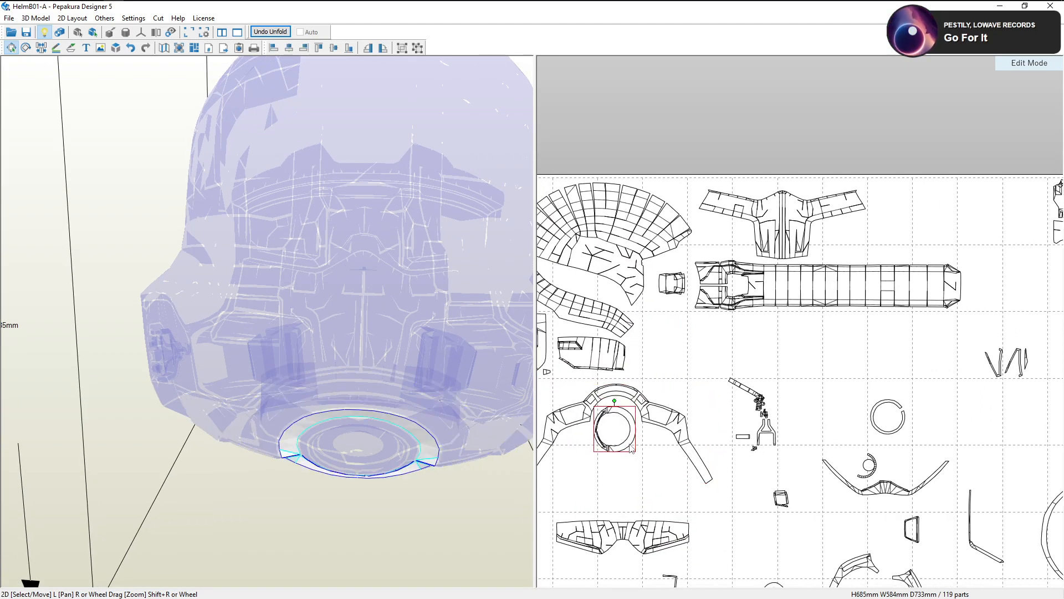
Rotate the chin ring about a quarter turn so its curved edge strips face the top of the jaw frame's arch
{"action": "scroll", "coordinate": [632, 449], "scroll_direction": "up", "scroll_amount": 4}
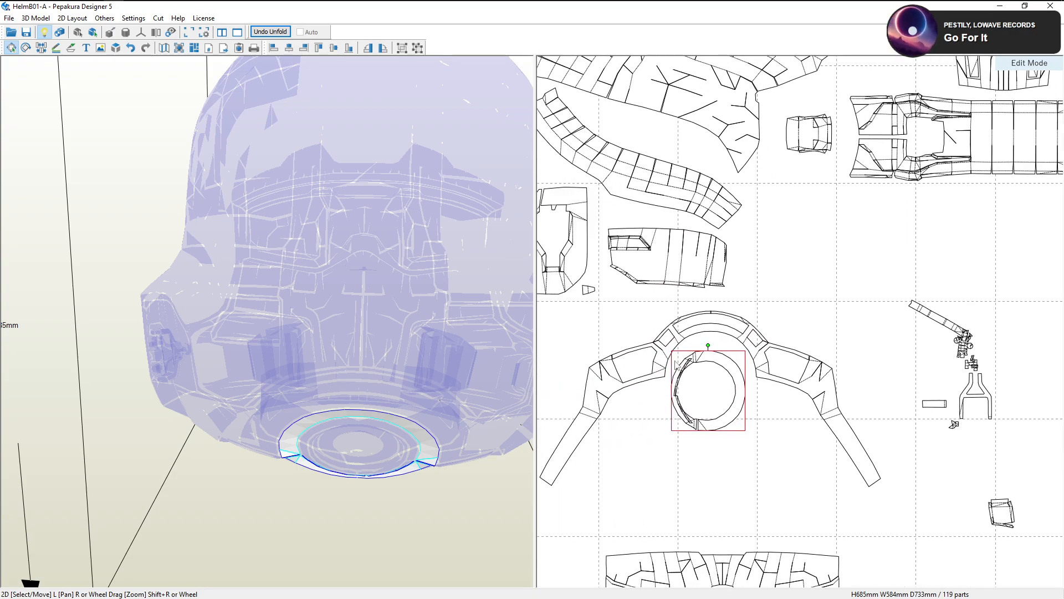
{"action": "middle_click_drag", "start_coordinate": [623, 358], "coordinate": [689, 357]}
{"action": "left_click", "coordinate": [677, 361]}
{"action": "left_click", "coordinate": [726, 344]}
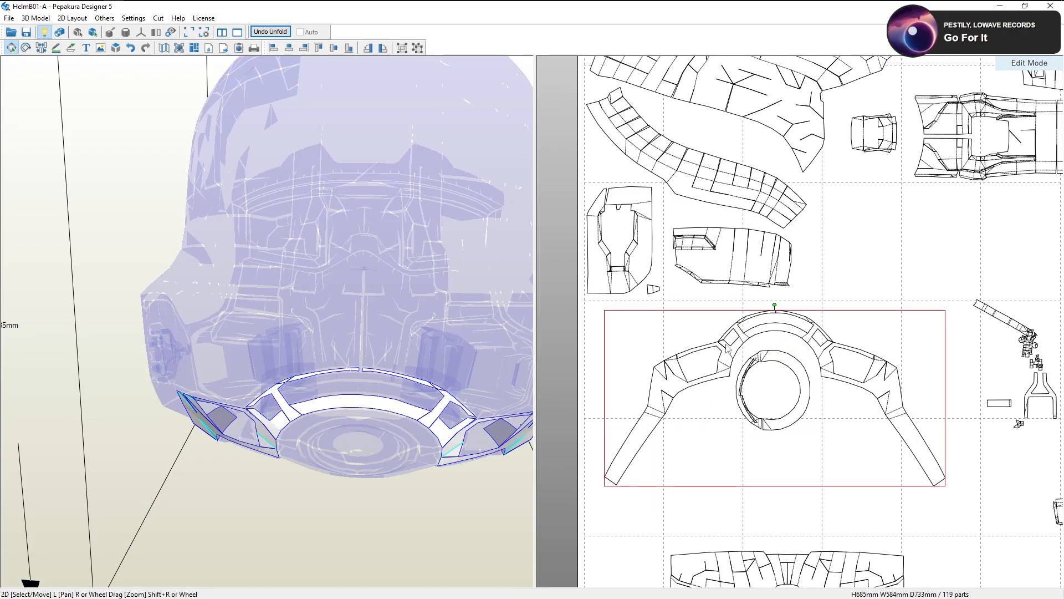
{"action": "scroll", "coordinate": [774, 393], "scroll_direction": "up", "scroll_amount": 2}
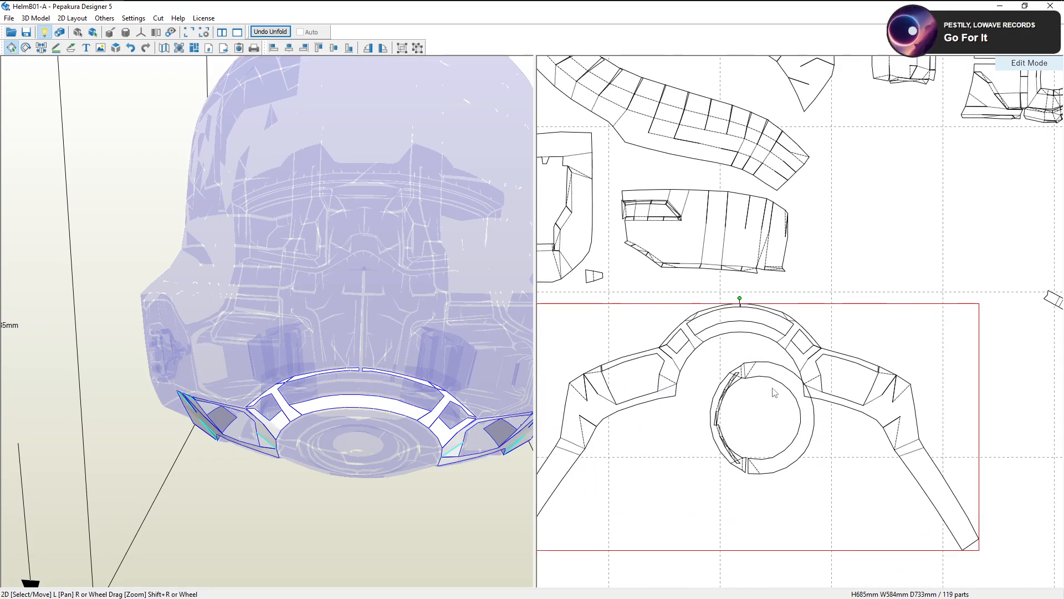
{"action": "left_click_drag", "start_coordinate": [781, 378], "coordinate": [775, 410]}
{"action": "left_click_drag", "start_coordinate": [449, 411], "coordinate": [447, 375]}
{"action": "scroll", "coordinate": [702, 395], "scroll_direction": "up", "scroll_amount": 2}
{"action": "scroll", "coordinate": [662, 420], "scroll_direction": "up", "scroll_amount": 2}
{"action": "left_click", "coordinate": [669, 408]}
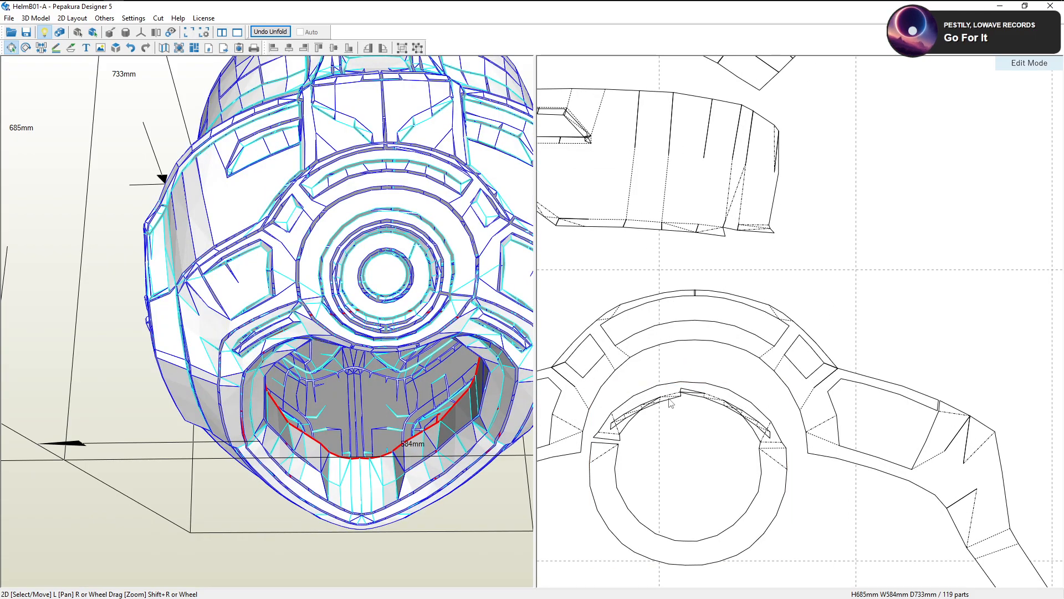
{"action": "left_click", "coordinate": [668, 395]}
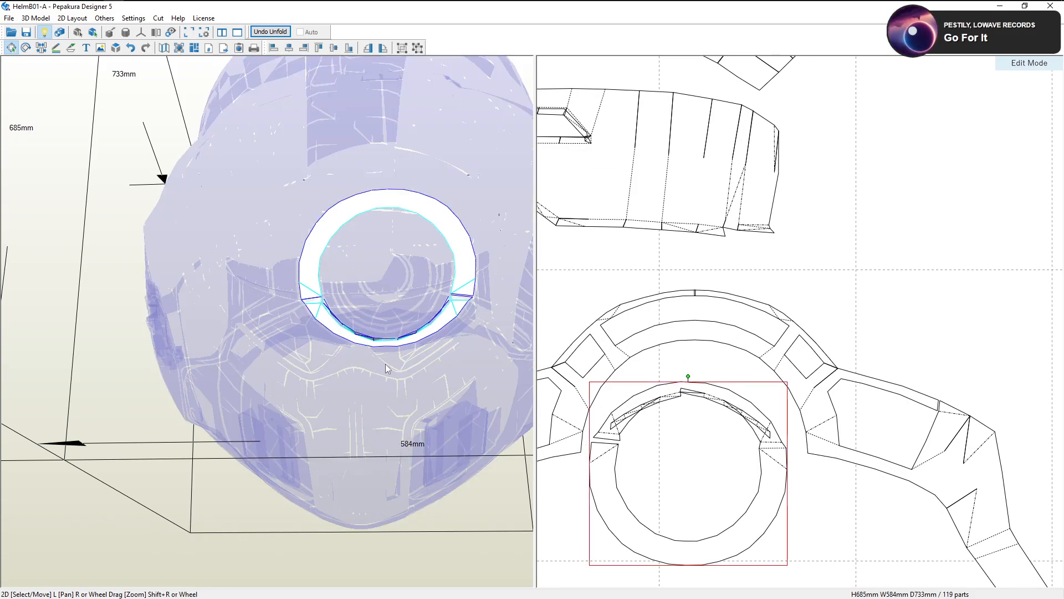
Compare the chin ring and jaw frame on the 3D helmet and position the ring just below the inside of the frame's arch
{"action": "right_click_drag", "start_coordinate": [385, 363], "coordinate": [381, 367]}
{"action": "scroll", "coordinate": [706, 429], "scroll_direction": "down", "scroll_amount": 3}
{"action": "left_click_drag", "start_coordinate": [712, 431], "coordinate": [762, 452]}
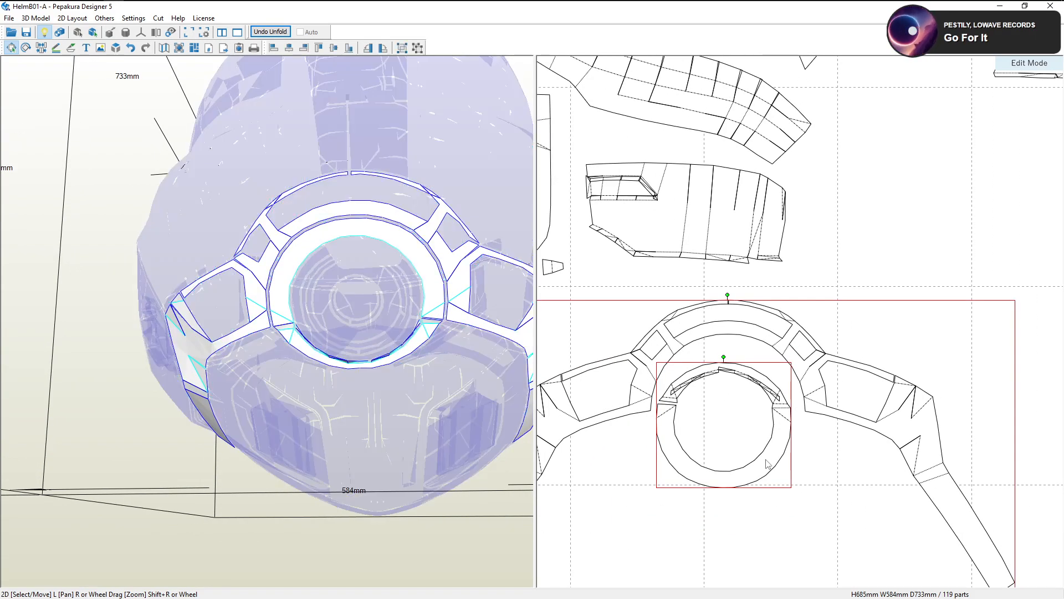
{"action": "left_click_drag", "start_coordinate": [404, 333], "coordinate": [399, 328]}
{"action": "left_click", "coordinate": [829, 338]}
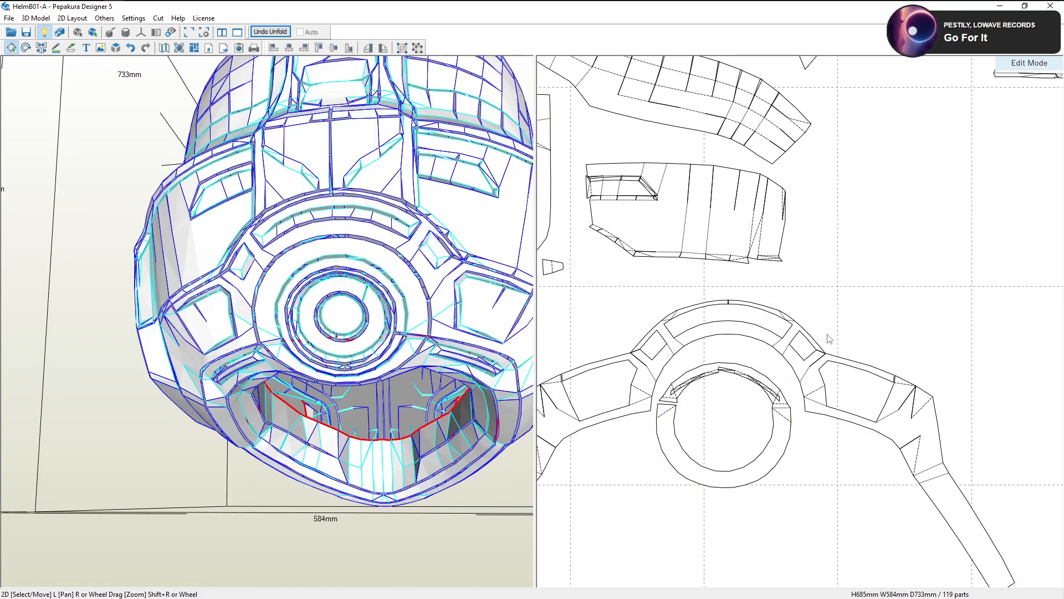
{"action": "left_click_drag", "start_coordinate": [782, 441], "coordinate": [790, 464]}
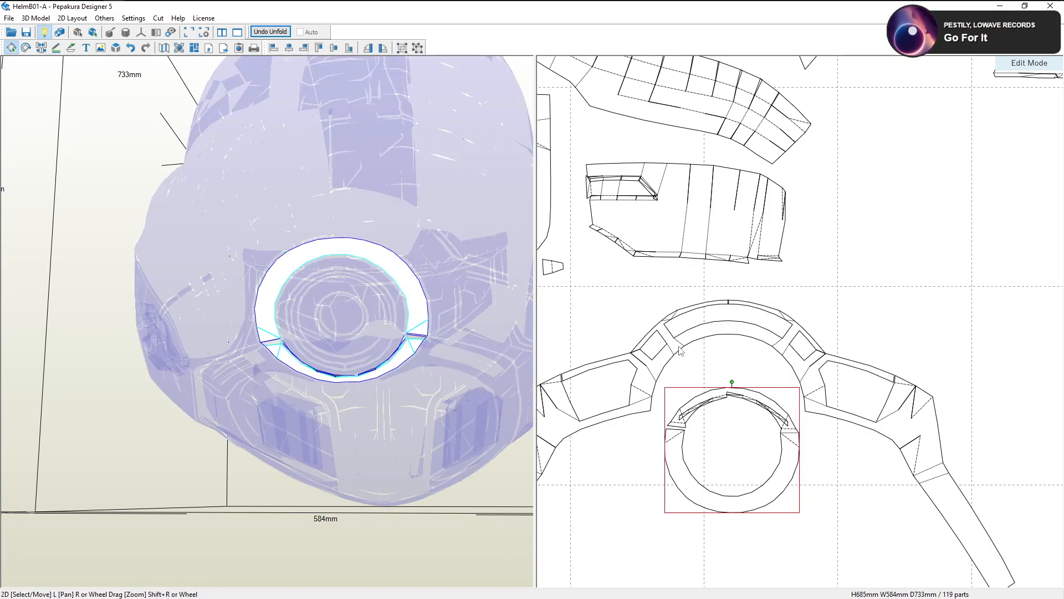
{"action": "right_click_drag", "start_coordinate": [413, 311], "coordinate": [481, 323]}
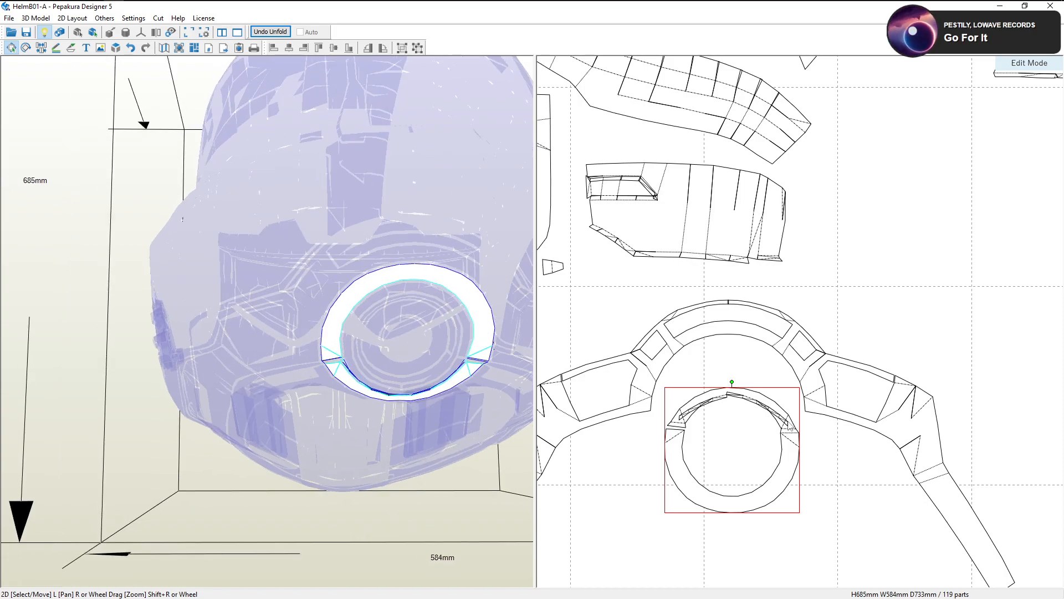
{"action": "left_click_drag", "start_coordinate": [783, 446], "coordinate": [782, 432]}
{"action": "scroll", "coordinate": [692, 427], "scroll_direction": "up", "scroll_amount": 2}
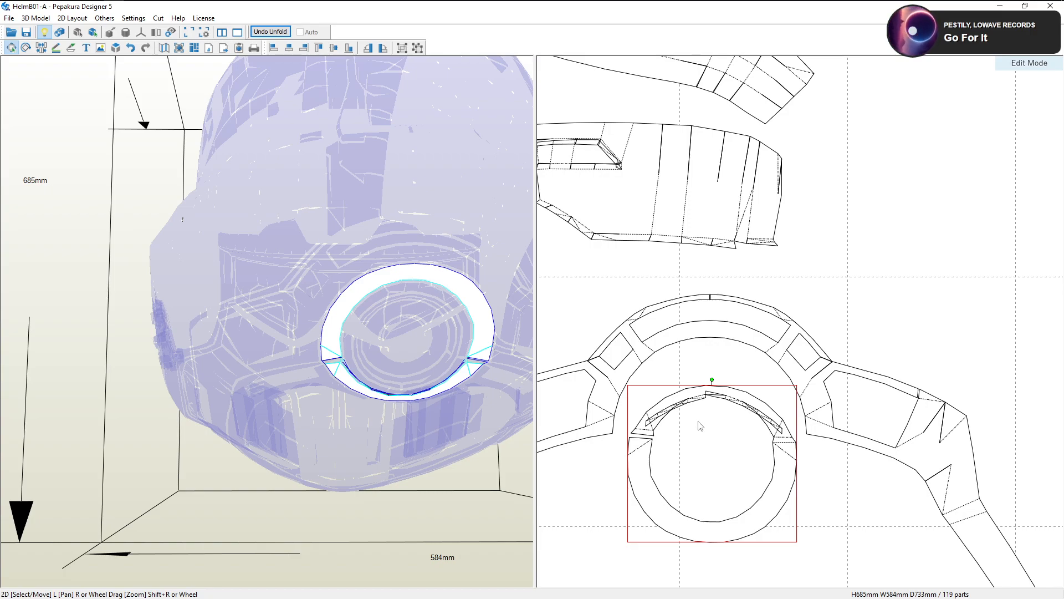
{"action": "scroll", "coordinate": [712, 381], "scroll_direction": "down", "scroll_amount": 2}
{"action": "left_click", "coordinate": [819, 383]}
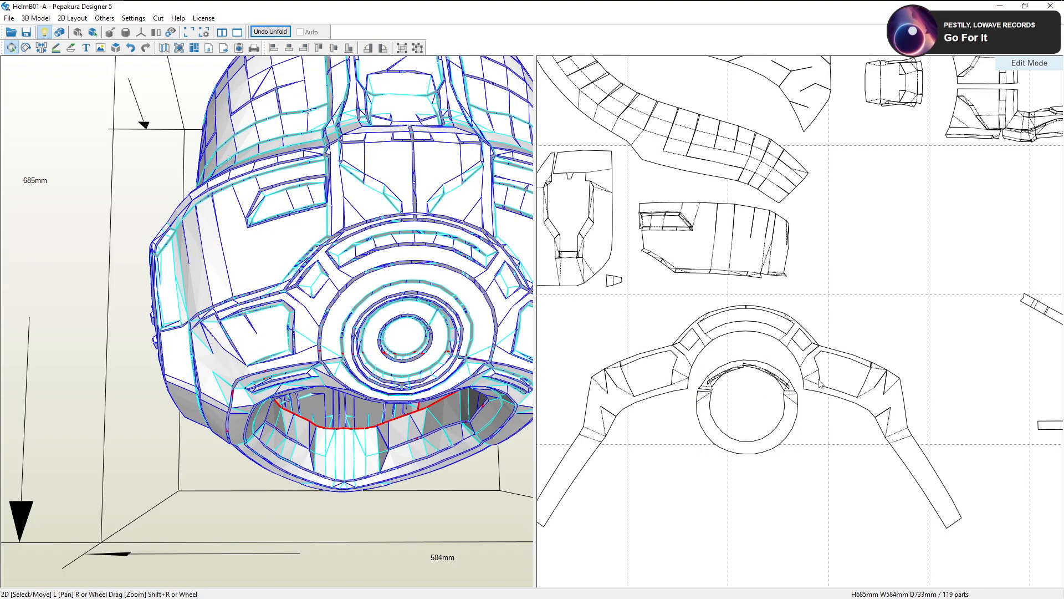
Try to join the chin ring to the jaw frame along an edge
{"action": "left_click", "coordinate": [41, 48]}
{"action": "scroll", "coordinate": [642, 361], "scroll_direction": "down", "scroll_amount": 5}
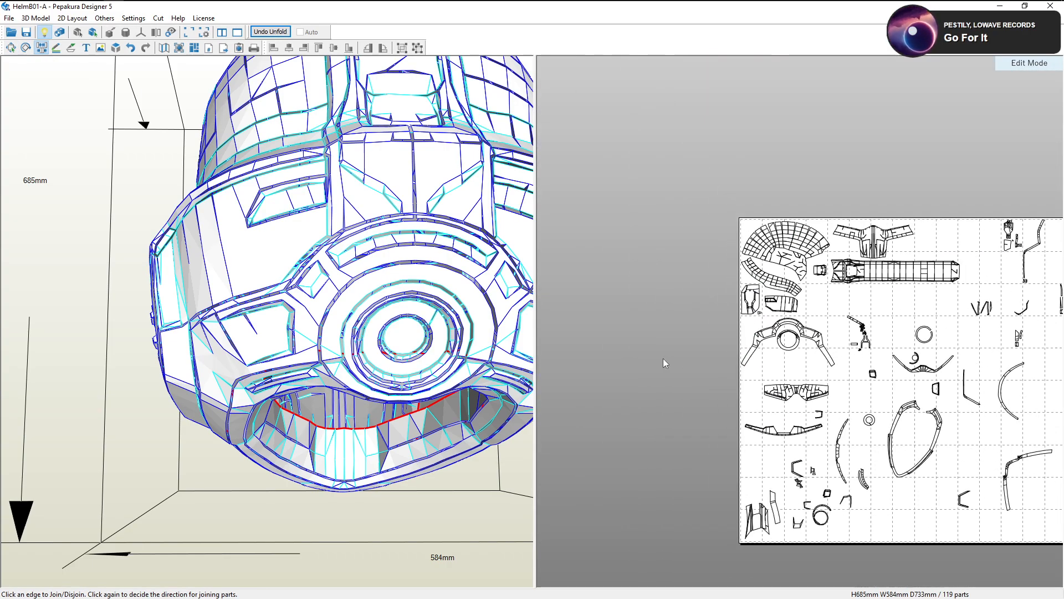
{"action": "scroll", "coordinate": [665, 363], "scroll_direction": "up", "scroll_amount": 5}
{"action": "left_click", "coordinate": [839, 355]}
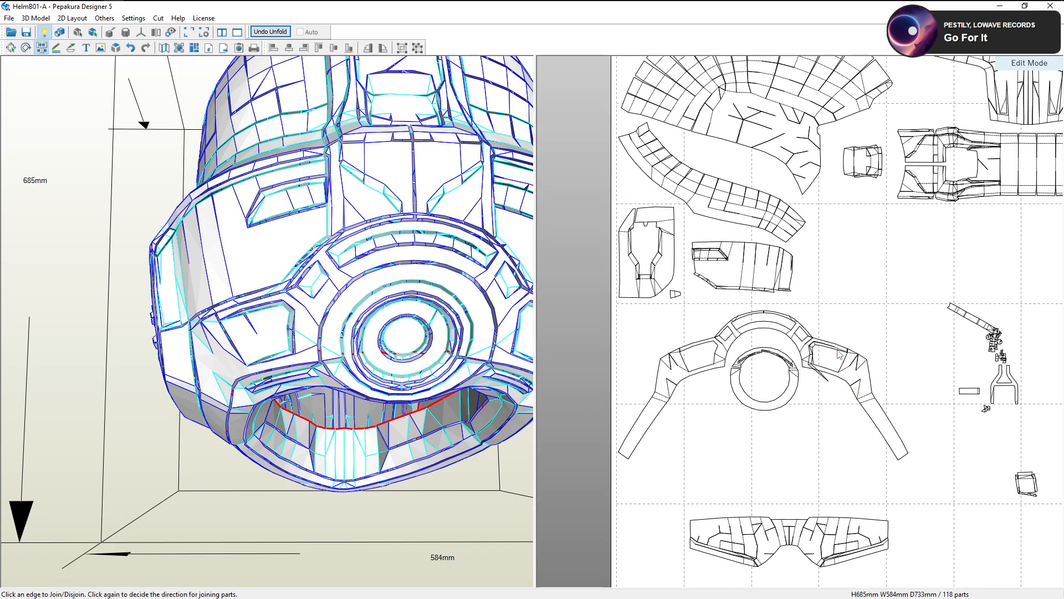
{"action": "scroll", "coordinate": [839, 355], "scroll_direction": "up", "scroll_amount": 3}
{"action": "left_click", "coordinate": [814, 385]}
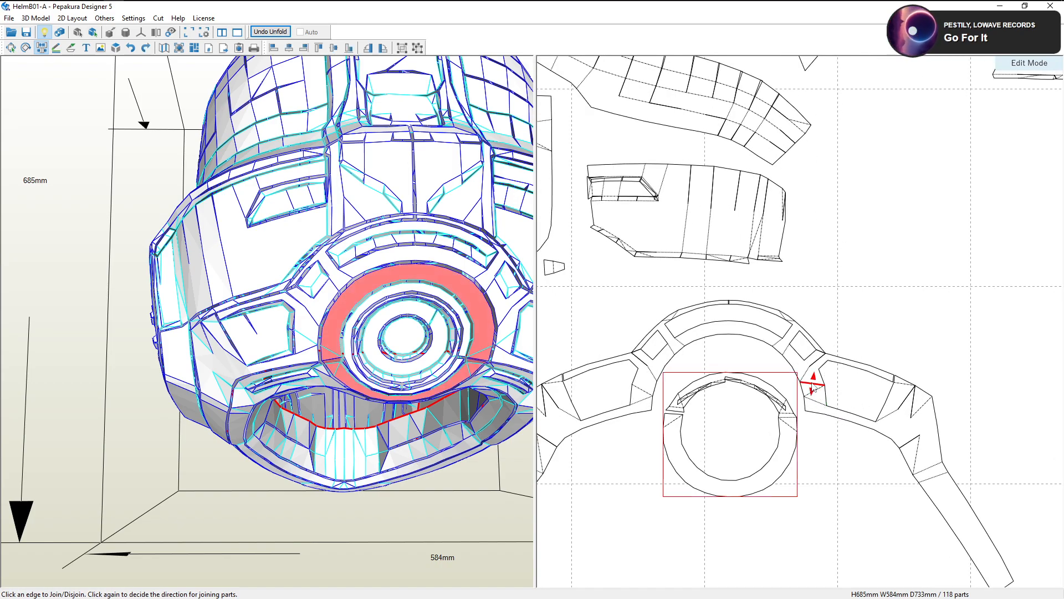
Save the pattern file
{"action": "left_click", "coordinate": [26, 33]}
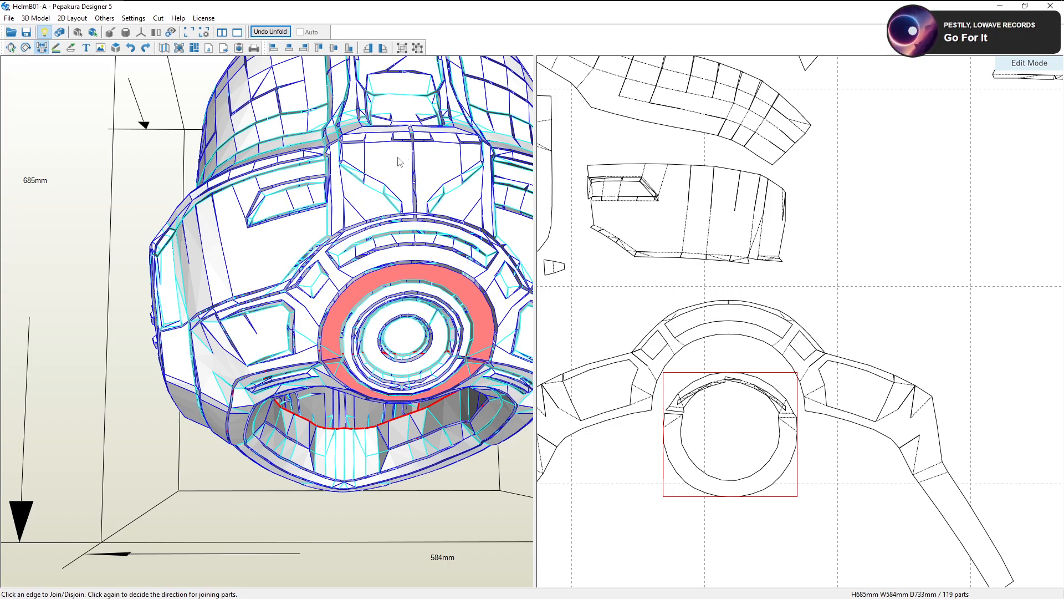
{"action": "scroll", "coordinate": [782, 321], "scroll_direction": "down", "scroll_amount": 4}
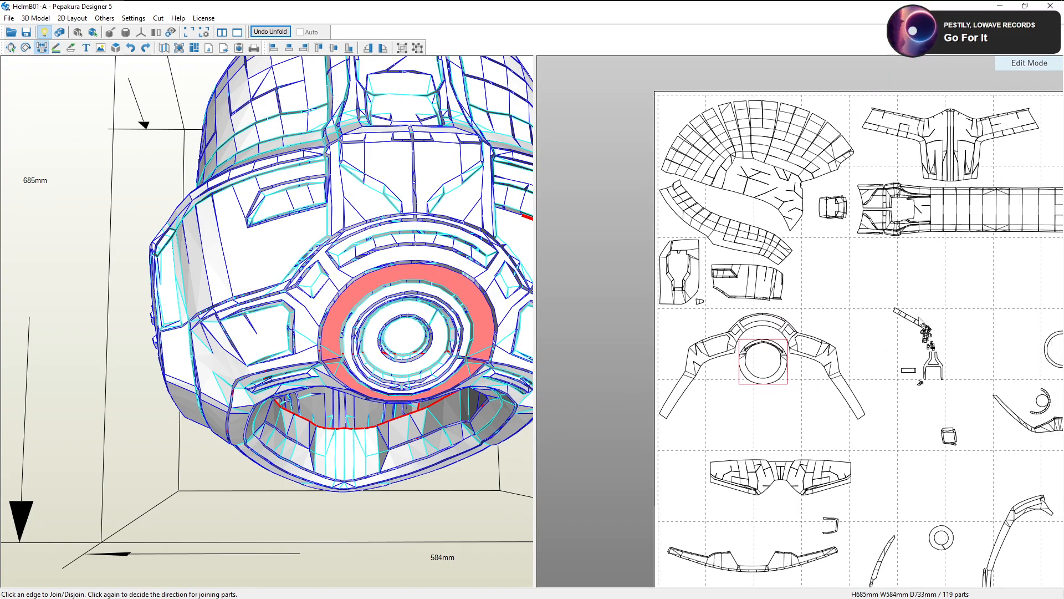
{"action": "middle_click_drag", "start_coordinate": [918, 317], "coordinate": [835, 361]}
{"action": "middle_click_drag", "start_coordinate": [921, 376], "coordinate": [866, 354]}
{"action": "left_click", "coordinate": [907, 374]}
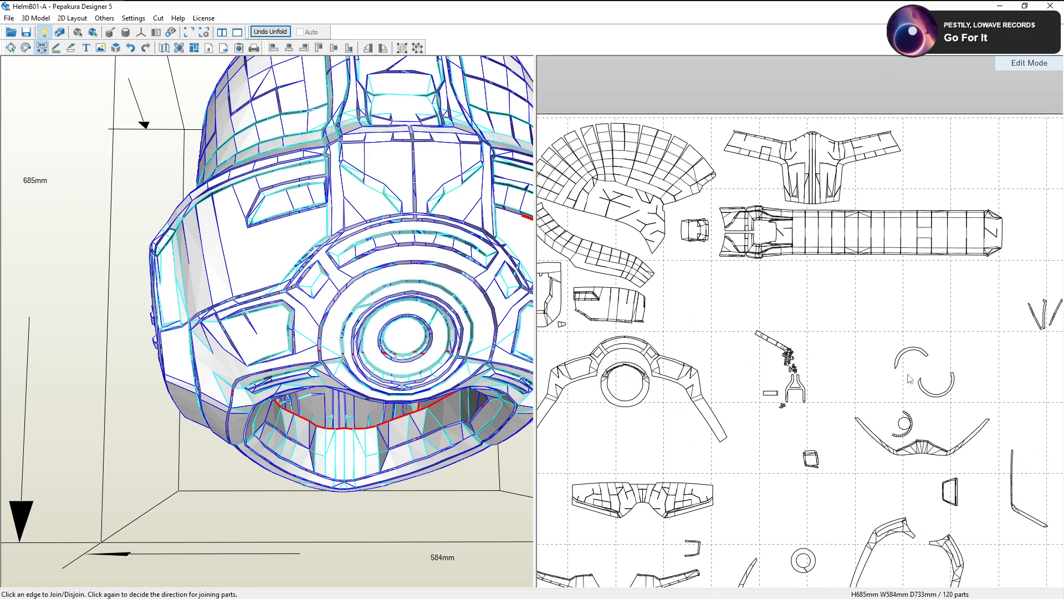
{"action": "key", "text": "ctrl+z"}
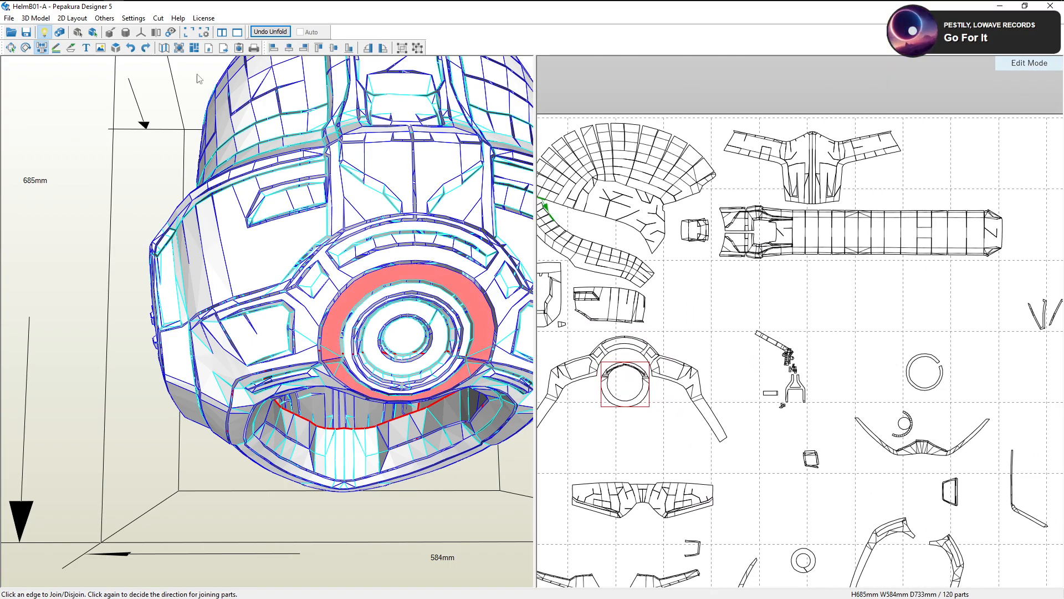
Identify the wavy winged trim strip on the 3D helmet and place it on the layout below the long segmented strip
{"action": "left_click", "coordinate": [9, 50]}
{"action": "left_click", "coordinate": [923, 446]}
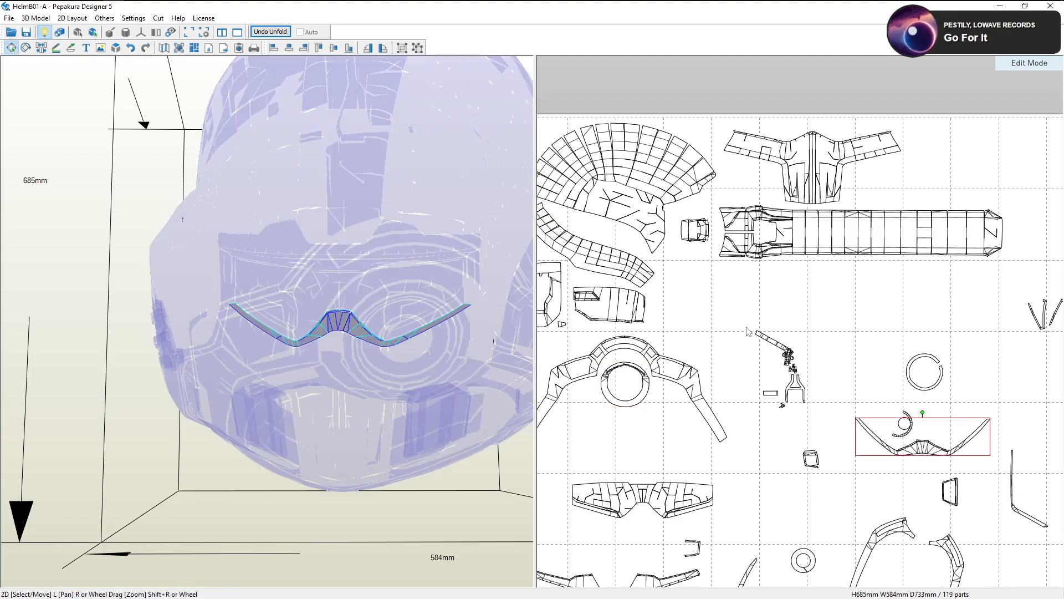
{"action": "right_click_drag", "start_coordinate": [354, 266], "coordinate": [458, 248]}
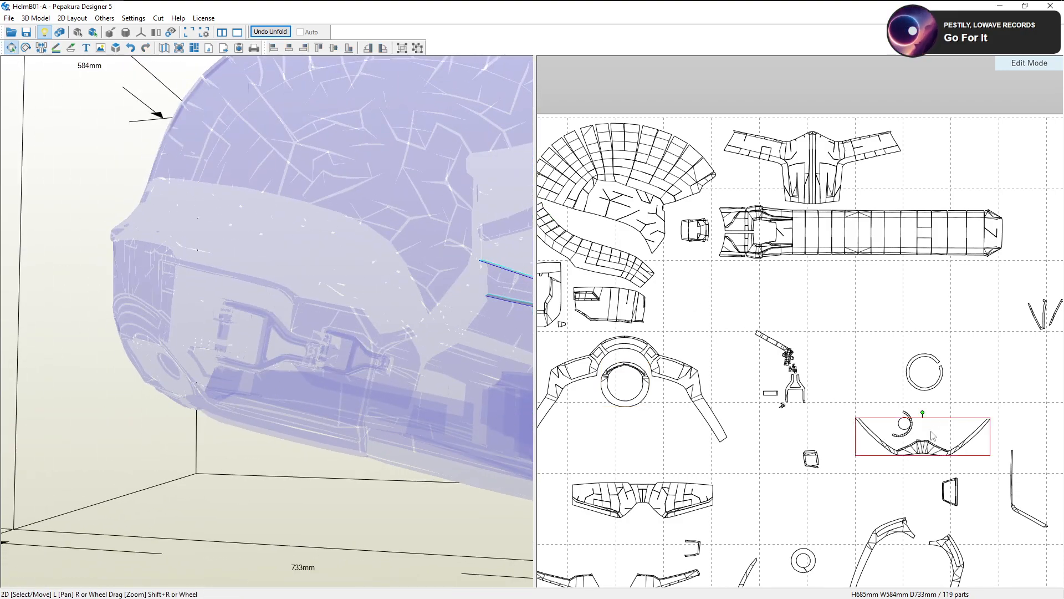
{"action": "left_click_drag", "start_coordinate": [933, 435], "coordinate": [801, 302]}
{"action": "left_click_drag", "start_coordinate": [410, 312], "coordinate": [691, 345]}
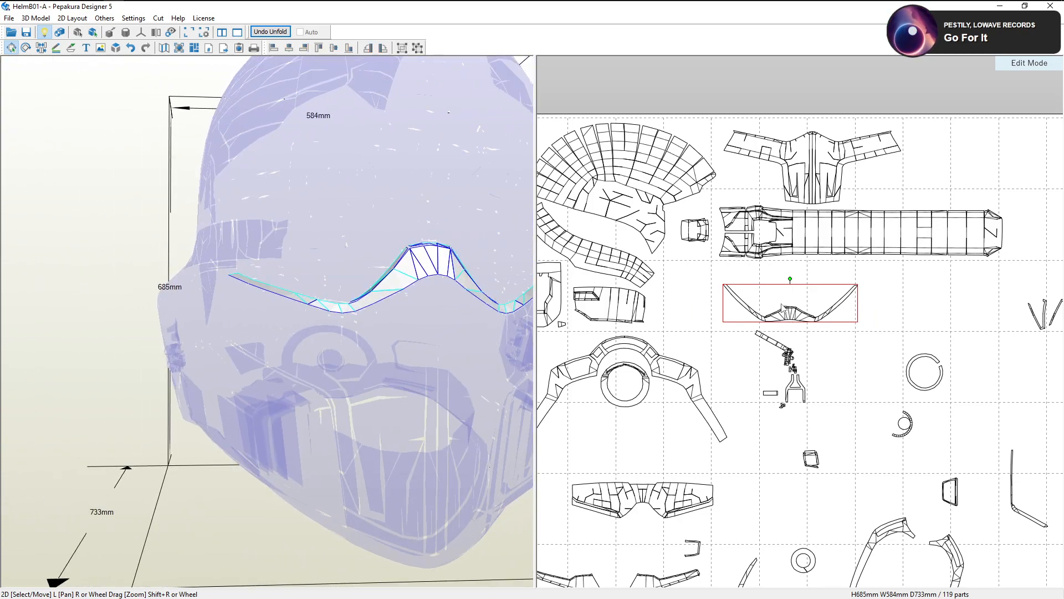
{"action": "scroll", "coordinate": [792, 294], "scroll_direction": "up", "scroll_amount": 6}
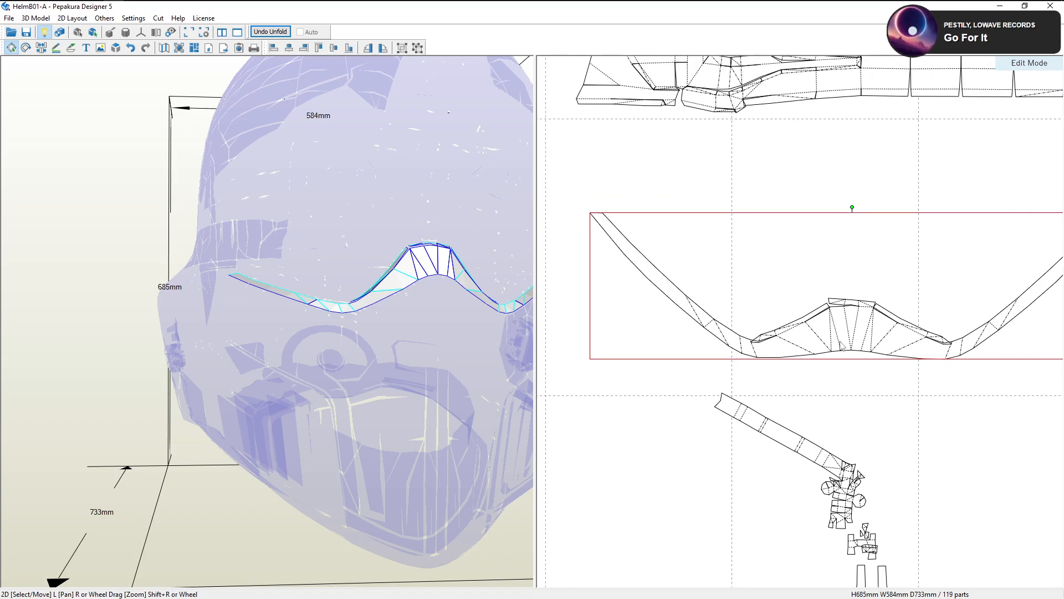
{"action": "scroll", "coordinate": [889, 339], "scroll_direction": "up", "scroll_amount": 3}
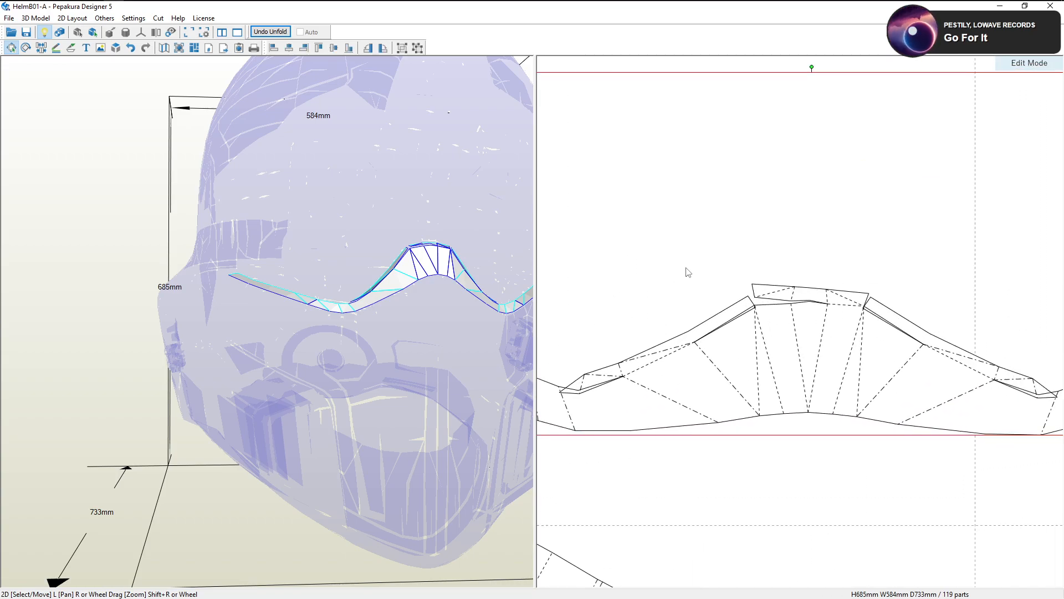
{"action": "left_click_drag", "start_coordinate": [527, 271], "coordinate": [431, 278]}
{"action": "right_click_drag", "start_coordinate": [921, 294], "coordinate": [858, 287]}
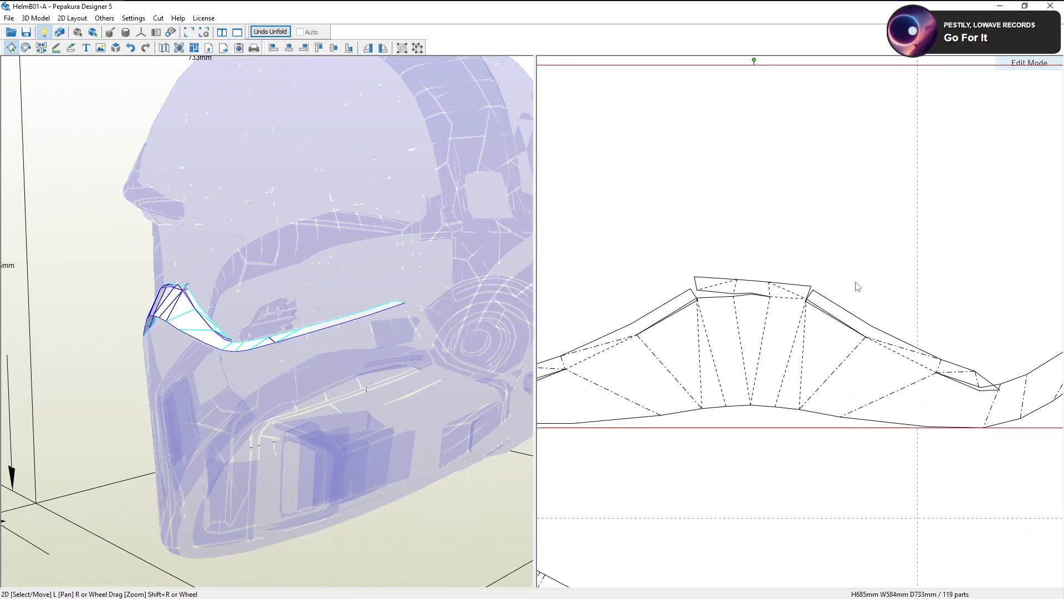
Cut the narrow edge strip above the trim's central peak into segments and join each one to the panel face below it
{"action": "left_click", "coordinate": [41, 48]}
{"action": "scroll", "coordinate": [729, 294], "scroll_direction": "up", "scroll_amount": 4}
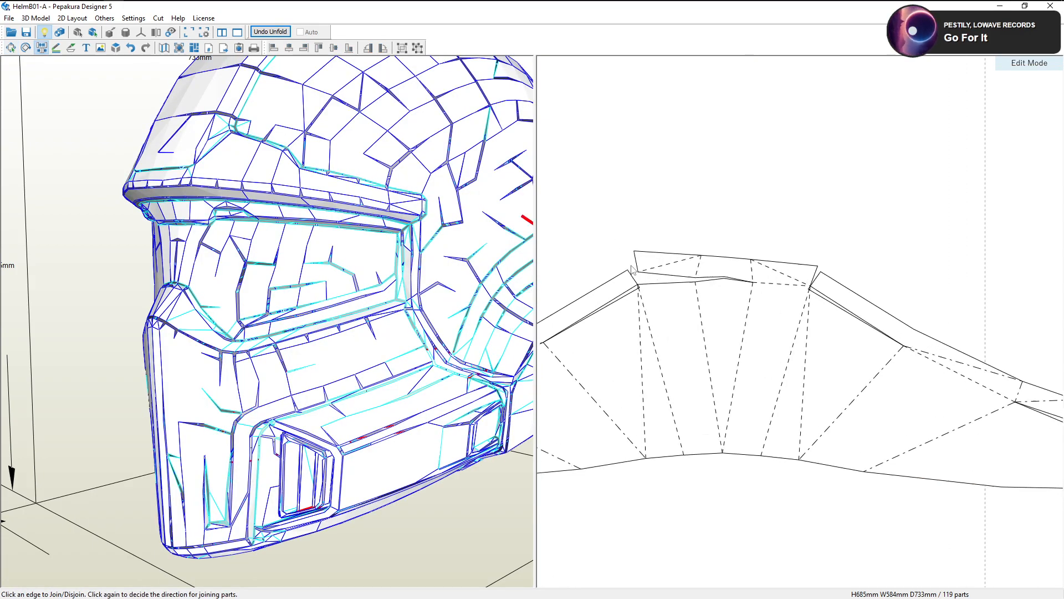
{"action": "left_click", "coordinate": [736, 272]}
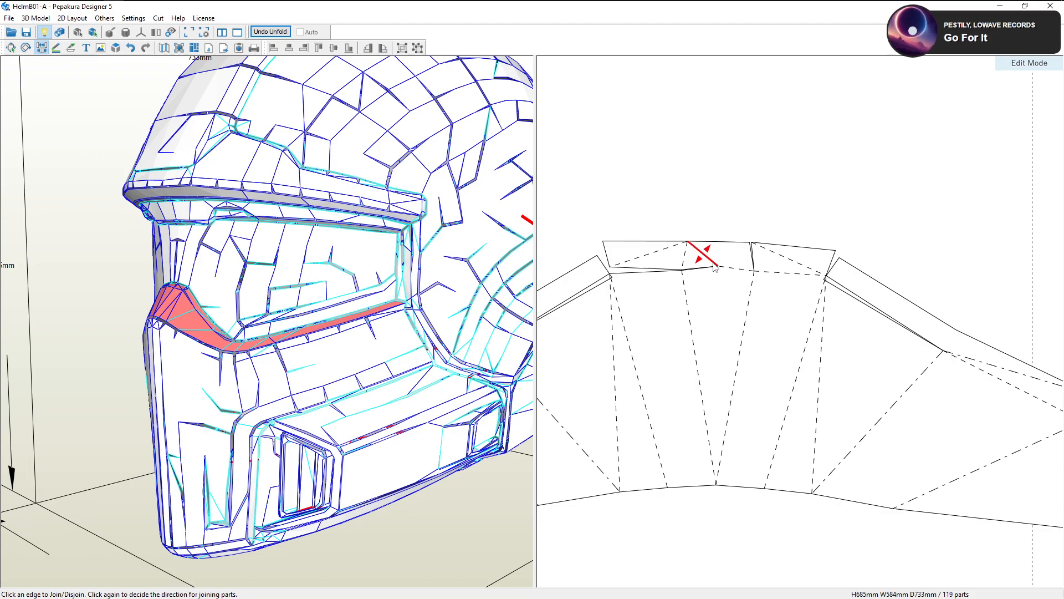
{"action": "left_click", "coordinate": [718, 261]}
{"action": "left_click", "coordinate": [718, 269]}
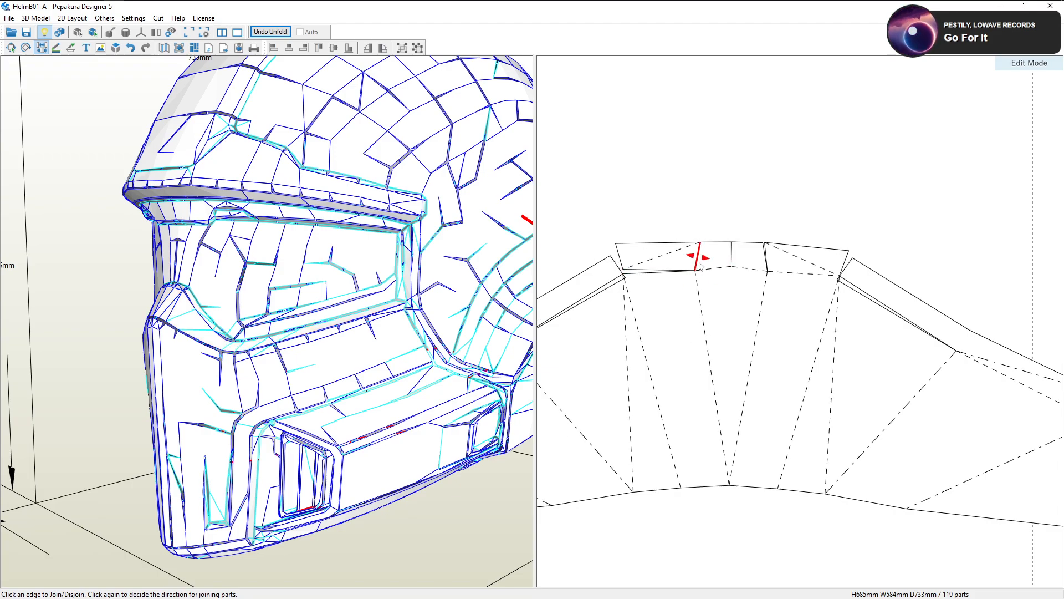
{"action": "left_click", "coordinate": [698, 262]}
{"action": "left_click", "coordinate": [693, 275]}
{"action": "middle_click_drag", "start_coordinate": [693, 275], "coordinate": [774, 271]}
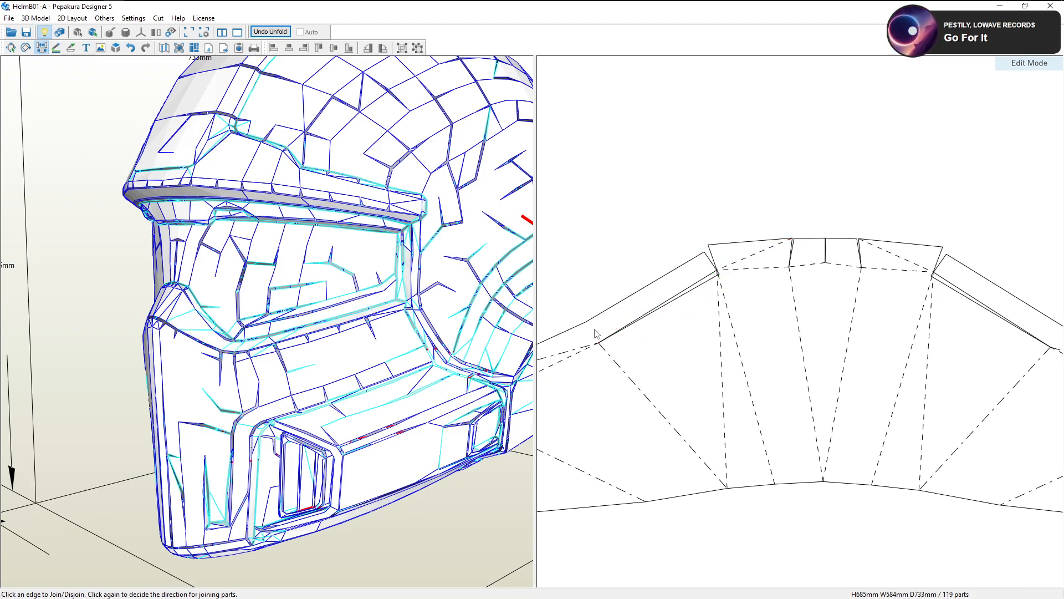
Detach the upper edge strip on the left slope of the trim's peak at its corner and join it to the adjoining panel edge
{"action": "left_click", "coordinate": [591, 331]}
{"action": "left_click", "coordinate": [609, 329]}
{"action": "middle_click_drag", "start_coordinate": [613, 325], "coordinate": [659, 324]}
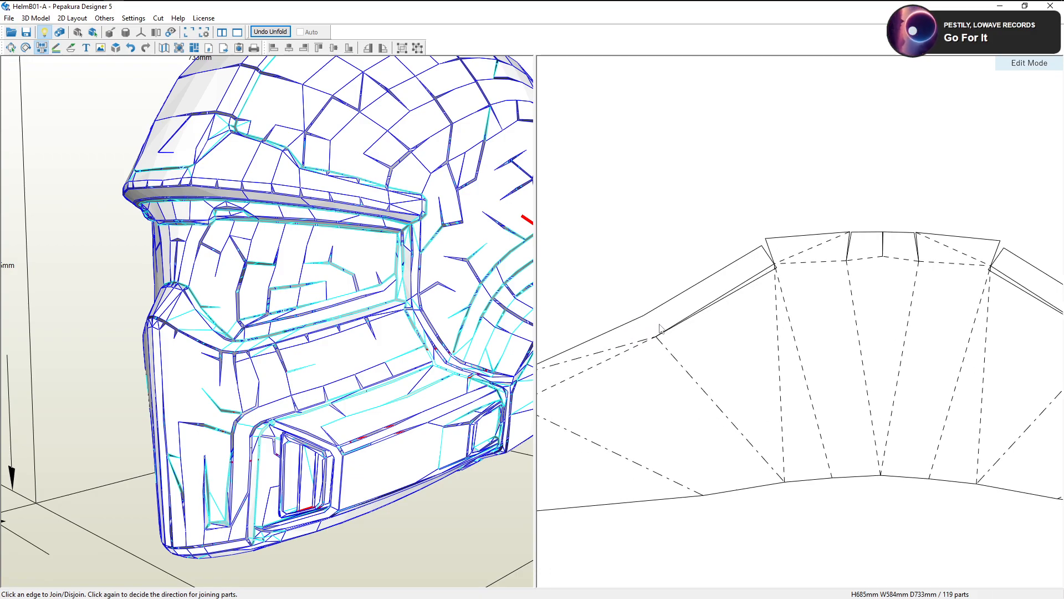
{"action": "left_click", "coordinate": [646, 325]}
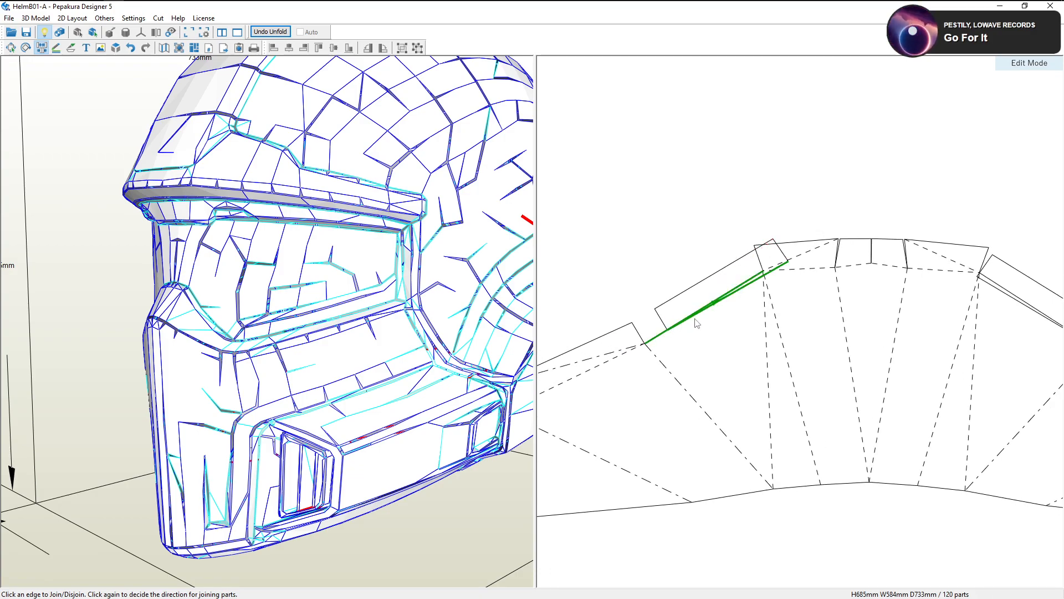
{"action": "left_click", "coordinate": [729, 297]}
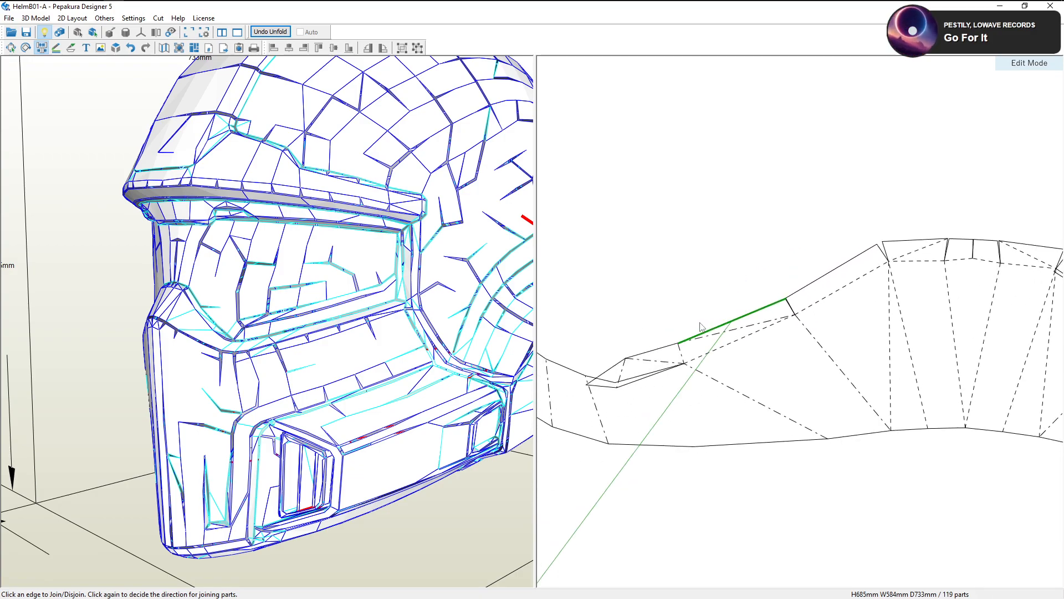
Split the remaining lower edge strip on the left slope at its corners and join each segment to the trim panel
{"action": "left_click", "coordinate": [680, 353]}
{"action": "left_click", "coordinate": [656, 370]}
{"action": "middle_click_drag", "start_coordinate": [639, 368], "coordinate": [706, 369]}
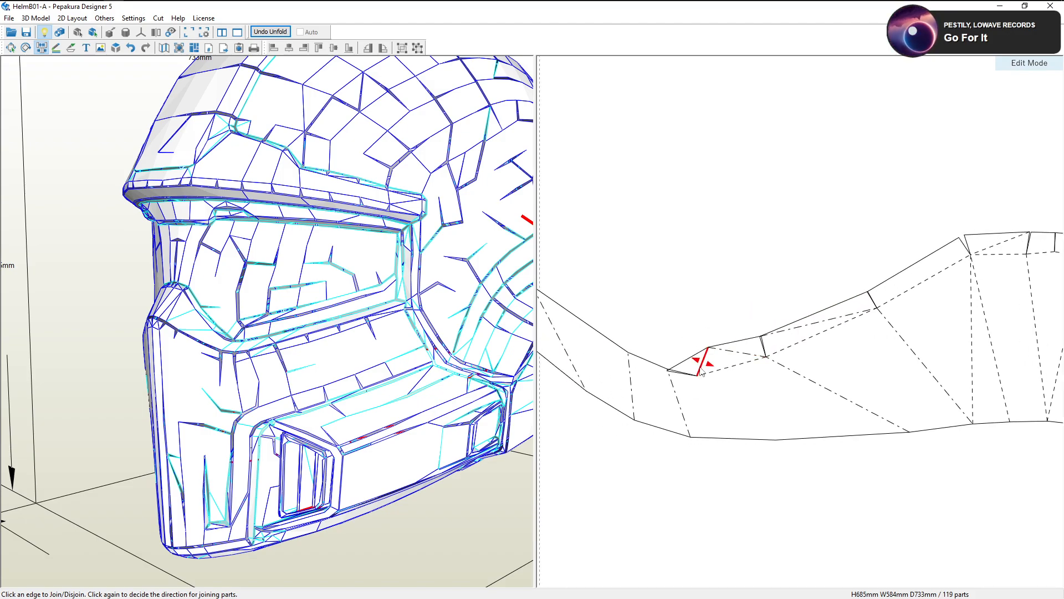
{"action": "left_click", "coordinate": [703, 372]}
{"action": "left_click", "coordinate": [691, 377]}
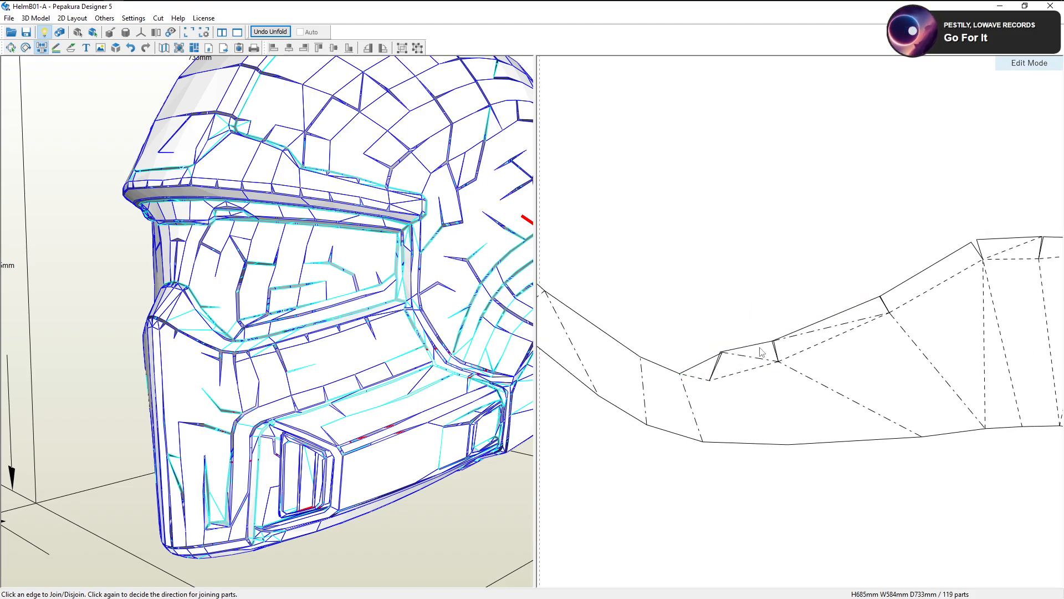
Split the edge strip on the right slope of the trim's peak at its first corner and join the upper segment to the panel
{"action": "scroll", "coordinate": [837, 350], "scroll_direction": "down", "scroll_amount": 5}
{"action": "scroll", "coordinate": [837, 351], "scroll_direction": "down", "scroll_amount": 4}
{"action": "middle_click_drag", "start_coordinate": [1019, 363], "coordinate": [760, 364]}
{"action": "scroll", "coordinate": [760, 363], "scroll_direction": "up", "scroll_amount": 6}
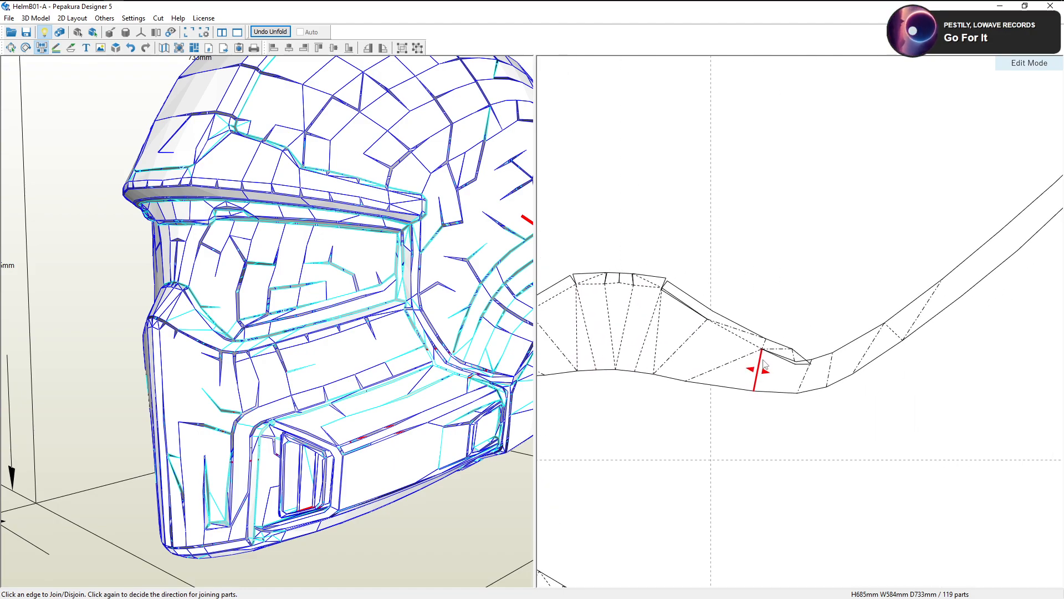
{"action": "scroll", "coordinate": [783, 376], "scroll_direction": "up", "scroll_amount": 2}
{"action": "middle_click_drag", "start_coordinate": [647, 328], "coordinate": [807, 352]}
{"action": "left_click", "coordinate": [776, 362]}
{"action": "left_click", "coordinate": [770, 373]}
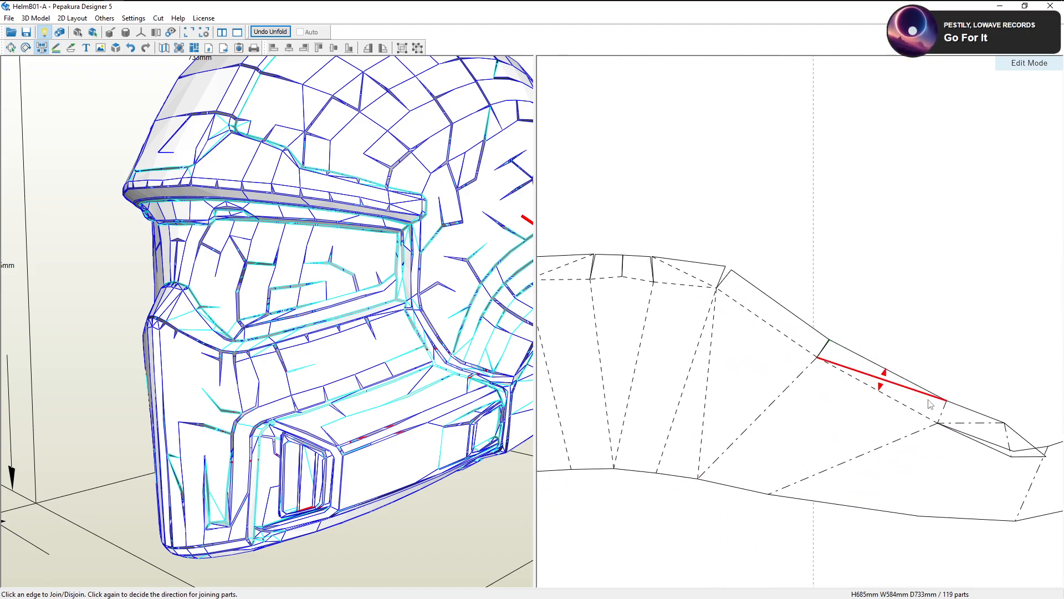
Split the remaining edge strip on the right slope of the trim's peak at its corners and join each segment to the panel
{"action": "left_click", "coordinate": [940, 420]}
{"action": "left_click", "coordinate": [937, 422]}
{"action": "middle_click_drag", "start_coordinate": [936, 409], "coordinate": [851, 402]}
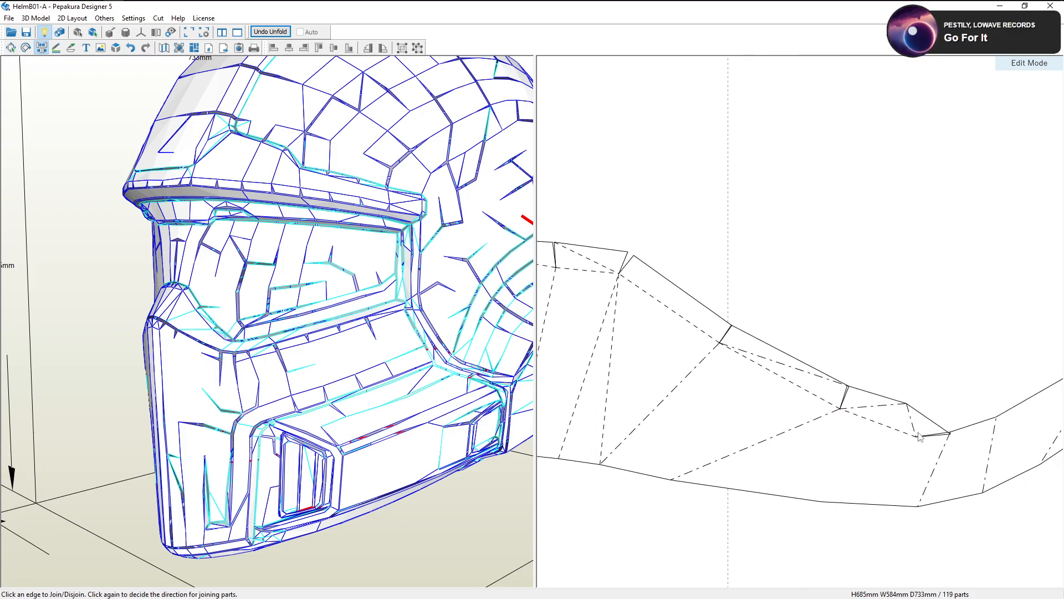
{"action": "left_click", "coordinate": [911, 433]}
{"action": "left_click", "coordinate": [916, 438]}
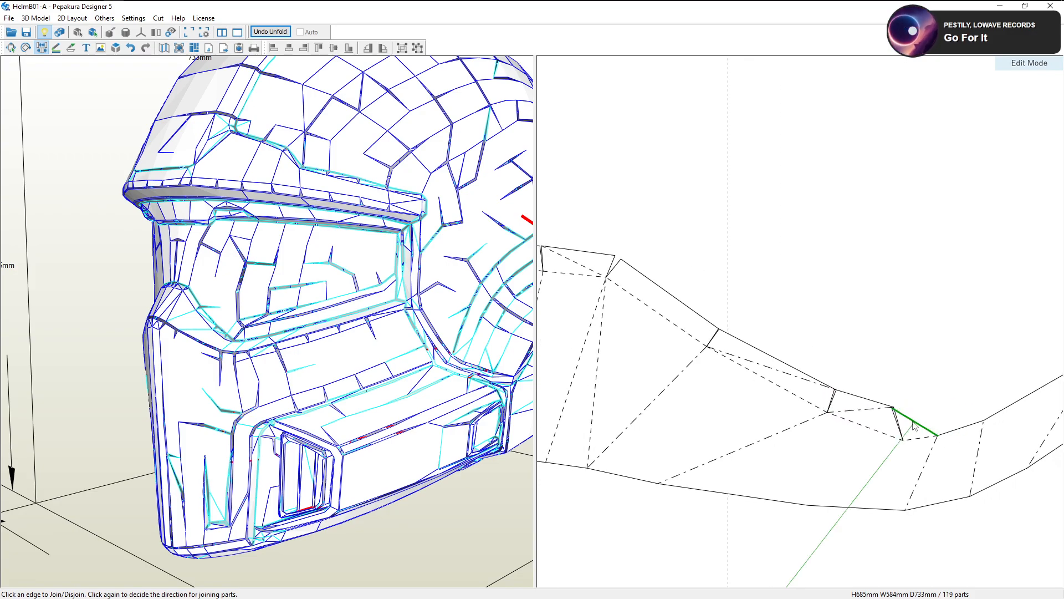
{"action": "scroll", "coordinate": [865, 394], "scroll_direction": "down", "scroll_amount": 3}
{"action": "middle_click_drag", "start_coordinate": [690, 311], "coordinate": [930, 310]}
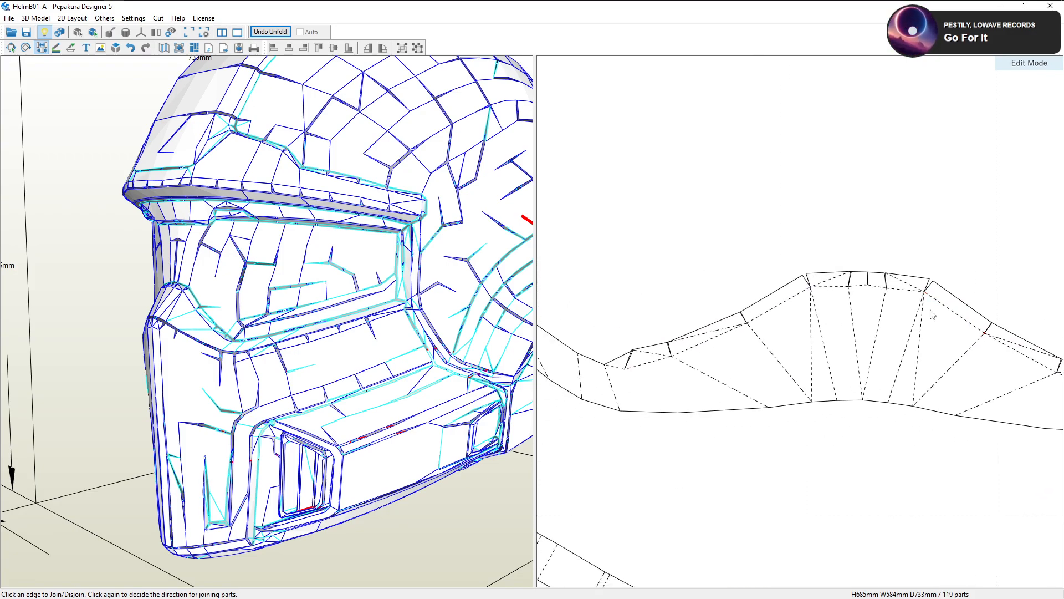
Check the finished trim part on the 3D helmet and move it into the space below the long banded part
{"action": "left_click", "coordinate": [11, 48]}
{"action": "left_click", "coordinate": [754, 390]}
{"action": "mouse_move", "coordinate": [421, 315]}
{"action": "right_mouse_down"}
{"action": "mouse_move", "coordinate": [307, 313]}
{"action": "mouse_move", "coordinate": [291, 324]}
{"action": "mouse_move", "coordinate": [422, 306]}
{"action": "right_mouse_up"}
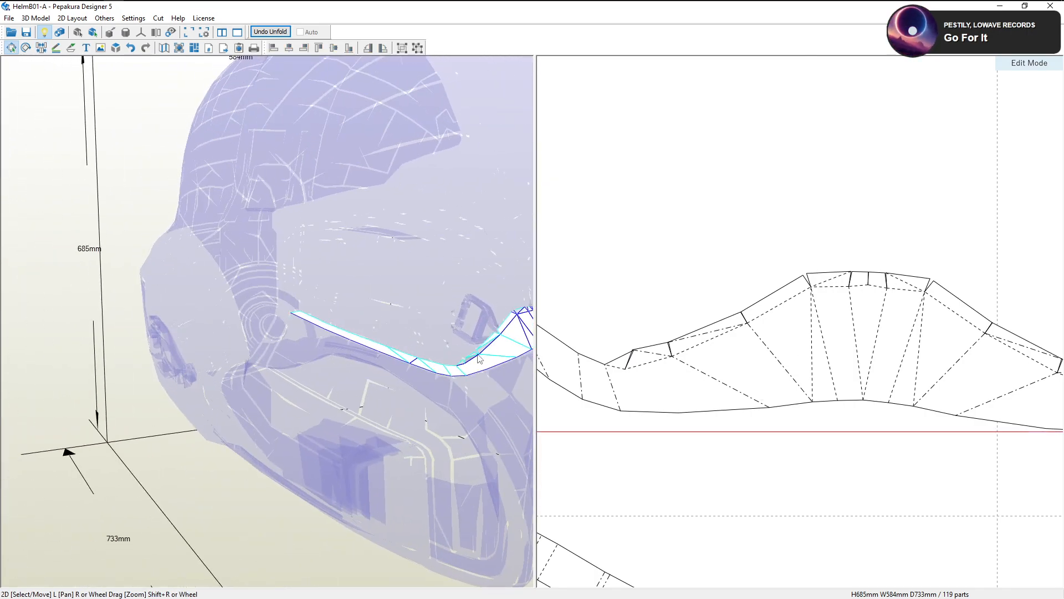
{"action": "right_click_drag", "start_coordinate": [480, 358], "coordinate": [437, 351]}
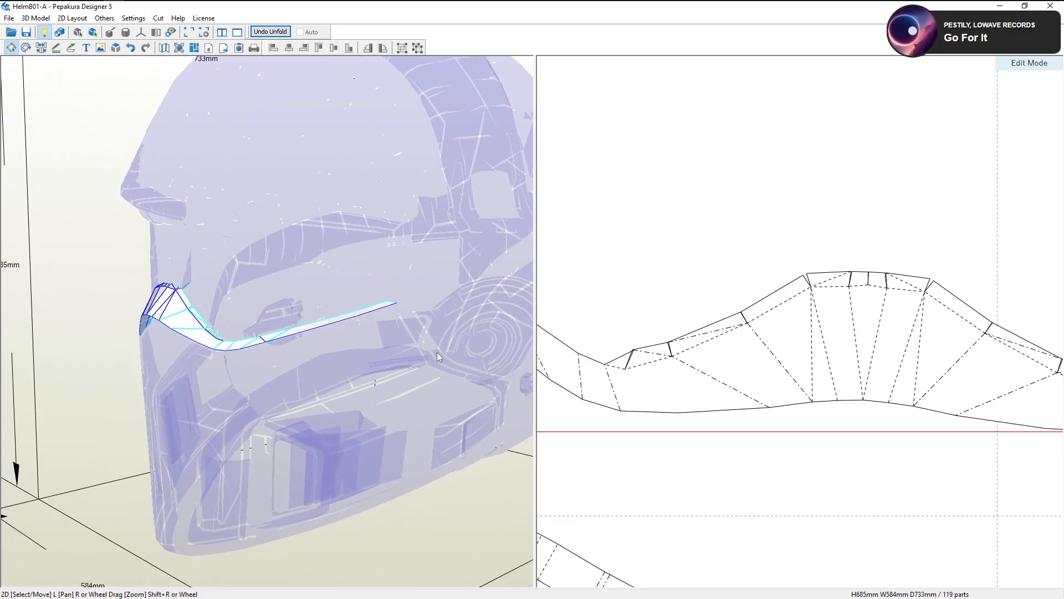
{"action": "scroll", "coordinate": [869, 383], "scroll_direction": "down", "scroll_amount": 10}
{"action": "mouse_move", "coordinate": [834, 313]}
{"action": "left_mouse_down"}
{"action": "mouse_move", "coordinate": [757, 291]}
{"action": "mouse_move", "coordinate": [699, 290]}
{"action": "left_mouse_up"}
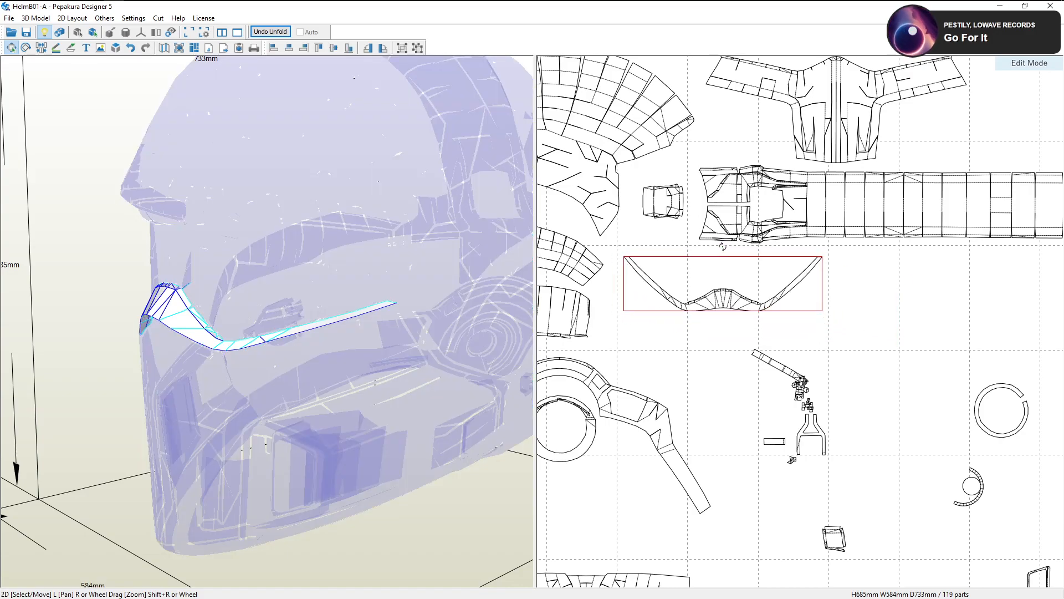
Rotate the trim part slightly until it sits level and nudge it closer below the long banded part
{"action": "left_click_drag", "start_coordinate": [722, 246], "coordinate": [724, 247]}
{"action": "left_click_drag", "start_coordinate": [728, 306], "coordinate": [722, 298]}
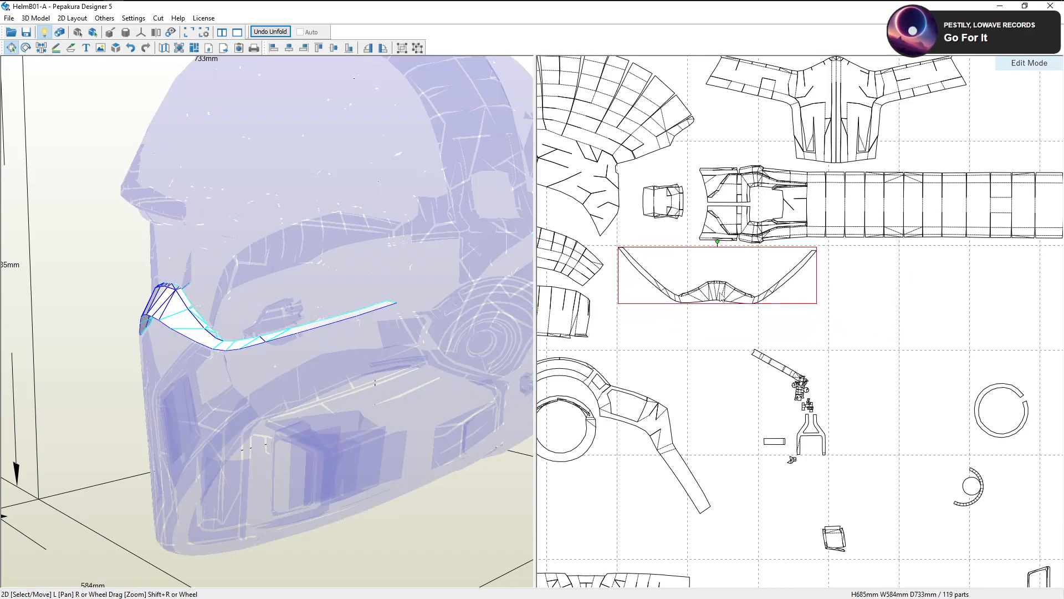
{"action": "left_click", "coordinate": [863, 312]}
{"action": "left_click", "coordinate": [728, 289]}
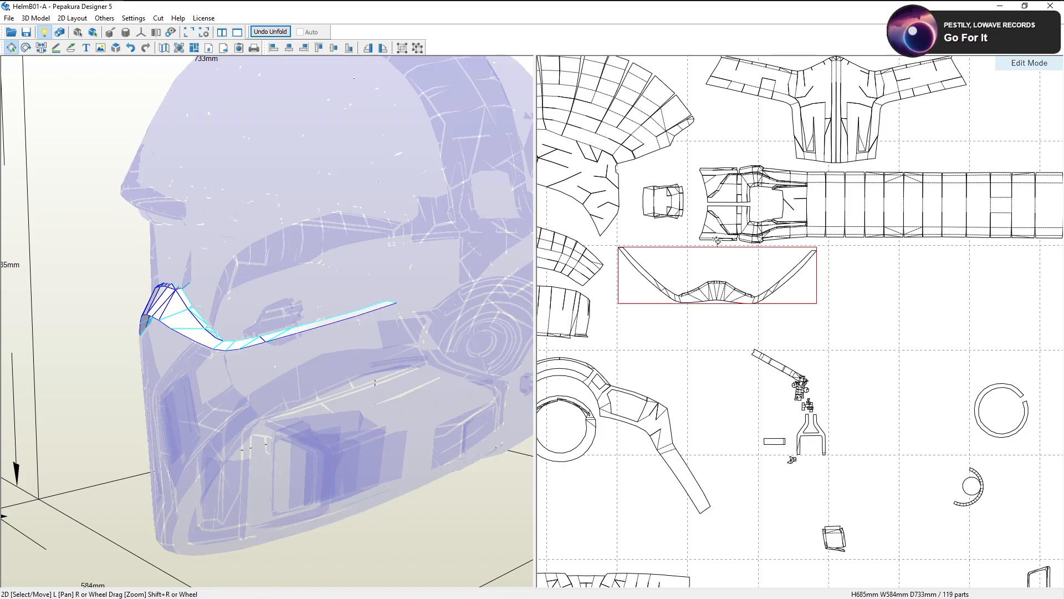
{"action": "left_click_drag", "start_coordinate": [718, 241], "coordinate": [718, 240]}
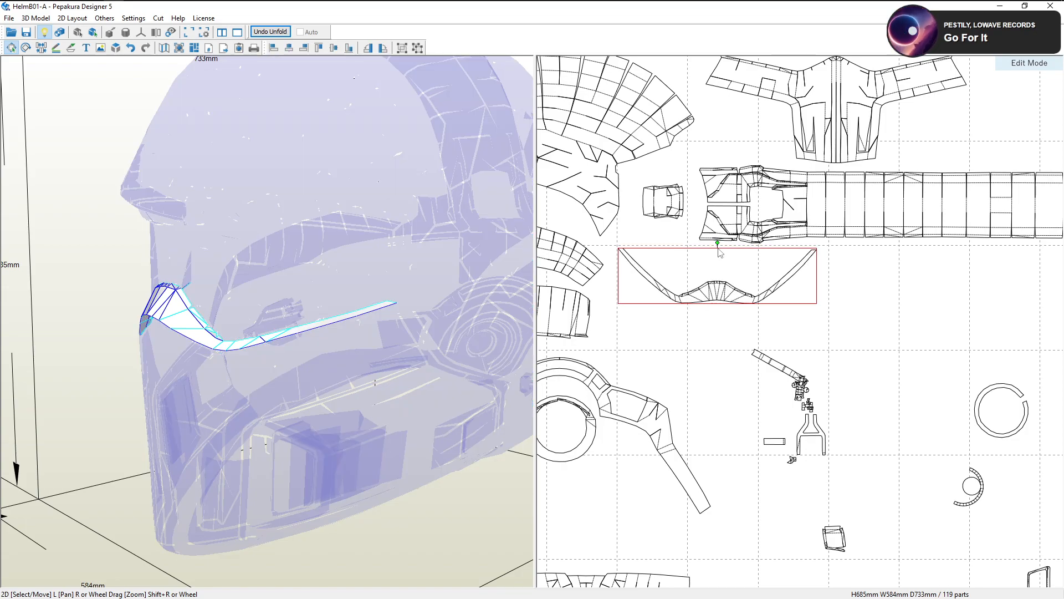
{"action": "left_click_drag", "start_coordinate": [726, 298], "coordinate": [726, 297]}
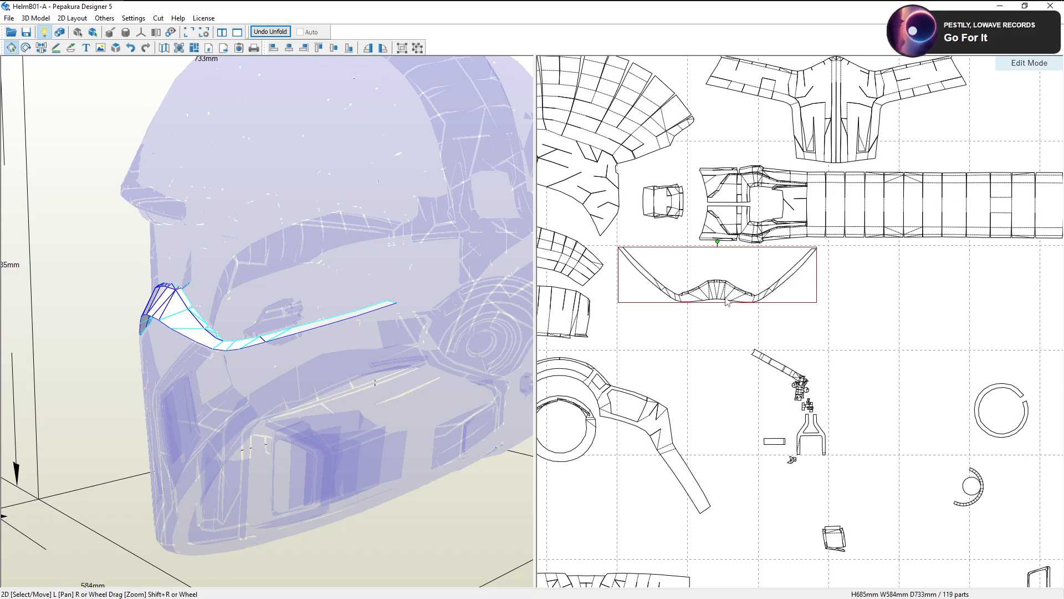
{"action": "right_click_drag", "start_coordinate": [405, 304], "coordinate": [463, 305]}
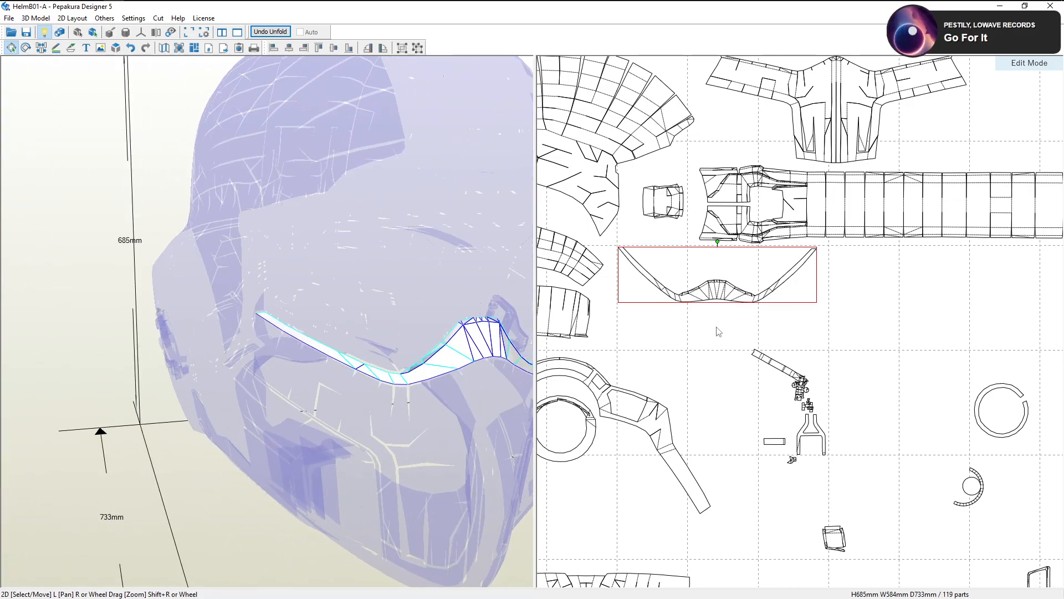
{"action": "left_click", "coordinate": [720, 335]}
Move the visor panel up on the layout, directly beneath the arched part with the round opening
{"action": "scroll", "coordinate": [748, 377], "scroll_direction": "down", "scroll_amount": 2}
{"action": "scroll", "coordinate": [750, 381], "scroll_direction": "down", "scroll_amount": 2}
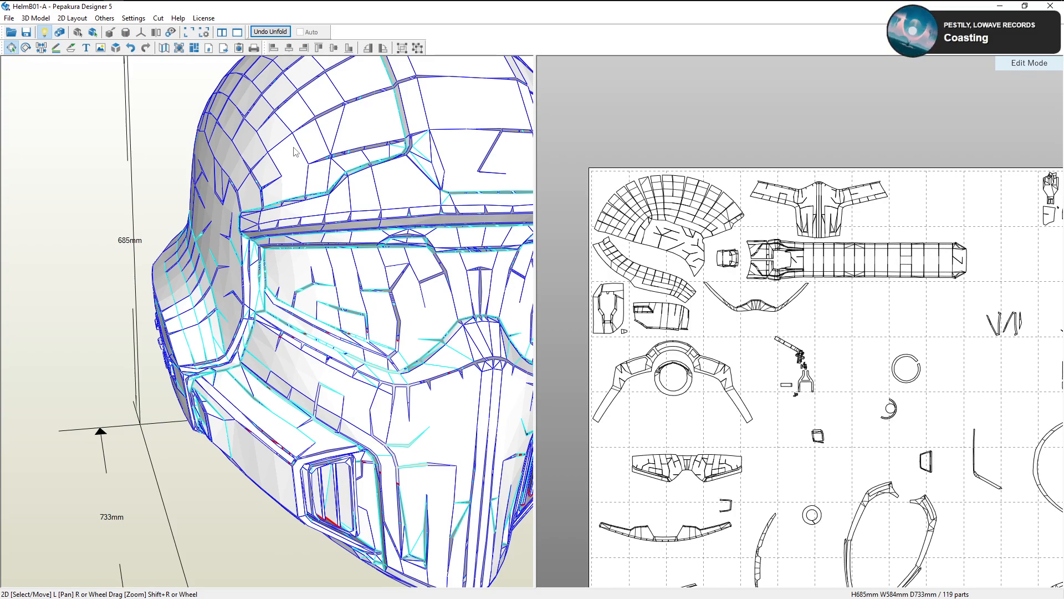
{"action": "scroll", "coordinate": [296, 152], "scroll_direction": "down", "scroll_amount": 3}
{"action": "scroll", "coordinate": [567, 293], "scroll_direction": "down", "scroll_amount": 4}
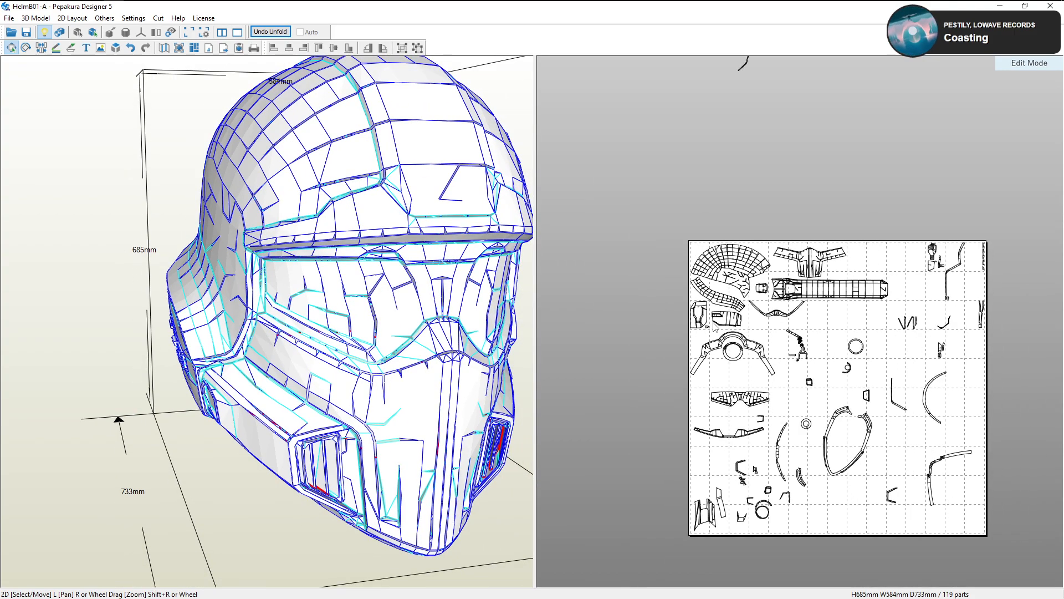
{"action": "scroll", "coordinate": [832, 348], "scroll_direction": "up", "scroll_amount": 4}
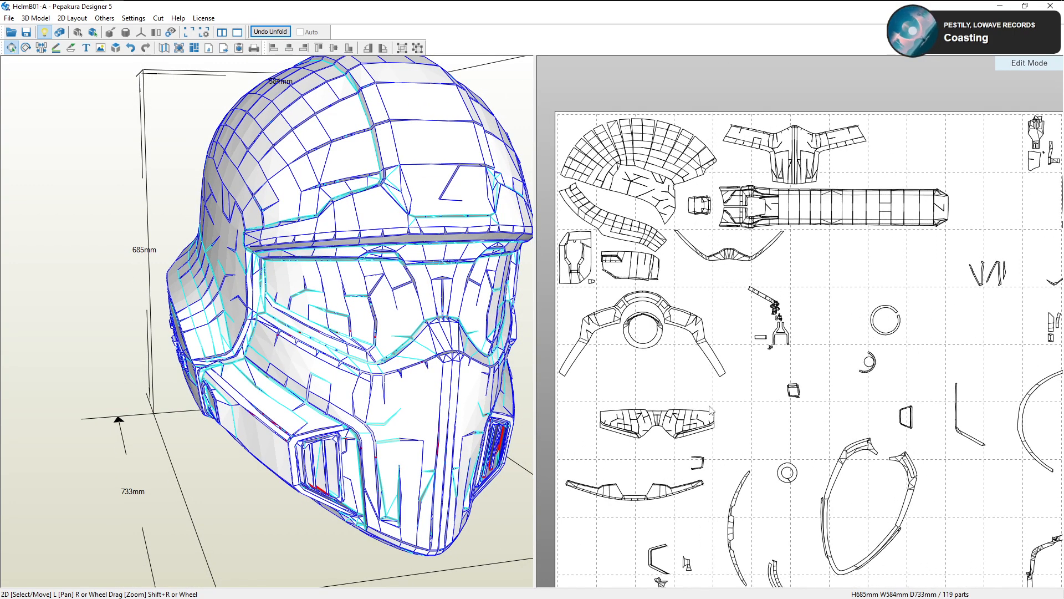
{"action": "left_click_drag", "start_coordinate": [698, 428], "coordinate": [692, 392]}
{"action": "left_click", "coordinate": [879, 336]}
{"action": "scroll", "coordinate": [933, 386], "scroll_direction": "down", "scroll_amount": 2}
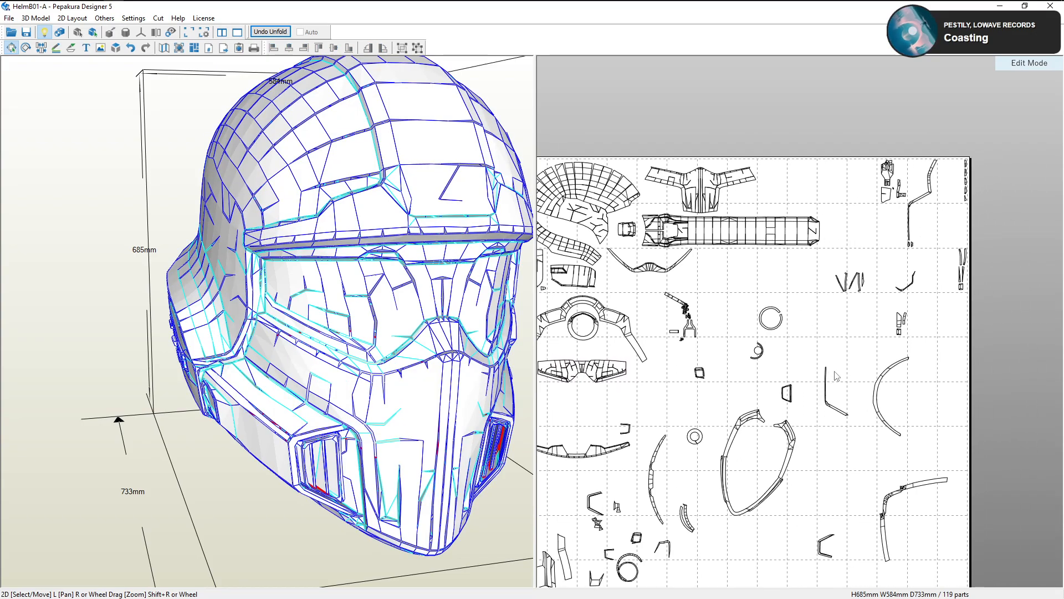
Join the loose slivers to the visor panel at its two lower inner corners
{"action": "left_click_drag", "start_coordinate": [991, 143], "coordinate": [876, 235]}
{"action": "right_click_drag", "start_coordinate": [308, 280], "coordinate": [469, 269]}
{"action": "left_click", "coordinate": [941, 245]}
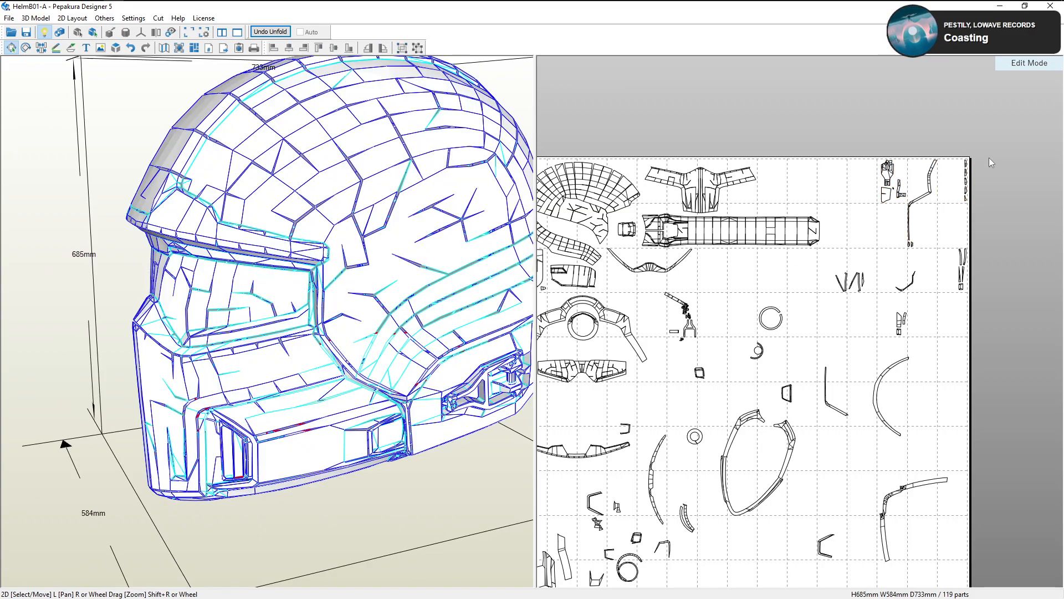
{"action": "right_click_drag", "start_coordinate": [260, 277], "coordinate": [314, 277]}
{"action": "left_click", "coordinate": [290, 361]}
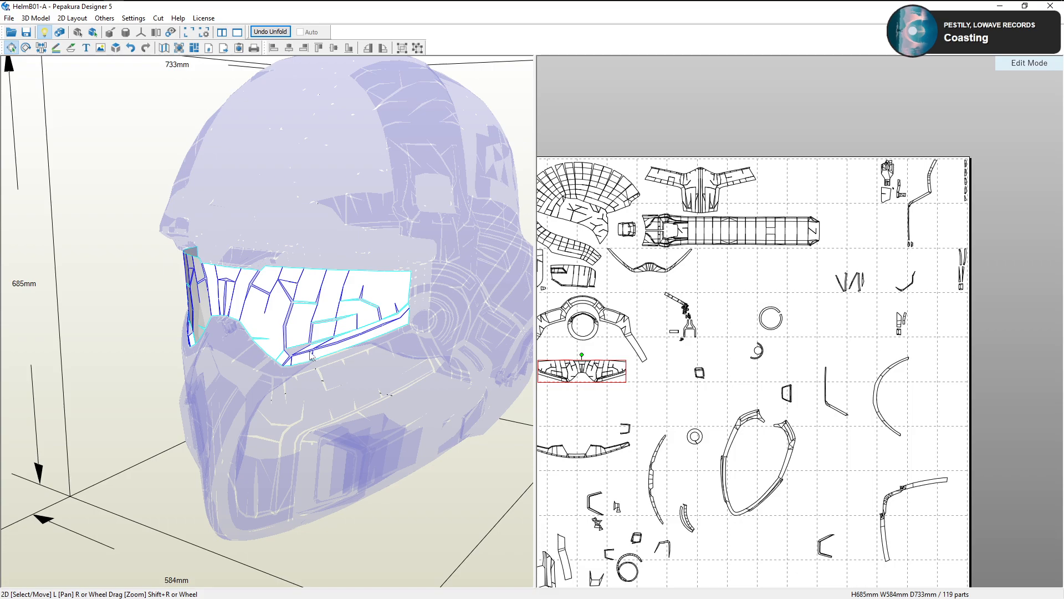
{"action": "scroll", "coordinate": [646, 438], "scroll_direction": "up", "scroll_amount": 4}
{"action": "scroll", "coordinate": [722, 405], "scroll_direction": "up", "scroll_amount": 5}
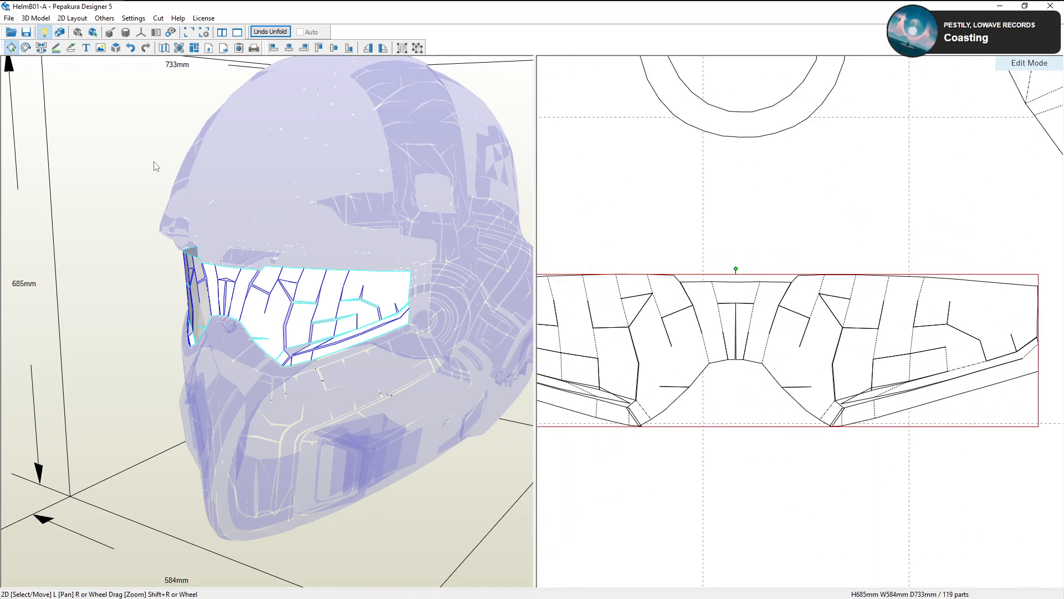
{"action": "left_click", "coordinate": [41, 48]}
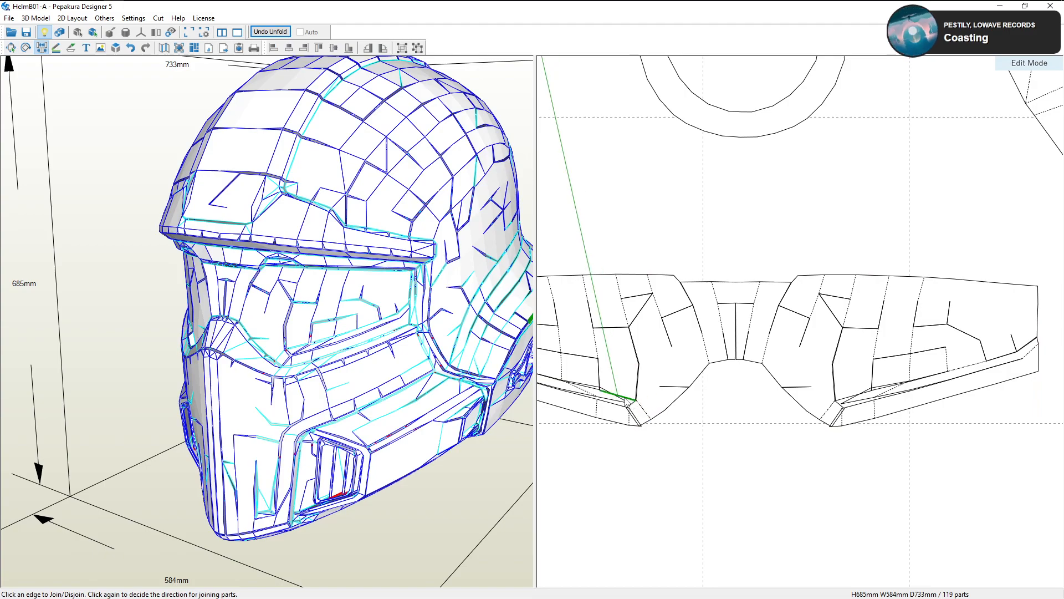
{"action": "left_click", "coordinate": [628, 403]}
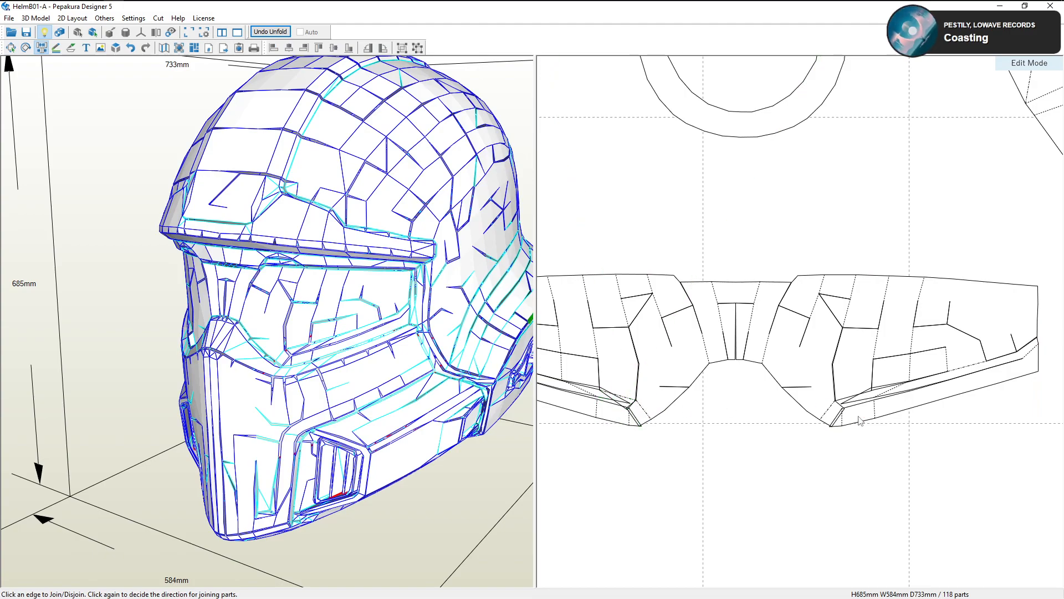
{"action": "left_click", "coordinate": [840, 402]}
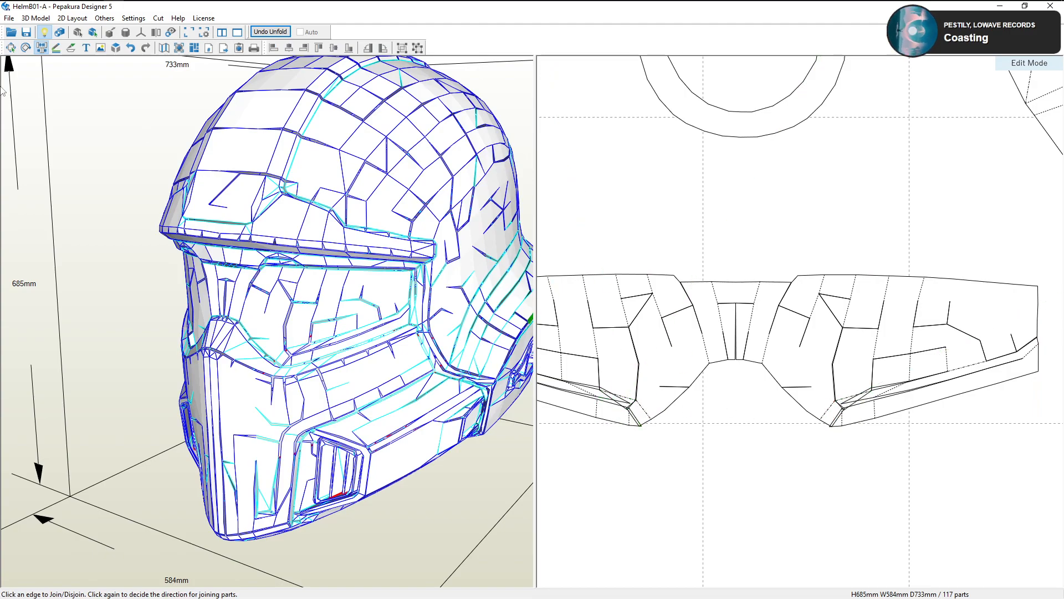
Select the visor panel and examine its corner joints on the pattern and its position on the 3D helmet
{"action": "left_click", "coordinate": [11, 49]}
{"action": "left_click", "coordinate": [729, 397]}
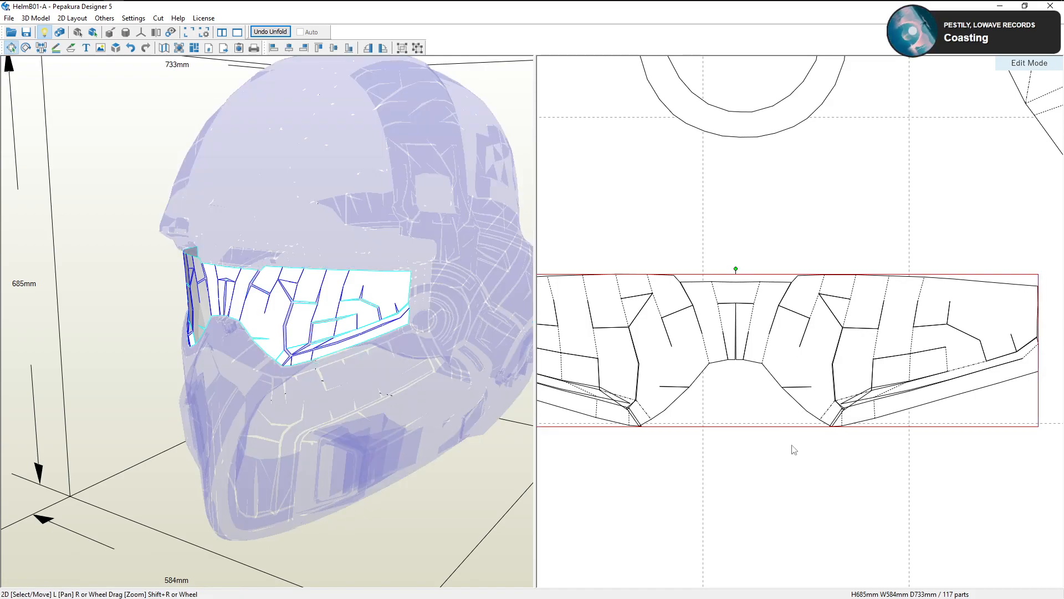
{"action": "scroll", "coordinate": [794, 450], "scroll_direction": "up", "scroll_amount": 3}
{"action": "right_click_drag", "start_coordinate": [875, 520], "coordinate": [860, 451]}
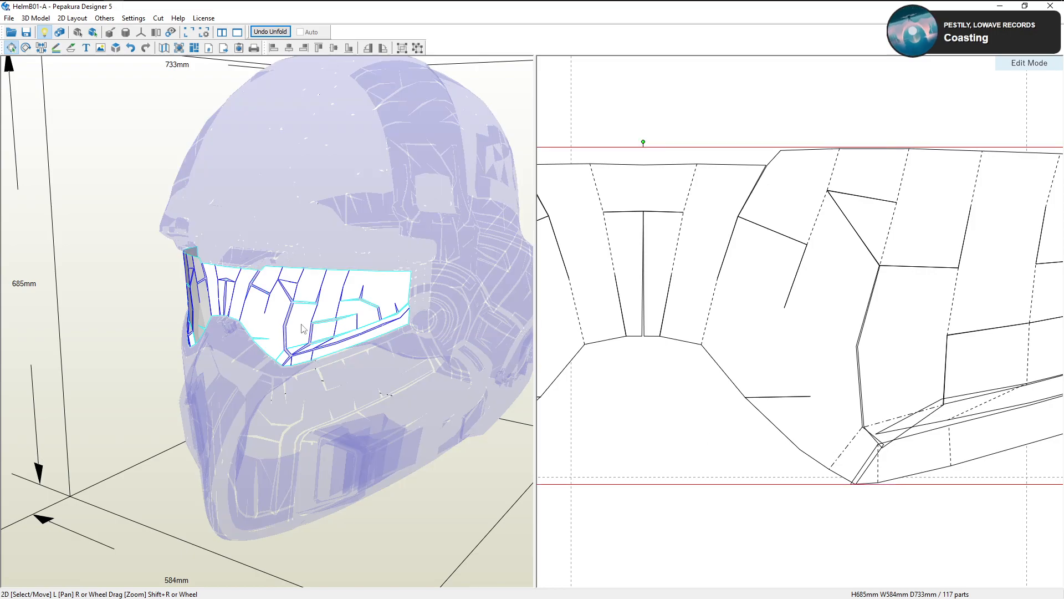
{"action": "scroll", "coordinate": [693, 401], "scroll_direction": "down", "scroll_amount": 3}
{"action": "scroll", "coordinate": [837, 407], "scroll_direction": "down", "scroll_amount": 1}
{"action": "scroll", "coordinate": [838, 408], "scroll_direction": "down", "scroll_amount": 1}
{"action": "right_click_drag", "start_coordinate": [283, 318], "coordinate": [204, 320]}
{"action": "scroll", "coordinate": [762, 392], "scroll_direction": "down", "scroll_amount": 2}
{"action": "scroll", "coordinate": [790, 333], "scroll_direction": "down", "scroll_amount": 2}
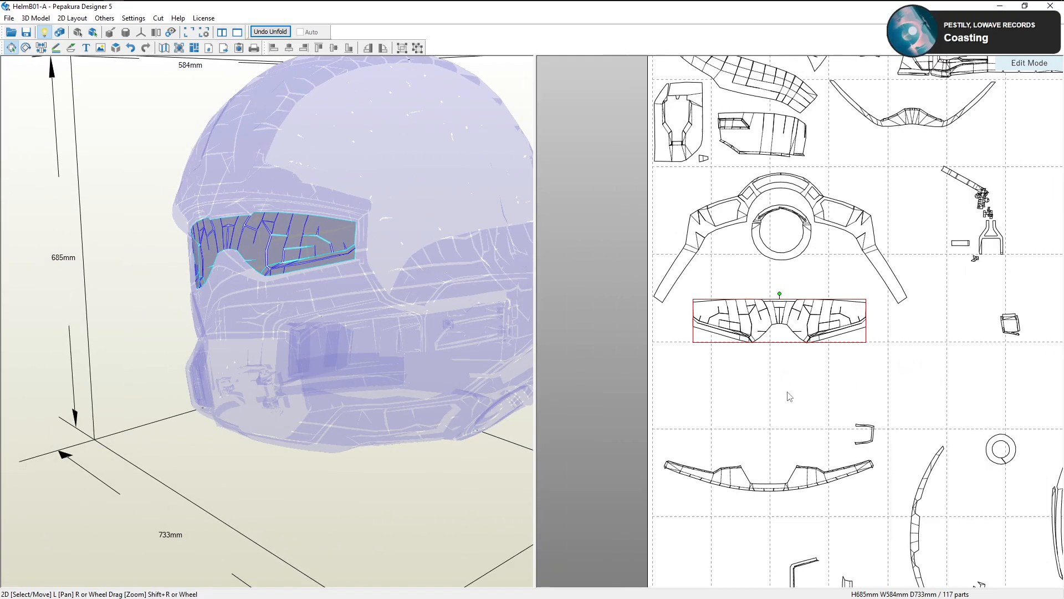
{"action": "scroll", "coordinate": [837, 341], "scroll_direction": "down", "scroll_amount": 2}
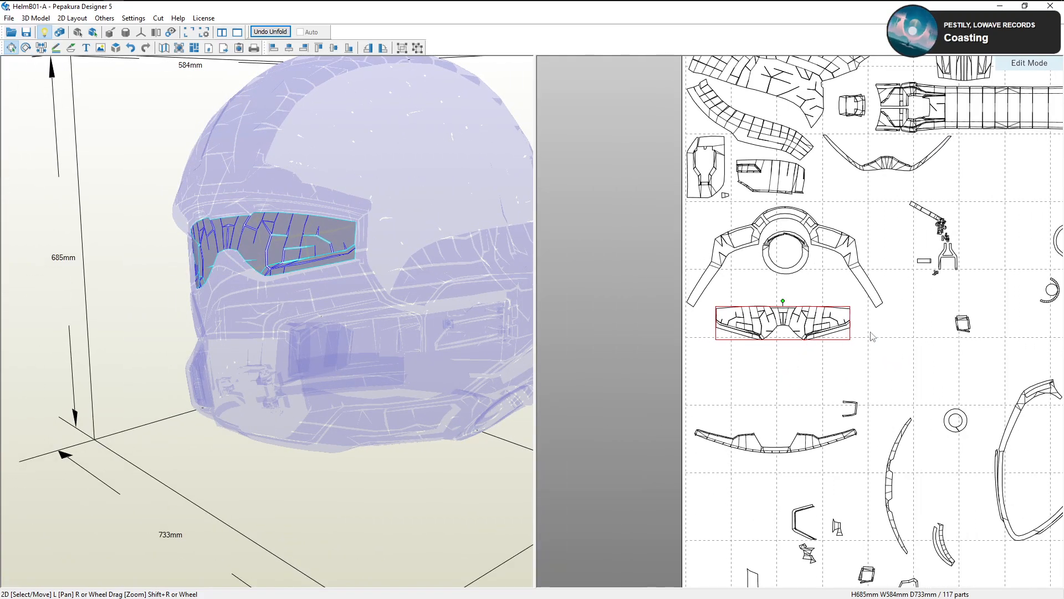
{"action": "left_click", "coordinate": [999, 285]}
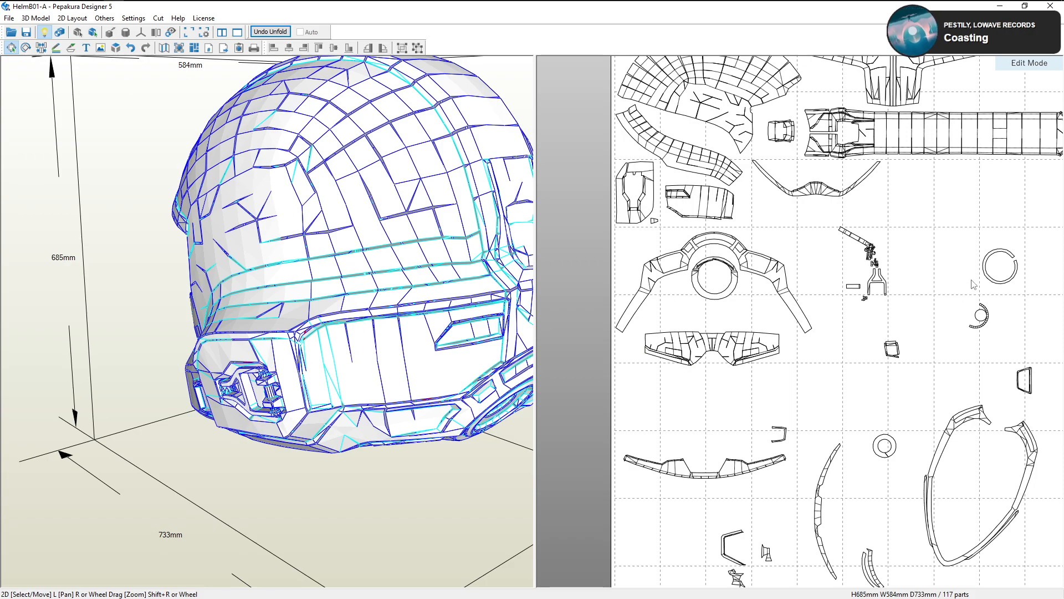
Move the large open ring between the arms of the arched part, just above the visor panel
{"action": "left_click", "coordinate": [985, 274]}
{"action": "right_click_drag", "start_coordinate": [427, 327], "coordinate": [343, 355]}
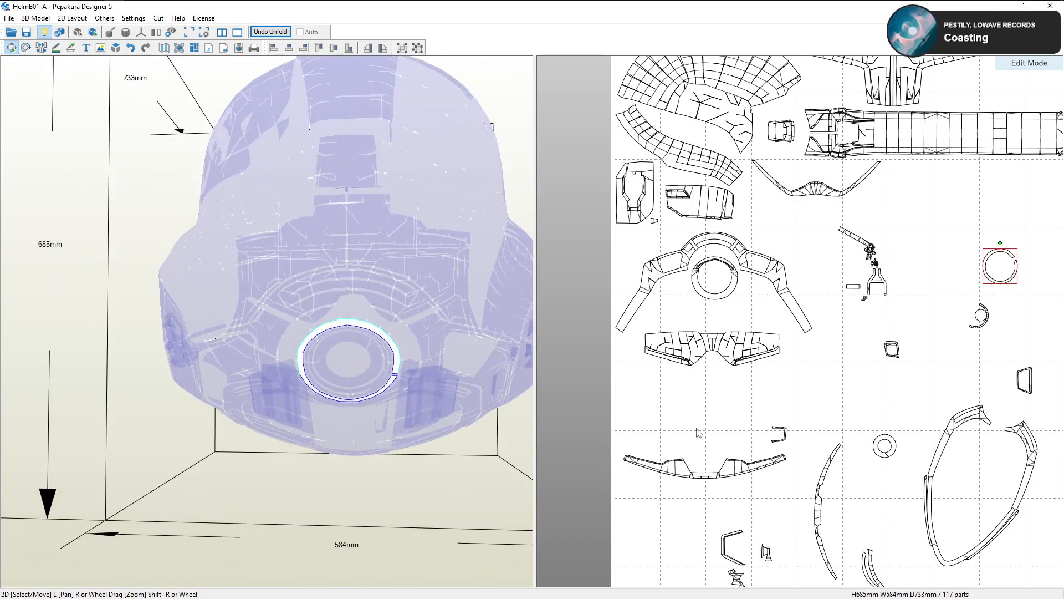
{"action": "scroll", "coordinate": [1023, 294], "scroll_direction": "up", "scroll_amount": 1}
{"action": "left_click_drag", "start_coordinate": [1040, 272], "coordinate": [633, 329]}
{"action": "scroll", "coordinate": [628, 365], "scroll_direction": "up", "scroll_amount": 1}
{"action": "middle_click_drag", "start_coordinate": [626, 363], "coordinate": [676, 368]}
{"action": "scroll", "coordinate": [707, 379], "scroll_direction": "down", "scroll_amount": 2}
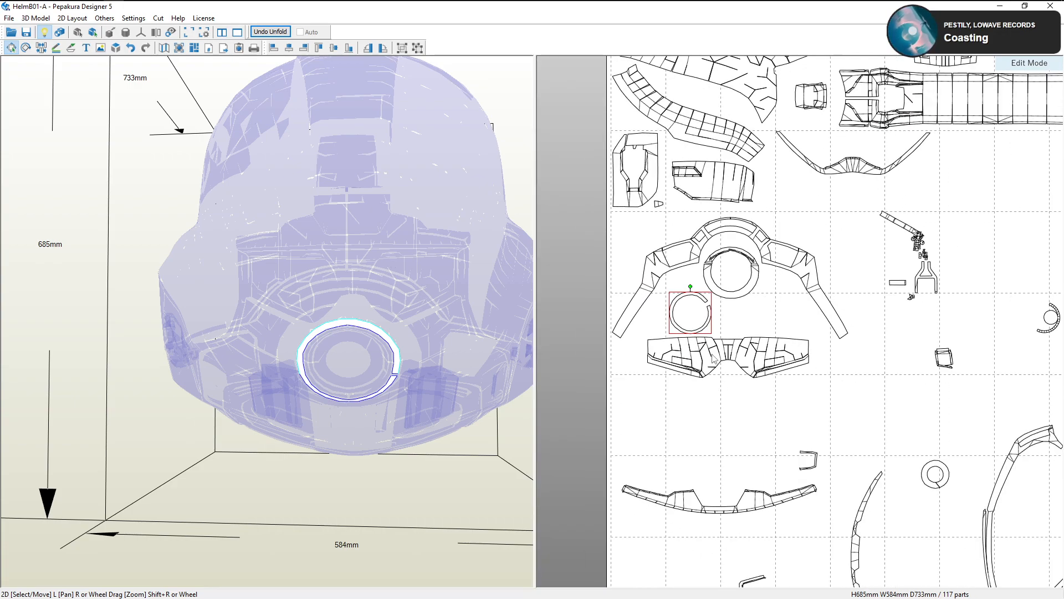
Shift the visor panel lower on the layout and lower the open ring slightly into the freed space
{"action": "left_click_drag", "start_coordinate": [711, 358], "coordinate": [678, 414]}
{"action": "left_click", "coordinate": [698, 376]}
{"action": "left_click_drag", "start_coordinate": [694, 331], "coordinate": [693, 344]}
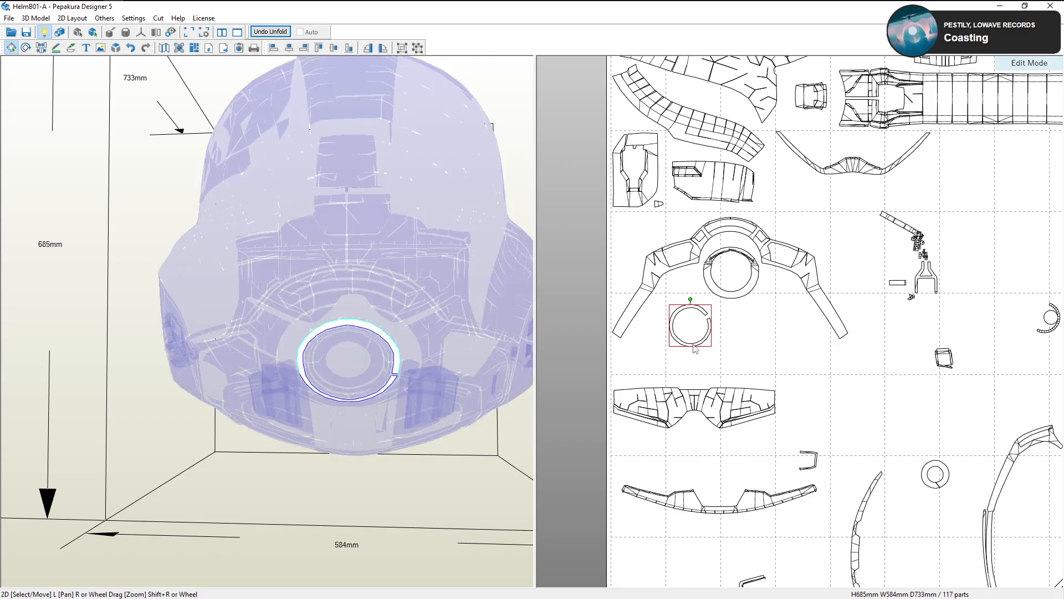
{"action": "left_click", "coordinate": [761, 355]}
{"action": "scroll", "coordinate": [738, 283], "scroll_direction": "down", "scroll_amount": 2}
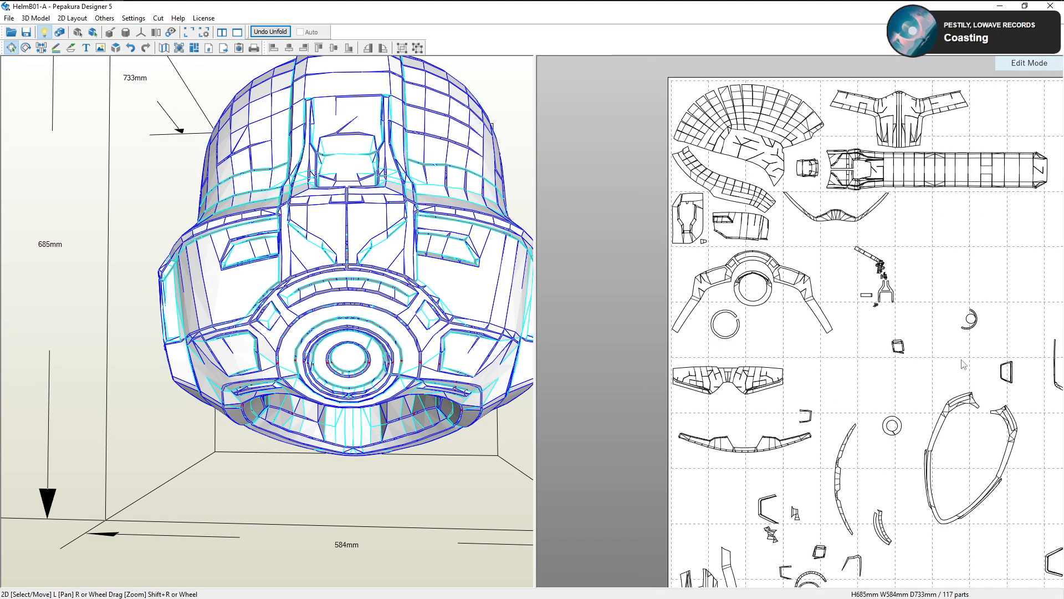
Move the small closed ring beside the open ring and place the disc with its segmented rim strip just below it
{"action": "left_click_drag", "start_coordinate": [896, 432], "coordinate": [790, 366]}
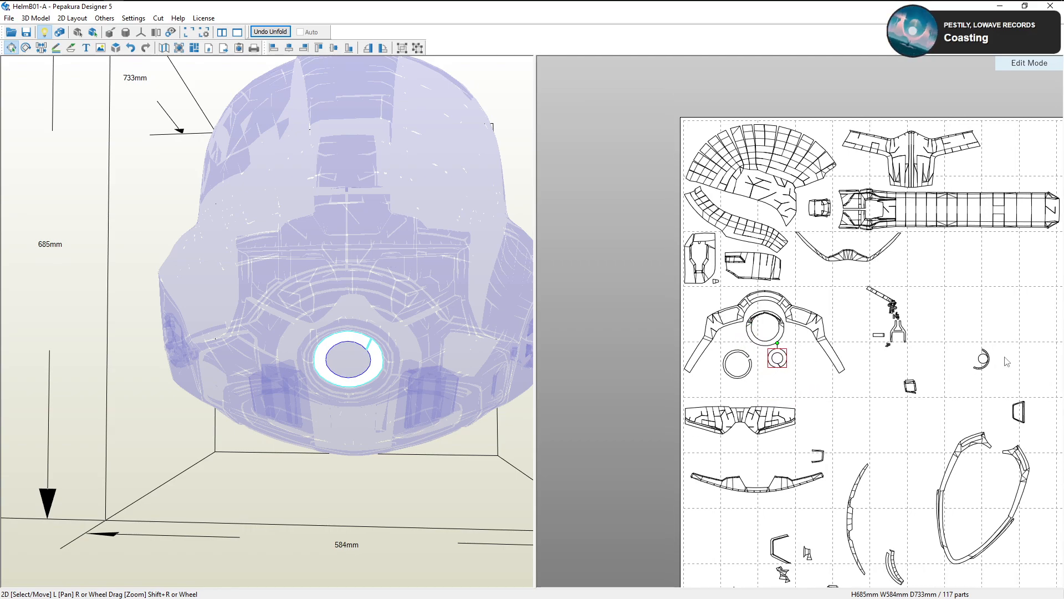
{"action": "left_click_drag", "start_coordinate": [982, 352], "coordinate": [740, 423]}
{"action": "scroll", "coordinate": [790, 383], "scroll_direction": "up", "scroll_amount": 2}
{"action": "scroll", "coordinate": [783, 410], "scroll_direction": "up", "scroll_amount": 4}
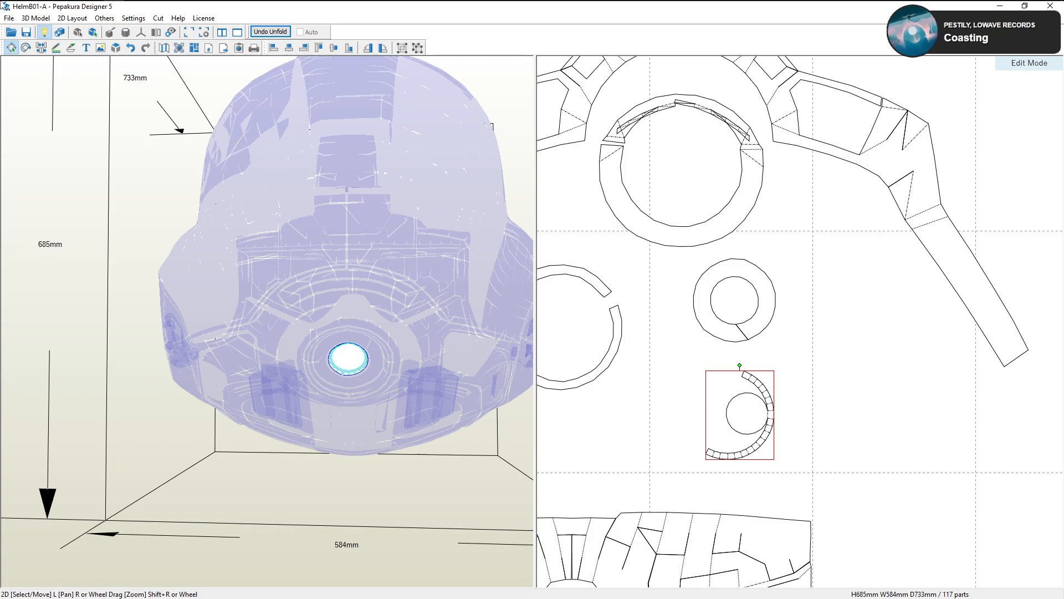
Cut the segmented rim strip beside the small disc so that its upper run is a separate piece
{"action": "left_click", "coordinate": [41, 47]}
{"action": "scroll", "coordinate": [781, 427], "scroll_direction": "up", "scroll_amount": 2}
{"action": "scroll", "coordinate": [770, 448], "scroll_direction": "up", "scroll_amount": 2}
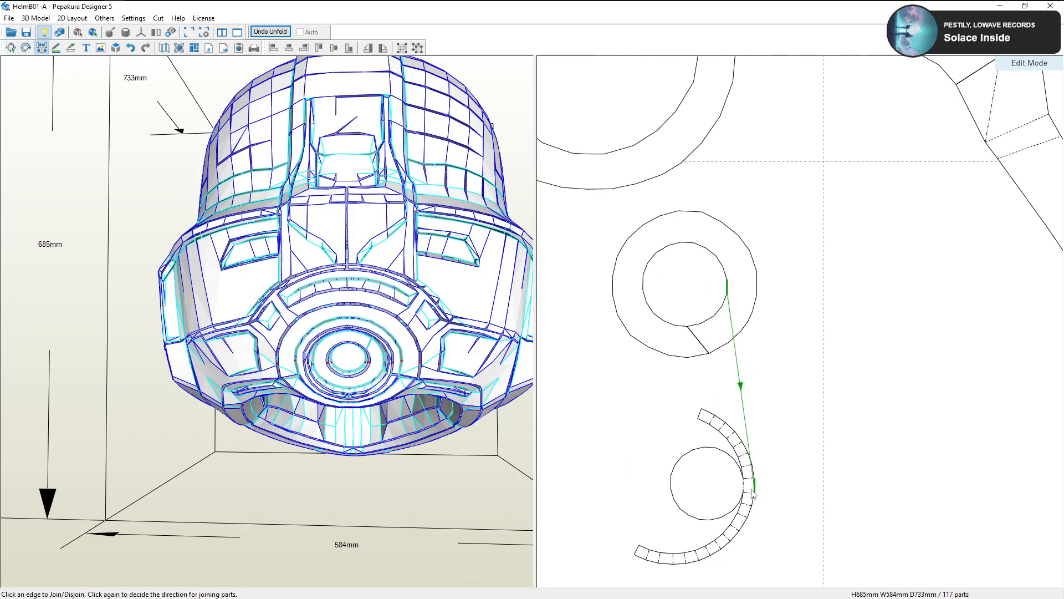
{"action": "left_click", "coordinate": [744, 484]}
{"action": "left_click", "coordinate": [745, 487]}
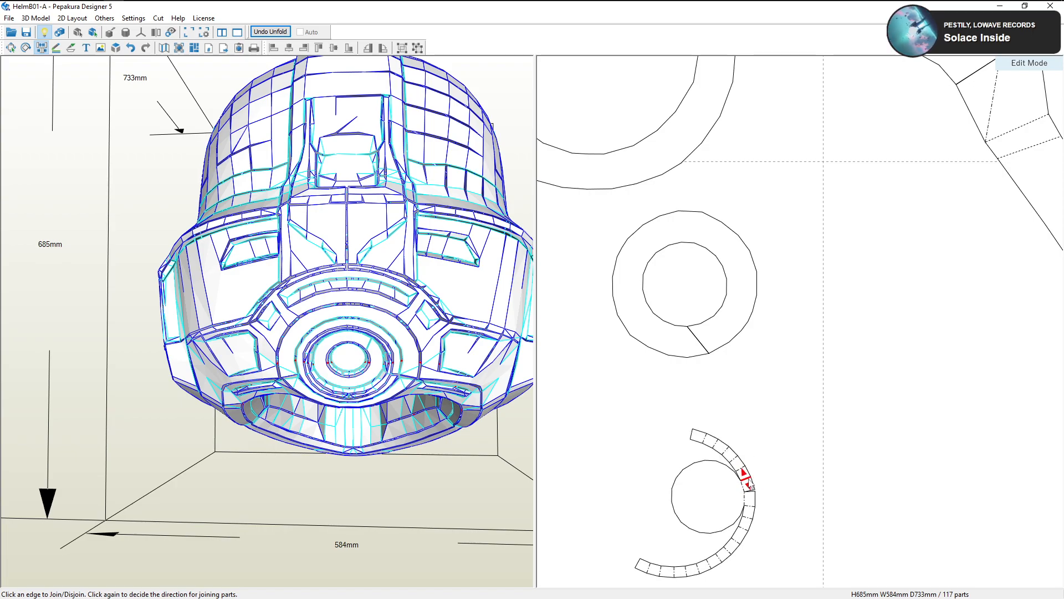
{"action": "left_click", "coordinate": [748, 483]}
{"action": "left_click", "coordinate": [730, 484]}
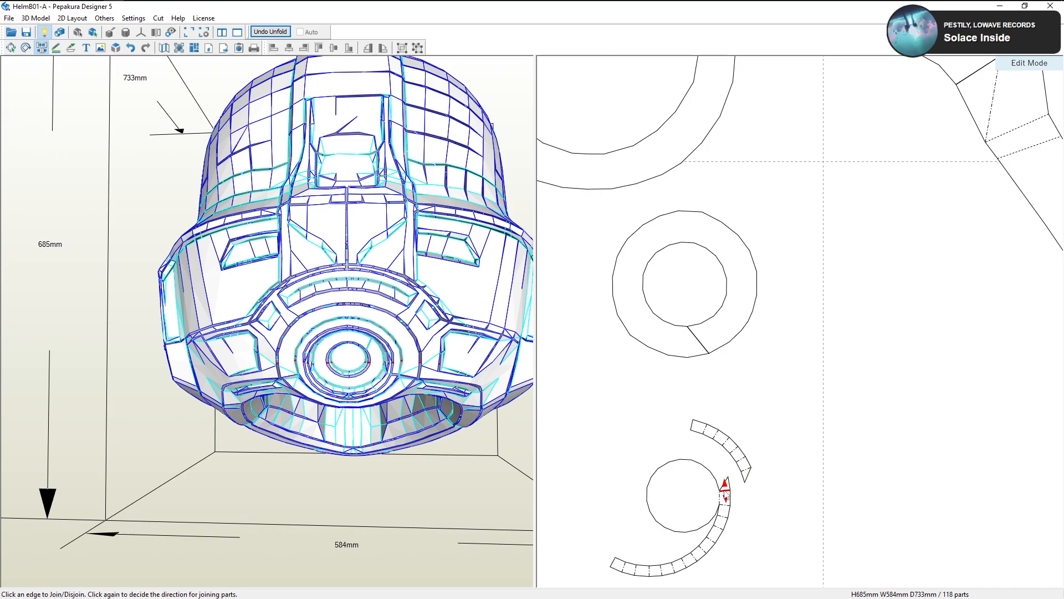
Cut single segments off the rim strip's upper run and join them to the disc's edges at its upper right
{"action": "left_click", "coordinate": [725, 494]}
{"action": "left_click", "coordinate": [724, 493]}
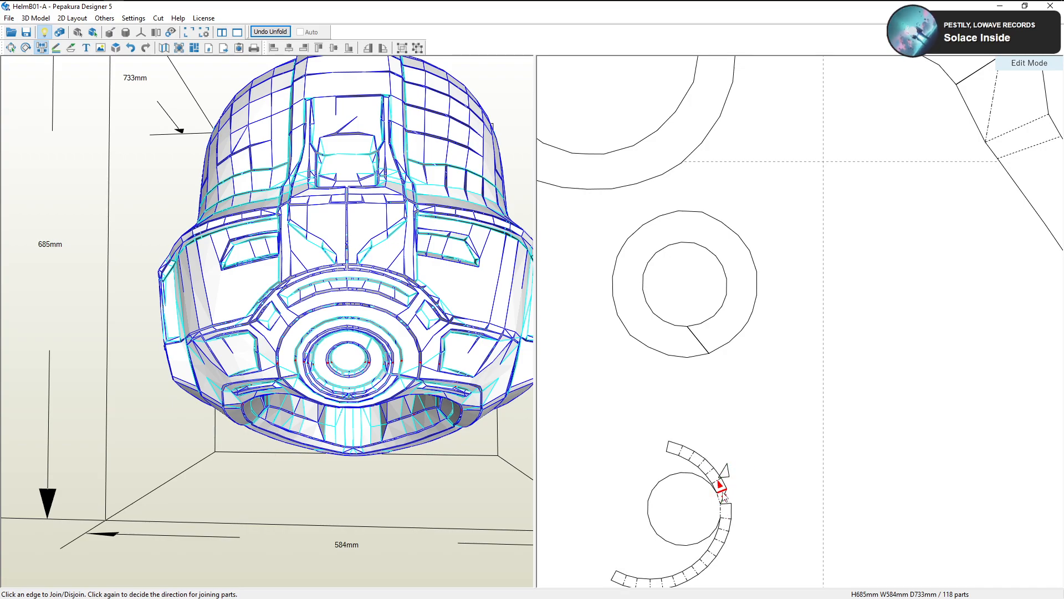
{"action": "left_click", "coordinate": [723, 493]}
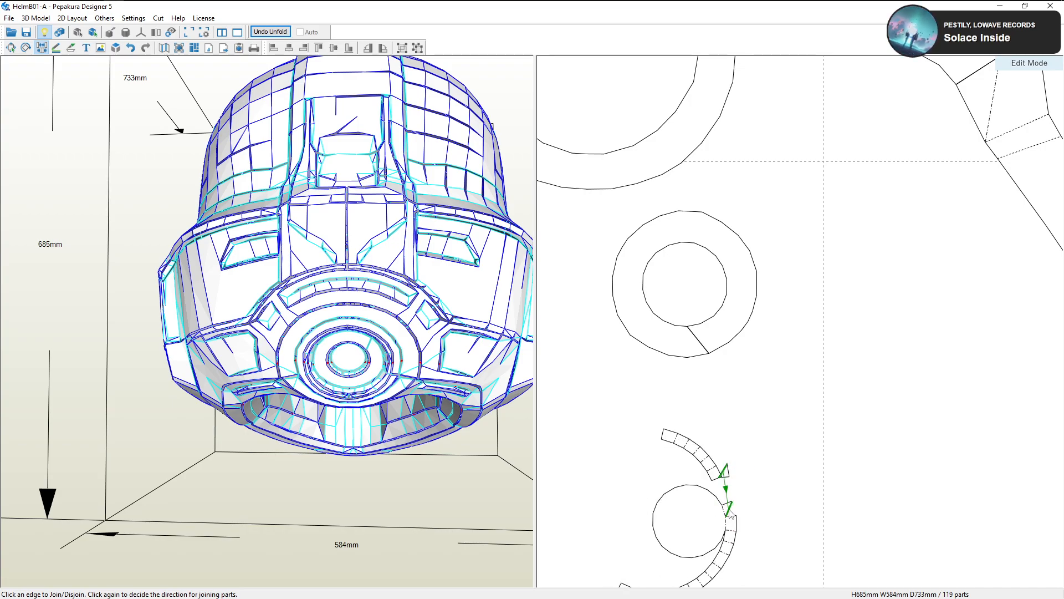
{"action": "left_click", "coordinate": [714, 470]}
{"action": "left_click", "coordinate": [719, 492]}
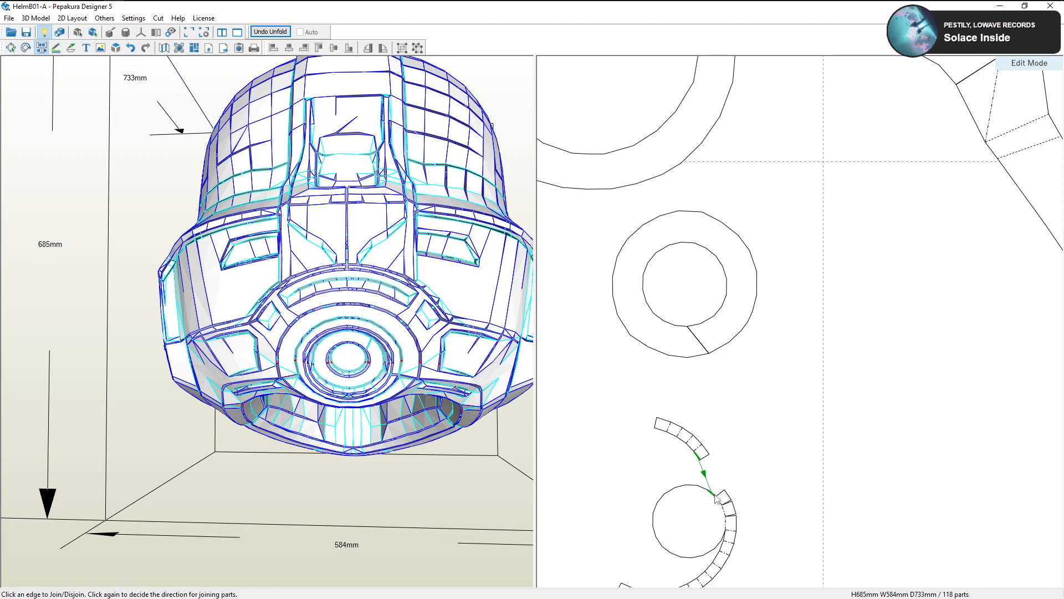
{"action": "left_click", "coordinate": [697, 446]}
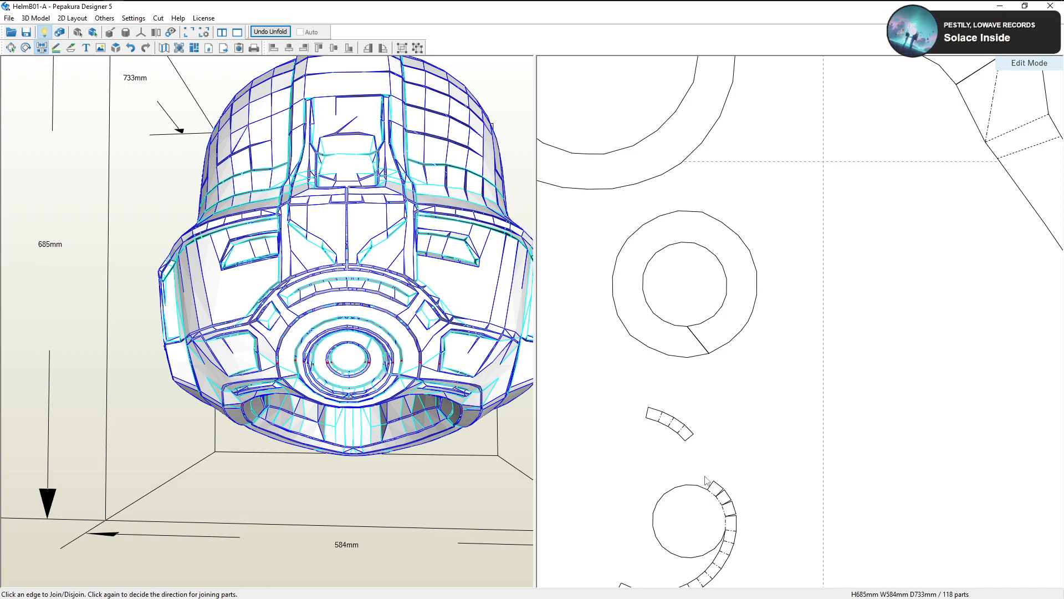
Join the remaining segments of the upper strip one by one to the disc's edges across its upper side
{"action": "left_click", "coordinate": [683, 428]}
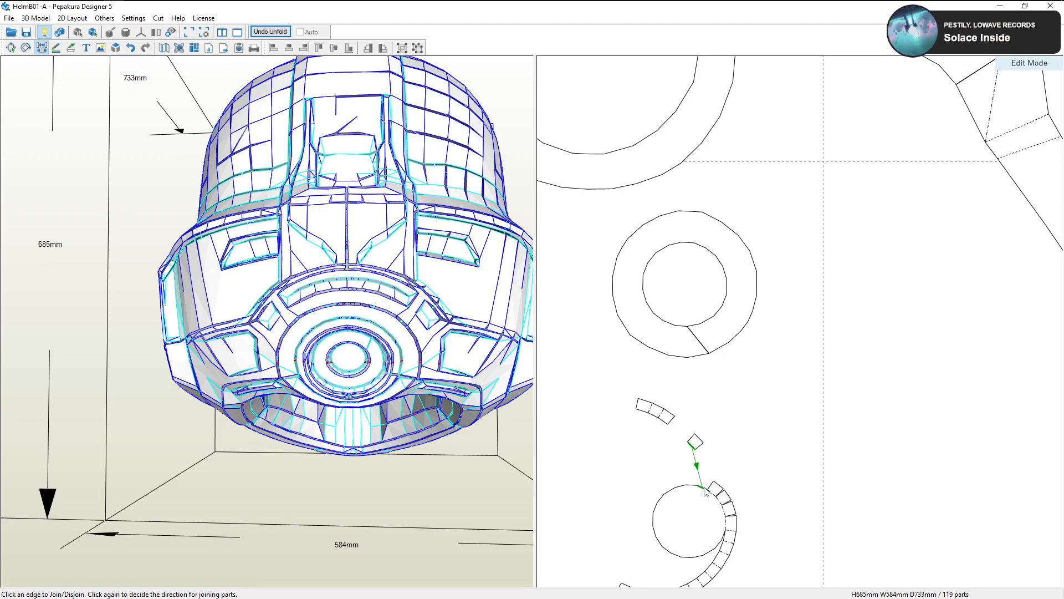
{"action": "left_click", "coordinate": [705, 491]}
{"action": "left_click", "coordinate": [647, 408]}
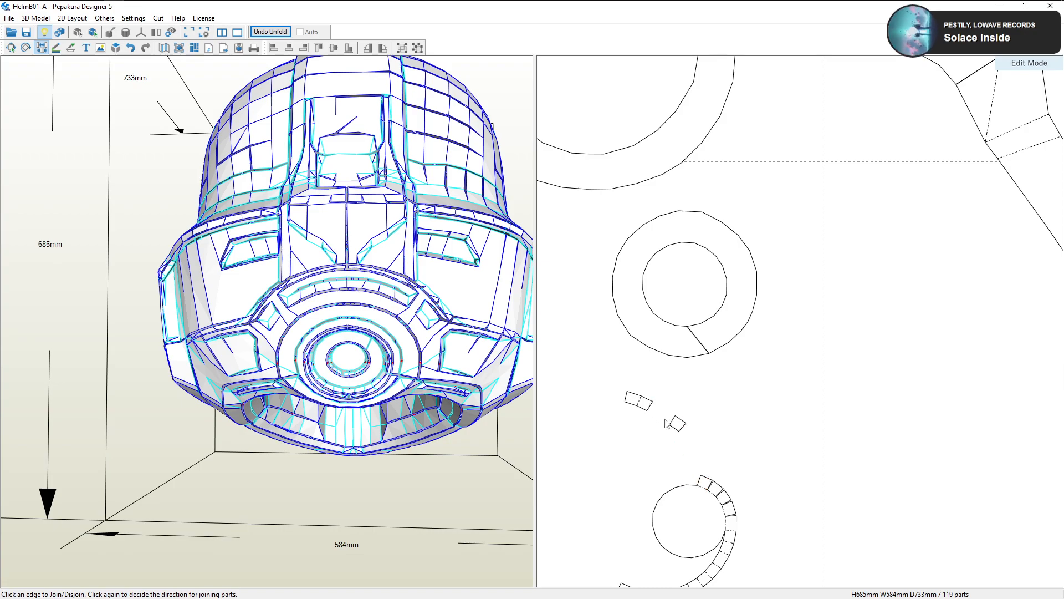
{"action": "left_click", "coordinate": [697, 491]}
{"action": "left_click", "coordinate": [643, 405]}
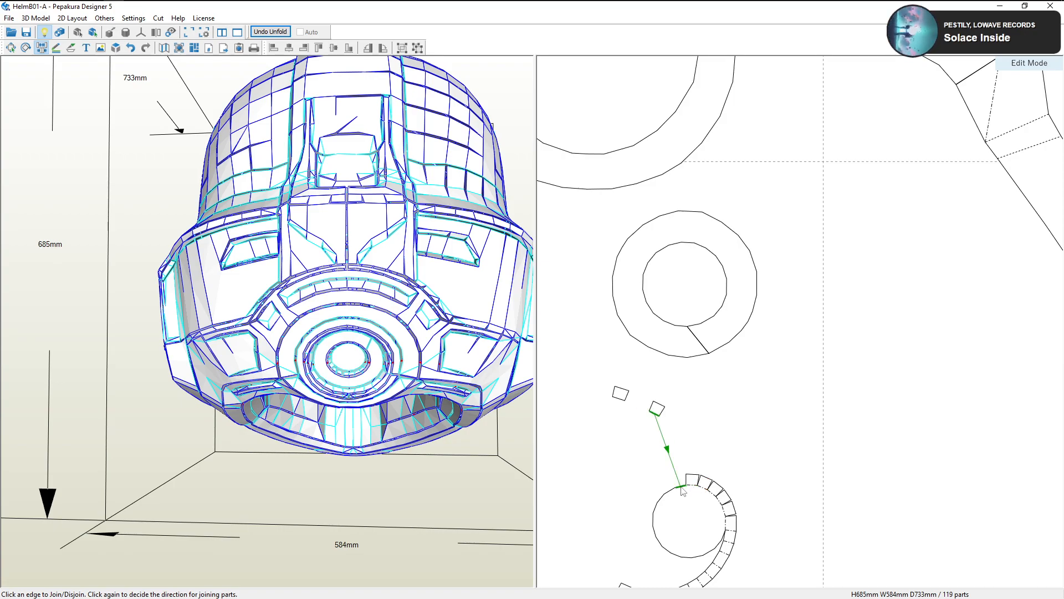
{"action": "left_click", "coordinate": [682, 490]}
{"action": "left_click", "coordinate": [671, 494]}
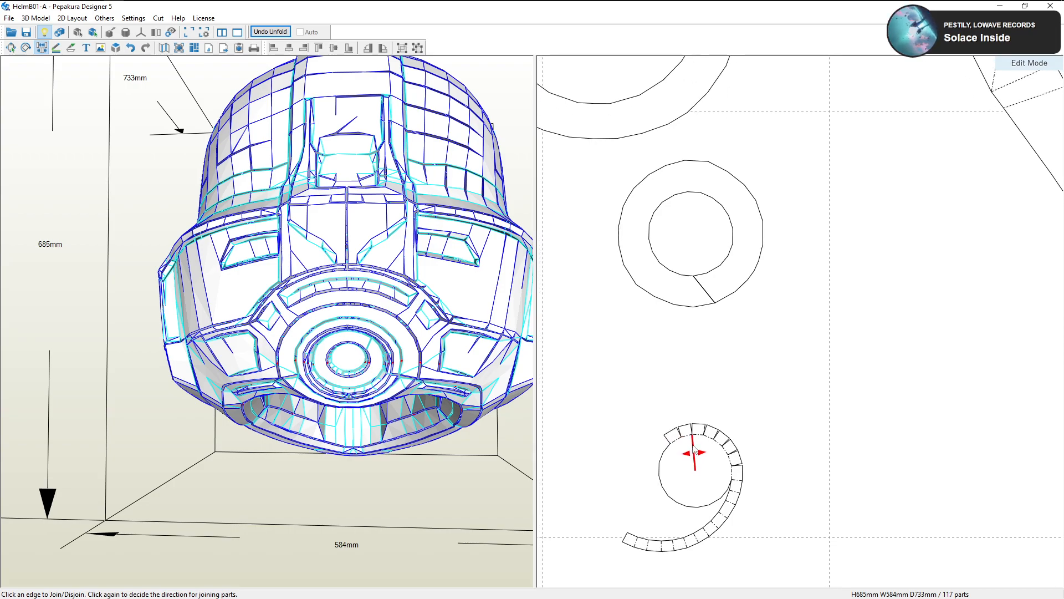
Detach the lower rim strip and transfer its first segments to the disc's edges at the lower right
{"action": "left_click", "coordinate": [722, 501]}
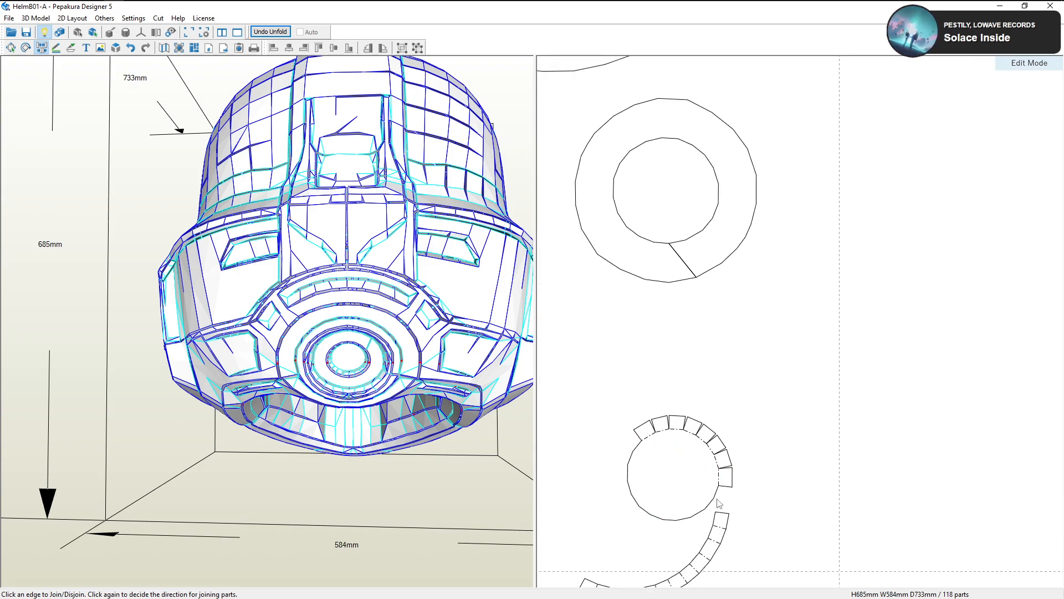
{"action": "left_click", "coordinate": [716, 504]}
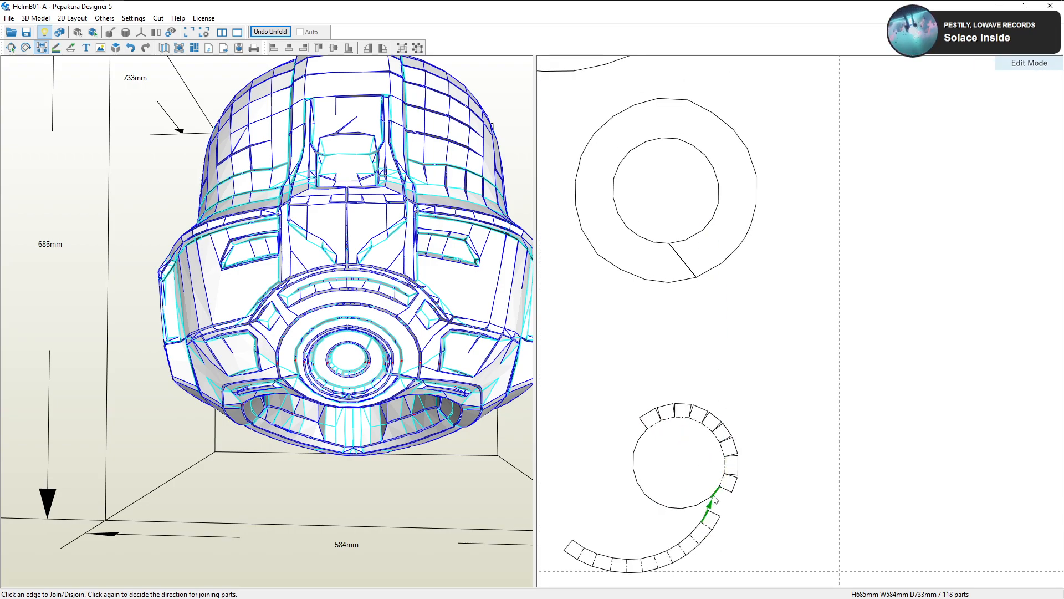
{"action": "left_click", "coordinate": [714, 495]}
{"action": "left_click", "coordinate": [716, 503]}
{"action": "left_click", "coordinate": [716, 499]}
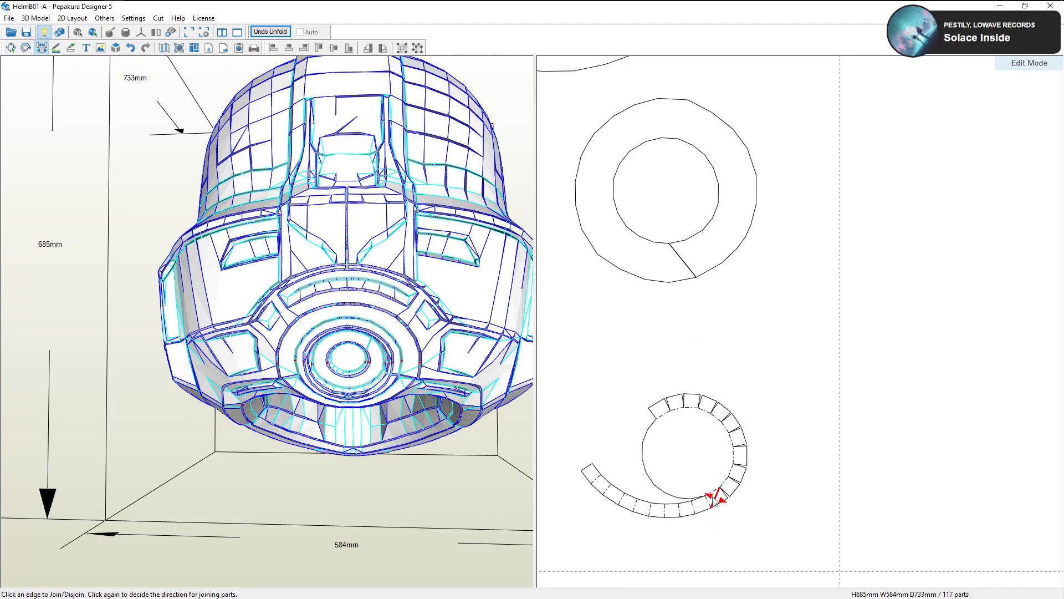
Separate further rim segments from the lower strip and attach each to the matching edge along the disc's underside
{"action": "left_click", "coordinate": [708, 501]}
{"action": "left_click", "coordinate": [703, 501]}
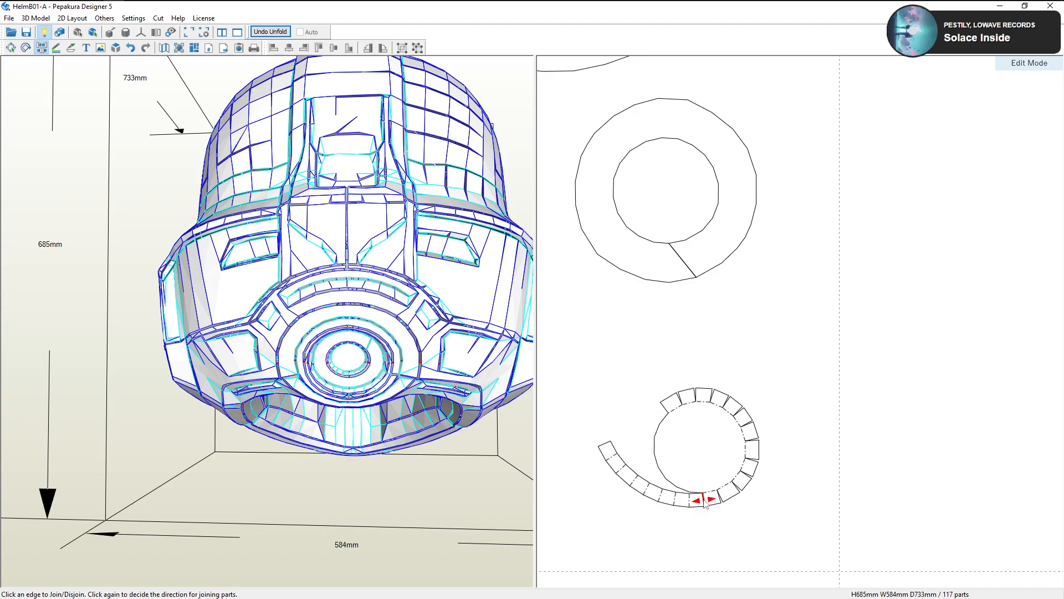
{"action": "left_click", "coordinate": [703, 500]}
{"action": "left_click", "coordinate": [710, 495]}
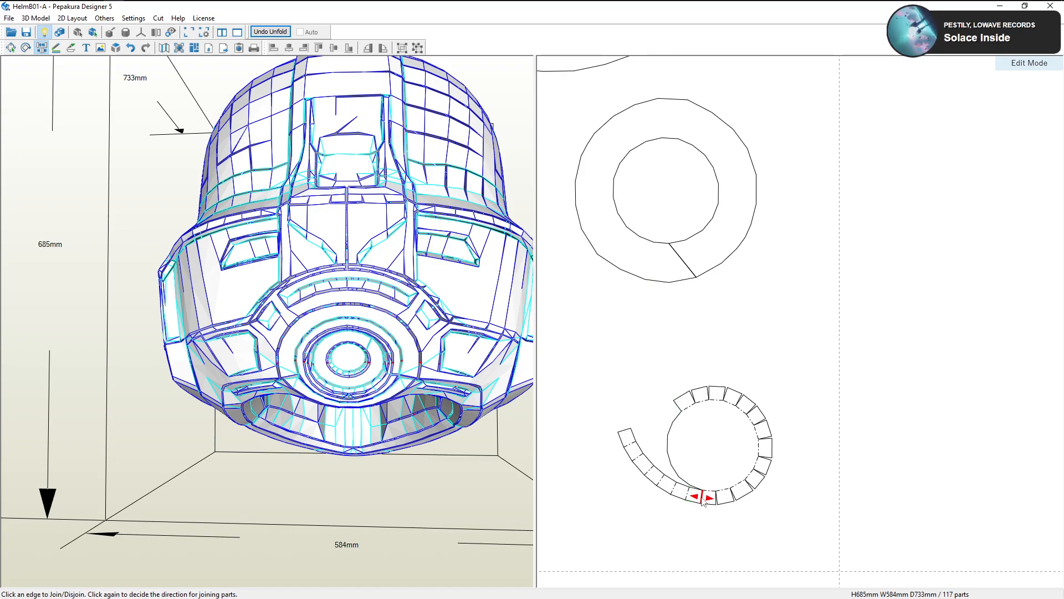
{"action": "left_click", "coordinate": [703, 501]}
{"action": "left_click", "coordinate": [707, 494]}
{"action": "left_click", "coordinate": [702, 499]}
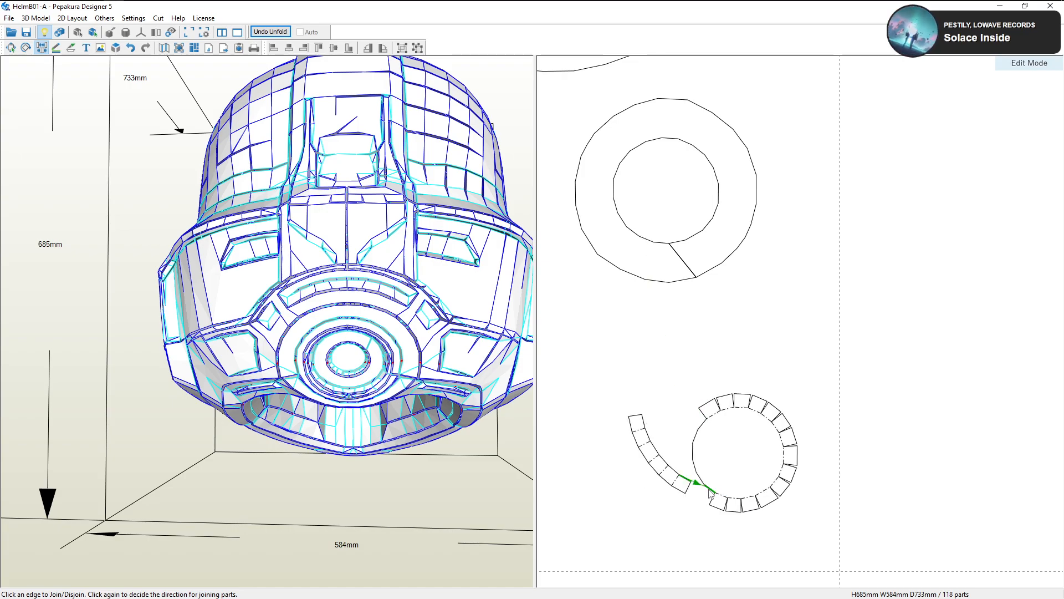
Attach the last rim segments individually along the disc's lower-left and left edges to complete the segmented circle
{"action": "left_click", "coordinate": [704, 491]}
{"action": "left_click", "coordinate": [702, 491]}
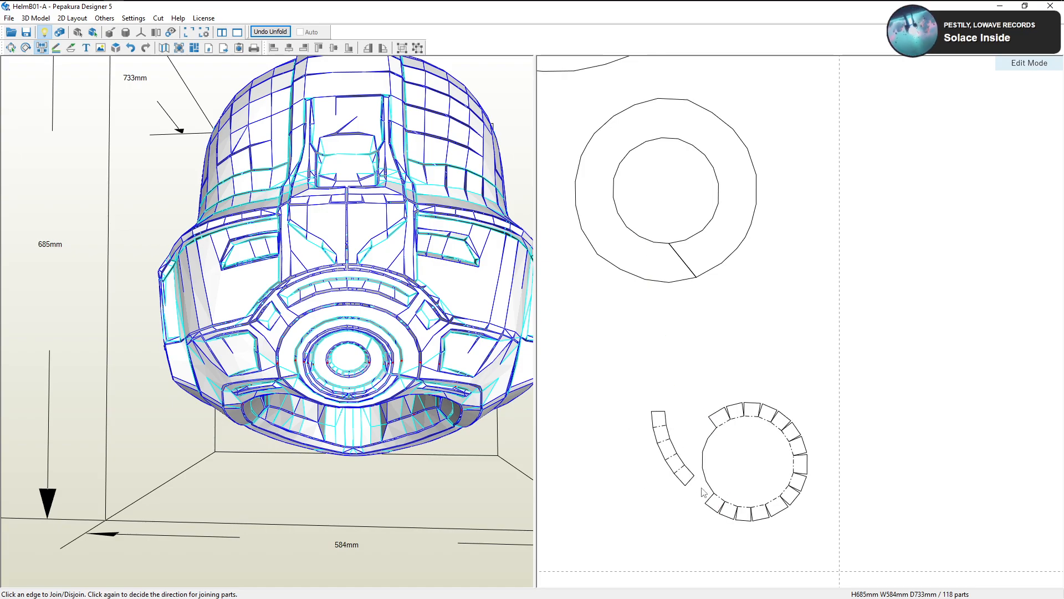
{"action": "left_click", "coordinate": [707, 492]}
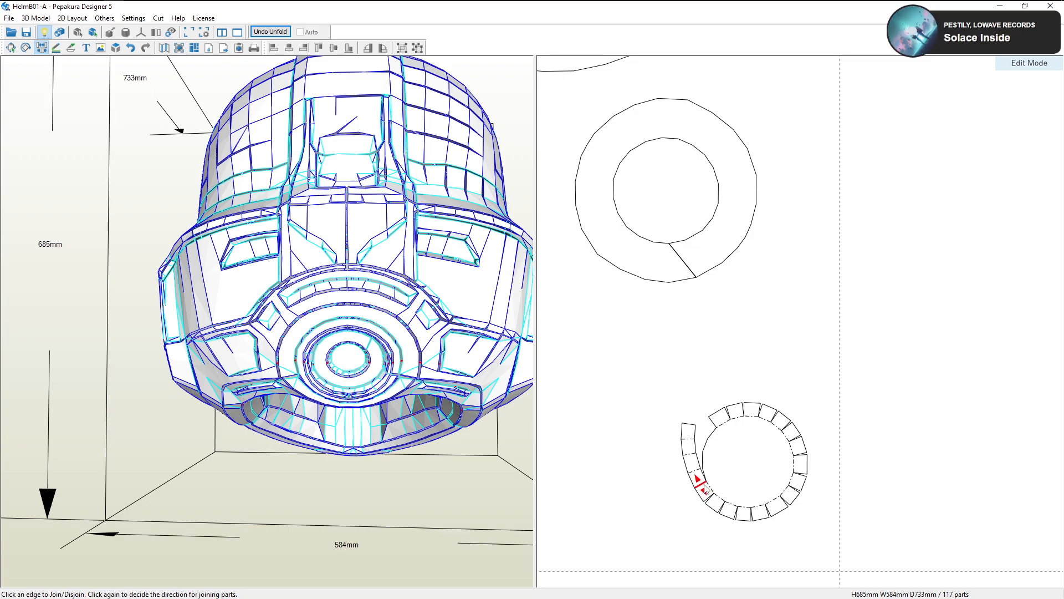
{"action": "left_click", "coordinate": [713, 489]}
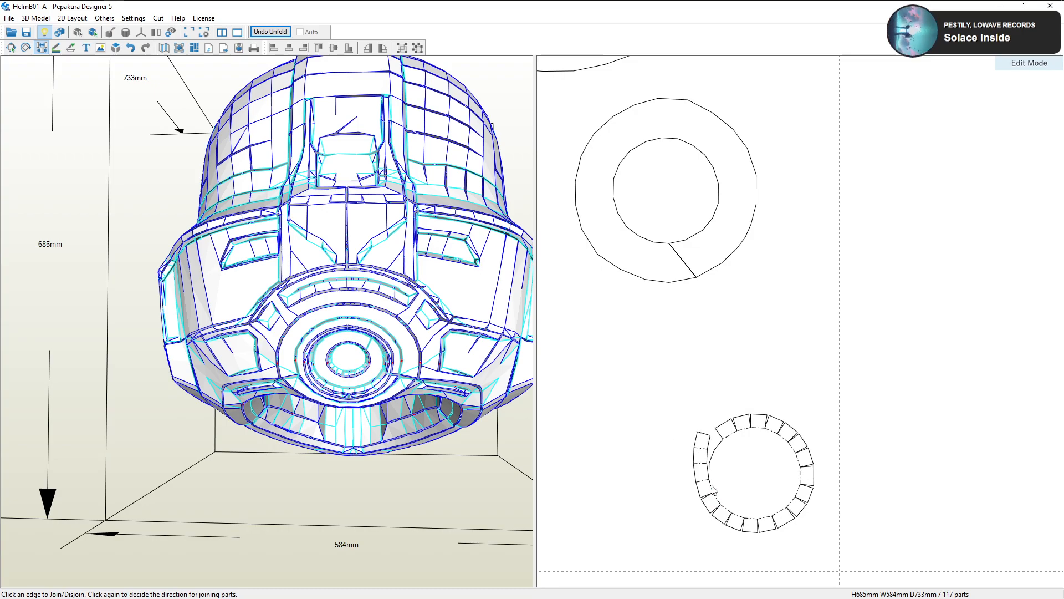
{"action": "left_click", "coordinate": [709, 478]}
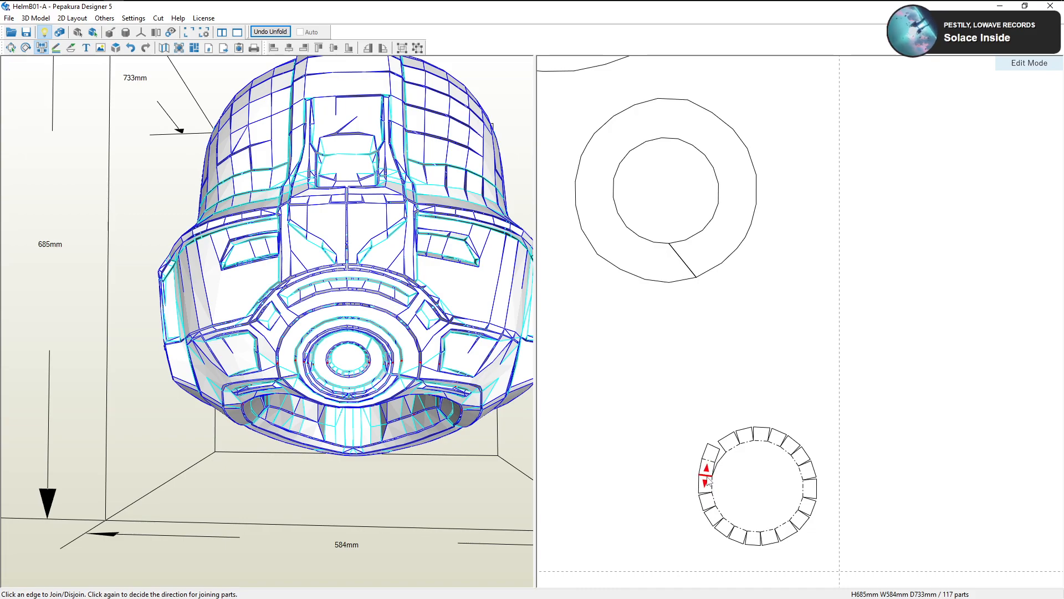
{"action": "left_click", "coordinate": [709, 479]}
{"action": "left_click", "coordinate": [712, 481]}
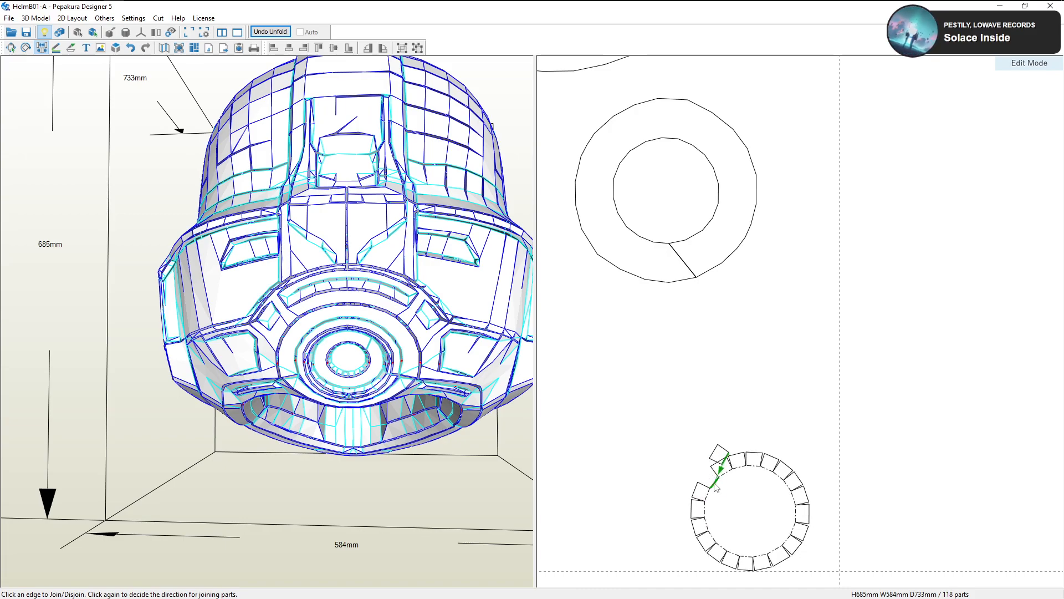
{"action": "left_click", "coordinate": [712, 481]}
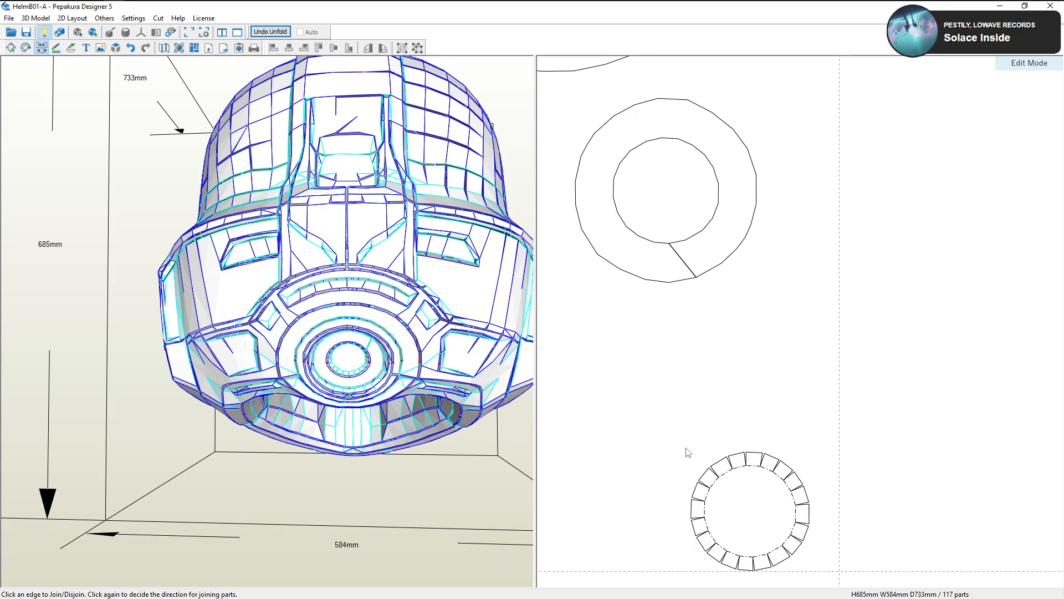
Move the finished disc with its rim segments directly below the small closed ring
{"action": "scroll", "coordinate": [765, 424], "scroll_direction": "down", "scroll_amount": 1}
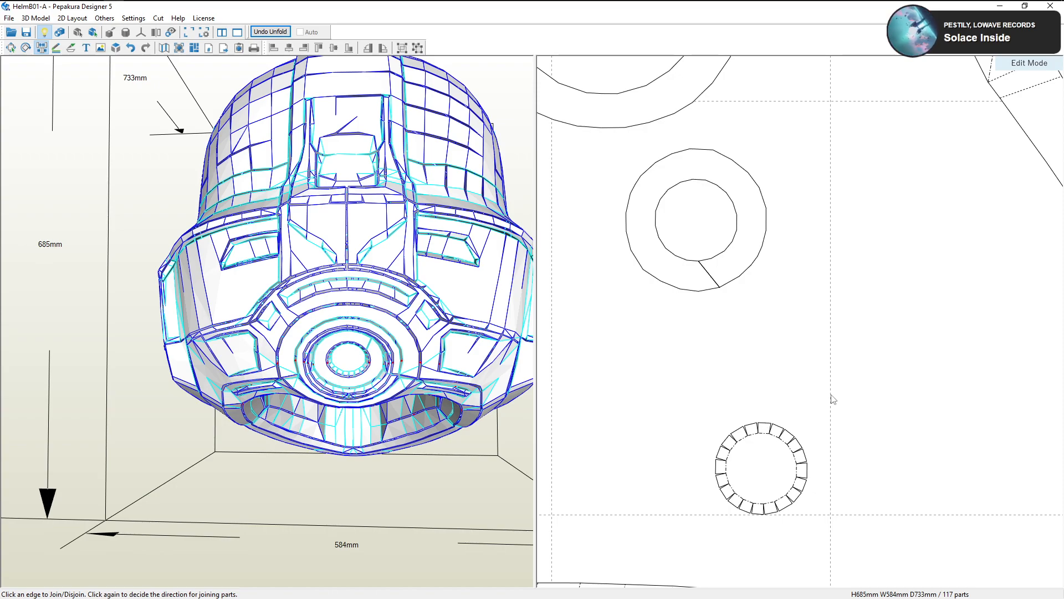
{"action": "scroll", "coordinate": [899, 403], "scroll_direction": "down", "scroll_amount": 3}
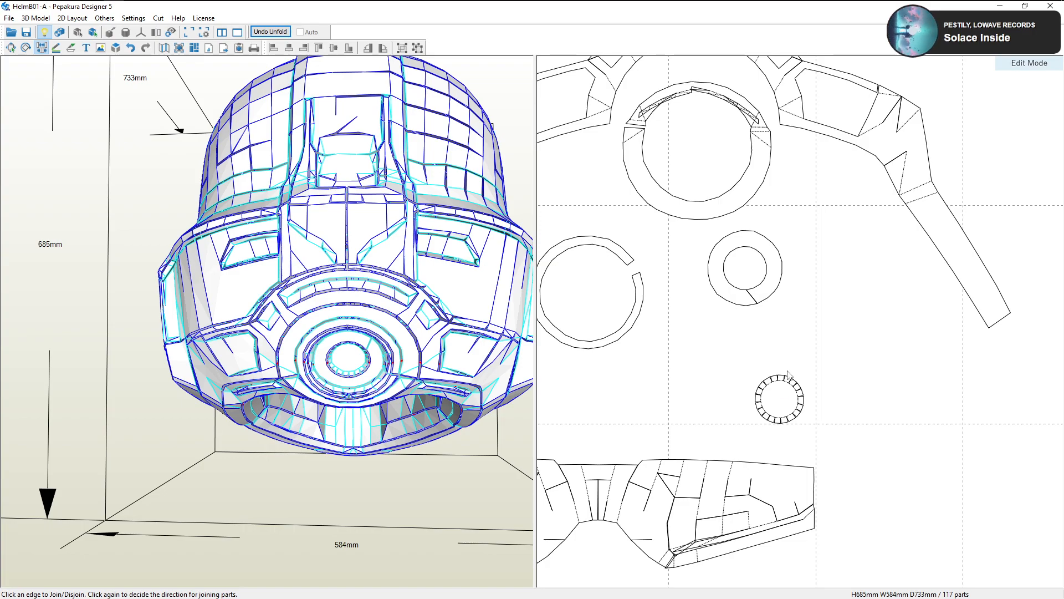
{"action": "left_click", "coordinate": [10, 47]}
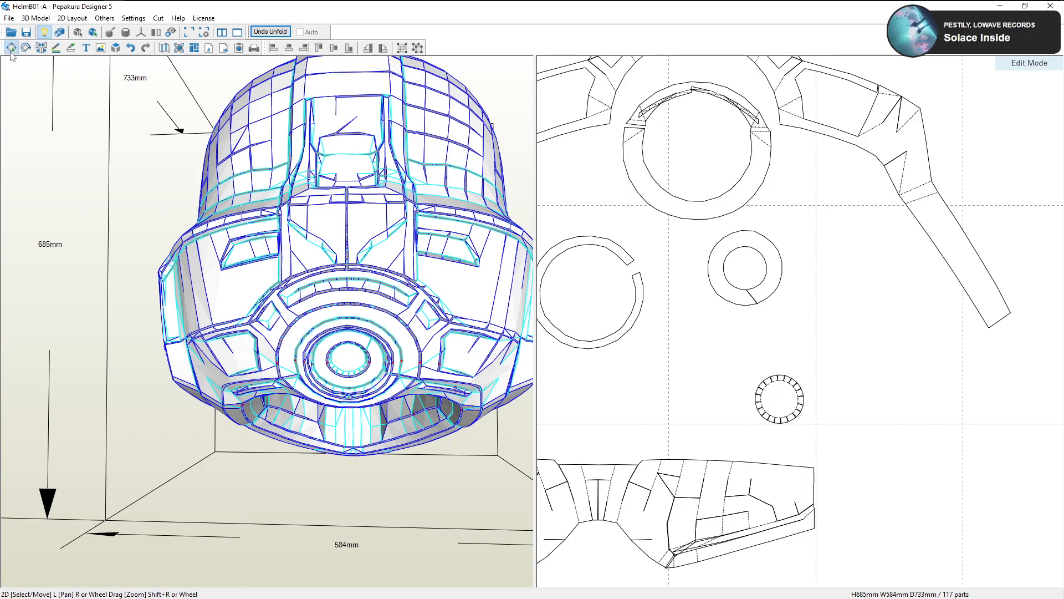
{"action": "left_click_drag", "start_coordinate": [789, 383], "coordinate": [756, 348]}
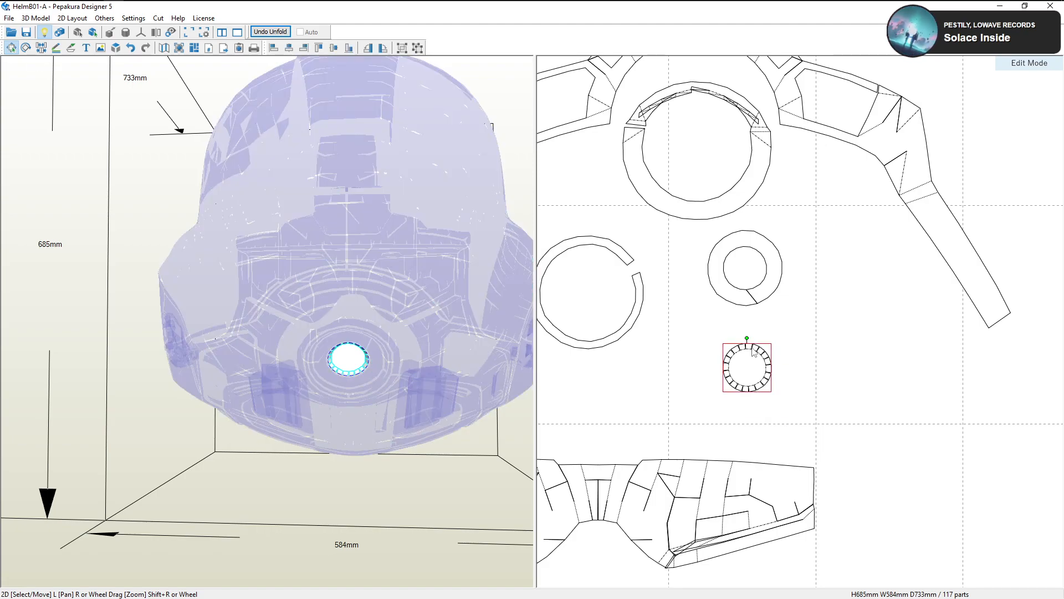
Nudge the arched part slightly upward and raise the large ring closer beneath its arch
{"action": "right_click_drag", "start_coordinate": [724, 336], "coordinate": [872, 433]}
{"action": "scroll", "coordinate": [872, 432], "scroll_direction": "down", "scroll_amount": 3}
{"action": "right_click_drag", "start_coordinate": [906, 367], "coordinate": [853, 404]}
{"action": "left_click", "coordinate": [692, 296]}
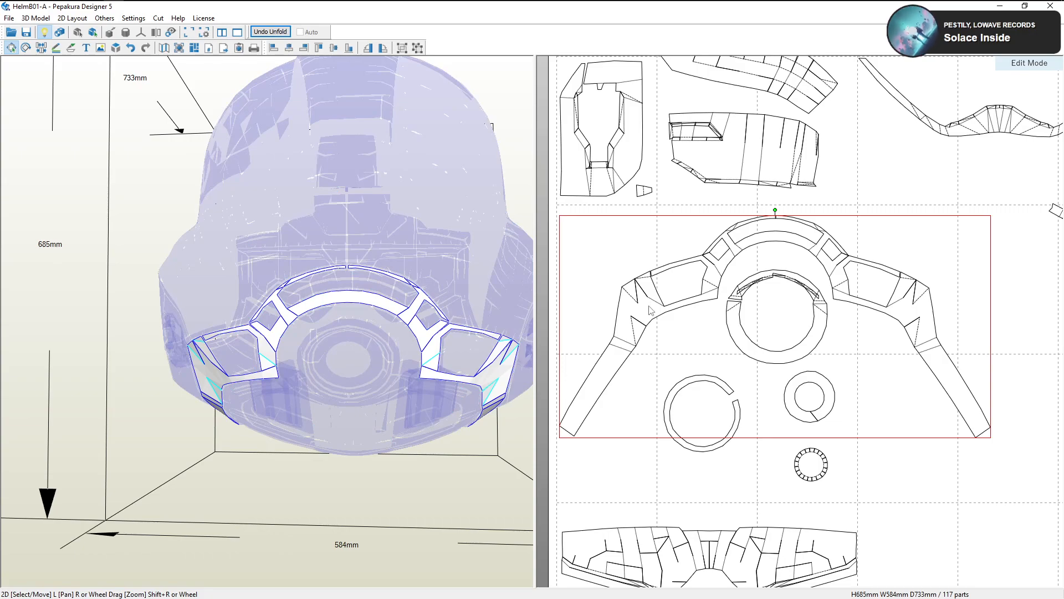
{"action": "left_click_drag", "start_coordinate": [650, 300], "coordinate": [650, 299]}
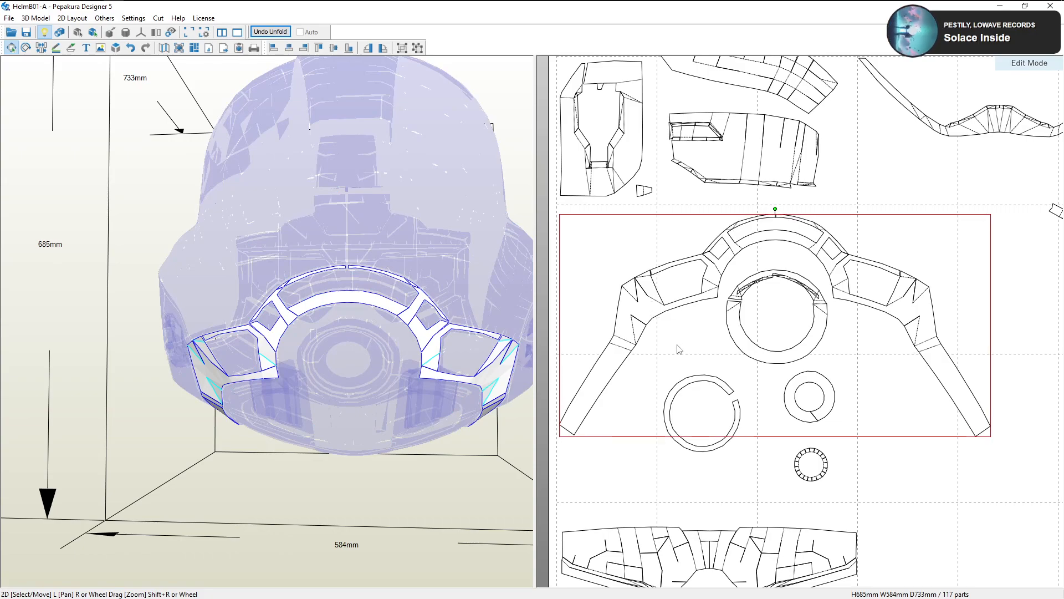
{"action": "left_click", "coordinate": [697, 343]}
{"action": "left_click_drag", "start_coordinate": [750, 349], "coordinate": [751, 339]}
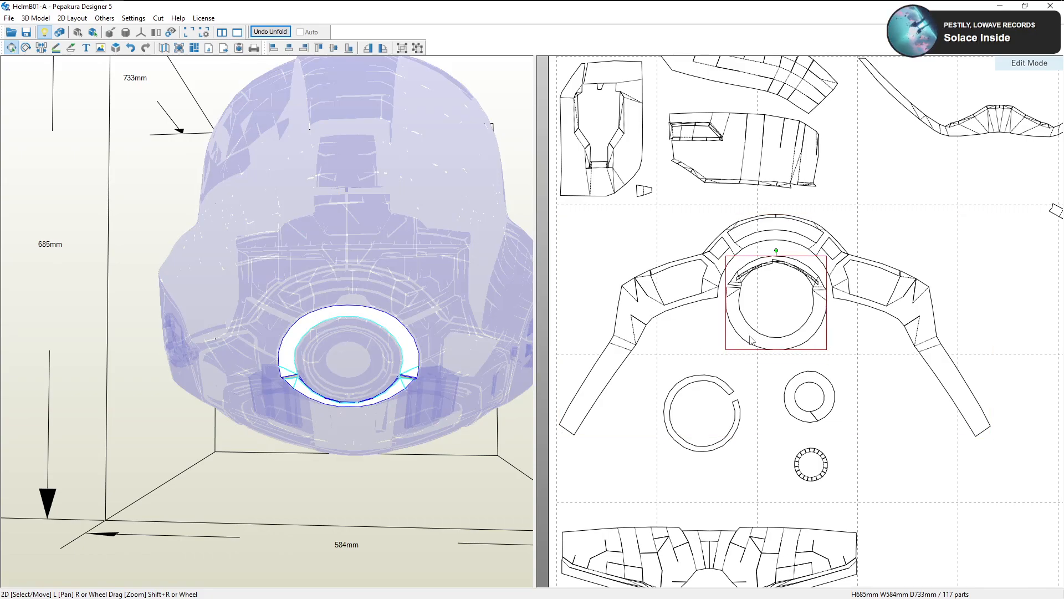
Shift the open ring and small closed ring slightly up and left, and place the segmented disc to the right of the closed ring
{"action": "left_click", "coordinate": [725, 388]}
{"action": "left_click_drag", "start_coordinate": [725, 389], "coordinate": [721, 377]}
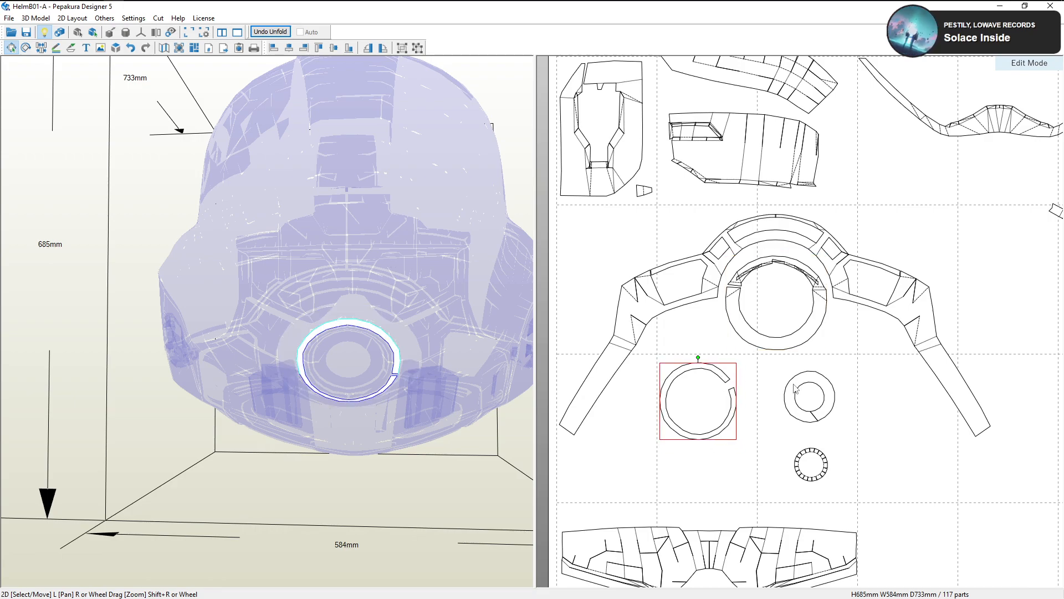
{"action": "left_click_drag", "start_coordinate": [796, 388], "coordinate": [778, 378]}
{"action": "left_click_drag", "start_coordinate": [813, 460], "coordinate": [839, 397]}
Move the small square cheek part off the page into the empty area above, beside the loose angled strips
{"action": "scroll", "coordinate": [869, 432], "scroll_direction": "down", "scroll_amount": 3}
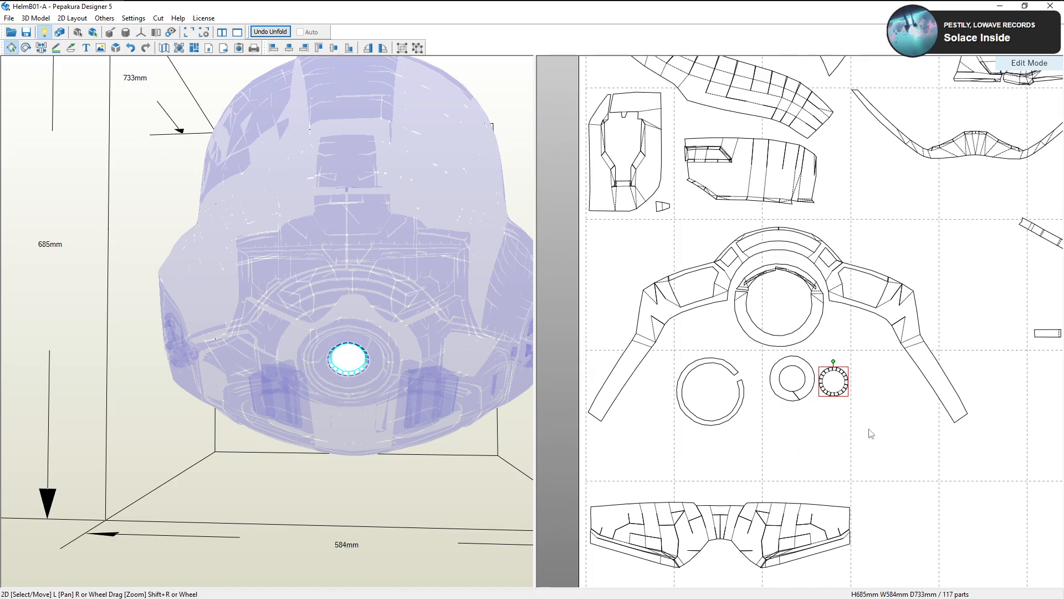
{"action": "middle_click_drag", "start_coordinate": [872, 403], "coordinate": [802, 421]}
{"action": "left_click", "coordinate": [801, 339]}
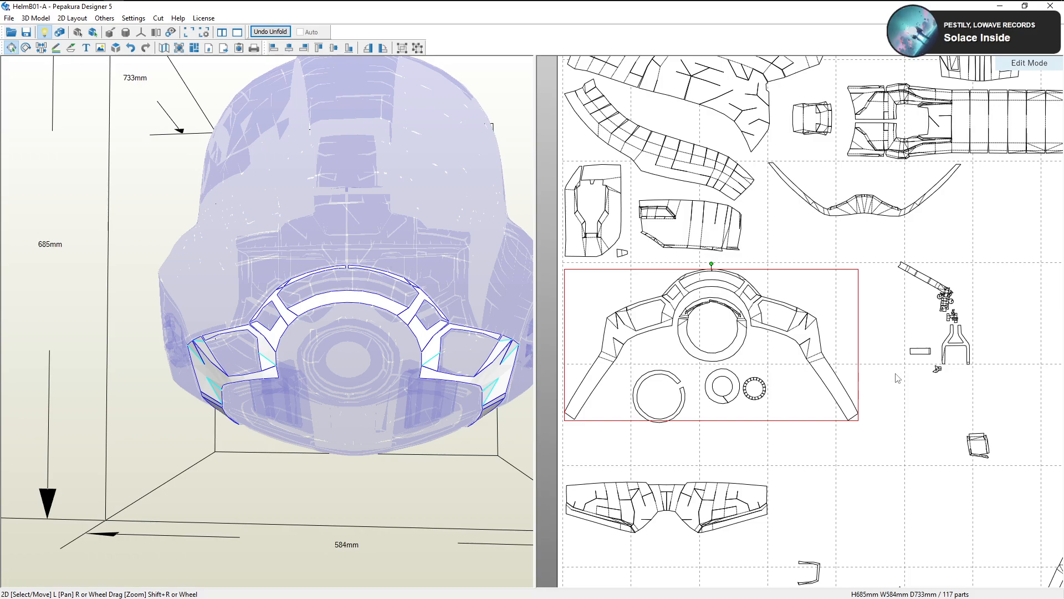
{"action": "scroll", "coordinate": [898, 377], "scroll_direction": "down", "scroll_amount": 2}
{"action": "left_click", "coordinate": [918, 417]}
{"action": "right_click_drag", "start_coordinate": [488, 327], "coordinate": [411, 319]}
{"action": "scroll", "coordinate": [893, 399], "scroll_direction": "down", "scroll_amount": 4}
{"action": "left_click_drag", "start_coordinate": [882, 392], "coordinate": [957, 341]}
{"action": "right_click_drag", "start_coordinate": [956, 341], "coordinate": [902, 386]}
{"action": "left_click_drag", "start_coordinate": [902, 382], "coordinate": [936, 354]}
{"action": "right_click_drag", "start_coordinate": [936, 354], "coordinate": [881, 402]}
{"action": "left_click_drag", "start_coordinate": [882, 401], "coordinate": [962, 335]}
{"action": "right_click_drag", "start_coordinate": [962, 335], "coordinate": [905, 385]}
{"action": "left_click_drag", "start_coordinate": [905, 385], "coordinate": [821, 210]}
{"action": "right_click_drag", "start_coordinate": [820, 211], "coordinate": [956, 348]}
{"action": "left_click_drag", "start_coordinate": [956, 348], "coordinate": [791, 240]}
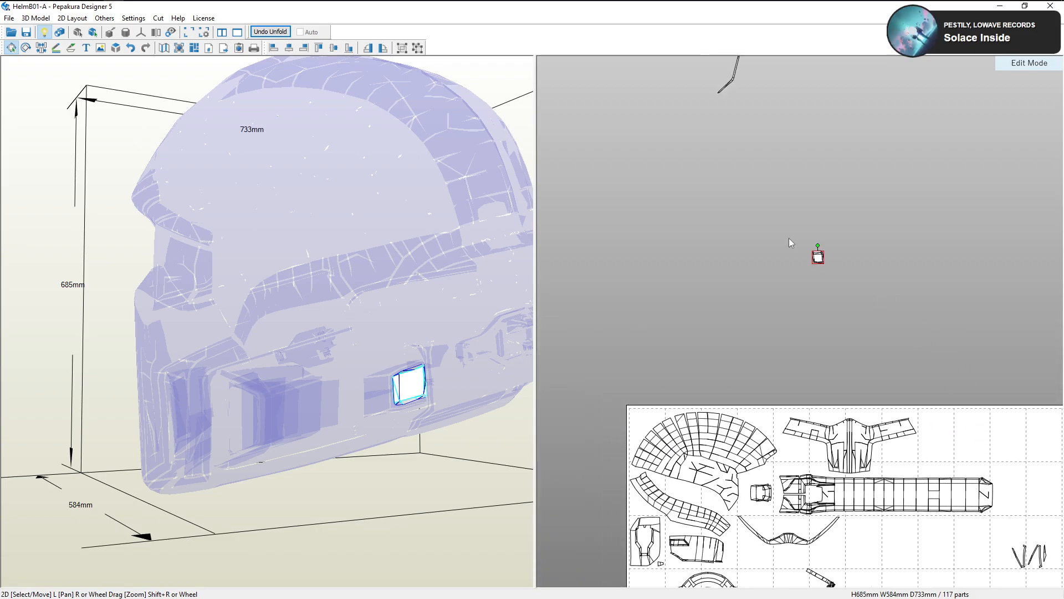
{"action": "right_click_drag", "start_coordinate": [791, 240], "coordinate": [818, 281]}
{"action": "left_click_drag", "start_coordinate": [818, 281], "coordinate": [740, 229]}
{"action": "right_click_drag", "start_coordinate": [740, 228], "coordinate": [809, 384]}
{"action": "left_click_drag", "start_coordinate": [809, 384], "coordinate": [739, 220]}
{"action": "right_click_drag", "start_coordinate": [291, 270], "coordinate": [438, 291]}
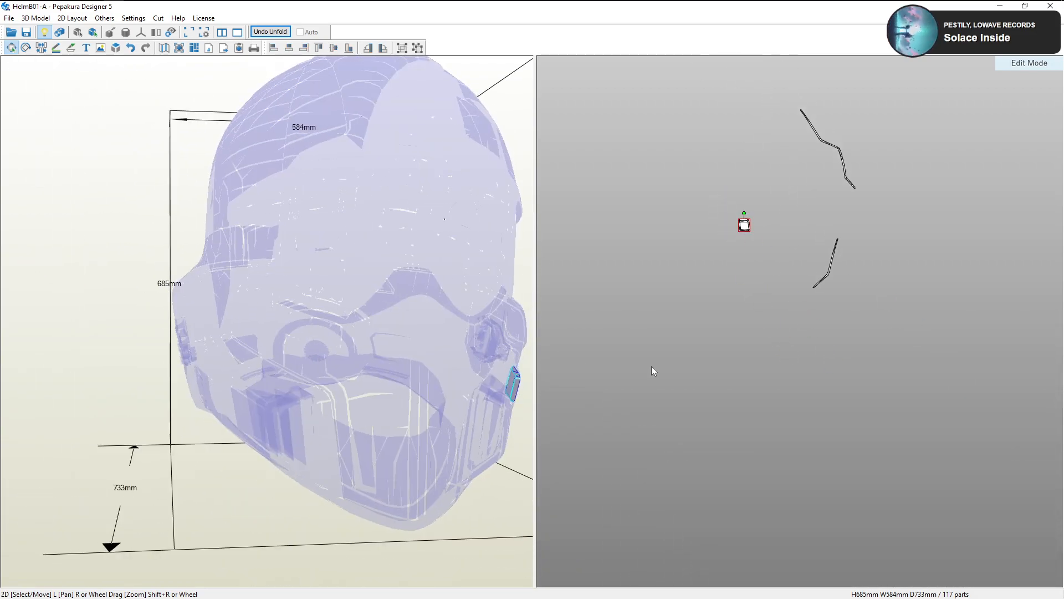
{"action": "scroll", "coordinate": [832, 377], "scroll_direction": "down", "scroll_amount": 5}
{"action": "right_click_drag", "start_coordinate": [855, 382], "coordinate": [823, 341]}
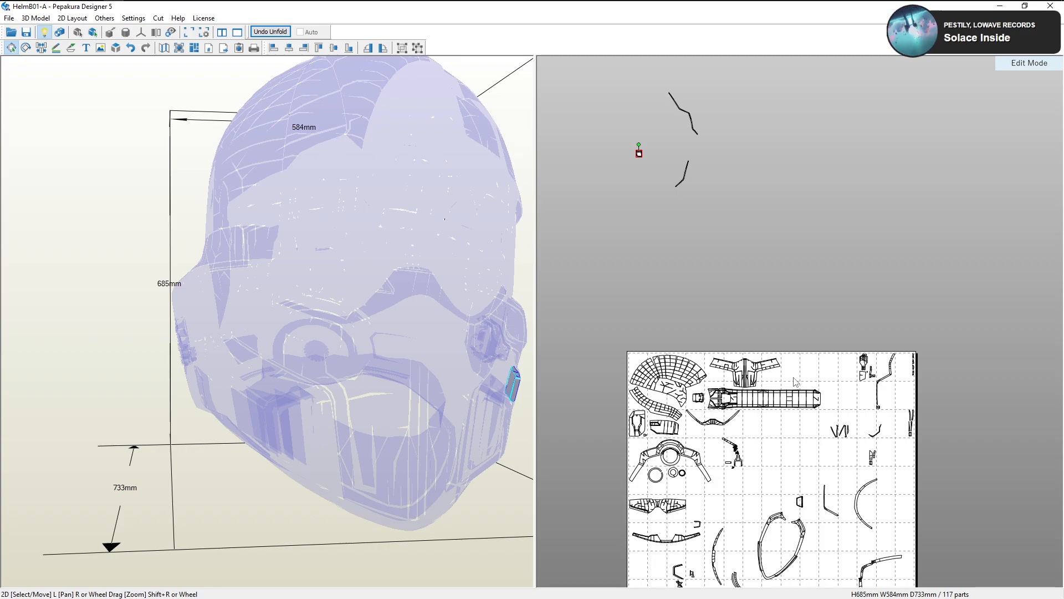
{"action": "middle_click_drag", "start_coordinate": [783, 410], "coordinate": [774, 291]}
{"action": "middle_click_drag", "start_coordinate": [812, 348], "coordinate": [743, 363]}
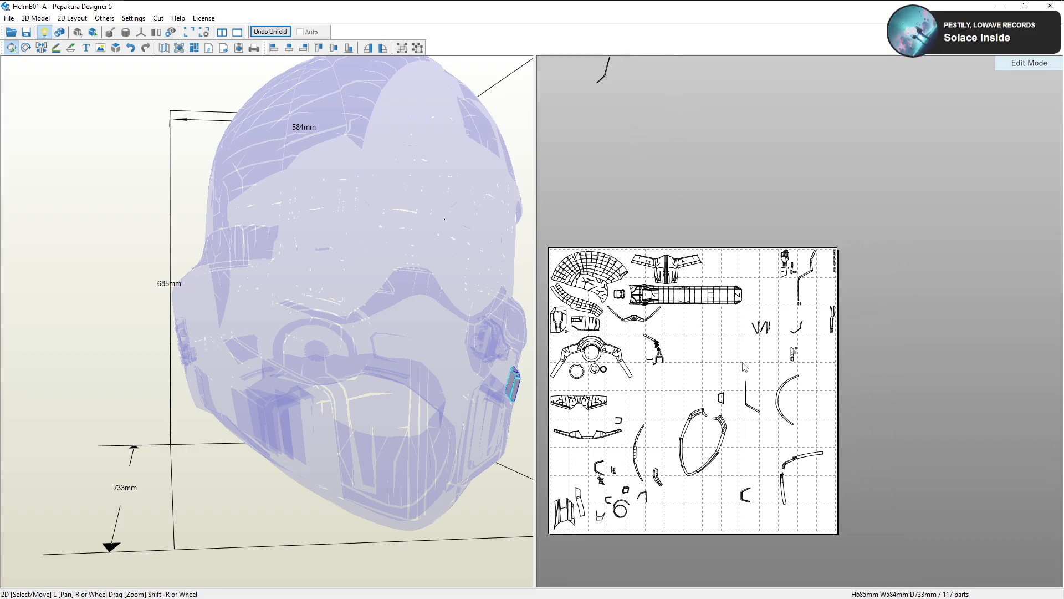
{"action": "scroll", "coordinate": [744, 366], "scroll_direction": "up", "scroll_amount": 2}
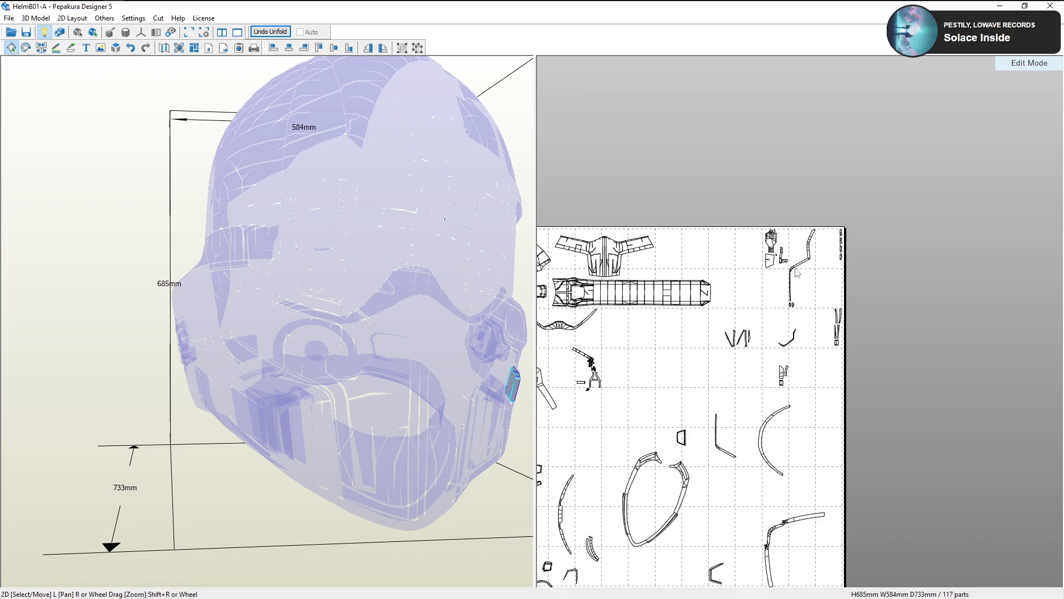
Move the small square cheek part from beneath the hand-shaped cluster to the area above the arched part's right arm
{"action": "scroll", "coordinate": [792, 368], "scroll_direction": "up", "scroll_amount": 2}
{"action": "middle_click_drag", "start_coordinate": [795, 269], "coordinate": [814, 344]}
{"action": "left_click", "coordinate": [808, 321]}
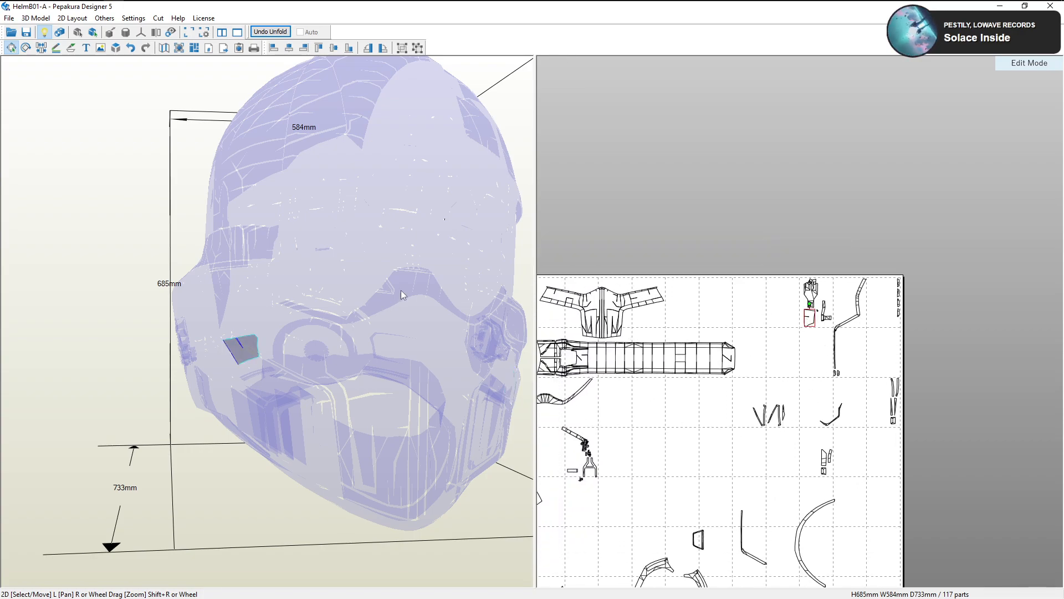
{"action": "left_click_drag", "start_coordinate": [401, 291], "coordinate": [485, 294]}
{"action": "left_click_drag", "start_coordinate": [431, 331], "coordinate": [446, 384]}
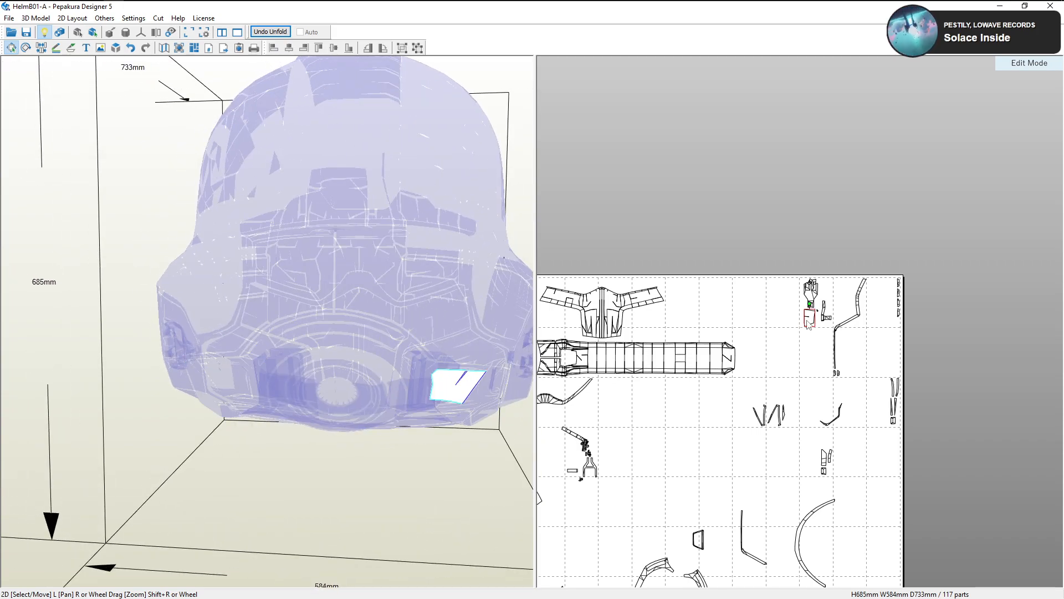
{"action": "left_click_drag", "start_coordinate": [806, 320], "coordinate": [705, 408]}
{"action": "middle_click_drag", "start_coordinate": [705, 408], "coordinate": [820, 360]}
{"action": "left_click_drag", "start_coordinate": [820, 360], "coordinate": [642, 438]}
{"action": "middle_click_drag", "start_coordinate": [642, 437], "coordinate": [697, 405]}
{"action": "left_click_drag", "start_coordinate": [697, 405], "coordinate": [681, 364]}
{"action": "left_click", "coordinate": [428, 421]}
{"action": "left_click_drag", "start_coordinate": [428, 422], "coordinate": [399, 373]}
{"action": "left_click", "coordinate": [398, 373]}
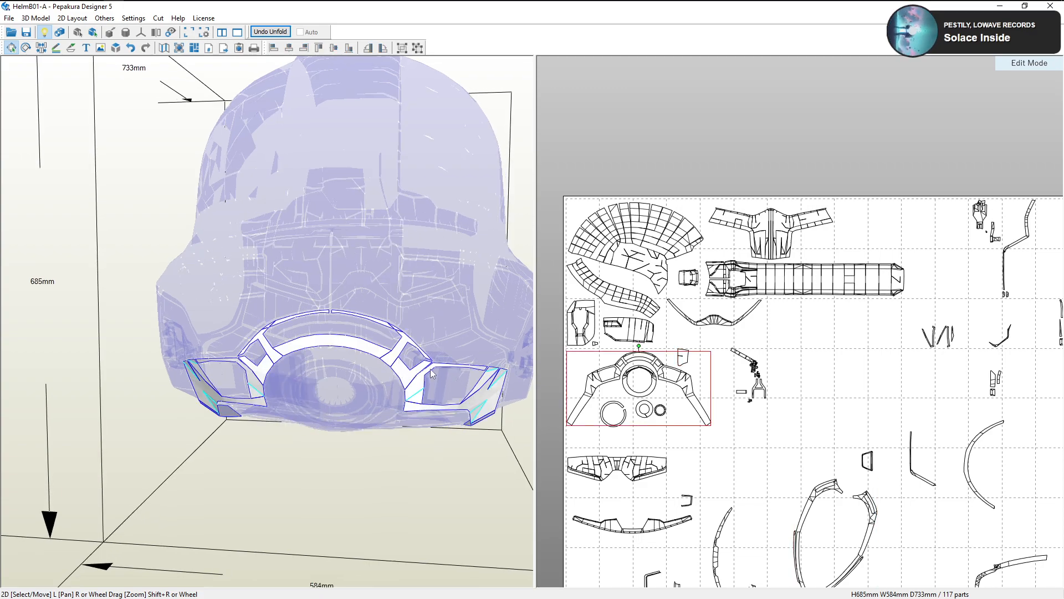
{"action": "scroll", "coordinate": [677, 388], "scroll_direction": "up", "scroll_amount": 1}
{"action": "left_click_drag", "start_coordinate": [655, 369], "coordinate": [659, 371]}
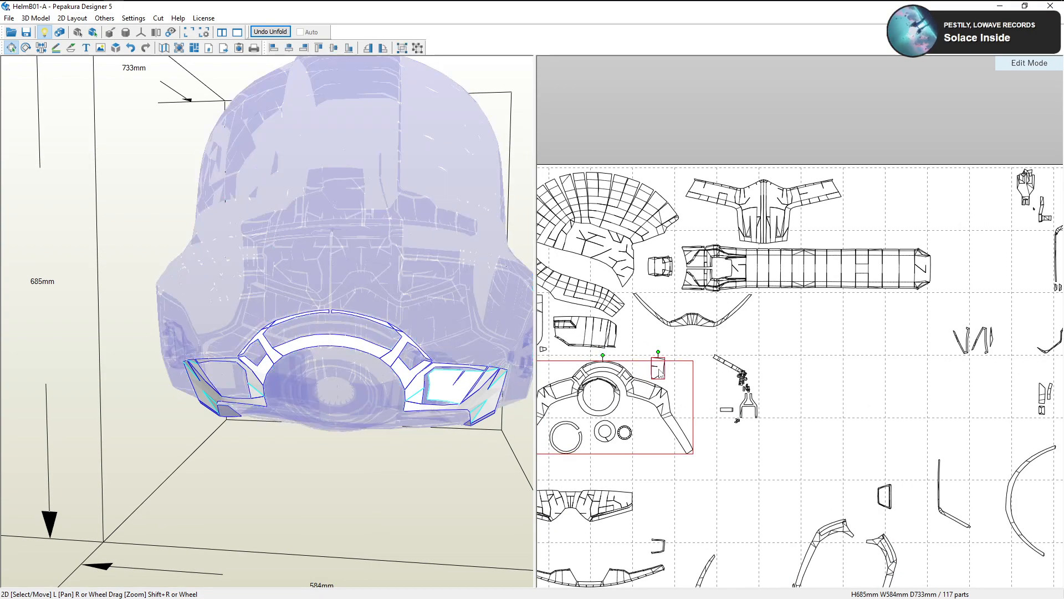
{"action": "left_click", "coordinate": [692, 357]}
{"action": "middle_click_drag", "start_coordinate": [618, 386], "coordinate": [672, 390]}
{"action": "scroll", "coordinate": [672, 391], "scroll_direction": "up", "scroll_amount": 1}
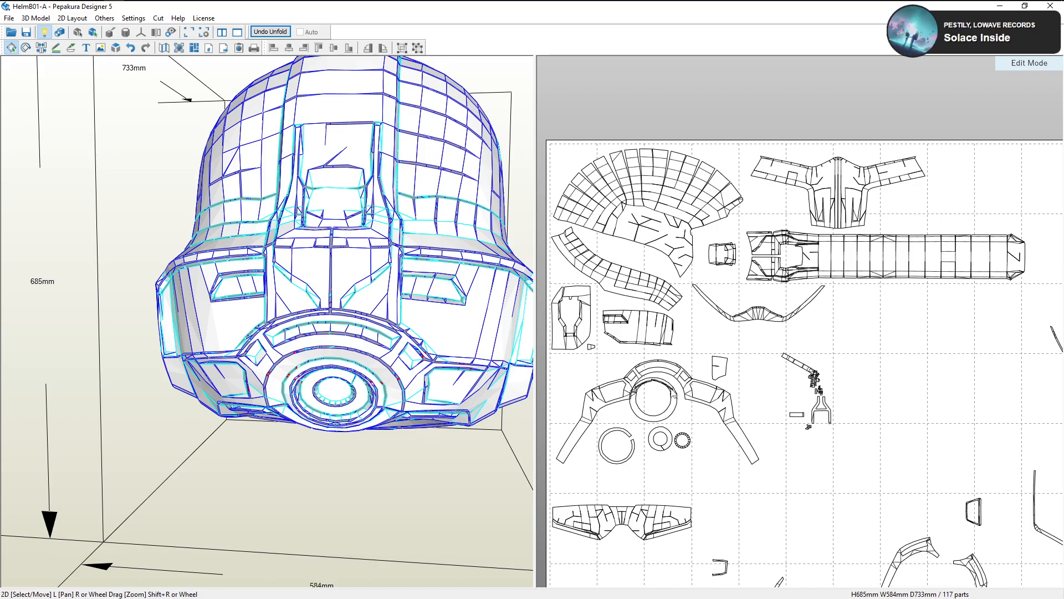
{"action": "key", "text": "ctrl+z"}
Rotate the cheek part beside the arch so it follows the slope of the arched part's right arm
{"action": "left_click", "coordinate": [734, 361]}
{"action": "left_click", "coordinate": [715, 366]}
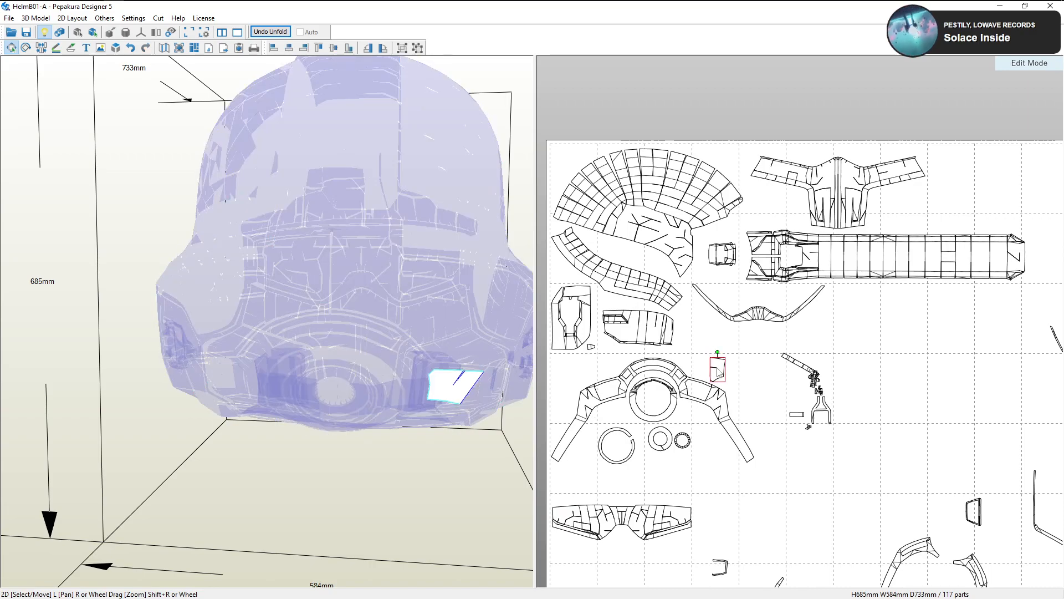
{"action": "left_click_drag", "start_coordinate": [715, 349], "coordinate": [739, 369]}
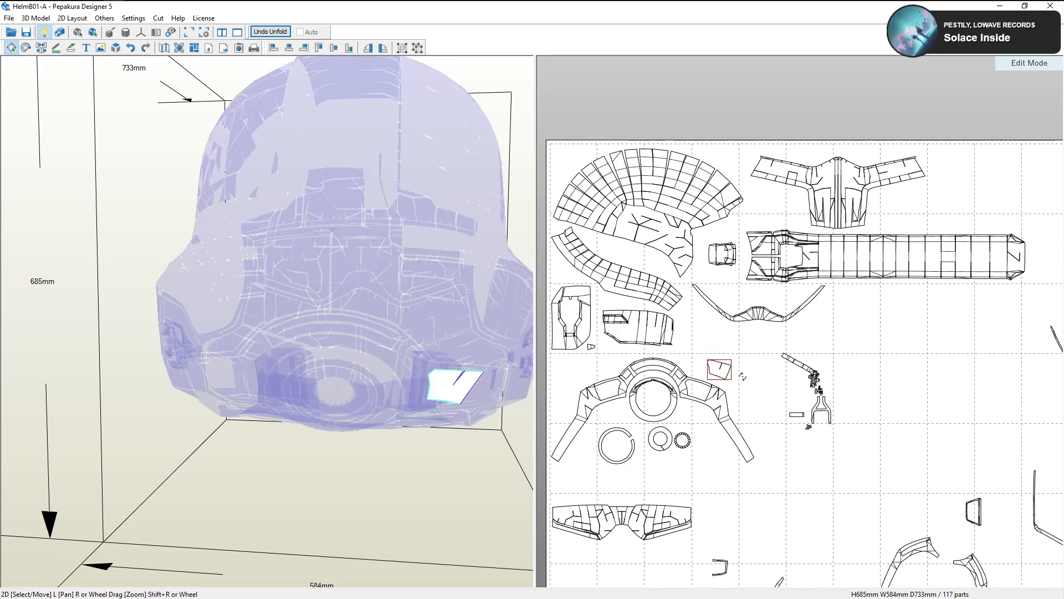
{"action": "left_click", "coordinate": [656, 396]}
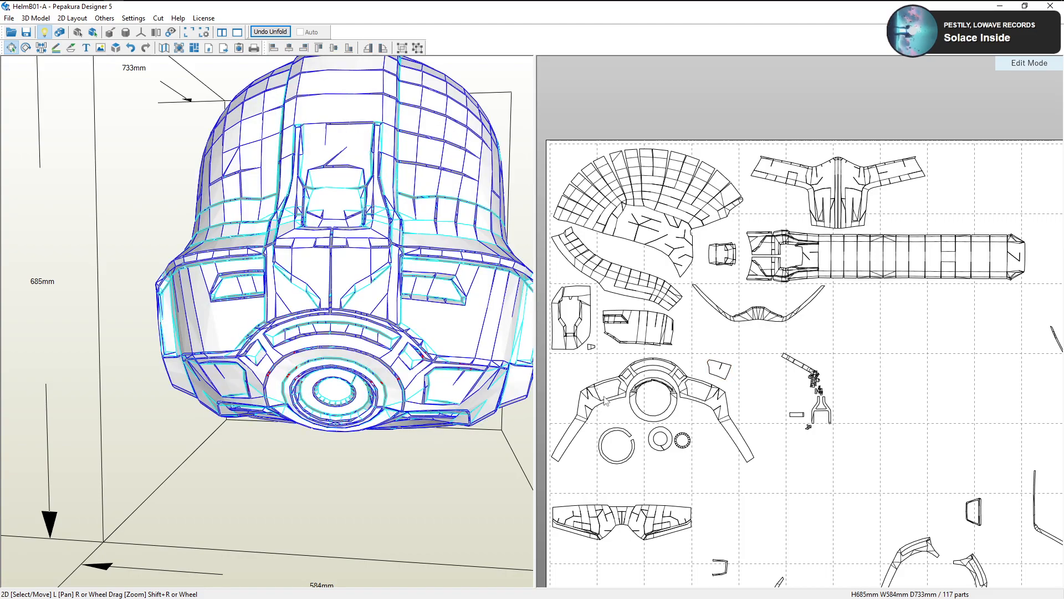
Move the small trapezoidal frame to the page's lower-left area above the pointed strips, and check where the small notched part nearby sits on the helmet
{"action": "scroll", "coordinate": [831, 443], "scroll_direction": "down", "scroll_amount": 3}
{"action": "middle_click_drag", "start_coordinate": [852, 439], "coordinate": [850, 381]}
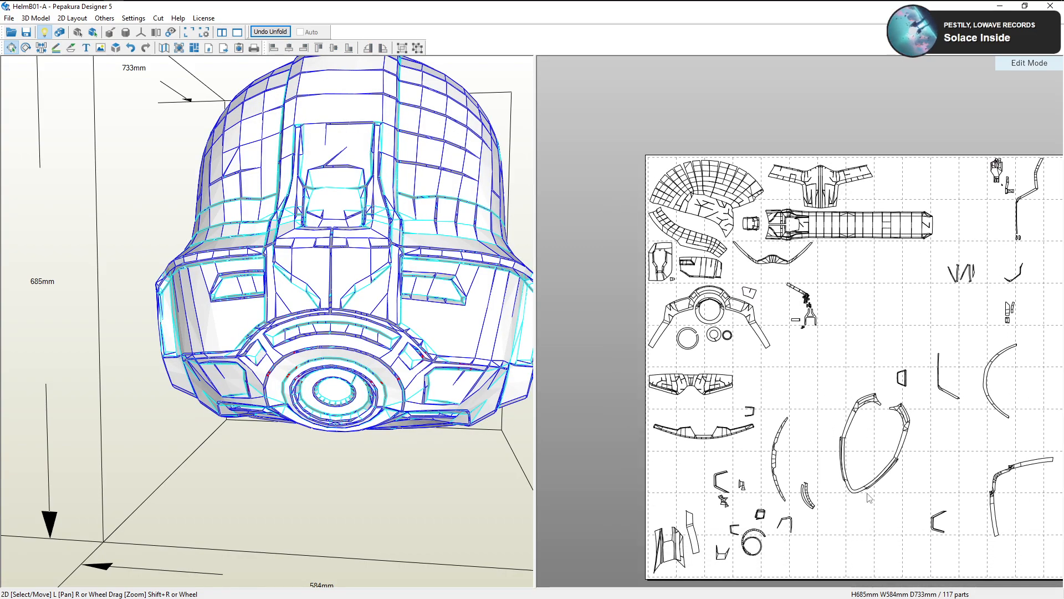
{"action": "middle_click_drag", "start_coordinate": [896, 410], "coordinate": [866, 412]}
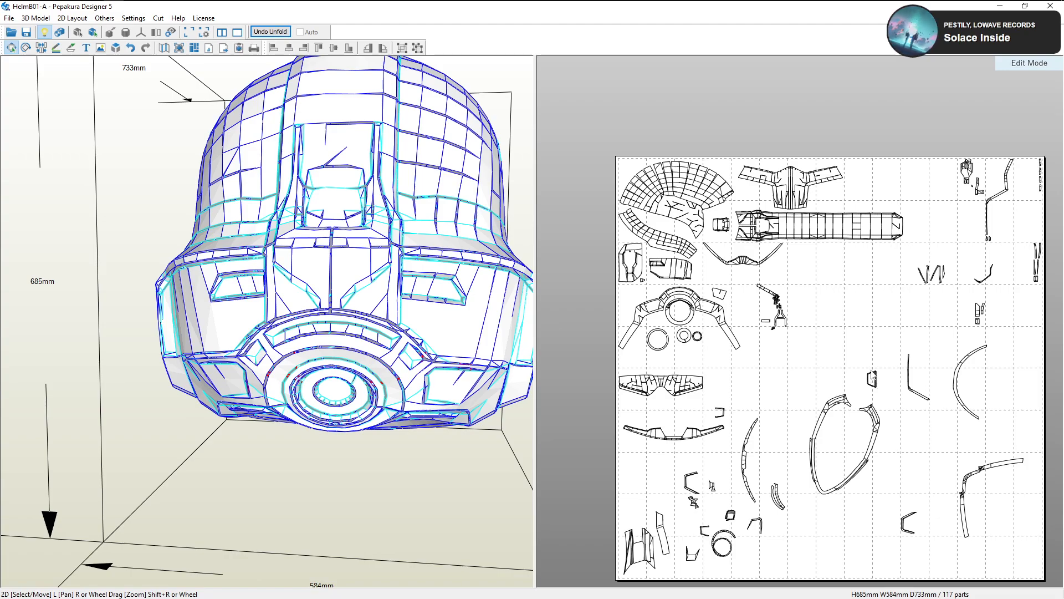
{"action": "left_click", "coordinate": [873, 379]}
{"action": "left_click_drag", "start_coordinate": [422, 379], "coordinate": [336, 378]}
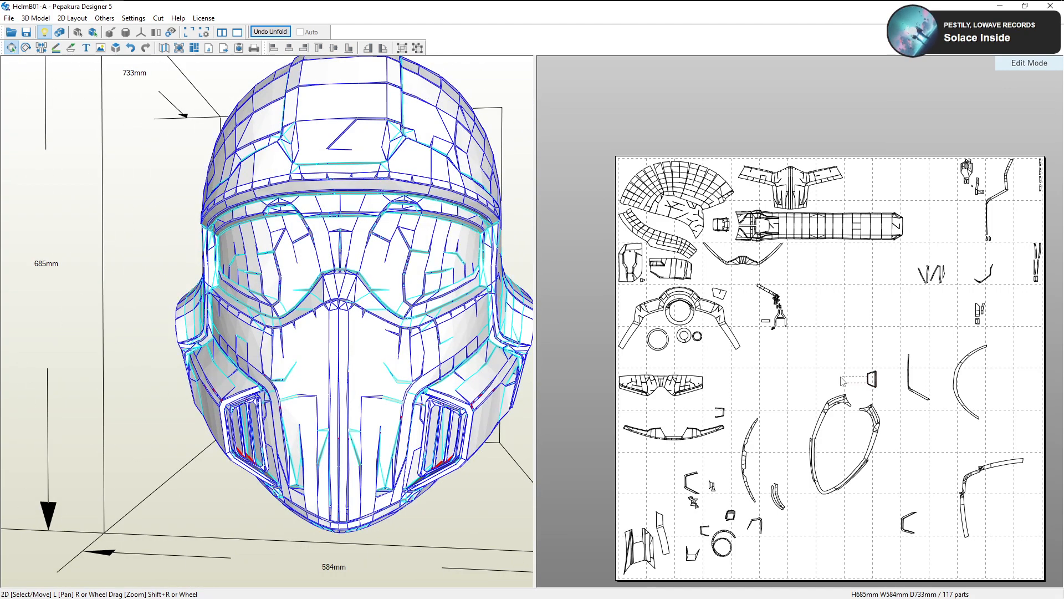
{"action": "left_click_drag", "start_coordinate": [878, 382], "coordinate": [647, 491]}
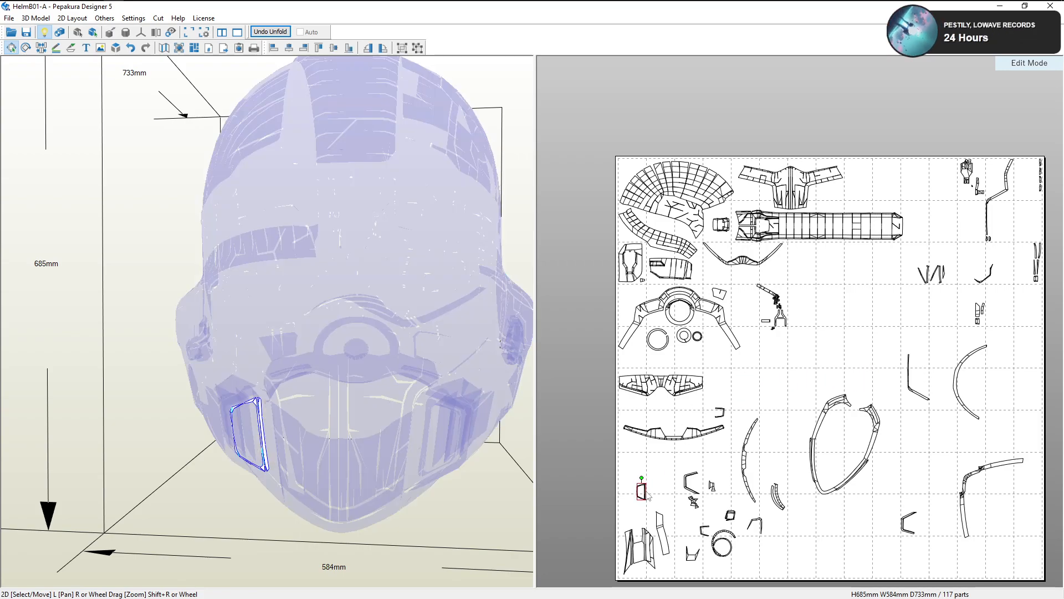
{"action": "left_click", "coordinate": [693, 555]}
{"action": "left_click_drag", "start_coordinate": [459, 423], "coordinate": [643, 431]}
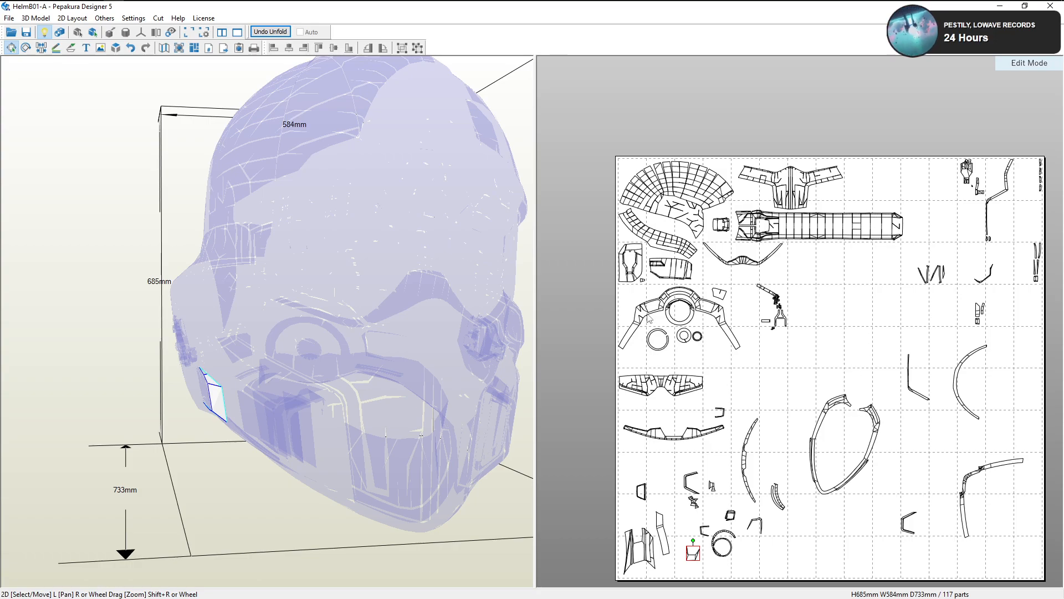
Bring the matching cheek part from the loose pieces above the page onto the layout, above the arched part's left arm
{"action": "scroll", "coordinate": [775, 360], "scroll_direction": "down", "scroll_amount": 3}
{"action": "middle_click_drag", "start_coordinate": [767, 244], "coordinate": [836, 442]}
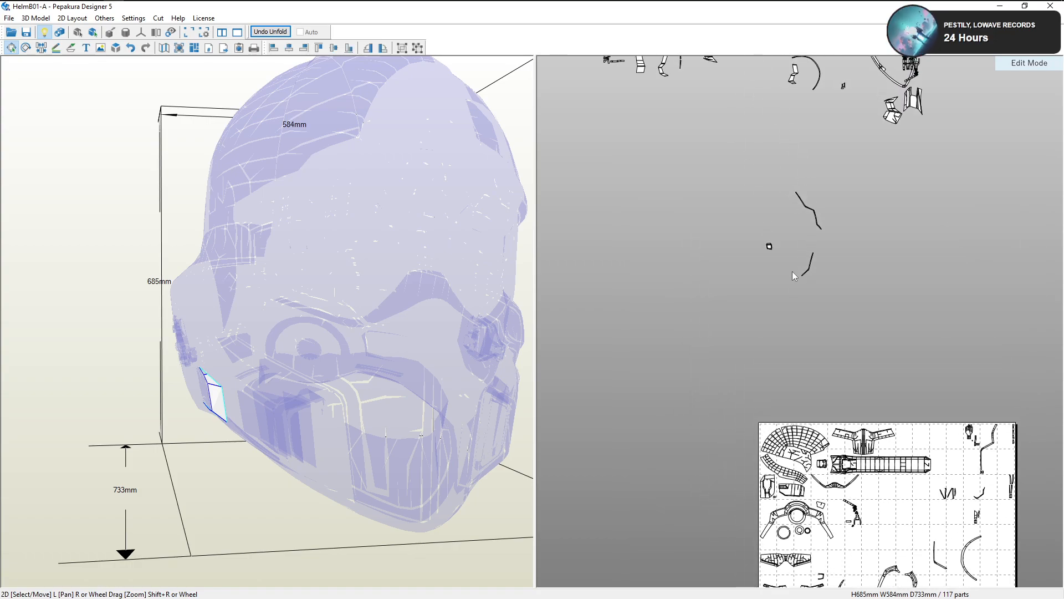
{"action": "middle_click_drag", "start_coordinate": [802, 282], "coordinate": [802, 456]}
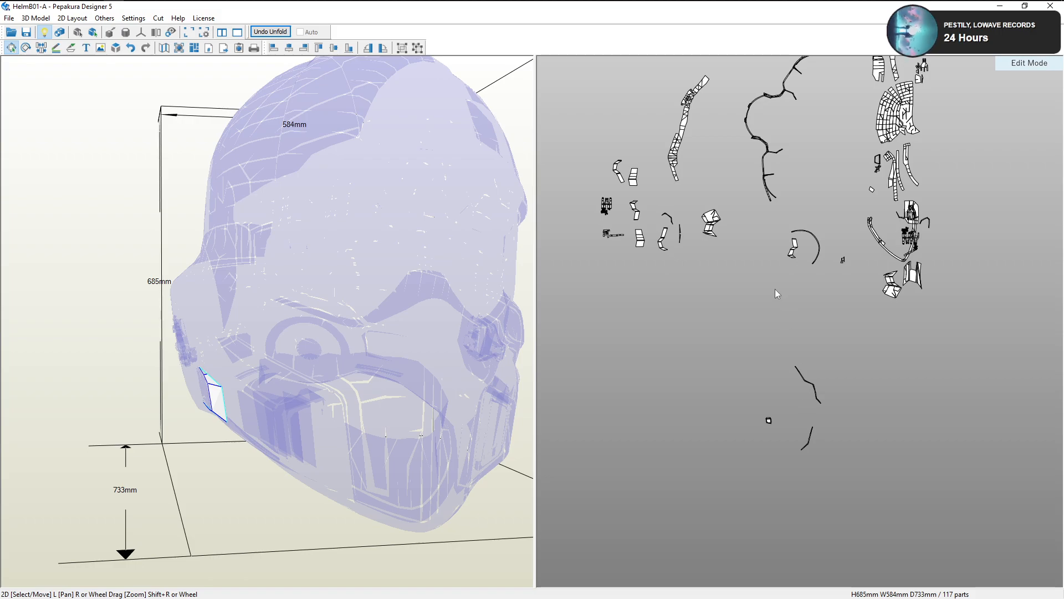
{"action": "middle_click_drag", "start_coordinate": [877, 231], "coordinate": [821, 313]}
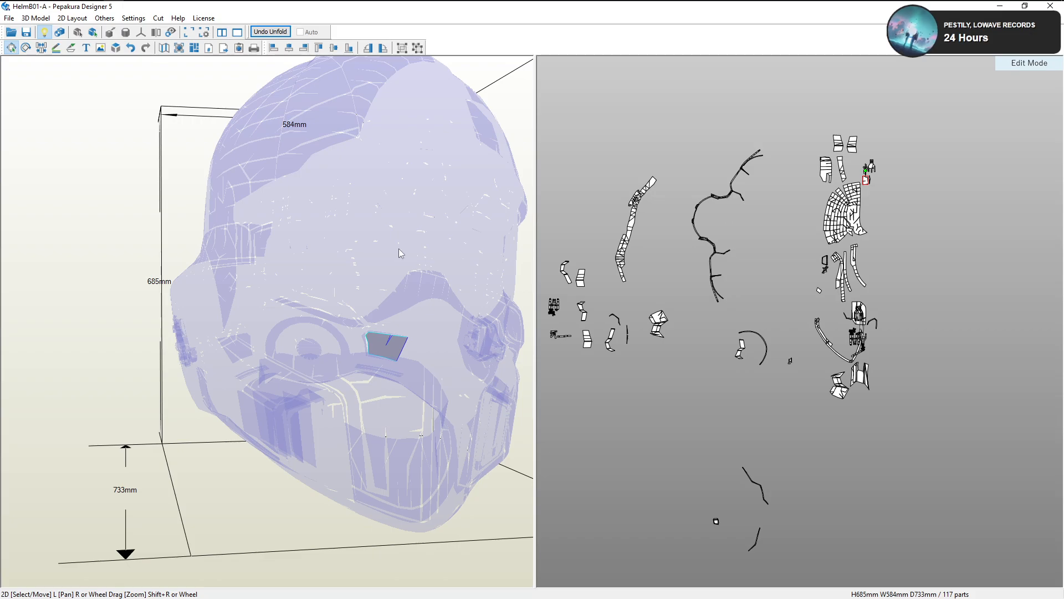
{"action": "left_click_drag", "start_coordinate": [400, 252], "coordinate": [524, 248]}
{"action": "middle_click_drag", "start_coordinate": [886, 355], "coordinate": [862, 217]}
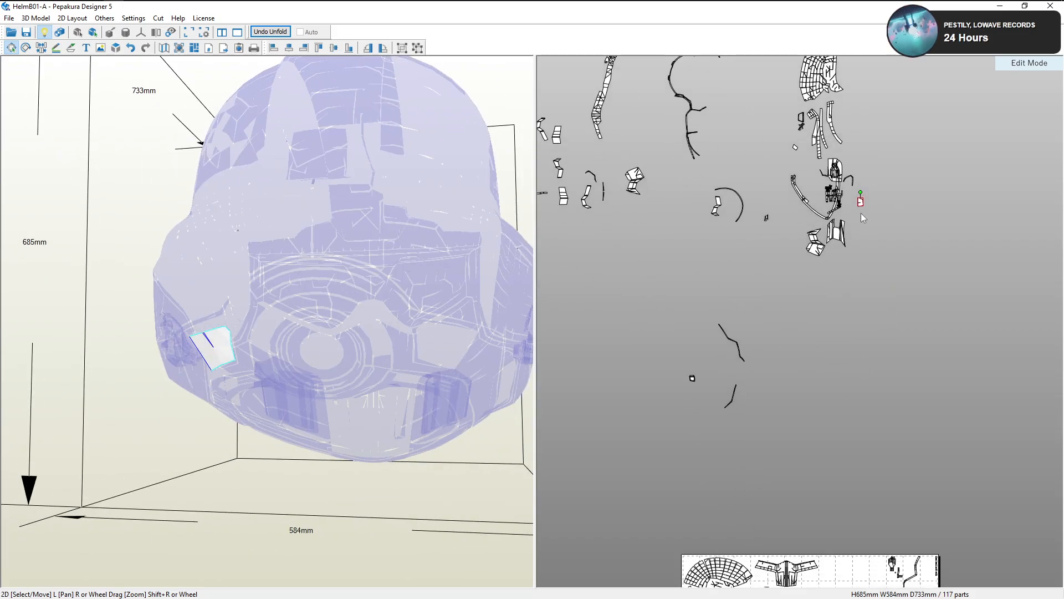
{"action": "left_click_drag", "start_coordinate": [860, 204], "coordinate": [833, 419]}
{"action": "middle_click_drag", "start_coordinate": [829, 440], "coordinate": [832, 302]}
{"action": "left_click_drag", "start_coordinate": [836, 280], "coordinate": [766, 460]}
{"action": "middle_click_drag", "start_coordinate": [753, 487], "coordinate": [813, 343]}
{"action": "left_click_drag", "start_coordinate": [828, 317], "coordinate": [770, 361]}
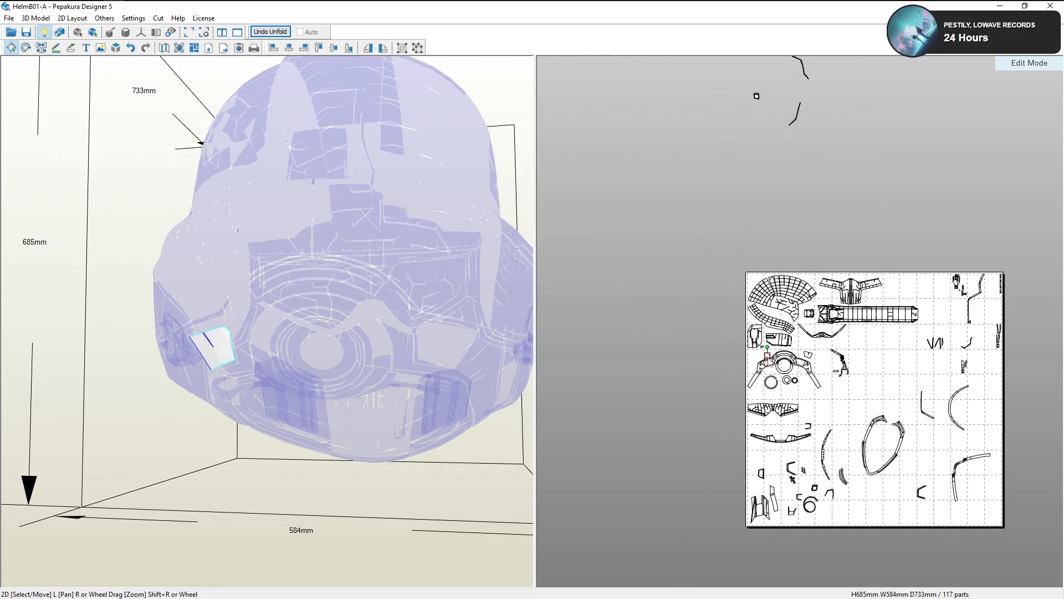
Rotate the second cheek part and place it above the arched part's left arm, mirroring the one on the right
{"action": "scroll", "coordinate": [762, 355], "scroll_direction": "up", "scroll_amount": 5}
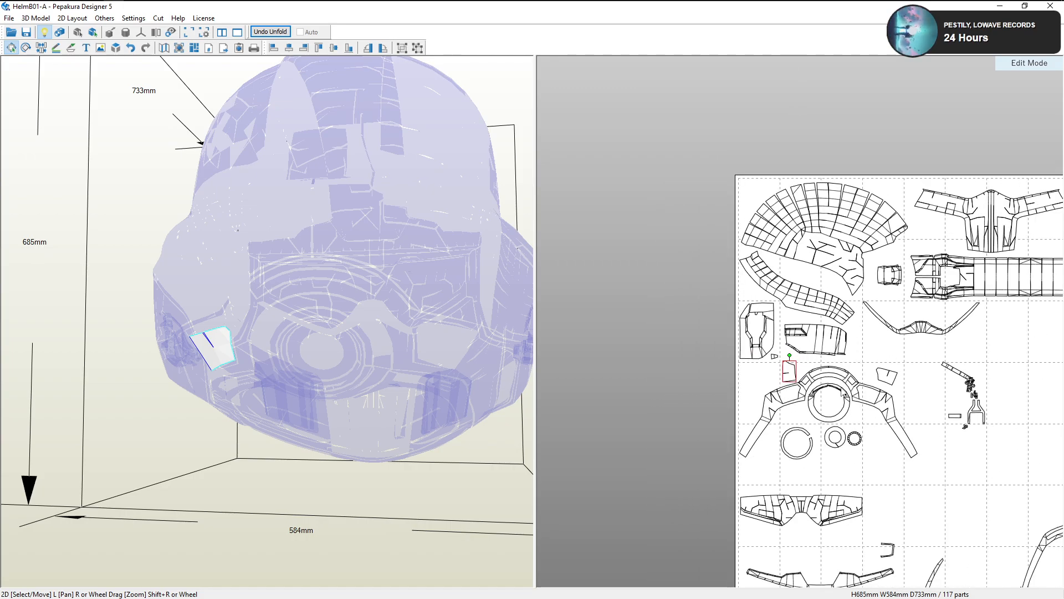
{"action": "scroll", "coordinate": [792, 355], "scroll_direction": "up", "scroll_amount": 4}
{"action": "left_click_drag", "start_coordinate": [778, 404], "coordinate": [736, 436]}
{"action": "middle_click_drag", "start_coordinate": [831, 427], "coordinate": [788, 389]}
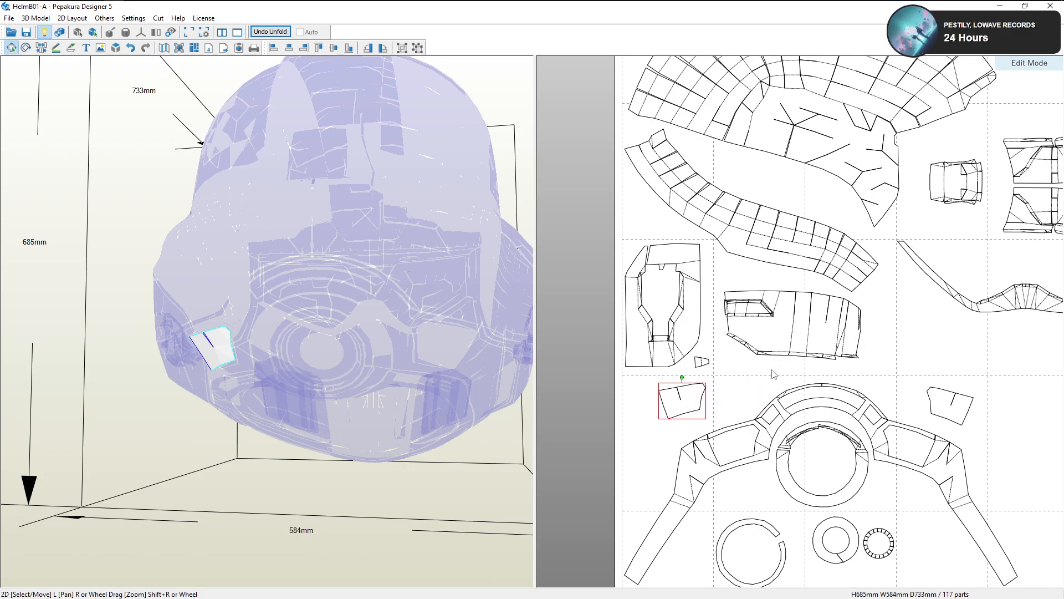
Examine the arched part's arm openings, top seam and inner edges up close, and check its location on the helmet
{"action": "left_click", "coordinate": [935, 465]}
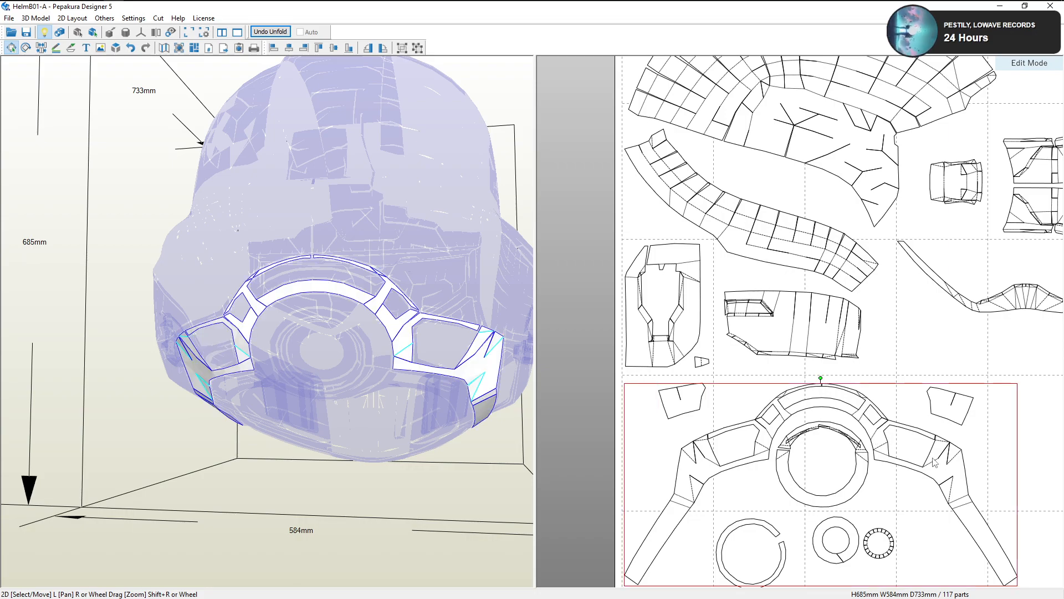
{"action": "right_click_drag", "start_coordinate": [298, 247], "coordinate": [236, 232]}
{"action": "middle_click_drag", "start_coordinate": [911, 515], "coordinate": [847, 441]}
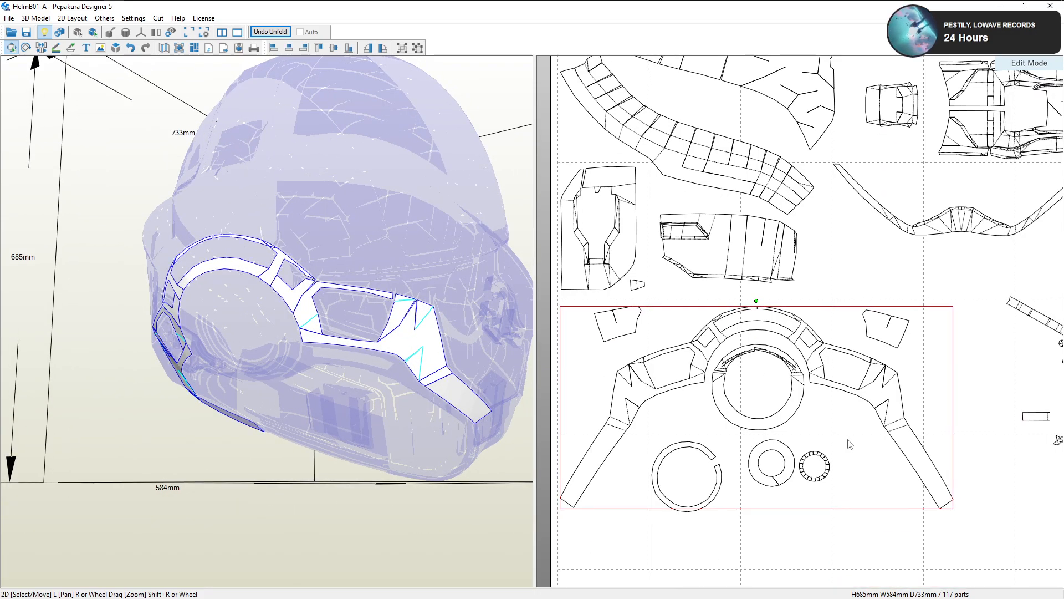
{"action": "scroll", "coordinate": [887, 441], "scroll_direction": "up", "scroll_amount": 4}
{"action": "scroll", "coordinate": [905, 444], "scroll_direction": "up", "scroll_amount": 3}
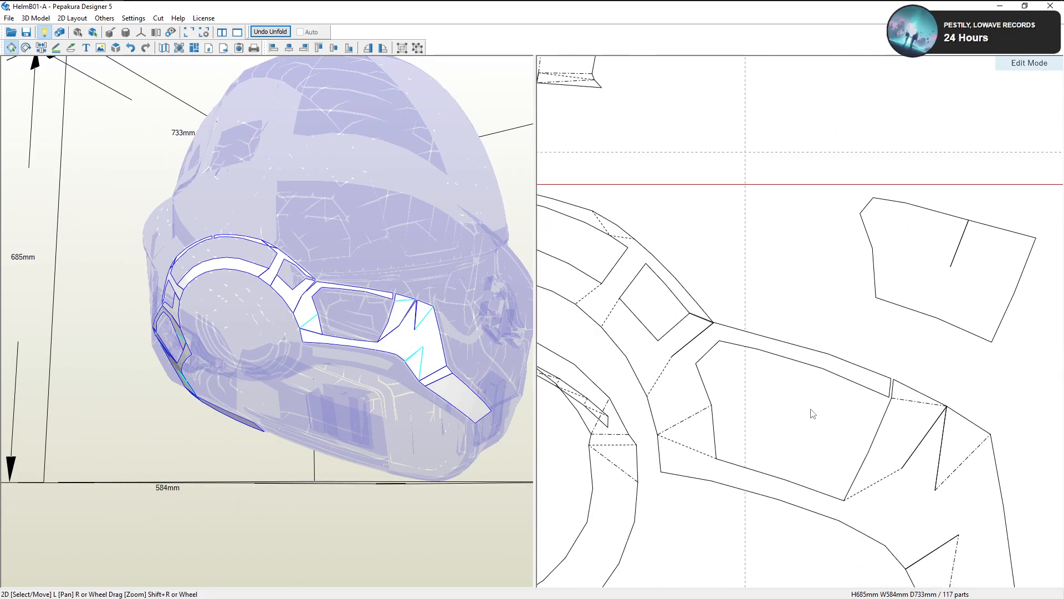
{"action": "middle_click_drag", "start_coordinate": [733, 367], "coordinate": [898, 327]}
{"action": "scroll", "coordinate": [892, 329], "scroll_direction": "down", "scroll_amount": 3}
{"action": "middle_click_drag", "start_coordinate": [609, 315], "coordinate": [789, 332]}
{"action": "left_click", "coordinate": [631, 222]}
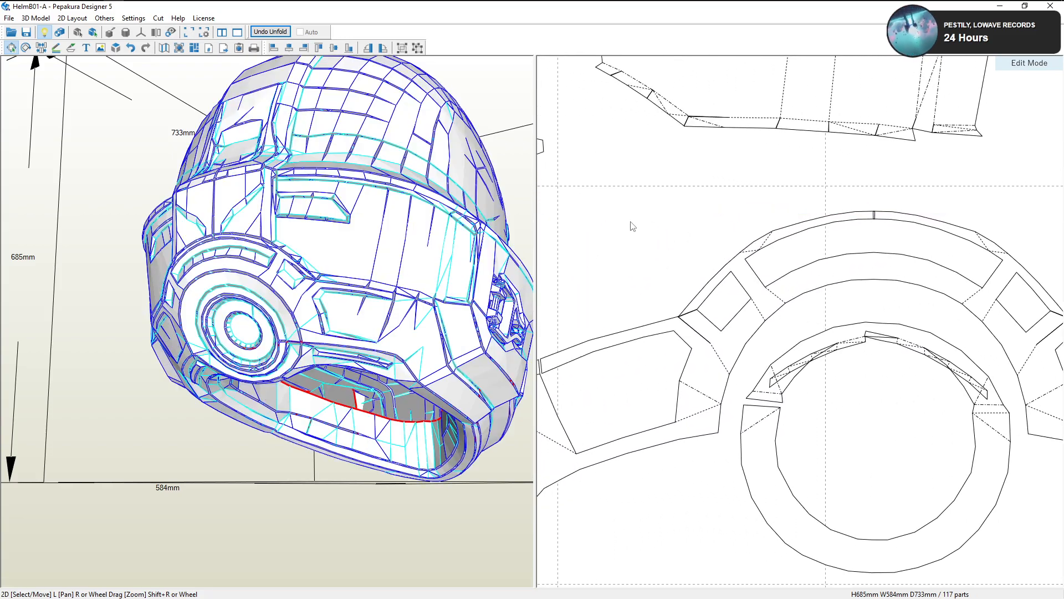
{"action": "scroll", "coordinate": [788, 253], "scroll_direction": "up", "scroll_amount": 3}
{"action": "scroll", "coordinate": [812, 269], "scroll_direction": "down", "scroll_amount": 1}
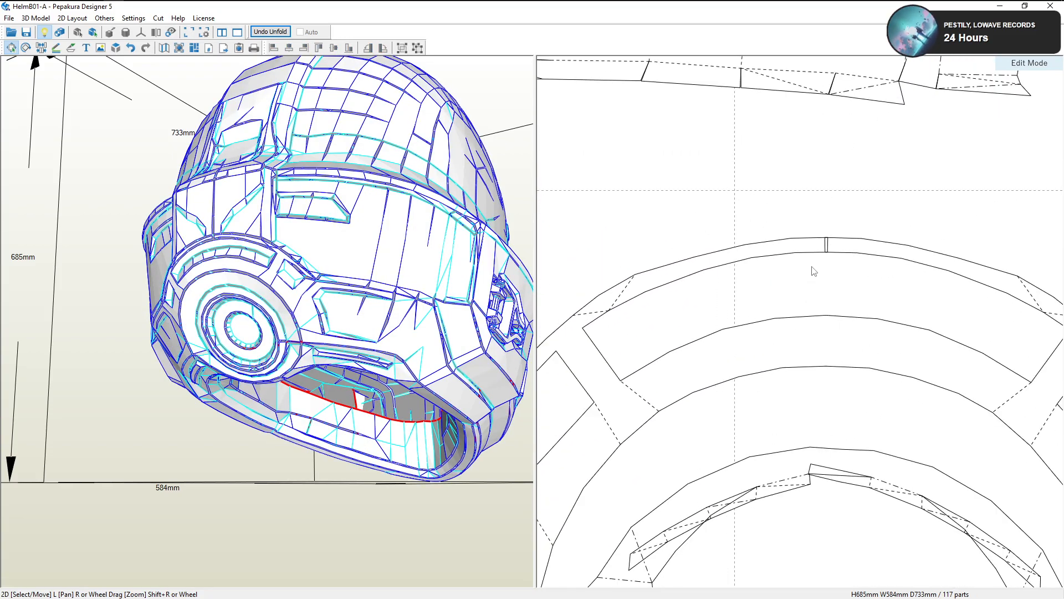
{"action": "scroll", "coordinate": [899, 239], "scroll_direction": "up", "scroll_amount": 2}
{"action": "scroll", "coordinate": [900, 239], "scroll_direction": "down", "scroll_amount": 3}
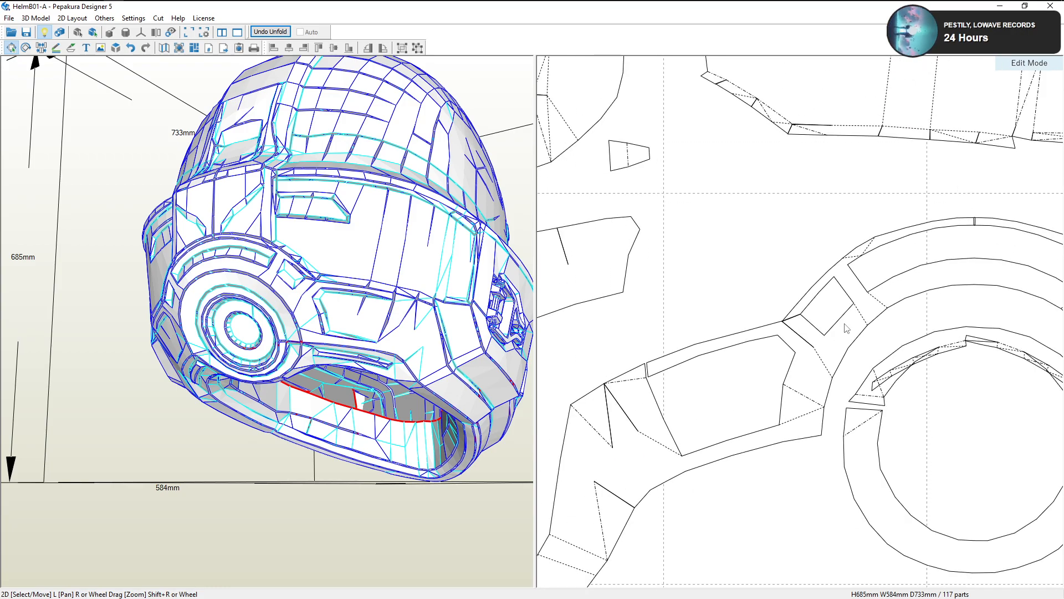
{"action": "scroll", "coordinate": [837, 332], "scroll_direction": "down", "scroll_amount": 2}
{"action": "scroll", "coordinate": [832, 348], "scroll_direction": "down", "scroll_amount": 2}
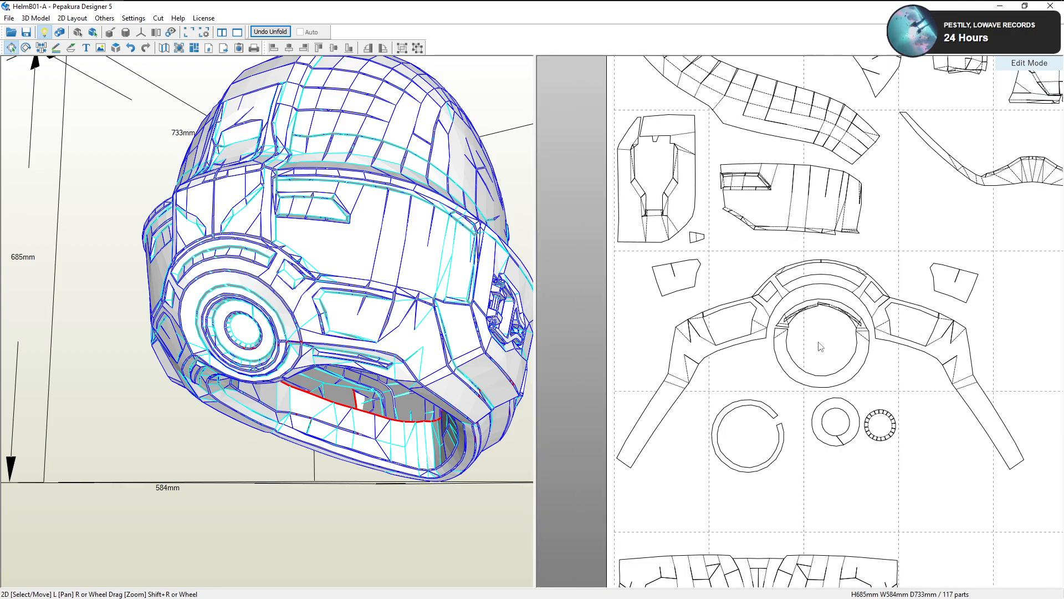
Compare the arched part's right arm opening and outline with the two cheek parts placed above it
{"action": "left_click", "coordinate": [890, 319]}
{"action": "scroll", "coordinate": [889, 319], "scroll_direction": "up", "scroll_amount": 4}
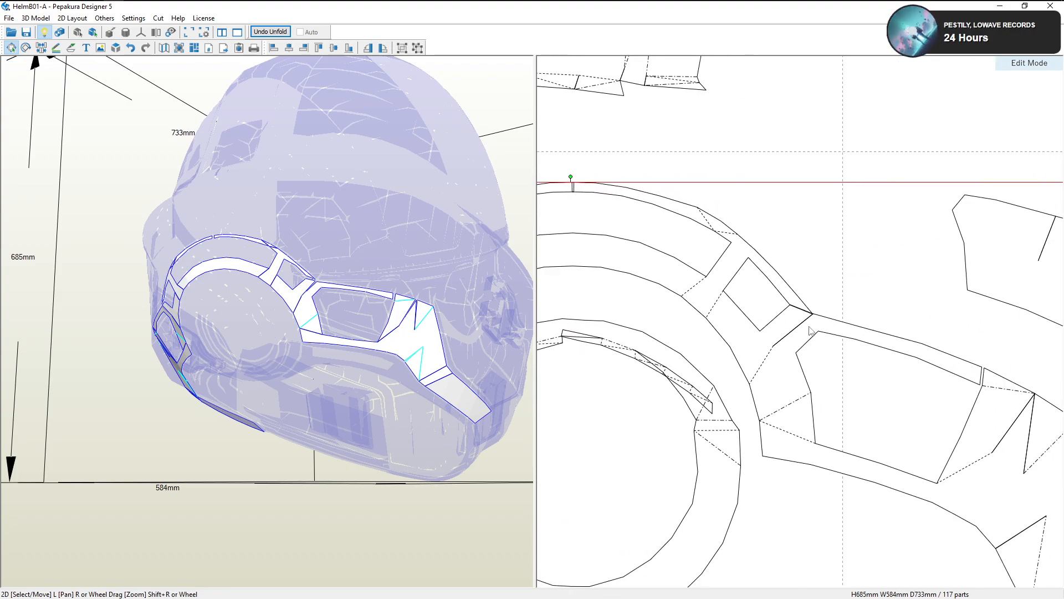
{"action": "scroll", "coordinate": [814, 348], "scroll_direction": "down", "scroll_amount": 2}
{"action": "scroll", "coordinate": [797, 369], "scroll_direction": "up", "scroll_amount": 1}
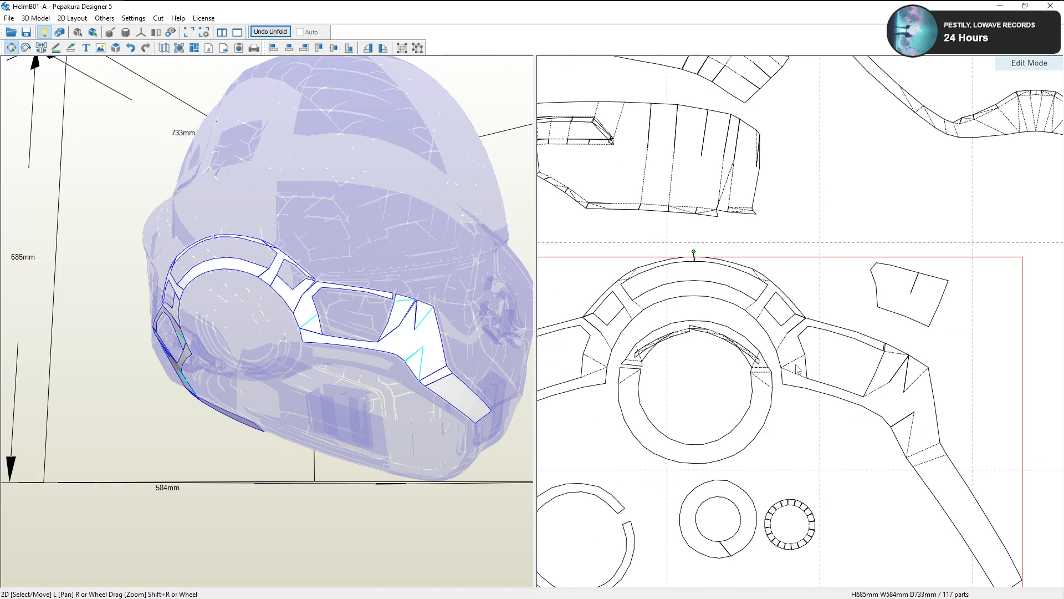
{"action": "scroll", "coordinate": [898, 380], "scroll_direction": "down", "scroll_amount": 3}
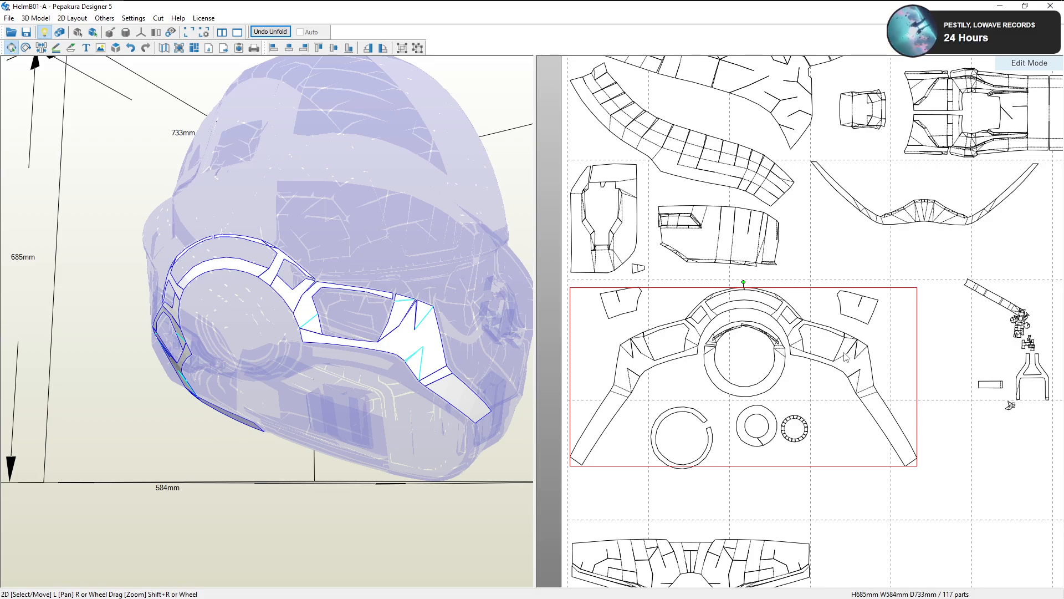
{"action": "right_click_drag", "start_coordinate": [847, 358], "coordinate": [842, 360]}
{"action": "left_click", "coordinate": [628, 314]}
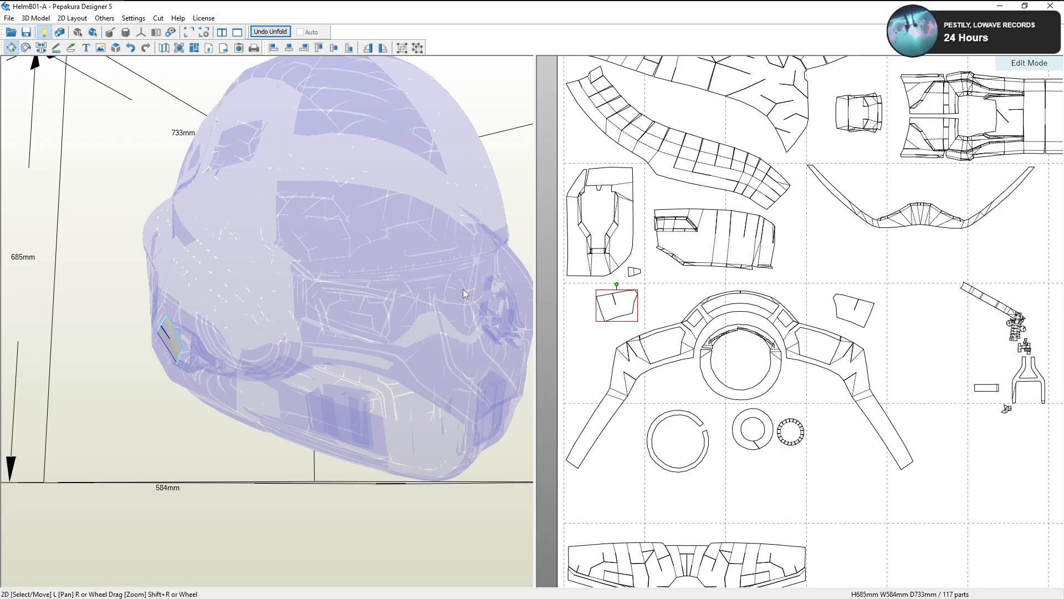
{"action": "scroll", "coordinate": [872, 384], "scroll_direction": "down", "scroll_amount": 3}
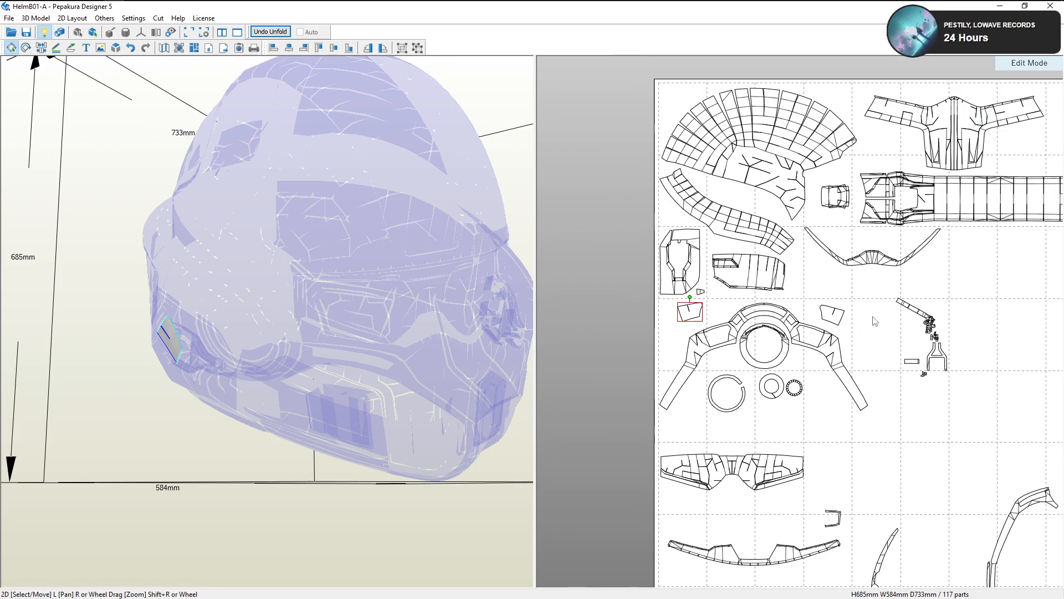
{"action": "left_click", "coordinate": [869, 380]}
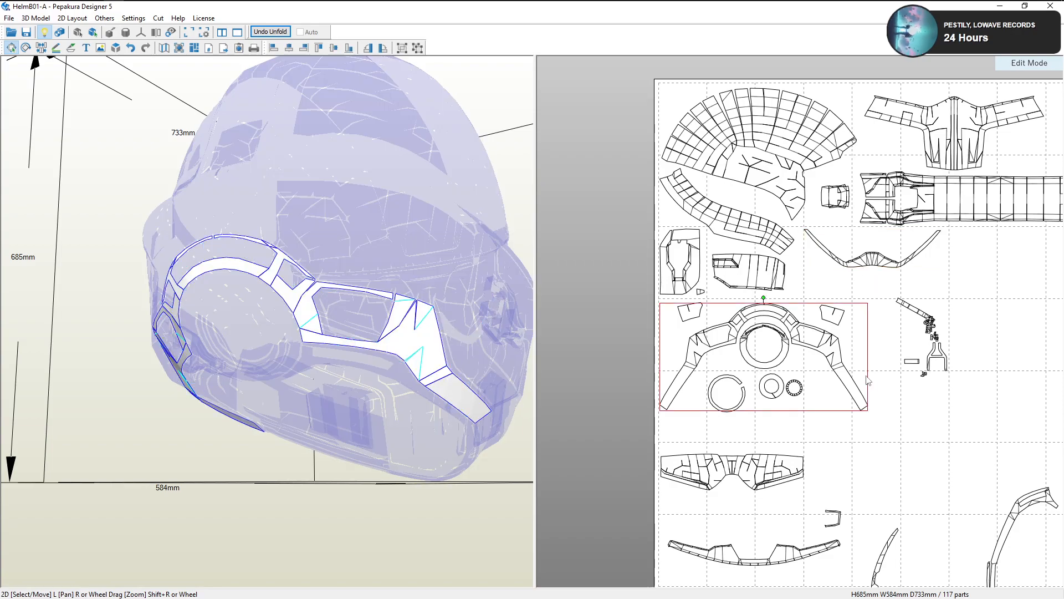
{"action": "left_click", "coordinate": [894, 410]}
Check where the thin angled loose strip sits on the helmet and which edge of the large face part it borders
{"action": "scroll", "coordinate": [909, 408], "scroll_direction": "down", "scroll_amount": 3}
{"action": "middle_click_drag", "start_coordinate": [965, 400], "coordinate": [795, 355]}
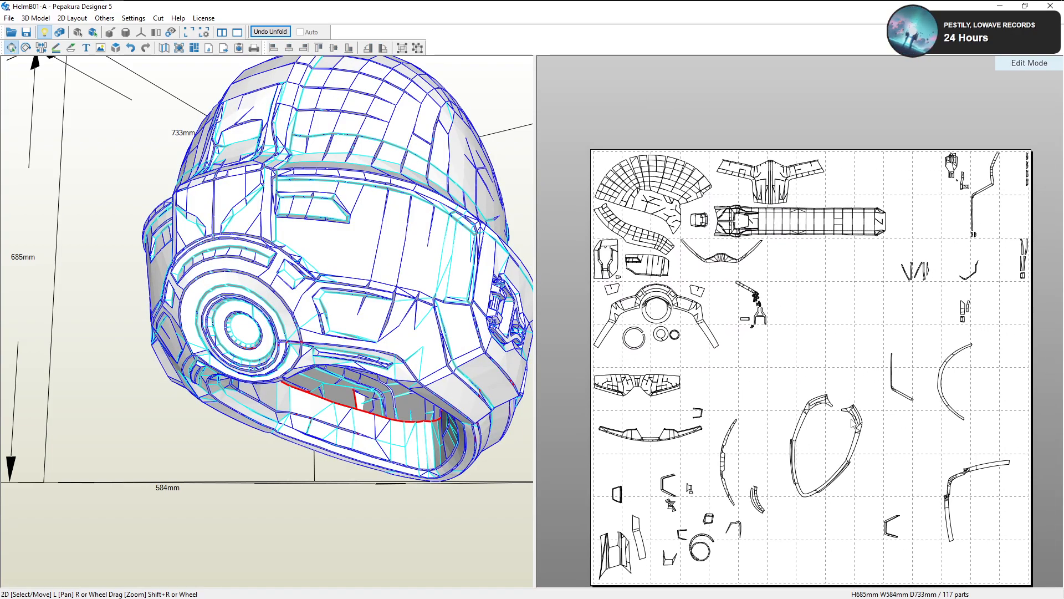
{"action": "left_click", "coordinate": [899, 395]}
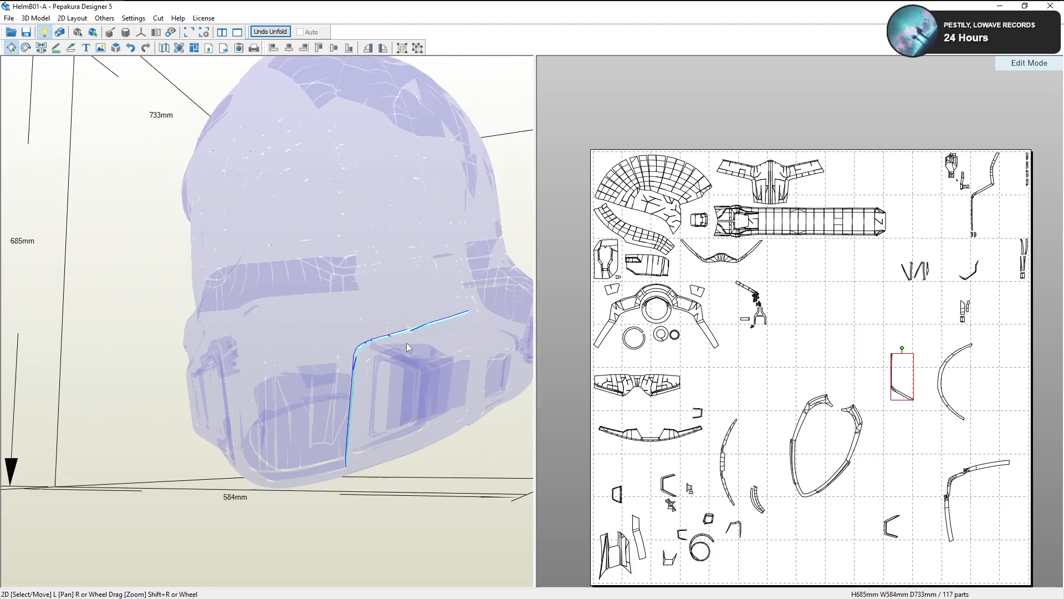
{"action": "scroll", "coordinate": [893, 383], "scroll_direction": "up", "scroll_amount": 6}
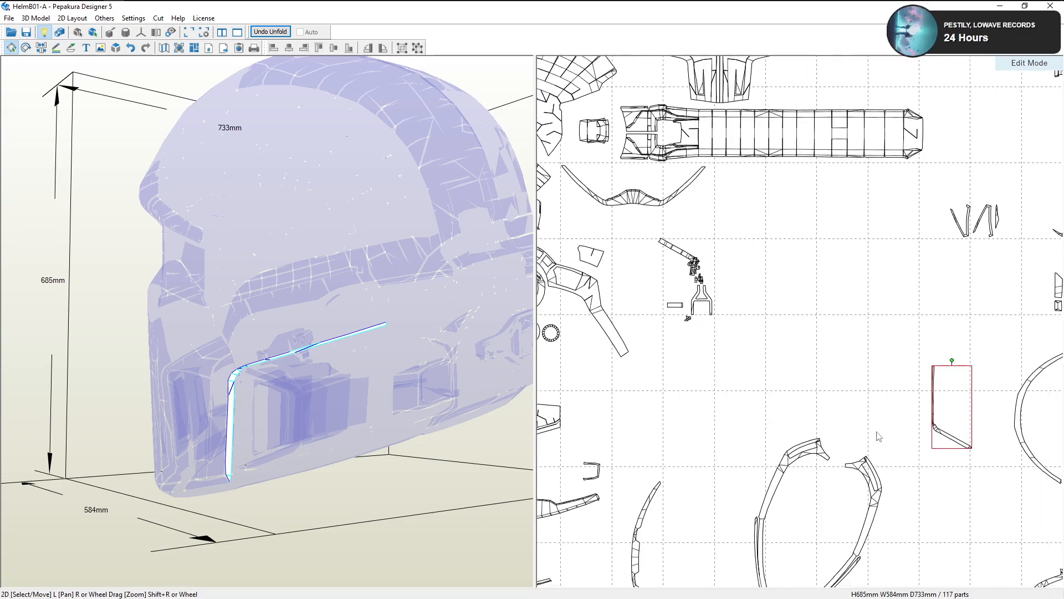
{"action": "scroll", "coordinate": [899, 453], "scroll_direction": "up", "scroll_amount": 4}
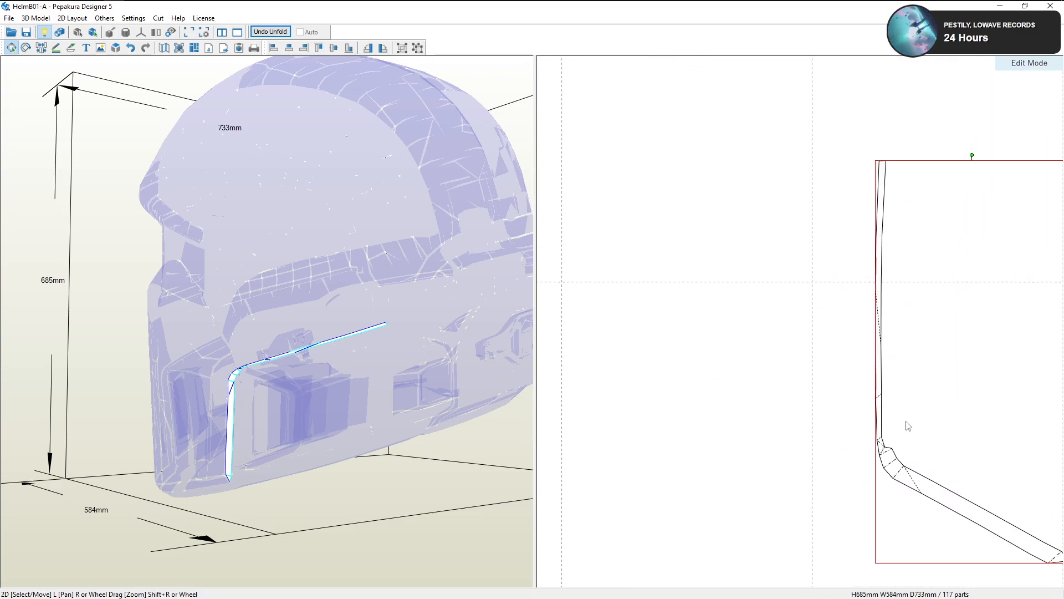
{"action": "left_click", "coordinate": [310, 336]}
{"action": "scroll", "coordinate": [683, 398], "scroll_direction": "down", "scroll_amount": 7}
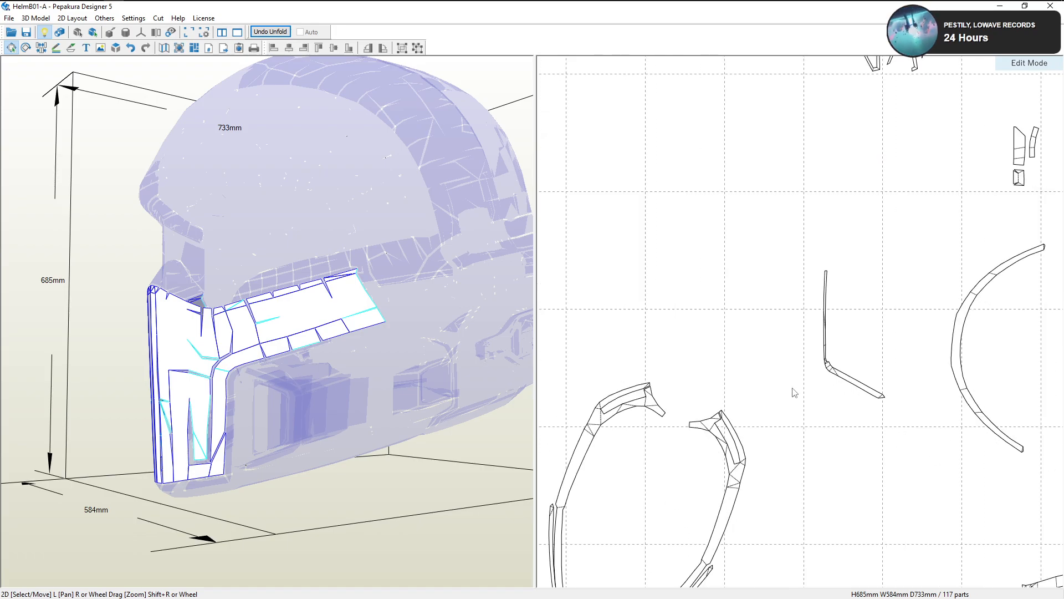
{"action": "middle_click_drag", "start_coordinate": [744, 272], "coordinate": [795, 472]}
{"action": "middle_click_drag", "start_coordinate": [745, 296], "coordinate": [787, 548]}
{"action": "left_click", "coordinate": [733, 379]}
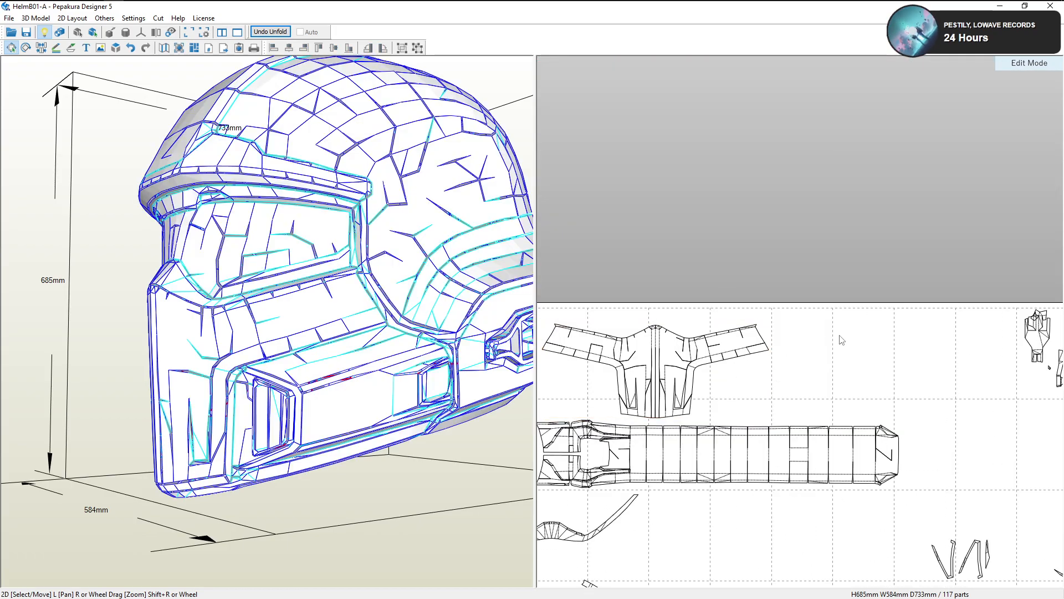
Join the thin angled strip to the face part and reposition its corner seam so it follows the arm's lower edge
{"action": "middle_click_drag", "start_coordinate": [772, 340], "coordinate": [815, 316]}
{"action": "left_click", "coordinate": [41, 47]}
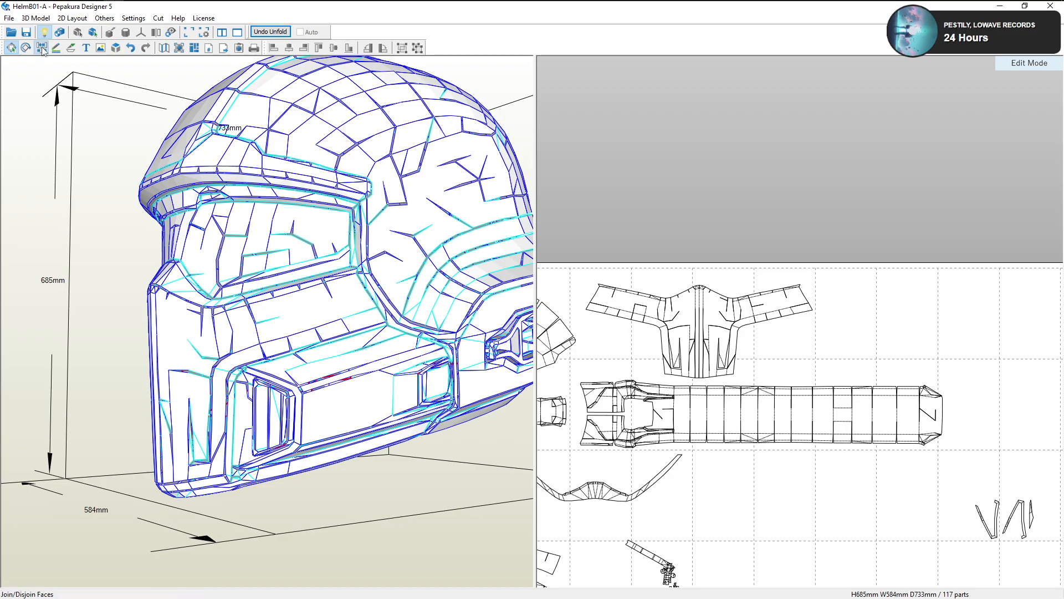
{"action": "left_click", "coordinate": [740, 336]}
{"action": "scroll", "coordinate": [740, 336], "scroll_direction": "up", "scroll_amount": 5}
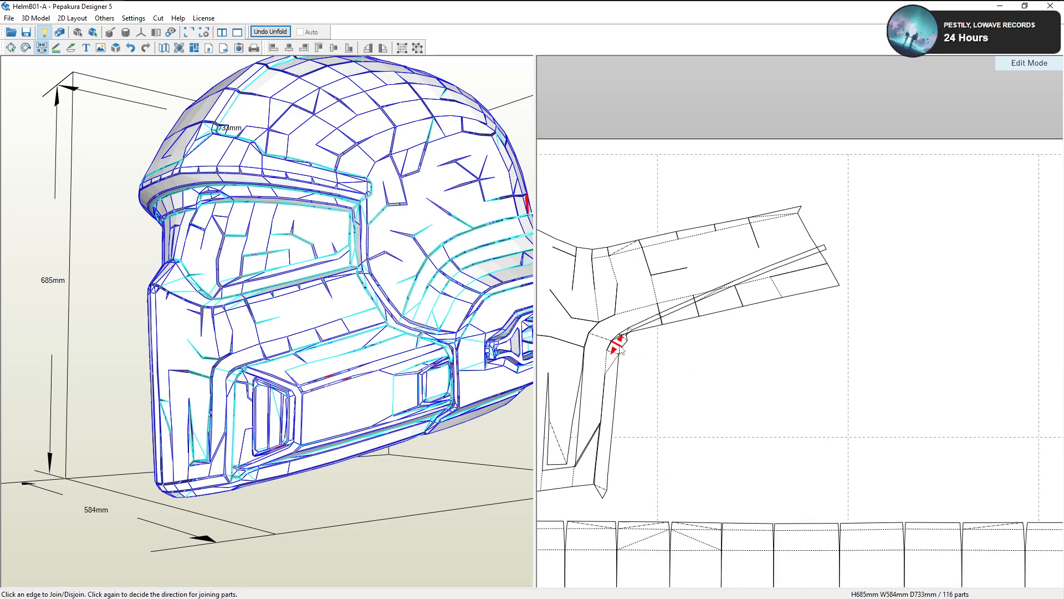
{"action": "left_click", "coordinate": [619, 345]}
{"action": "left_click", "coordinate": [617, 357]}
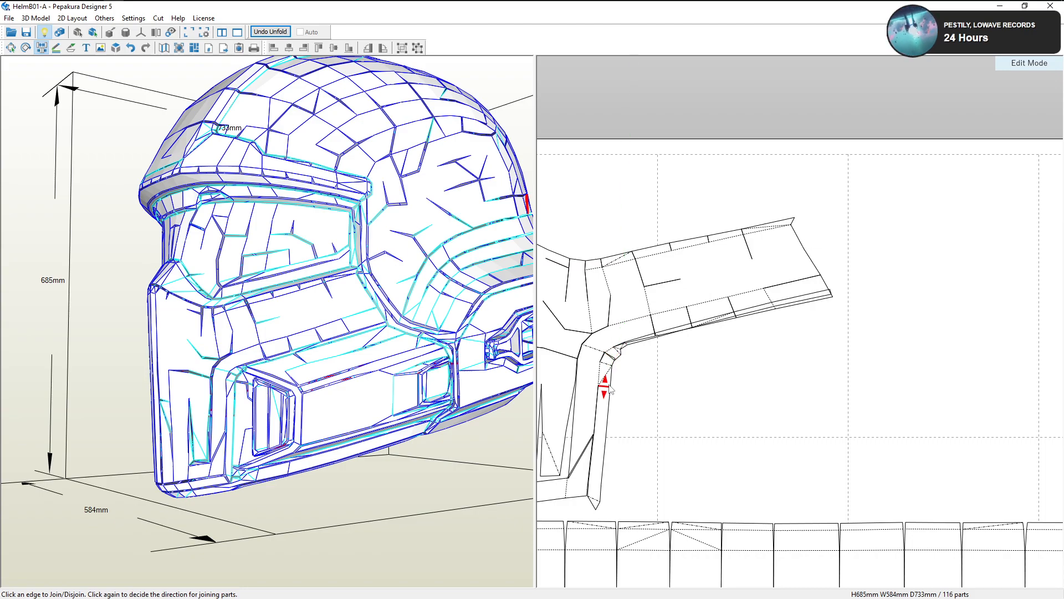
{"action": "middle_click_drag", "start_coordinate": [609, 386], "coordinate": [671, 360]}
{"action": "middle_click_drag", "start_coordinate": [649, 410], "coordinate": [742, 346]}
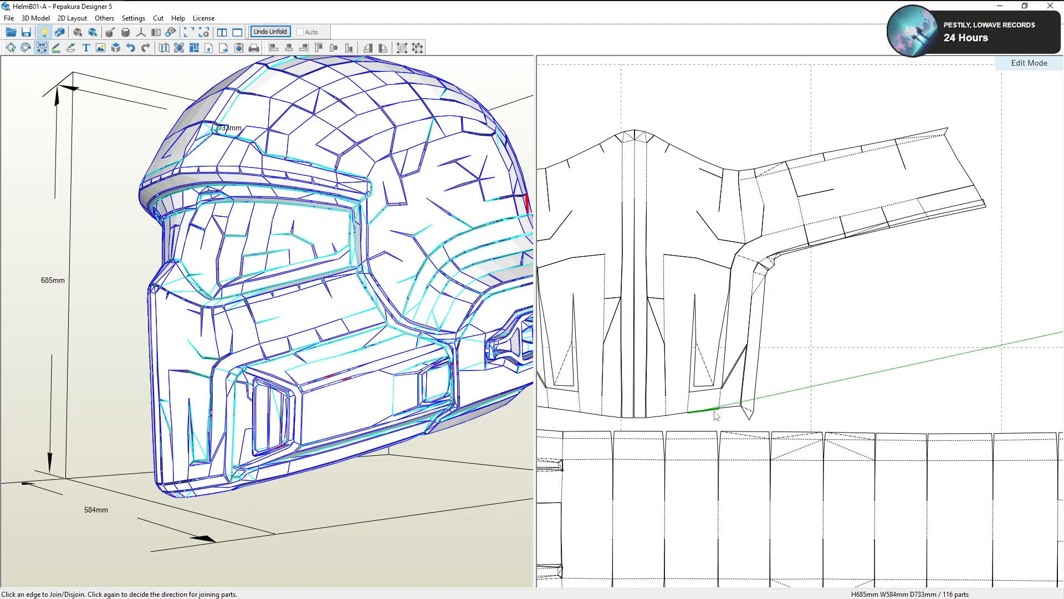
Join the long rim strip to the face part's bottom edge, check it on the helmet, and move the combined part up and right
{"action": "left_click", "coordinate": [714, 410]}
{"action": "middle_click_drag", "start_coordinate": [714, 412], "coordinate": [817, 381]}
{"action": "right_click_drag", "start_coordinate": [266, 386], "coordinate": [479, 343]}
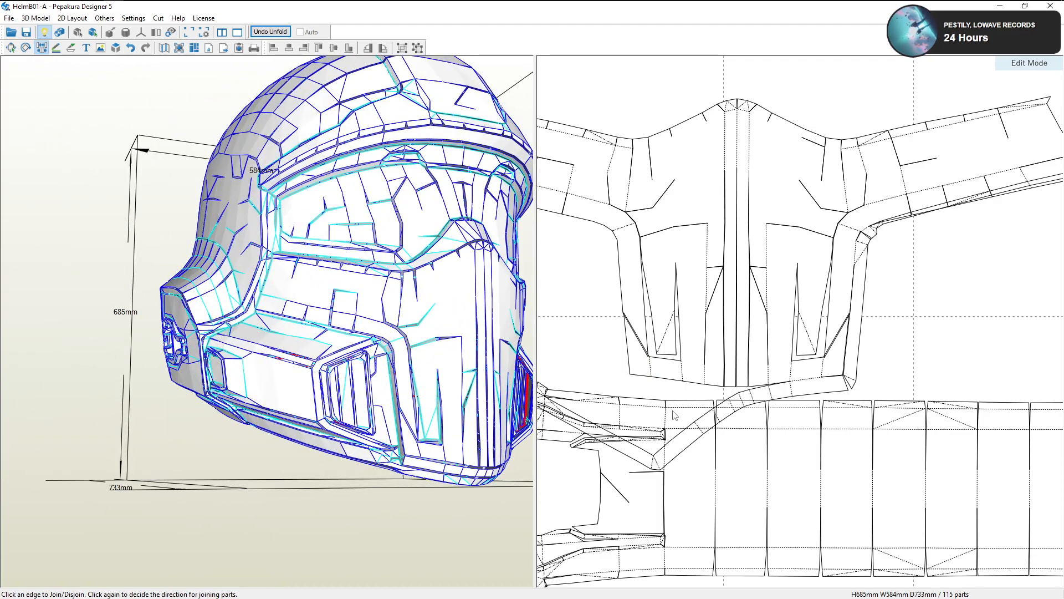
{"action": "left_click", "coordinate": [11, 48]}
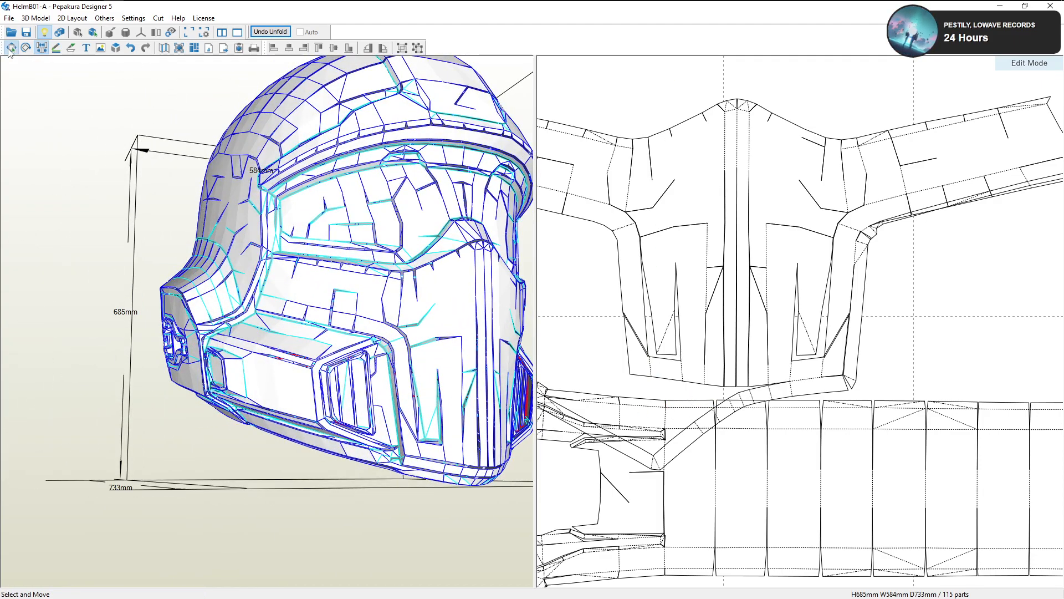
{"action": "left_click", "coordinate": [436, 382]}
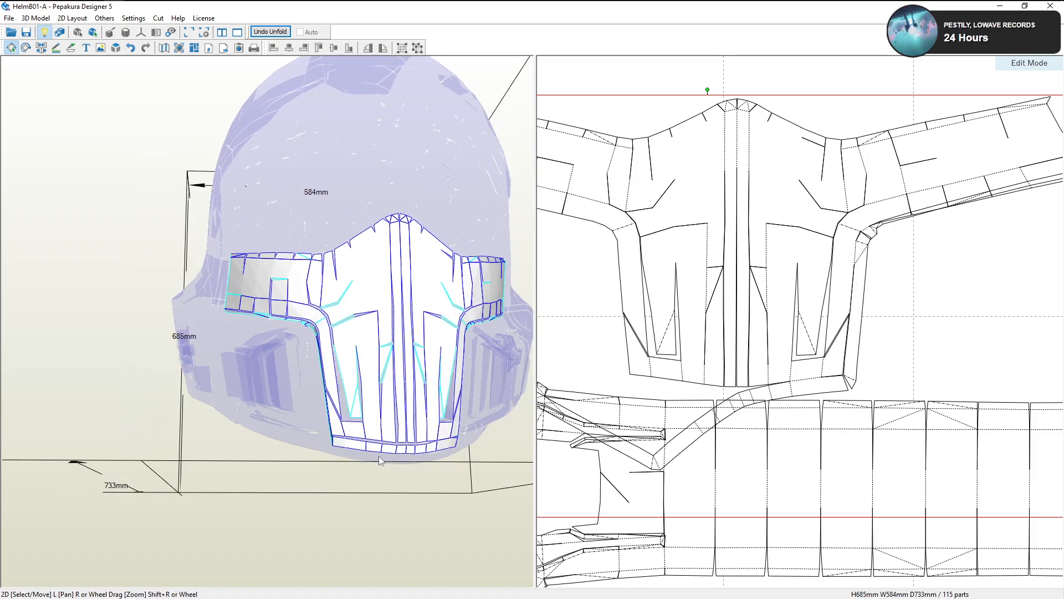
{"action": "left_click", "coordinate": [379, 457]}
{"action": "right_click_drag", "start_coordinate": [379, 457], "coordinate": [405, 419]}
{"action": "scroll", "coordinate": [830, 367], "scroll_direction": "down", "scroll_amount": 4}
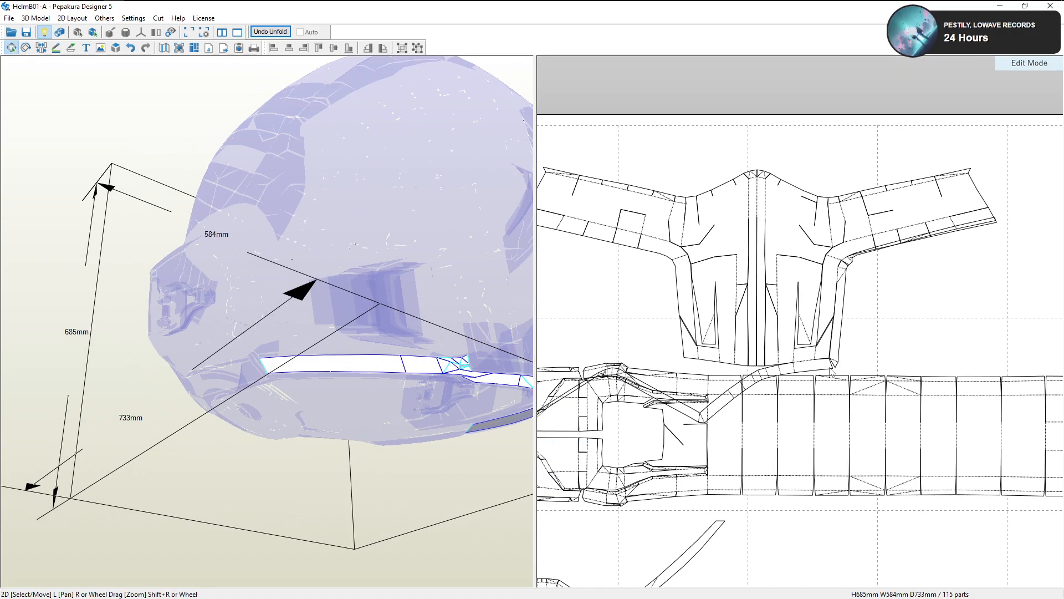
{"action": "scroll", "coordinate": [830, 367], "scroll_direction": "down", "scroll_amount": 2}
{"action": "left_click_drag", "start_coordinate": [786, 314], "coordinate": [824, 276]}
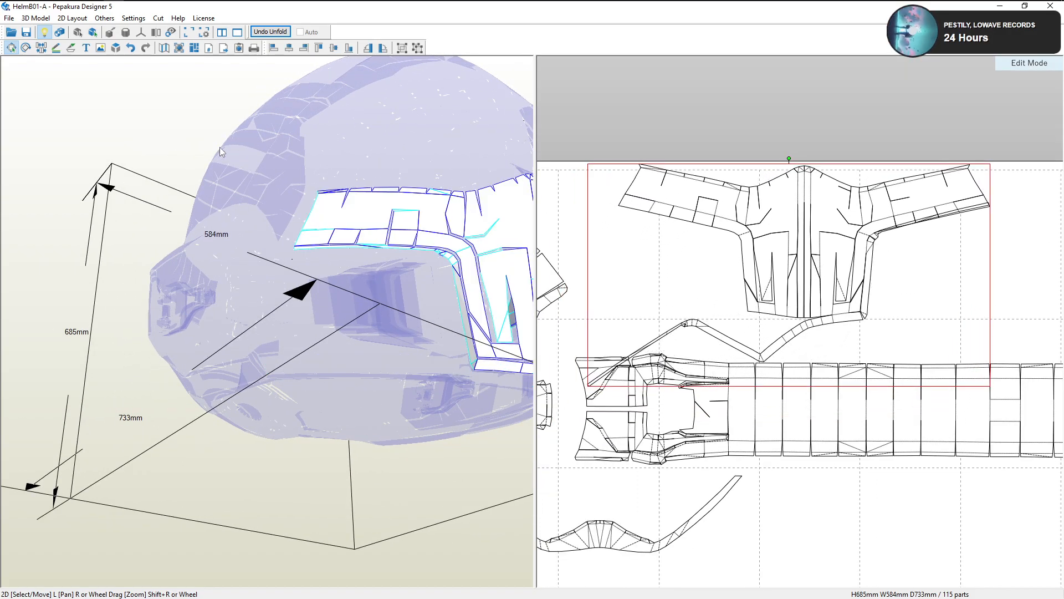
Rework the cuts at the bend under the face part's right arm, joining the corner faces and long strip directly to its edge
{"action": "right_click_drag", "start_coordinate": [221, 151], "coordinate": [512, 195]}
{"action": "scroll", "coordinate": [799, 316], "scroll_direction": "up", "scroll_amount": 4}
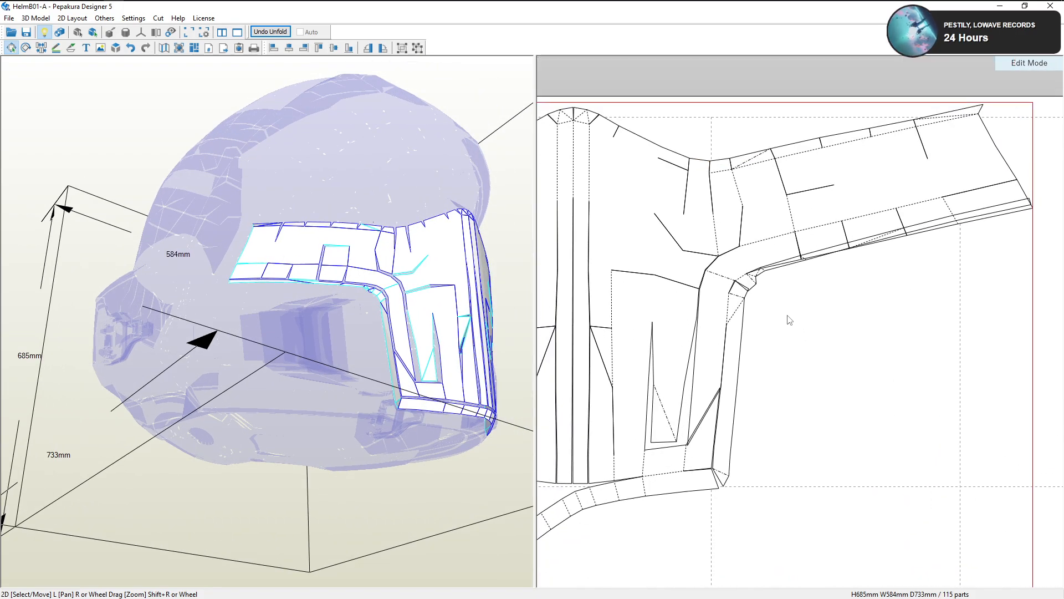
{"action": "left_click", "coordinate": [41, 48]}
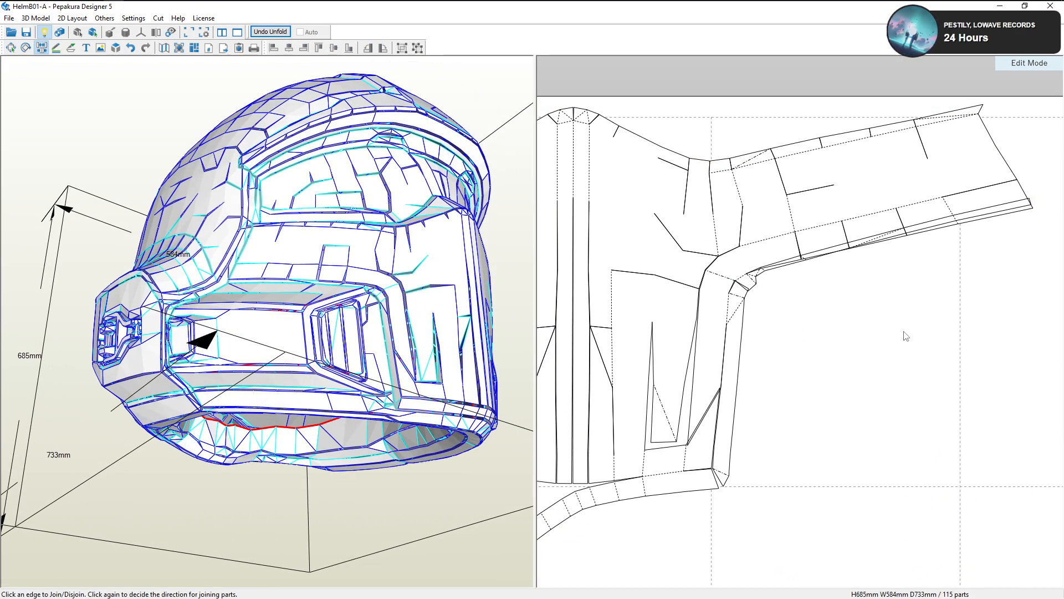
{"action": "scroll", "coordinate": [755, 333], "scroll_direction": "up", "scroll_amount": 5}
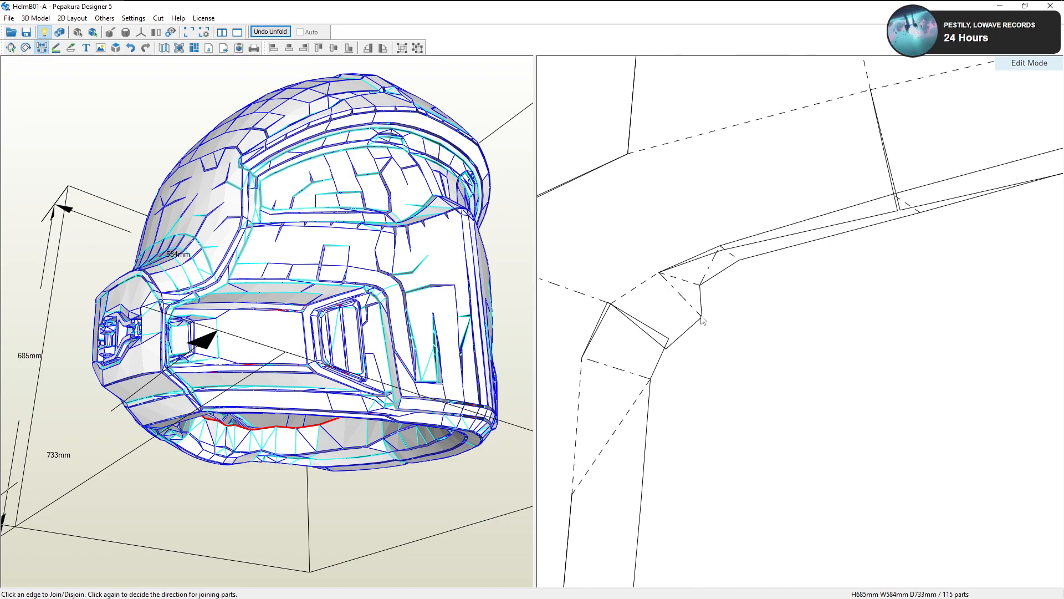
{"action": "left_click", "coordinate": [687, 302]}
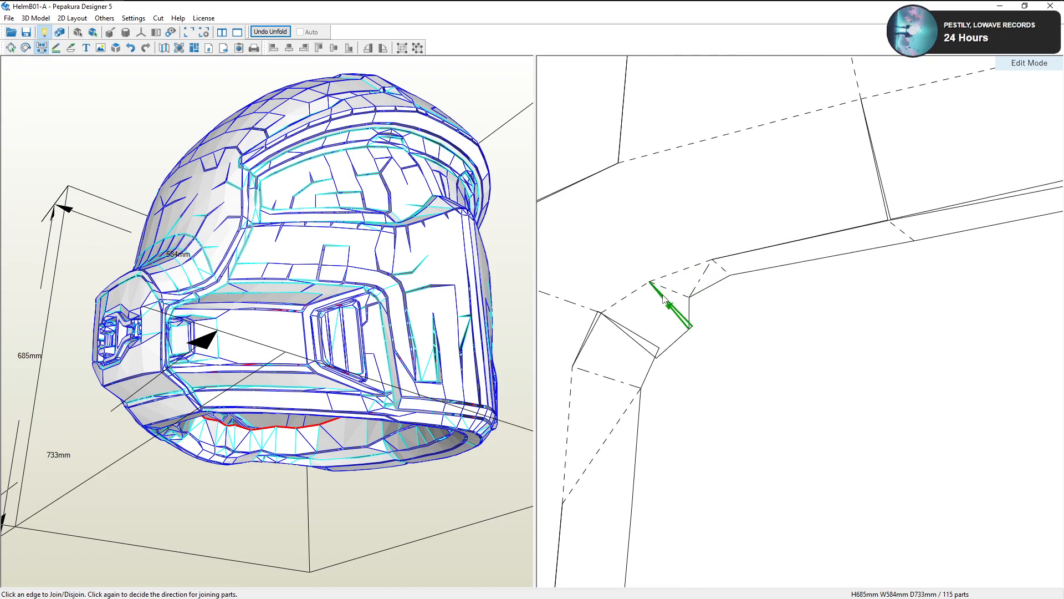
{"action": "left_click", "coordinate": [582, 369]}
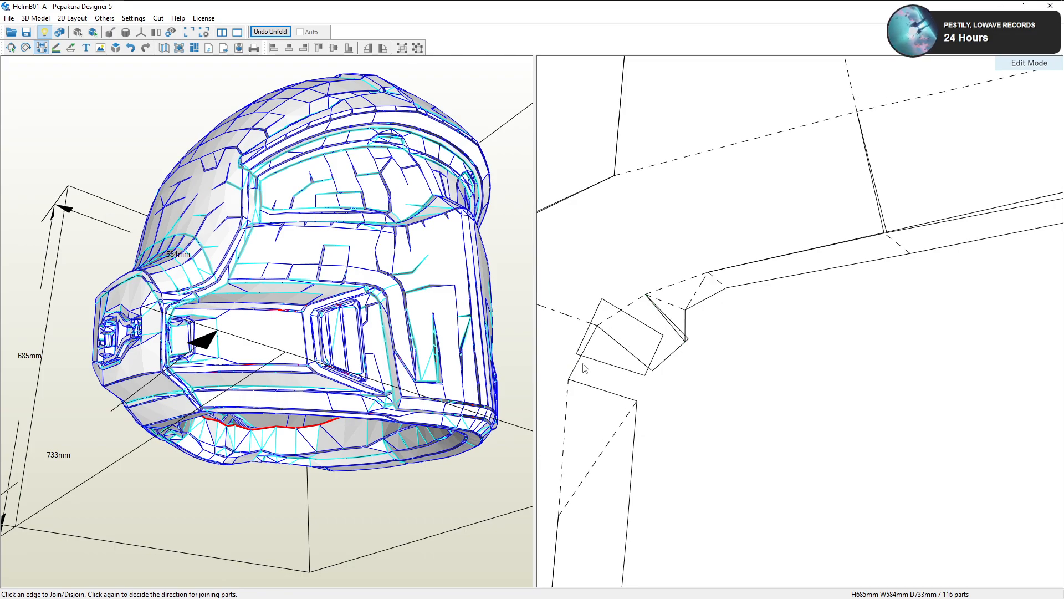
{"action": "left_click", "coordinate": [583, 369]}
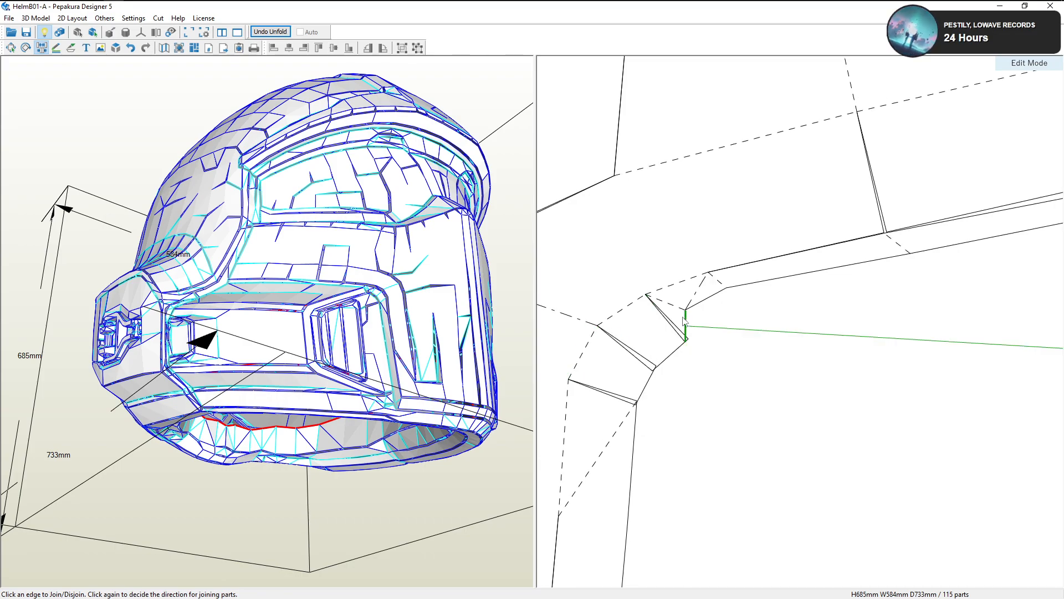
{"action": "left_click", "coordinate": [695, 297]}
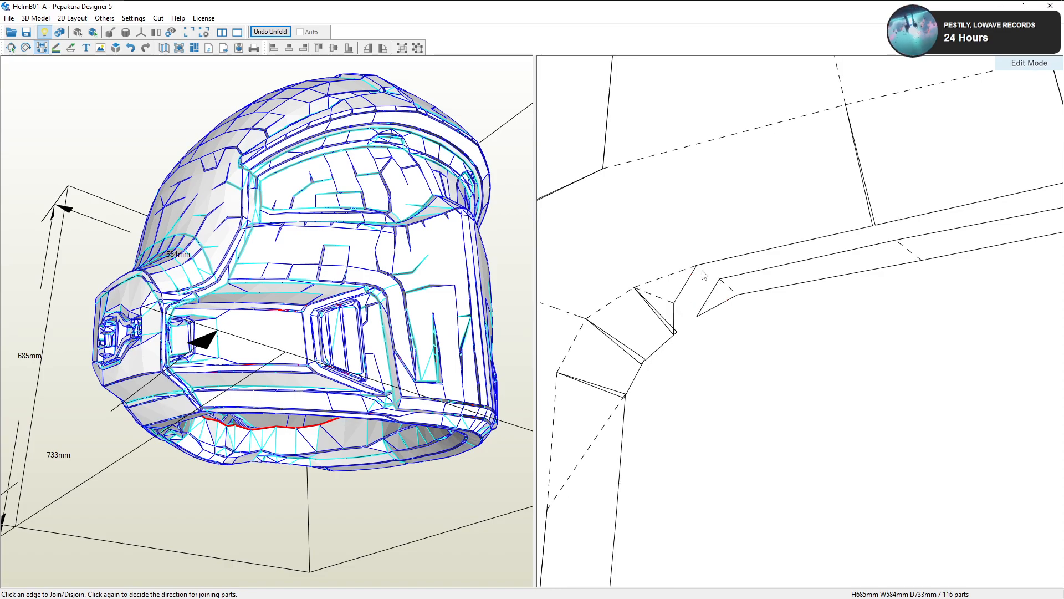
{"action": "left_click", "coordinate": [706, 265]}
Rearrange the seams of the small triangular faces at the bend, keeping them joined together and the long strip attached to the arm
{"action": "middle_click_drag", "start_coordinate": [727, 283], "coordinate": [705, 326]}
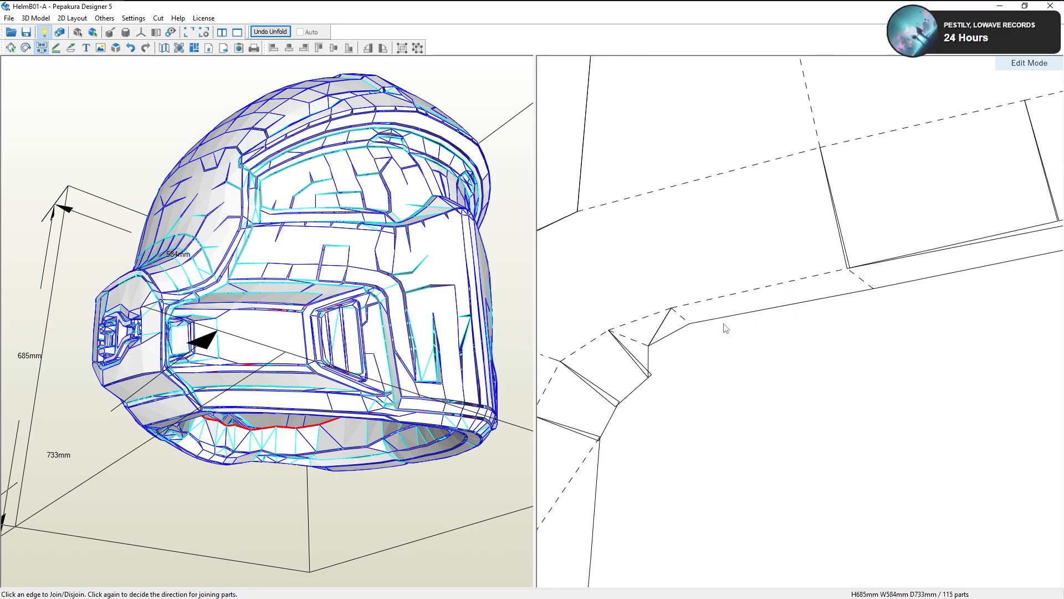
{"action": "left_click", "coordinate": [620, 330]}
{"action": "left_click", "coordinate": [684, 300]}
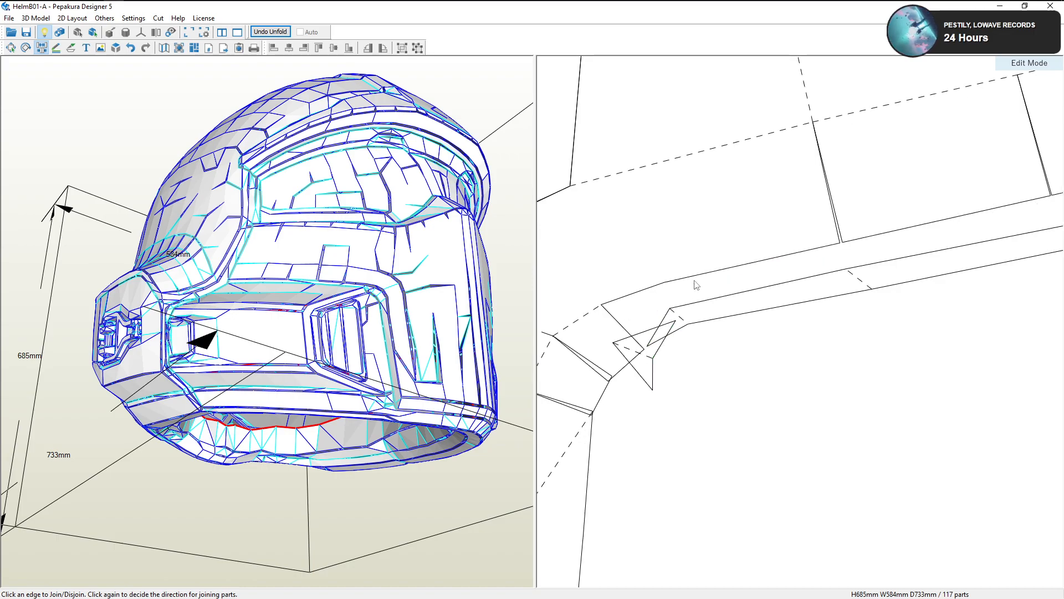
{"action": "left_click", "coordinate": [661, 321]}
{"action": "left_click", "coordinate": [691, 282]}
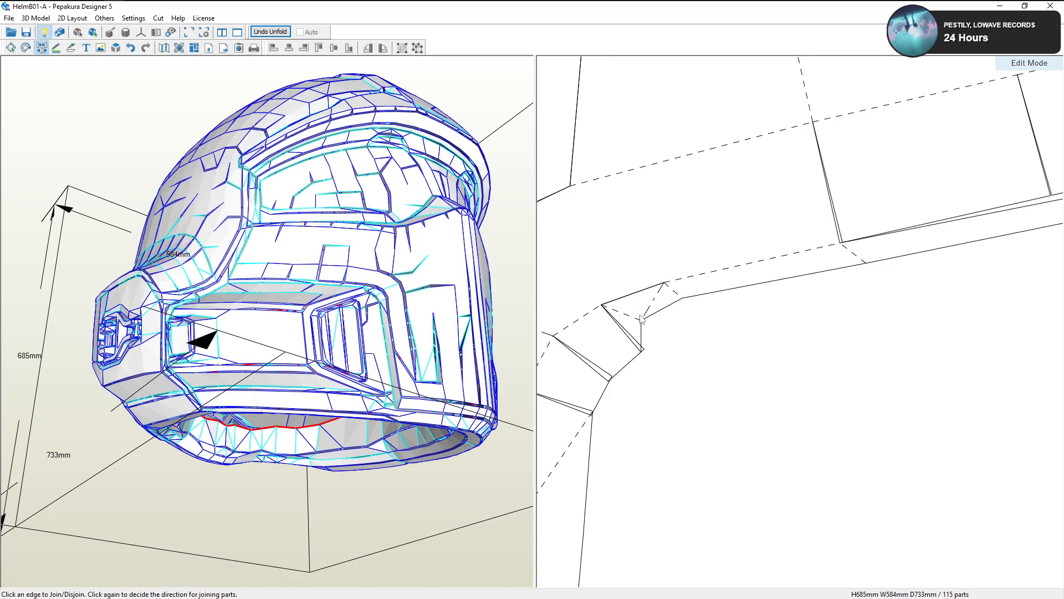
{"action": "left_click", "coordinate": [683, 281]}
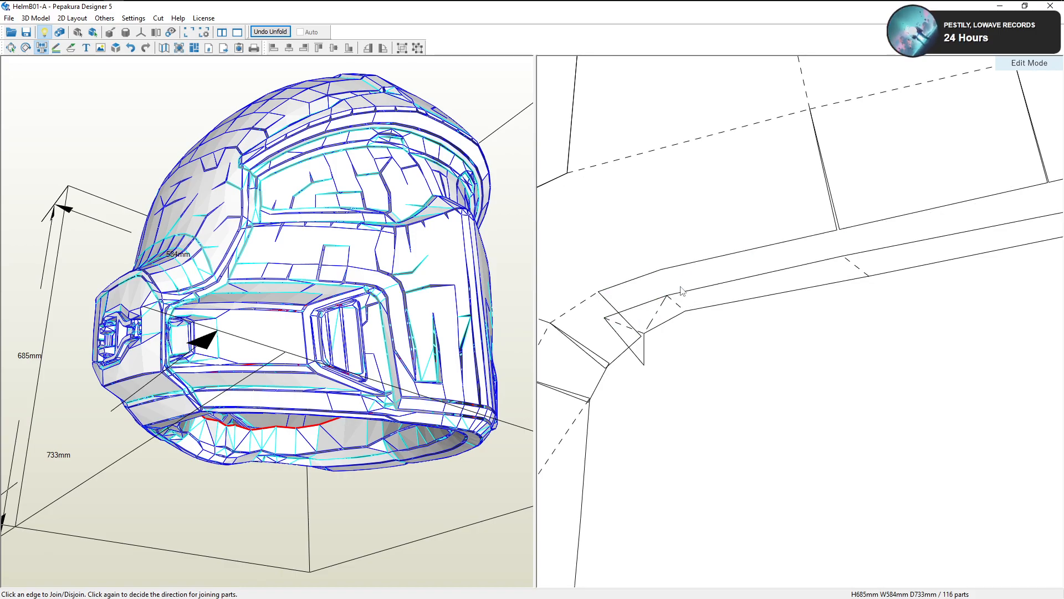
{"action": "left_click", "coordinate": [615, 308]}
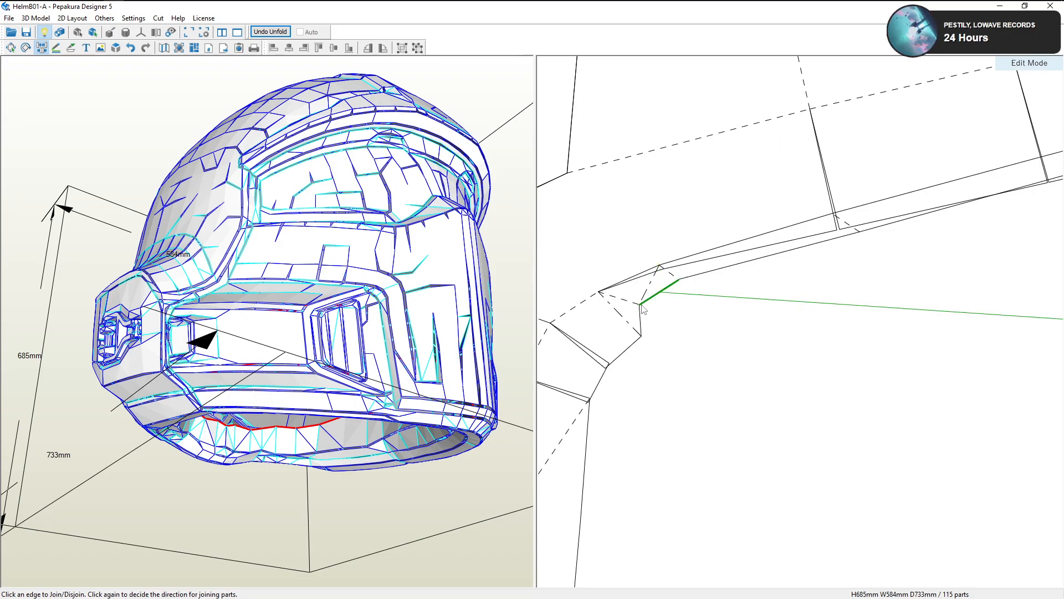
{"action": "left_click", "coordinate": [617, 301]}
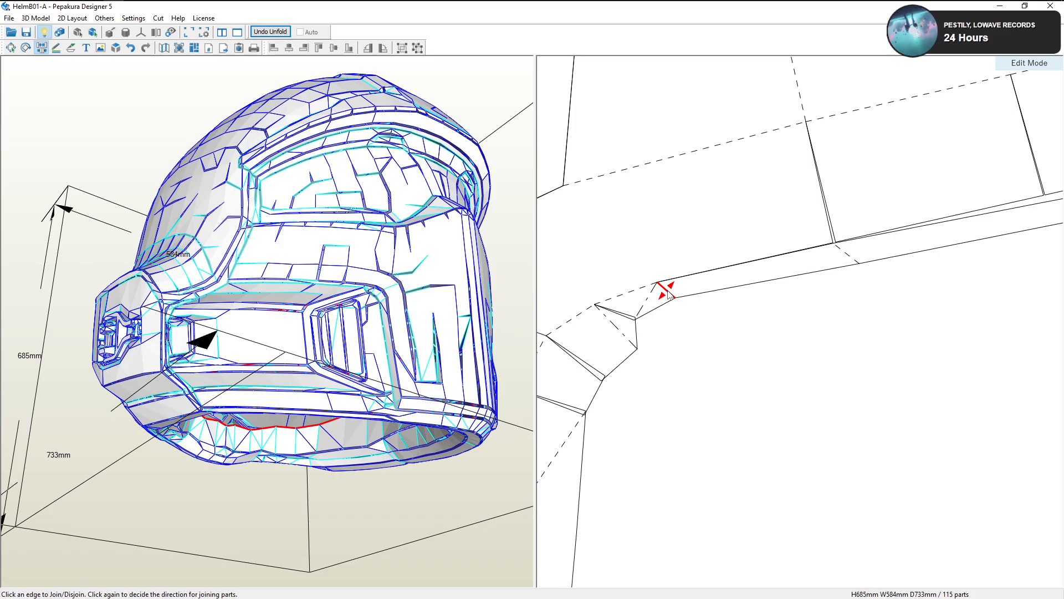
Split the long strip at the bend and at its next fold lines, joining each segment to the arm's lower edge
{"action": "left_click", "coordinate": [668, 294]}
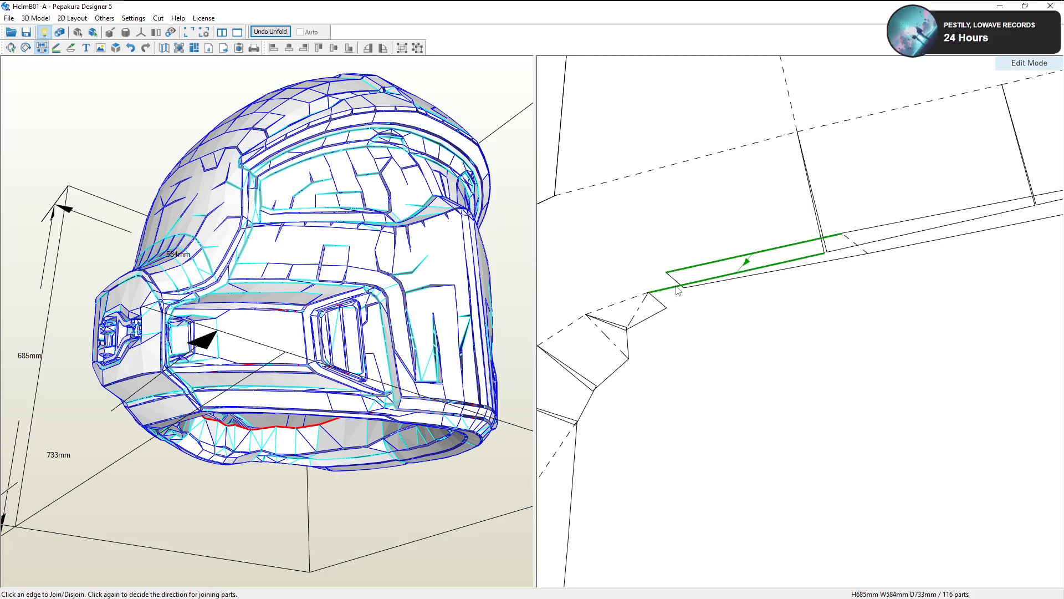
{"action": "right_click_drag", "start_coordinate": [767, 318], "coordinate": [699, 376]}
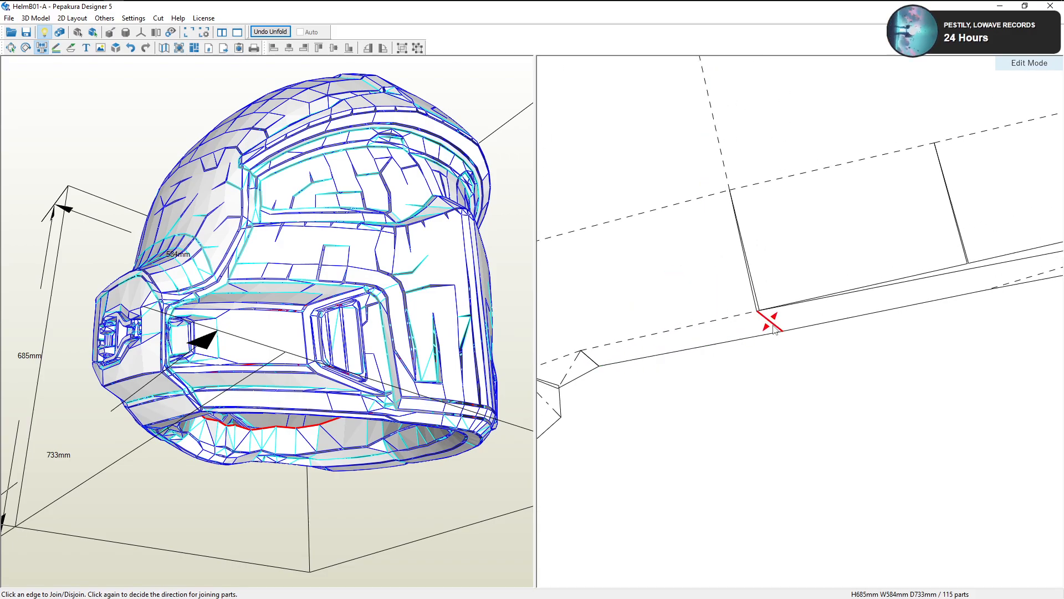
{"action": "left_click", "coordinate": [768, 323]}
{"action": "left_click", "coordinate": [766, 319]}
{"action": "middle_click_drag", "start_coordinate": [780, 332], "coordinate": [677, 383]}
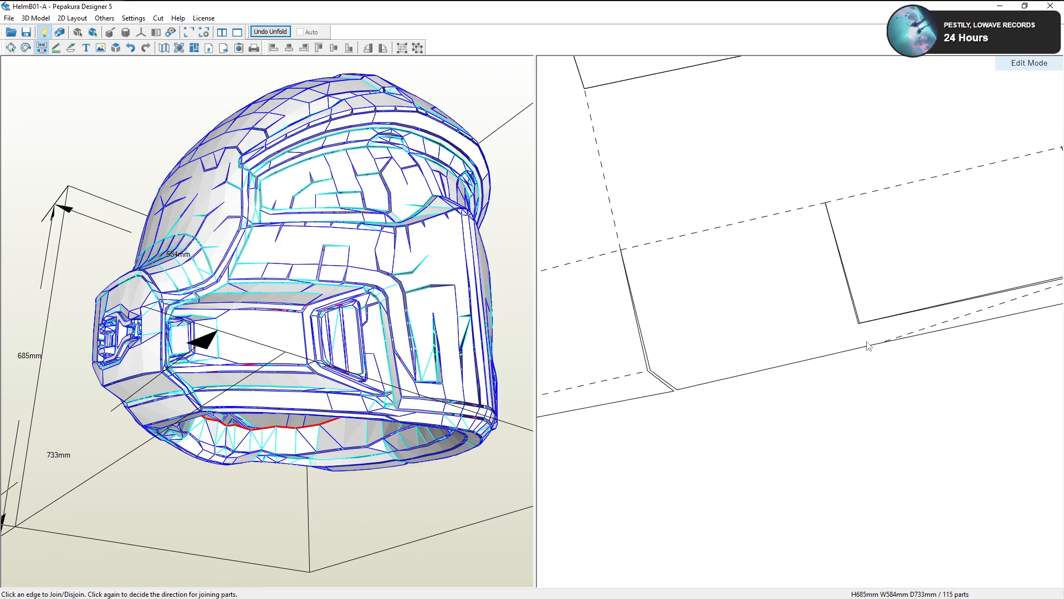
{"action": "left_click", "coordinate": [867, 335]}
{"action": "left_click", "coordinate": [868, 334]}
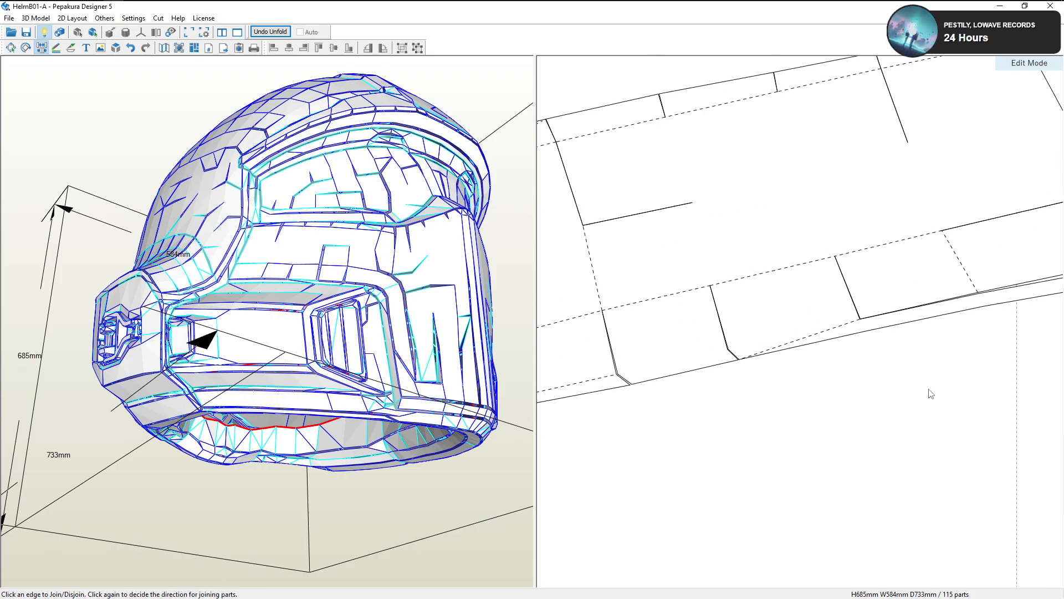
Split off the strip's last segment and join it to the outer end of the arm's lower edge
{"action": "left_click", "coordinate": [754, 339]}
{"action": "left_click", "coordinate": [754, 339]}
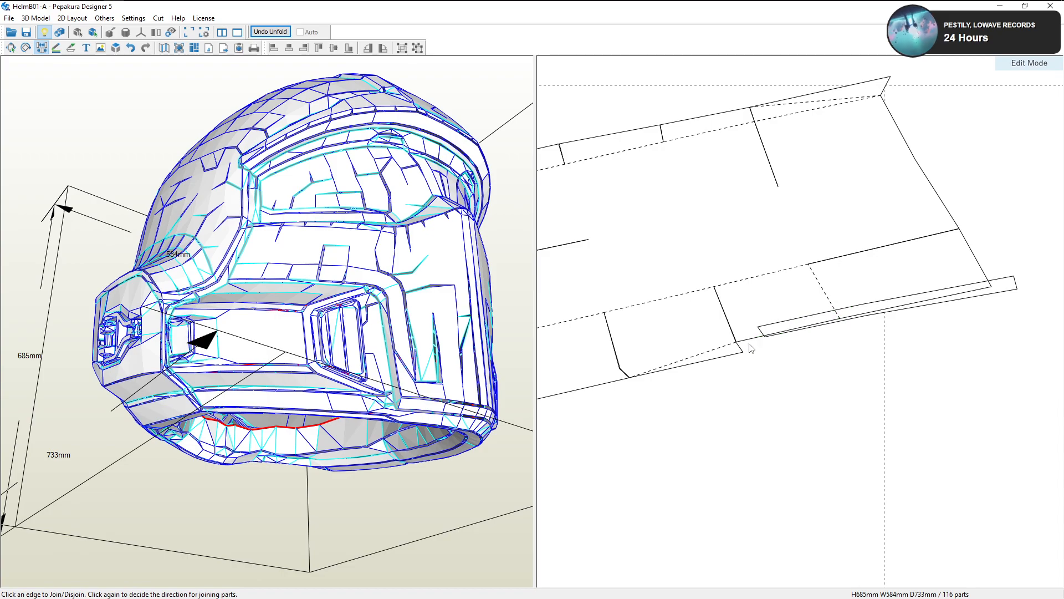
{"action": "left_click", "coordinate": [843, 326]}
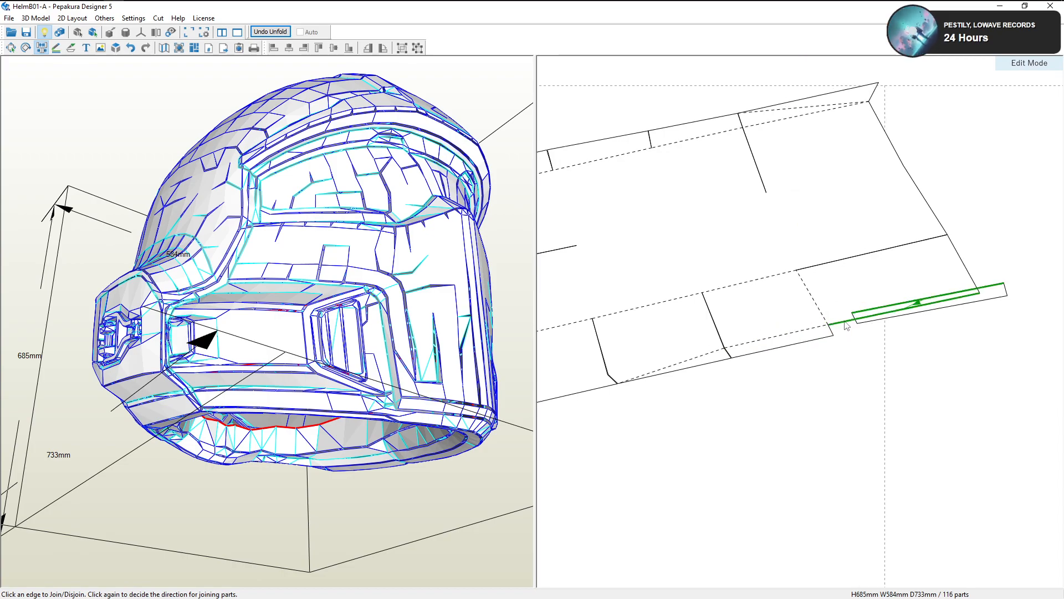
{"action": "left_click", "coordinate": [845, 326]}
{"action": "scroll", "coordinate": [787, 378], "scroll_direction": "down", "scroll_amount": 3}
{"action": "middle_click_drag", "start_coordinate": [617, 453], "coordinate": [759, 411]}
{"action": "scroll", "coordinate": [762, 416], "scroll_direction": "down", "scroll_amount": 1}
{"action": "middle_click_drag", "start_coordinate": [715, 503], "coordinate": [782, 402]}
{"action": "scroll", "coordinate": [779, 402], "scroll_direction": "up", "scroll_amount": 3}
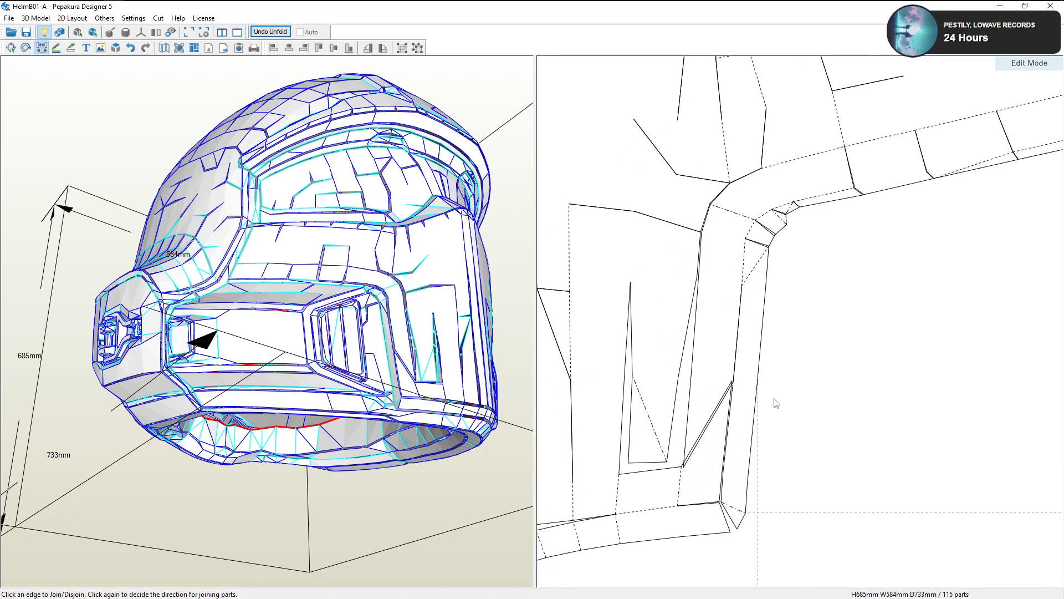
Split off the bottom strip's end segment, join it to the lower edge at the lower right corner, and detach the small corner triangle
{"action": "middle_click_drag", "start_coordinate": [751, 448], "coordinate": [813, 393]}
{"action": "scroll", "coordinate": [812, 395], "scroll_direction": "up", "scroll_amount": 4}
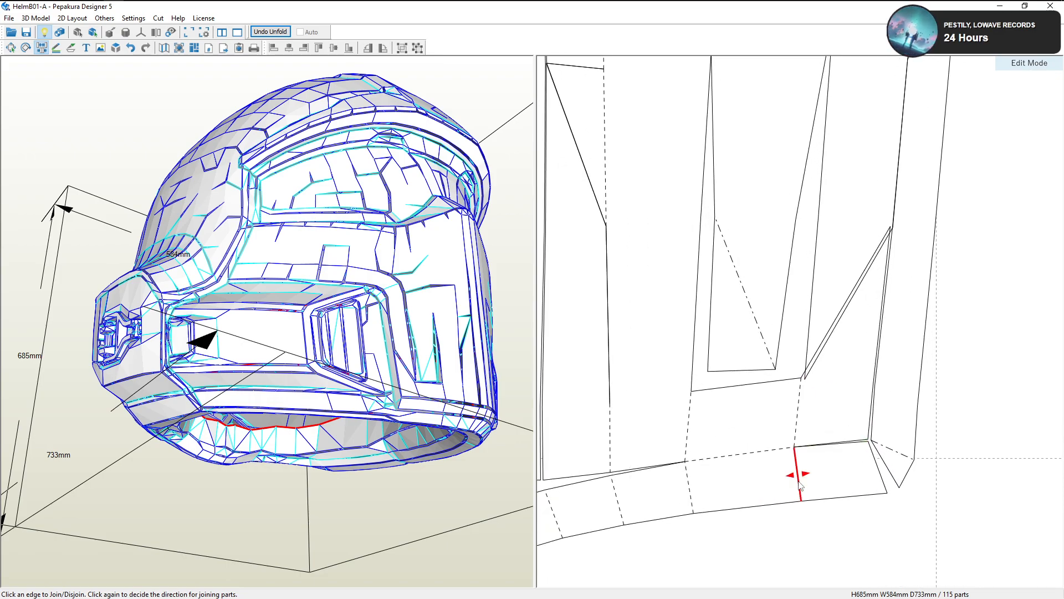
{"action": "middle_click_drag", "start_coordinate": [806, 475], "coordinate": [792, 477]}
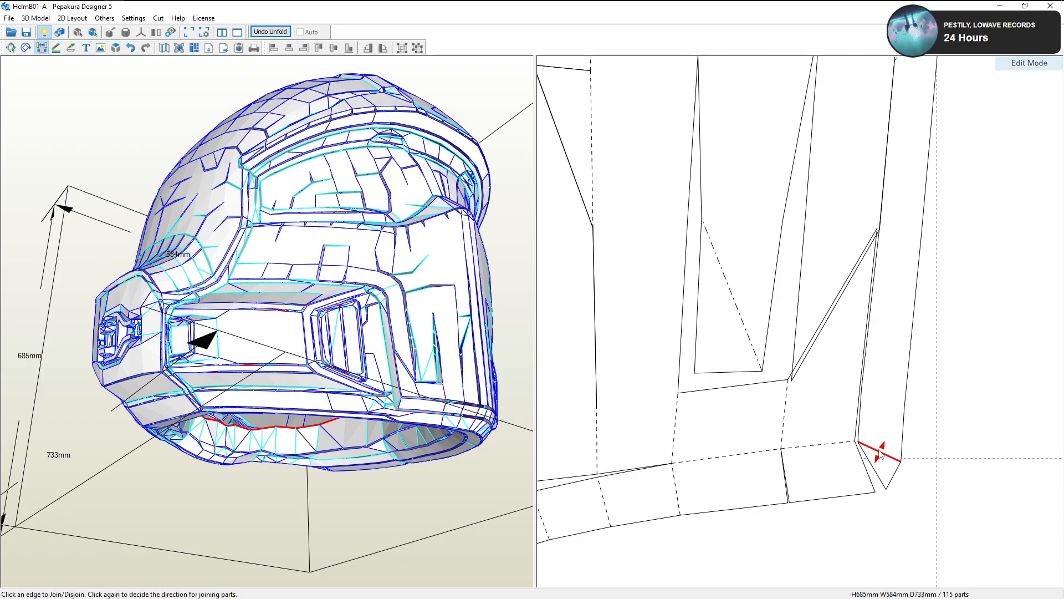
{"action": "middle_click_drag", "start_coordinate": [882, 455], "coordinate": [887, 442]}
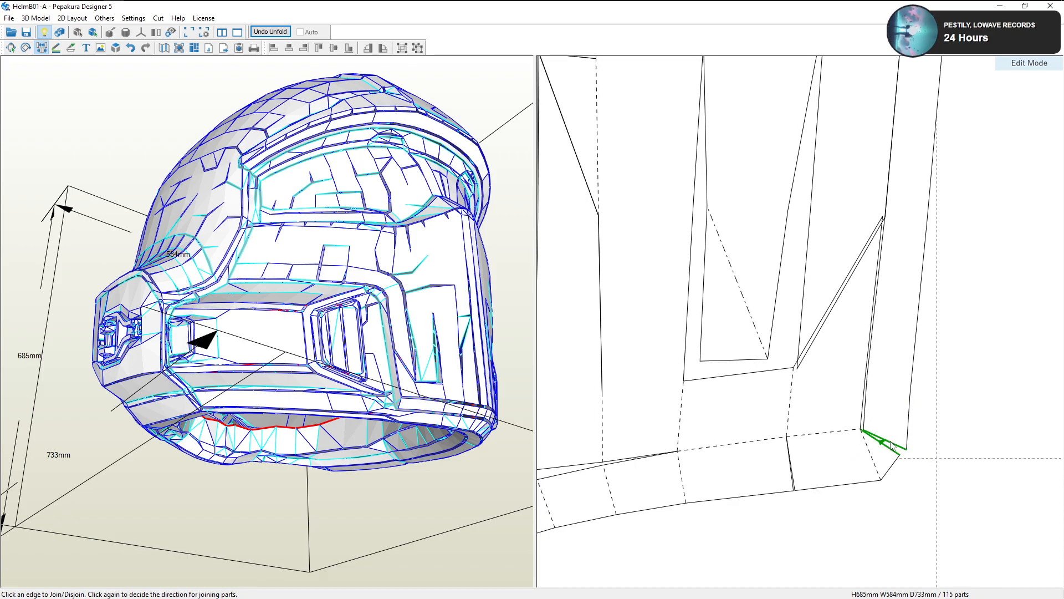
{"action": "left_click", "coordinate": [872, 458]}
Move the seam beside the right side panel by splitting its short lower fold and joining the diagonal edges instead
{"action": "middle_click_drag", "start_coordinate": [878, 363], "coordinate": [860, 469]}
{"action": "left_click", "coordinate": [762, 514]}
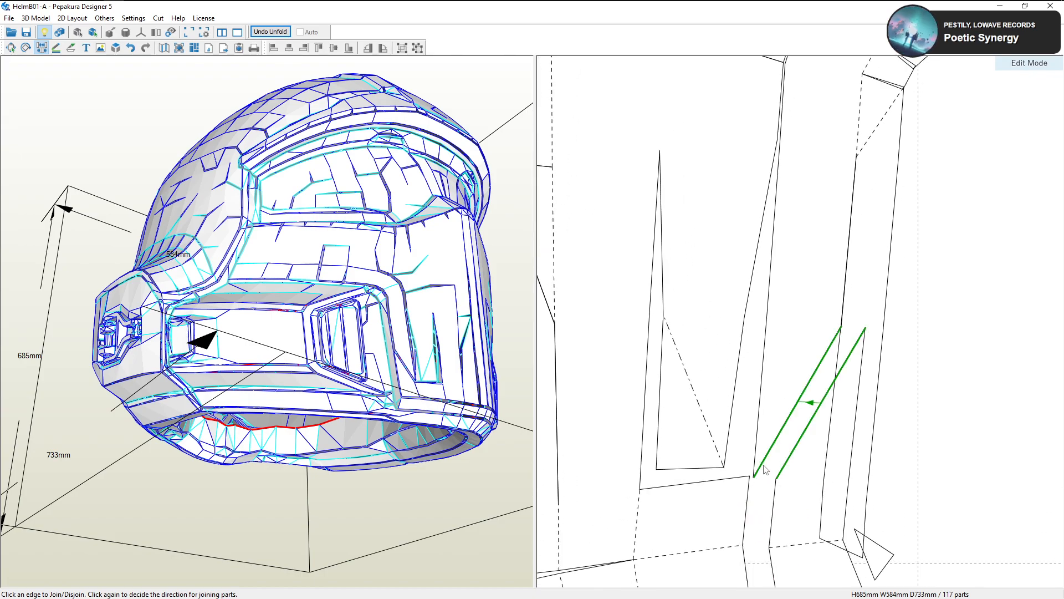
{"action": "left_click", "coordinate": [766, 469]}
{"action": "left_click", "coordinate": [781, 465]}
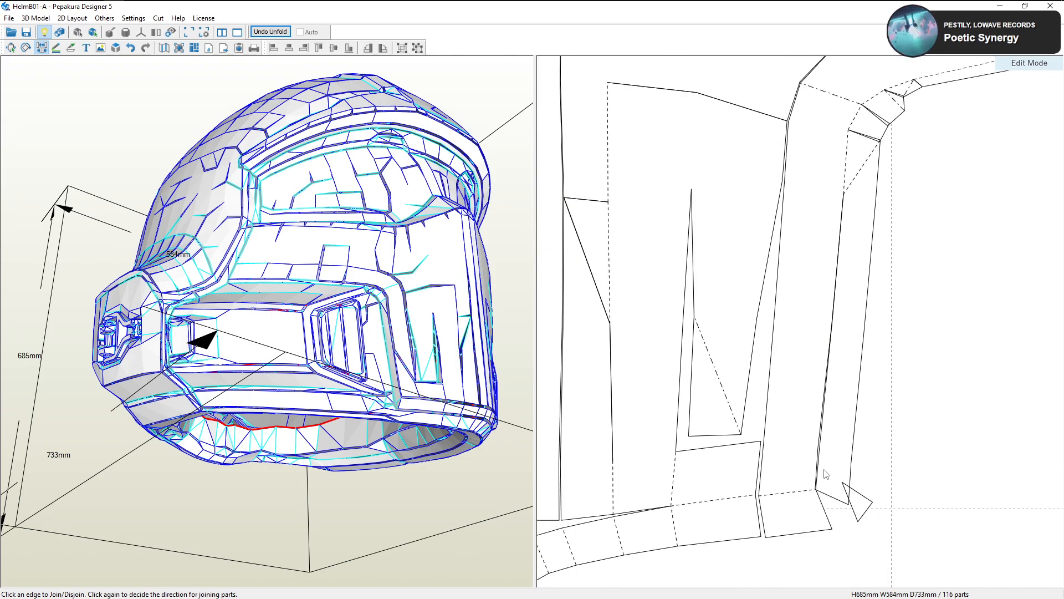
Split the right side strip at its middle fold line and join the lower part to the panel's outer edge
{"action": "scroll", "coordinate": [845, 421], "scroll_direction": "up", "scroll_amount": 1}
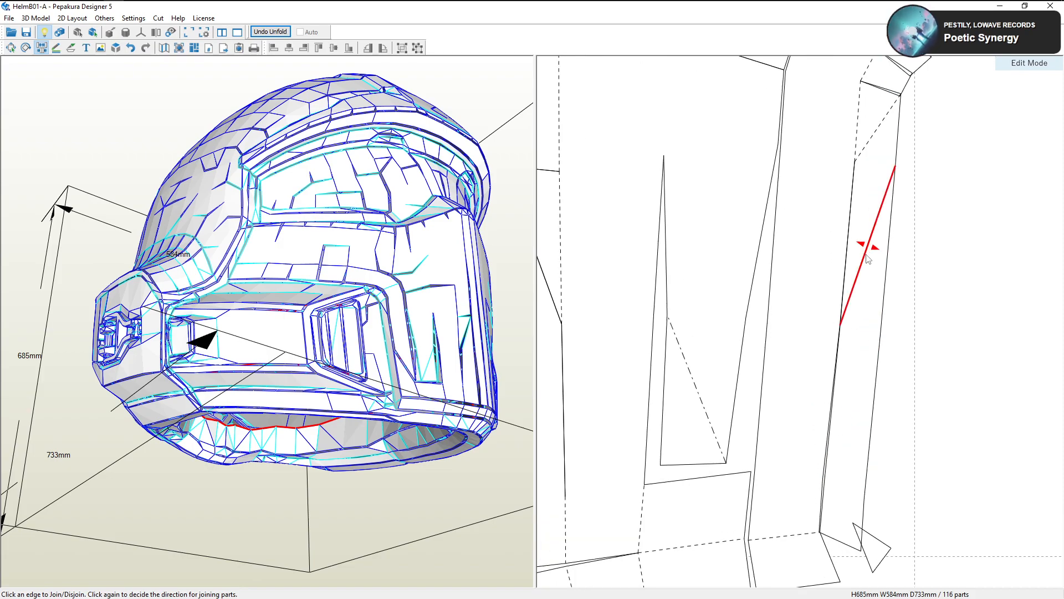
{"action": "left_click", "coordinate": [861, 327]}
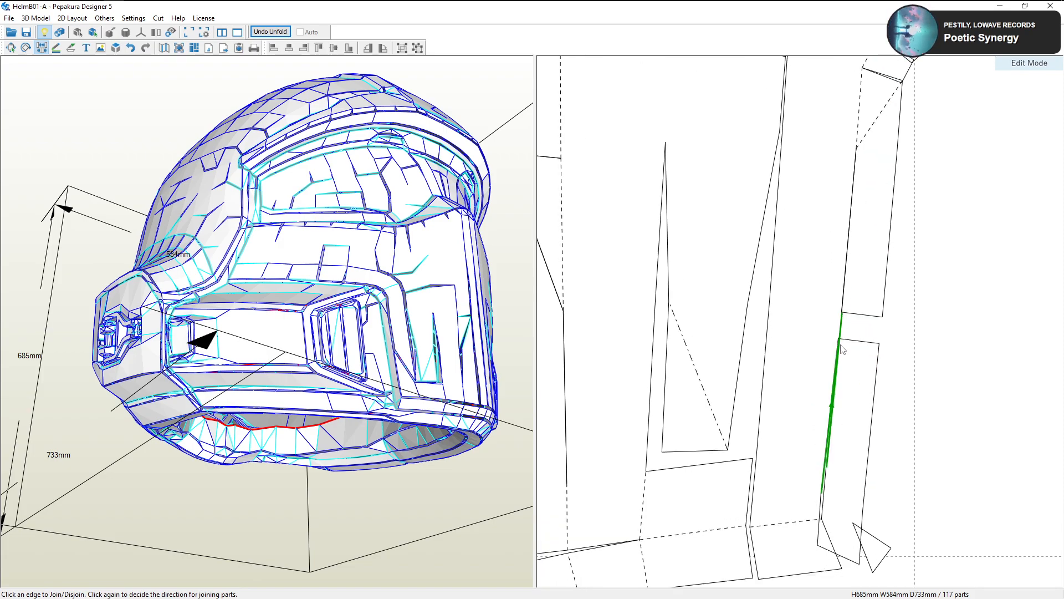
{"action": "left_click", "coordinate": [842, 341]}
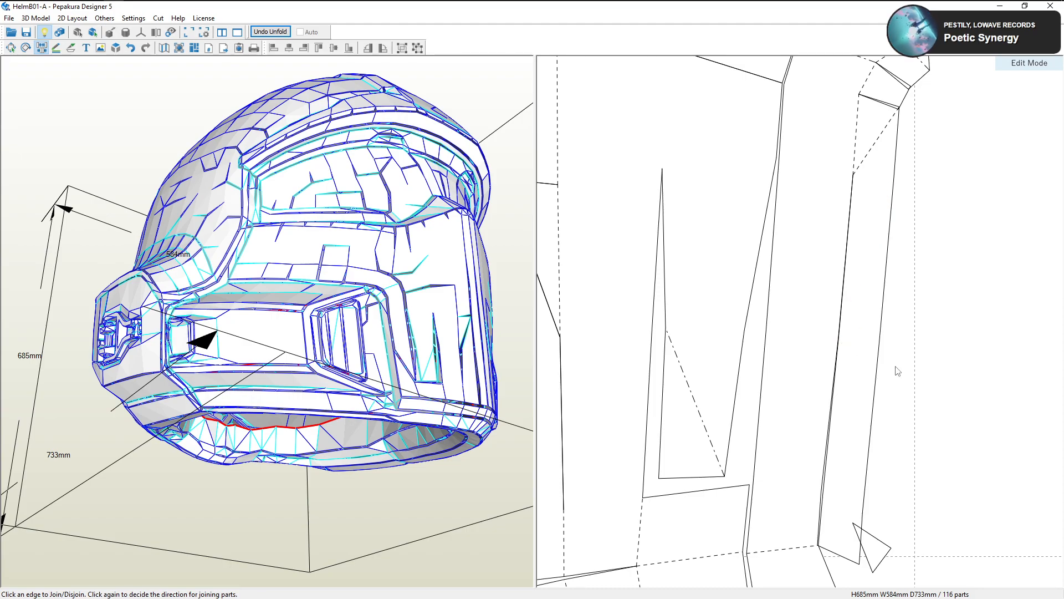
{"action": "key", "text": "ctrl+z"}
{"action": "left_click", "coordinate": [840, 344]}
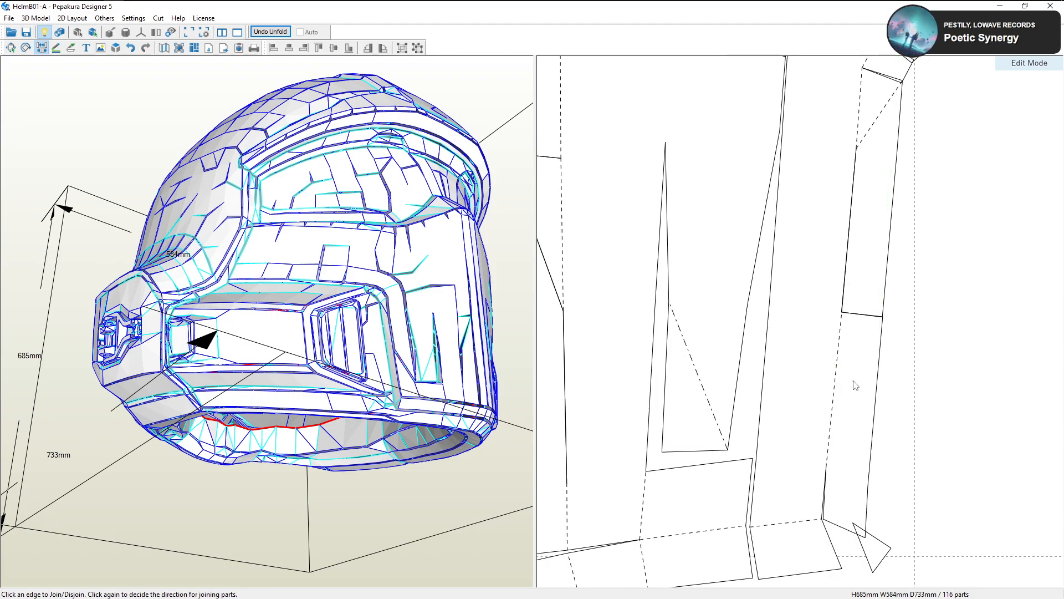
Split the right side strip at its lowest fold, join the end segment to the panel edge and reattach the corner triangle to it
{"action": "middle_click_drag", "start_coordinate": [843, 439], "coordinate": [840, 370]}
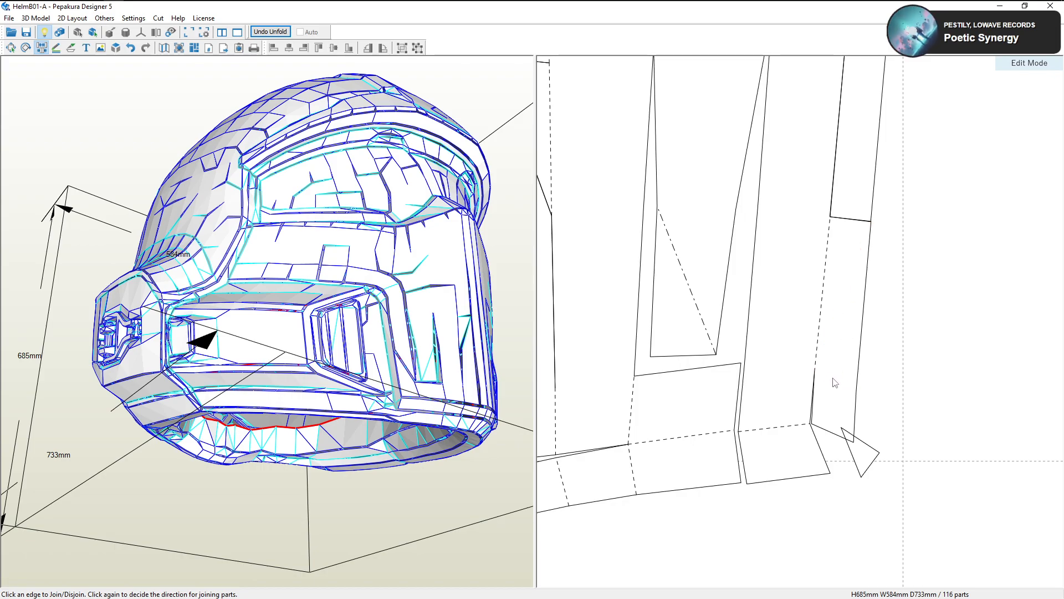
{"action": "left_click", "coordinate": [815, 380]}
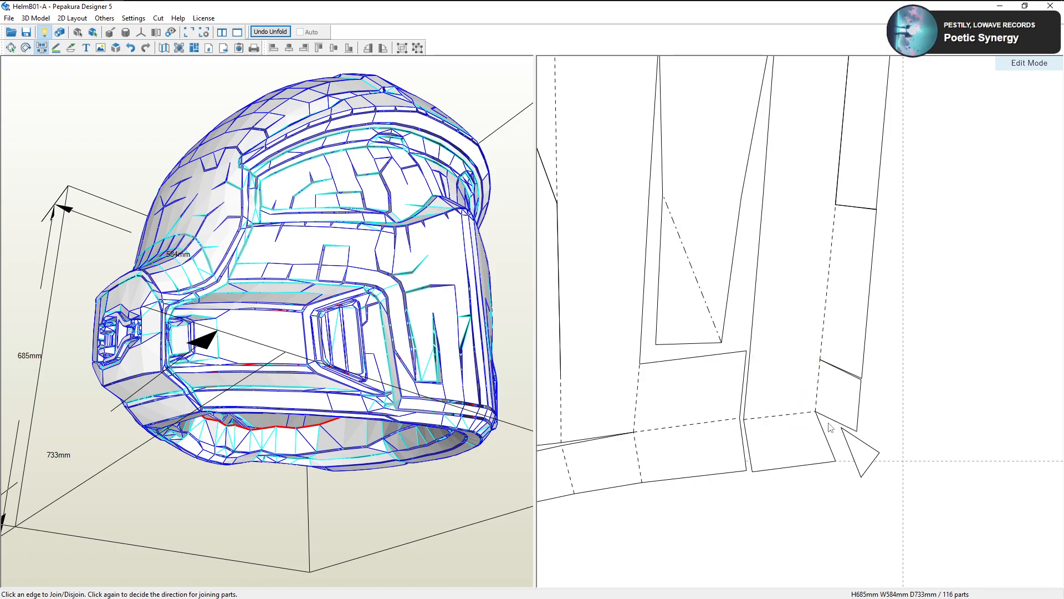
{"action": "left_click", "coordinate": [831, 421]}
{"action": "middle_click_drag", "start_coordinate": [785, 444], "coordinate": [858, 525]}
{"action": "scroll", "coordinate": [827, 447], "scroll_direction": "down", "scroll_amount": 1}
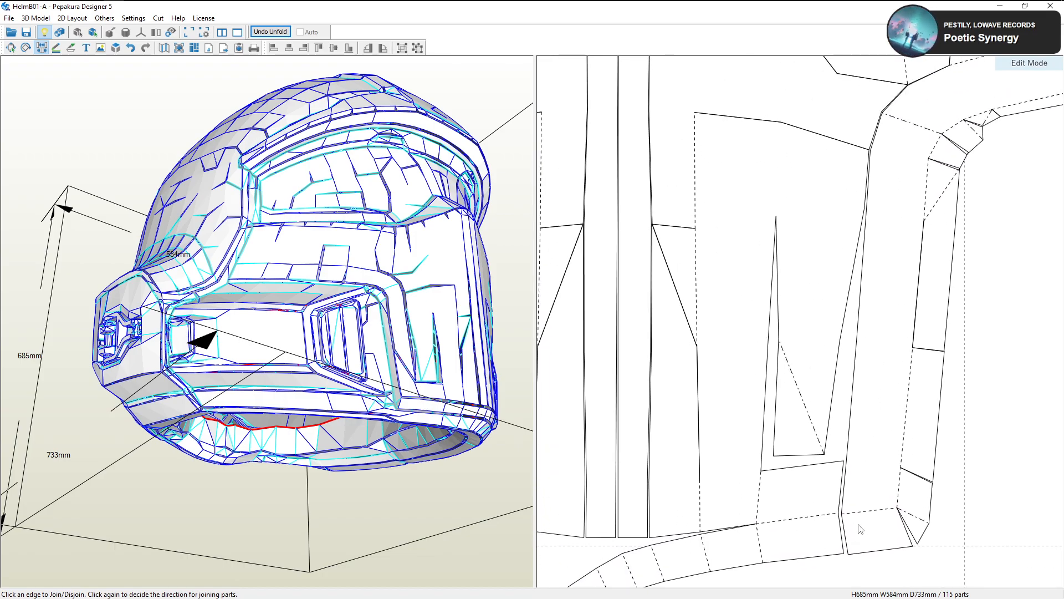
Split the bottom strip at the fold lines under the right panel and join each segment to the panel's lower edge
{"action": "middle_click_drag", "start_coordinate": [789, 569], "coordinate": [854, 502]}
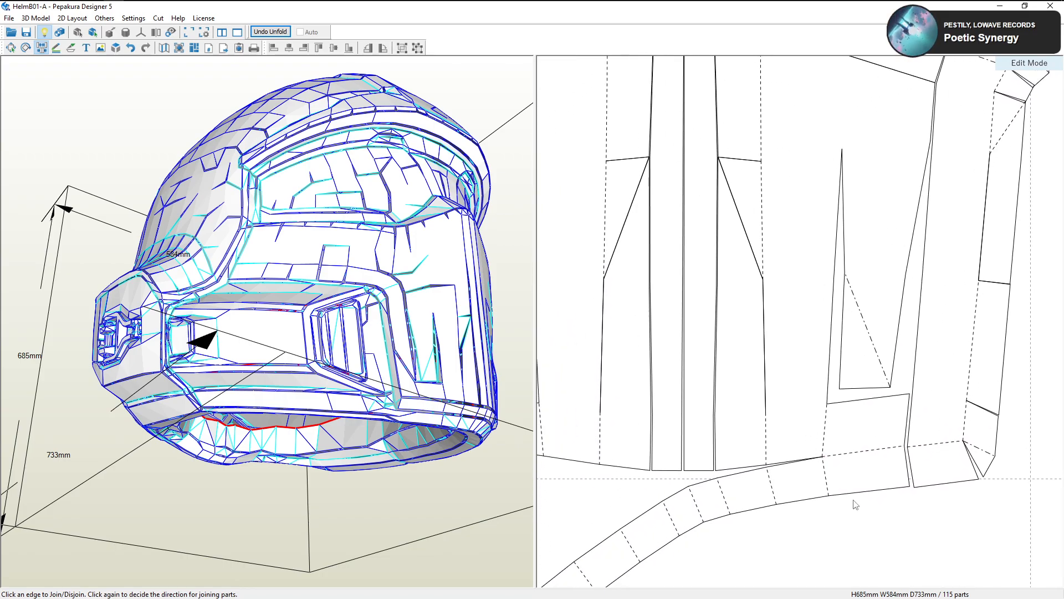
{"action": "left_click", "coordinate": [828, 477]}
{"action": "left_click", "coordinate": [817, 461]}
{"action": "left_click", "coordinate": [781, 478]}
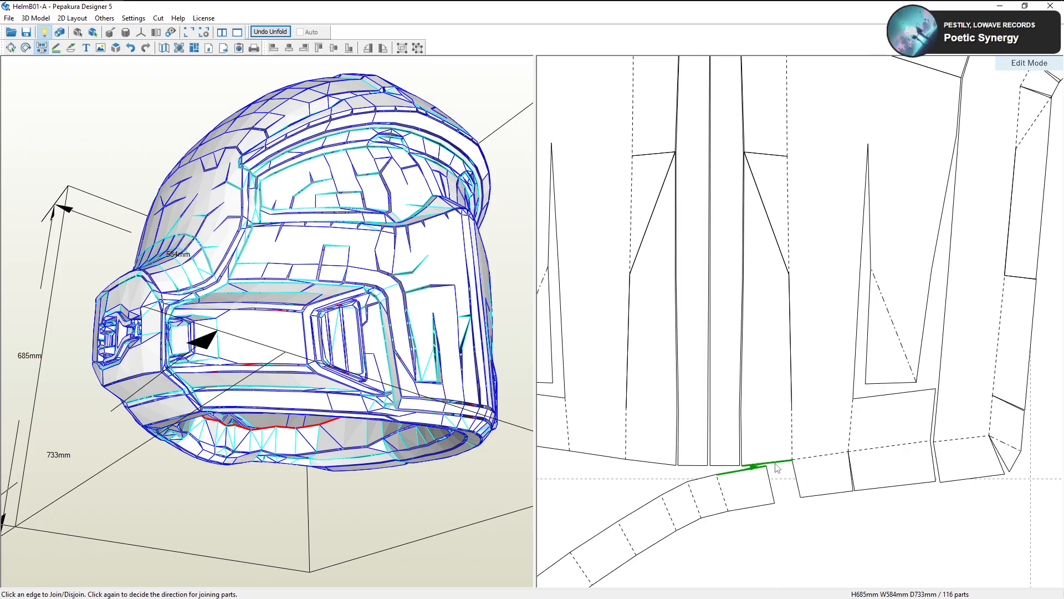
{"action": "left_click", "coordinate": [743, 481]}
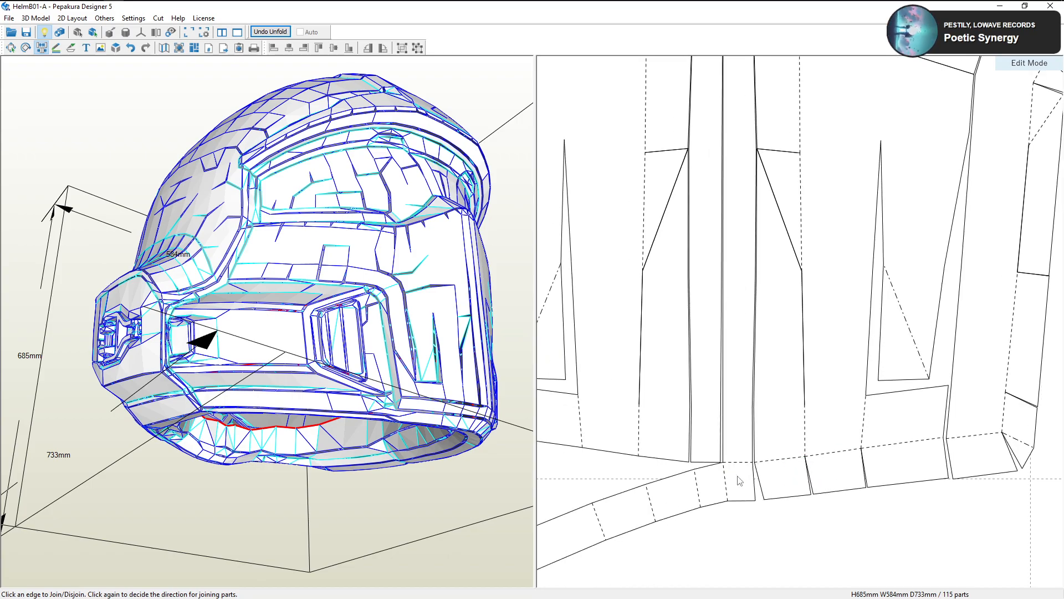
Split the bottom strip below the narrow centre panels and the adjoining left panel, joining each segment to the edge above it
{"action": "left_click", "coordinate": [724, 482]}
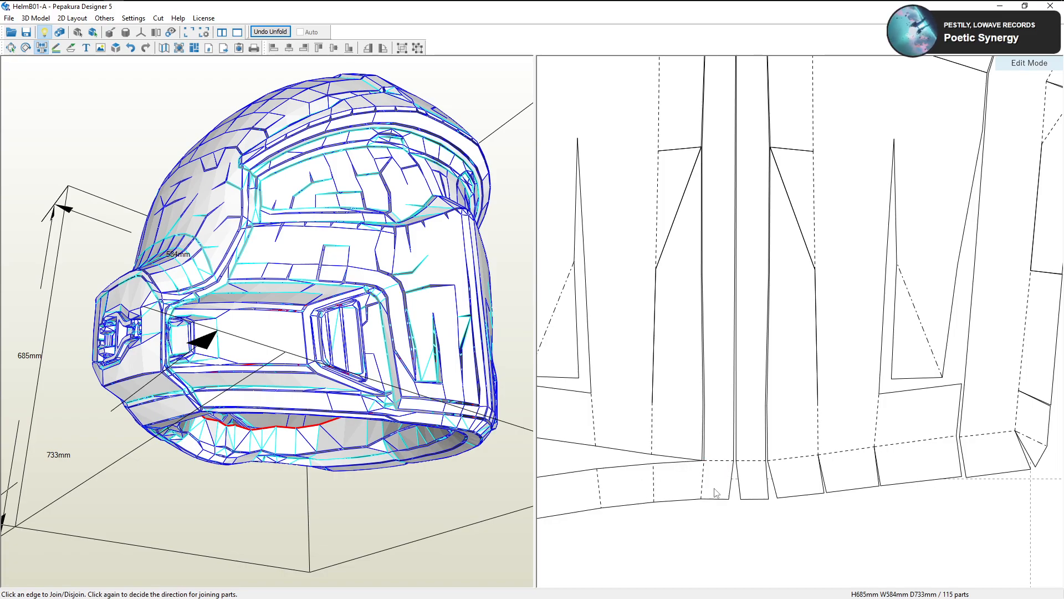
{"action": "left_click", "coordinate": [700, 476]}
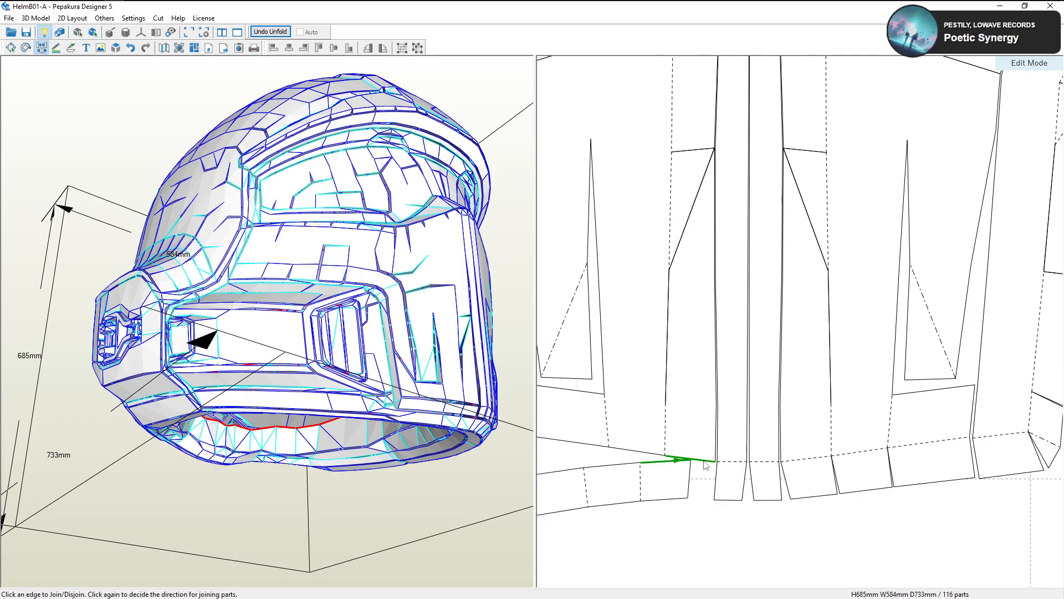
{"action": "left_click", "coordinate": [665, 475]}
{"action": "left_click", "coordinate": [663, 475]}
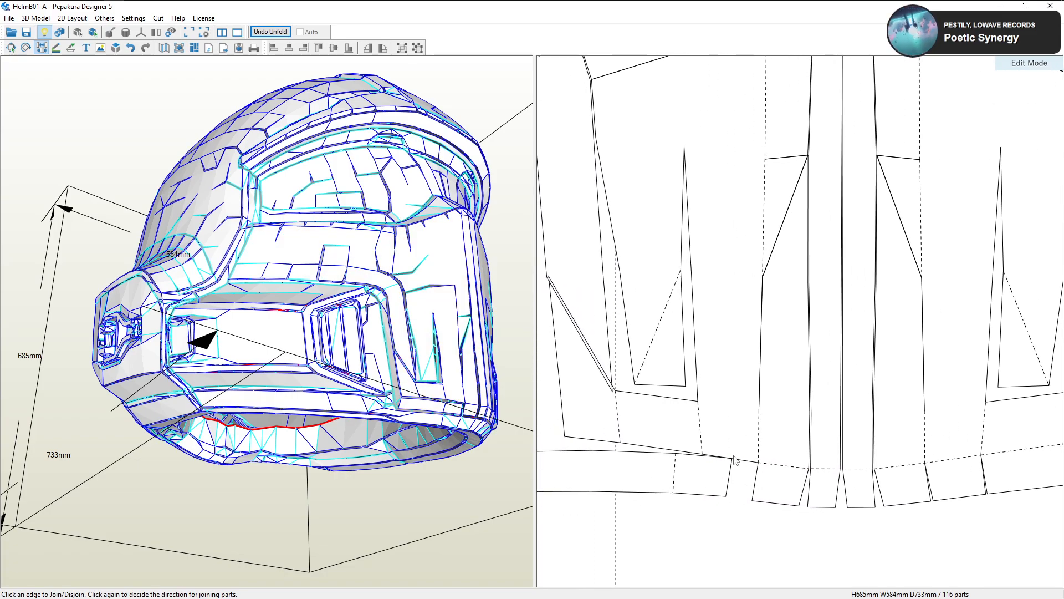
{"action": "left_click", "coordinate": [736, 459]}
Split the bottom strip at the left panel's outer fold line and join the next segment to the lower edge
{"action": "middle_click_drag", "start_coordinate": [693, 472], "coordinate": [757, 476]}
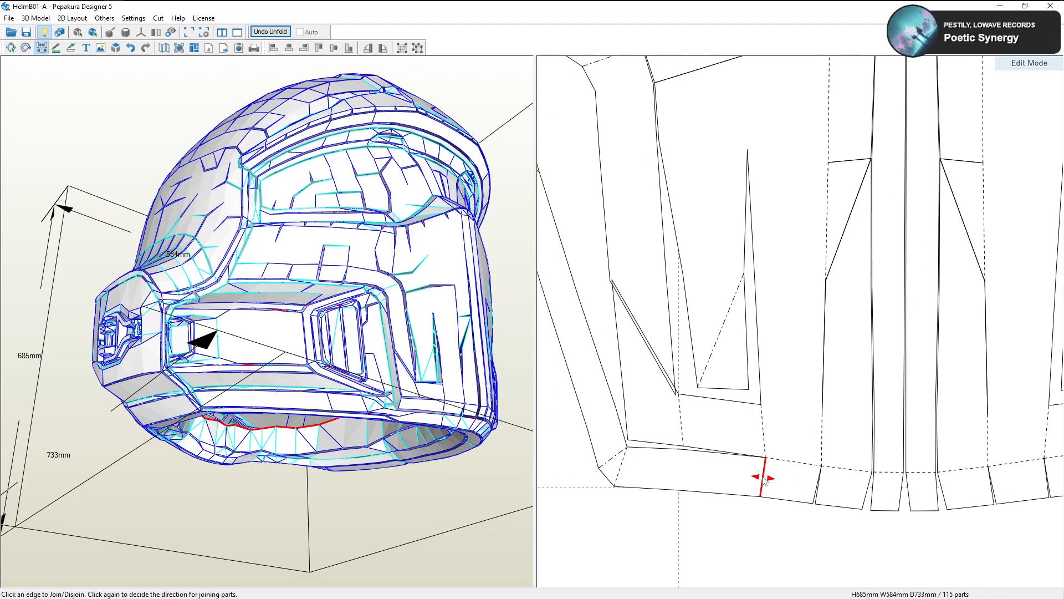
{"action": "left_click", "coordinate": [764, 480]}
{"action": "left_click", "coordinate": [766, 462]}
{"action": "left_click_drag", "start_coordinate": [478, 395], "coordinate": [407, 395]}
{"action": "right_click_drag", "start_coordinate": [405, 391], "coordinate": [513, 404]}
{"action": "left_click", "coordinate": [746, 455]}
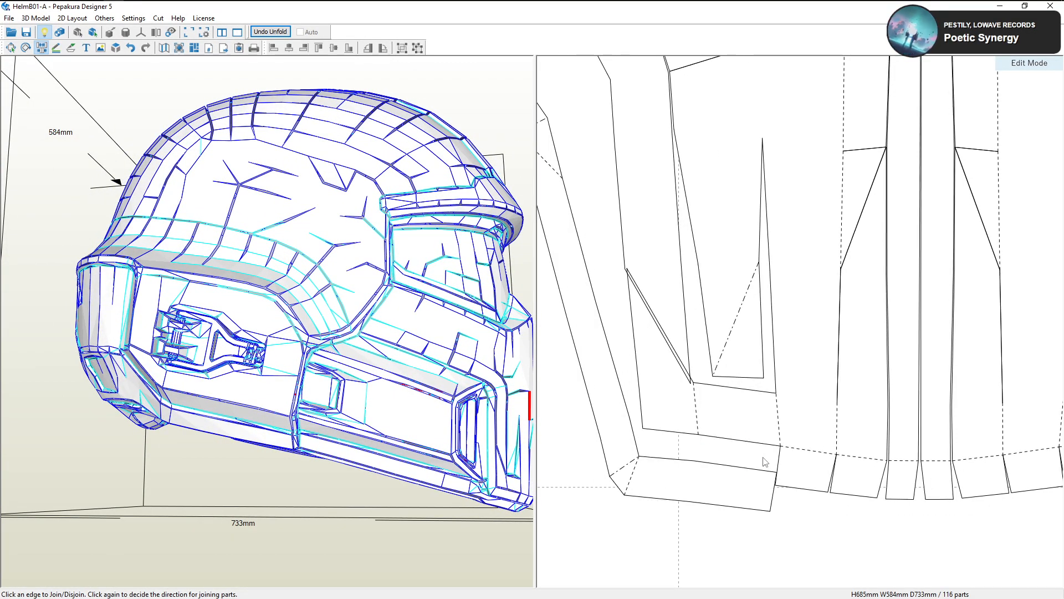
{"action": "left_click", "coordinate": [741, 450]}
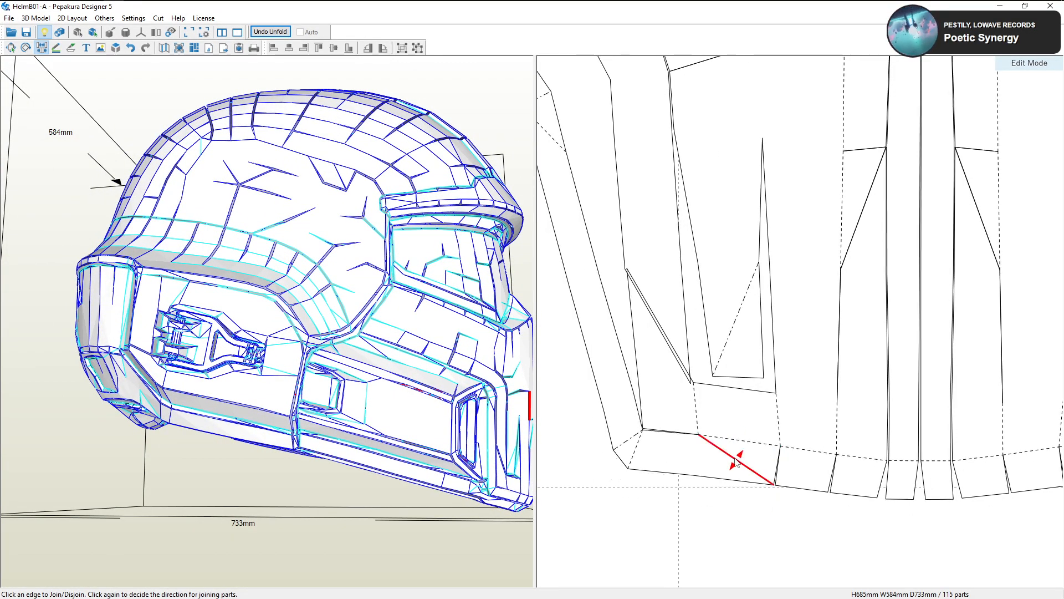
Split off the lower left corner segment, join it to the bottom edge and attach the left side strip to the panel's outer edge
{"action": "left_click", "coordinate": [743, 472]}
{"action": "left_click", "coordinate": [739, 455]}
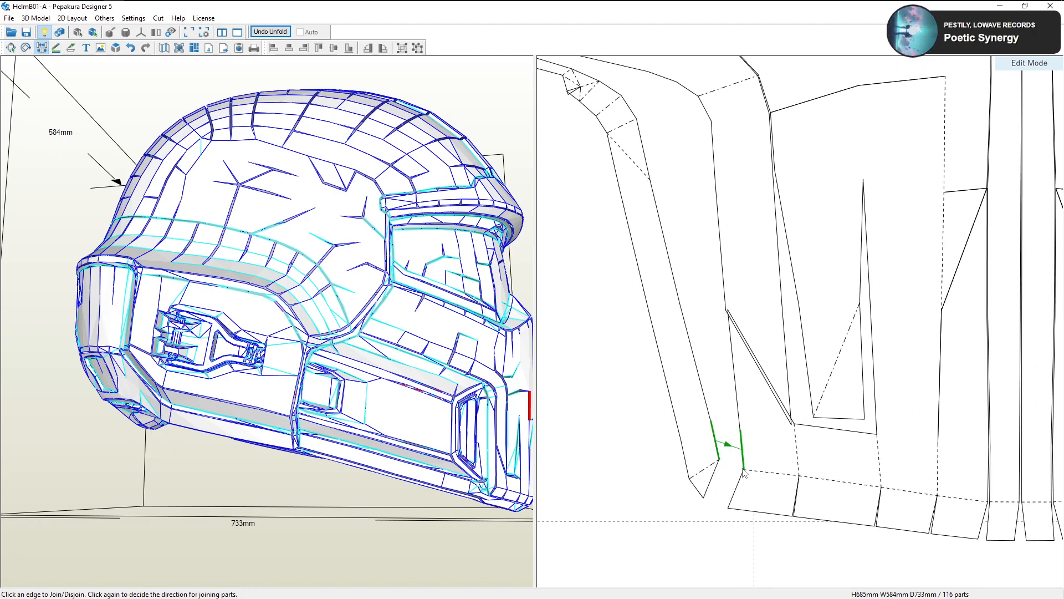
{"action": "left_click", "coordinate": [732, 446]}
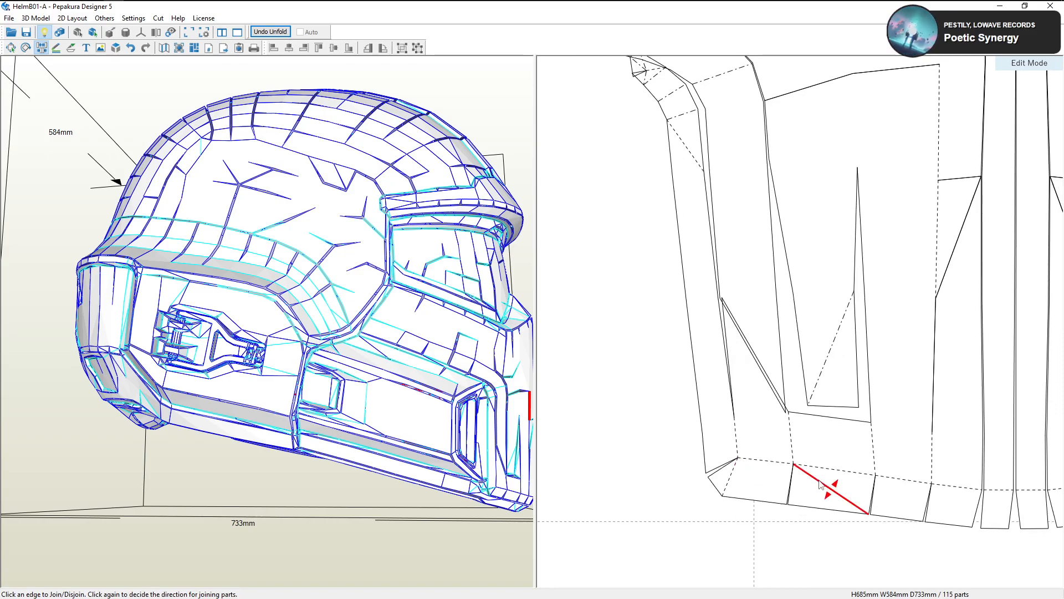
Split the lower right corner triangle from the side strip and join it to the end of the bottom strip
{"action": "scroll", "coordinate": [810, 488], "scroll_direction": "down", "scroll_amount": 3}
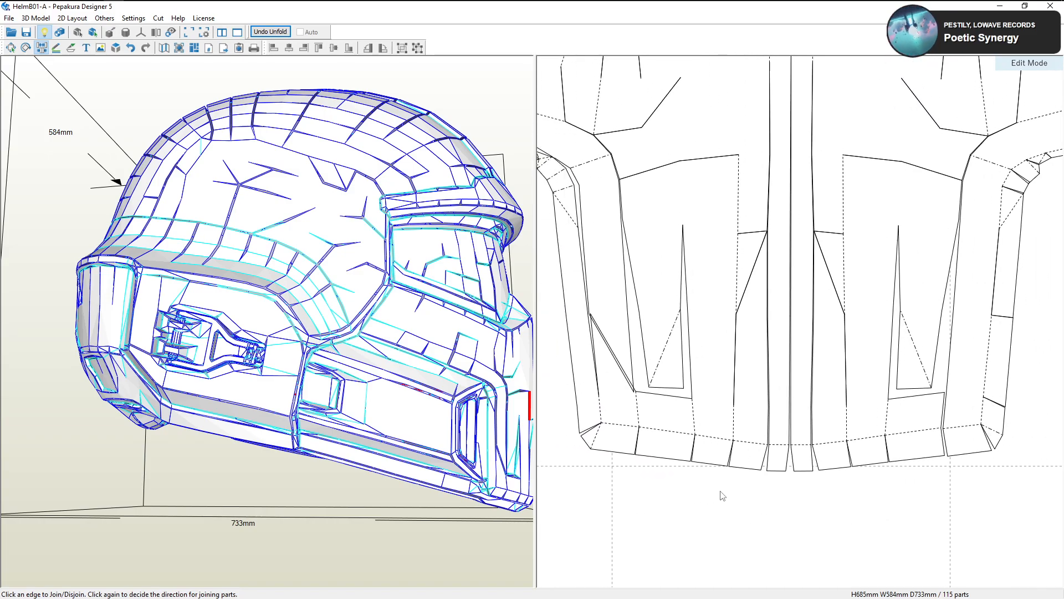
{"action": "left_click", "coordinate": [597, 453]}
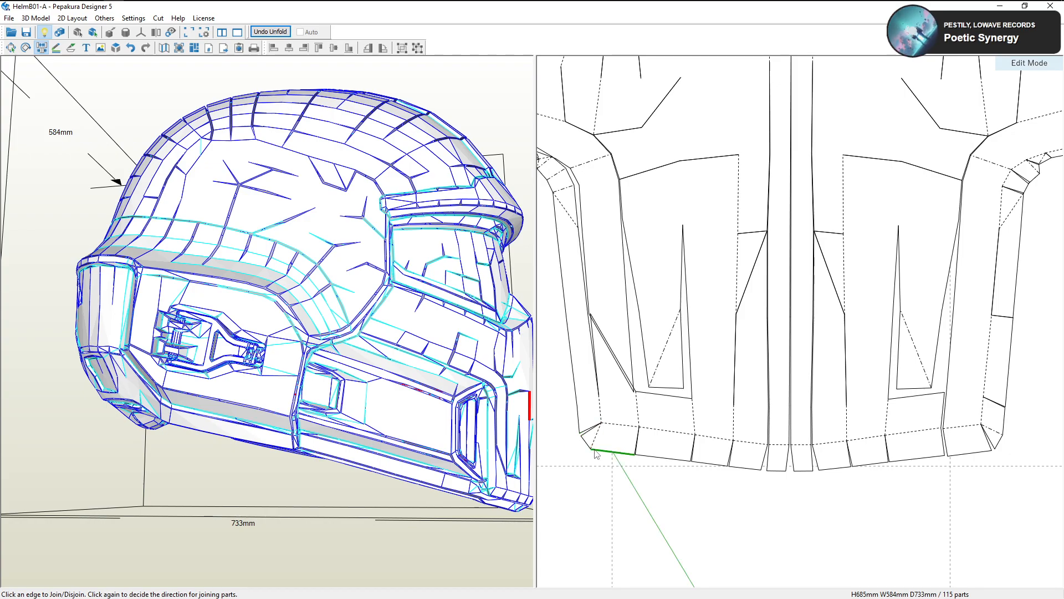
{"action": "left_click", "coordinate": [995, 429]}
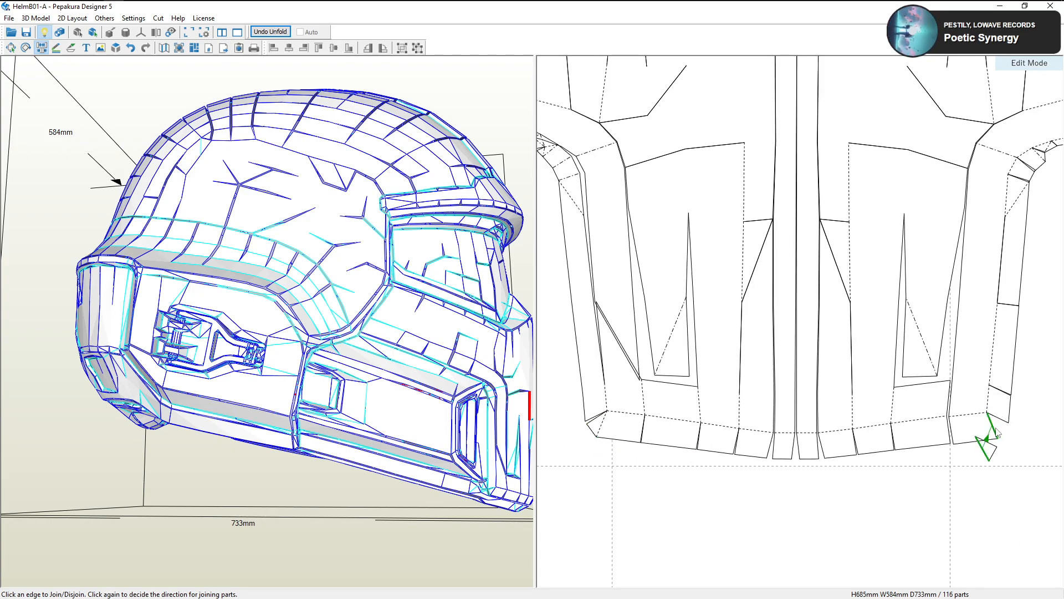
{"action": "middle_click_drag", "start_coordinate": [773, 448], "coordinate": [925, 500]}
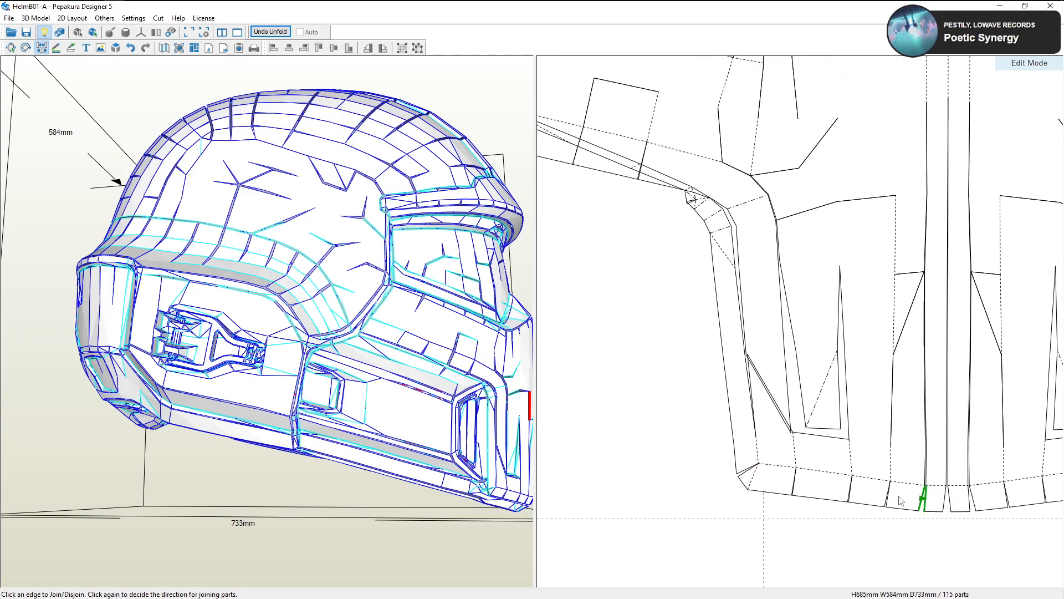
Split the left side strip just above the corner and join its lower segments to the panel's outer edge
{"action": "left_click", "coordinate": [757, 449]}
{"action": "left_click", "coordinate": [766, 445]}
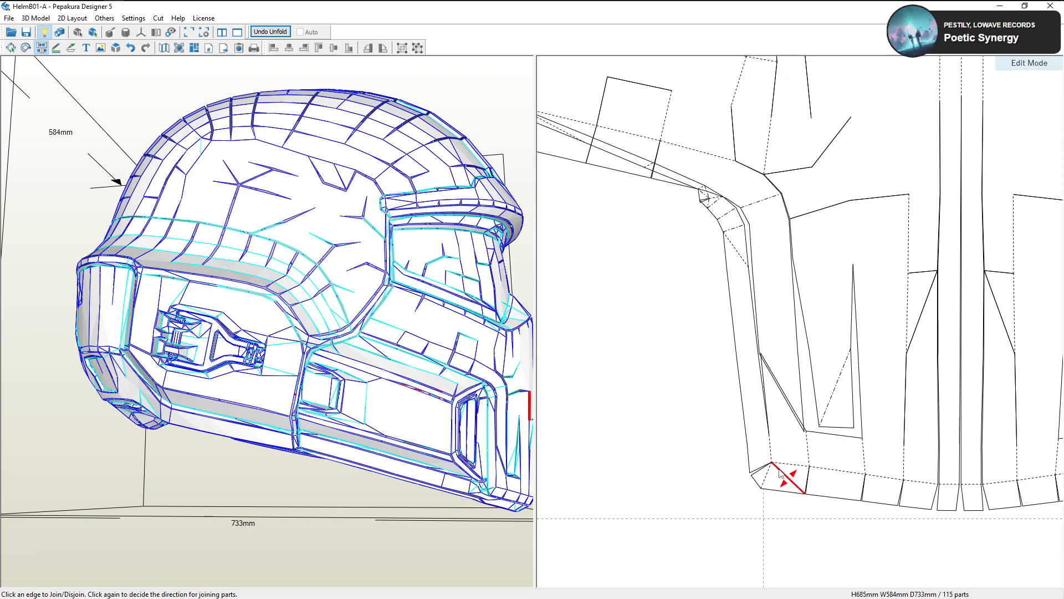
{"action": "left_click", "coordinate": [766, 438]}
{"action": "left_click", "coordinate": [773, 439]}
Join the left side panel along its diagonal seam, leaving the short seam below it split
{"action": "scroll", "coordinate": [787, 455], "scroll_direction": "up", "scroll_amount": 3}
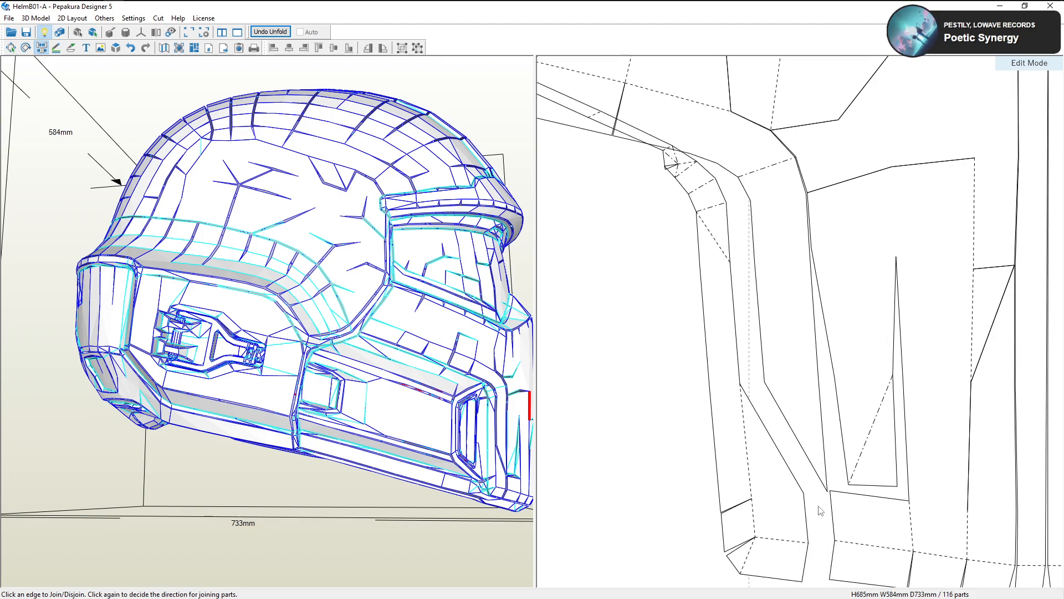
{"action": "left_click", "coordinate": [823, 518]}
{"action": "left_click", "coordinate": [825, 498]}
{"action": "scroll", "coordinate": [838, 464], "scroll_direction": "down", "scroll_amount": 1}
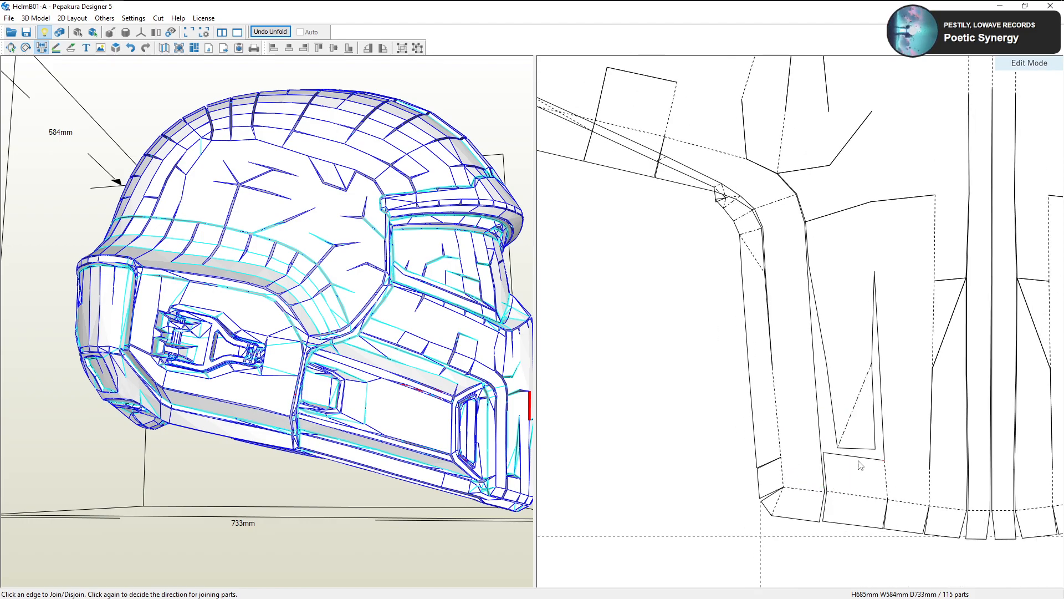
Split the left side strip at its middle fold line and join the upper segment to the panel's outer edge
{"action": "scroll", "coordinate": [777, 421], "scroll_direction": "down", "scroll_amount": 2}
{"action": "middle_click_drag", "start_coordinate": [721, 415], "coordinate": [774, 496]}
{"action": "left_click", "coordinate": [698, 435]}
{"action": "left_click", "coordinate": [710, 431]}
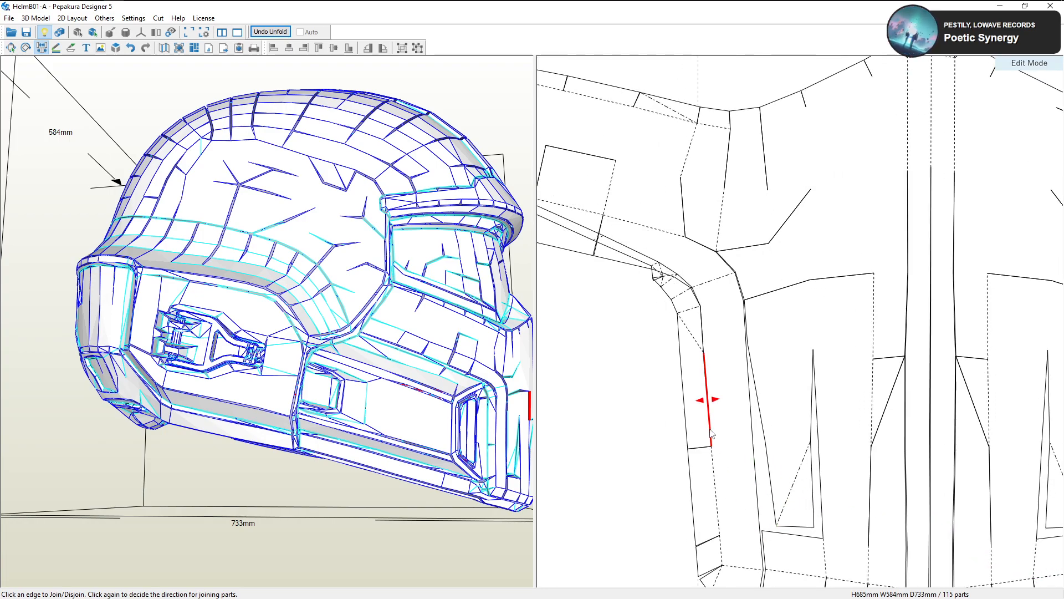
Split the left side strip at the top near the bend and join the first bend face to the arm's edge
{"action": "middle_click_drag", "start_coordinate": [699, 368], "coordinate": [811, 482]}
{"action": "scroll", "coordinate": [794, 465], "scroll_direction": "up", "scroll_amount": 1}
{"action": "left_click", "coordinate": [793, 462]}
{"action": "left_click", "coordinate": [805, 459]}
{"action": "scroll", "coordinate": [811, 481], "scroll_direction": "up", "scroll_amount": 1}
{"action": "left_click", "coordinate": [805, 459]}
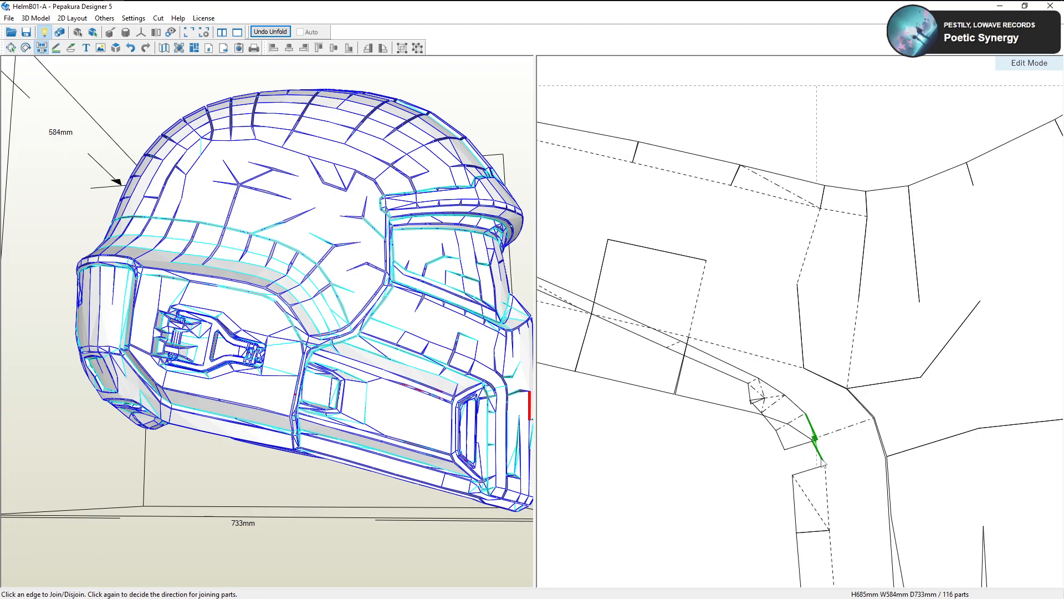
{"action": "left_click", "coordinate": [817, 458]}
Split the next small face of the left bend and join the remaining faces to the underside of the left arm
{"action": "left_click", "coordinate": [794, 455]}
{"action": "left_click", "coordinate": [809, 449]}
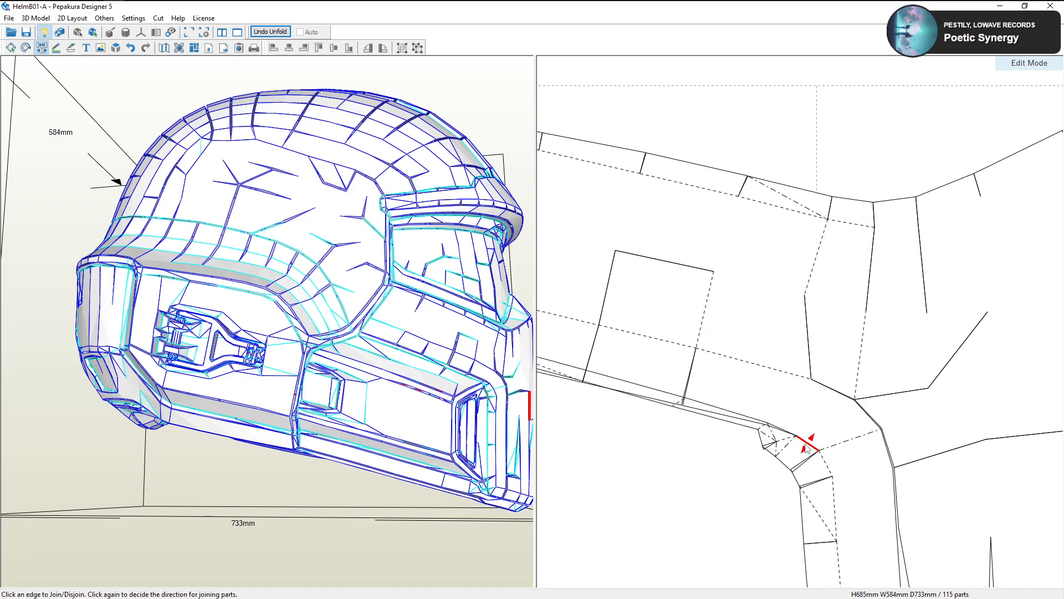
{"action": "left_click", "coordinate": [787, 445]}
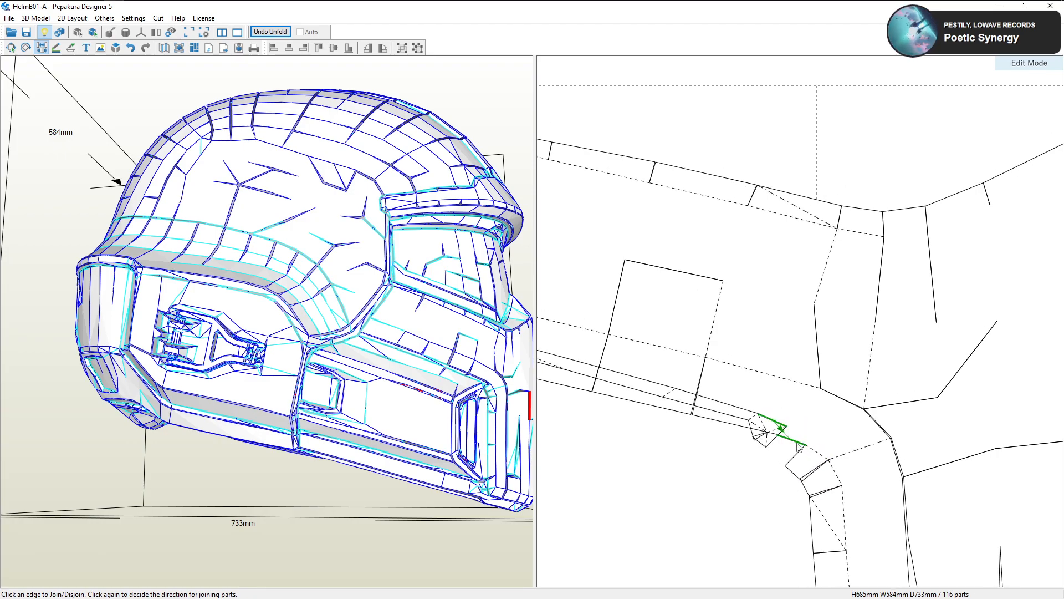
{"action": "left_click", "coordinate": [797, 443]}
{"action": "middle_click_drag", "start_coordinate": [746, 469], "coordinate": [827, 471]}
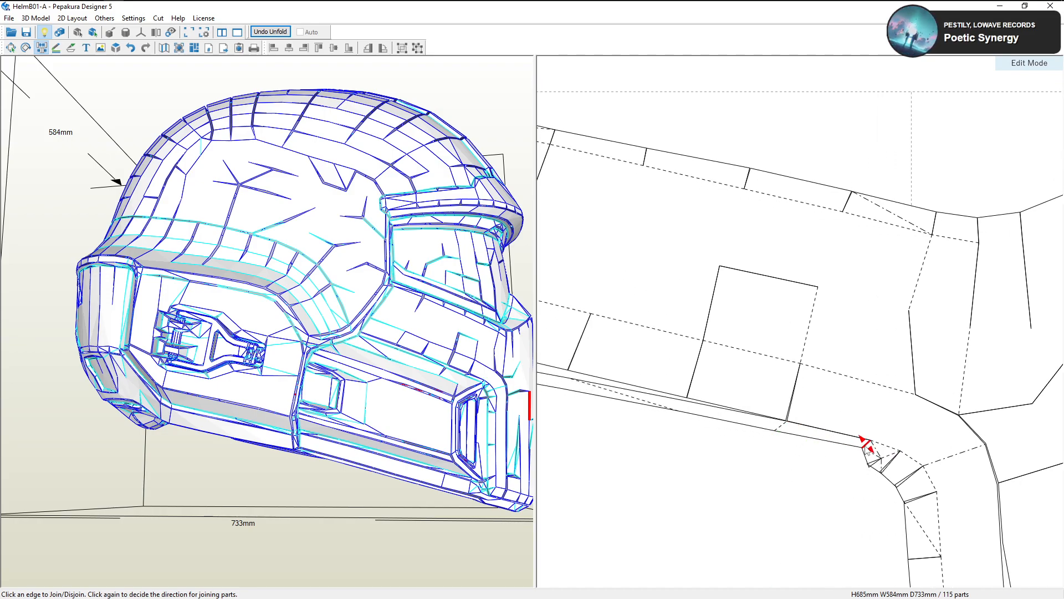
Split the strip under the left arm beside the bend and join the next segments to the arm's lower edge
{"action": "left_click", "coordinate": [862, 444]}
{"action": "left_click", "coordinate": [859, 445]}
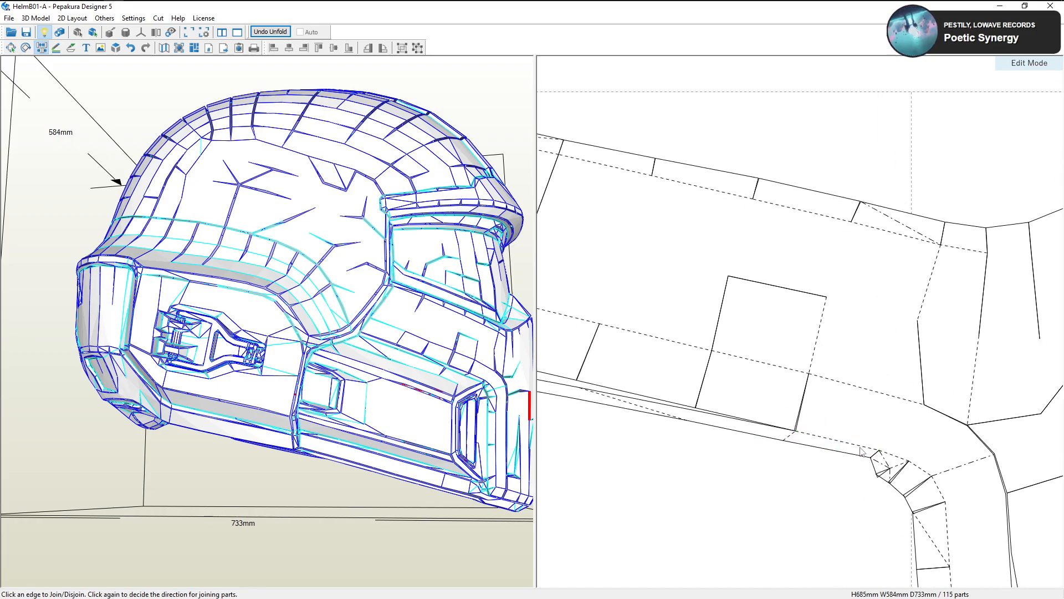
{"action": "left_click", "coordinate": [790, 439]}
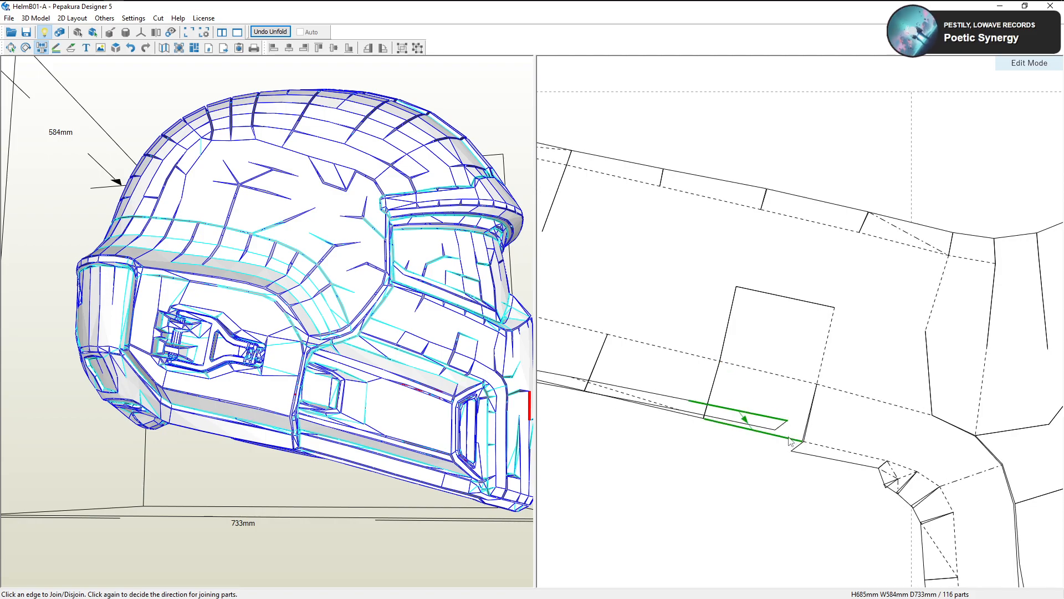
{"action": "left_click", "coordinate": [790, 438]}
Try to join the small end faces and the adjoining curved frame strip to the right bend
{"action": "scroll", "coordinate": [916, 524], "scroll_direction": "down", "scroll_amount": 5}
{"action": "scroll", "coordinate": [916, 524], "scroll_direction": "down", "scroll_amount": 1}
{"action": "middle_click_drag", "start_coordinate": [974, 508], "coordinate": [873, 507]}
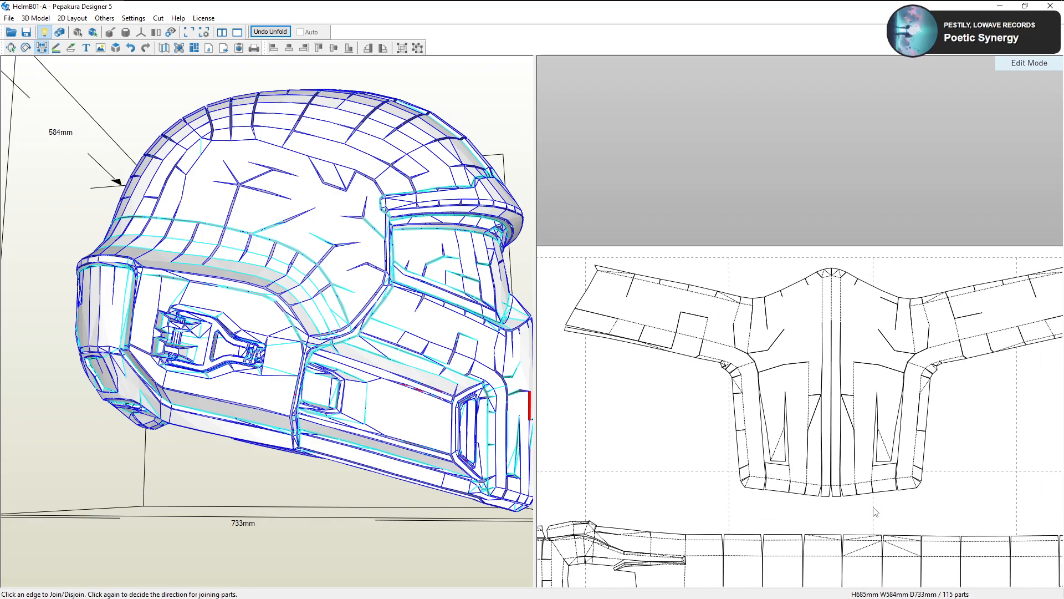
{"action": "scroll", "coordinate": [956, 480], "scroll_direction": "up", "scroll_amount": 5}
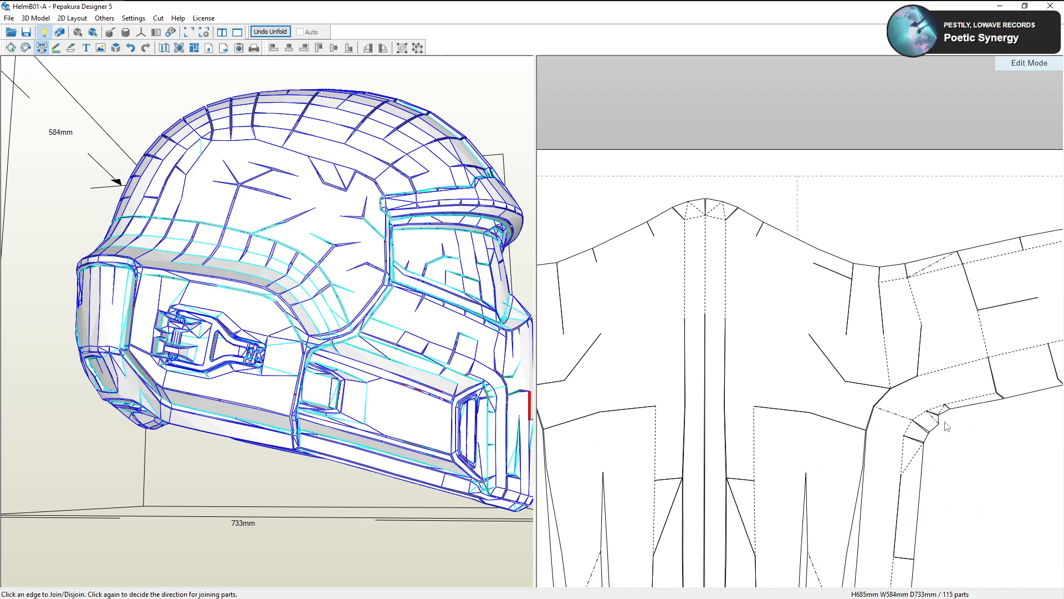
{"action": "left_click", "coordinate": [944, 428]}
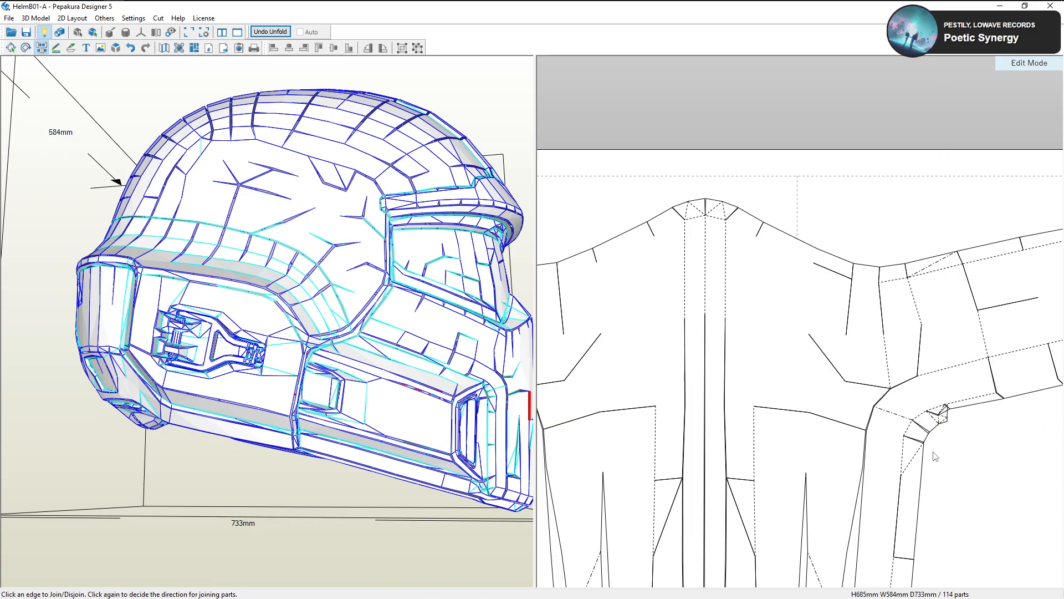
{"action": "scroll", "coordinate": [904, 420], "scroll_direction": "down", "scroll_amount": 2}
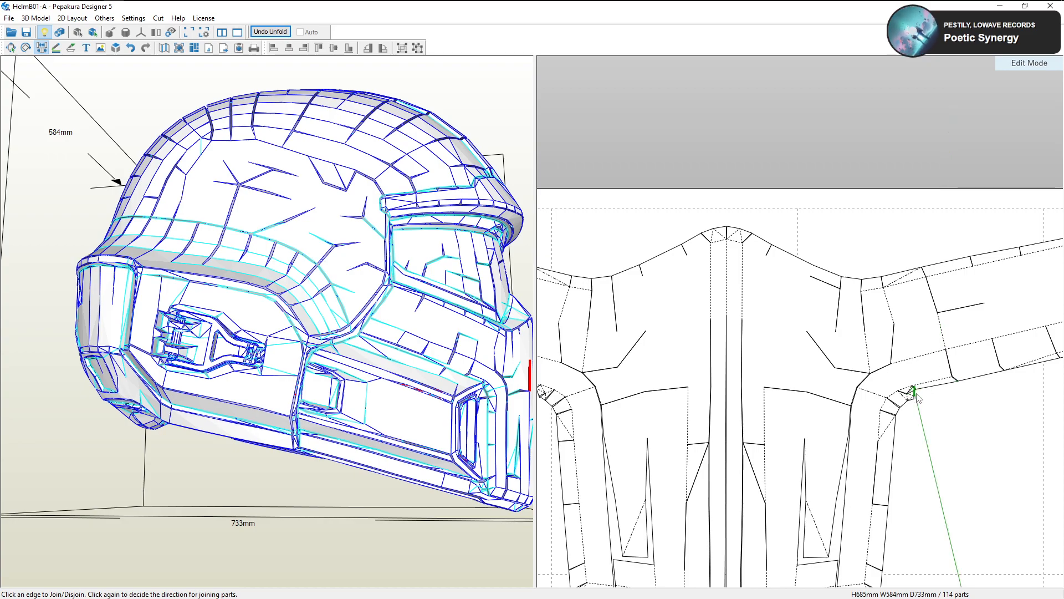
{"action": "left_click", "coordinate": [916, 394]}
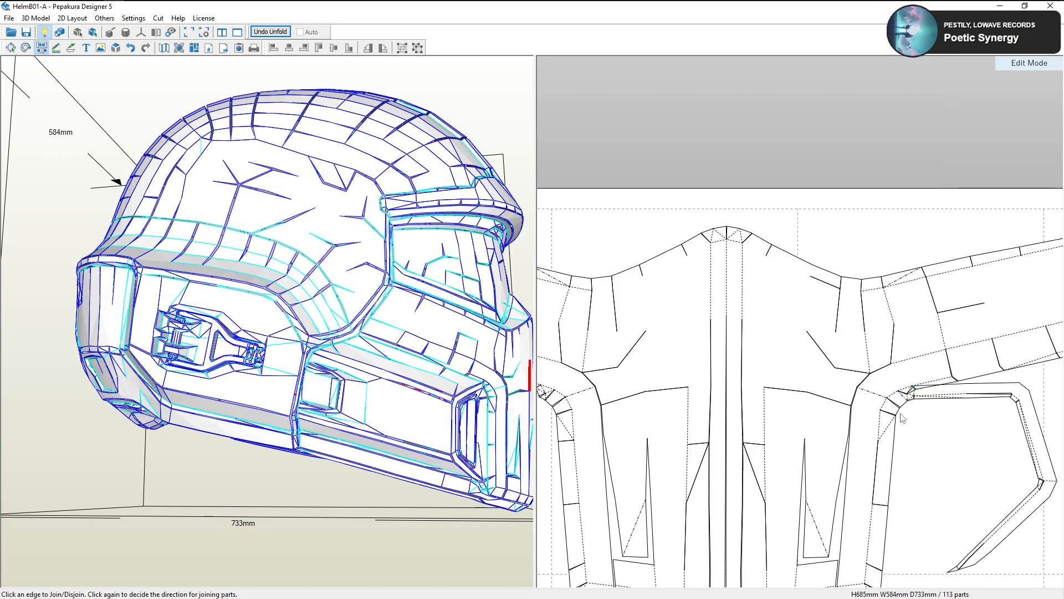
{"action": "left_click", "coordinate": [902, 418]}
Split the small end face of the left bend along its diagonal and rejoin the triangles to the bend
{"action": "middle_click_drag", "start_coordinate": [680, 389], "coordinate": [829, 405]}
{"action": "scroll", "coordinate": [826, 406], "scroll_direction": "up", "scroll_amount": 2}
{"action": "middle_click_drag", "start_coordinate": [688, 443], "coordinate": [826, 410]}
{"action": "scroll", "coordinate": [821, 422], "scroll_direction": "up", "scroll_amount": 2}
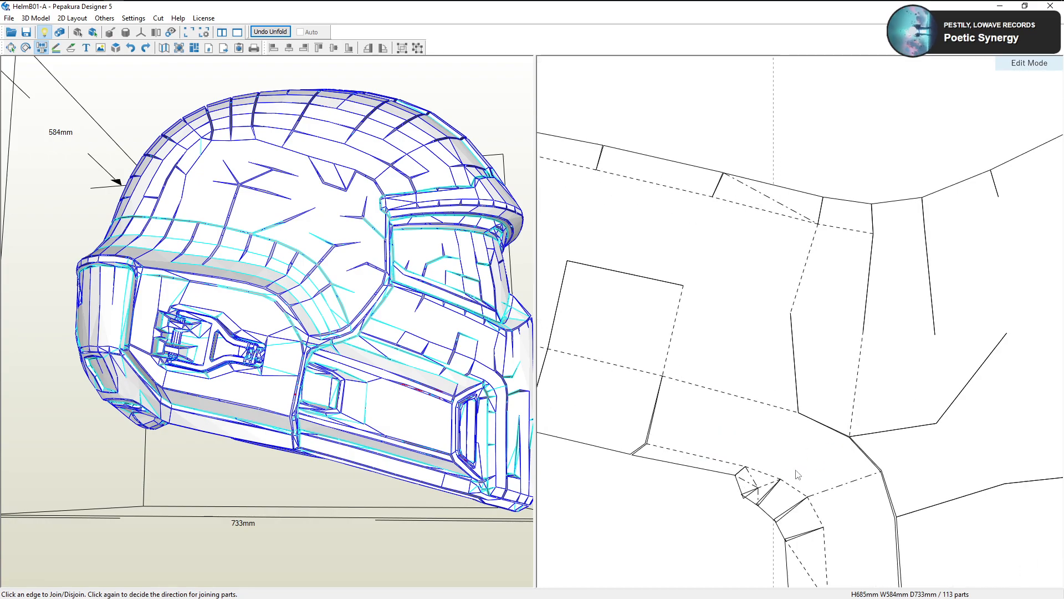
{"action": "left_click", "coordinate": [756, 486]}
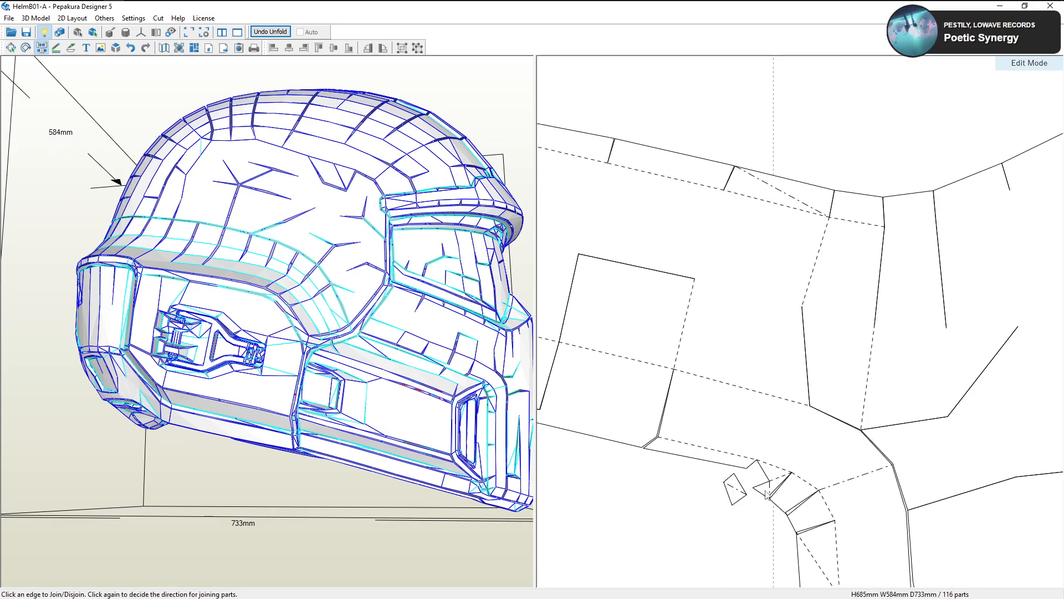
{"action": "middle_click_drag", "start_coordinate": [771, 495], "coordinate": [783, 495]}
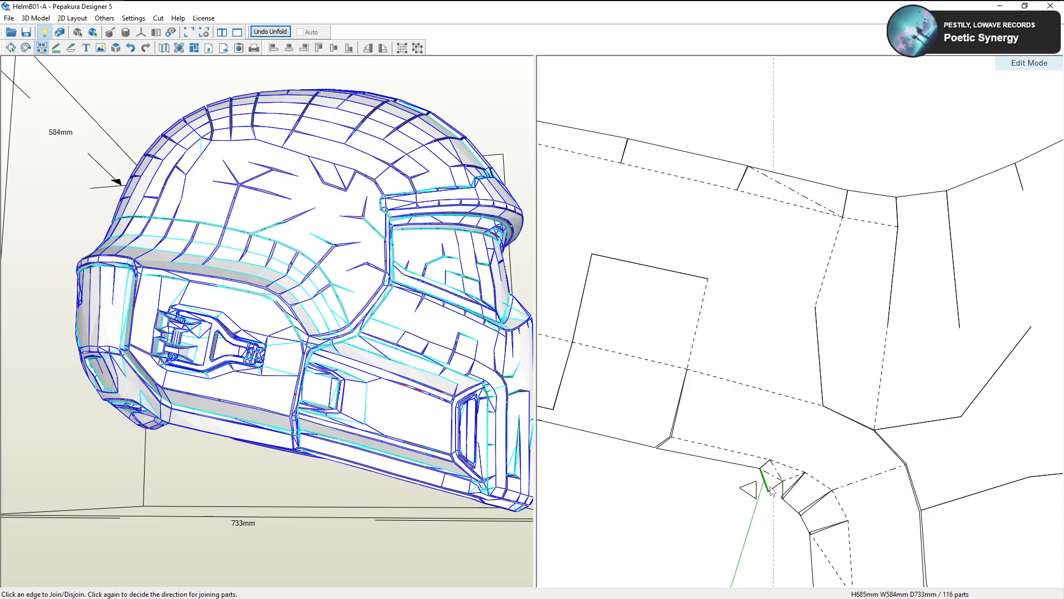
{"action": "scroll", "coordinate": [783, 495], "scroll_direction": "down", "scroll_amount": 5}
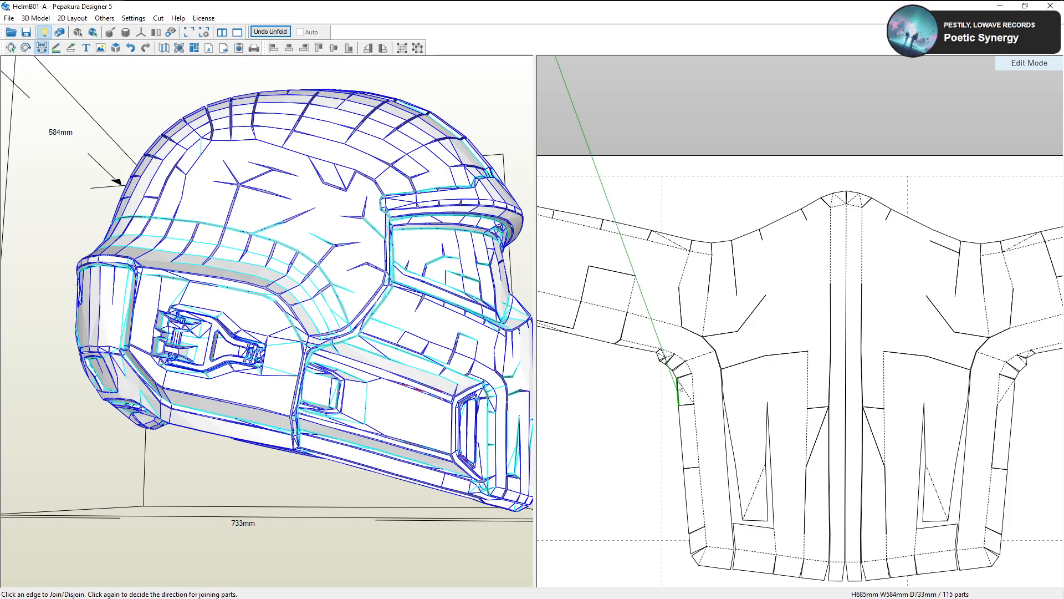
{"action": "scroll", "coordinate": [693, 394], "scroll_direction": "down", "scroll_amount": 2}
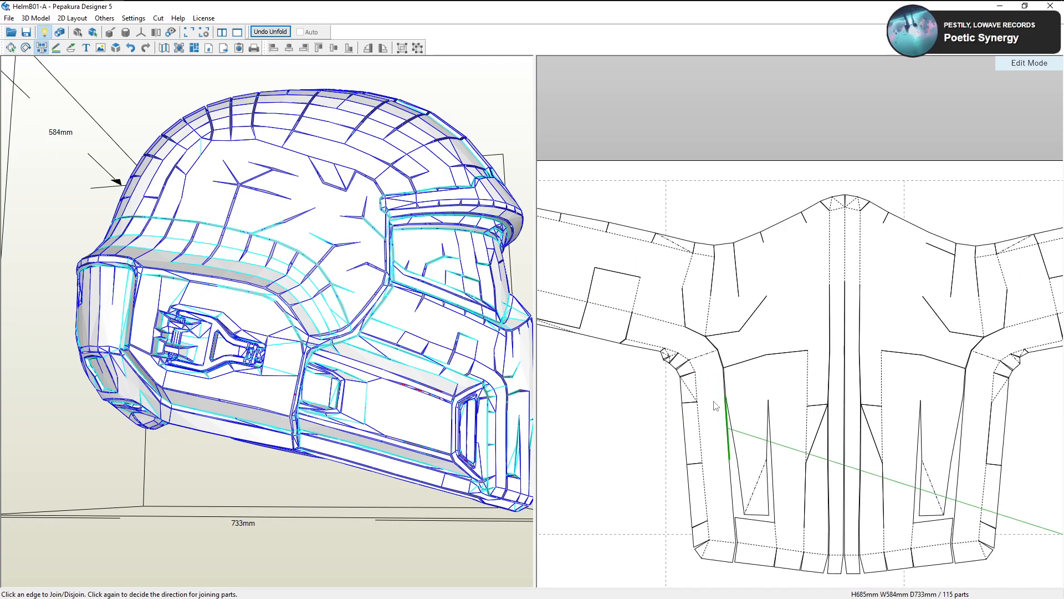
Split the left arm's lower strip at its folds and join the remaining segments to the arm's underside
{"action": "scroll", "coordinate": [715, 405], "scroll_direction": "up", "scroll_amount": 4}
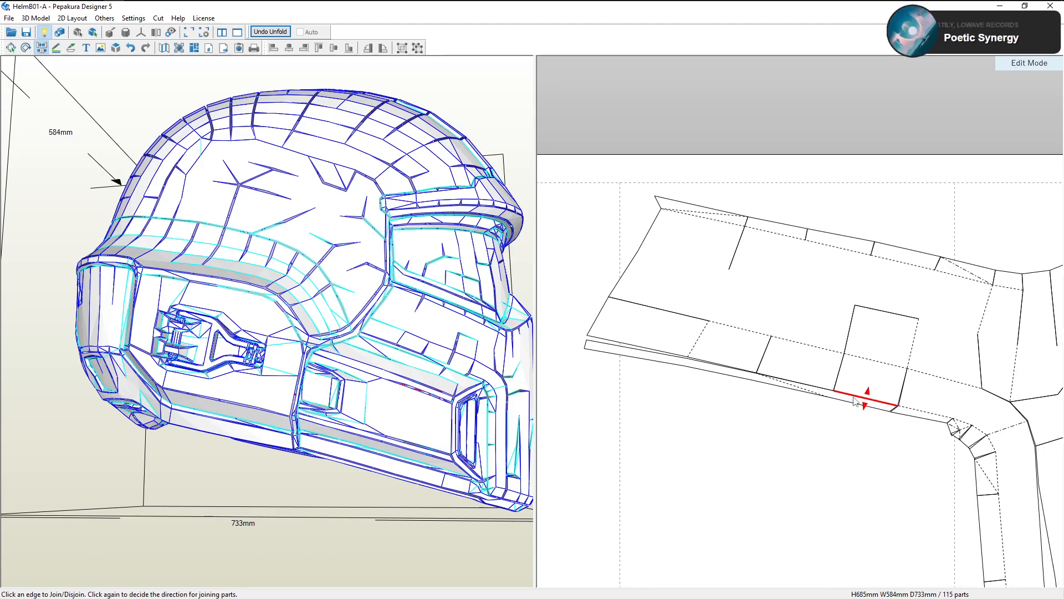
{"action": "scroll", "coordinate": [855, 401], "scroll_direction": "up", "scroll_amount": 2}
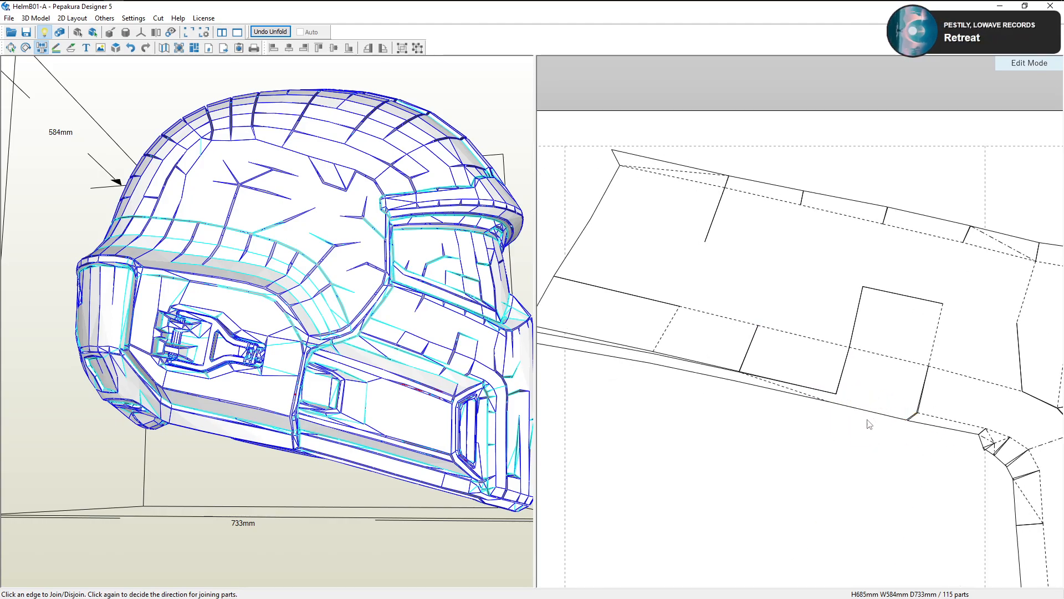
{"action": "left_click", "coordinate": [832, 398]}
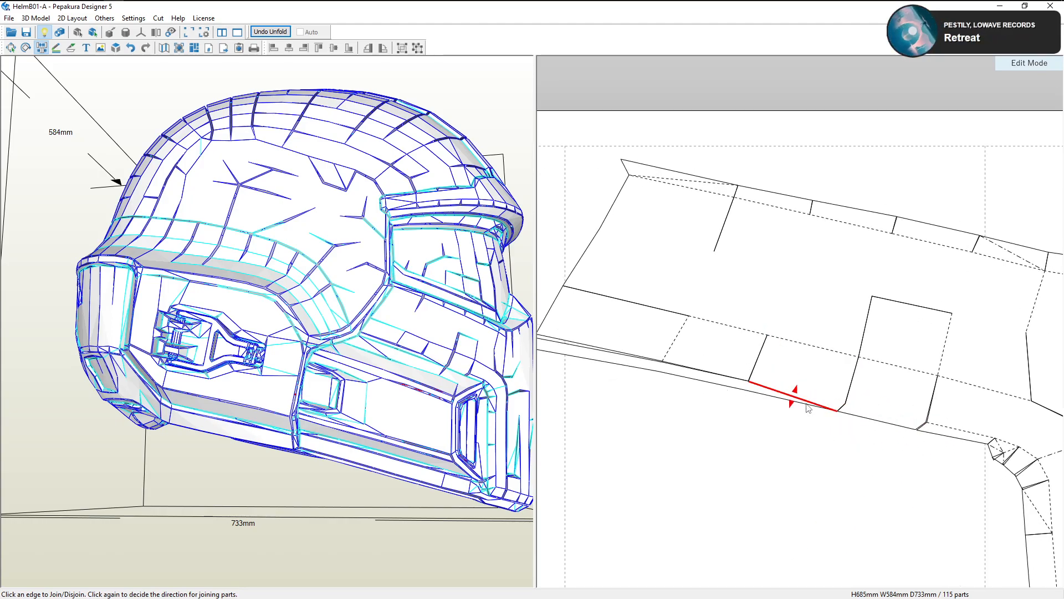
{"action": "left_click", "coordinate": [749, 394]}
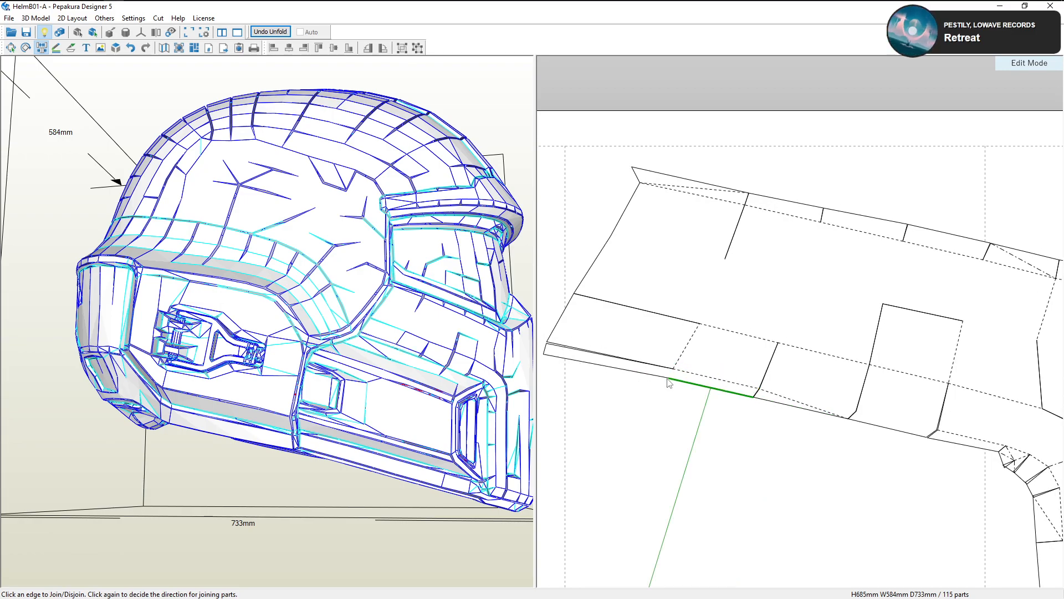
{"action": "left_click", "coordinate": [672, 377]}
Split off the left arm's underside strip segment next to the square cutout and rejoin it to the same edge
{"action": "scroll", "coordinate": [820, 399], "scroll_direction": "down", "scroll_amount": 3}
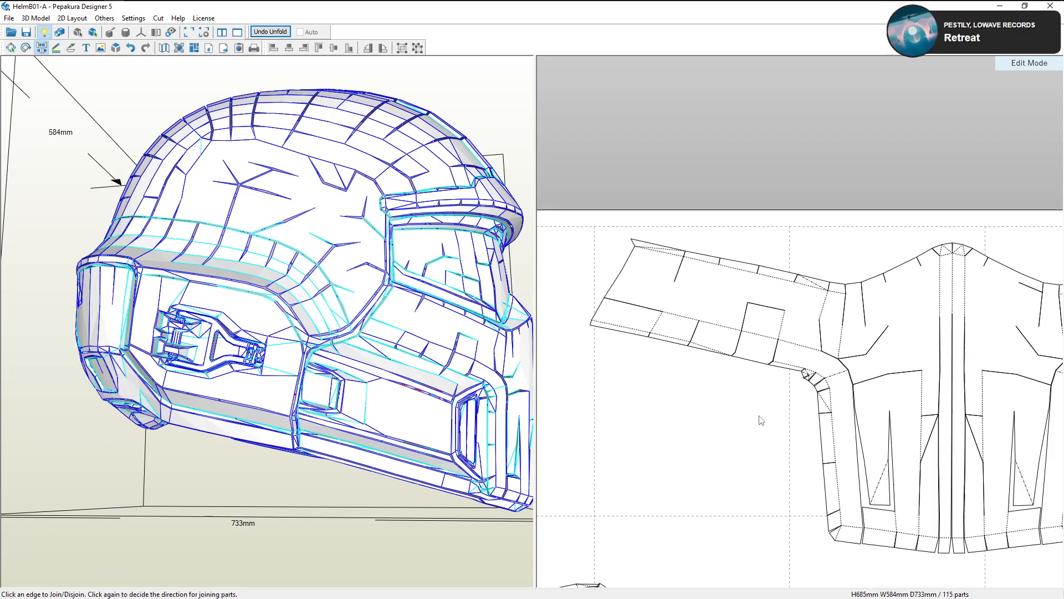
{"action": "middle_click_drag", "start_coordinate": [658, 388], "coordinate": [654, 388]}
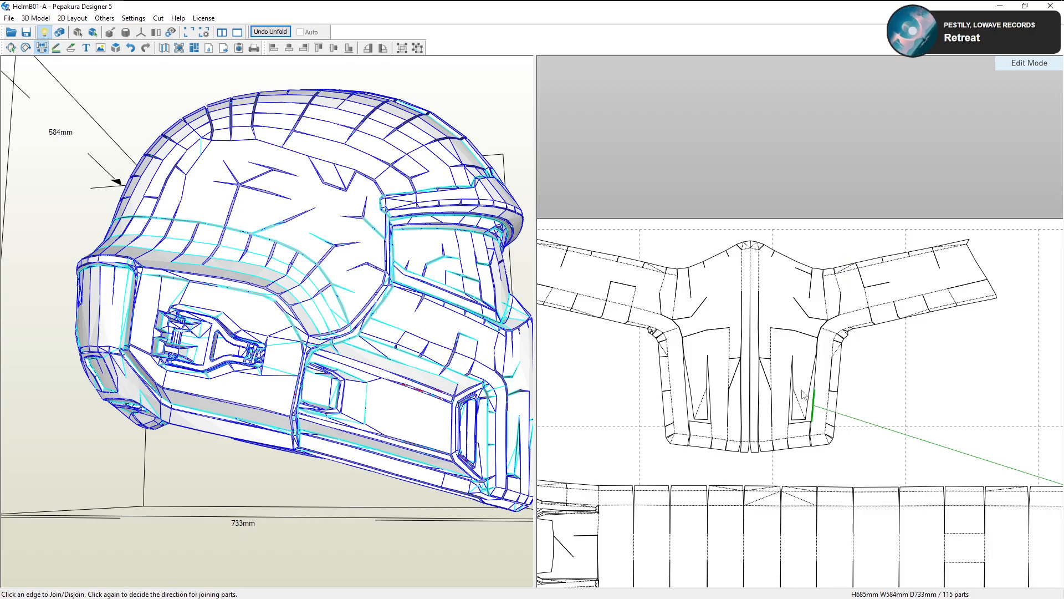
{"action": "scroll", "coordinate": [795, 377], "scroll_direction": "up", "scroll_amount": 3}
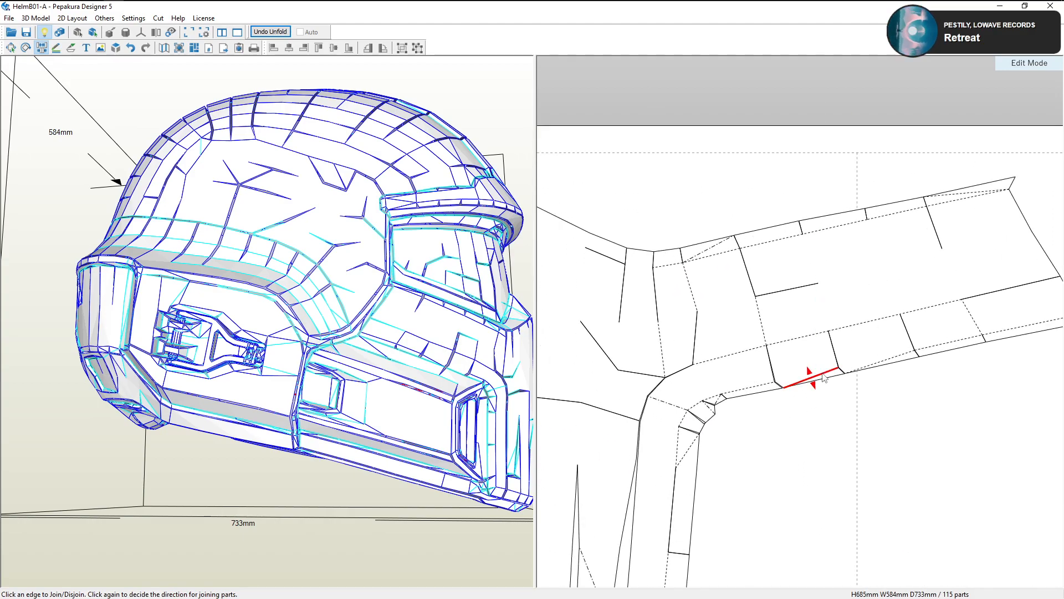
{"action": "middle_click_drag", "start_coordinate": [599, 383], "coordinate": [849, 405]}
{"action": "scroll", "coordinate": [849, 404], "scroll_direction": "down", "scroll_amount": 3}
{"action": "middle_click_drag", "start_coordinate": [637, 368], "coordinate": [848, 401]}
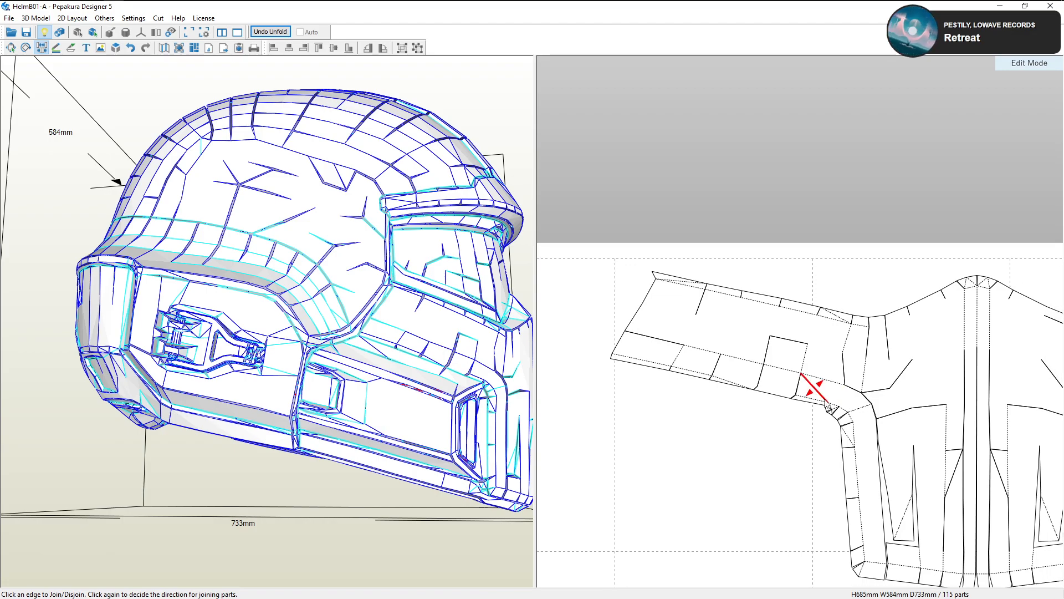
{"action": "scroll", "coordinate": [700, 412], "scroll_direction": "up", "scroll_amount": 2}
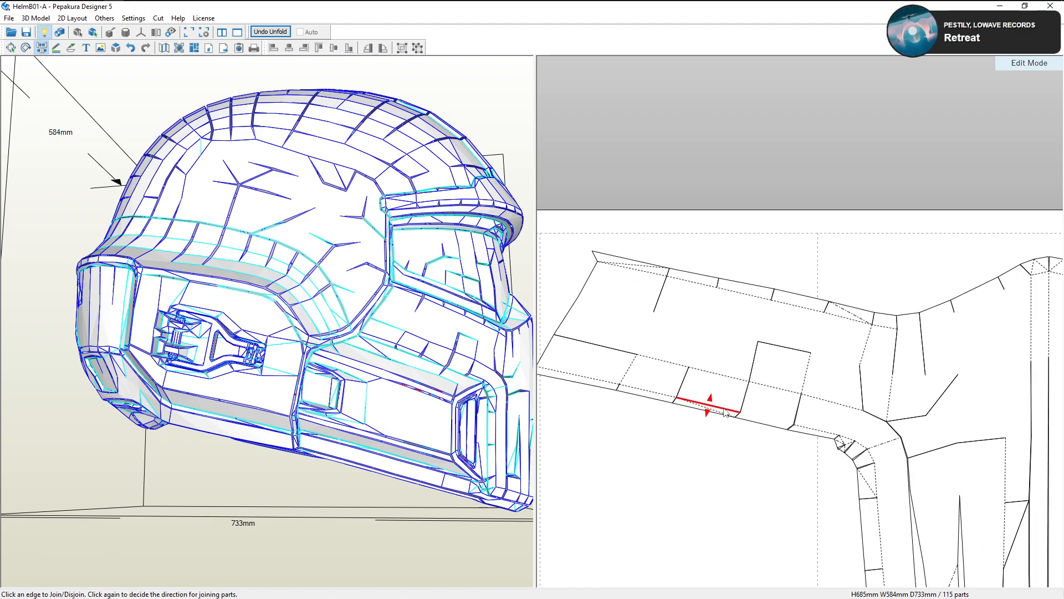
{"action": "left_click", "coordinate": [724, 409]}
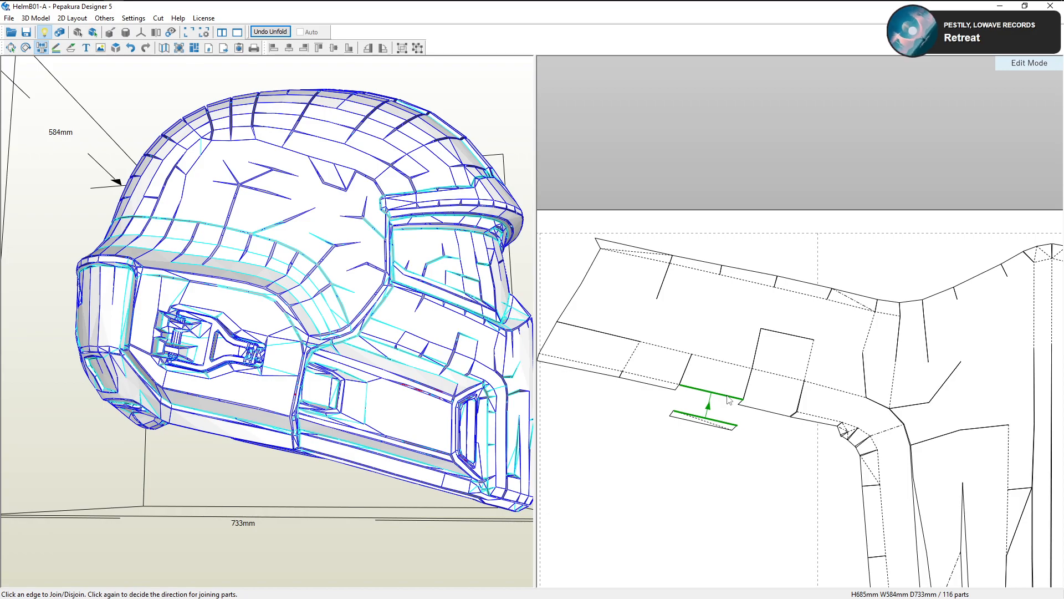
{"action": "left_click", "coordinate": [714, 414]}
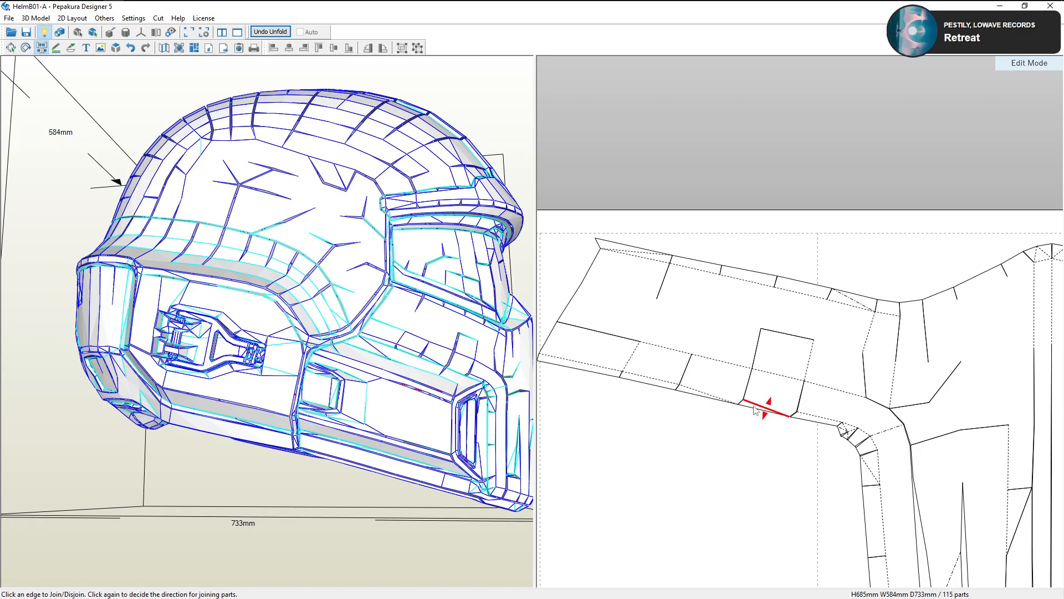
Select the finished face mask part and move it above the front section of the long panelled strip
{"action": "scroll", "coordinate": [864, 440], "scroll_direction": "down", "scroll_amount": 3}
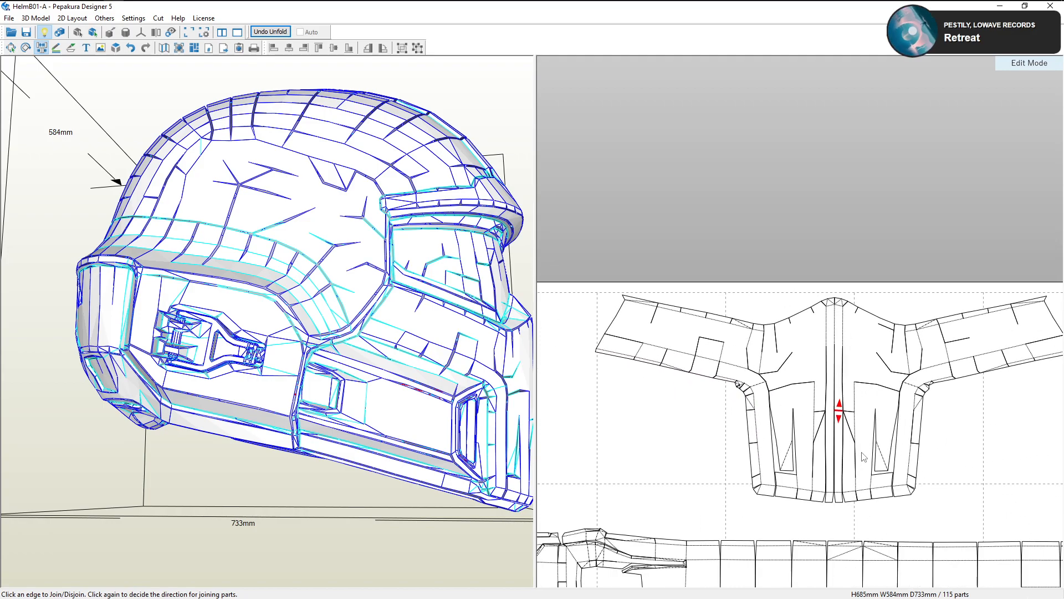
{"action": "scroll", "coordinate": [864, 442], "scroll_direction": "down", "scroll_amount": 2}
{"action": "scroll", "coordinate": [961, 440], "scroll_direction": "up", "scroll_amount": 2}
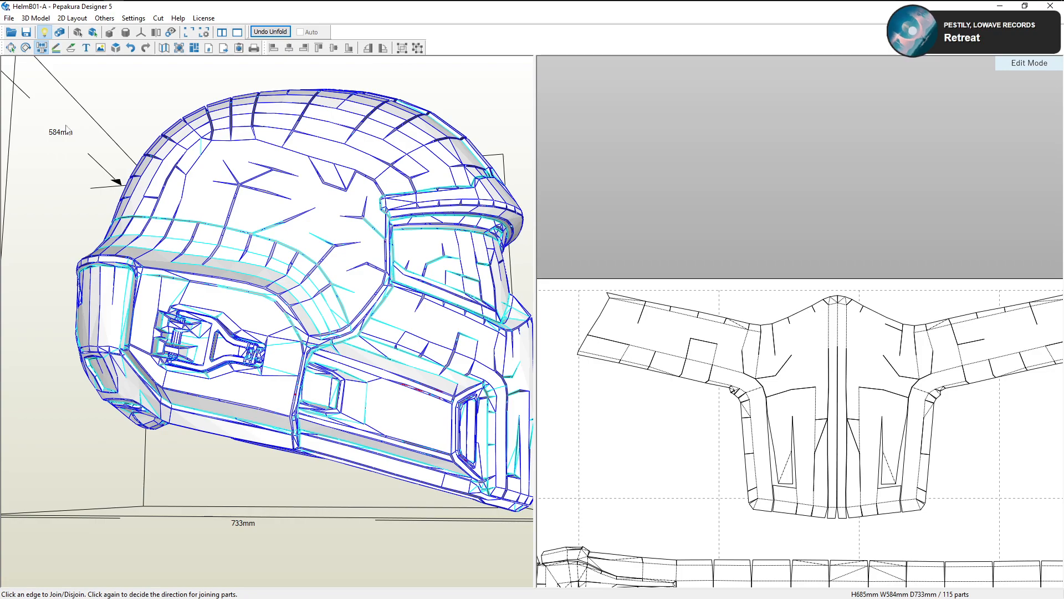
{"action": "left_click", "coordinate": [11, 48]}
{"action": "left_click", "coordinate": [733, 346]}
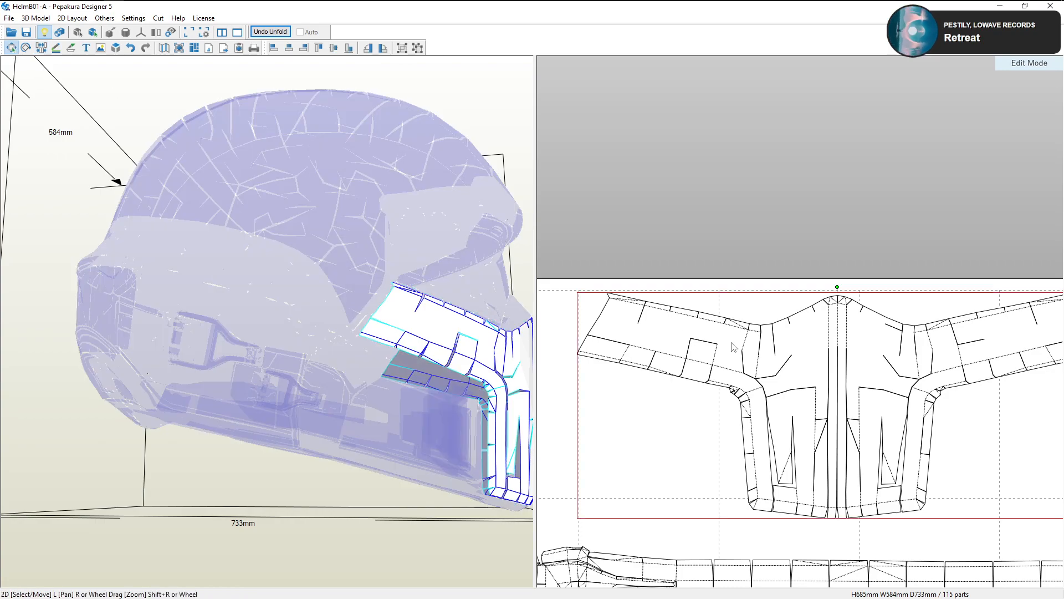
{"action": "right_click_drag", "start_coordinate": [480, 350], "coordinate": [247, 355]}
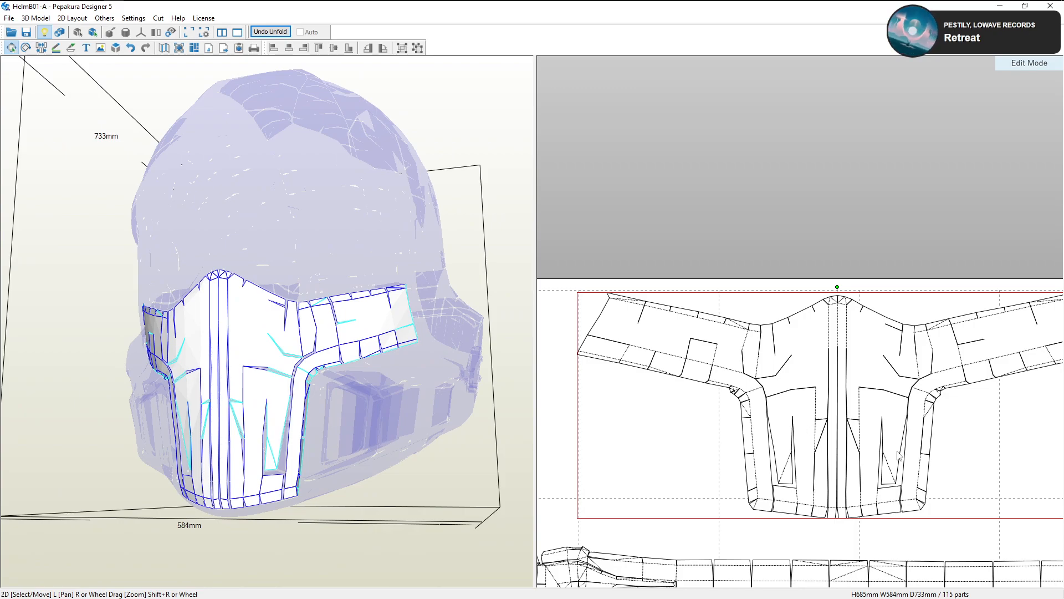
{"action": "scroll", "coordinate": [896, 450], "scroll_direction": "down", "scroll_amount": 2}
{"action": "left_click_drag", "start_coordinate": [858, 385], "coordinate": [767, 389]}
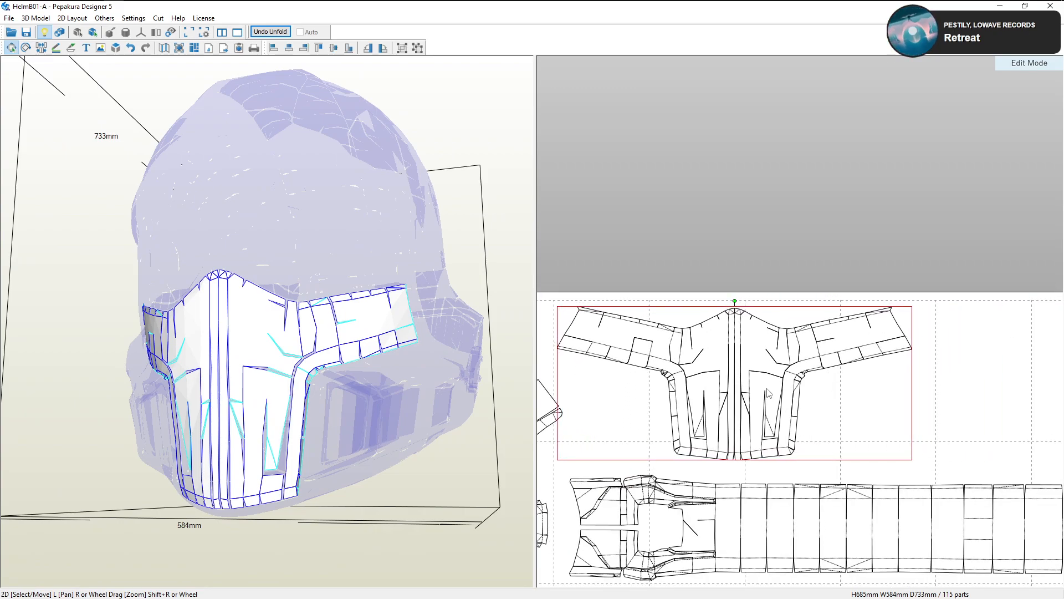
{"action": "left_click", "coordinate": [861, 410]}
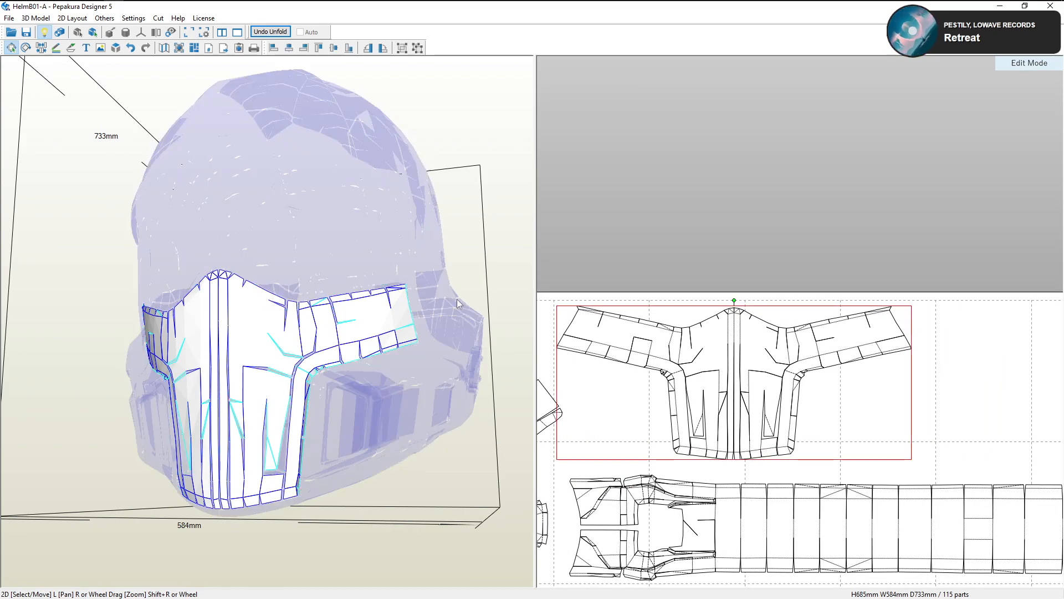
Find the thin trim part below the visor and move it beside the mask part's right arm
{"action": "right_click_drag", "start_coordinate": [457, 299], "coordinate": [363, 325]}
{"action": "right_click_drag", "start_coordinate": [311, 353], "coordinate": [318, 357]}
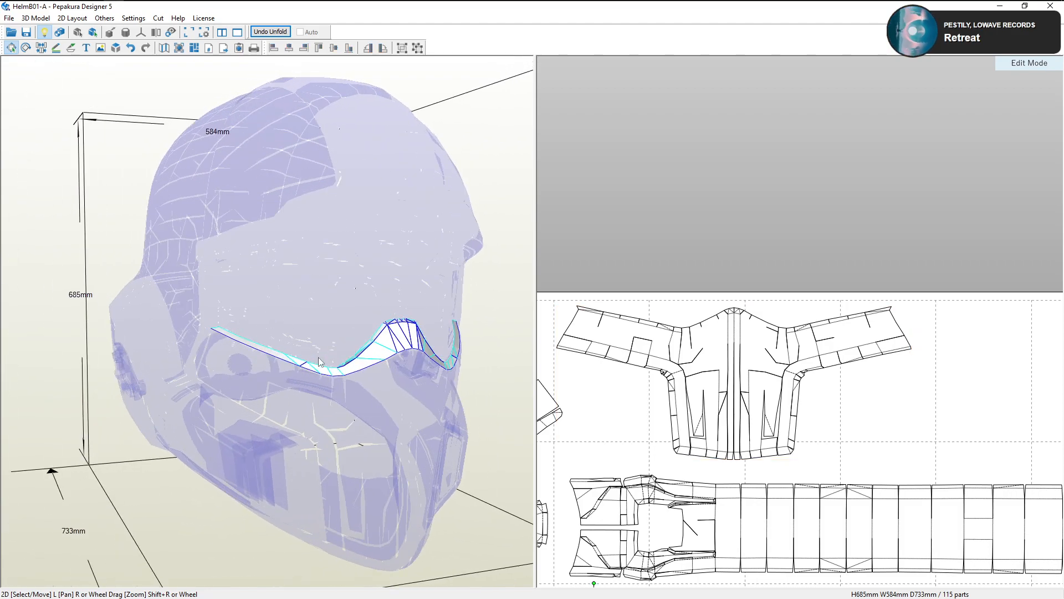
{"action": "scroll", "coordinate": [721, 419], "scroll_direction": "down", "scroll_amount": 4}
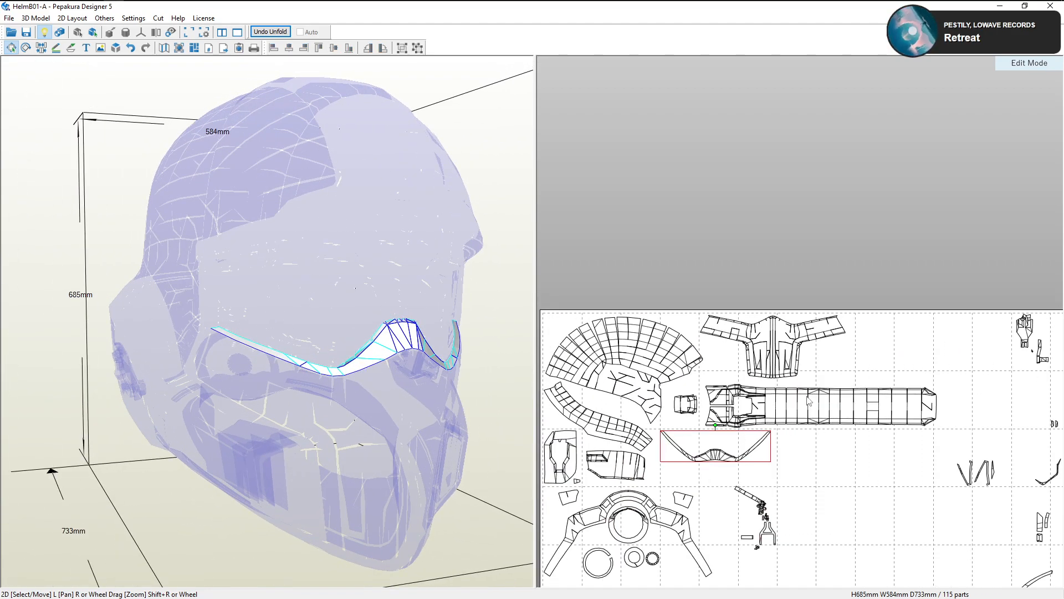
{"action": "left_click", "coordinate": [824, 450]}
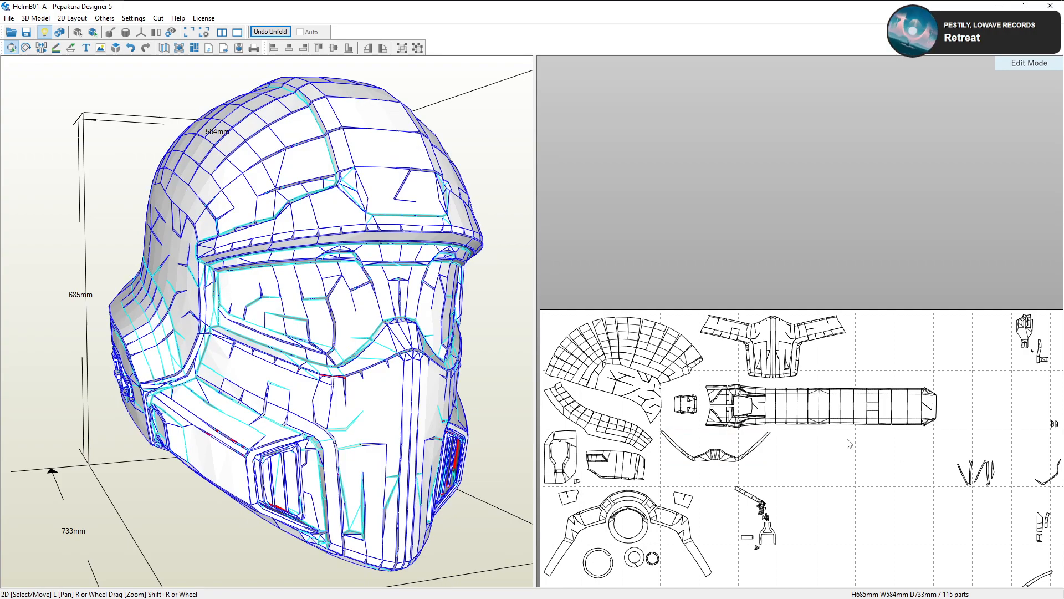
{"action": "left_click_drag", "start_coordinate": [718, 462], "coordinate": [878, 370]}
{"action": "scroll", "coordinate": [878, 369], "scroll_direction": "up", "scroll_amount": 4}
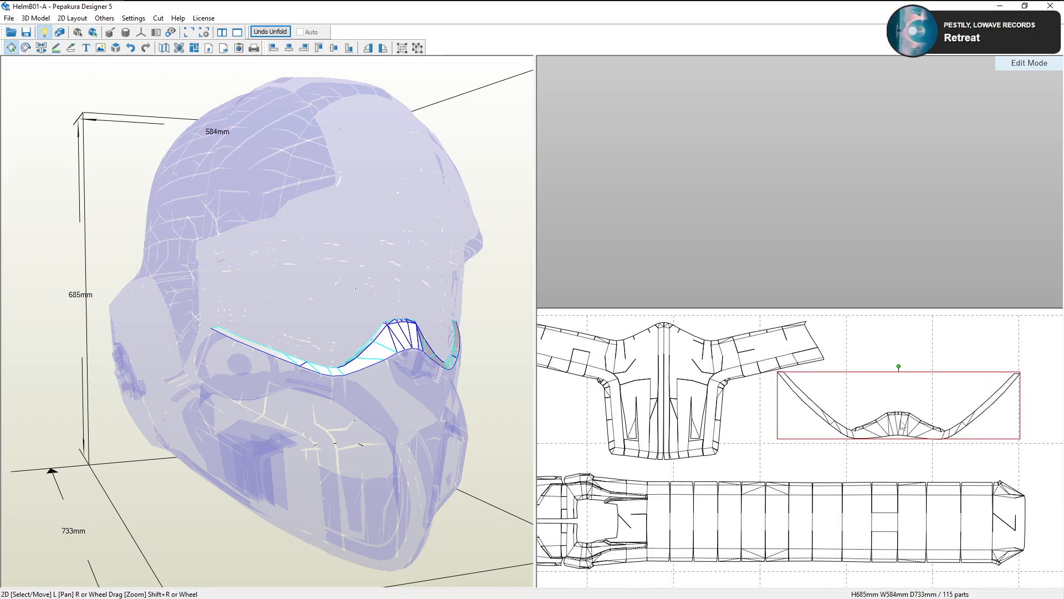
{"action": "left_click", "coordinate": [923, 336]}
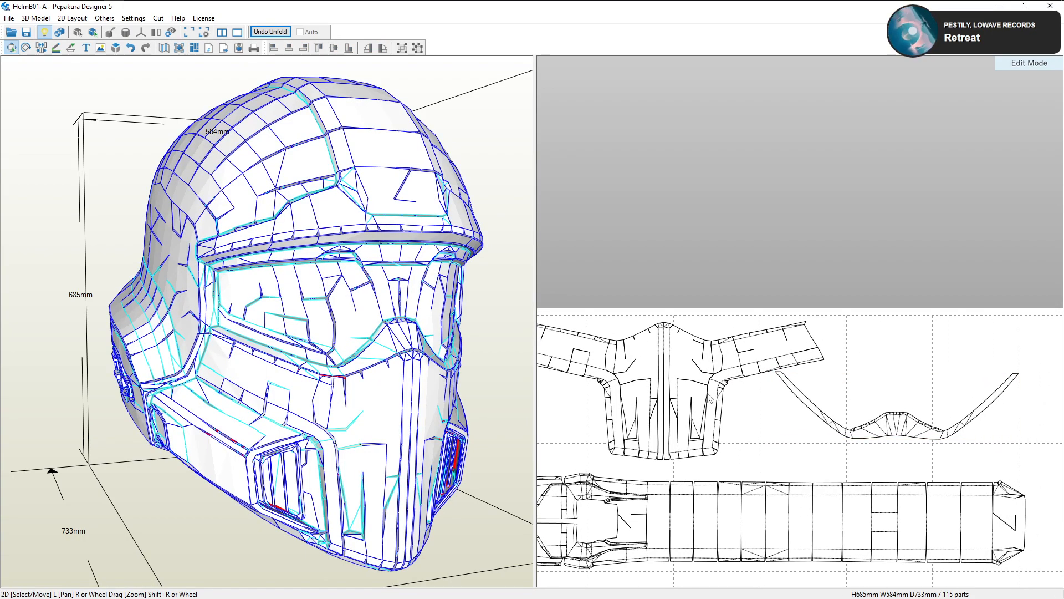
{"action": "left_click", "coordinate": [749, 355]}
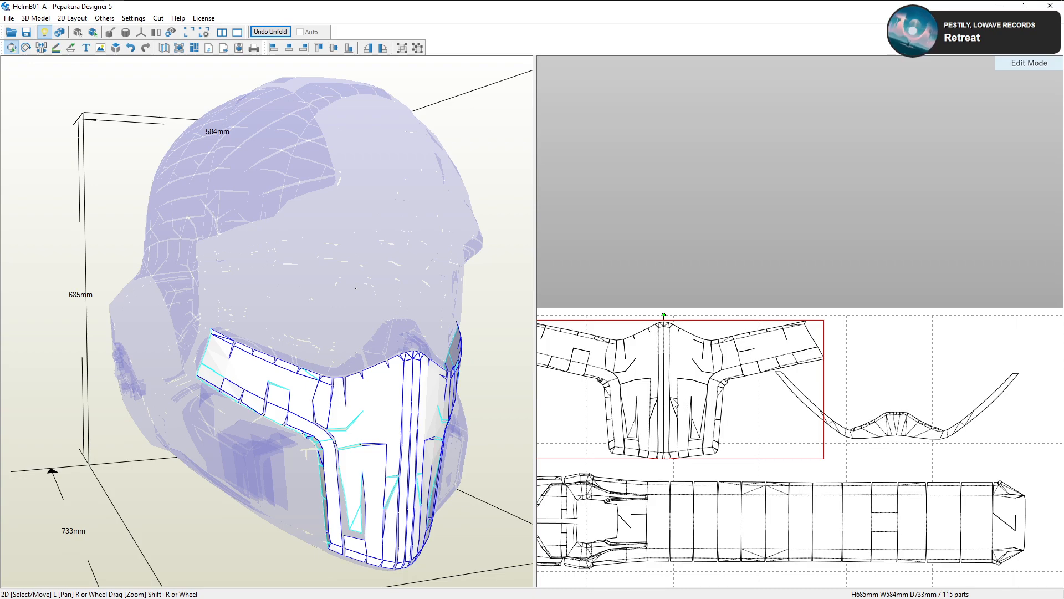
Nudge the face mask part slightly upward on the layout, clear of the long panelled strip, and deselect it
{"action": "right_click_drag", "start_coordinate": [674, 404], "coordinate": [788, 413]}
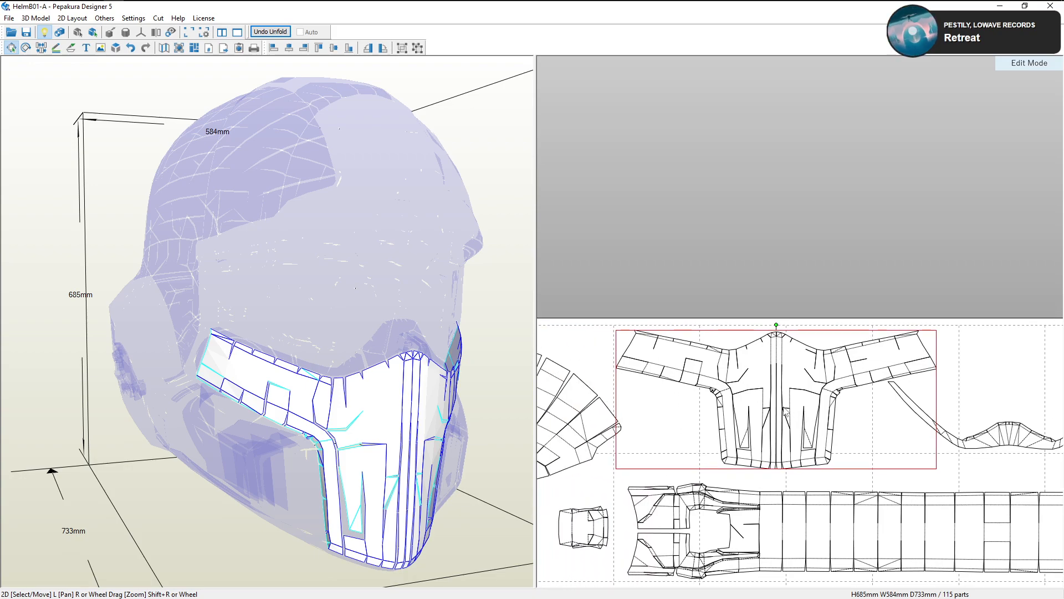
{"action": "key", "text": "Up"}
{"action": "key", "text": "Up"}
{"action": "key", "text": "Up"}
{"action": "key", "text": "Up"}
{"action": "key", "text": "Up"}
{"action": "key", "text": "Up"}
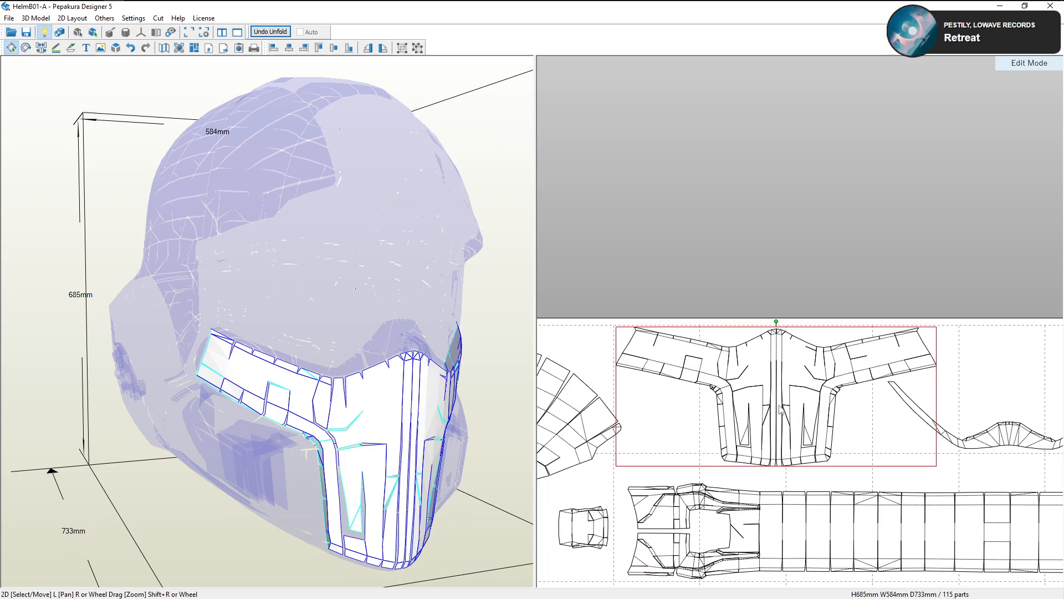
{"action": "left_click", "coordinate": [964, 454]}
Survey the whole layout for remaining parts and examine where the three small slanted strips sit on the helmet
{"action": "scroll", "coordinate": [942, 441], "scroll_direction": "down", "scroll_amount": 2}
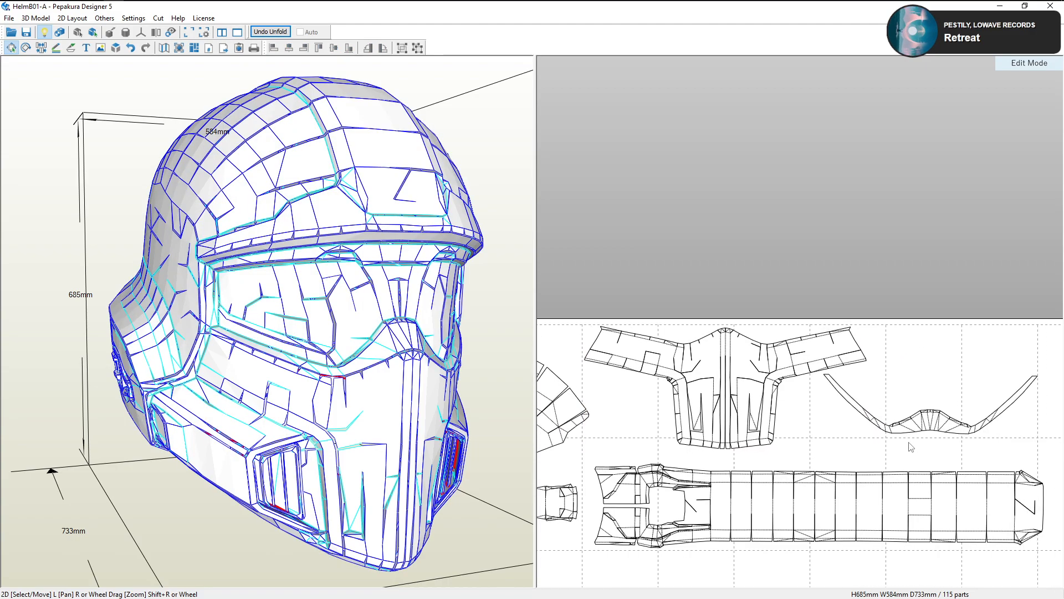
{"action": "scroll", "coordinate": [888, 415], "scroll_direction": "down", "scroll_amount": 4}
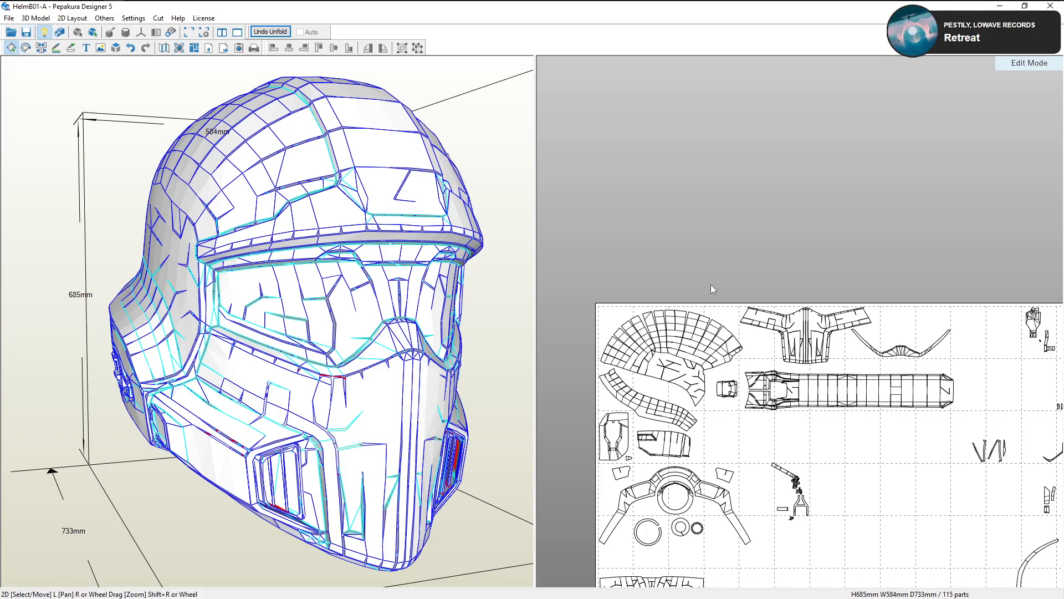
{"action": "scroll", "coordinate": [841, 383], "scroll_direction": "down", "scroll_amount": 1}
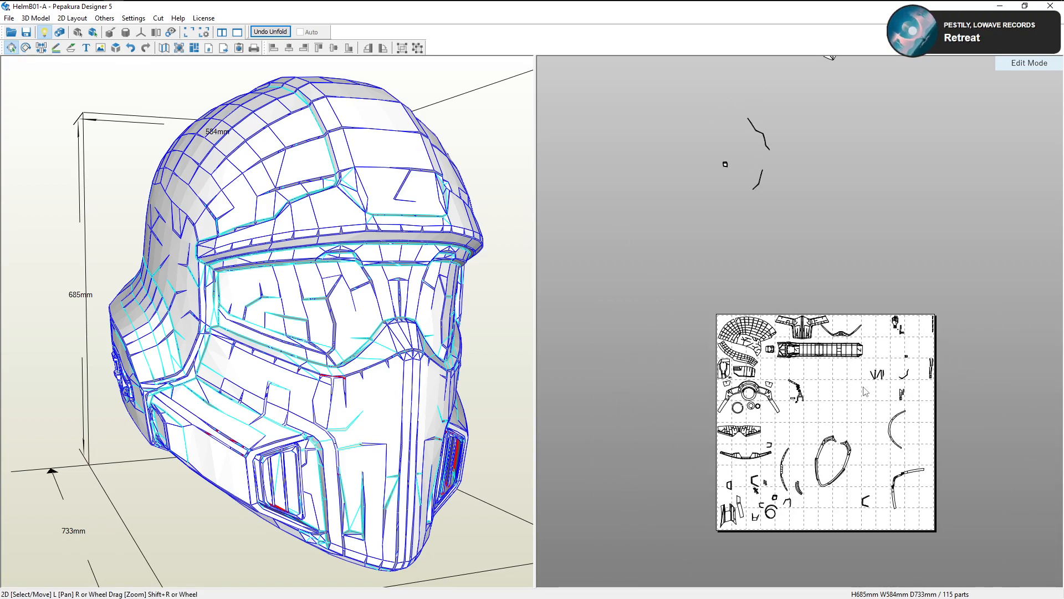
{"action": "scroll", "coordinate": [858, 385], "scroll_direction": "down", "scroll_amount": 1}
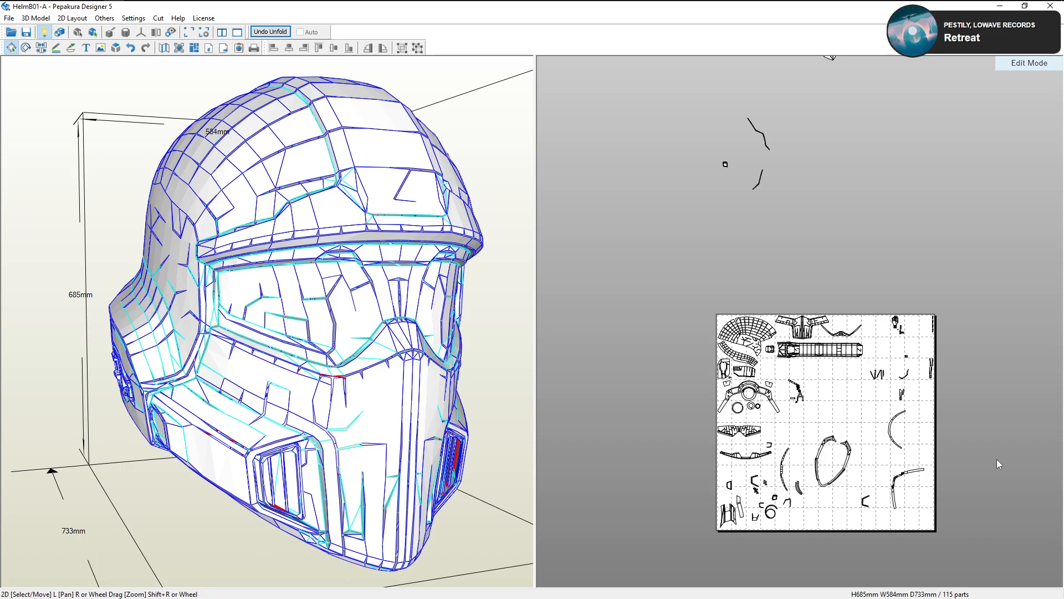
{"action": "scroll", "coordinate": [946, 376], "scroll_direction": "up", "scroll_amount": 2}
{"action": "left_click", "coordinate": [838, 373]}
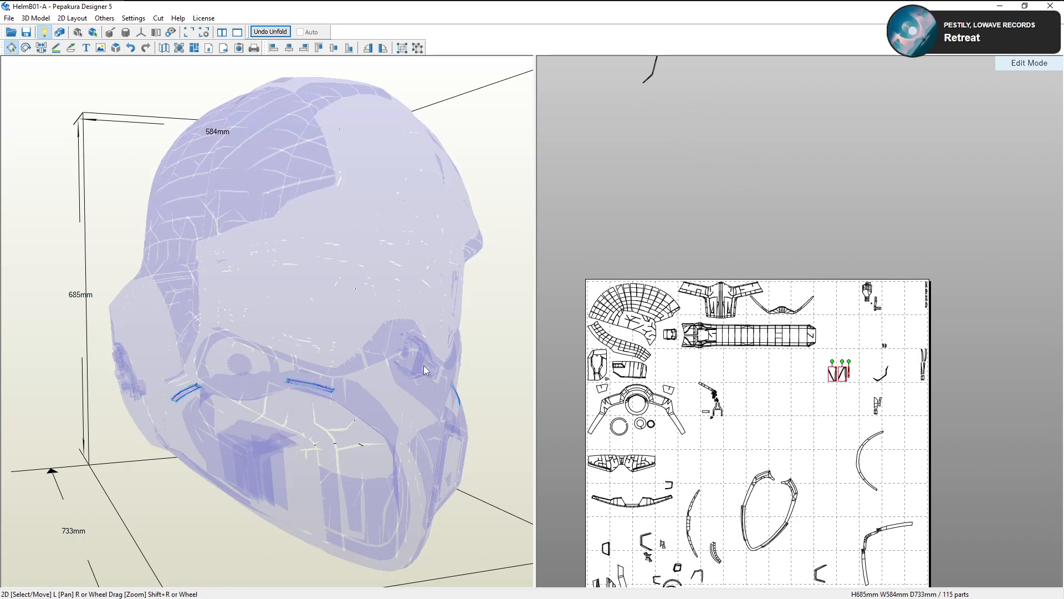
{"action": "left_click_drag", "start_coordinate": [423, 365], "coordinate": [522, 347]}
{"action": "scroll", "coordinate": [795, 421], "scroll_direction": "up", "scroll_amount": 2}
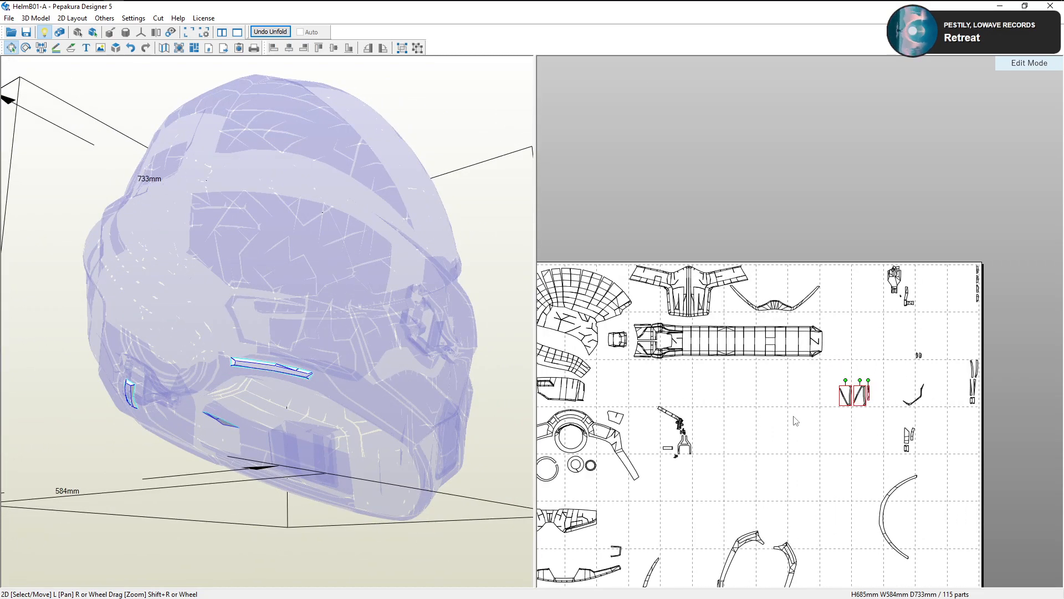
{"action": "scroll", "coordinate": [796, 421], "scroll_direction": "up", "scroll_amount": 2}
{"action": "right_click_drag", "start_coordinate": [416, 427], "coordinate": [418, 424]}
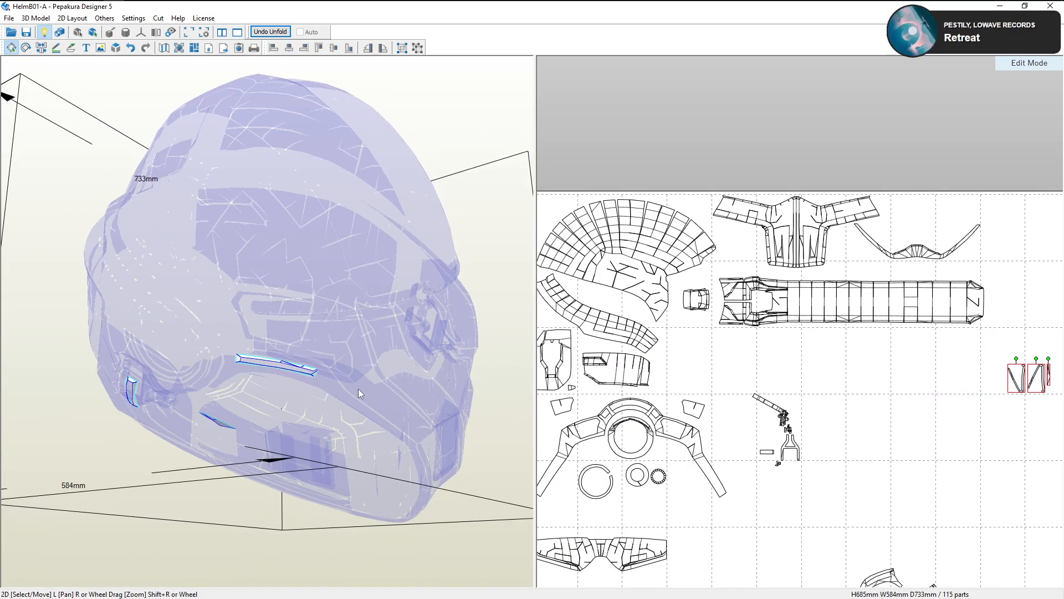
Select the helmet's large lower rim part, rotate it to lie horizontally, and place it directly below the long panelled strip
{"action": "left_click", "coordinate": [338, 381]}
{"action": "middle_click_drag", "start_coordinate": [638, 432], "coordinate": [645, 311]}
{"action": "scroll", "coordinate": [843, 458], "scroll_direction": "down", "scroll_amount": 1}
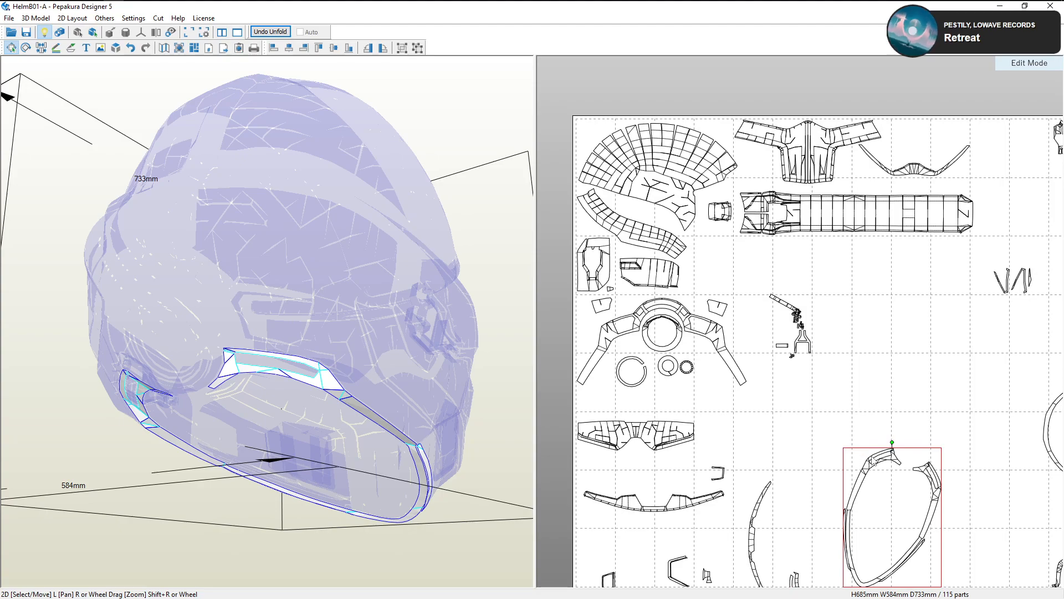
{"action": "left_click_drag", "start_coordinate": [872, 459], "coordinate": [825, 414]}
{"action": "middle_click_drag", "start_coordinate": [826, 414], "coordinate": [698, 497]}
{"action": "left_click_drag", "start_coordinate": [698, 498], "coordinate": [828, 434]}
{"action": "scroll", "coordinate": [752, 349], "scroll_direction": "down", "scroll_amount": 1}
{"action": "scroll", "coordinate": [754, 355], "scroll_direction": "up", "scroll_amount": 2}
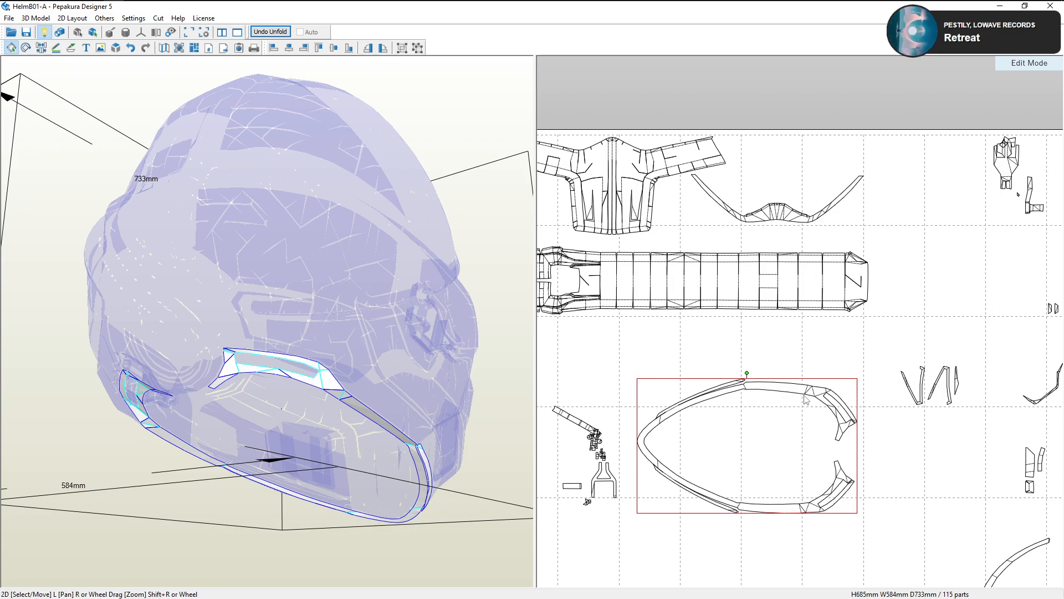
{"action": "left_click_drag", "start_coordinate": [798, 389], "coordinate": [795, 344]}
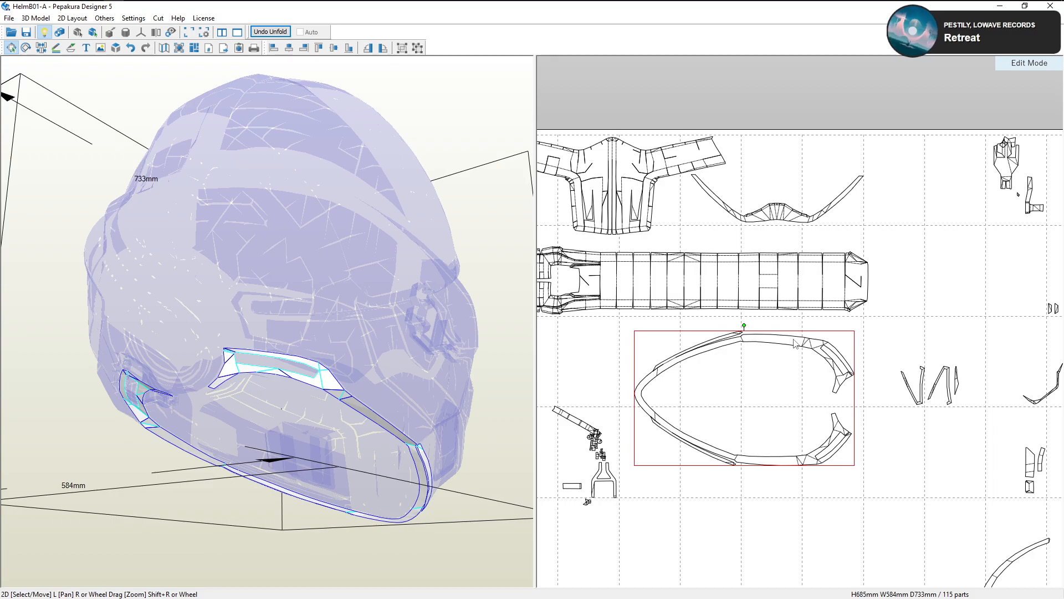
{"action": "left_click_drag", "start_coordinate": [424, 385], "coordinate": [491, 387]}
{"action": "left_click", "coordinate": [680, 346]}
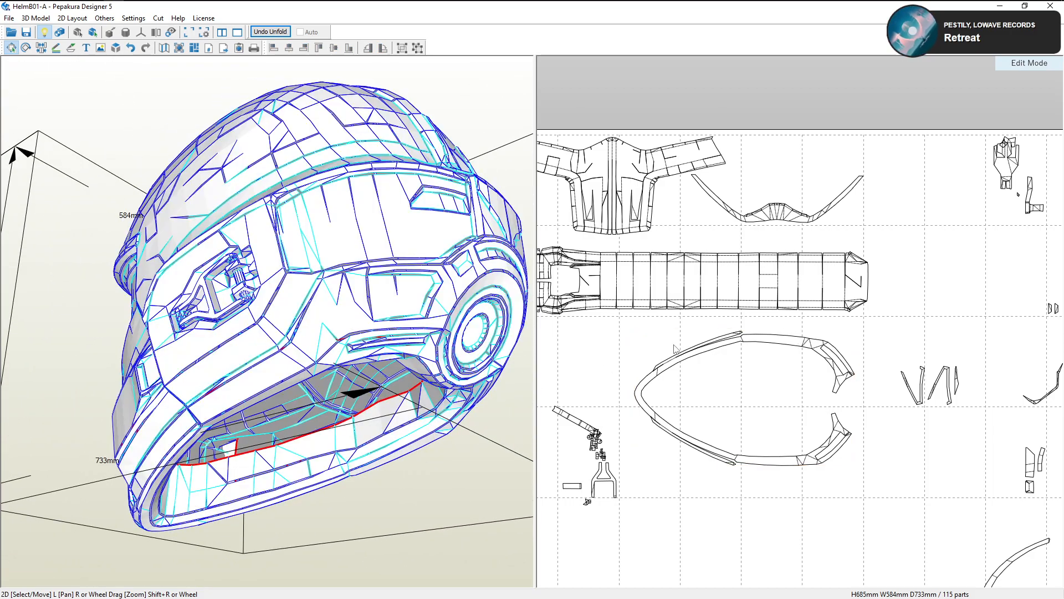
Split the rim part's upper edge strip at its folds and join two of its segments to the outer rim edge
{"action": "scroll", "coordinate": [697, 390], "scroll_direction": "up", "scroll_amount": 5}
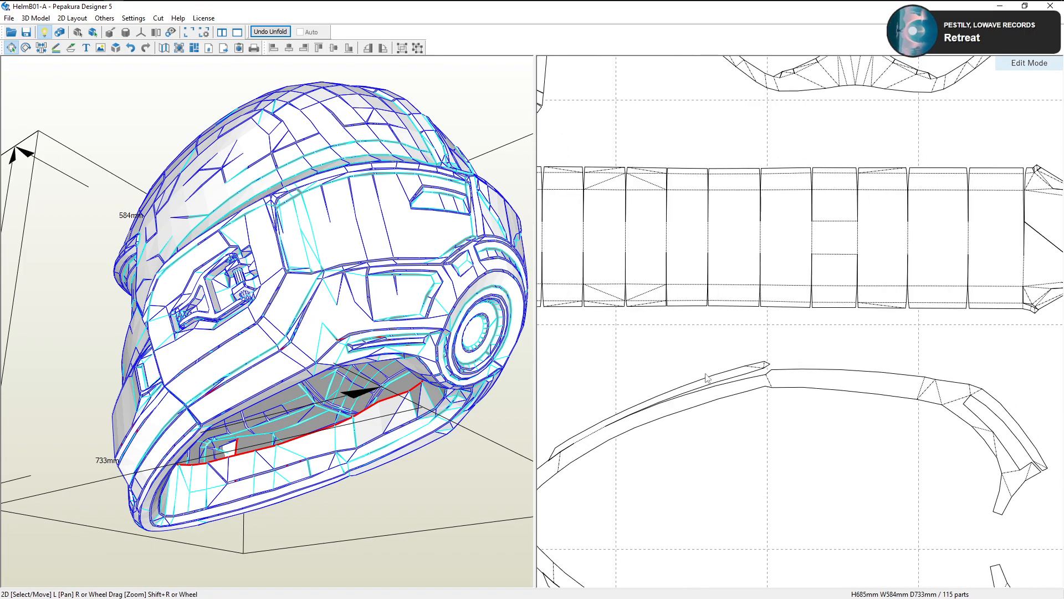
{"action": "left_click", "coordinate": [41, 47]}
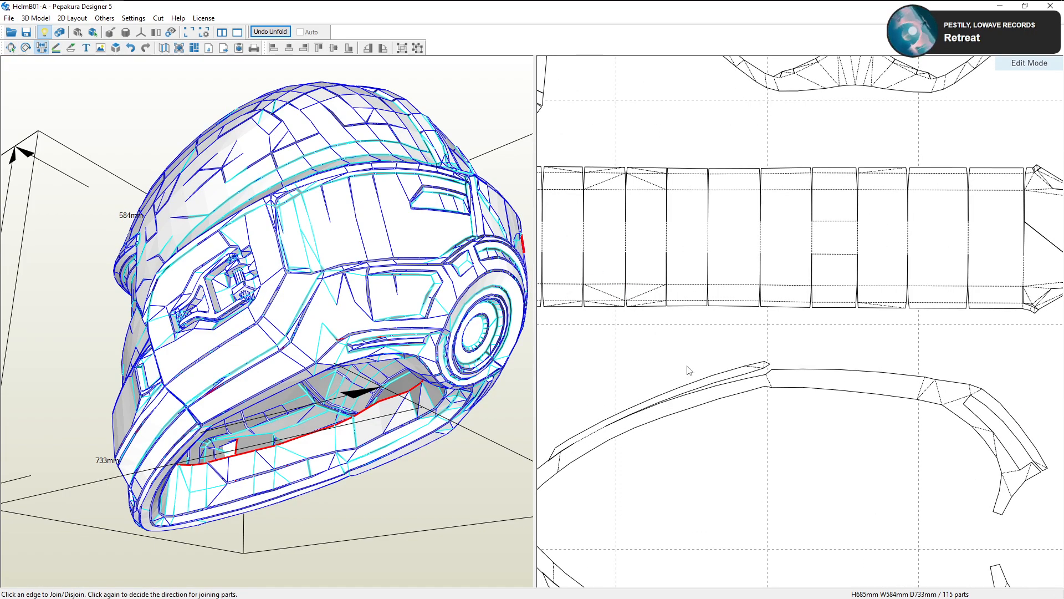
{"action": "middle_click_drag", "start_coordinate": [633, 387], "coordinate": [770, 394]}
{"action": "scroll", "coordinate": [668, 404], "scroll_direction": "up", "scroll_amount": 1}
{"action": "left_click", "coordinate": [717, 420]}
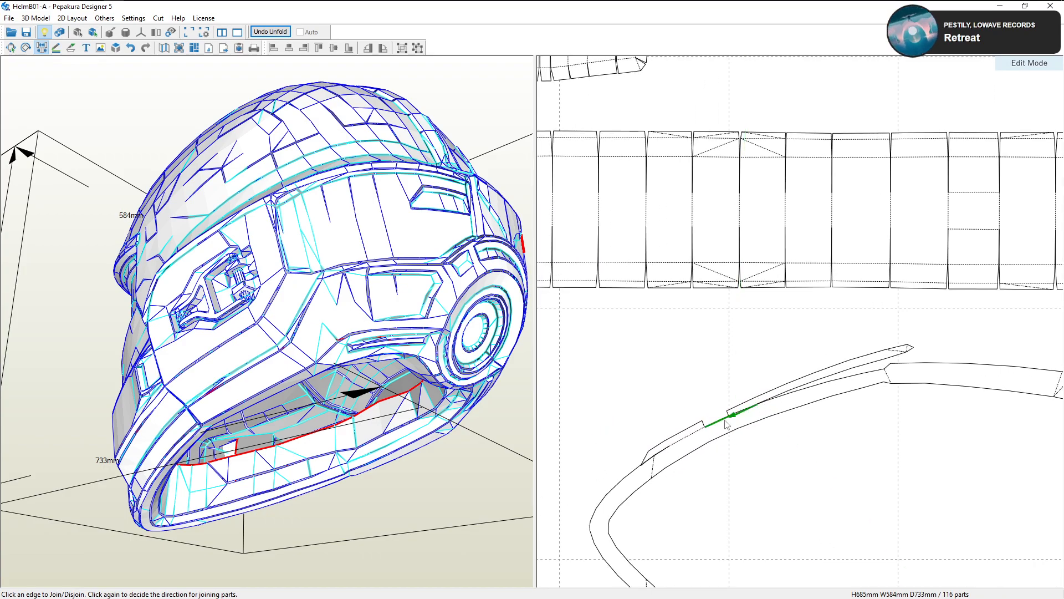
{"action": "left_click", "coordinate": [725, 419]}
{"action": "left_click", "coordinate": [740, 412]}
{"action": "left_click", "coordinate": [762, 400]}
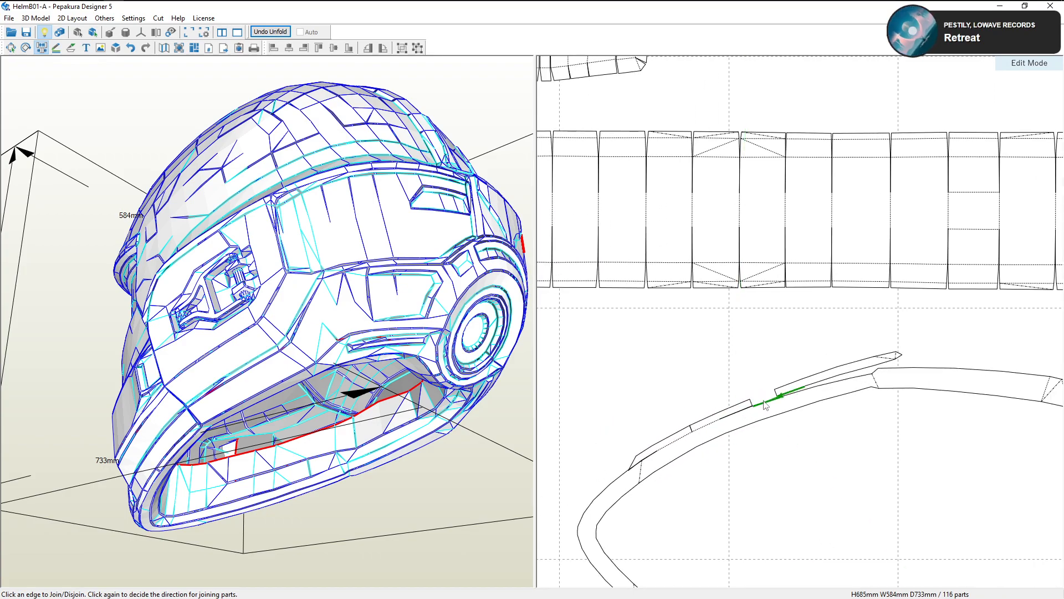
{"action": "left_click", "coordinate": [776, 399]}
Join the upper edge strip's rear end piece to the rim, then split and join the remaining middle segments
{"action": "scroll", "coordinate": [796, 402], "scroll_direction": "up", "scroll_amount": 2}
{"action": "middle_click_drag", "start_coordinate": [819, 392], "coordinate": [729, 432]}
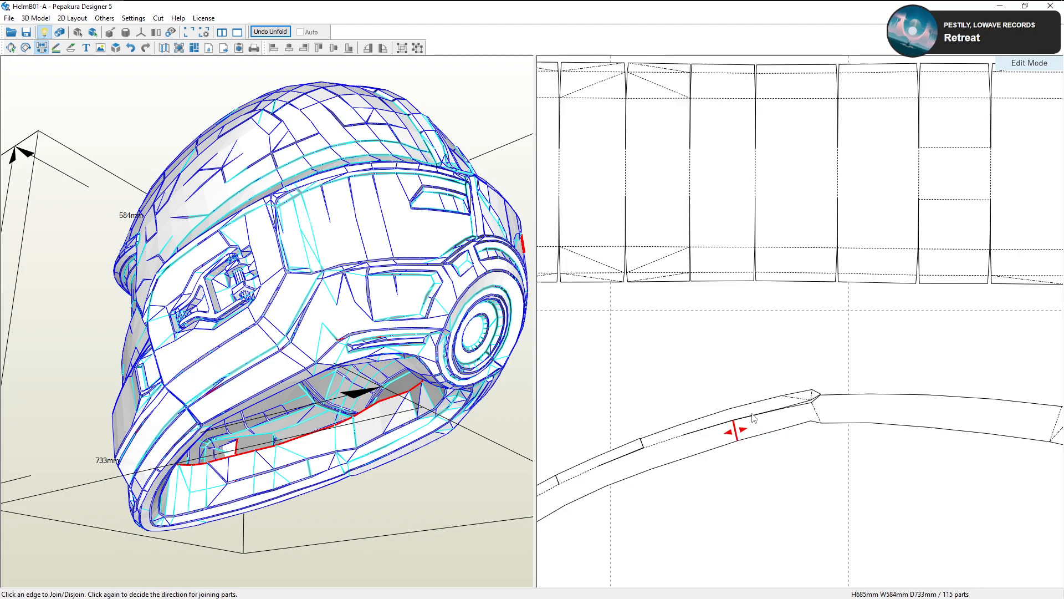
{"action": "left_click", "coordinate": [782, 402]}
{"action": "left_click", "coordinate": [780, 411]}
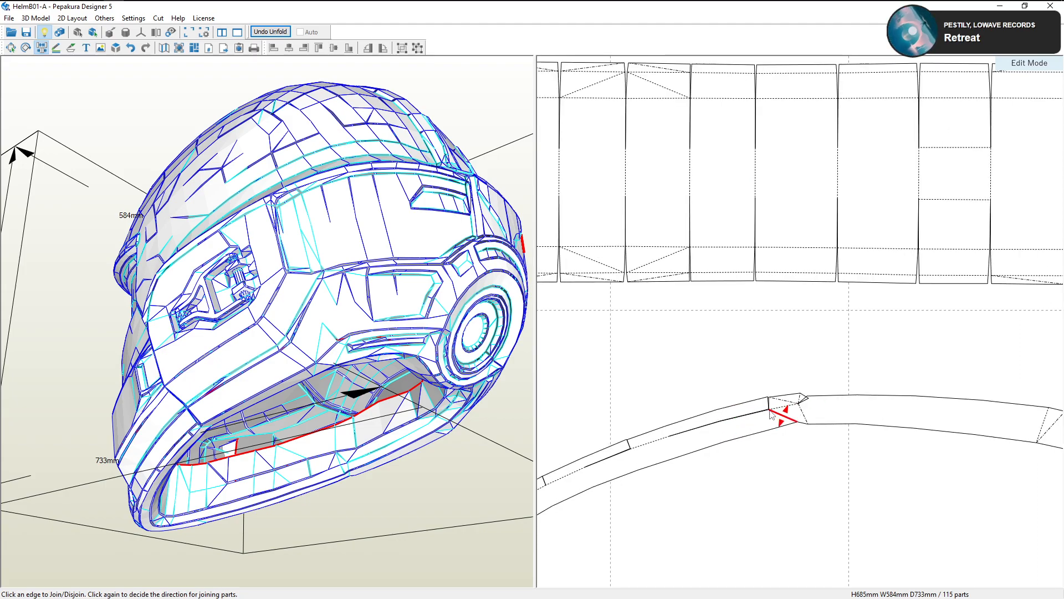
{"action": "scroll", "coordinate": [779, 421], "scroll_direction": "up", "scroll_amount": 3}
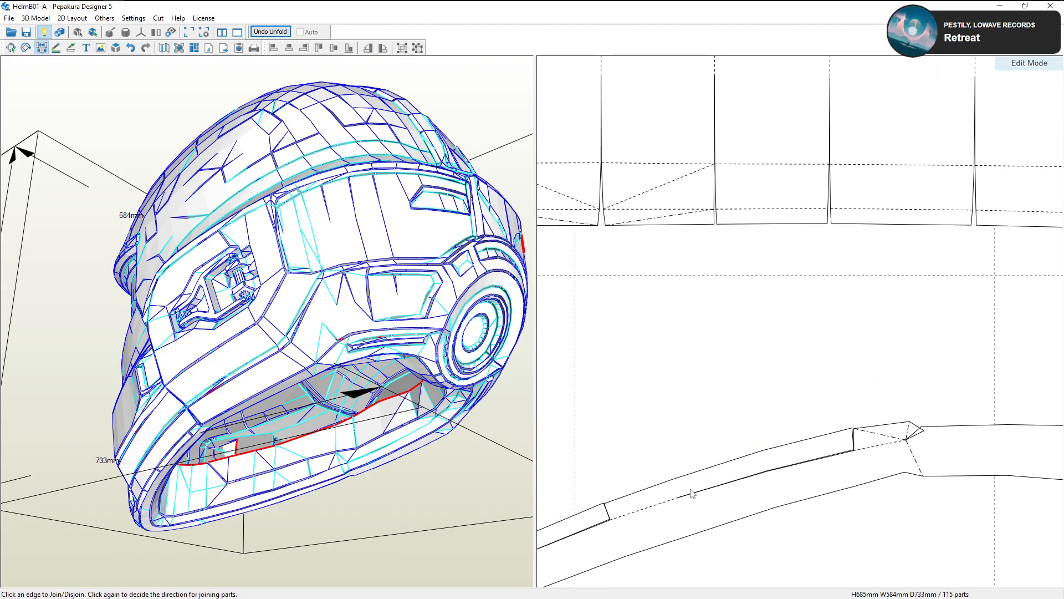
{"action": "left_click", "coordinate": [680, 498]}
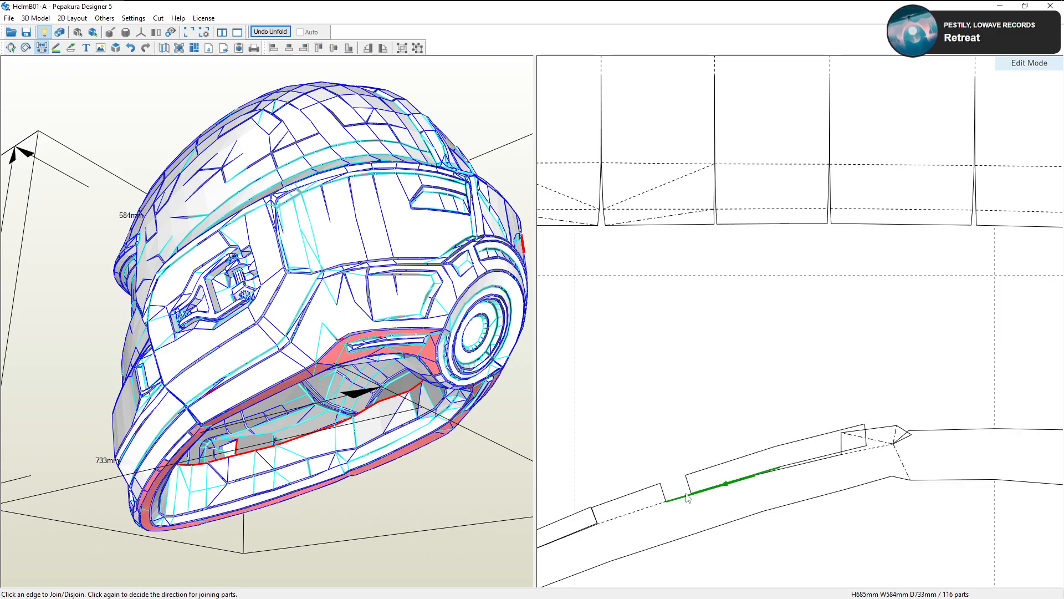
{"action": "left_click", "coordinate": [754, 472]}
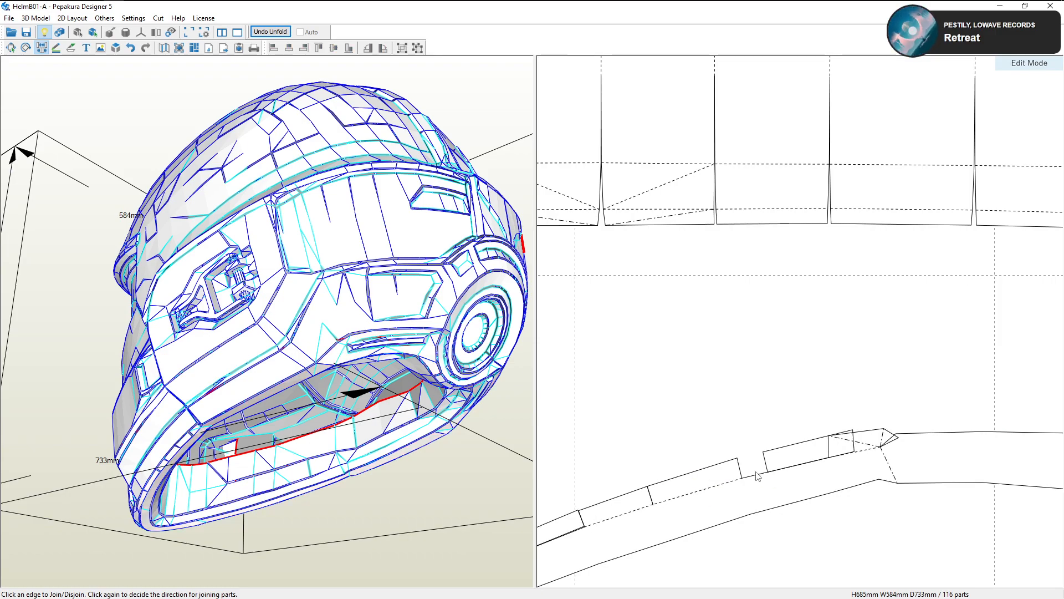
{"action": "left_click", "coordinate": [756, 473]}
{"action": "middle_click_drag", "start_coordinate": [748, 474], "coordinate": [900, 423]}
{"action": "middle_click_drag", "start_coordinate": [667, 481], "coordinate": [757, 430]}
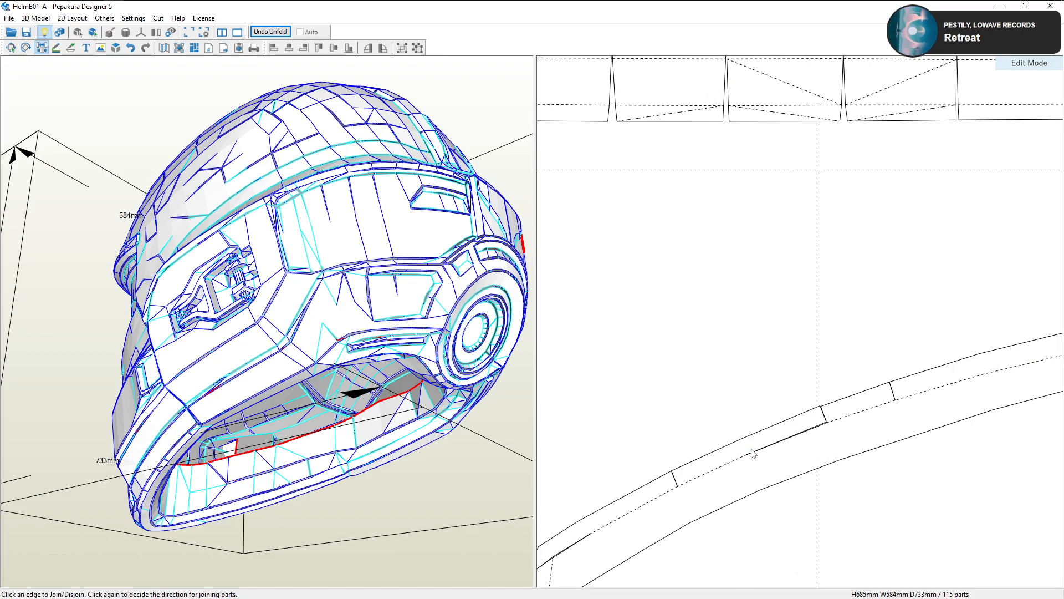
{"action": "scroll", "coordinate": [754, 461], "scroll_direction": "down", "scroll_amount": 3}
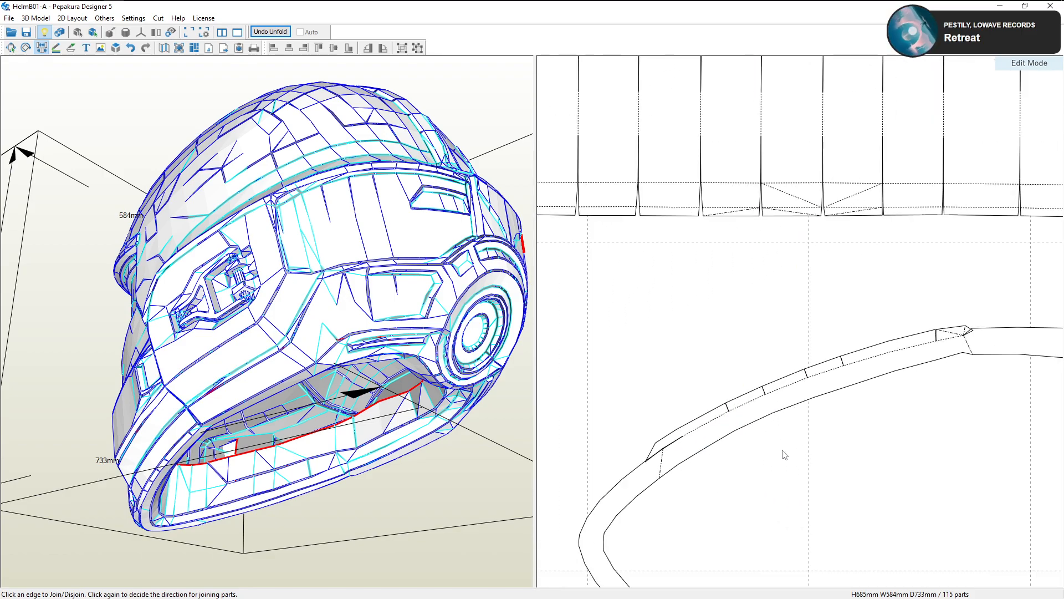
Detach the small triangular piece at the upper edge strip's rear end and rejoin it along its neighbouring edge
{"action": "scroll", "coordinate": [889, 465], "scroll_direction": "up", "scroll_amount": 5}
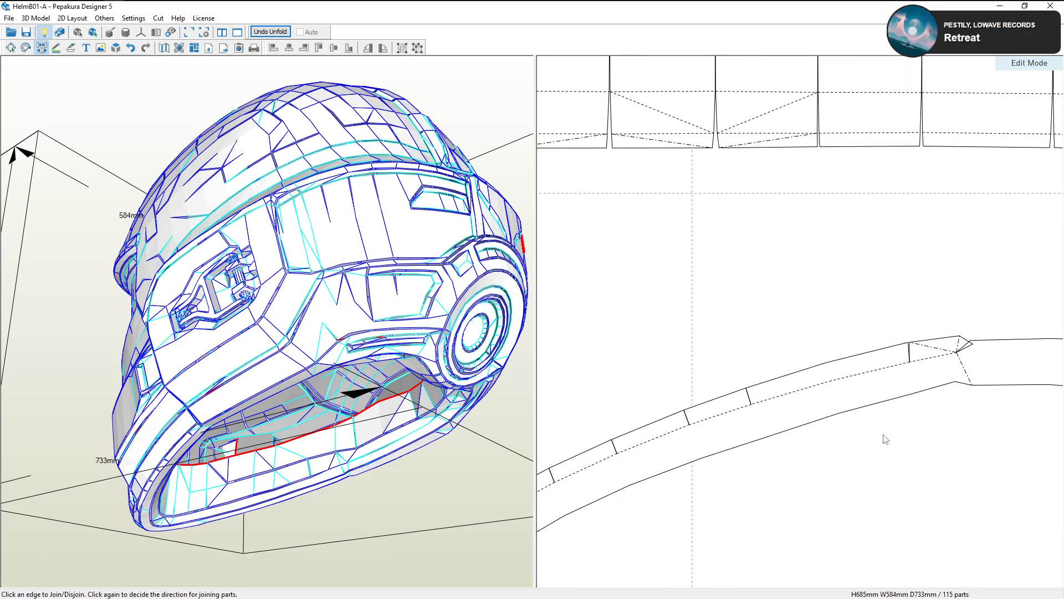
{"action": "left_click", "coordinate": [841, 427]}
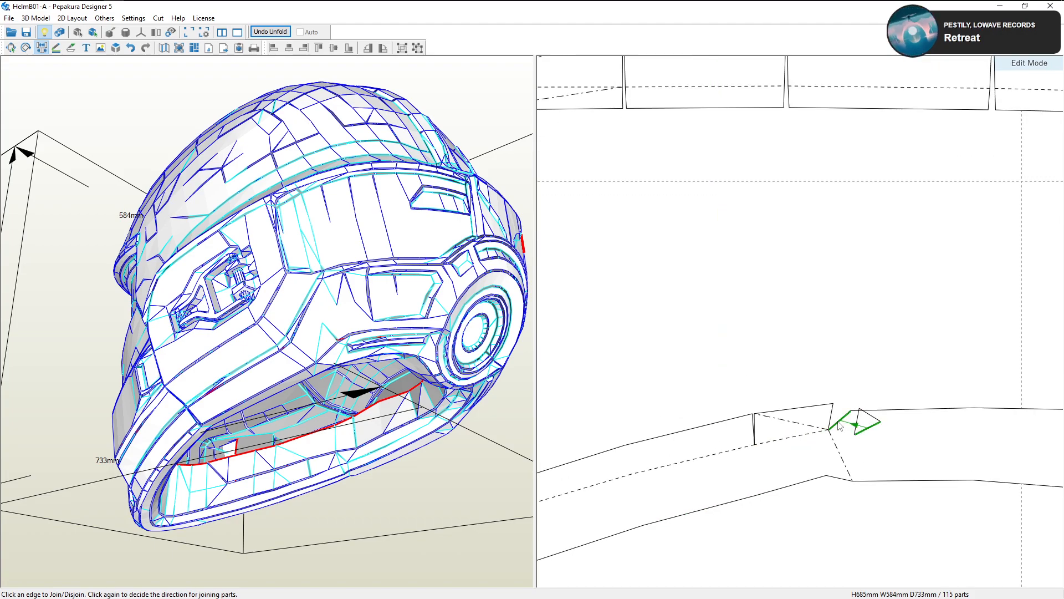
{"action": "left_click", "coordinate": [840, 426]}
{"action": "scroll", "coordinate": [860, 463], "scroll_direction": "down", "scroll_amount": 3}
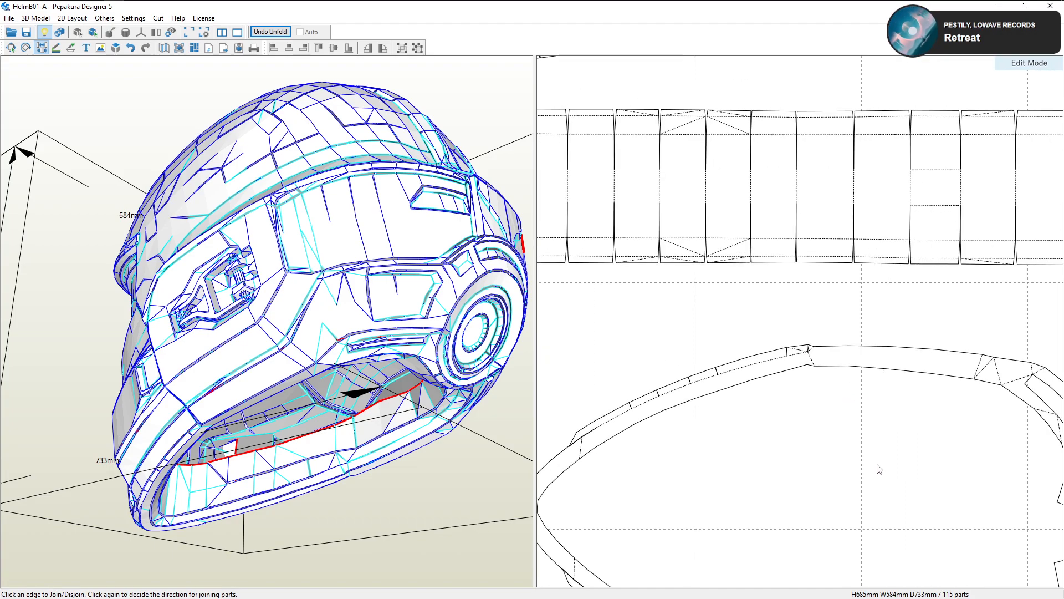
Split the upper edge strip's front end at its folds and join the last two segments to the rim's outer edge
{"action": "middle_click_drag", "start_coordinate": [878, 465], "coordinate": [739, 388]}
{"action": "middle_click_drag", "start_coordinate": [765, 480], "coordinate": [810, 319]}
{"action": "scroll", "coordinate": [772, 392], "scroll_direction": "up", "scroll_amount": 1}
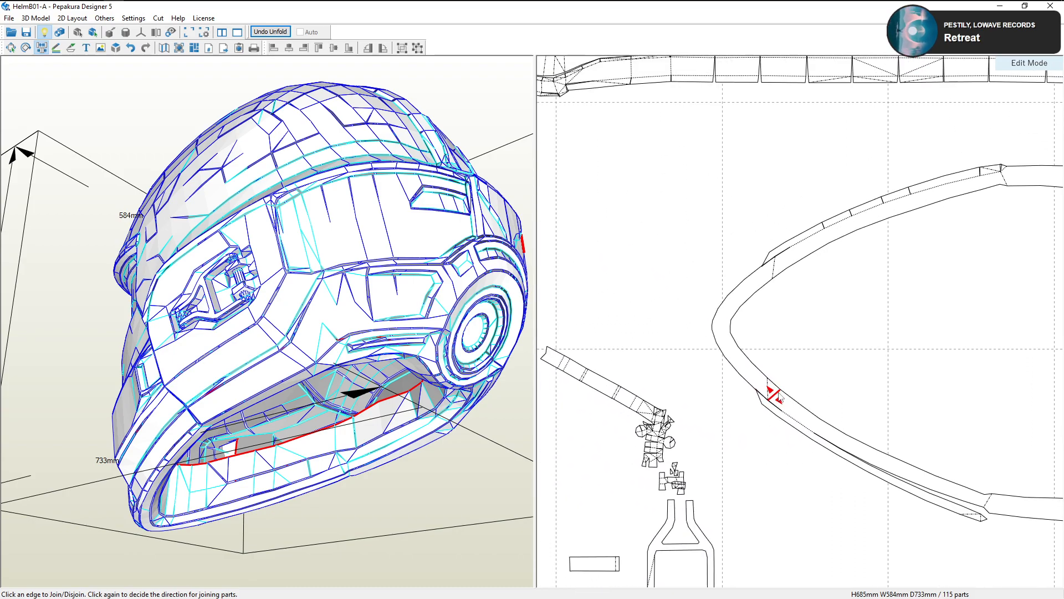
{"action": "scroll", "coordinate": [776, 355], "scroll_direction": "up", "scroll_amount": 1}
{"action": "scroll", "coordinate": [794, 340], "scroll_direction": "up", "scroll_amount": 1}
{"action": "scroll", "coordinate": [794, 340], "scroll_direction": "up", "scroll_amount": 2}
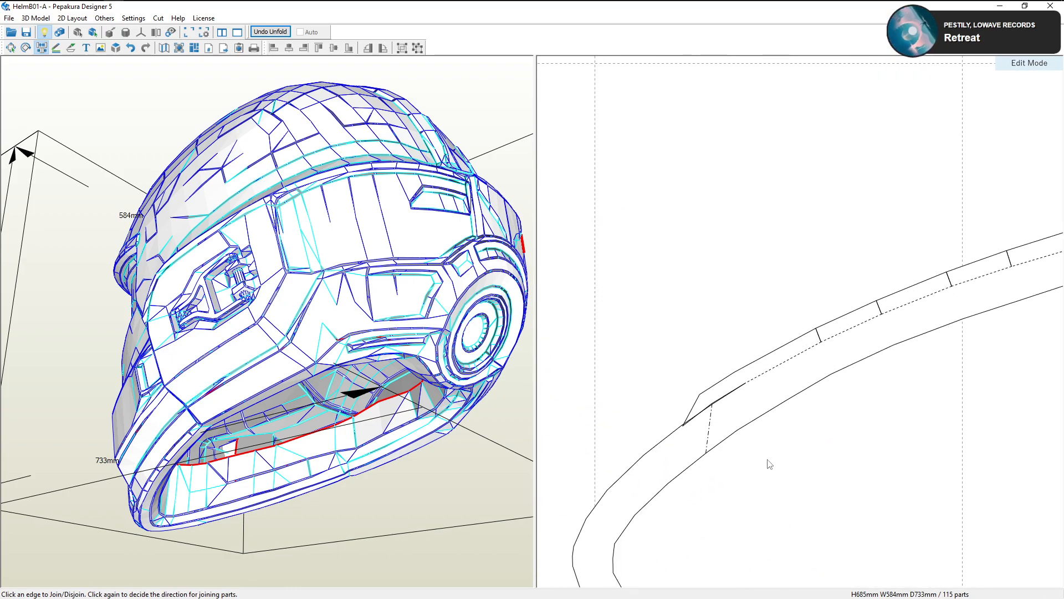
{"action": "scroll", "coordinate": [715, 427], "scroll_direction": "up", "scroll_amount": 1}
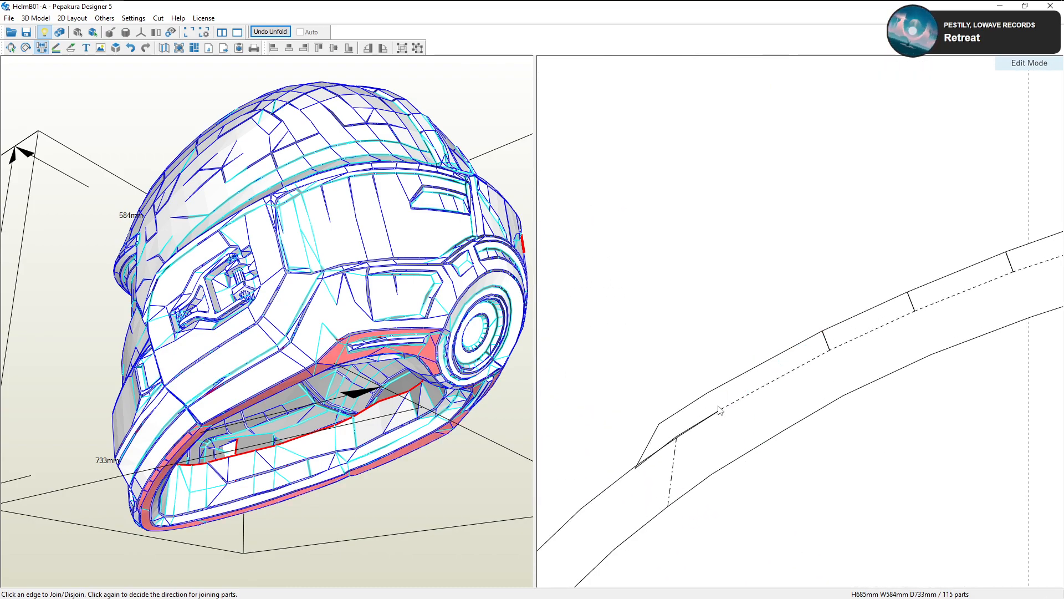
{"action": "left_click", "coordinate": [719, 410]}
{"action": "left_click", "coordinate": [721, 407]}
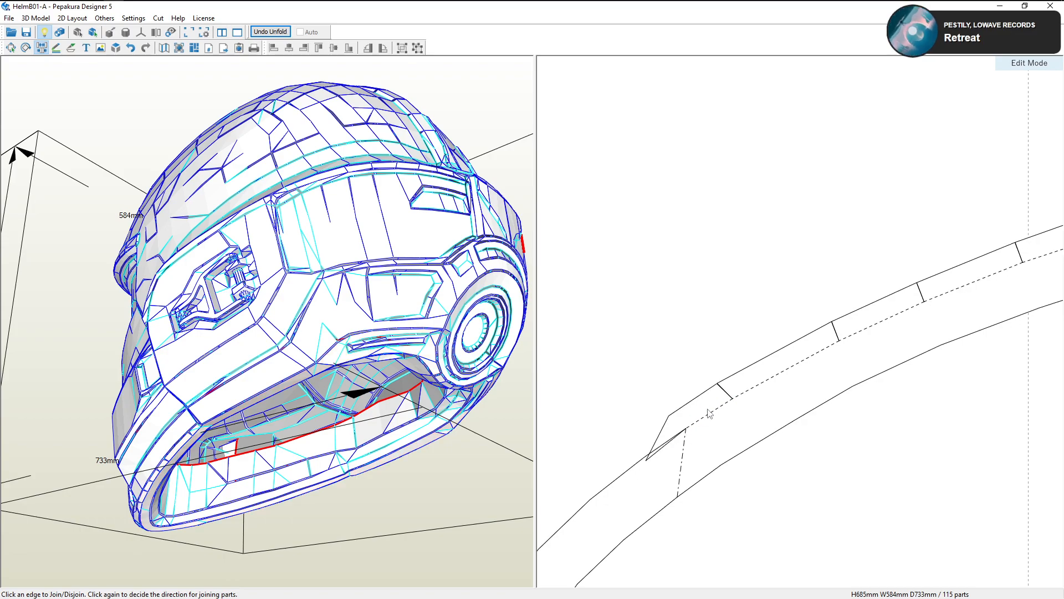
{"action": "left_click", "coordinate": [679, 424]}
{"action": "left_click", "coordinate": [682, 435]}
{"action": "scroll", "coordinate": [732, 466], "scroll_direction": "down", "scroll_amount": 4}
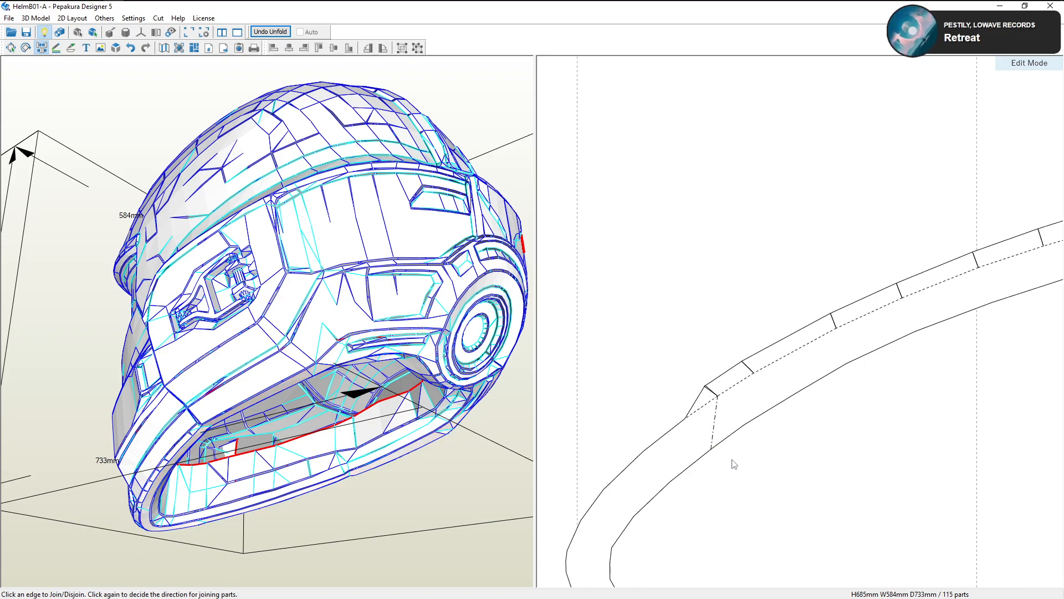
Split the lower edge strip's front end at its folds and join its first segments to the rim's outer edge
{"action": "scroll", "coordinate": [740, 456], "scroll_direction": "up", "scroll_amount": 5}
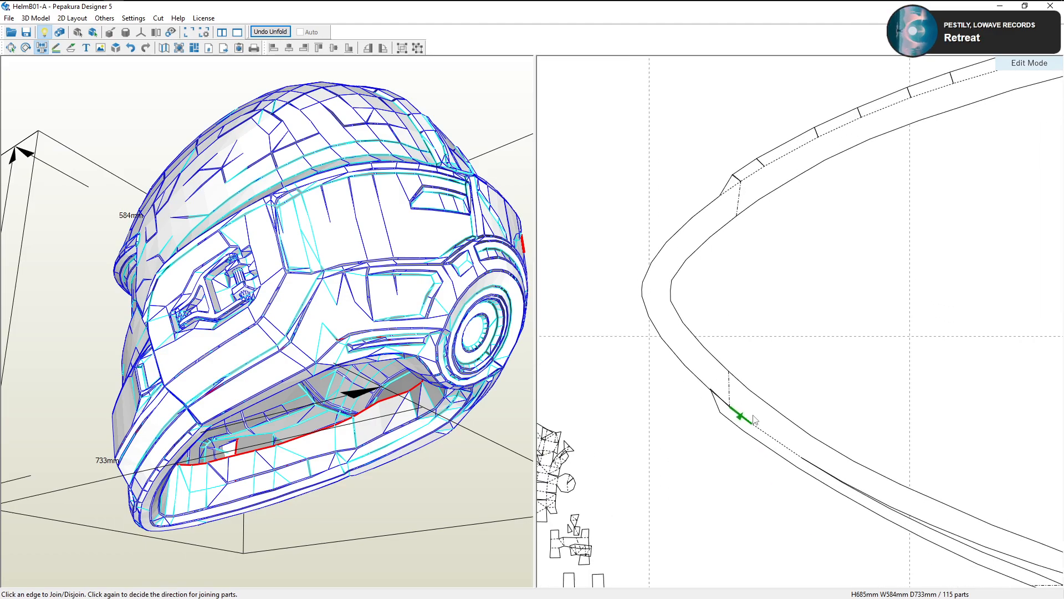
{"action": "left_click", "coordinate": [742, 452]}
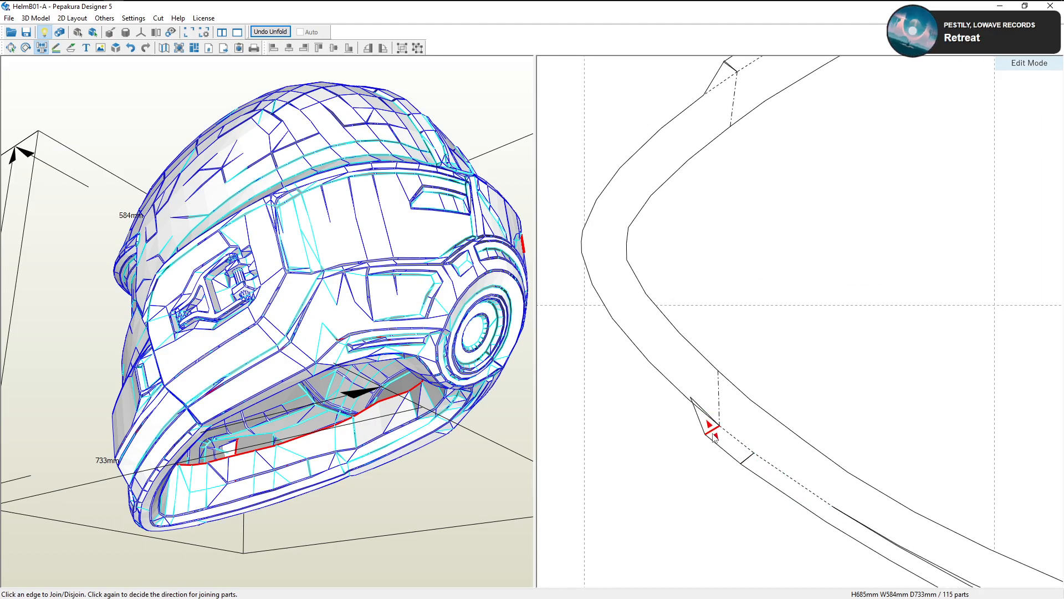
{"action": "left_click", "coordinate": [715, 439]}
{"action": "middle_click_drag", "start_coordinate": [790, 459], "coordinate": [719, 393]}
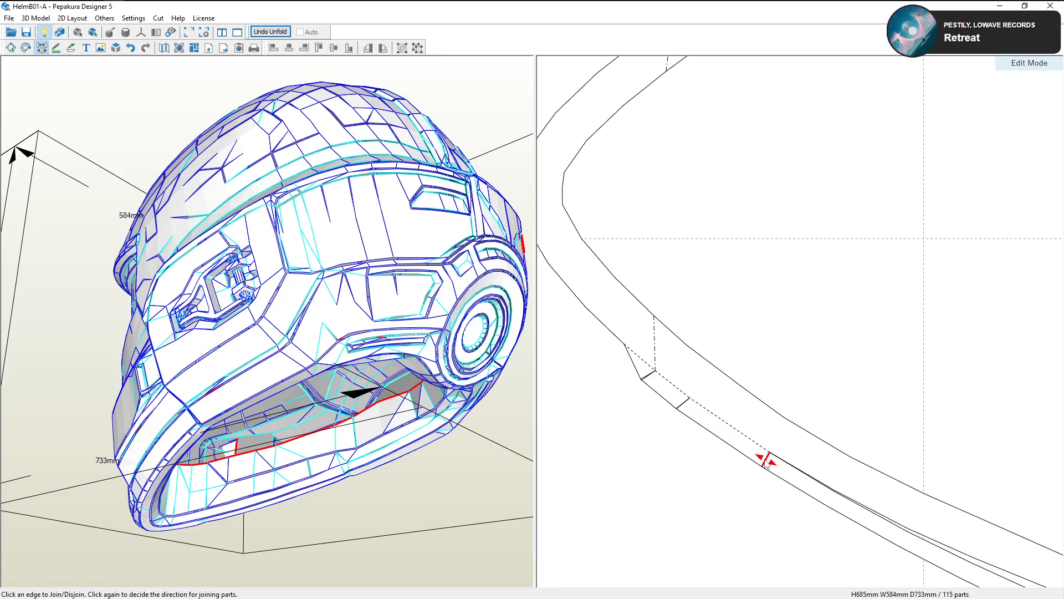
{"action": "left_click", "coordinate": [767, 461]}
{"action": "left_click", "coordinate": [792, 465]}
{"action": "middle_click_drag", "start_coordinate": [792, 468], "coordinate": [705, 392]}
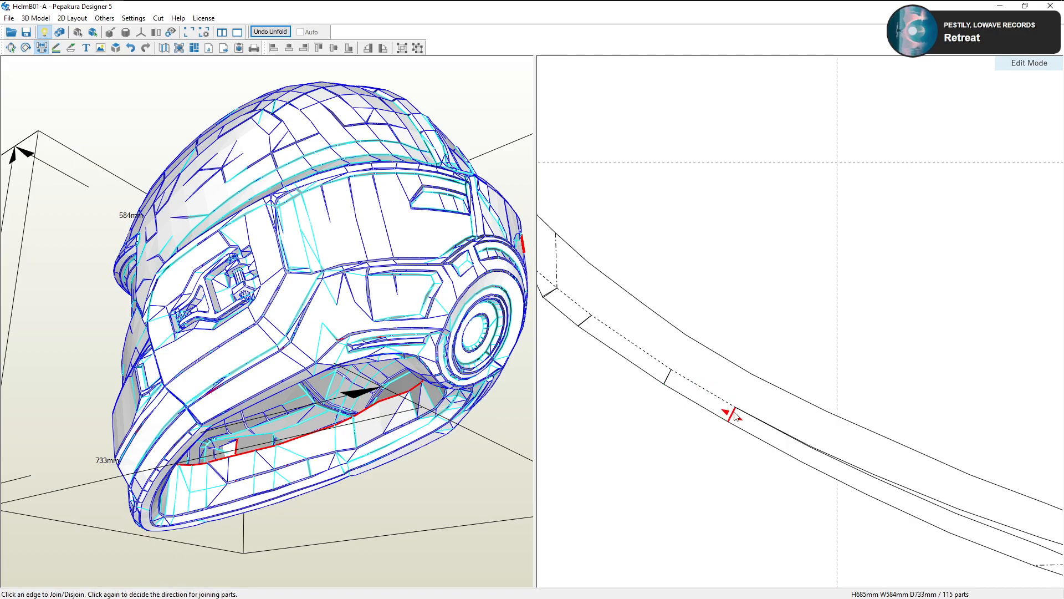
Split the lower edge strip's middle section at its folds and join these segments to the rim's outer edge
{"action": "left_click", "coordinate": [731, 413]}
{"action": "left_click", "coordinate": [743, 412]}
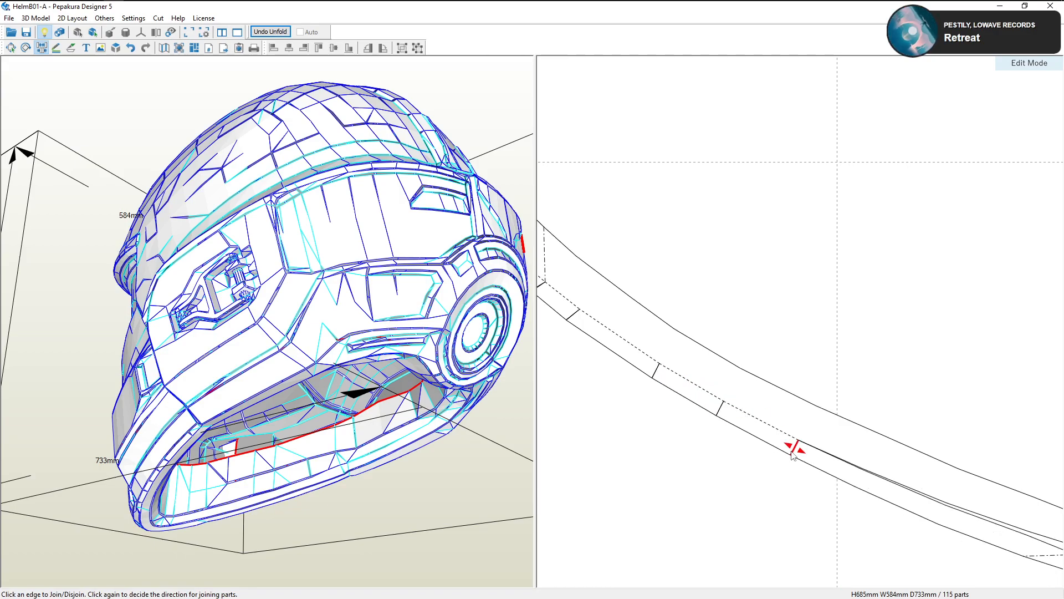
{"action": "left_click", "coordinate": [796, 448]}
{"action": "left_click", "coordinate": [821, 449]}
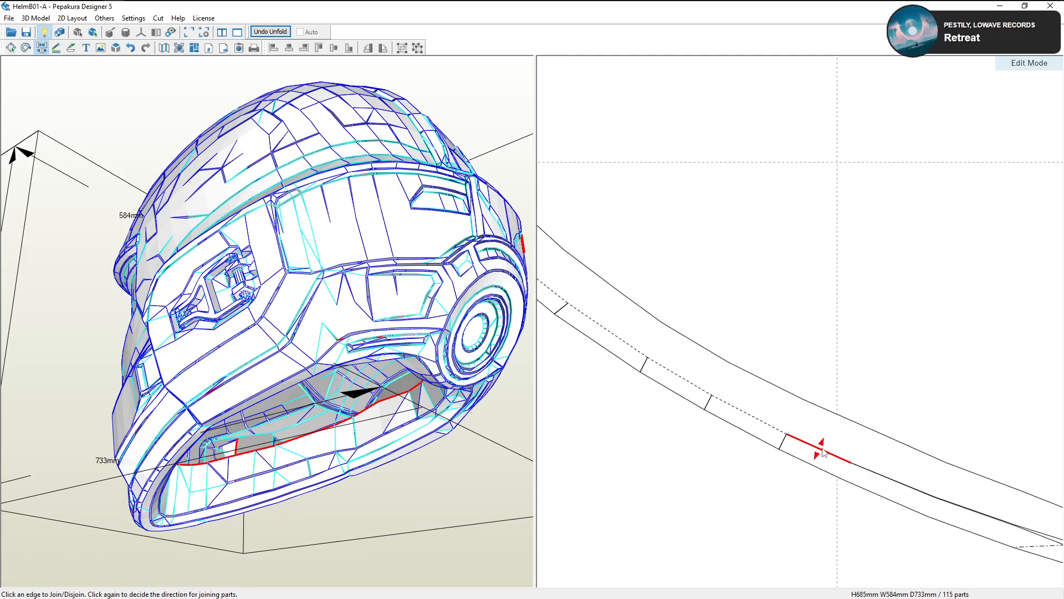
{"action": "left_click", "coordinate": [844, 468]}
{"action": "left_click", "coordinate": [858, 468]}
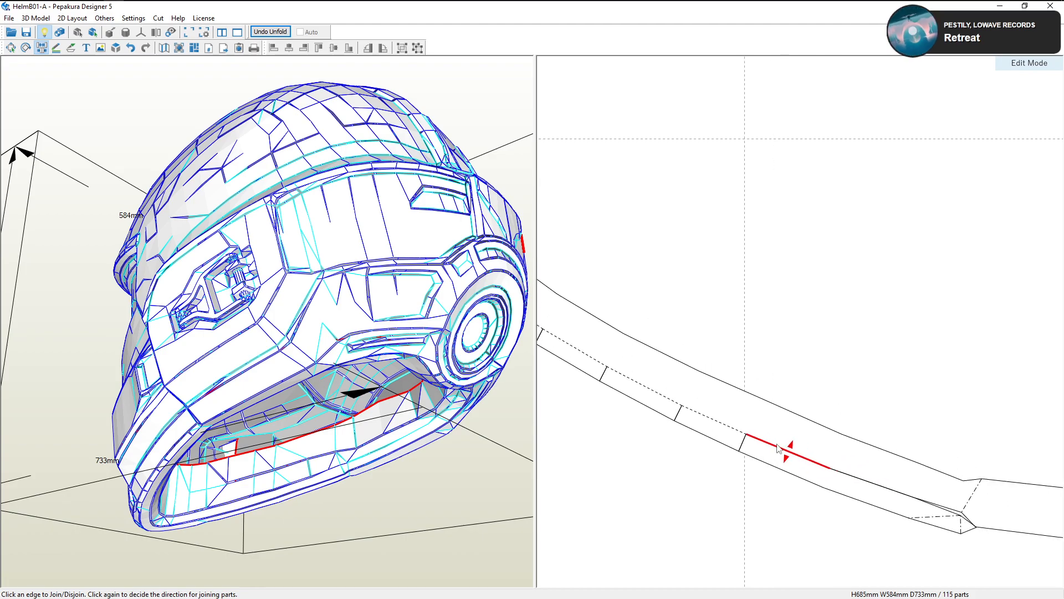
{"action": "left_click", "coordinate": [820, 475]}
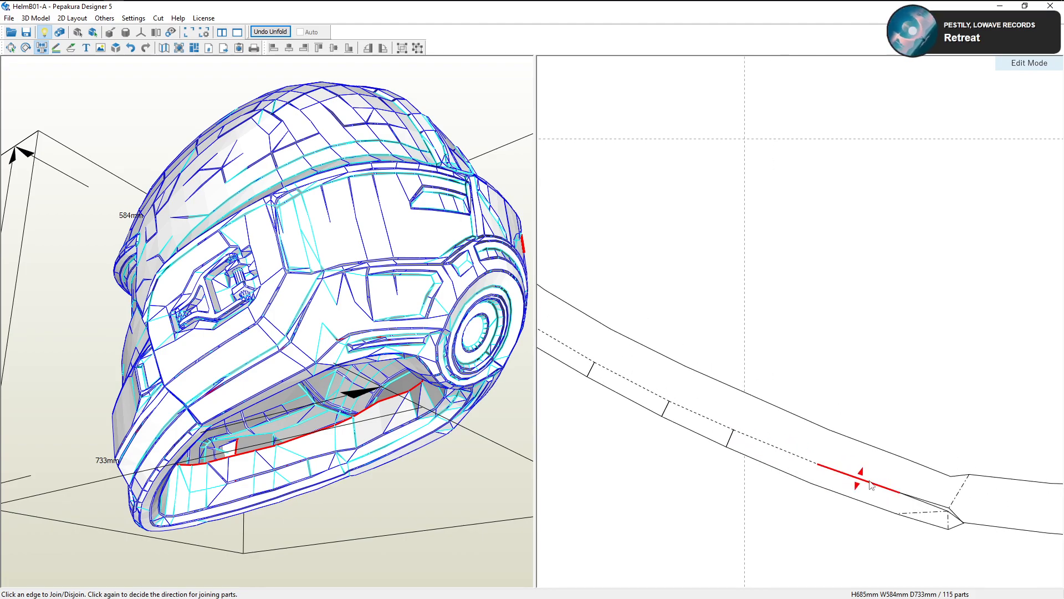
Detach the lower edge strip's rear end, join it to the rim, and reattach its small triangular piece along the neighbouring edge
{"action": "left_click", "coordinate": [847, 480]}
{"action": "left_click", "coordinate": [830, 488]}
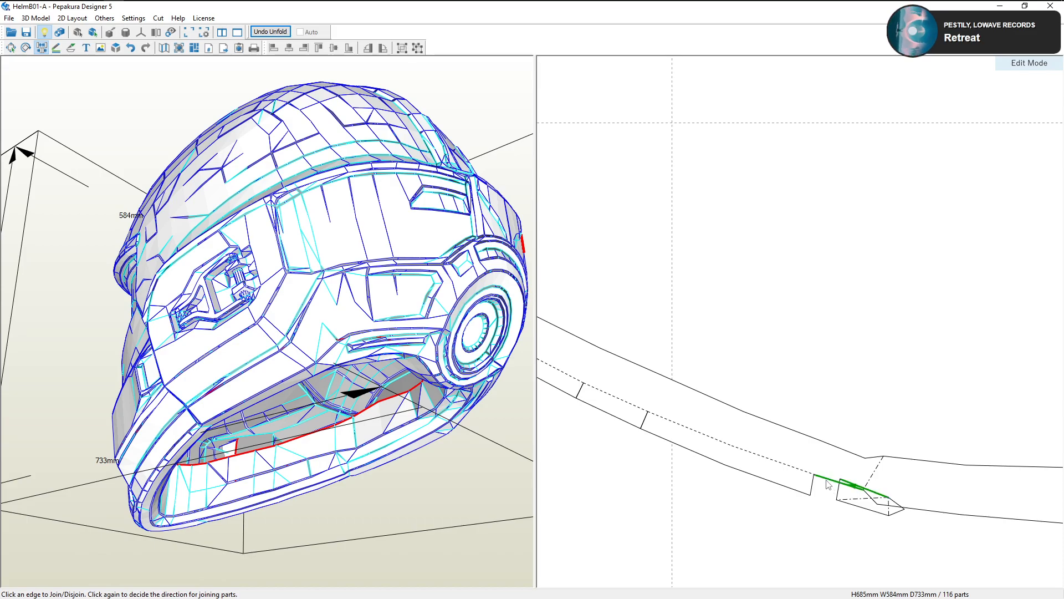
{"action": "left_click", "coordinate": [834, 483]}
{"action": "left_click", "coordinate": [867, 504]}
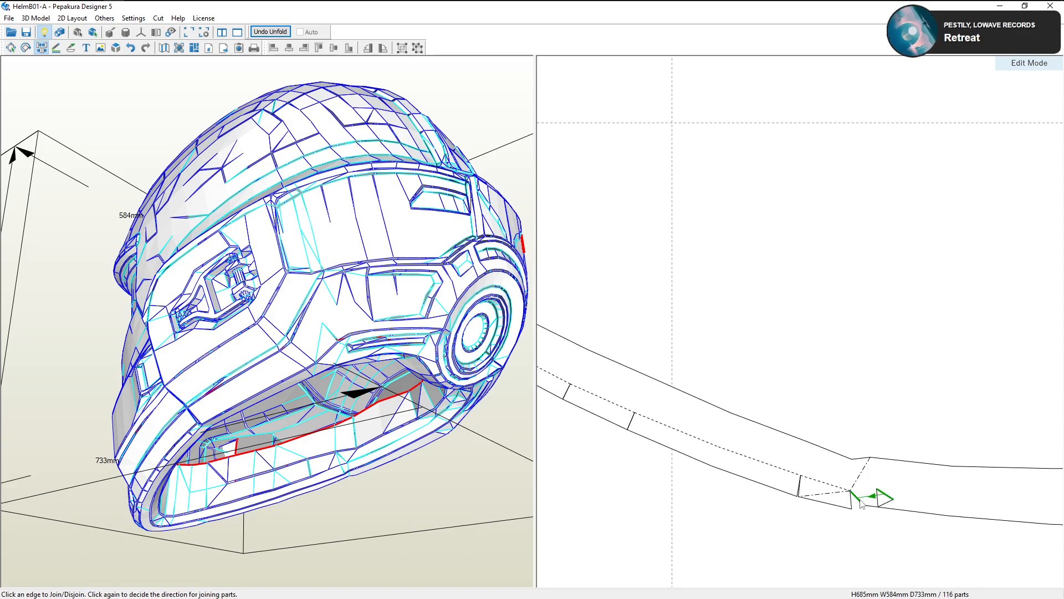
{"action": "left_click", "coordinate": [858, 504]}
Position the completed rim part below the long crown strip and rotate it slightly so it lies level
{"action": "scroll", "coordinate": [827, 493], "scroll_direction": "down", "scroll_amount": 5}
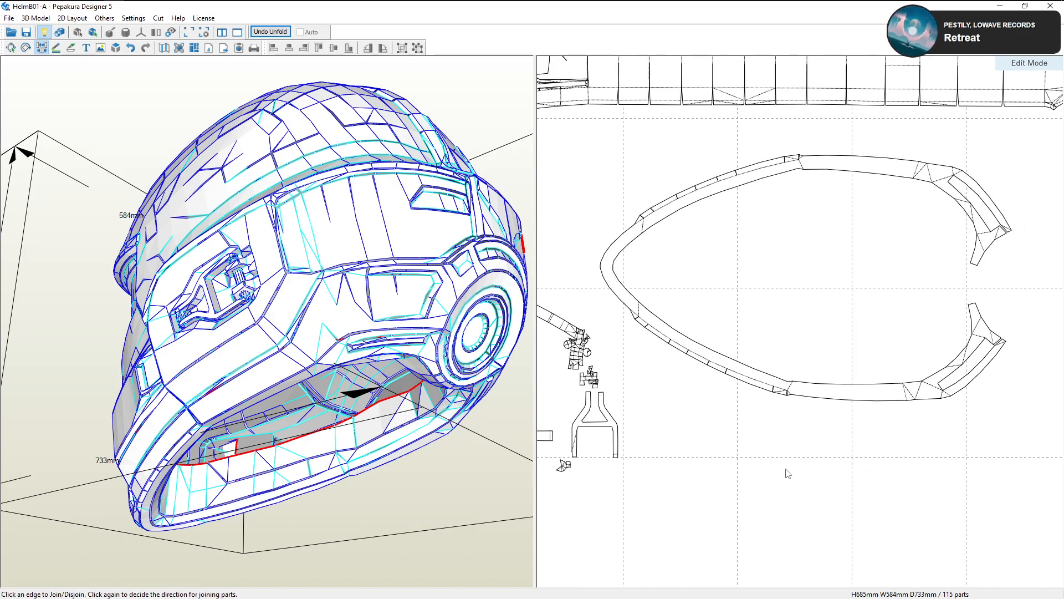
{"action": "scroll", "coordinate": [776, 482], "scroll_direction": "up", "scroll_amount": 5}
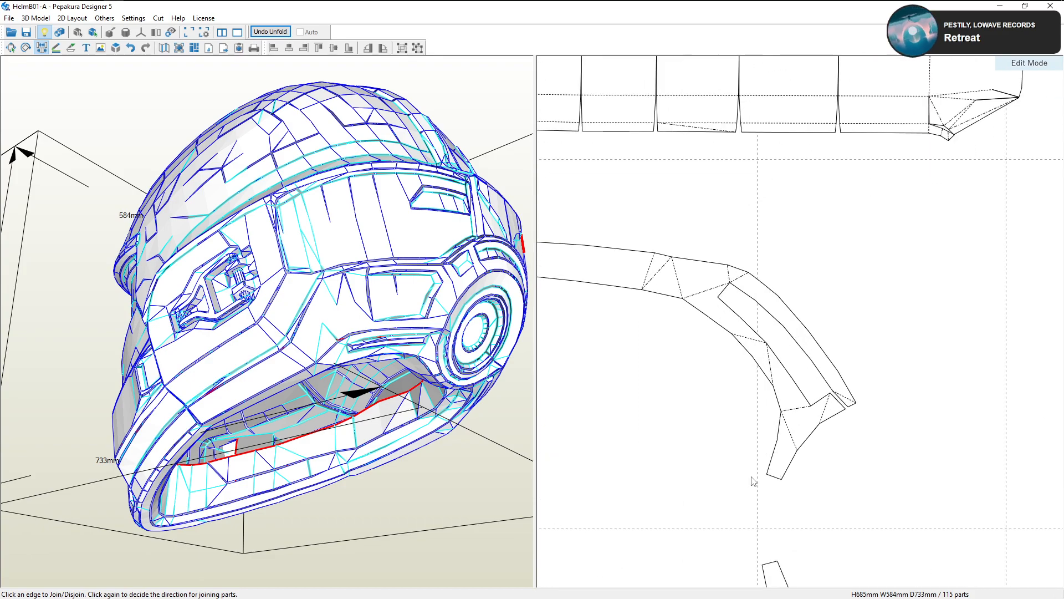
{"action": "scroll", "coordinate": [754, 424], "scroll_direction": "down", "scroll_amount": 3}
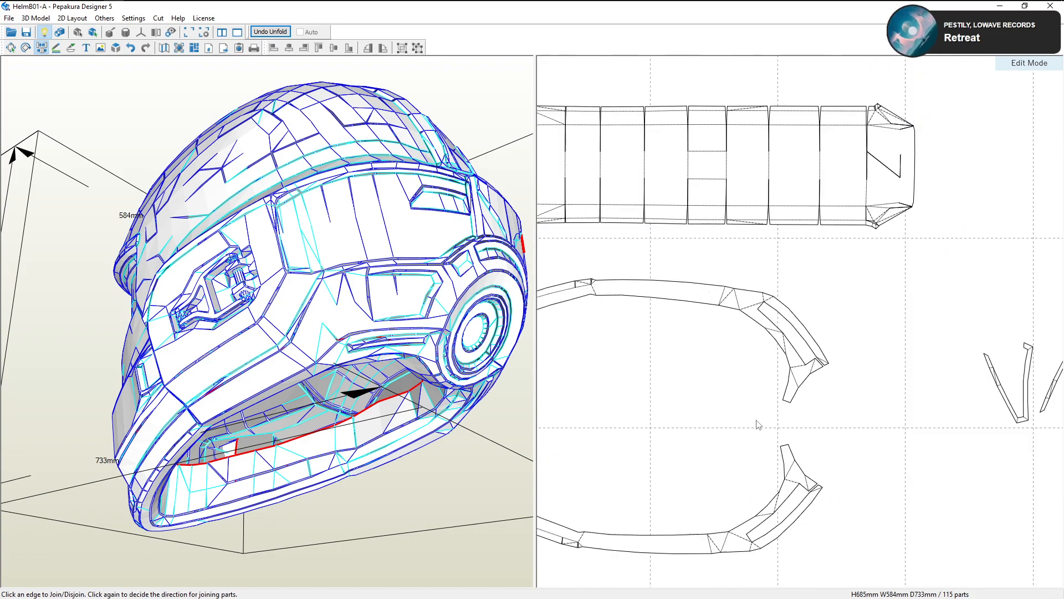
{"action": "scroll", "coordinate": [675, 357], "scroll_direction": "down", "scroll_amount": 2}
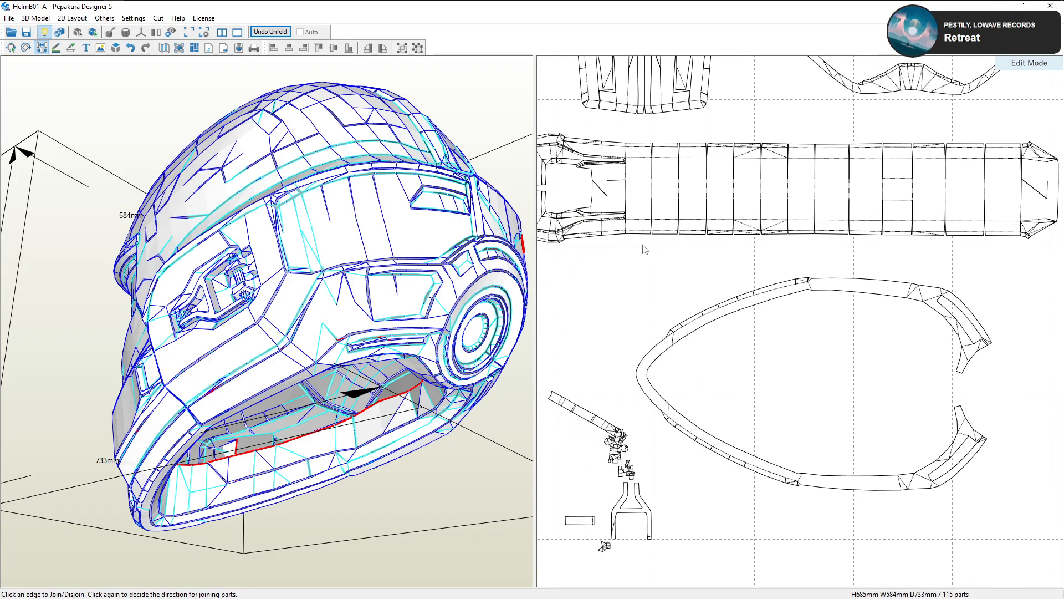
{"action": "left_click", "coordinate": [11, 48]}
{"action": "mouse_move", "coordinate": [753, 300]}
{"action": "left_mouse_down"}
{"action": "mouse_move", "coordinate": [735, 280]}
{"action": "mouse_move", "coordinate": [737, 310]}
{"action": "left_mouse_up"}
{"action": "left_click_drag", "start_coordinate": [794, 276], "coordinate": [791, 275]}
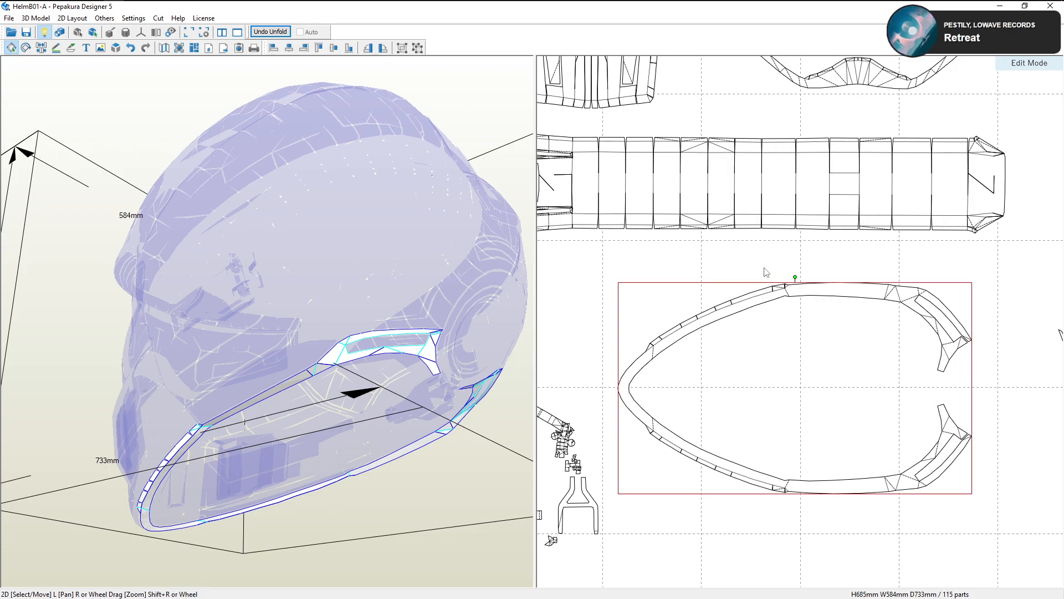
{"action": "left_click", "coordinate": [767, 270]}
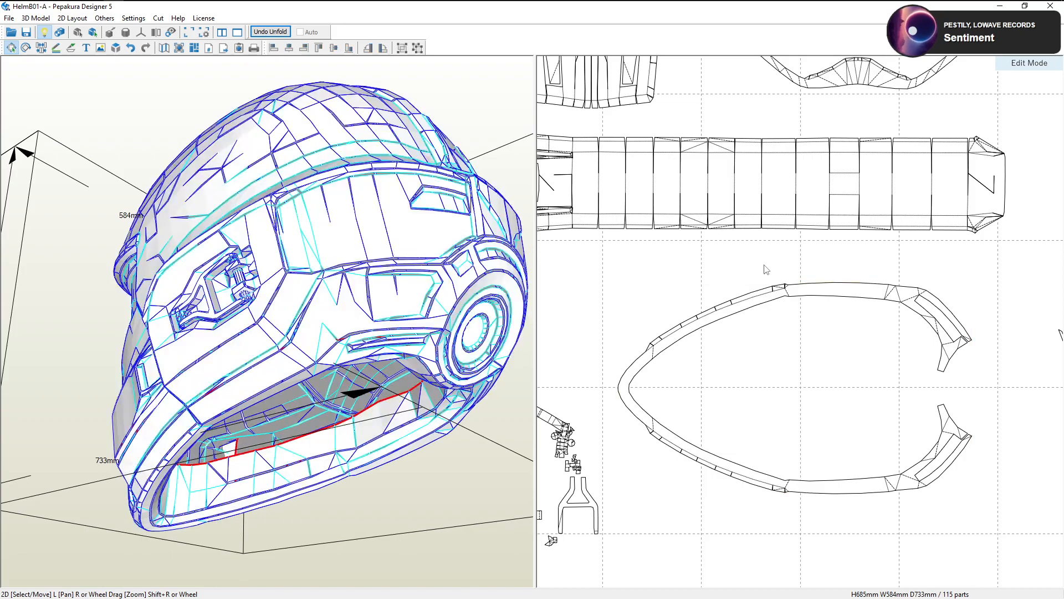
{"action": "left_click", "coordinate": [743, 309]}
{"action": "left_click", "coordinate": [682, 290]}
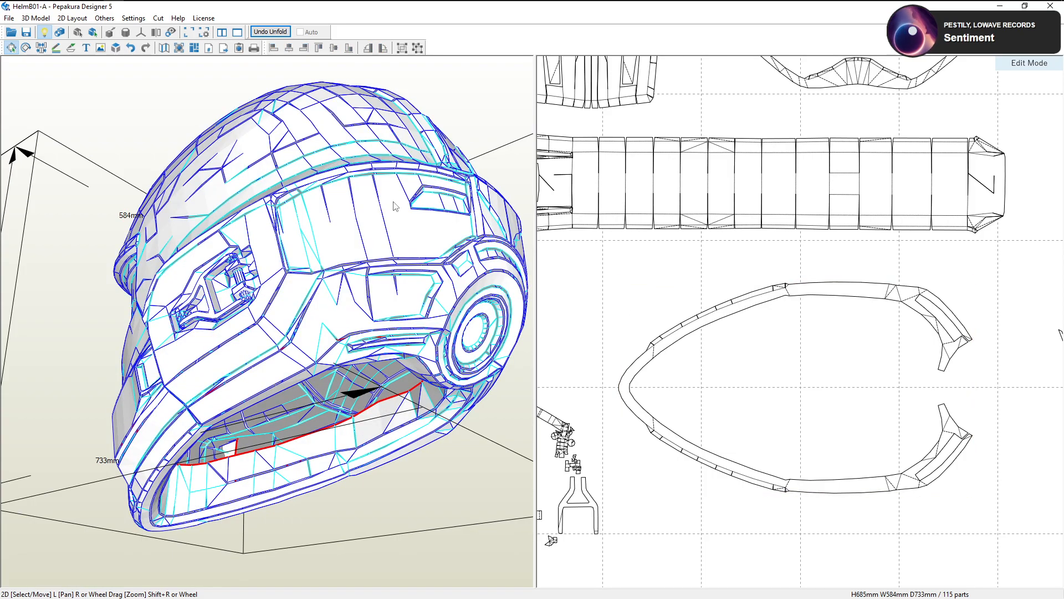
{"action": "left_click_drag", "start_coordinate": [286, 255], "coordinate": [344, 265]}
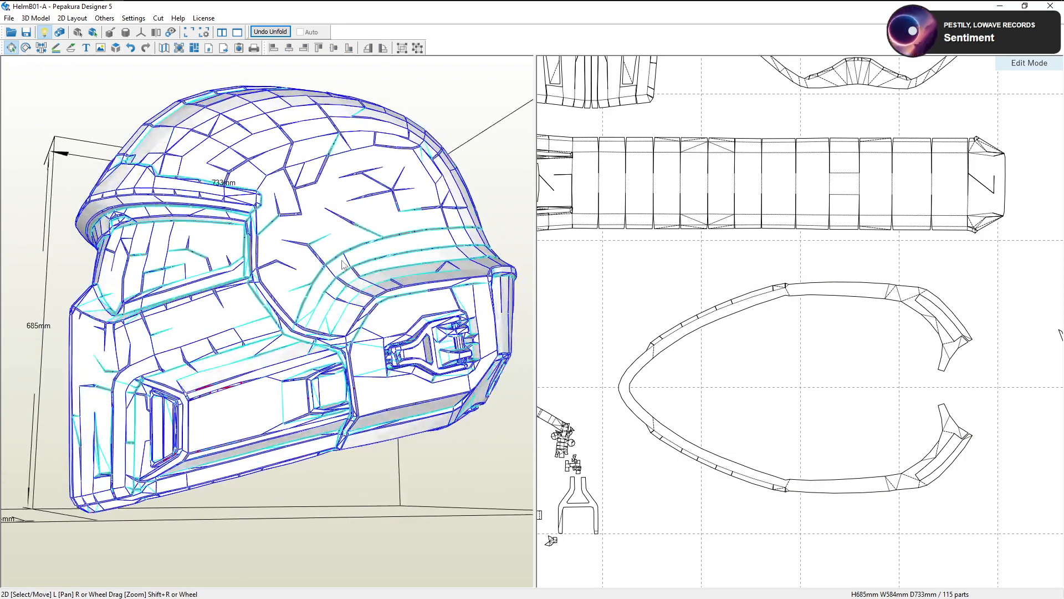
{"action": "left_click", "coordinate": [27, 47]}
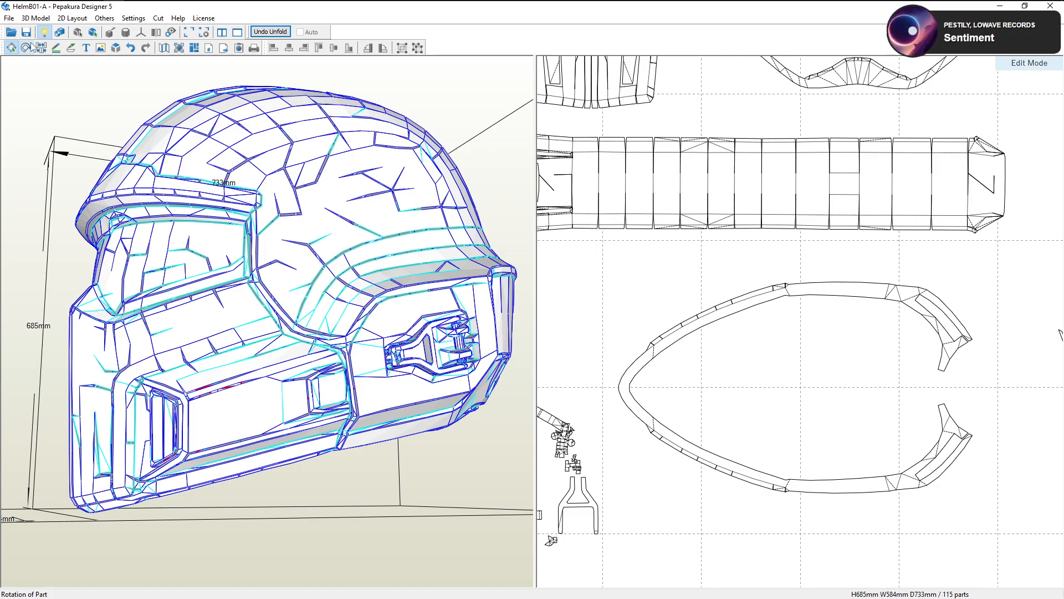
{"action": "left_click_drag", "start_coordinate": [324, 267], "coordinate": [387, 283]}
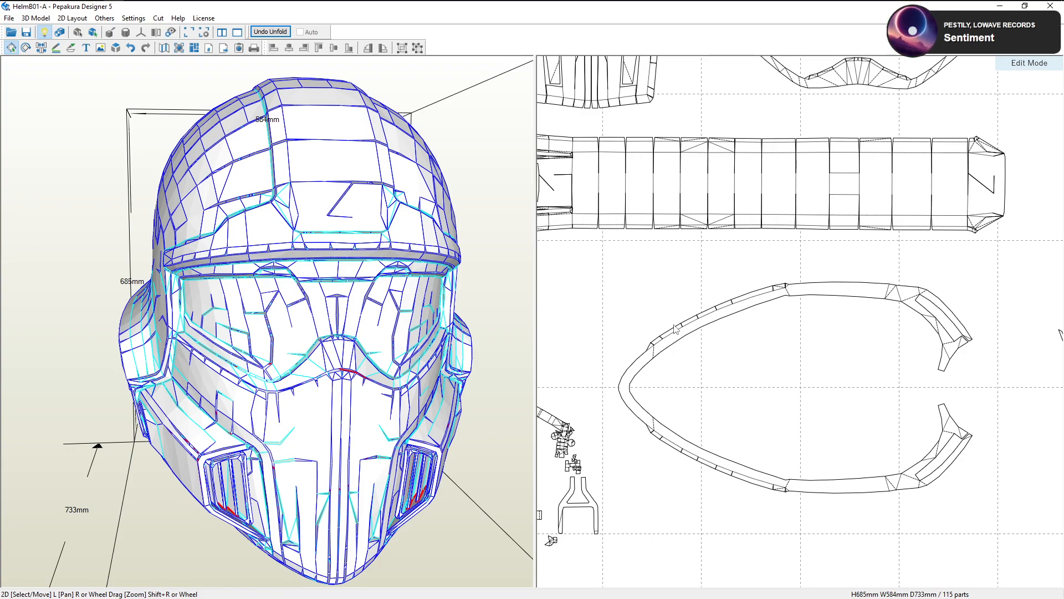
Select the three narrow strips behind the rim part and locate where they belong on the helmet model
{"action": "scroll", "coordinate": [670, 320], "scroll_direction": "down", "scroll_amount": 2}
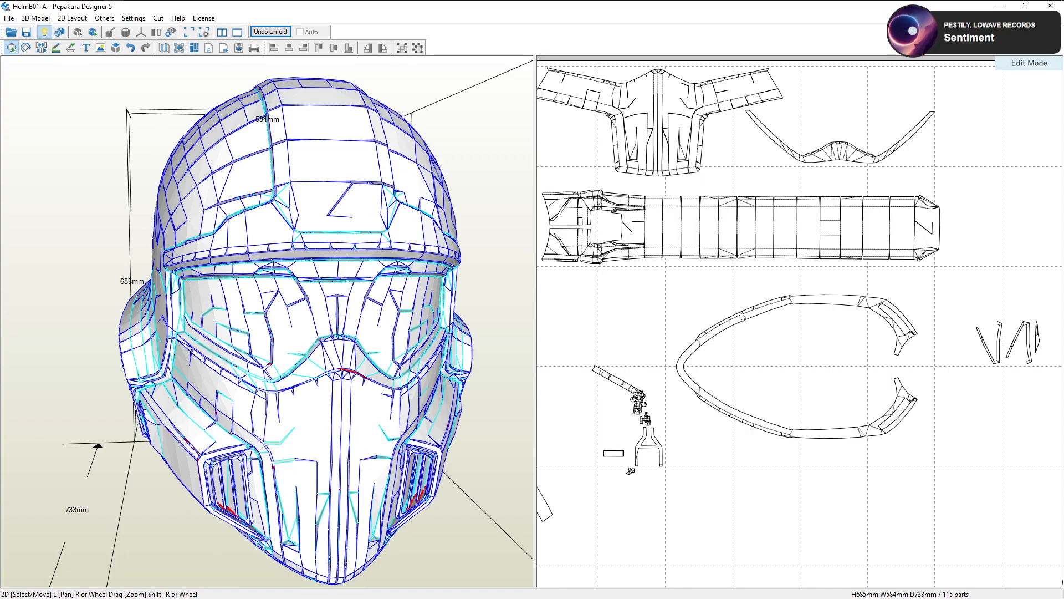
{"action": "right_click_drag", "start_coordinate": [658, 284], "coordinate": [772, 299]}
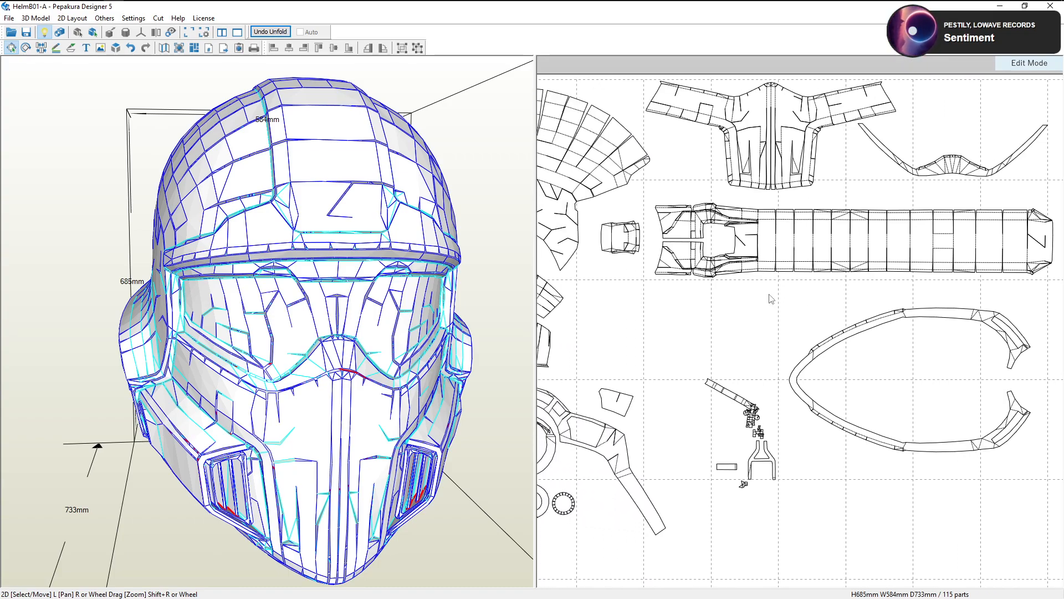
{"action": "scroll", "coordinate": [779, 286], "scroll_direction": "down", "scroll_amount": 4}
{"action": "right_click_drag", "start_coordinate": [892, 290], "coordinate": [810, 286]}
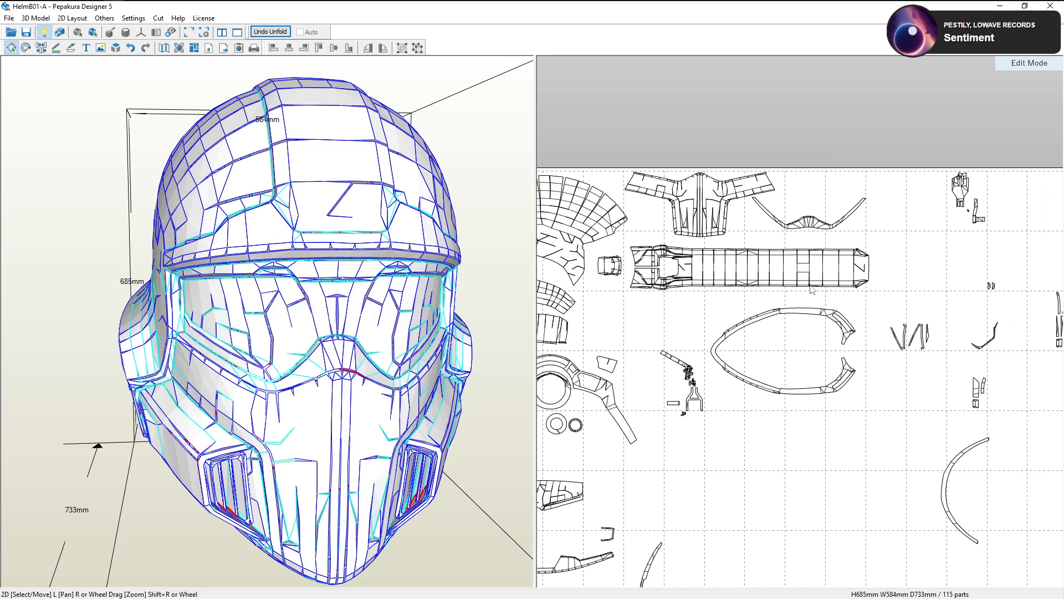
{"action": "left_click", "coordinate": [908, 334]}
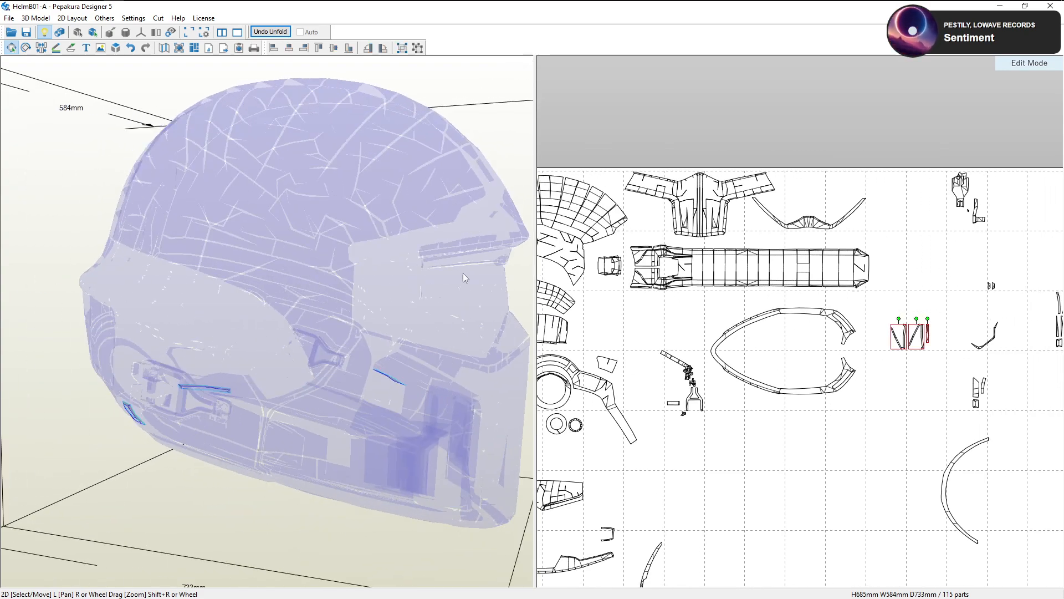
{"action": "left_click", "coordinate": [906, 287]}
{"action": "right_click_drag", "start_coordinate": [366, 244], "coordinate": [467, 263]}
{"action": "scroll", "coordinate": [838, 274], "scroll_direction": "up", "scroll_amount": 1}
{"action": "scroll", "coordinate": [838, 273], "scroll_direction": "up", "scroll_amount": 2}
{"action": "right_click_drag", "start_coordinate": [912, 258], "coordinate": [878, 263]}
{"action": "scroll", "coordinate": [910, 275], "scroll_direction": "down", "scroll_amount": 2}
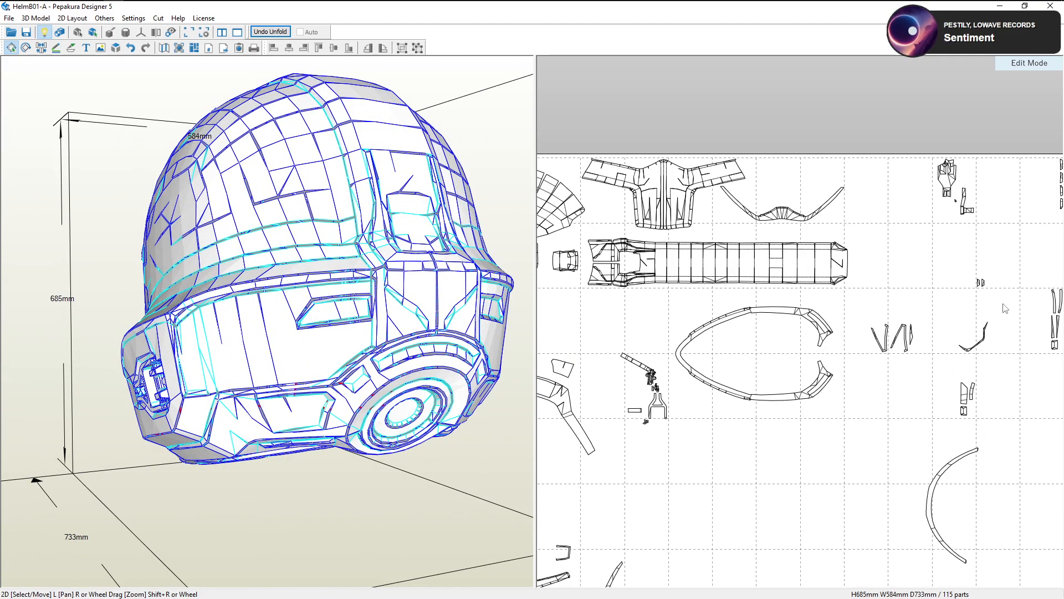
{"action": "right_click_drag", "start_coordinate": [985, 303], "coordinate": [830, 297]}
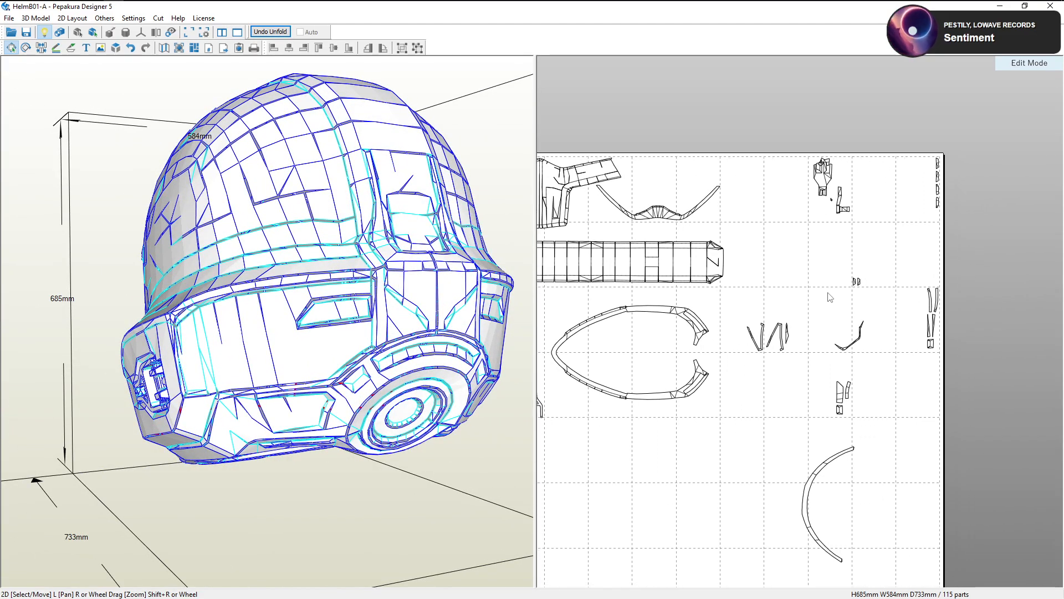
Locate the small hooked edge strip beside the side panel on the model and move it off the sheet to the loose strips above
{"action": "left_click", "coordinate": [854, 347]}
{"action": "left_click_drag", "start_coordinate": [410, 261], "coordinate": [298, 236]}
{"action": "left_click", "coordinate": [218, 370]}
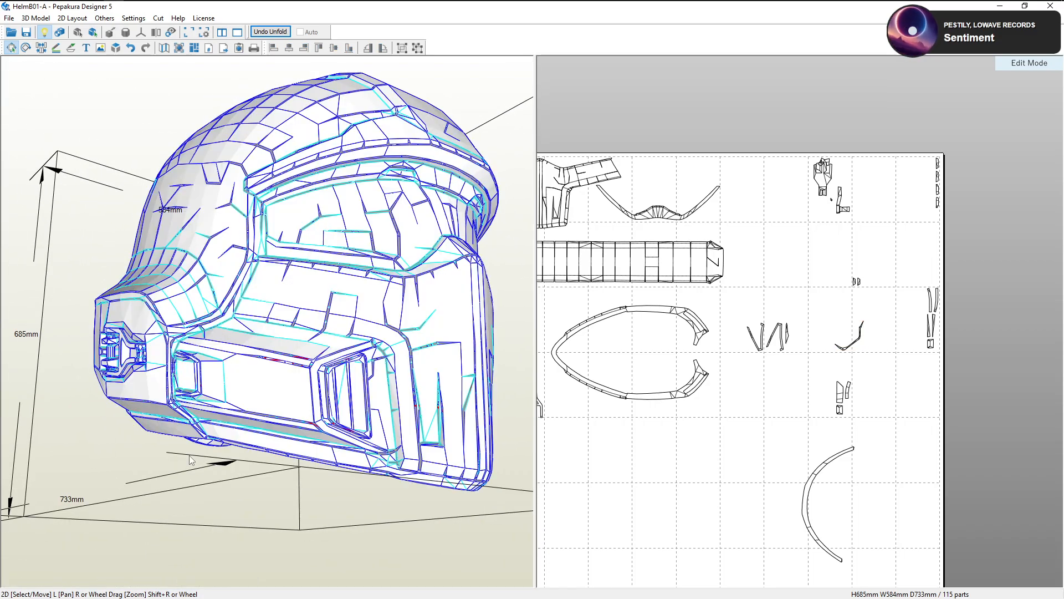
{"action": "scroll", "coordinate": [244, 357], "scroll_direction": "up", "scroll_amount": 2}
{"action": "left_click", "coordinate": [267, 337]}
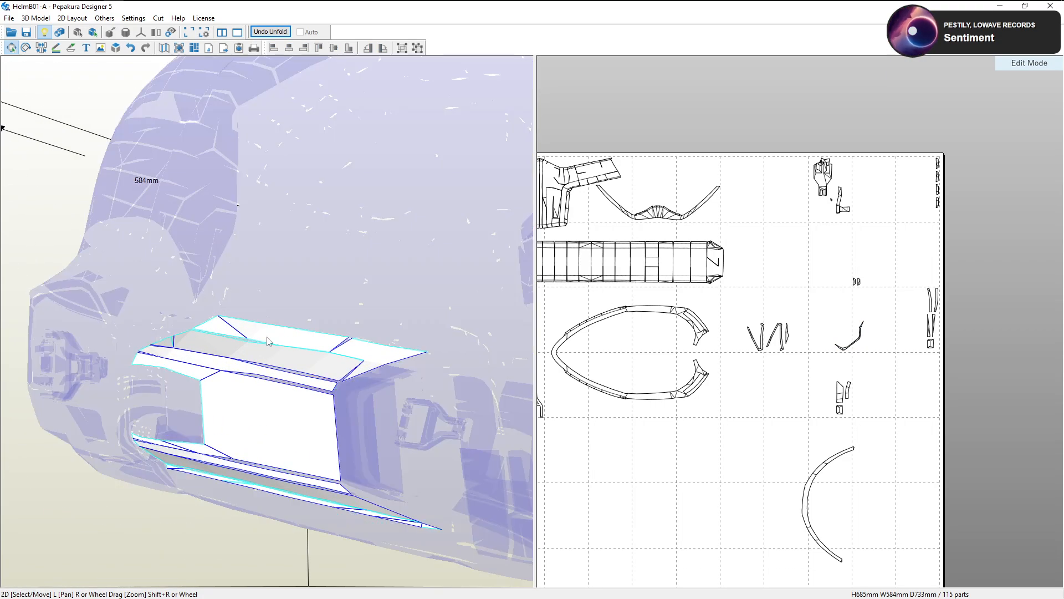
{"action": "left_click", "coordinate": [847, 349]}
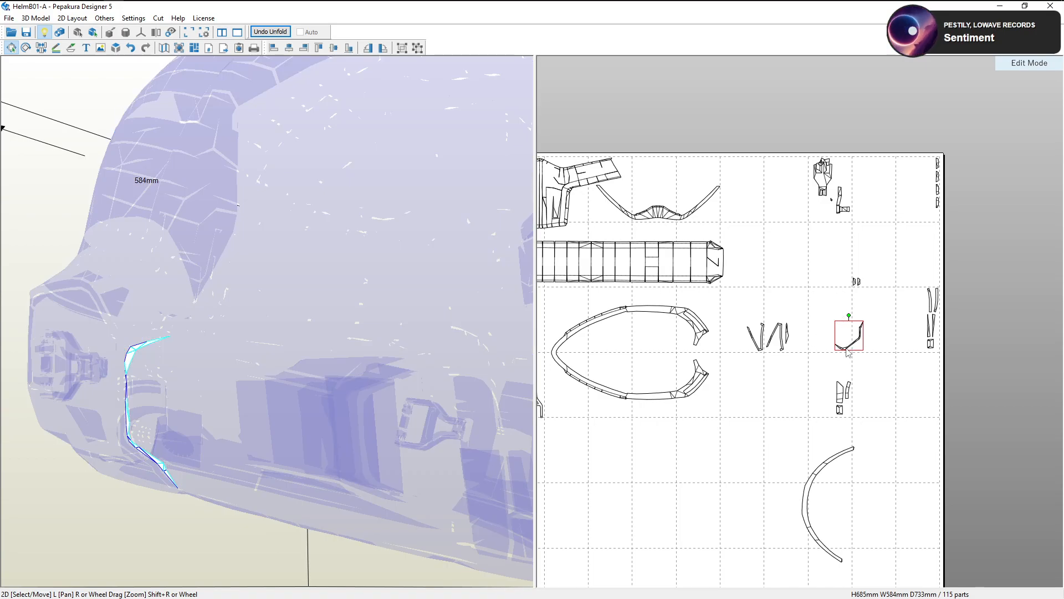
{"action": "left_click_drag", "start_coordinate": [846, 349], "coordinate": [799, 308]}
{"action": "middle_click_drag", "start_coordinate": [804, 315], "coordinate": [895, 423]}
{"action": "left_click_drag", "start_coordinate": [893, 413], "coordinate": [803, 207]}
{"action": "middle_click_drag", "start_coordinate": [823, 266], "coordinate": [896, 454]}
{"action": "scroll", "coordinate": [767, 242], "scroll_direction": "down", "scroll_amount": 3}
{"action": "left_click_drag", "start_coordinate": [876, 395], "coordinate": [704, 145]}
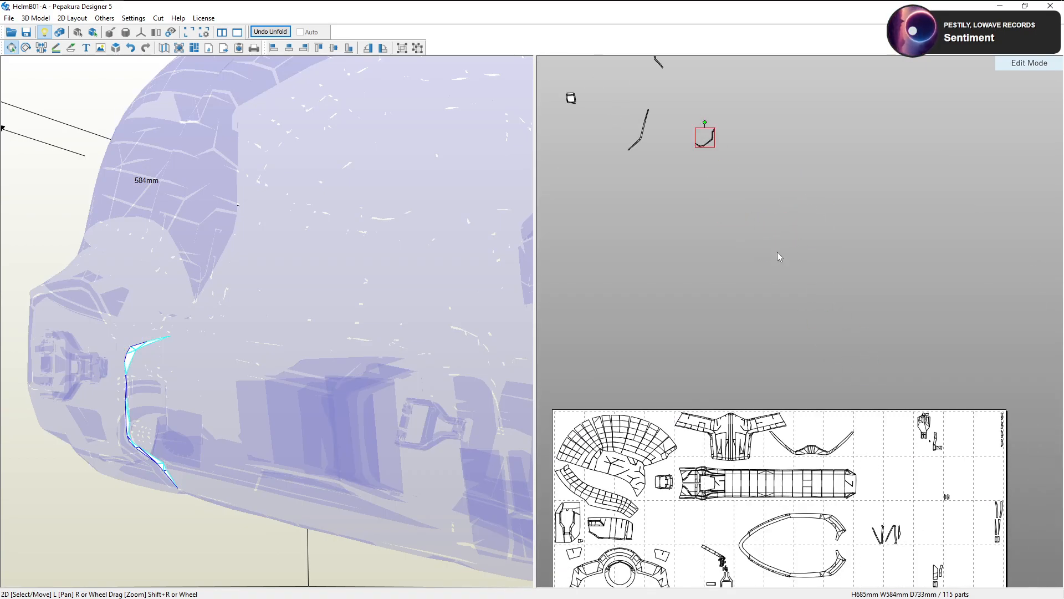
Move the long angled strip below the rim part and place the small bracket-shaped piece directly beneath it
{"action": "middle_click_drag", "start_coordinate": [779, 256], "coordinate": [928, 394]}
{"action": "left_click_drag", "start_coordinate": [875, 445], "coordinate": [728, 351]}
{"action": "left_click", "coordinate": [801, 483]}
{"action": "left_click_drag", "start_coordinate": [801, 484], "coordinate": [715, 423]}
{"action": "middle_click_drag", "start_coordinate": [700, 443], "coordinate": [846, 429]}
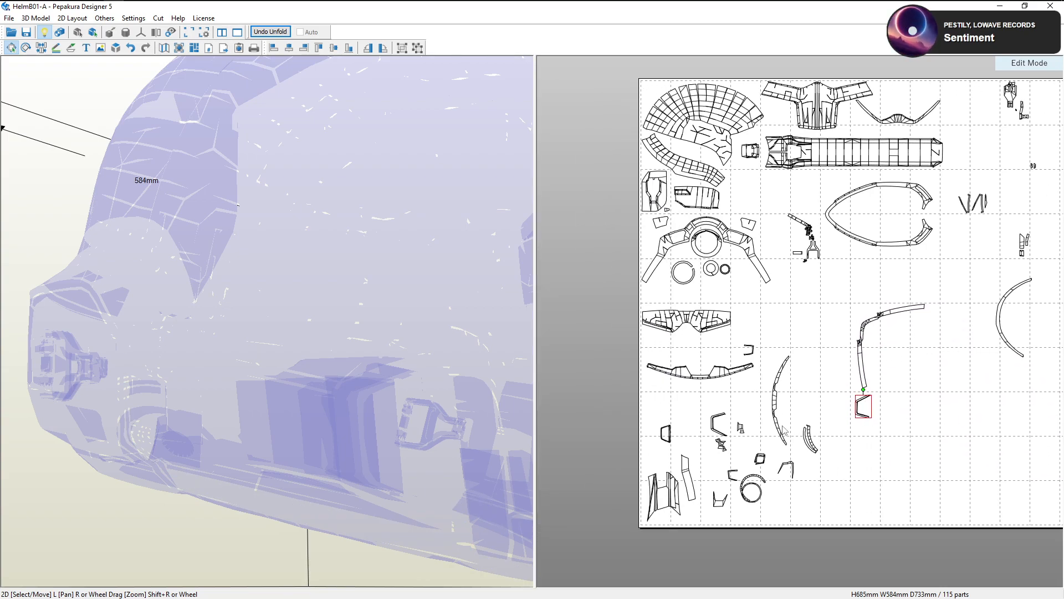
Move the slender arc strip and the group of small parts at the sheet's lower edge up towards the other parts
{"action": "left_click_drag", "start_coordinate": [777, 407], "coordinate": [785, 337]}
{"action": "left_click_drag", "start_coordinate": [823, 412], "coordinate": [663, 451]}
{"action": "left_click", "coordinate": [745, 507]}
{"action": "middle_click_drag", "start_coordinate": [794, 451], "coordinate": [782, 459]}
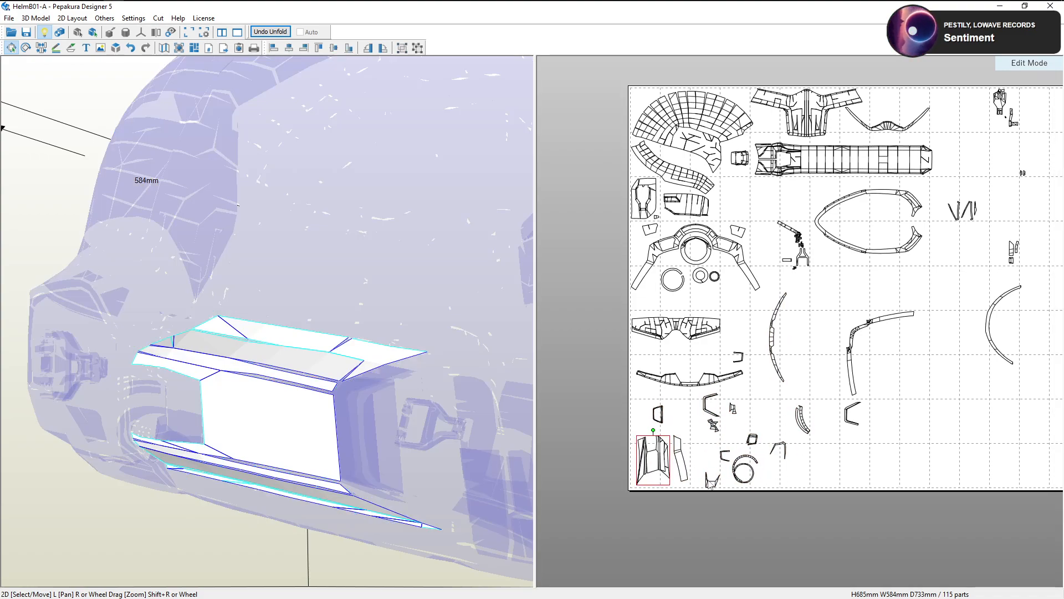
{"action": "left_click_drag", "start_coordinate": [715, 481], "coordinate": [709, 469]}
{"action": "left_click", "coordinate": [854, 454]}
Move the three narrow strips from behind the rim part to the free space beside the long angled strip
{"action": "middle_click_drag", "start_coordinate": [864, 451], "coordinate": [738, 482]}
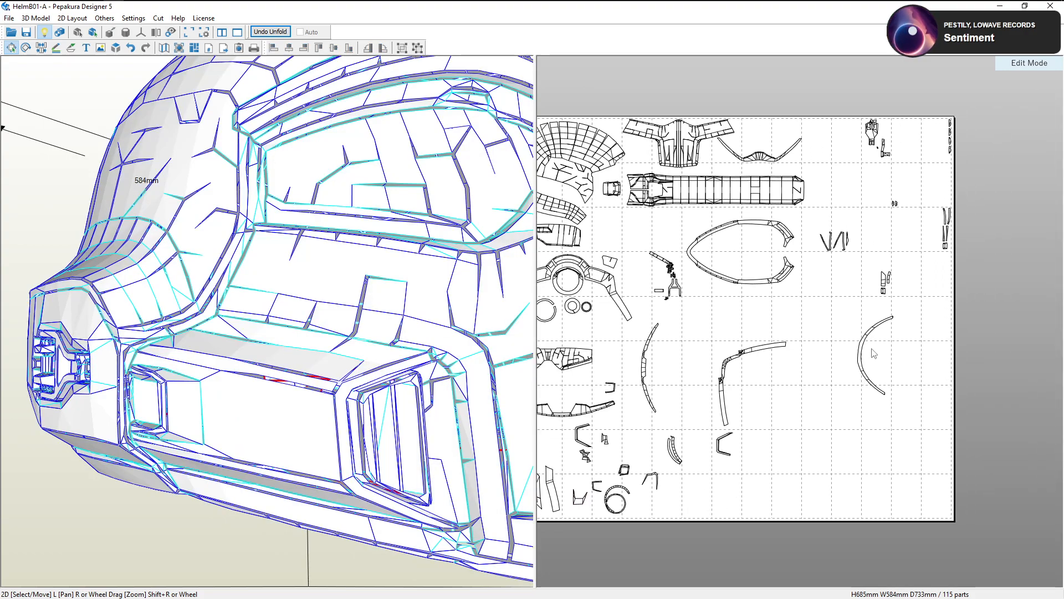
{"action": "left_click", "coordinate": [832, 248]}
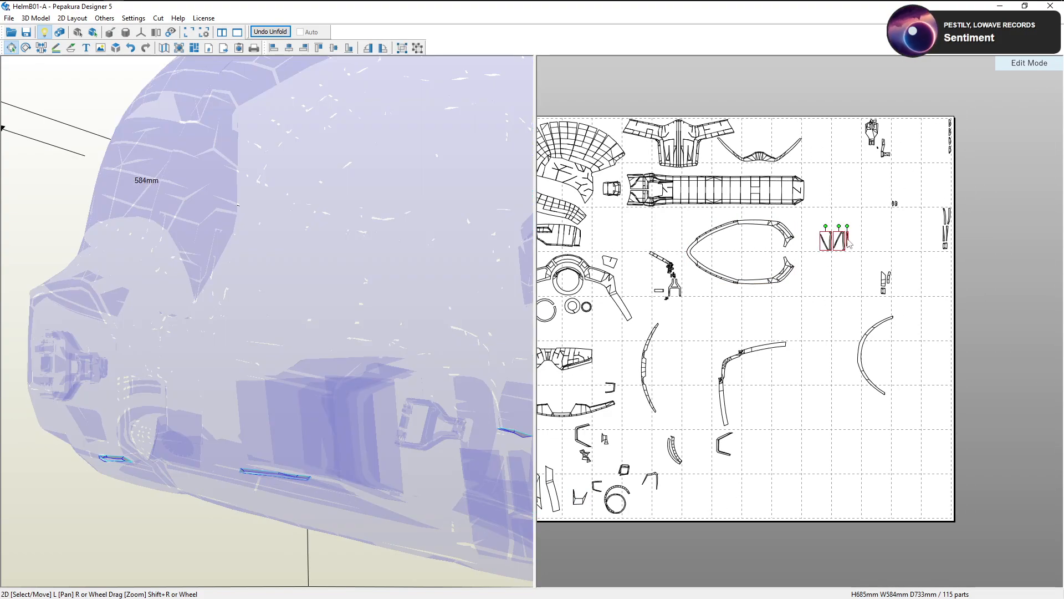
{"action": "left_click_drag", "start_coordinate": [850, 246], "coordinate": [712, 333]}
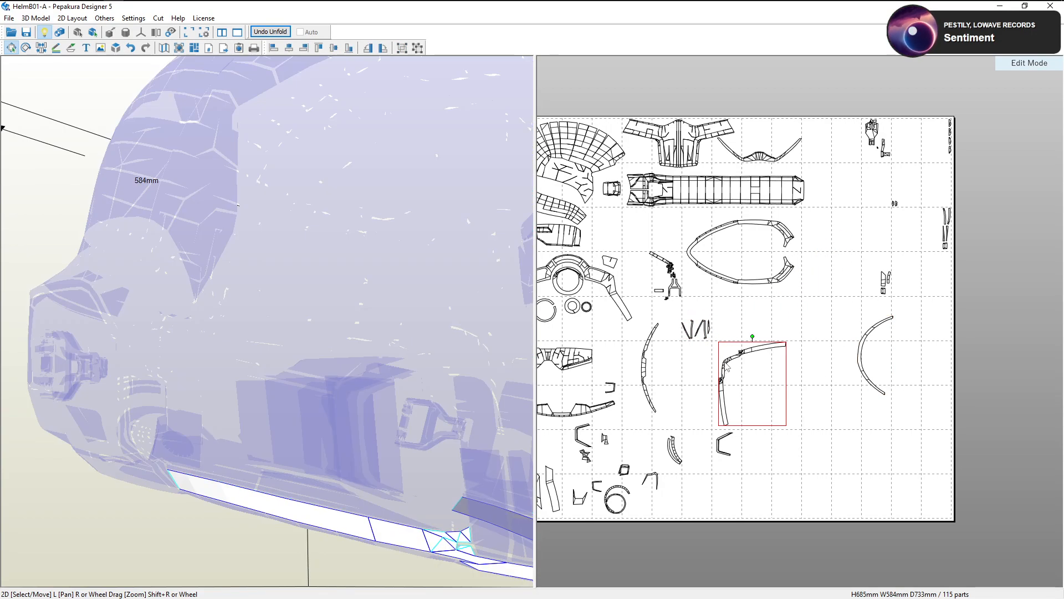
Move the L-shaped and large arc strips towards the slender arc, and bring the small parts along the far edge closer to the main layout
{"action": "left_click_drag", "start_coordinate": [727, 368], "coordinate": [690, 368]}
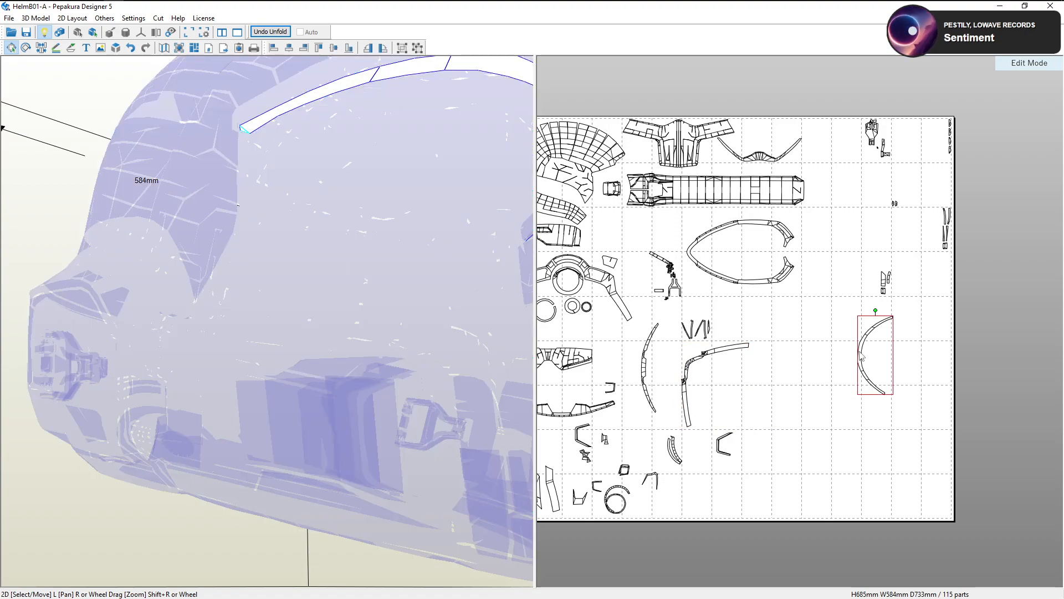
{"action": "left_click_drag", "start_coordinate": [862, 356], "coordinate": [750, 385]}
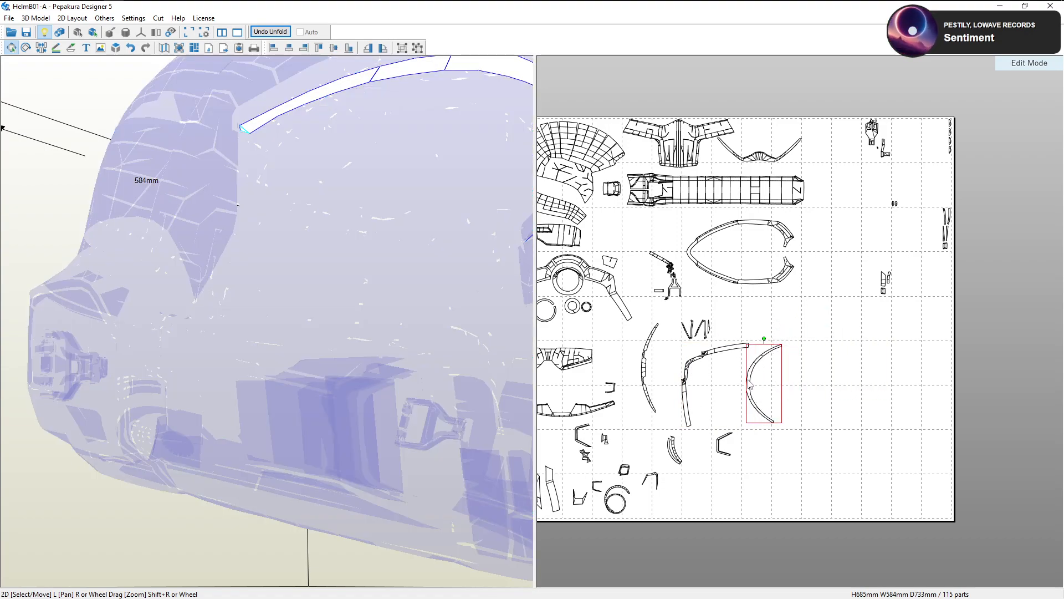
{"action": "left_click_drag", "start_coordinate": [980, 106], "coordinate": [854, 330]}
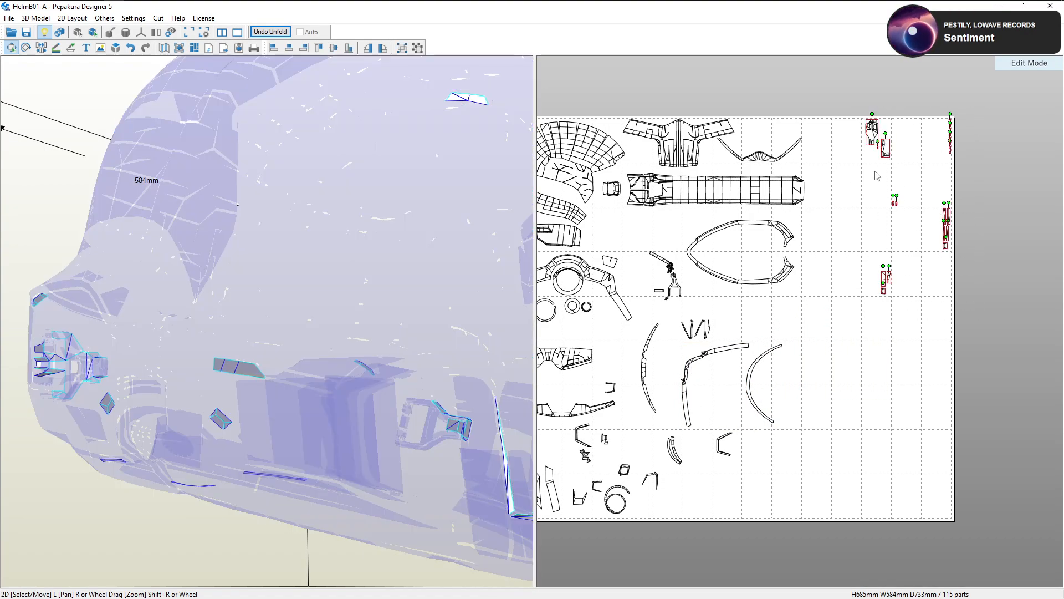
{"action": "left_click_drag", "start_coordinate": [879, 132], "coordinate": [817, 227]}
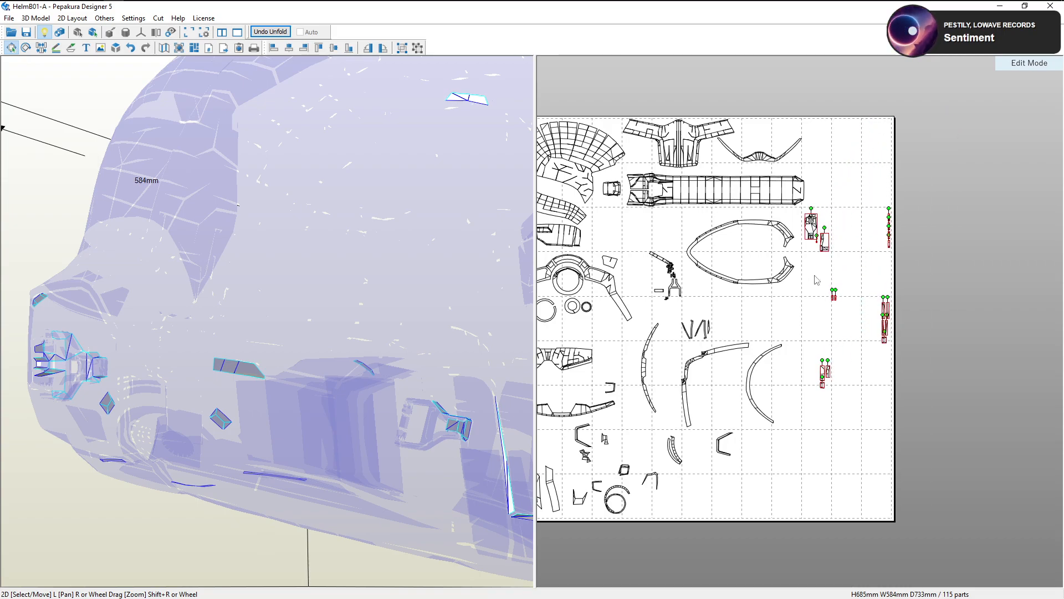
{"action": "middle_click_drag", "start_coordinate": [815, 275], "coordinate": [931, 295]}
{"action": "left_click", "coordinate": [965, 297]}
{"action": "left_click_drag", "start_coordinate": [1020, 218], "coordinate": [925, 423]}
{"action": "left_click", "coordinate": [963, 394]}
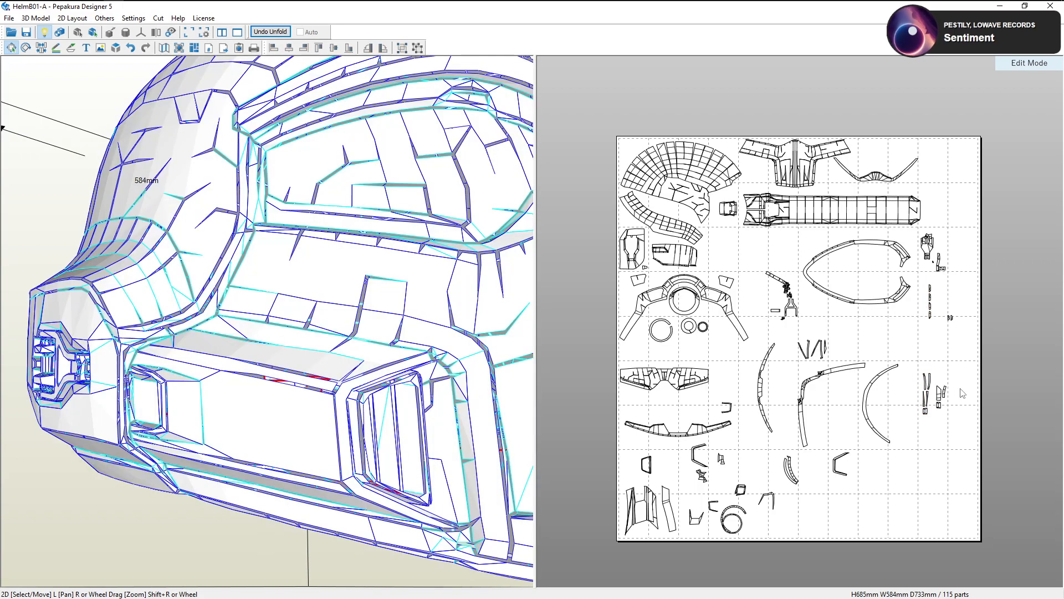
Move the small box-shaped part up into the row of small parts and place the small bracket beside the wing-shaped panel
{"action": "left_click", "coordinate": [769, 494]}
{"action": "right_click_drag", "start_coordinate": [452, 384], "coordinate": [504, 445]}
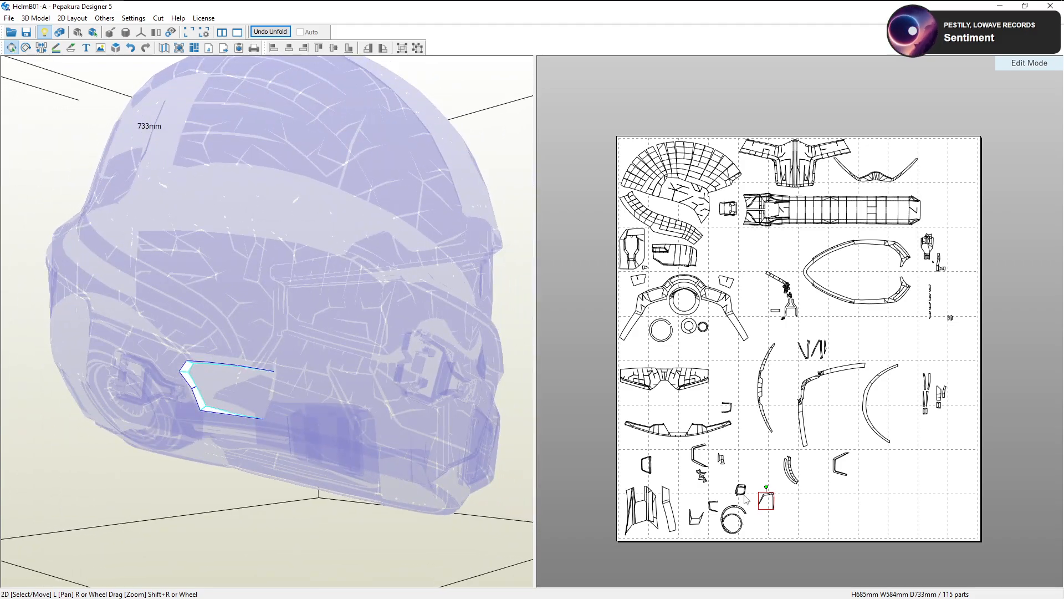
{"action": "mouse_move", "coordinate": [751, 478]}
{"action": "left_mouse_down"}
{"action": "mouse_move", "coordinate": [736, 494]}
{"action": "mouse_move", "coordinate": [746, 458]}
{"action": "left_mouse_up"}
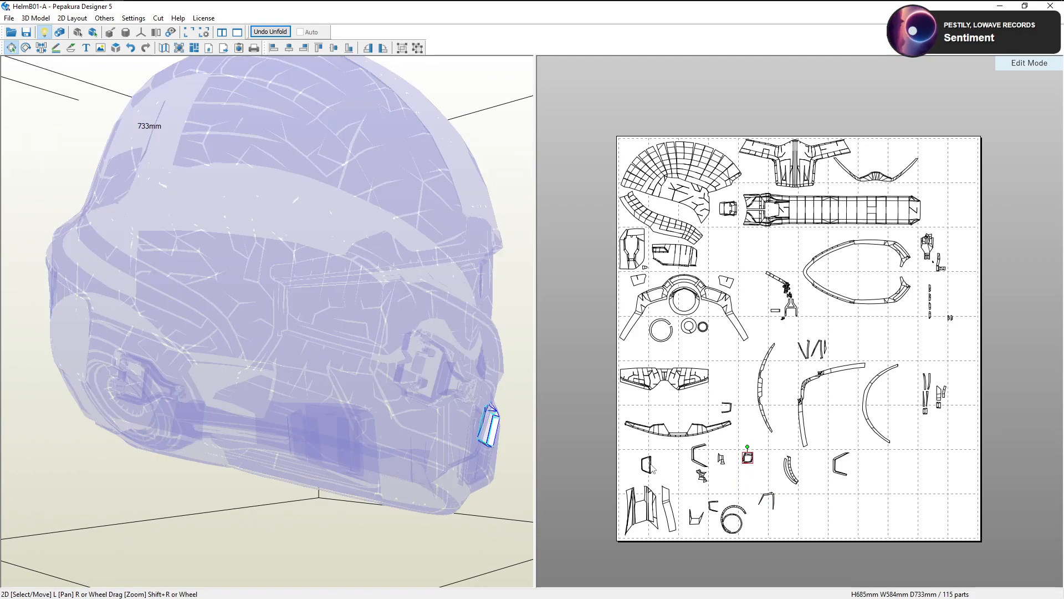
{"action": "left_click_drag", "start_coordinate": [656, 472], "coordinate": [642, 448]}
{"action": "left_click_drag", "start_coordinate": [733, 395], "coordinate": [734, 400]}
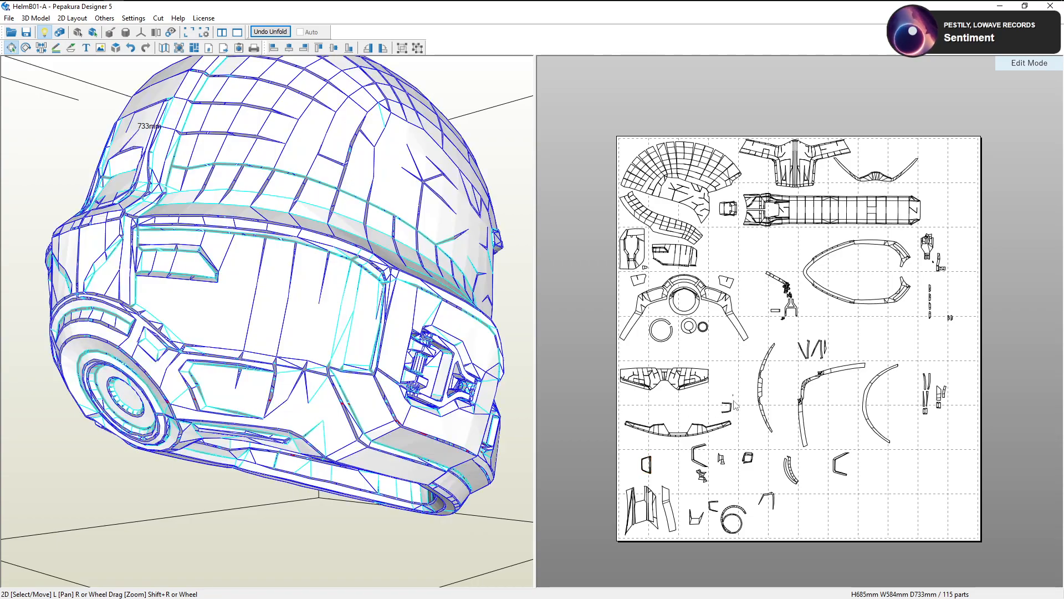
{"action": "scroll", "coordinate": [734, 405], "scroll_direction": "up", "scroll_amount": 3}
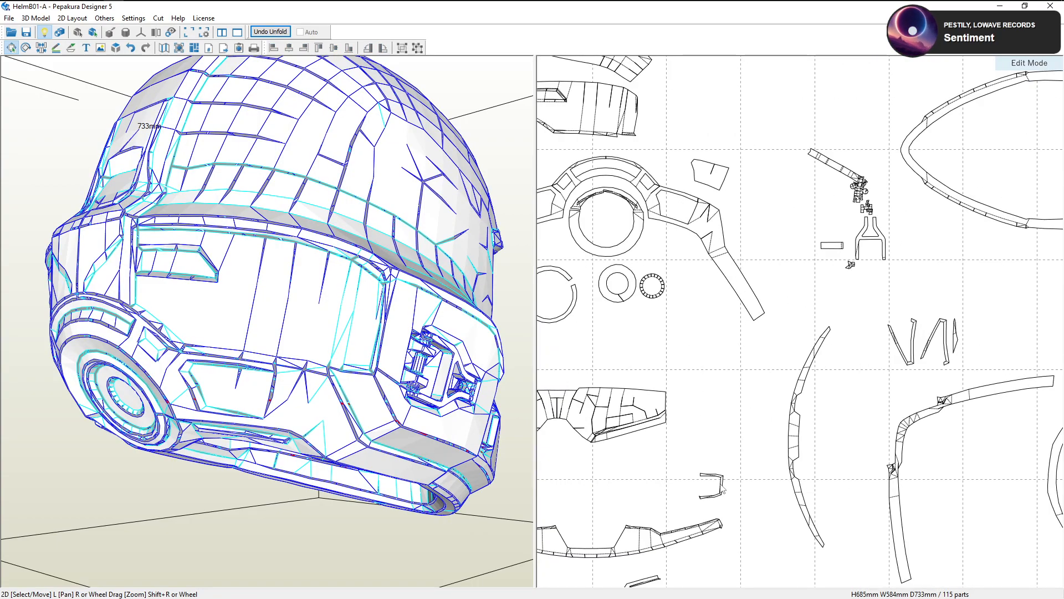
{"action": "left_click_drag", "start_coordinate": [723, 487], "coordinate": [742, 417]}
{"action": "scroll", "coordinate": [641, 545], "scroll_direction": "down", "scroll_amount": 1}
{"action": "middle_click_drag", "start_coordinate": [640, 544], "coordinate": [762, 497]}
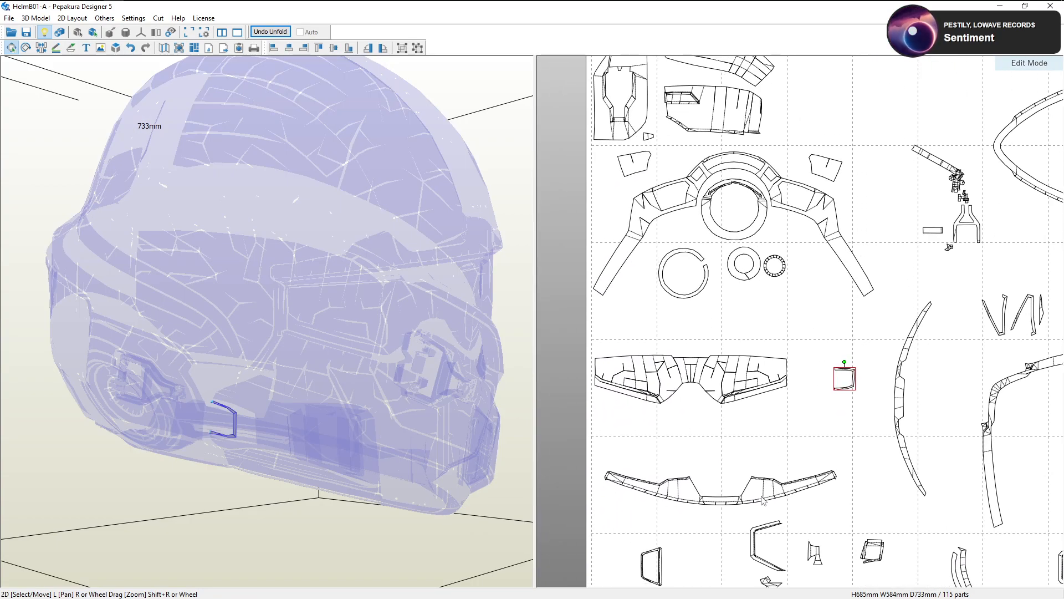
Move the wide curved strip up below the wing-shaped panel and place the small trapezoid frame directly beneath it
{"action": "left_click_drag", "start_coordinate": [764, 501], "coordinate": [759, 470]}
{"action": "scroll", "coordinate": [746, 508], "scroll_direction": "down", "scroll_amount": 1}
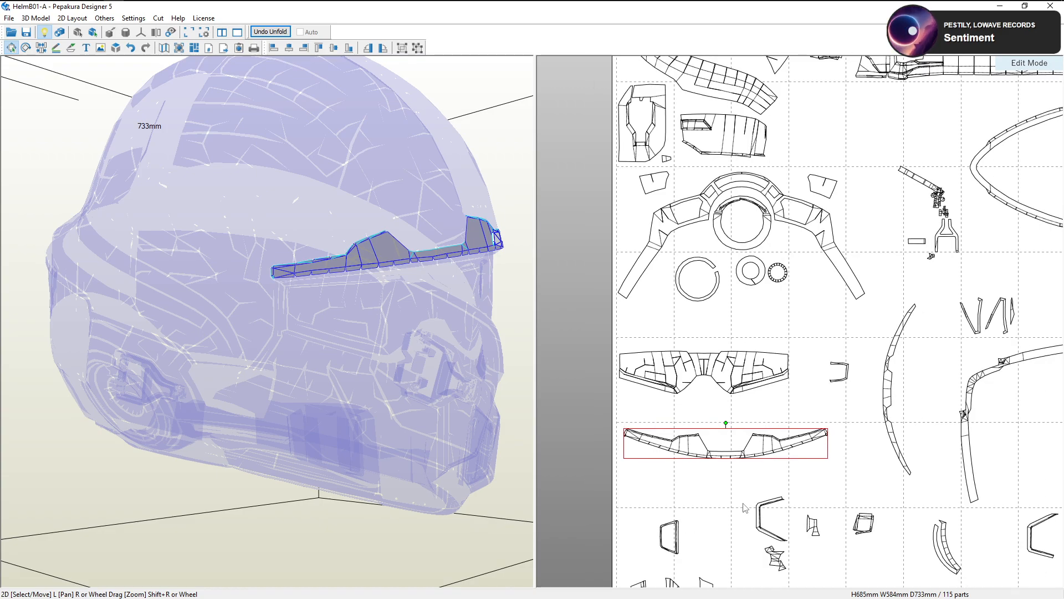
{"action": "left_click_drag", "start_coordinate": [679, 537], "coordinate": [714, 504]}
{"action": "middle_click_drag", "start_coordinate": [713, 501], "coordinate": [738, 431]}
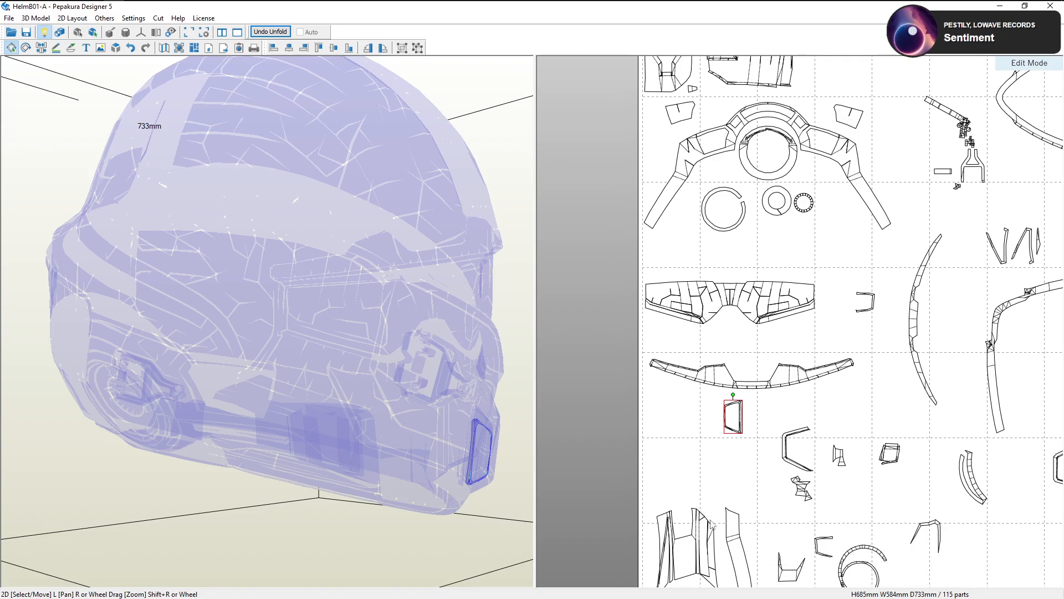
Move the jagged panels, the tall bent strip, the small cup-shaped piece and the ring with its arc up from the lower edge
{"action": "left_click_drag", "start_coordinate": [698, 545], "coordinate": [701, 475]}
{"action": "scroll", "coordinate": [746, 526], "scroll_direction": "down", "scroll_amount": 1}
{"action": "middle_click_drag", "start_coordinate": [733, 527], "coordinate": [733, 474]}
{"action": "left_click_drag", "start_coordinate": [733, 477], "coordinate": [734, 419]}
{"action": "left_click_drag", "start_coordinate": [790, 511], "coordinate": [779, 461]}
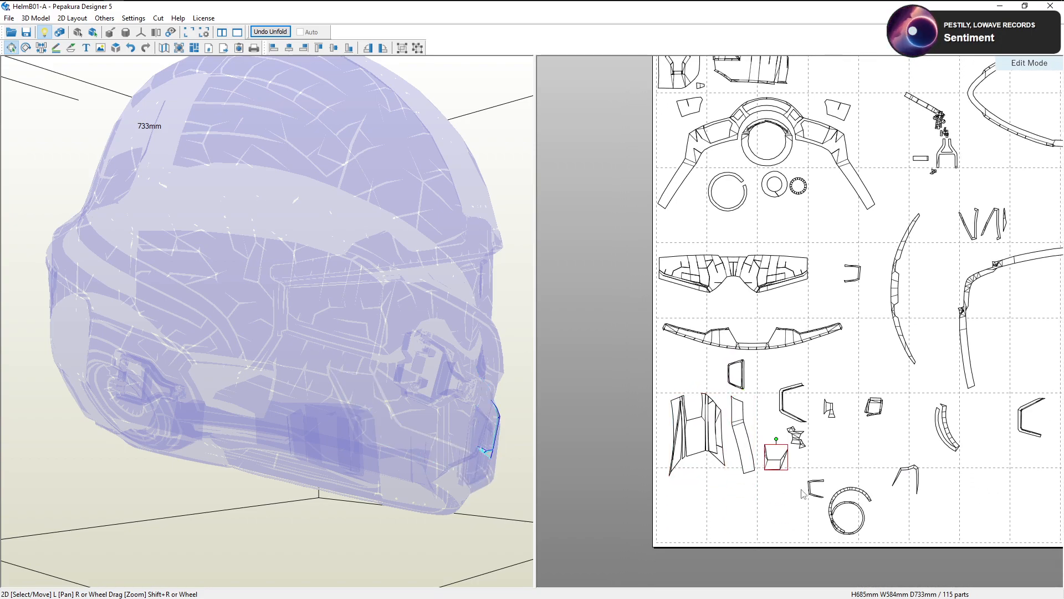
{"action": "left_click", "coordinate": [835, 514]}
{"action": "left_click_drag", "start_coordinate": [833, 515], "coordinate": [826, 450]}
{"action": "left_click", "coordinate": [813, 488]}
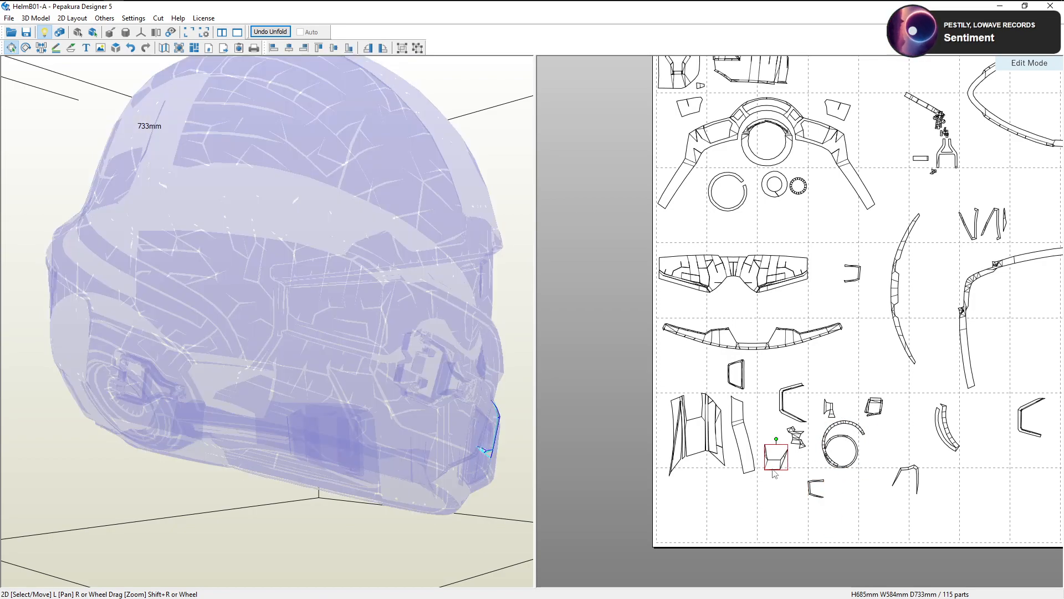
Nudge the jagged panels, bent strip, trapezoid frame and cup-shaped piece slightly closer to the curved strip and sheet edge
{"action": "left_click", "coordinate": [743, 432]}
{"action": "left_click", "coordinate": [683, 430]}
{"action": "left_click_drag", "start_coordinate": [683, 426], "coordinate": [678, 417]}
{"action": "left_click", "coordinate": [741, 382]}
{"action": "left_click_drag", "start_coordinate": [749, 391], "coordinate": [744, 387]}
{"action": "left_click", "coordinate": [742, 432]}
{"action": "left_click_drag", "start_coordinate": [773, 463], "coordinate": [769, 455]}
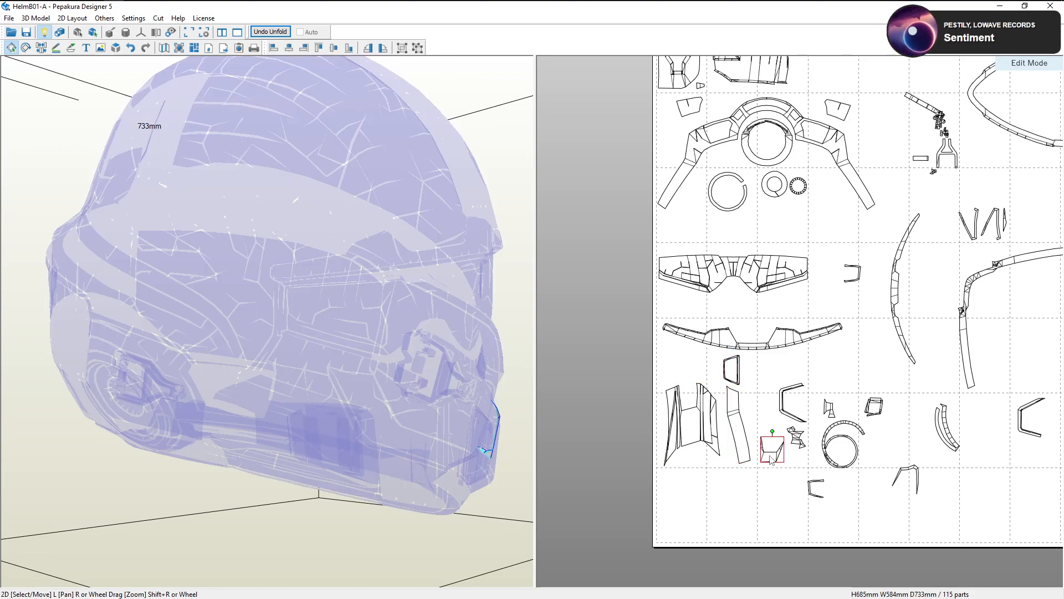
Move the small lower bracket beneath the wide curved strip and the folded hook-shaped strip up beside the ring
{"action": "left_click_drag", "start_coordinate": [811, 489], "coordinate": [828, 370]}
{"action": "scroll", "coordinate": [912, 448], "scroll_direction": "down", "scroll_amount": 5}
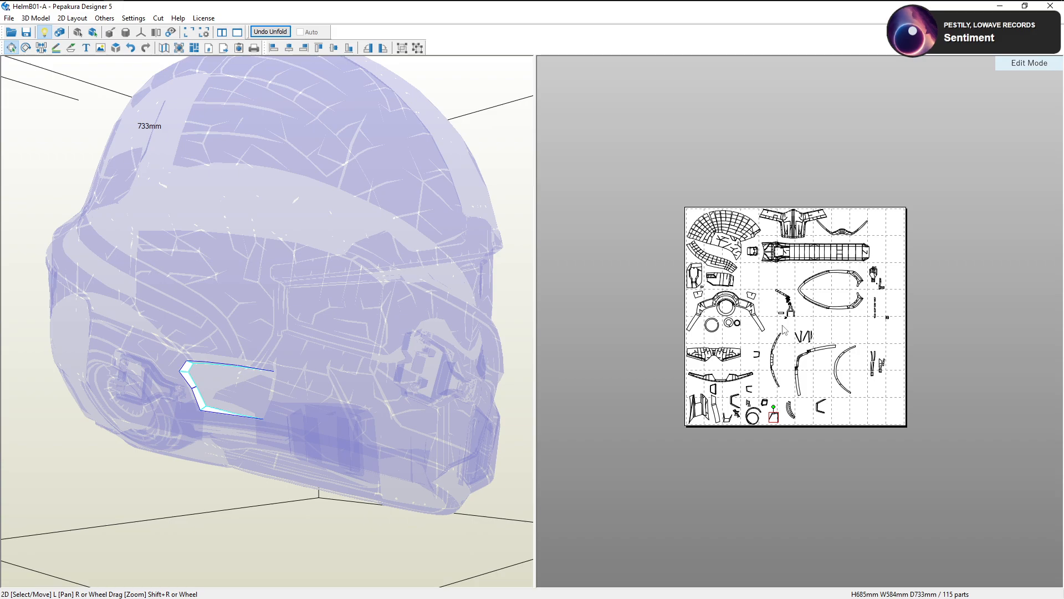
{"action": "scroll", "coordinate": [761, 93], "scroll_direction": "up", "scroll_amount": 3}
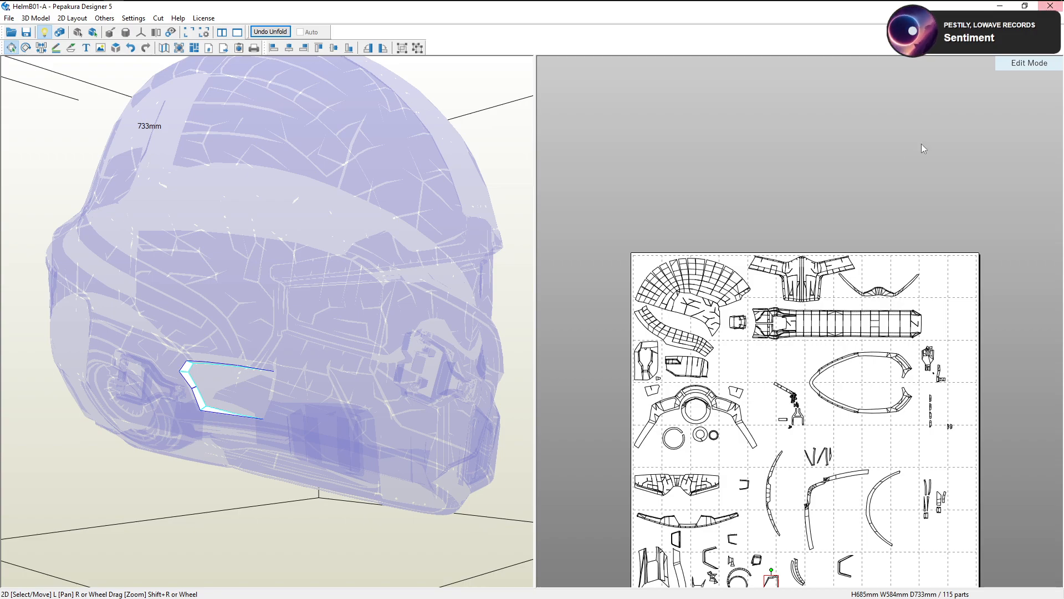
{"action": "scroll", "coordinate": [689, 307], "scroll_direction": "up", "scroll_amount": 1}
{"action": "right_click_drag", "start_coordinate": [689, 306], "coordinate": [757, 297]}
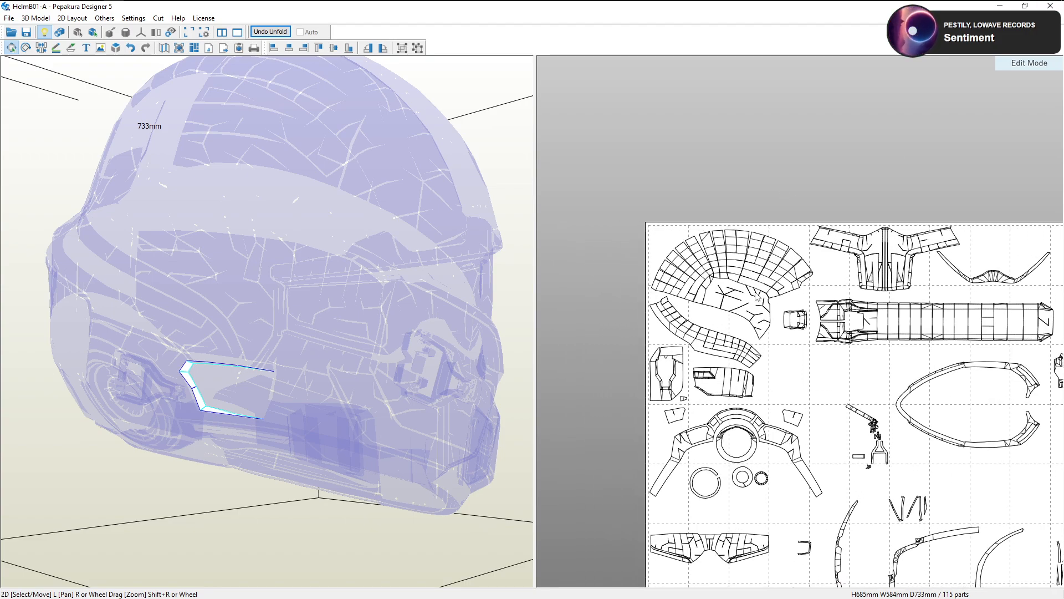